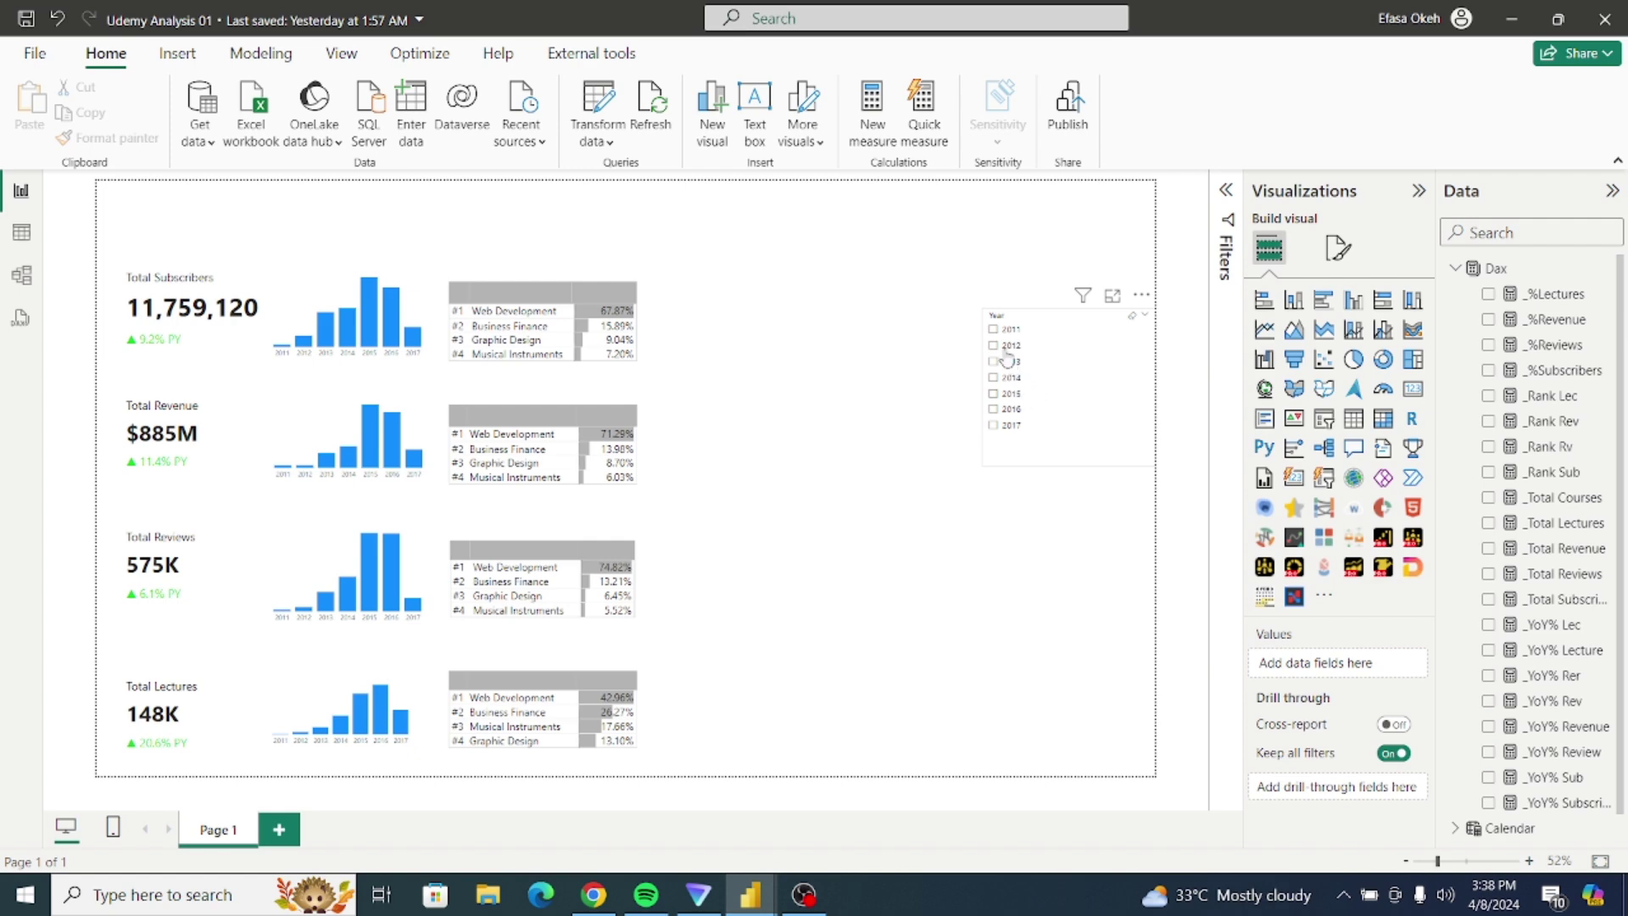
Step: Move the Year slicer up to the upper part of the report page and deselect it
left_click_drag(996, 326, 951, 245)
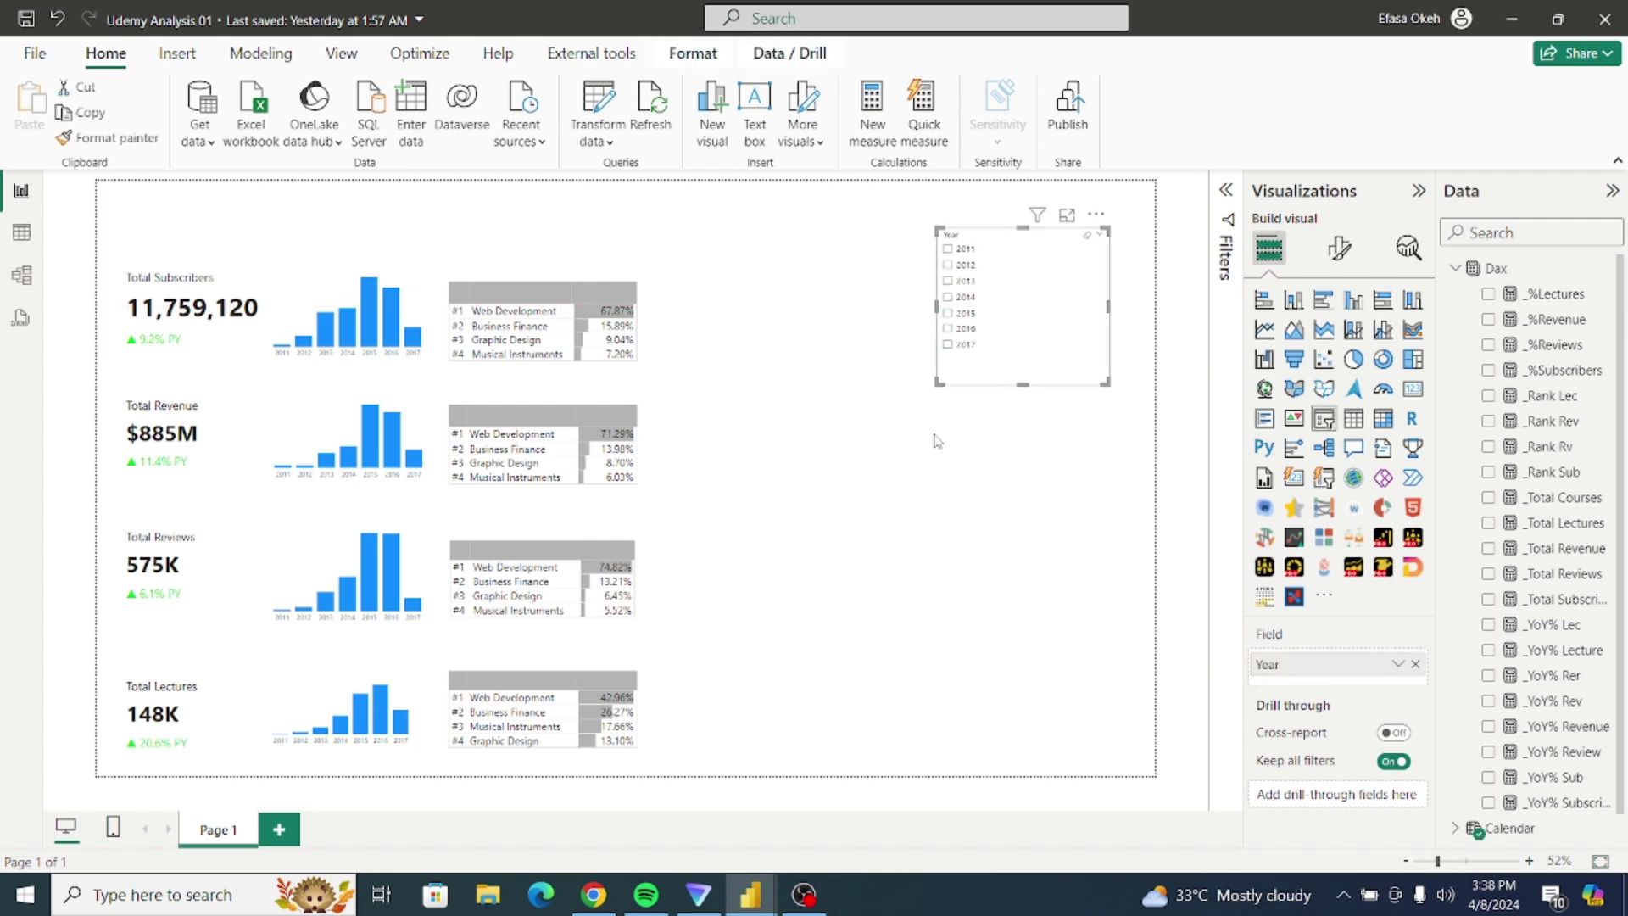
left_click(809, 581)
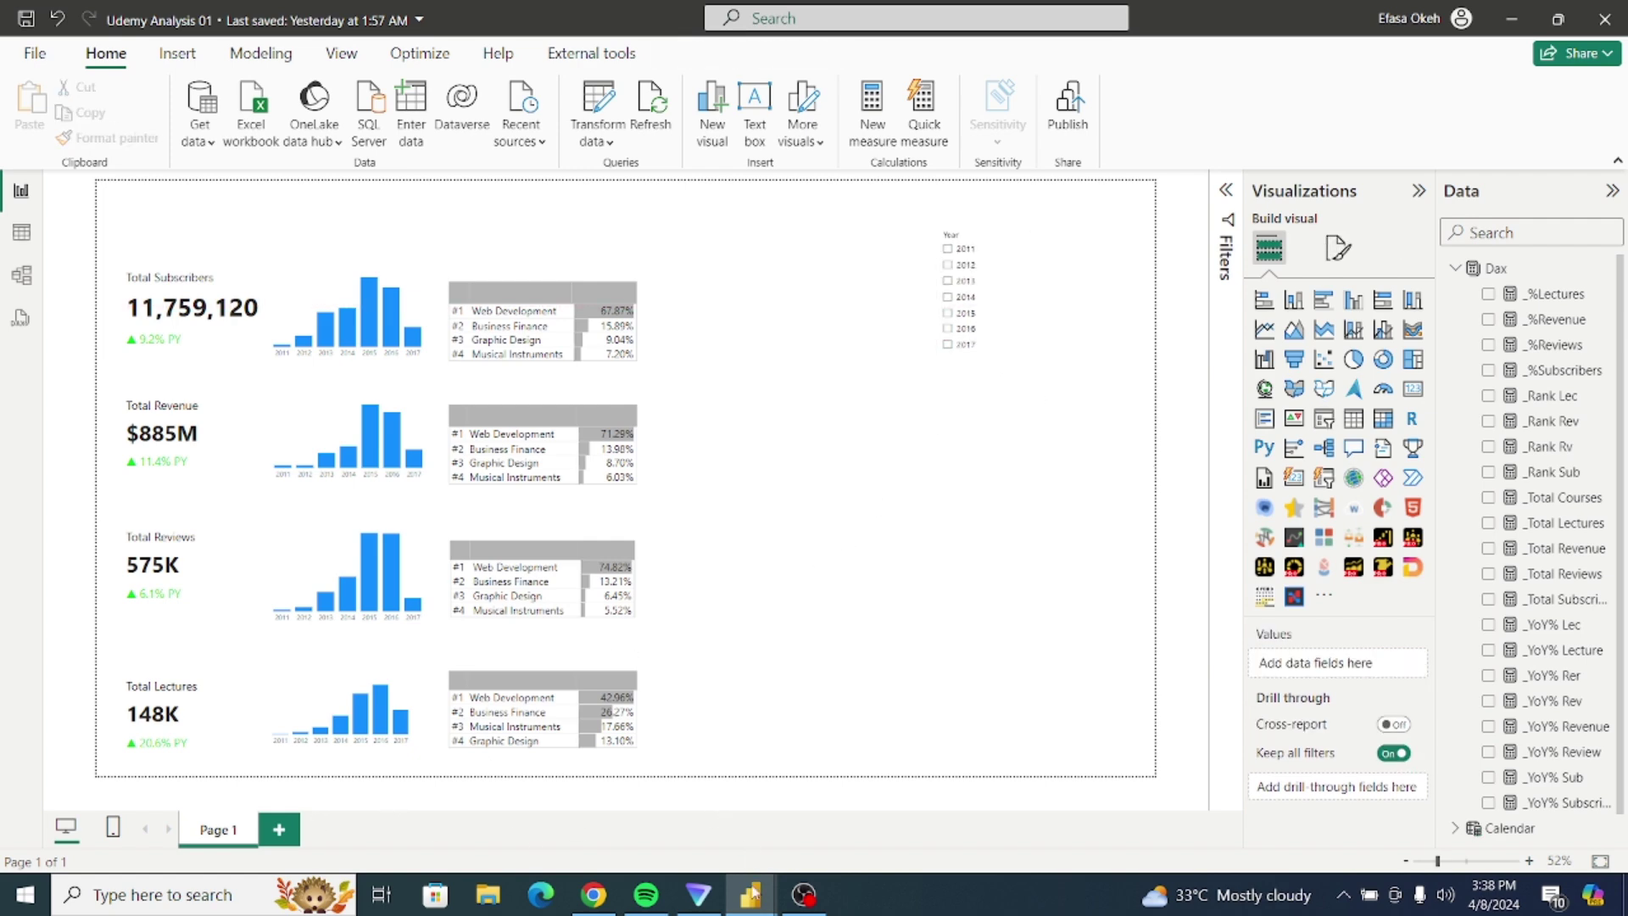
Step: Look over the finished Udemy Analysis dashboard as a reference and return to the Udemy Analysis 01 report
mouse_move(752, 895)
left_click(662, 806)
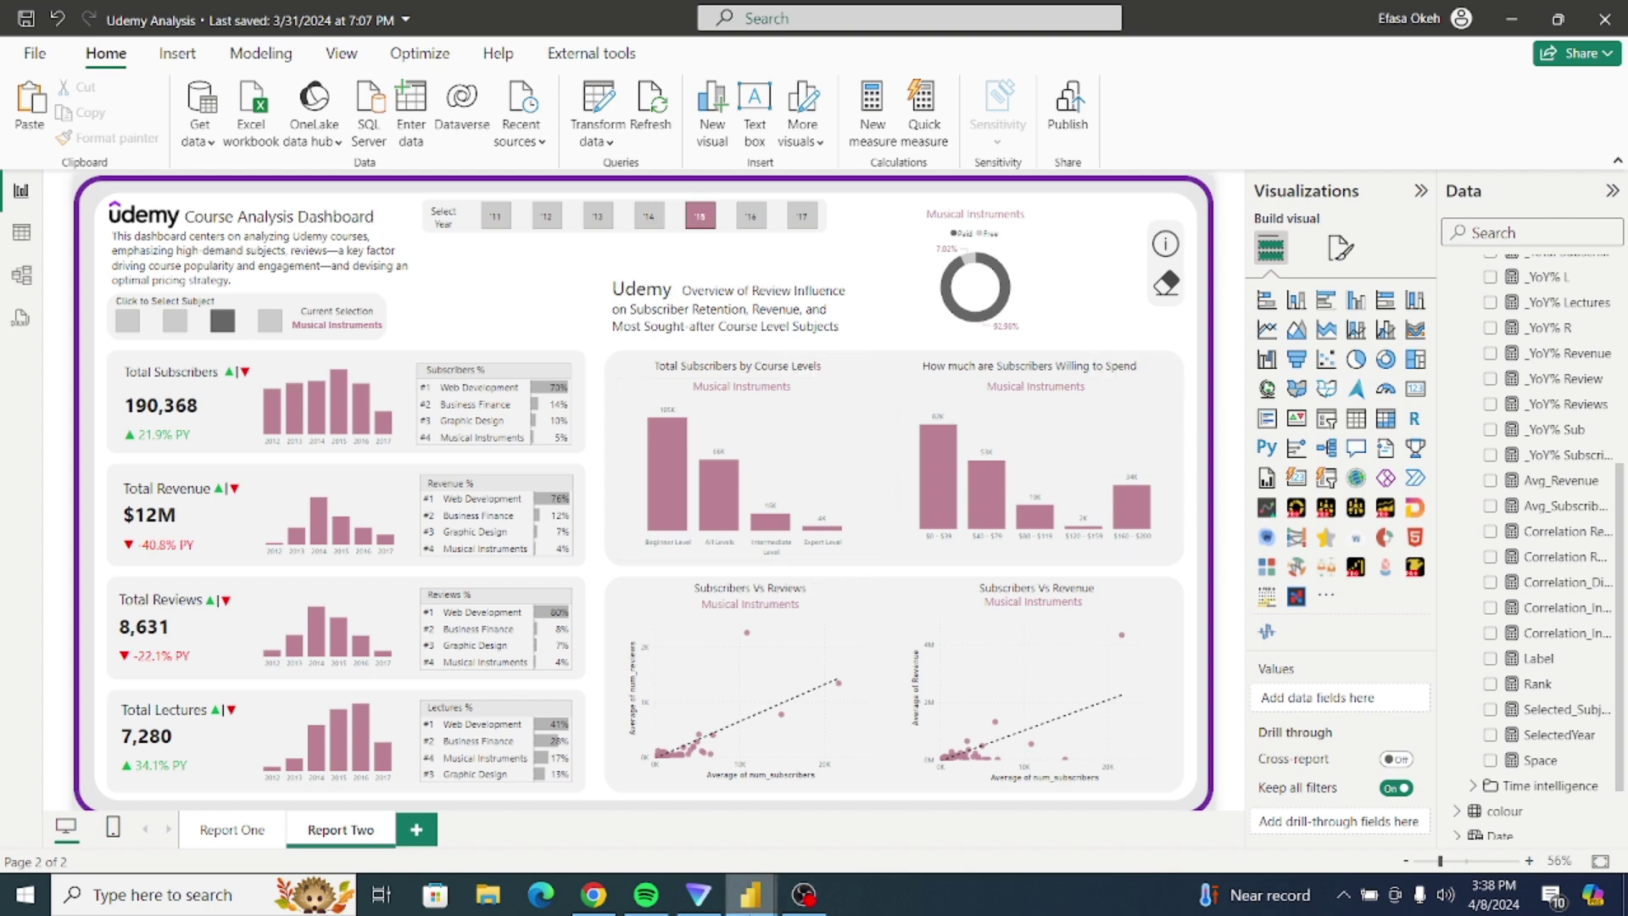
mouse_move(751, 894)
left_click(858, 826)
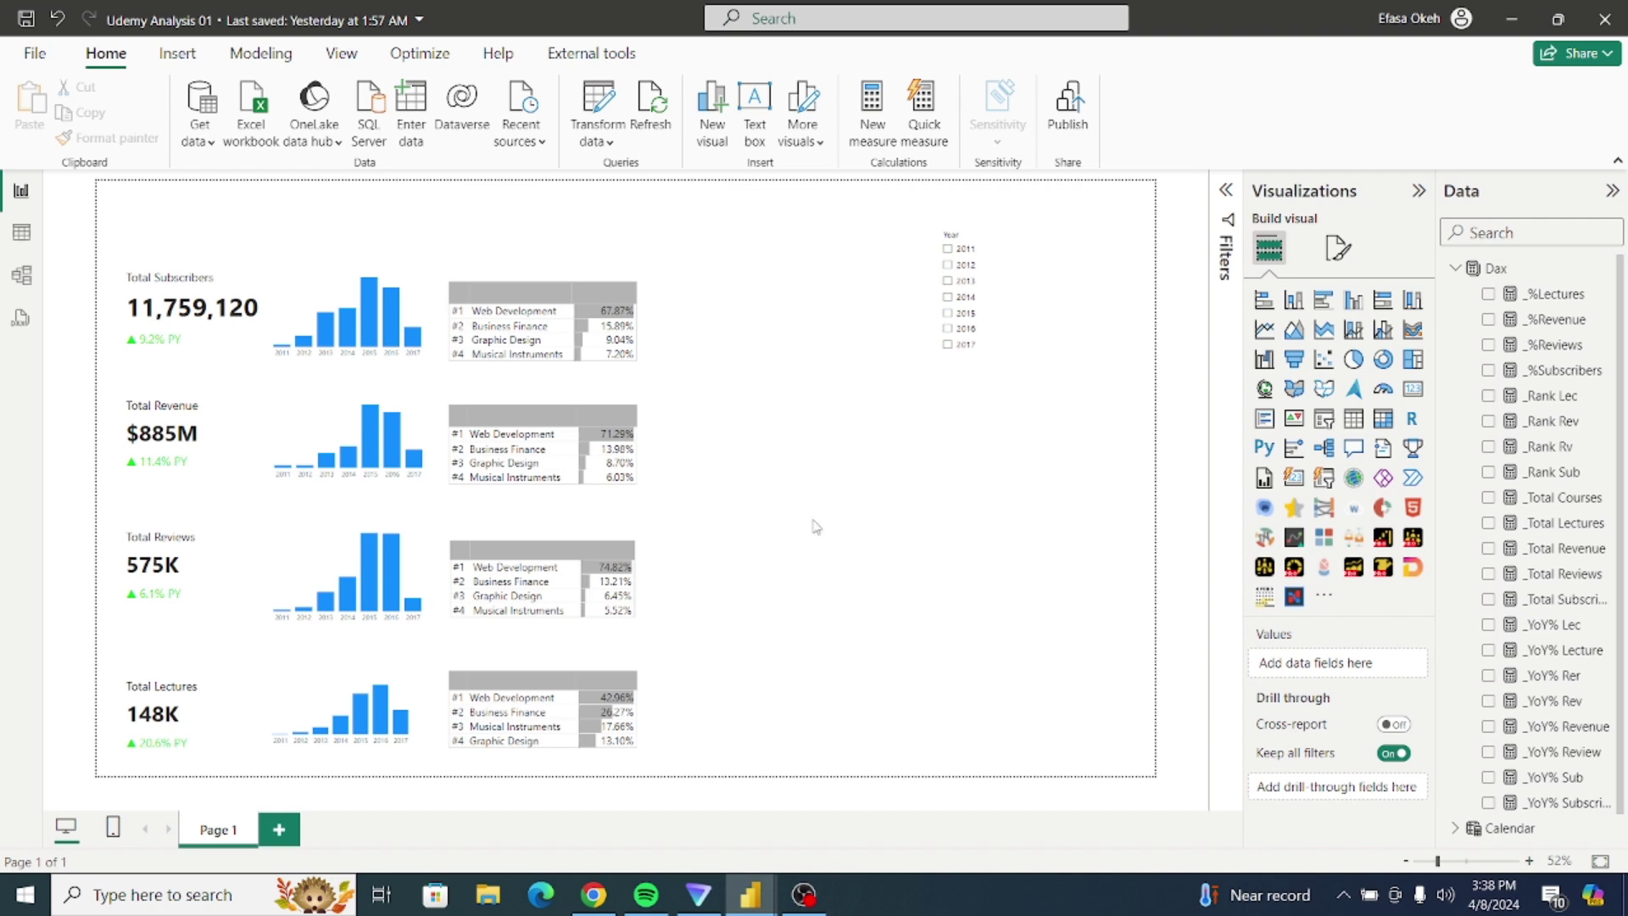
Step: Insert a stacked column chart in the empty area beside the Total Subscribers table and enlarge it
left_click(1296, 305)
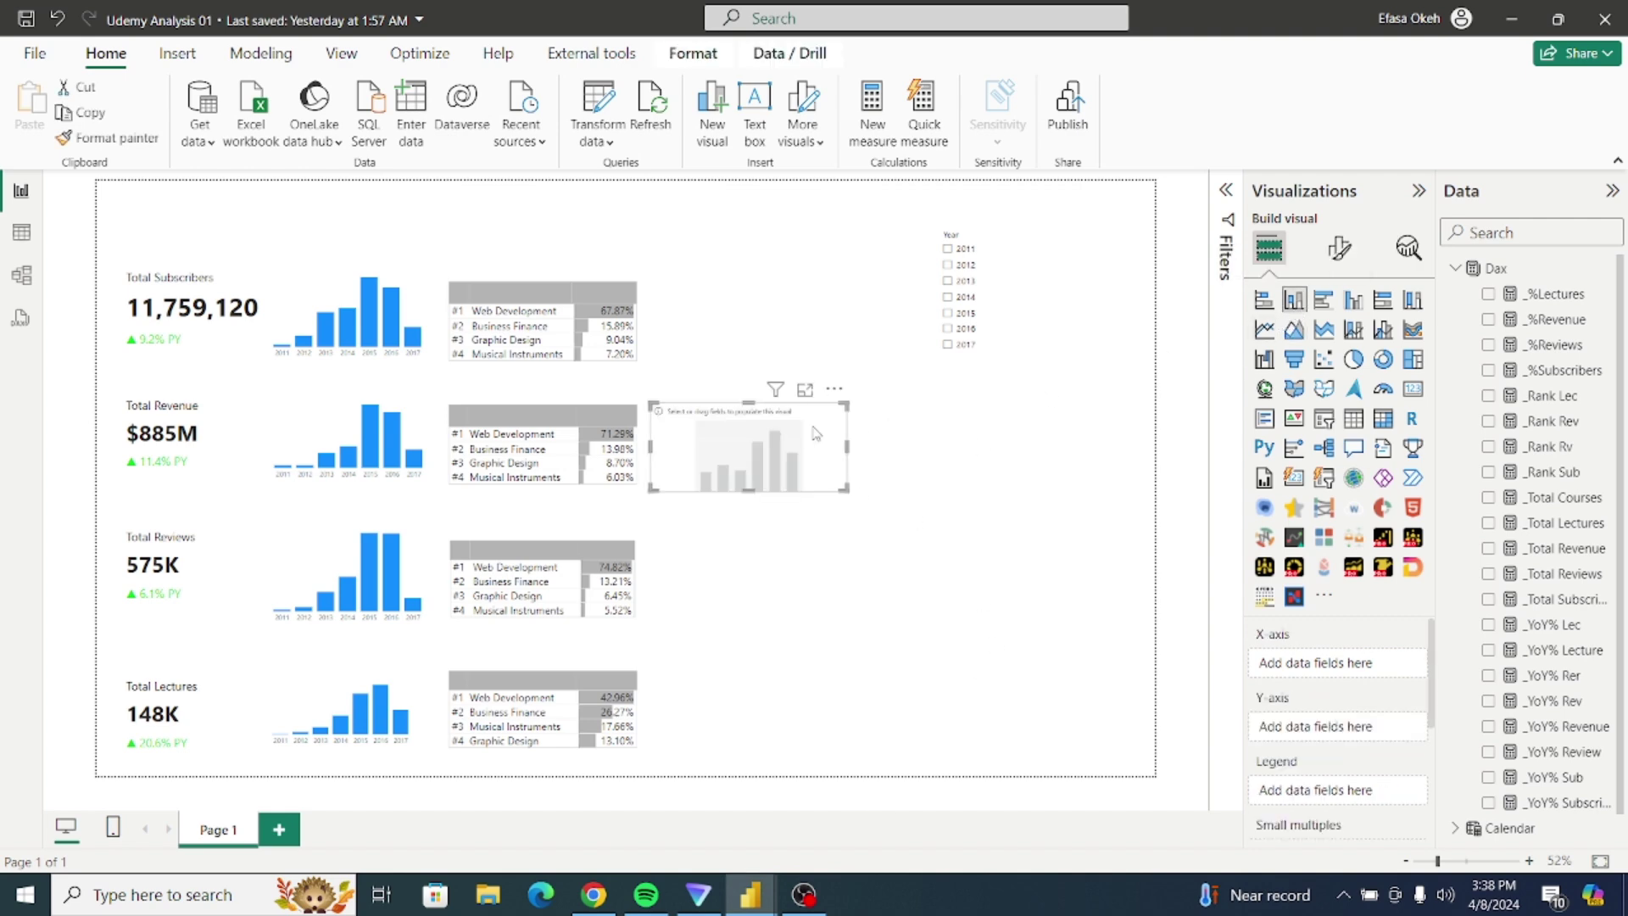
left_click_drag(762, 437, 787, 326)
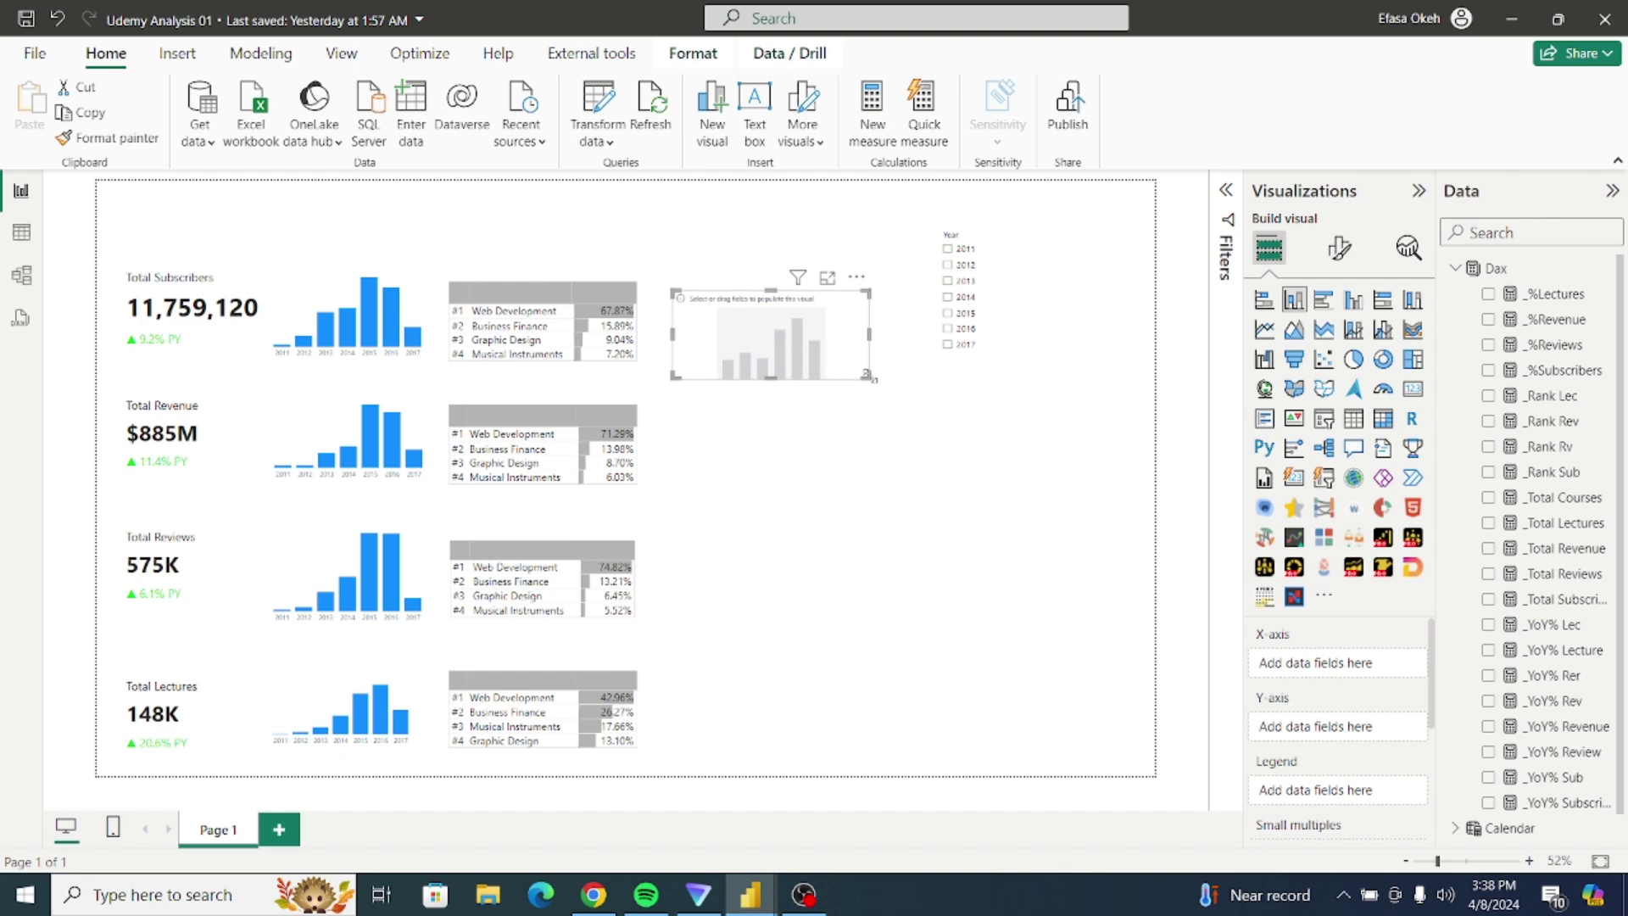
left_click_drag(861, 378, 942, 505)
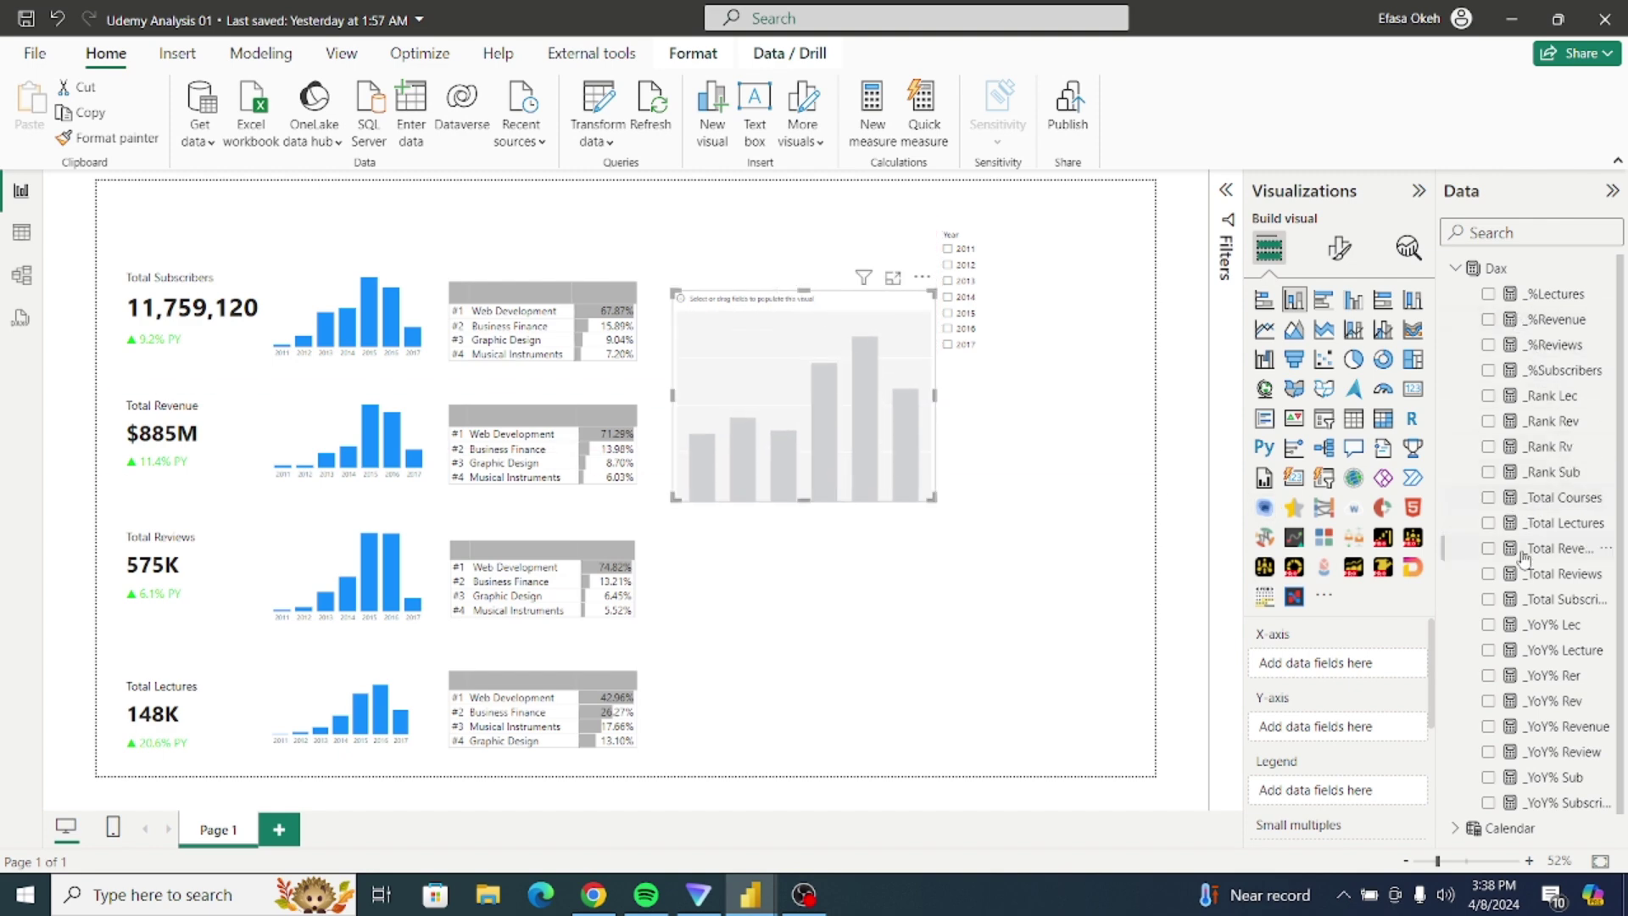
Step: Plot _Total Subscribers by the Fact_Udemy level field in the new chart, and enlarge and shift the chart slightly down
left_click(1488, 599)
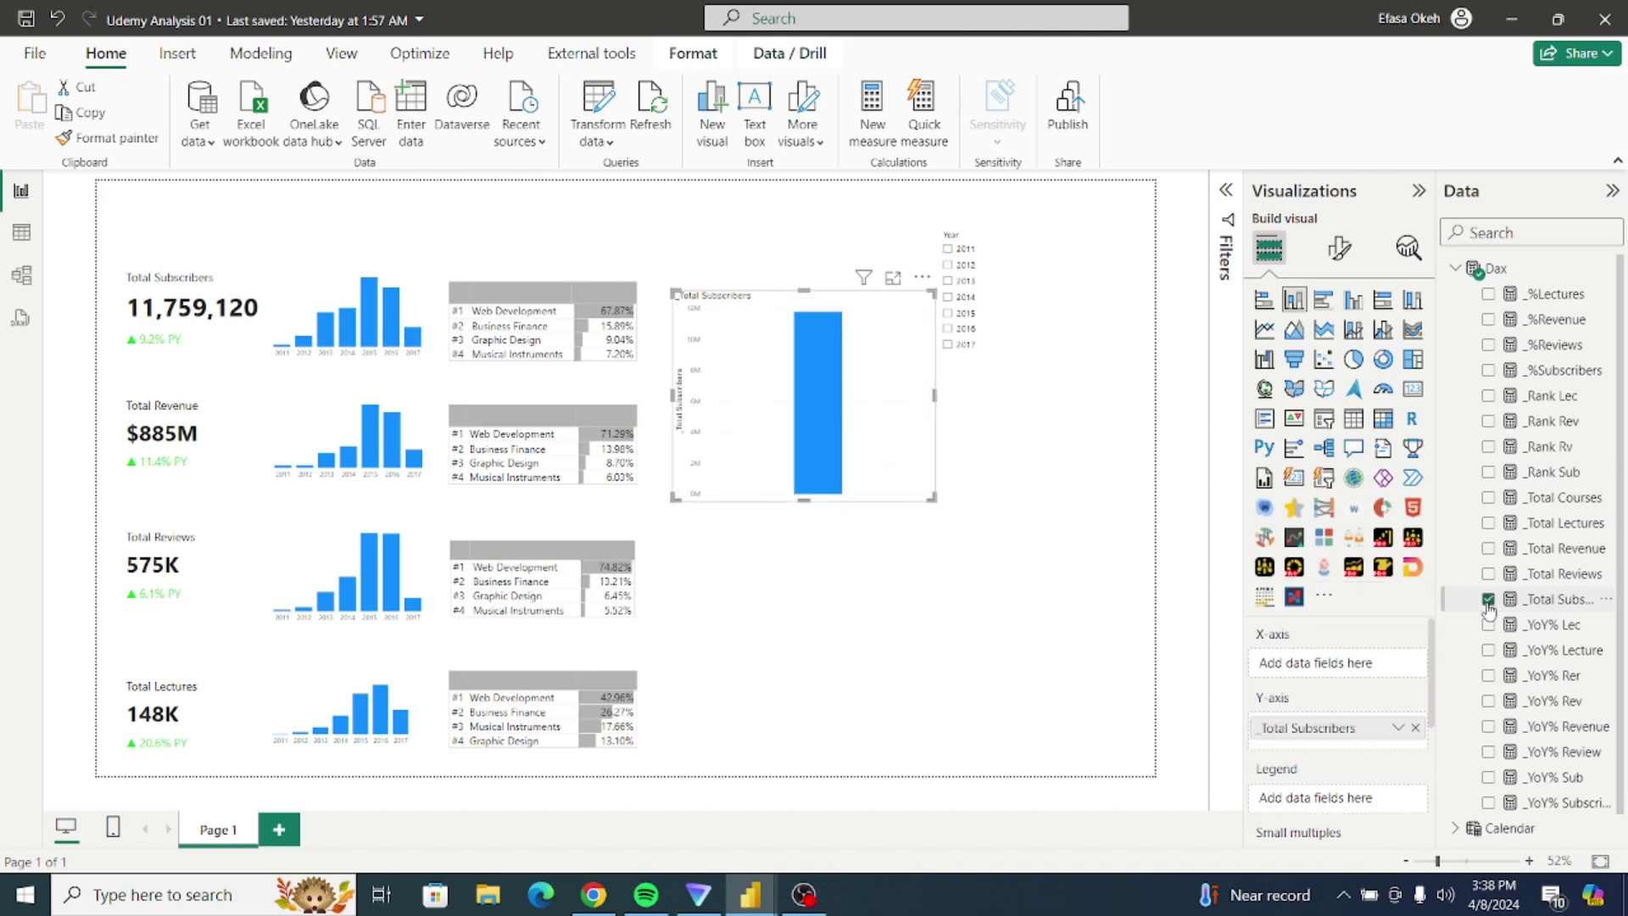
left_click(1456, 269)
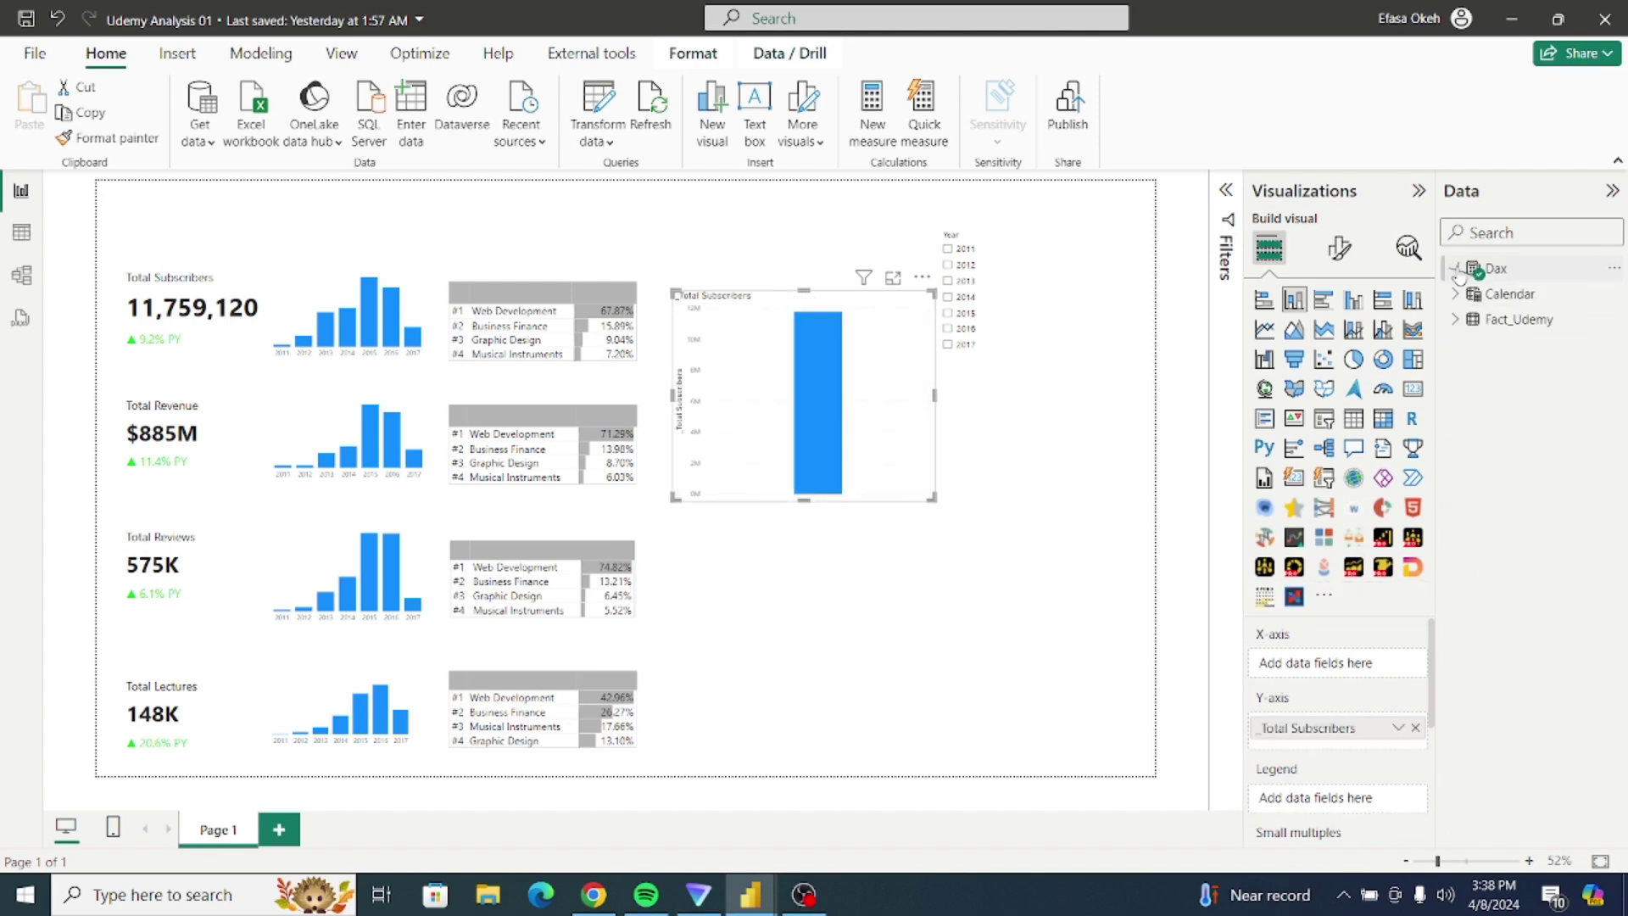
left_click(1456, 320)
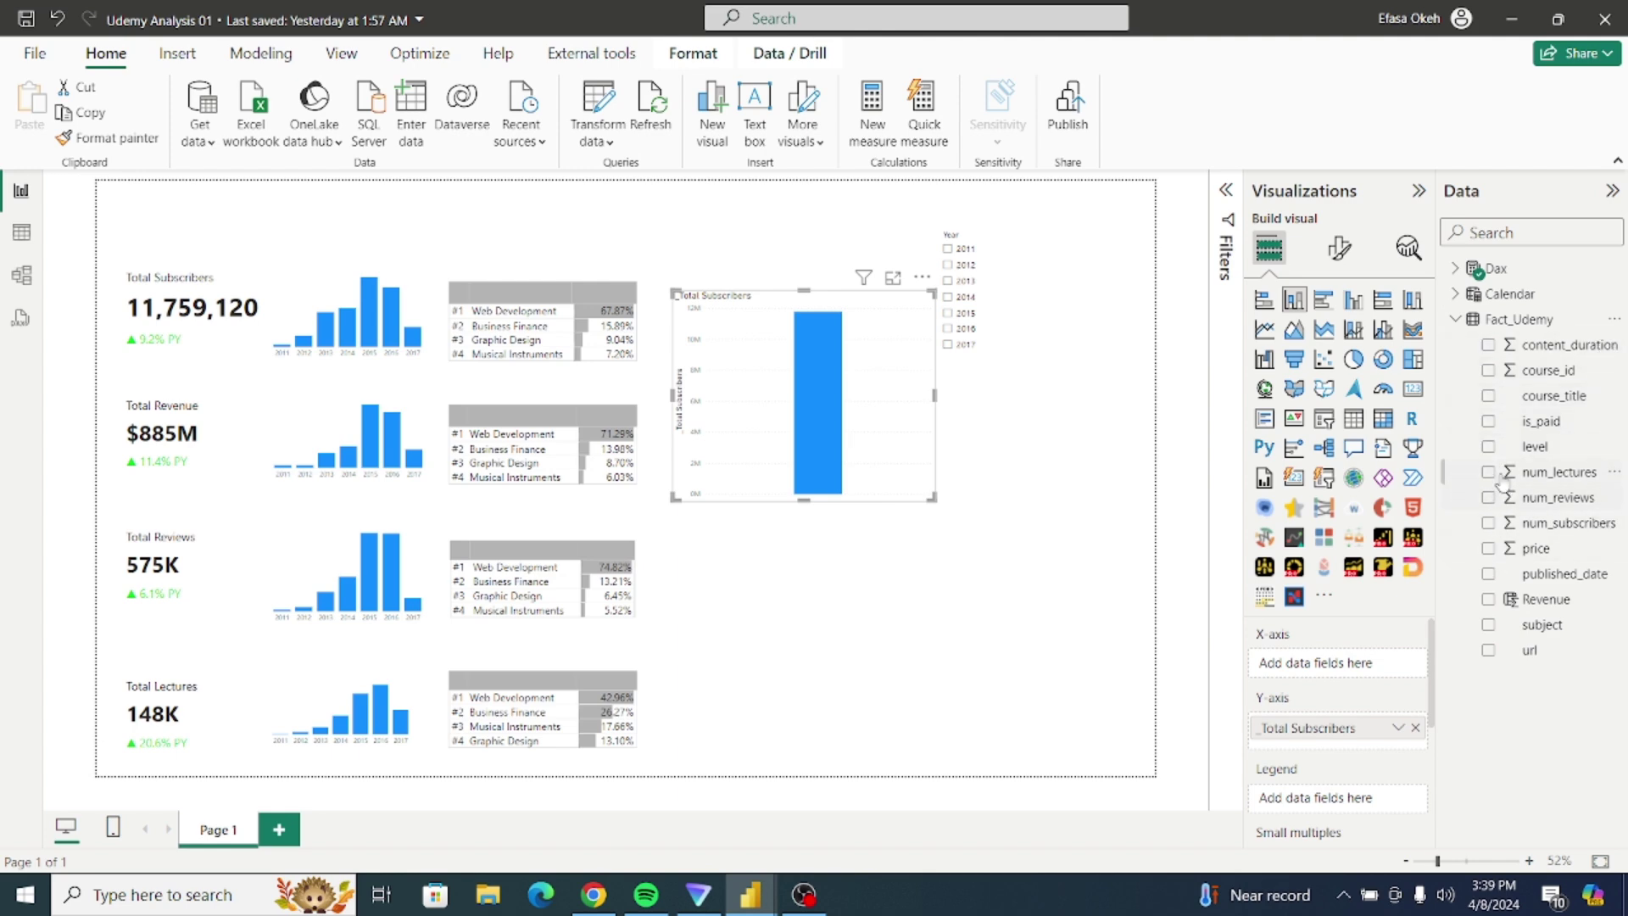
left_click(1489, 447)
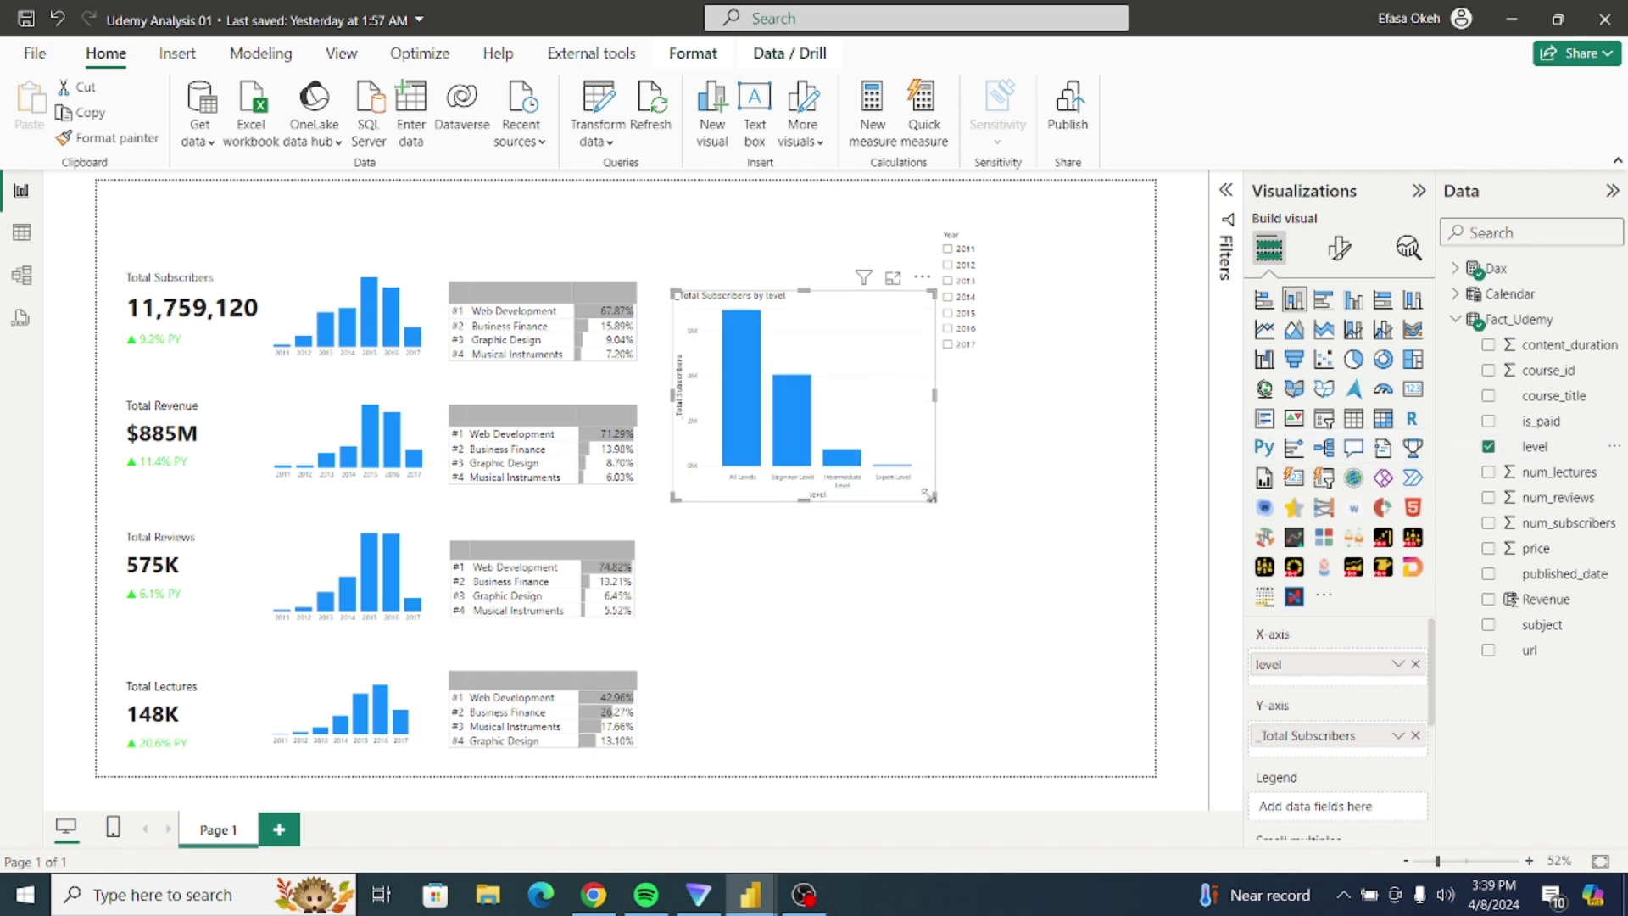
left_click_drag(929, 502, 955, 534)
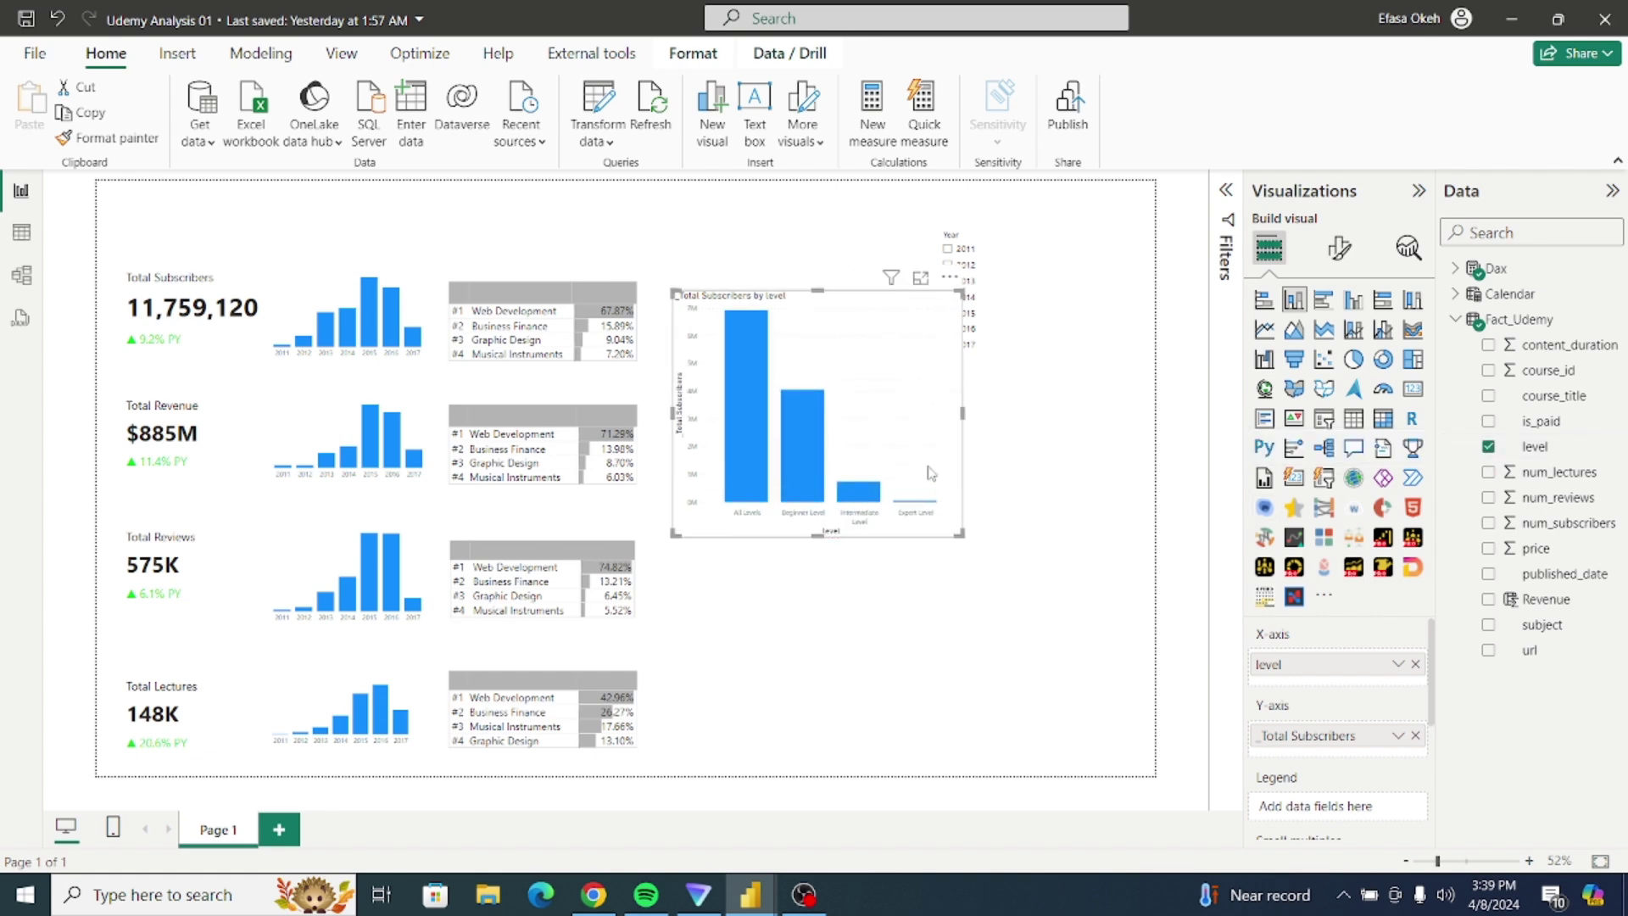
left_click_drag(922, 468, 948, 485)
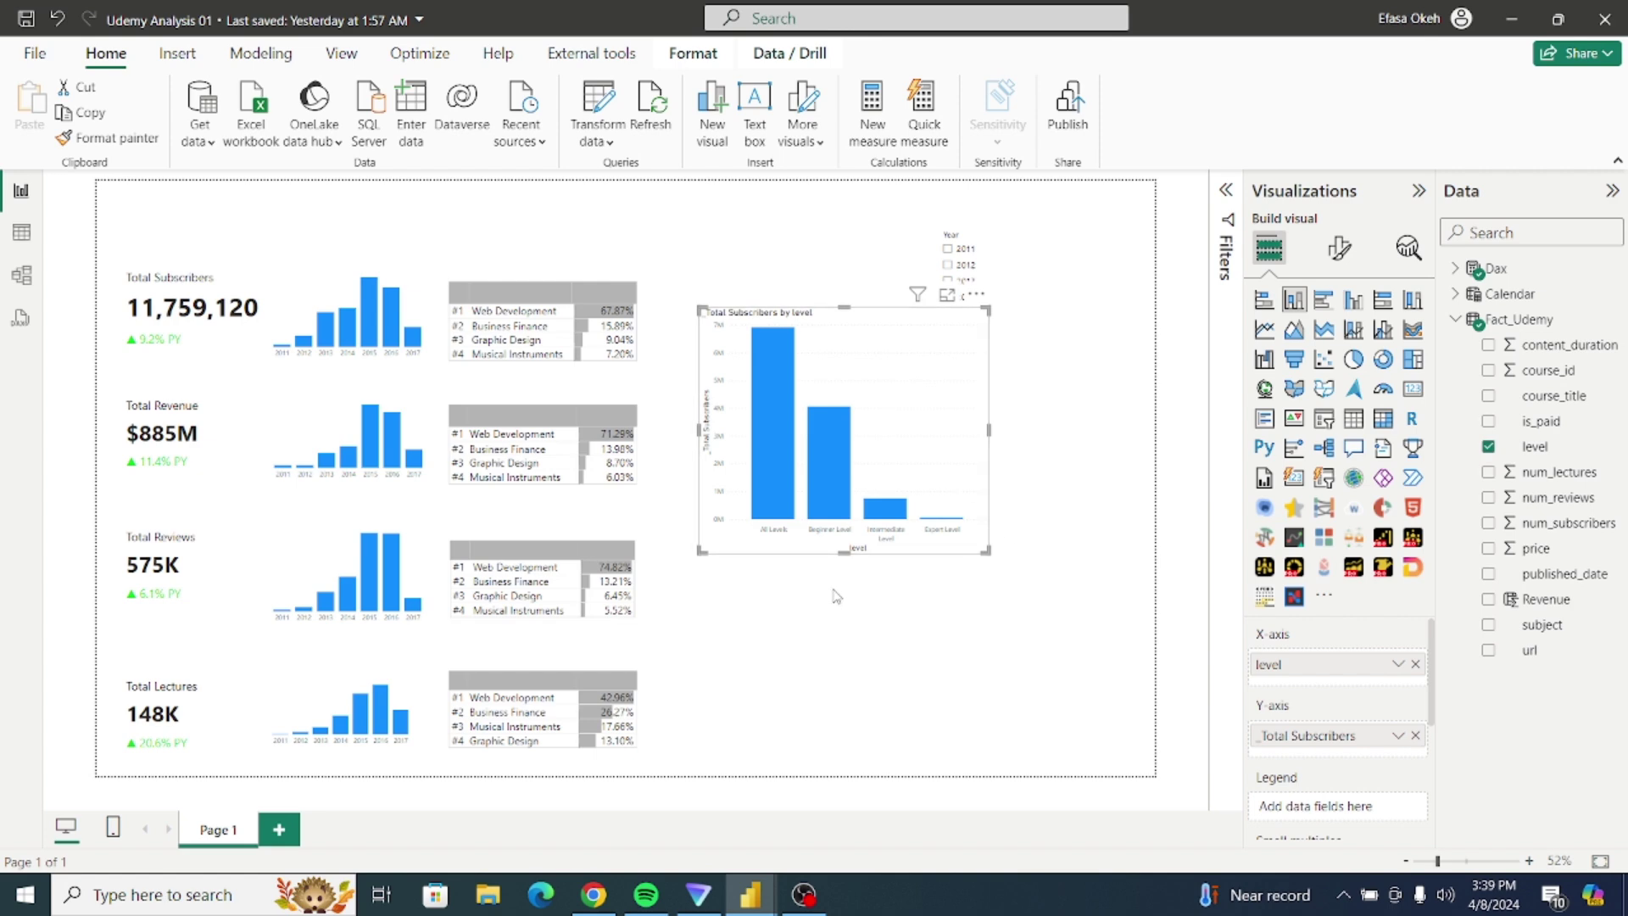
Step: Examine the Total Subscribers by Course Levels chart in the Udemy Analysis report and return to Udemy Analysis 01
mouse_move(752, 894)
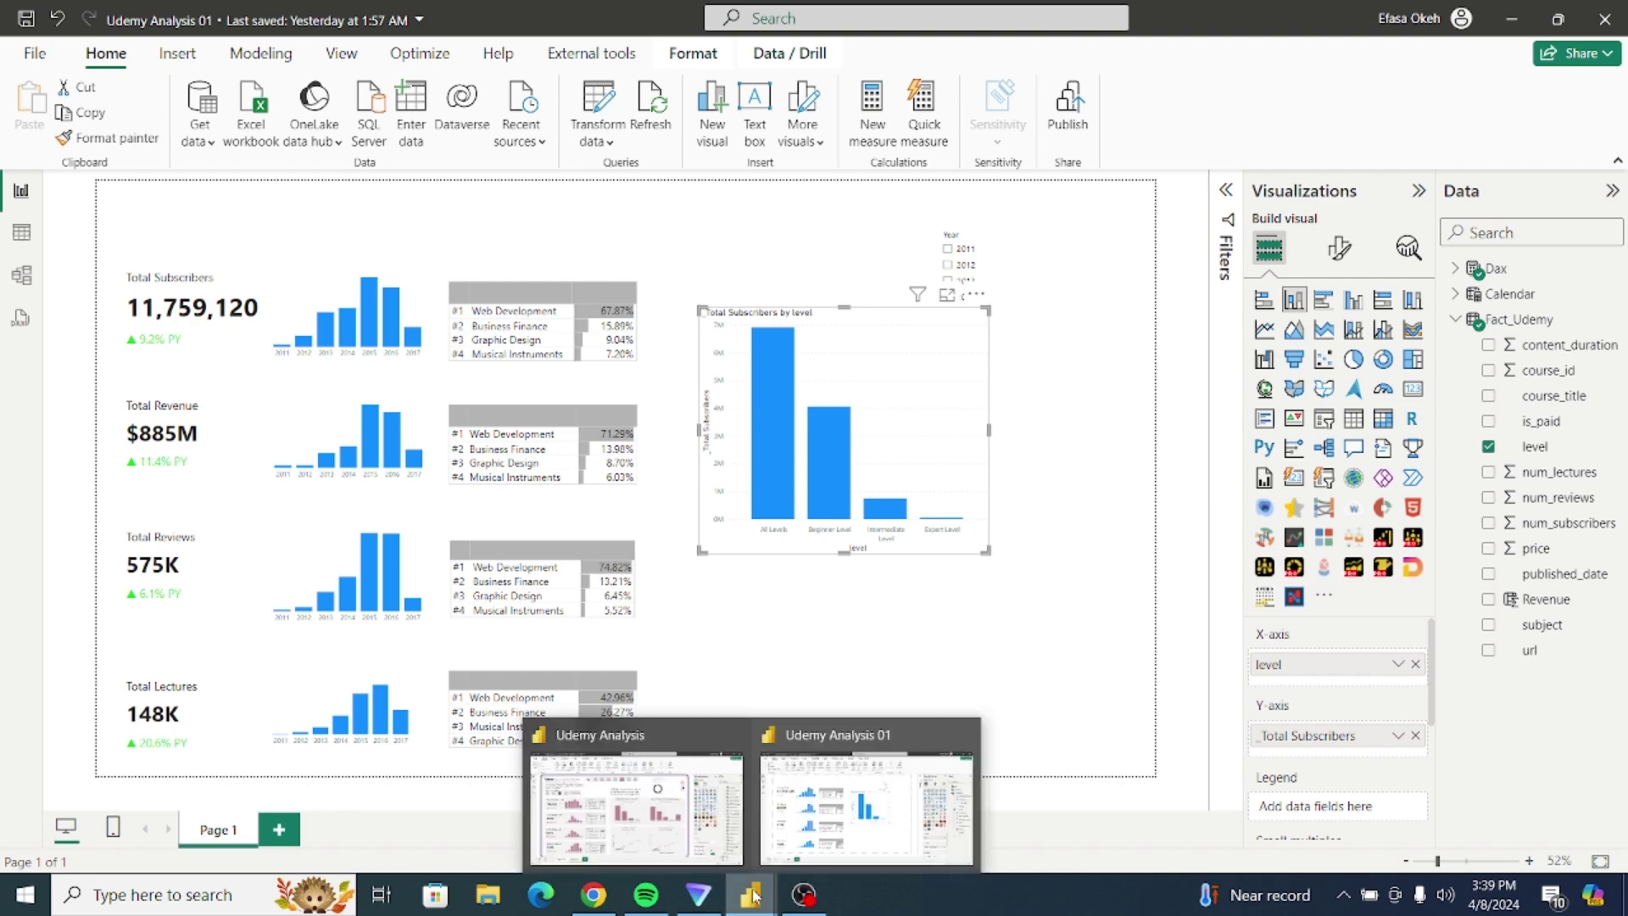
left_click(662, 827)
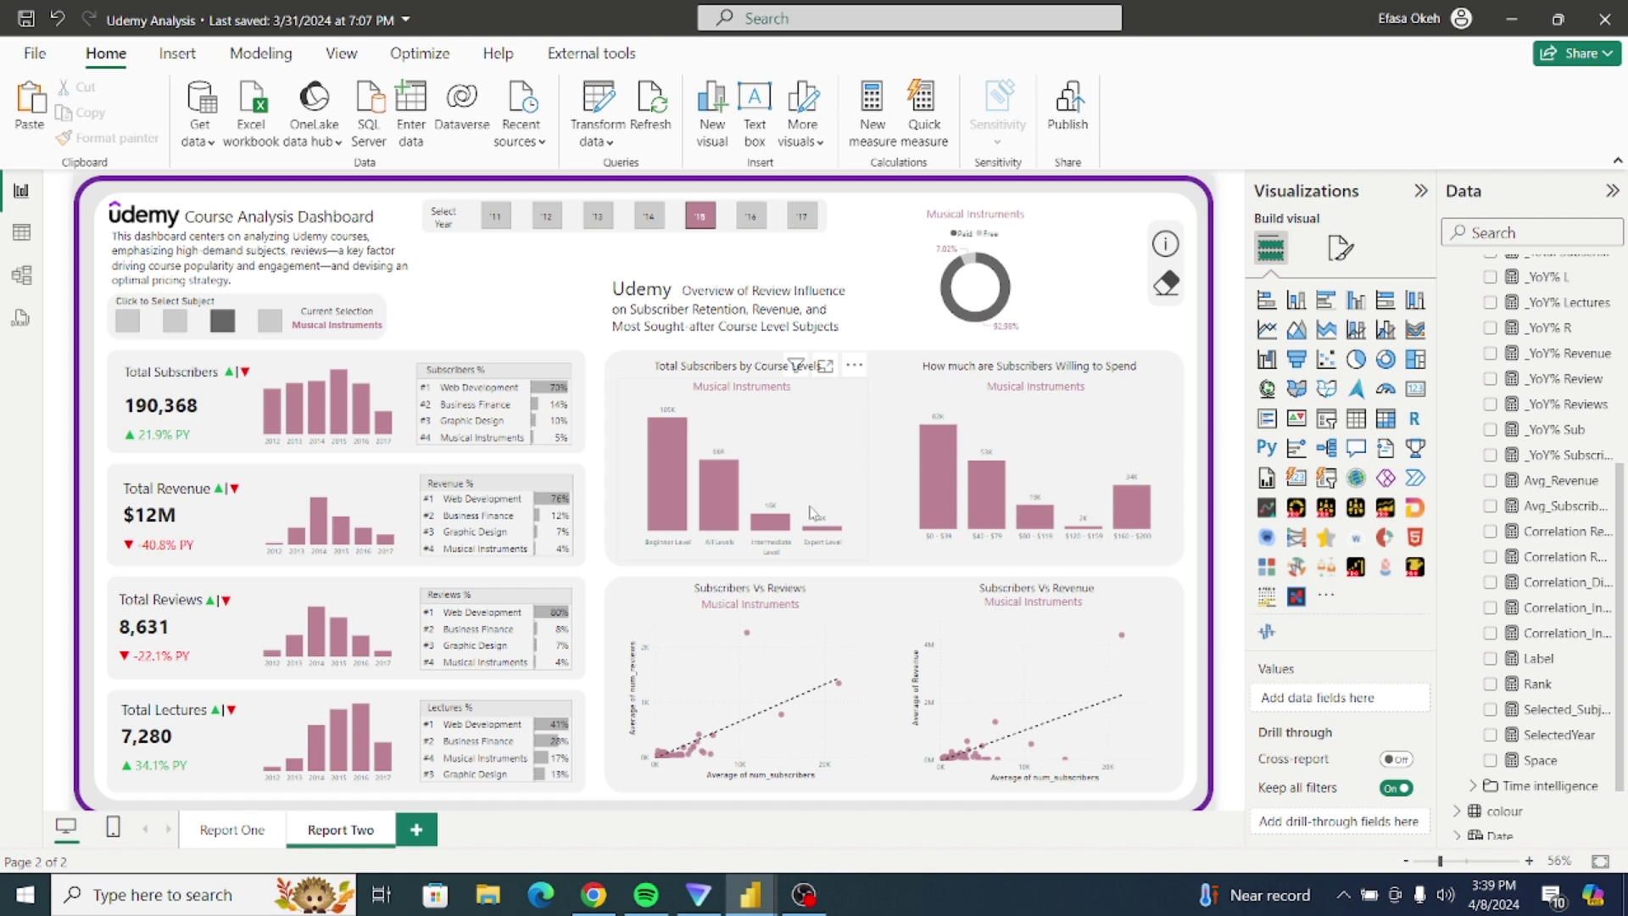
mouse_move(752, 906)
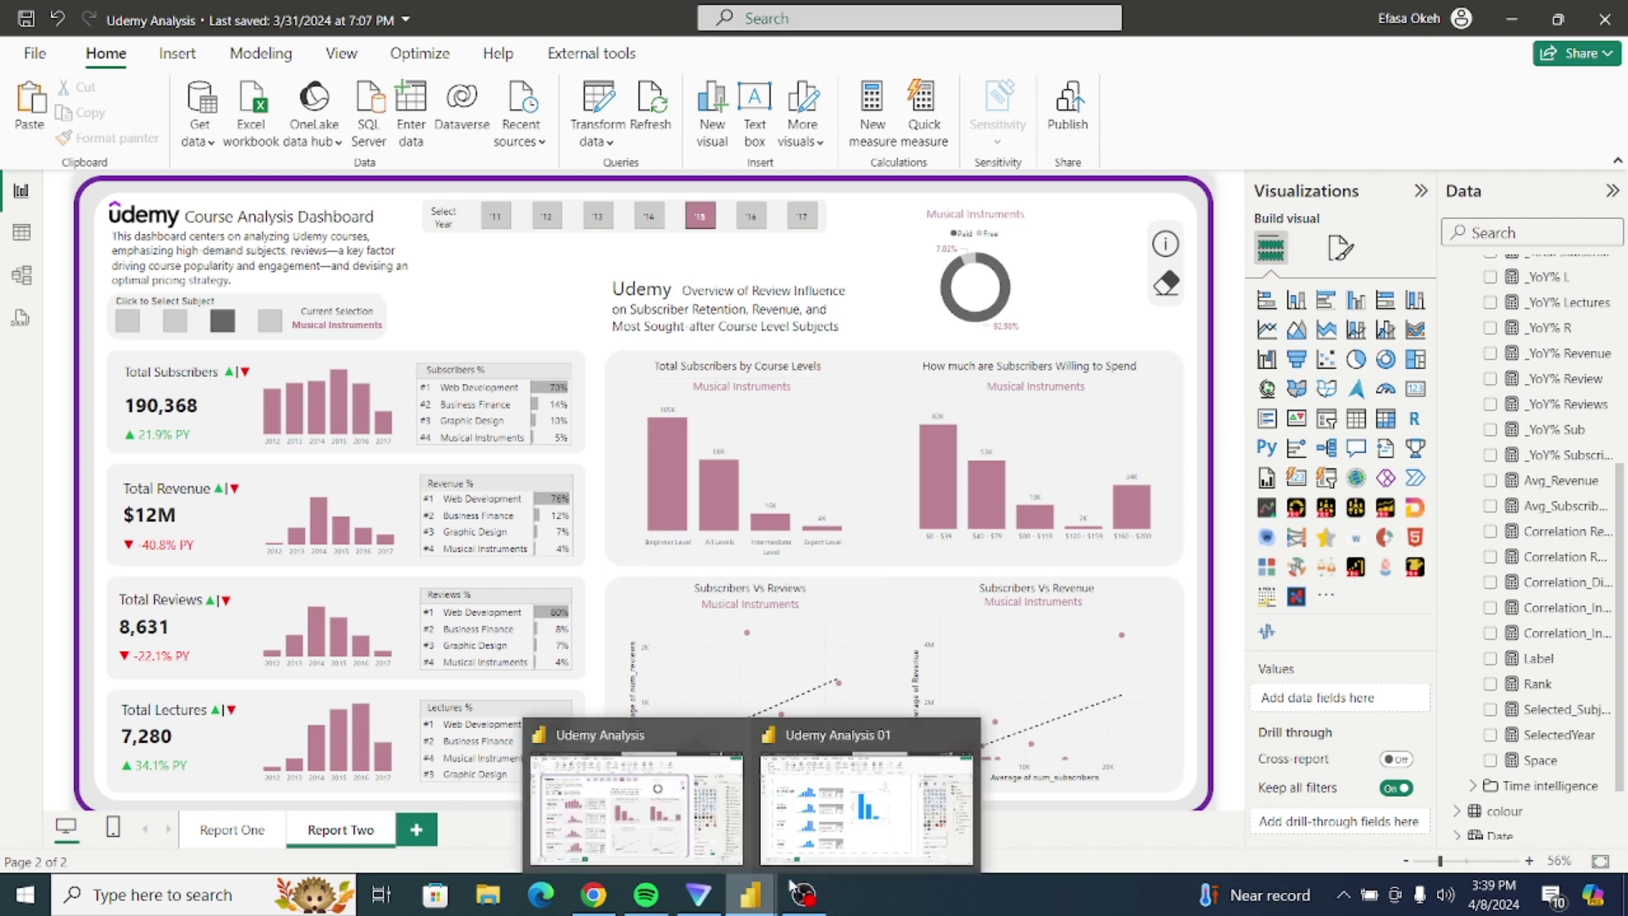
left_click(819, 846)
left_click(1016, 636)
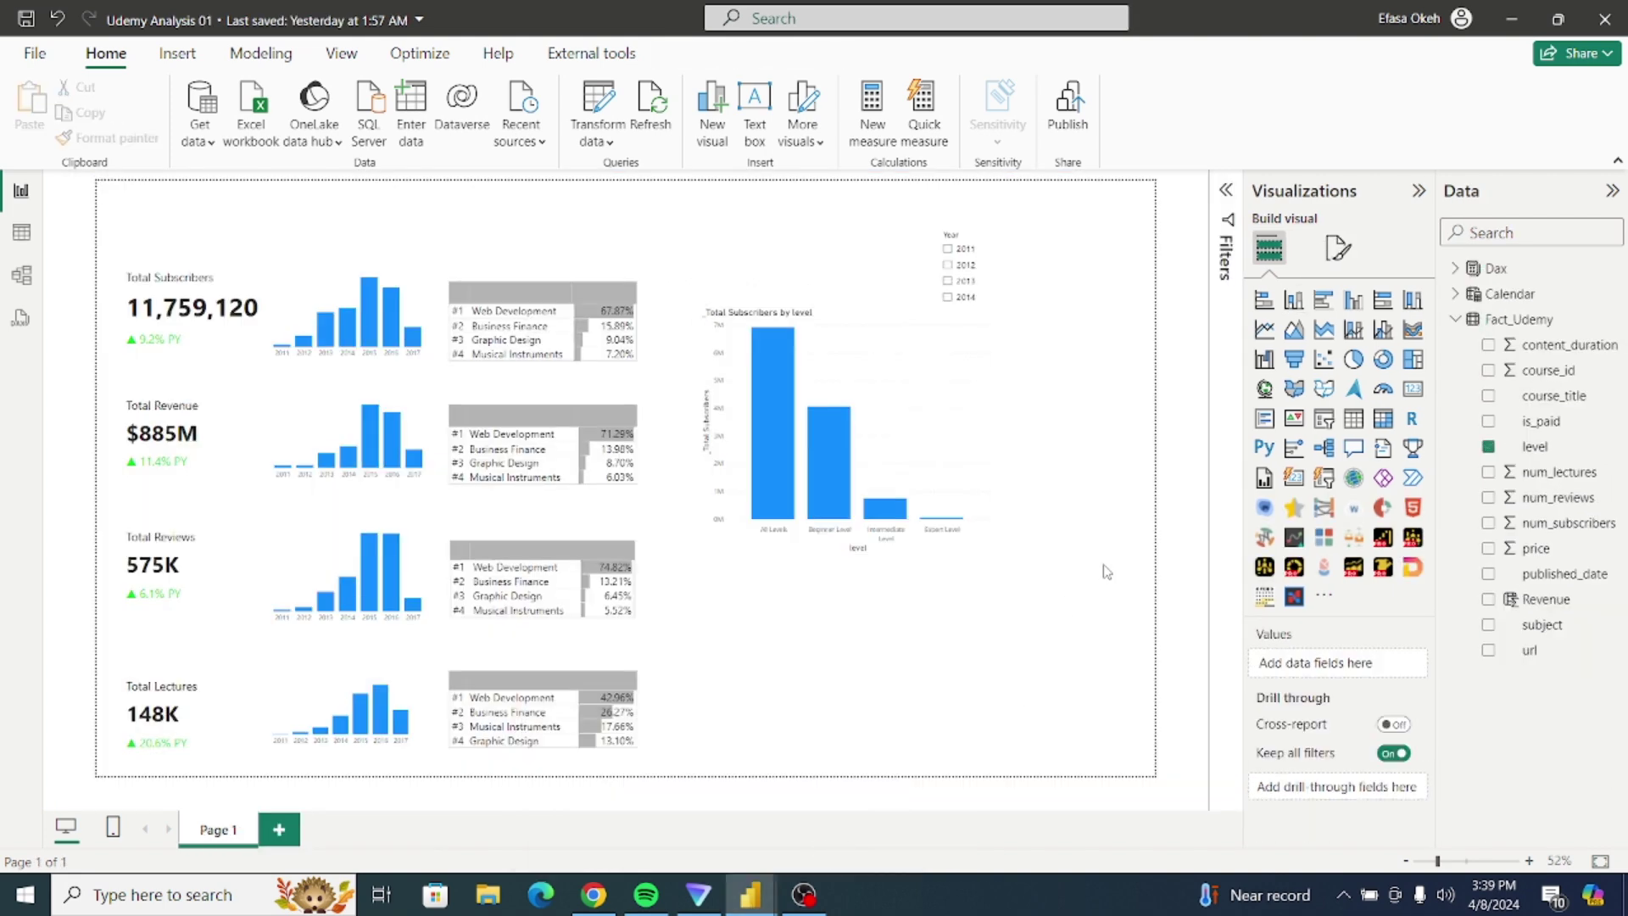
Step: Create a new measure in the Dax table named _Level% and start its formula on a new line
left_click(1456, 319)
left_click(1493, 277)
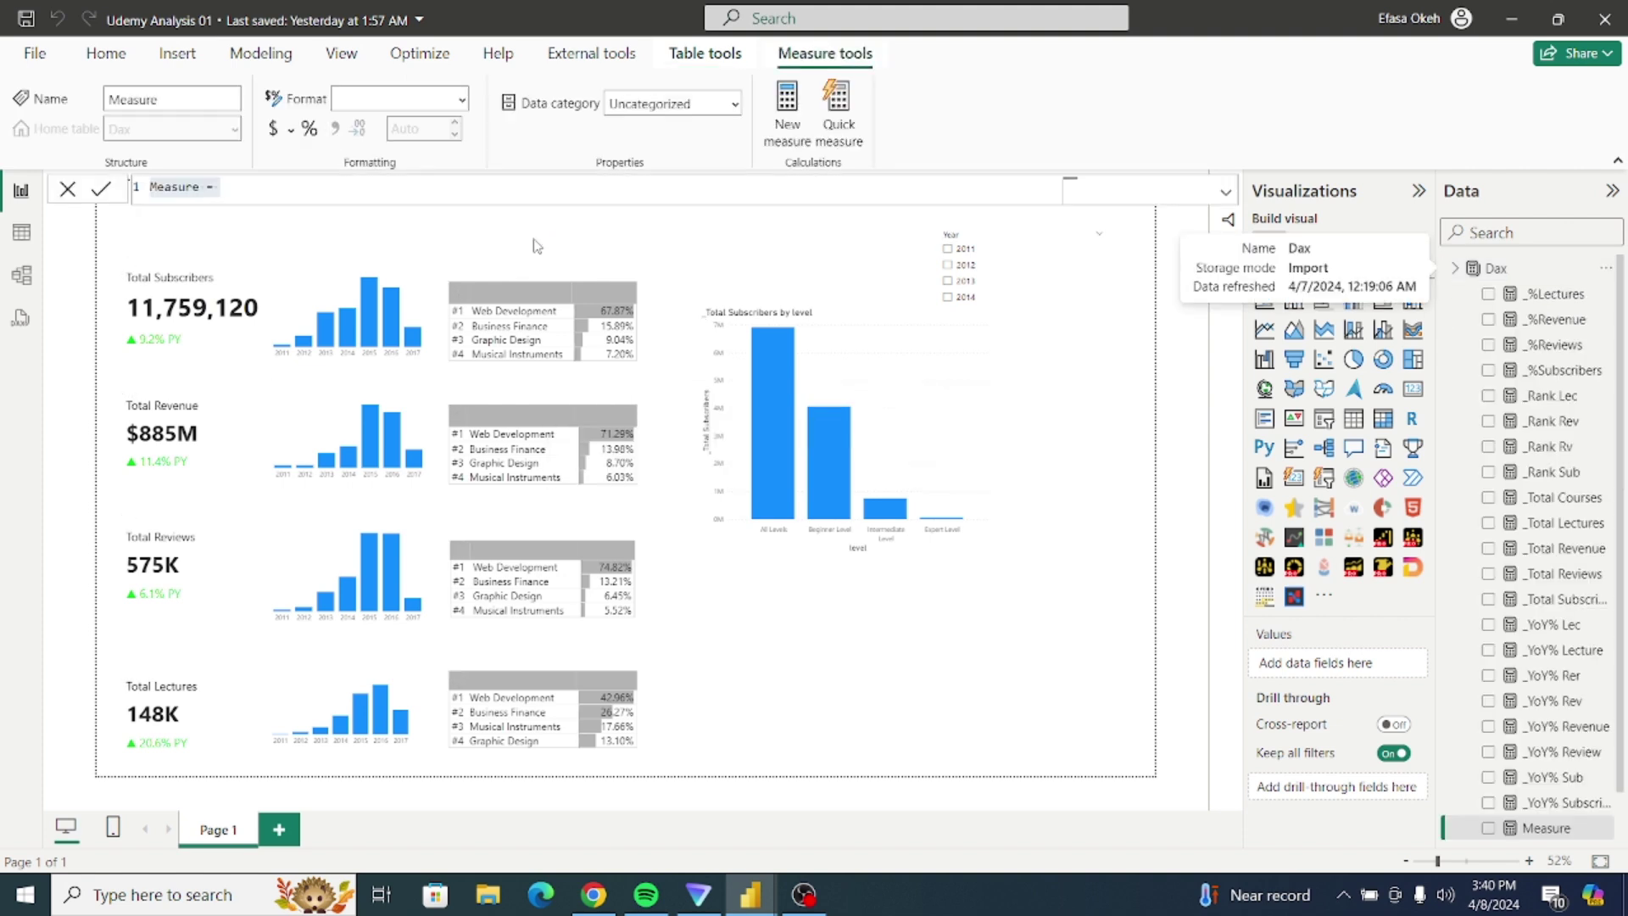
type("_")
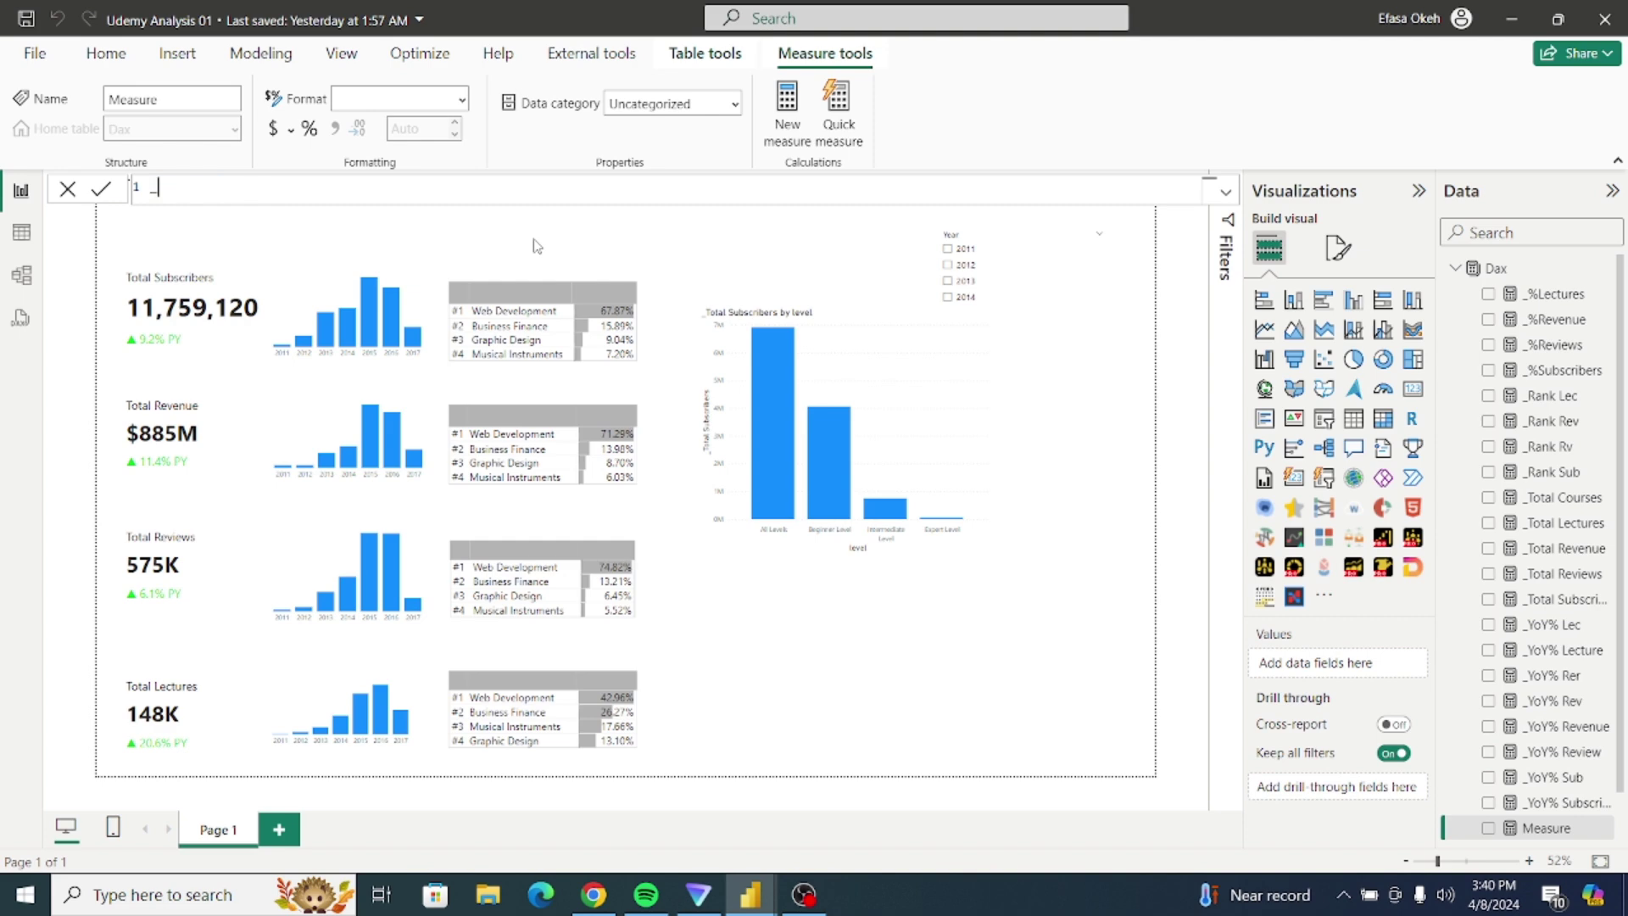
type("Lev1")
key("BackSpace")
key("BackSpace")
type("el% =")
key("shift+Return")
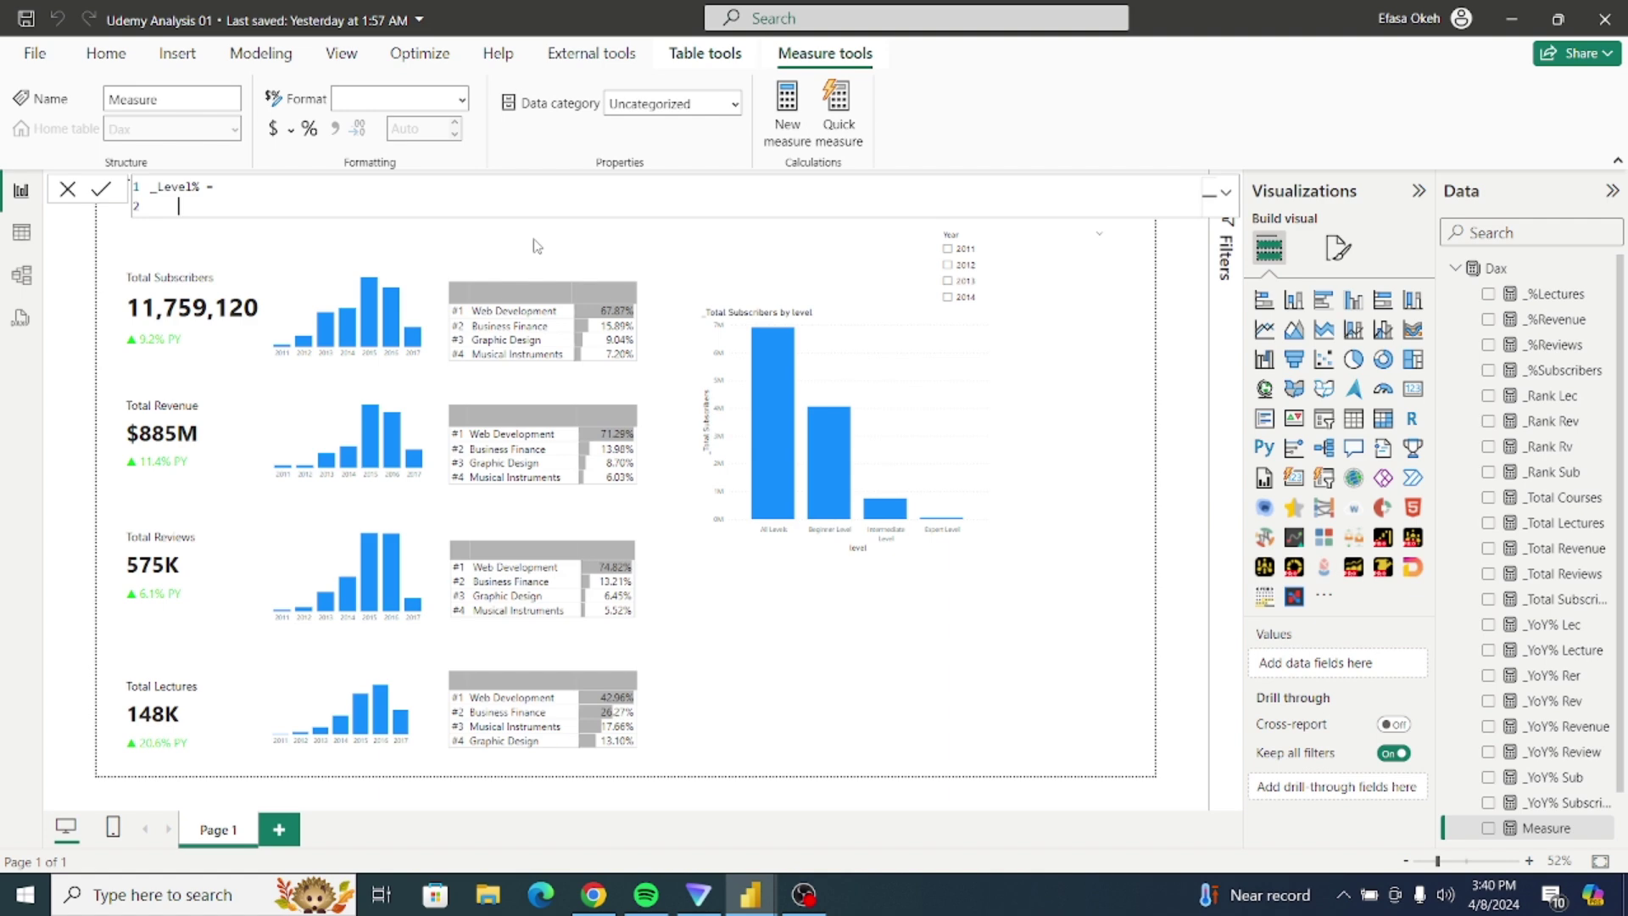
Step: Begin the _Level% formula with DIVIDE, using [_Total Subscribers] as the numerator
type("DIVI")
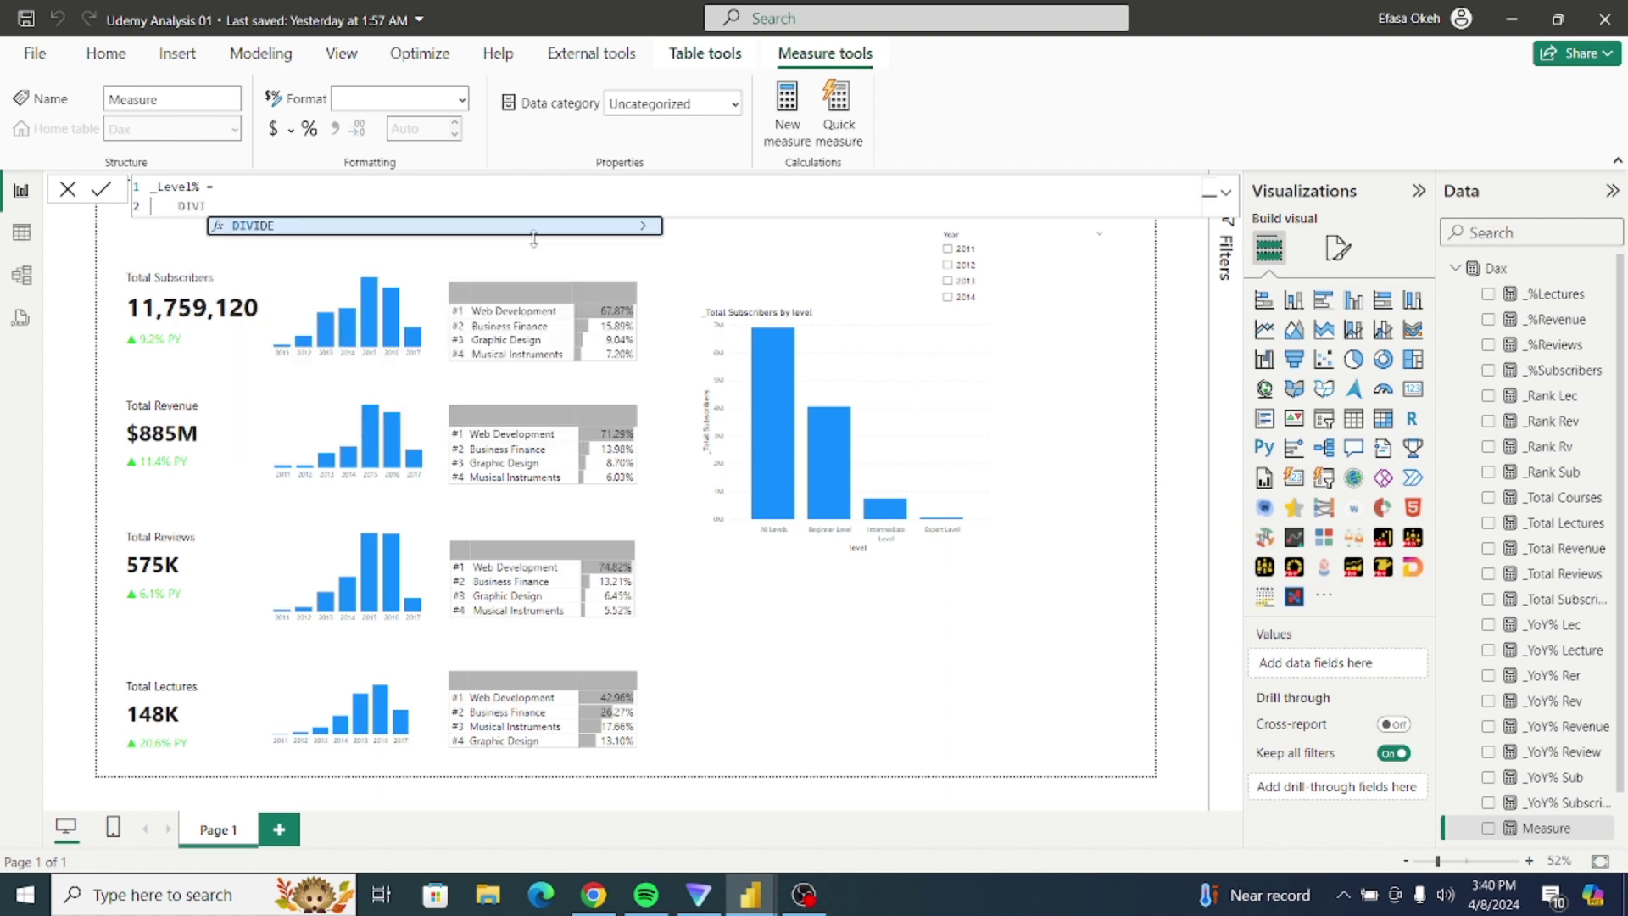
key("Tab")
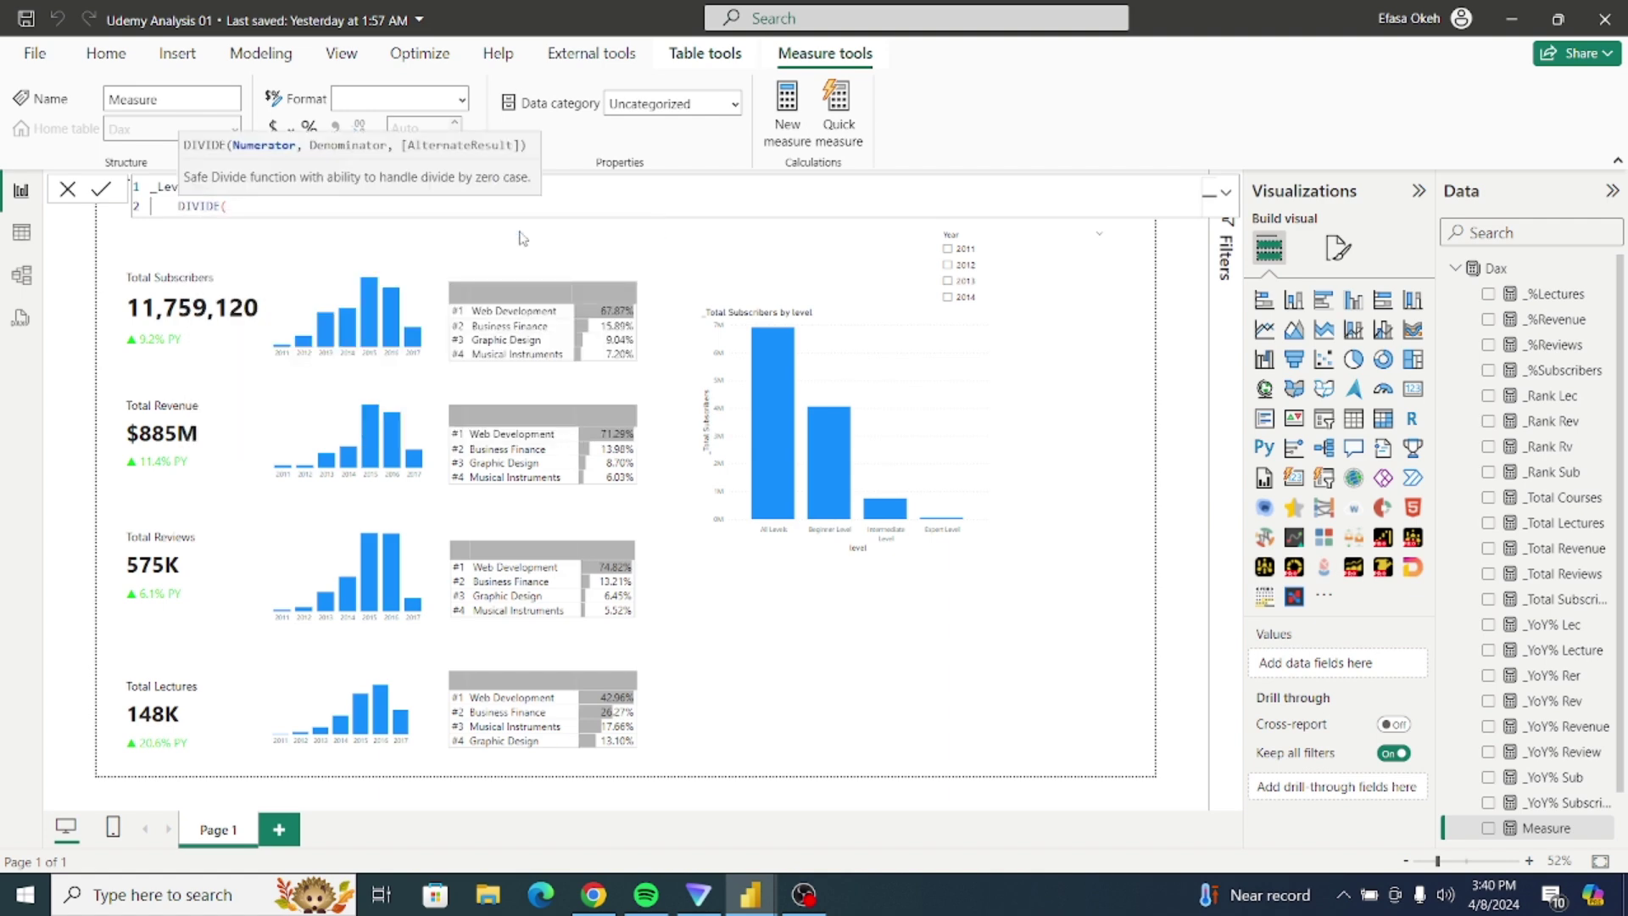
type("_")
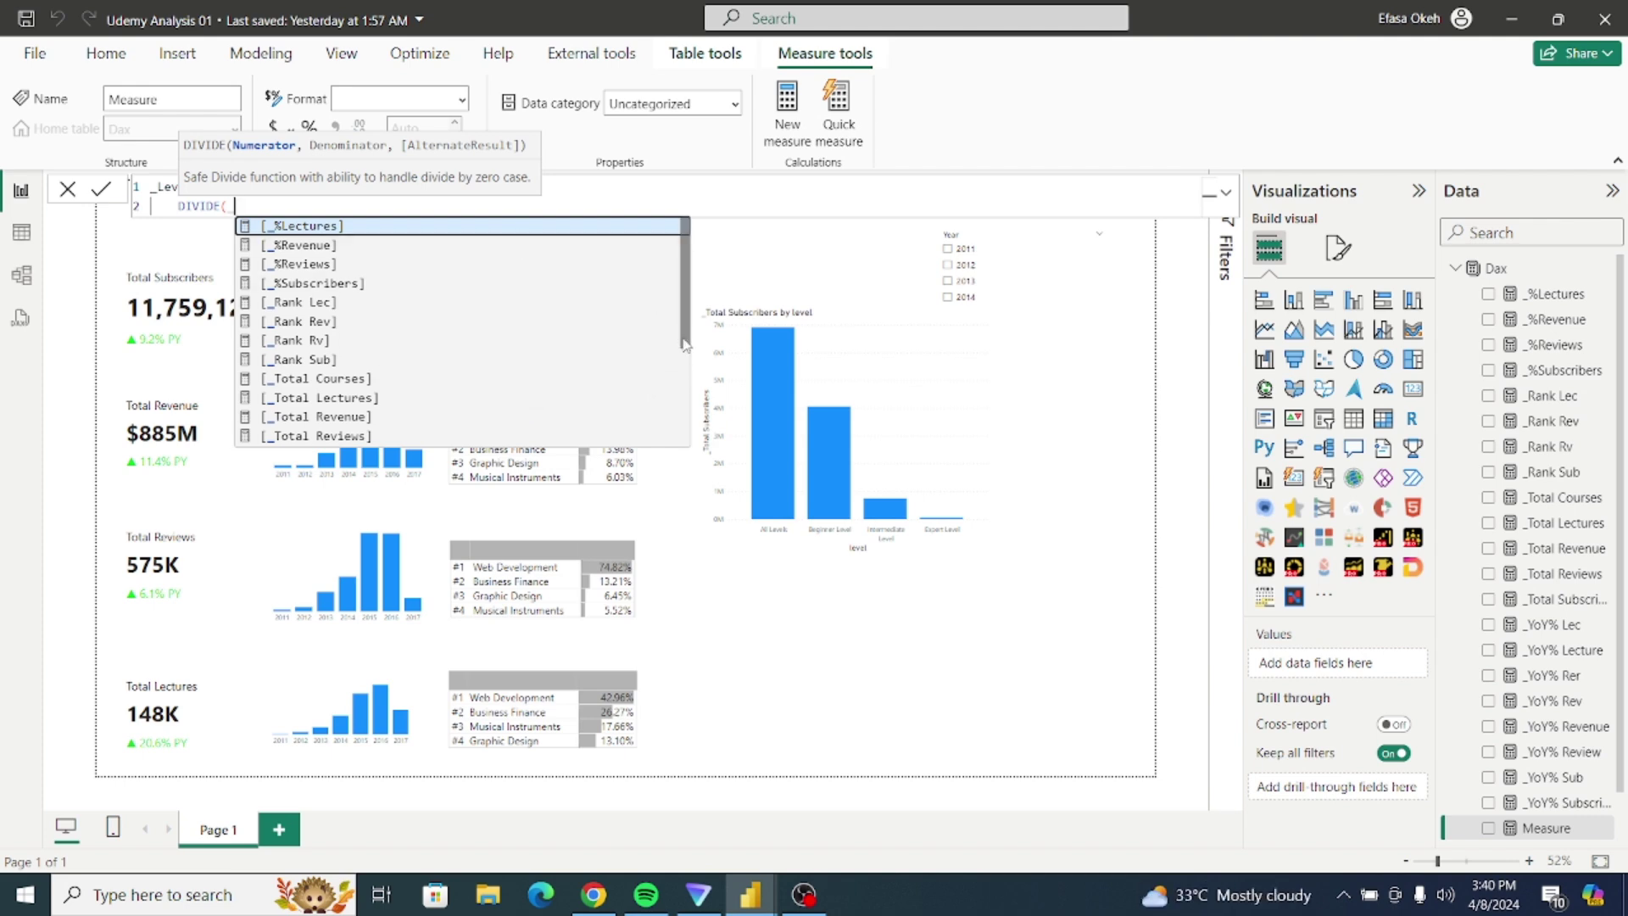
scroll(408, 372, "down", 2)
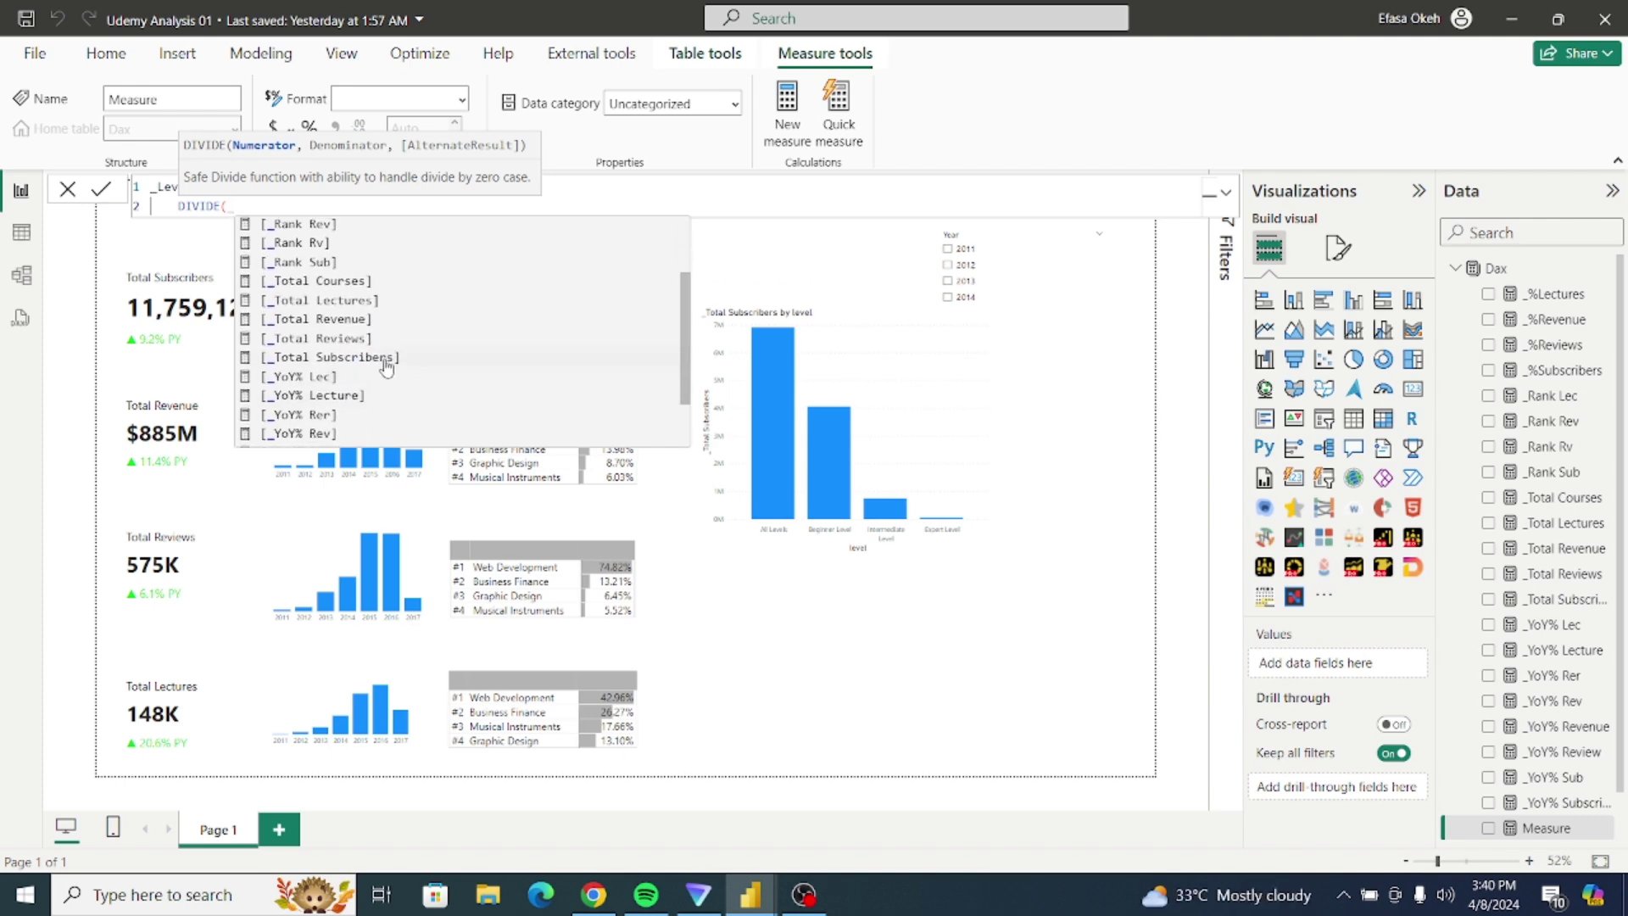
left_click(389, 357)
key("shift+Return")
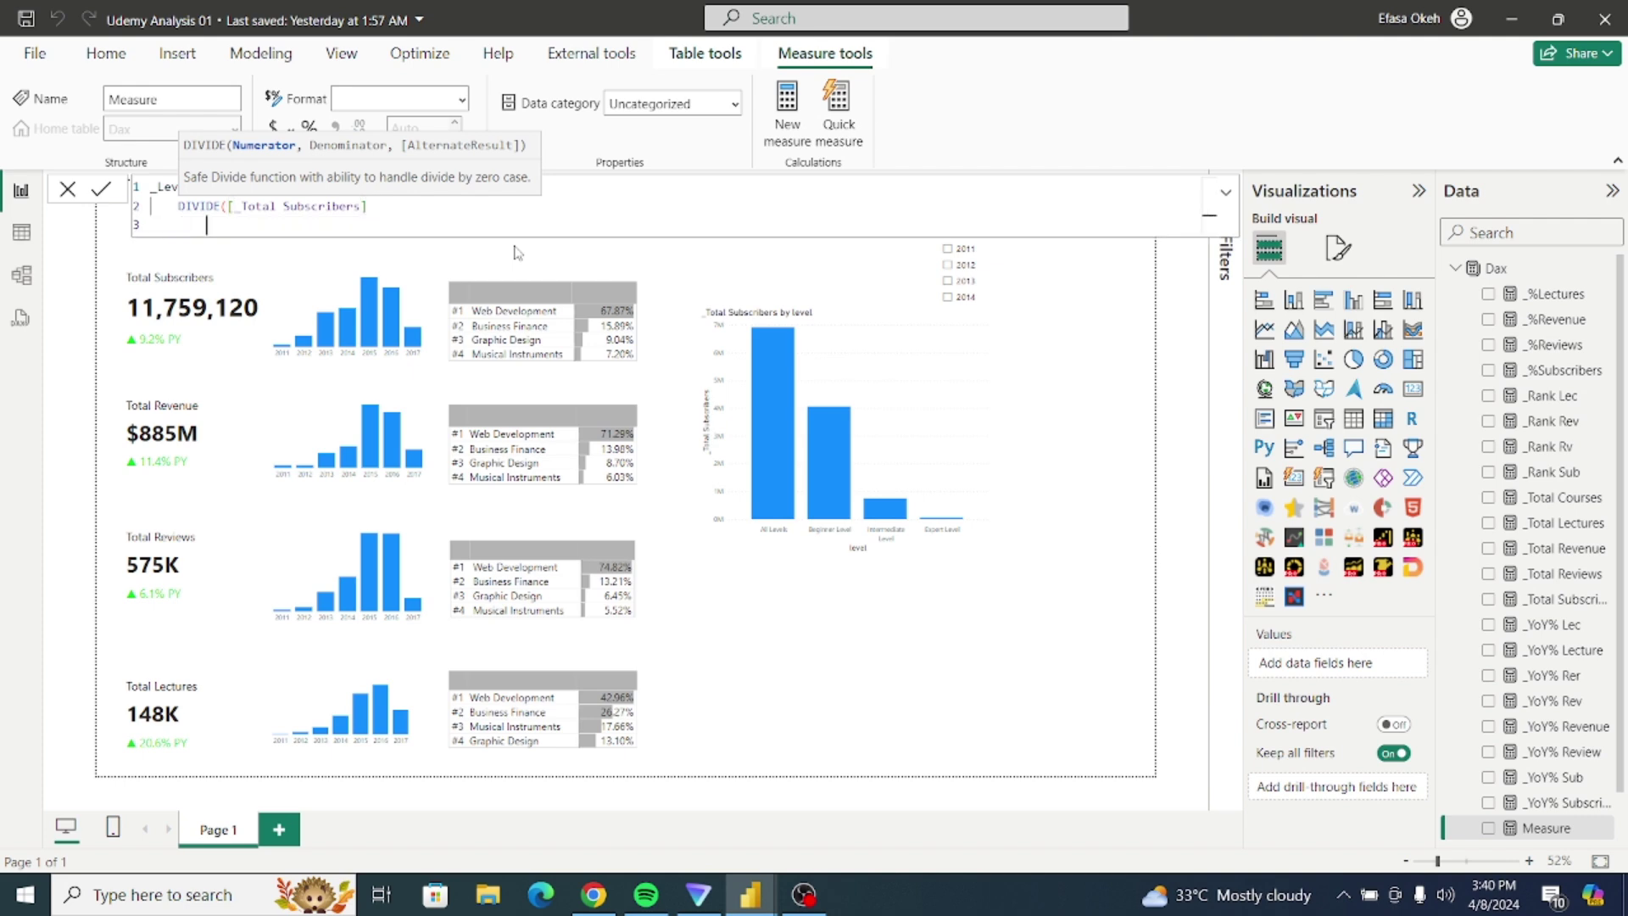
type("Cal")
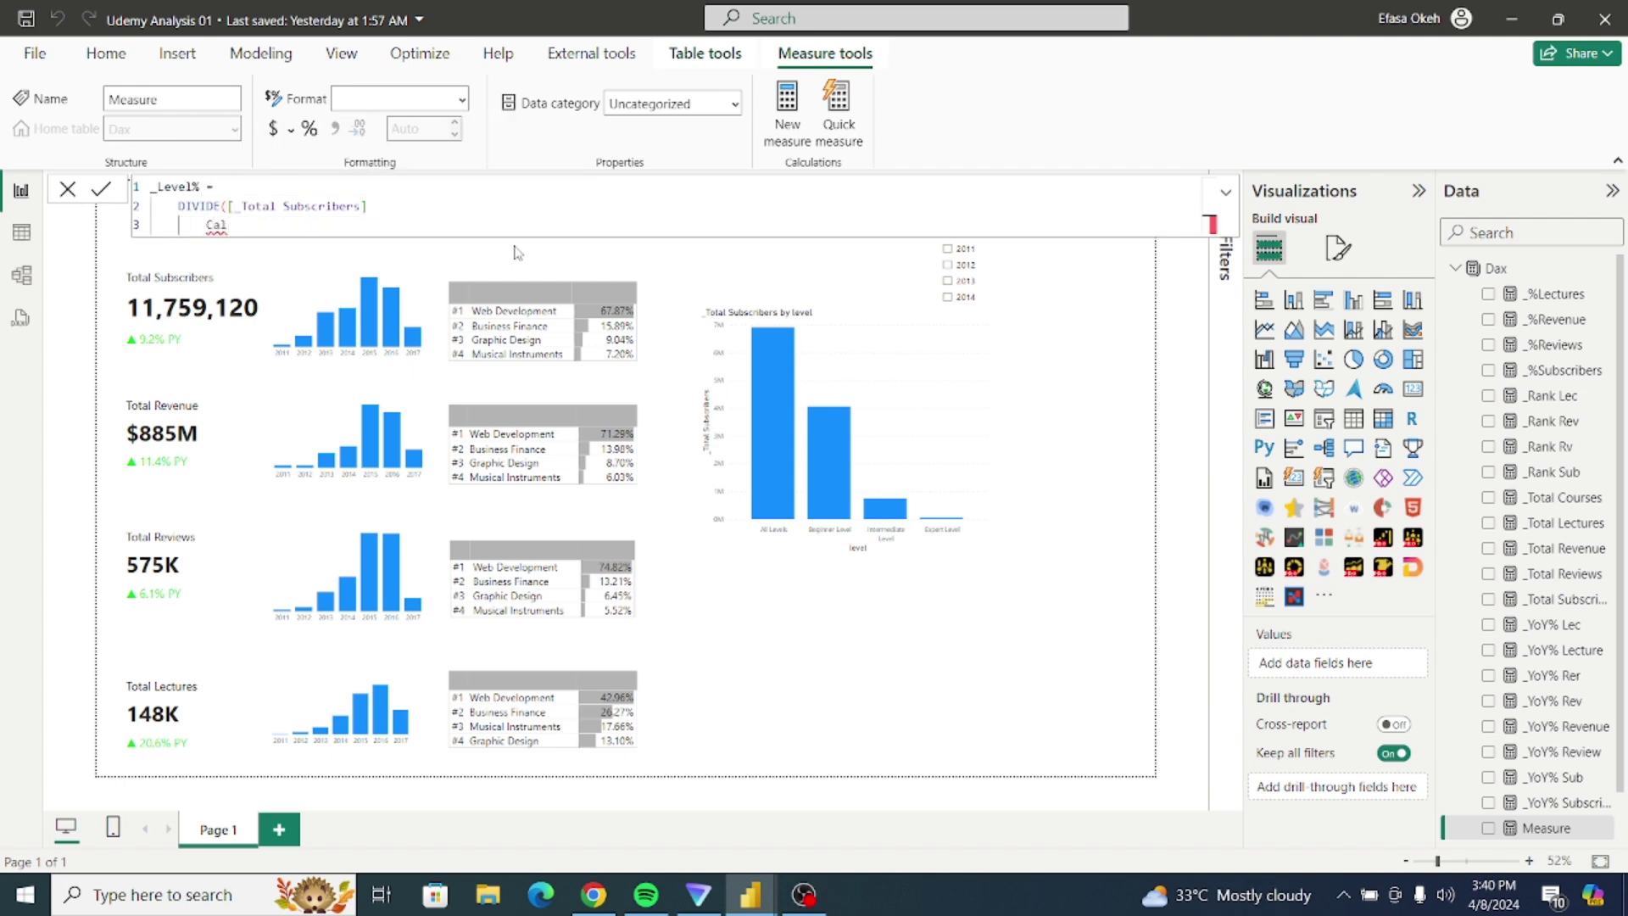
key("BackSpace")
key("BackSpace")
key("BackSpace")
key("BackSpace")
key("BackSpace")
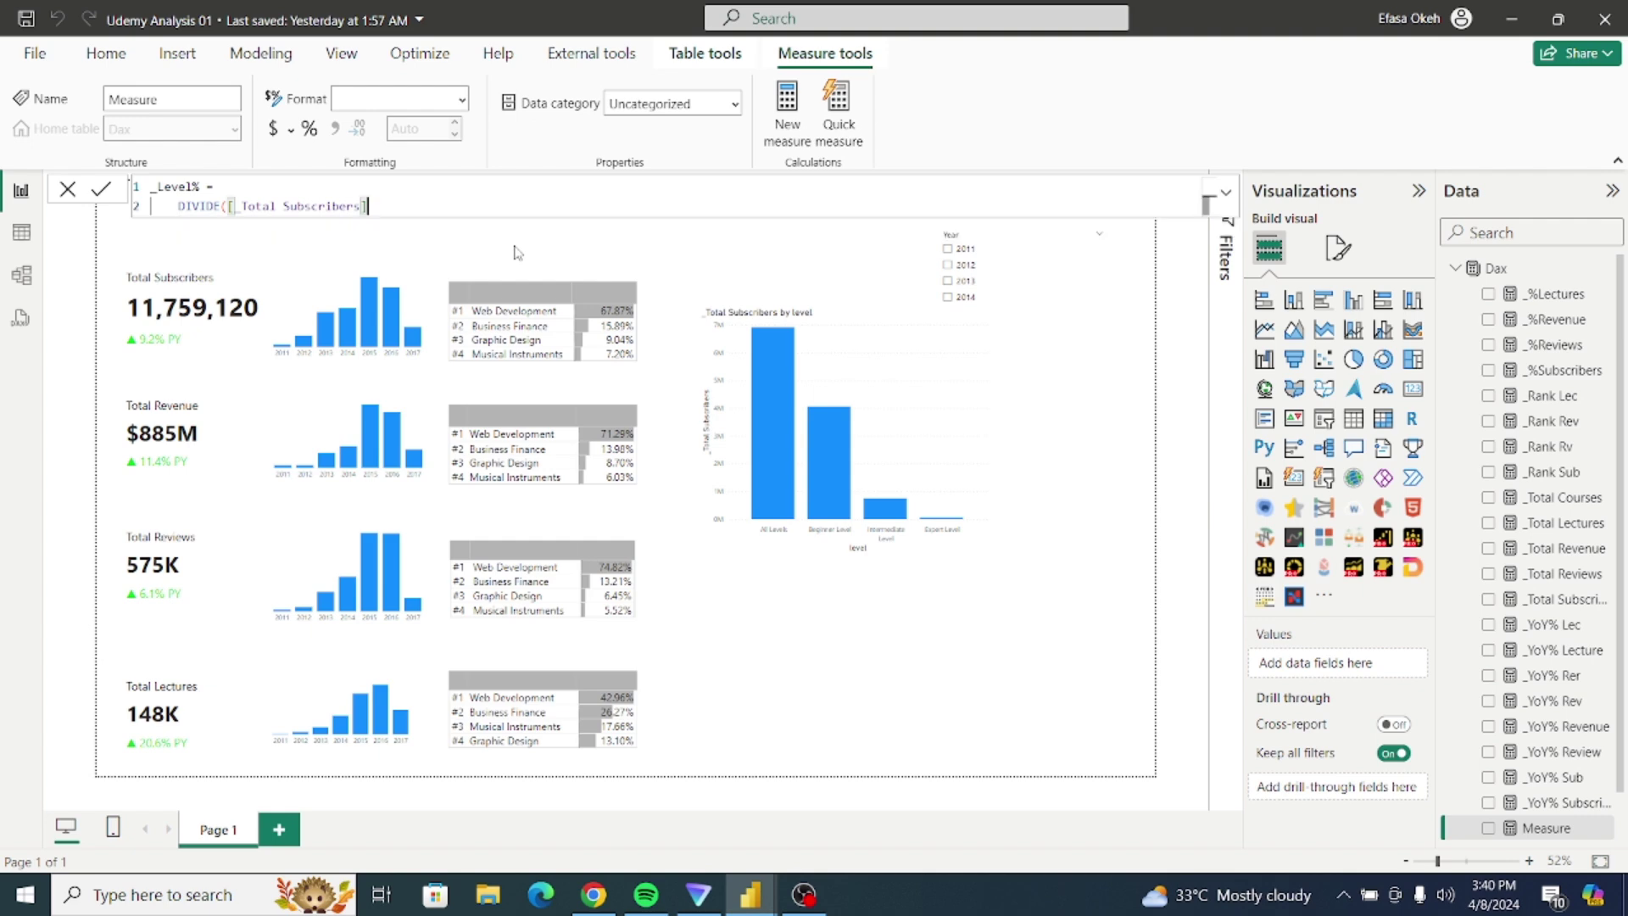
Step: Add a CALCULATE of [_Total Subscribers] as the DIVIDE denominator and start a new line for its filter argument
key("shift+Return")
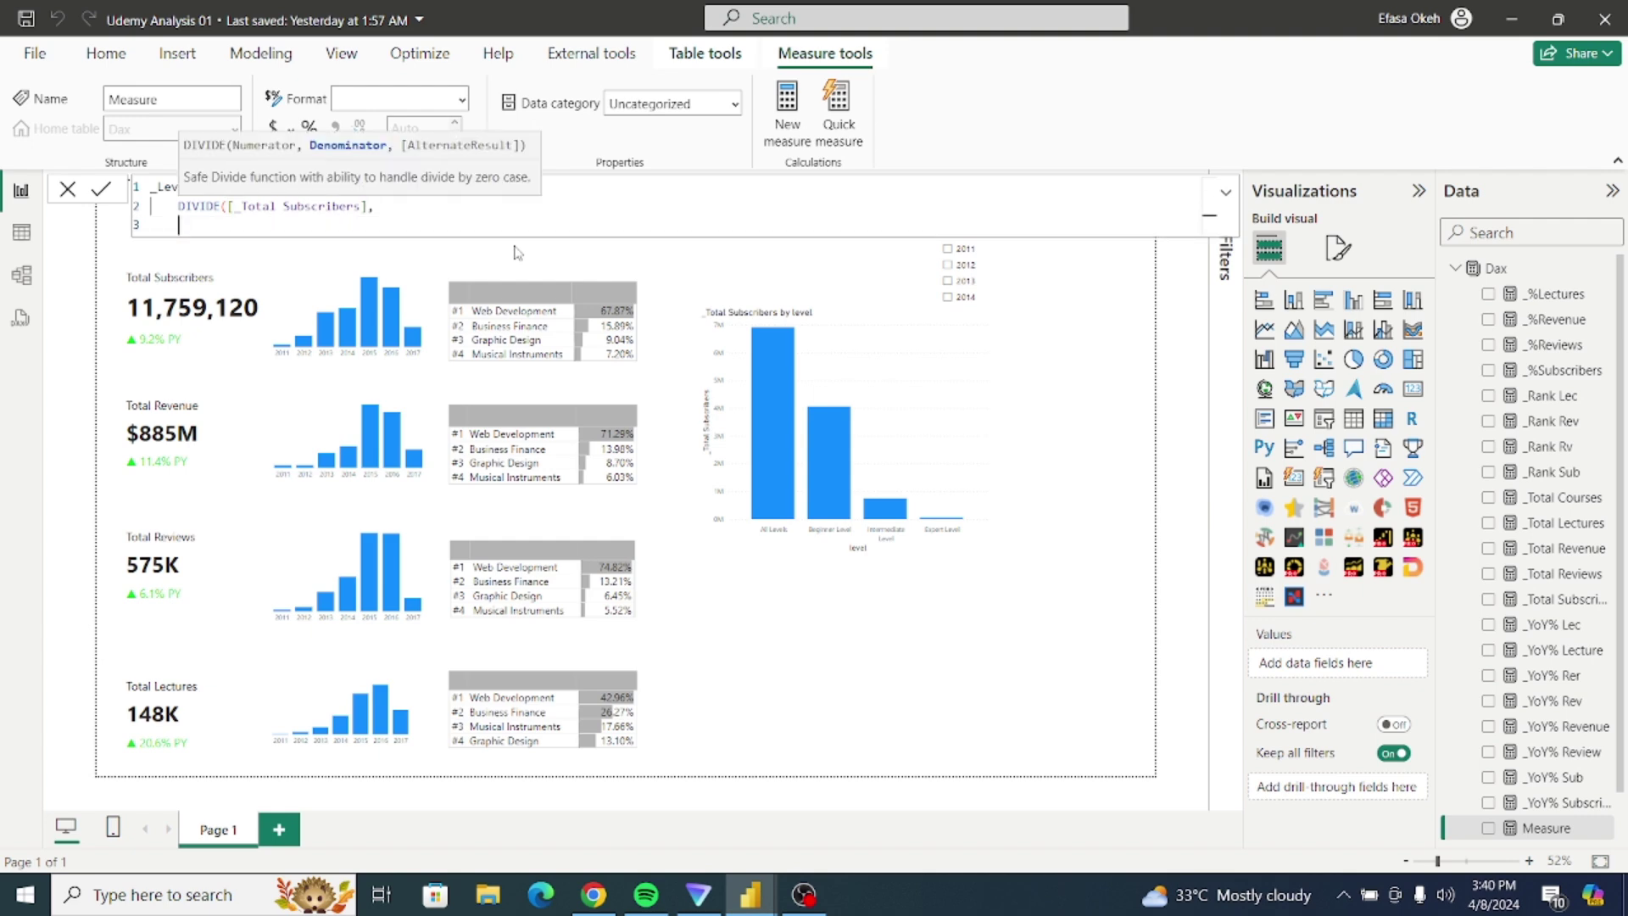
type("Cal")
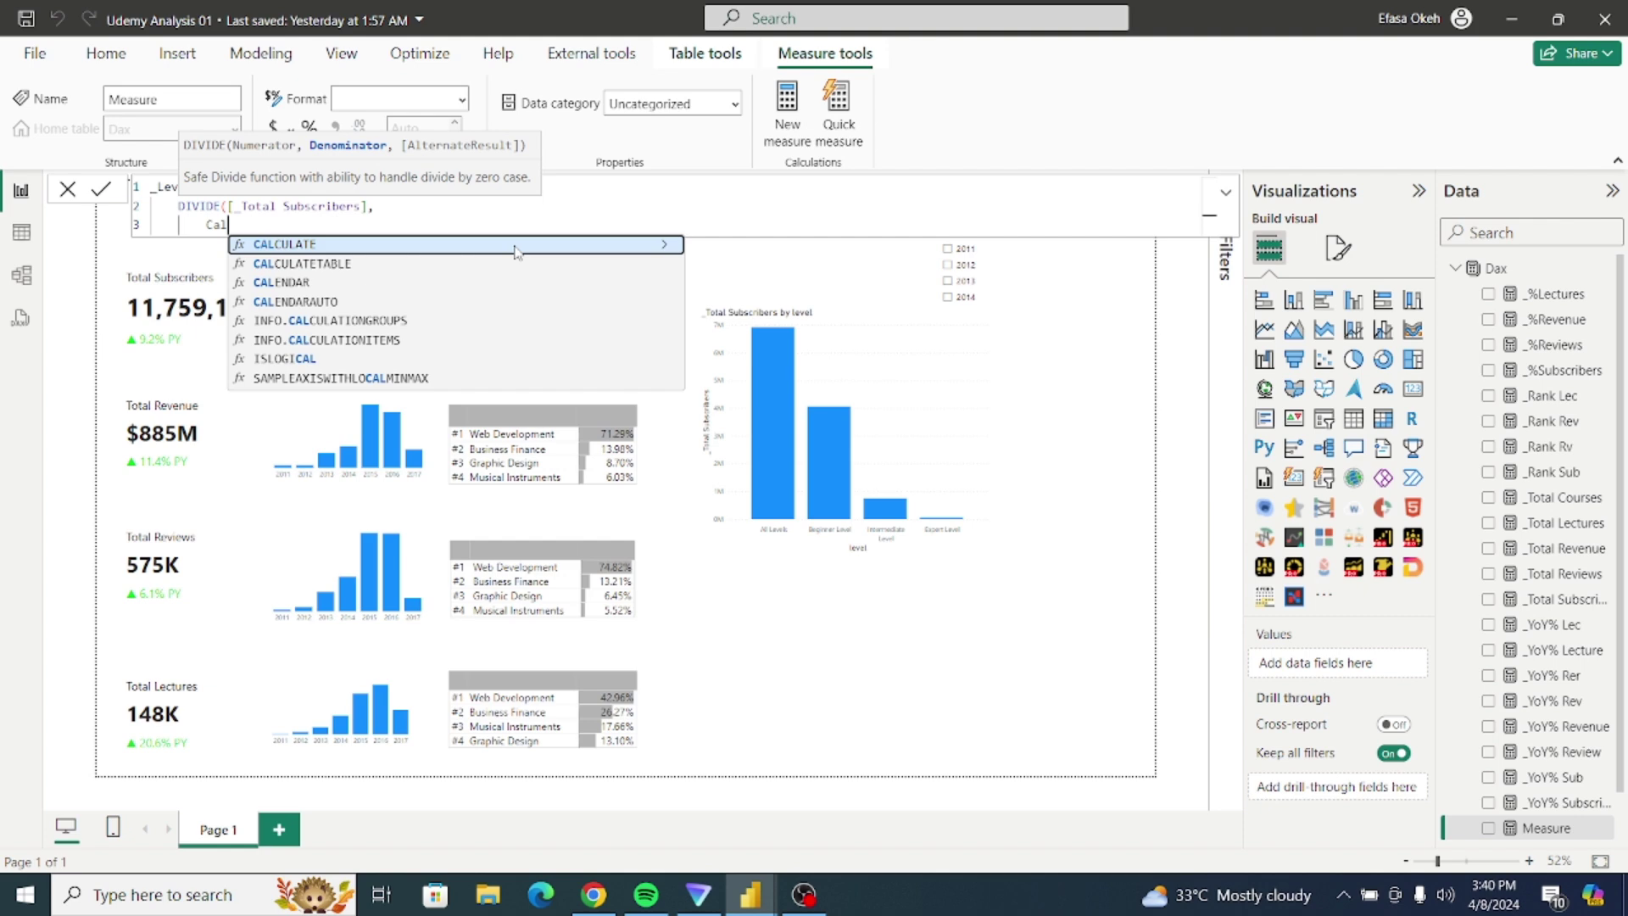
left_click(514, 245)
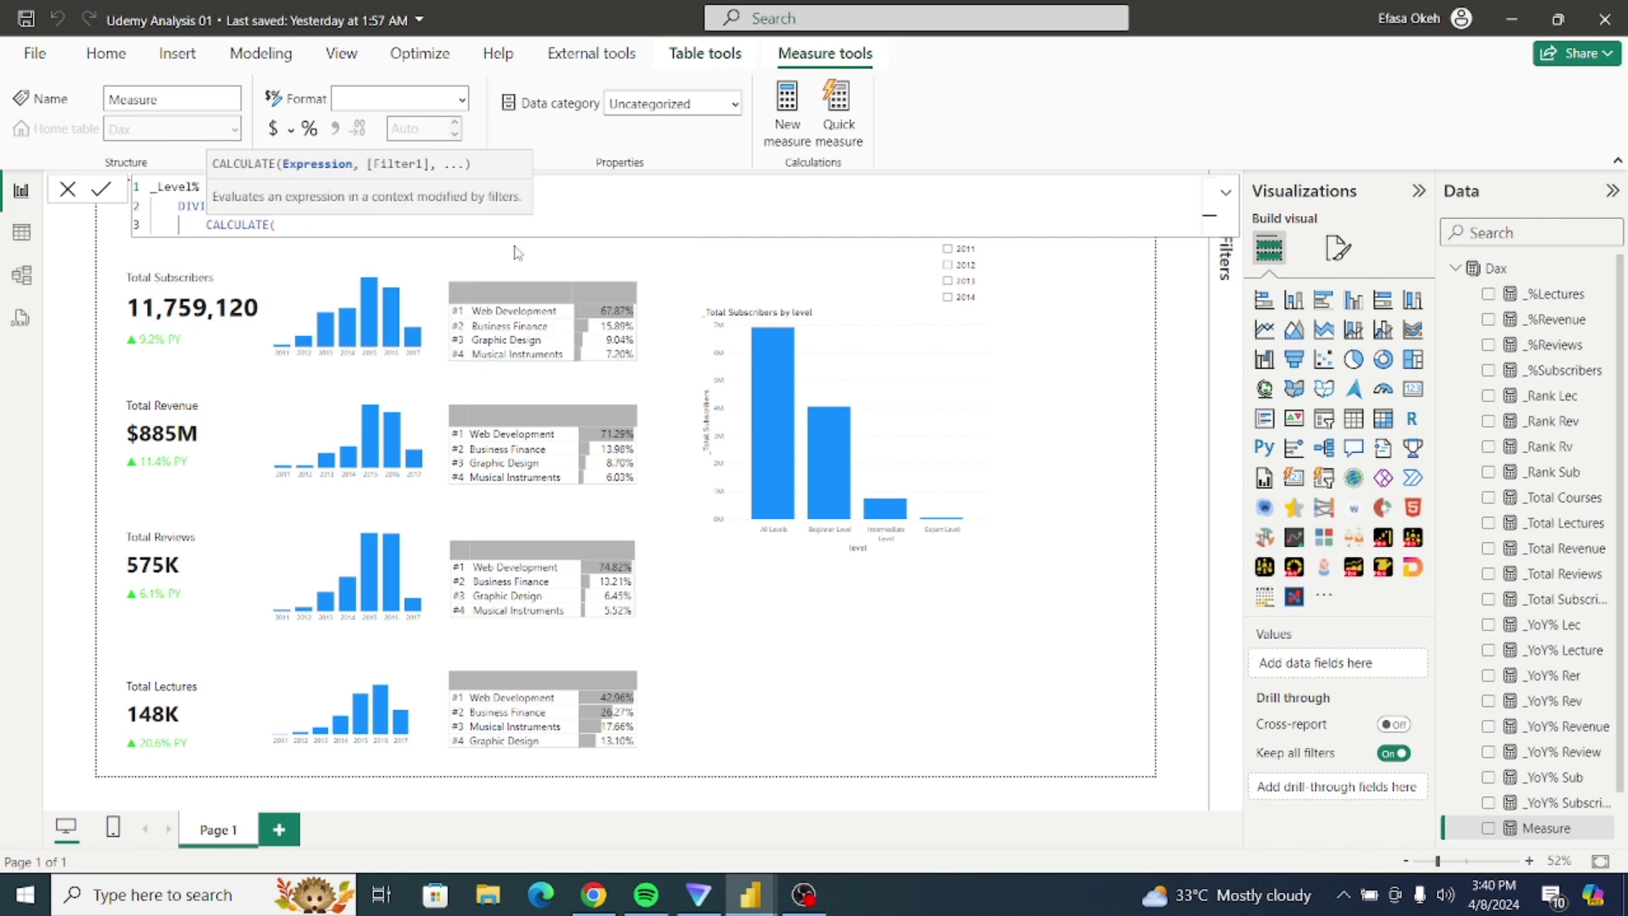
type("_")
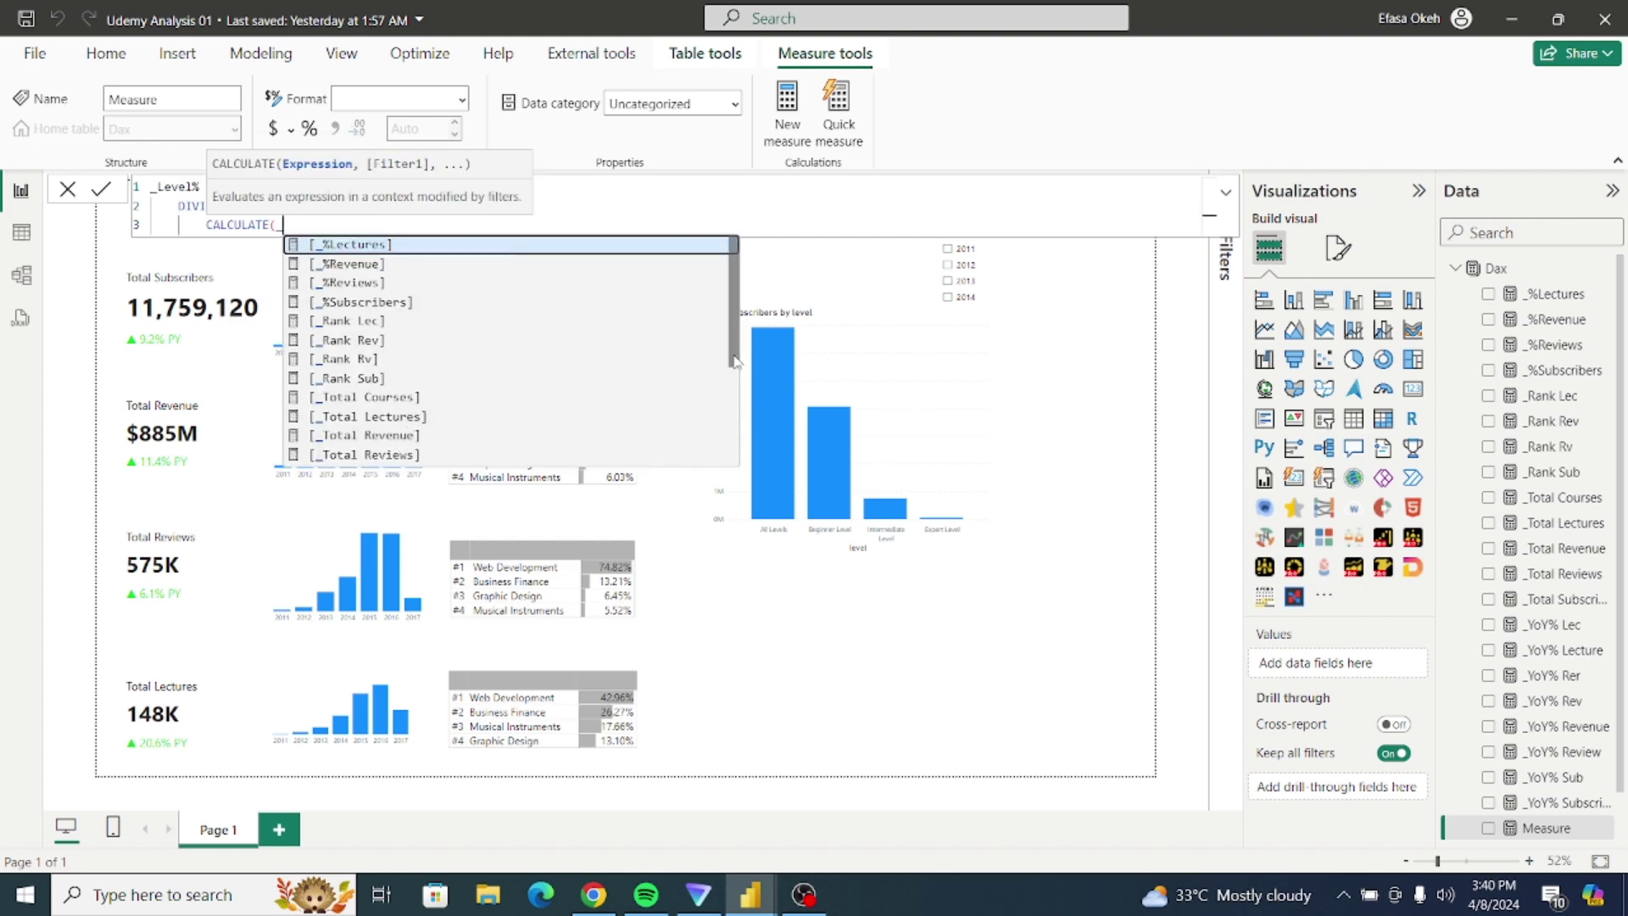
scroll(732, 400, "down", 1)
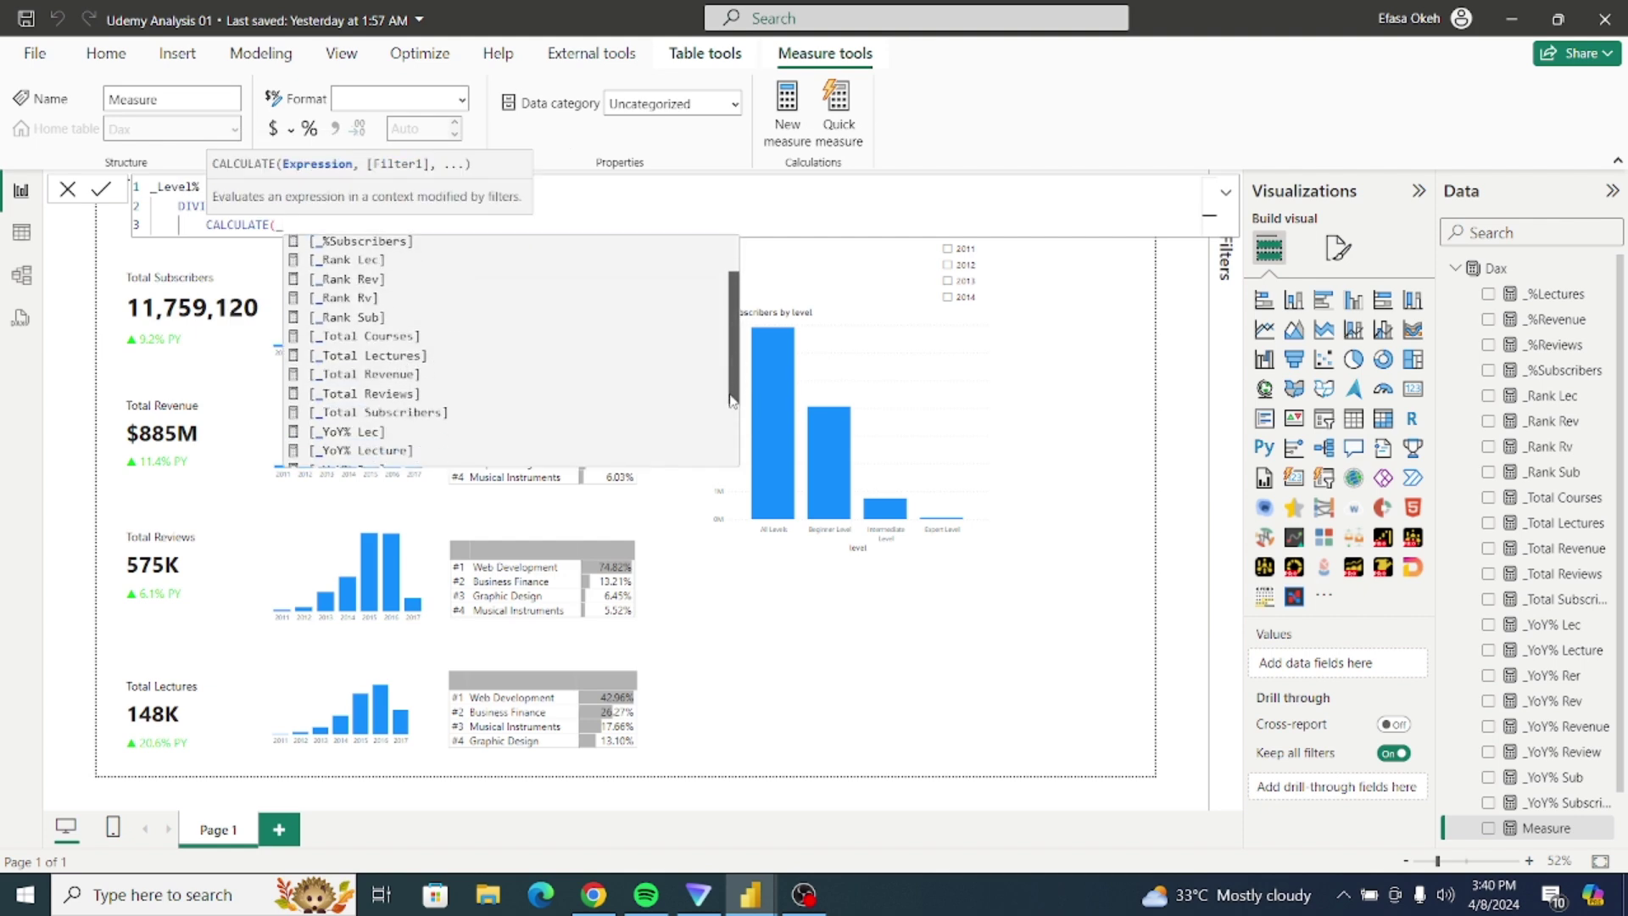
left_click(418, 412)
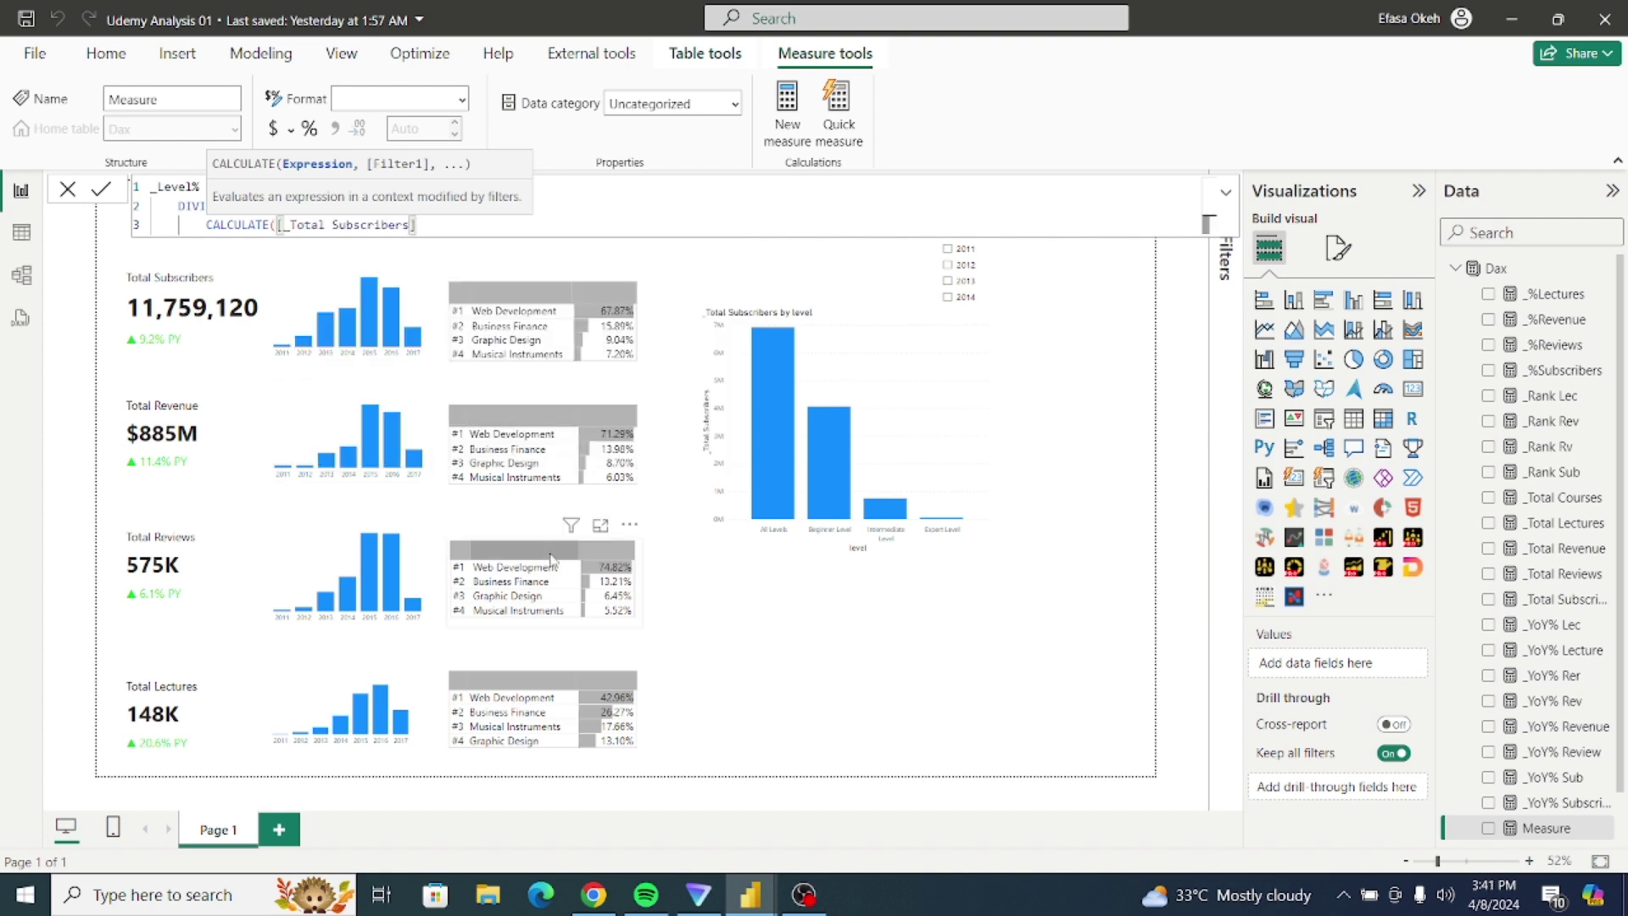
type(",")
key("shift+Return")
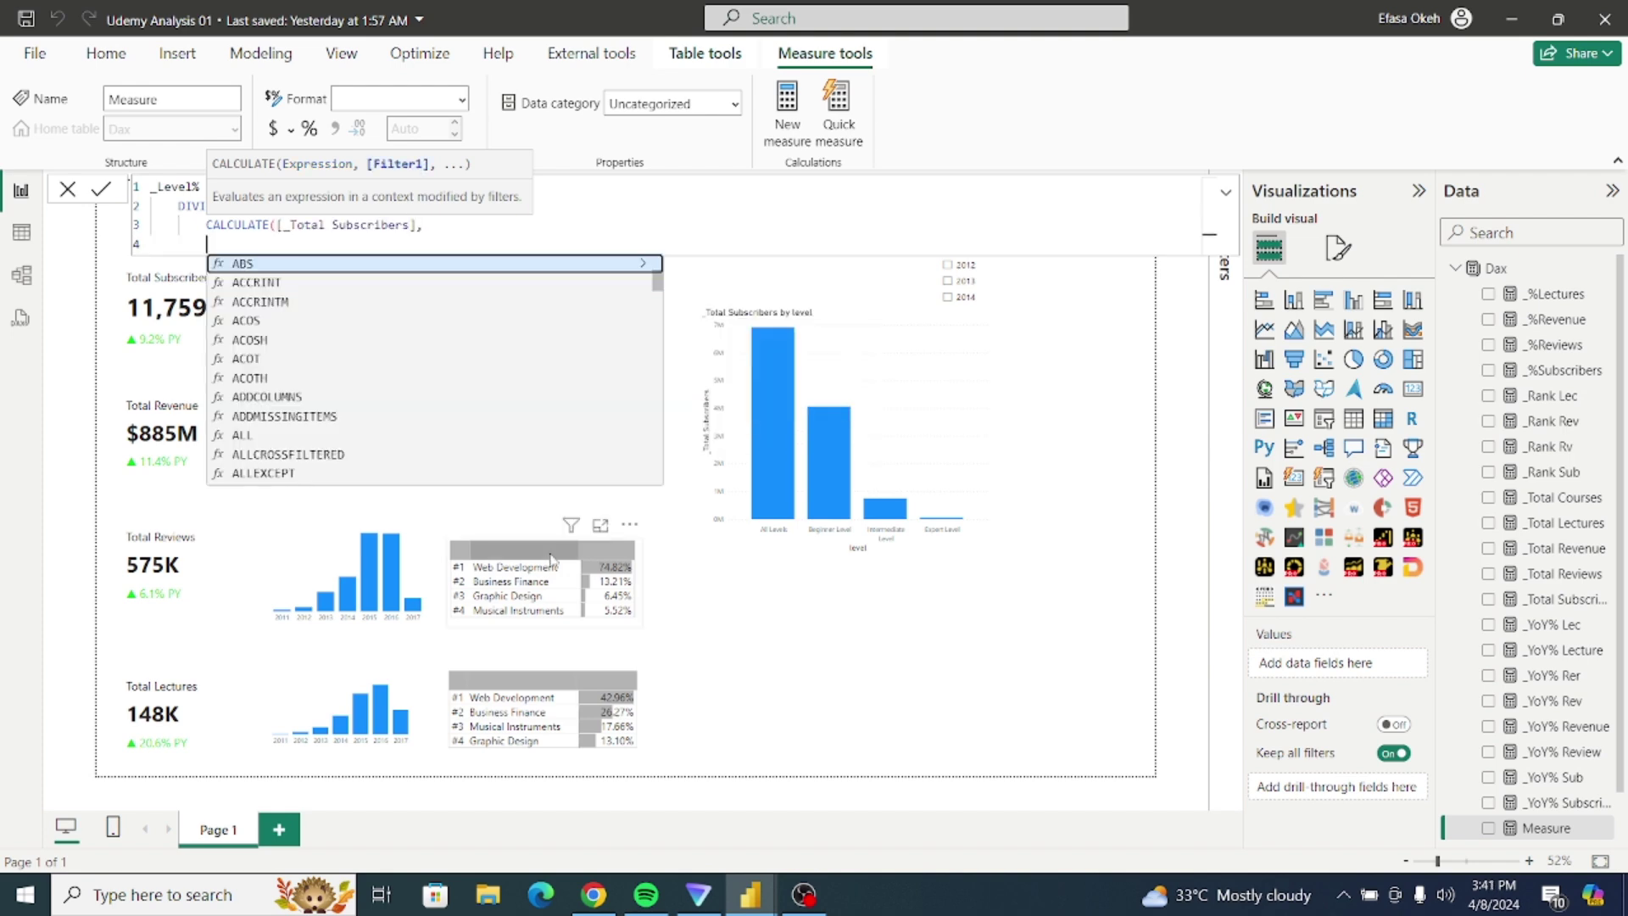
key("Tab")
key("BackSpace")
key("BackSpace")
key("BackSpace")
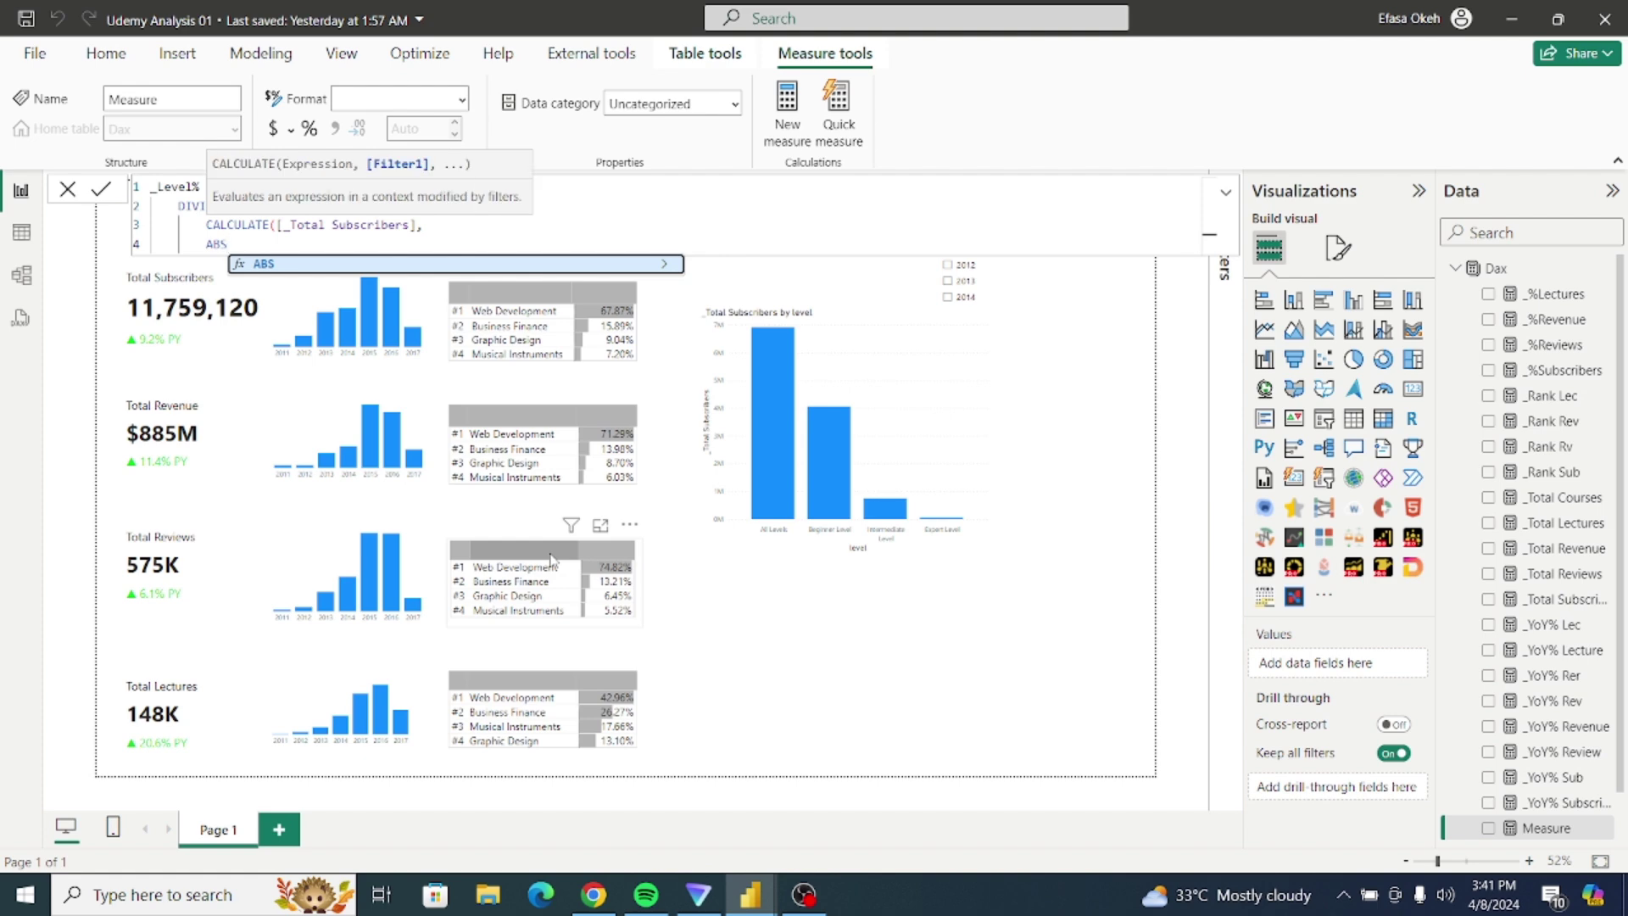
key("BackSpace")
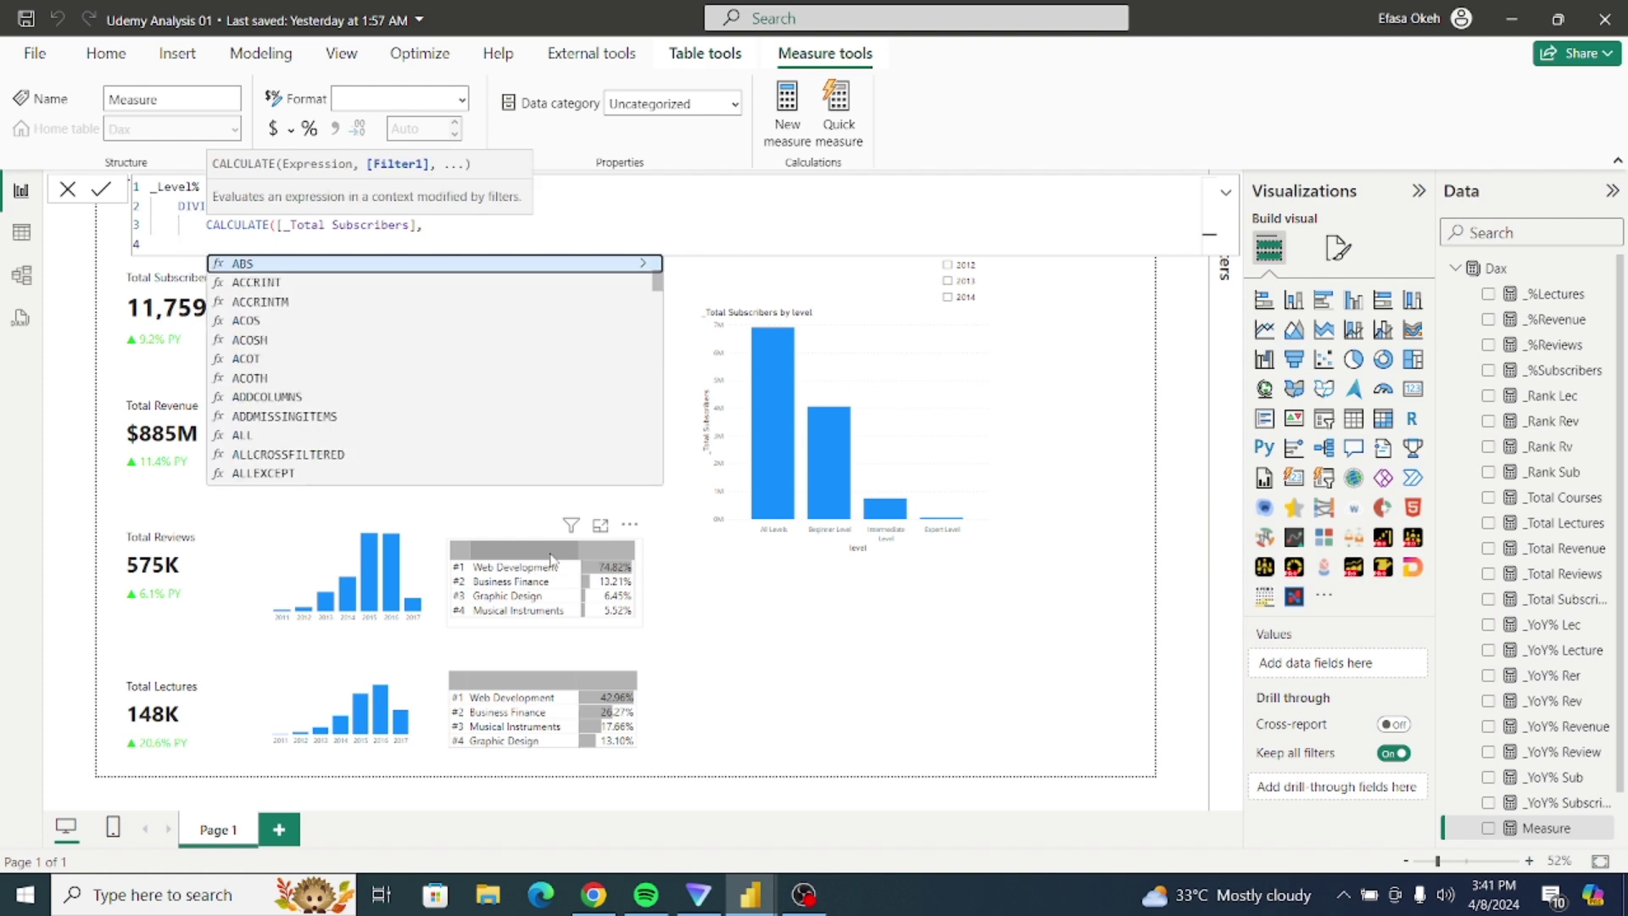
left_click(441, 228)
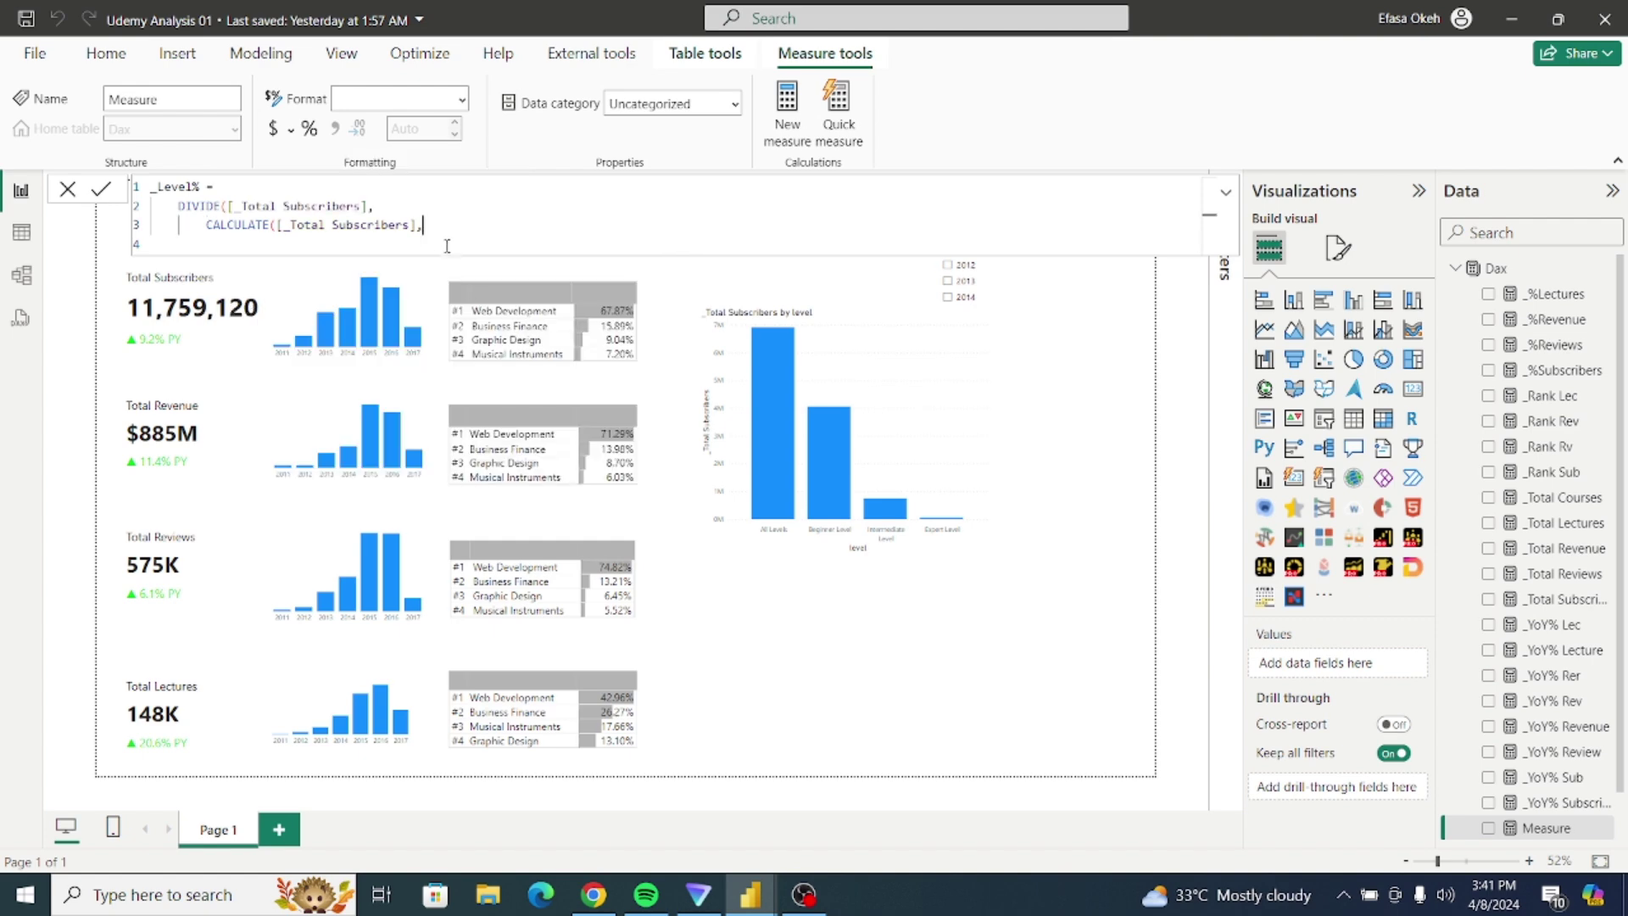
Step: Add ALL(Fact_Udemy[level]) as the filter argument of the CALCULATE in the _Level% formula
key("shift+Return")
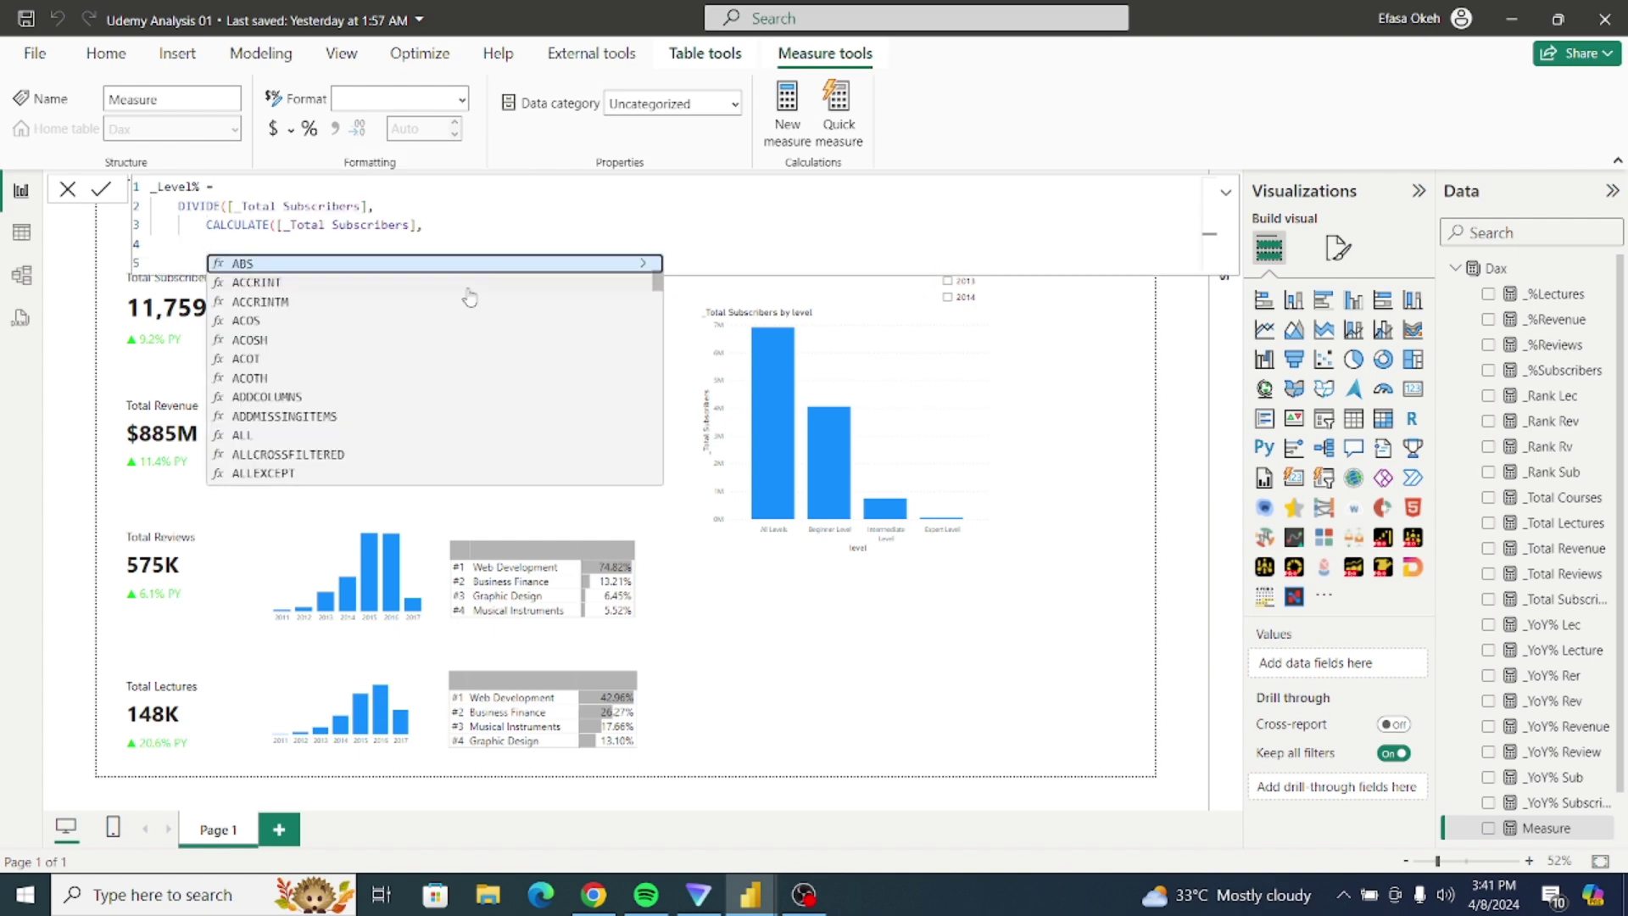
type("A")
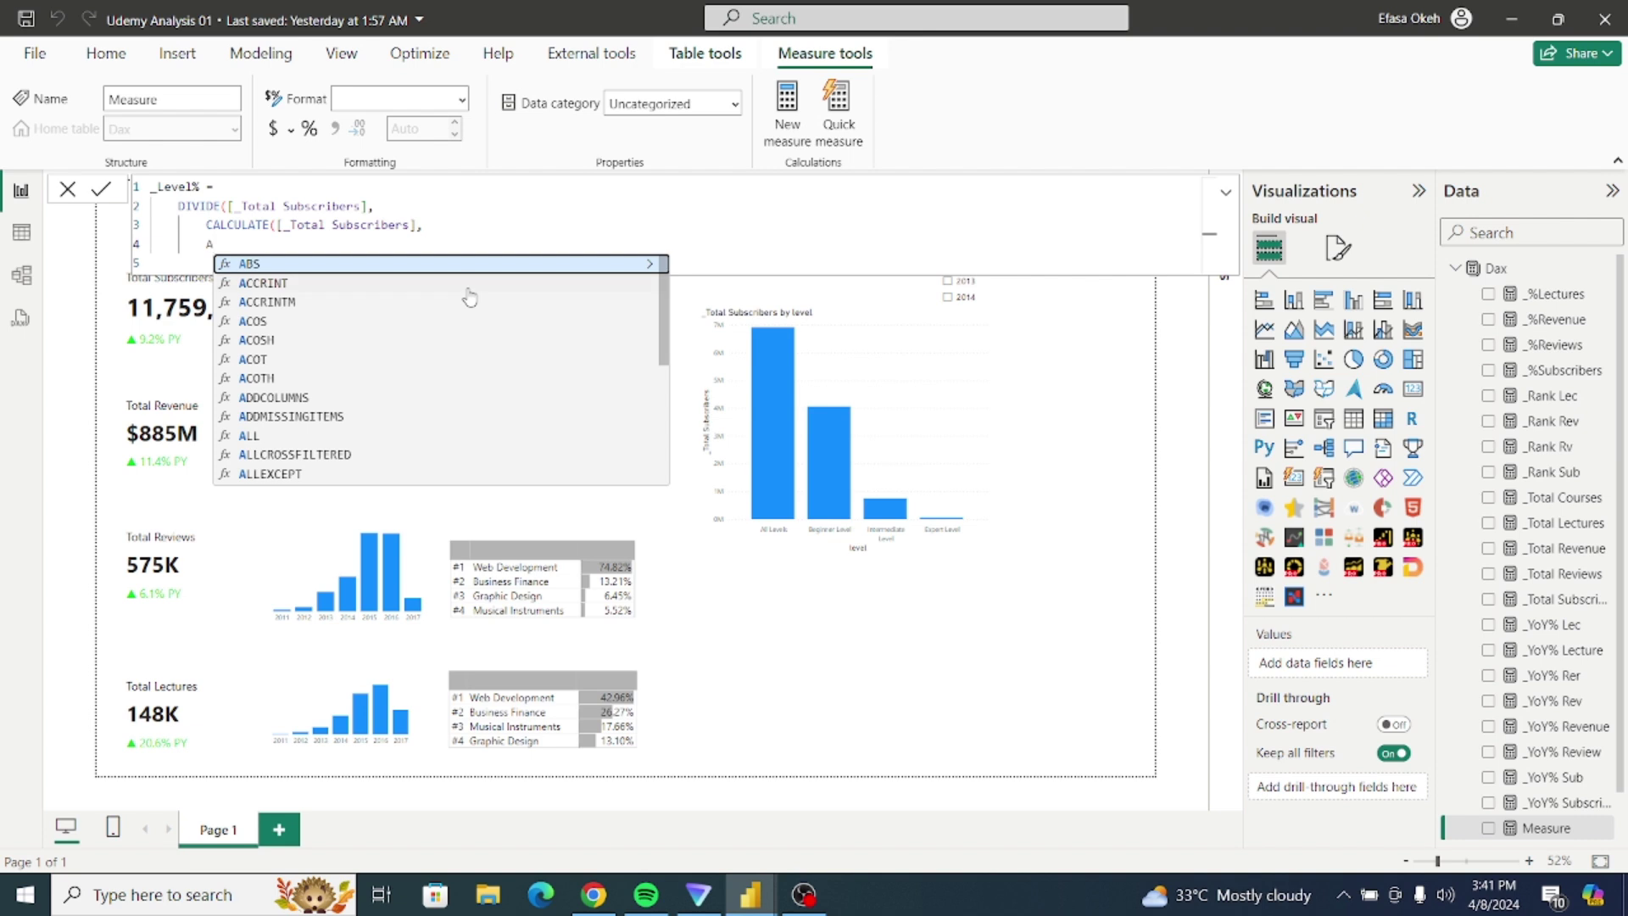
type("LL")
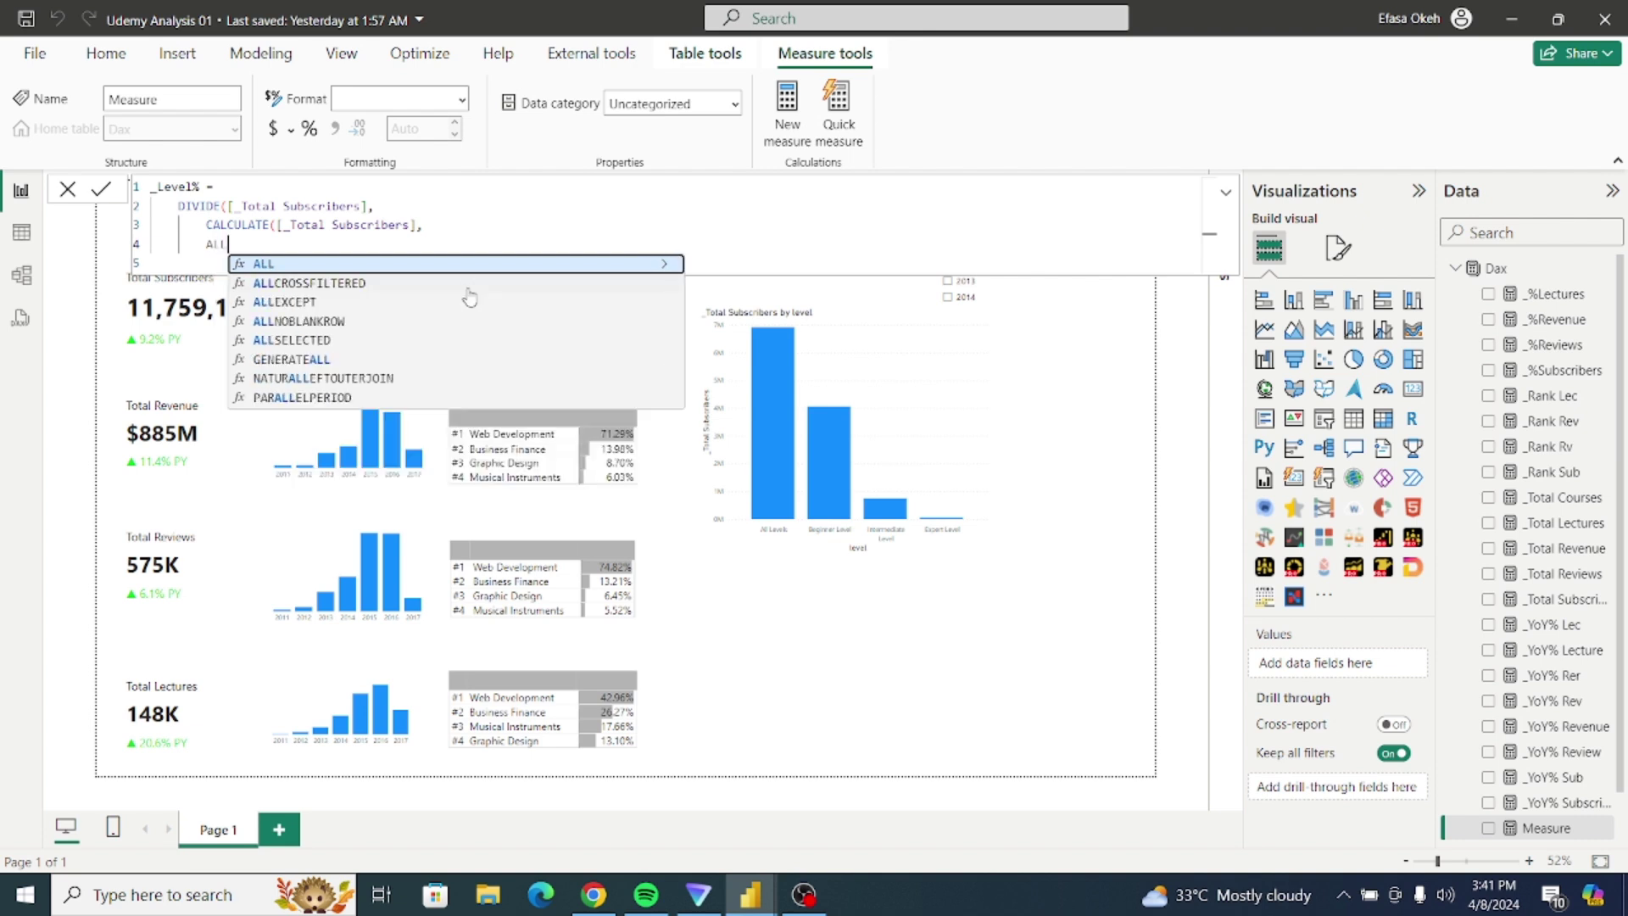
type("(")
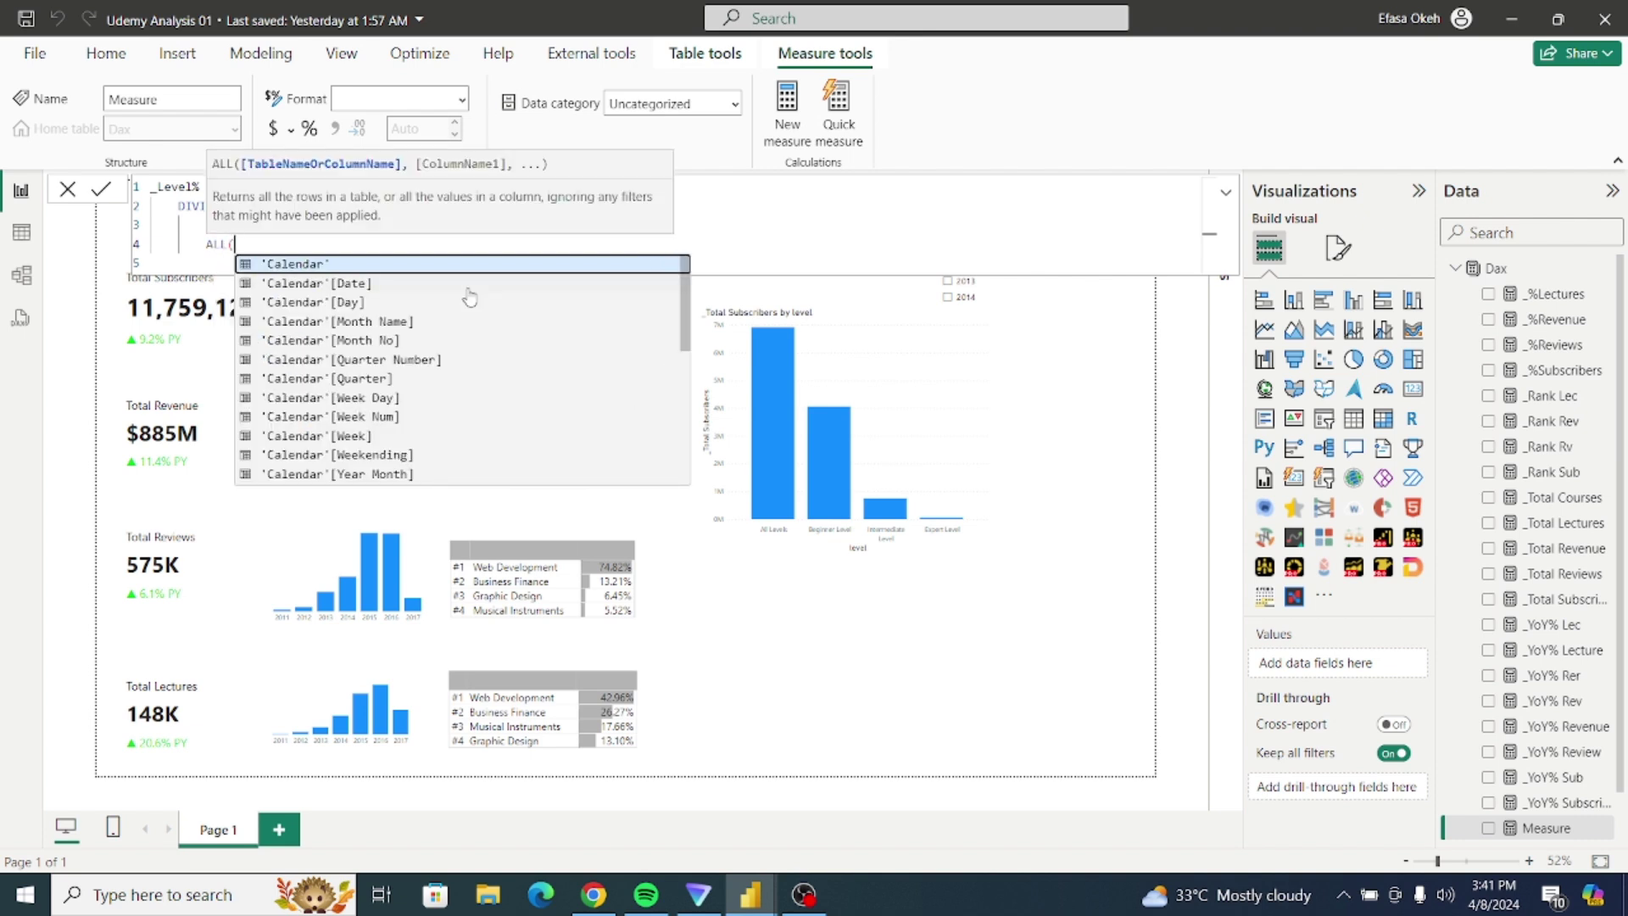
scroll(689, 330, "down", 1)
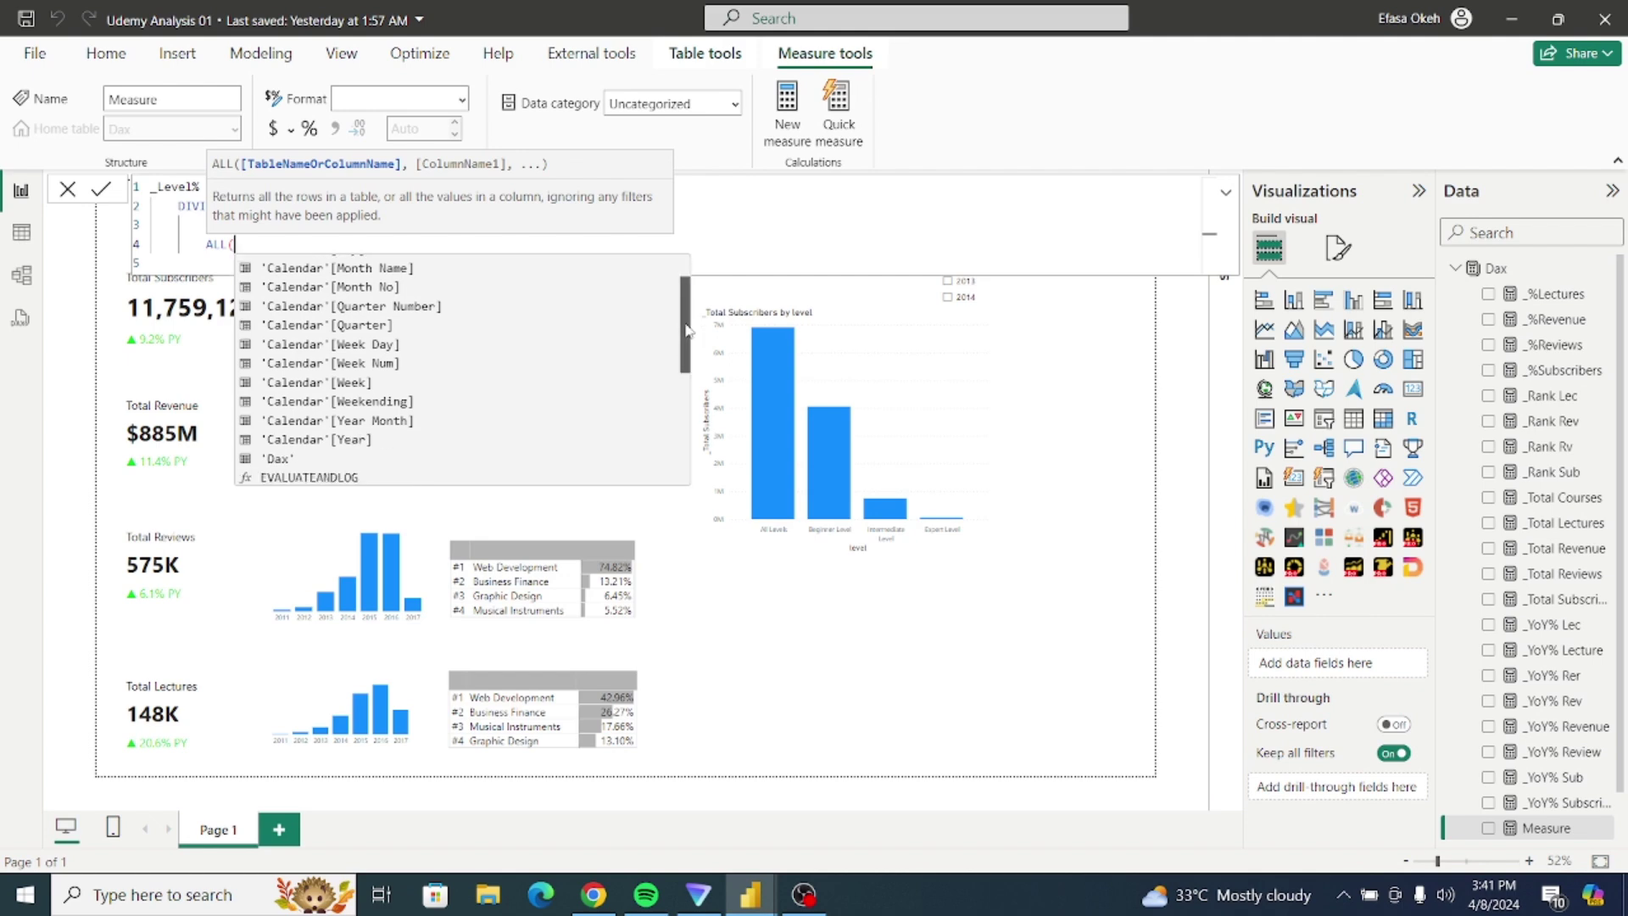
left_click_drag(689, 331, 690, 445)
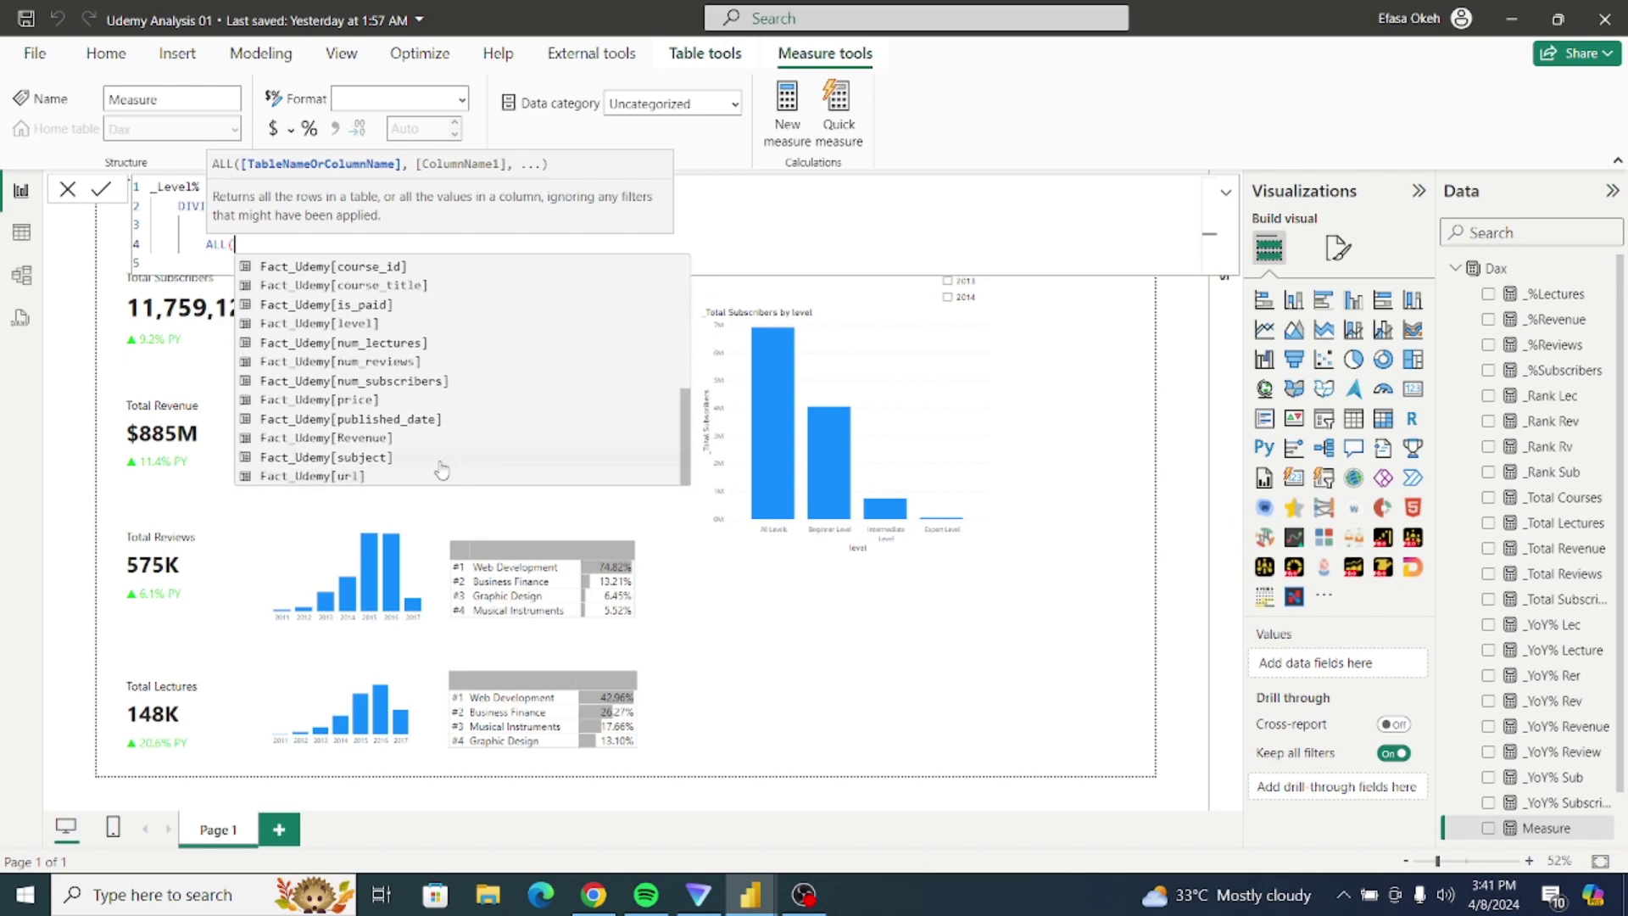
left_click(373, 324)
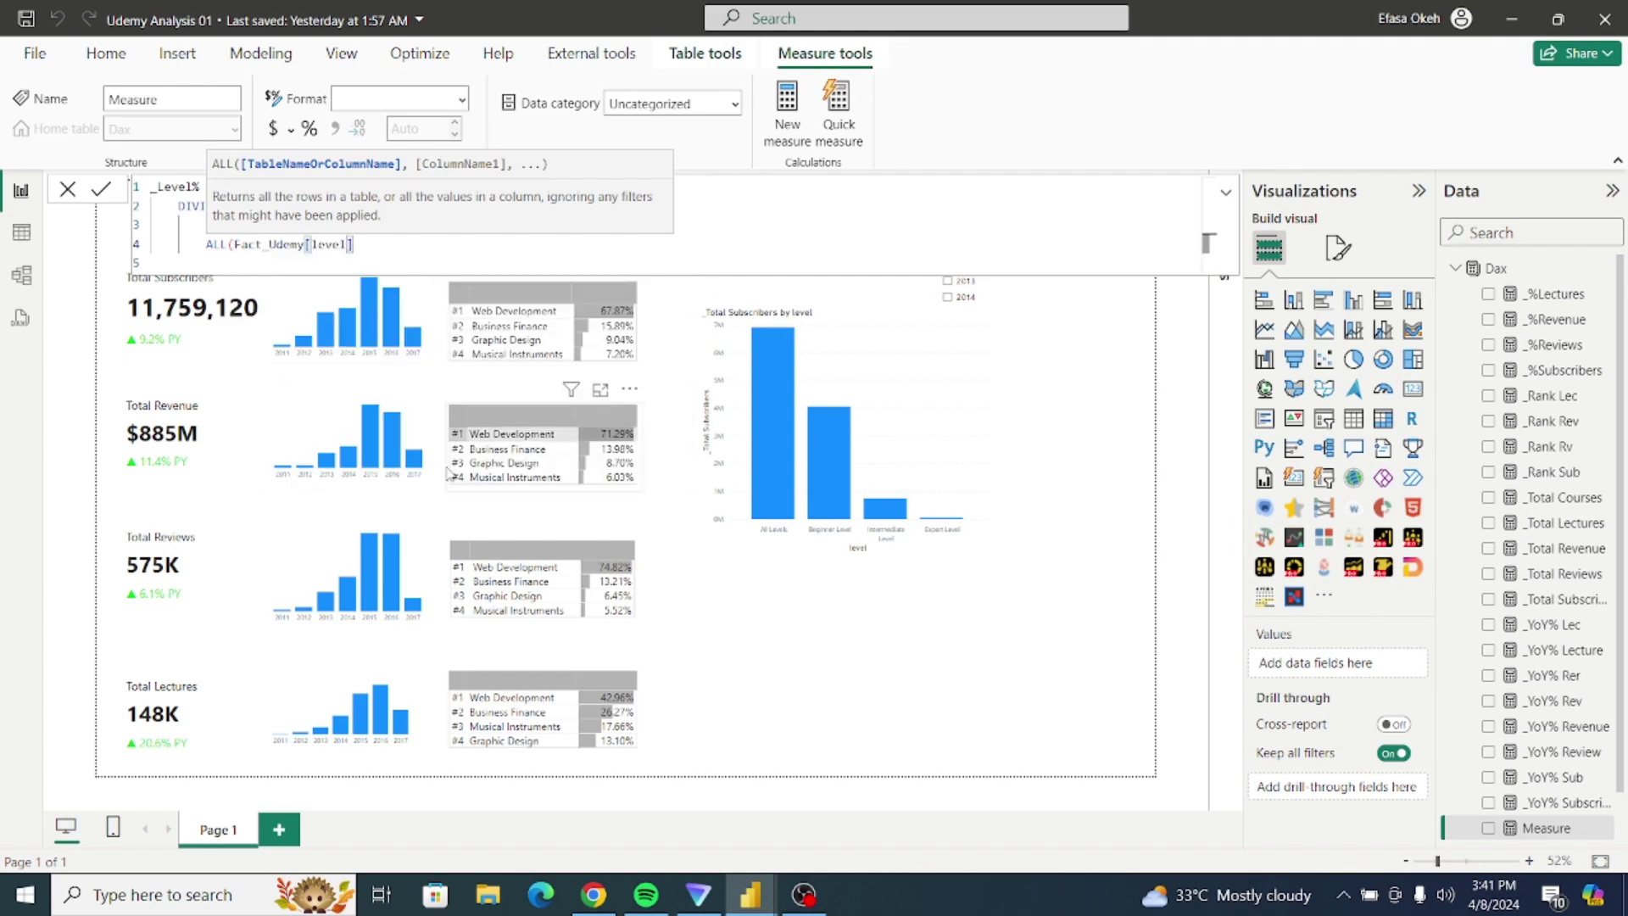
type(")")
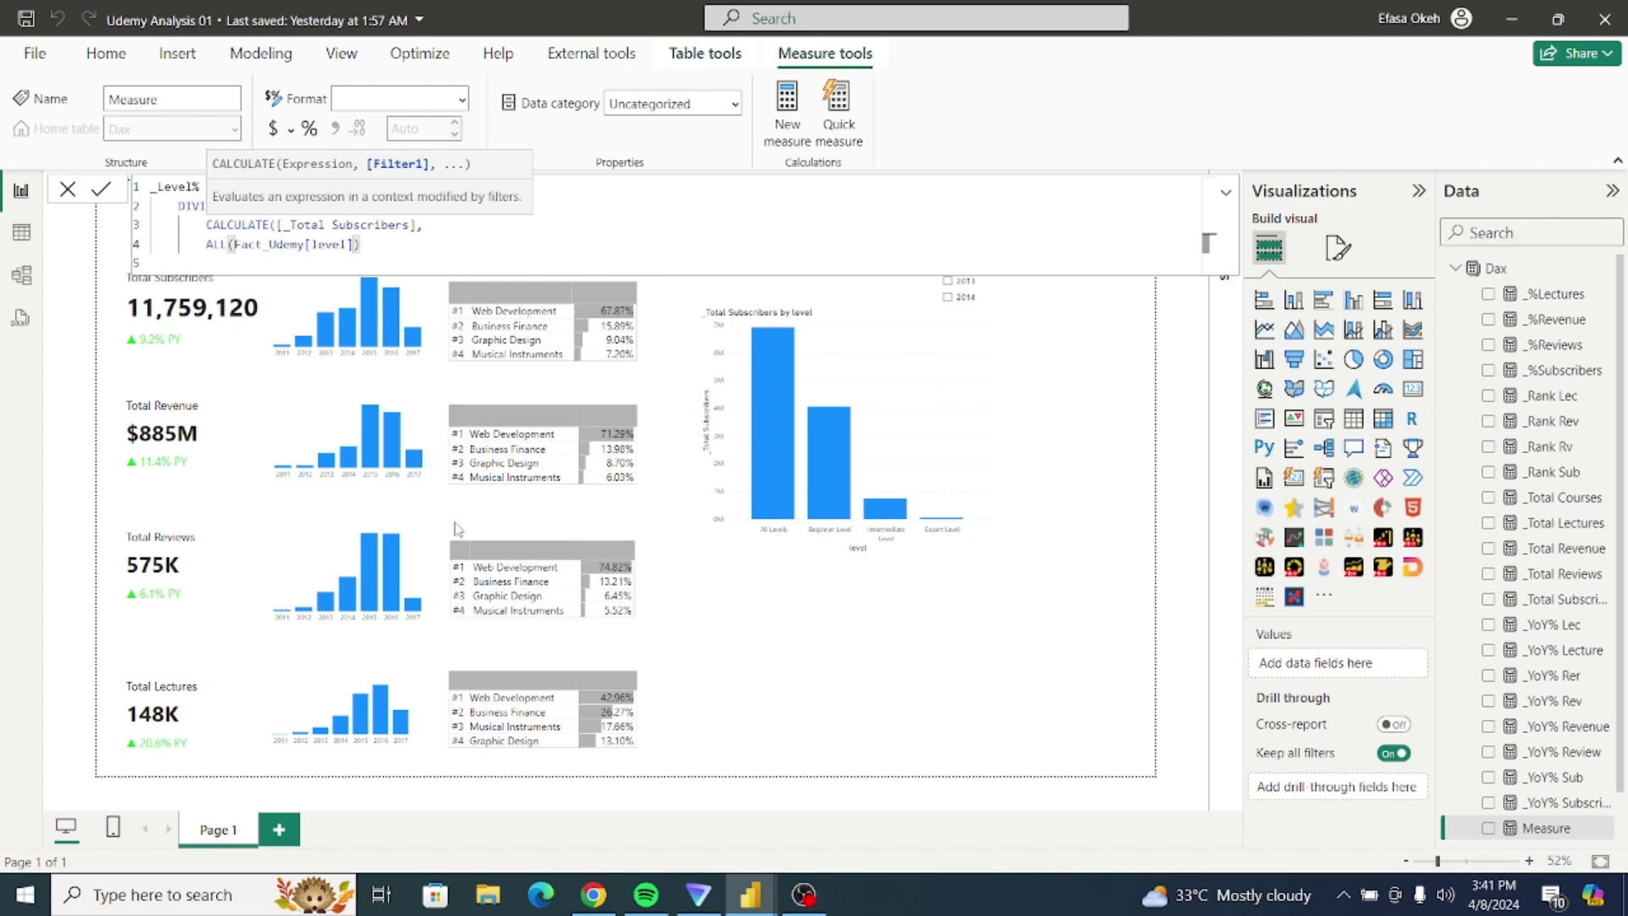
Step: Close the CALCULATE and DIVIDE functions on separate lines and commit the _Level% measure
key("shift+Return")
type(")")
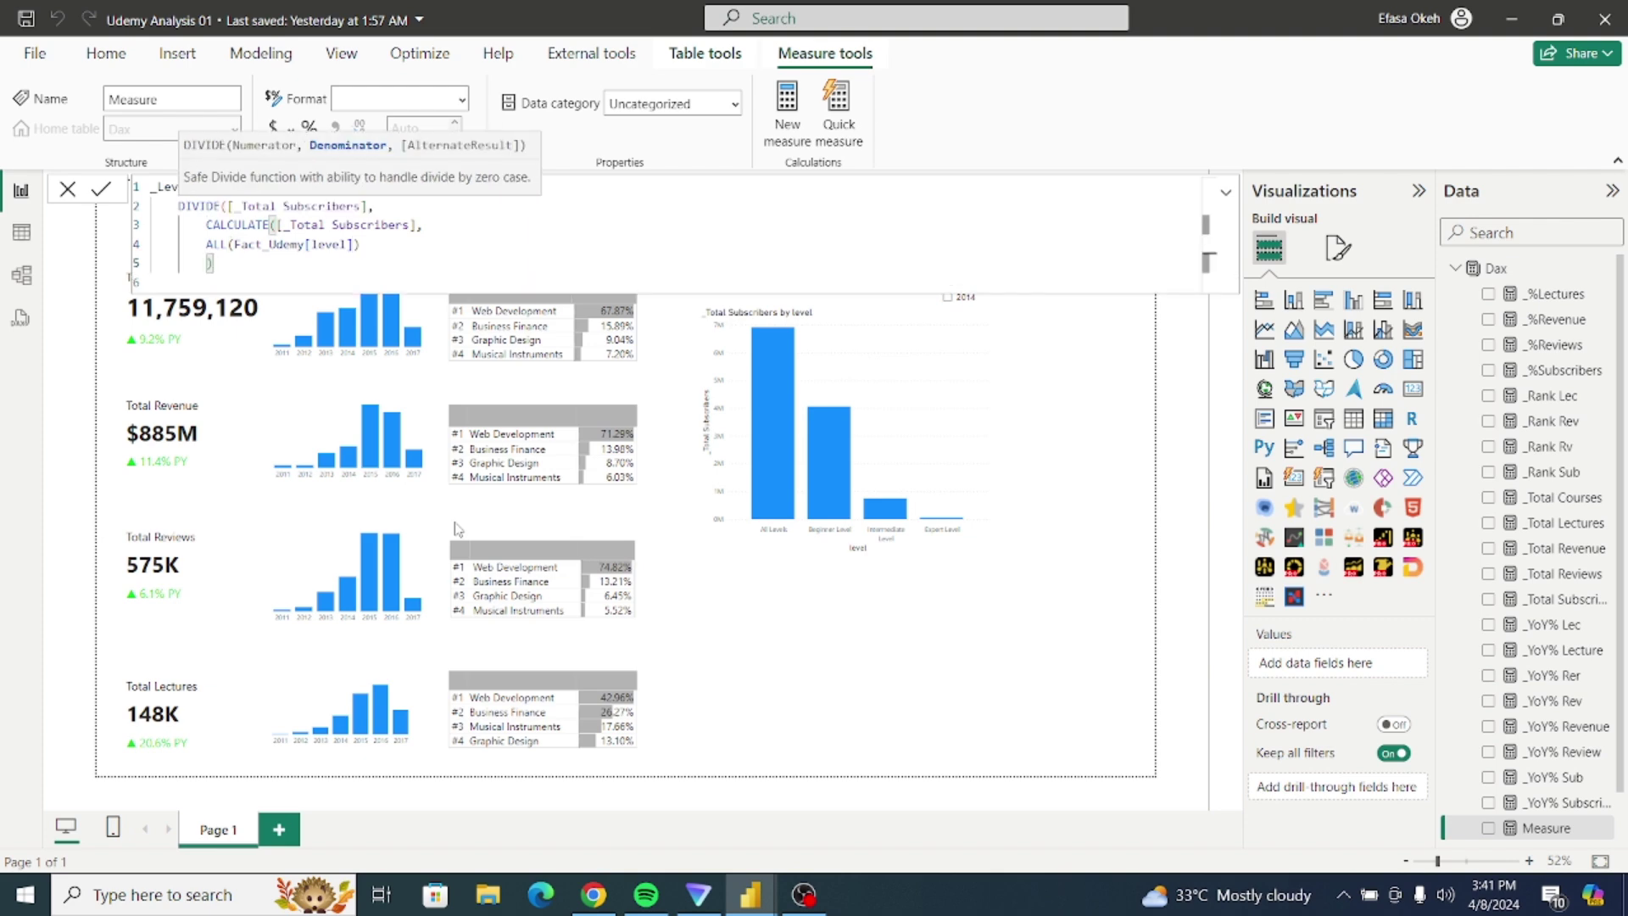
key("shift+Return")
type(")")
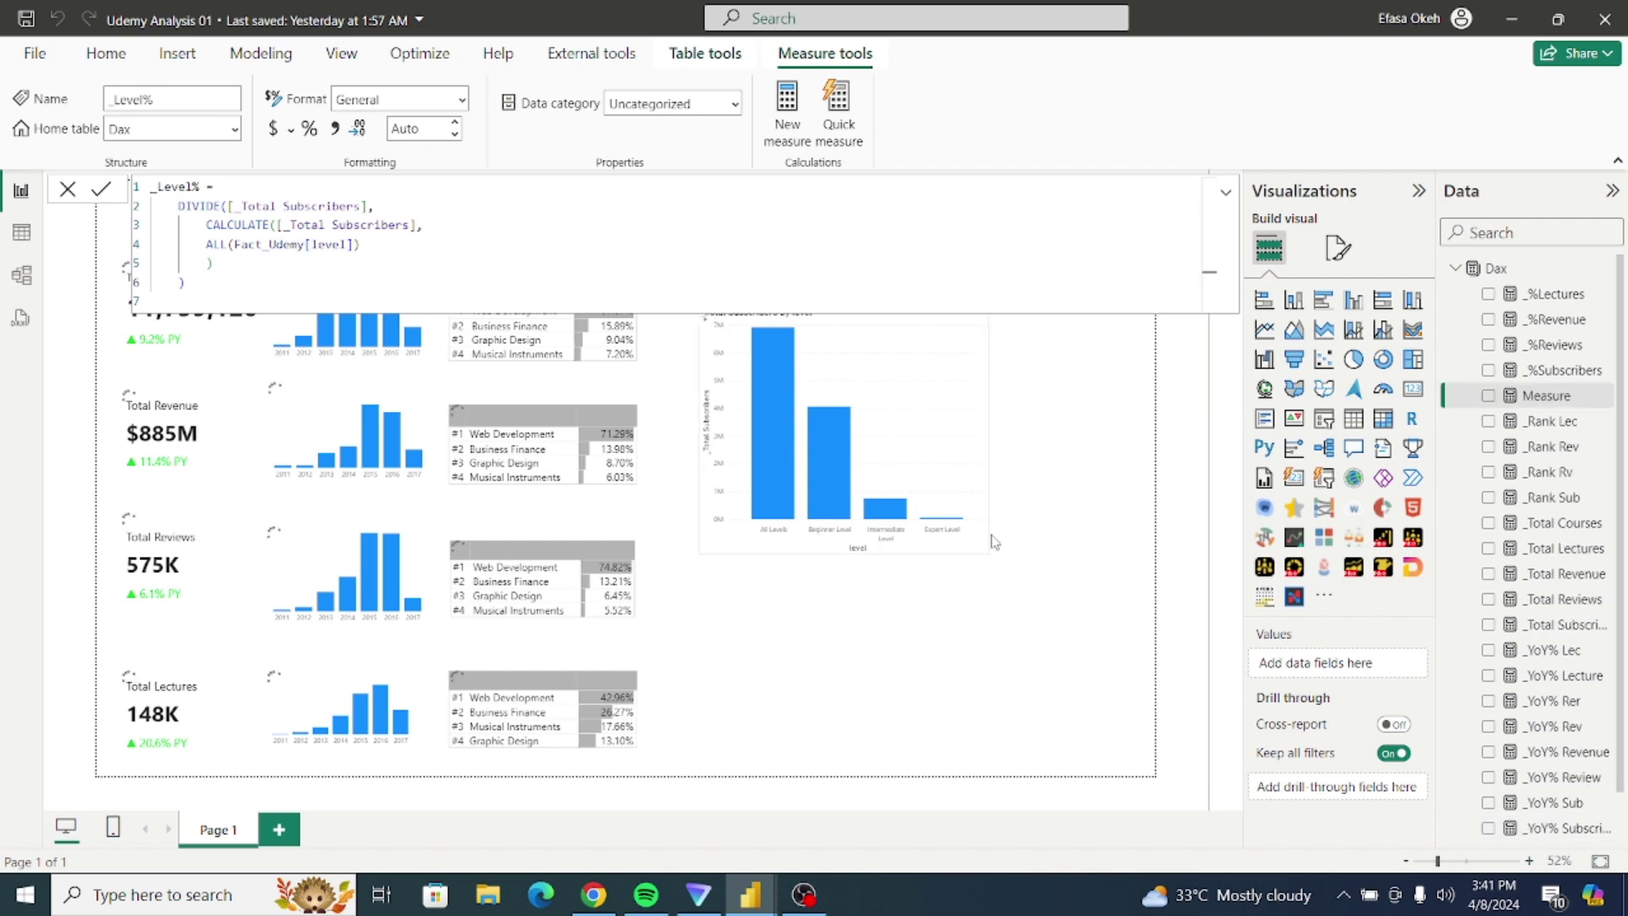
left_click(1030, 525)
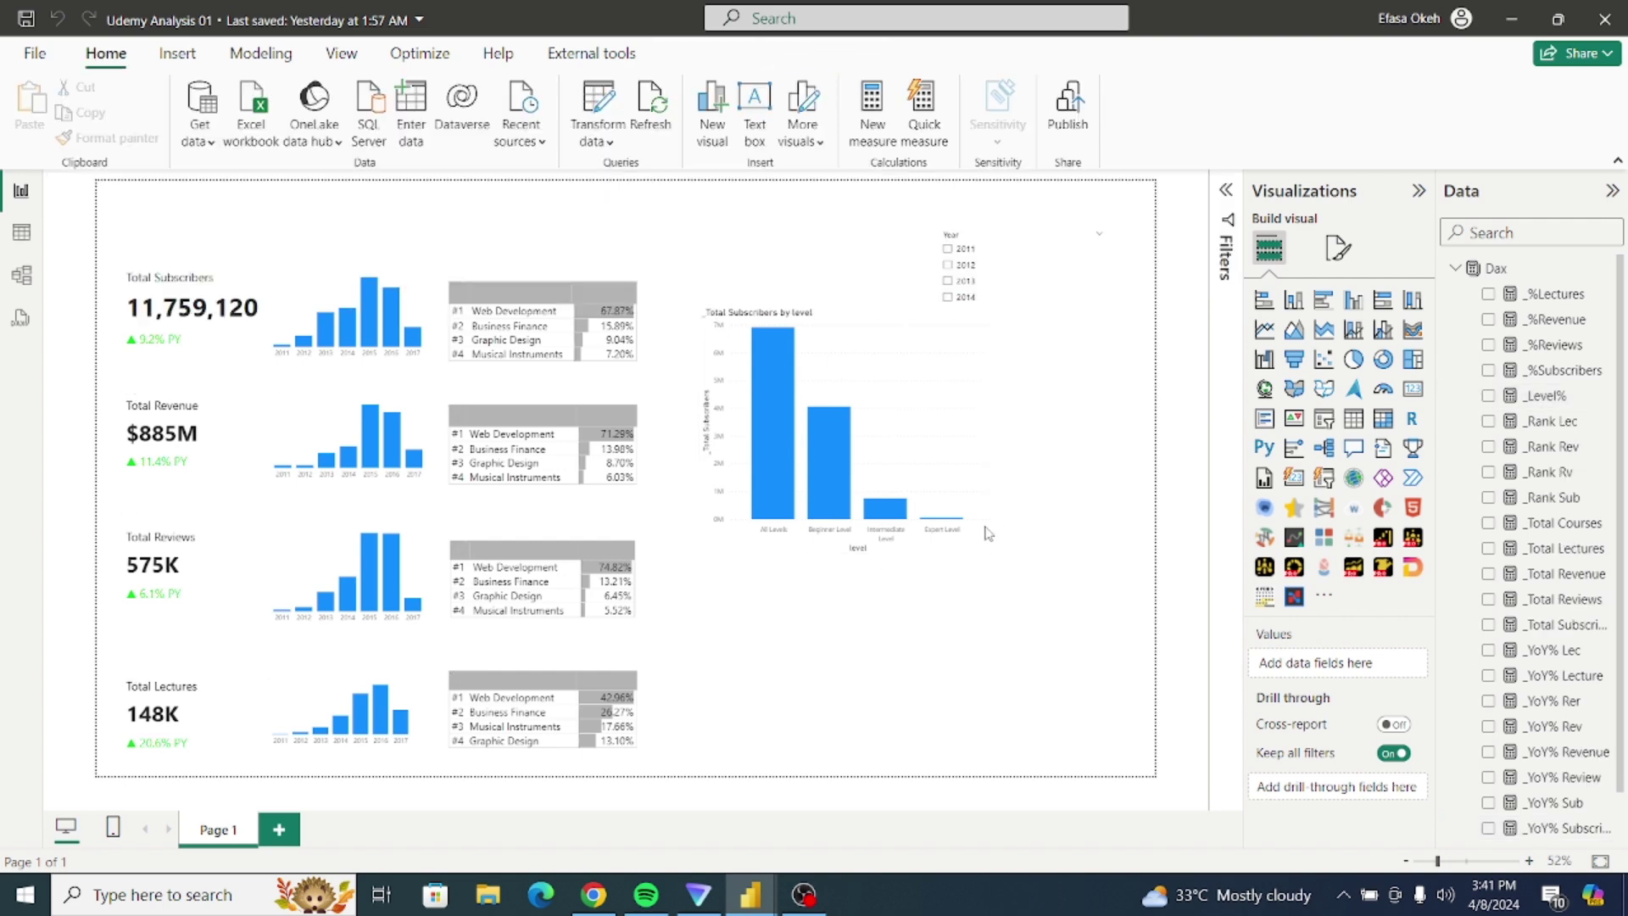
Step: Replace _Total Subscribers with _Level% on the level chart's Y-axis and format the measure as a percentage
left_click(966, 546)
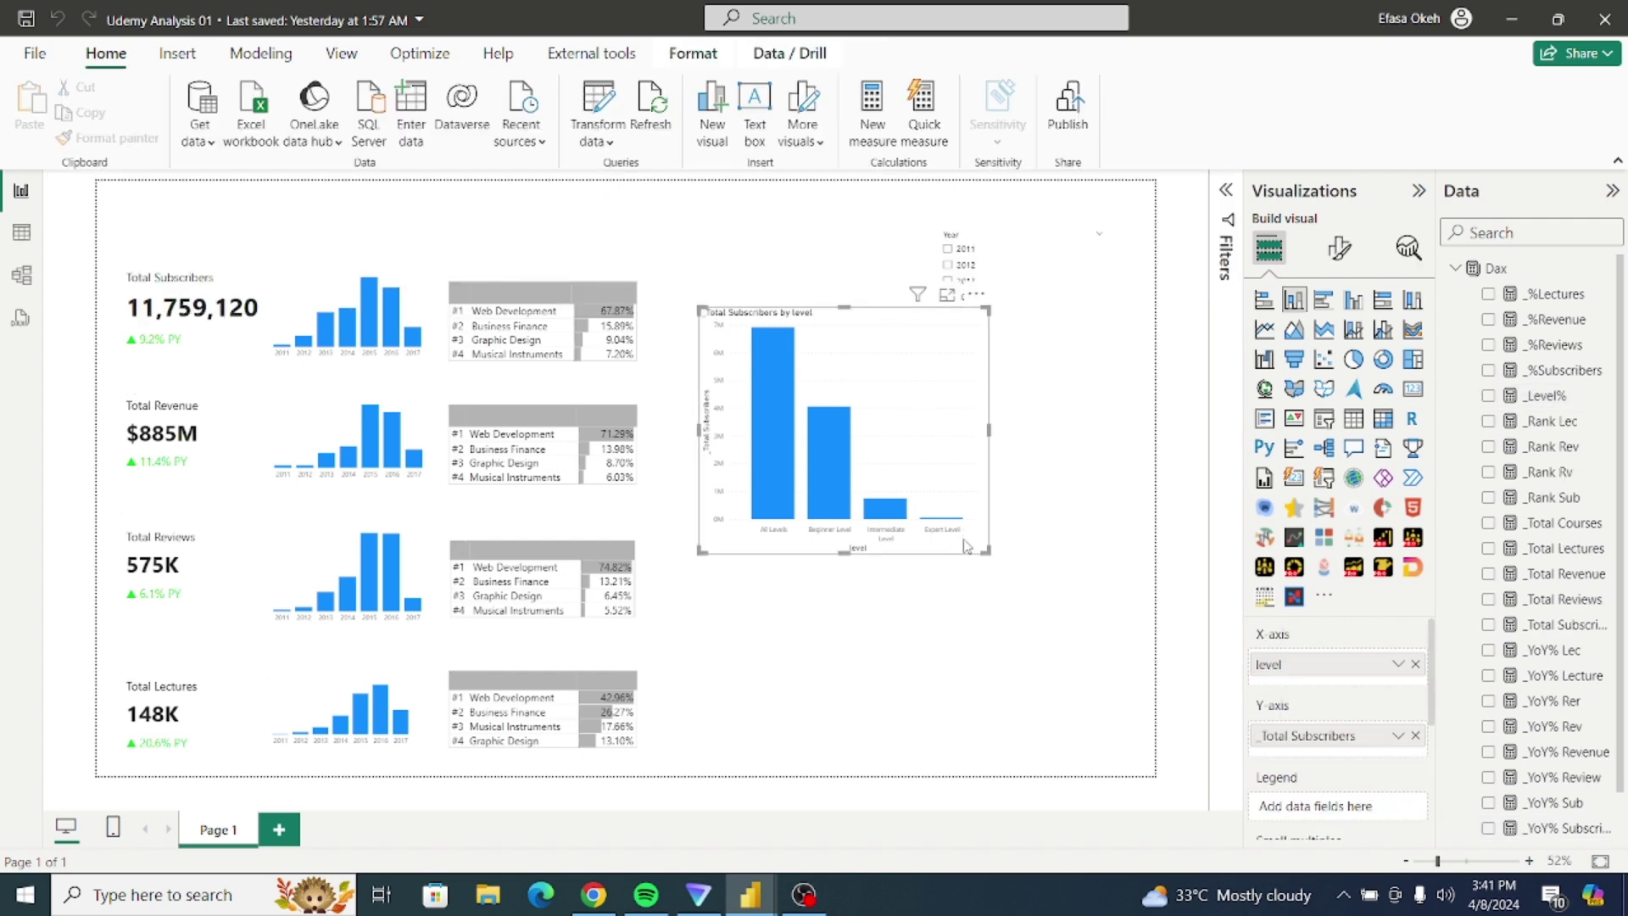
left_click(1417, 736)
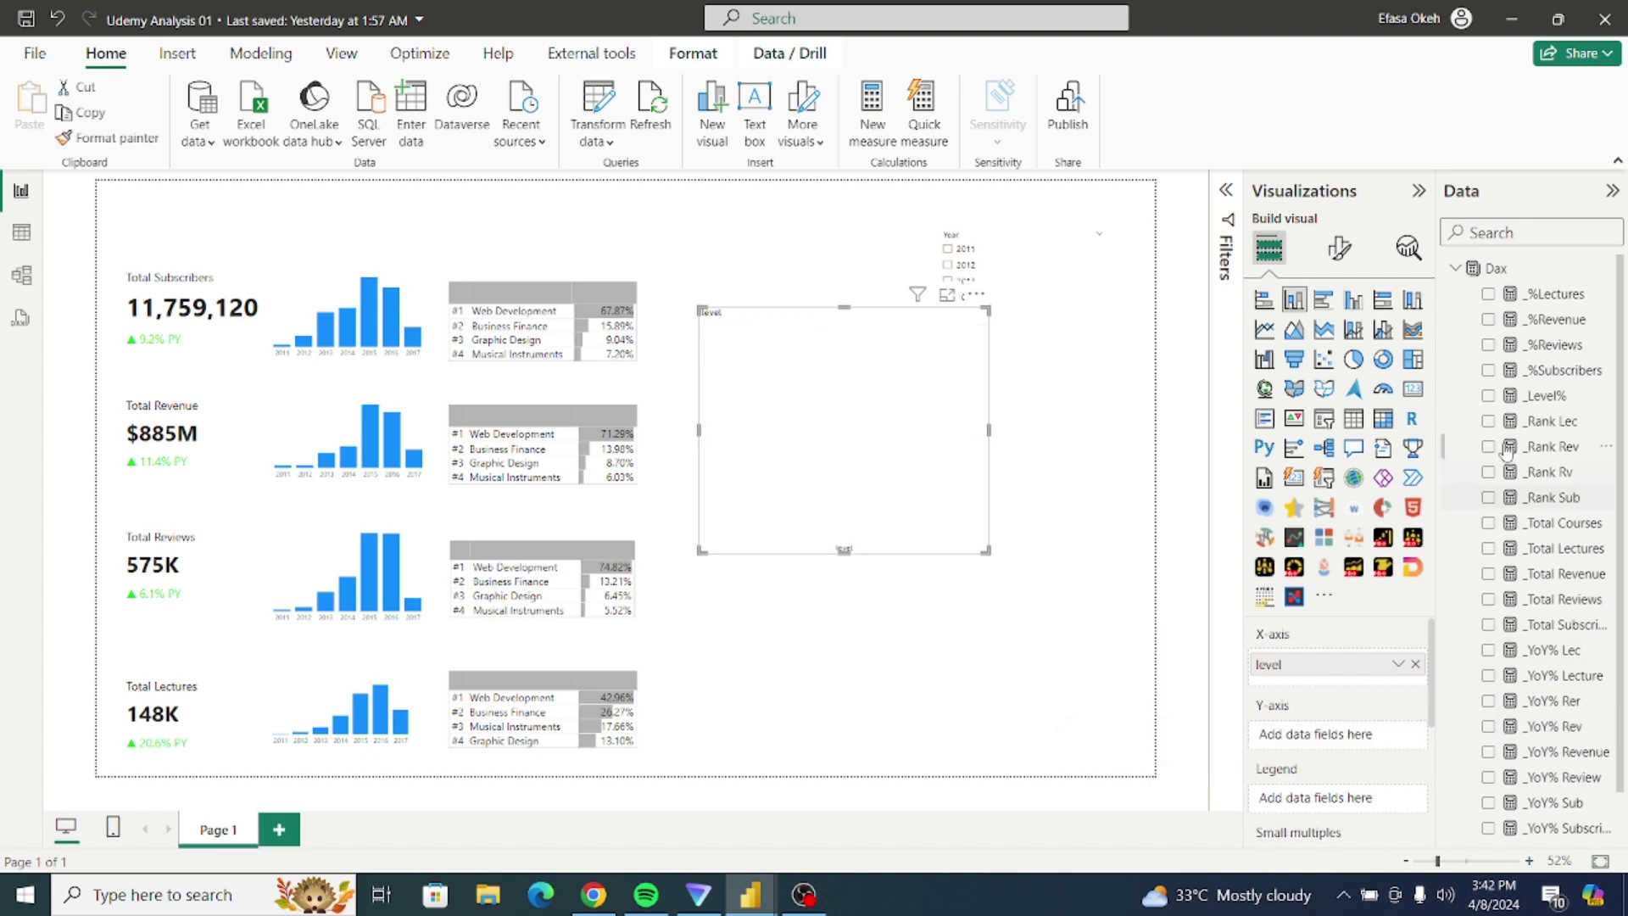
left_click(1489, 395)
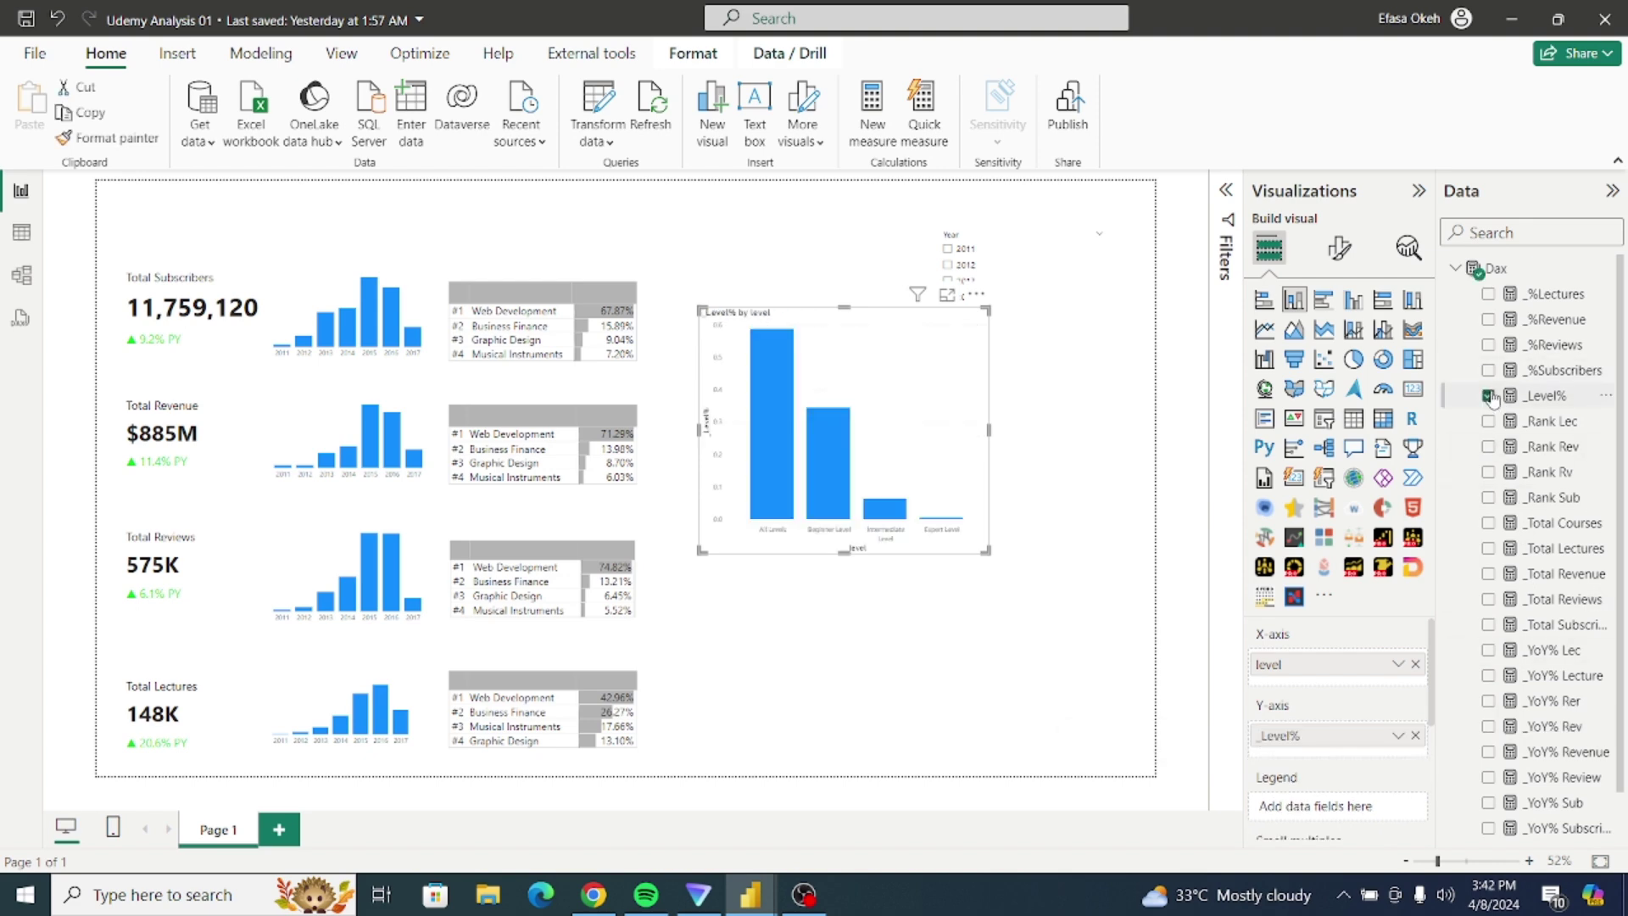
left_click(1556, 398)
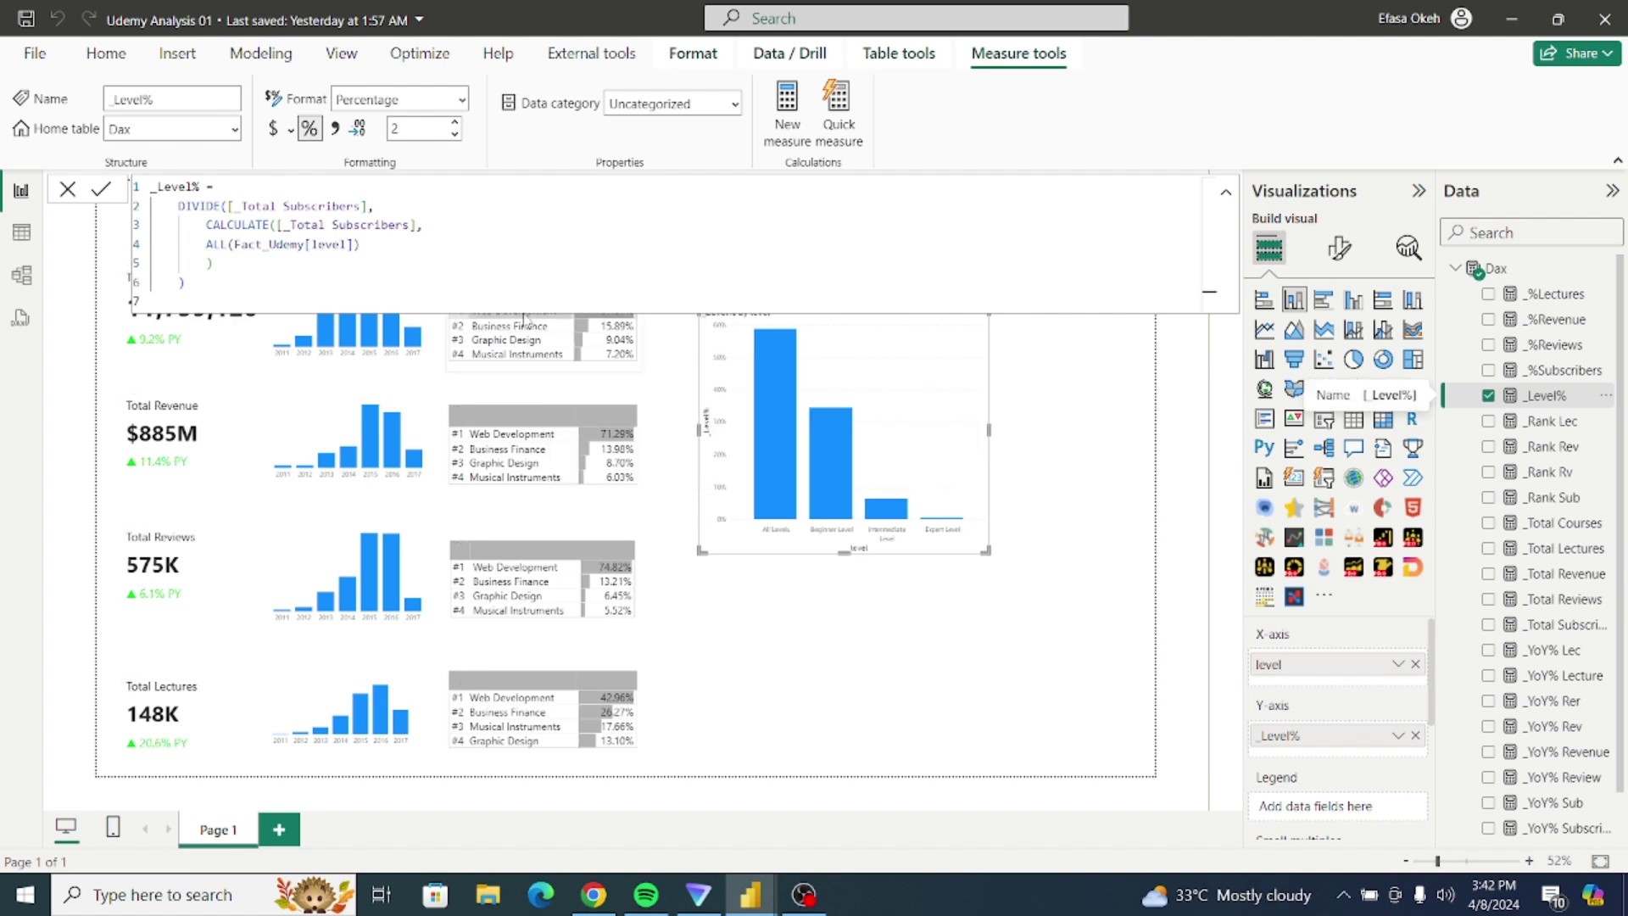
left_click(997, 455)
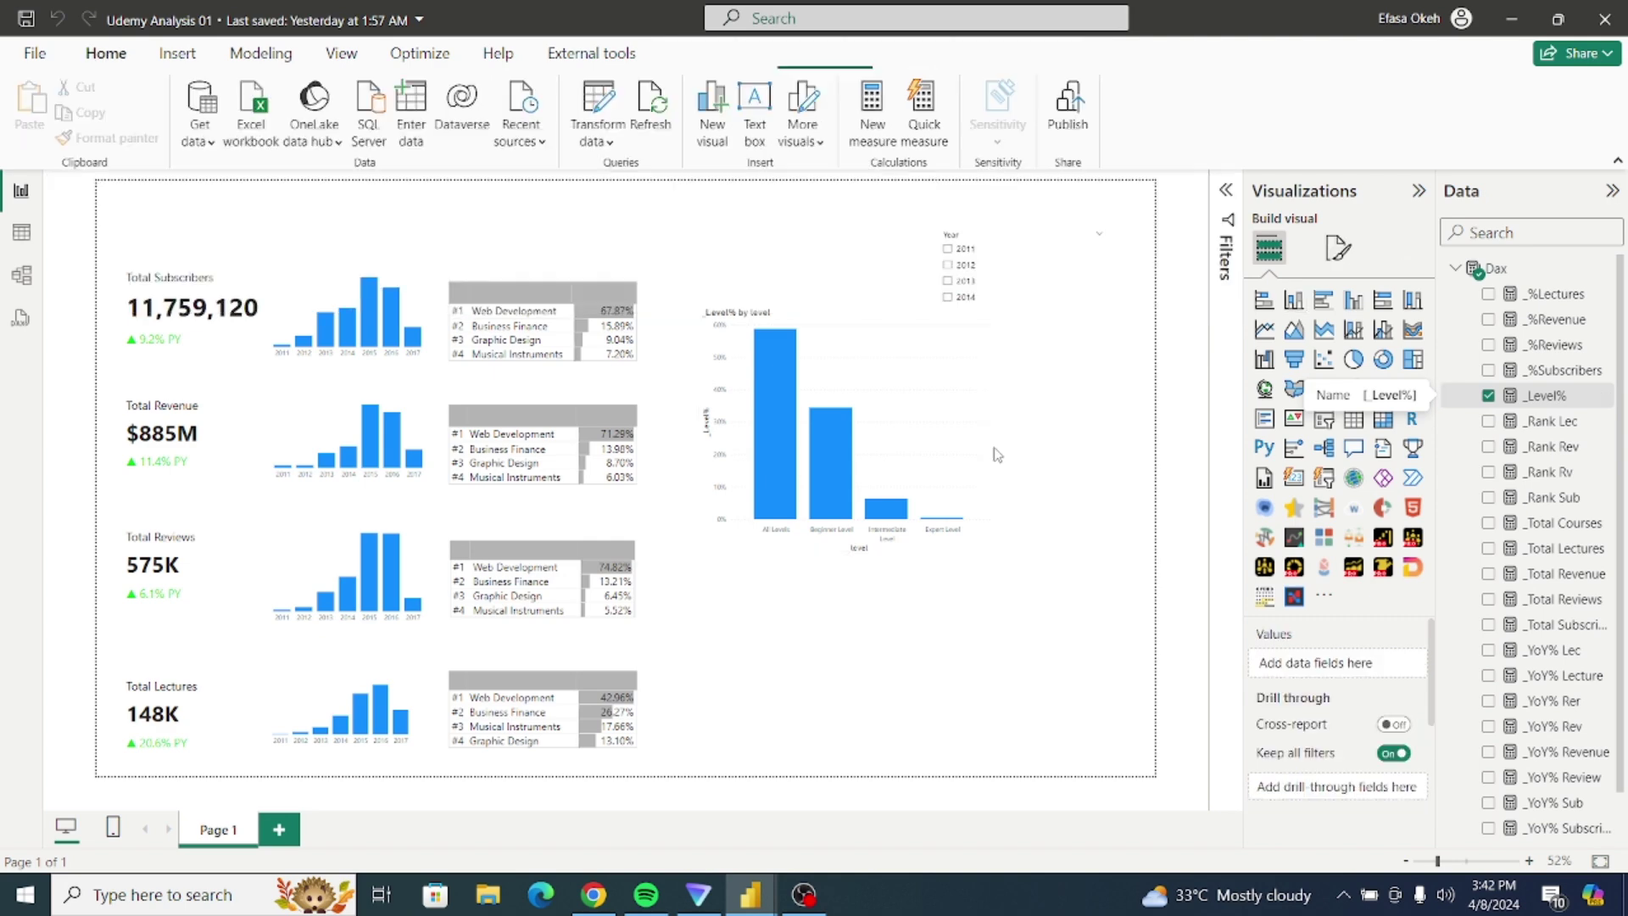
Step: Turn on data labels for the _Level% by level chart and move it up beside the Total Subscribers subject table
left_click(971, 468)
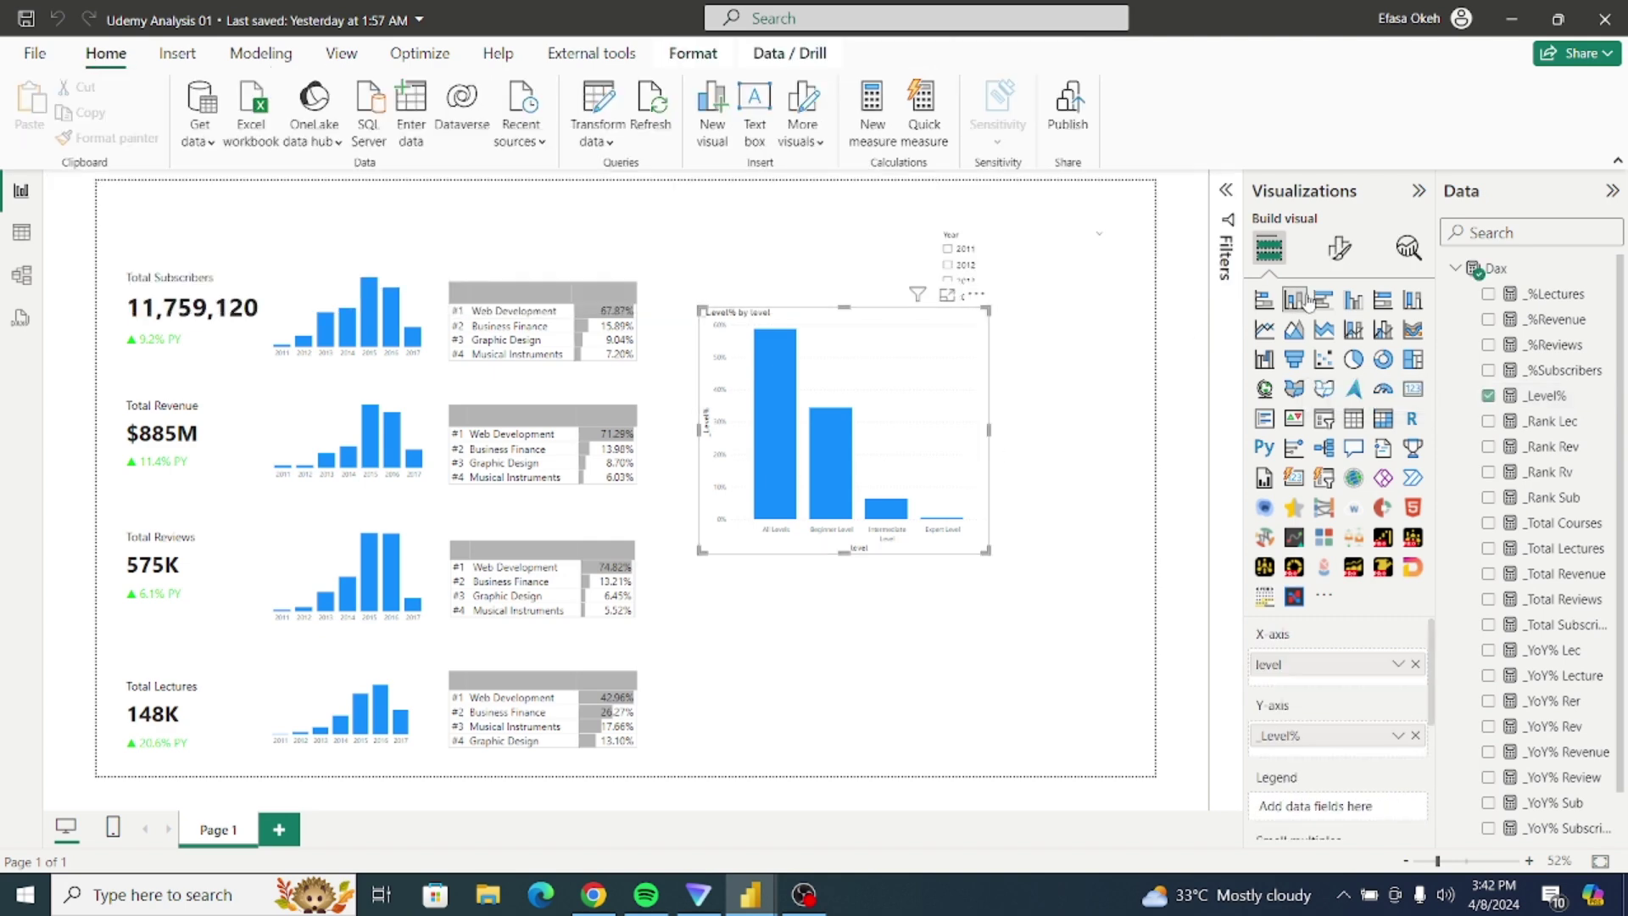
left_click(1338, 247)
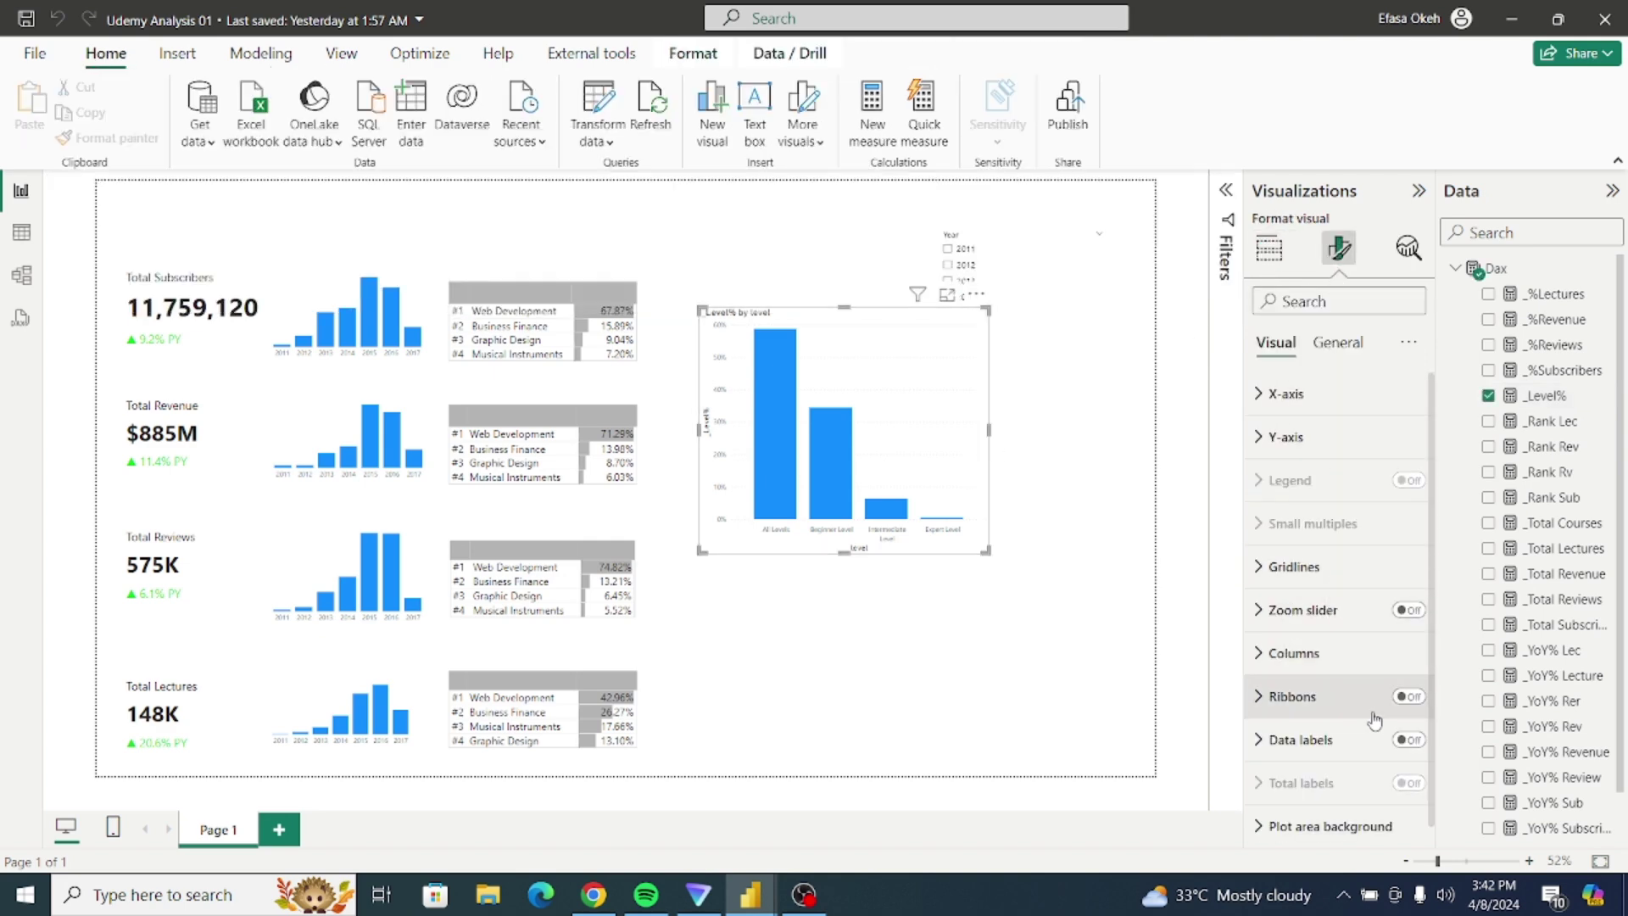
left_click(1410, 741)
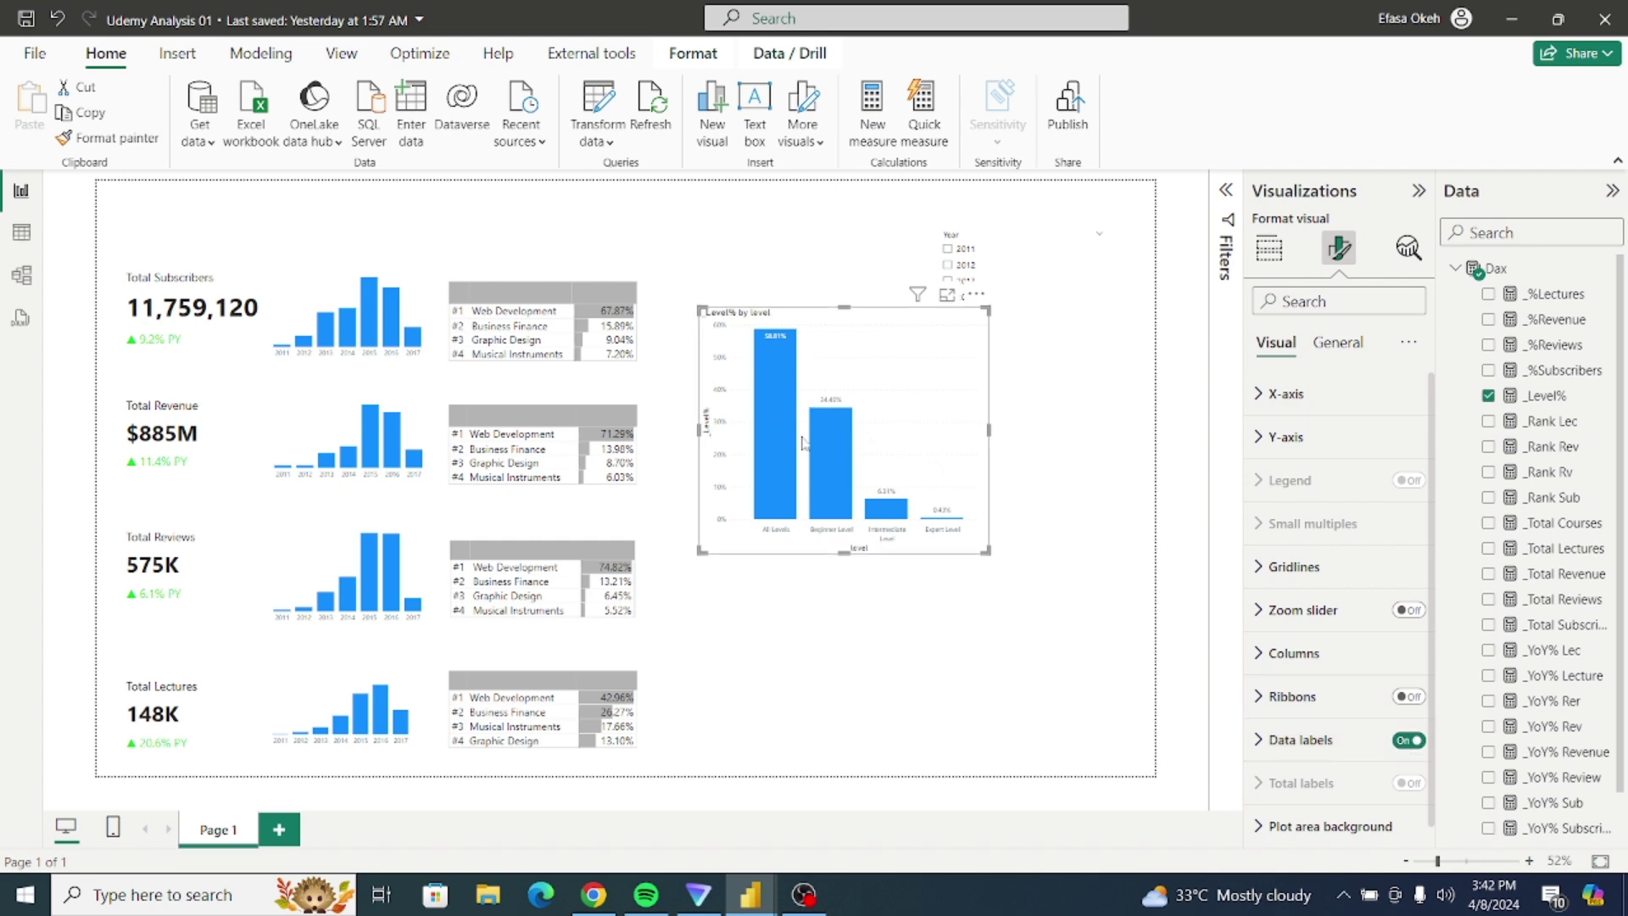
left_click_drag(955, 400, 905, 371)
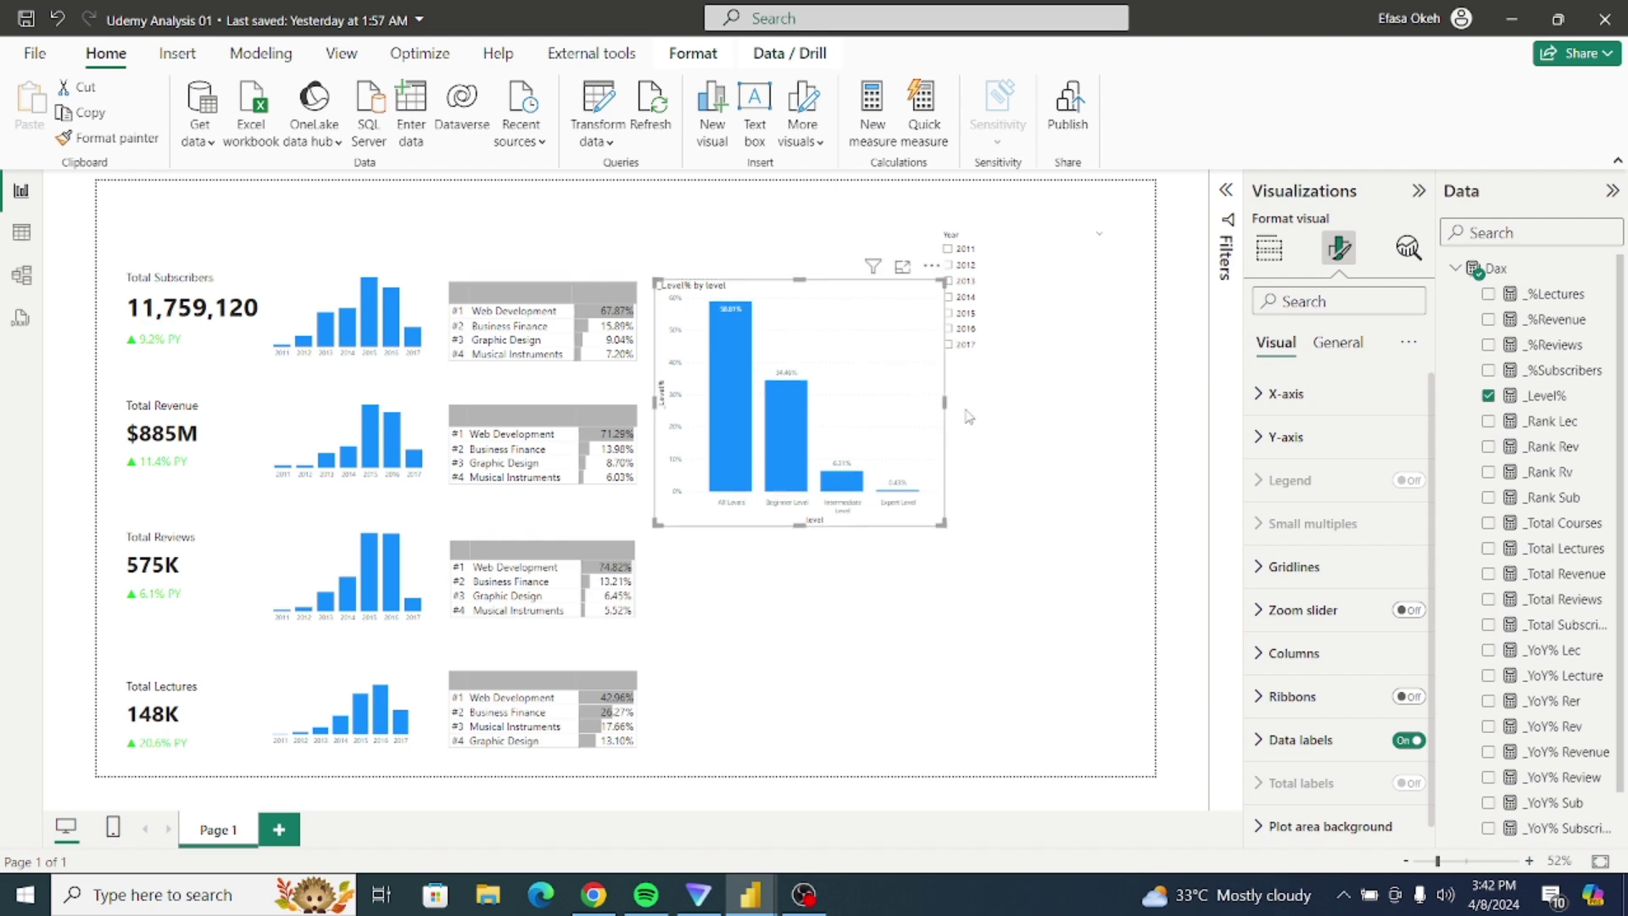
left_click(1013, 450)
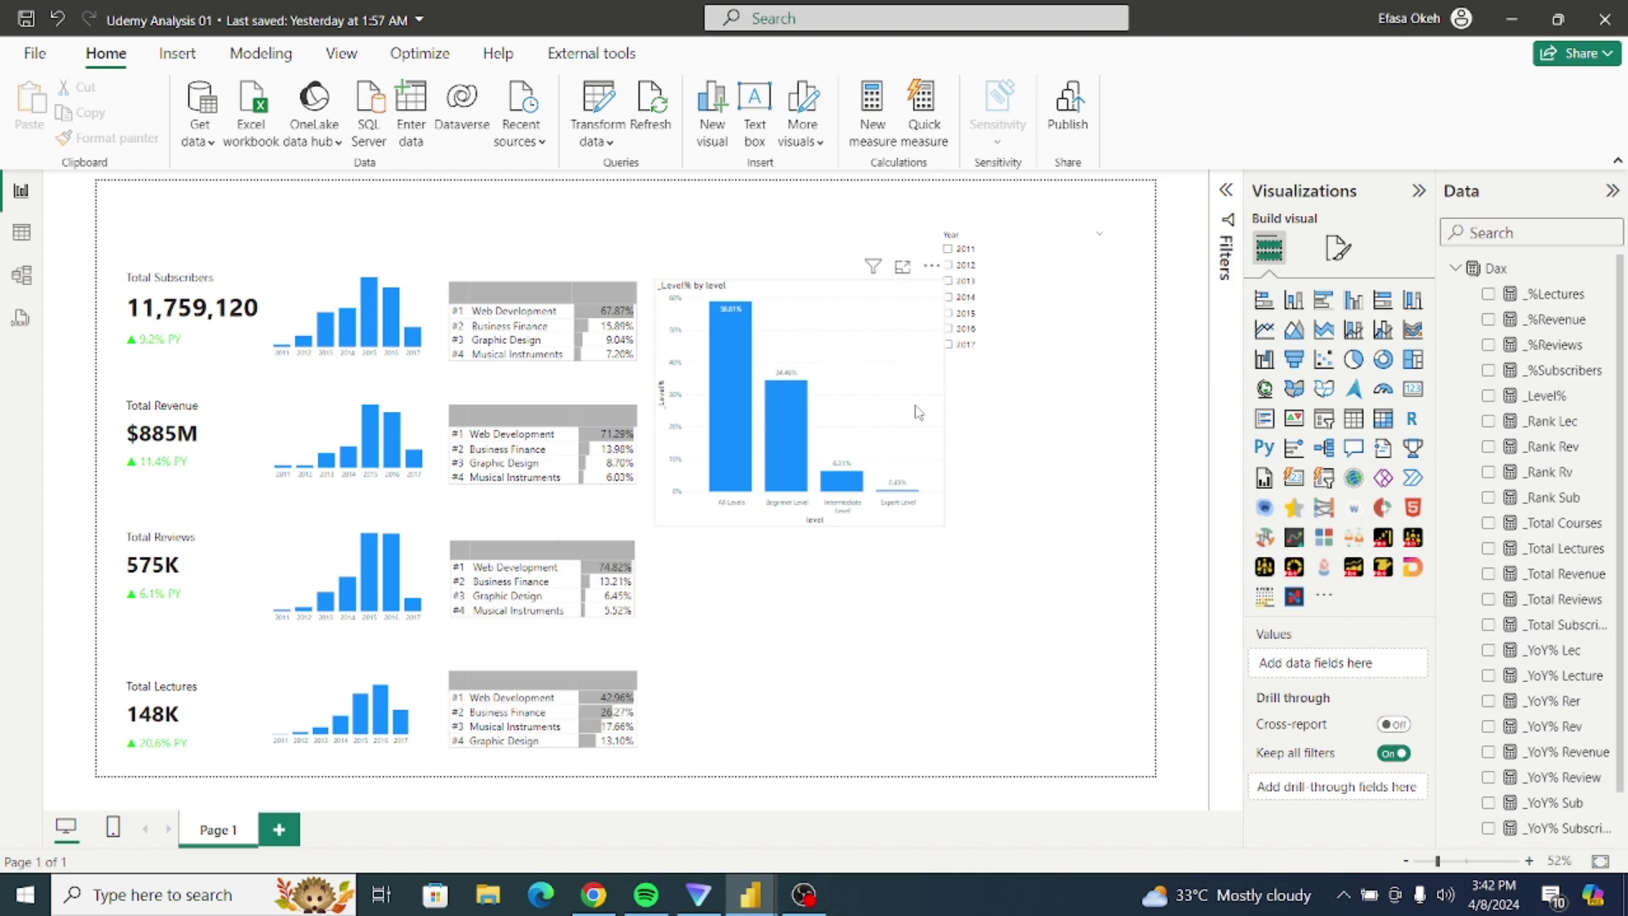
Step: Hide the Y-axis values and Y-axis title of the _Level% by level chart
left_click(919, 413)
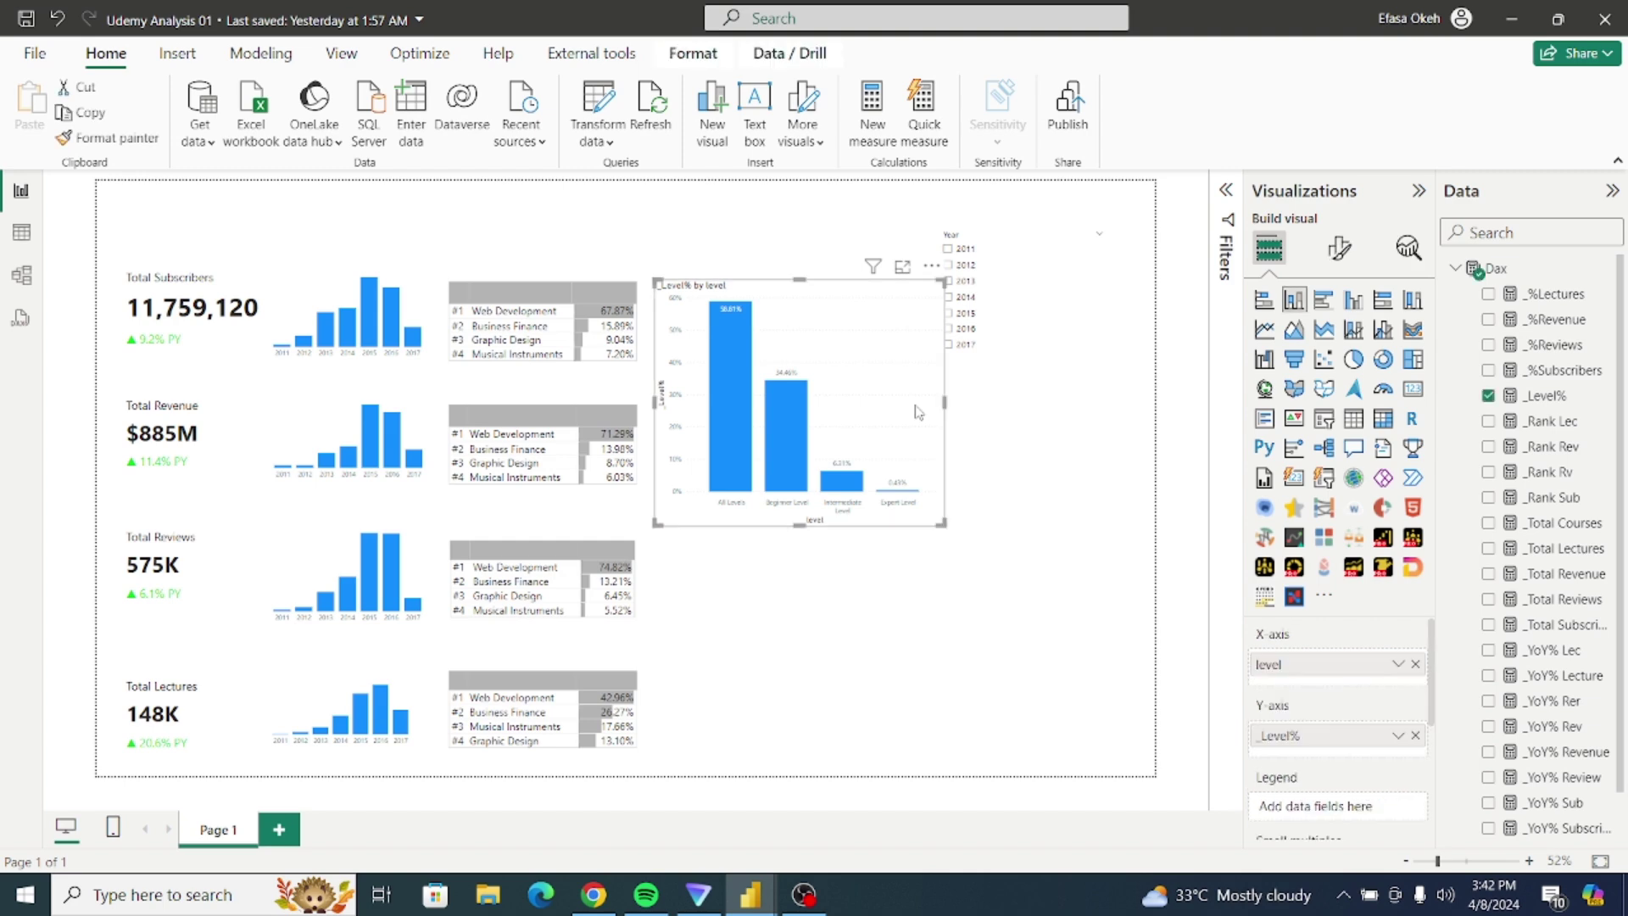
left_click(1339, 250)
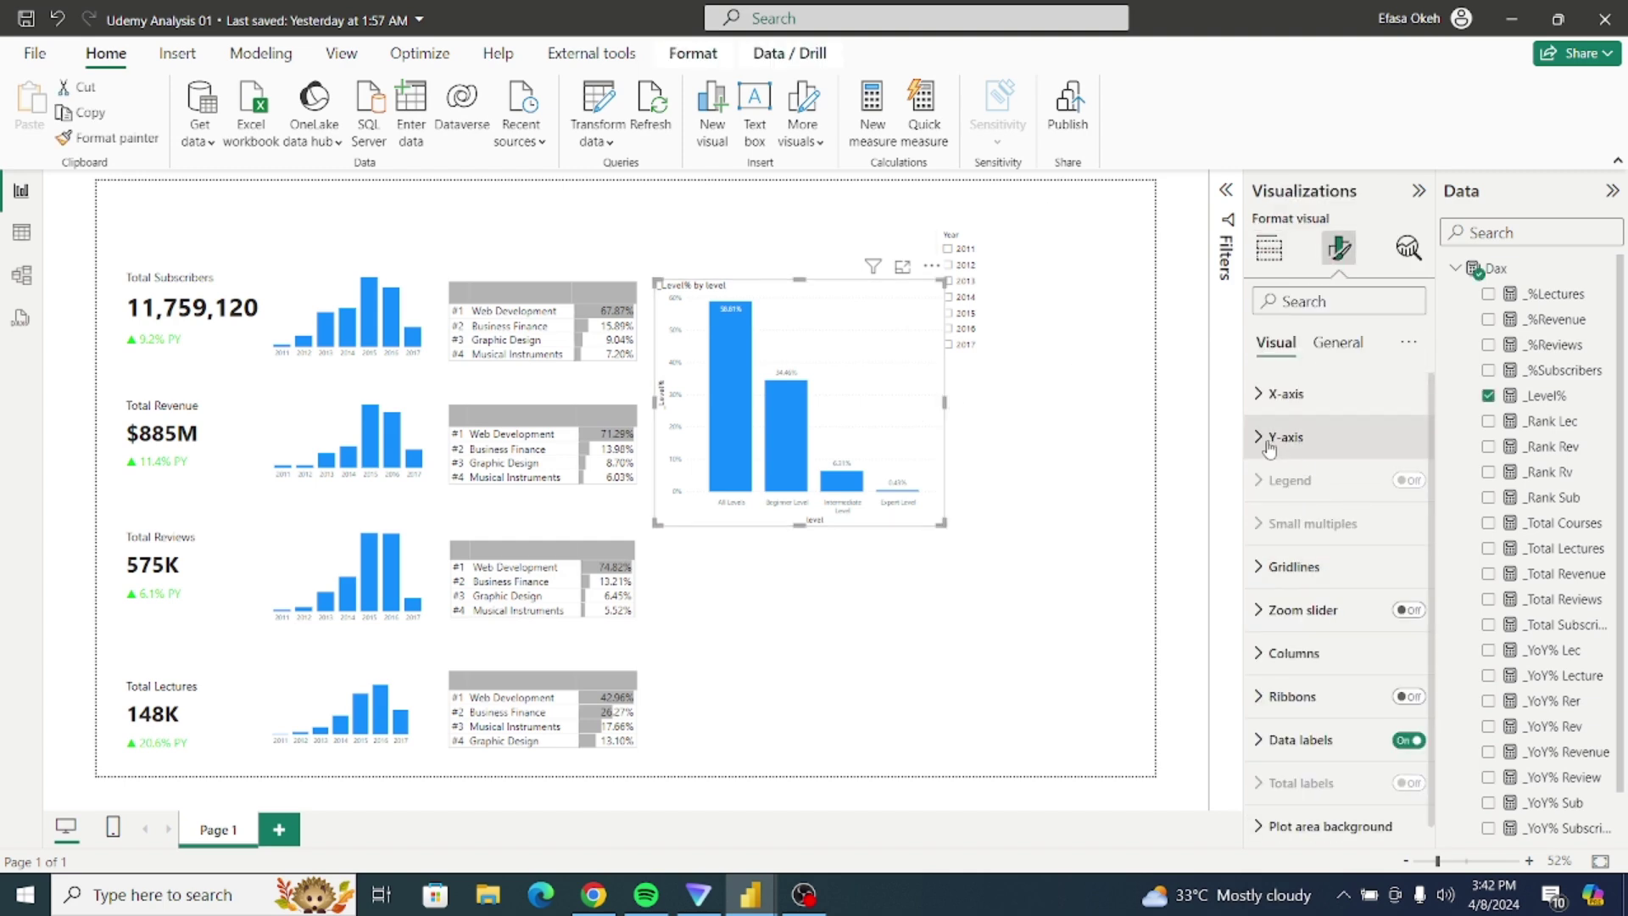
left_click(1269, 444)
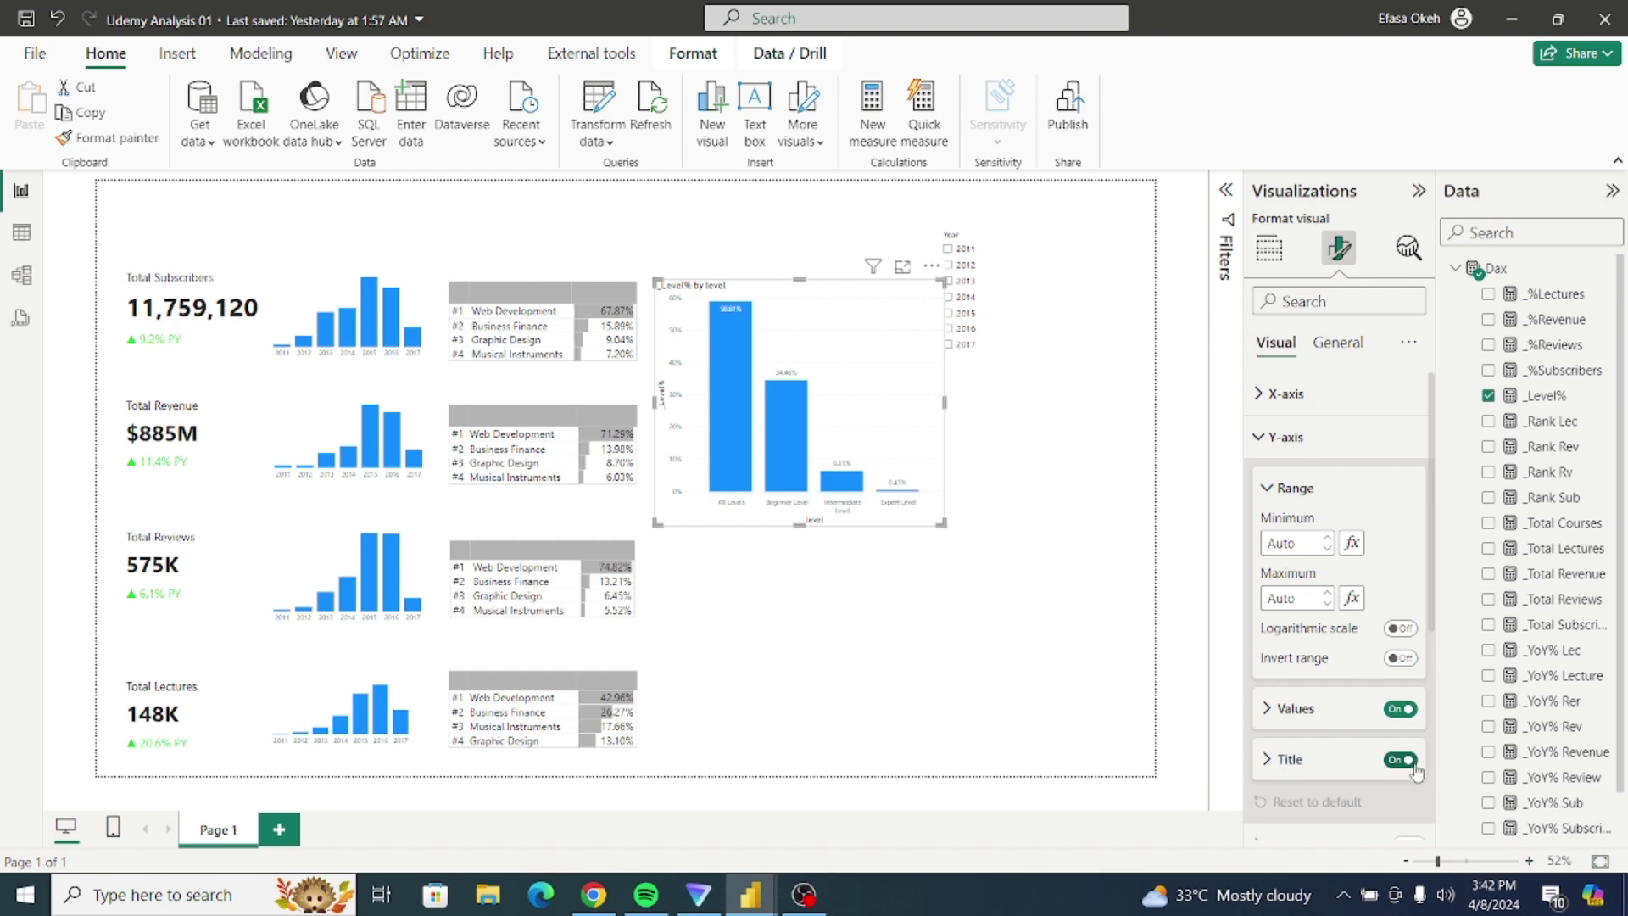
left_click(1398, 709)
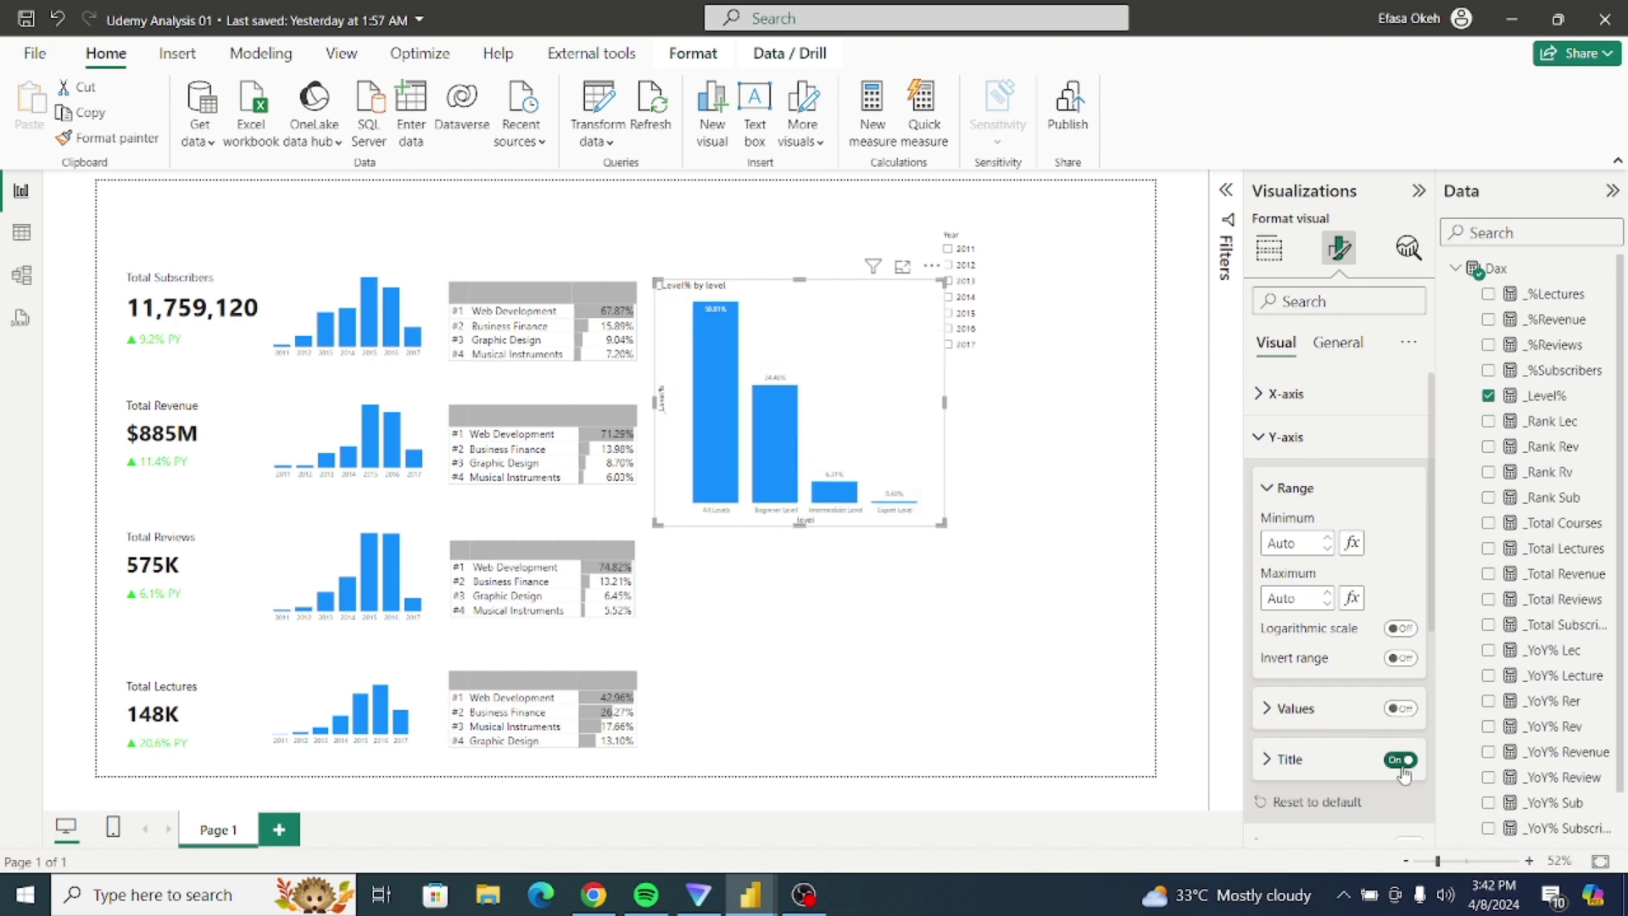
left_click(1399, 760)
left_click(1272, 437)
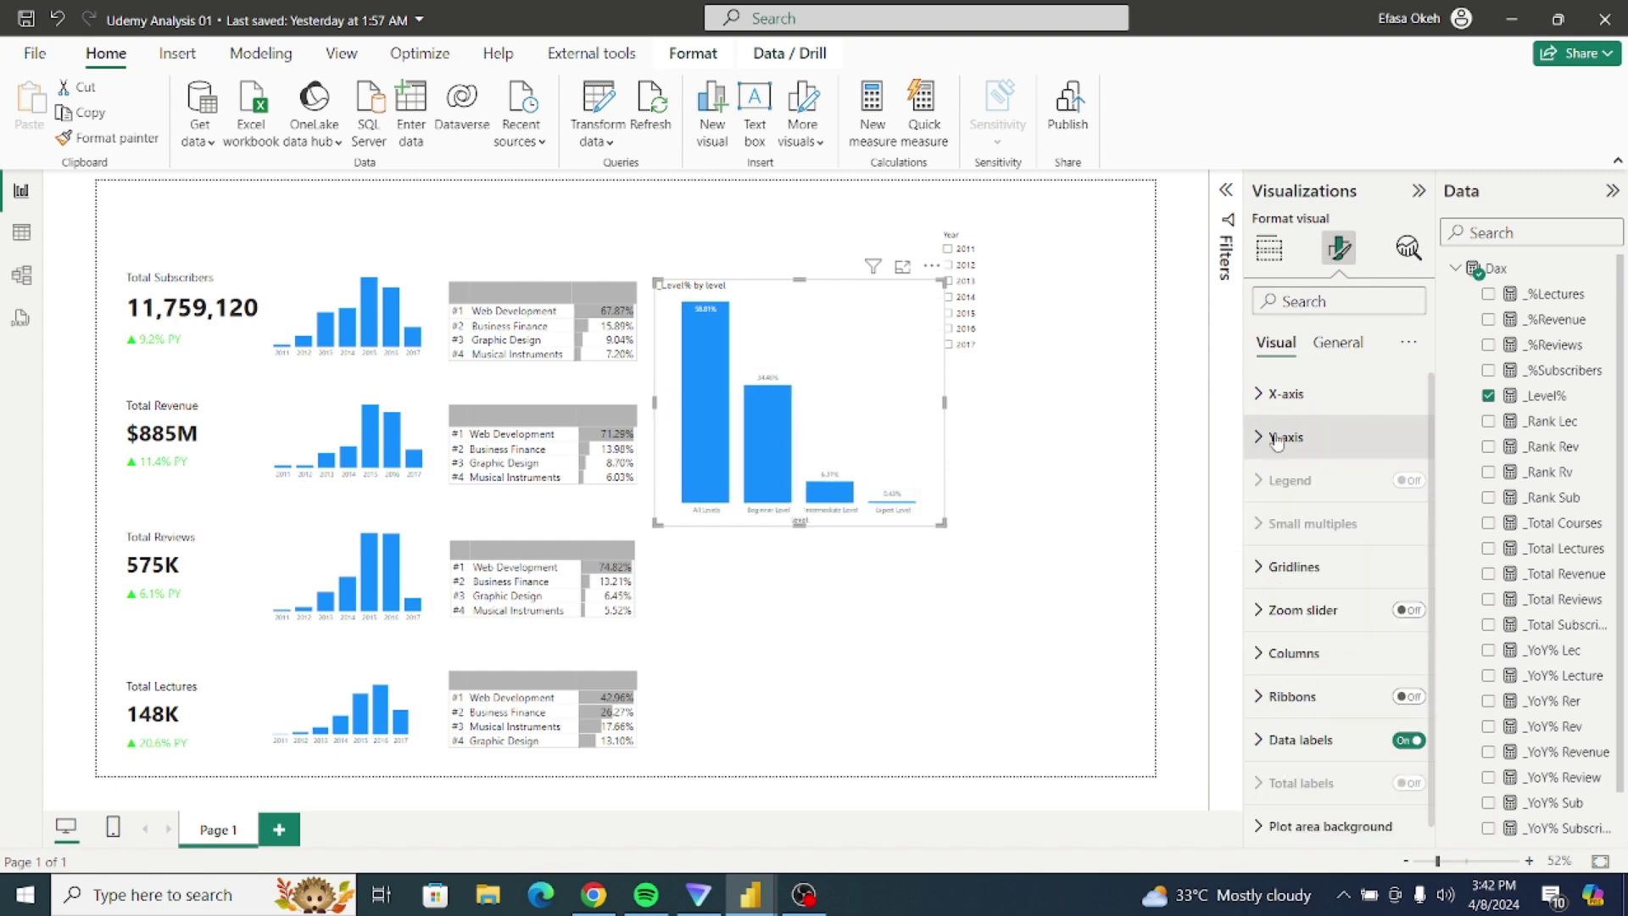
left_click(967, 568)
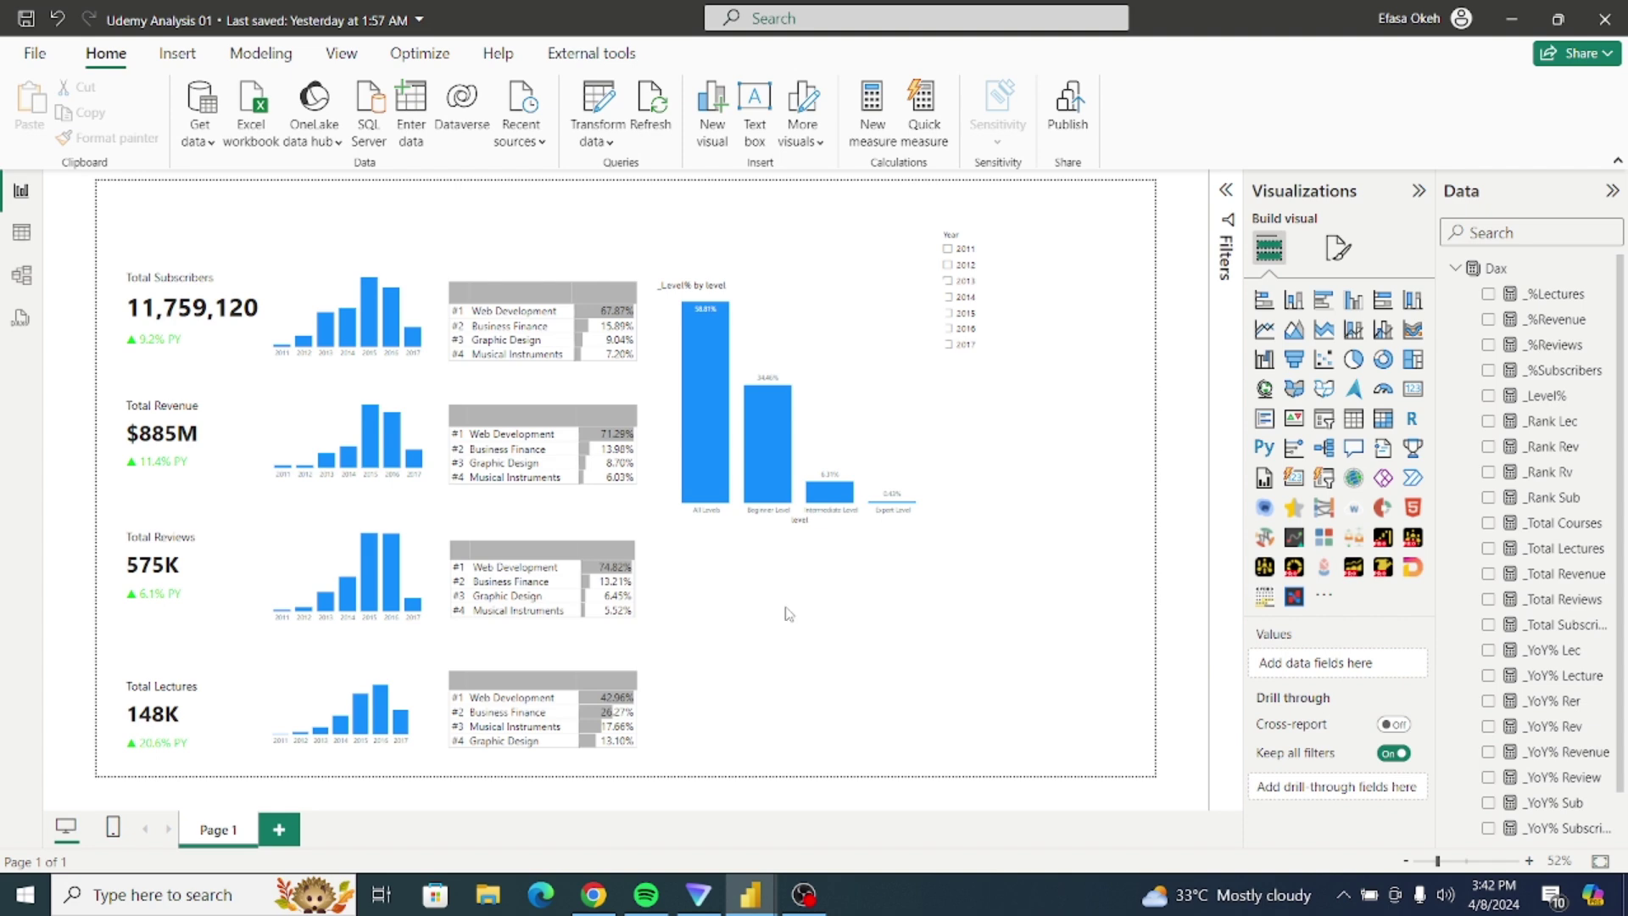
Step: Examine the How much are Subscribers Willing to Spend chart in the Udemy Analysis report and return to Udemy Analysis 01
mouse_move(746, 900)
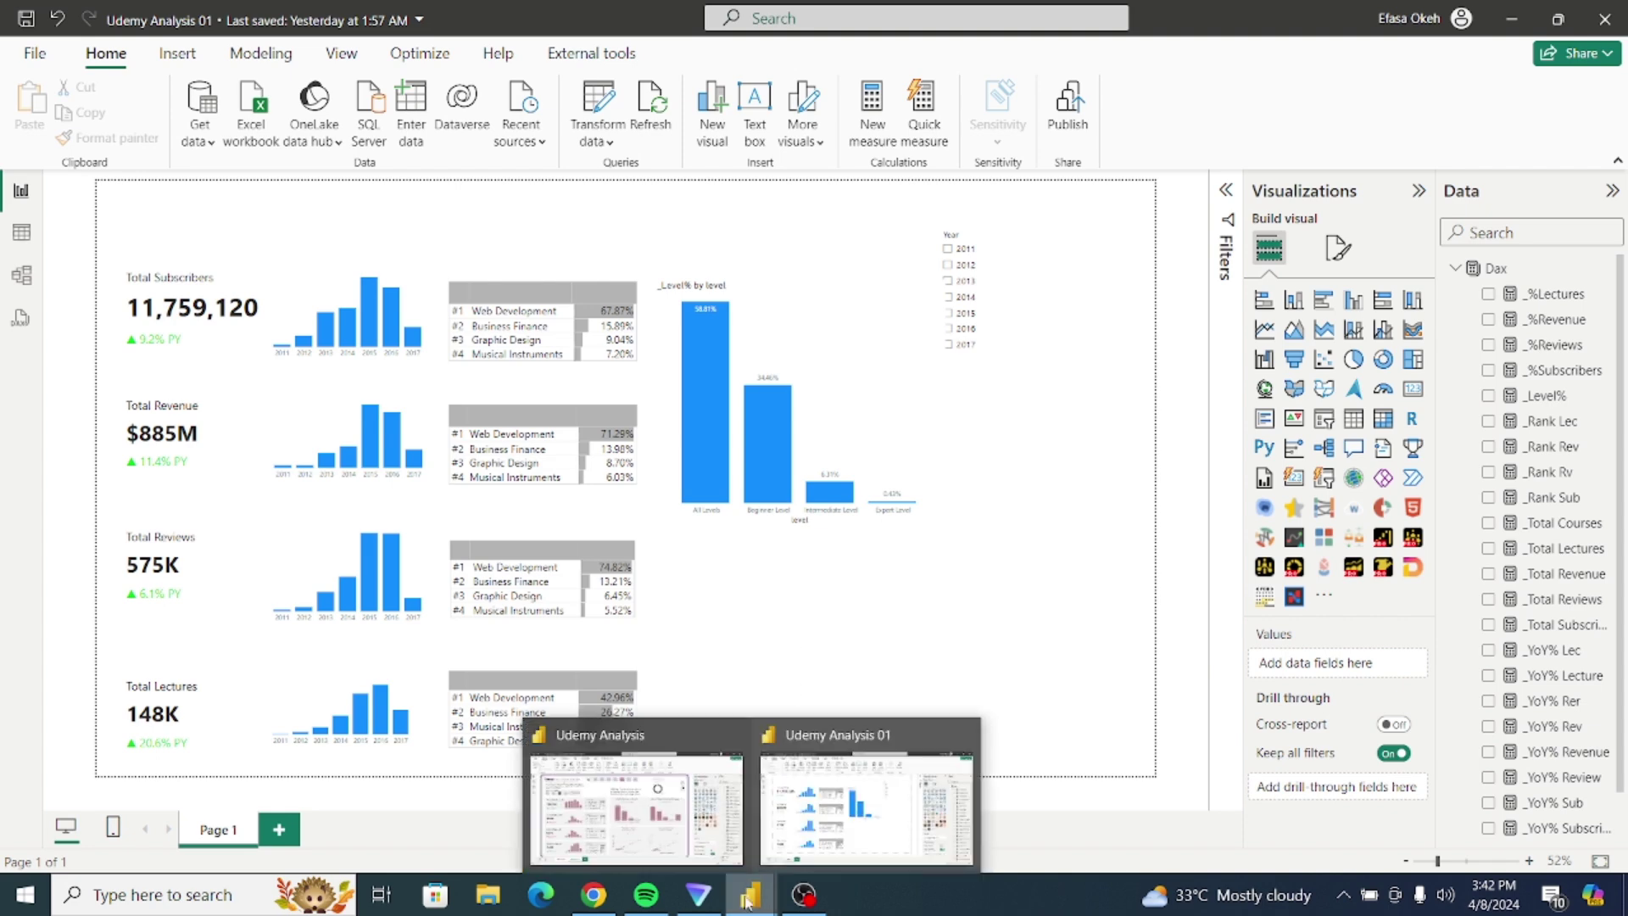
left_click(670, 839)
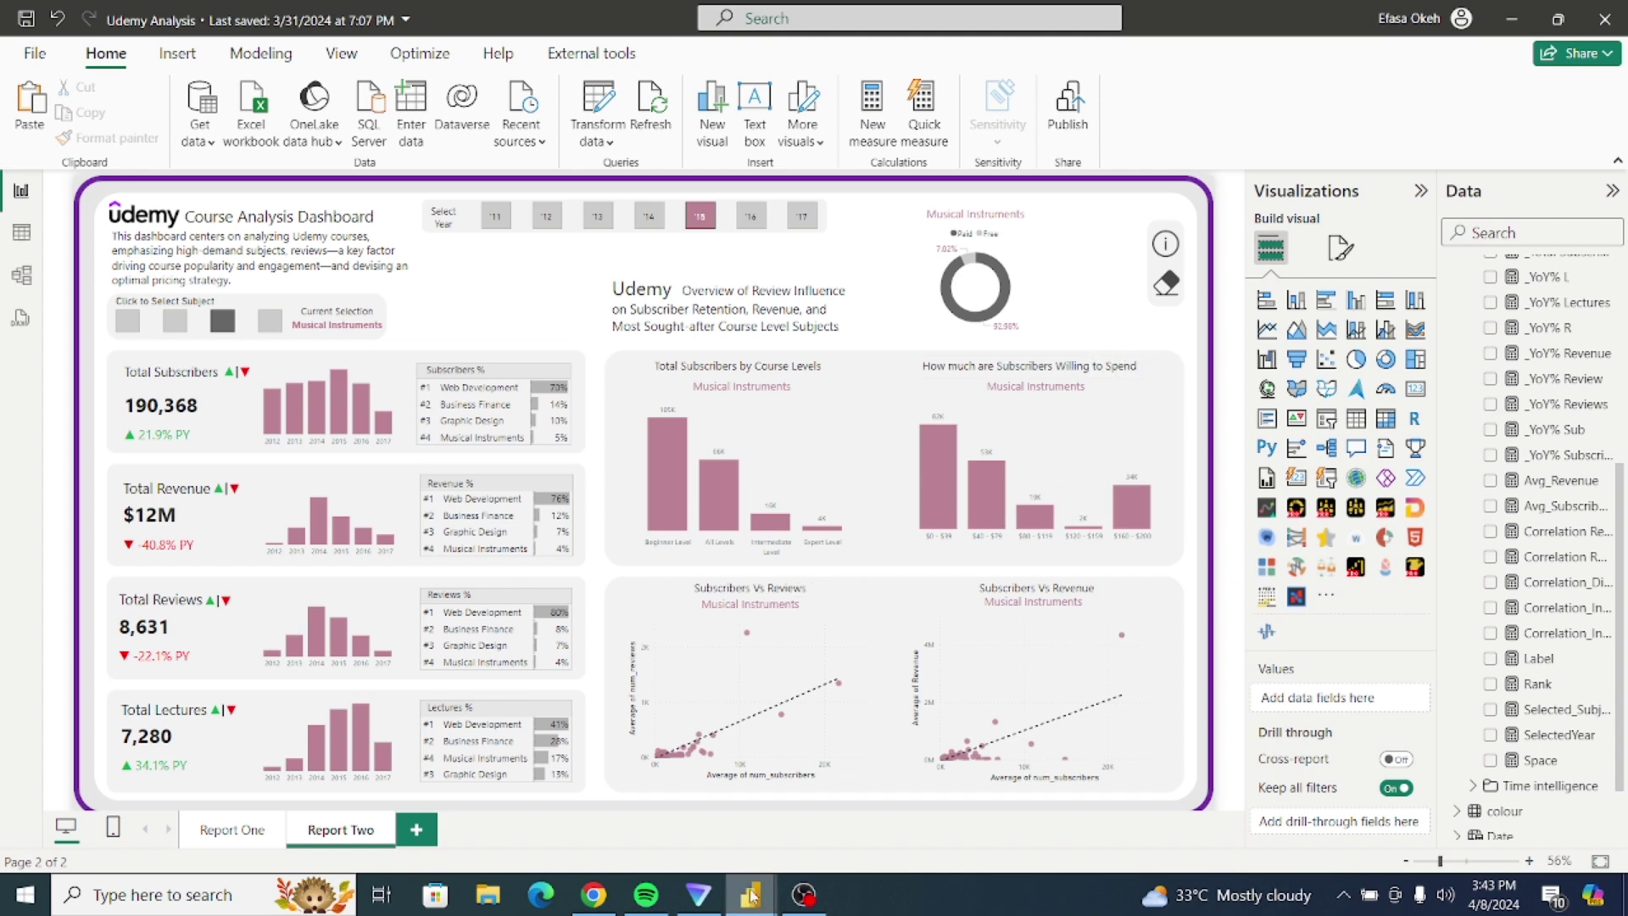
mouse_move(750, 894)
left_click(869, 831)
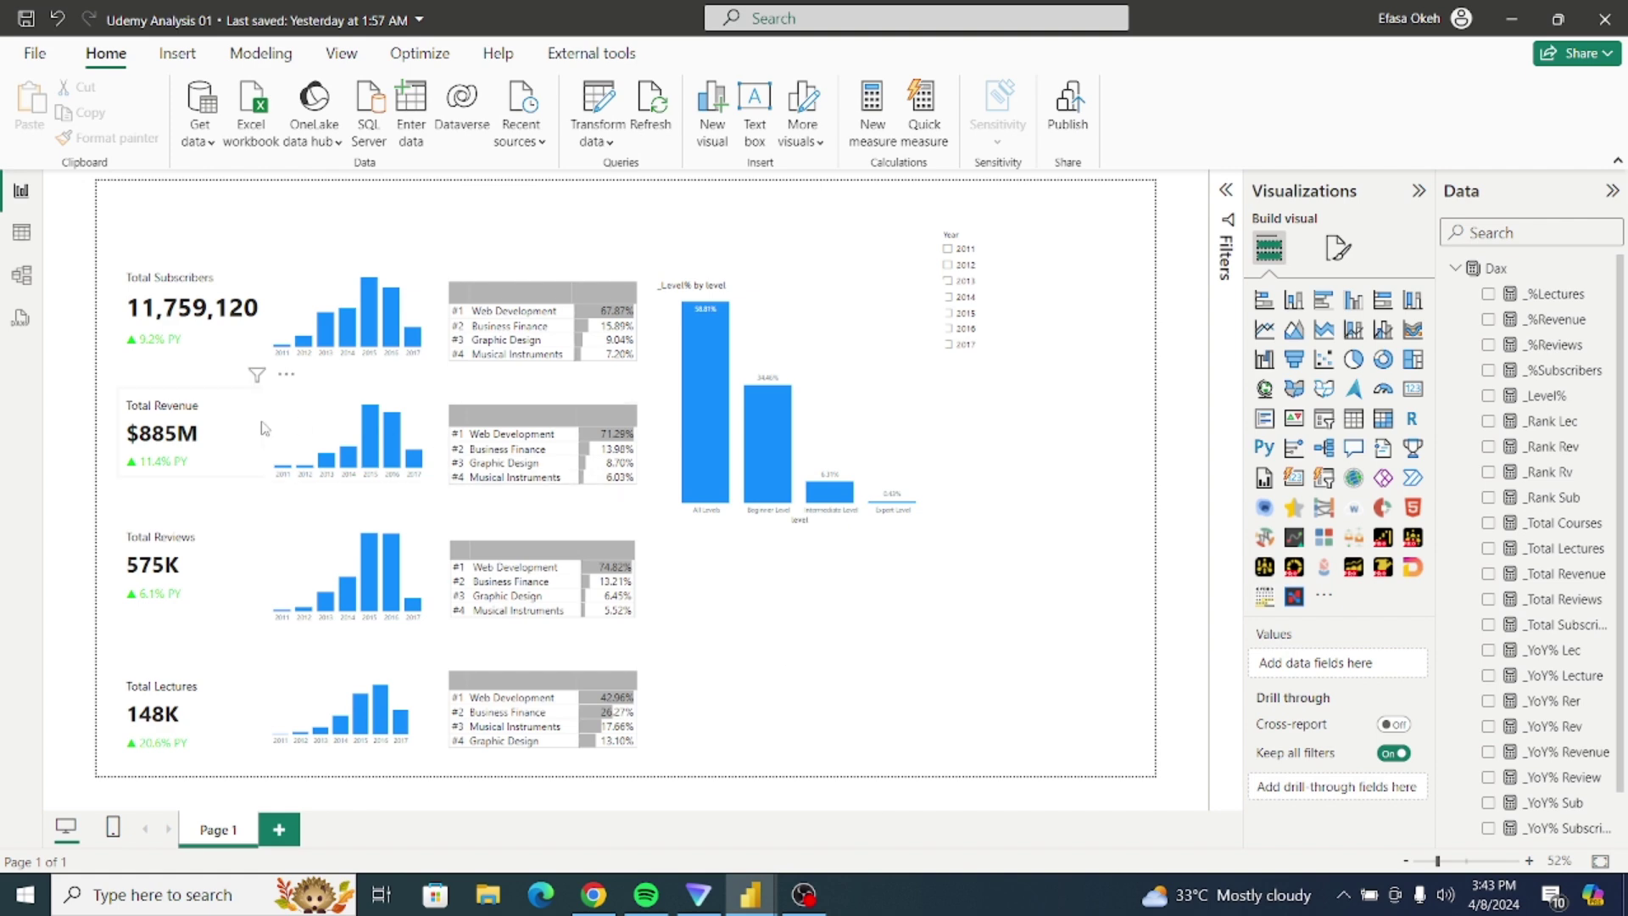
Step: Show the Fact_Udemy table's rows in the table view, with the Dax table's measure list collapsed
left_click(22, 236)
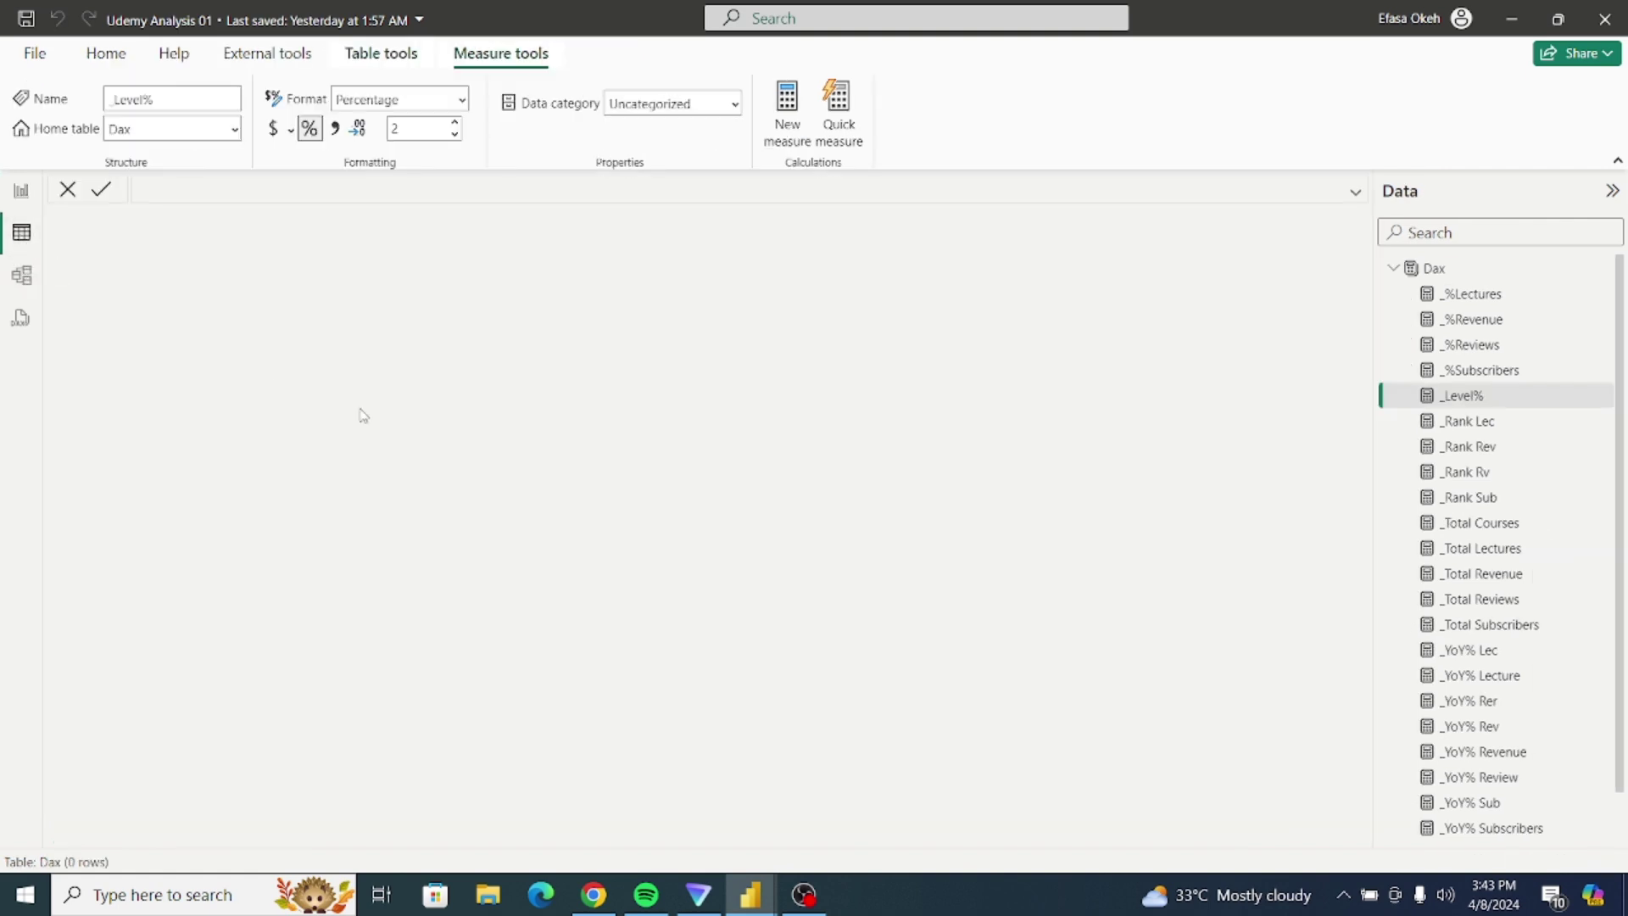
left_click(1392, 268)
left_click(1450, 319)
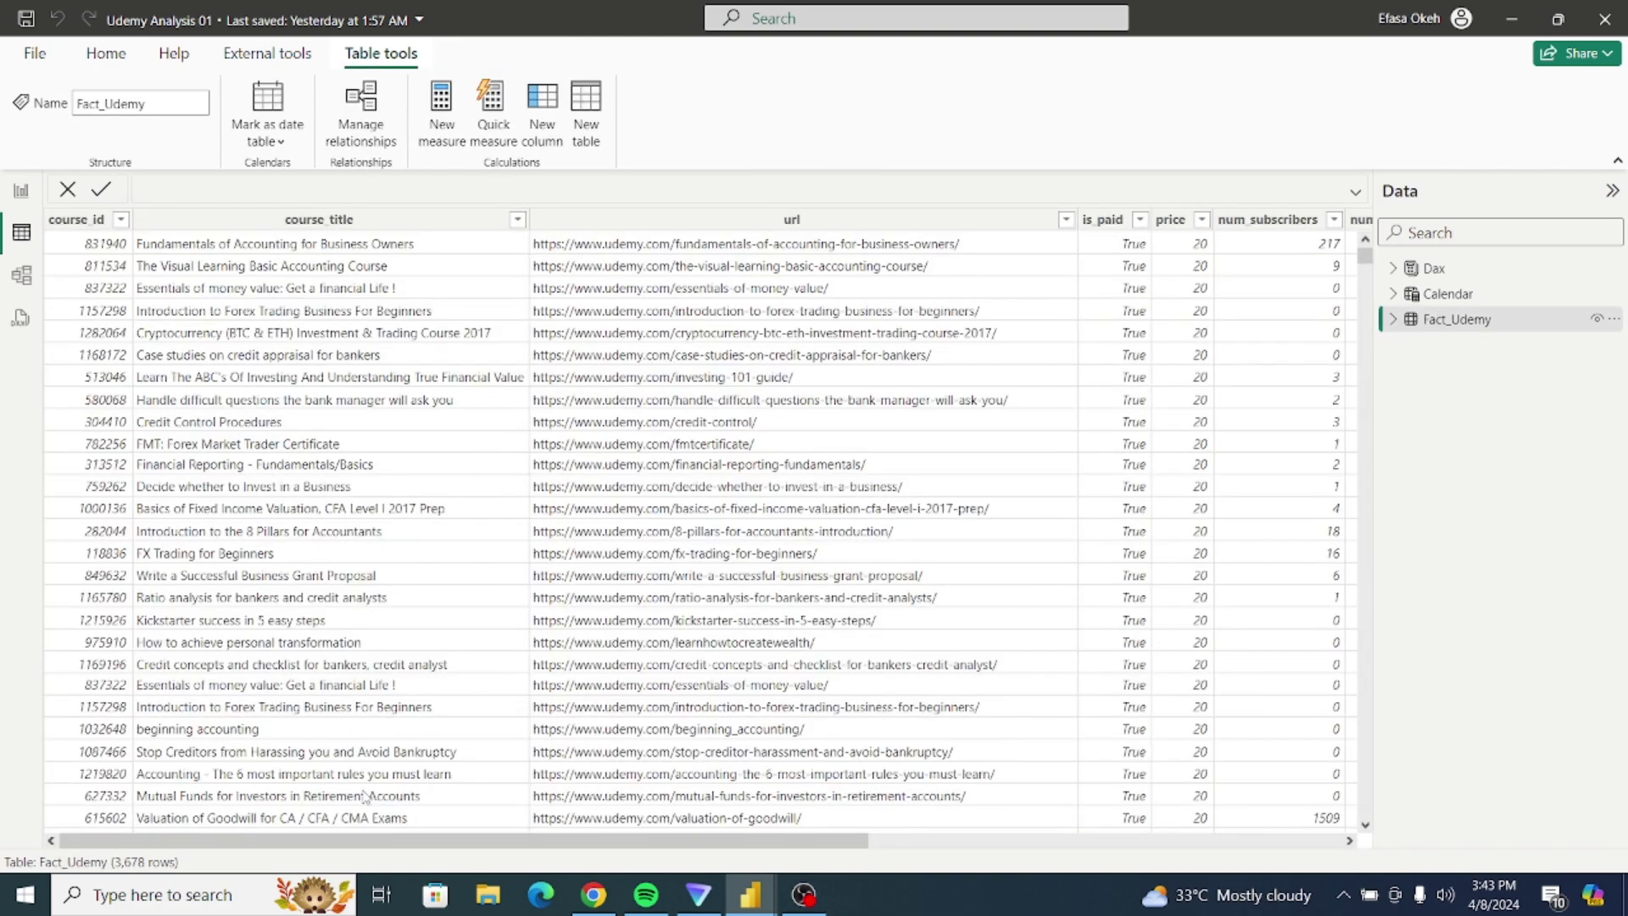
Step: Examine the distinct values of the price column in the Fact_Udemy table
left_click_drag(317, 840, 534, 879)
scroll(648, 775, "right", 5)
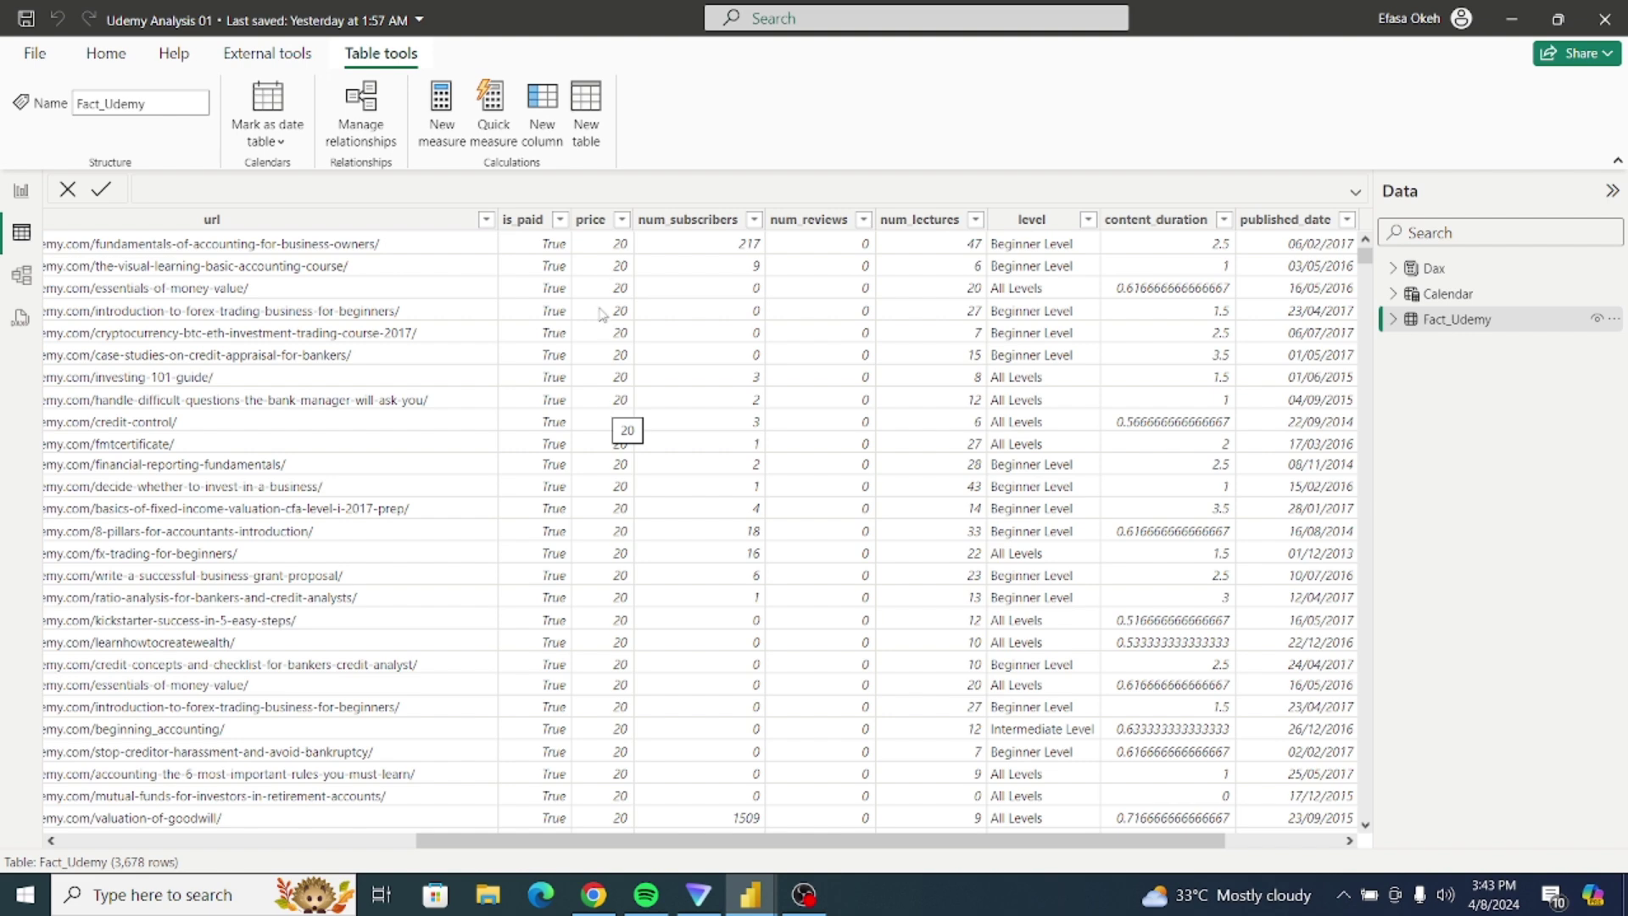
left_click(622, 222)
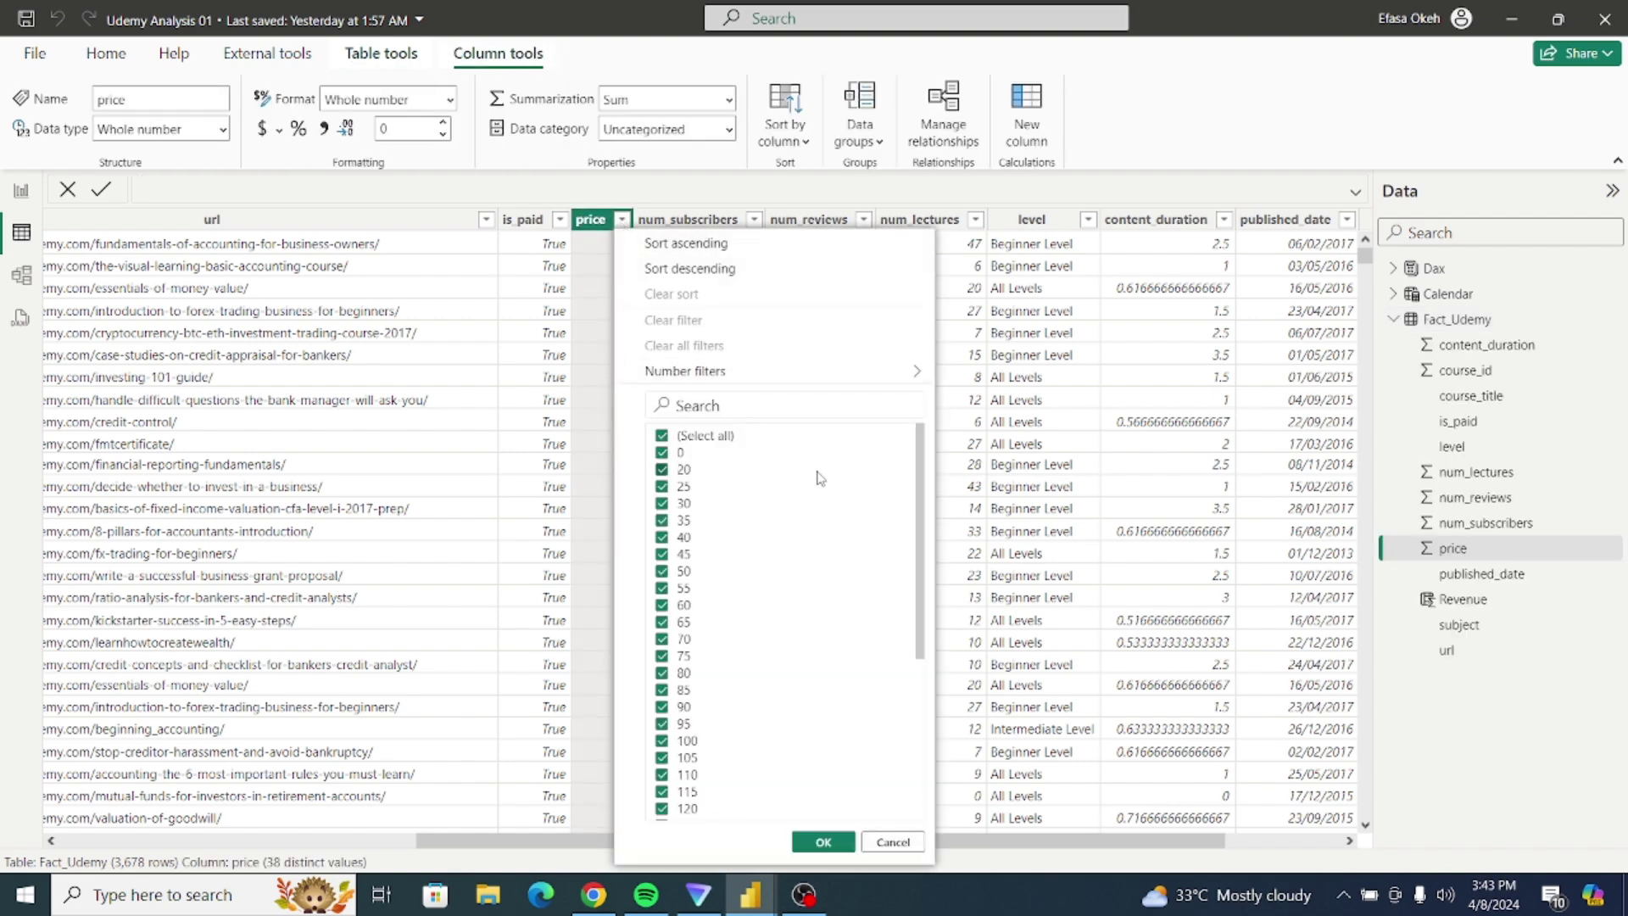
left_click_drag(924, 450, 948, 693)
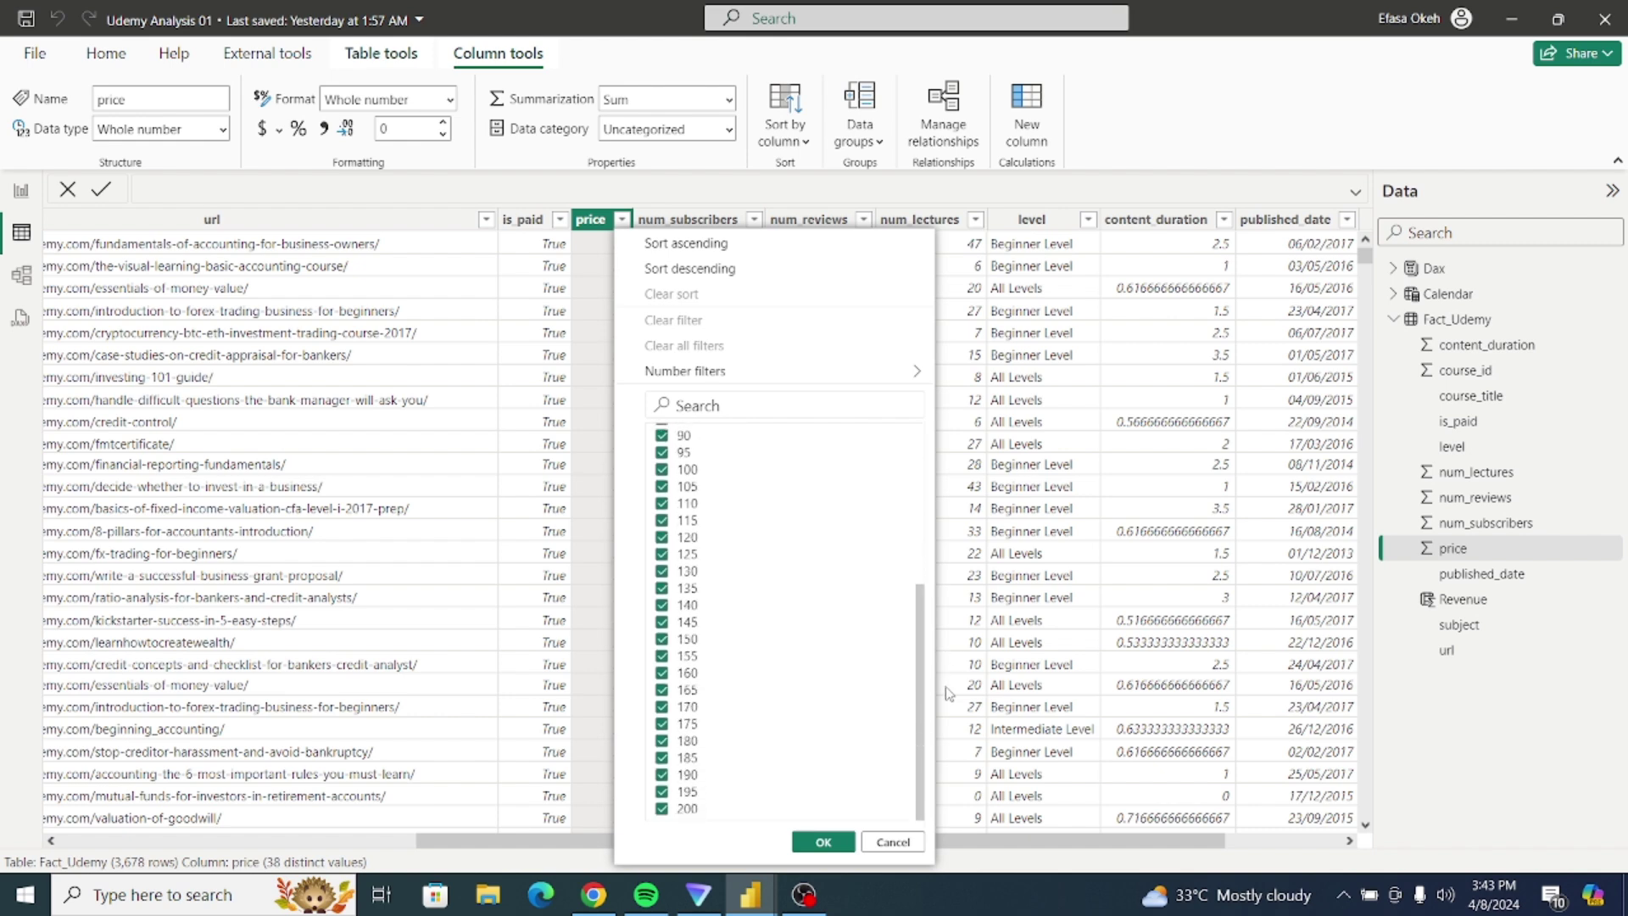
left_click(893, 841)
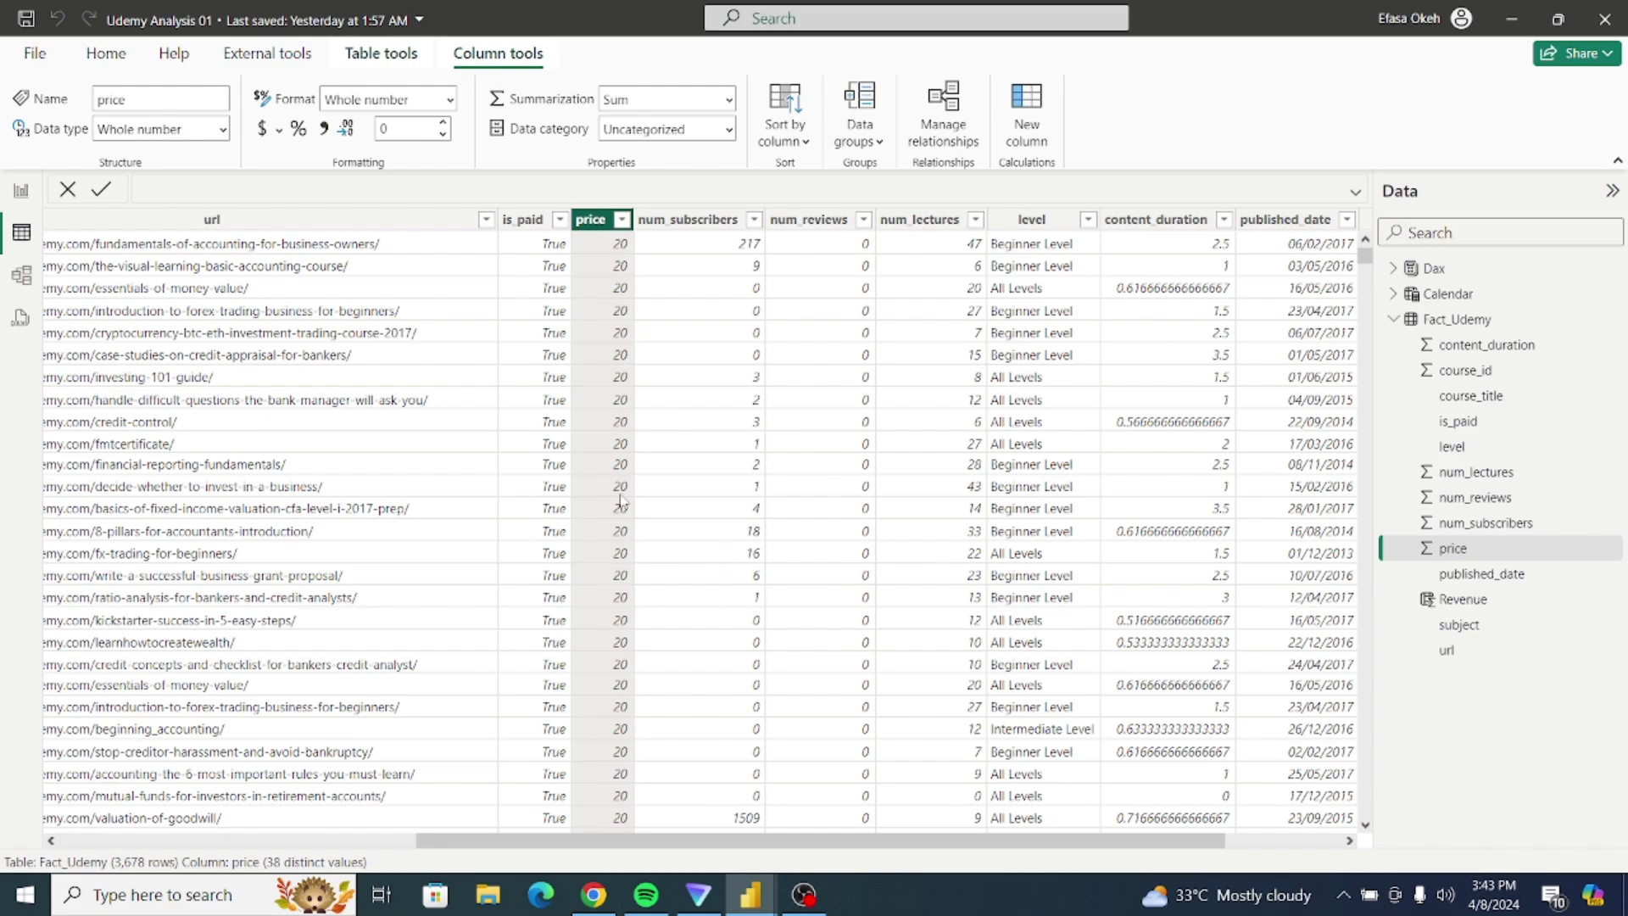
Step: Switch to the Udemy Analysis report and list the values of the Onyx Data table's Price Category Display column
left_click(22, 191)
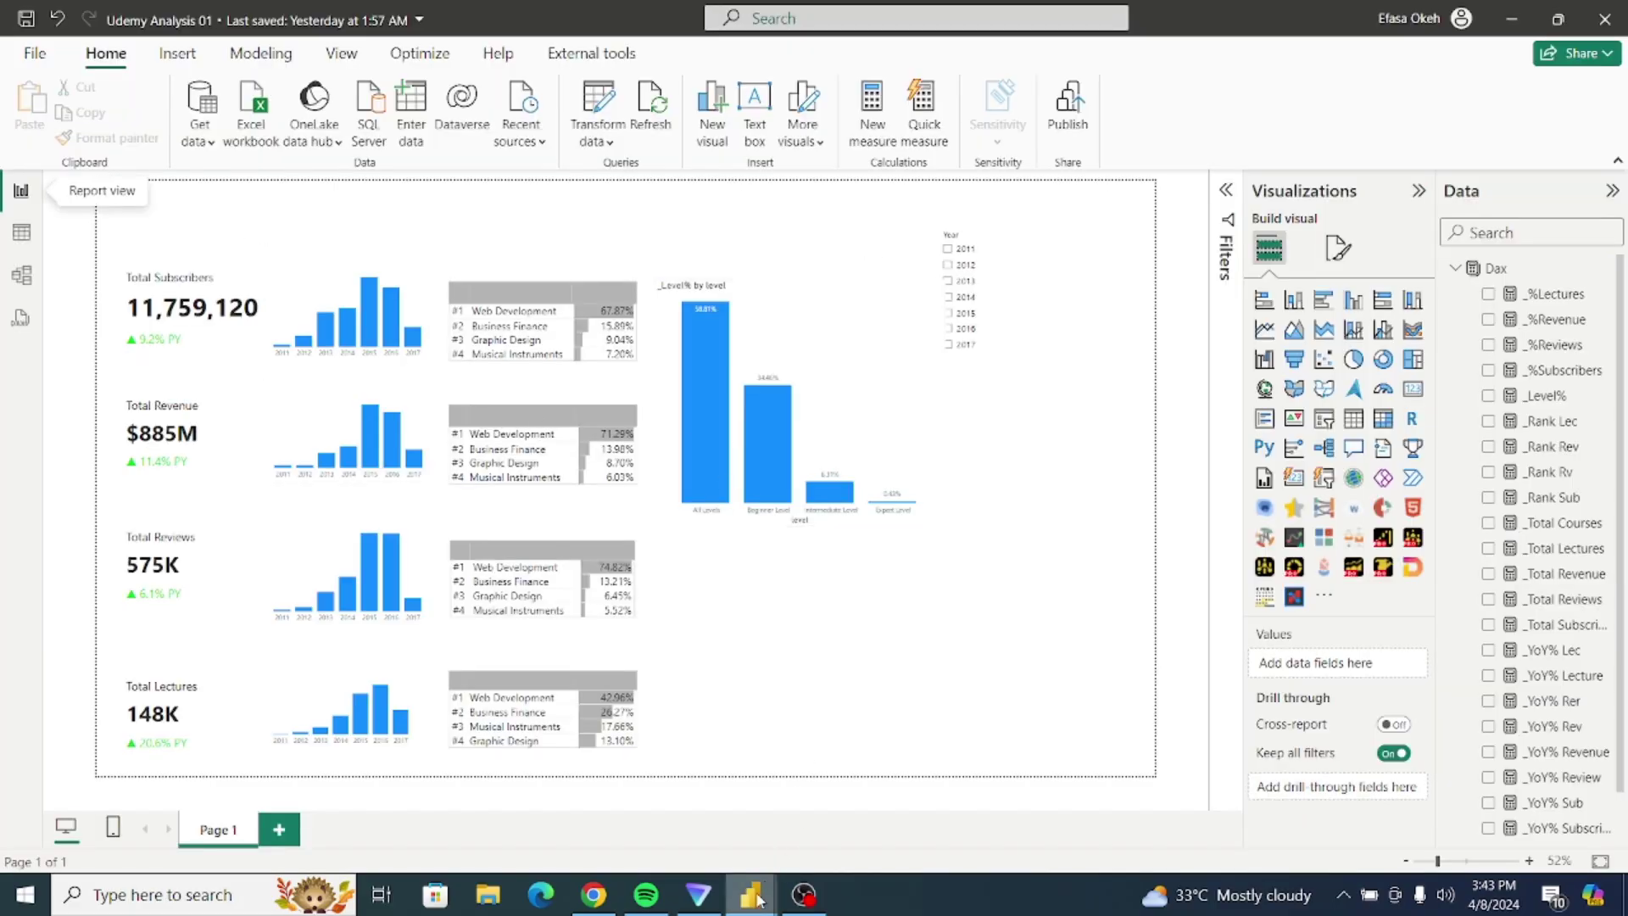
mouse_move(759, 899)
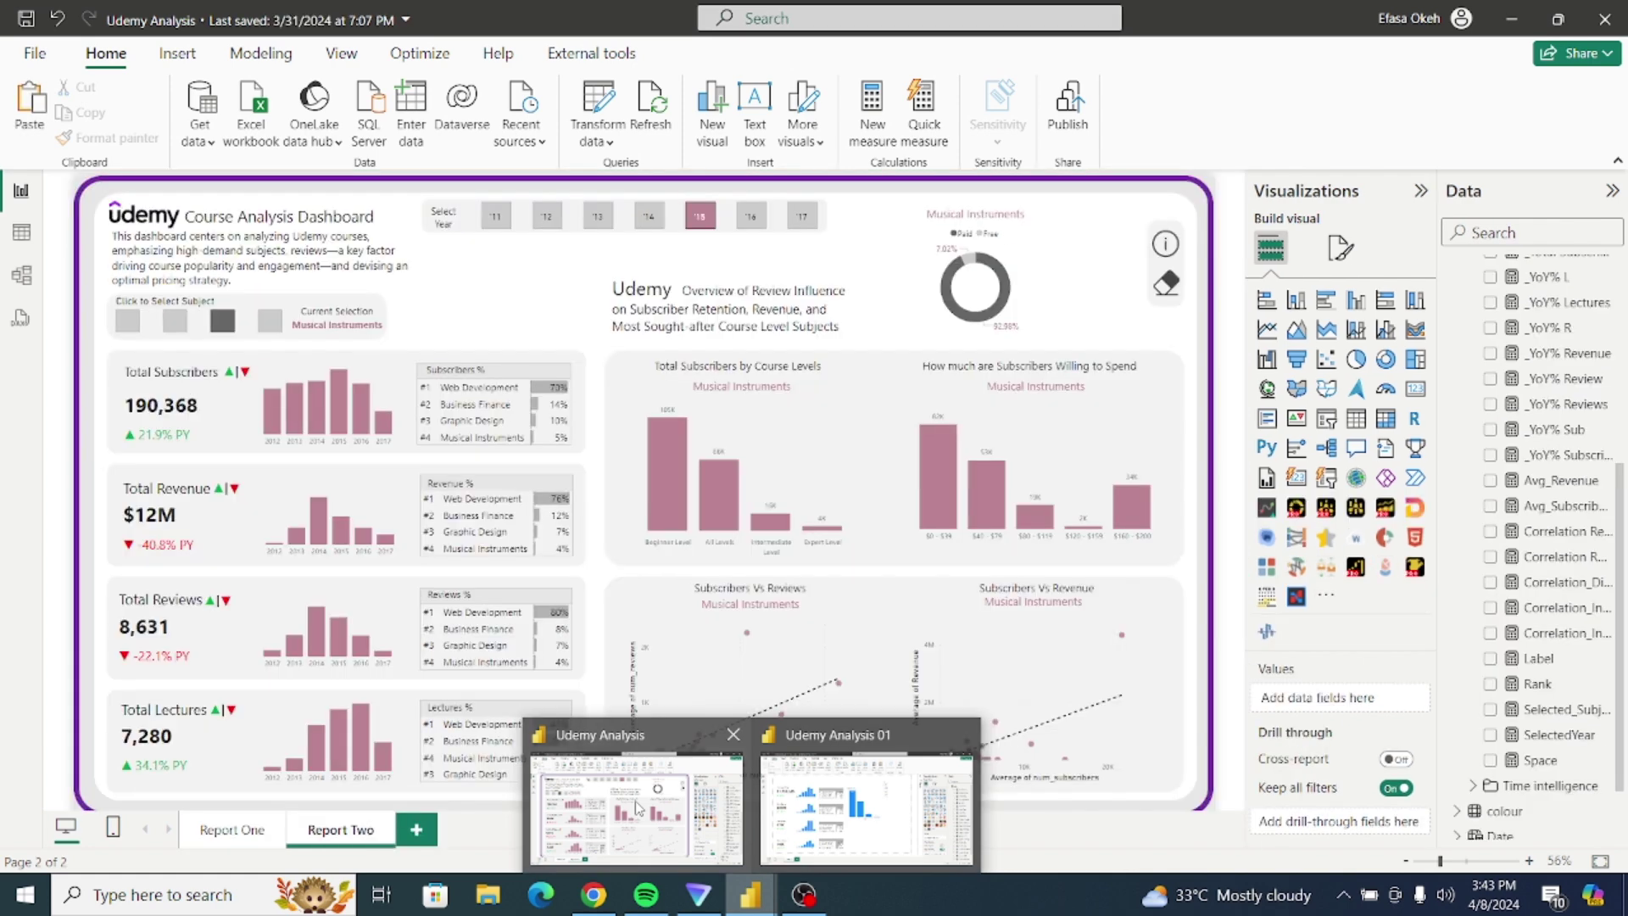
left_click(638, 808)
left_click(19, 234)
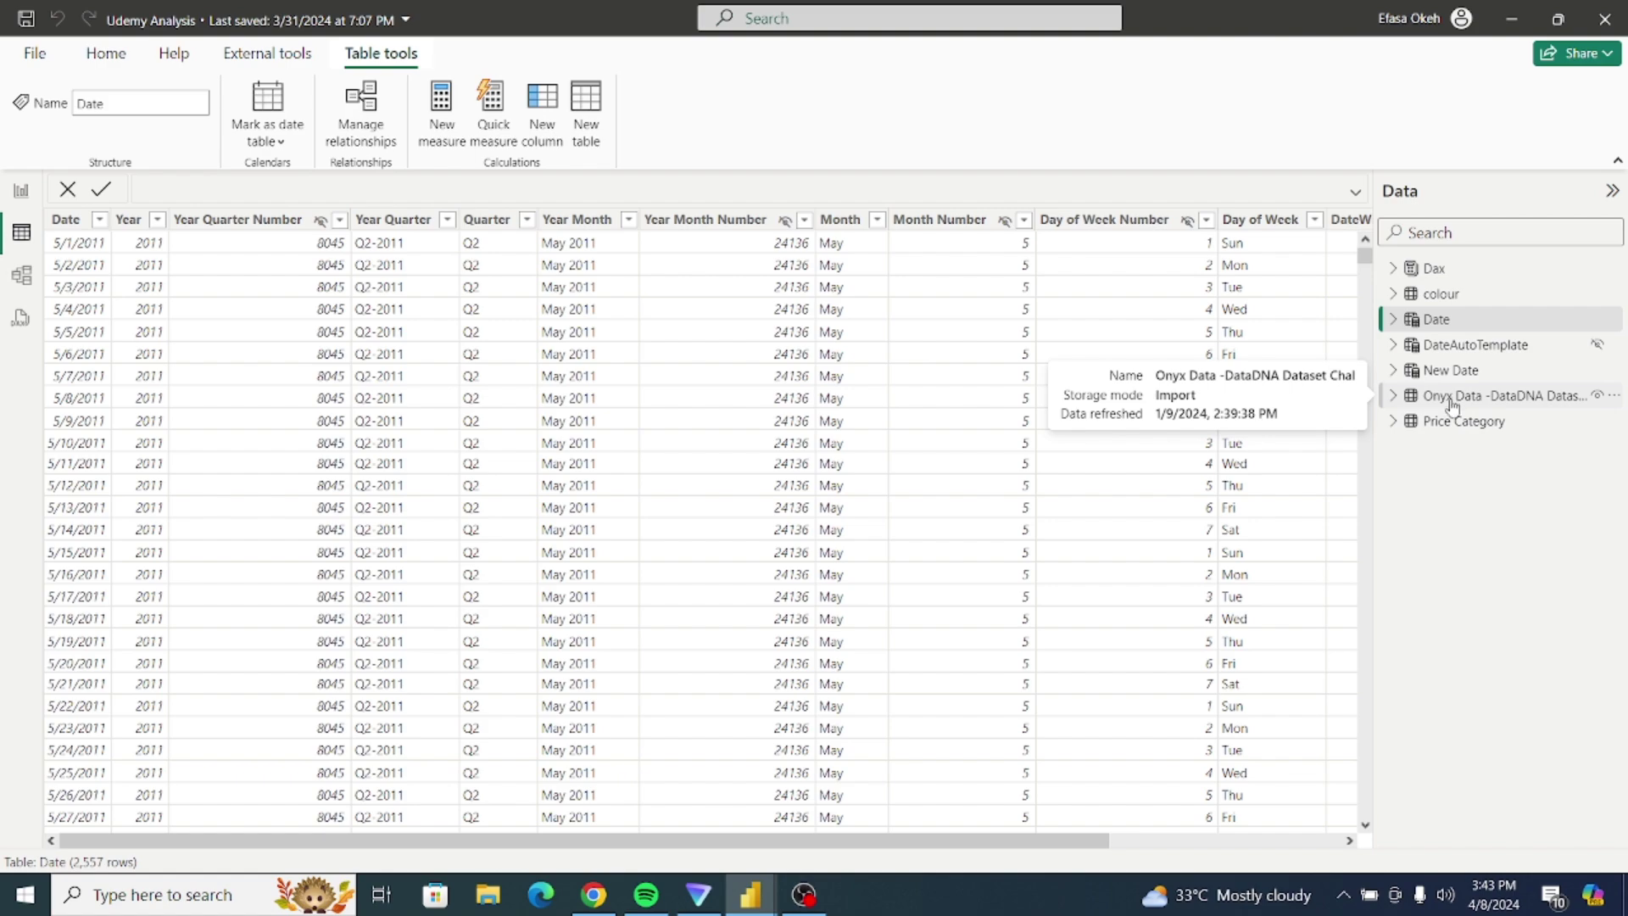
left_click(1452, 405)
left_click_drag(683, 845, 1311, 833)
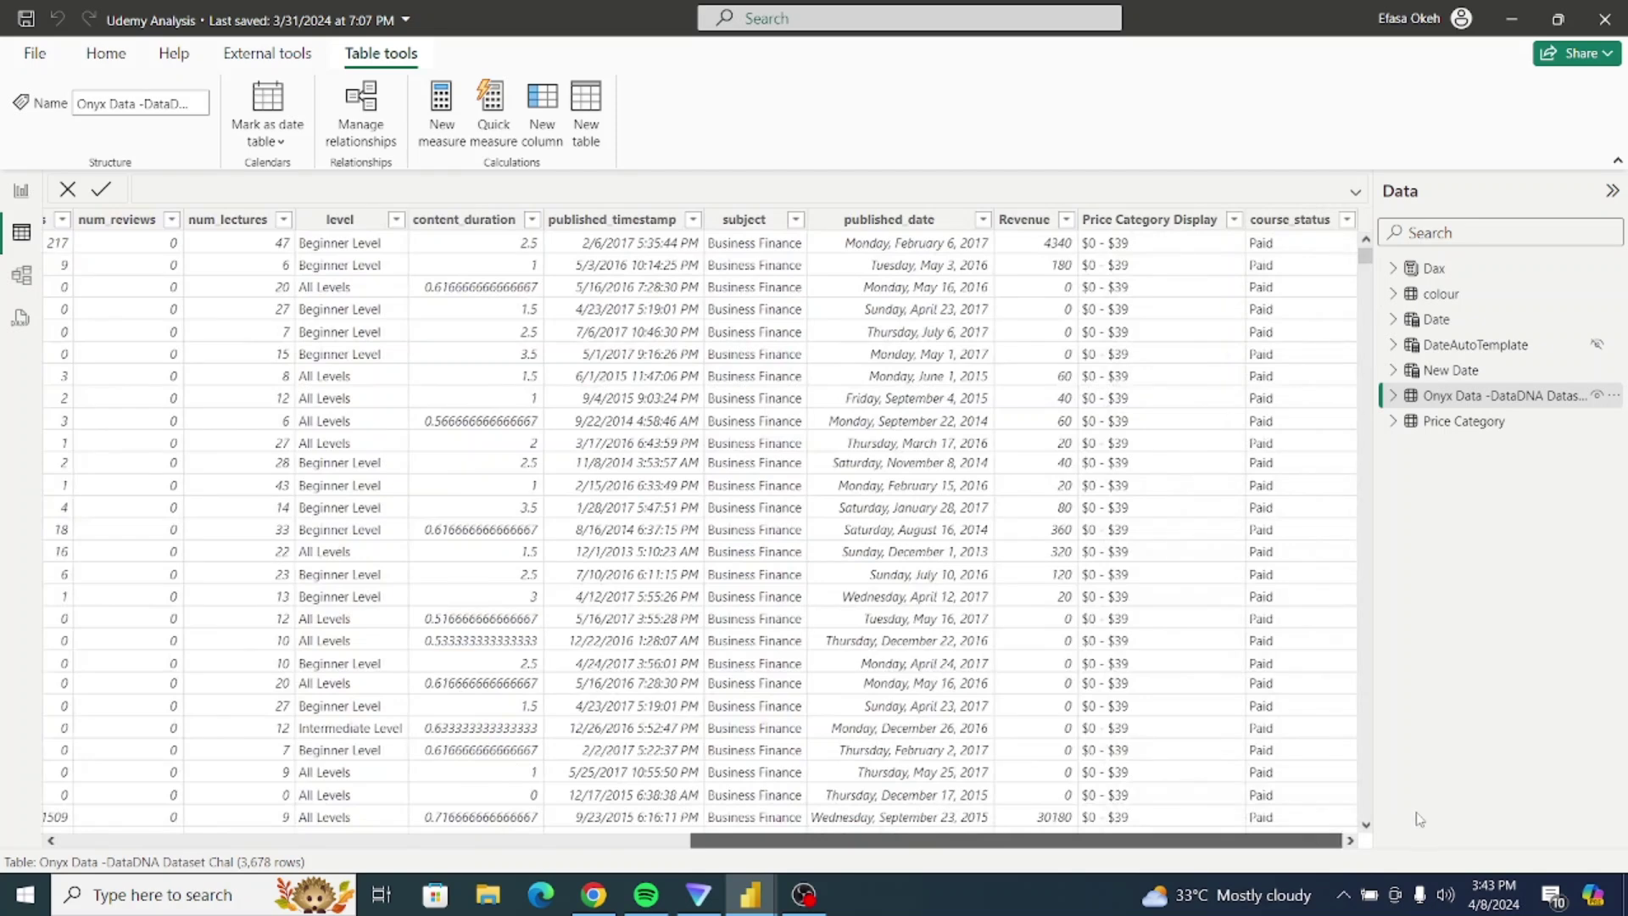
left_click_drag(1419, 819, 1421, 818)
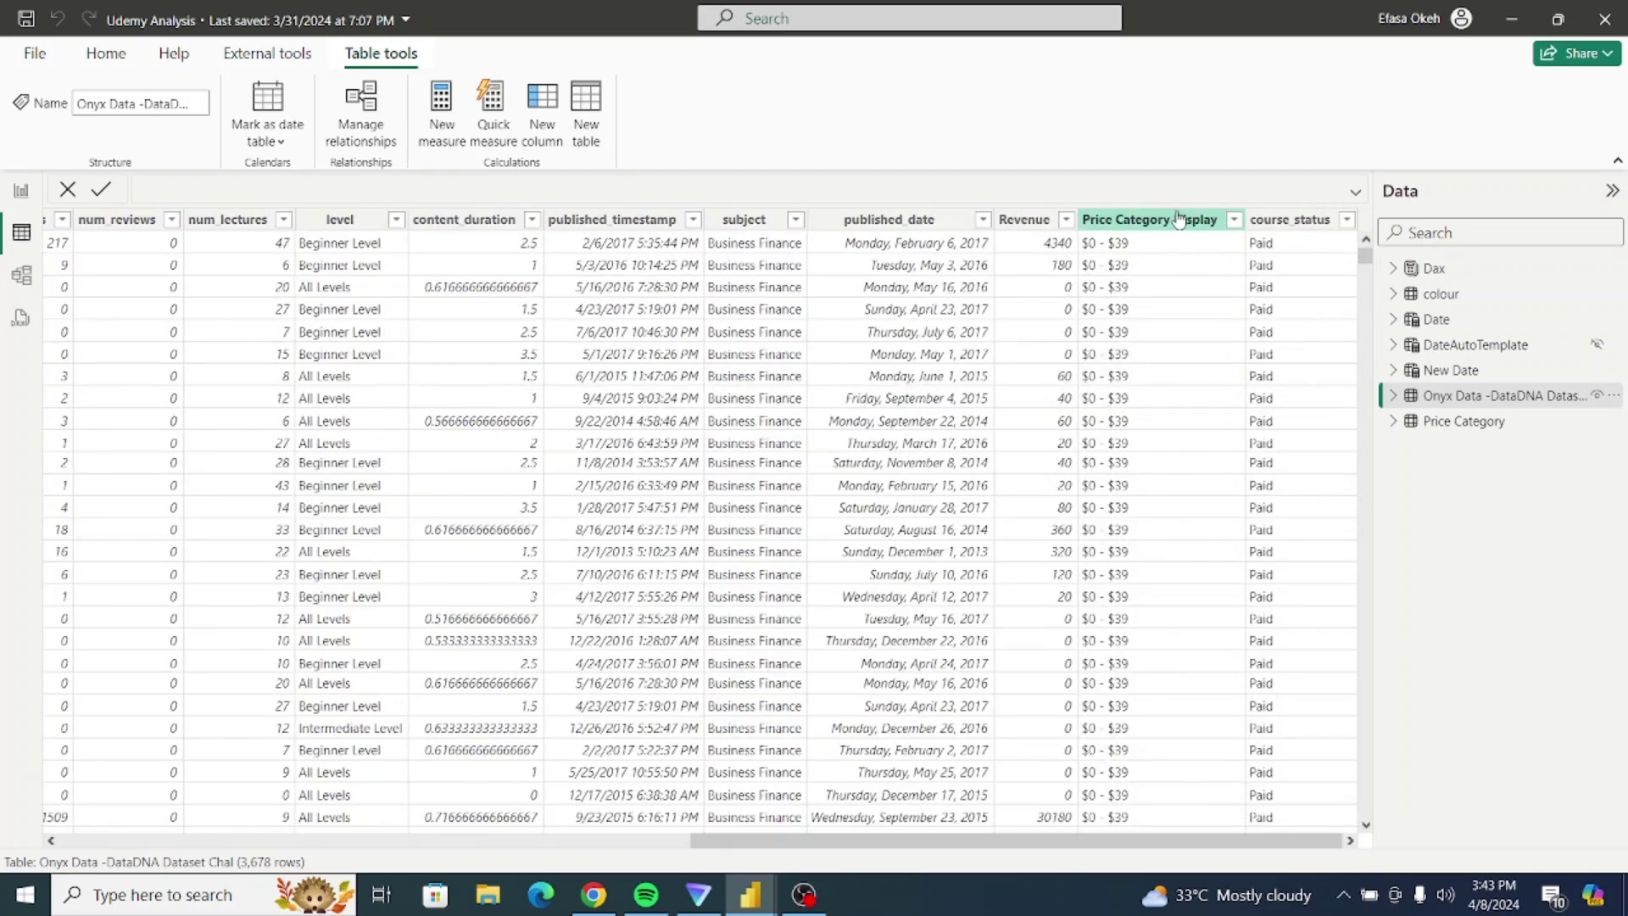
left_click(1233, 221)
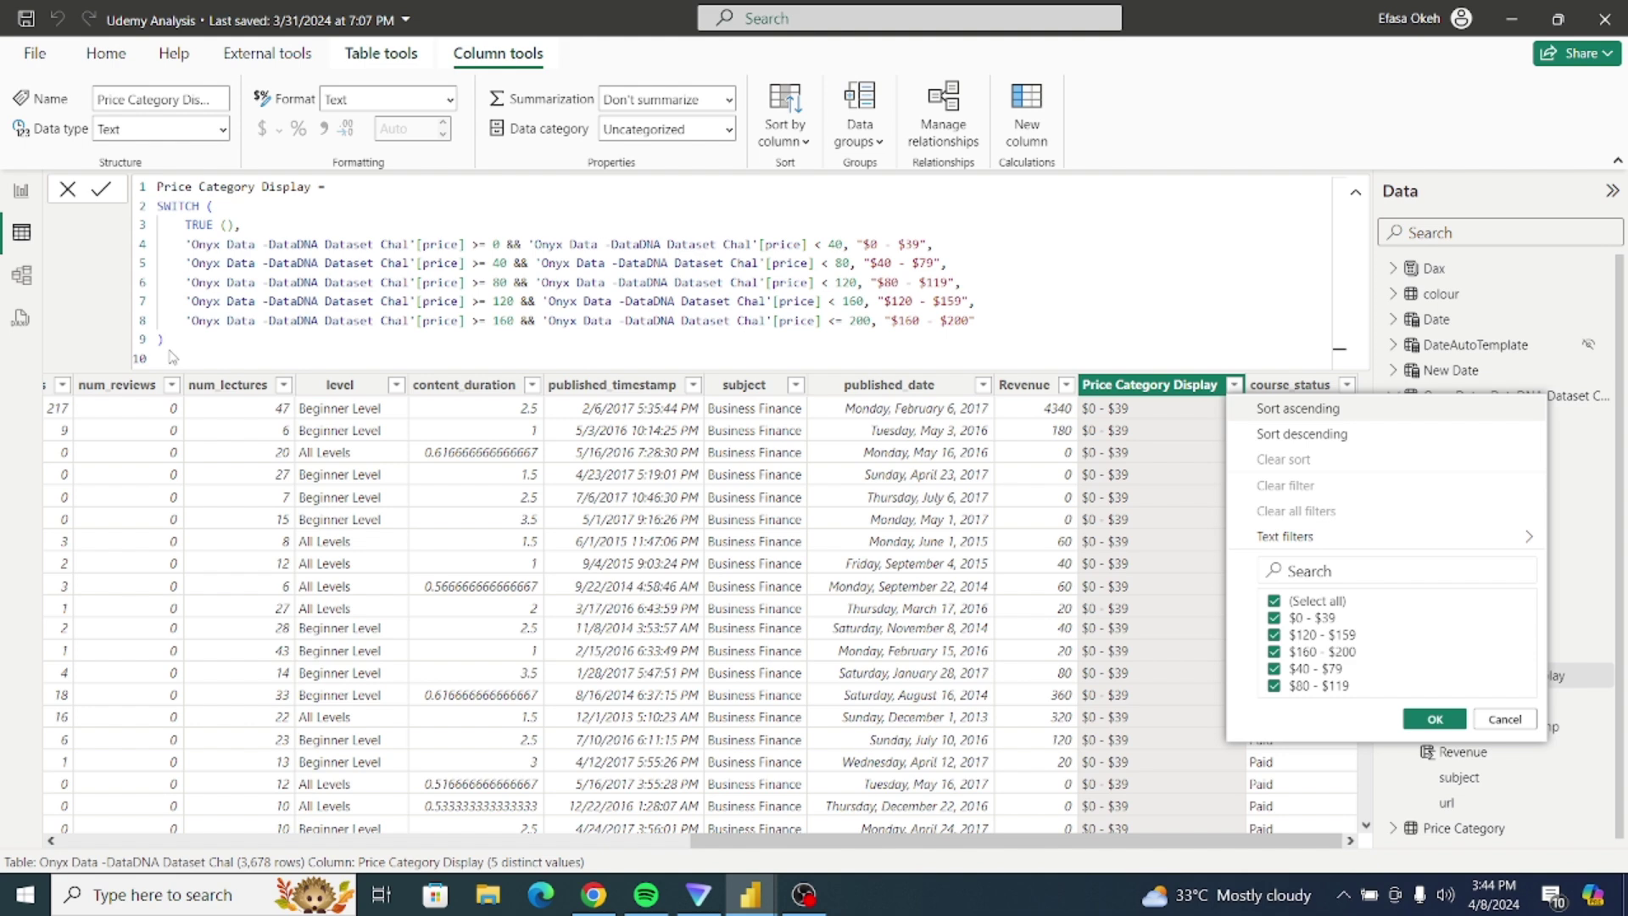
Step: Copy the whole SWITCH formula of the Price Category Display column
left_click(297, 254)
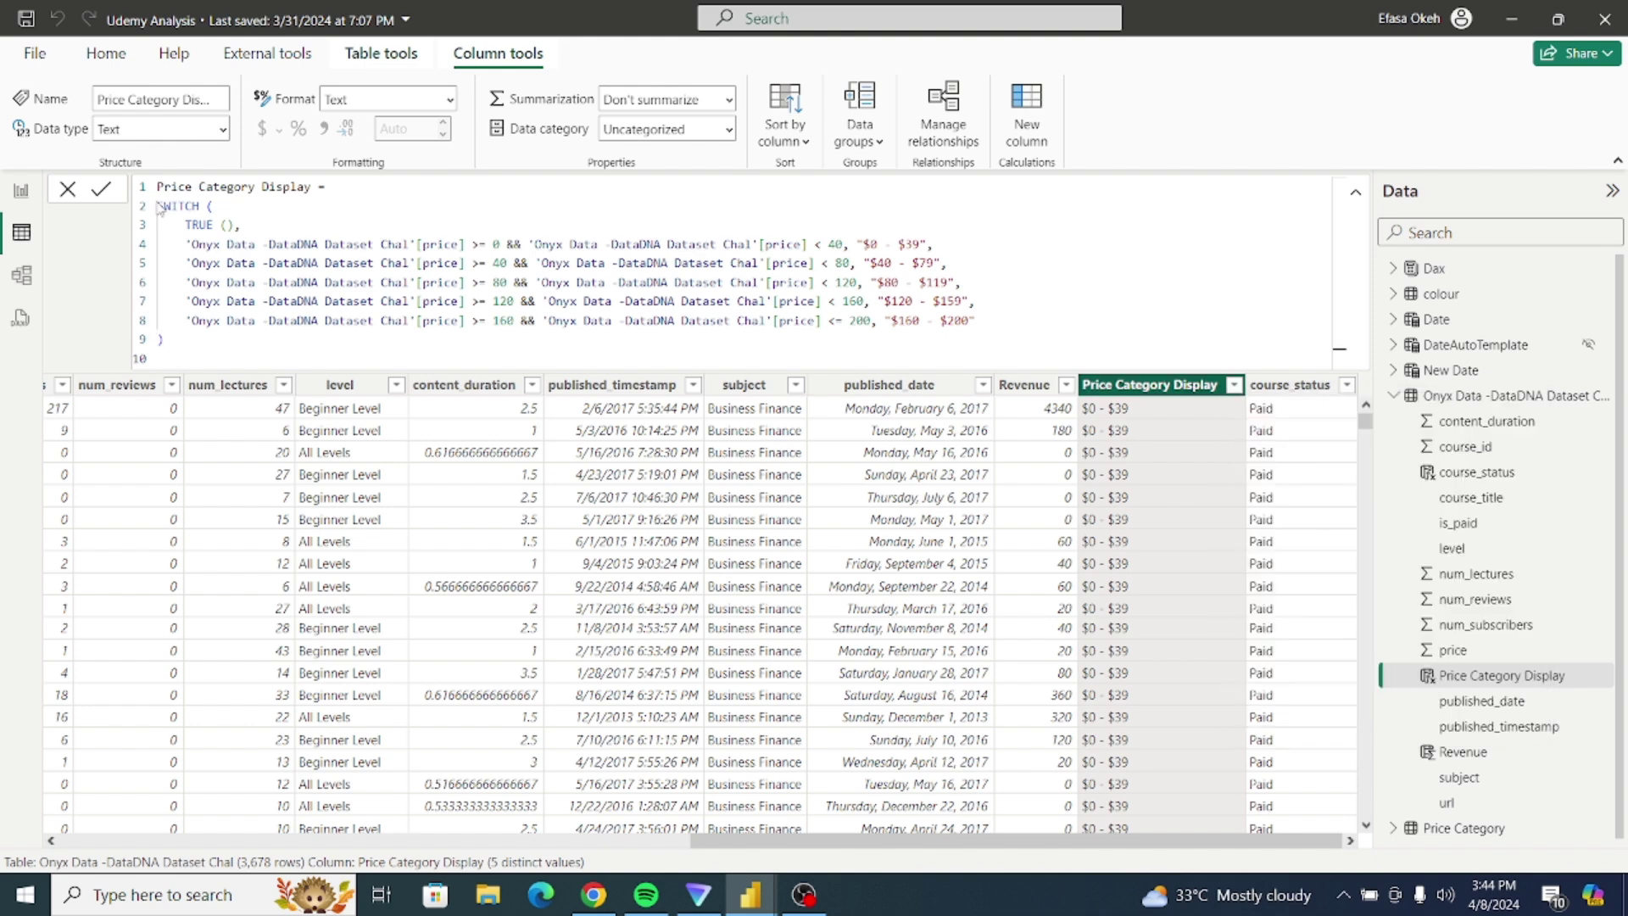
left_click_drag(160, 185, 225, 364)
key("ctrl+c")
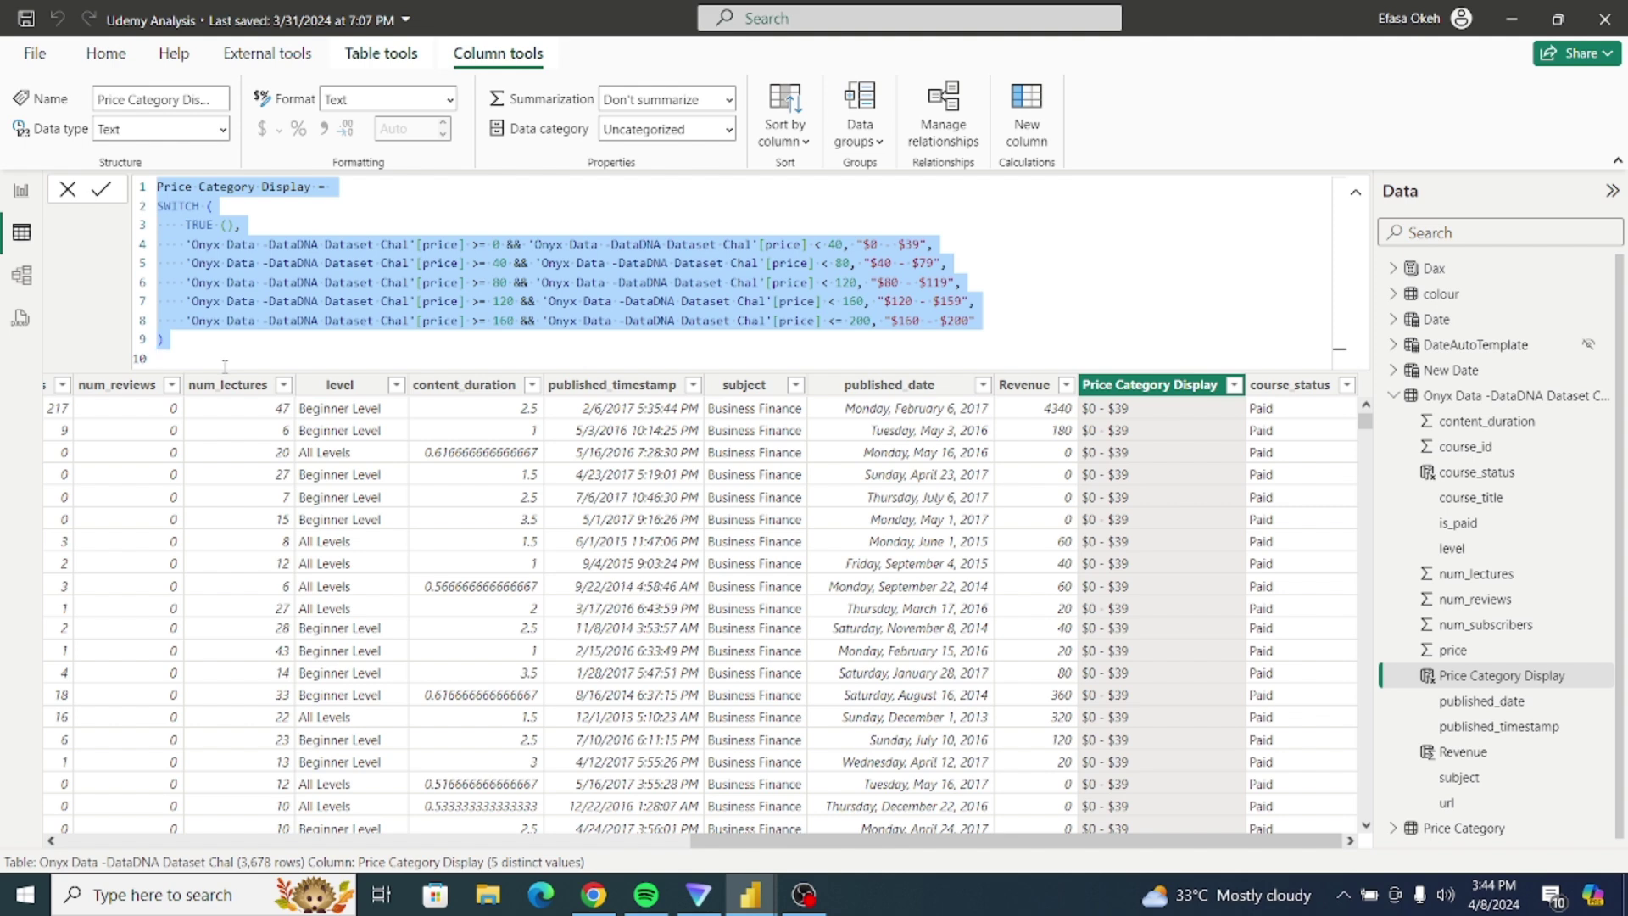
Step: Return to Udemy Analysis 01 and add a calculated column to Fact_Udemy, pasting in the copied Price Category Display formula
left_click(21, 190)
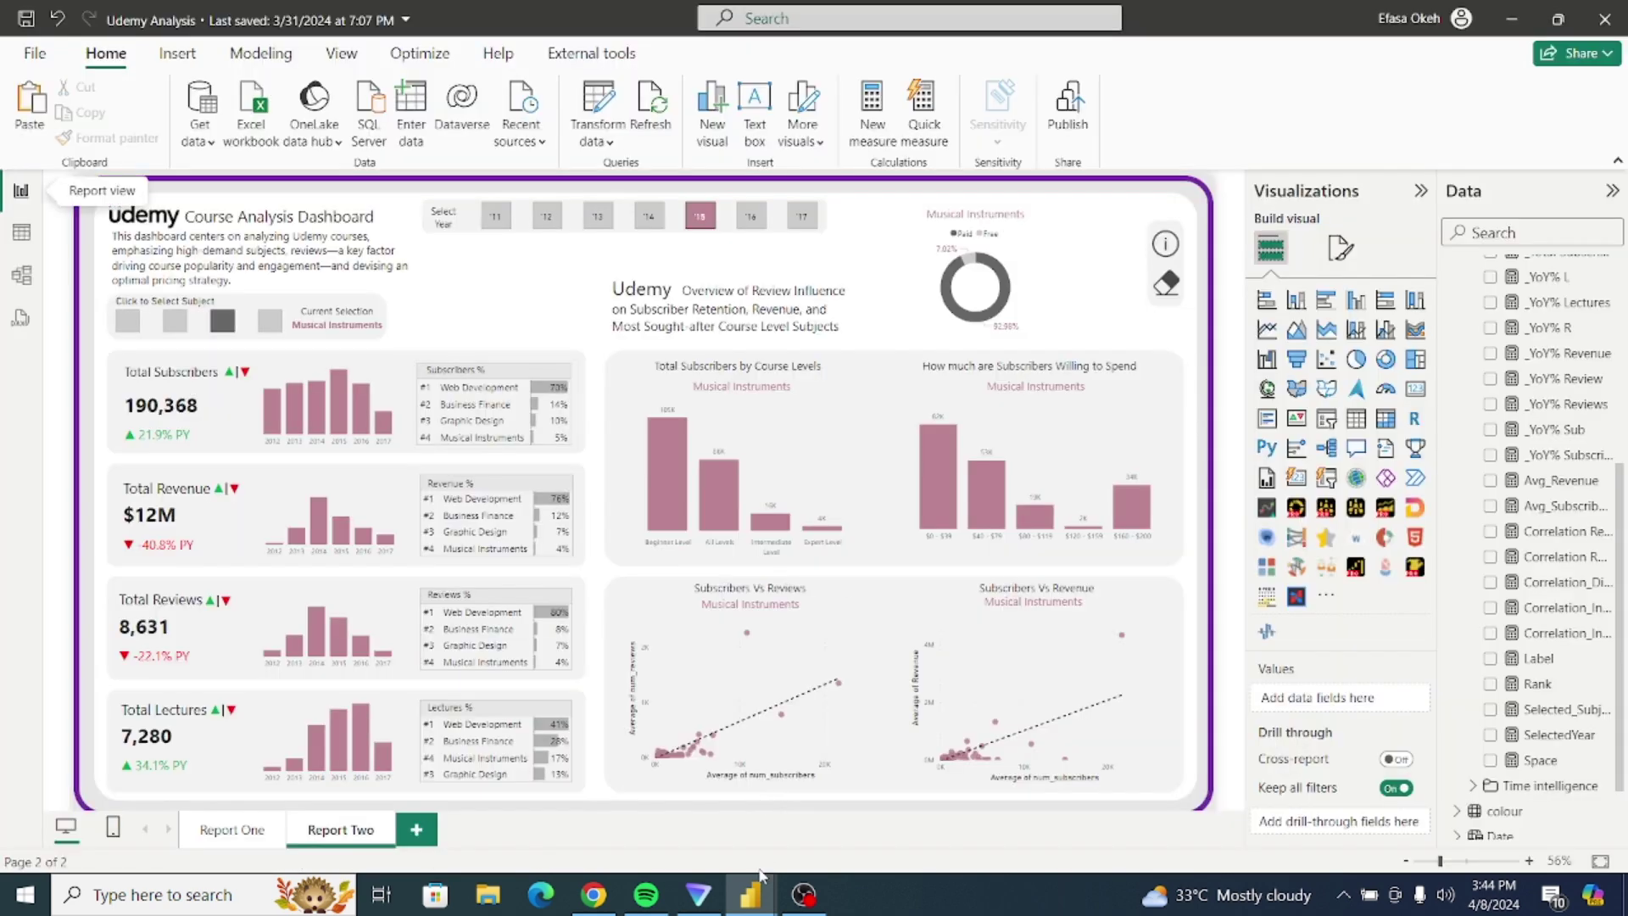
mouse_move(750, 894)
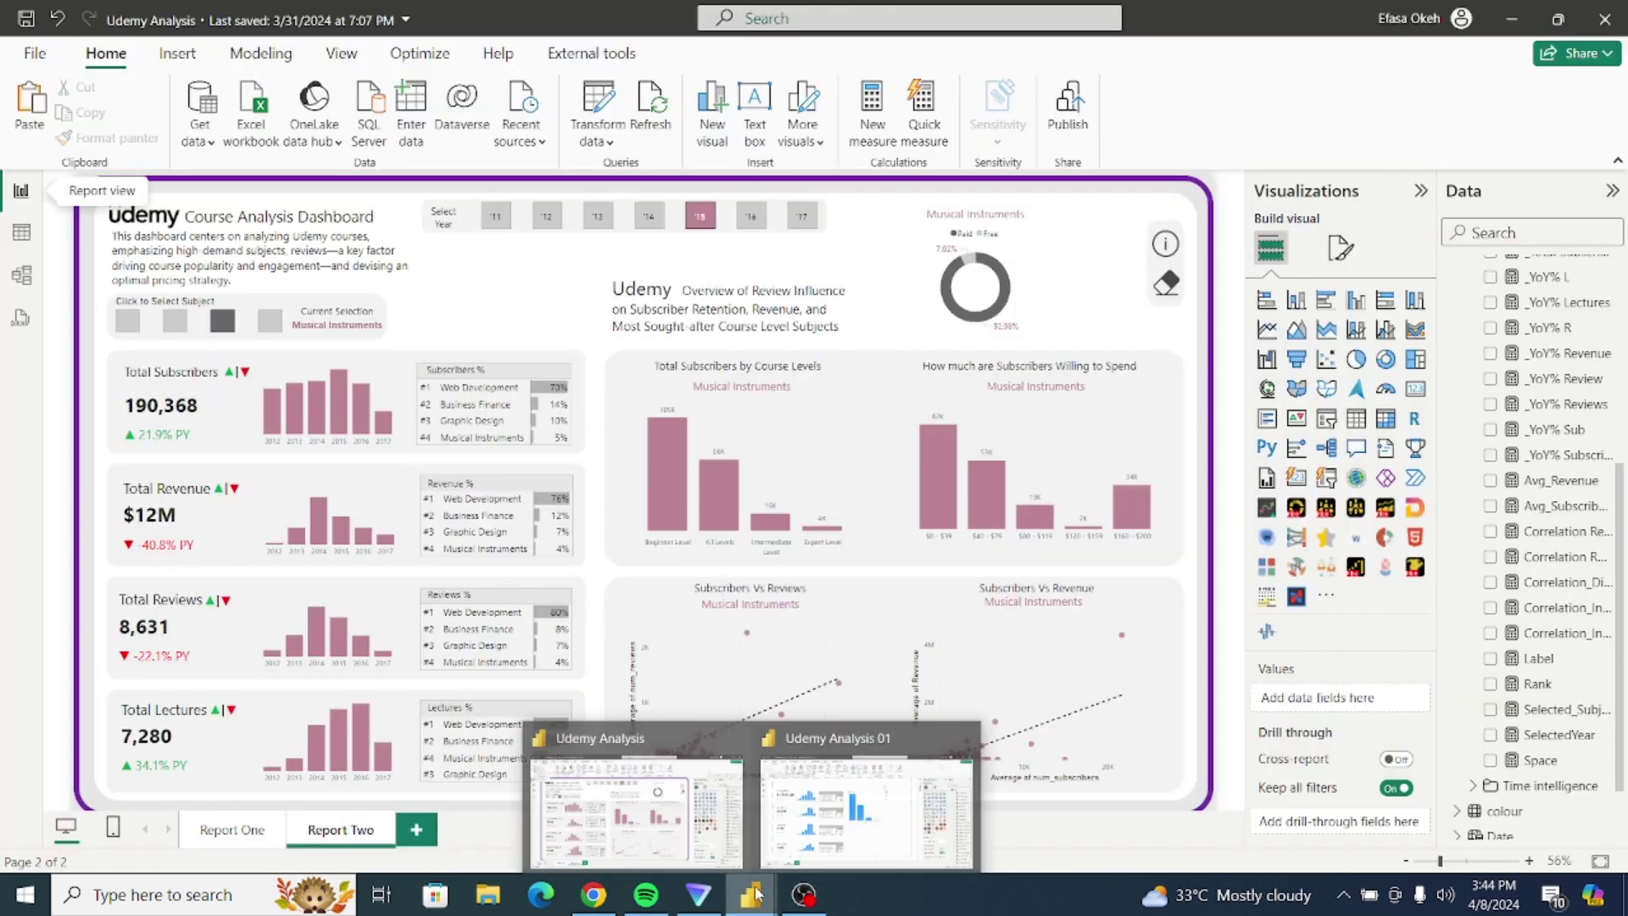
left_click(863, 839)
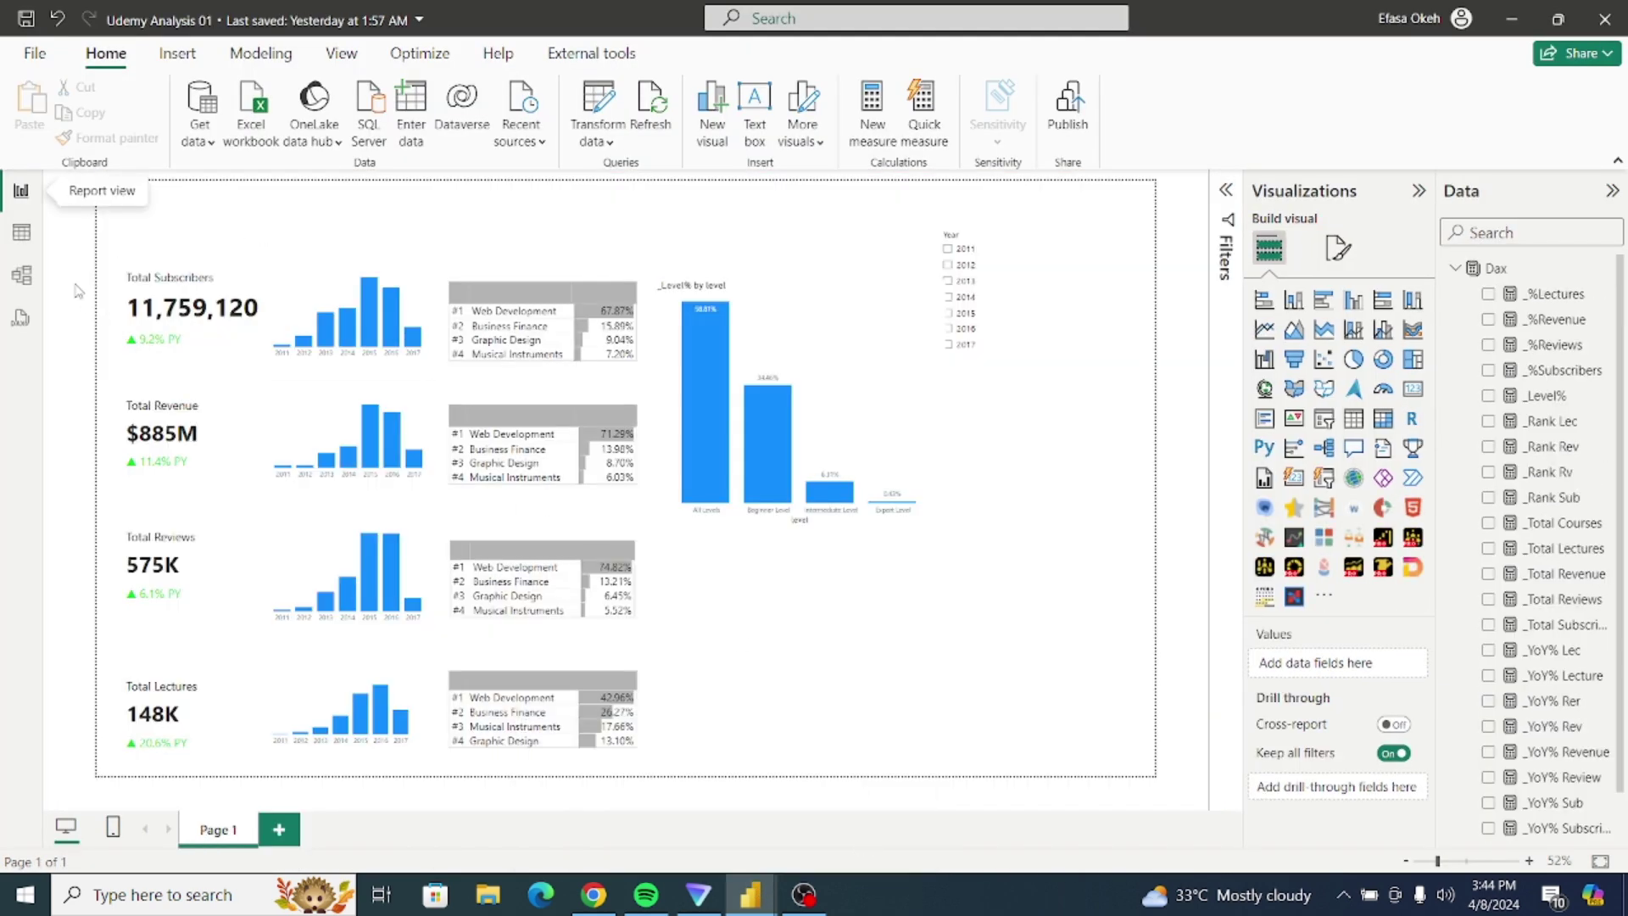
left_click(23, 238)
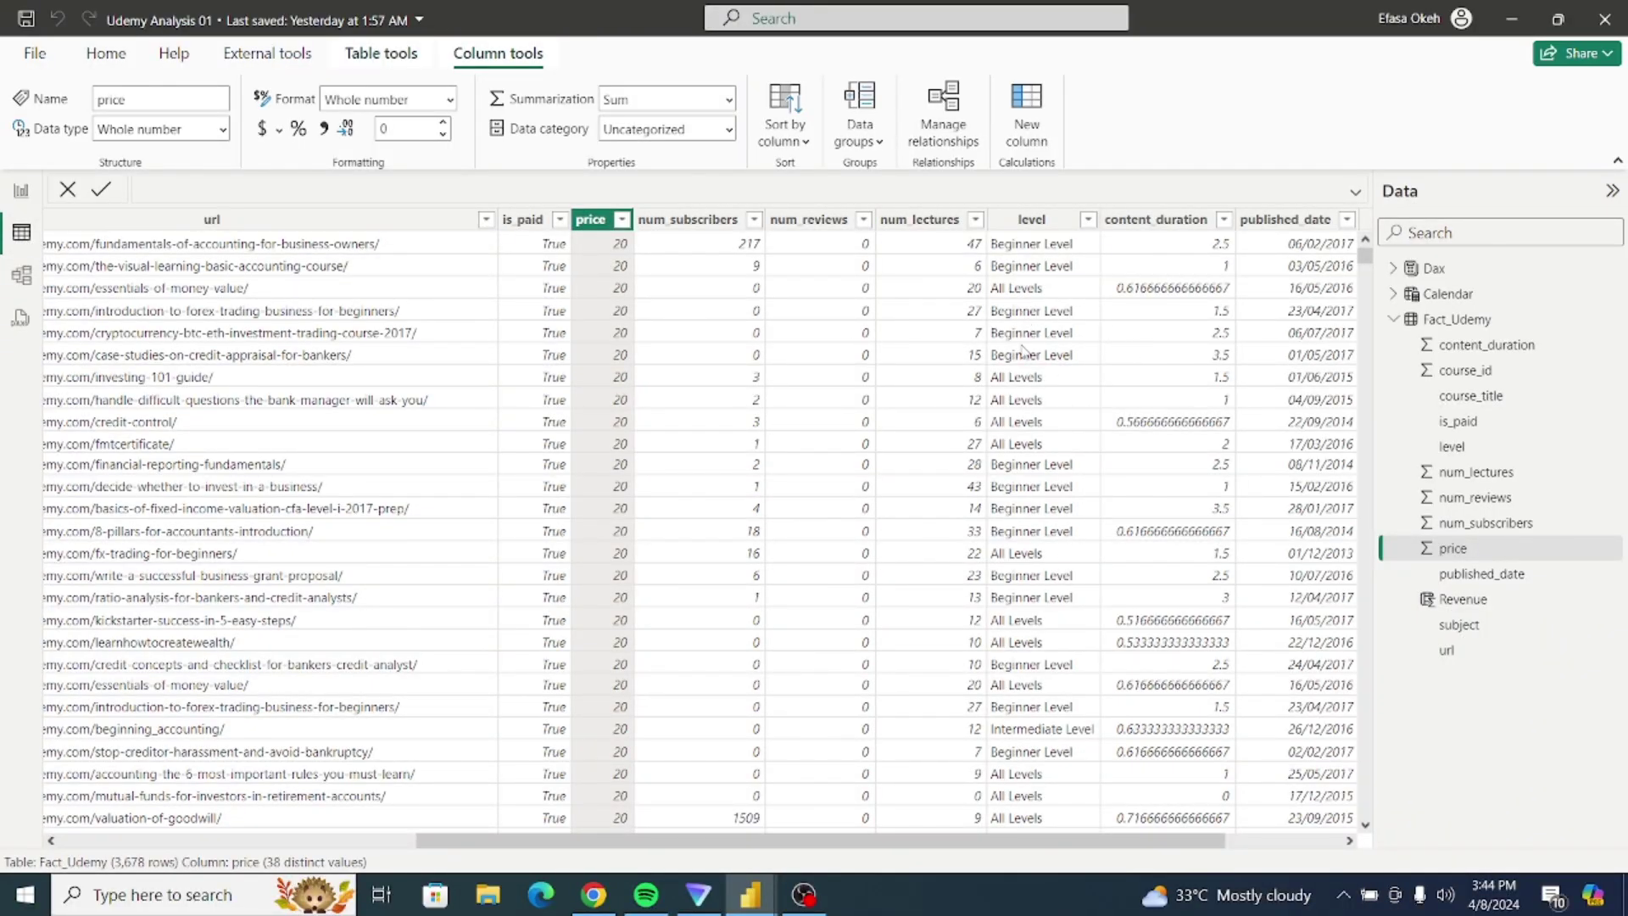
left_click(1030, 108)
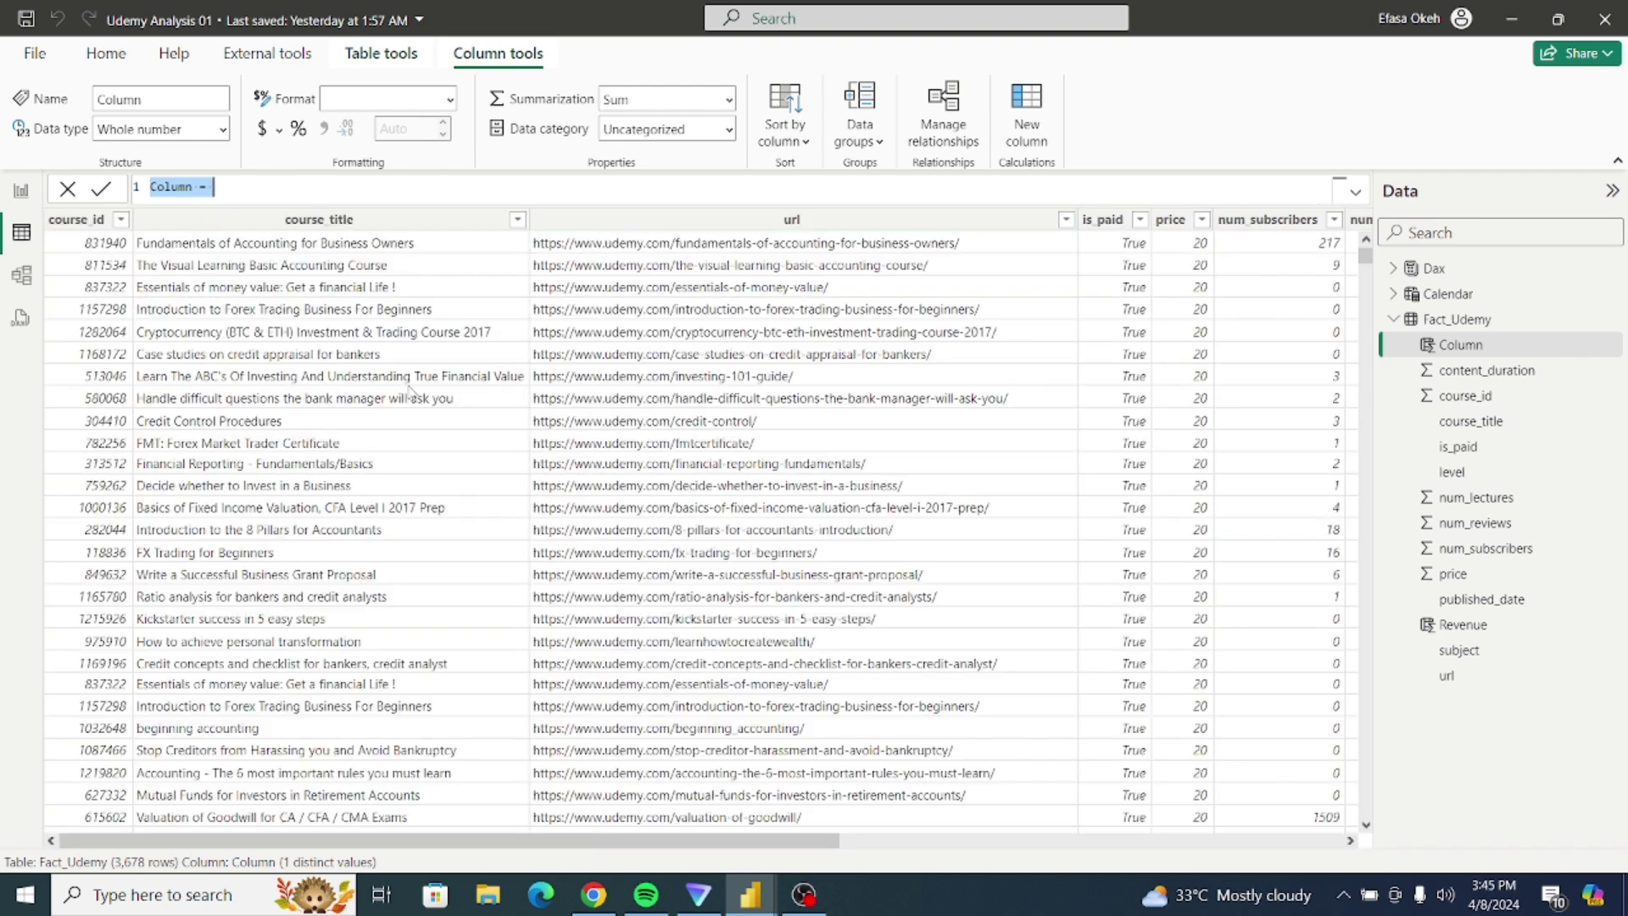
key("ctrl+v")
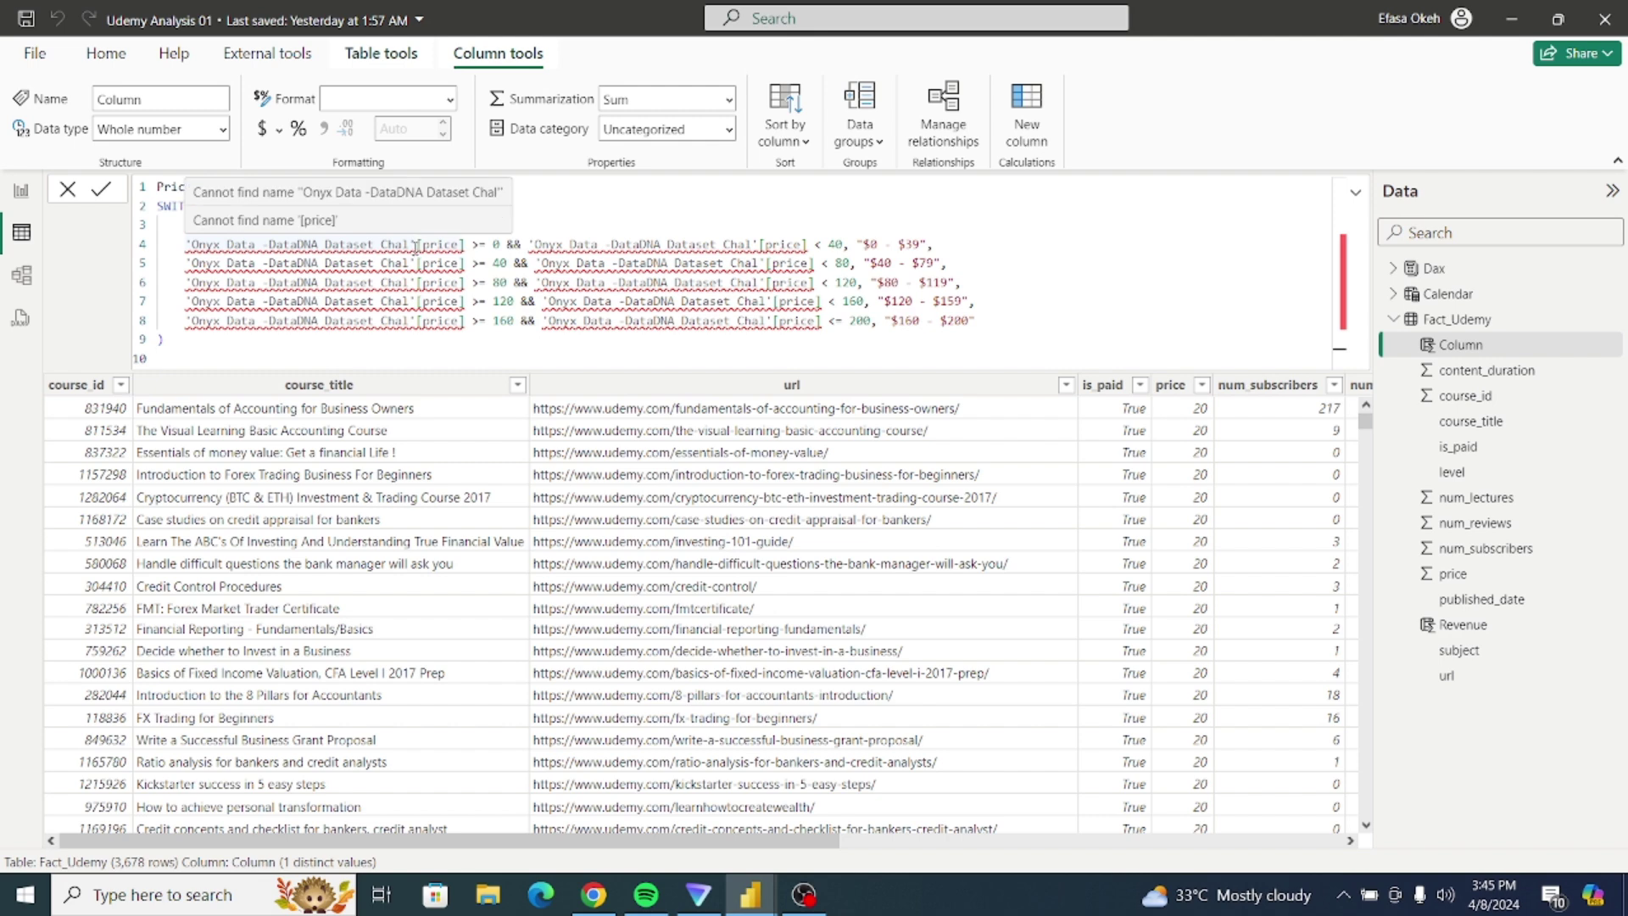
Step: Replace the first Onyx Data price reference in the "$0 - $39" condition with 'Fact_Udemy'[price]
left_click(416, 244)
key("BackSpace")
key("BackSpace")
key("BackSpace")
key("BackSpace")
key("BackSpace")
key("BackSpace")
key("BackSpace")
key("BackSpace")
key("BackSpace")
key("BackSpace")
key("BackSpace")
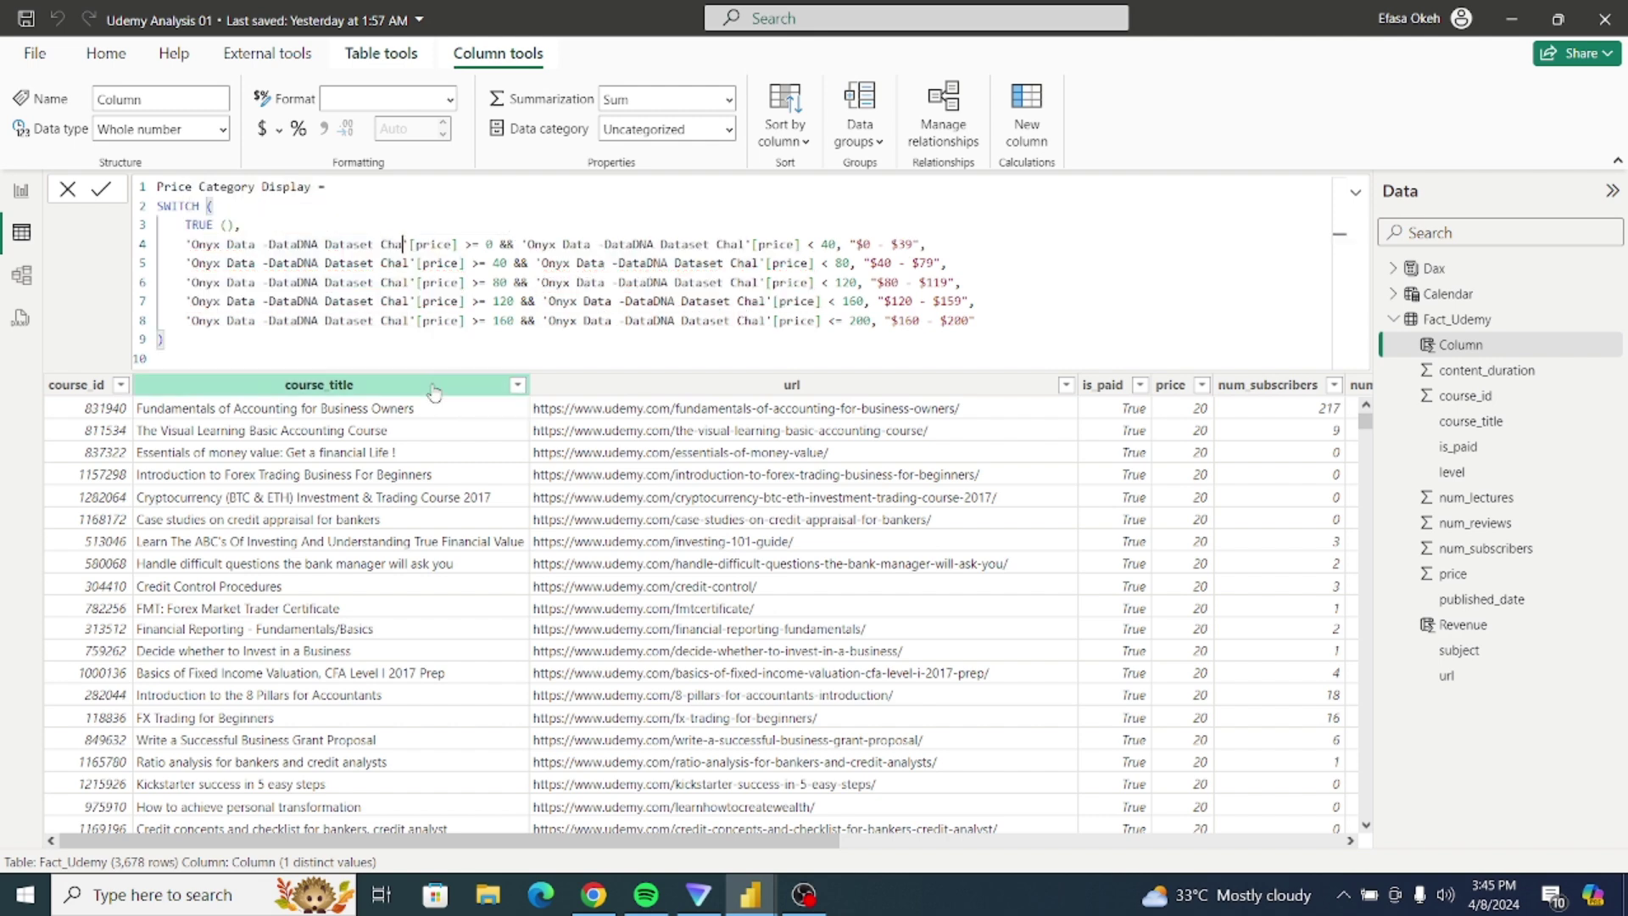
key("BackSpace")
key("BackSpace")
key("BackSpace")
key("BackSpace")
key("BackSpace")
key("BackSpace")
key("BackSpace")
key("BackSpace")
key("BackSpace")
key("BackSpace")
key("BackSpace")
key("BackSpace")
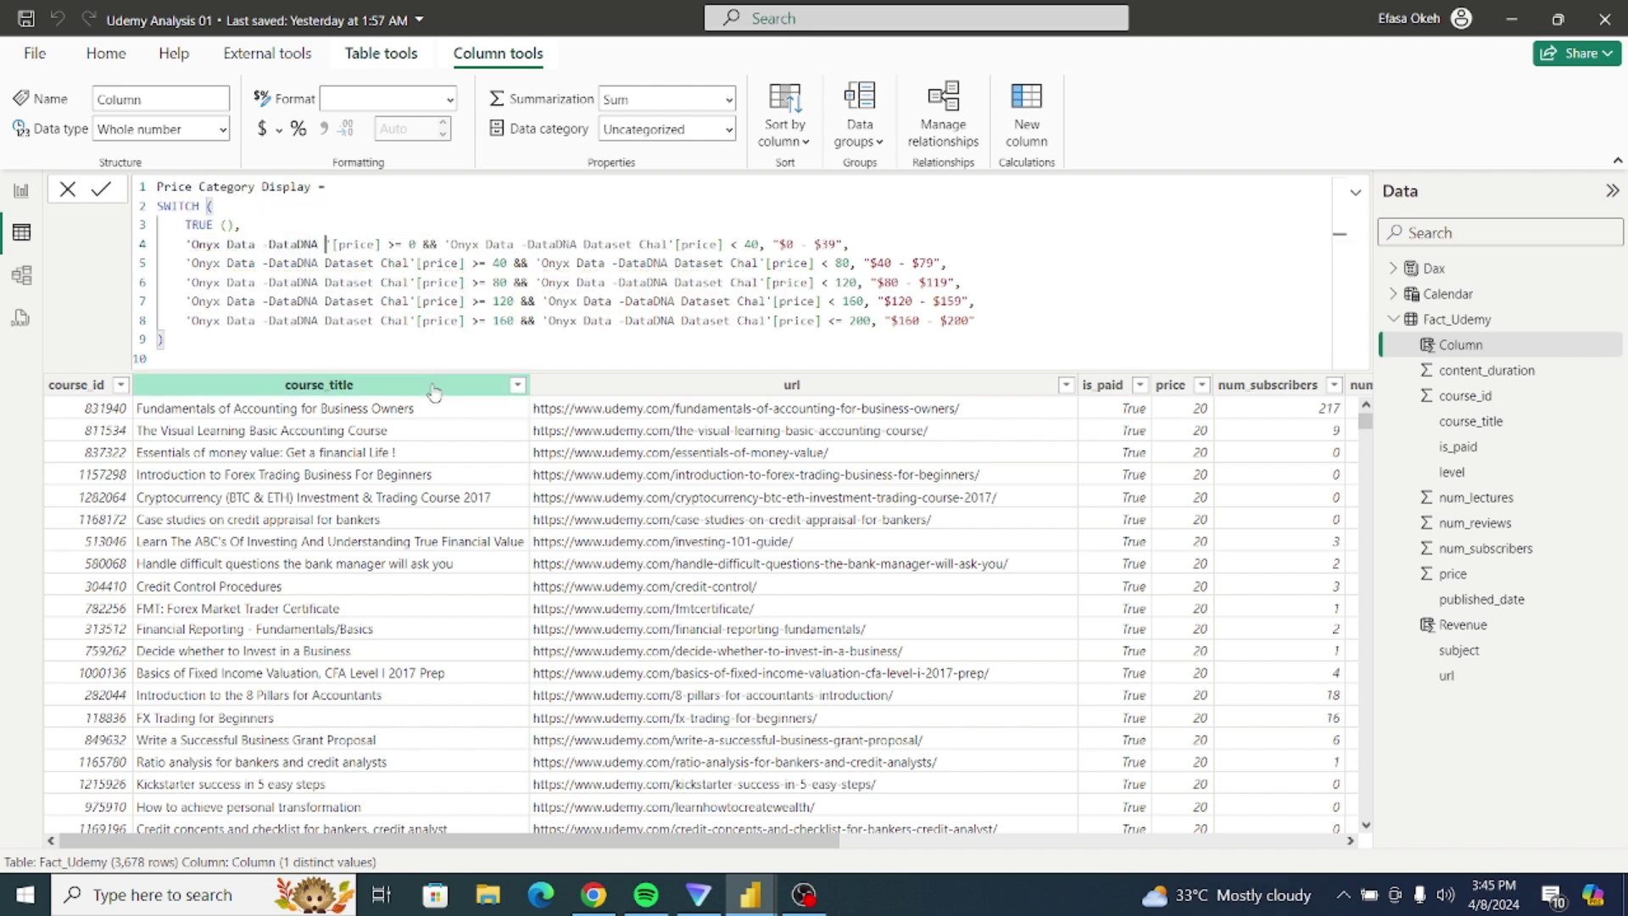
key("BackSpace")
key("BackSpace")
key("BackSpace")
key("BackSpace")
key("BackSpace")
key("BackSpace")
key("BackSpace")
key("BackSpace")
key("BackSpace")
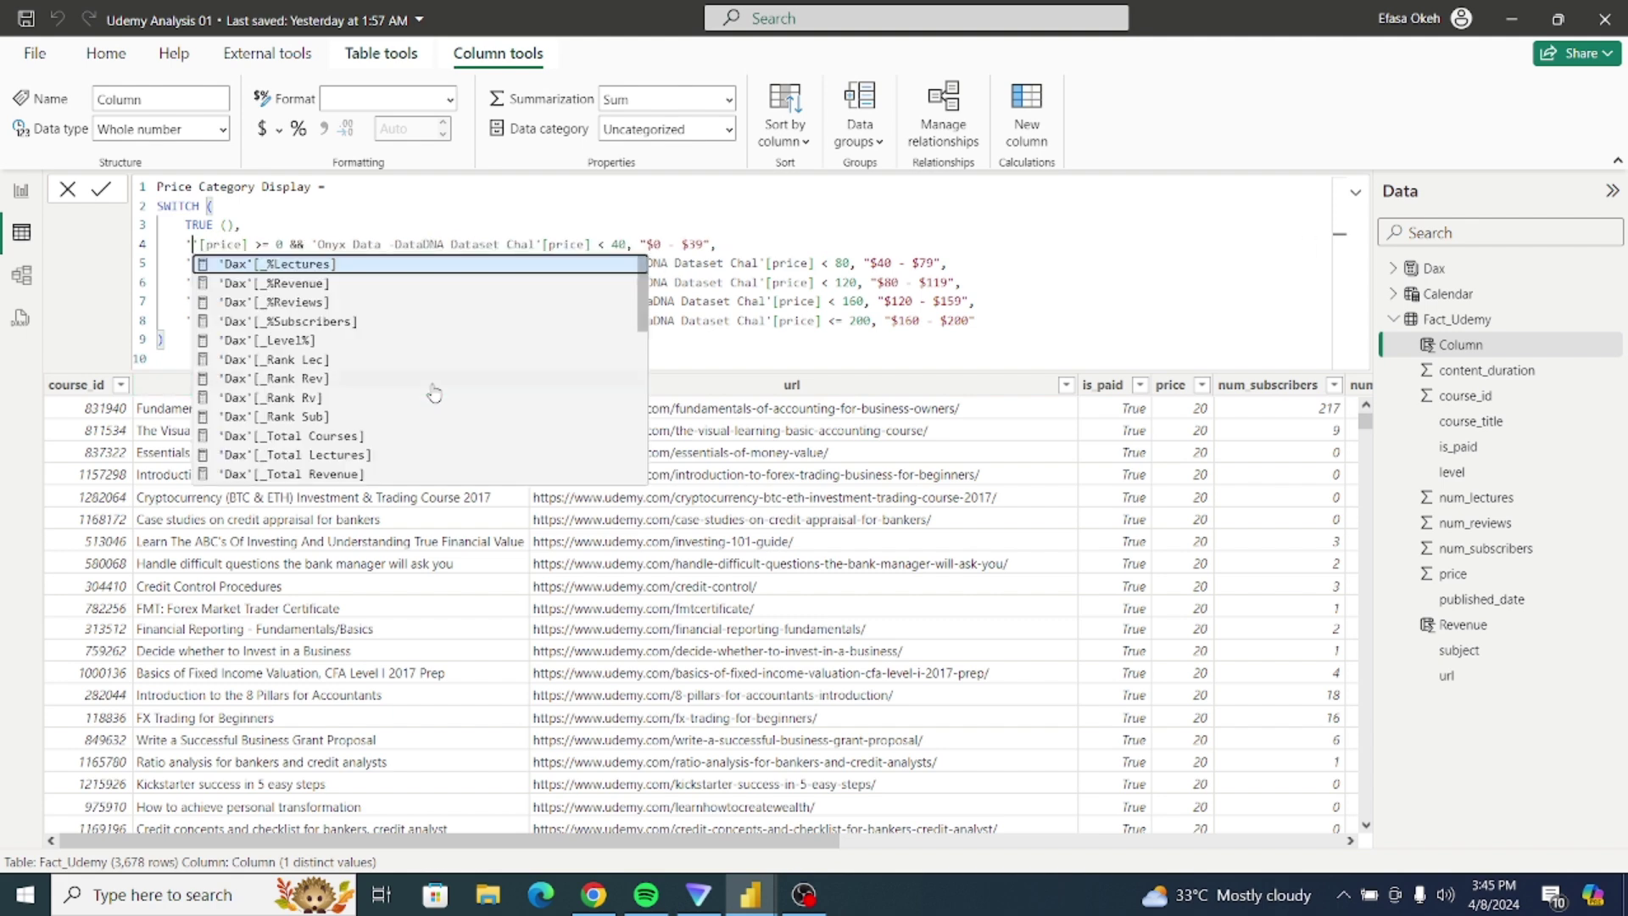
type("Fac")
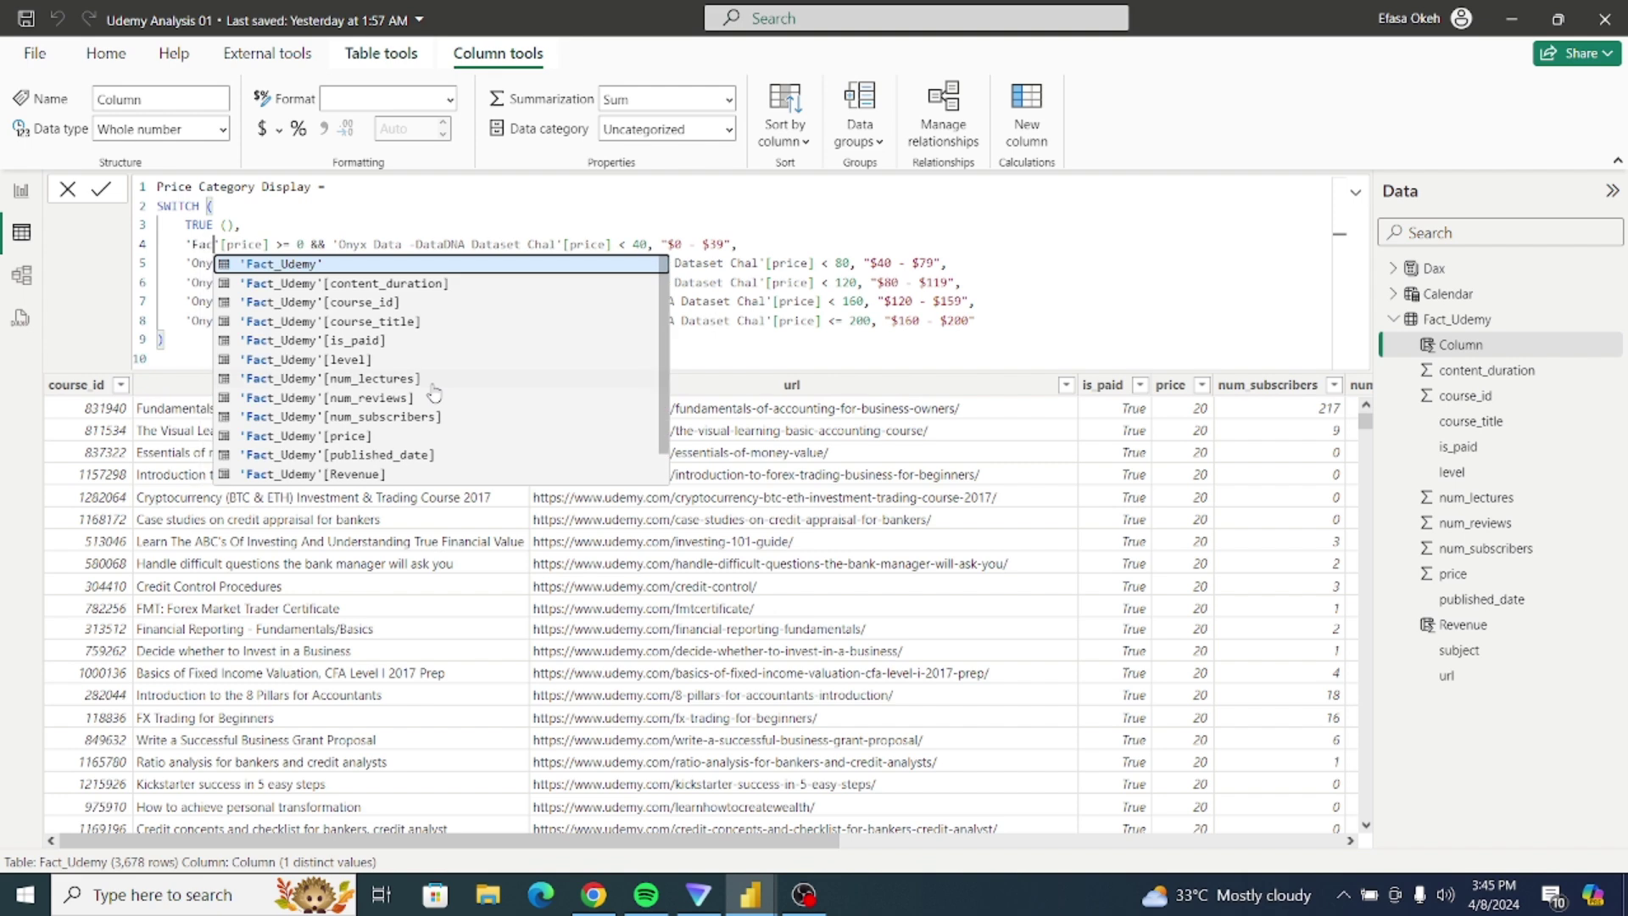
left_click(351, 435)
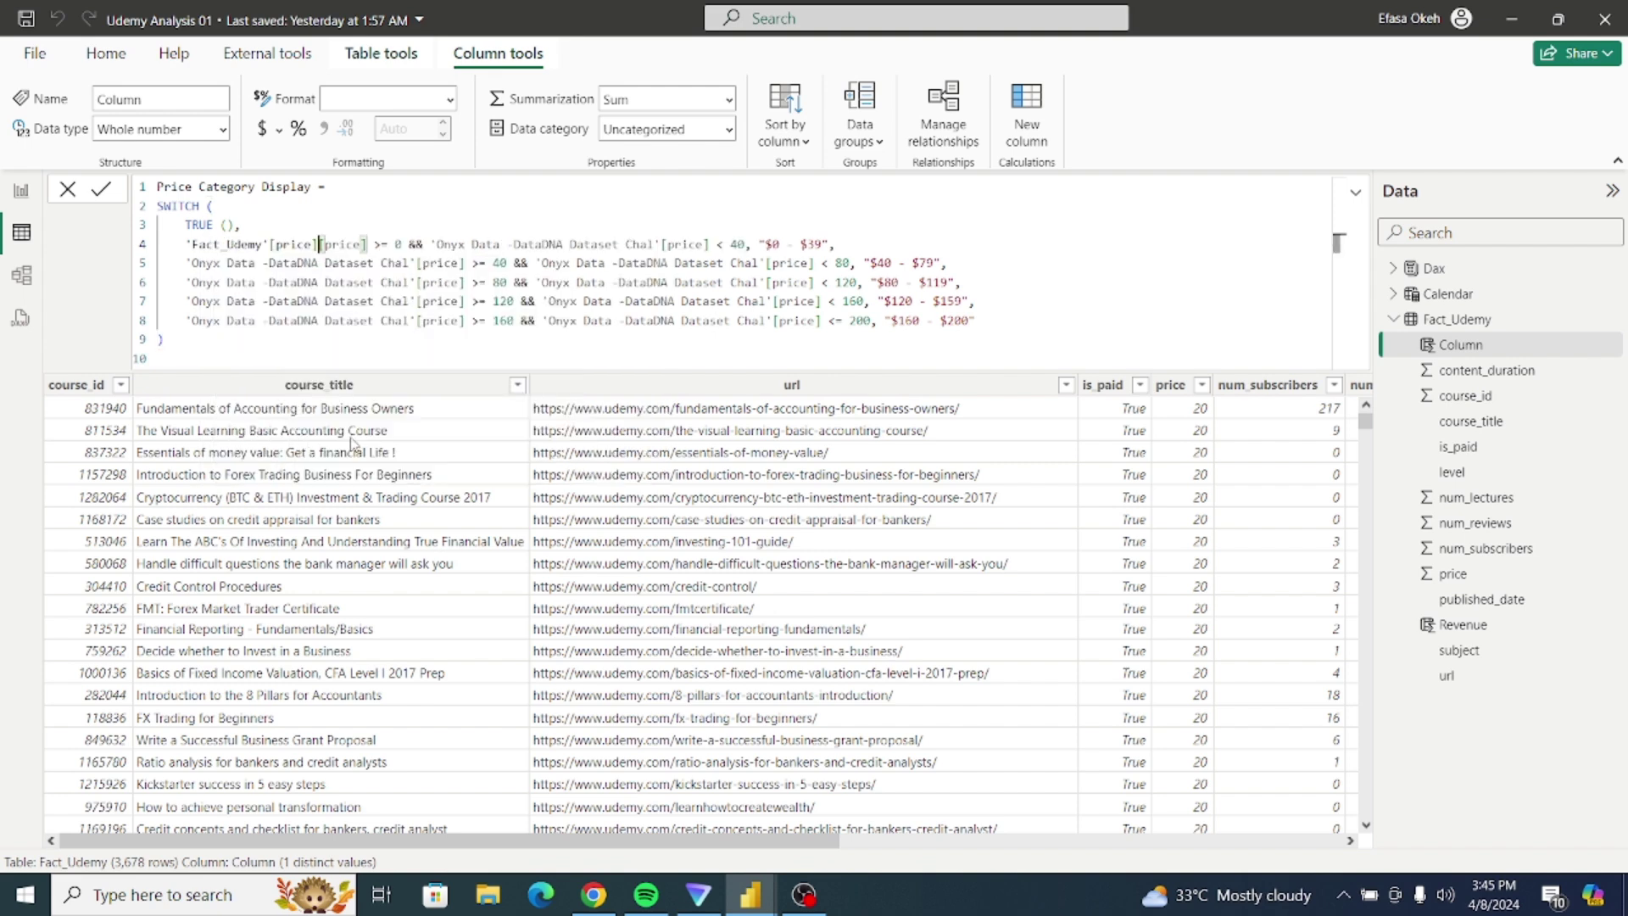
left_click_drag(367, 245, 319, 245)
key("BackSpace")
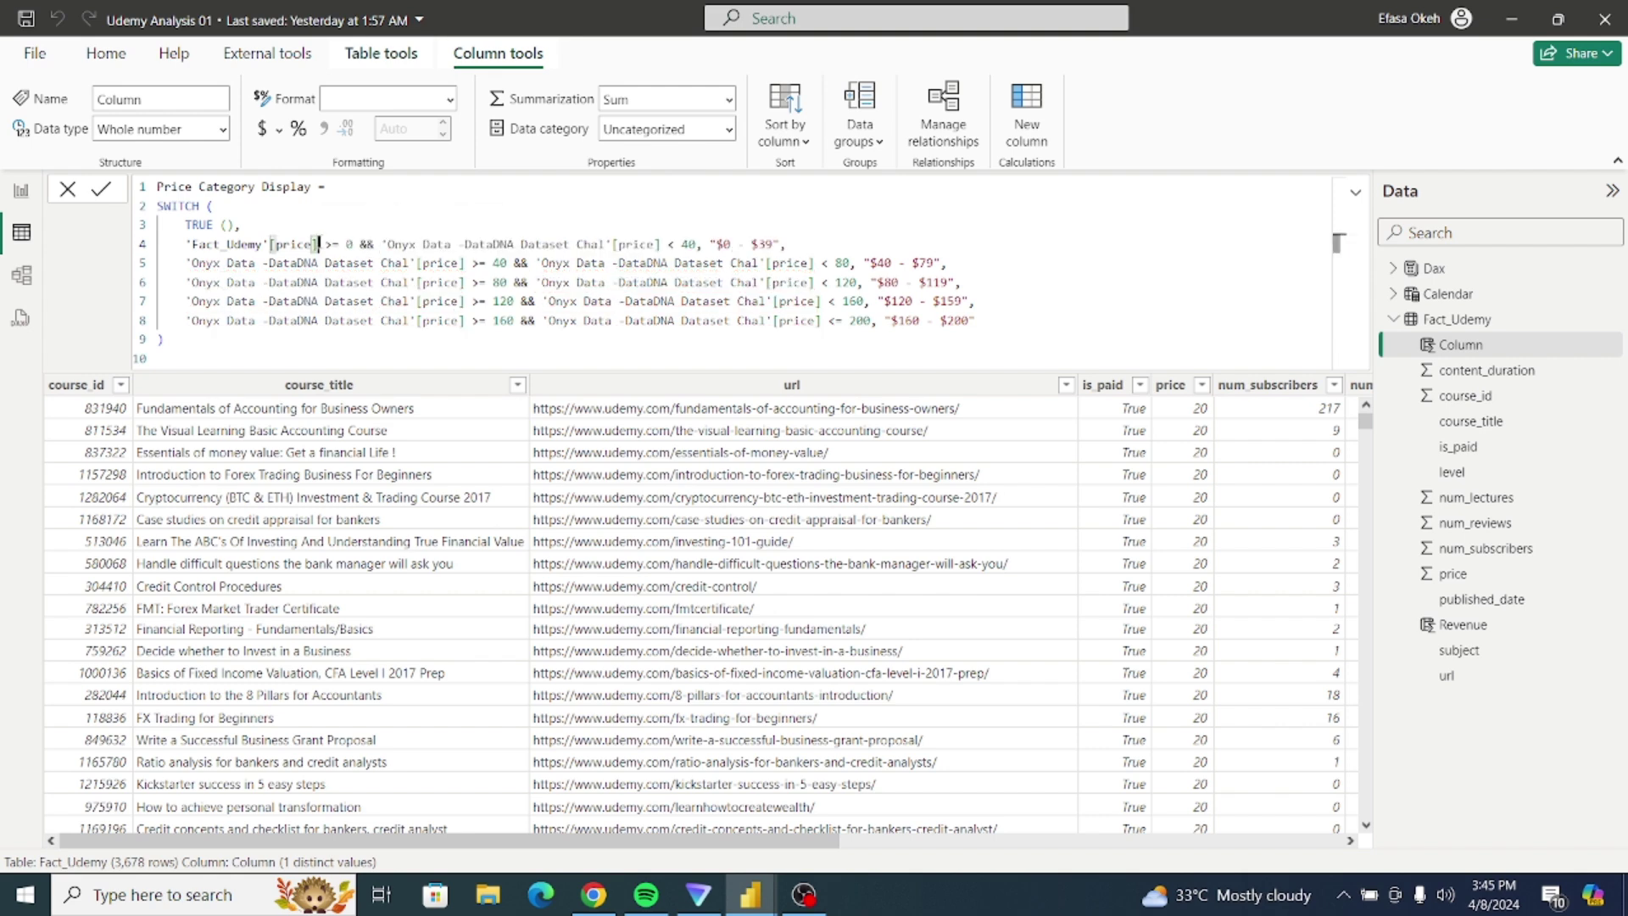
Step: Copy the 'Fact_Udemy'[price] reference over the second Onyx Data reference in the "$0 - $39" condition
left_click_drag(319, 244, 192, 245)
key("ctrl+c")
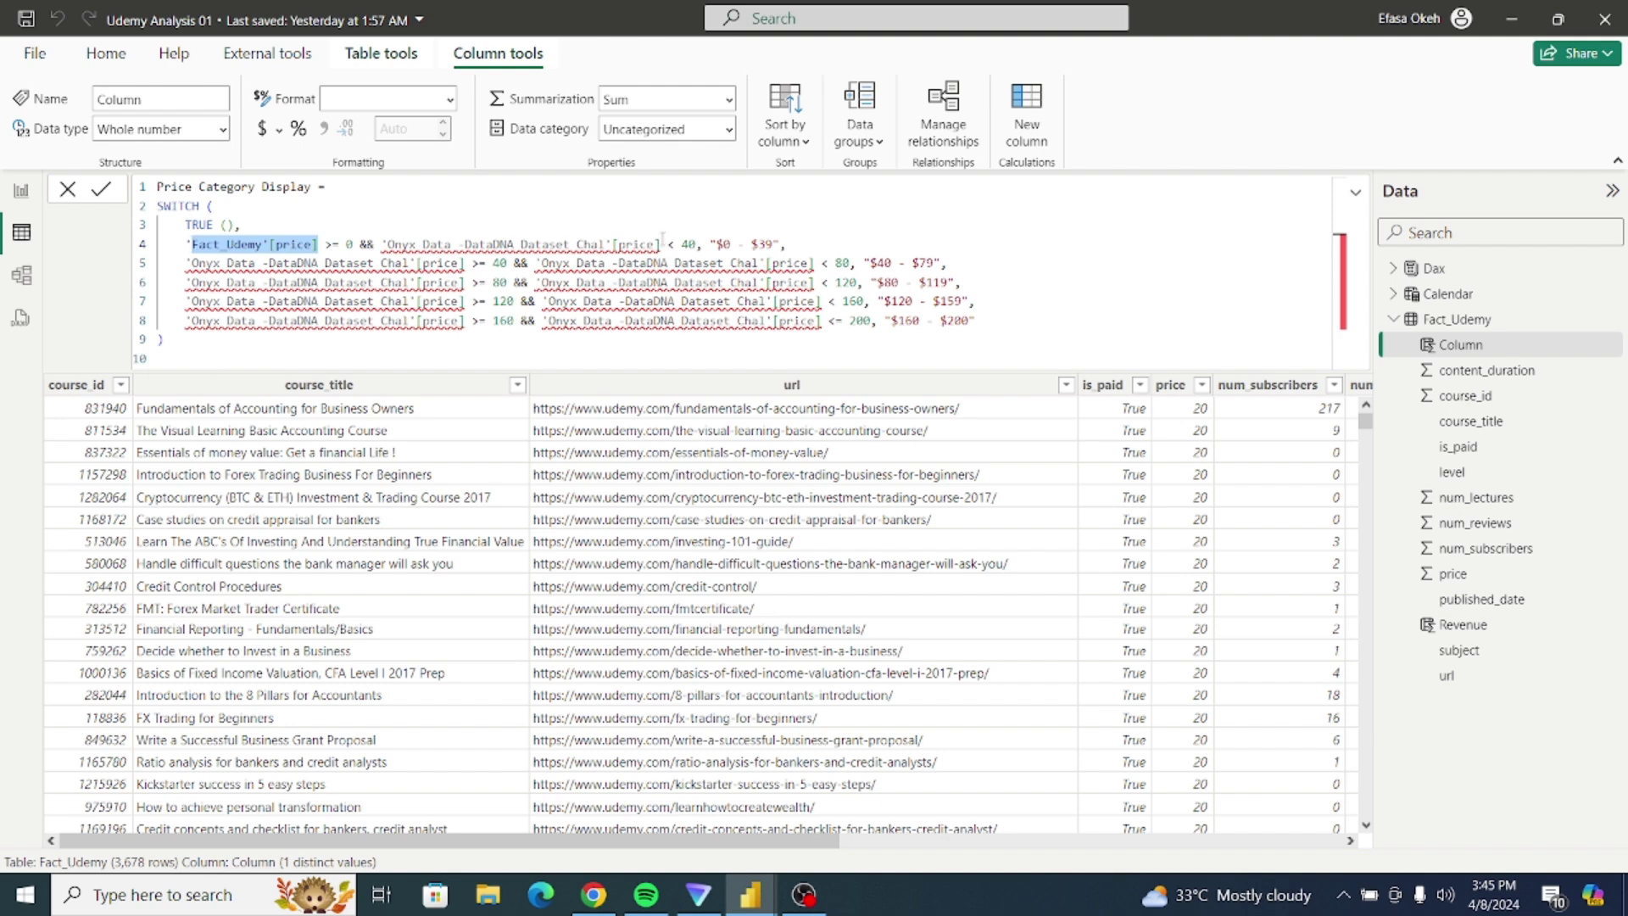
left_click_drag(663, 245, 389, 245)
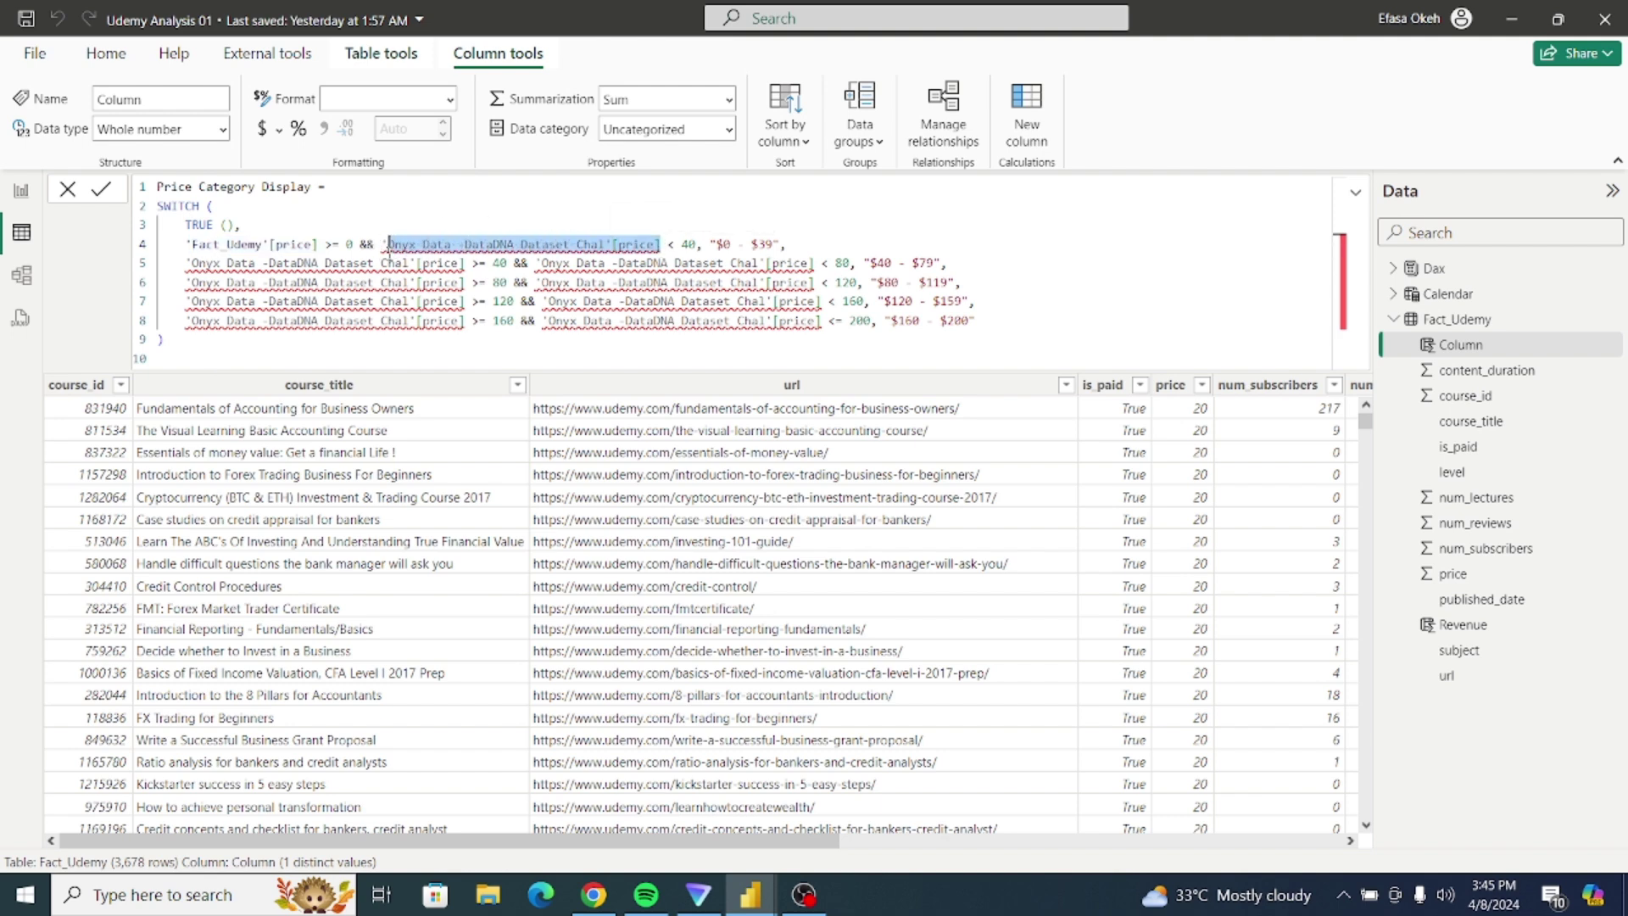
key("ctrl+v")
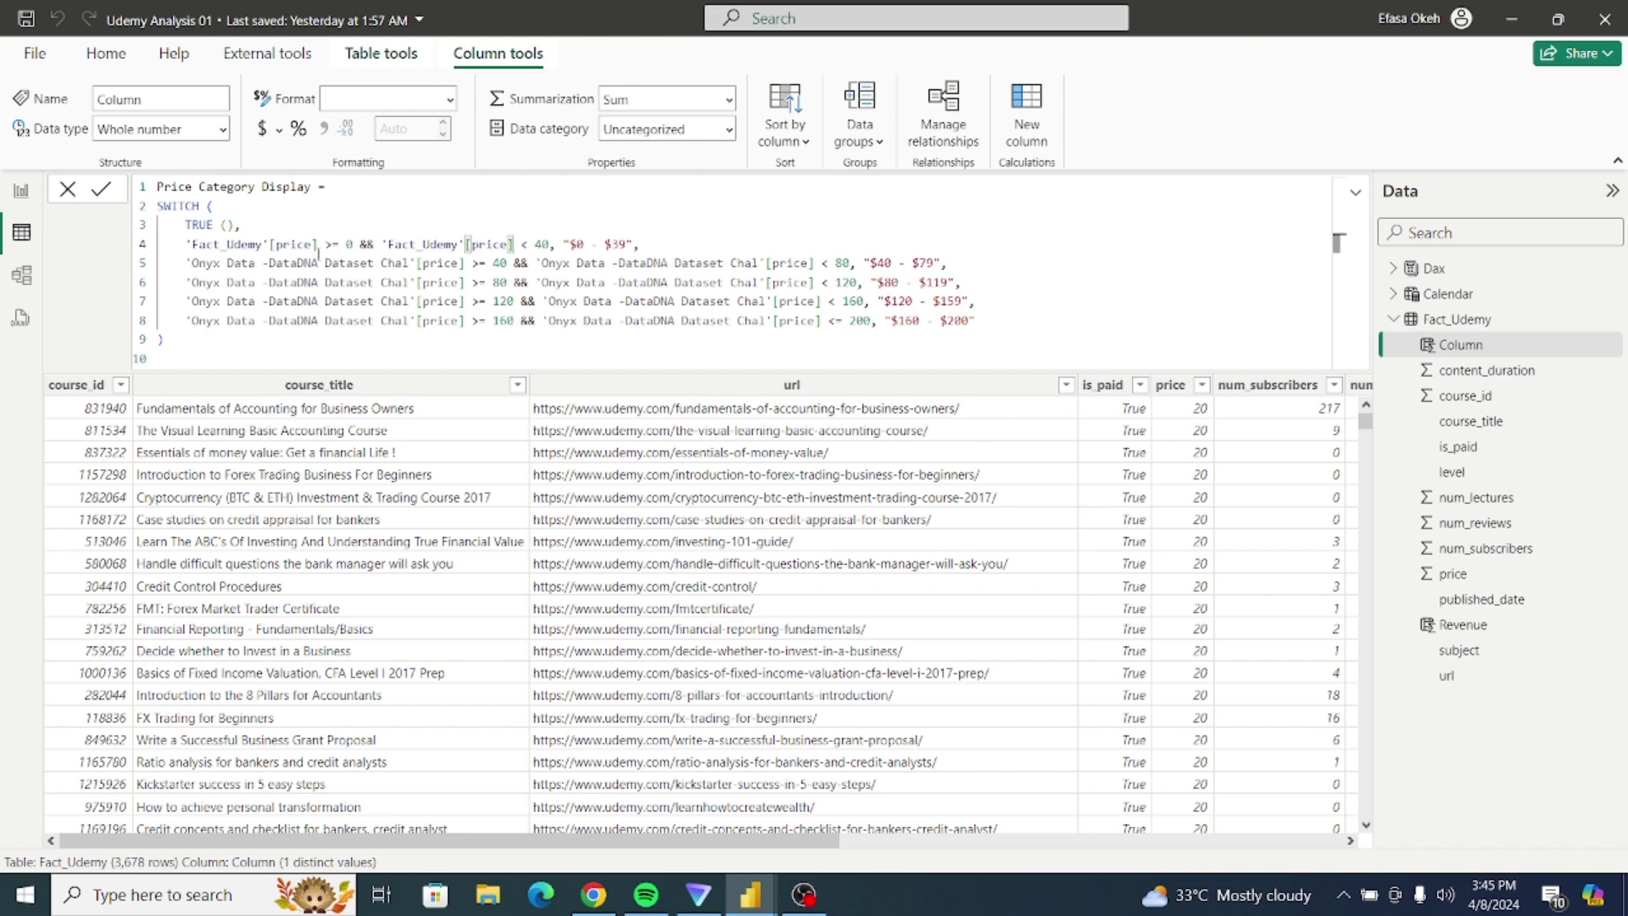
Step: Replace the lower-bound Onyx Data references in the >= 40, >= 80, >= 120 and >= 160 conditions with 'Fact_Udemy'[price]
left_click_drag(464, 263, 192, 264)
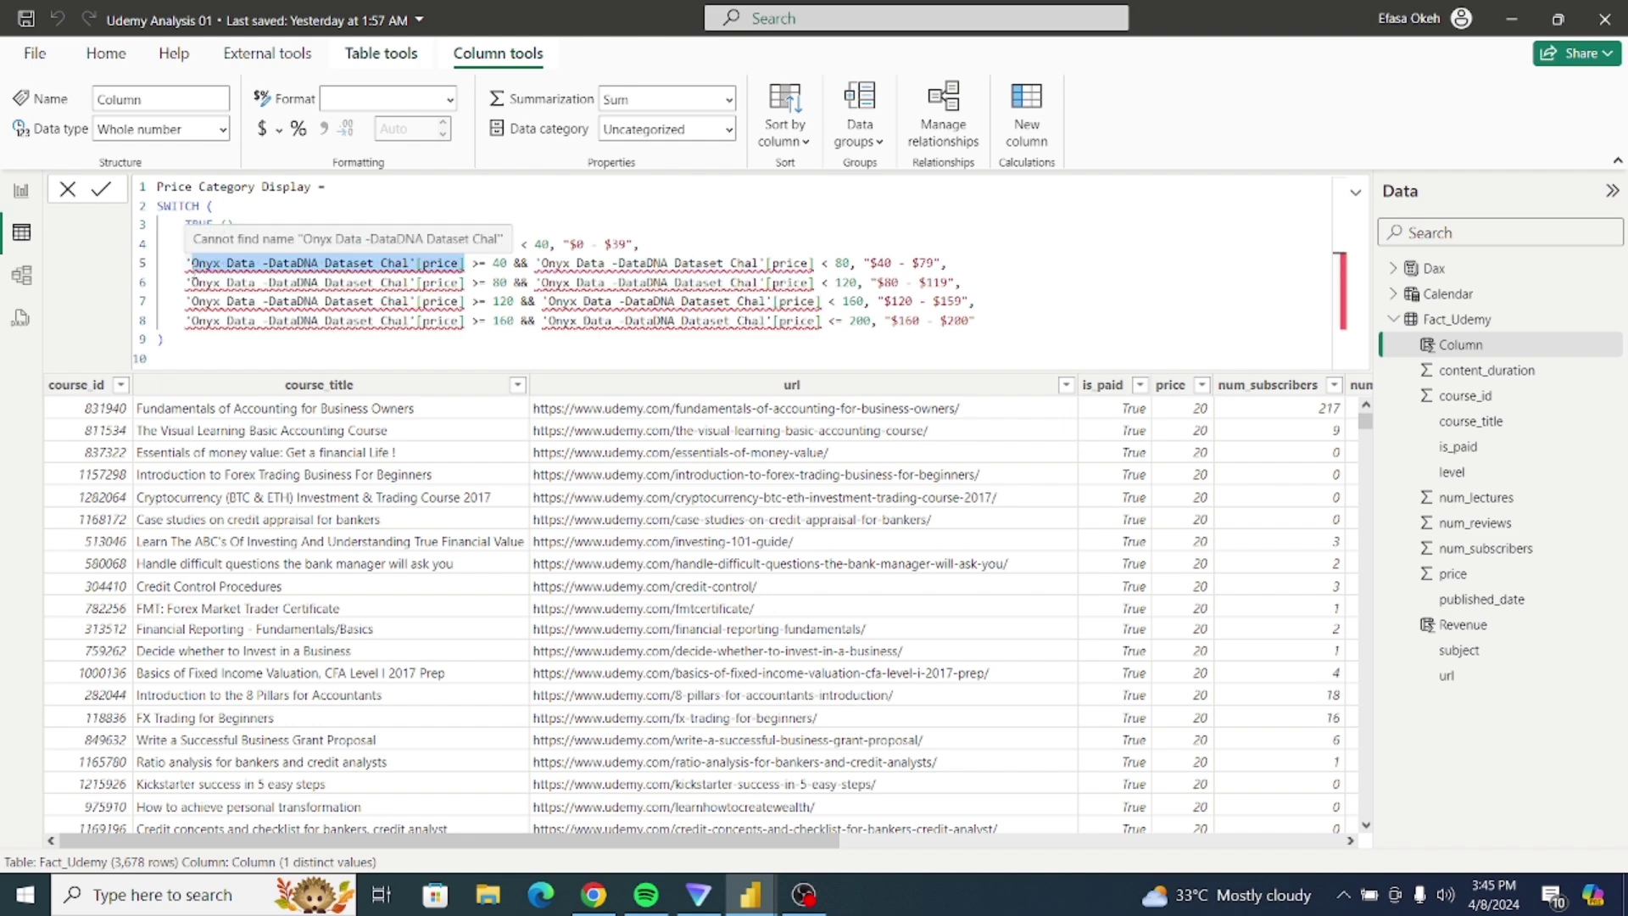
key("ctrl+v")
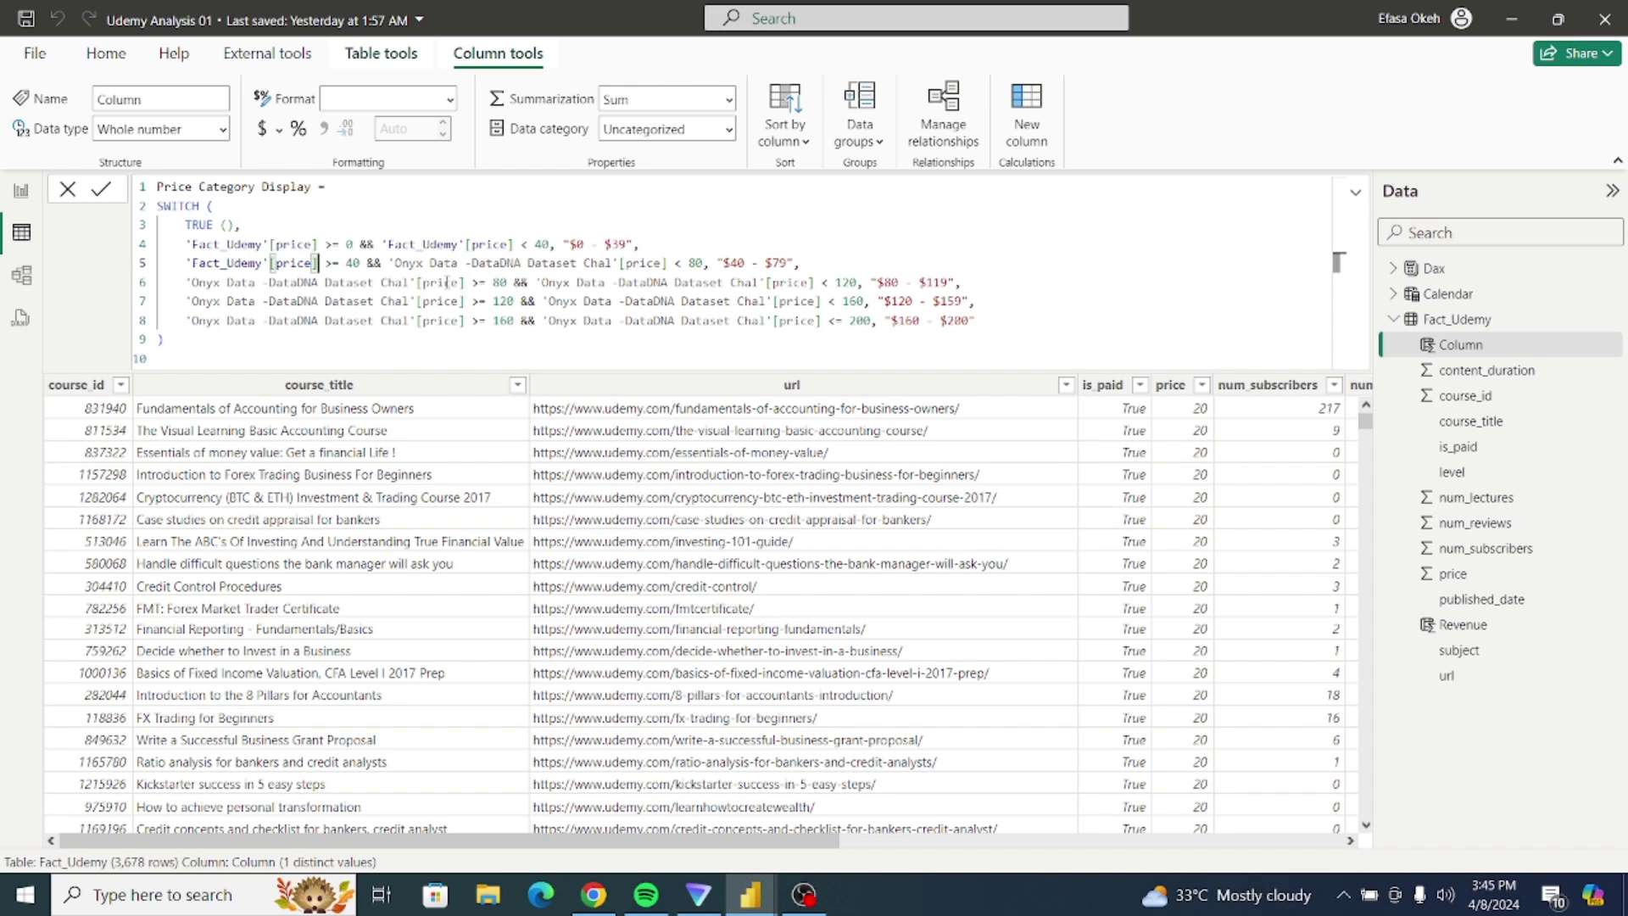
left_click_drag(465, 283, 191, 282)
key("ctrl+v")
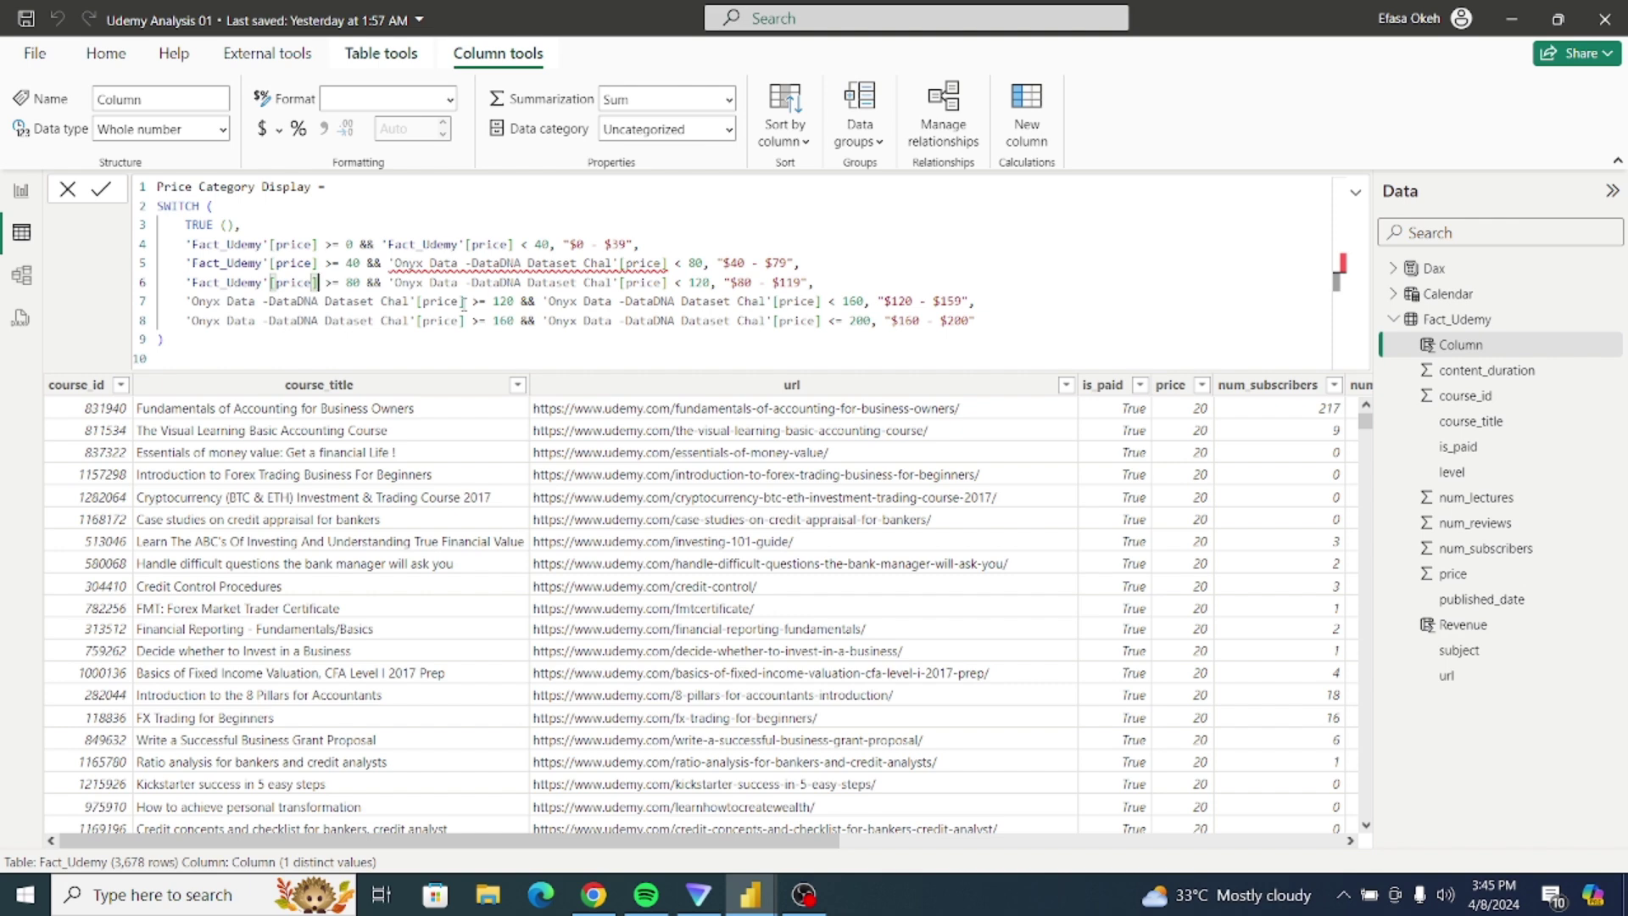
left_click_drag(463, 304, 191, 301)
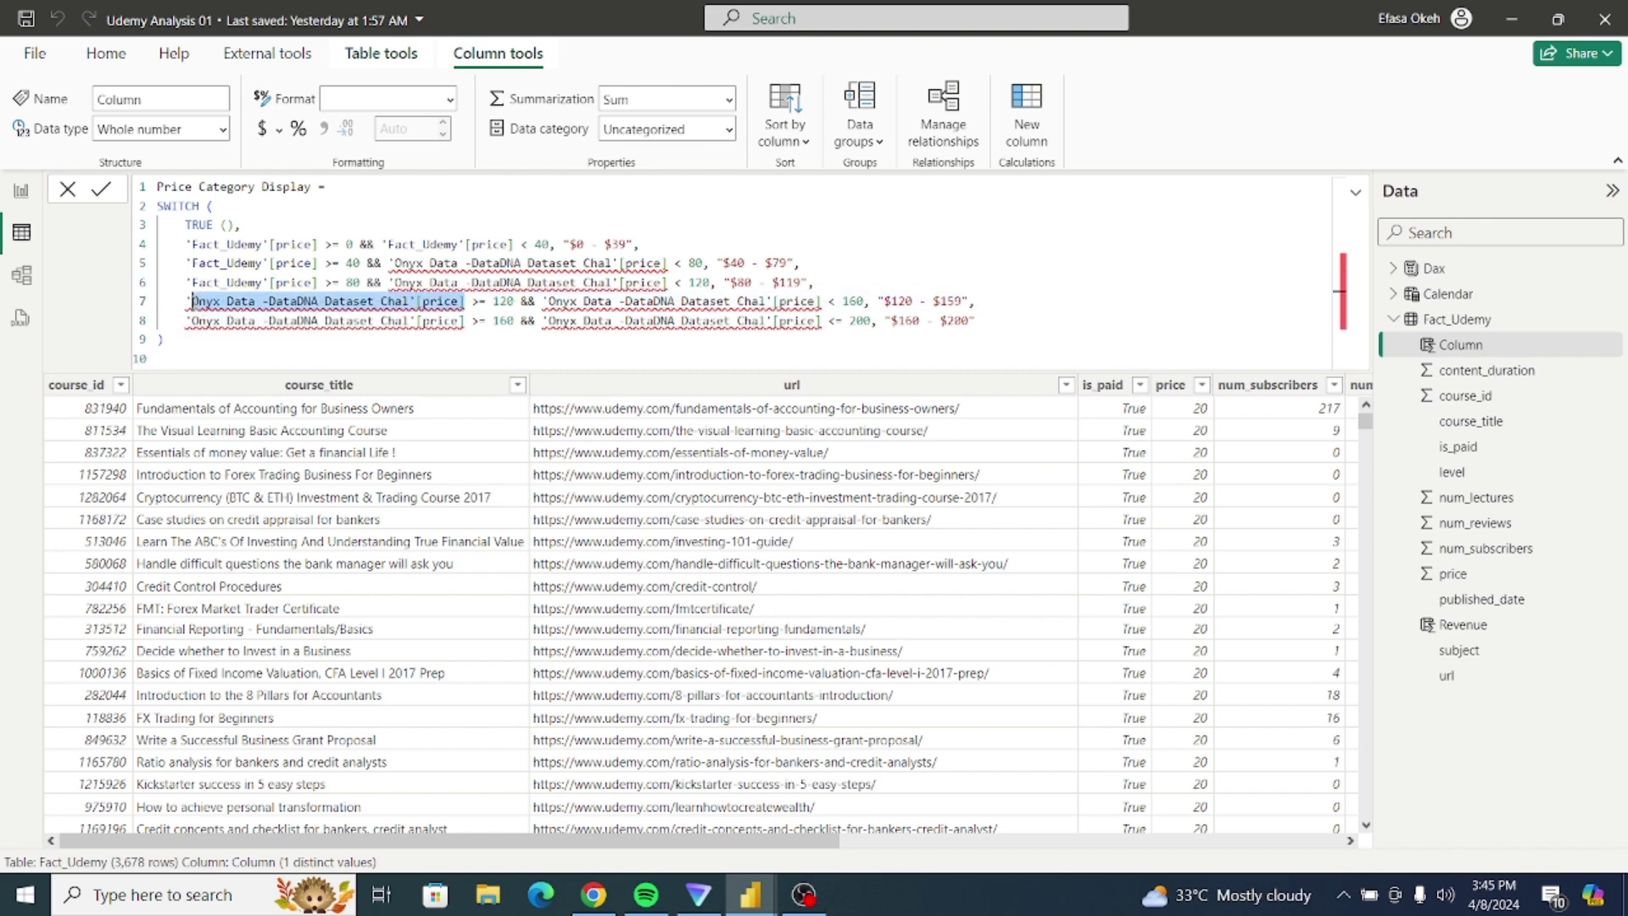
key("ctrl+v")
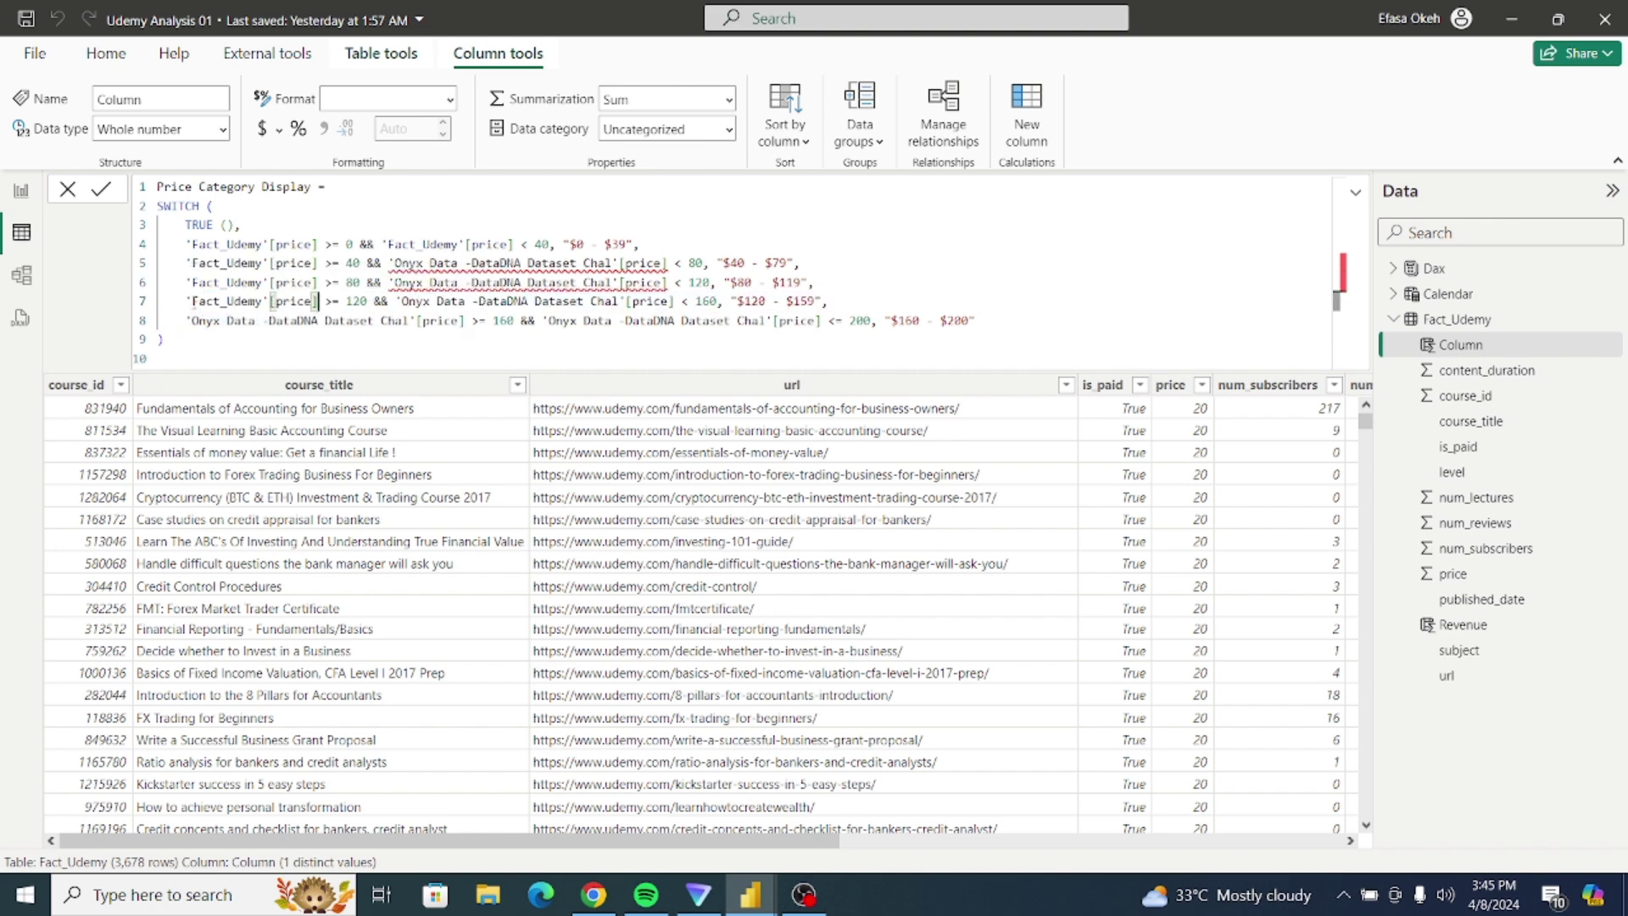
left_click(465, 320)
left_click_drag(465, 321, 193, 318)
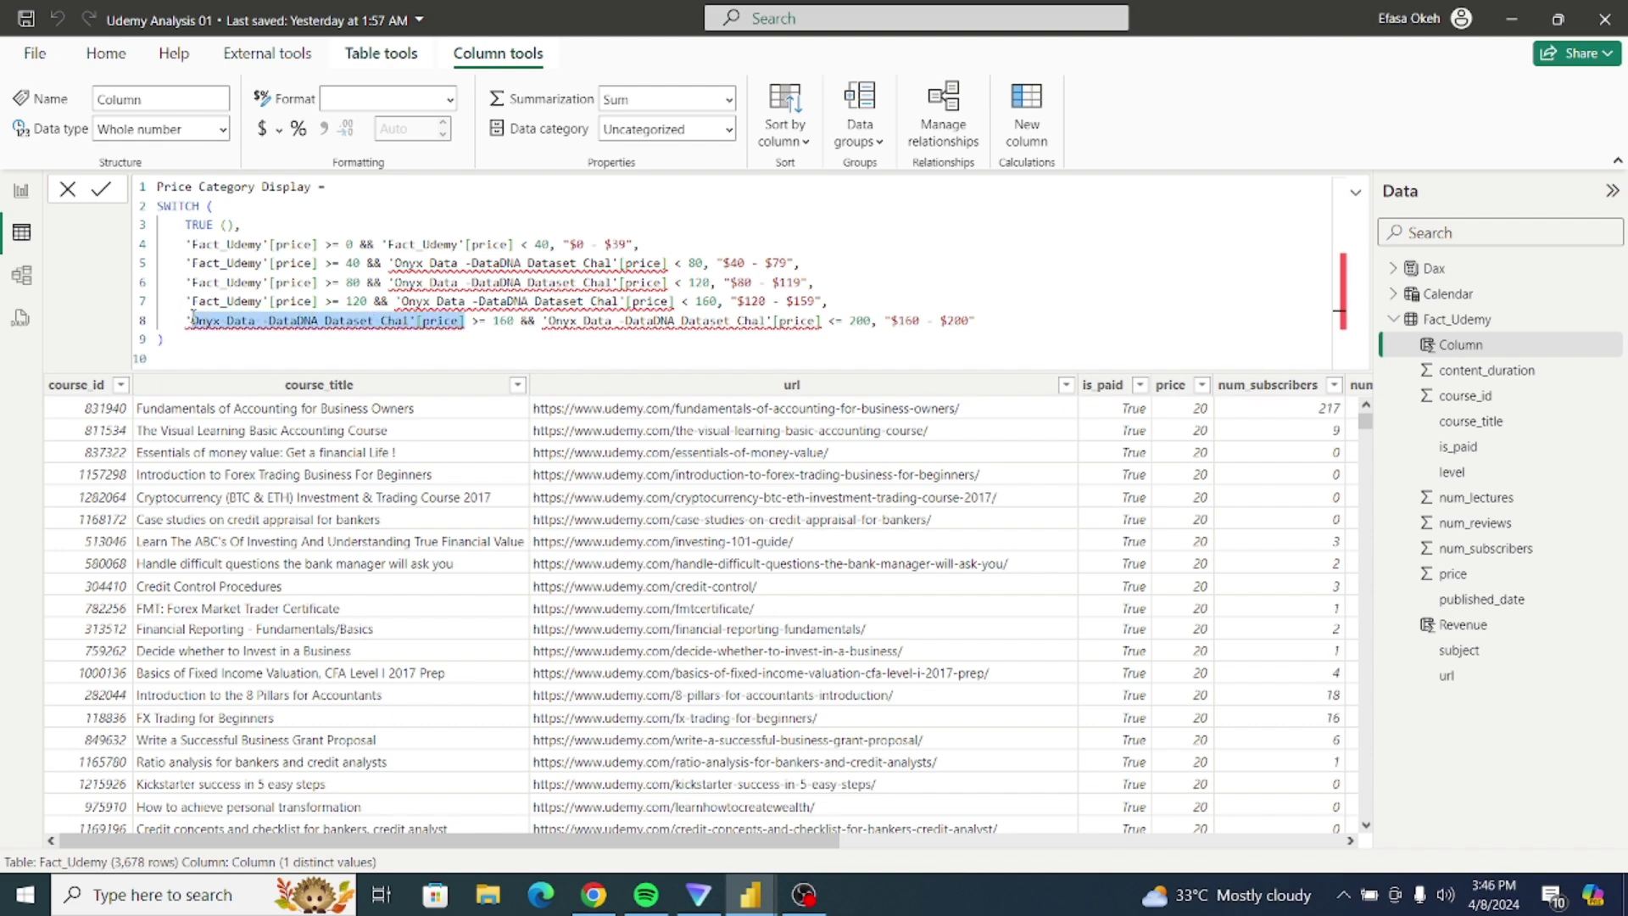
key("ctrl+v")
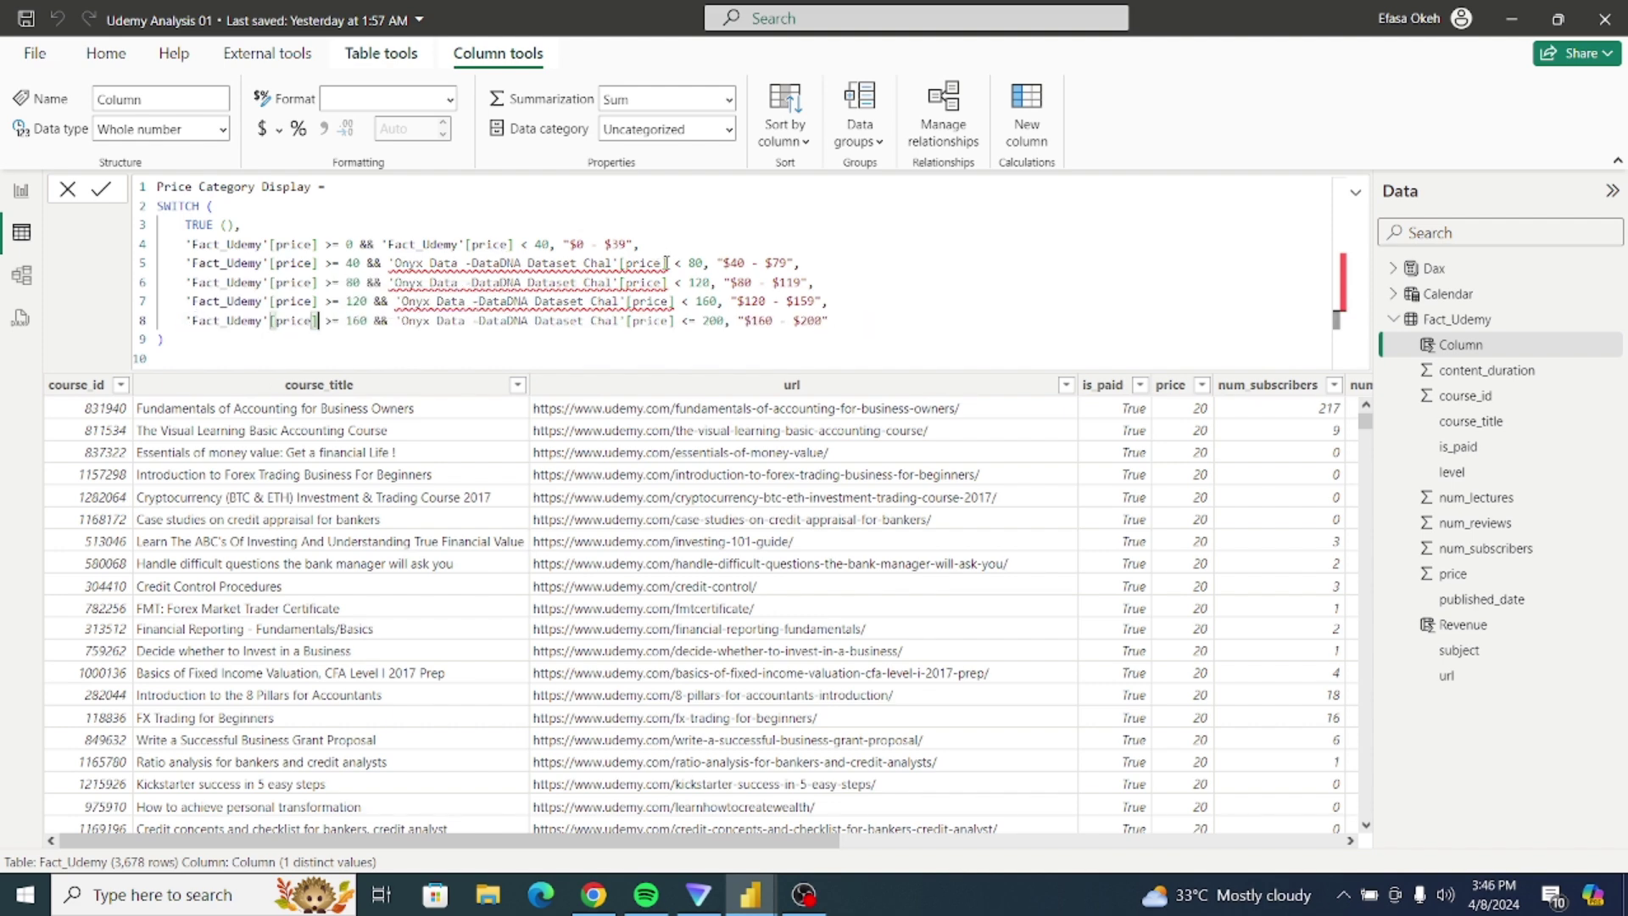
Step: Replace the upper-bound Onyx Data references in the < 80, < 120, < 160 and <= 200 conditions with 'Fact_Udemy'[price] and commit the column
left_click_drag(666, 263, 390, 263)
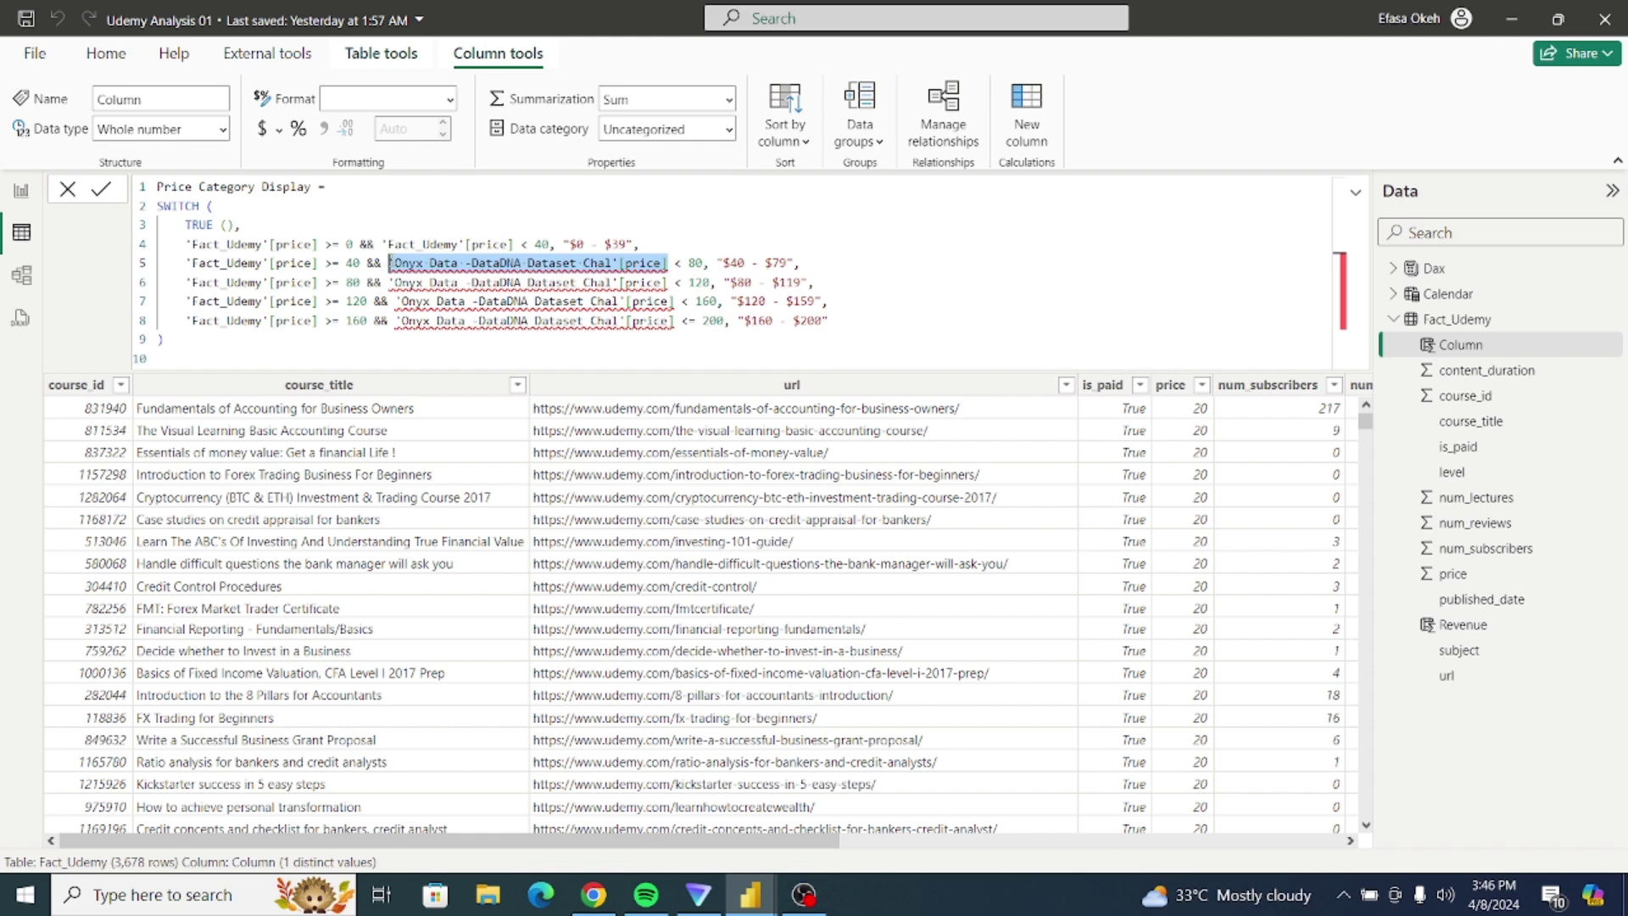
type("'Fact_Udemy'[price]")
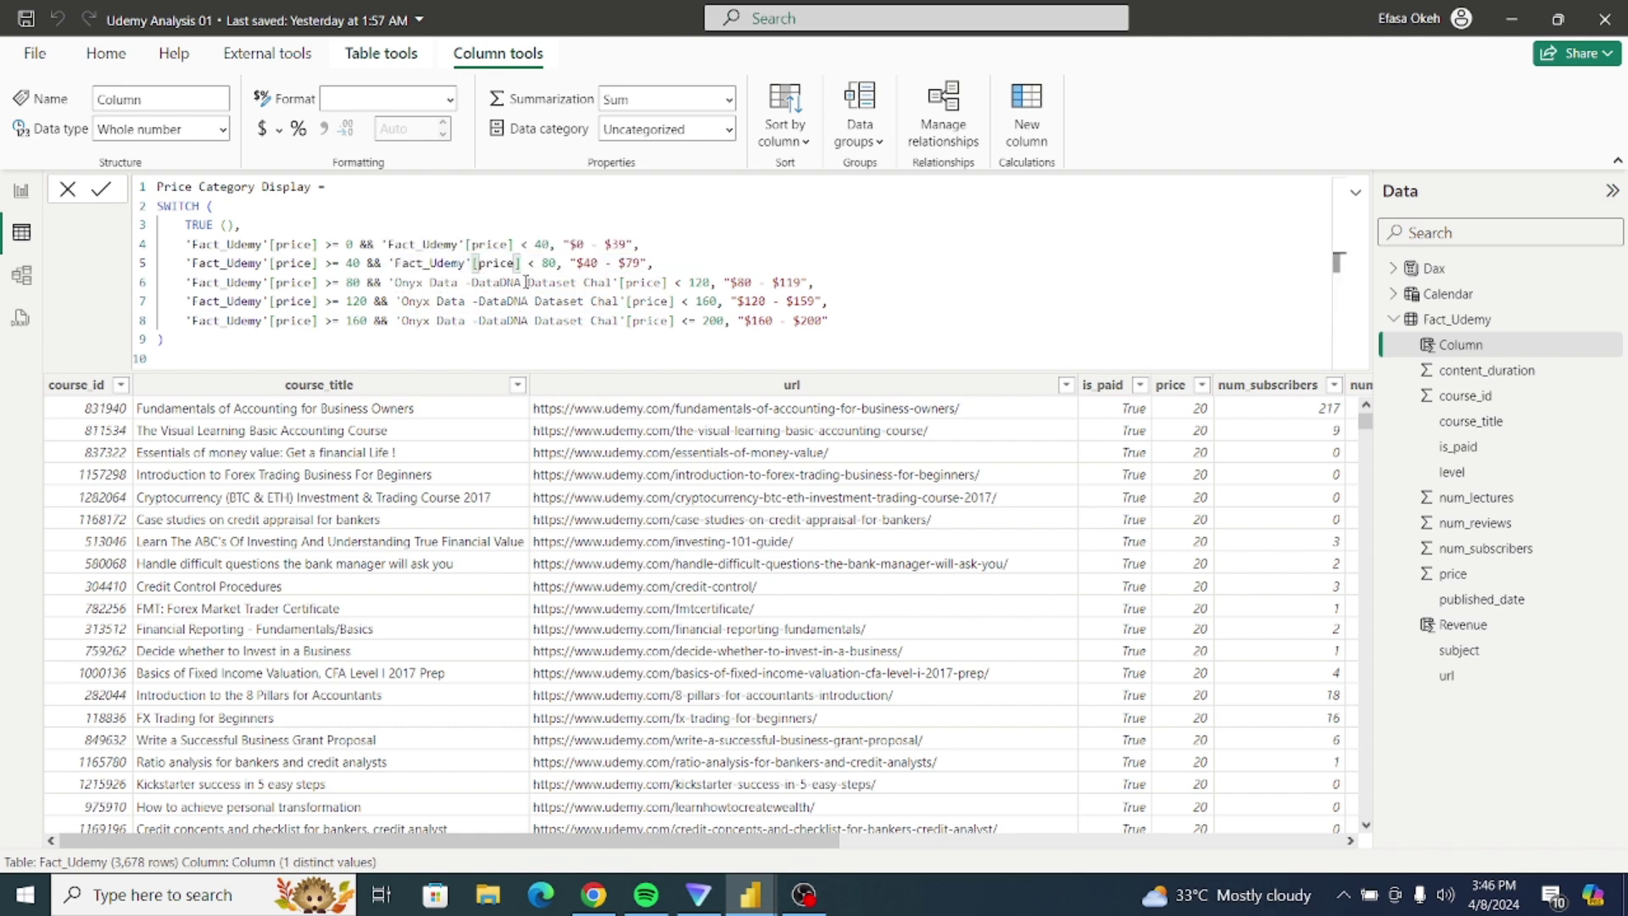
left_click_drag(669, 283, 392, 284)
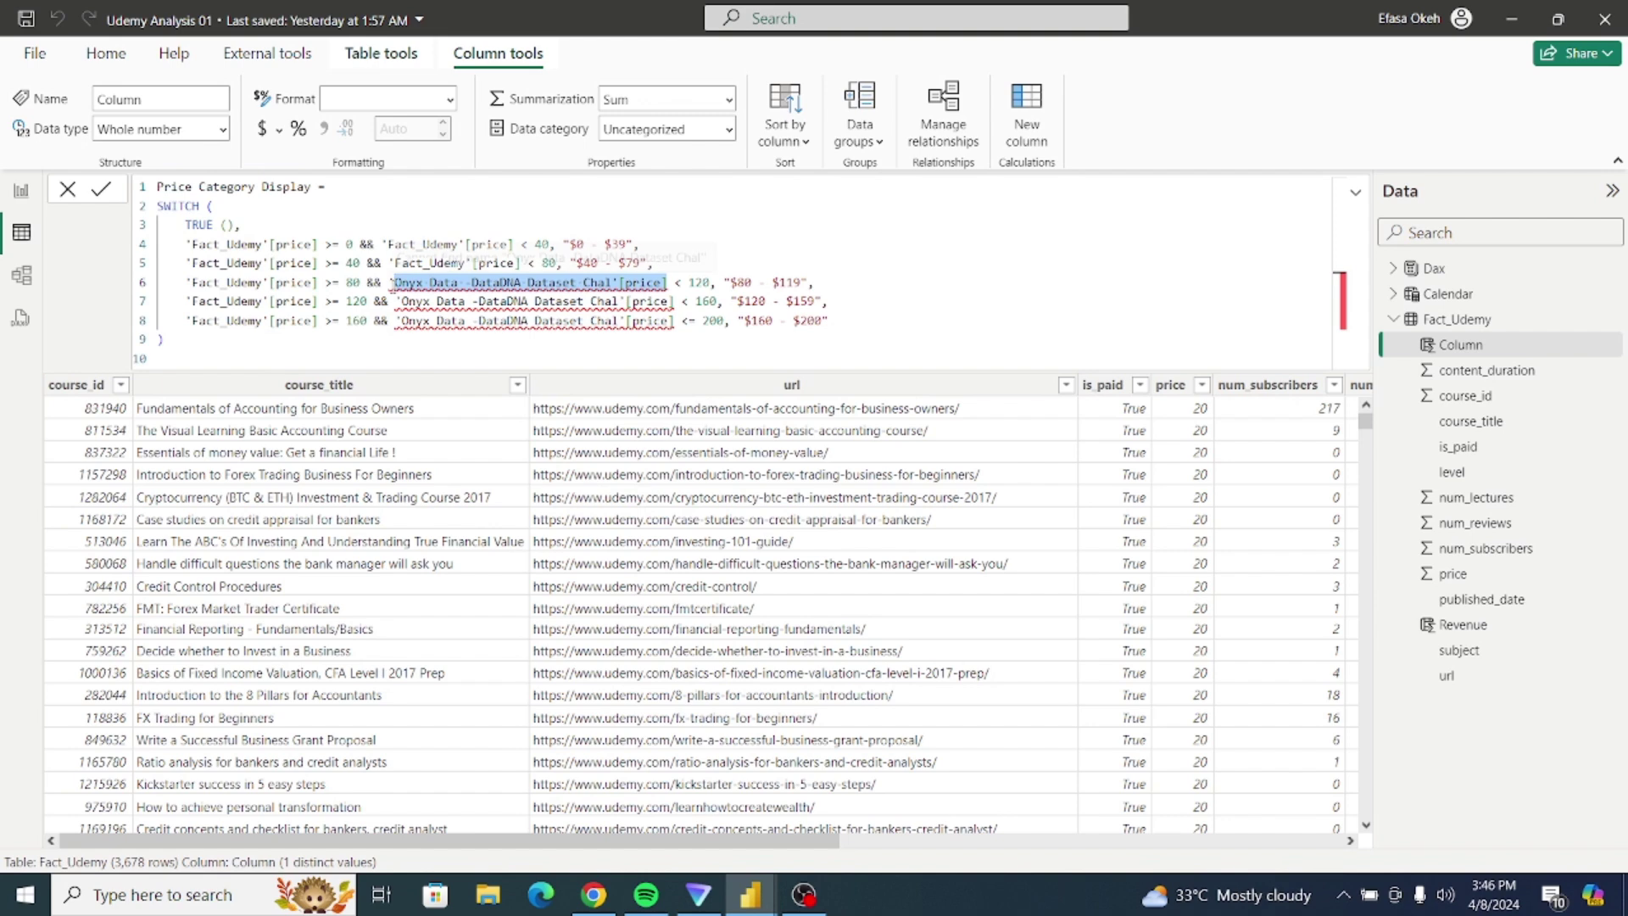
type("'Fact_Udemy'[price]")
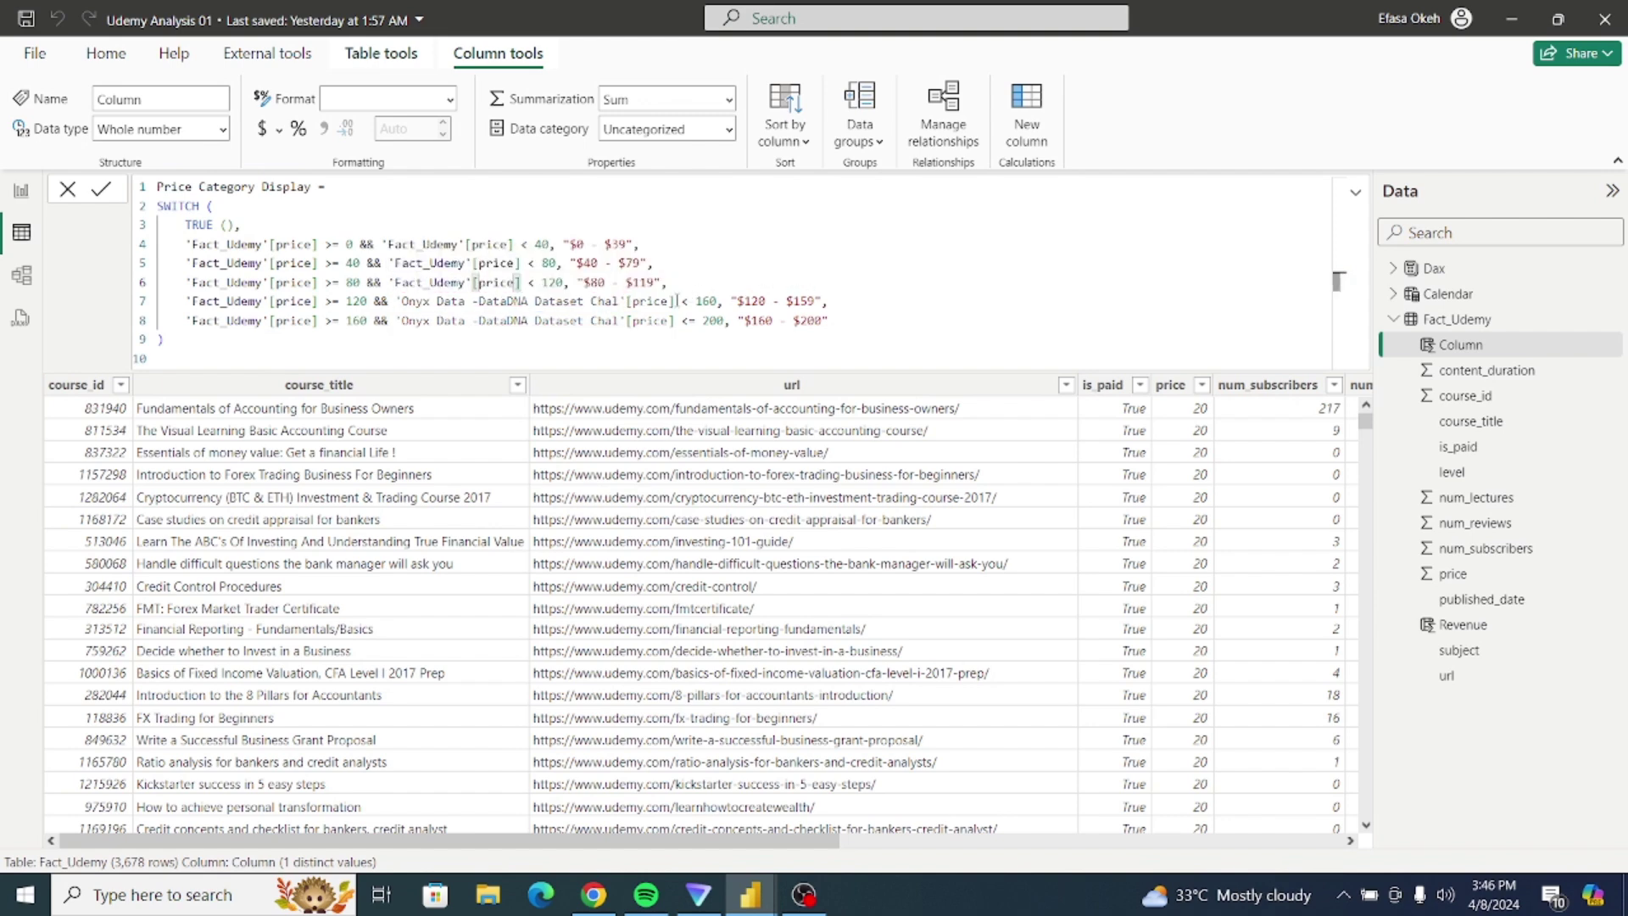
left_click_drag(677, 300, 403, 301)
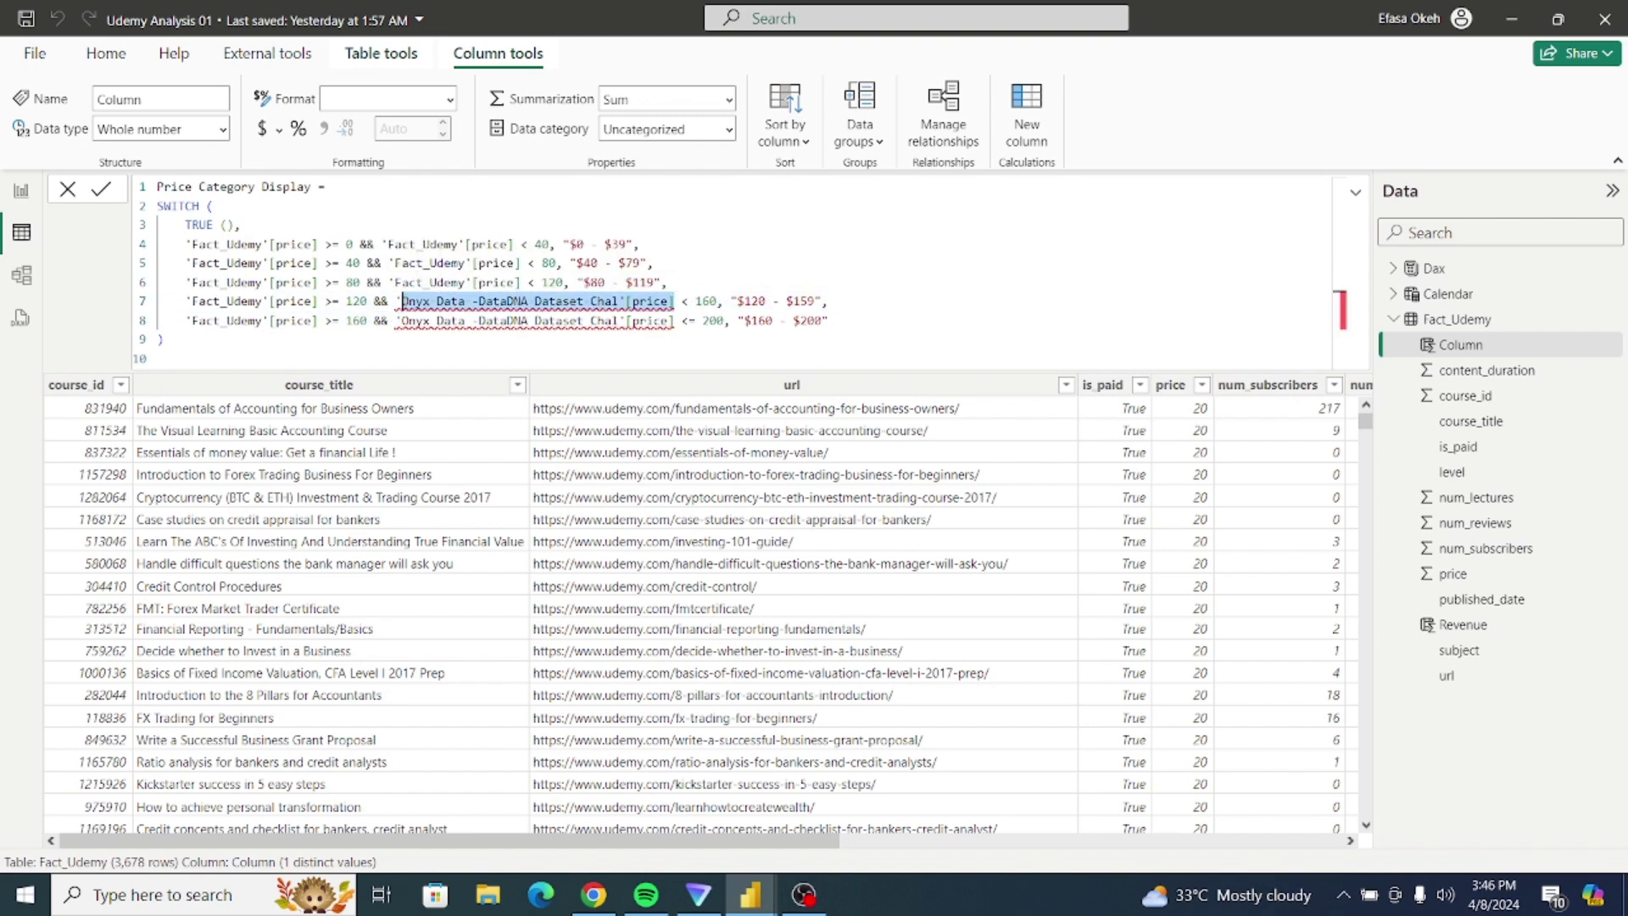
key("ctrl+v")
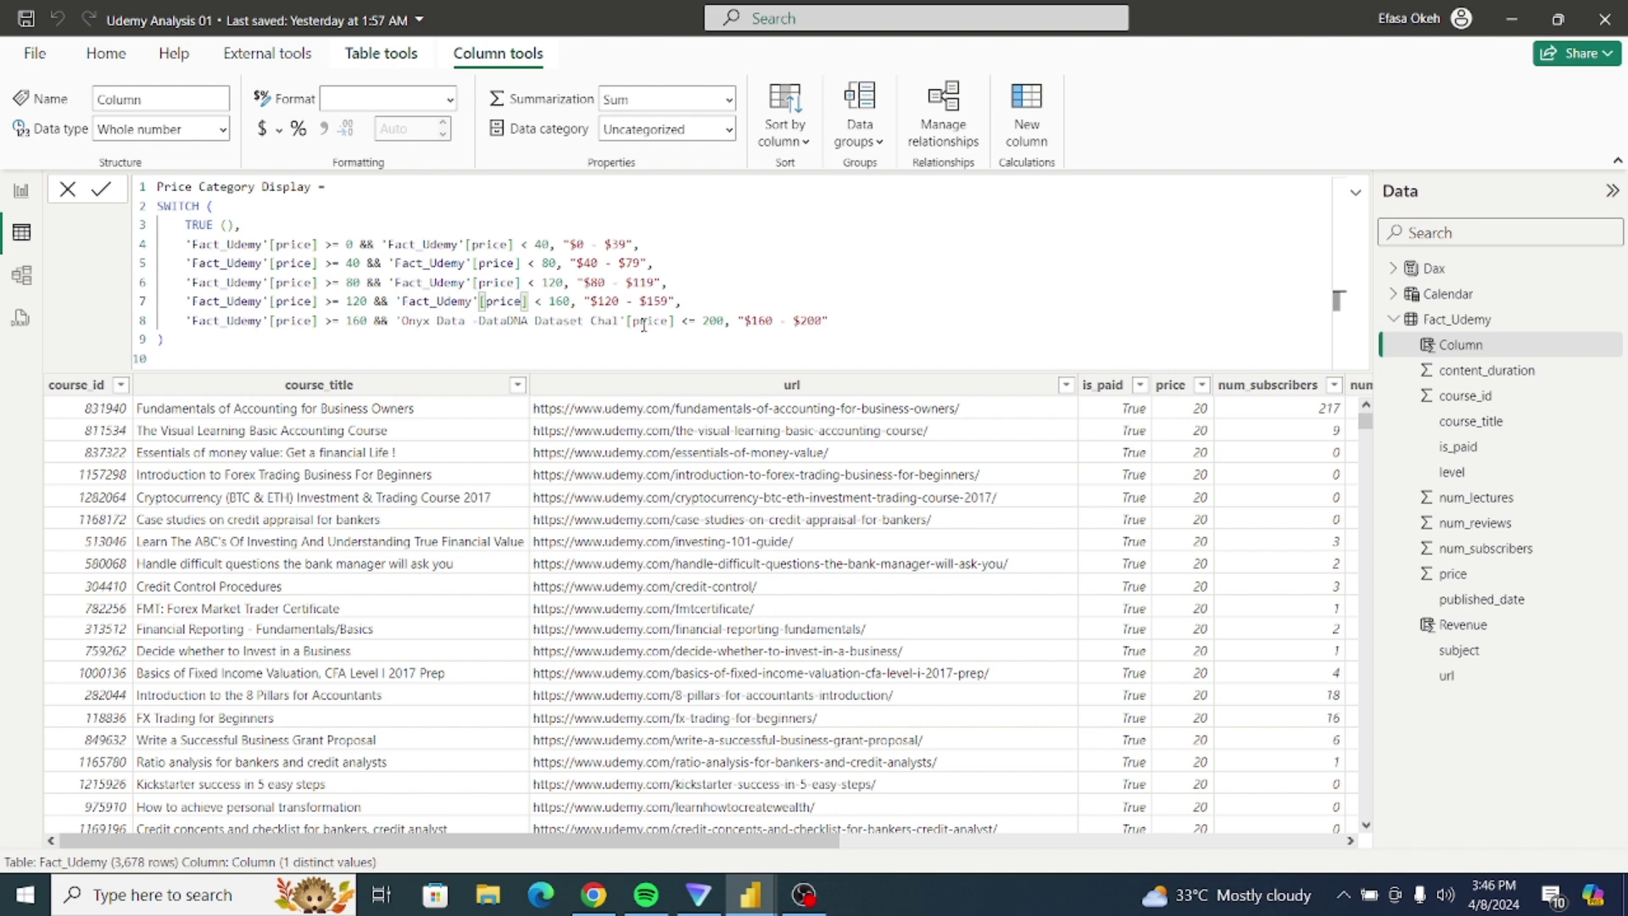
left_click_drag(668, 322, 400, 323)
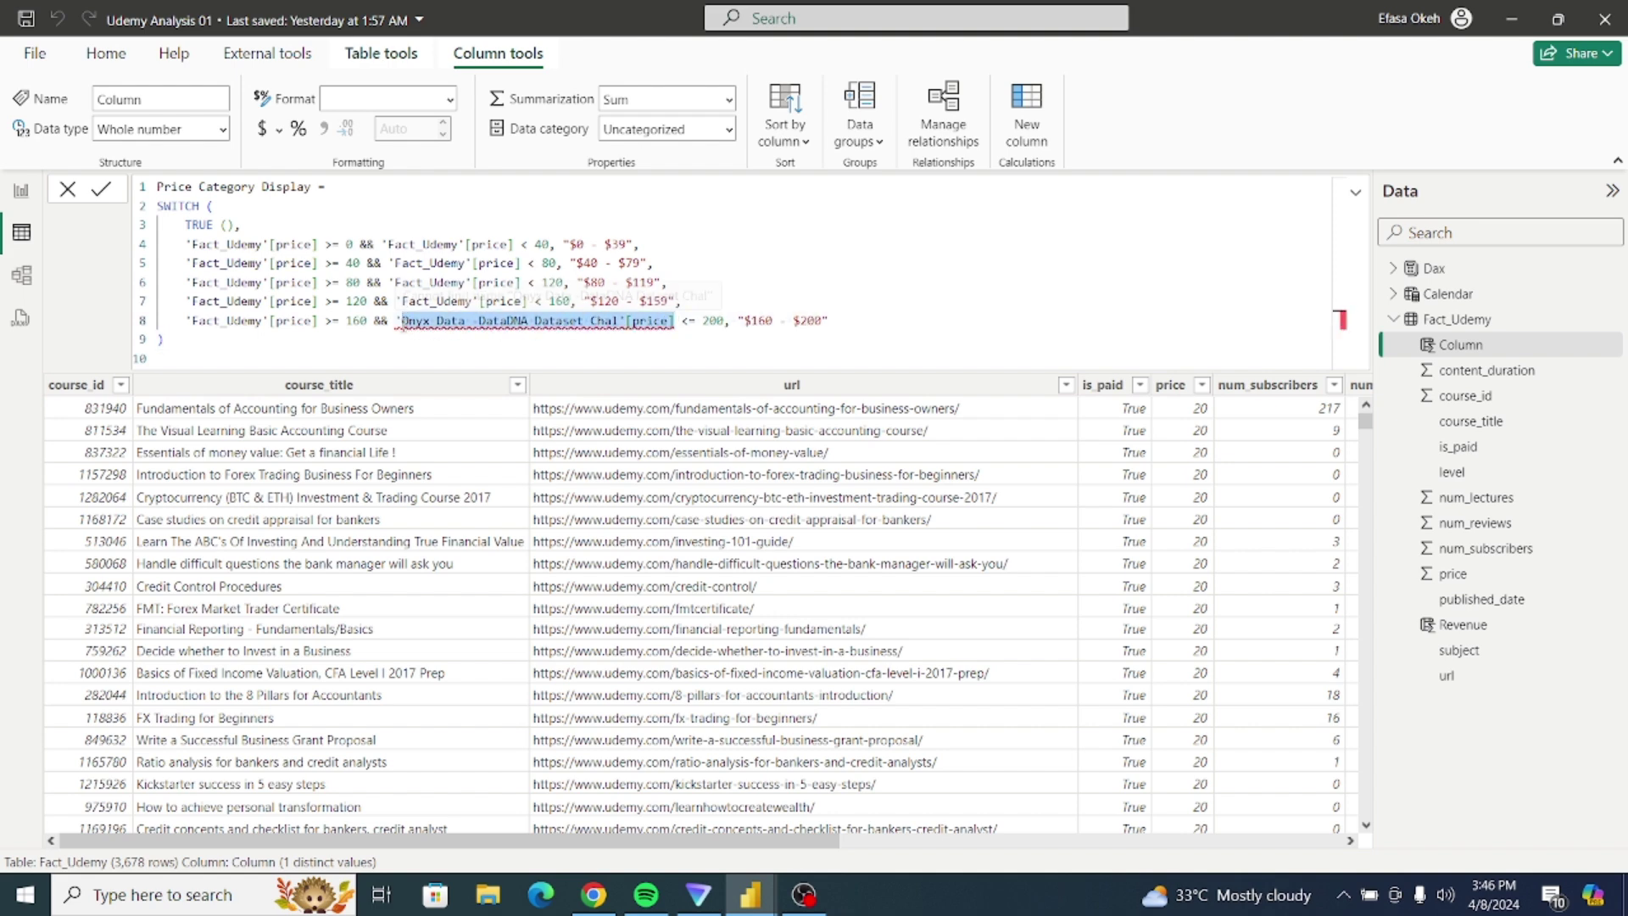
key("ctrl+v")
left_click(522, 348)
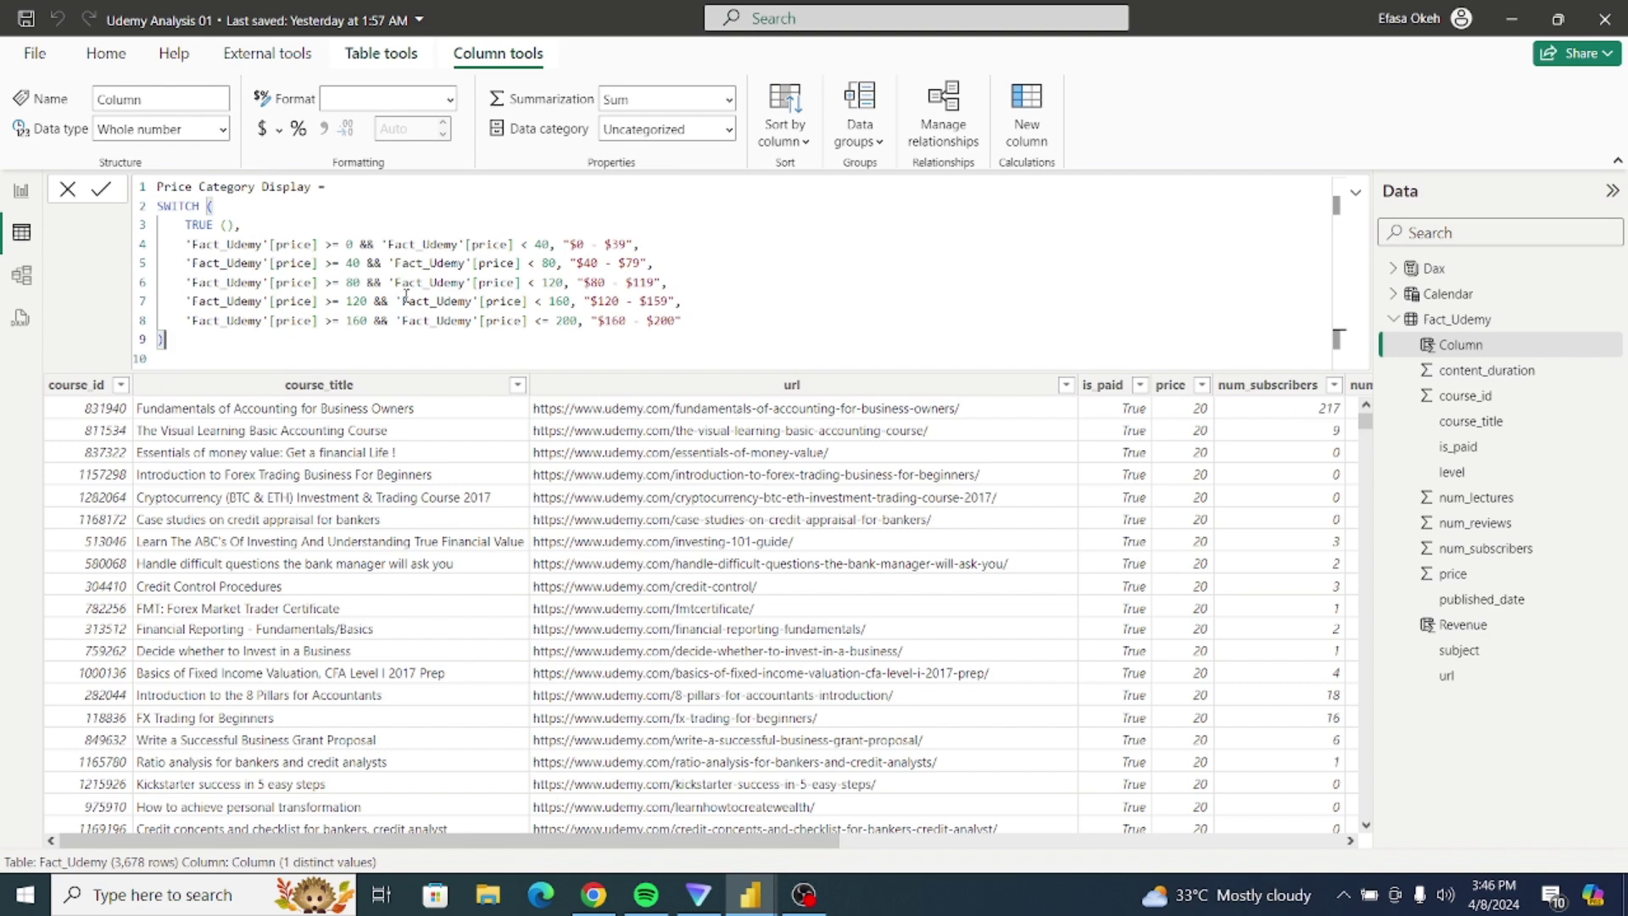
left_click(102, 192)
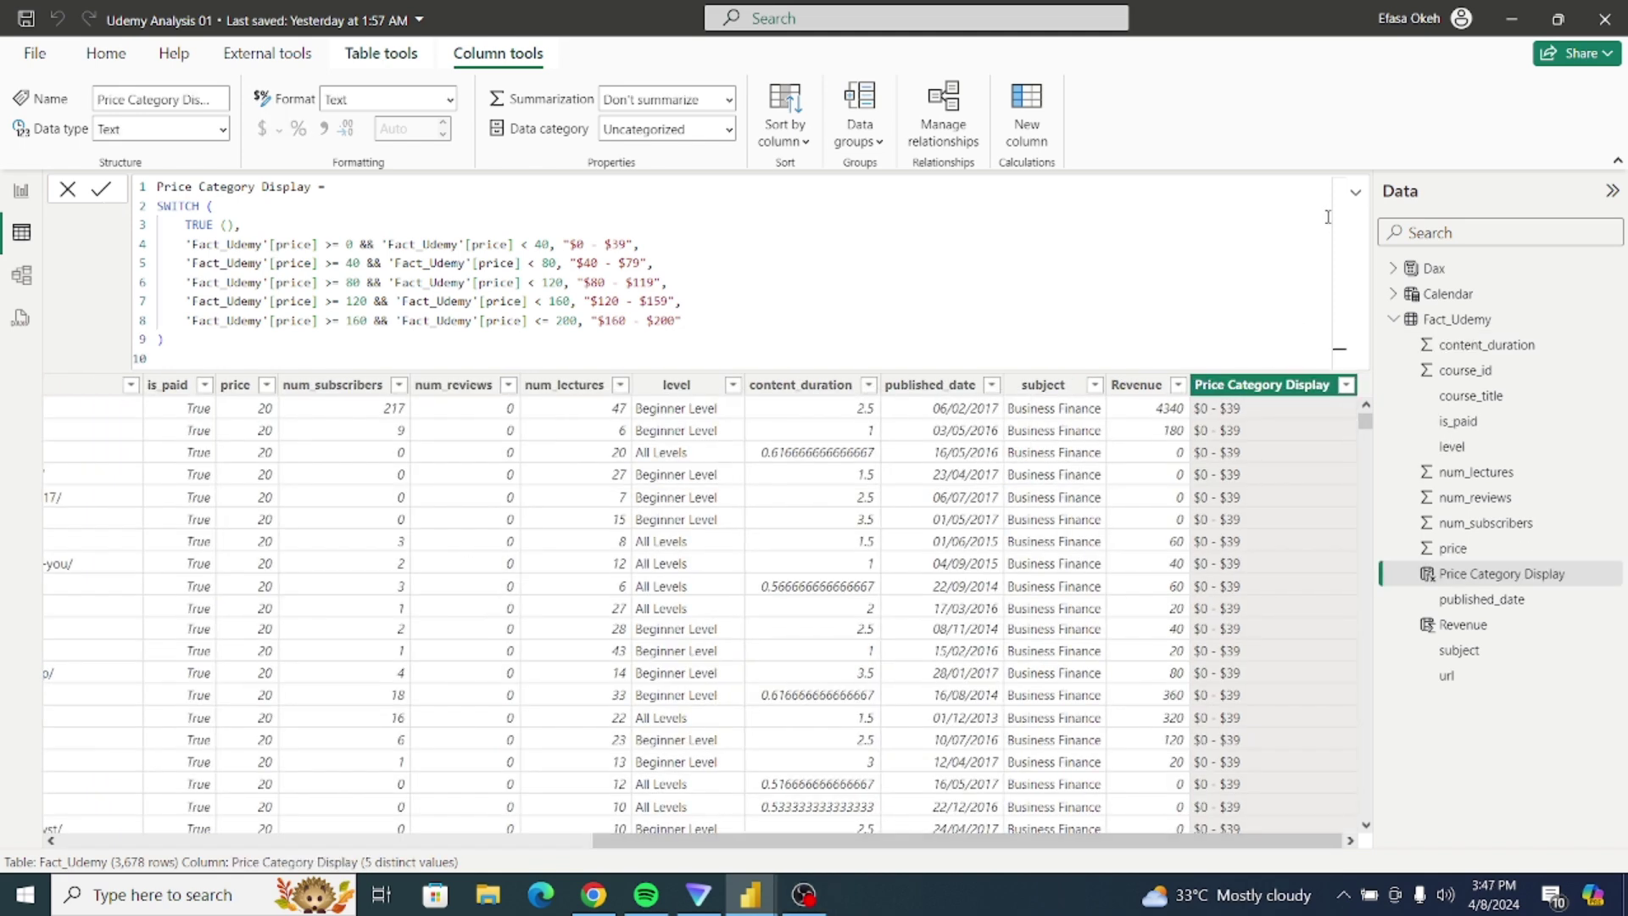
Step: Collapse the expanded formula and inspect the Price Category Display column at the far end of the Fact_Udemy table
left_click(1357, 194)
left_click(1359, 196)
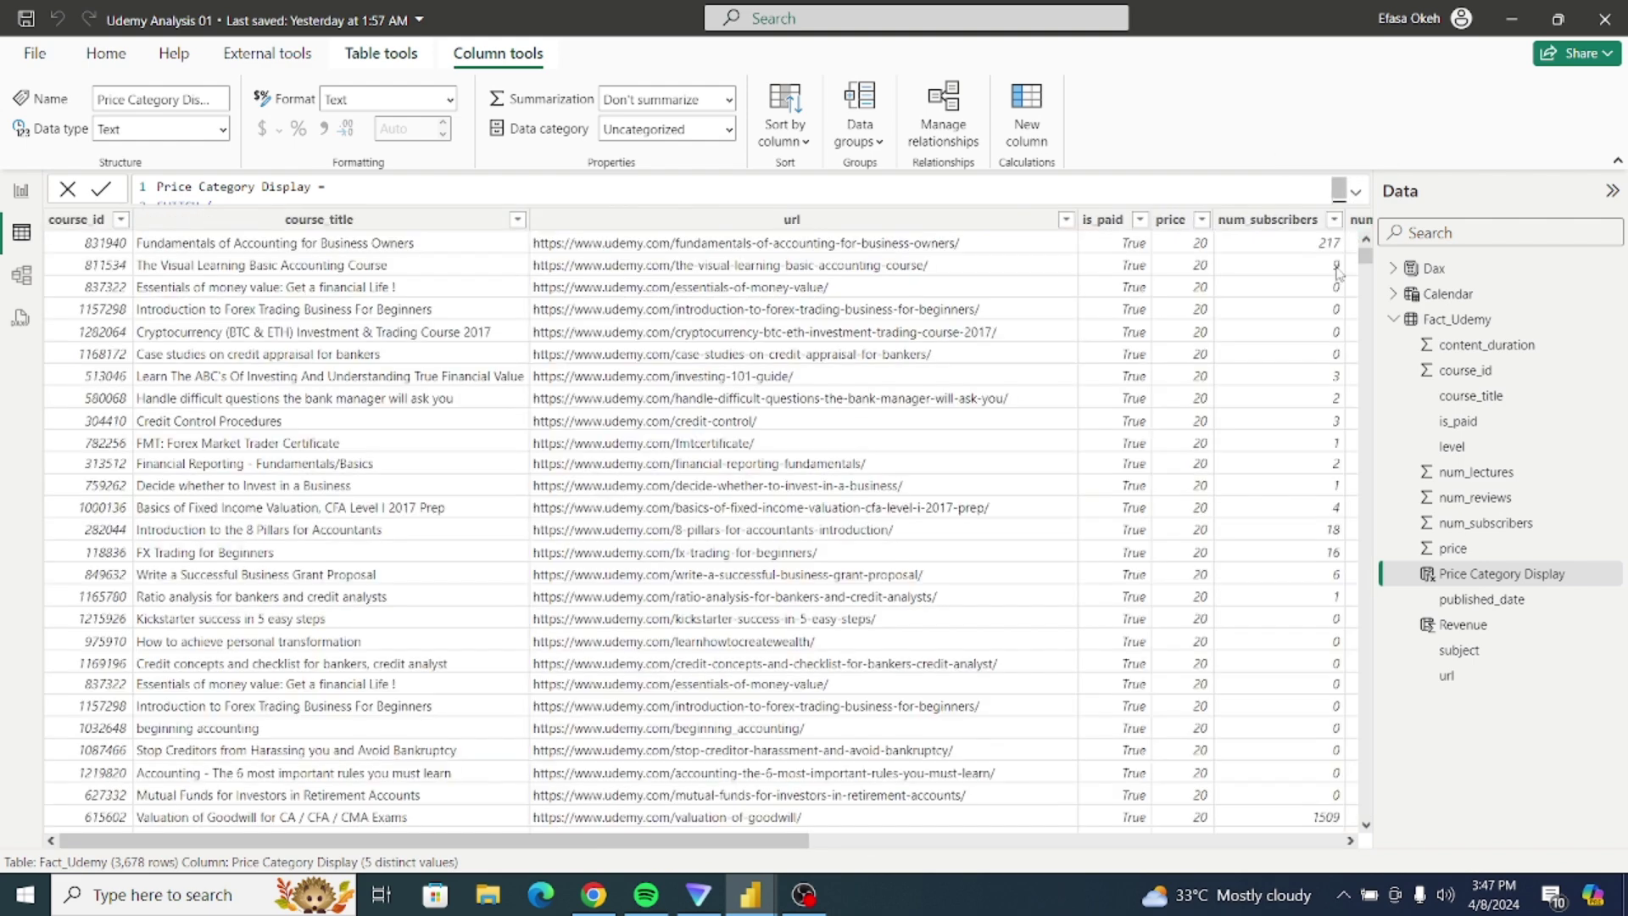
left_click_drag(797, 846, 1344, 879)
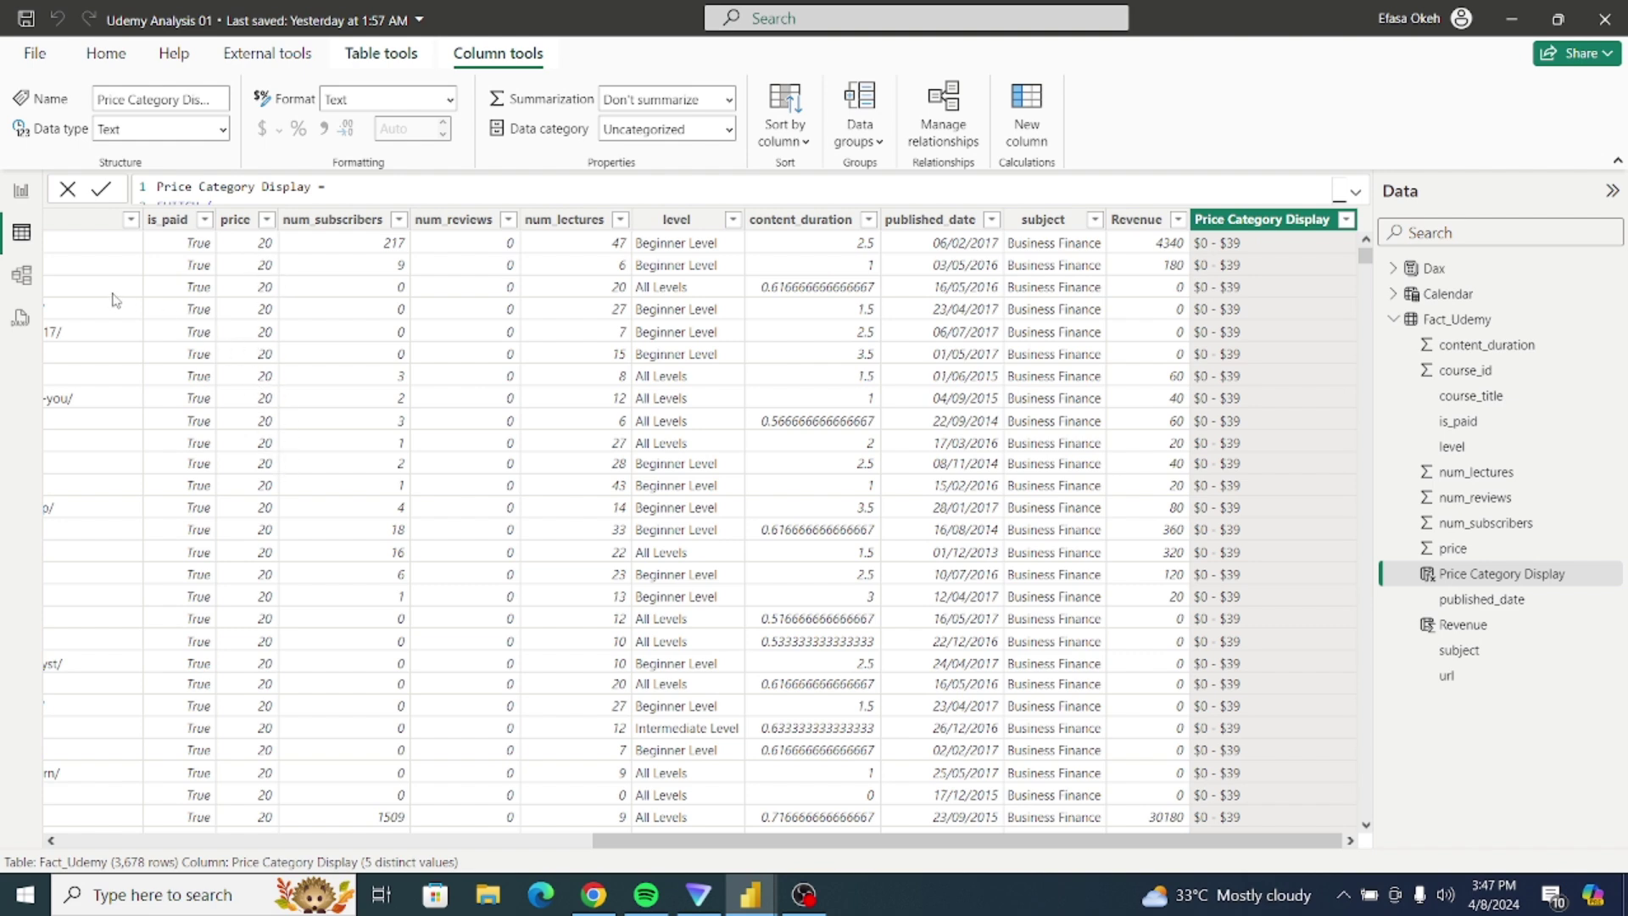
Step: Return to the report page and review the subscriber spending chart in the Udemy Analysis report, ending back in Udemy Analysis 01
left_click(21, 192)
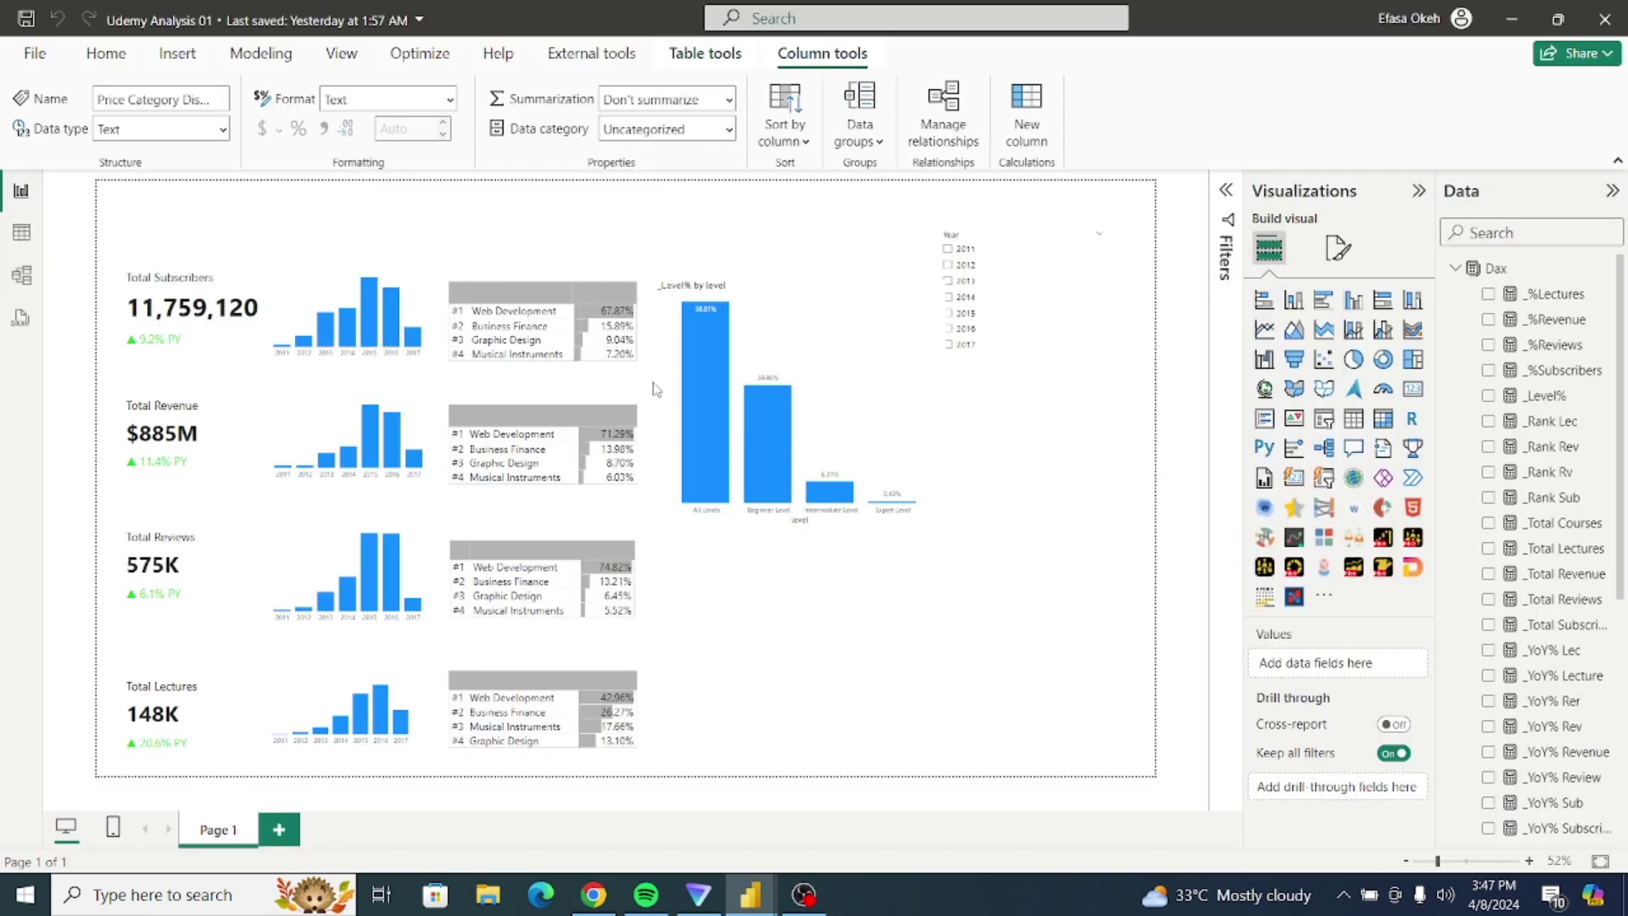
mouse_move(750, 894)
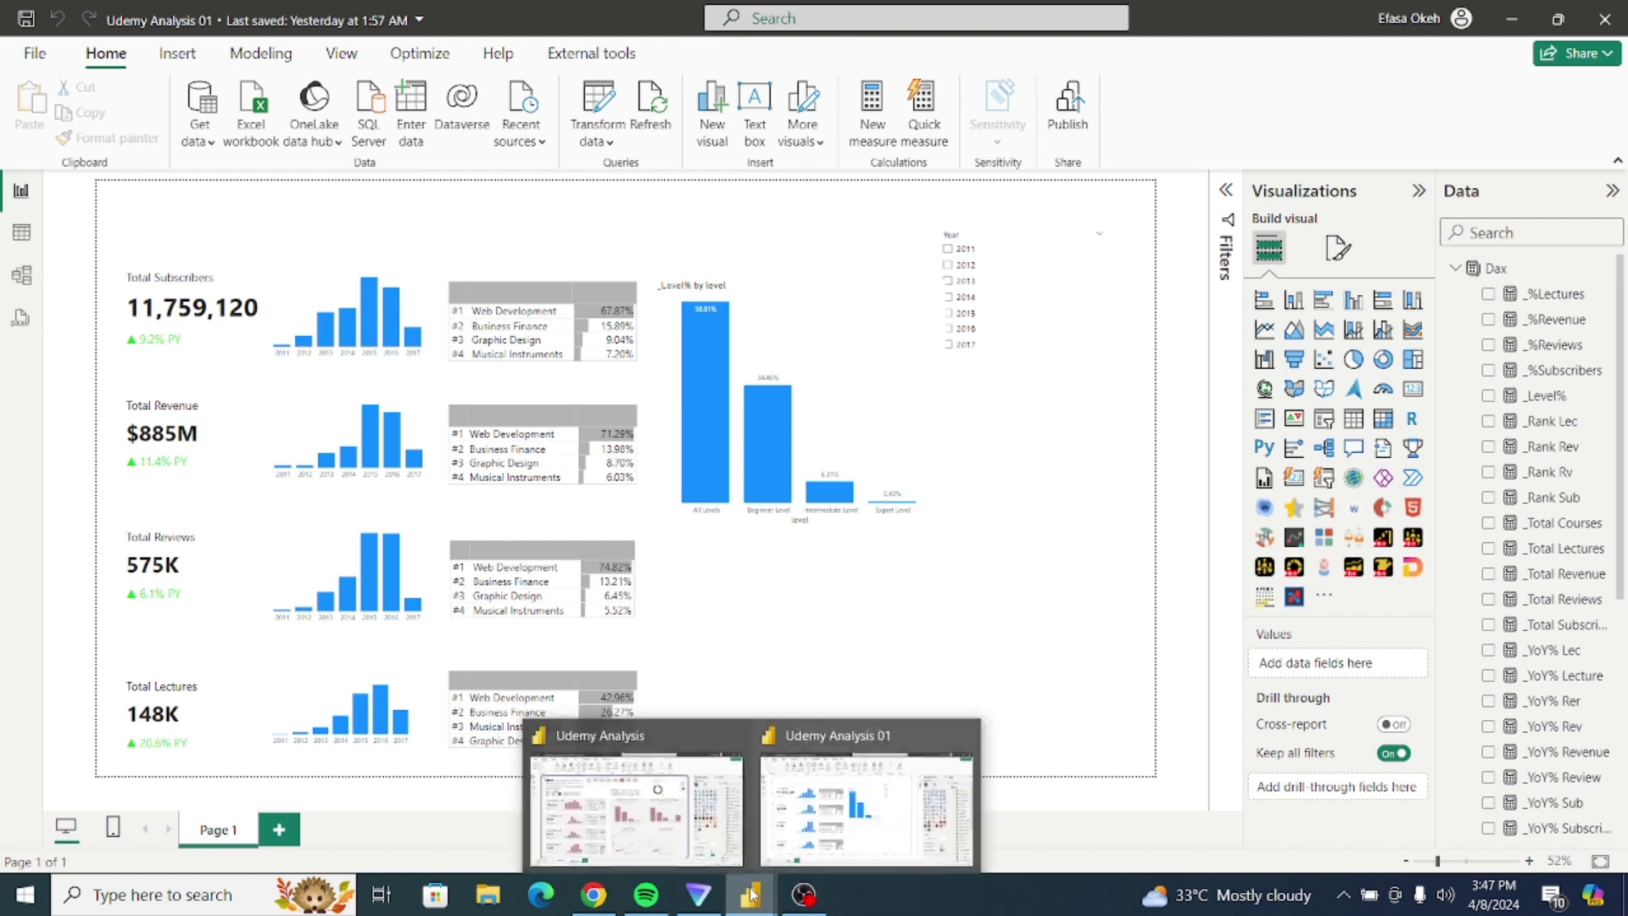
left_click(658, 827)
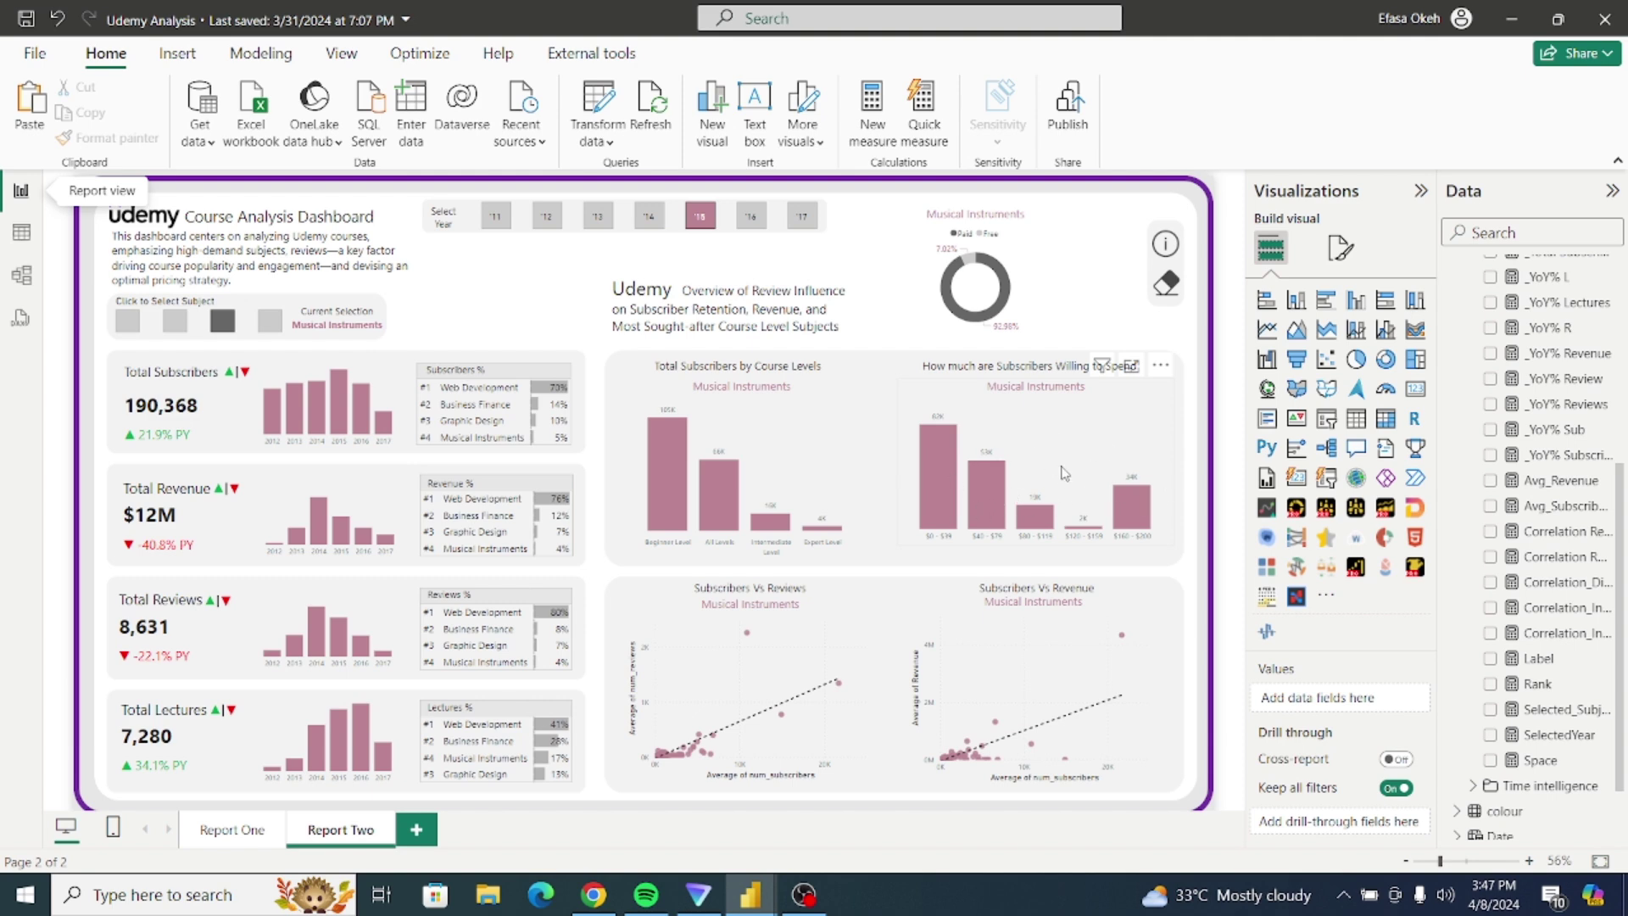
mouse_move(506, 421)
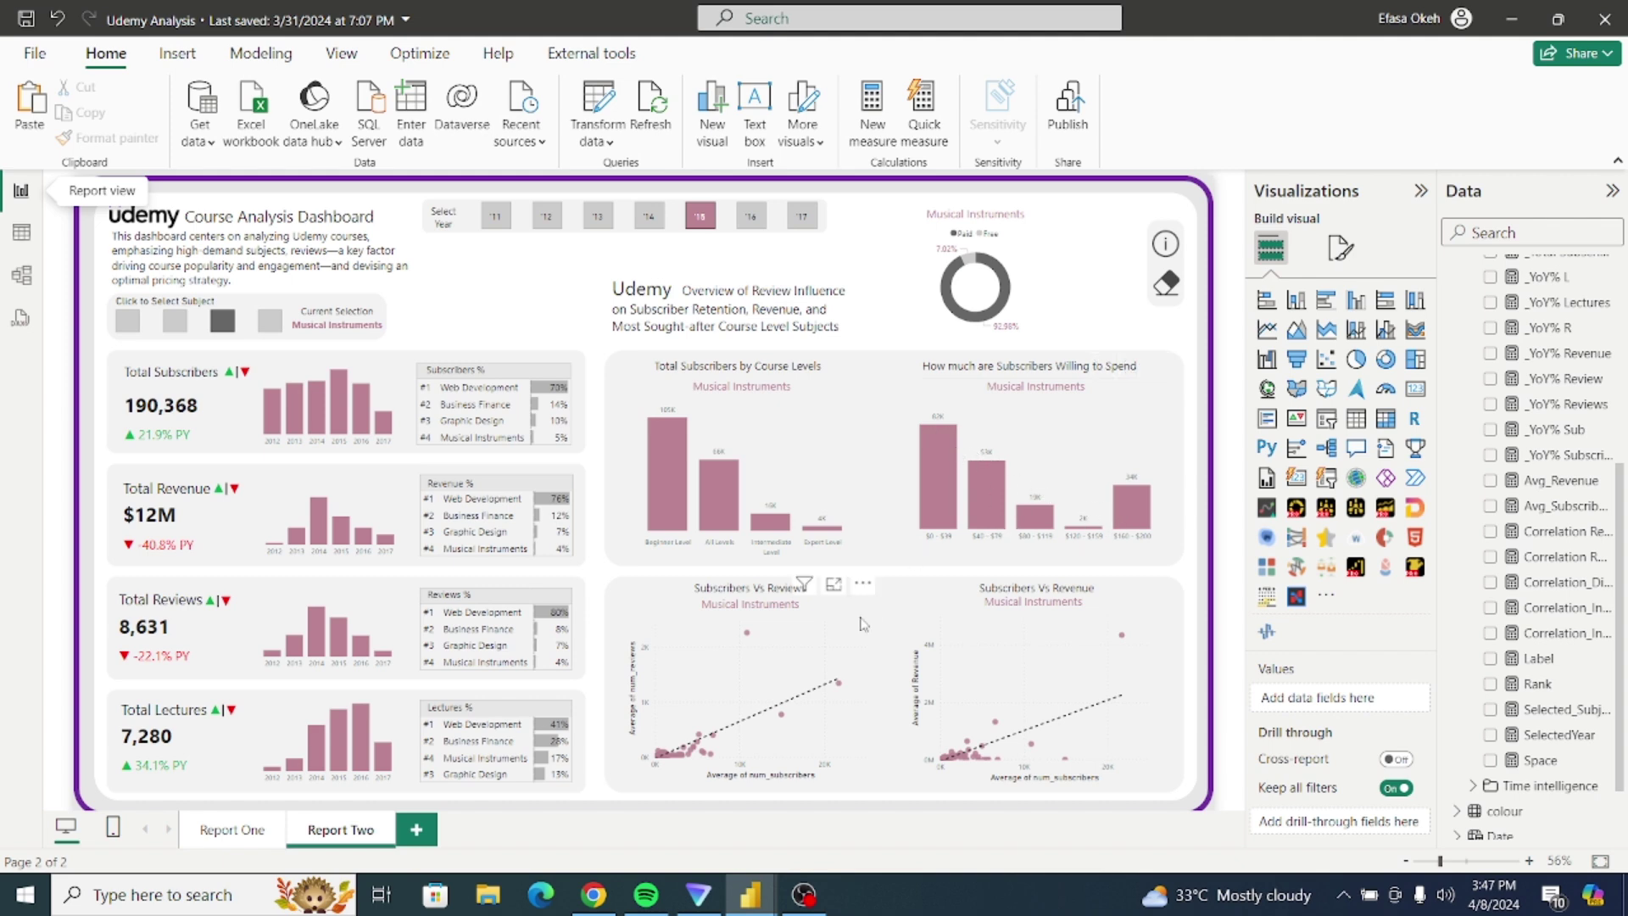
mouse_move(751, 894)
left_click(882, 829)
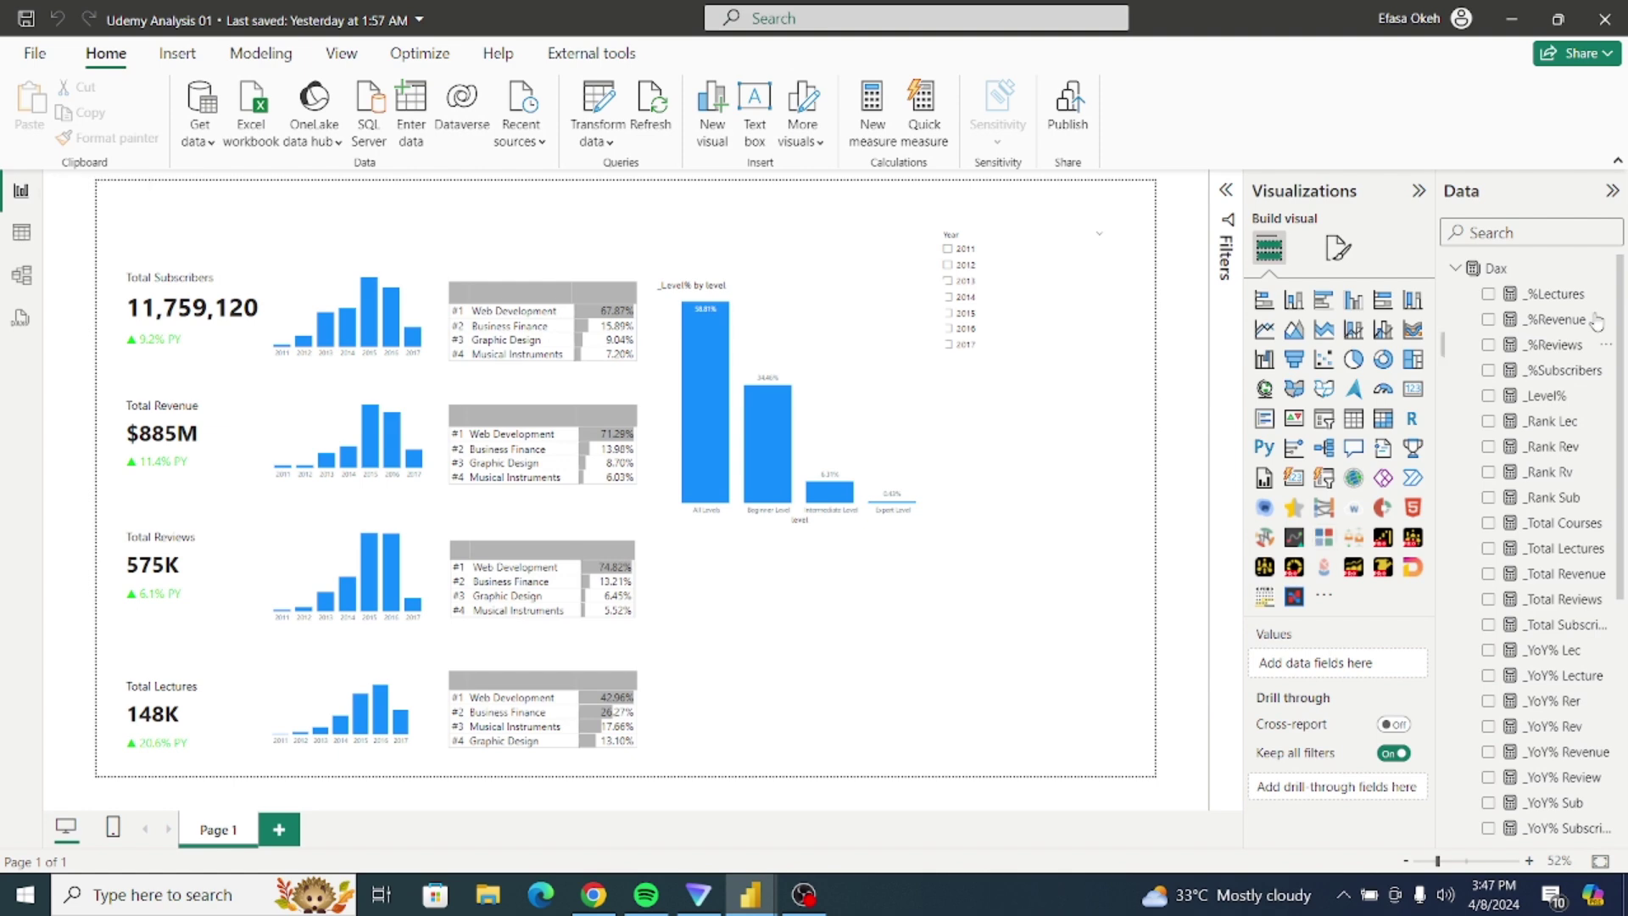
Step: Add a new measure named _Price% to the Dax table and begin its formula with a DIVIDE function
left_click(1526, 270)
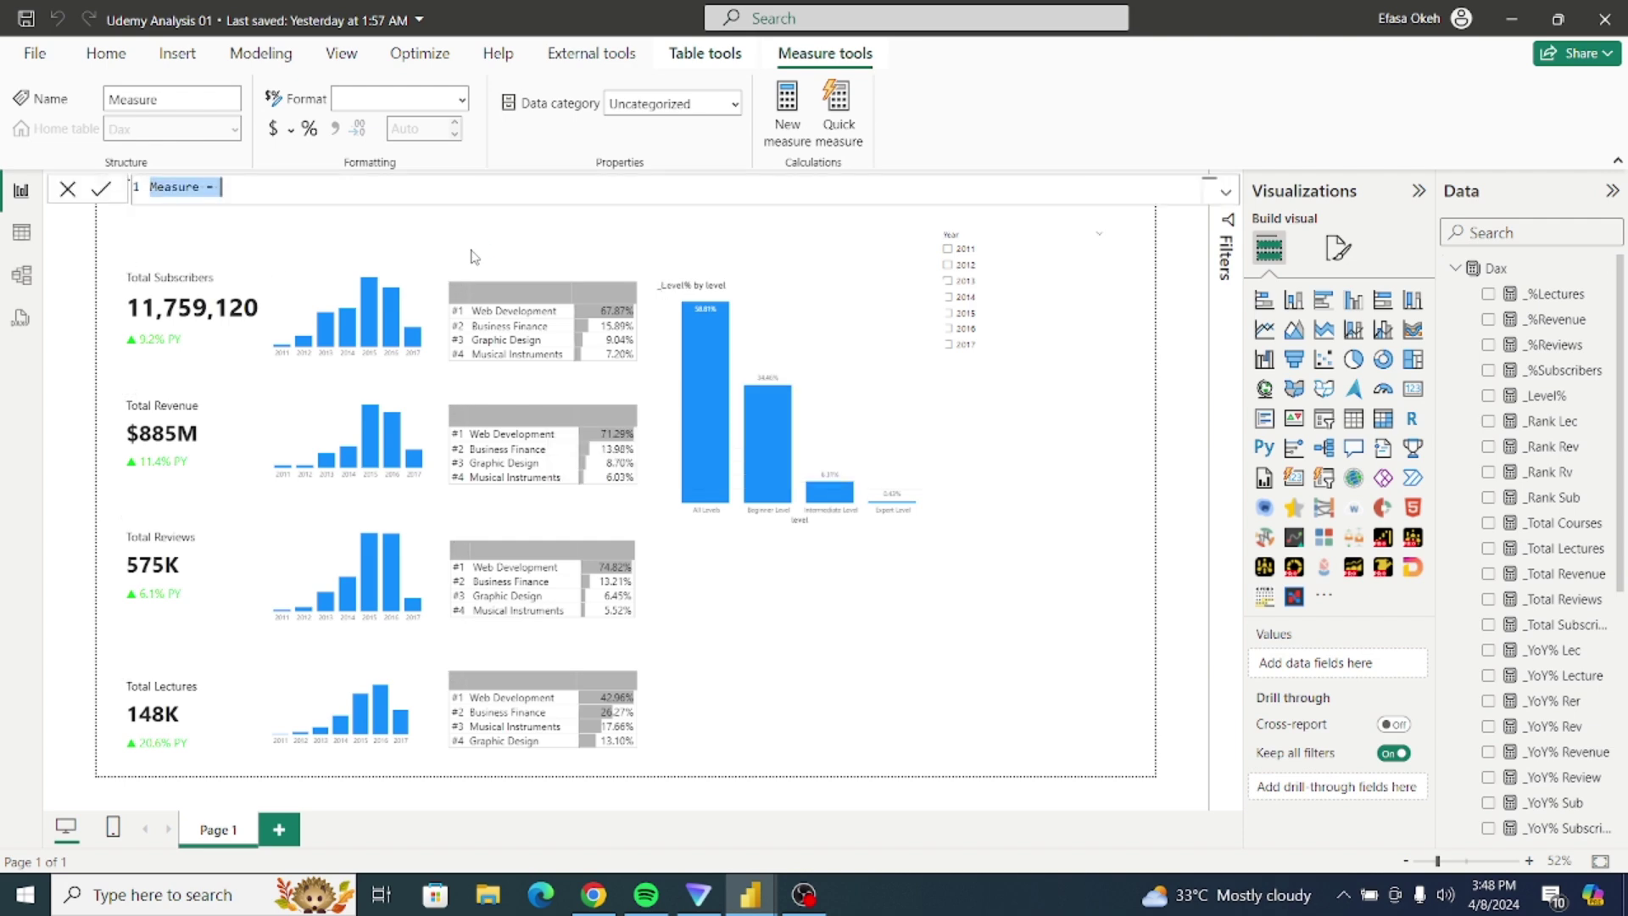
type("_")
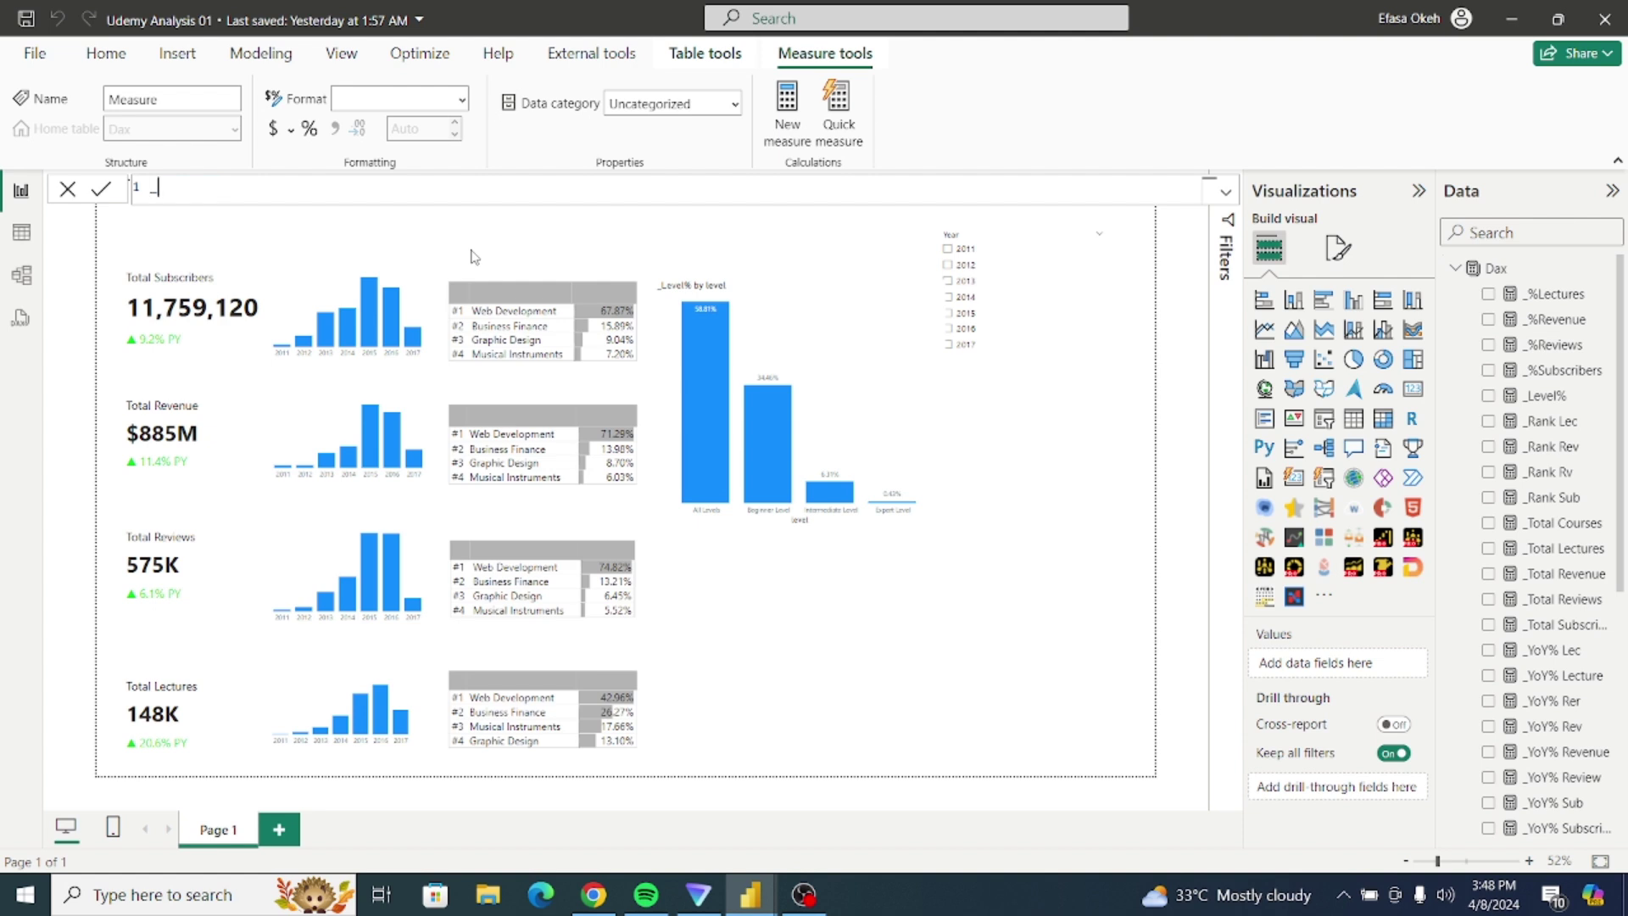
type("Price% =")
key("shift+Return")
key("shift+Return")
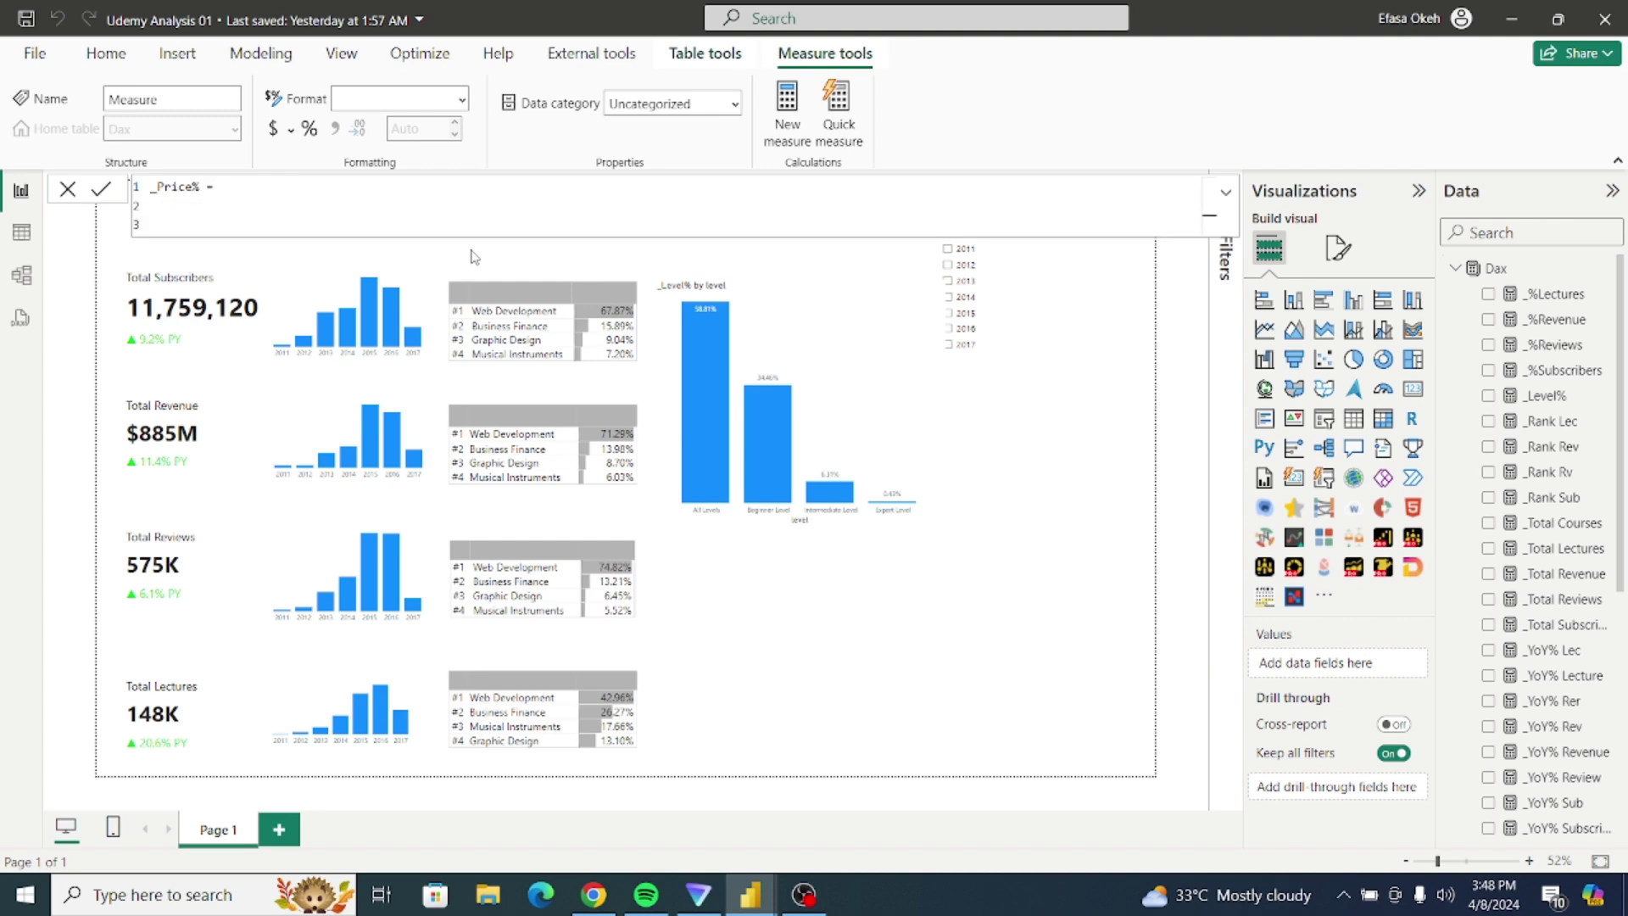
key("Tab")
type("DIVI")
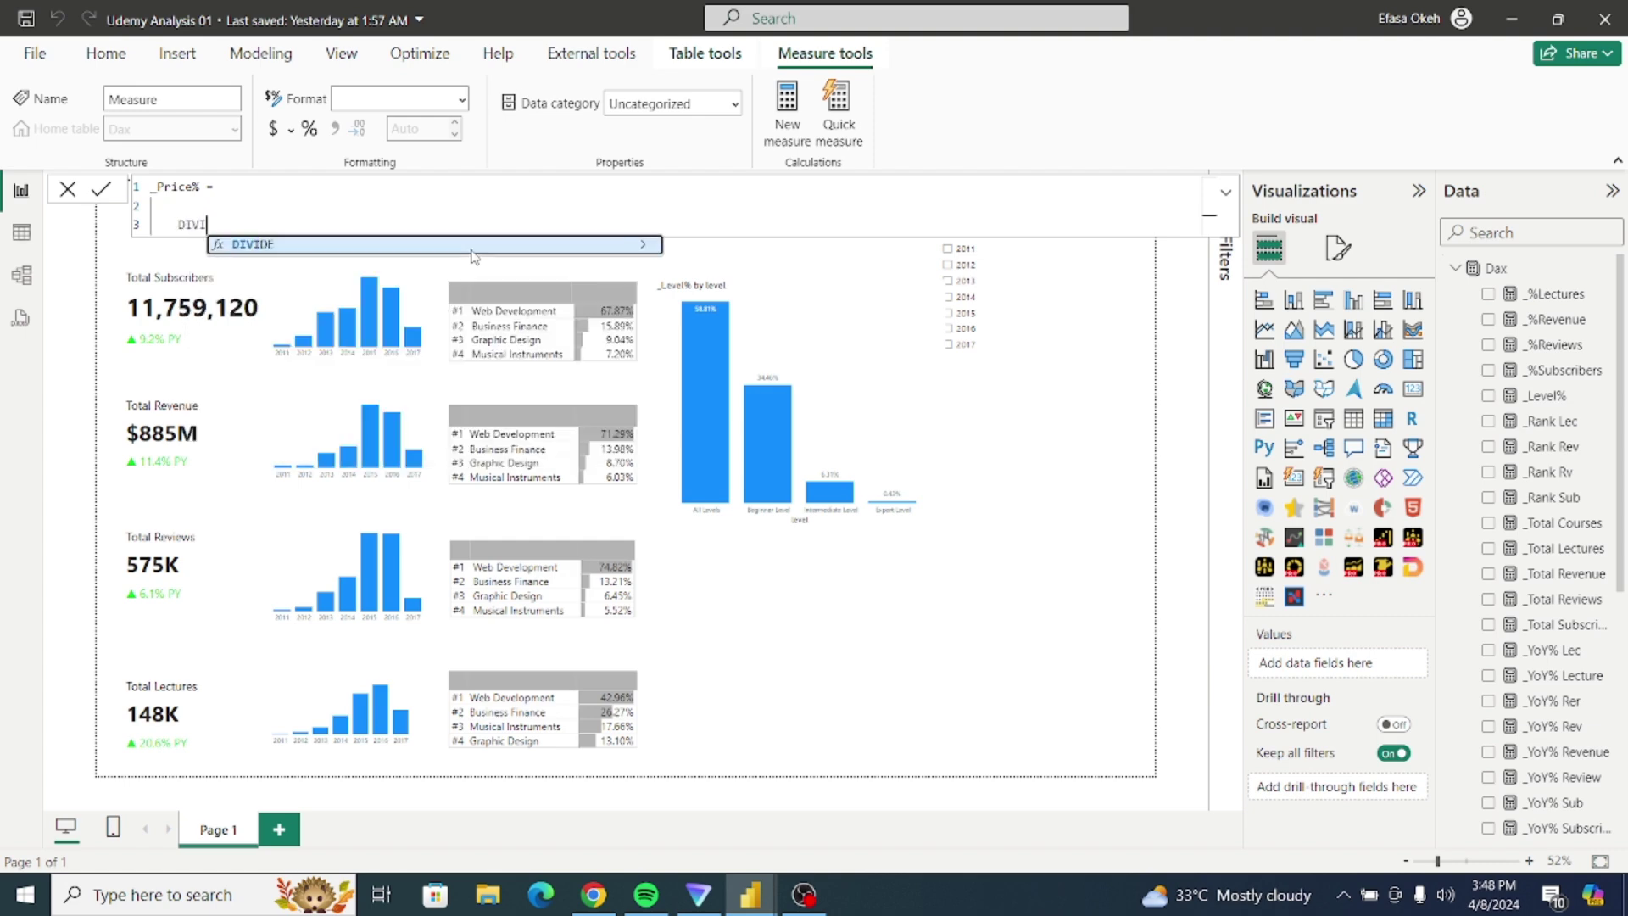
key("Tab")
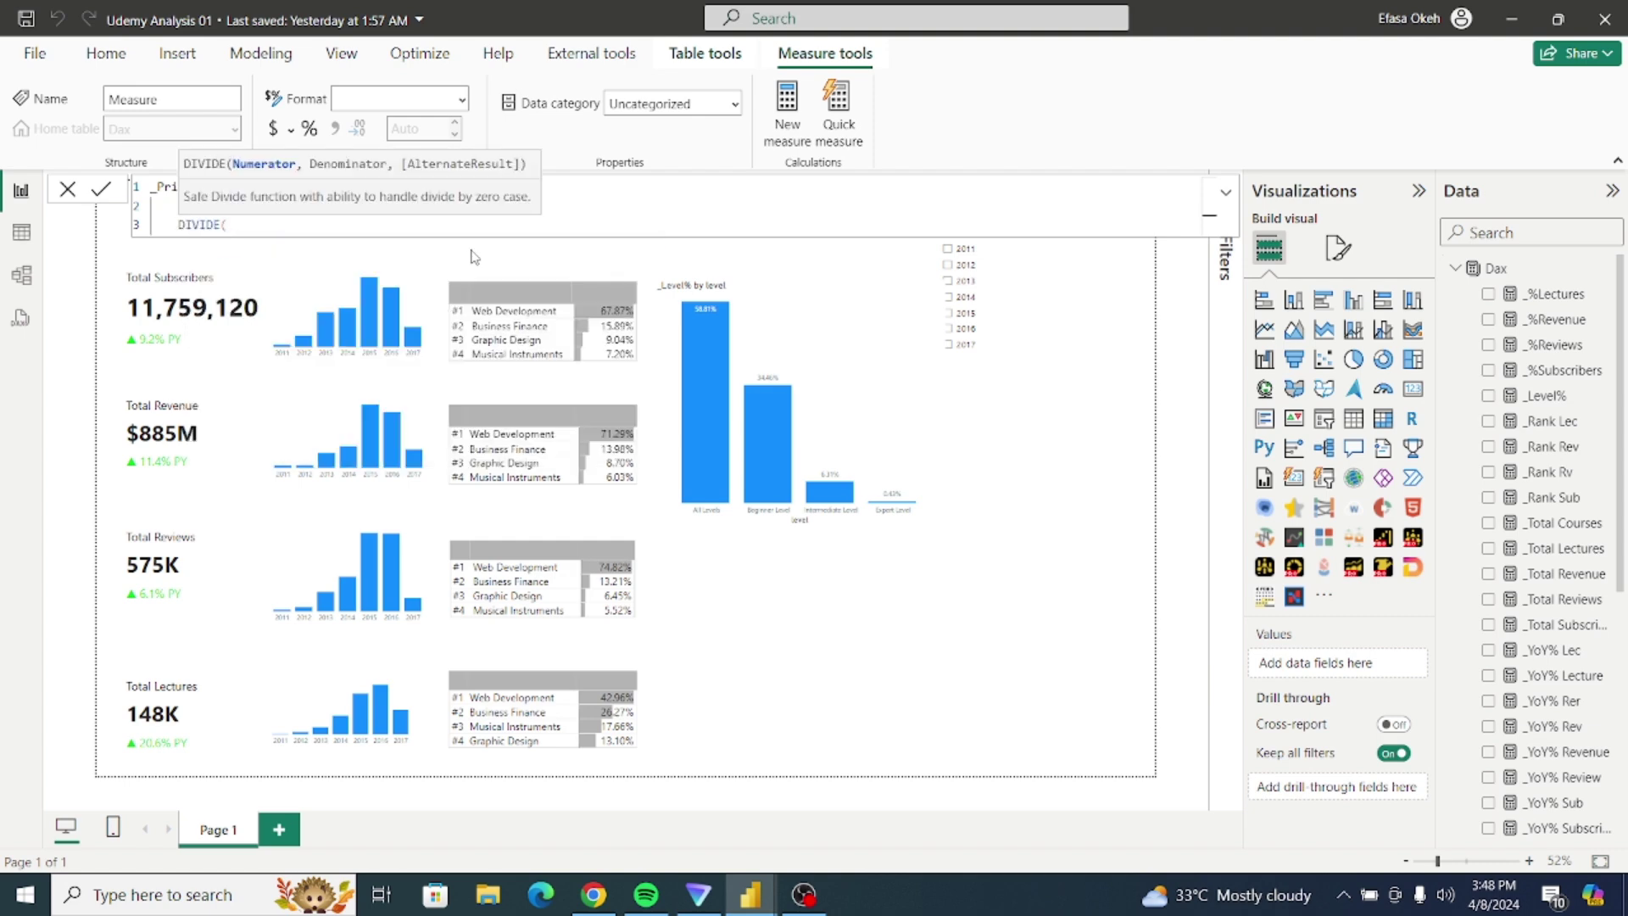
Step: Enter [_Total Subscribers] as the DIVIDE numerator and begin the denominator with CALCULATE([_Total Subscribers], on a new line
type("_Tota")
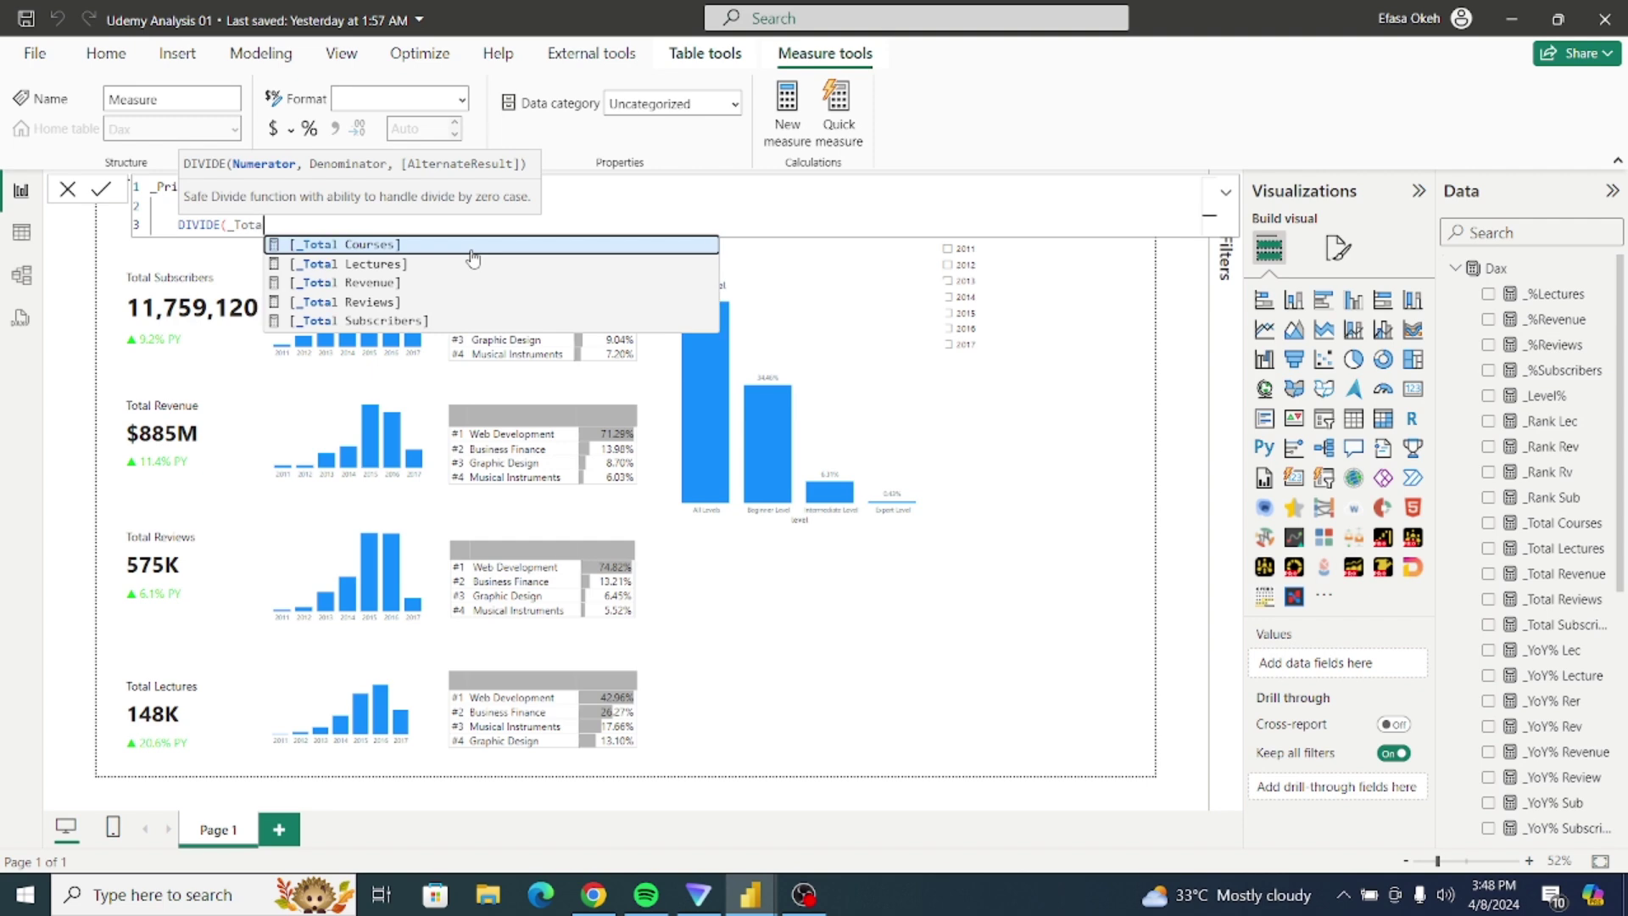
left_click(402, 320)
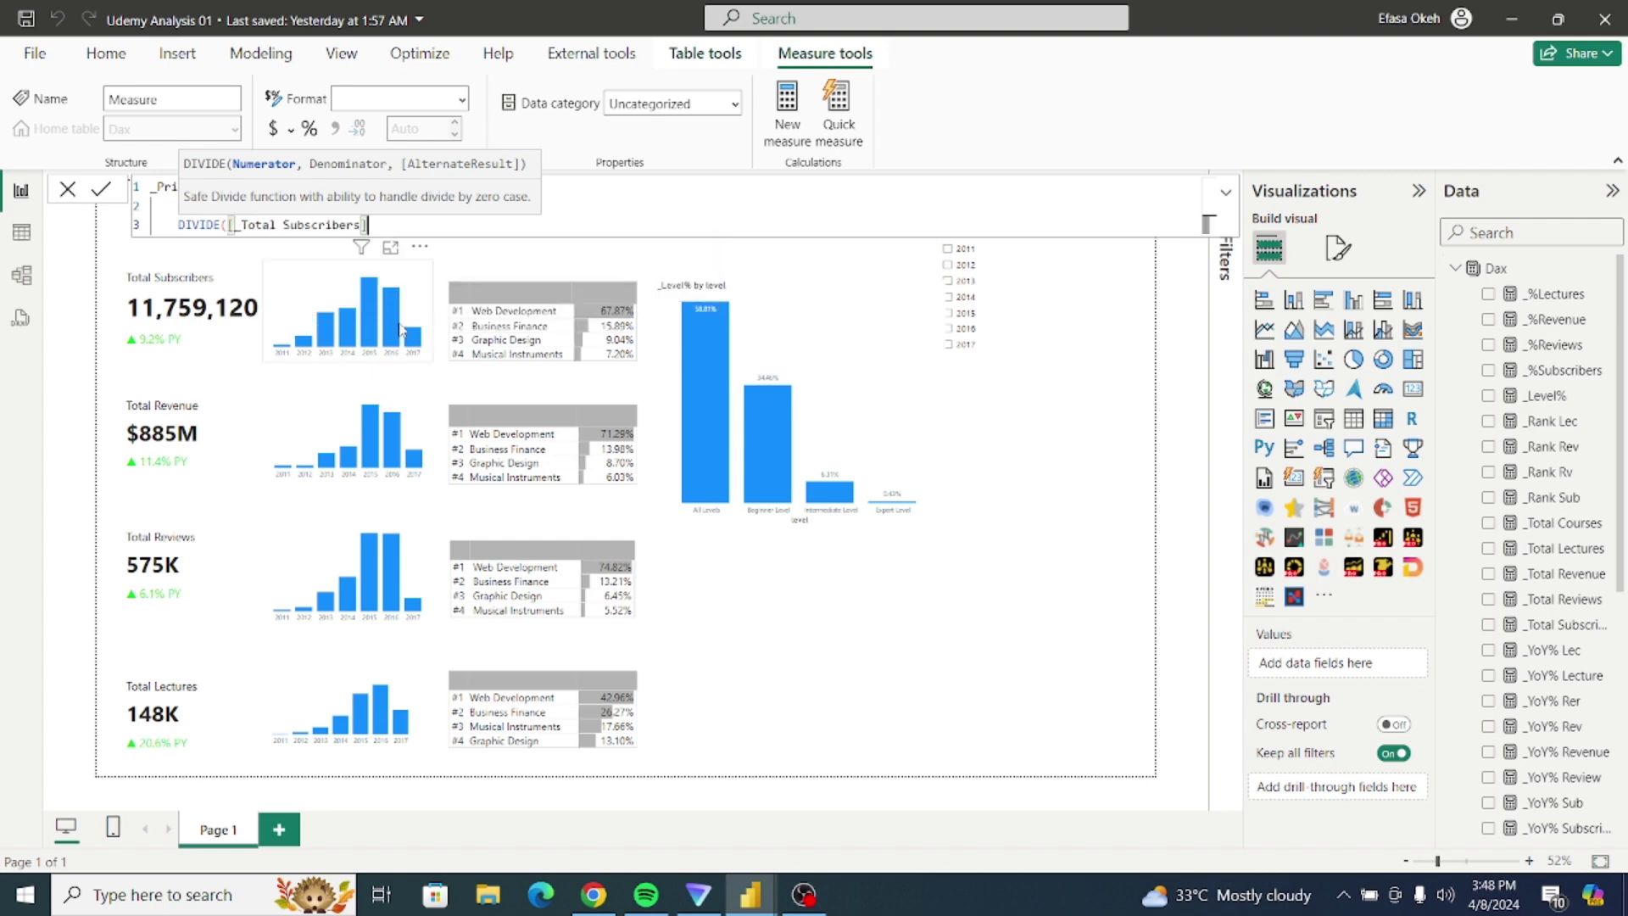
type(",")
key("shift+Return")
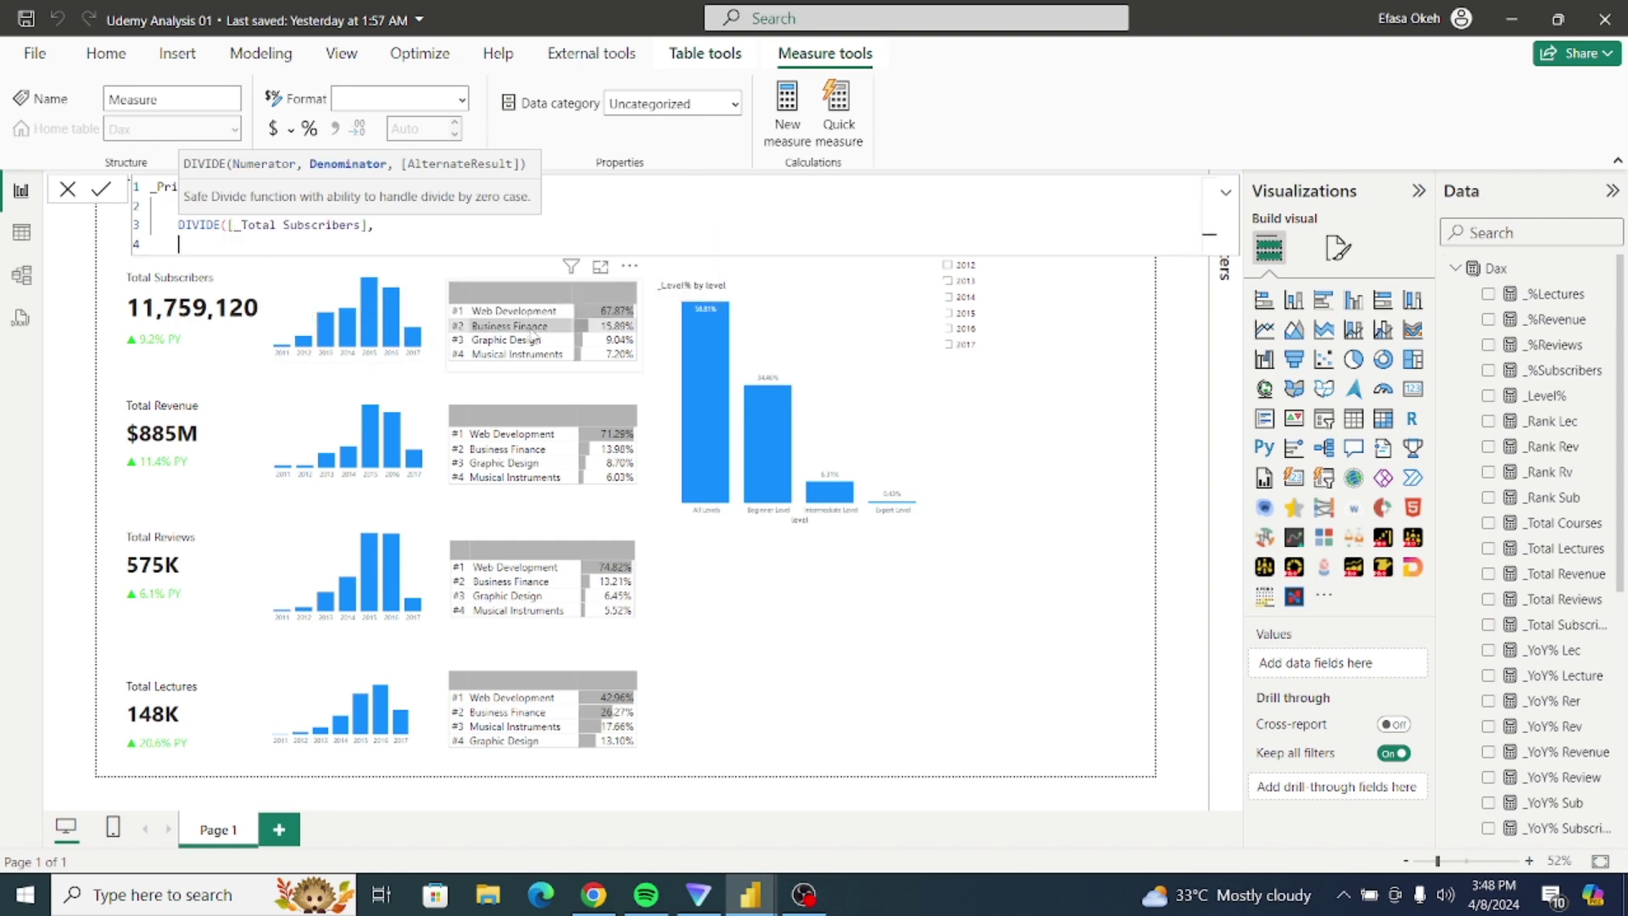
type("Cal")
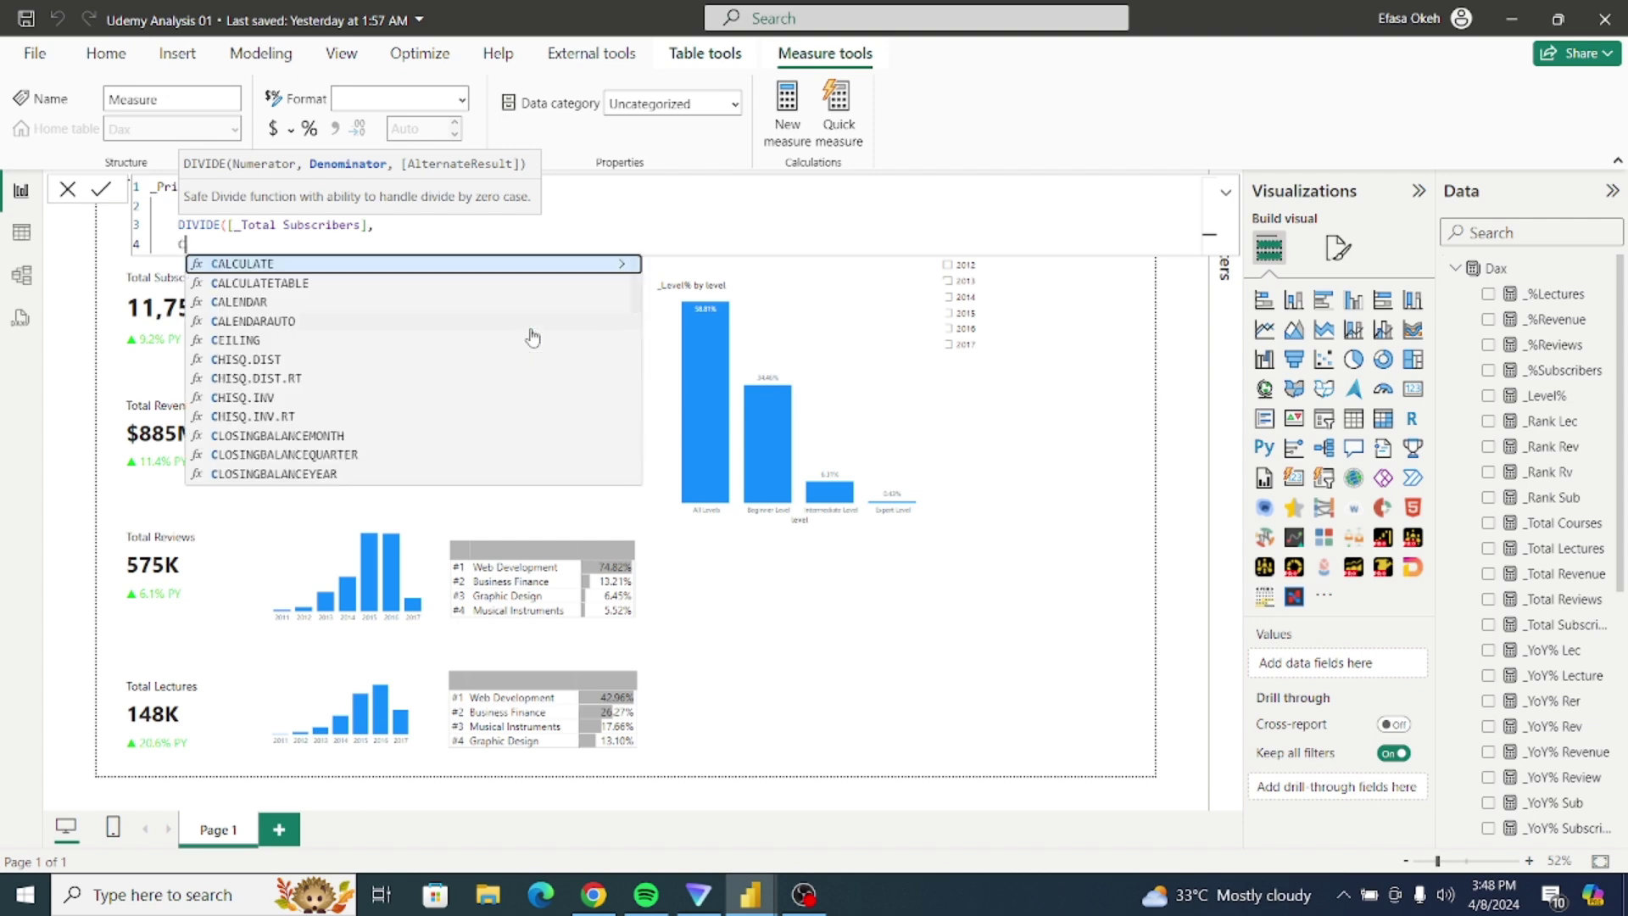
left_click(507, 264)
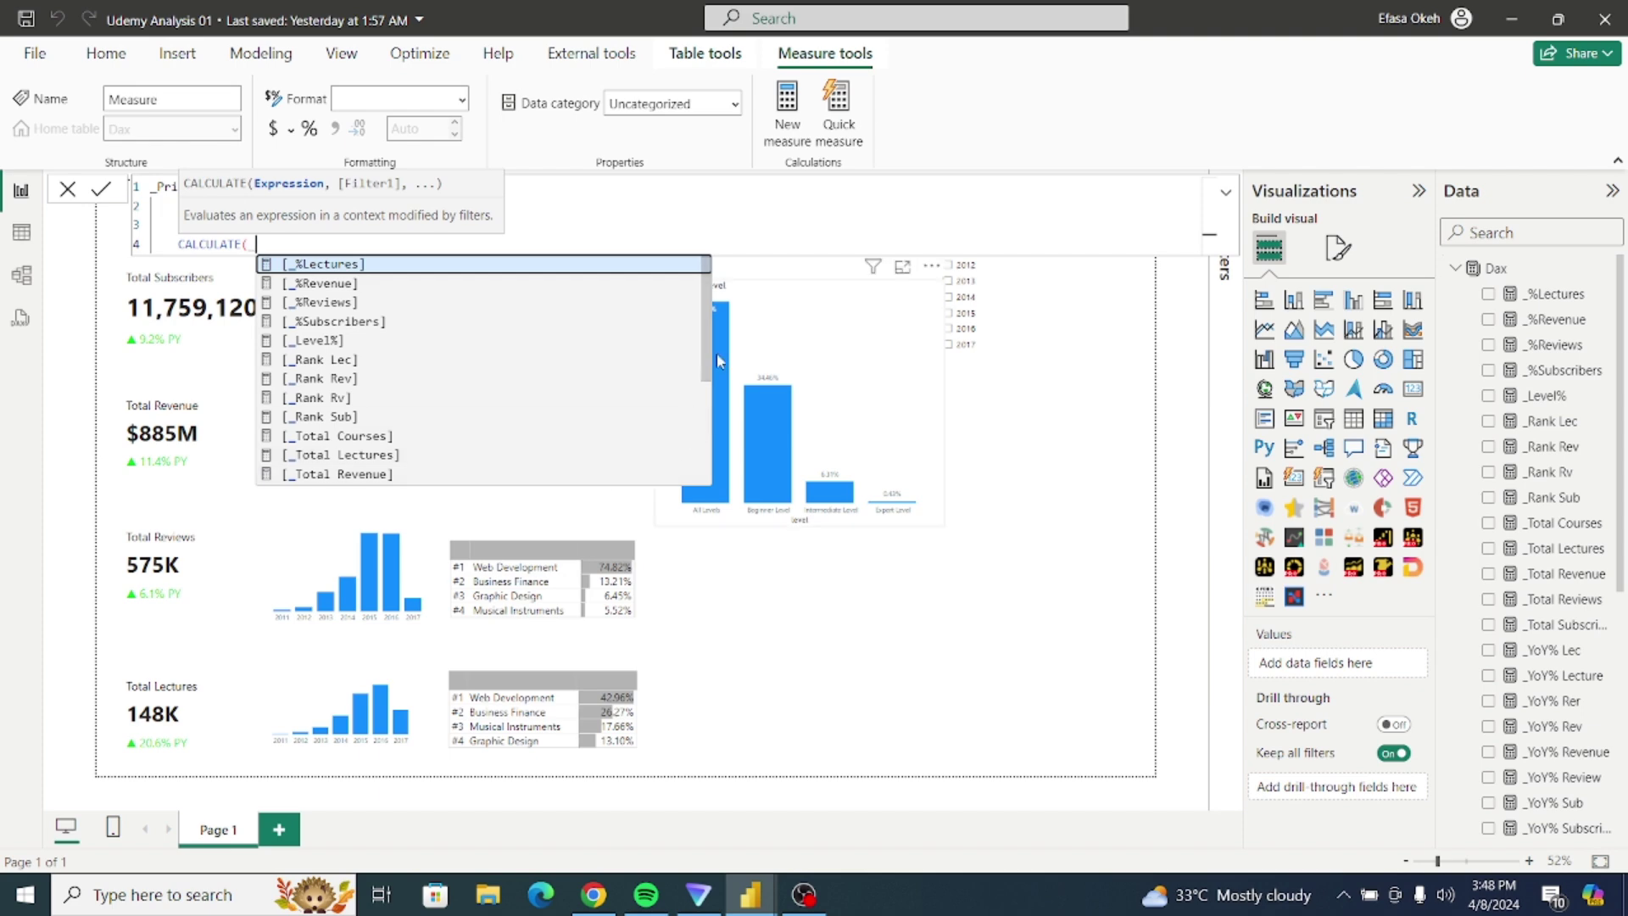
left_click_drag(705, 363, 704, 398)
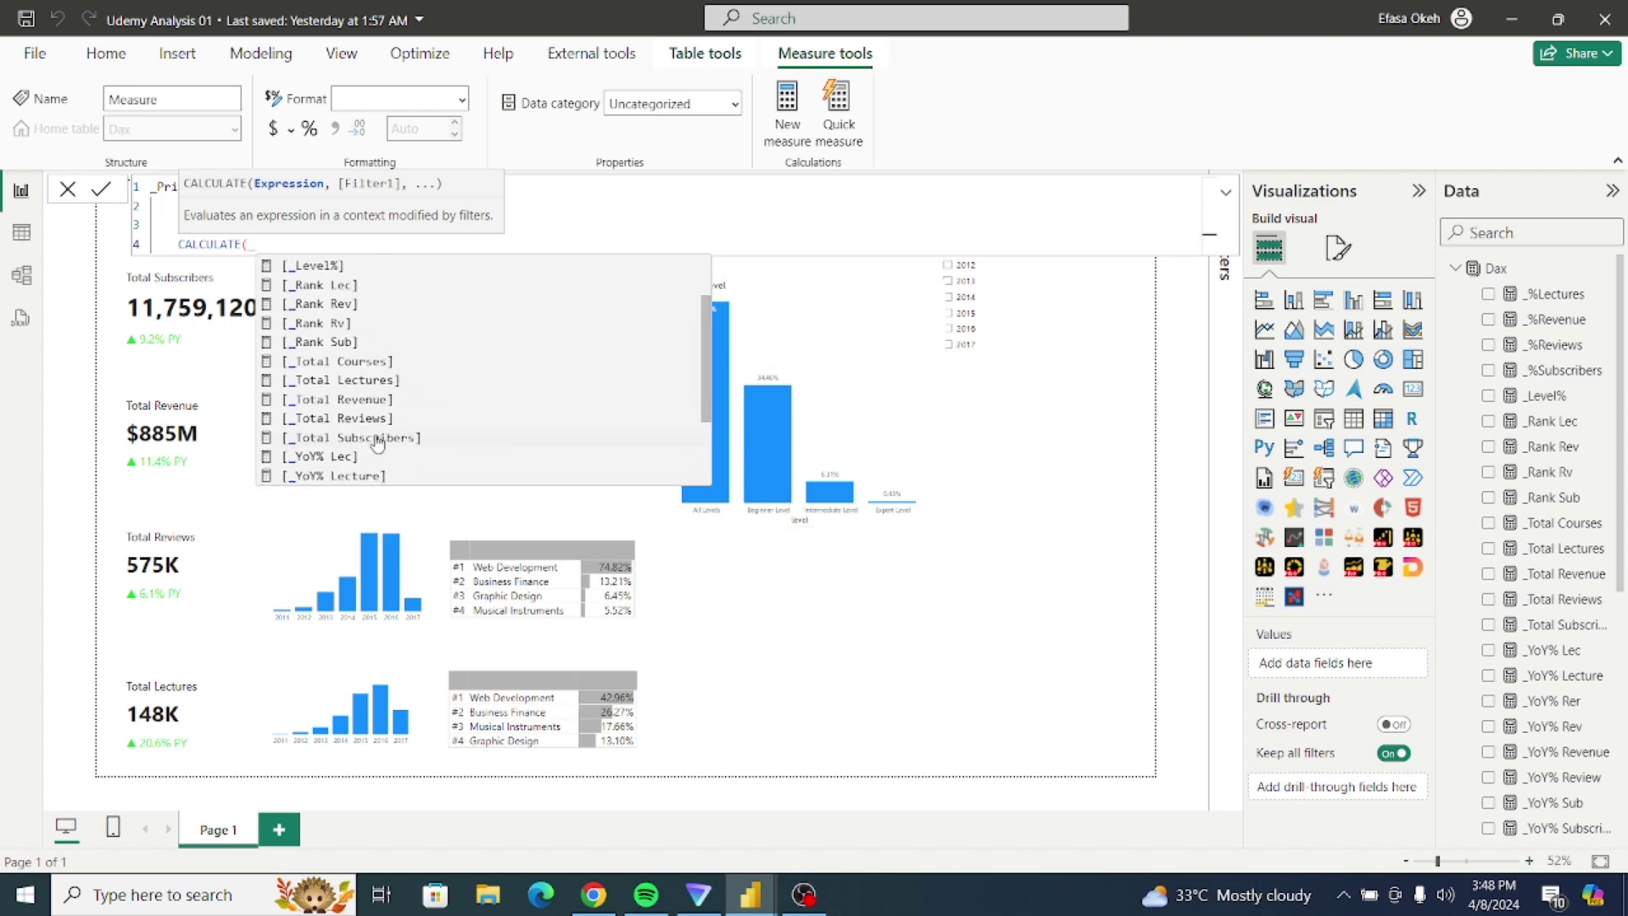
left_click(390, 454)
type(",")
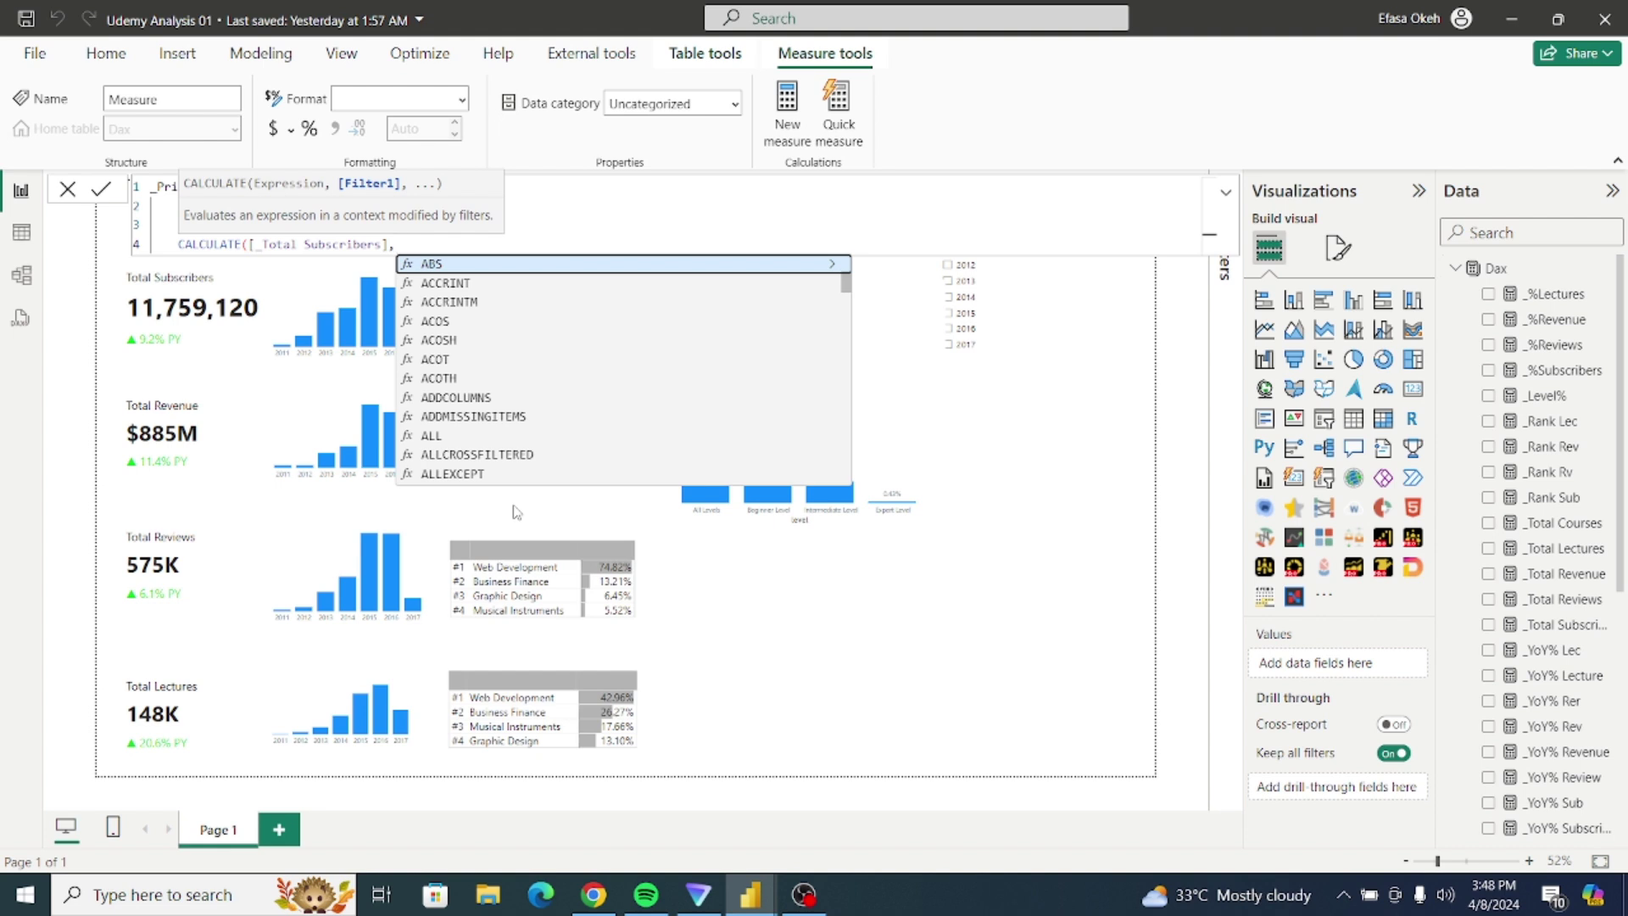
Step: Add the filter ALL(Fact_Udemy[Price Category Display]) to CALCULATE and close the CALCULATE and DIVIDE functions on separate lines
key("shift+Return")
type("ALL")
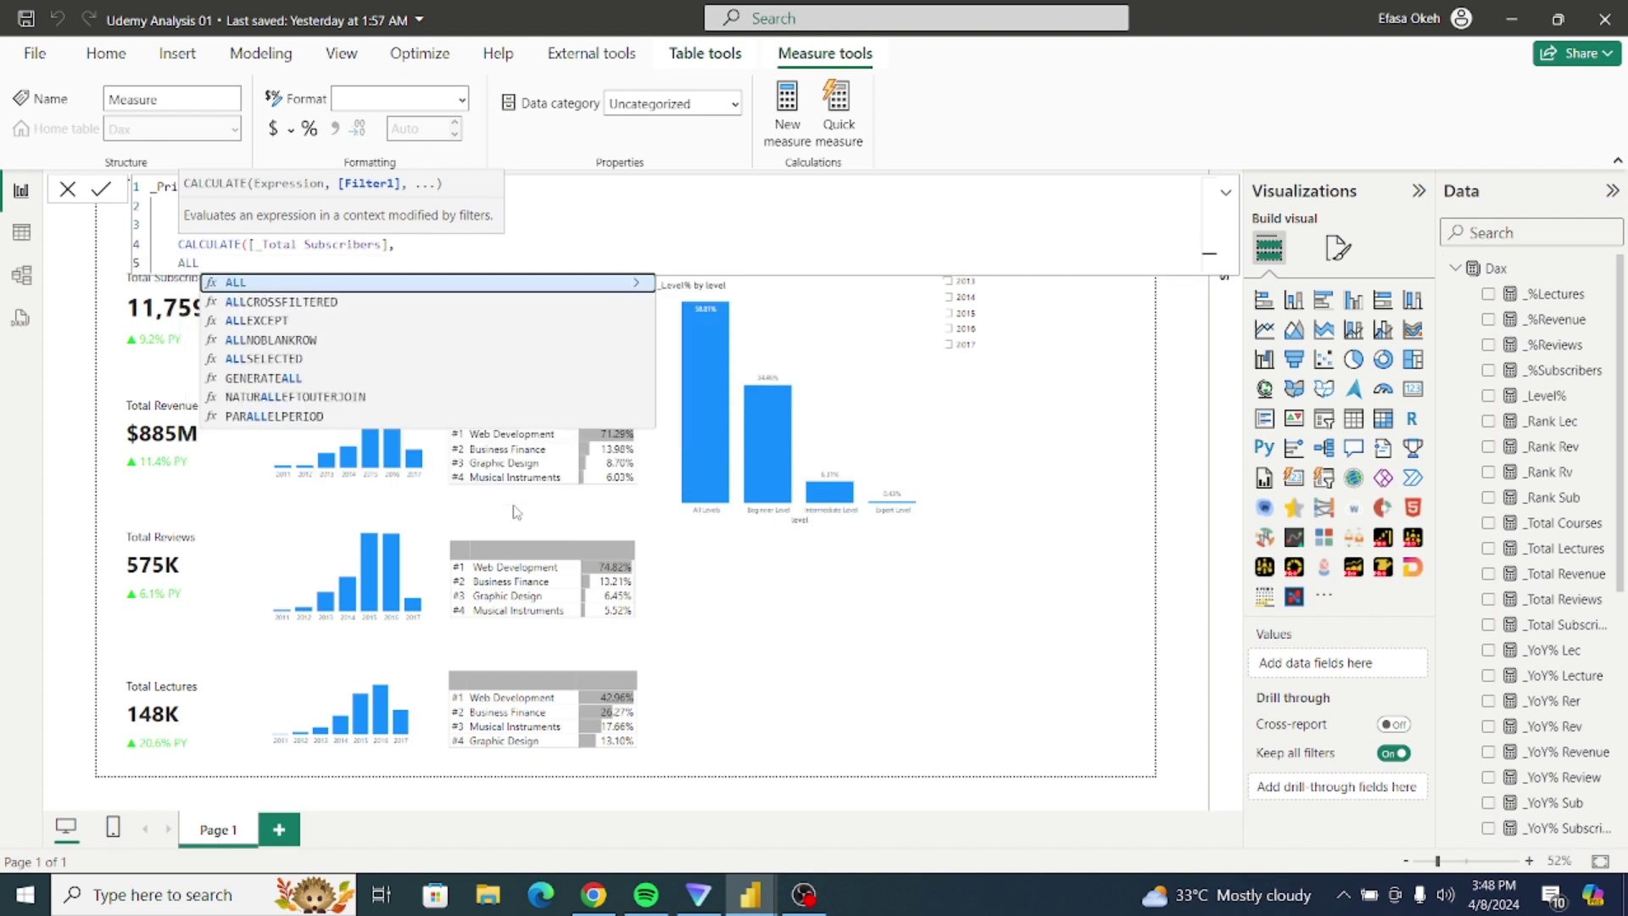
type("(")
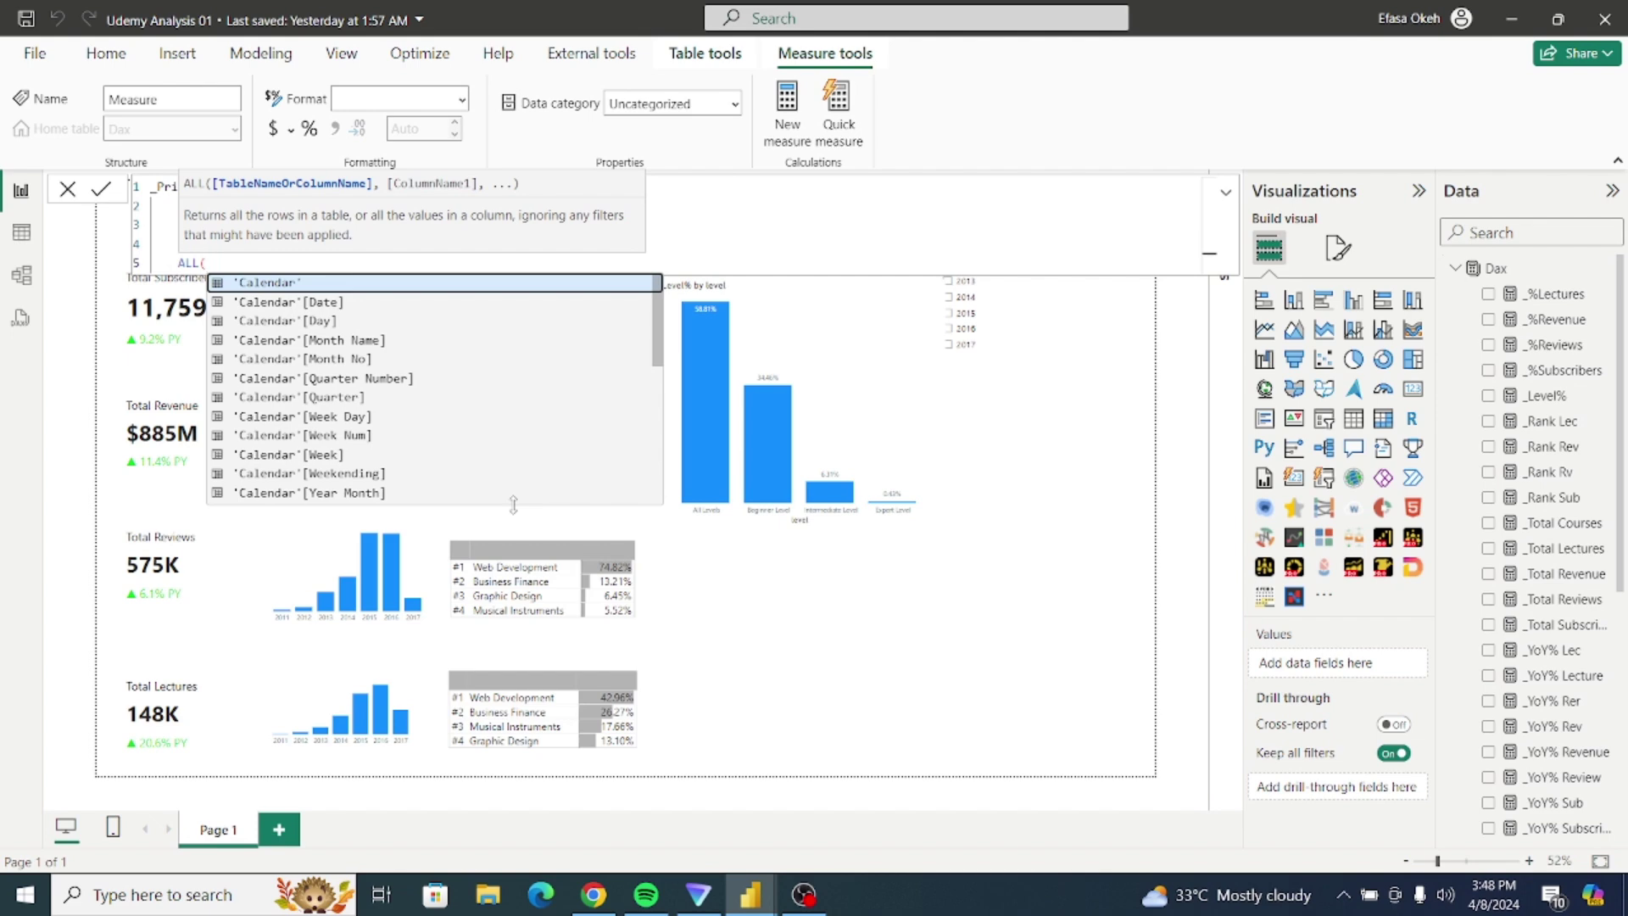
type("Fac")
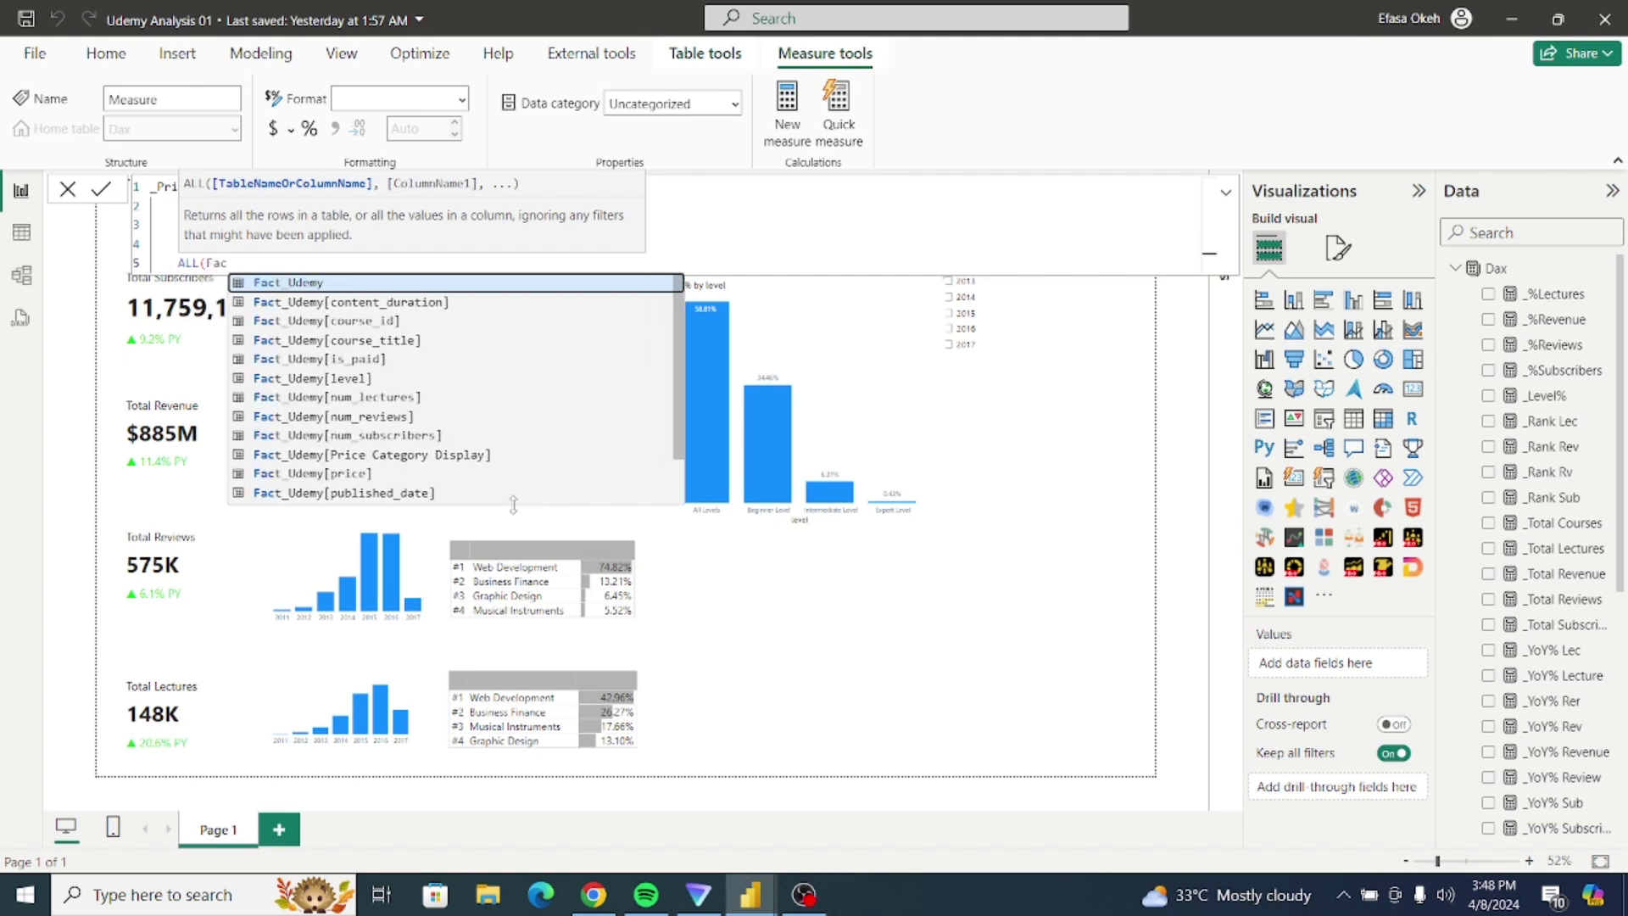
left_click(418, 458)
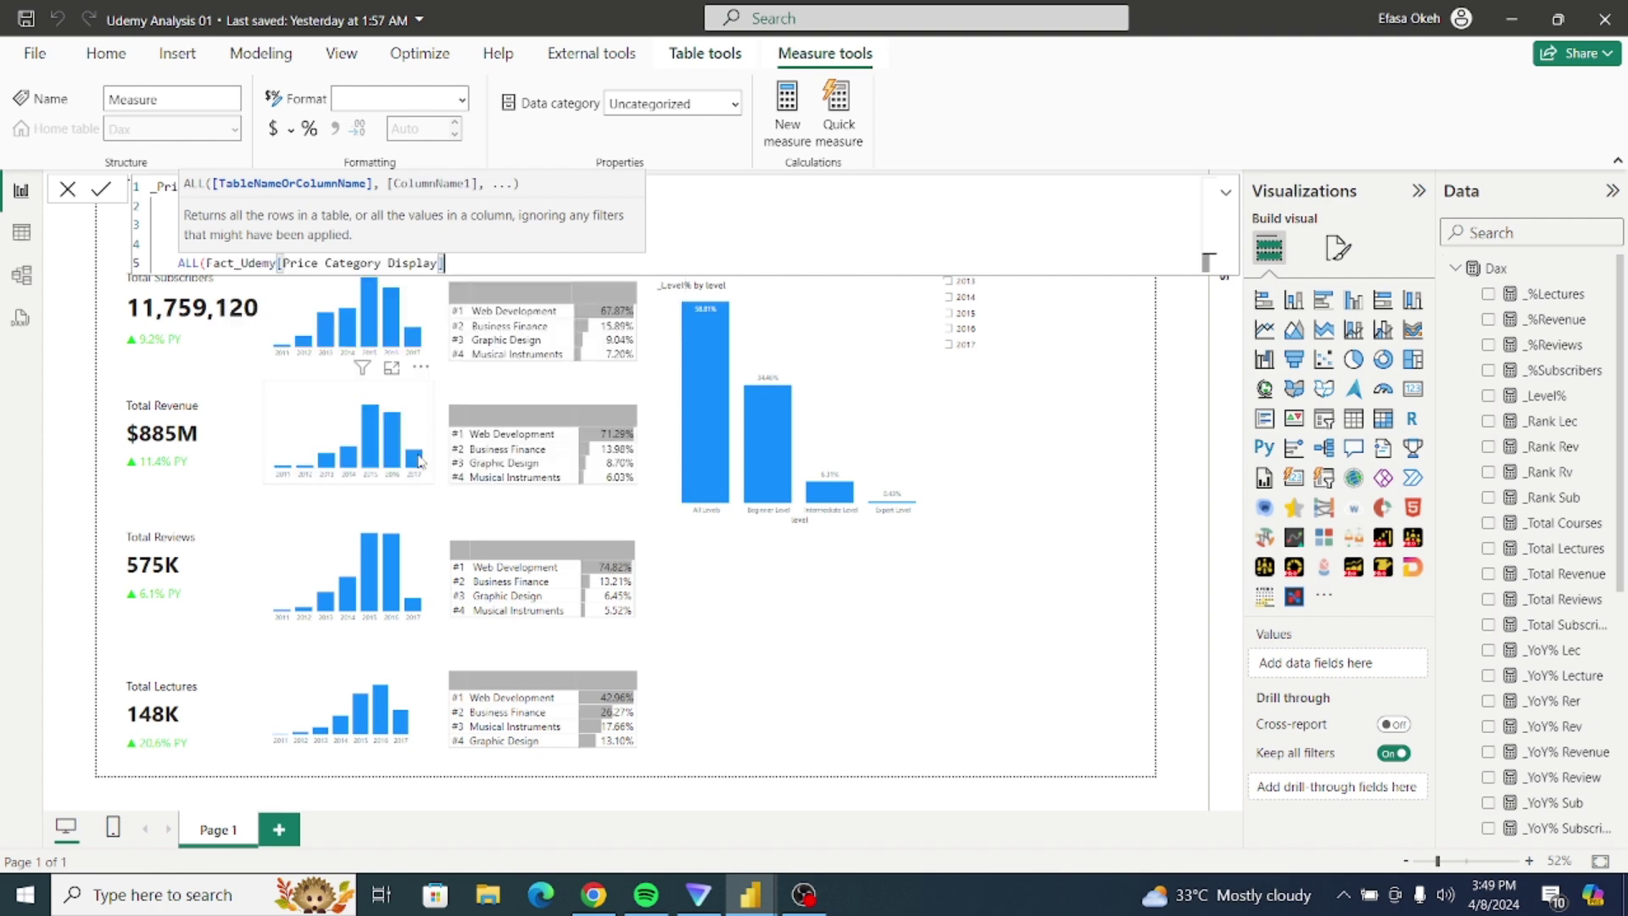
type(")")
key("shift+Return")
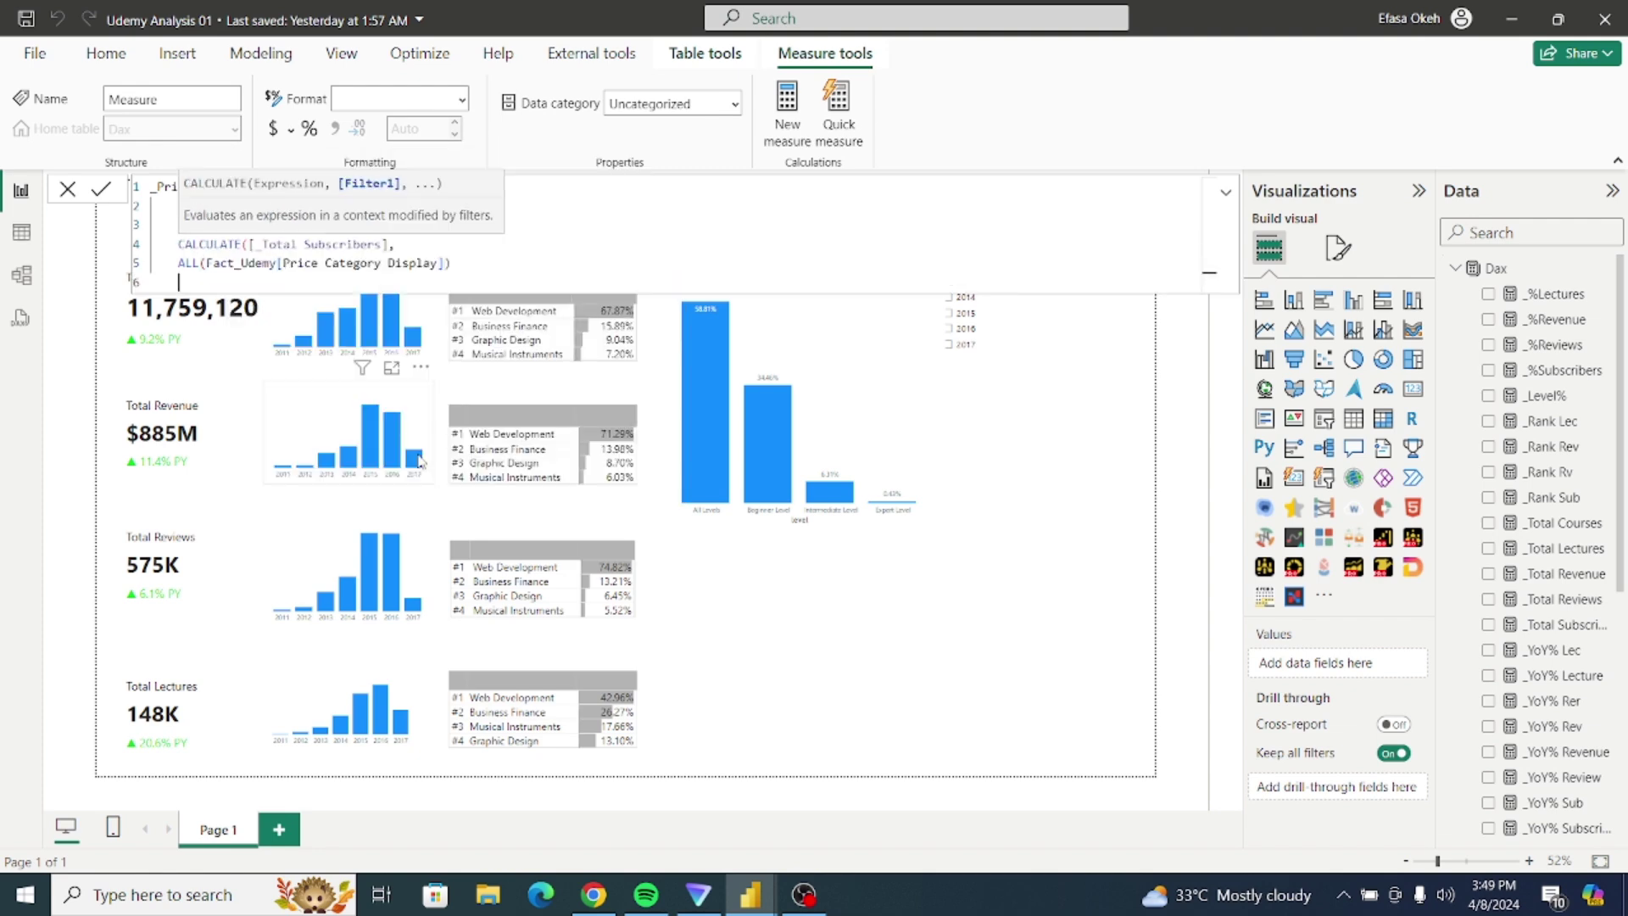
type(")")
key("shift+Return")
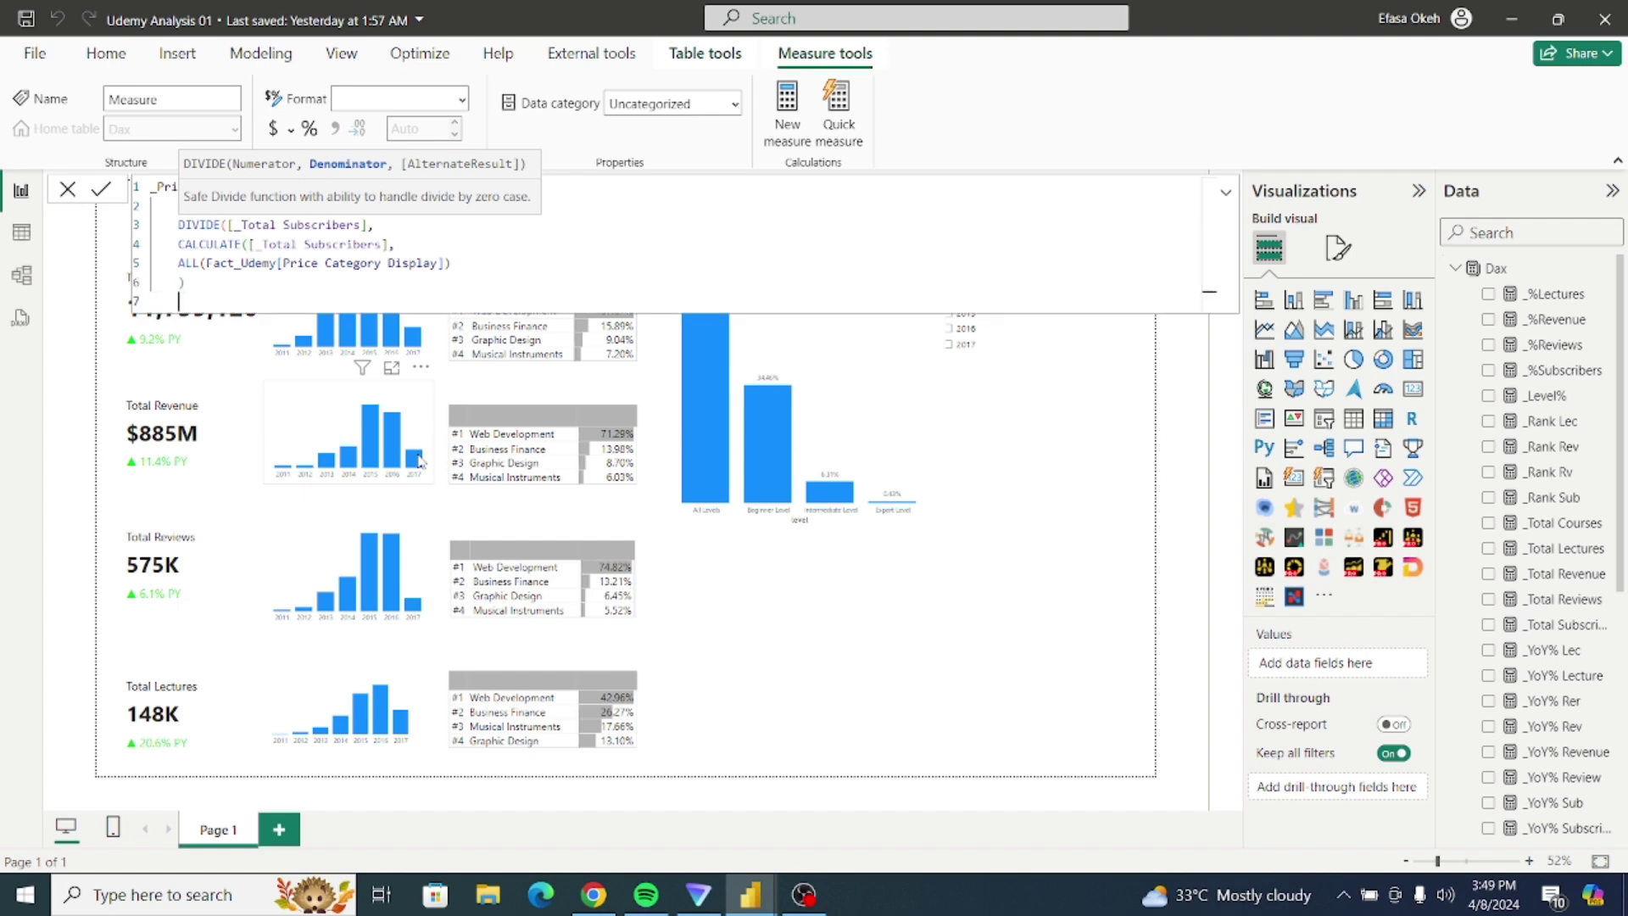
type(")")
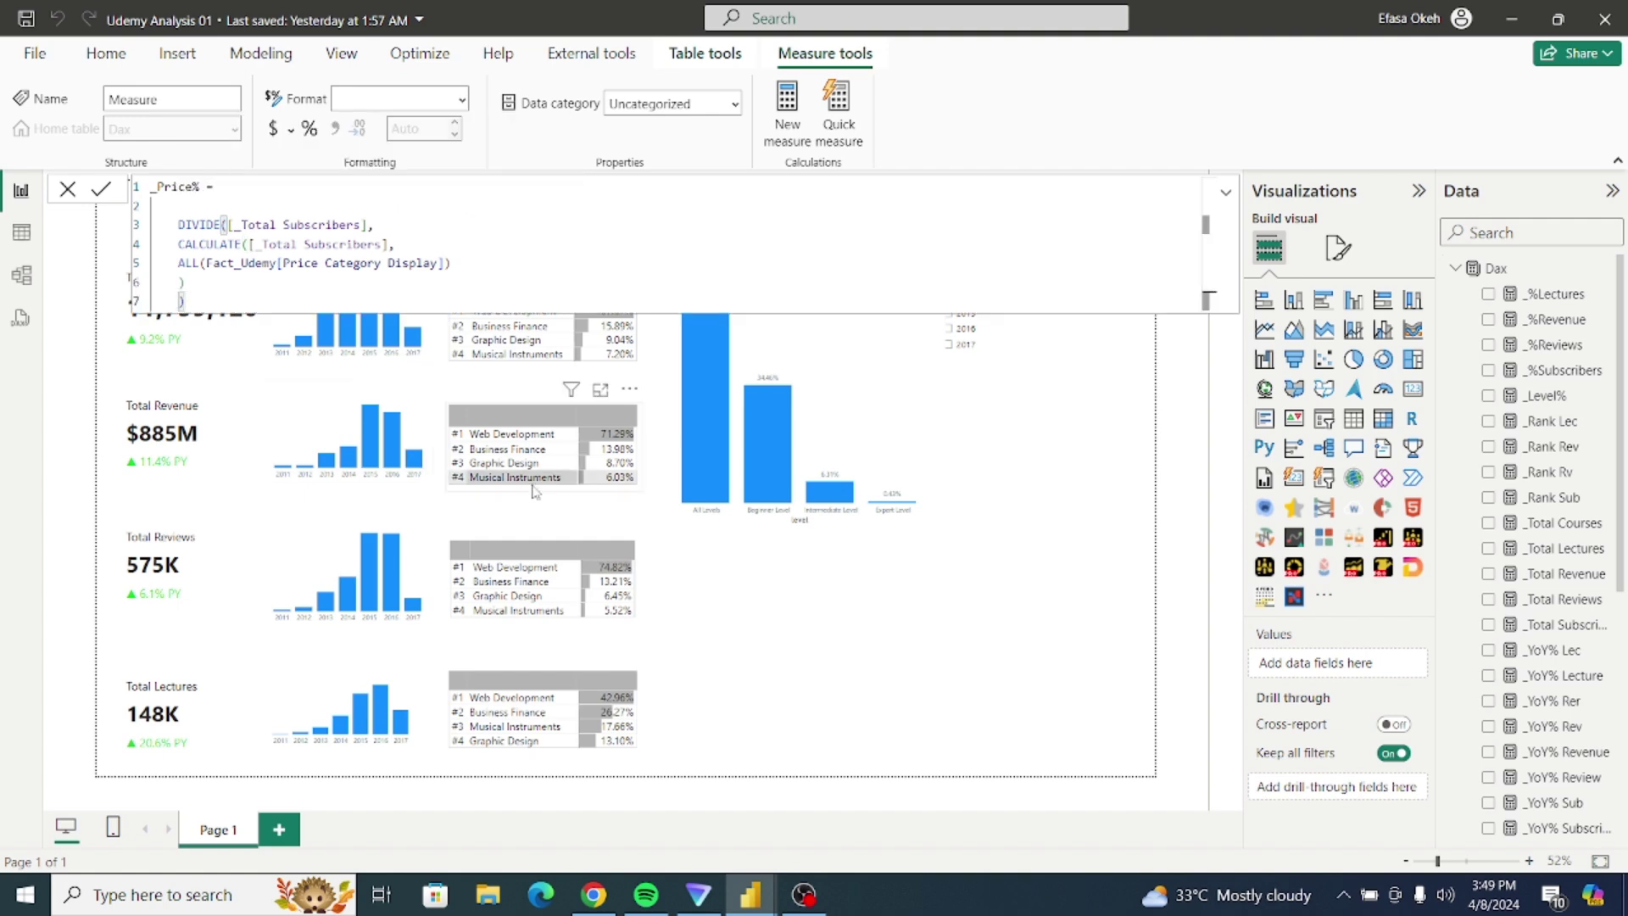
Step: Remove the blank line from the _Price% formula, outdent its last closing parenthesis, and commit the measure
left_click(187, 205)
key("BackSpace")
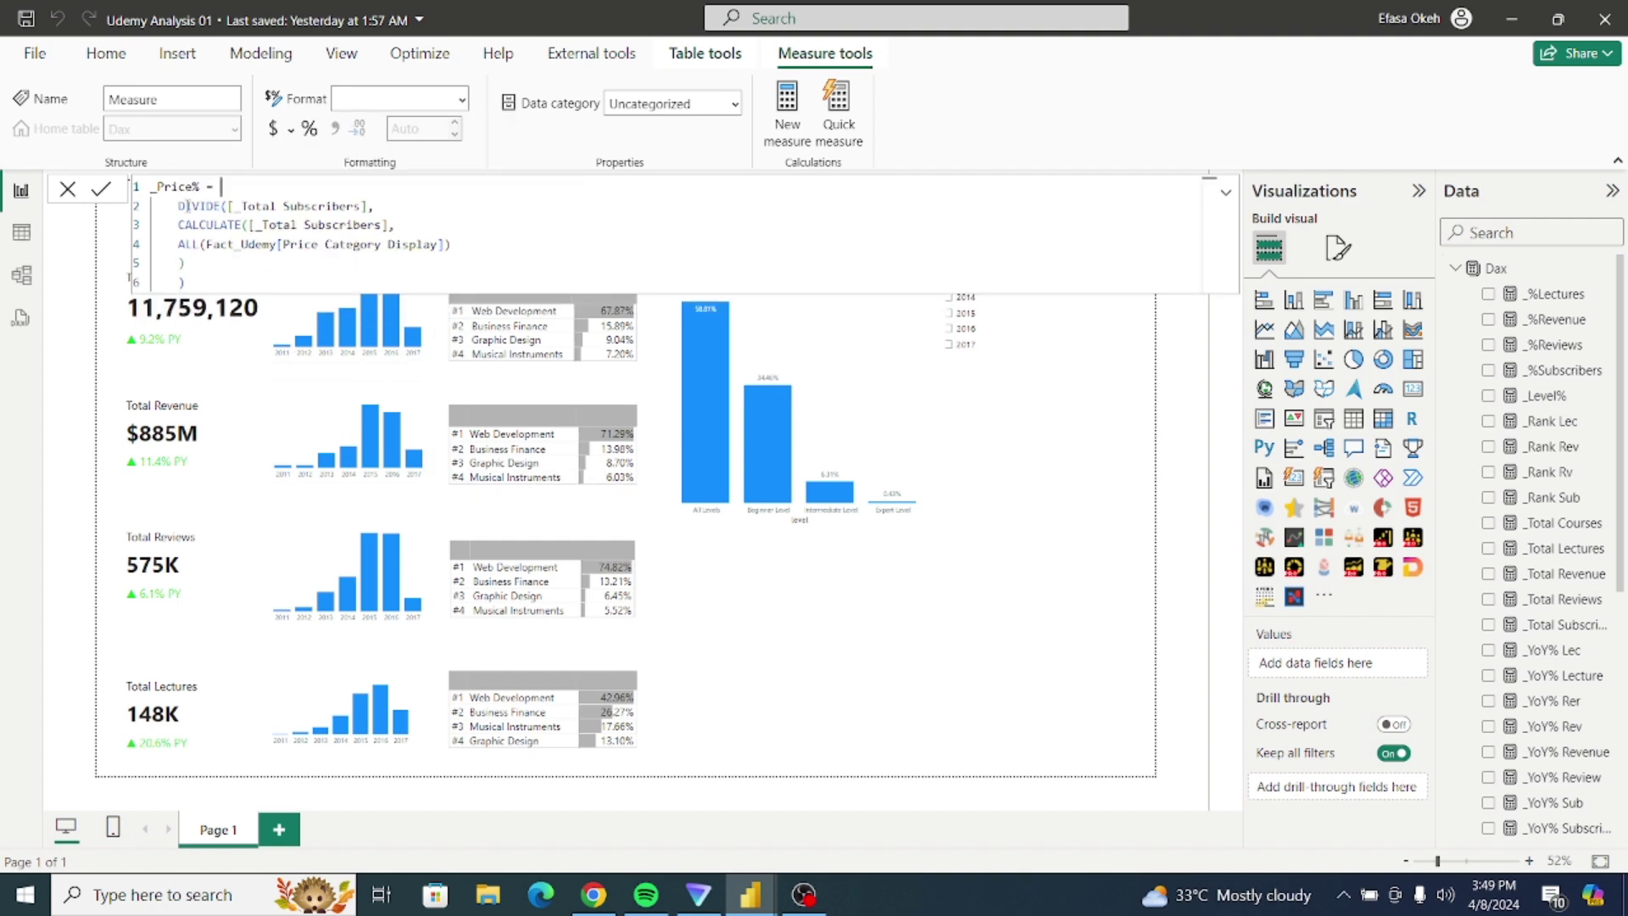
left_click(271, 282)
key("shift+Tab")
left_click(101, 188)
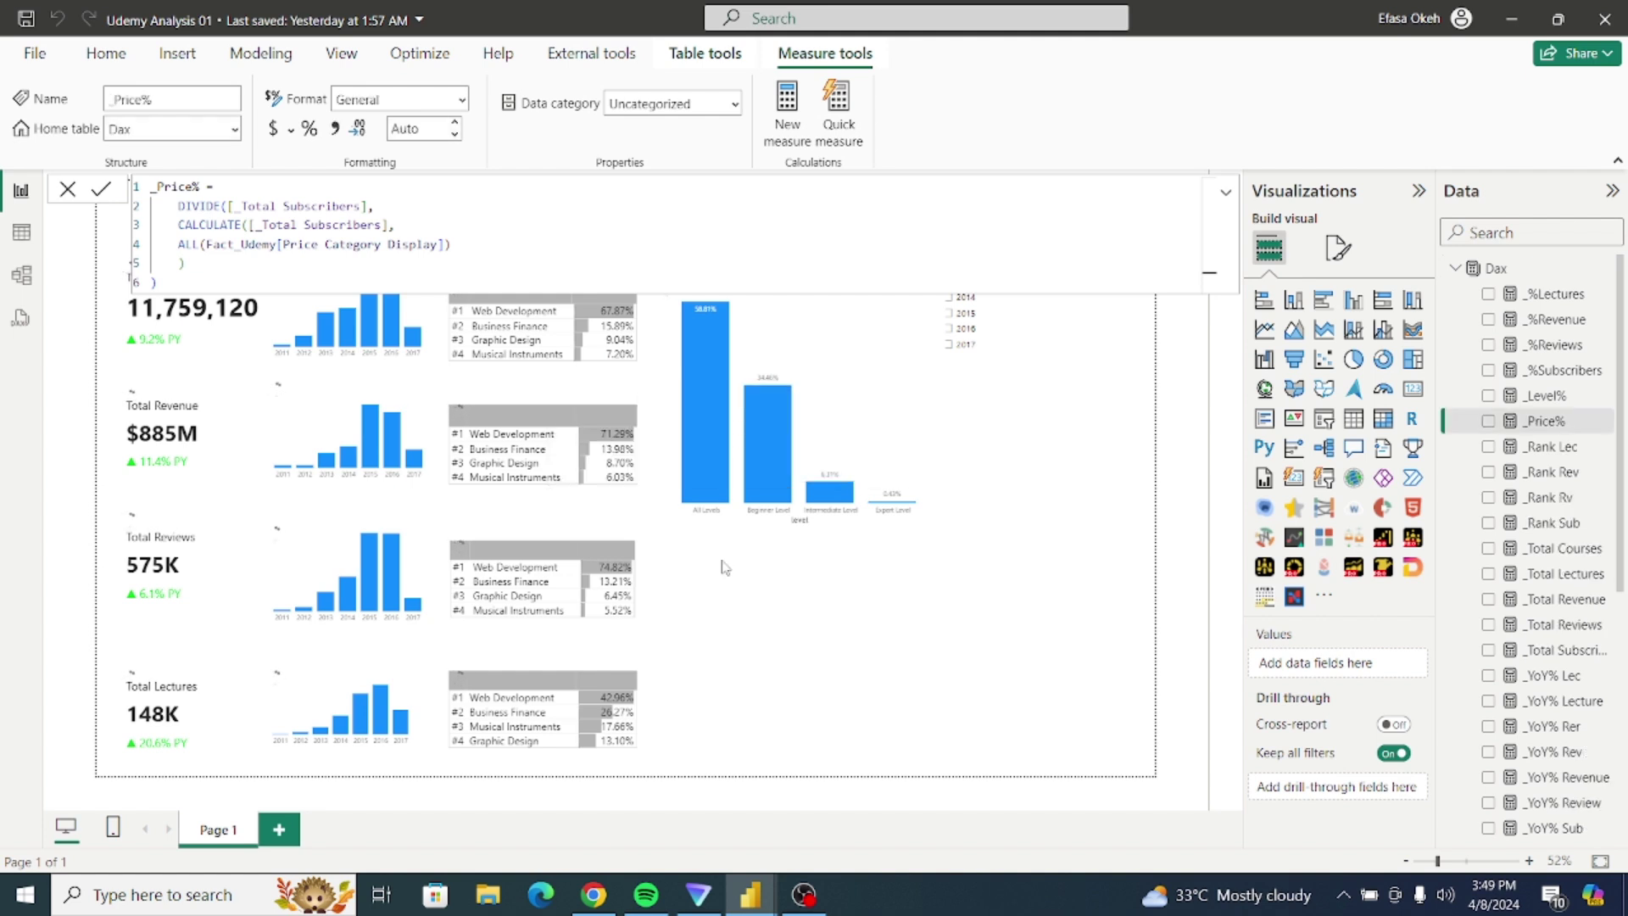
left_click(940, 460)
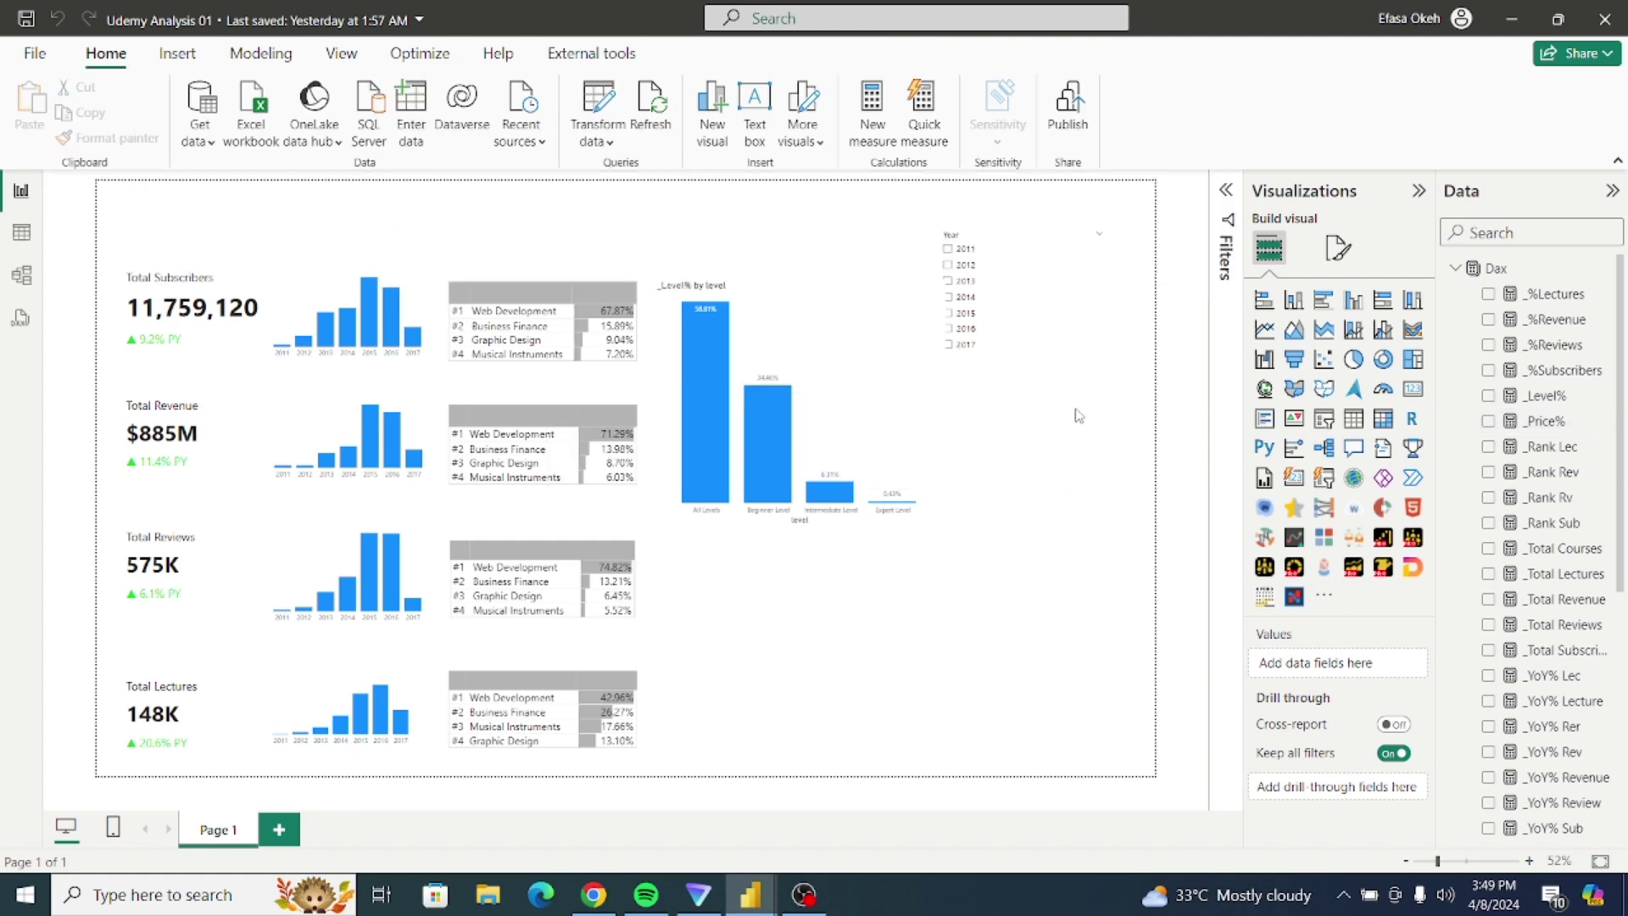
Step: Insert a stacked column chart beside the _Level% by level chart, shrinking the _Level% chart to make room
left_click(1308, 303)
left_click_drag(1006, 420, 877, 284)
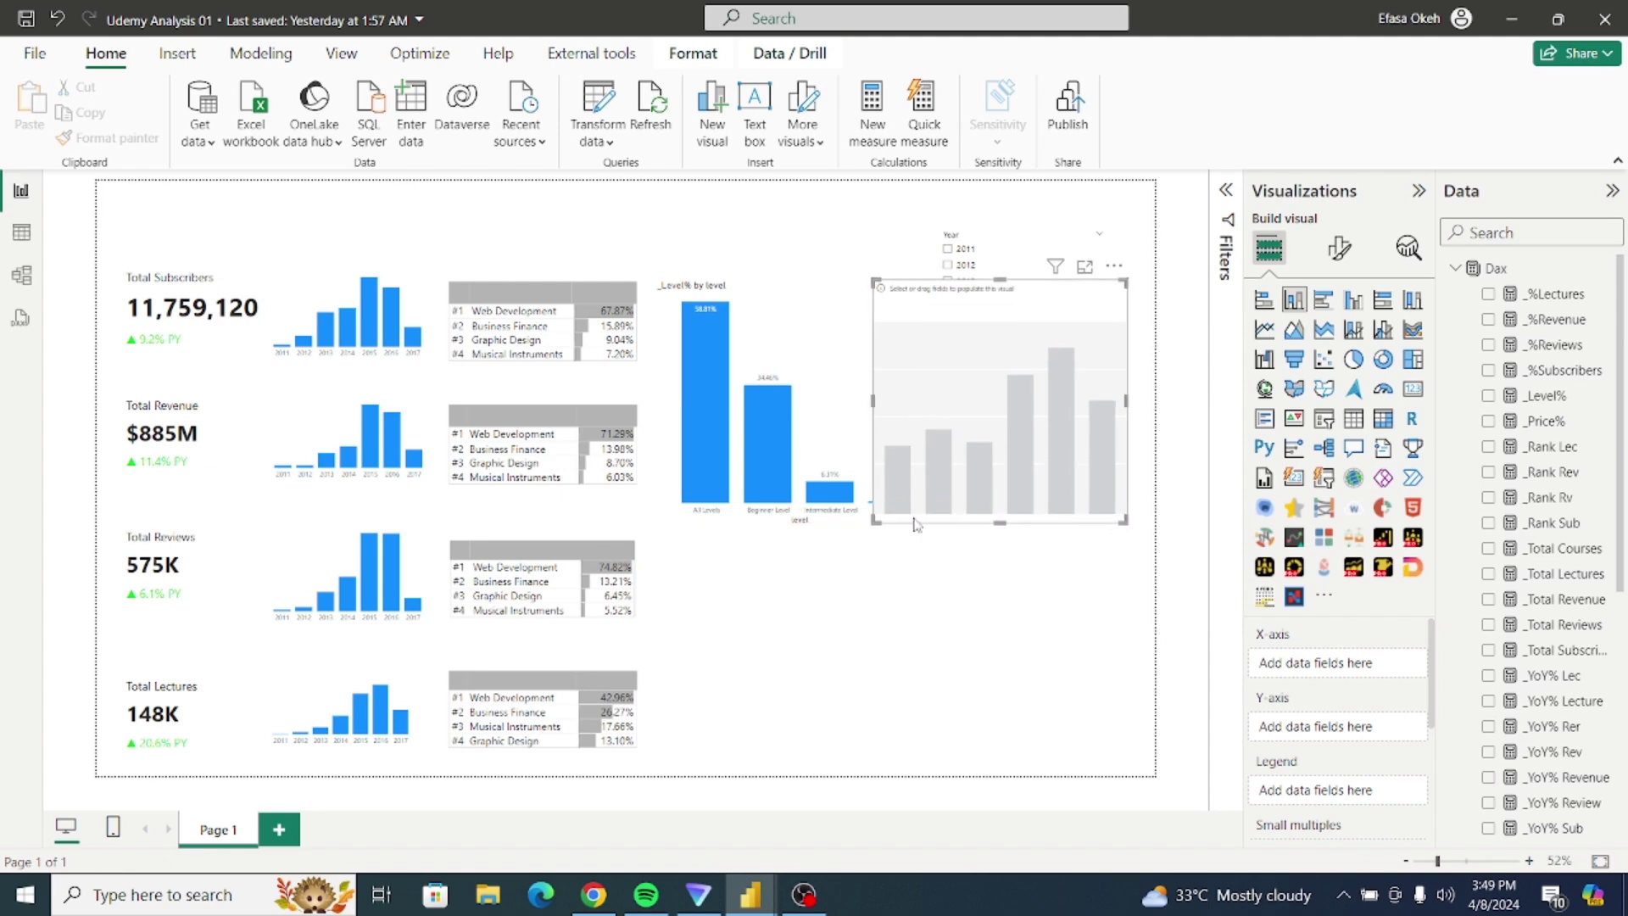
left_click(839, 522)
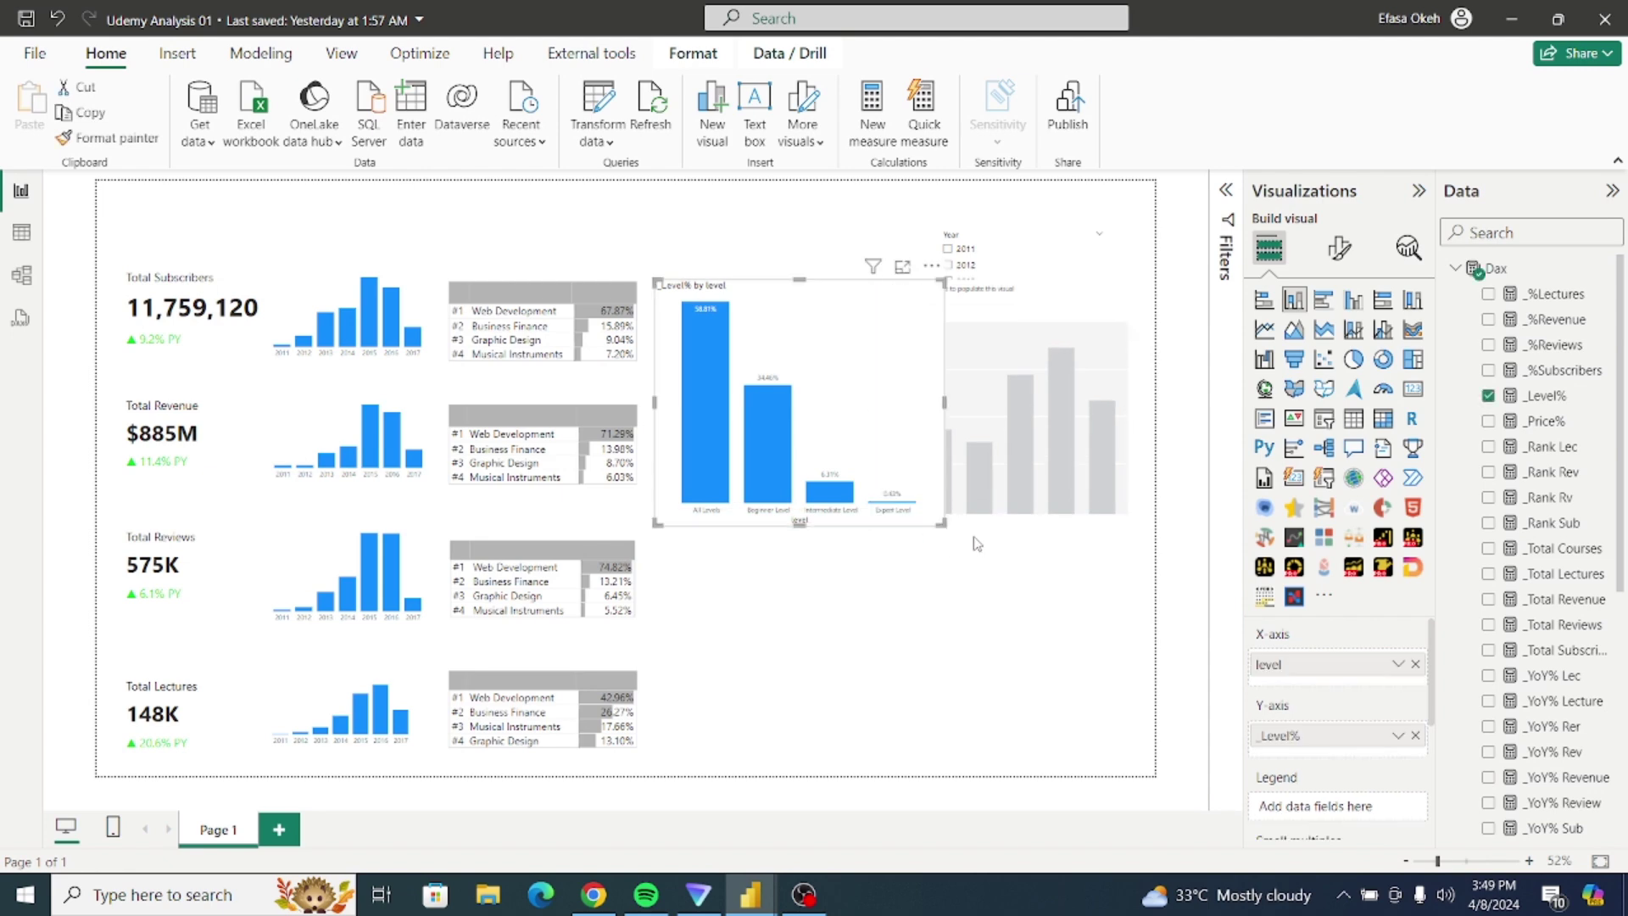
left_click_drag(941, 523, 805, 448)
left_click(951, 371)
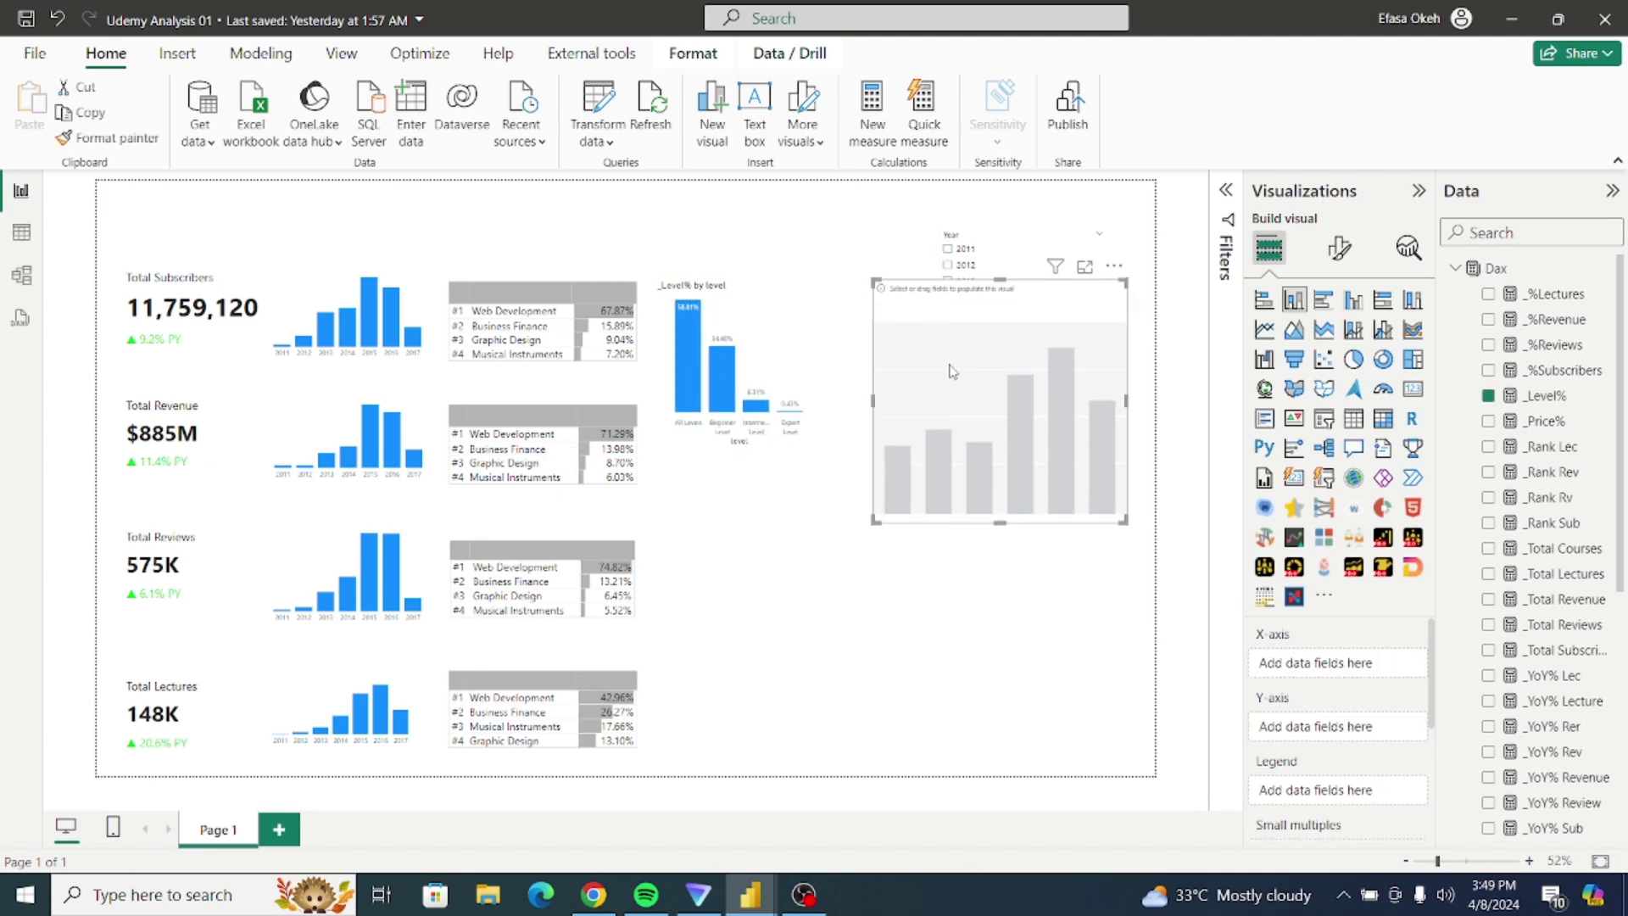
left_click_drag(984, 357, 951, 355)
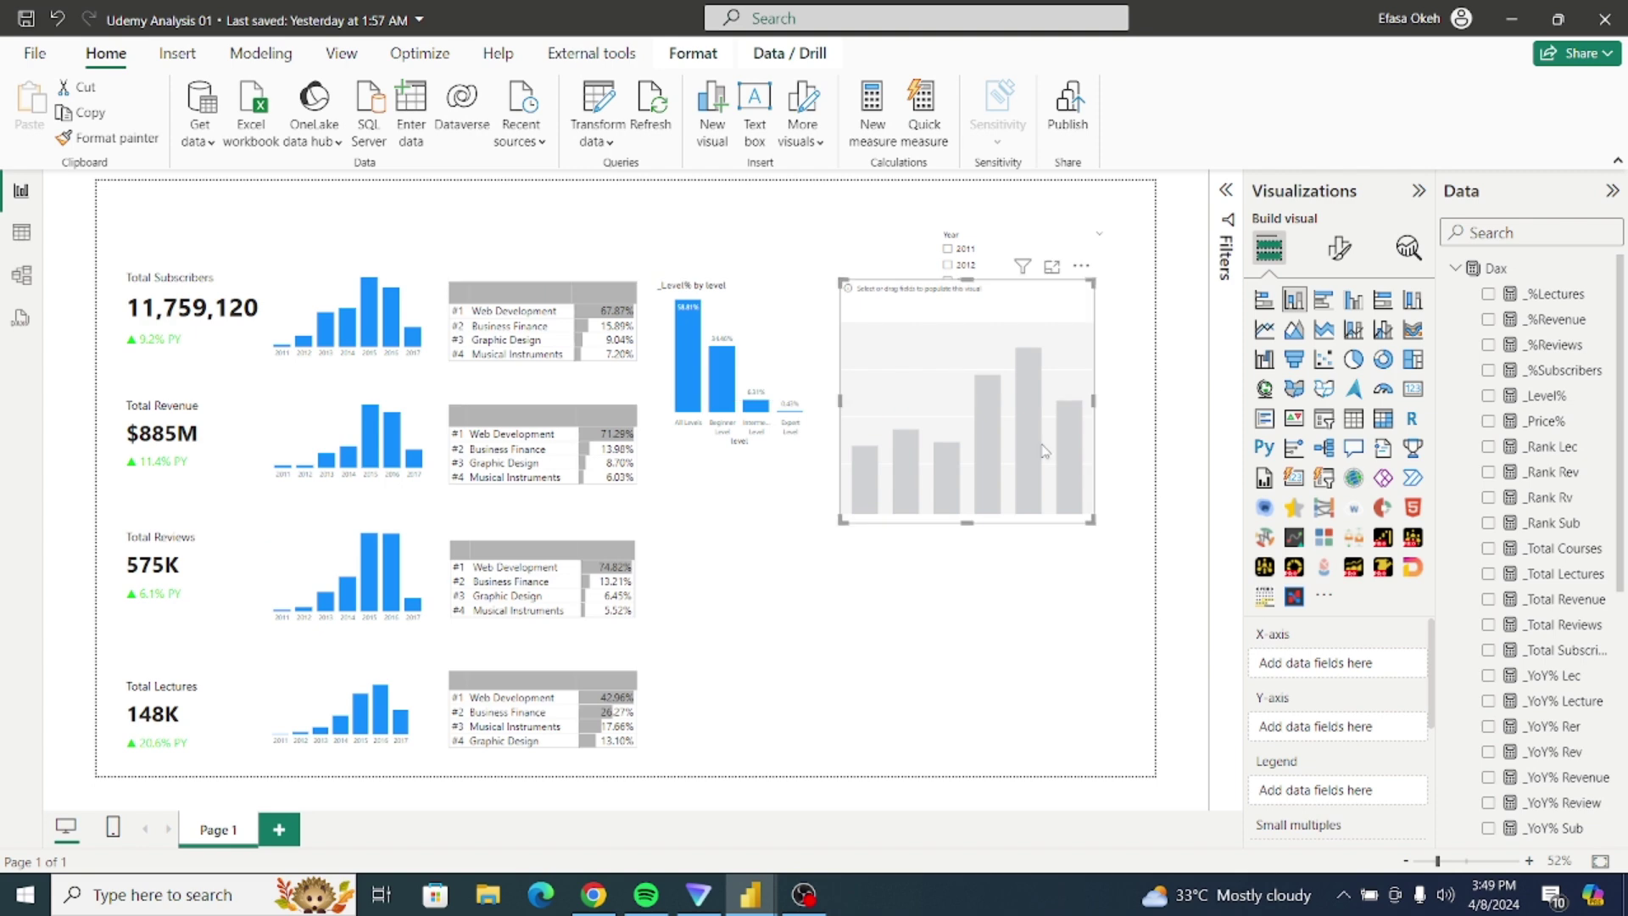
Step: Plot the _Price% measure by Price Category Display from Fact_Udemy in the new column chart
left_click(1488, 422)
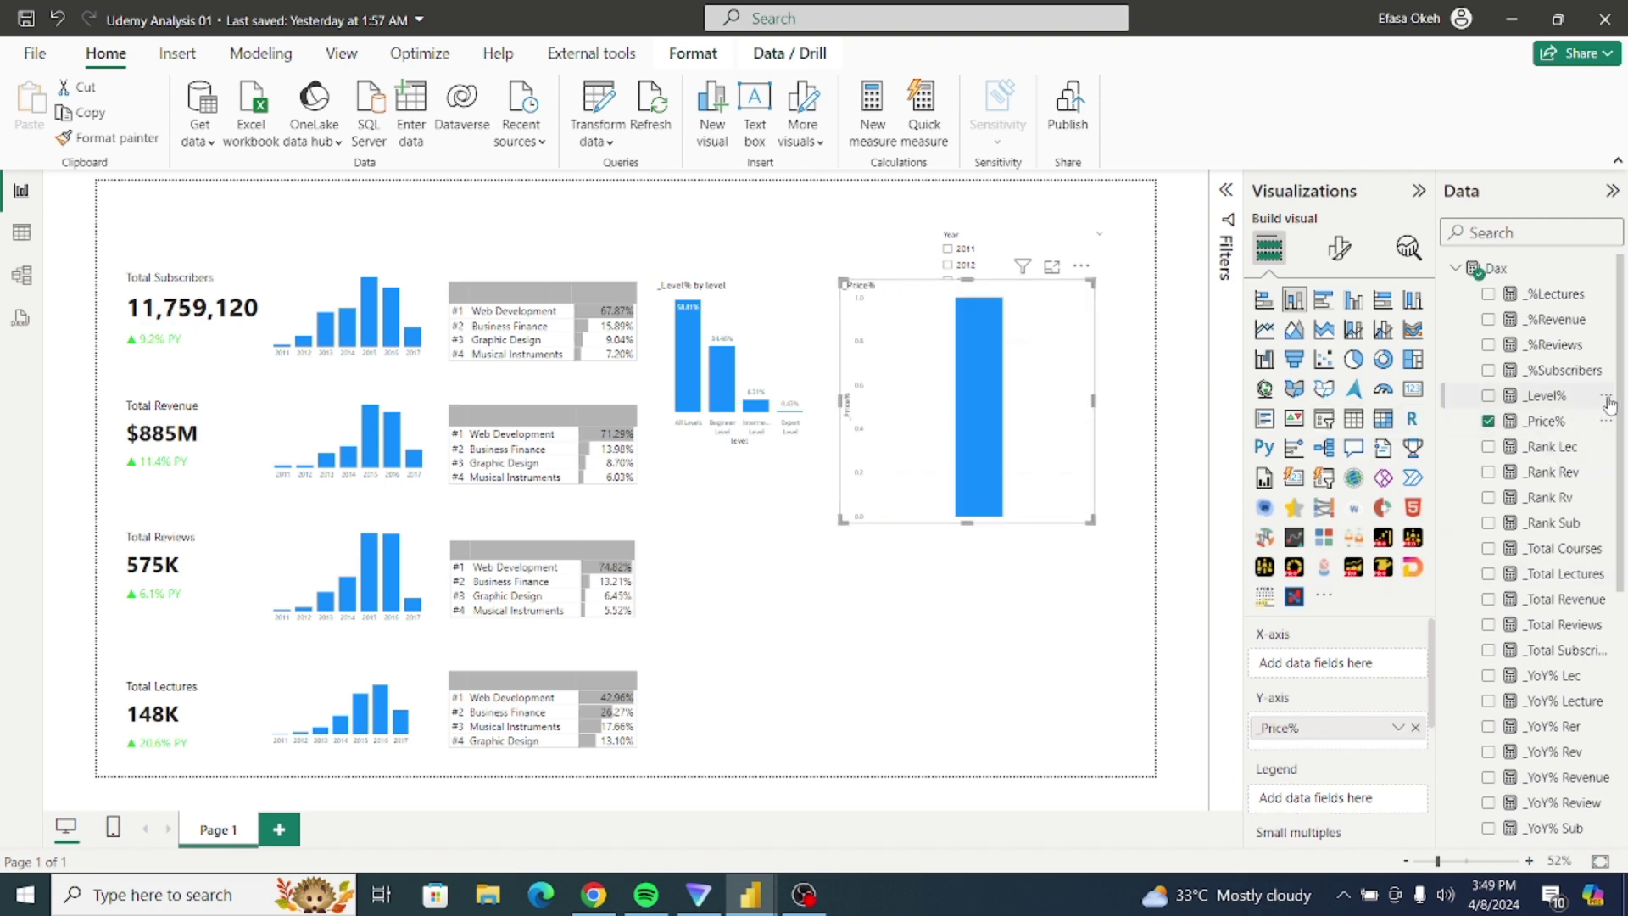
scroll(1621, 492, "down", 2)
left_click_drag(1626, 491, 1625, 659)
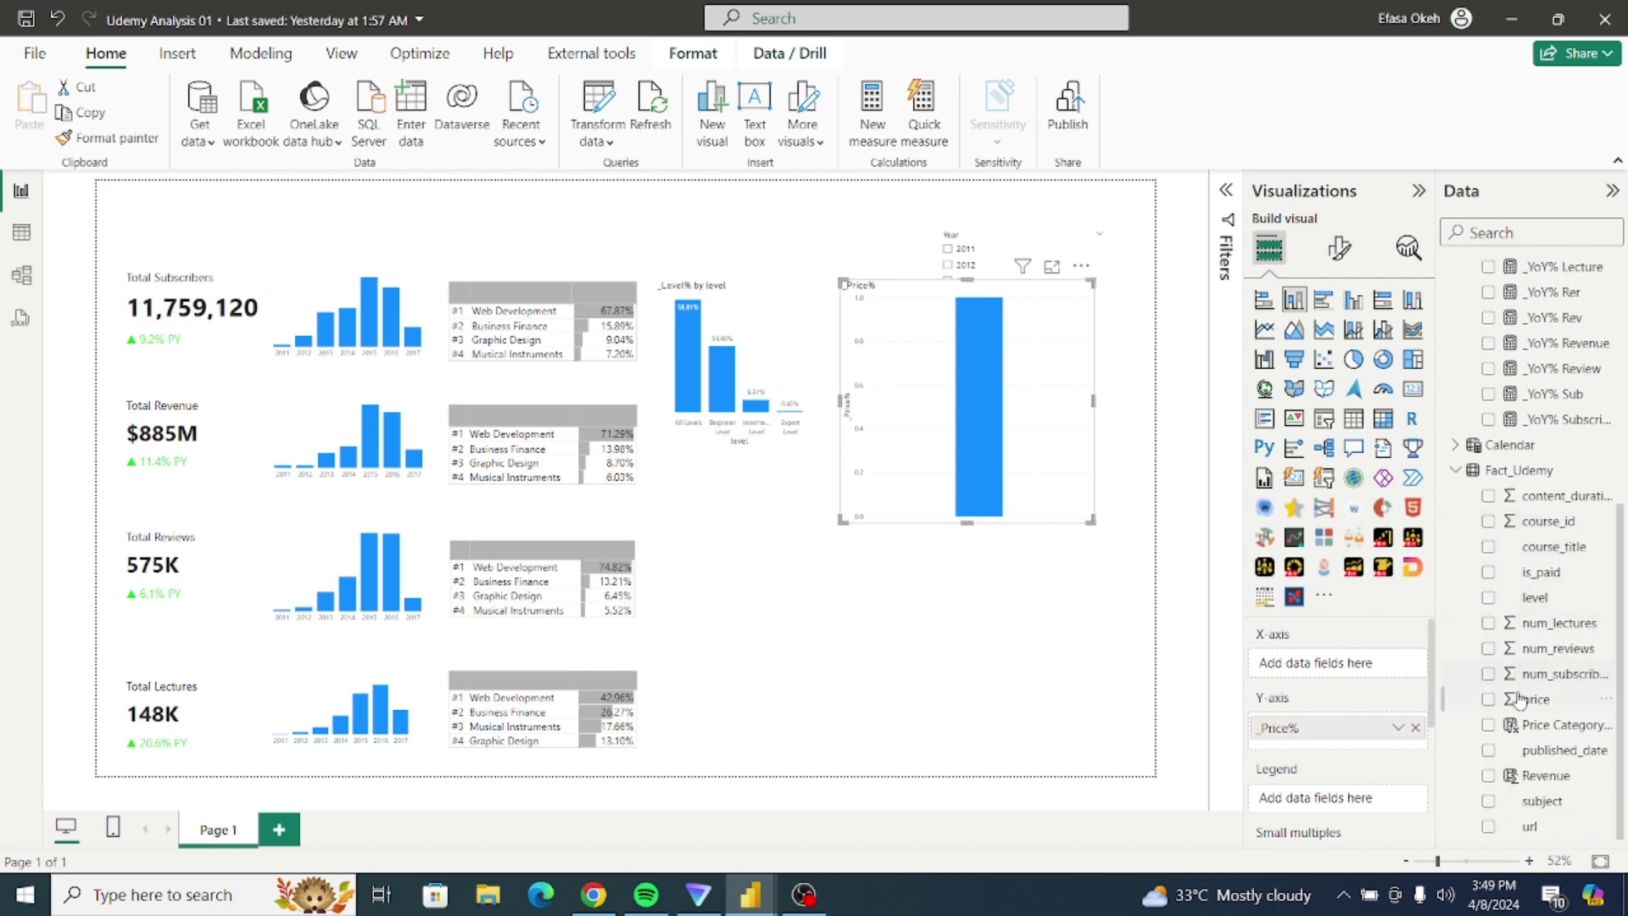
left_click(1488, 725)
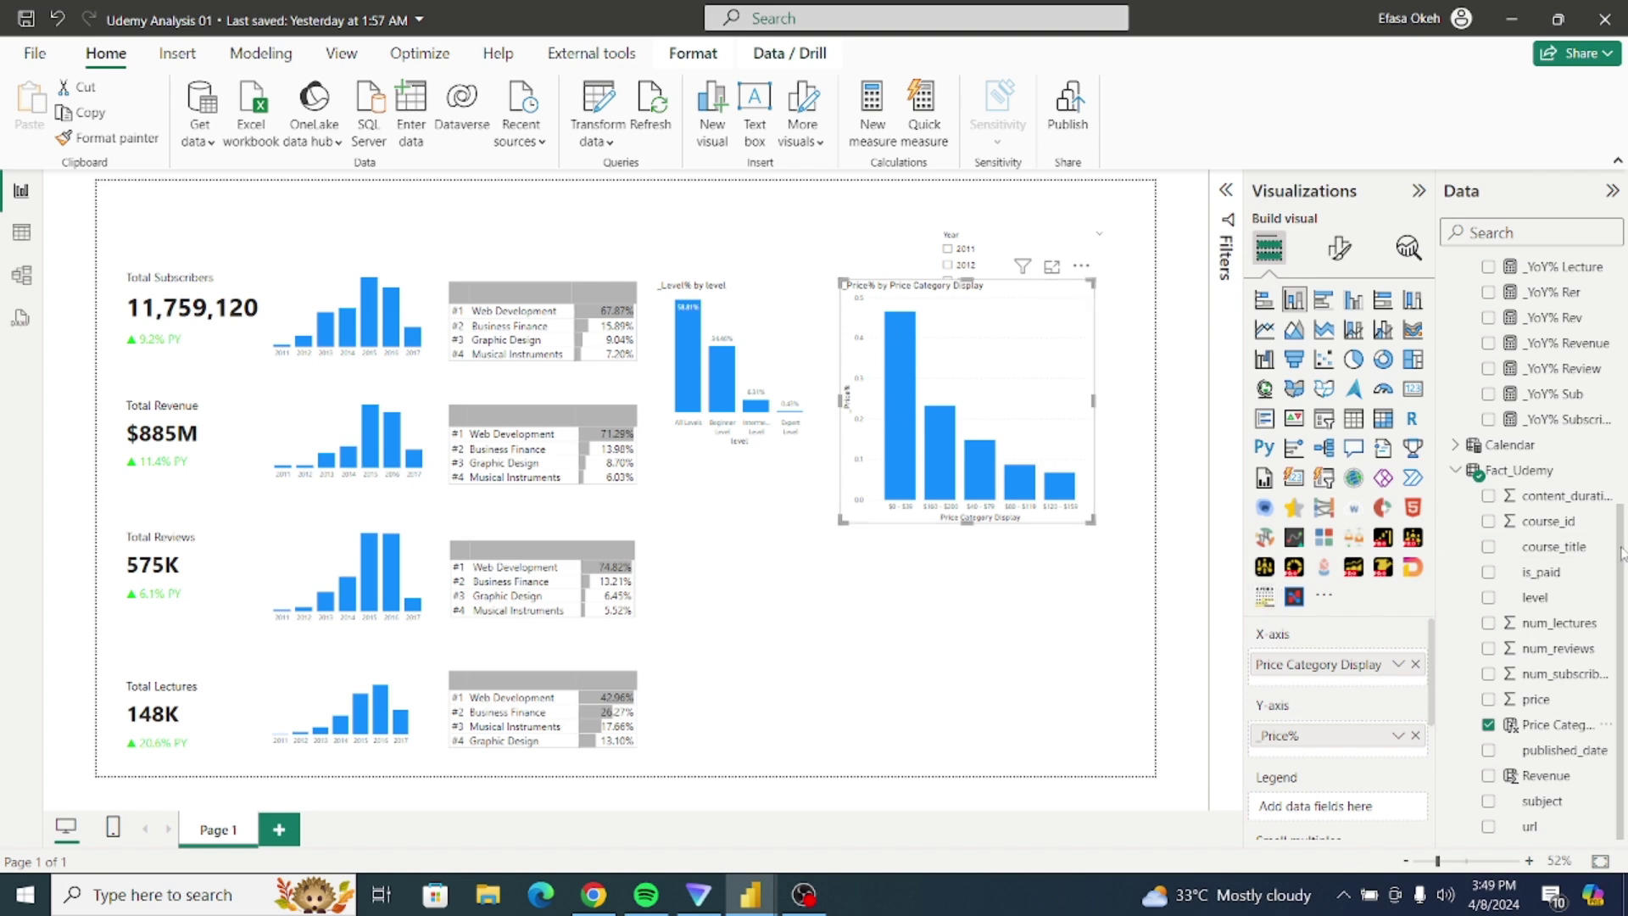
Step: Format the _Price% measure as a percentage
left_click_drag(1624, 533, 1621, 313)
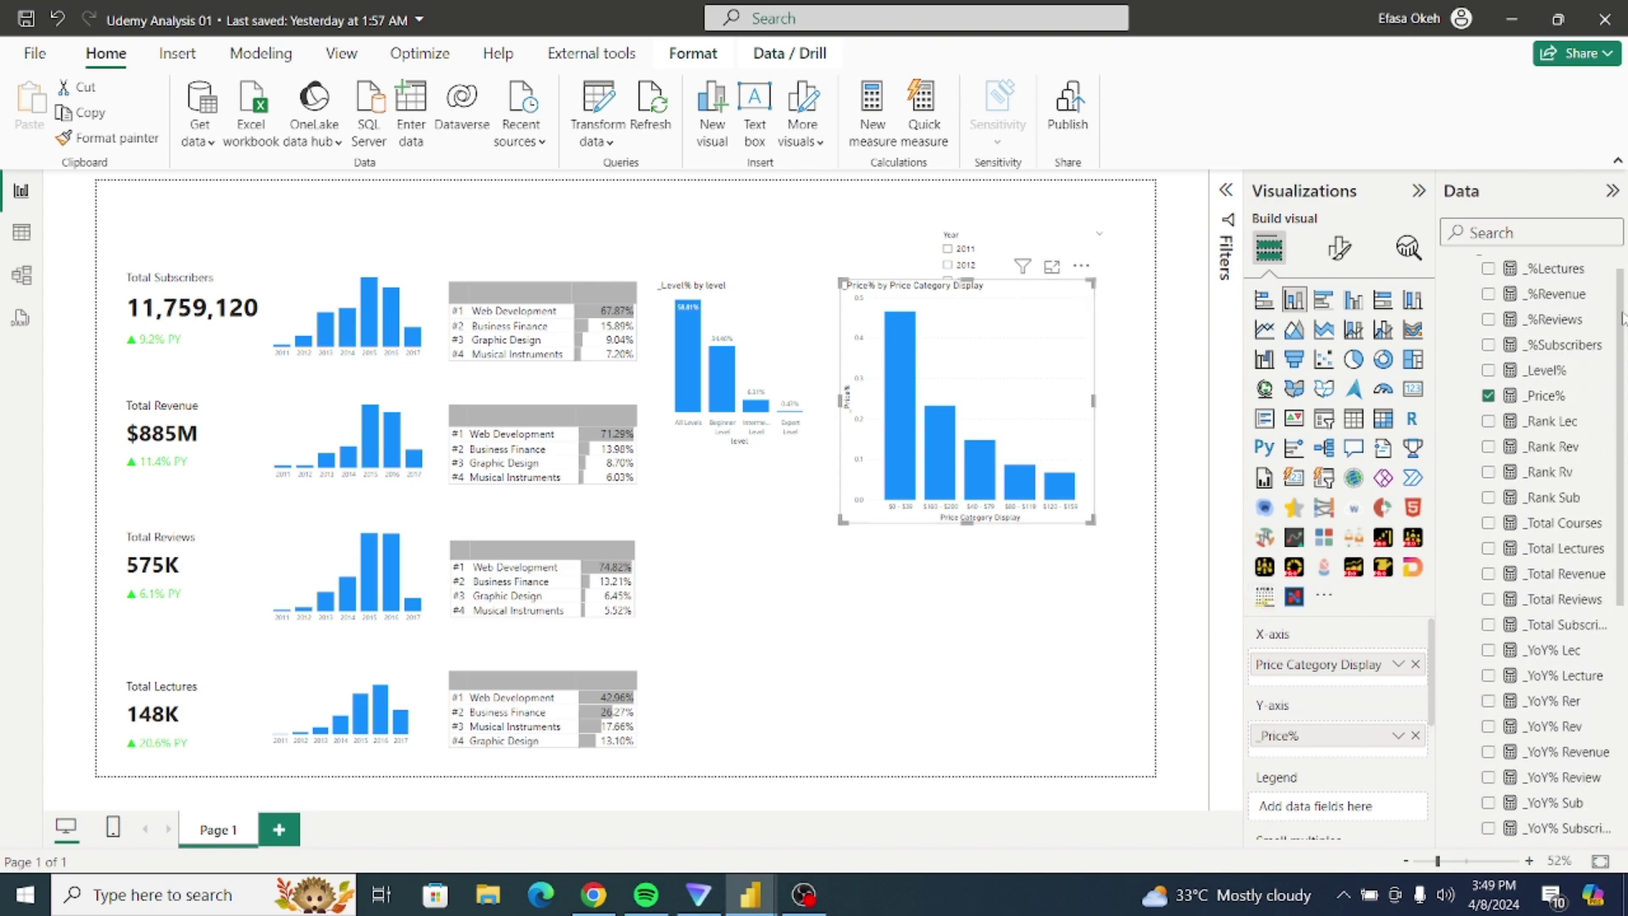
left_click(1550, 396)
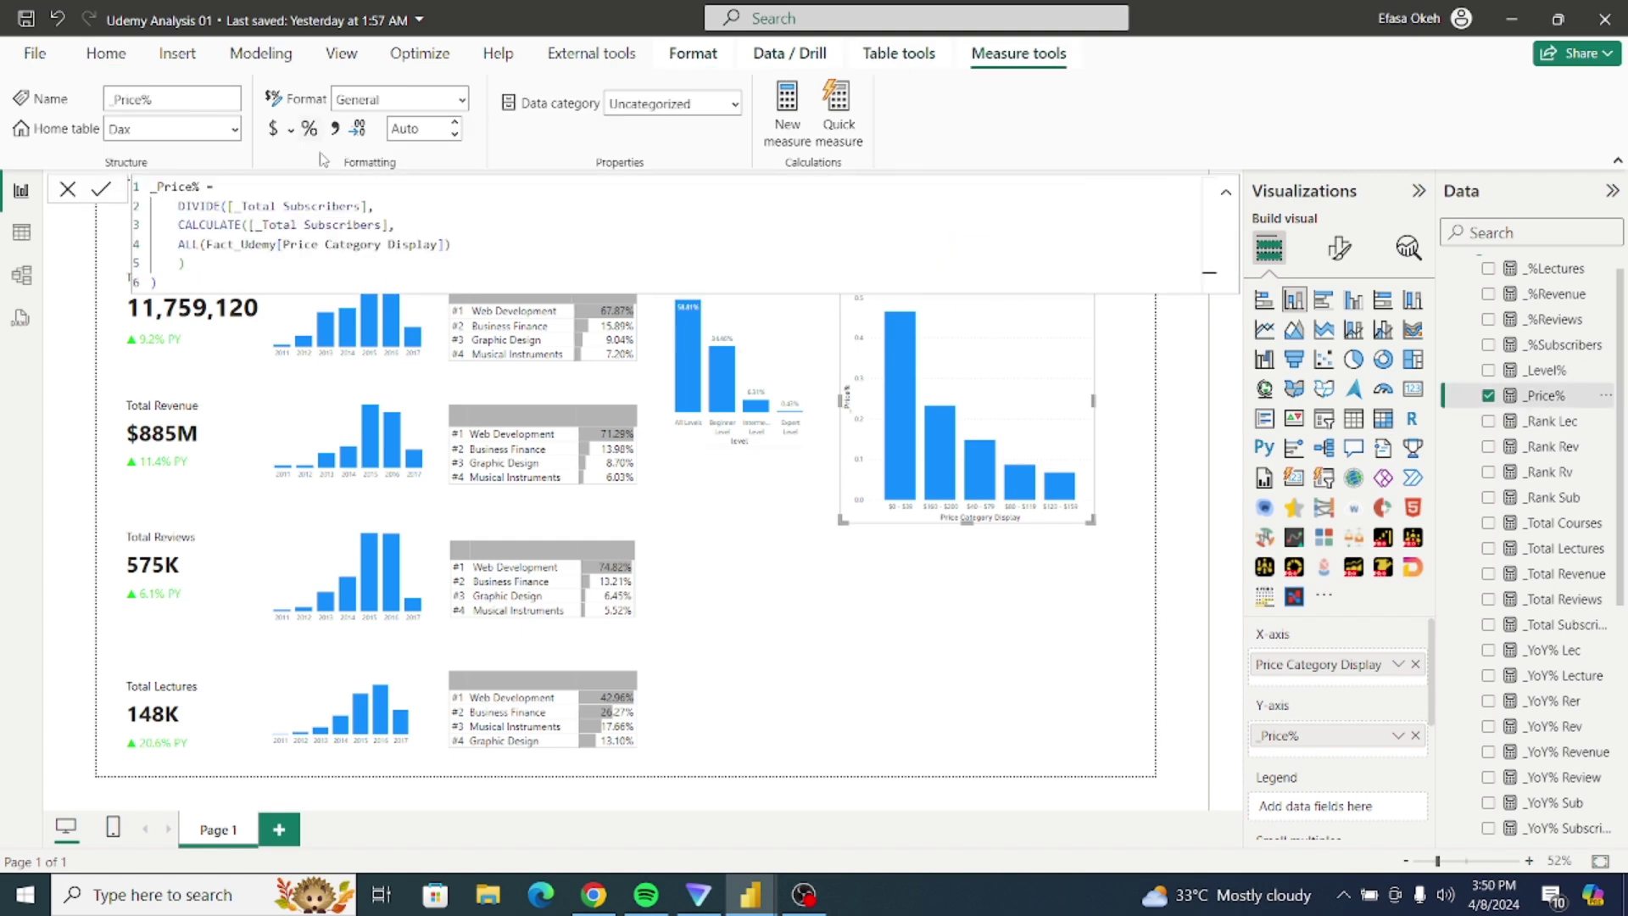
left_click(789, 546)
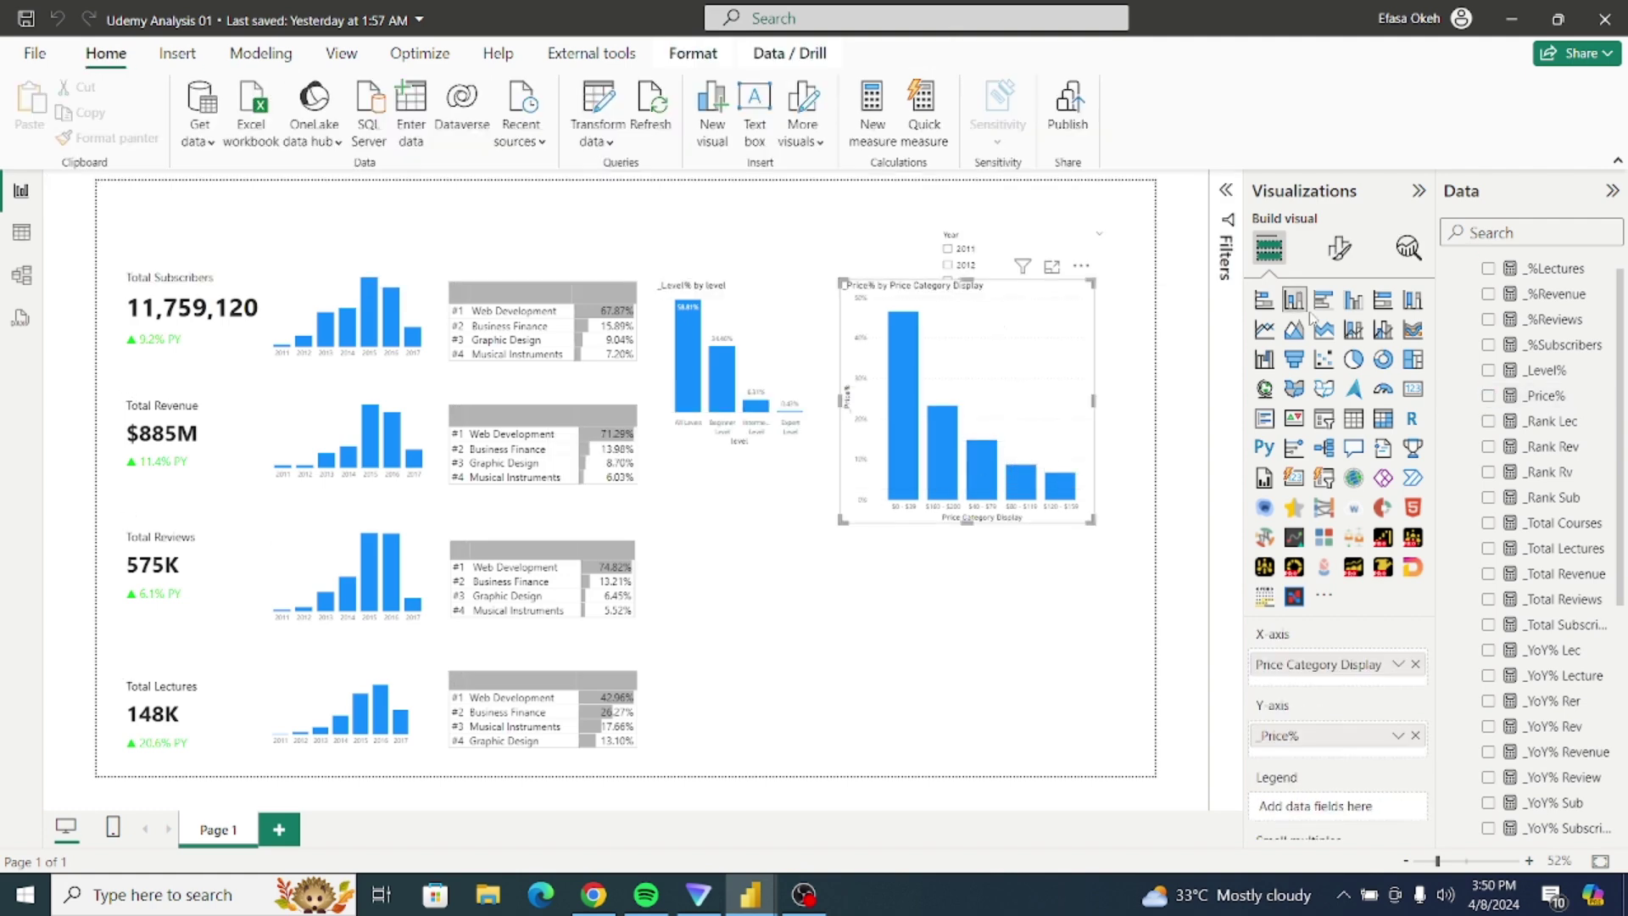
Step: Turn on data labels for the _Price% by Price Category Display chart
left_click(1339, 248)
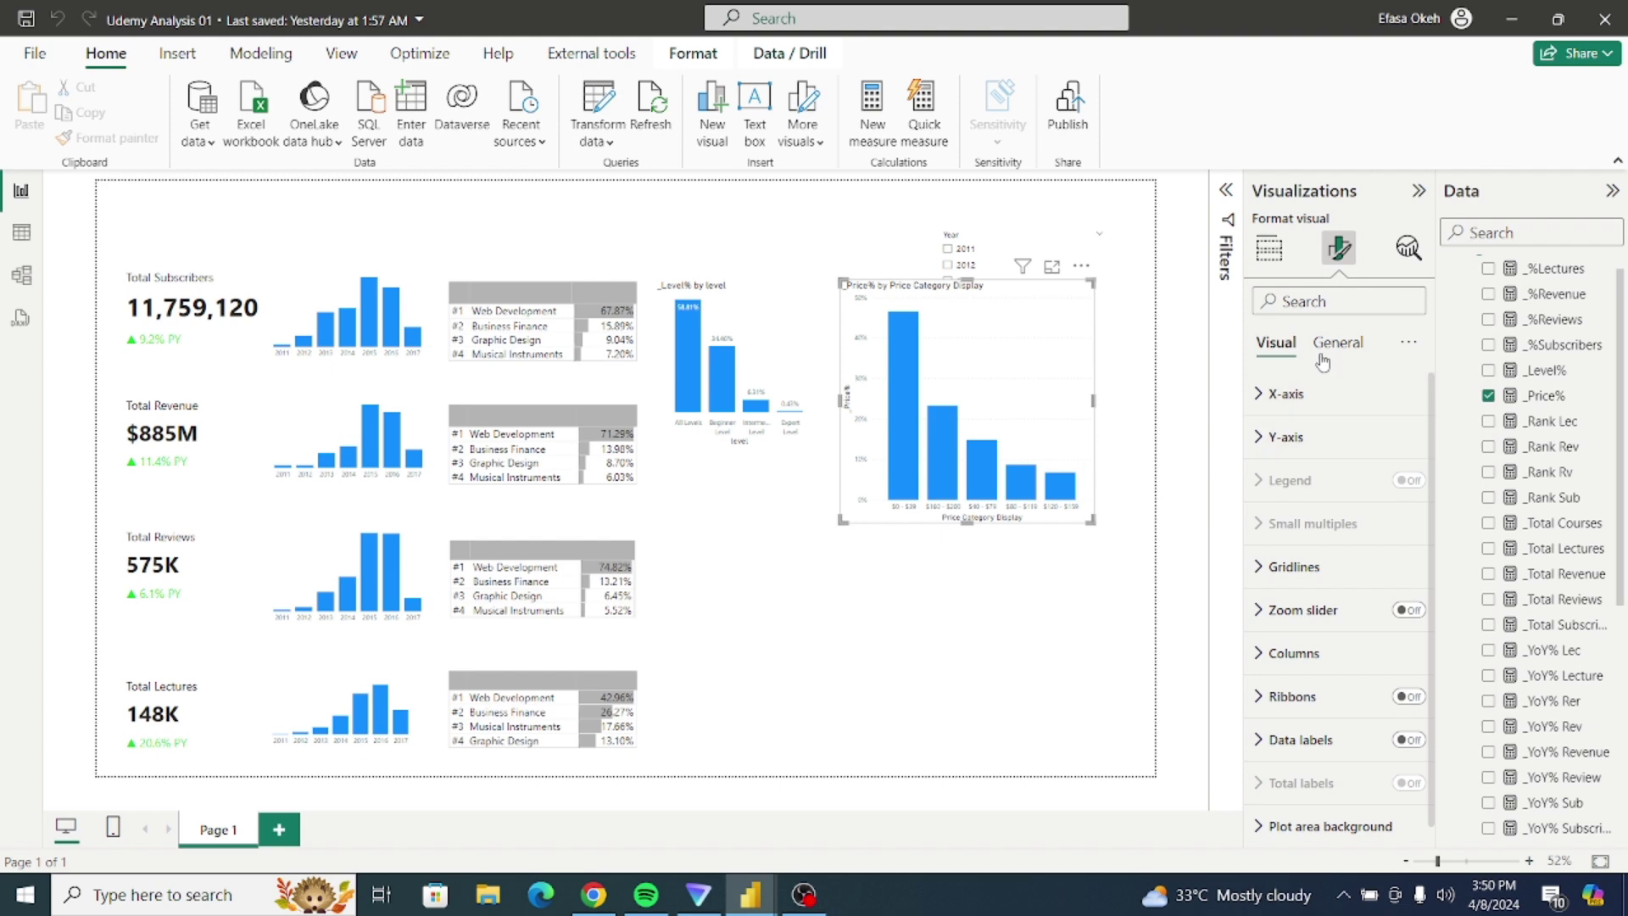
left_click(1327, 346)
left_click(1280, 346)
left_click(1419, 742)
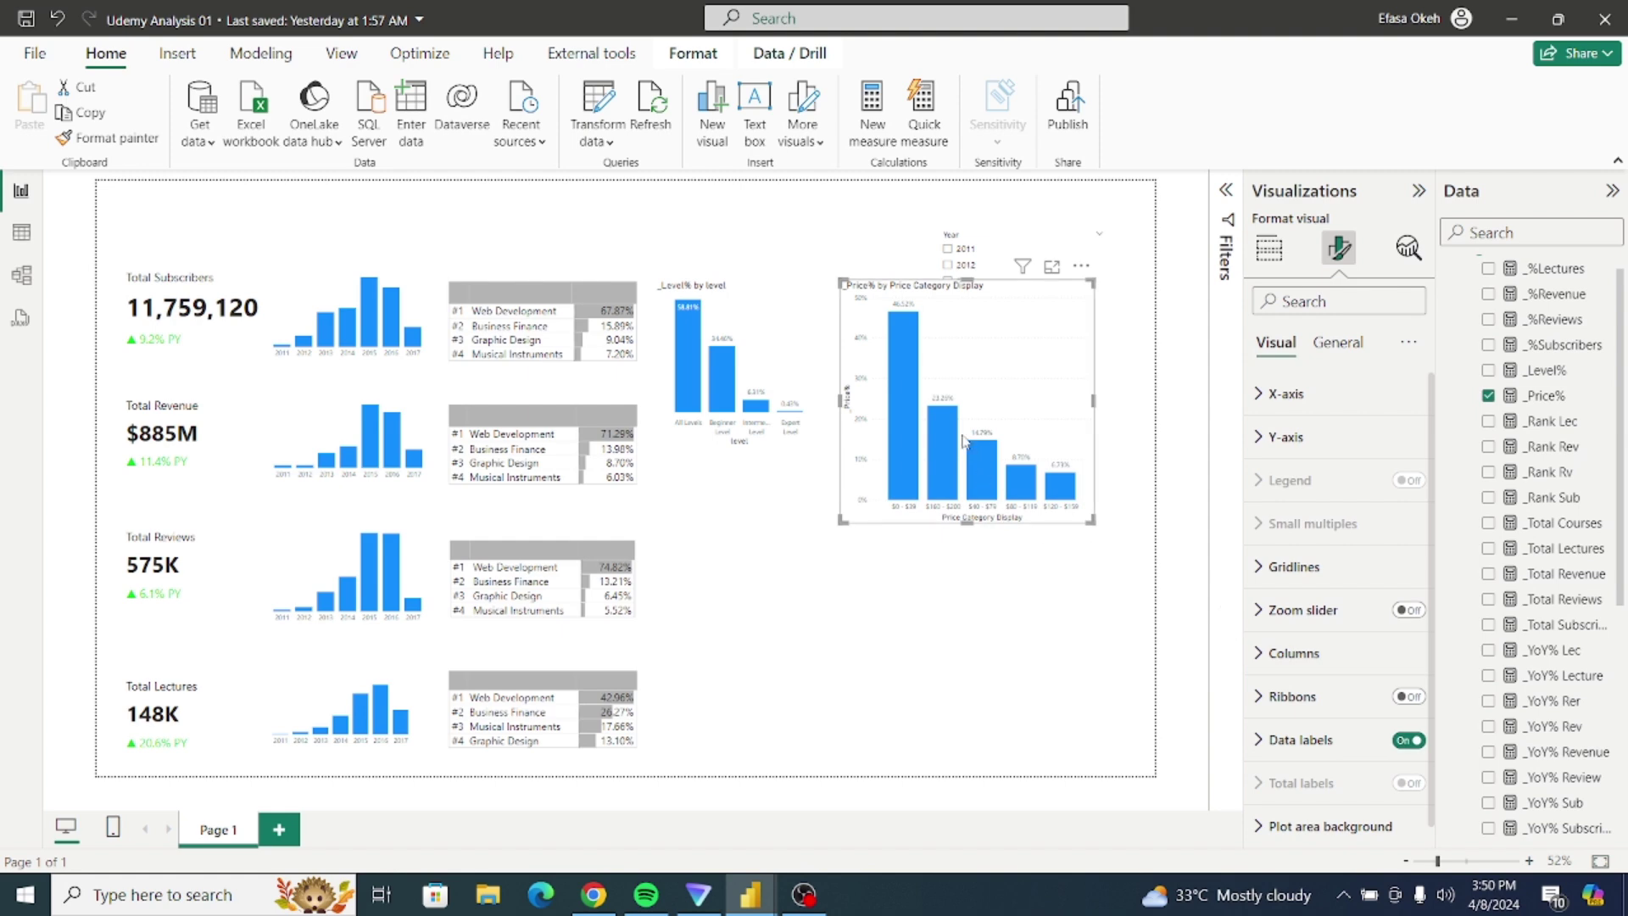
Step: Shrink the _Price% by Price Category Display chart and align its top with the _Level% by level chart
mouse_move(916, 330)
left_click_drag(1050, 327, 1081, 314)
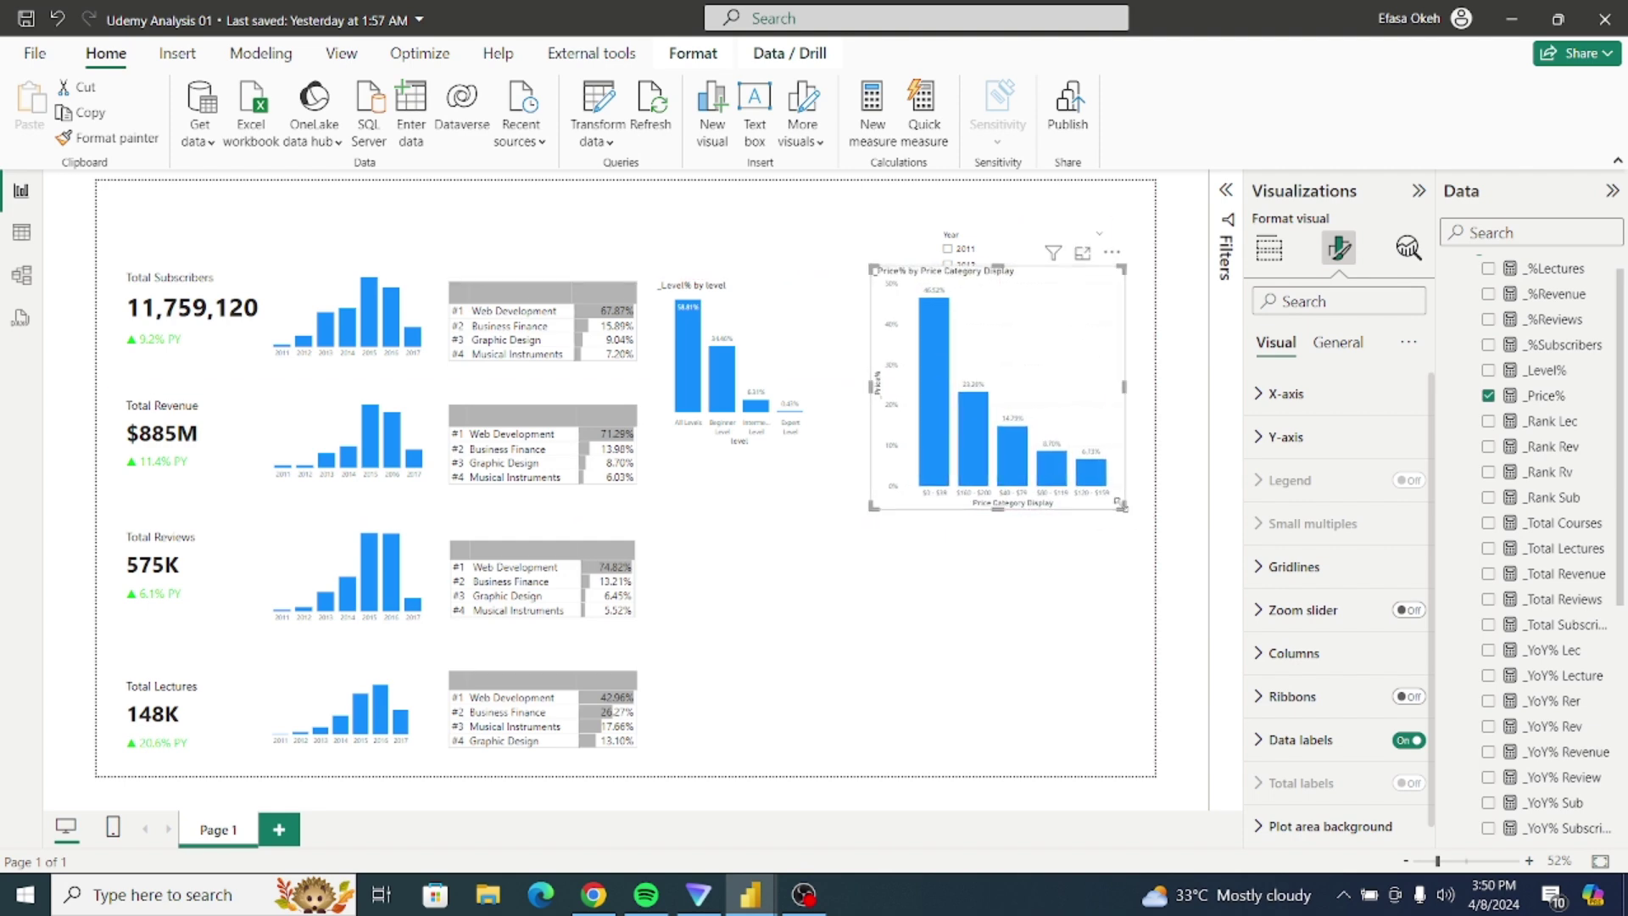
left_click_drag(1121, 506, 1109, 446)
left_click_drag(1045, 317, 1040, 327)
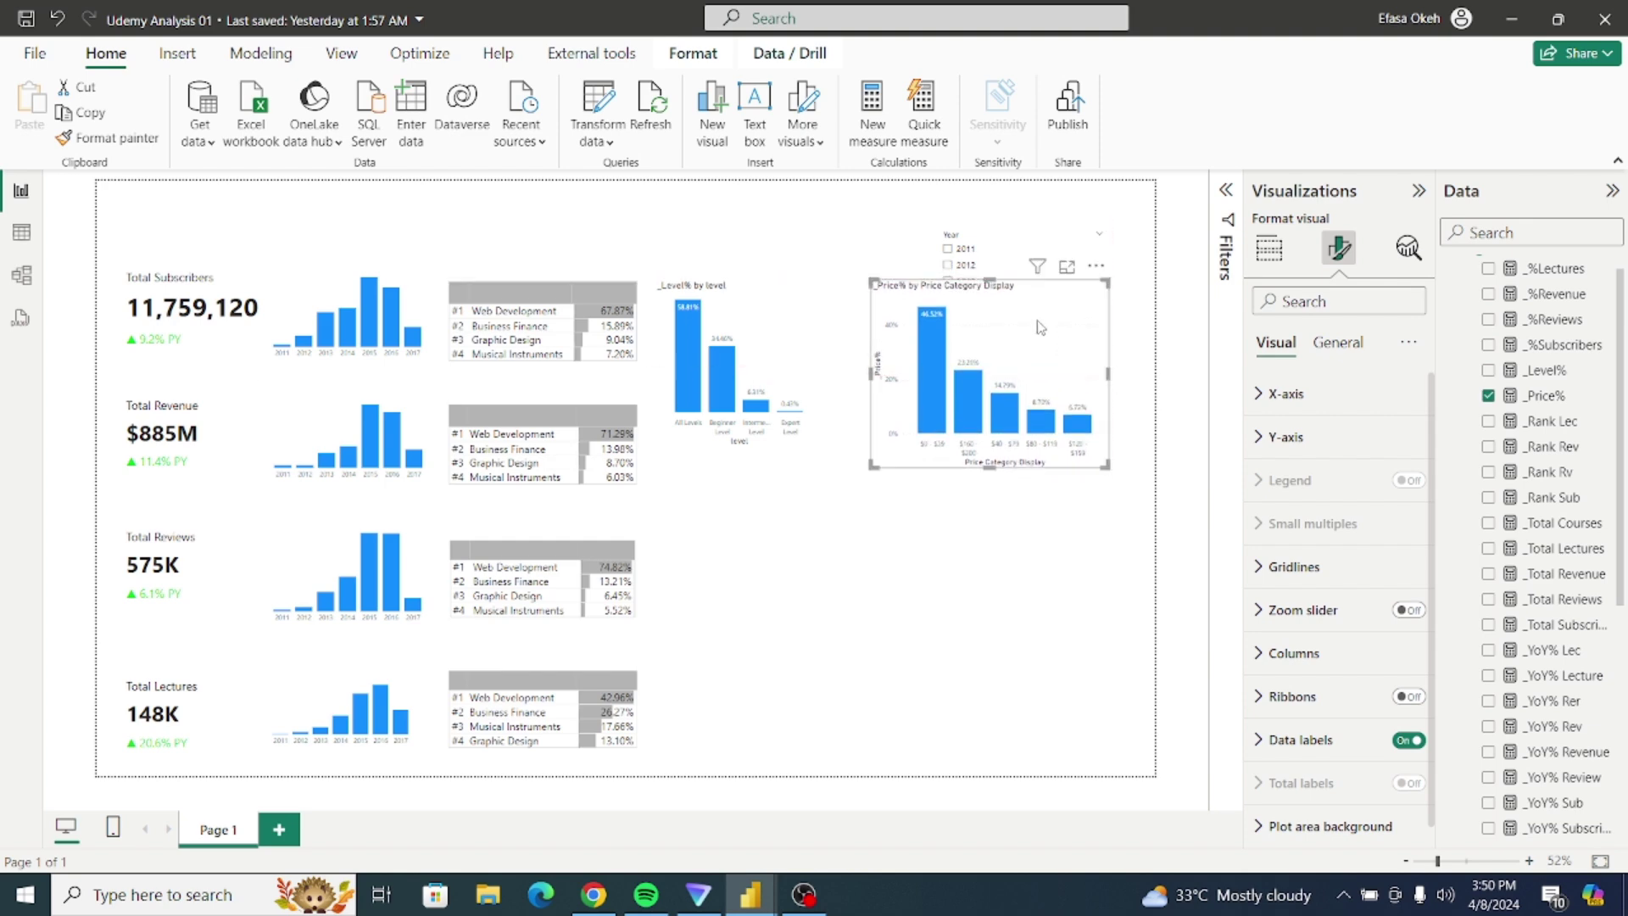
Step: Widen the _Level% by level chart slightly and realign it with the top of the _Price% chart
left_click(796, 332)
left_click_drag(796, 332, 806, 342)
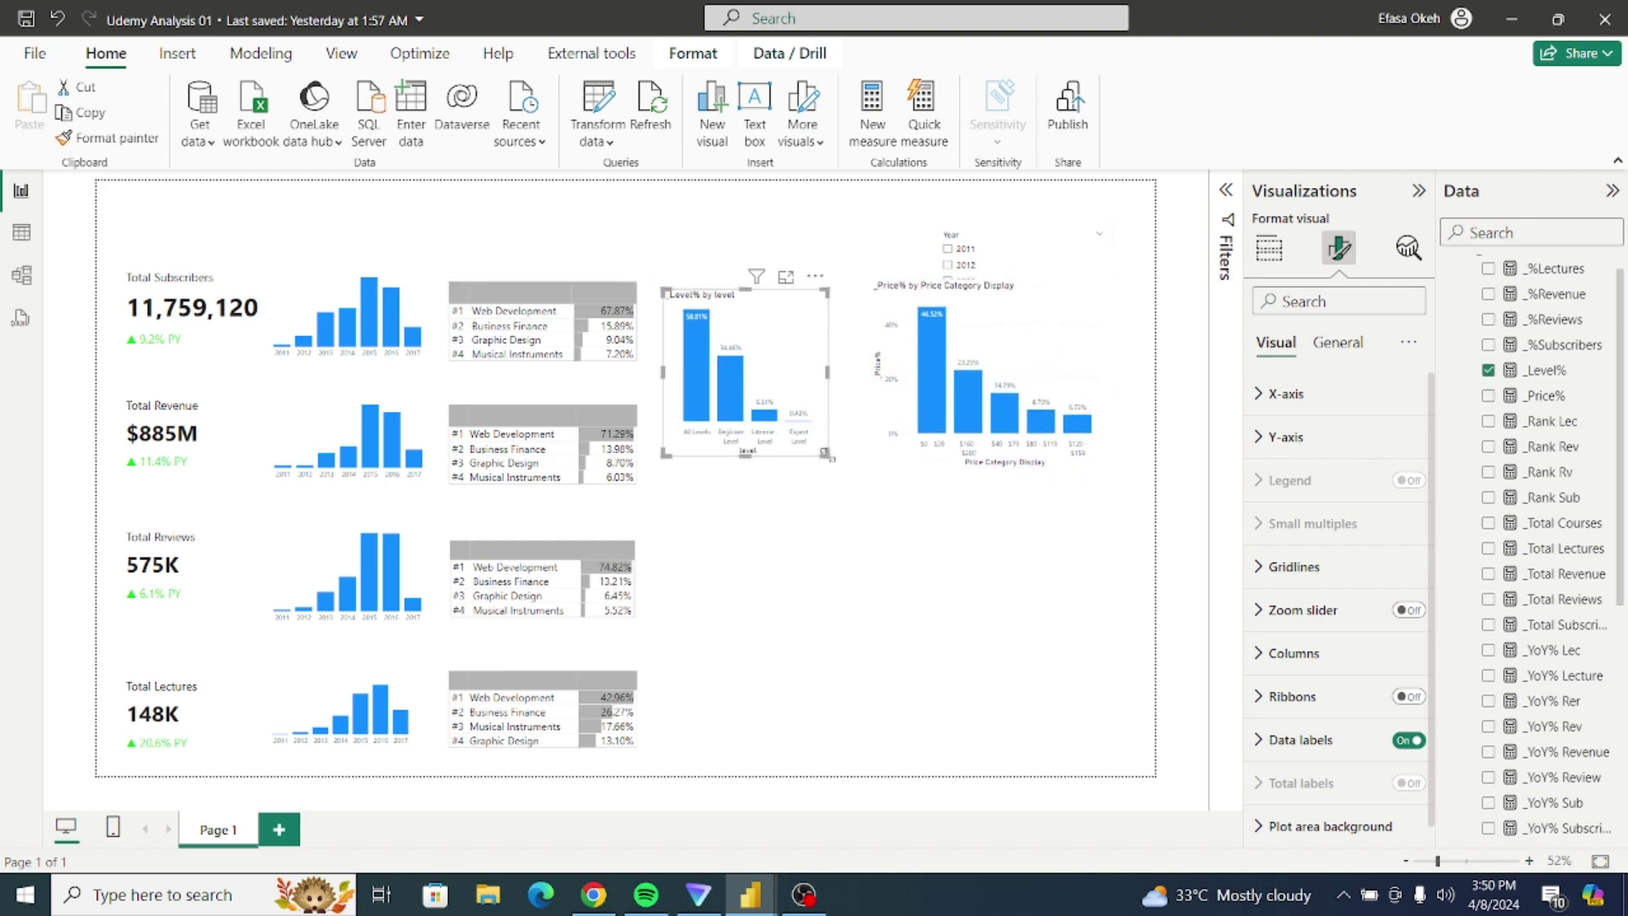
left_click_drag(824, 454, 853, 460)
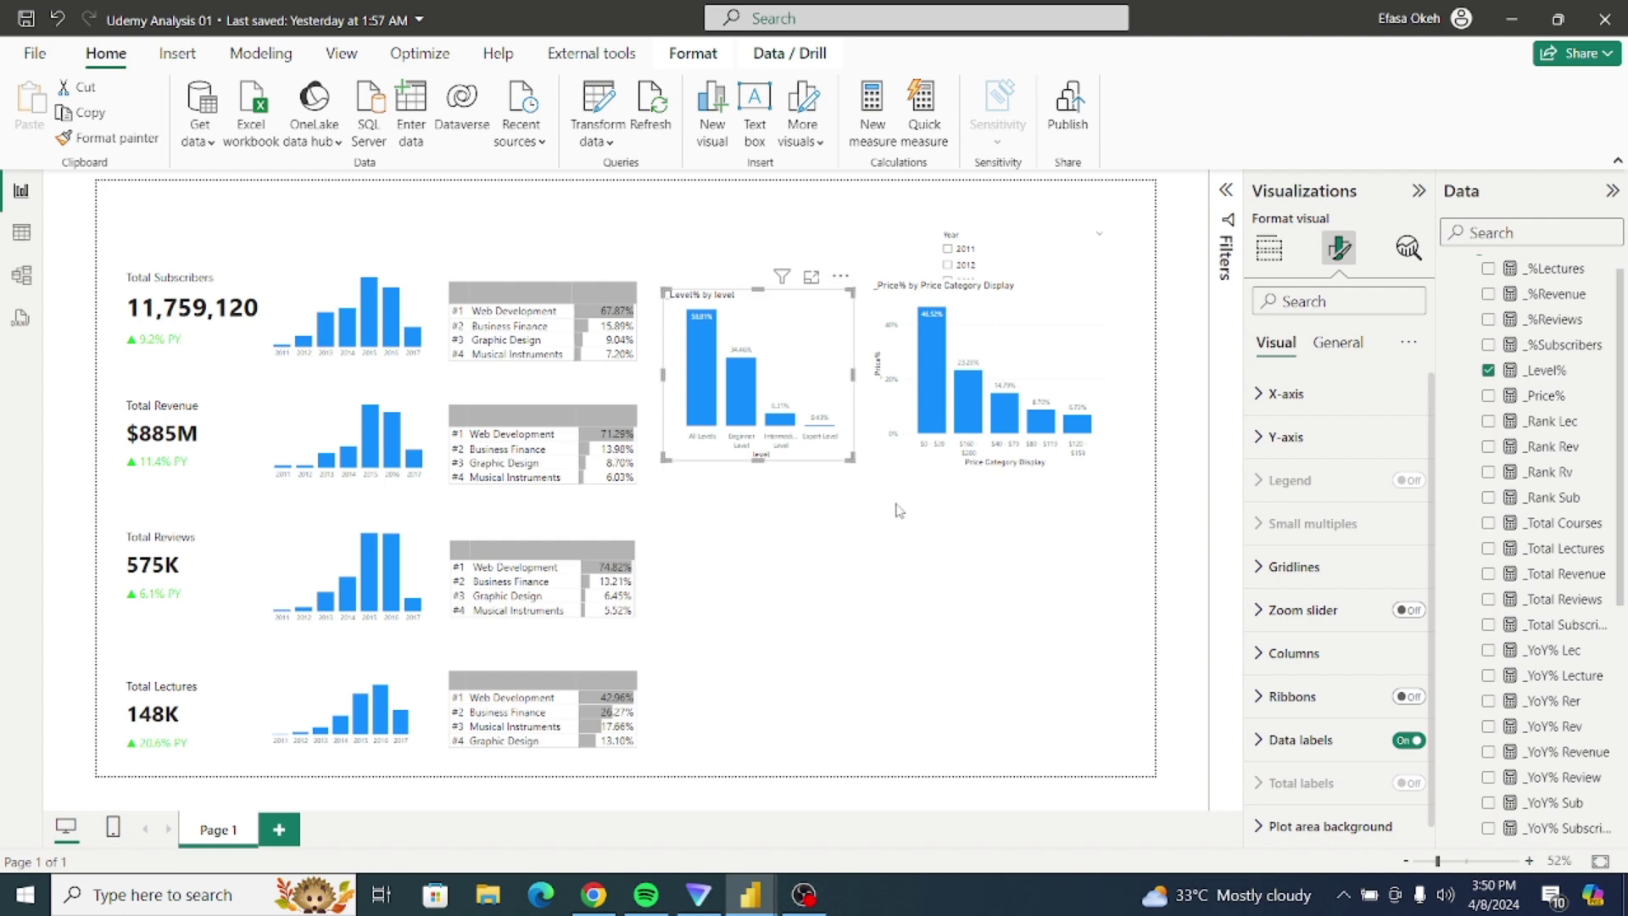
left_click_drag(821, 360, 815, 351)
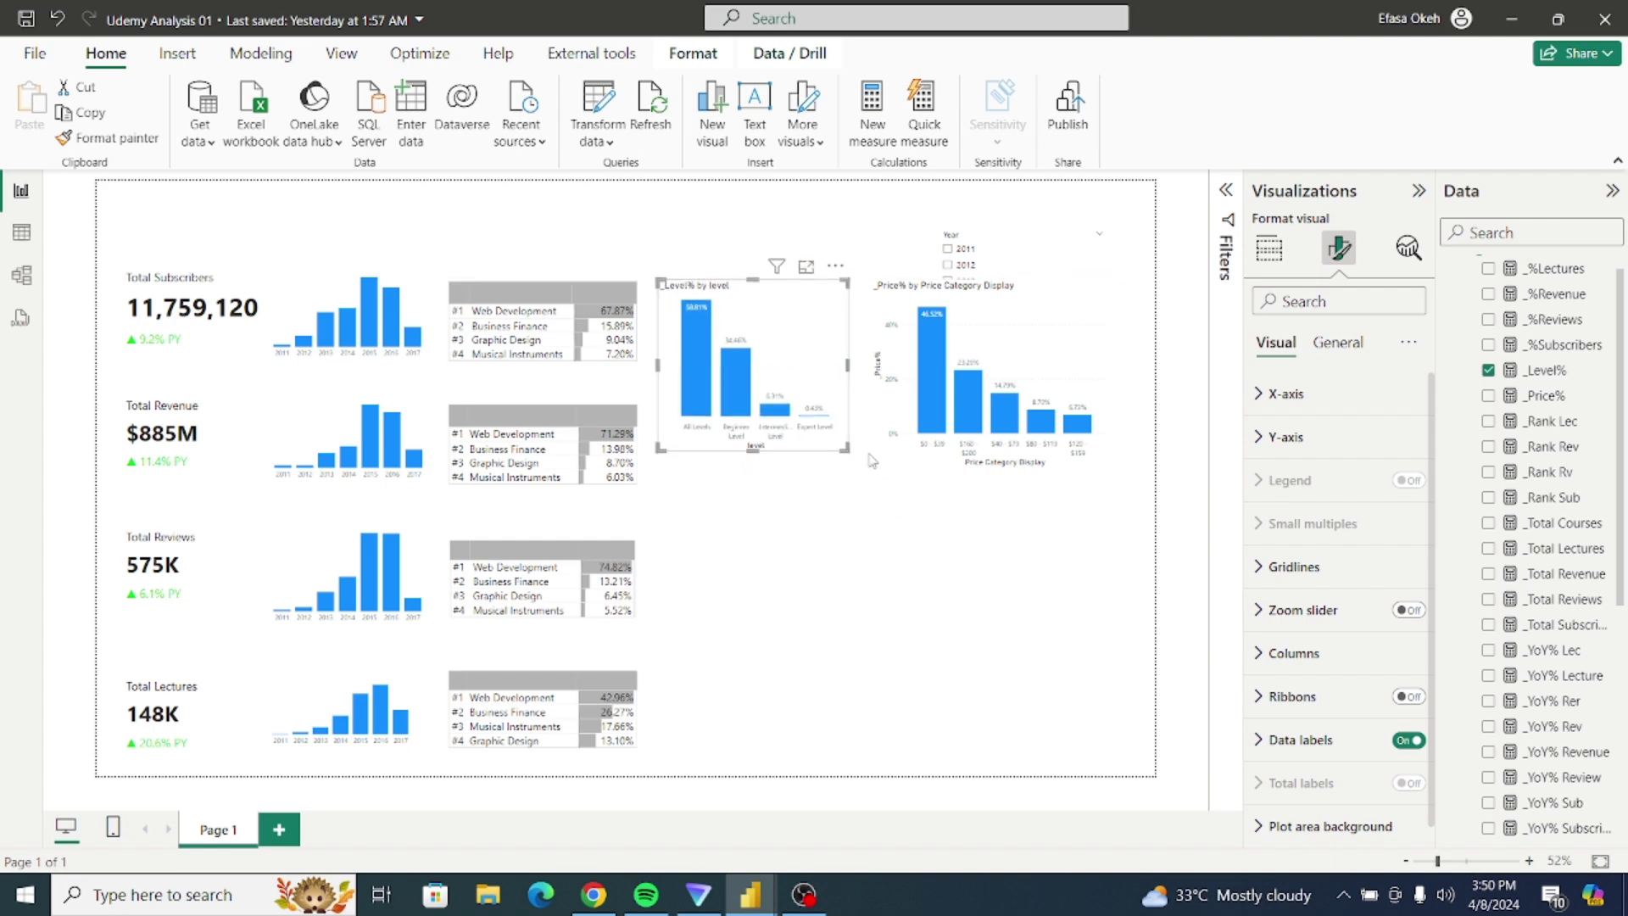
left_click(882, 534)
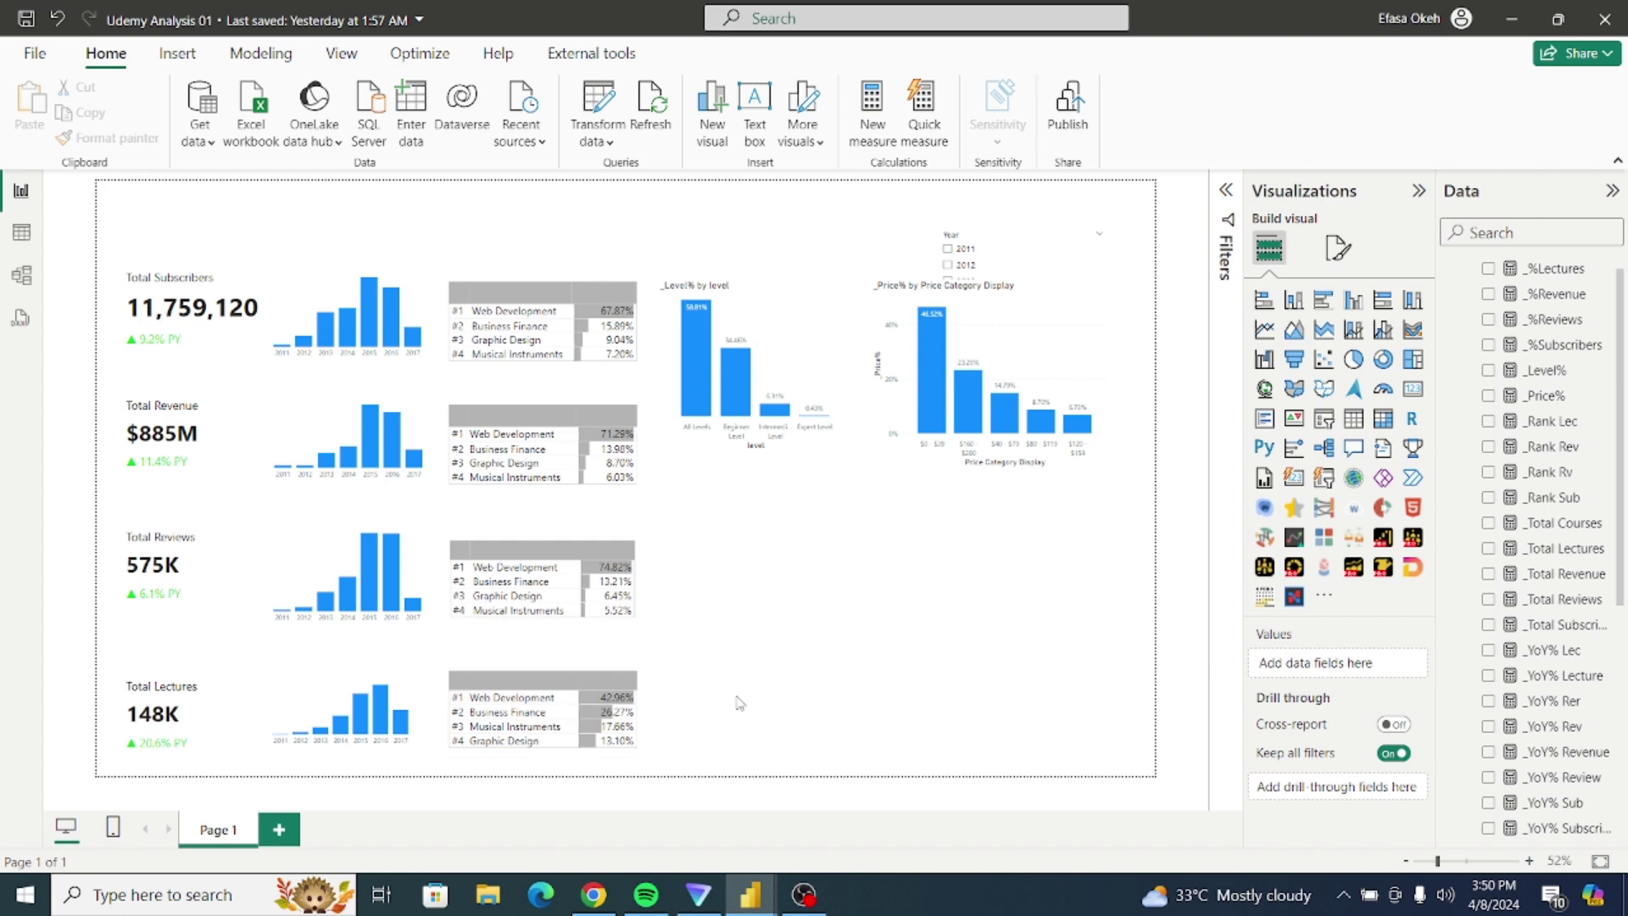
Step: Switch to the Udemy Analysis report to review its remaining charts on Report Two, then return to Udemy Analysis 01
mouse_move(749, 890)
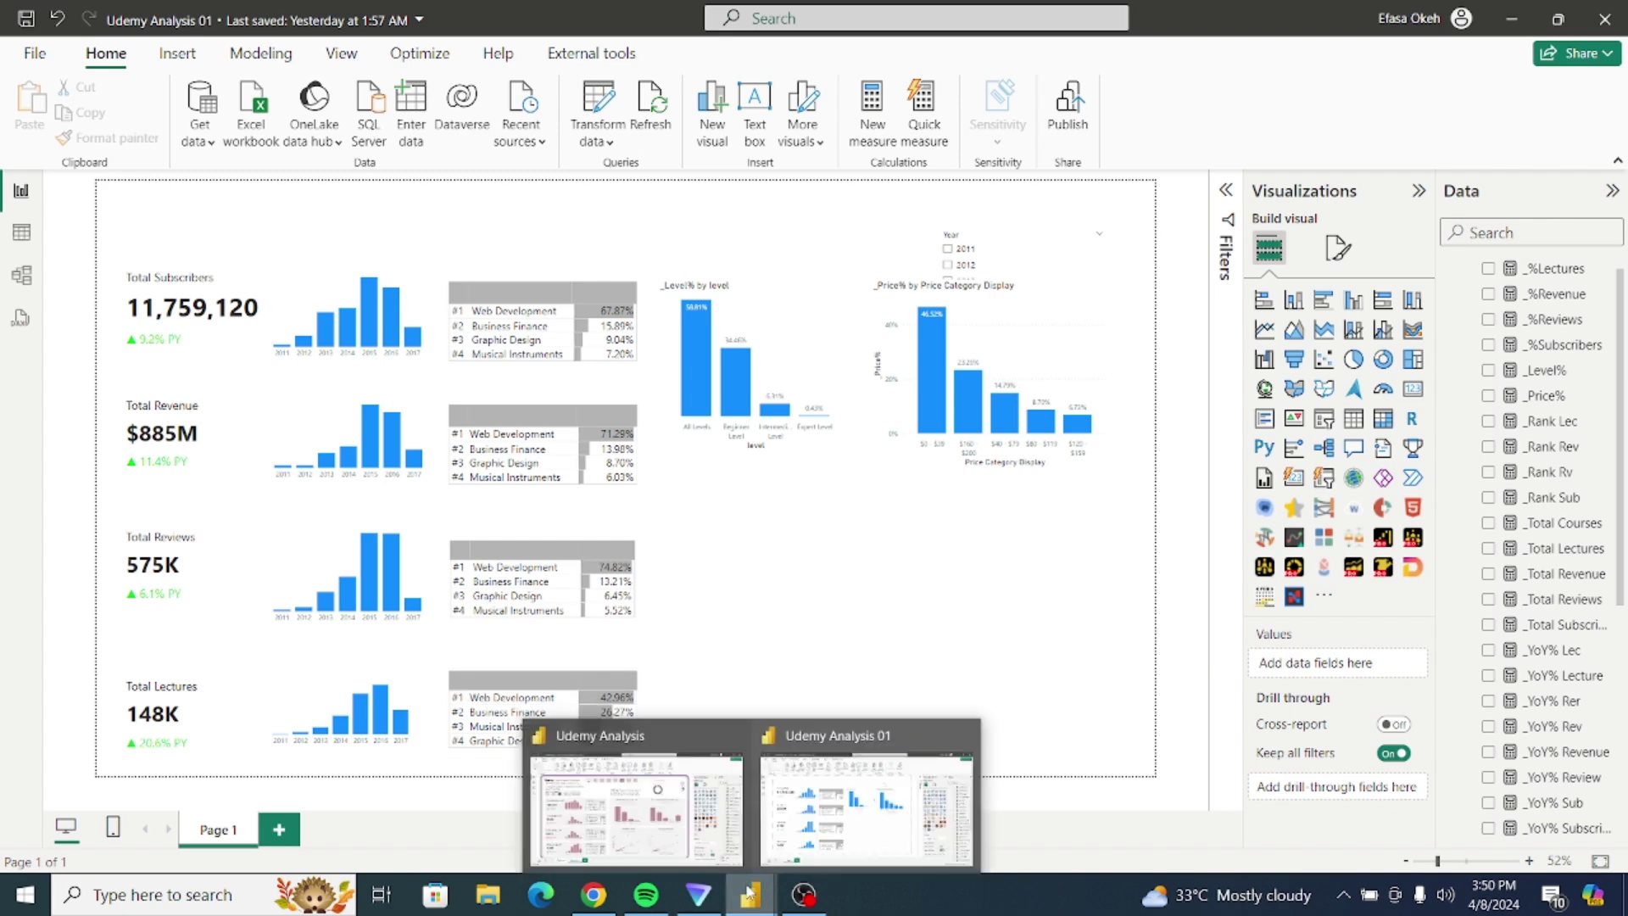
left_click(683, 841)
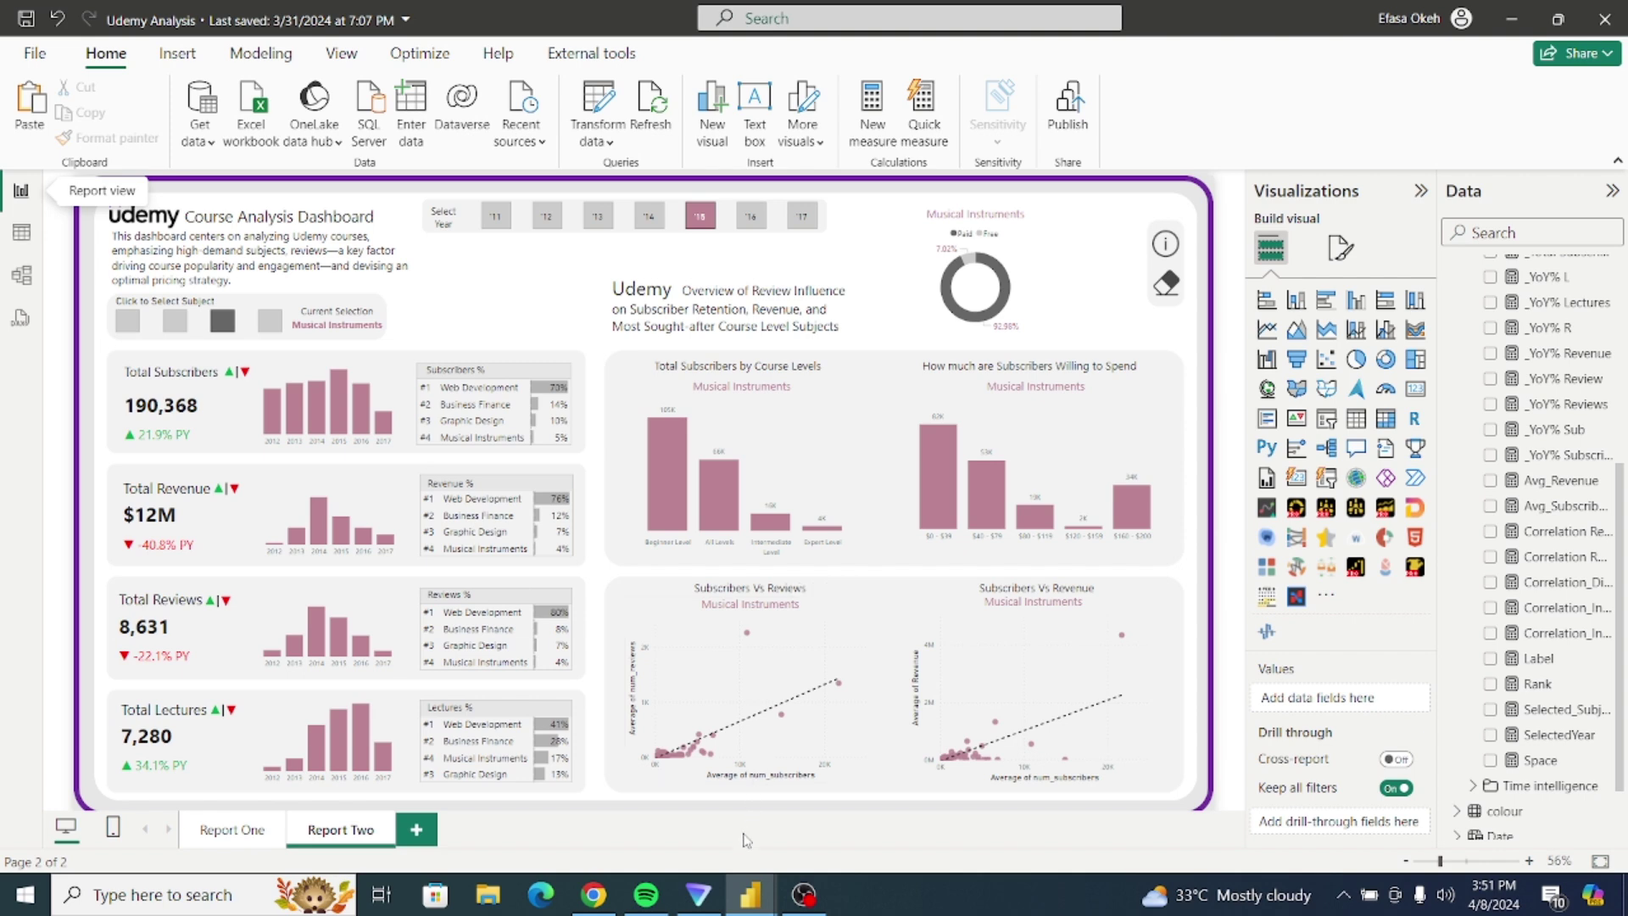
mouse_move(750, 895)
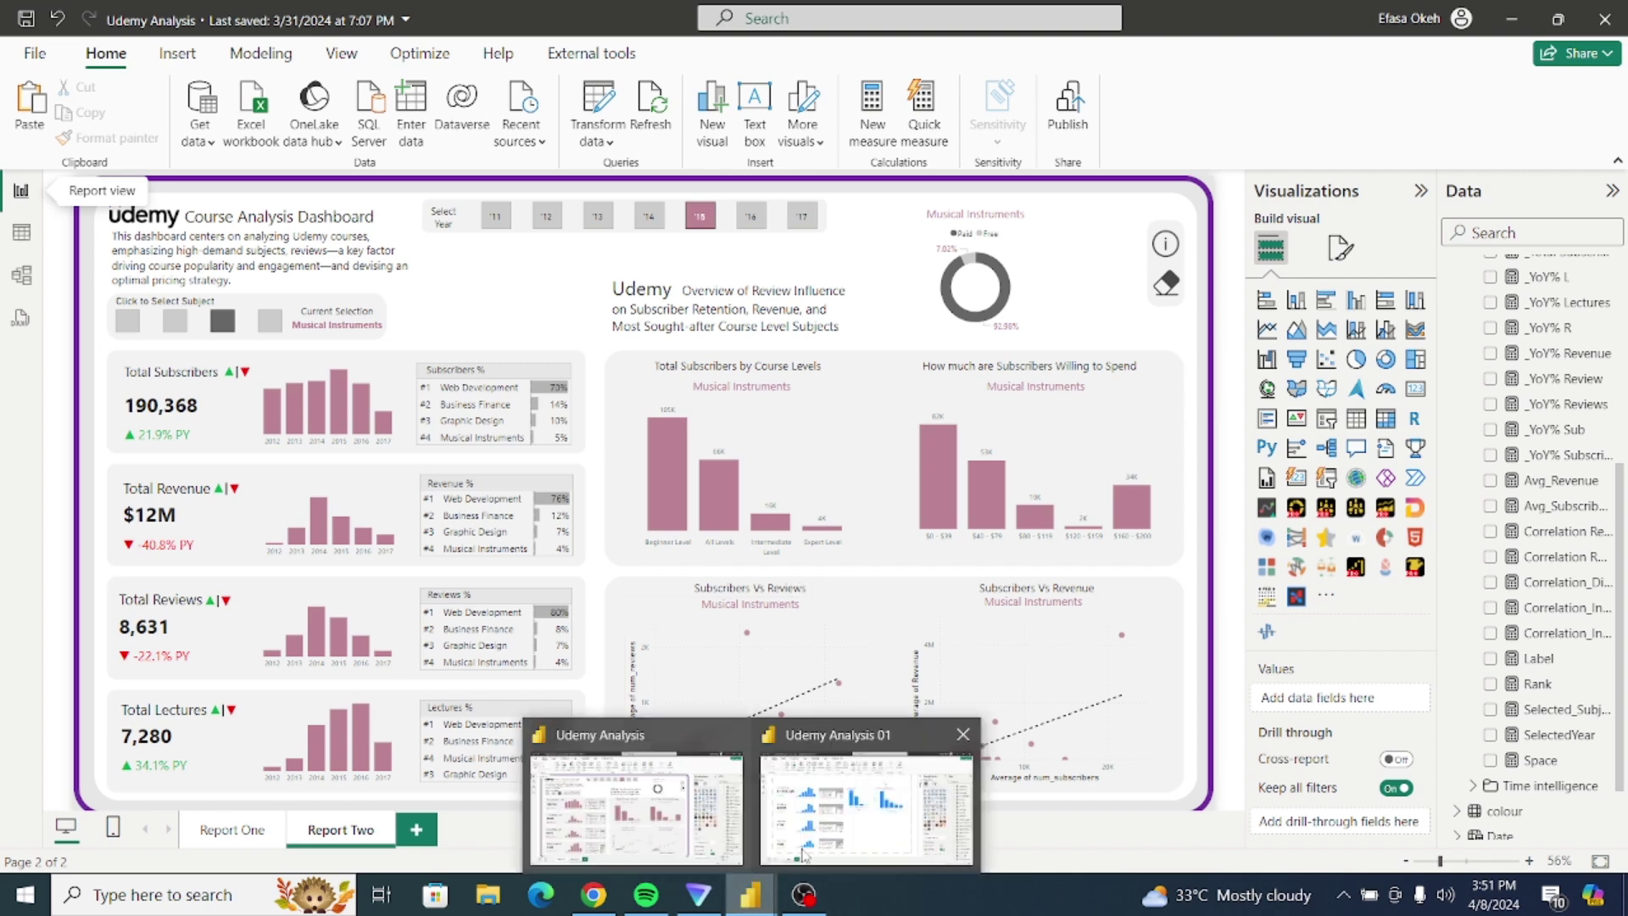
left_click(848, 825)
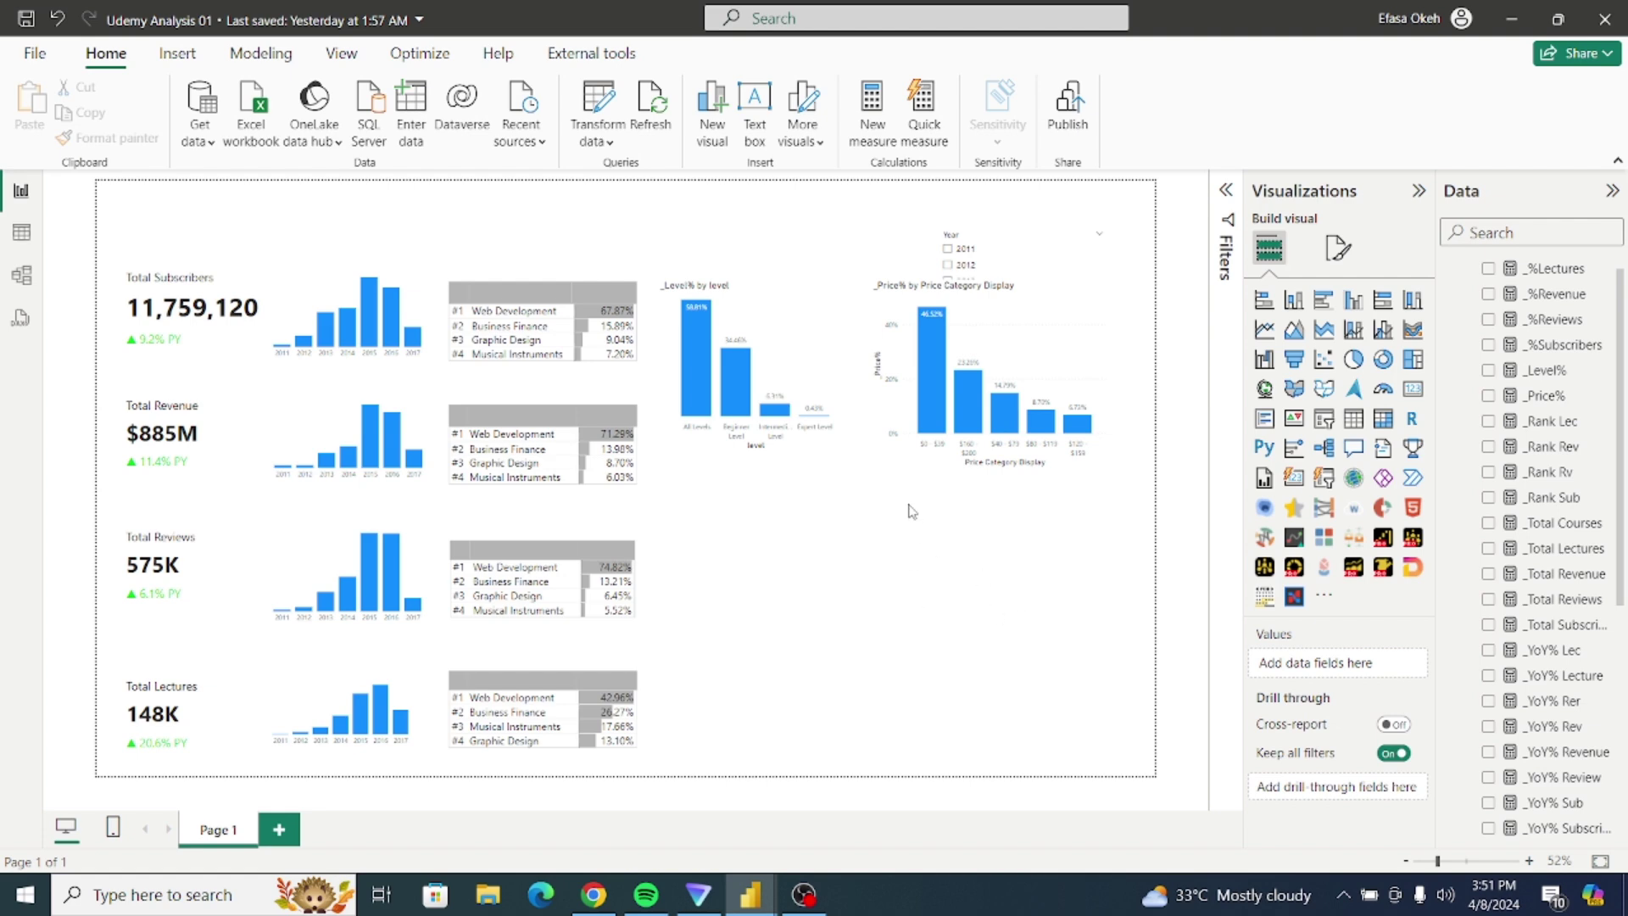
Step: Insert a scatter chart below the _Level% by level chart and enlarge it to fill the empty space there
left_click(1325, 362)
left_click_drag(775, 594, 795, 542)
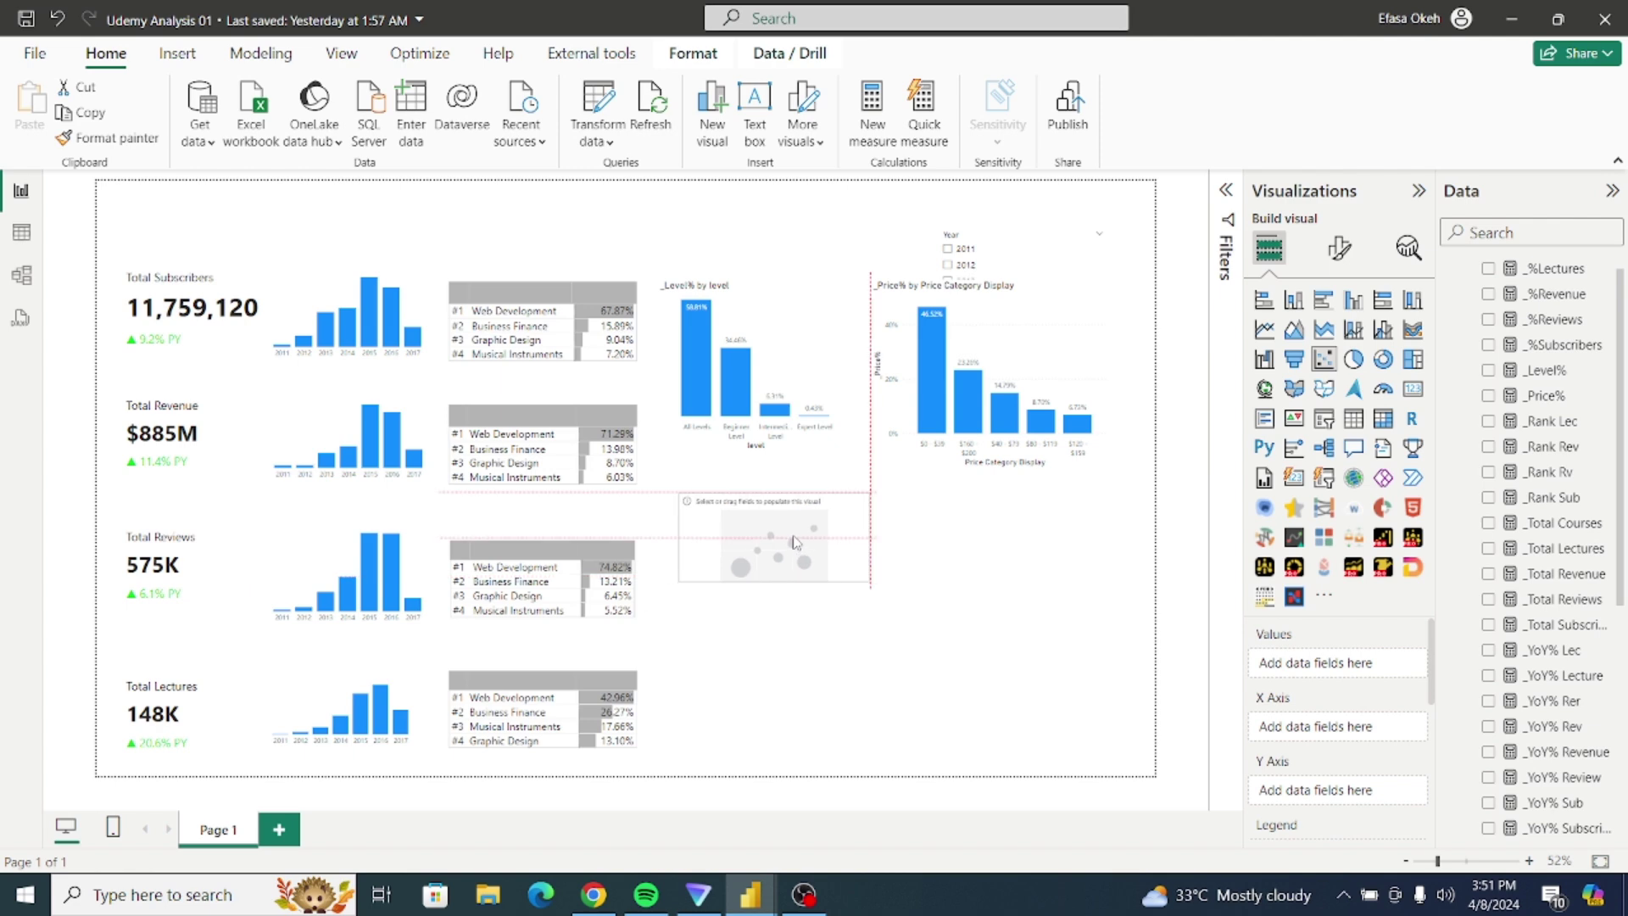
left_click_drag(869, 582, 924, 682)
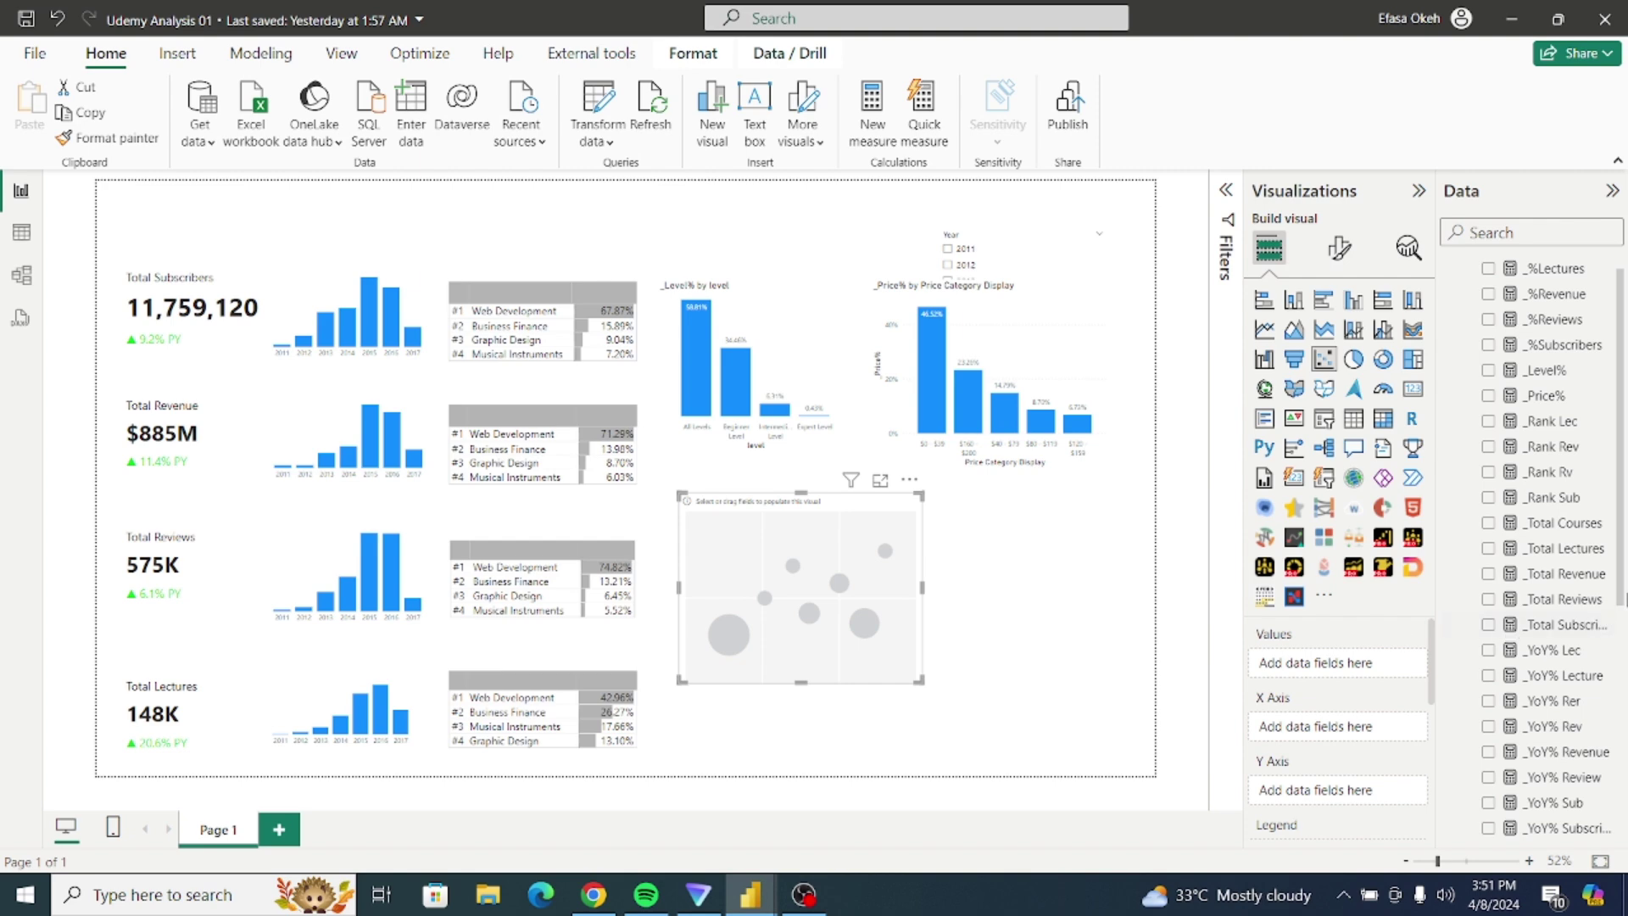
Step: Collapse the expanded tables in the field list and add a new measure named _Avg Sub to the Dax table
scroll(1620, 589, "up", 1)
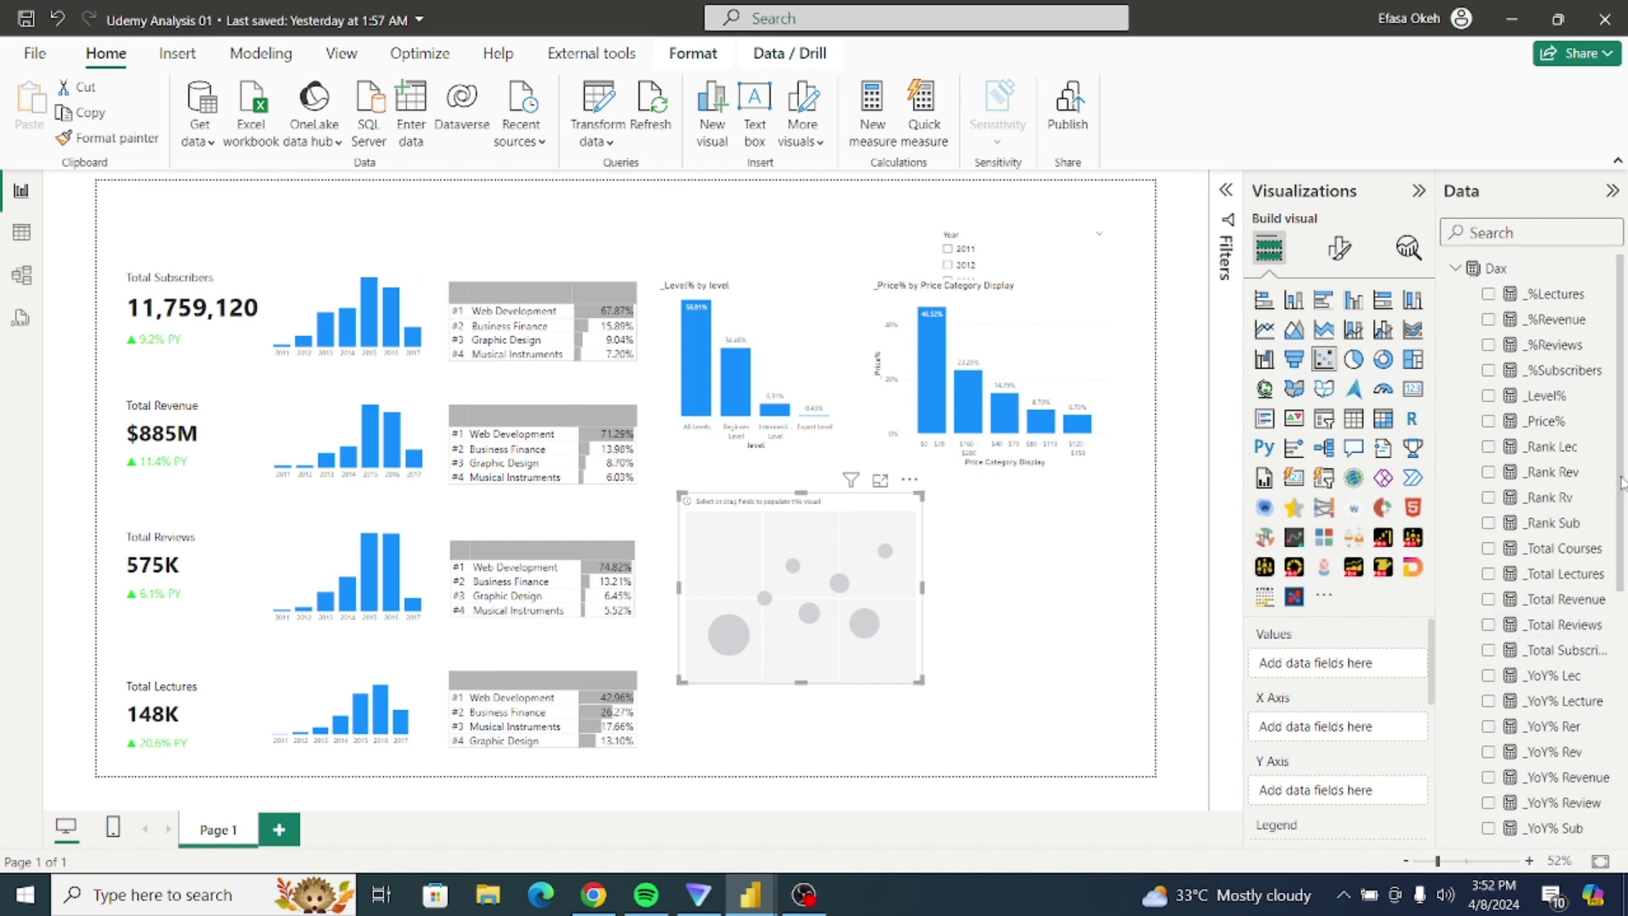
left_click(1455, 268)
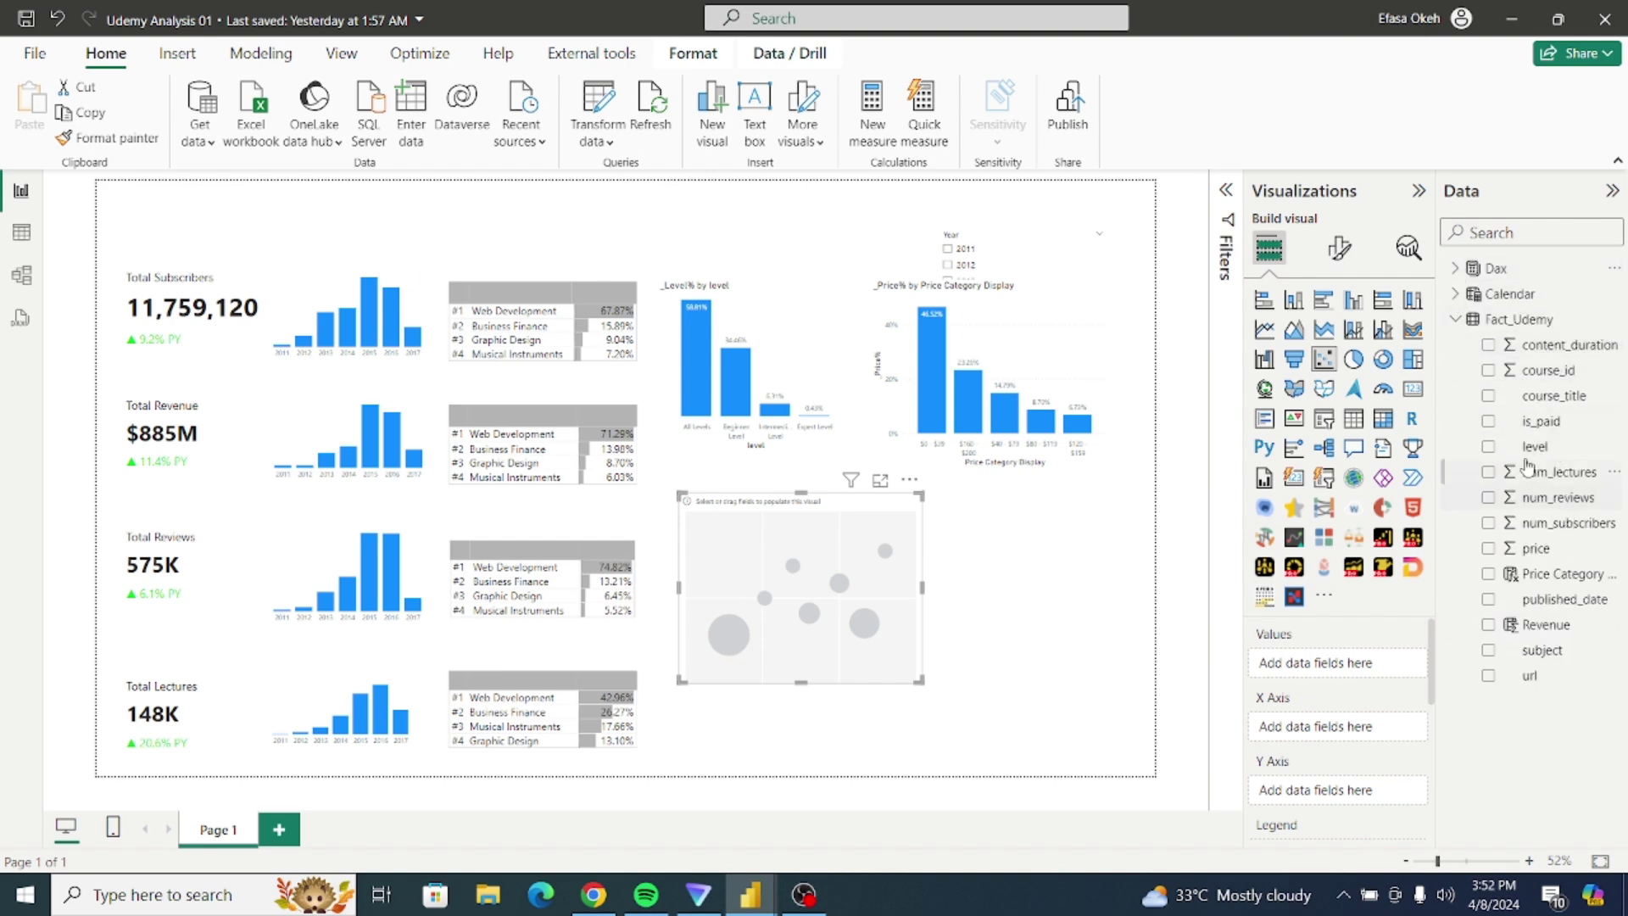
left_click(1458, 324)
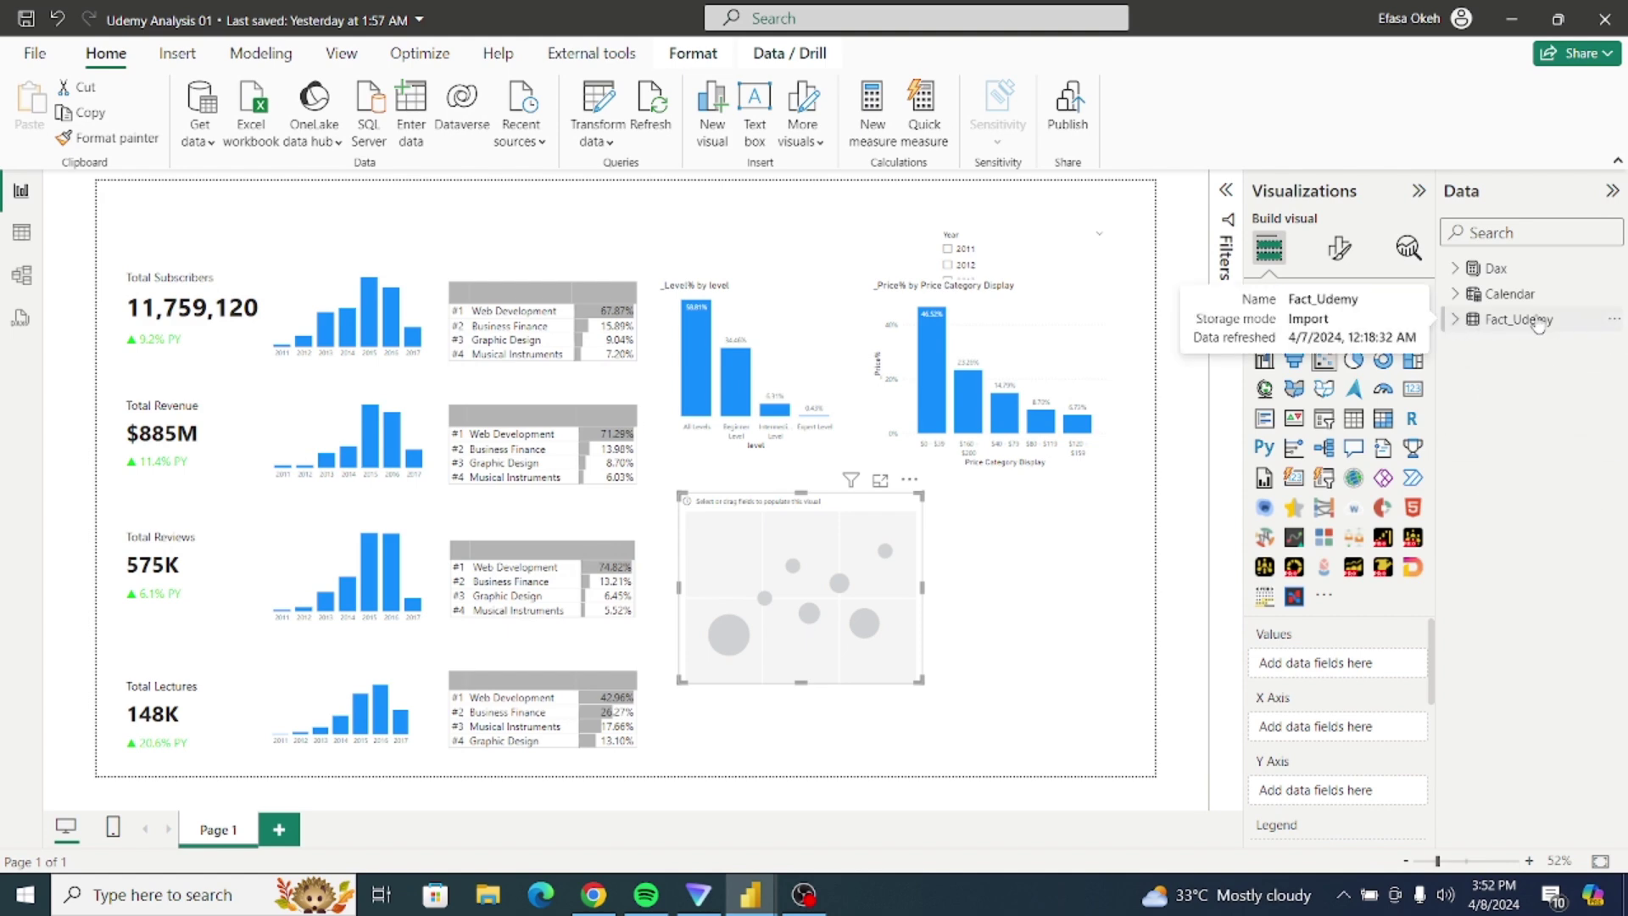
left_click(1496, 269)
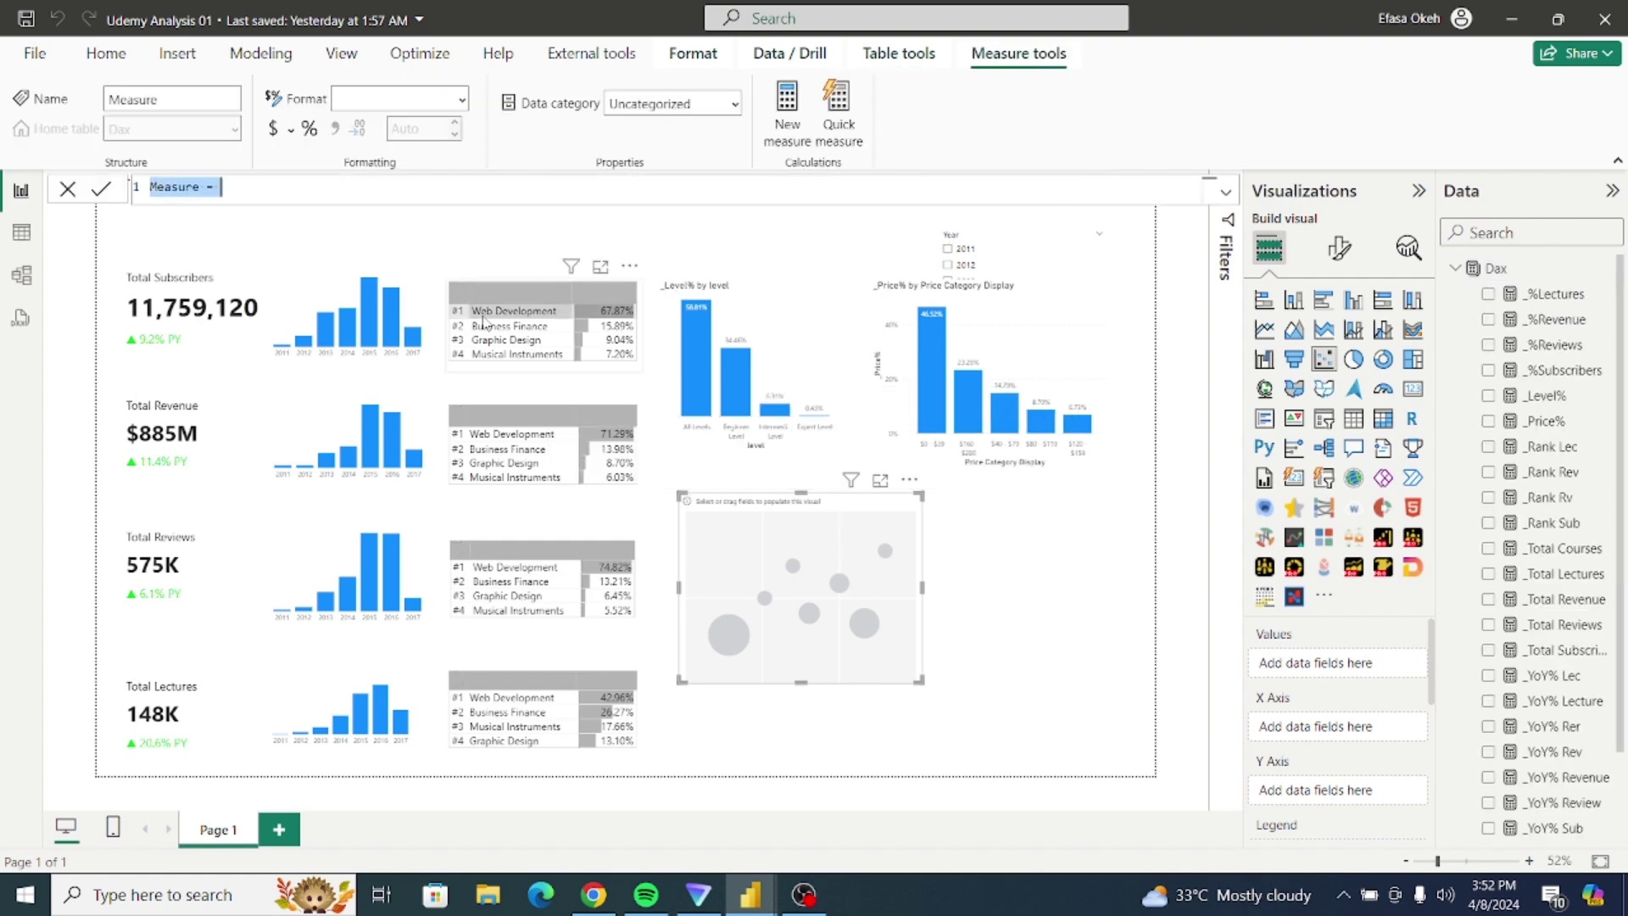
type("_")
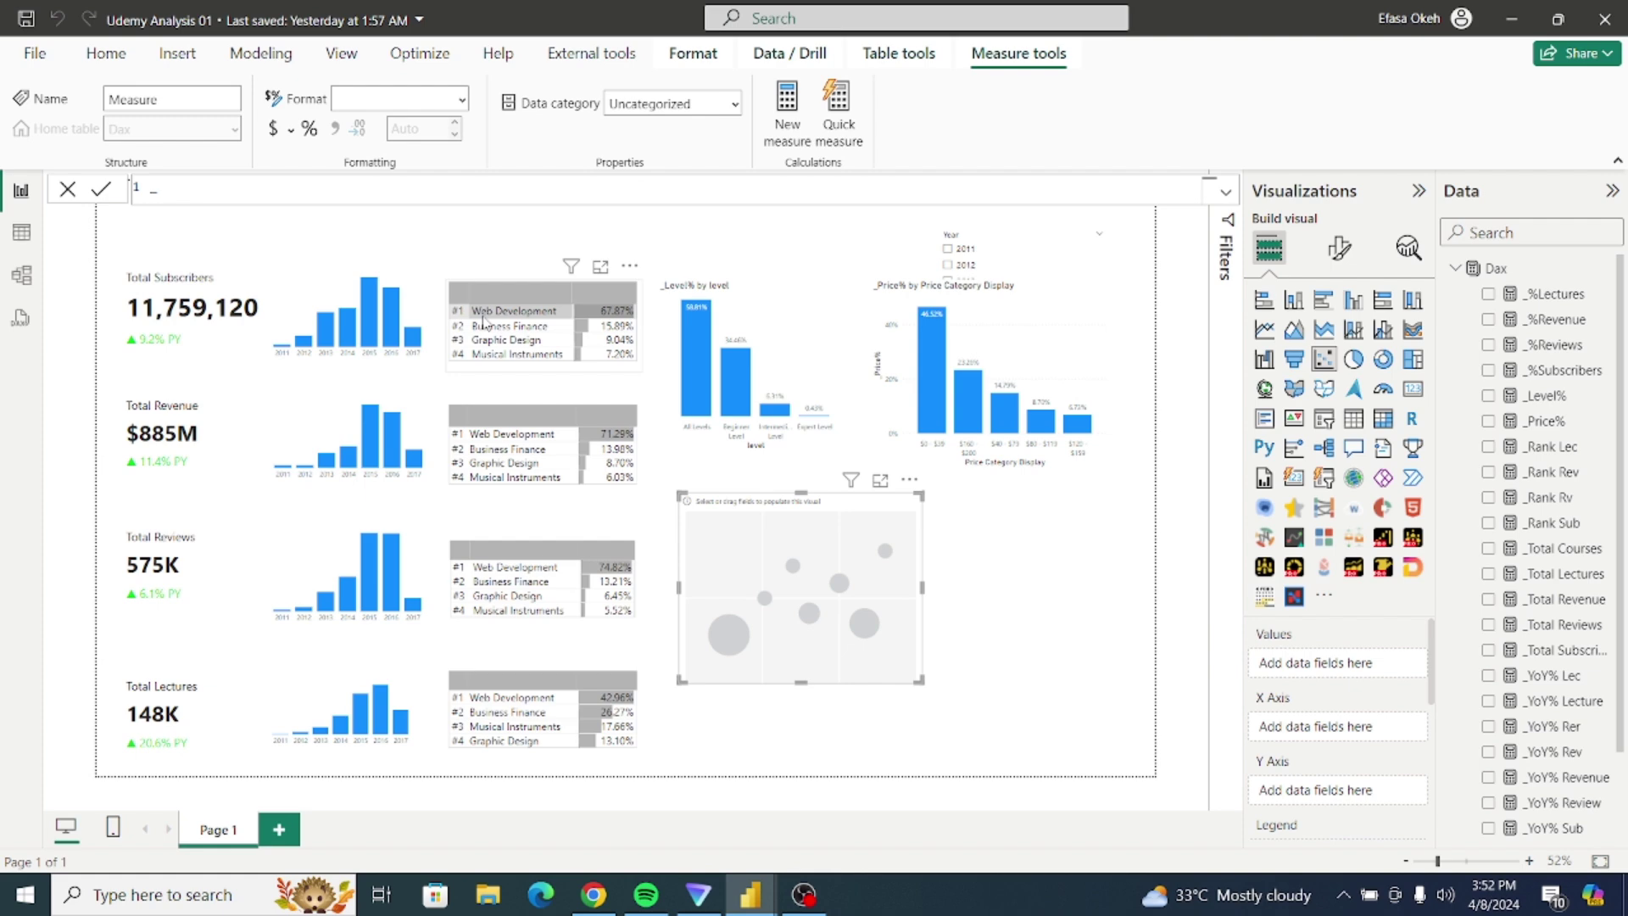
type("Avg")
key("BackSpace")
type("Sub = ")
Step: Define the _Avg Sub measure as AVERAGE(Fact_Udemy[num_subscribers]) and commit it
type("Avg")
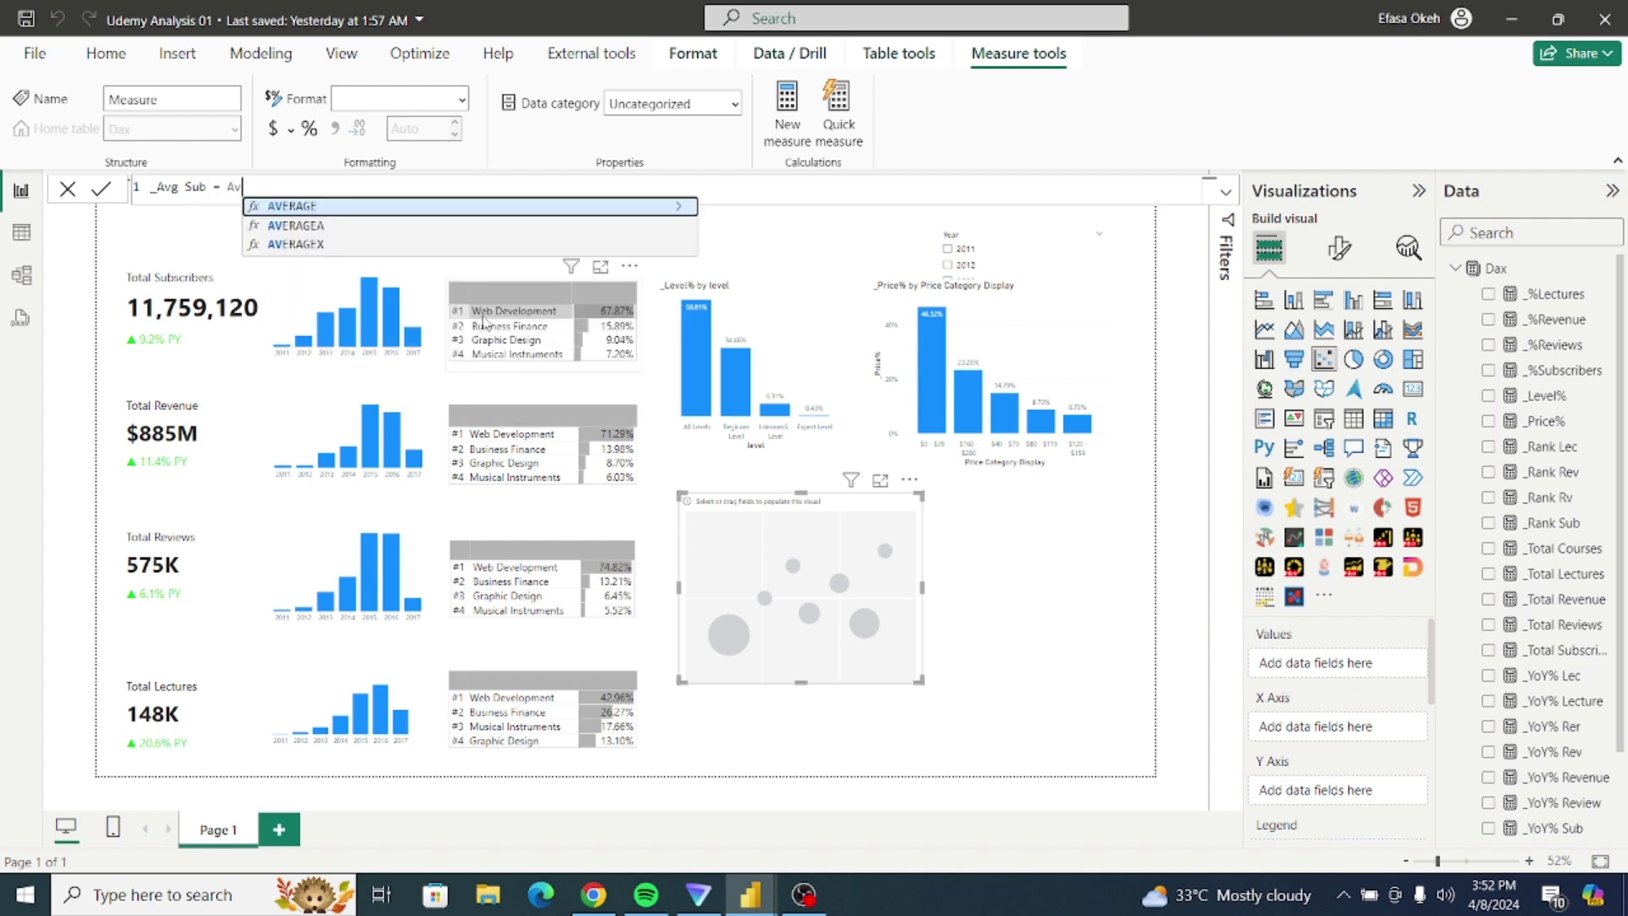
left_click(339, 209)
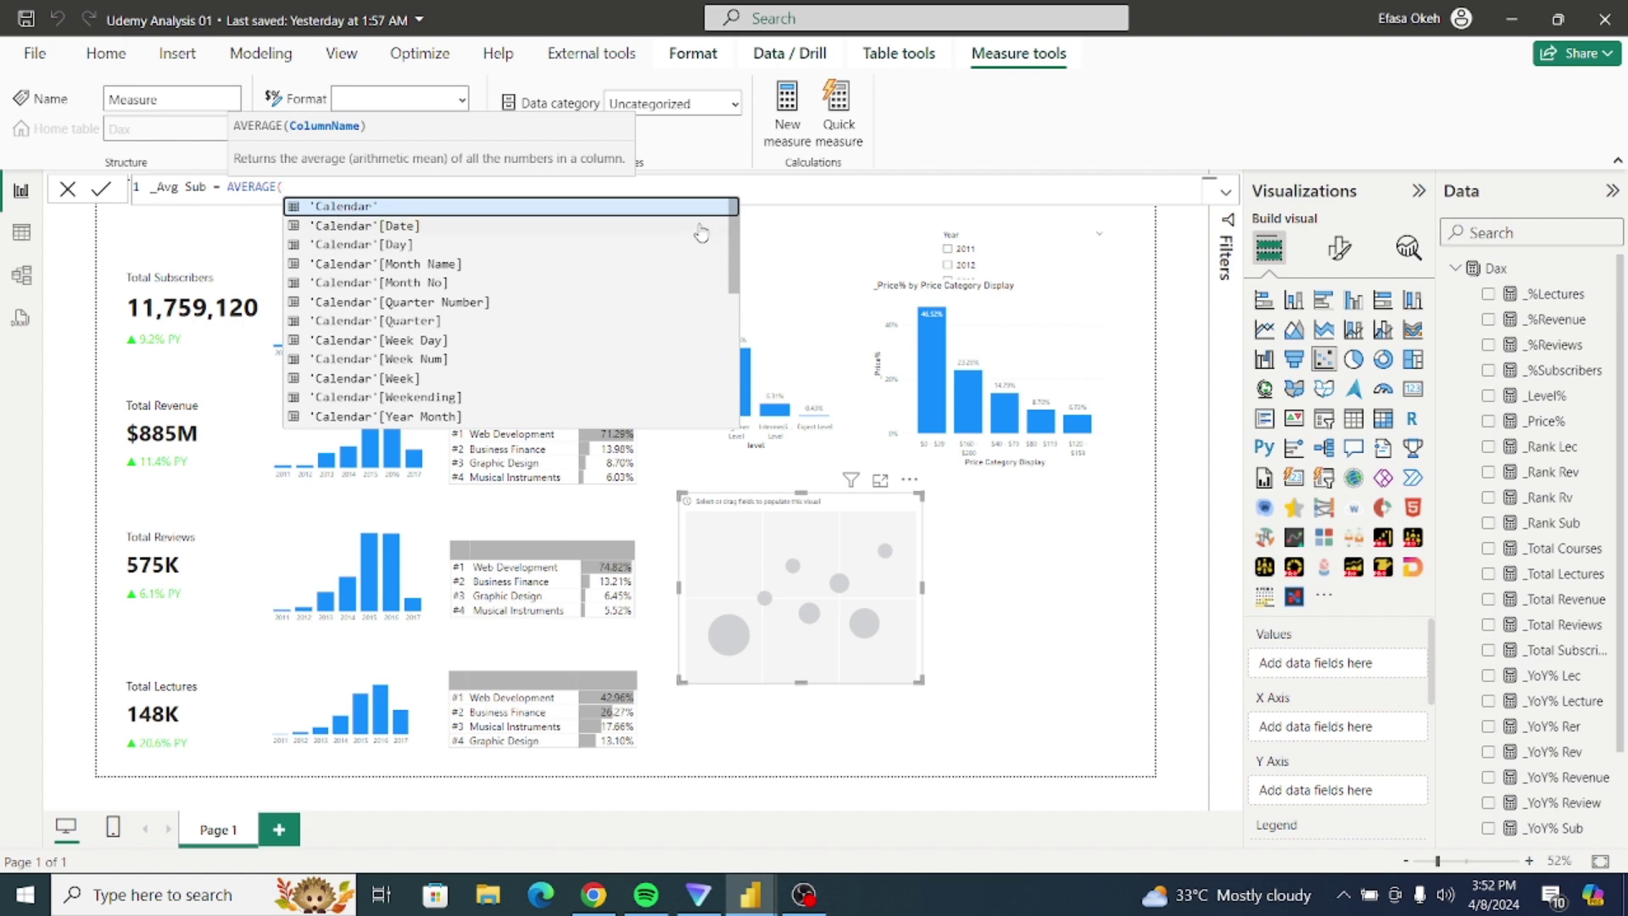
type("F")
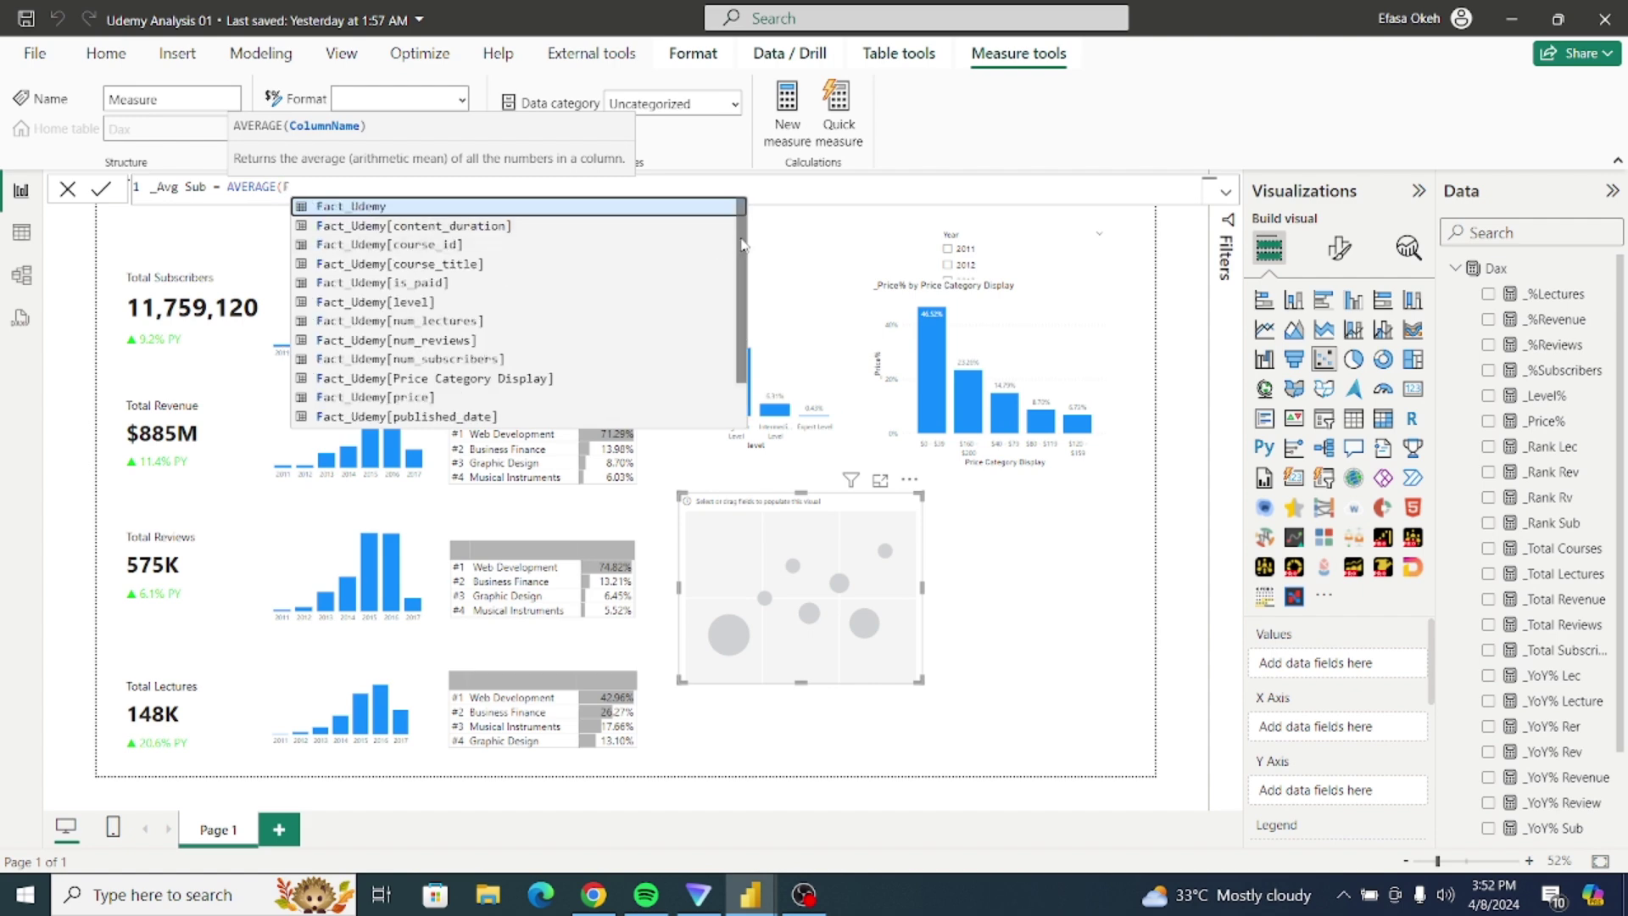
left_click_drag(742, 245, 743, 254)
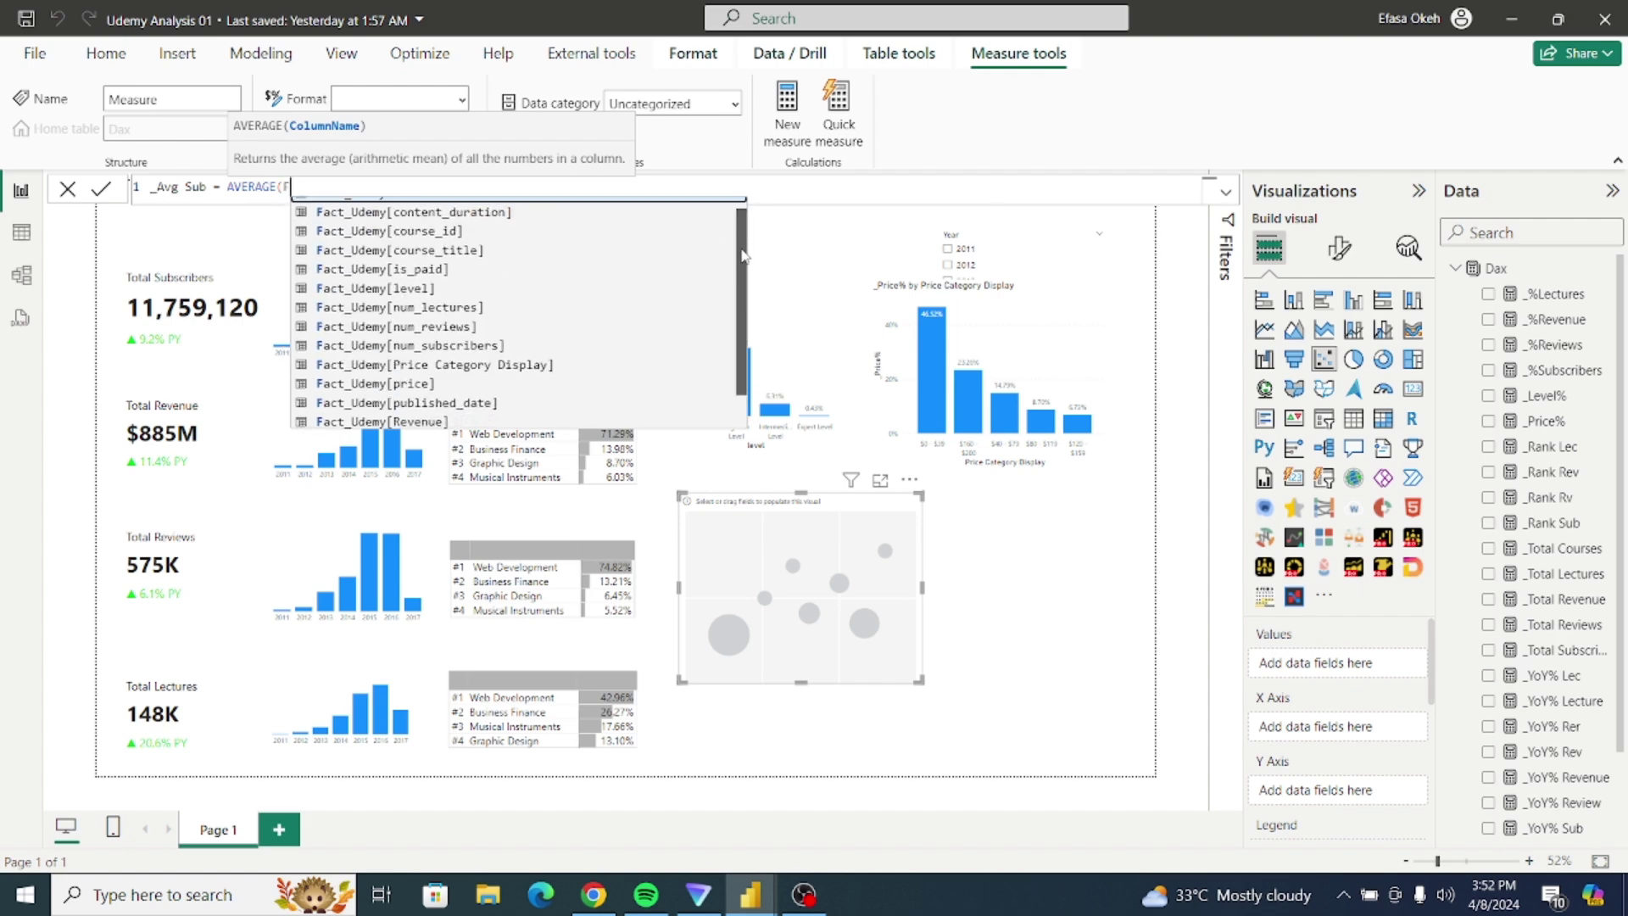
left_click(477, 346)
type(")")
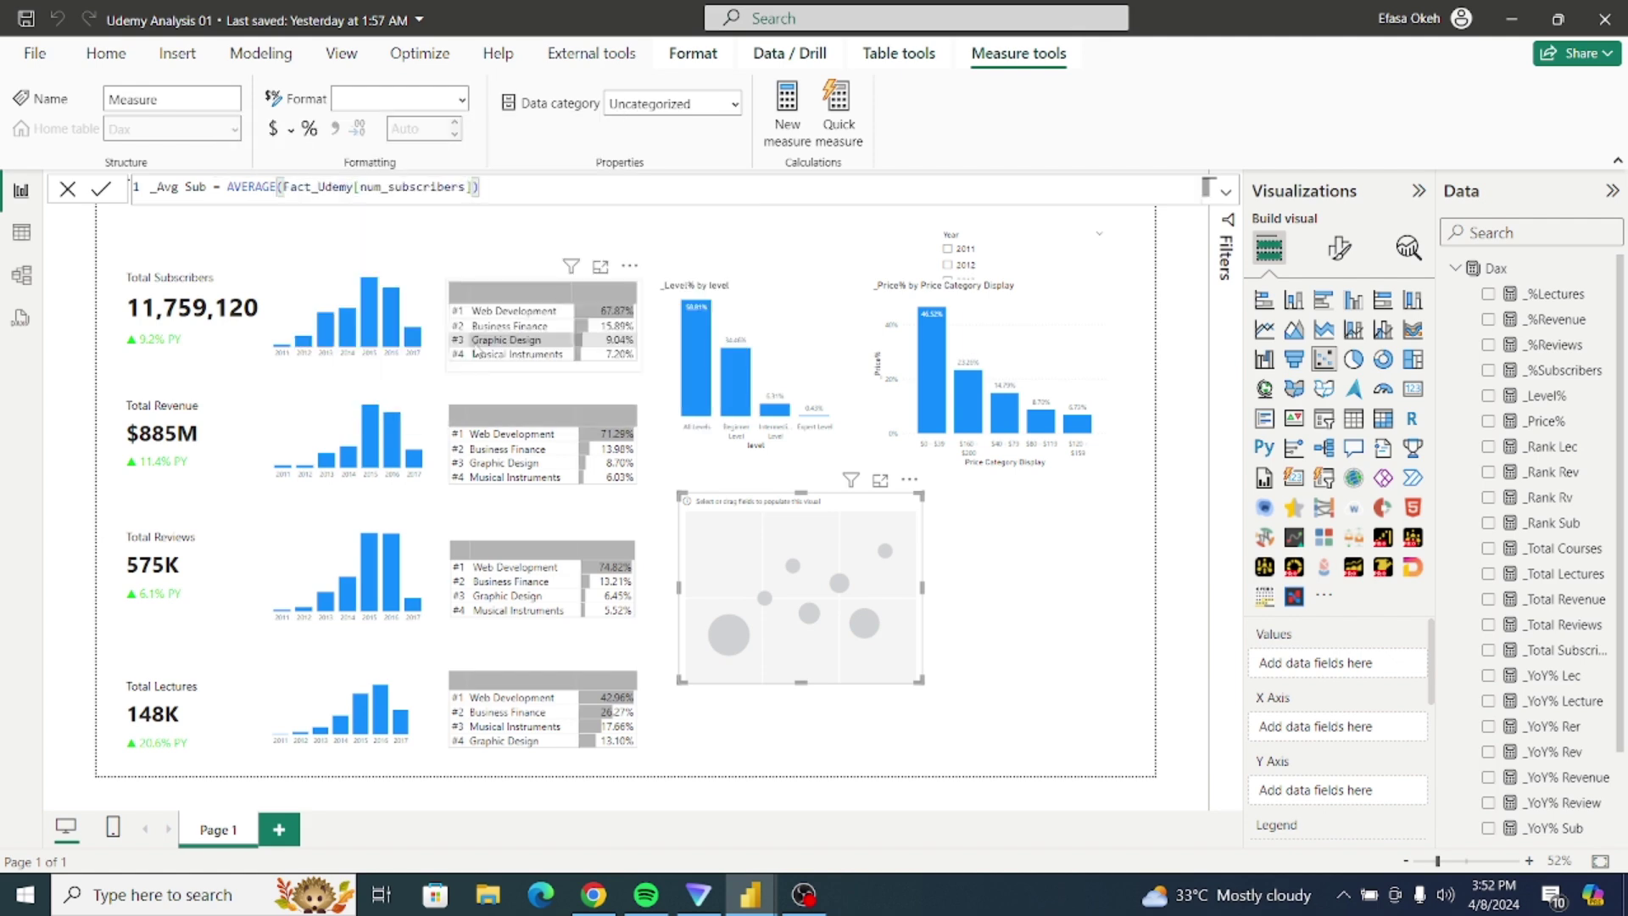
key("Return")
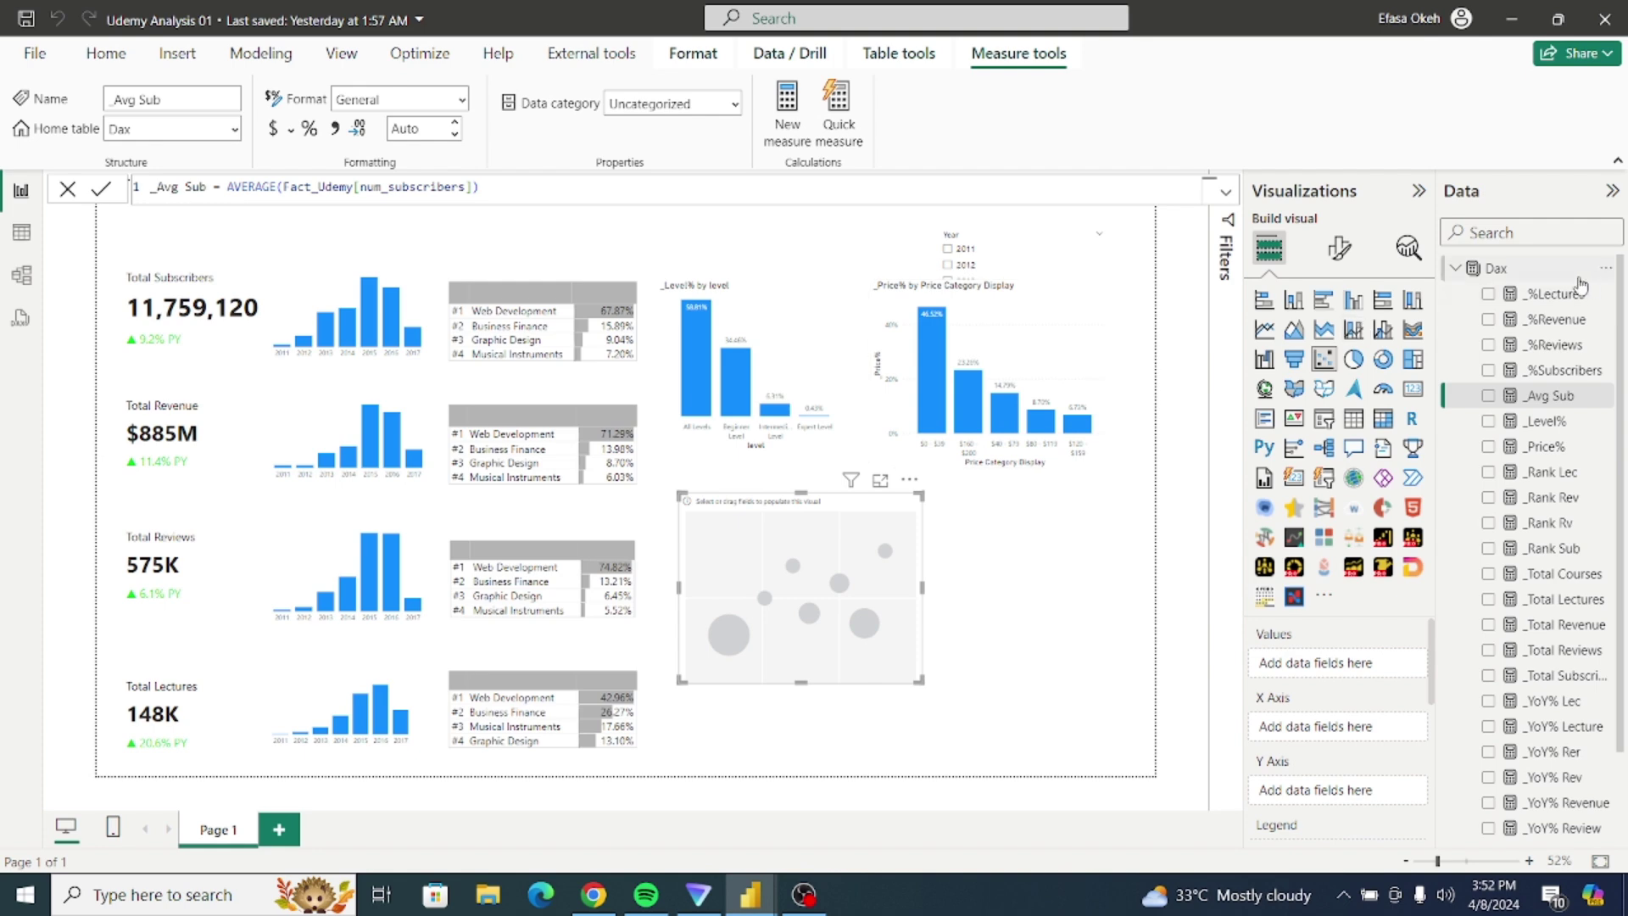
Step: Add a new measure to the Dax table: _Avg Revw = AVERAGE(Fact_Udemy[num_reviews])
left_click(1517, 270)
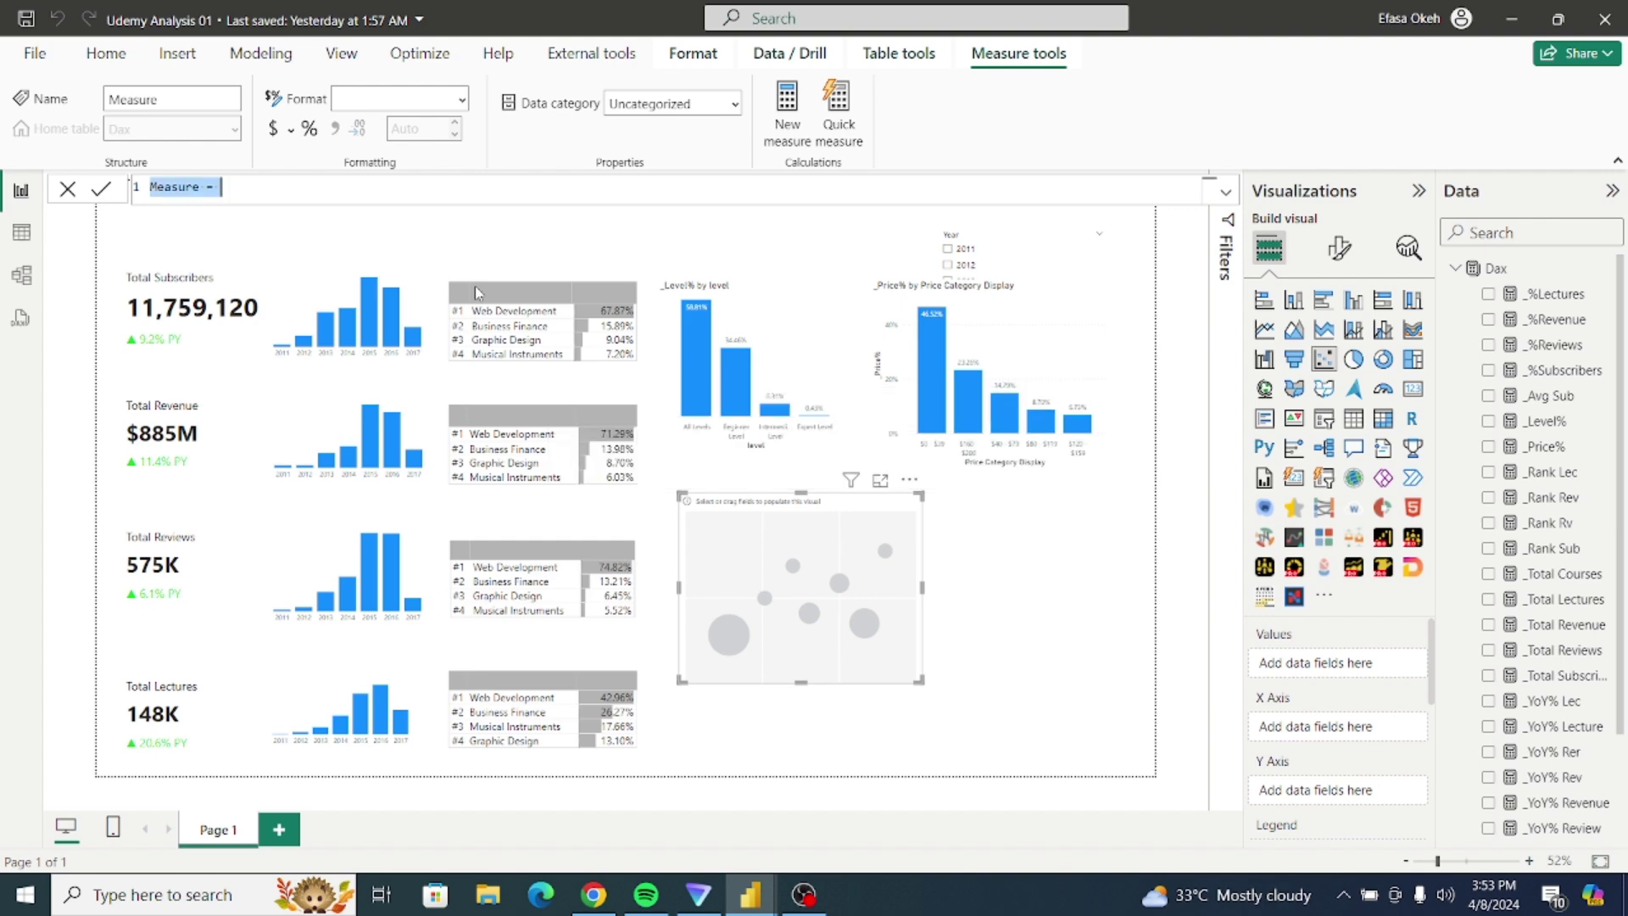
type("_")
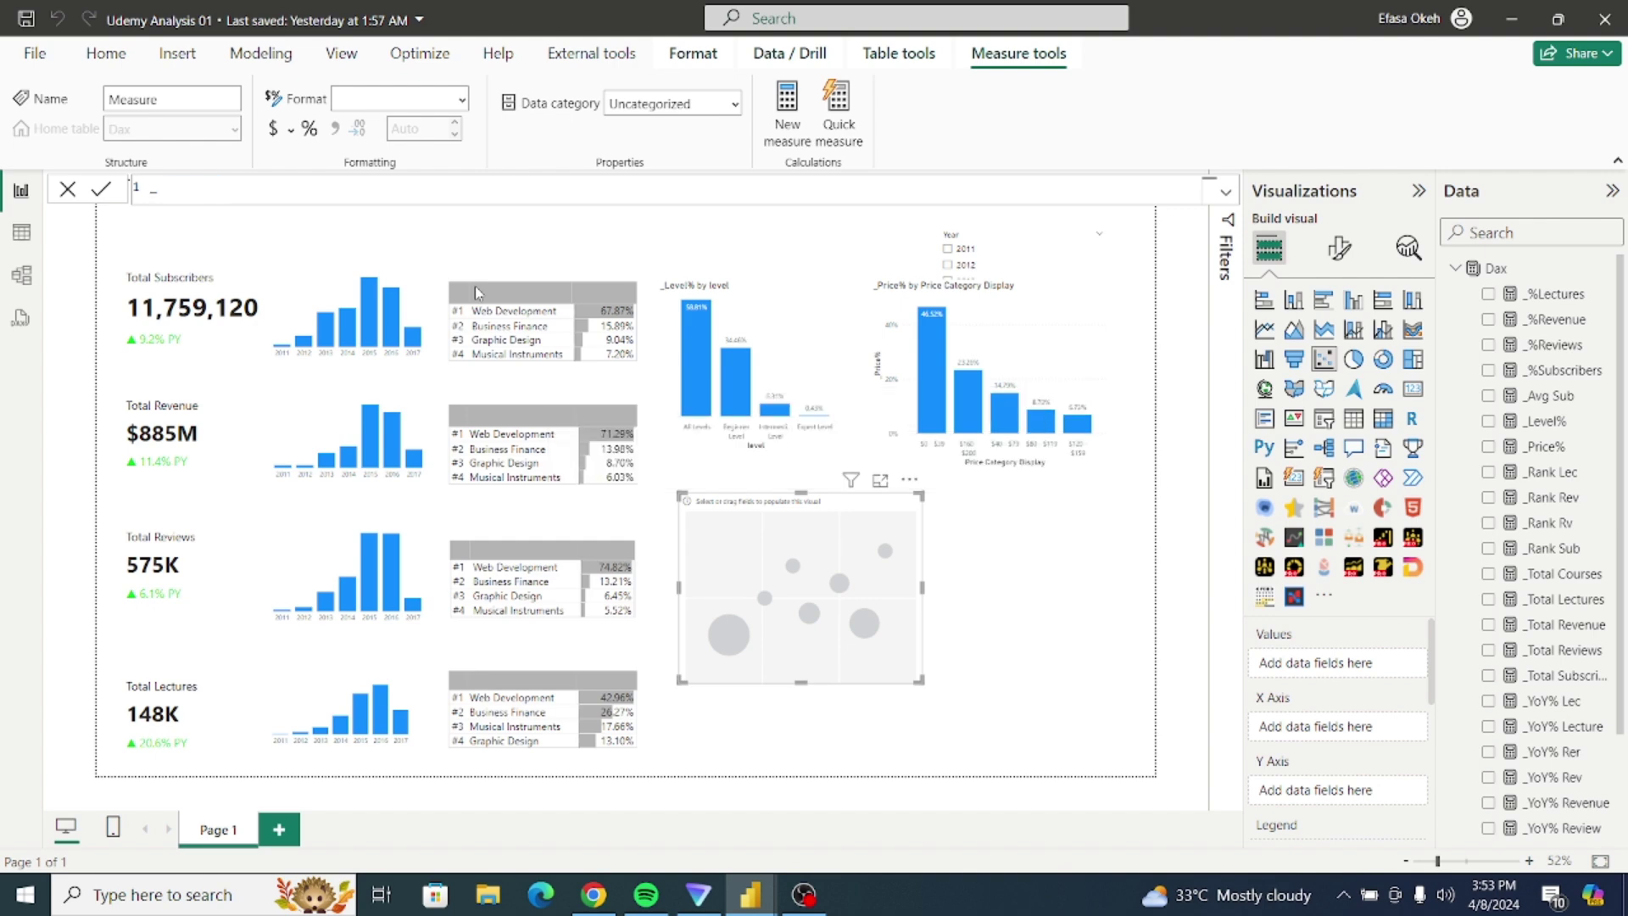
type("Avg Revw = Avera")
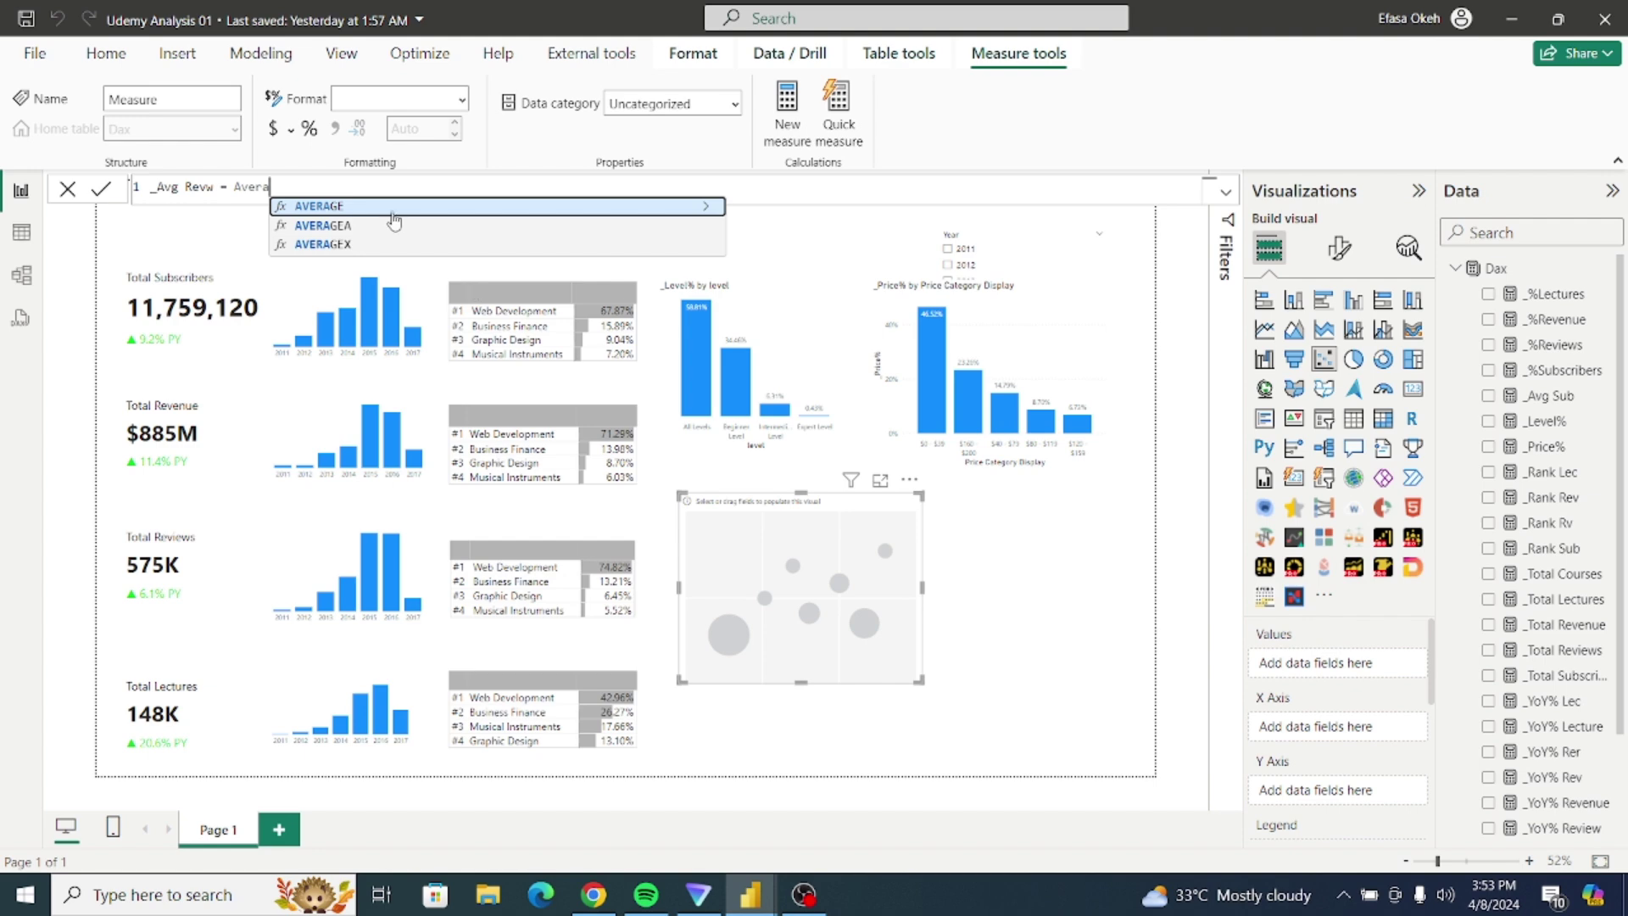
left_click(392, 208)
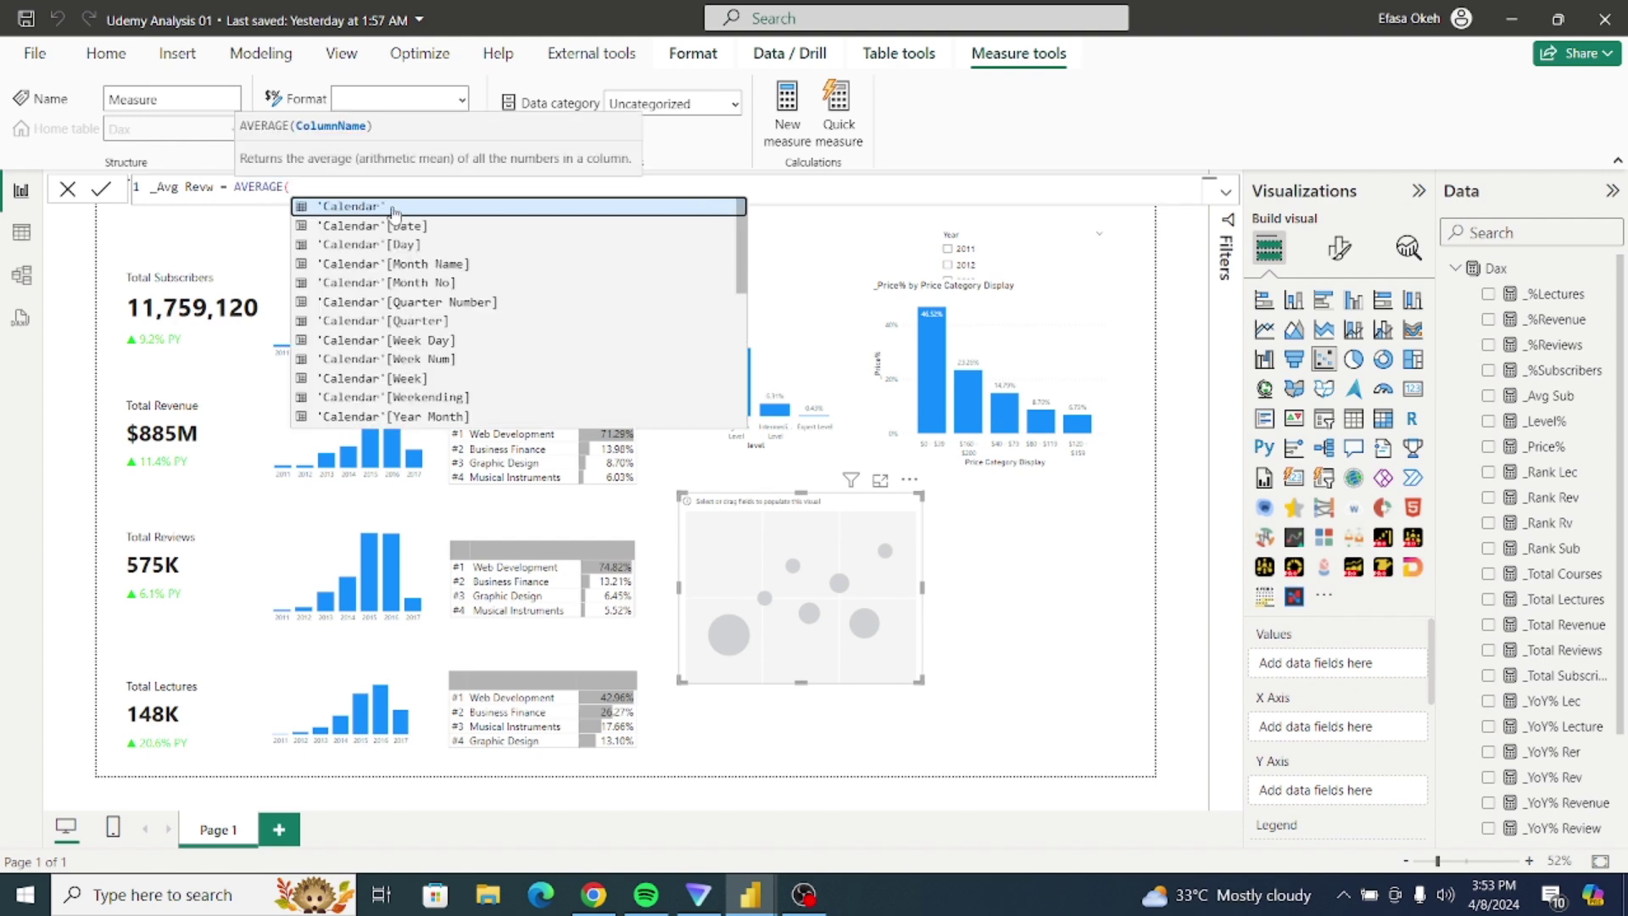
type("Fact")
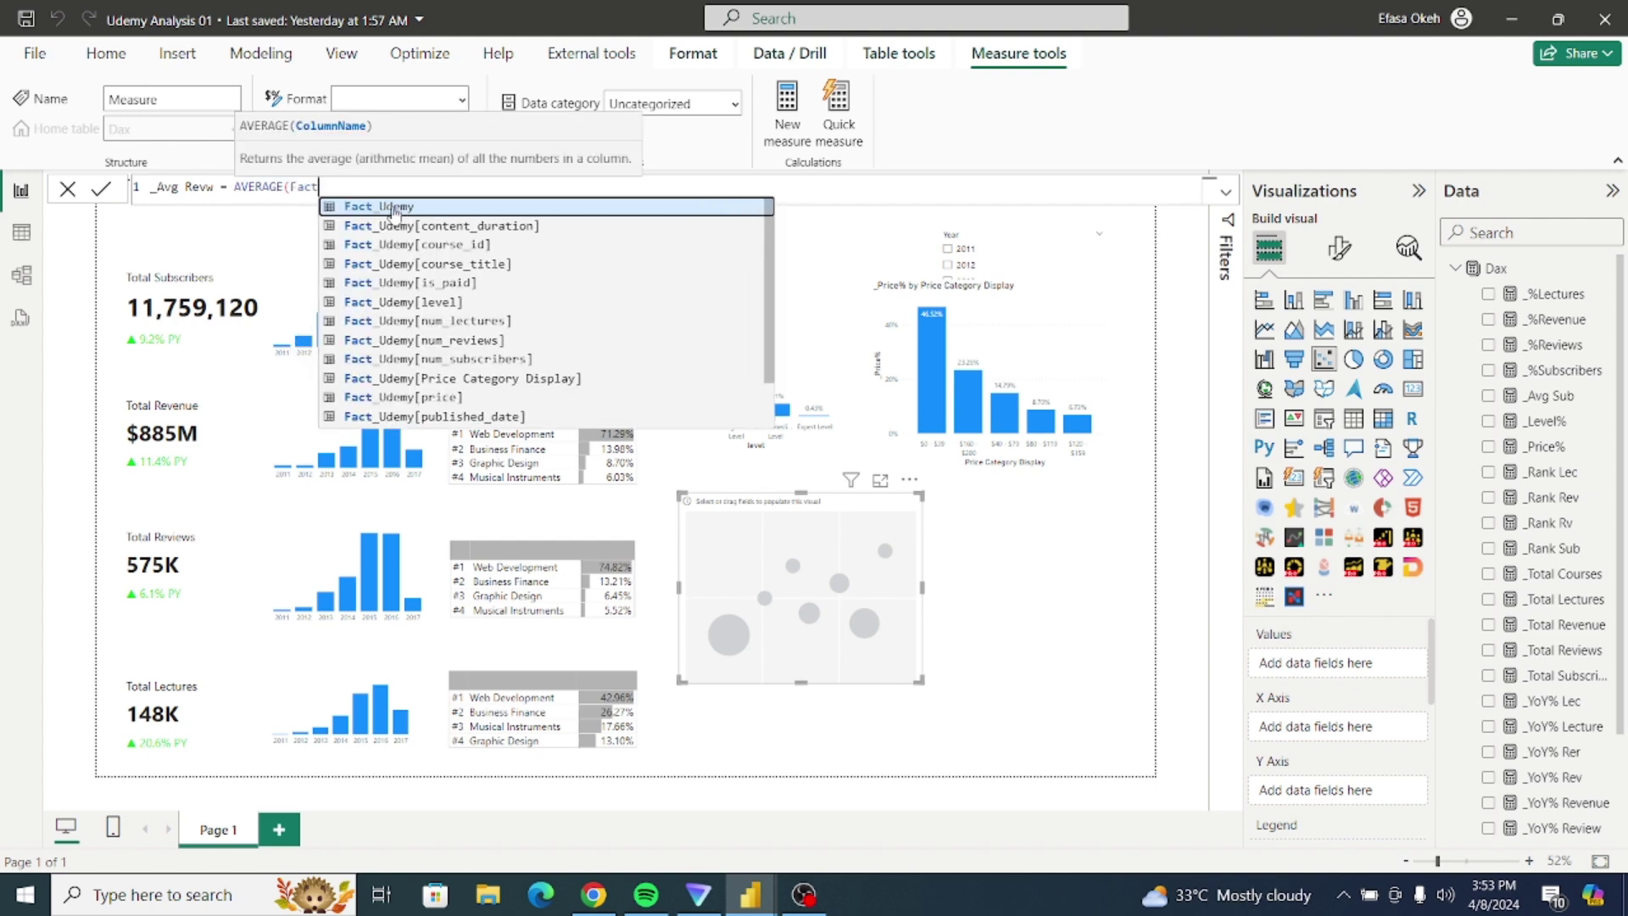
left_click(470, 342)
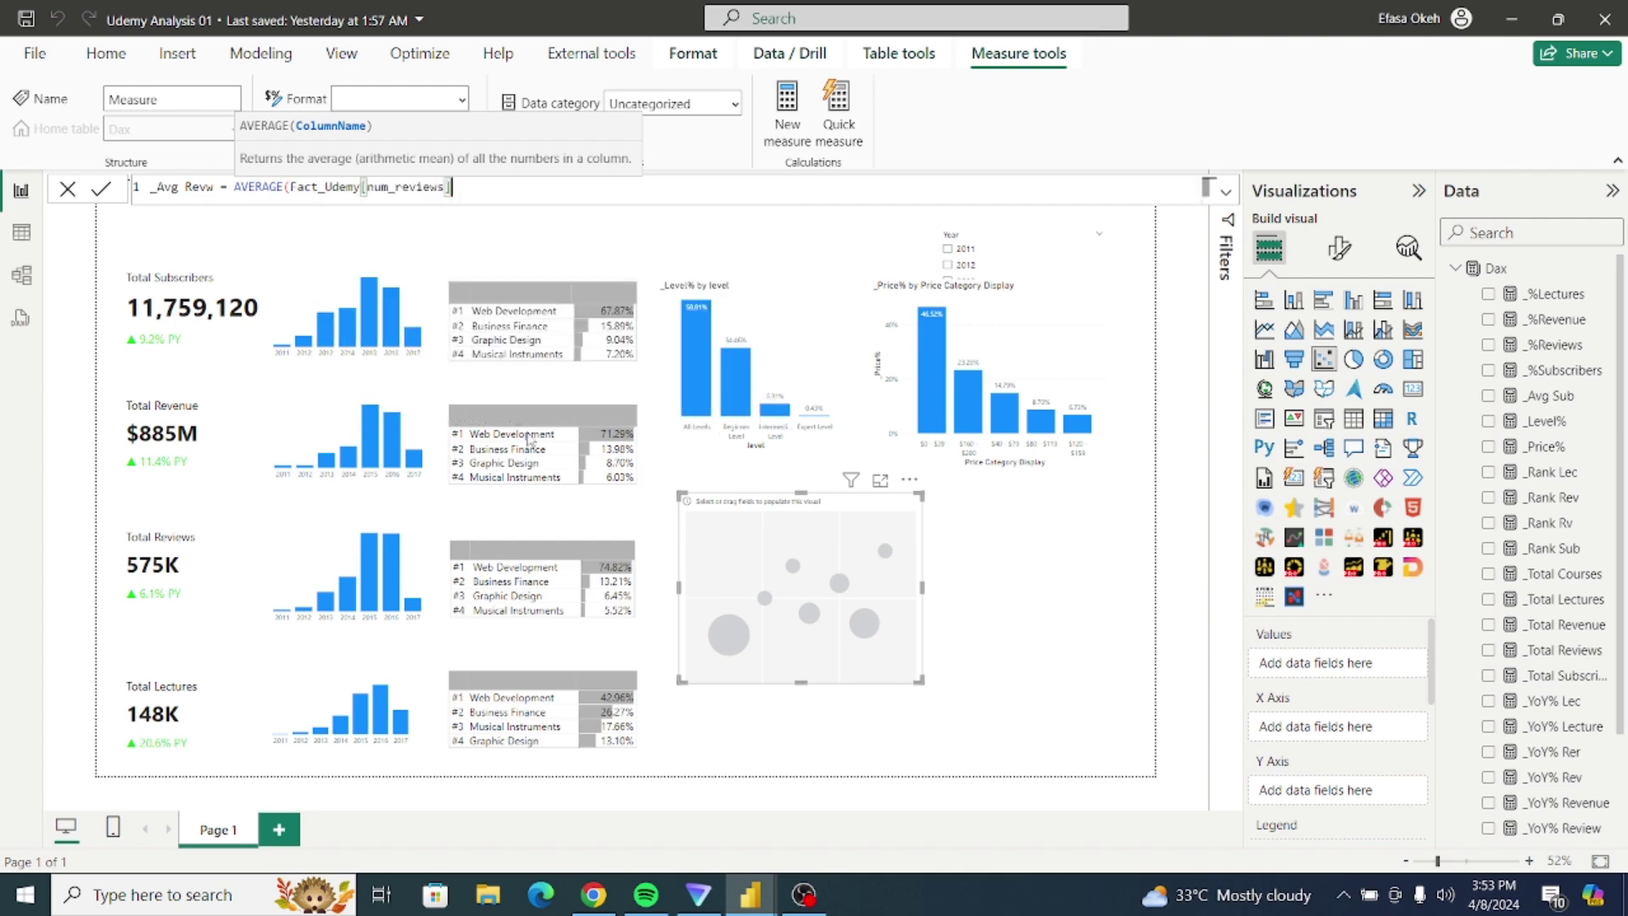
type(")")
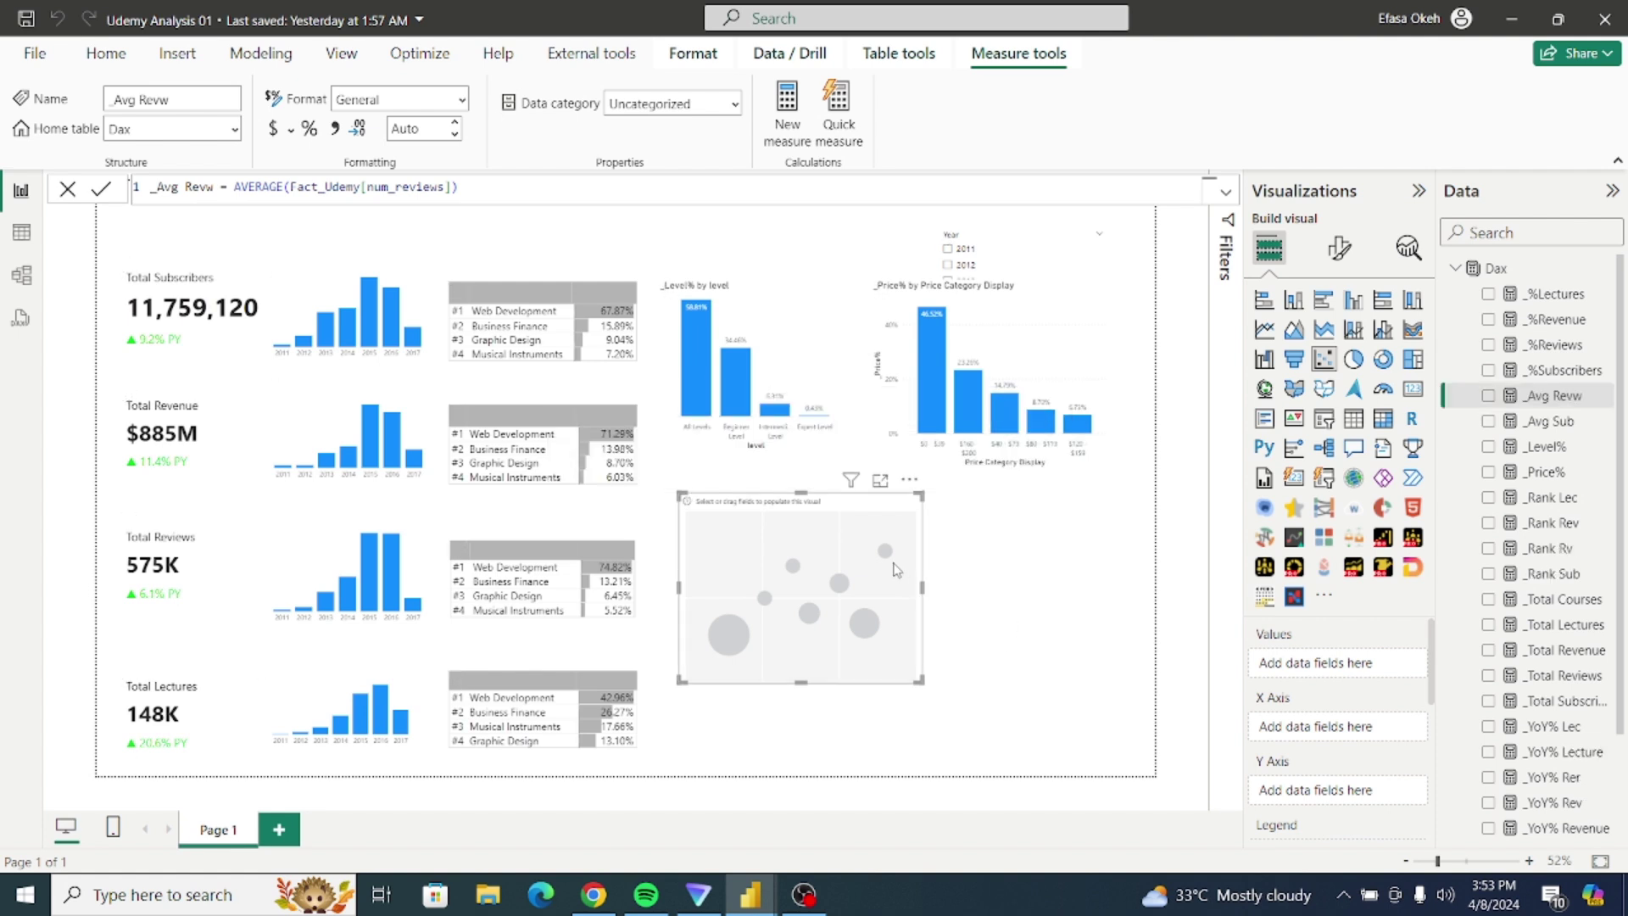
Step: Plot _Avg Revw on the Y axis and _Avg Sub on the X axis of the empty scatter chart
left_click_drag(889, 563, 989, 581)
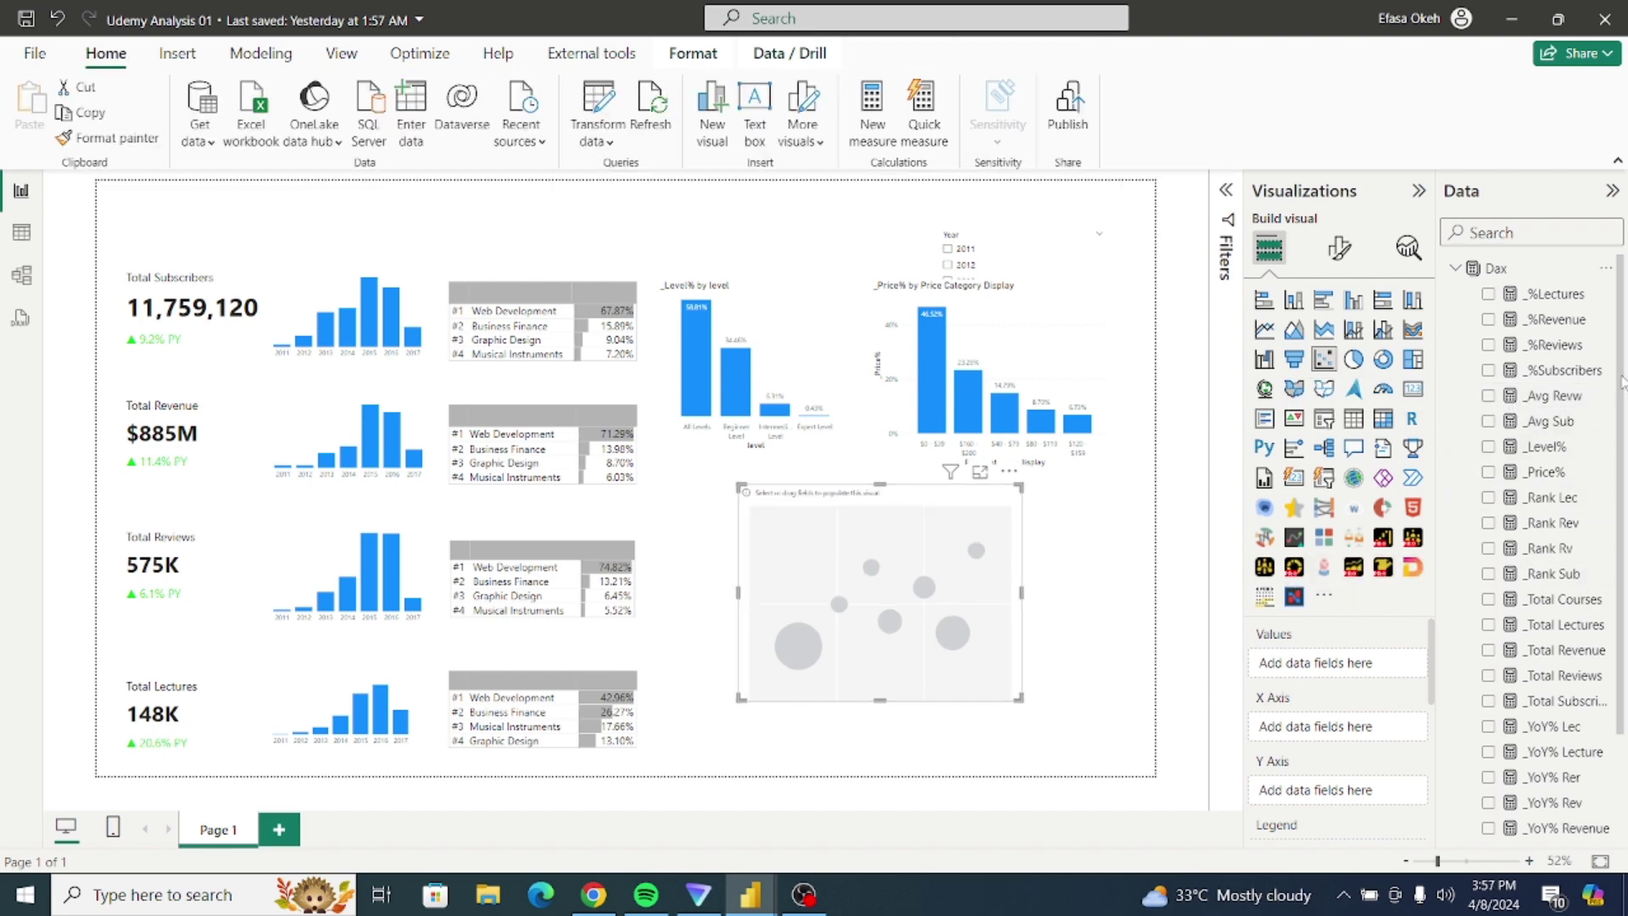
scroll(1623, 407, "down", 2)
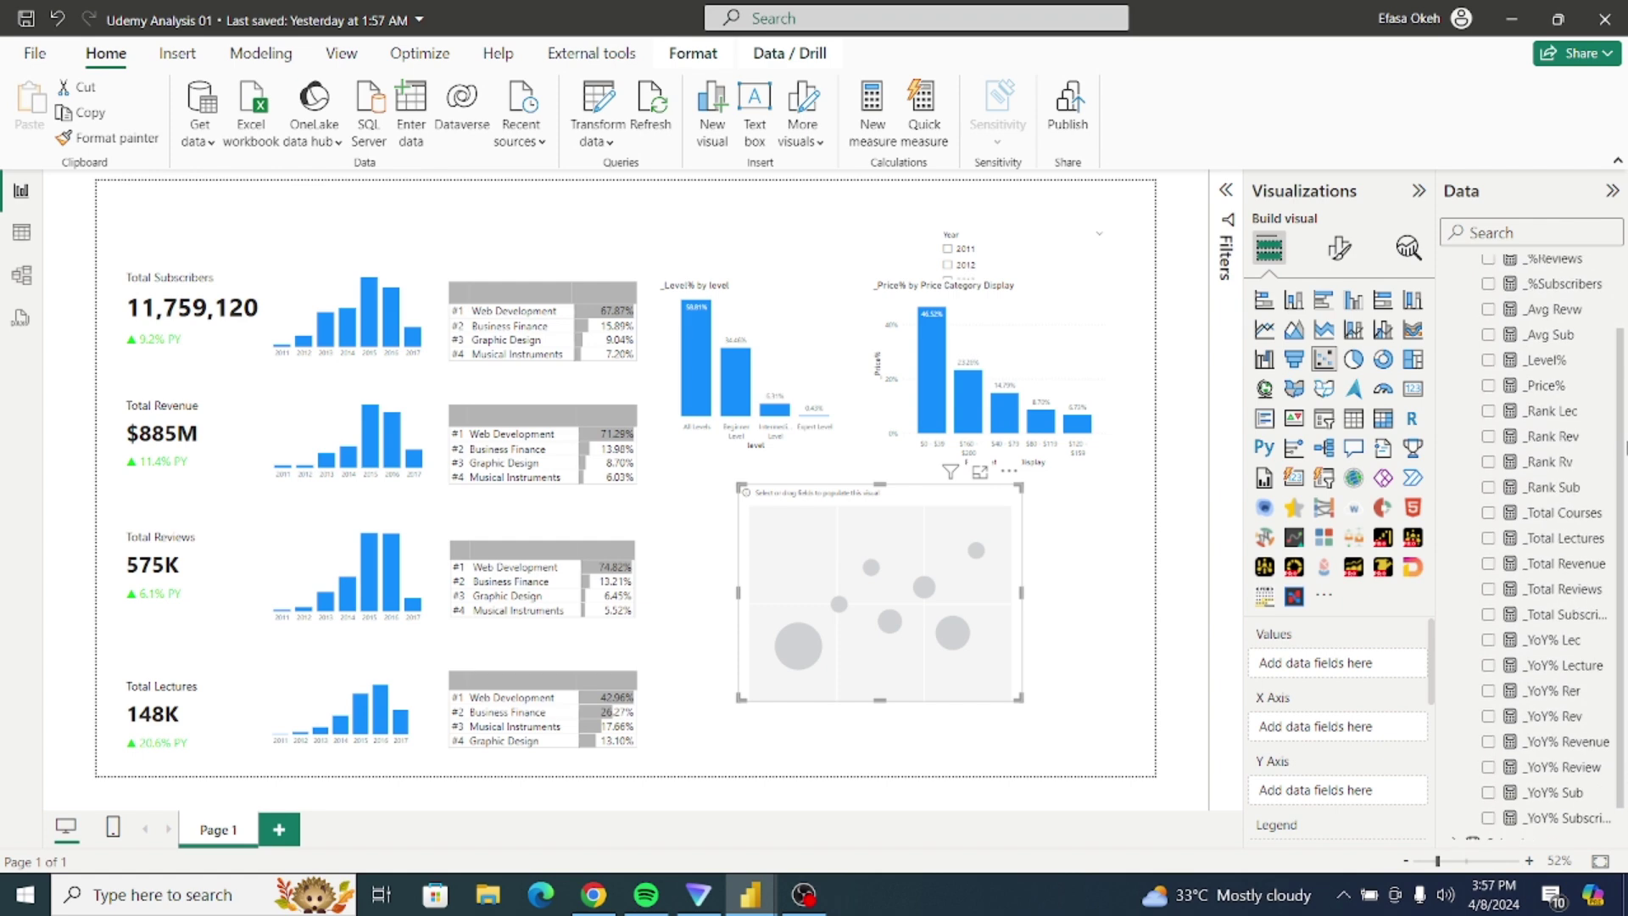
left_click_drag(1545, 360, 1357, 806)
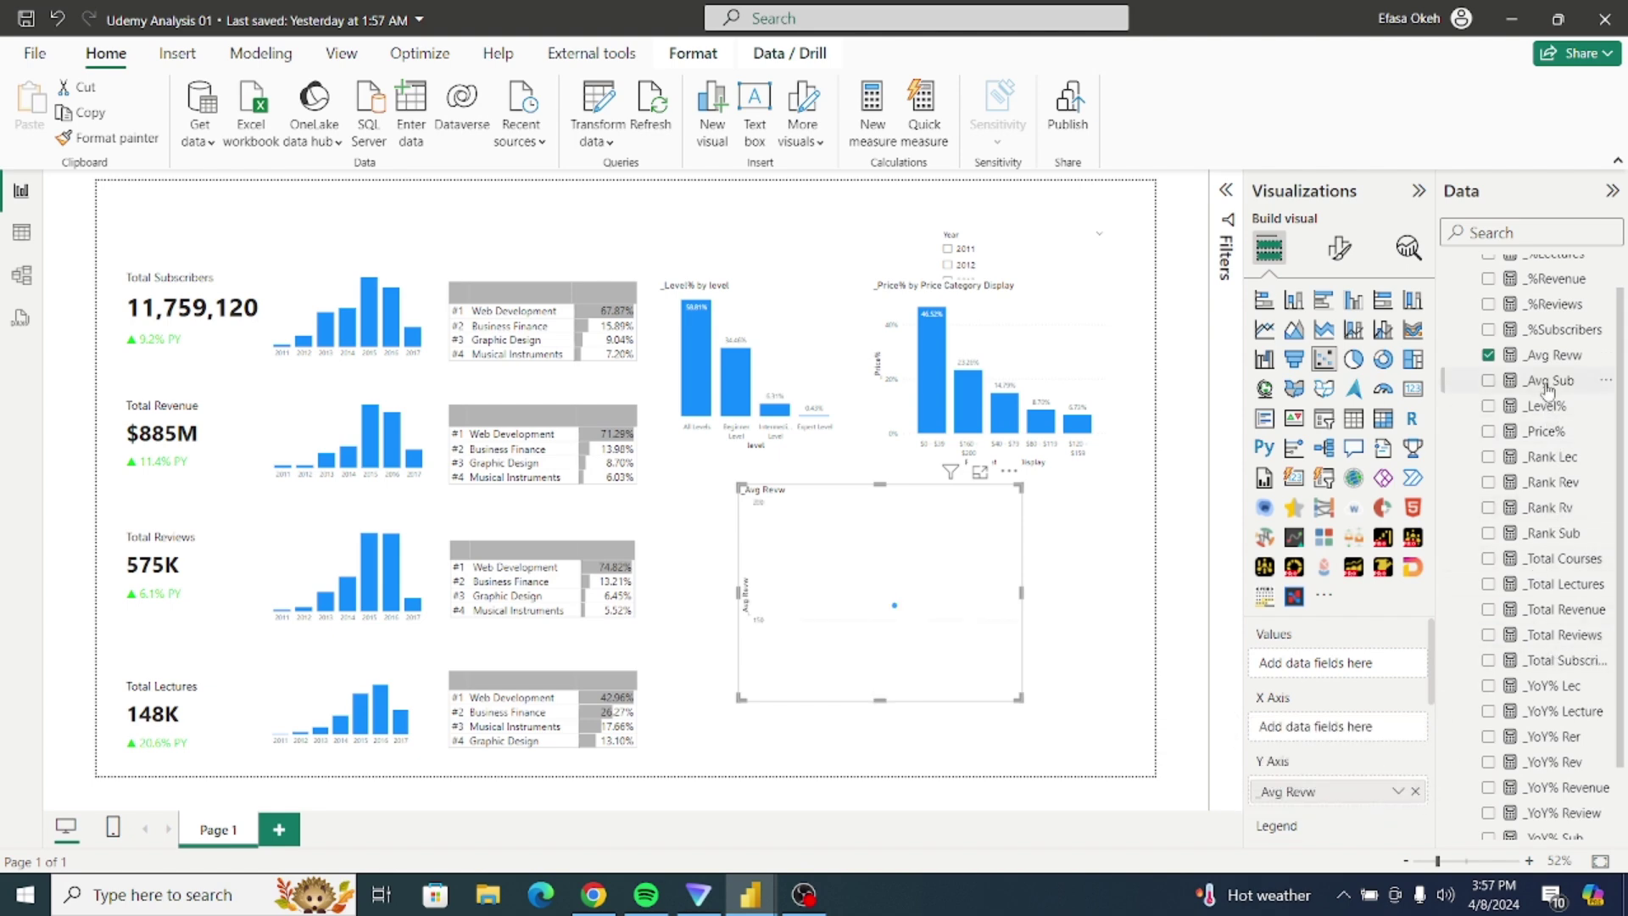
left_click_drag(1548, 382, 1354, 737)
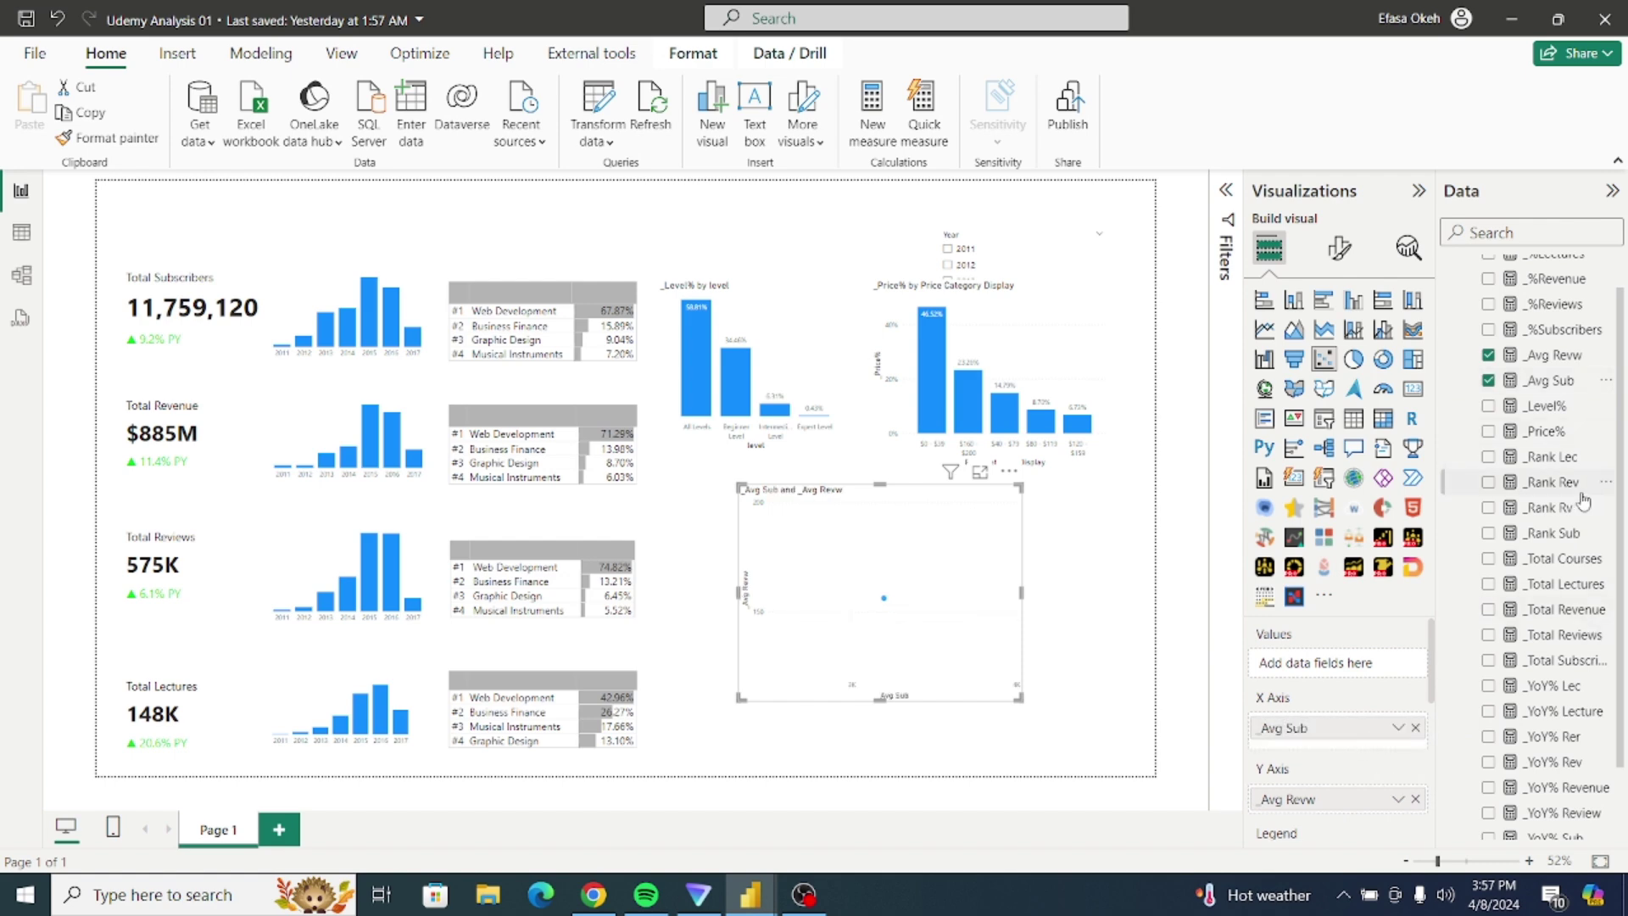
Step: Add num_subscribers from Fact_Udemy as the scatter chart's values and move the chart back below the _Level% by level chart
left_click_drag(1620, 500, 1627, 398)
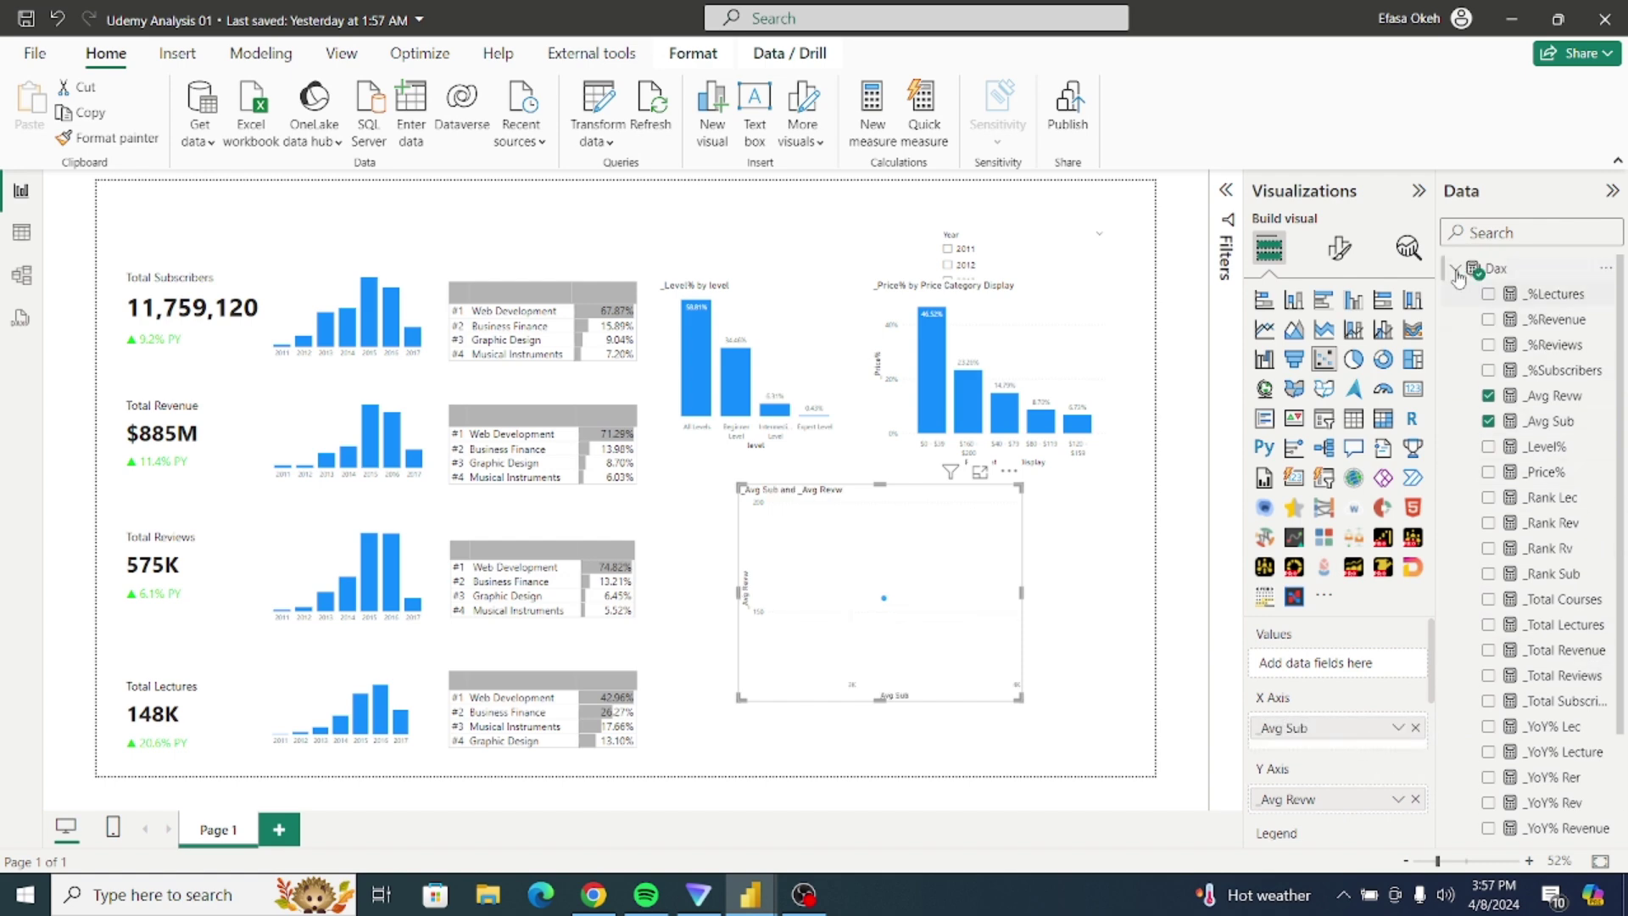
left_click(1455, 268)
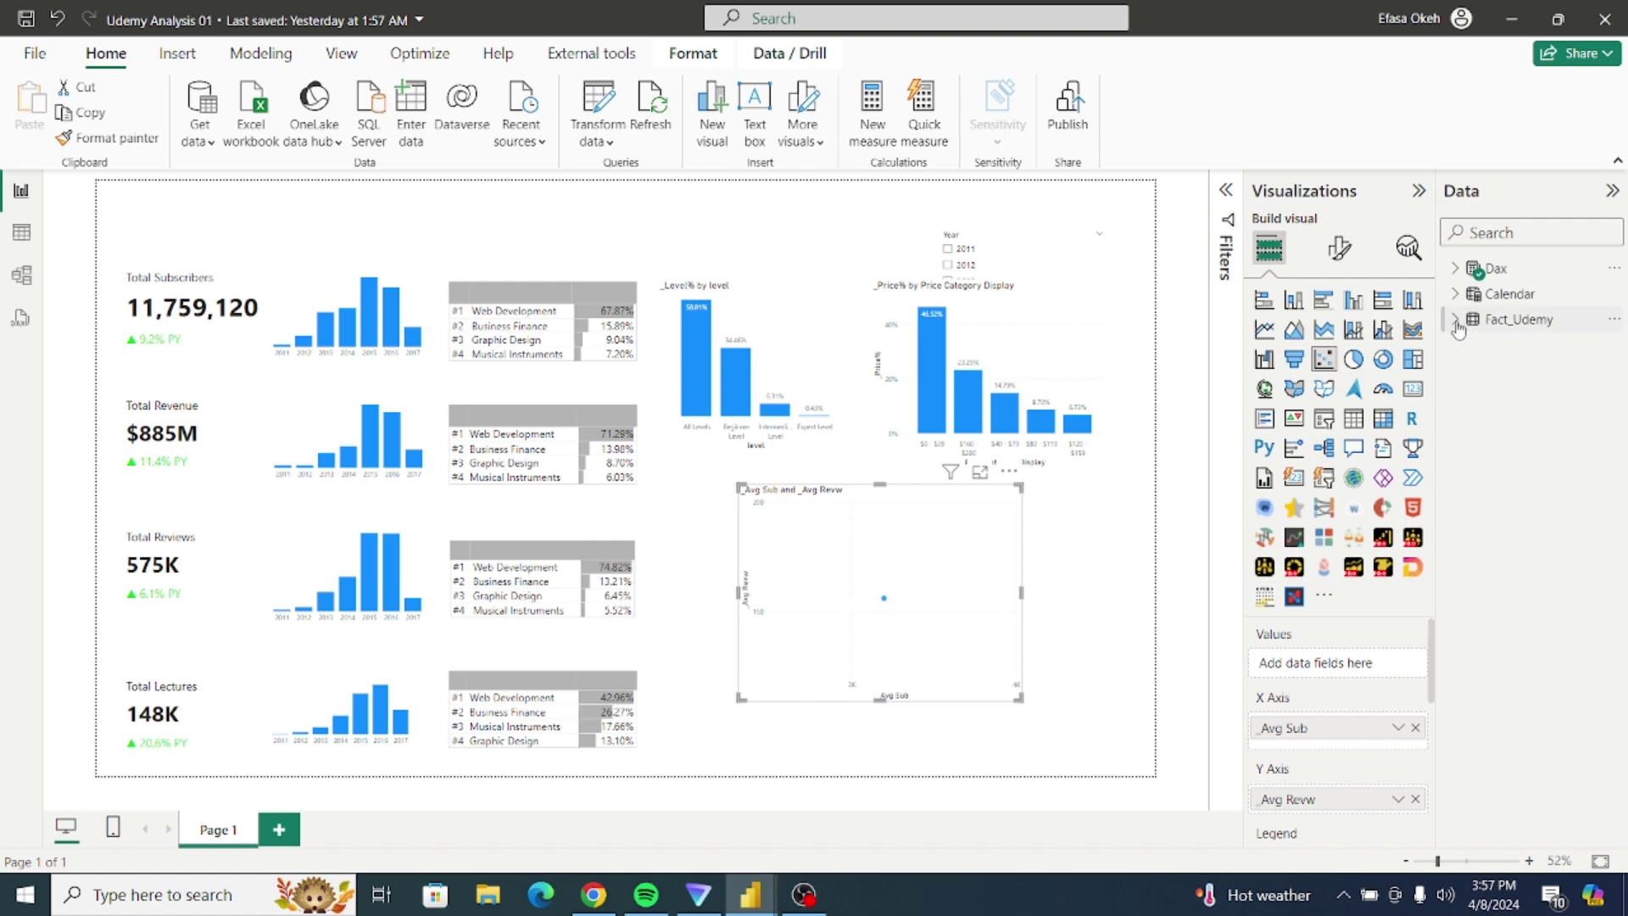
left_click(1455, 318)
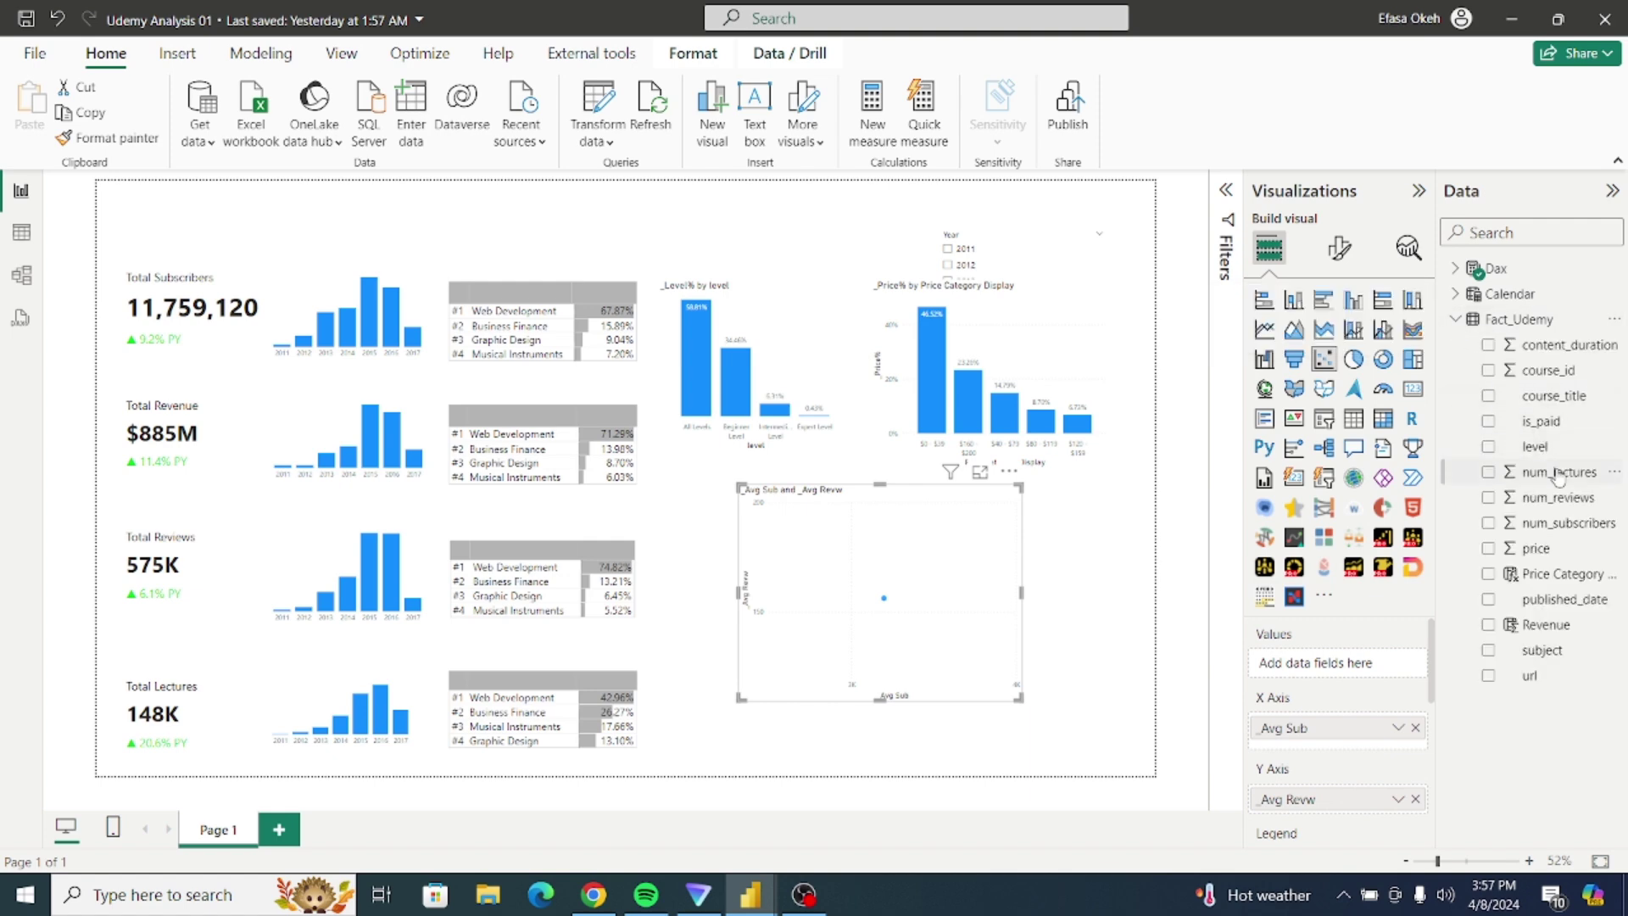
left_click_drag(1564, 524, 1359, 668)
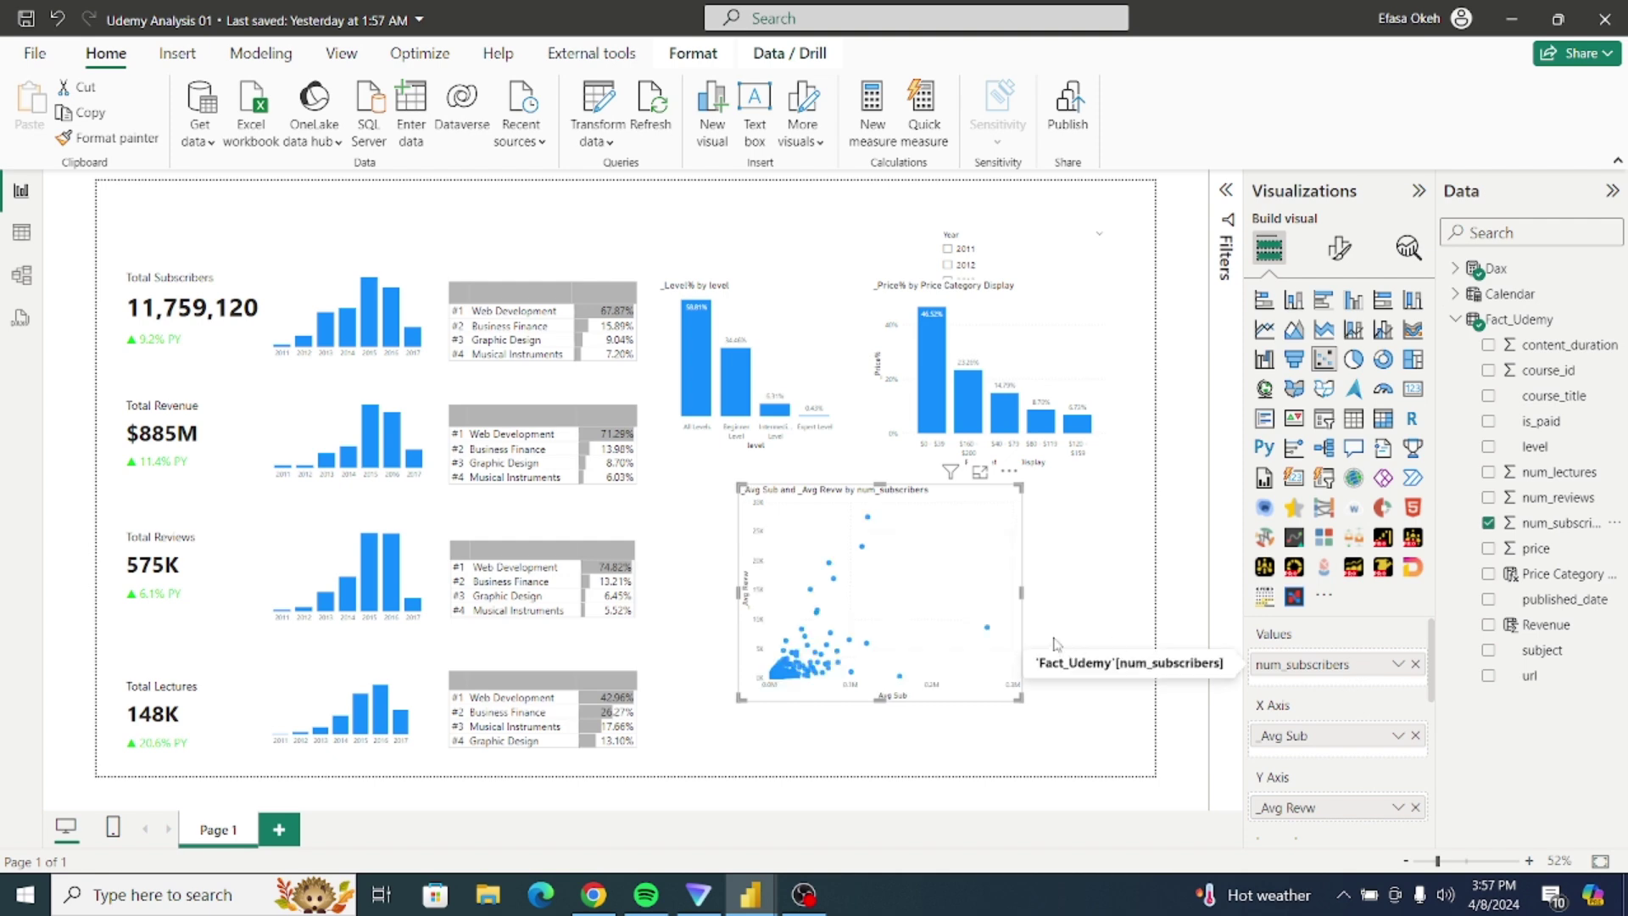
left_click_drag(983, 691, 933, 697)
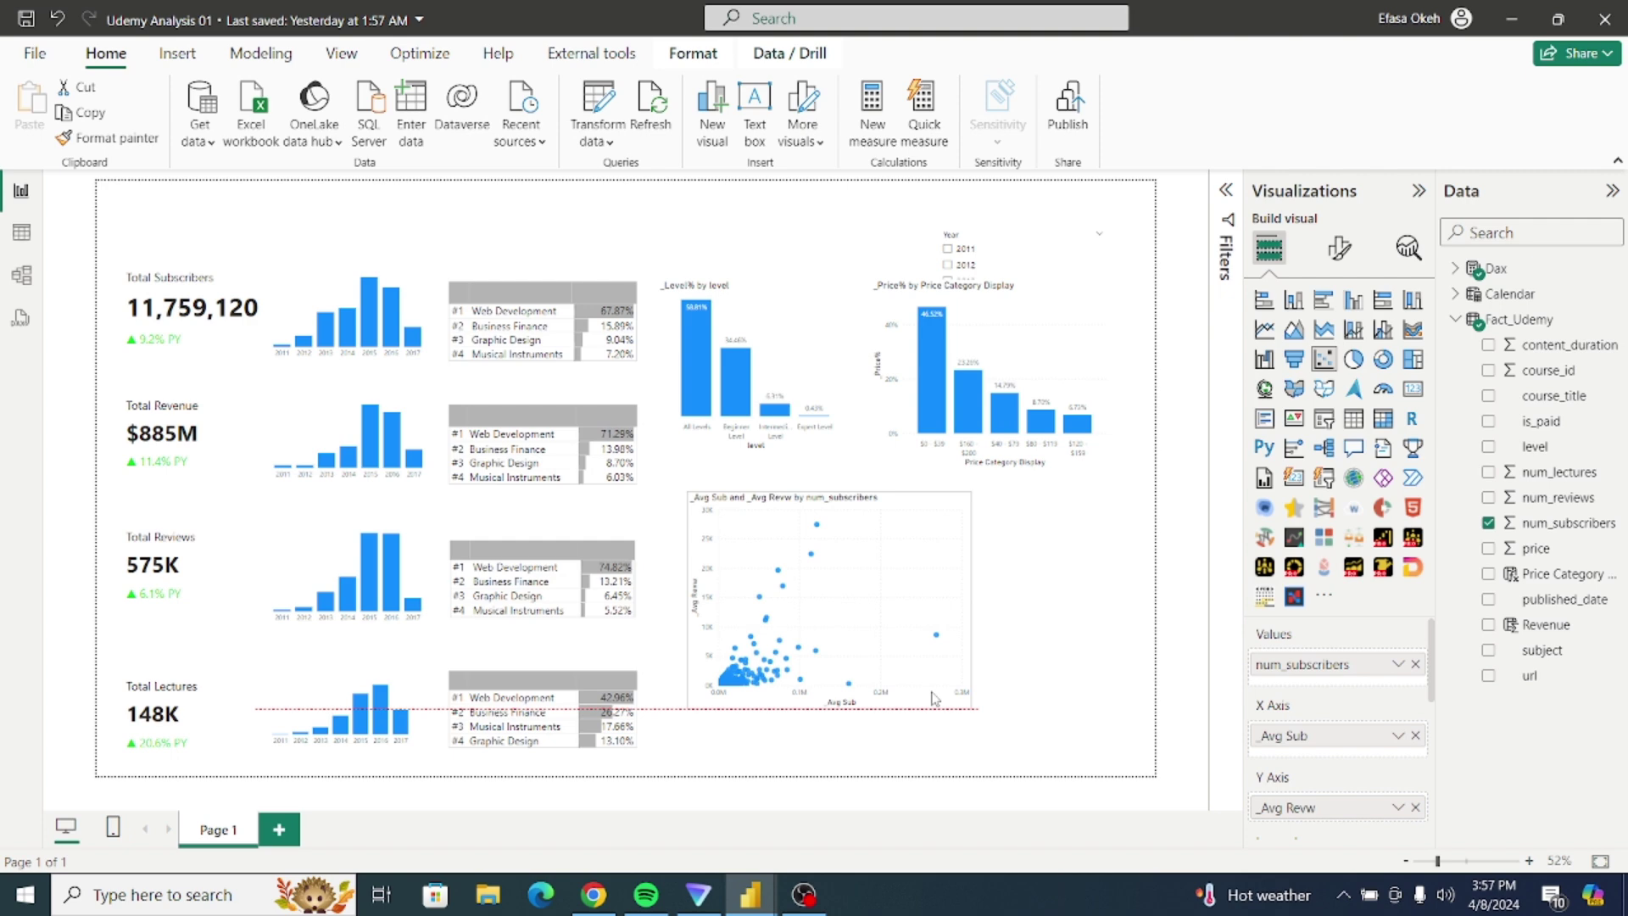
left_click_drag(933, 697, 934, 698)
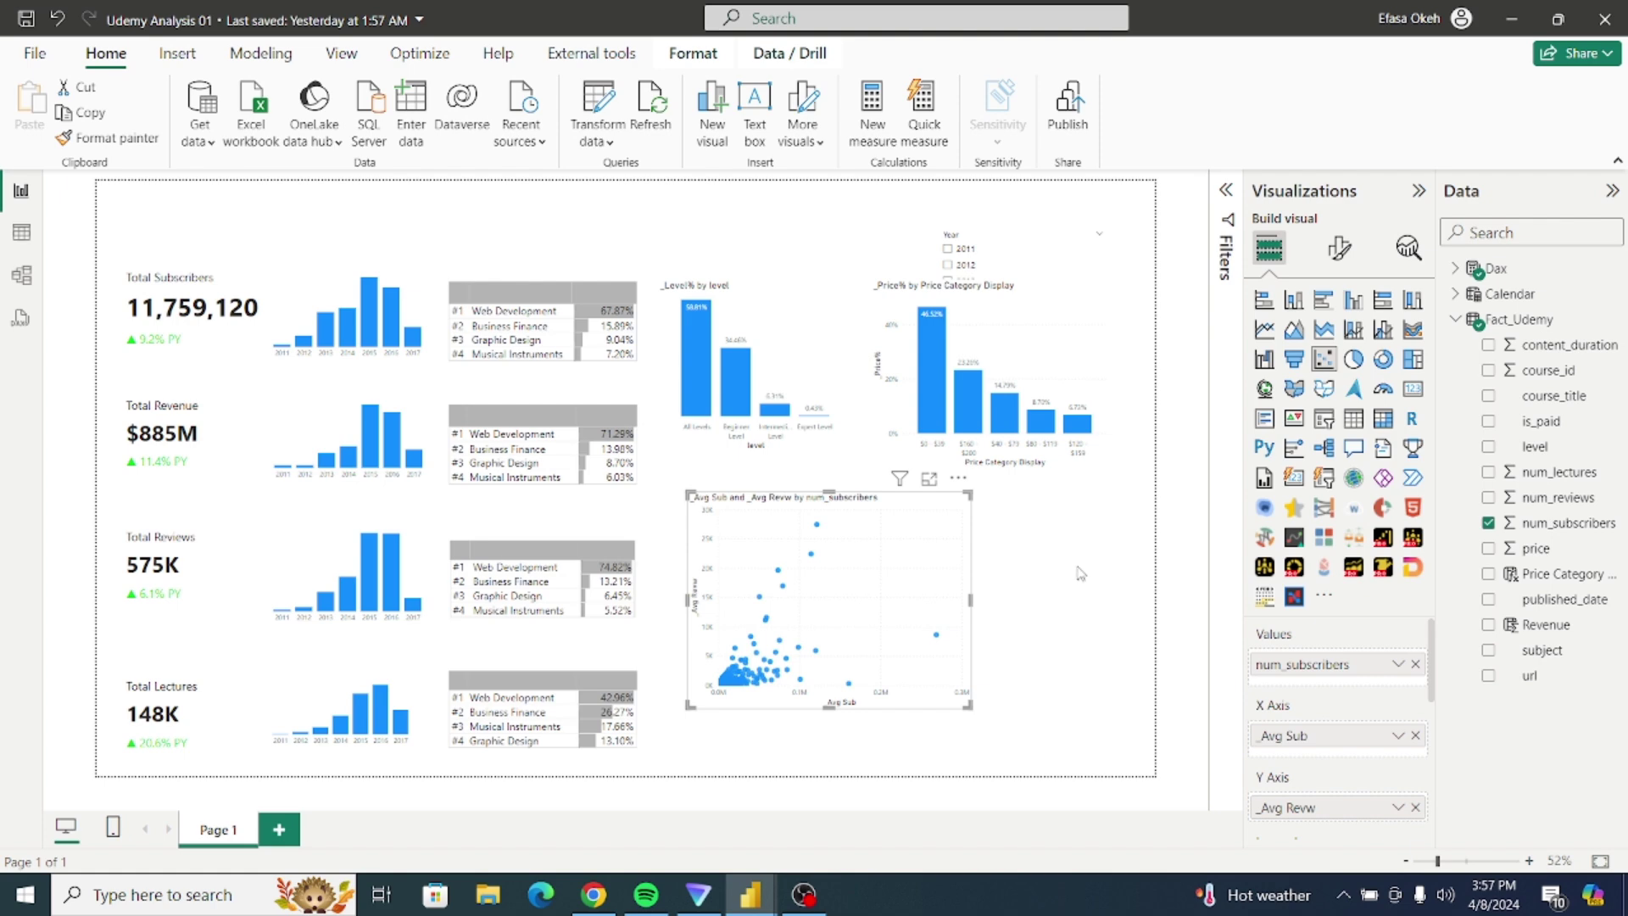
Step: Turn on the trend line for the scatter chart and return to its field settings
left_click(1339, 248)
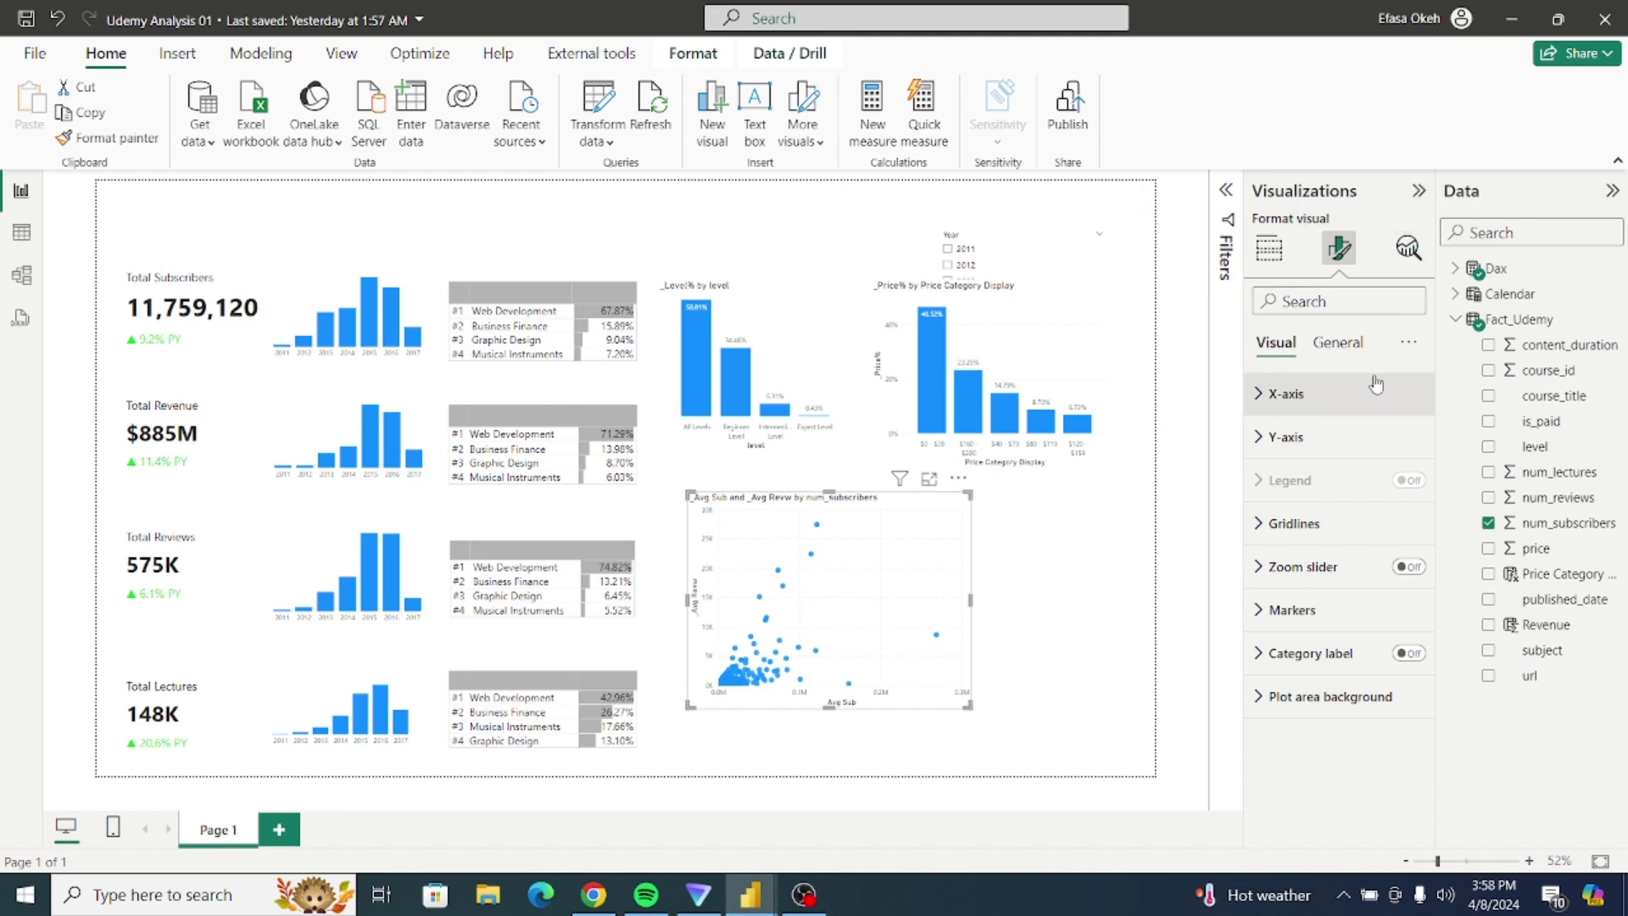
left_click(1408, 248)
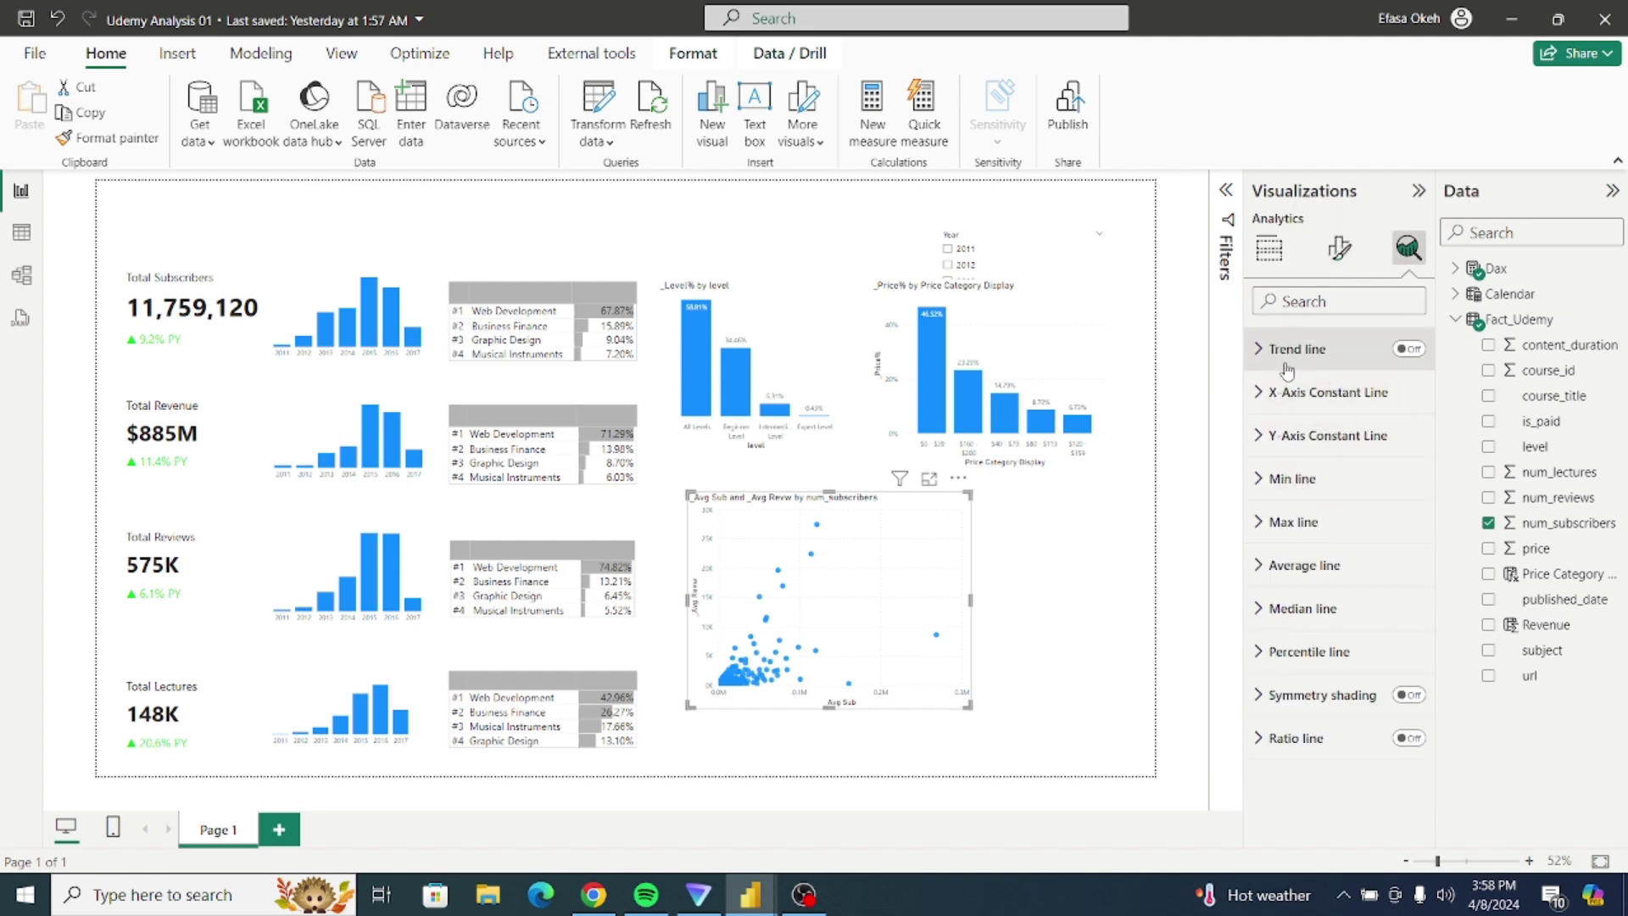
left_click(1409, 349)
left_click(1269, 248)
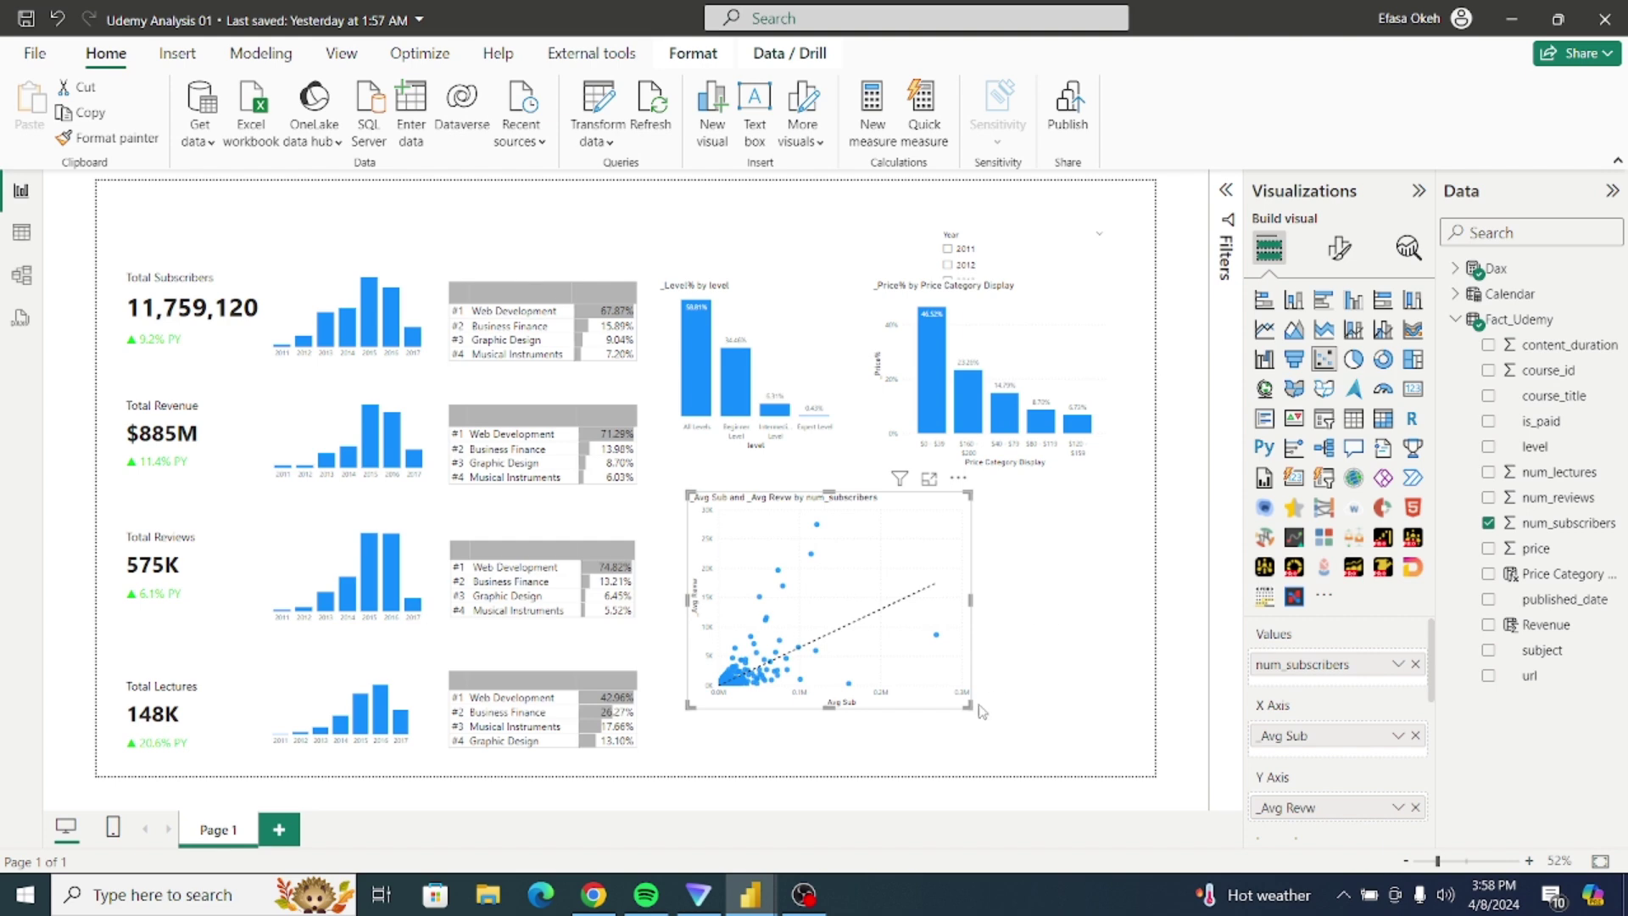
Step: Shrink the scatter chart and position it directly beneath the _Level% by level chart
left_click_drag(967, 703, 885, 667)
left_click_drag(920, 606, 895, 607)
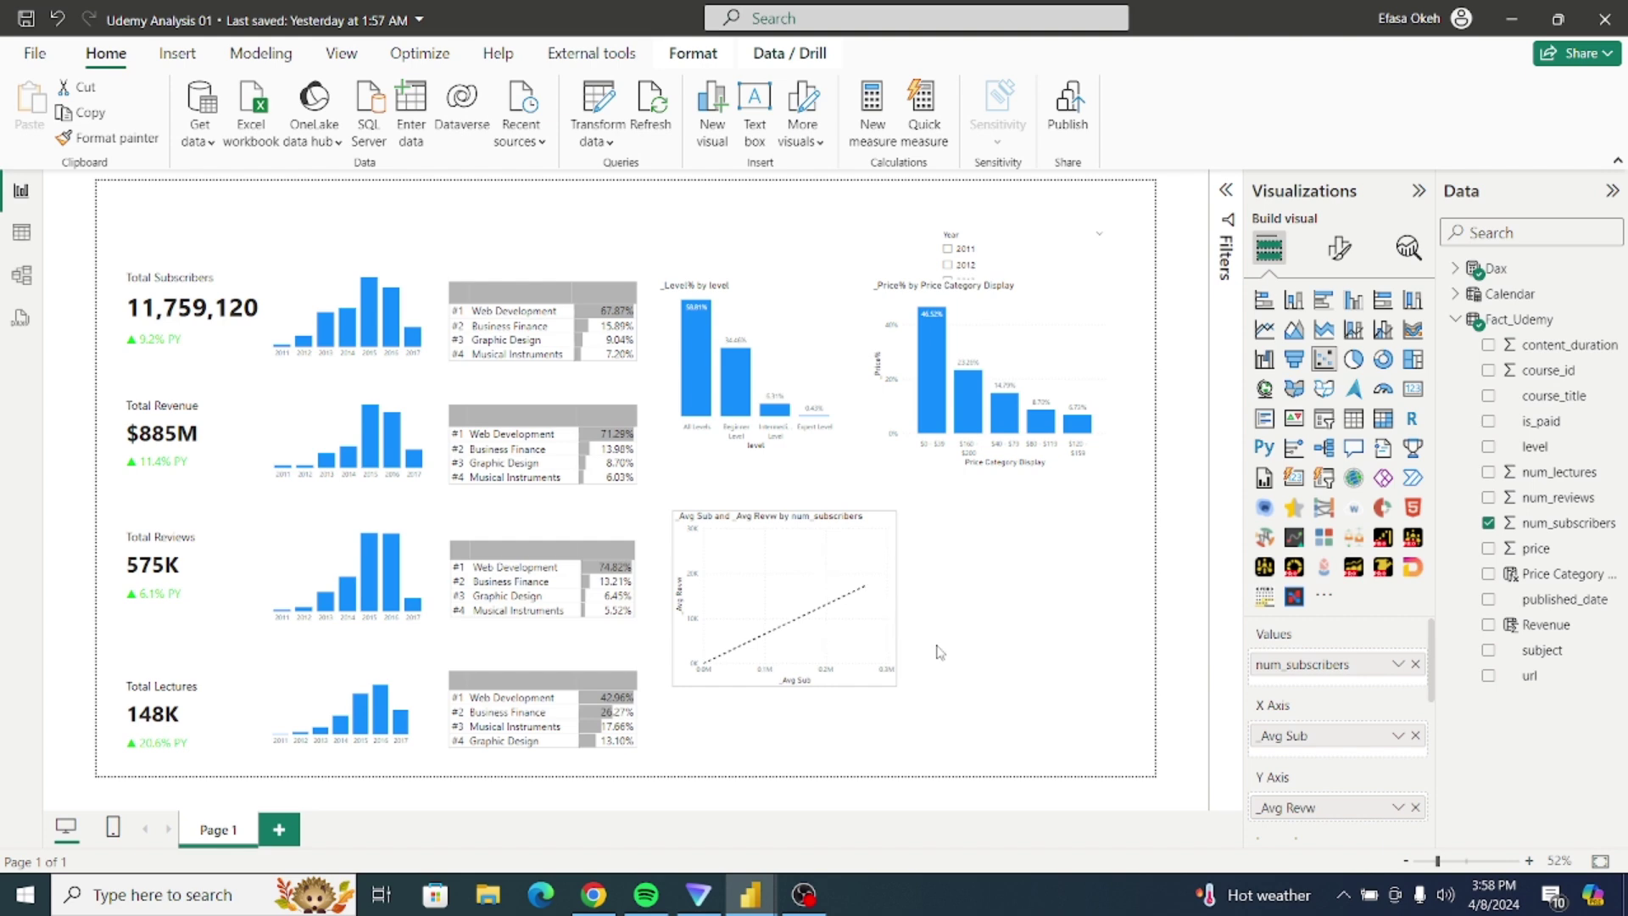
left_click(953, 667)
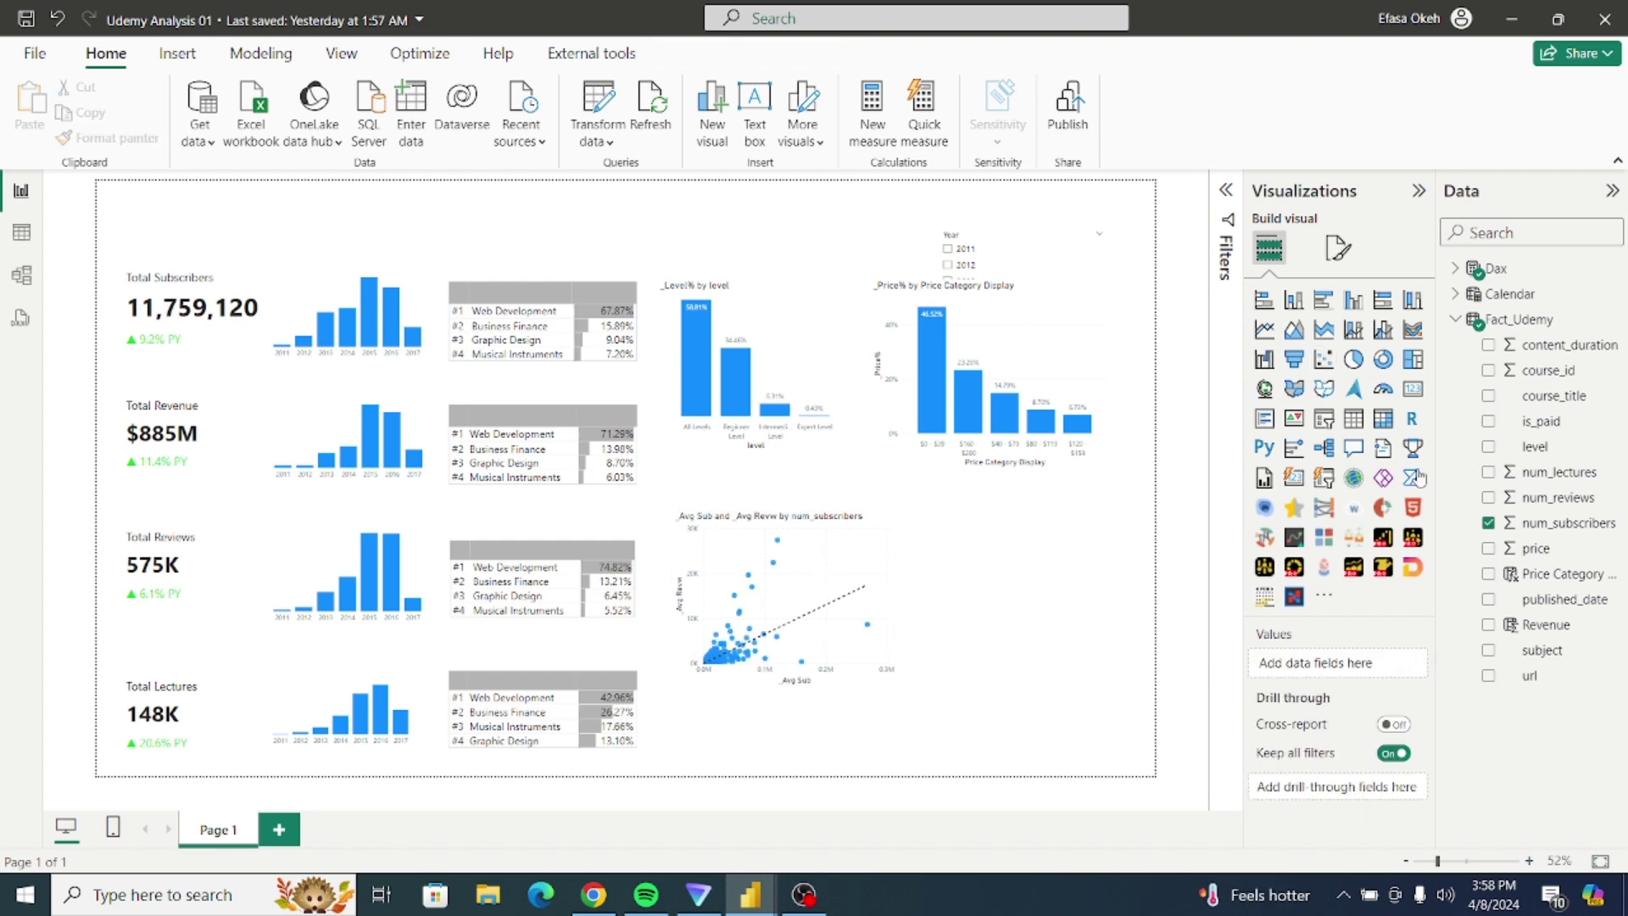
Step: Create a measure in the Dax table defined as _Avg Rev = AVERAGE(Fact_Udemy[Revenue])
left_click(1456, 320)
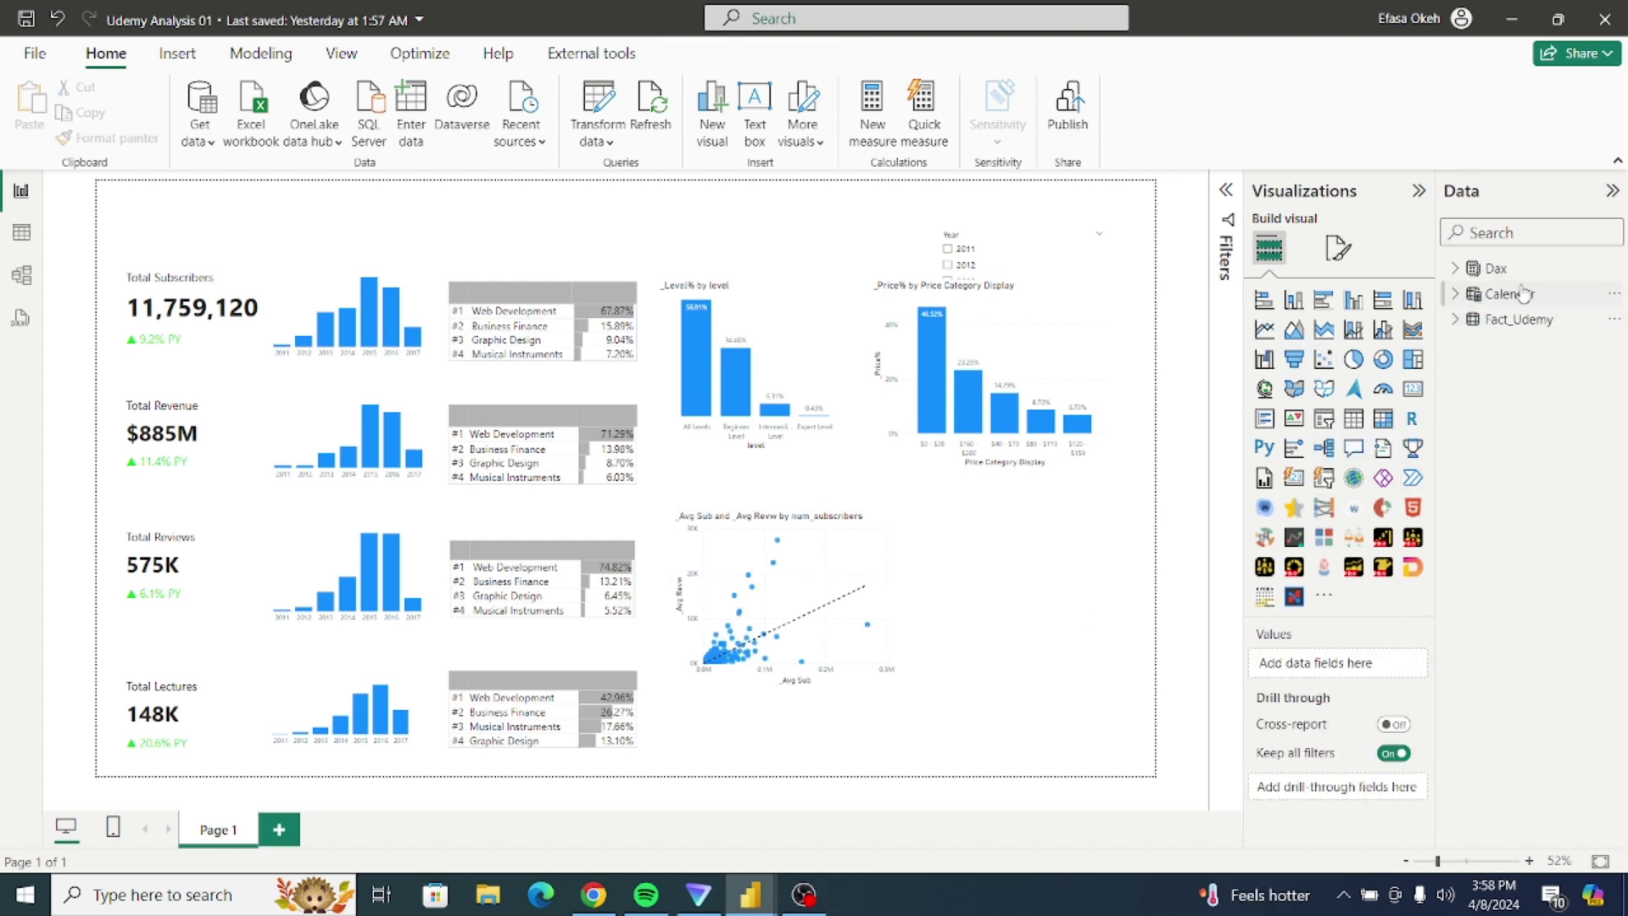
left_click(1495, 269)
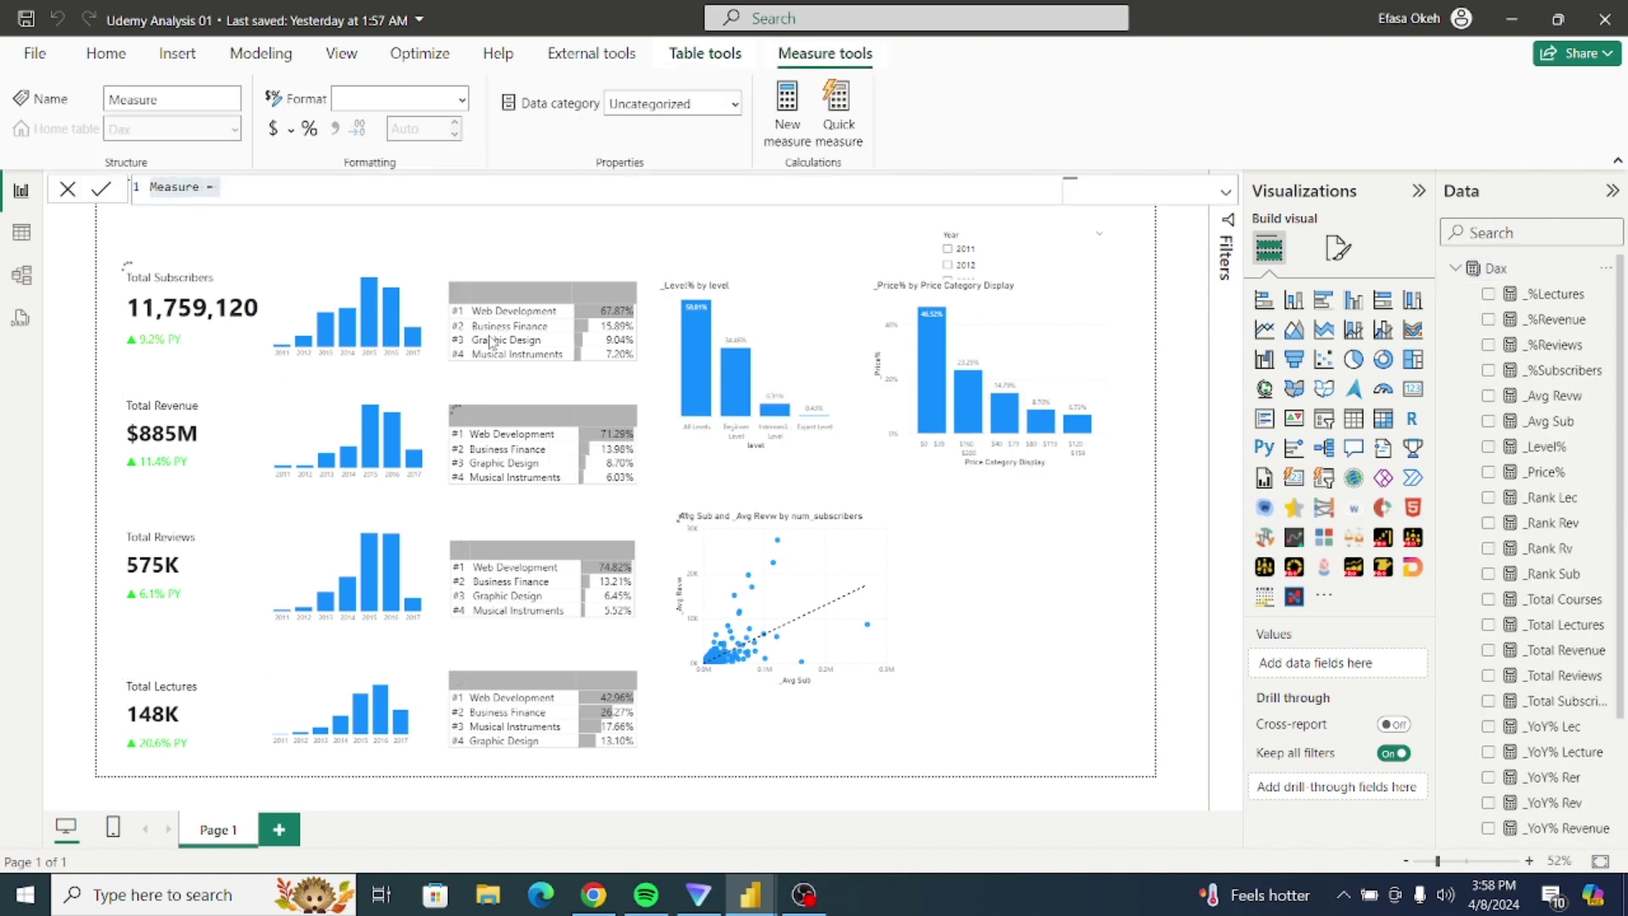
type("_Avg Rev =")
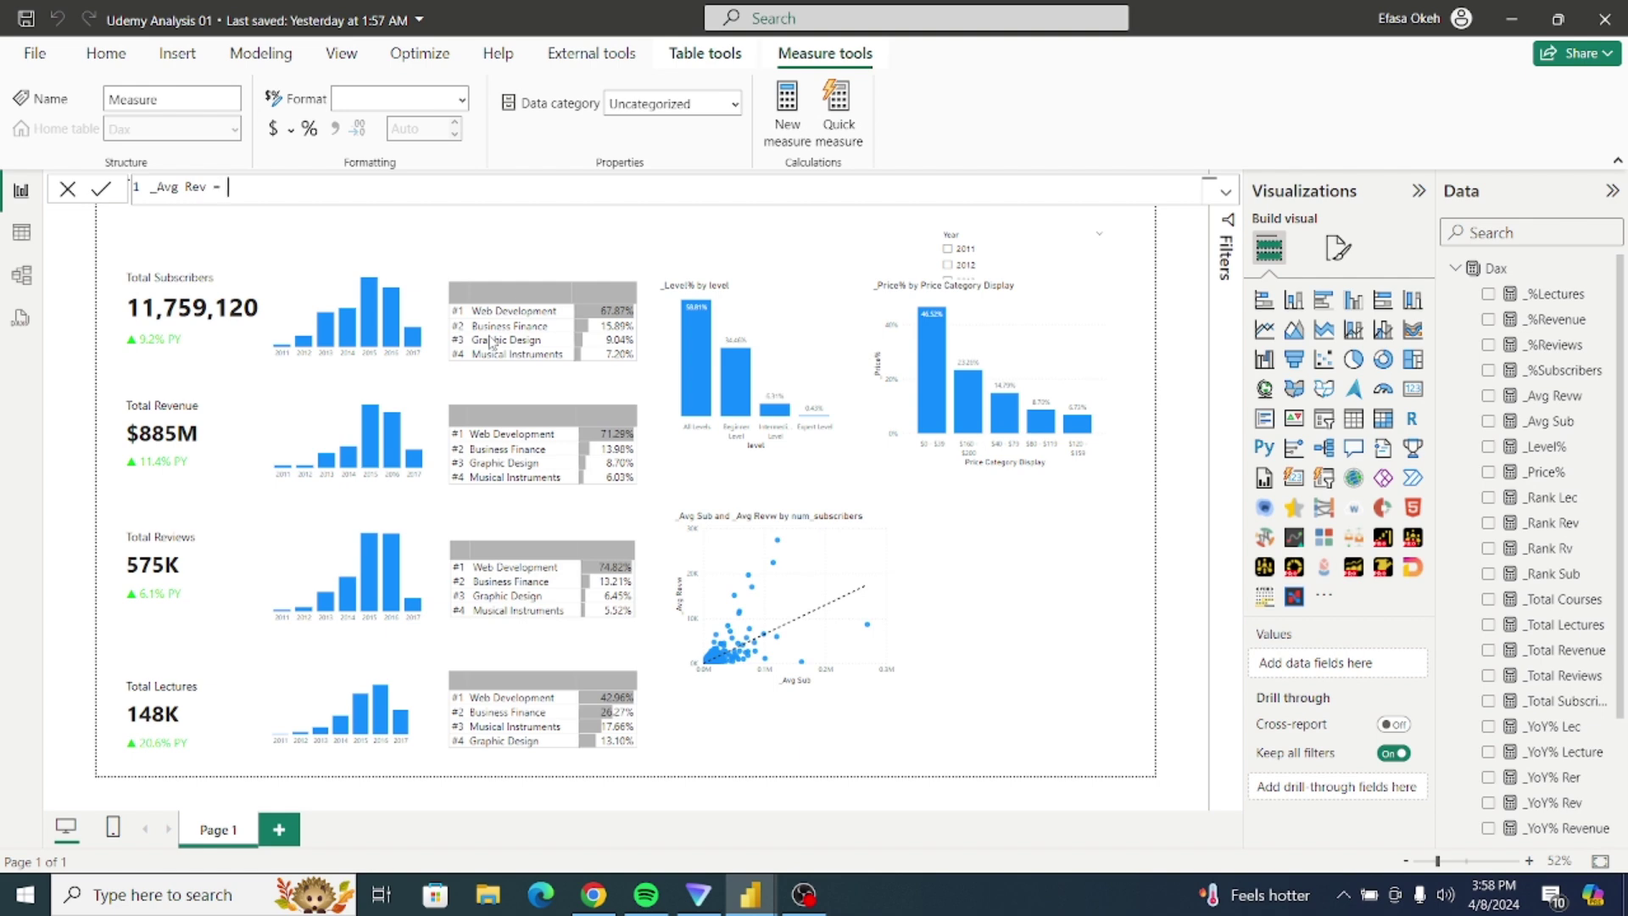
type("Avera")
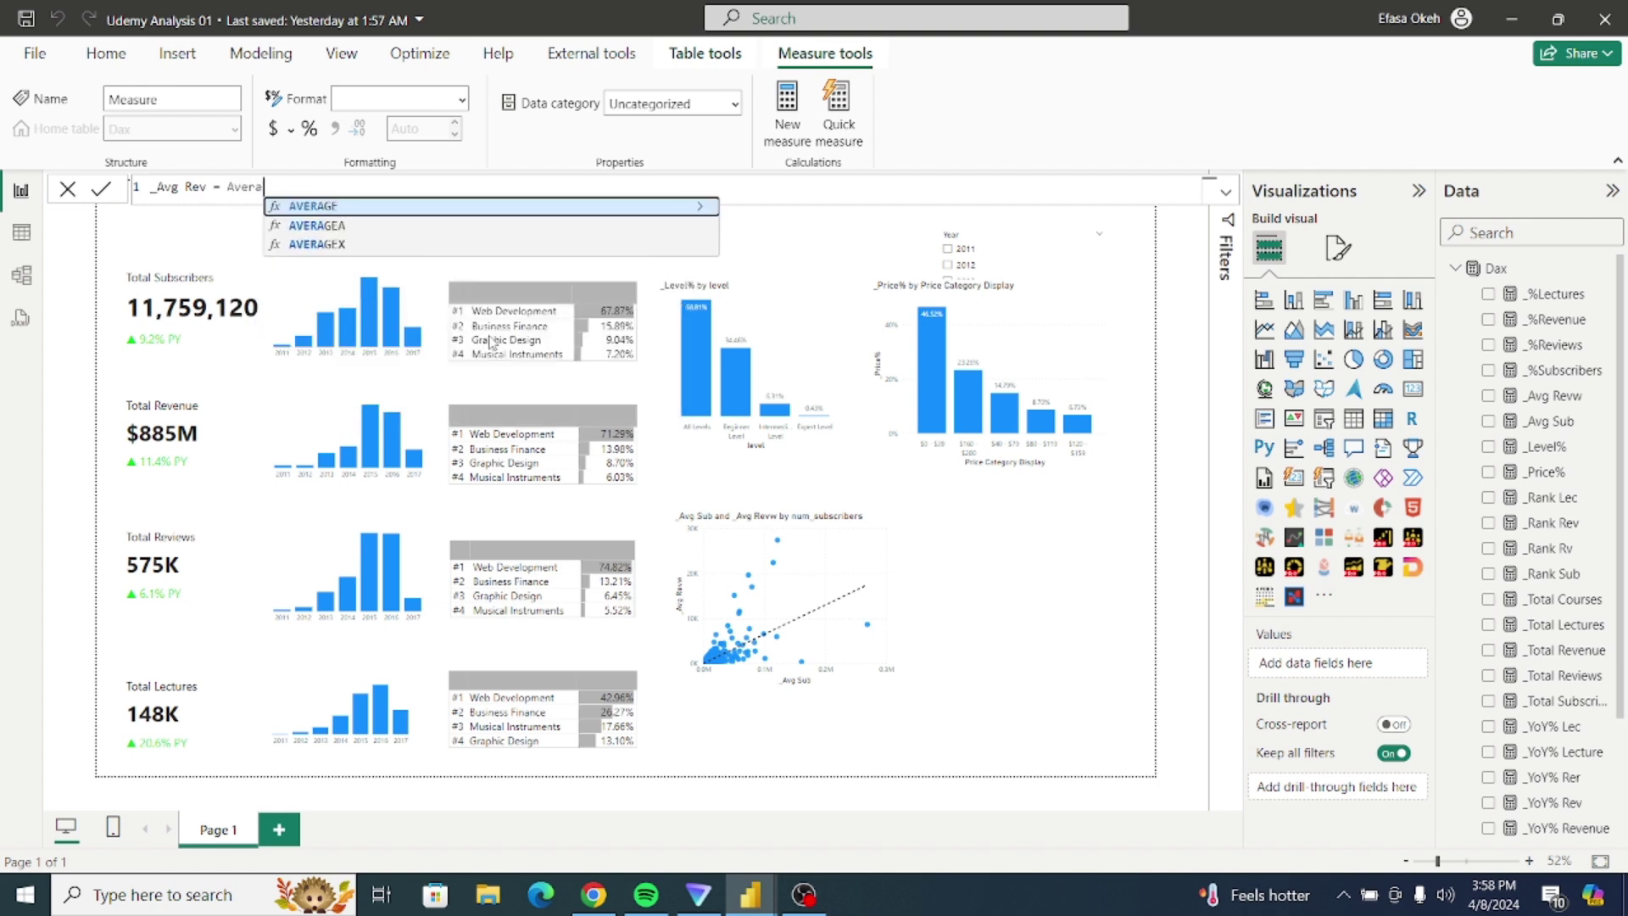
left_click(407, 209)
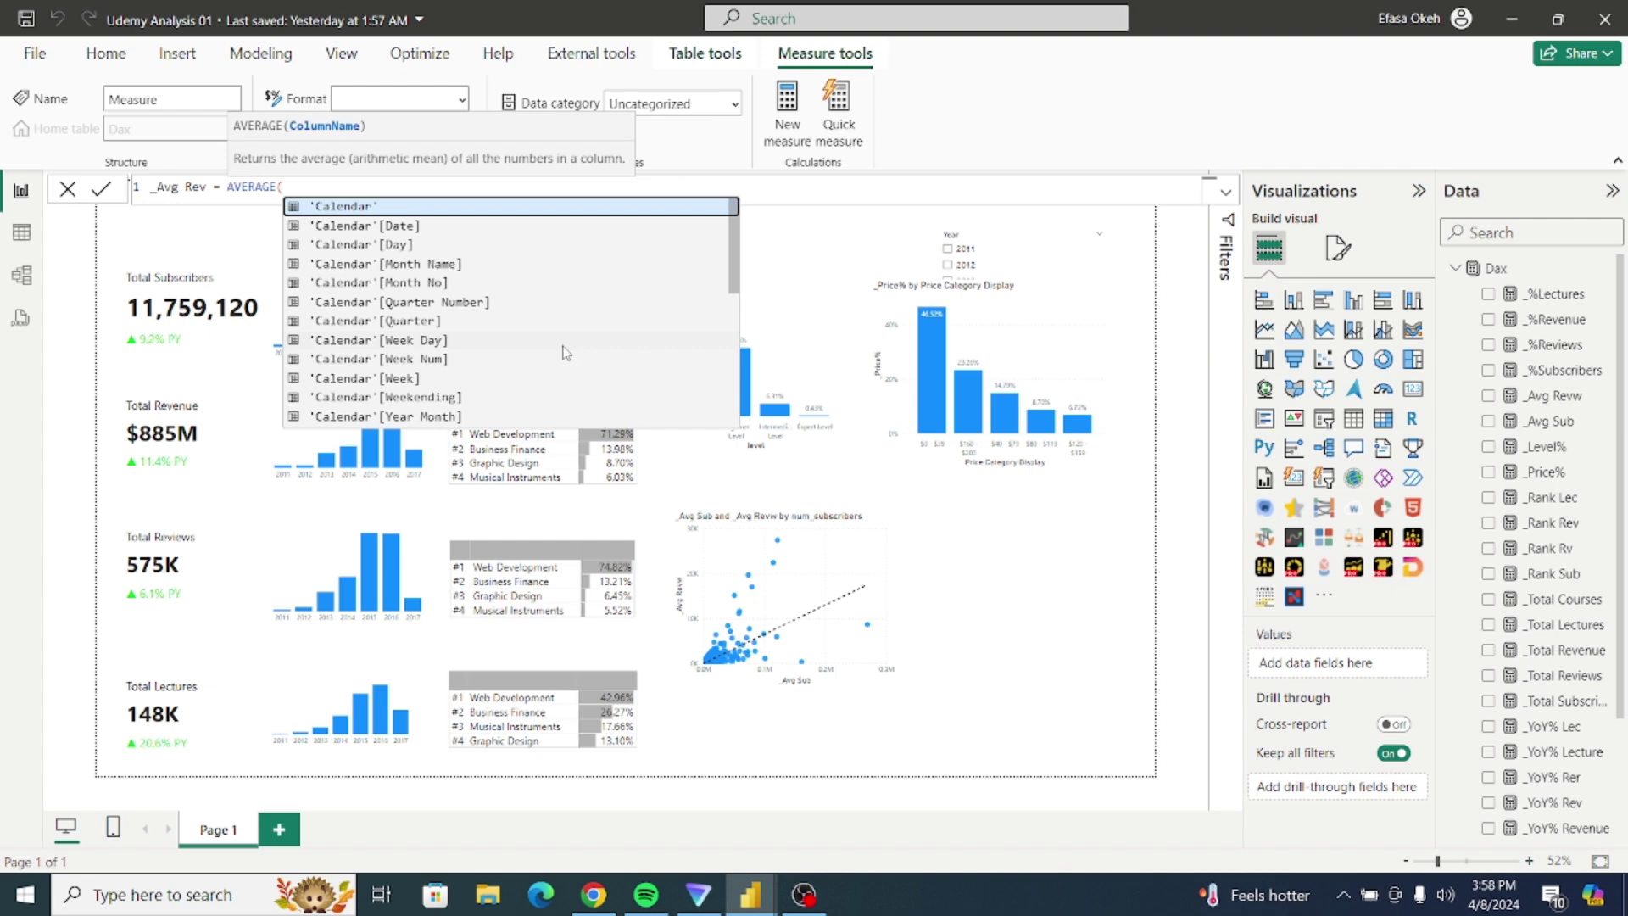
type("Fac")
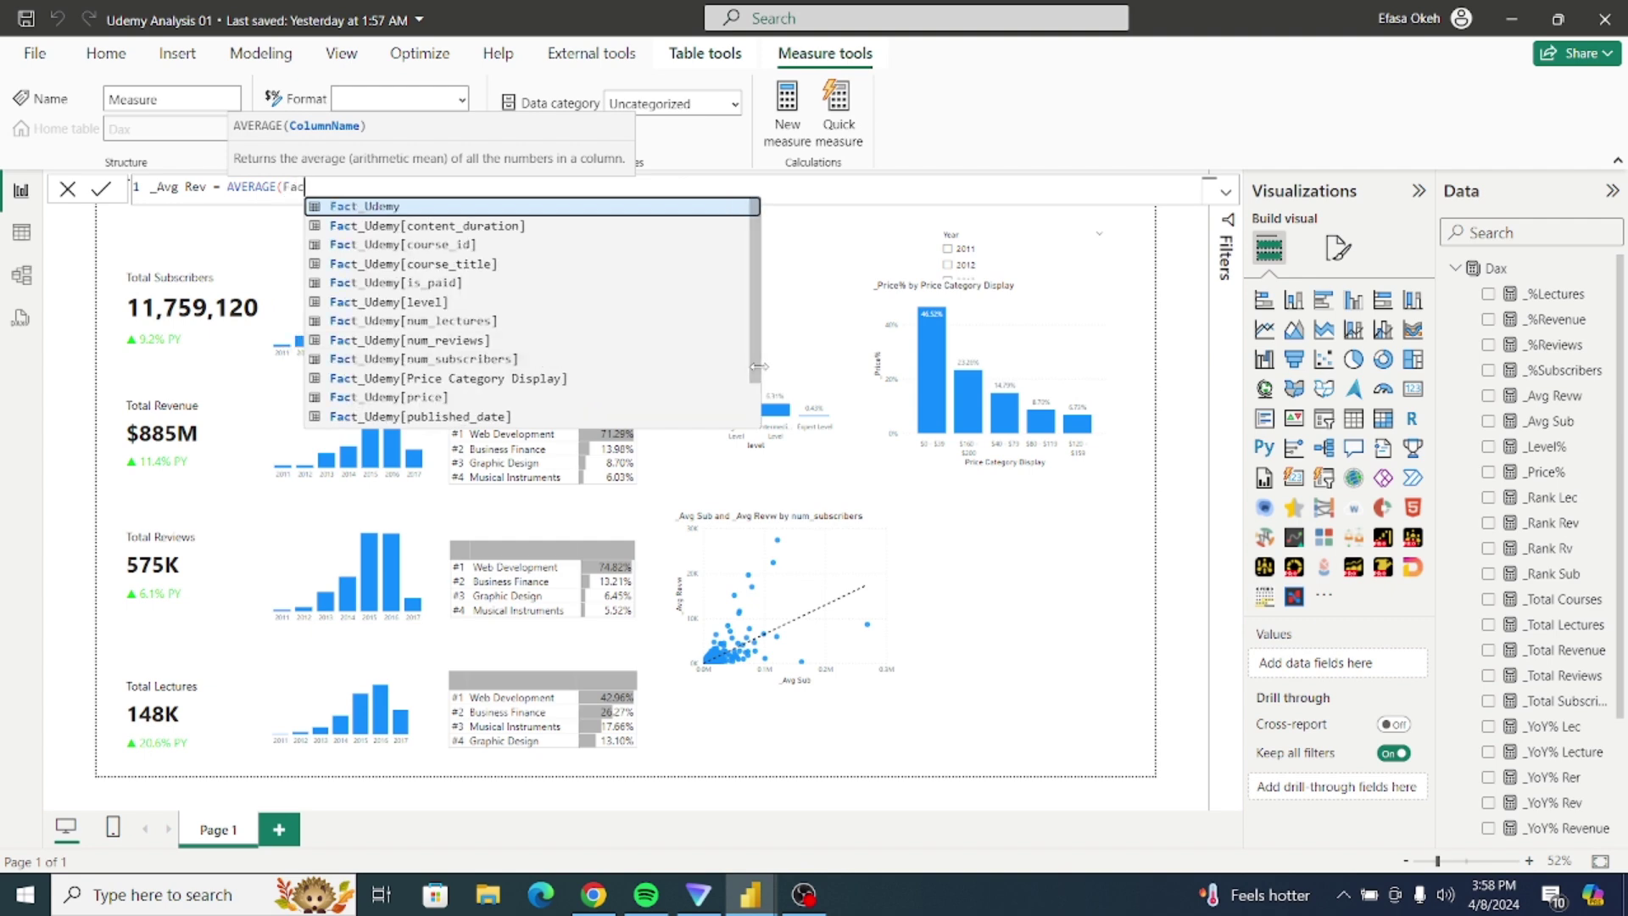
scroll(757, 366, "down", 2)
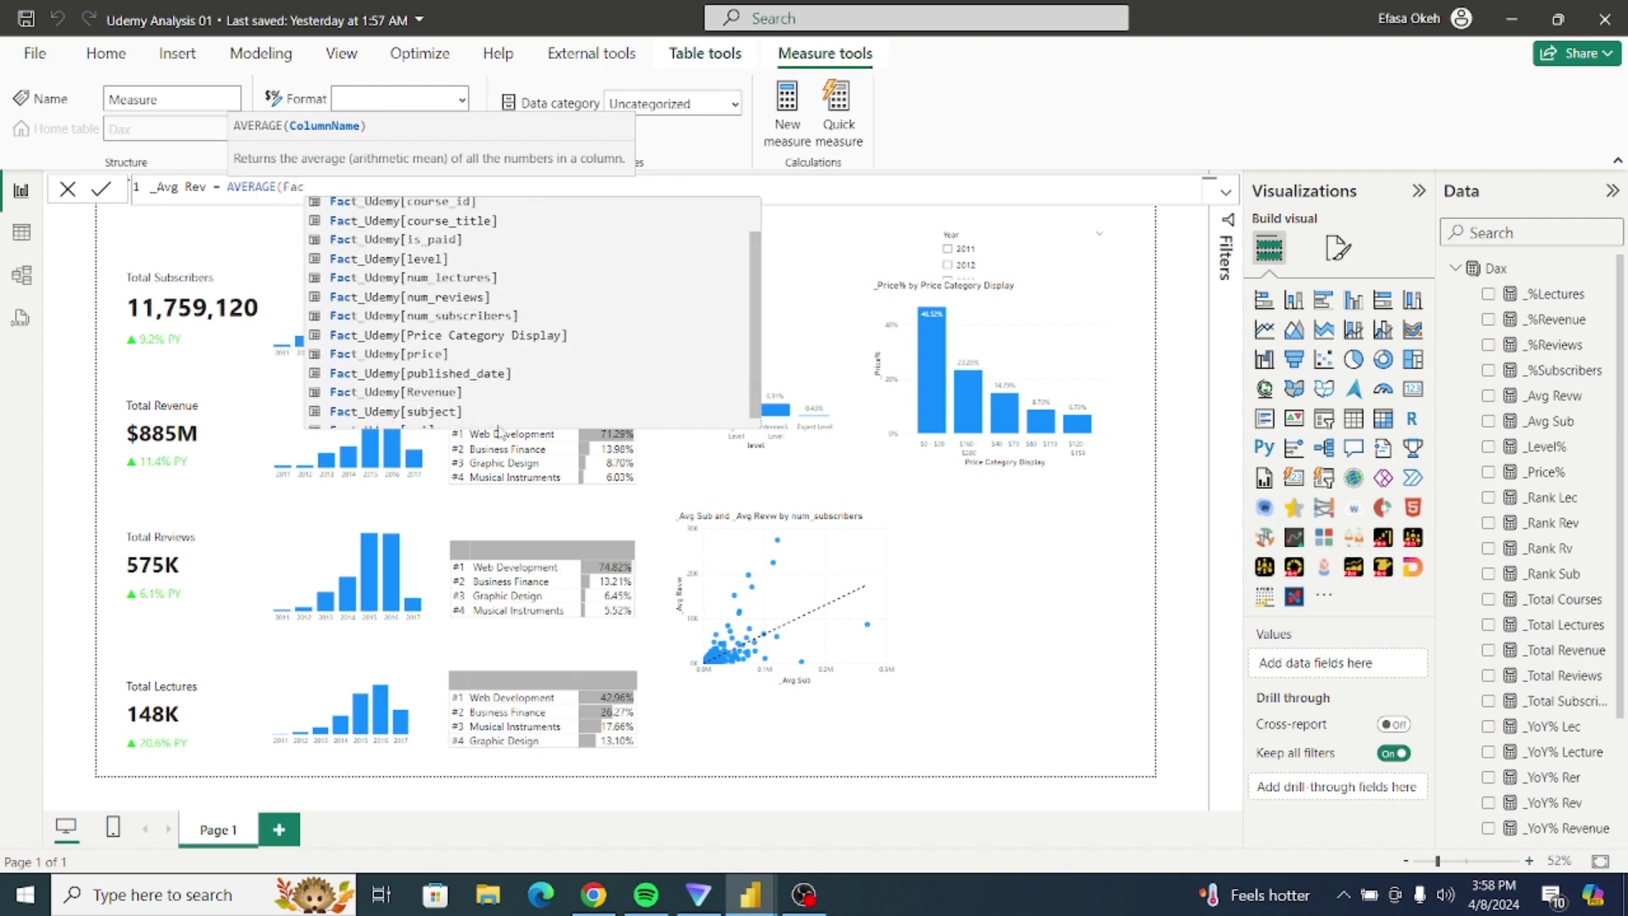
left_click(449, 392)
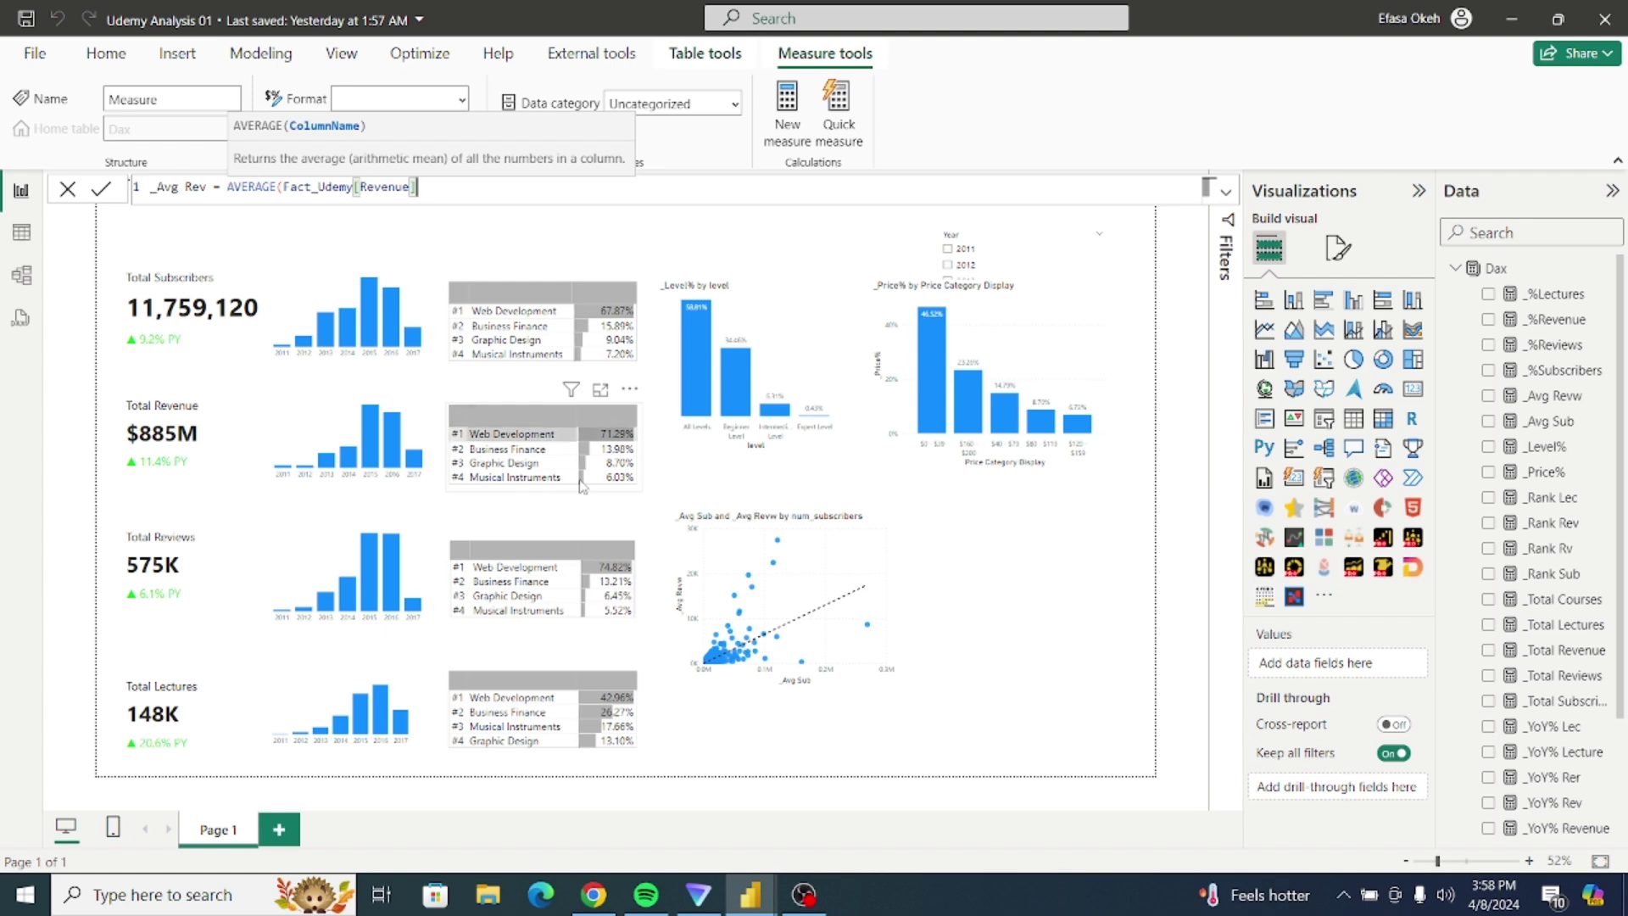
type(")")
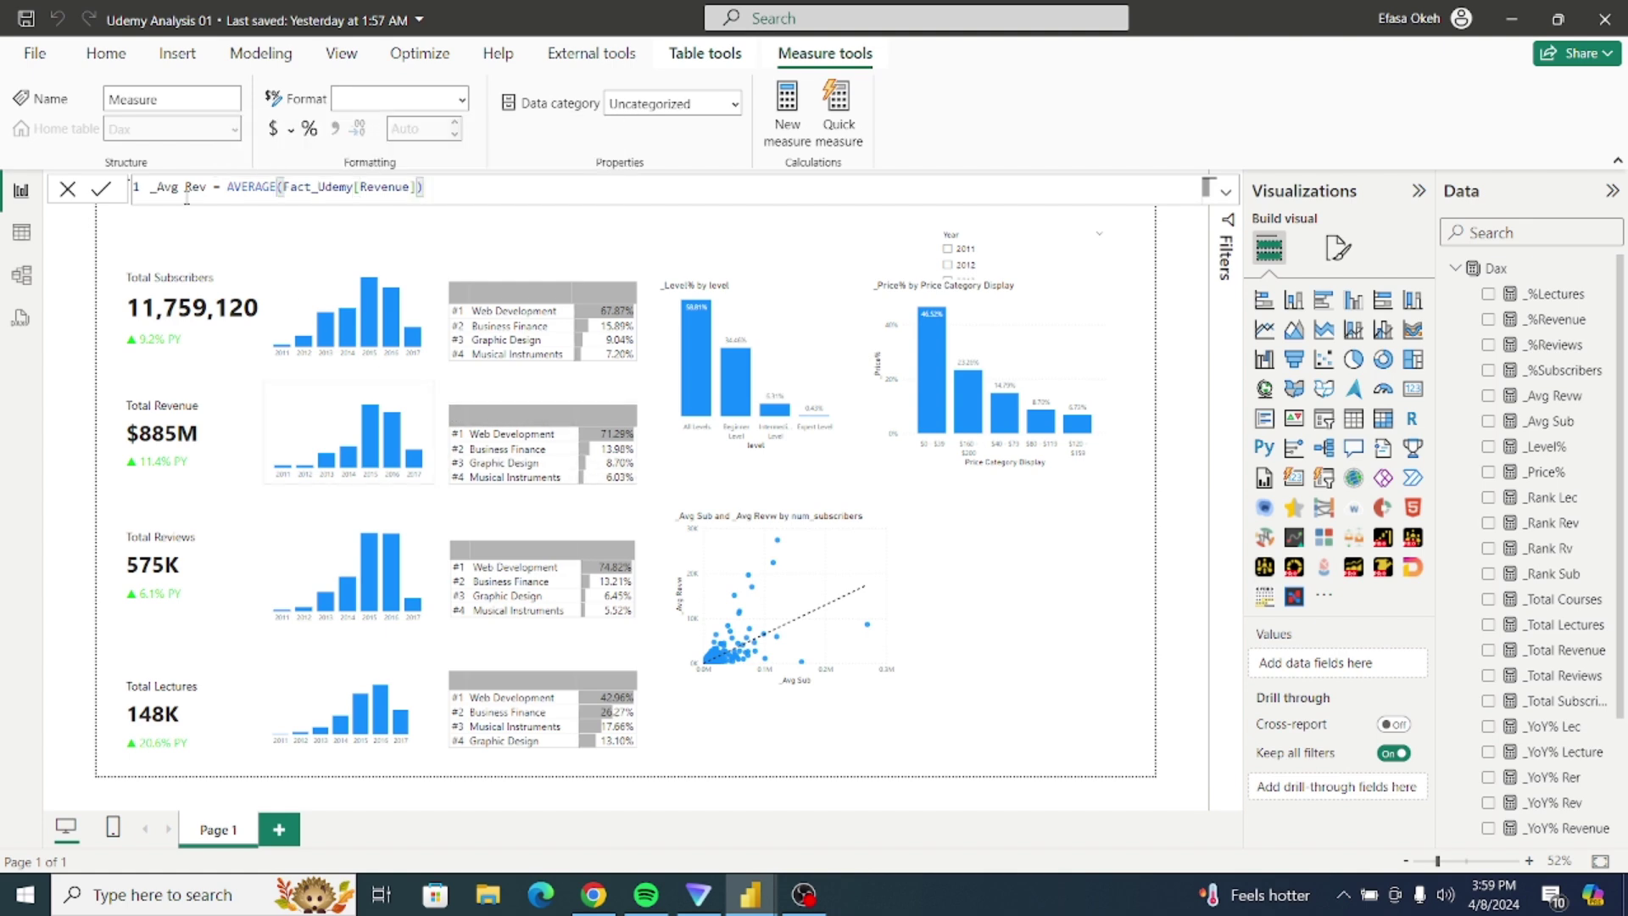
left_click(103, 191)
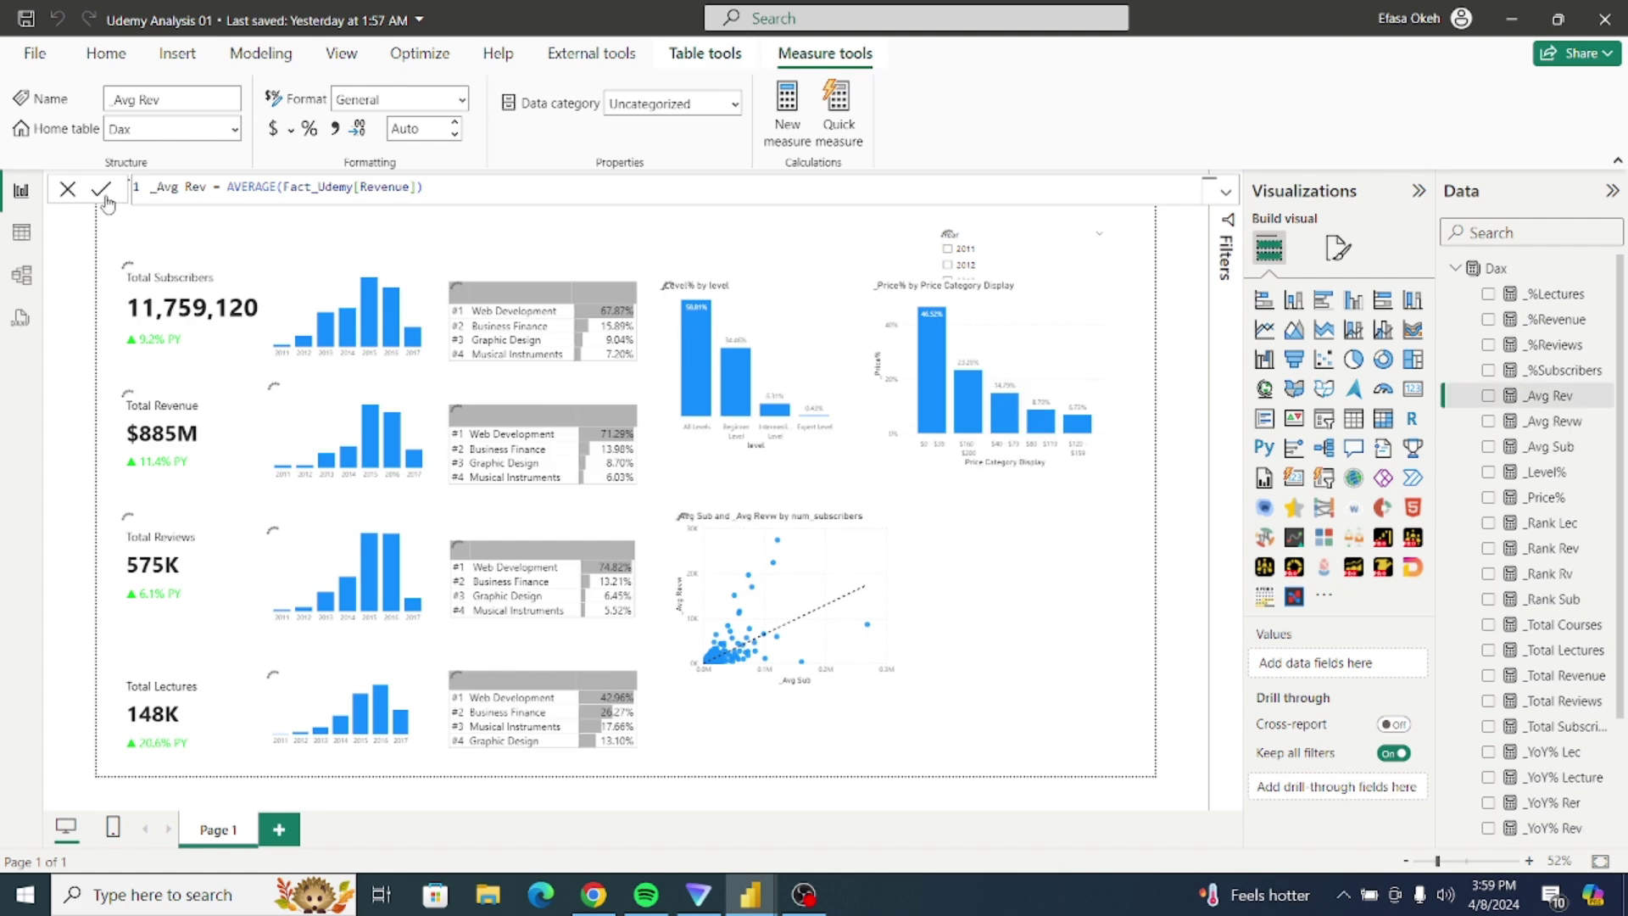
Step: Add a second scatter chart beside the existing one, with _Avg Rev on the Y axis and _Avg Sub on the X axis
left_click(163, 232)
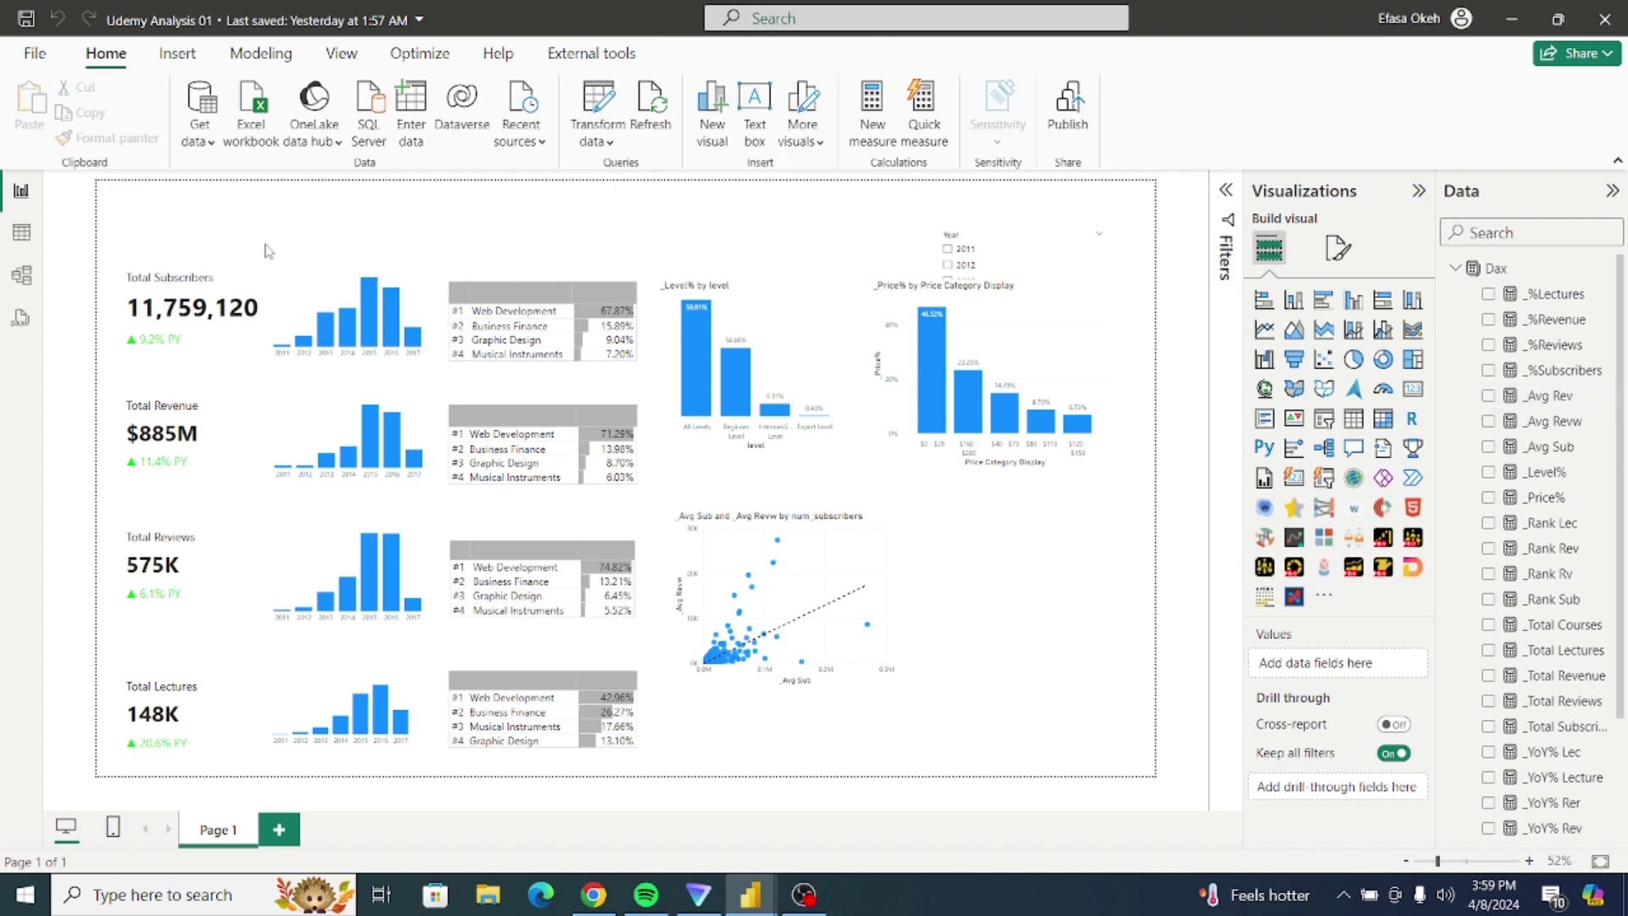
left_click(1323, 359)
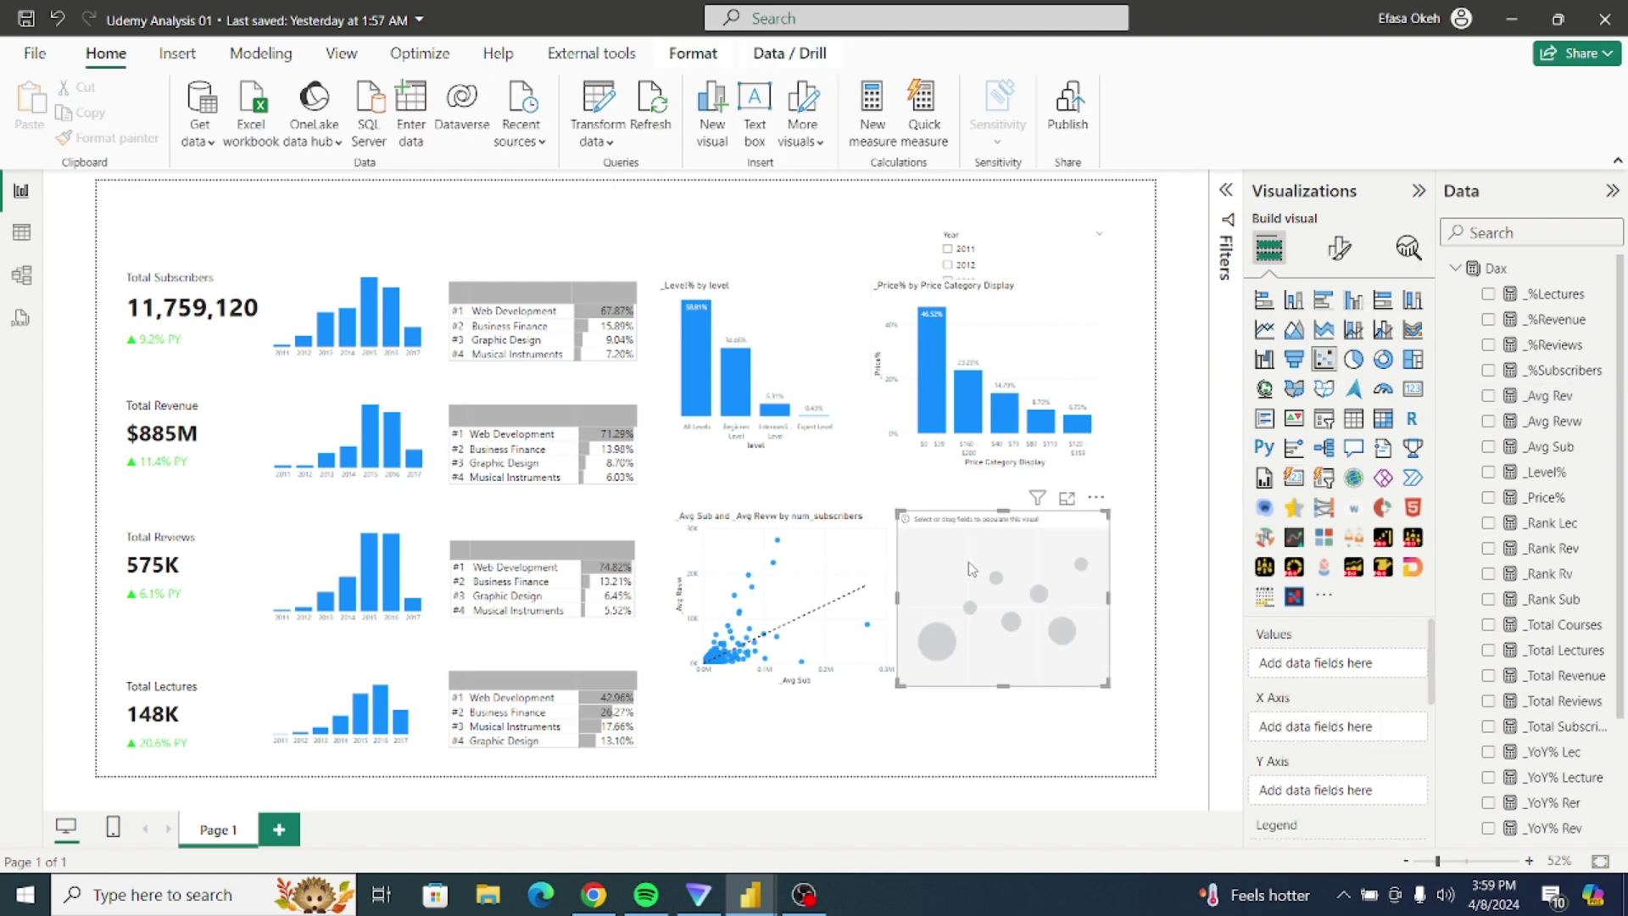
left_click_drag(935, 587, 955, 587)
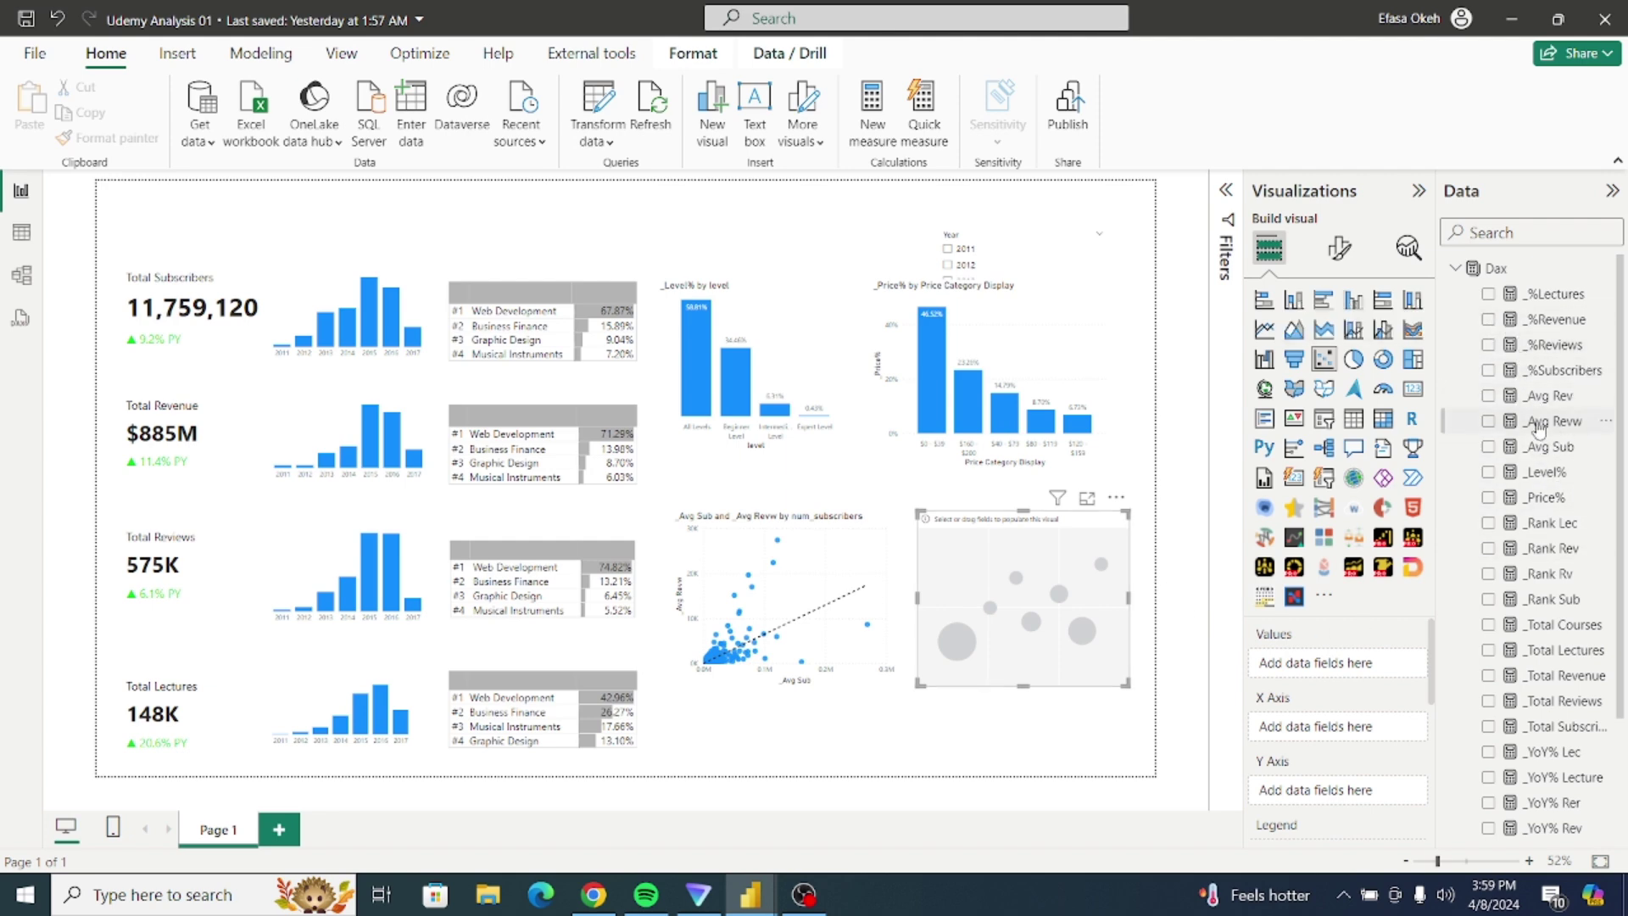
left_click_drag(1557, 394, 1361, 790)
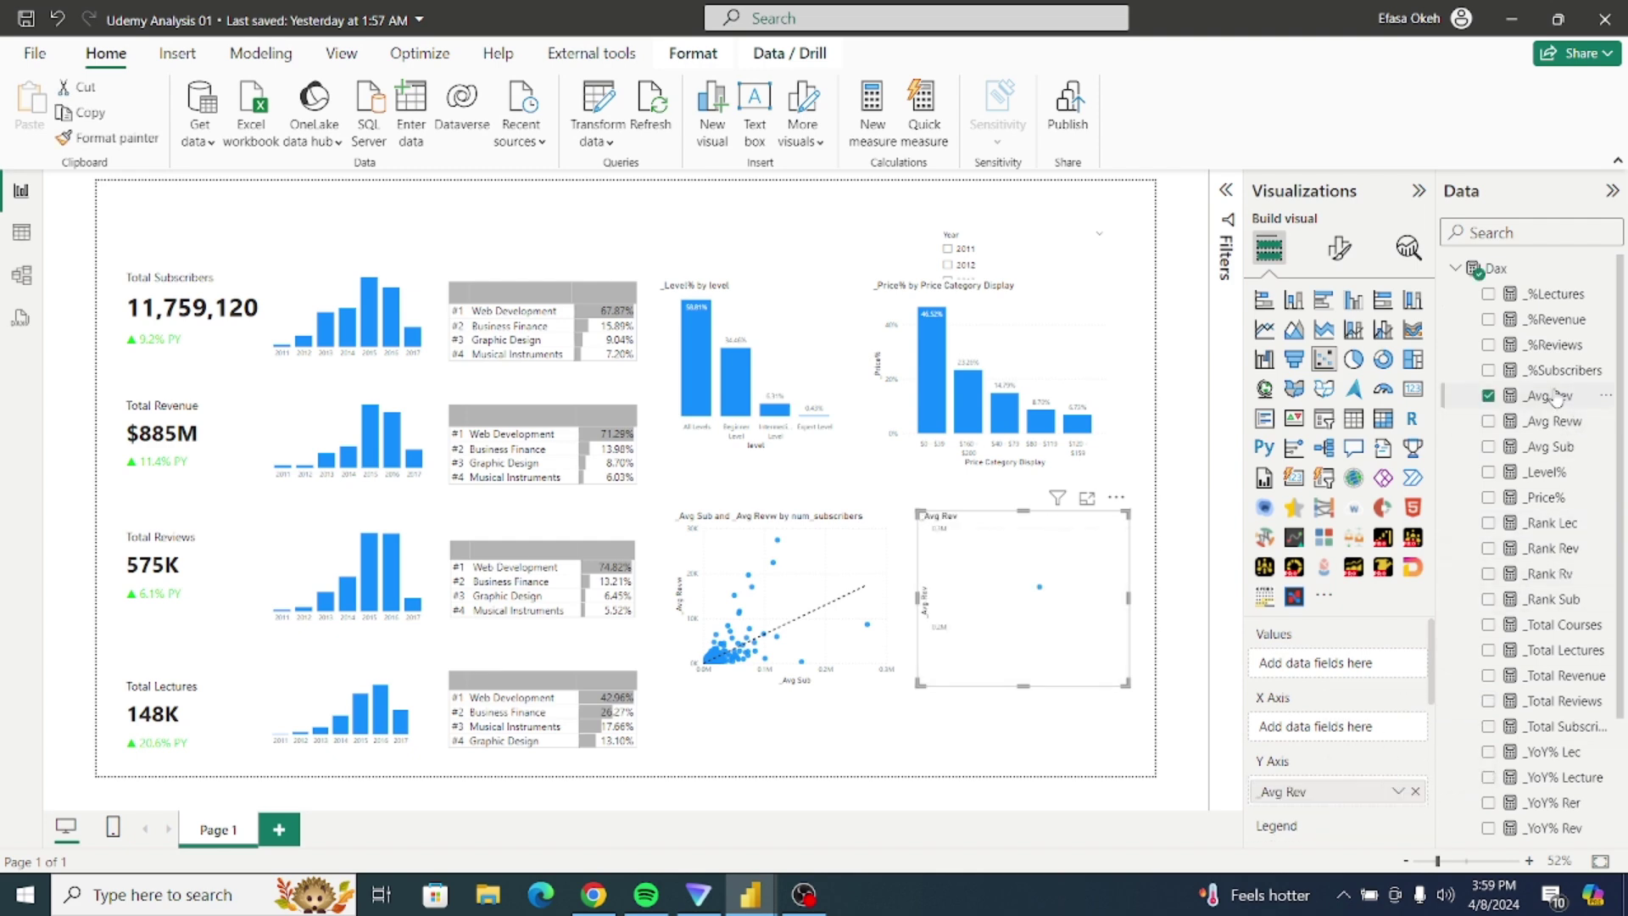
left_click_drag(1550, 451, 1384, 734)
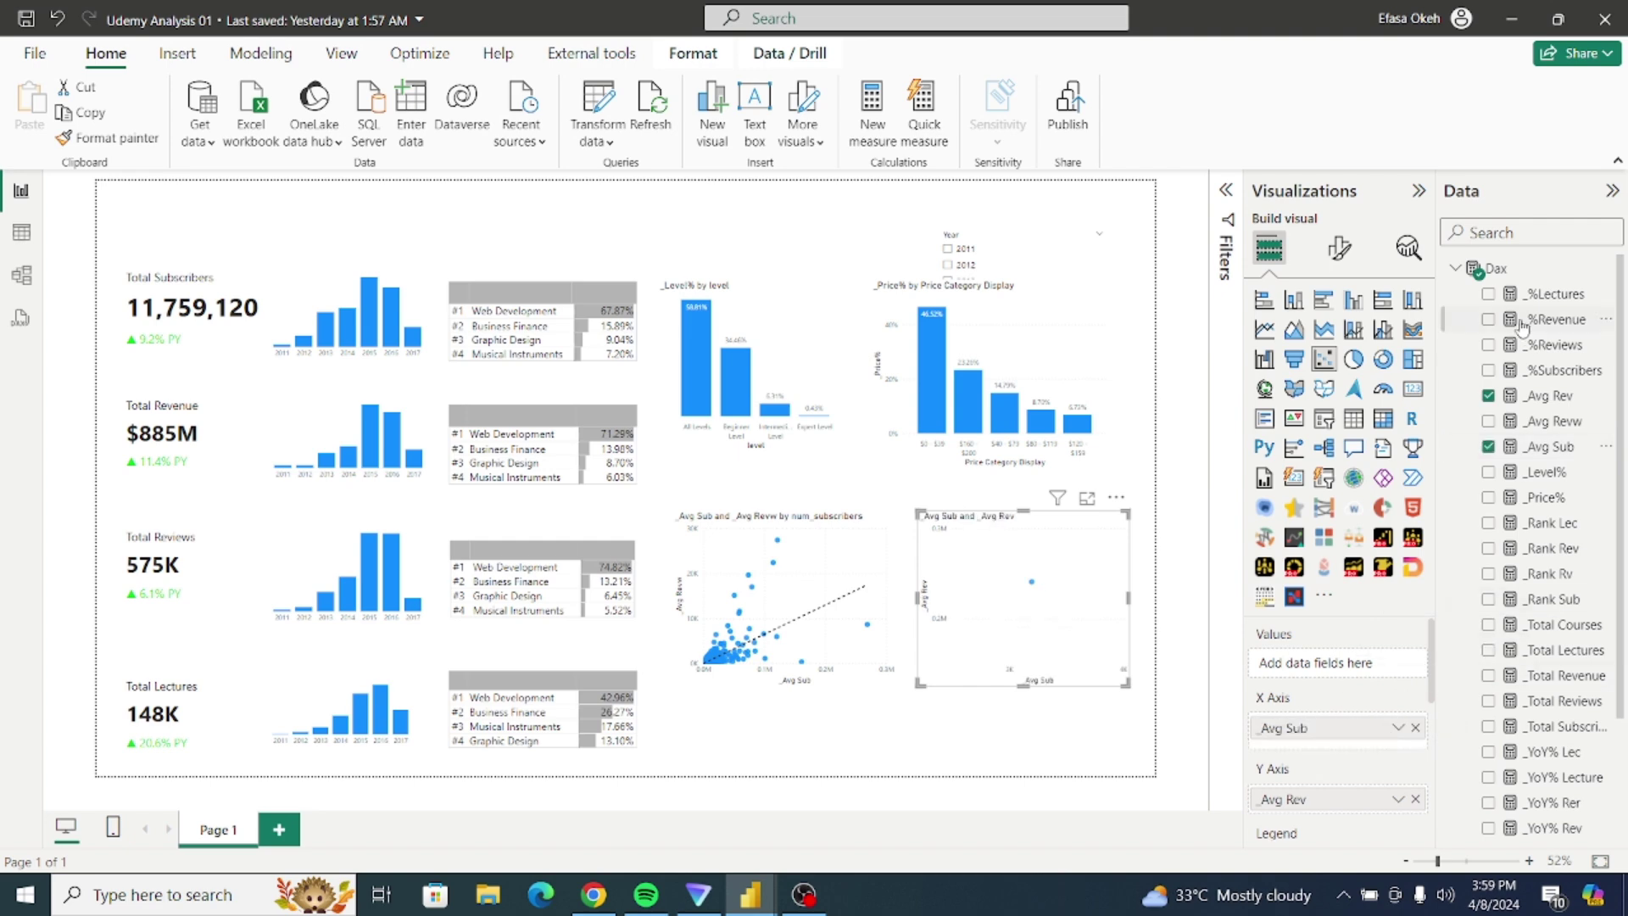
Step: Add num_subscribers from Fact_Udemy as the new scatter chart's values and turn on its trend line
left_click(1457, 268)
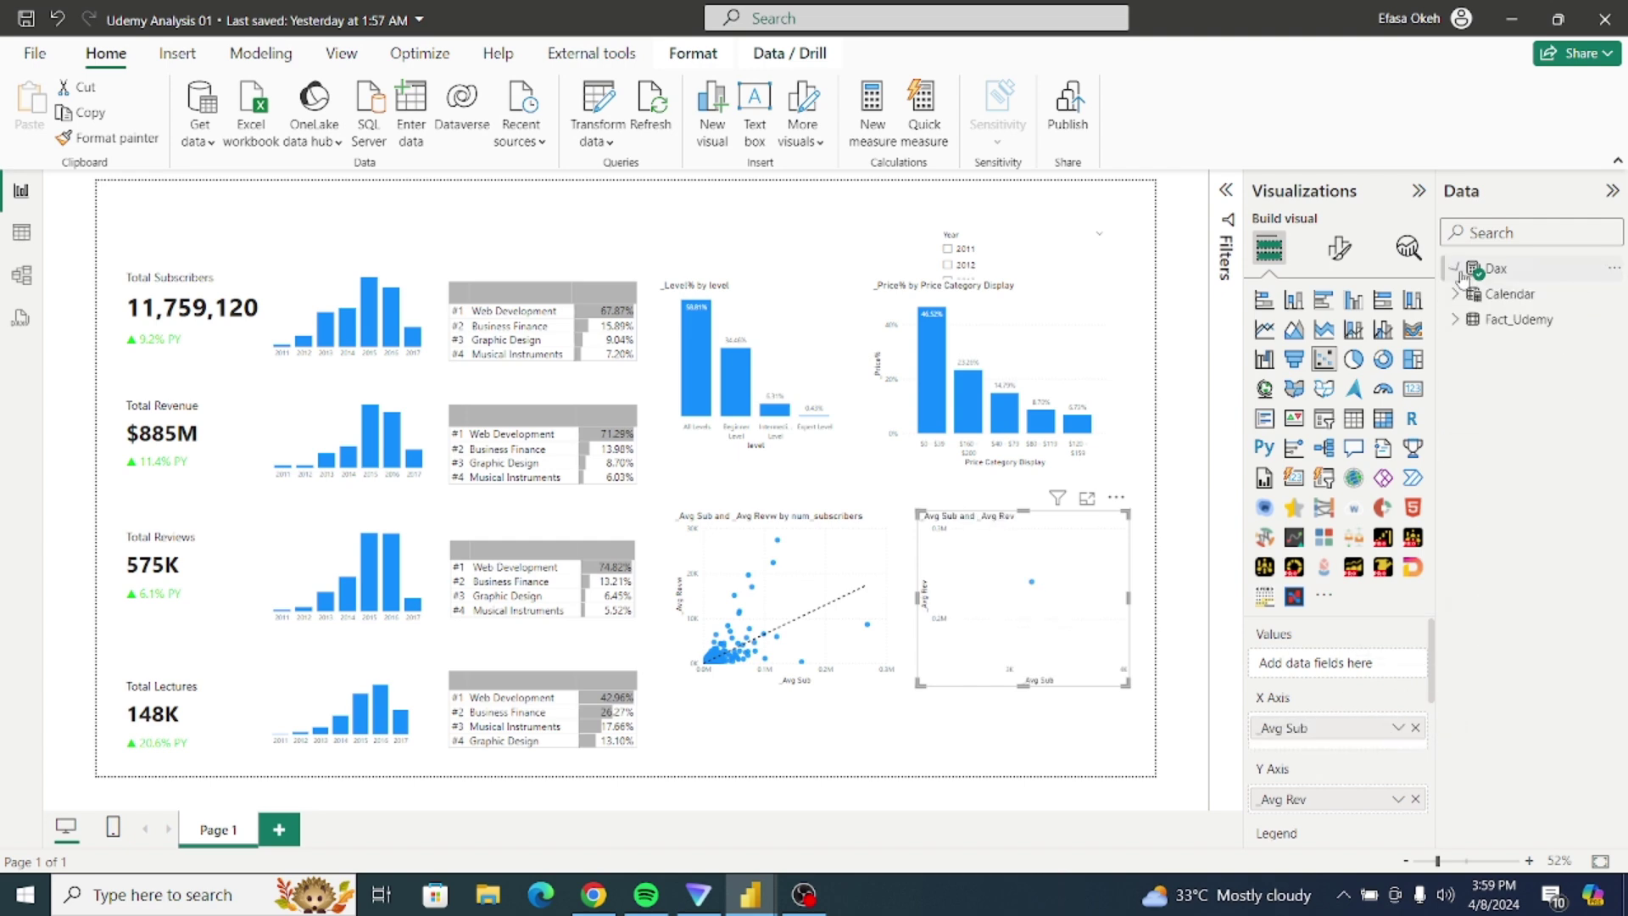
left_click(1456, 320)
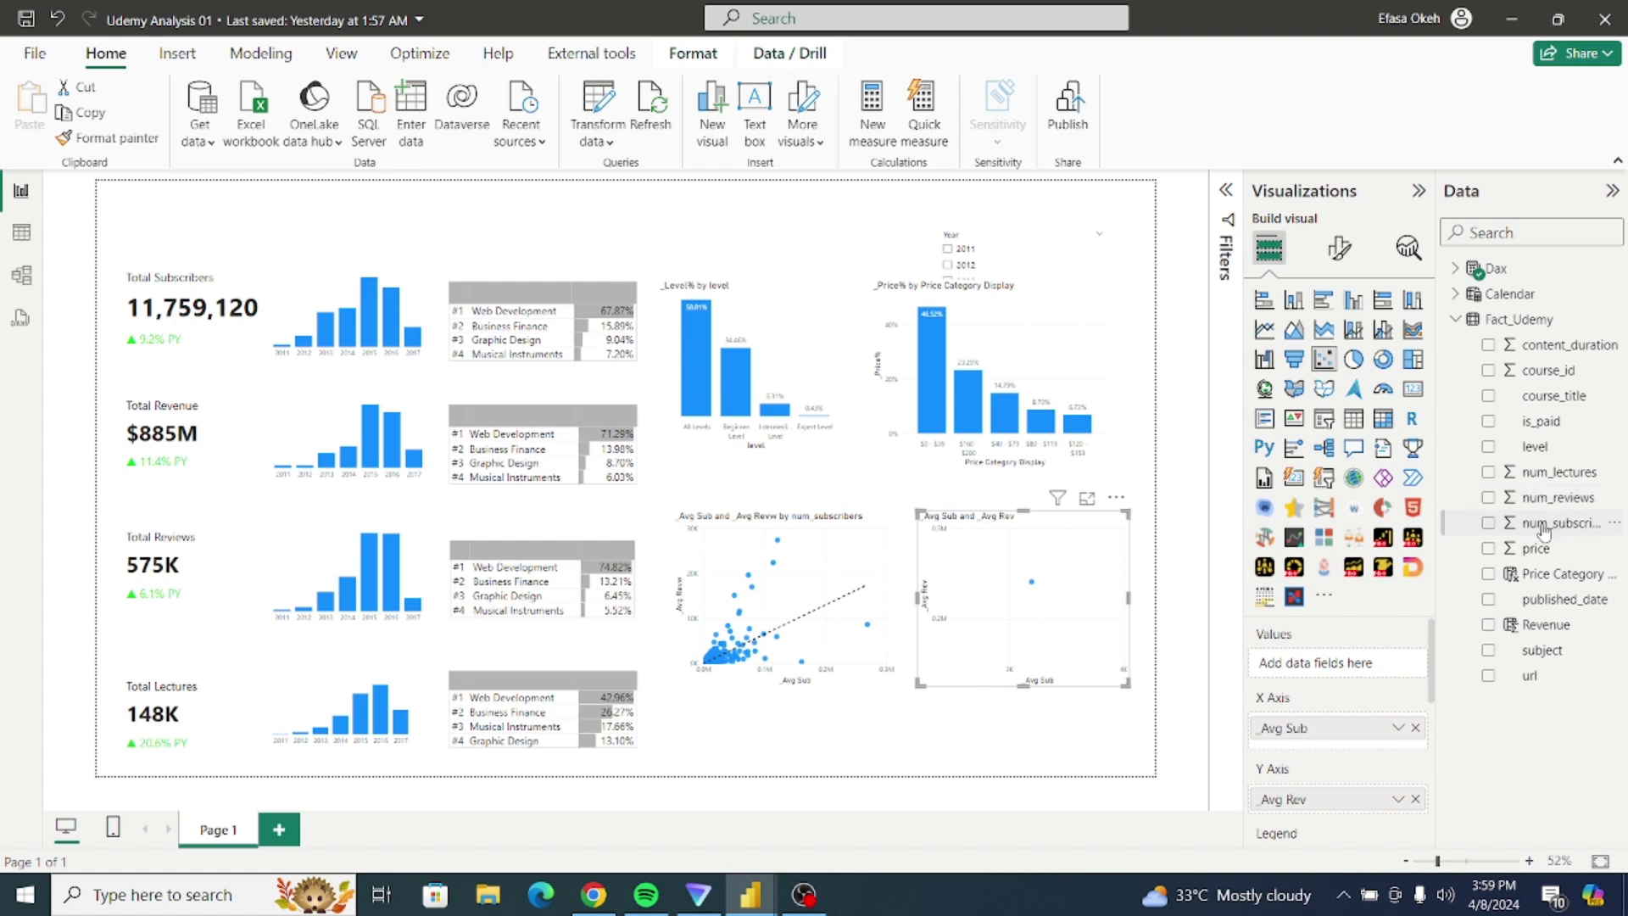
left_click_drag(1547, 523, 1363, 659)
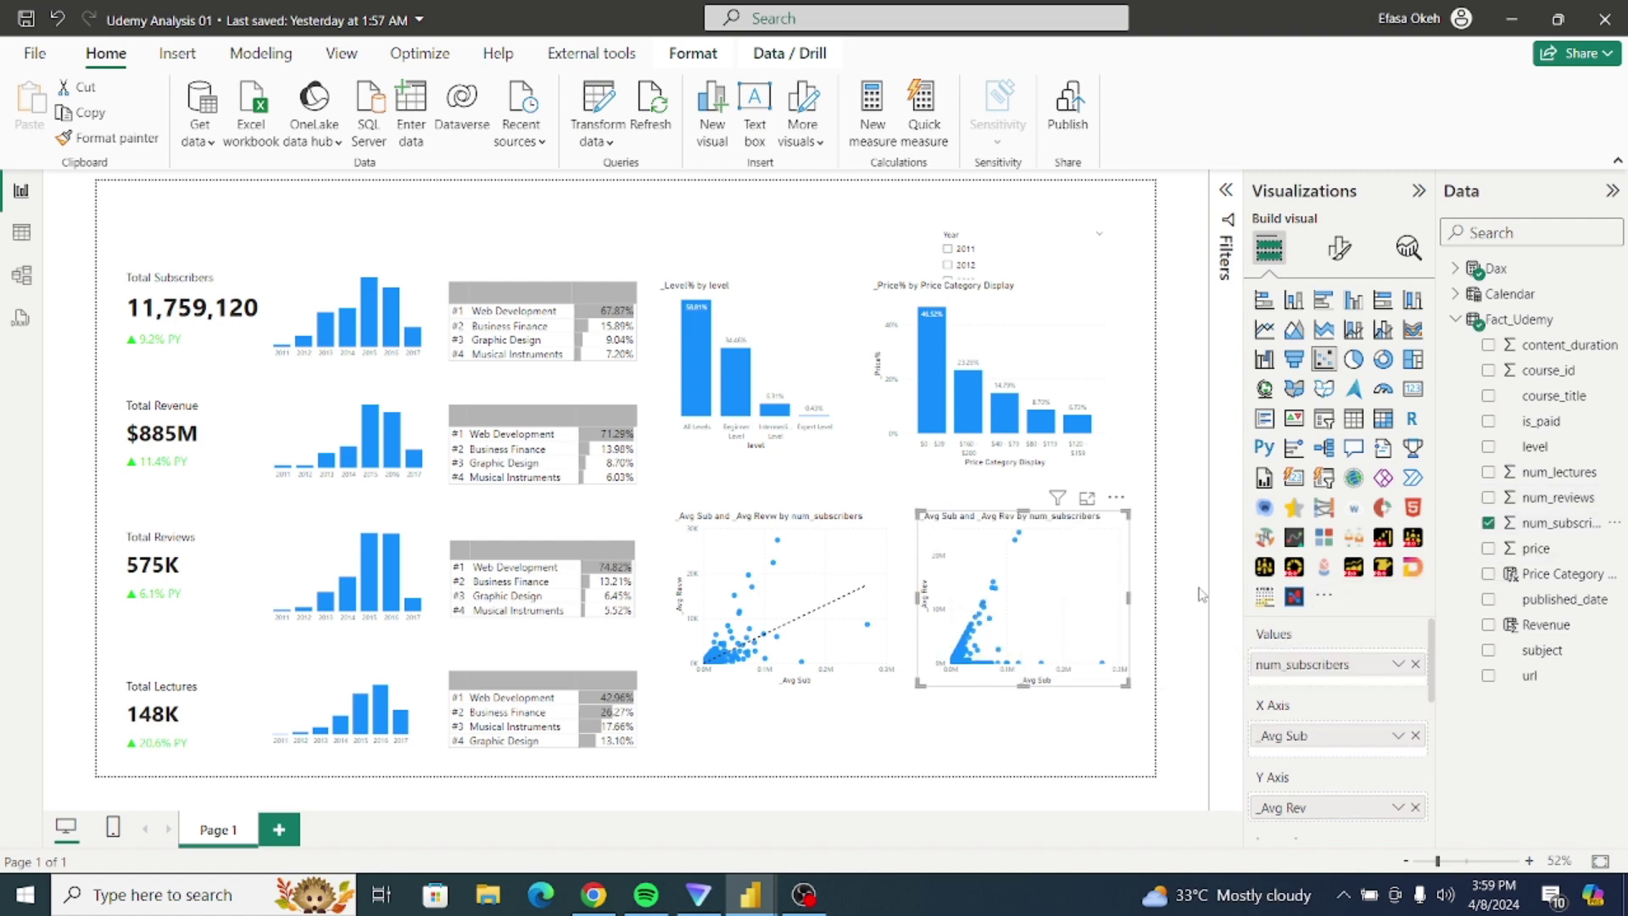
left_click(1407, 250)
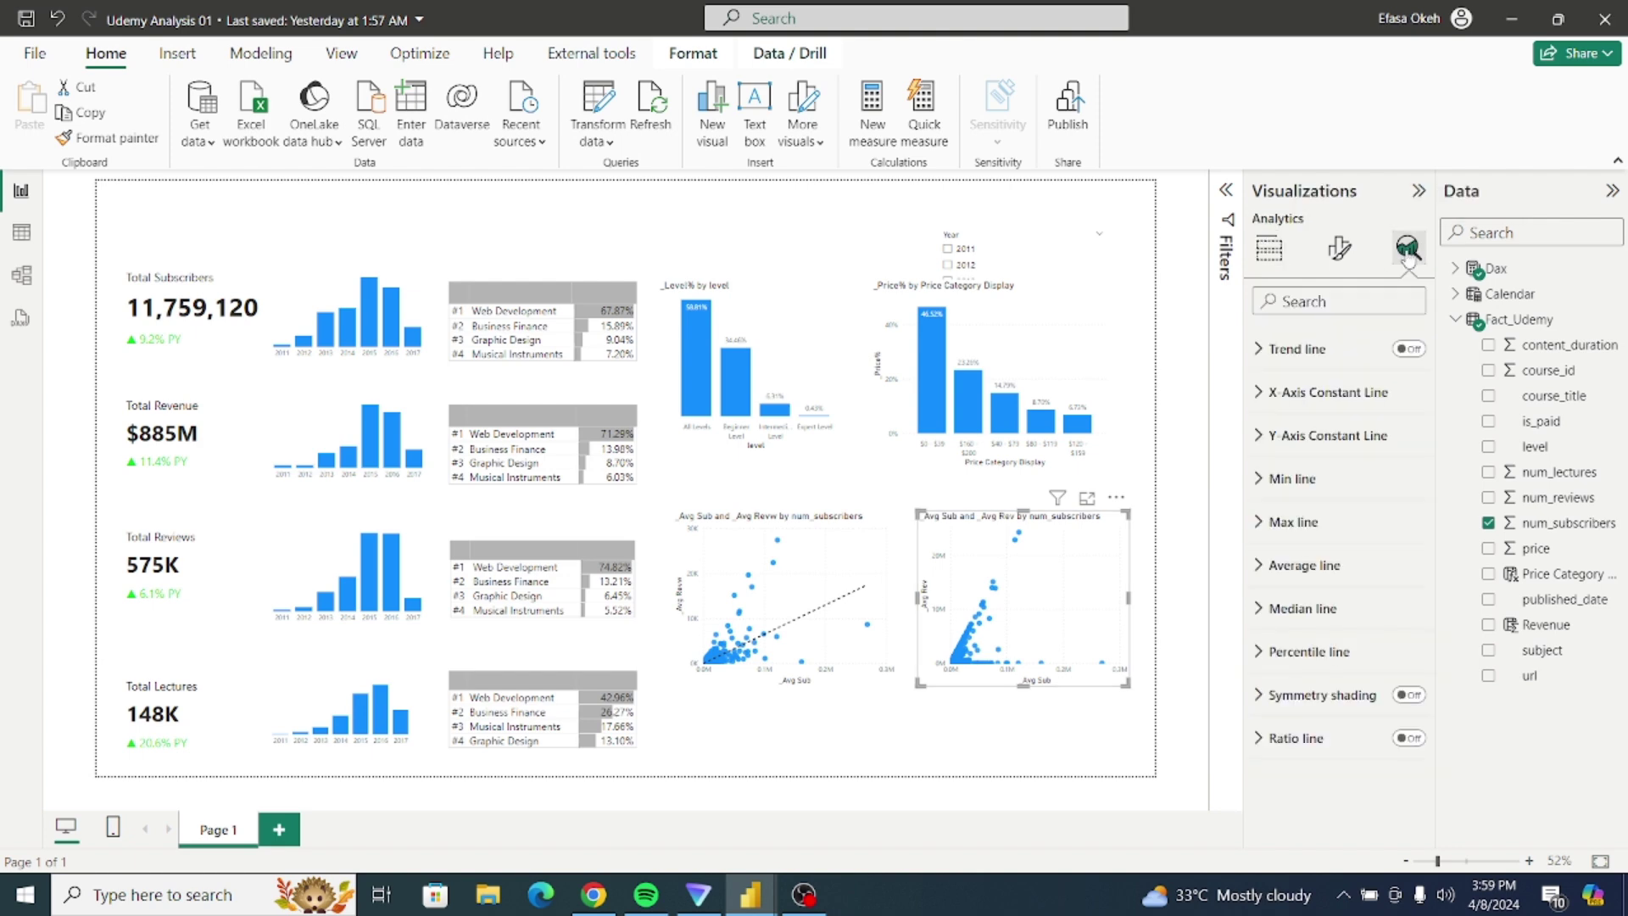
left_click(1410, 349)
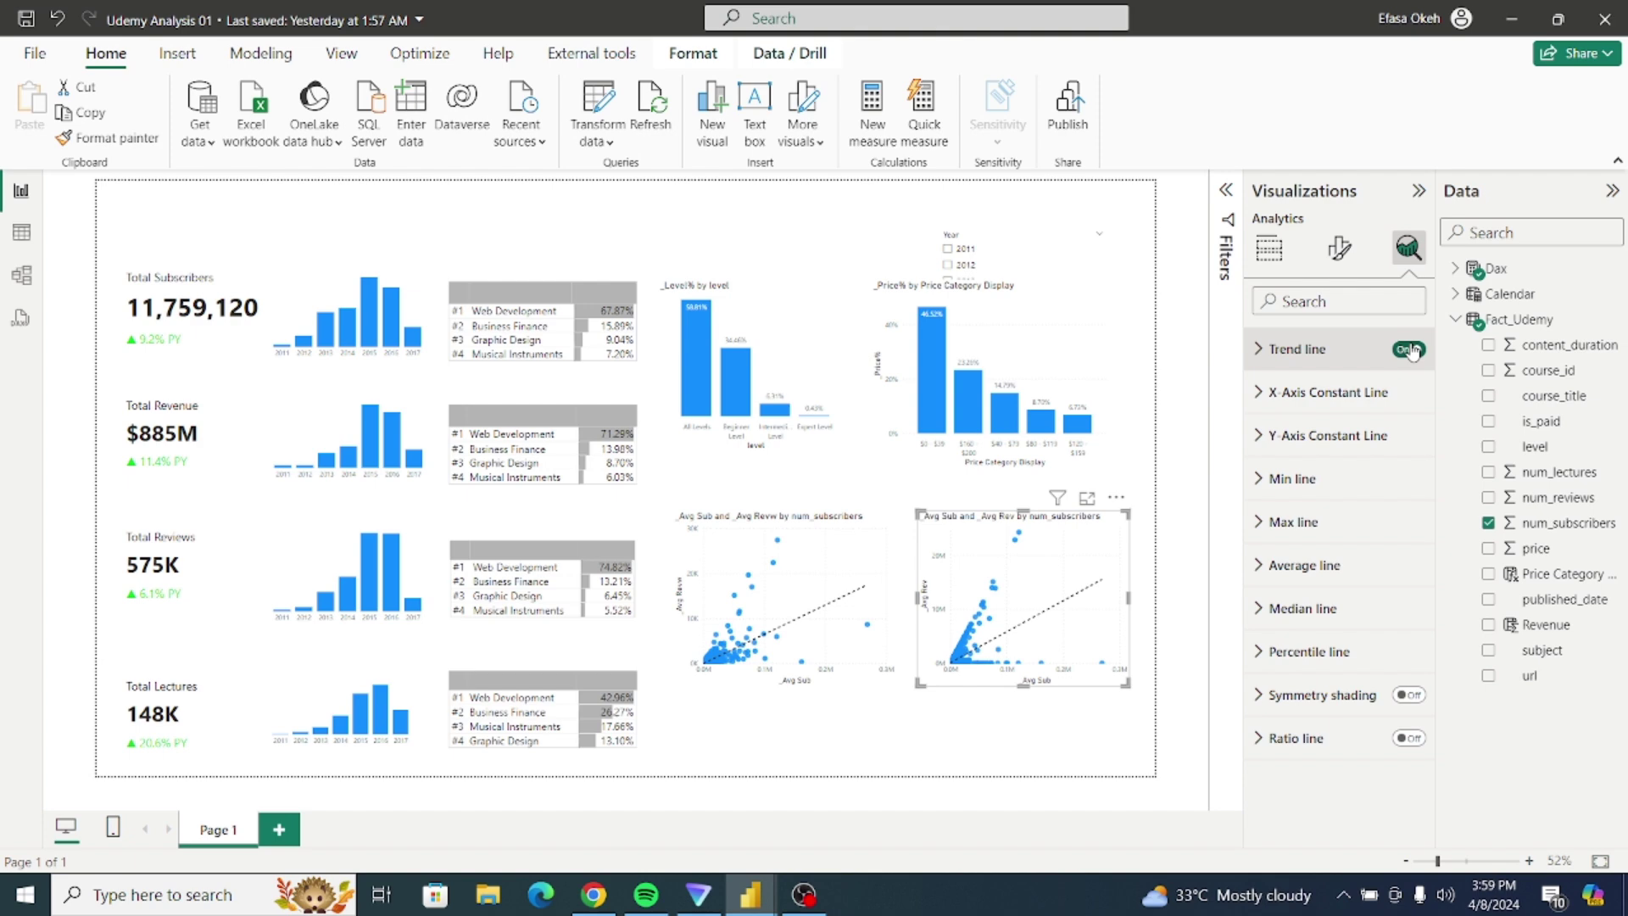
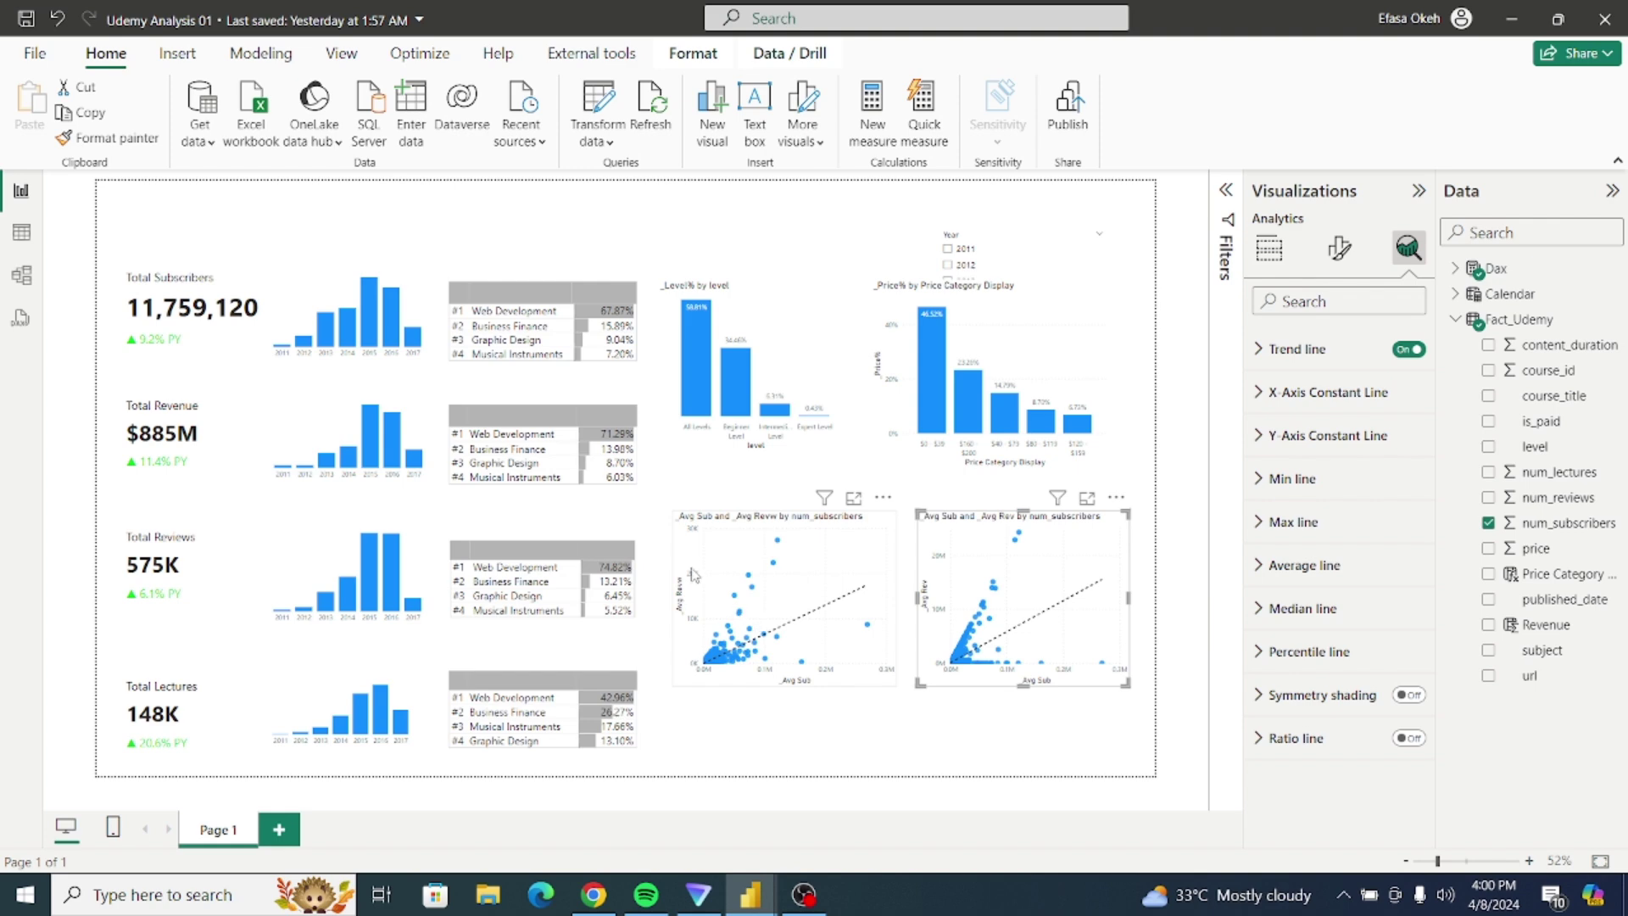
Step: Move both scatter charts lower on the page and shift the _Price% and _Level% column charts down to sit above them
left_click(855, 708)
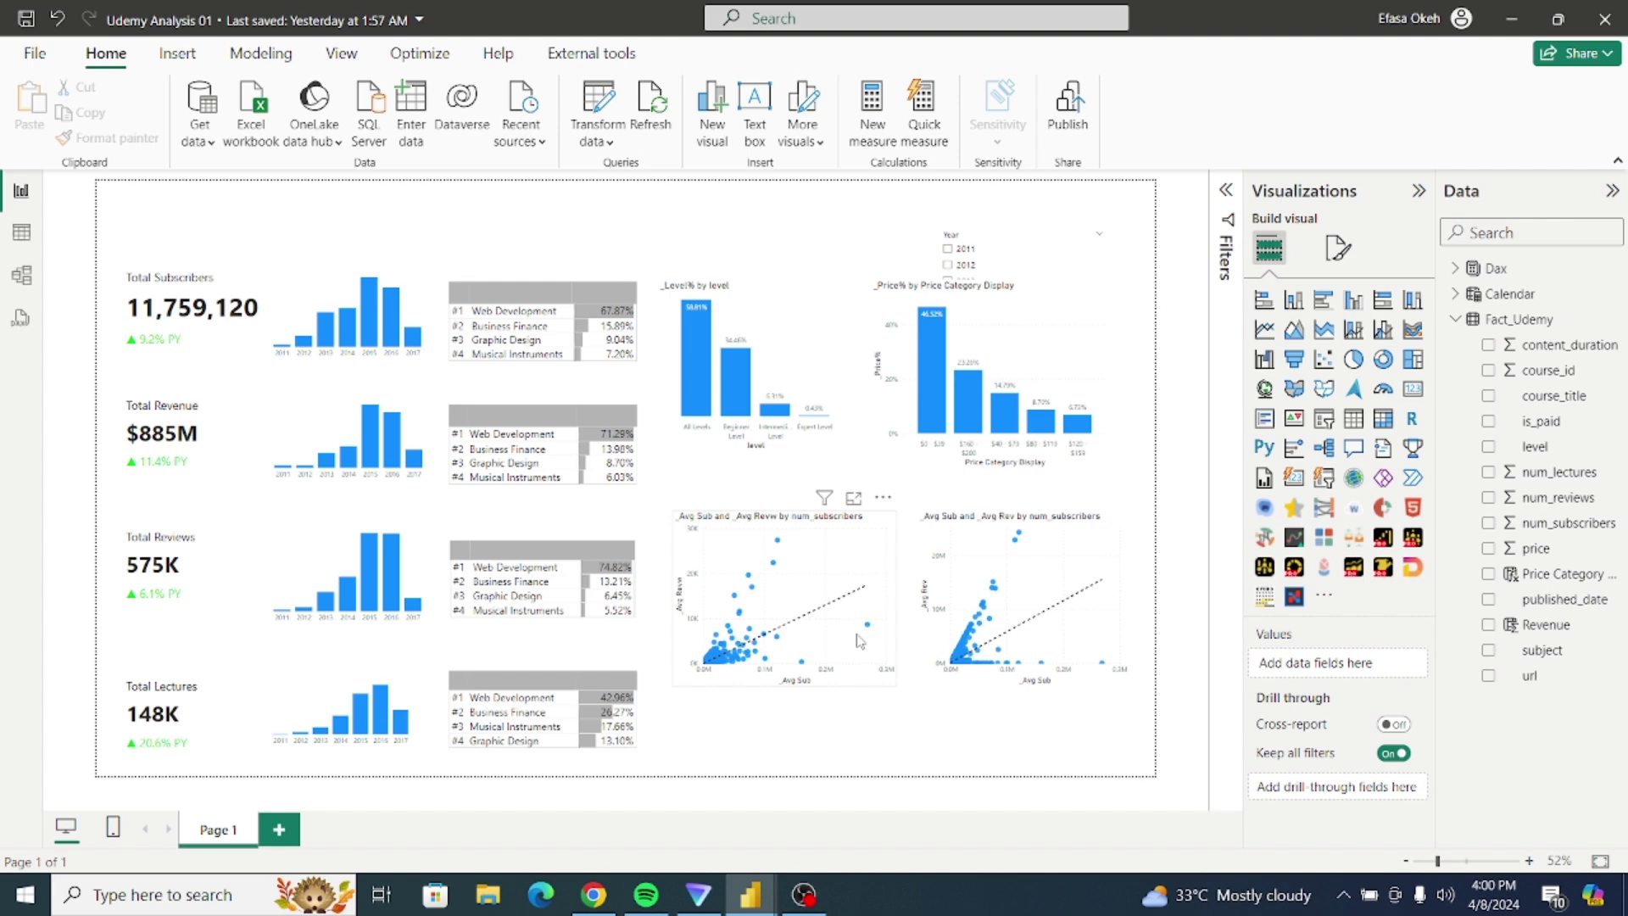
left_click_drag(859, 642, 856, 710)
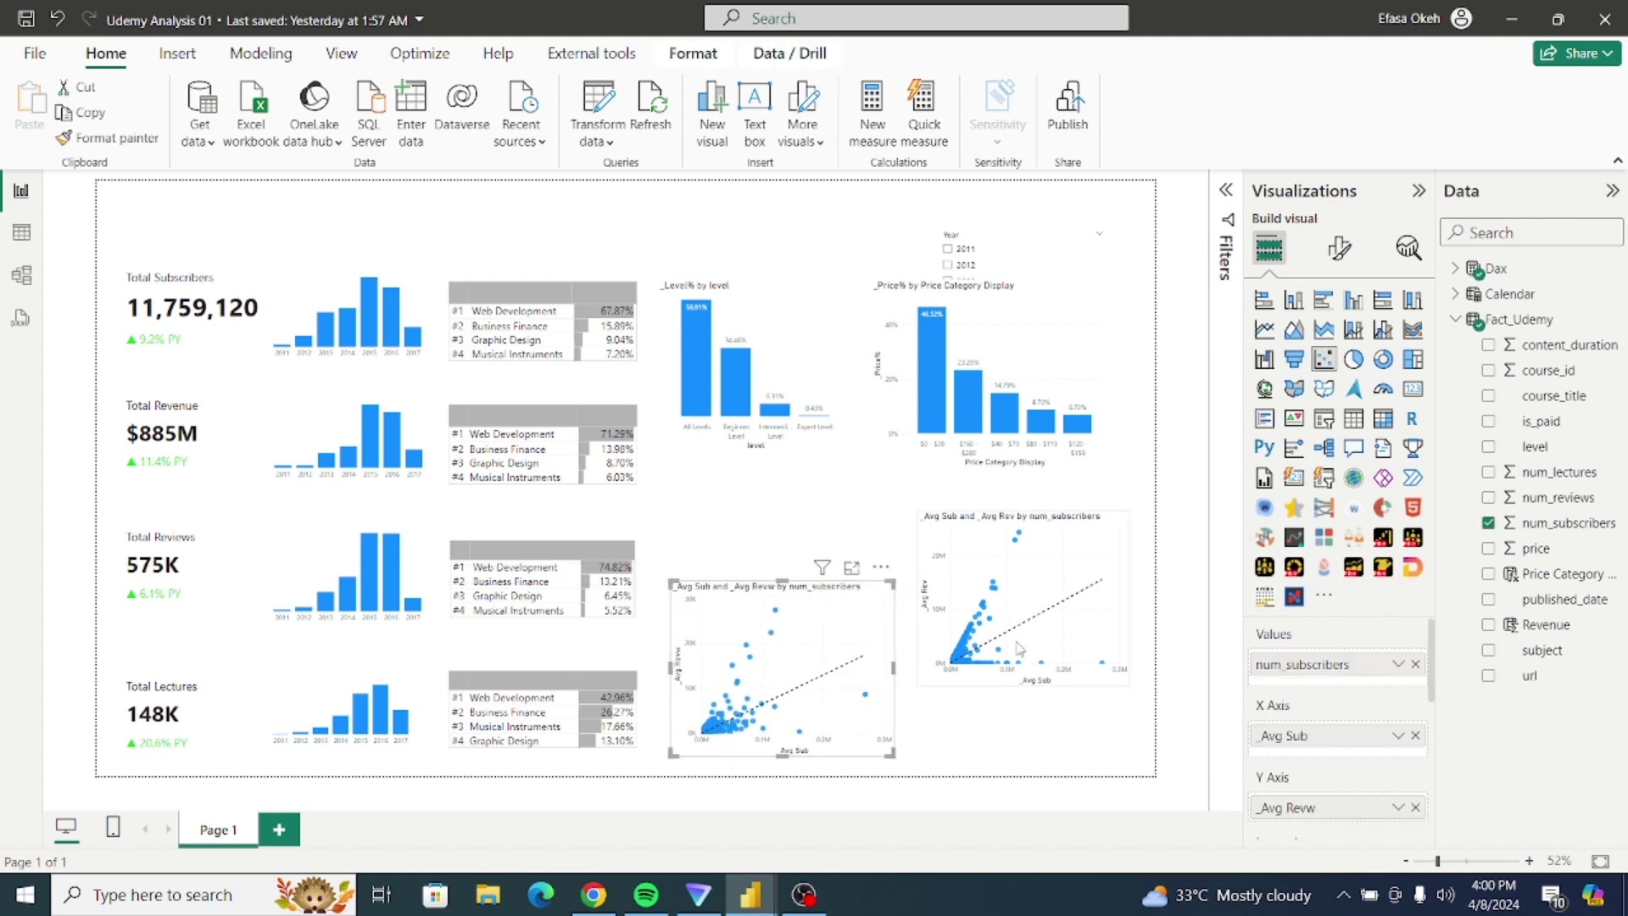
left_click_drag(1008, 591, 1025, 650)
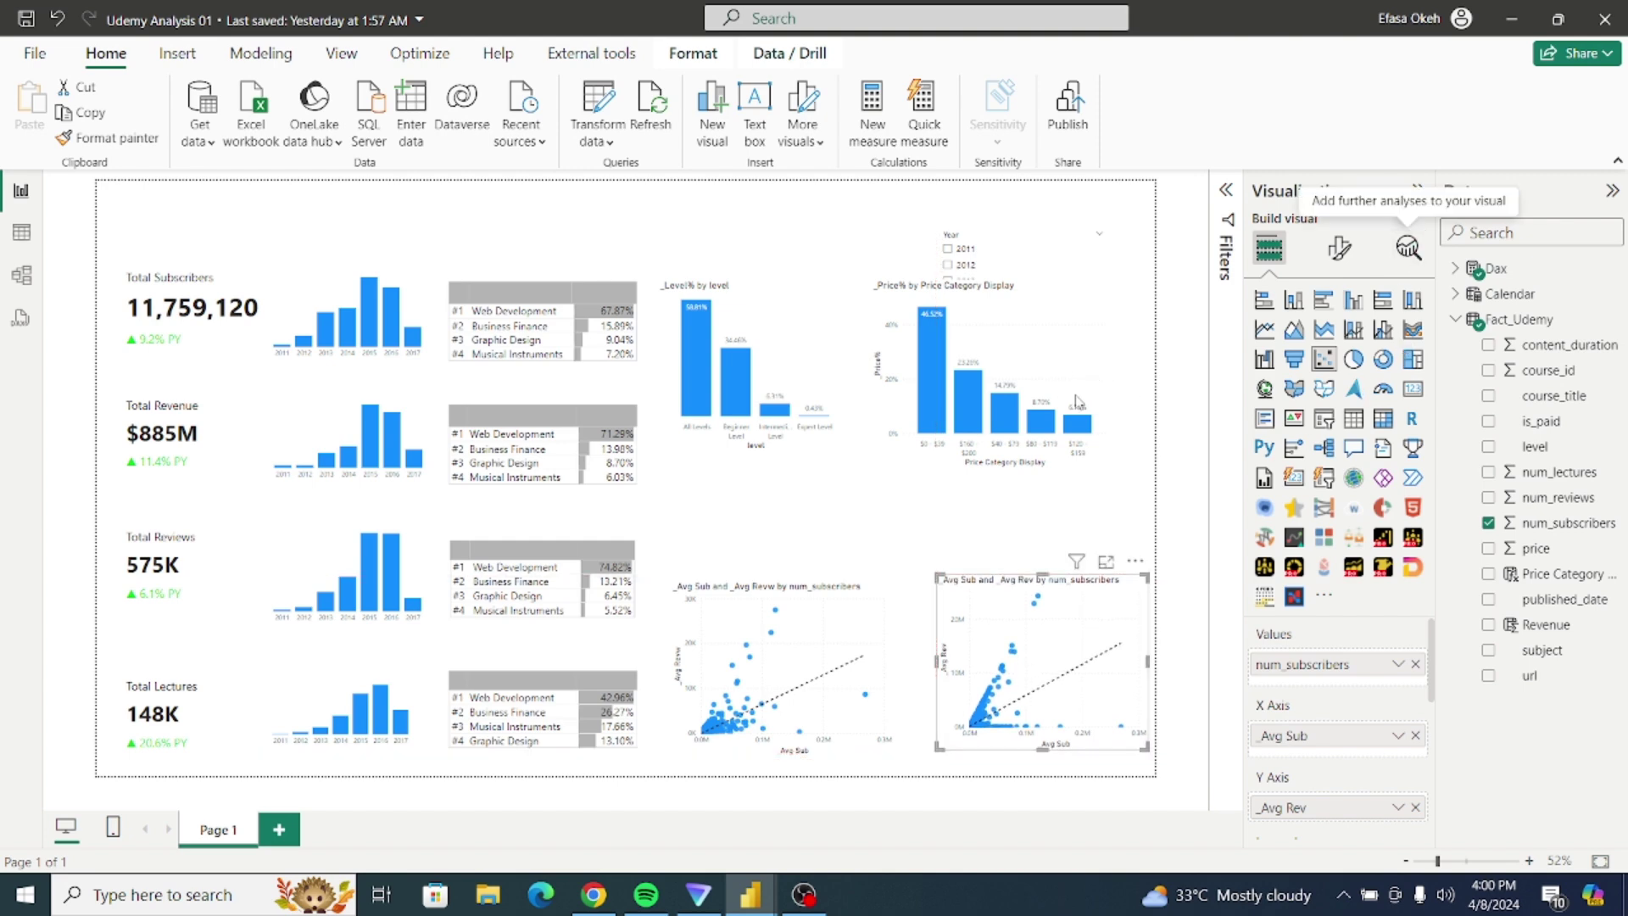
left_click_drag(1084, 415, 1114, 435)
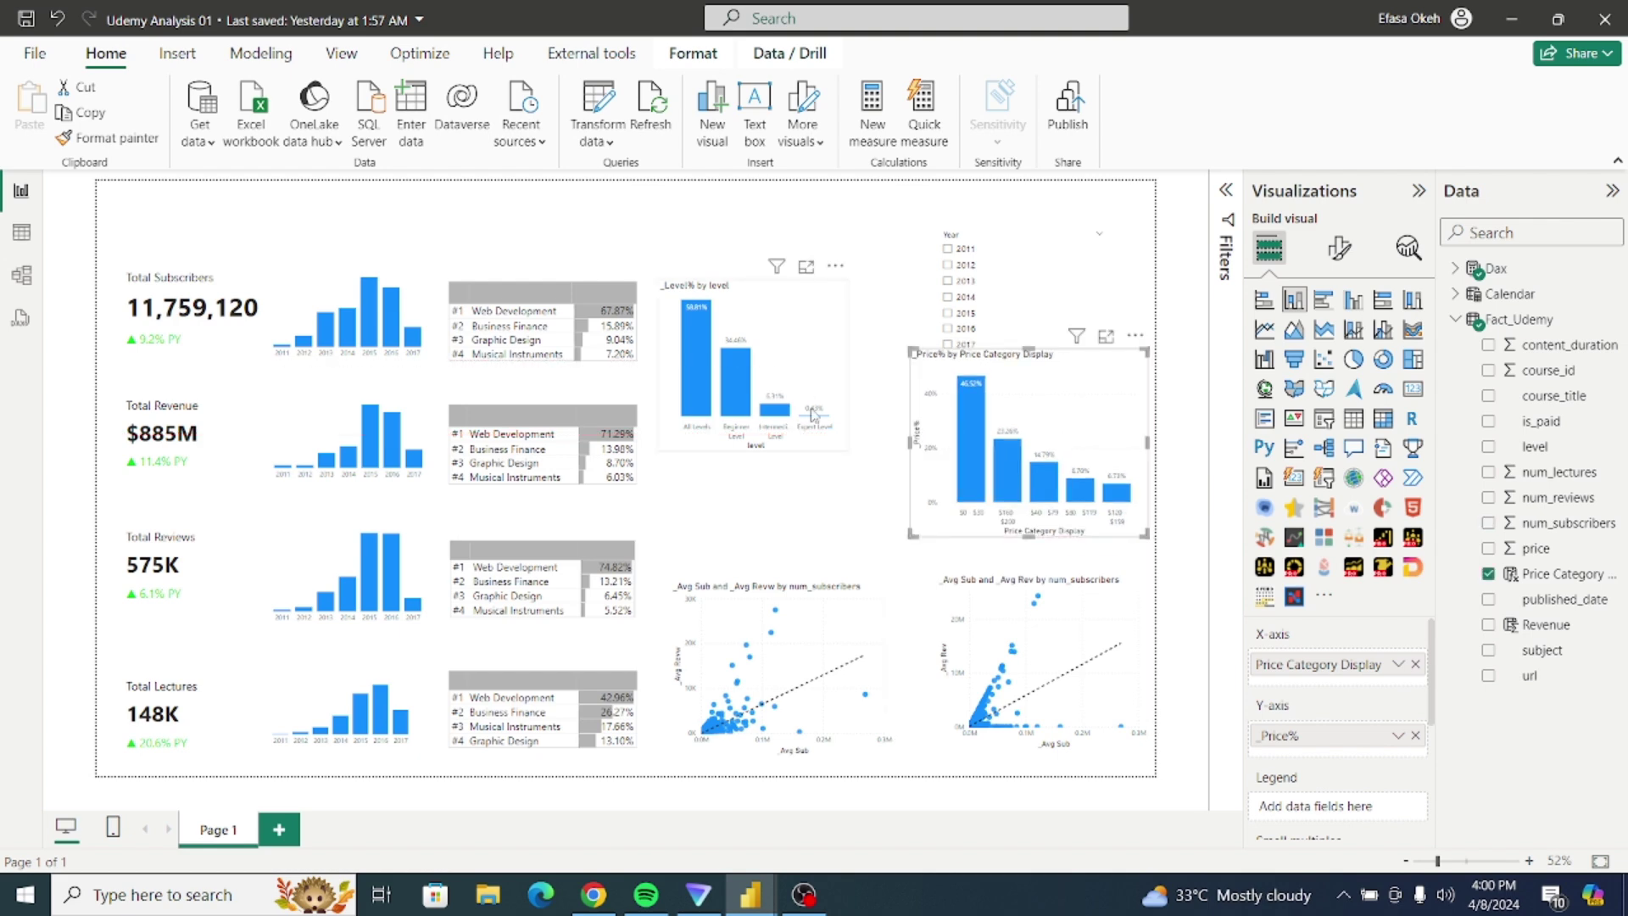
mouse_move(812, 415)
left_mouse_down()
mouse_move(819, 457)
mouse_move(816, 414)
left_mouse_up()
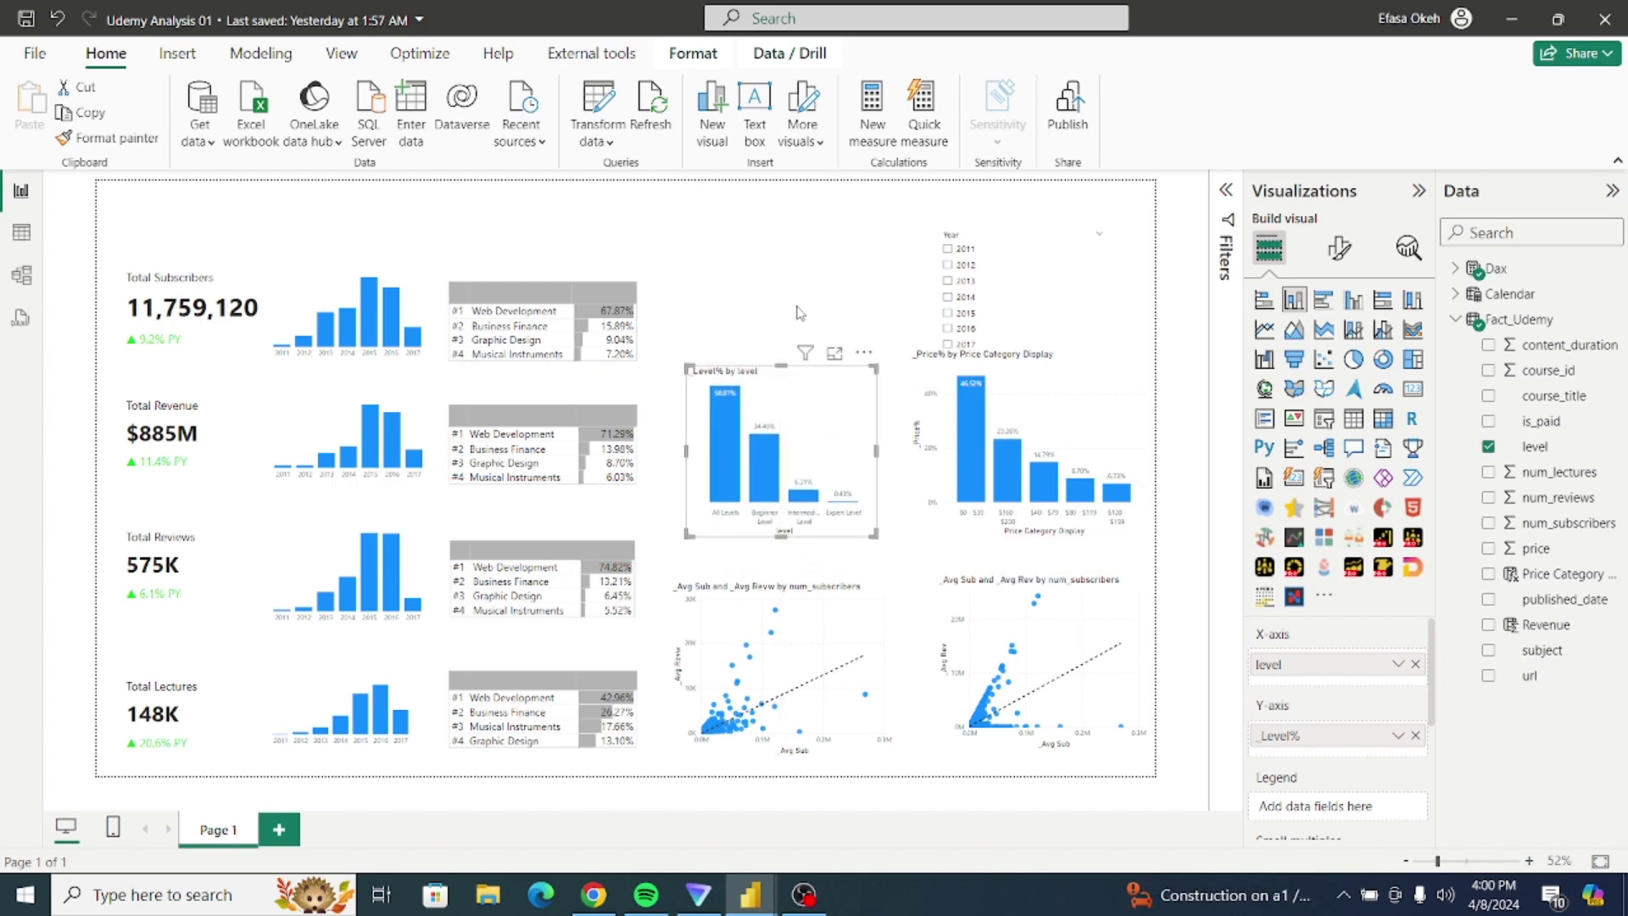
left_click(800, 313)
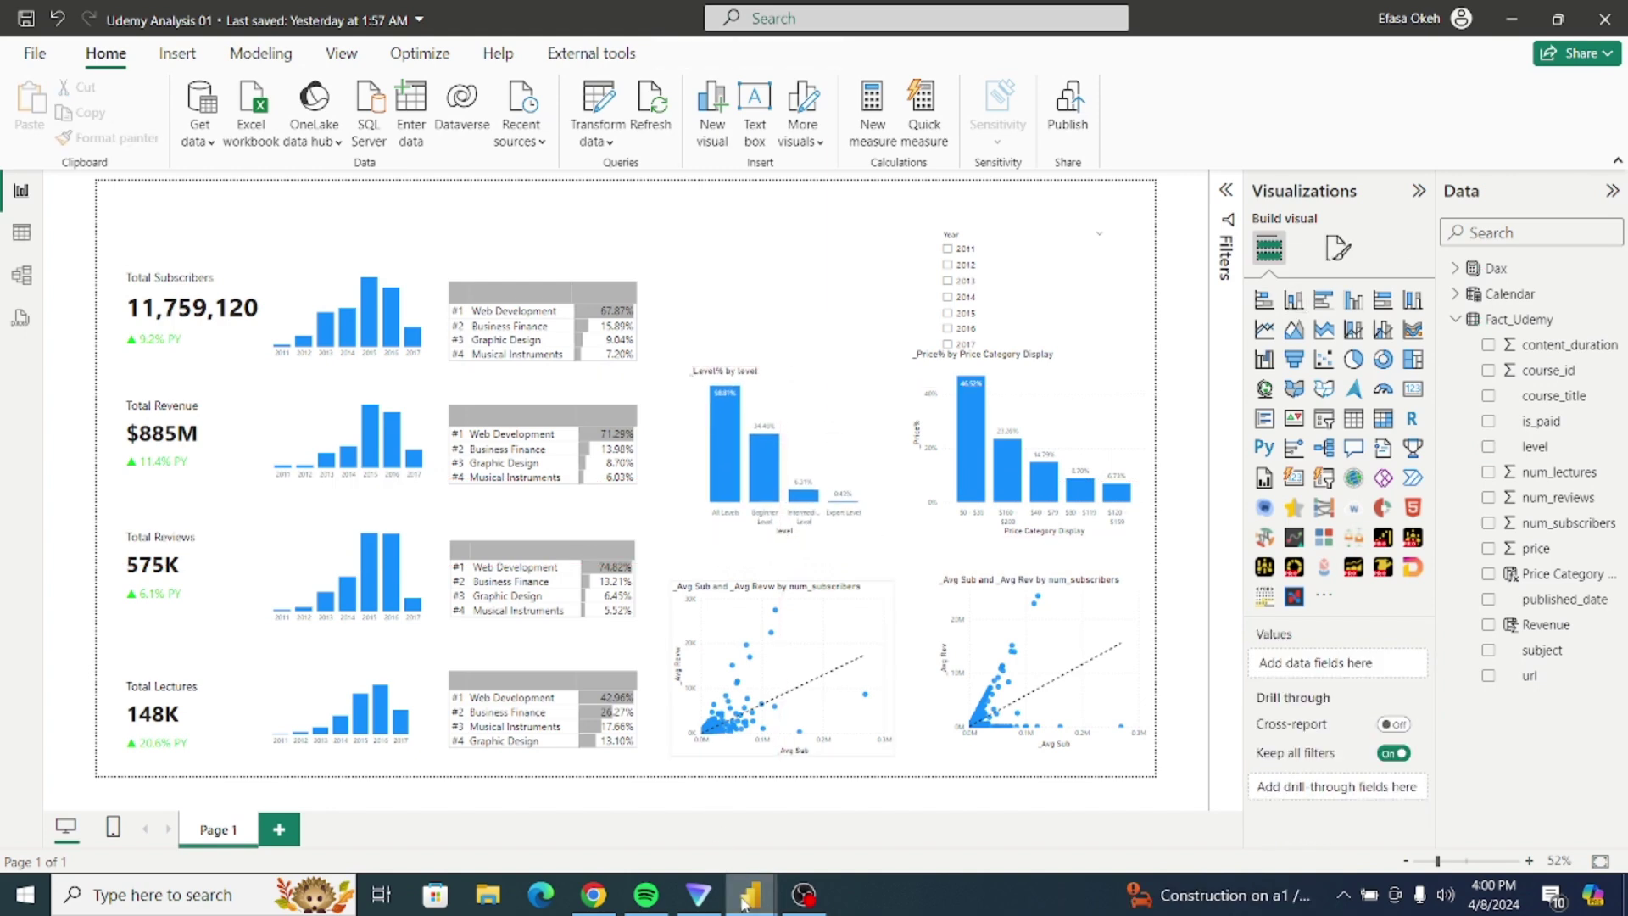
Step: Switch to the finished Udemy Analysis report to examine its Report Two dashboard, and return to Udemy Analysis 01
mouse_move(743, 901)
left_click(668, 835)
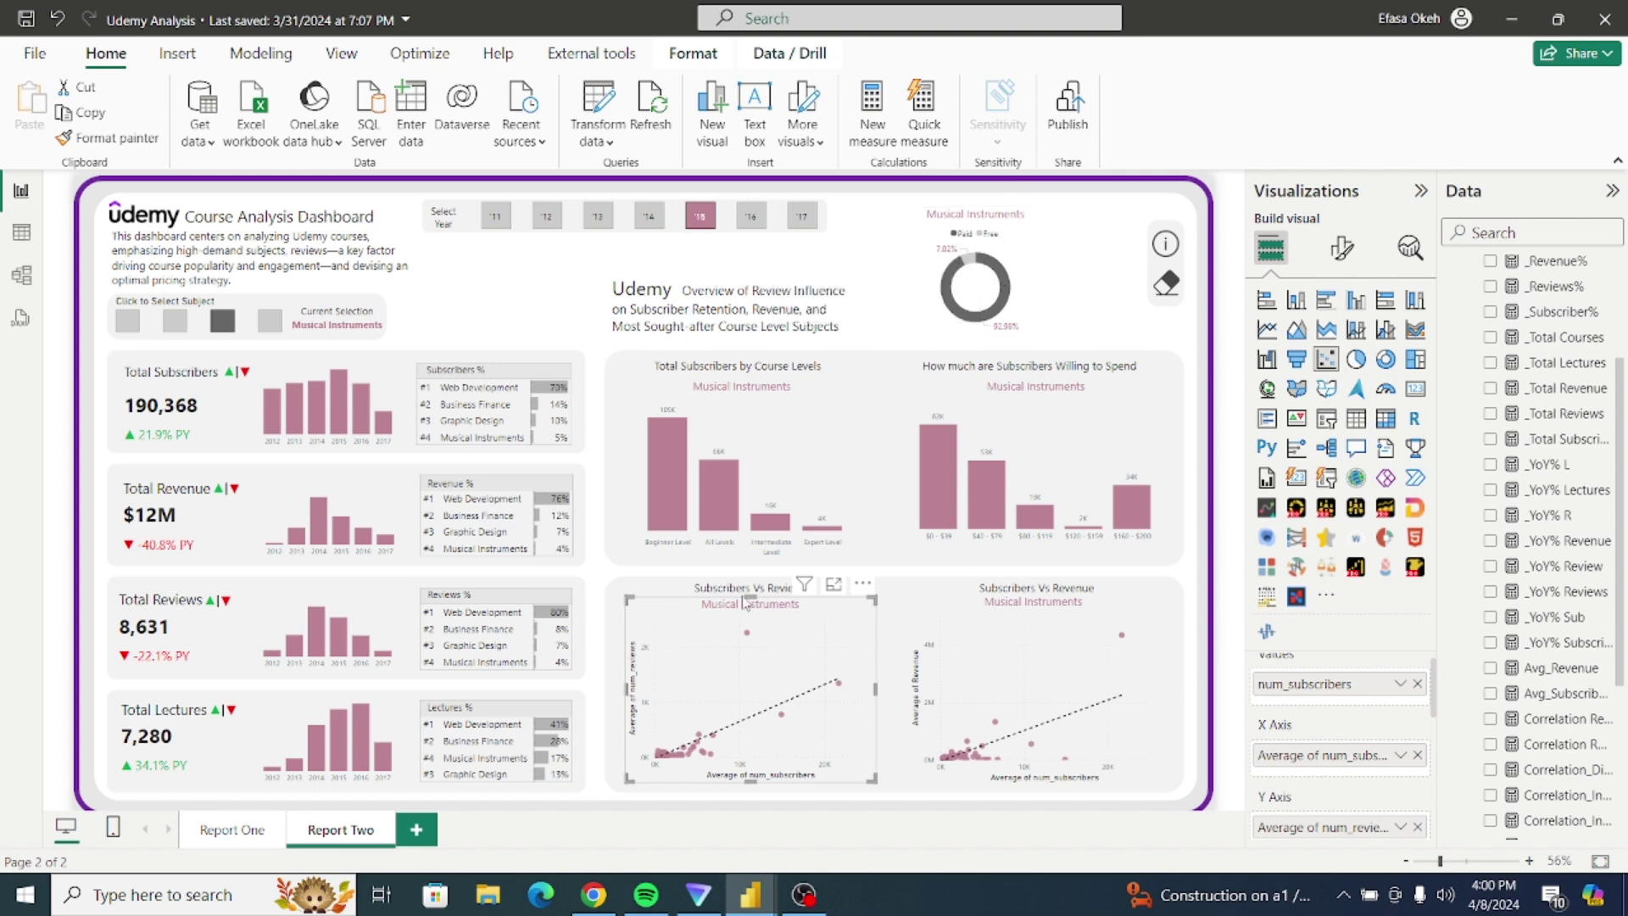
mouse_move(750, 894)
left_click(874, 840)
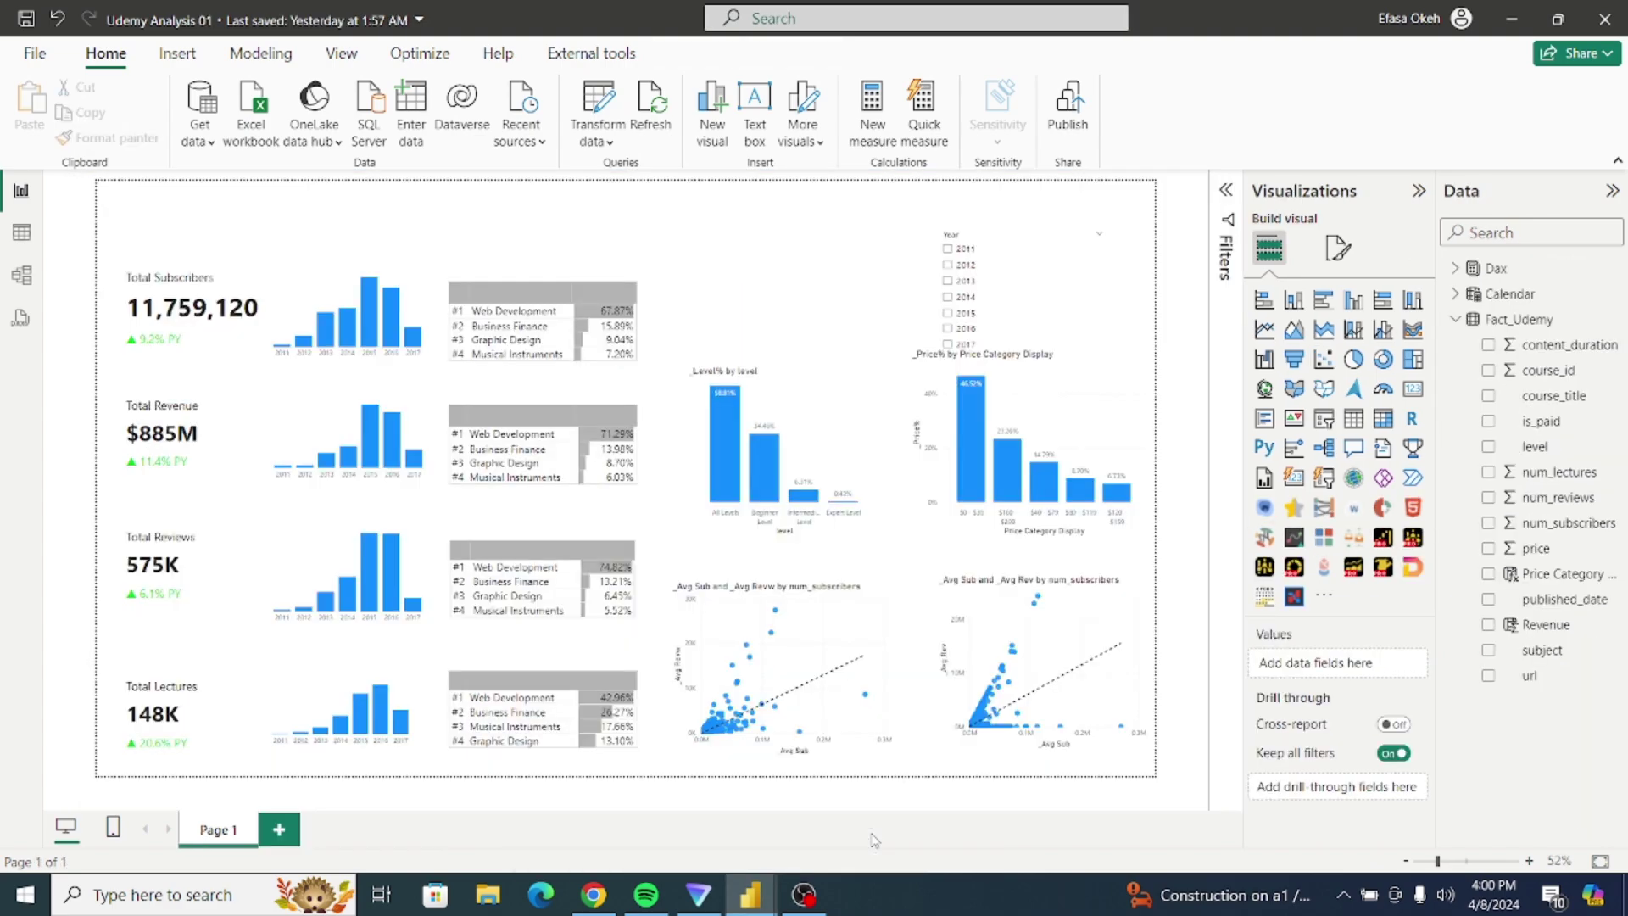
Step: Show the Fact_Udemy table's data and add a new calculated column to it
left_click(17, 233)
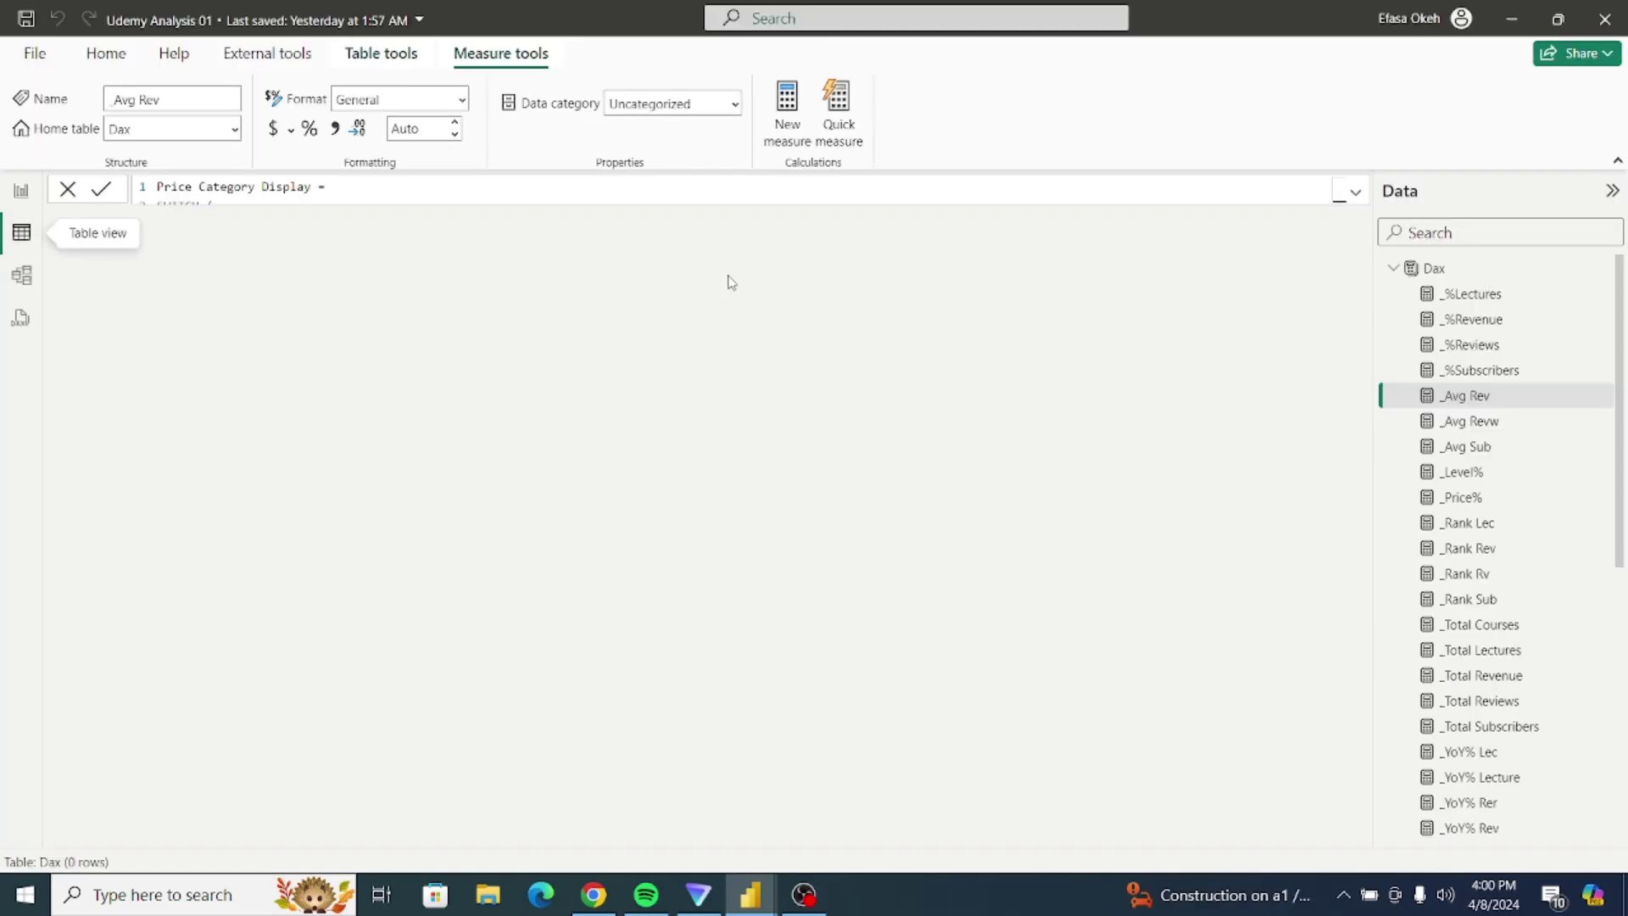
left_click(1393, 268)
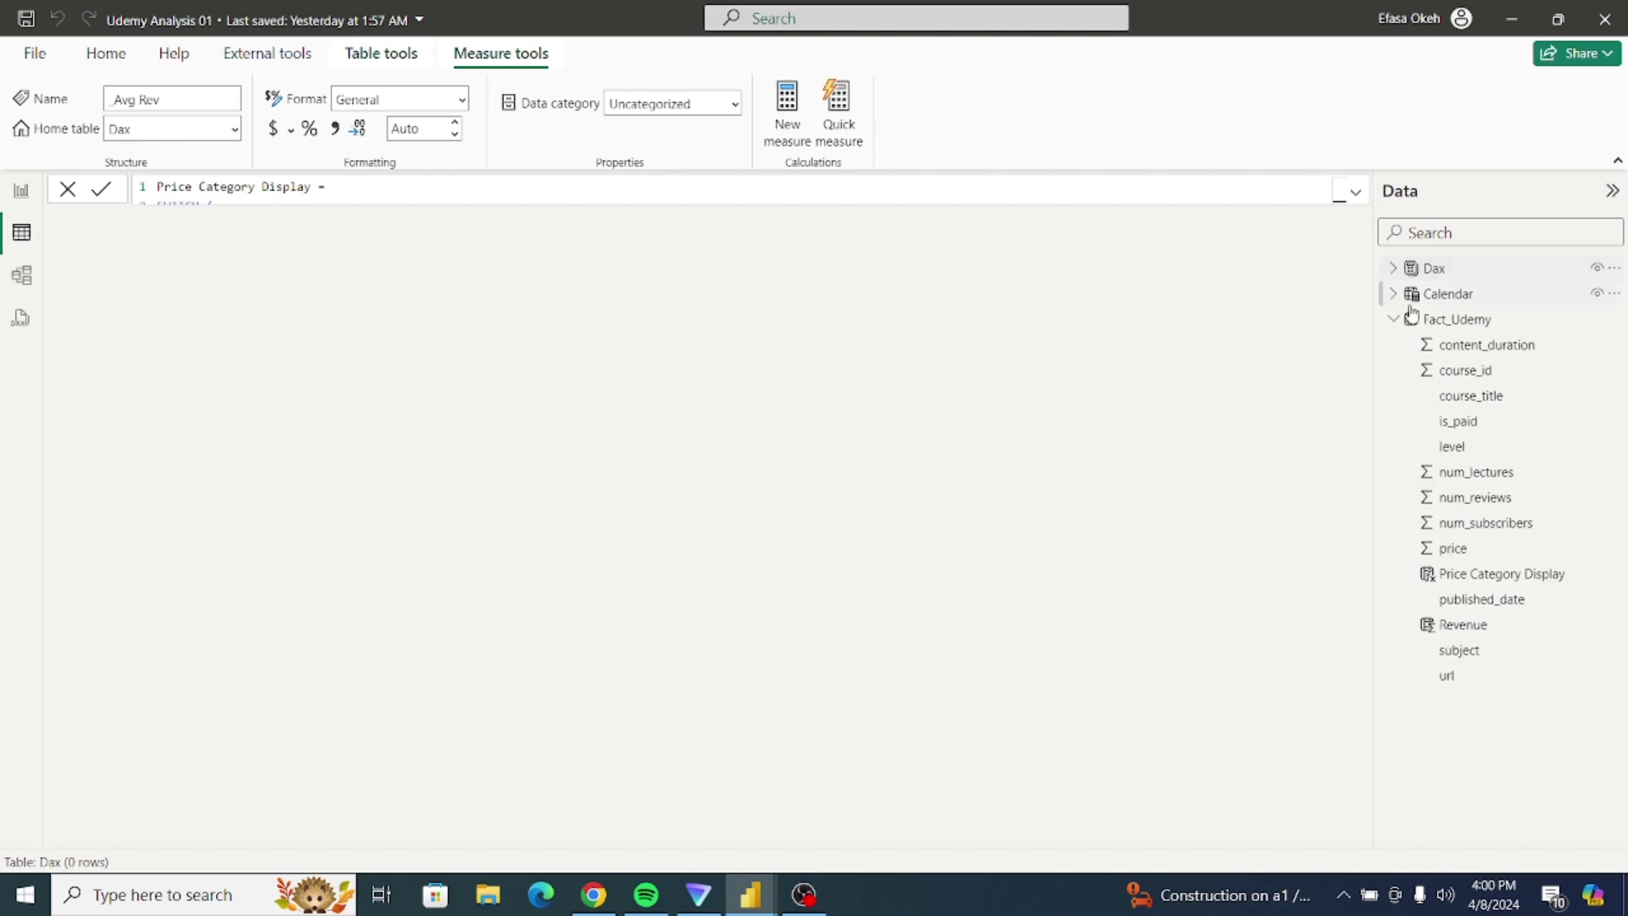
left_click(1446, 322)
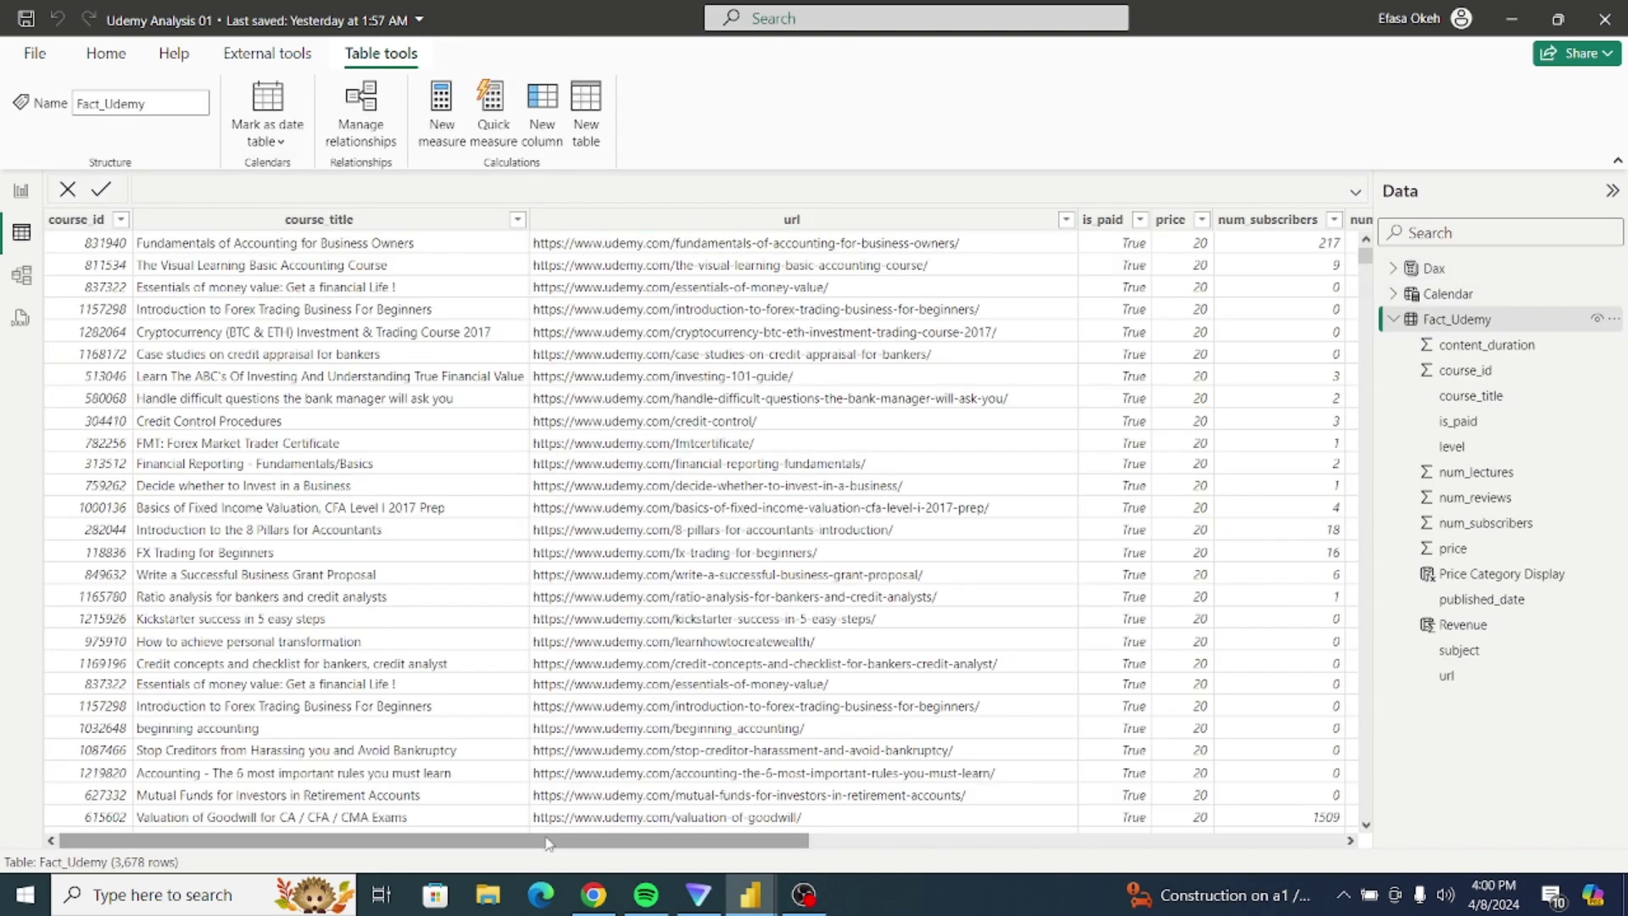
left_click_drag(564, 839, 755, 859)
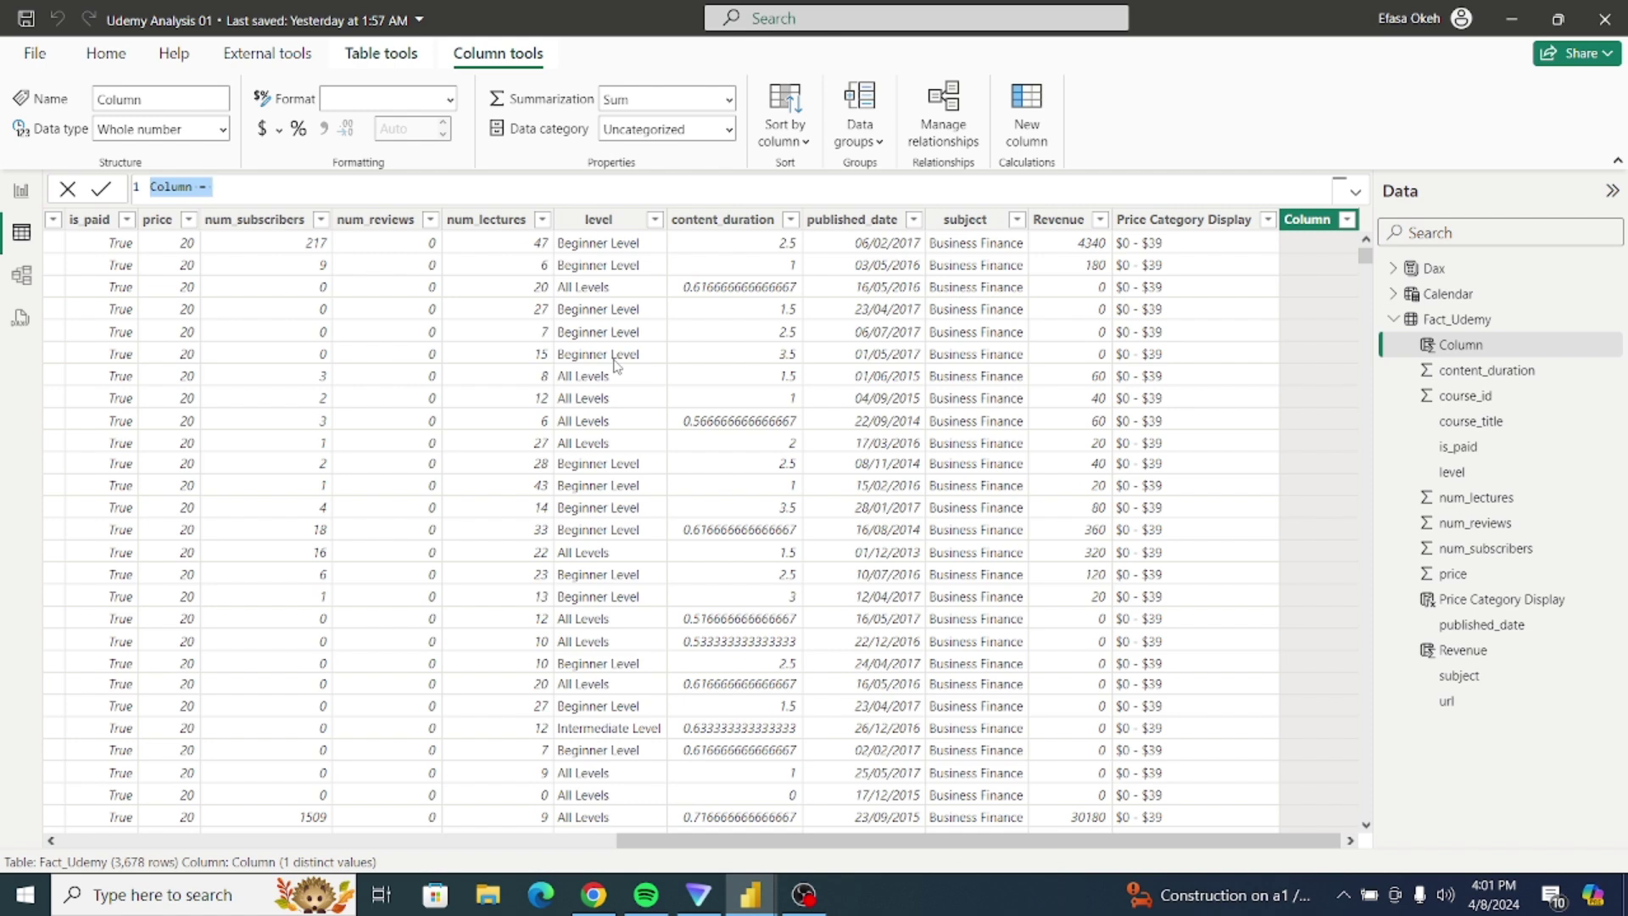
type("C")
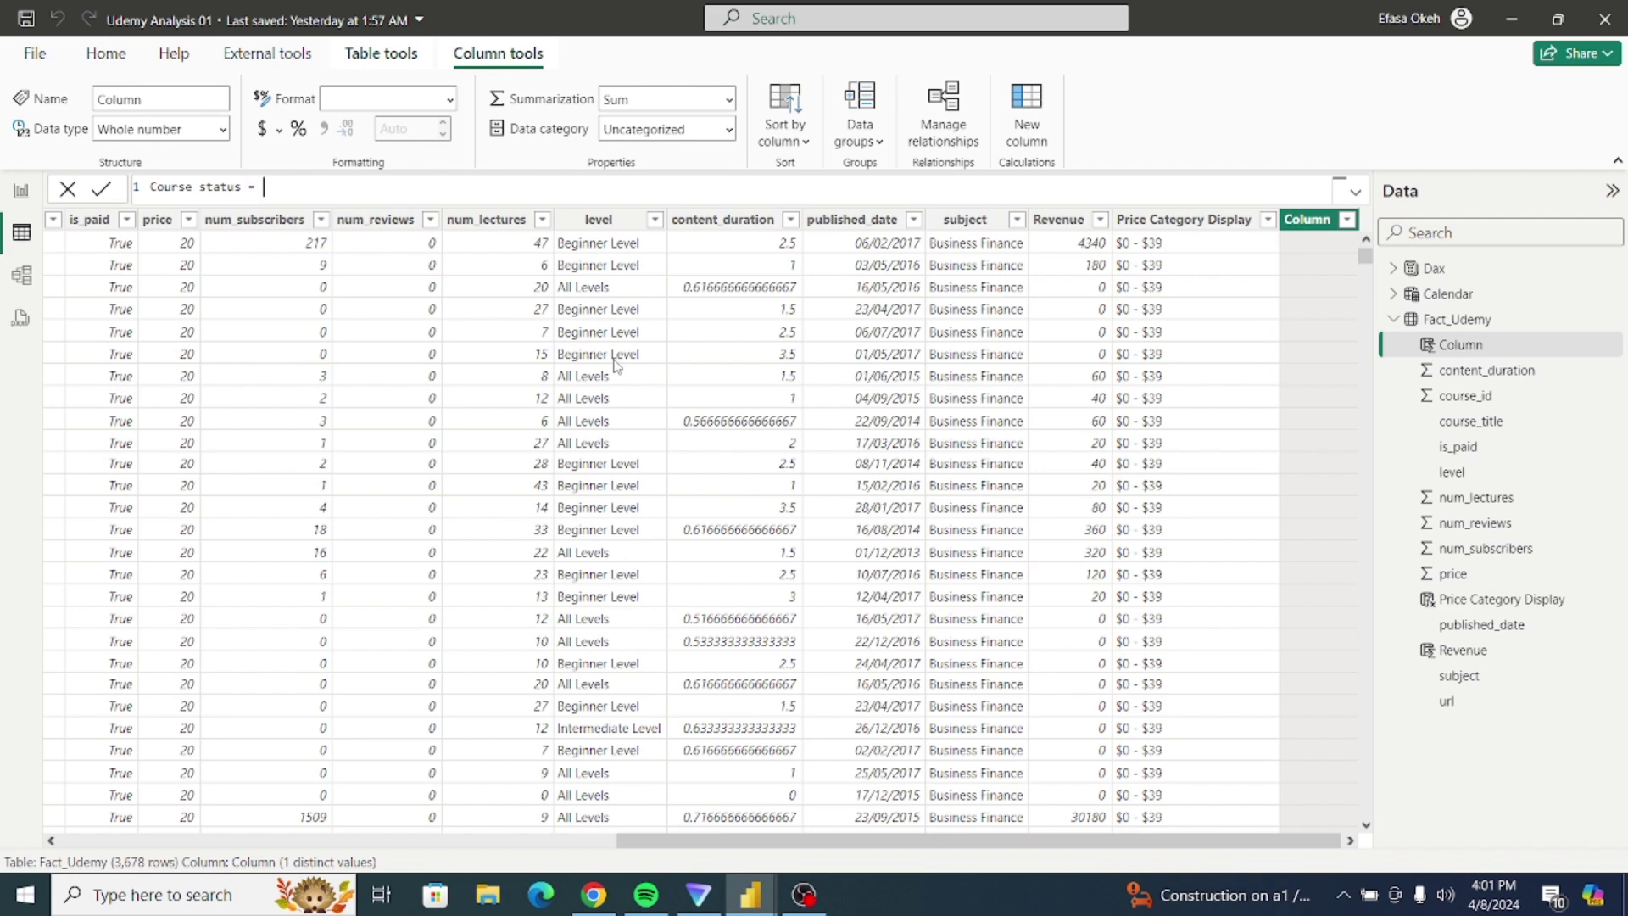
type("If")
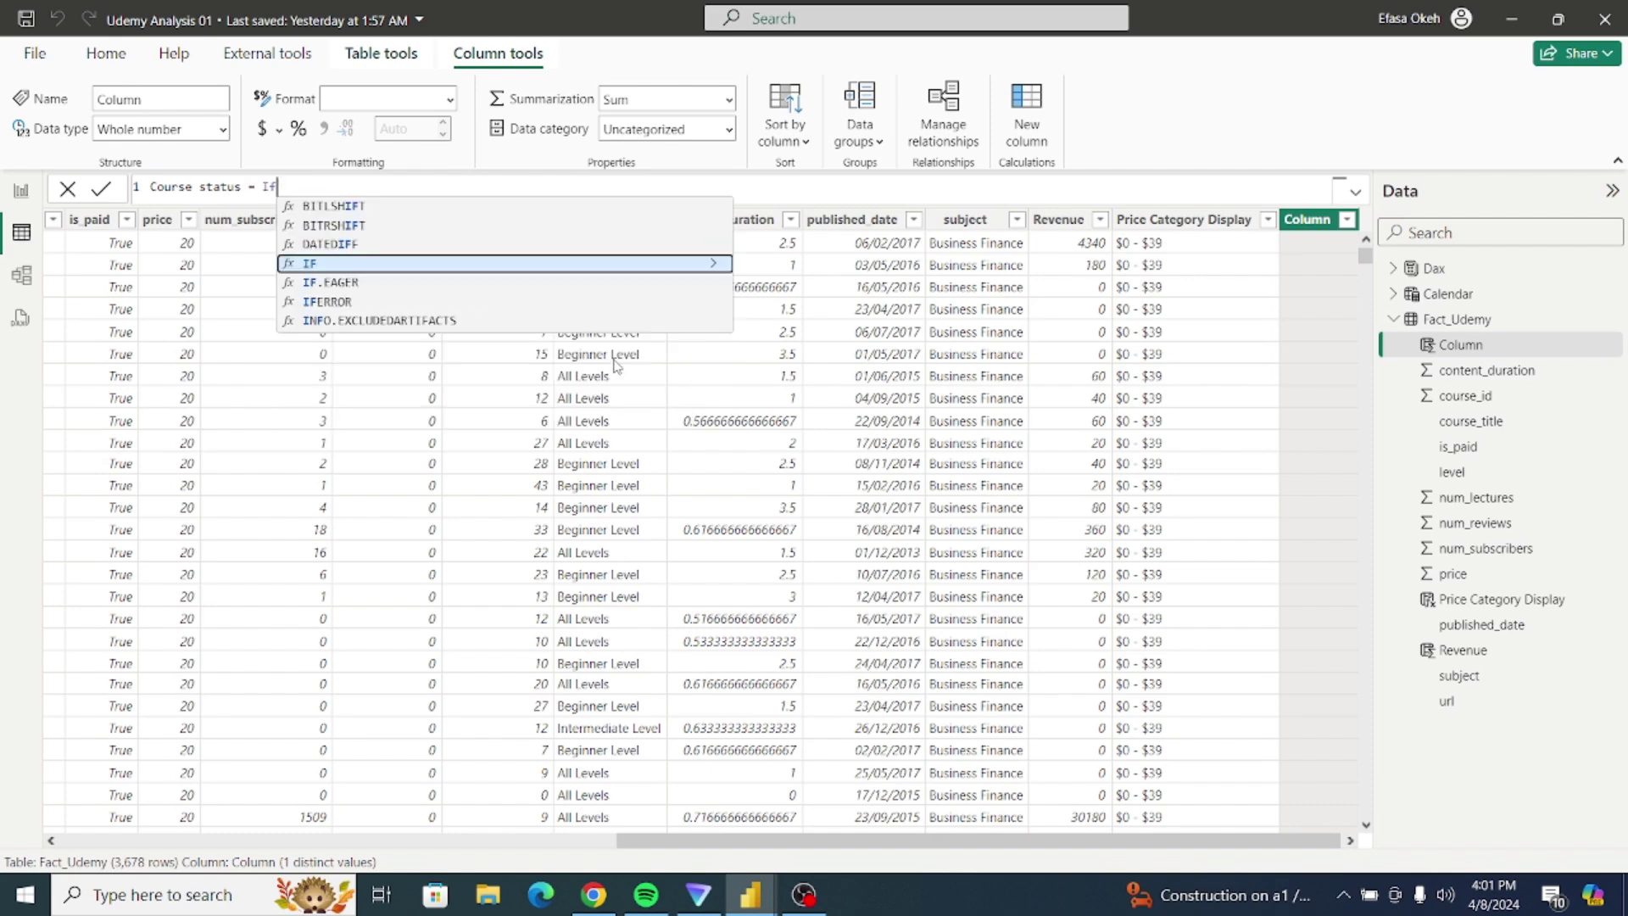
left_click(519, 266)
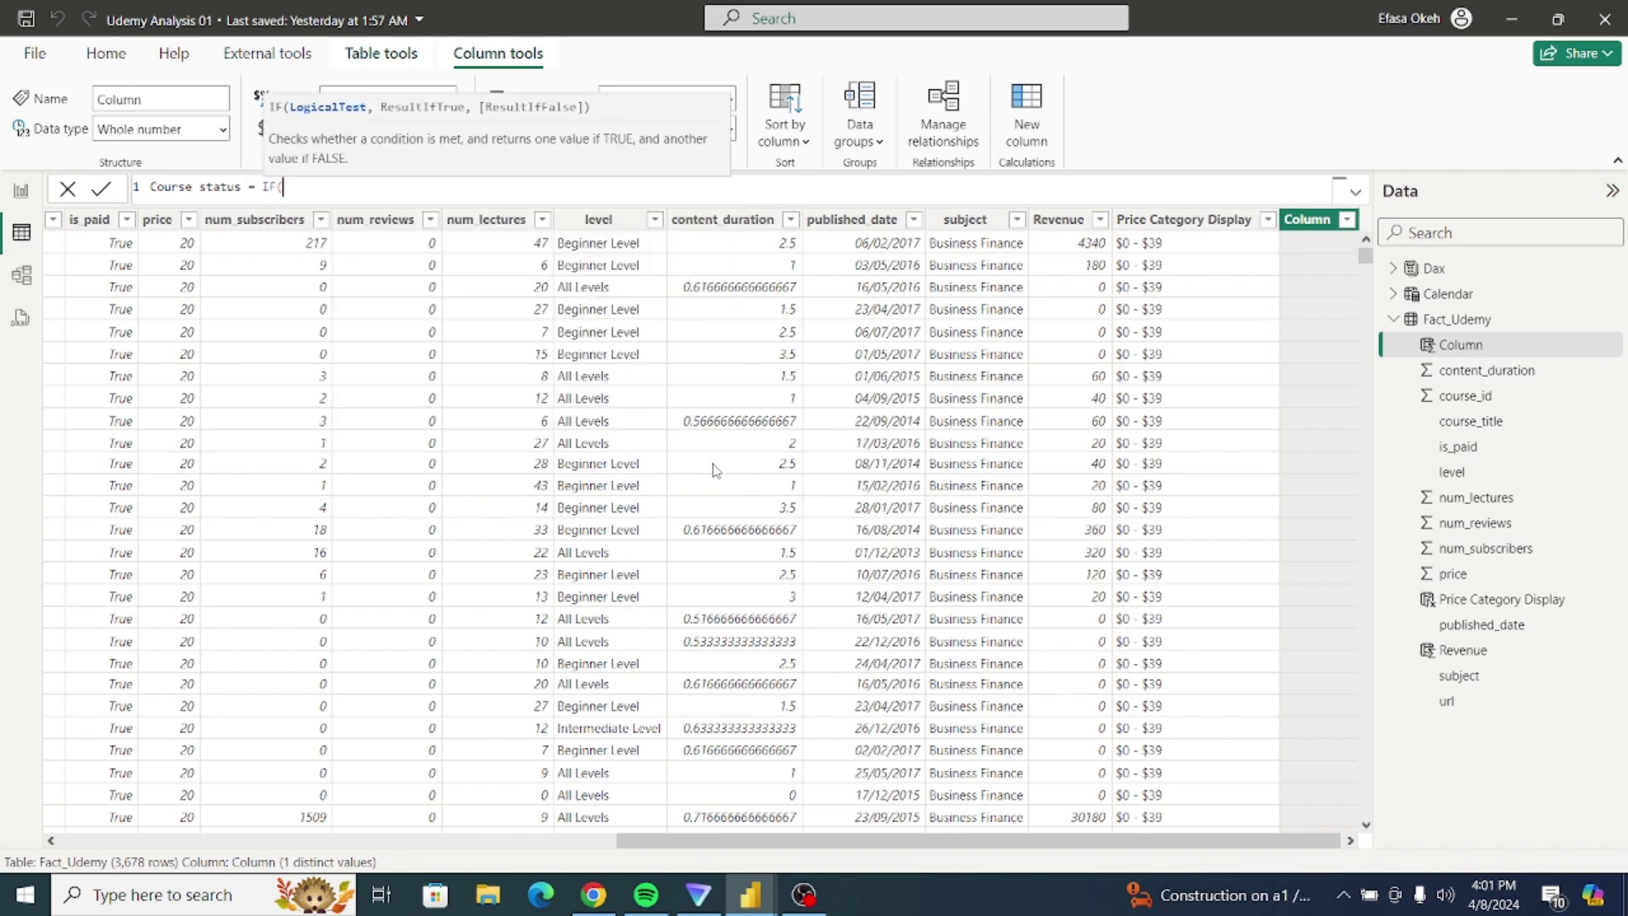
type("Fact")
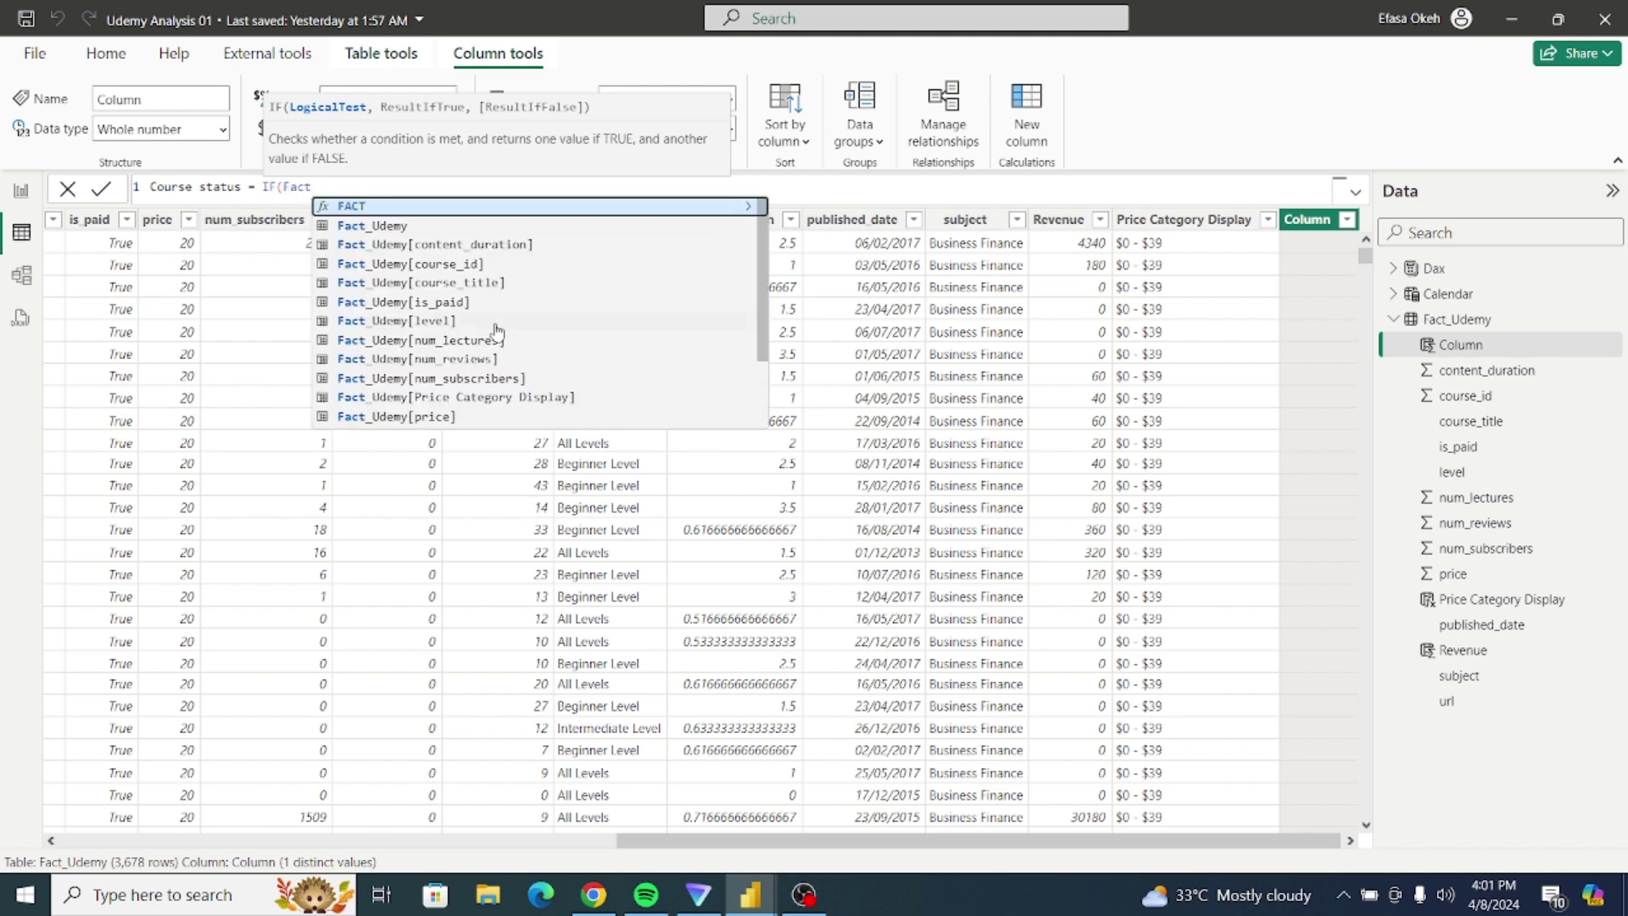
left_click(462, 303)
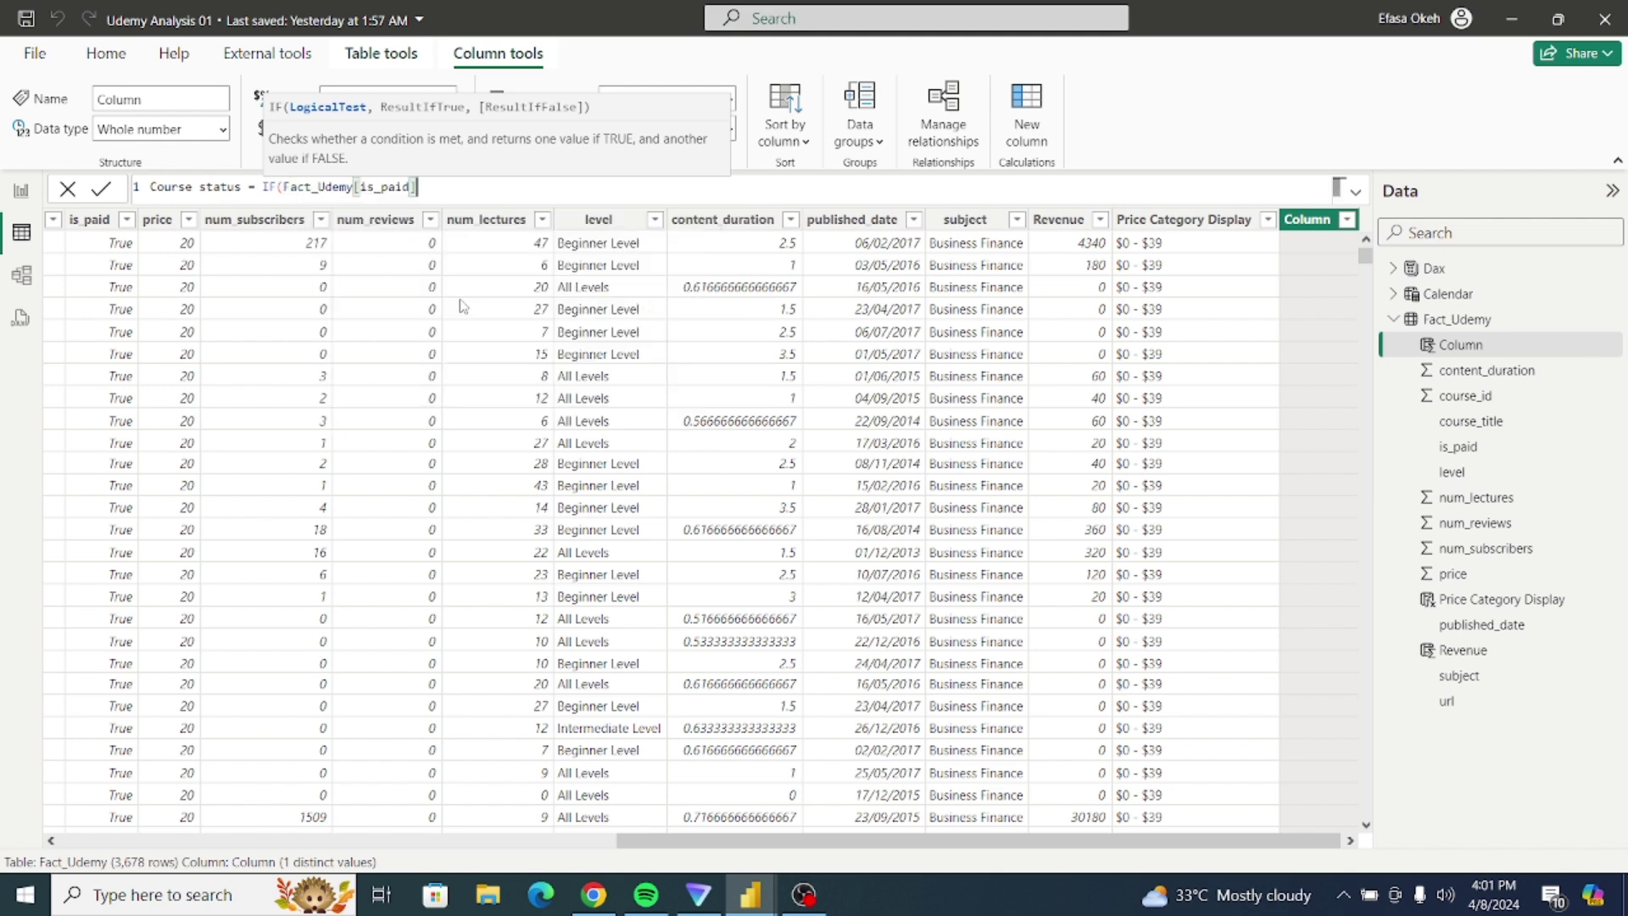
type("= T")
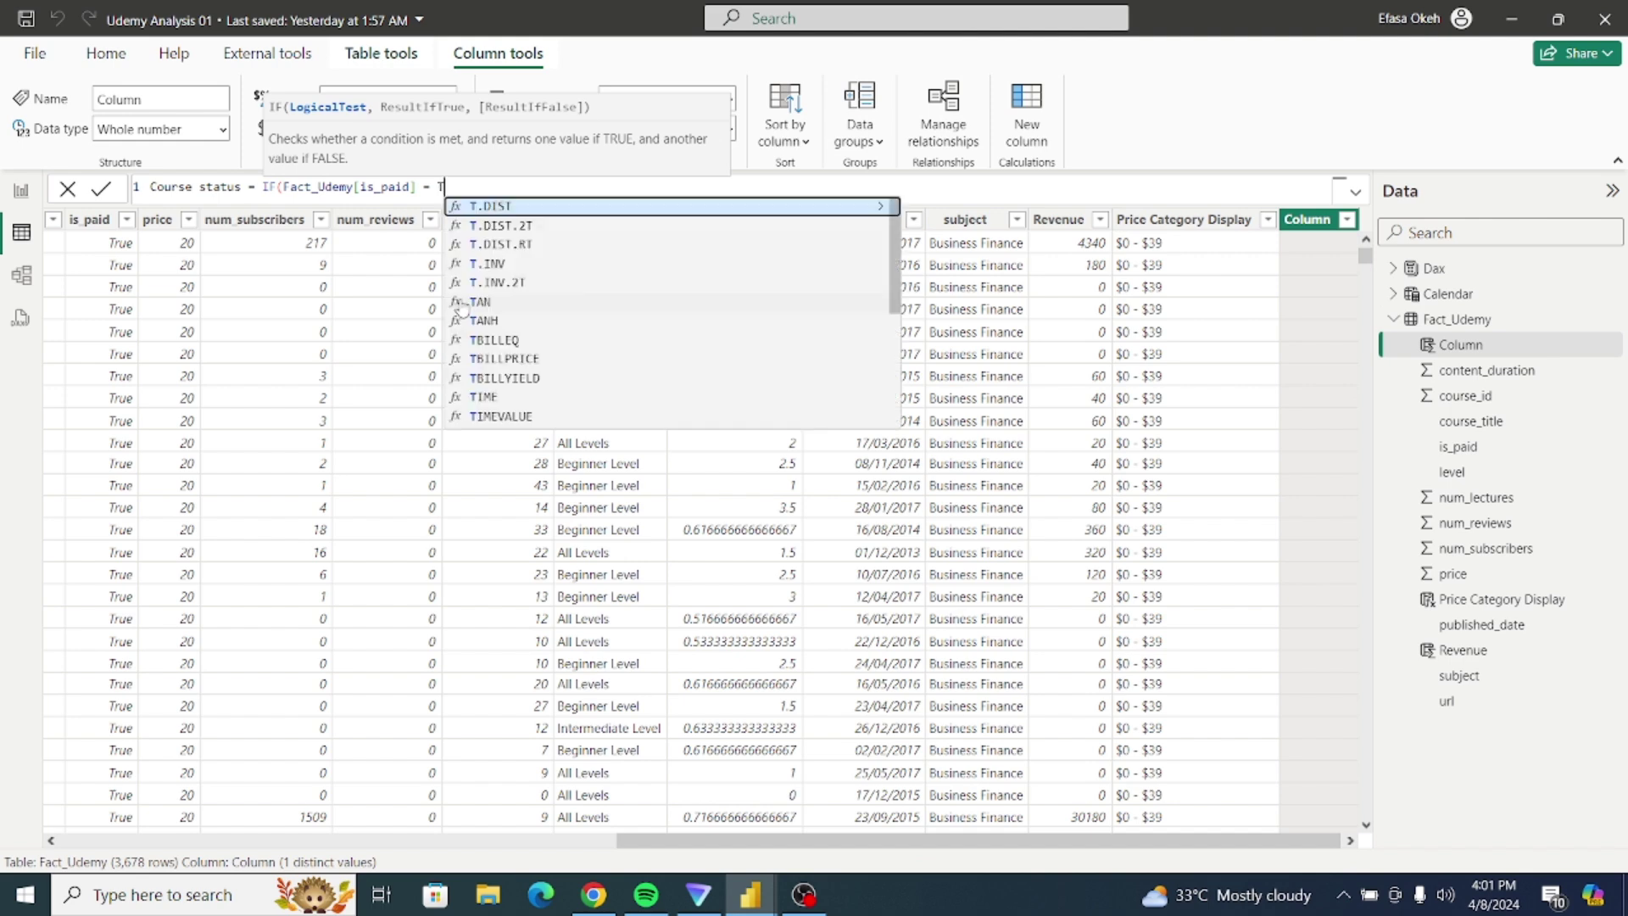
type("RU")
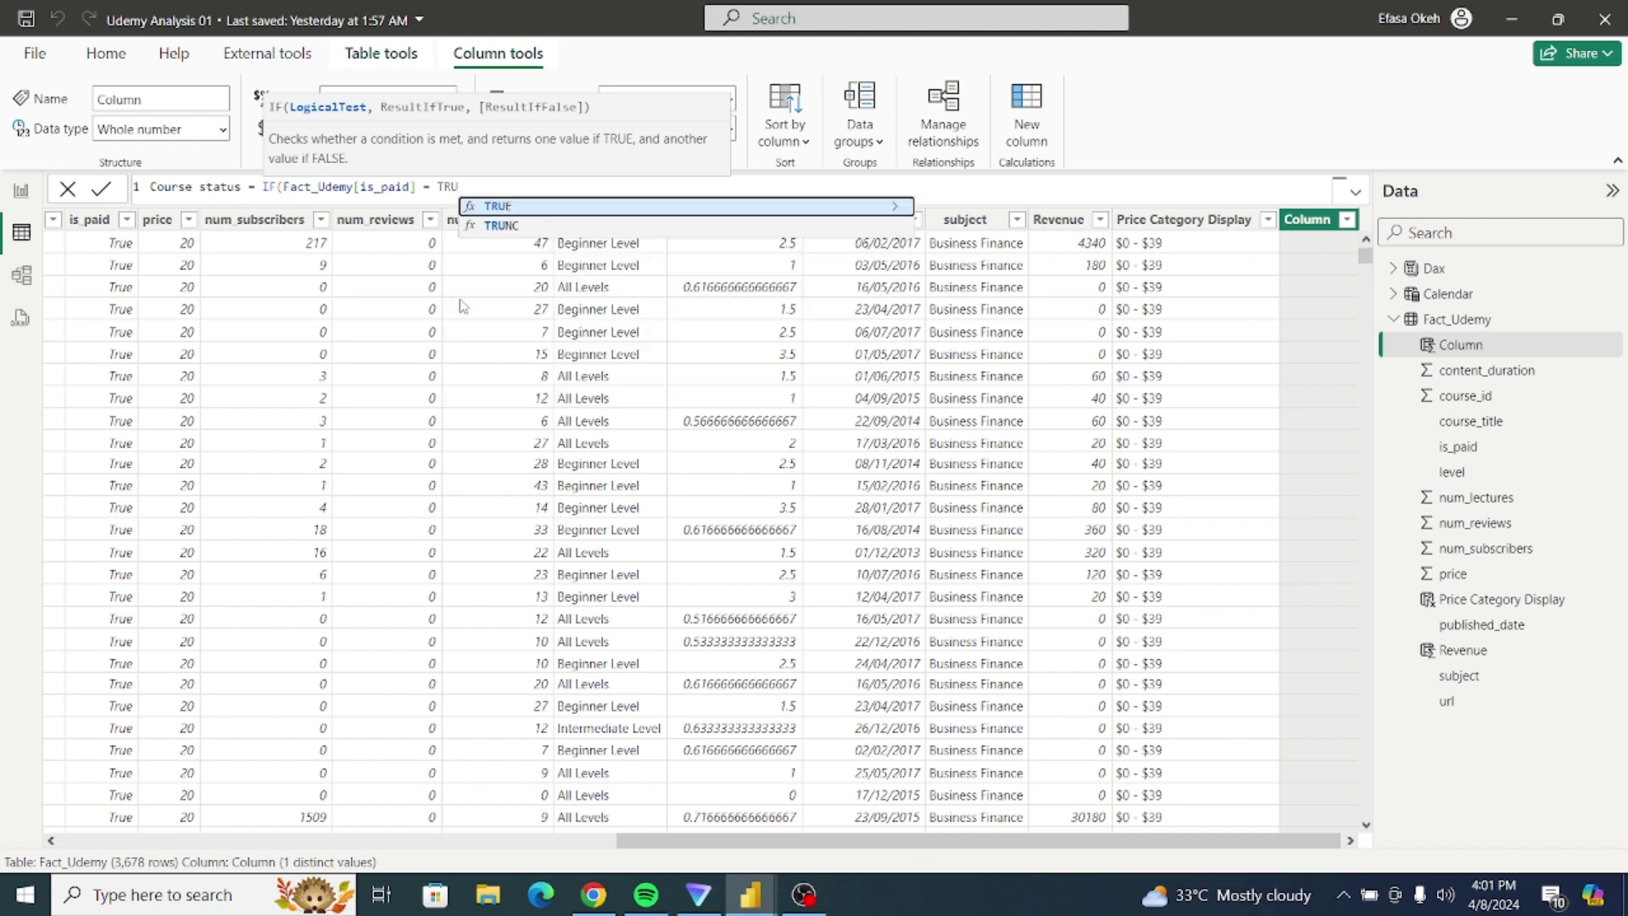
left_click(549, 210)
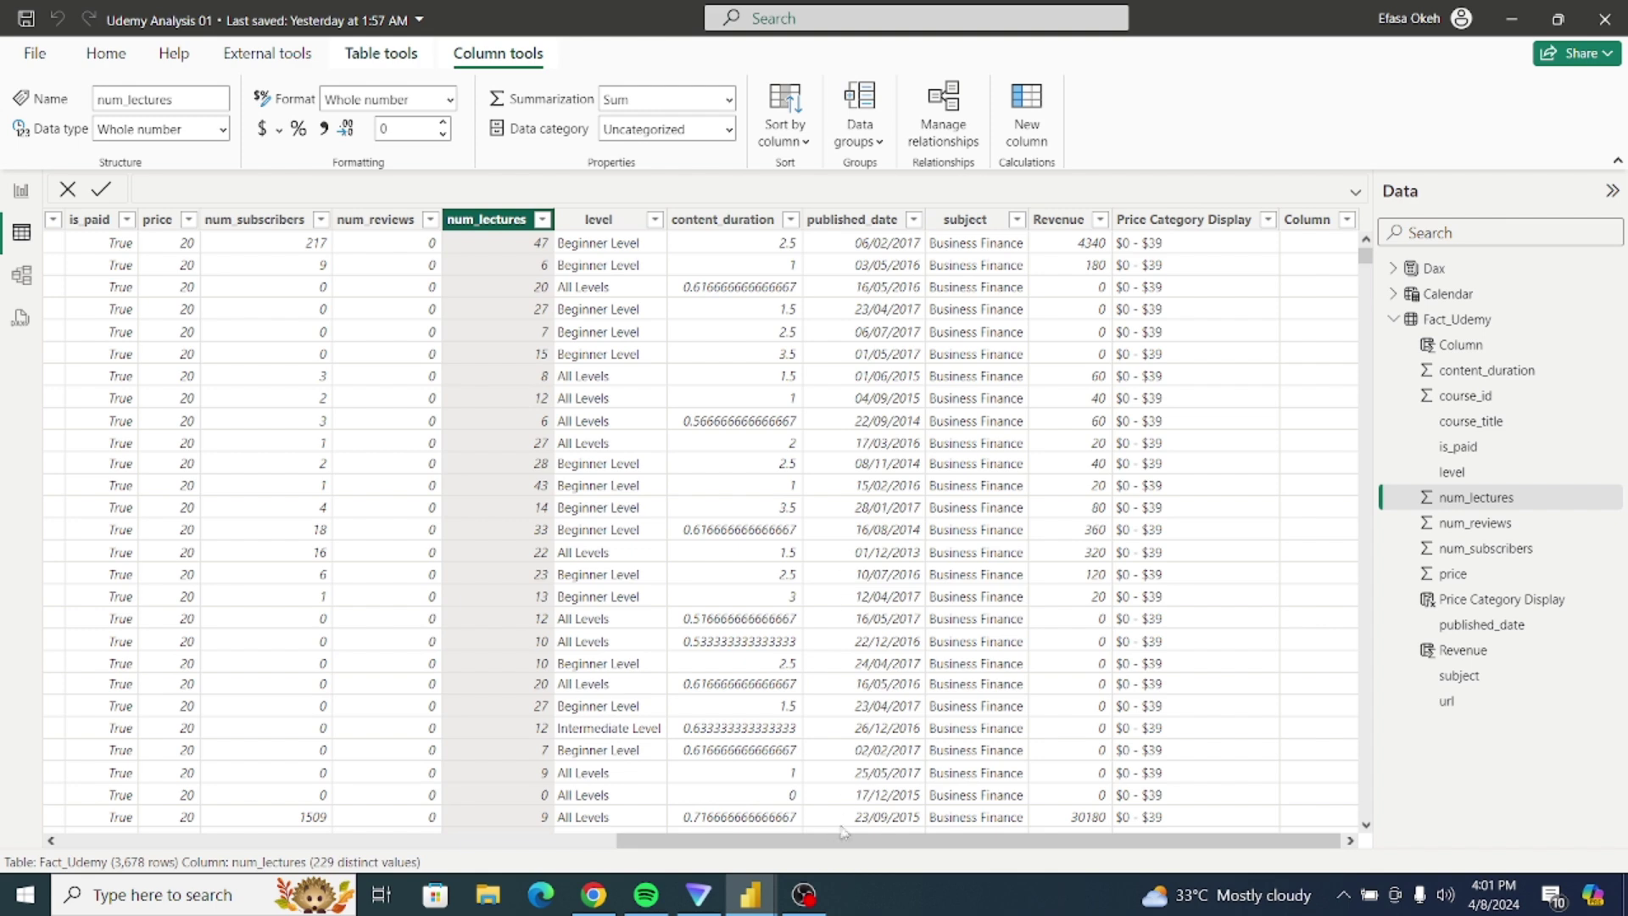
Step: Name the new Fact_Udemy column Course Status and begin its formula with an IF testing Fact_Udemy[is_paid] = TRUE()
left_click_drag(843, 835, 904, 832)
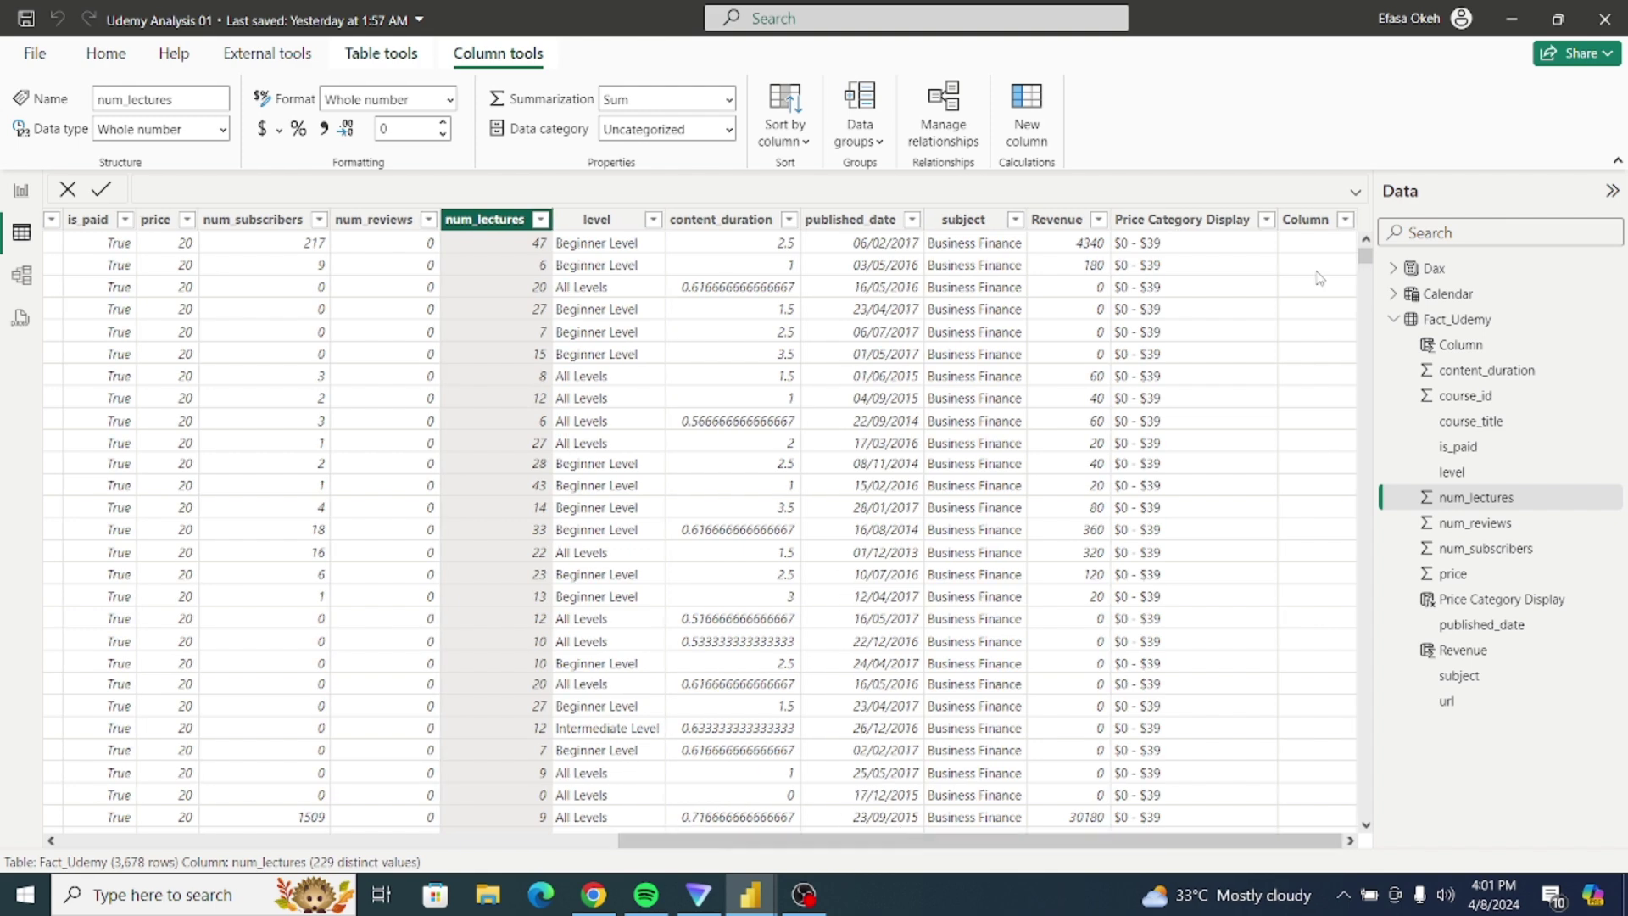
left_click(1310, 222)
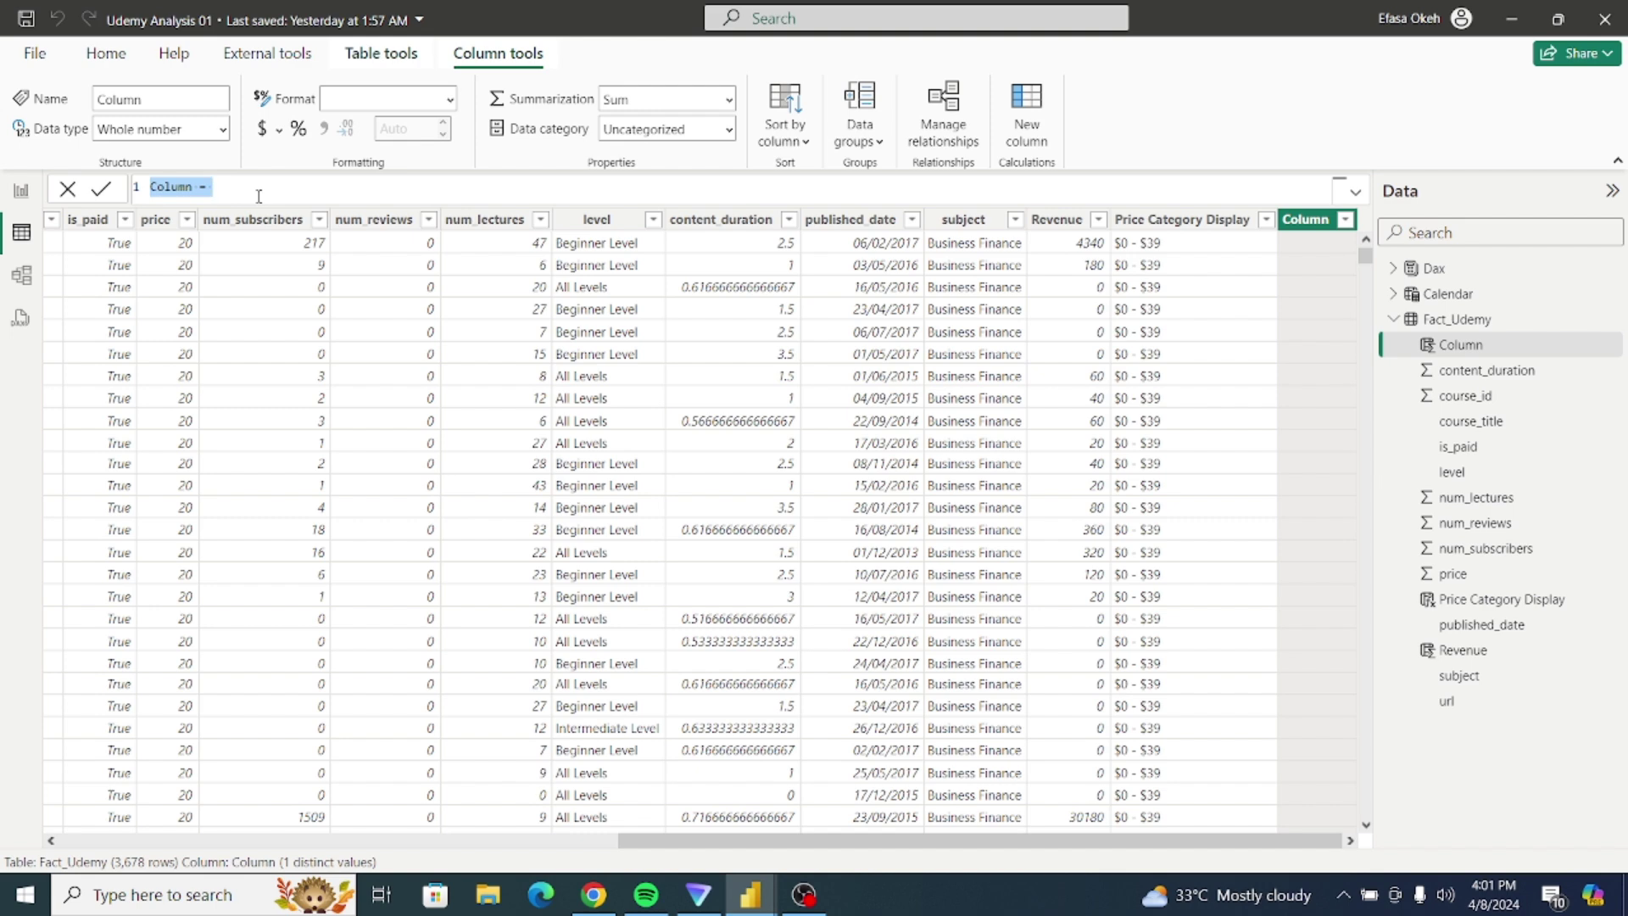
type("C")
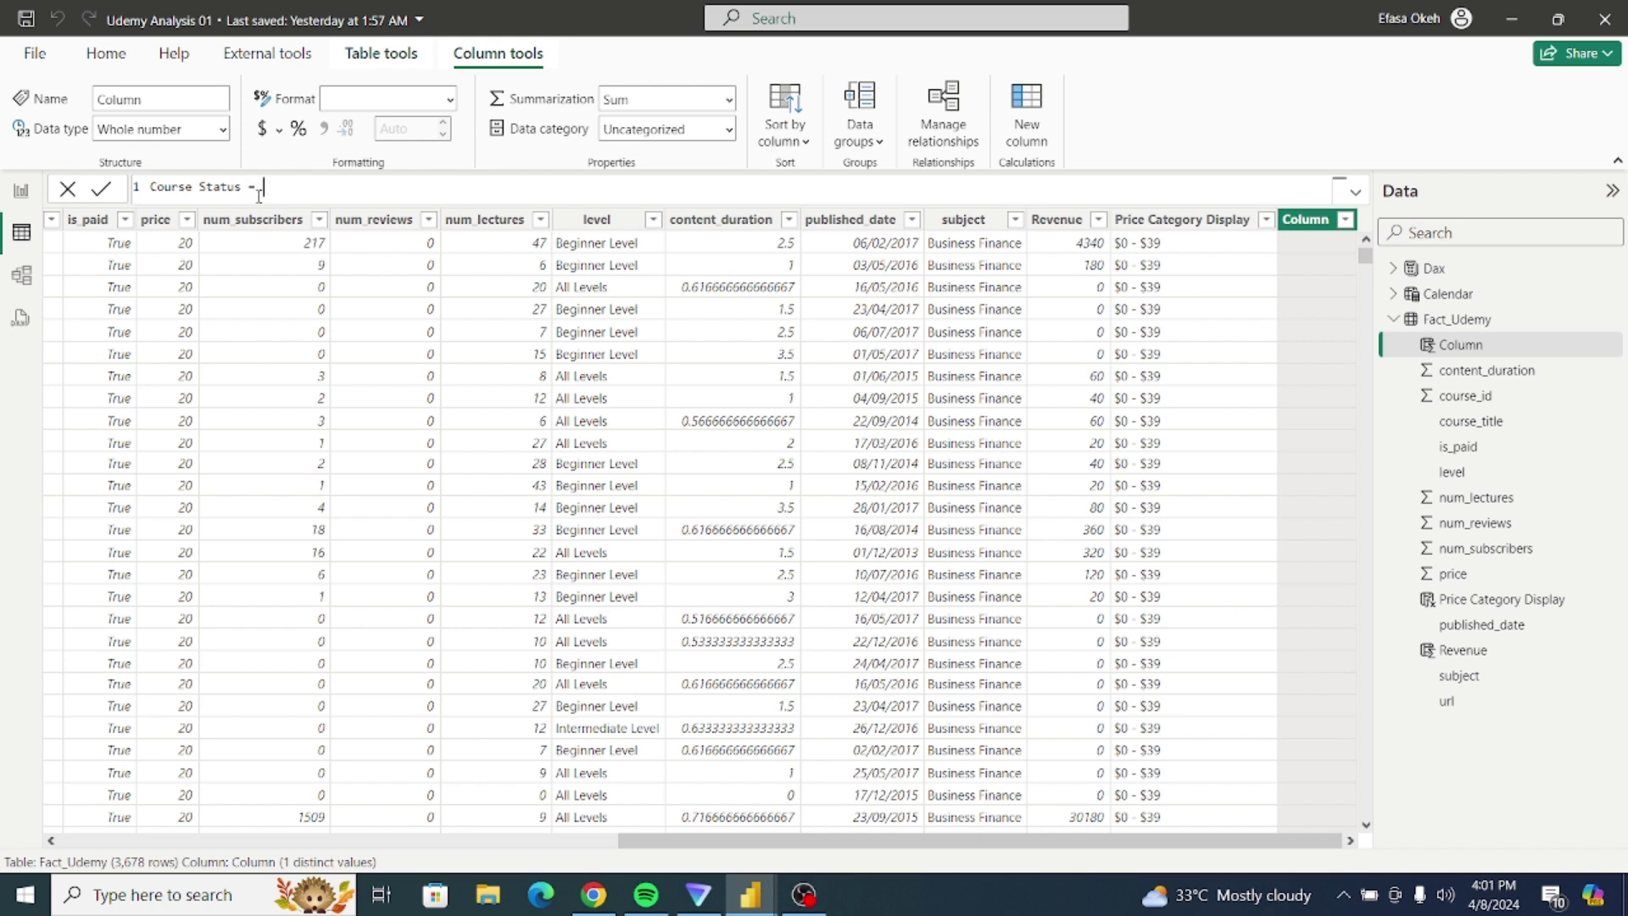
type("If")
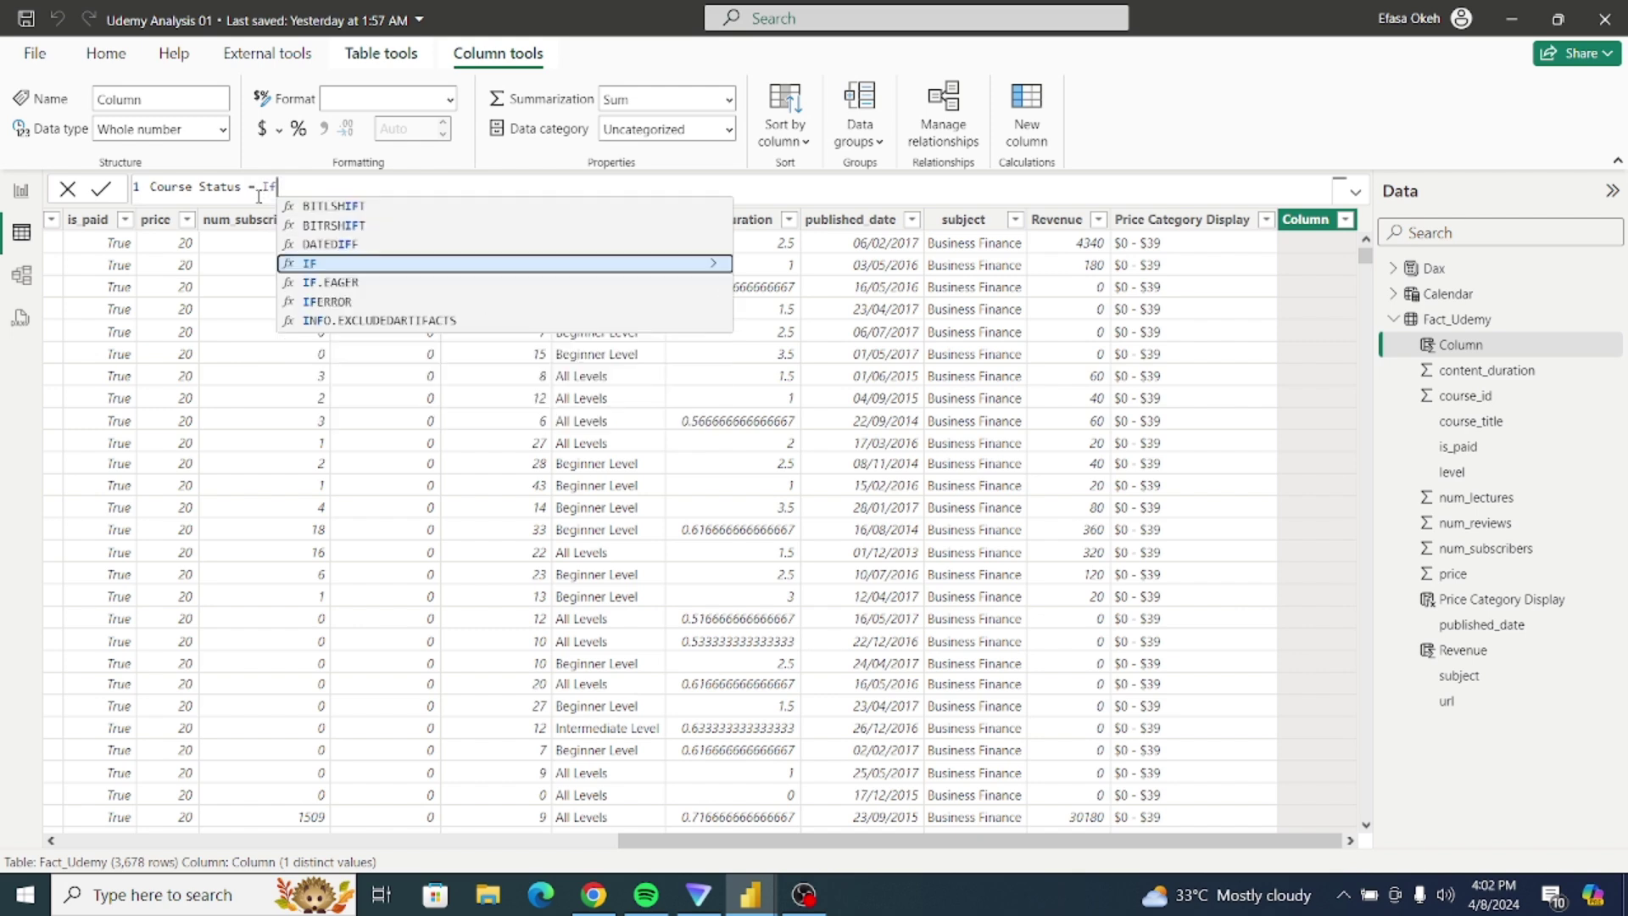
left_click(357, 264)
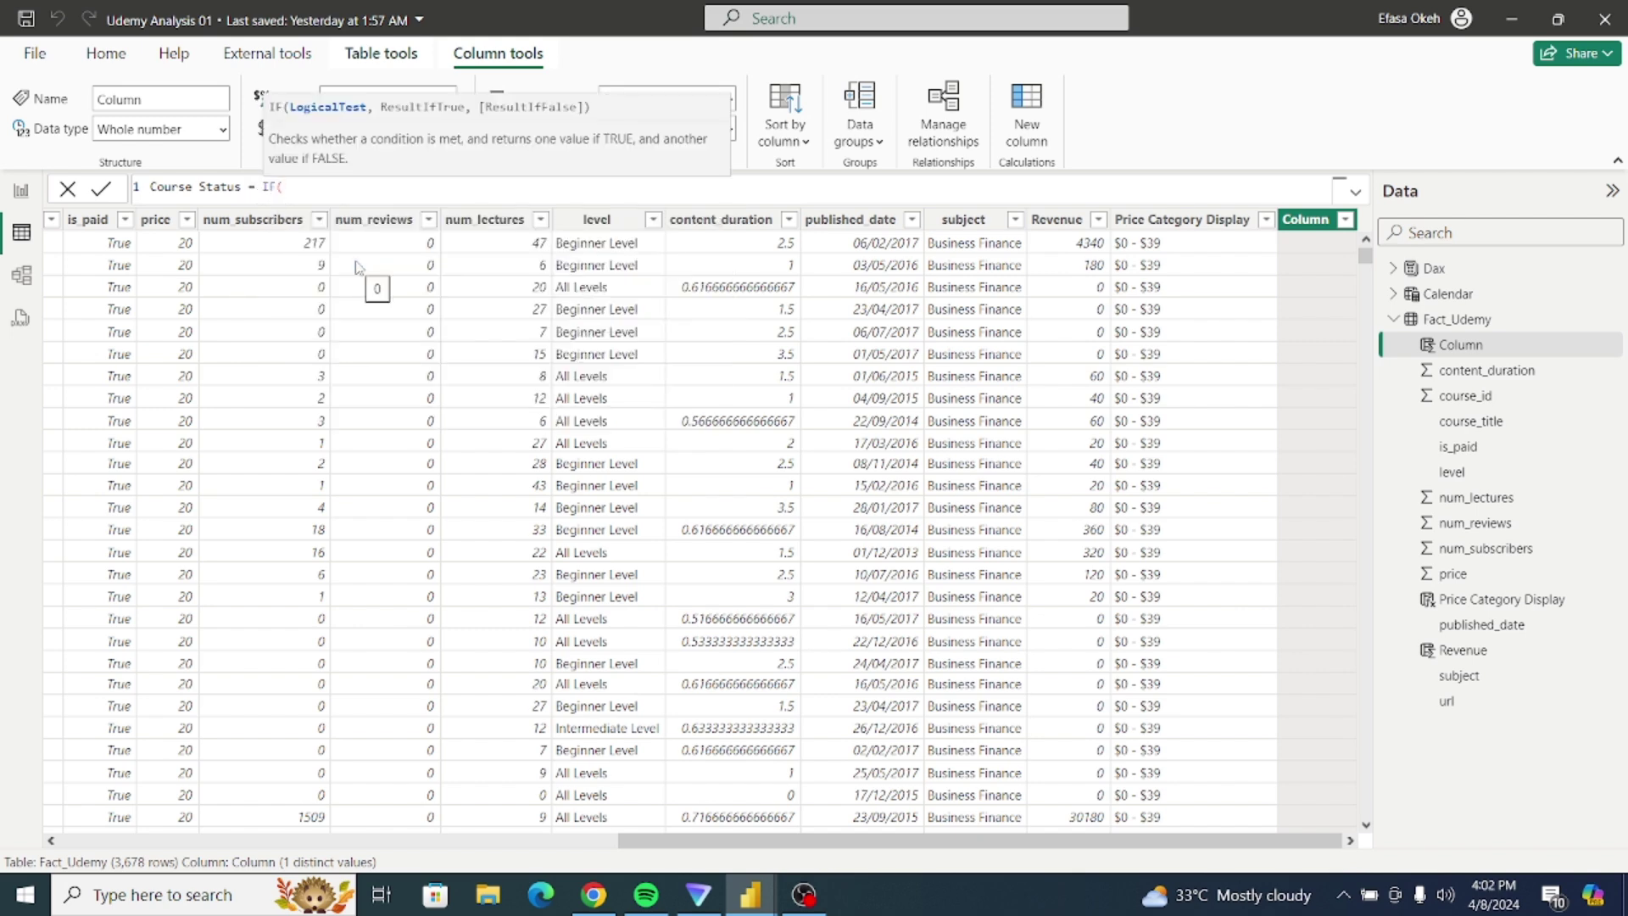
type("Fact")
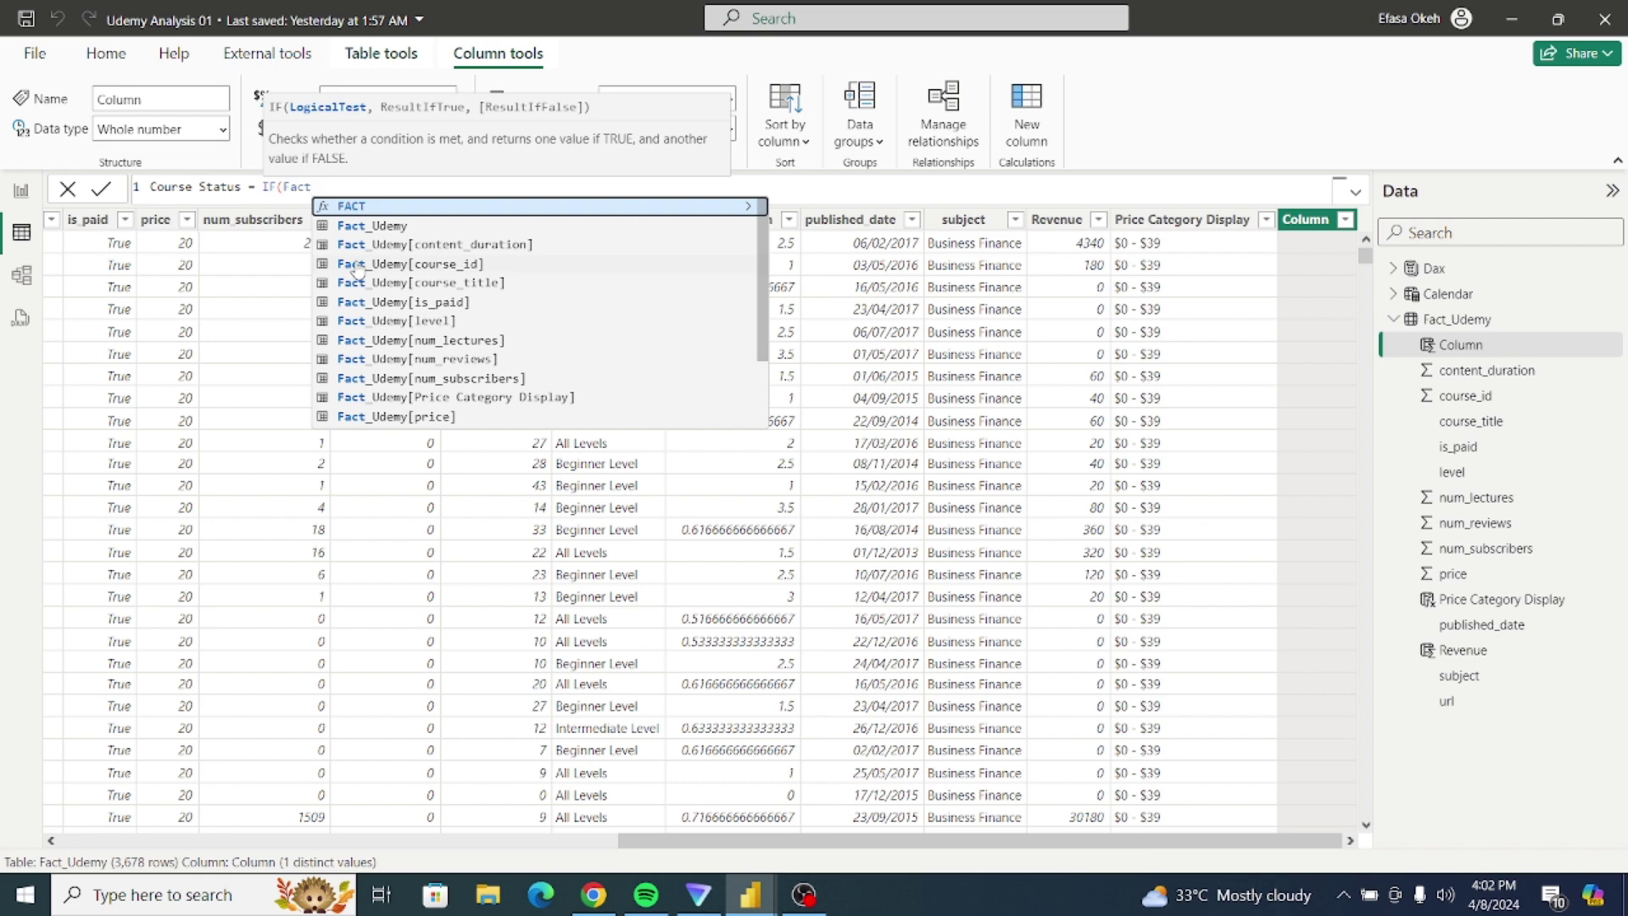
left_click(403, 303)
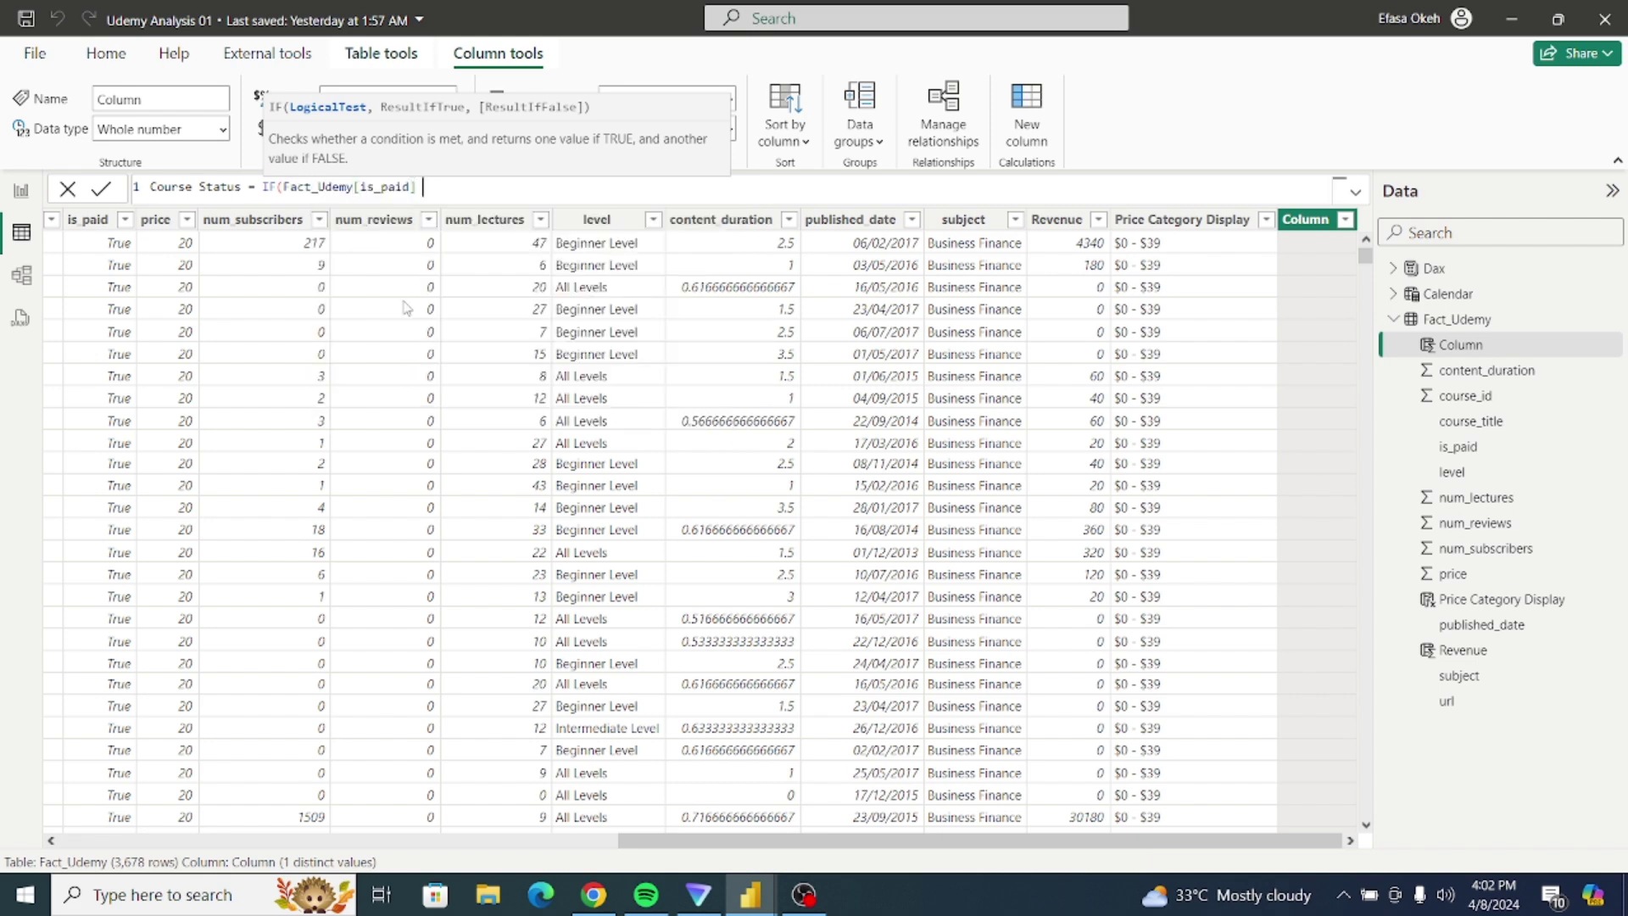
type("= Tre")
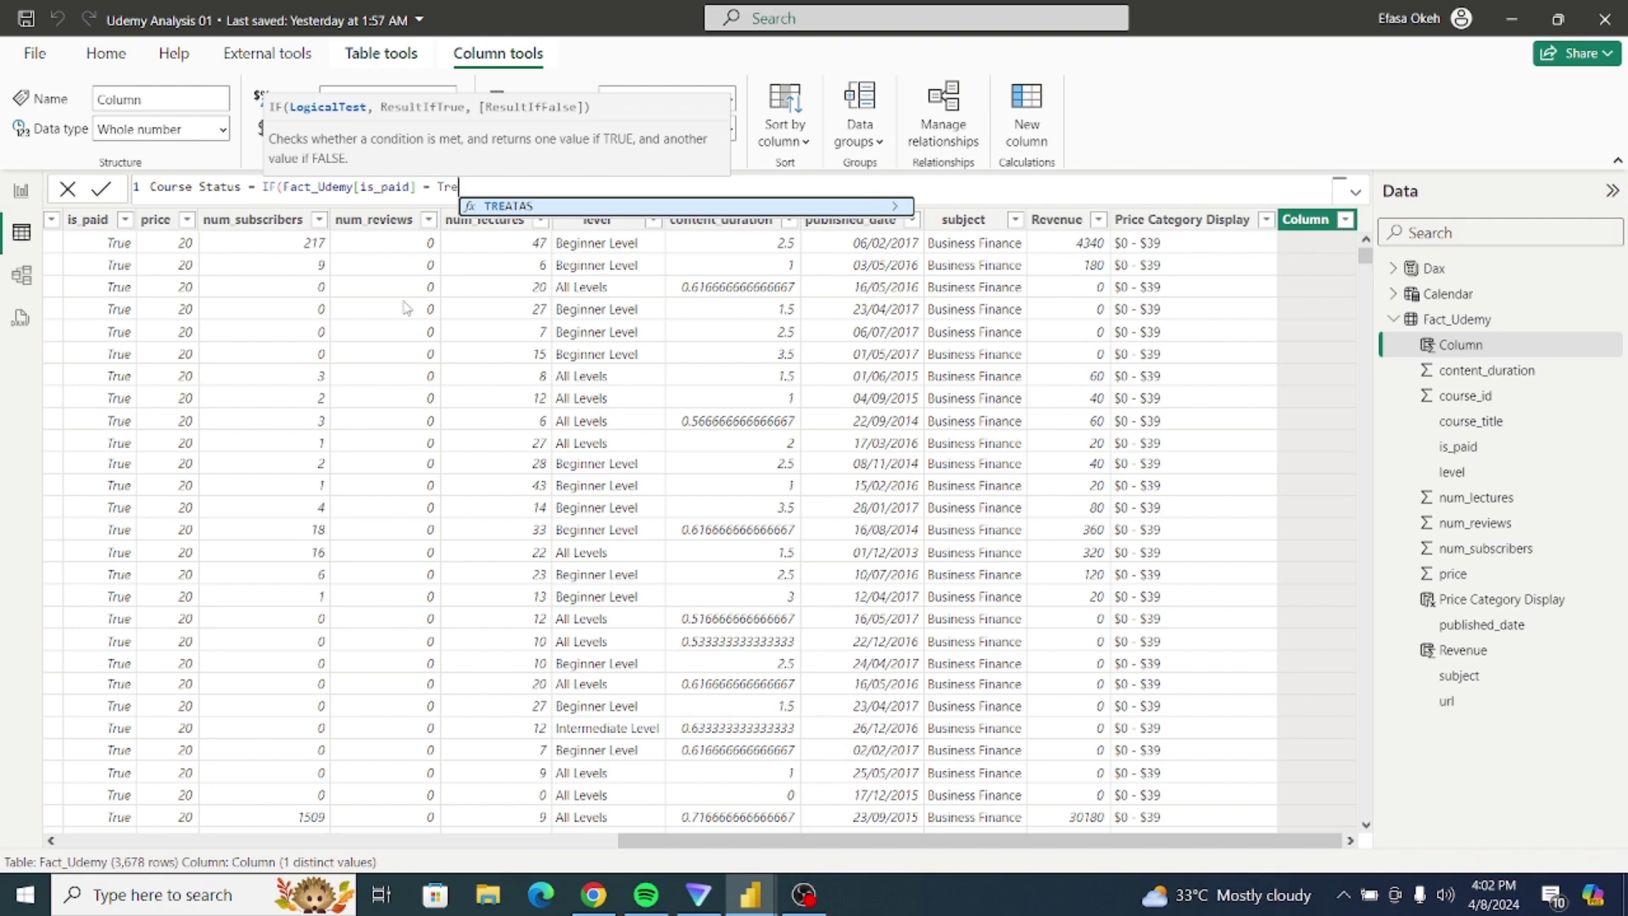
key("BackSpace")
type("ue")
left_click(516, 205)
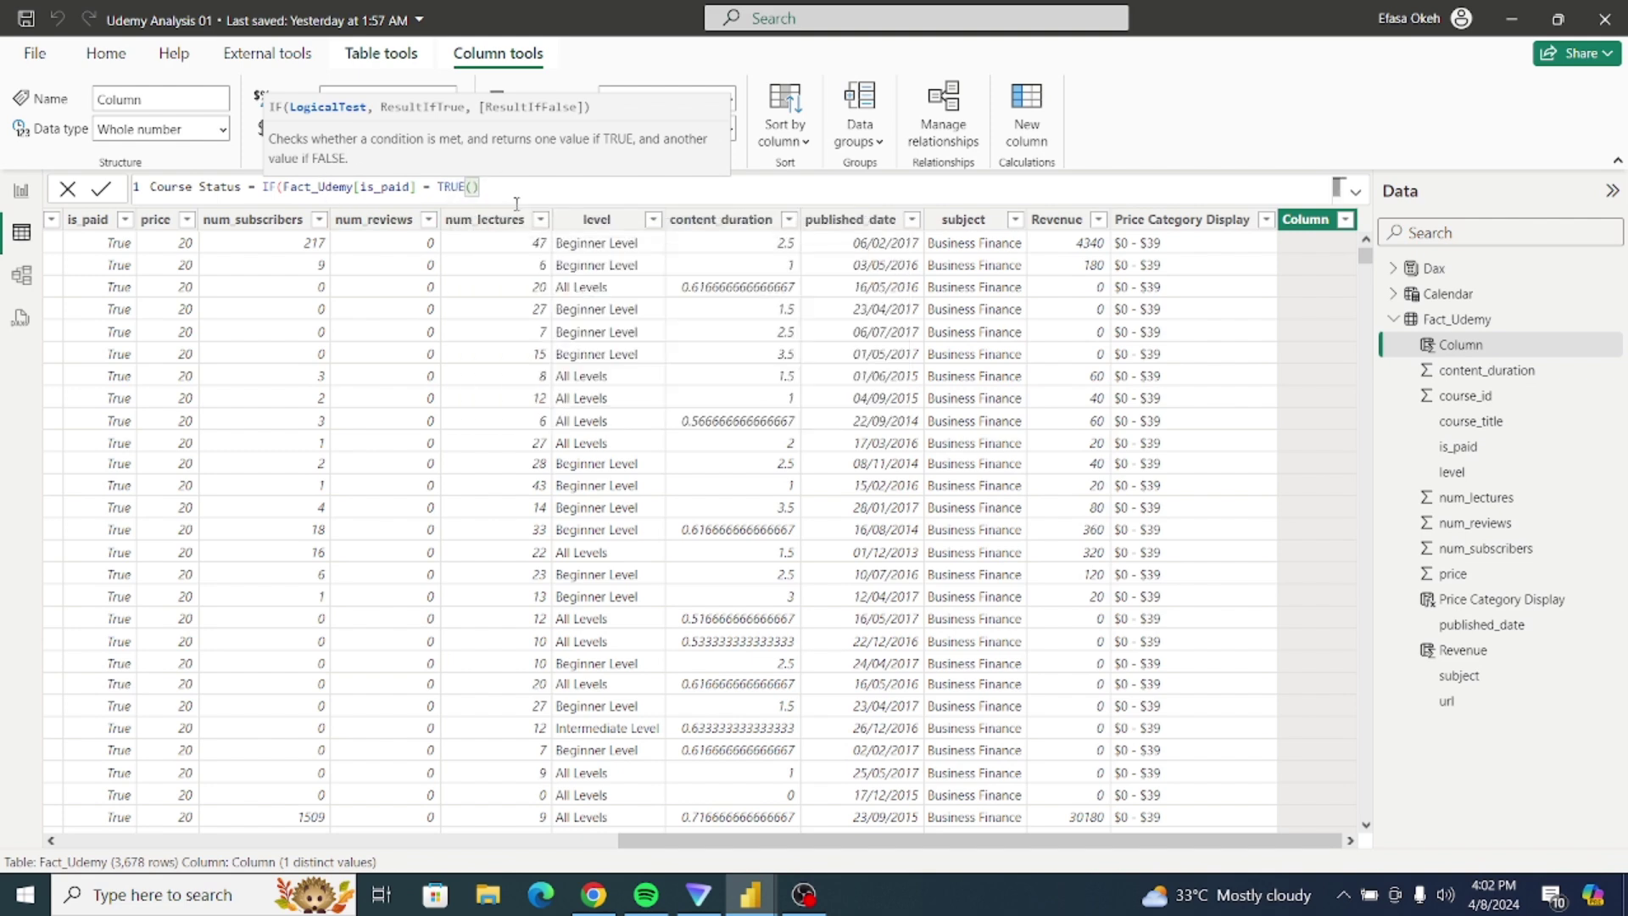
Step: Complete the Course Status formula to return "Paid" when true and "Free" otherwise, and commit it
type(",\"Pai")
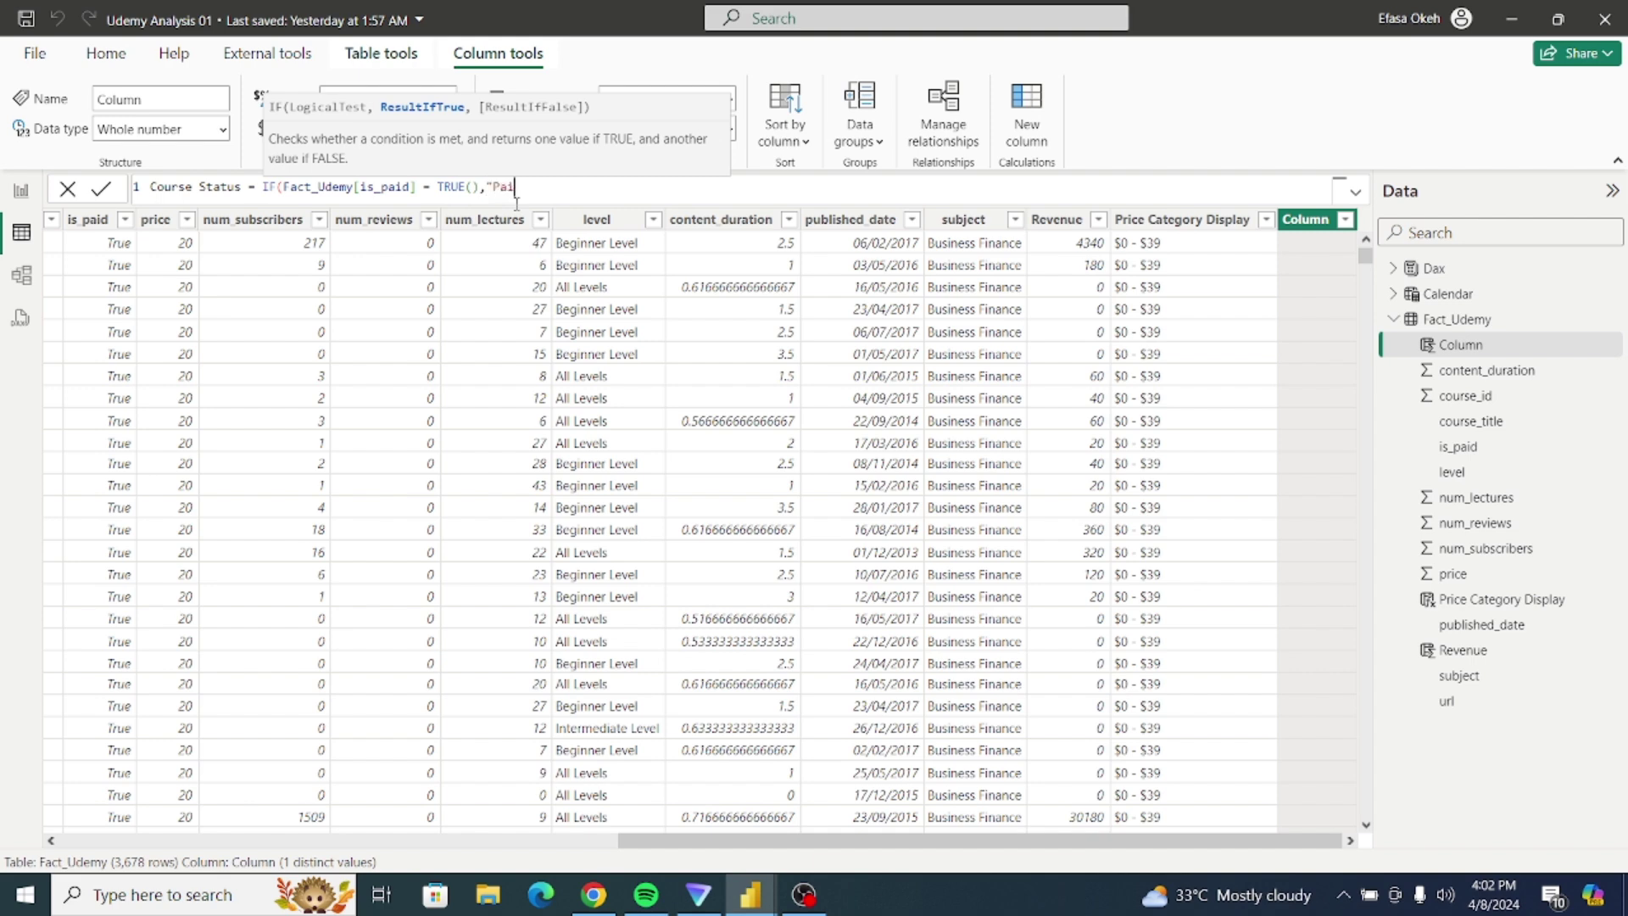
type("d\",\"Free\")")
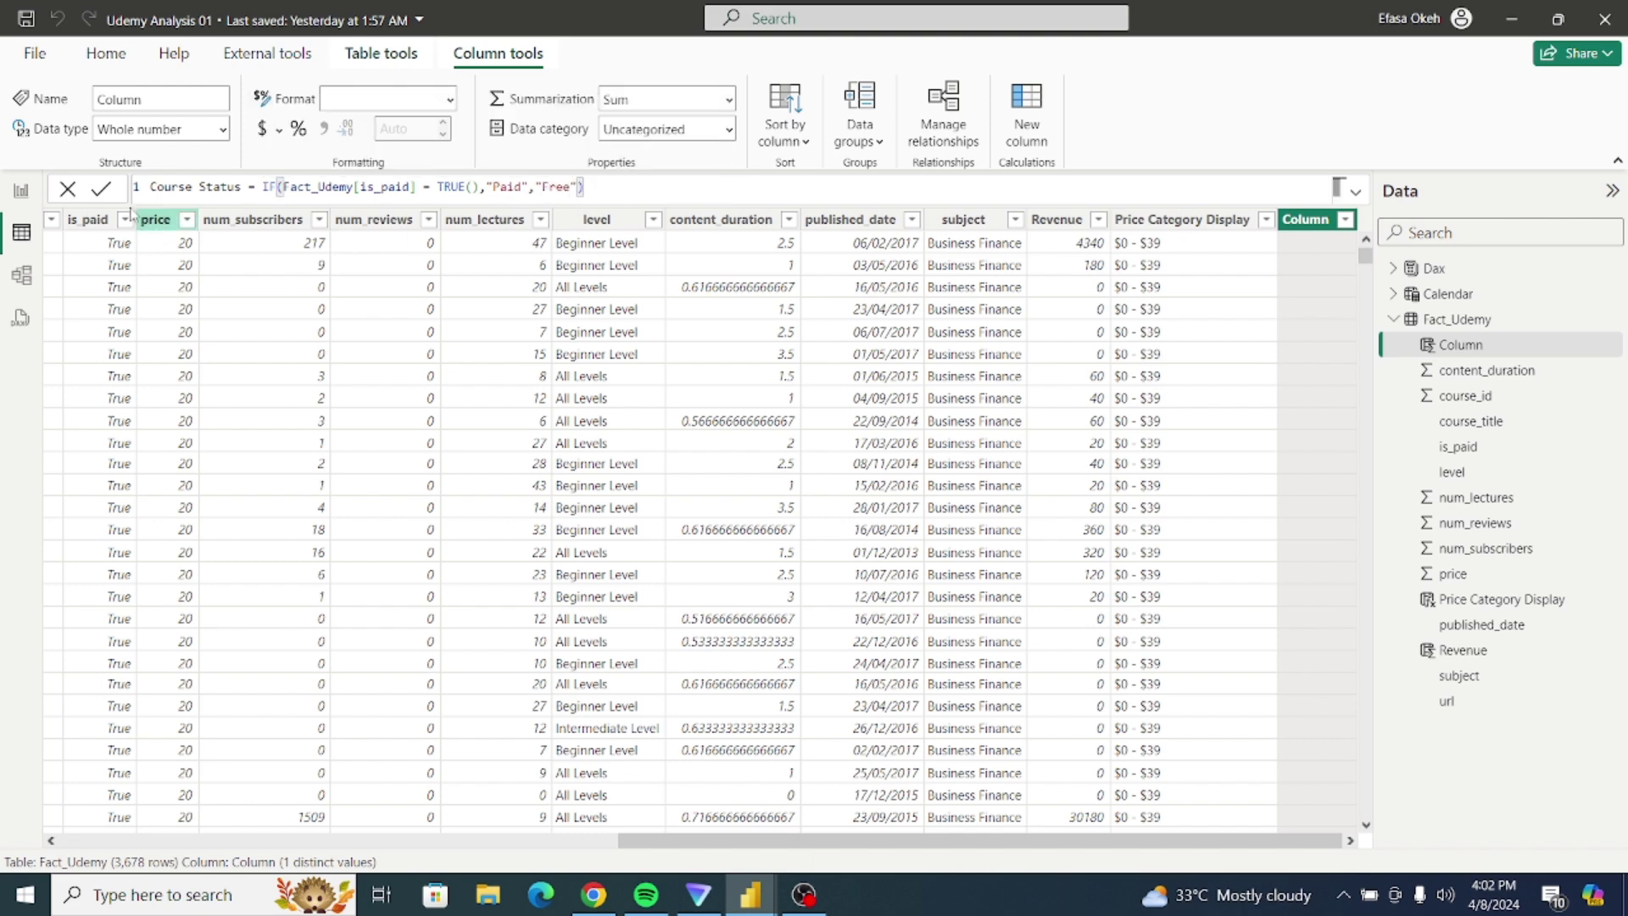
left_click(102, 192)
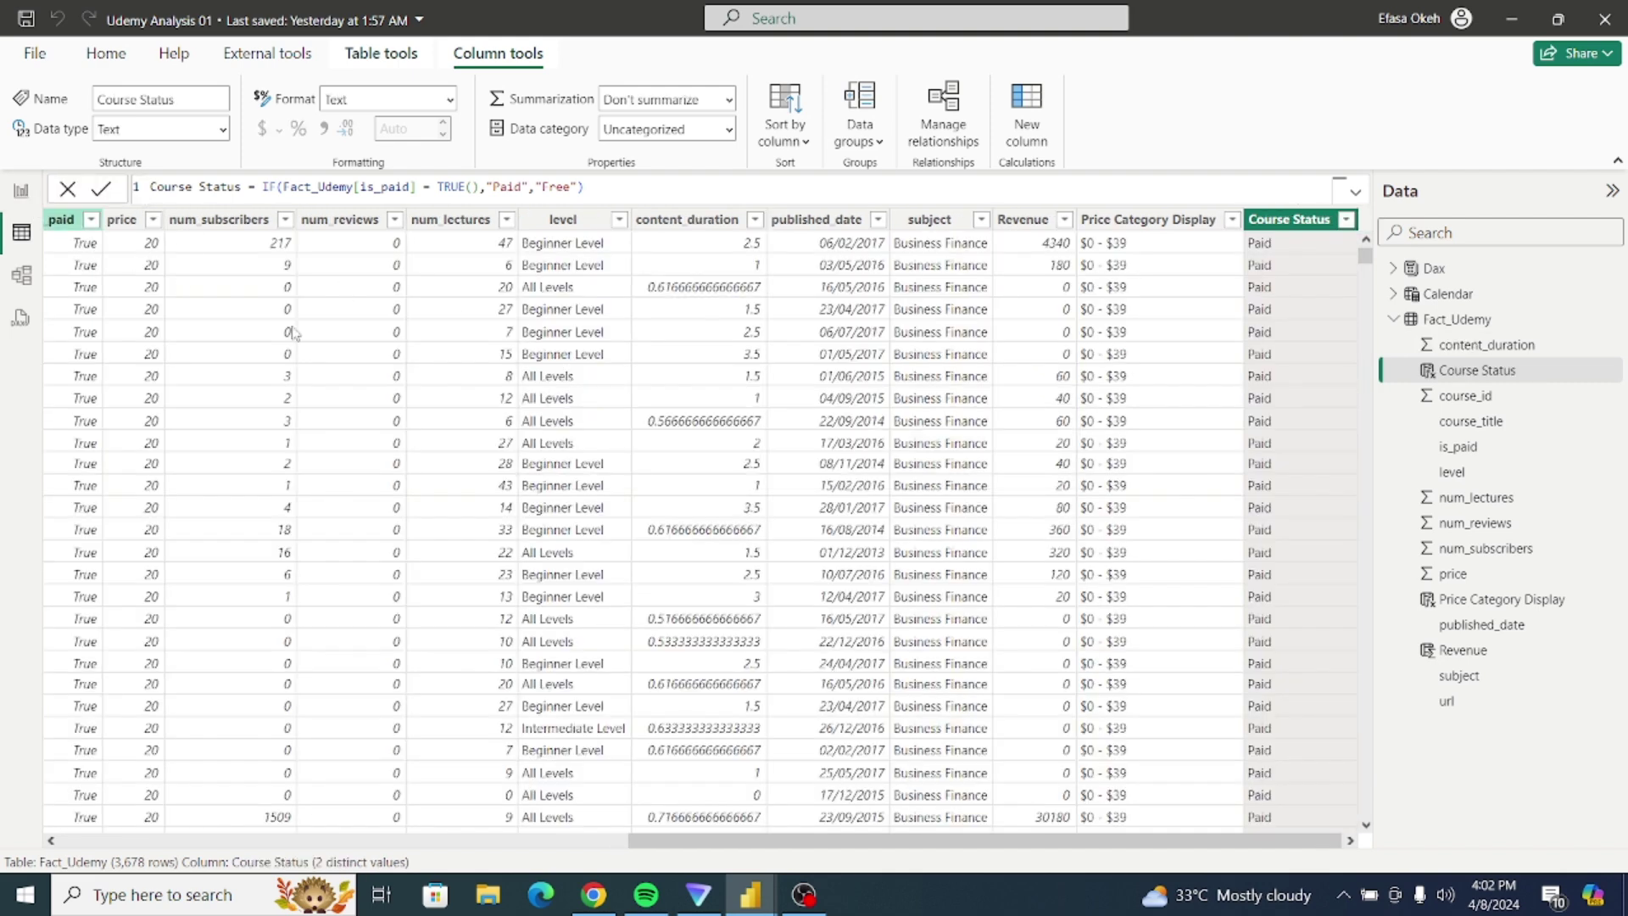
Step: Add a donut chart to the report page and place it above the _Level% by level column chart
left_click(21, 190)
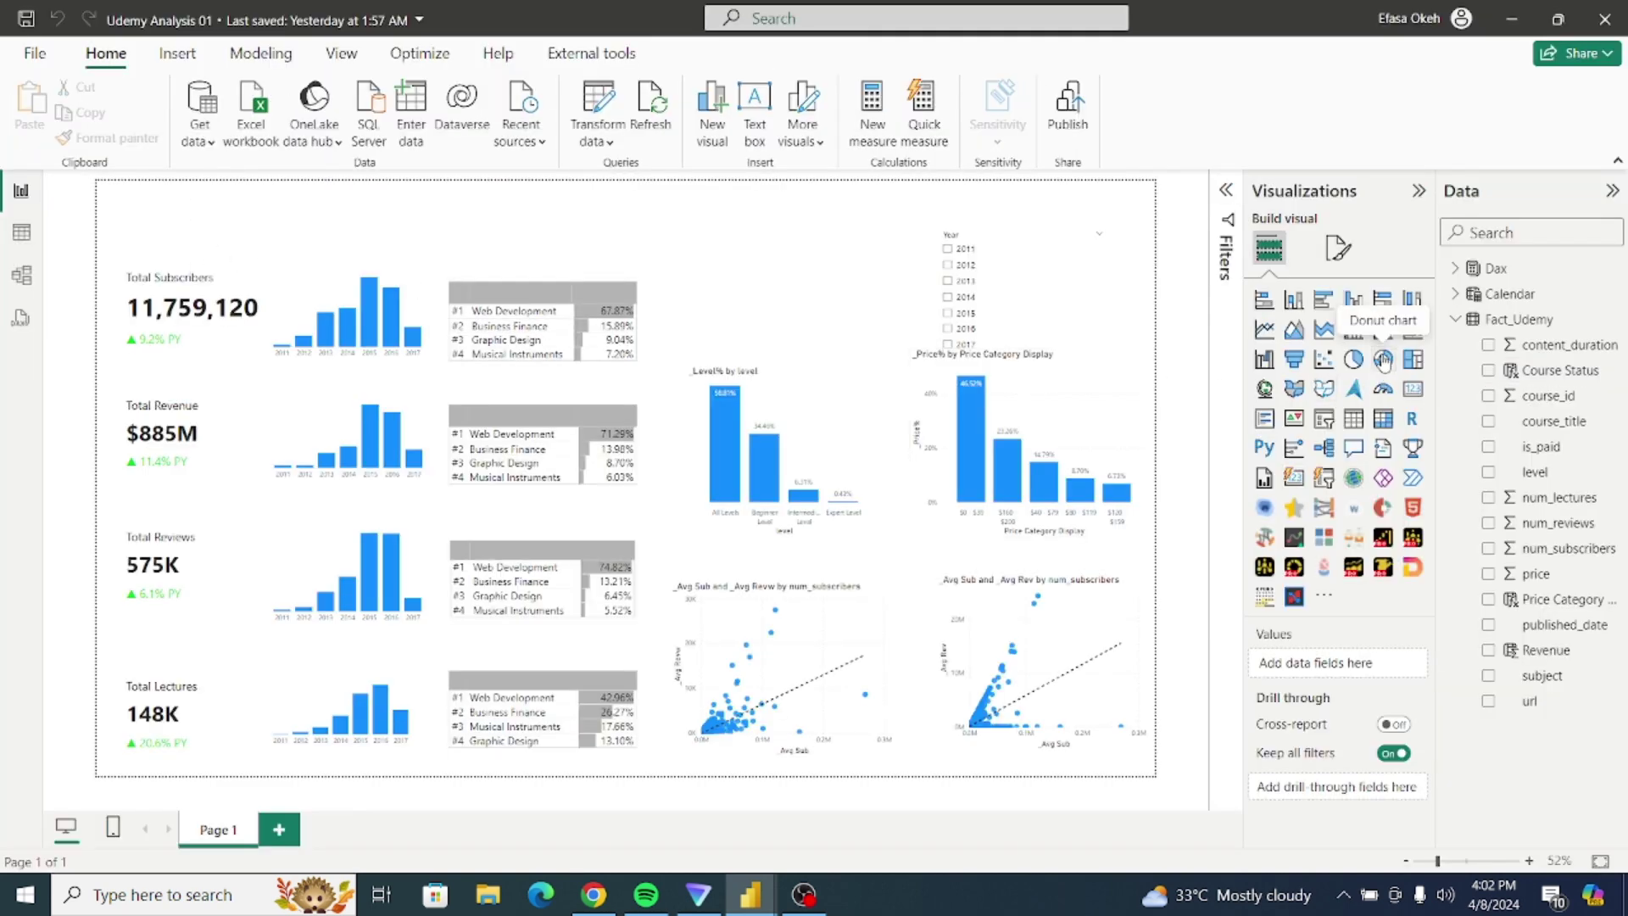
left_click_drag(657, 323, 660, 325)
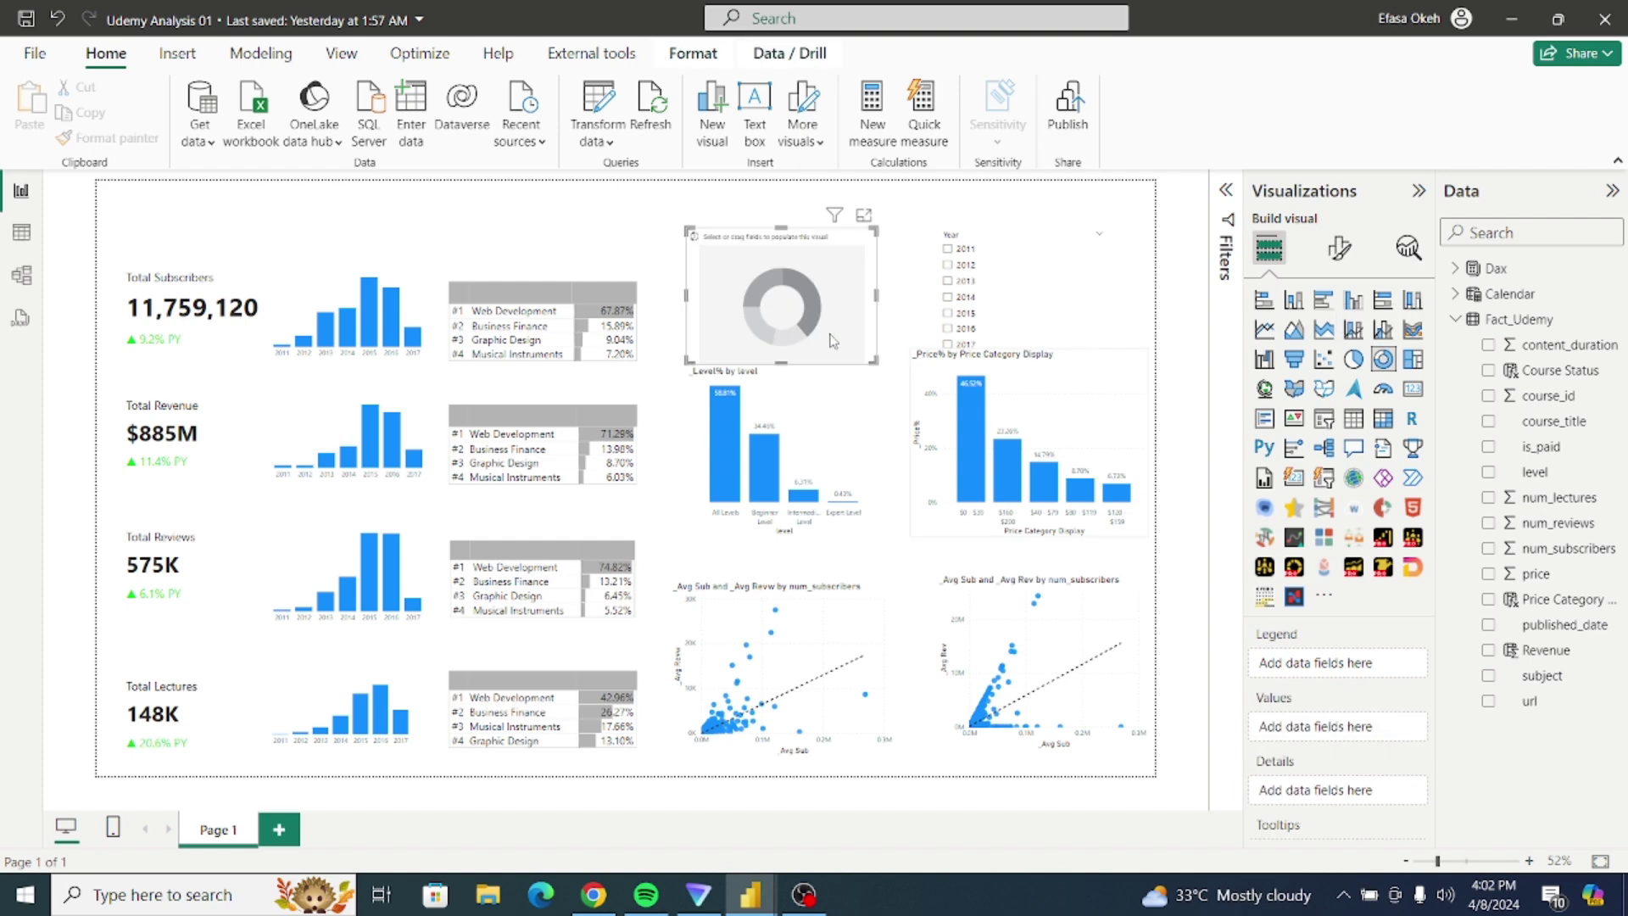
left_click_drag(774, 285, 753, 273)
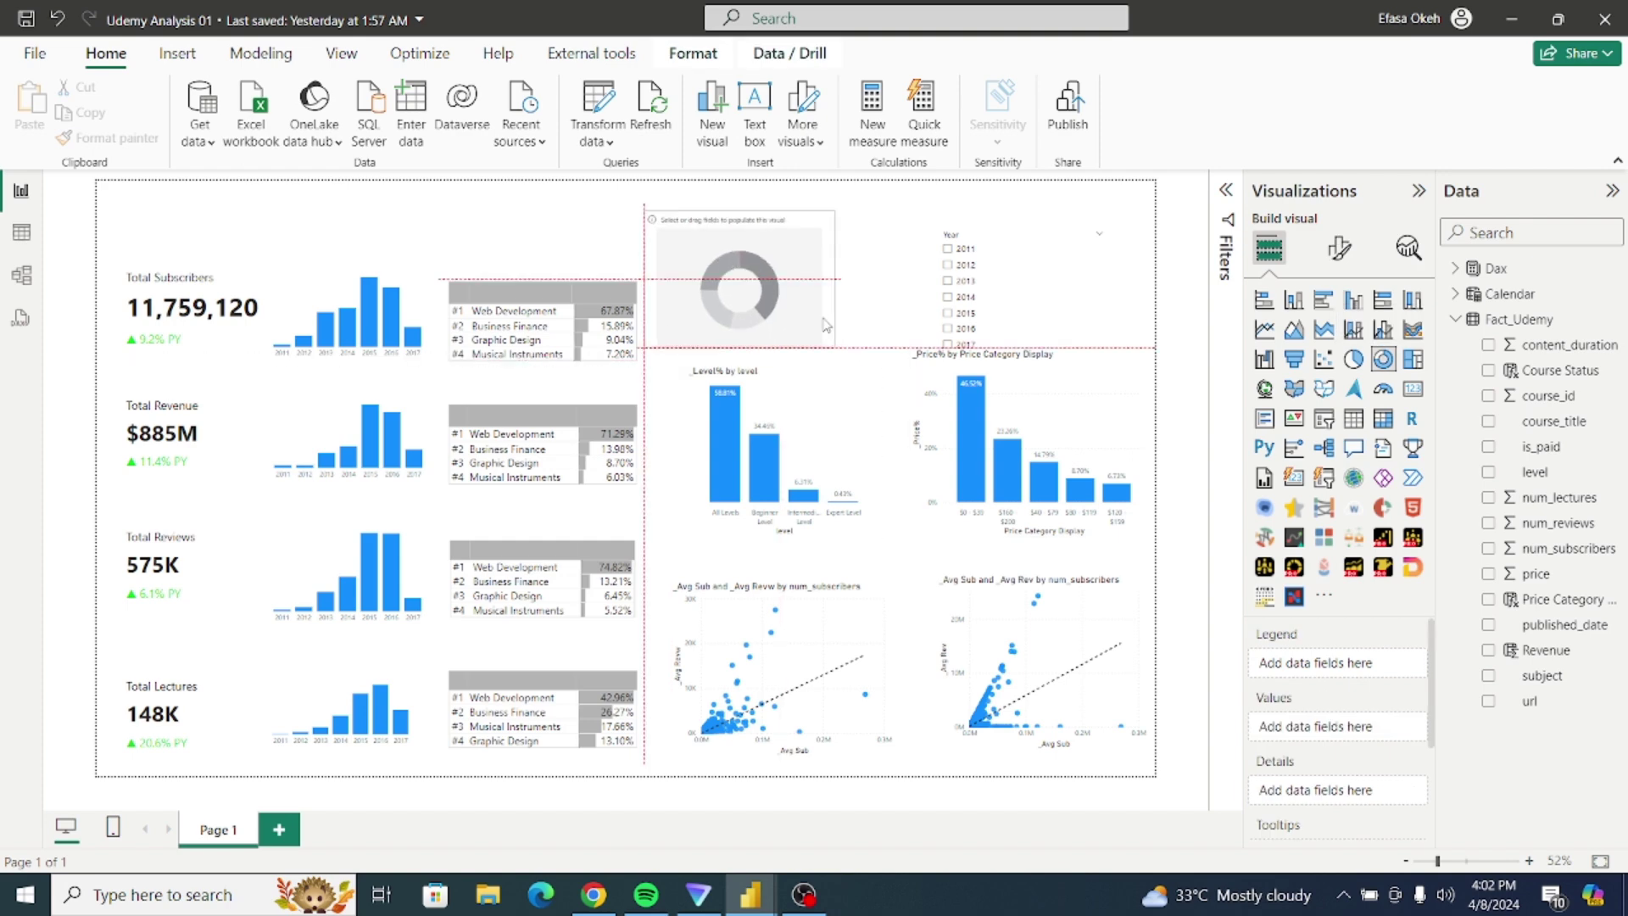
left_click_drag(825, 325, 825, 327)
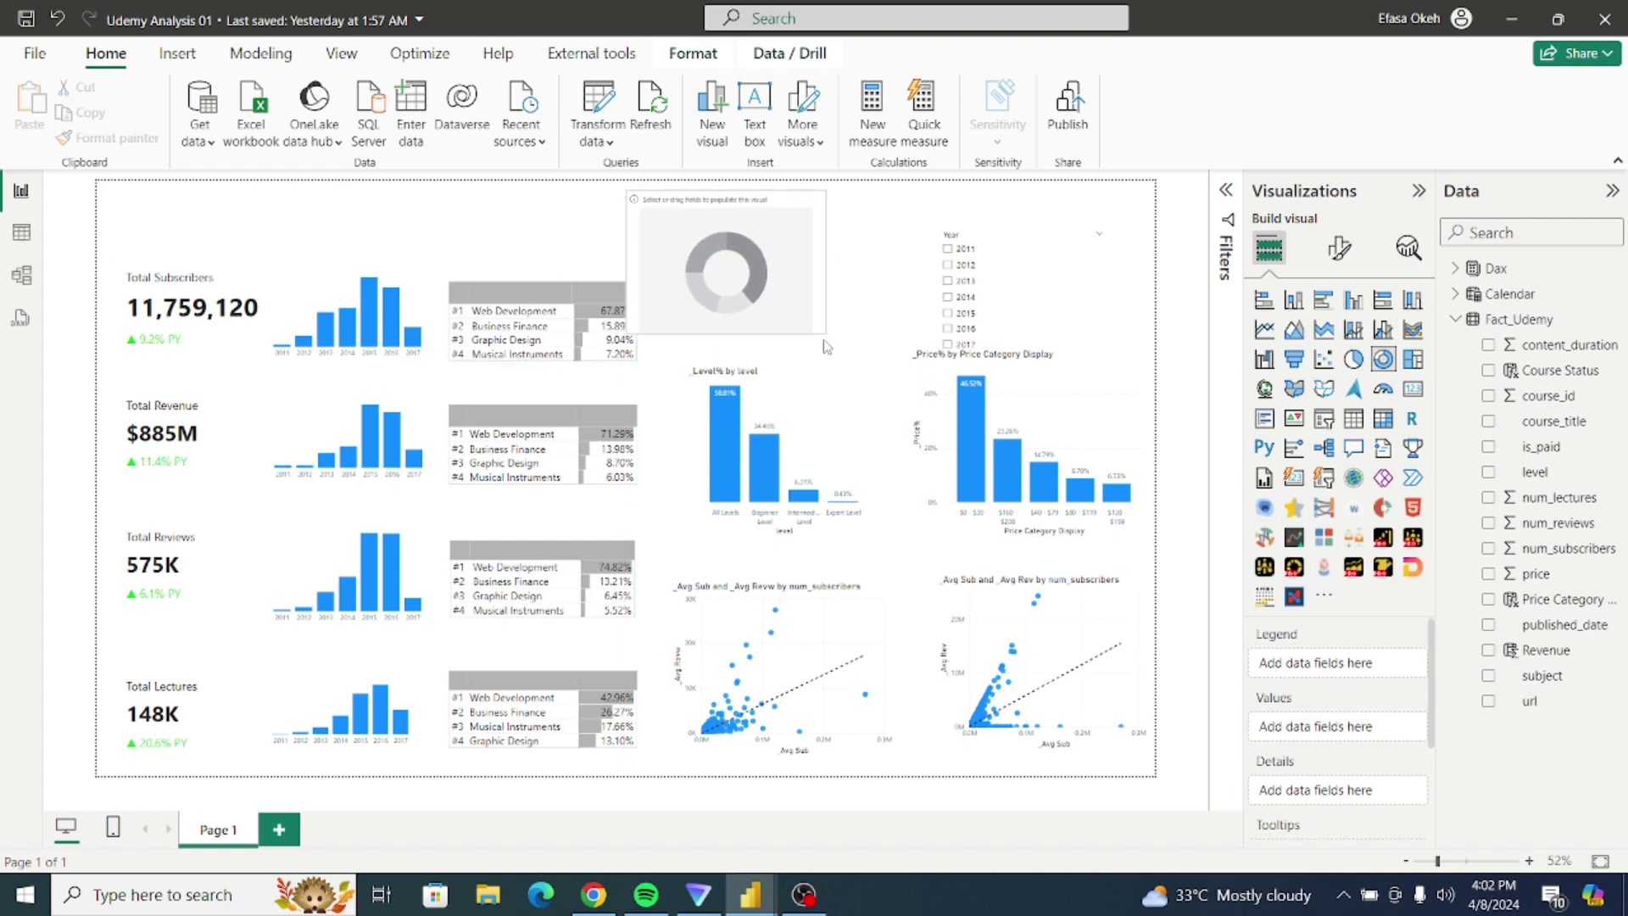
left_click_drag(765, 282, 812, 295)
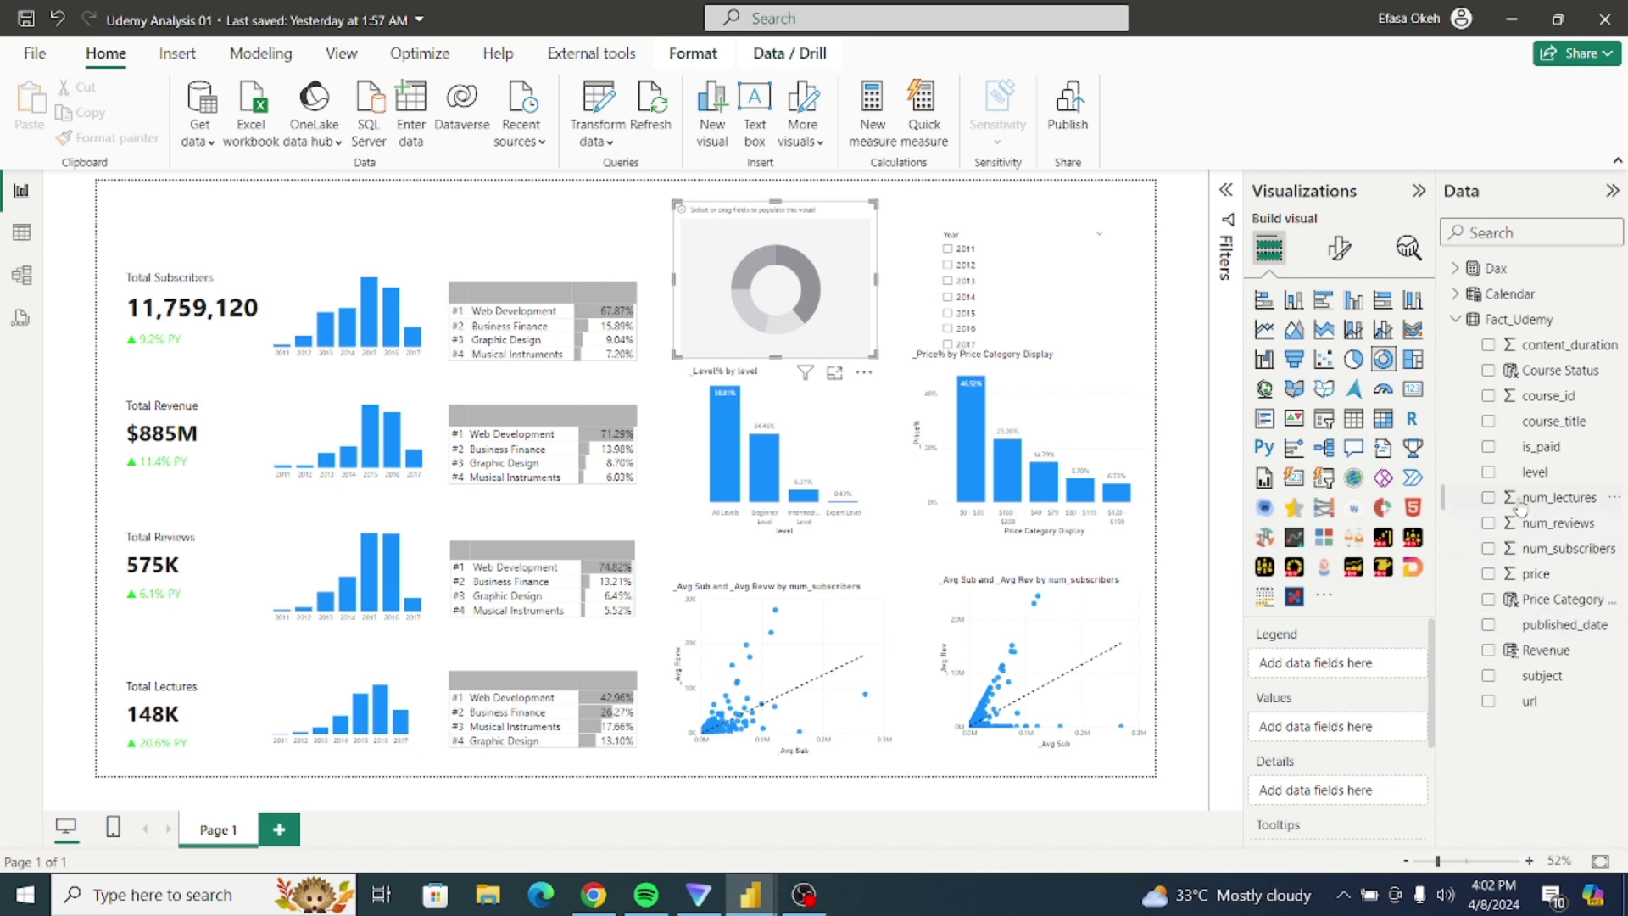
Step: Set the donut chart's legend to Course Status from Fact_Udemy and its values to the _Total Courses measure
left_click(1488, 373)
left_click(1459, 320)
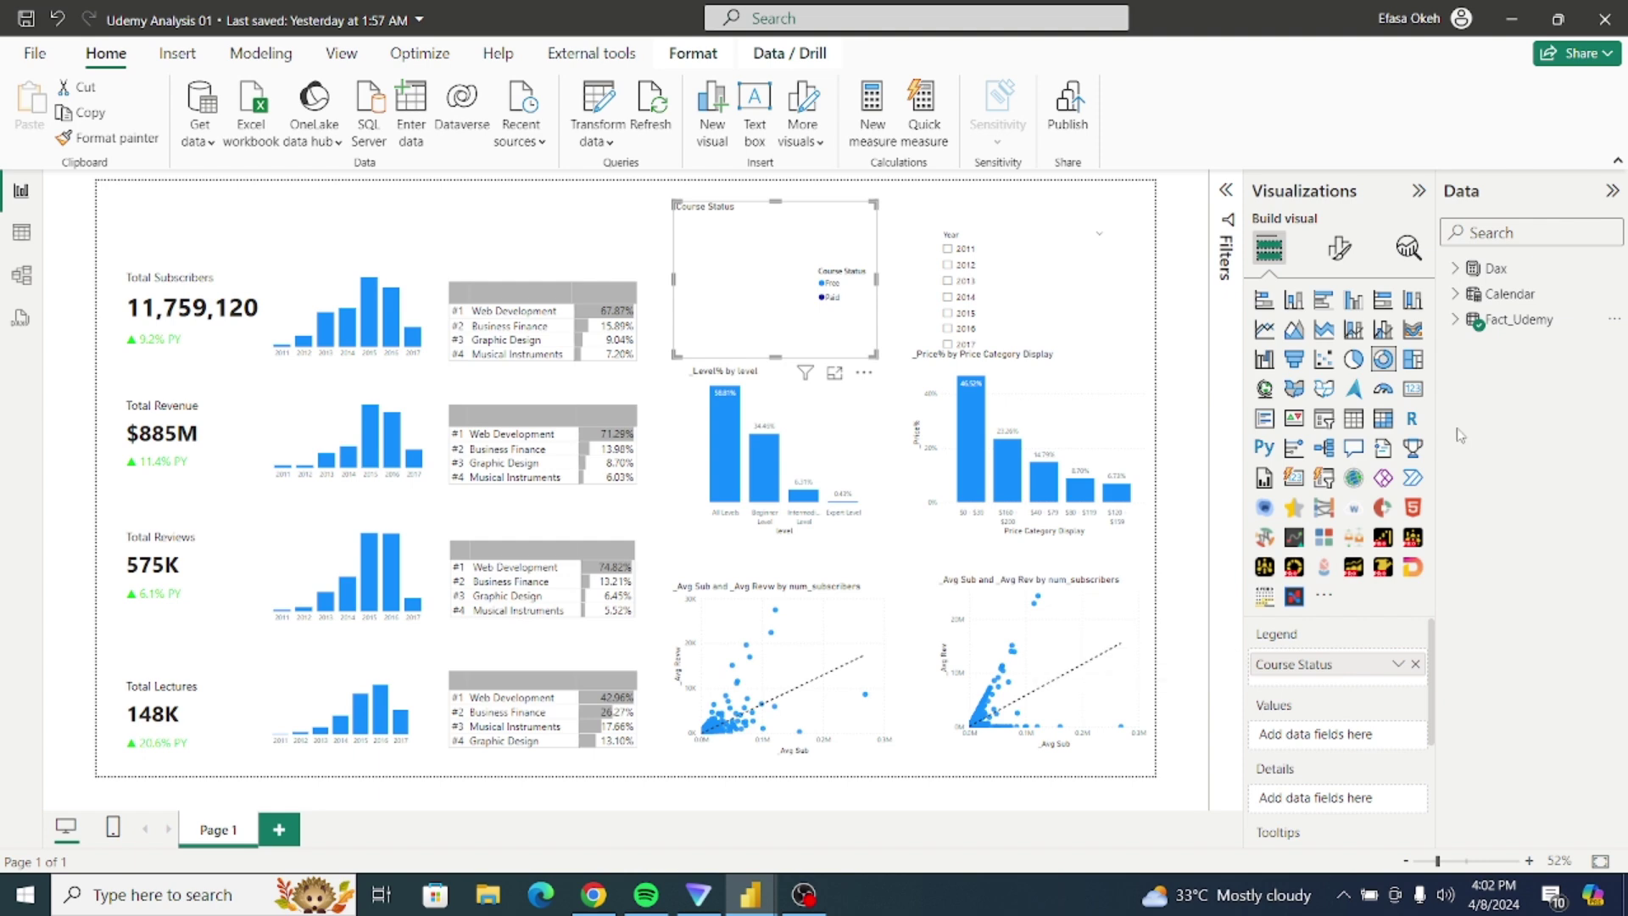
left_click(1456, 269)
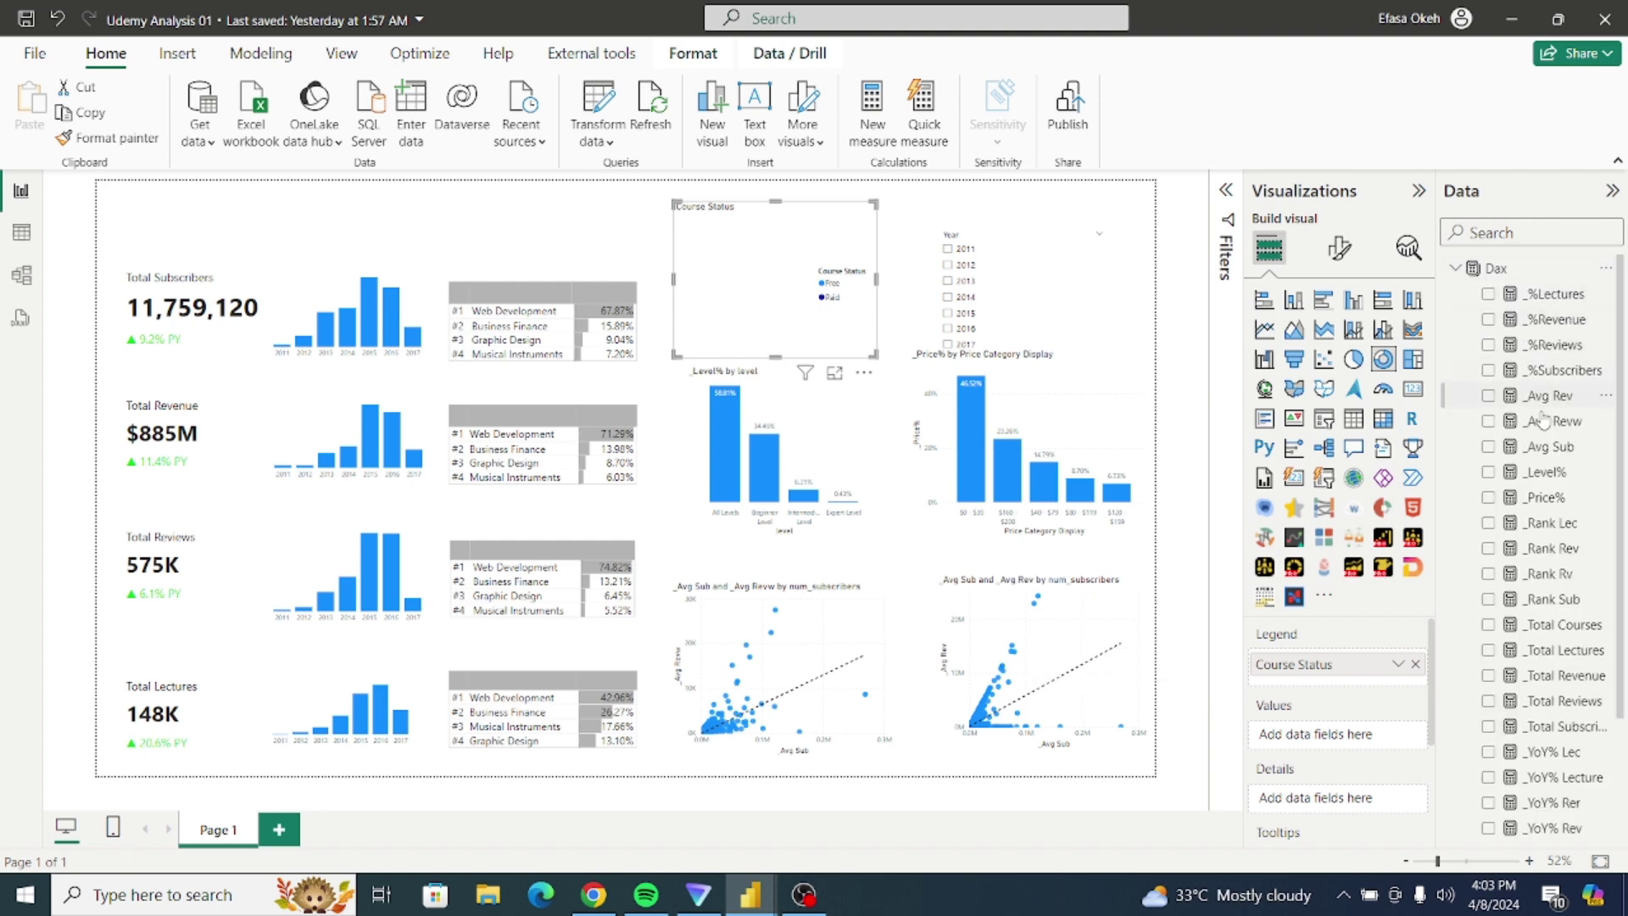
left_click(1488, 626)
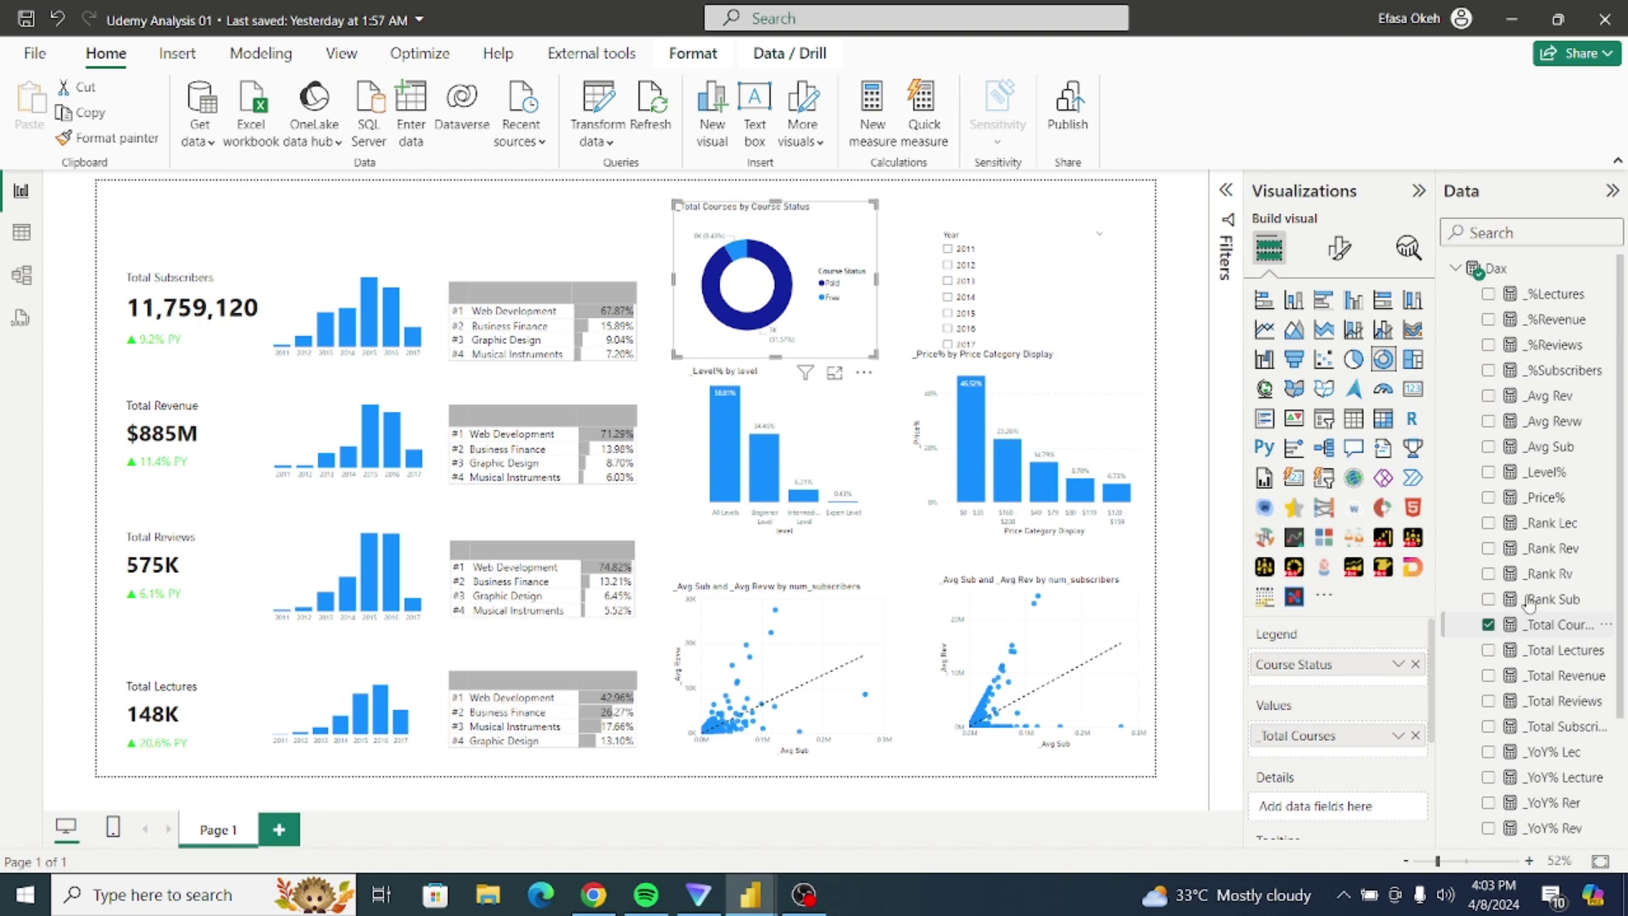
Step: Turn off the legend title on the donut chart of total courses by course status
left_click(1454, 269)
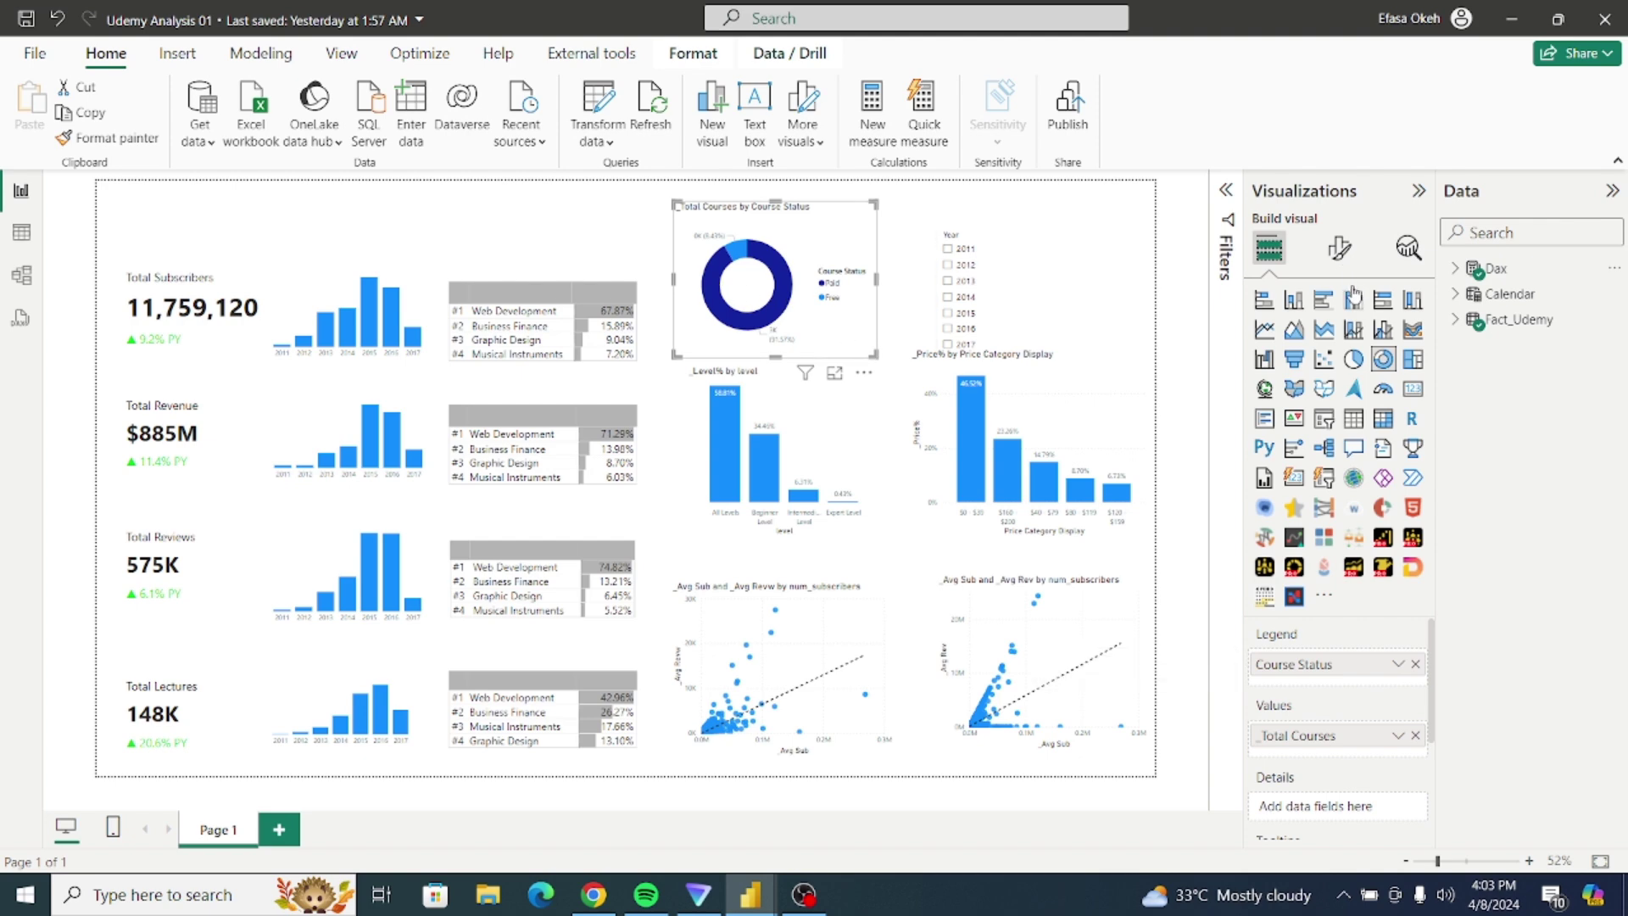
left_click(1339, 248)
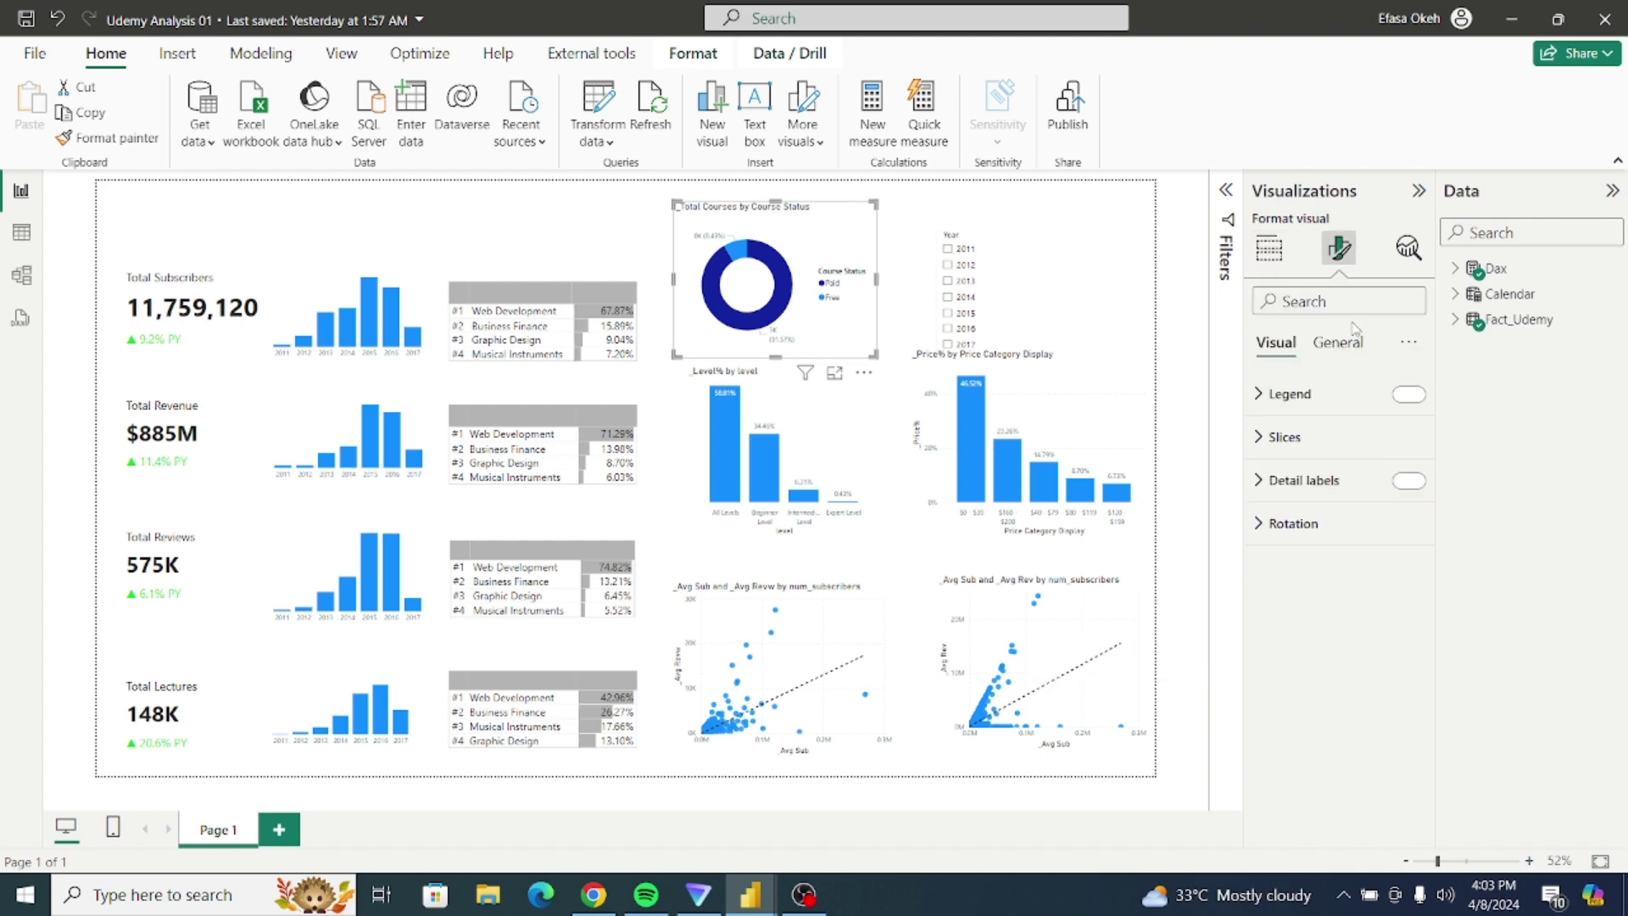
left_click(1321, 397)
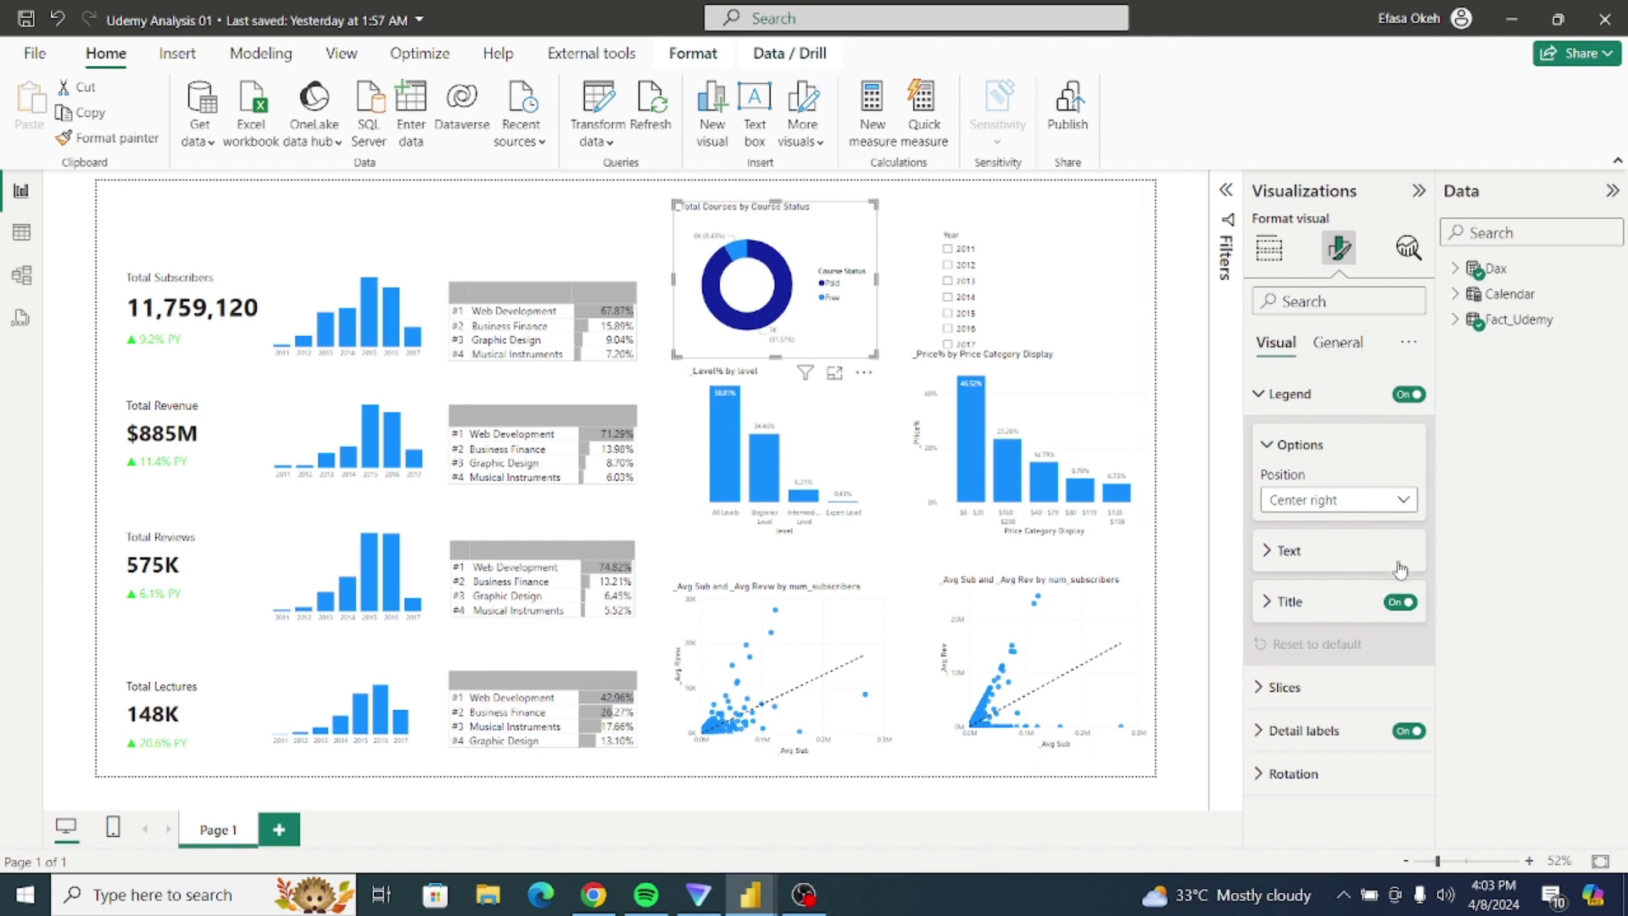
left_click(1397, 600)
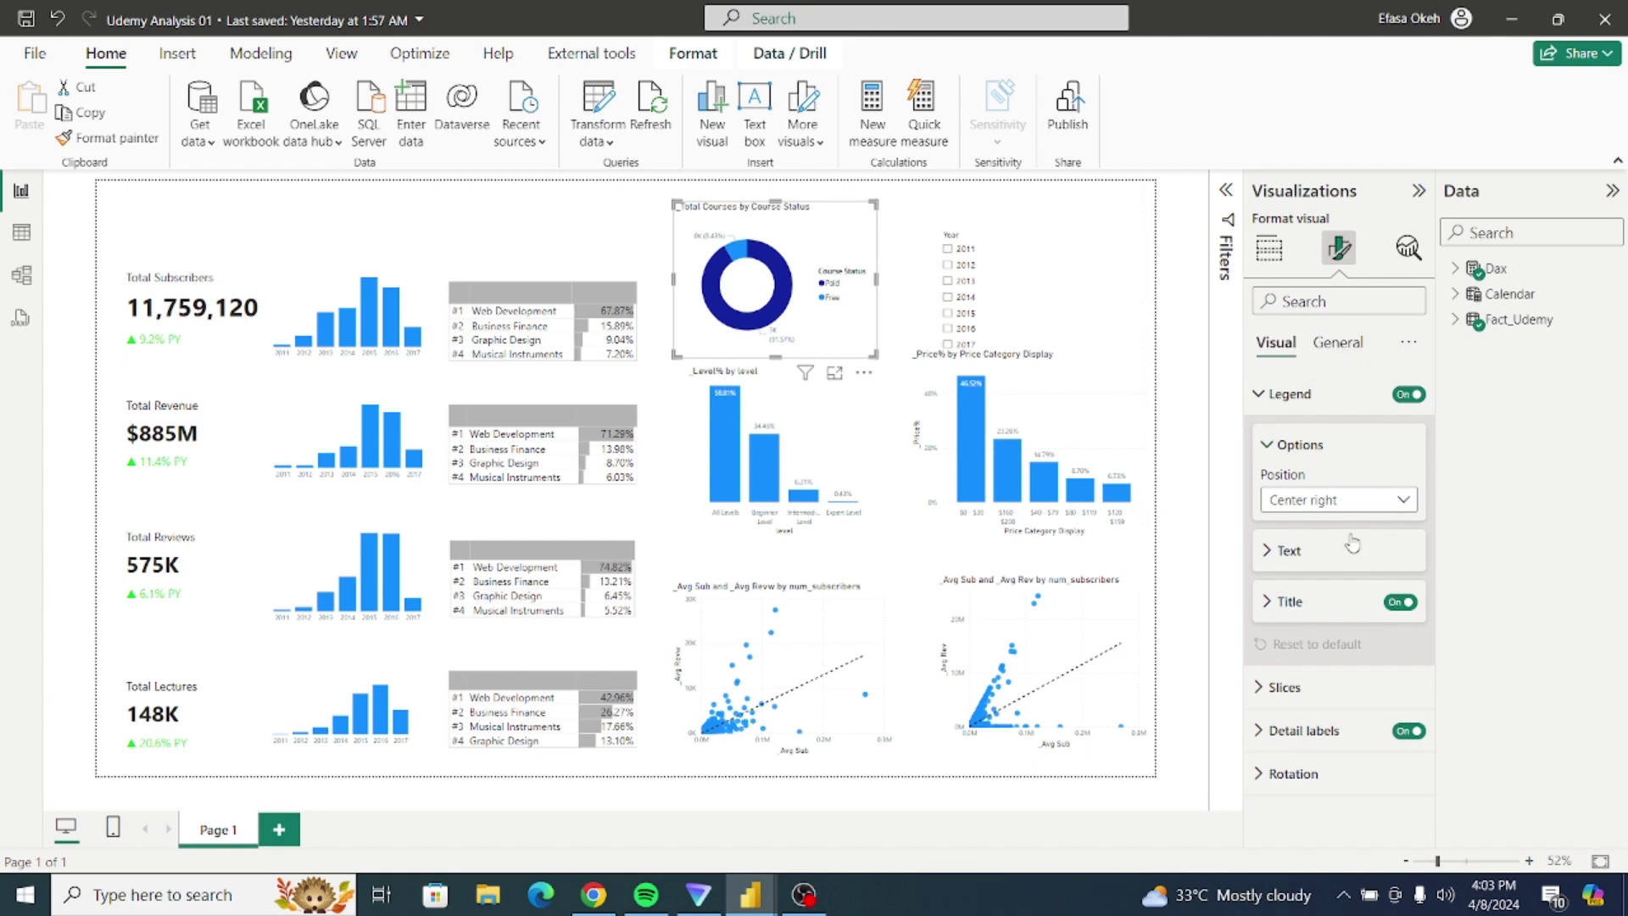
left_click(1321, 502)
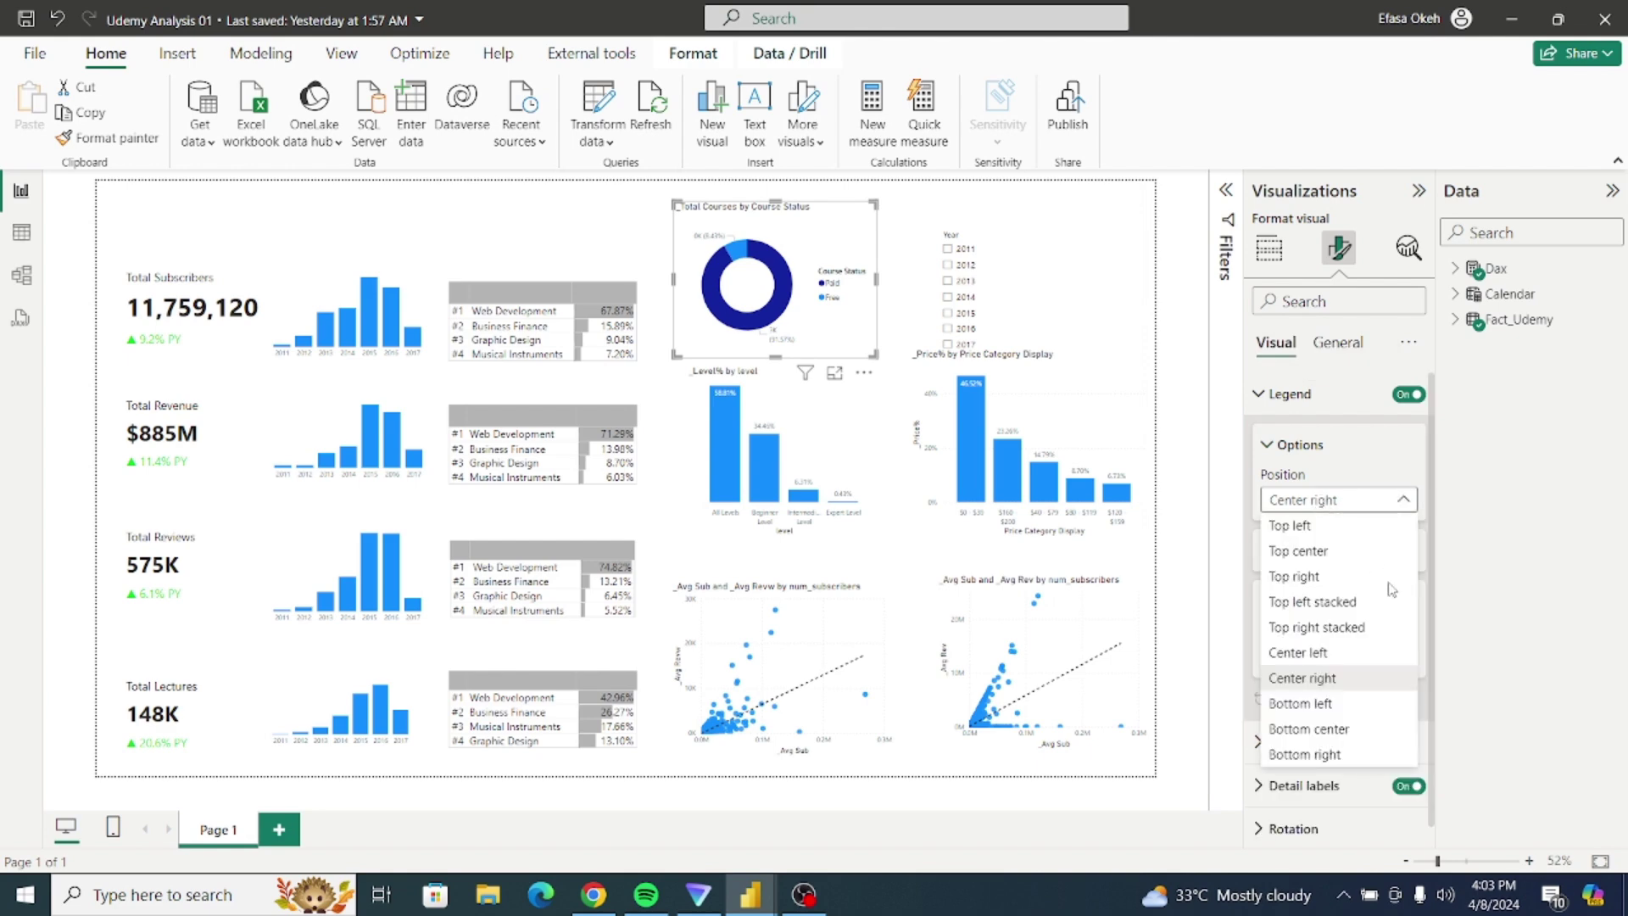
left_click(1404, 504)
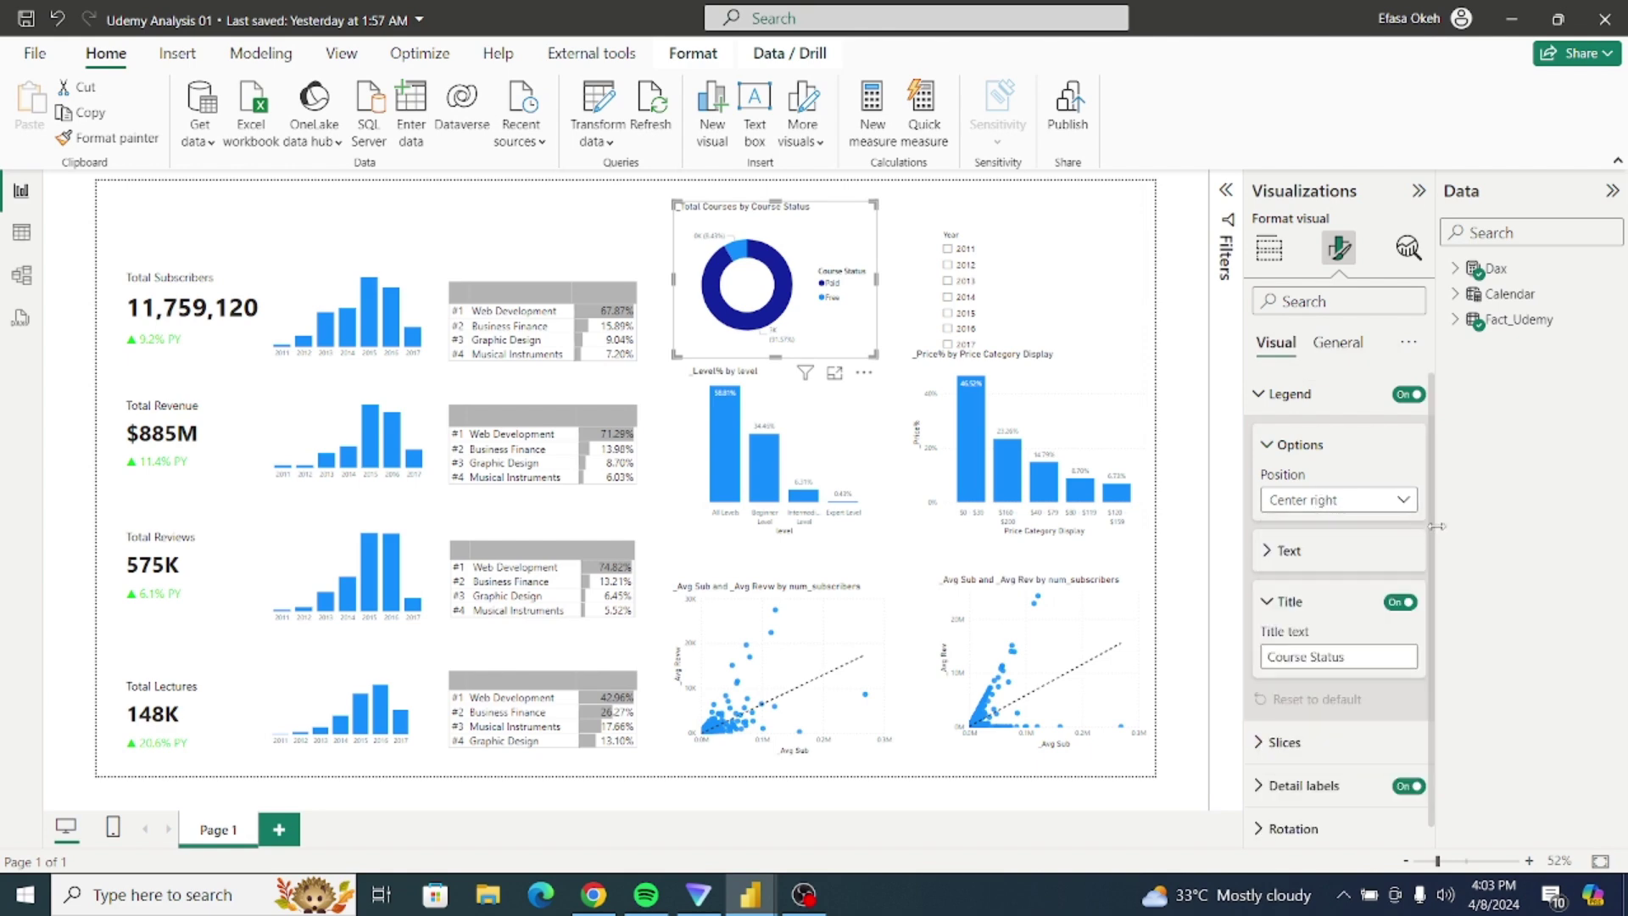
left_click(1400, 602)
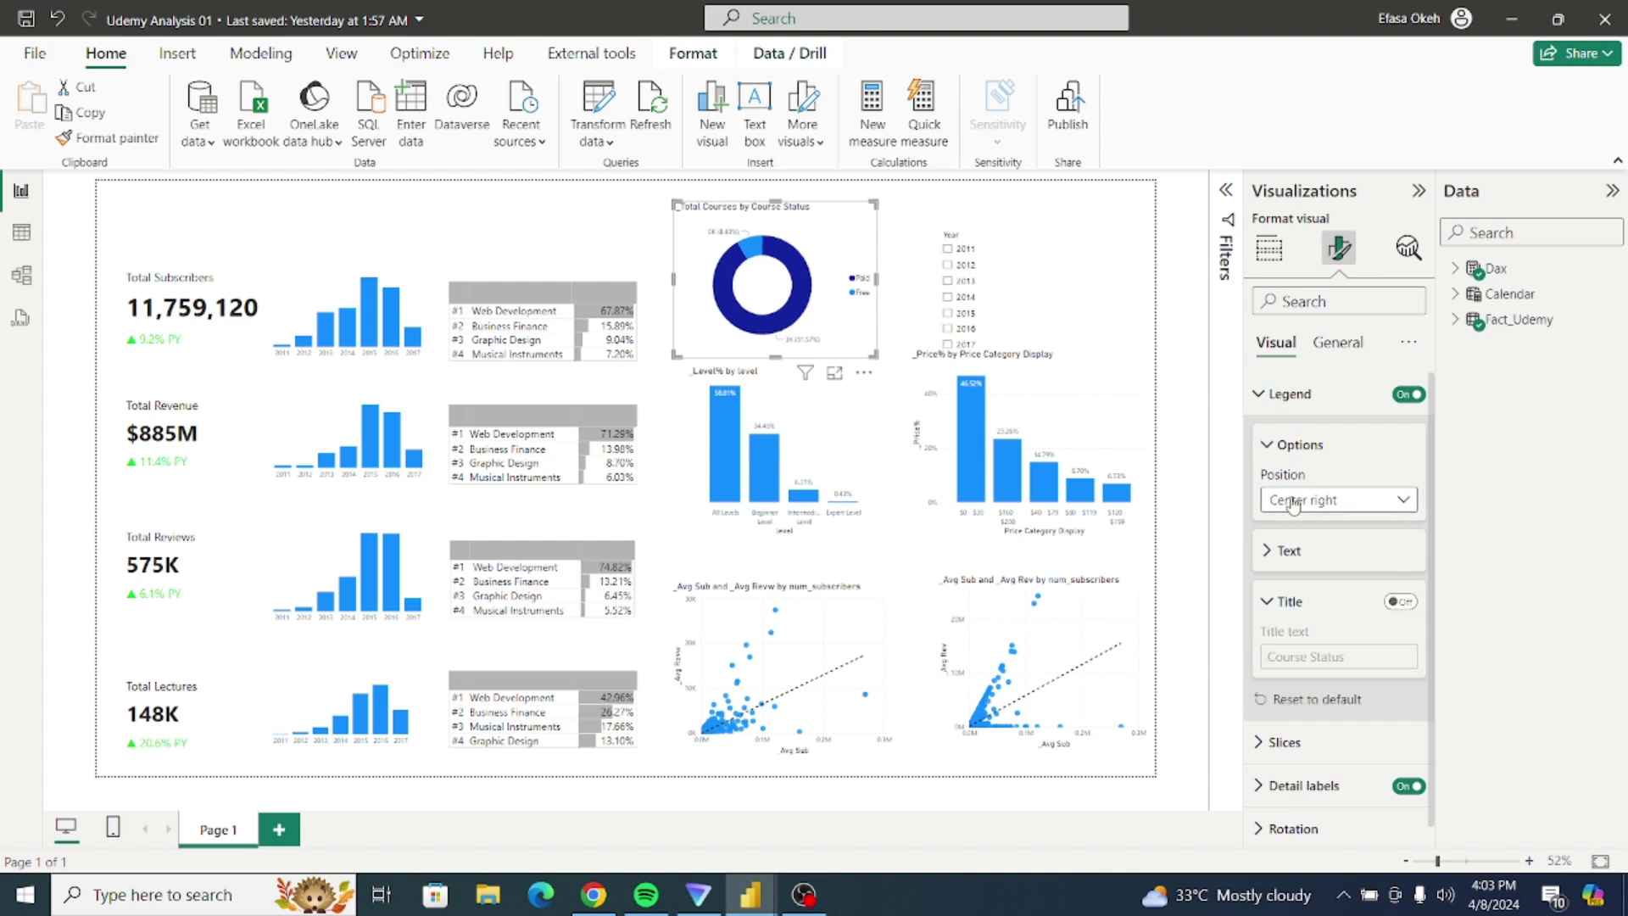
Step: Set the donut chart's legend position to Top center
mouse_move(754, 897)
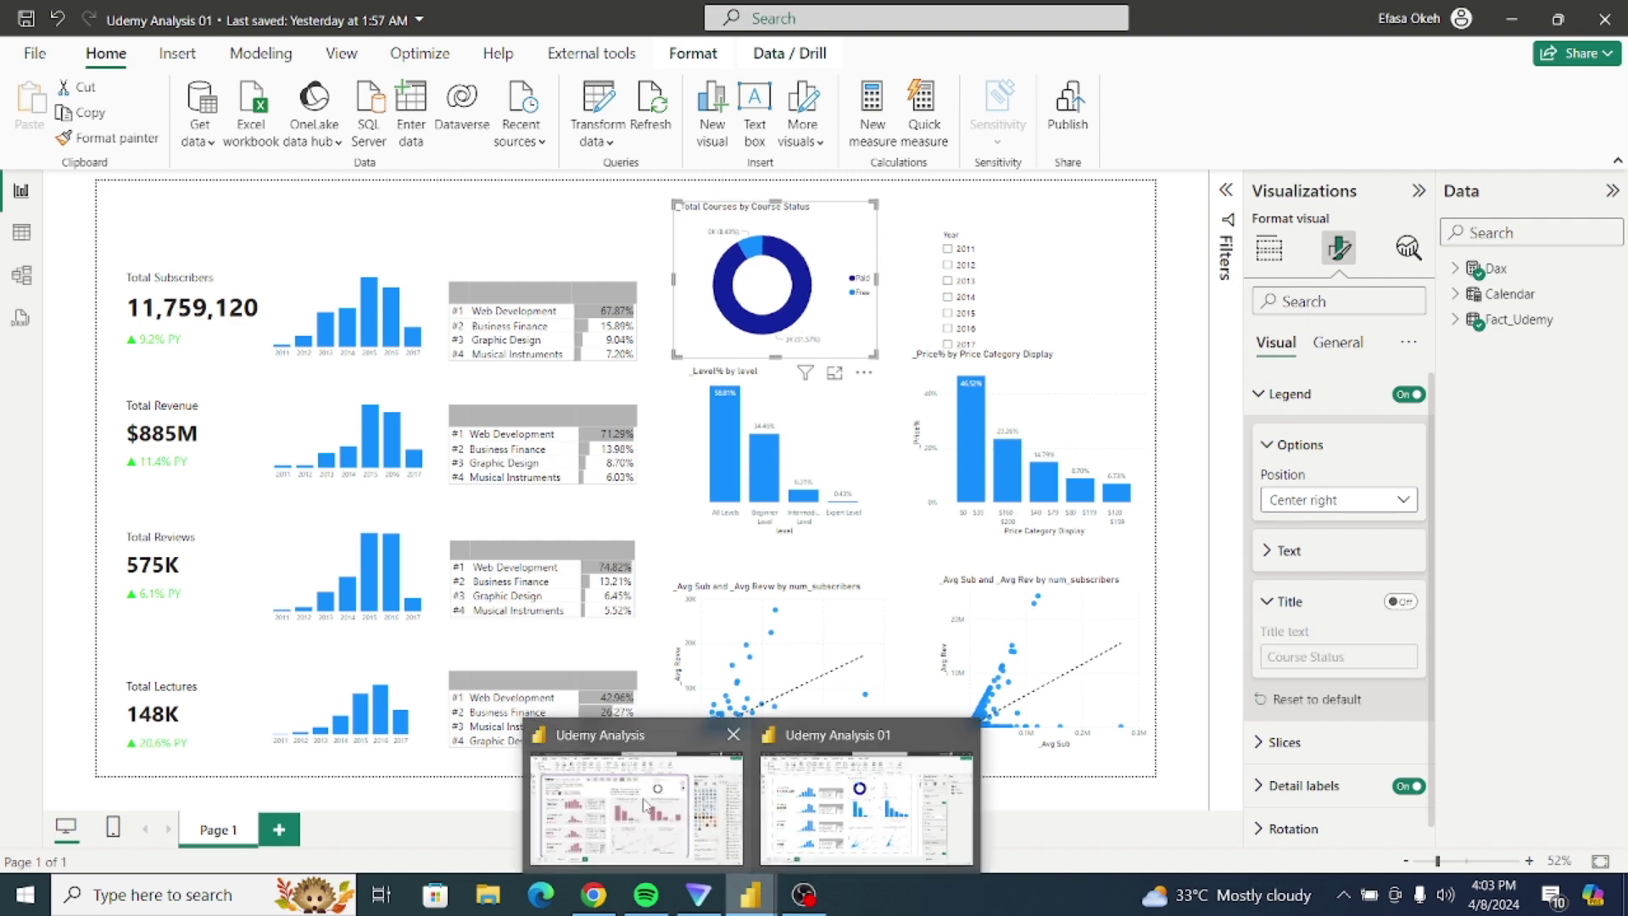
mouse_move(646, 806)
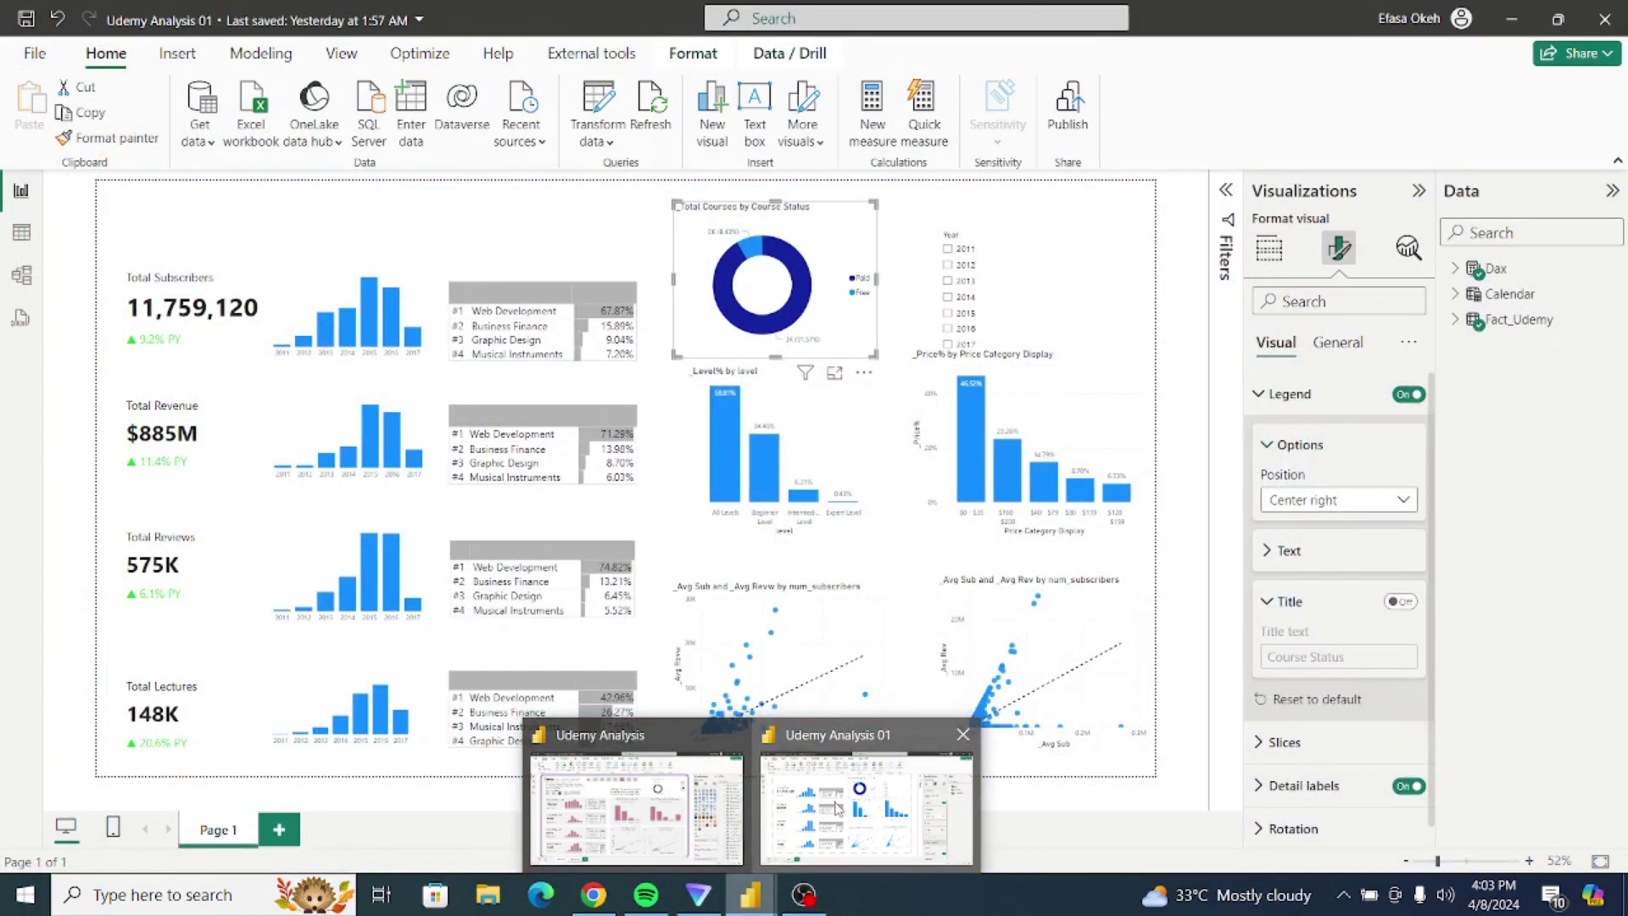
left_click(838, 810)
left_click(1277, 505)
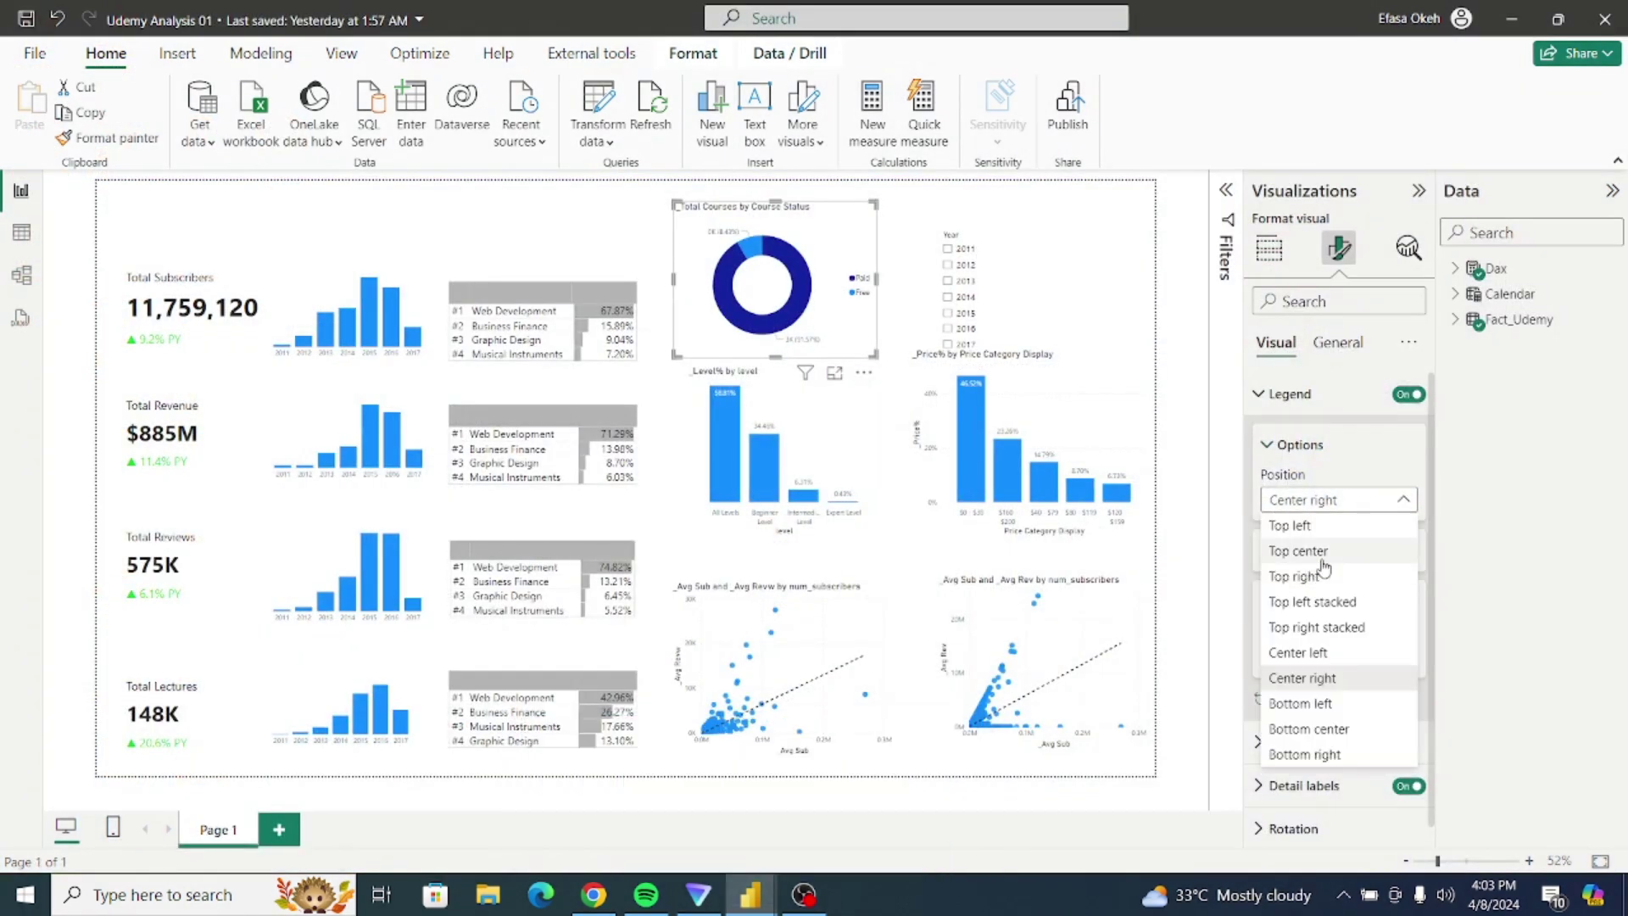
left_click(1322, 553)
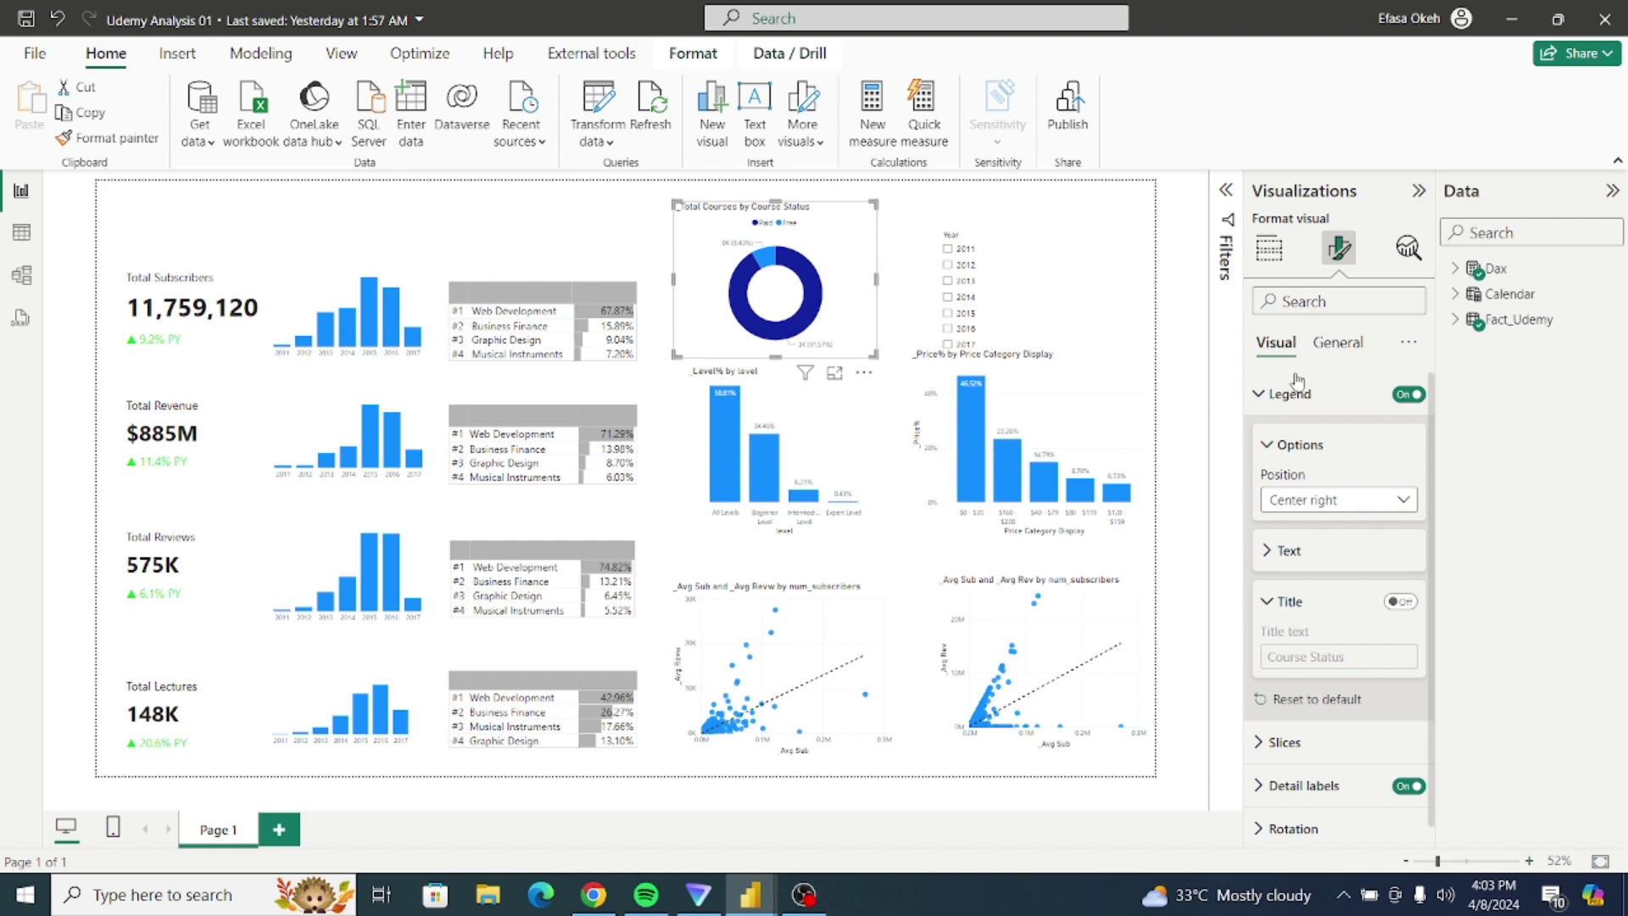
Step: Set the donut chart's detail label contents to Percent of total and nudge the chart slightly upward
left_click(1261, 399)
left_click(1275, 487)
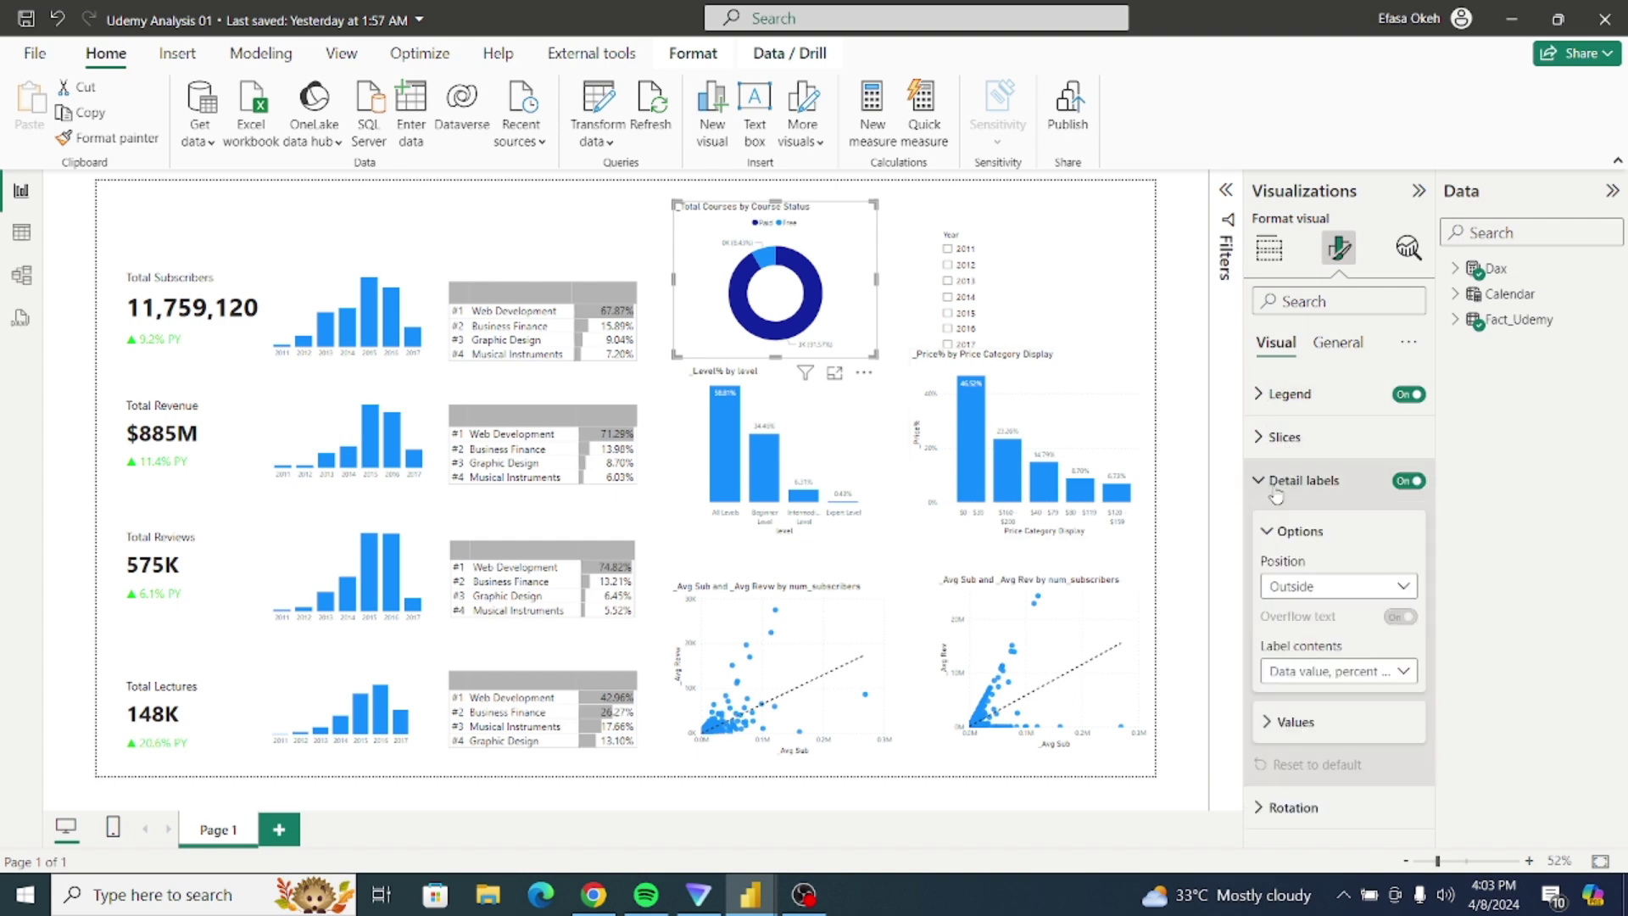
left_click(1306, 679)
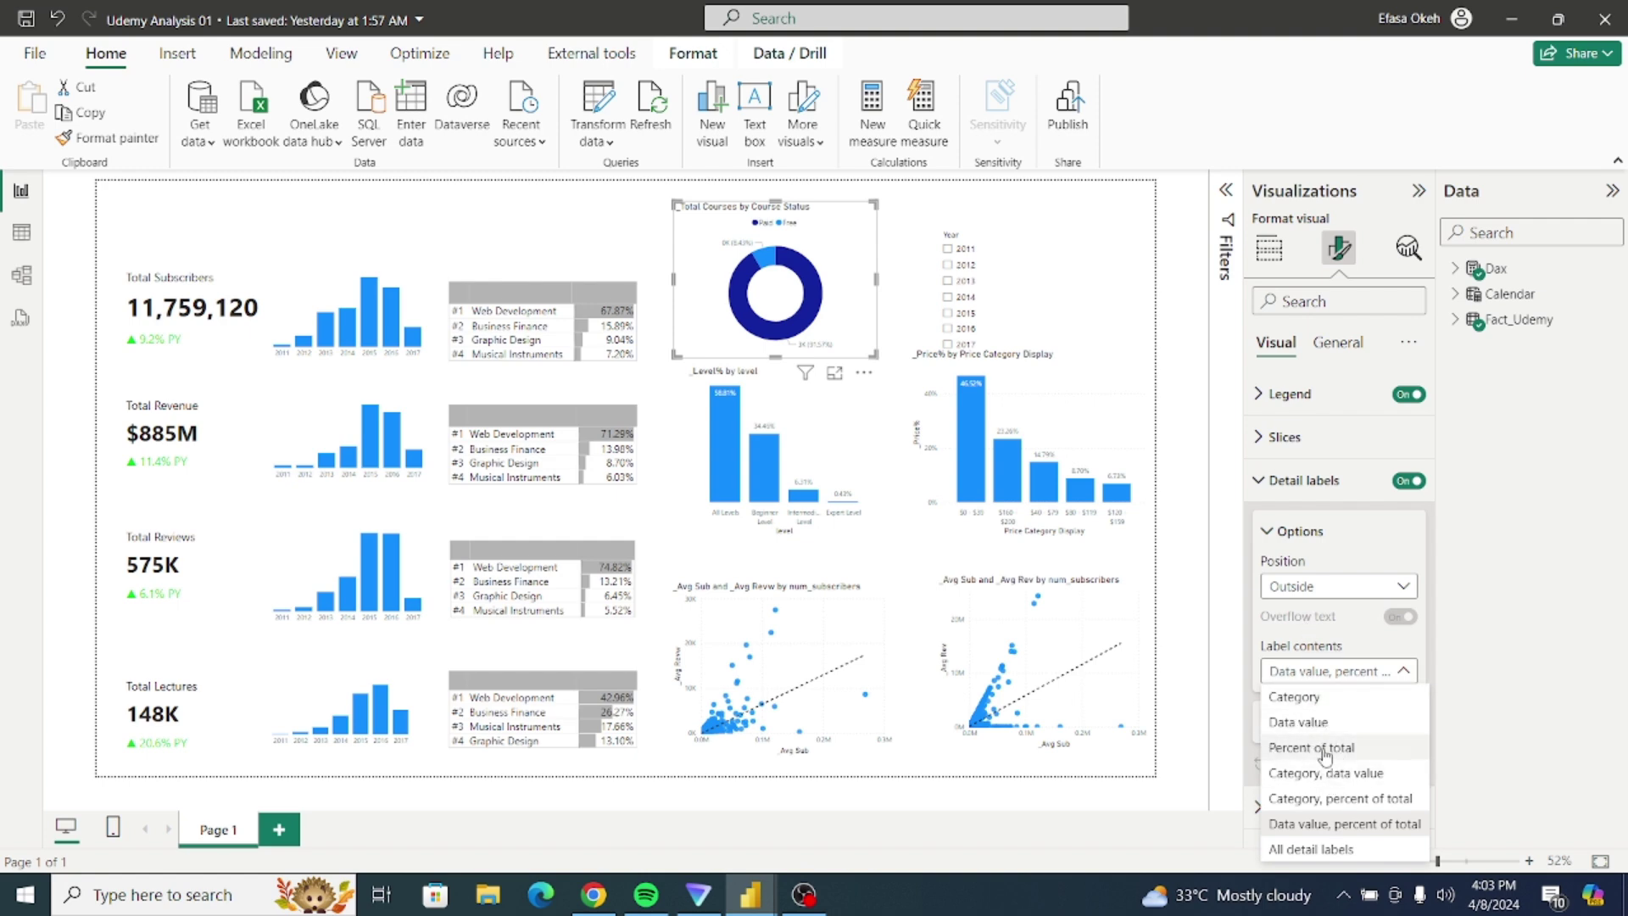
key("Escape")
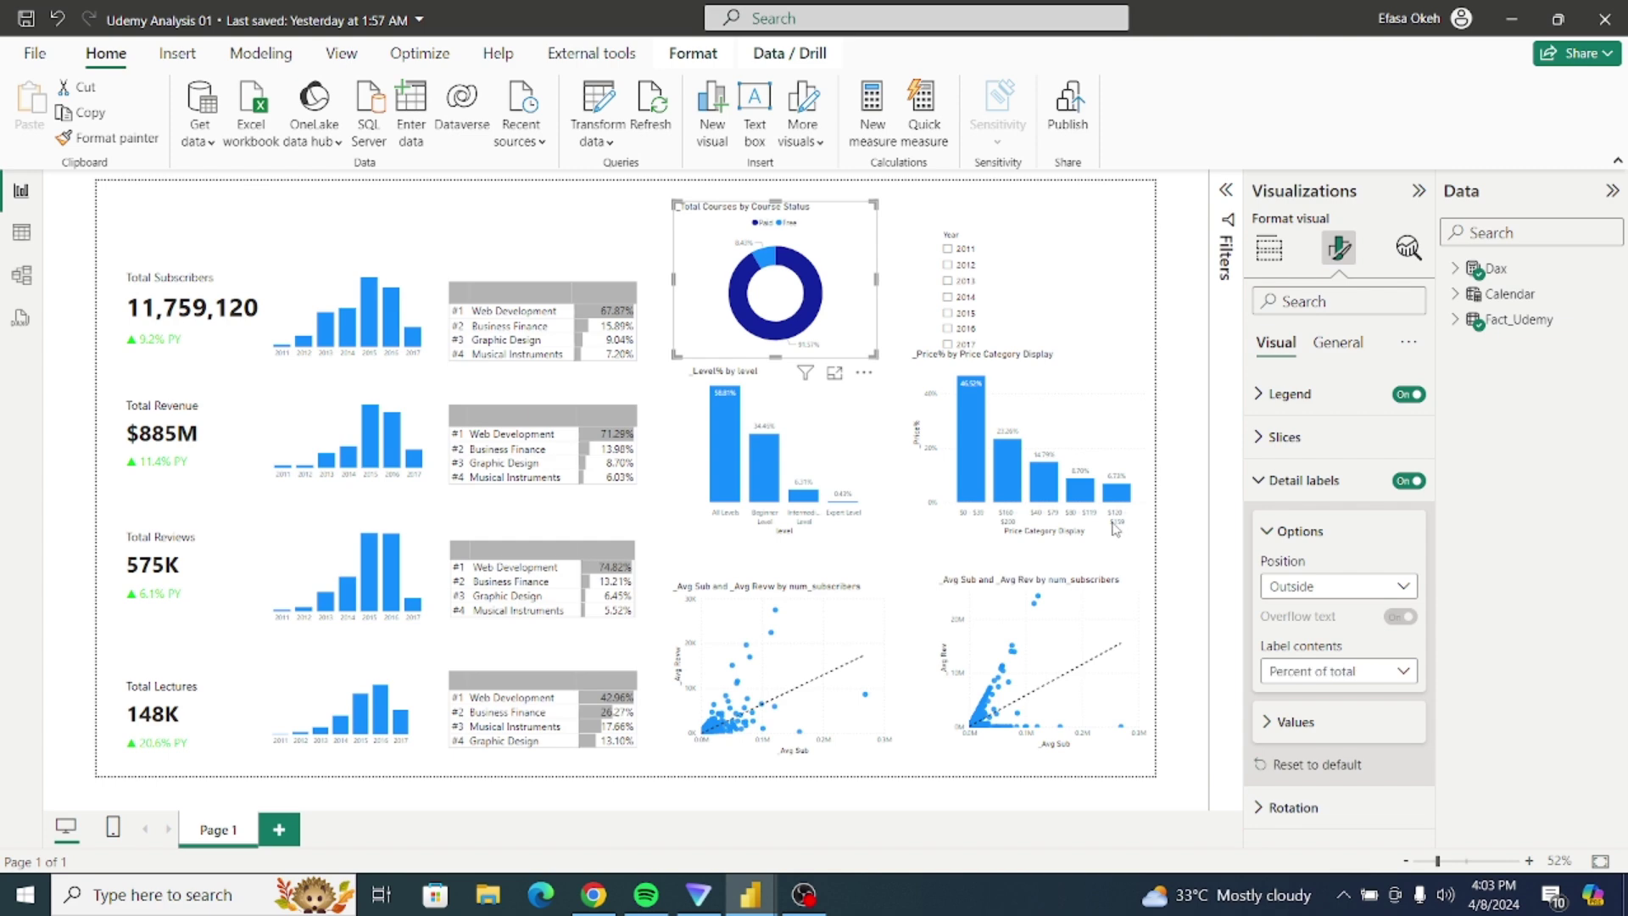
mouse_move(873, 332)
left_mouse_down()
mouse_move(950, 346)
mouse_move(876, 322)
left_mouse_up()
Step: Shrink the Year slicer and place it just above the right end of the _Price% by Price Category Display chart
left_click(1077, 303)
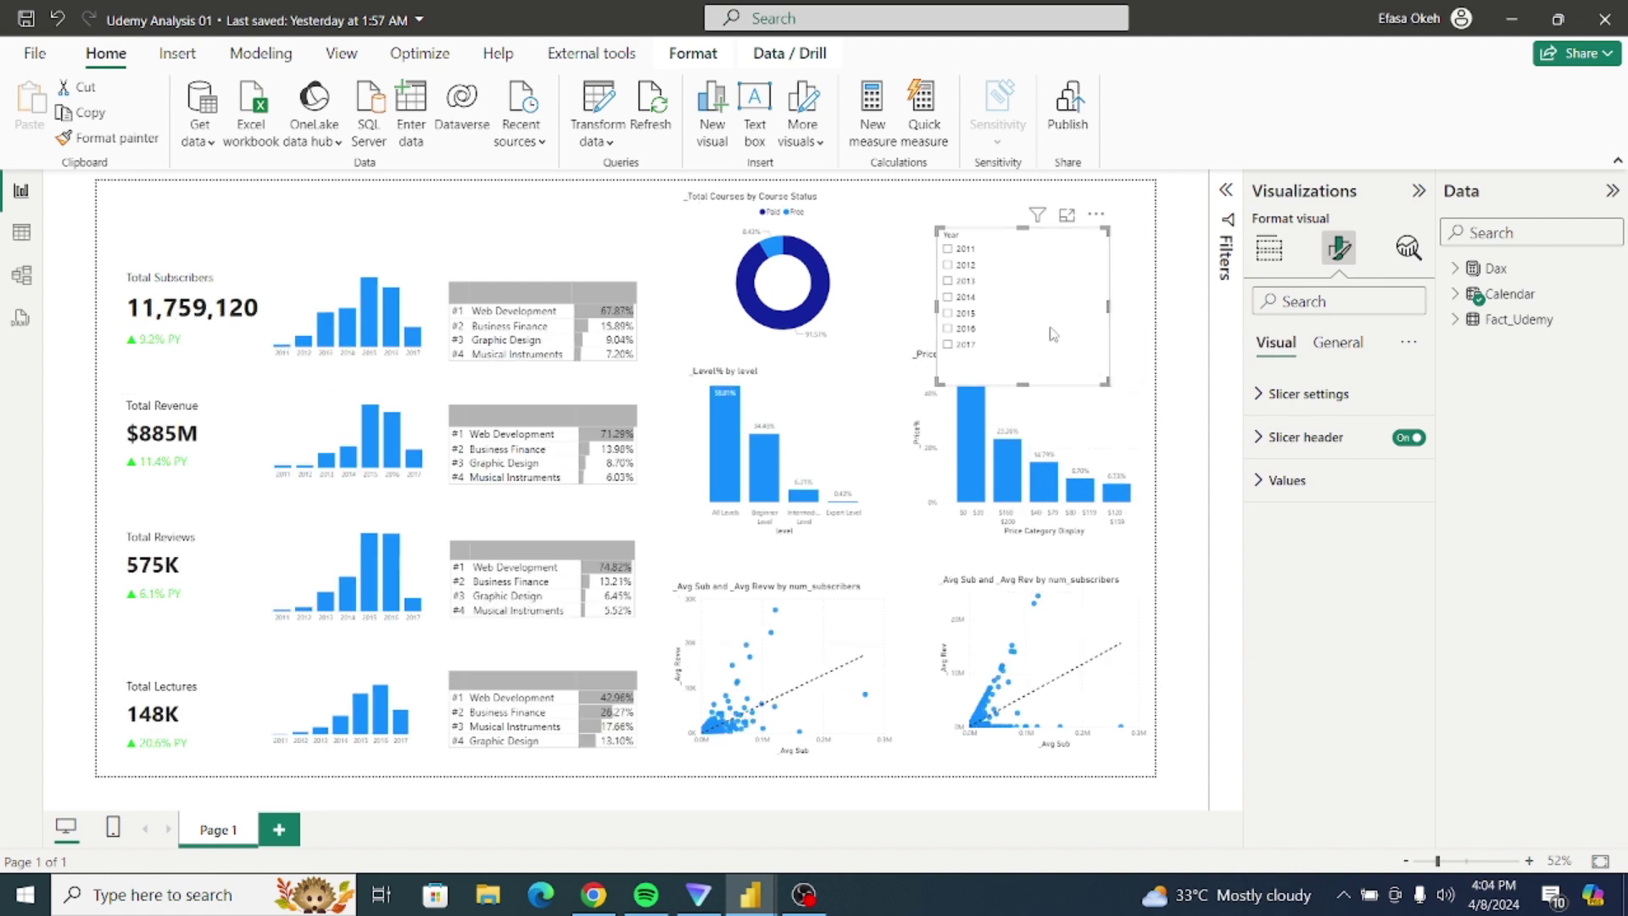
left_click_drag(1105, 382, 1004, 310)
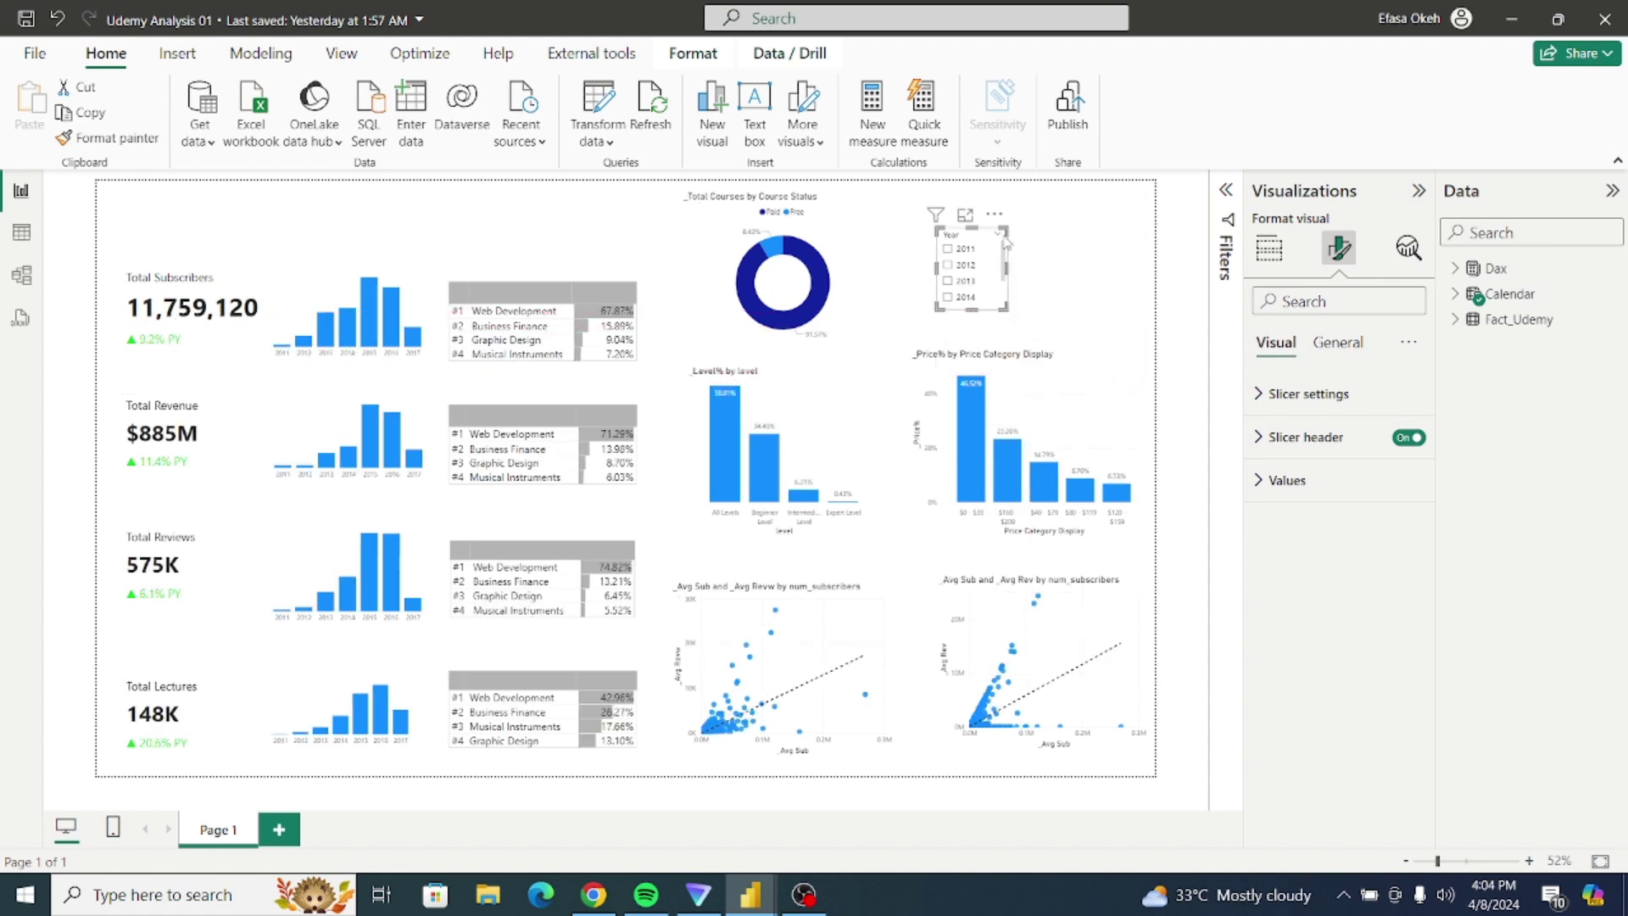
left_click_drag(994, 219, 1106, 238)
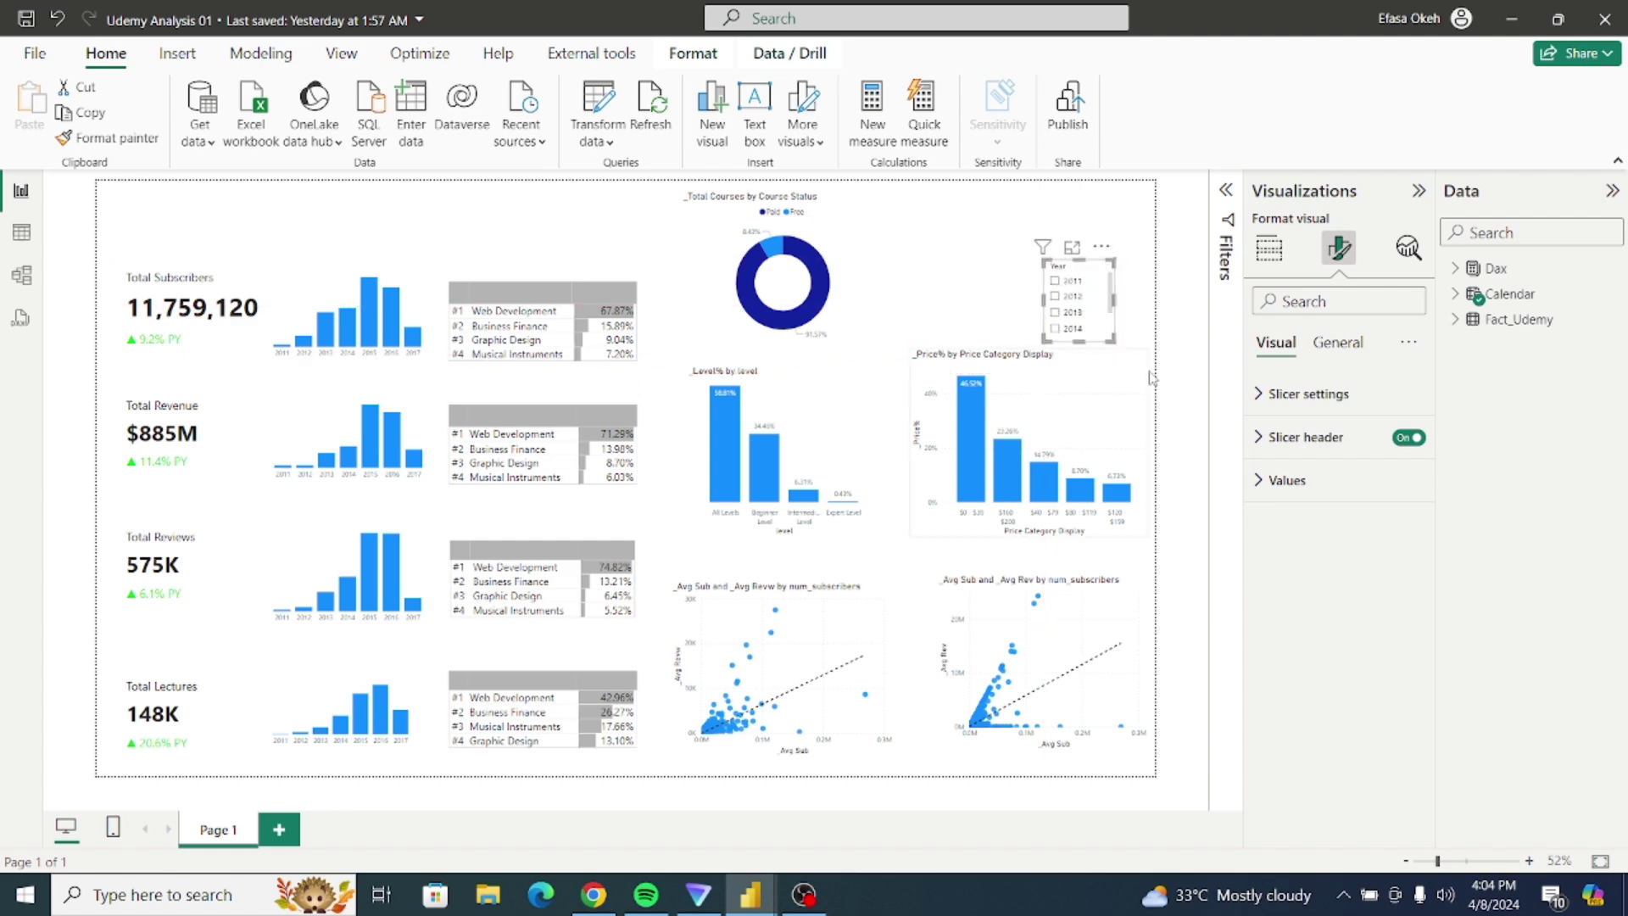
left_click(1094, 206)
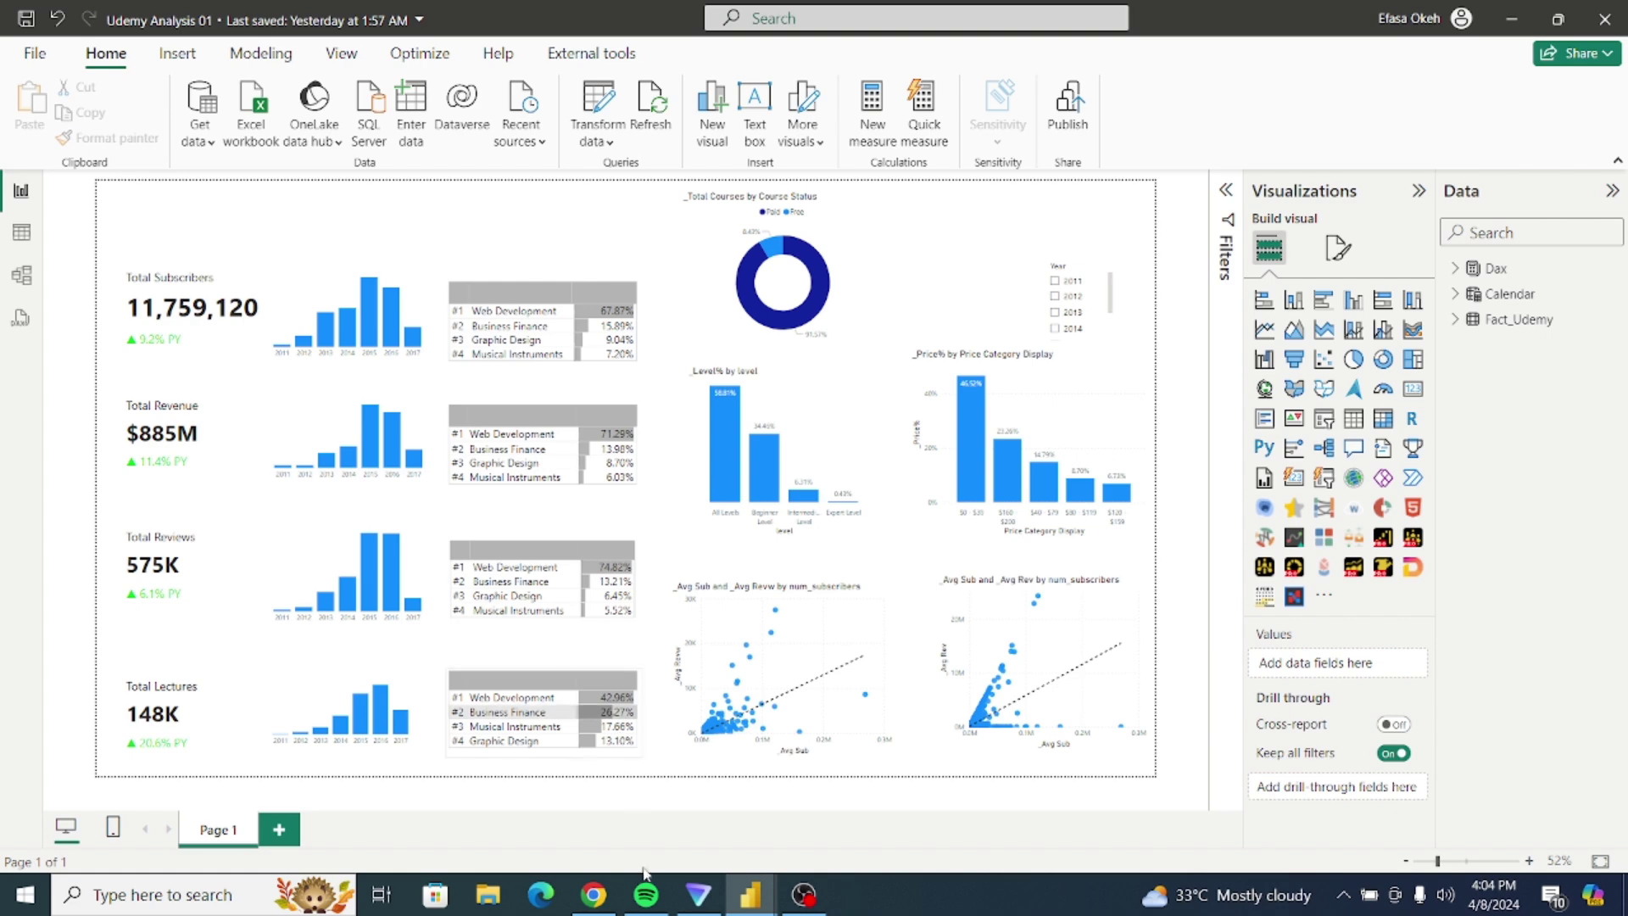
Step: Switch to the Udemy Analysis report, show its data tables, and collapse the Price Category Display formula
mouse_move(744, 905)
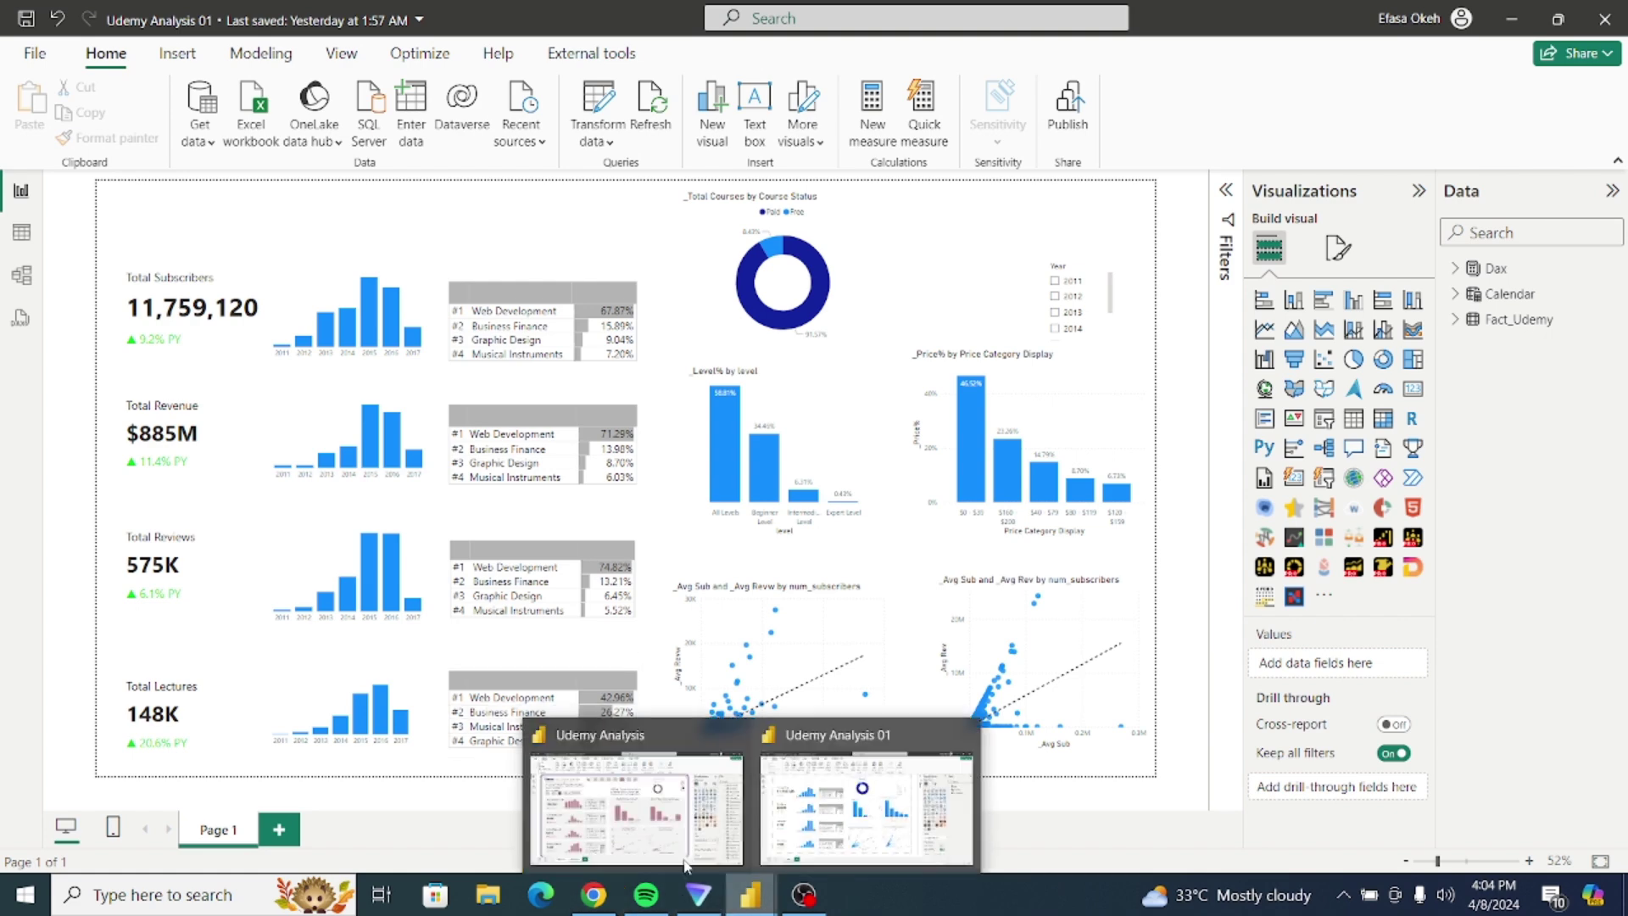
left_click(632, 786)
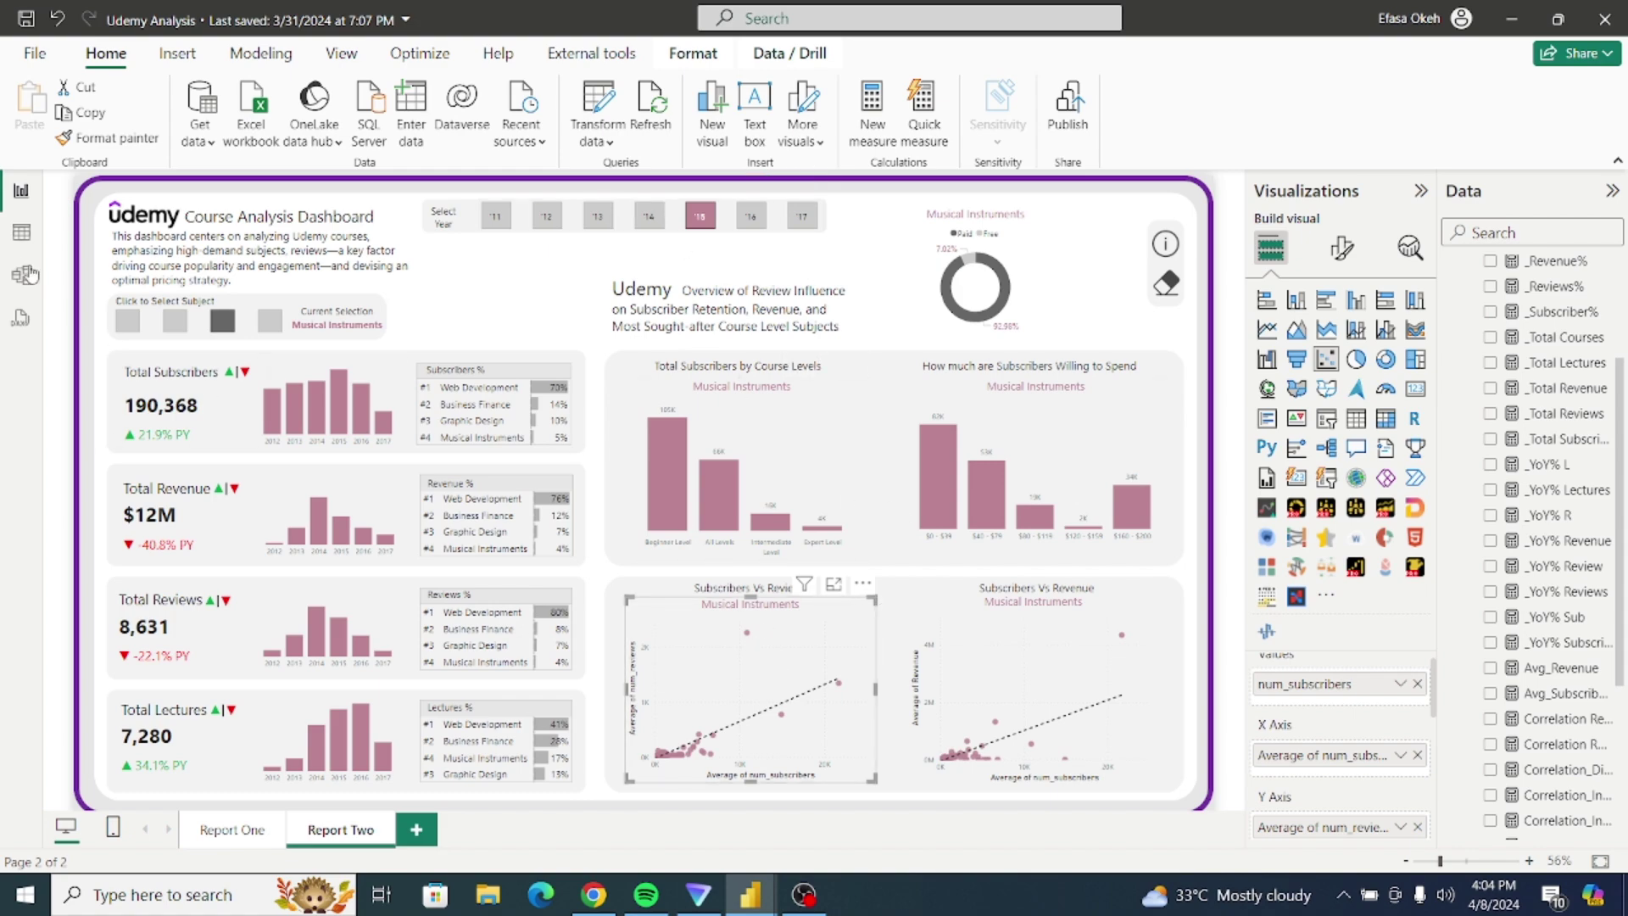
left_click(20, 243)
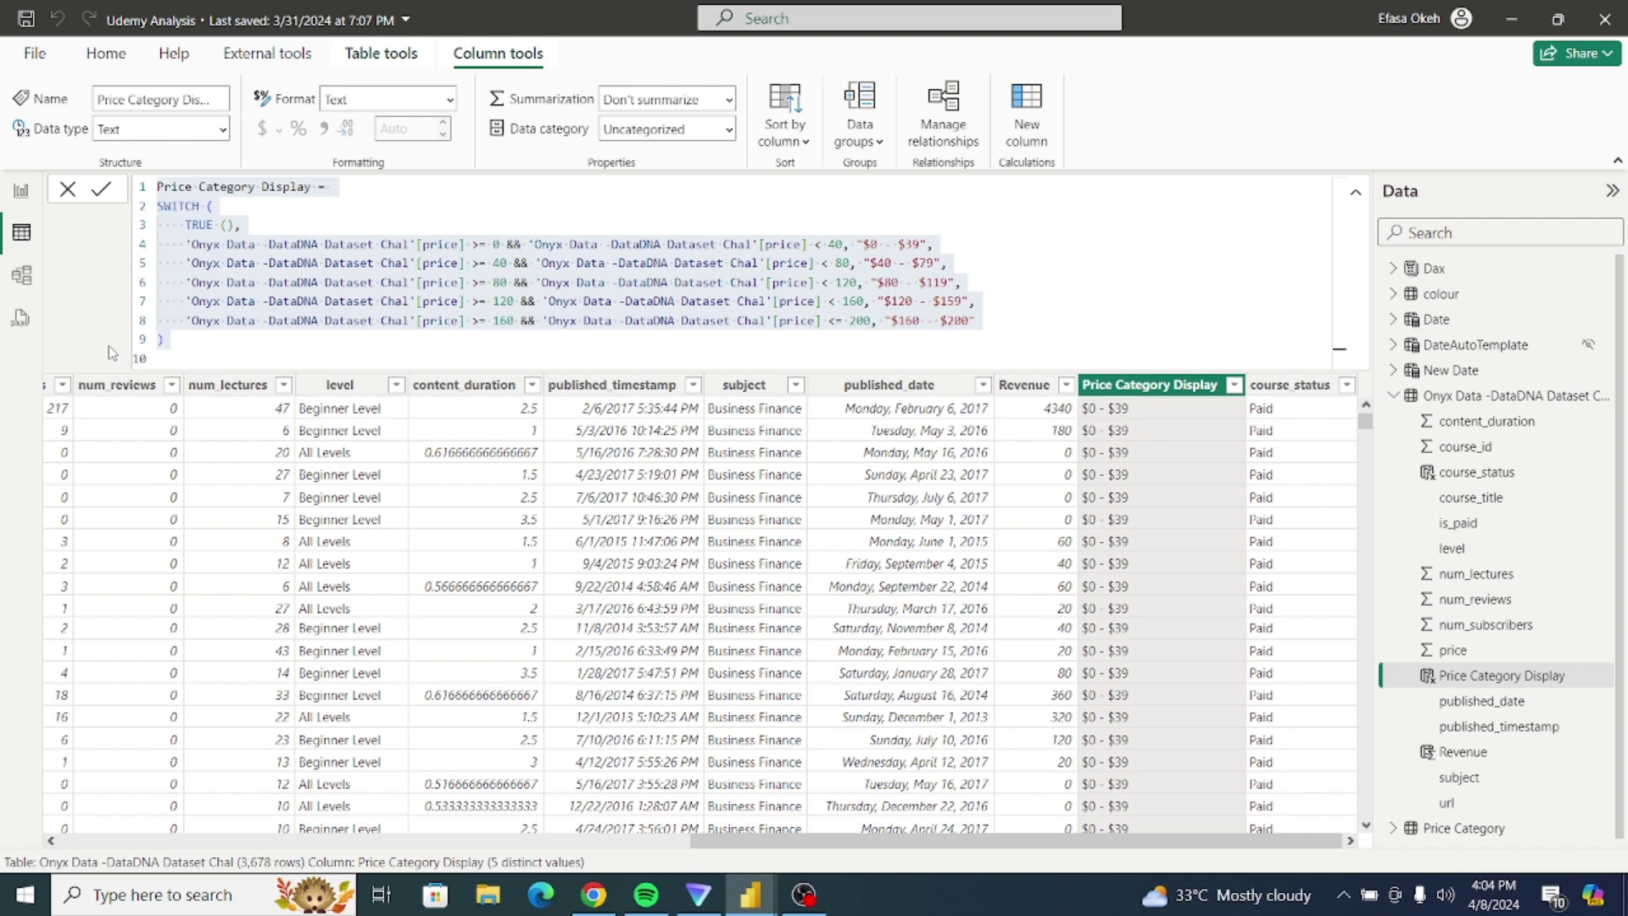
left_click(1355, 193)
left_click(1355, 194)
left_click(1355, 193)
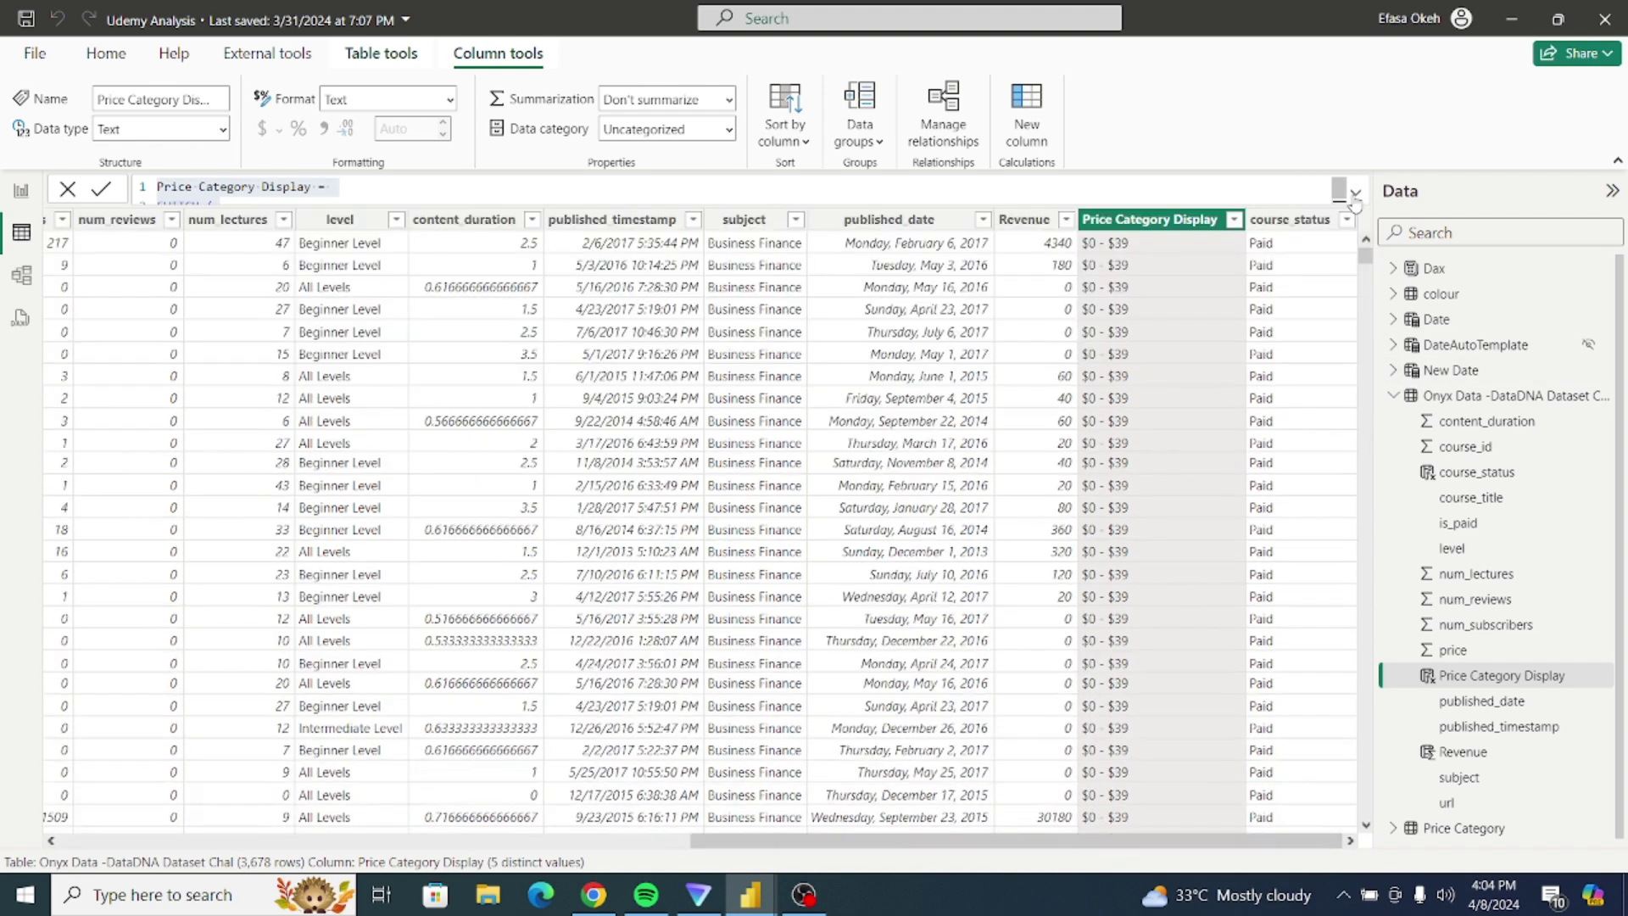
Step: Open the formula of the YearAbbreviation column in the Date table
left_click(1448, 327)
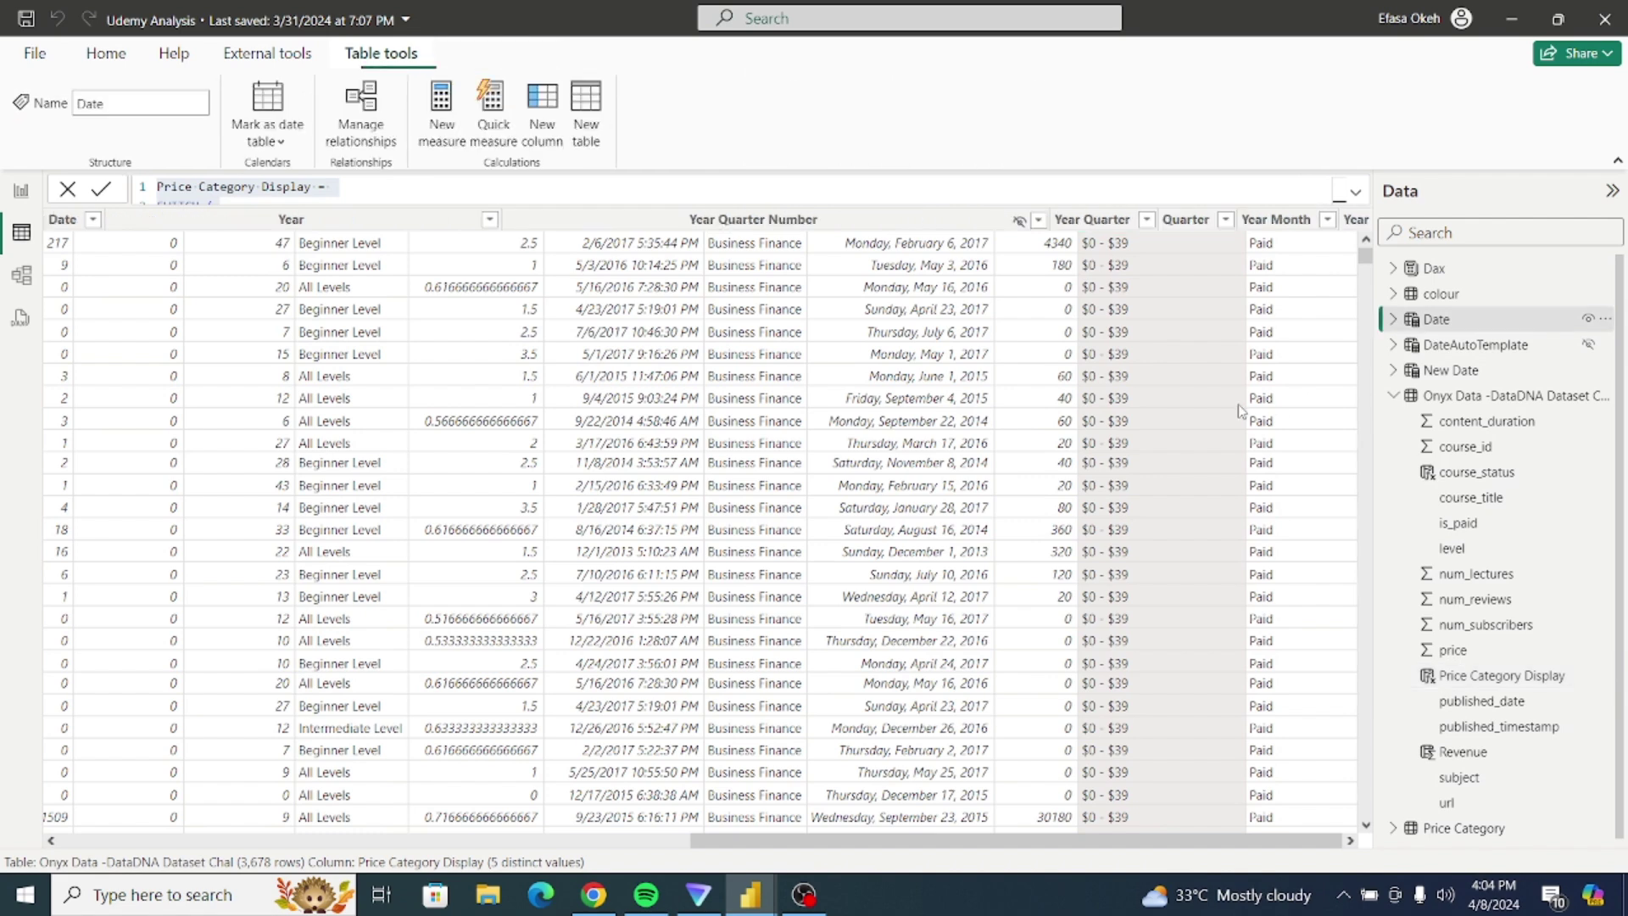
left_click_drag(928, 839, 1162, 831)
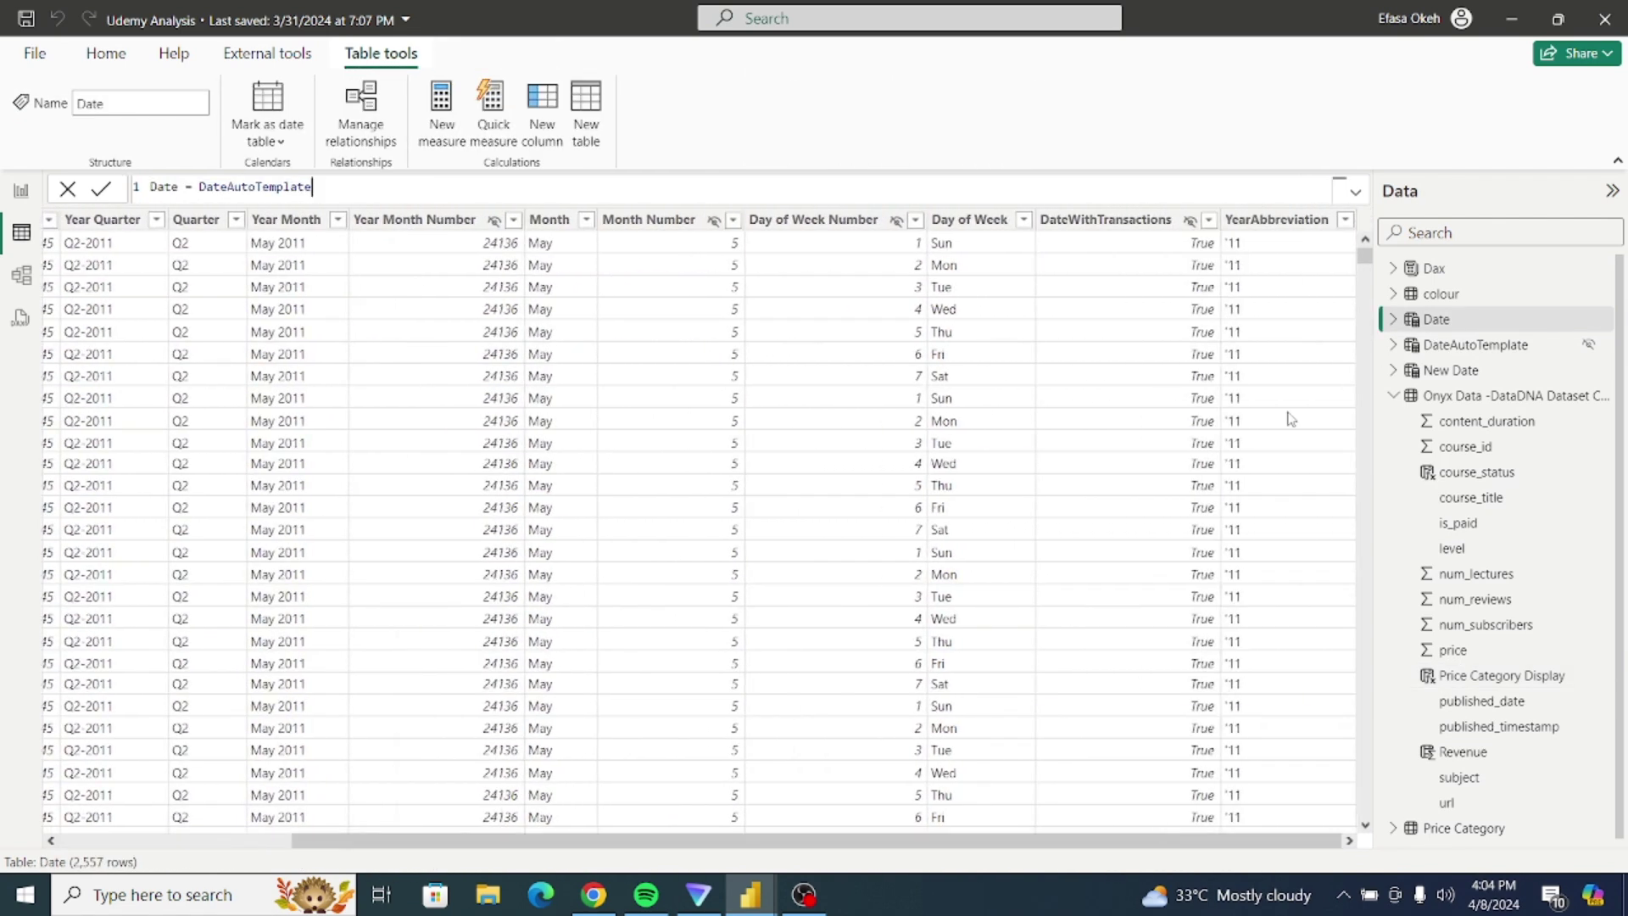
left_click(1281, 222)
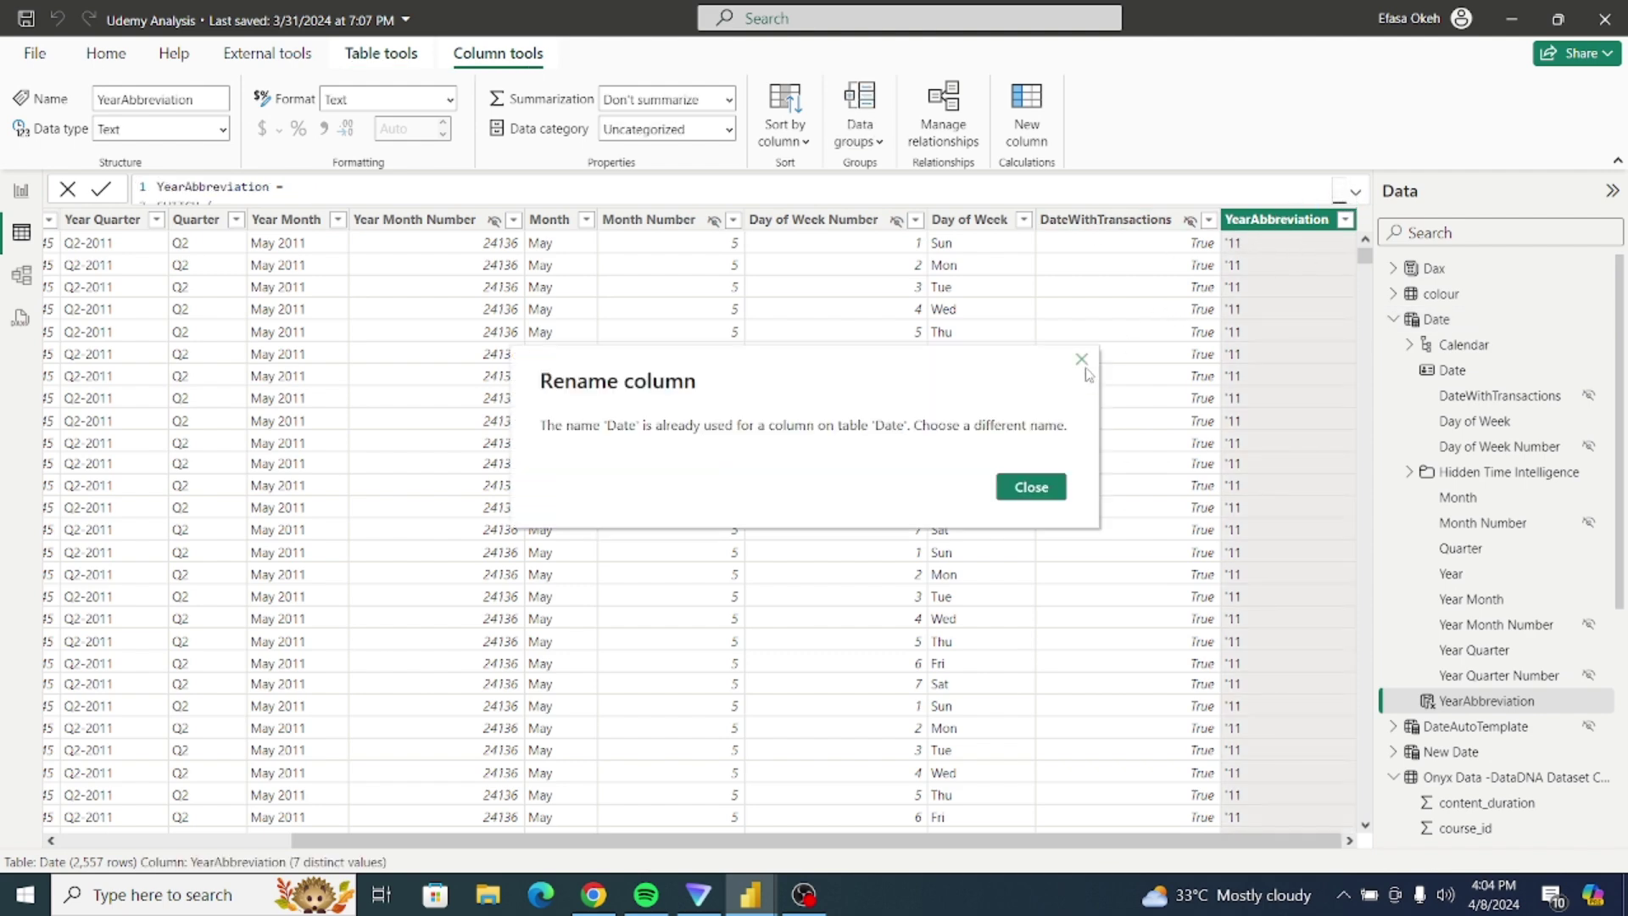
left_click(1083, 363)
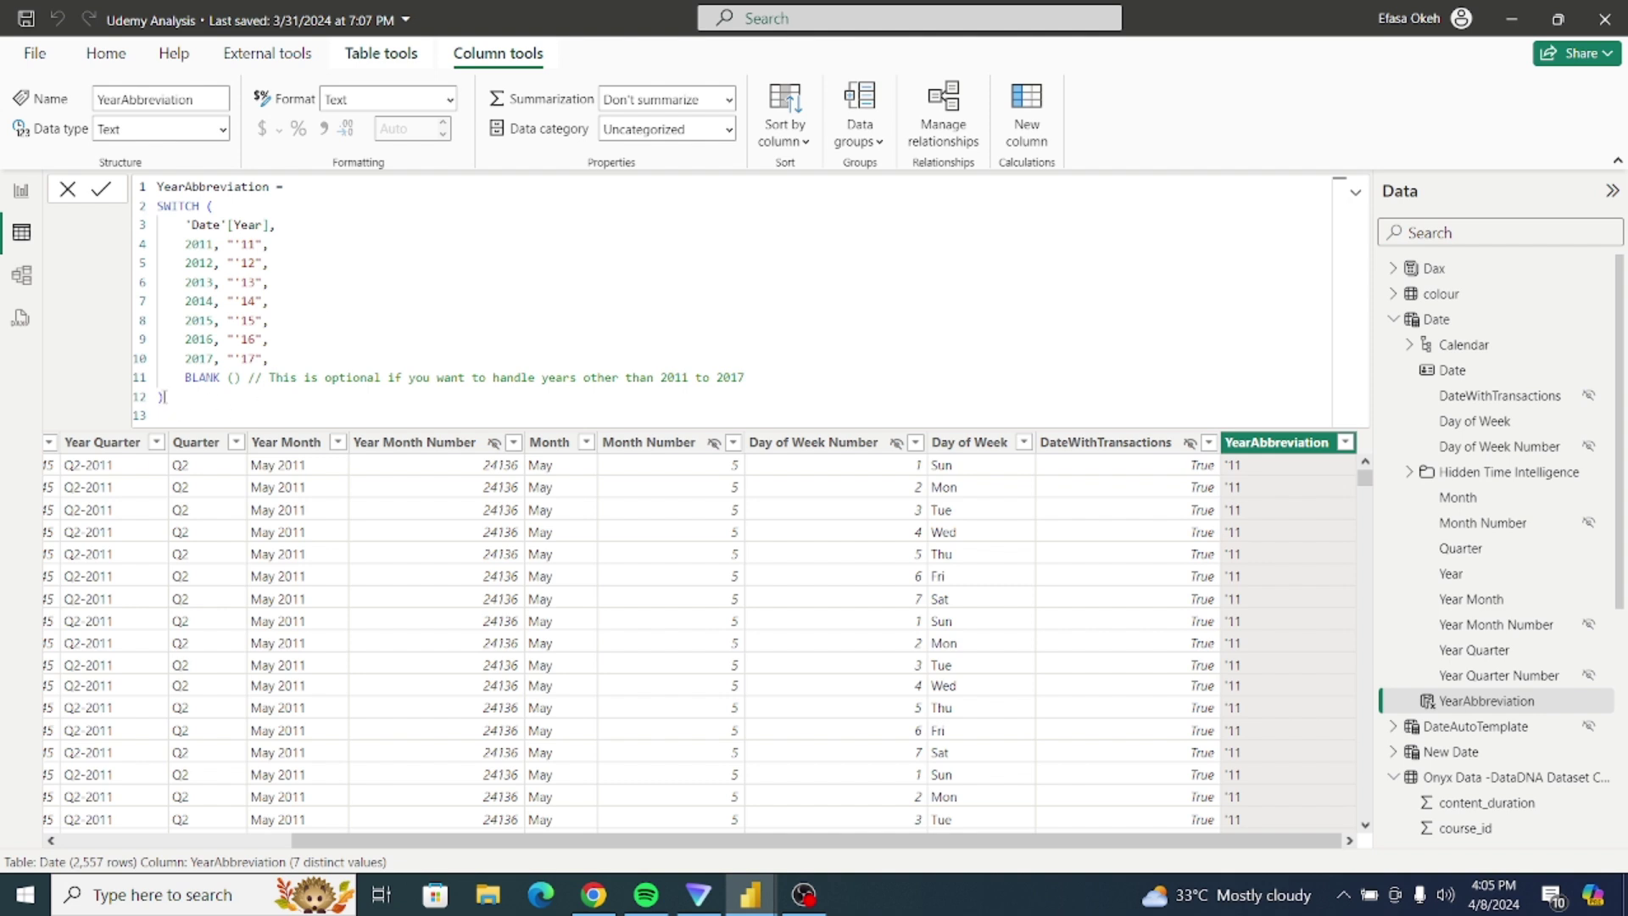
Step: Copy the entire YearAbbreviation SWITCH formula and return to the report page
left_click_drag(164, 396, 112, 188)
key("ctrl+c")
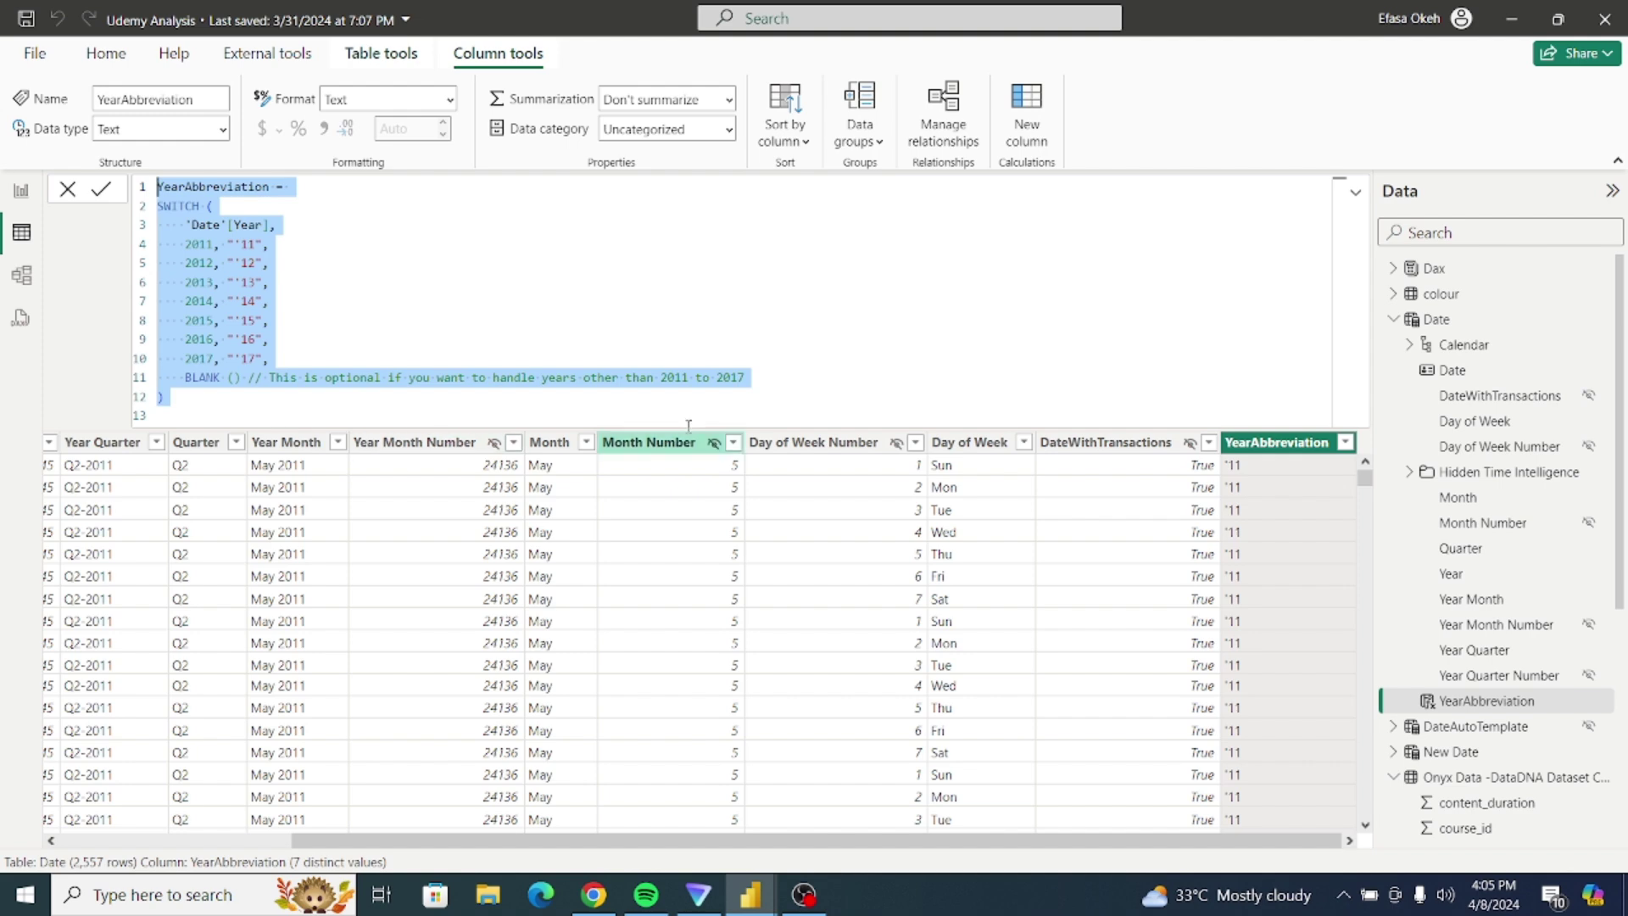
left_click(1355, 192)
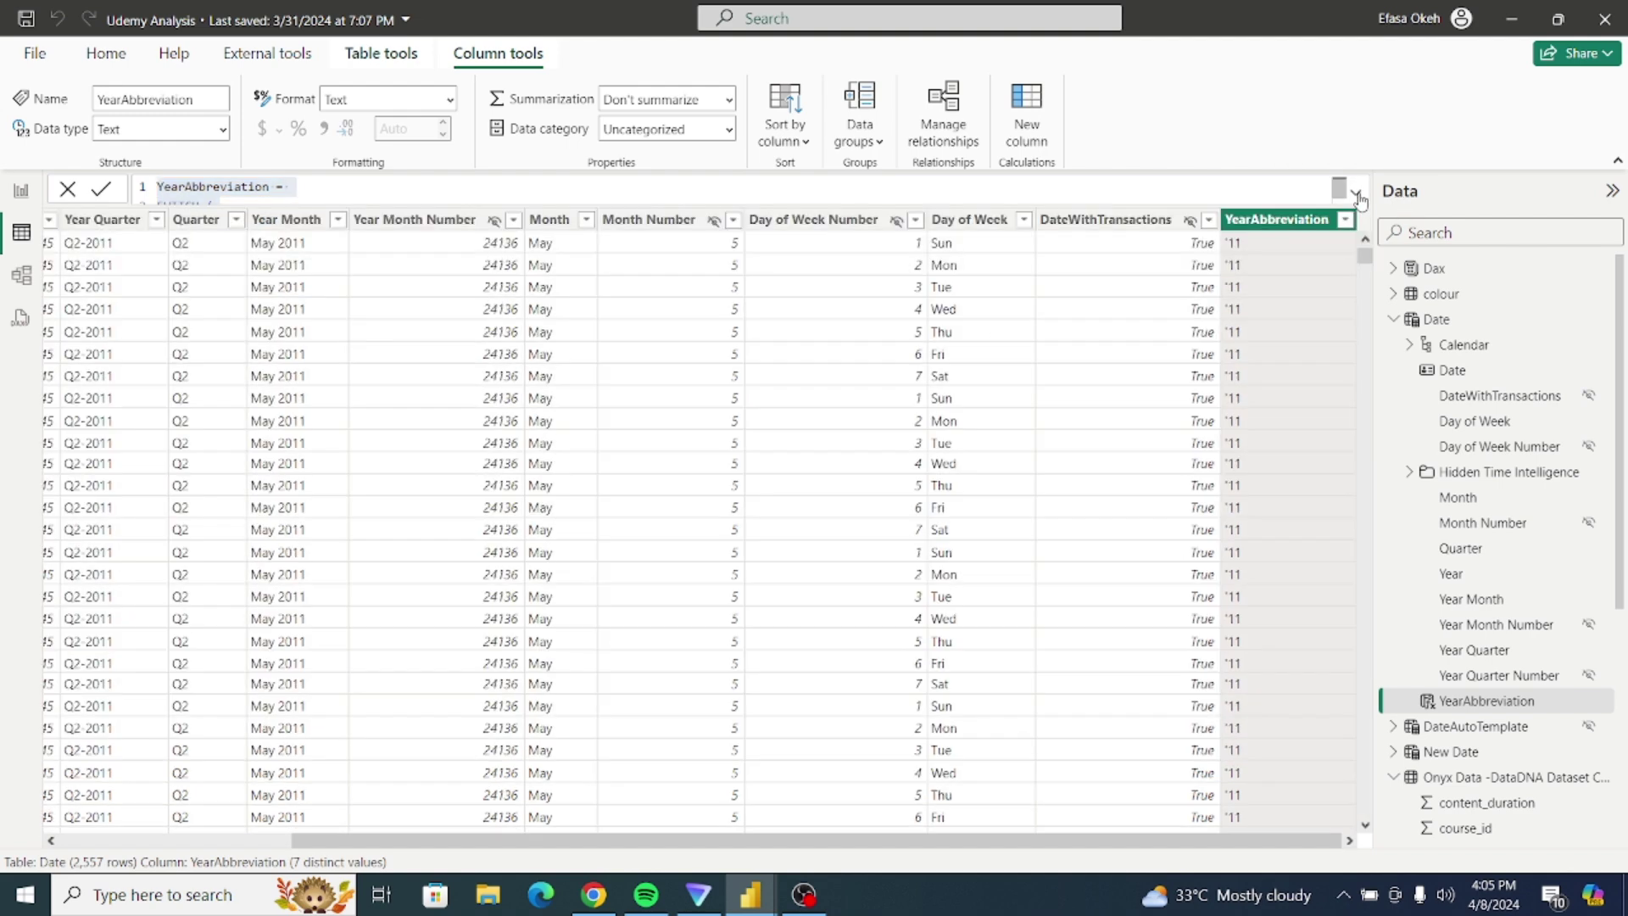
left_click(21, 190)
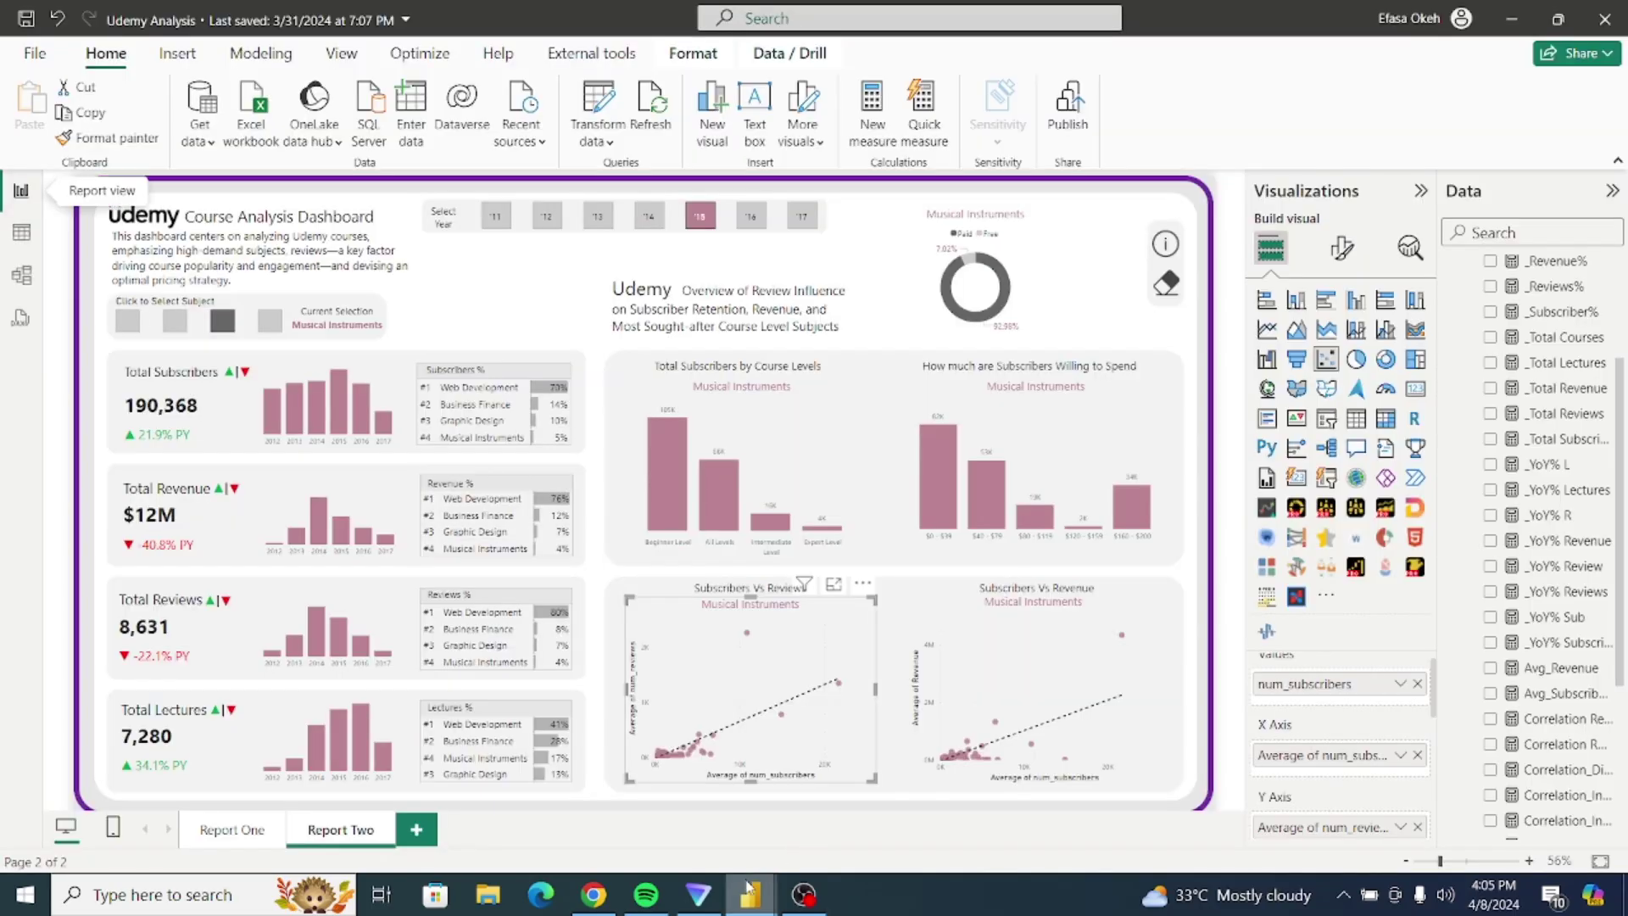
Step: Switch to Udemy Analysis 01 and add a Fact_Udemy column containing the copied YearAbbreviation formula
mouse_move(750, 894)
left_click(858, 839)
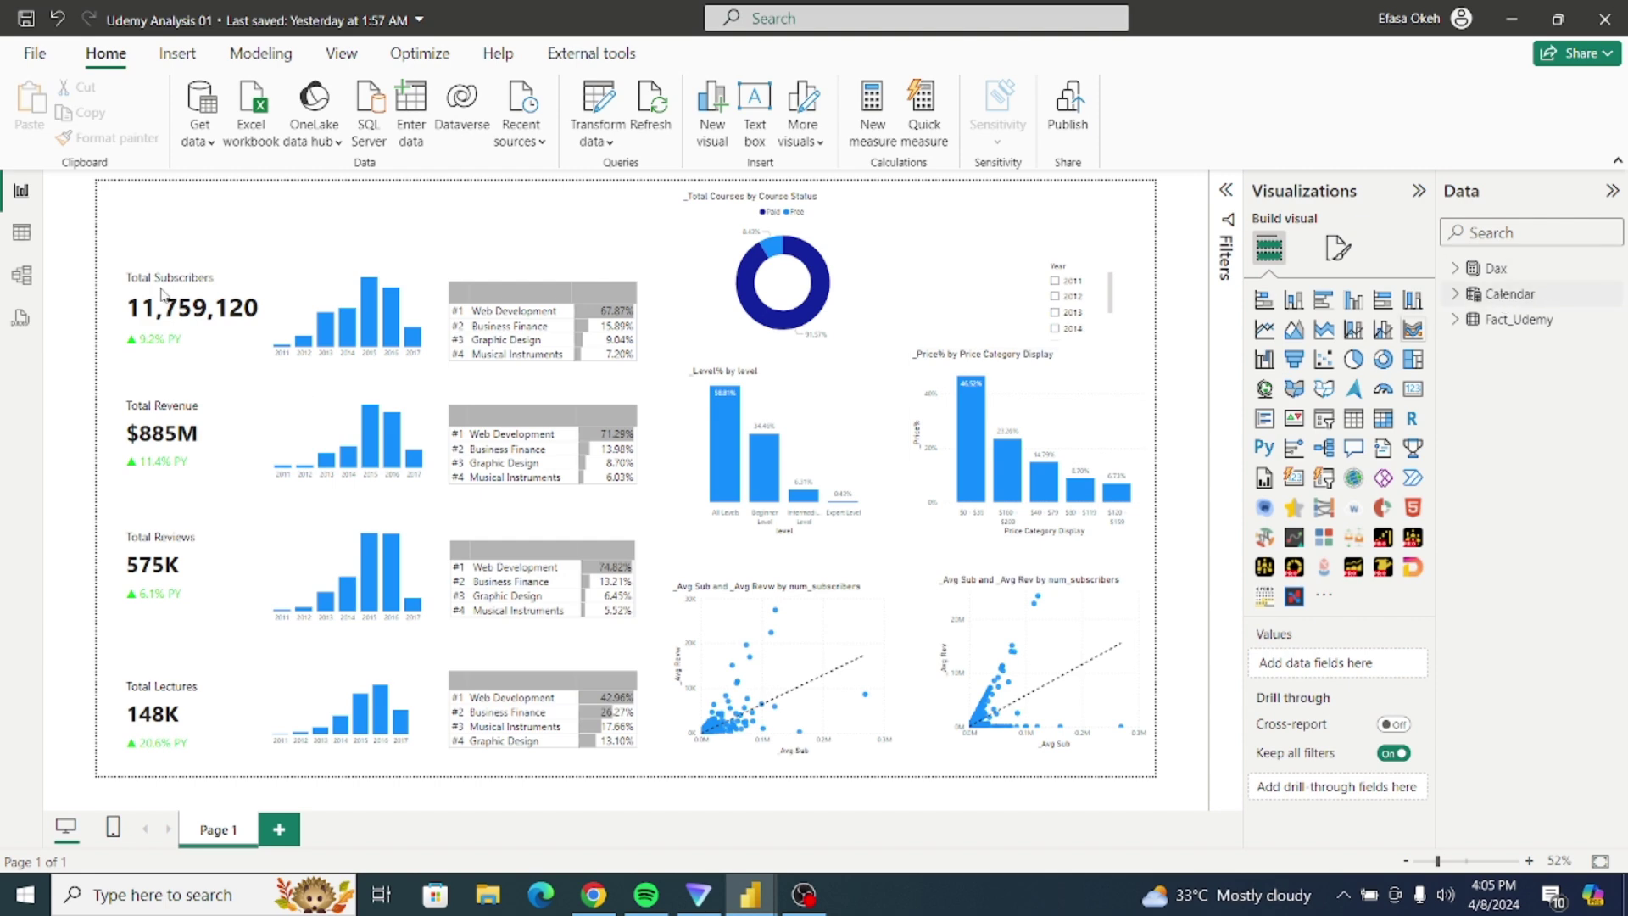
left_click(31, 261)
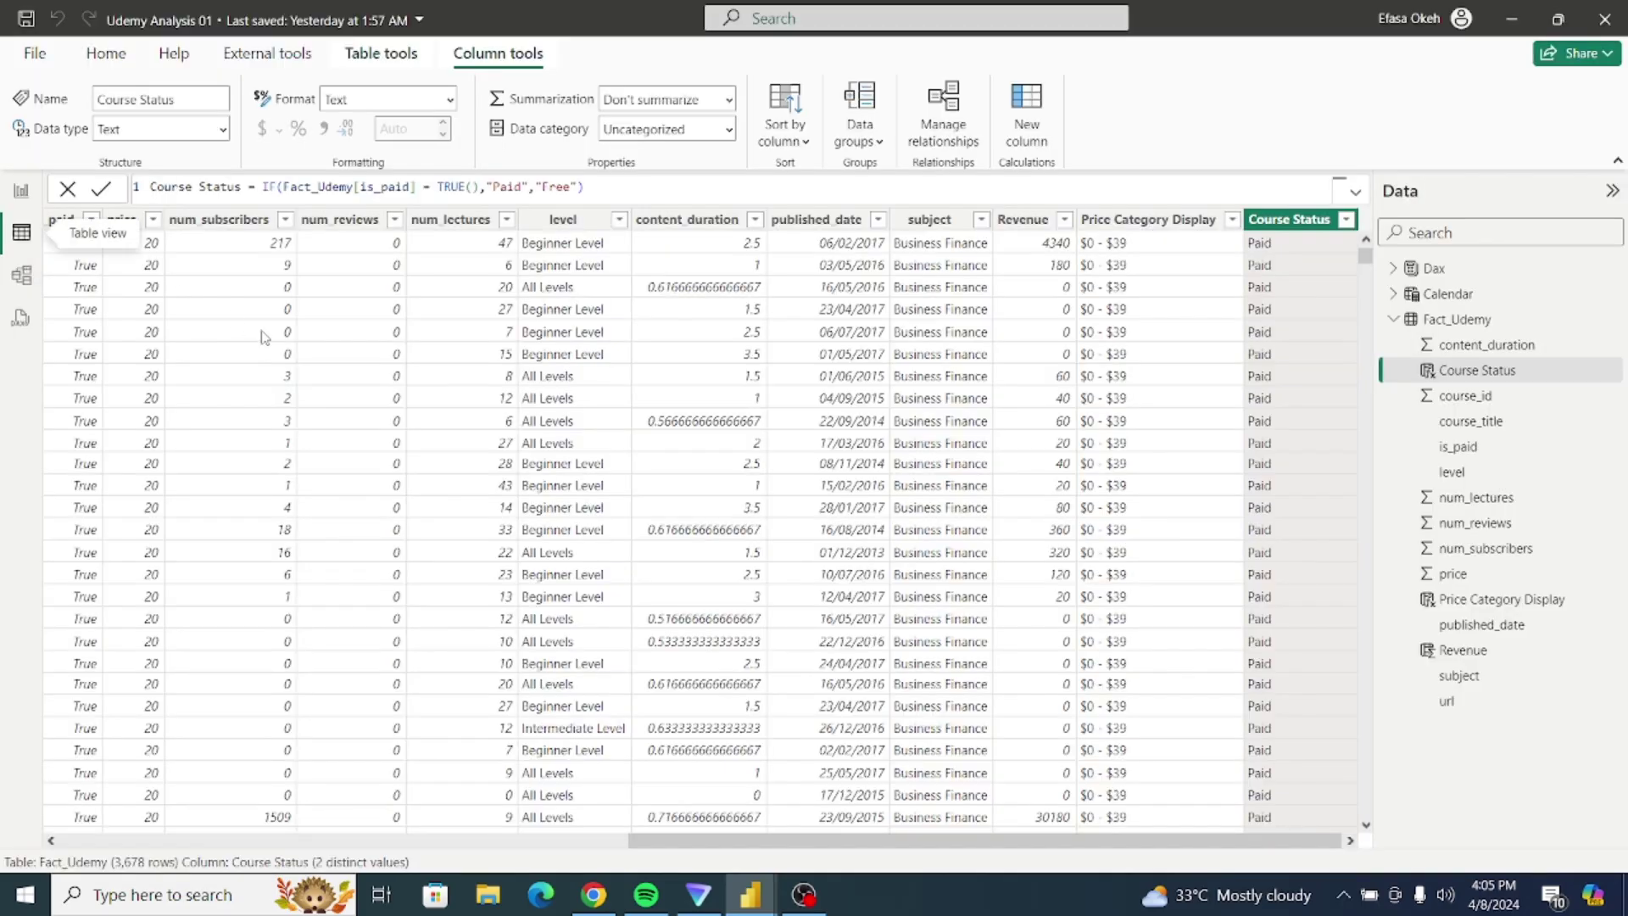
left_click(1036, 109)
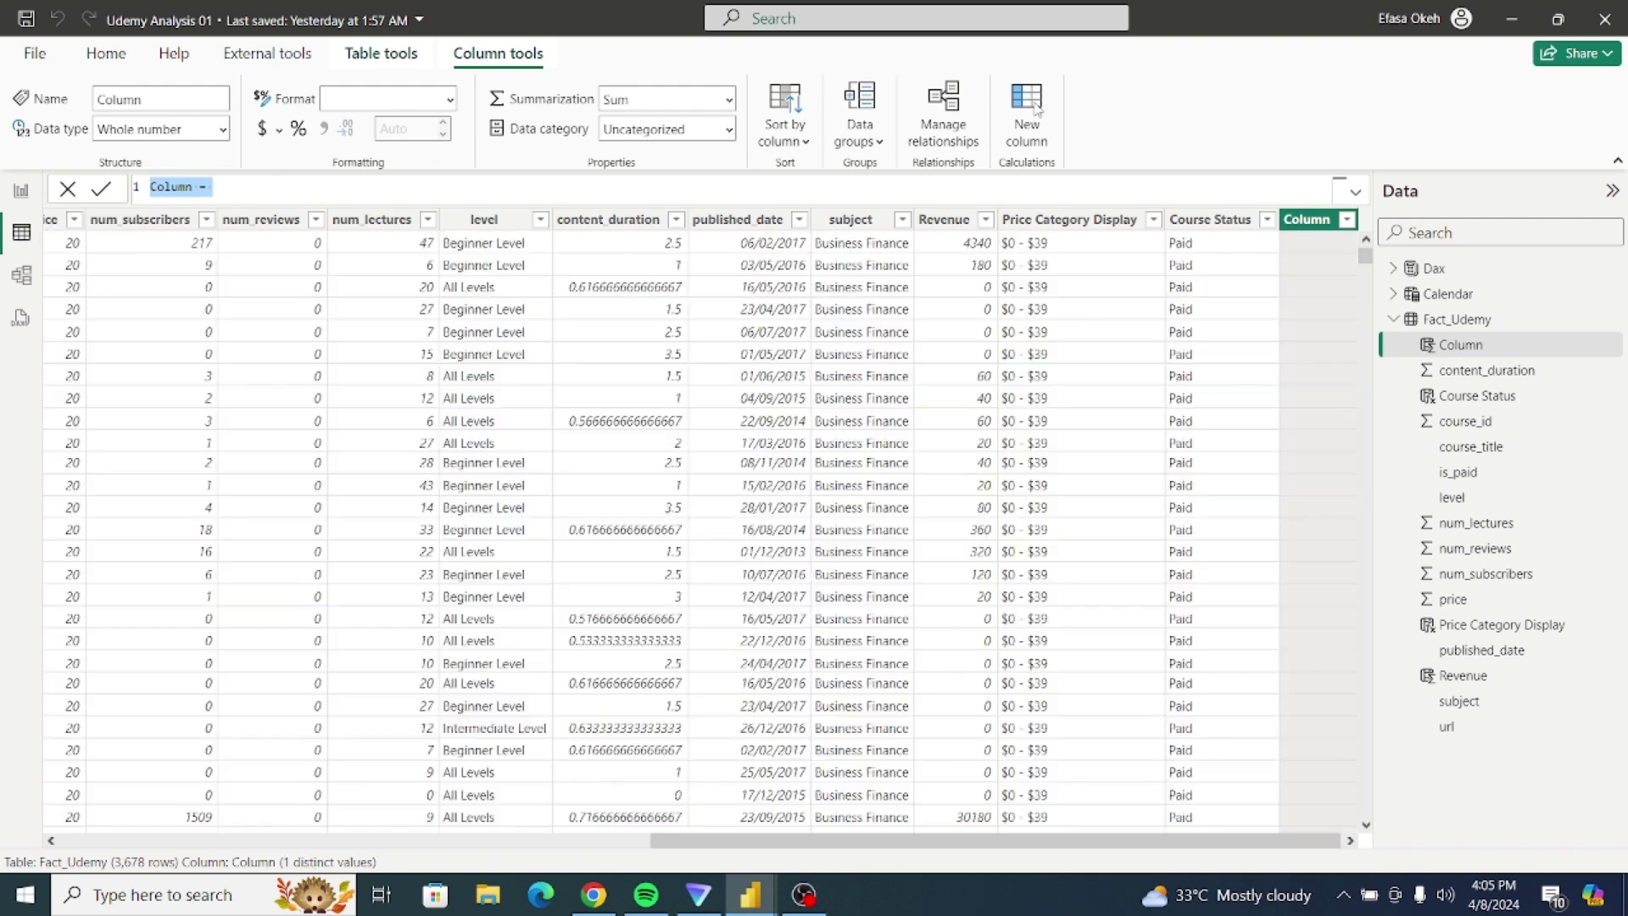
key("ctrl+v")
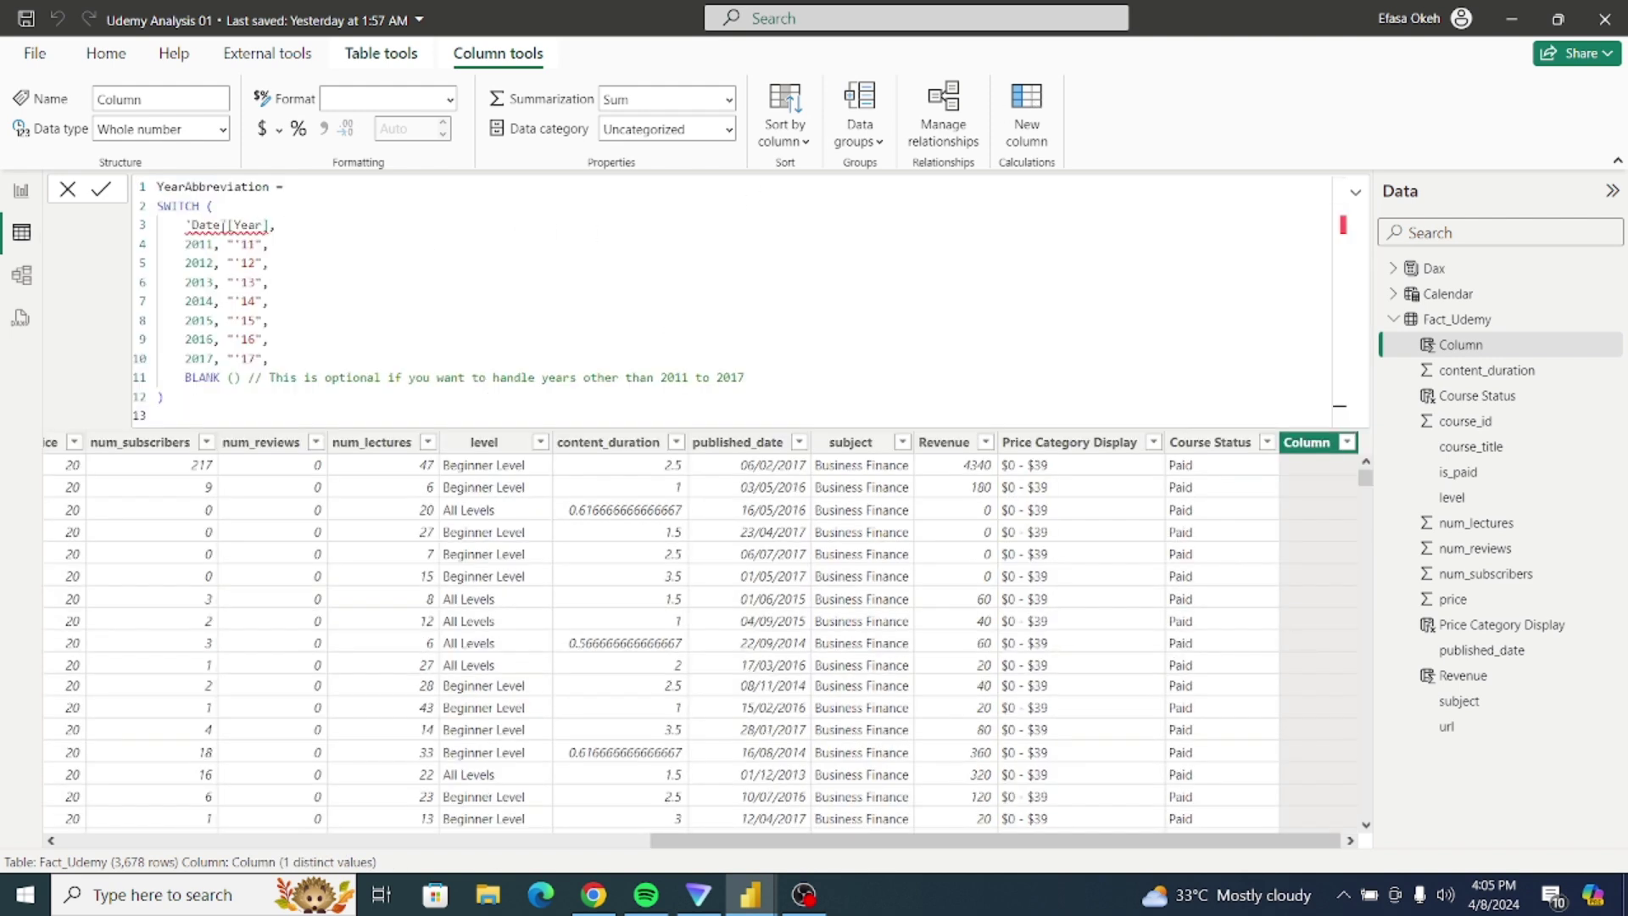
Step: Try replacing the Date table name in the SWITCH formula's year reference with 'Calender'
mouse_move(222, 225)
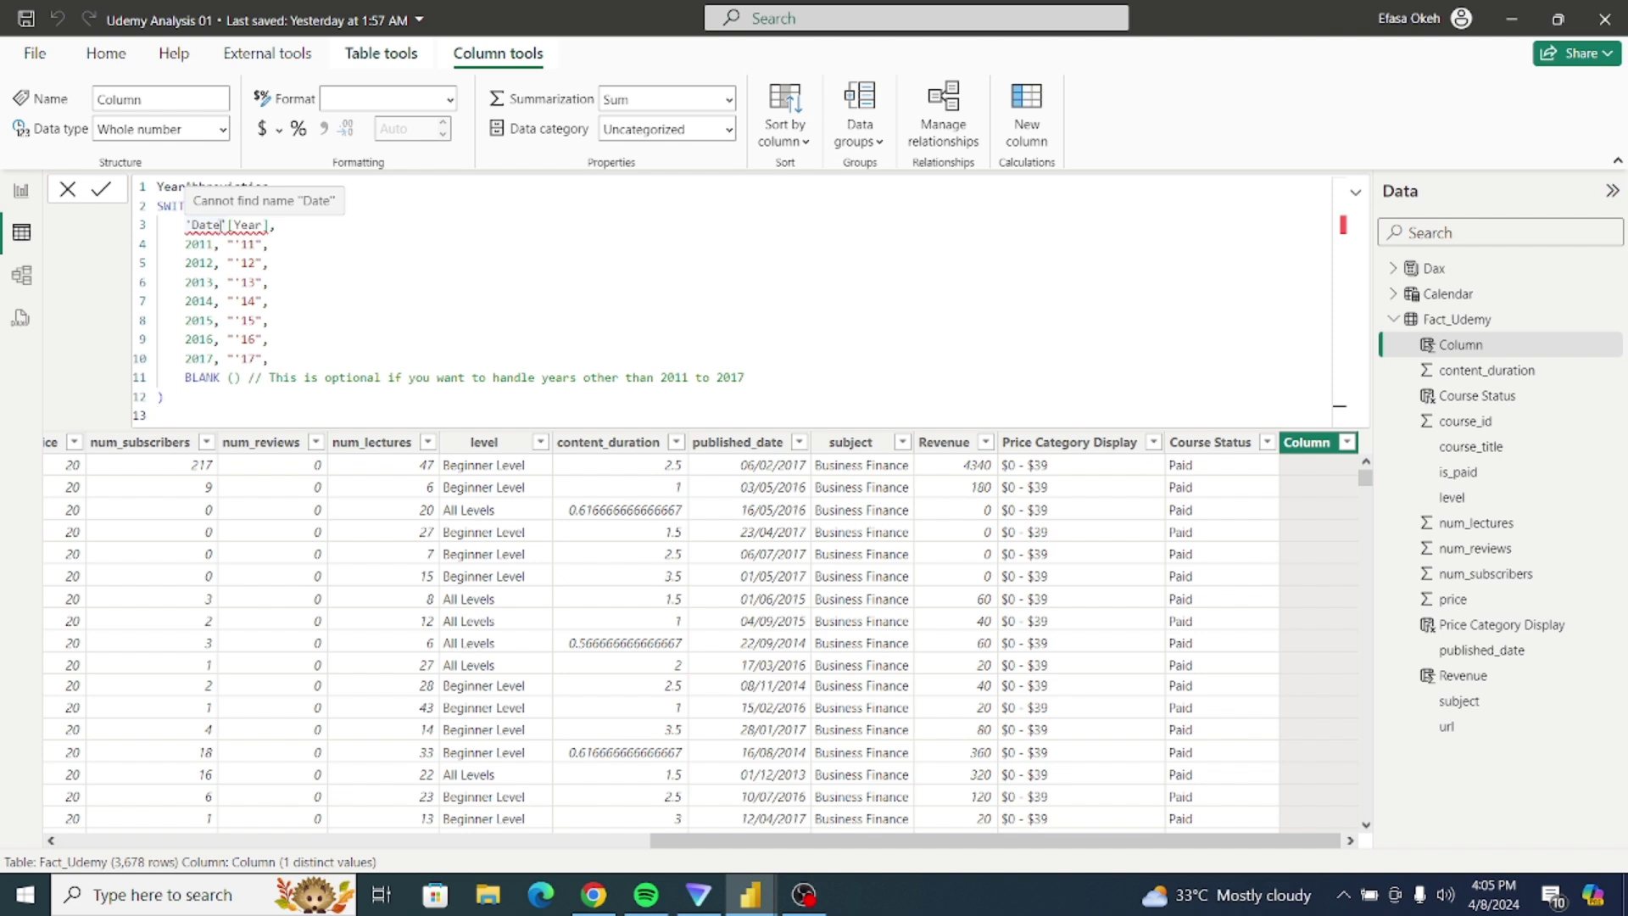
left_click(222, 225)
key("BackSpace")
key("BackSpace")
key("BackSpace")
key("BackSpace")
key("BackSpace")
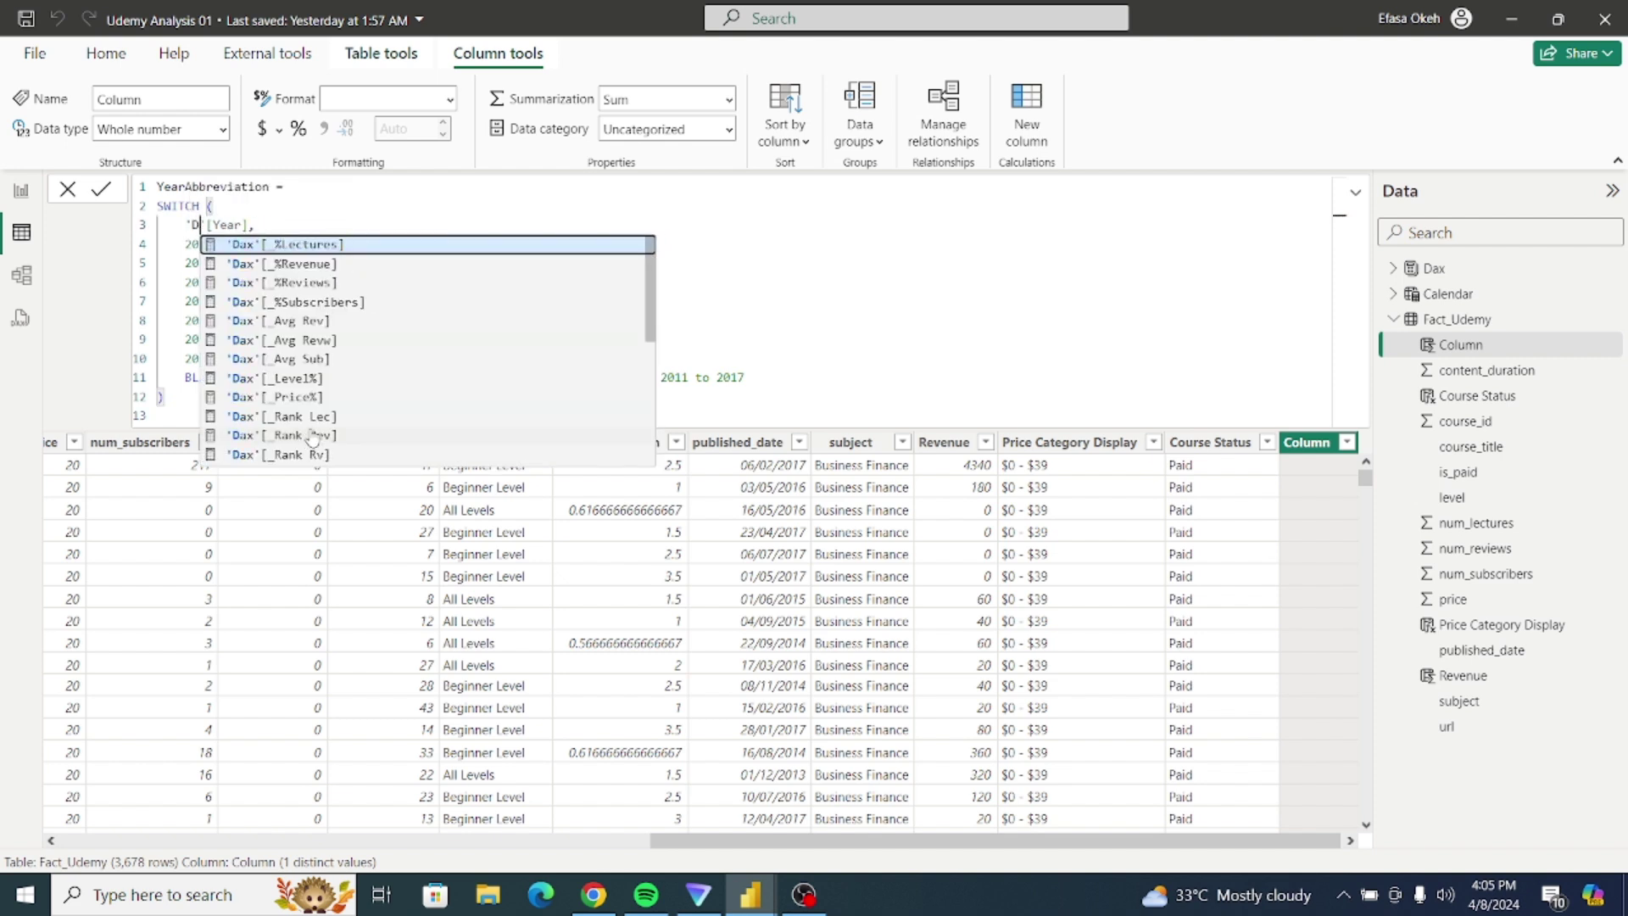
type("C")
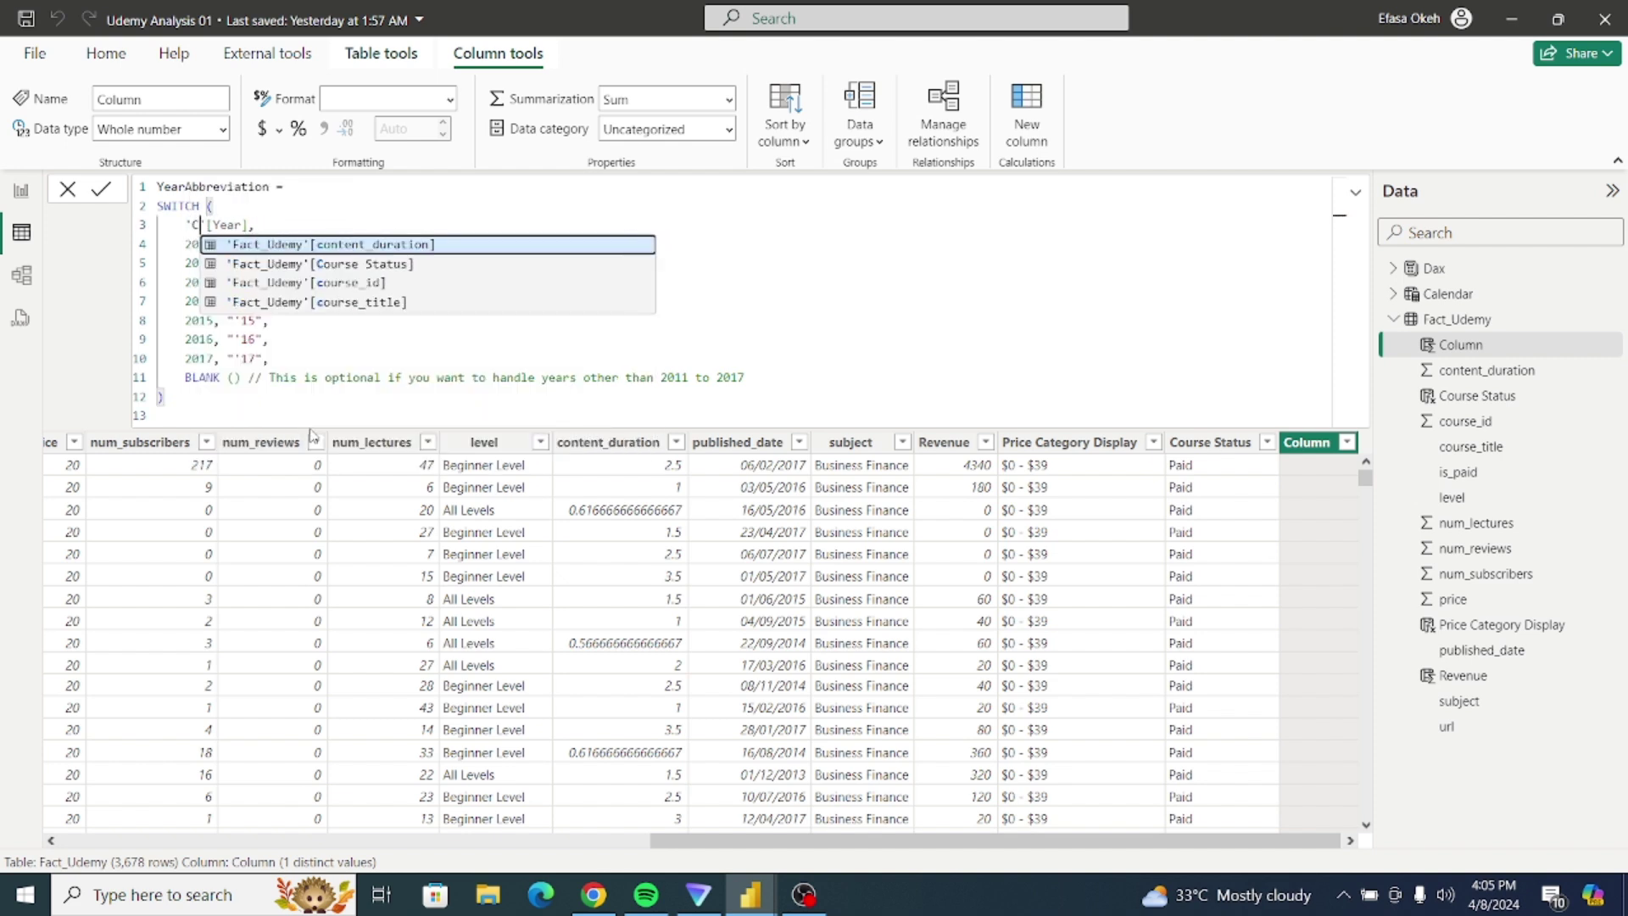
type("a")
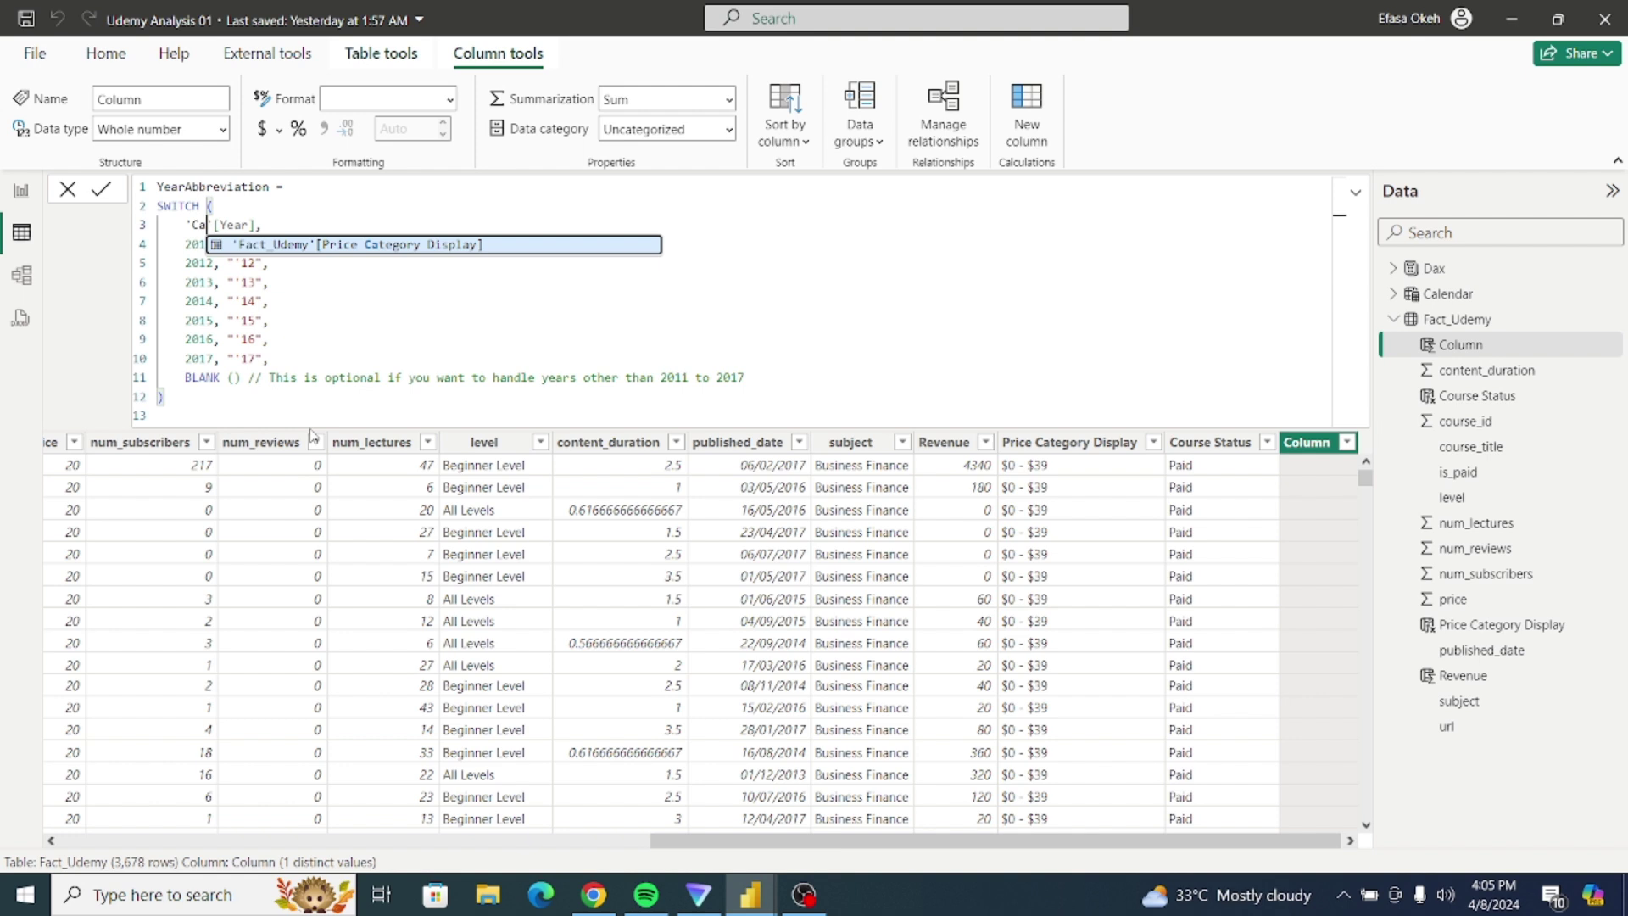
type("le")
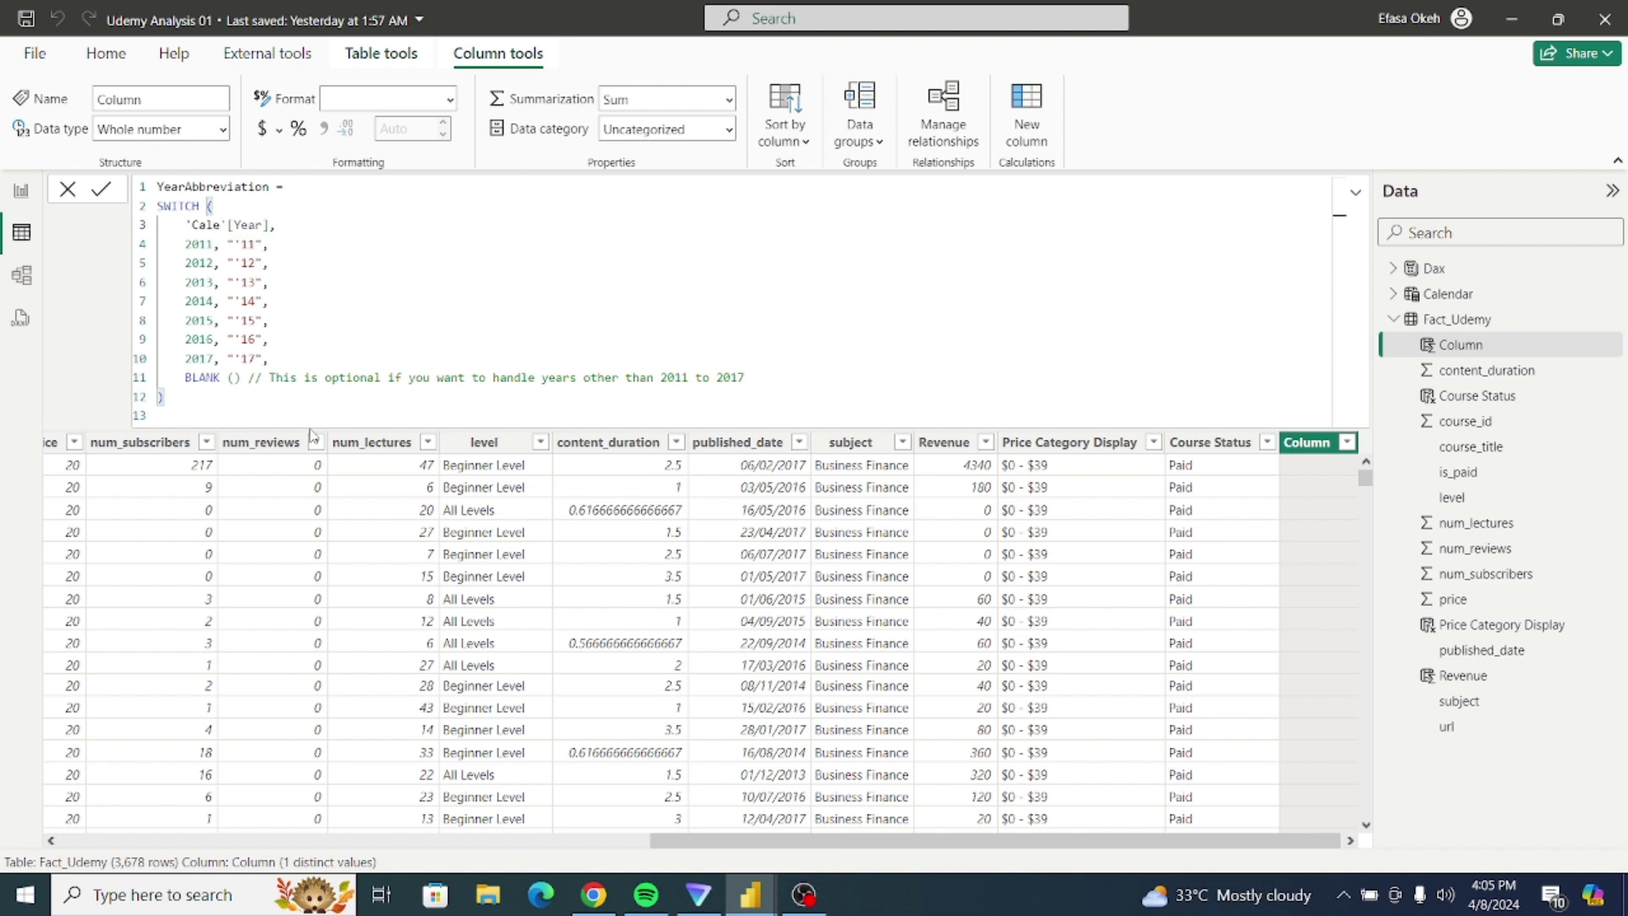
type("nder'")
left_click(355, 280)
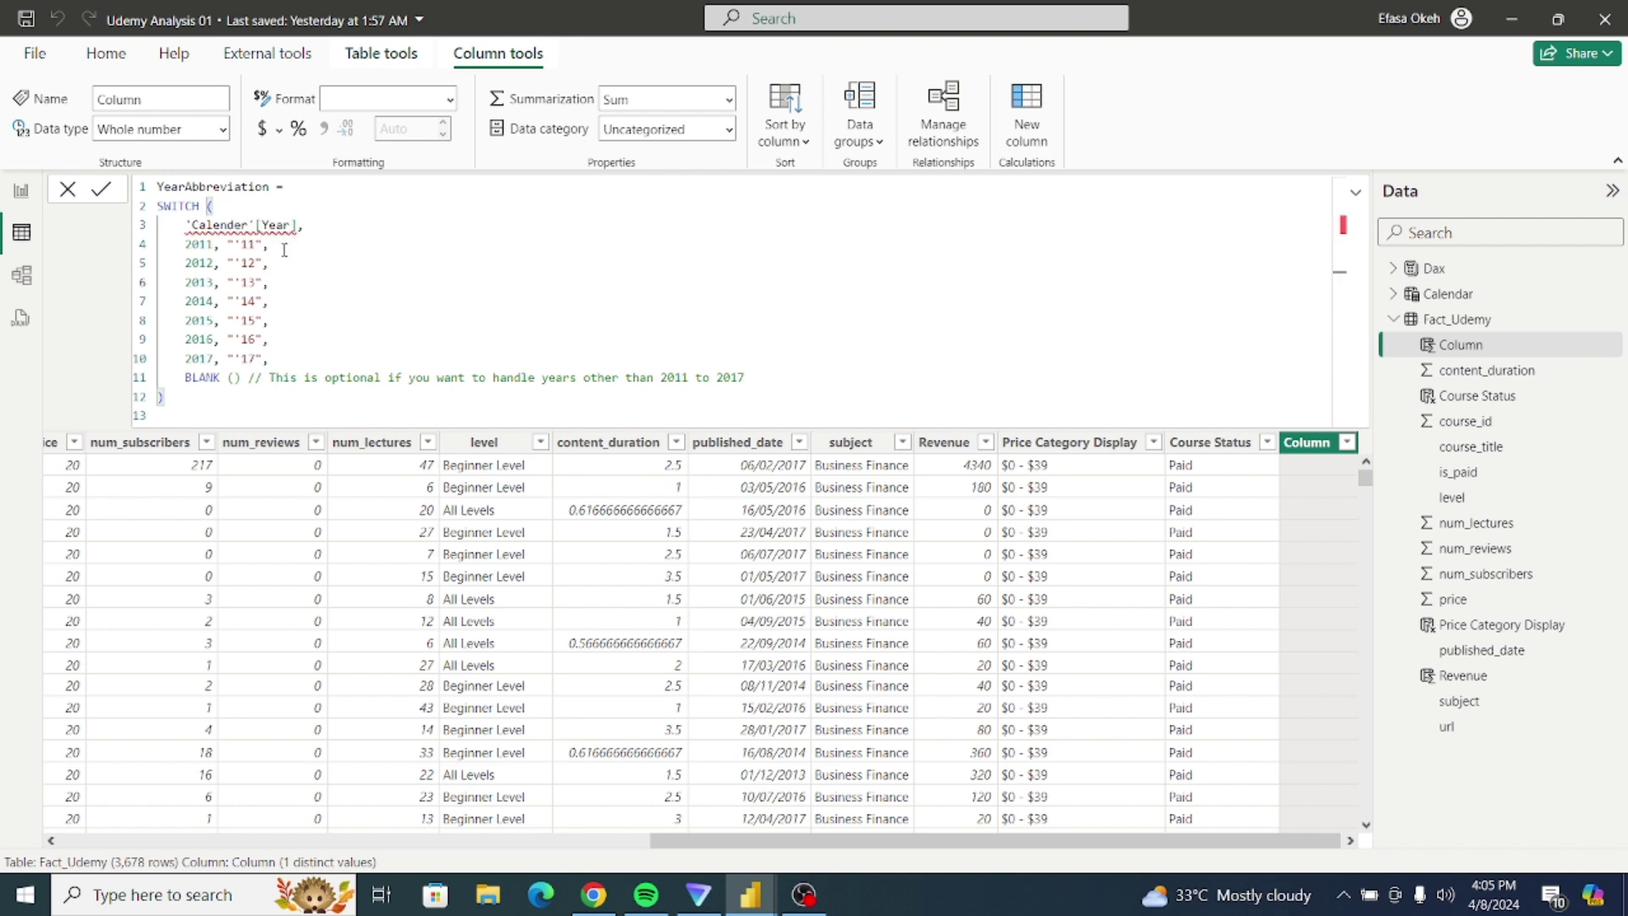
Step: Try clearing the year reference in the Fact_Udemy column formula and re-entering it as 'Calender'[Year]
key("BackSpace")
key("BackSpace")
key("BackSpace")
key("BackSpace")
key("BackSpace")
key("BackSpace")
key("BackSpace")
key("BackSpace")
key("BackSpace")
key("BackSpace")
key("BackSpace")
key("BackSpace")
key("BackSpace")
key("BackSpace")
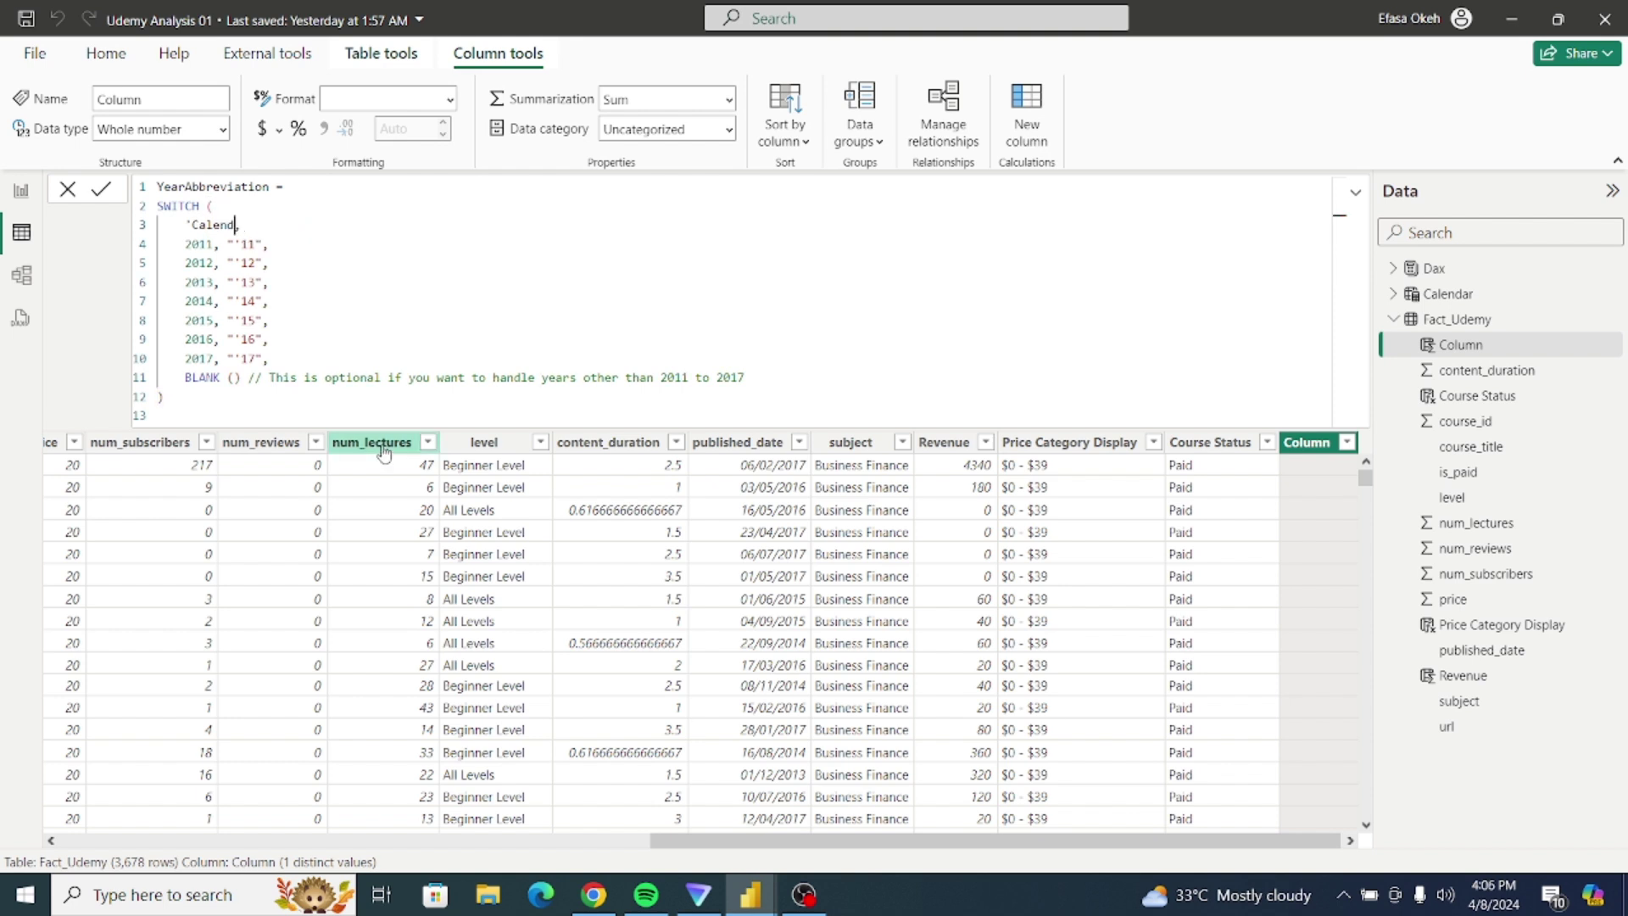
key("BackSpace")
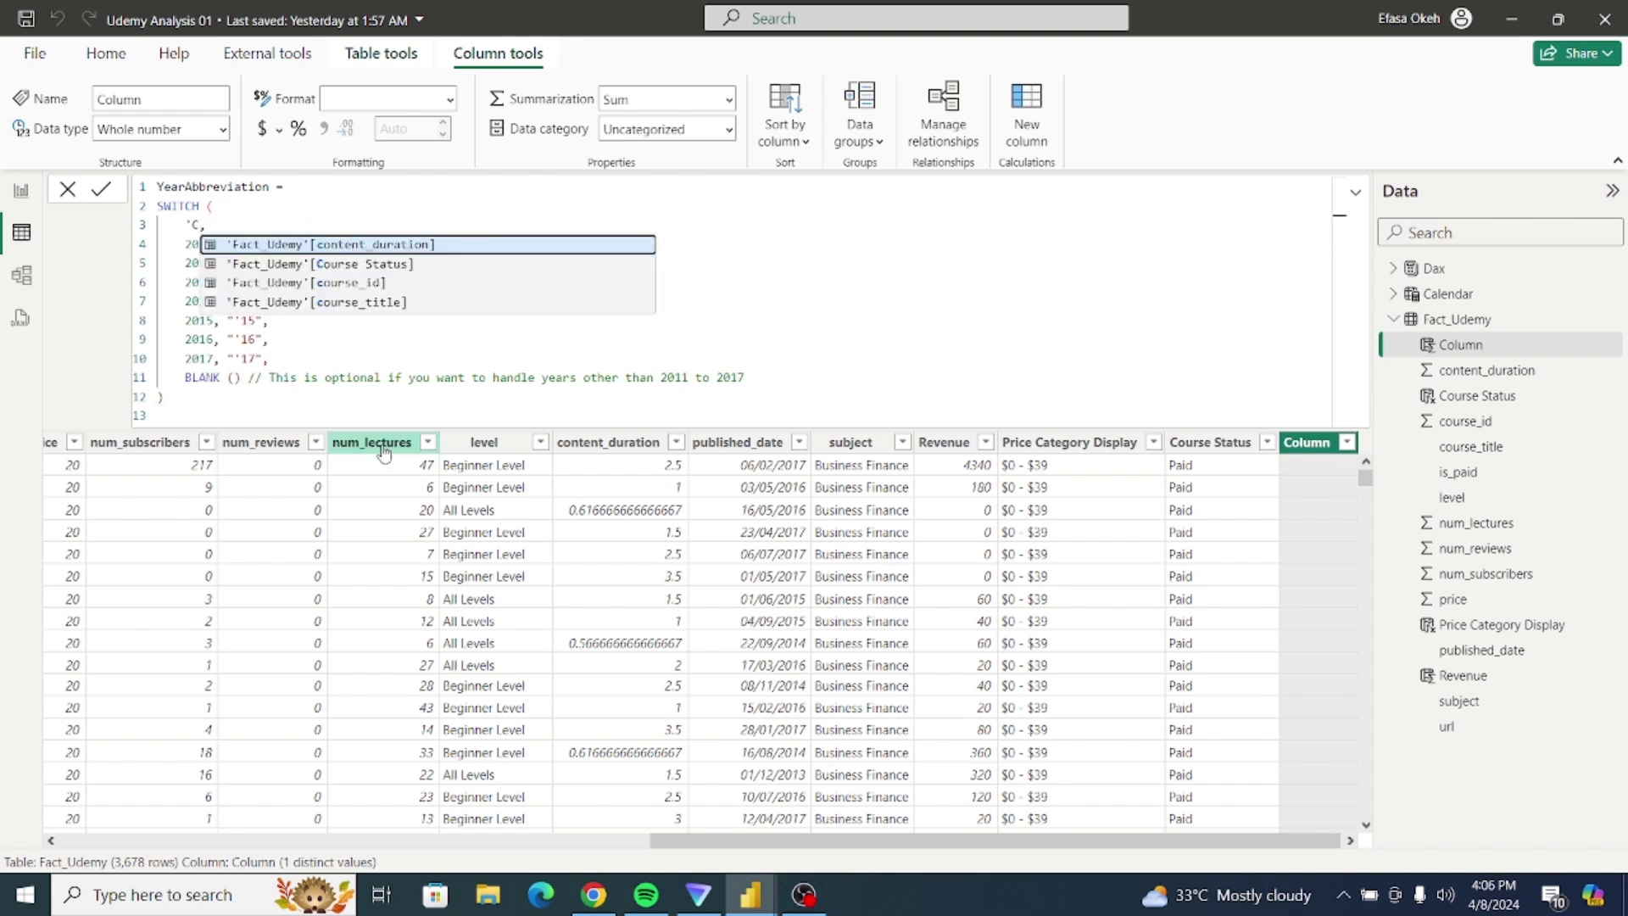
key("BackSpace")
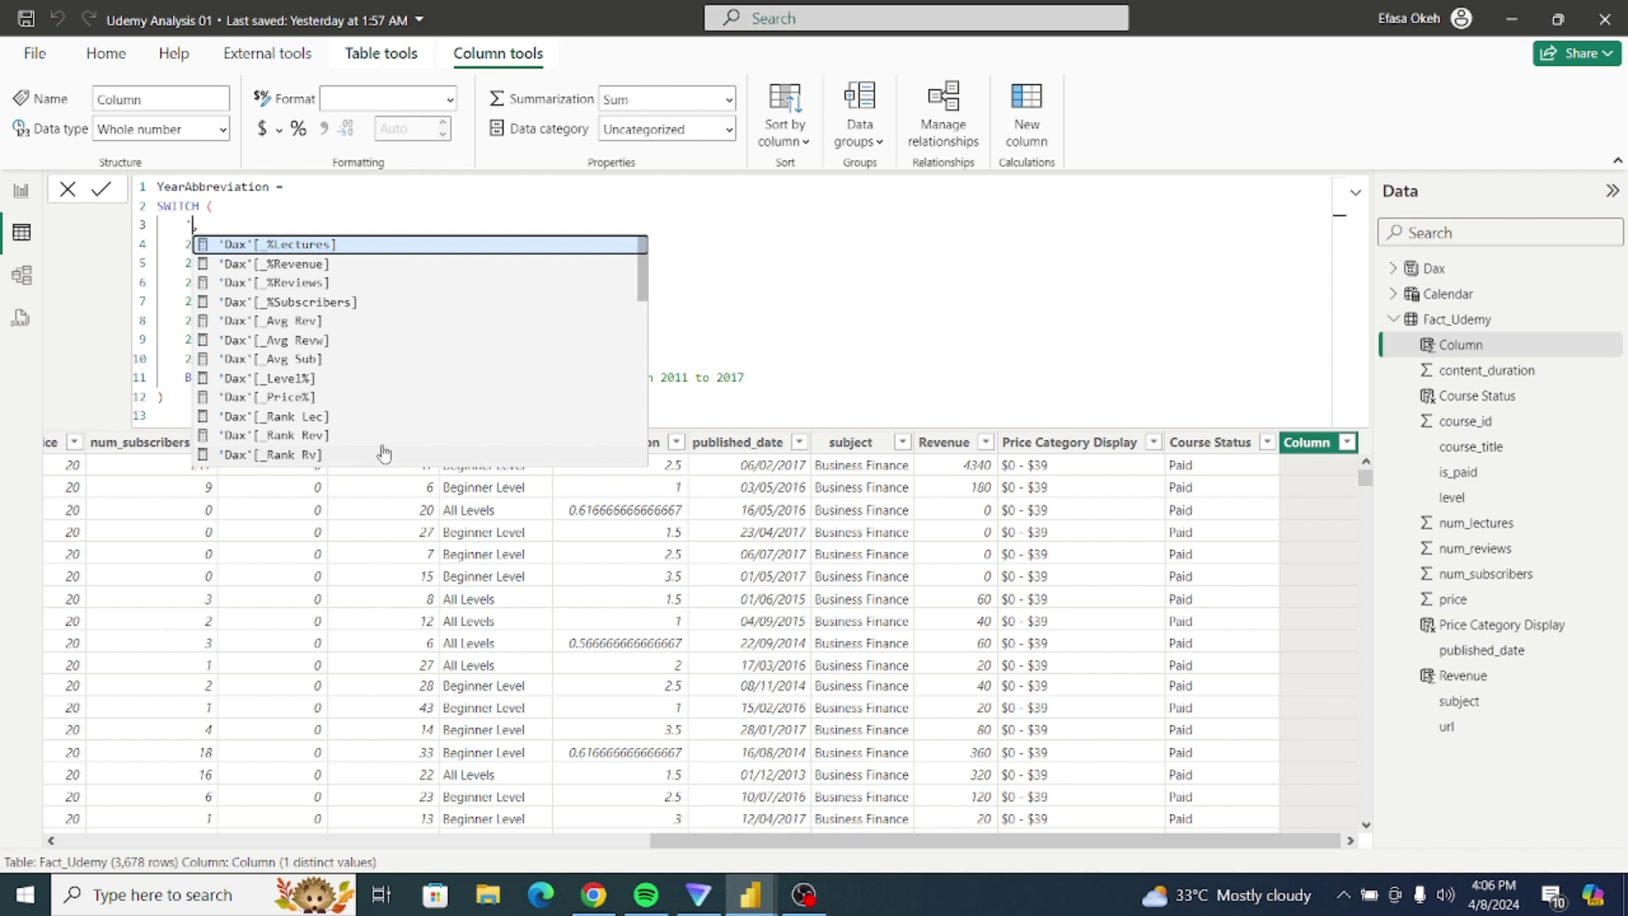
type("C")
type("al")
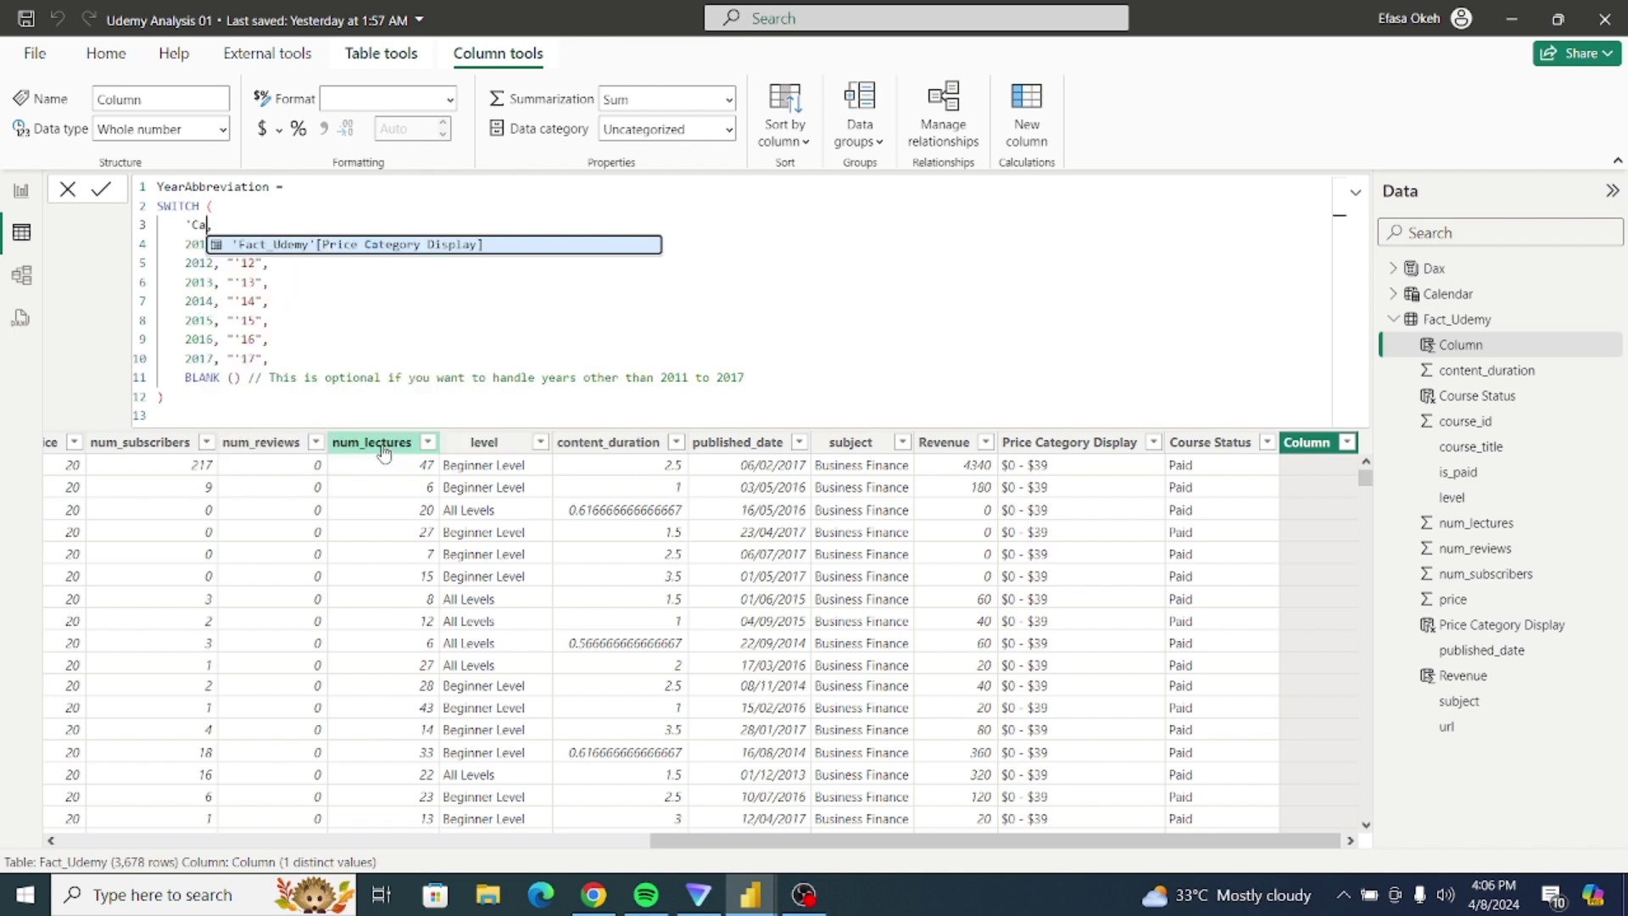
key("BackSpace")
key("BackSpace")
key("BackSpace")
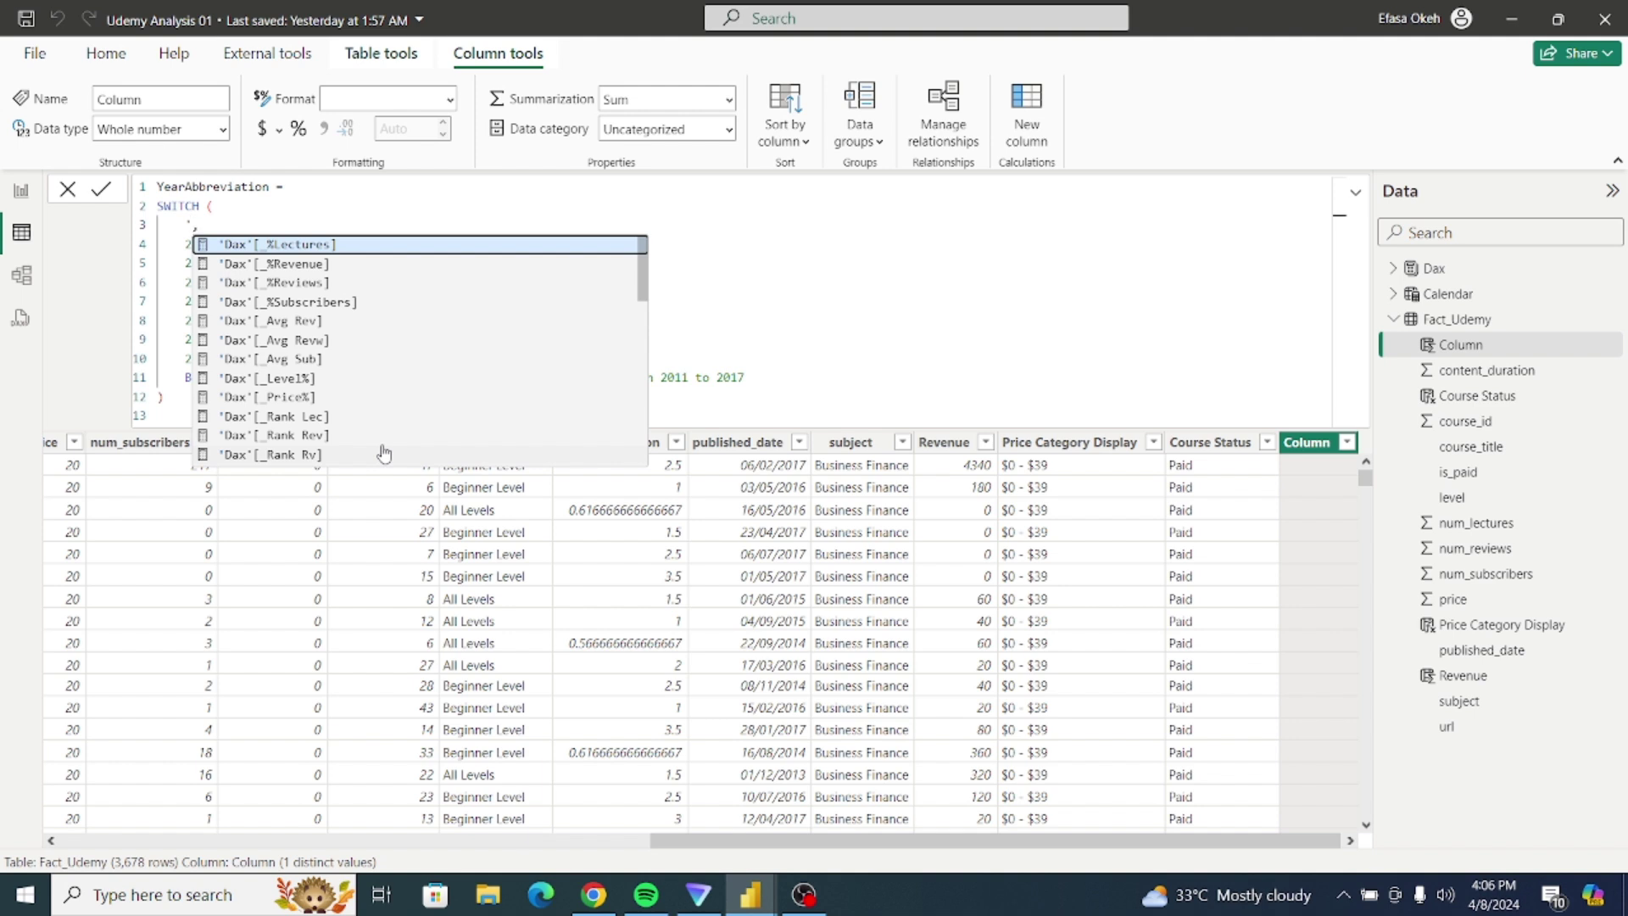
key("BackSpace")
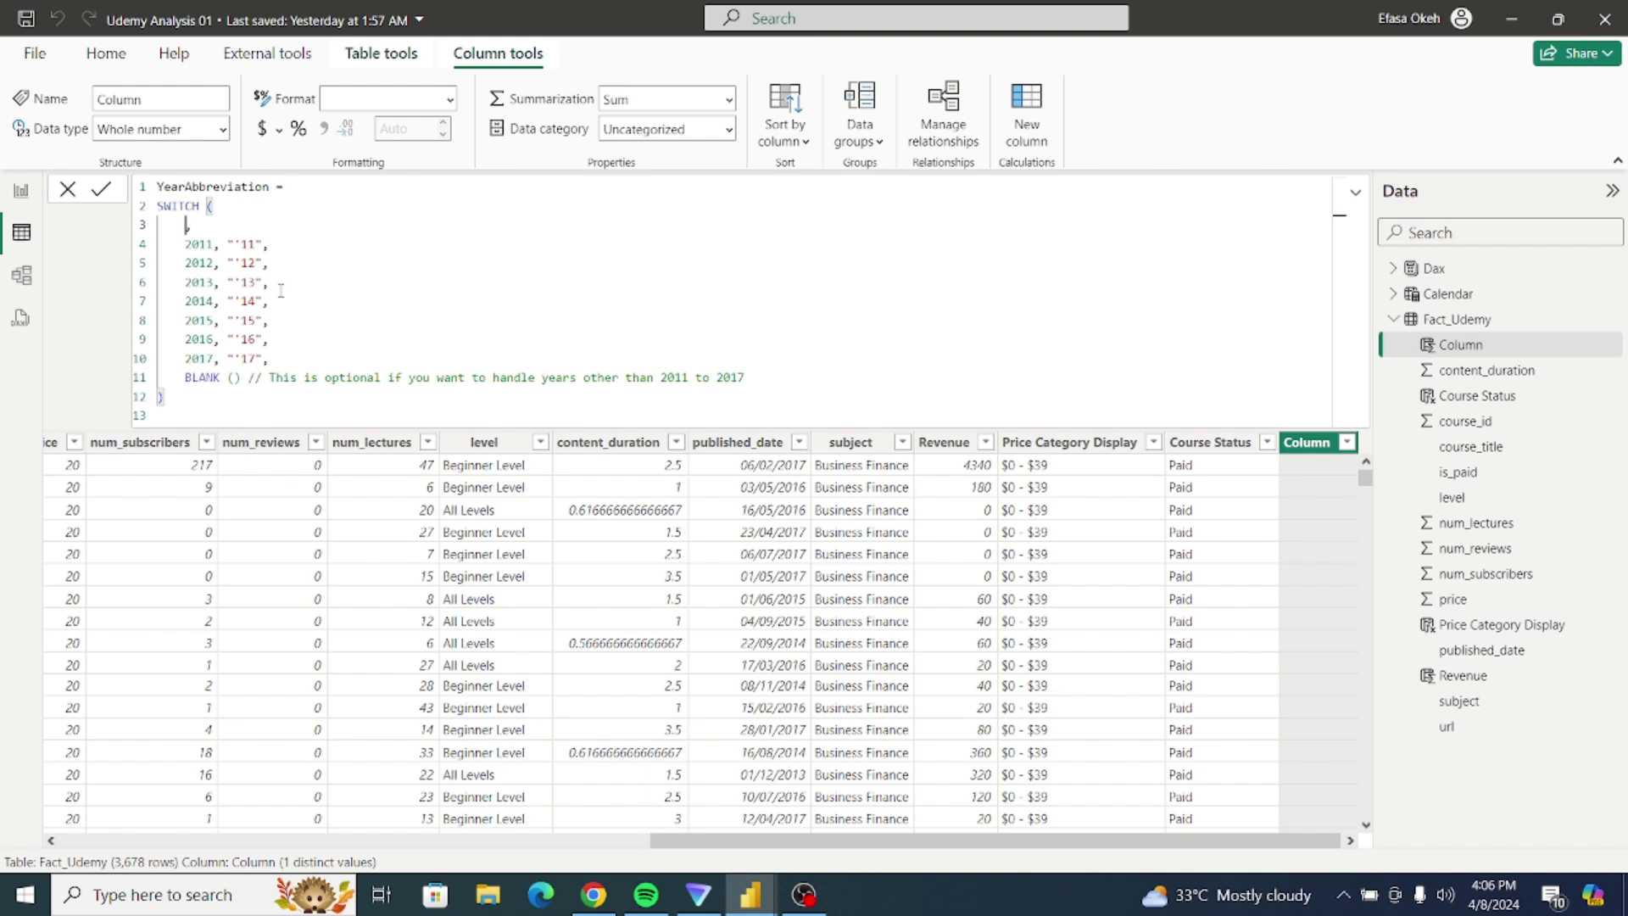
type("'Calender'[Year]")
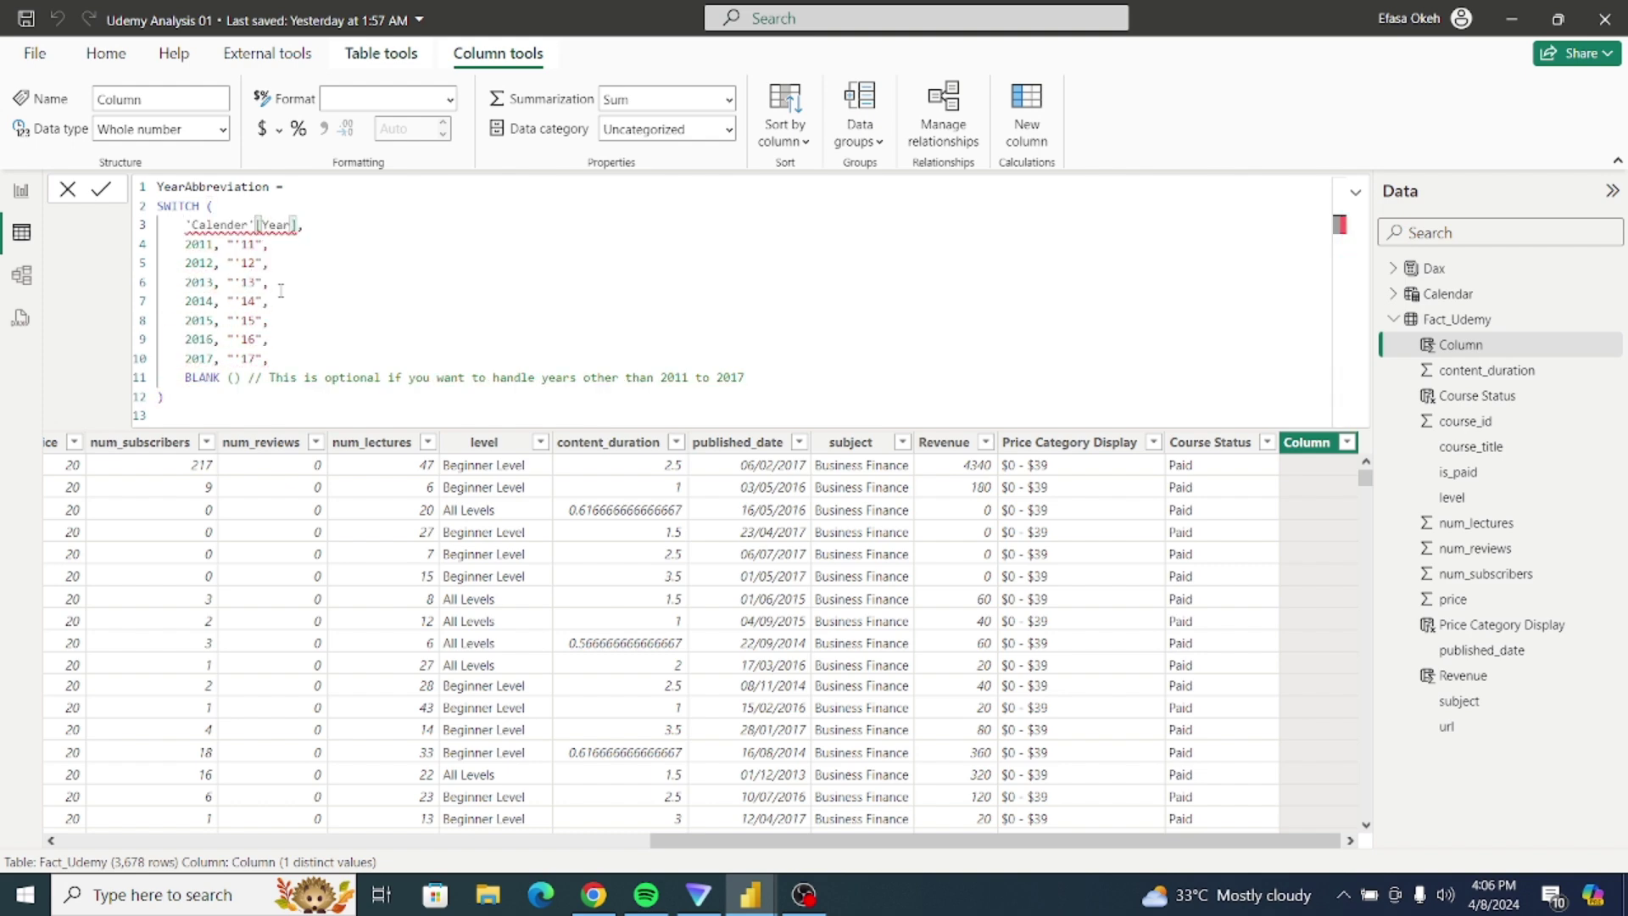
Step: Cut the entire YearAbbreviation formula out of the new Fact_Udemy column and delete that column from the model
left_click_drag(181, 399, 121, 170)
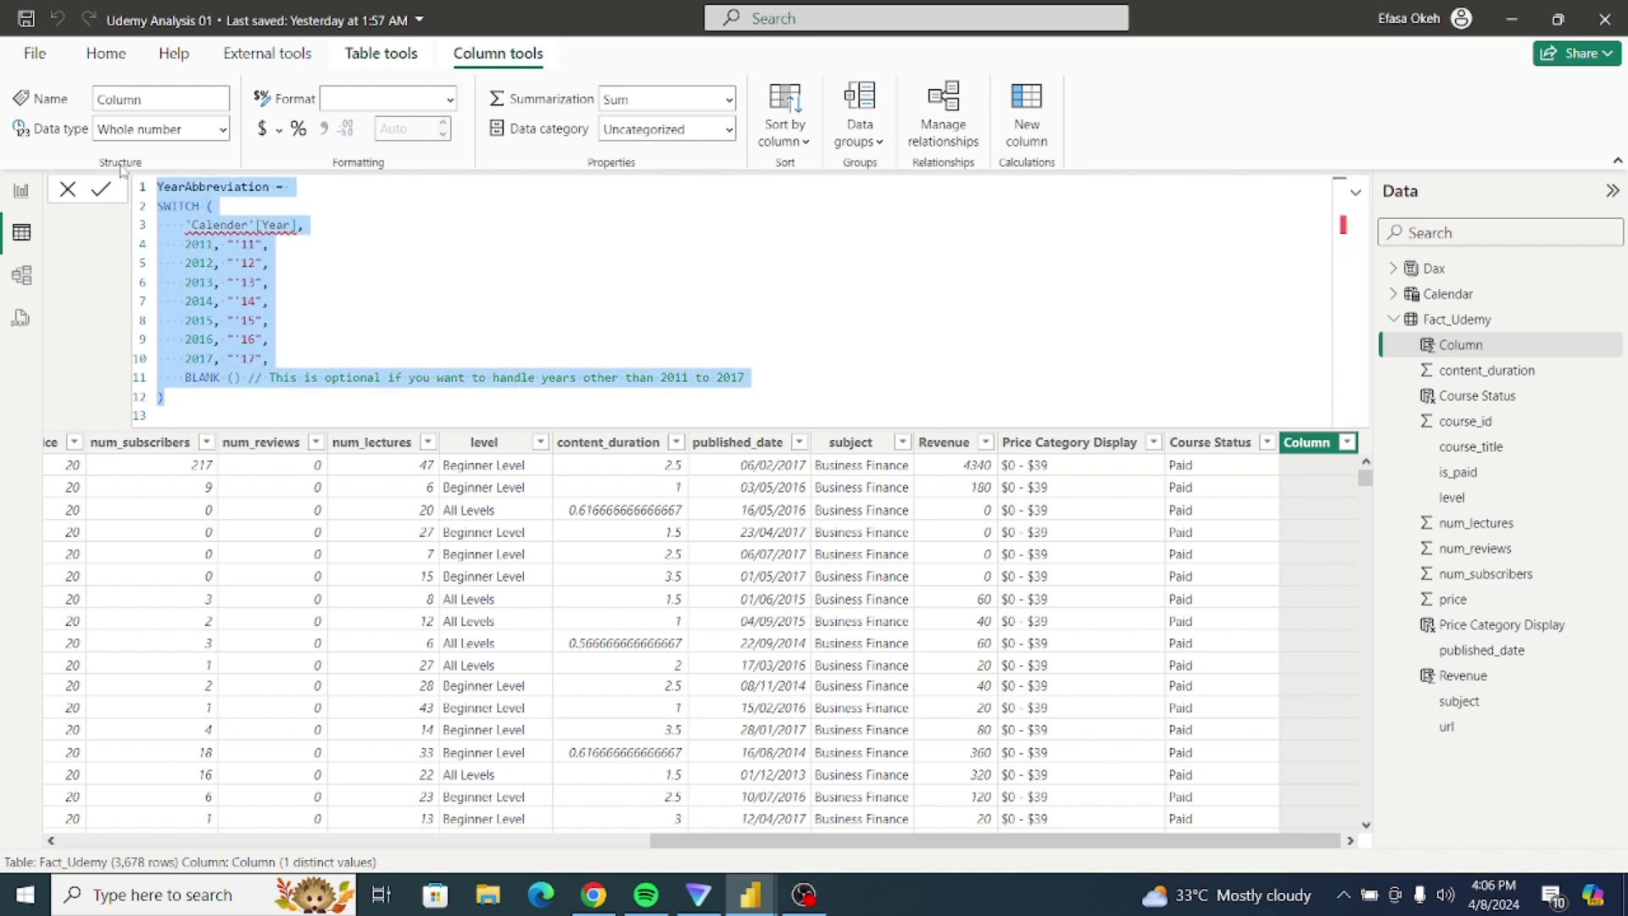
key("ctrl+x")
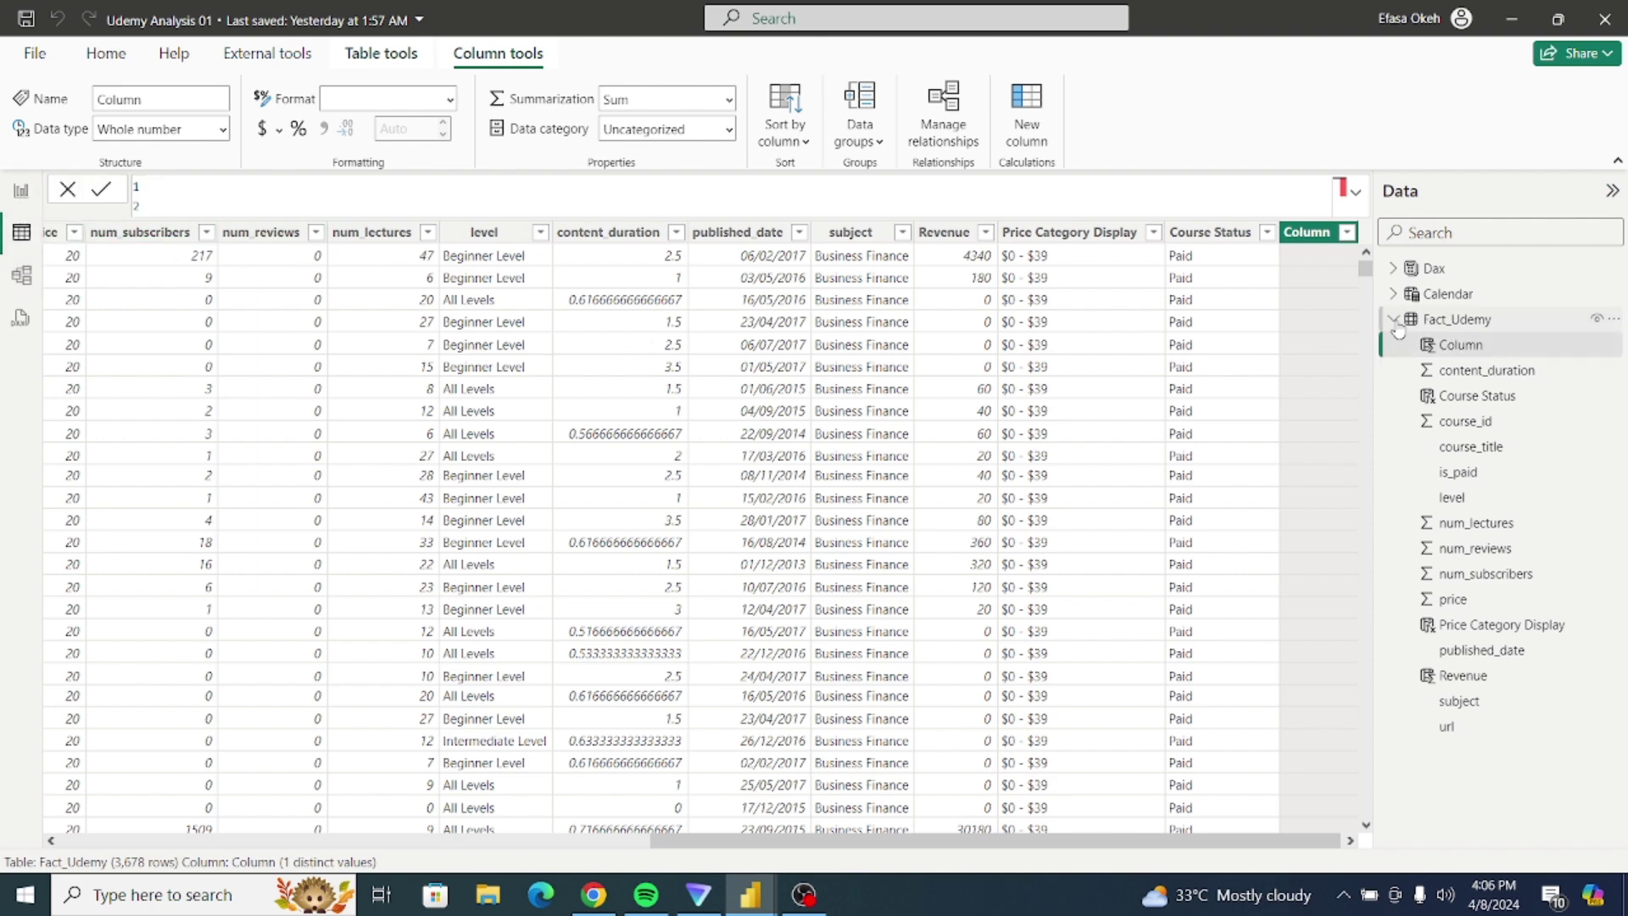
left_click(1448, 351)
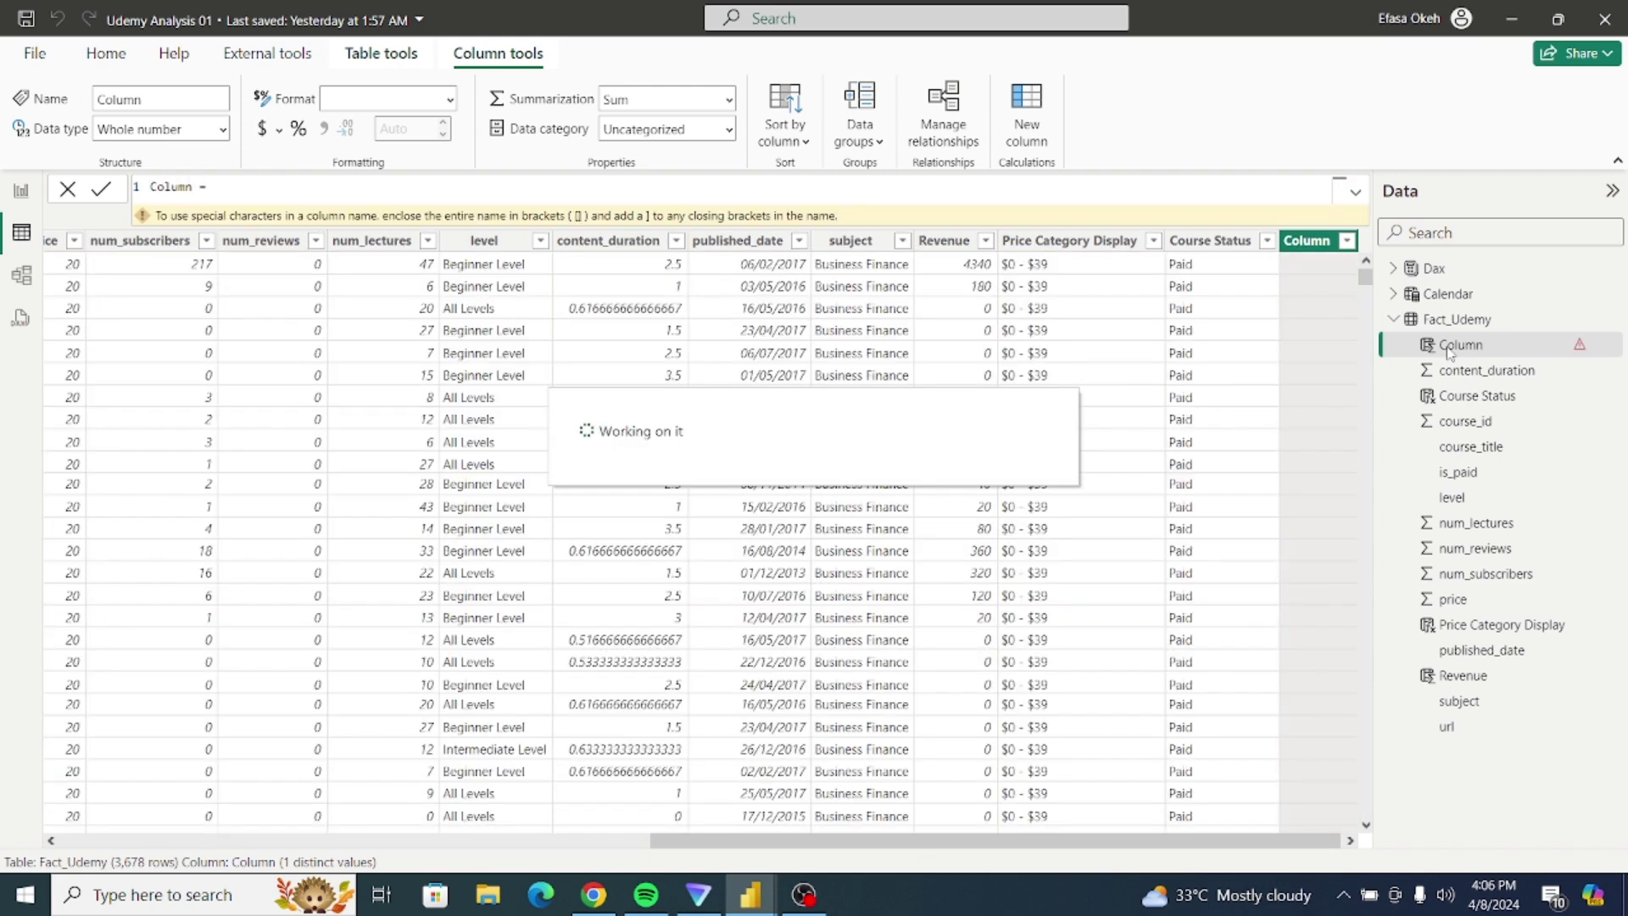
left_click(1610, 346)
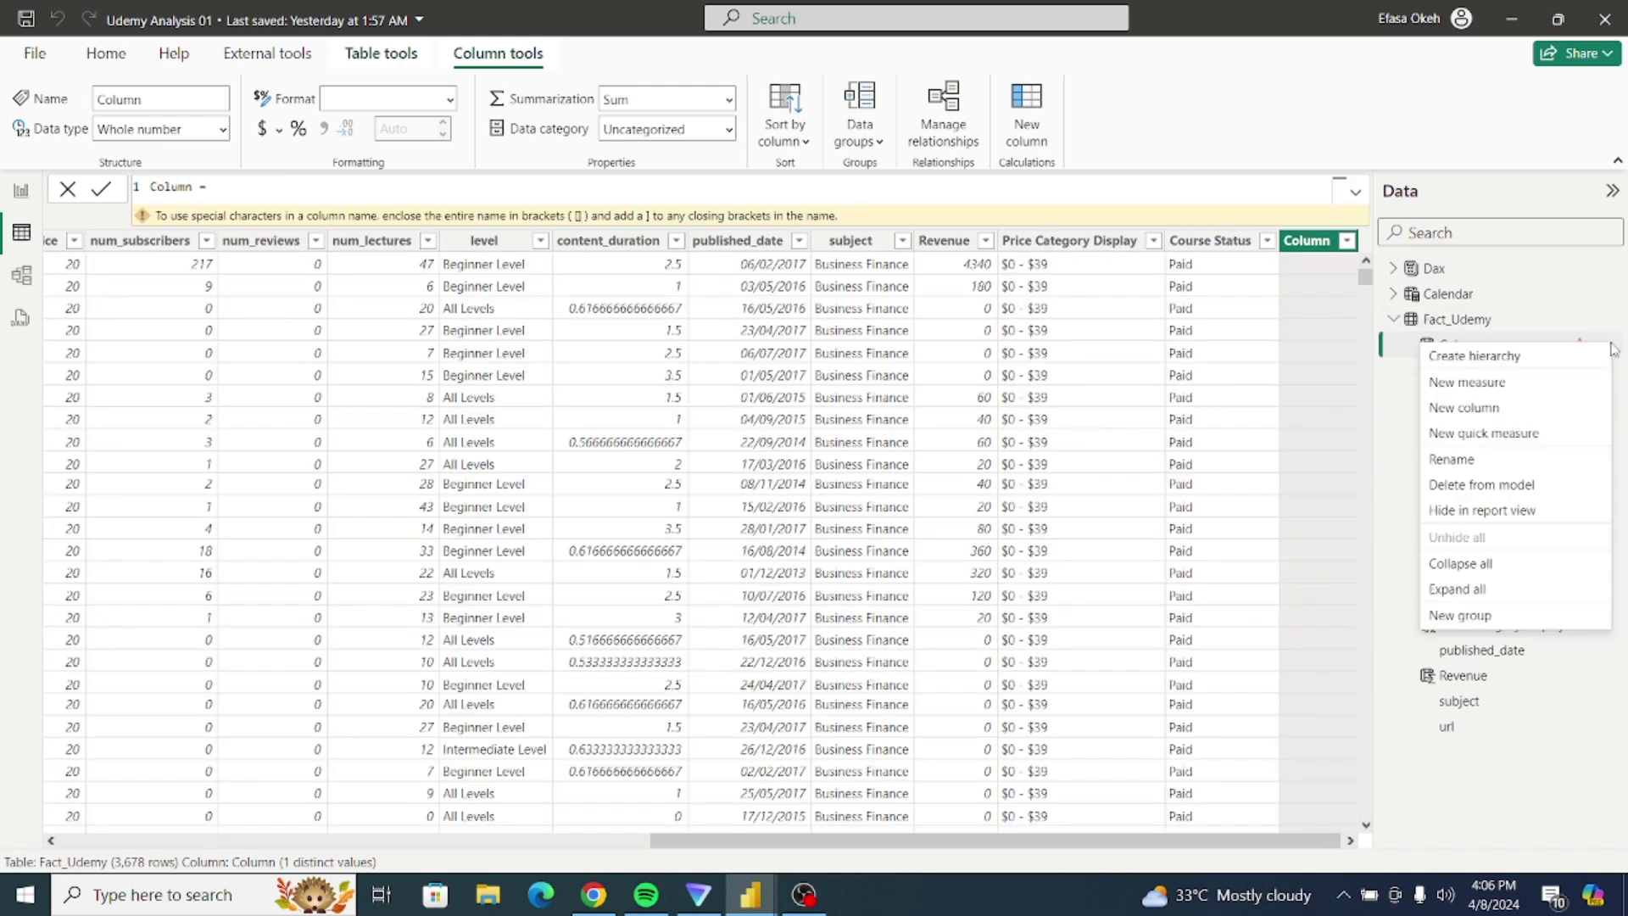
left_click(1477, 490)
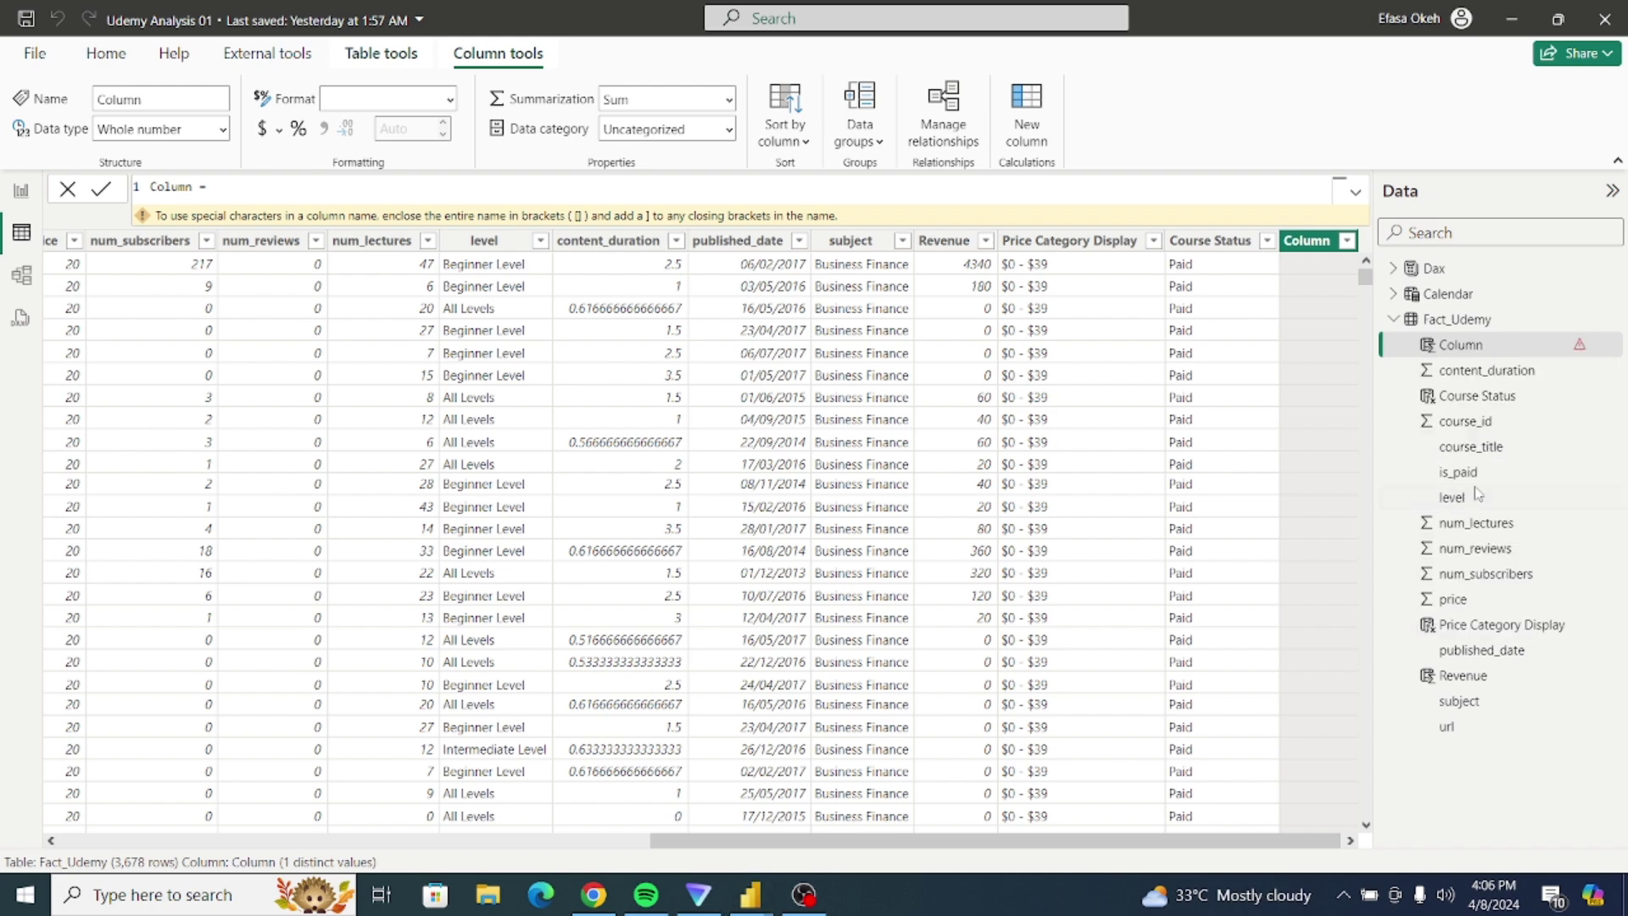
left_click(933, 492)
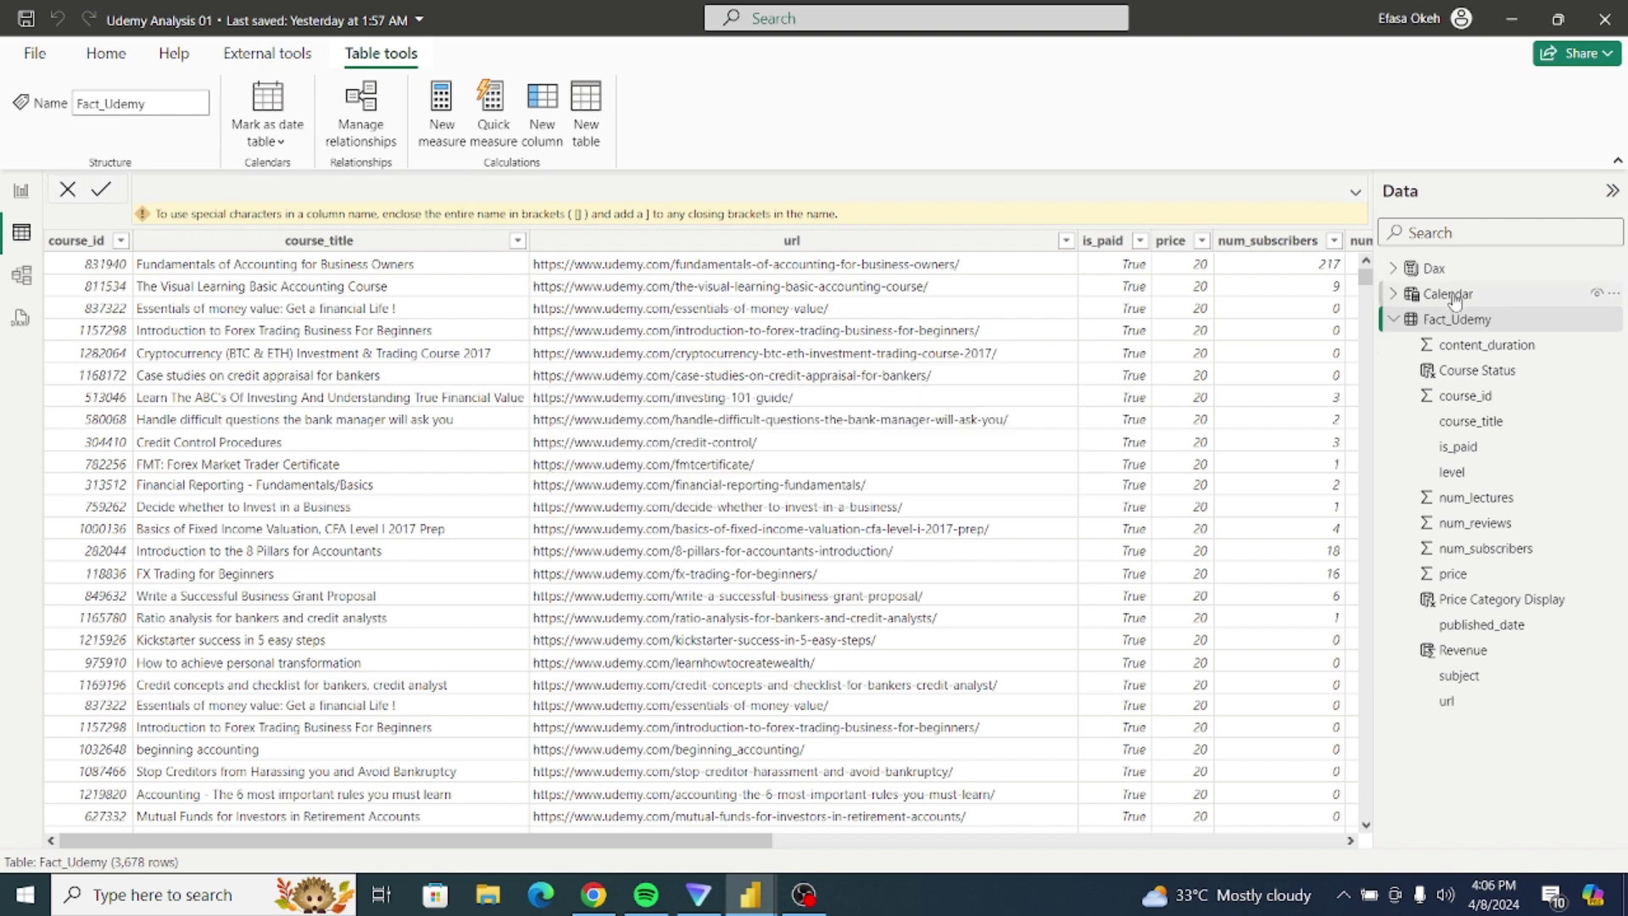
Step: Add a new column to the Calendar table and paste the cut YearAbbreviation formula into it
left_click(1452, 313)
left_click(1450, 297)
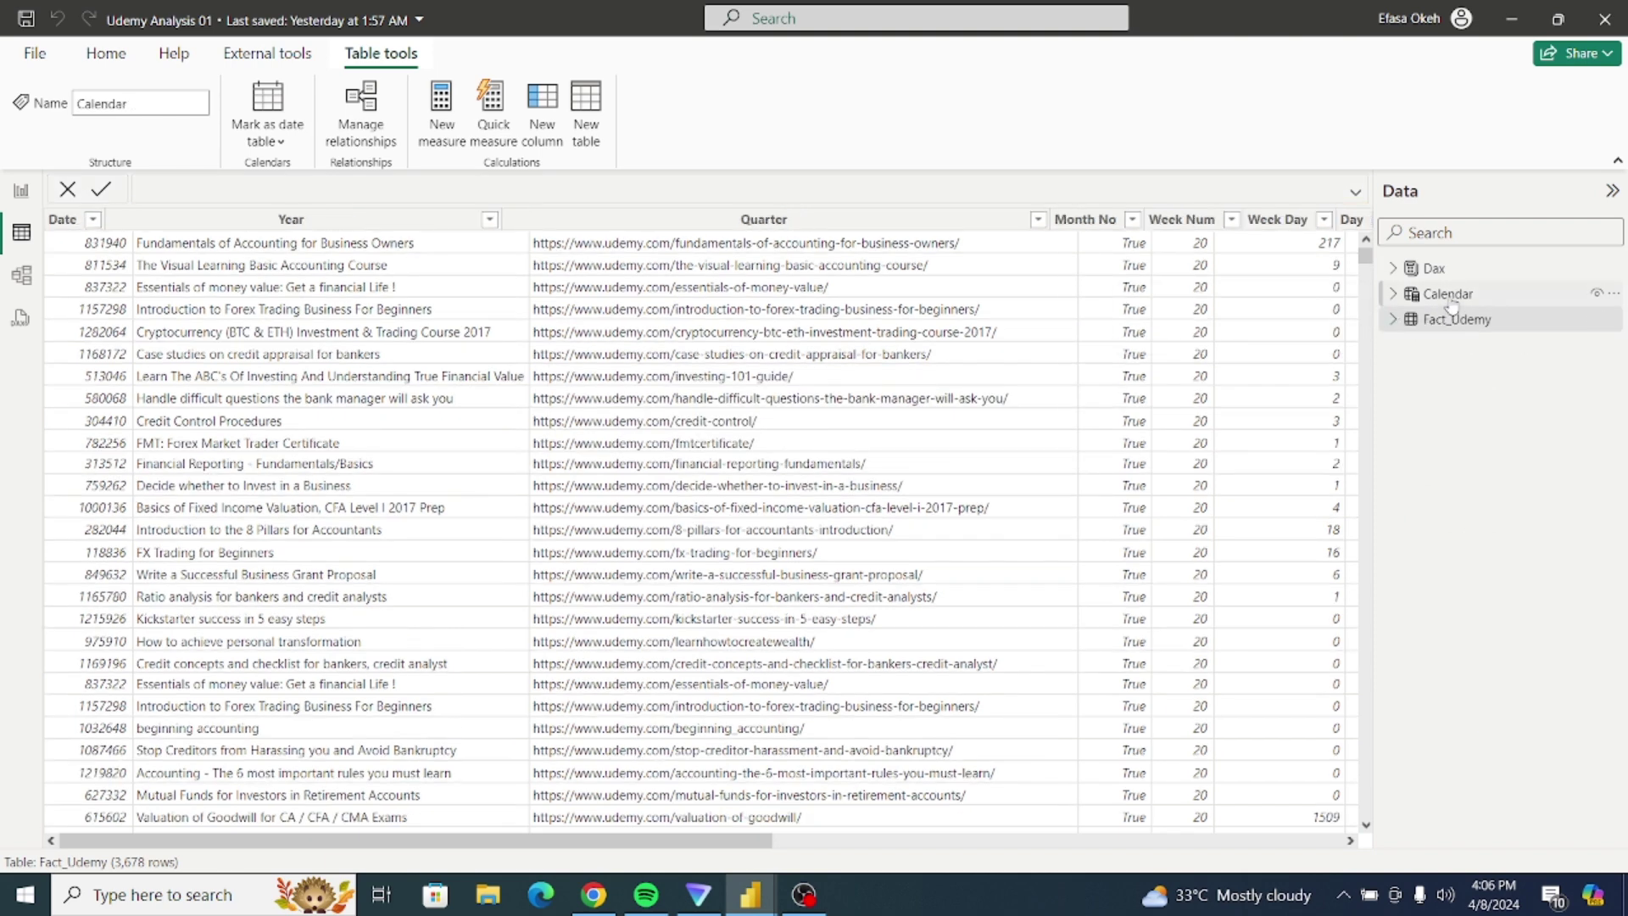
left_click(1355, 193)
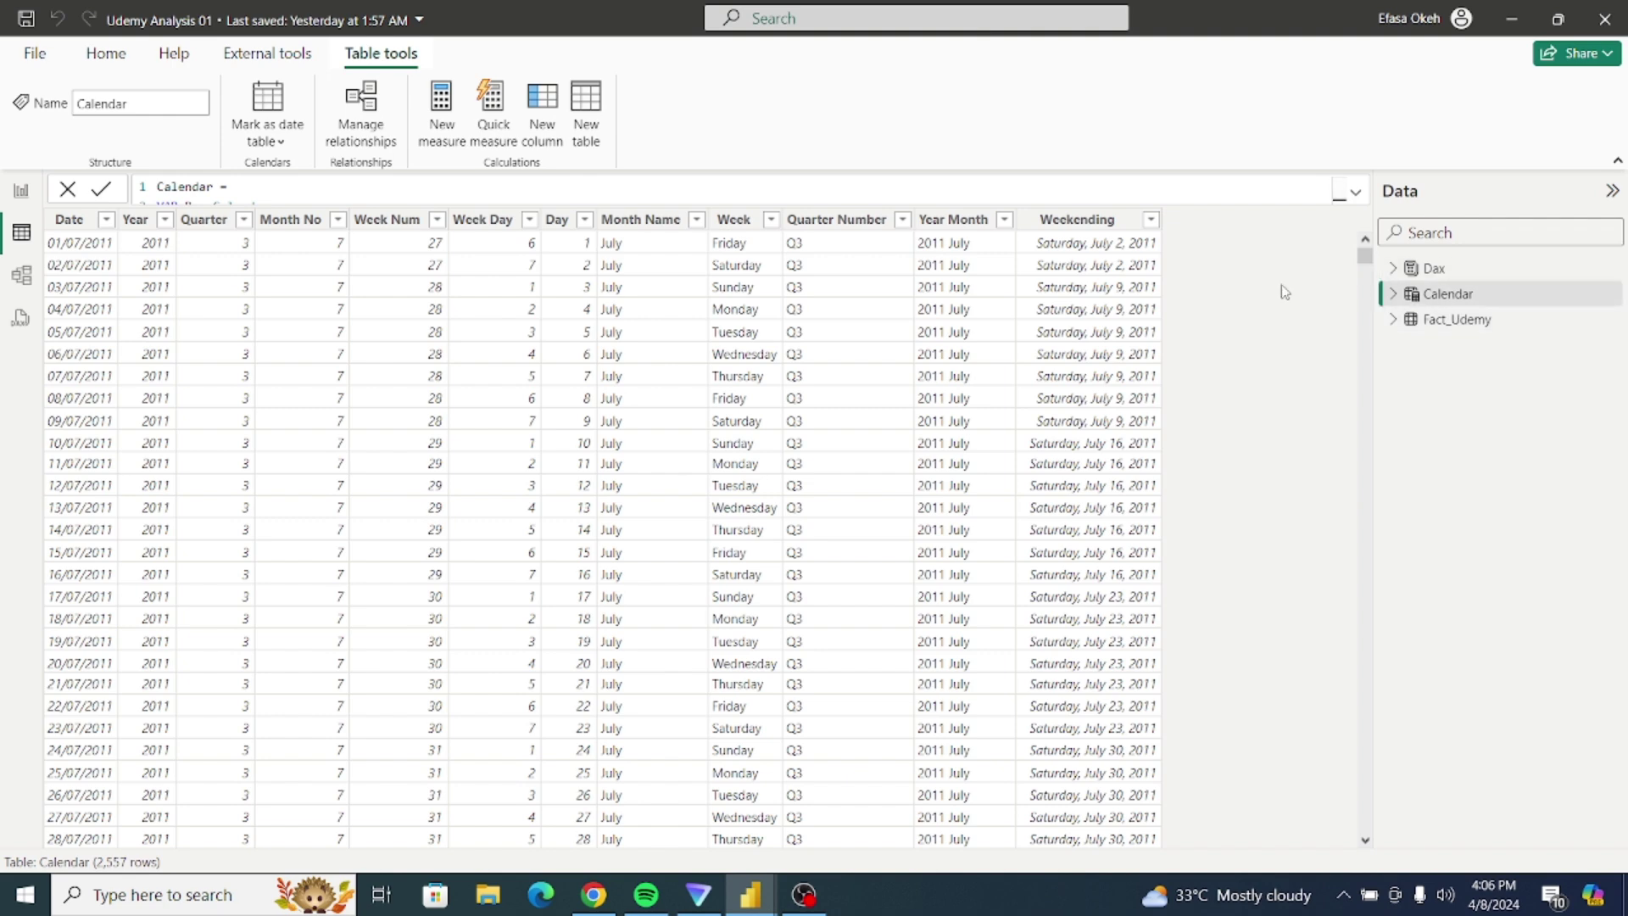
left_click(546, 104)
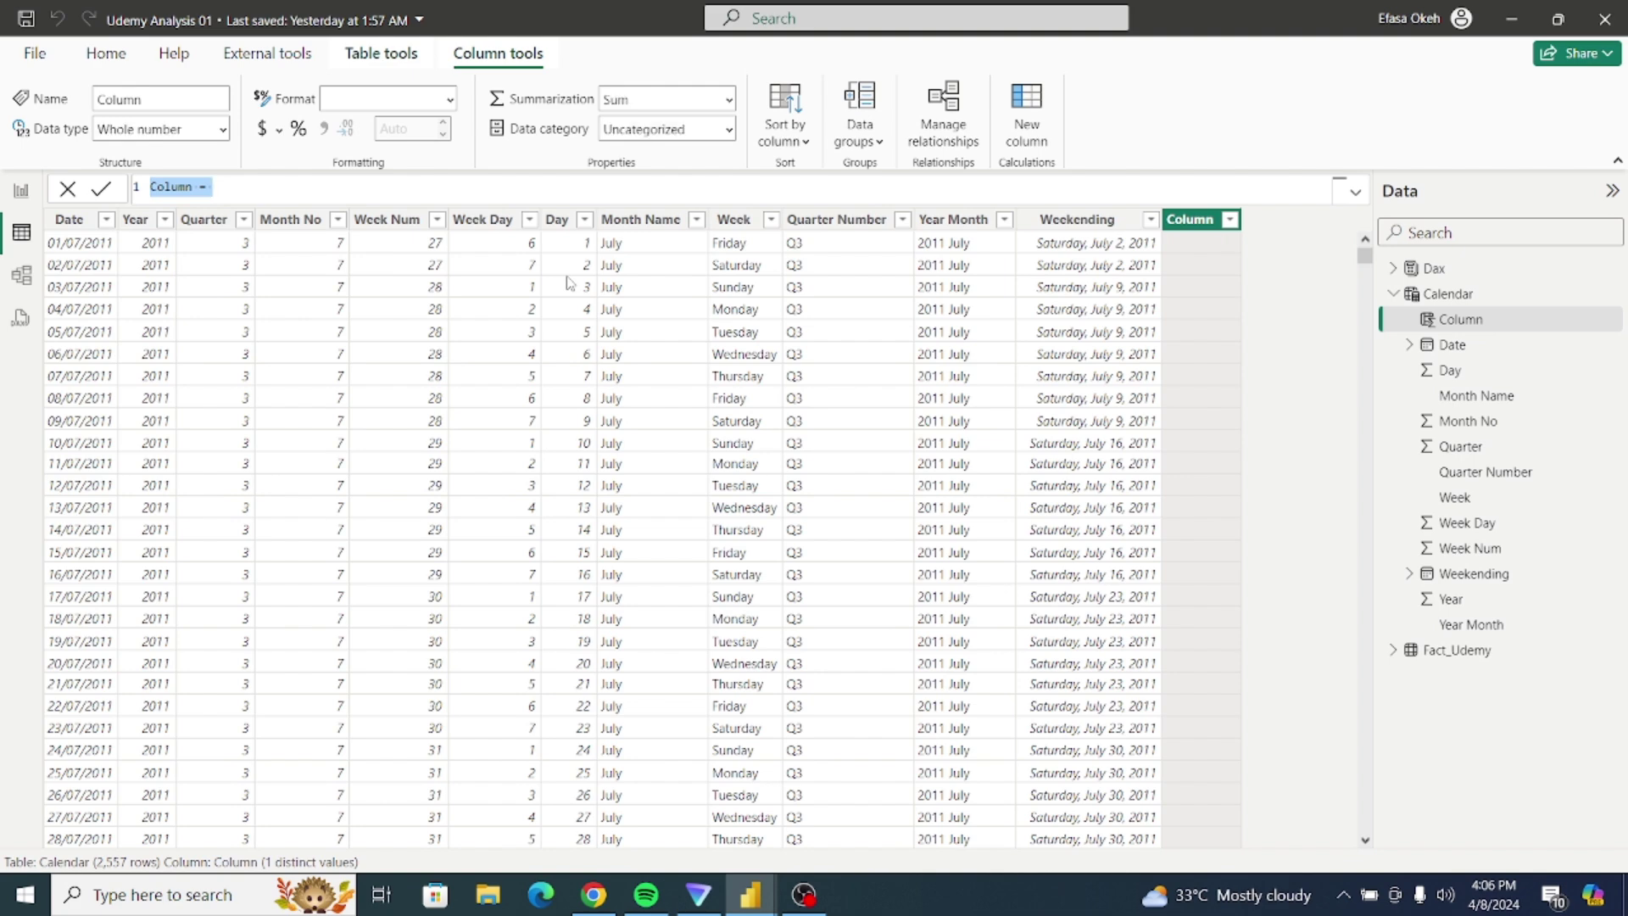
key("ctrl+v")
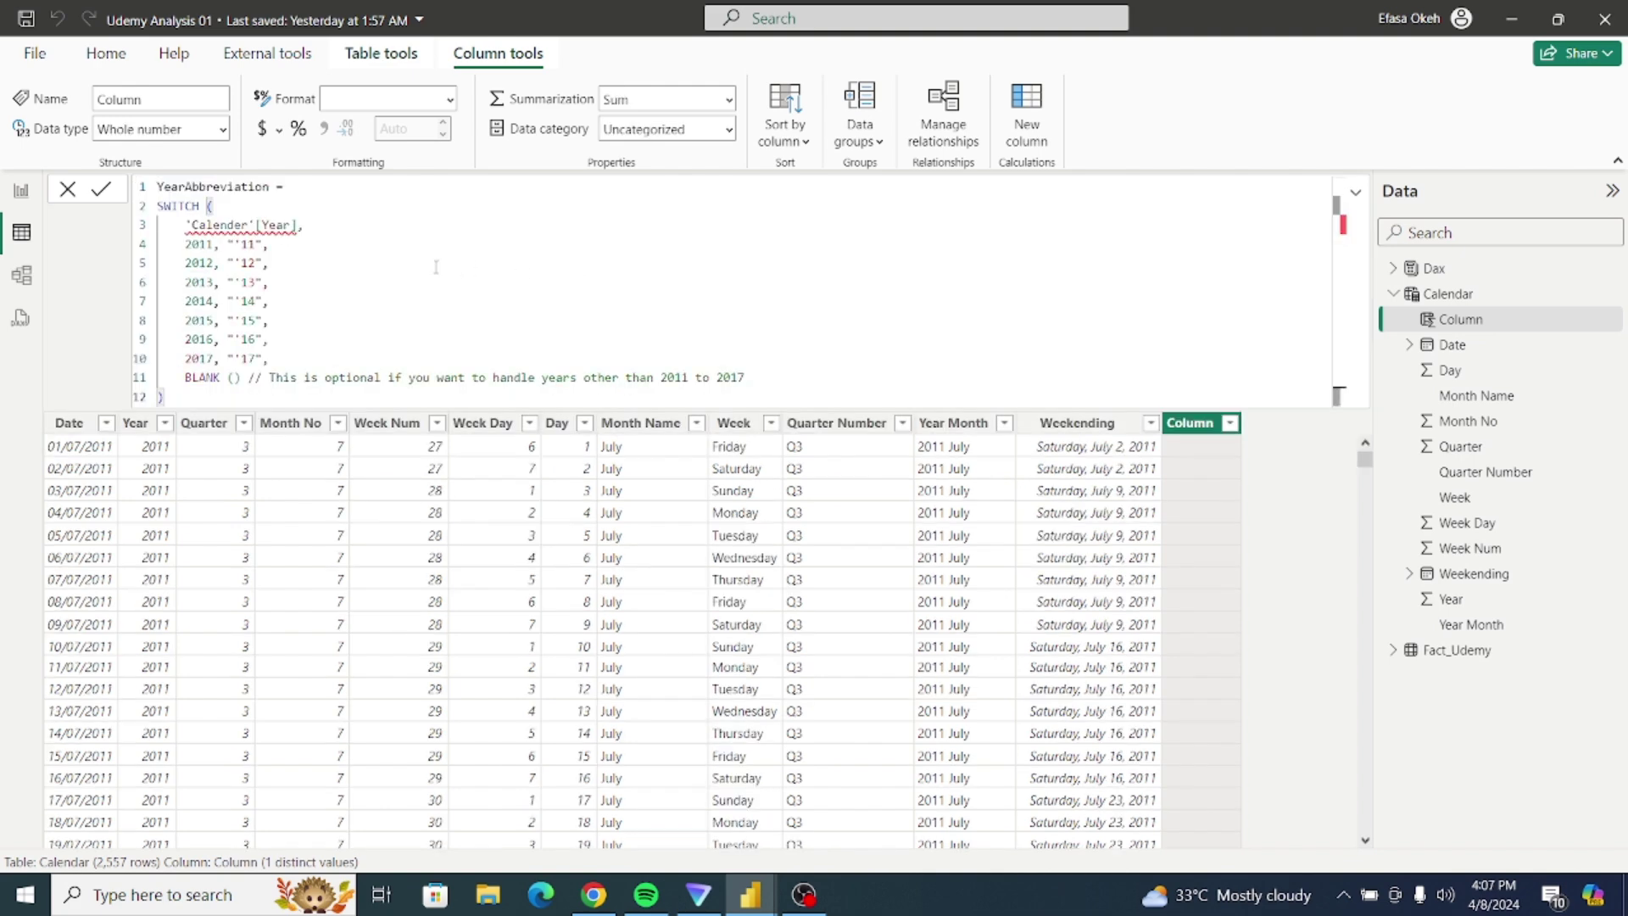
Step: Correct the formula's year reference to 'Calendar'[Year] and commit the YearAbbreviation column
left_click(243, 225)
left_click(299, 226)
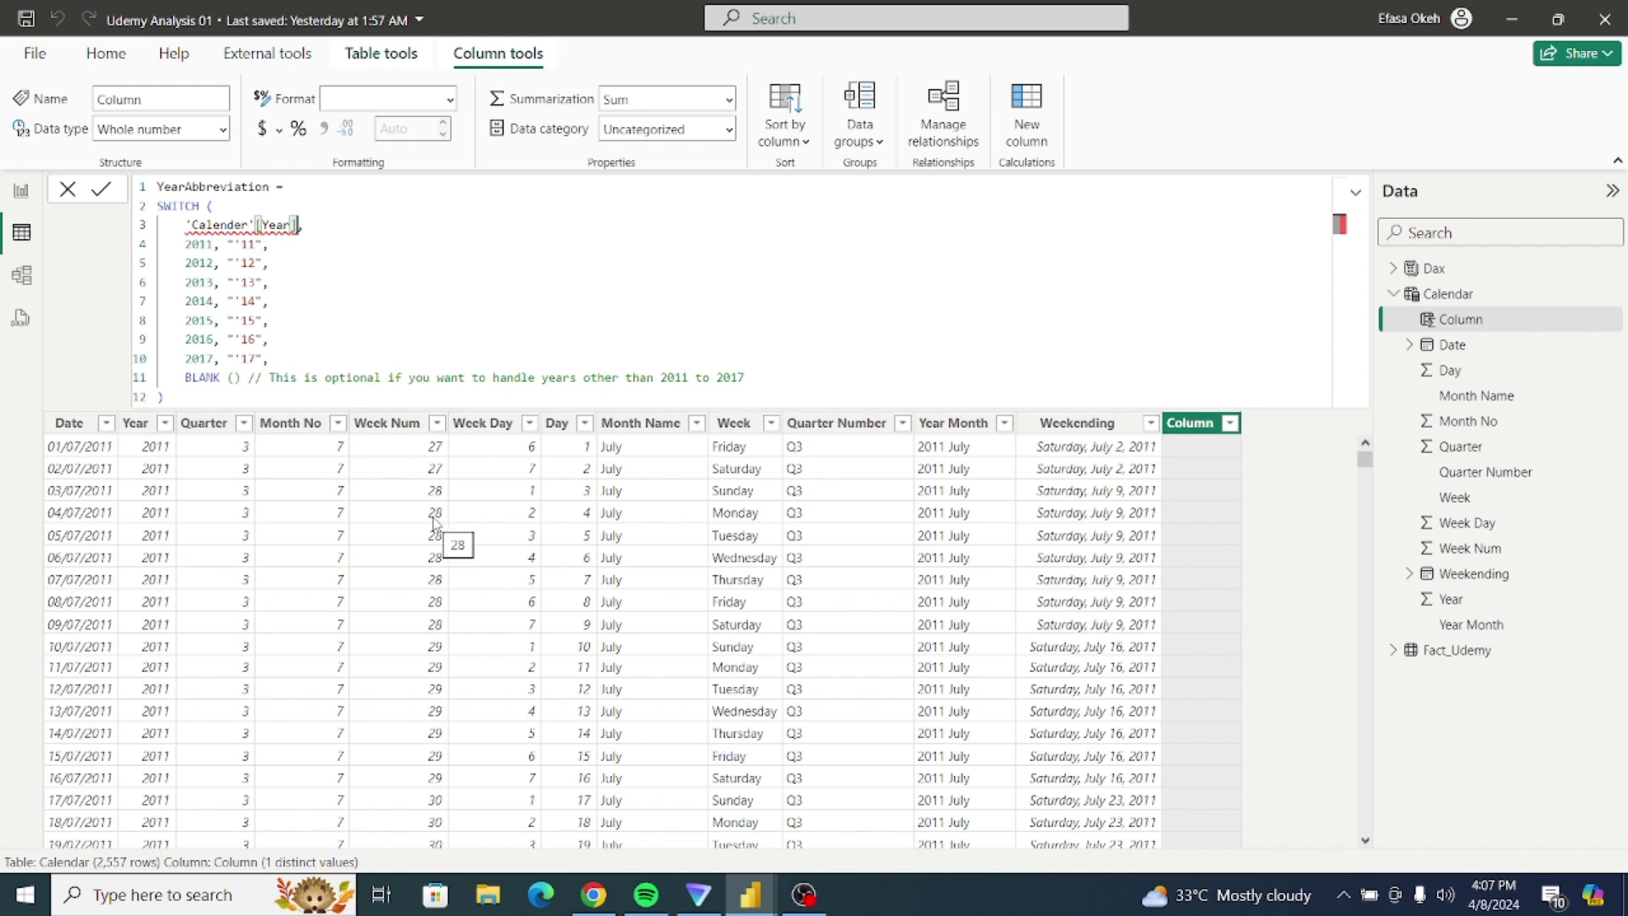
key("BackSpace")
key("BackSpace")
key("BackSpace")
key("BackSpace")
key("BackSpace")
key("BackSpace")
key("BackSpace")
key("BackSpace")
key("BackSpace")
key("BackSpace")
key("BackSpace")
key("BackSpace")
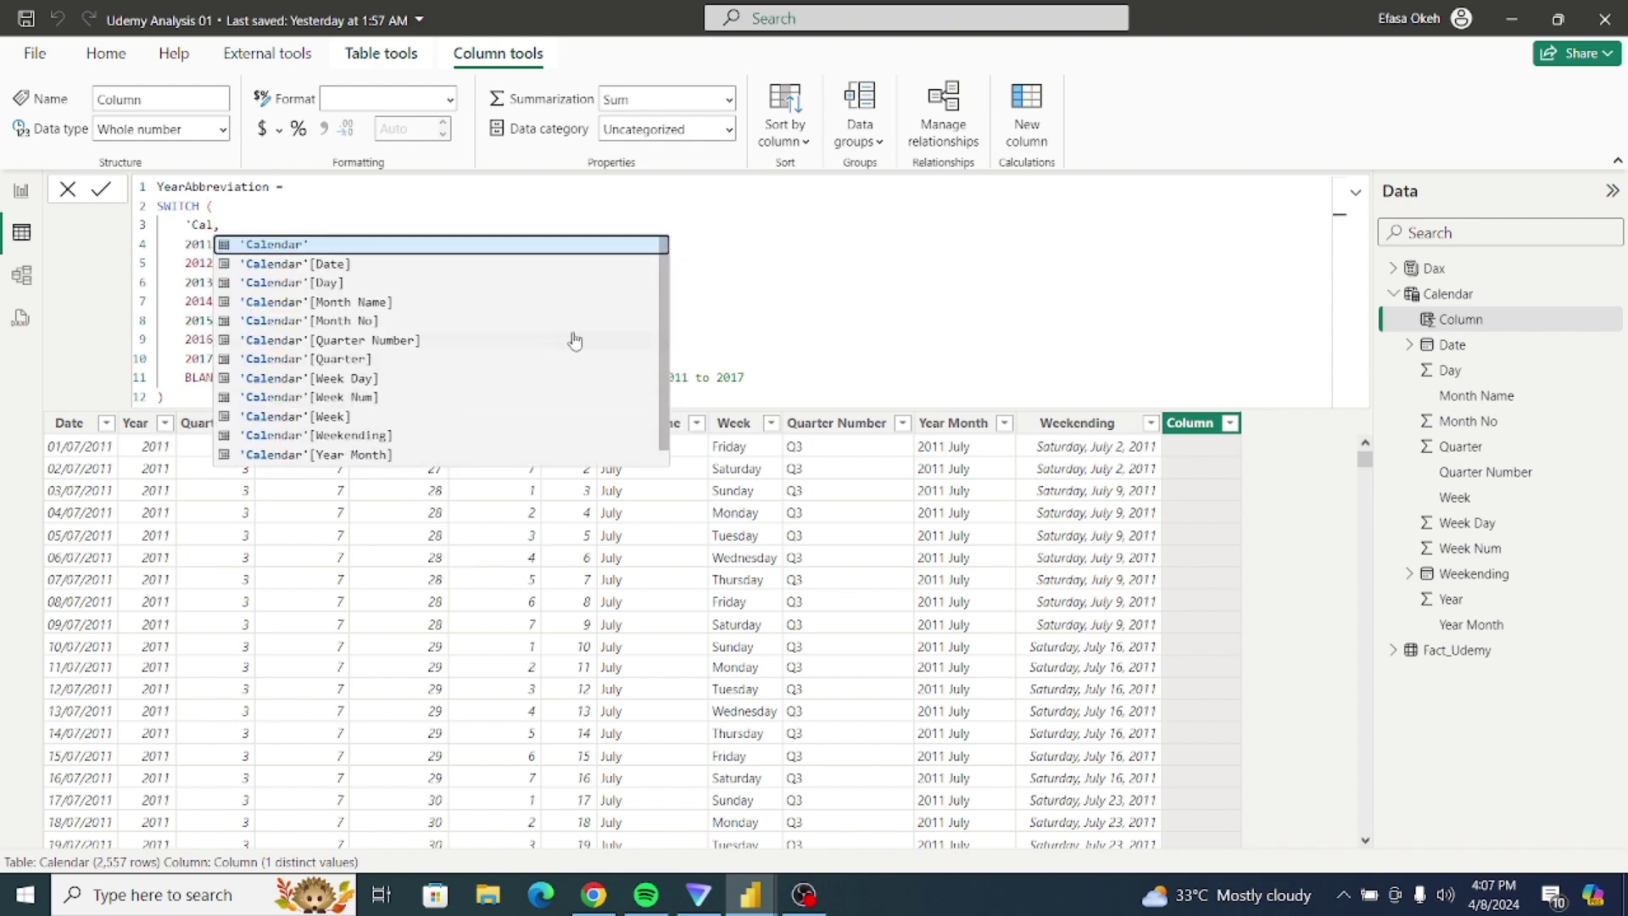
scroll(666, 433, "down", 1)
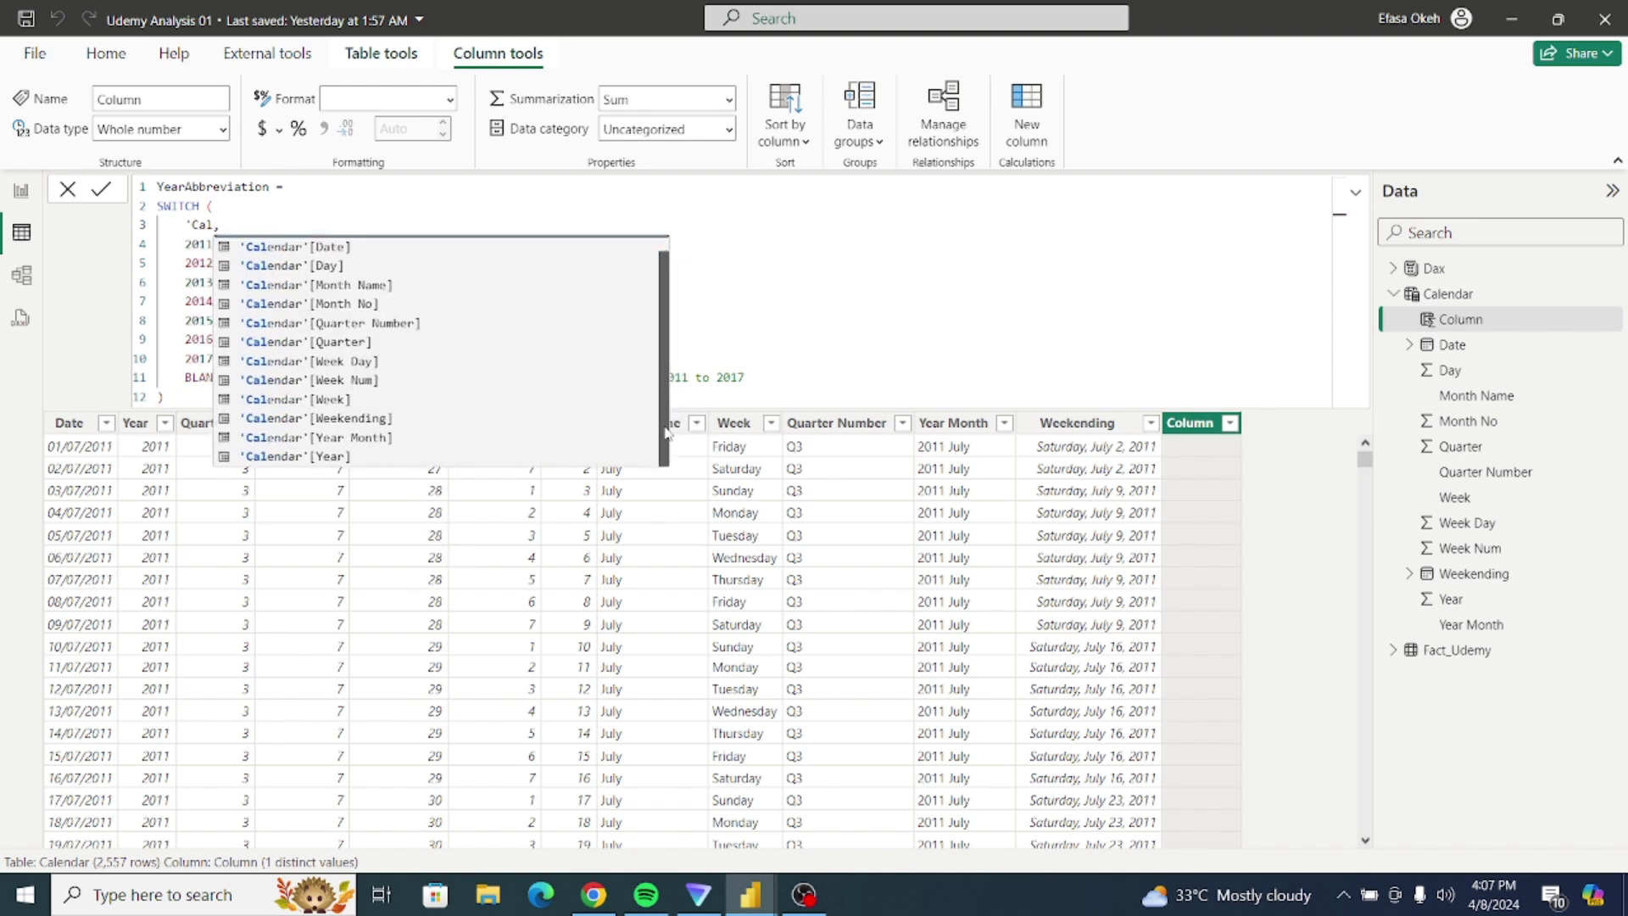
left_click(333, 458)
left_click(442, 320)
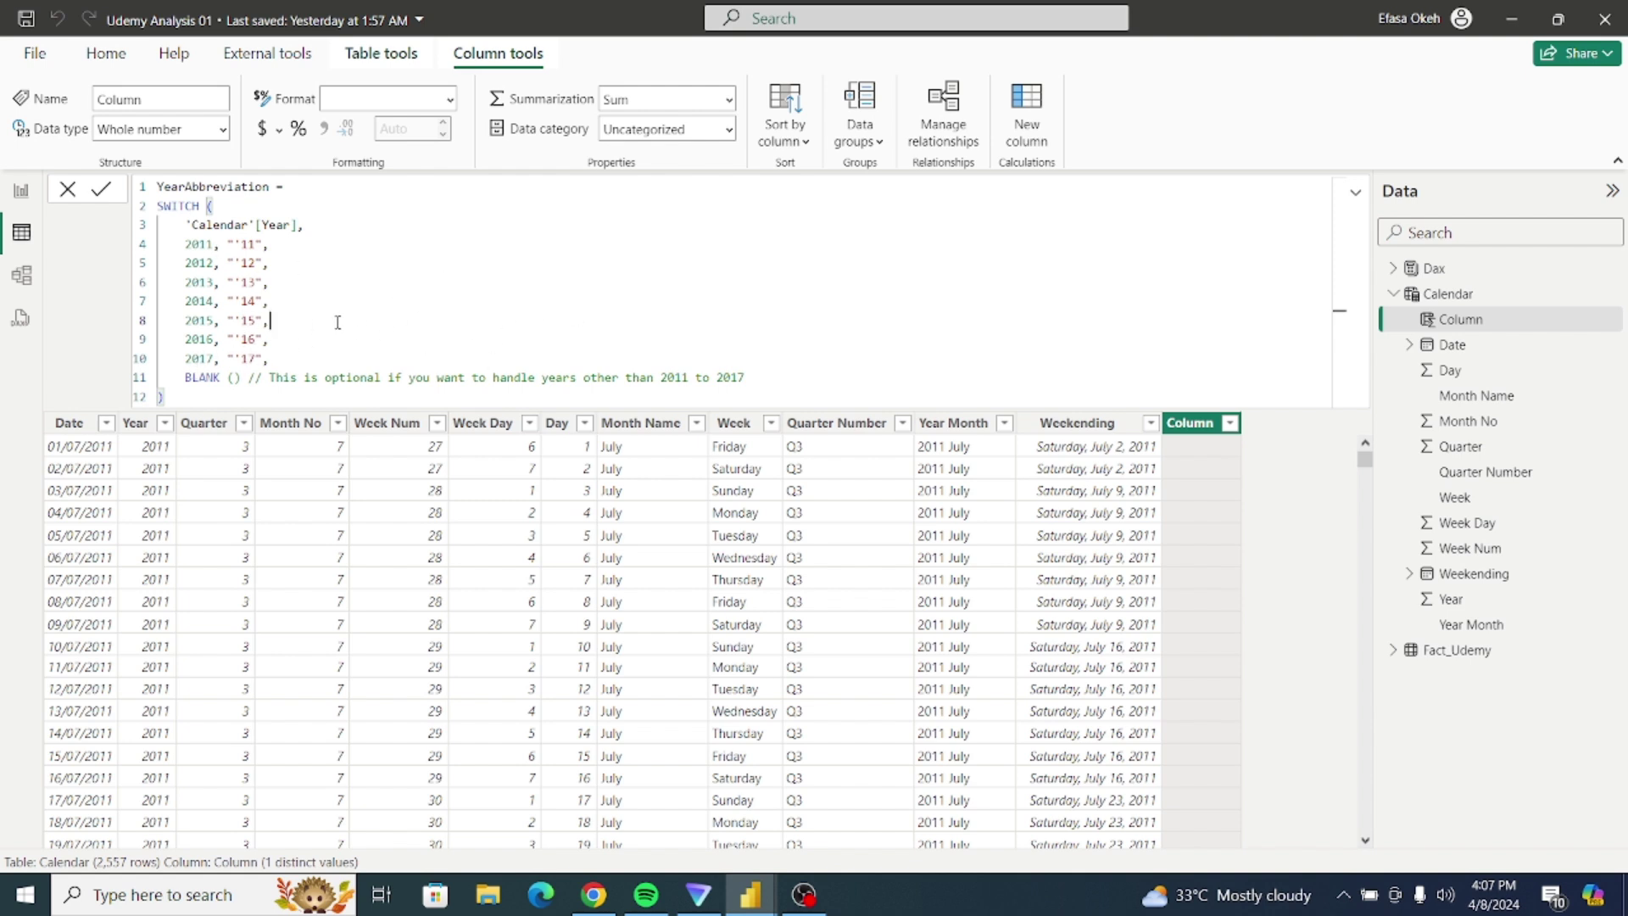
left_click(100, 195)
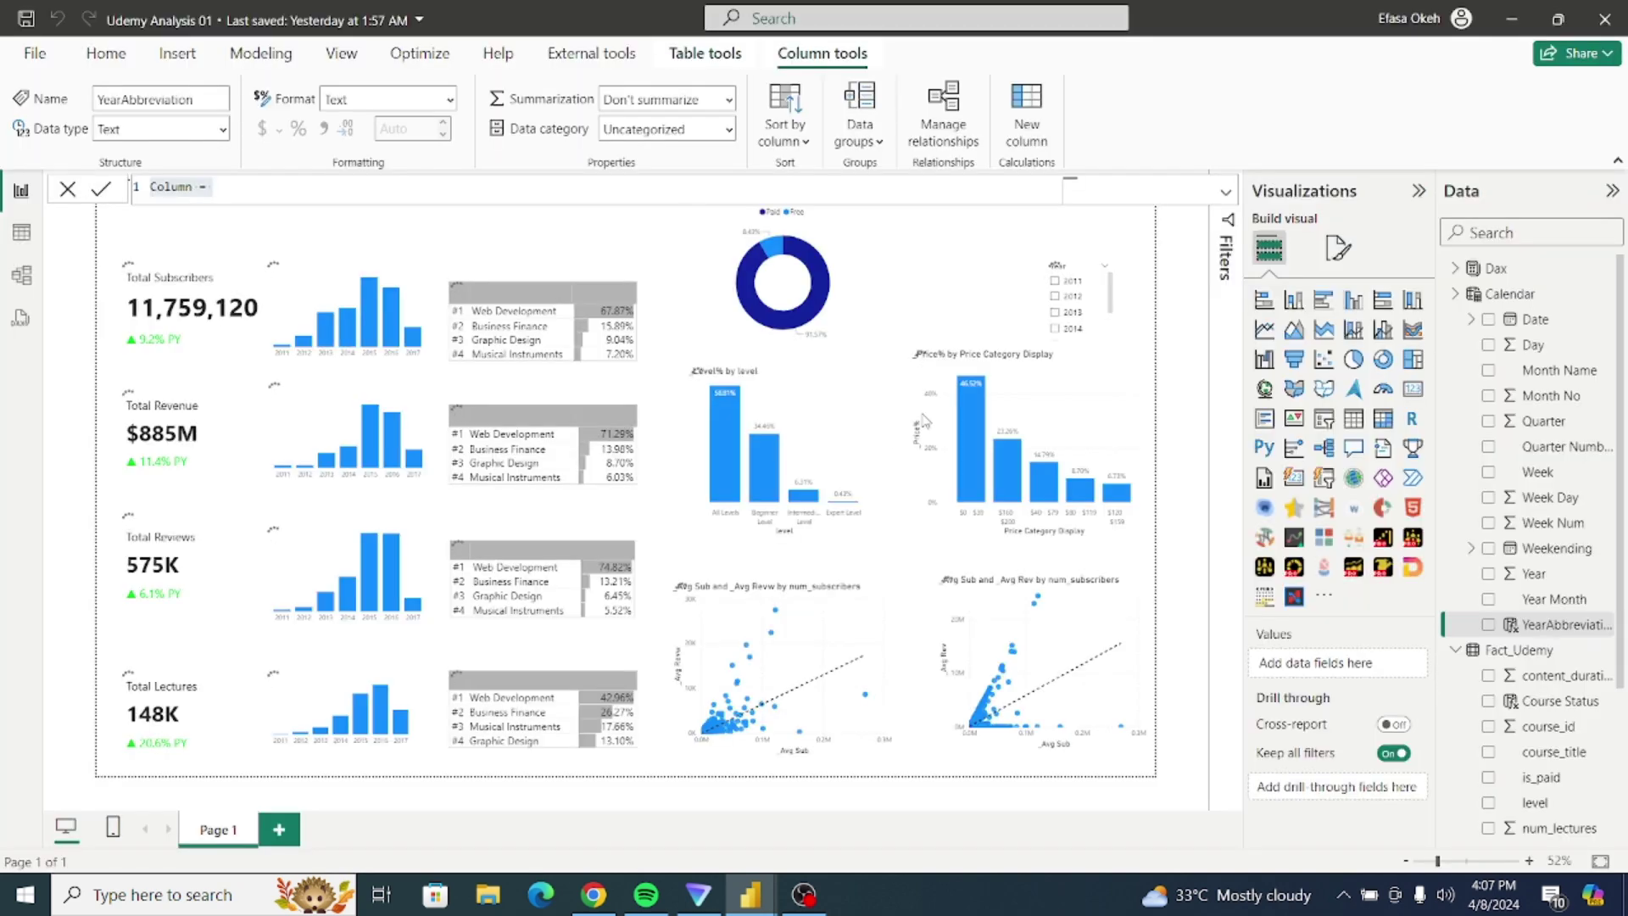
Step: Add a new-style slicer on YearAbbreviation to the report page and enlarge it slightly over the top ranking table
left_click(660, 268)
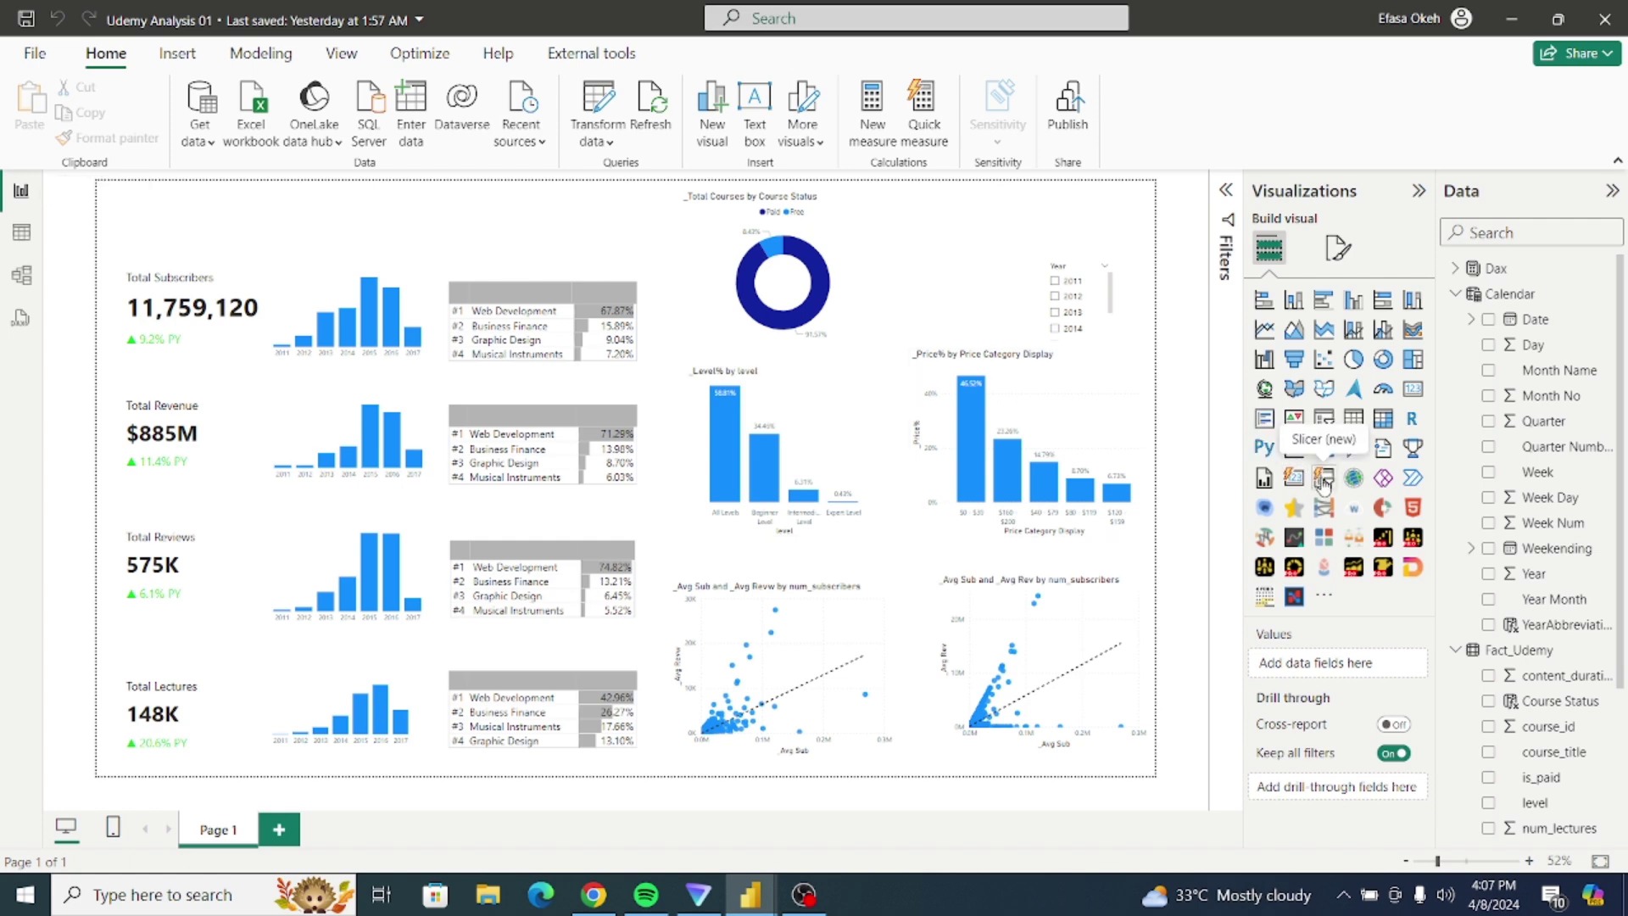
left_click(1325, 480)
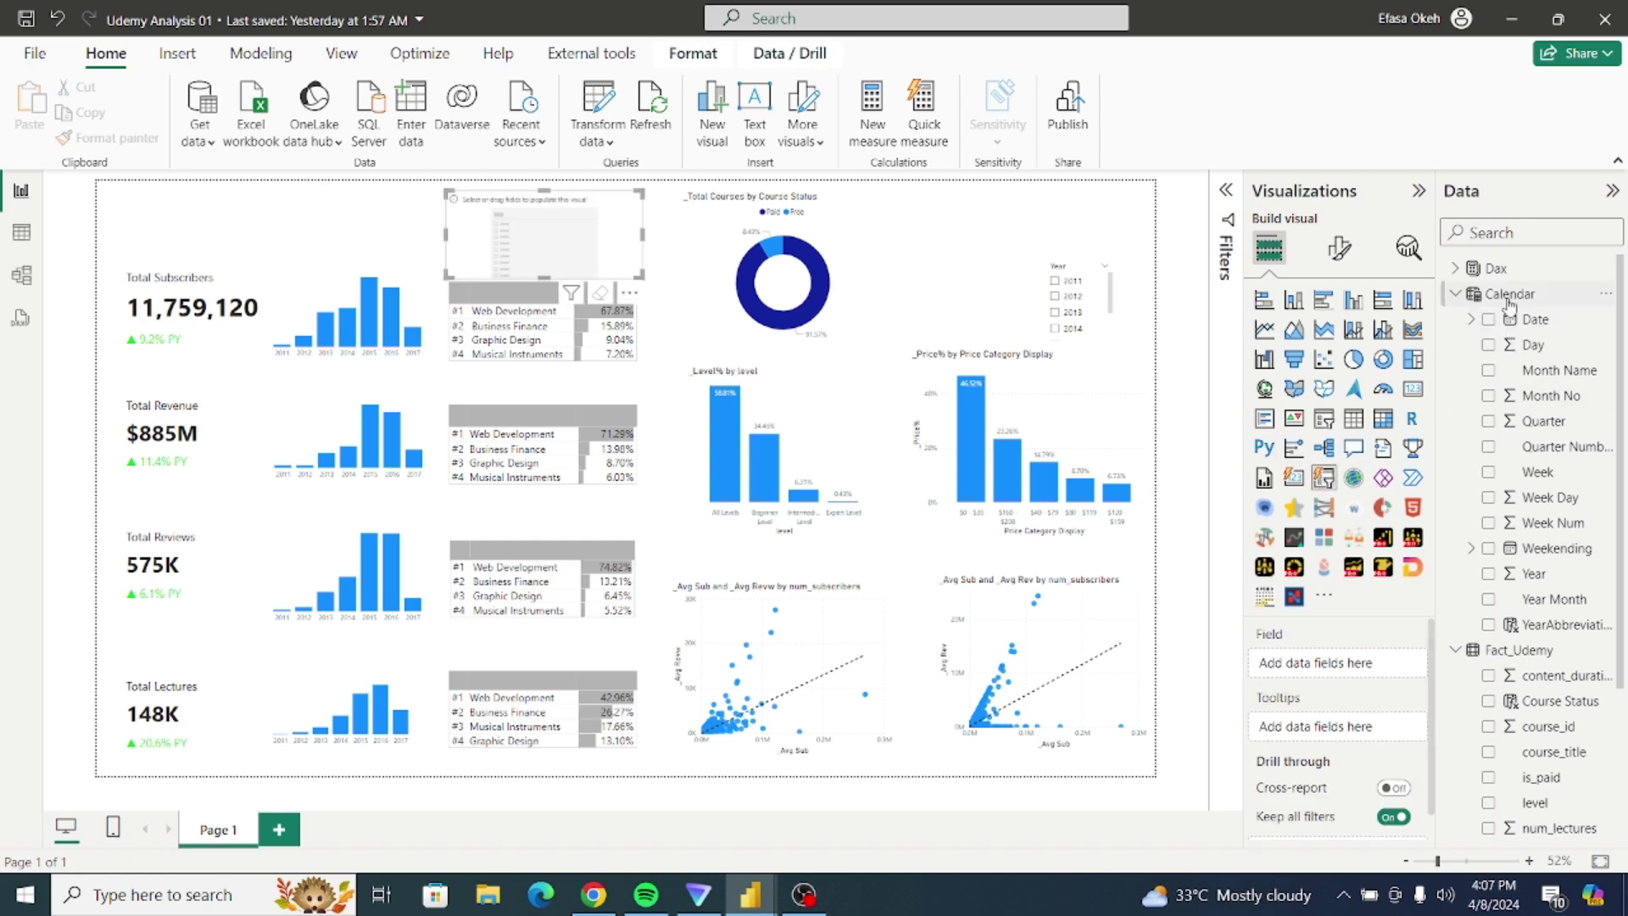
left_click(1489, 626)
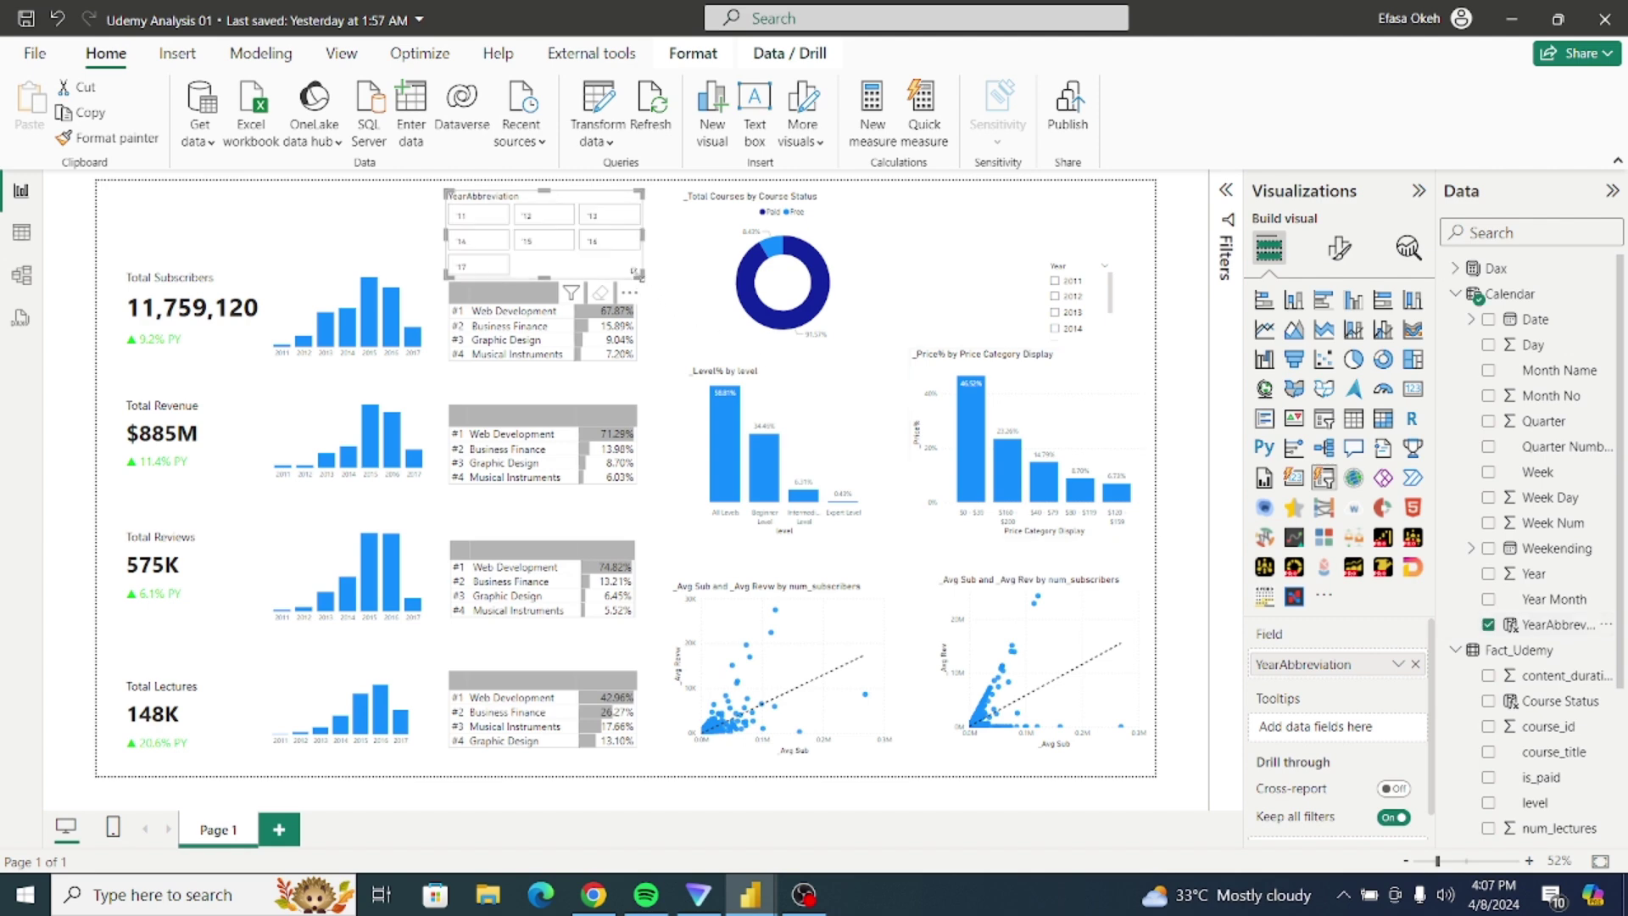
left_click_drag(638, 275, 660, 310)
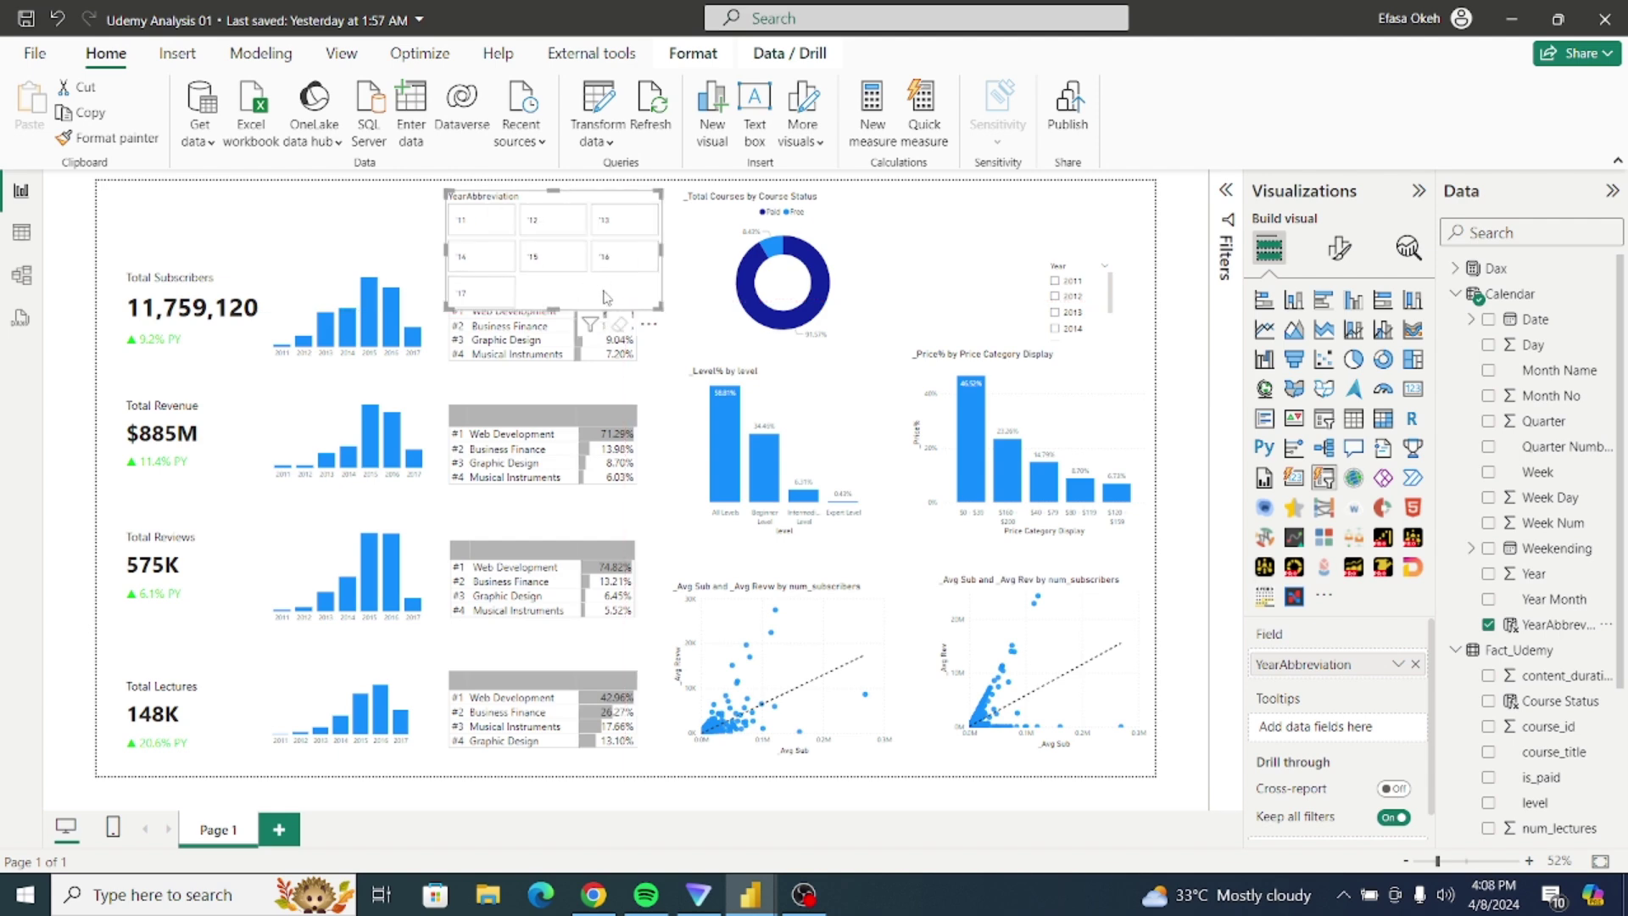
Step: Try arranging the YearAbbreviation slicer's buttons in one column with seven rows, and make the slicer taller
left_click(1338, 251)
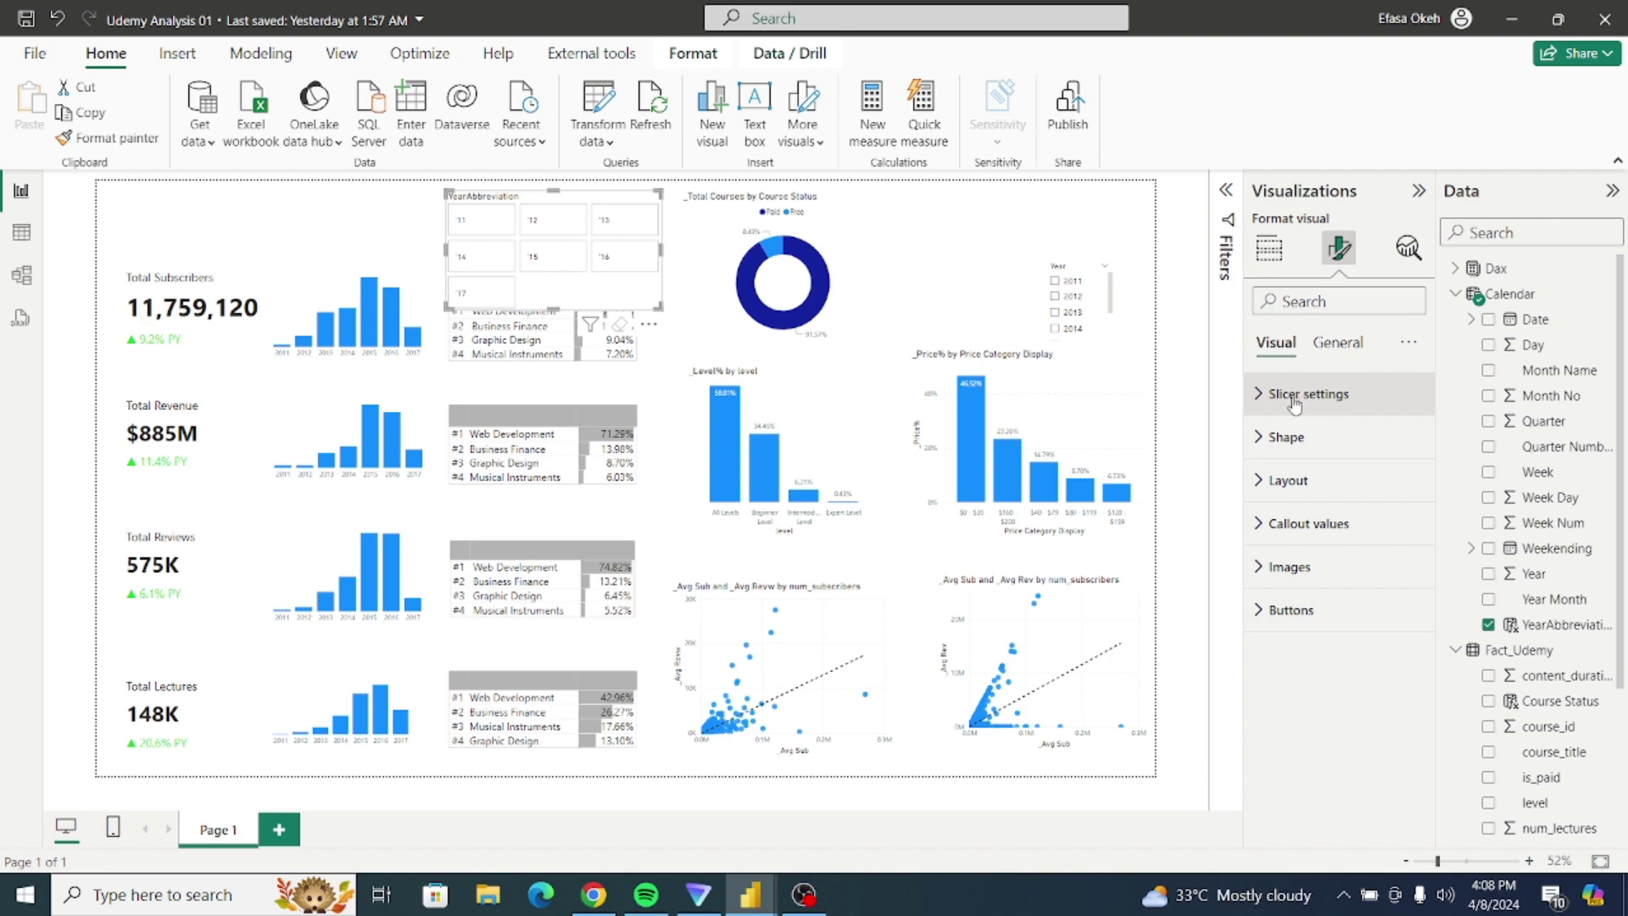
left_click(1288, 480)
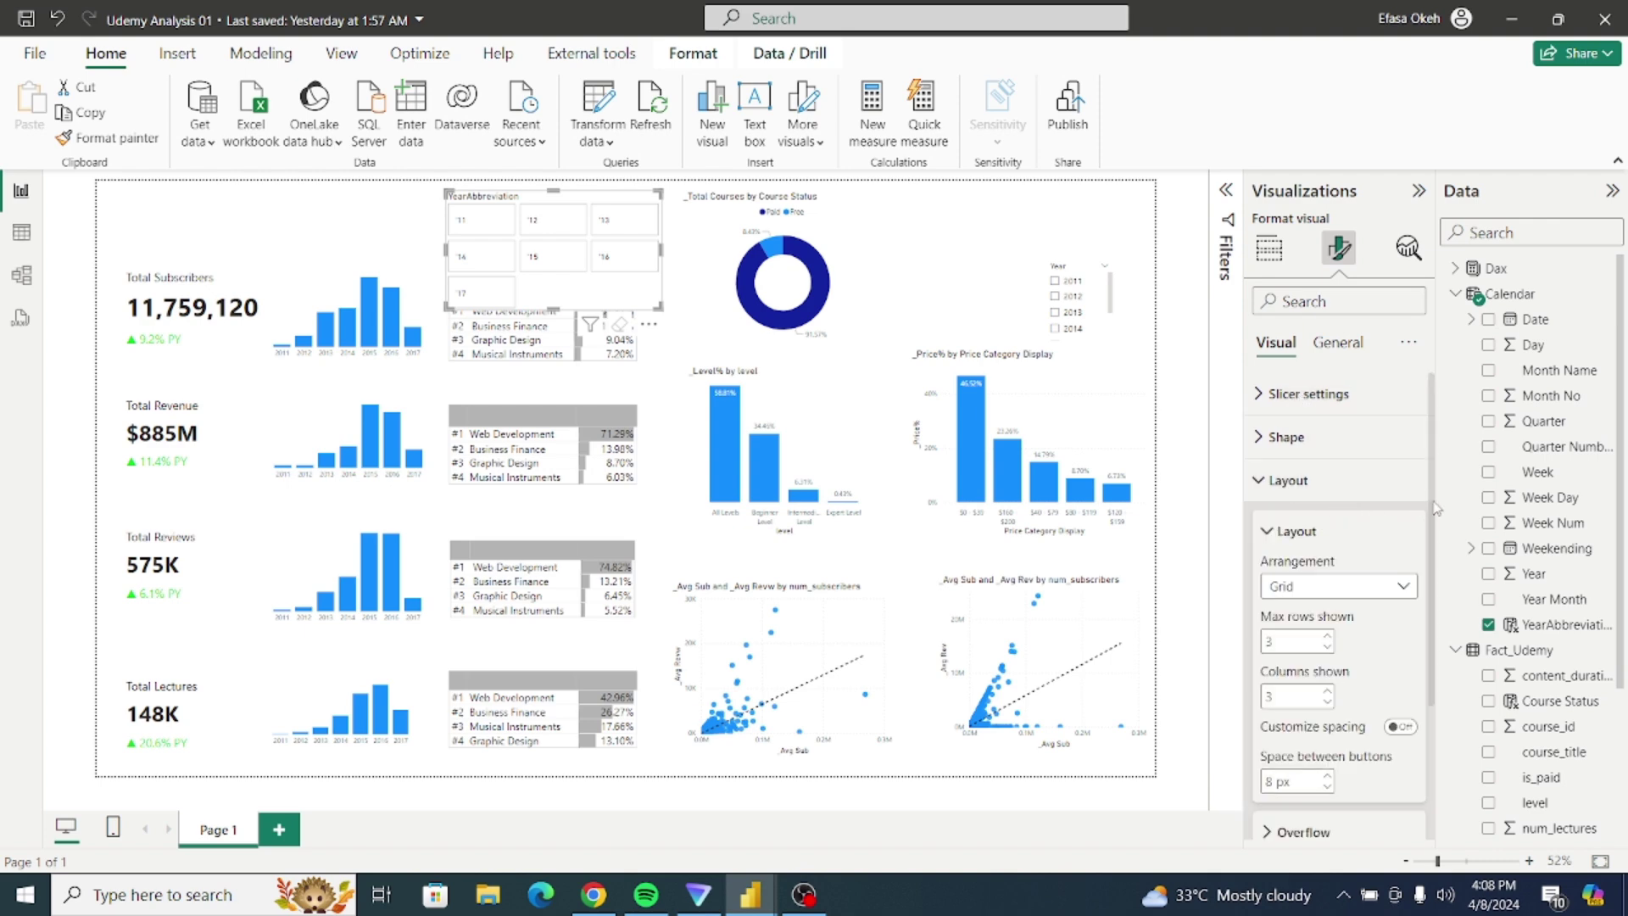
scroll(1424, 507, "down", 3)
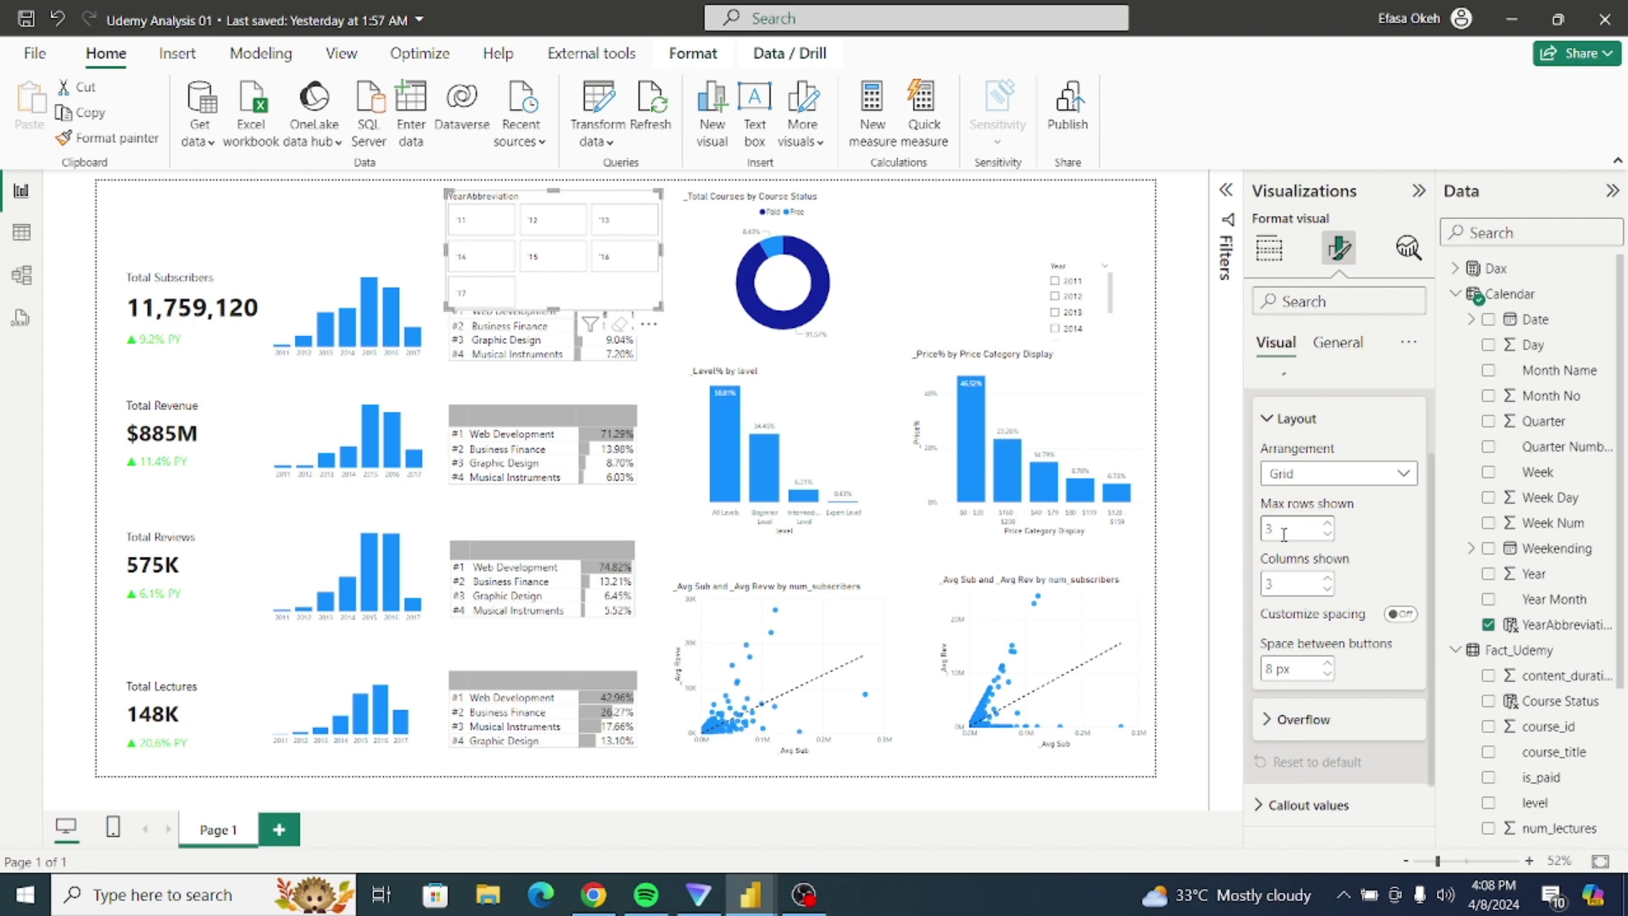
double_click(1281, 584)
left_click(1267, 534)
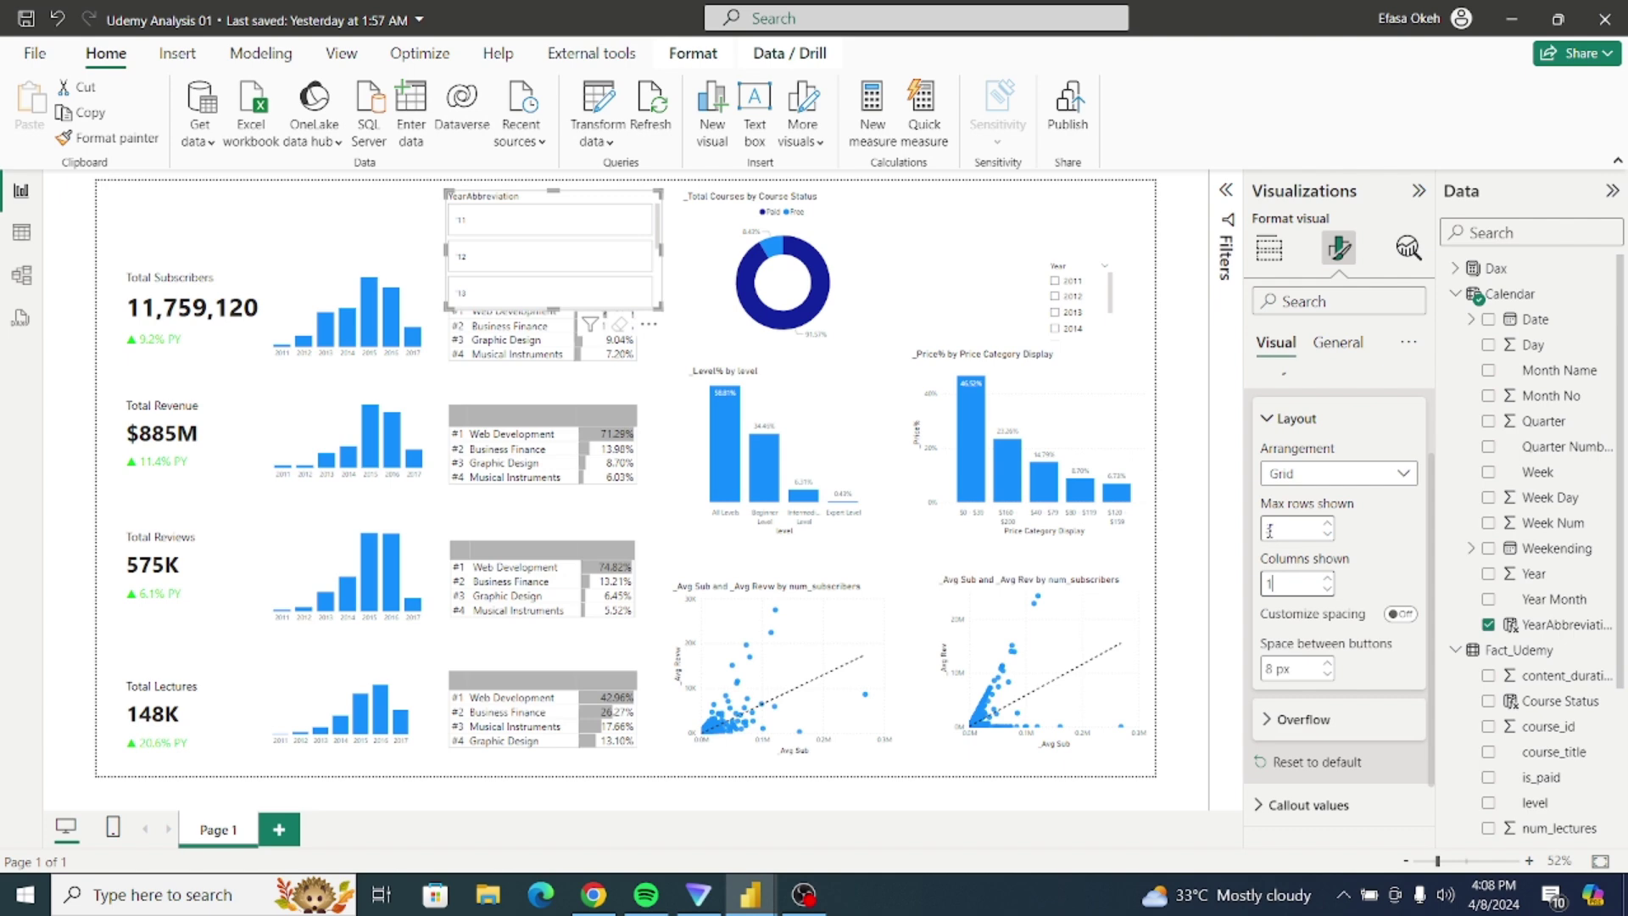
double_click(1285, 530)
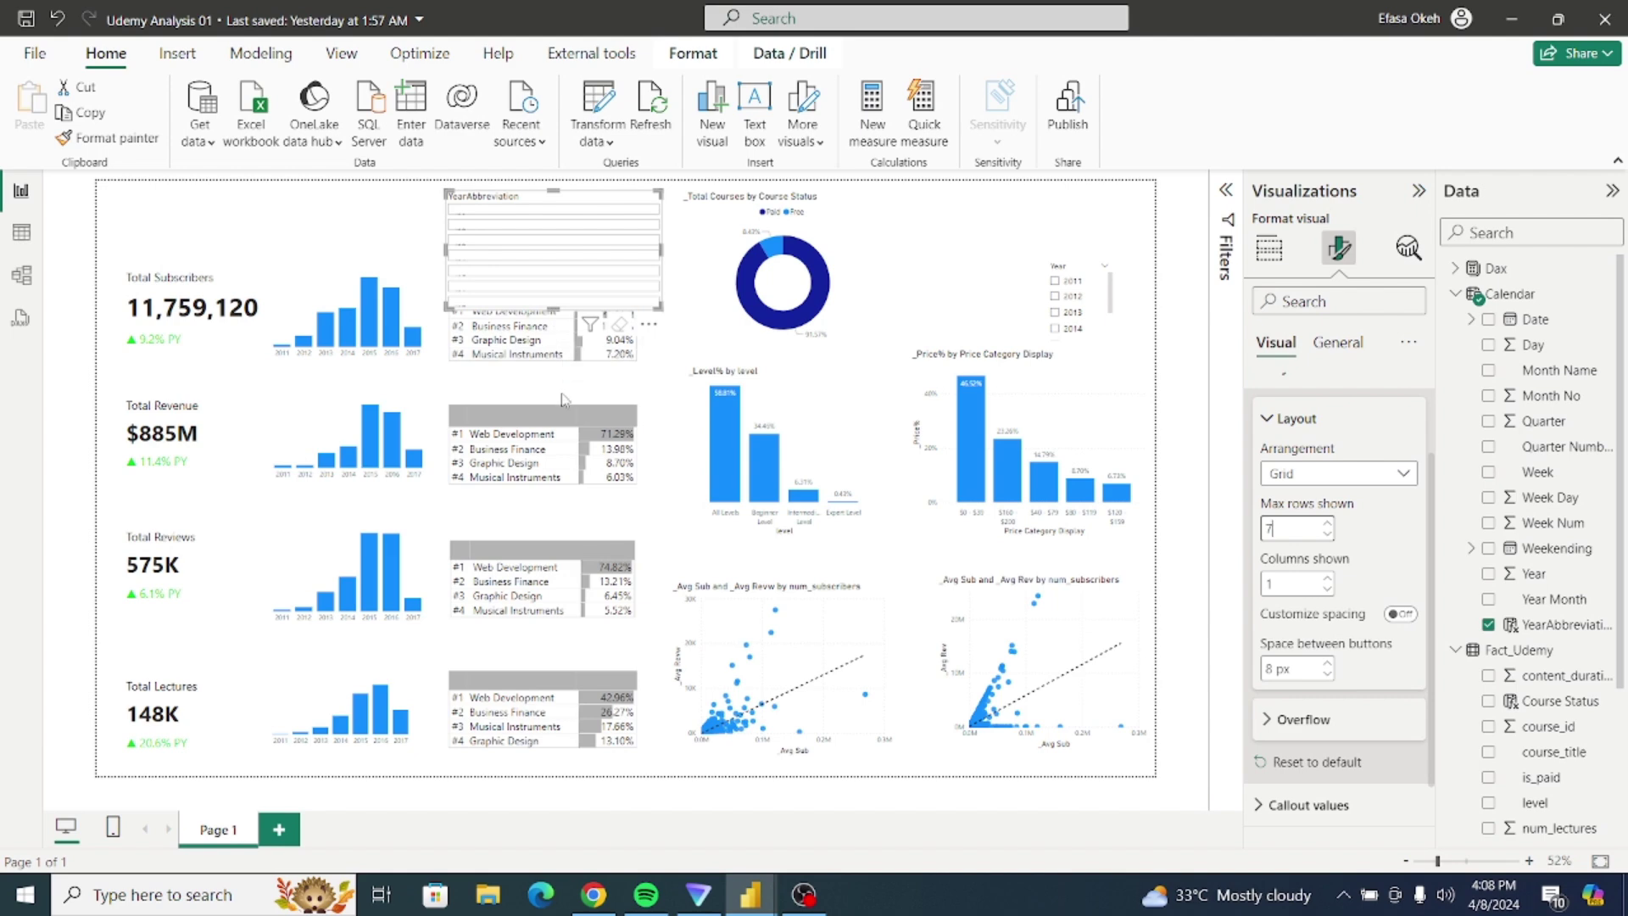
left_click_drag(561, 400, 647, 428)
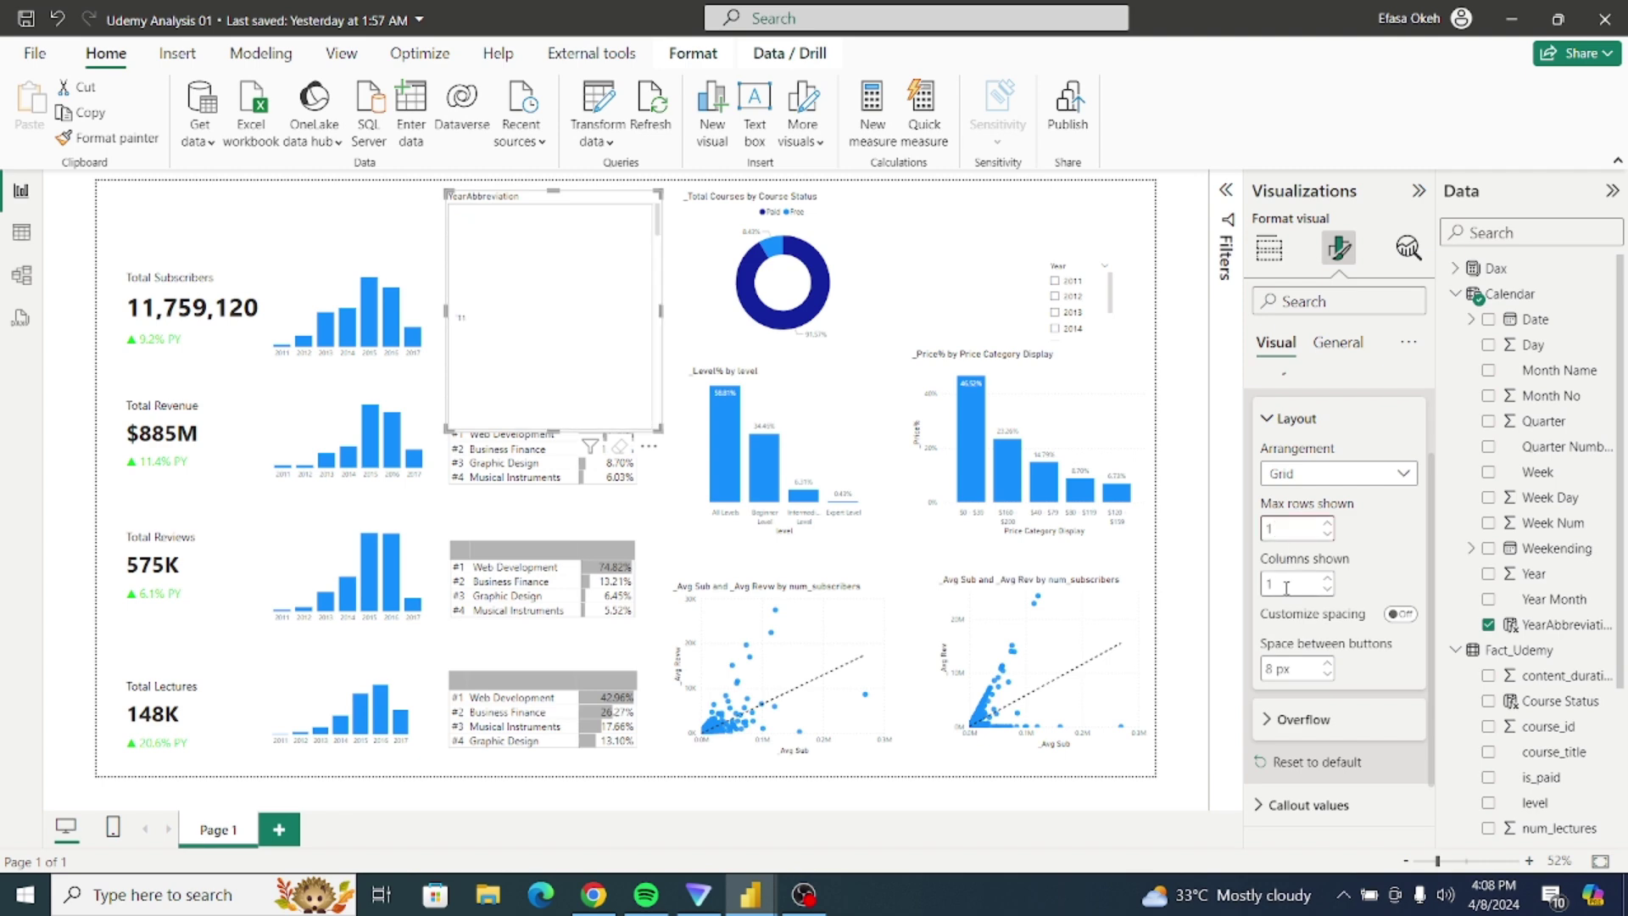
Step: Arrange the YearAbbreviation slicer in one row of seven columns and resize it to a slim strip above the top ranking table
left_click(1286, 587)
type("7")
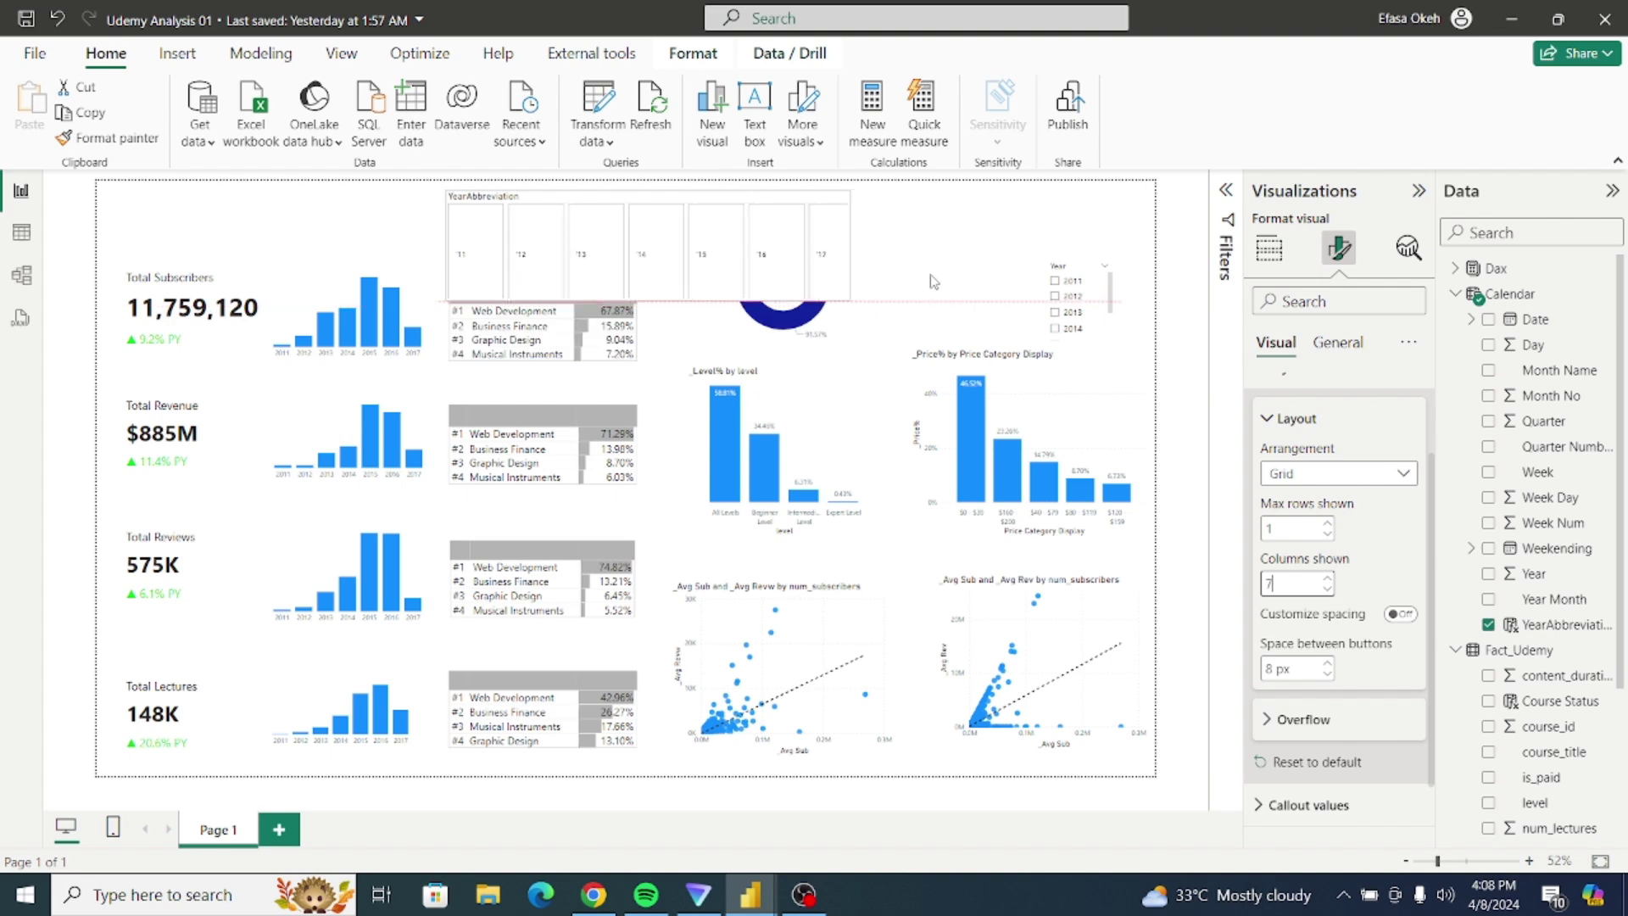
left_click_drag(934, 282, 727, 233)
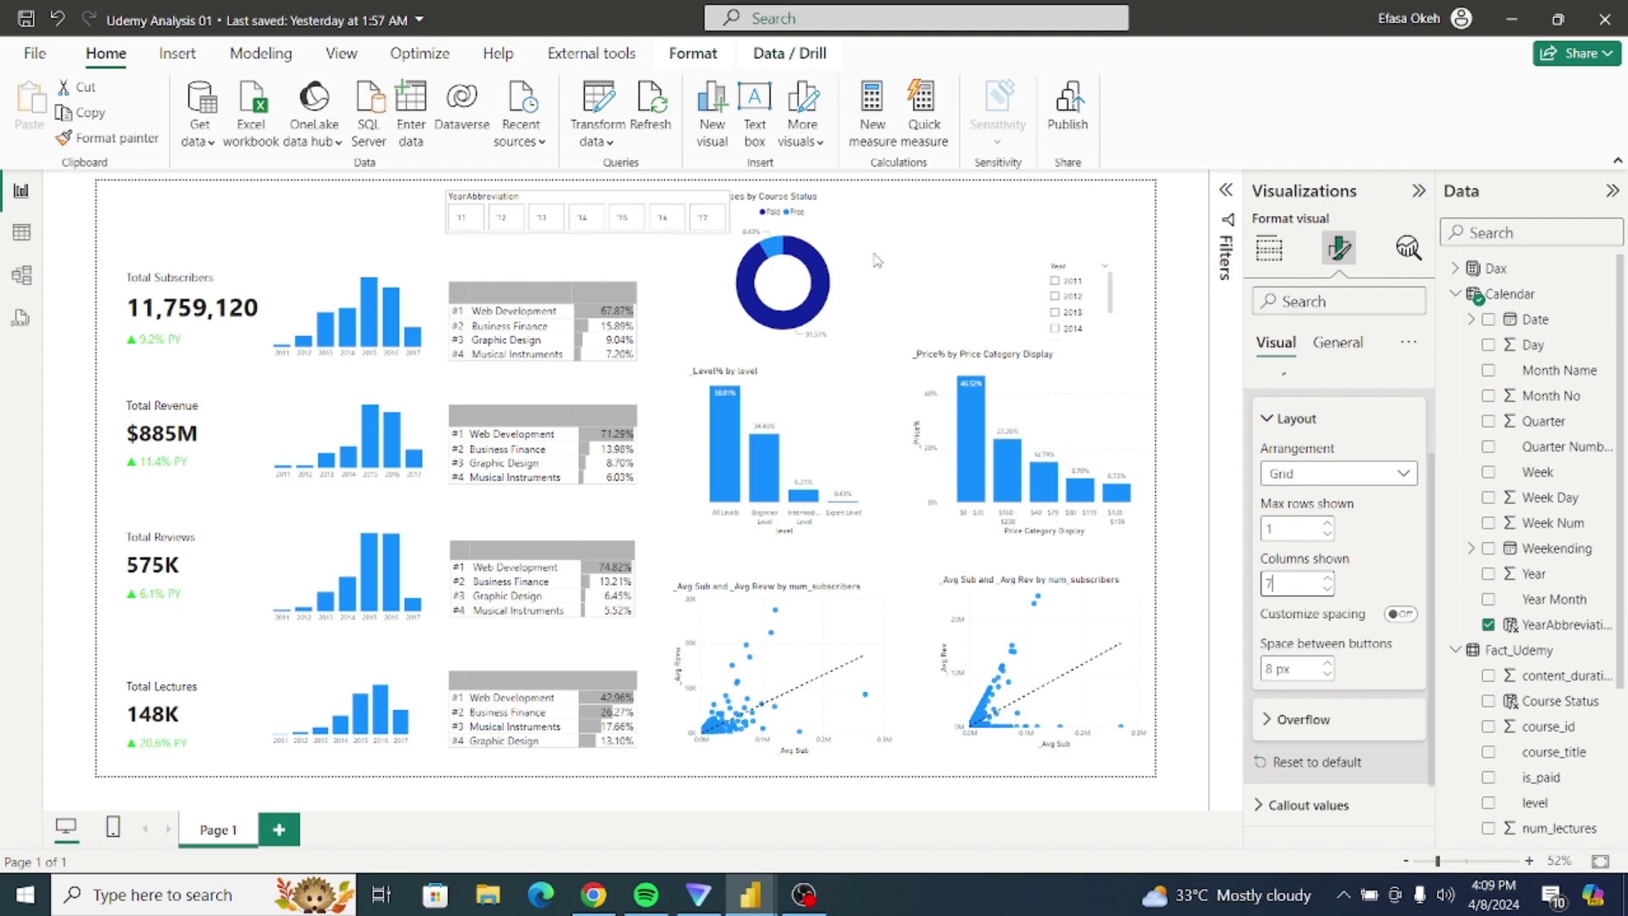
Step: Turn off the YearAbbreviation slicer's title and deselect the slicer
left_click(1281, 417)
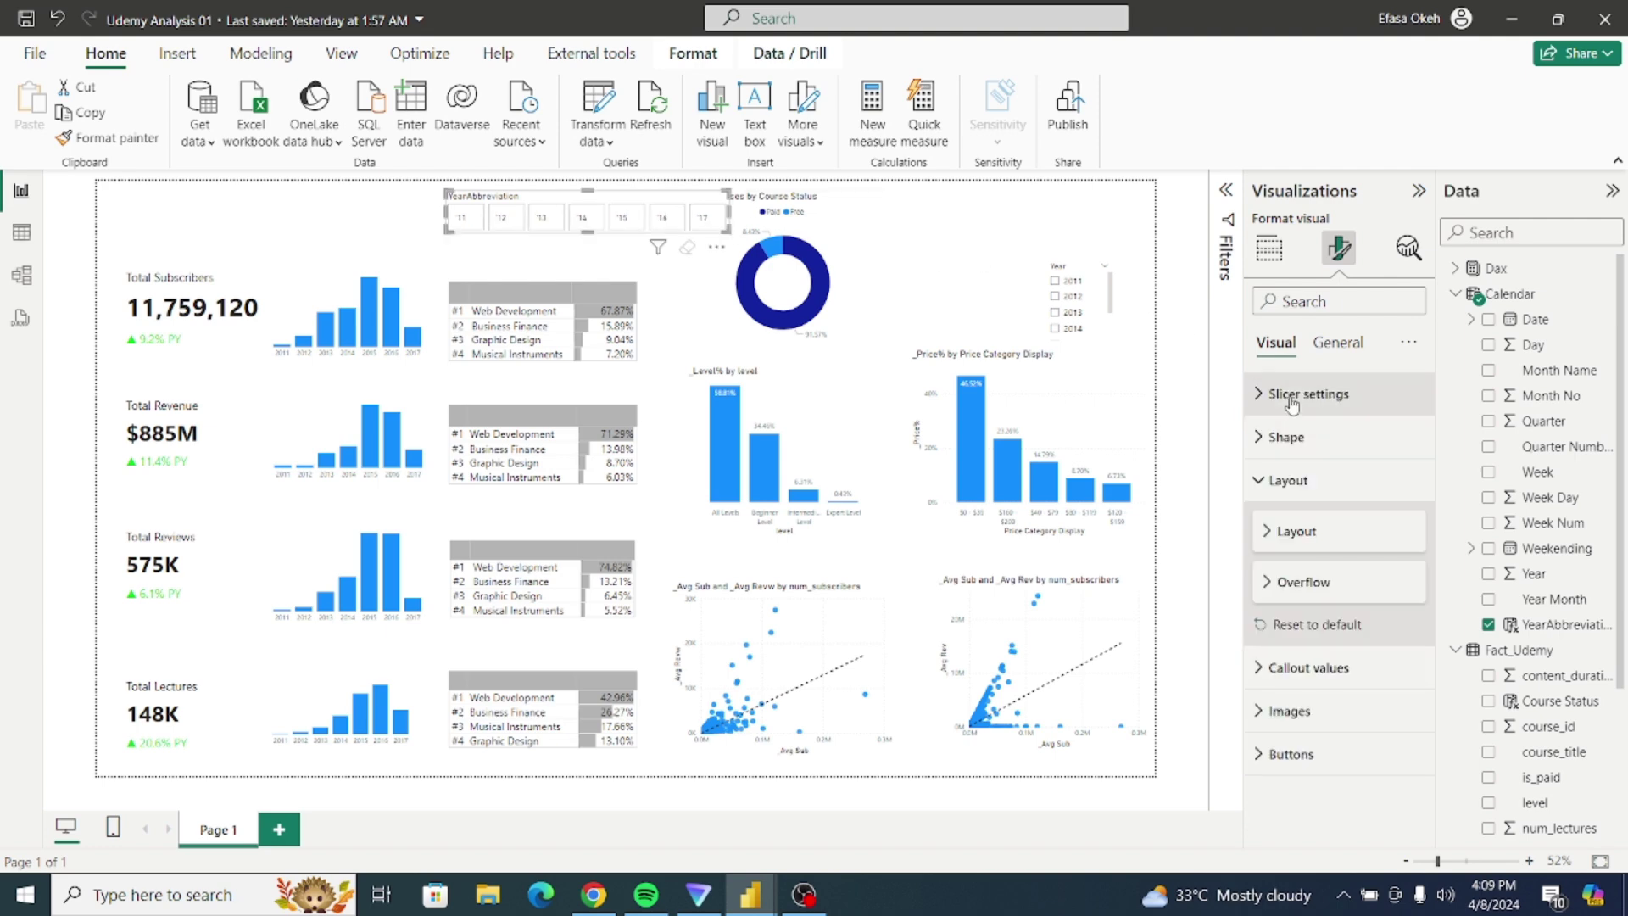
left_click(1271, 481)
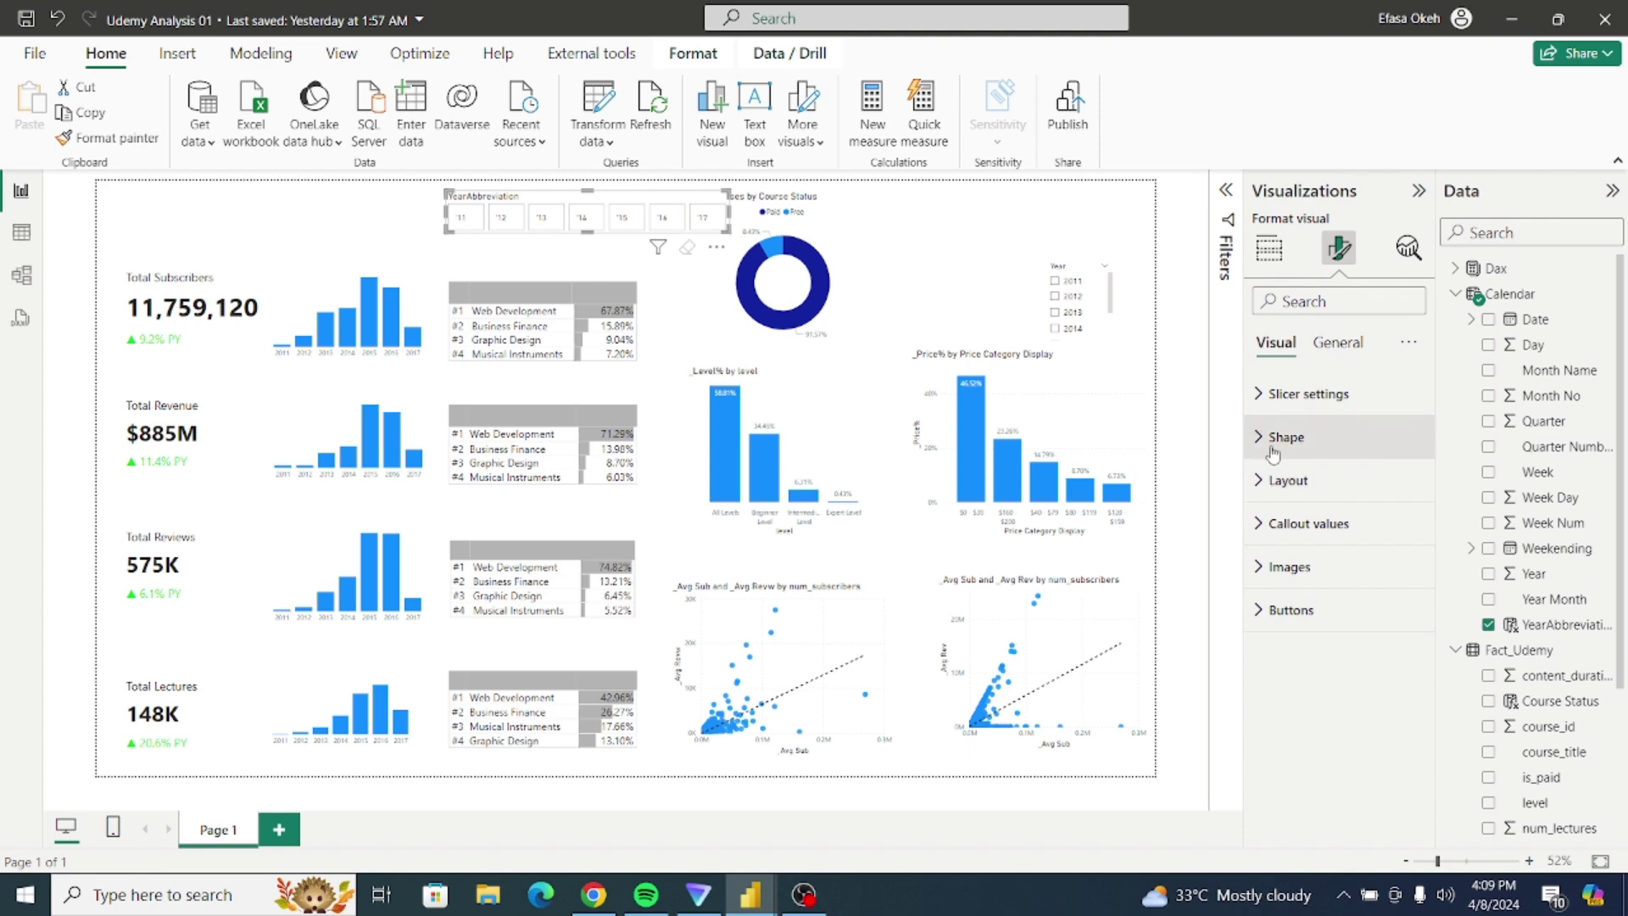
left_click(1332, 344)
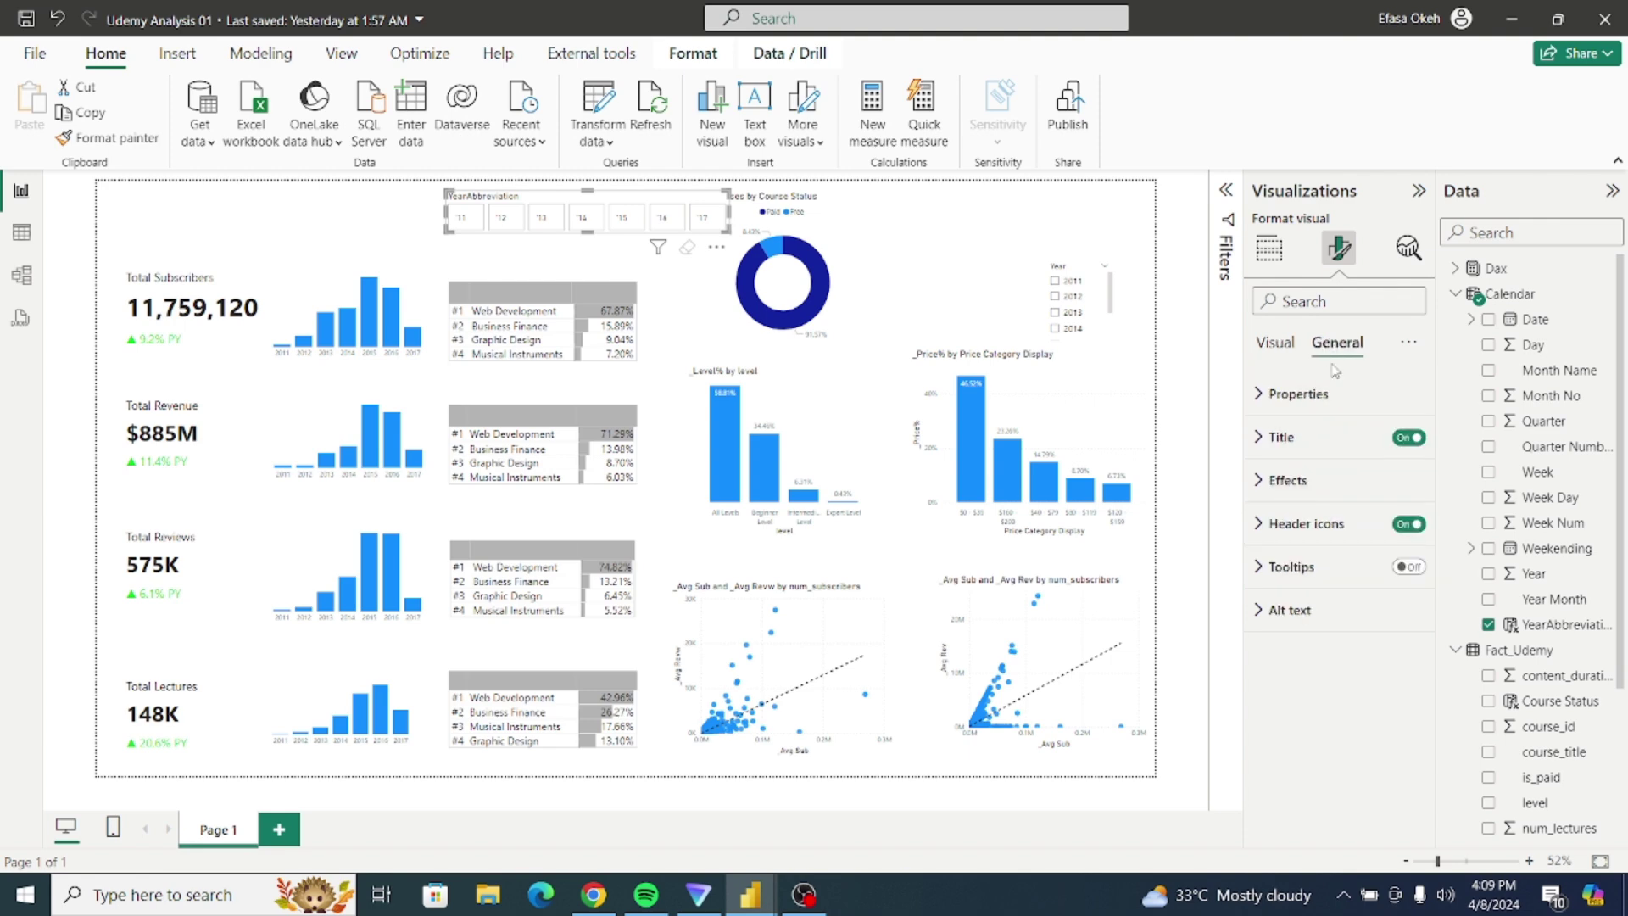
left_click(1406, 438)
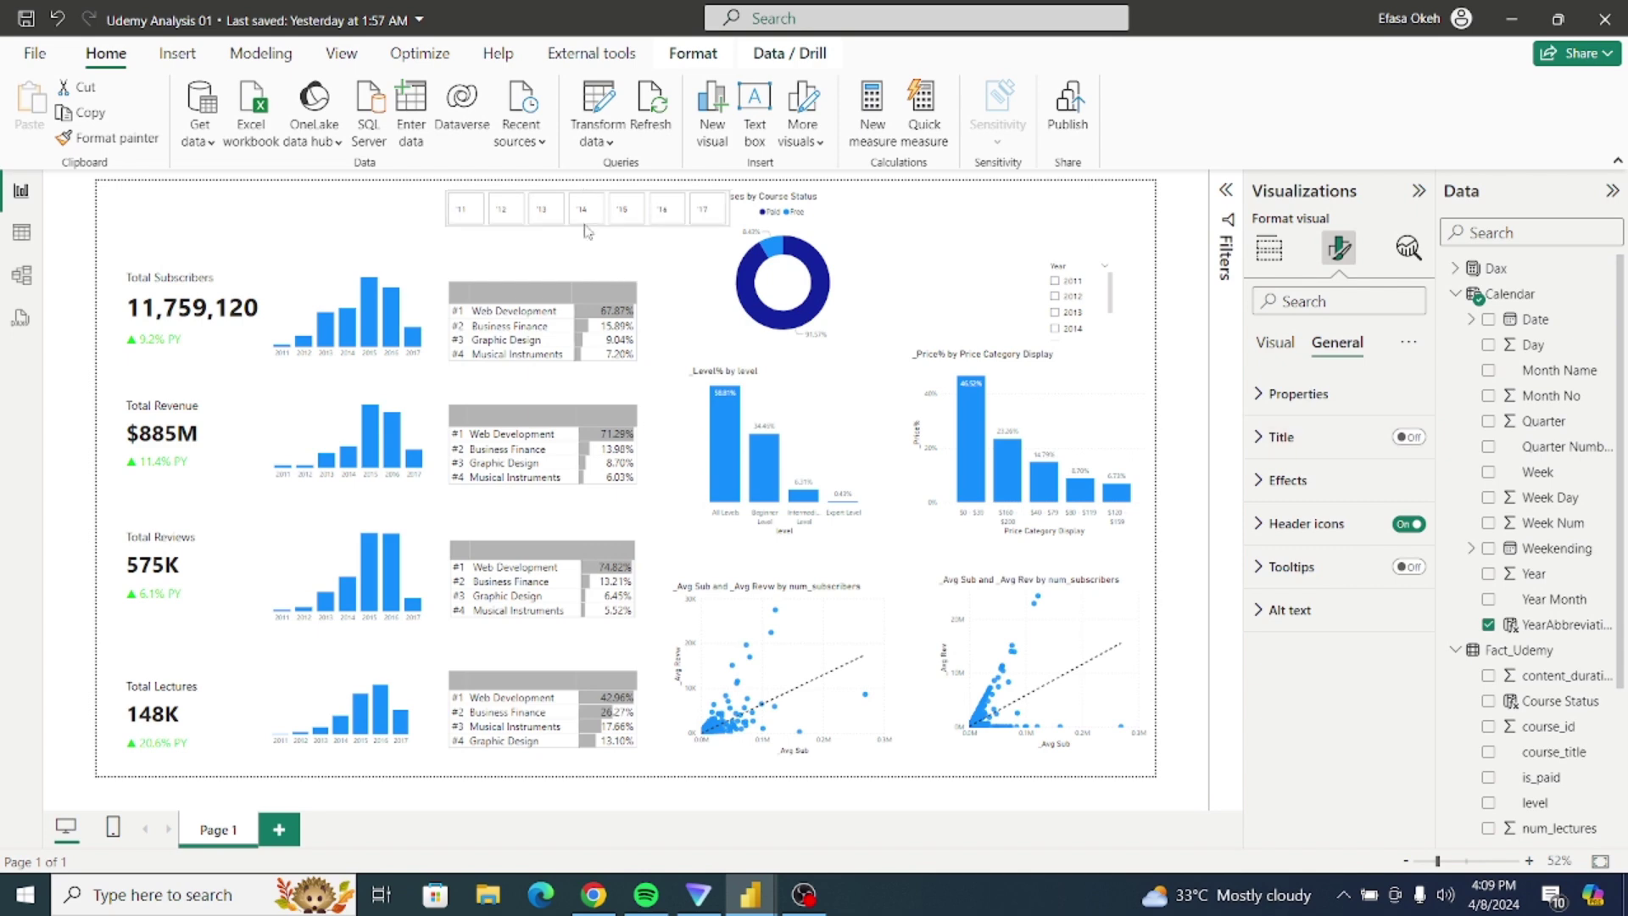
left_click(525, 263)
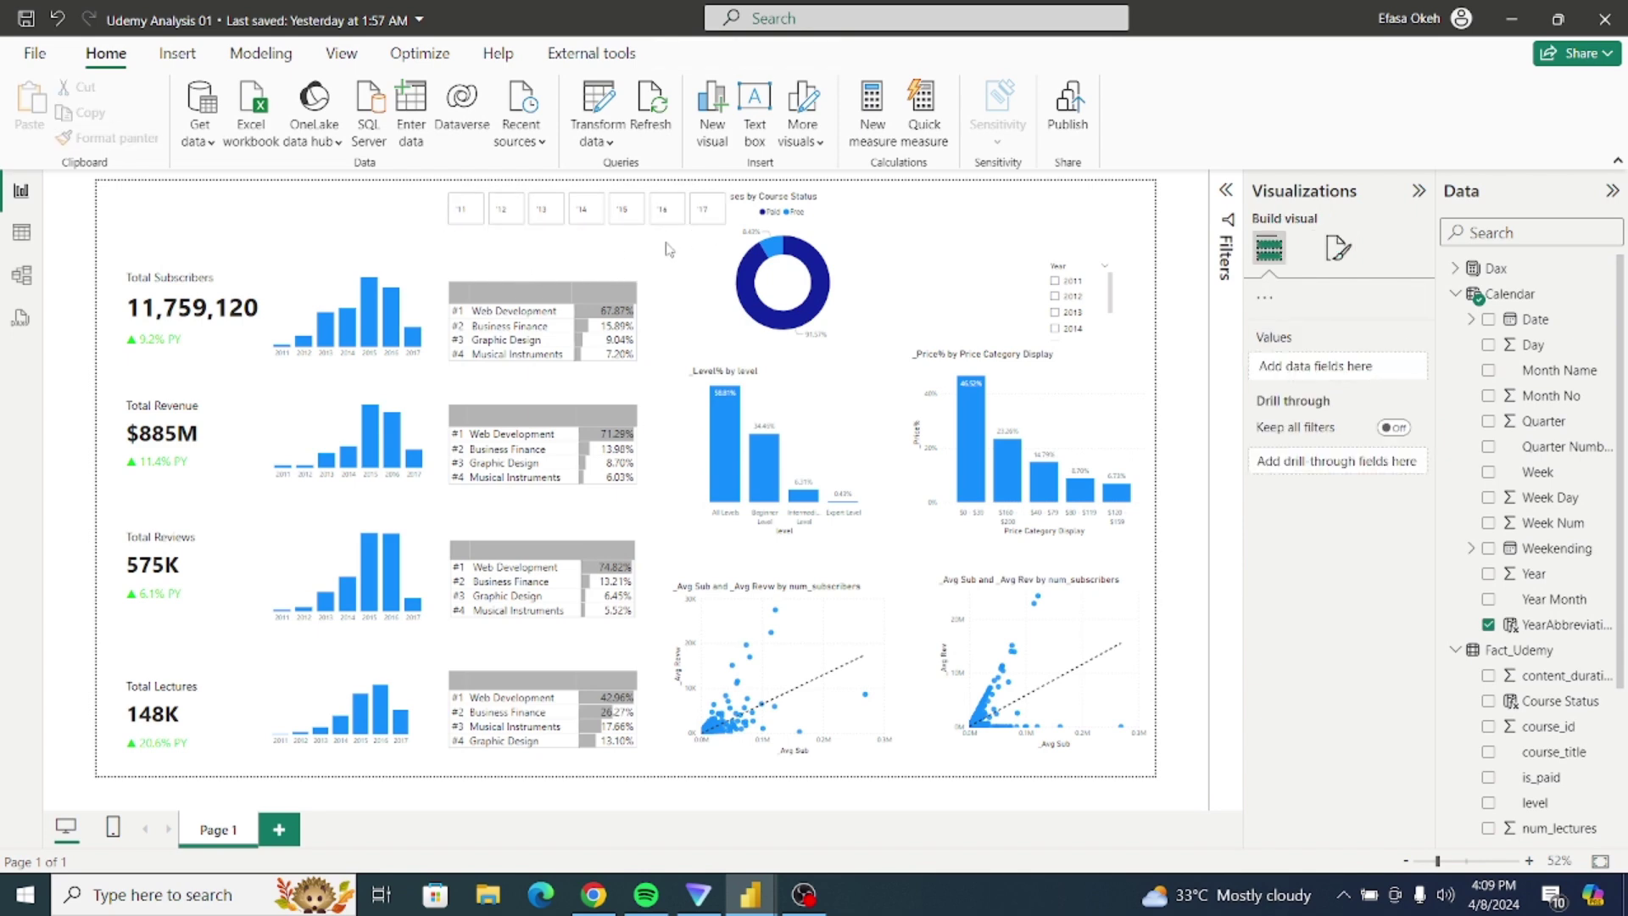
Step: Filter the report by '11, '12 and '13 in turn with the year slicer to check how the visuals respond
left_click(467, 213)
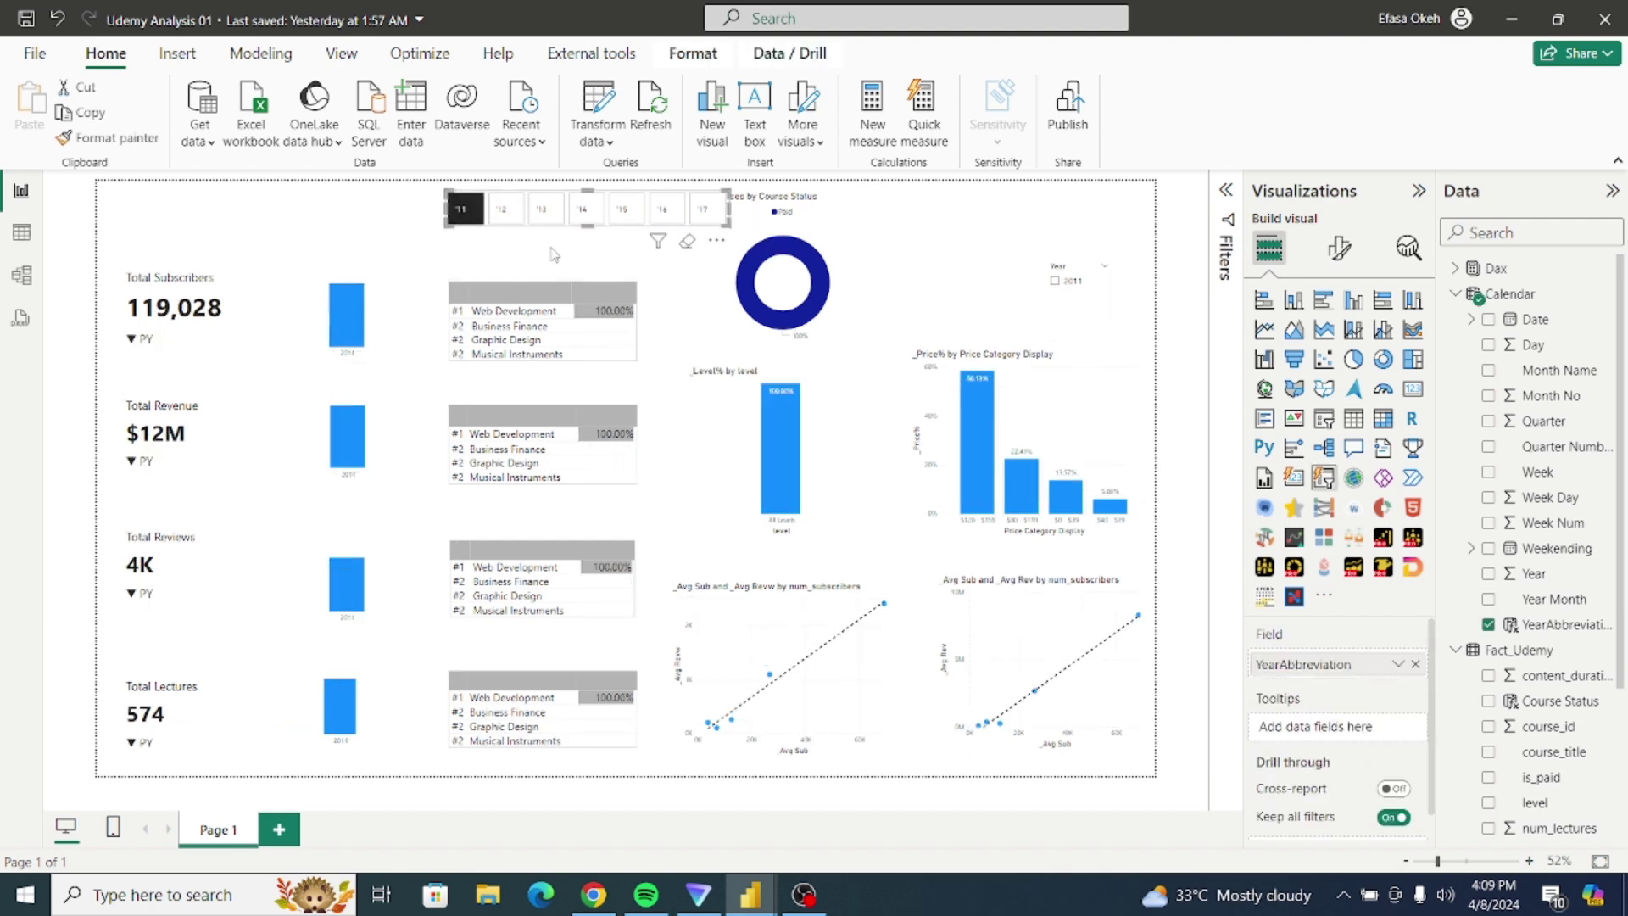
left_click(506, 210)
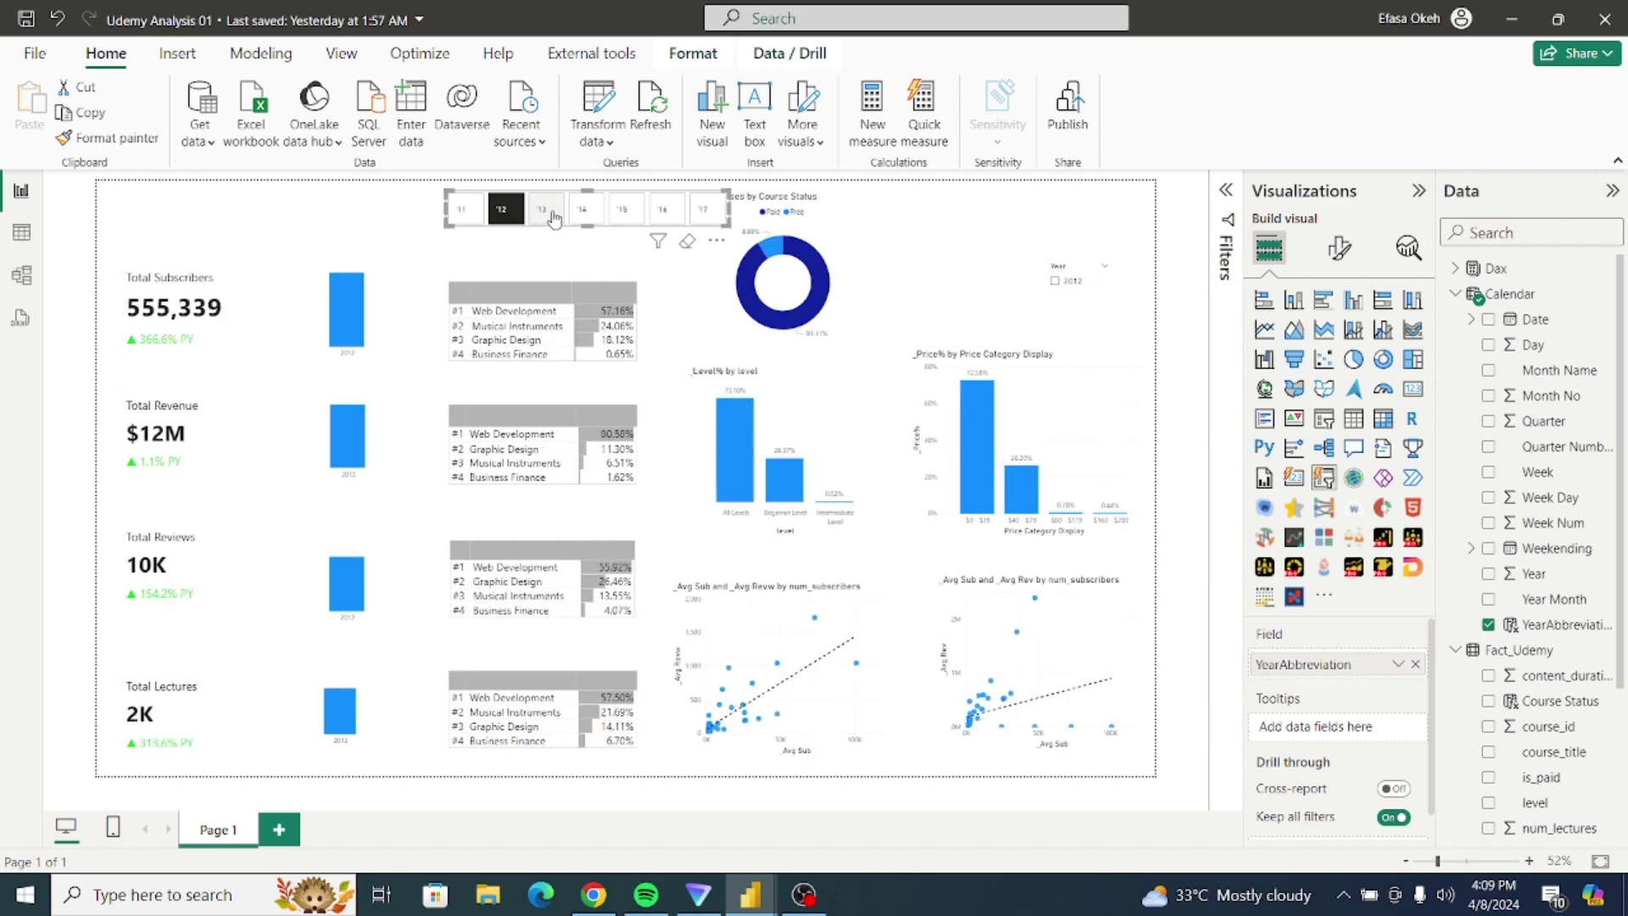
left_click(547, 212)
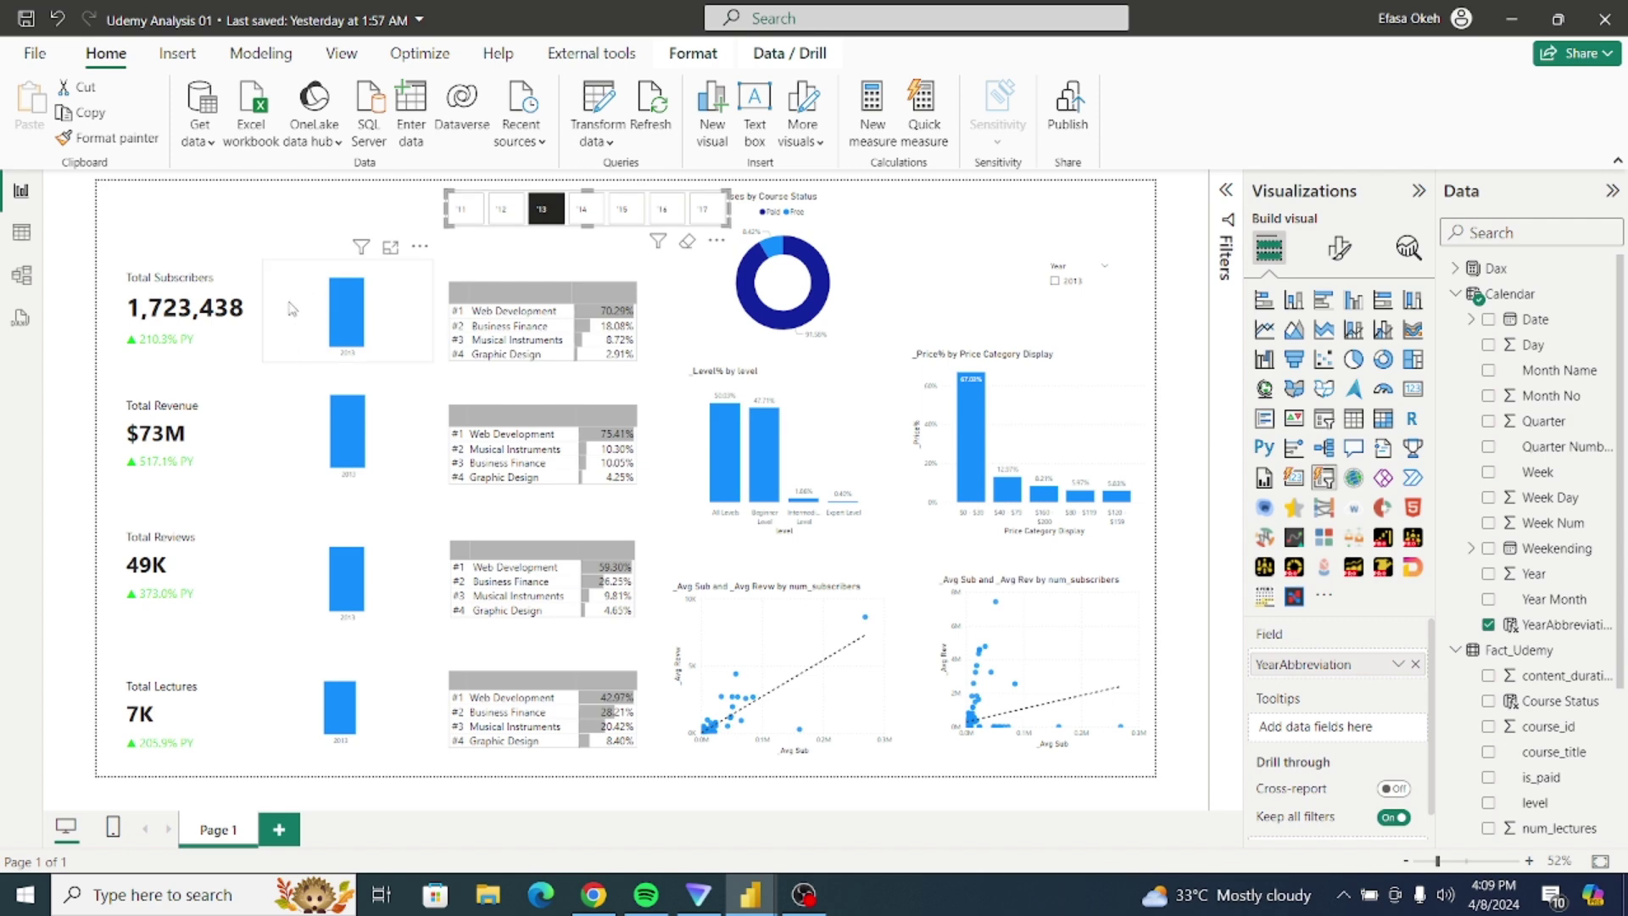
Step: Edit the year slicer's interactions to None for the subscribers, revenue, reviews and lectures yearly column charts
left_click(678, 56)
left_click(51, 119)
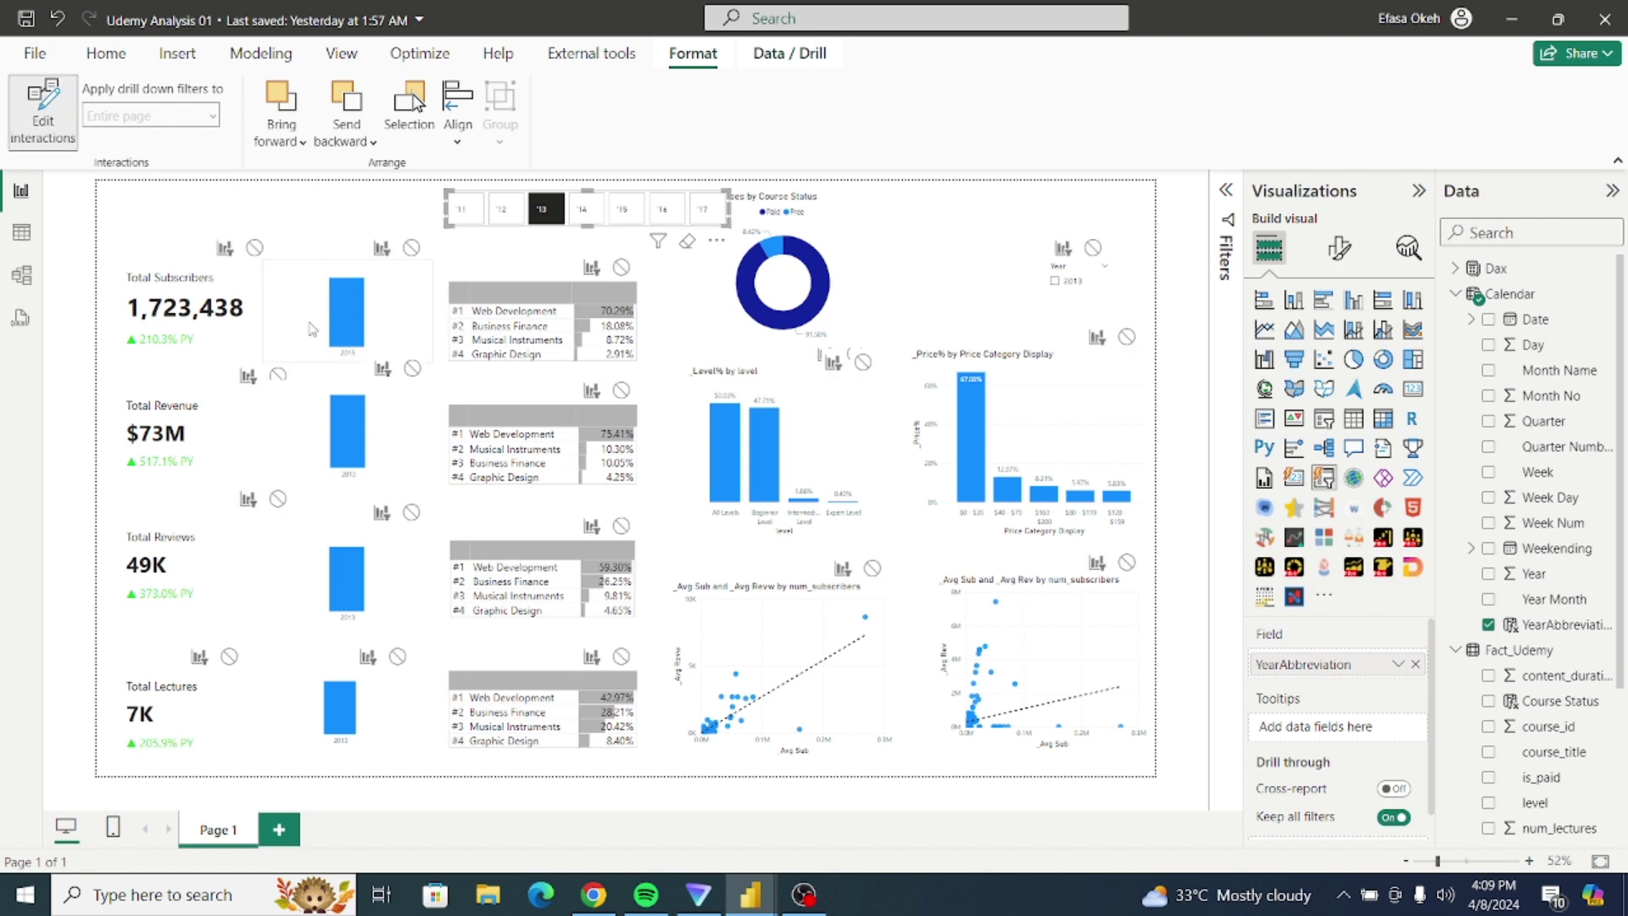
left_click(412, 249)
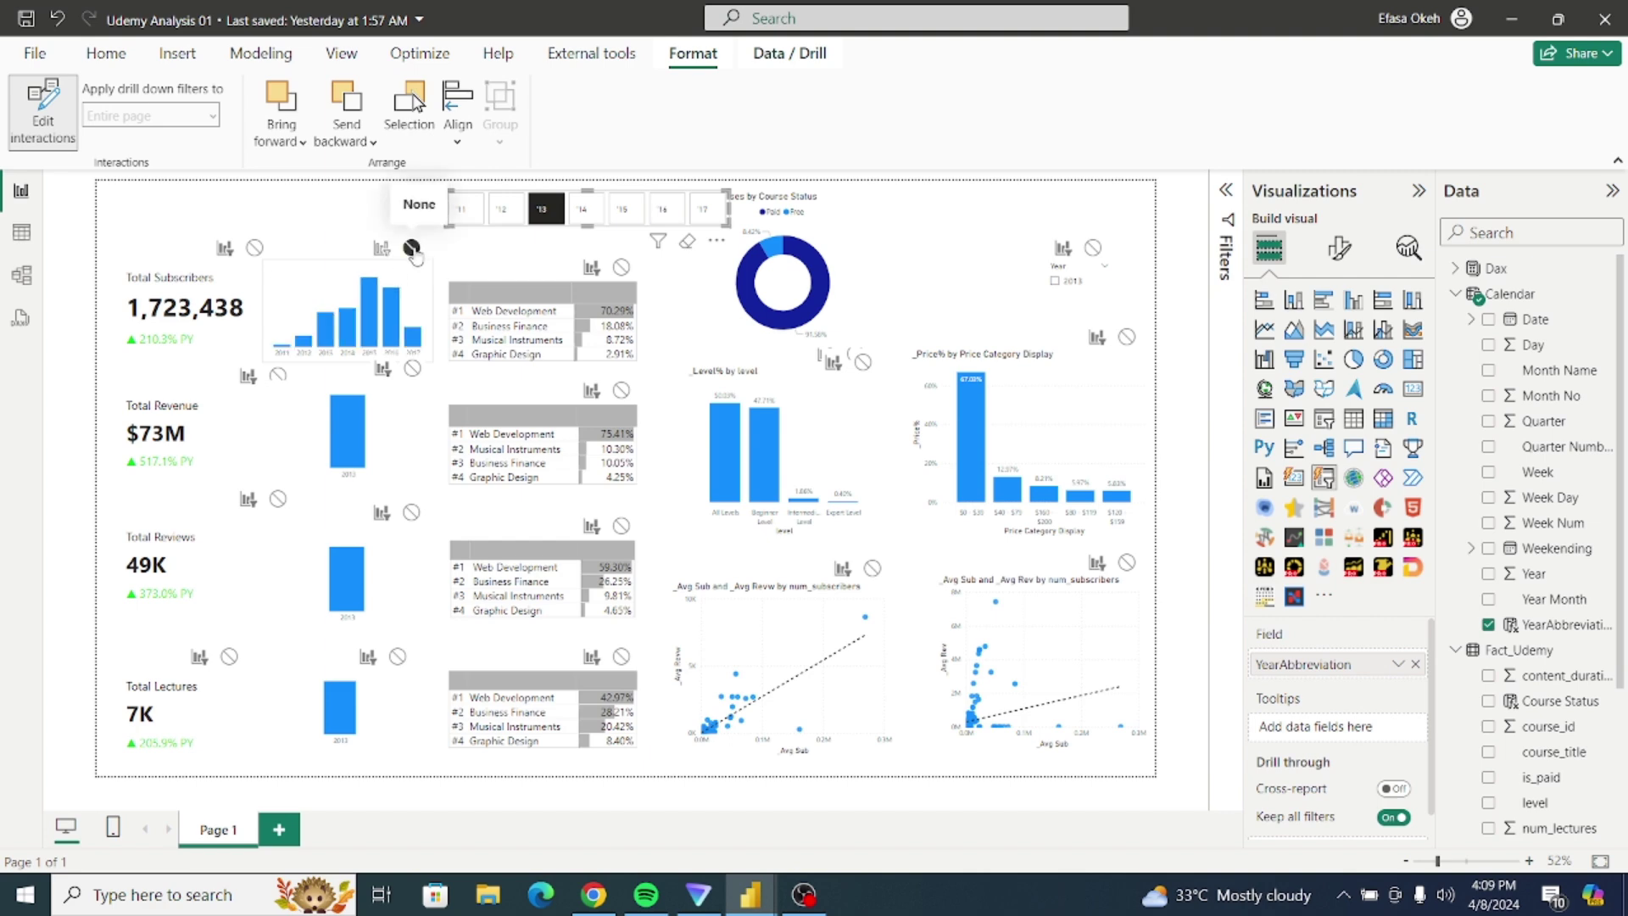
left_click(412, 371)
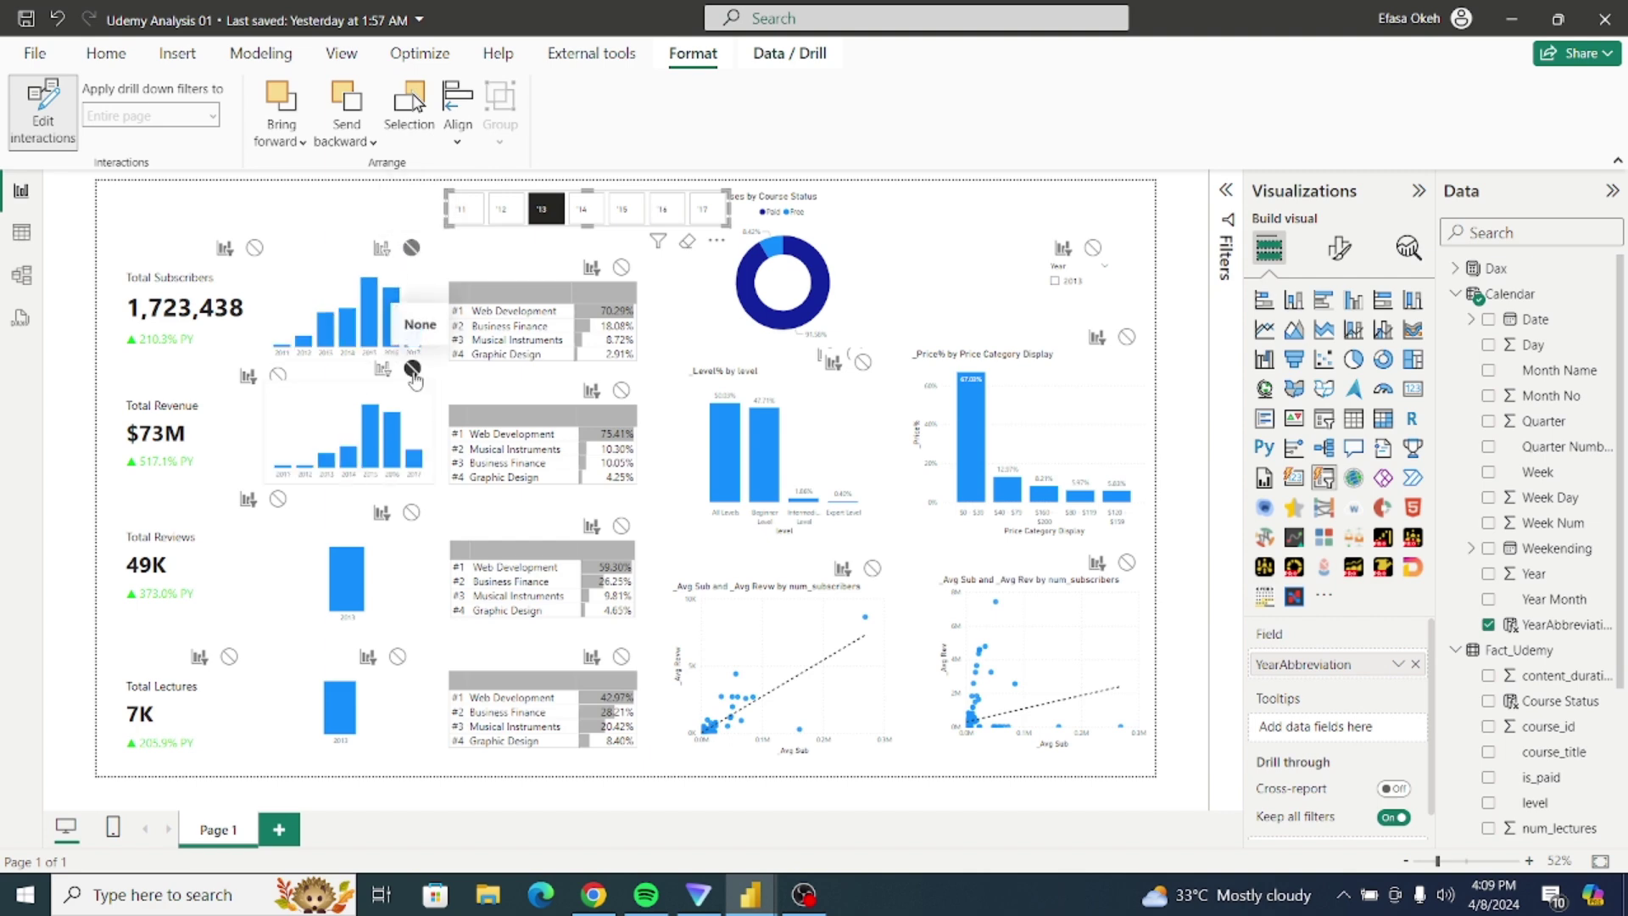
left_click(411, 513)
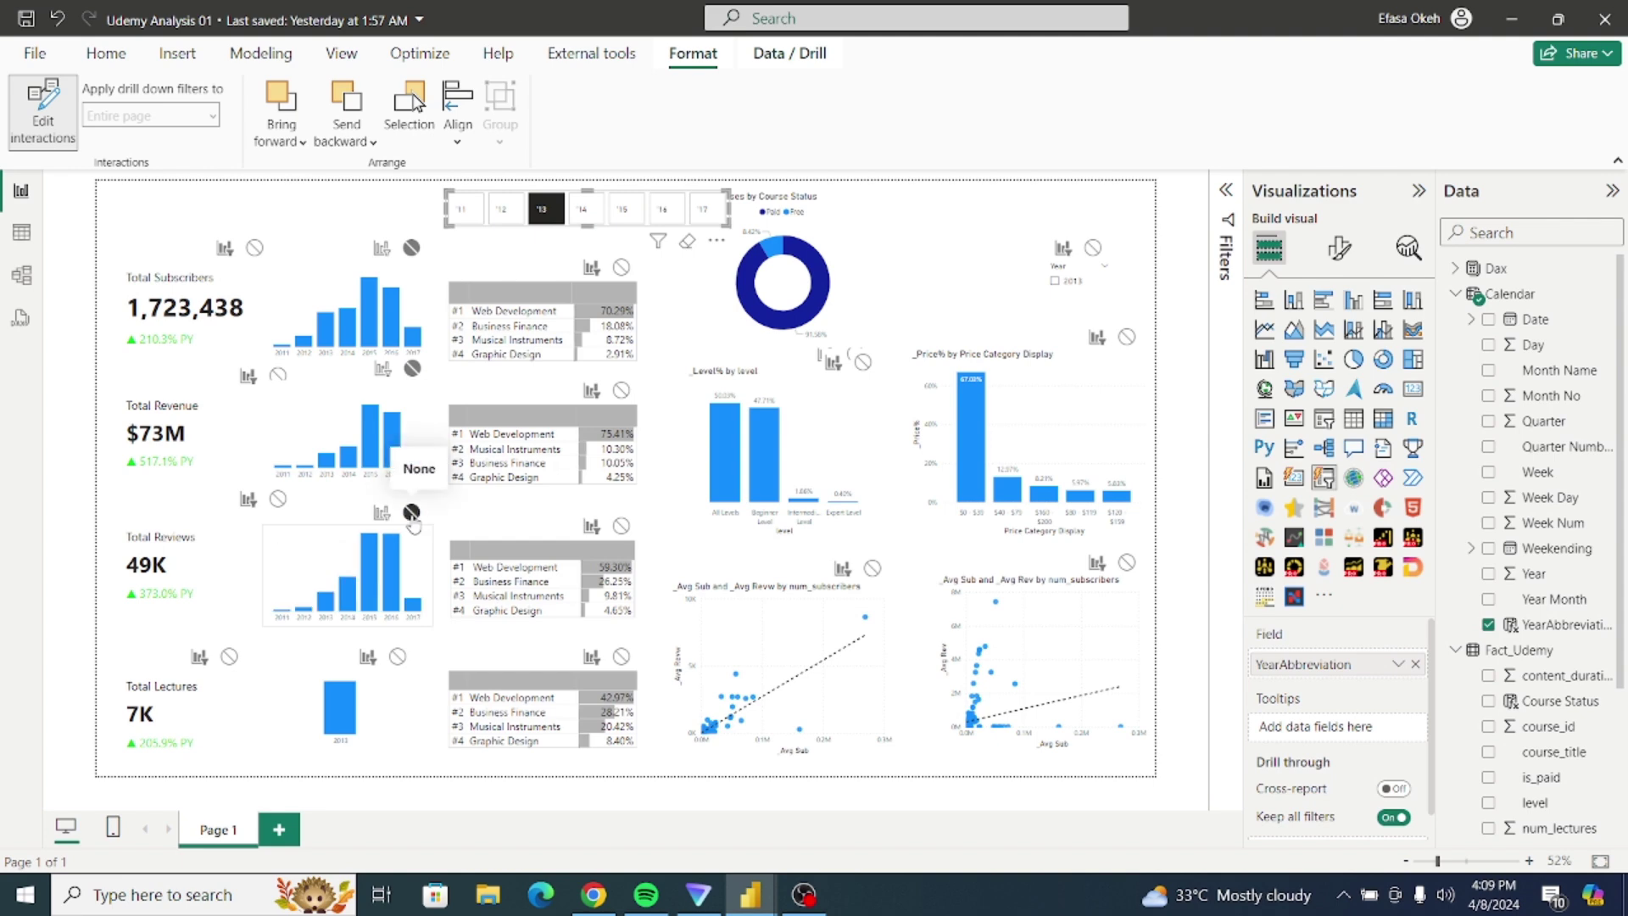
left_click(398, 657)
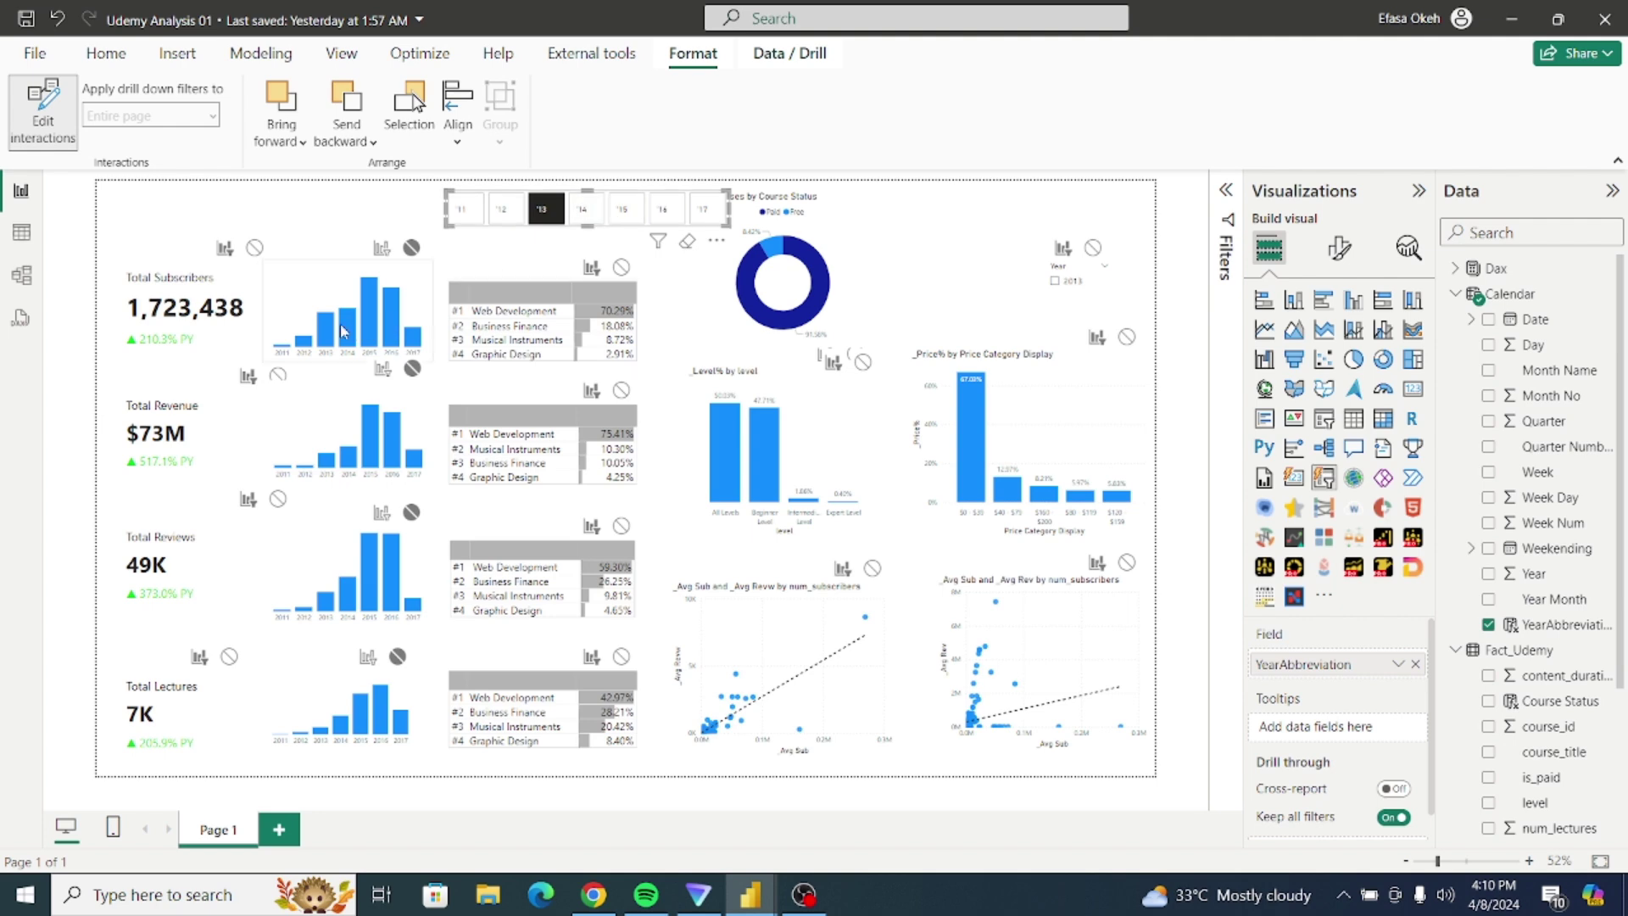
Step: Filter the report to '12 with the year slicer, stop editing interactions and deselect the slicer
left_click(506, 212)
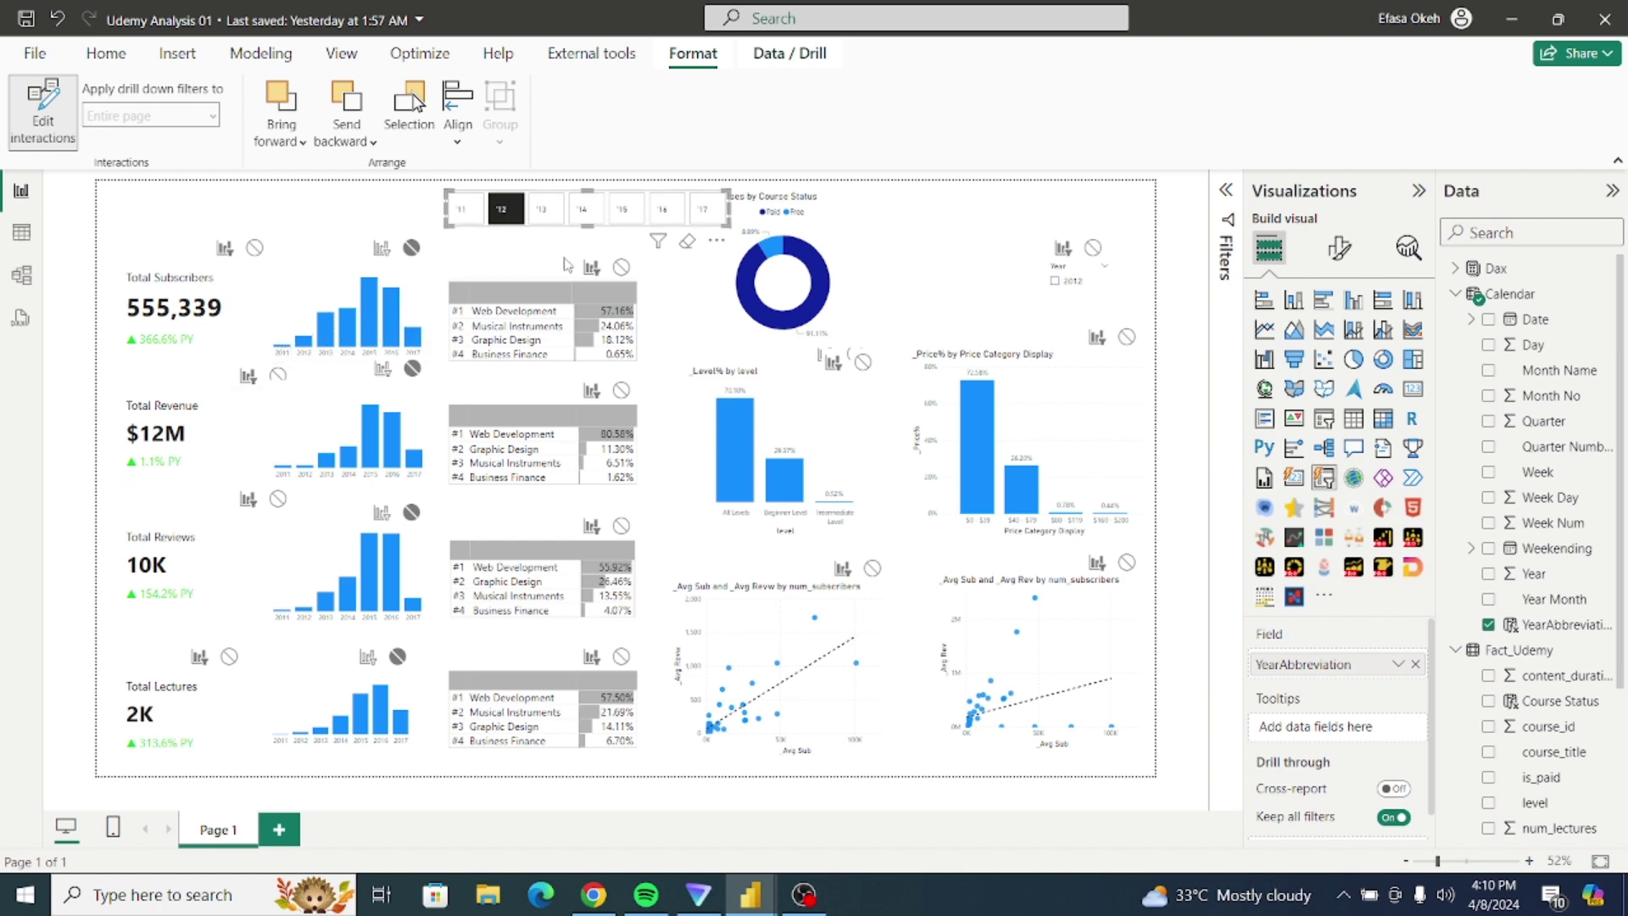
left_click(48, 132)
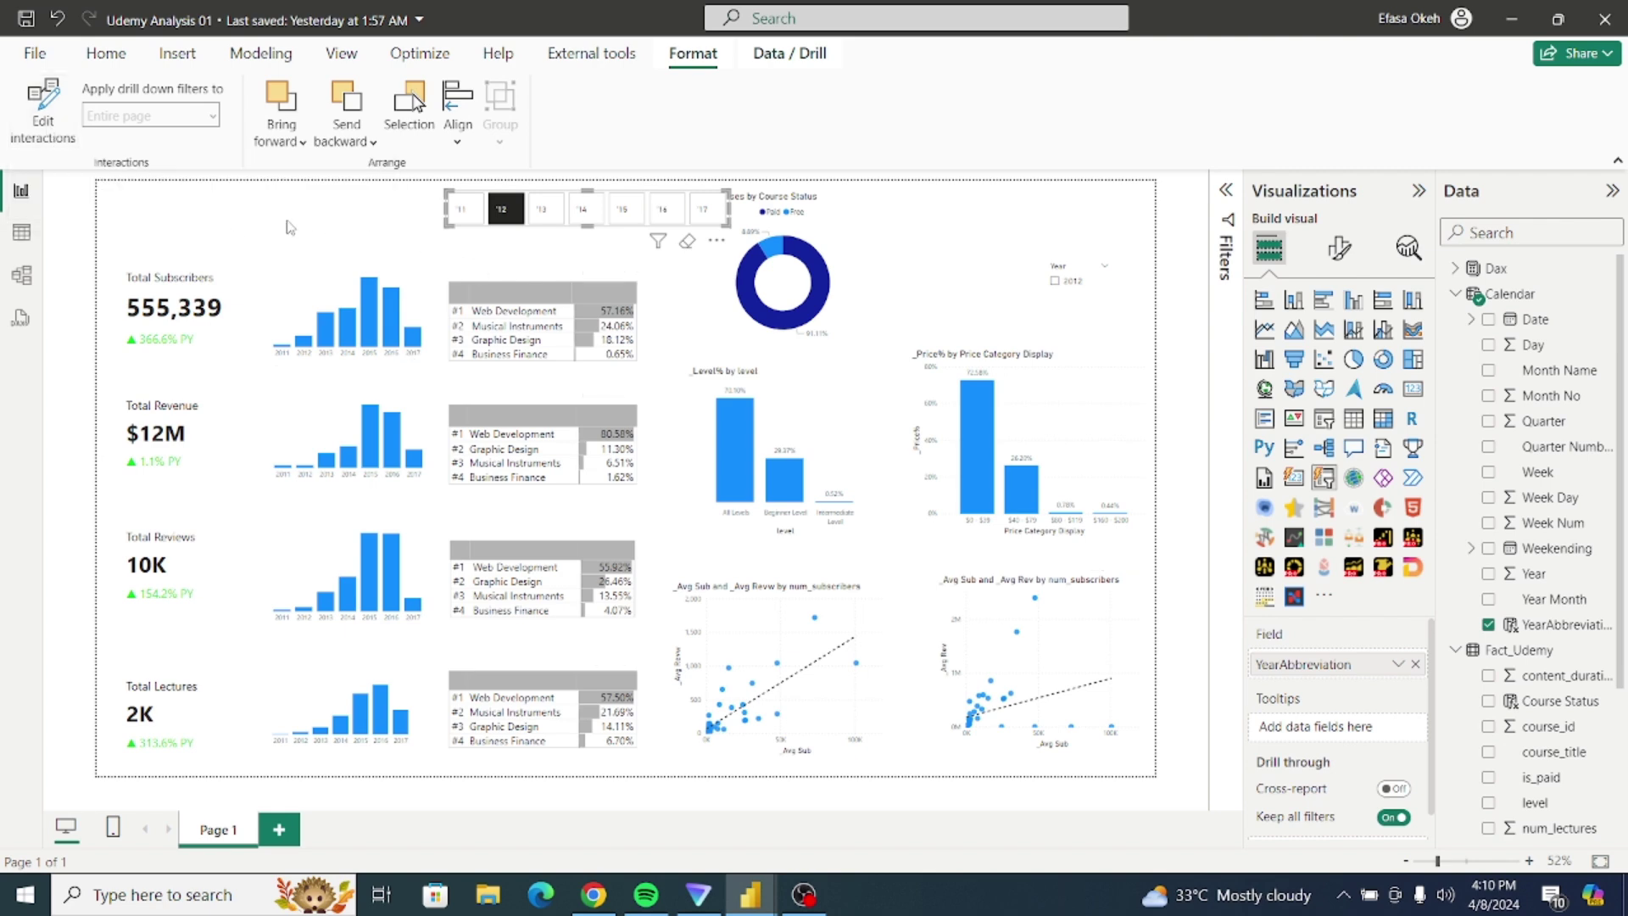
left_click(331, 222)
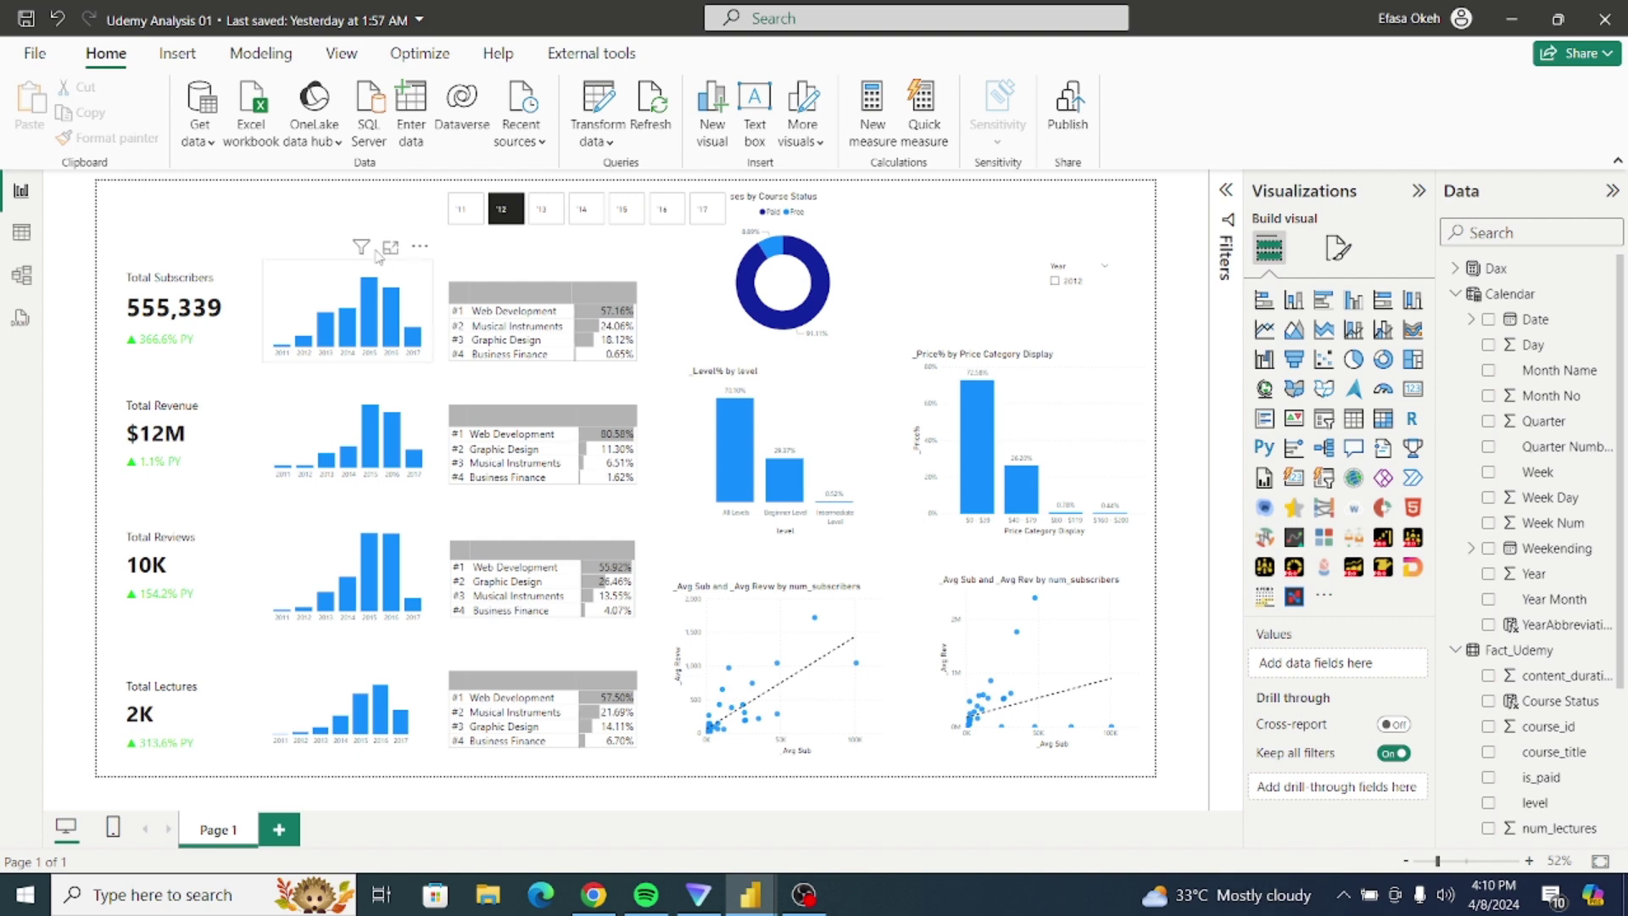
Step: Add a new-style slicer on the Fact_Udemy subject field and make it taller over the price category chart
left_click(1321, 480)
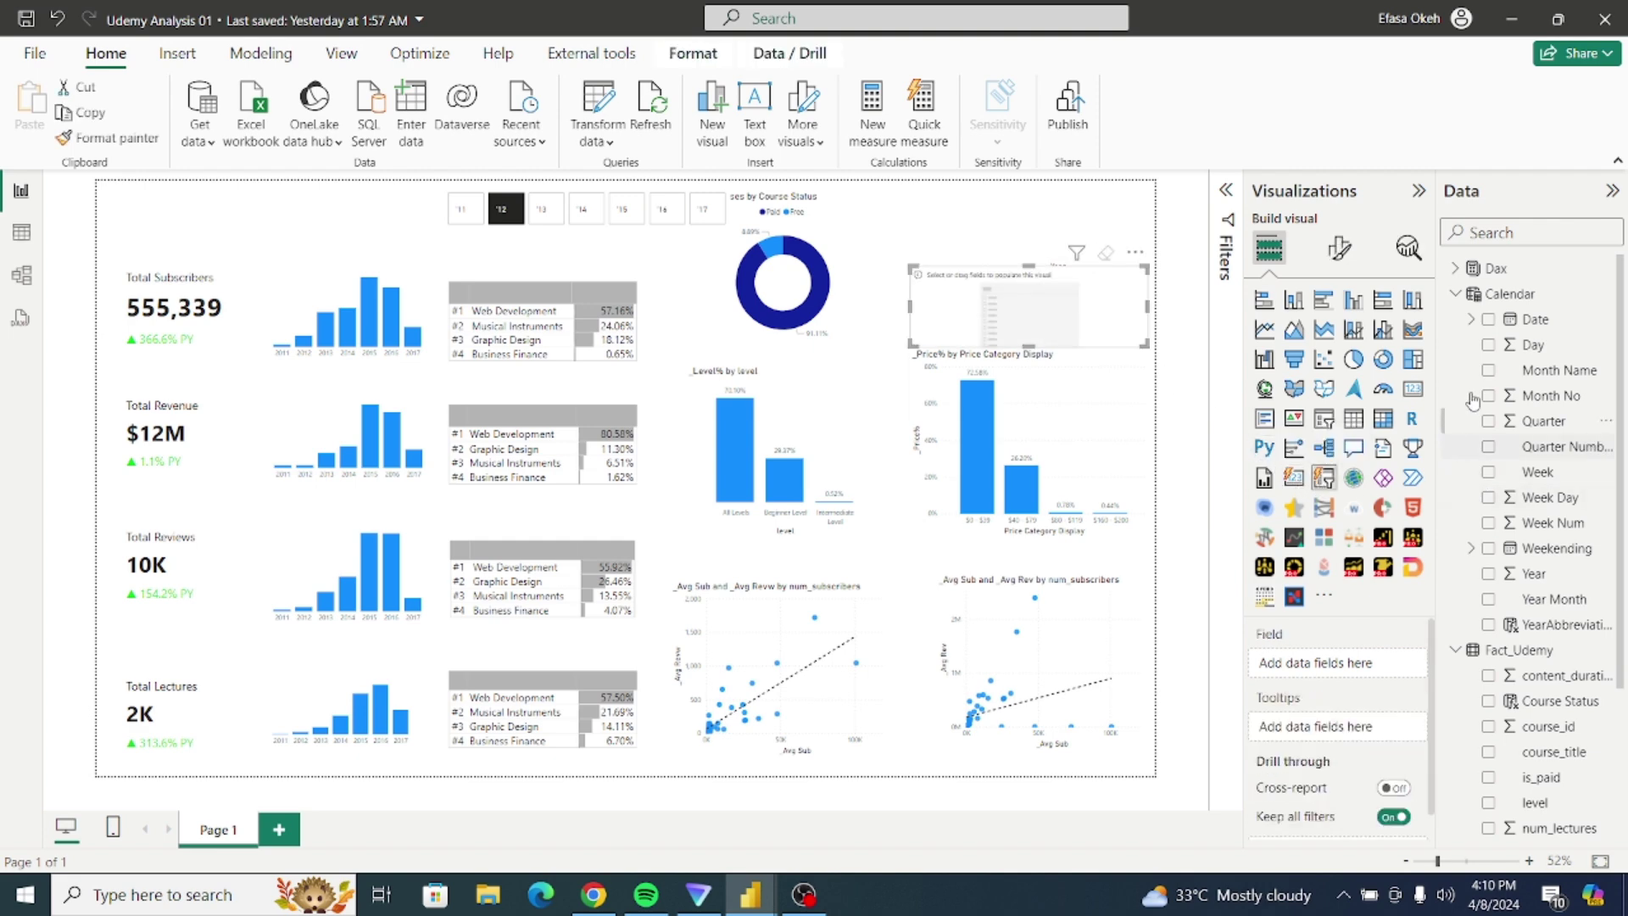
left_click(1455, 295)
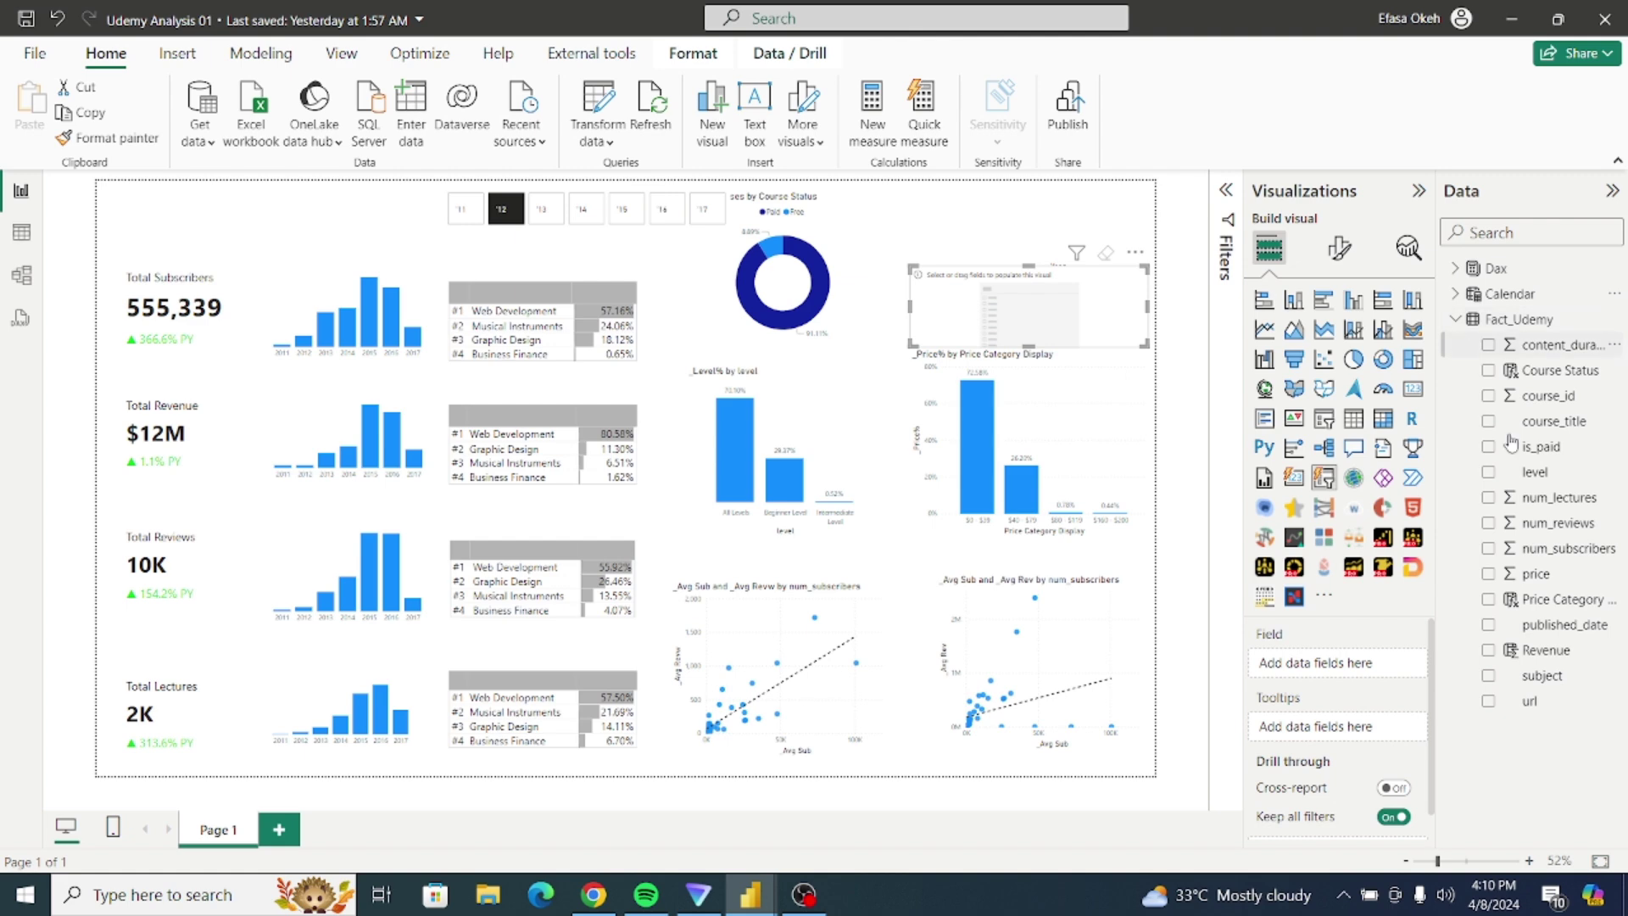
left_click(1488, 676)
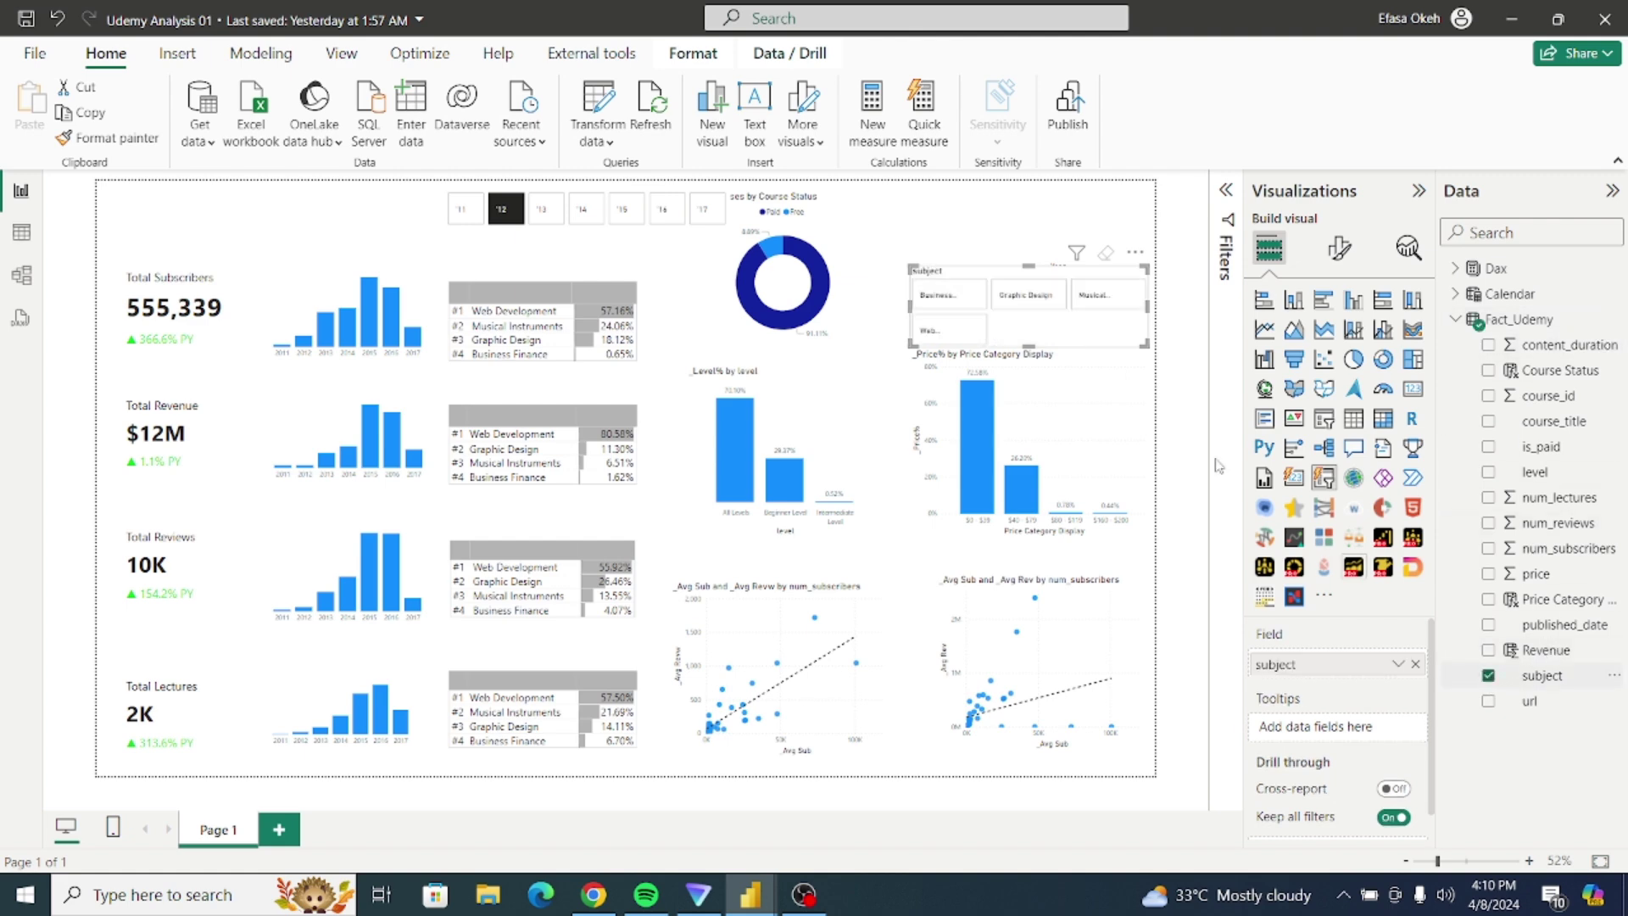
left_click_drag(1030, 340, 1029, 431)
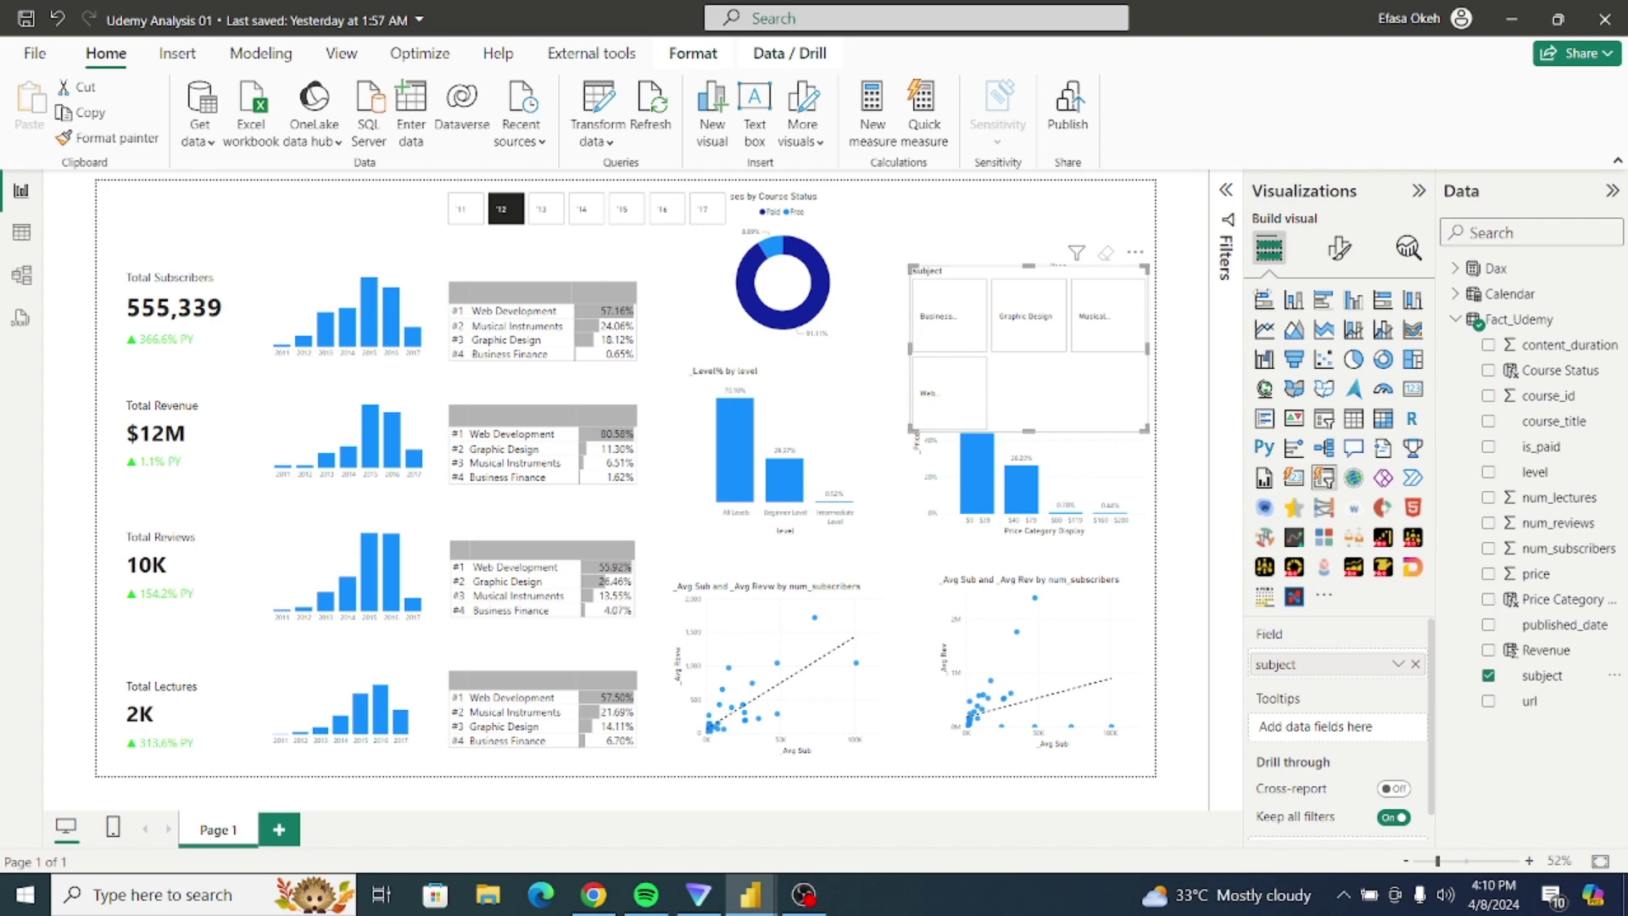
Step: Arrange the subject slicer in one row of four columns, reduce its height to a strip and widen it toward the donut chart
left_click(1338, 249)
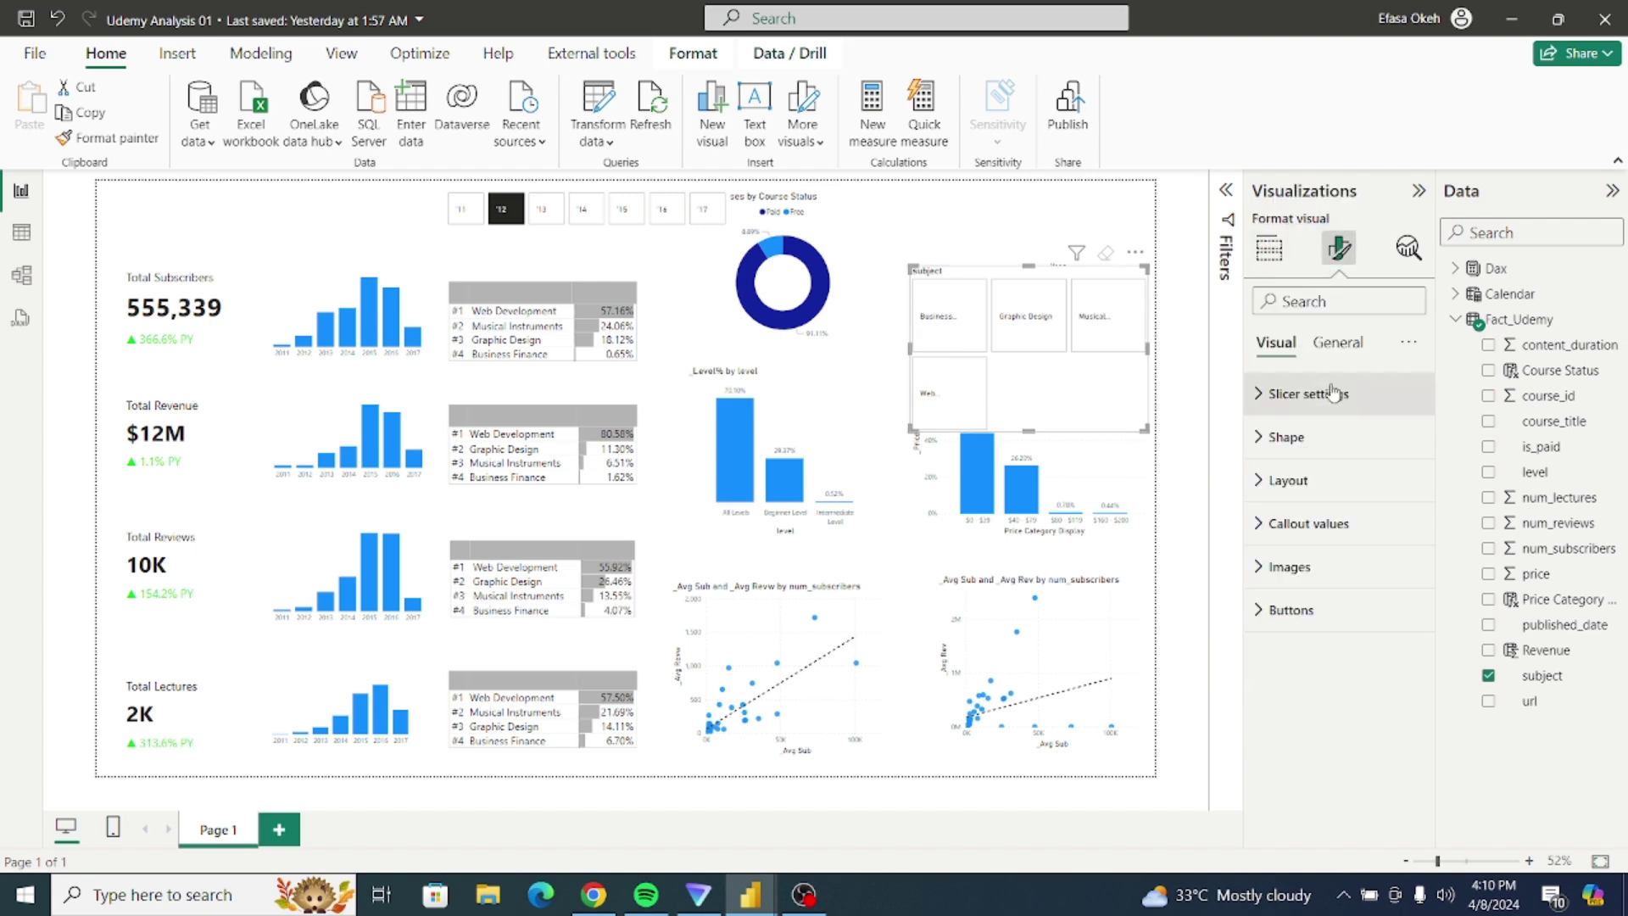
left_click(1285, 480)
left_click(1288, 640)
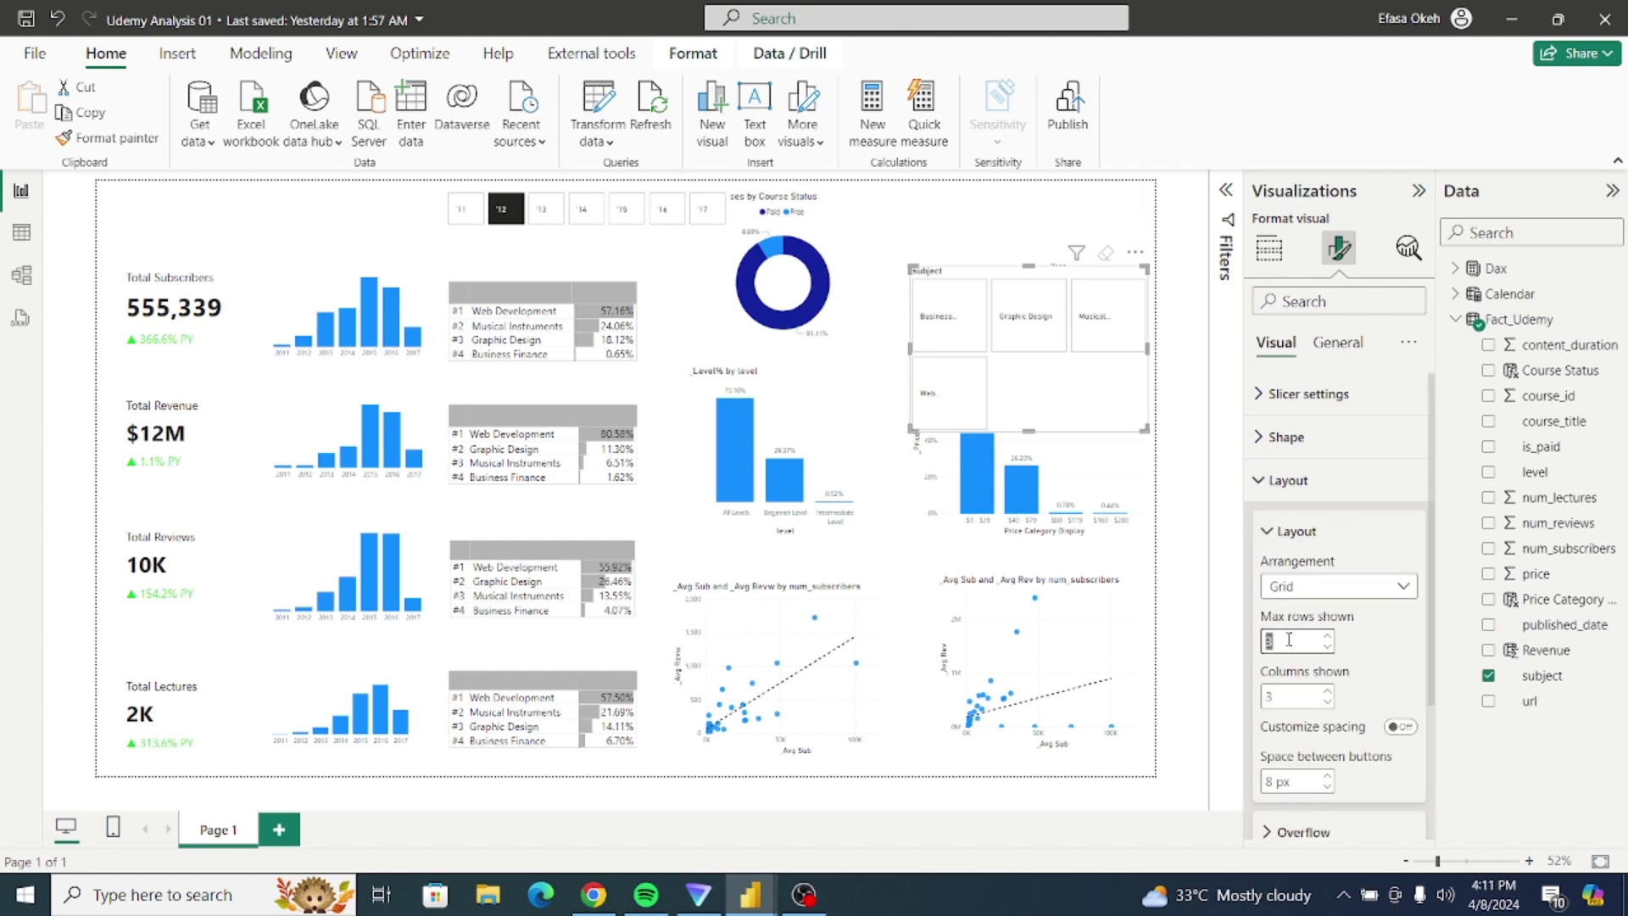
left_click(1284, 698)
type("4")
left_click(1278, 643)
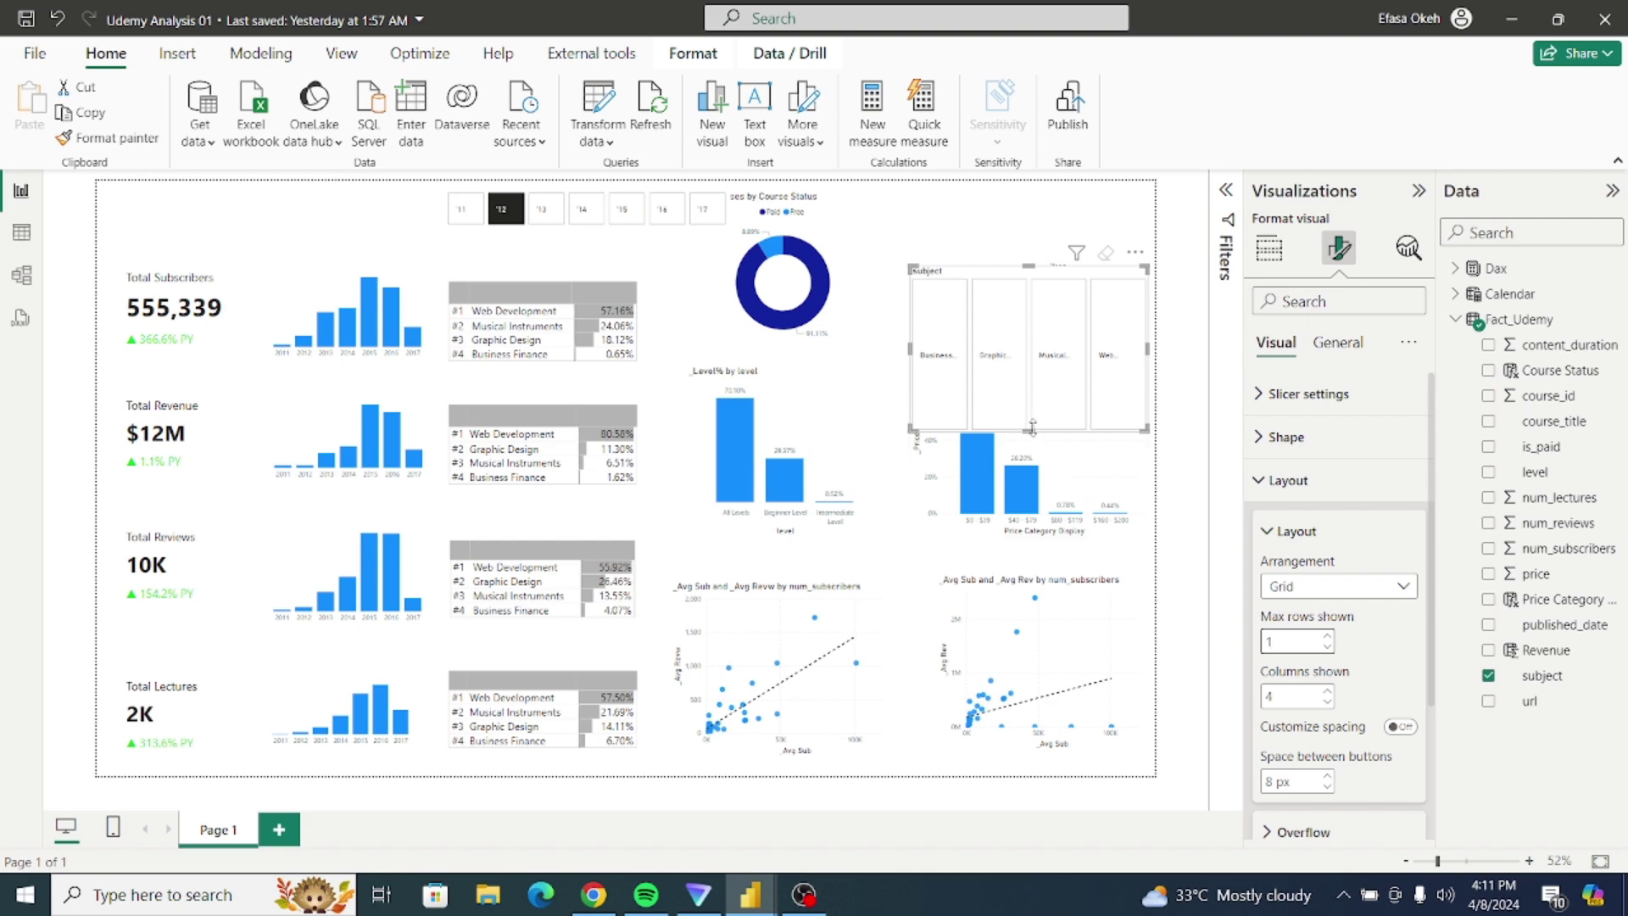
left_click_drag(1032, 429, 1034, 325)
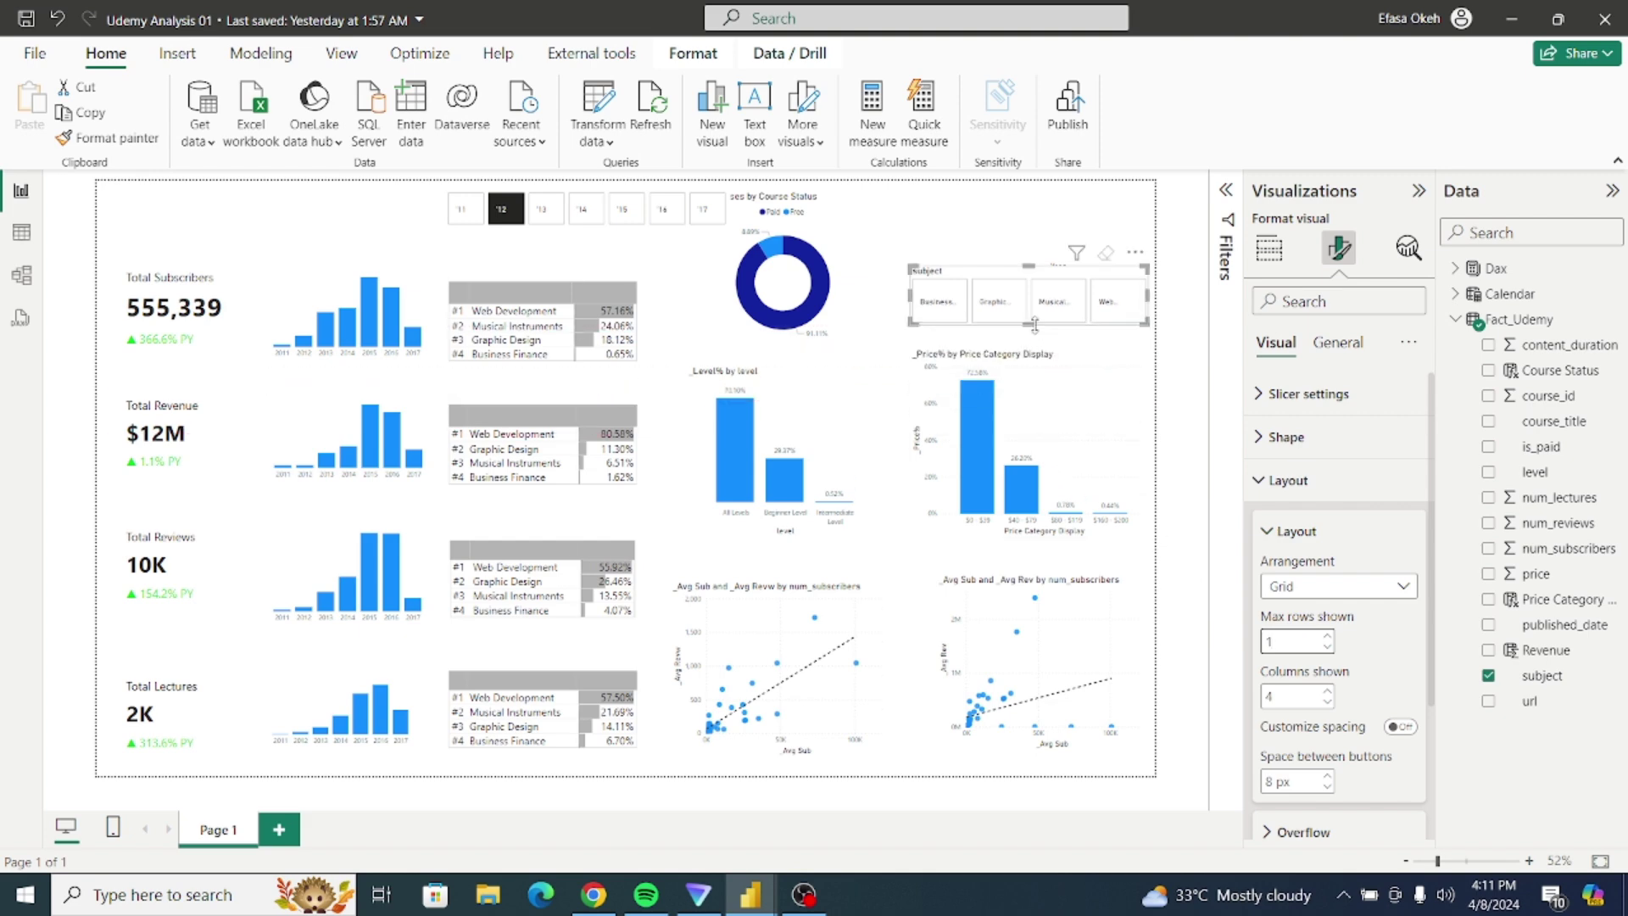
left_click_drag(912, 323, 846, 333)
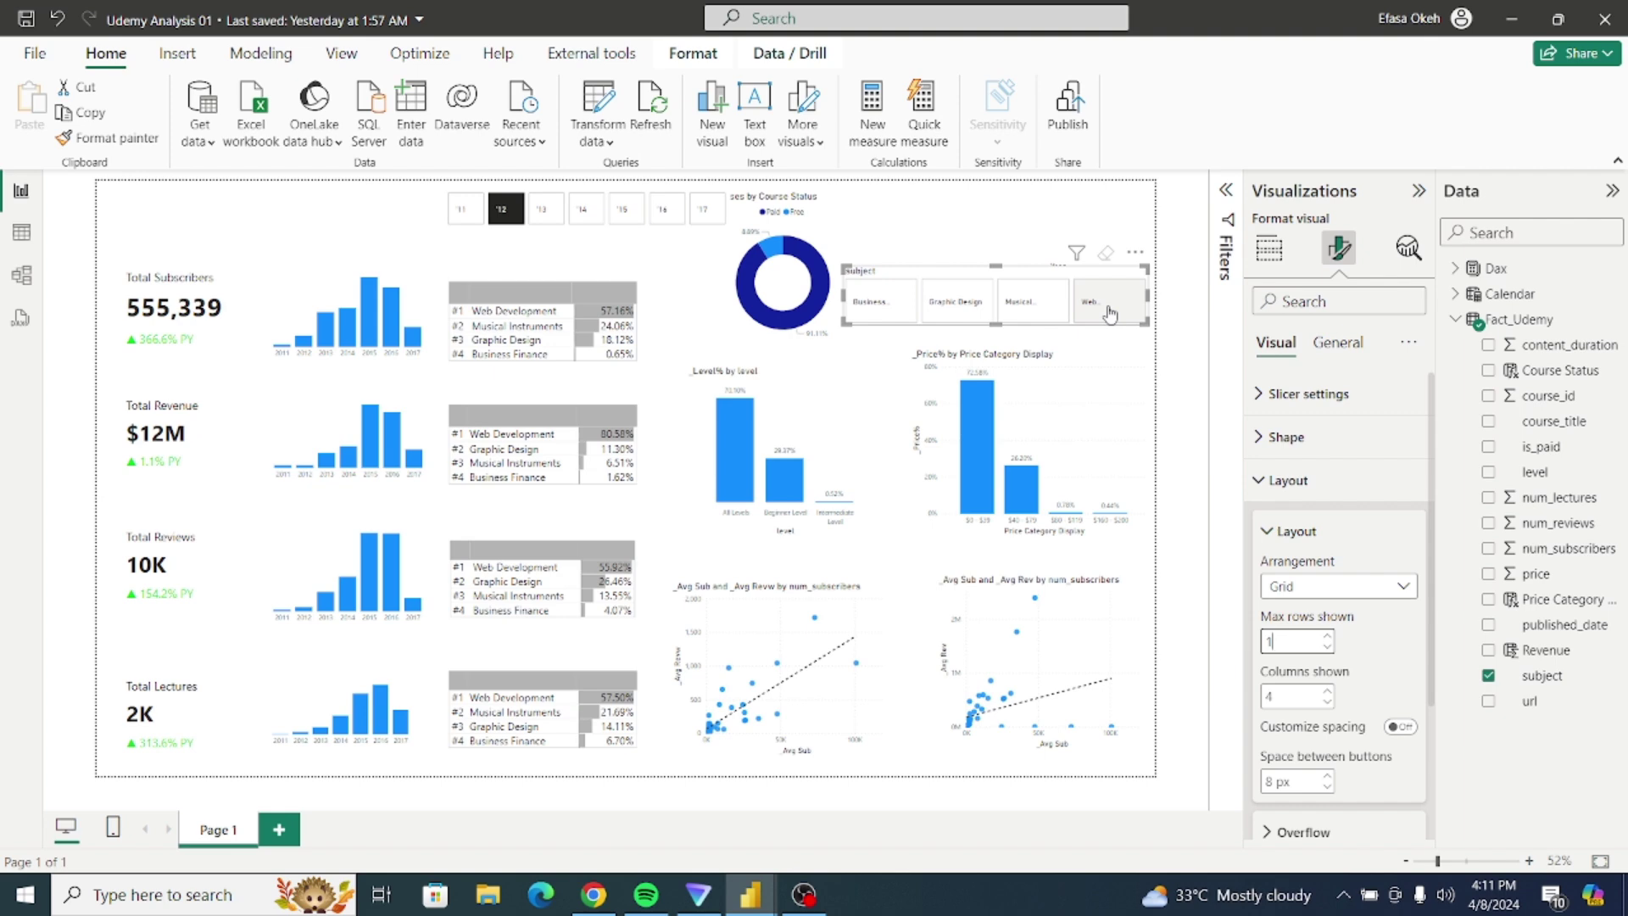
Step: Turn off the callout values on the subject slicer so its four buttons show no text
left_click(1262, 488)
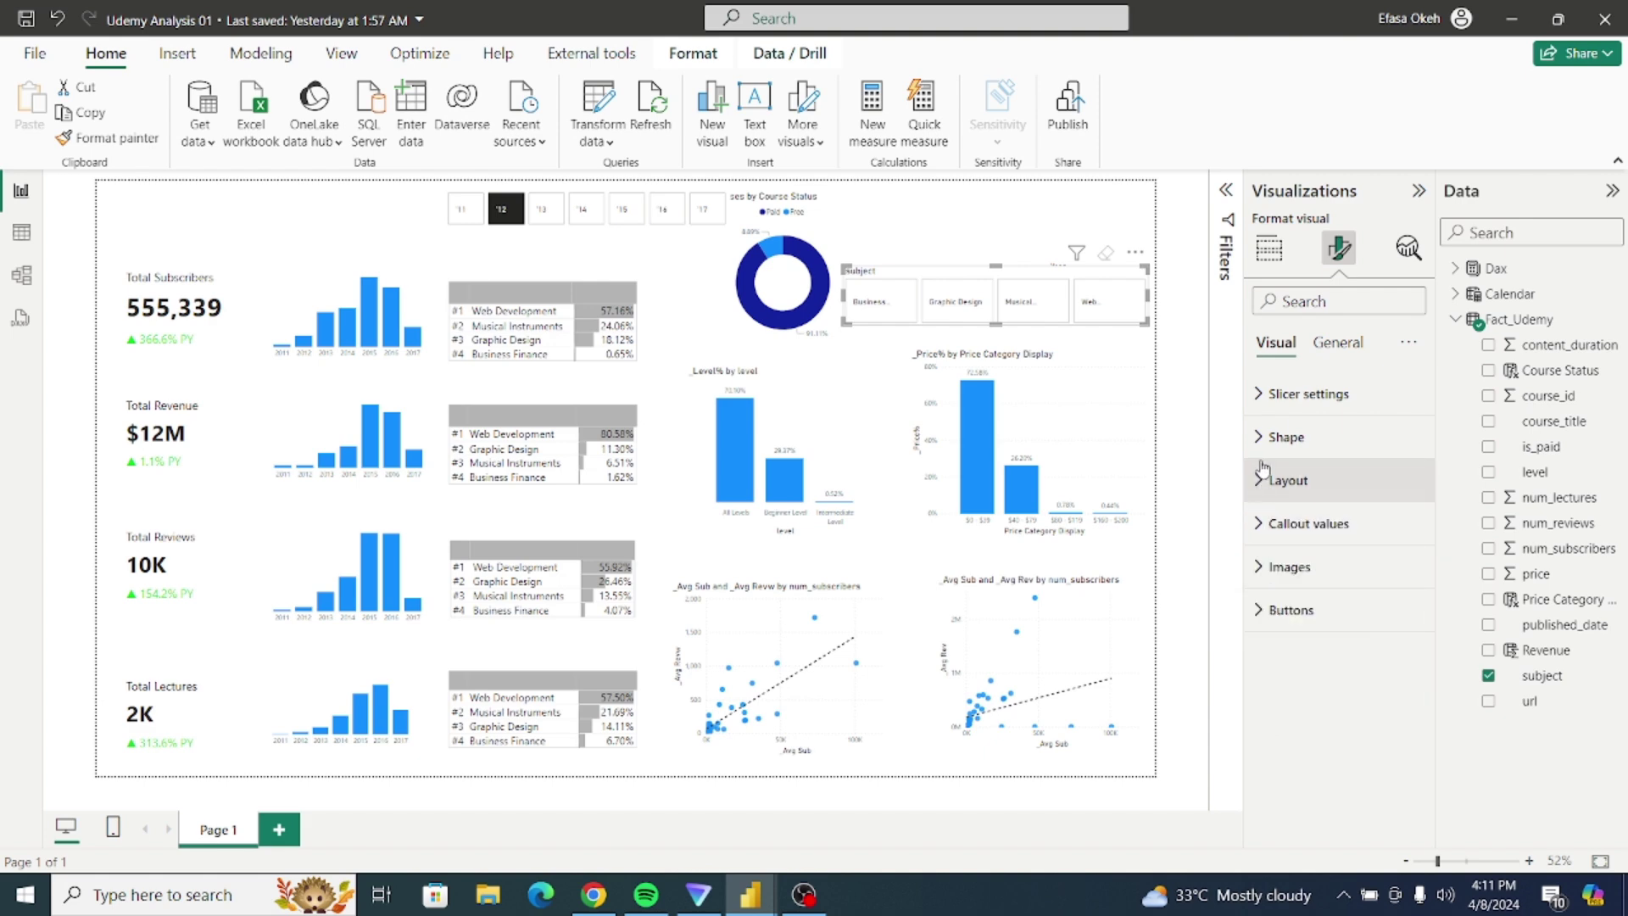
left_click(1259, 396)
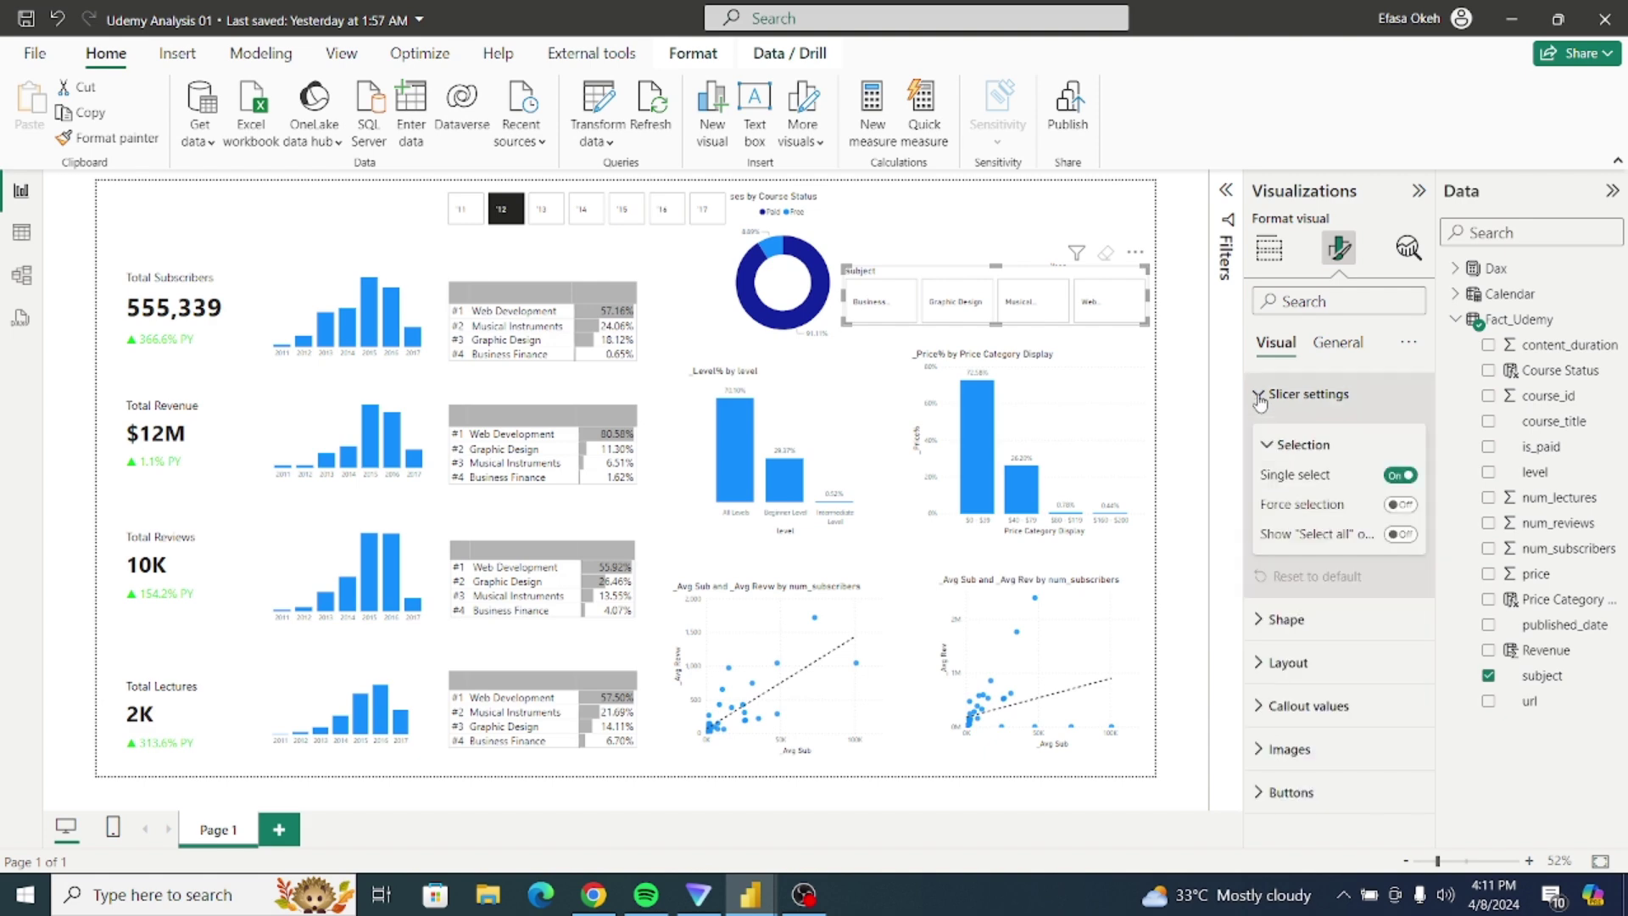
left_click(1259, 397)
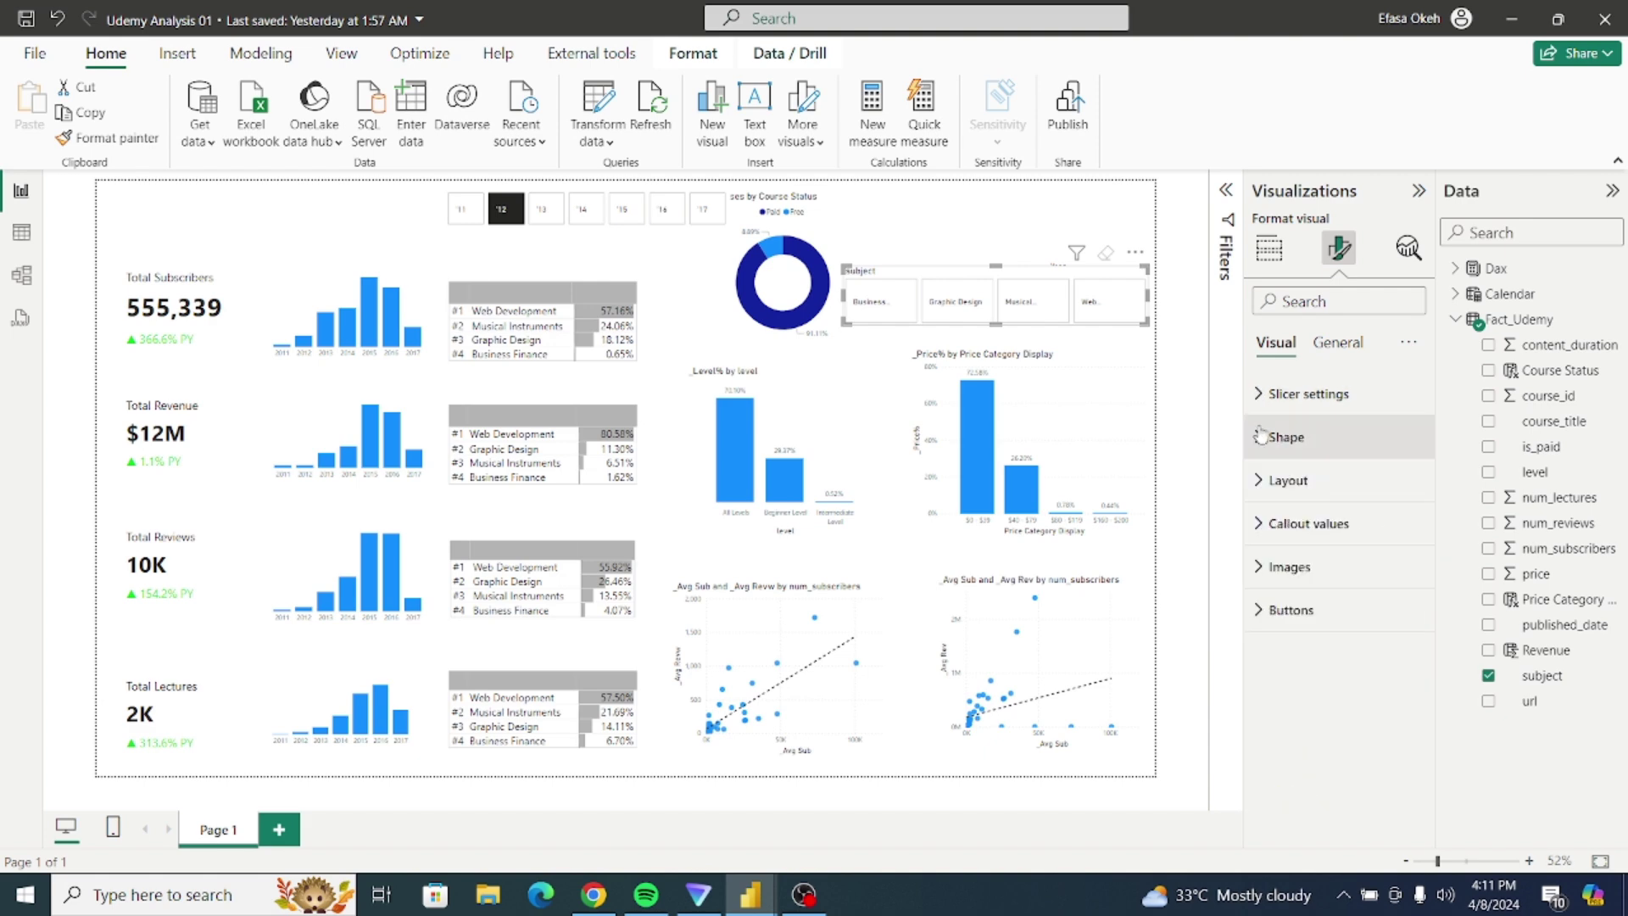
left_click(1263, 525)
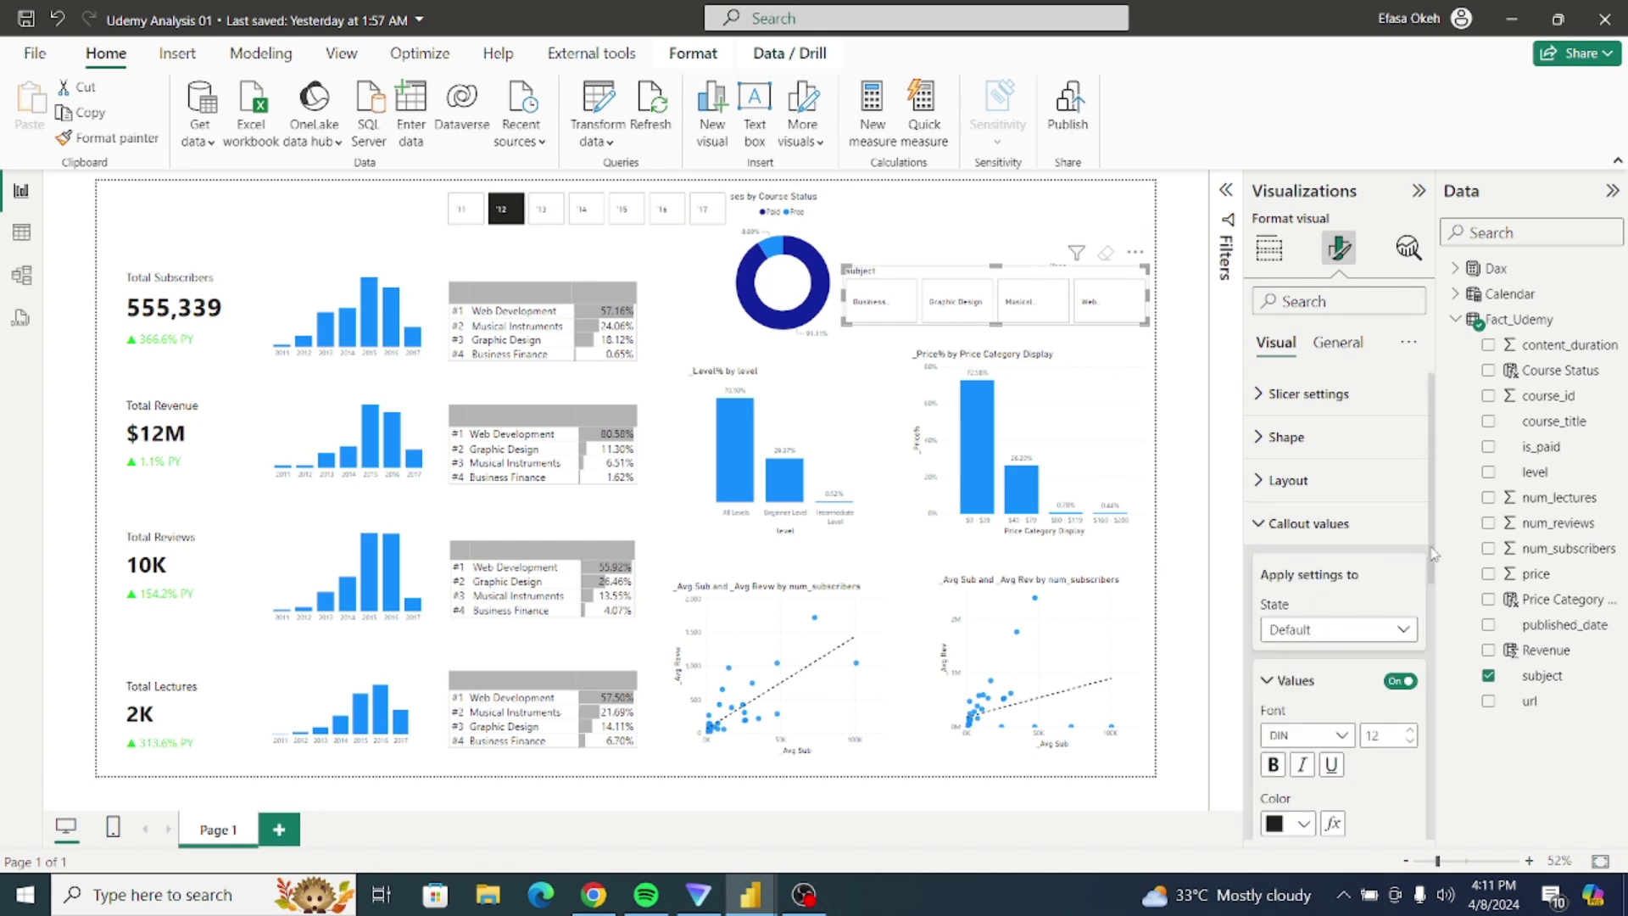
scroll(1435, 564, "down", 2)
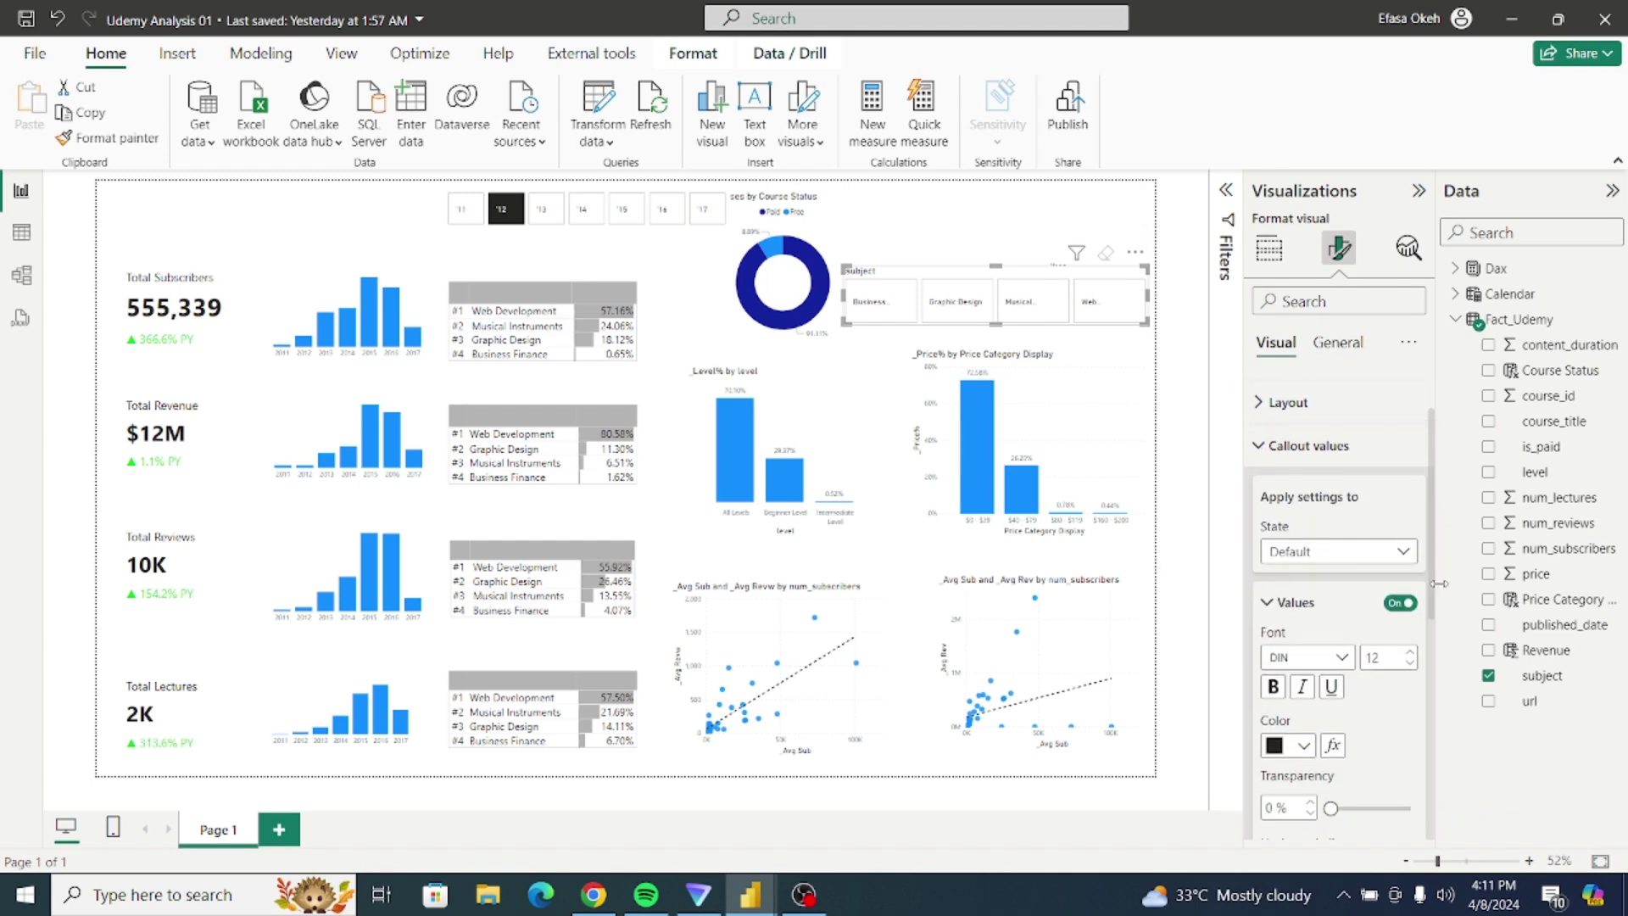
scroll(1433, 584, "down", 2)
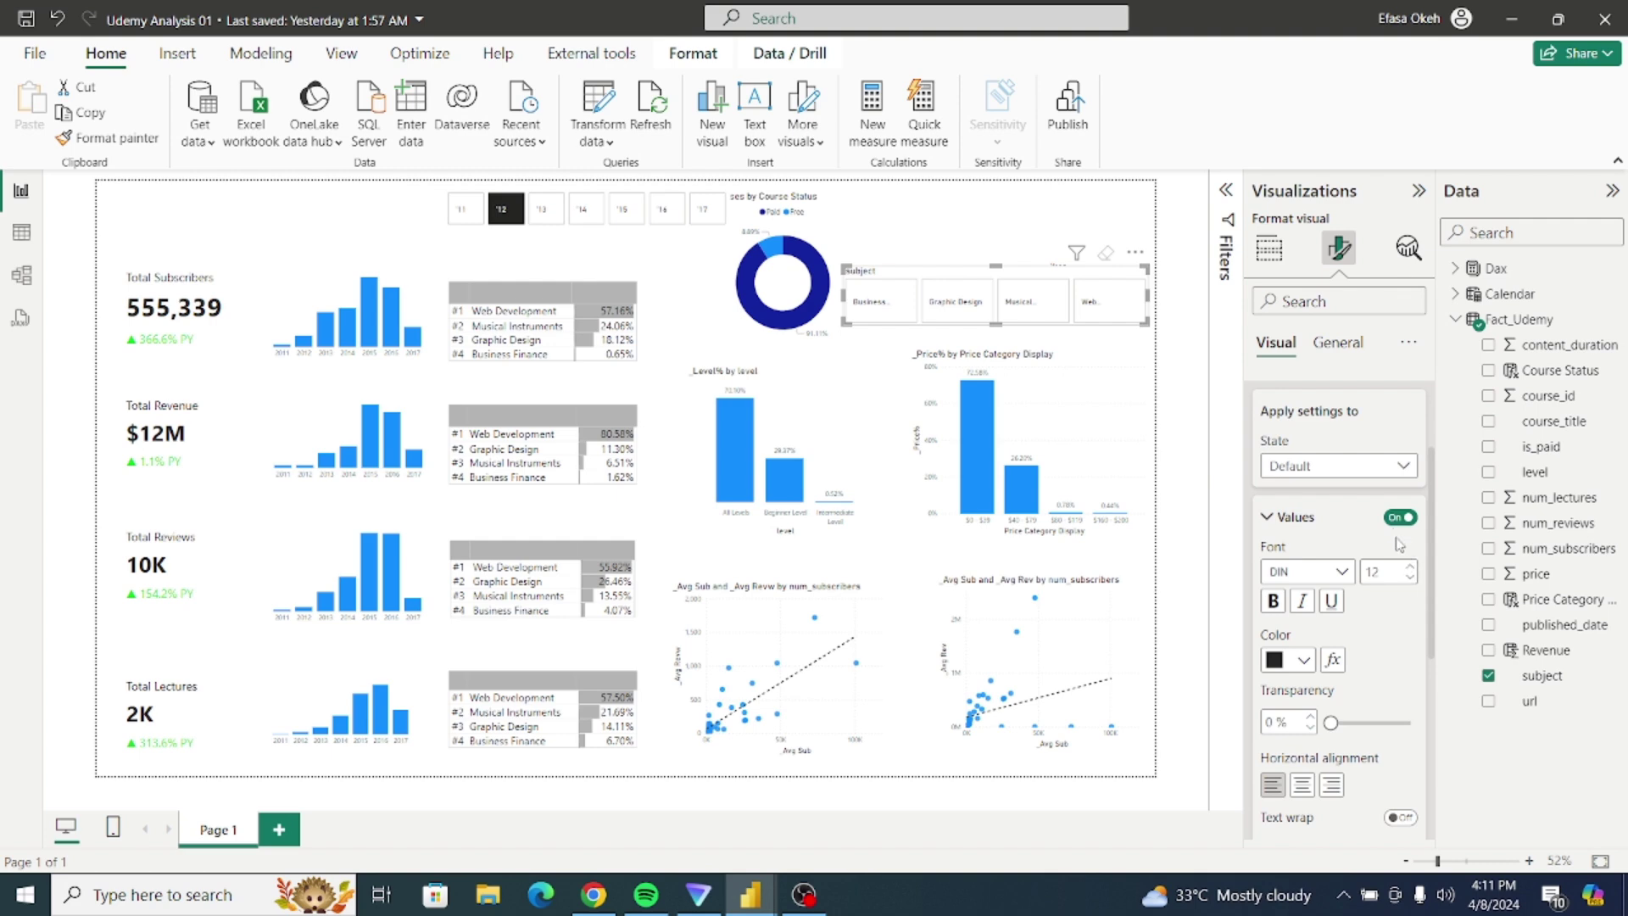
left_click(1397, 518)
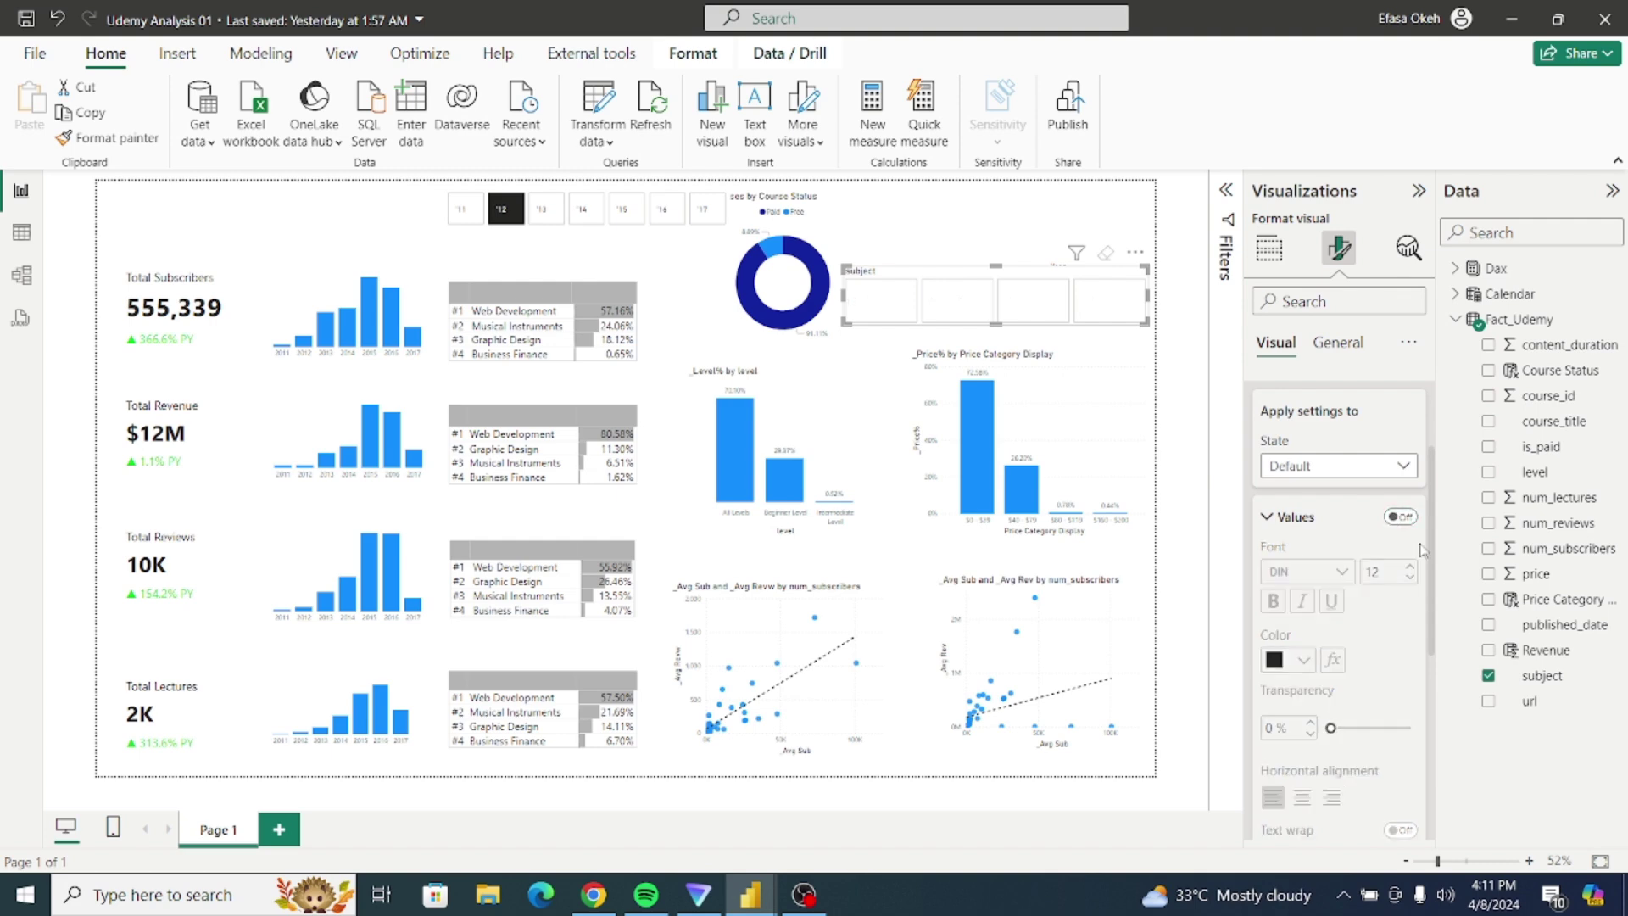
scroll(1433, 559, "up", 3)
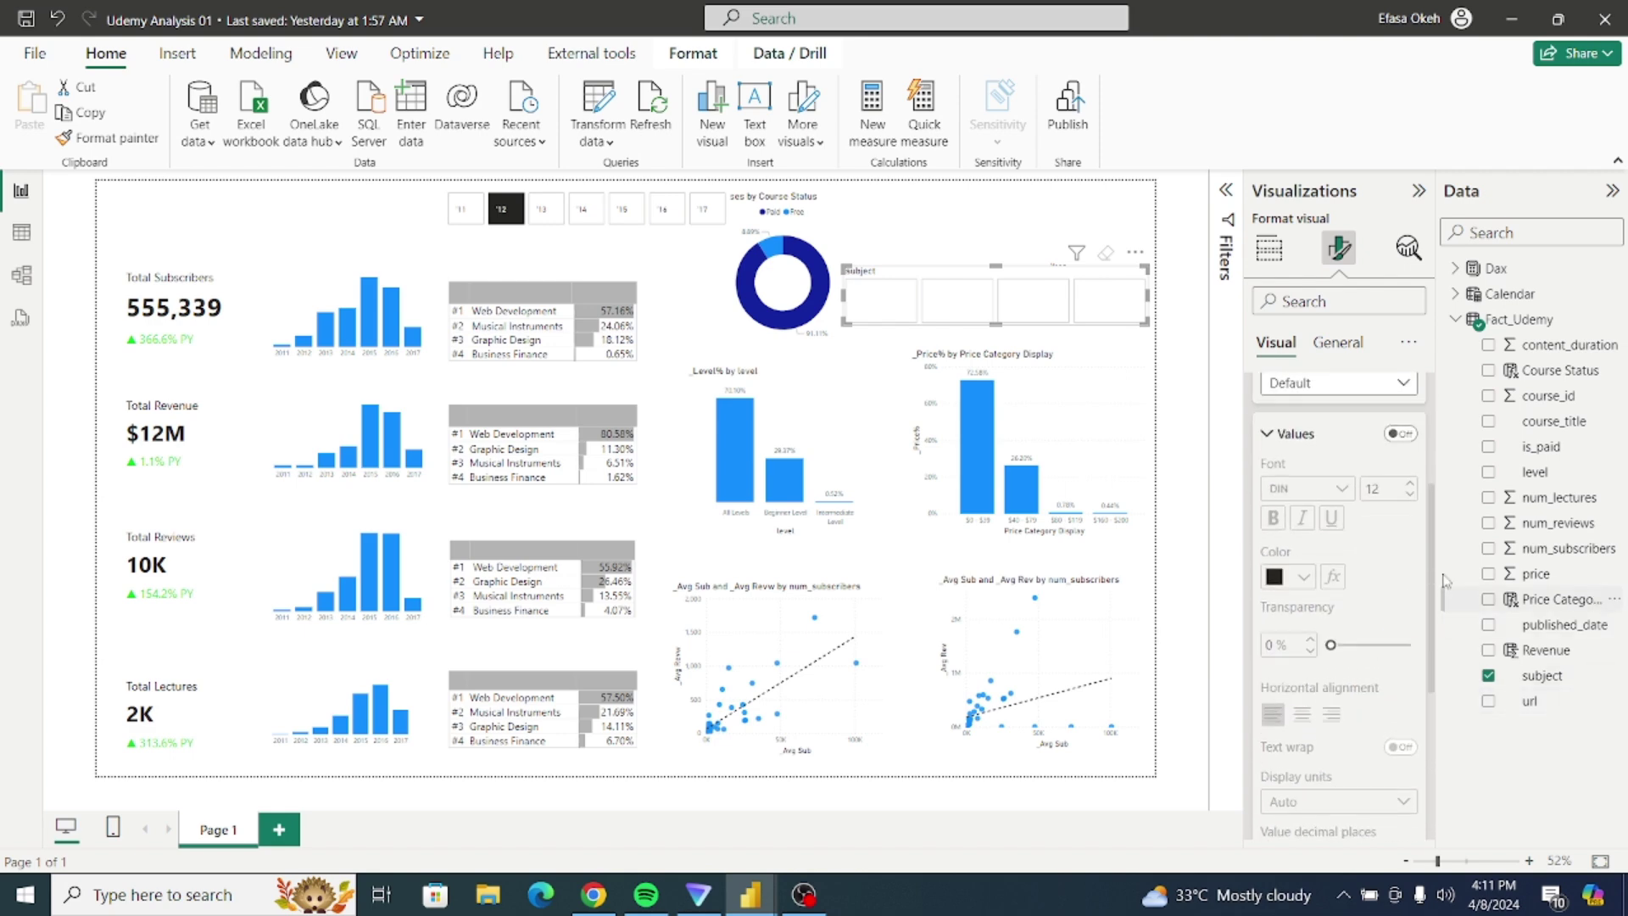
left_click(1304, 524)
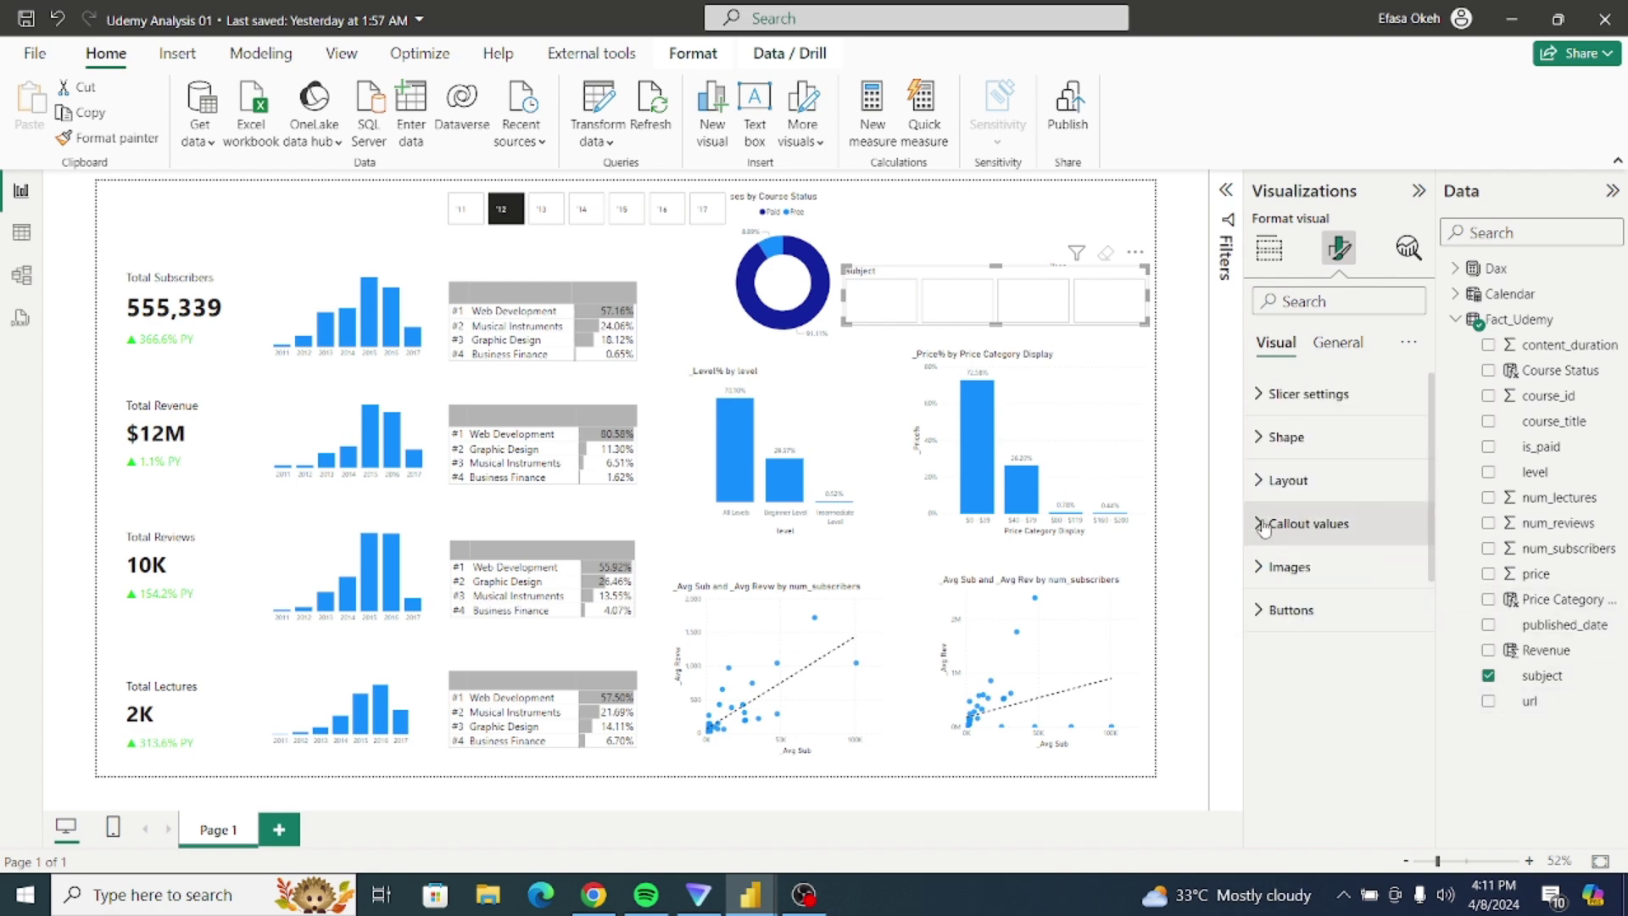
Step: Turn off the subject slicer's title, shrink the slicer to a small strip and place it above the Total Subscribers card and column chart
left_click(1339, 349)
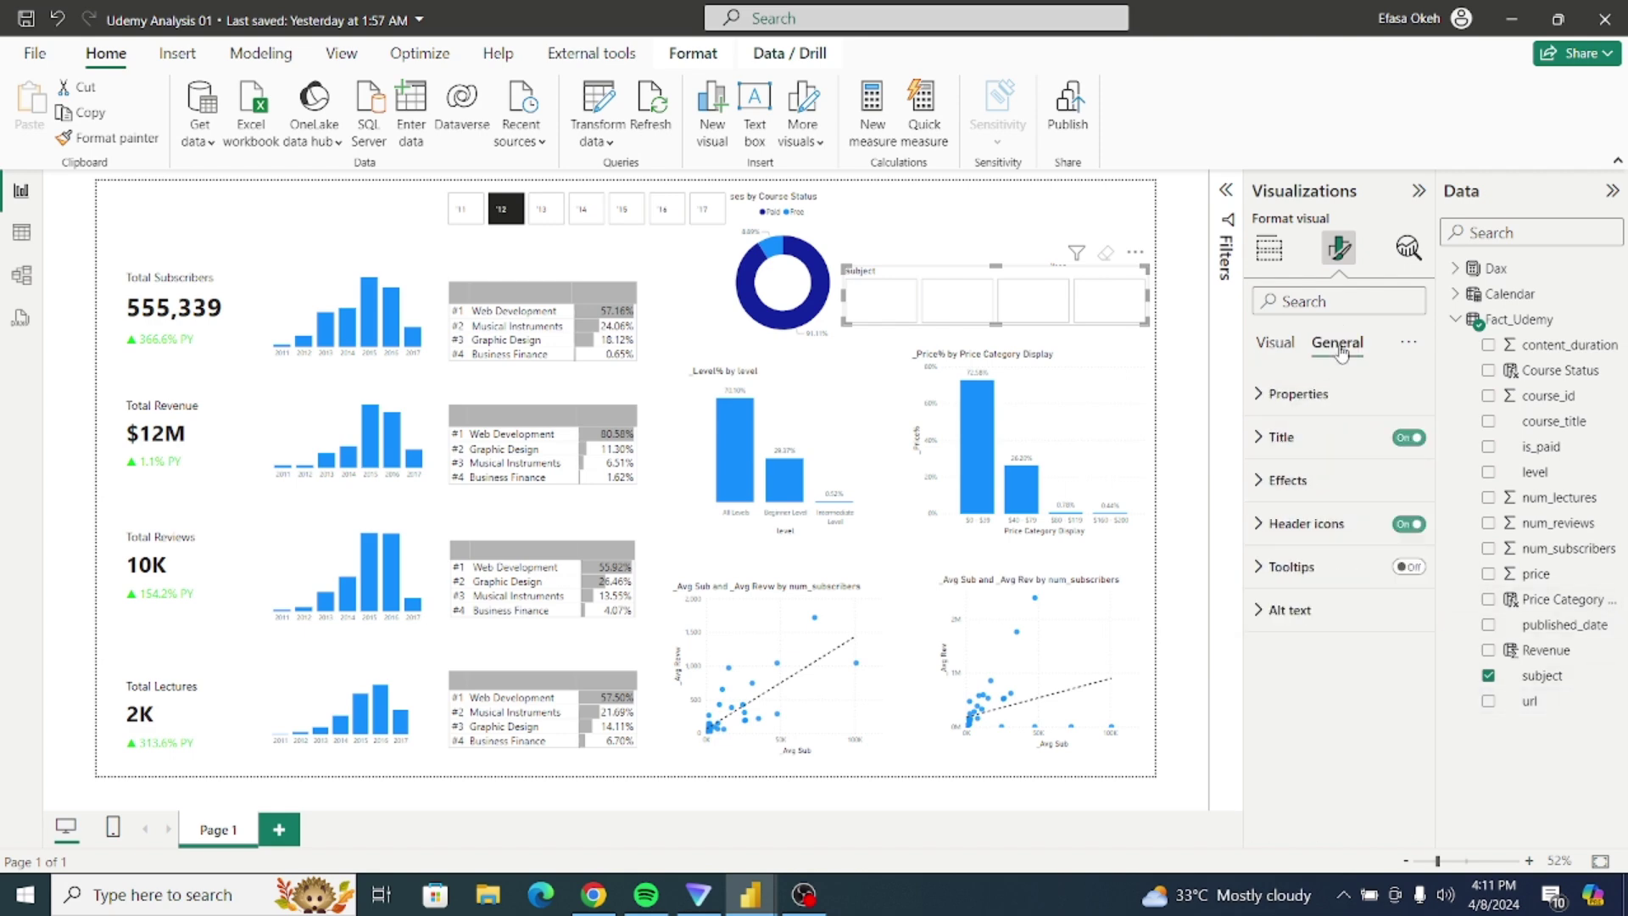
left_click(1408, 437)
left_click_drag(1146, 323, 1020, 310)
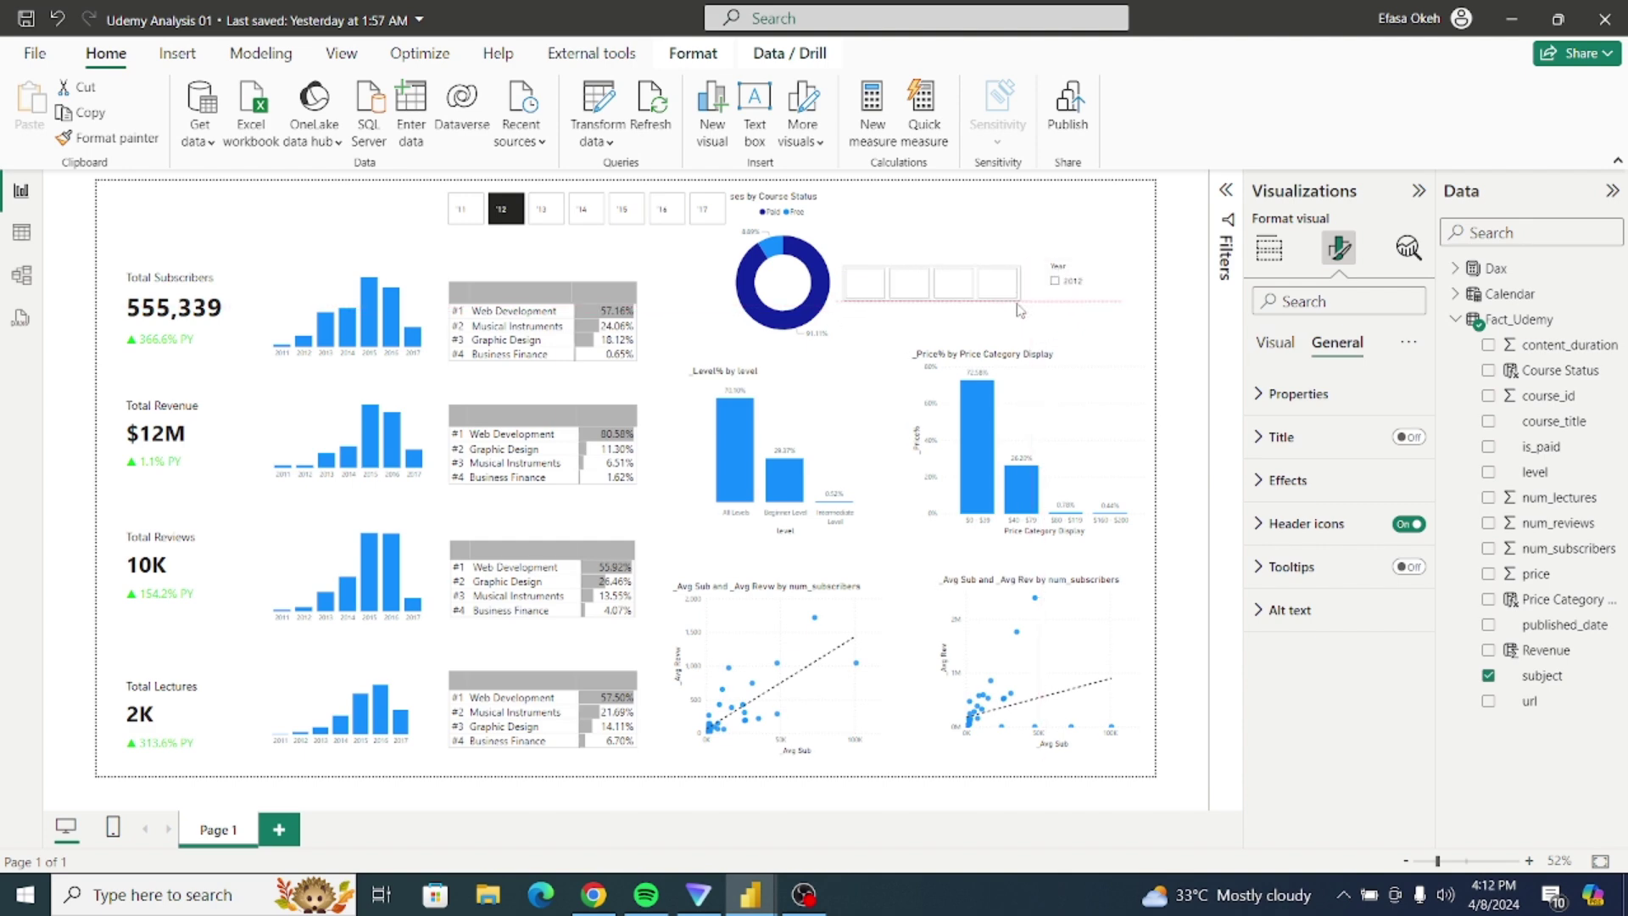
left_click_drag(909, 289, 354, 214)
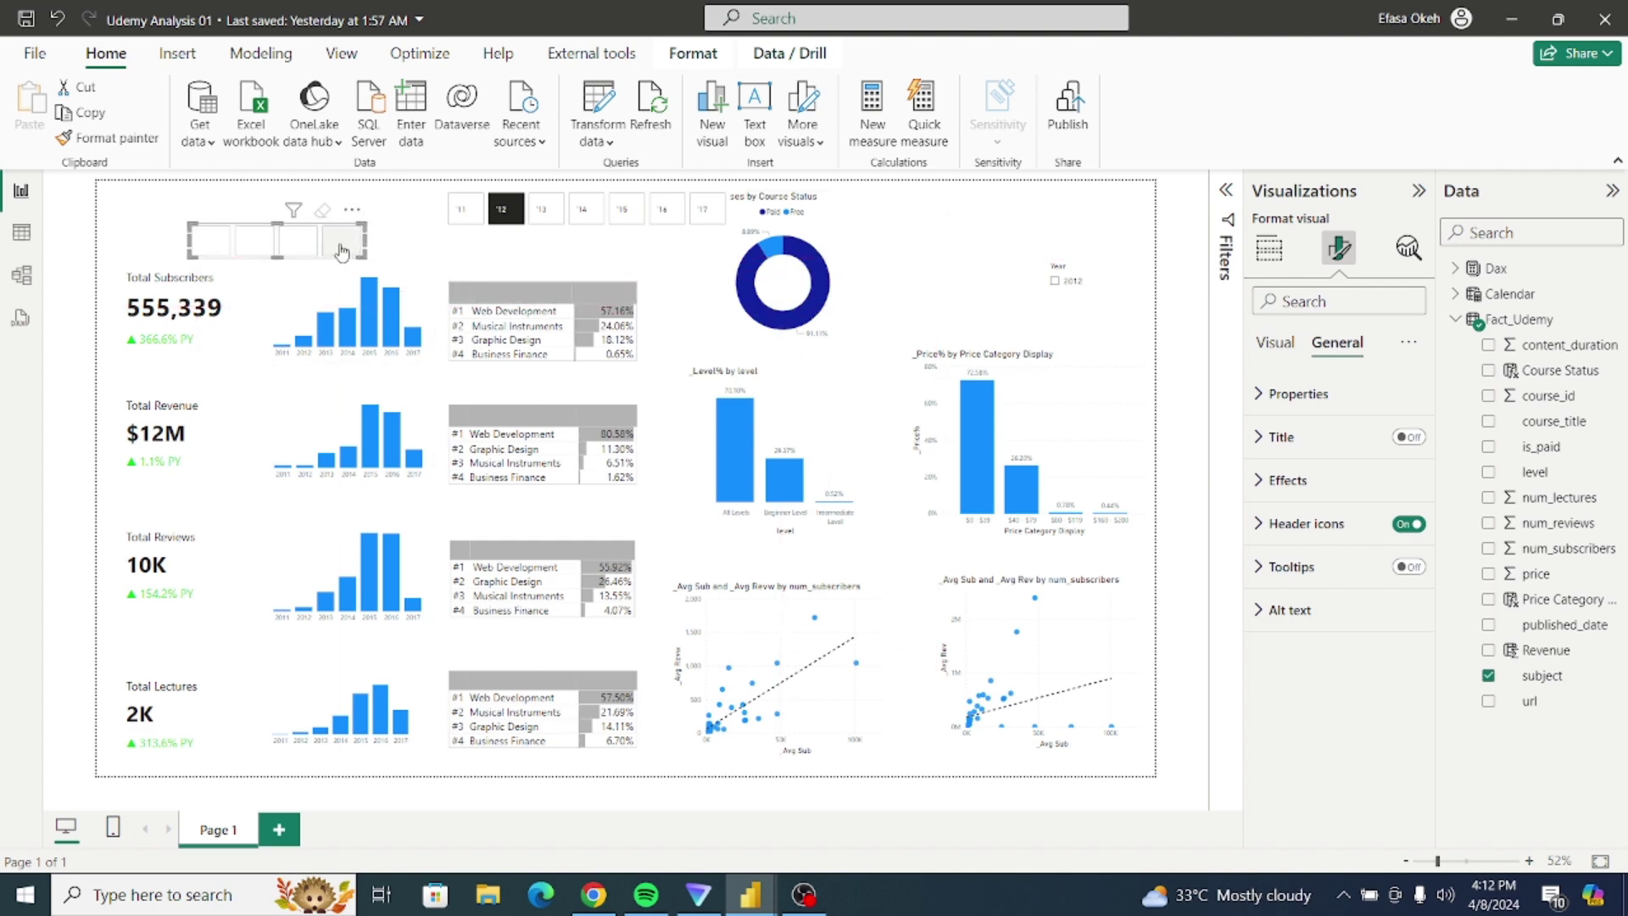
Step: Select Web Development in the subject slicer and set its interactions to None for the four subject ranking tables, then stop editing interactions
left_click(342, 246)
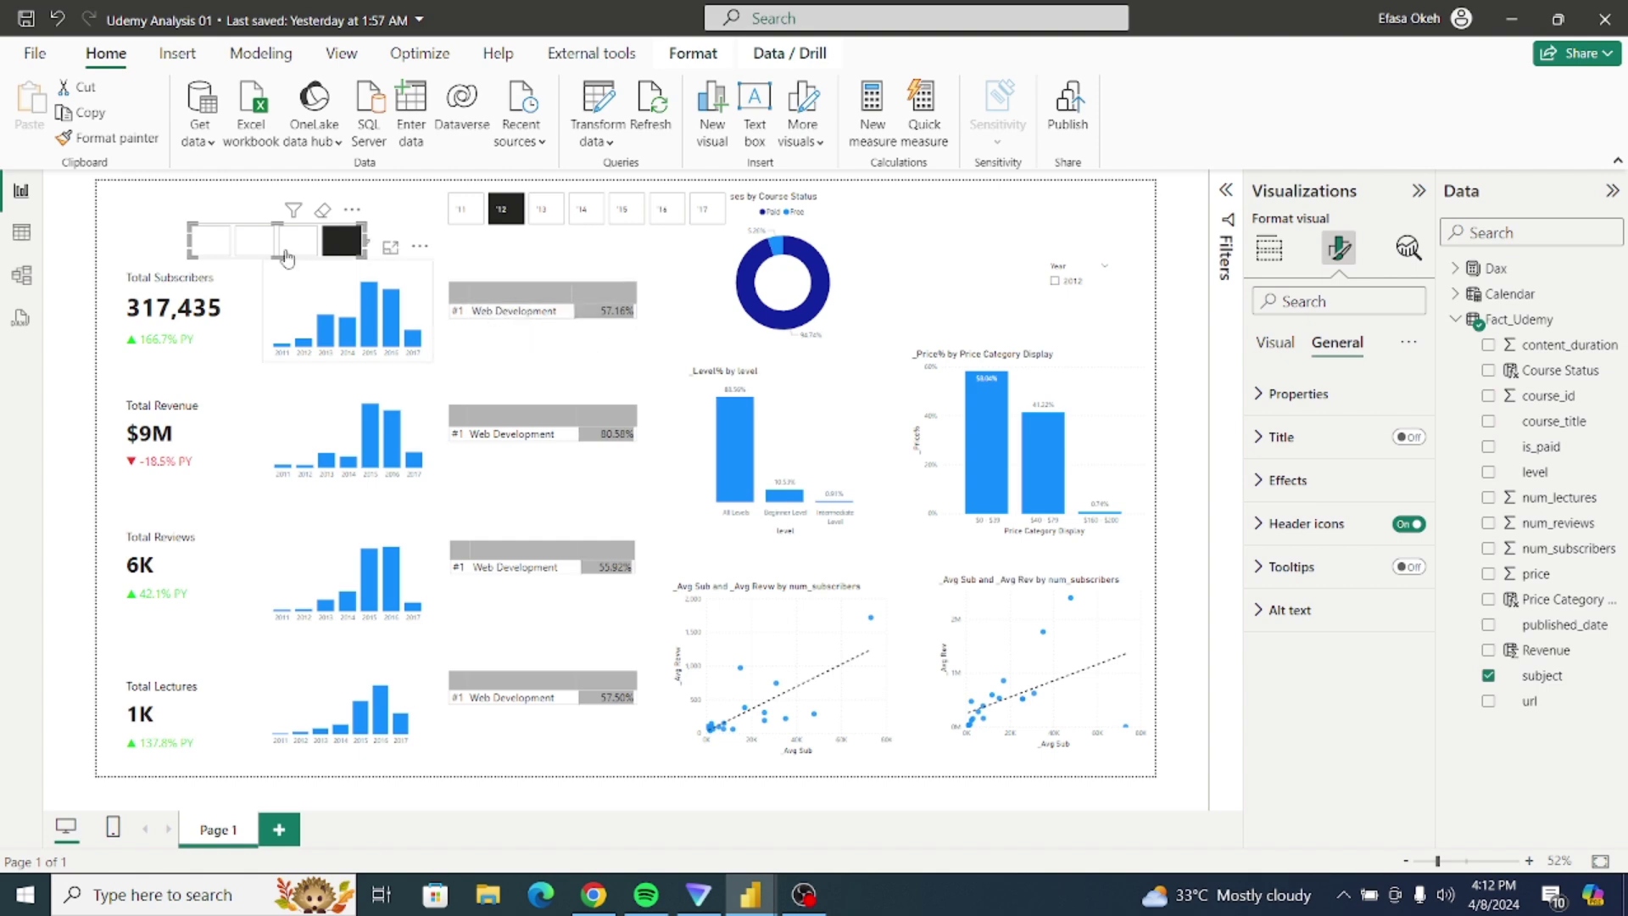
left_click(693, 54)
left_click(29, 106)
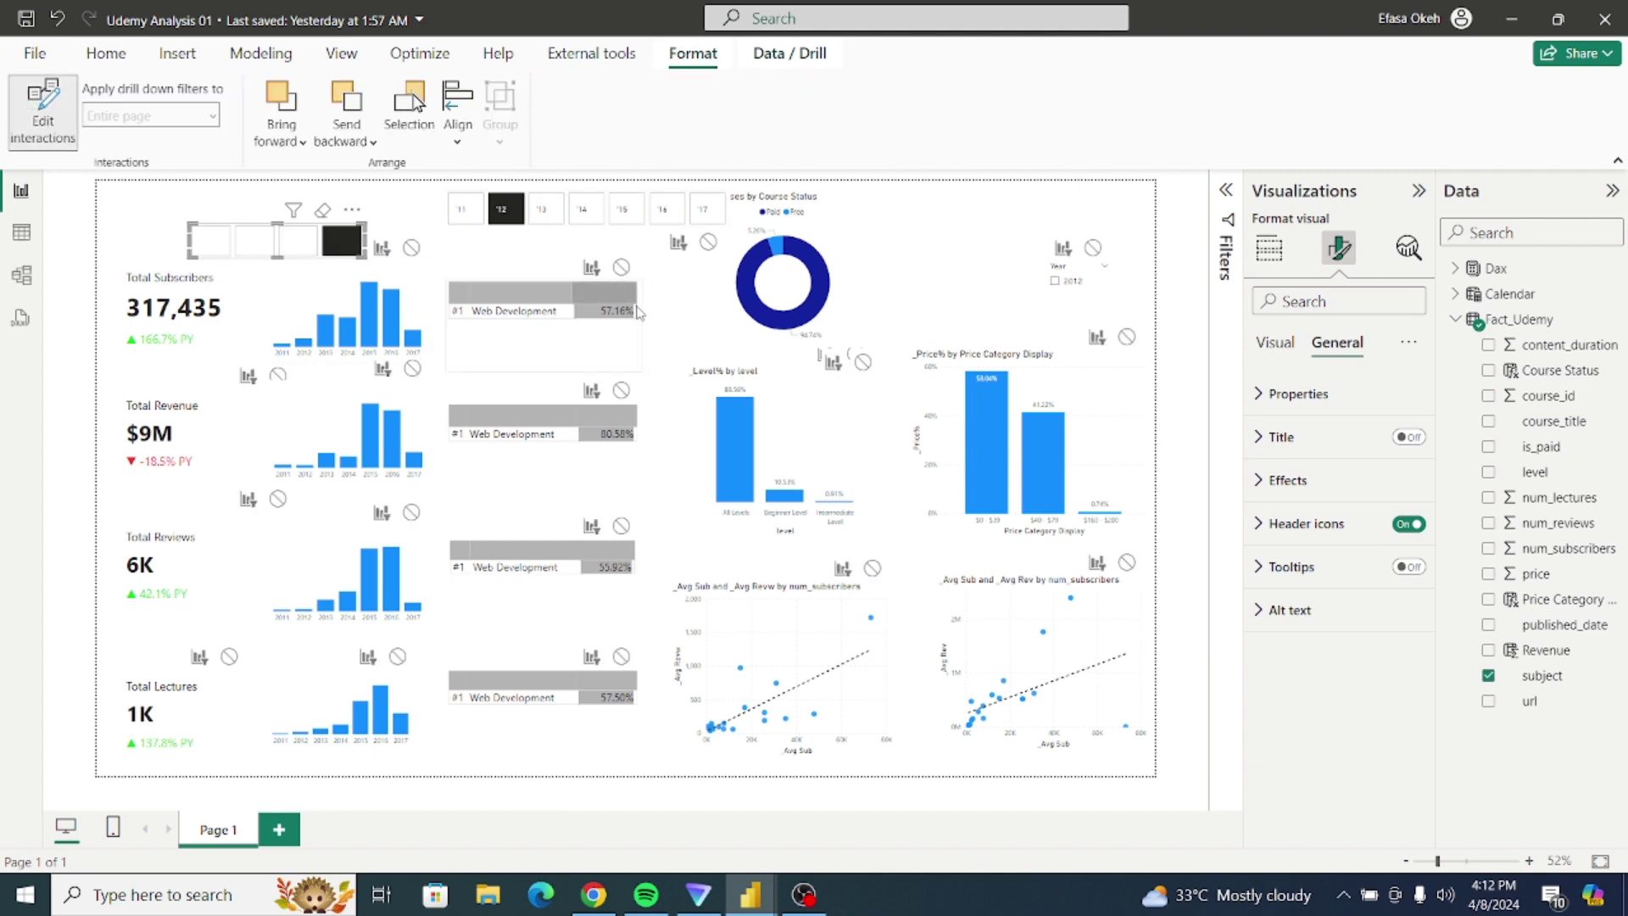
left_click(620, 268)
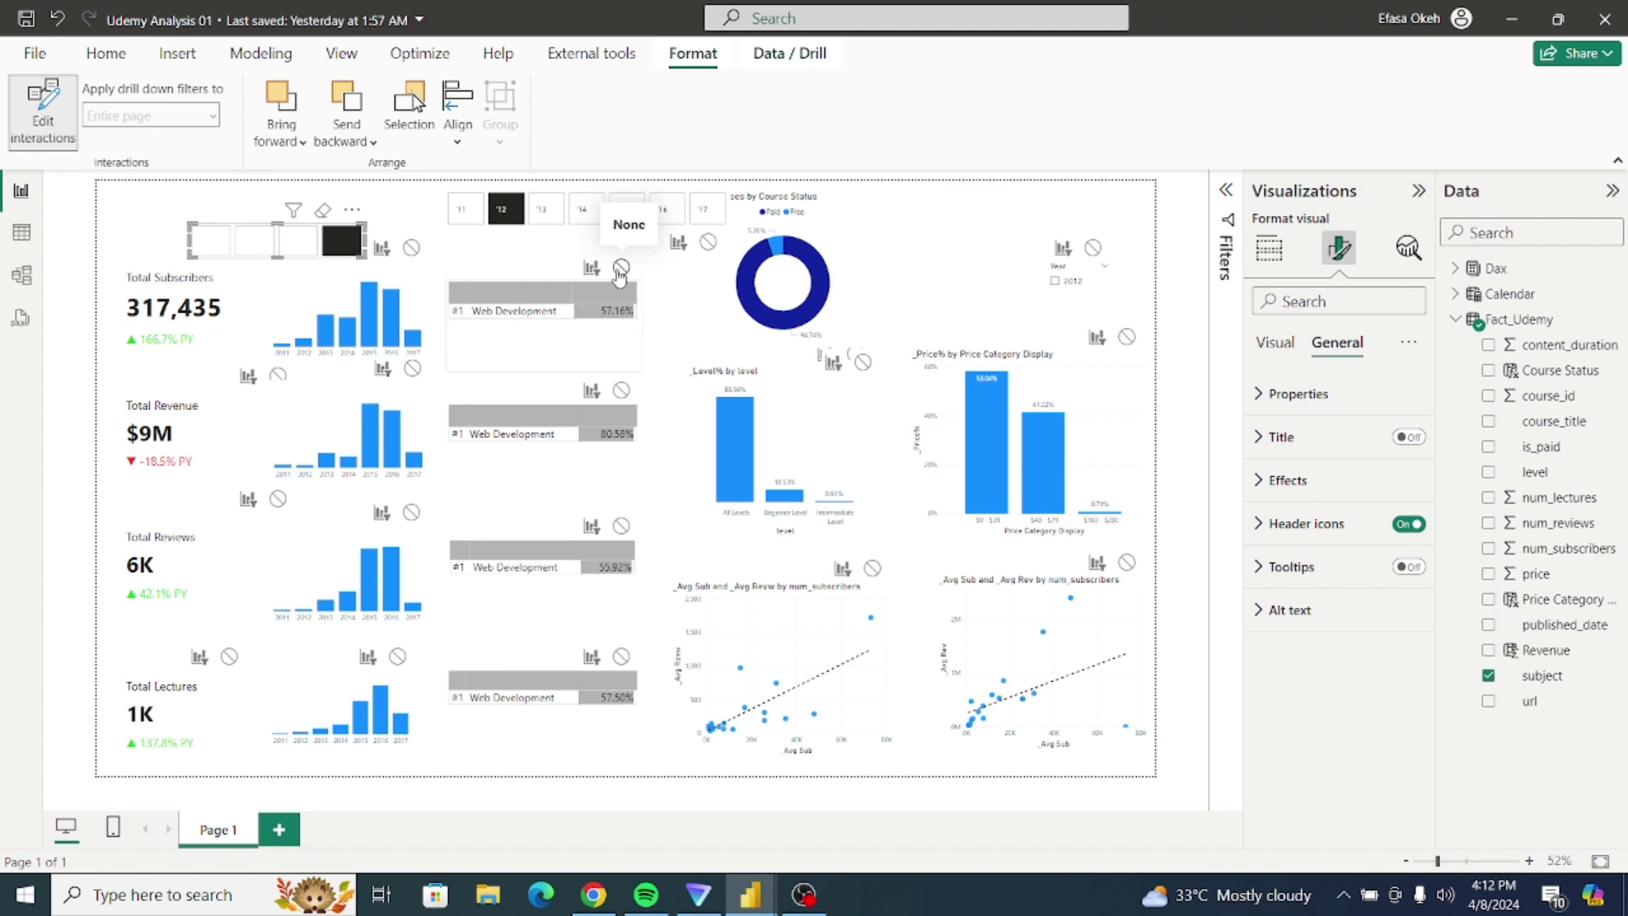
left_click(621, 390)
left_click(621, 526)
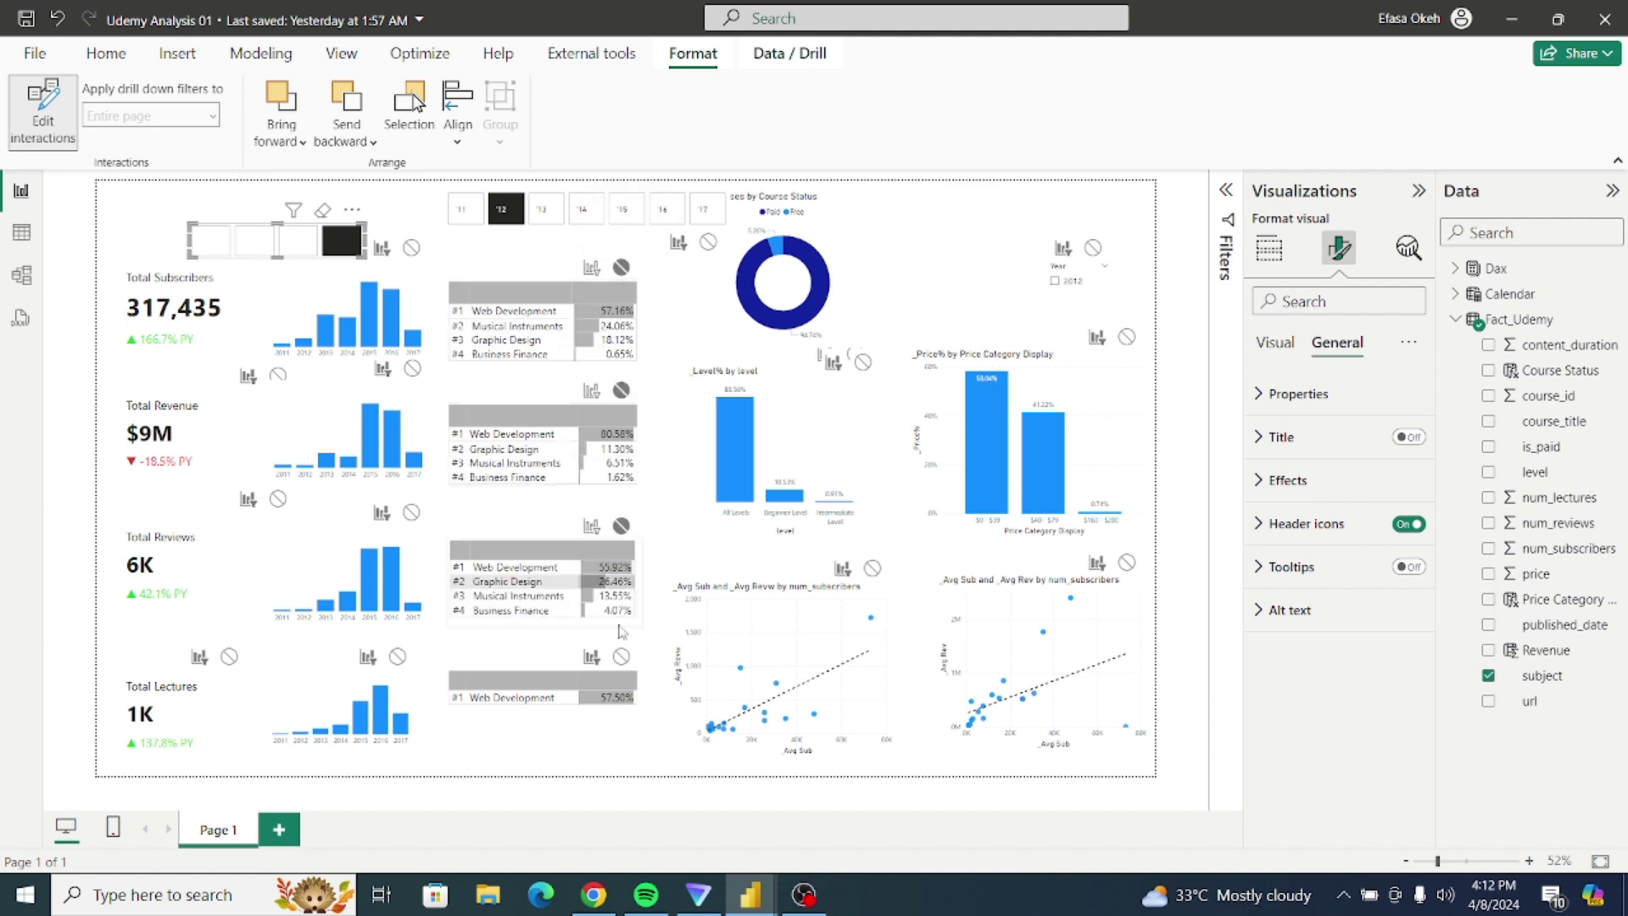
left_click(621, 656)
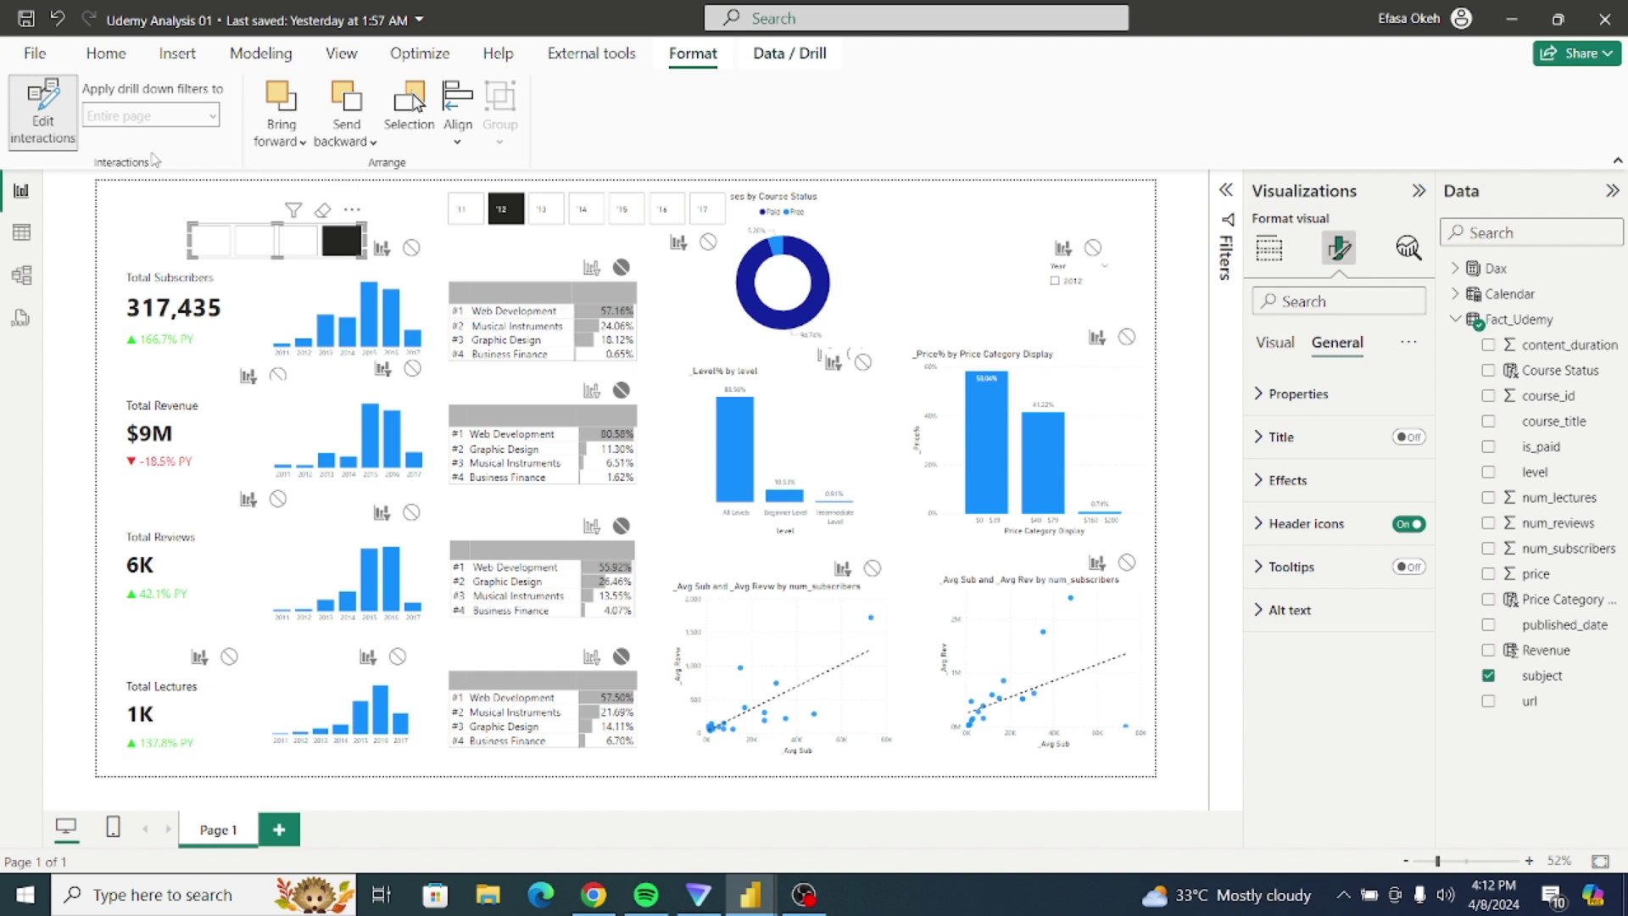
left_click(62, 144)
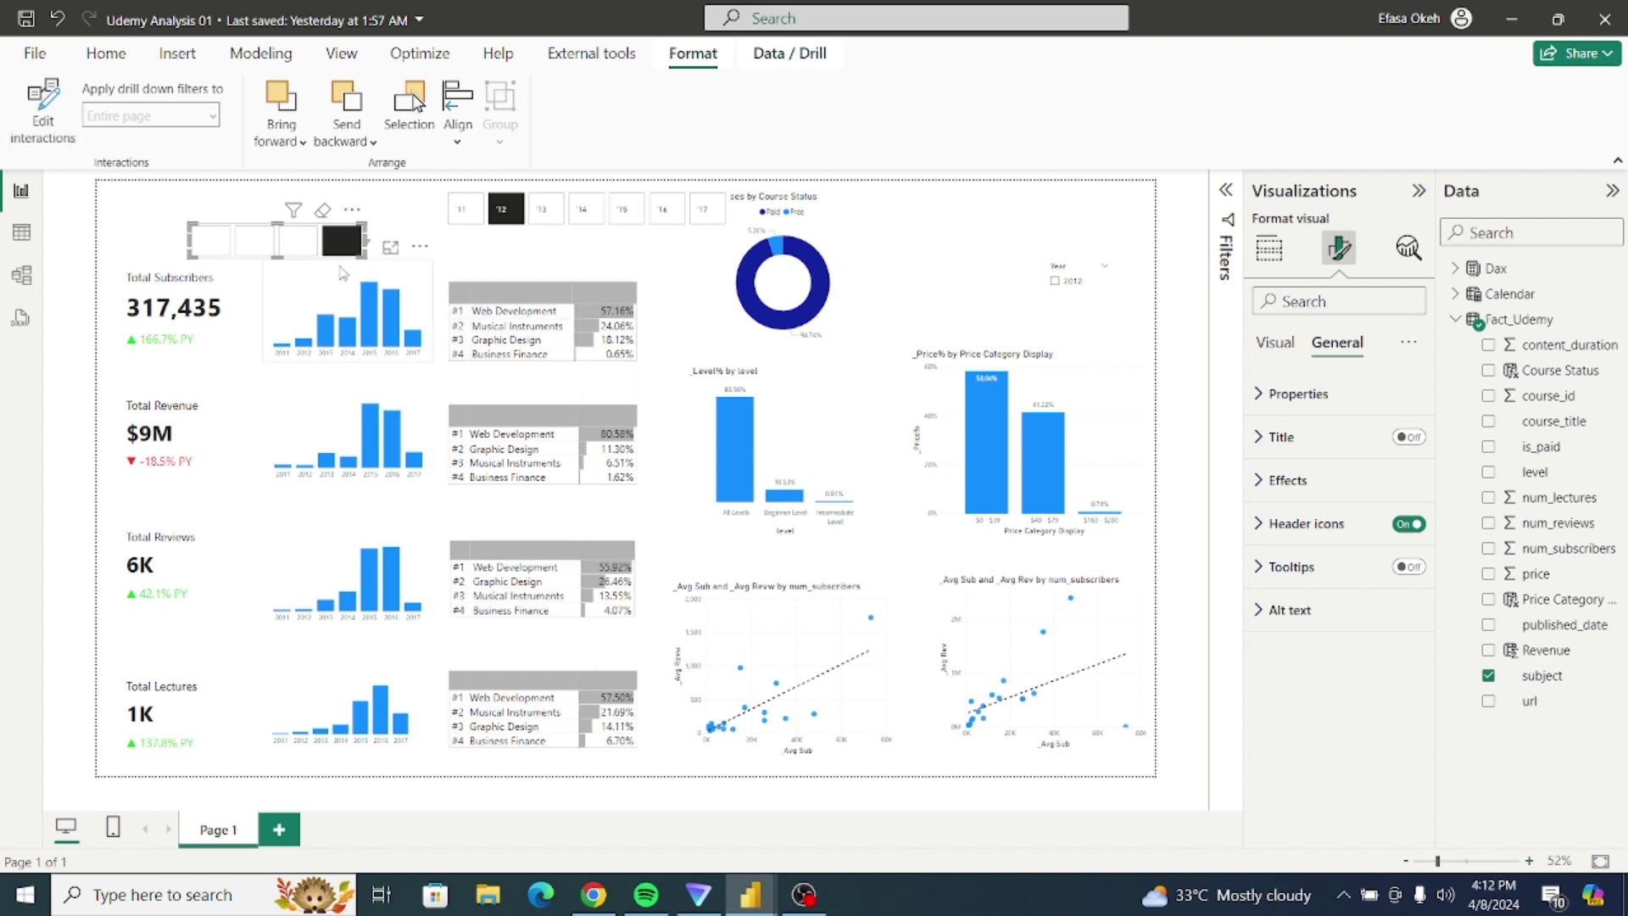
Step: Filter the report to Musical Instruments, step through years '13 and '14 to '15 with the year slicer, and deselect it
left_click(307, 252)
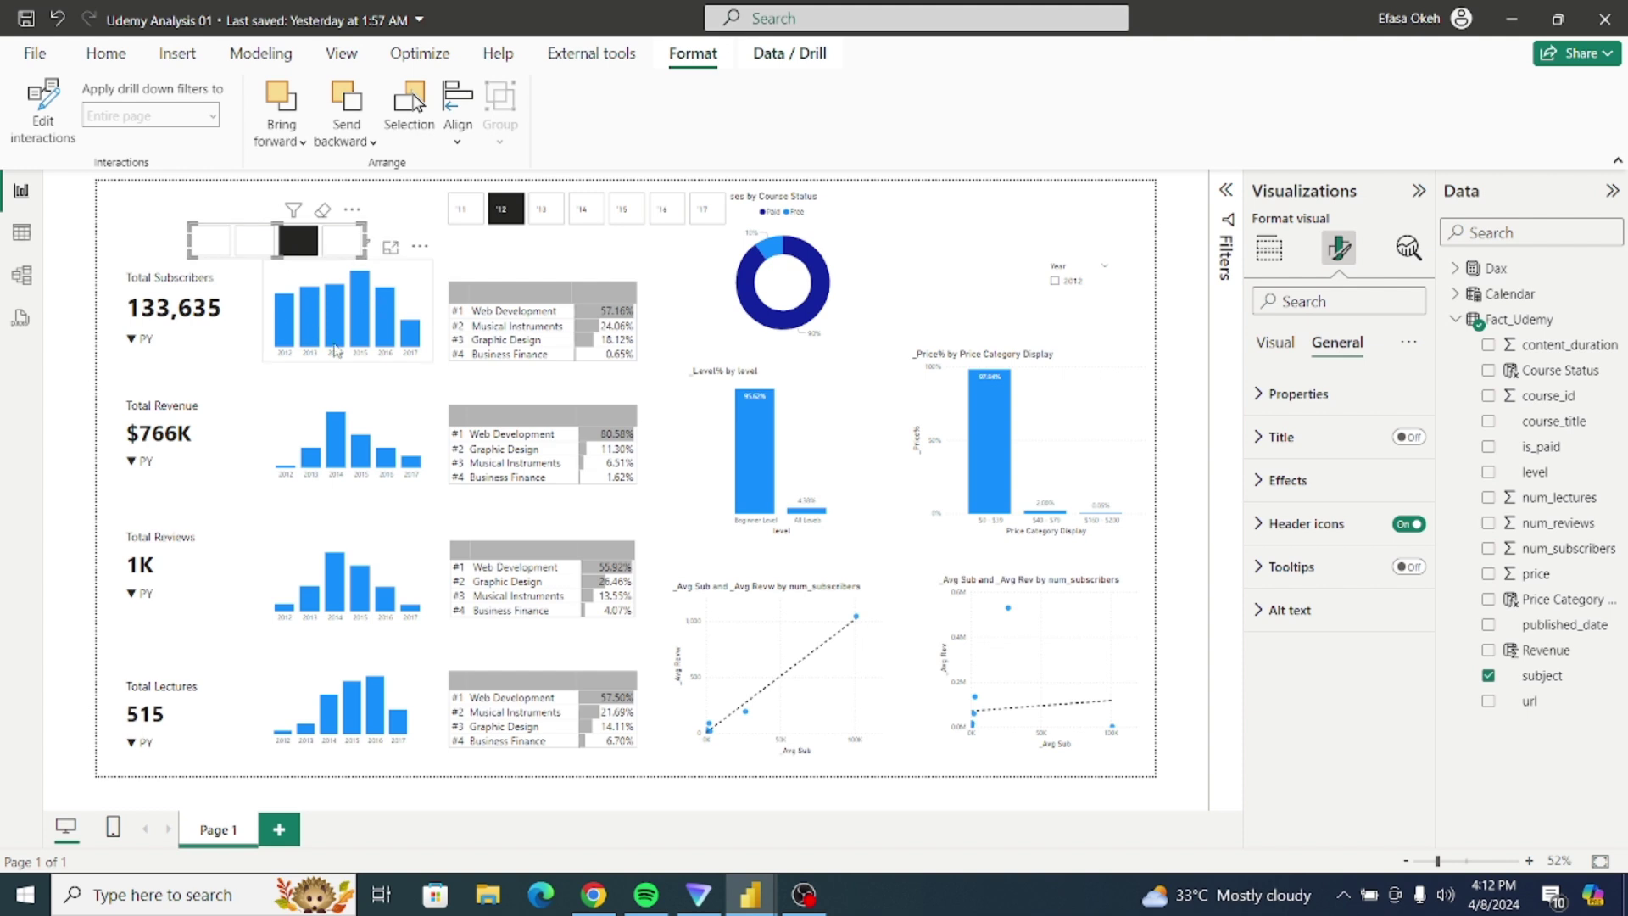
left_click(549, 216)
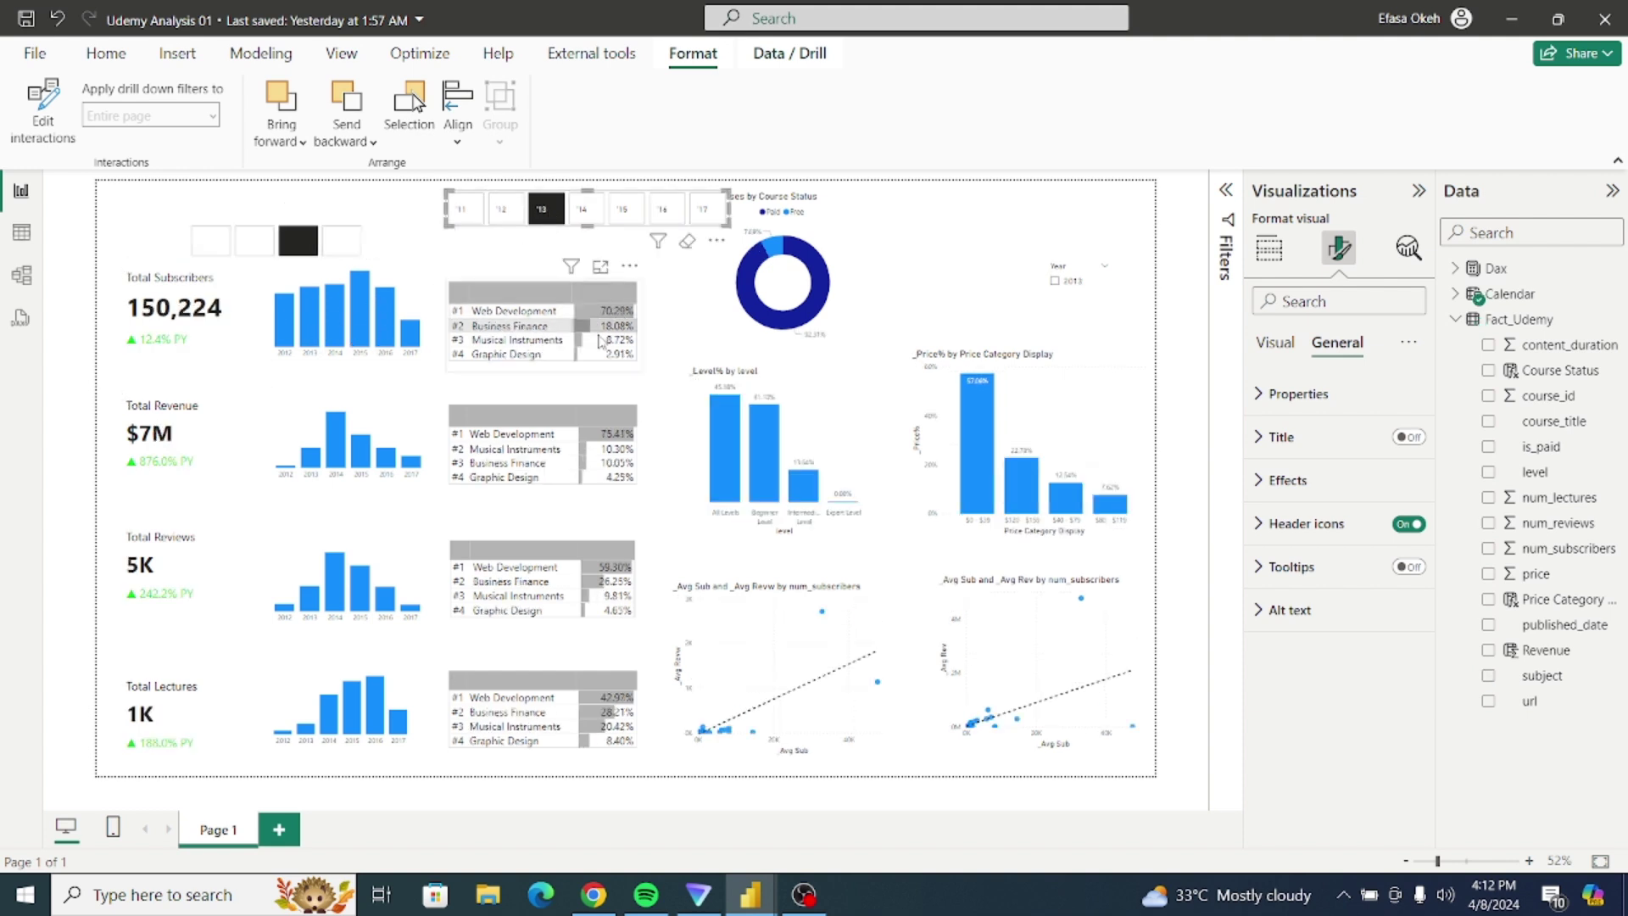
left_click(583, 214)
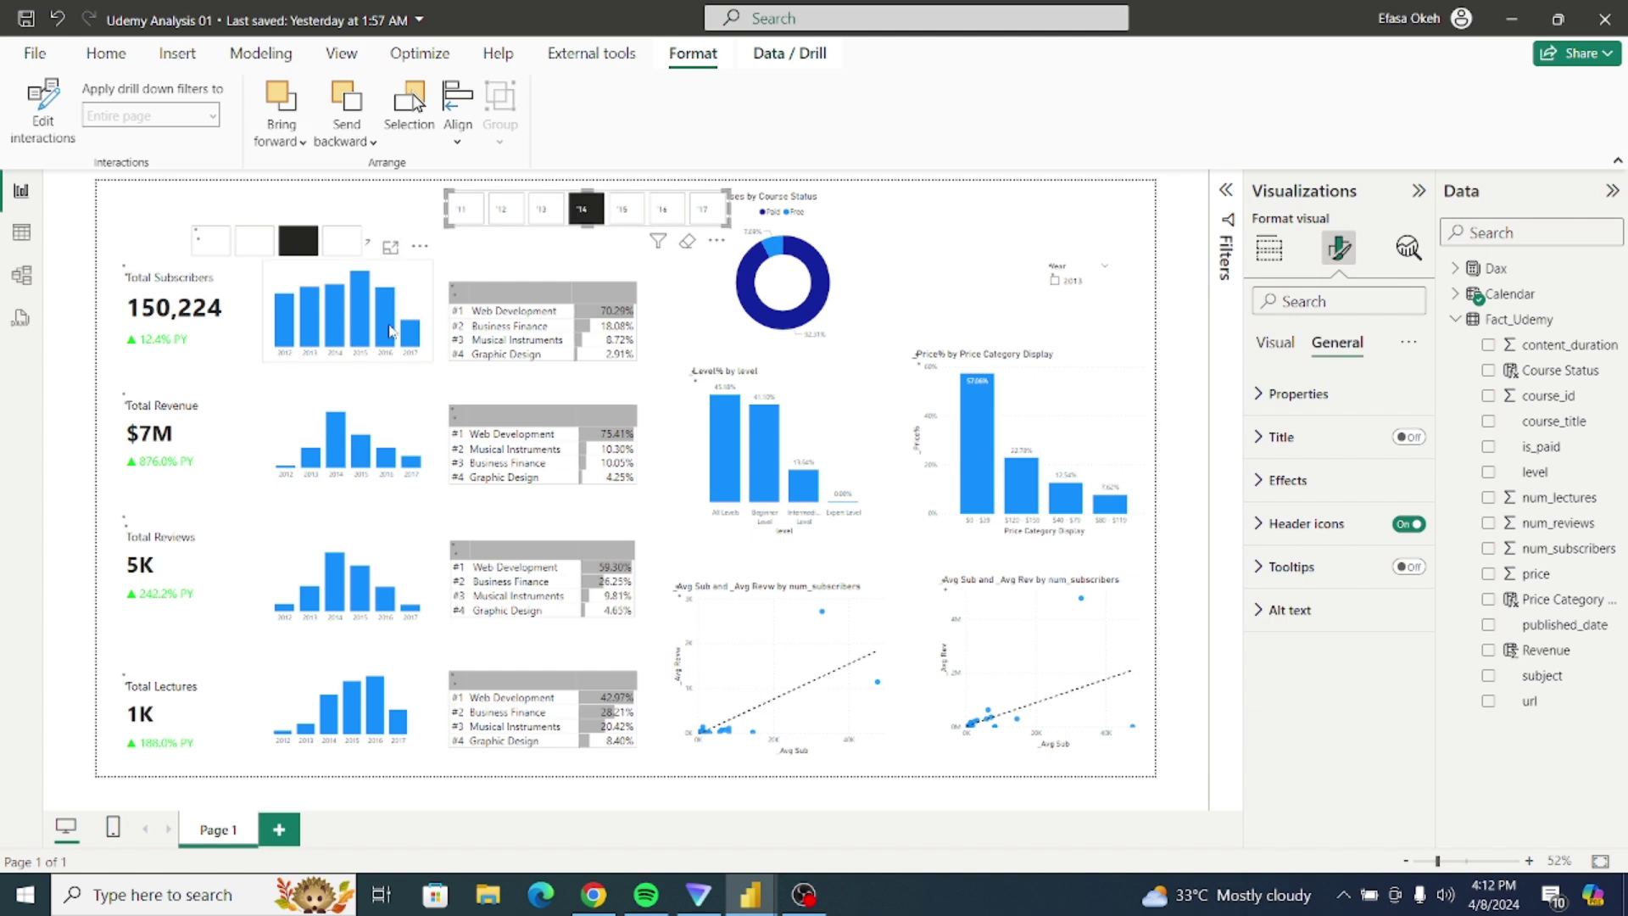
left_click(624, 210)
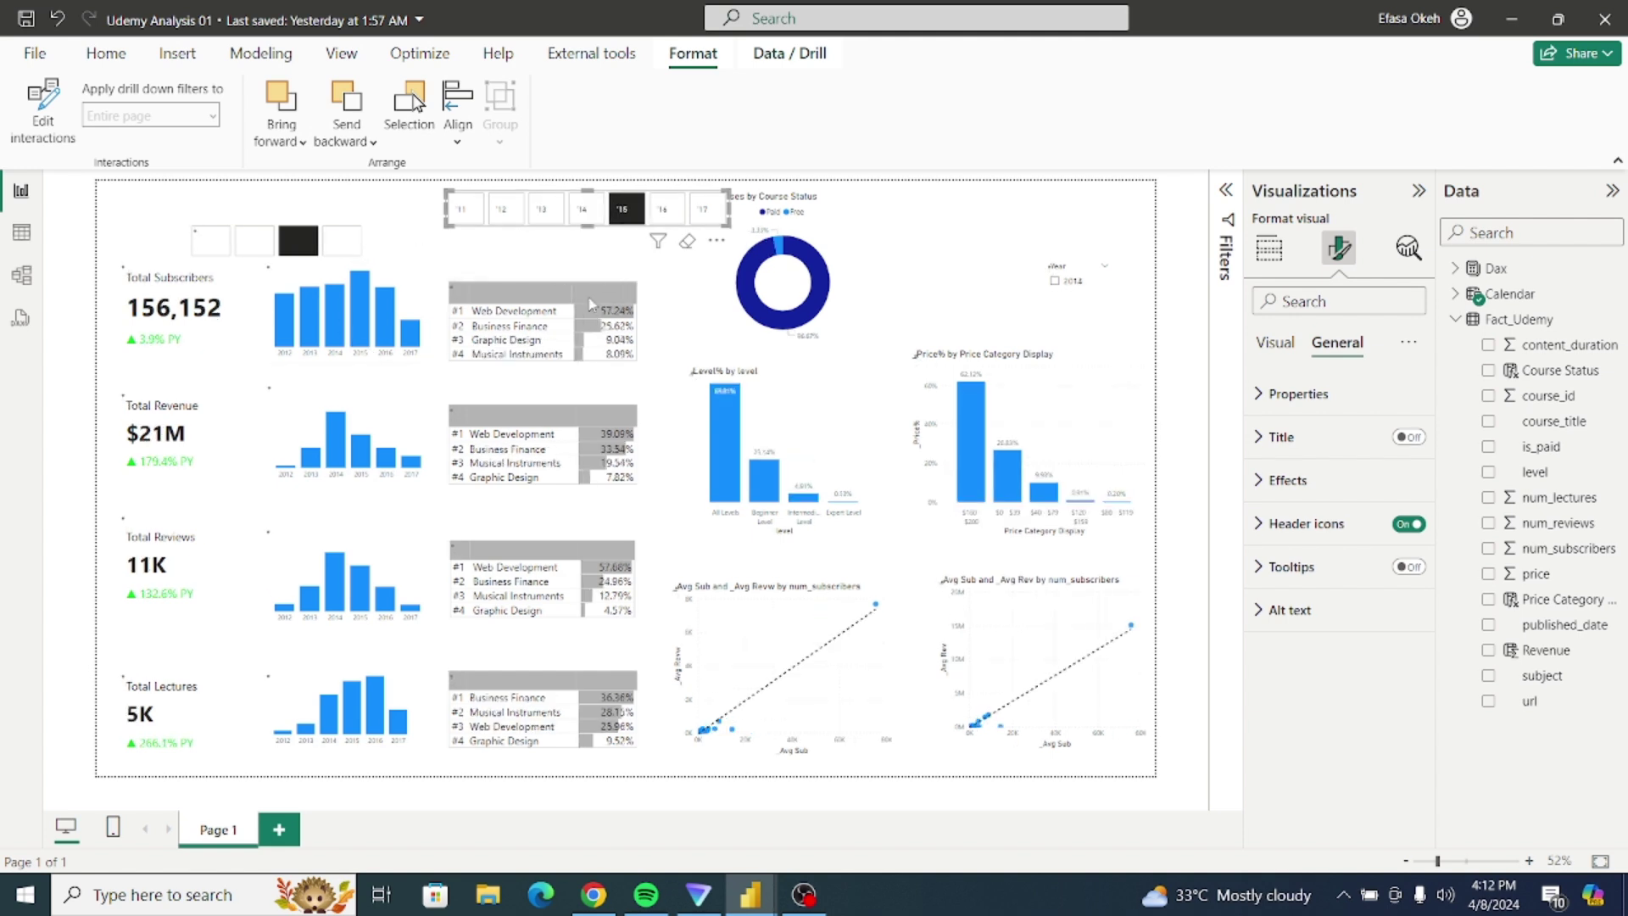
left_click(672, 345)
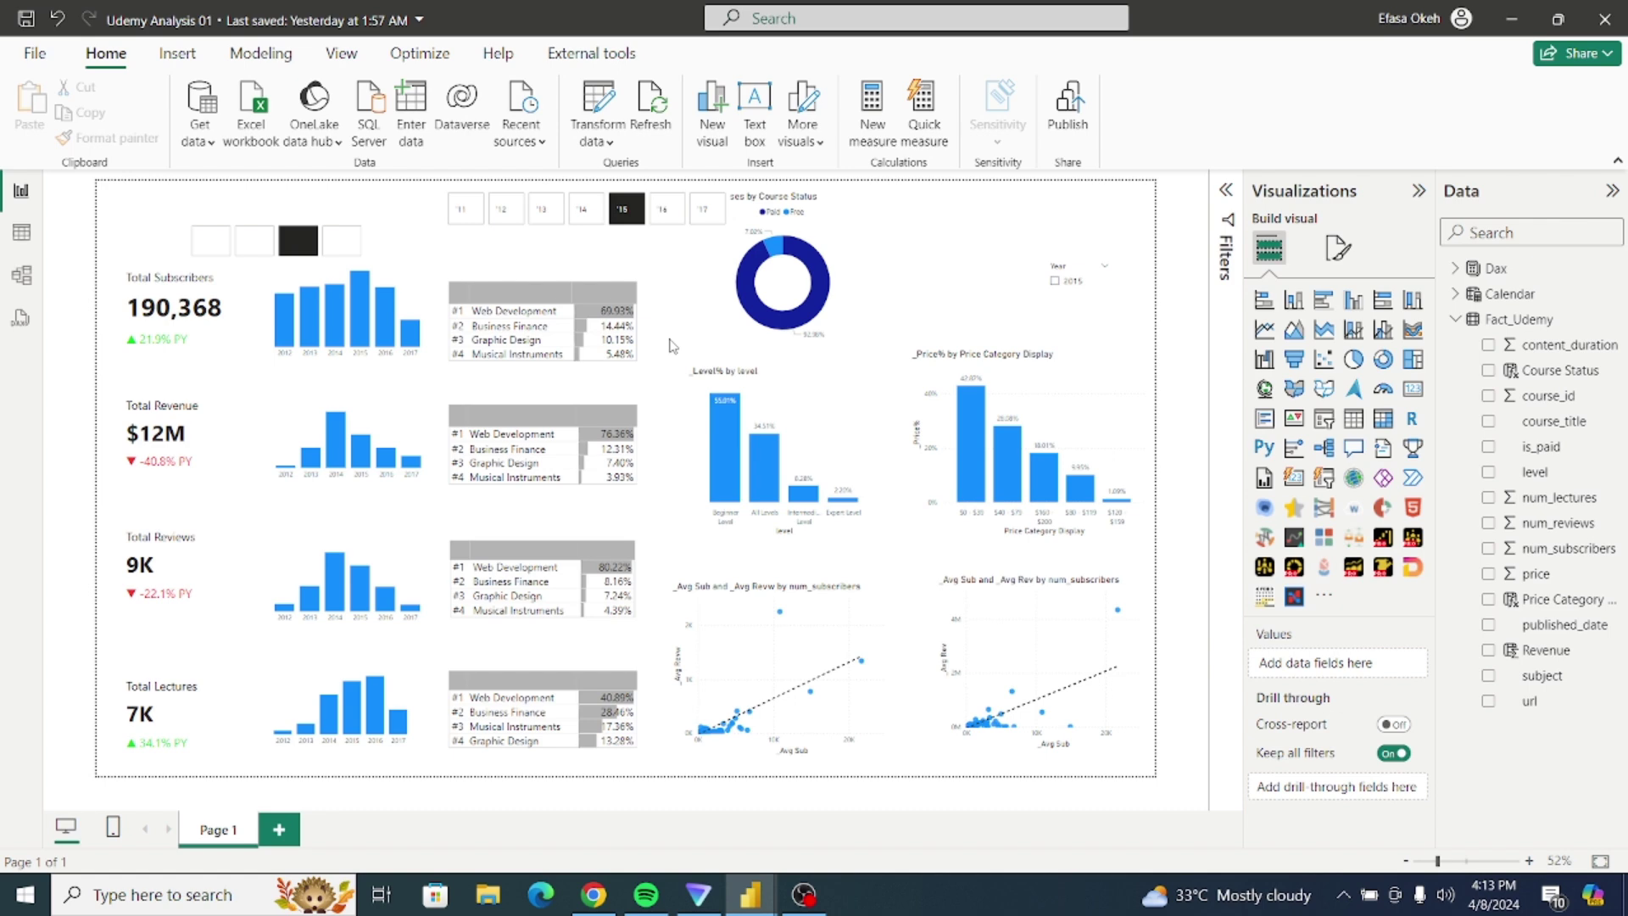
Step: Remove the leftover Year list slicer beside the donut chart and narrow the subject slicer slightly
left_click(1104, 253)
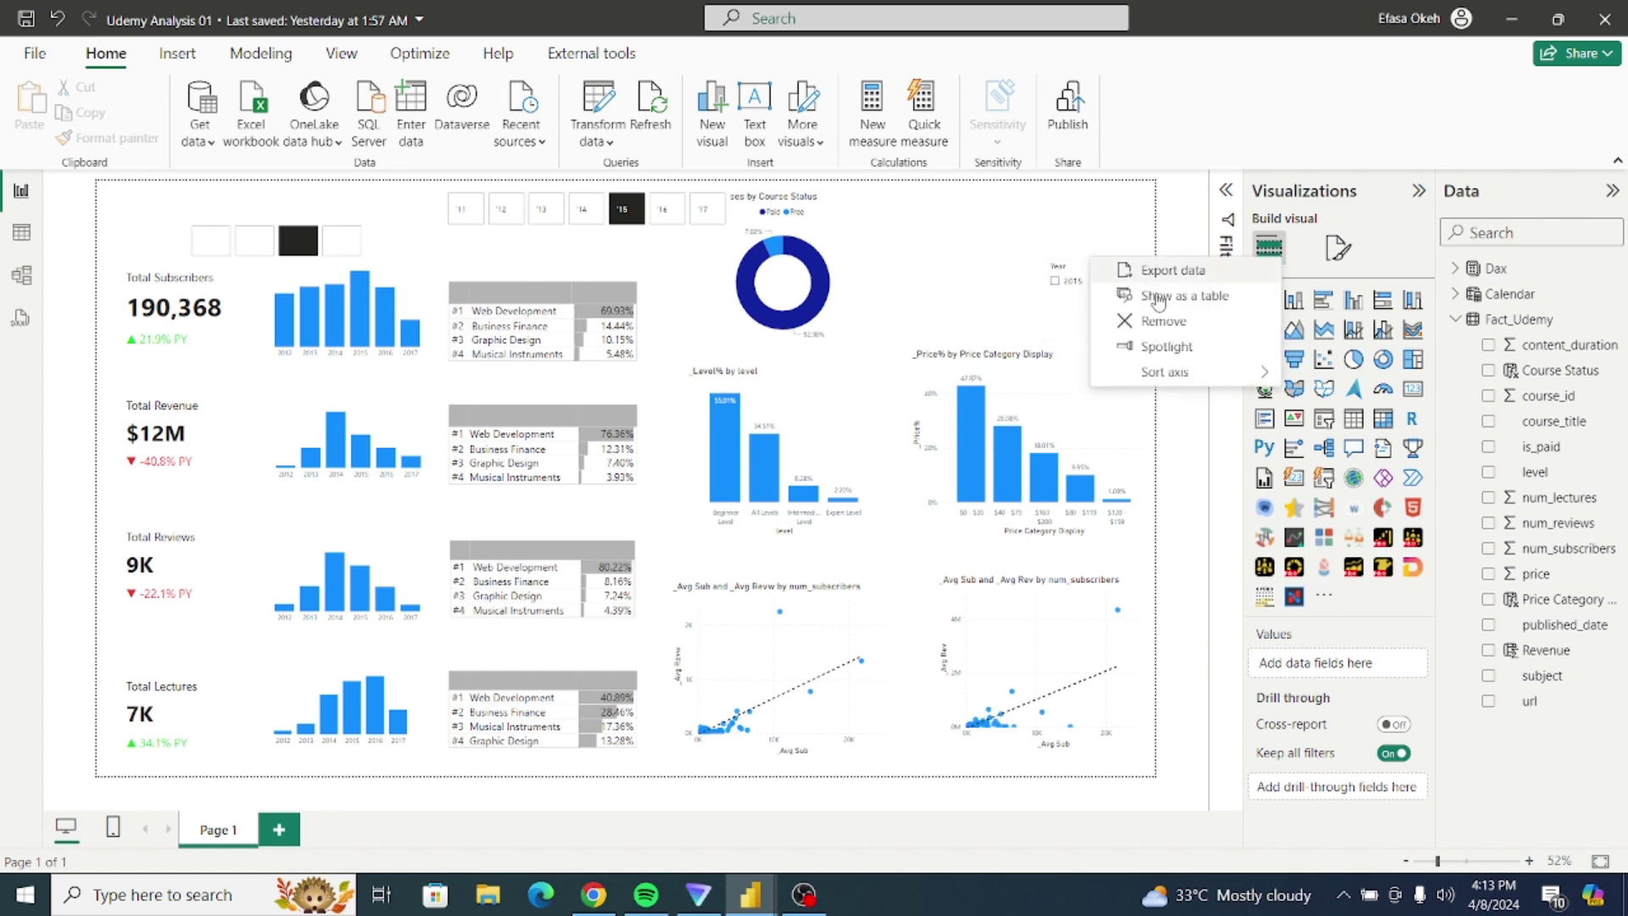
left_click(1163, 322)
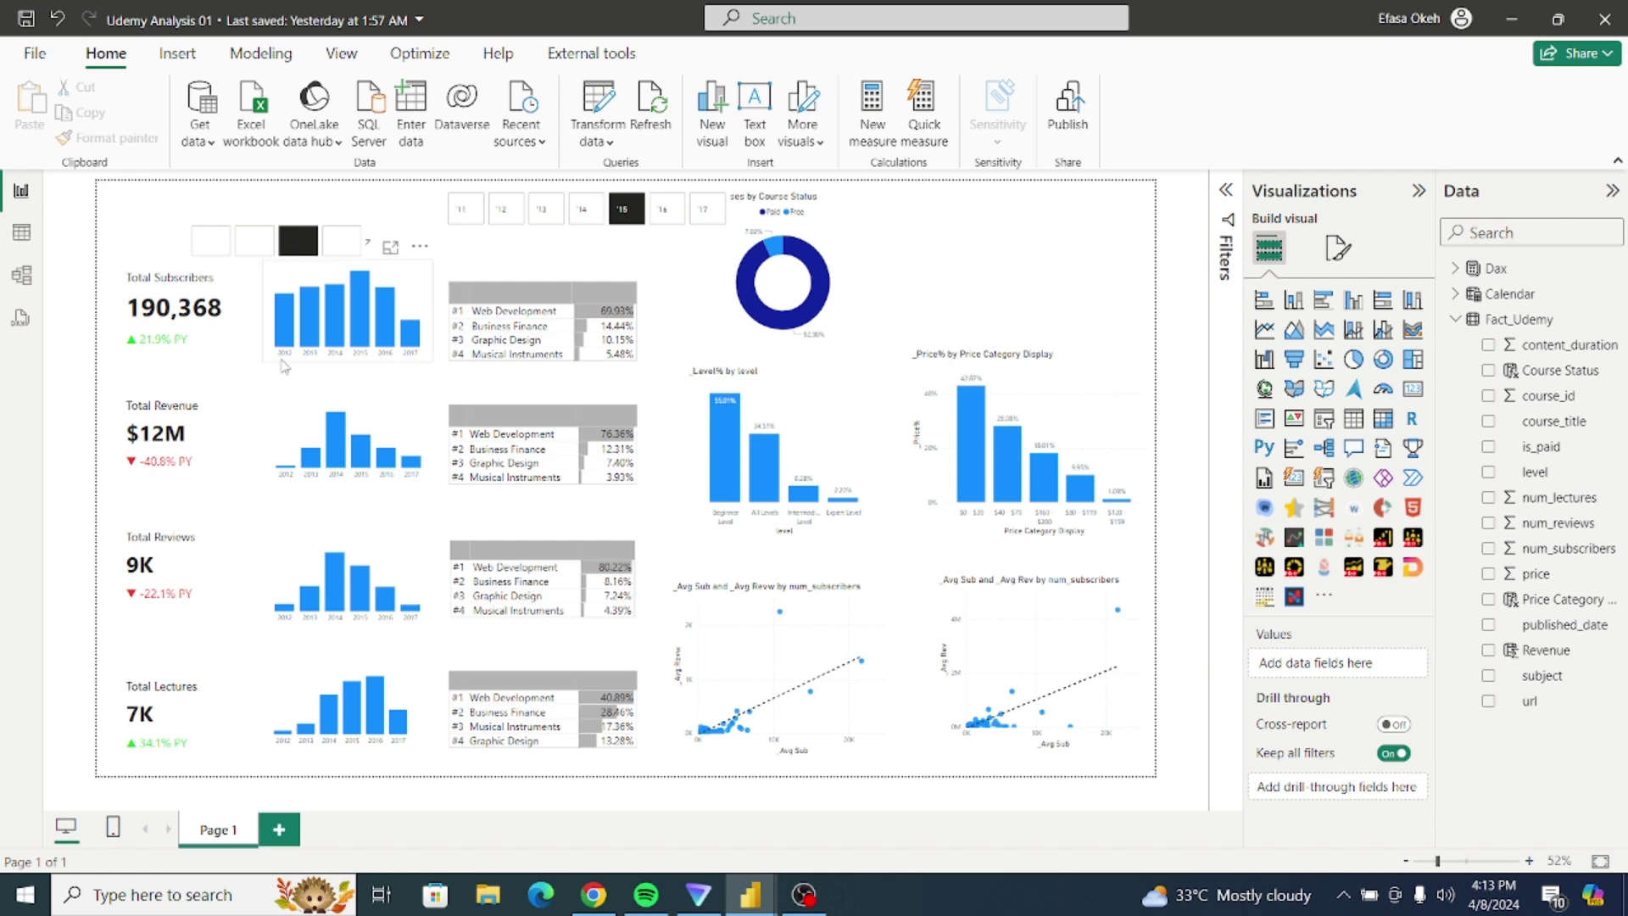
mouse_move(395, 260)
left_click_drag(367, 257, 348, 256)
key("Escape")
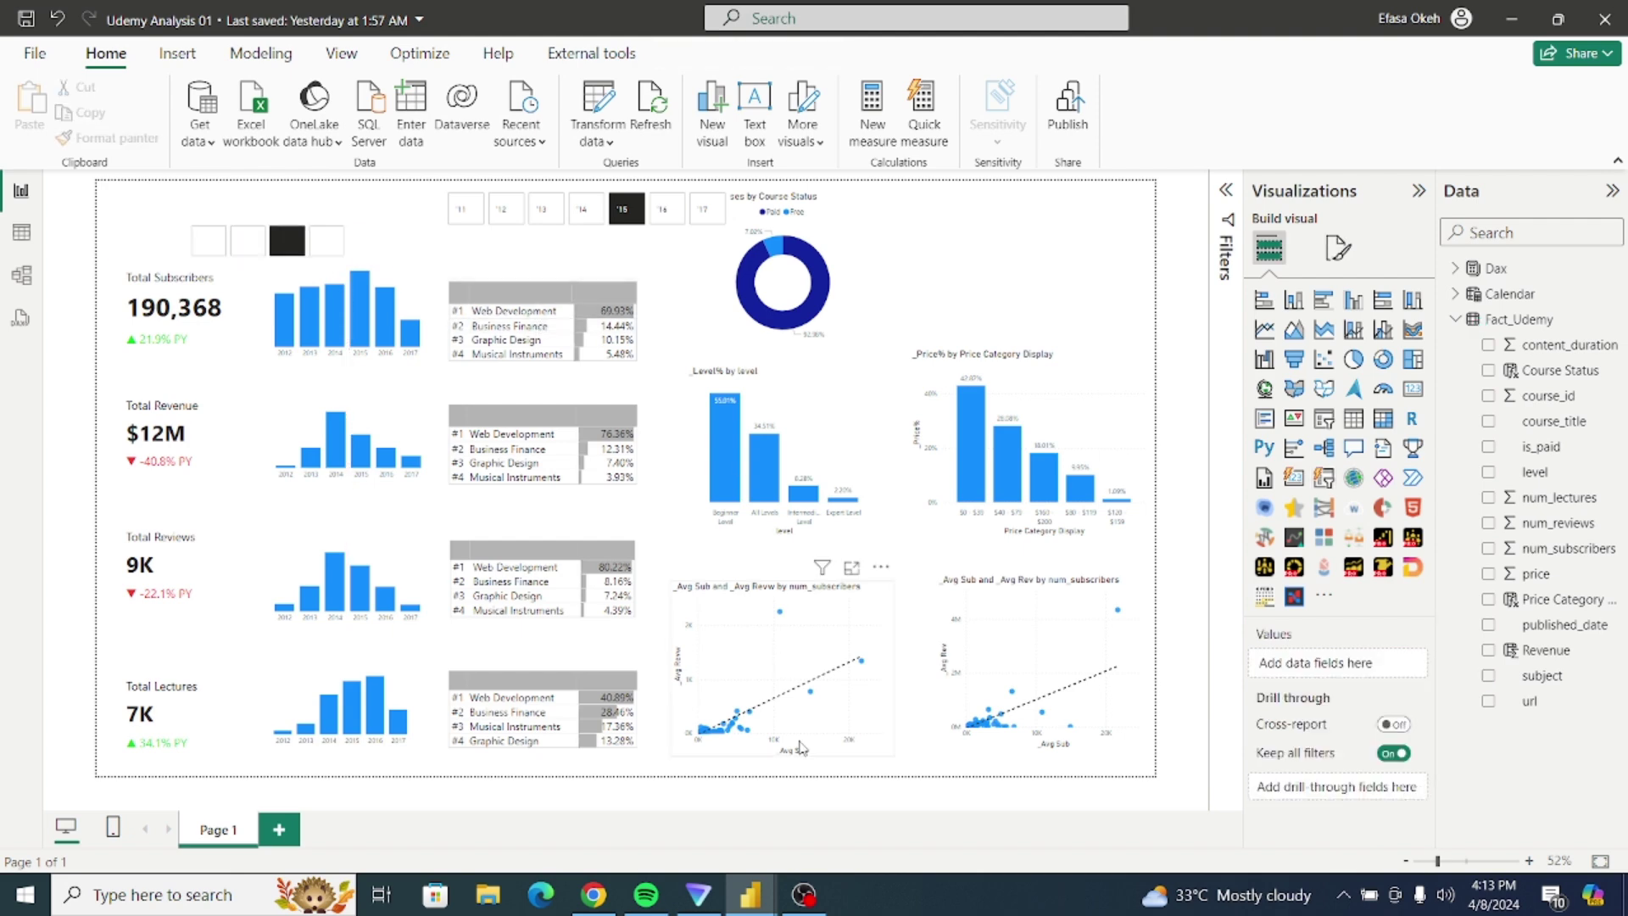
Step: Switch to the finished Udemy Analysis report and examine the subject and code columns of its colour table in table view
mouse_move(757, 882)
left_click(666, 821)
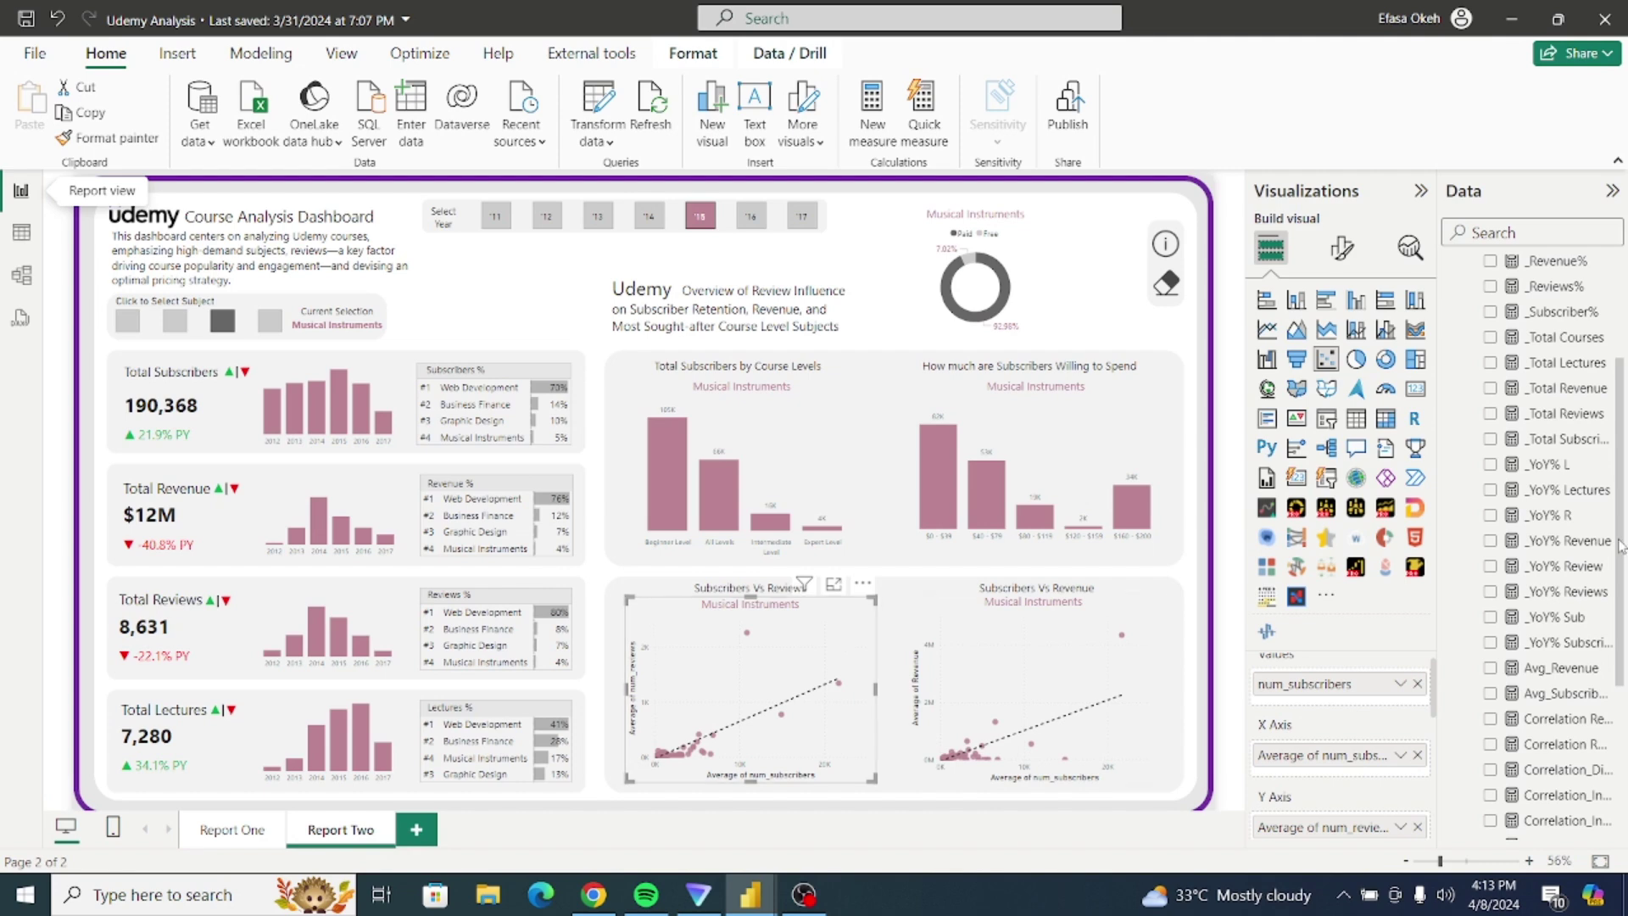
left_click_drag(1621, 547, 1616, 412)
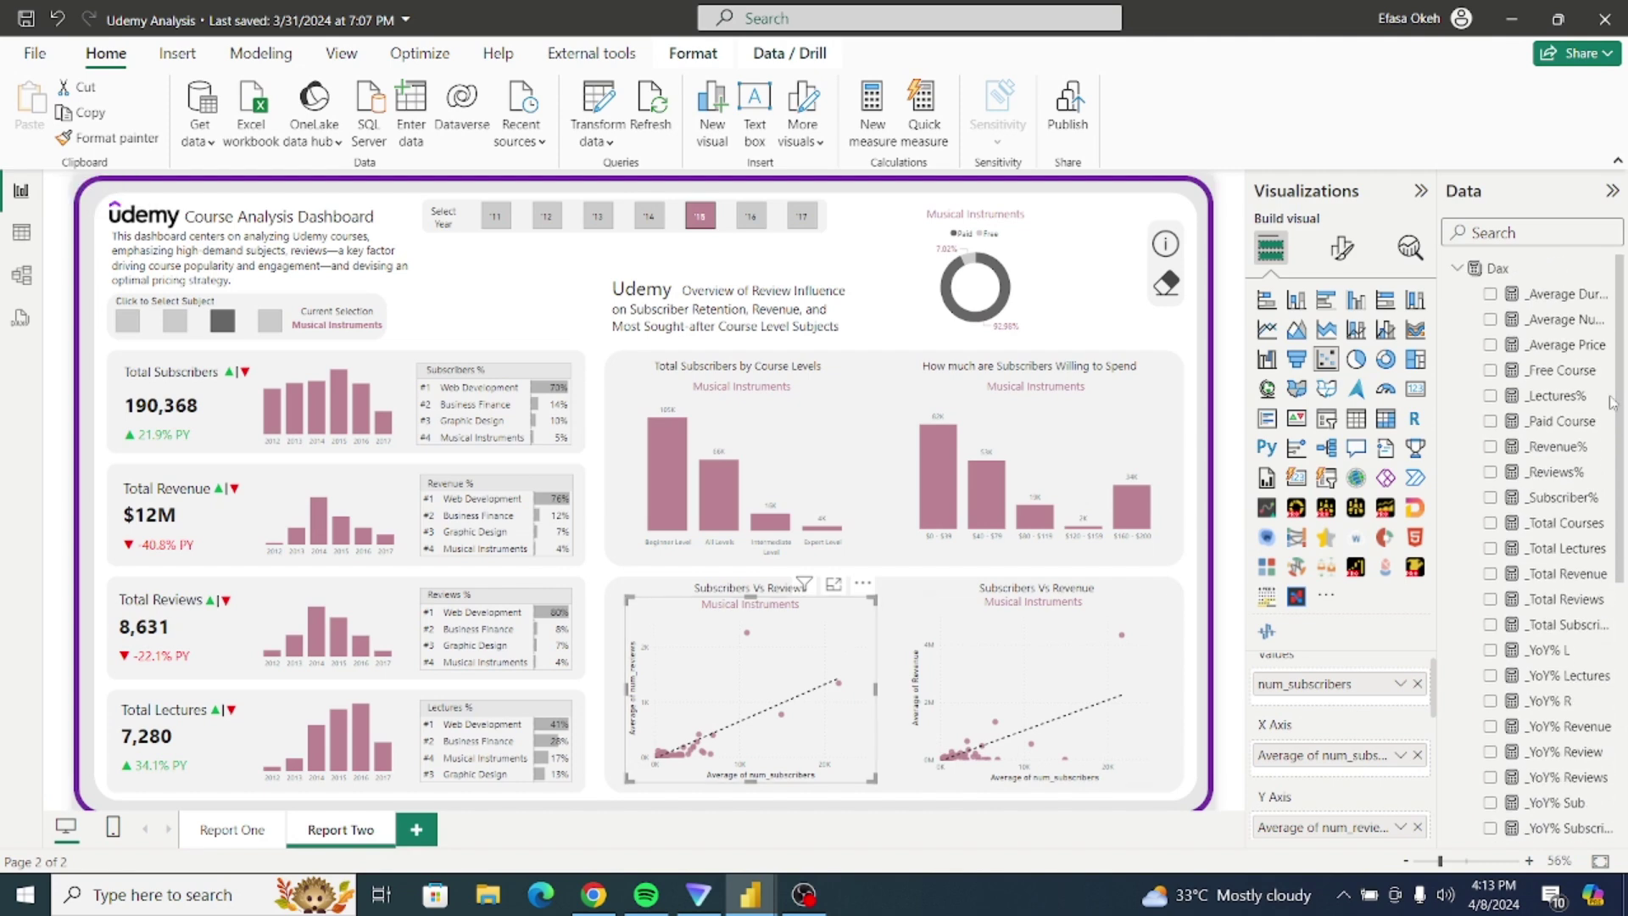
left_click(1458, 271)
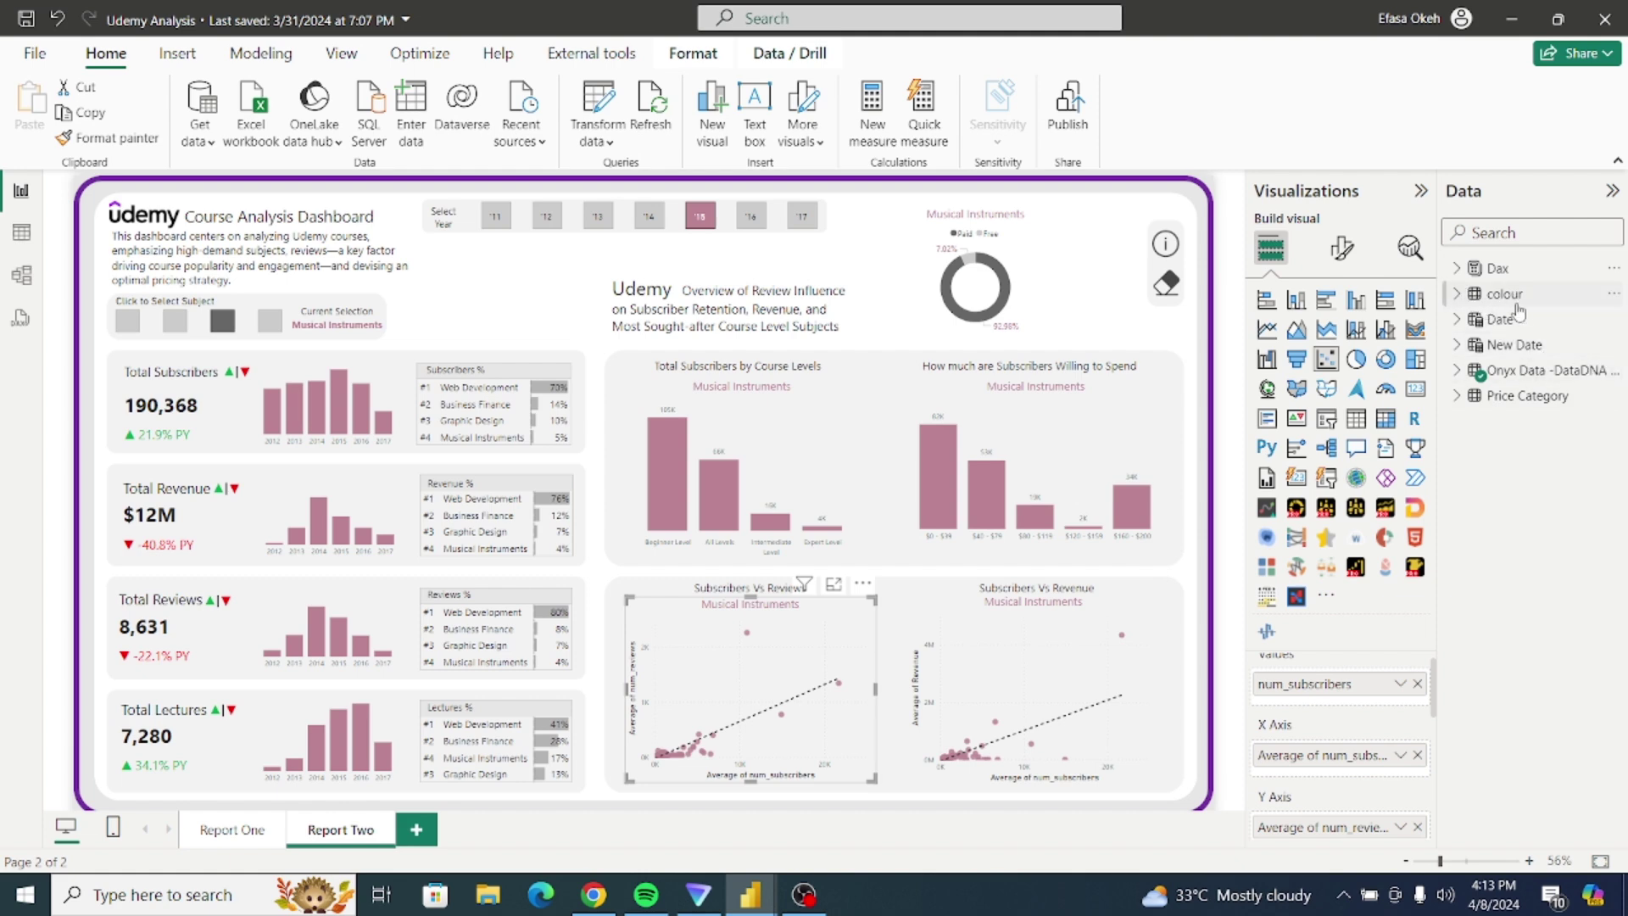
left_click(1460, 297)
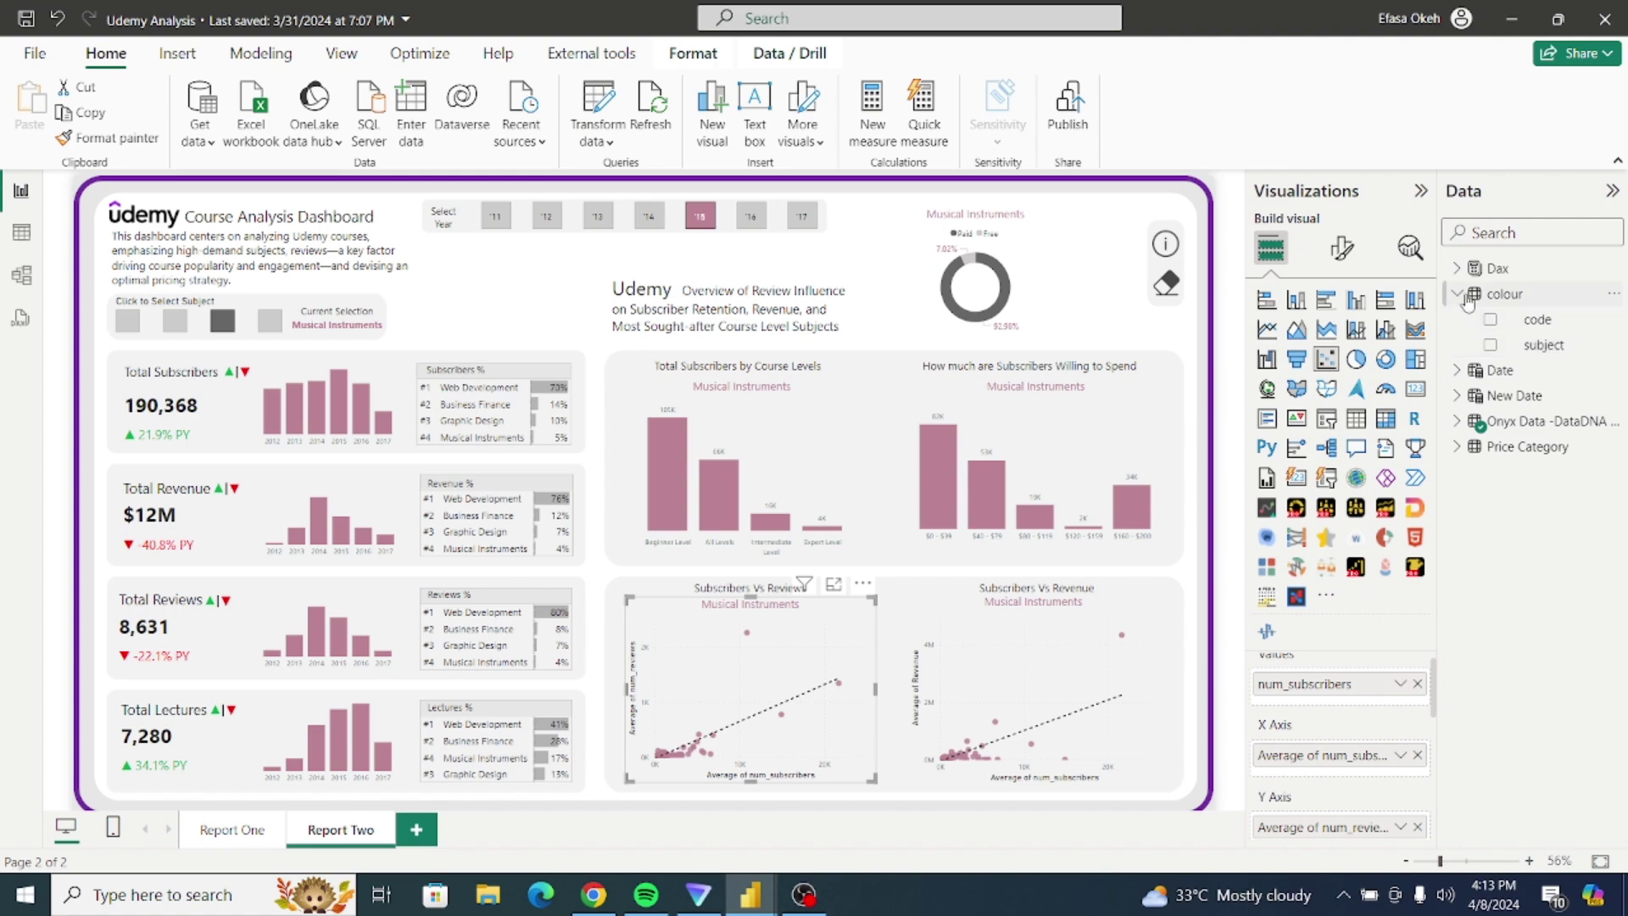
left_click(21, 232)
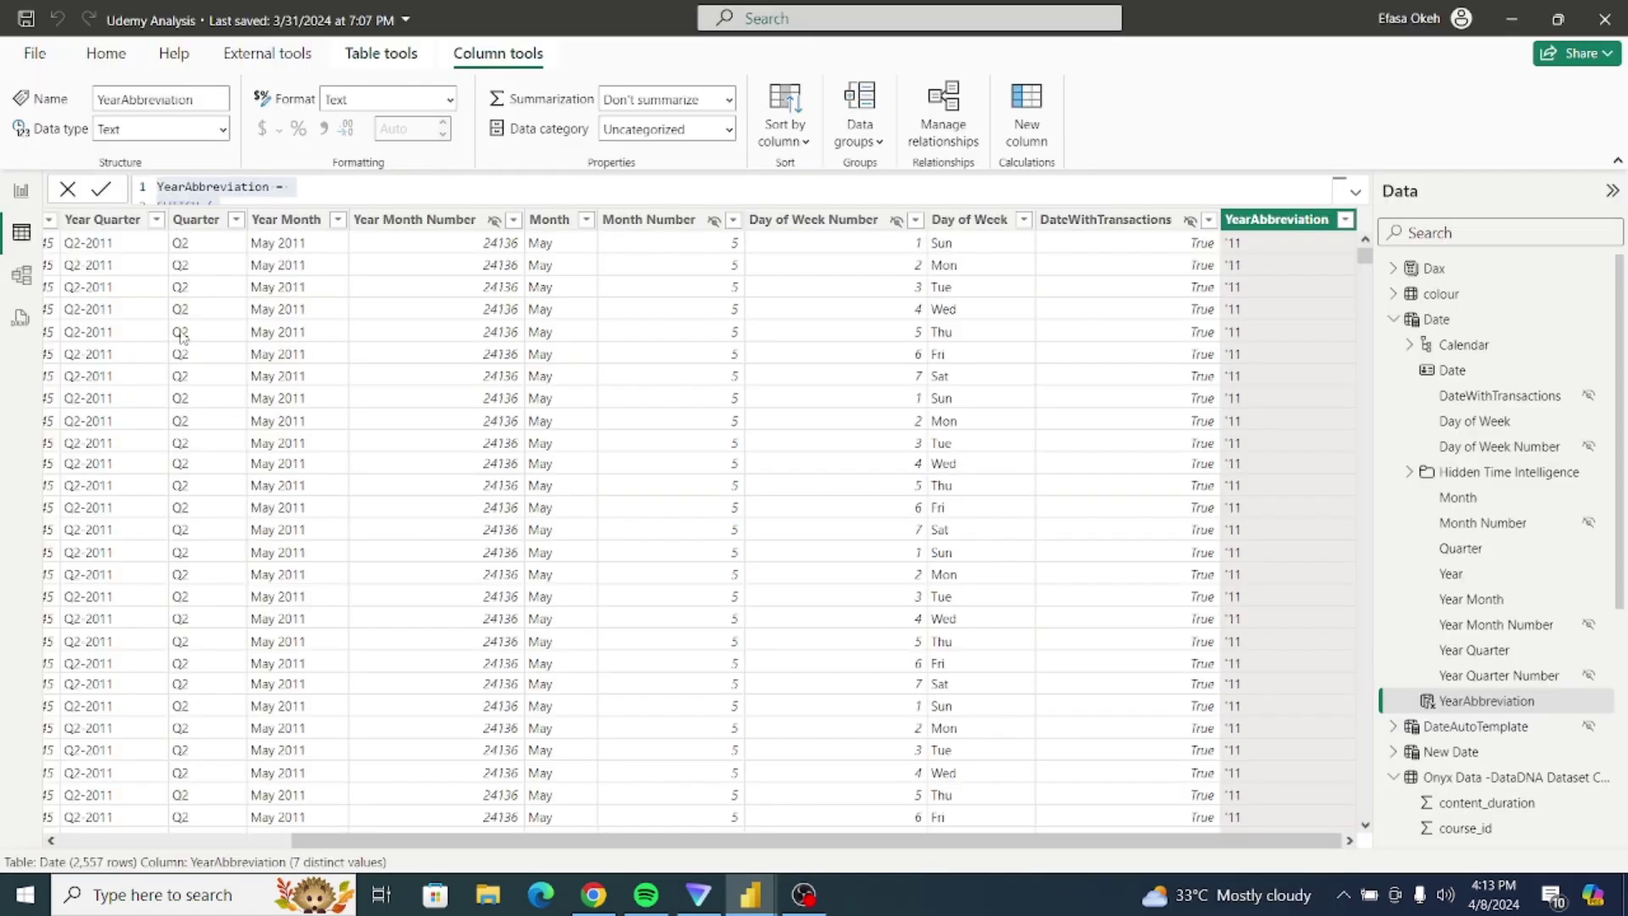
left_click(1451, 299)
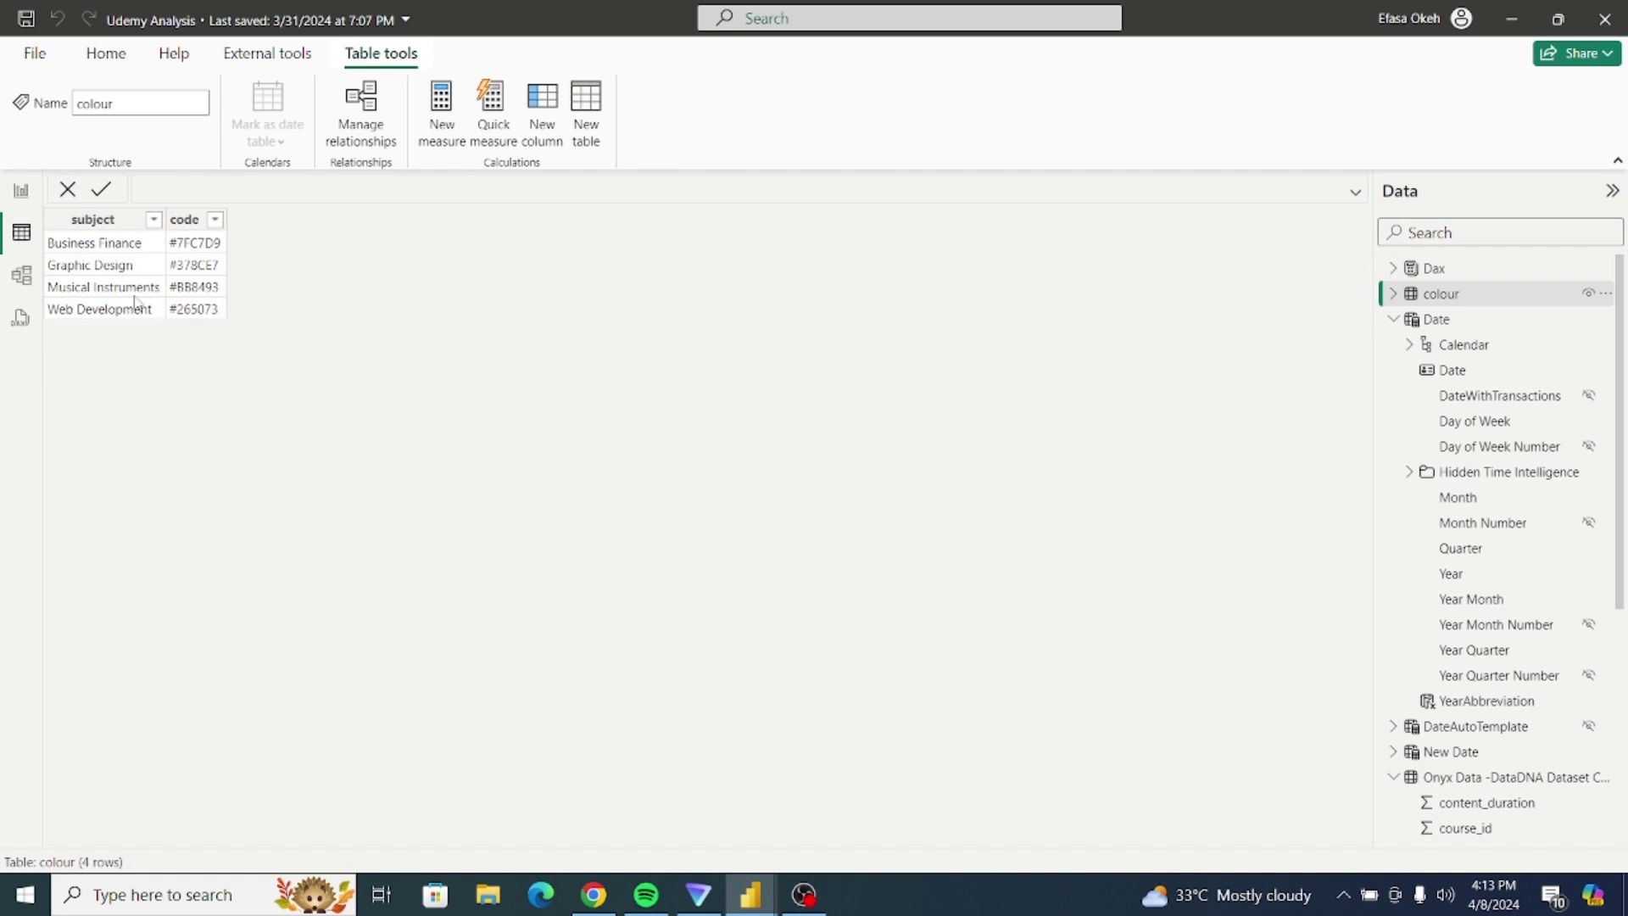
left_click(96, 223)
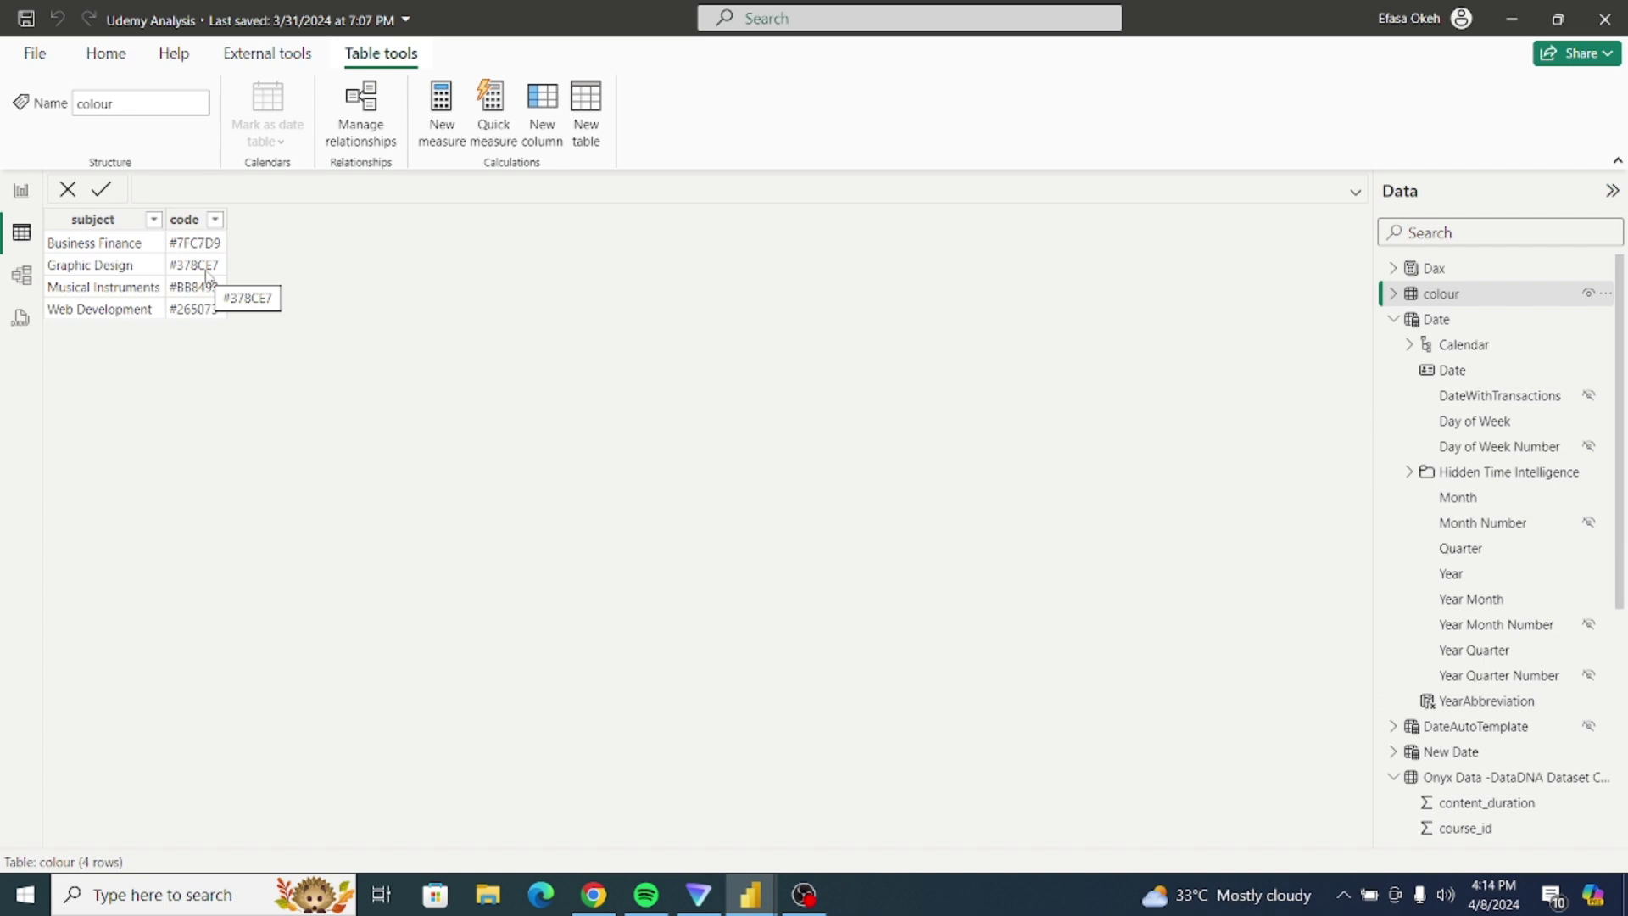
Step: Return to the finished dashboard's report view and select Web Development in its subject slicer to check the colour change
left_click(21, 190)
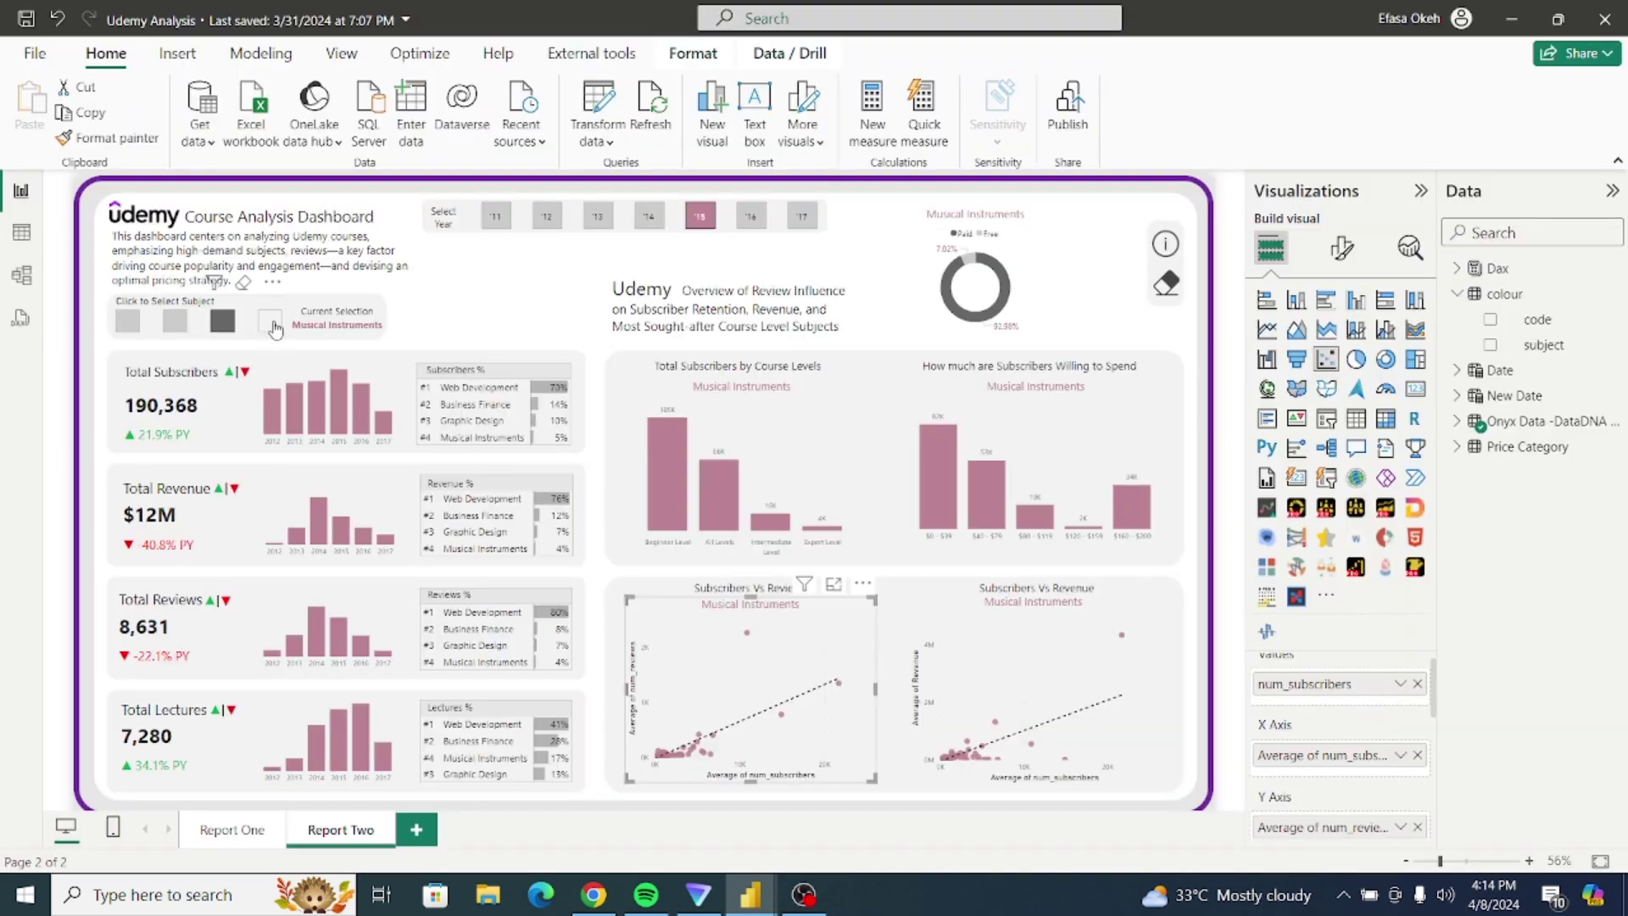
left_click(272, 325)
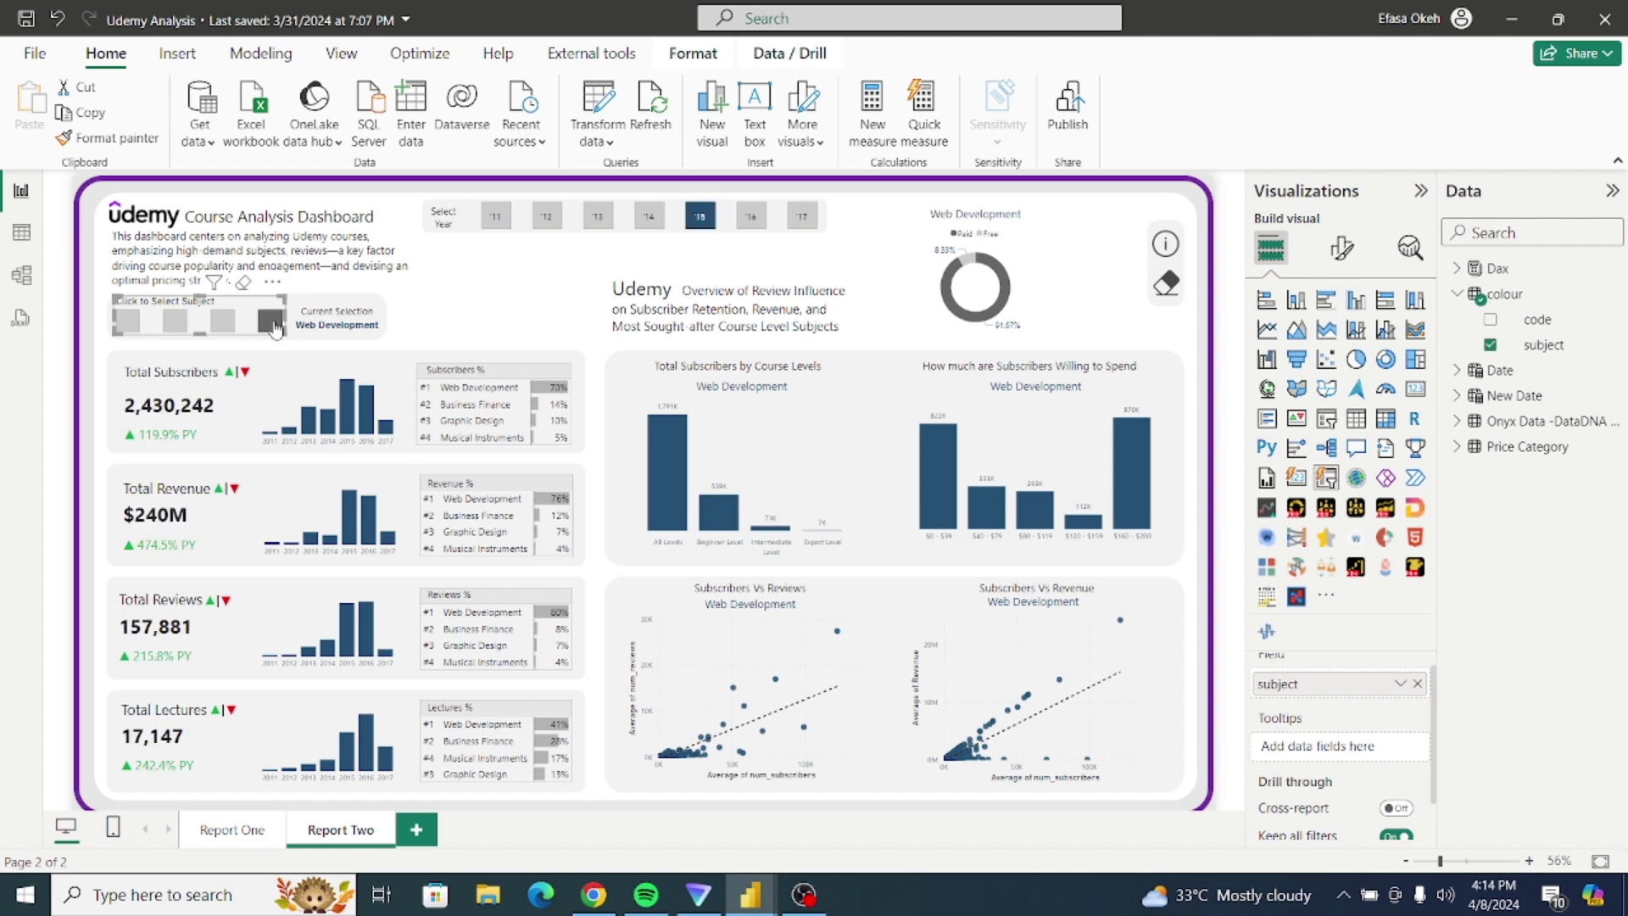
Step: Select Graphic Design in the finished dashboard's subject slicer to check its colour, and view the colour table's data
left_click(177, 320)
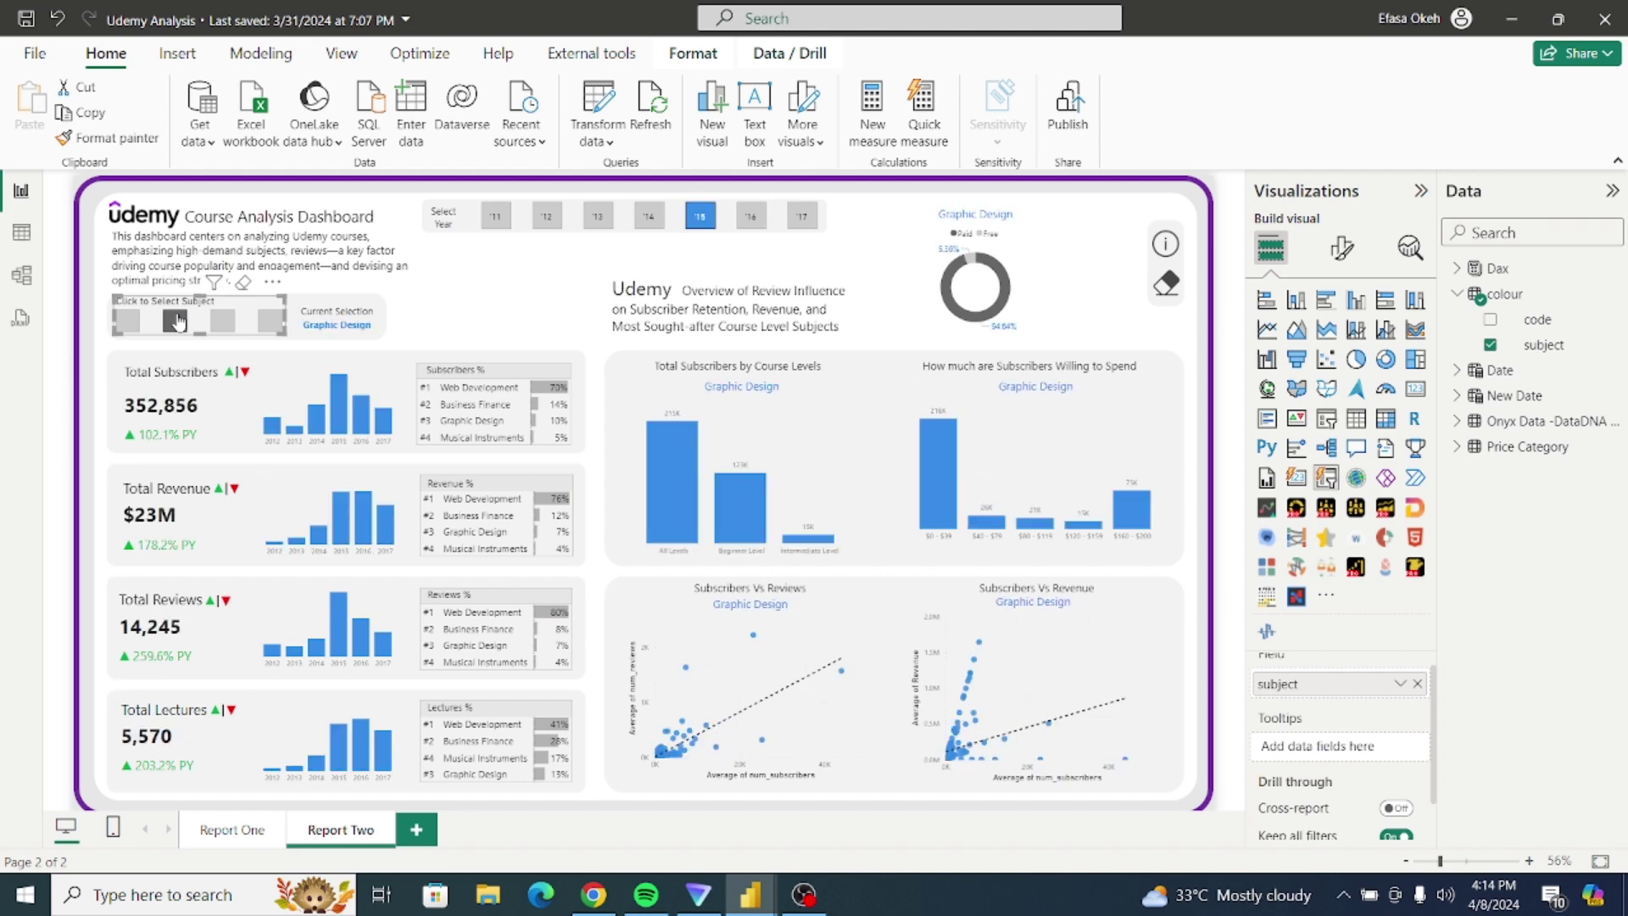
left_click(25, 242)
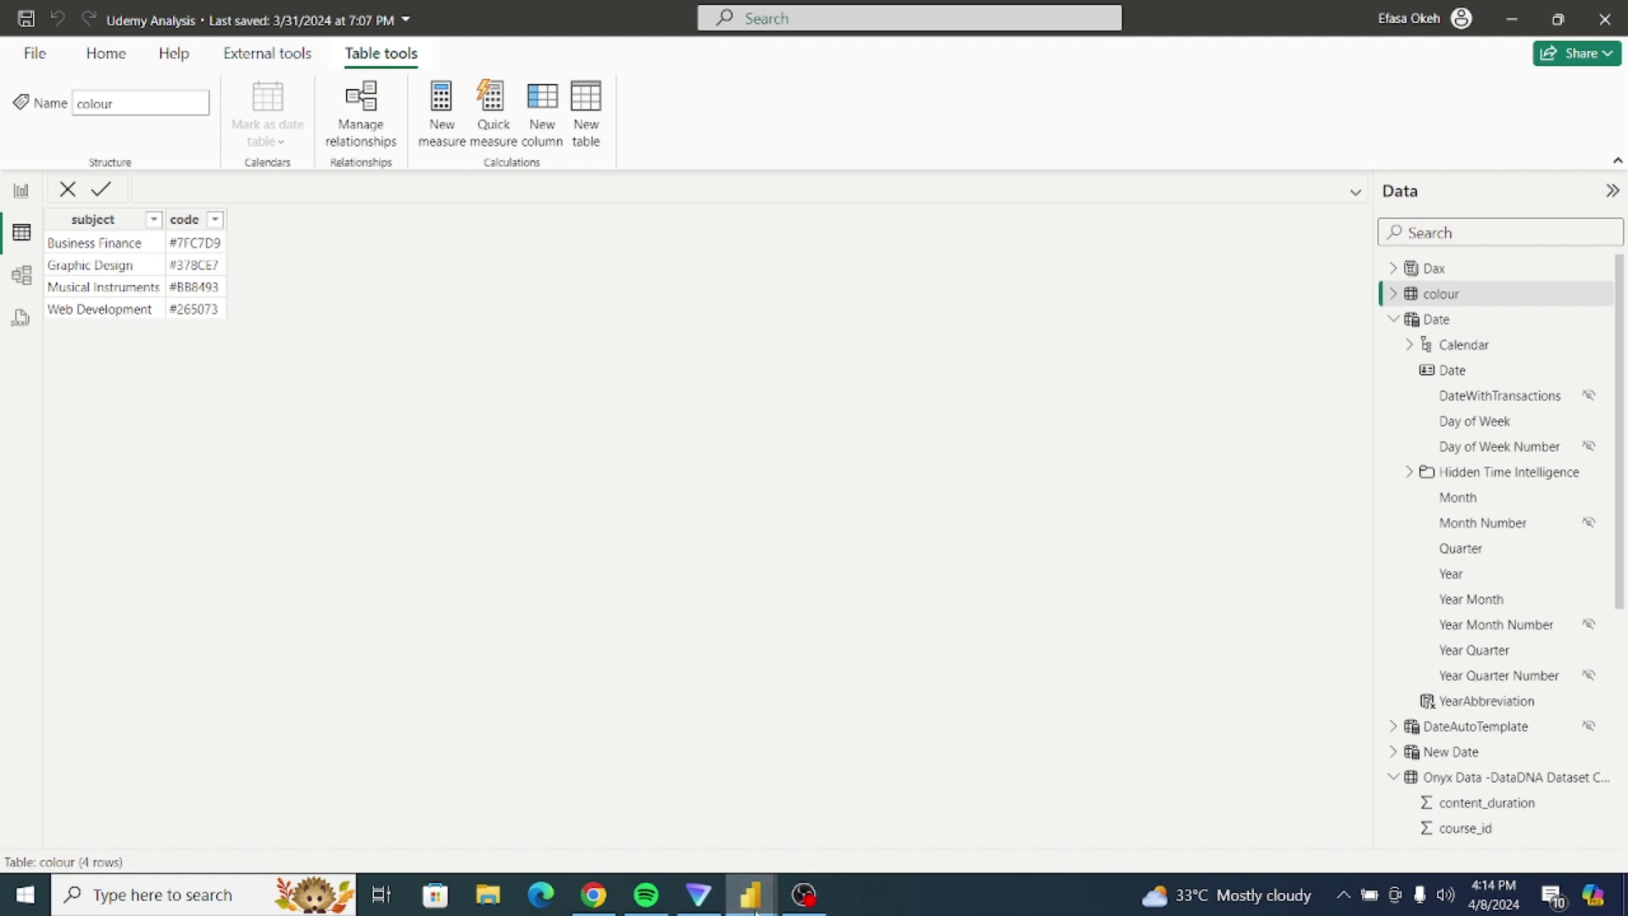
Step: Switch back to the Udemy Analysis 01 report and start a manually entered table with a first column named Subject and a second column
mouse_move(738, 897)
left_click(837, 854)
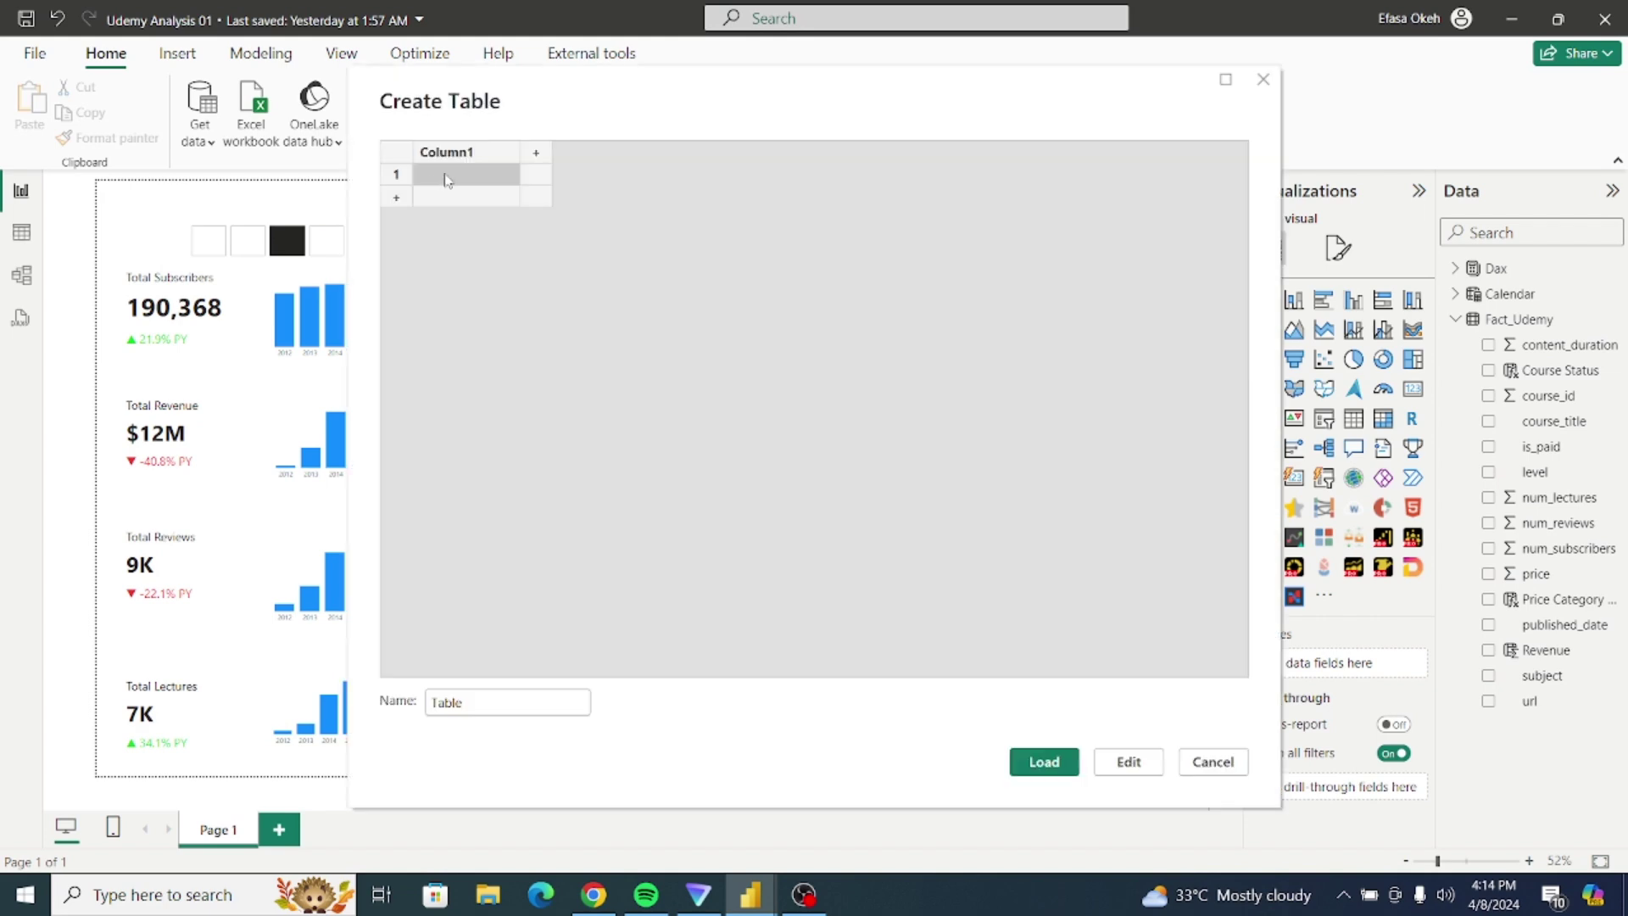
double_click(454, 154)
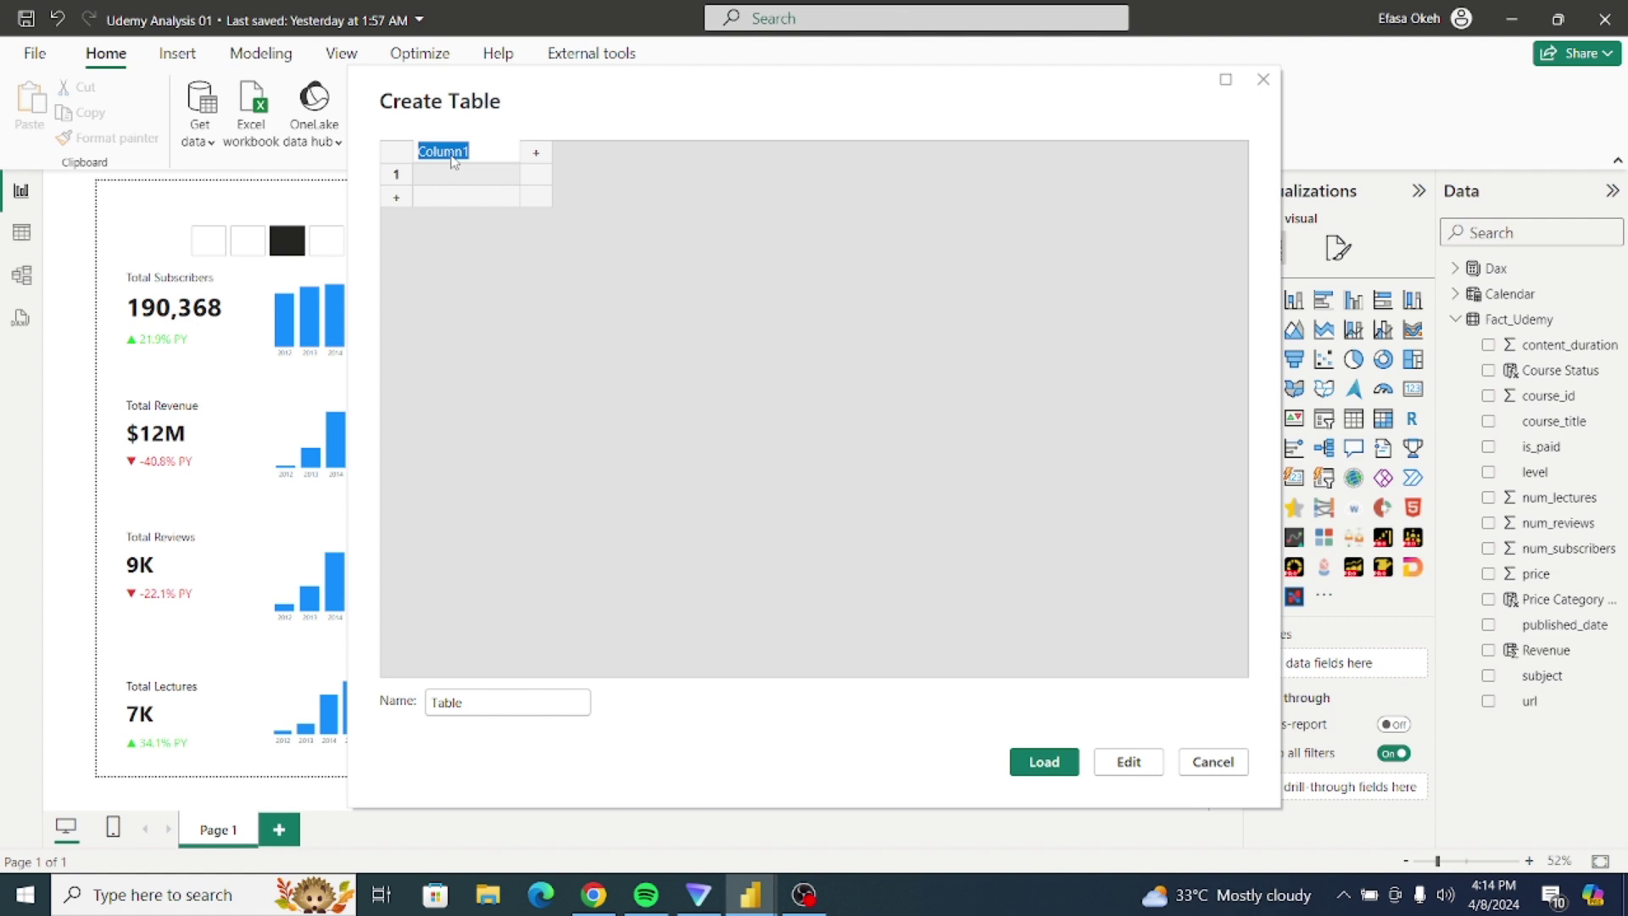
type("Subject")
left_click(536, 153)
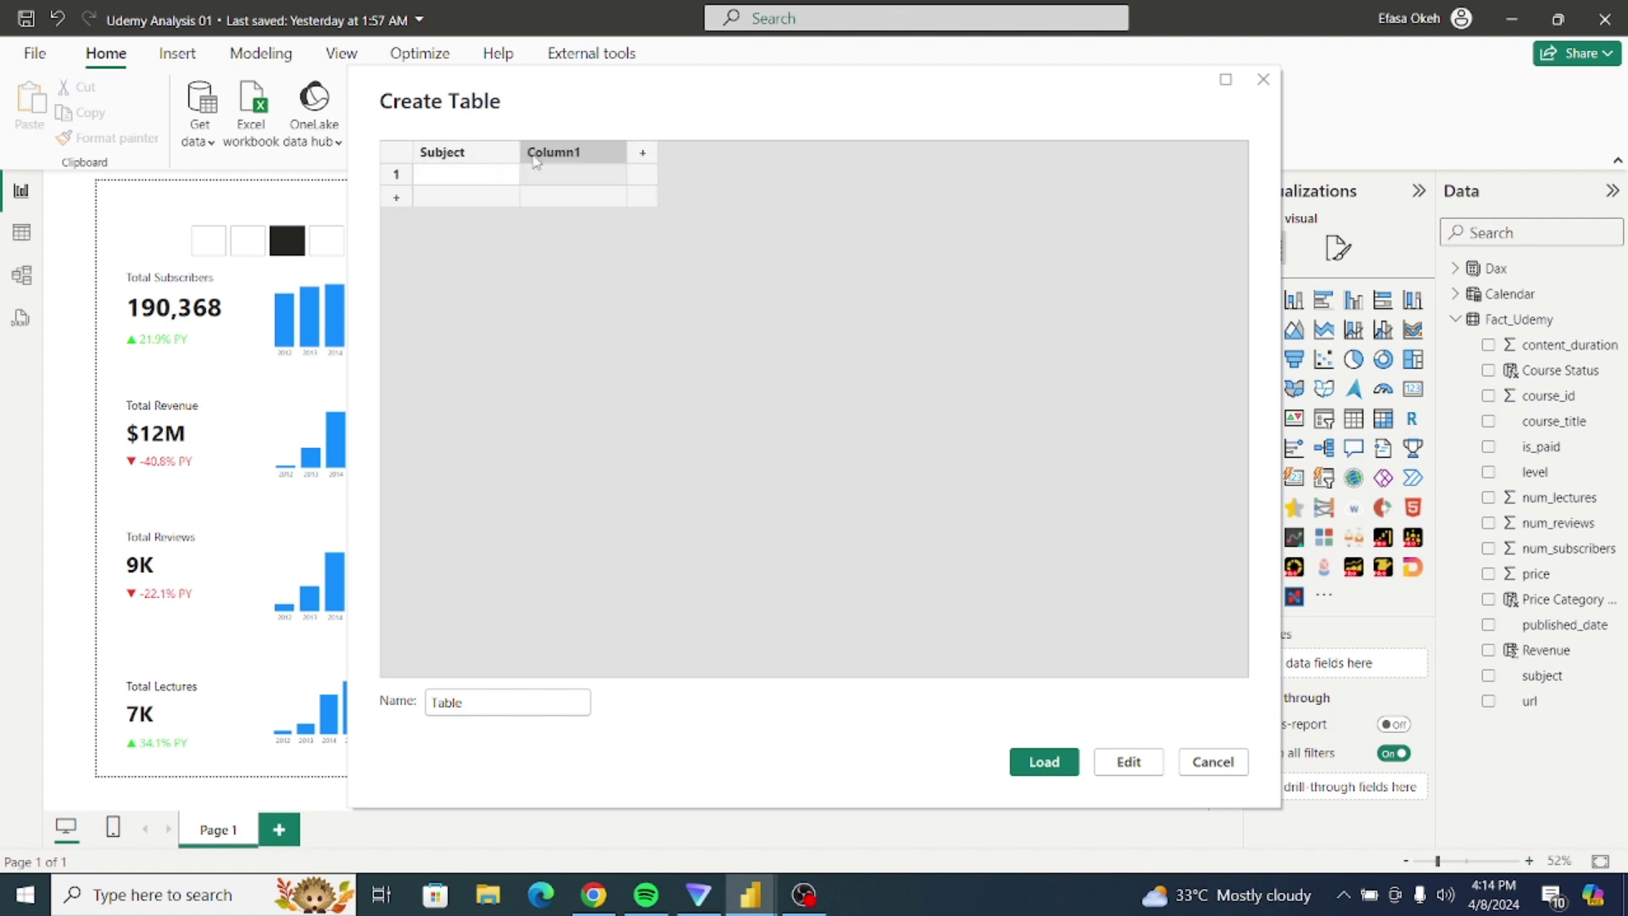
double_click(536, 159)
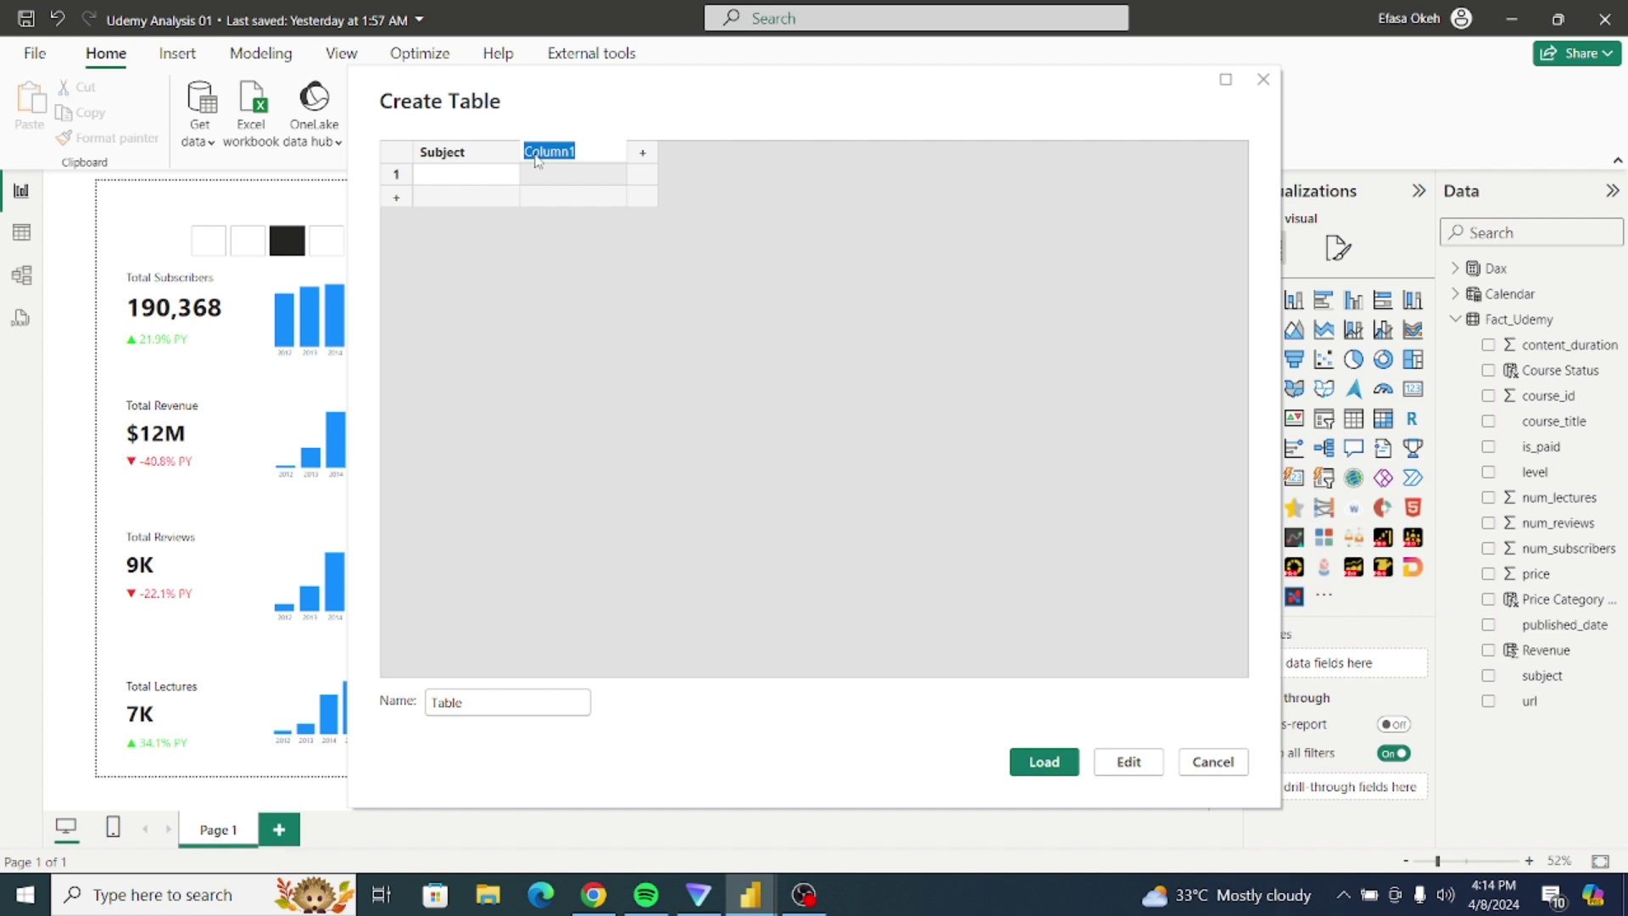
Step: Name the second column Color and move the Create Table dialog aside to uncover the report's ranking tables
type("Color")
key("Return")
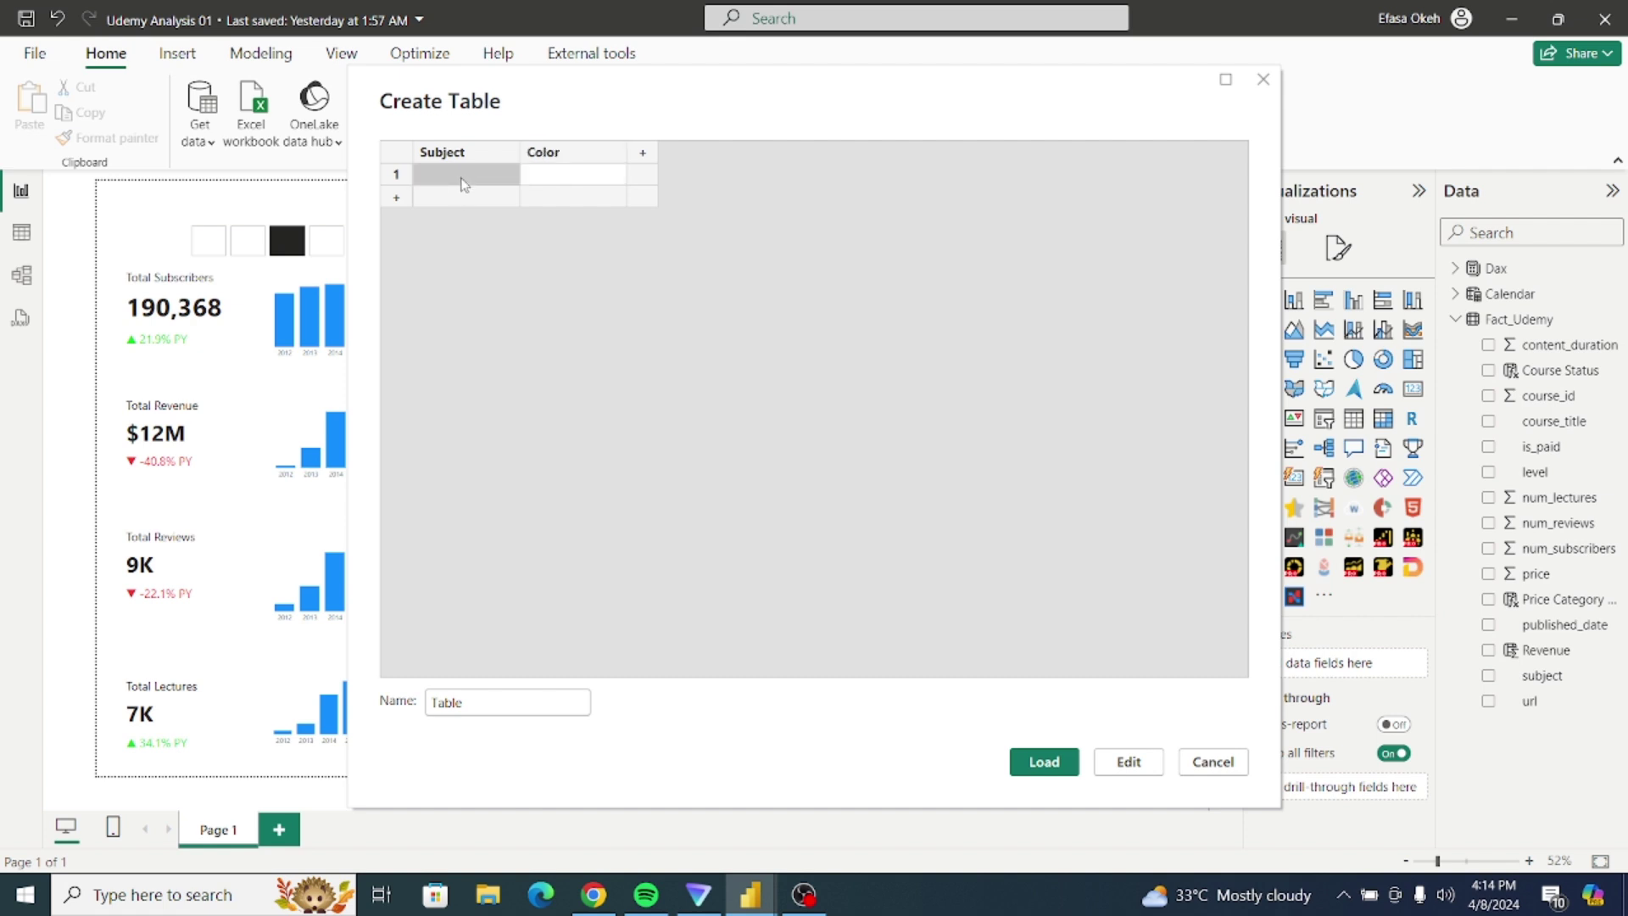
left_click(462, 178)
left_click_drag(607, 98, 934, 150)
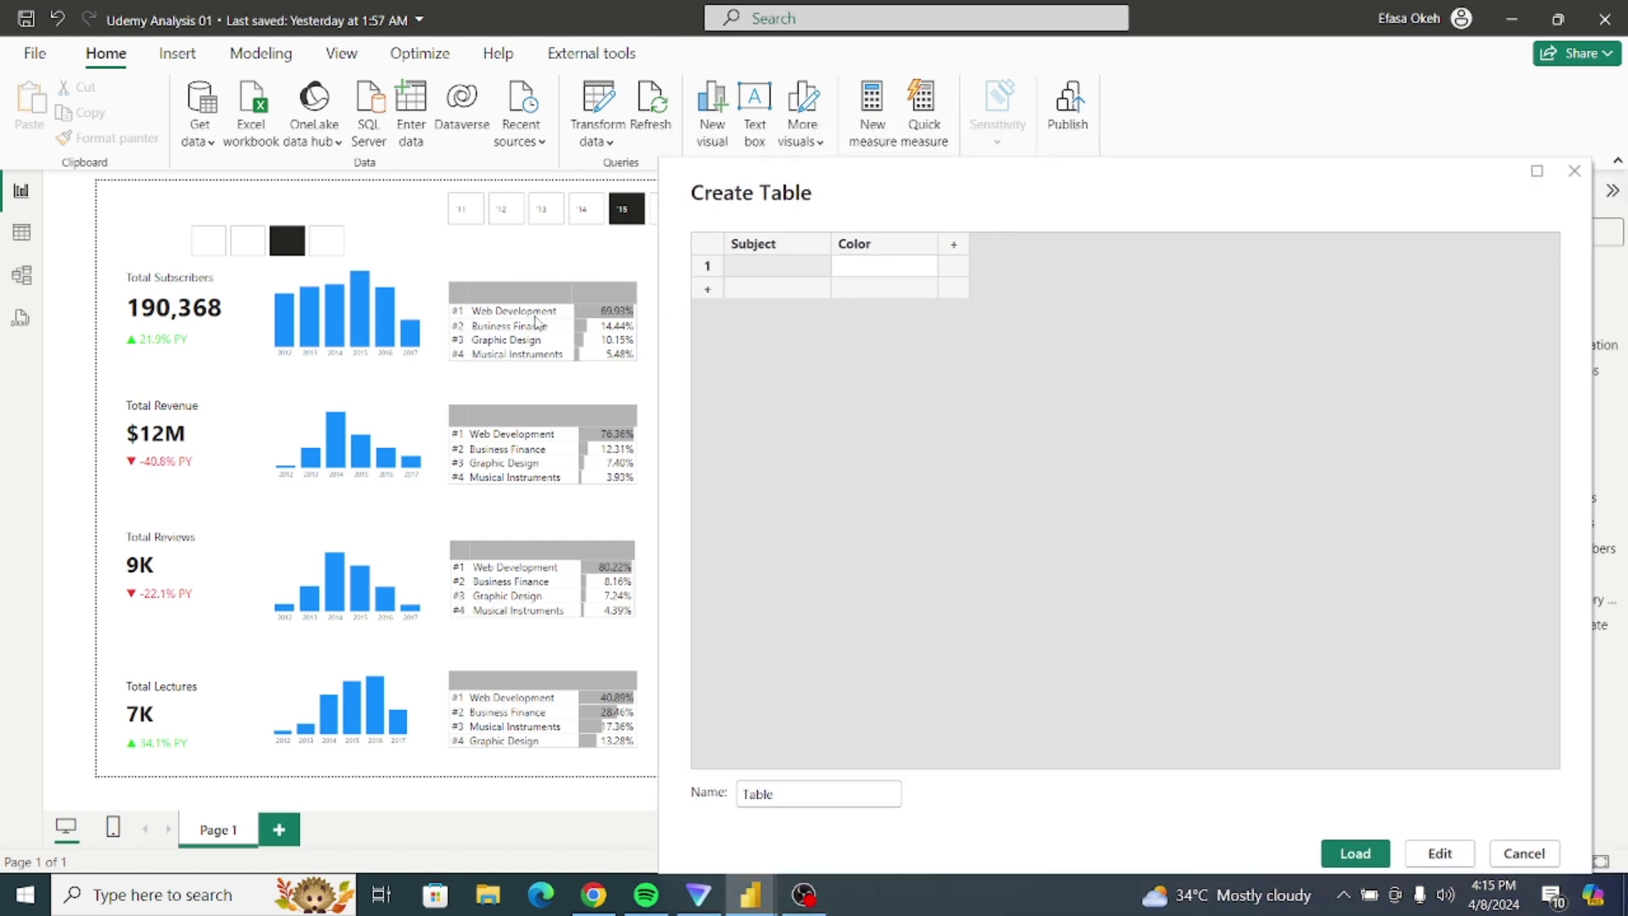
Step: Enter Web Development as the subject in the first row of the new table
left_click(773, 268)
type("Web Dvelopment")
left_click(737, 270)
type("evelopment")
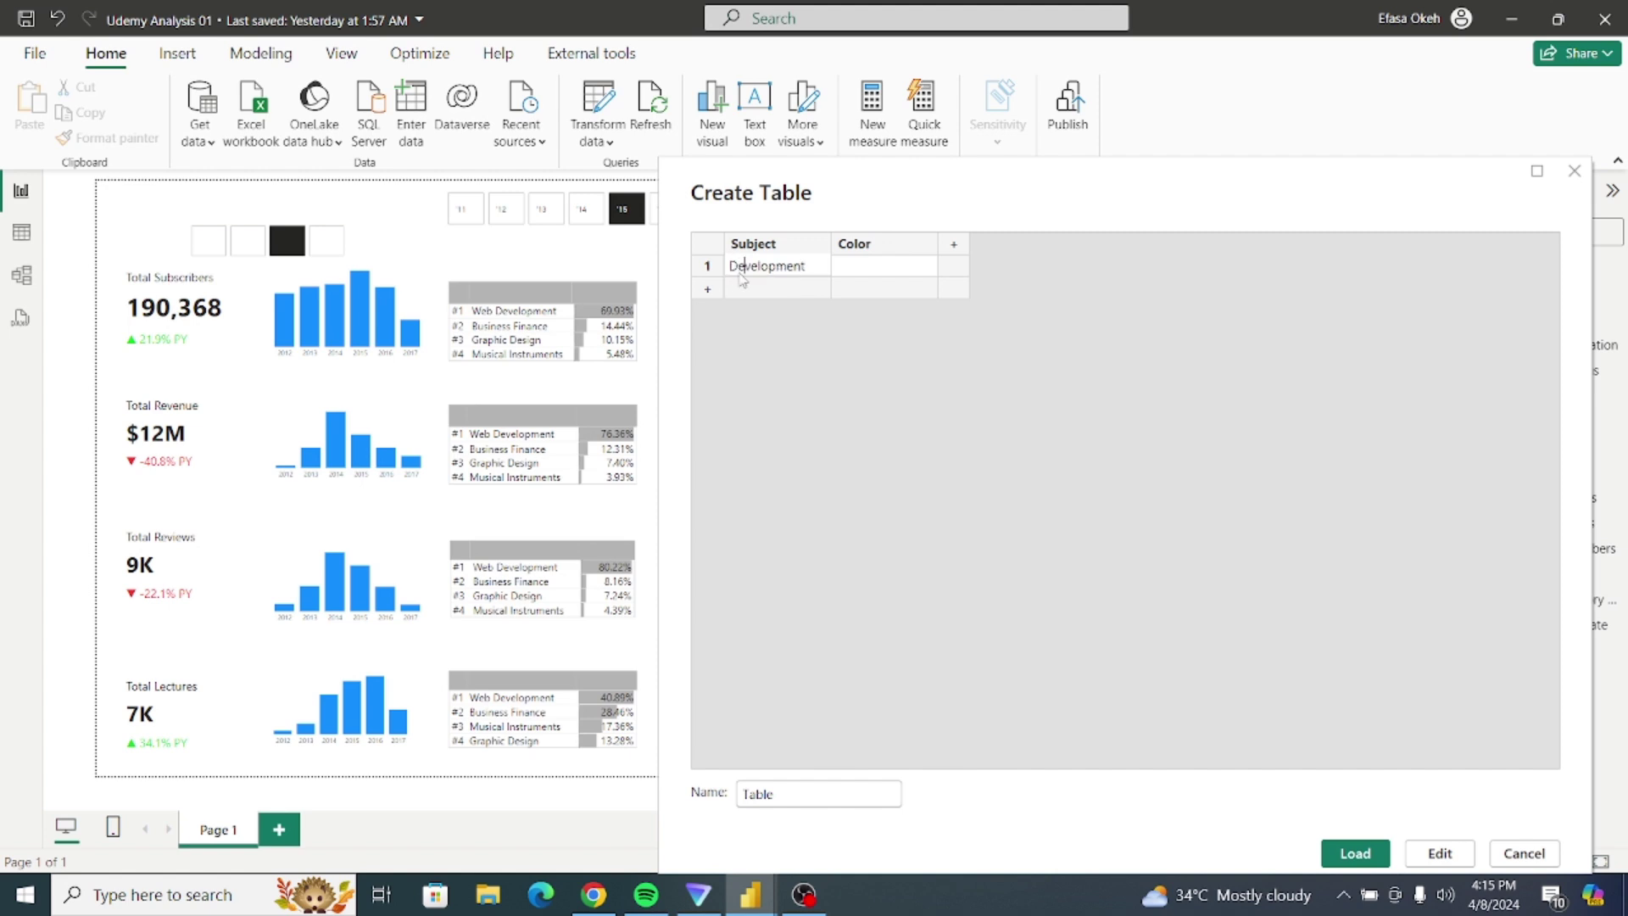
left_click(857, 264)
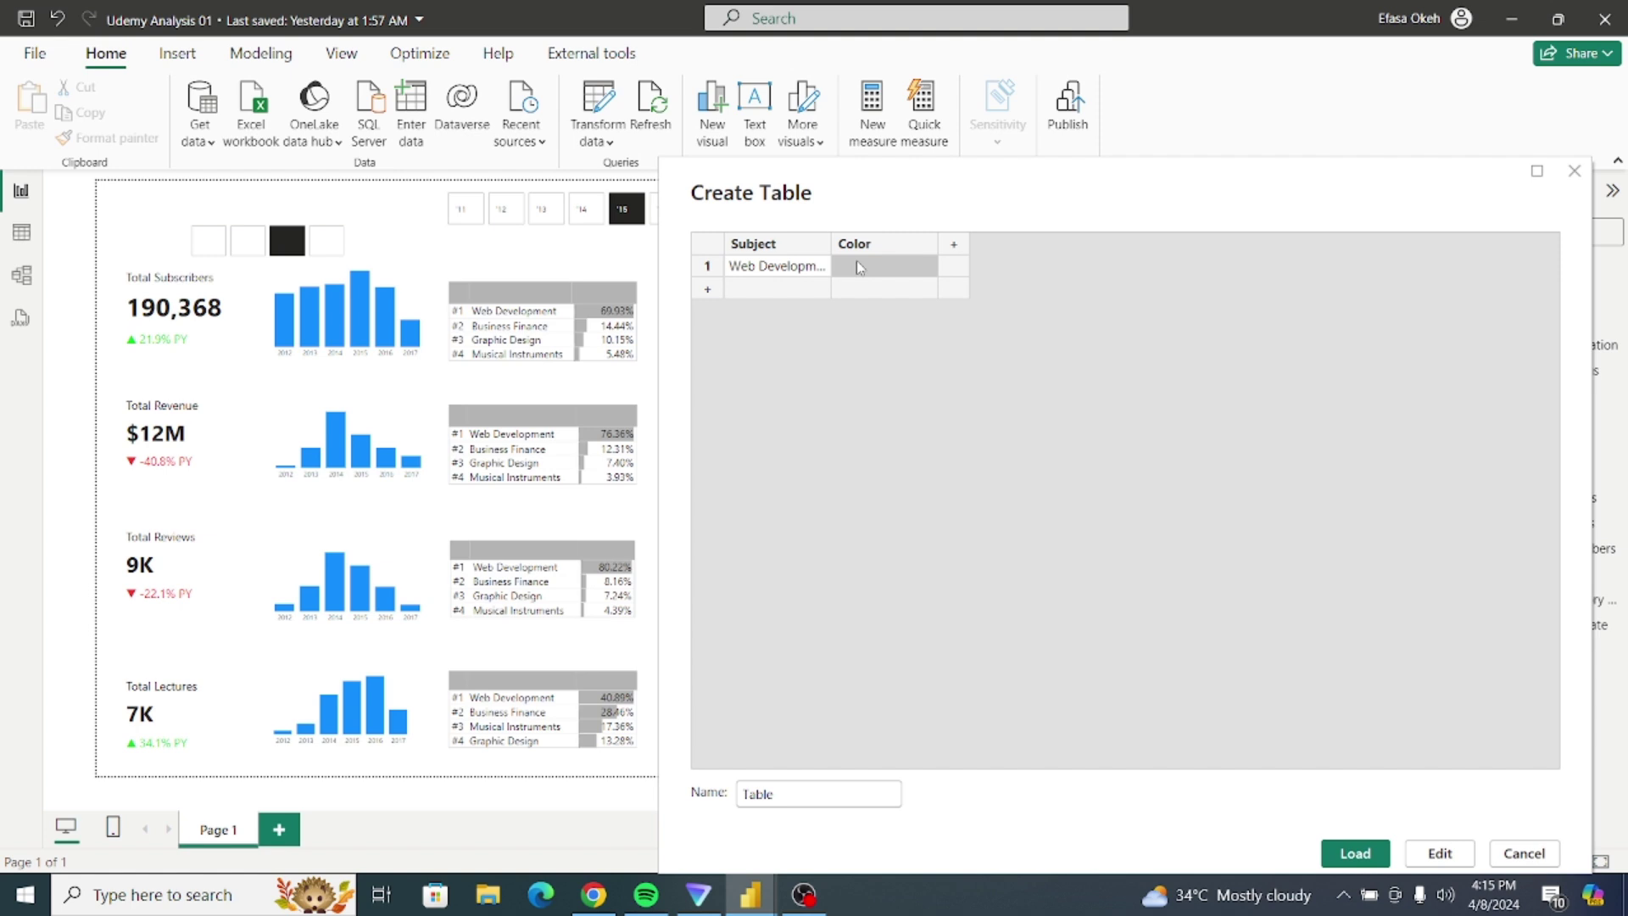
Step: Switch to Microsoft Edge and open the palette site colorhunt.co
left_click(541, 895)
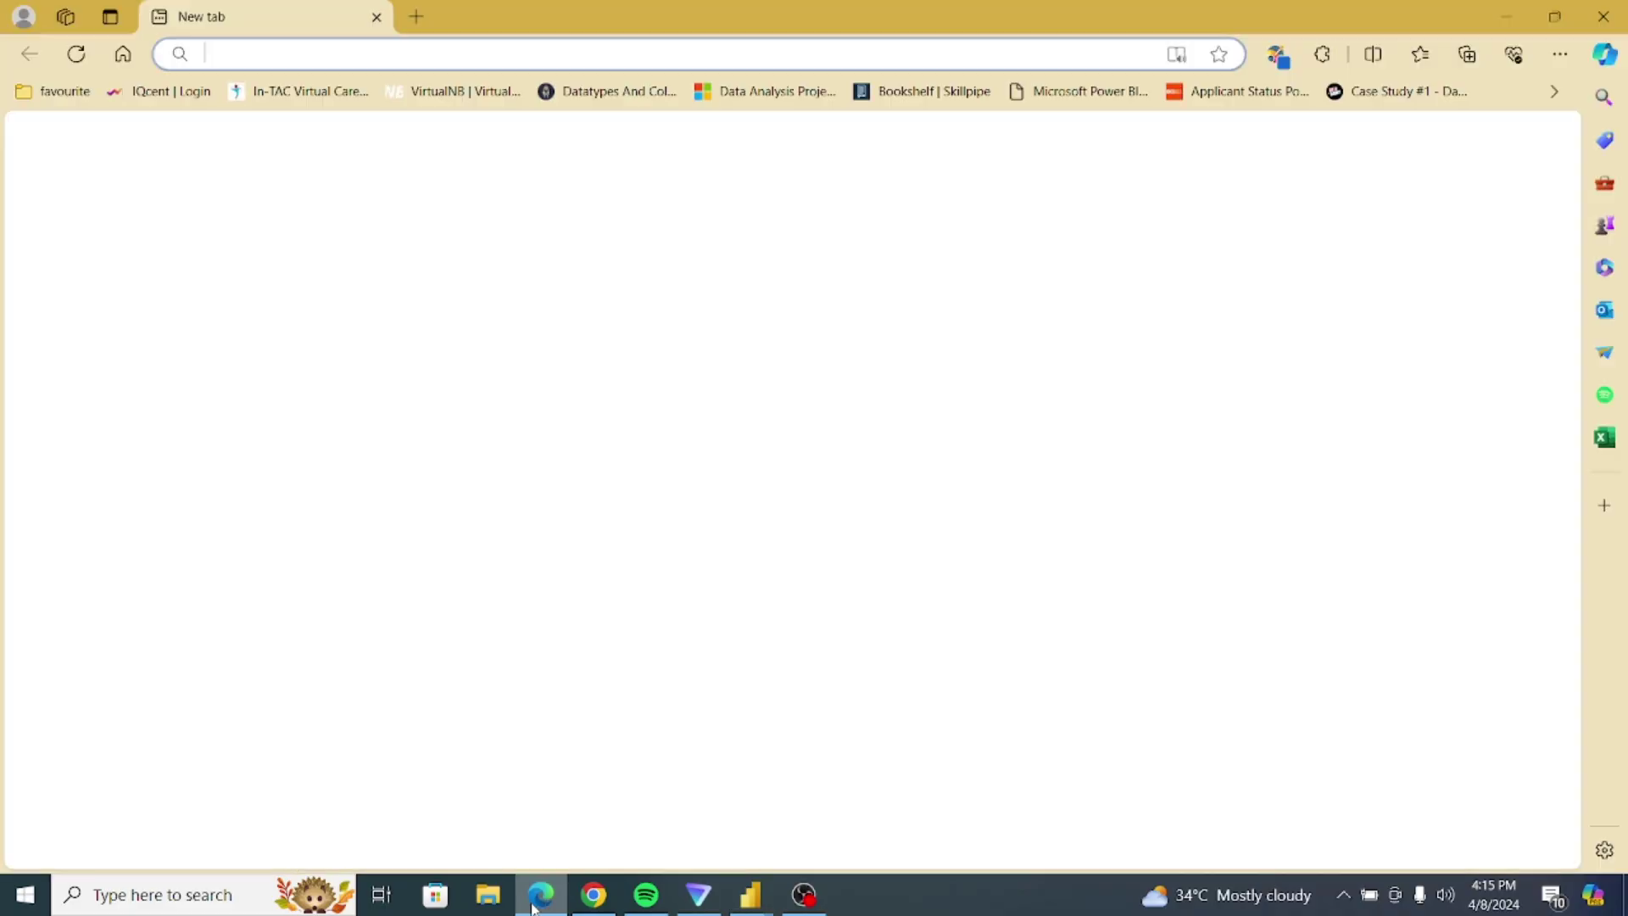
type("colorhunt.co")
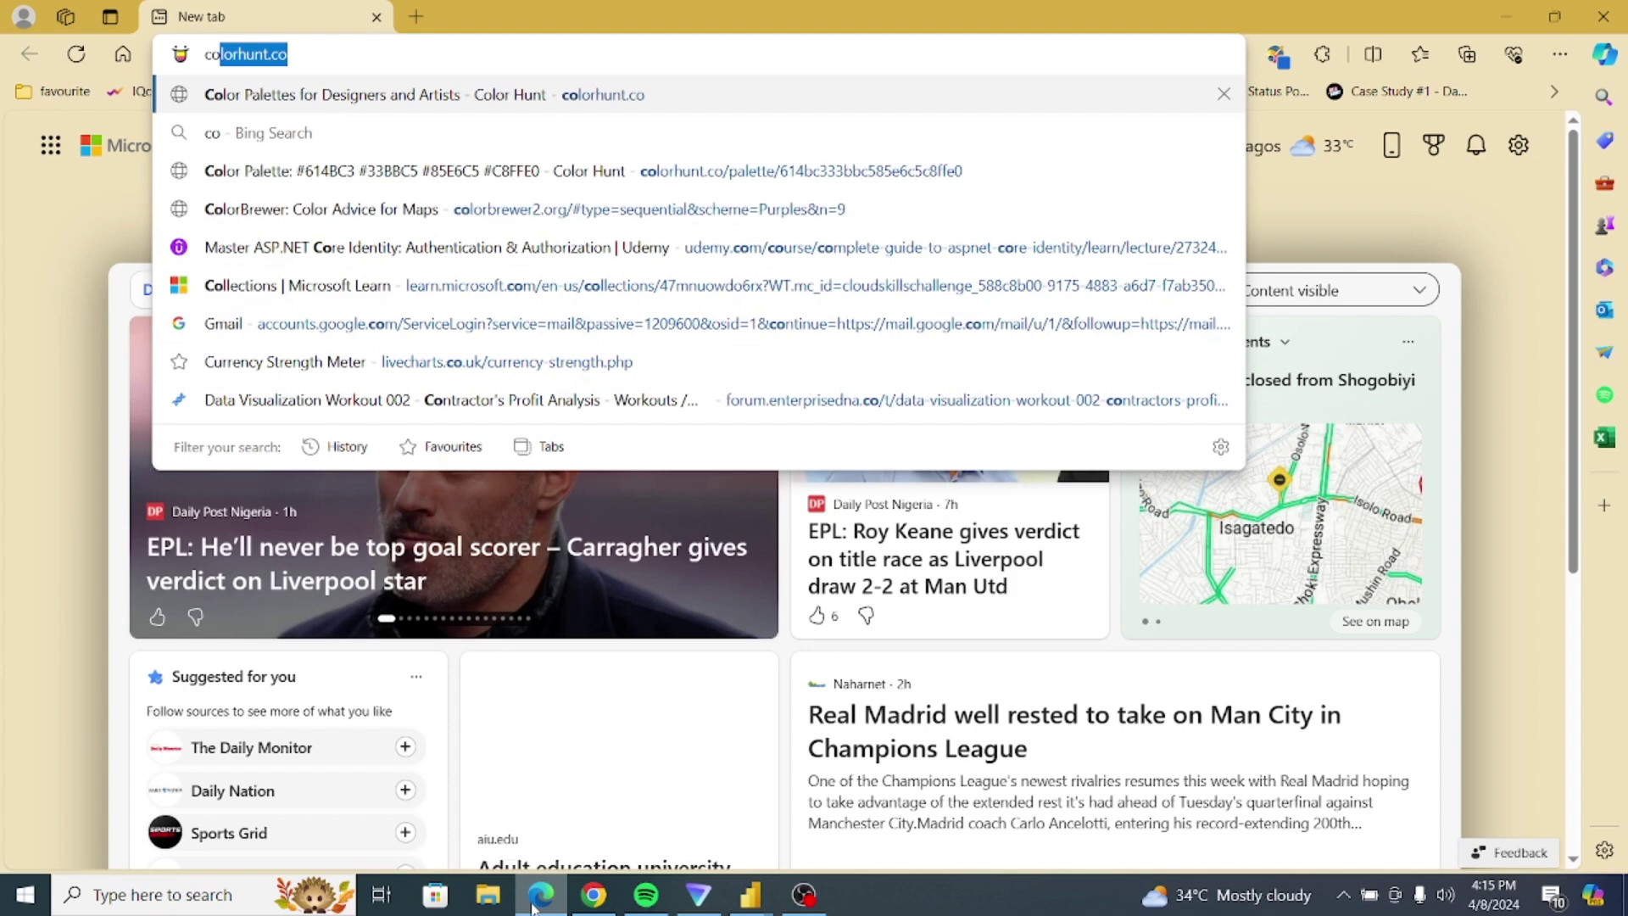
key("Return")
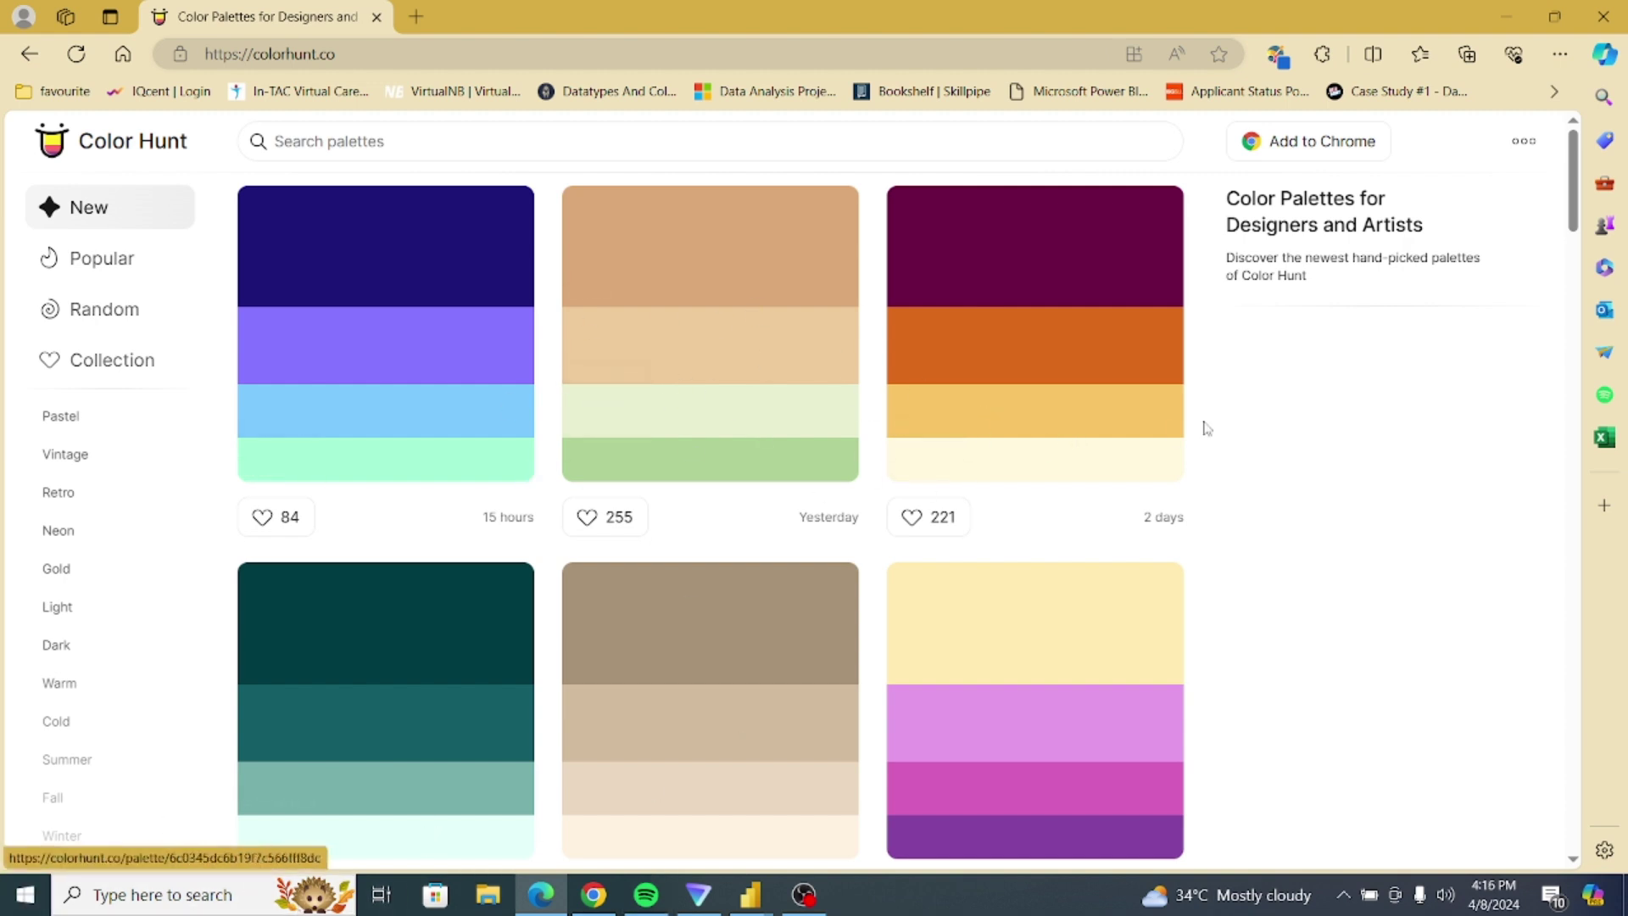
Step: Browse Color Hunt's new palettes and this month's popular ones for a suitable four-color palette
left_click_drag(1578, 225, 1587, 282)
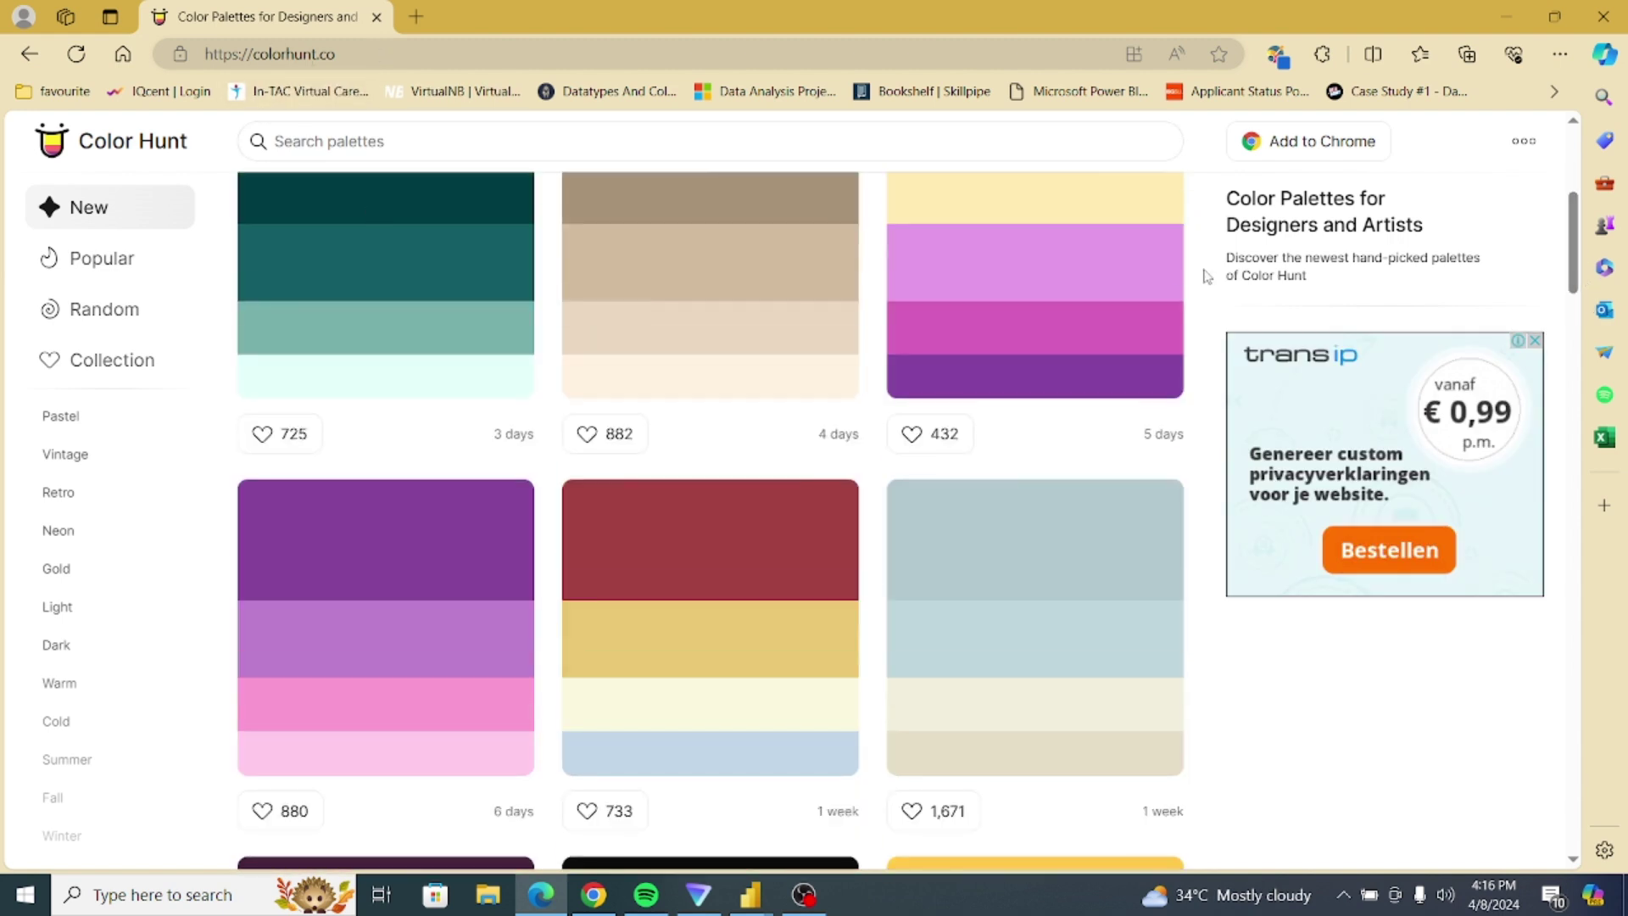
left_click_drag(1573, 265, 1575, 403)
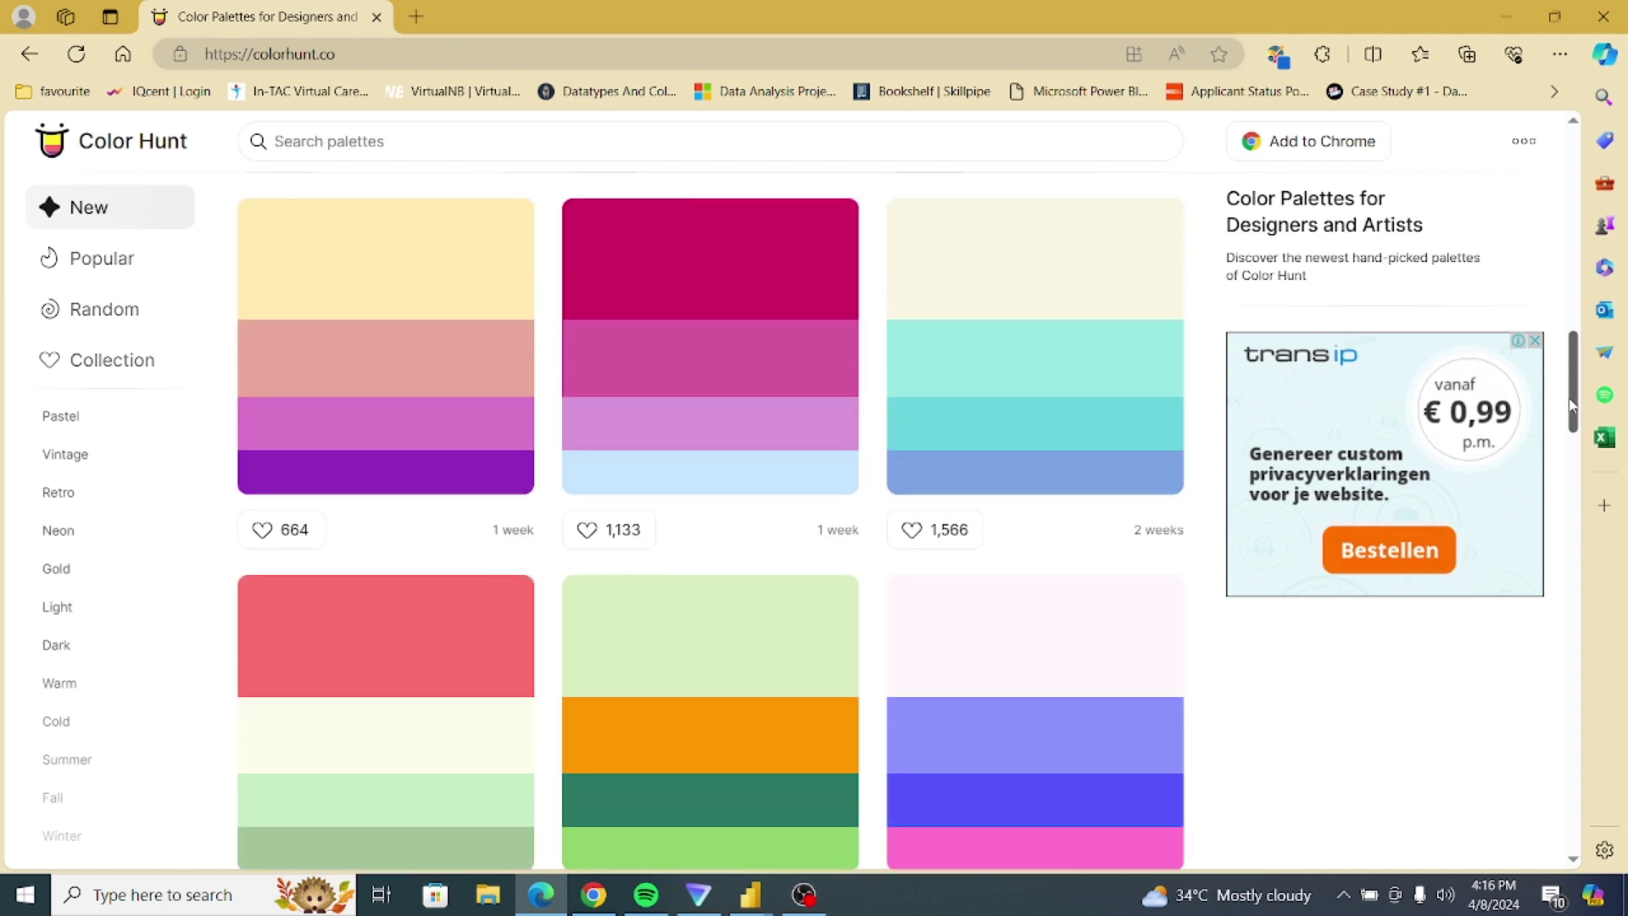
left_click(82, 260)
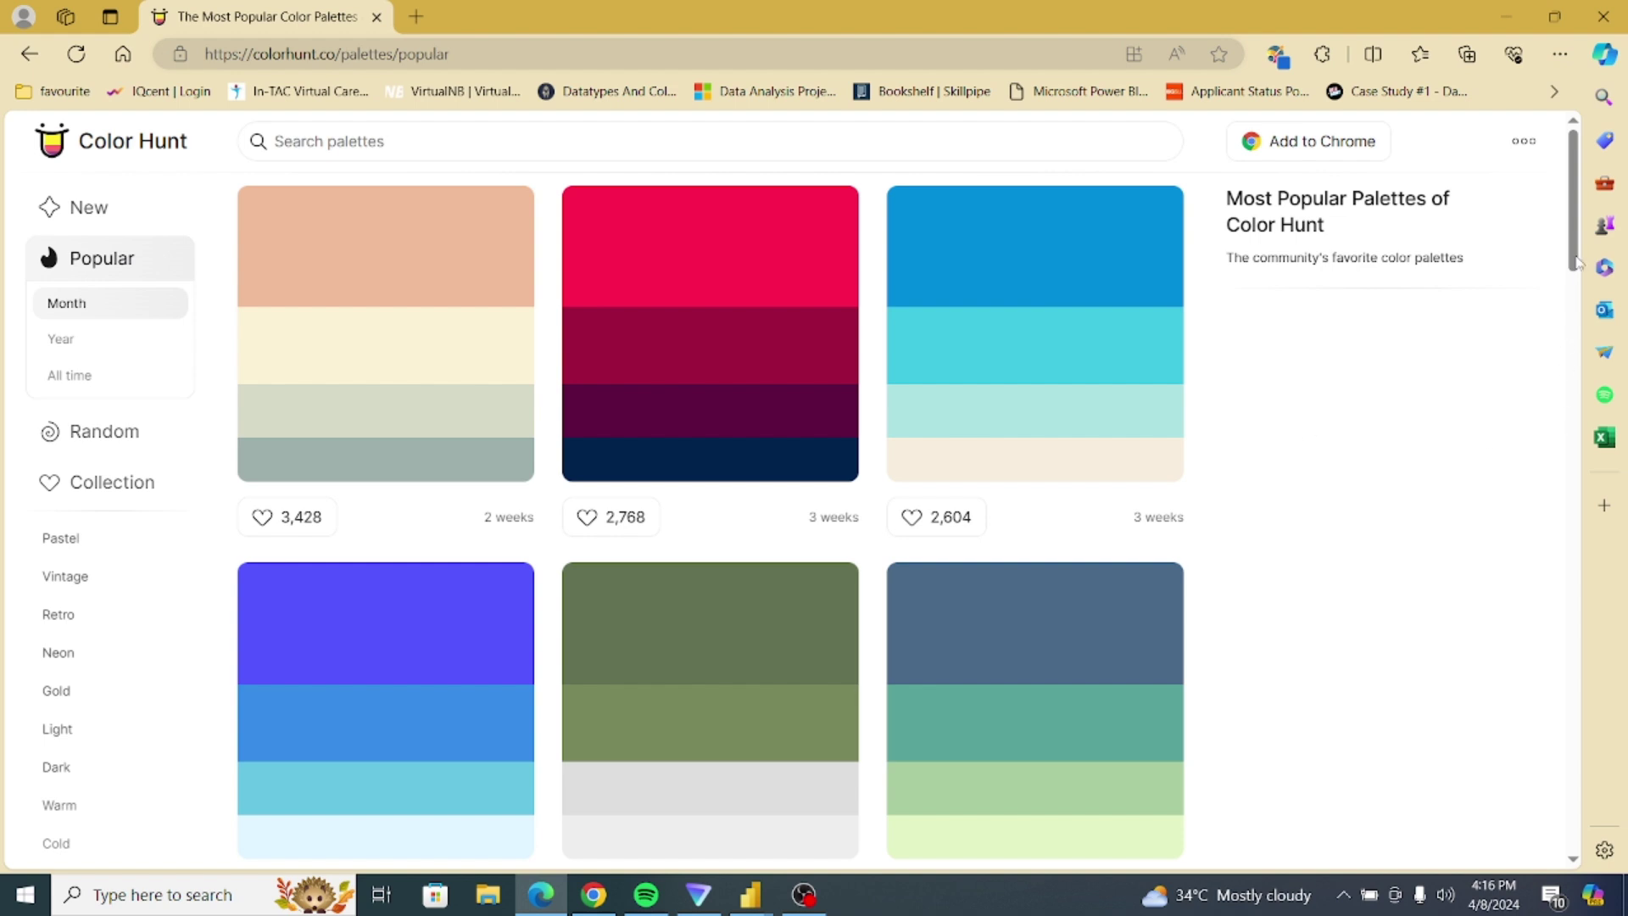
left_click_drag(1577, 263, 1575, 735)
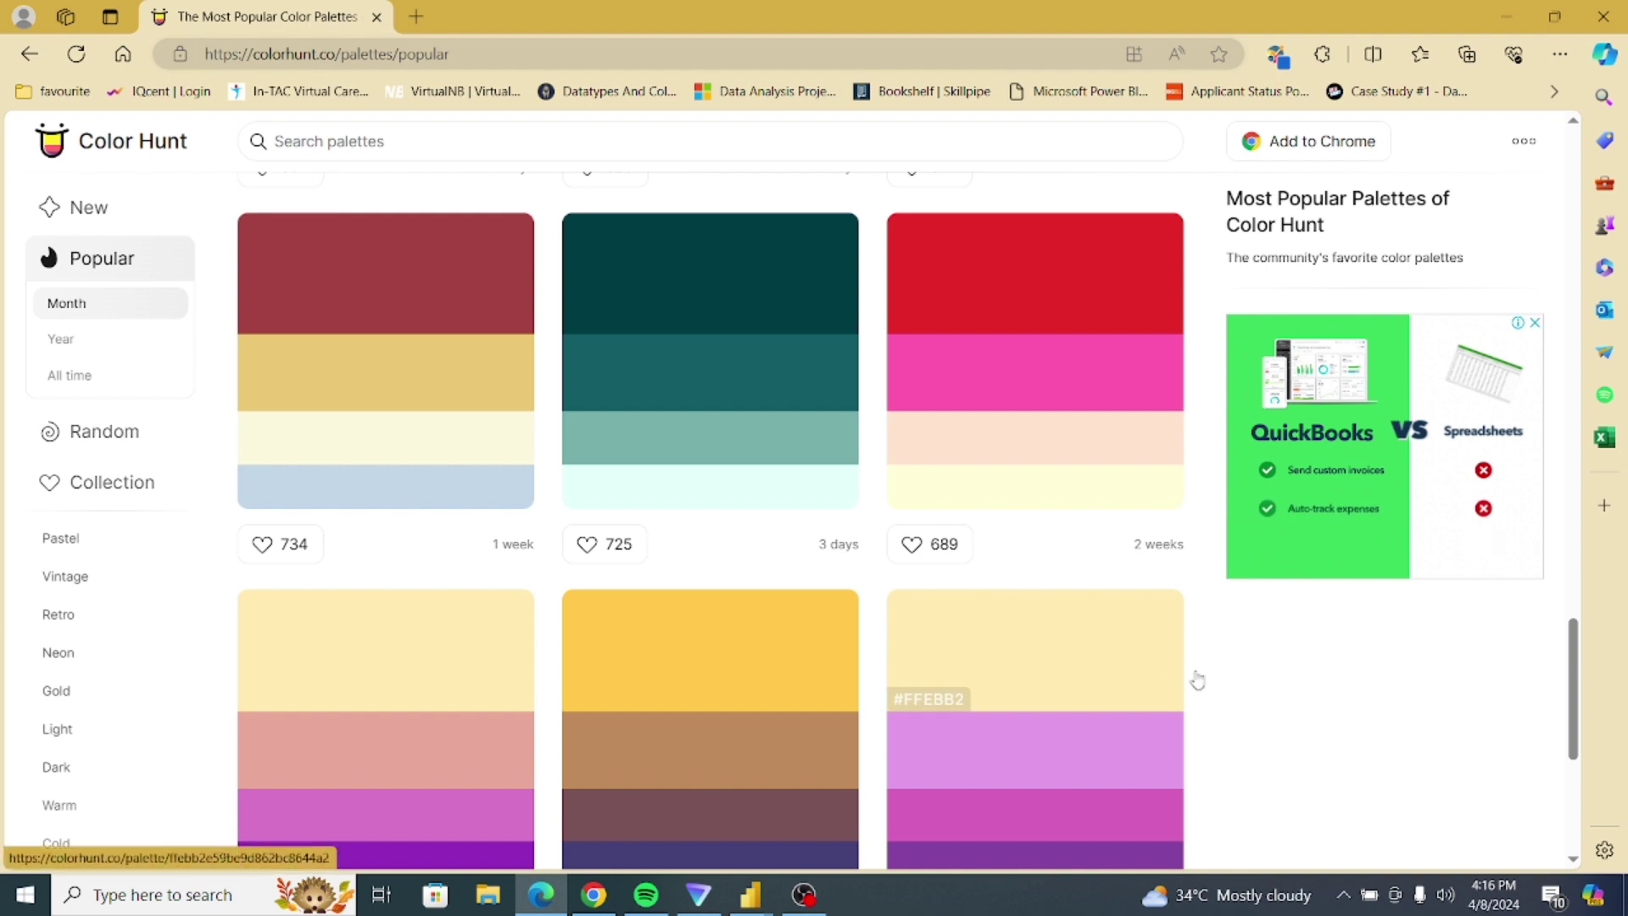
left_click_drag(1573, 697, 1545, 409)
scroll(779, 399, "up", 5)
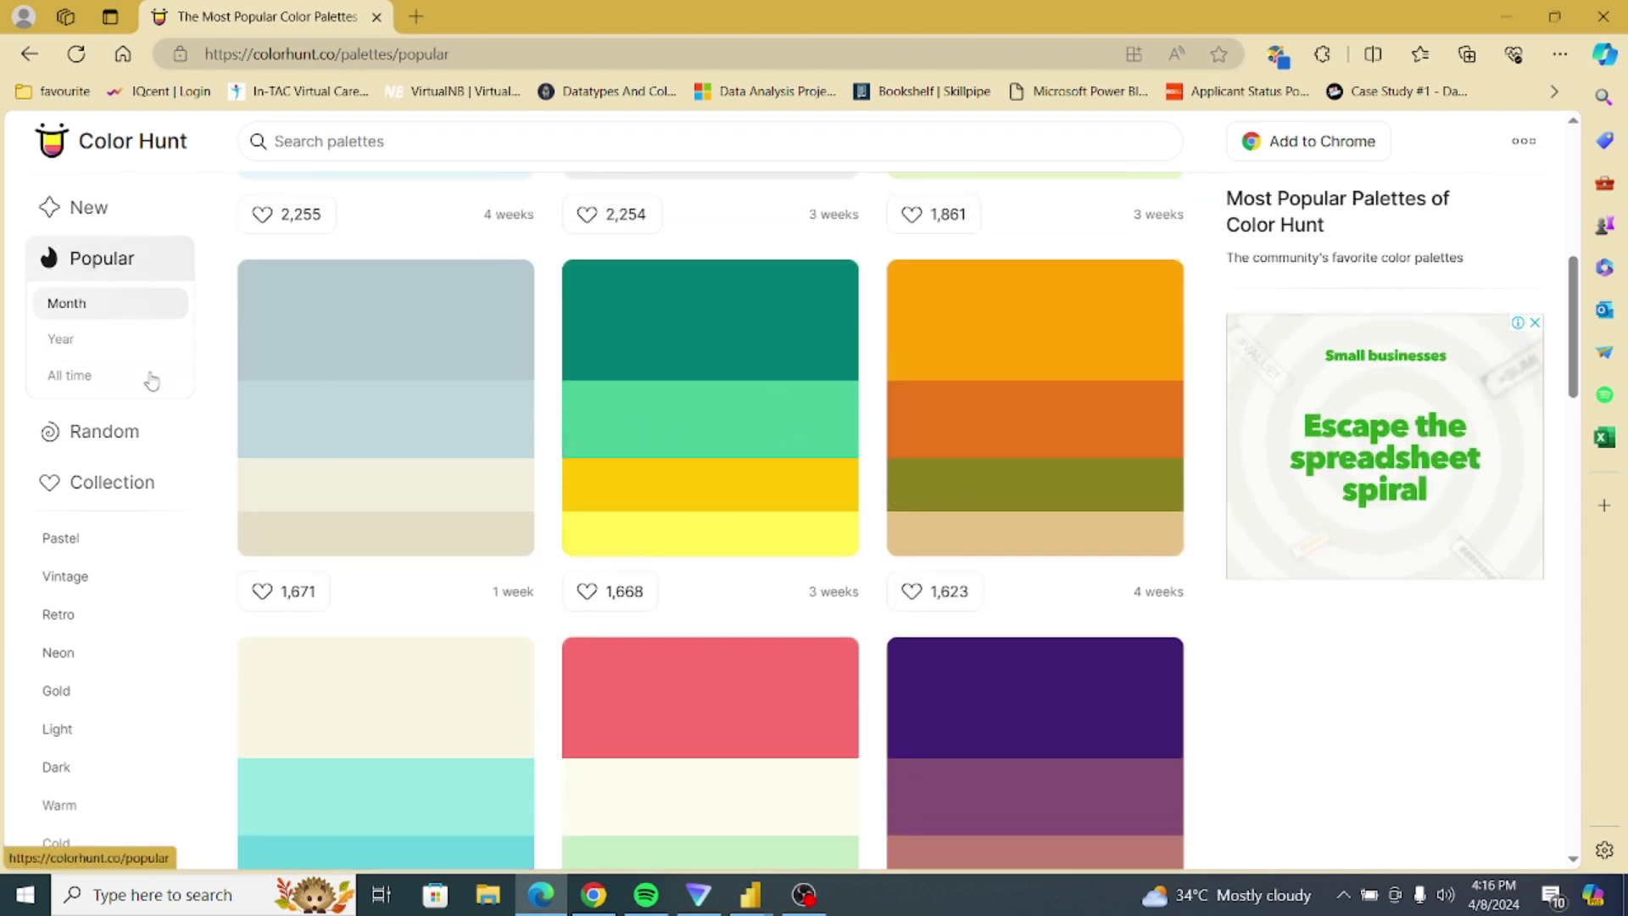
left_click(98, 212)
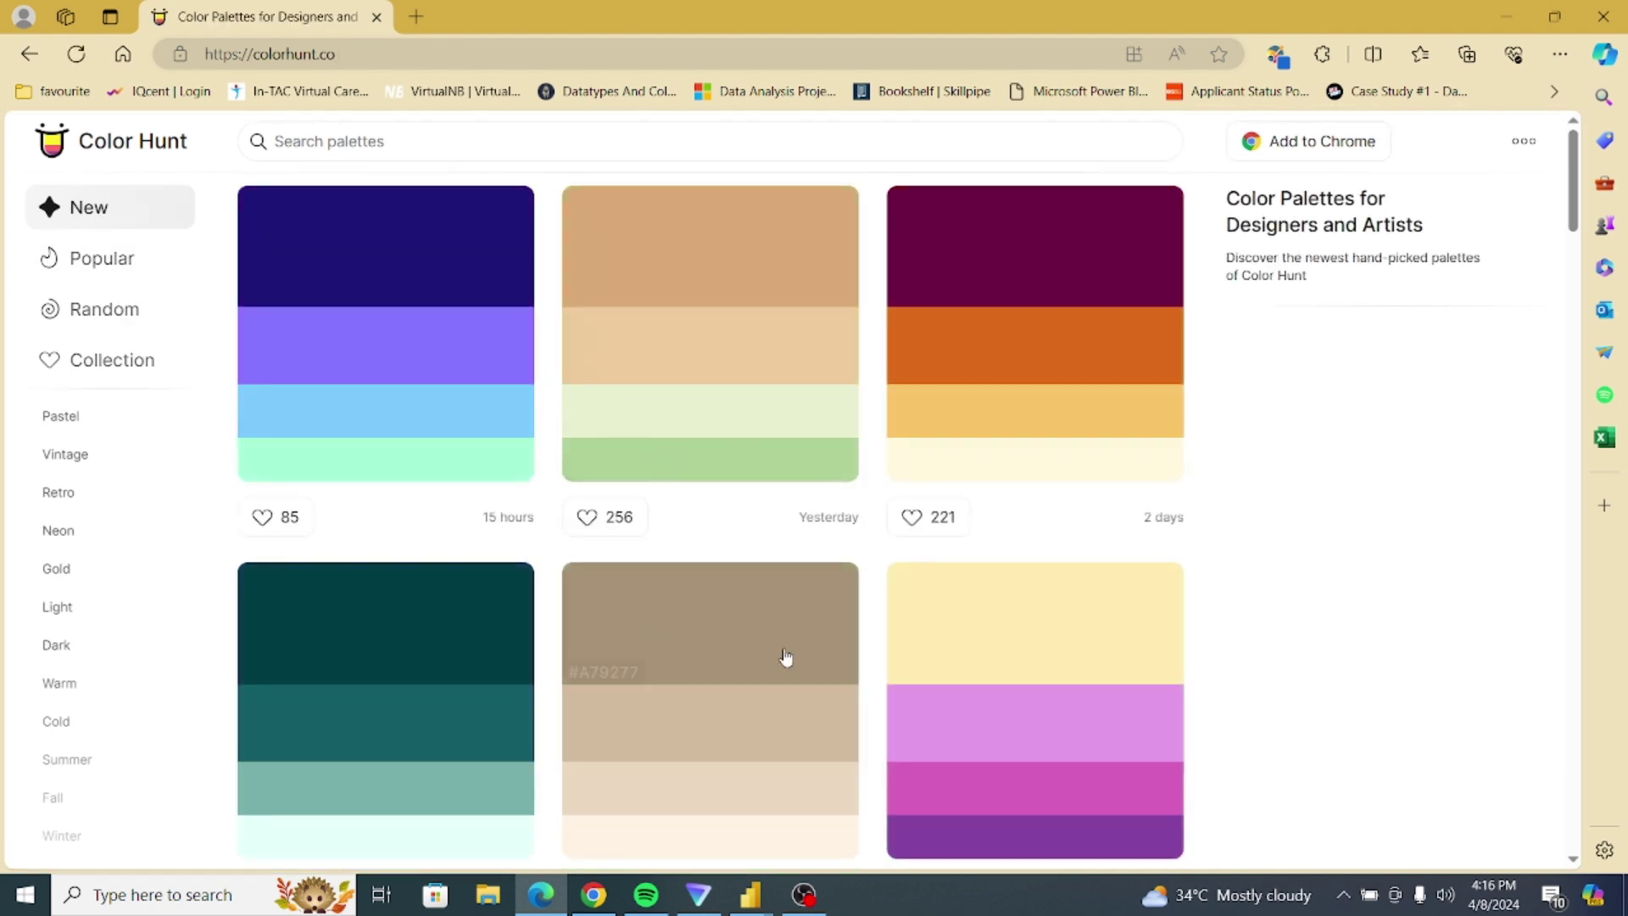
scroll(1574, 237, "down", 4)
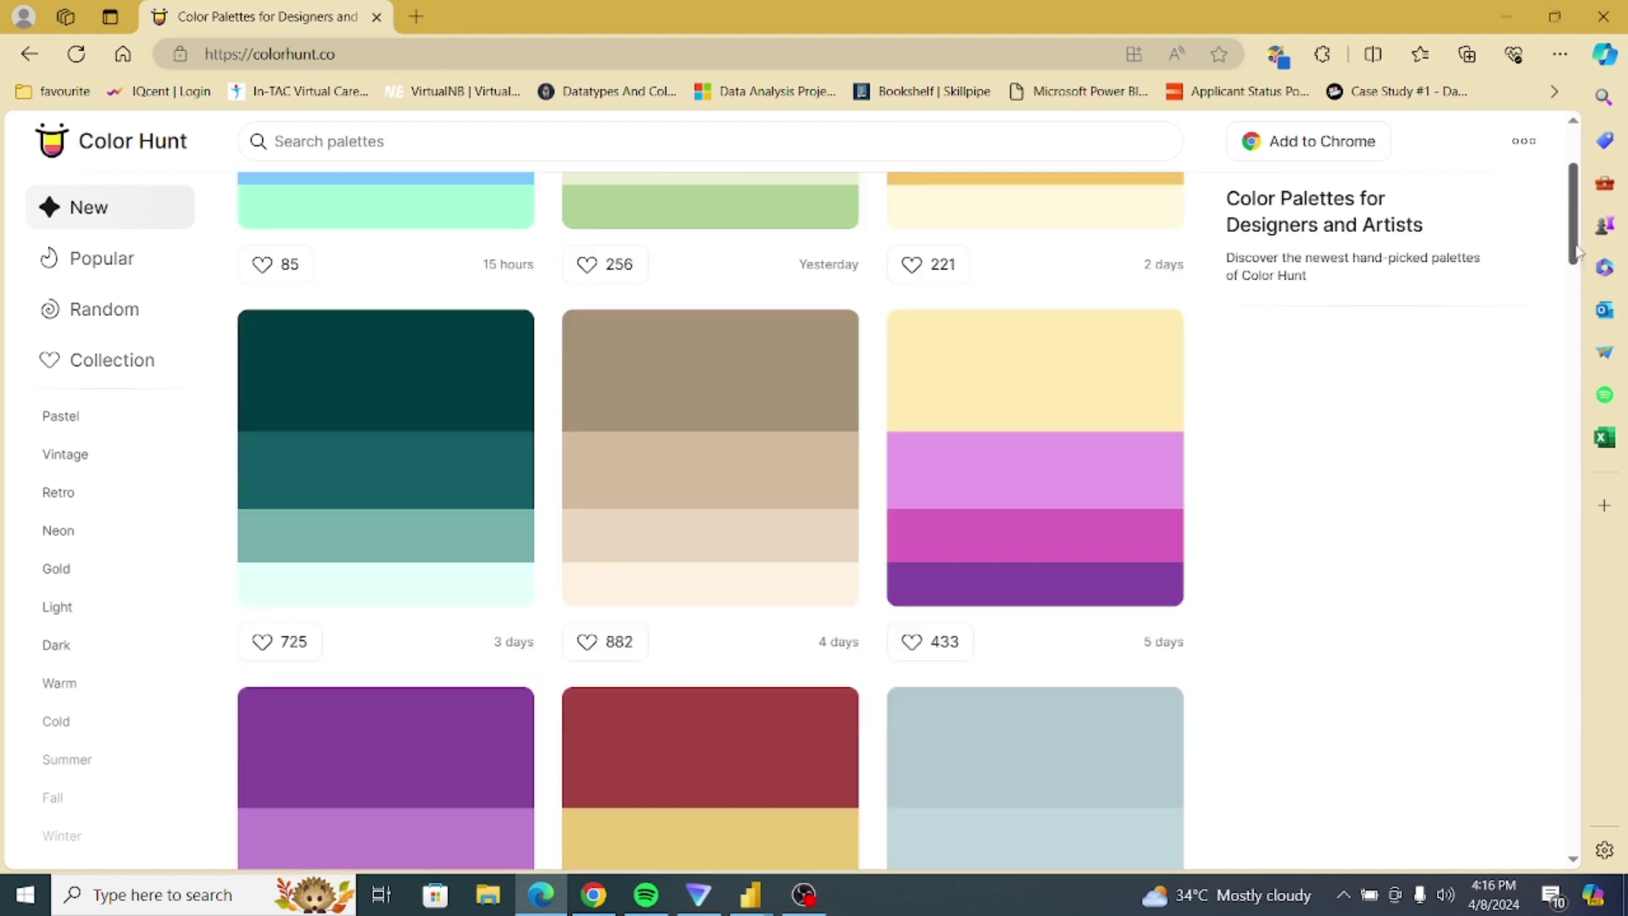
left_click_drag(1577, 257, 1578, 357)
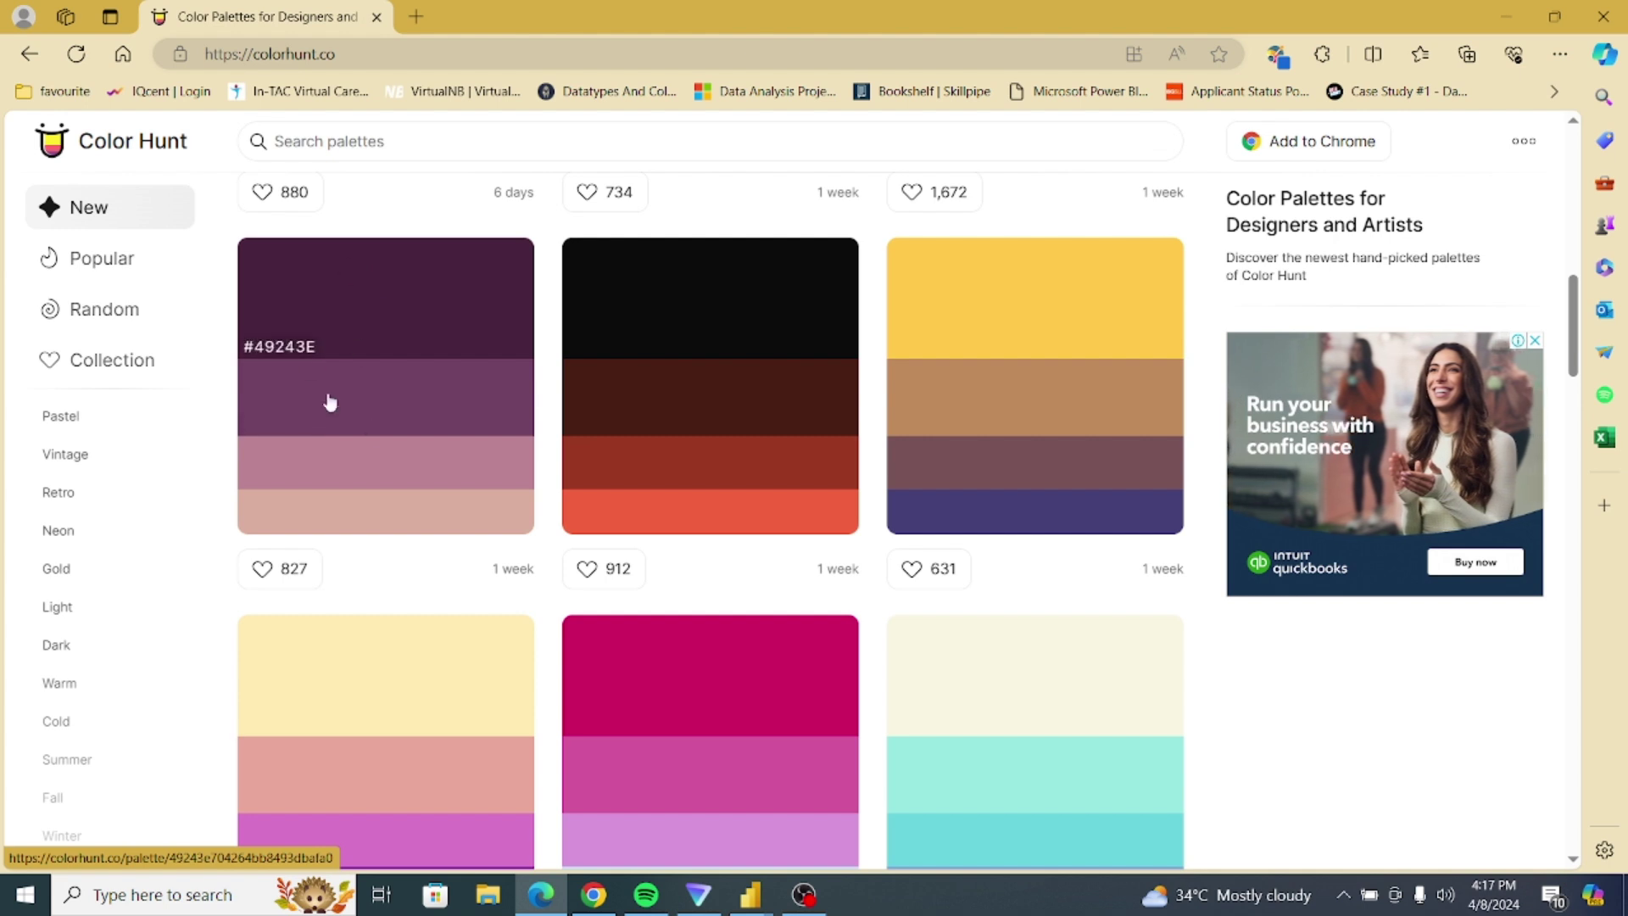
Step: Copy #49243E from the dark purple-to-peach palette and enter it as Web Development's color in the Power BI table
left_click(402, 356)
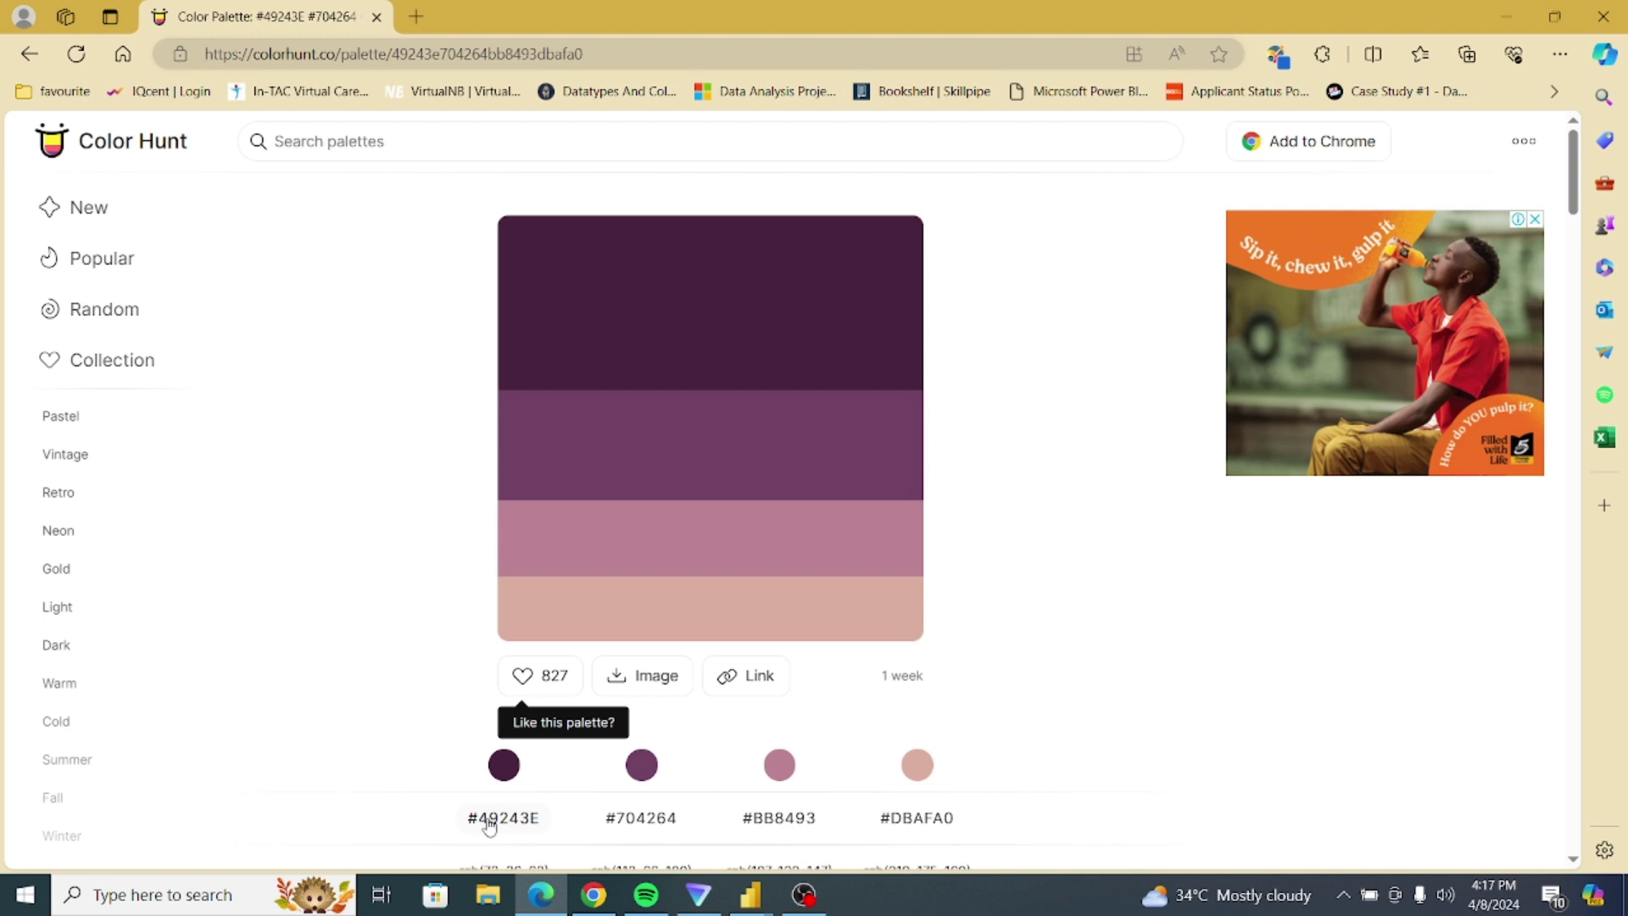
left_click(513, 827)
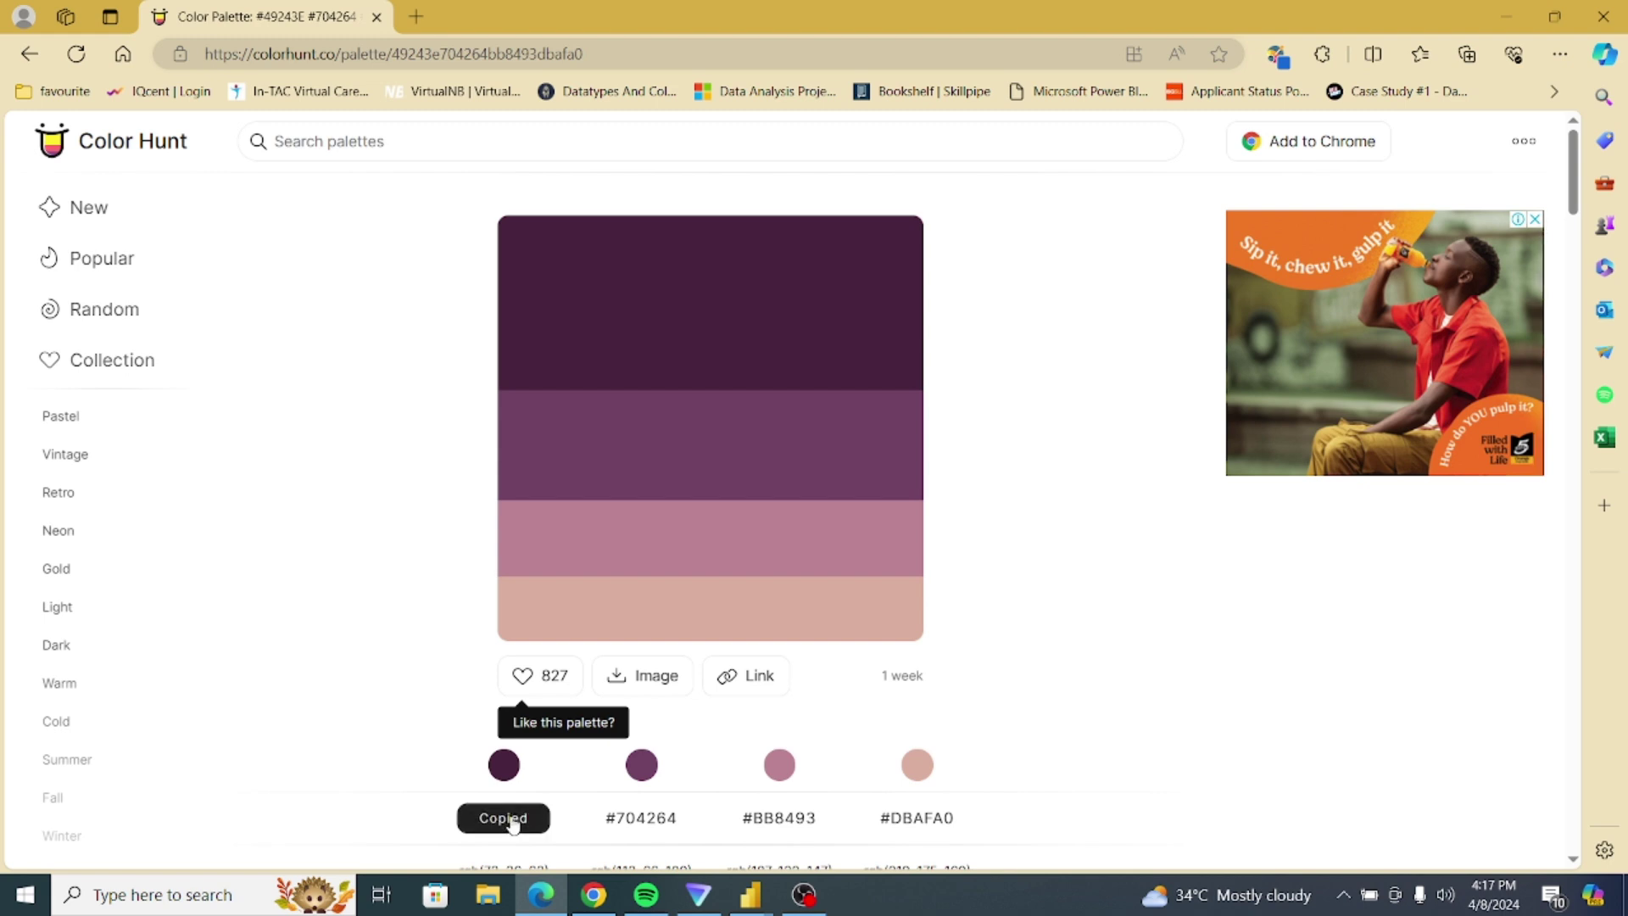
mouse_move(752, 897)
left_click(858, 801)
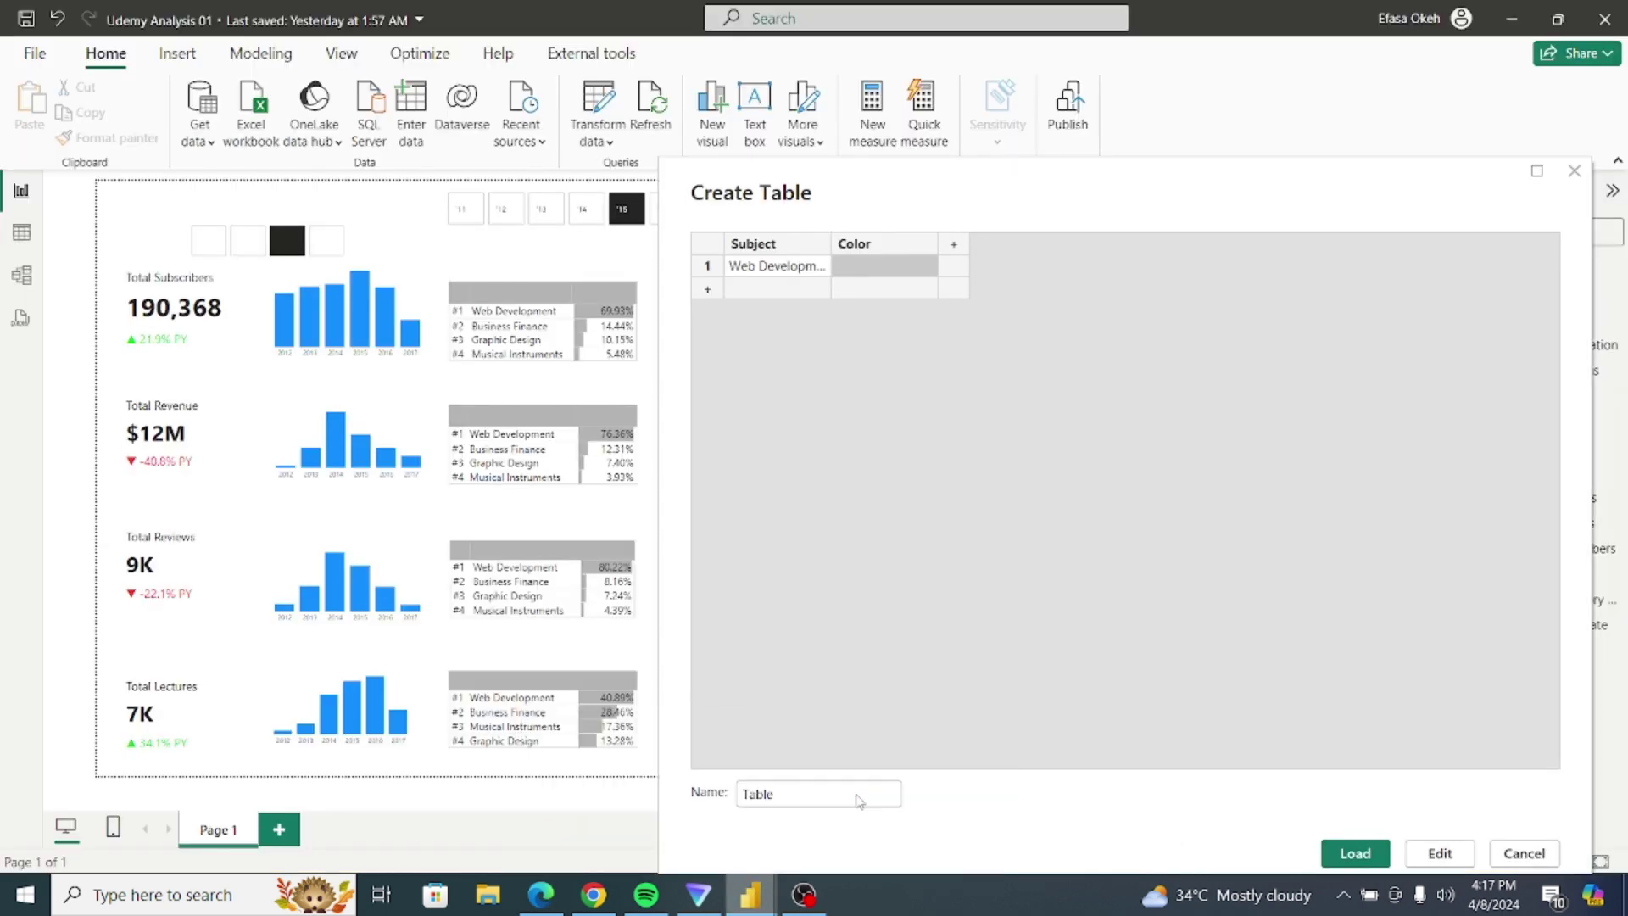
left_click(888, 274)
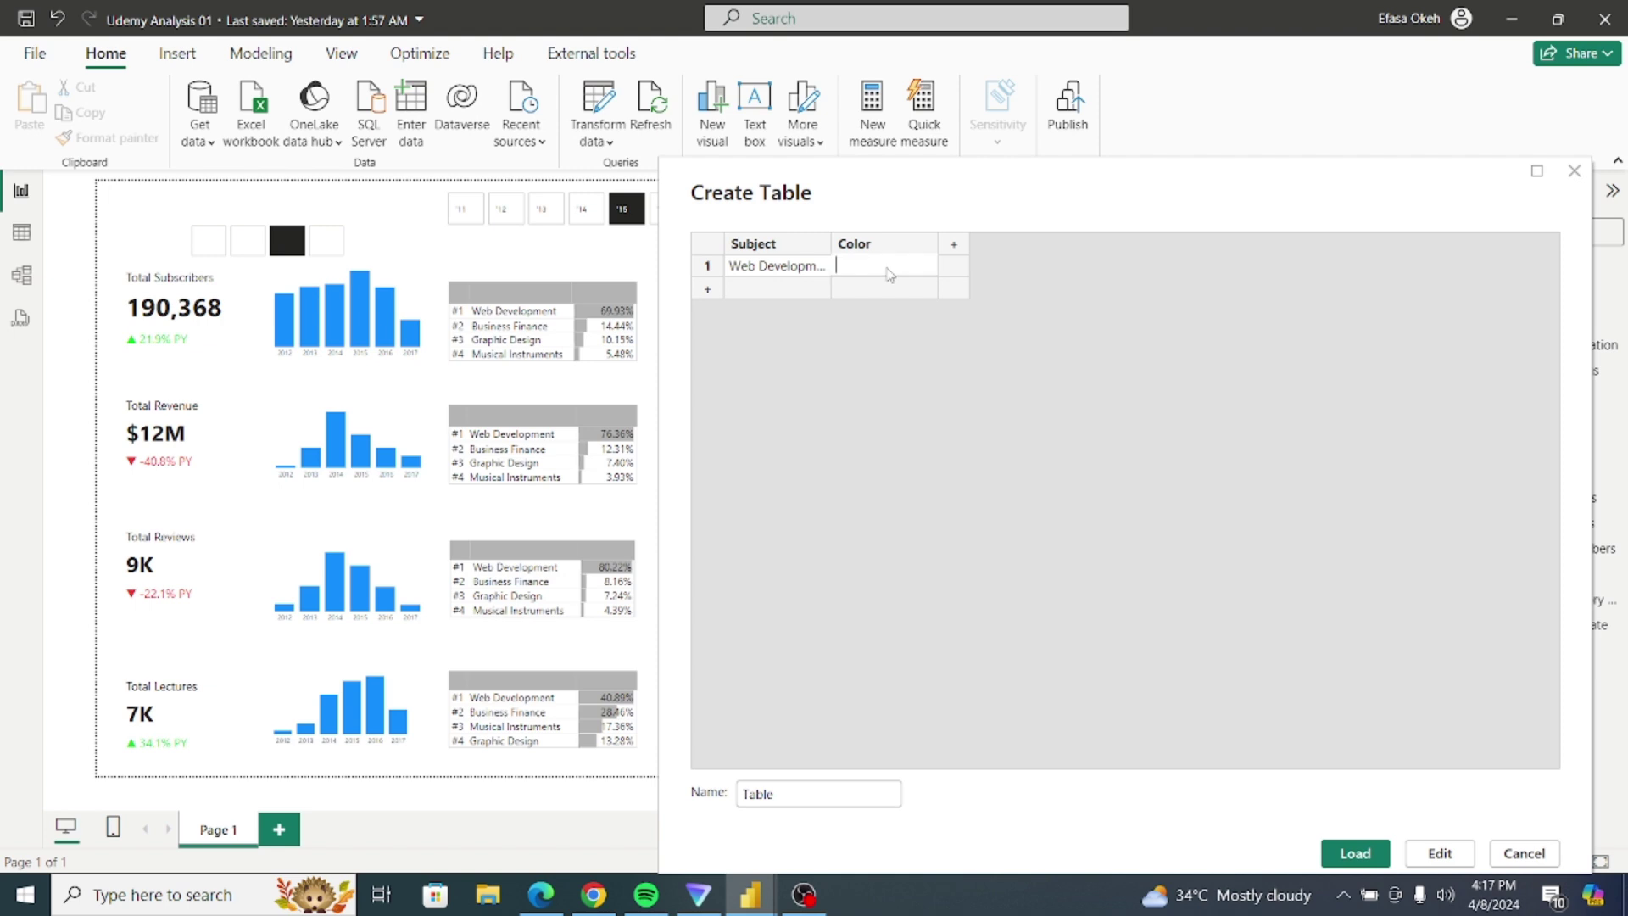
key("ctrl+v")
type("4")
key("Return")
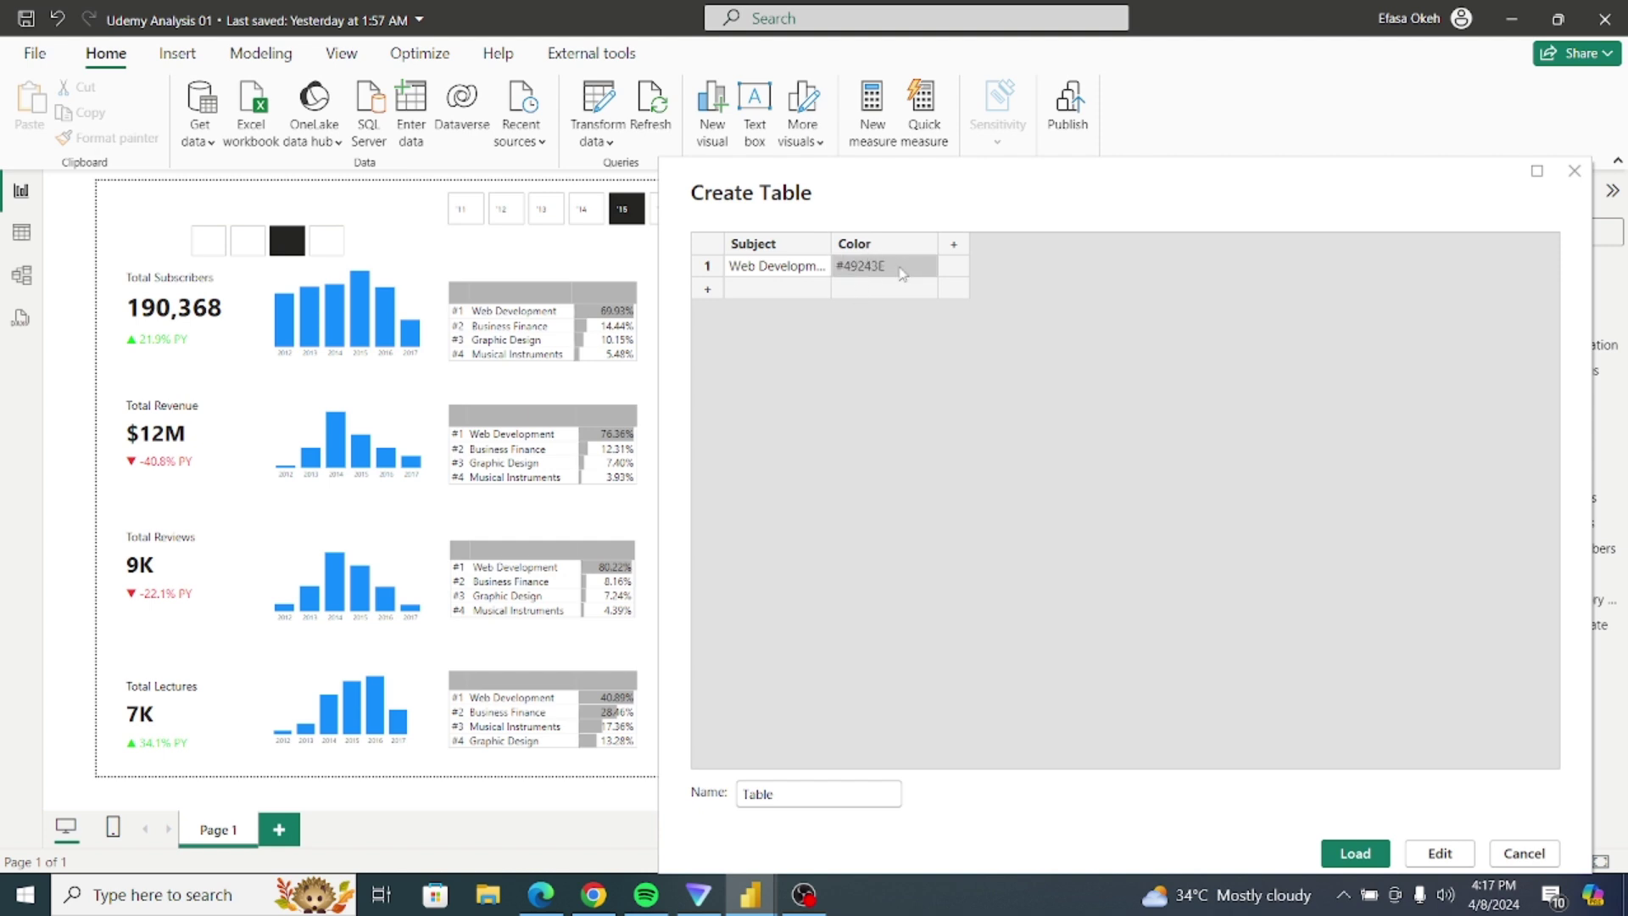
Step: Add a Business Finance row and fill its color with #704264 copied from the Color Hunt palette in Edge
left_click(776, 289)
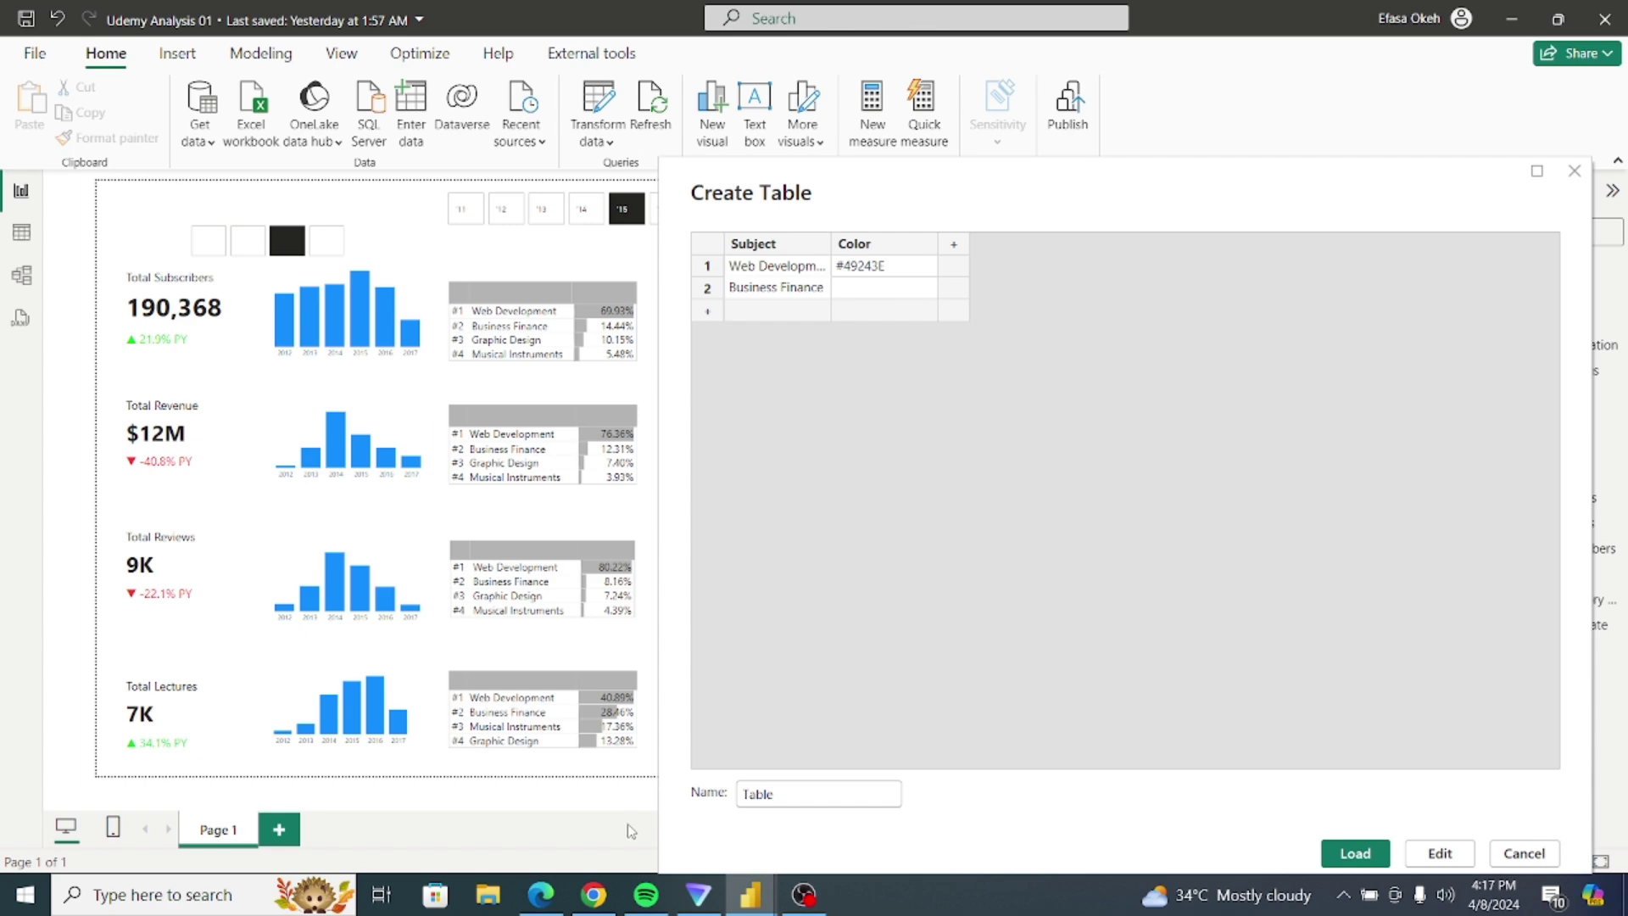
left_click(593, 894)
left_click(541, 895)
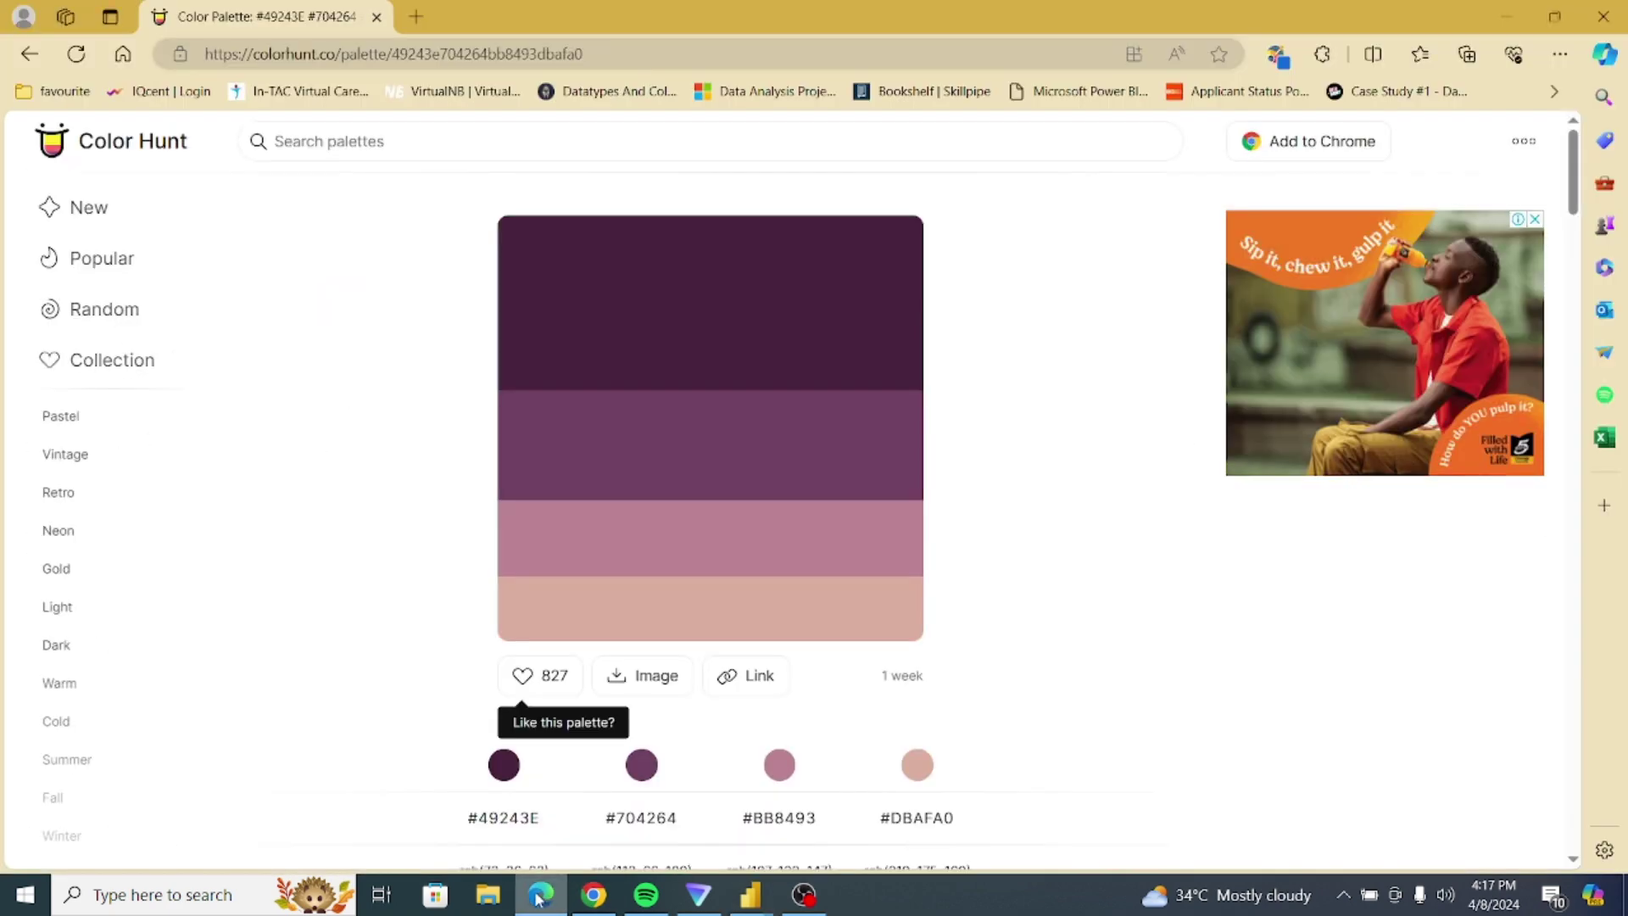
left_click(635, 817)
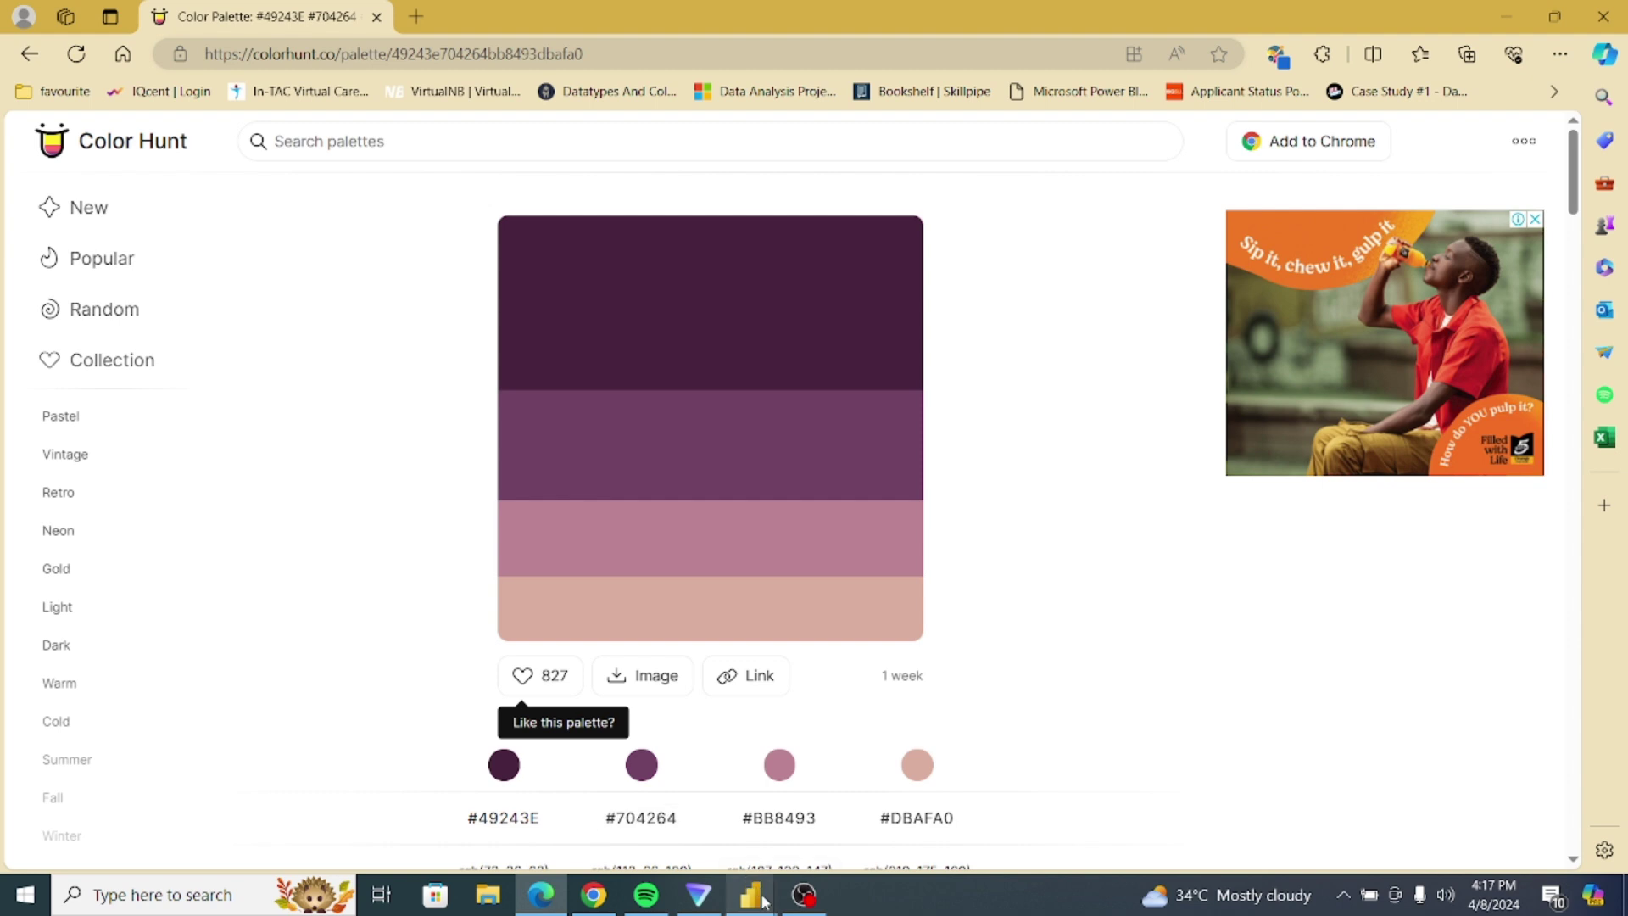
left_click(873, 805)
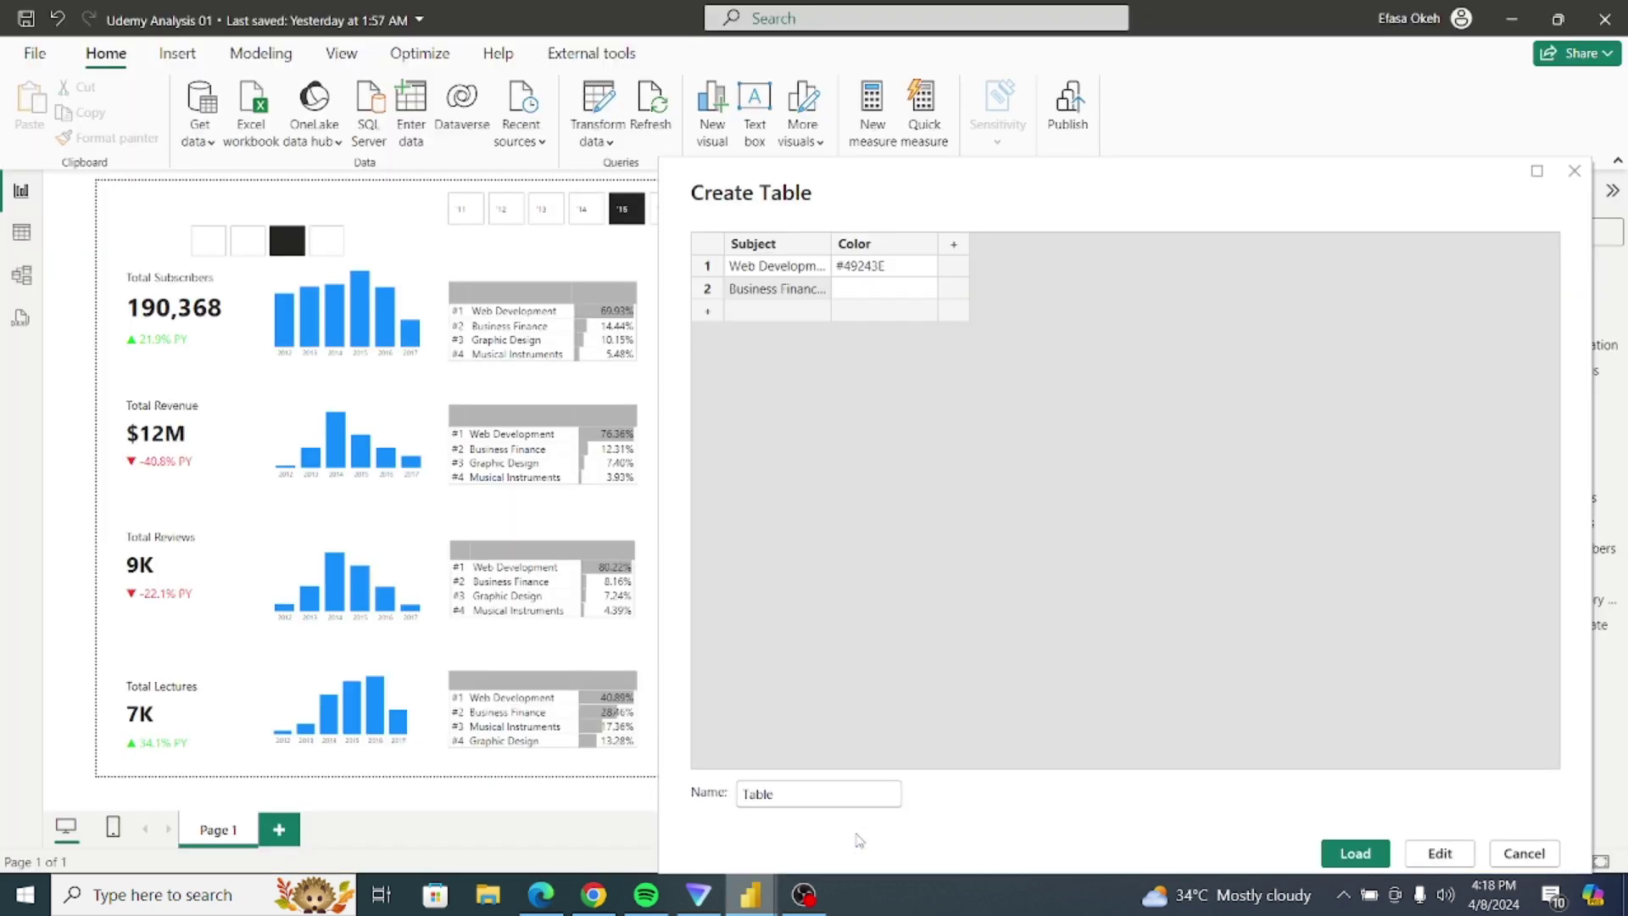
left_click(863, 292)
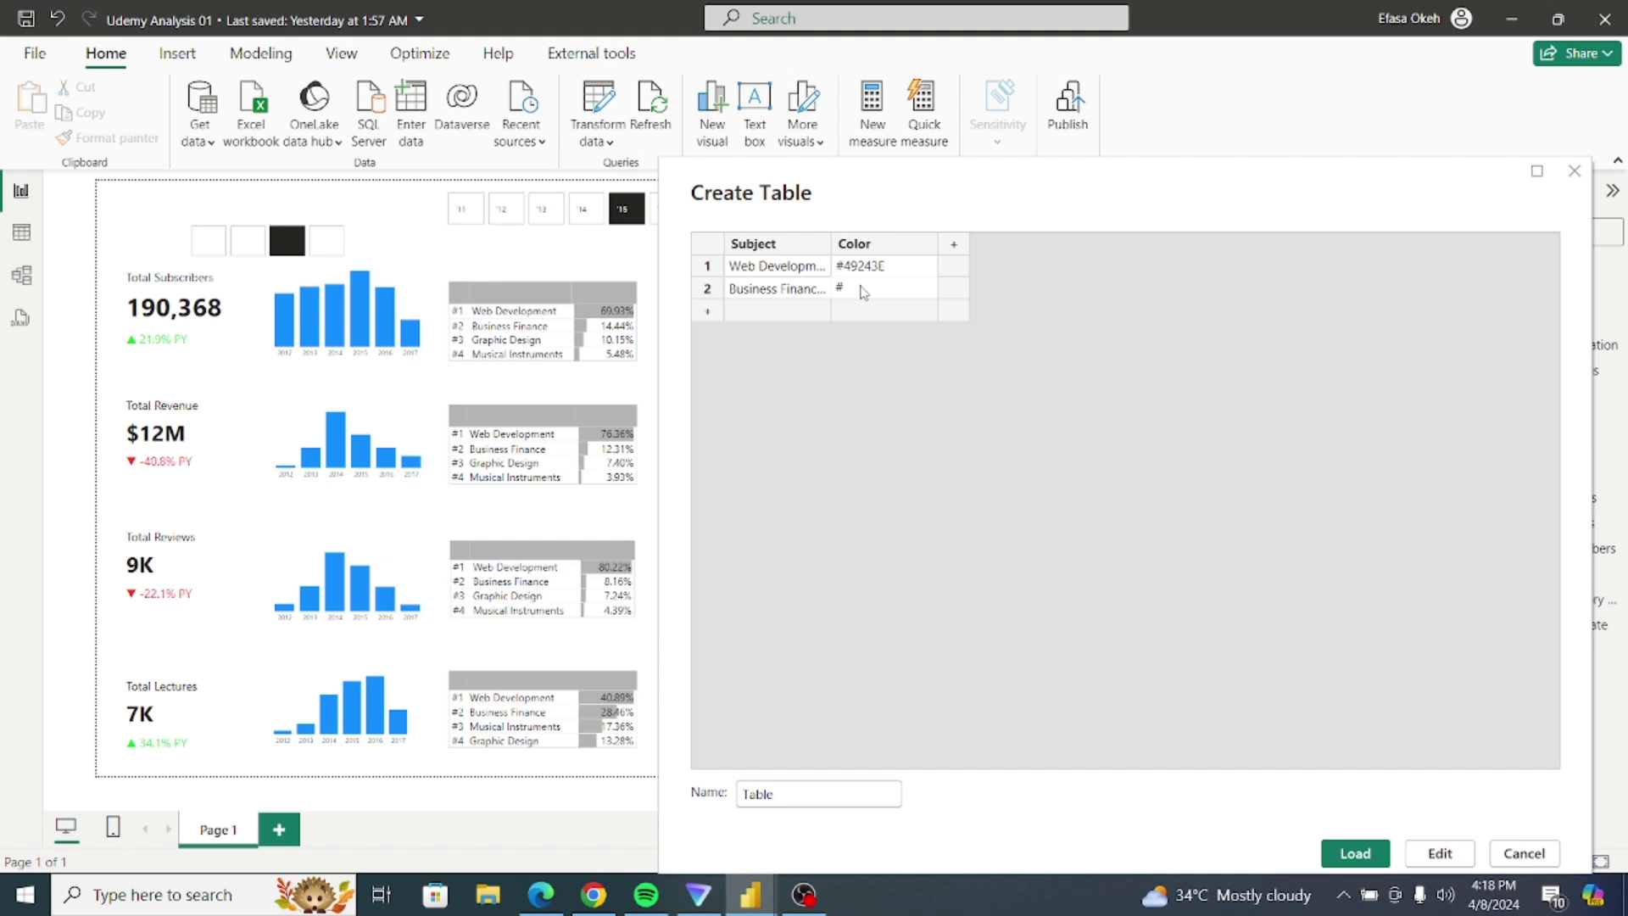
type("#")
key("ctrl+v")
Step: Add a Graphic Design row and fill its color with #BB8493 copied from the Color Hunt palette in Edge
left_click(747, 313)
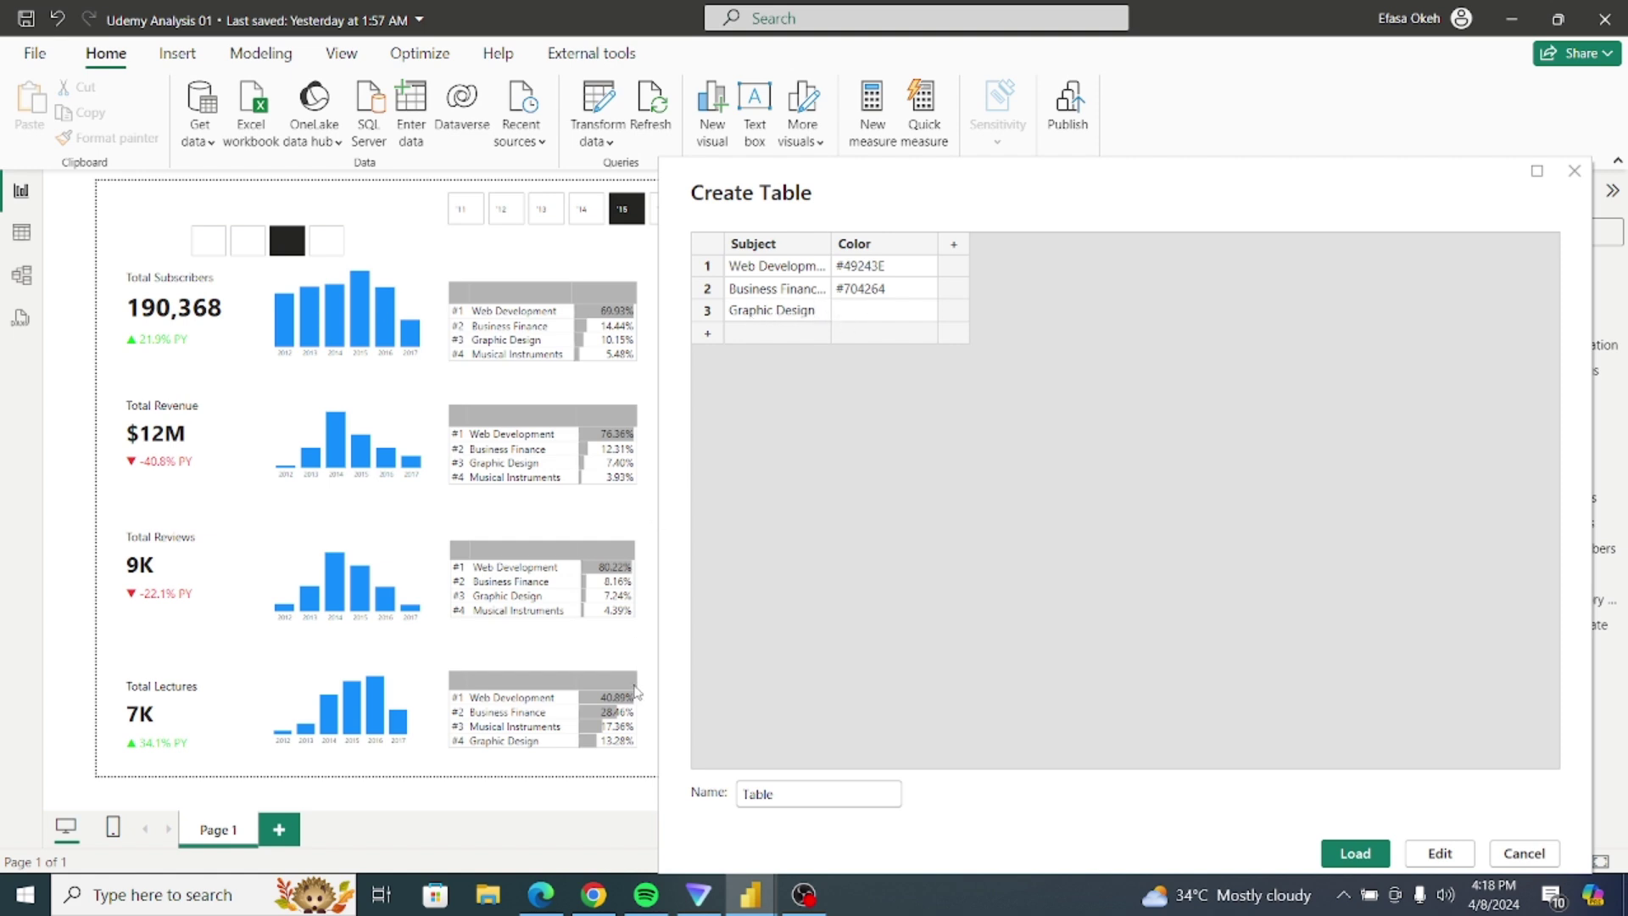
left_click(543, 896)
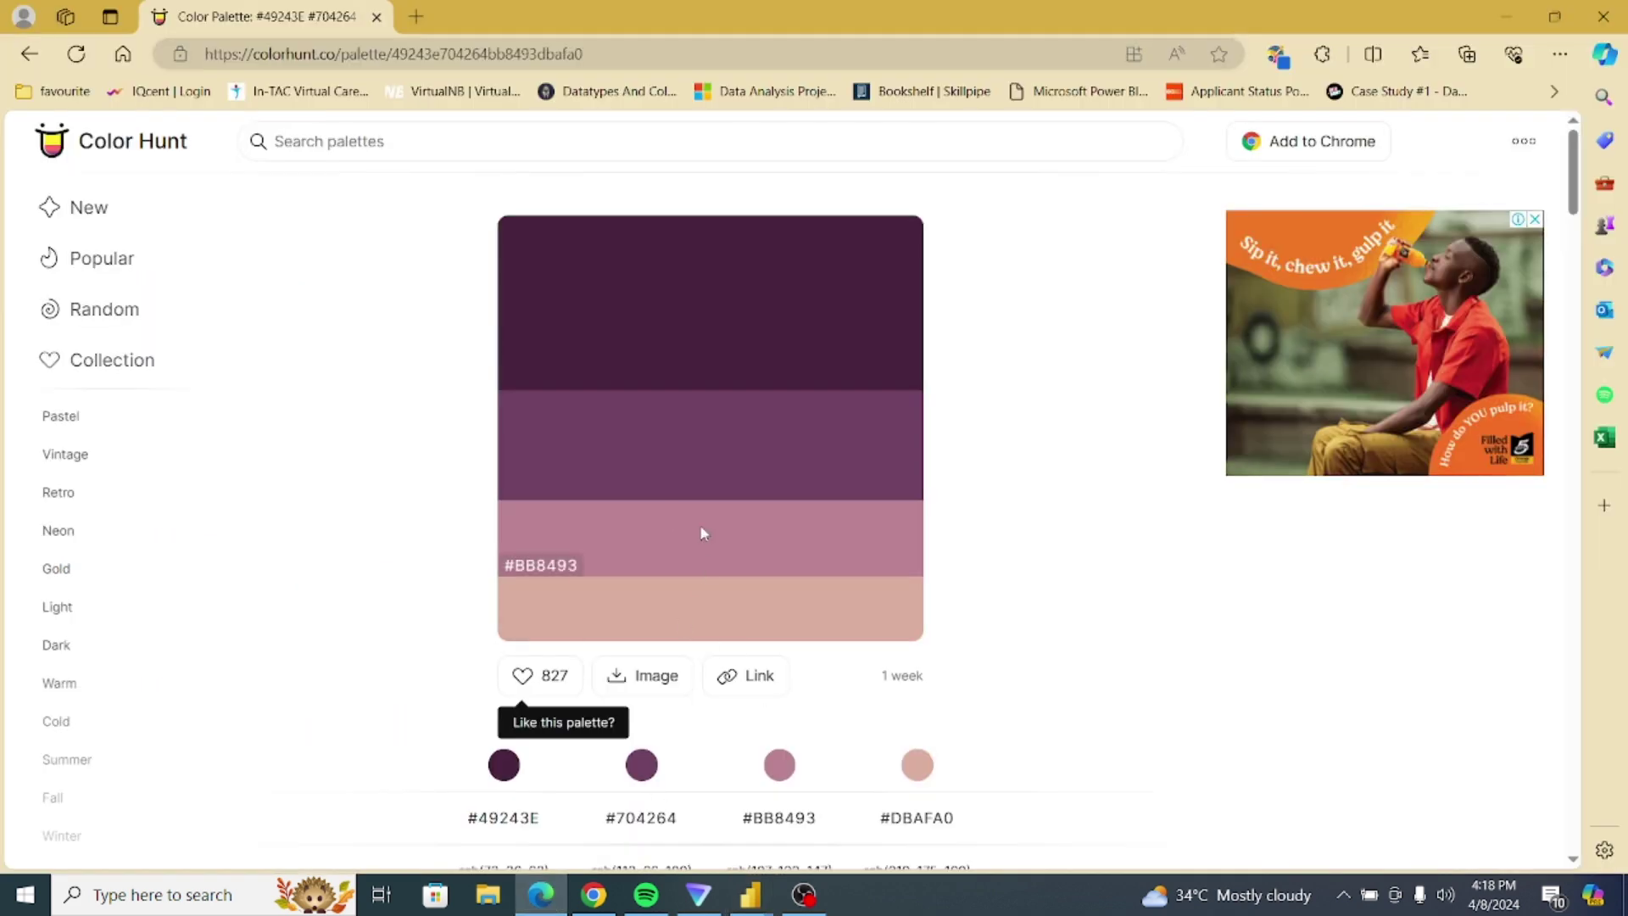
left_click(790, 829)
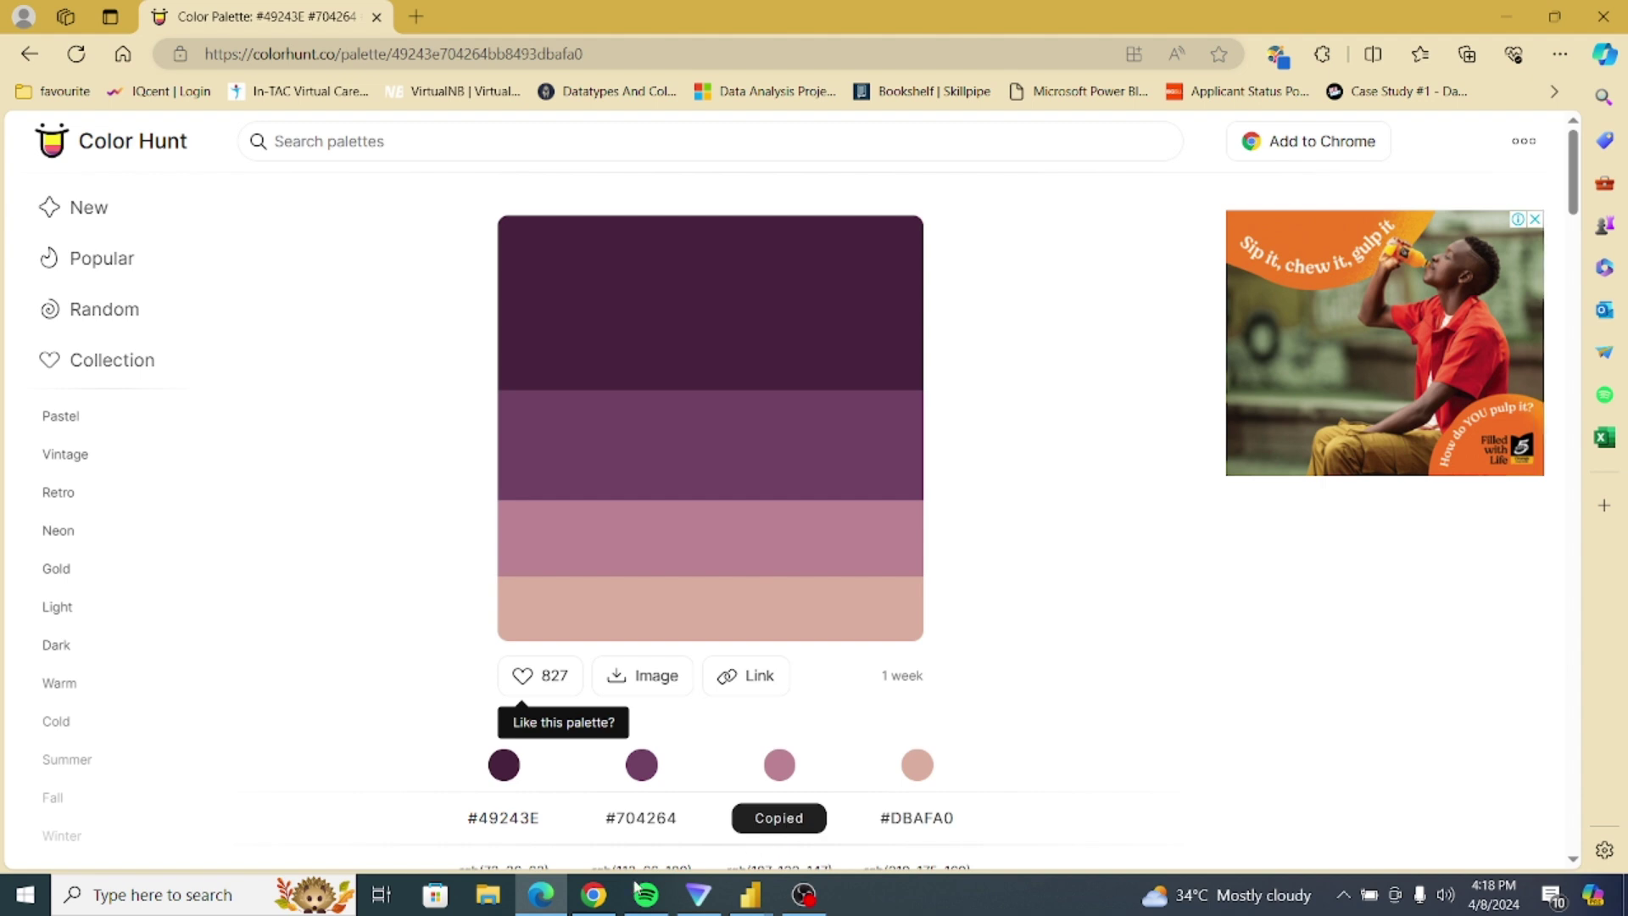
mouse_move(749, 904)
left_click(834, 841)
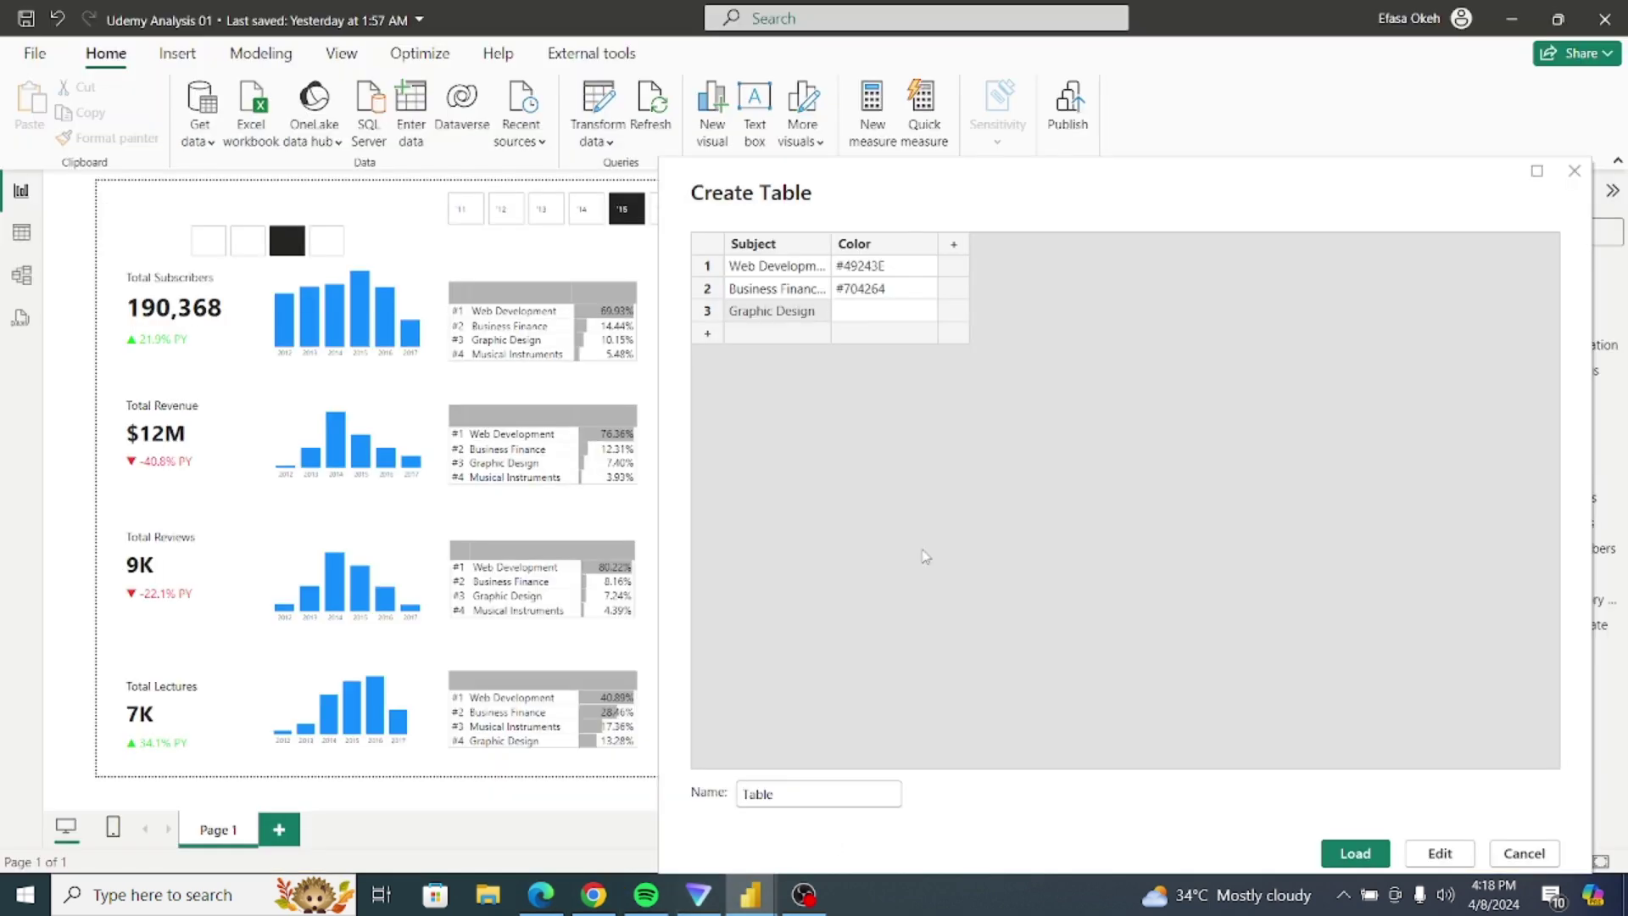
left_click(874, 312)
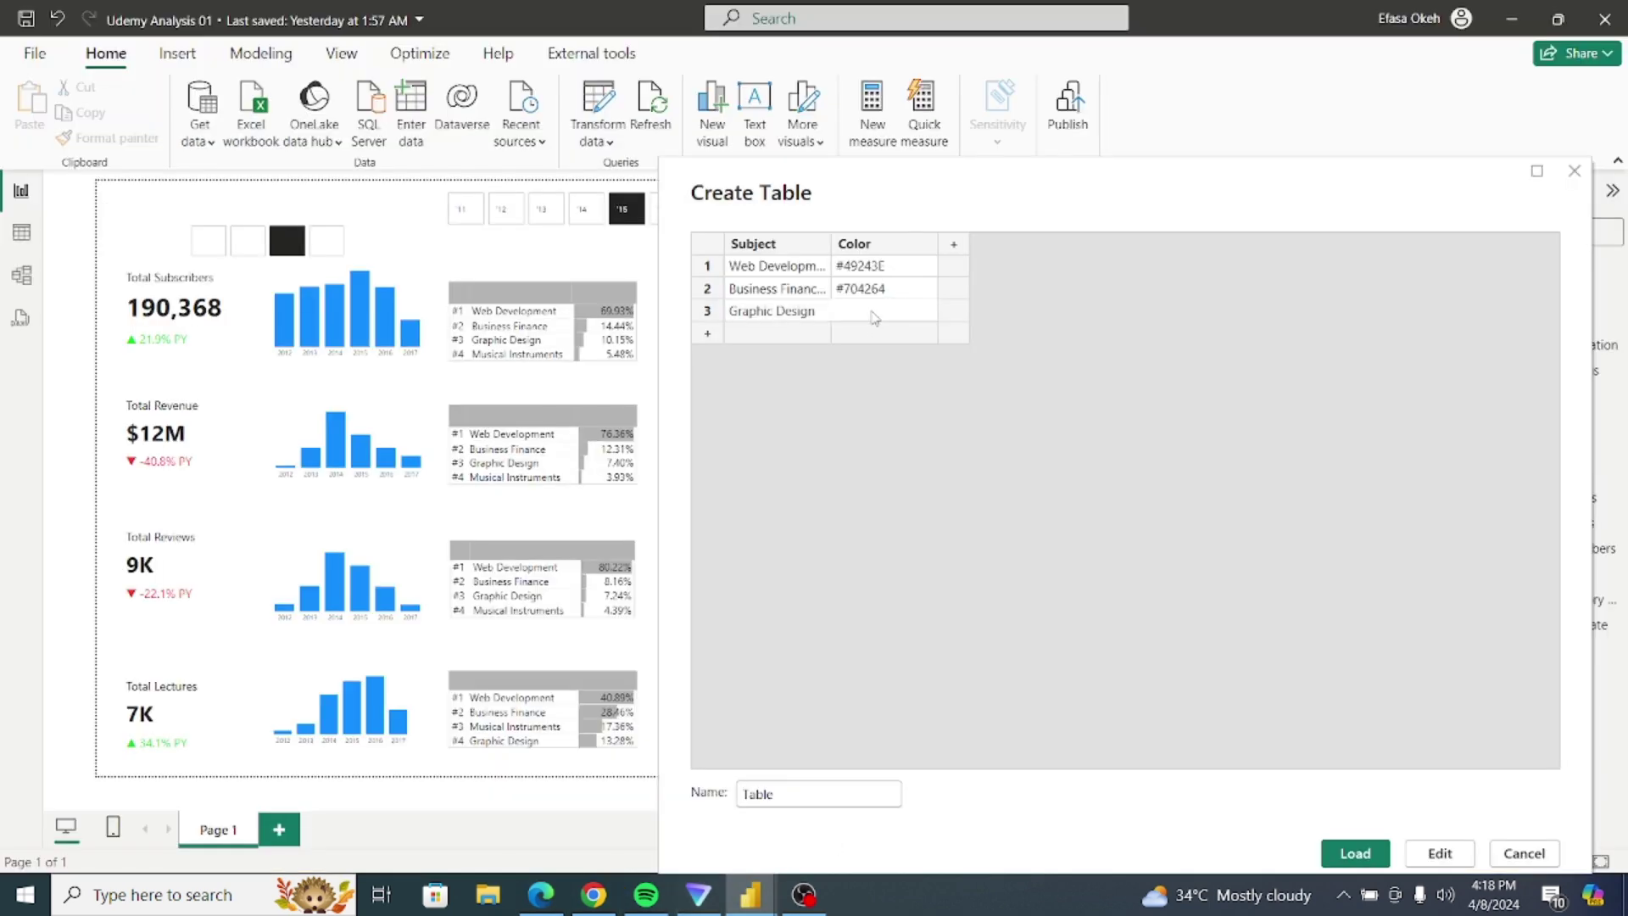
type("#")
key("ctrl+v")
Step: Add a fourth row to the table with Musical Instruments as its subject
left_click(752, 338)
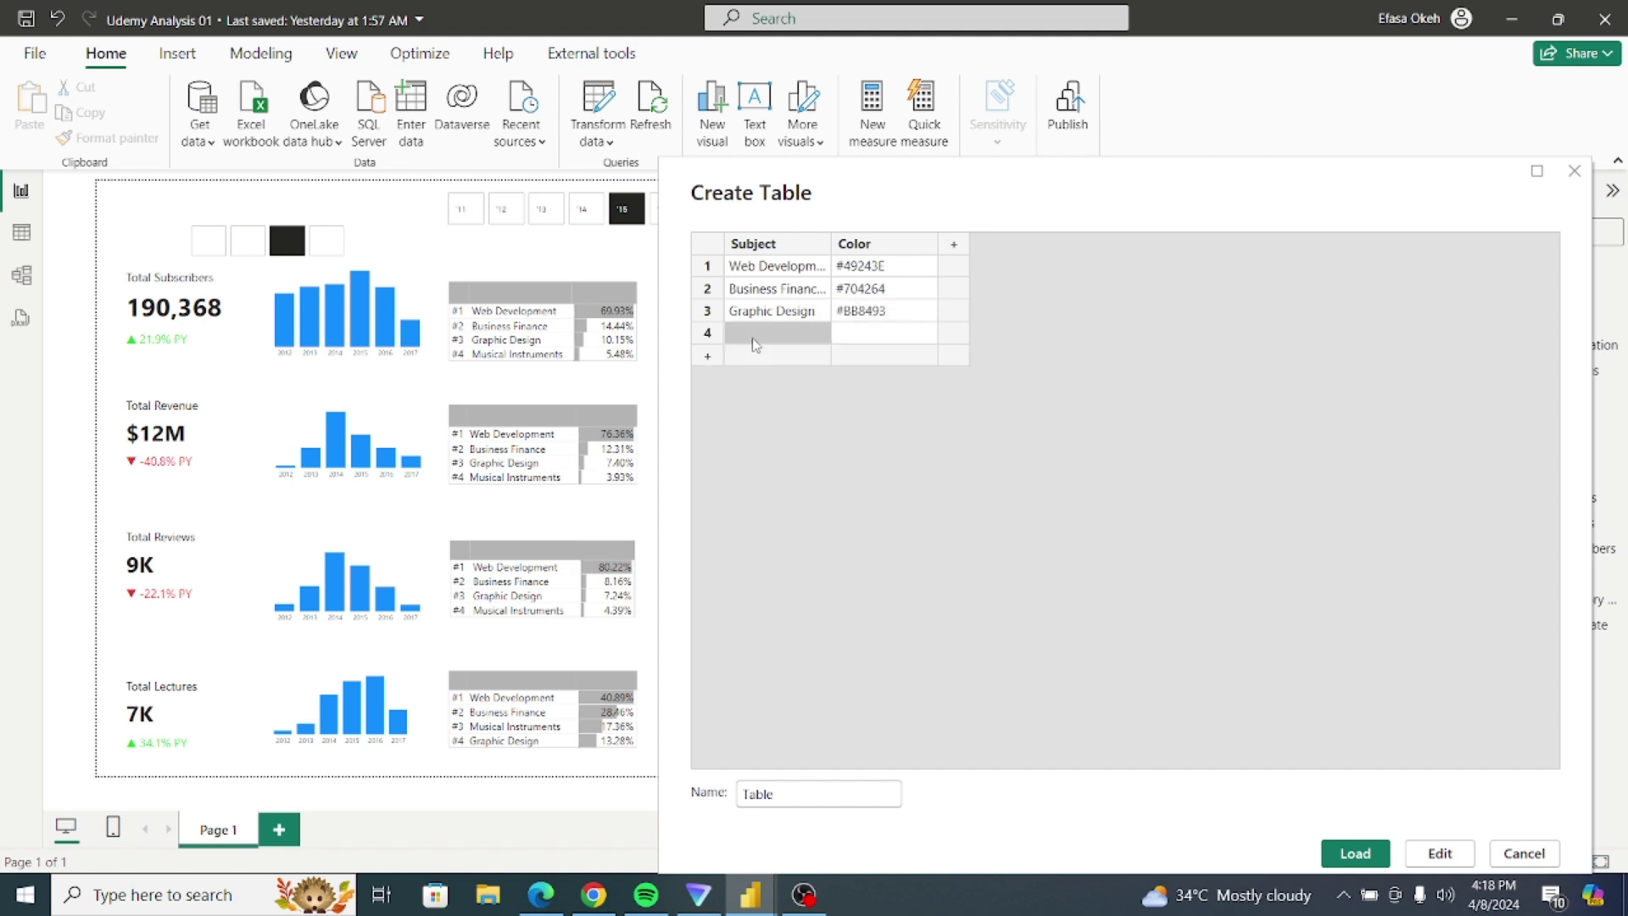
left_click(753, 342)
type("Musical Instrumen")
left_click(854, 335)
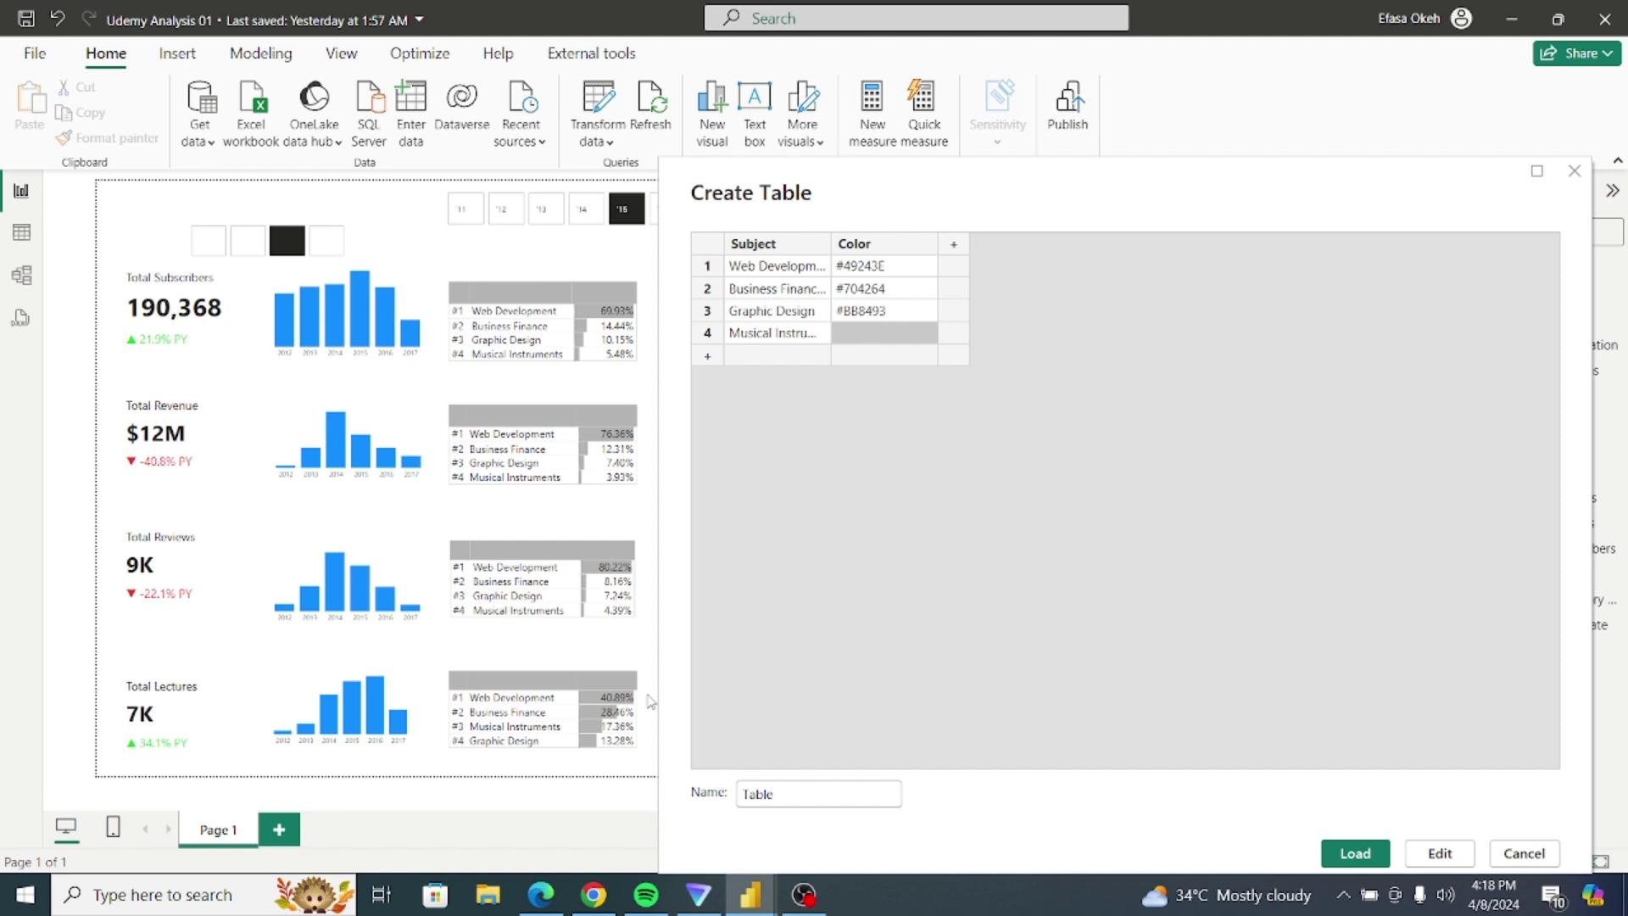
Step: Copy #DBAFA0 from the Color Hunt palette in Edge and enter it as Musical Instruments' color in the Power BI table
left_click(550, 907)
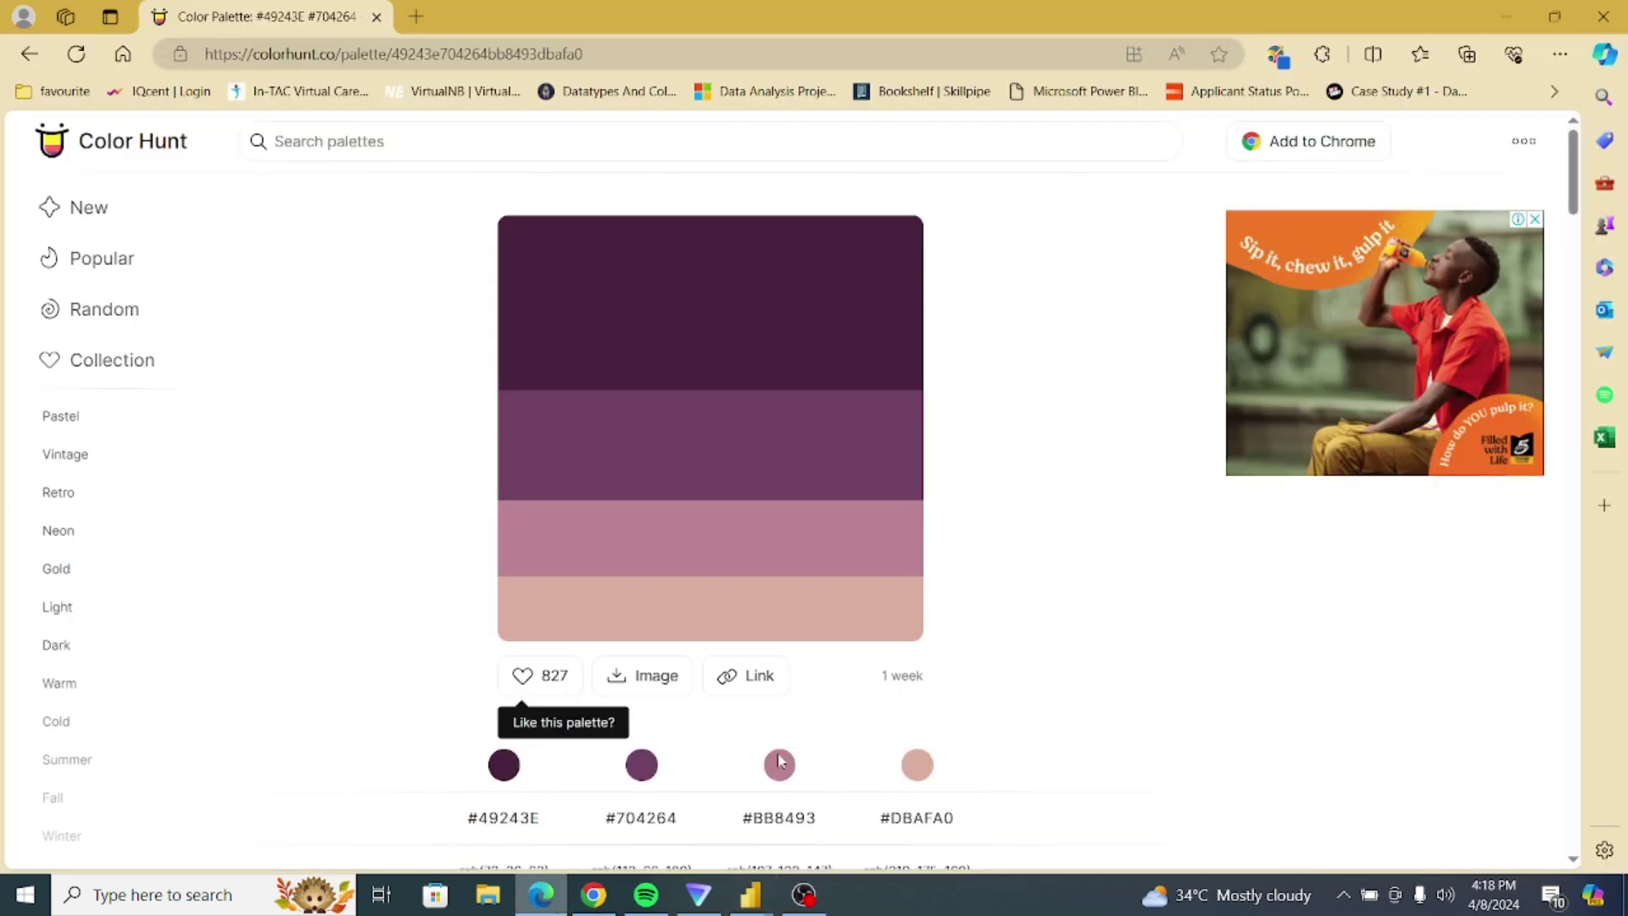
left_click(924, 825)
mouse_move(764, 902)
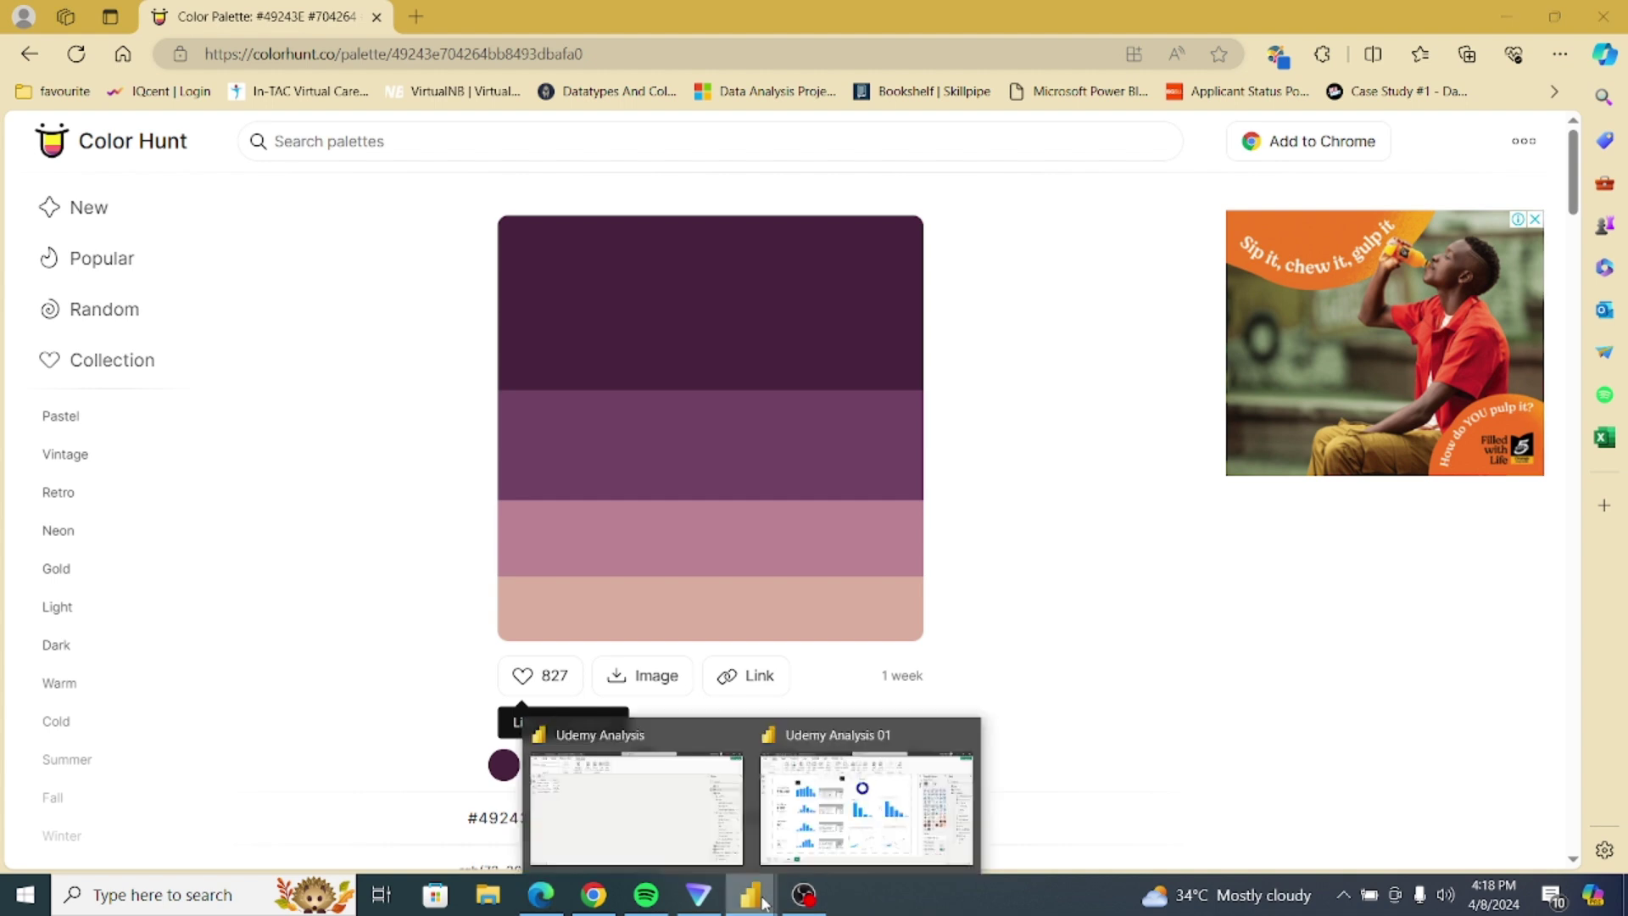
left_click(849, 827)
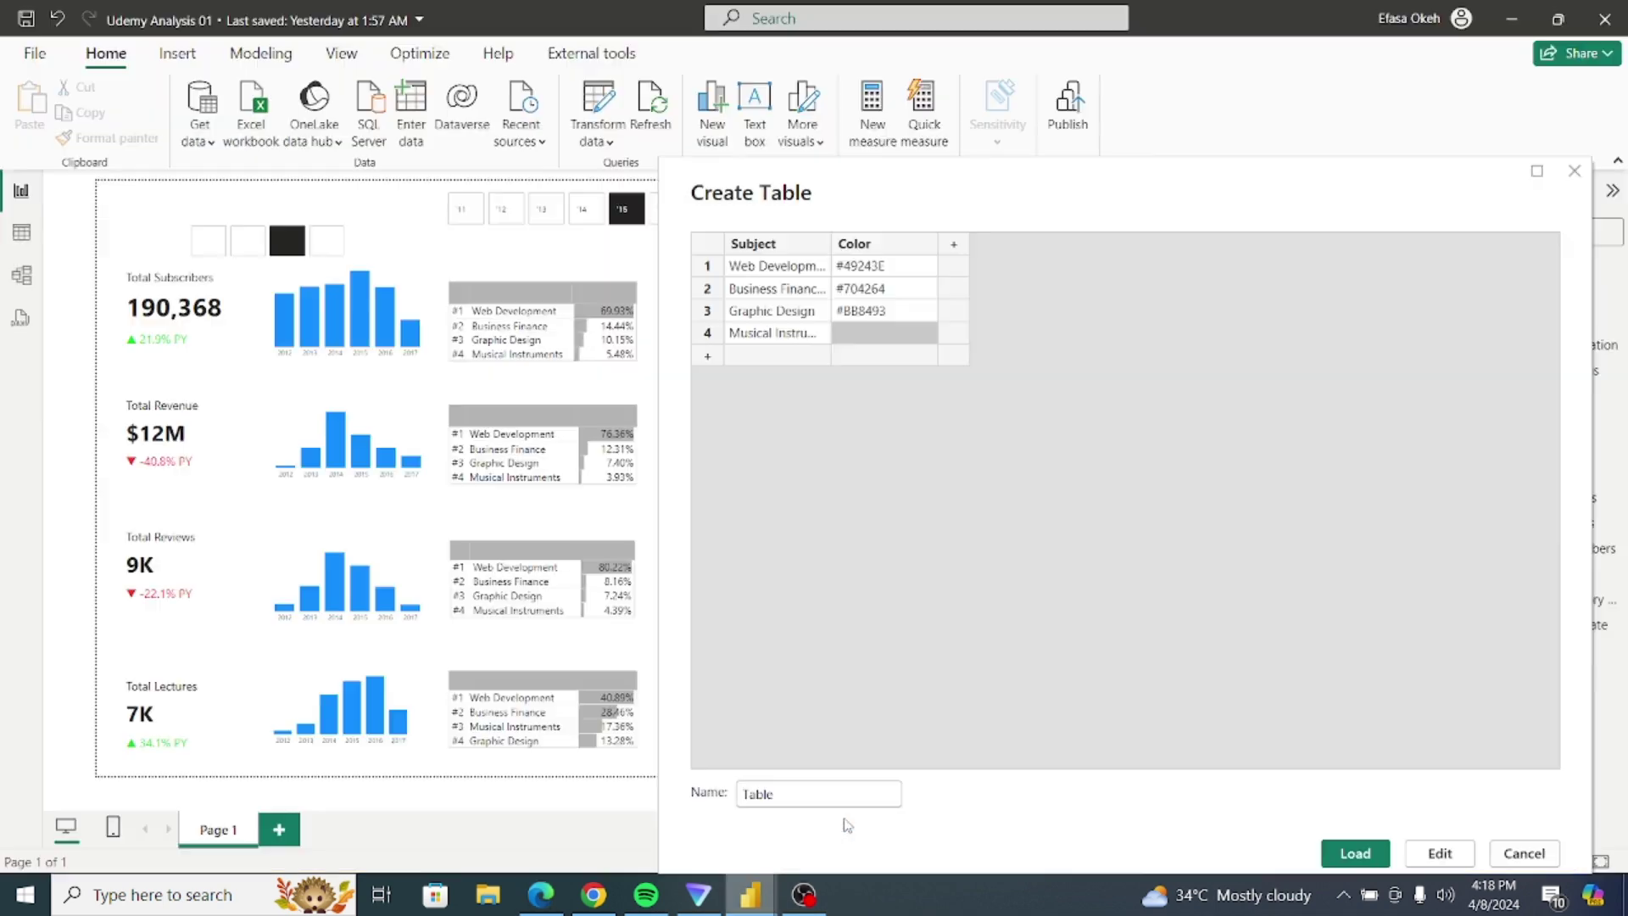
left_click(862, 338)
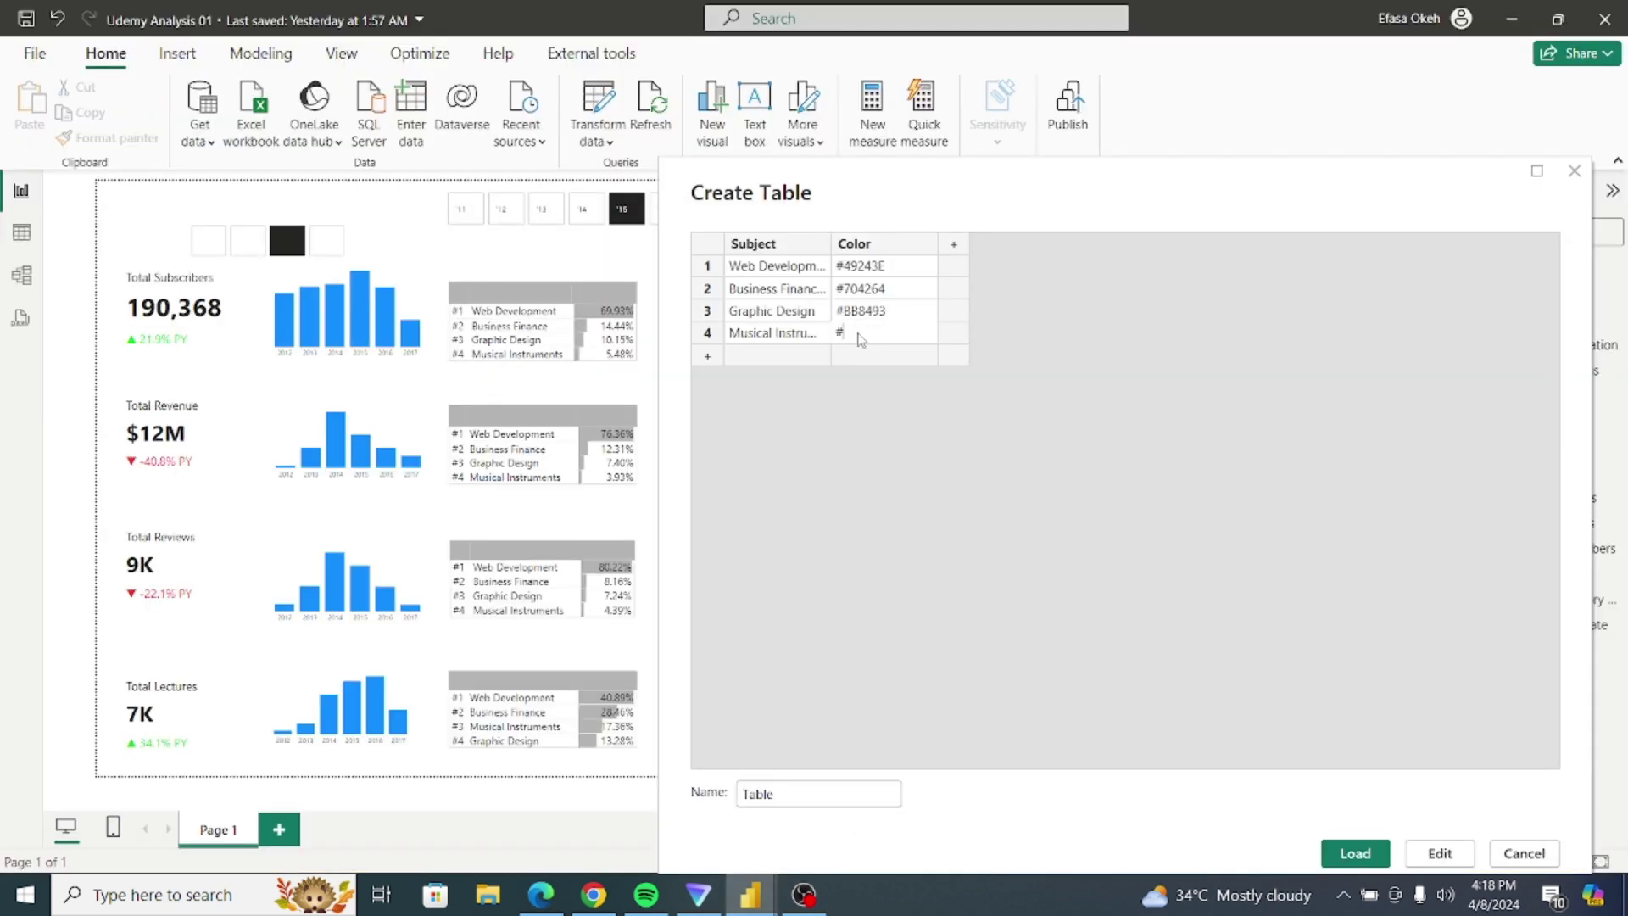
type("#")
key("ctrl+v")
Step: Name the new table colour and load it into the model
left_click_drag(809, 781, 675, 803)
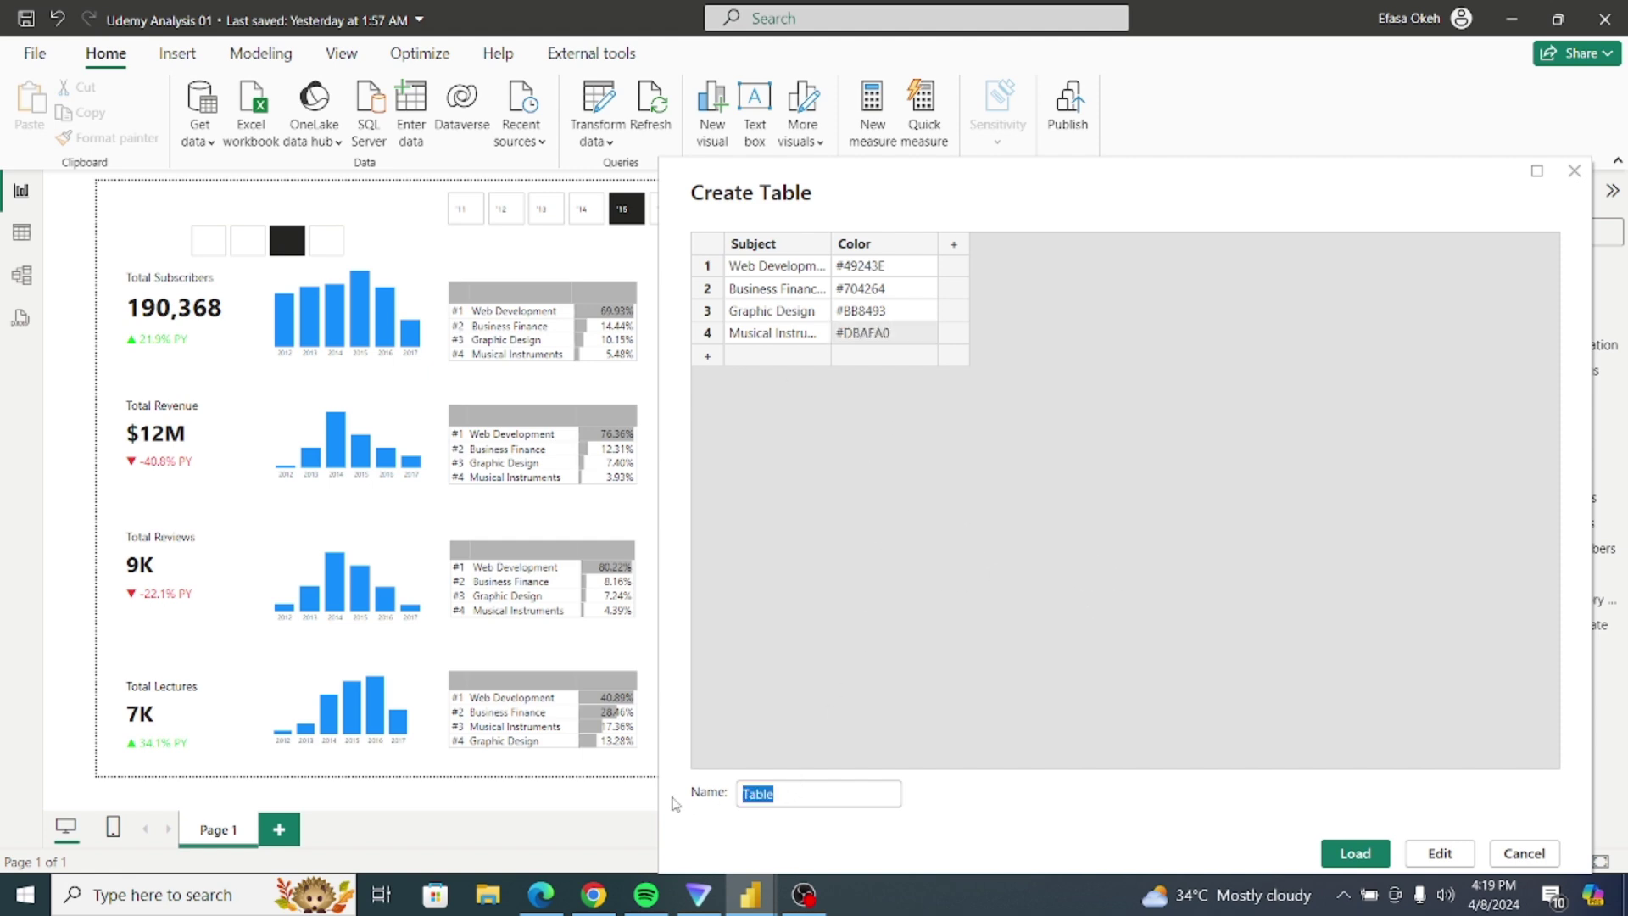
type("colour")
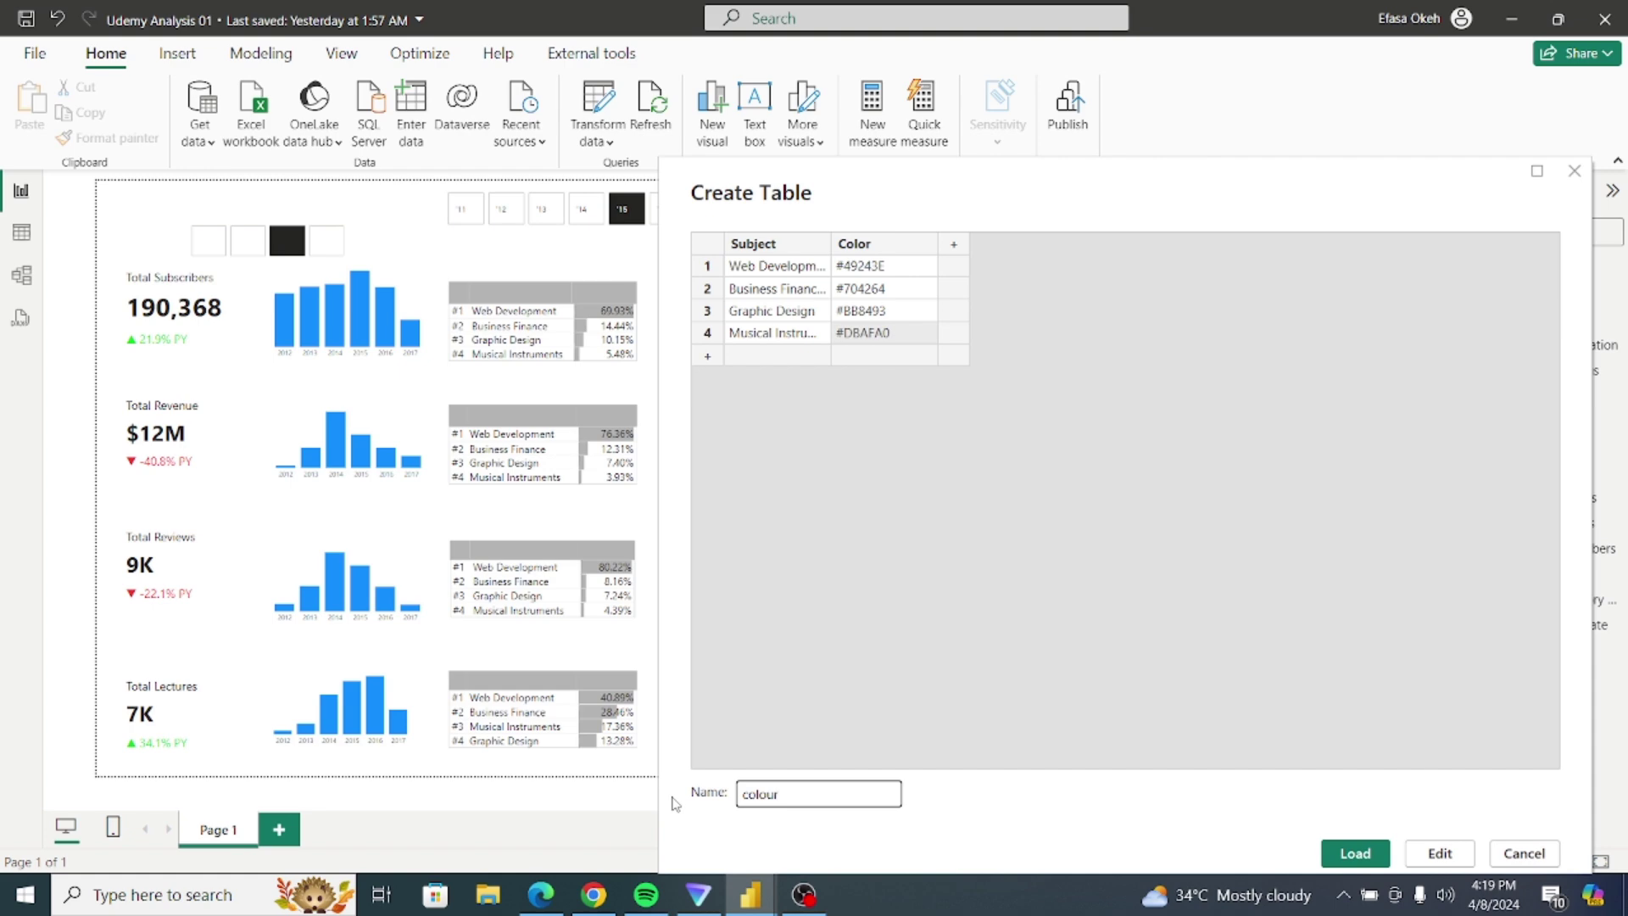
key("alt+Tab")
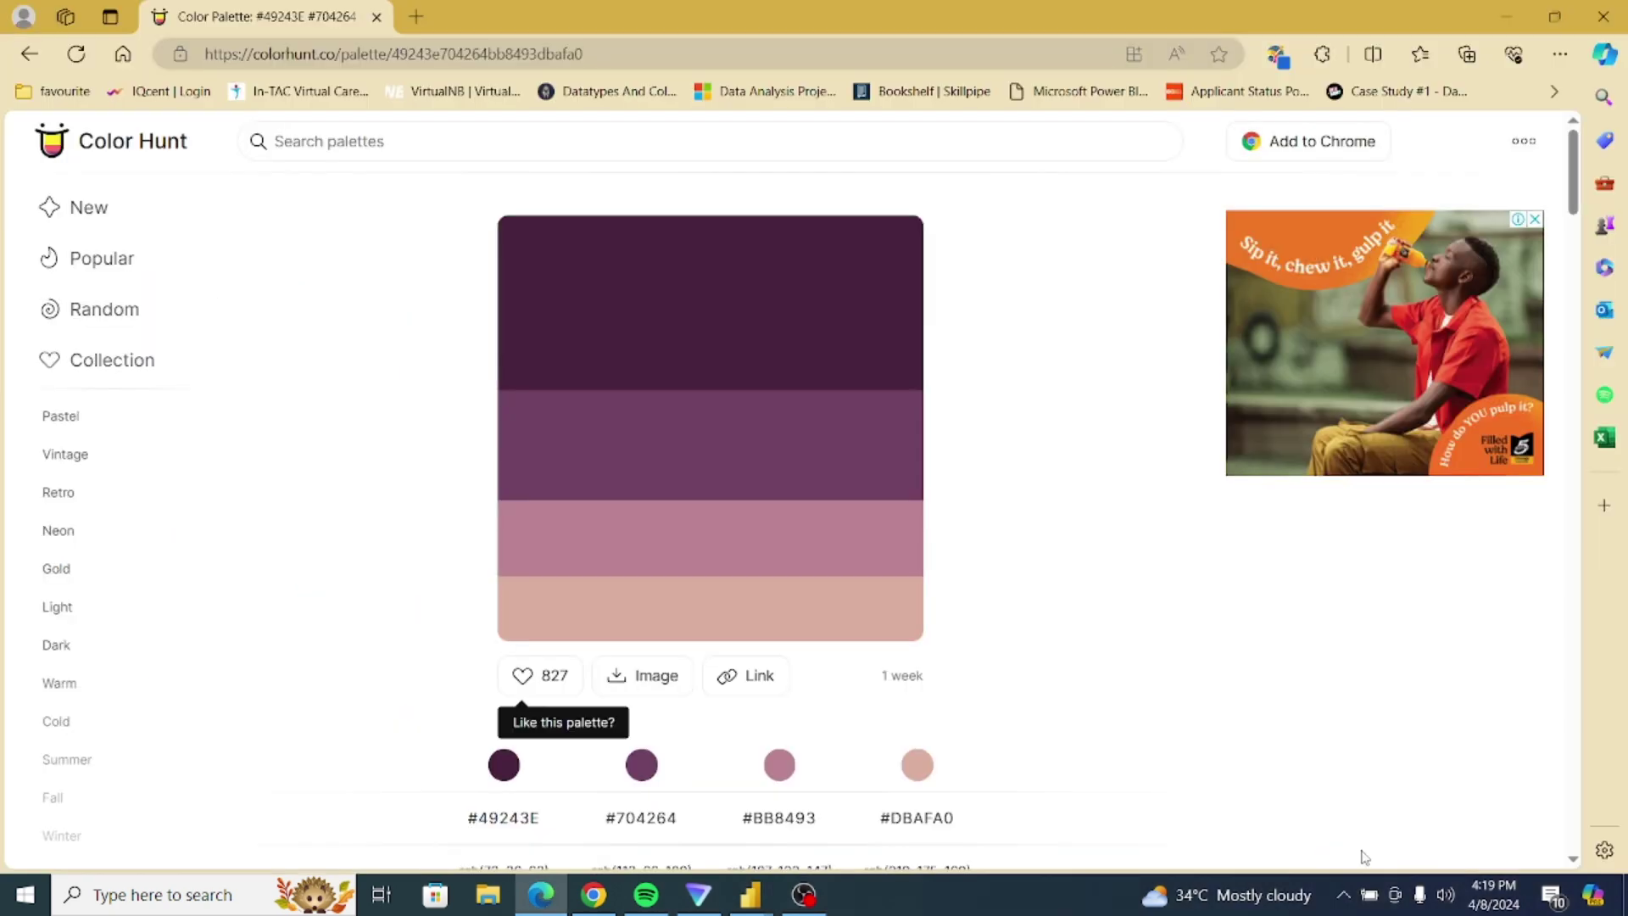
key("alt+Tab")
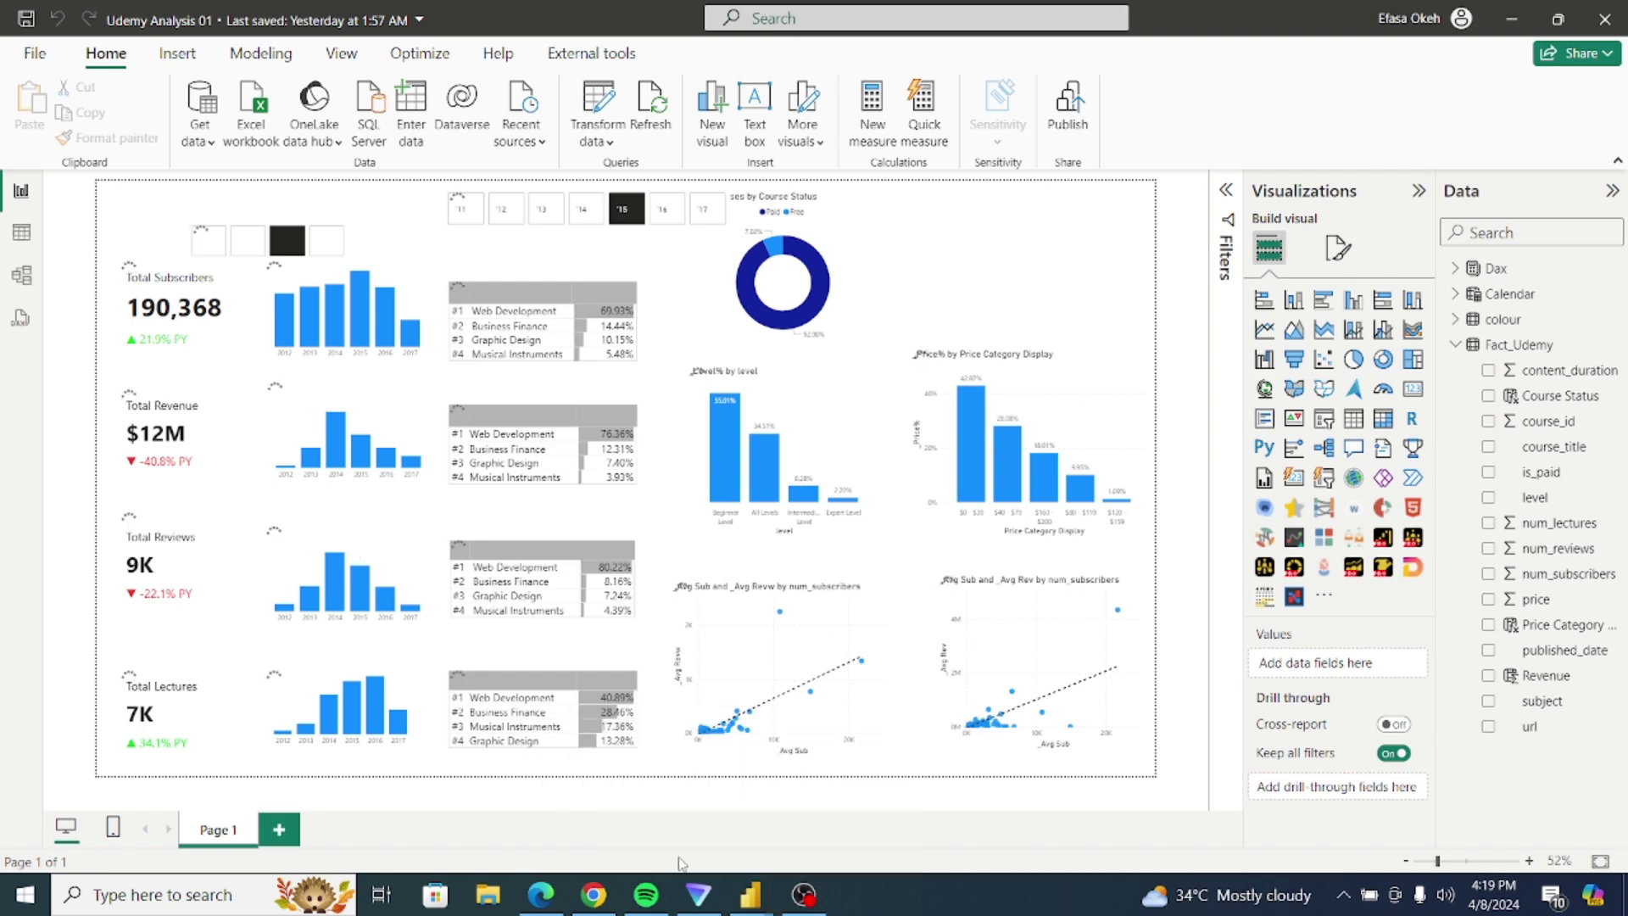
Step: Examine how the colour table relates to the main data table in the Udemy Analysis file's model, moving its card clear, and return to Udemy Analysis 01
key("alt+Tab")
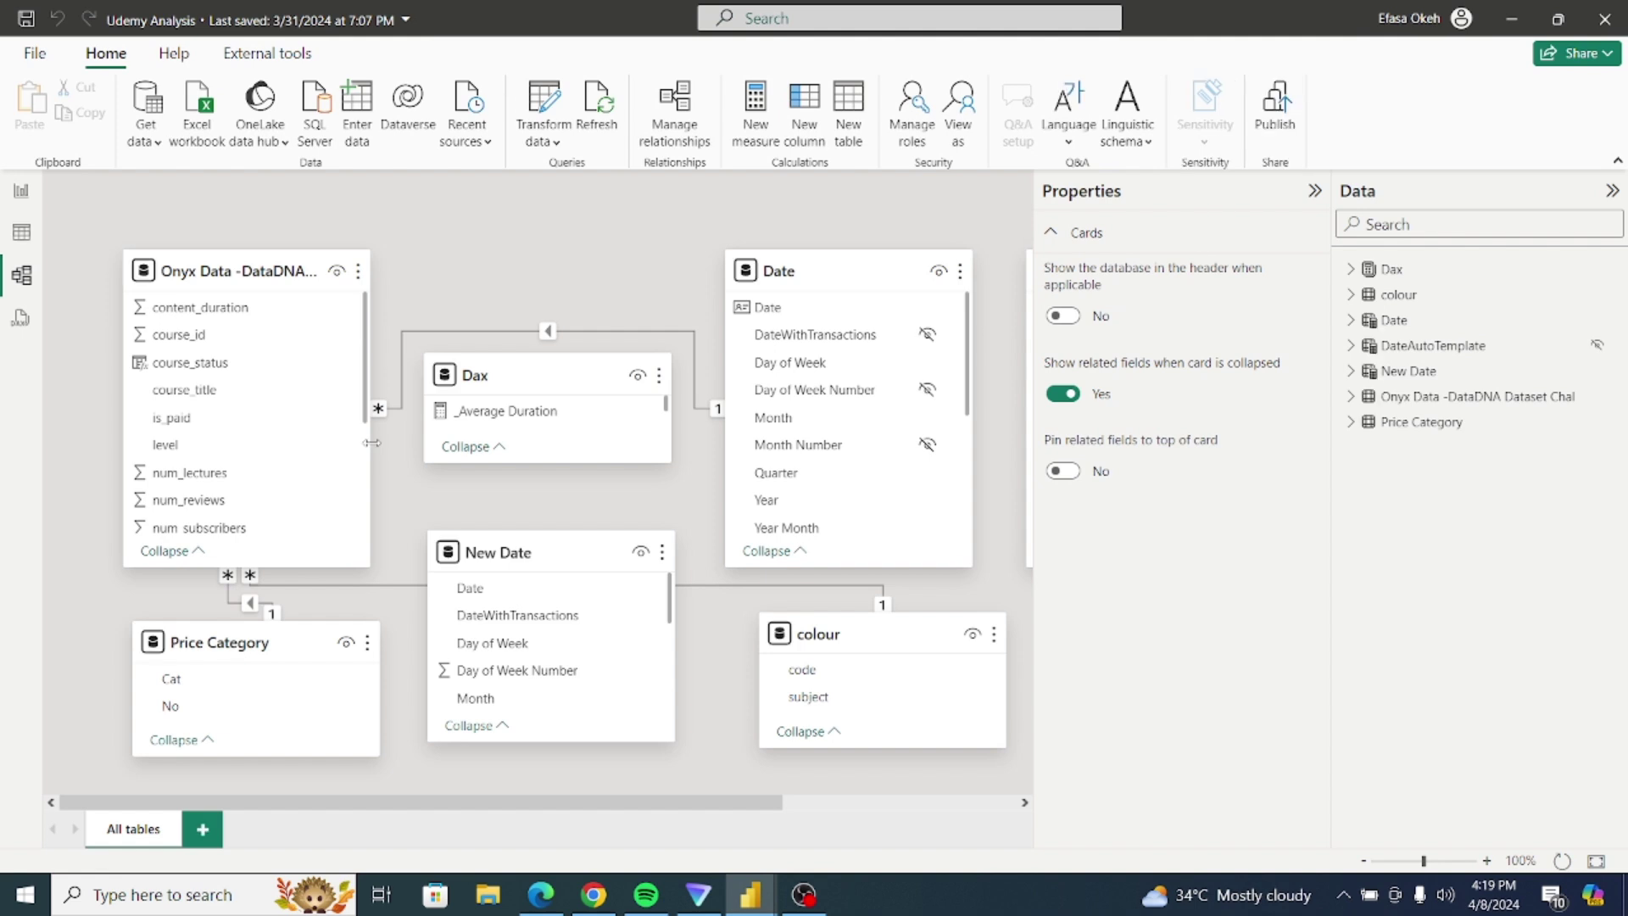
left_click_drag(843, 633, 818, 735)
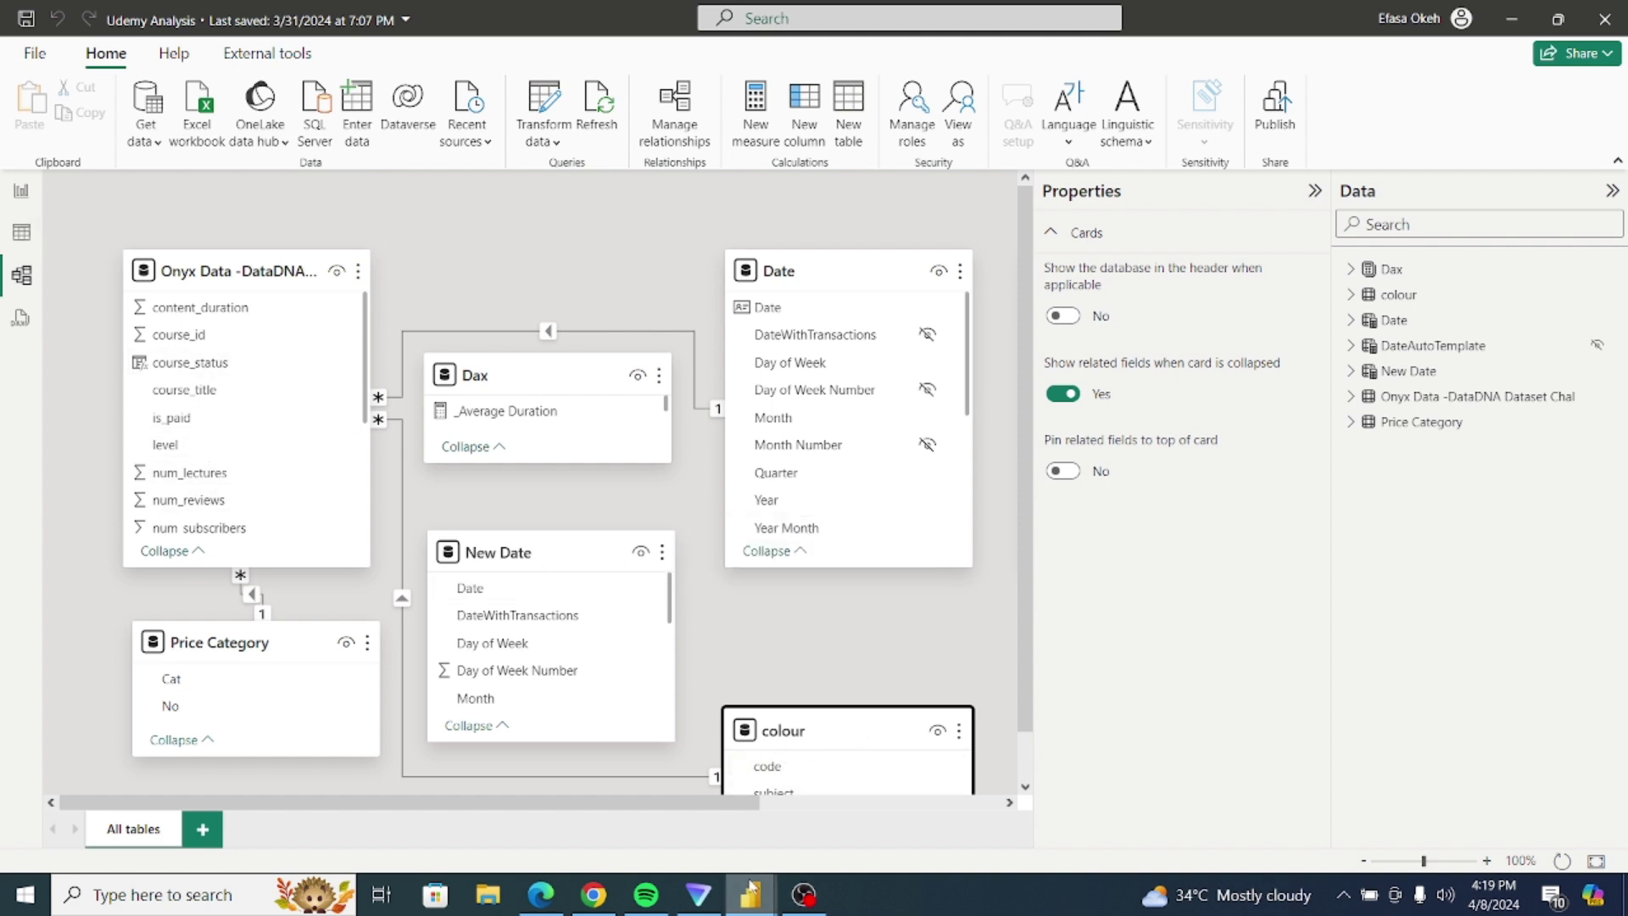
mouse_move(751, 892)
left_click(892, 791)
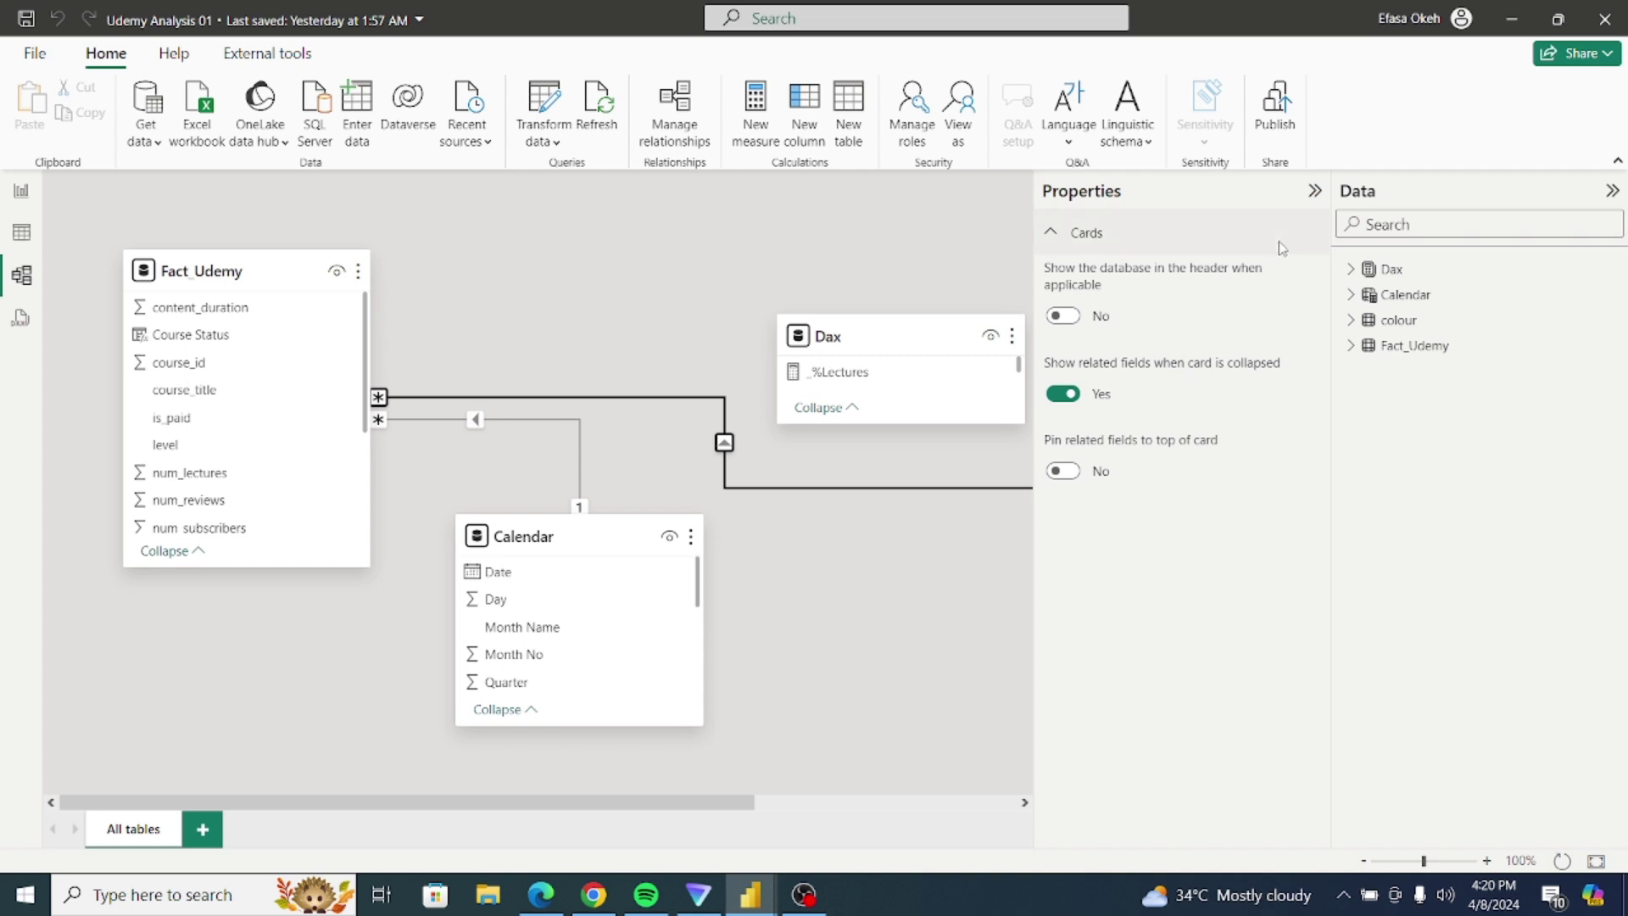
Step: Place the colour table beside Fact_Udemy in the model diagram and lengthen the Fact_Udemy card until all its fields show
left_click(1315, 191)
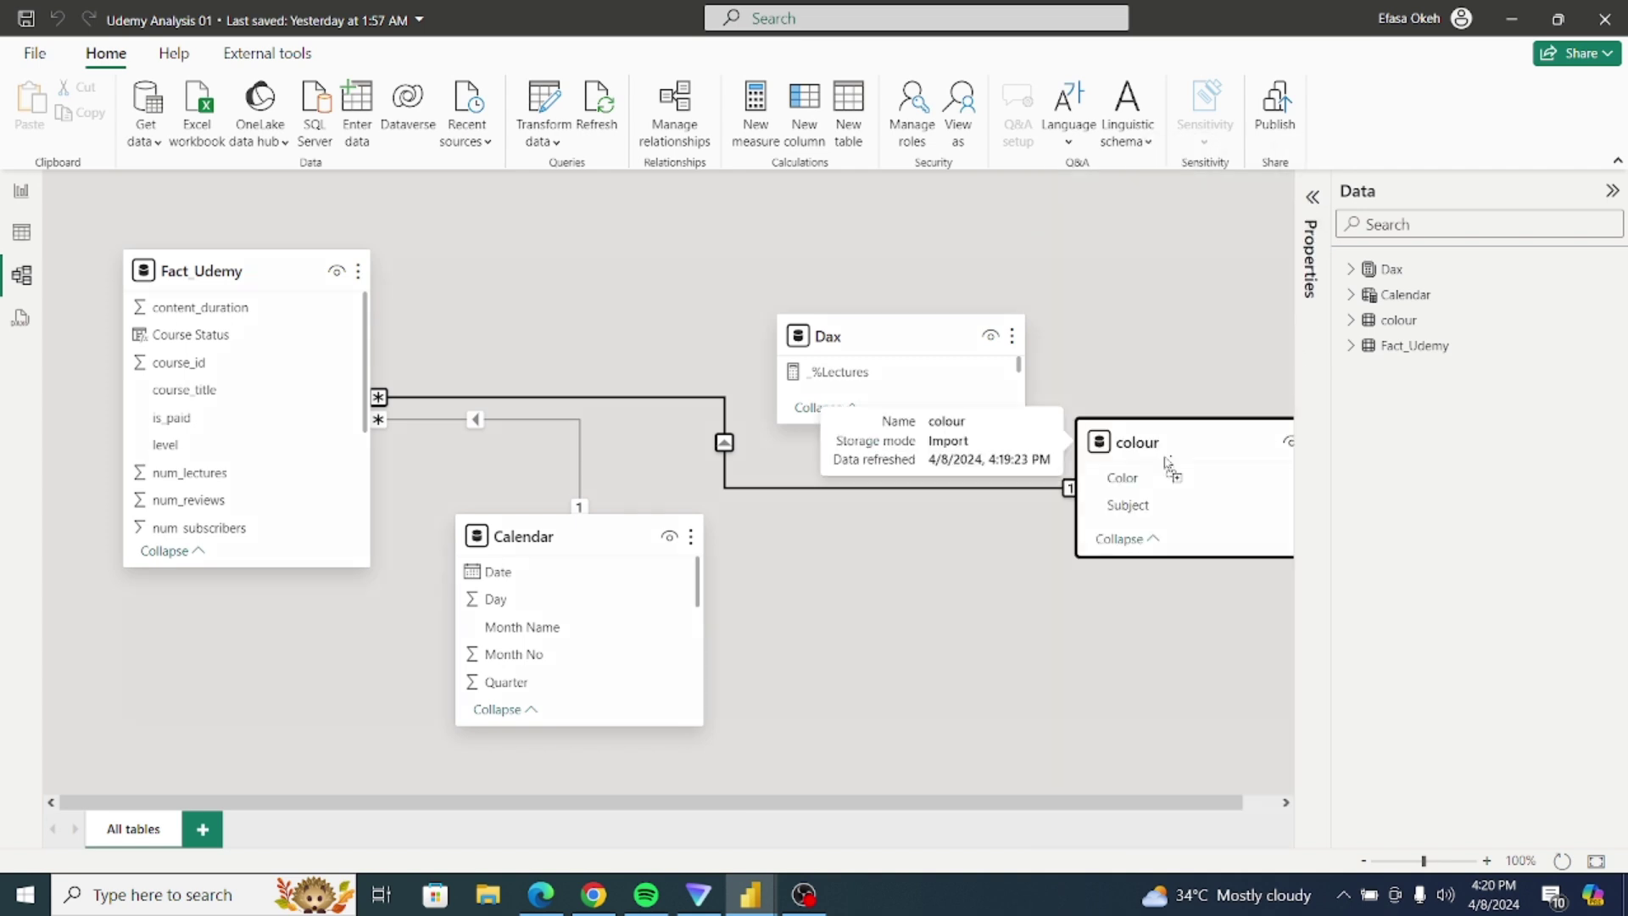
left_click_drag(1168, 462, 629, 272)
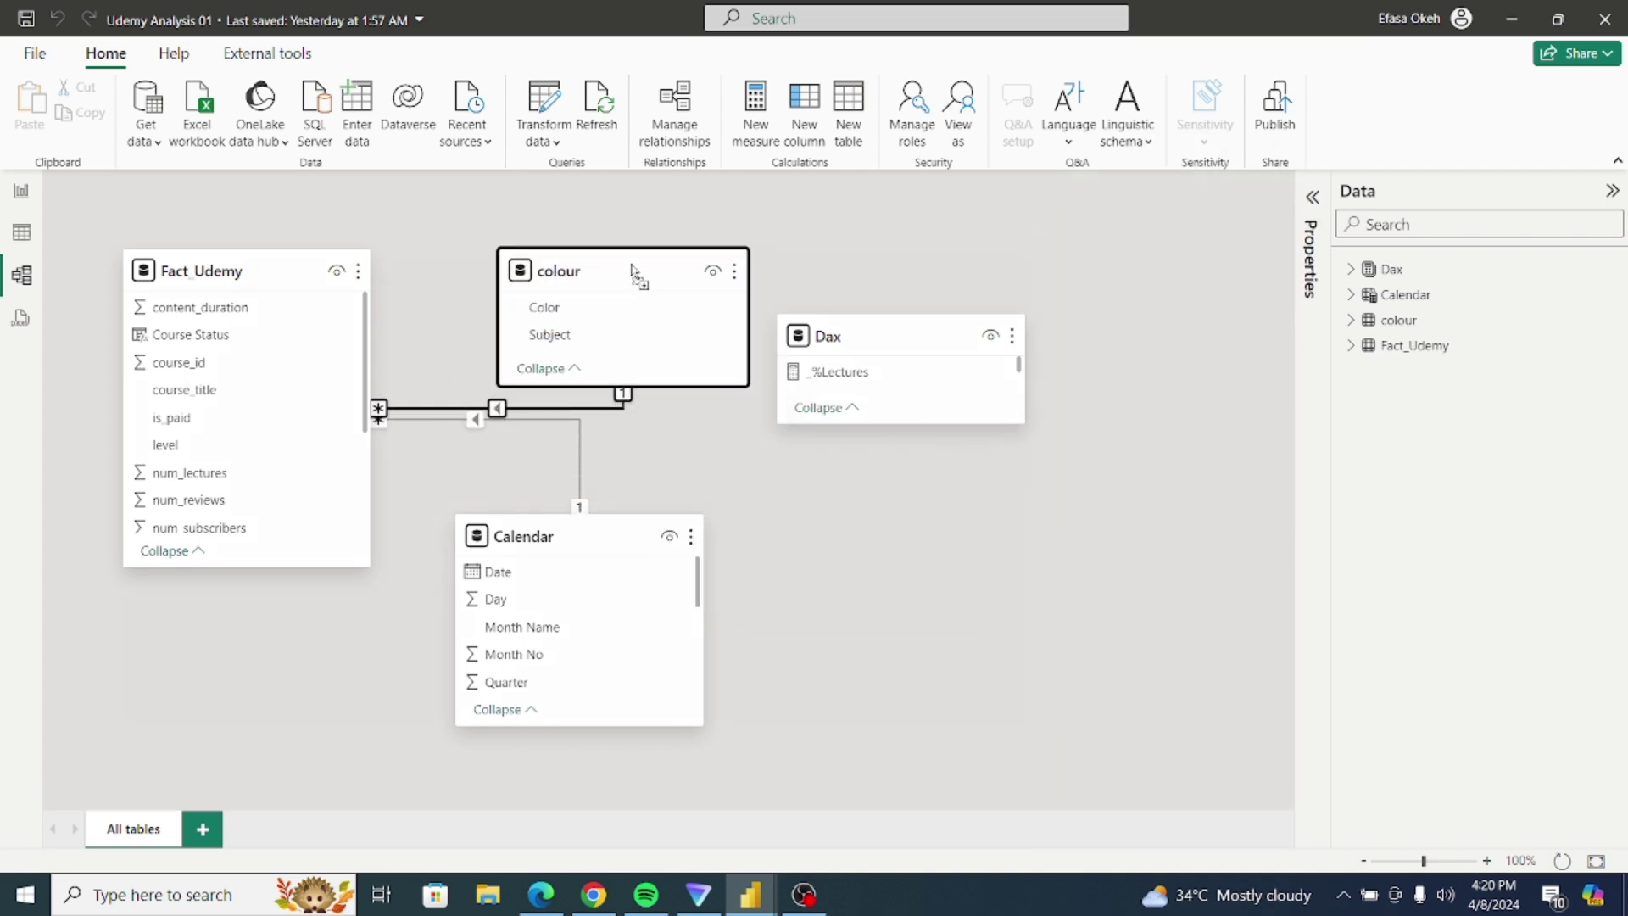
left_click(439, 408)
left_click(296, 564)
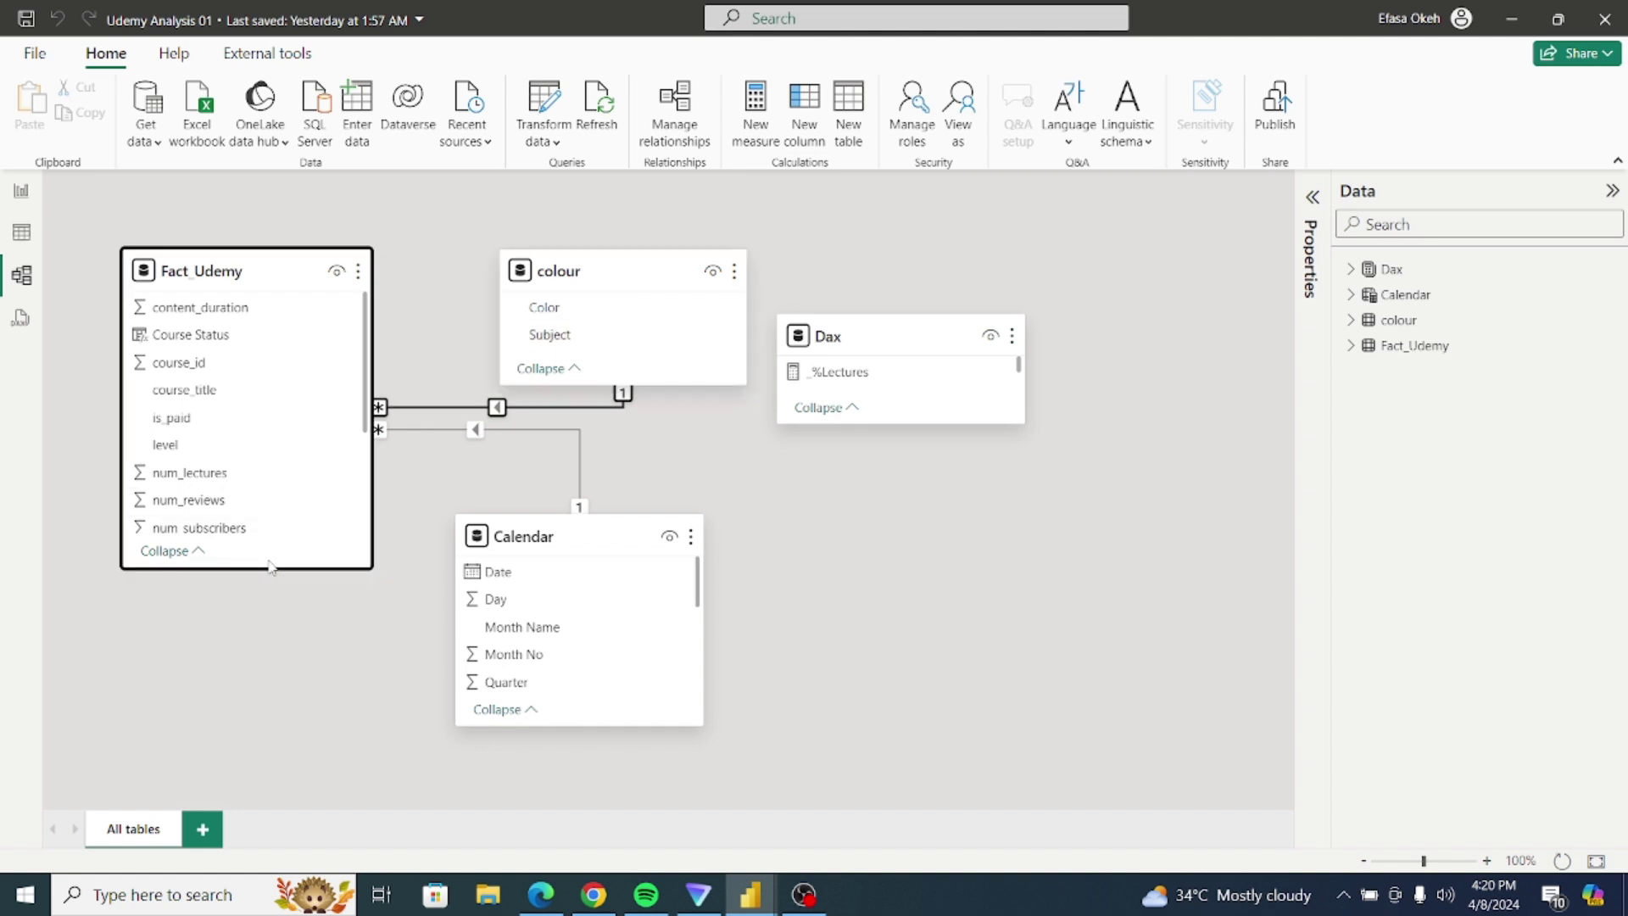
left_click_drag(253, 570, 253, 746)
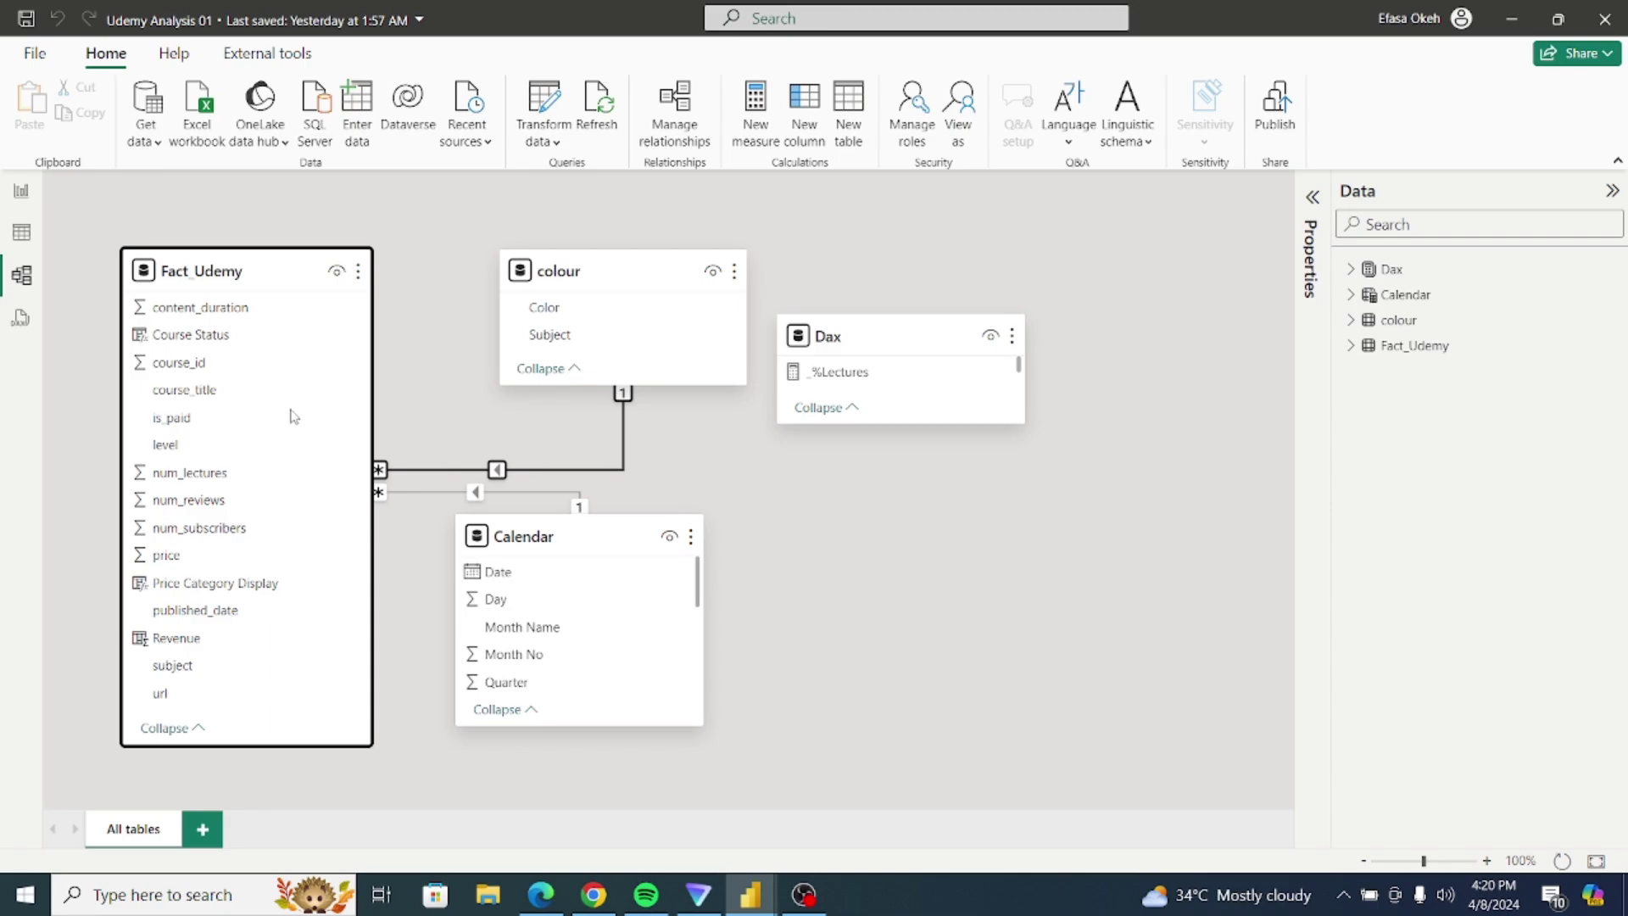
Step: Set the Total Subscribers chart's column color by field value, based on the First Color of the colour table
left_click(19, 201)
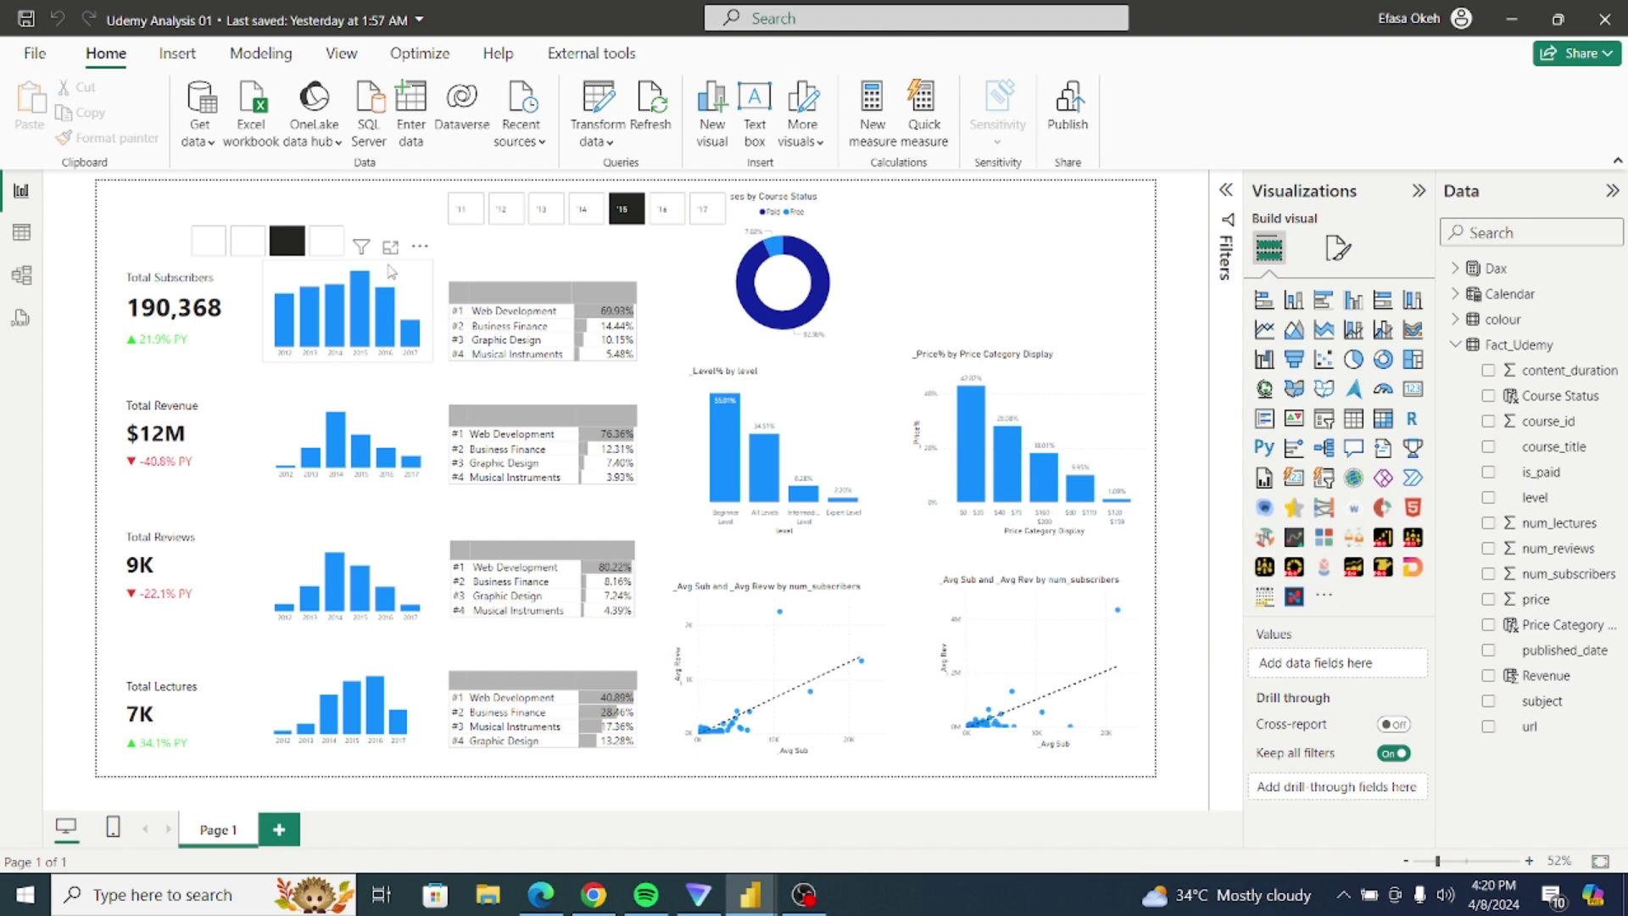
left_click(372, 294)
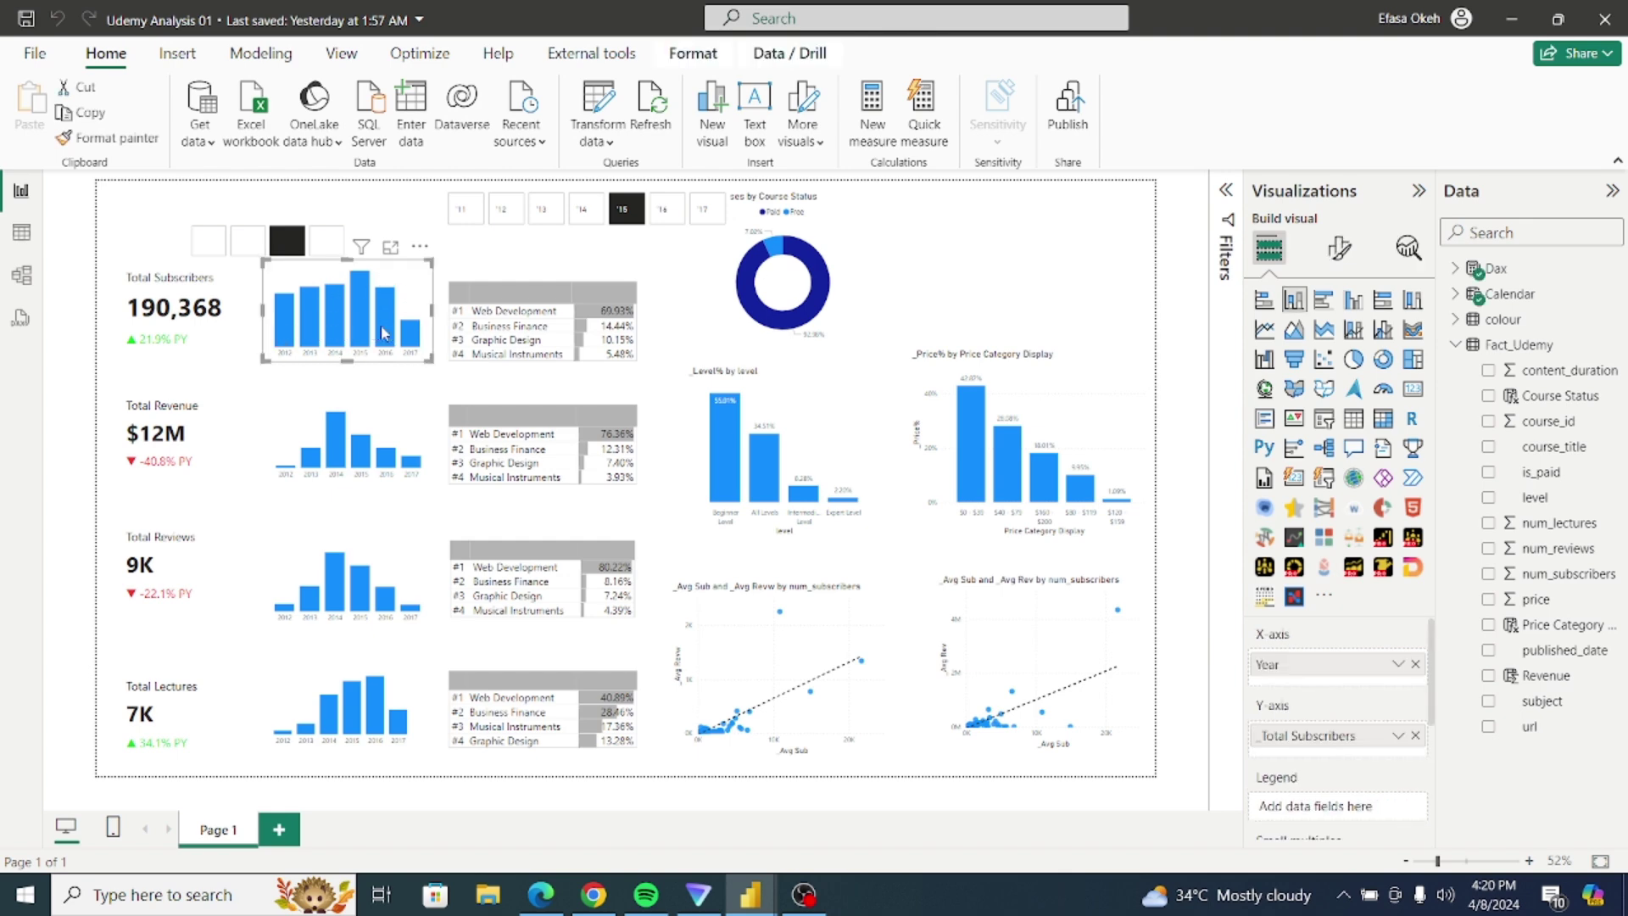
mouse_move(384, 329)
left_click(1343, 251)
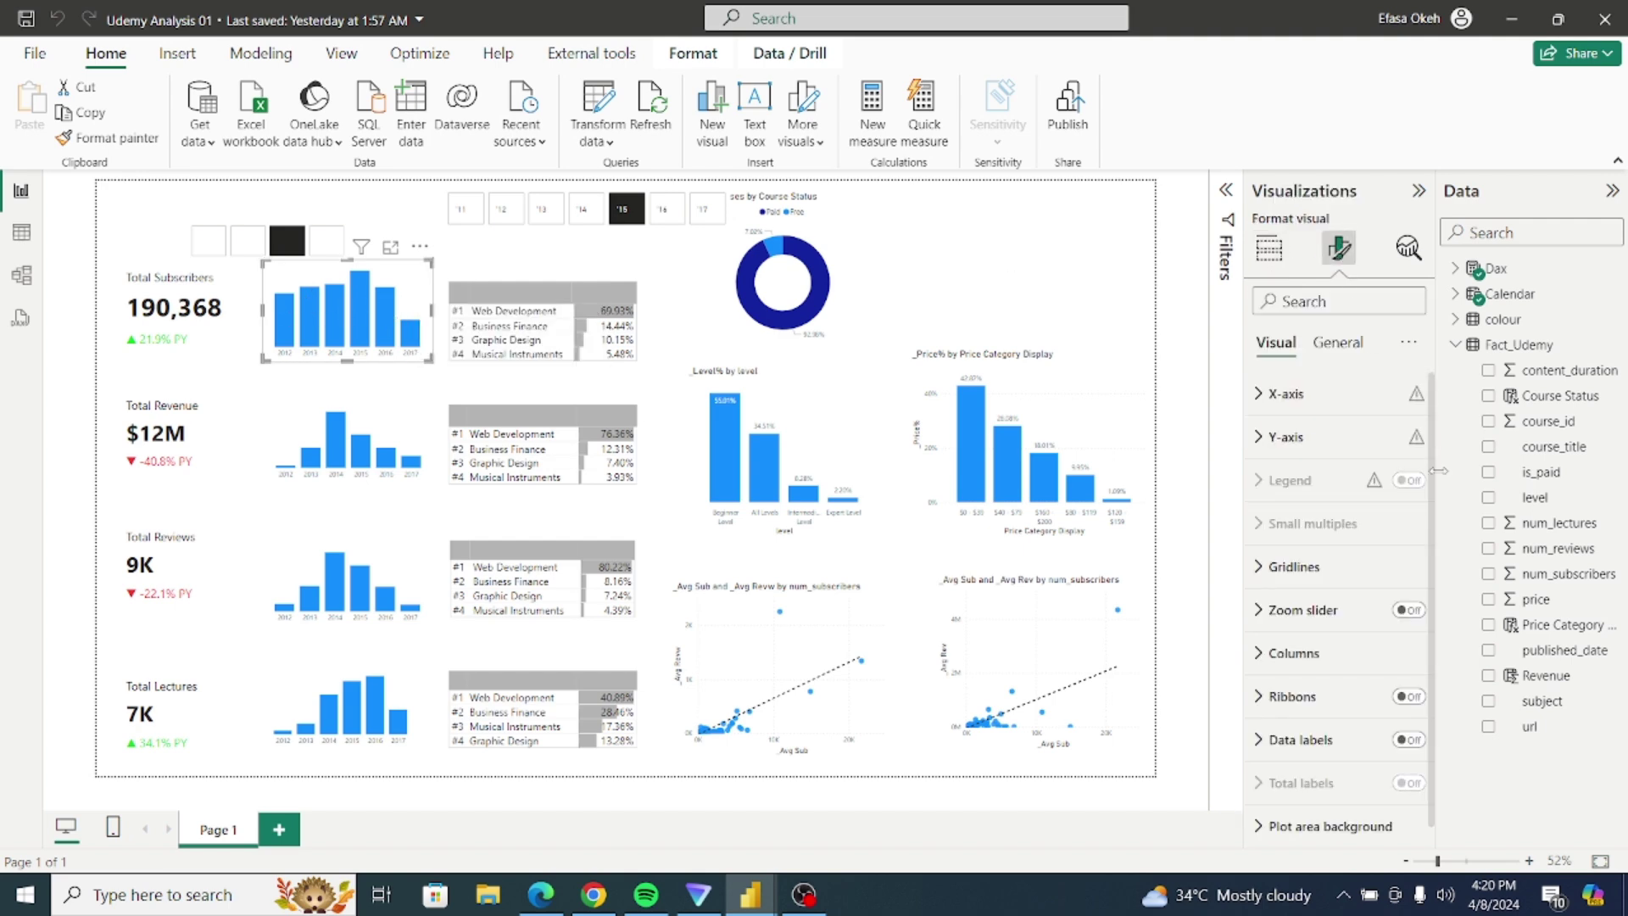
left_click(1345, 651)
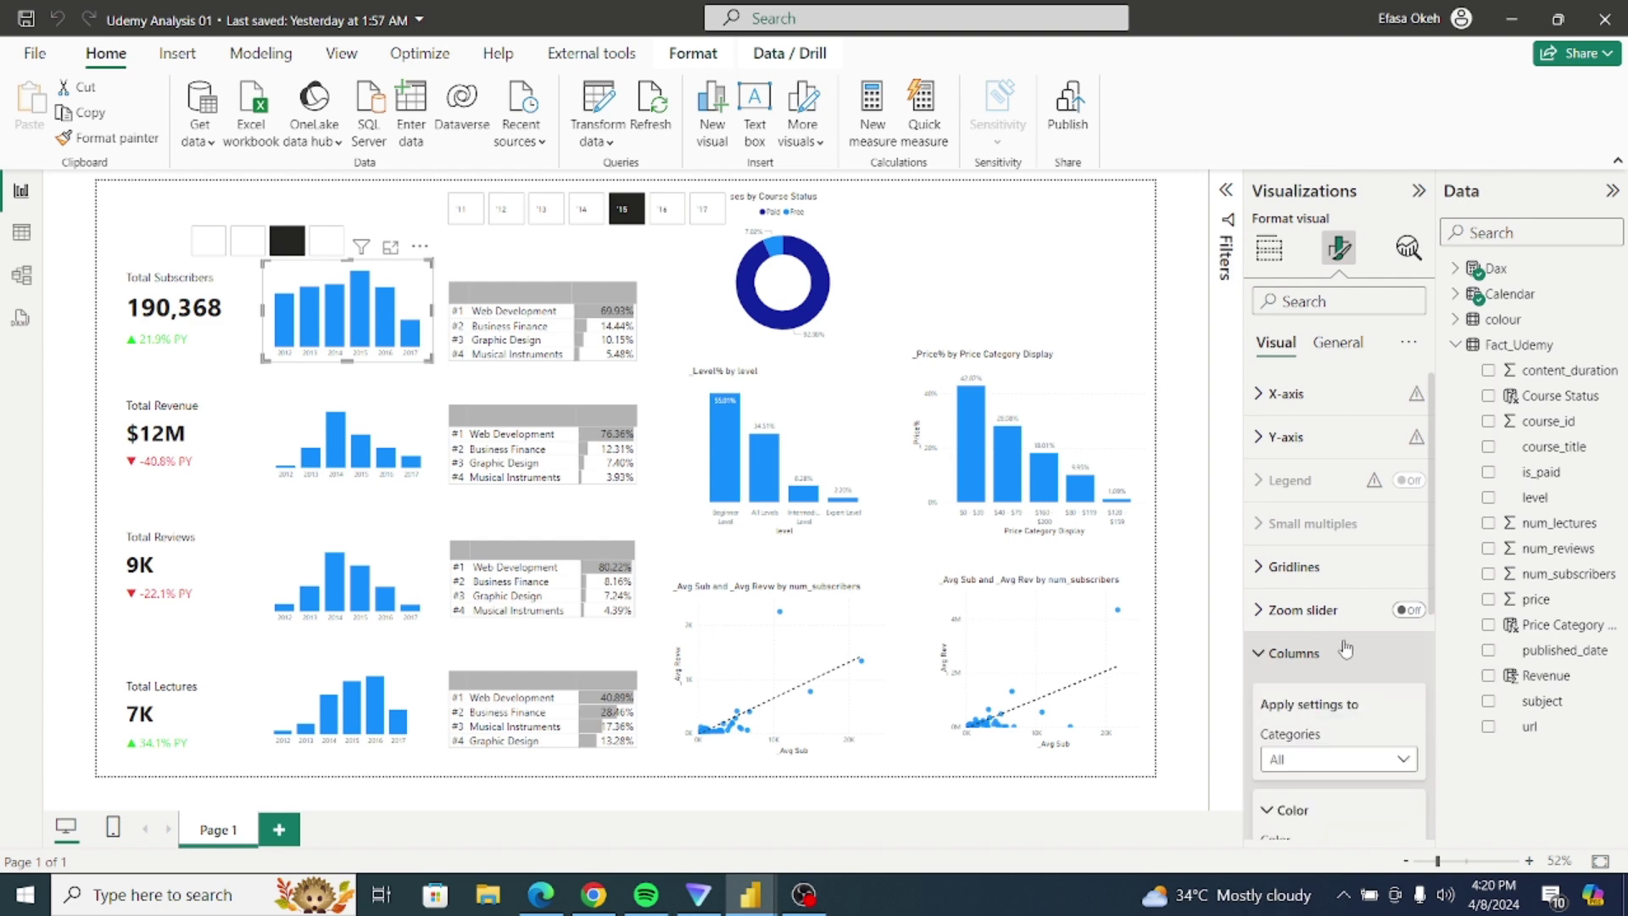
left_click_drag(1431, 556, 1451, 703)
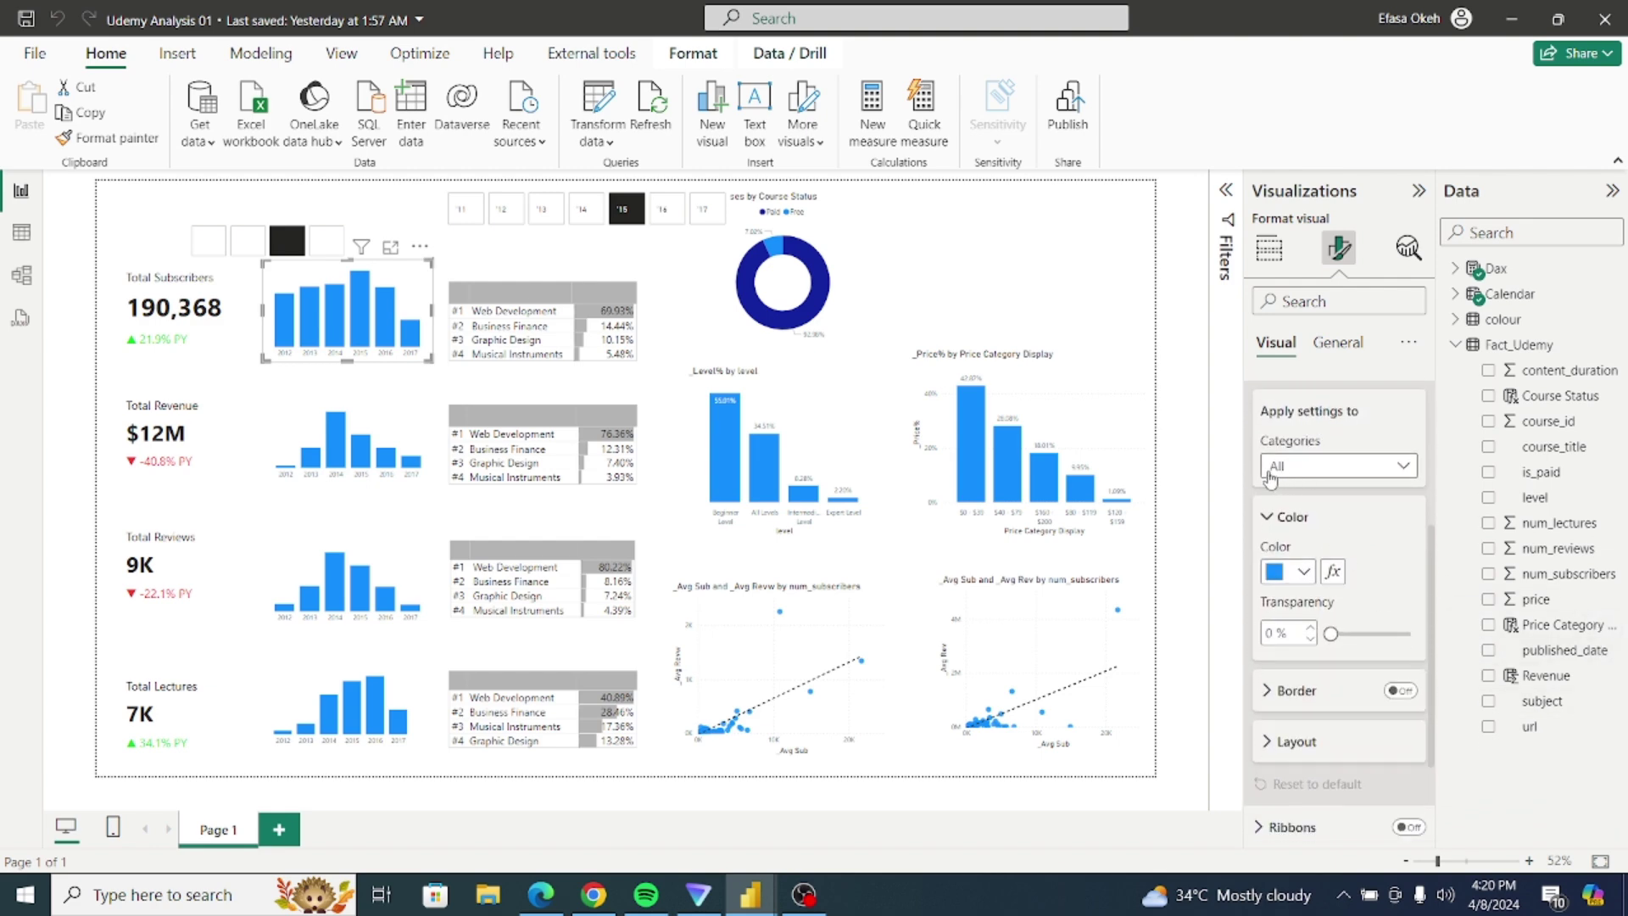
left_click(1332, 574)
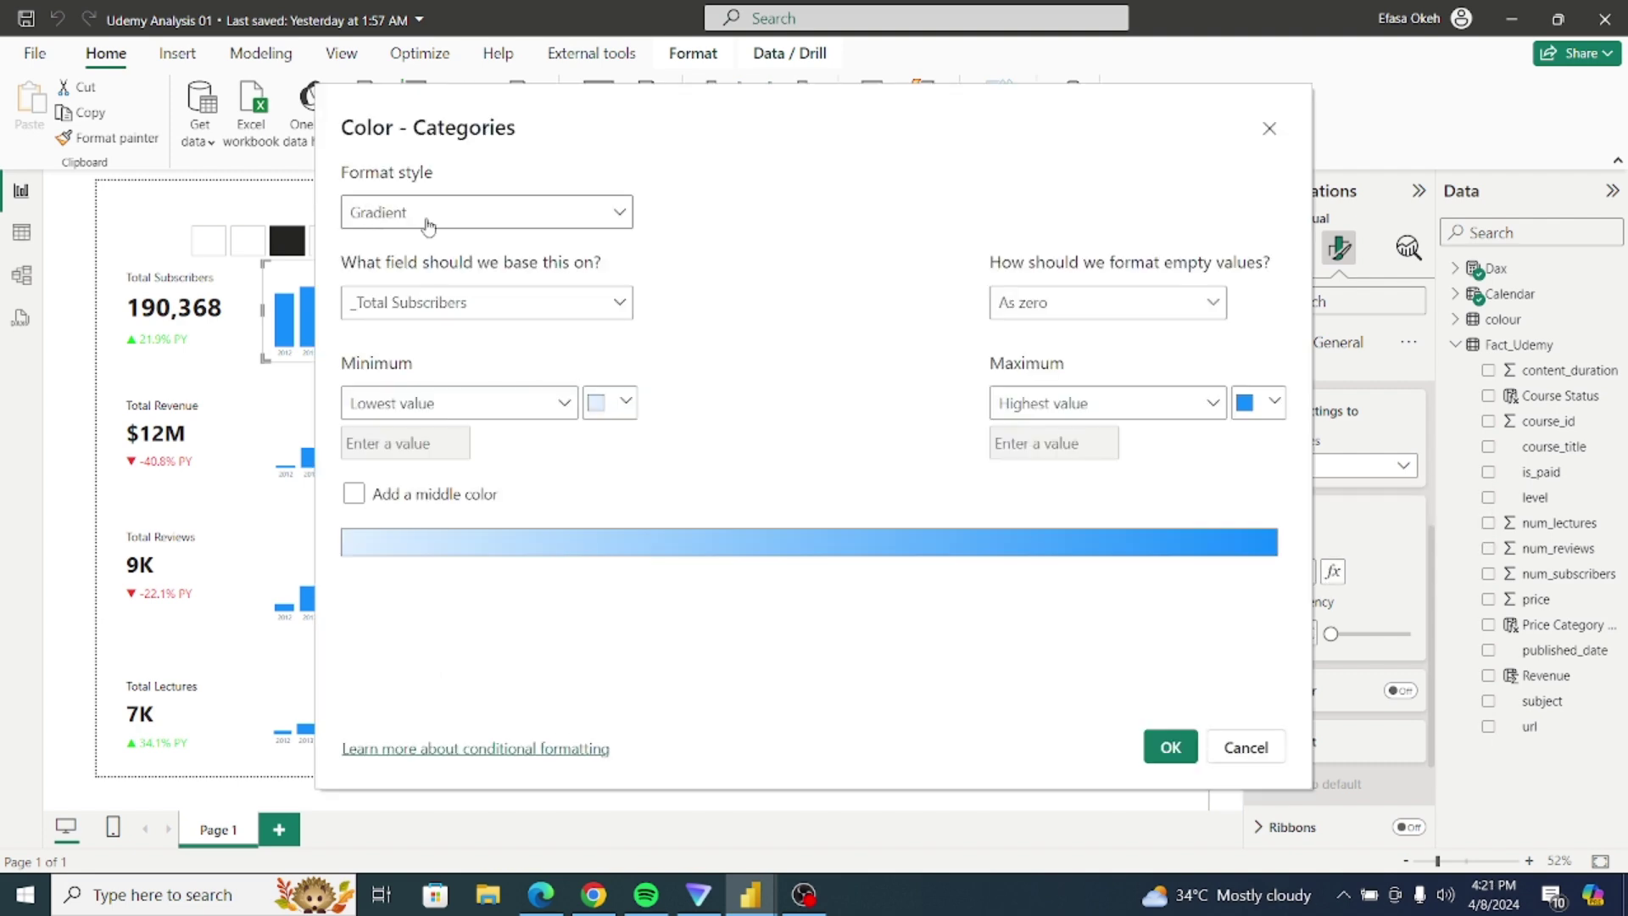
left_click(414, 219)
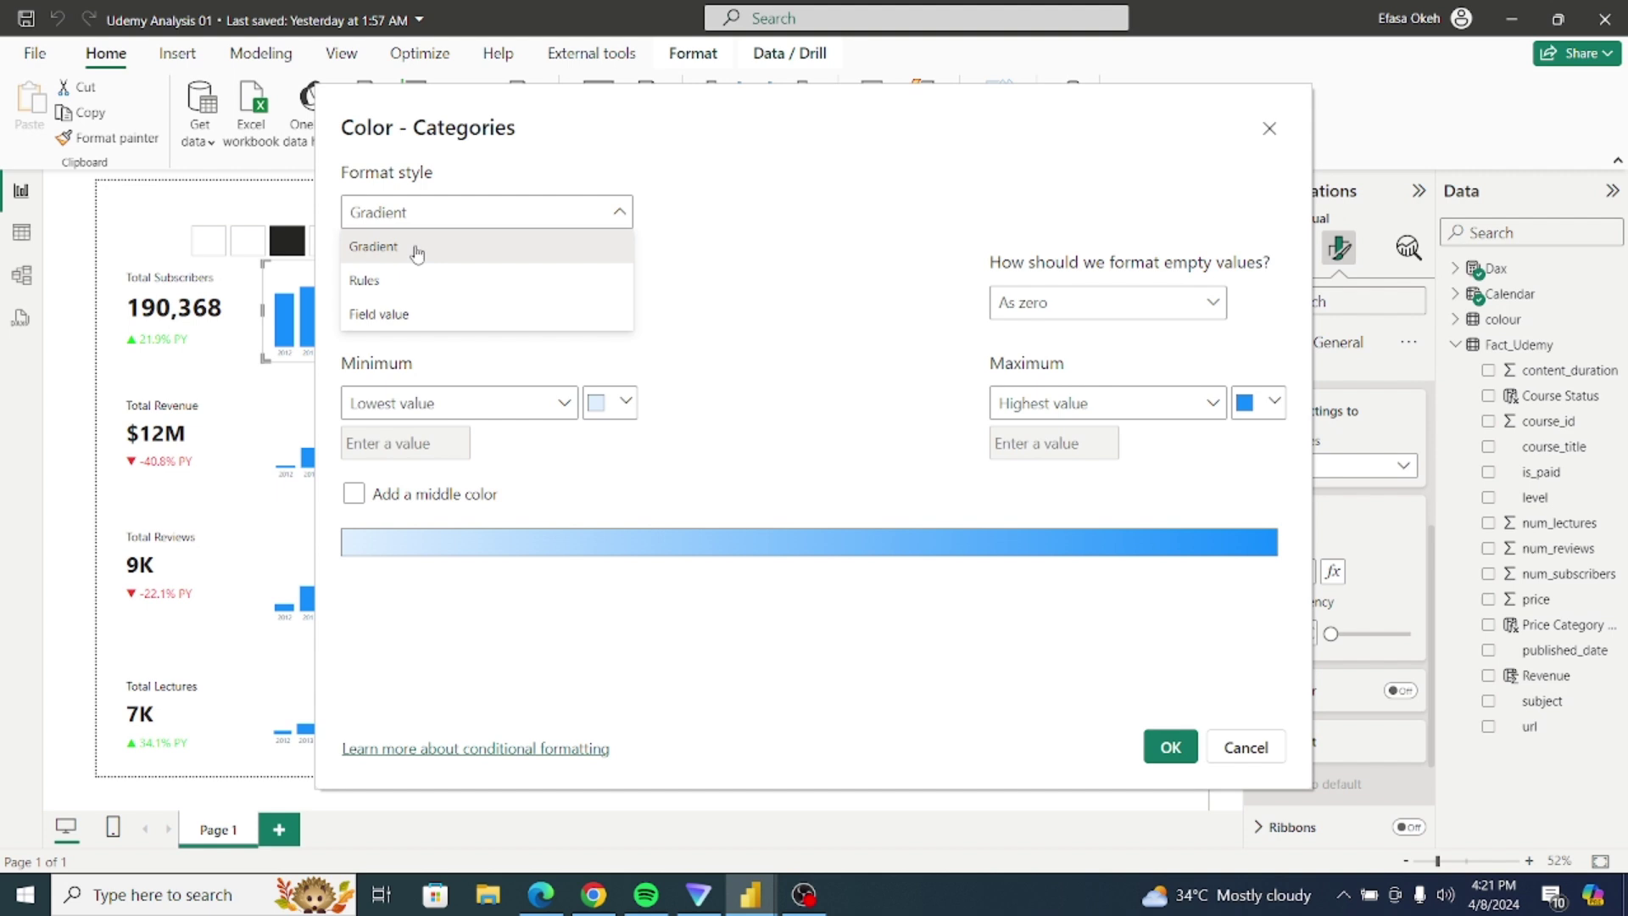
left_click(398, 315)
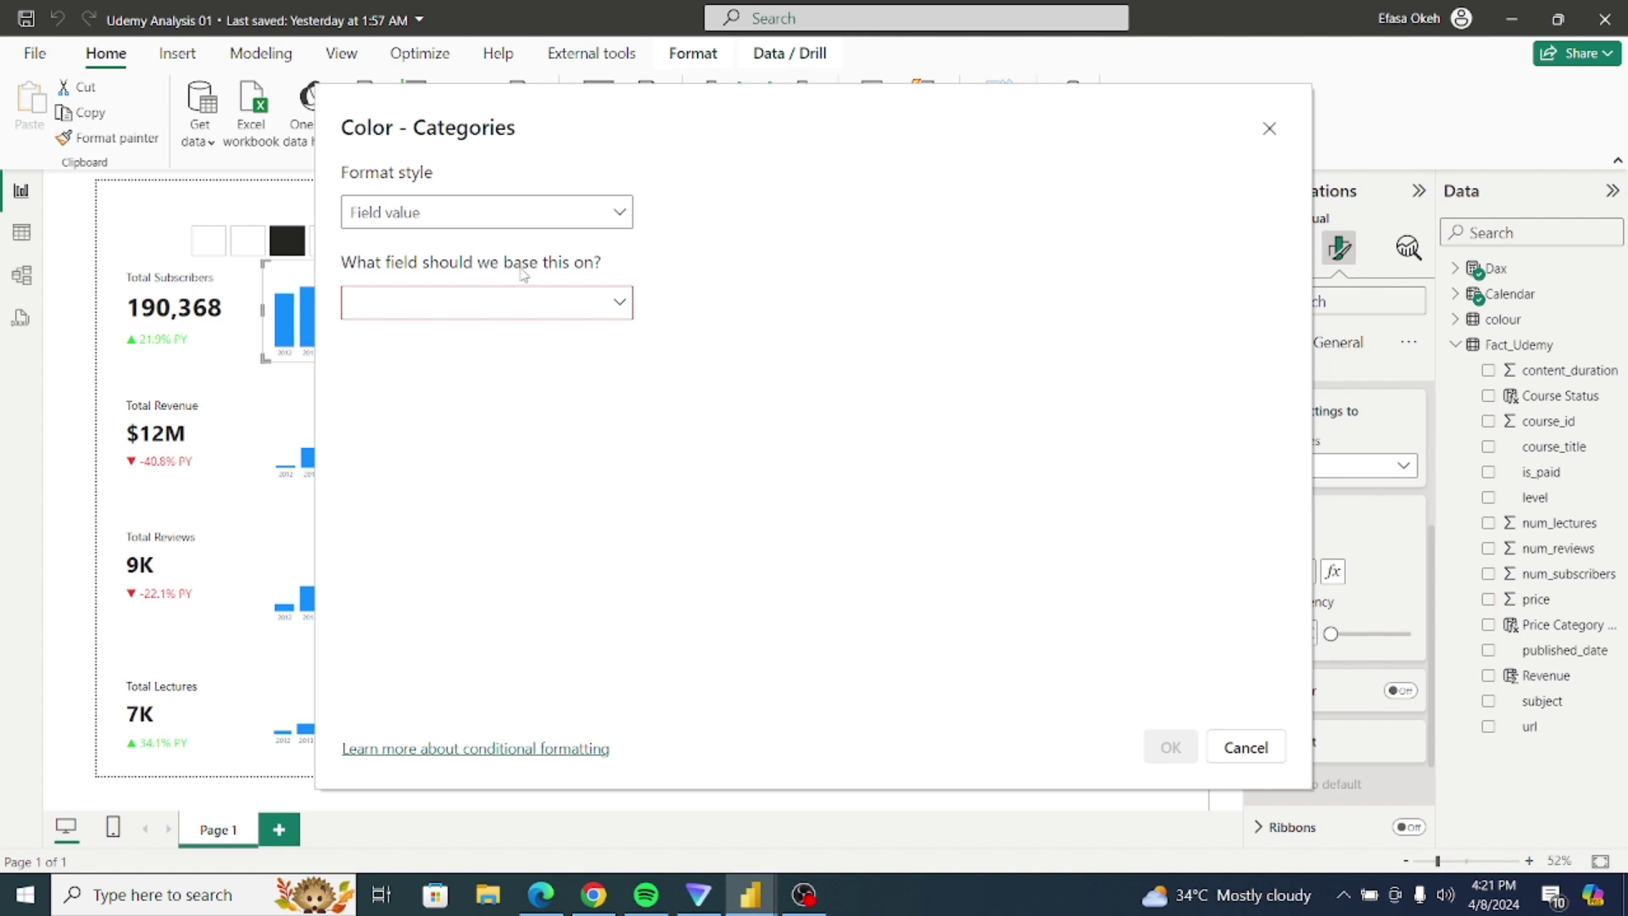
left_click(480, 308)
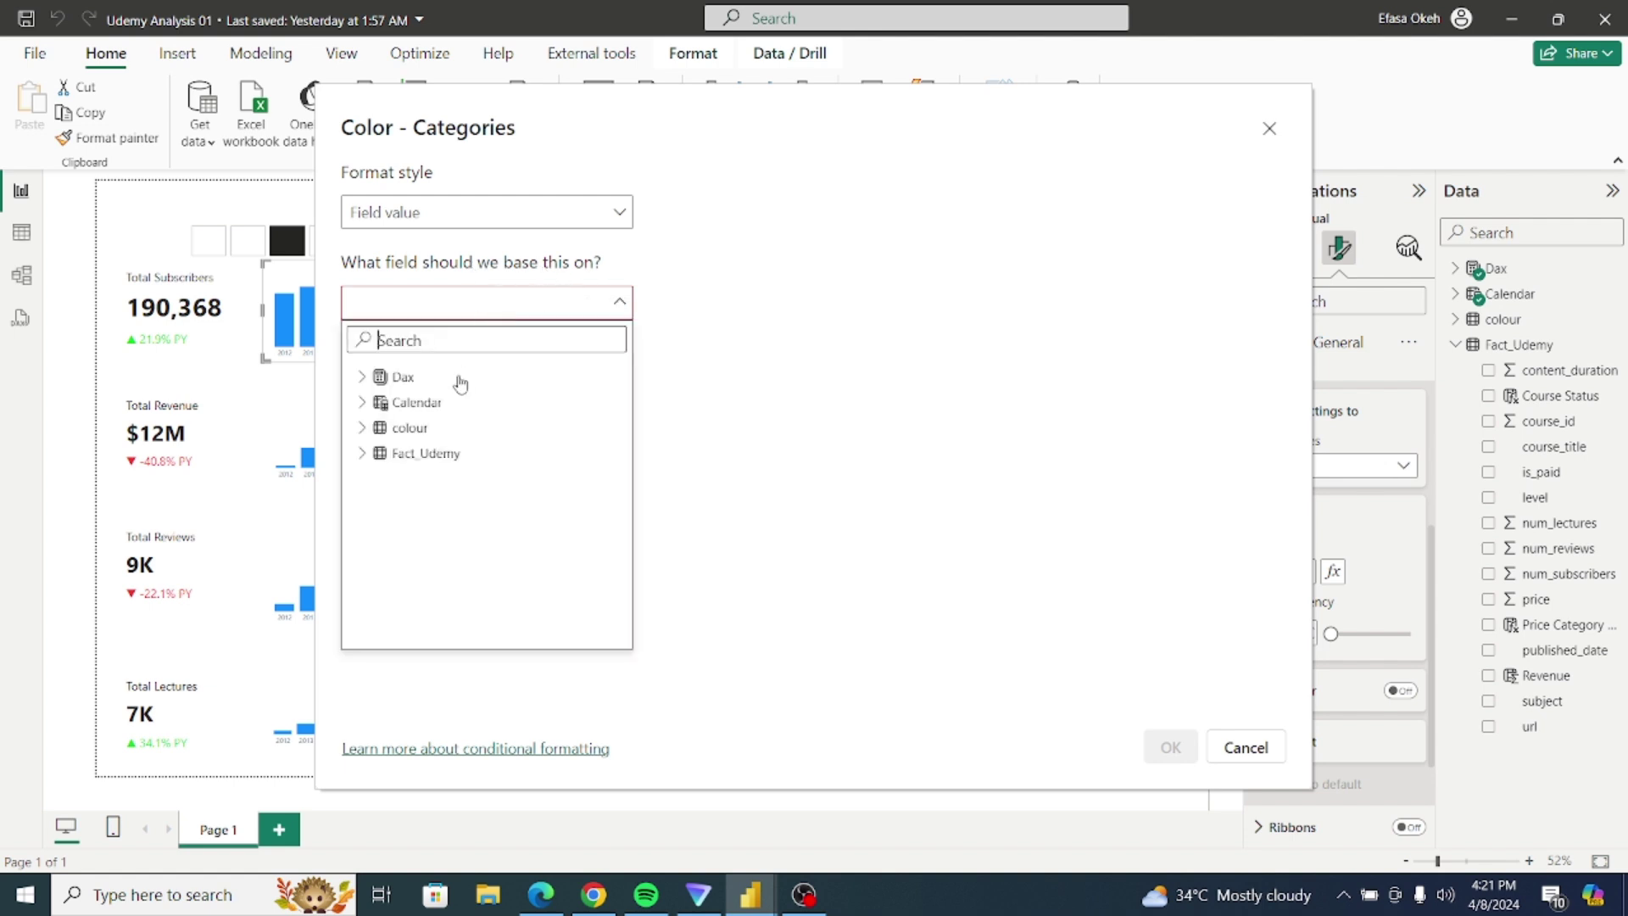
left_click(362, 429)
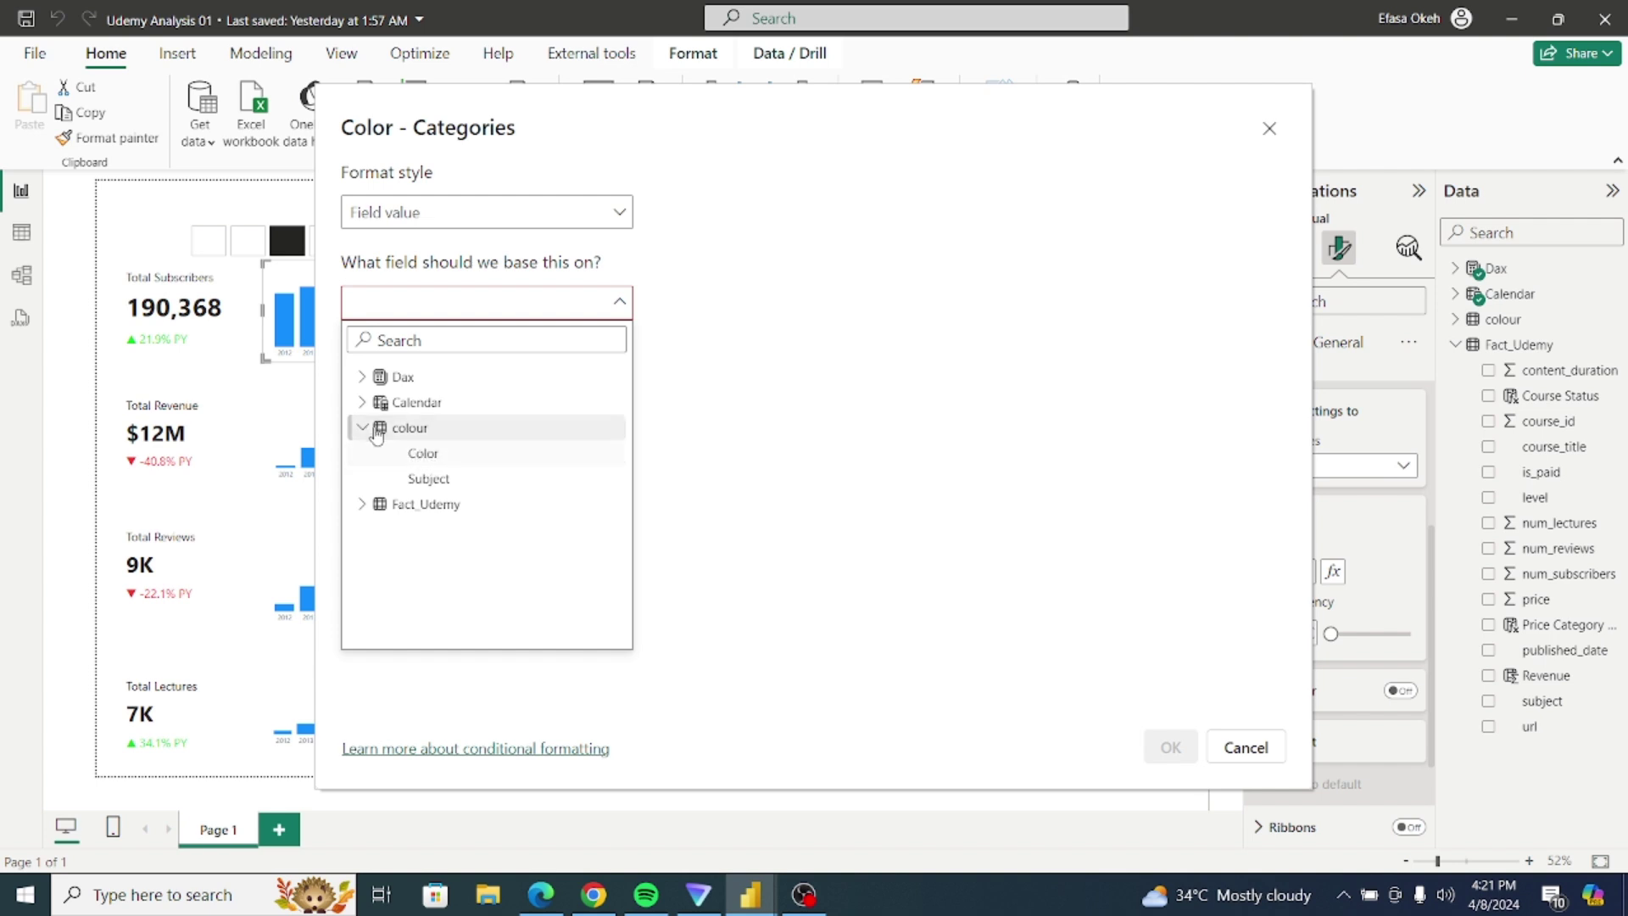
left_click(434, 456)
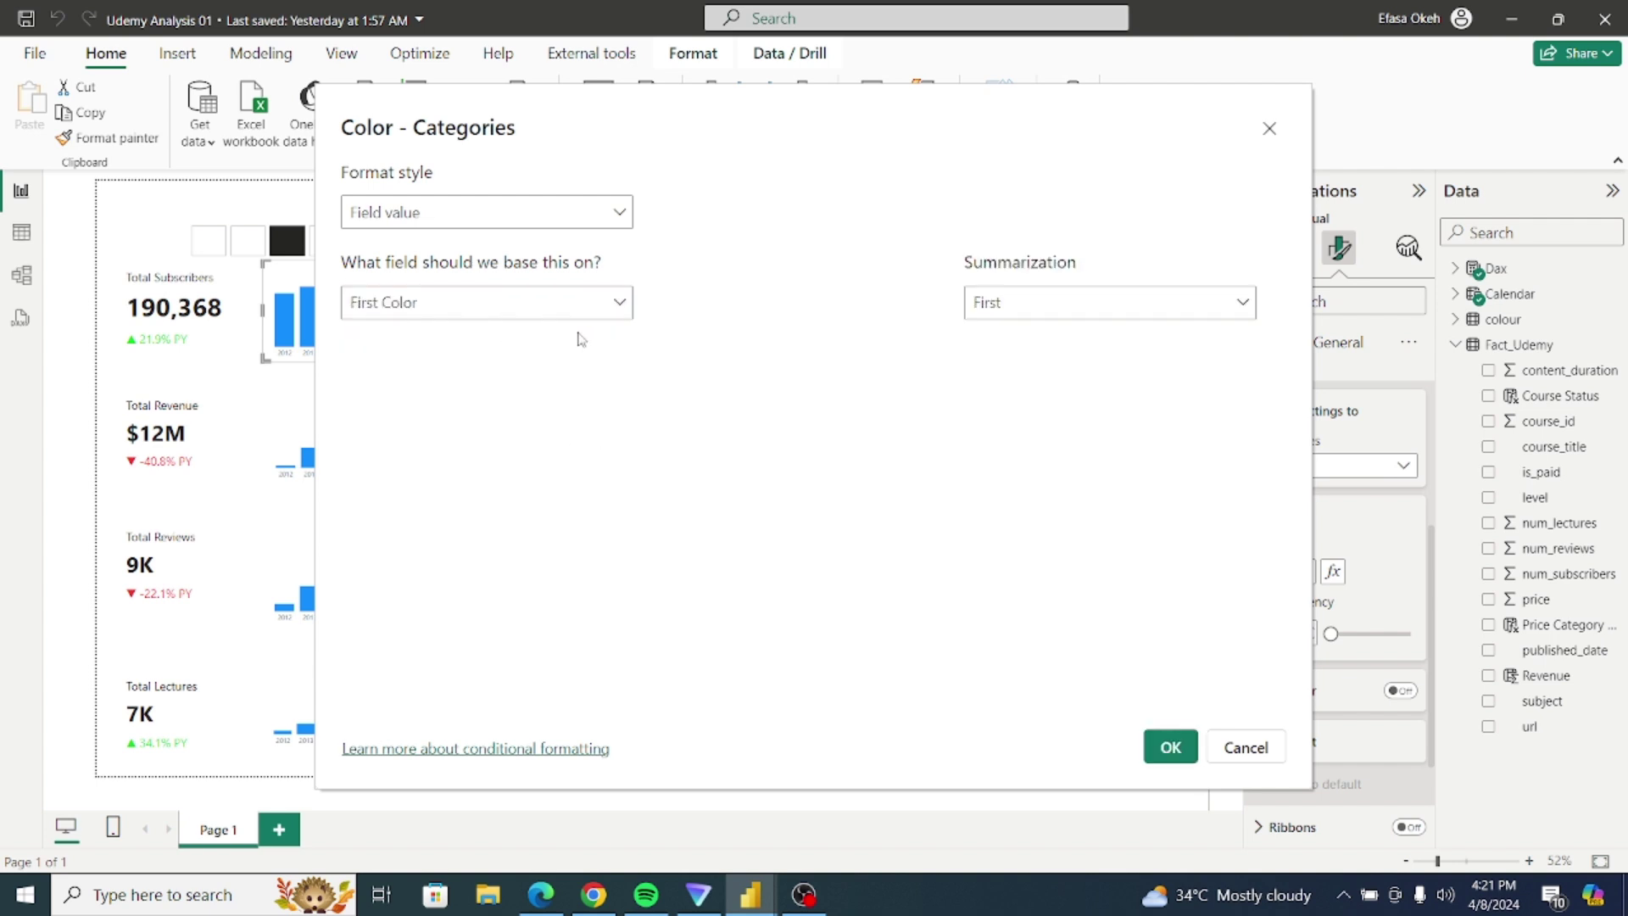
left_click(1167, 746)
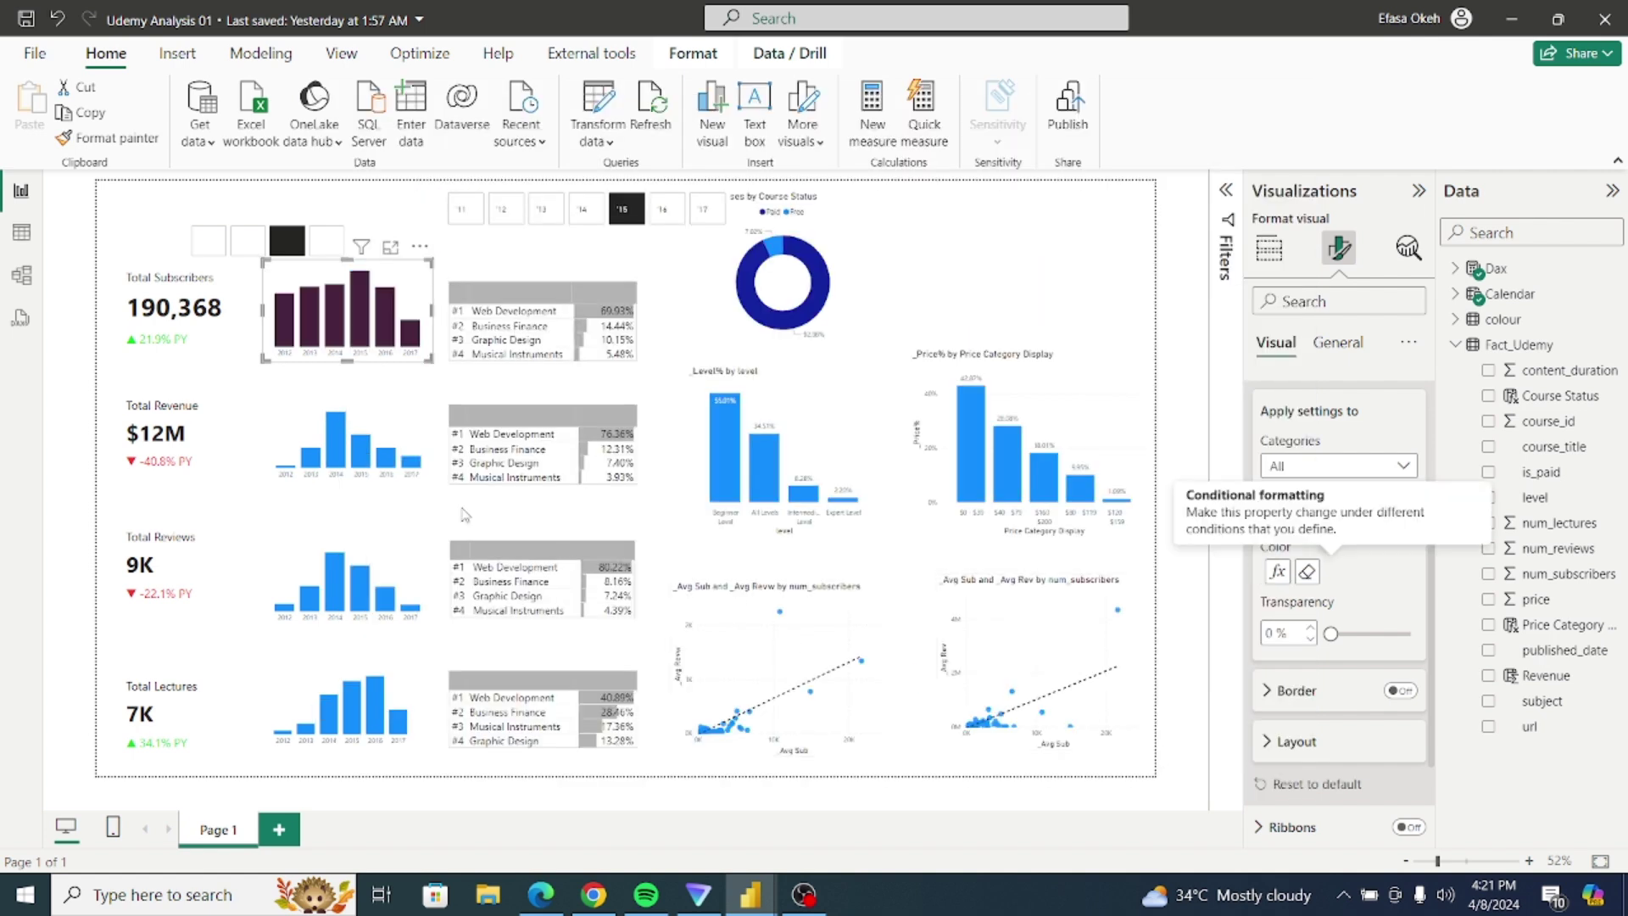
Step: Apply field-value column coloring based on the colour table's First Color to the Total Revenue, Total Reviews and Total Lectures charts together
left_click(397, 417)
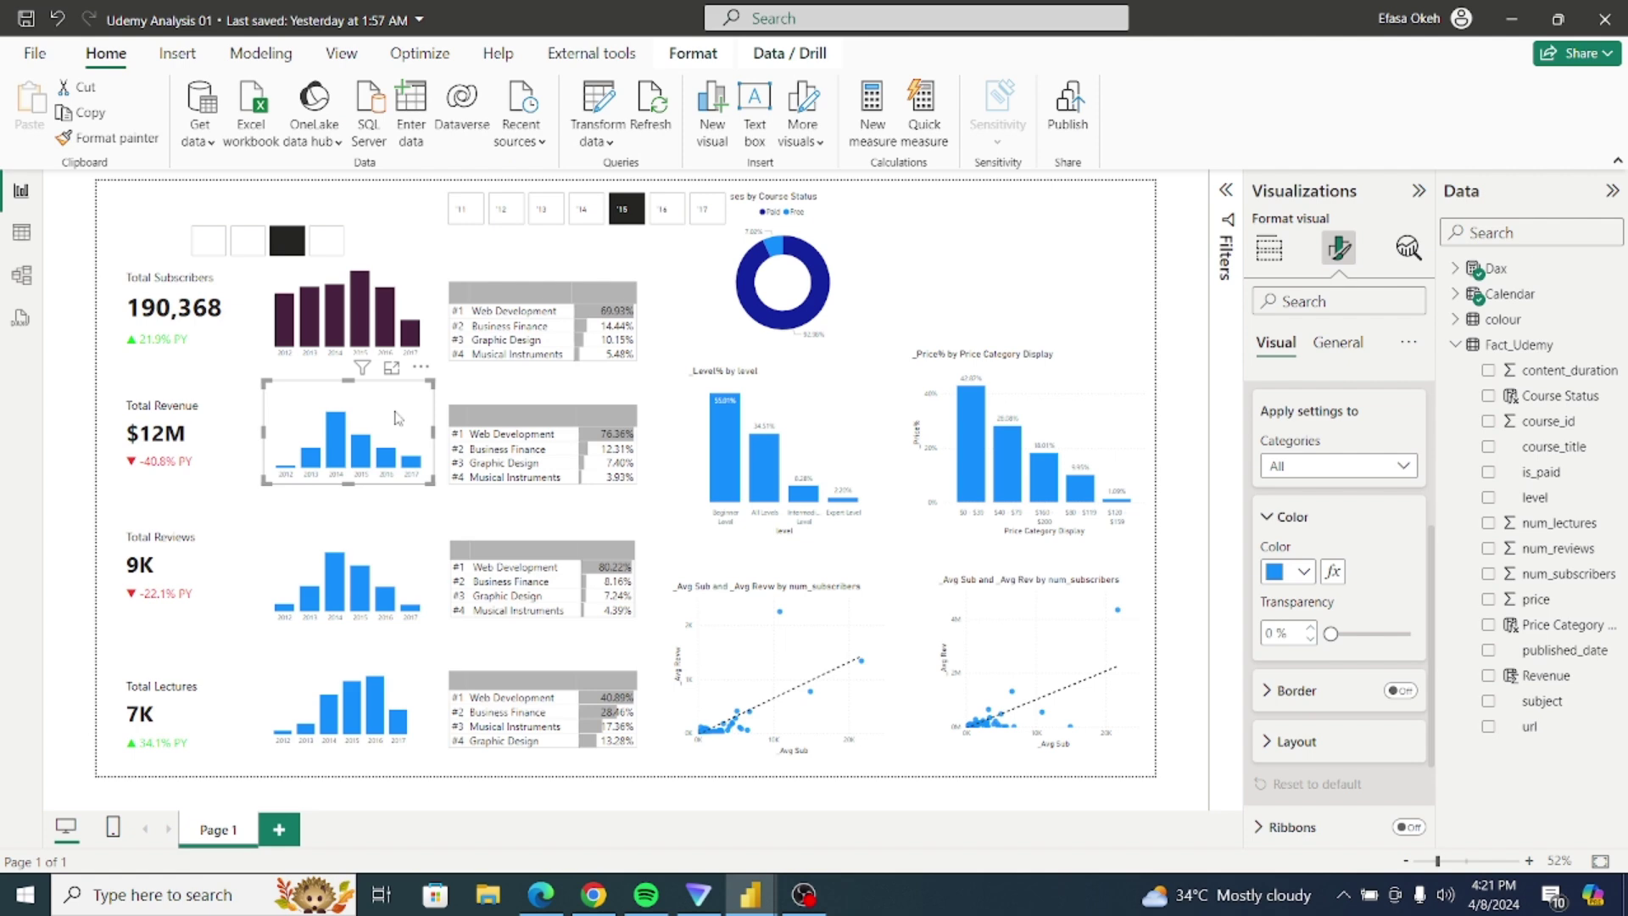
left_click(393, 559, "ctrl")
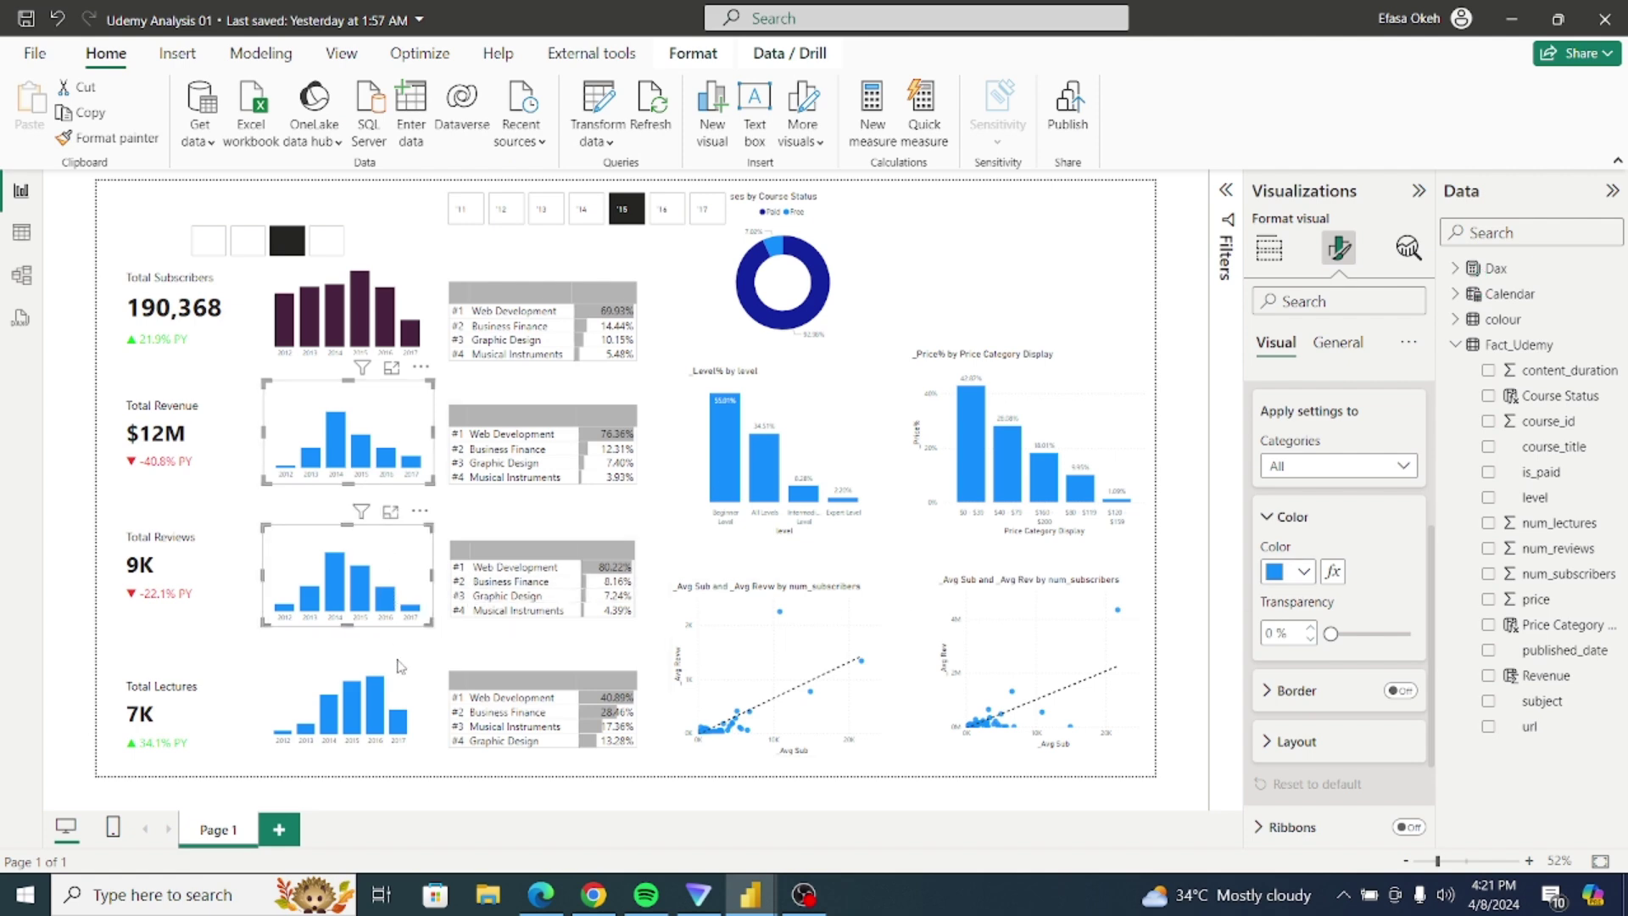
left_click(402, 699, "ctrl")
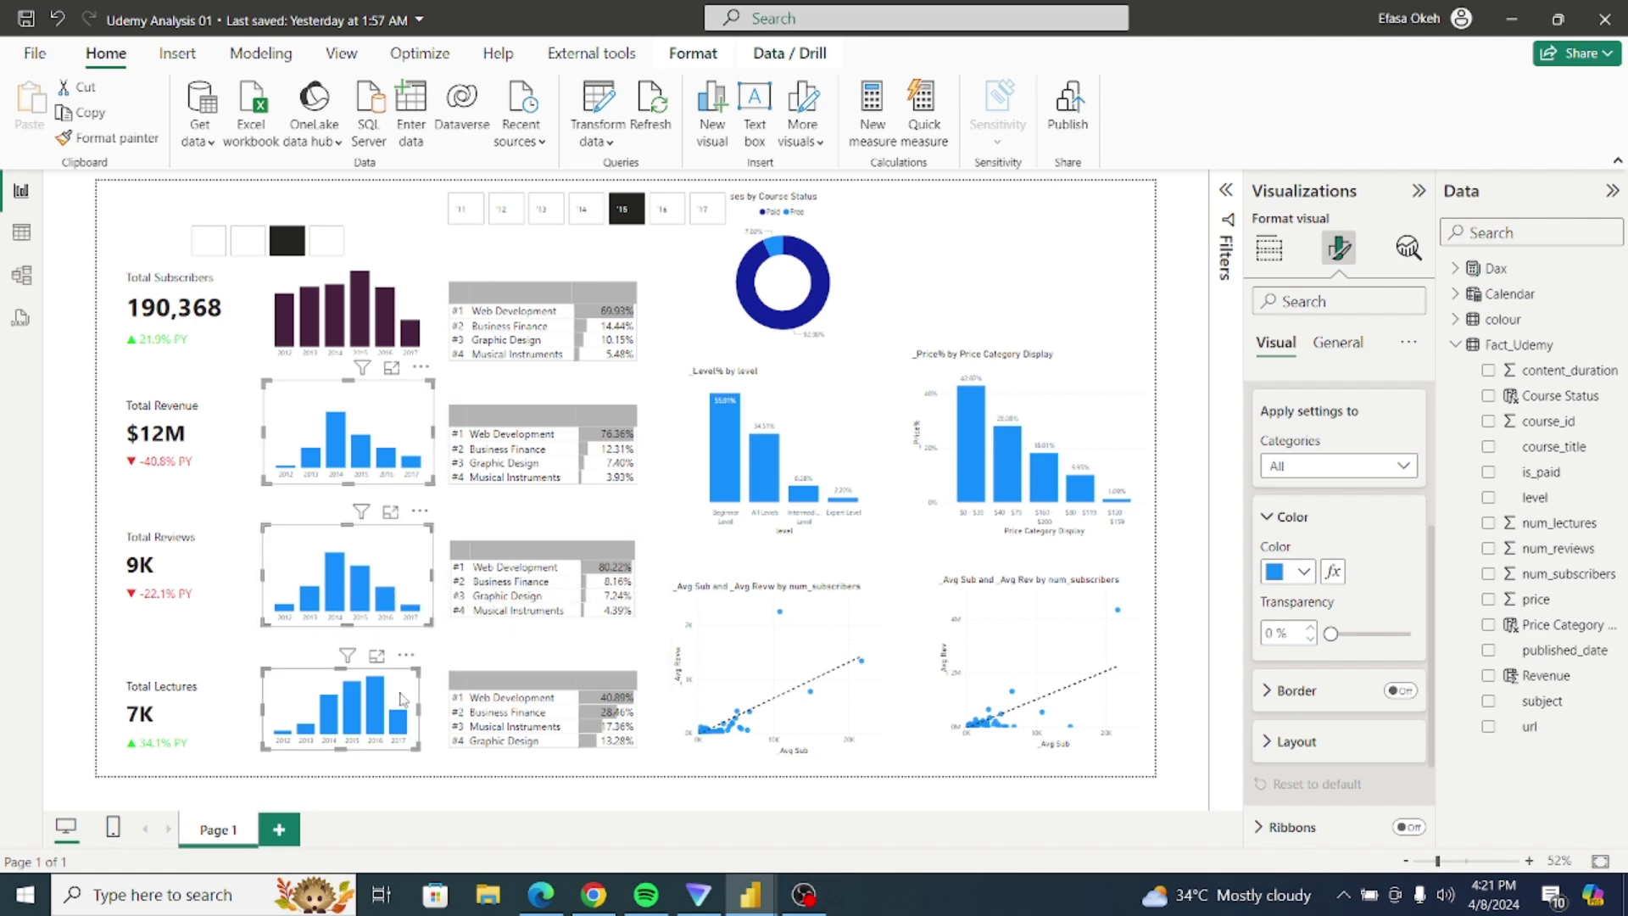
left_click(1333, 570)
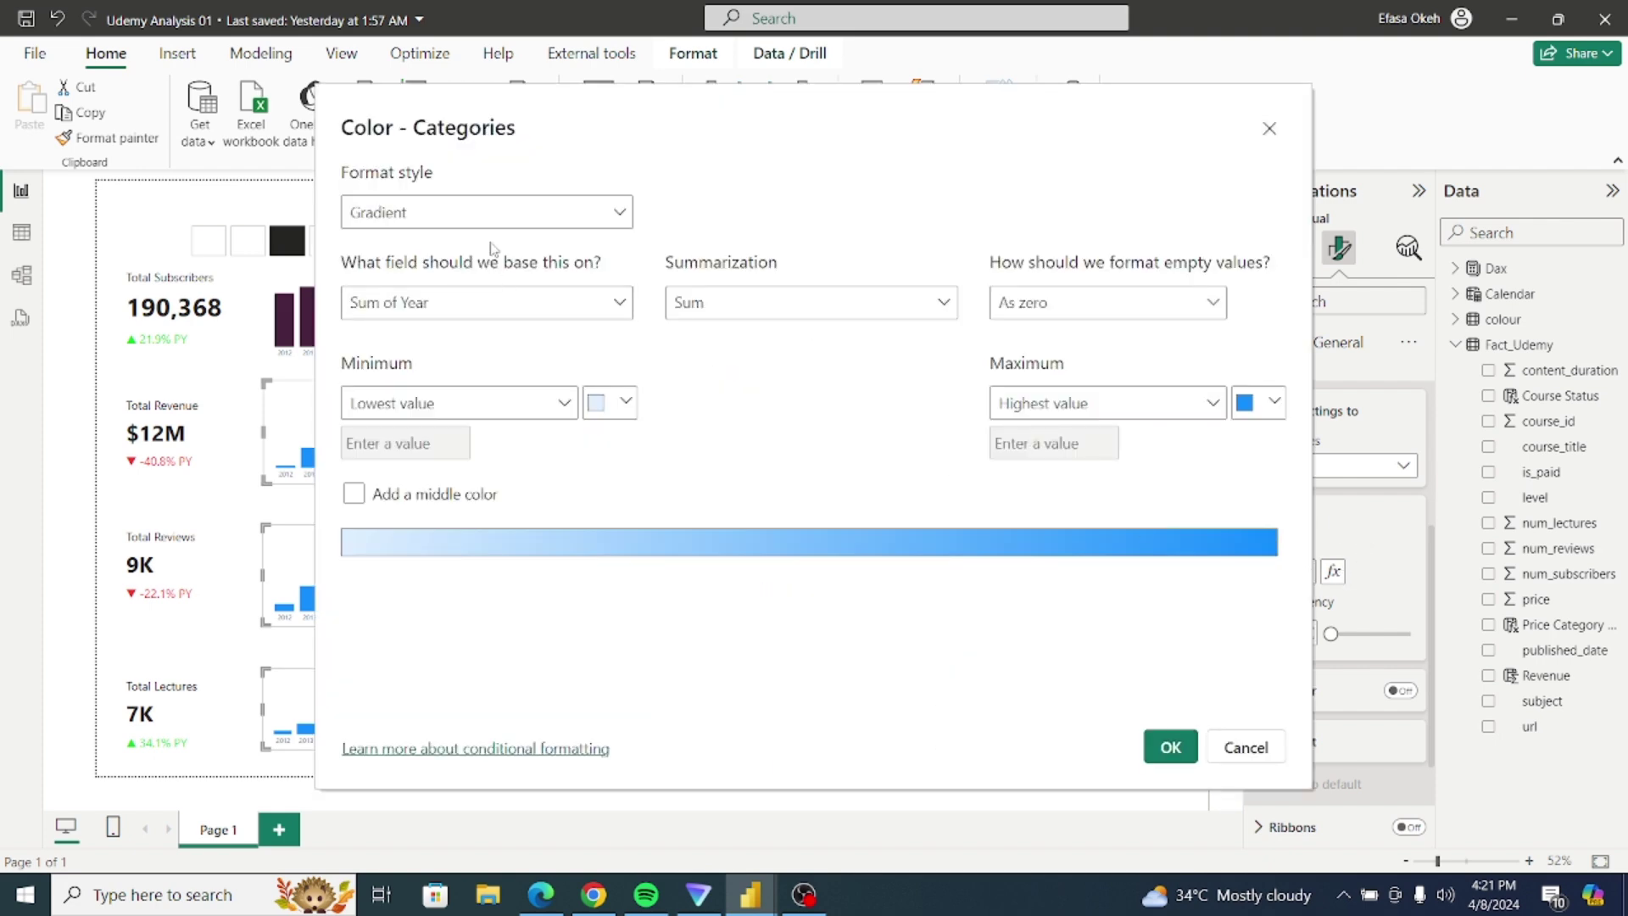
left_click(489, 216)
left_click(466, 312)
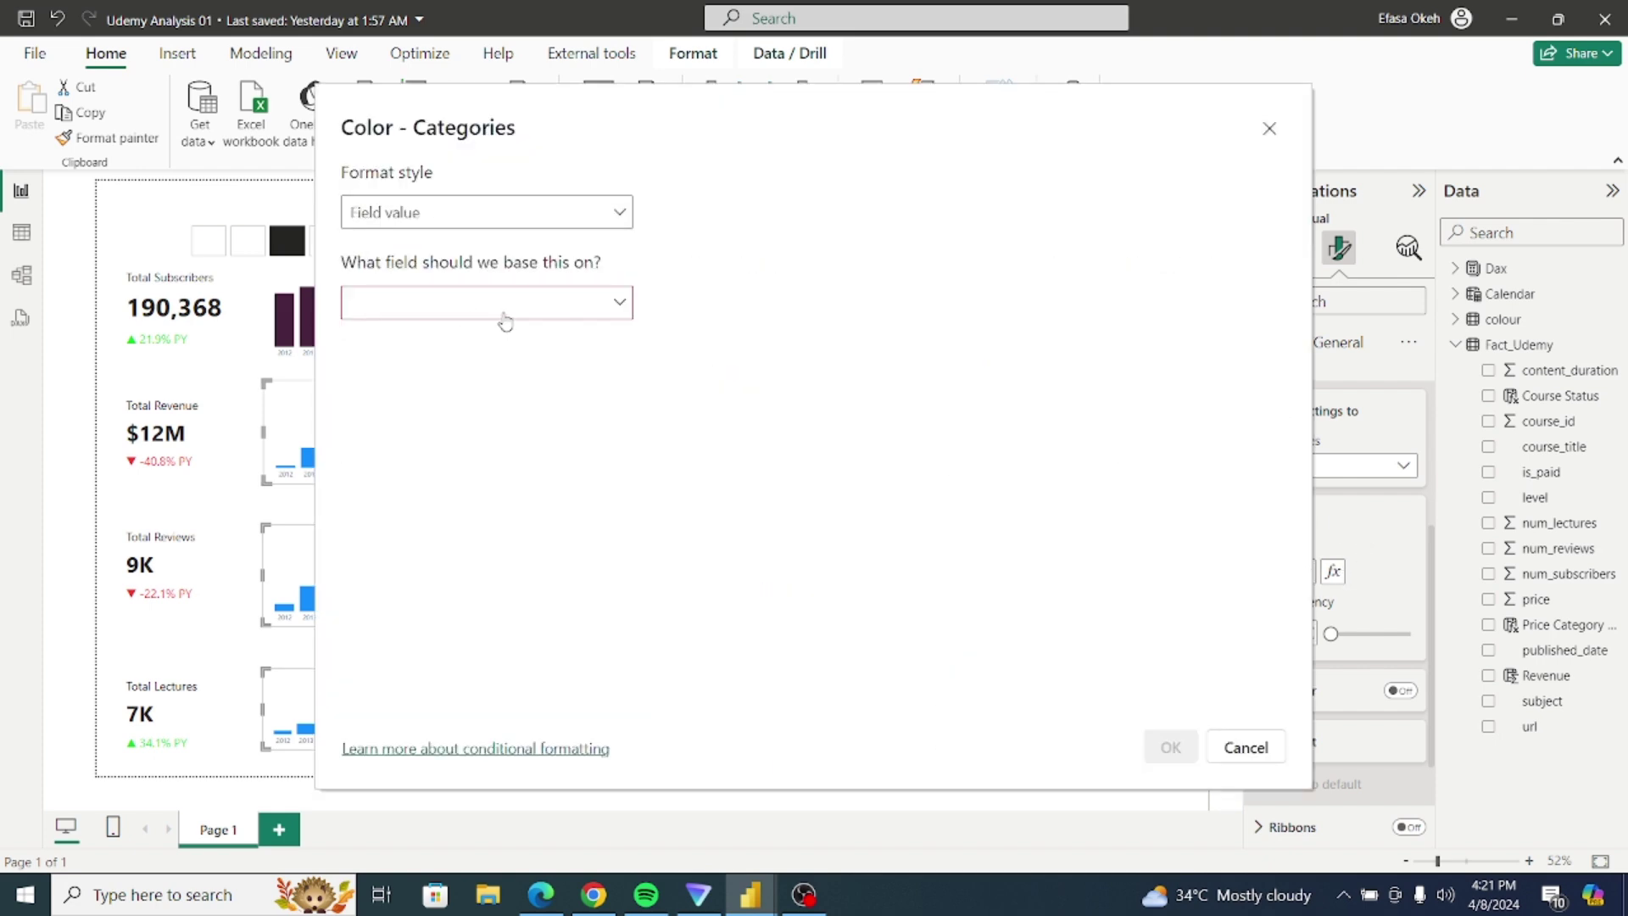
left_click(505, 315)
left_click(363, 427)
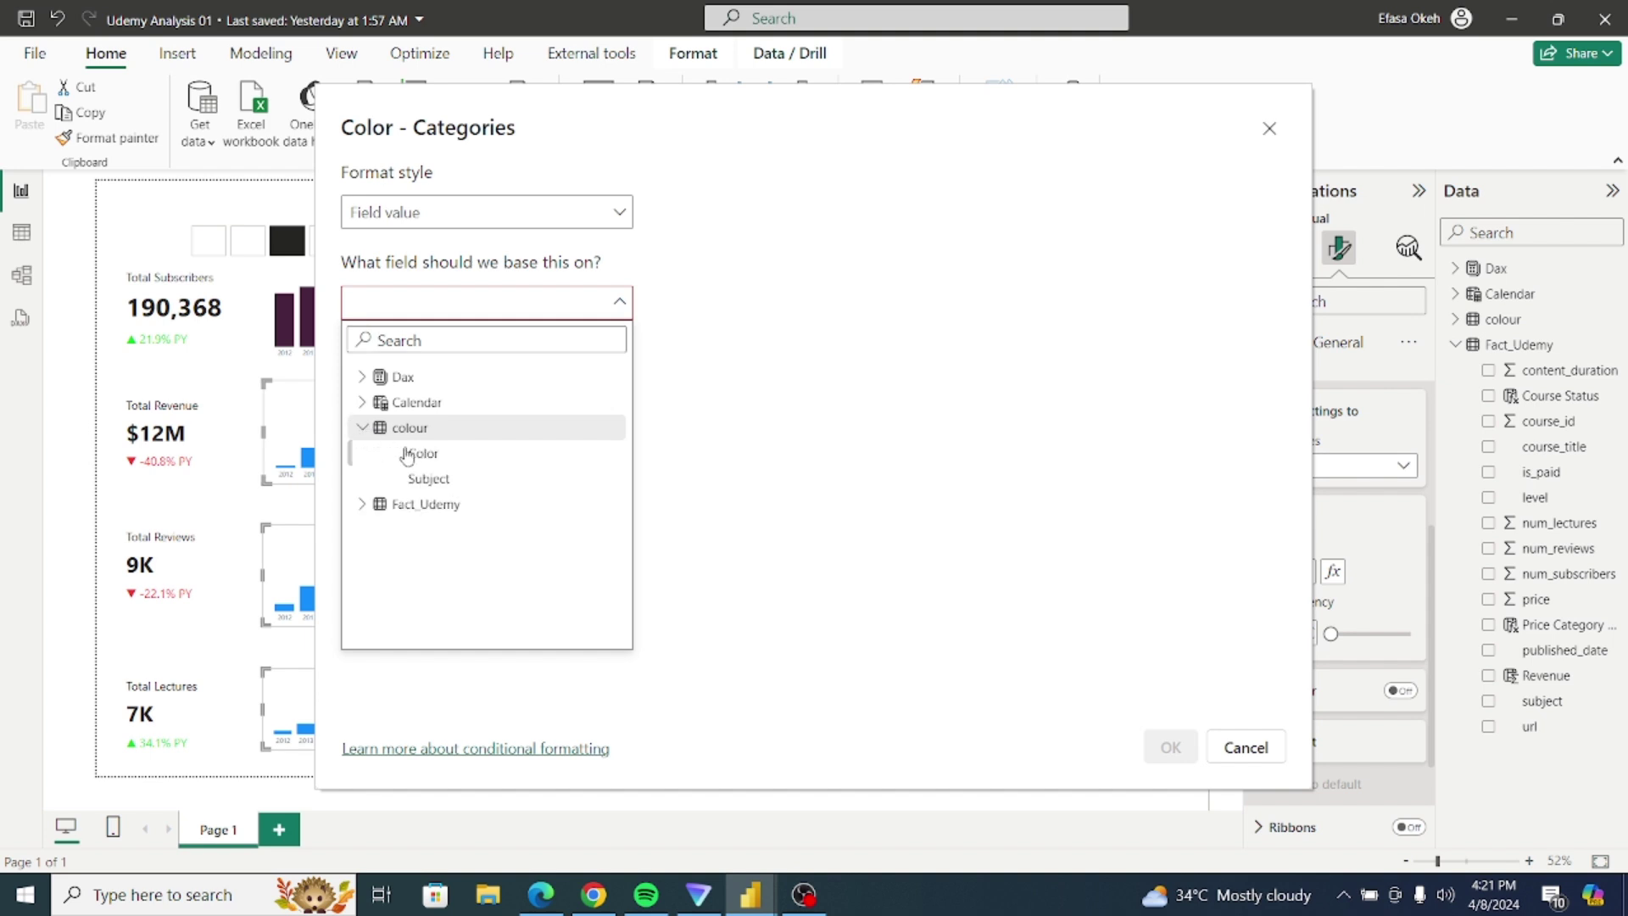
left_click(423, 454)
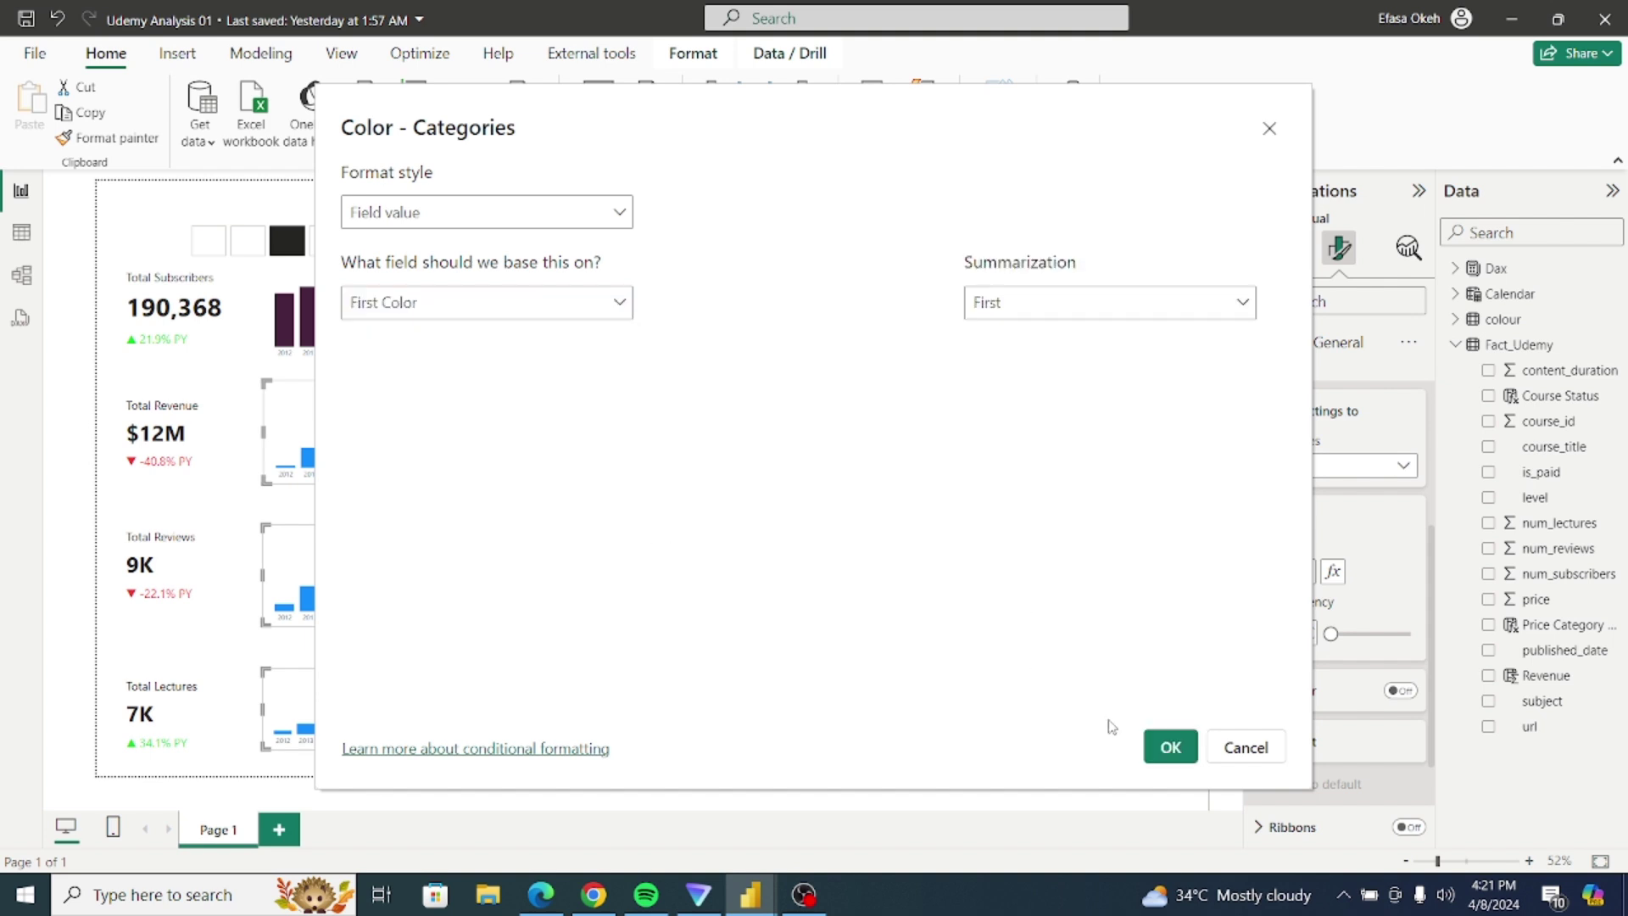
left_click(1168, 748)
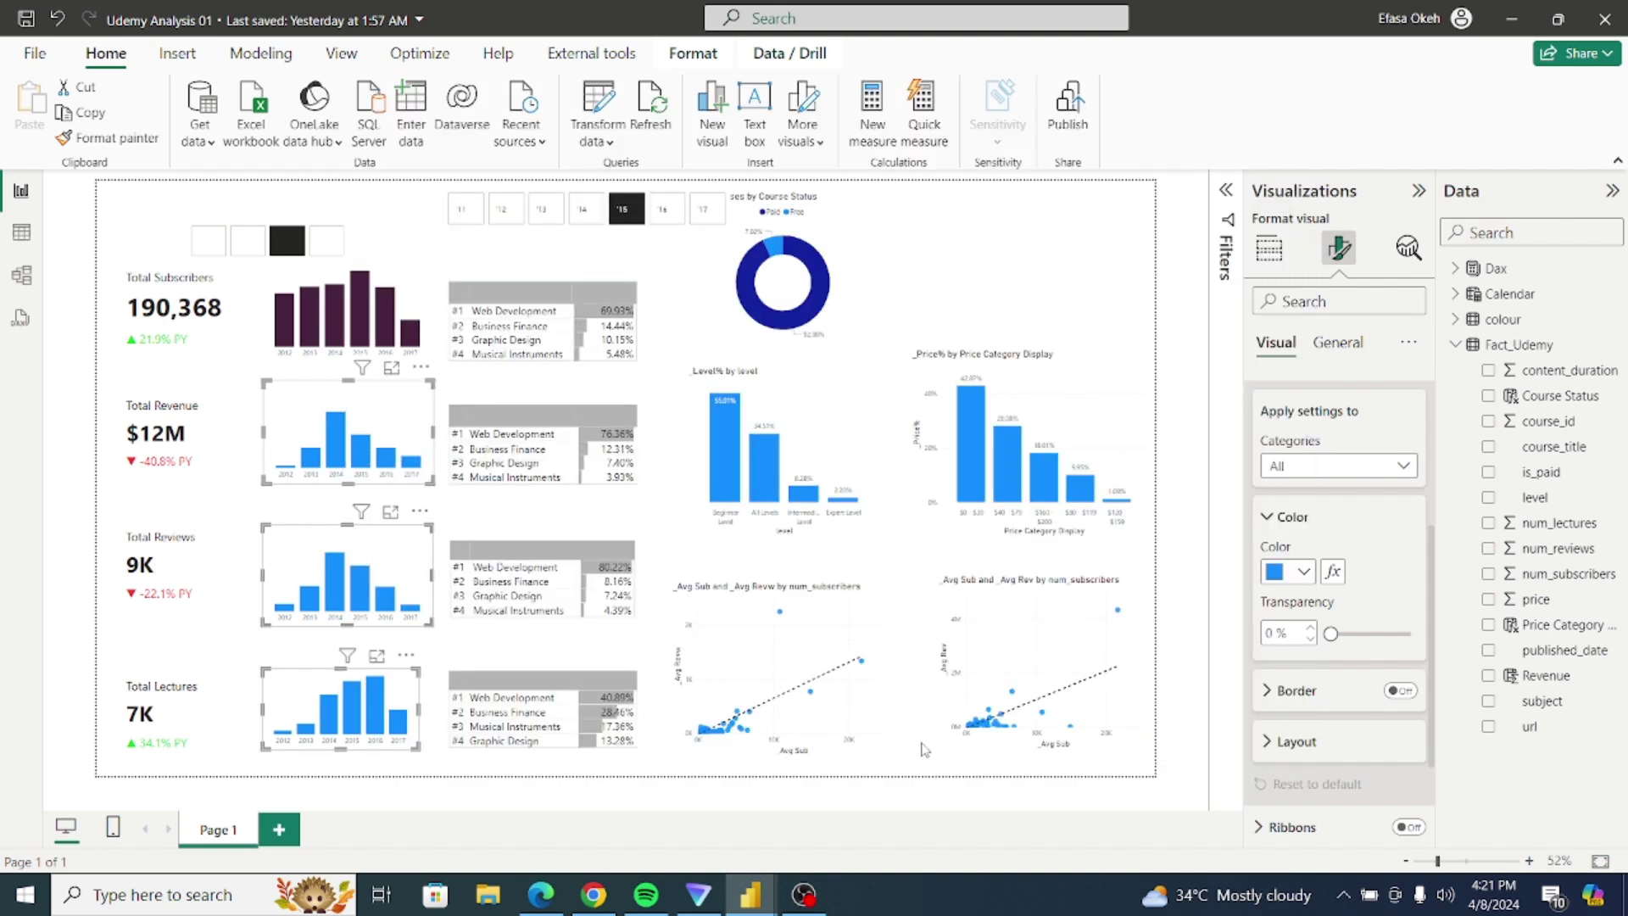
Step: Filter the report by each course subject in the slicer in turn and examine whether the chart colors change
left_click(325, 254)
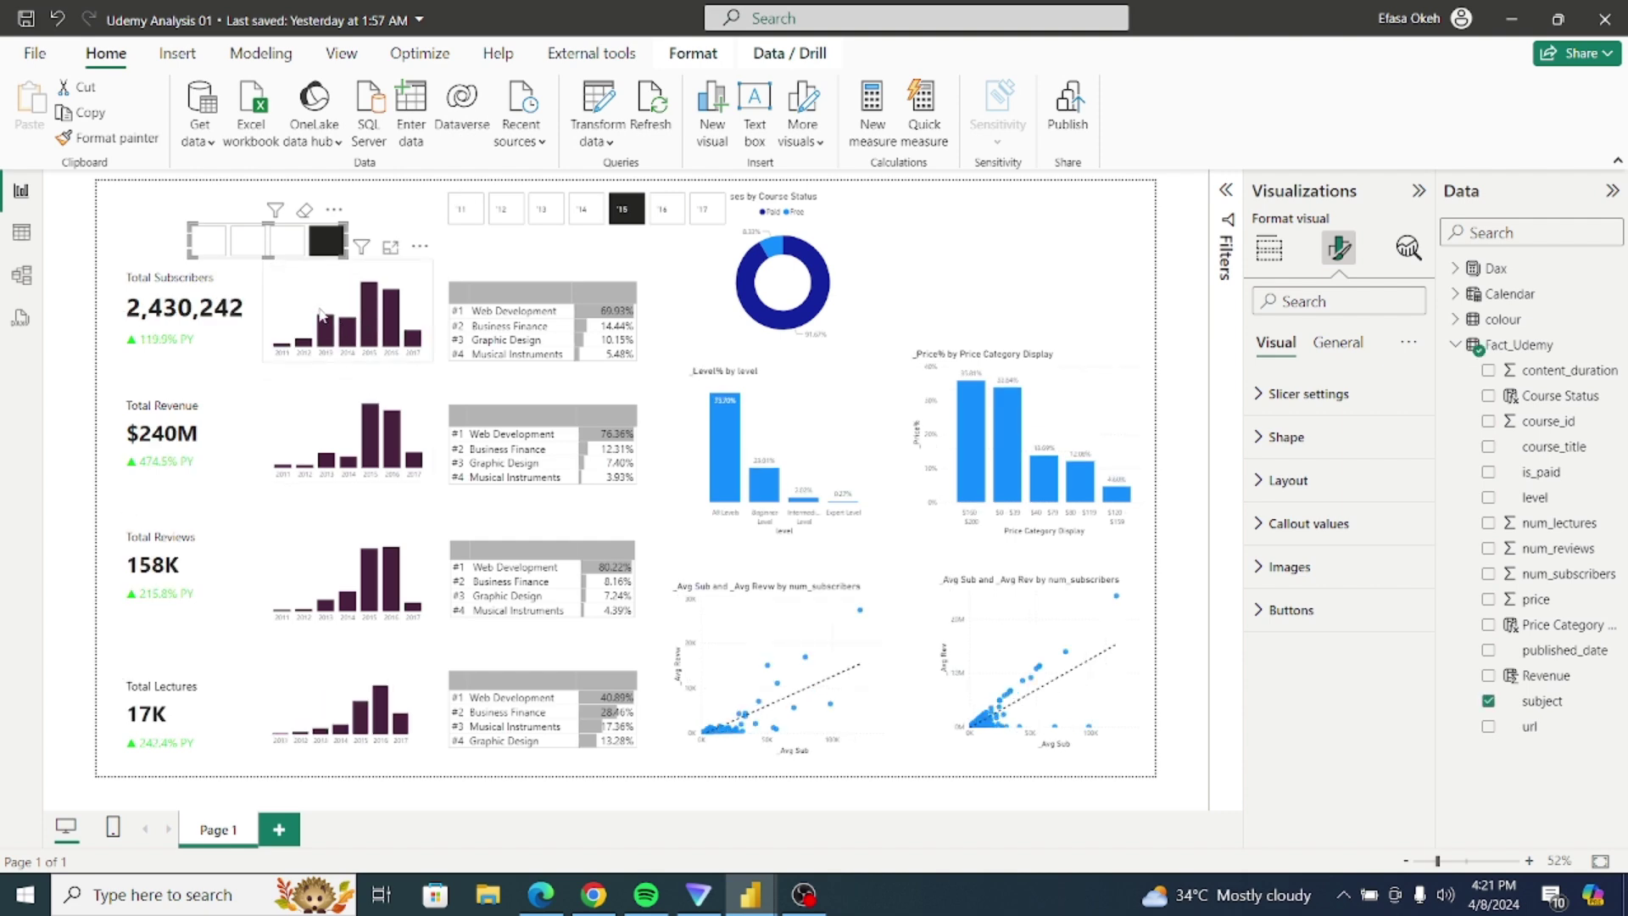
left_click(210, 244)
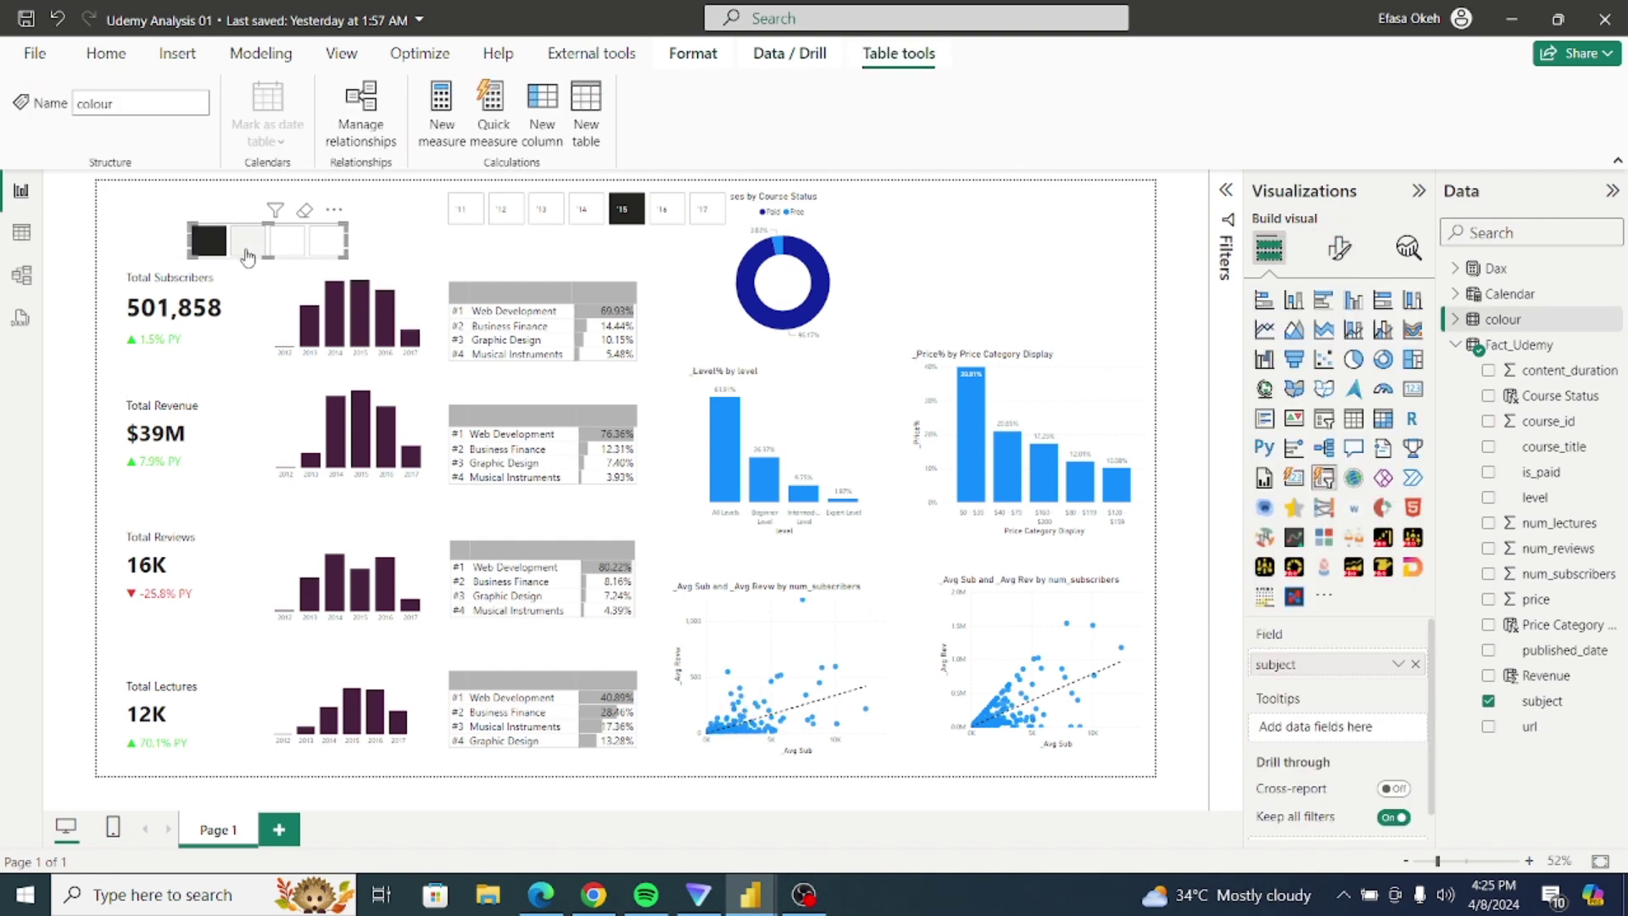
left_click(247, 255)
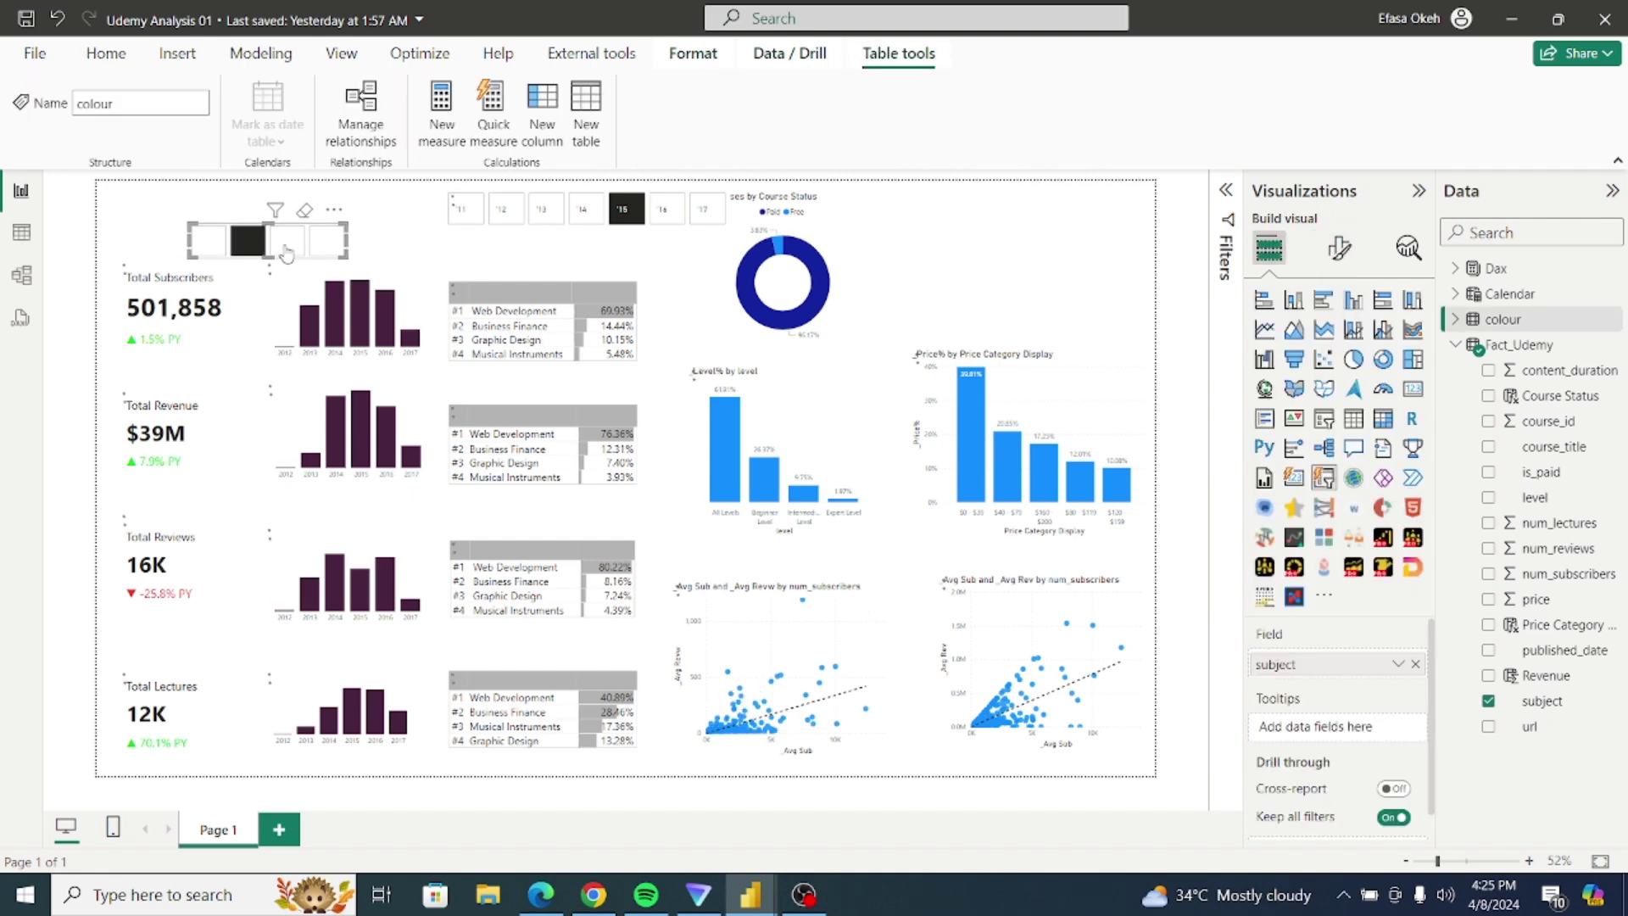
left_click(287, 254)
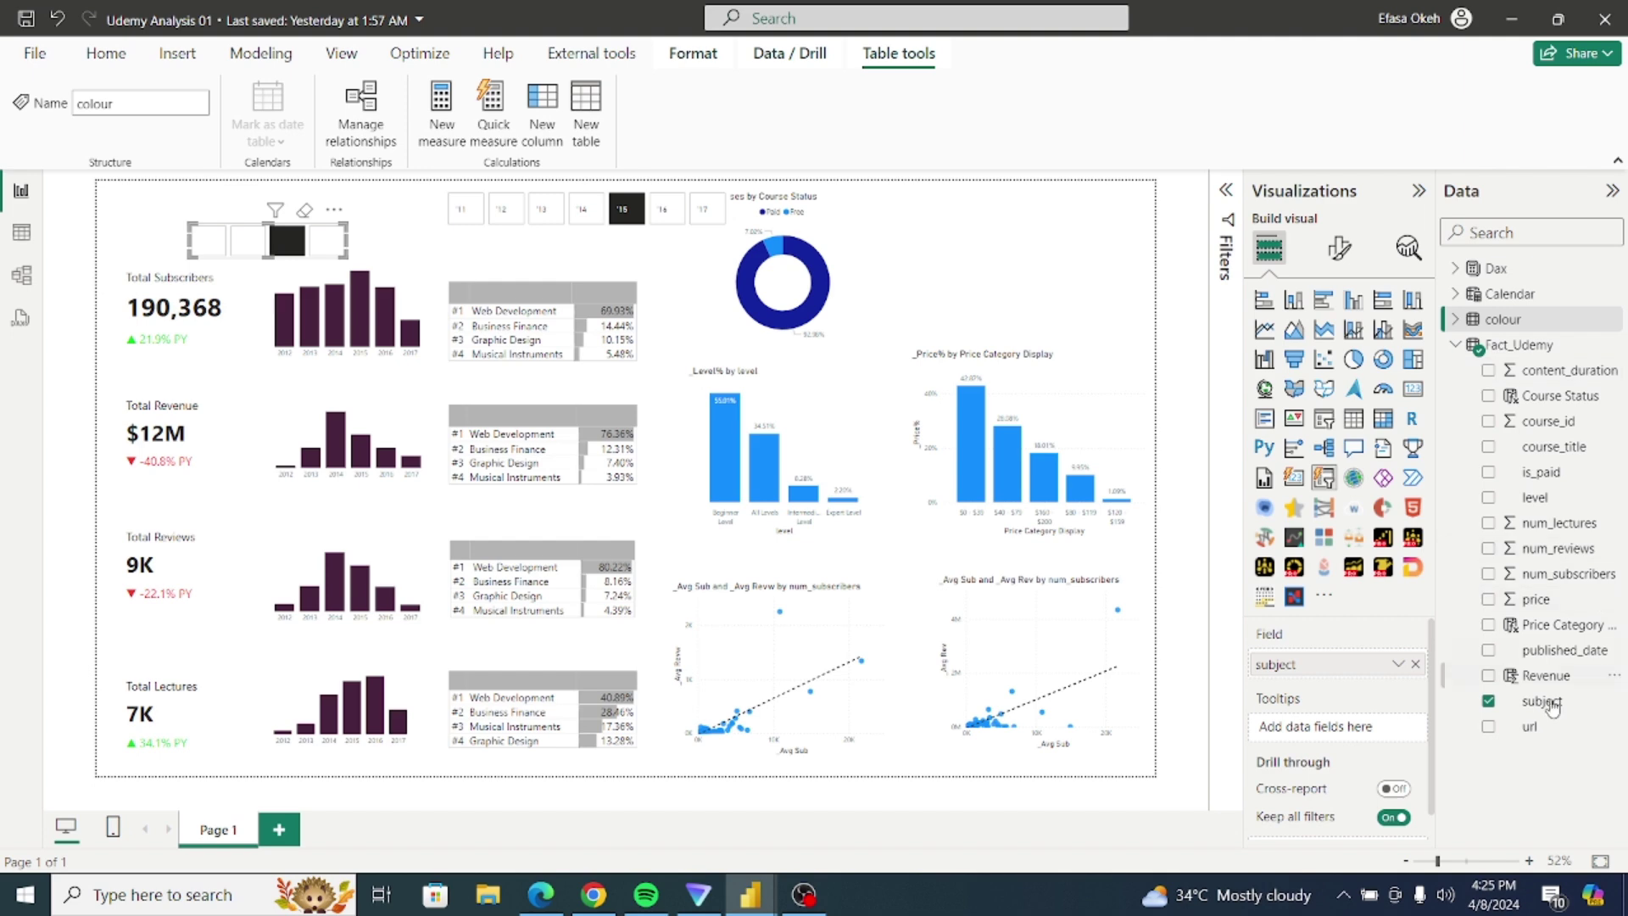
Step: Replace the subject slicer's Fact_Udemy subject field with the Subject field of the colour table
left_click(1462, 353)
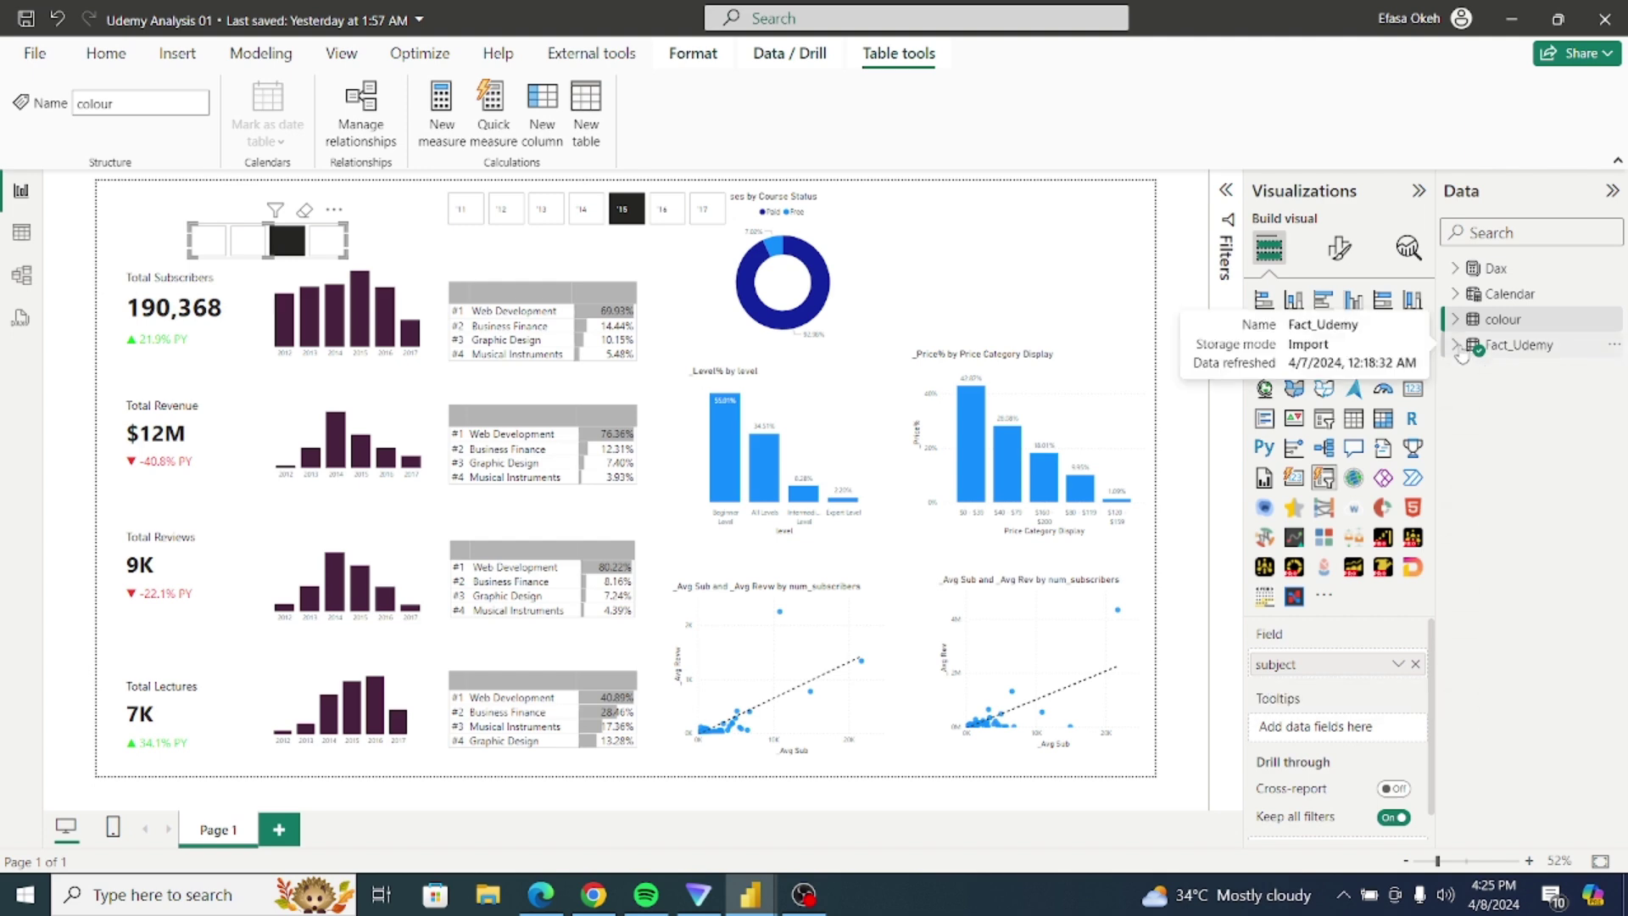
left_click(1459, 350)
left_click(1488, 702)
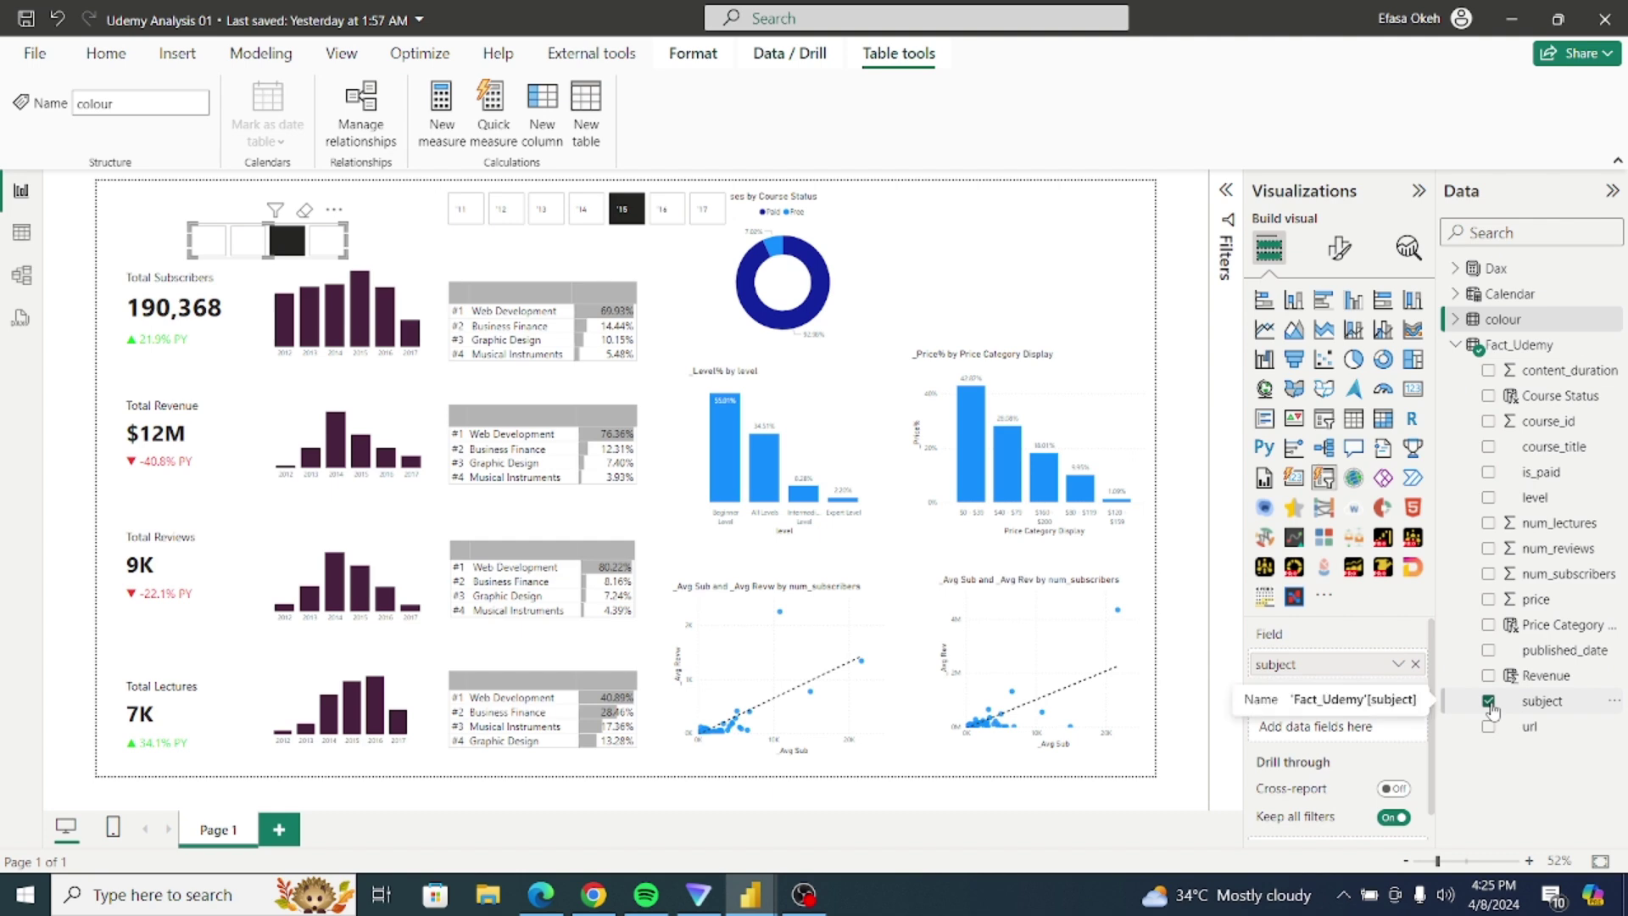
left_click(1489, 702)
left_click(1456, 344)
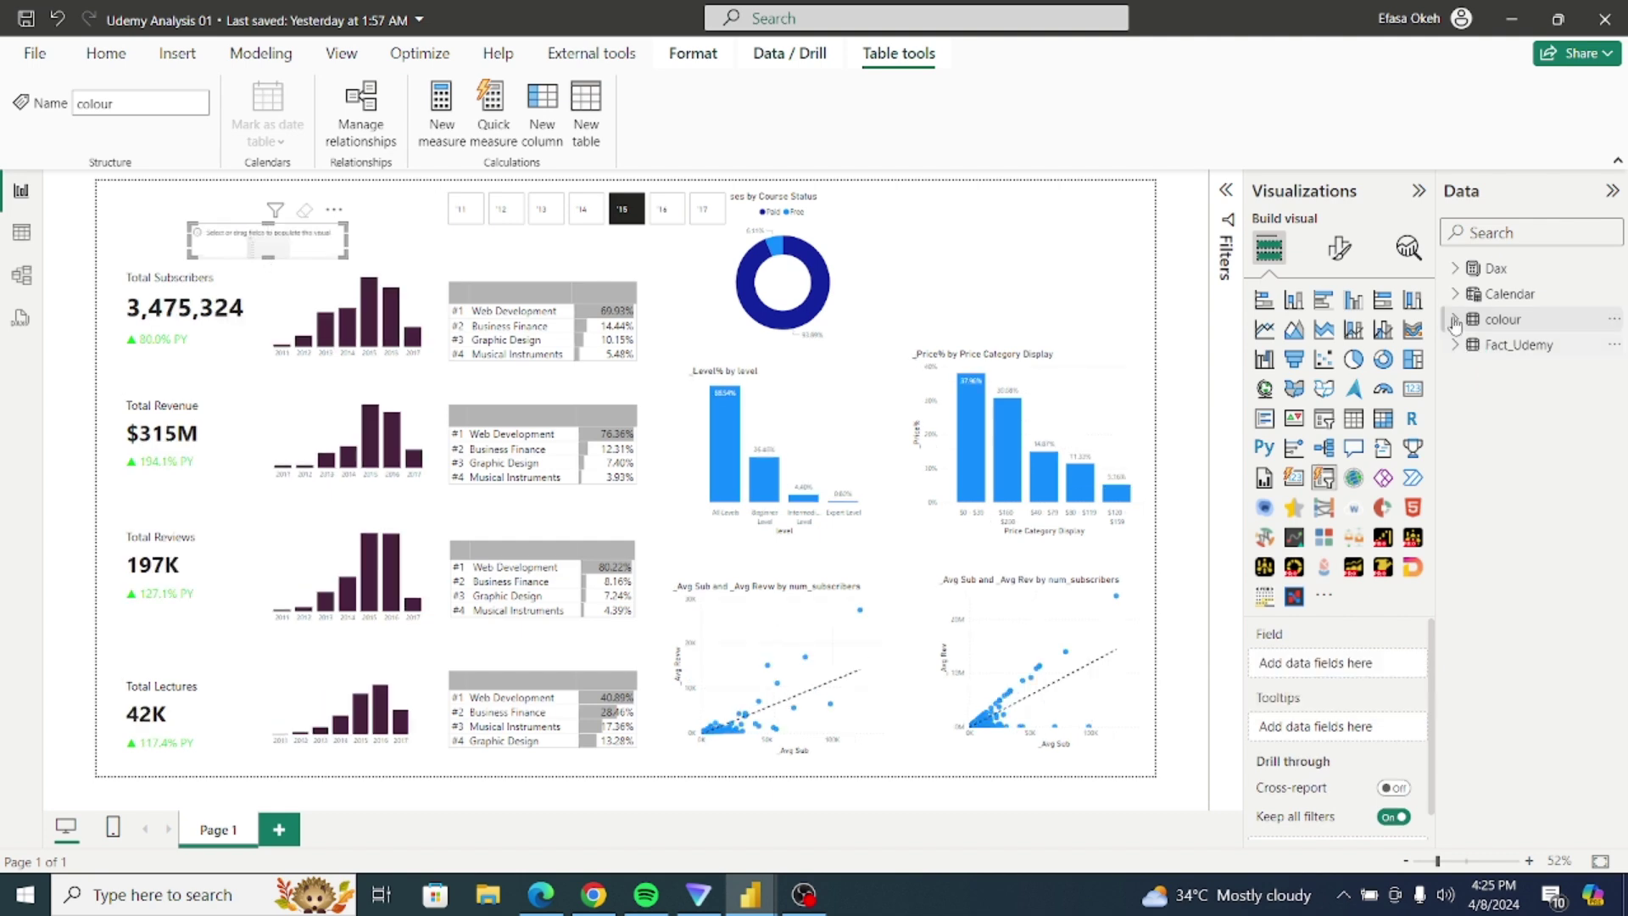
left_click(1455, 320)
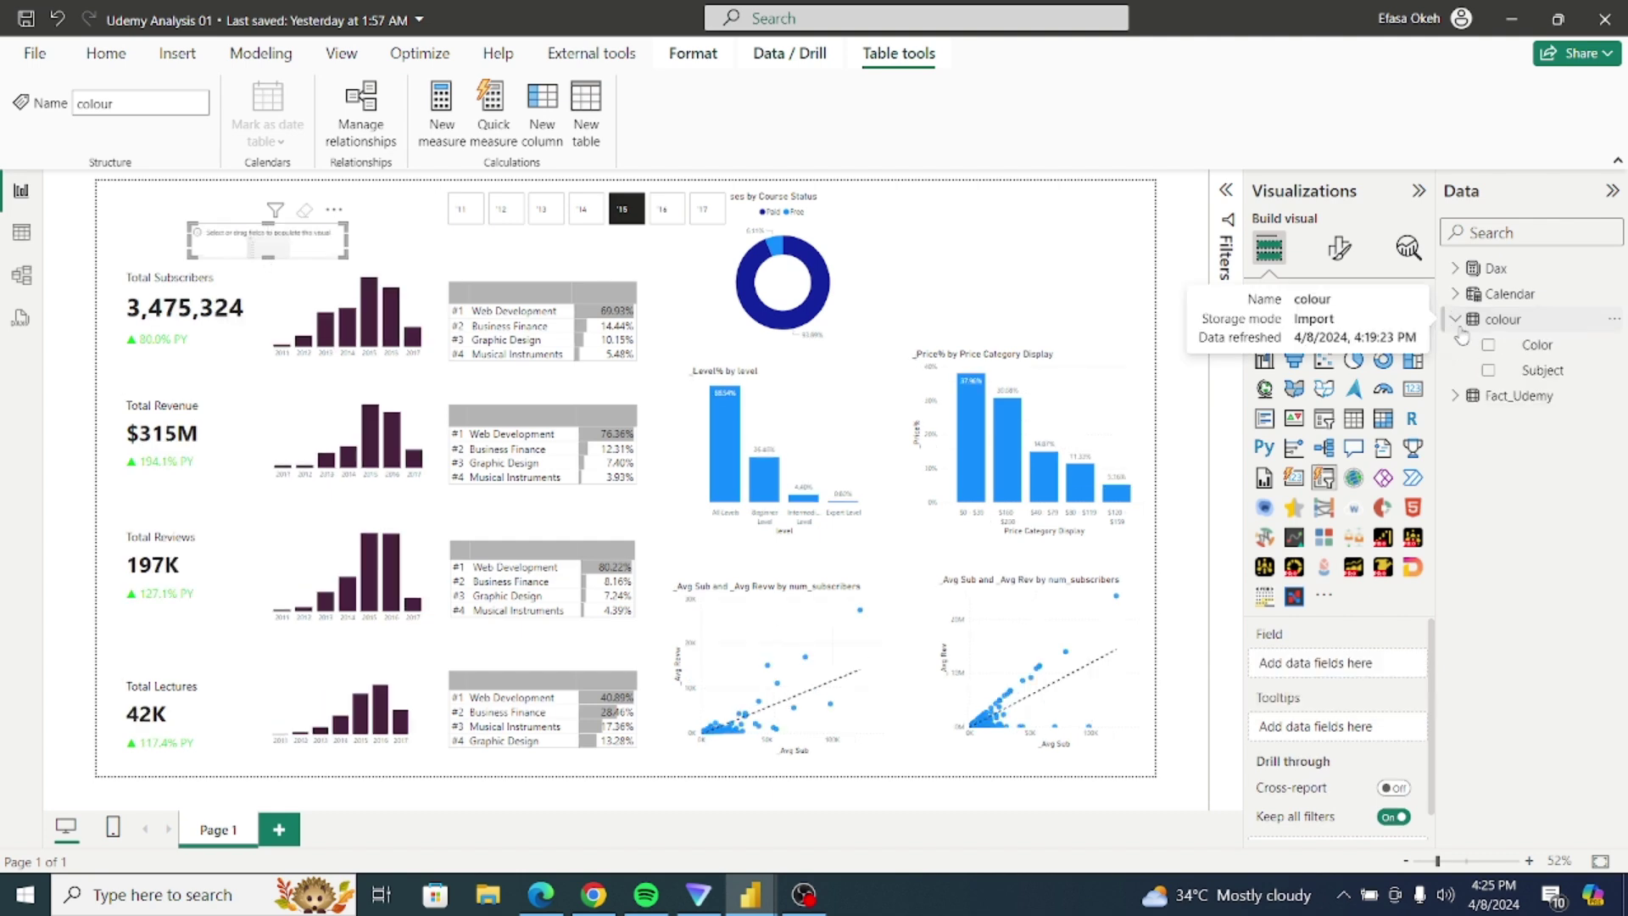
left_click(1488, 373)
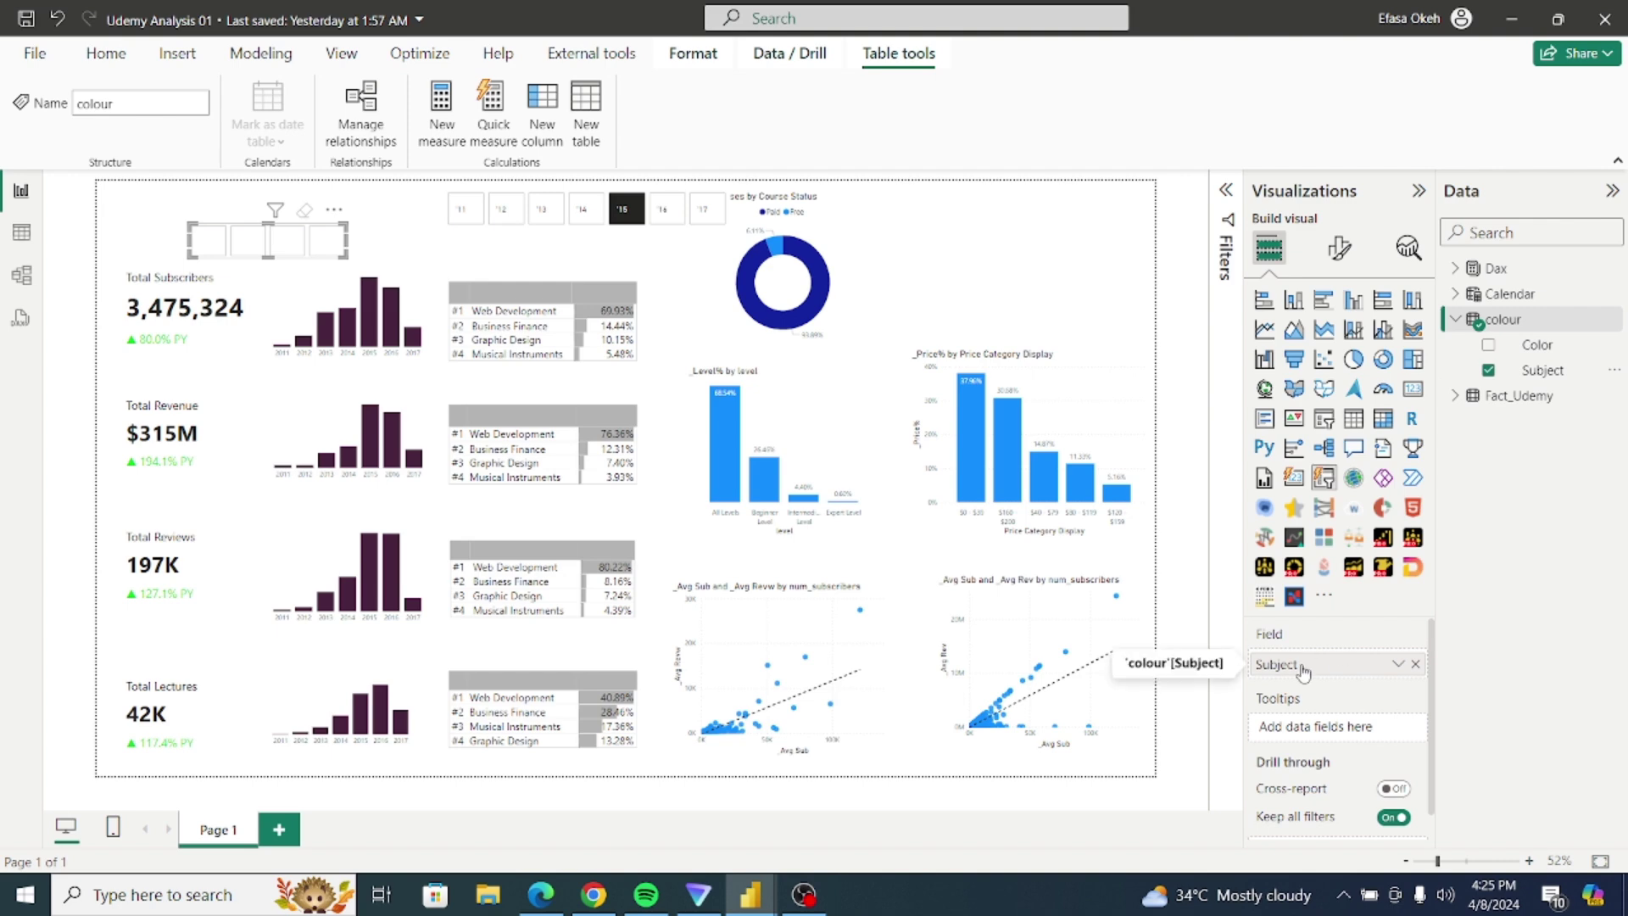
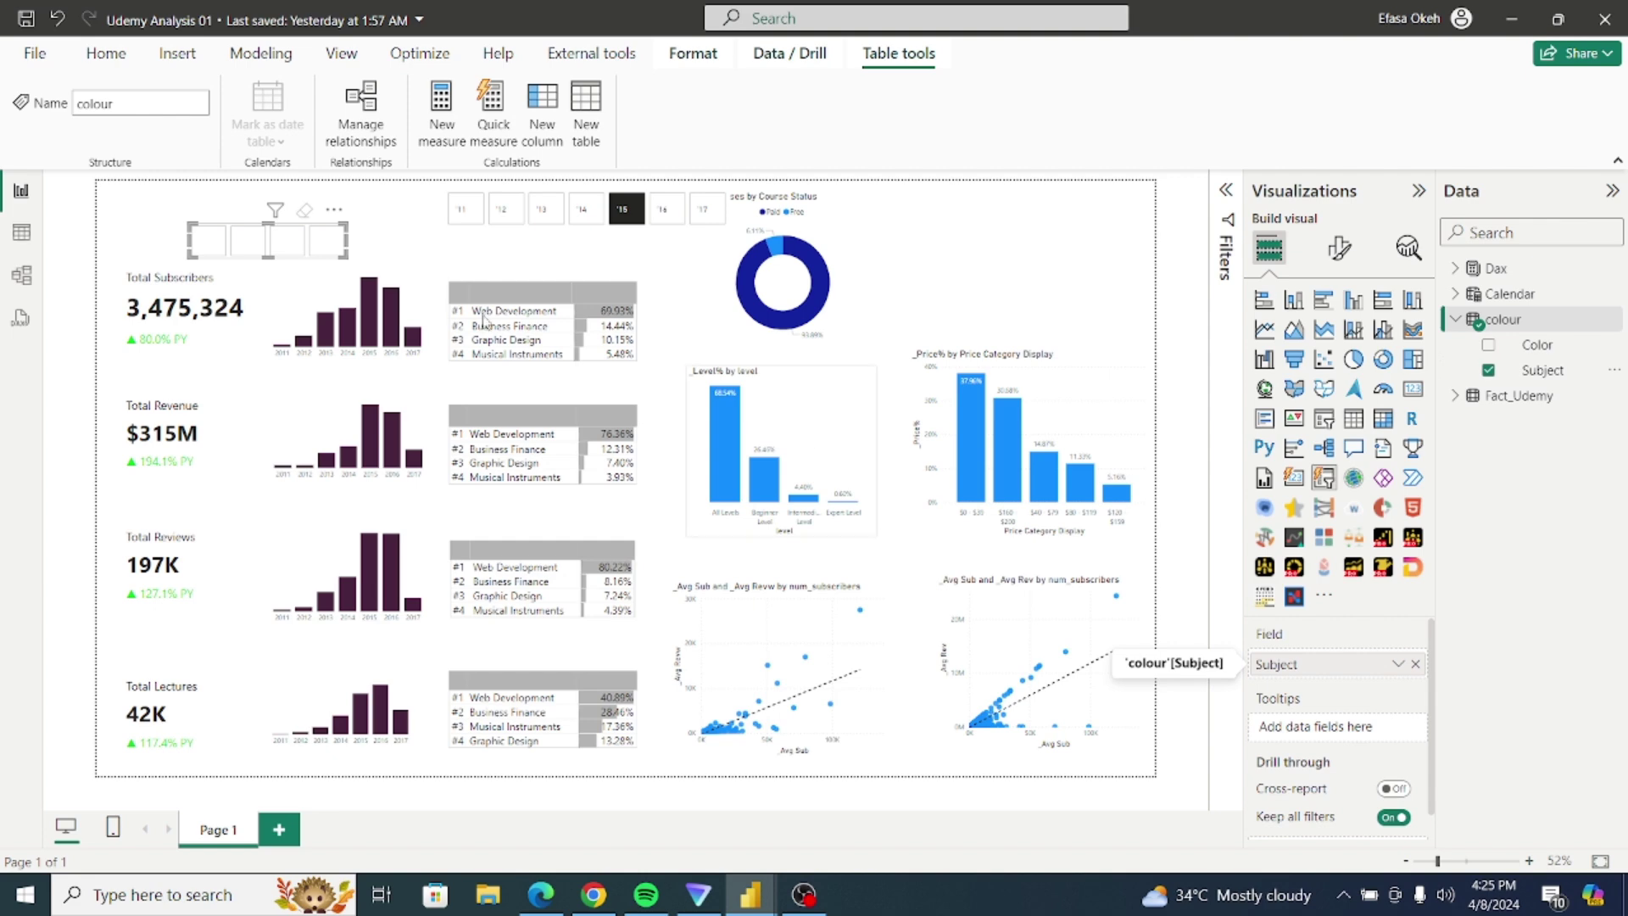
Step: Cycle through all four subjects in the rebuilt slicer and examine the column colors of the four yearly trend charts
left_click(323, 245)
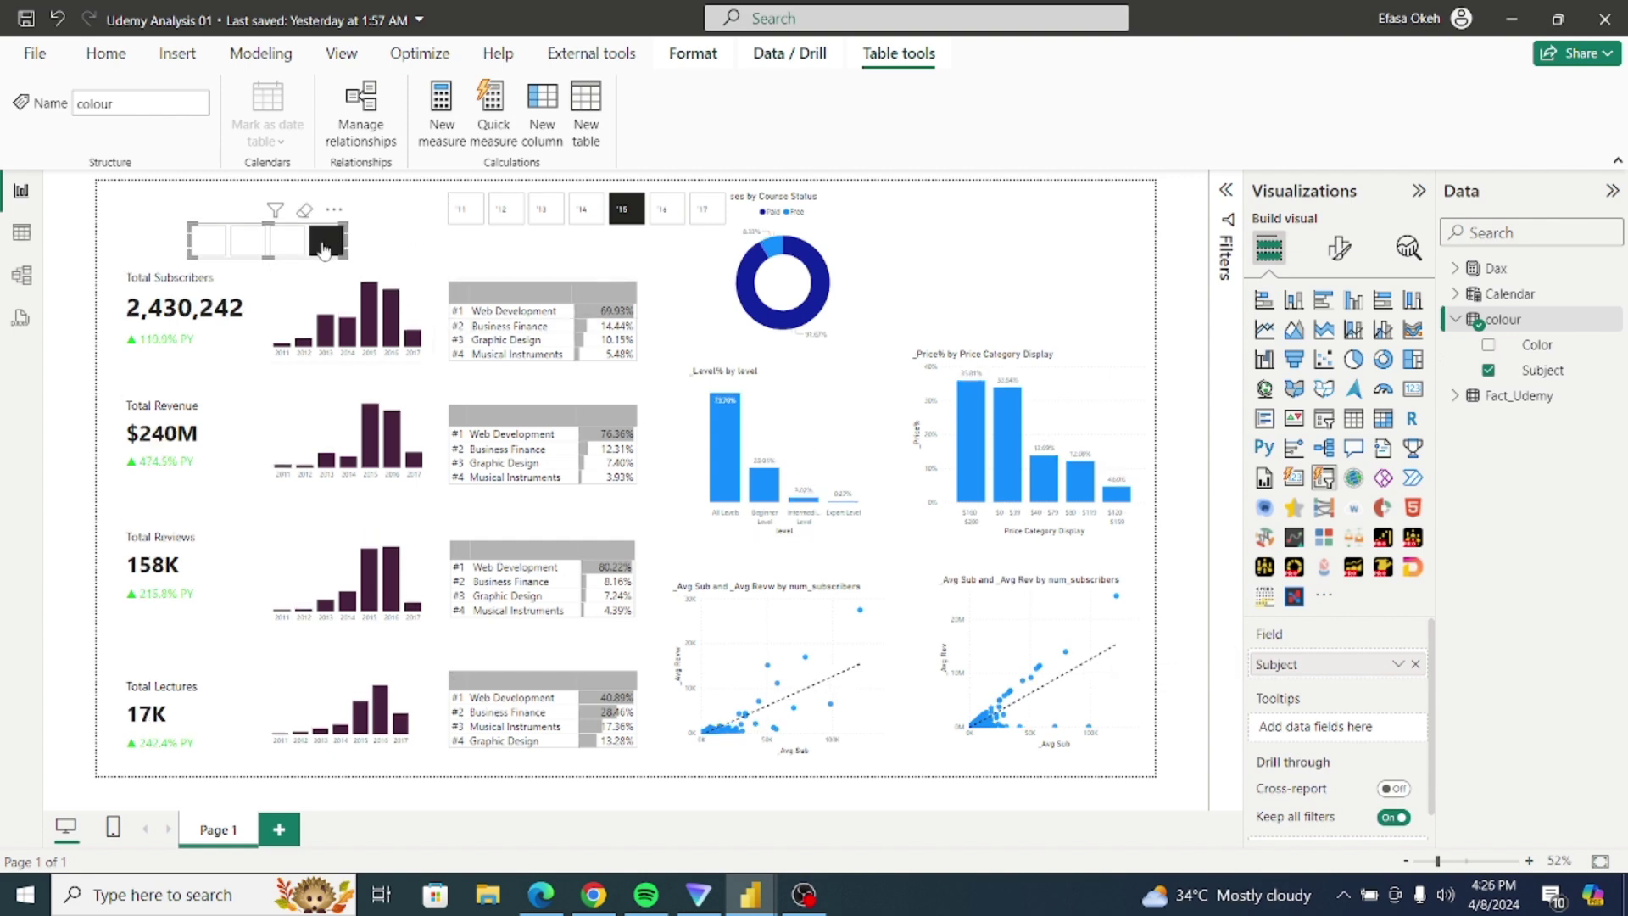
left_click(290, 245)
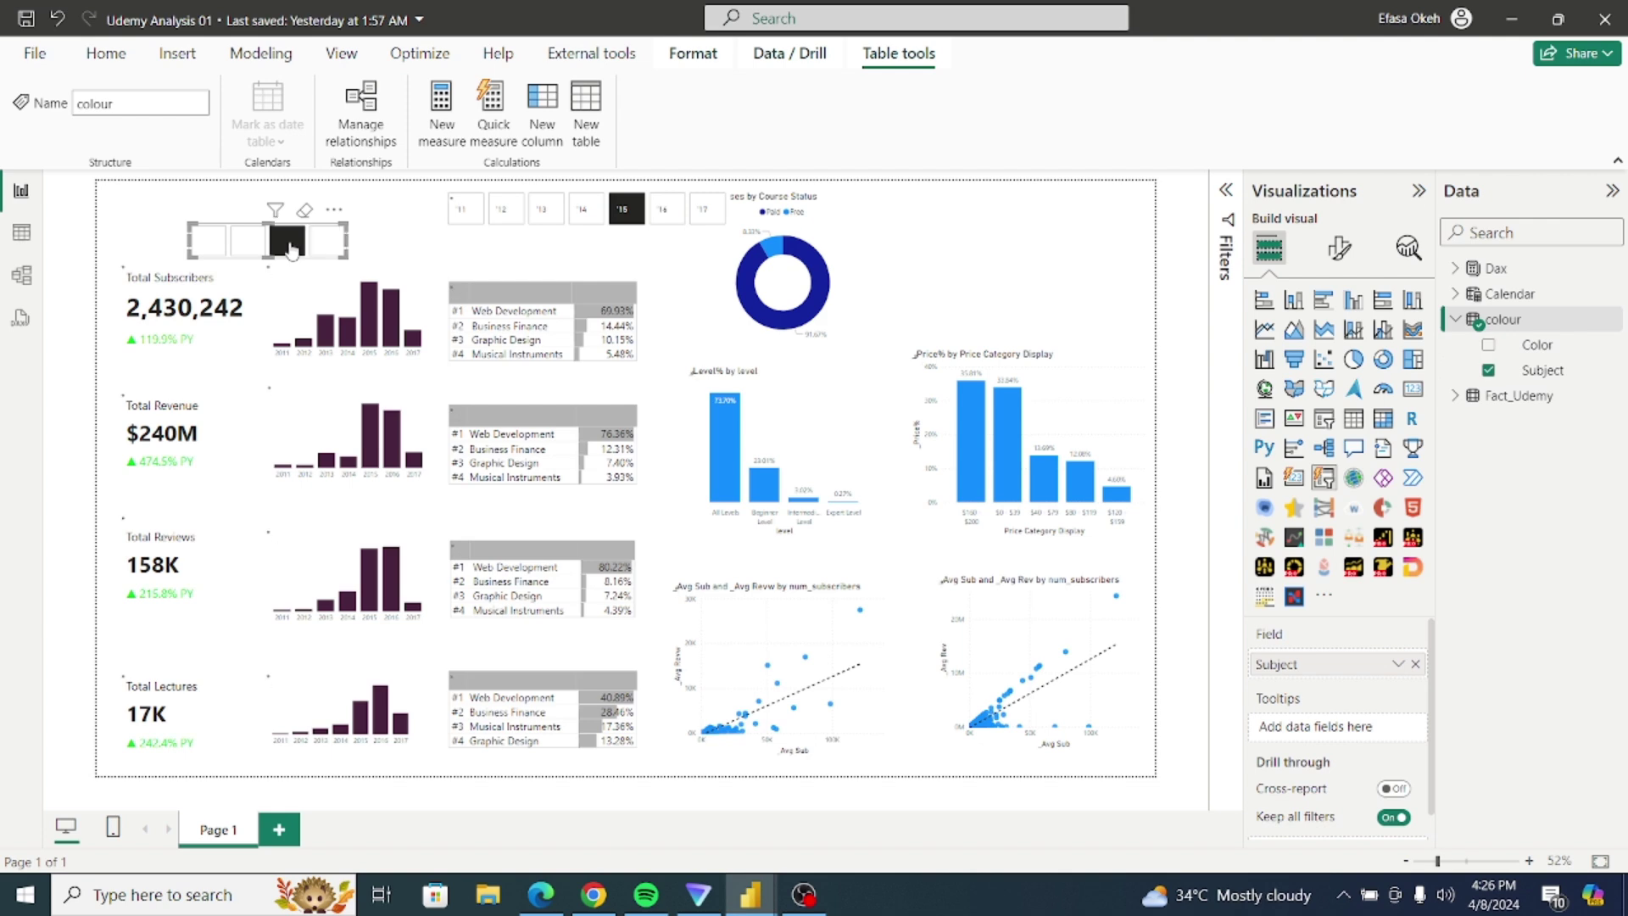
left_click(249, 245)
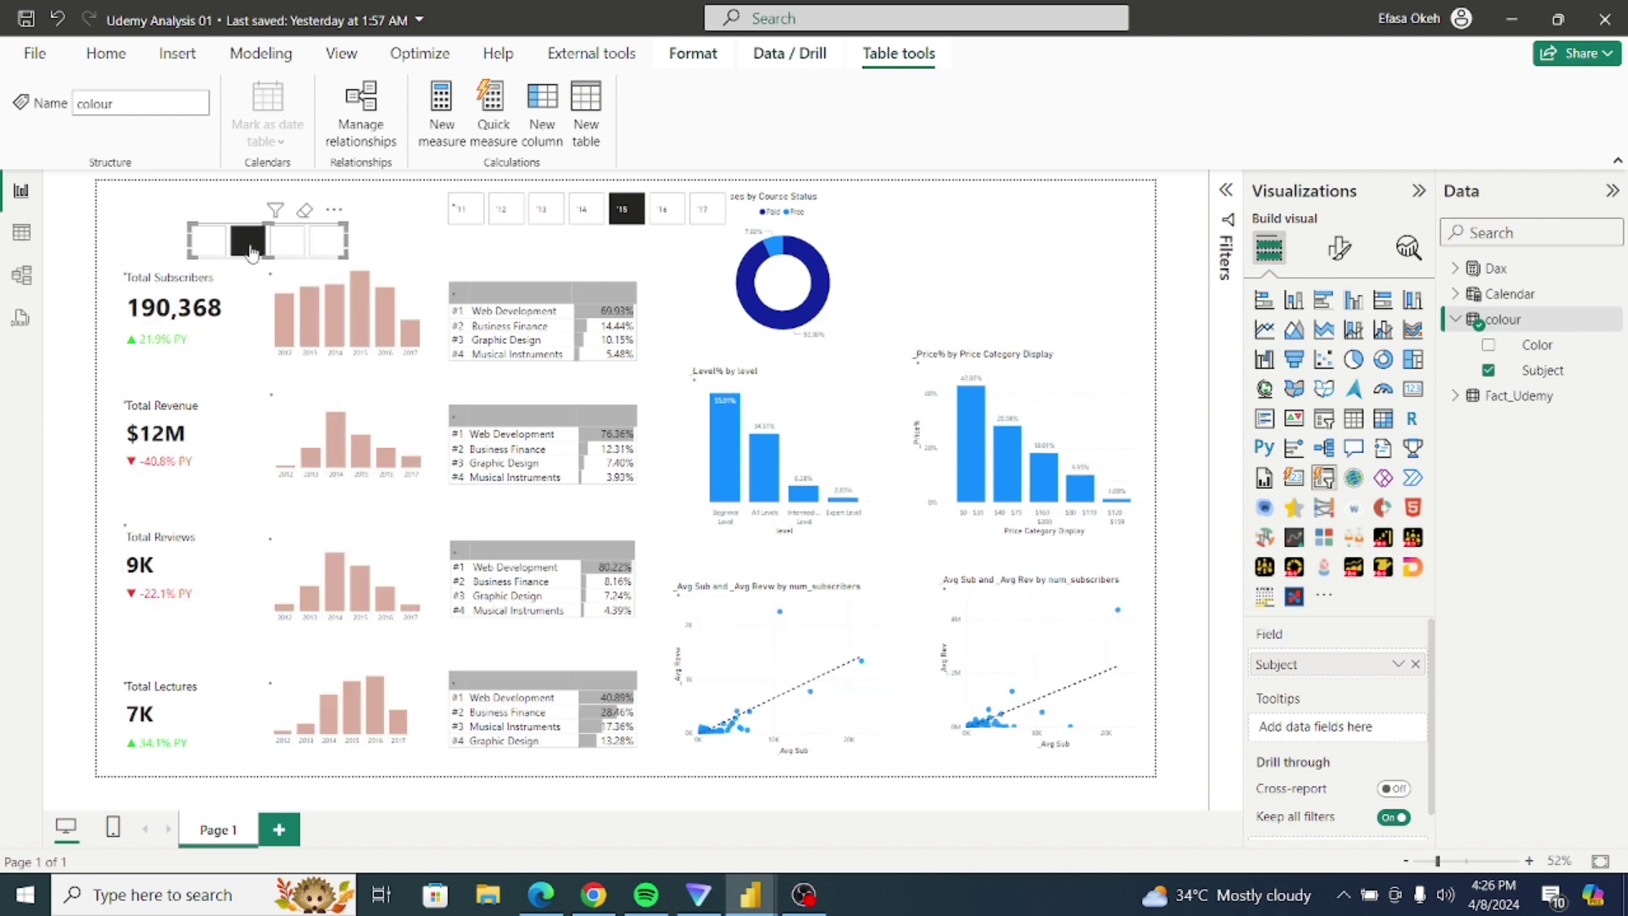
left_click(210, 246)
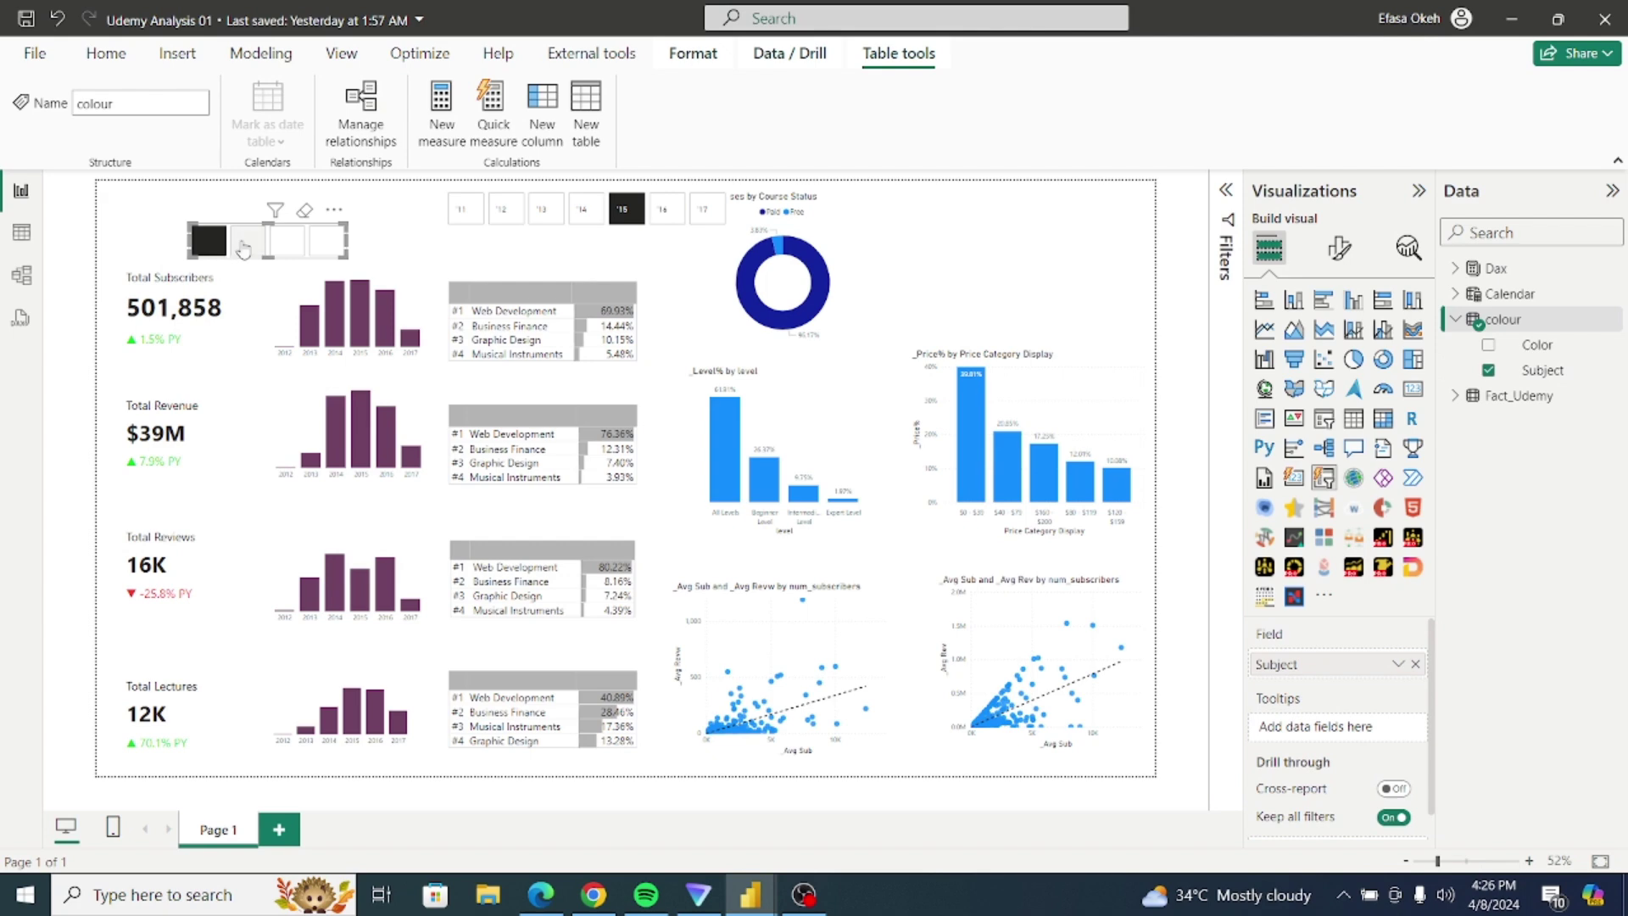
left_click(243, 248)
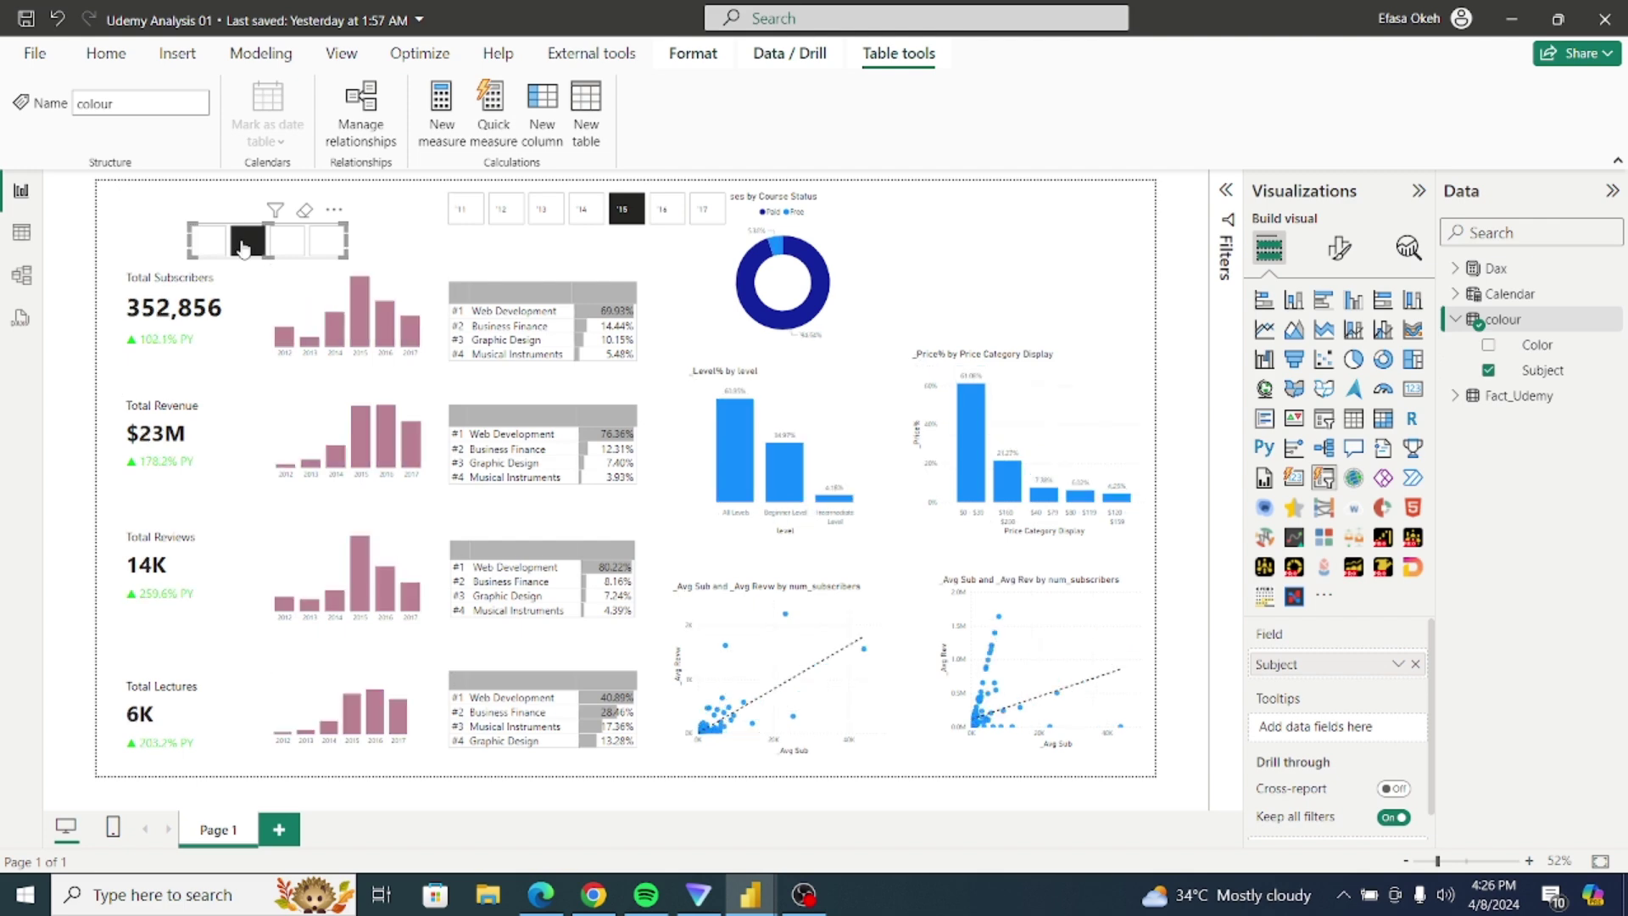
left_click(294, 247)
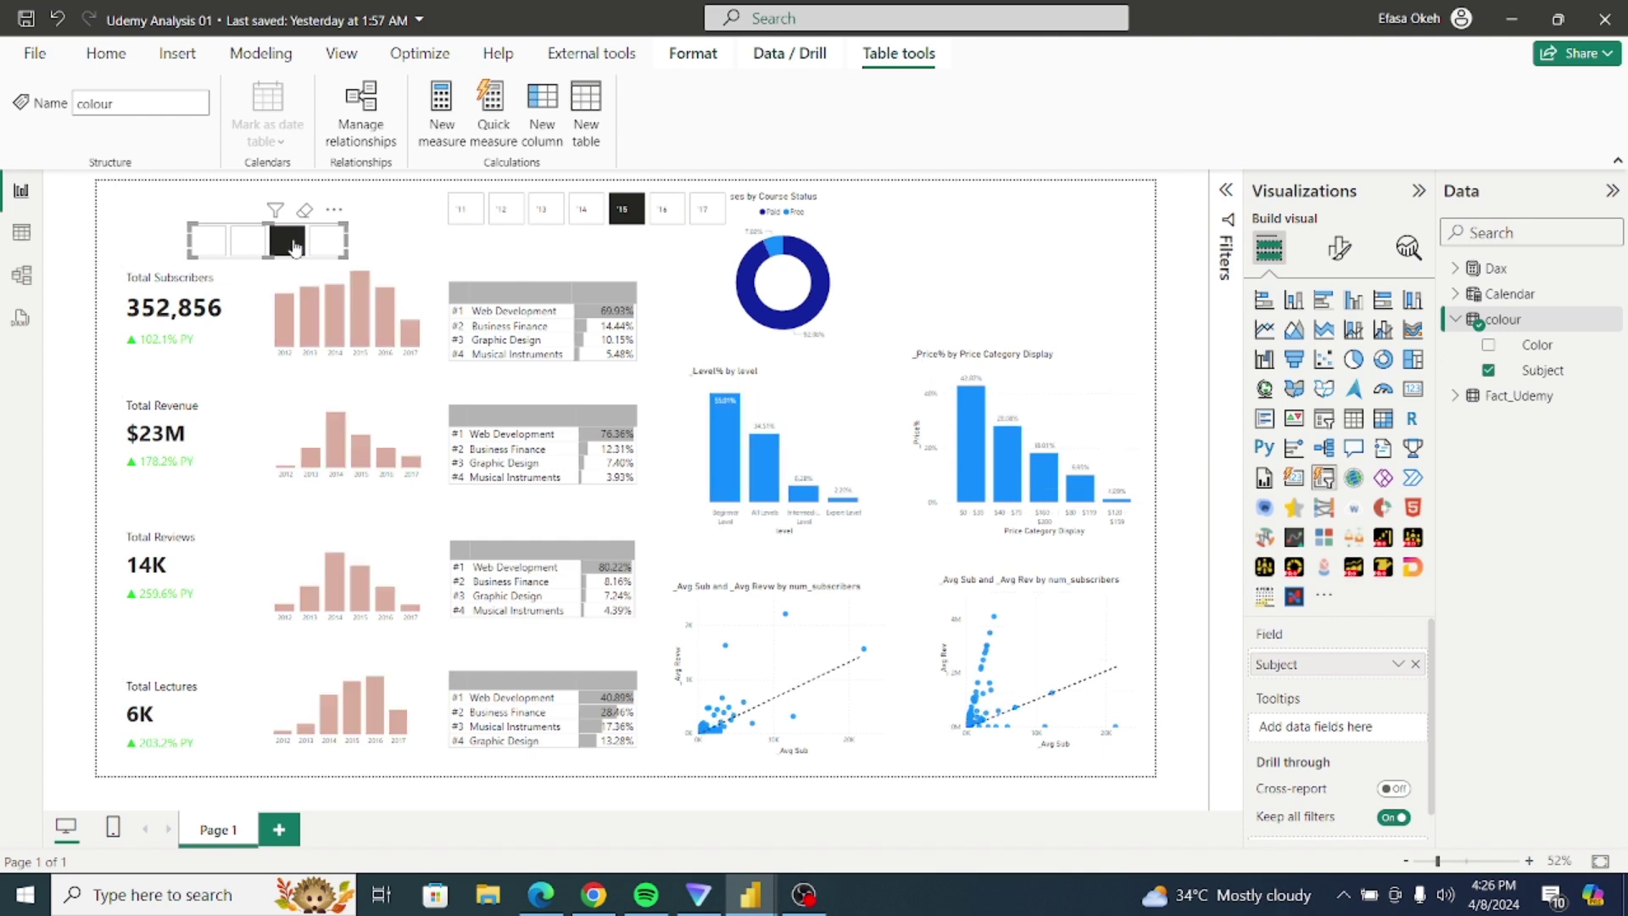
left_click(326, 247)
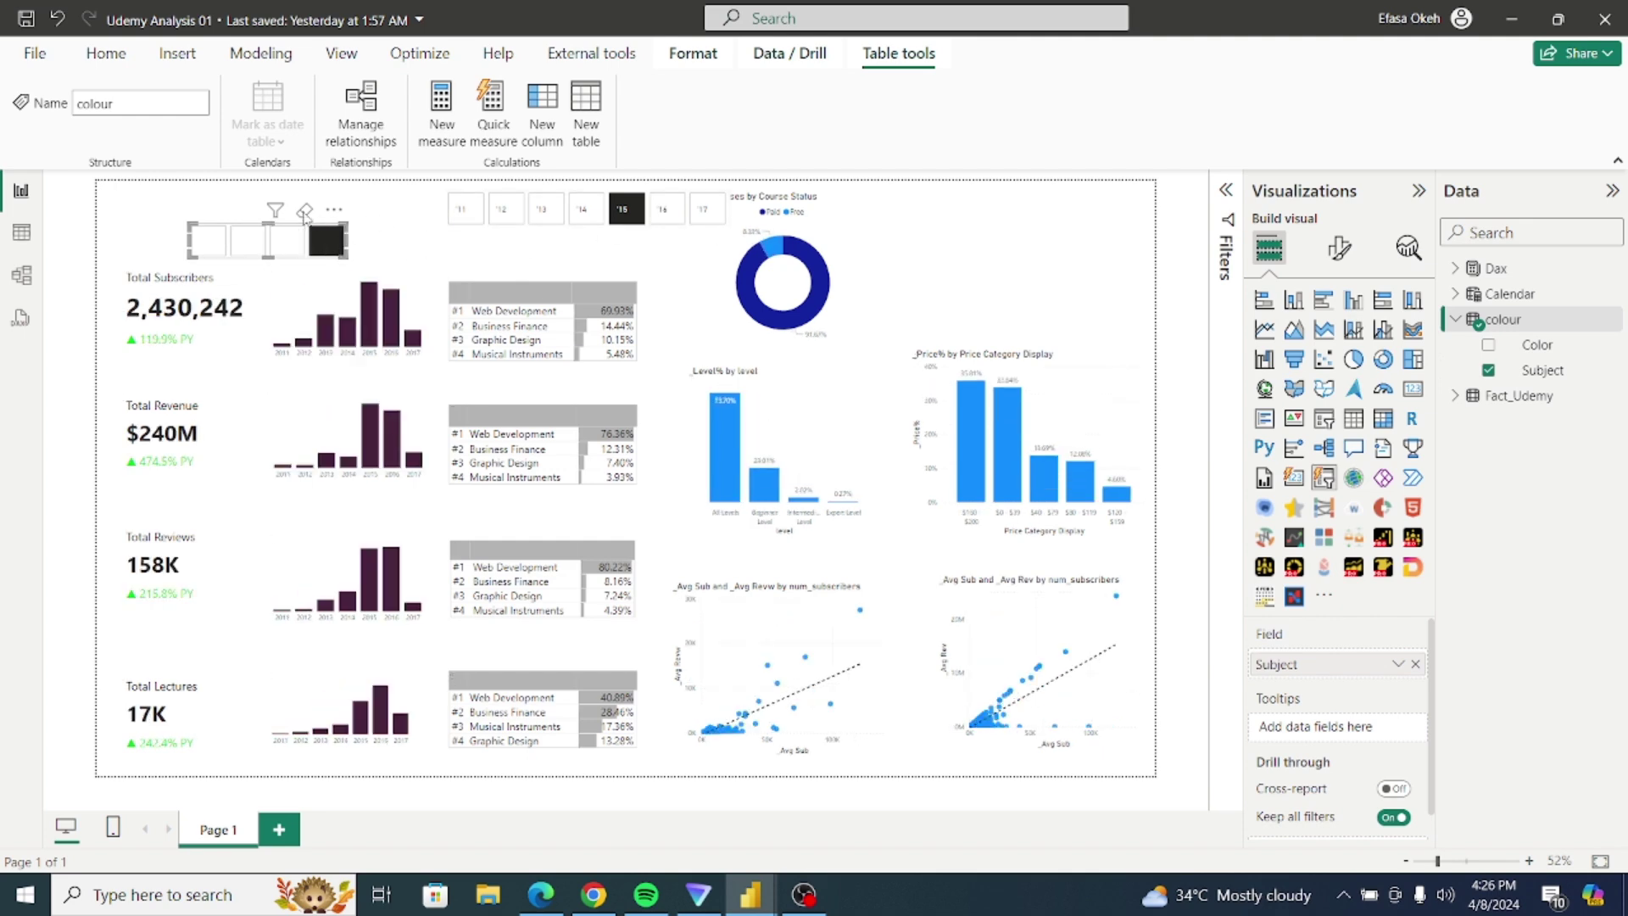
Step: Color the columns of the Level% by level and Price% by Price Category charts together by field value, based on the colour table's First Color
left_click(796, 422)
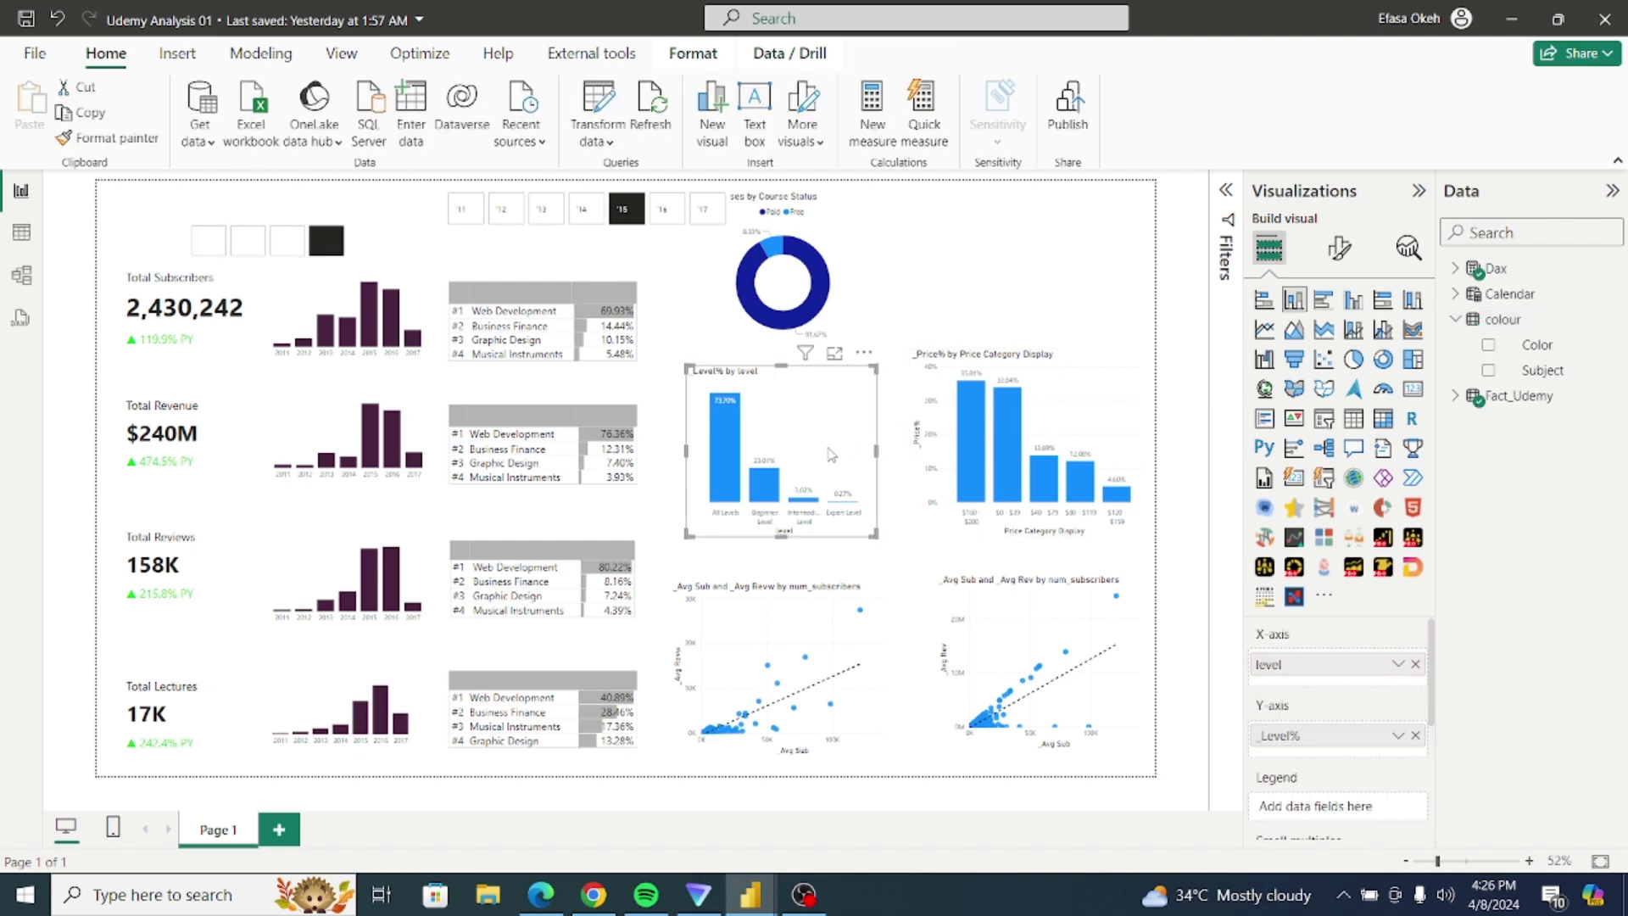
left_click(1094, 391, "ctrl")
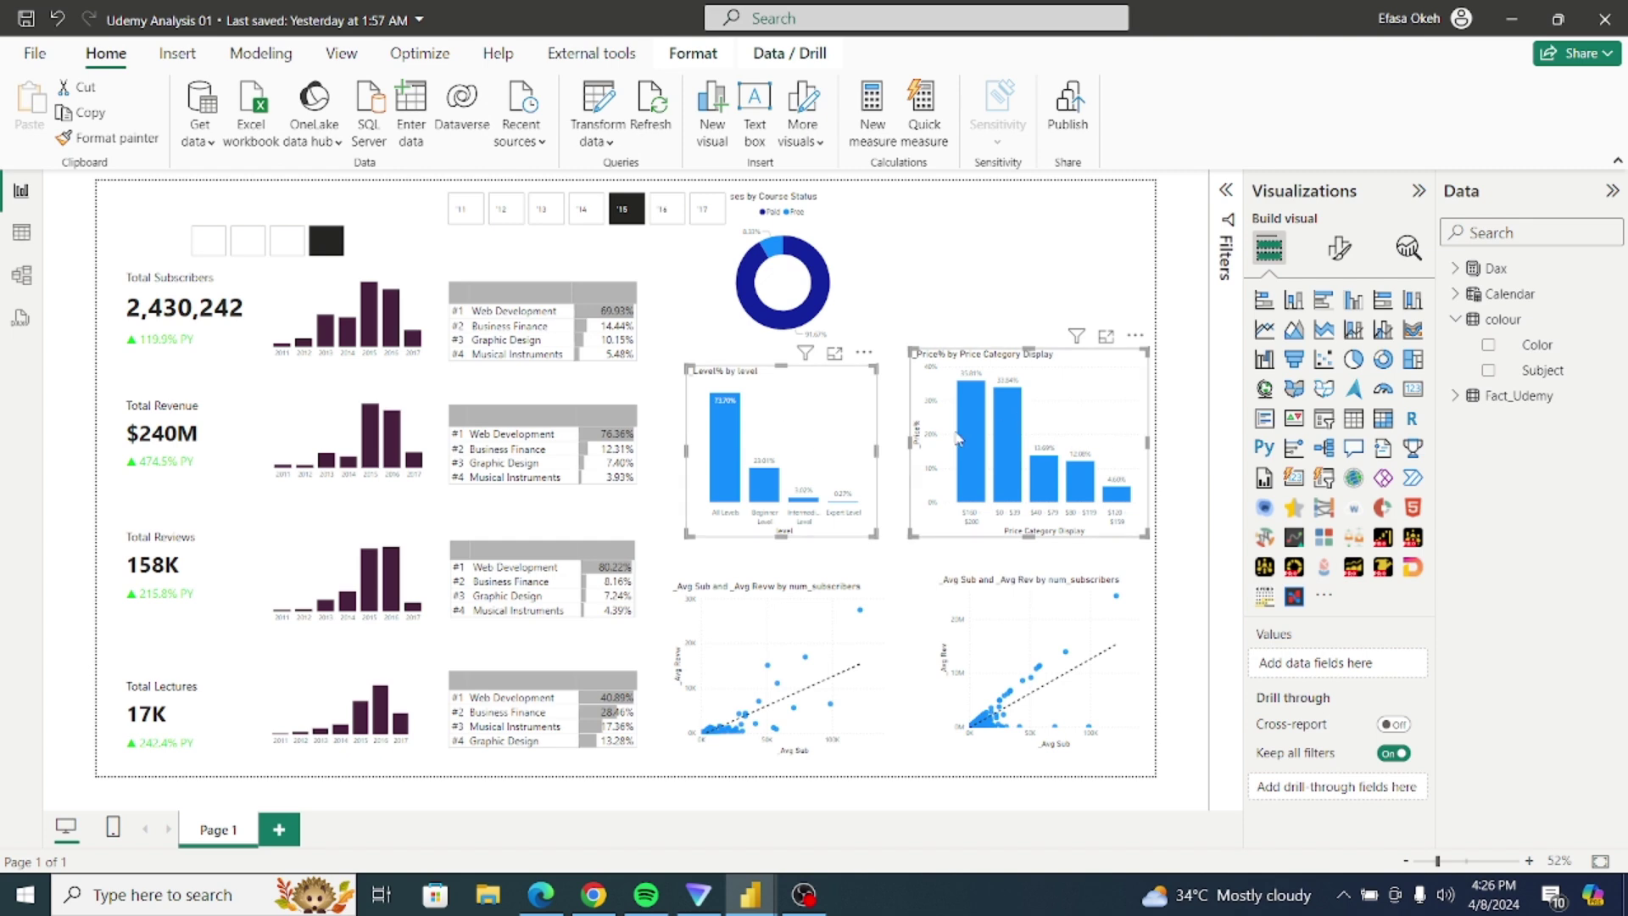
left_click(1340, 247)
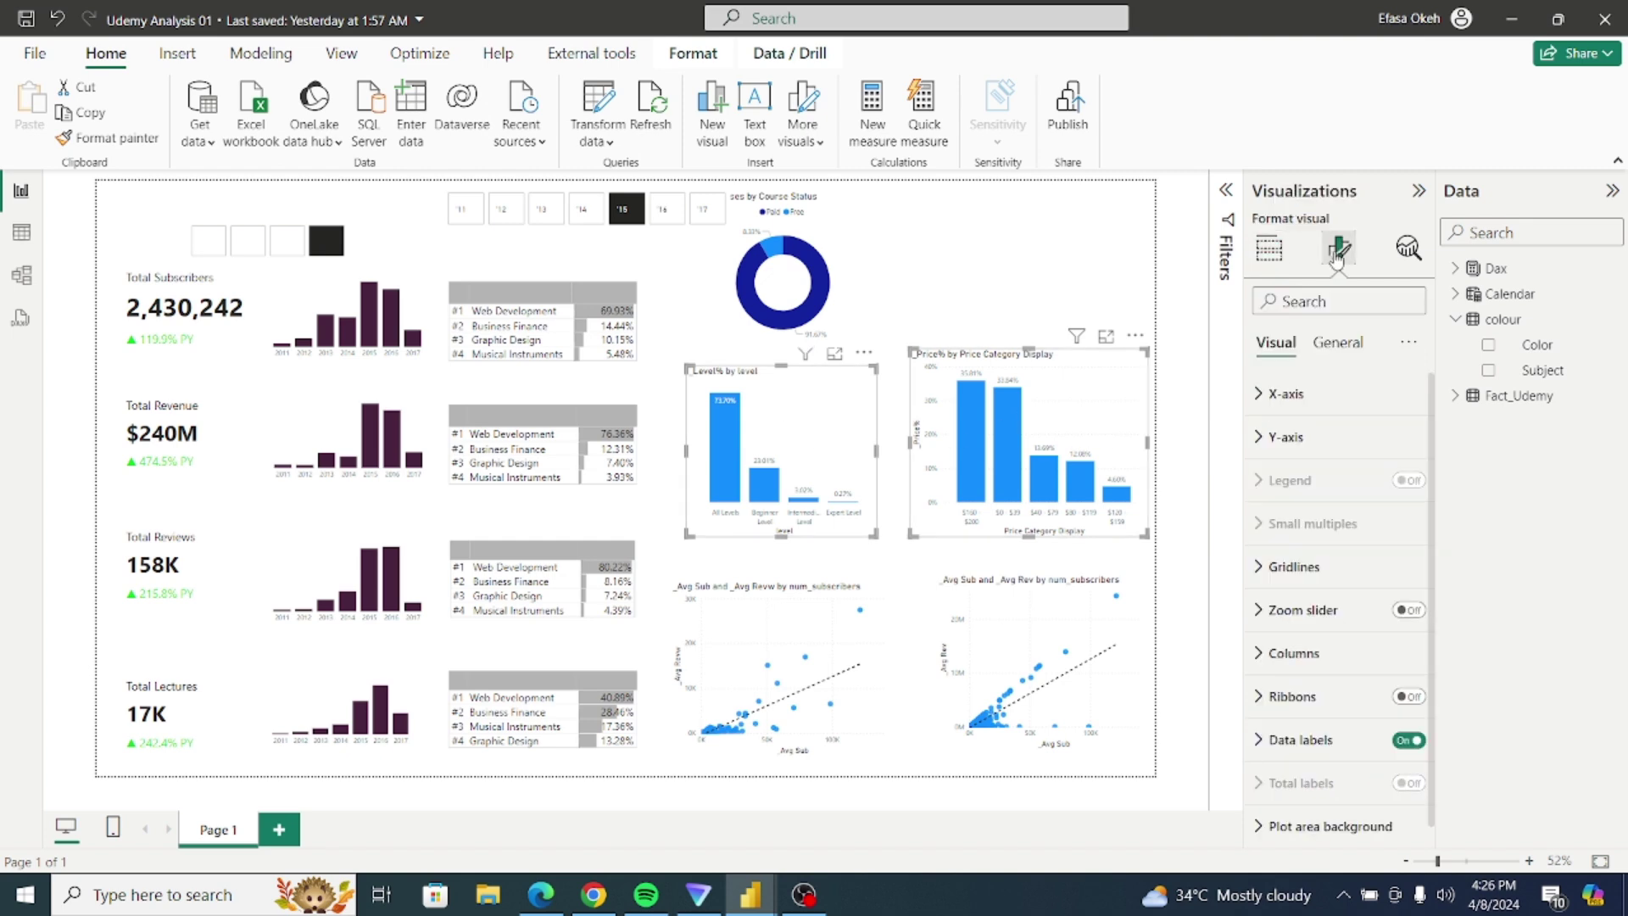
left_click(1276, 653)
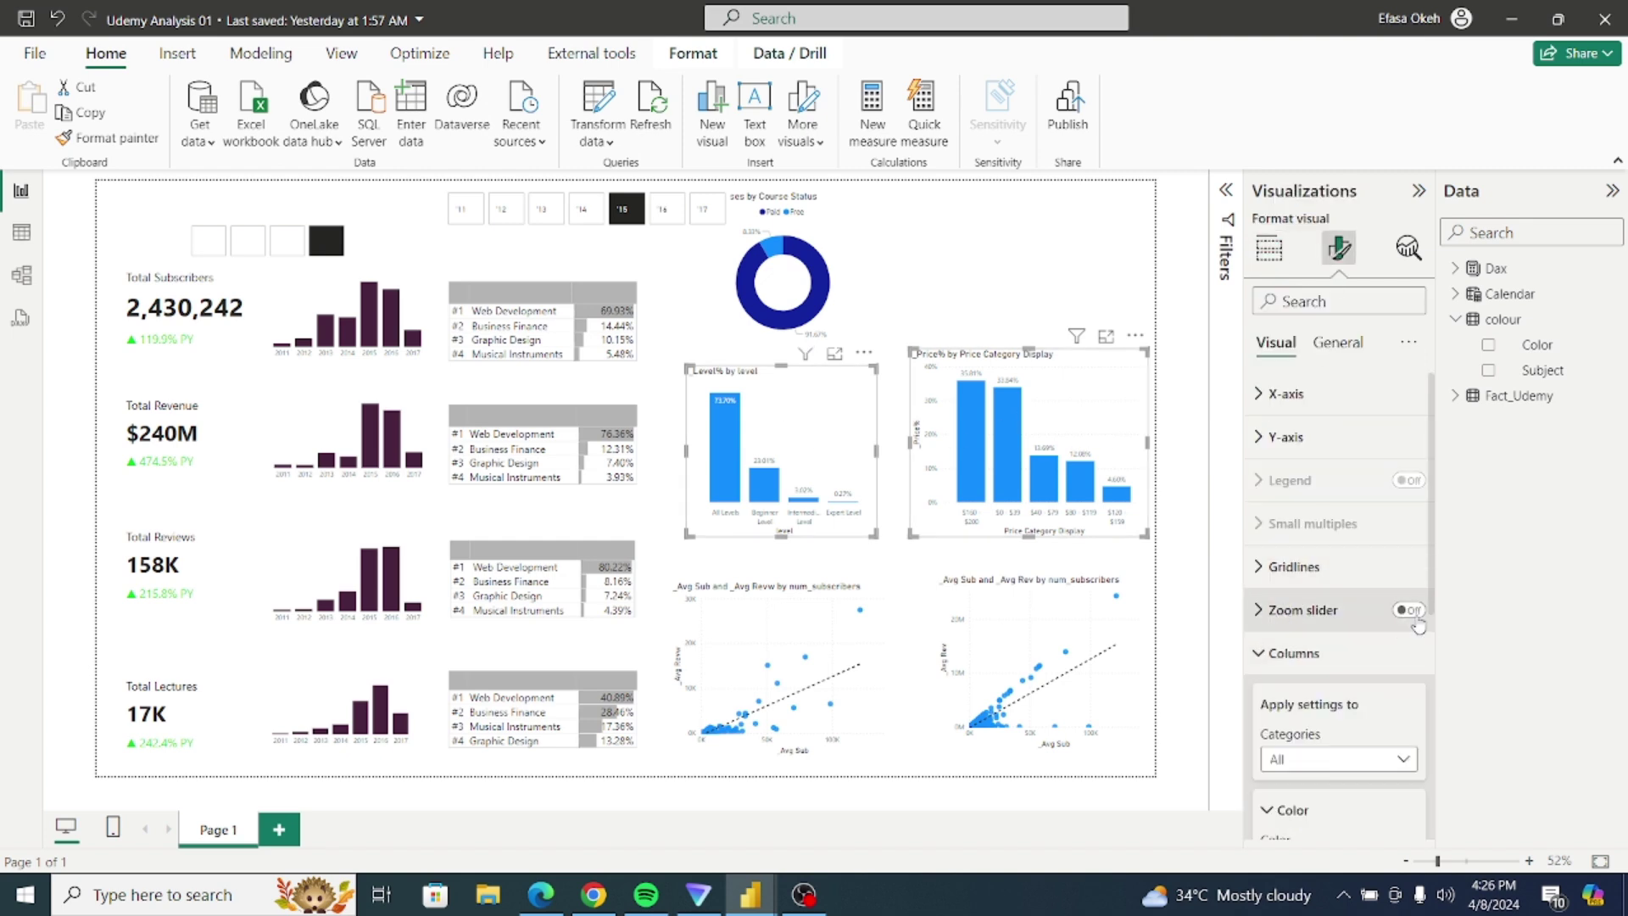
left_click_drag(1435, 585, 1446, 734)
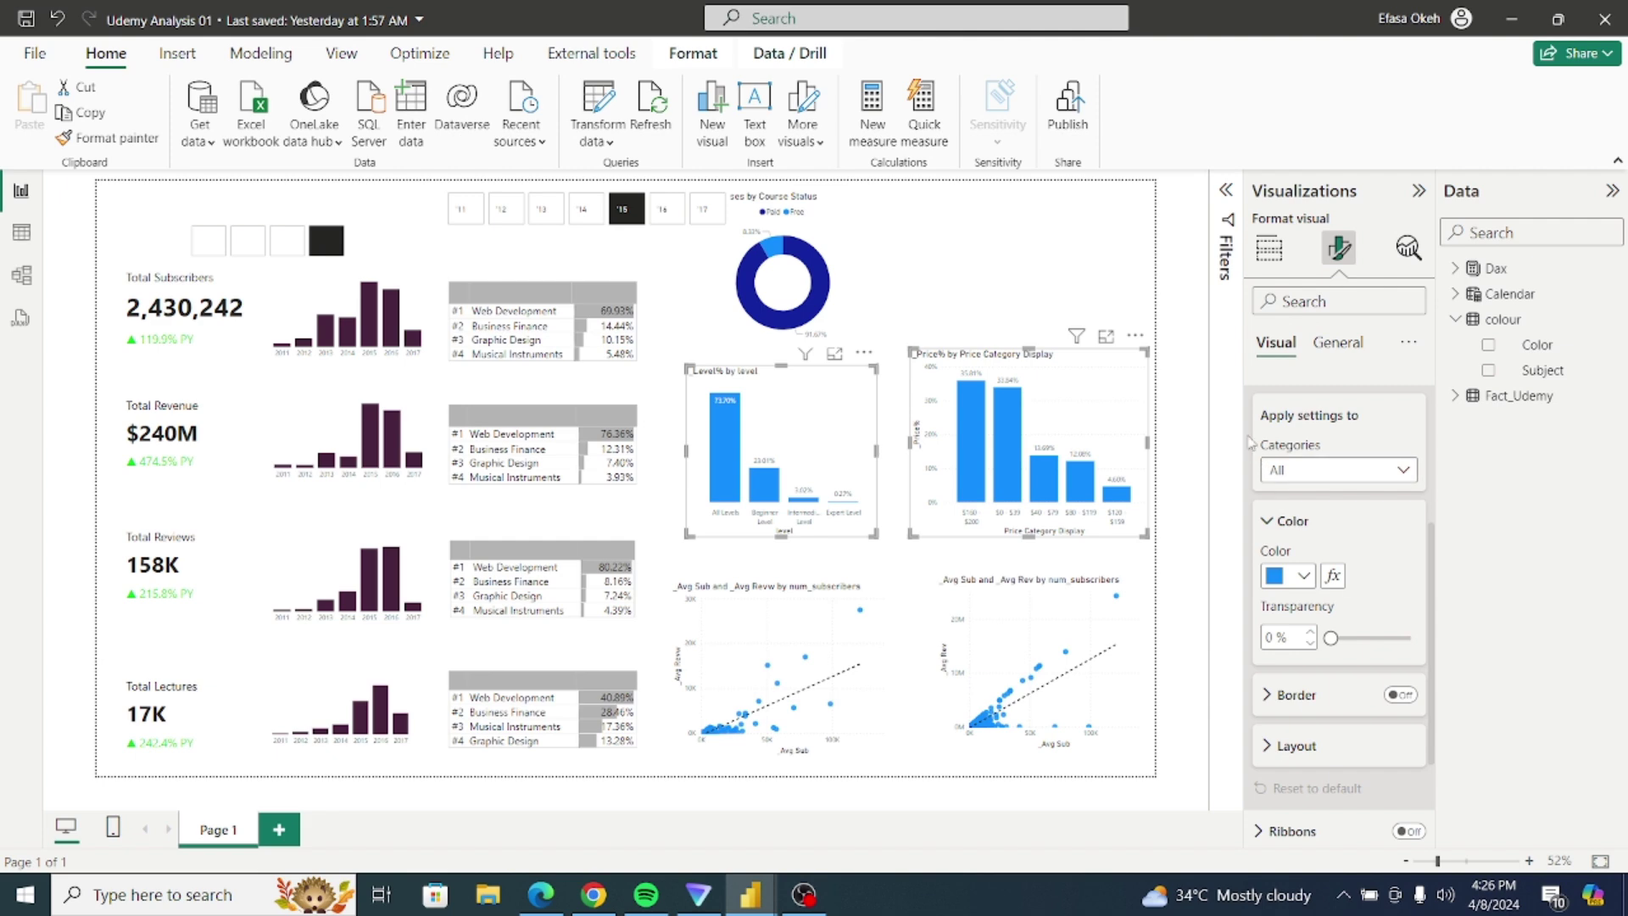
left_click(1333, 576)
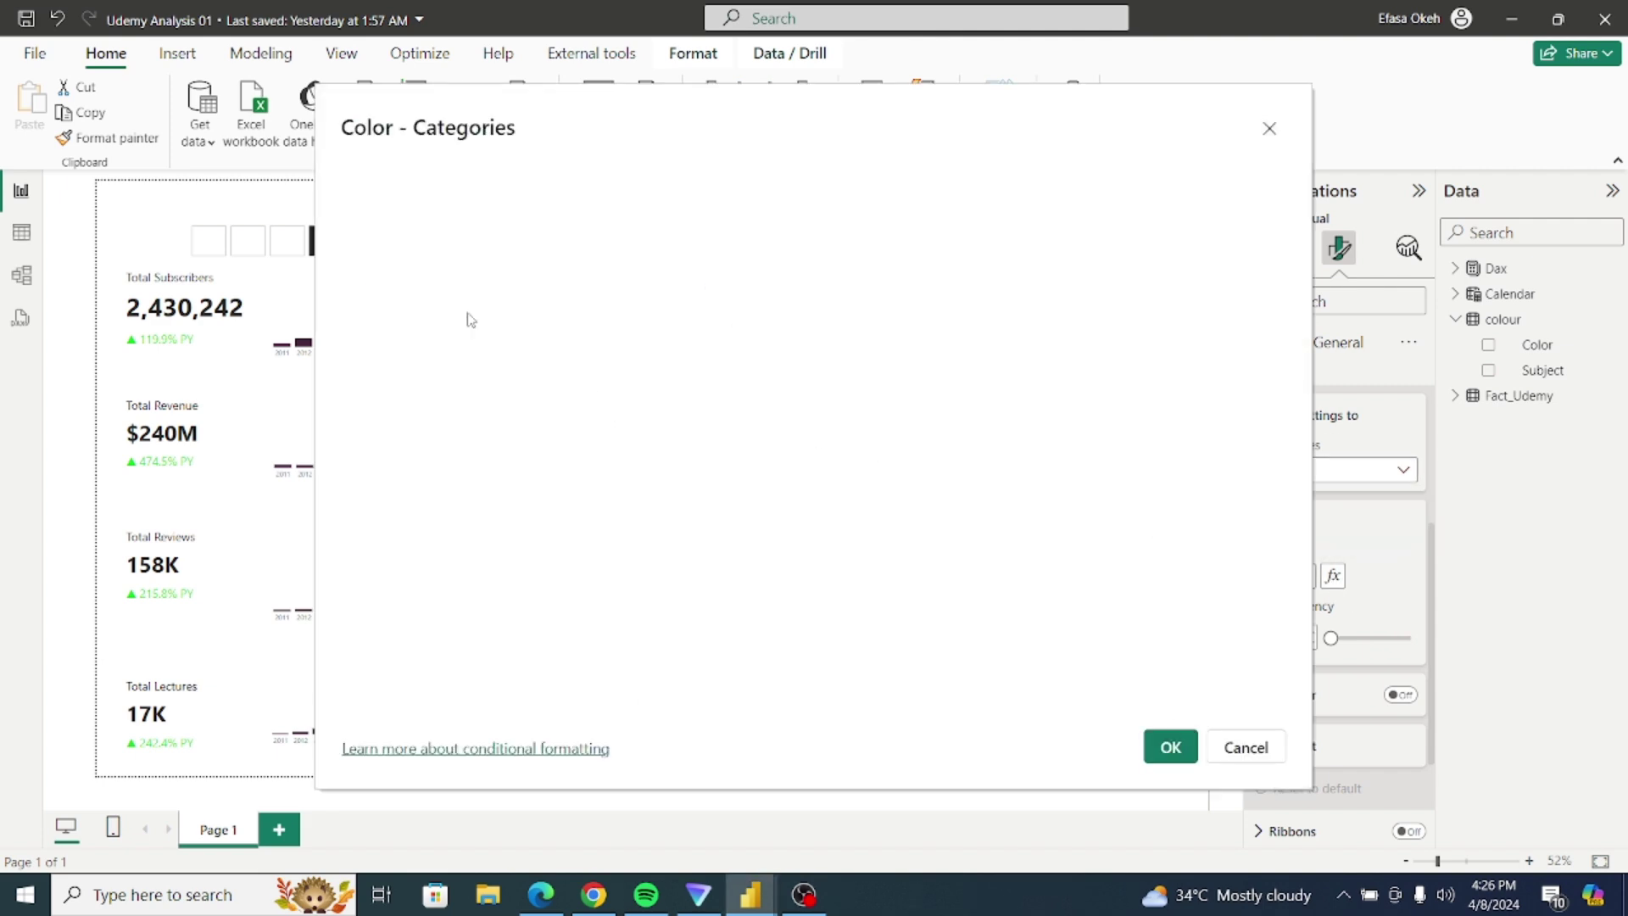
left_click(395, 217)
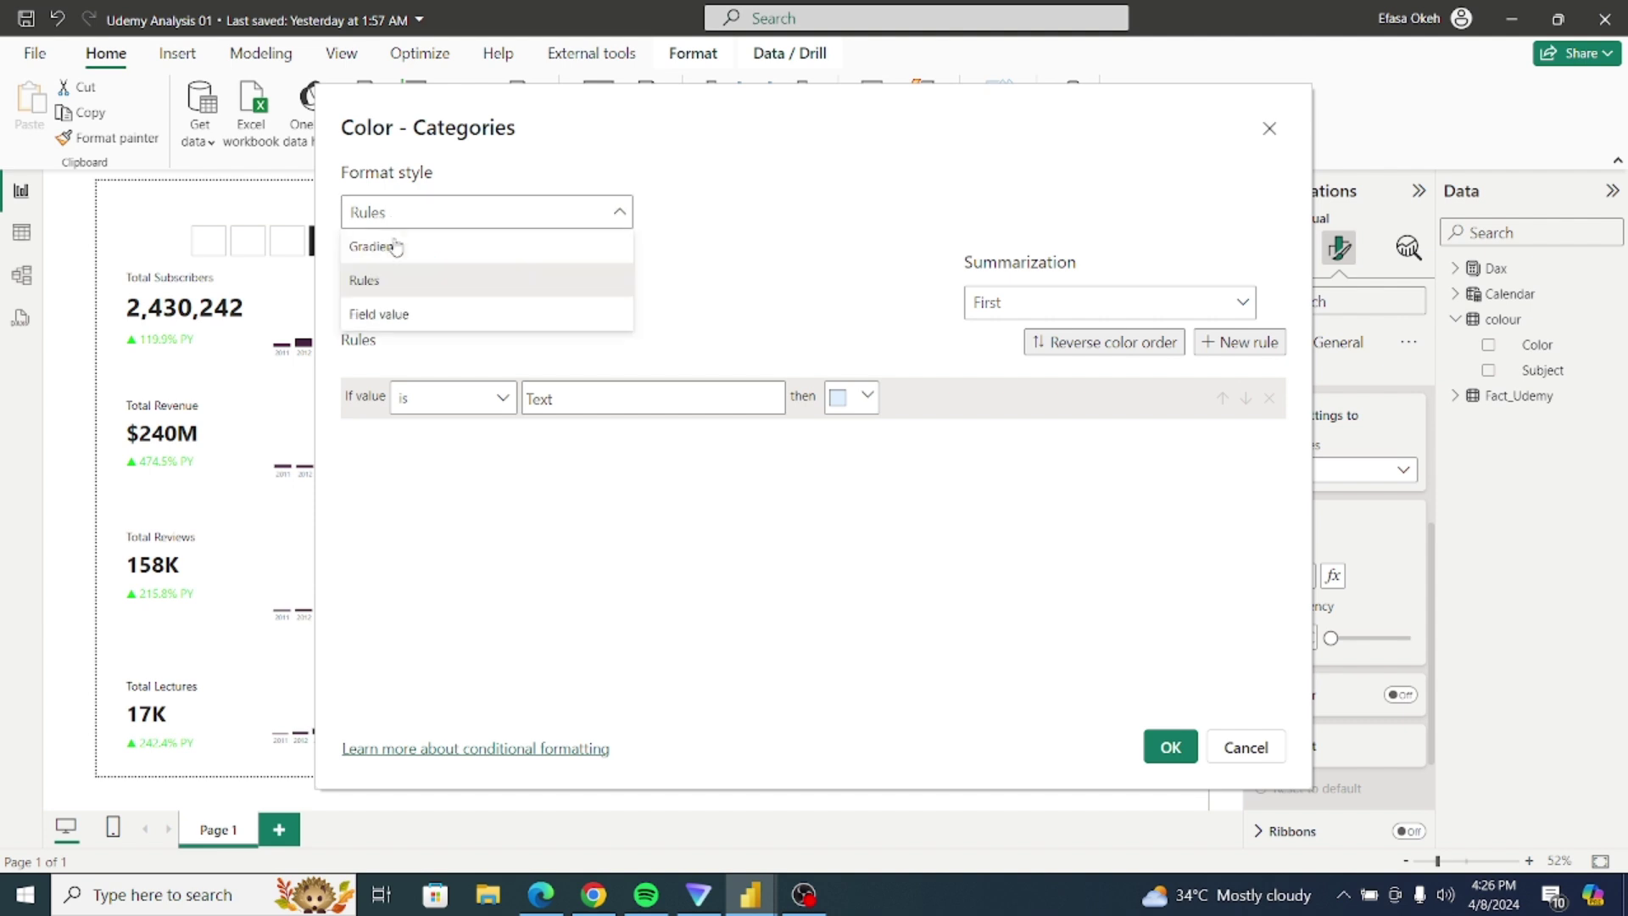
left_click(382, 315)
left_click(407, 305)
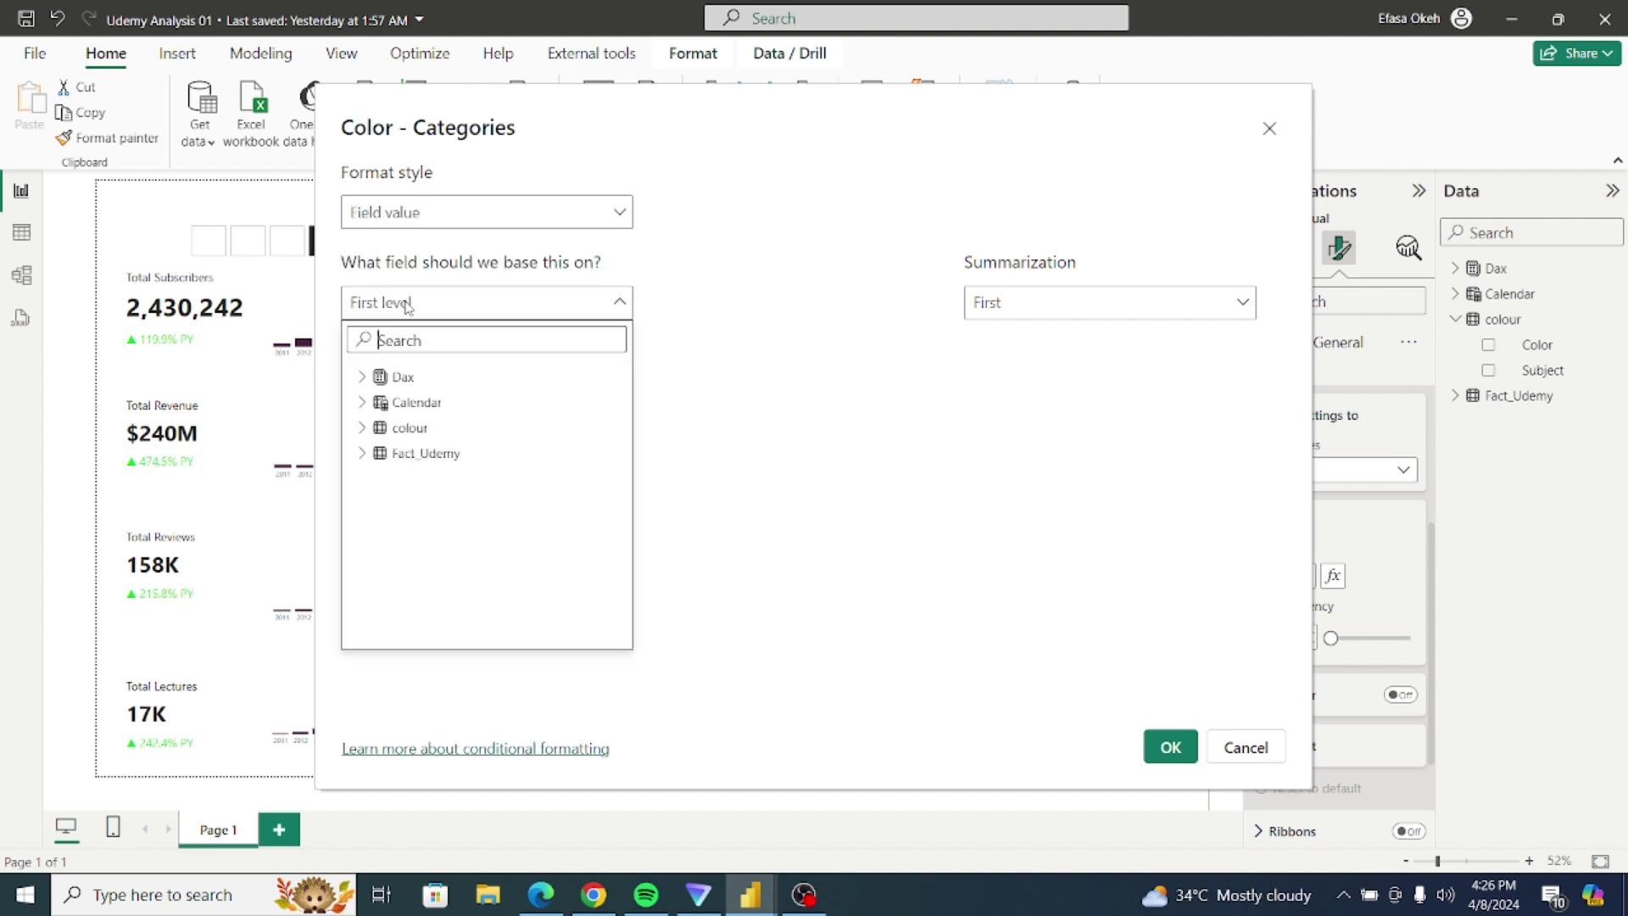
left_click(361, 376)
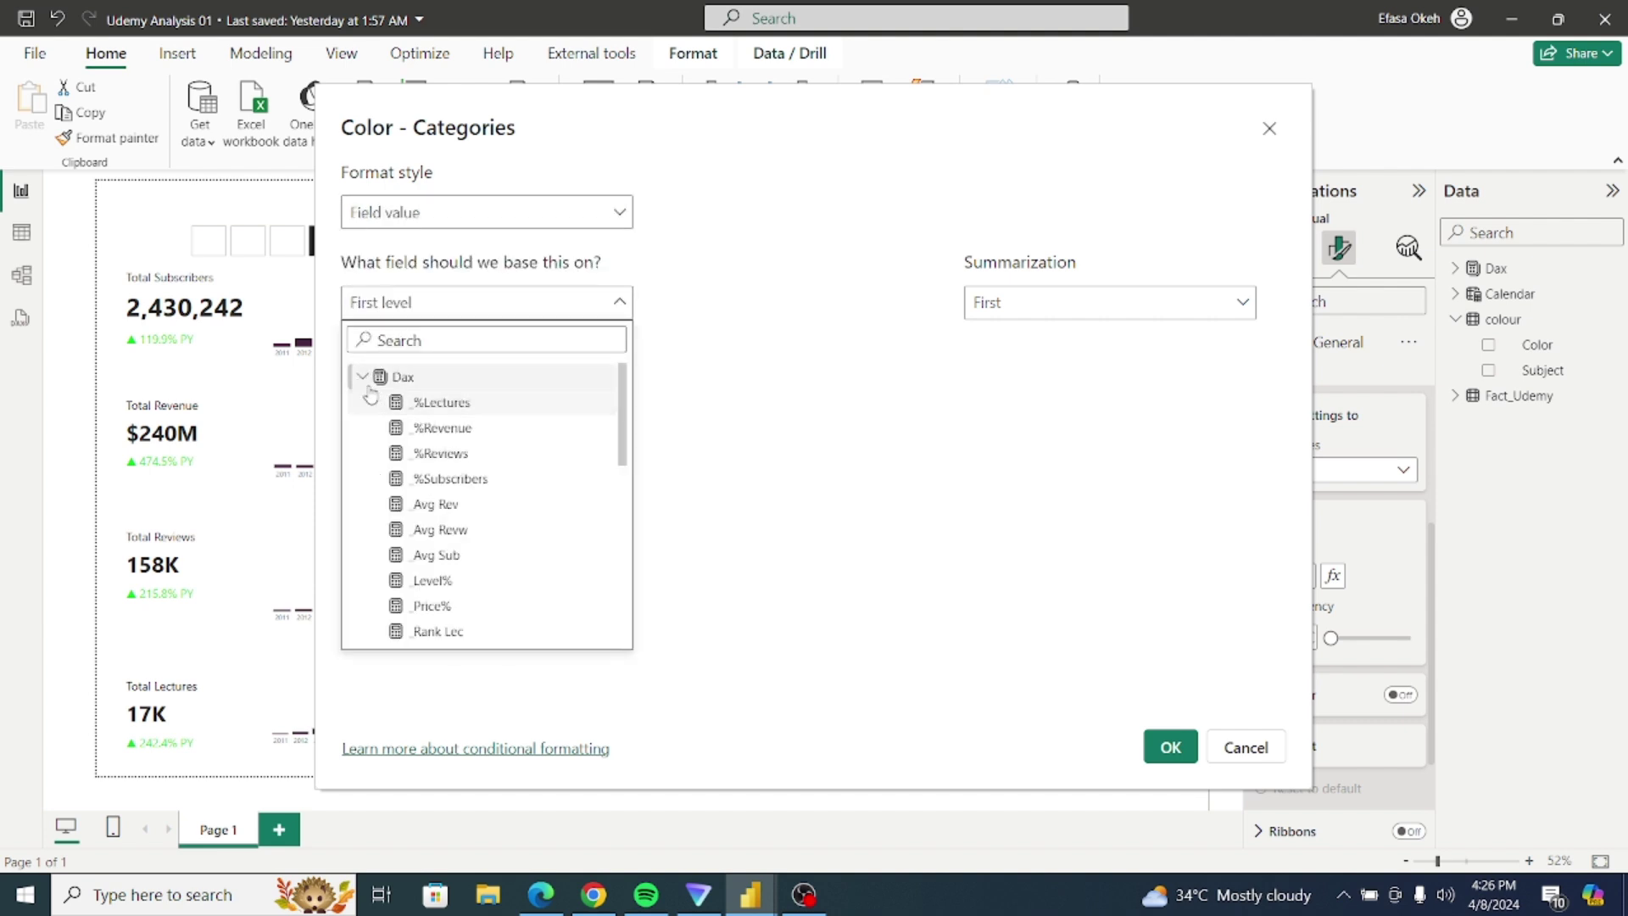
left_click(360, 377)
left_click(364, 426)
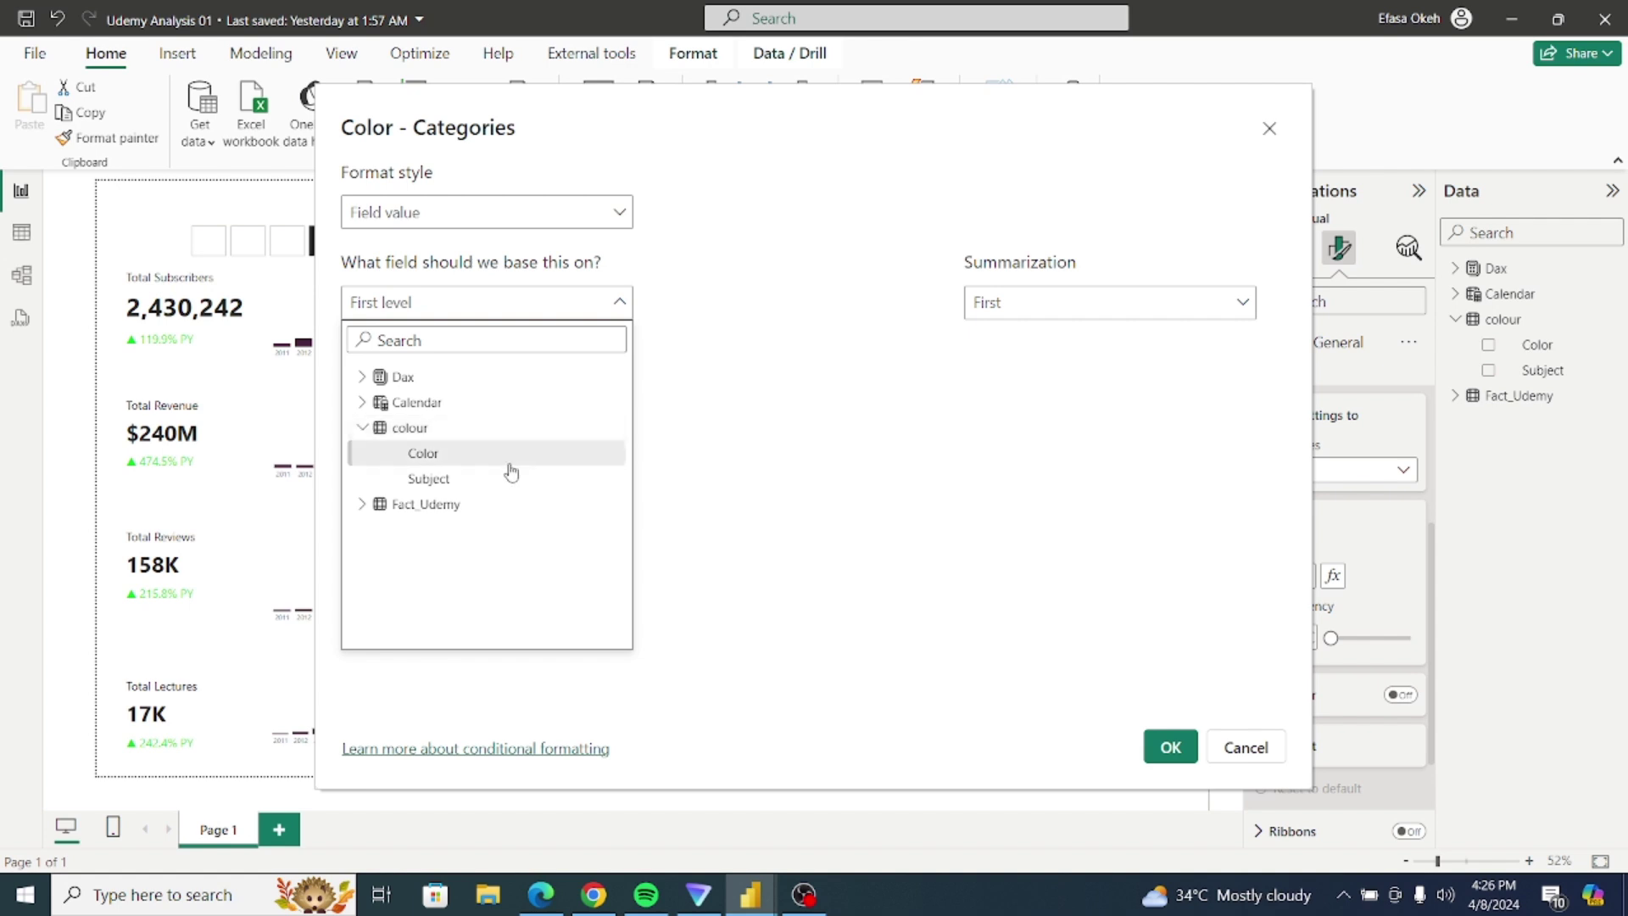
left_click(462, 456)
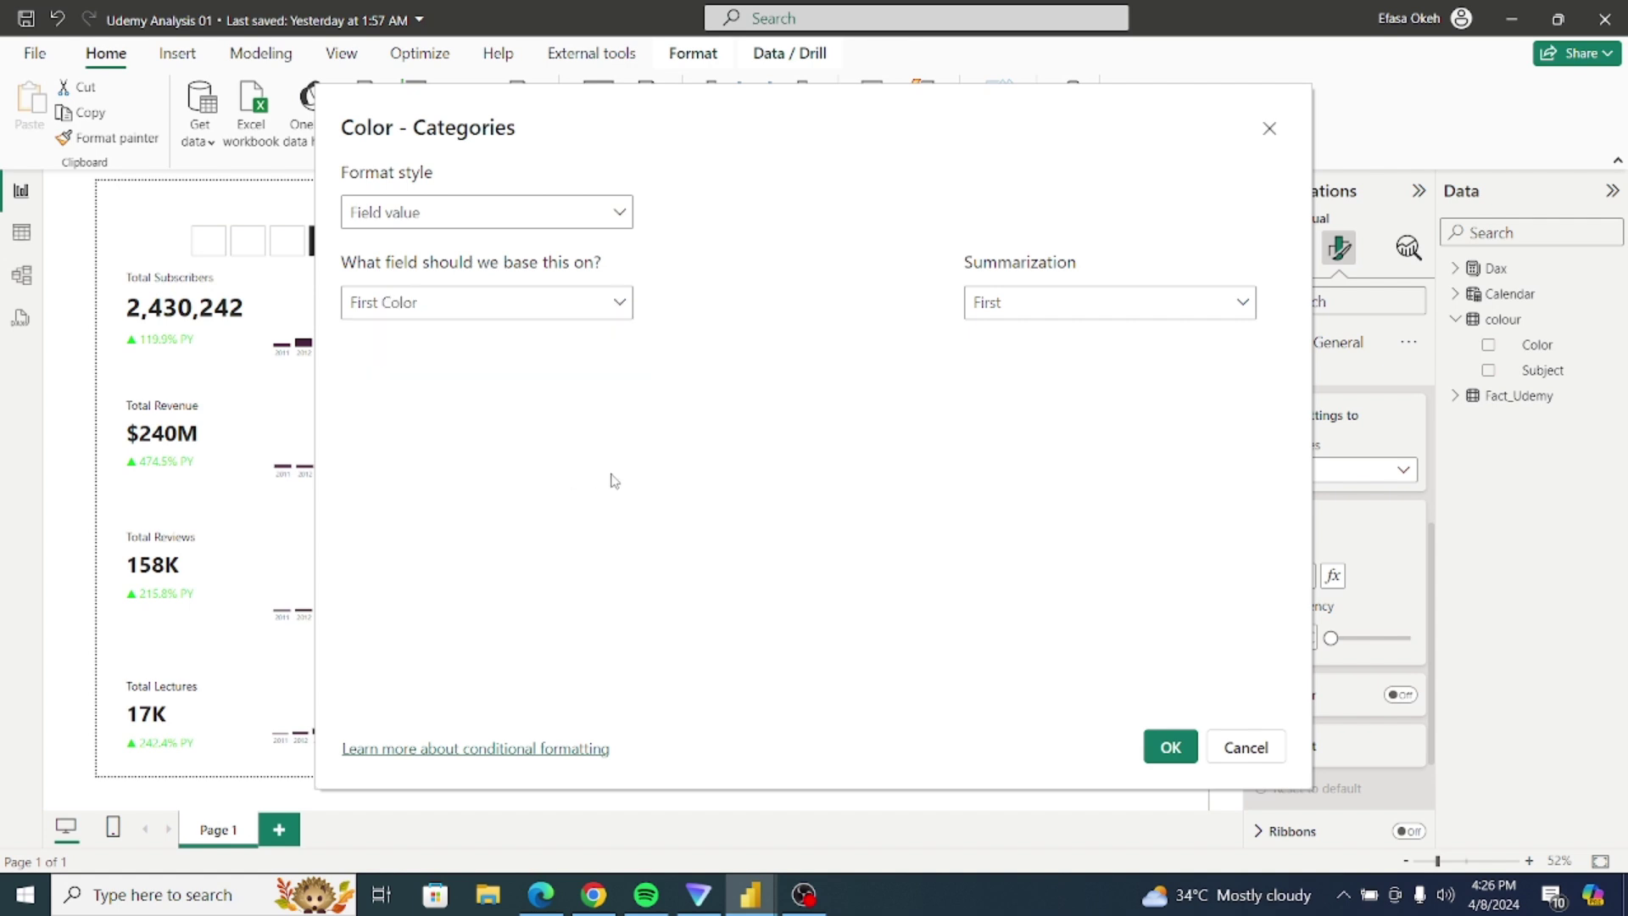
left_click(1170, 748)
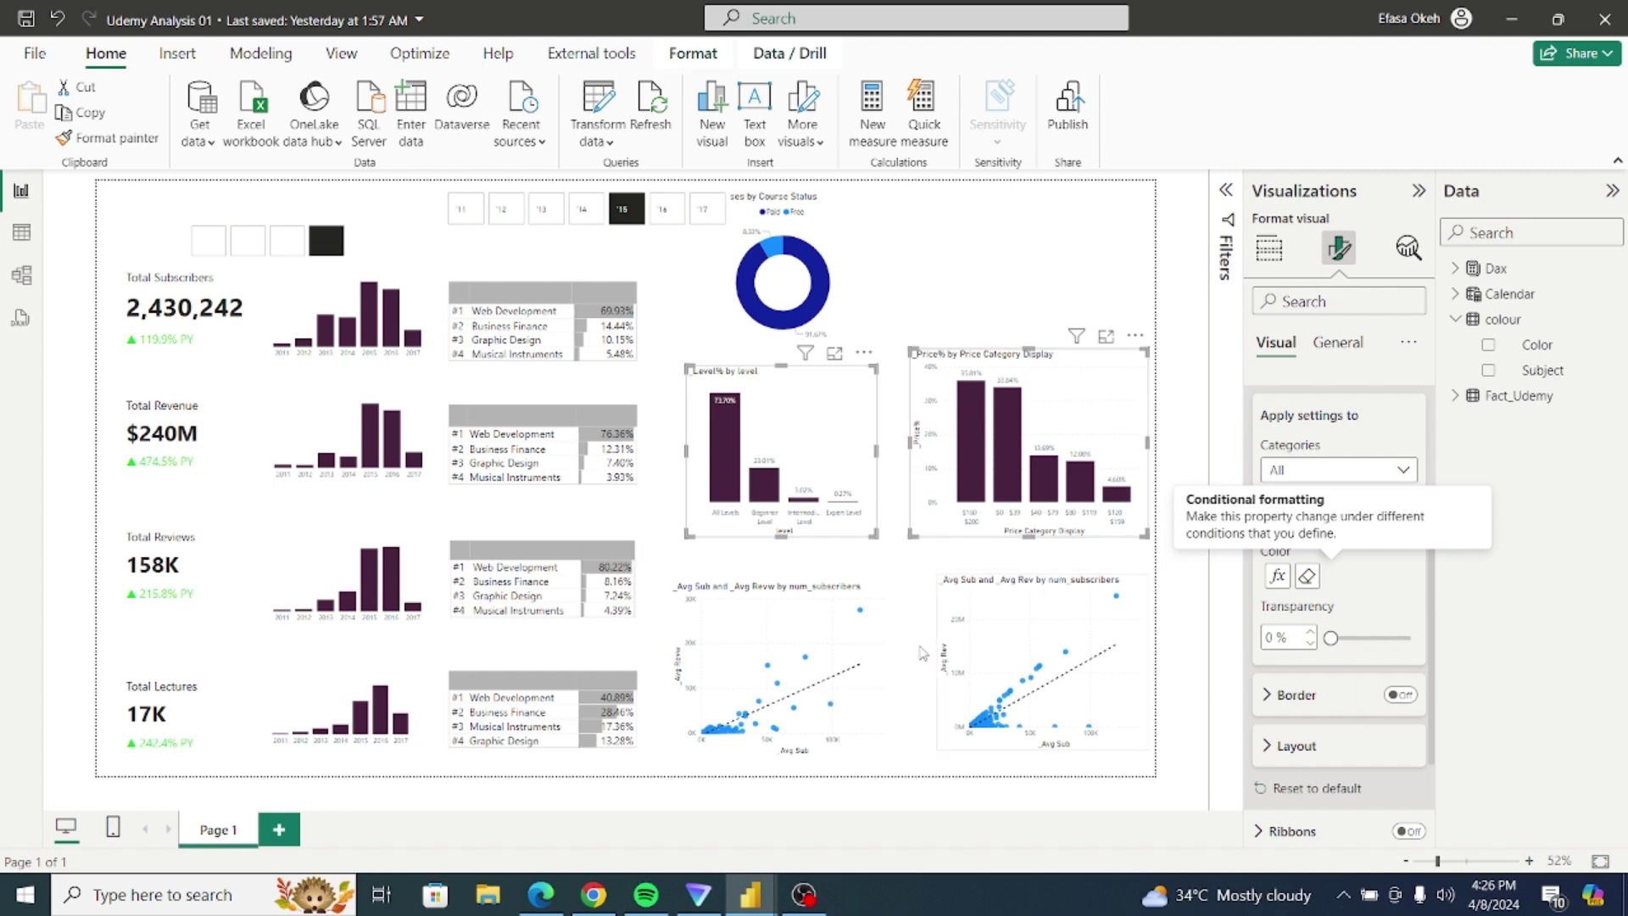
Step: Color the markers of the two scatter charts together by field value, based on the colour table's Color field
left_click(837, 624)
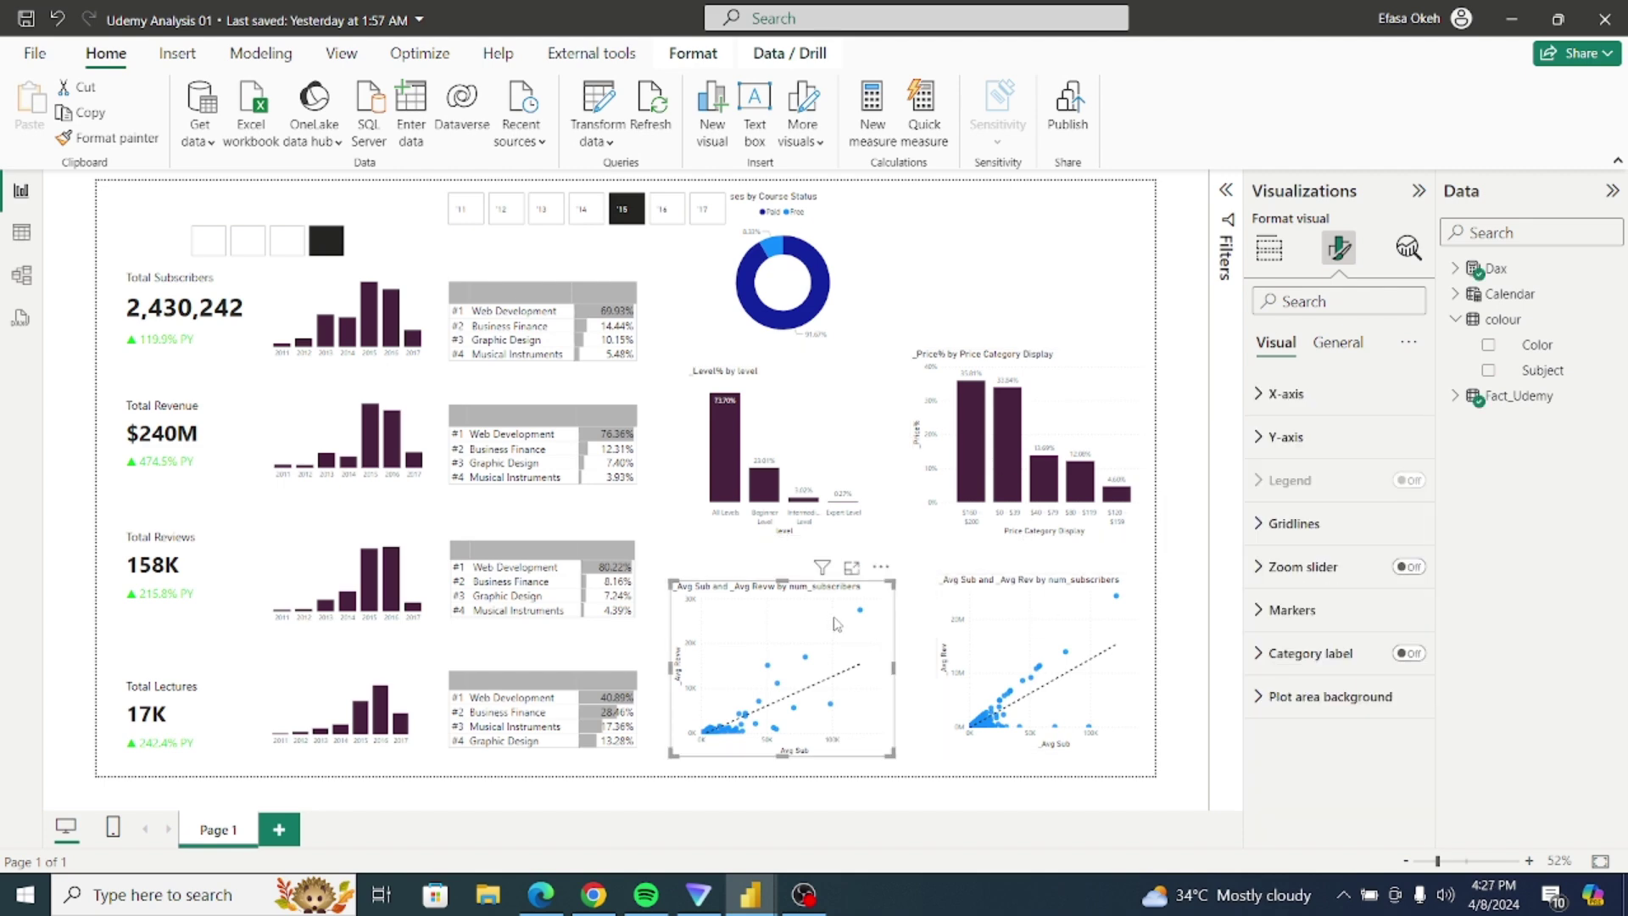
left_click(1018, 610, "ctrl")
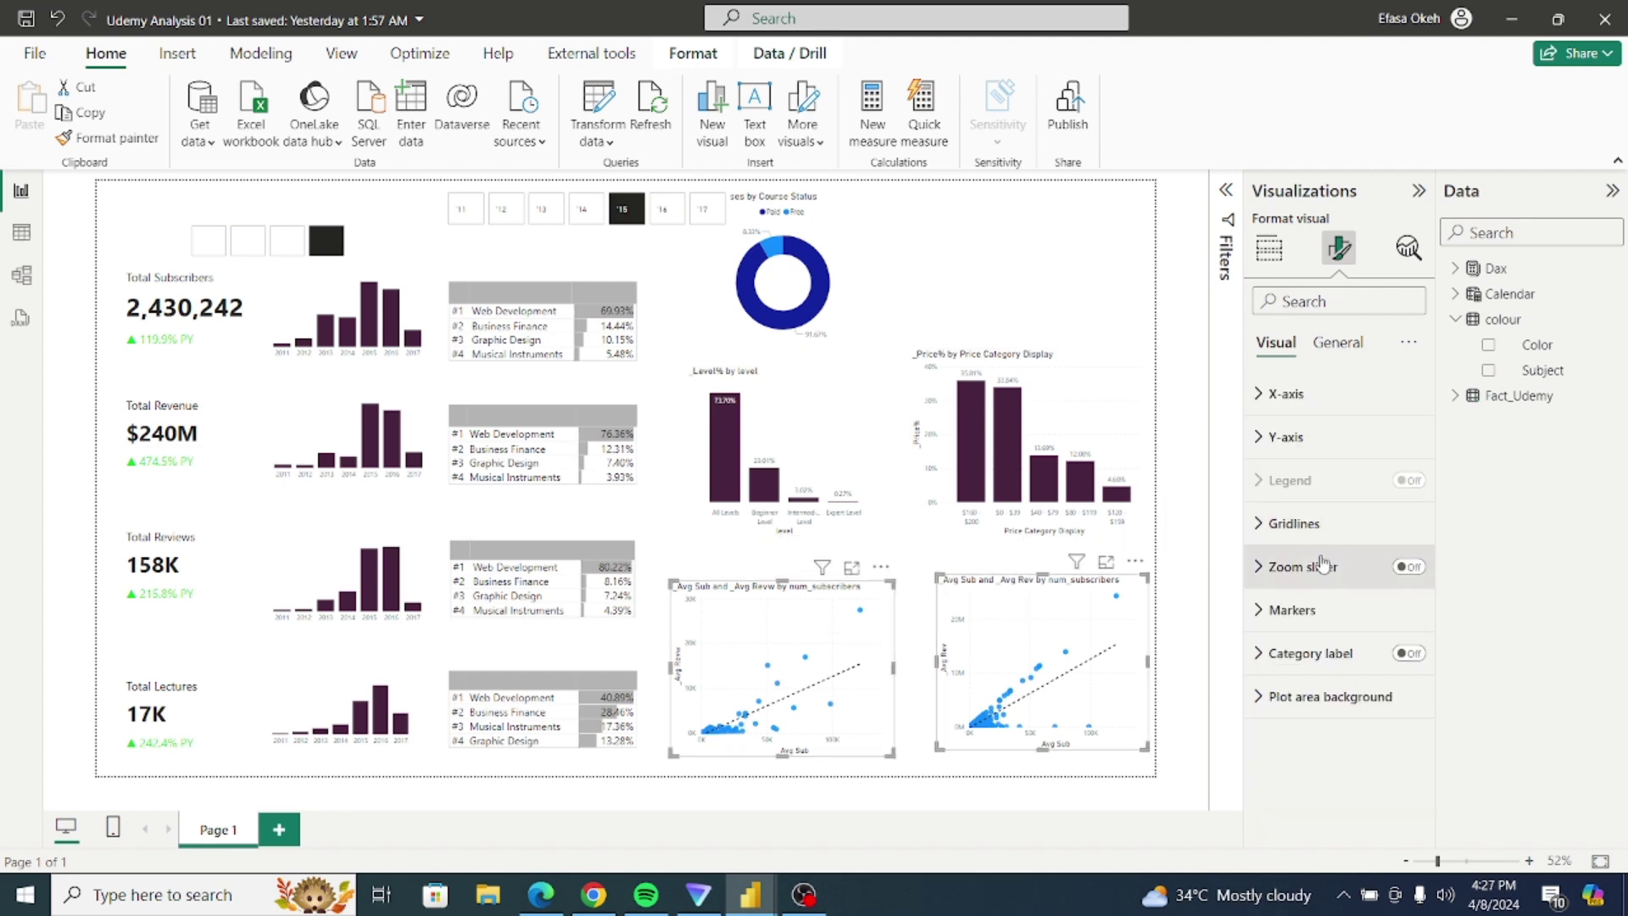
left_click(1270, 612)
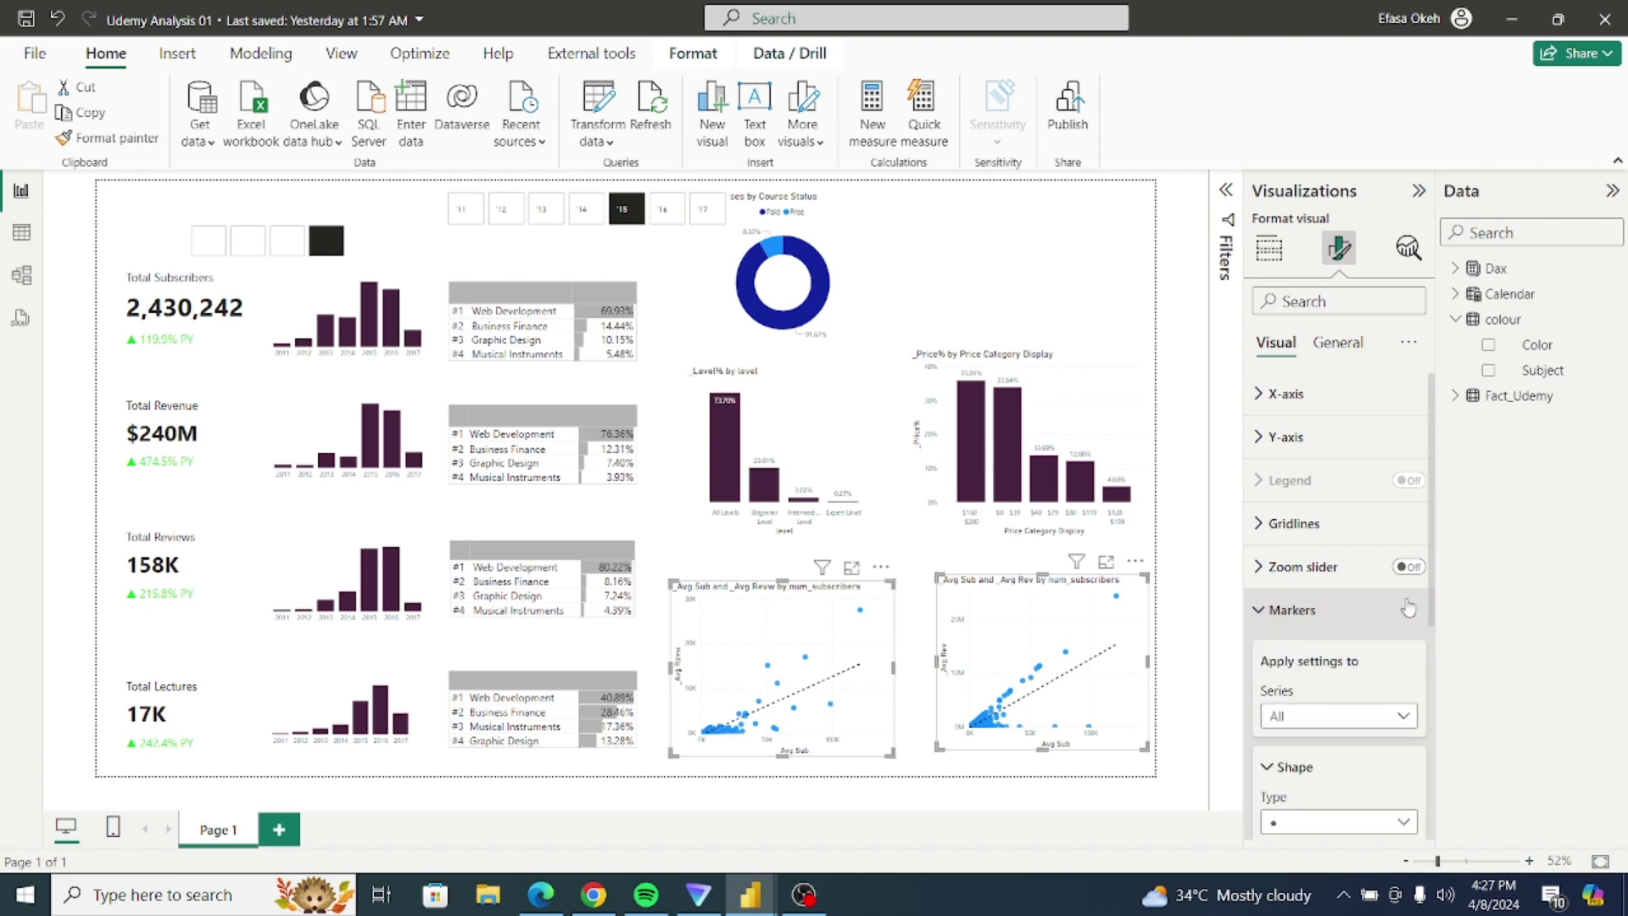
left_click_drag(1433, 604, 1438, 793)
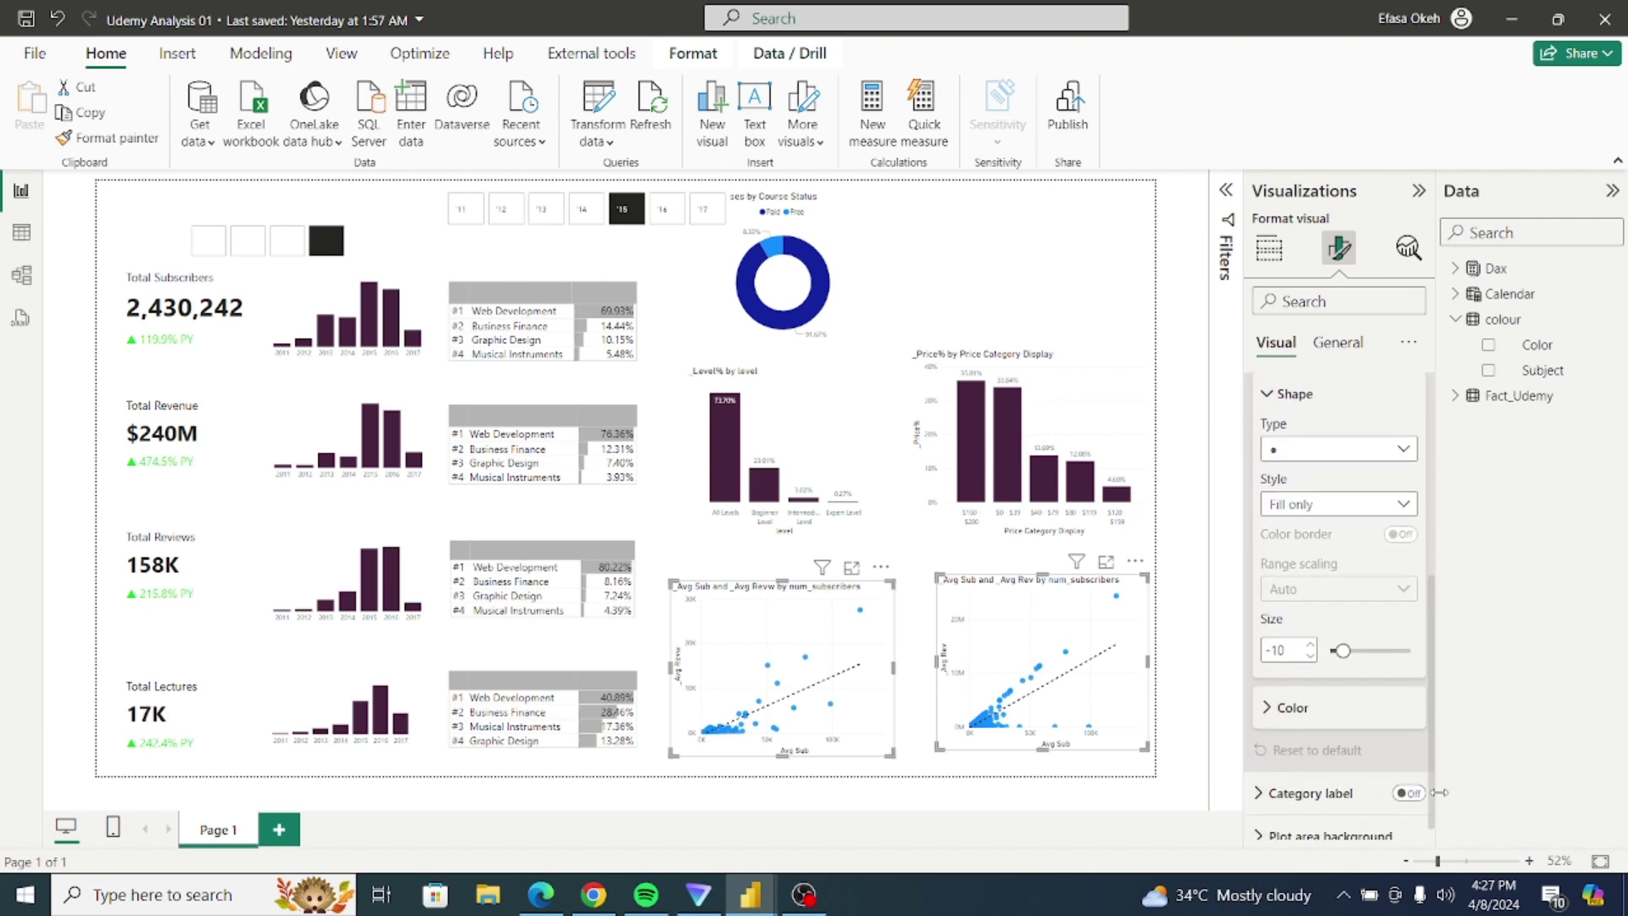
left_click(1270, 708)
left_click_drag(1431, 688, 1433, 797)
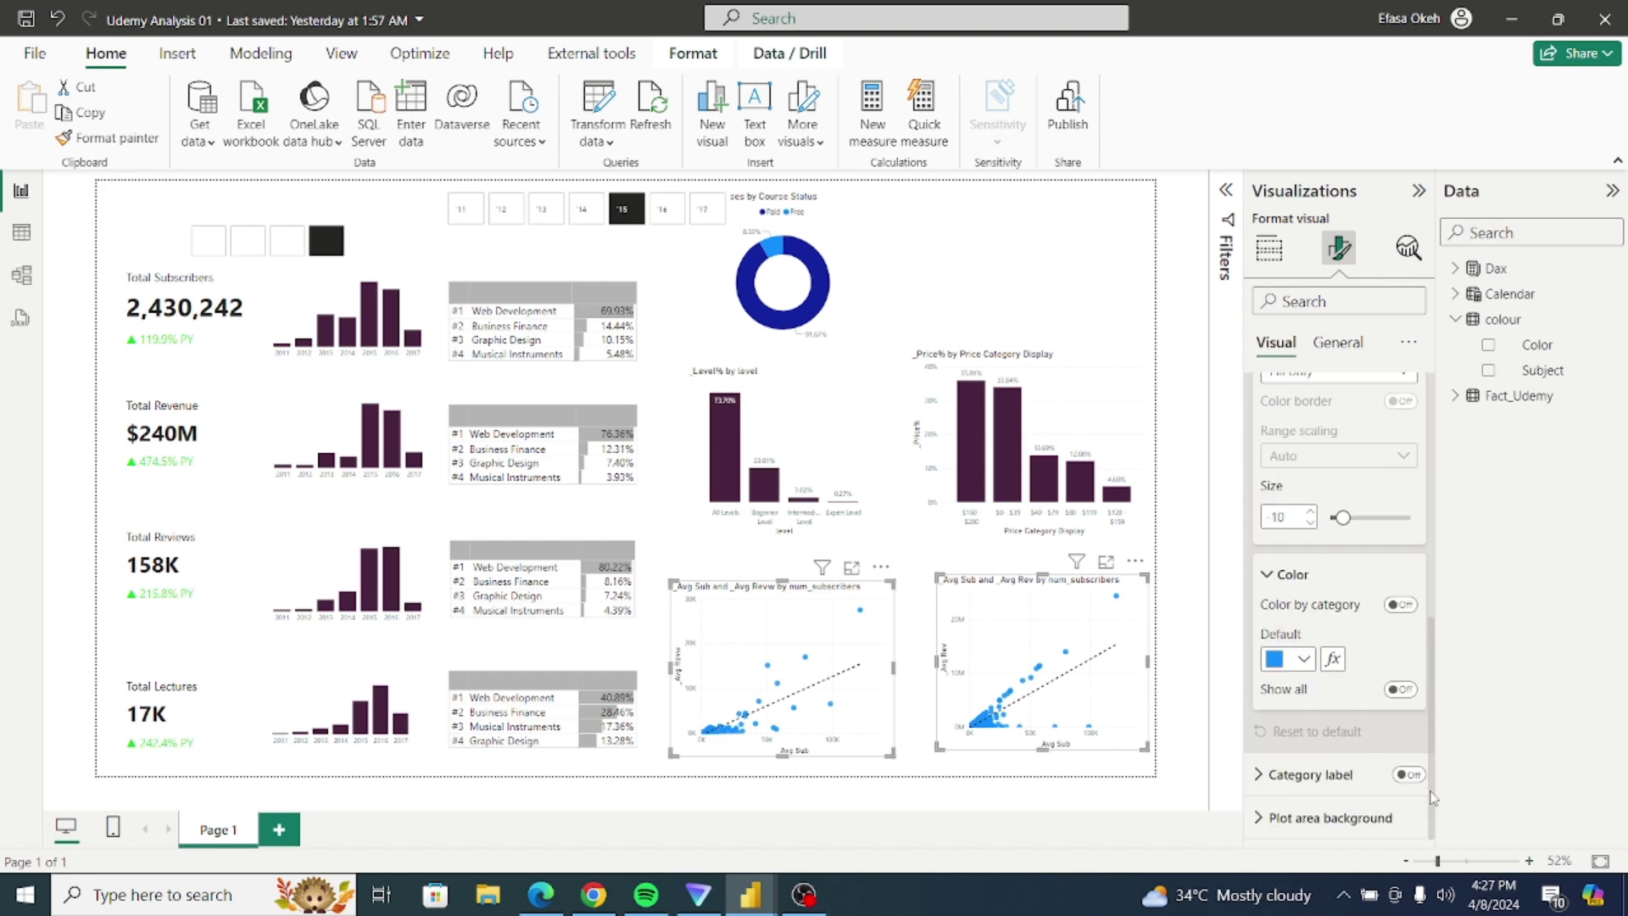
left_click(1334, 661)
left_click(409, 218)
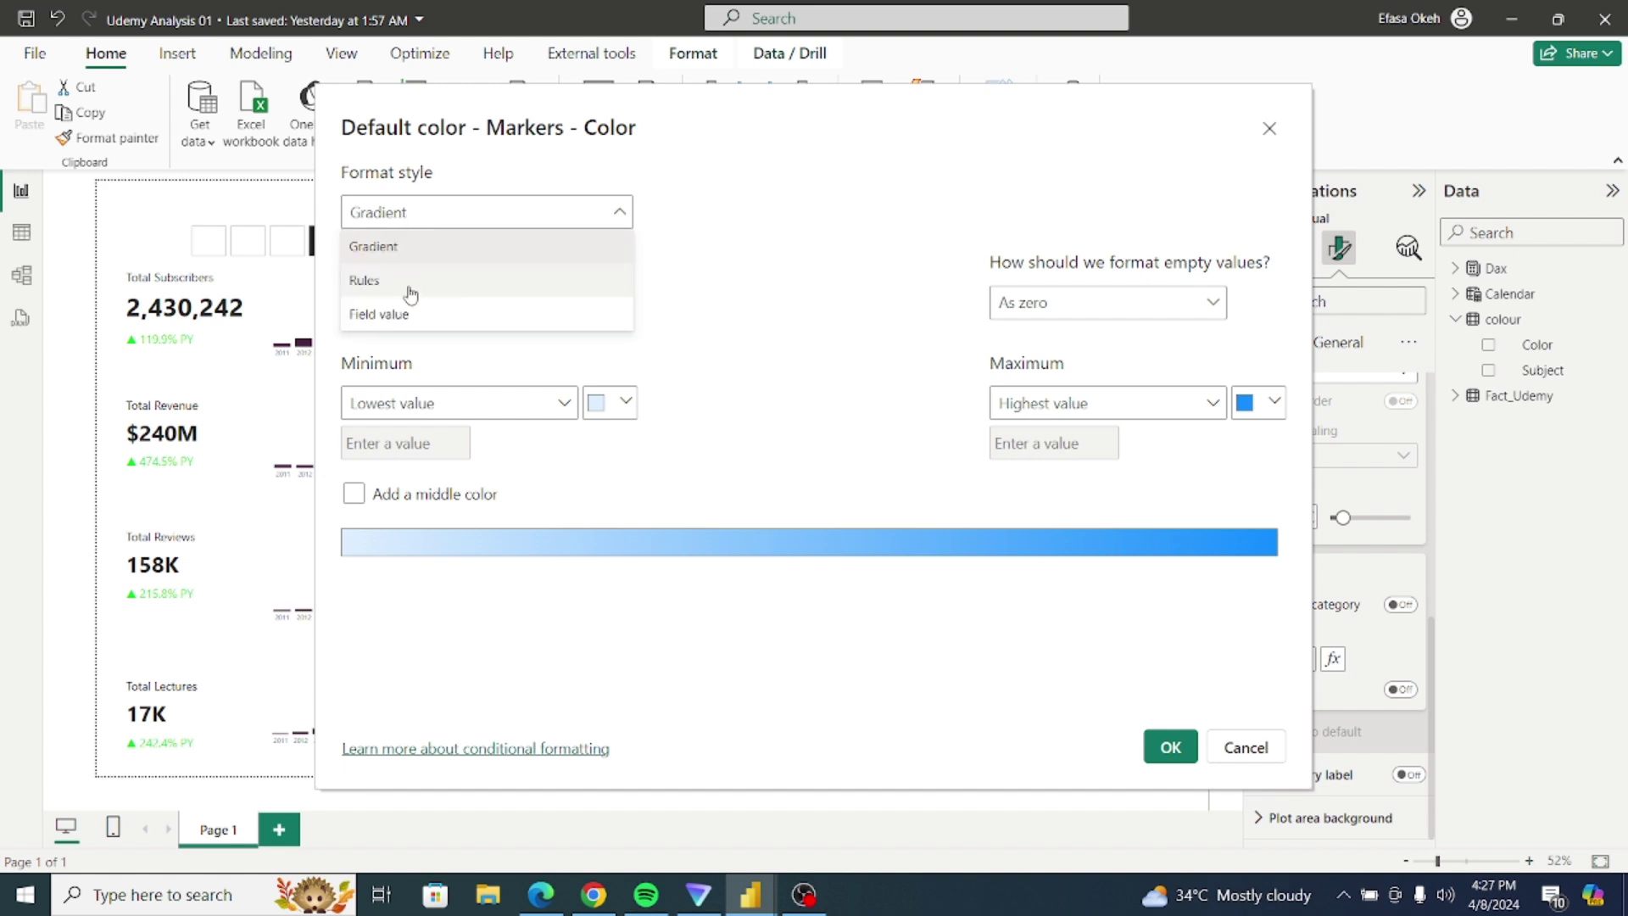
left_click(406, 314)
left_click(427, 314)
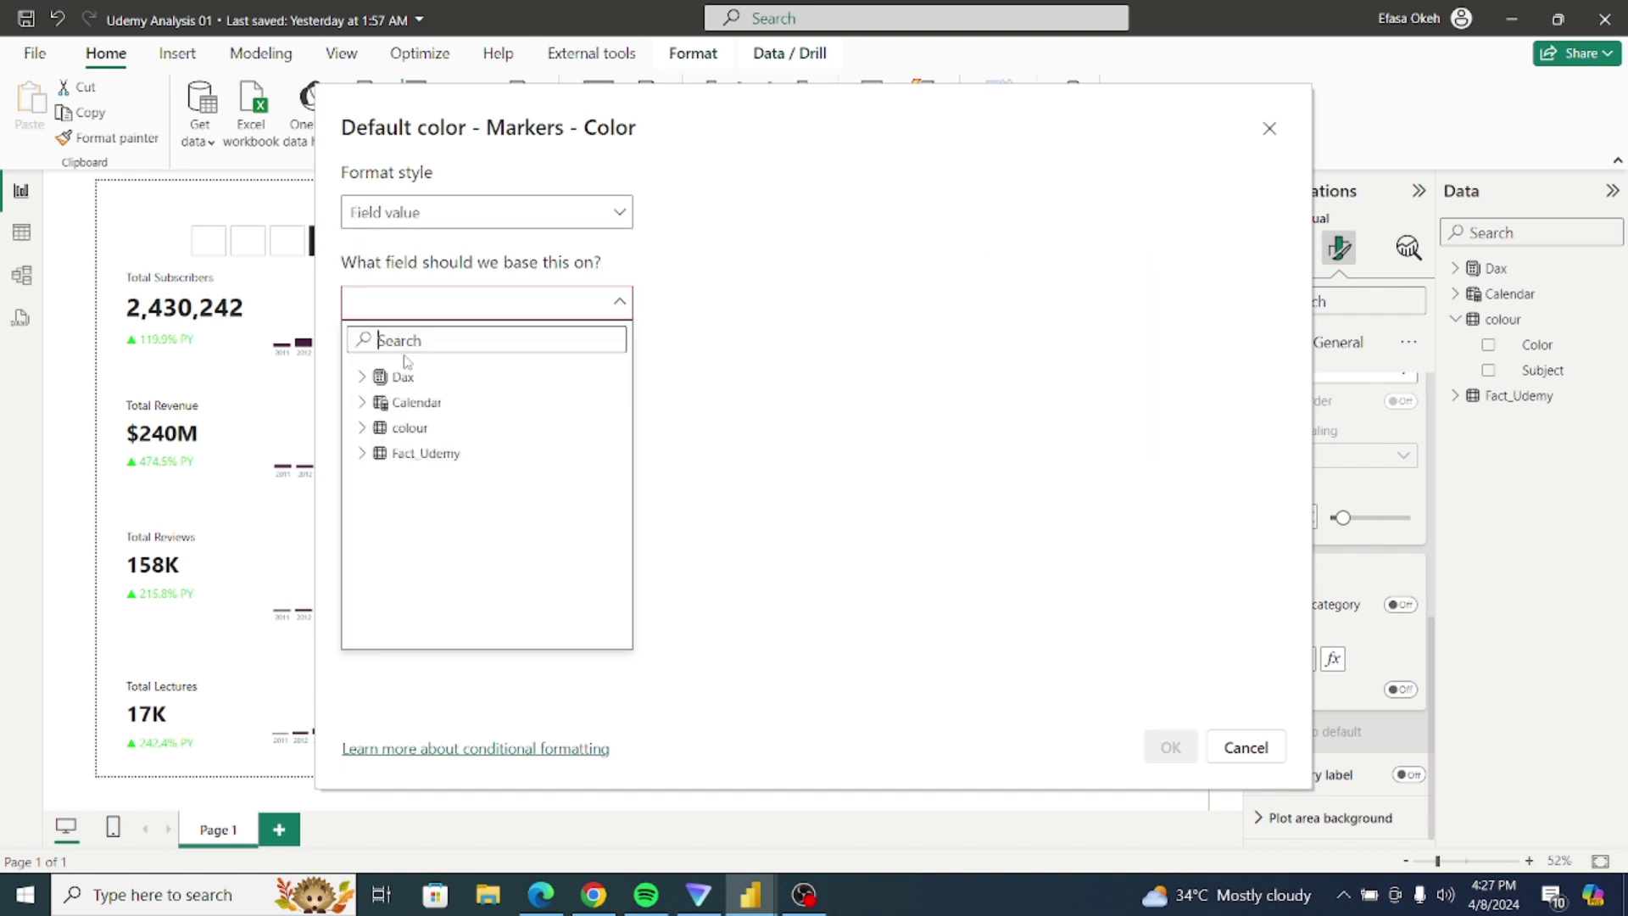
left_click(361, 429)
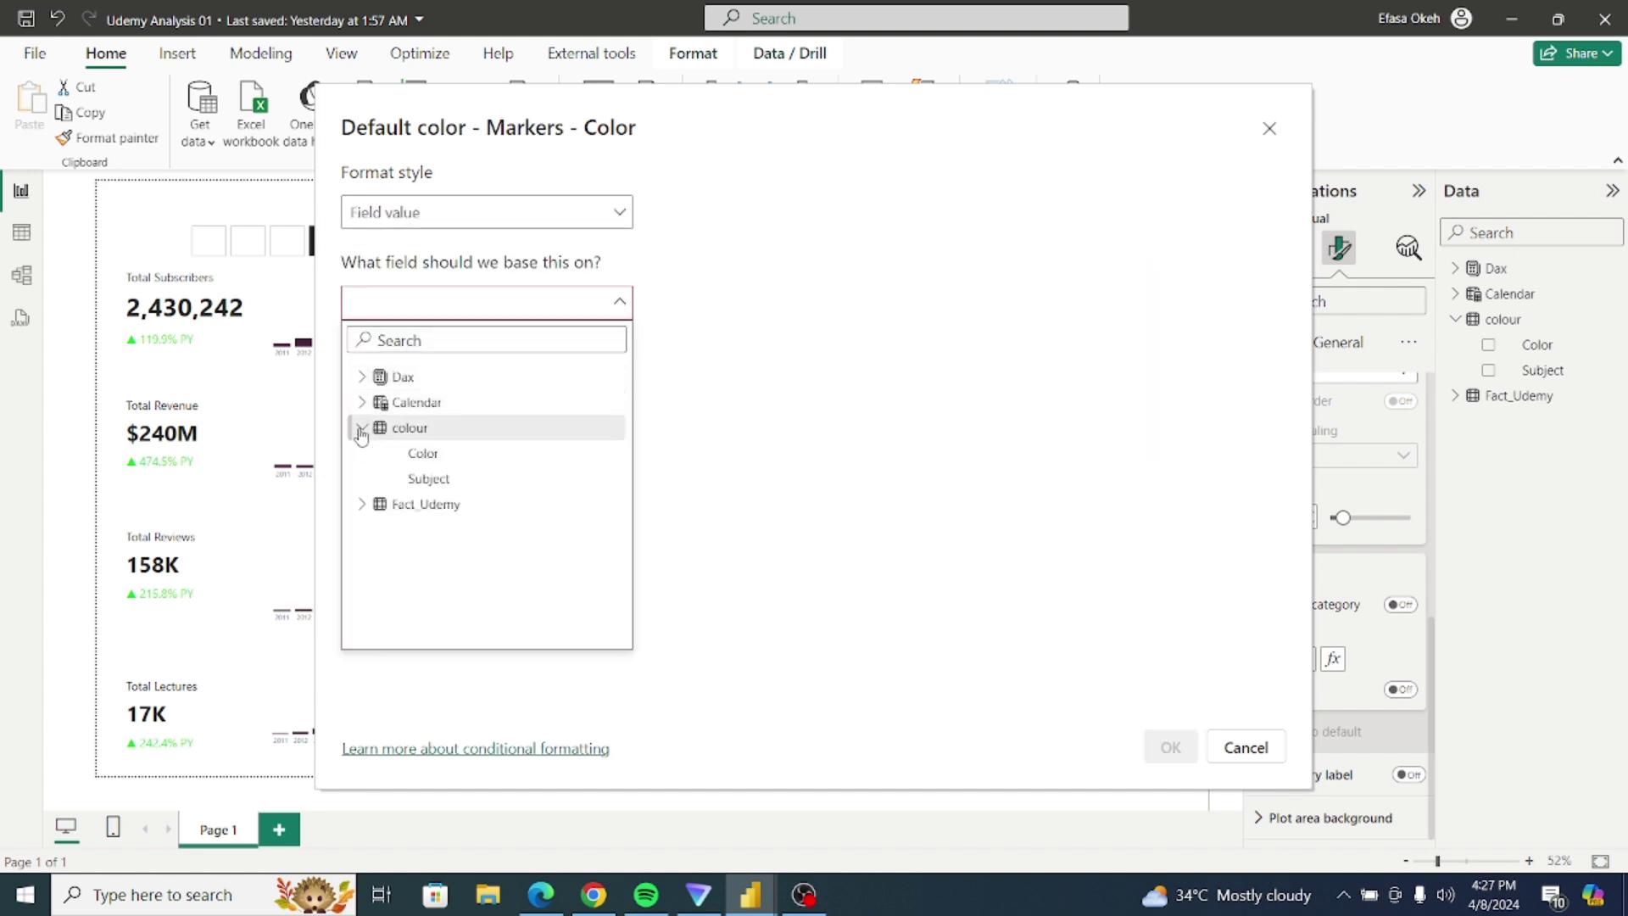
left_click(428, 456)
left_click(1168, 747)
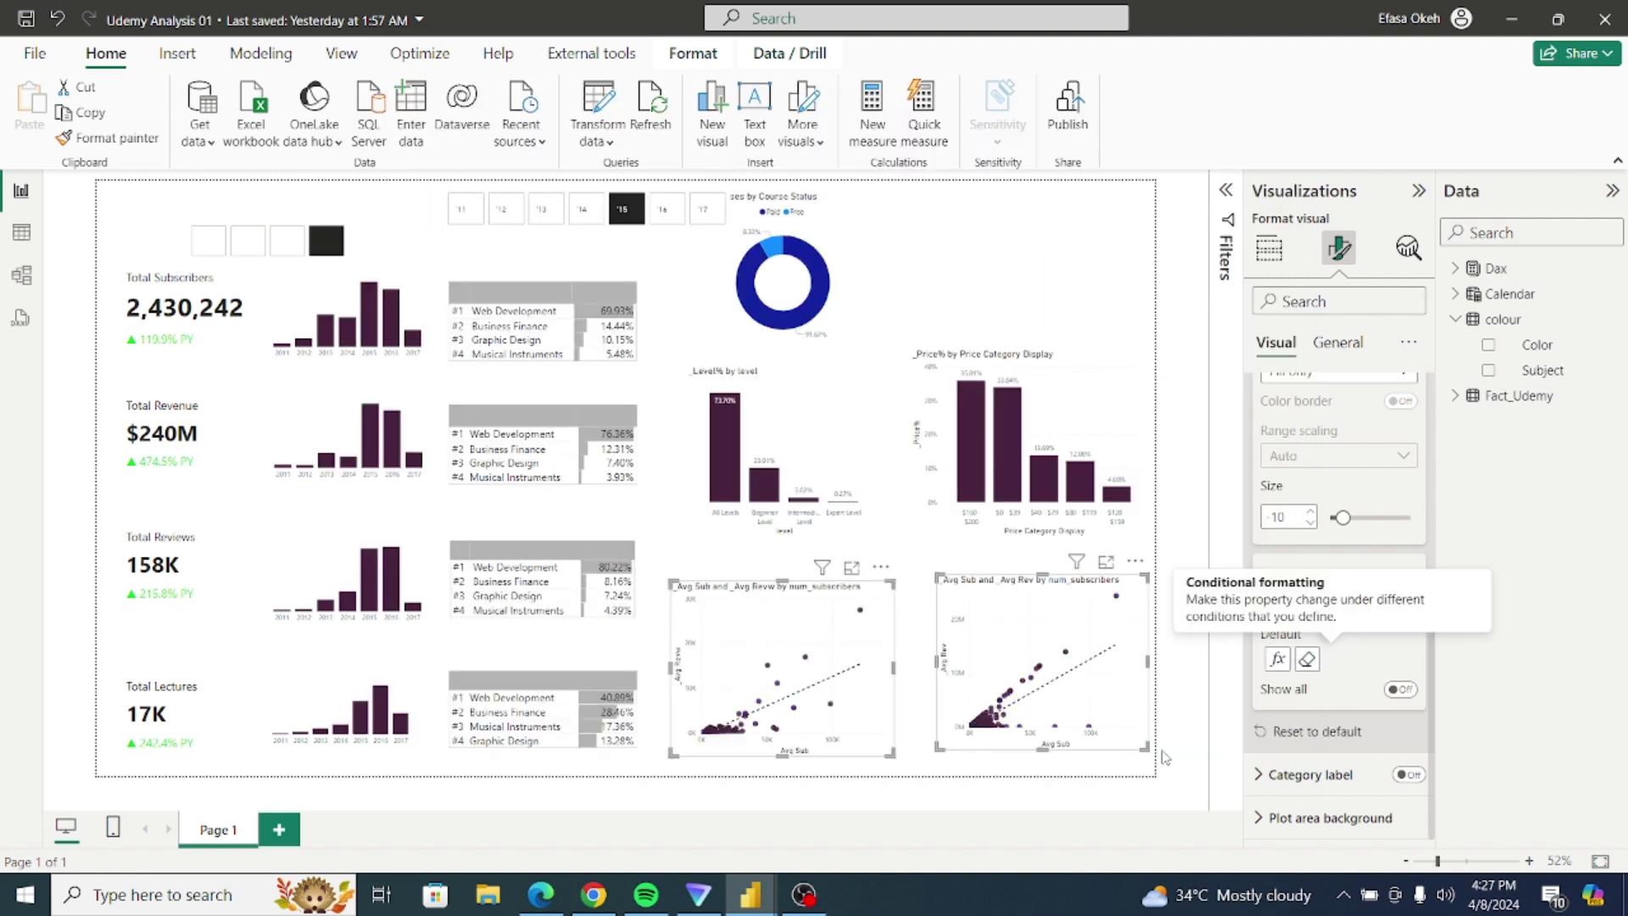
Step: Switch the subject slicer through the other three subjects and examine the colors of the column and scatter charts
left_click(284, 247)
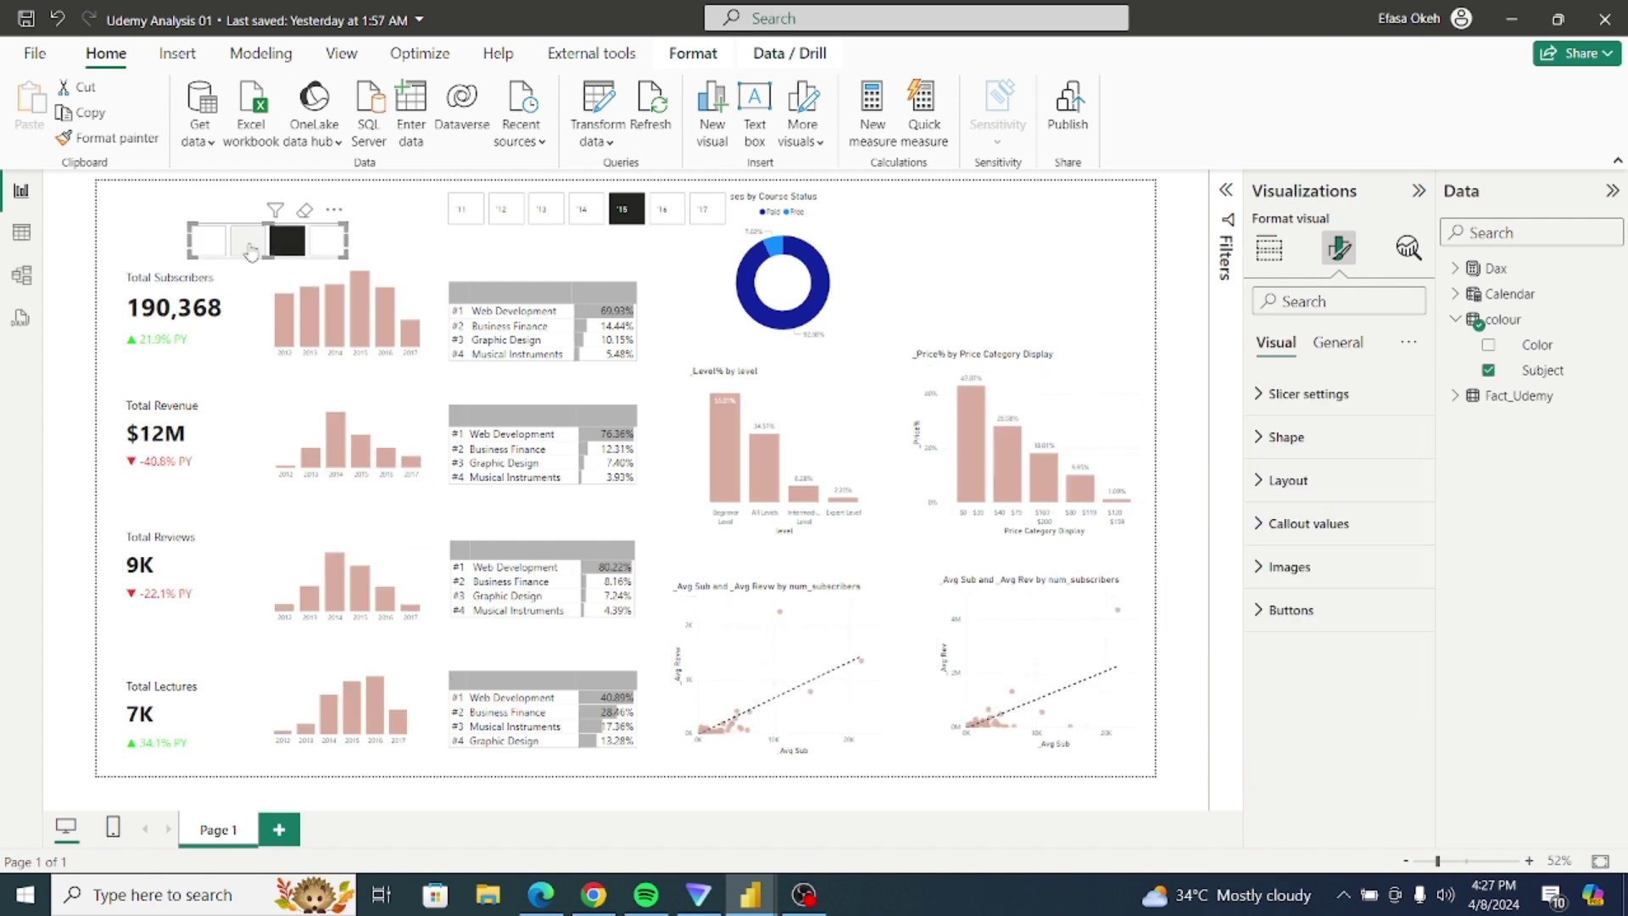
left_click(249, 246)
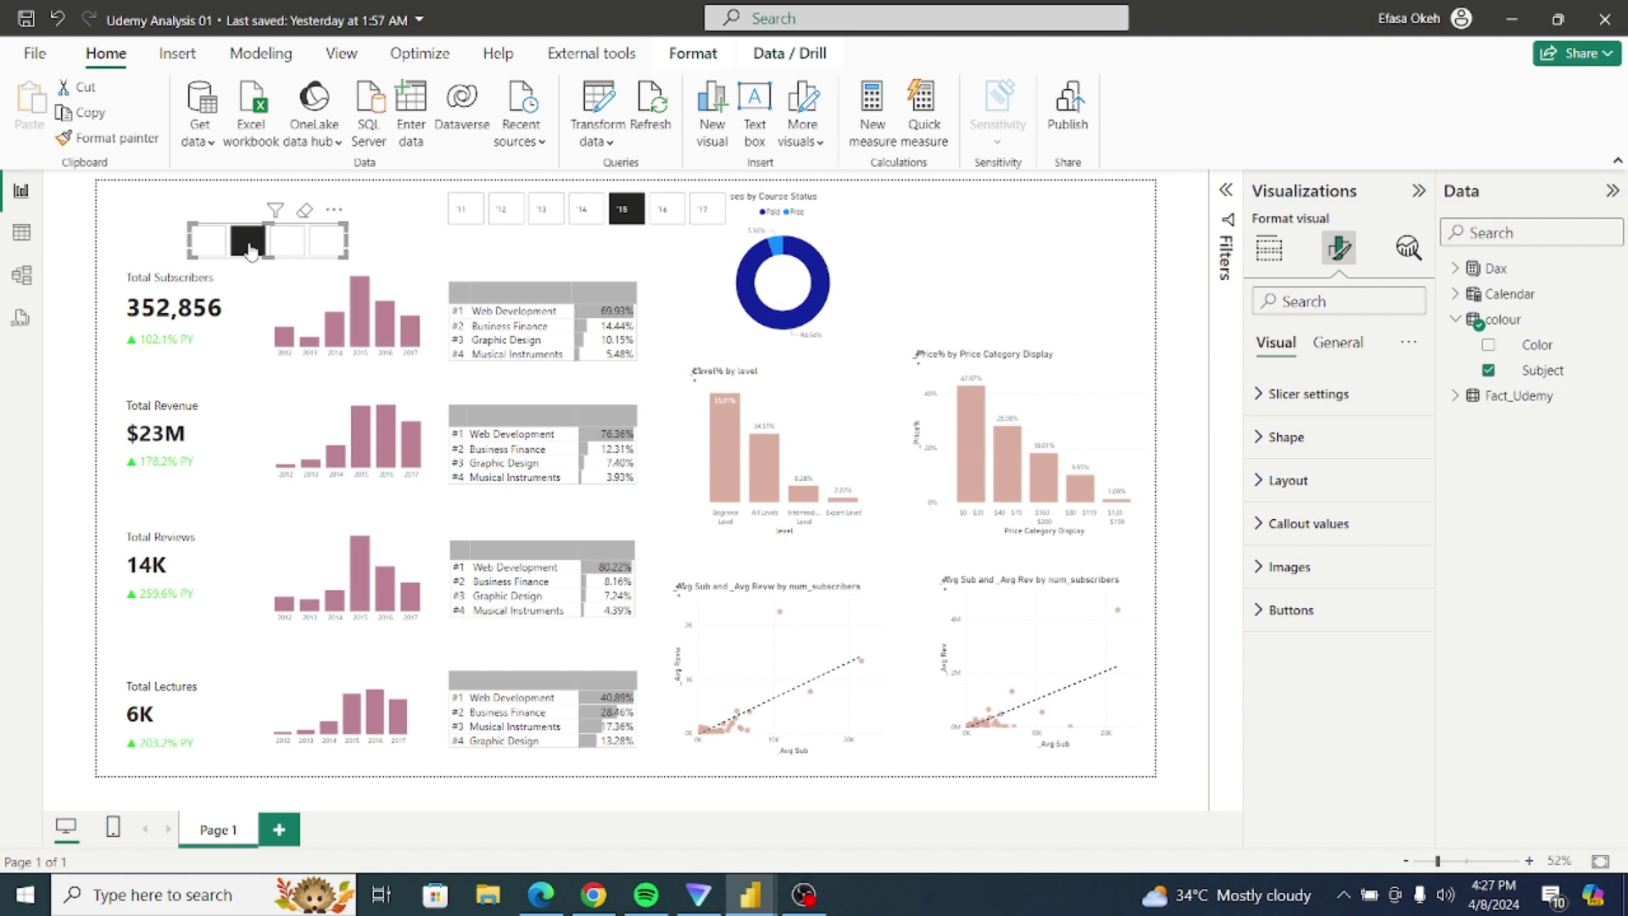
left_click(214, 244)
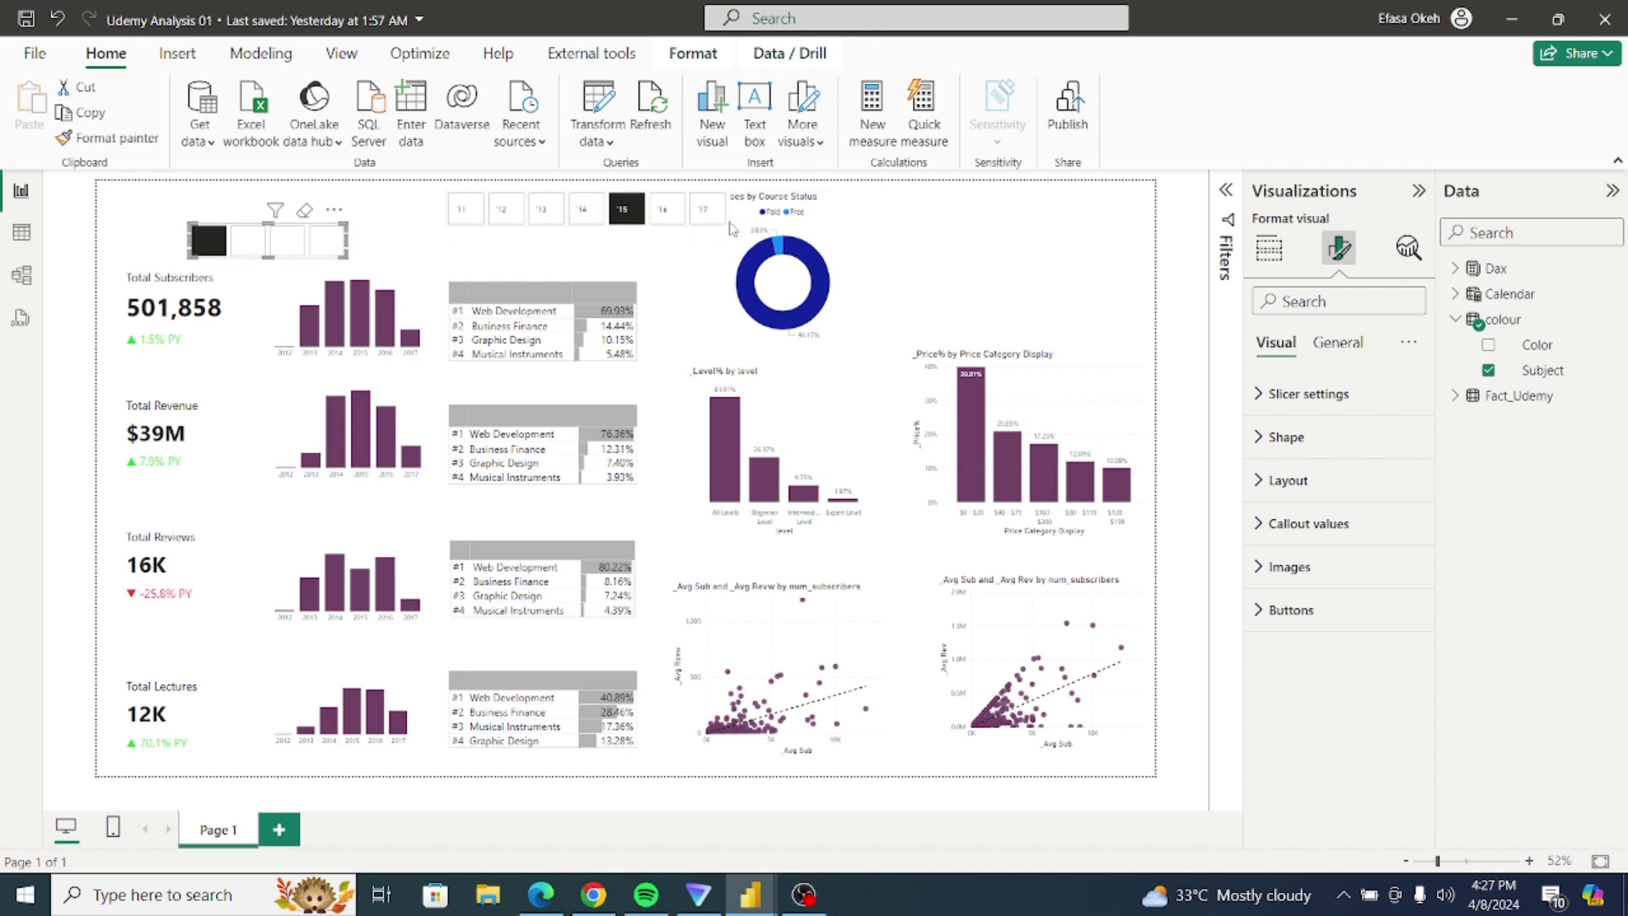
Step: Set the year slicer's callout value color to light gray for the Default state
left_click(547, 226)
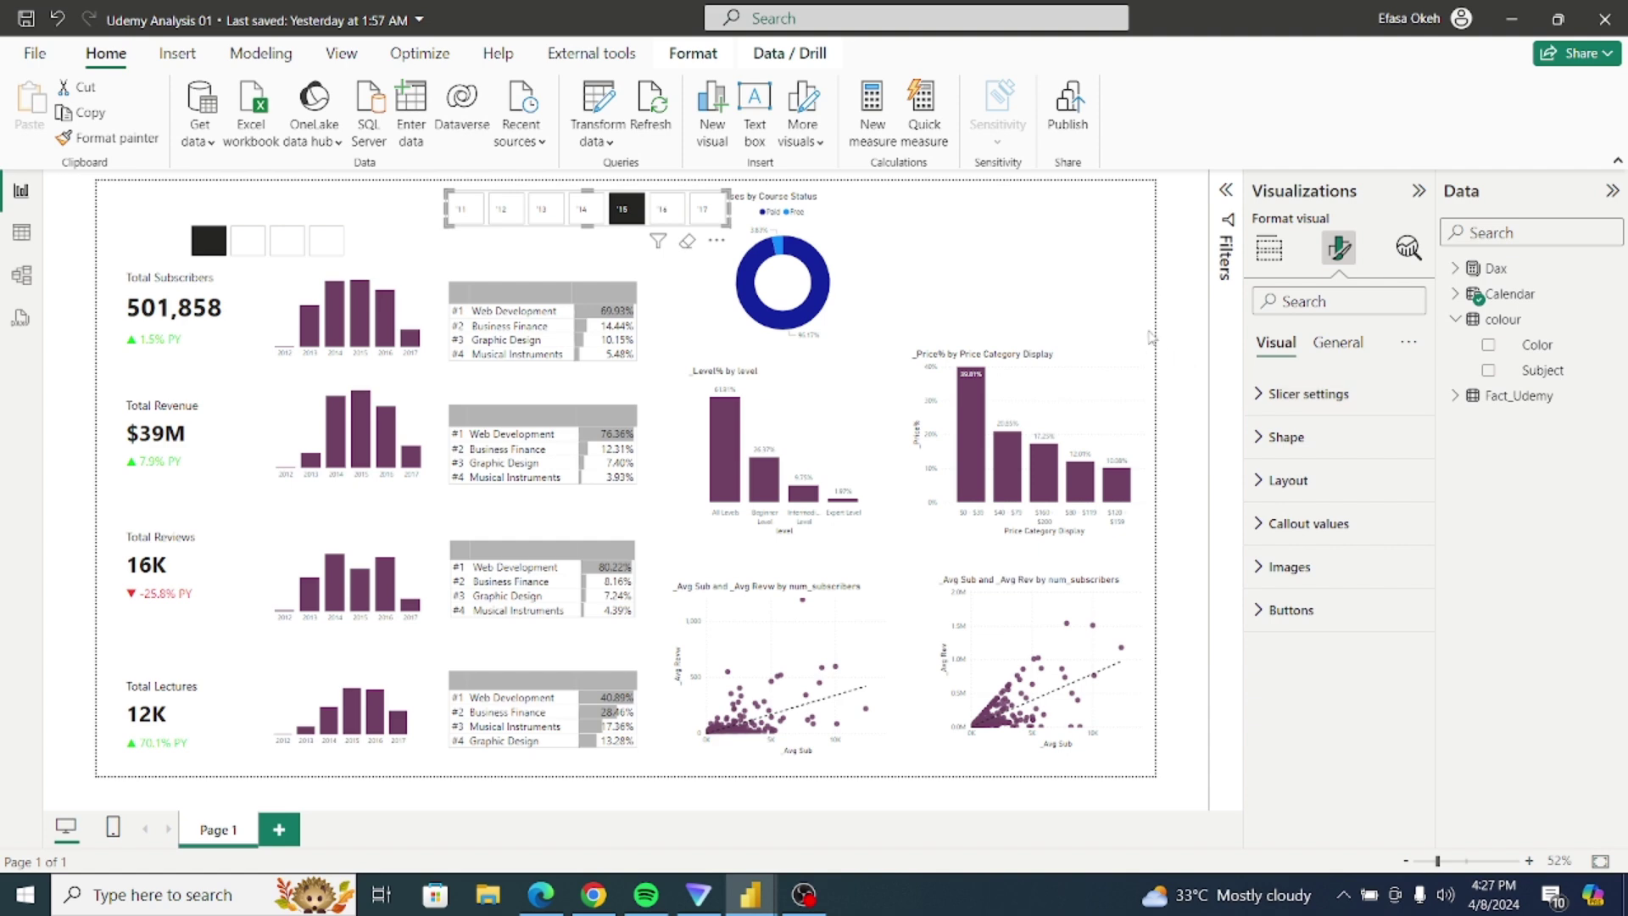
left_click(1274, 525)
left_click_drag(1436, 545, 1437, 606)
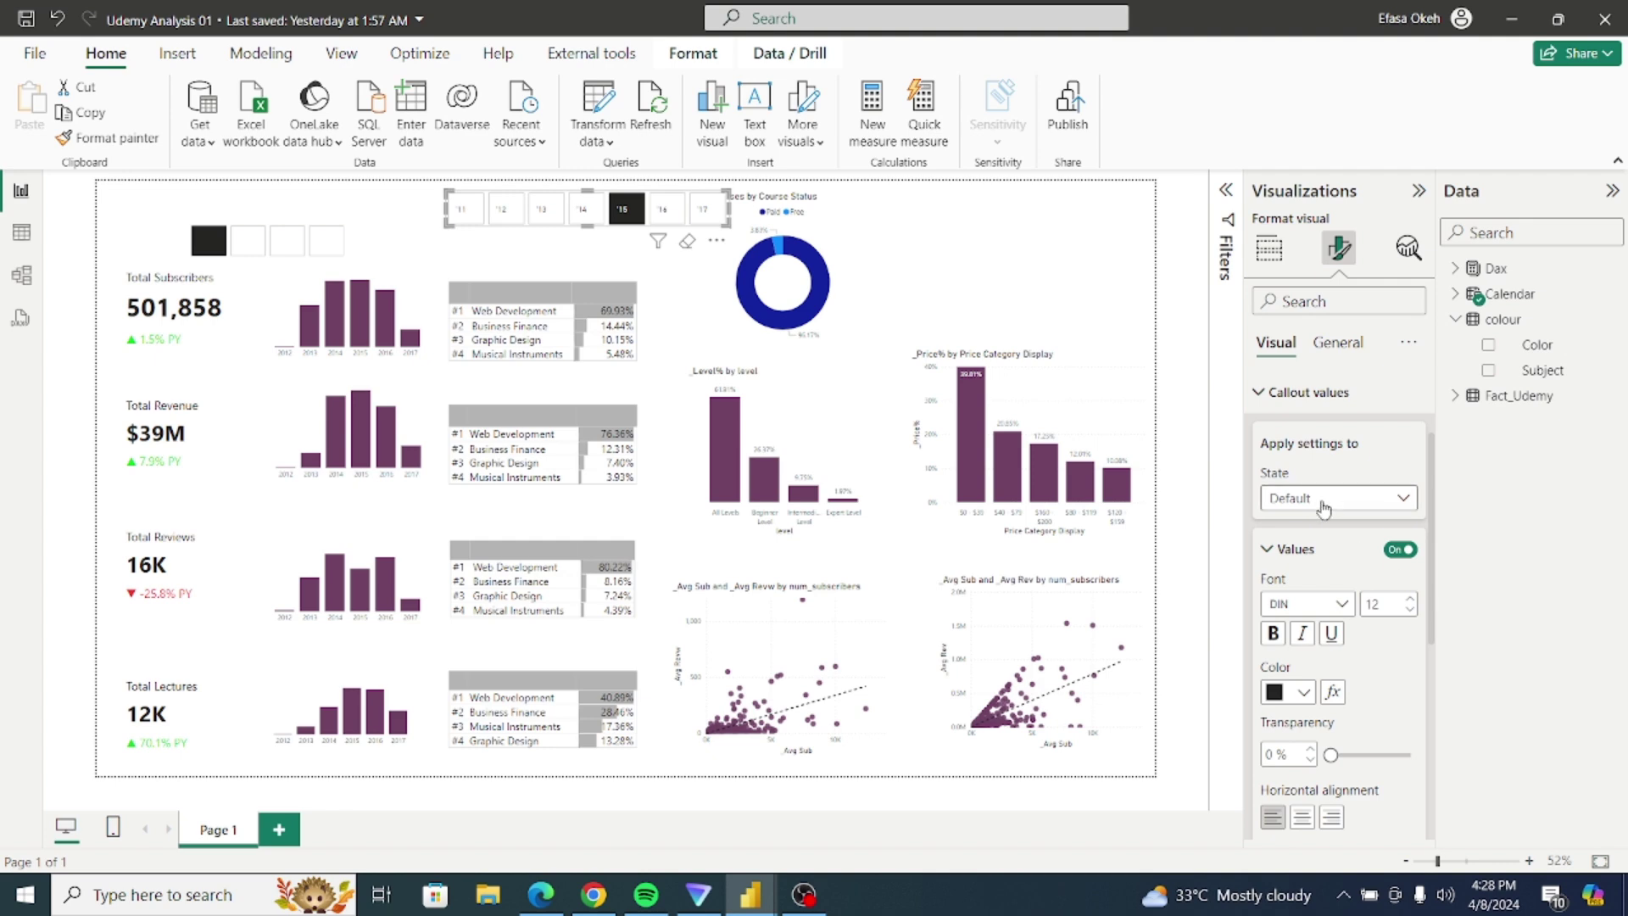
left_click(1303, 692)
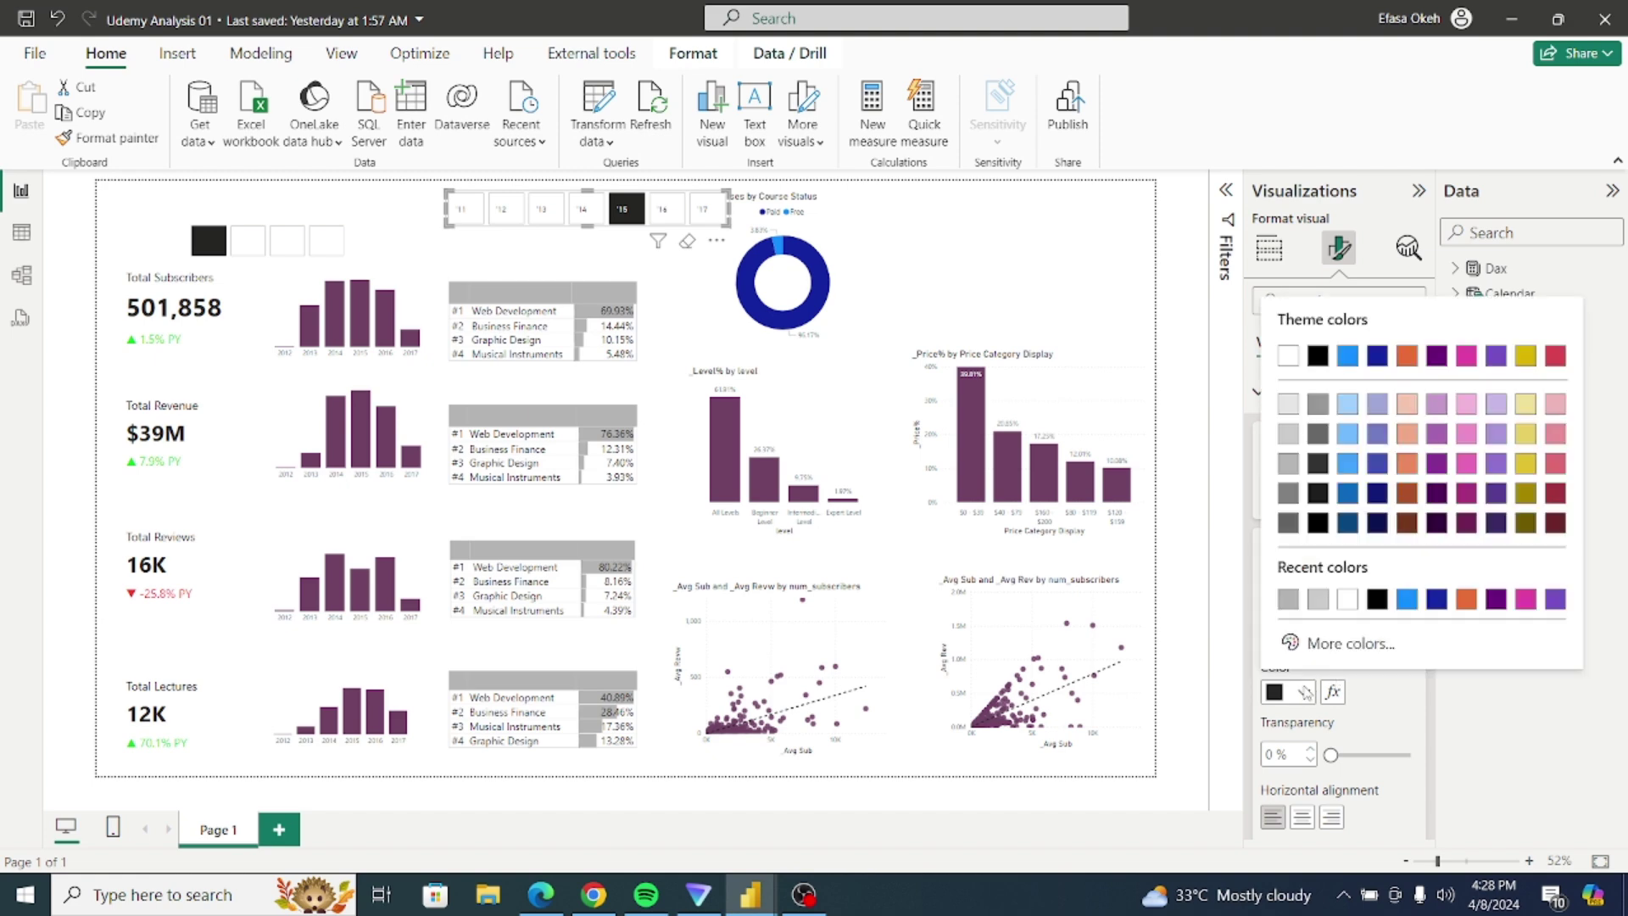
left_click(1317, 599)
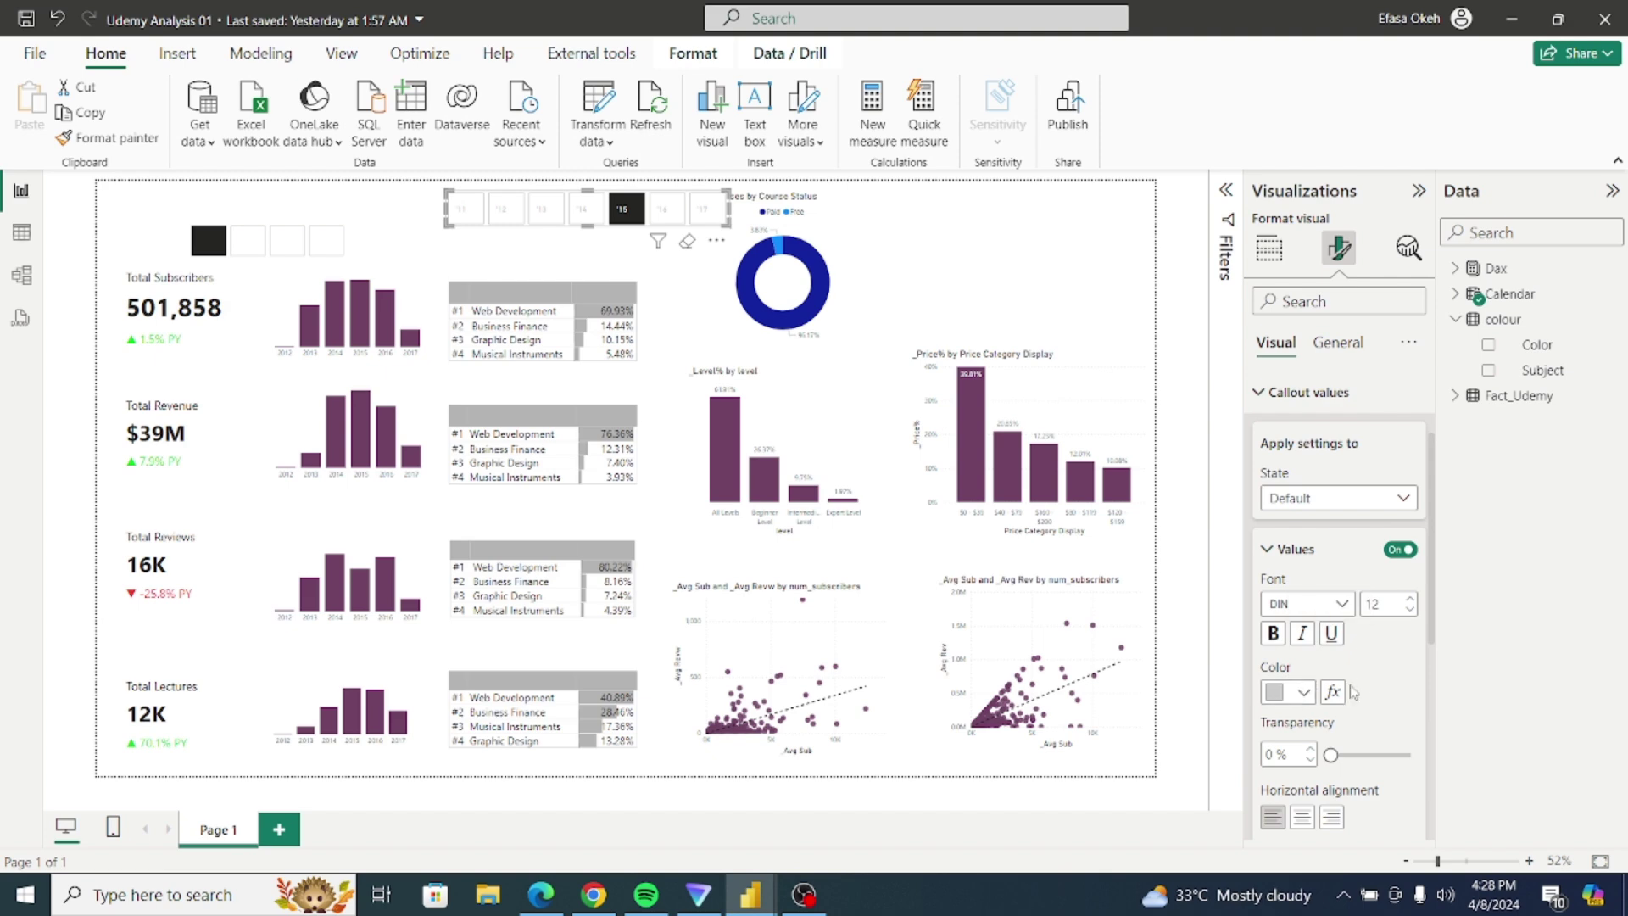
Step: Try to color the year slicer's callout value for the Selected state by field value, based on the colour table's Color field
left_click_drag(1431, 628, 1420, 585)
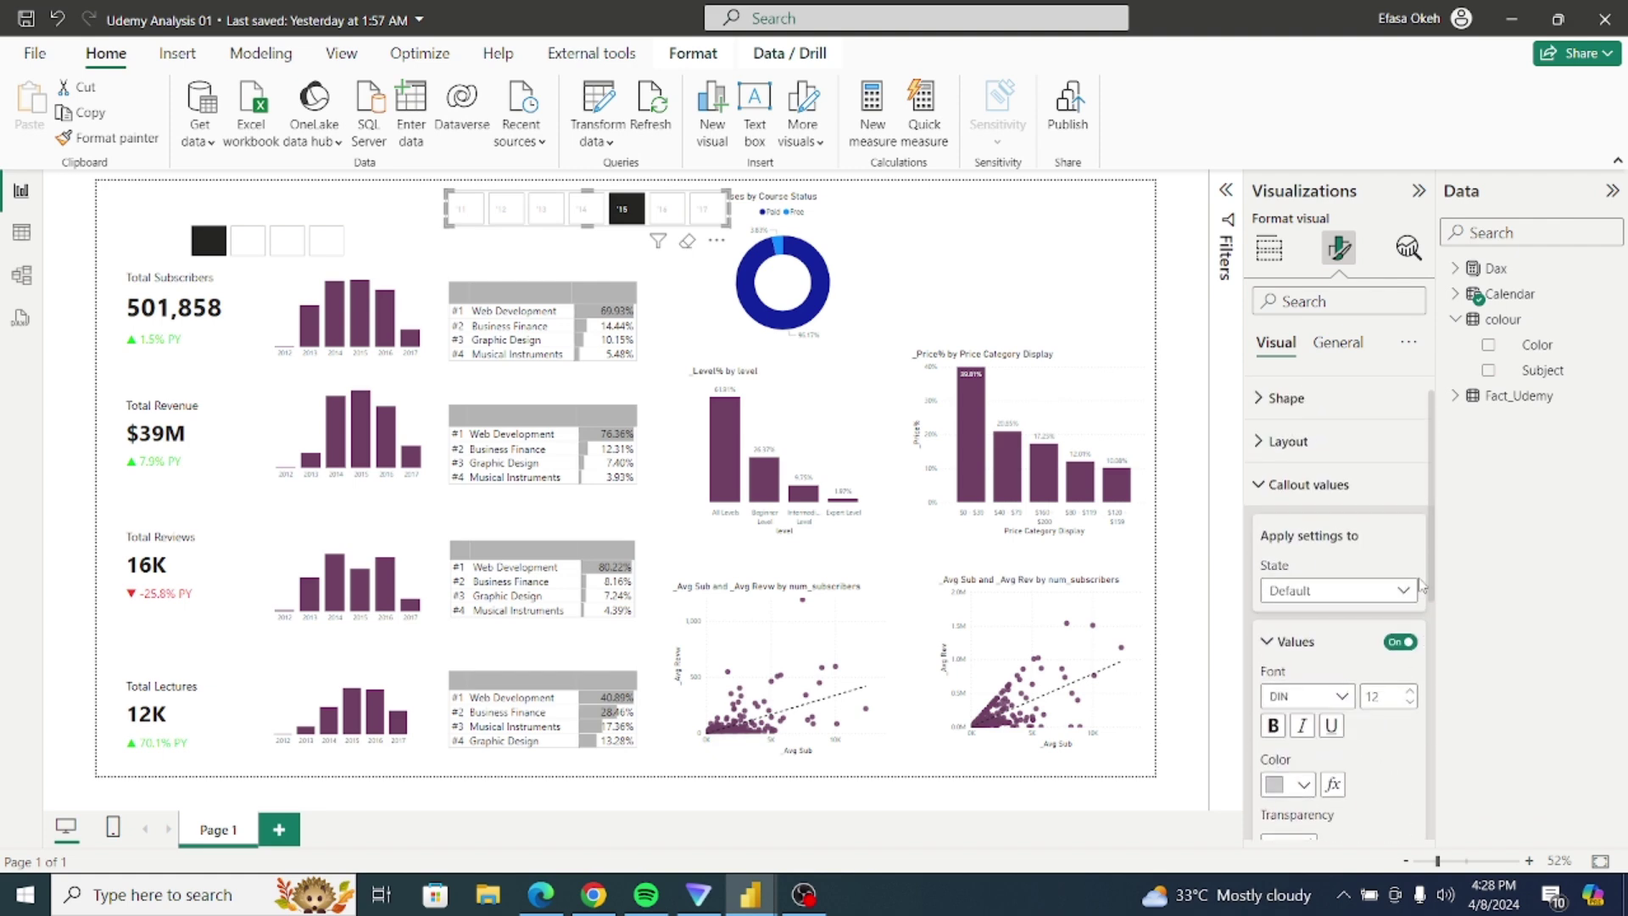
left_click(1358, 600)
left_click(1320, 693)
scroll(1431, 600, "down", 3)
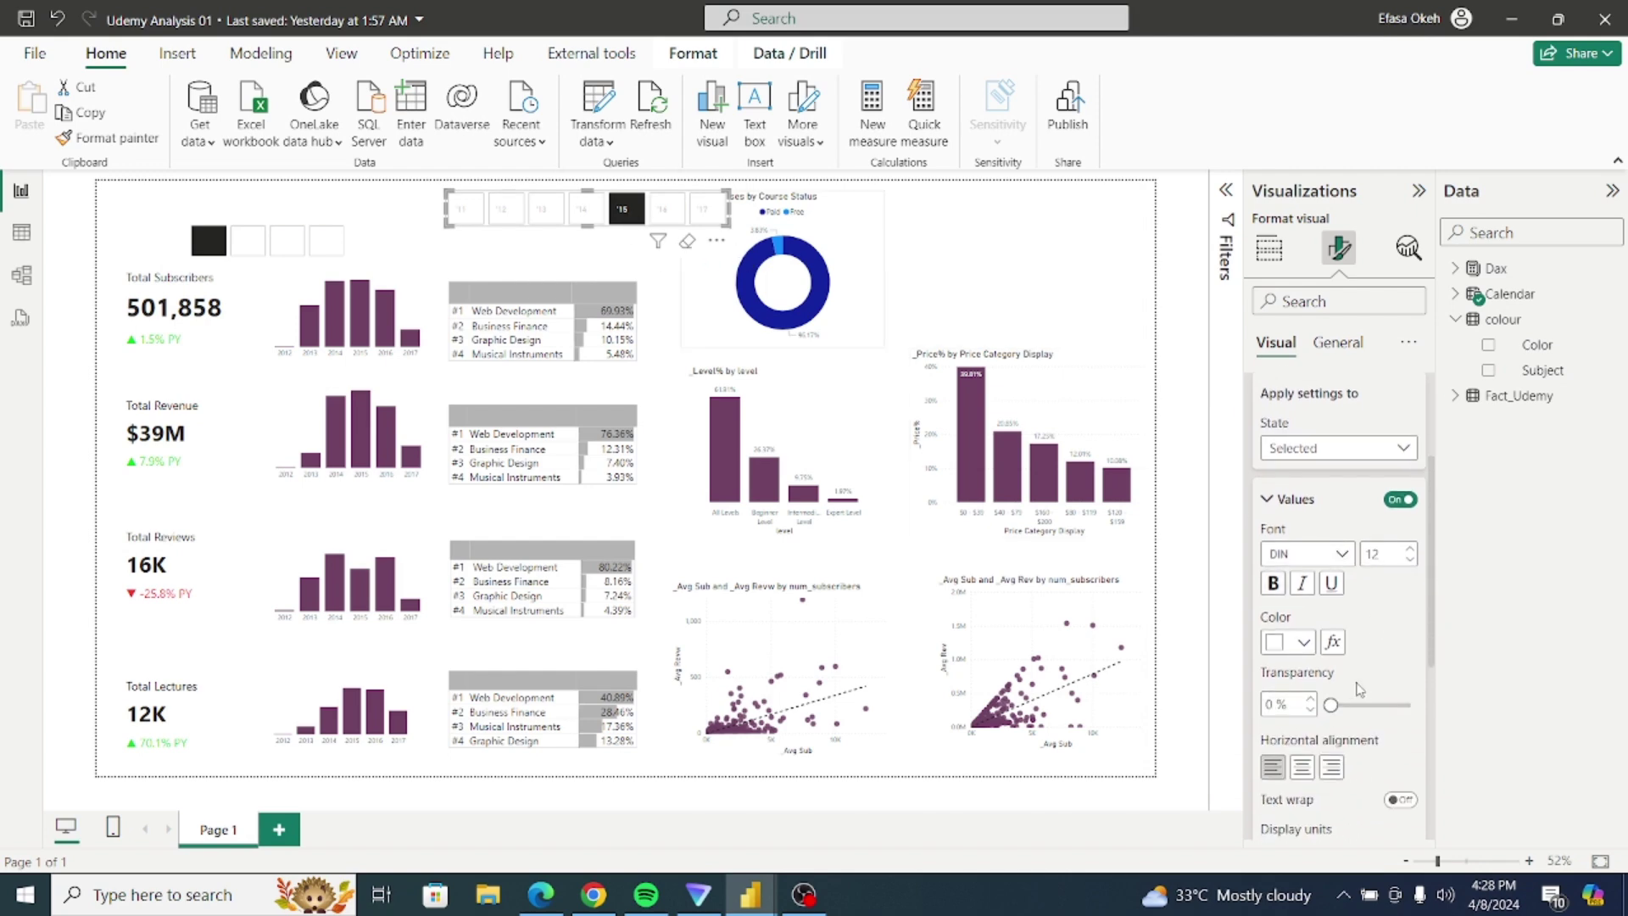
left_click(1333, 643)
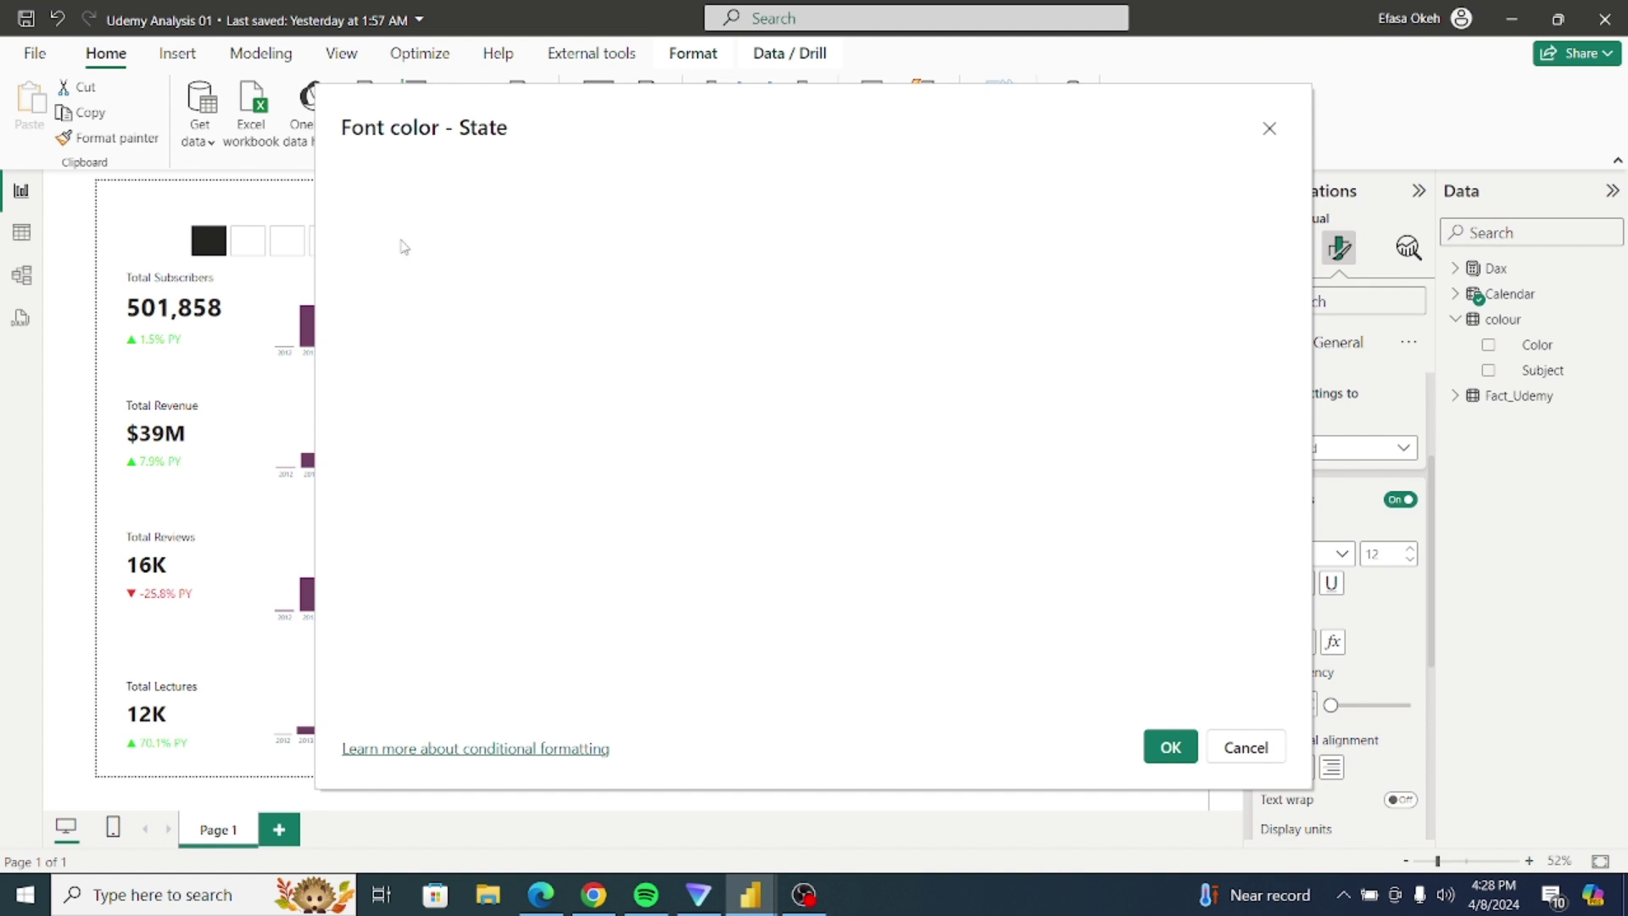
left_click(399, 218)
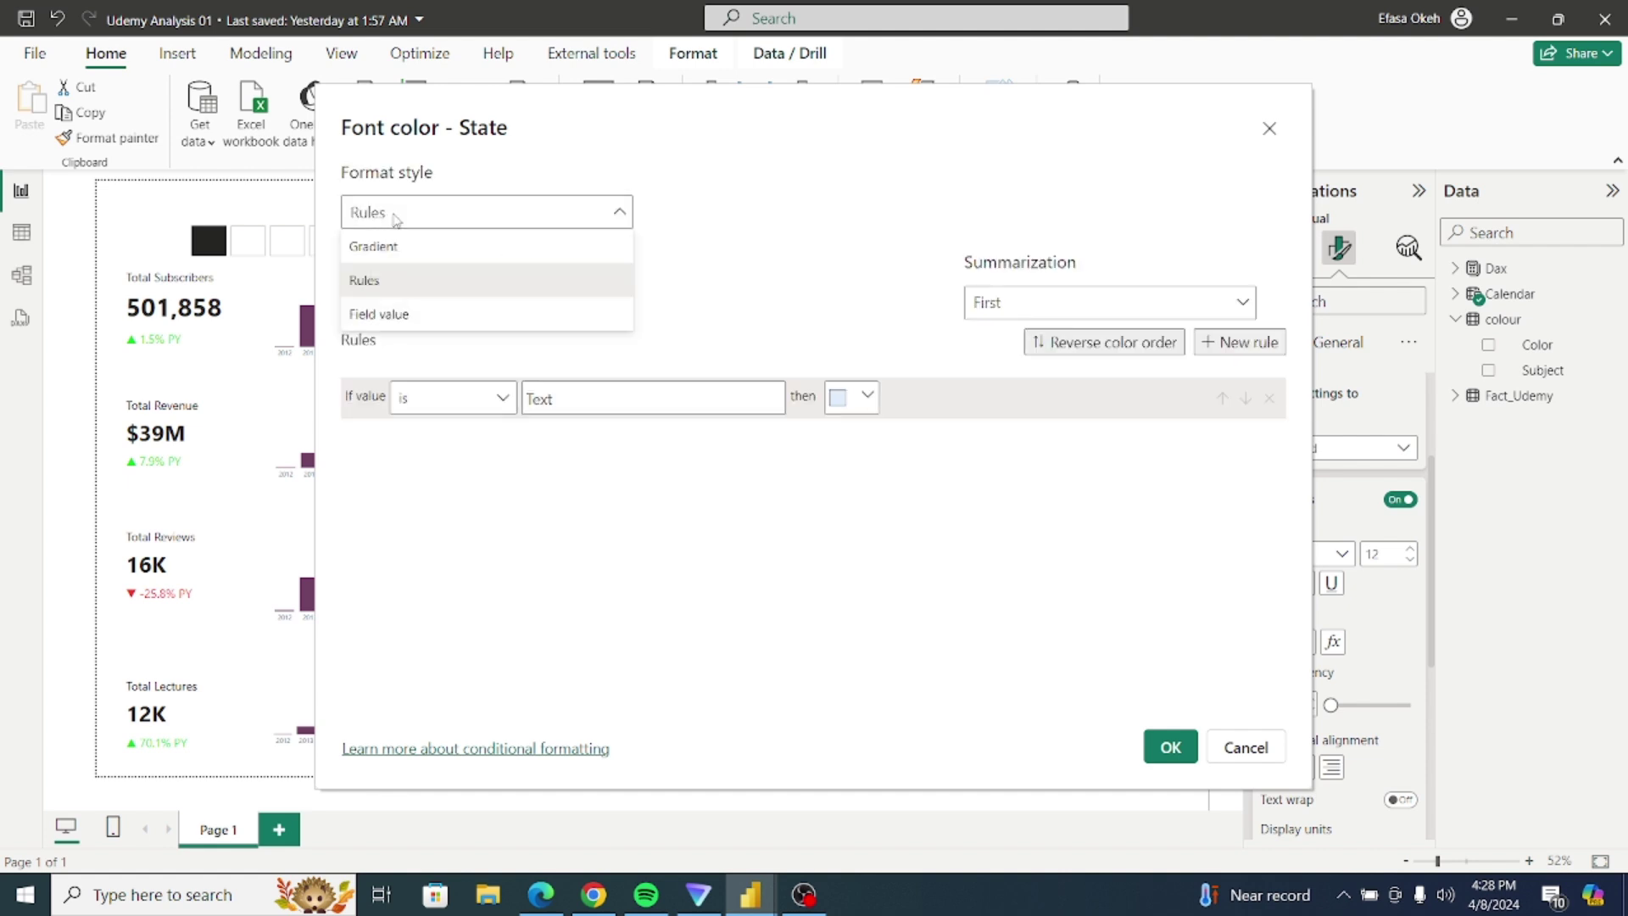
left_click(386, 315)
left_click(423, 314)
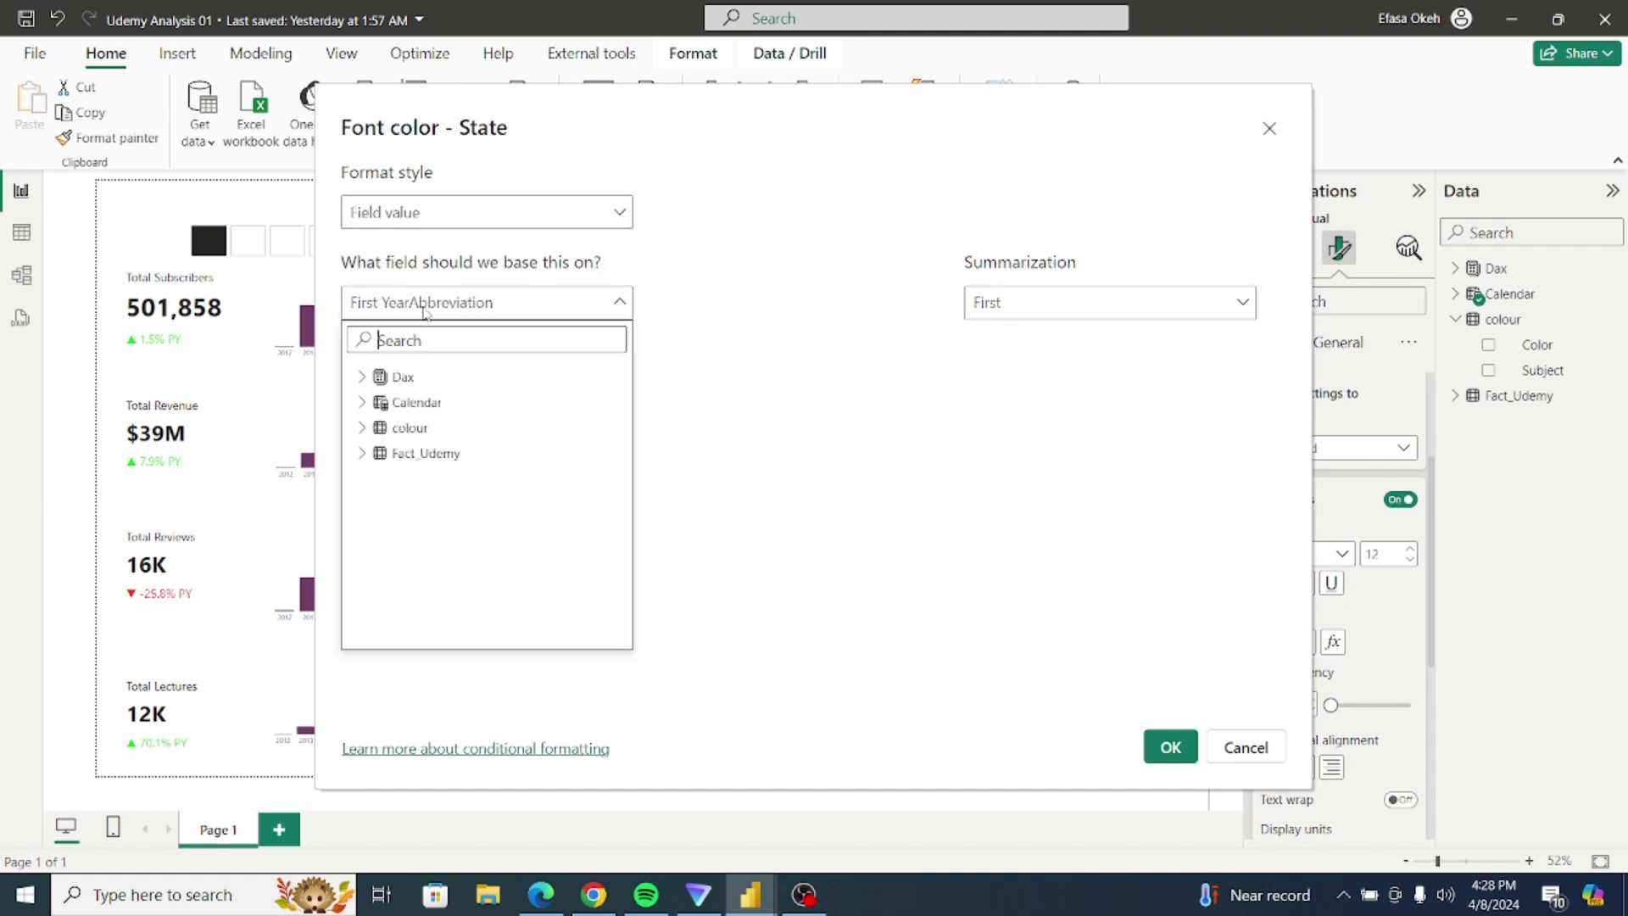
left_click(363, 427)
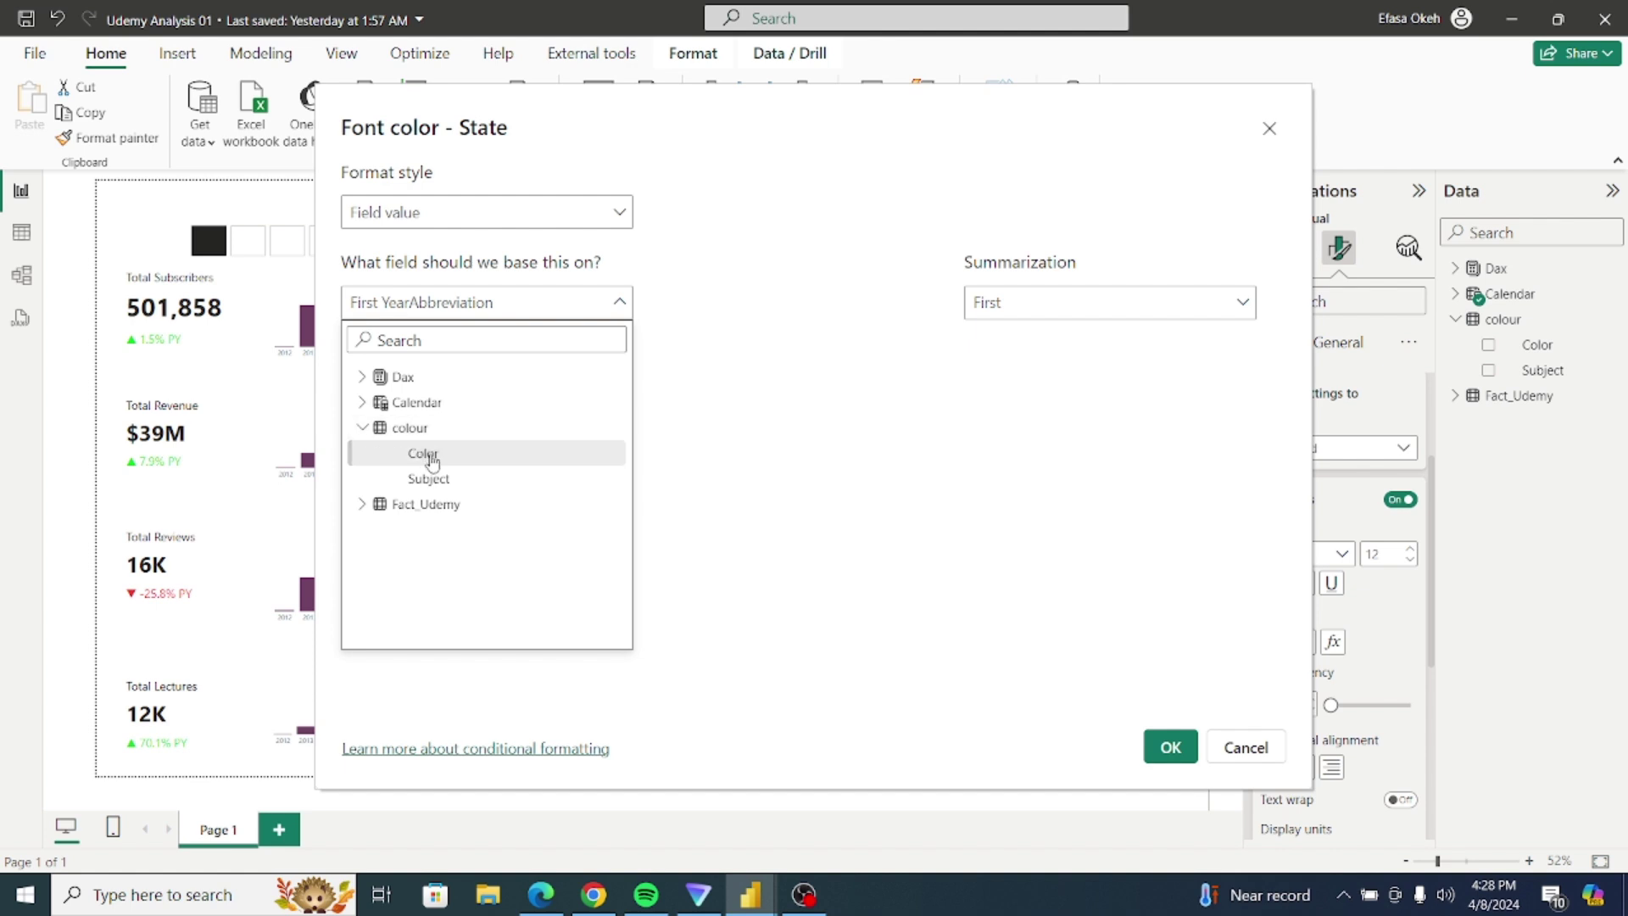
left_click(424, 454)
left_click(1170, 746)
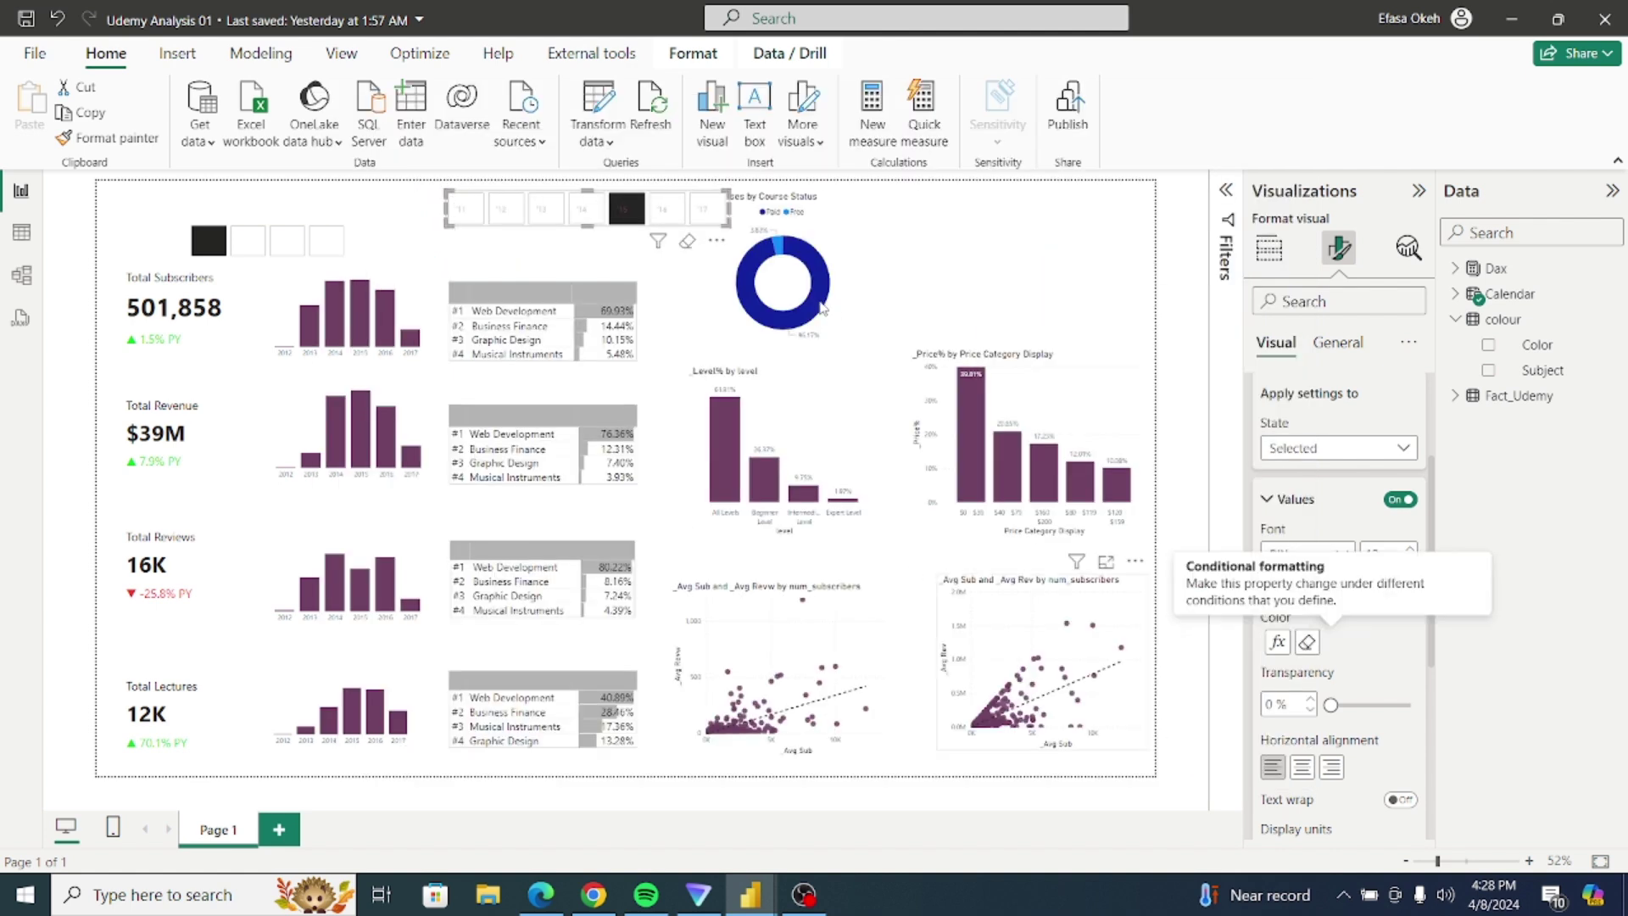
Step: Remove the conditional formatting from the callout value color of the year slicer's Selected state
left_click(1269, 499)
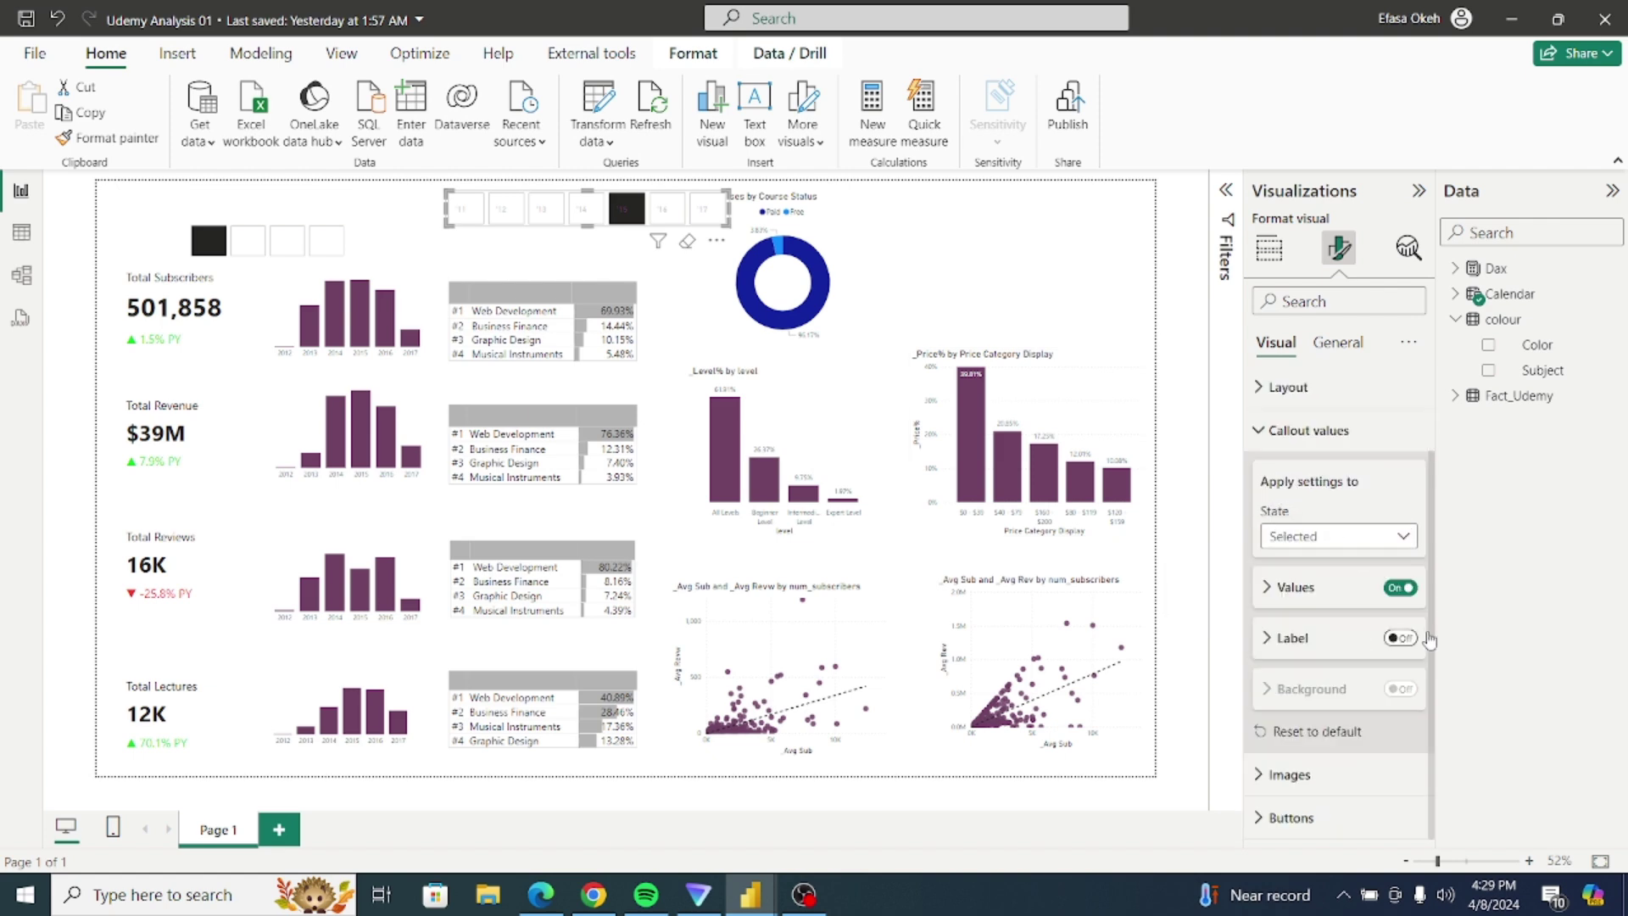
left_click_drag(1430, 641, 1430, 568)
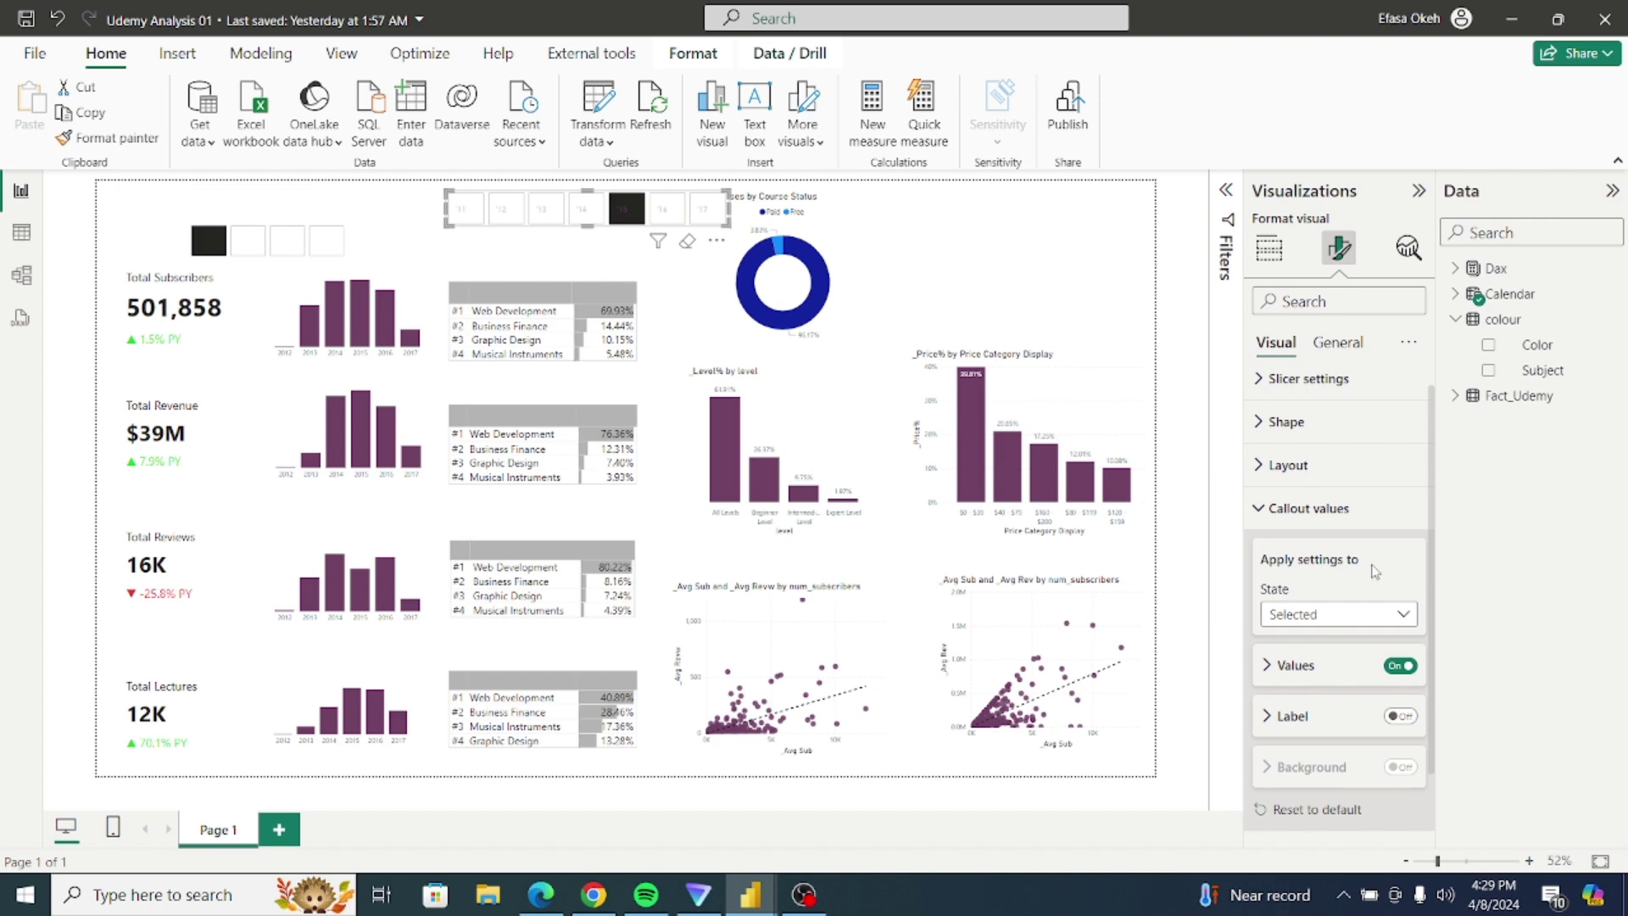
left_click(1272, 665)
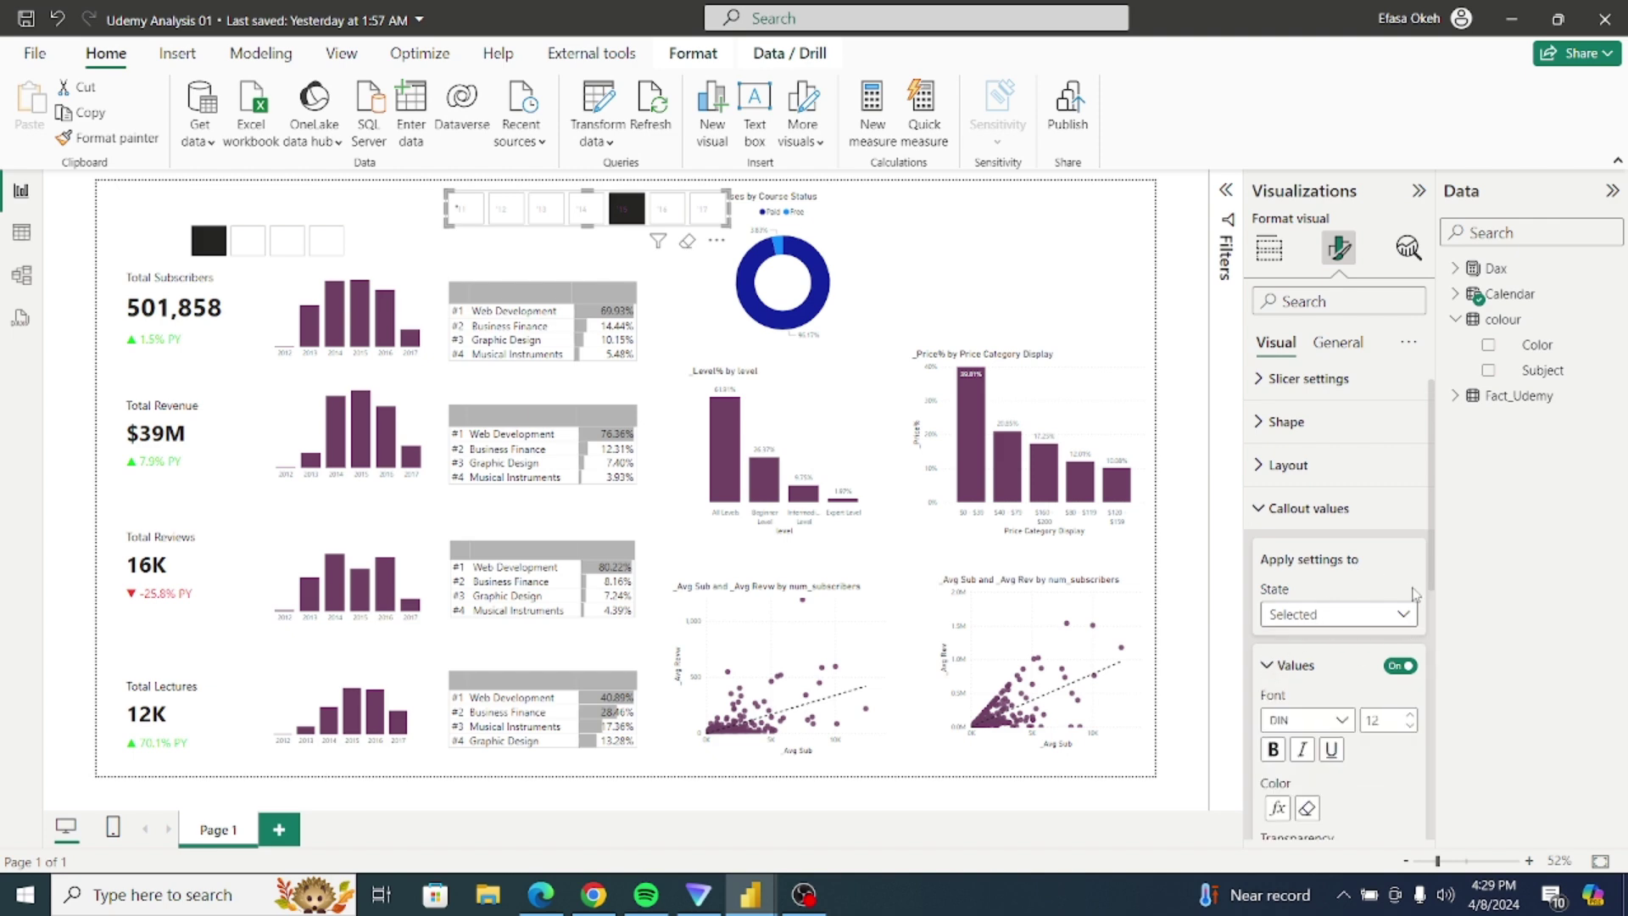
scroll(1433, 582, "down", 3)
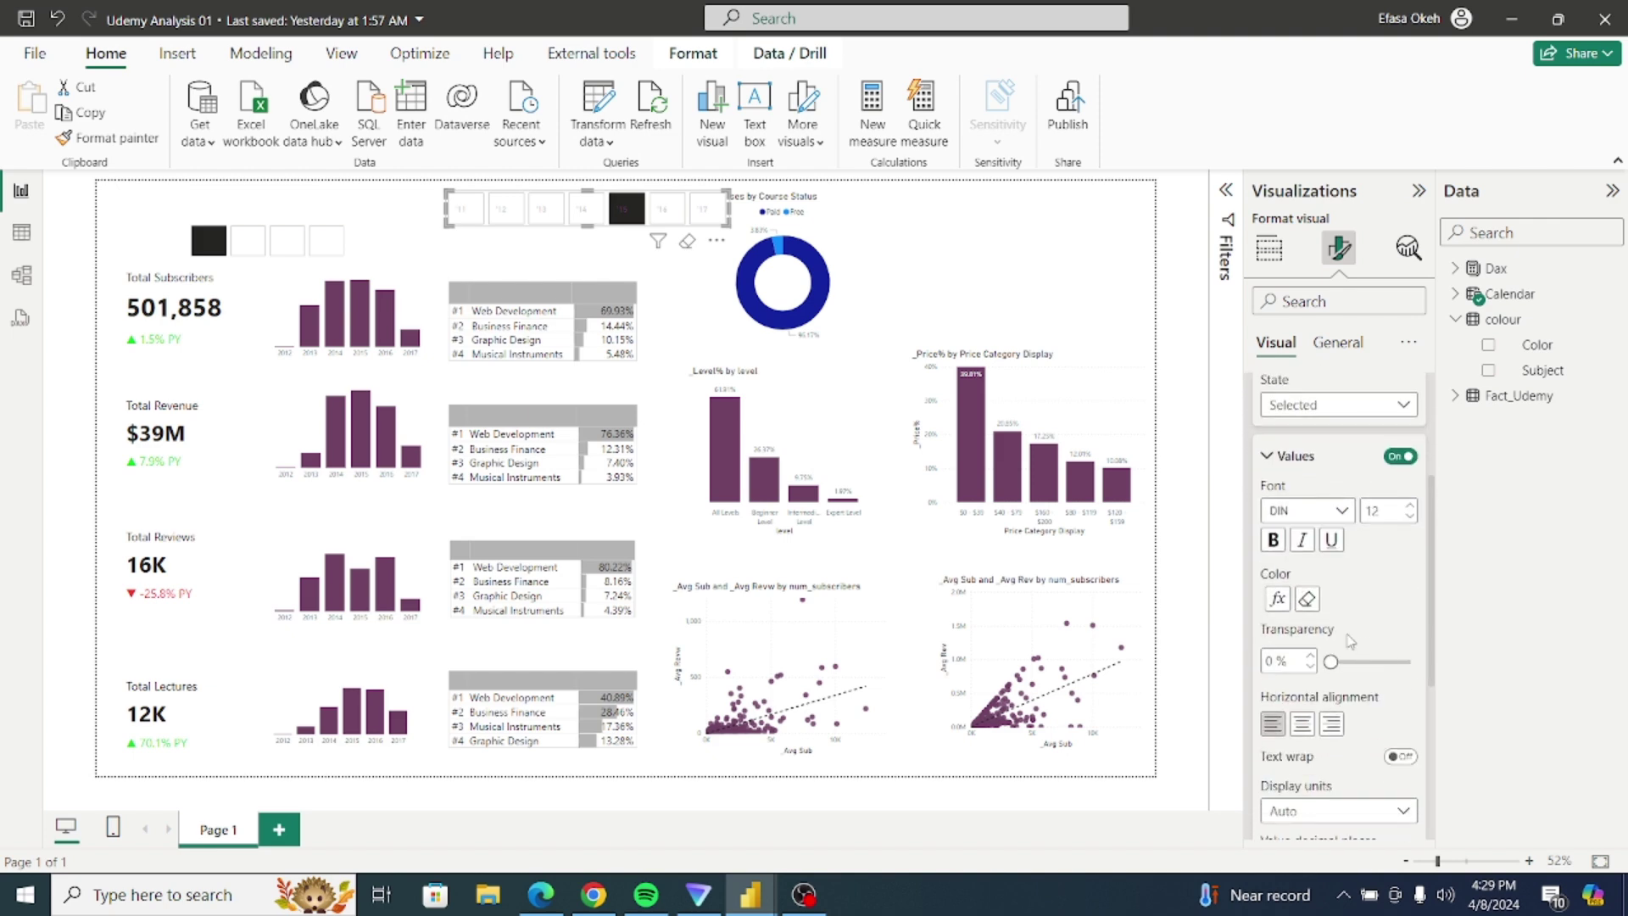
left_click(1277, 599)
left_click(1223, 739)
left_click(1307, 599)
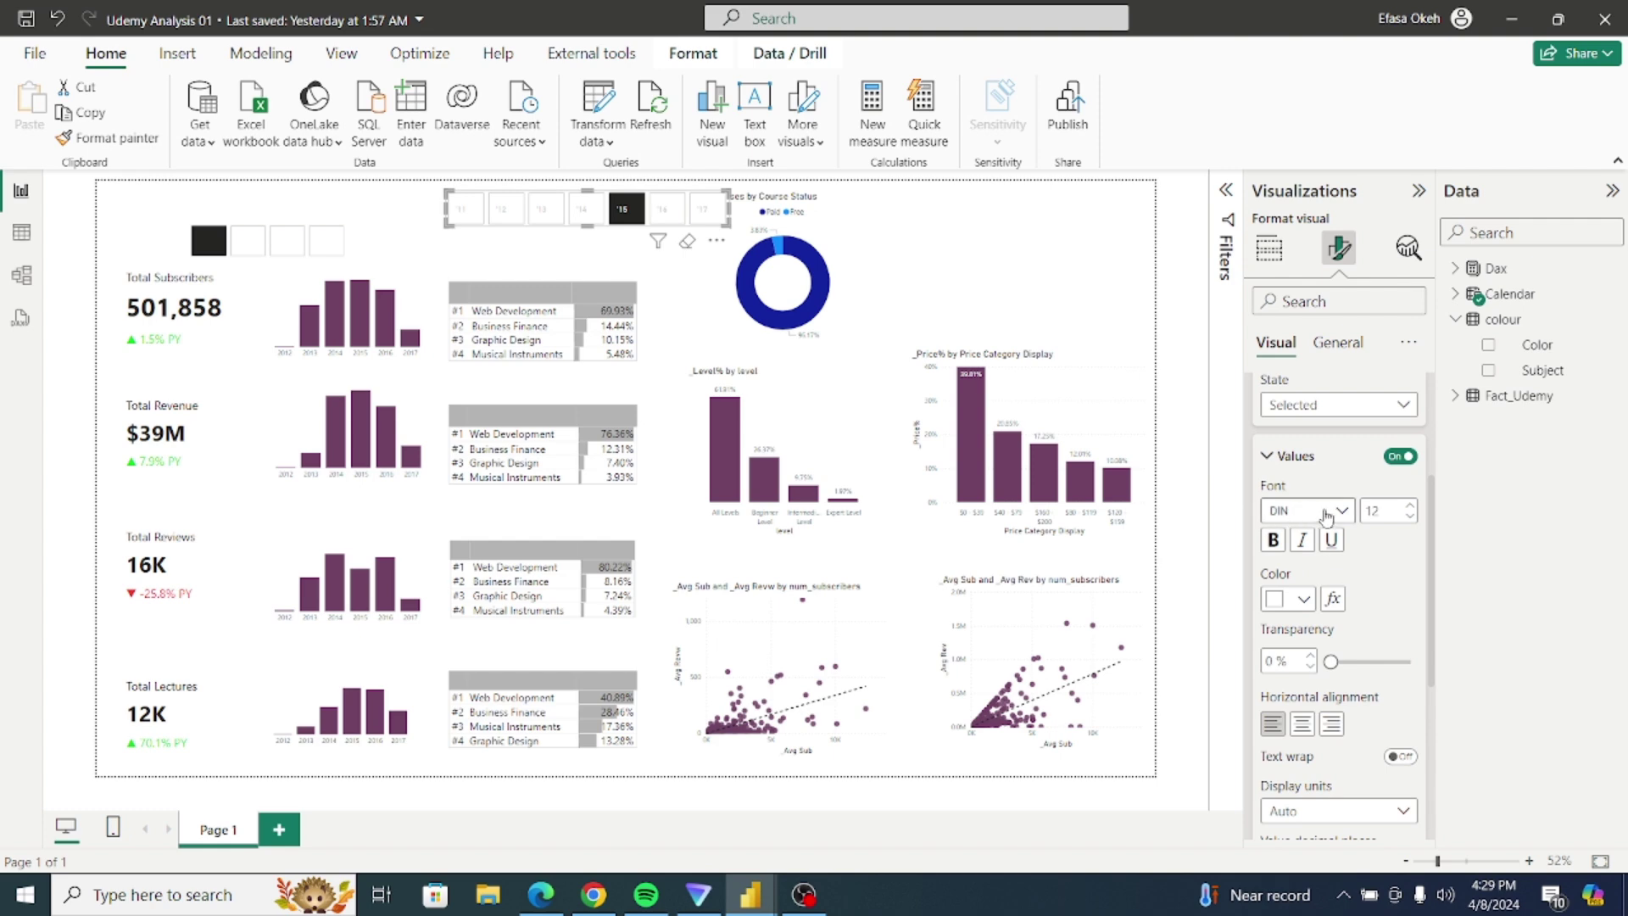
Step: Try to color the year slicer's button fill for the Default state by field value, based on the colour table's Color field
scroll(1433, 584, "up", 5)
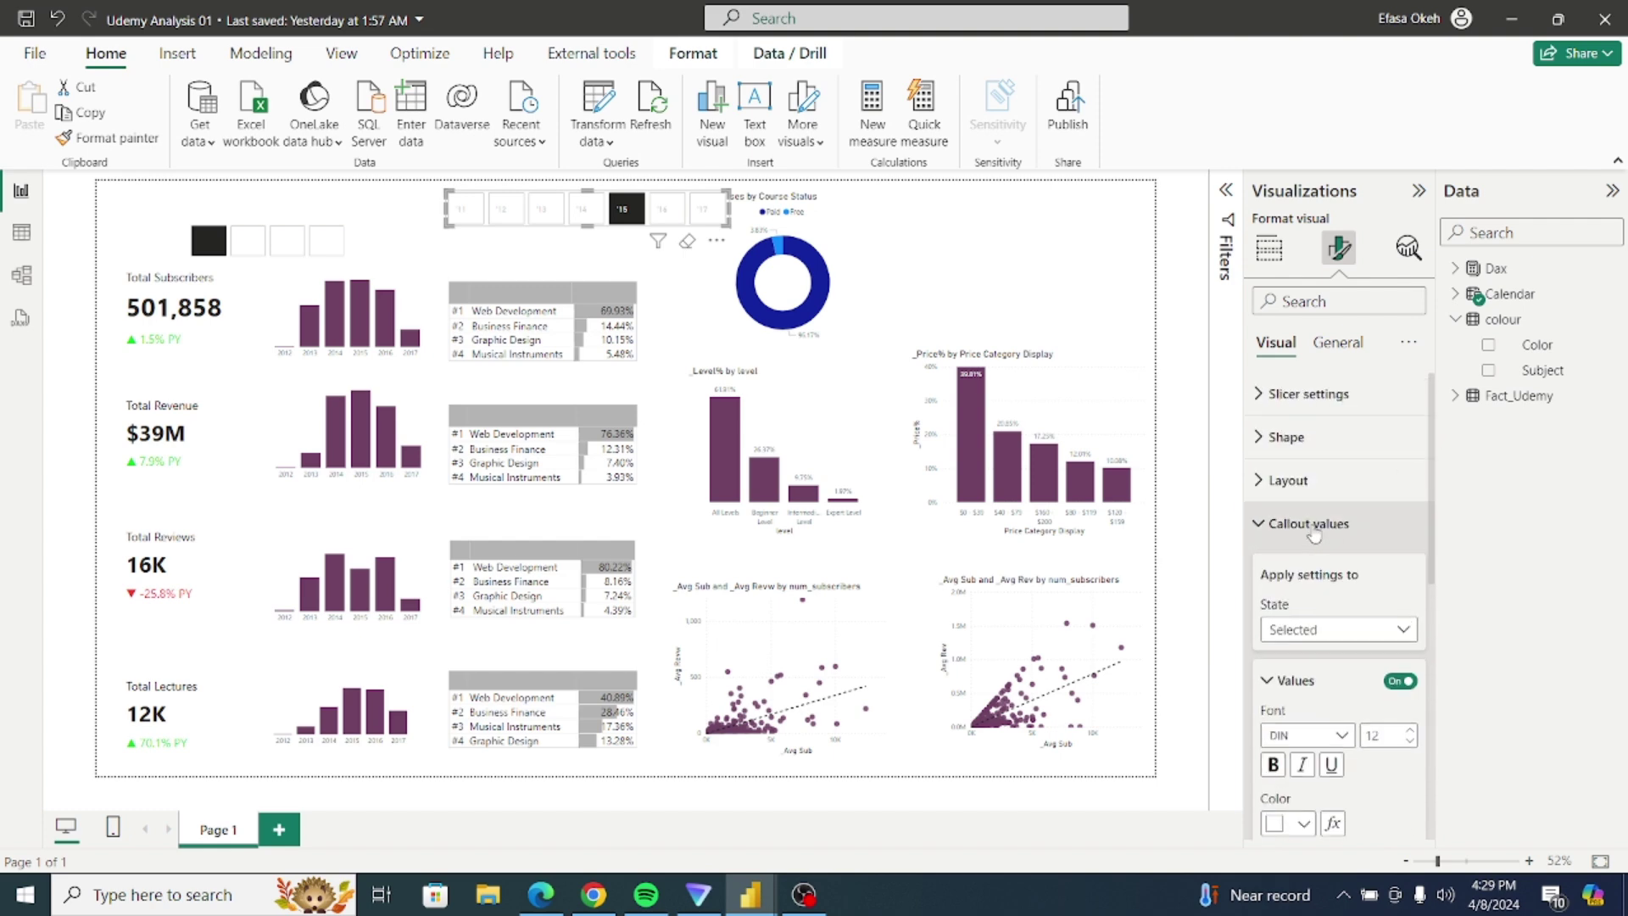
left_click(1277, 532)
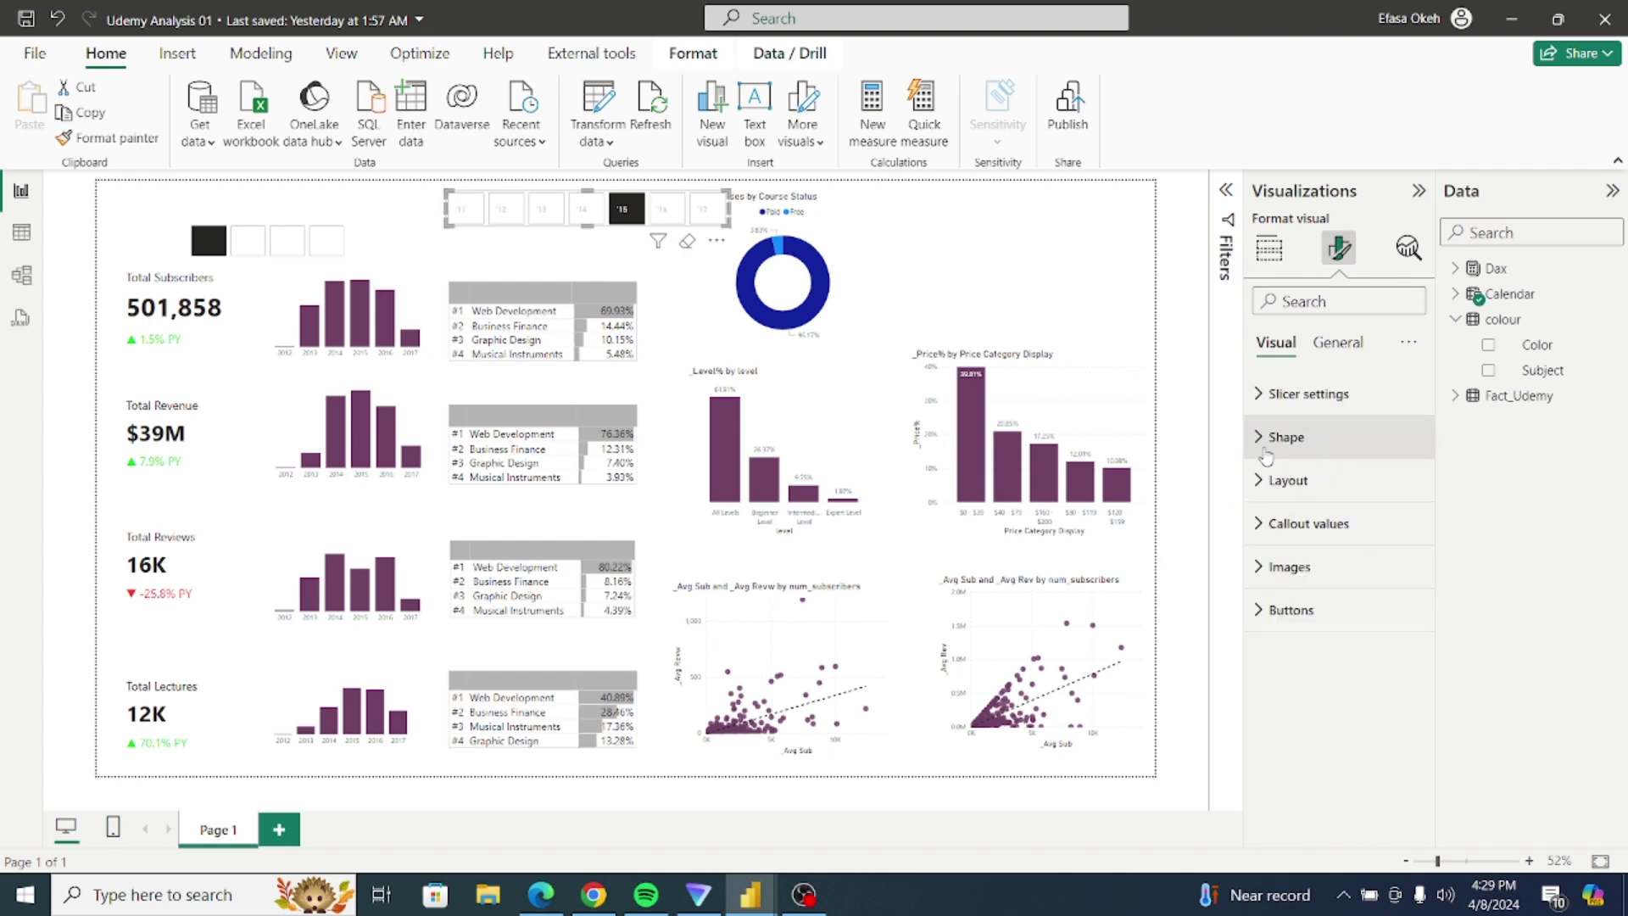
left_click(1262, 612)
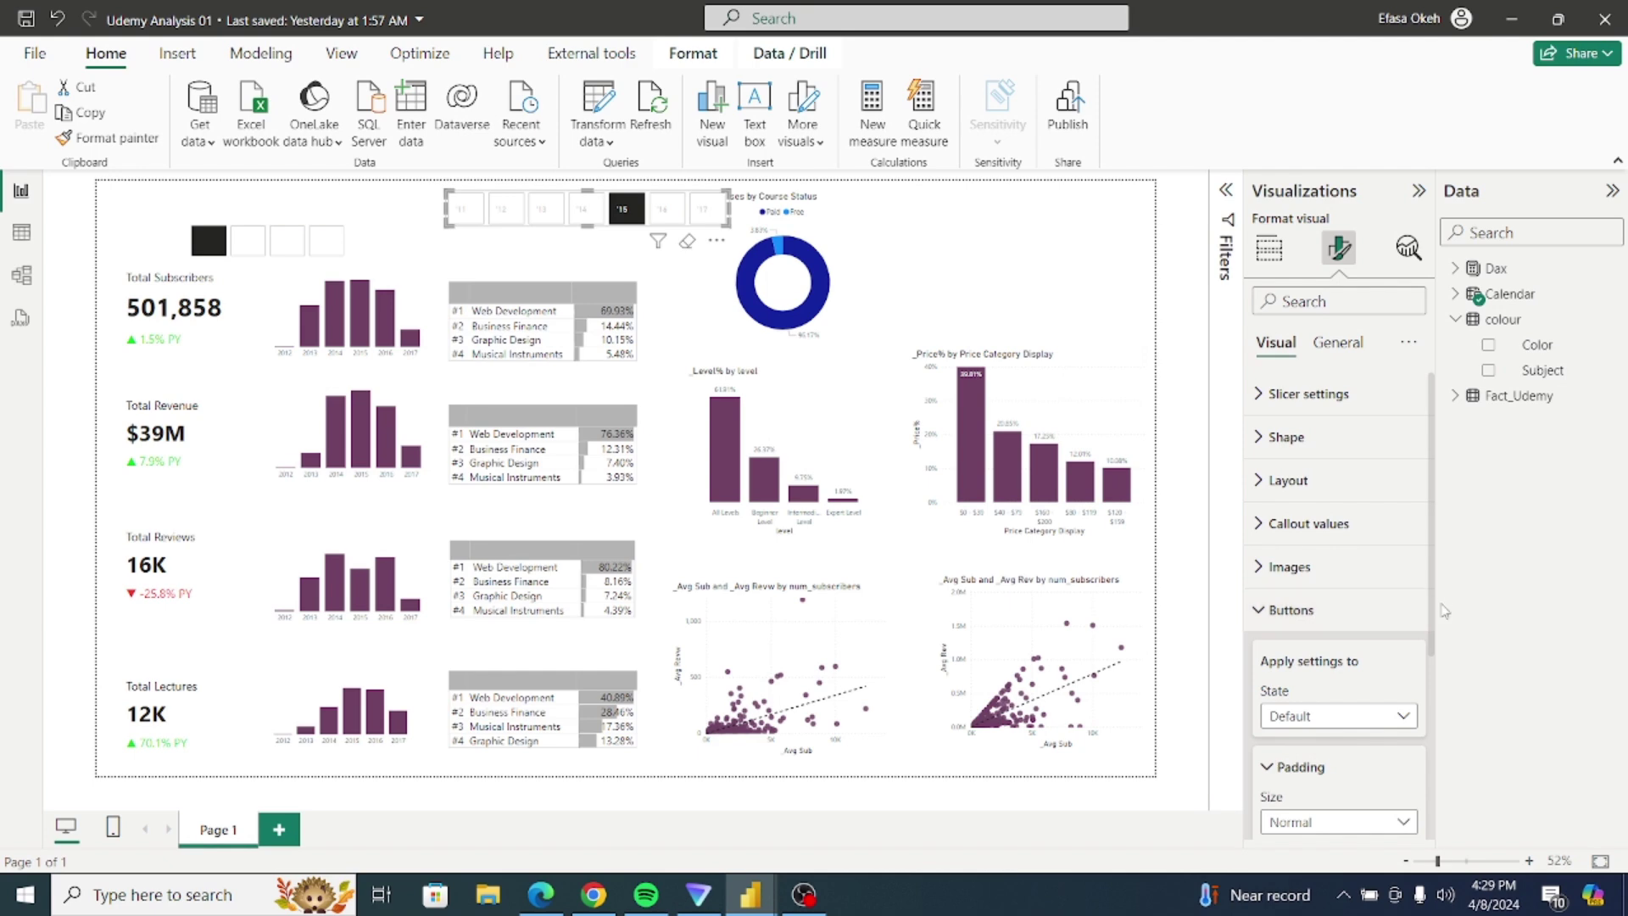
scroll(1433, 603, "down", 3)
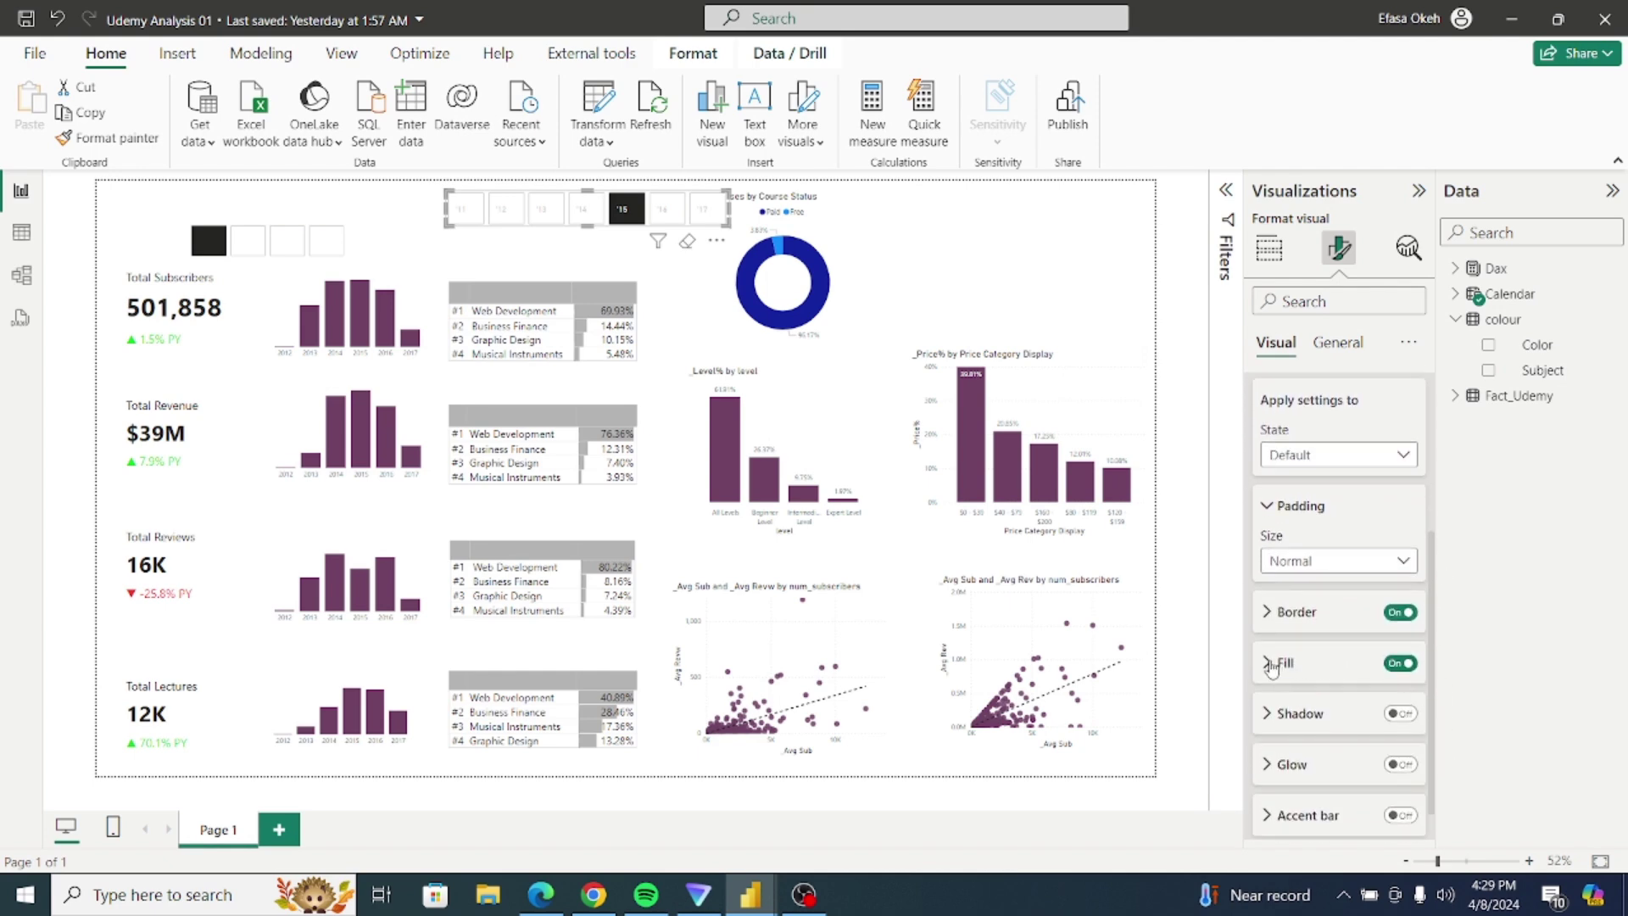
left_click(1268, 666)
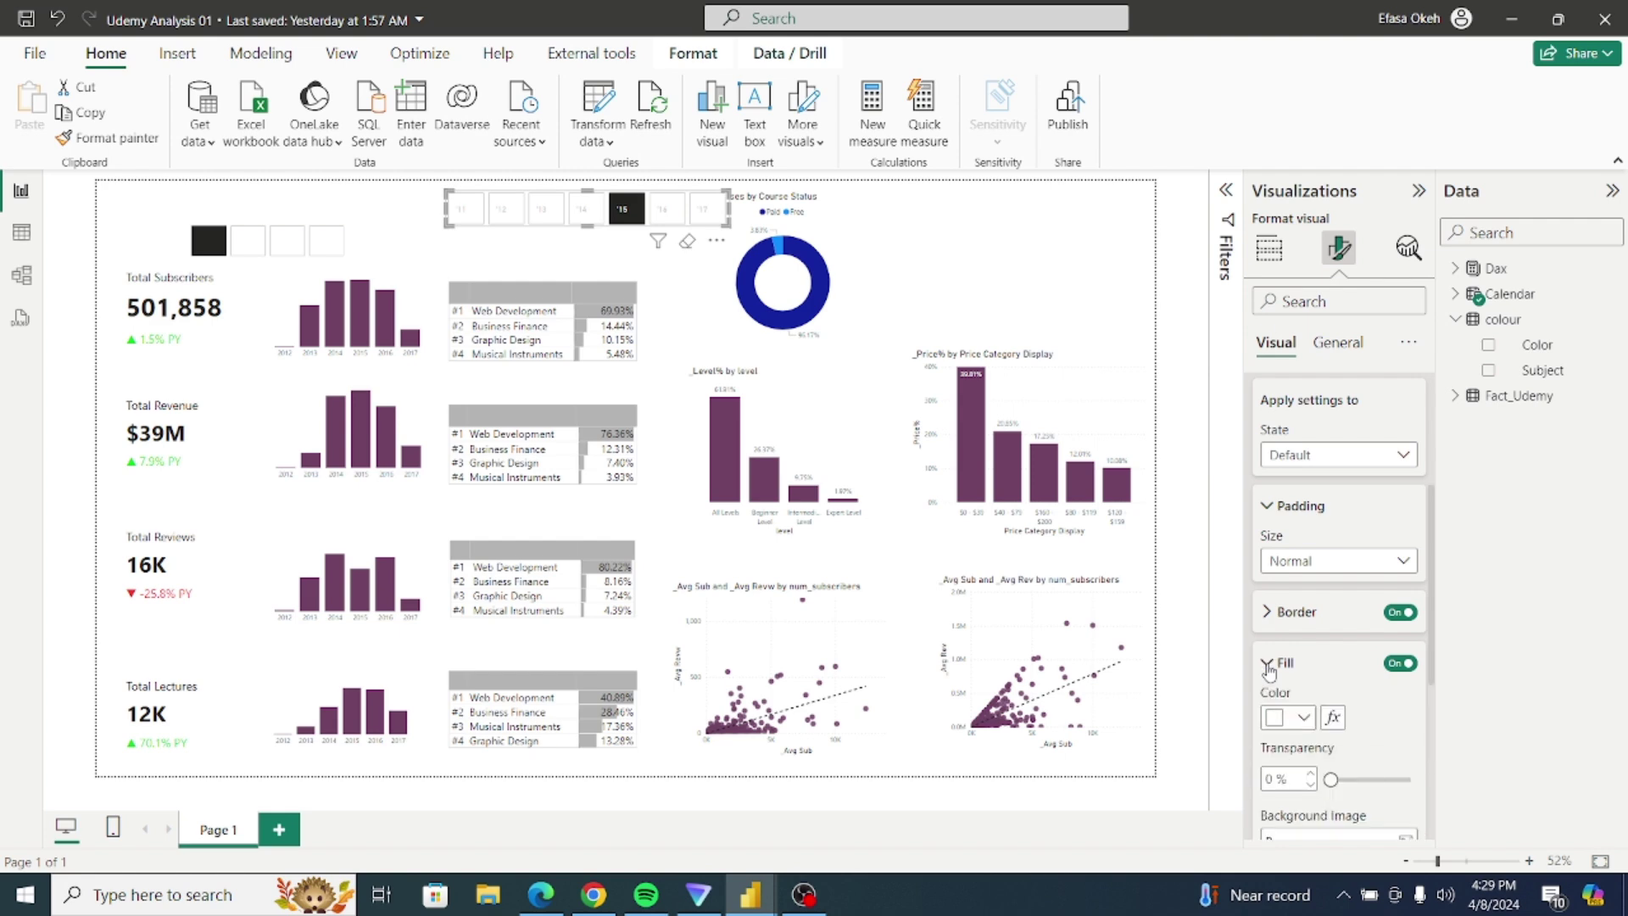
scroll(1435, 616, "down", 2)
scroll(1436, 617, "down", 2)
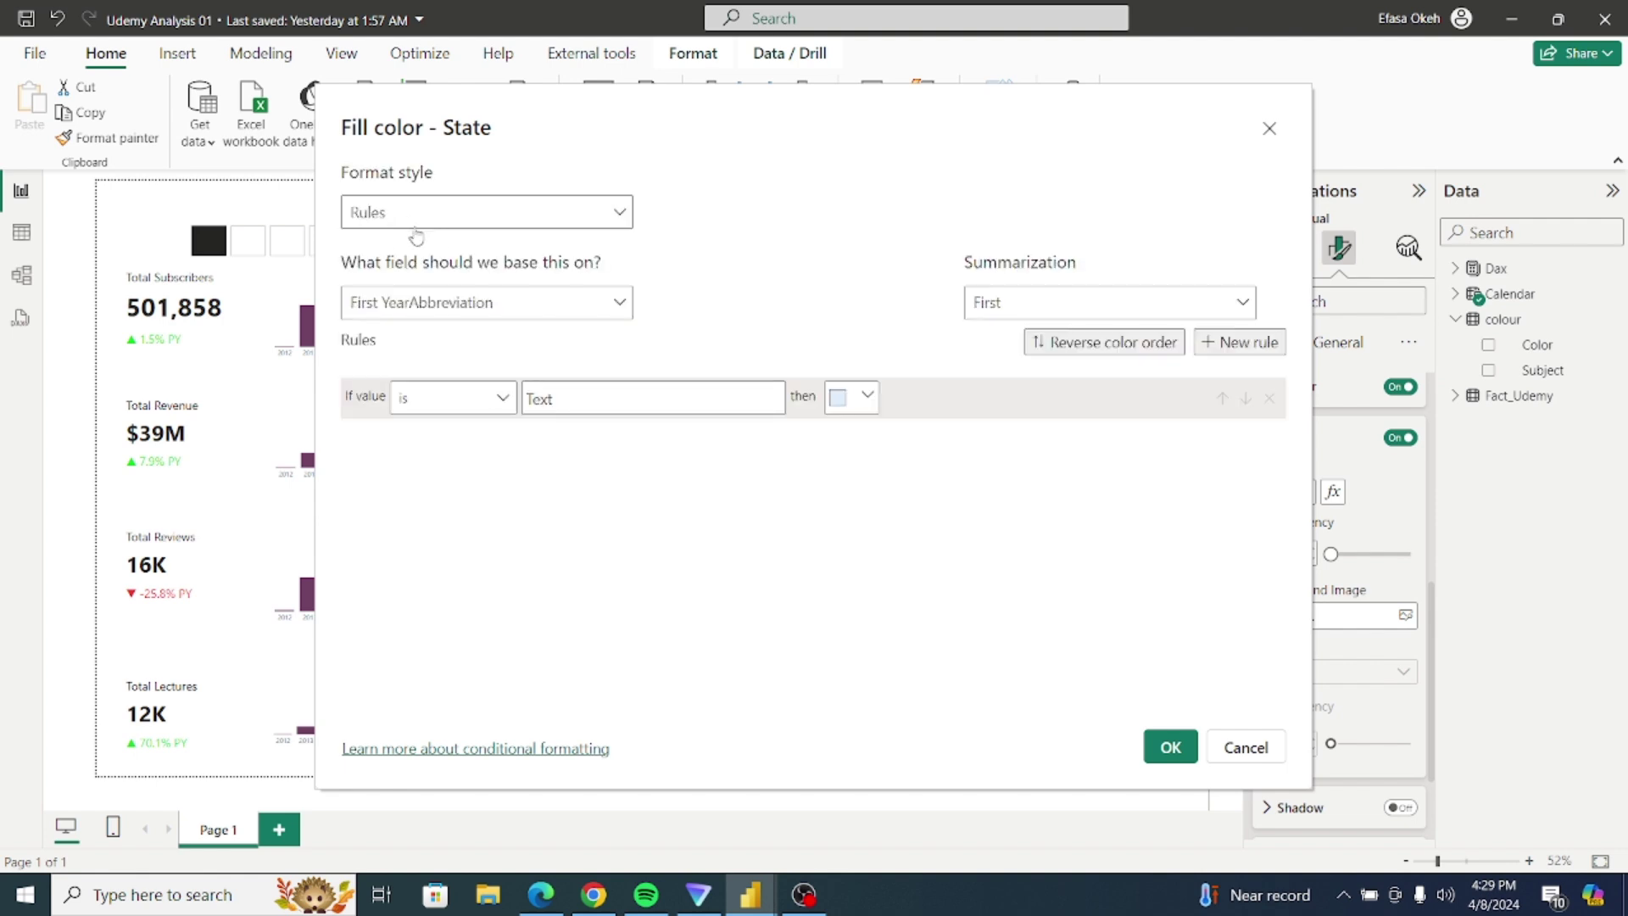
left_click(441, 220)
left_click(382, 314)
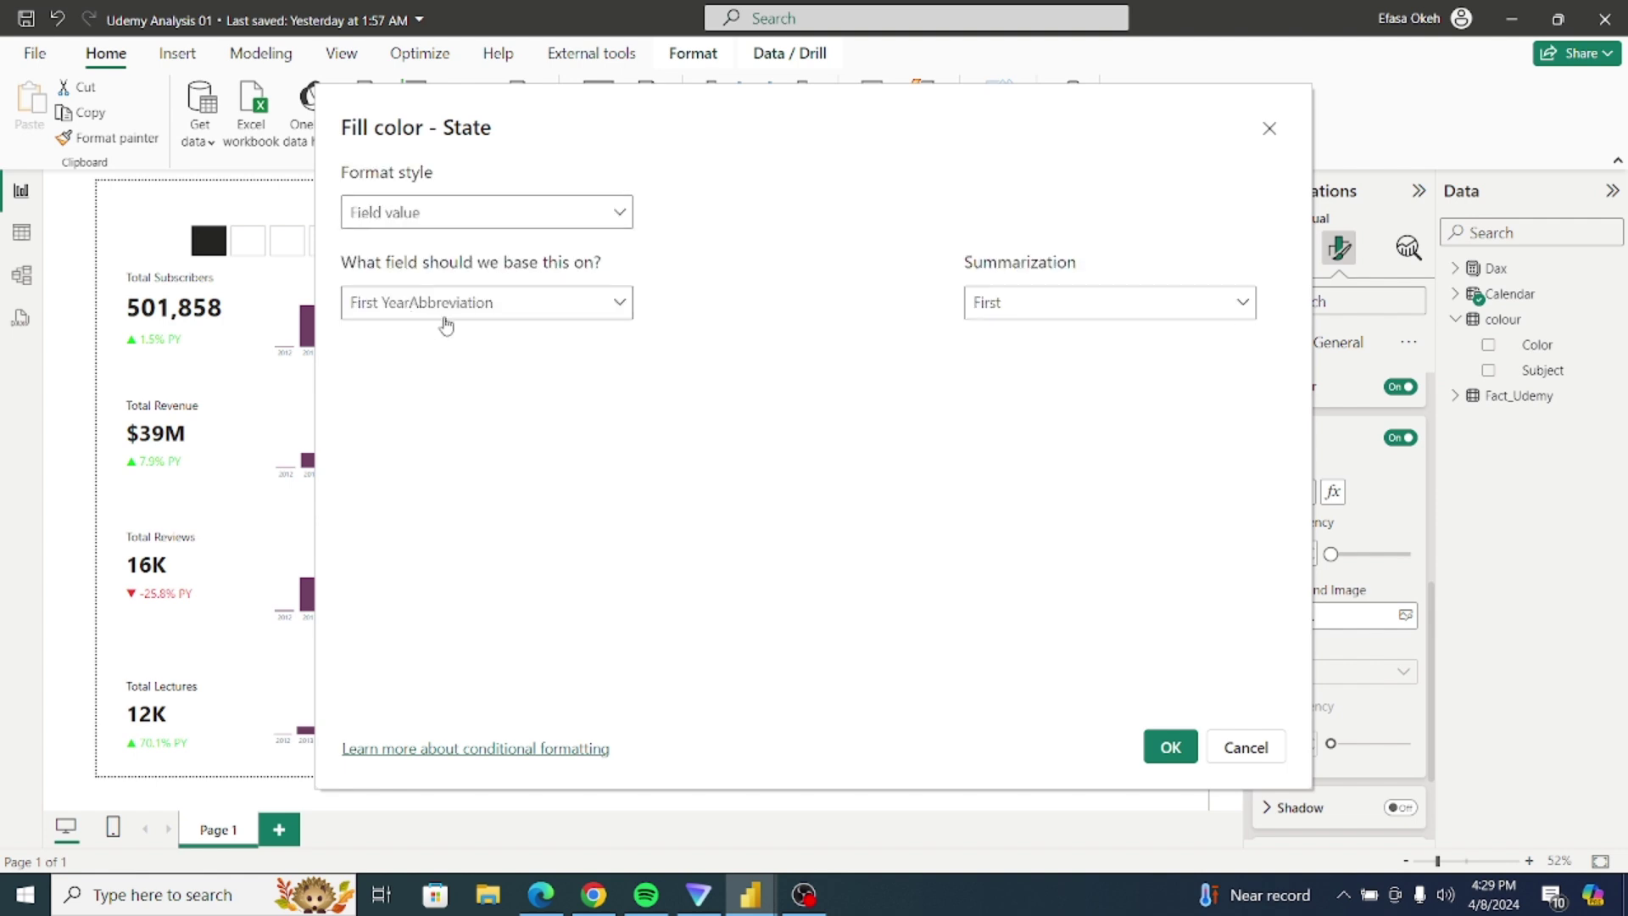
left_click(441, 302)
left_click(365, 428)
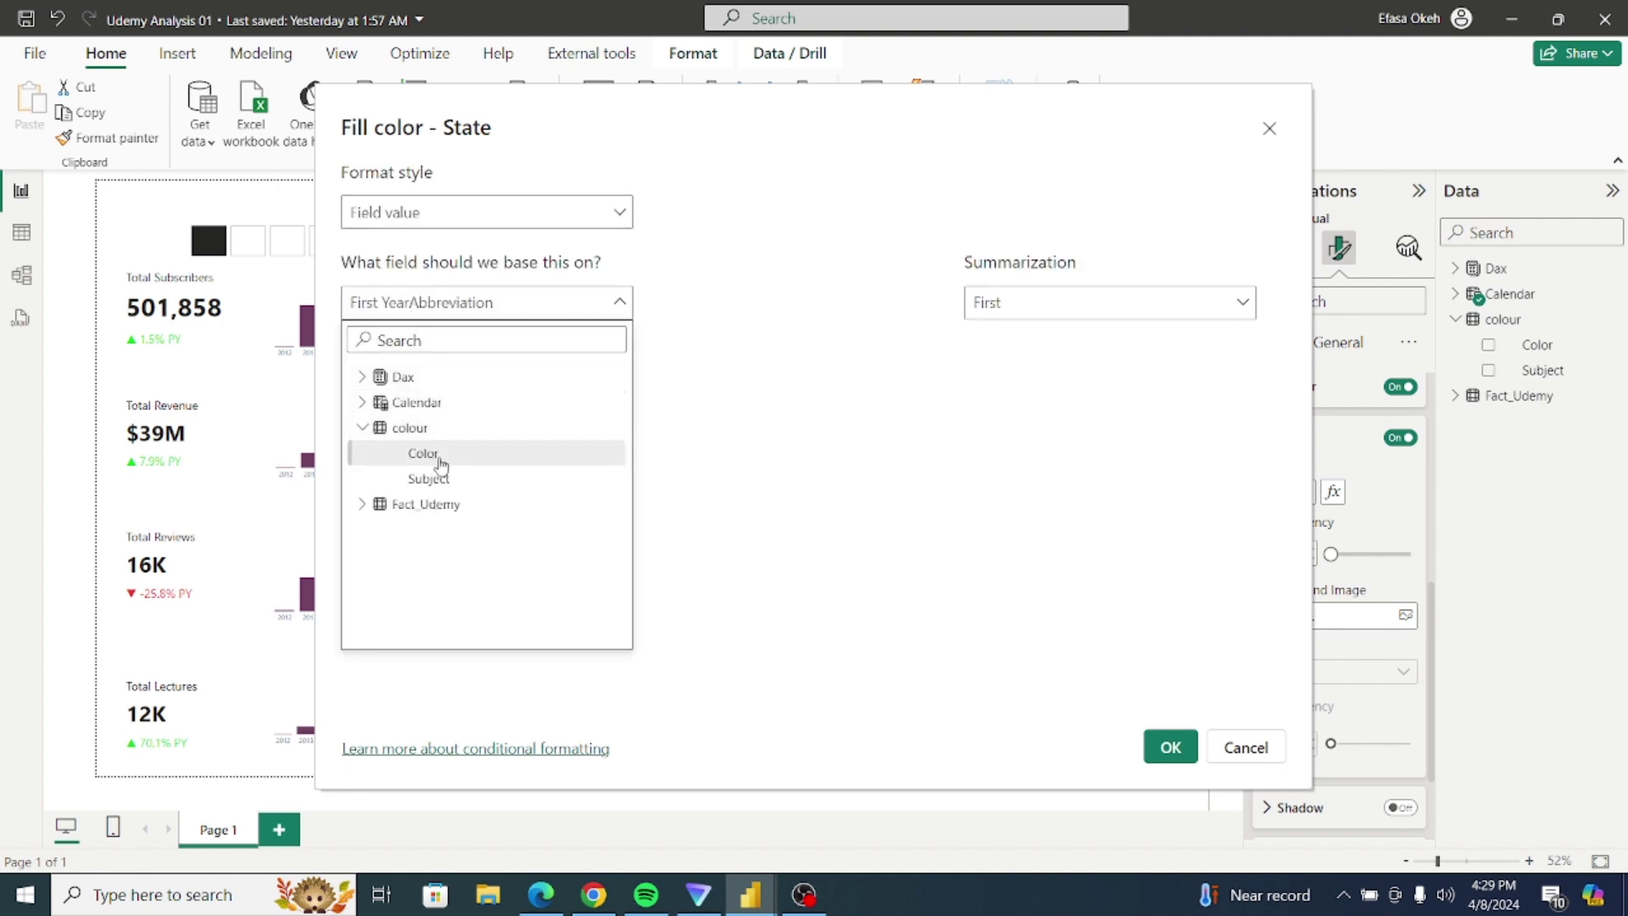
left_click(423, 454)
left_click(1171, 748)
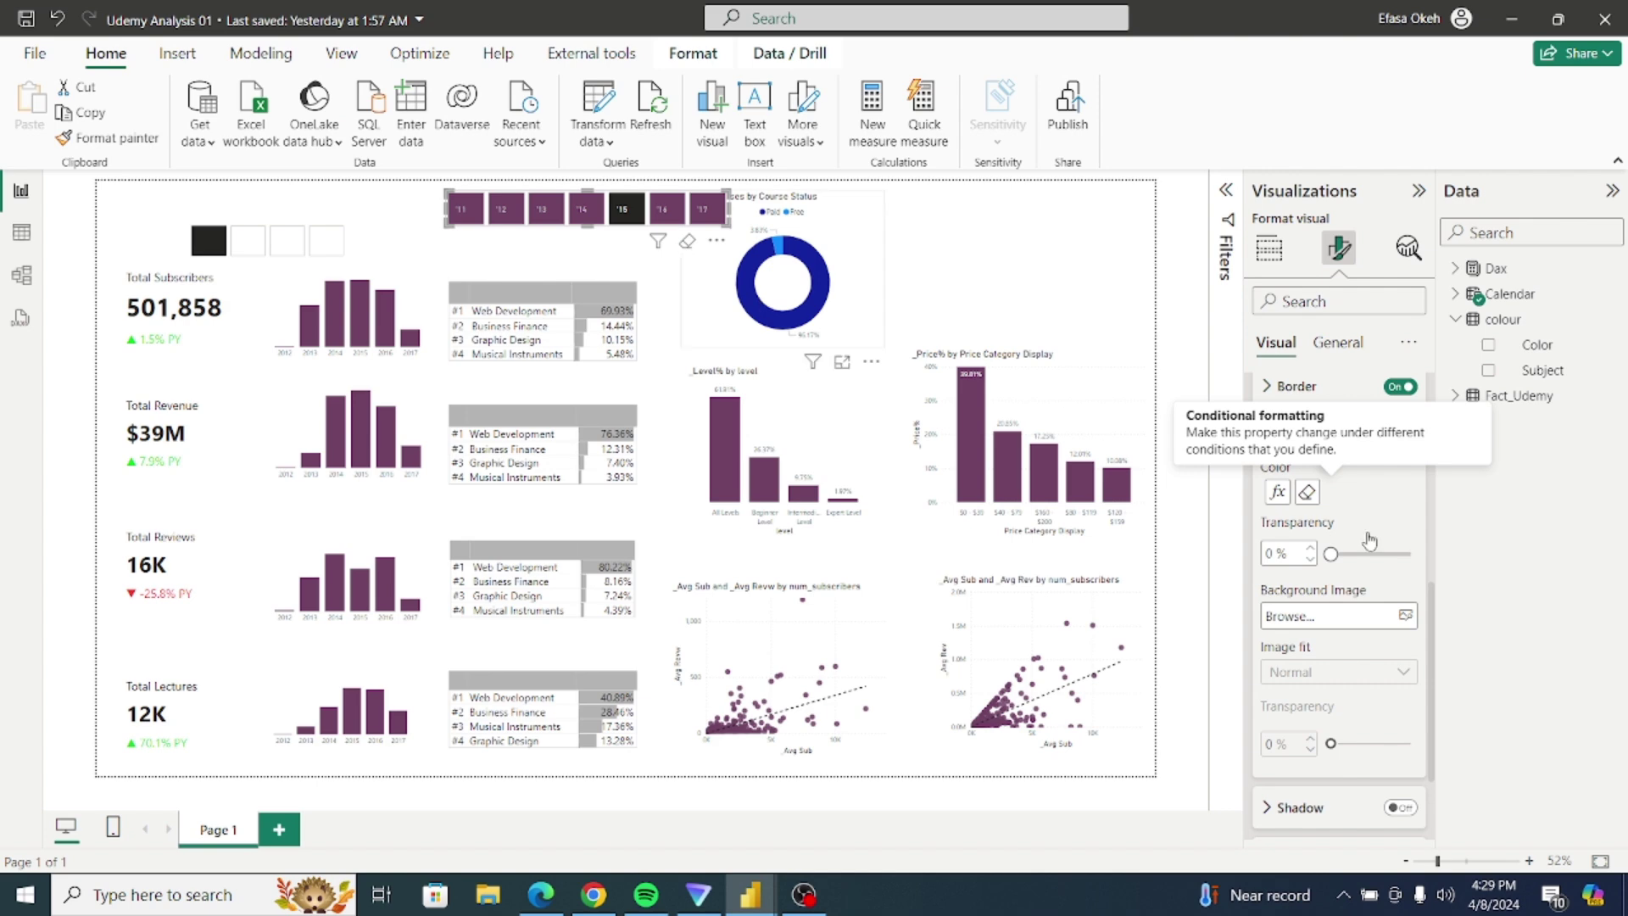
Step: Remove the conditional formatting from the button fill color of the year slicer's Default state
left_click_drag(1433, 605, 1433, 466)
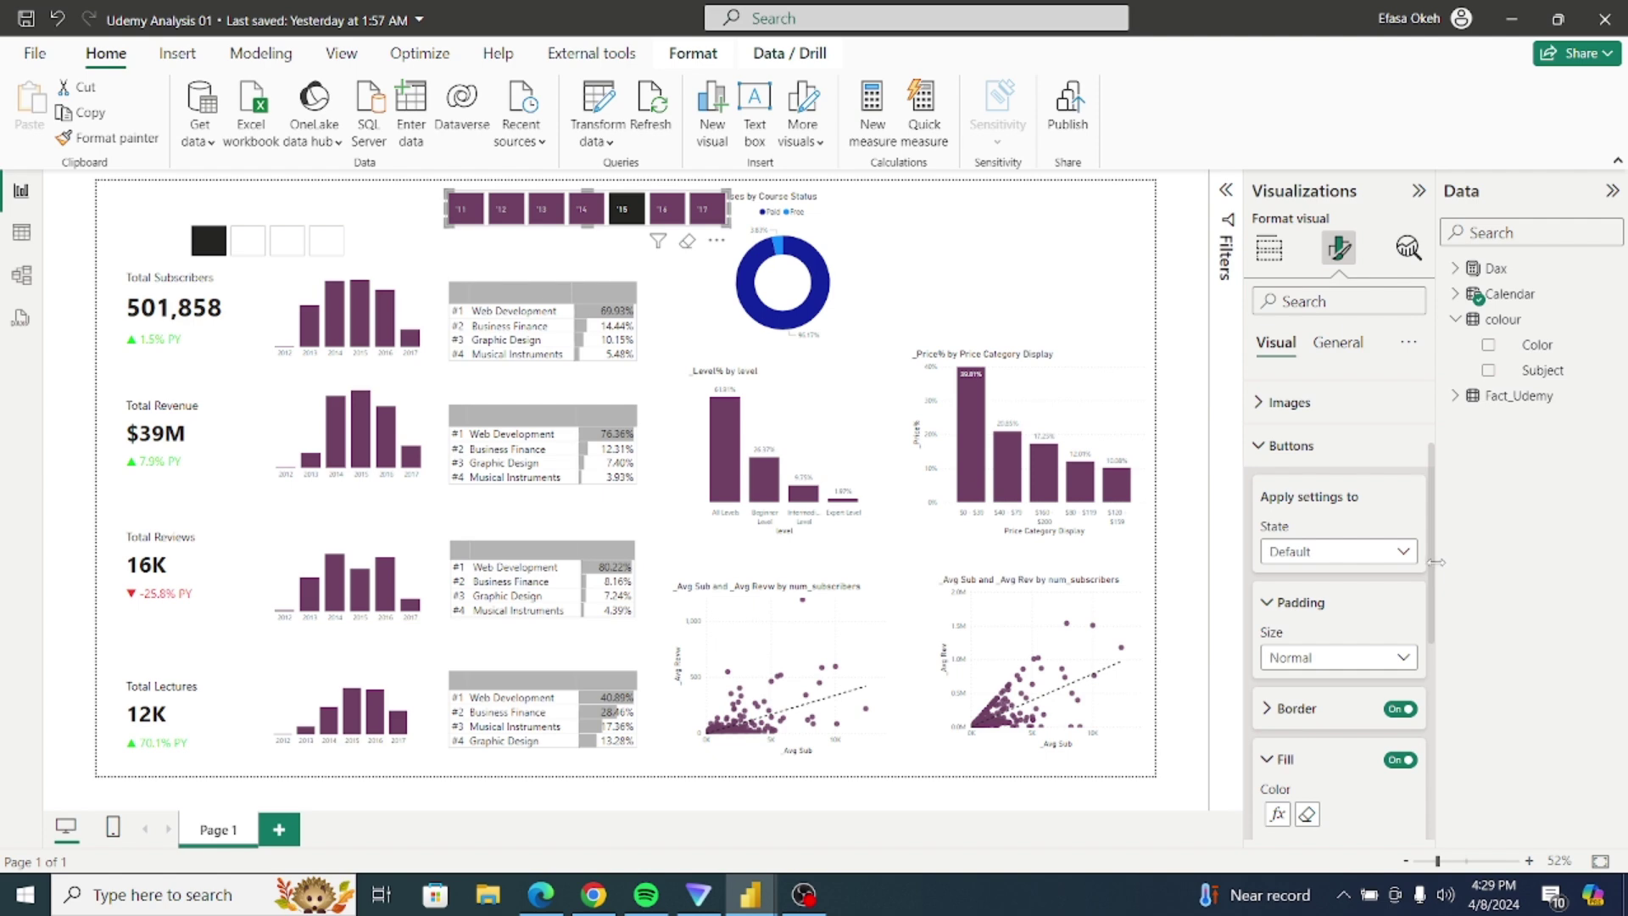
left_click_drag(1429, 554, 1434, 629)
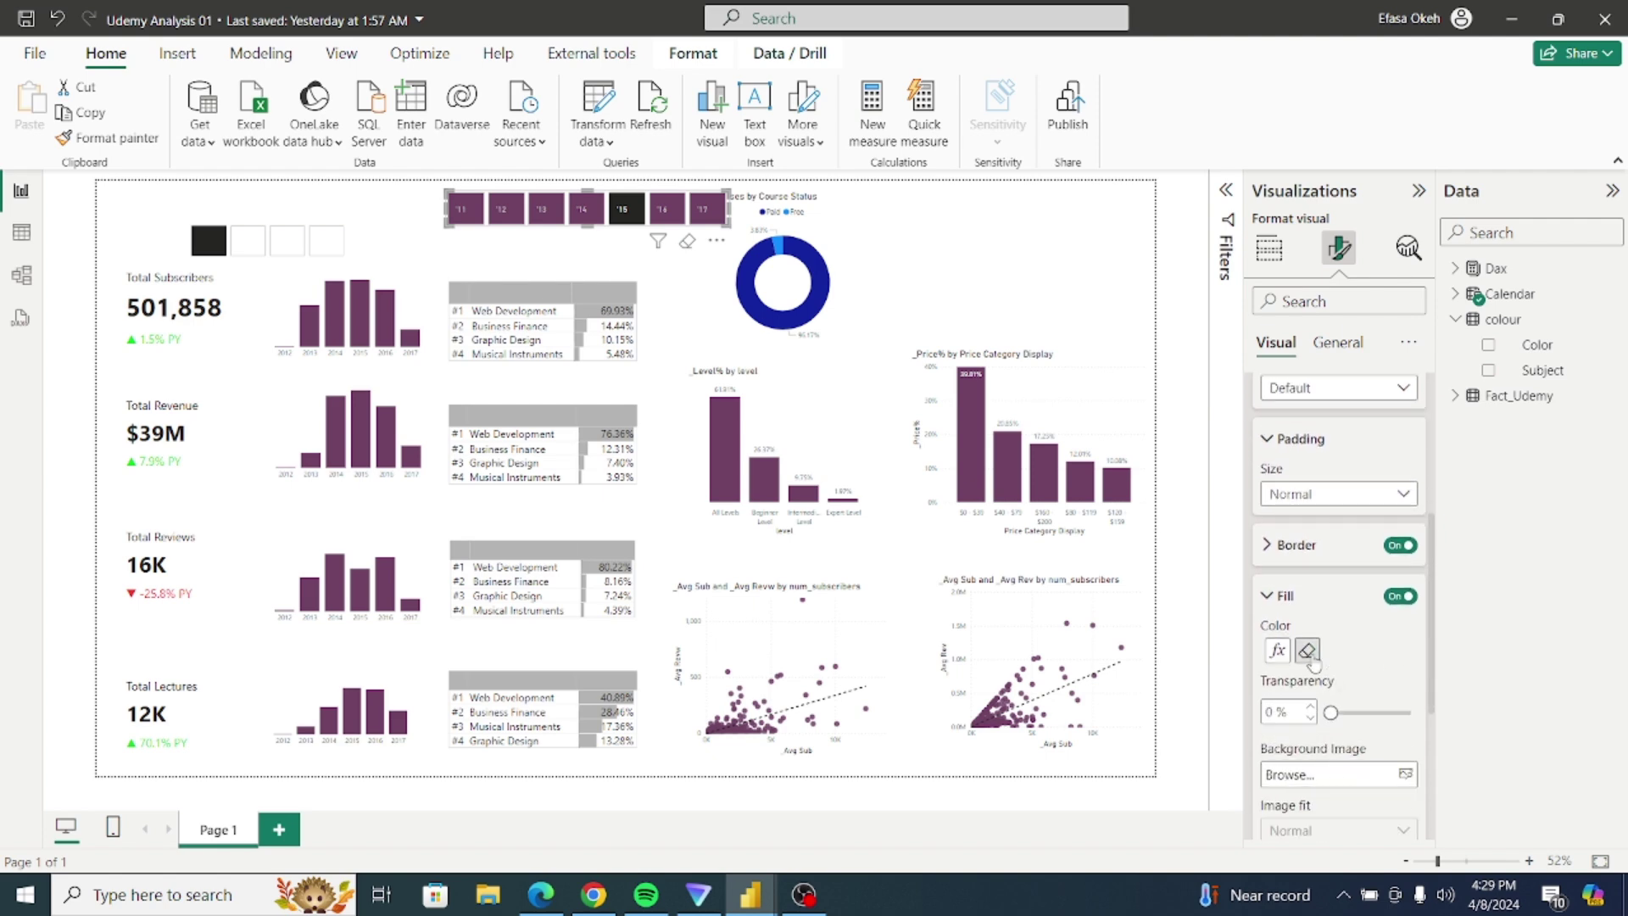
left_click(1308, 653)
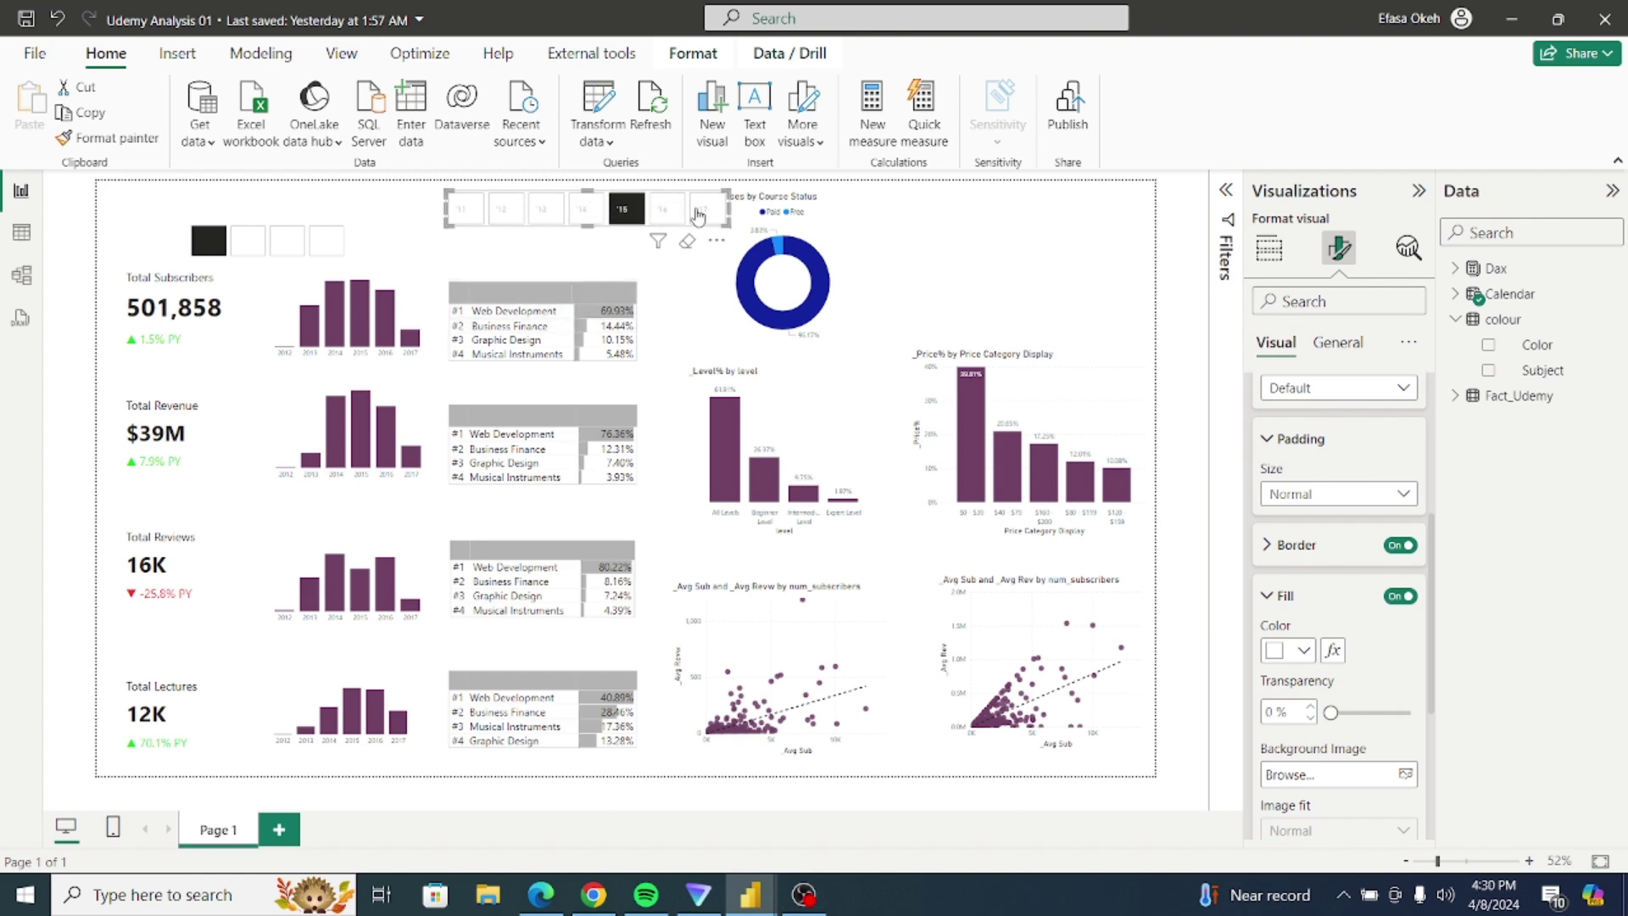
Step: Switch to the finished Udemy Analysis file, examine the year slicer's colors in its report view, and return to Udemy Analysis 01
mouse_move(751, 898)
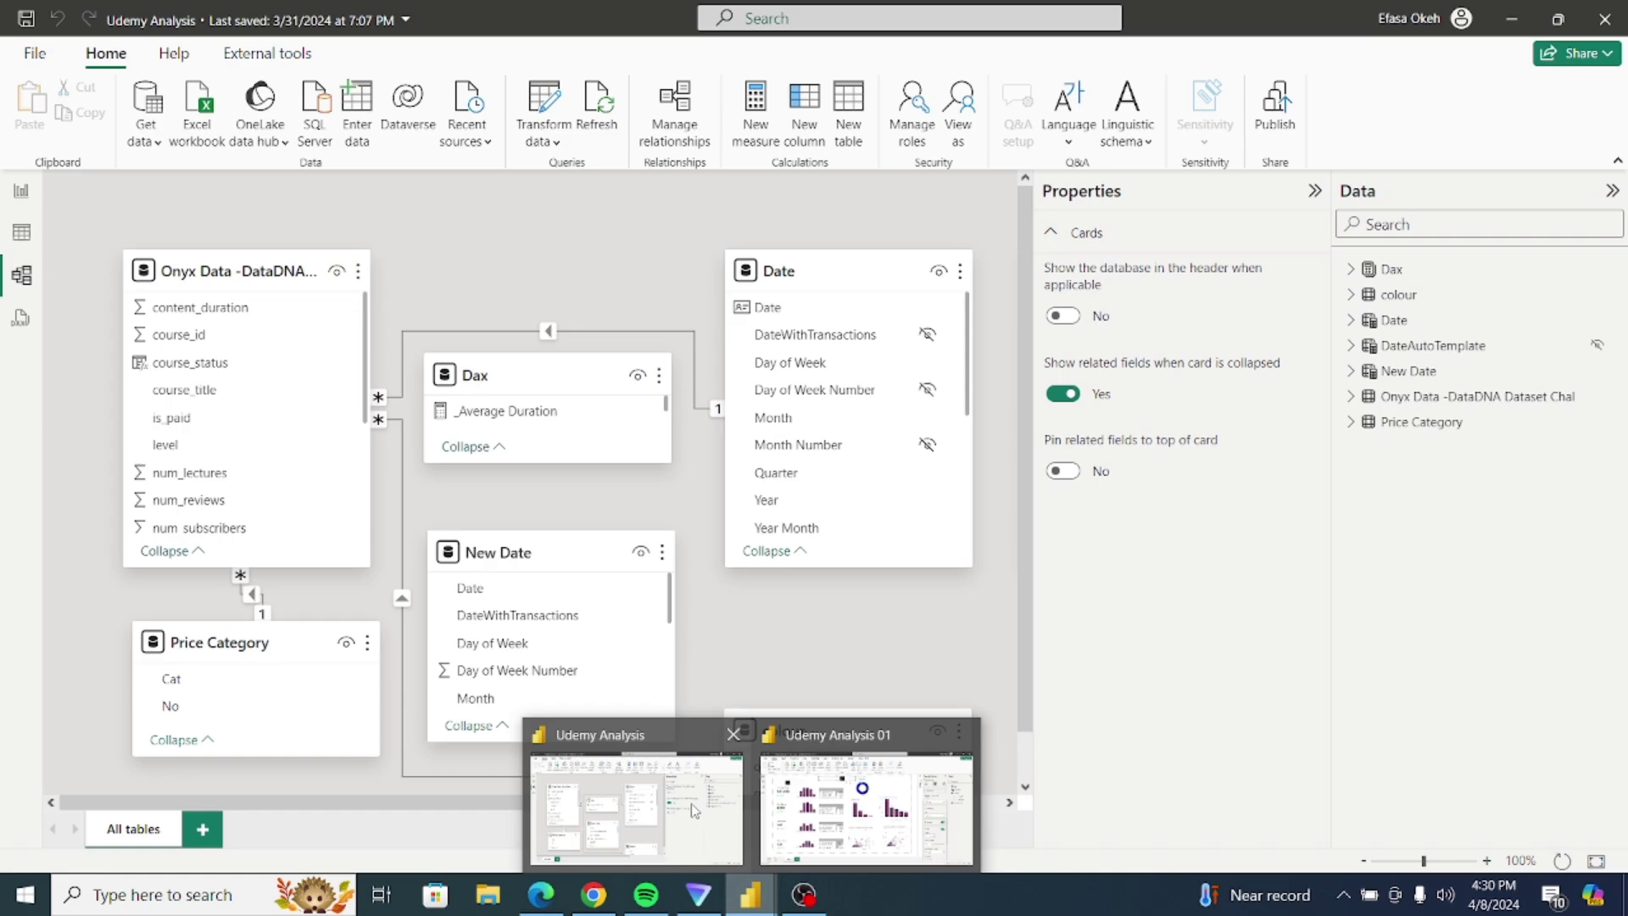
left_click(693, 810)
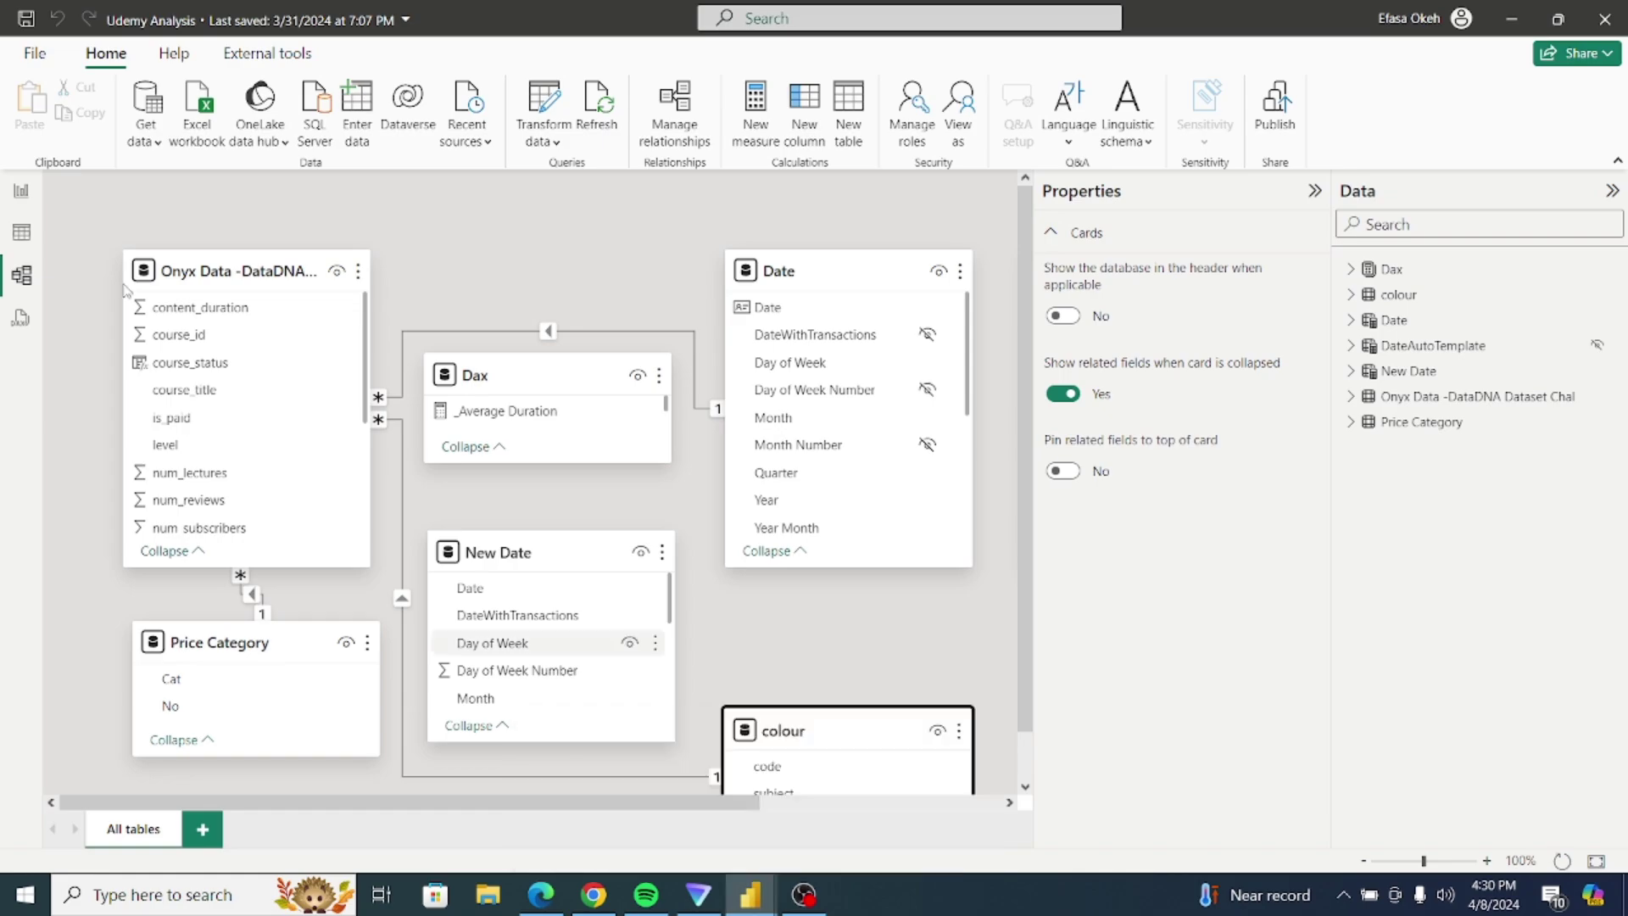
left_click(21, 192)
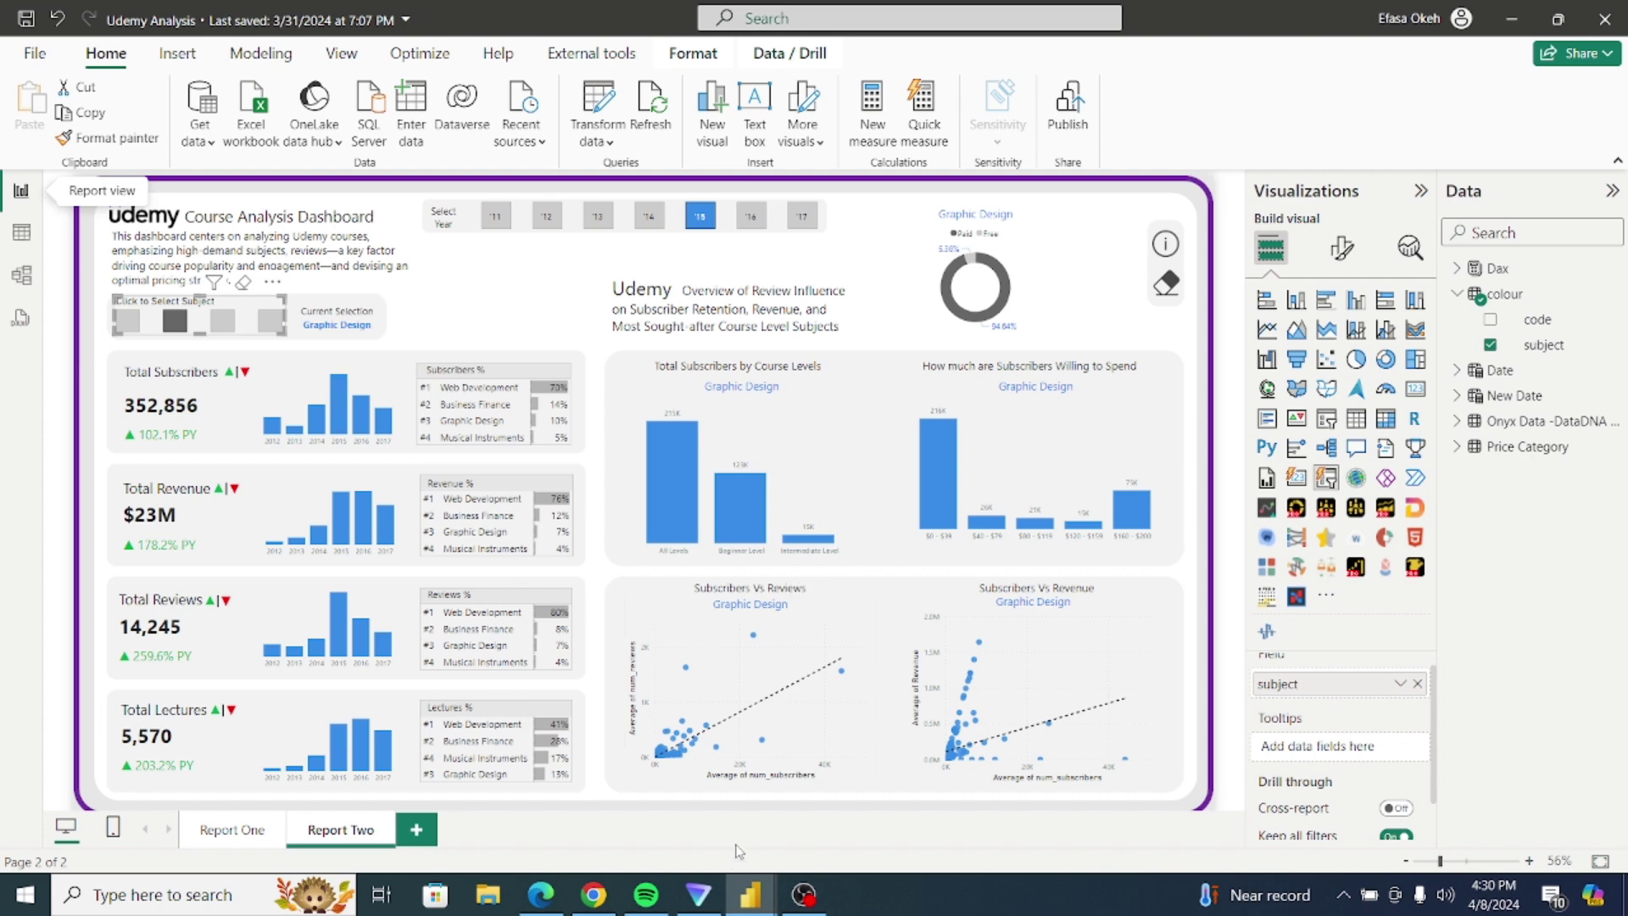
mouse_move(743, 894)
left_click(598, 835)
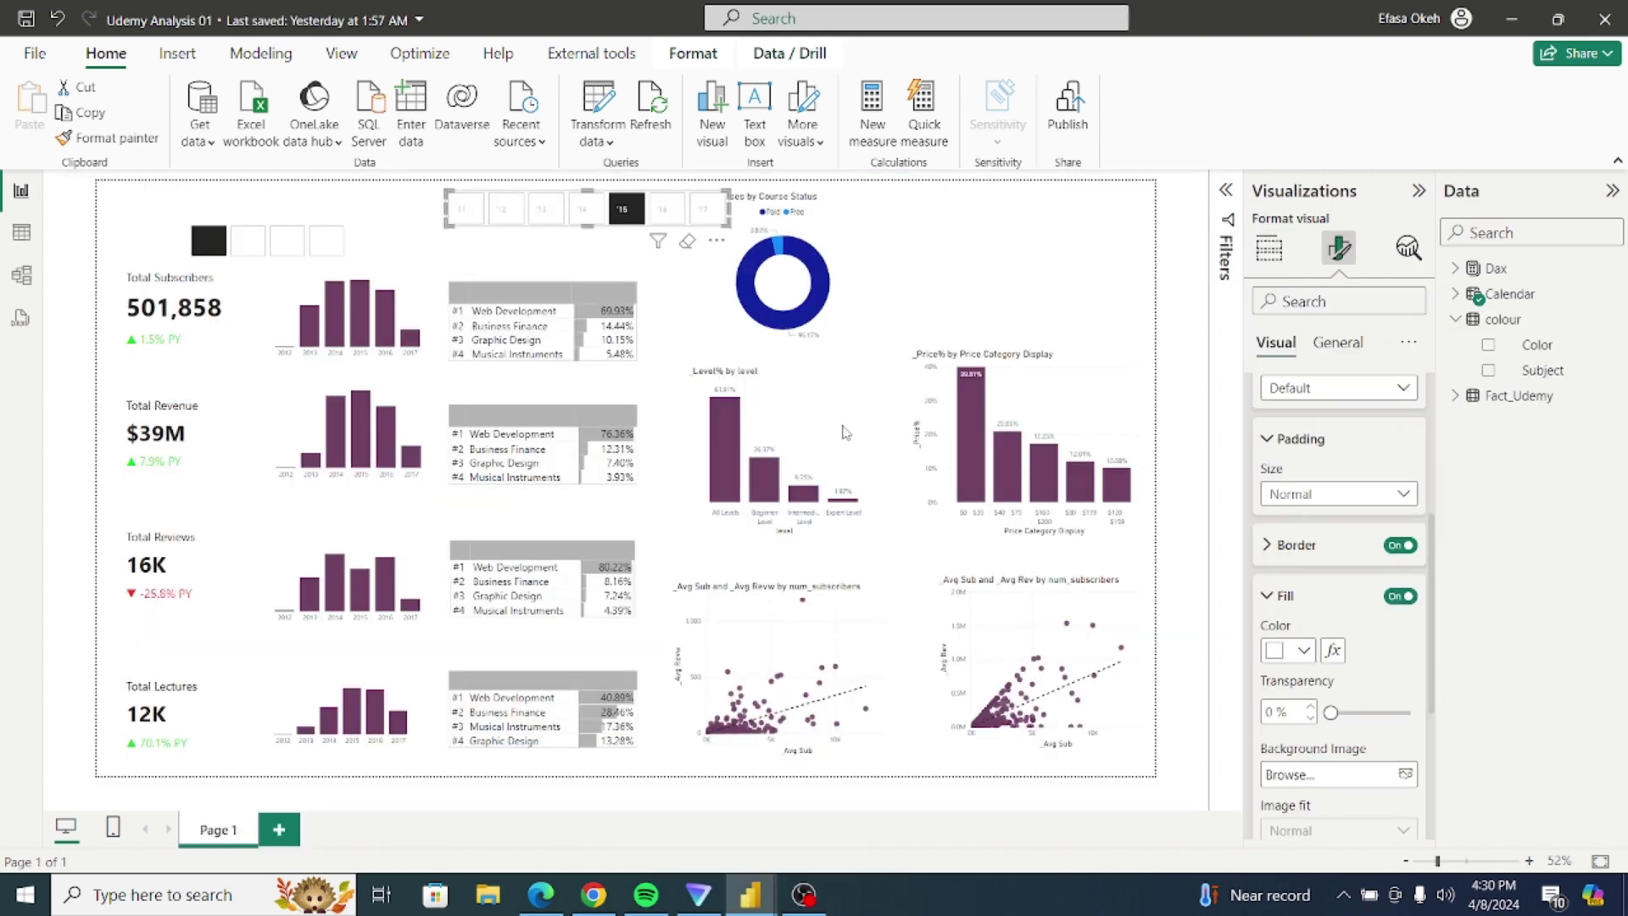
Step: Set the year slicer's button fill color to light gray for the Default state
left_click(1306, 651)
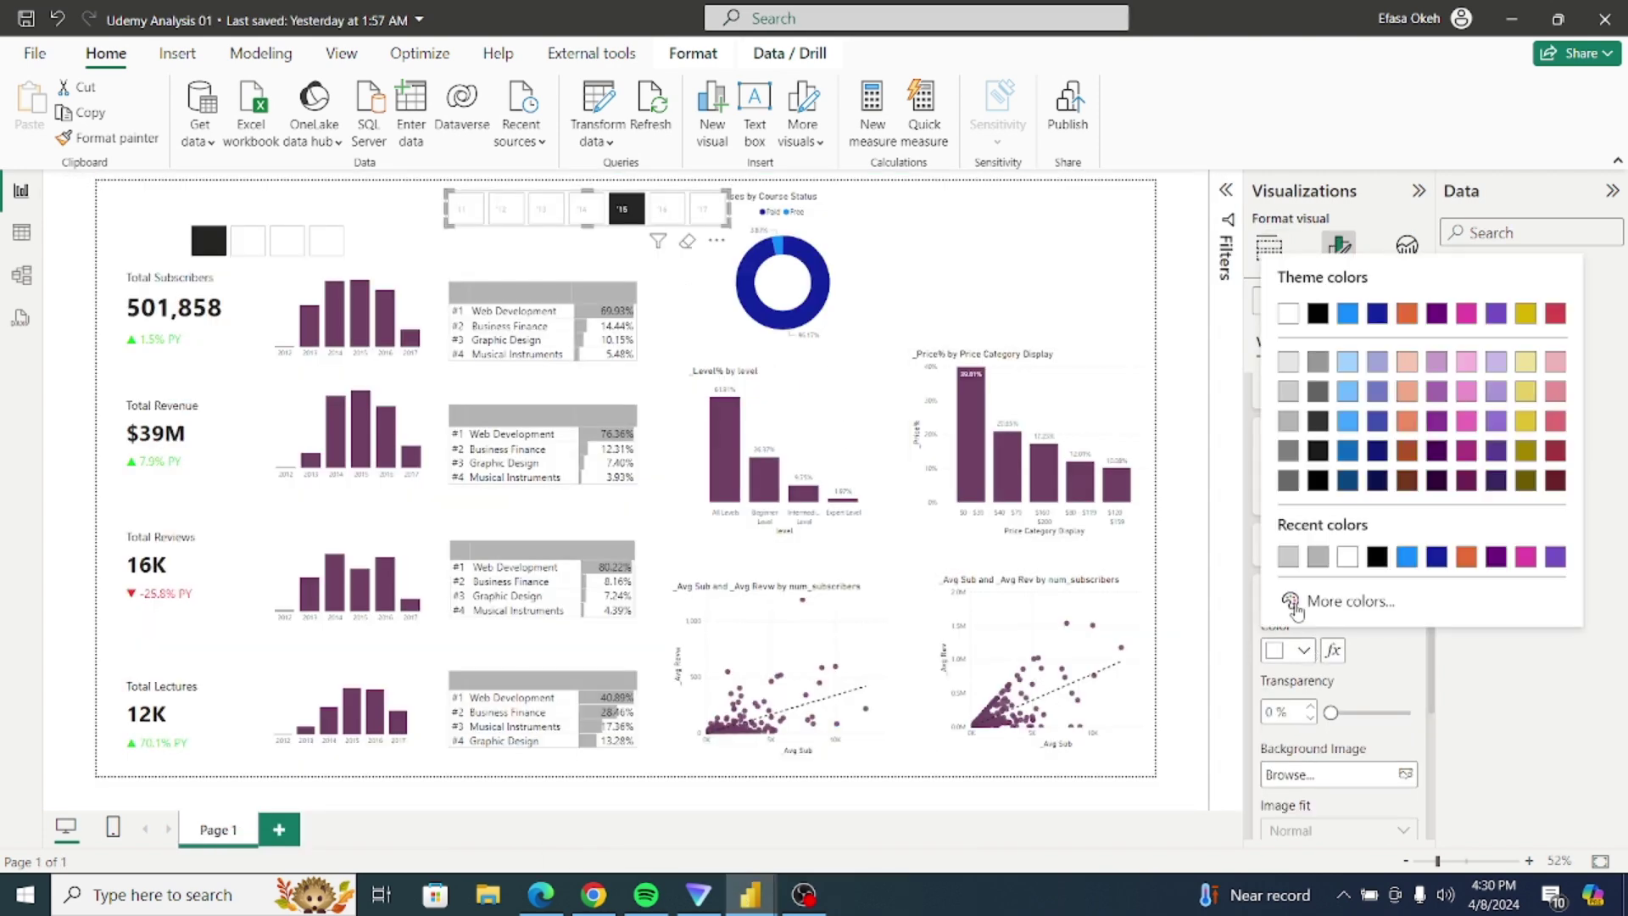
left_click(1288, 364)
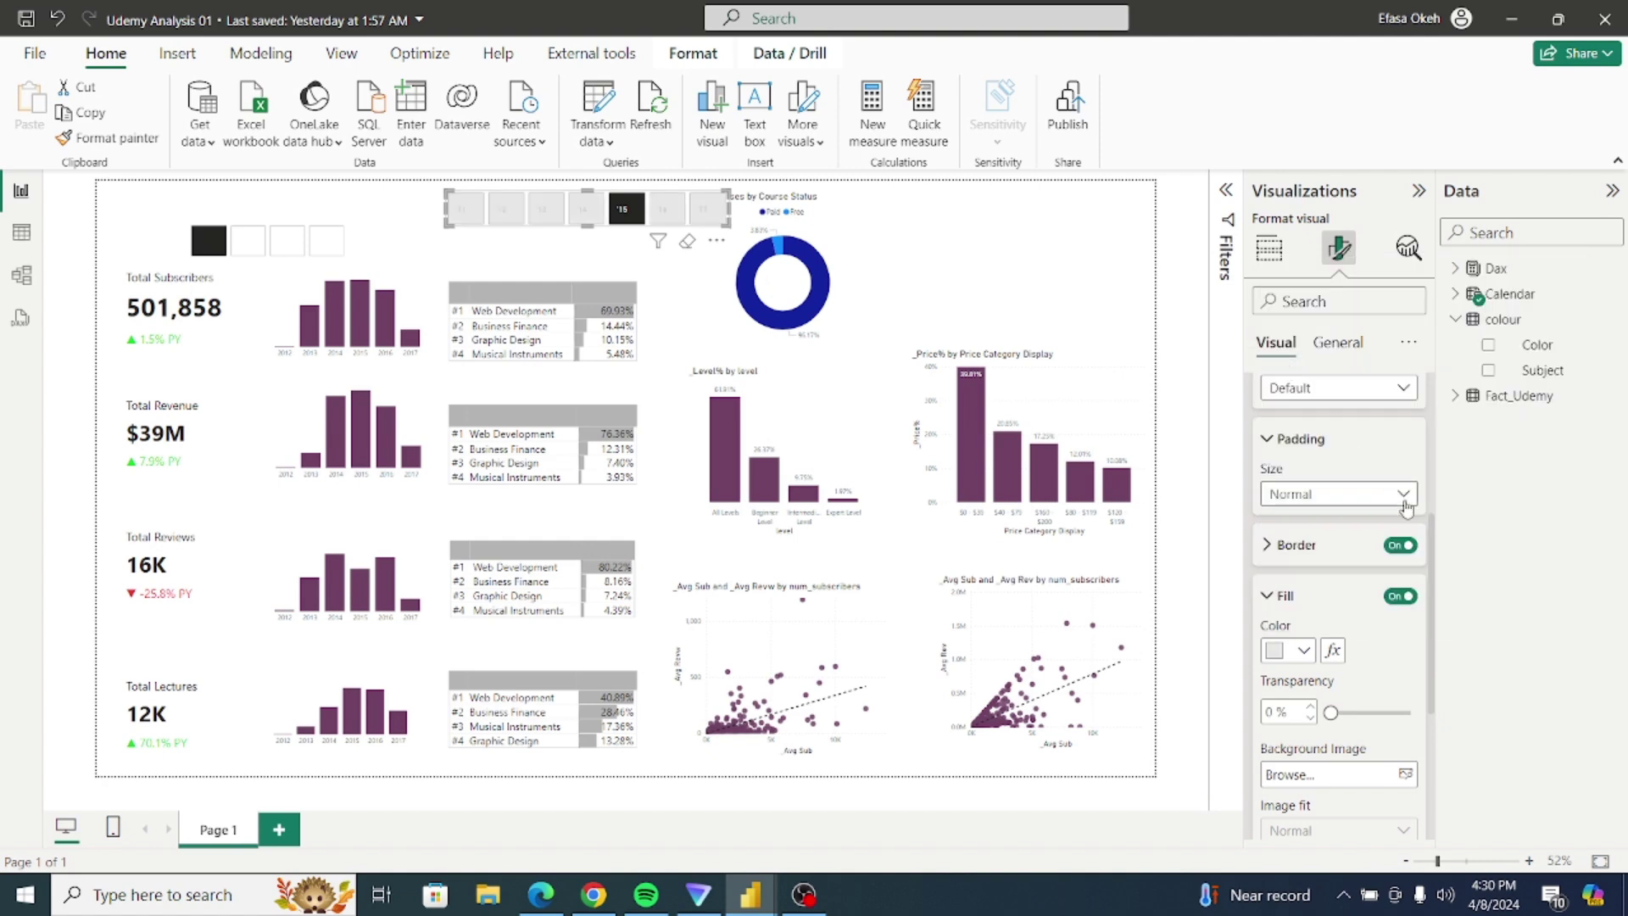
scroll(1356, 449, "up", 4)
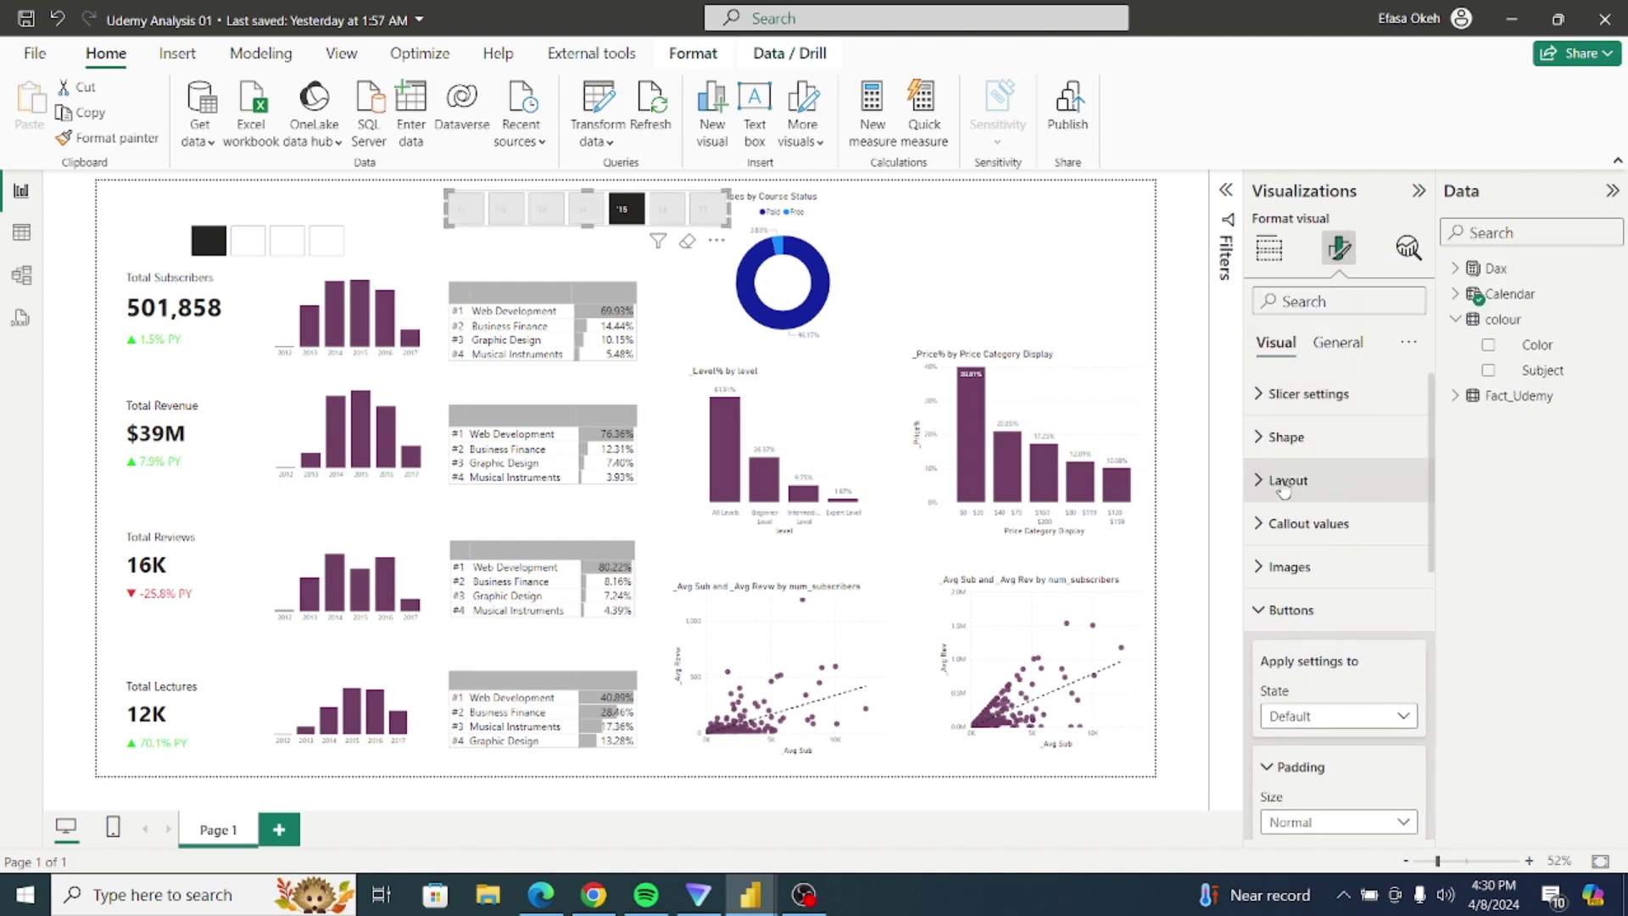
left_click(1261, 610)
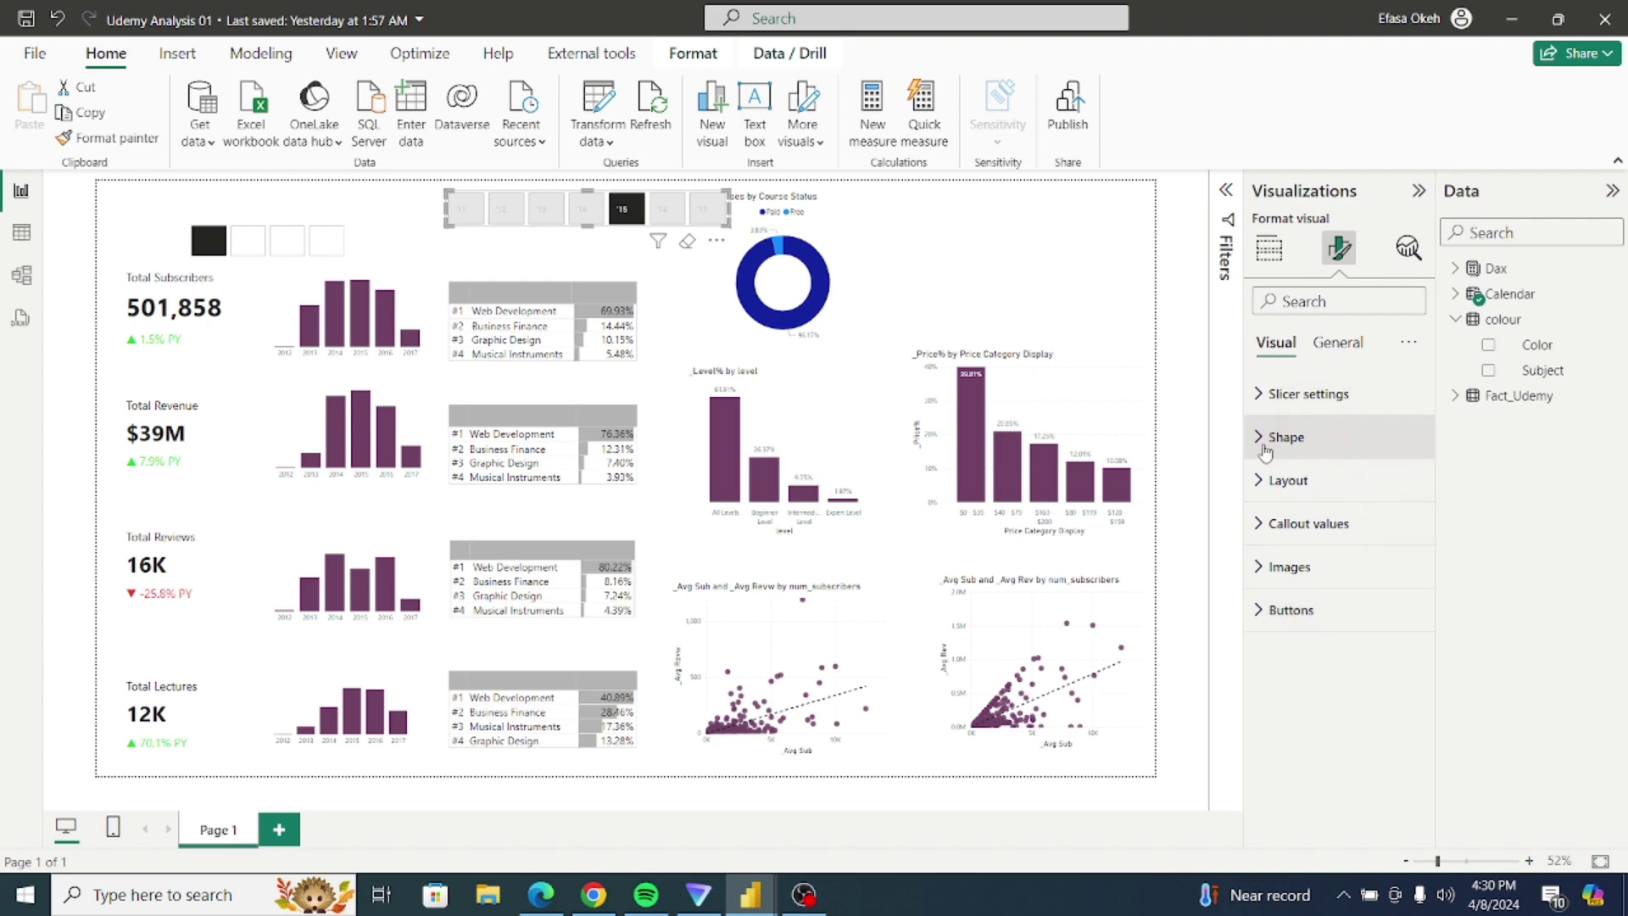
Step: Set the year slicer's callout value color to dark gray for the Selected state
left_click(1260, 396)
left_click(1259, 395)
left_click(1261, 524)
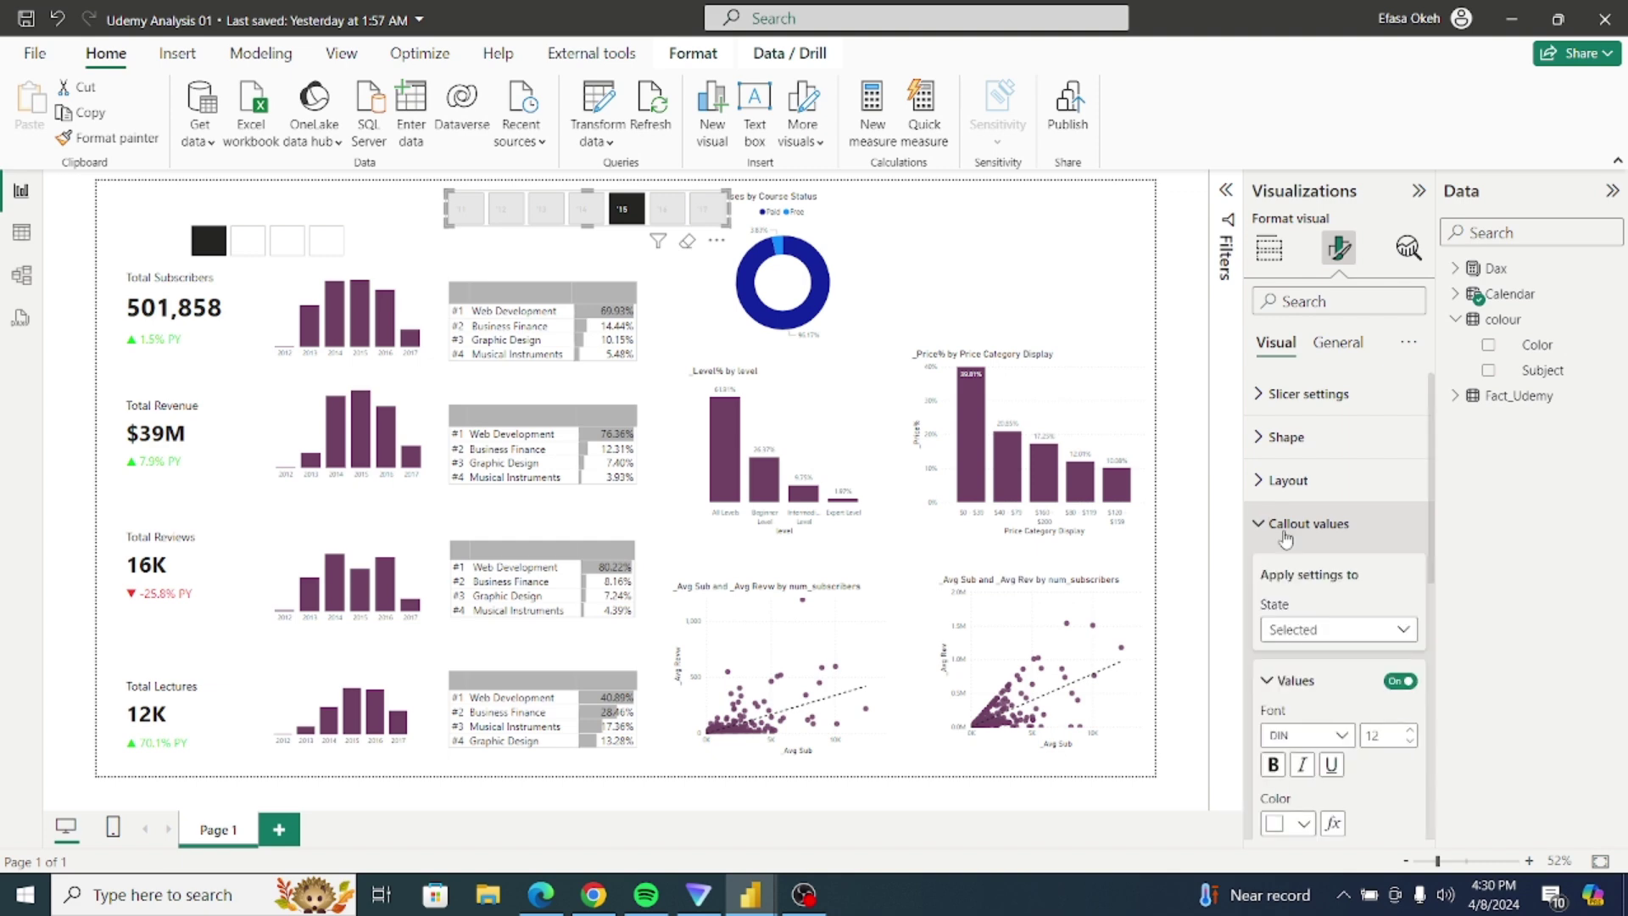
left_click(1302, 824)
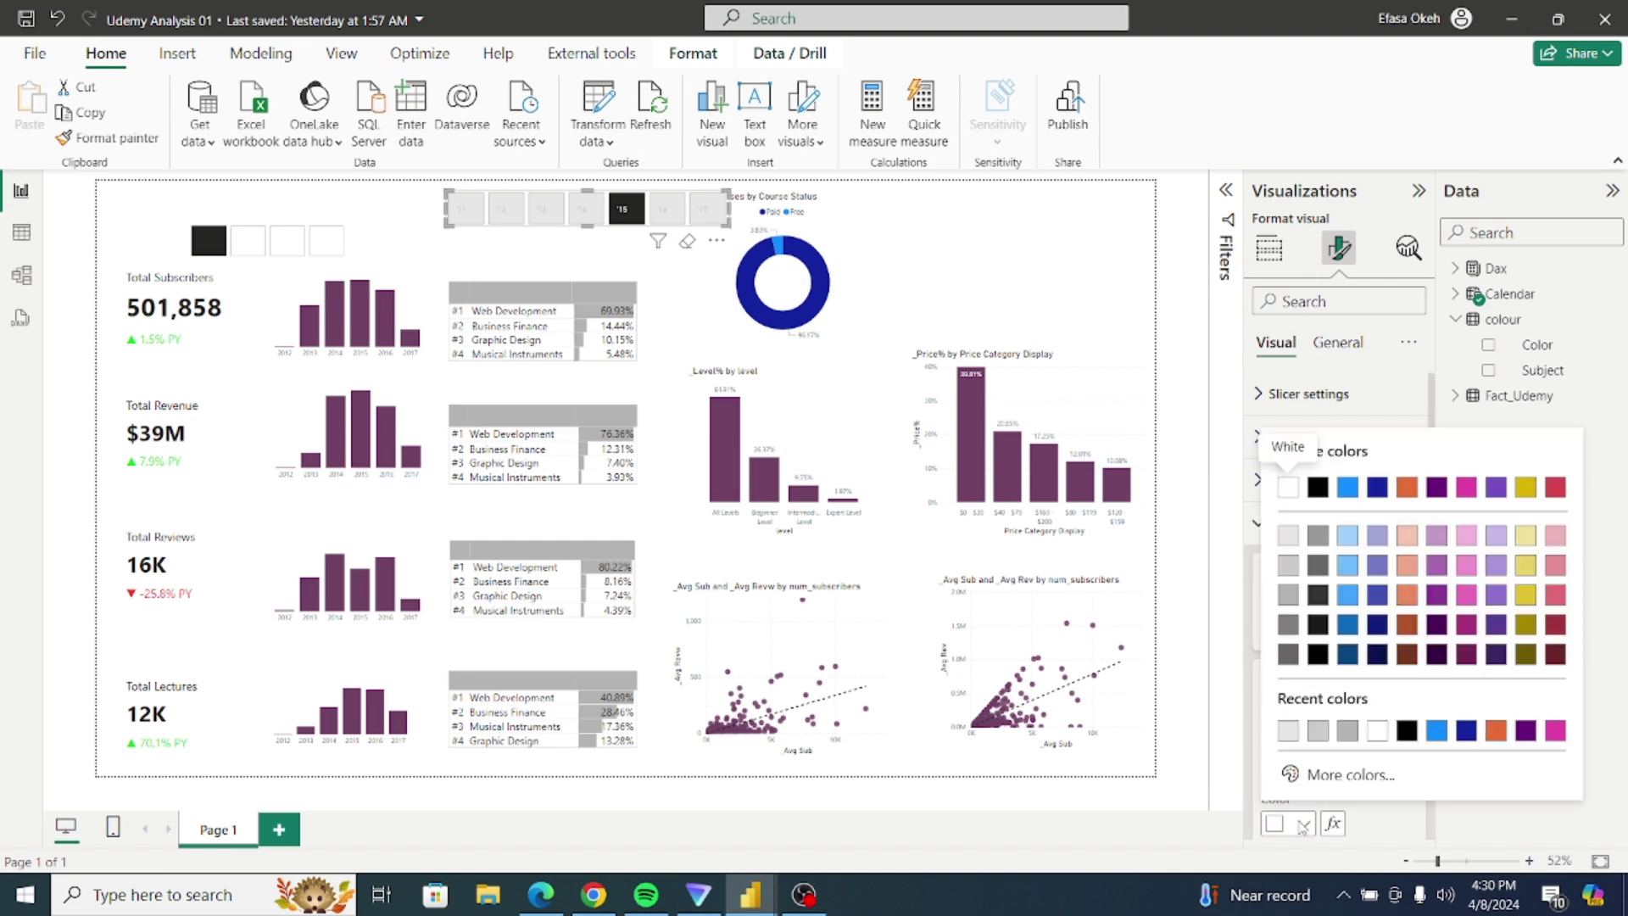
left_click(1316, 596)
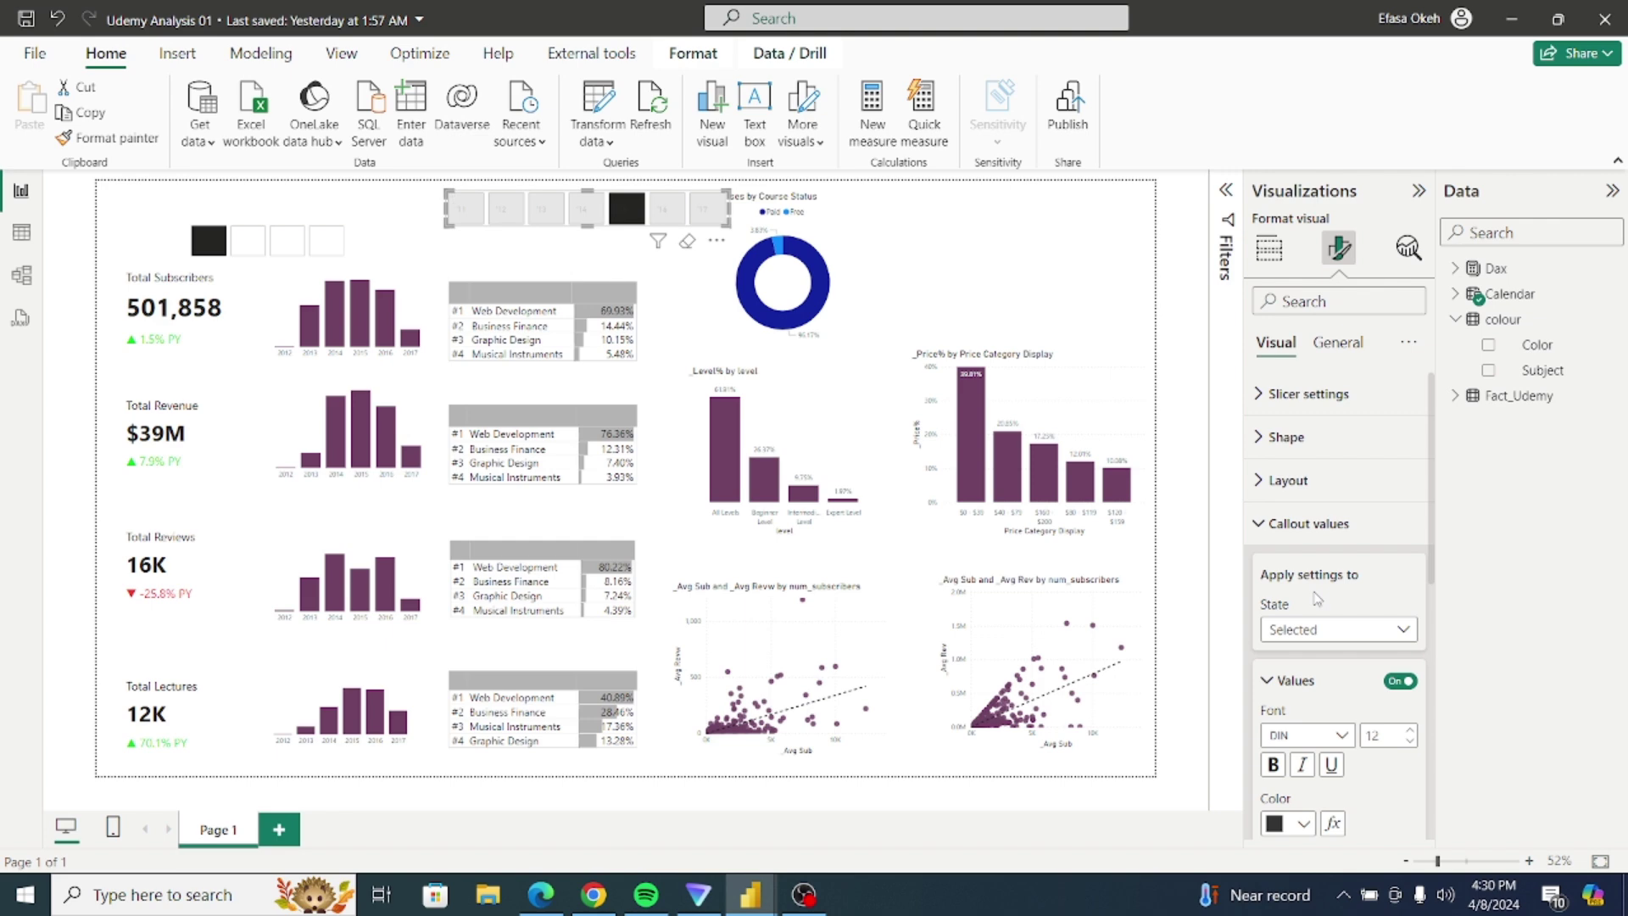
Step: Set the year slicer's callout value color to dark gray for the Default state
left_click(1319, 646)
left_click(1305, 659)
left_click_drag(1433, 587, 1434, 620)
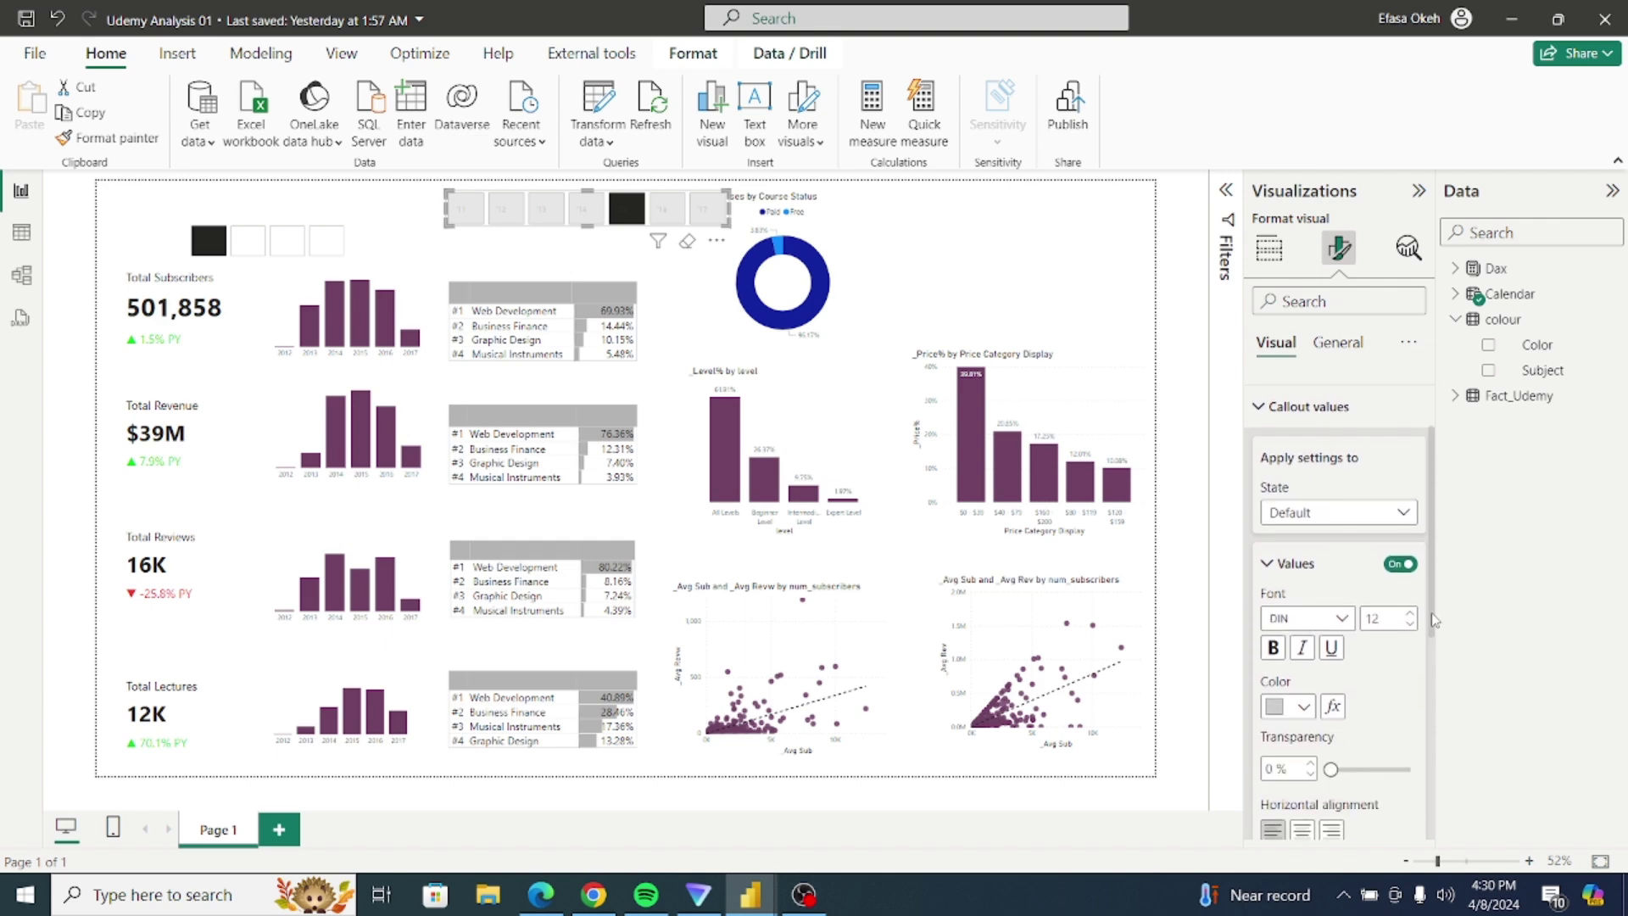
left_click(1304, 706)
left_click(1288, 614)
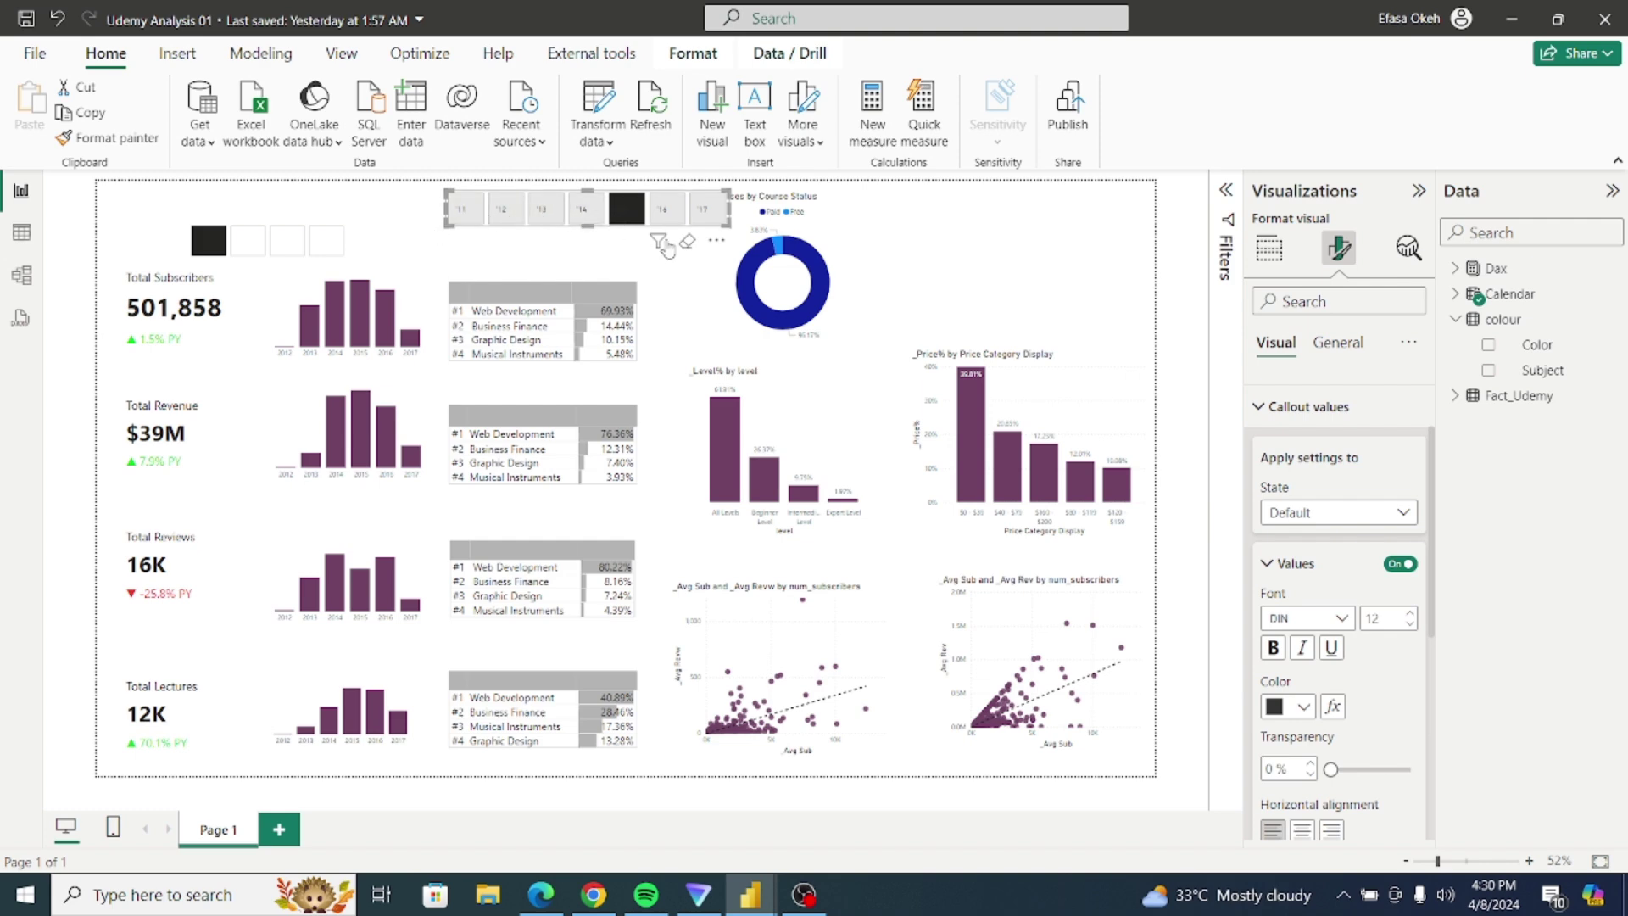
Step: Set the year slicer's callout value to white with font size 13 for the Selected state
left_click(1312, 516)
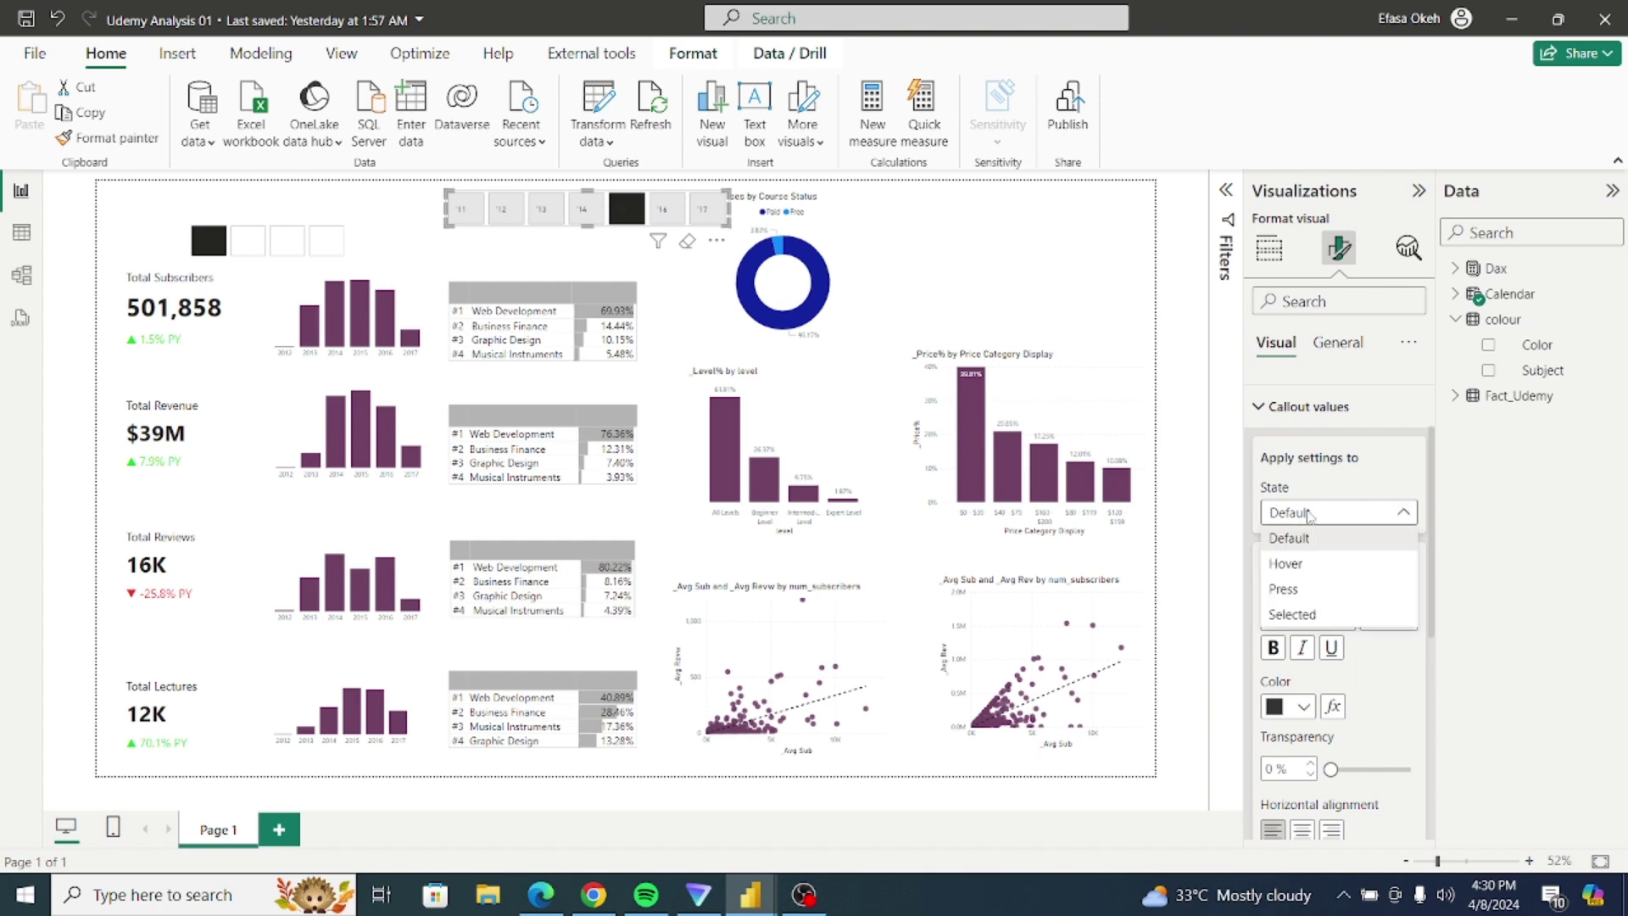
left_click(1307, 617)
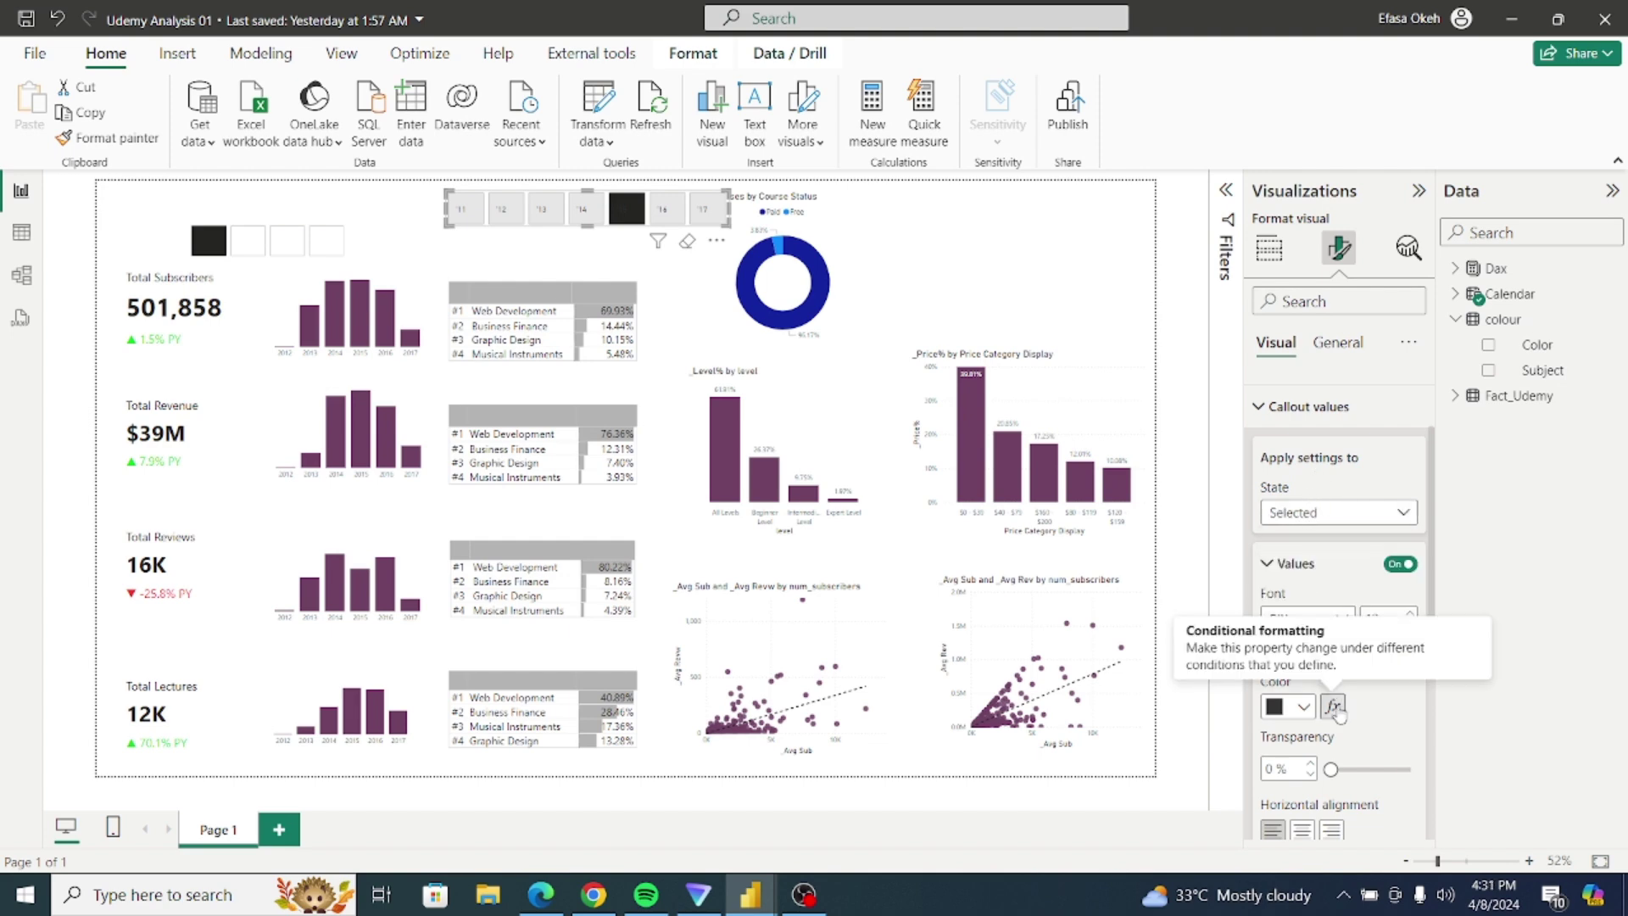
left_click(1305, 713)
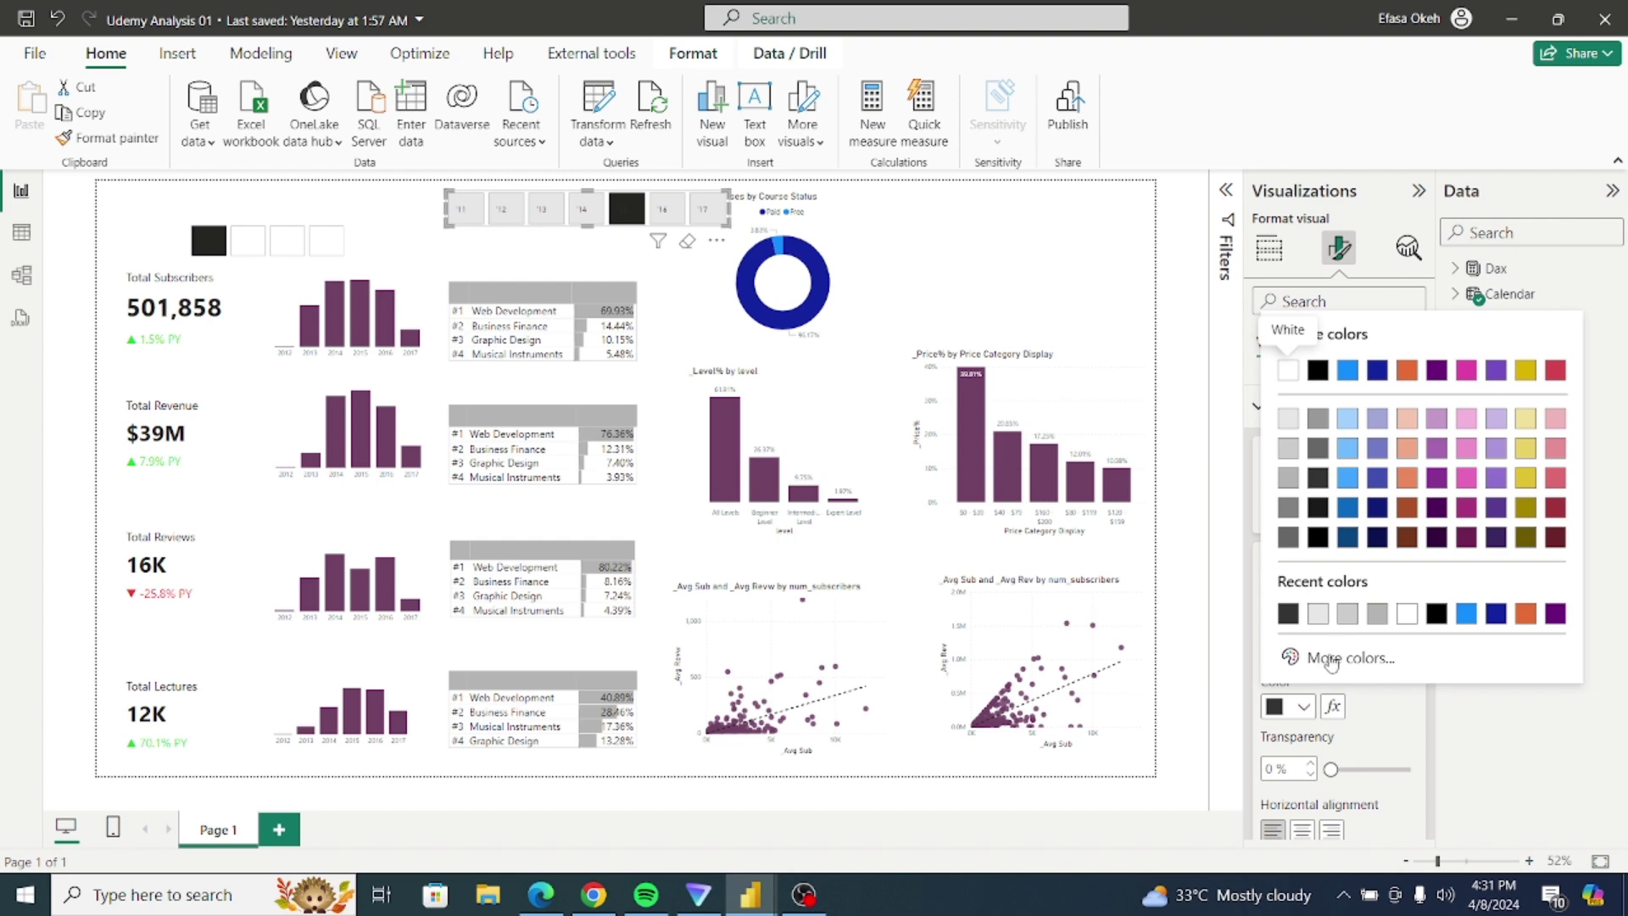
left_click(1408, 614)
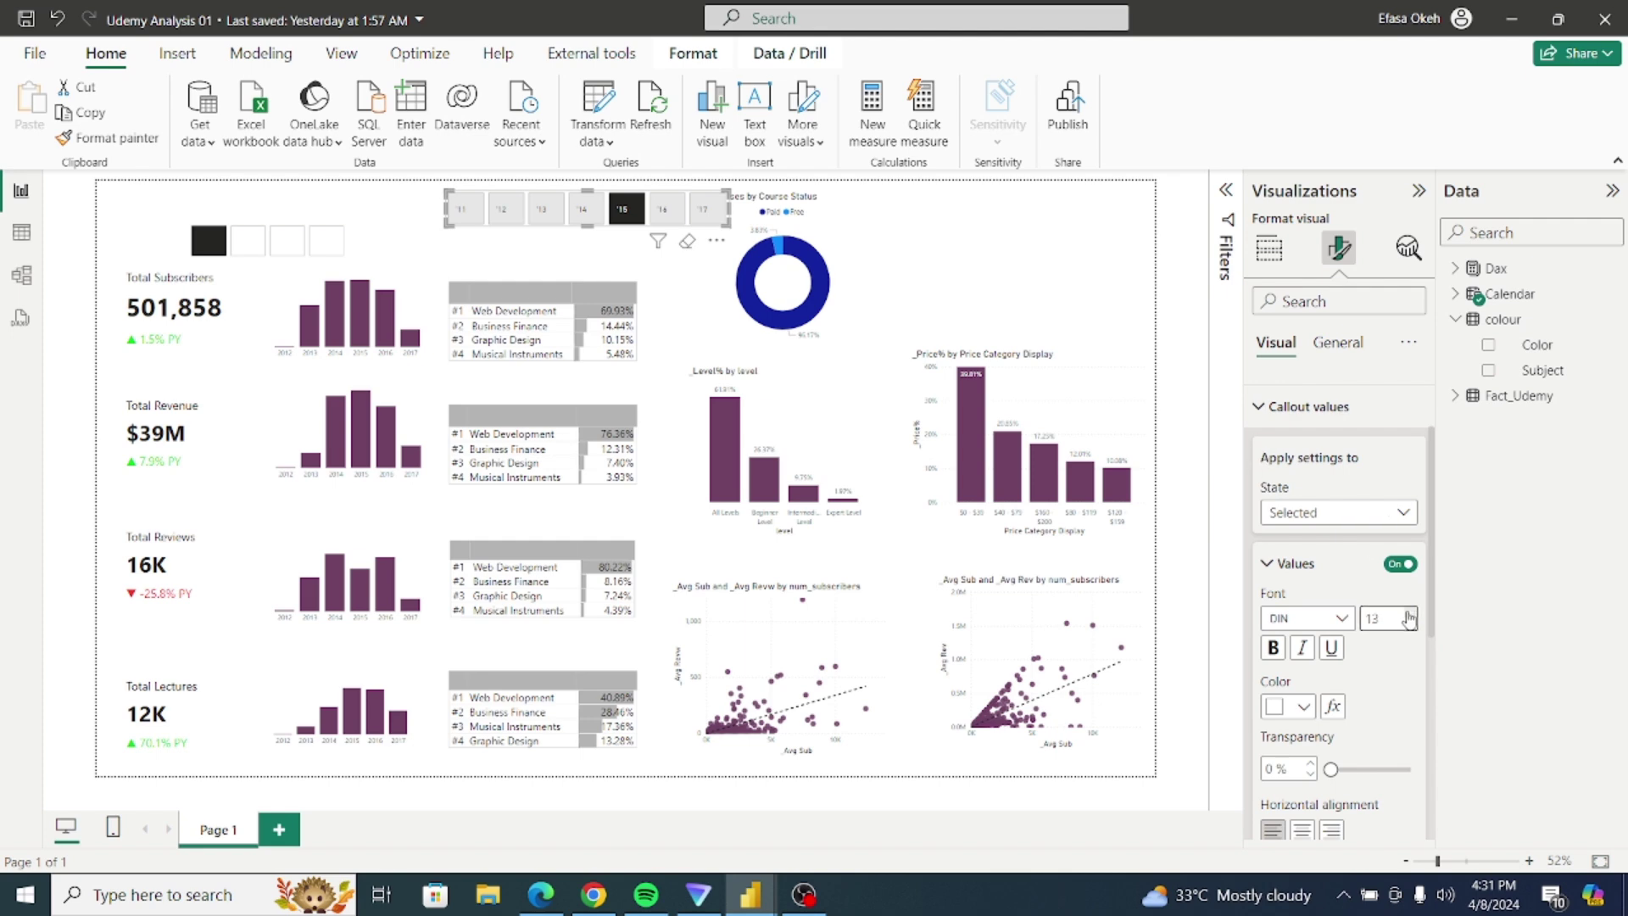
left_click(1260, 410)
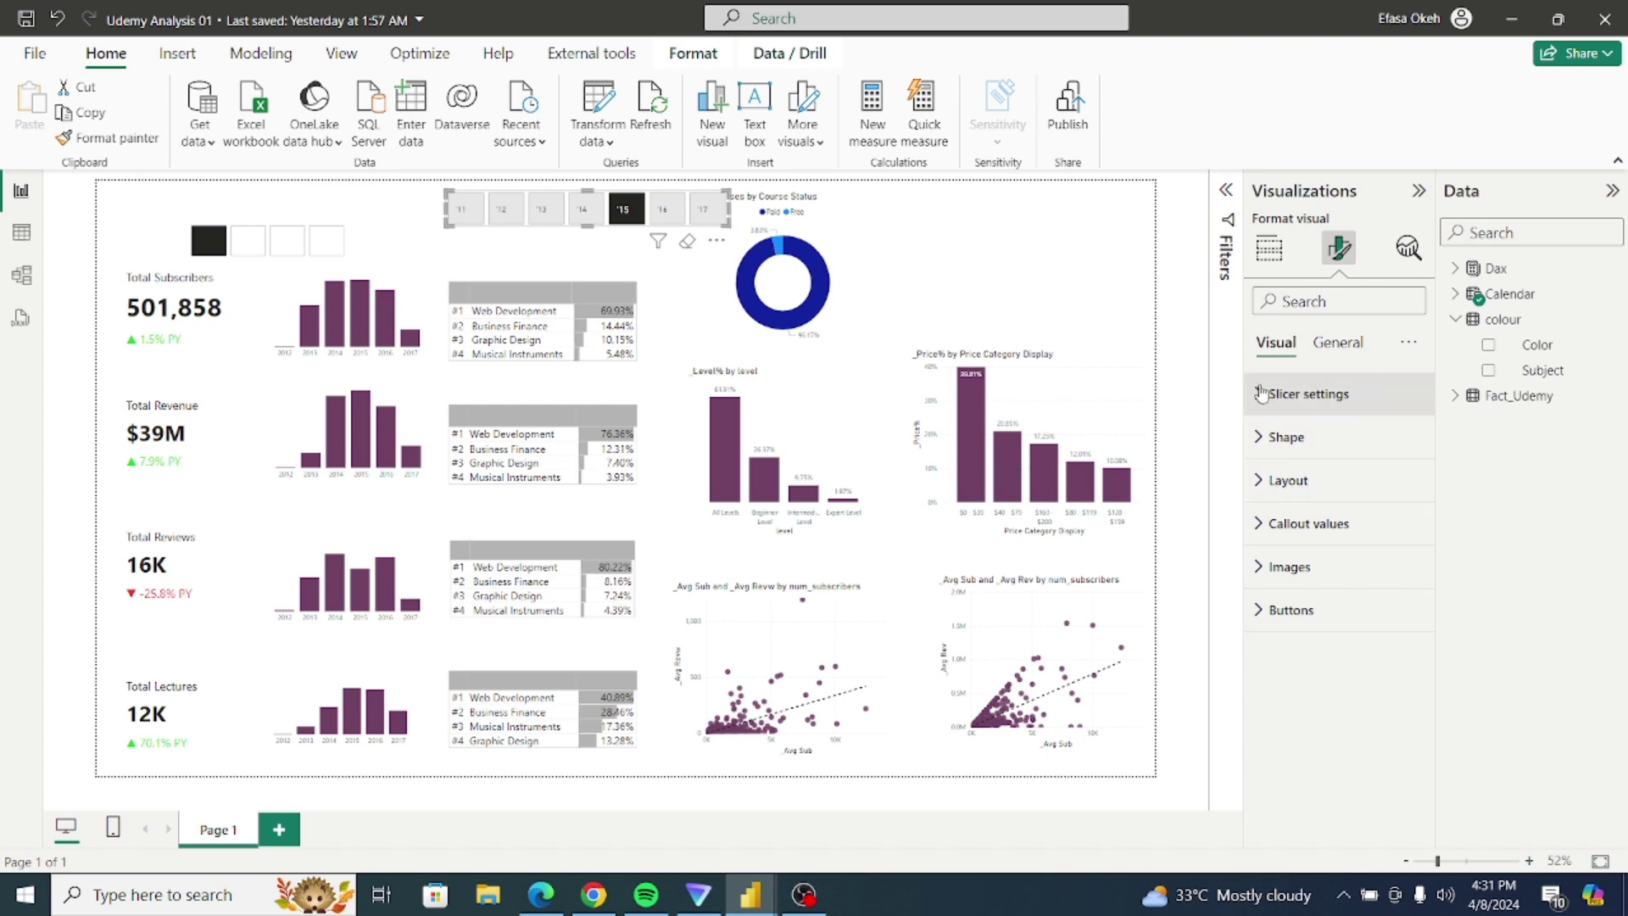
Step: Base the year slicer's button fill color for the Selected state on the Color field of the colour table, using Field value formatting
left_click(1263, 612)
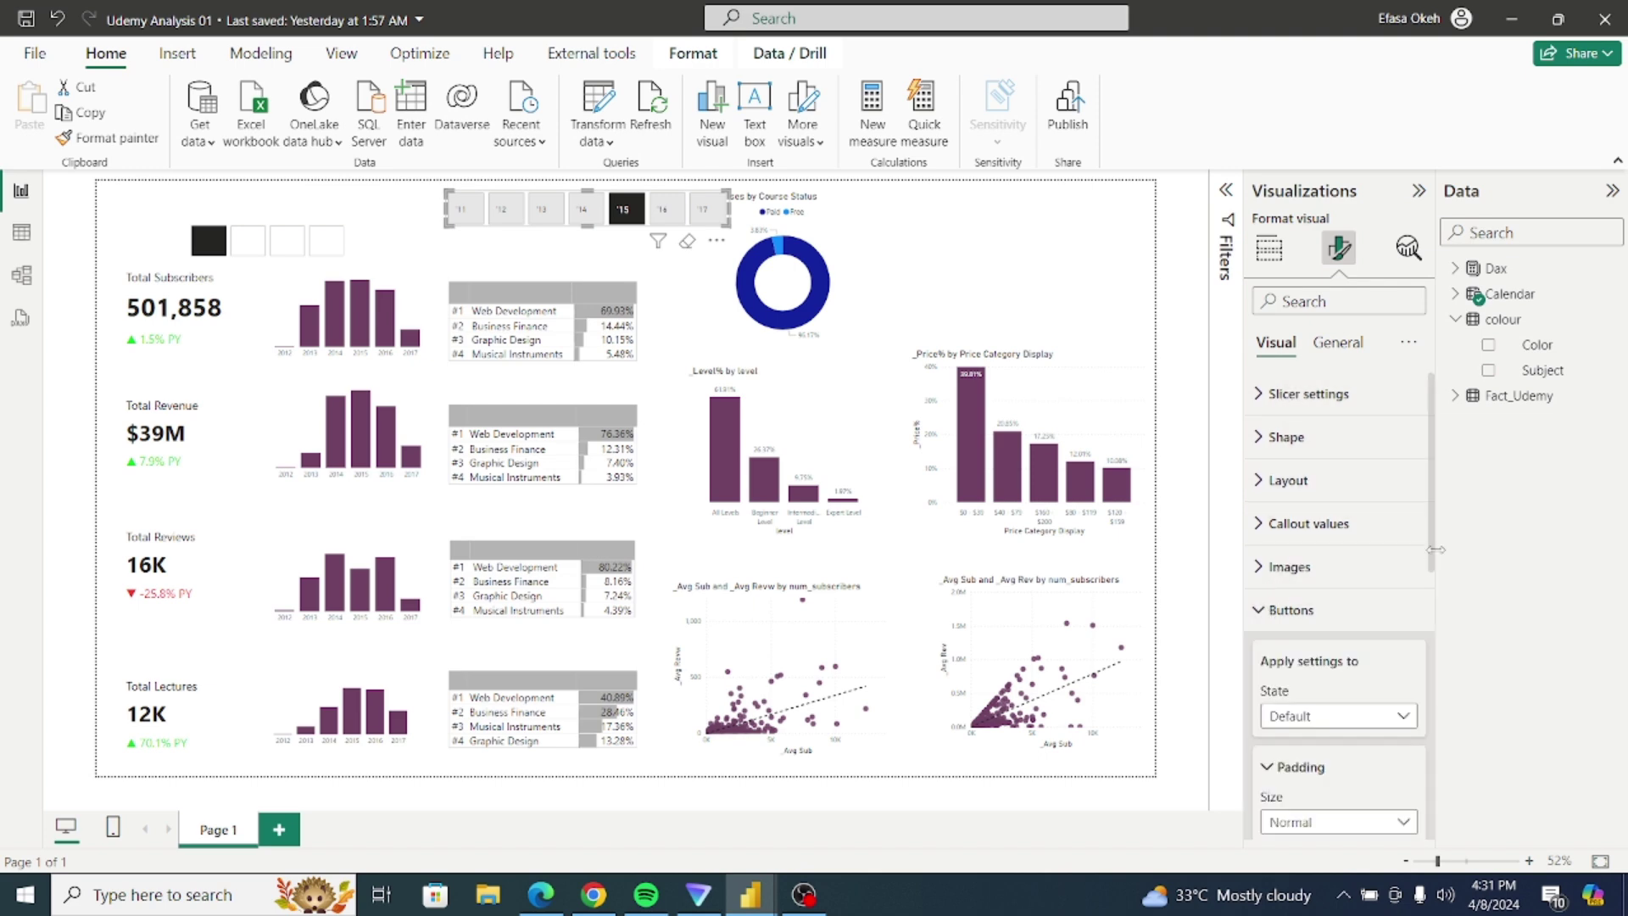
scroll(1431, 556, "down", 3)
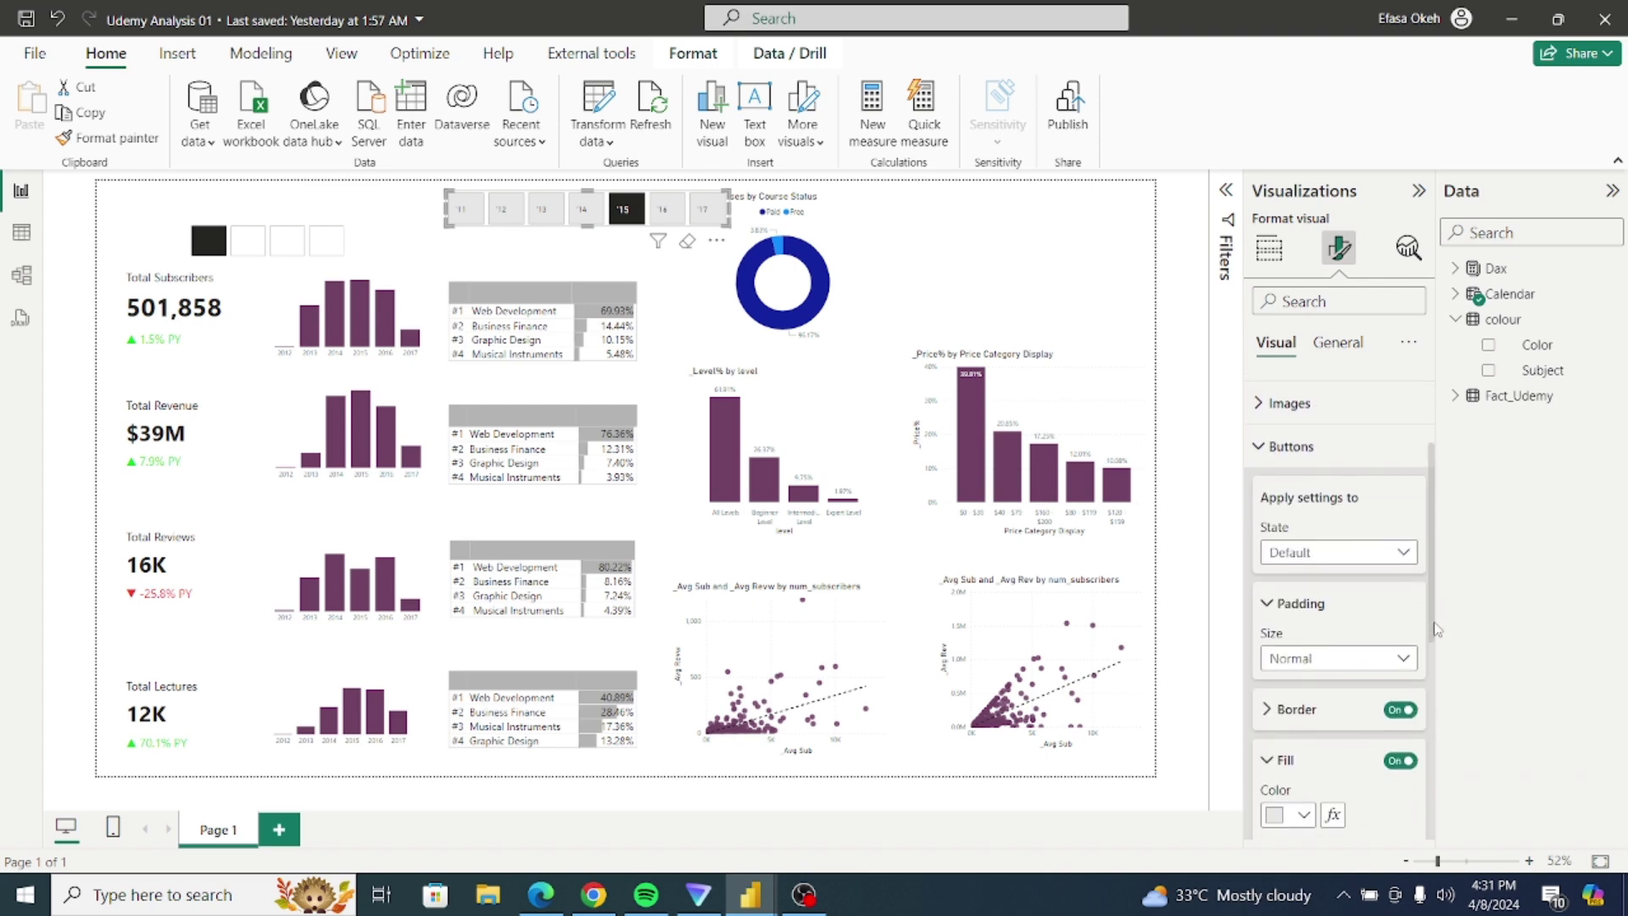
left_click(1305, 550)
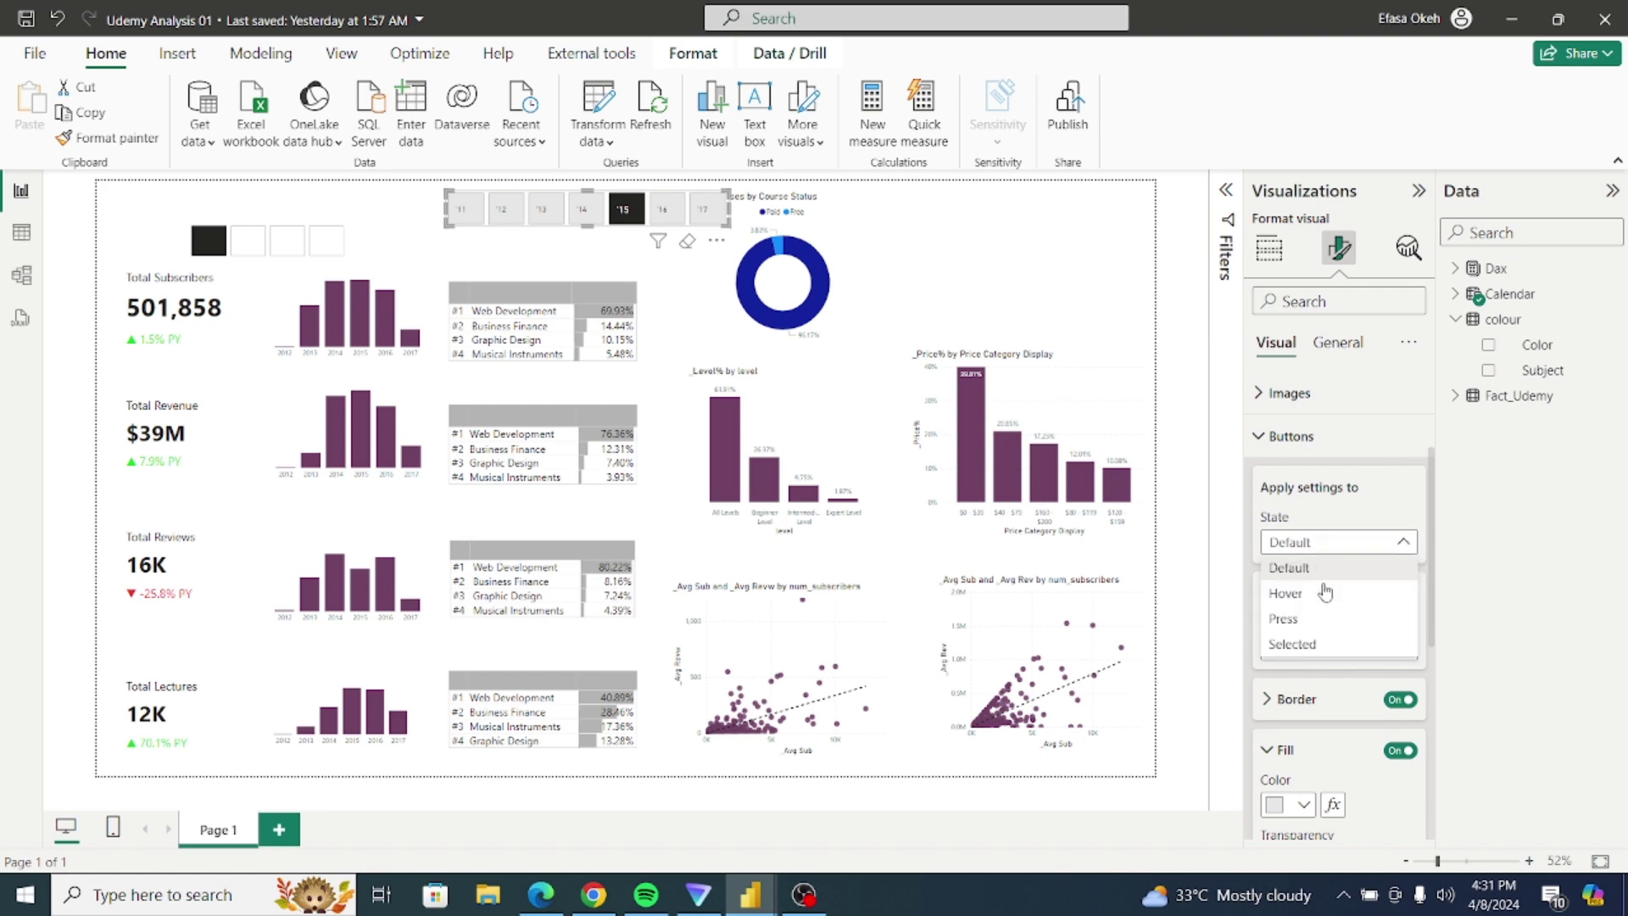
left_click(1314, 646)
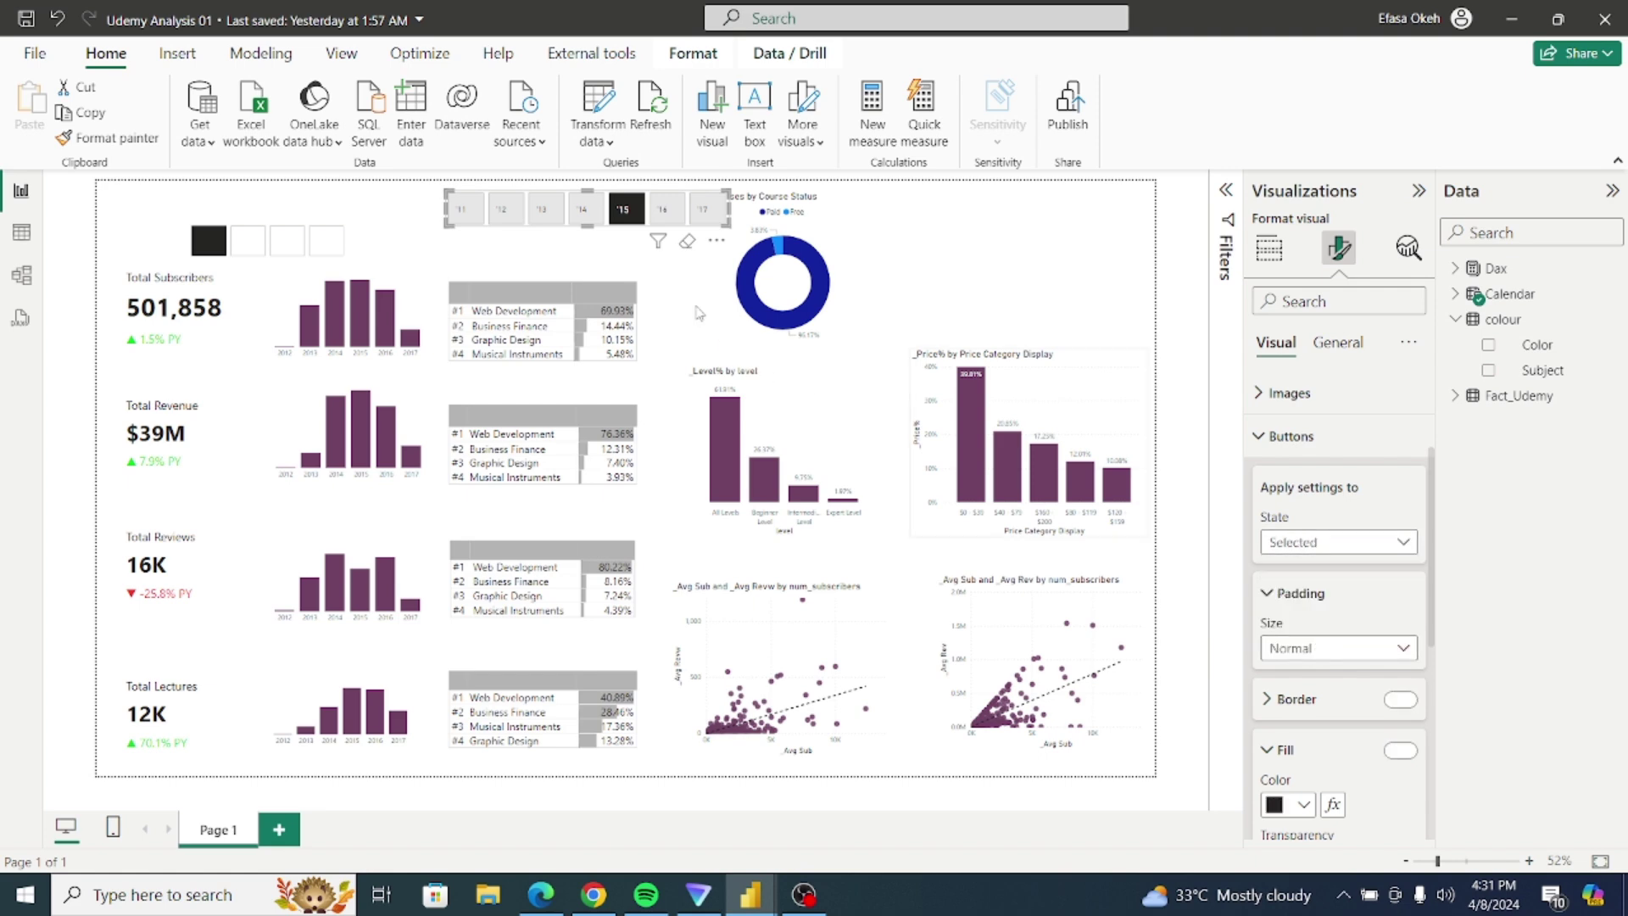
left_click_drag(1433, 597, 1424, 667)
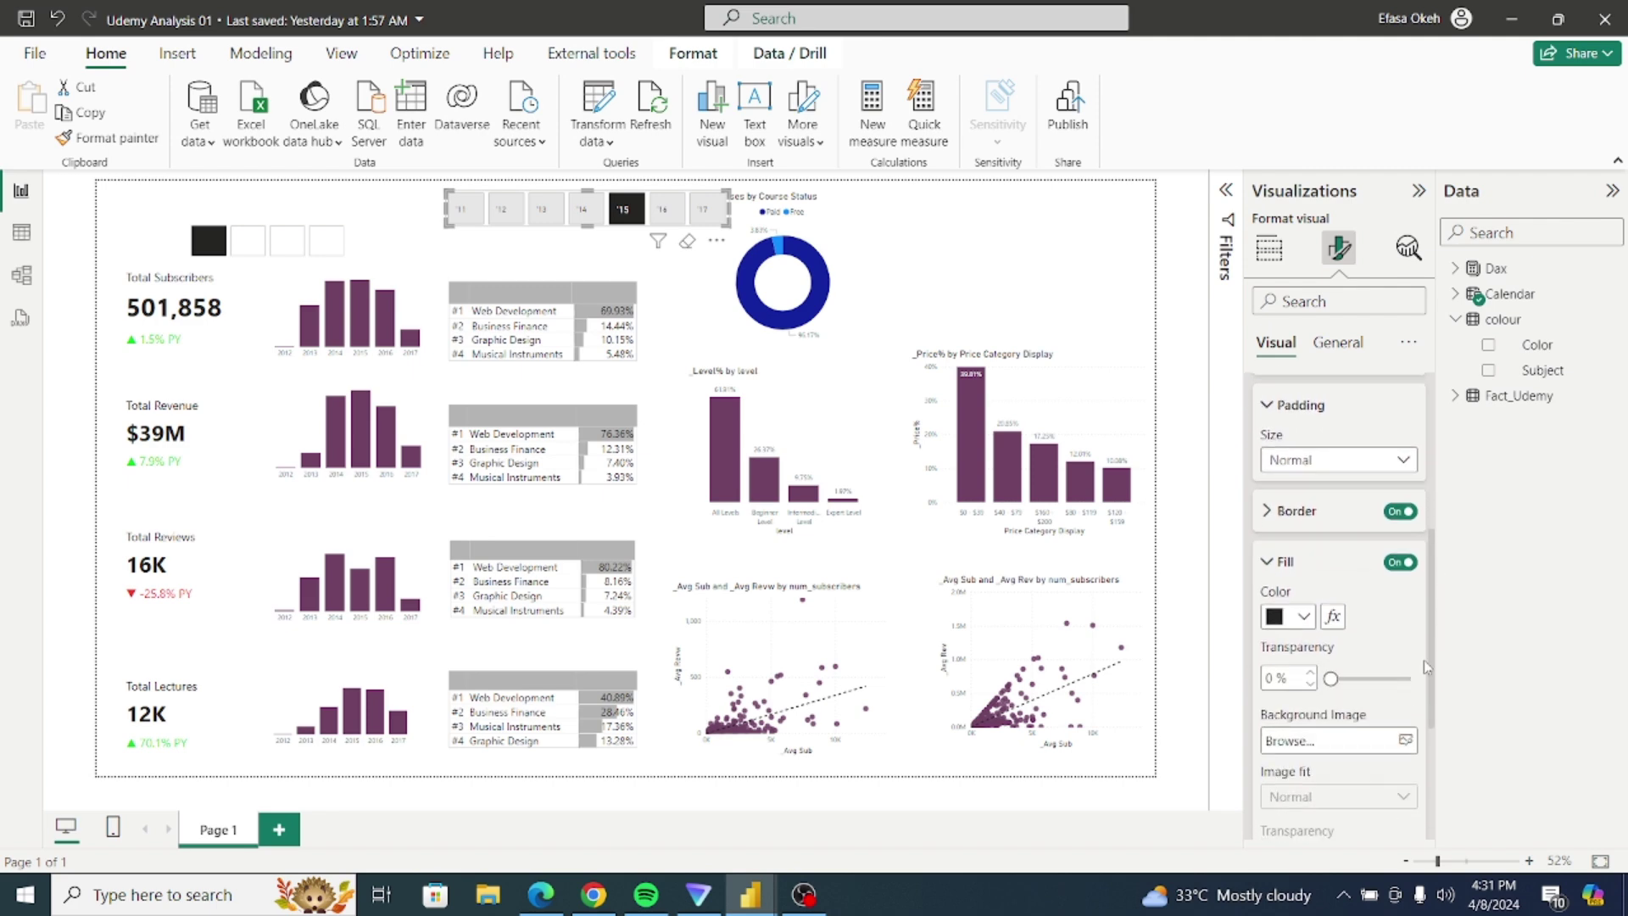
left_click(1332, 618)
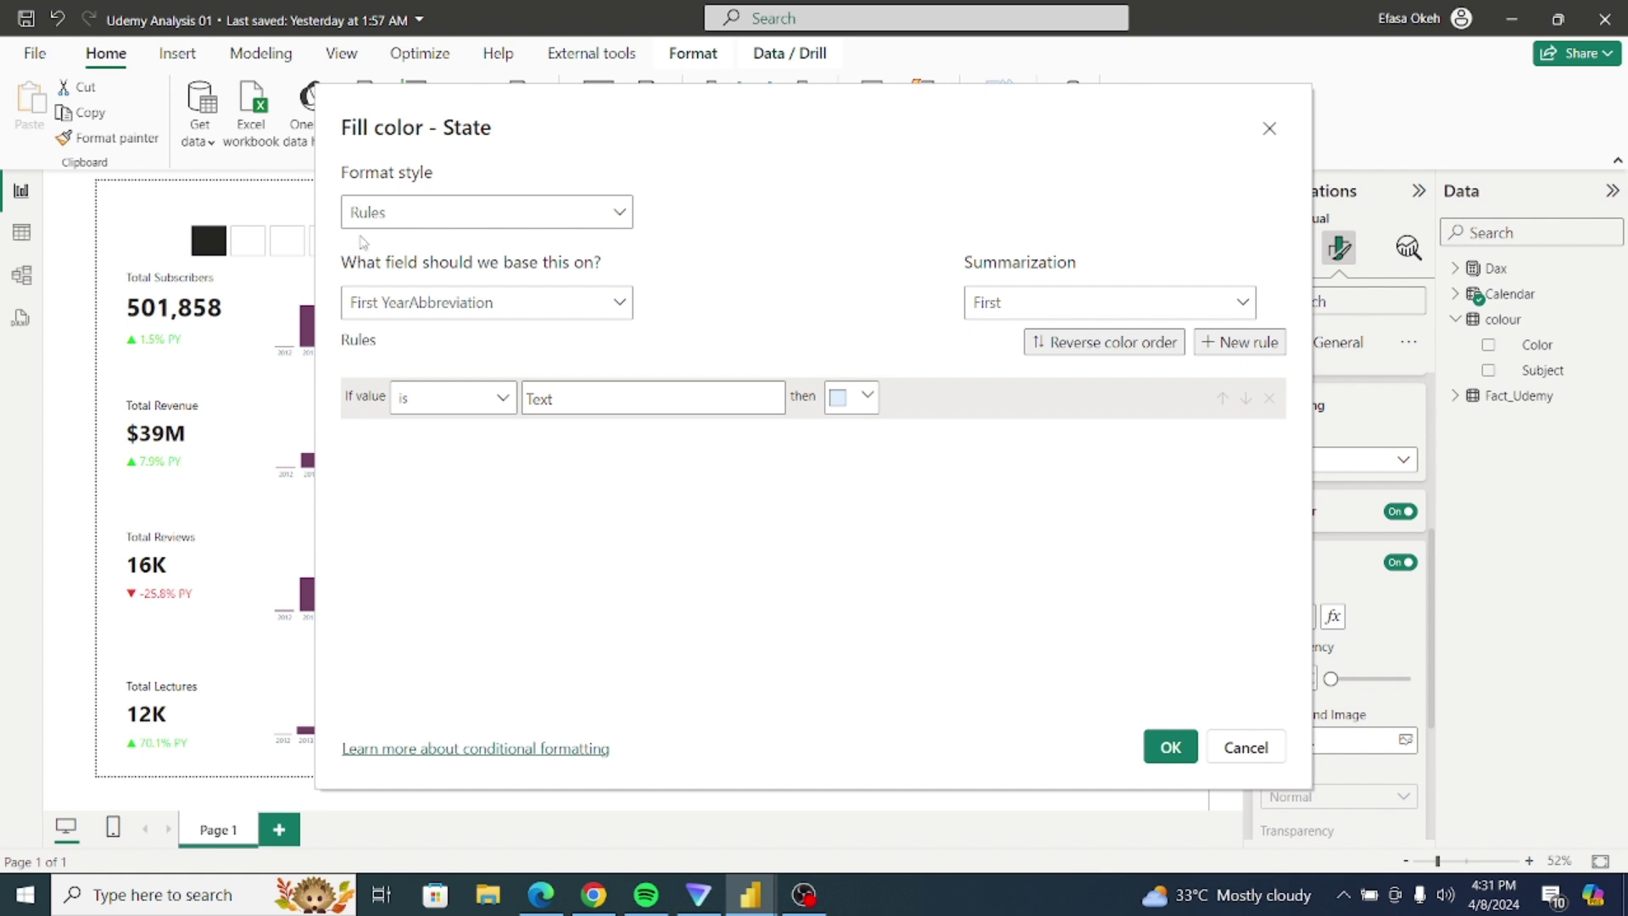
left_click(359, 222)
left_click(379, 315)
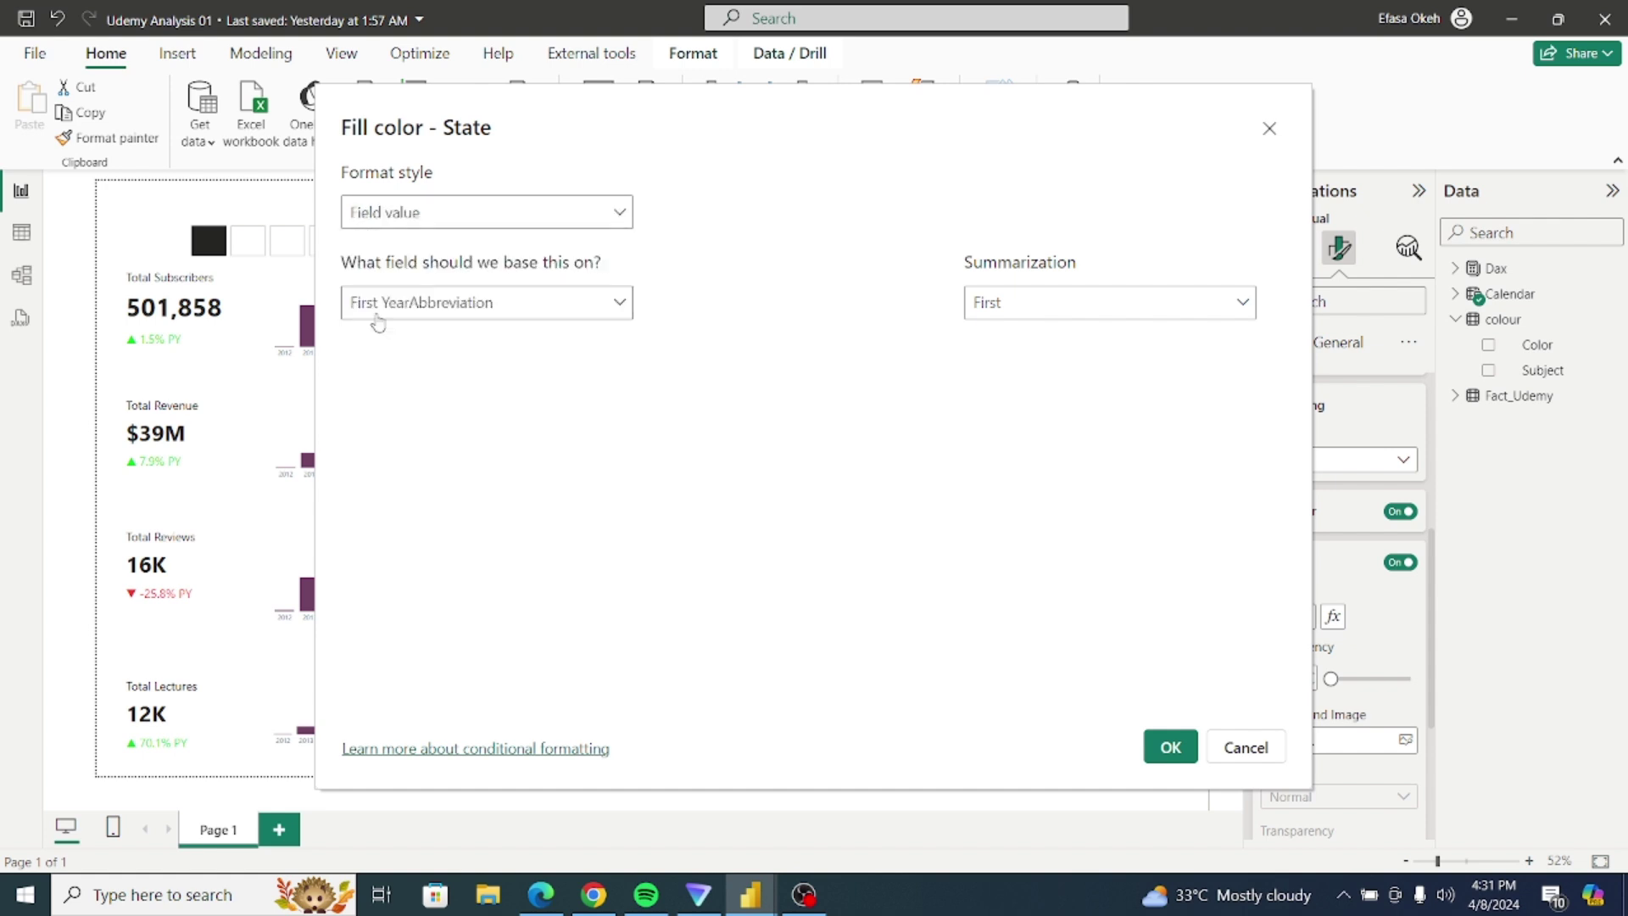
left_click(425, 316)
left_click(363, 429)
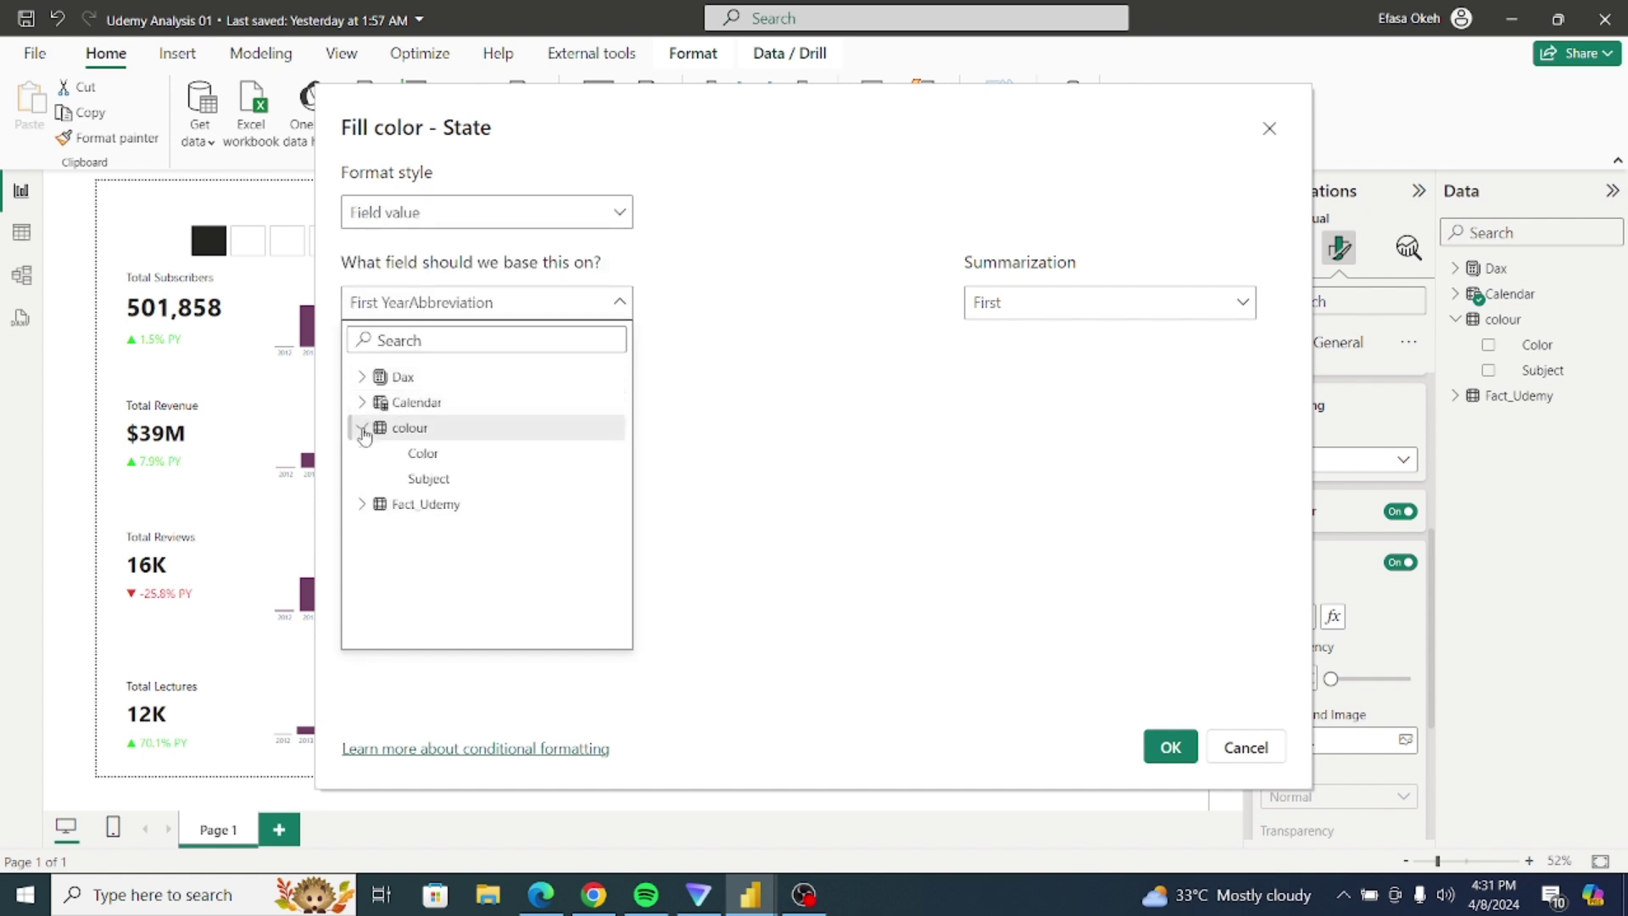
left_click(425, 455)
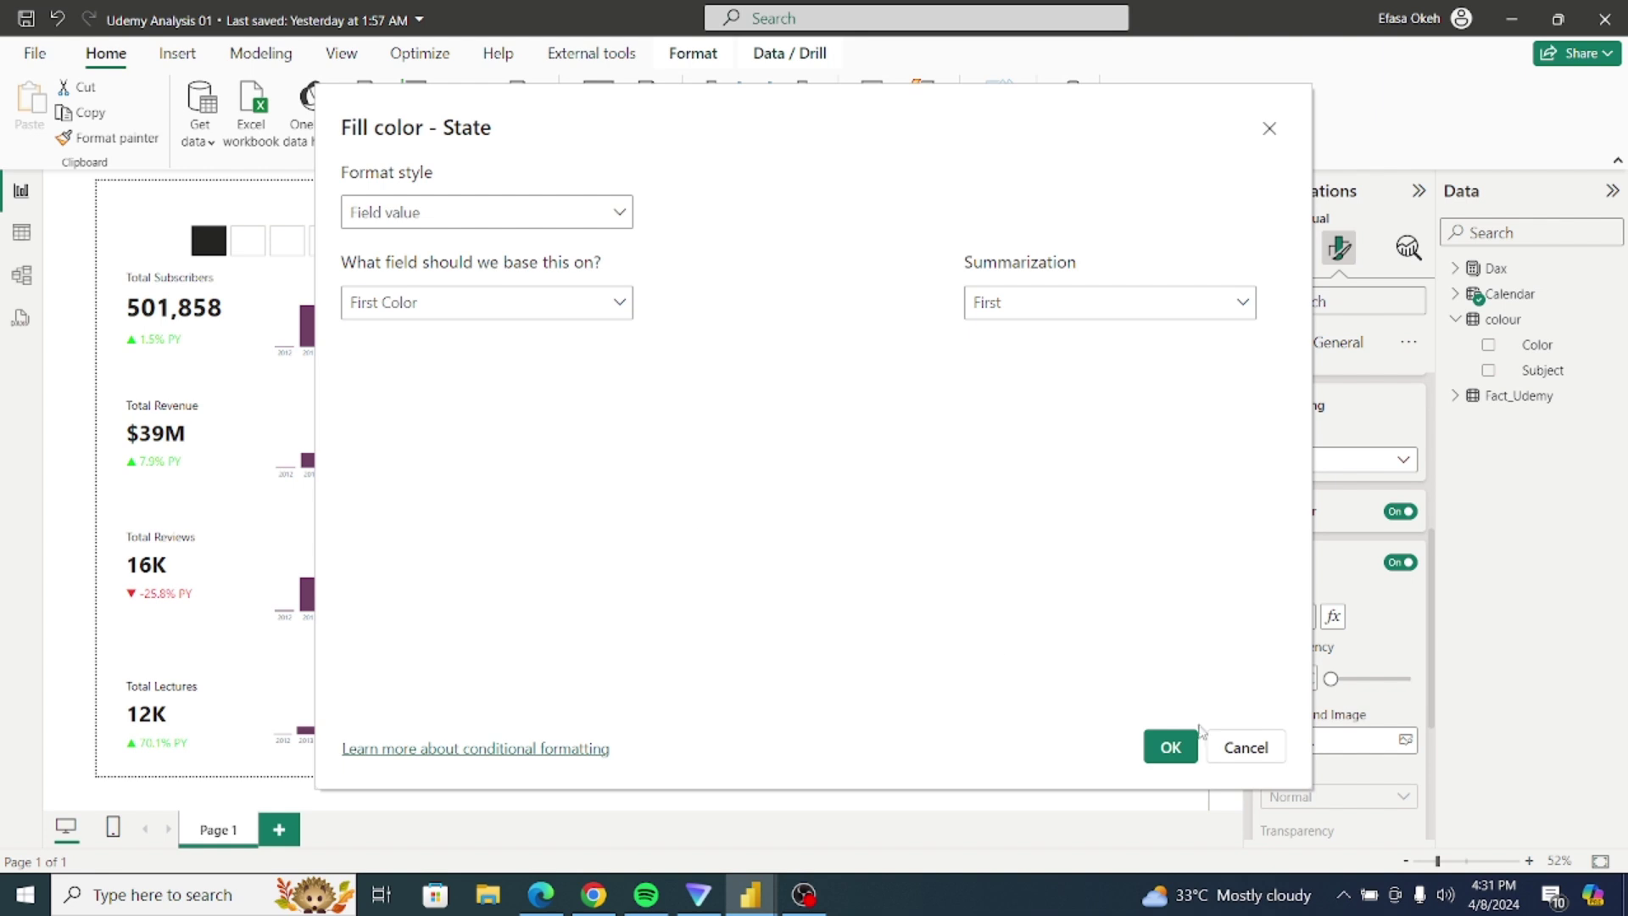
left_click(1169, 746)
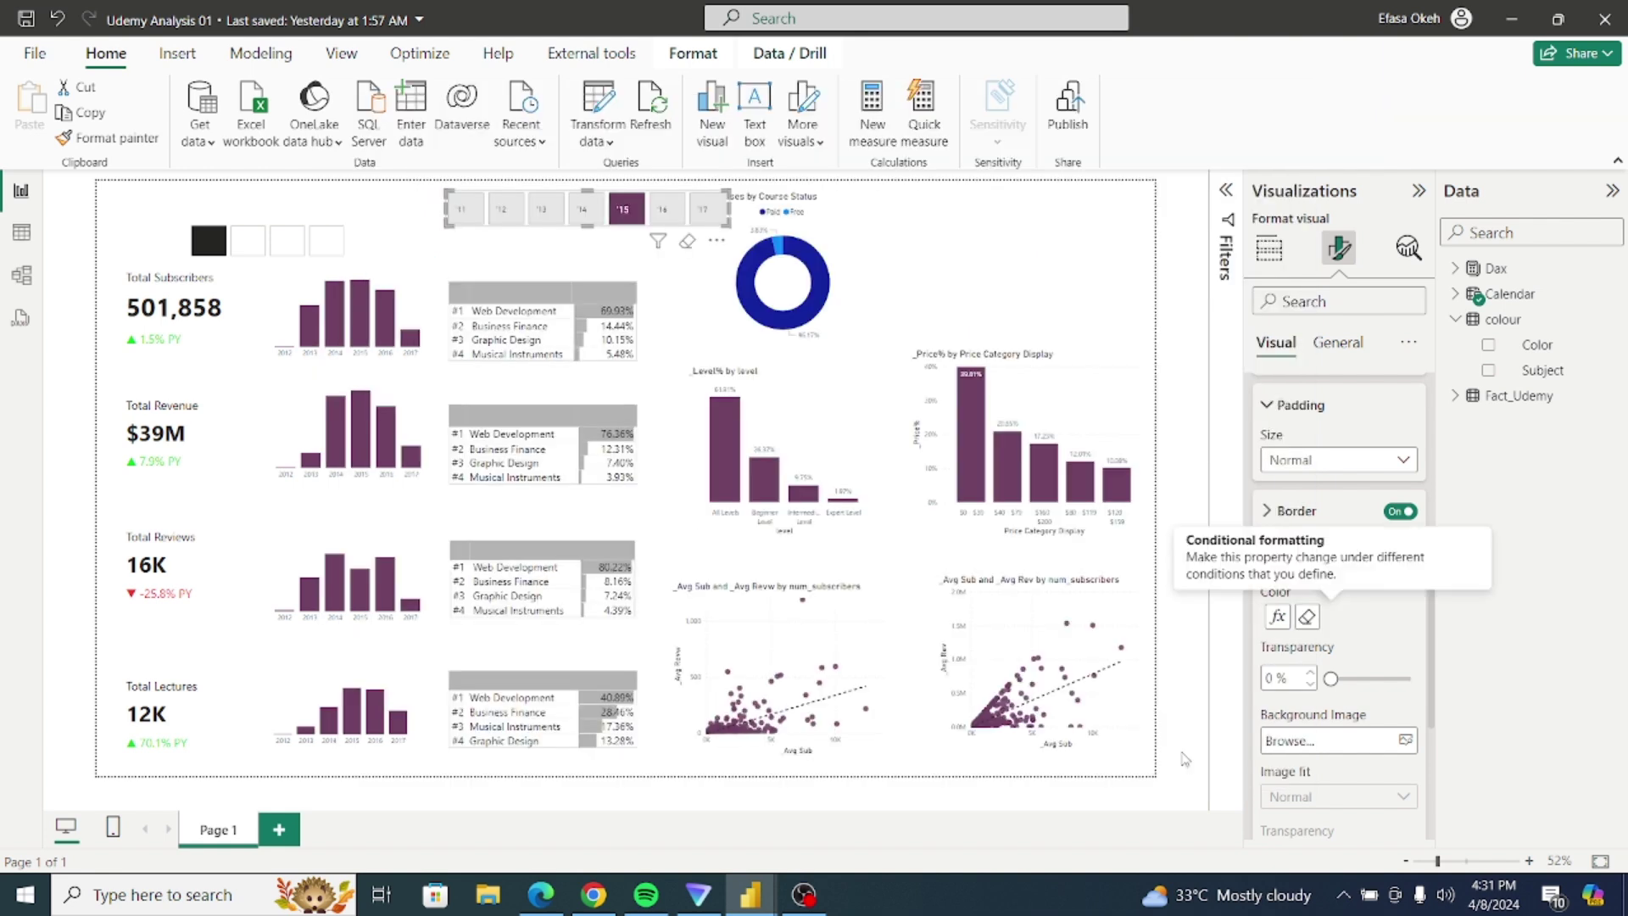
Step: Select the second, third and fourth subject slicer buttons in turn to check the color of the selected year button
left_click(251, 250)
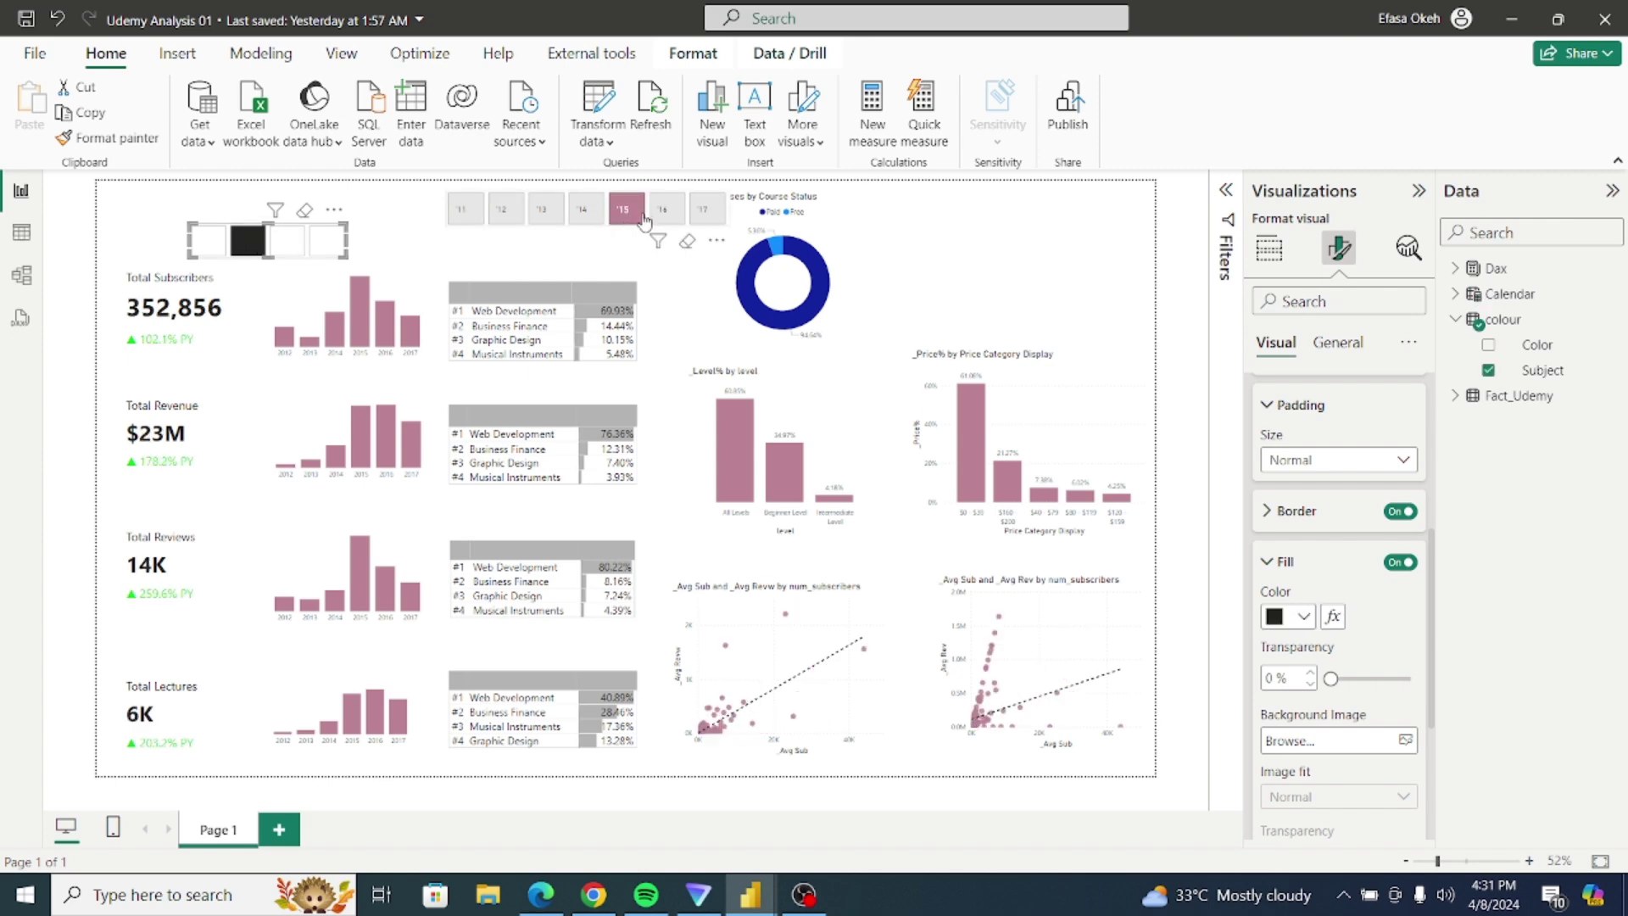
left_click(288, 244)
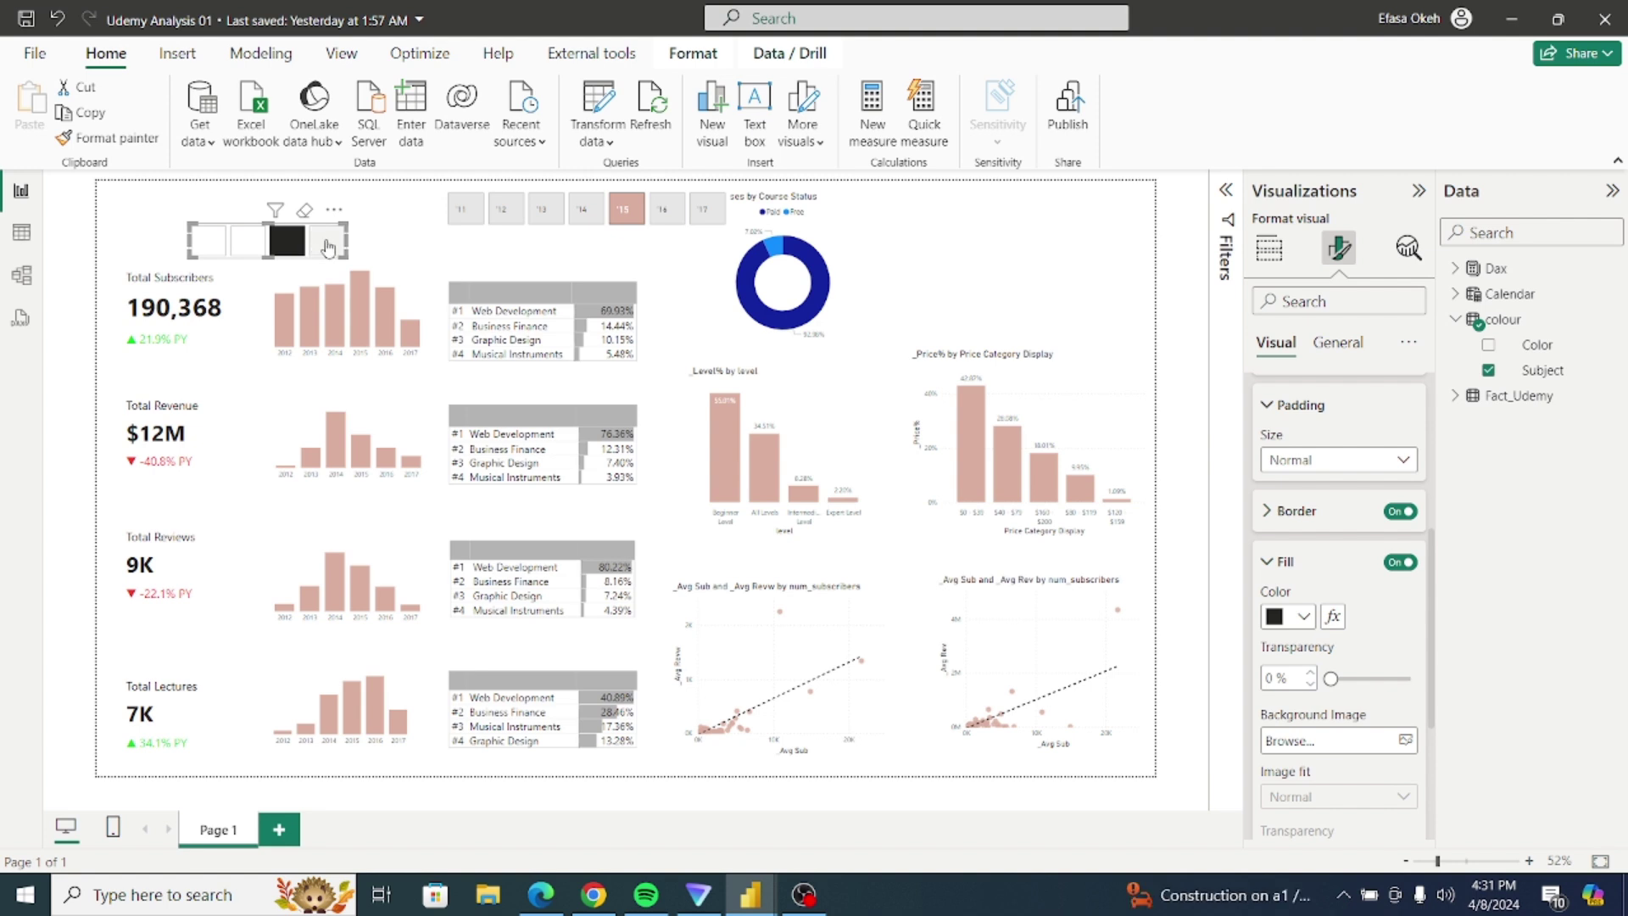
left_click(328, 246)
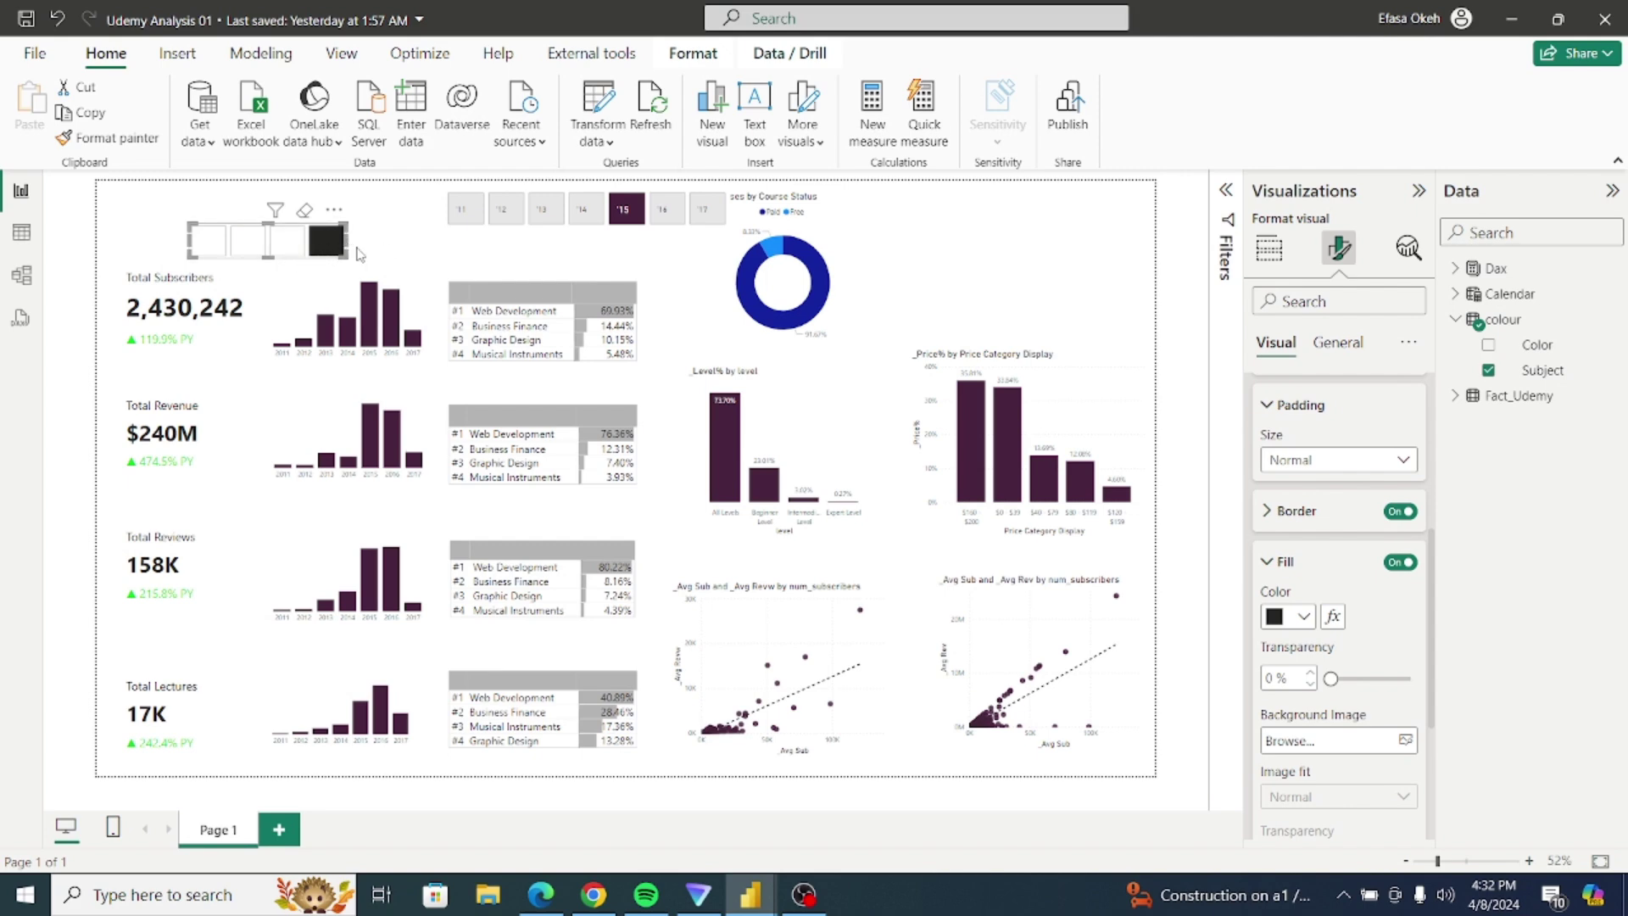
Step: Try basing the subject slicer's Selected-state button fill on the colour table's Color field, using Field value formatting
left_click(1272, 405)
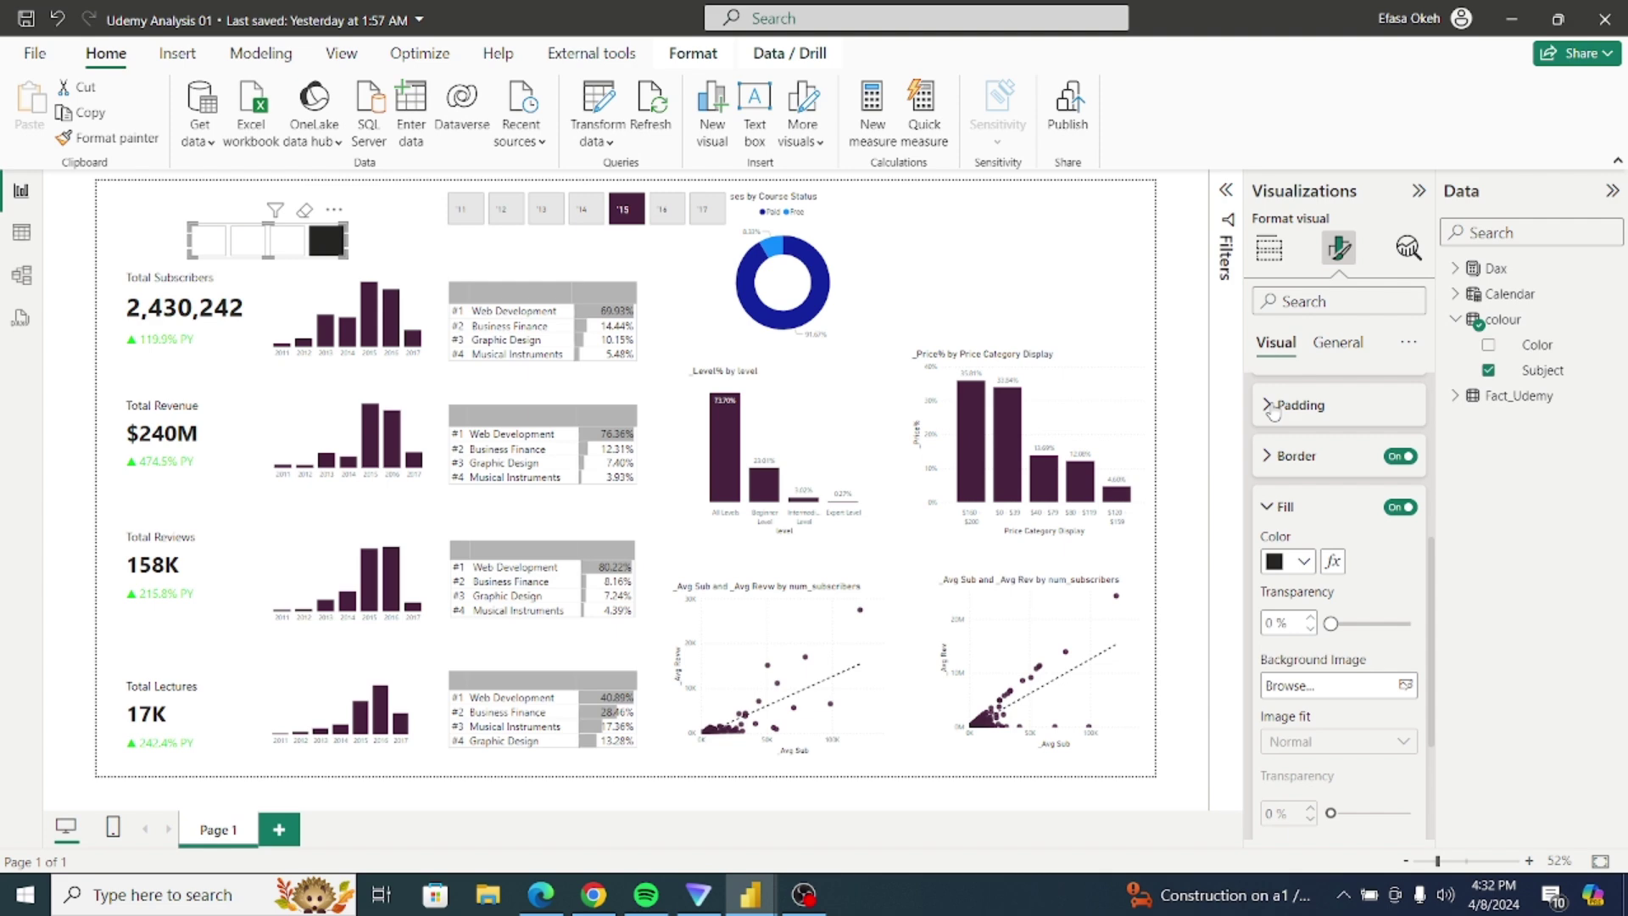
left_click(1274, 507)
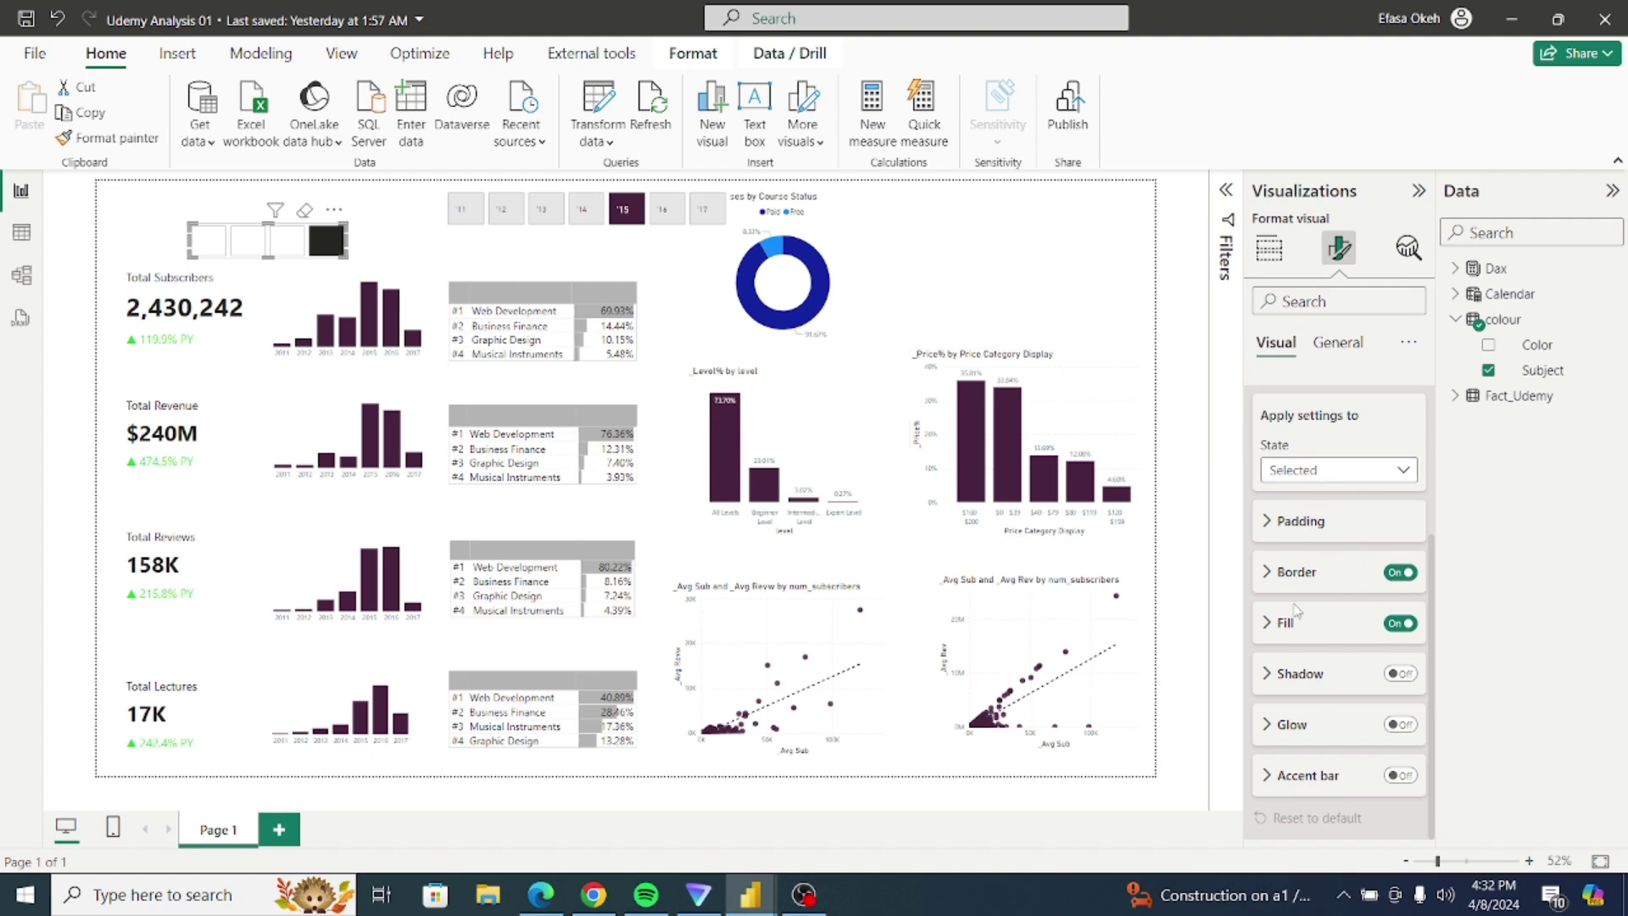
left_click(1267, 627)
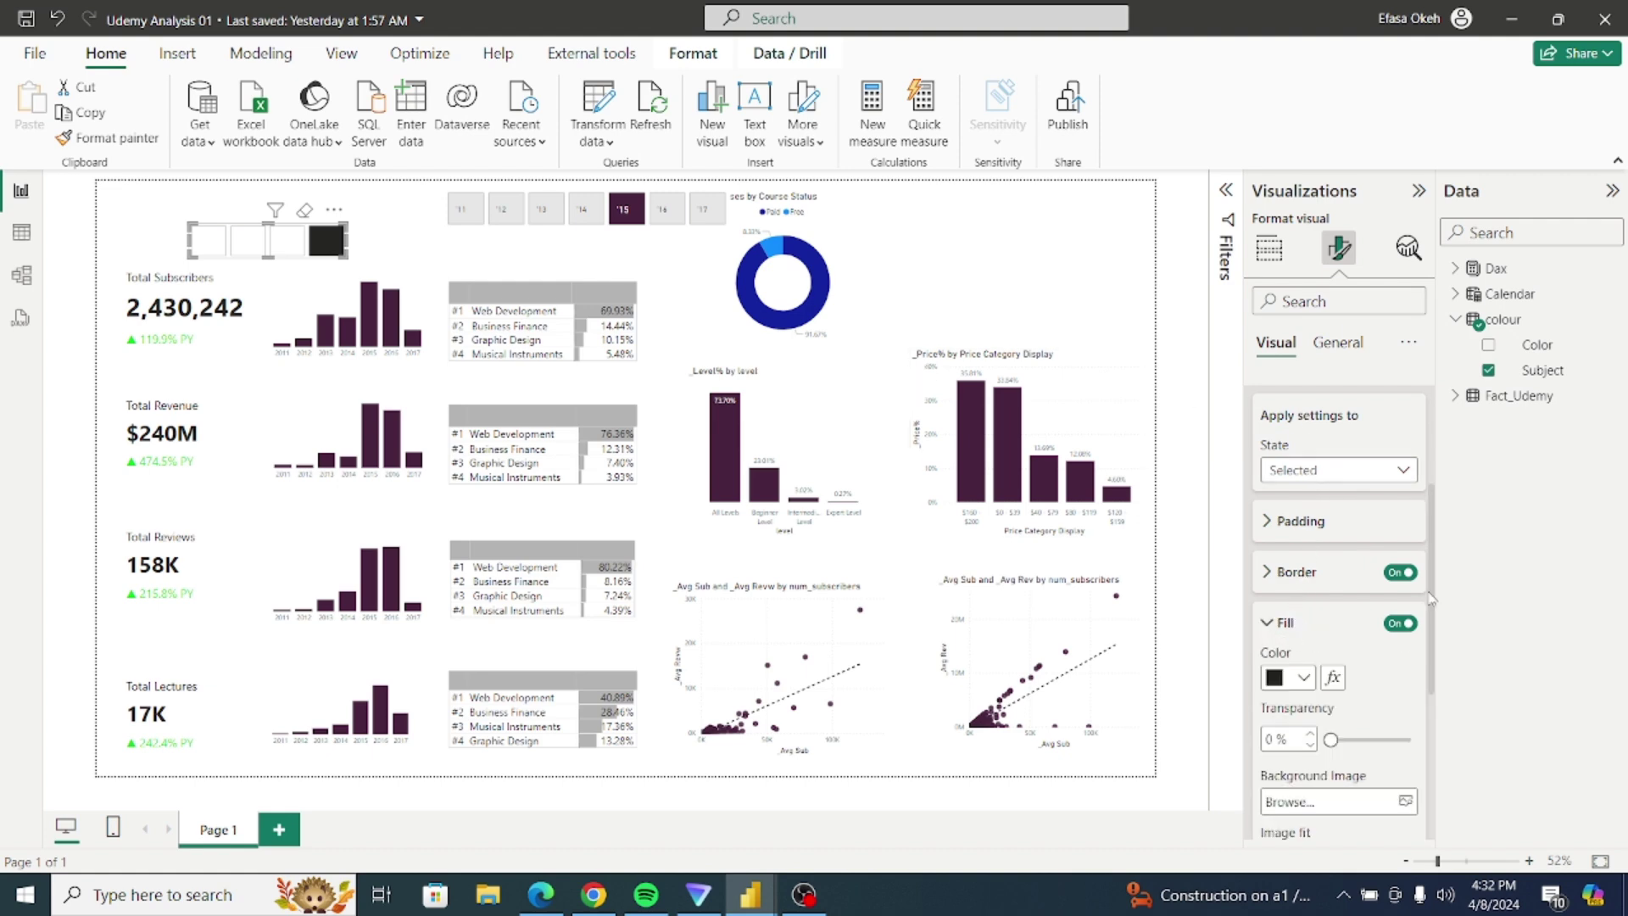
left_click_drag(1431, 600, 1435, 655)
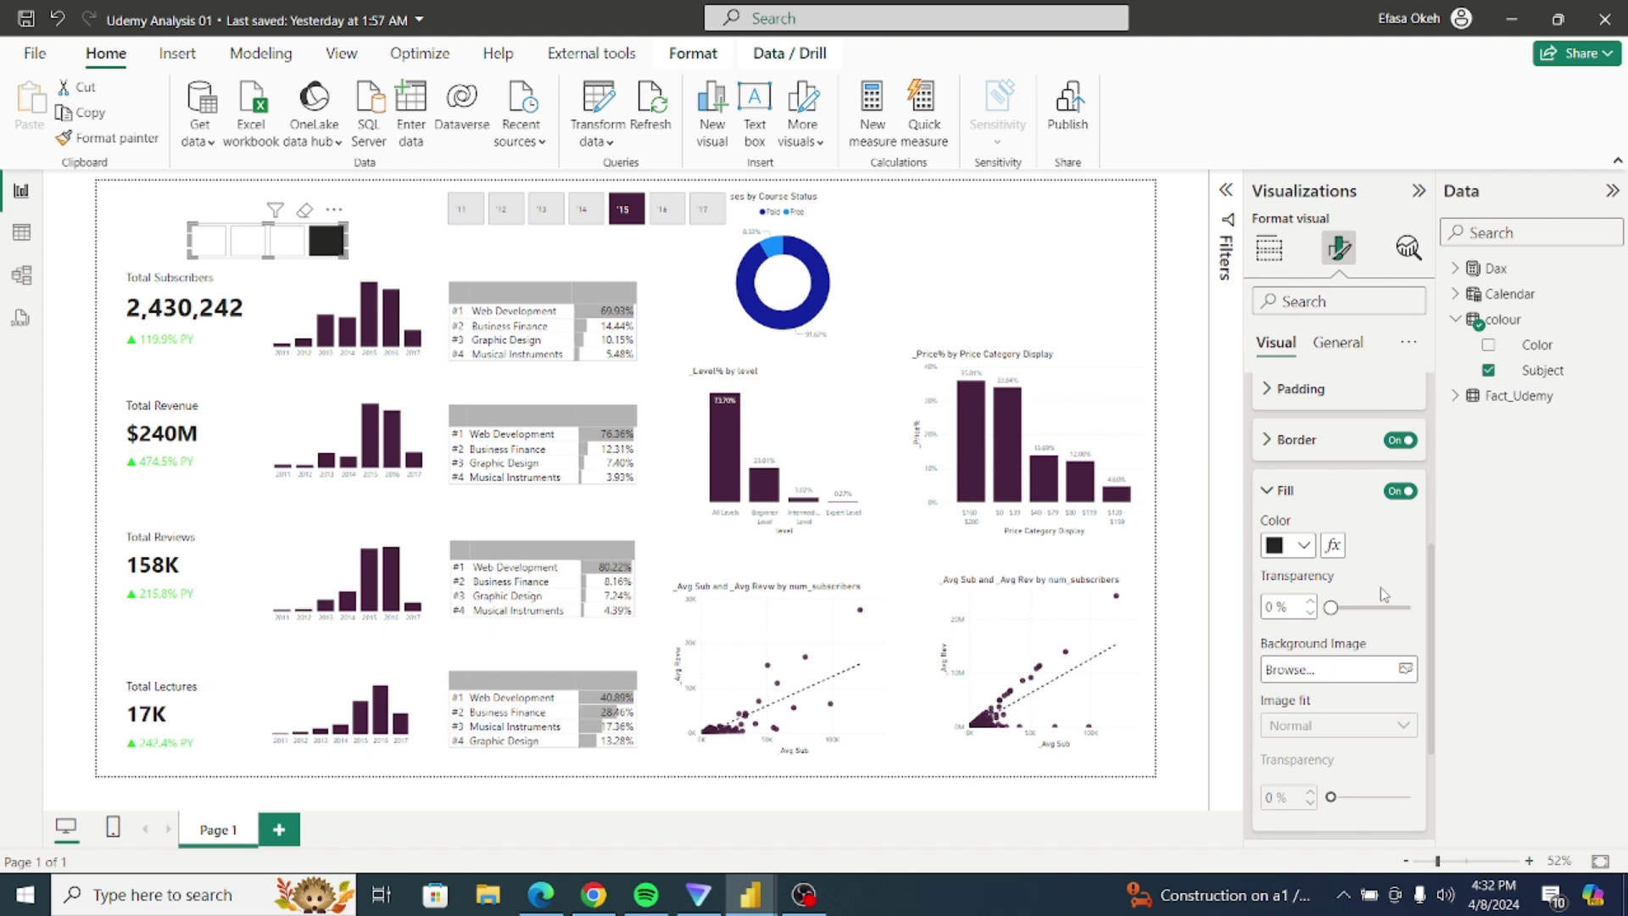
left_click(1334, 547)
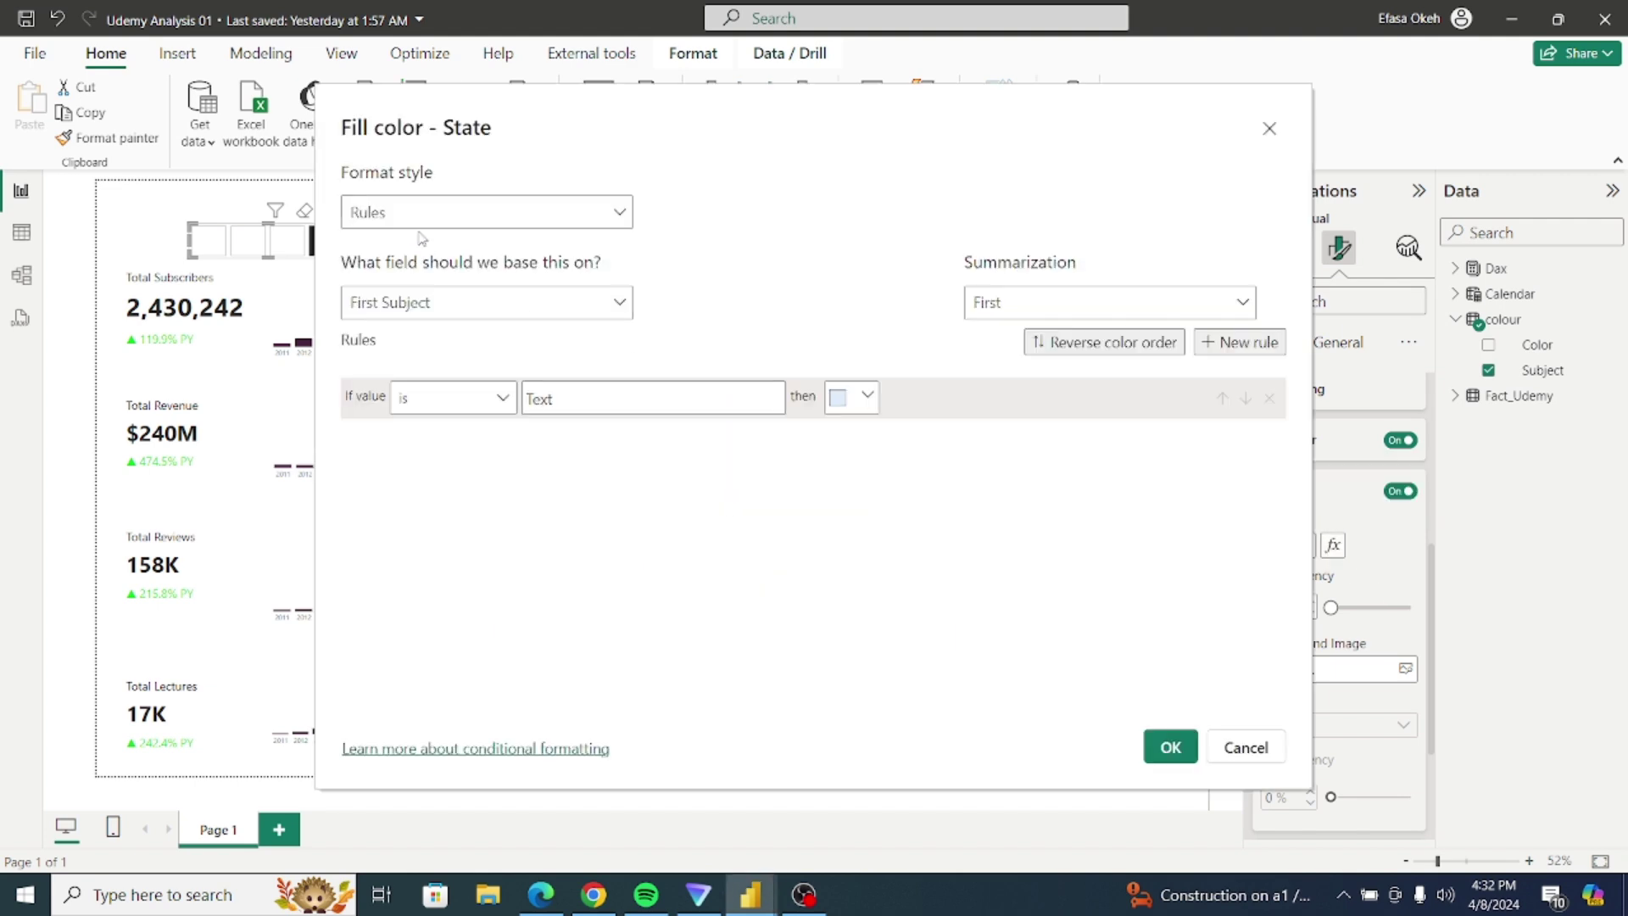
left_click(412, 220)
left_click(415, 315)
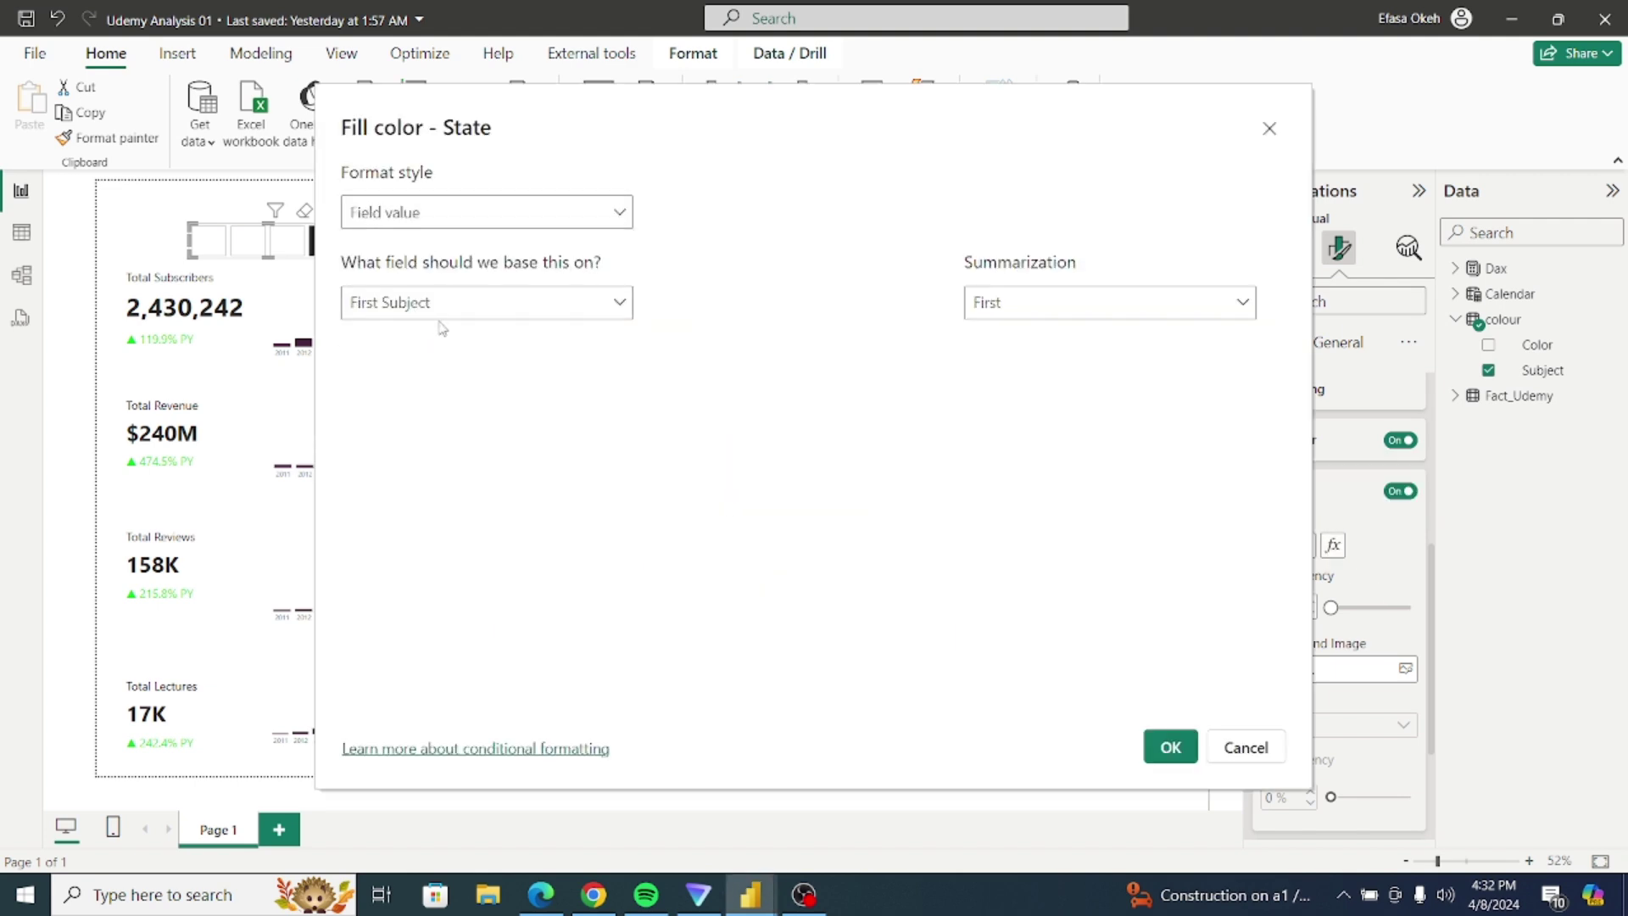
left_click(437, 314)
left_click(362, 427)
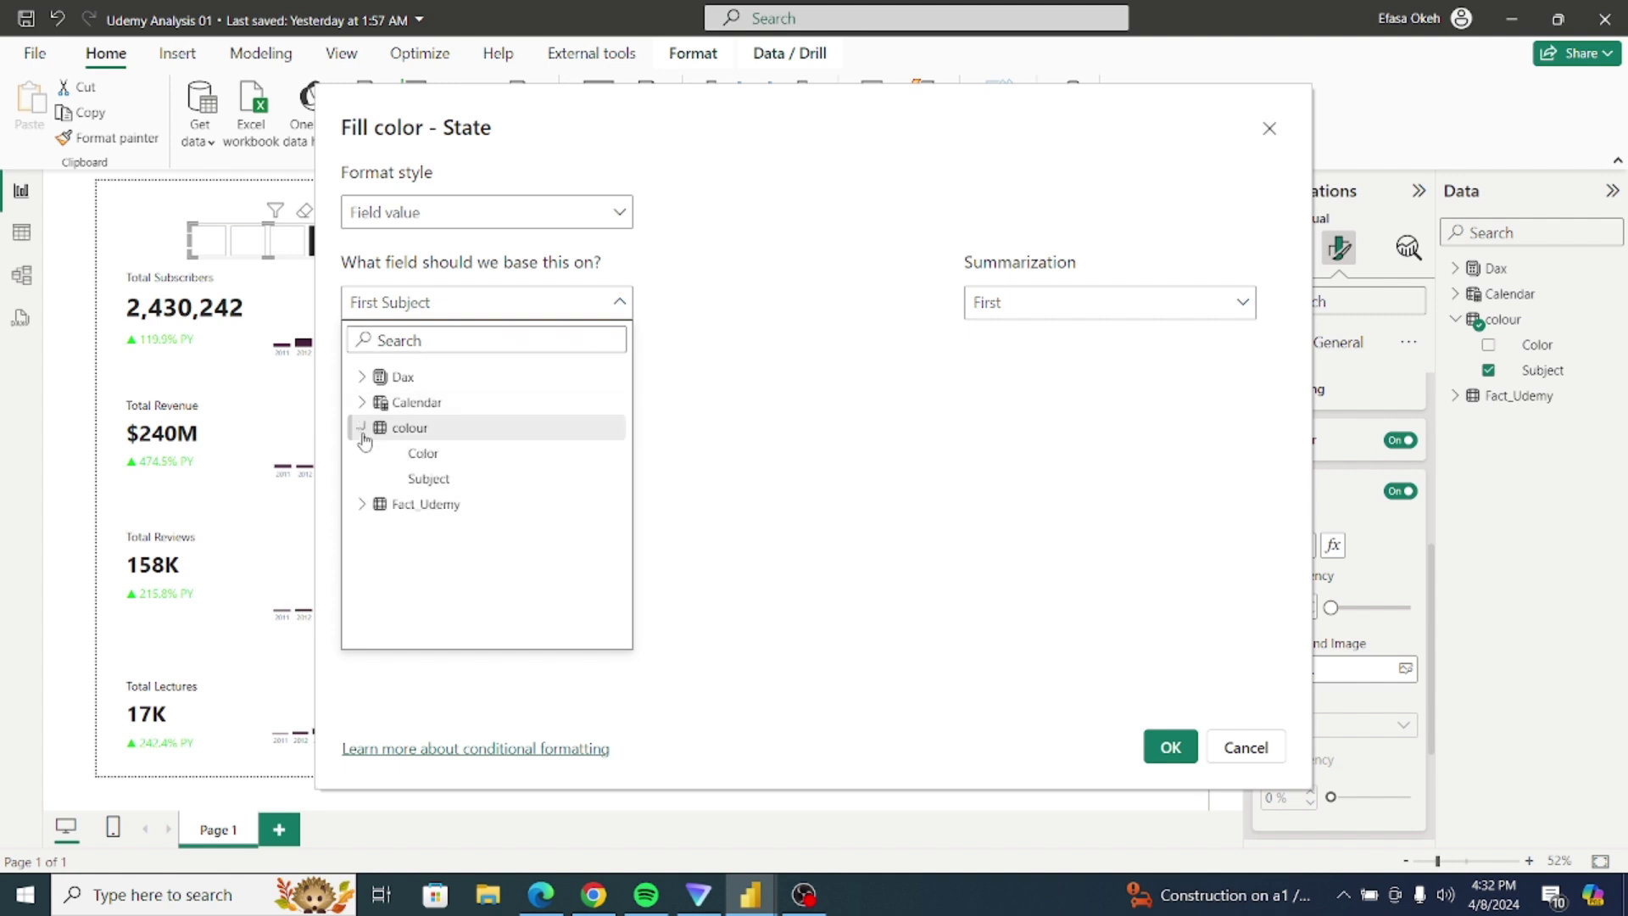
left_click(426, 455)
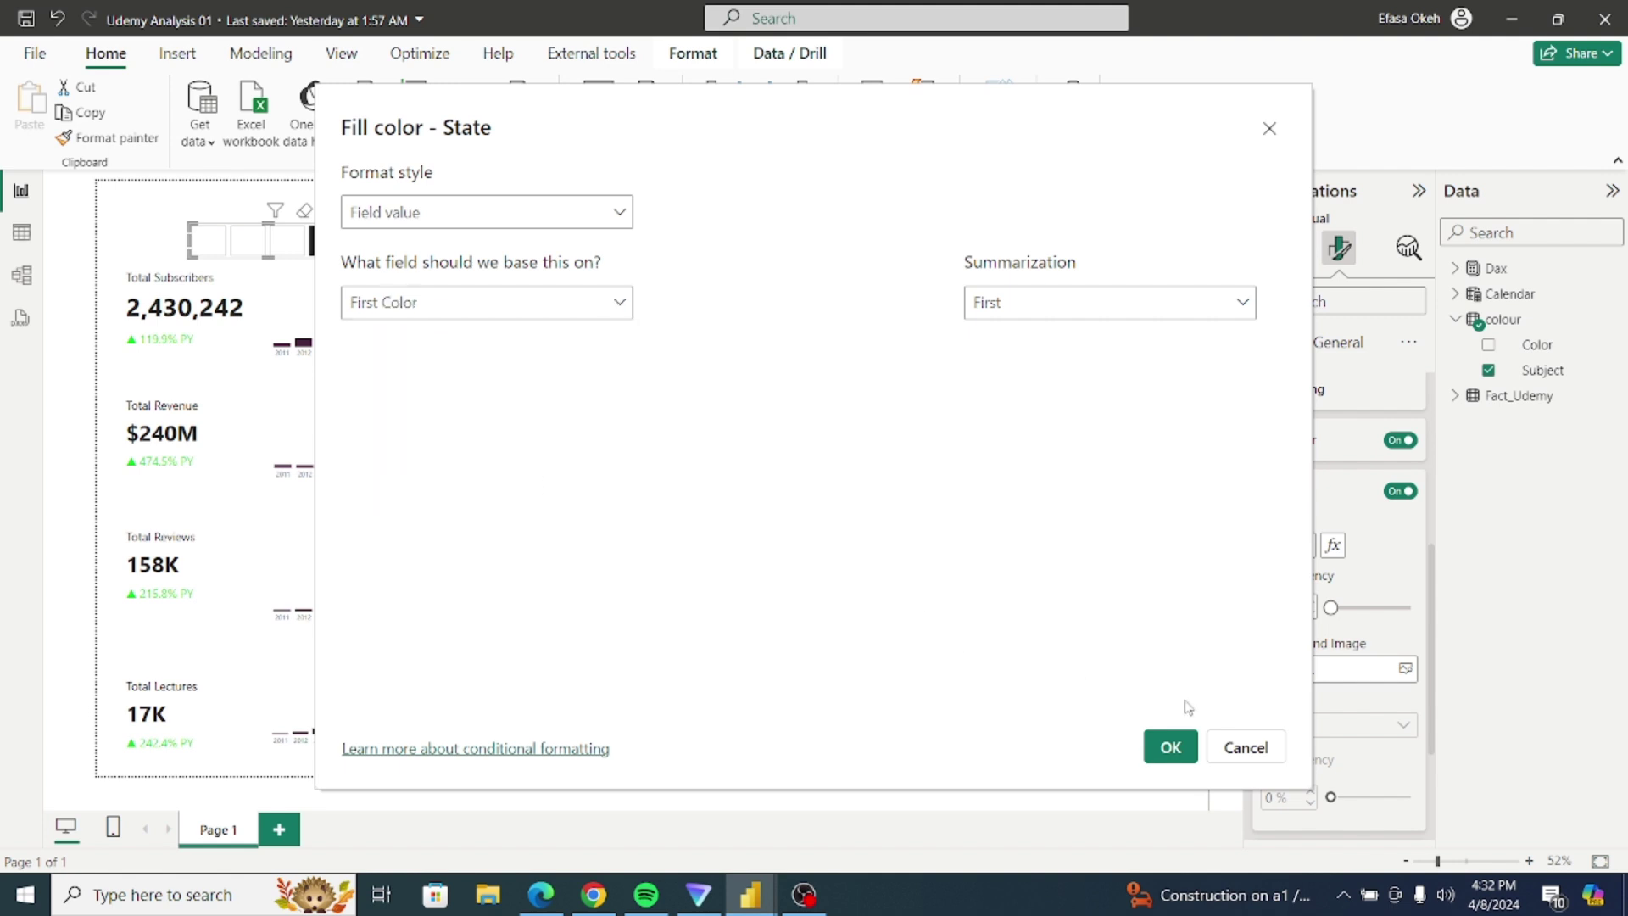
left_click(1170, 746)
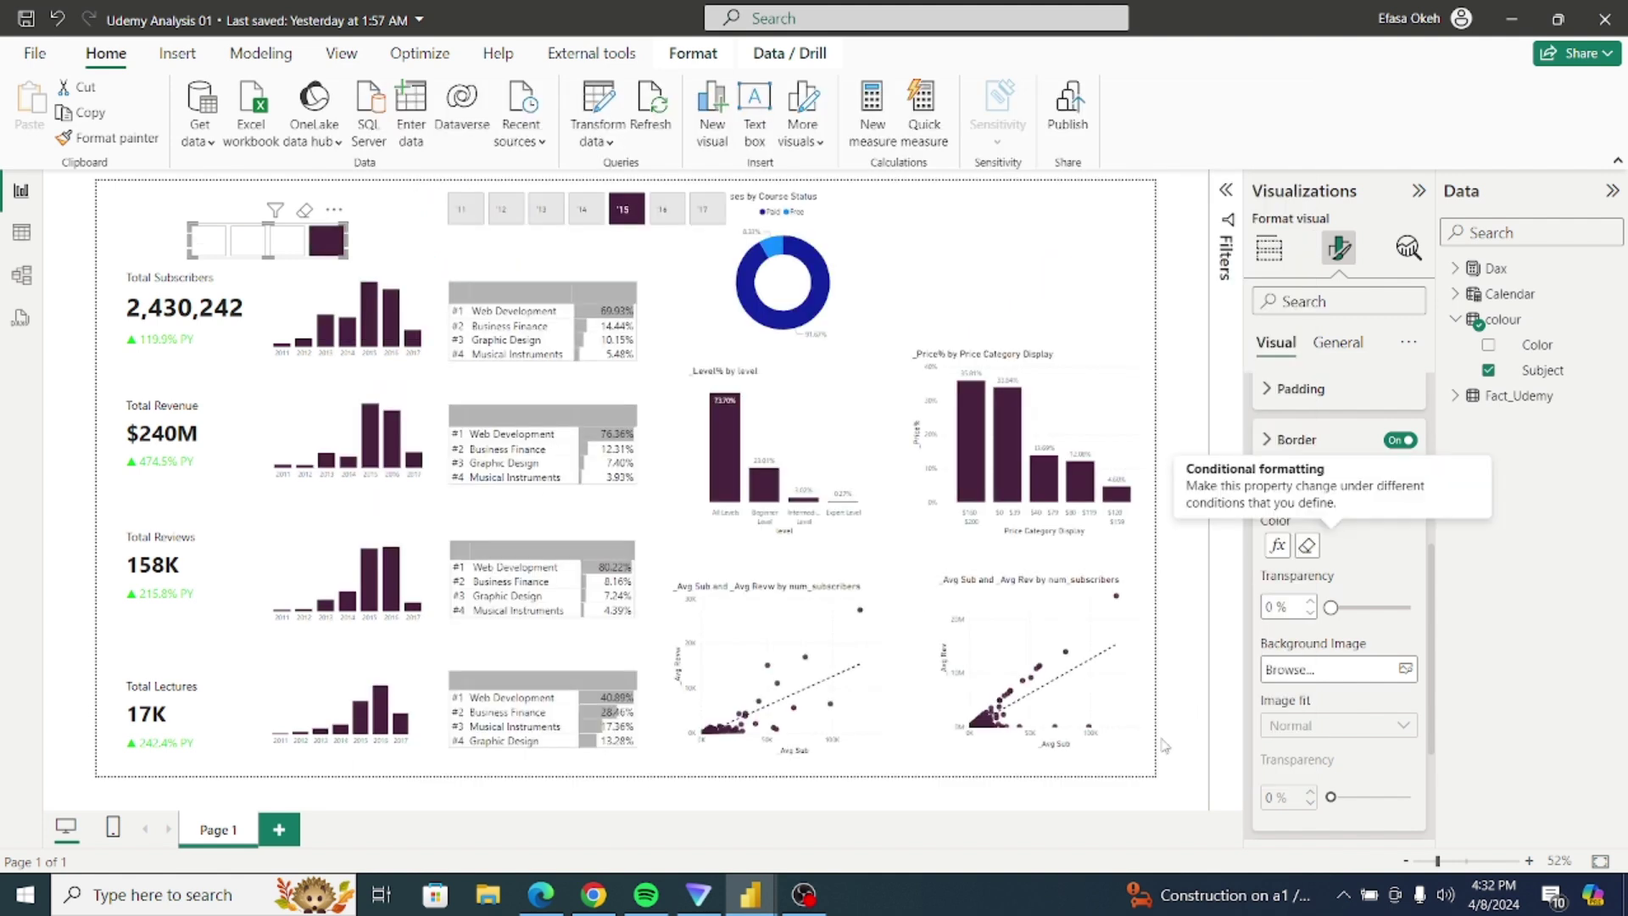
Step: Switch between all four subject slicer buttons to check whether the selected button's fill matches the chart colors
left_click(164, 246)
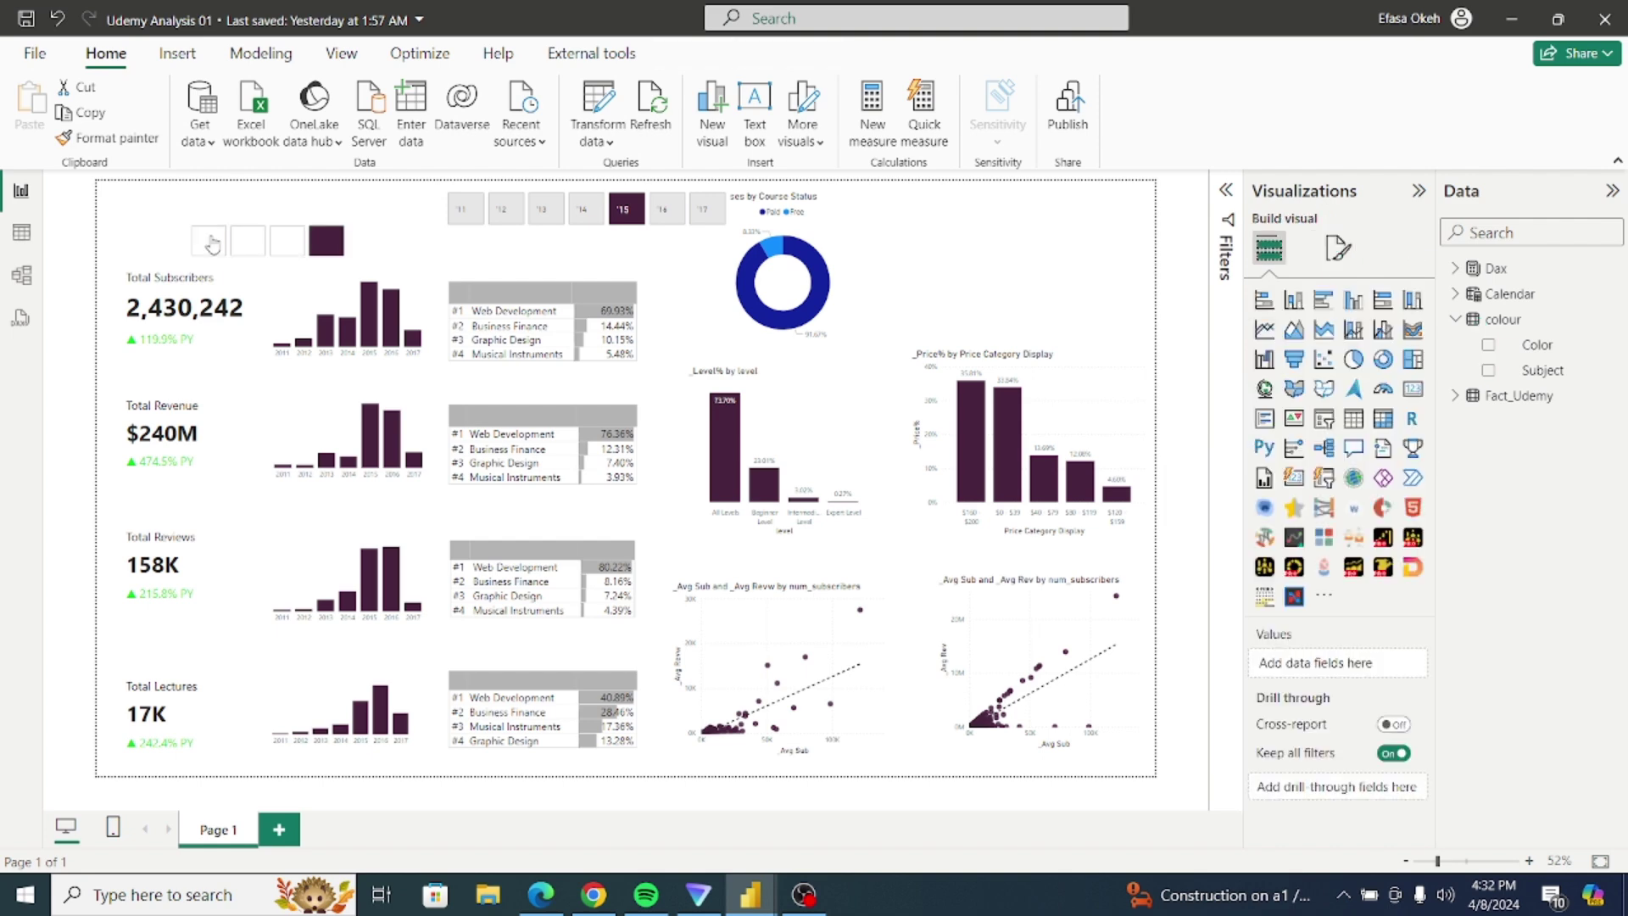
left_click(288, 242)
left_click(289, 246)
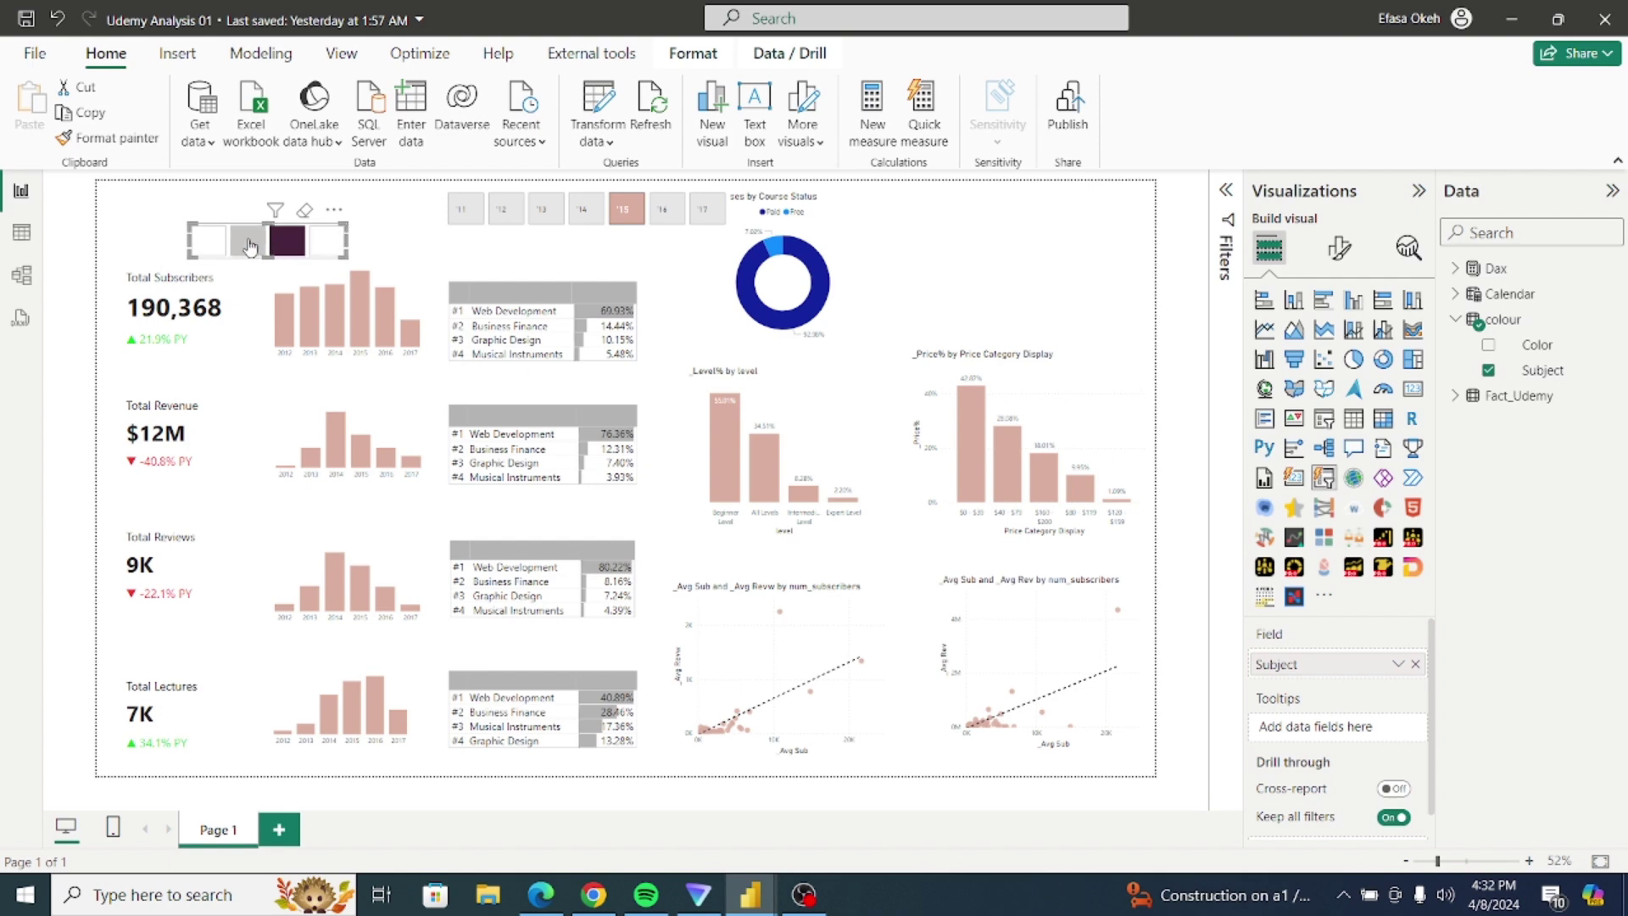
left_click(248, 245)
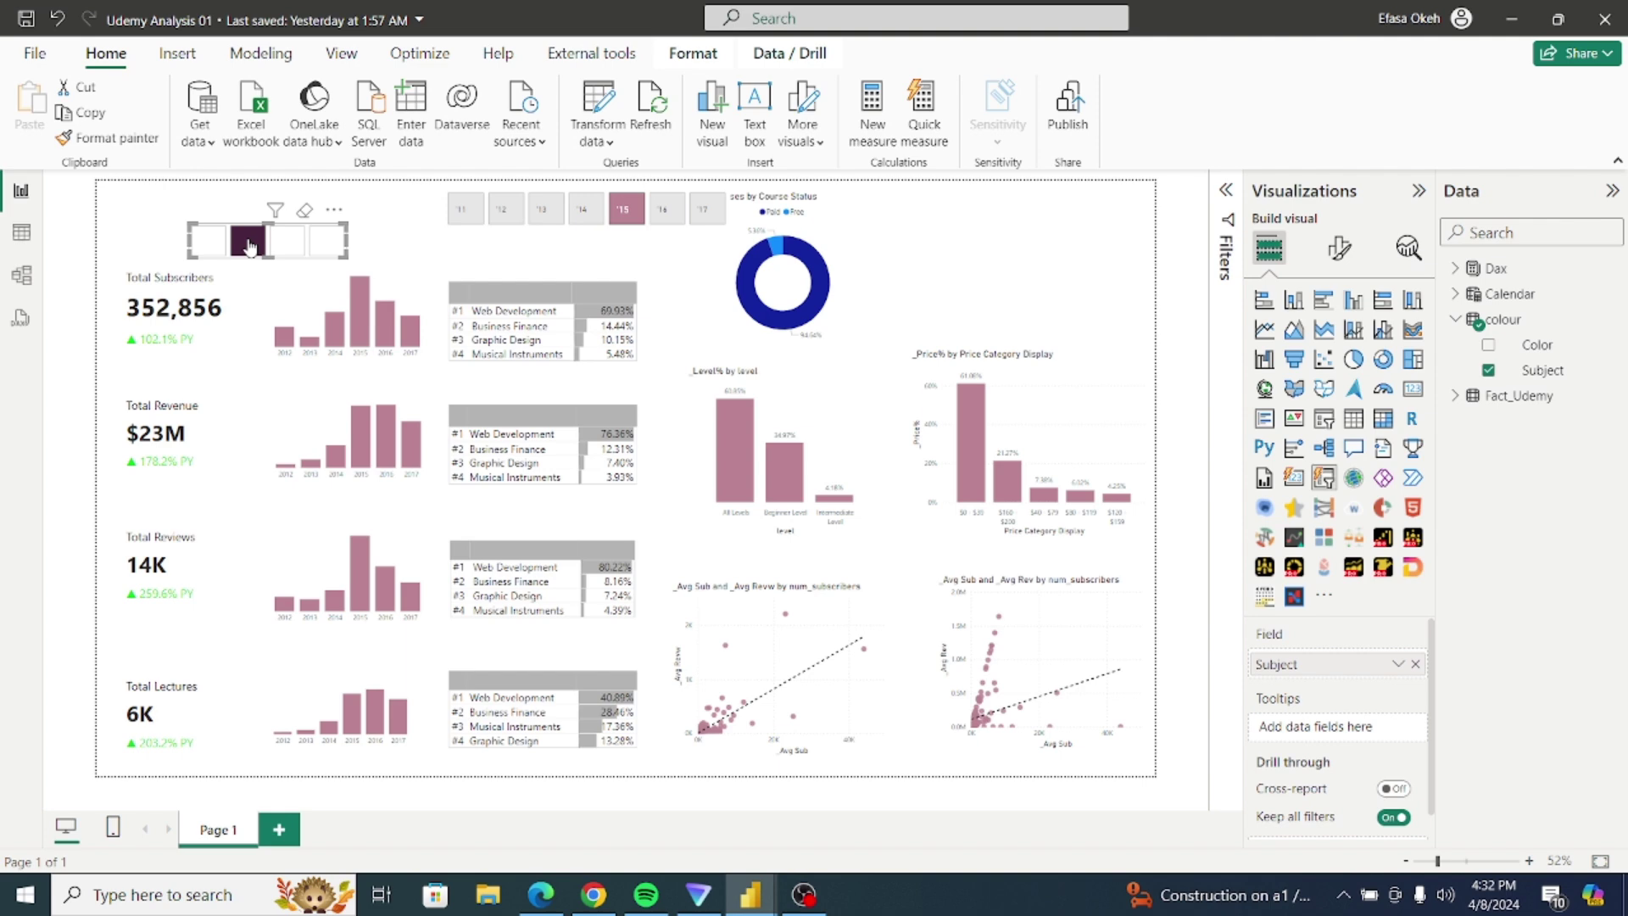
left_click(212, 241)
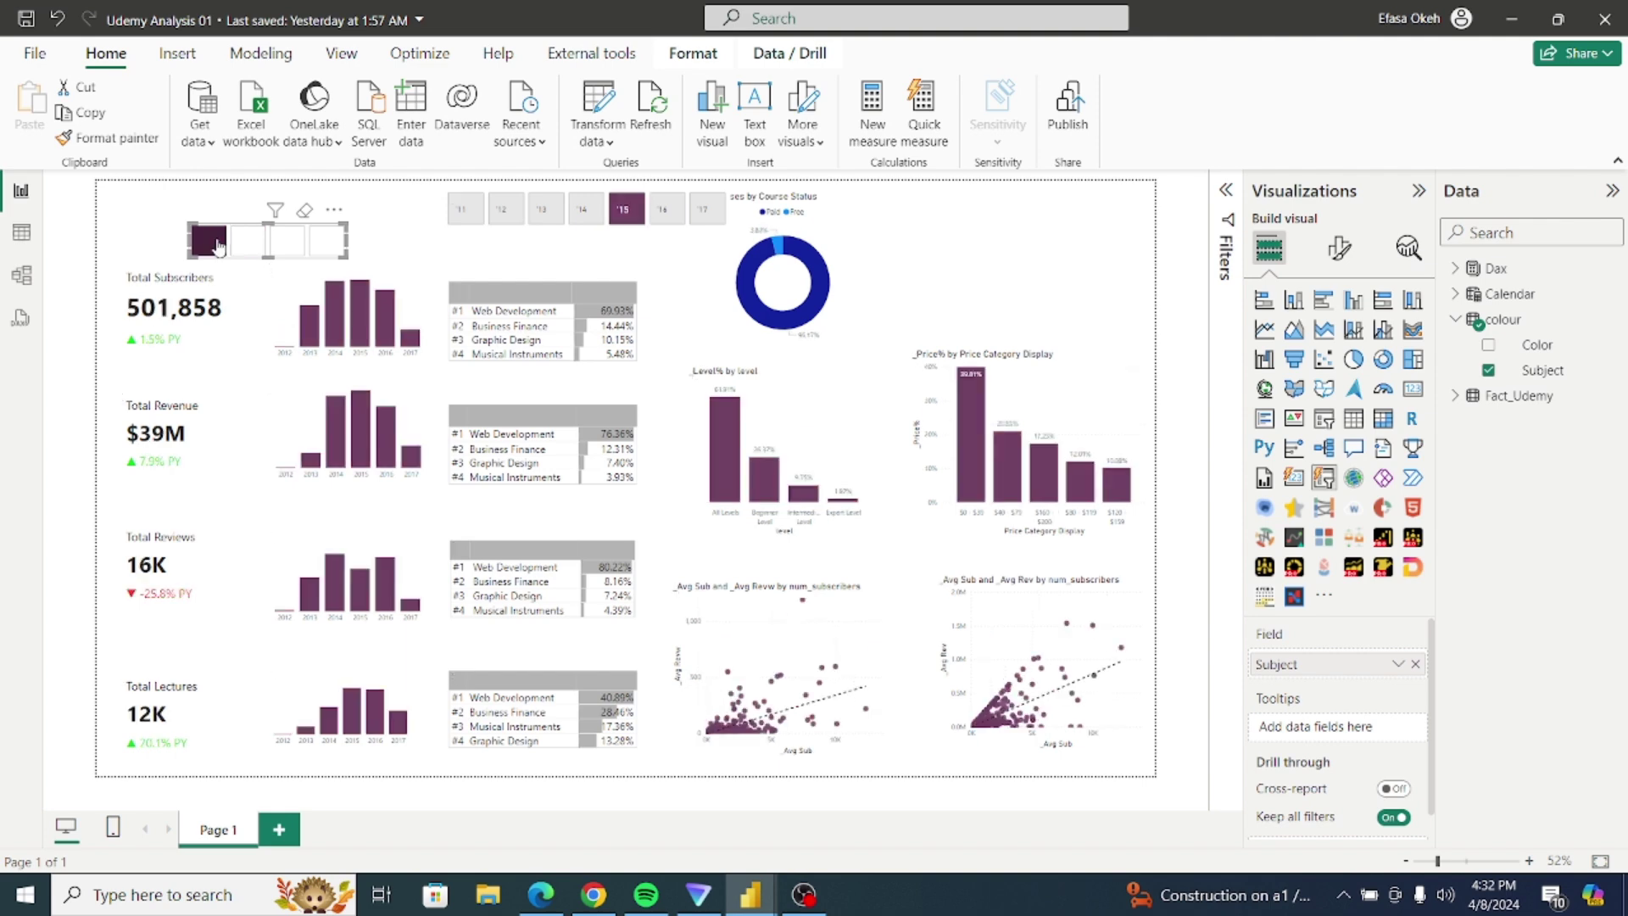
left_click(318, 252)
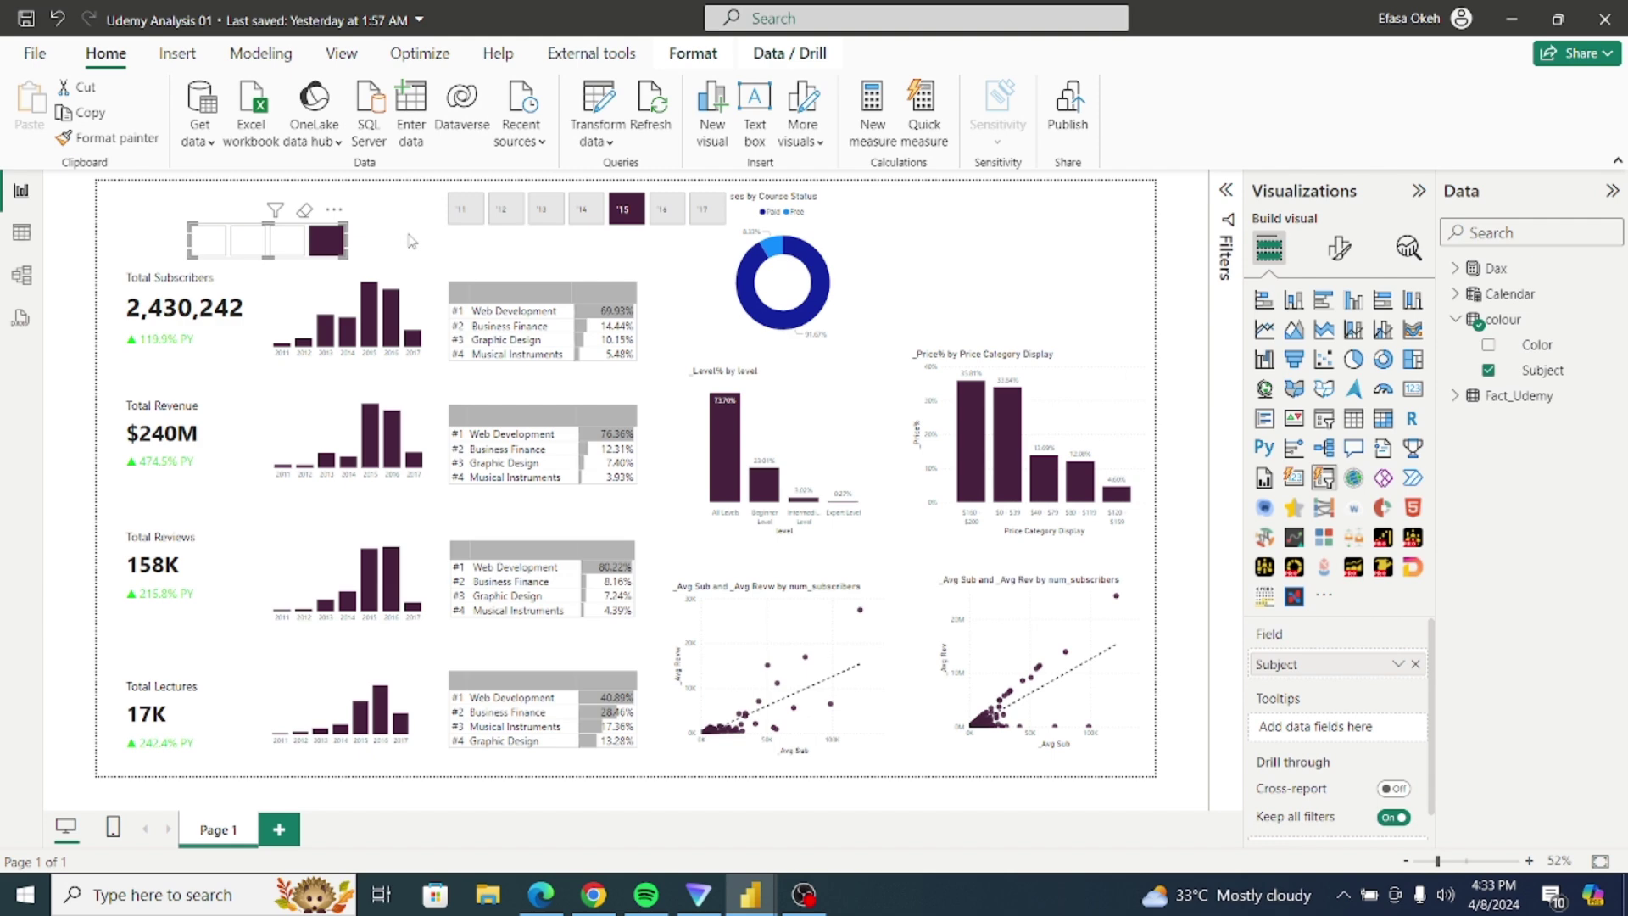
Step: Replace the subject slicer's conditional Selected-state button fill with solid dark gray and test it on the third and second subjects
left_click(1343, 253)
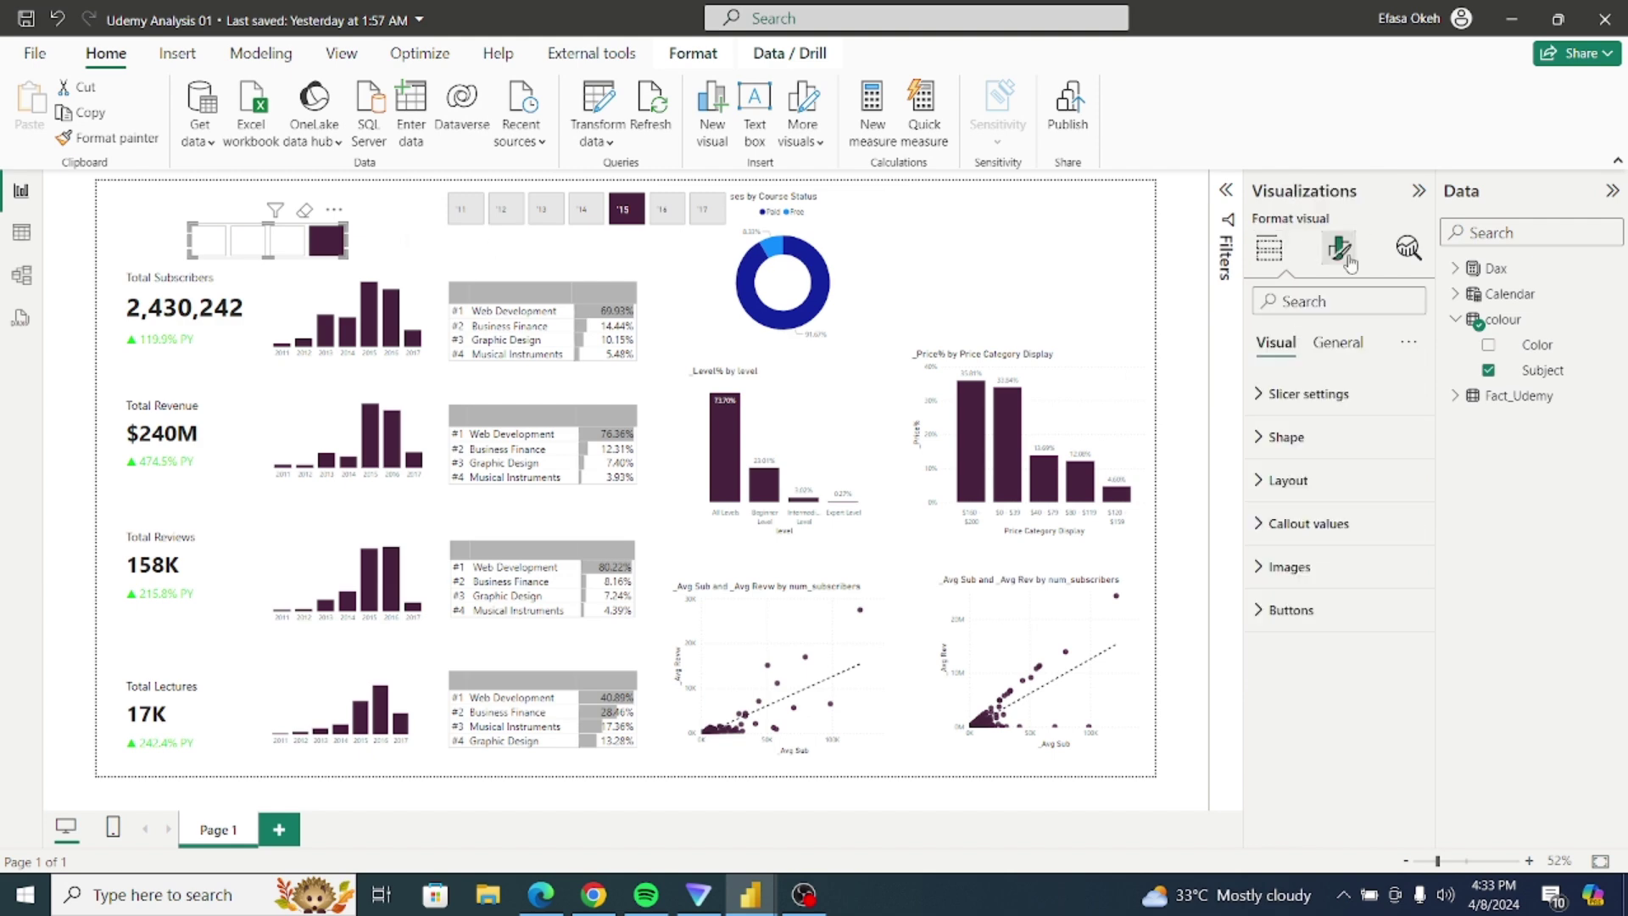
left_click(1275, 610)
scroll(1435, 611, "down", 3)
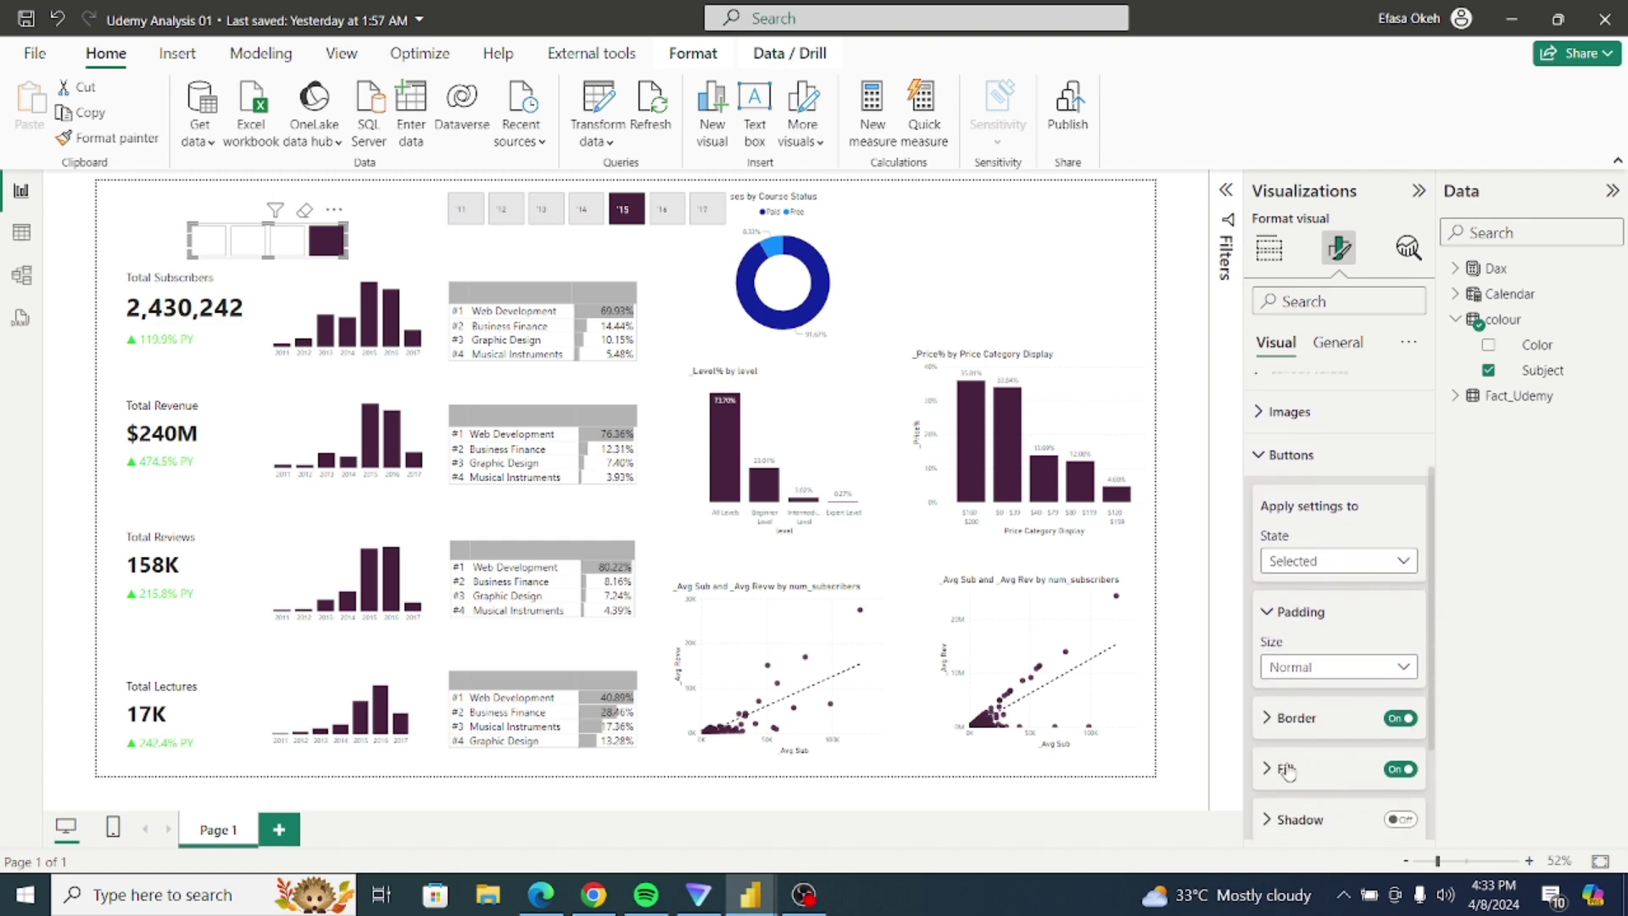
left_click(1287, 768)
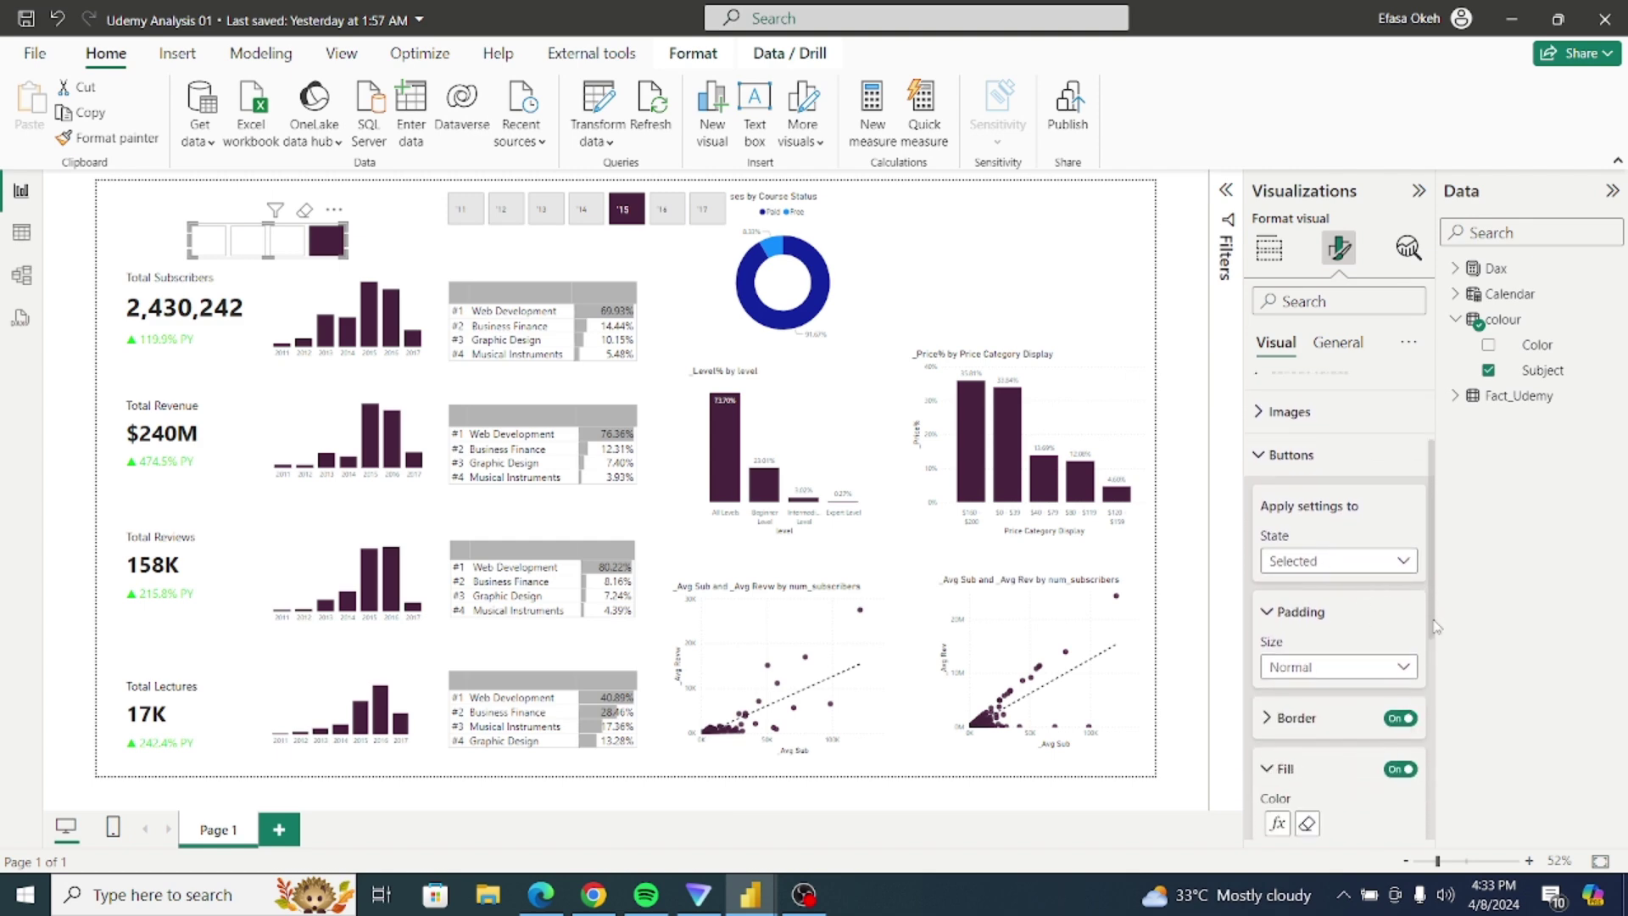
scroll(1434, 626, "down", 5)
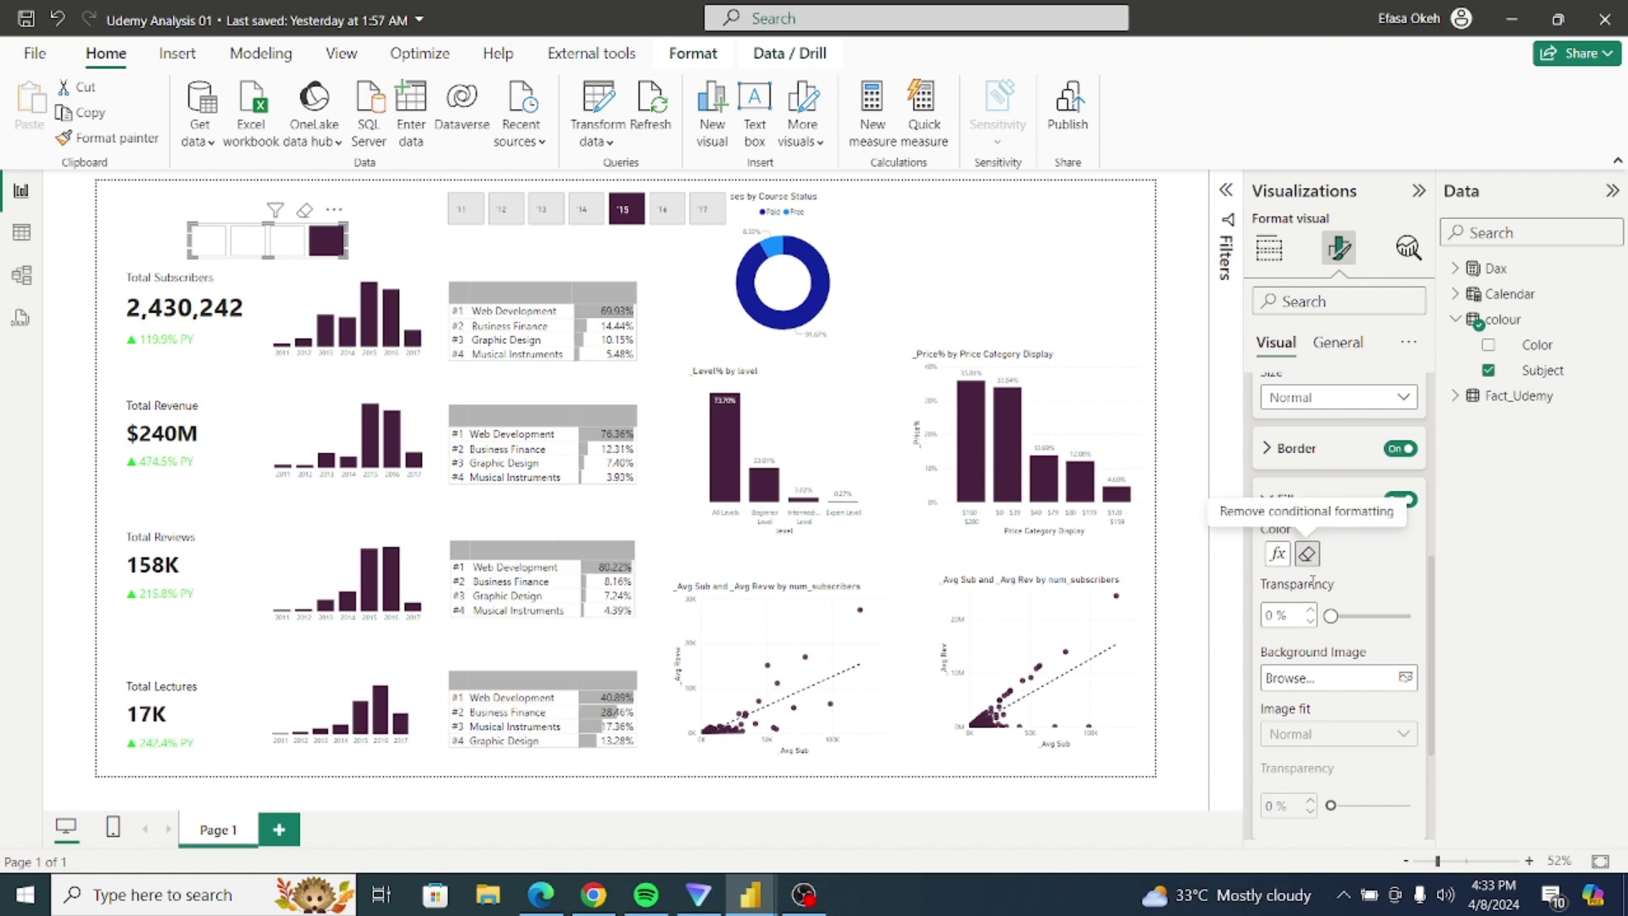
left_click(1307, 553)
left_click(1303, 553)
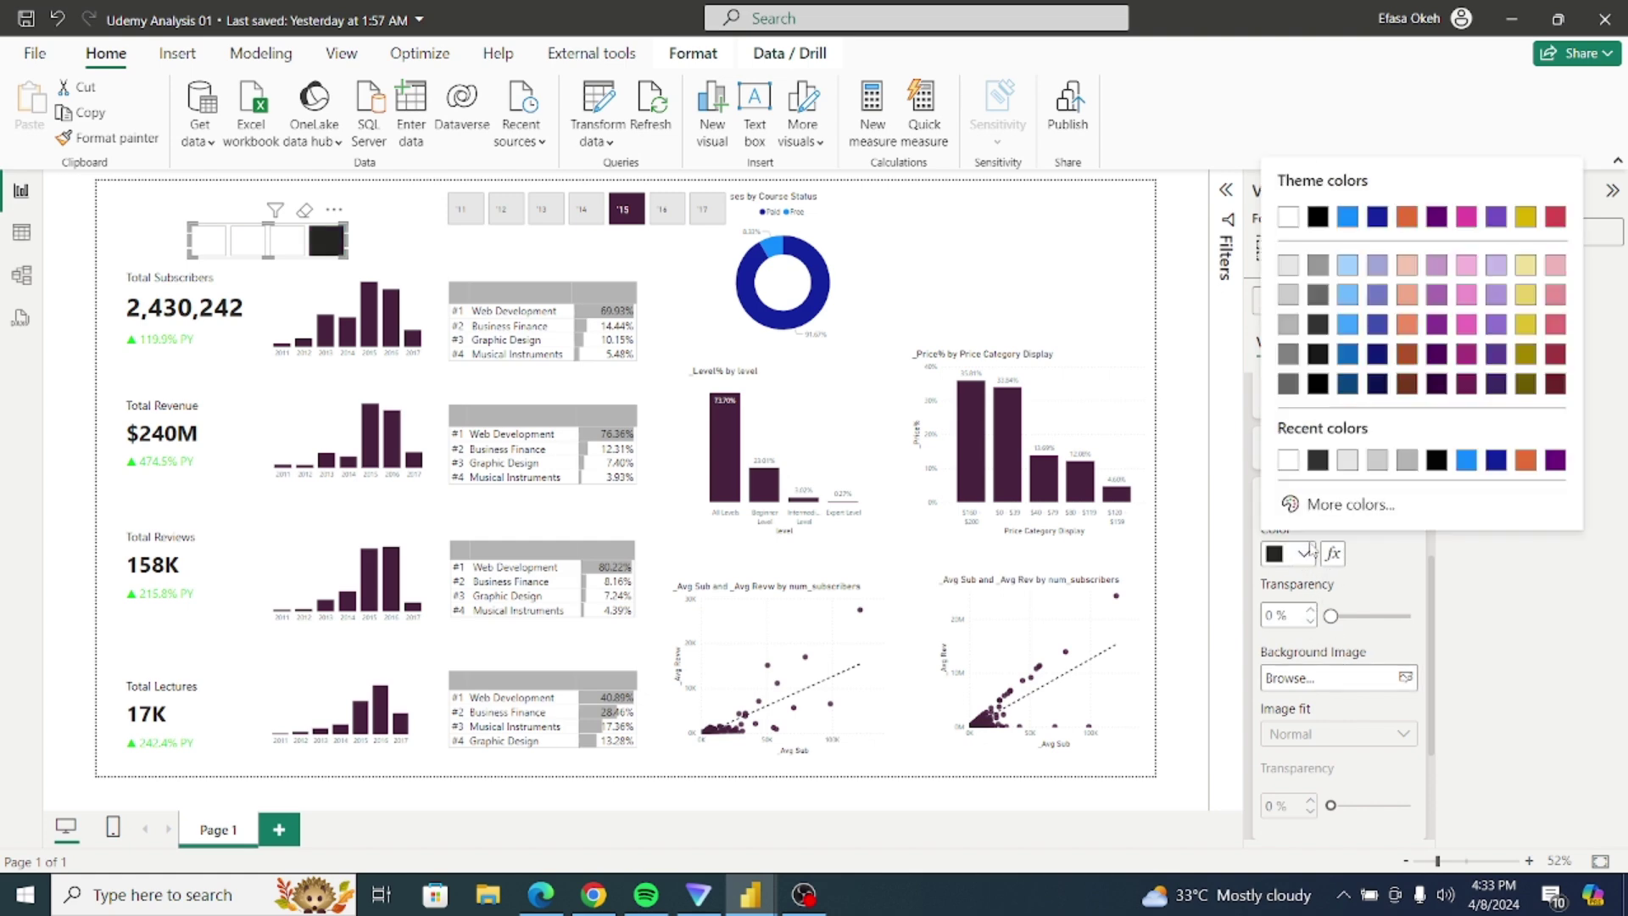
left_click(1318, 297)
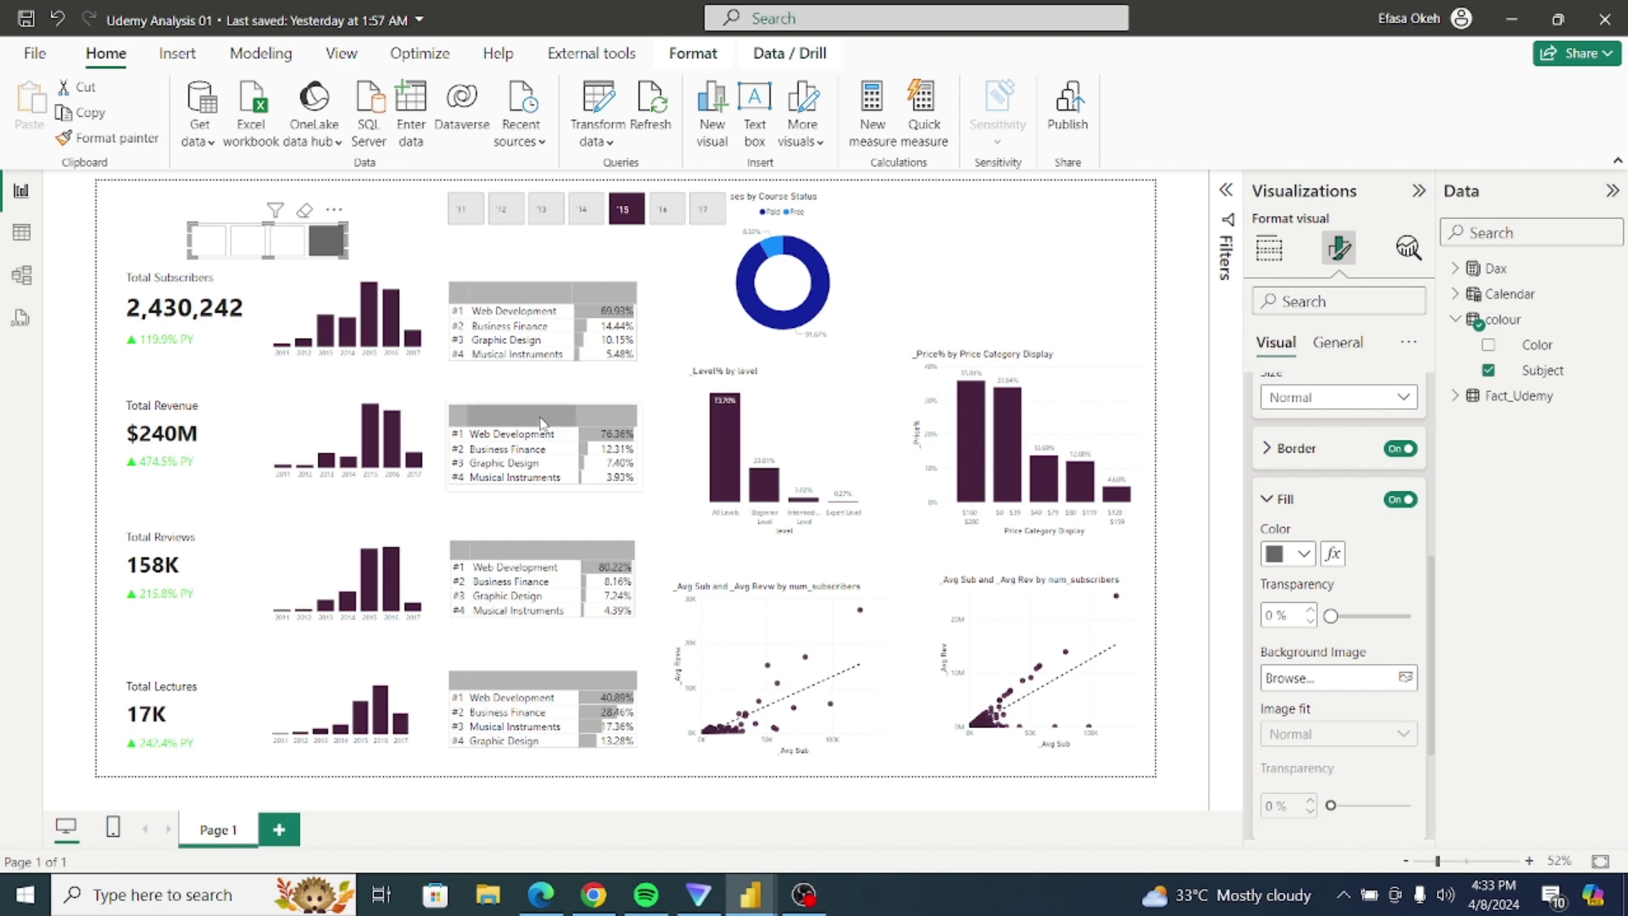
left_click(294, 245)
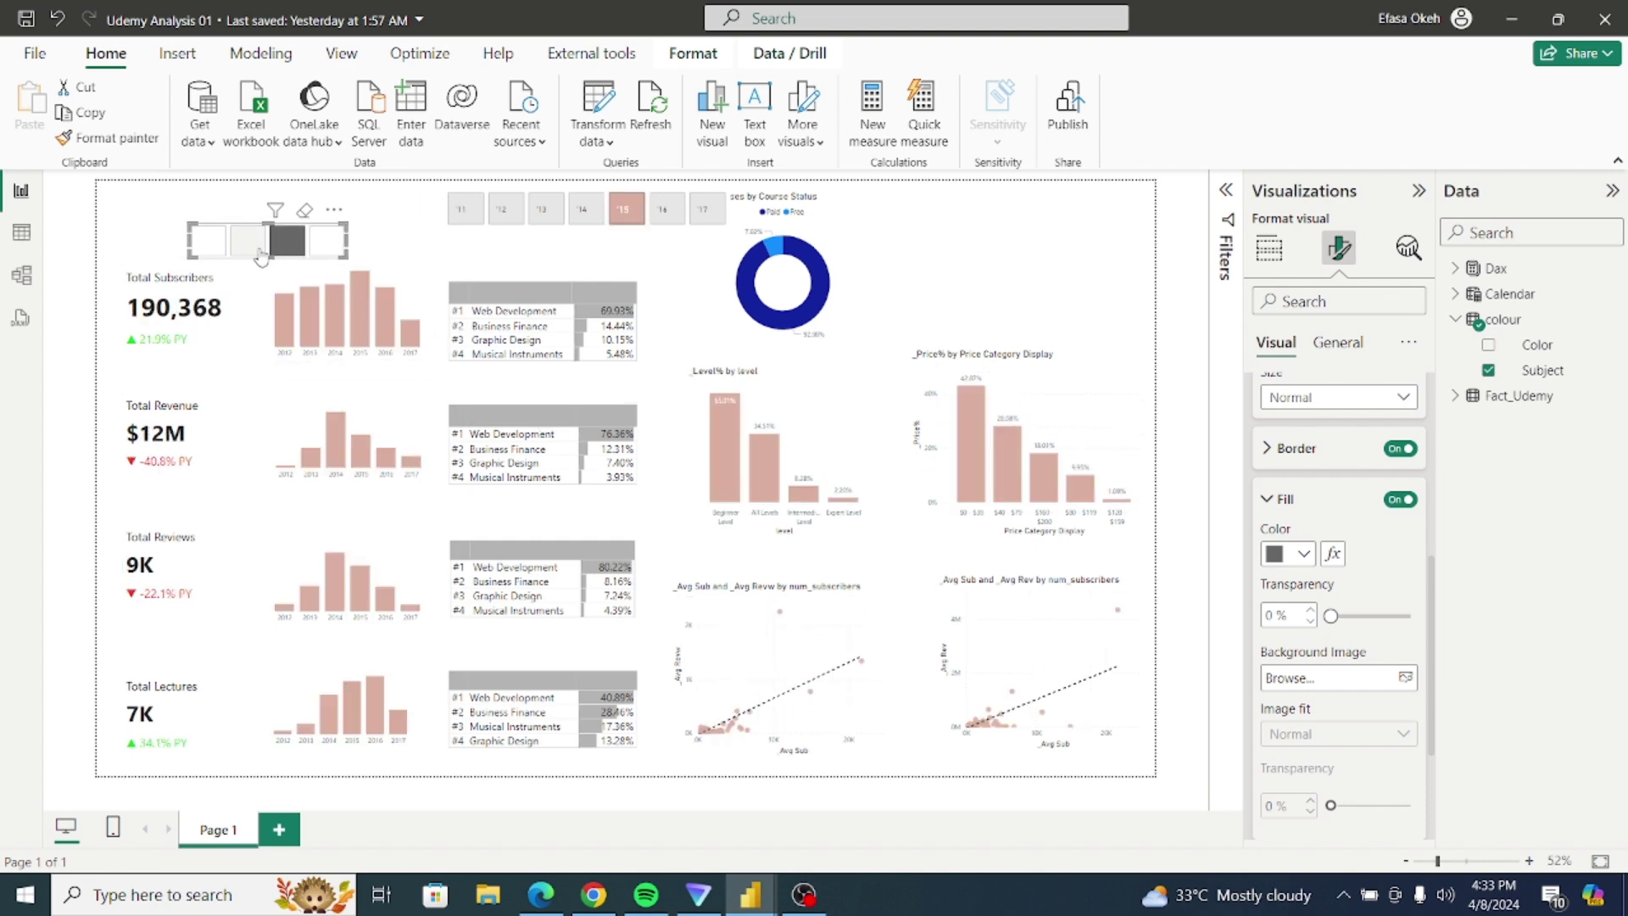
left_click(252, 247)
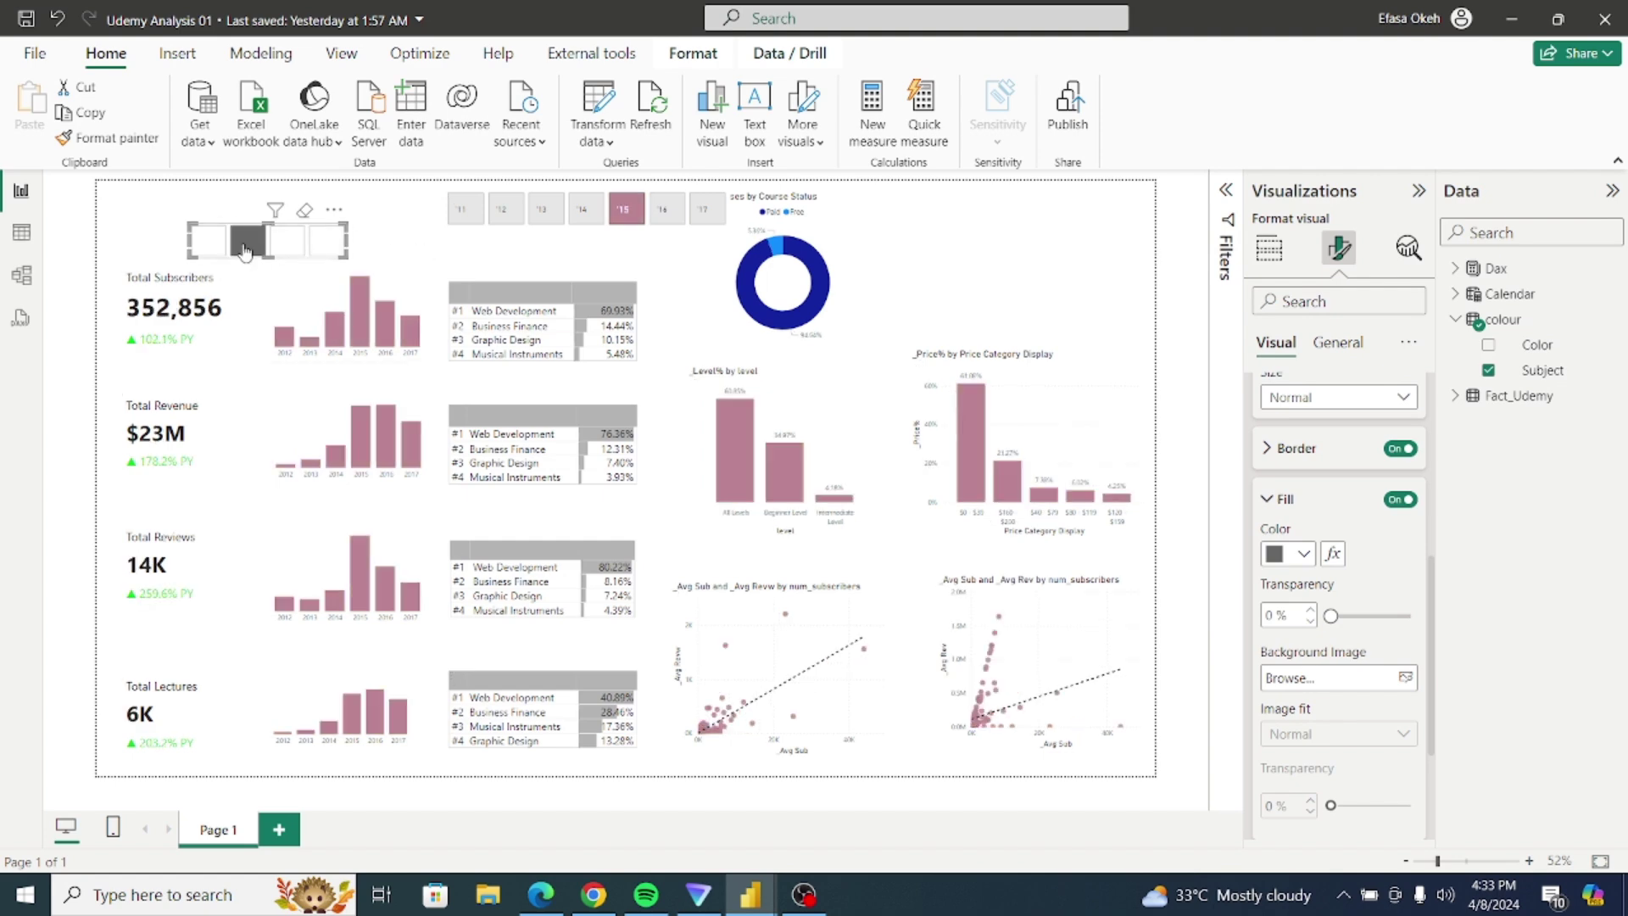
Step: Select the first subject in the subject slicer and move the Total Courses by Course Status donut chart clear of the year slicer
left_click(213, 250)
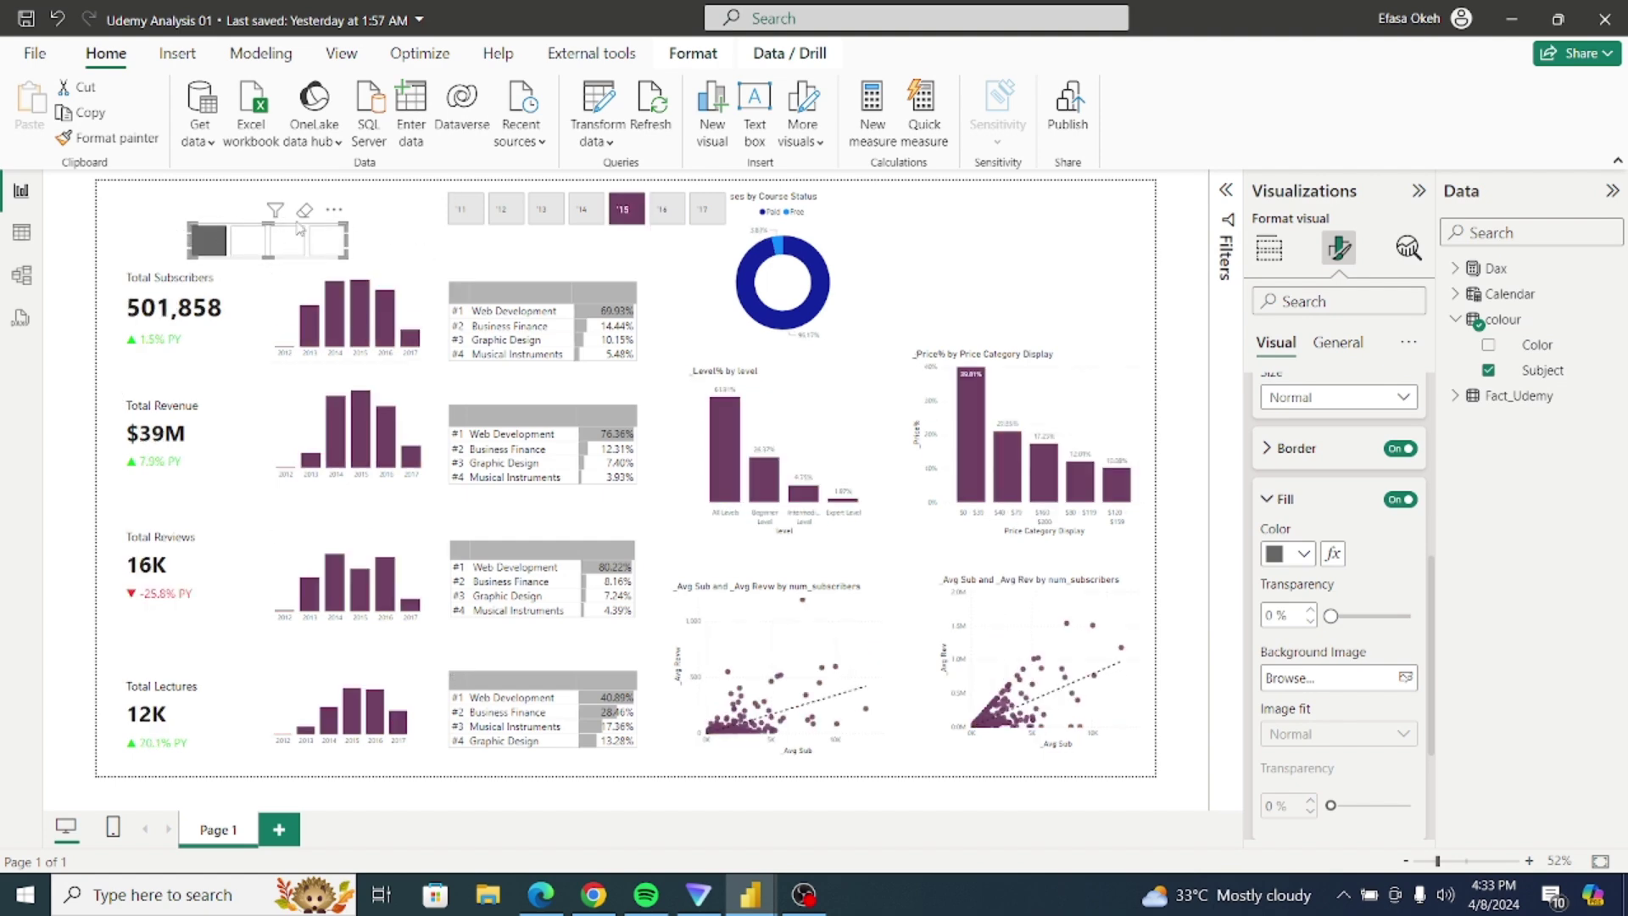
left_click(157, 227)
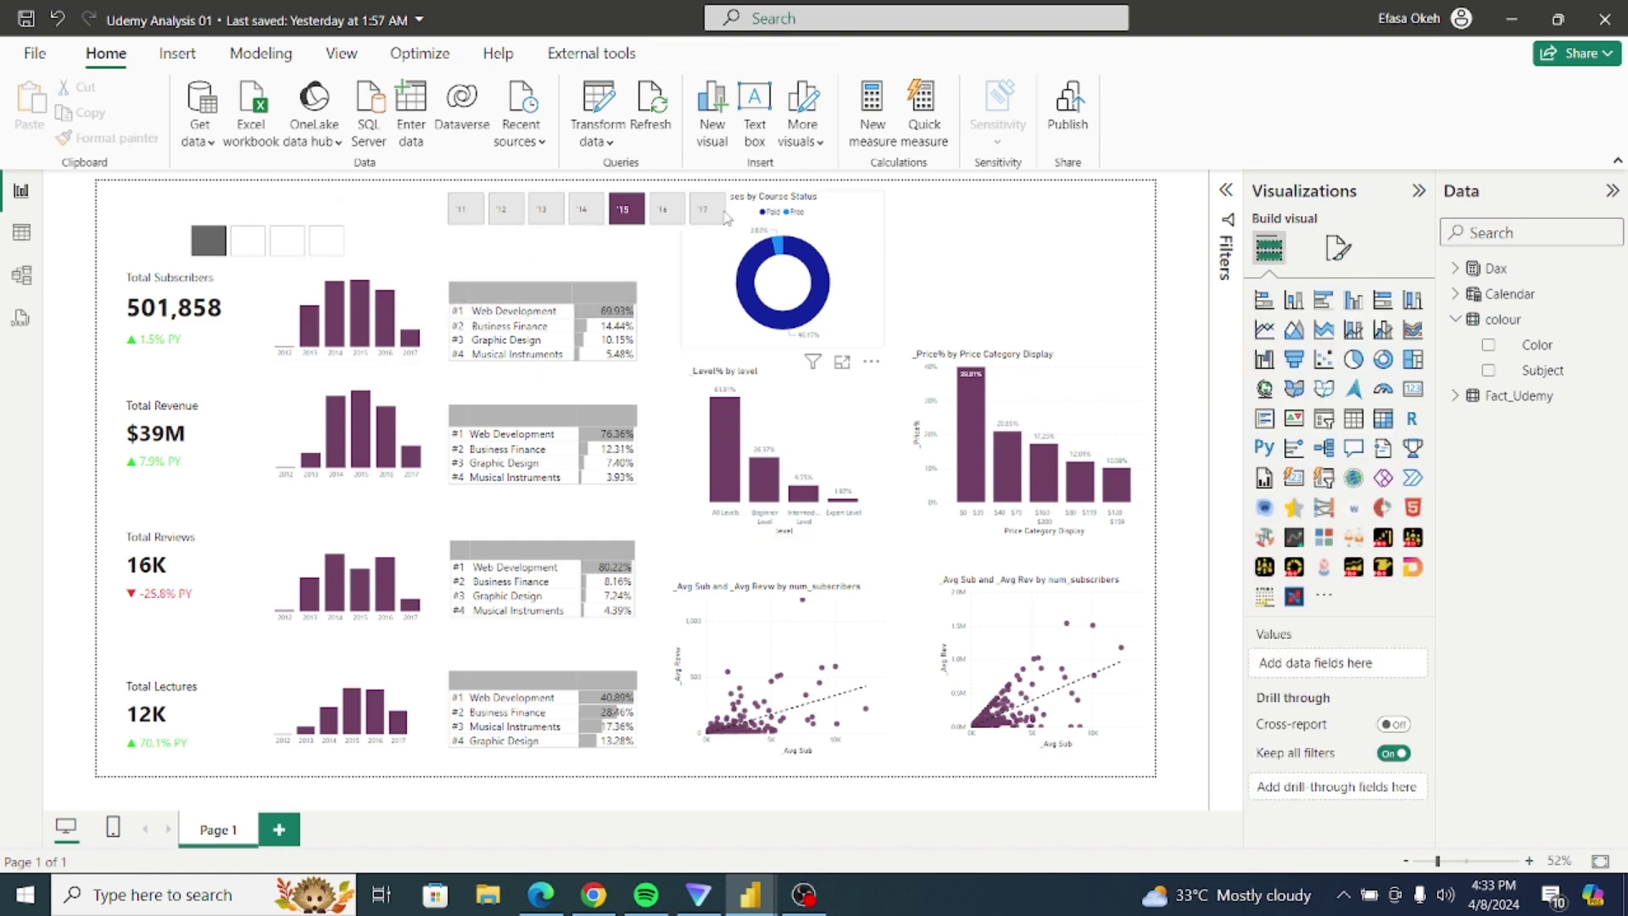
left_click_drag(933, 256, 941, 274)
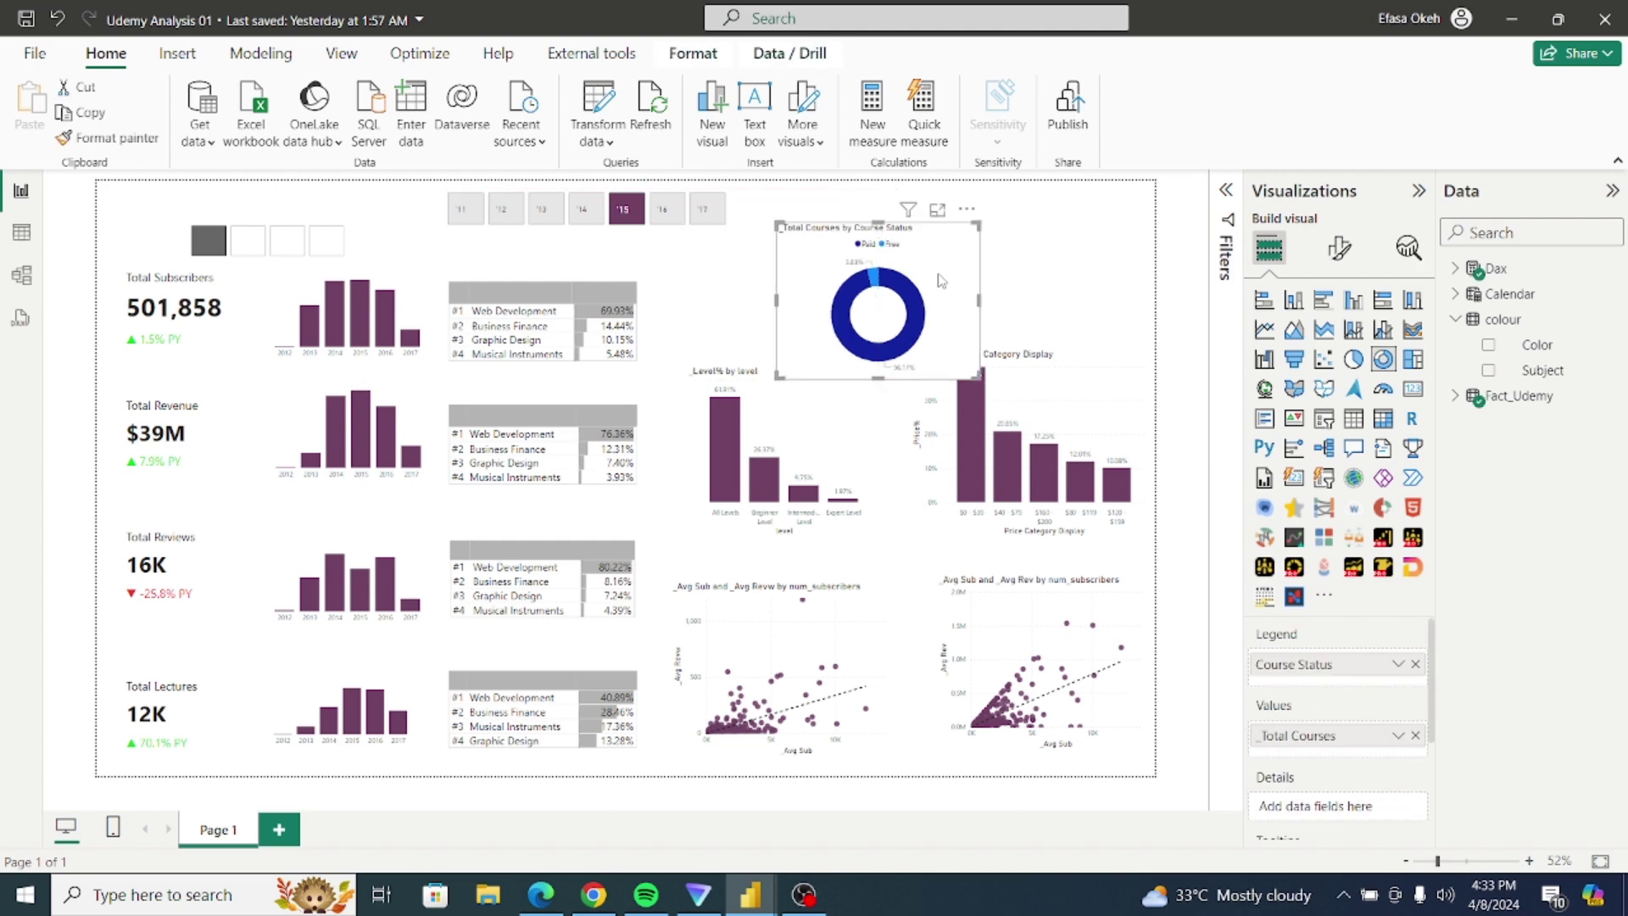
Step: Examine the donut chart's slice color options and compare the chart with the donut in the finished Udemy Analysis report
left_click(1341, 250)
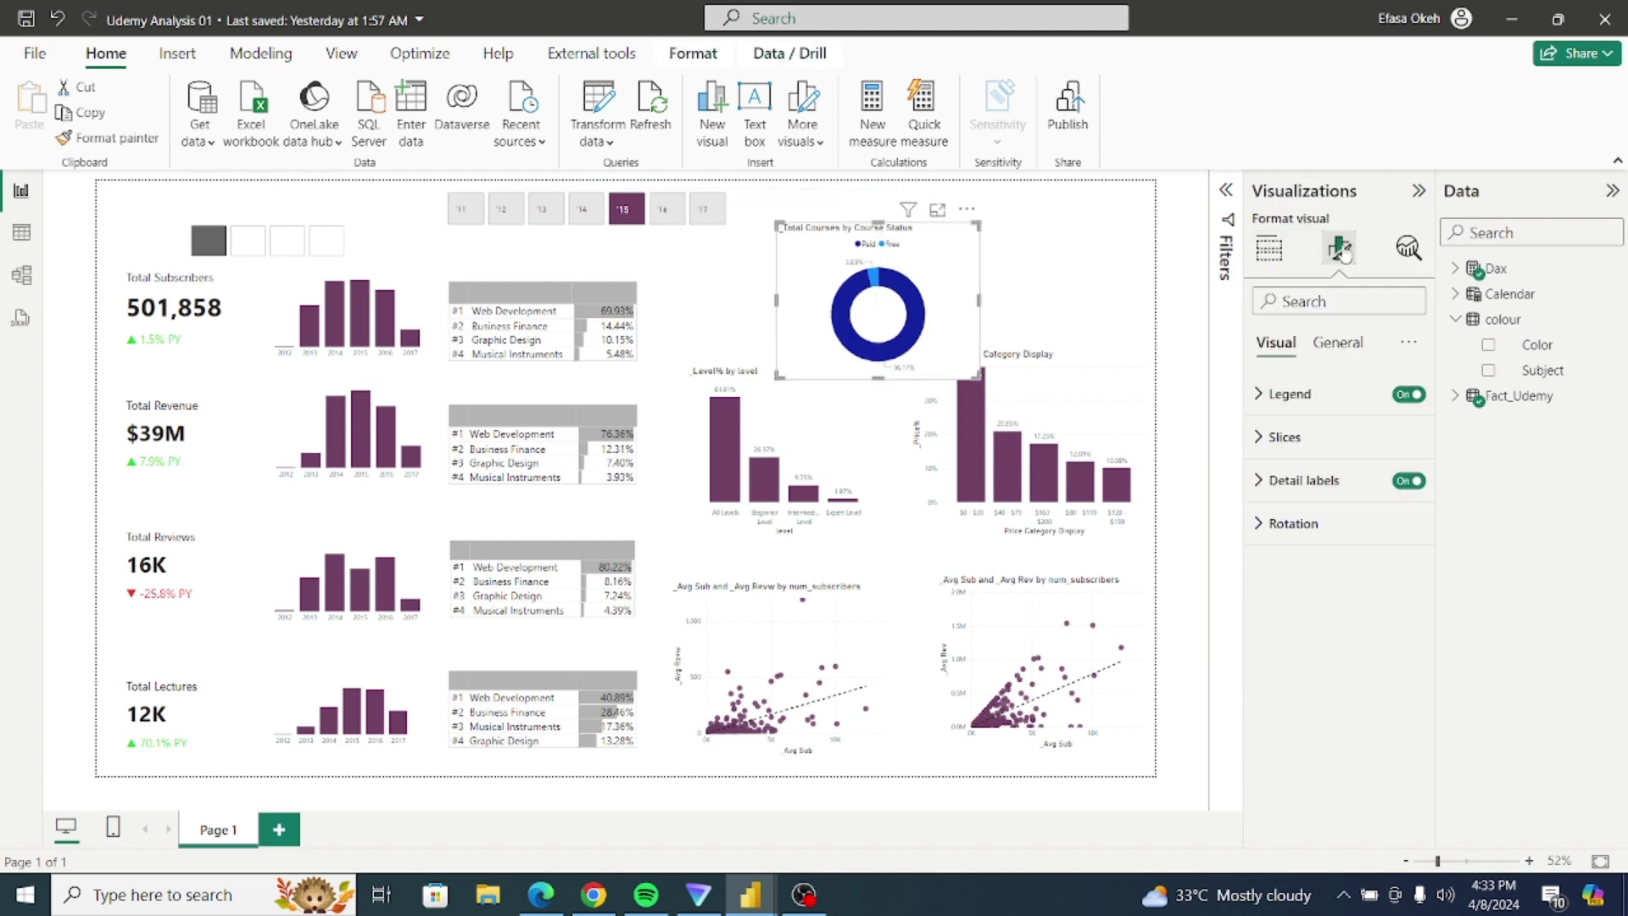
left_click(1269, 440)
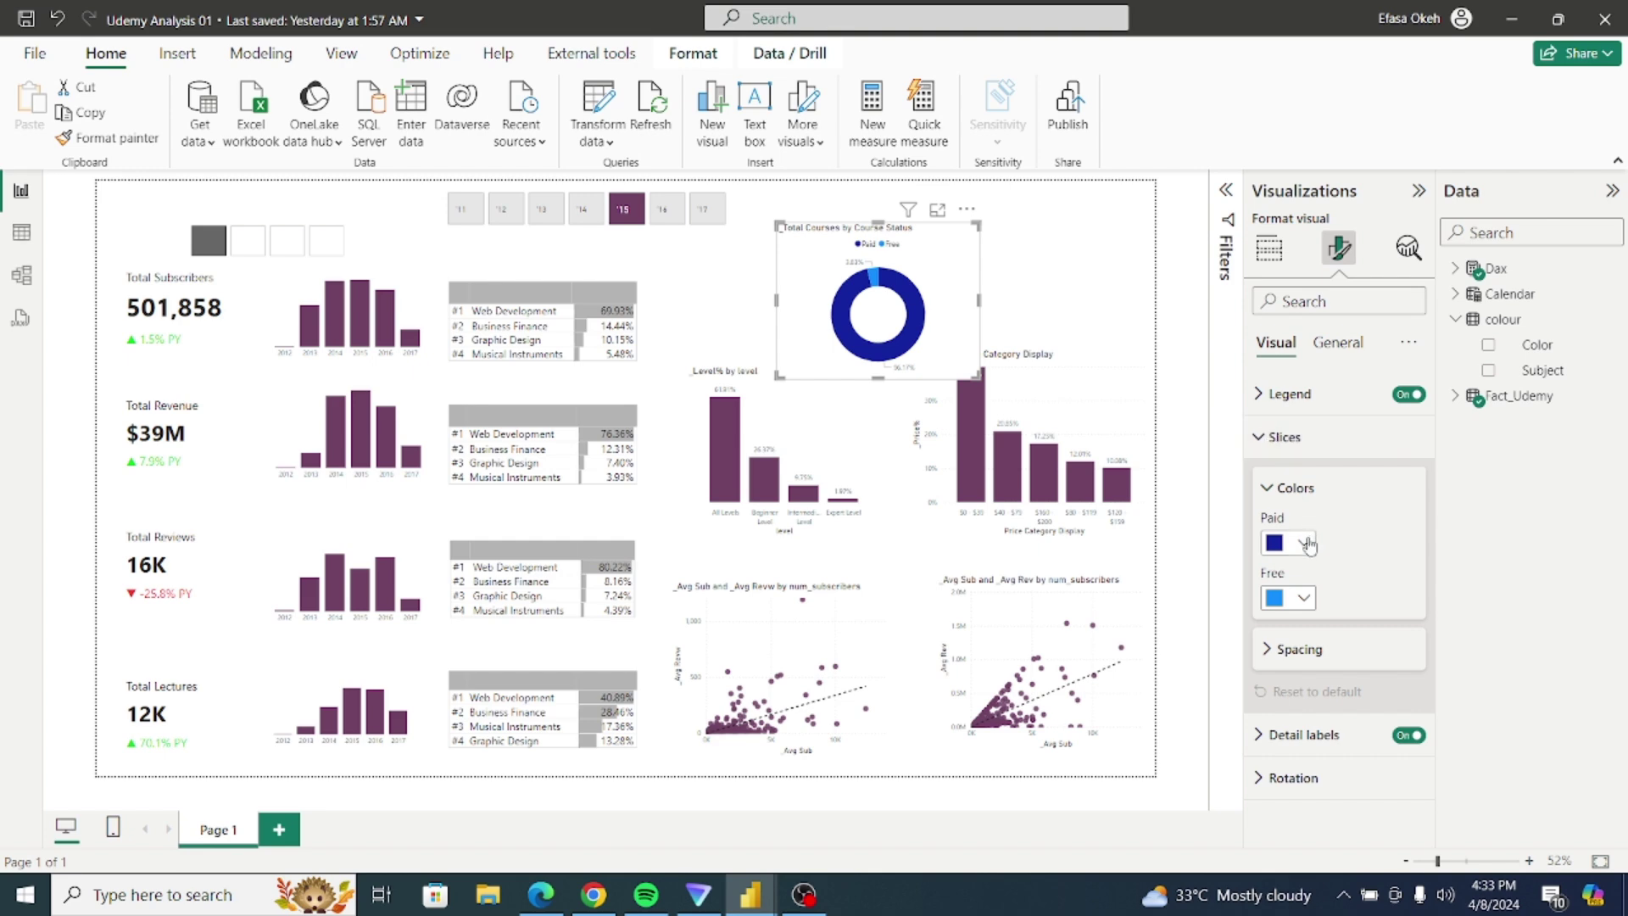
left_click(1274, 441)
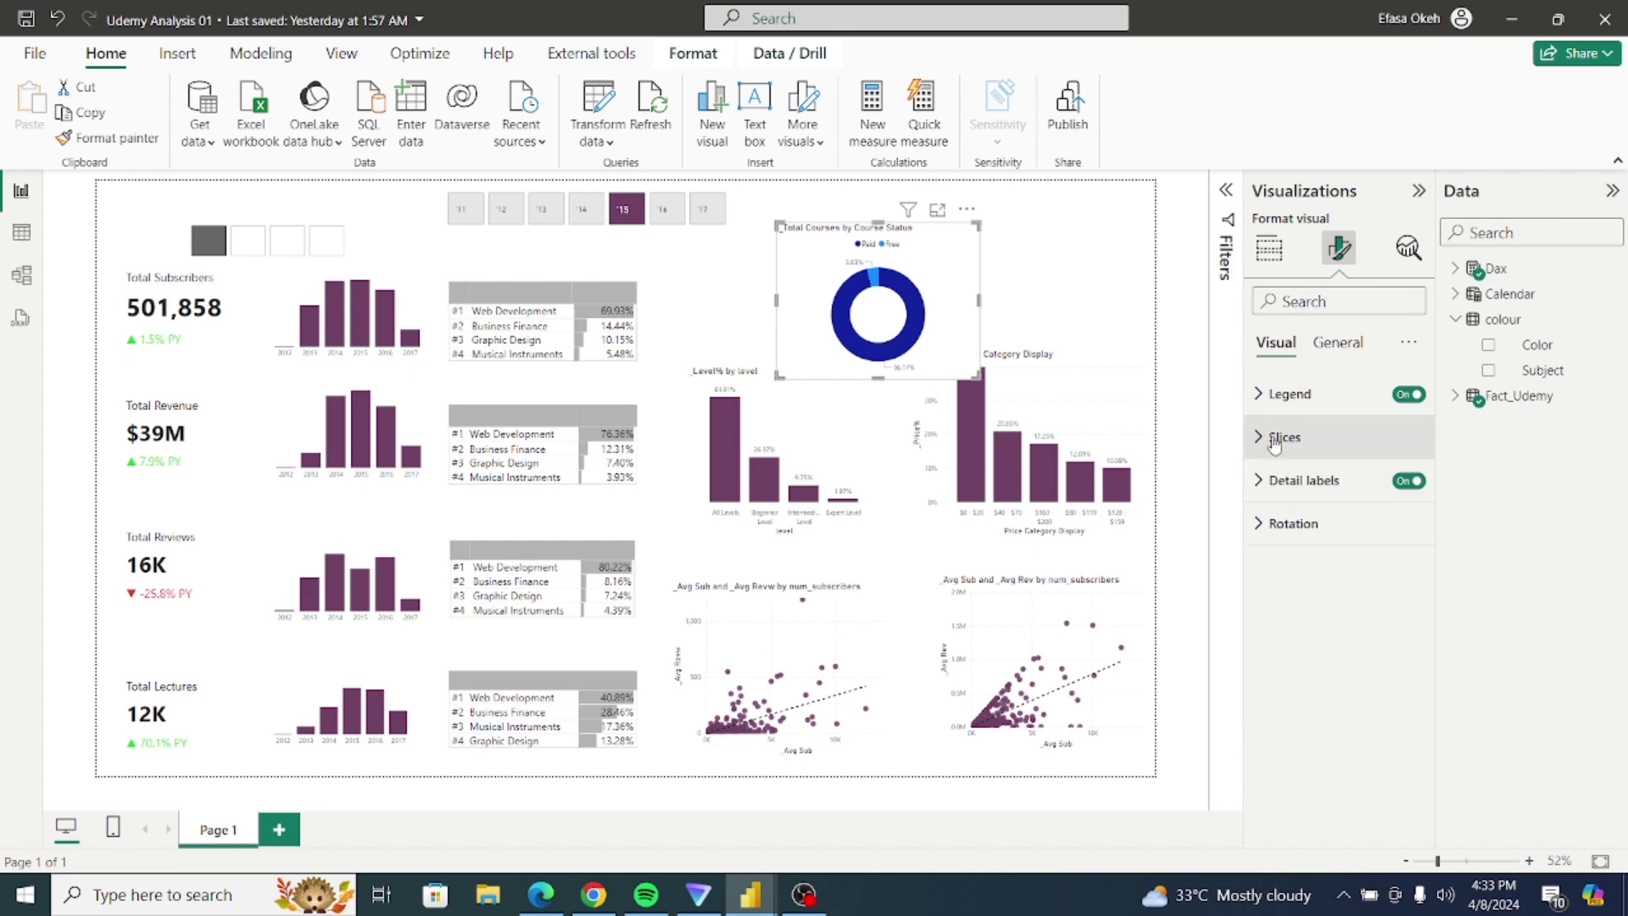
left_click(1274, 438)
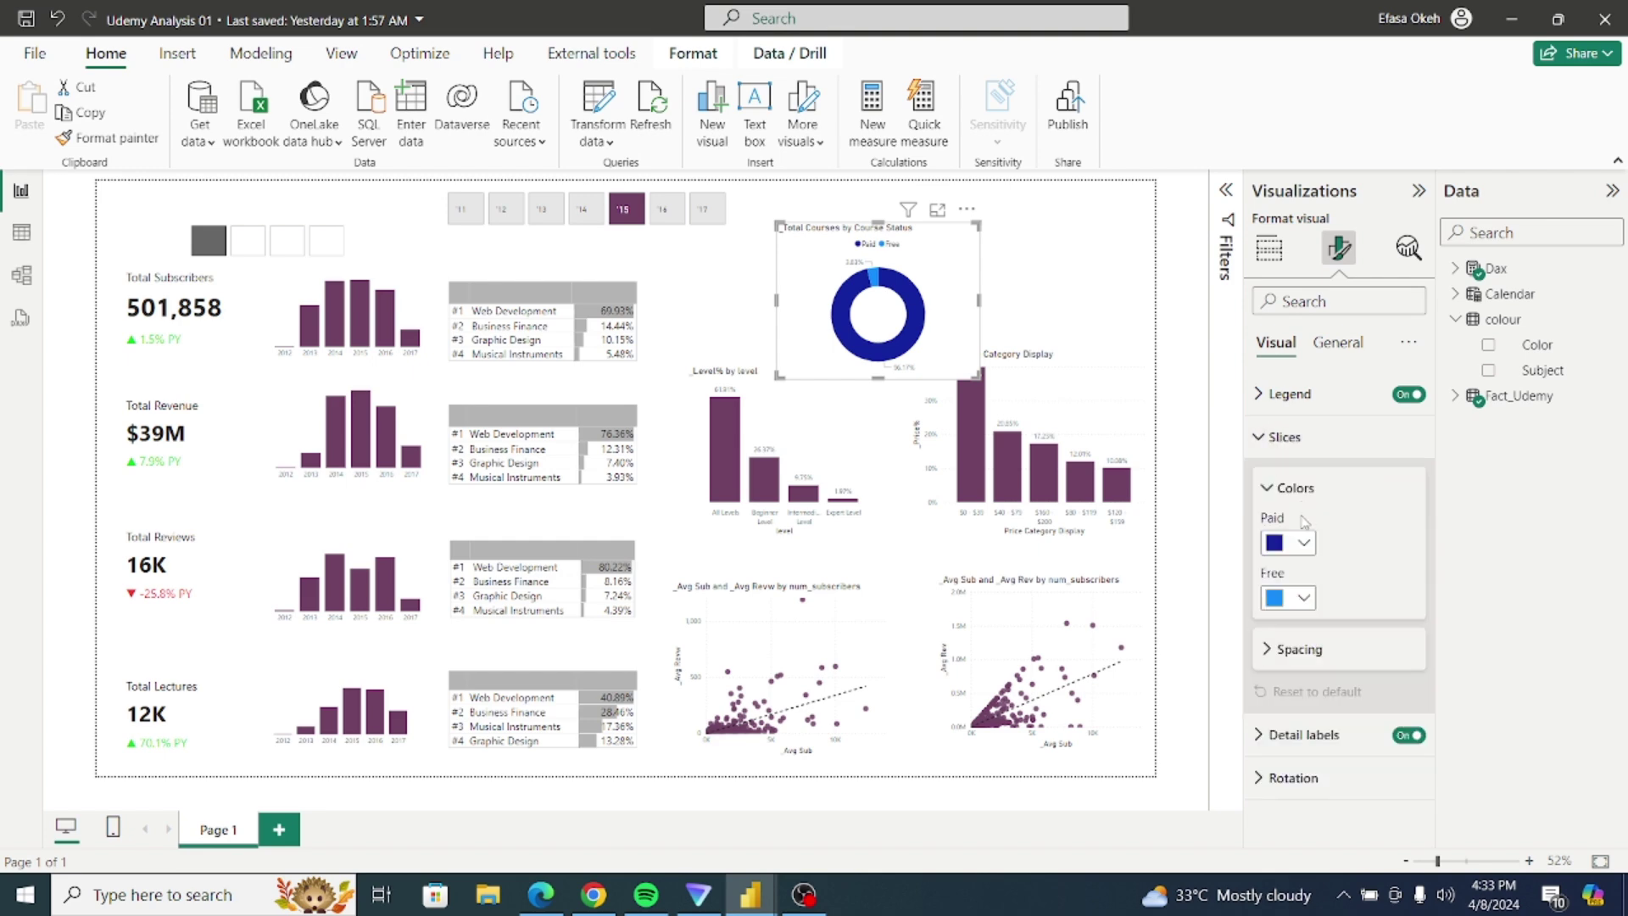
left_click(1304, 543)
left_click(1357, 542)
left_click(1269, 439)
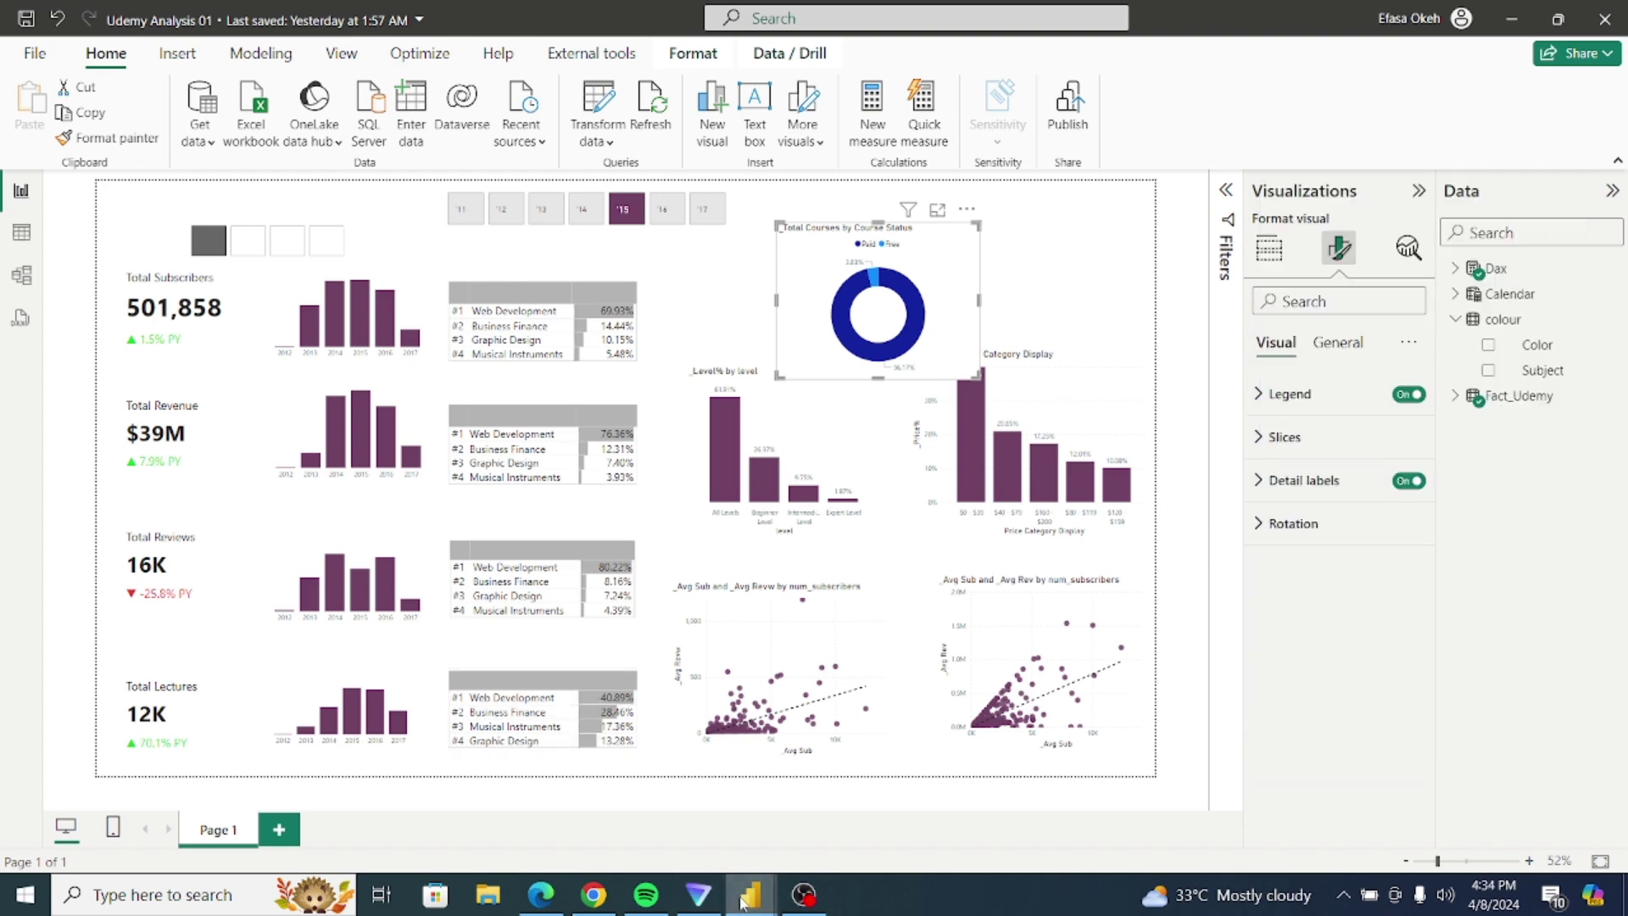
mouse_move(750, 894)
left_click(638, 812)
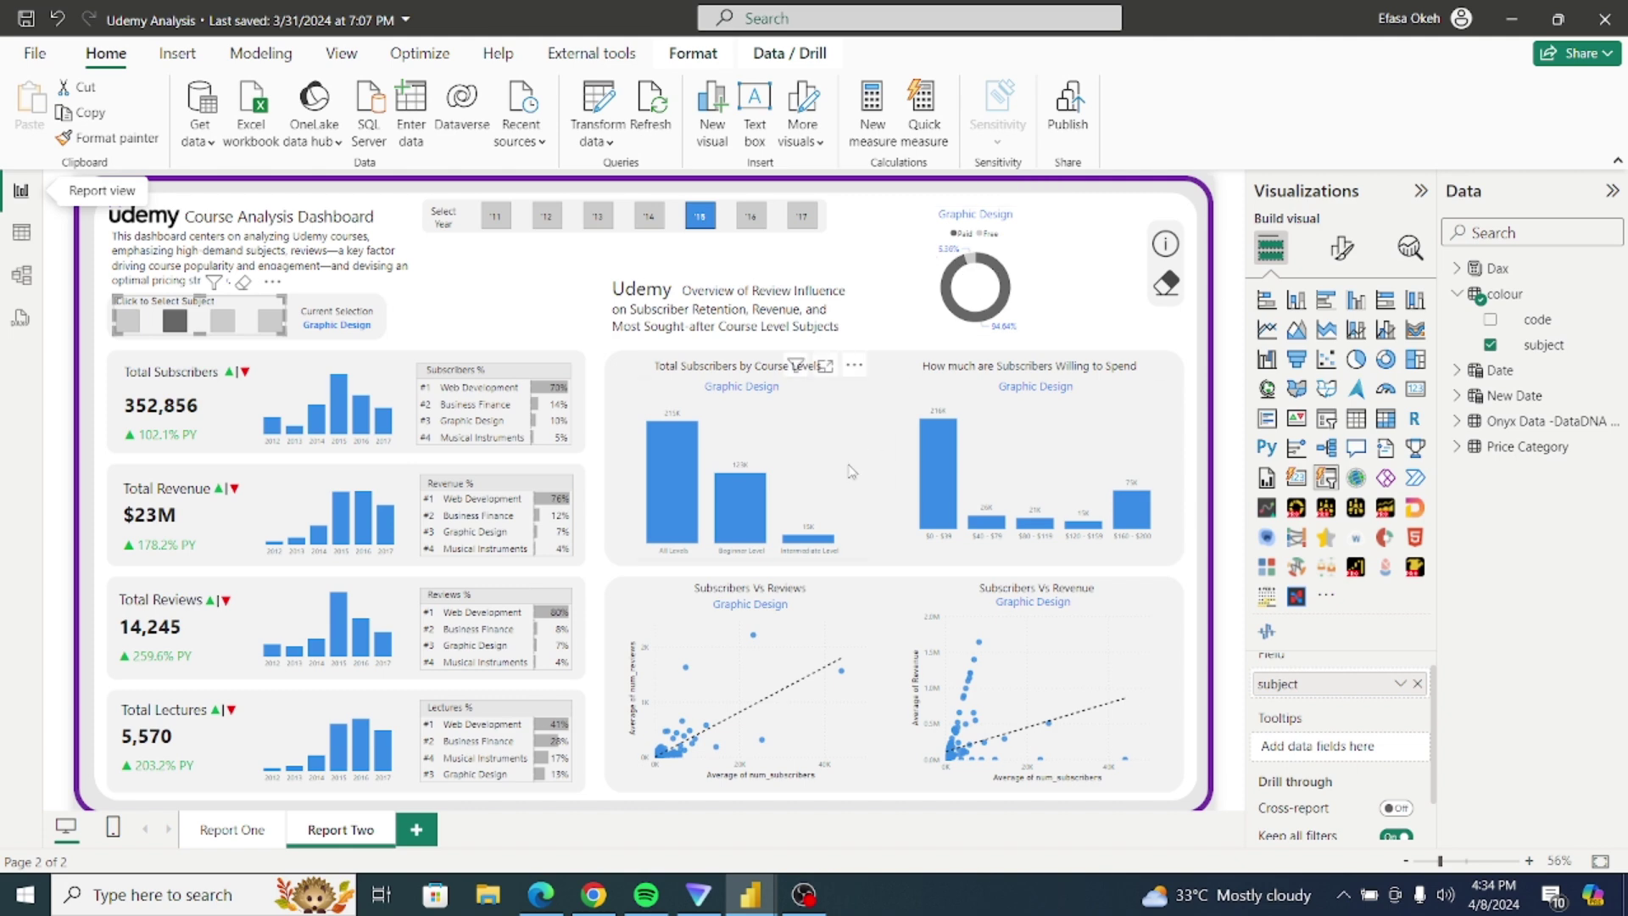
mouse_move(751, 894)
left_click(838, 824)
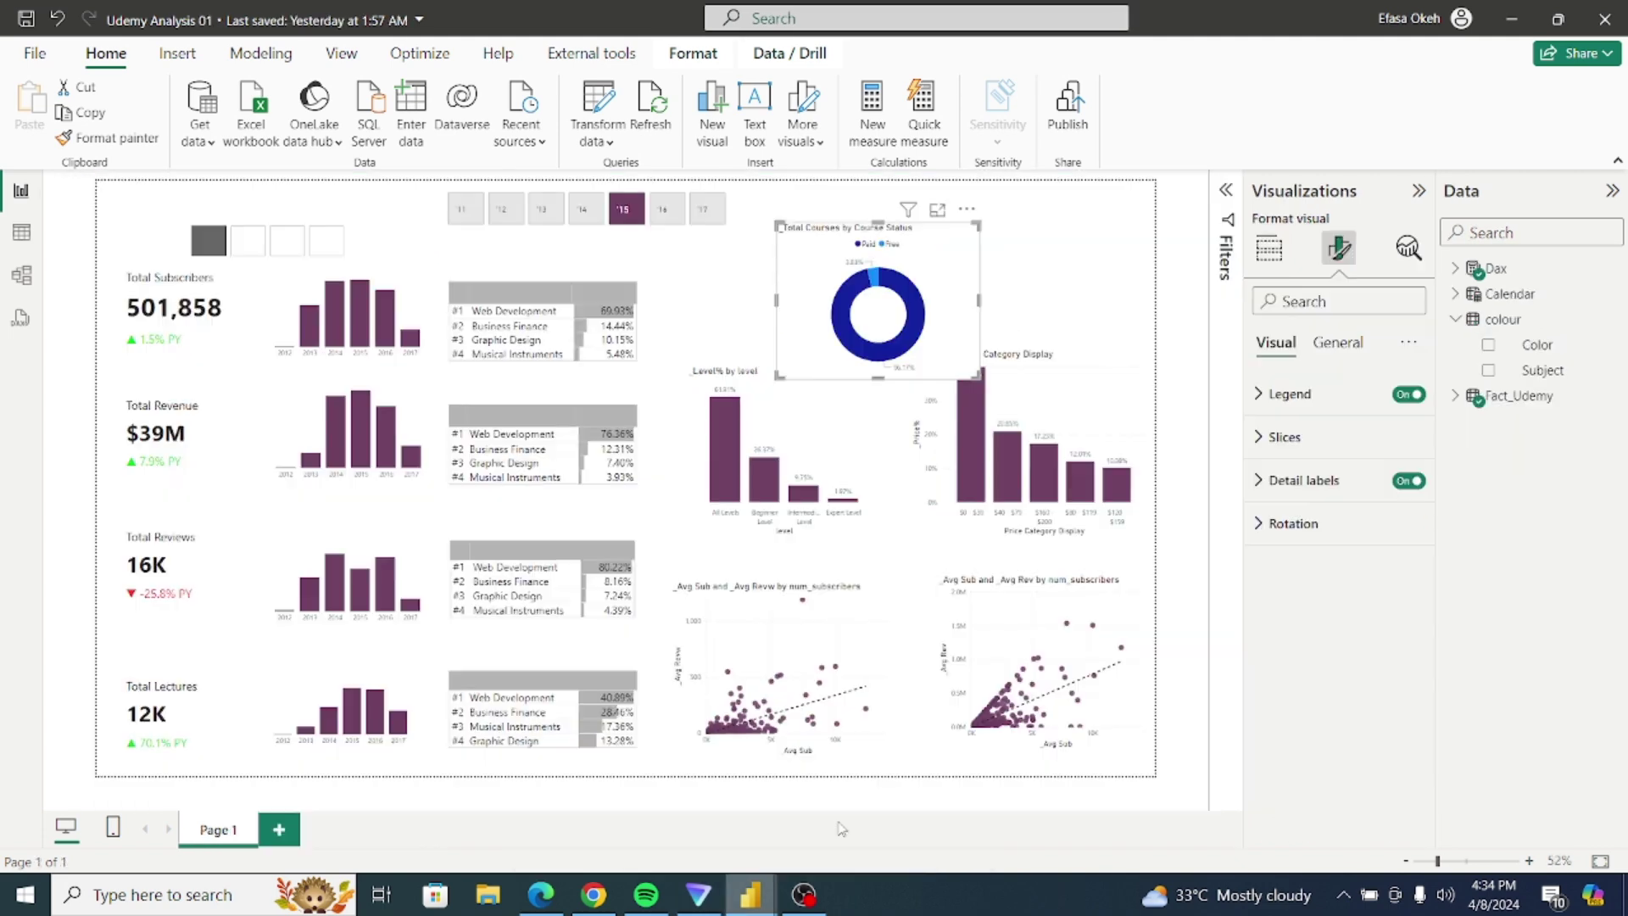
Step: Color the donut chart's Paid slice dark gray and its Free slice lighter gray, and shift the chart up toward the page's right edge
left_click(1284, 436)
left_click(1303, 547)
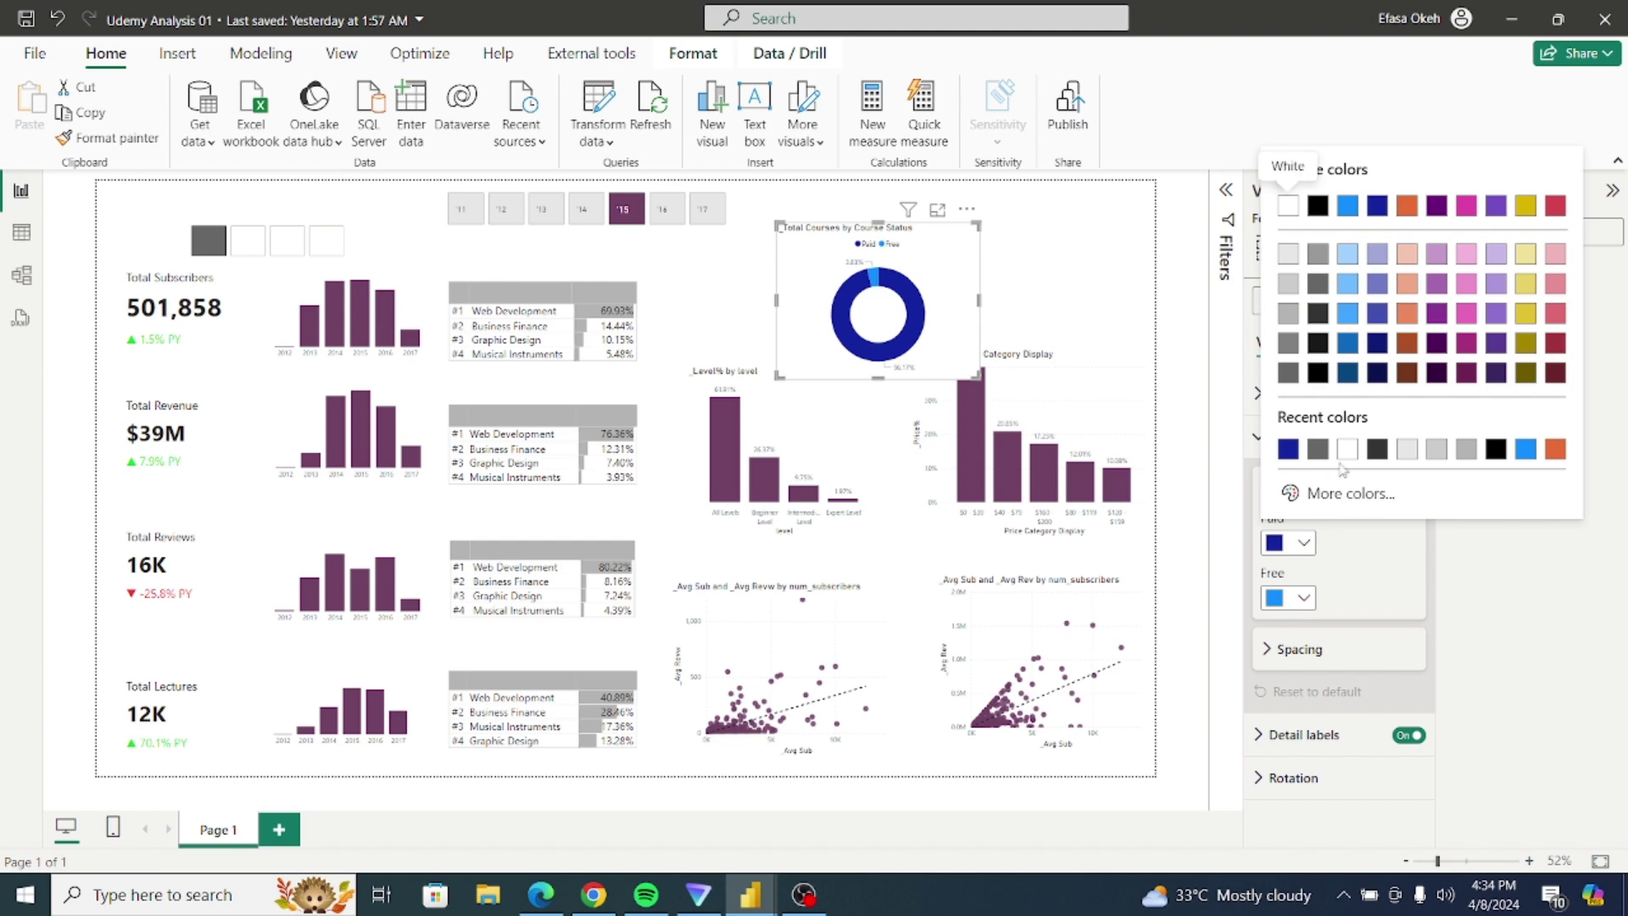
left_click(1319, 313)
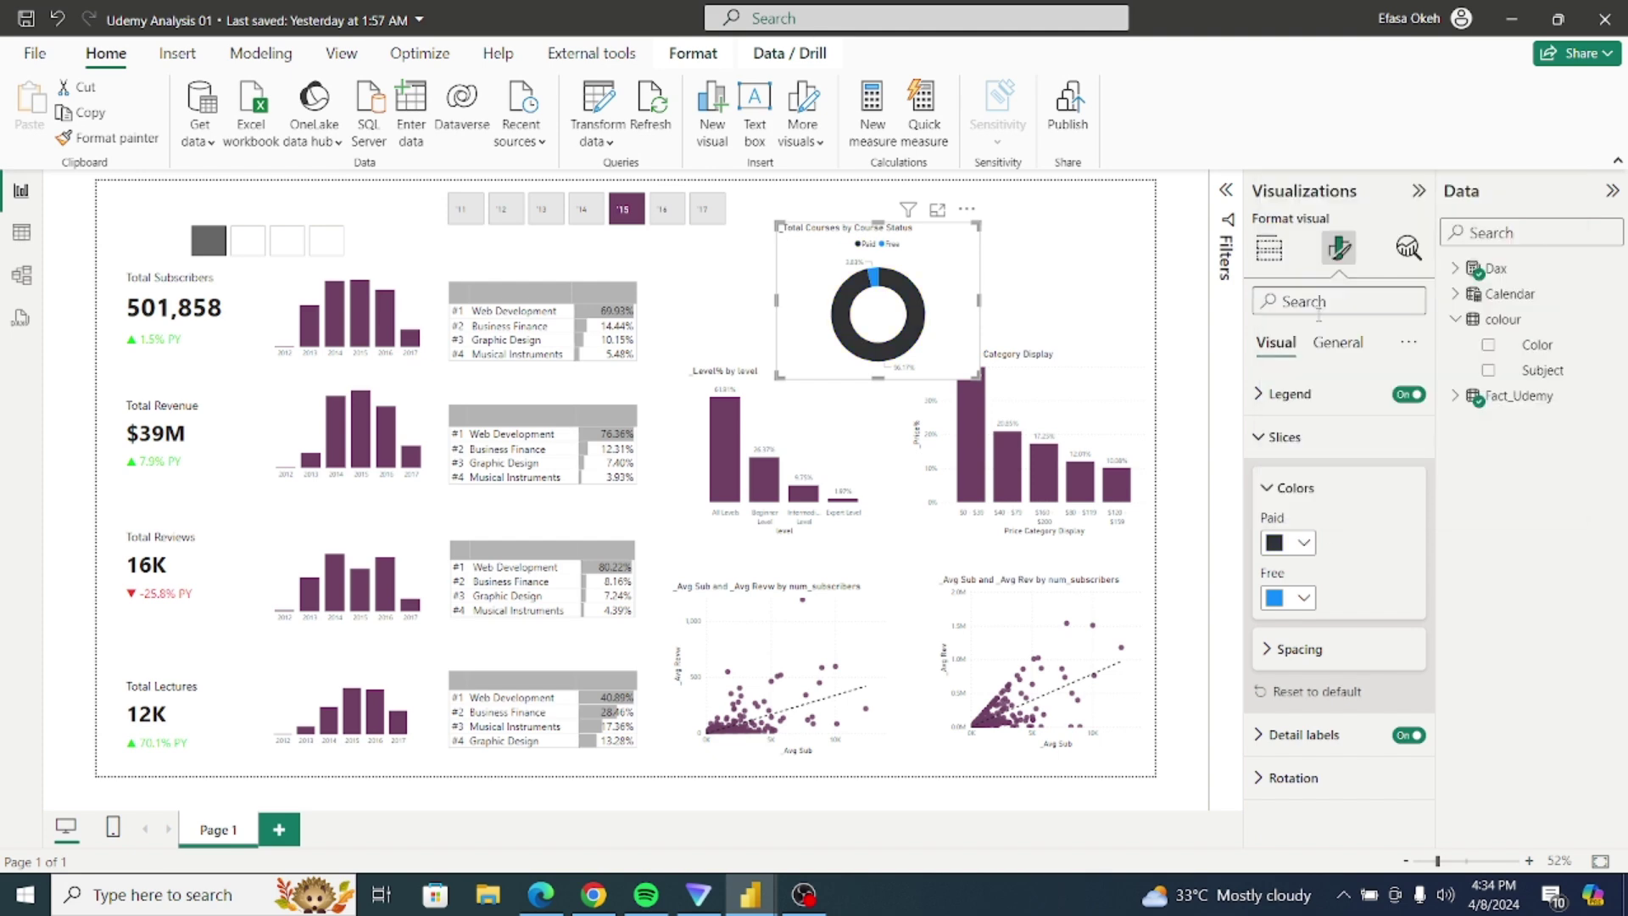
left_click(1310, 546)
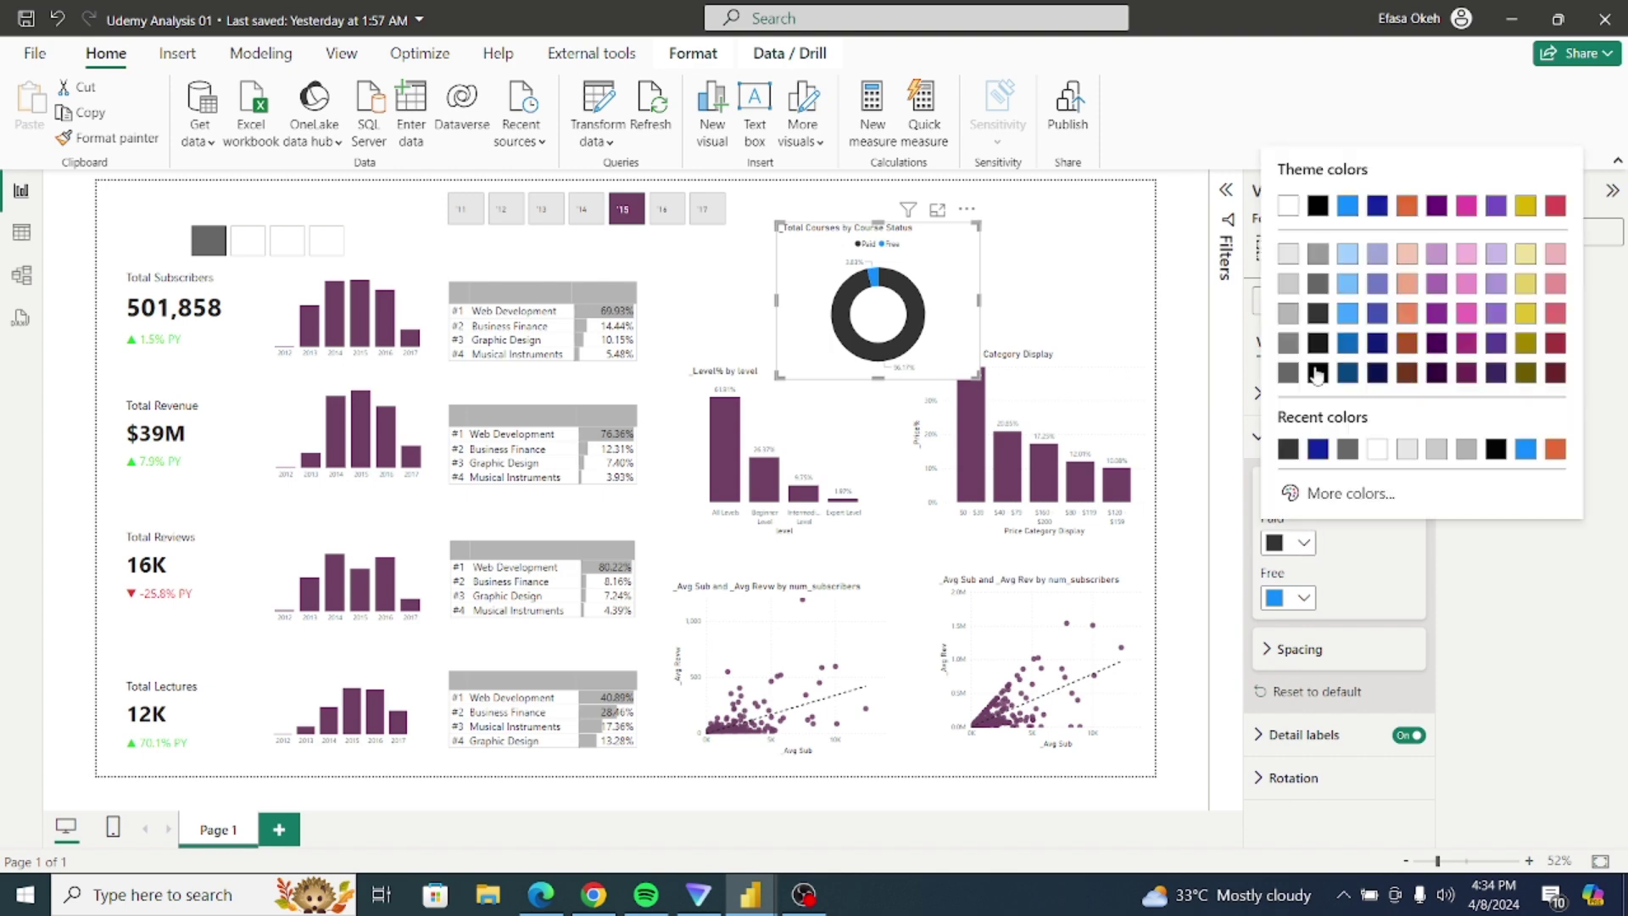
left_click(1314, 286)
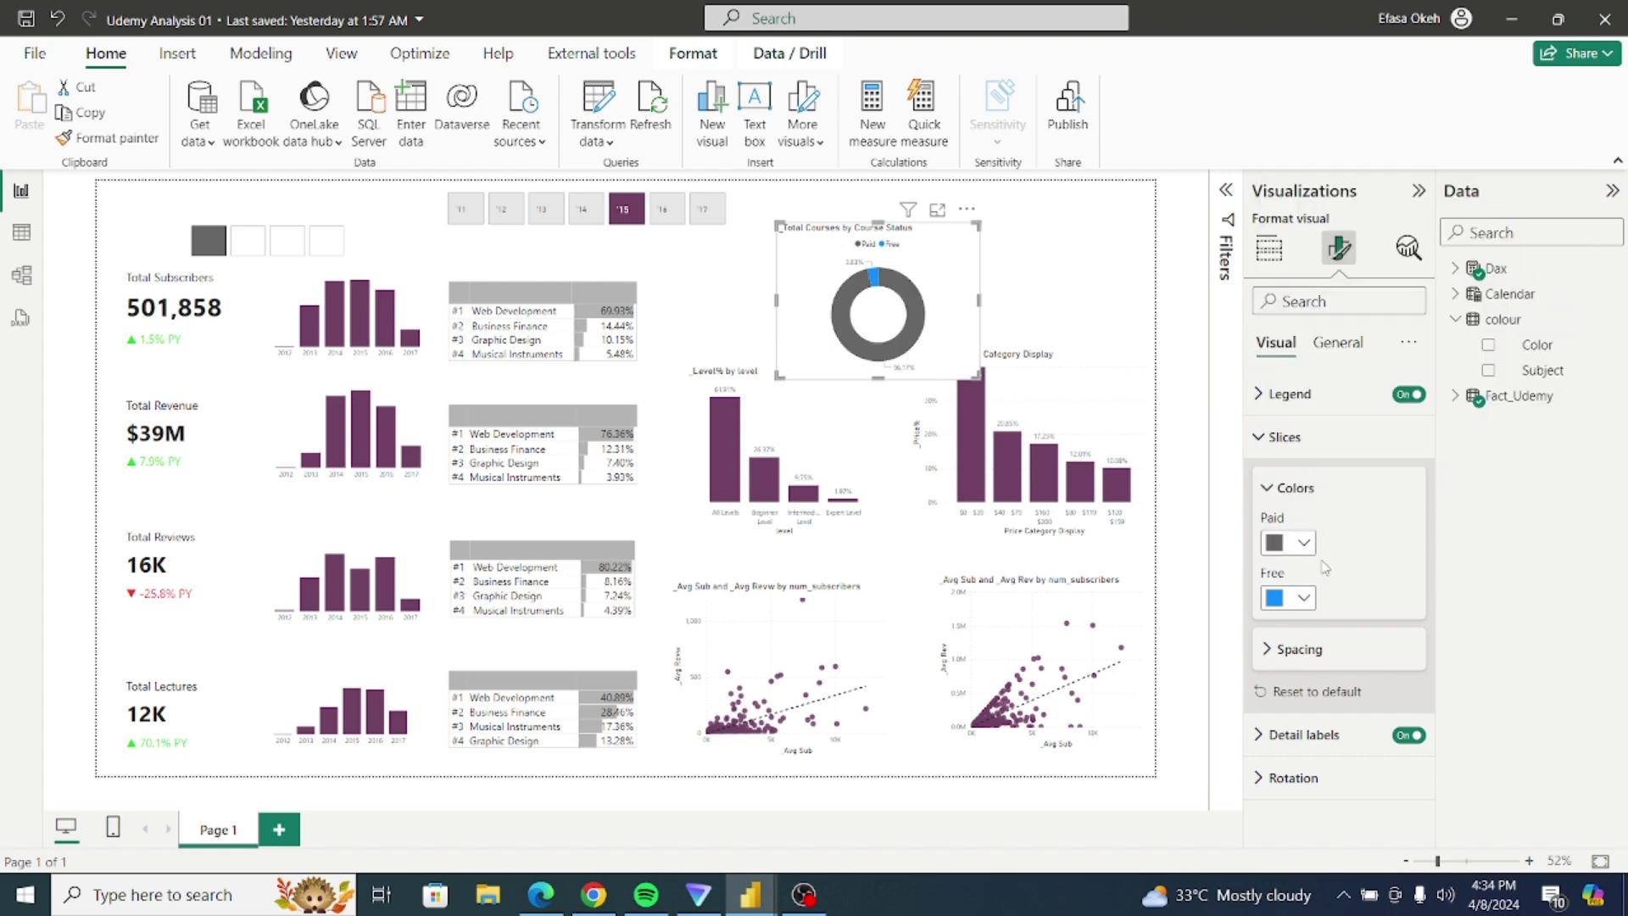
left_click(1303, 598)
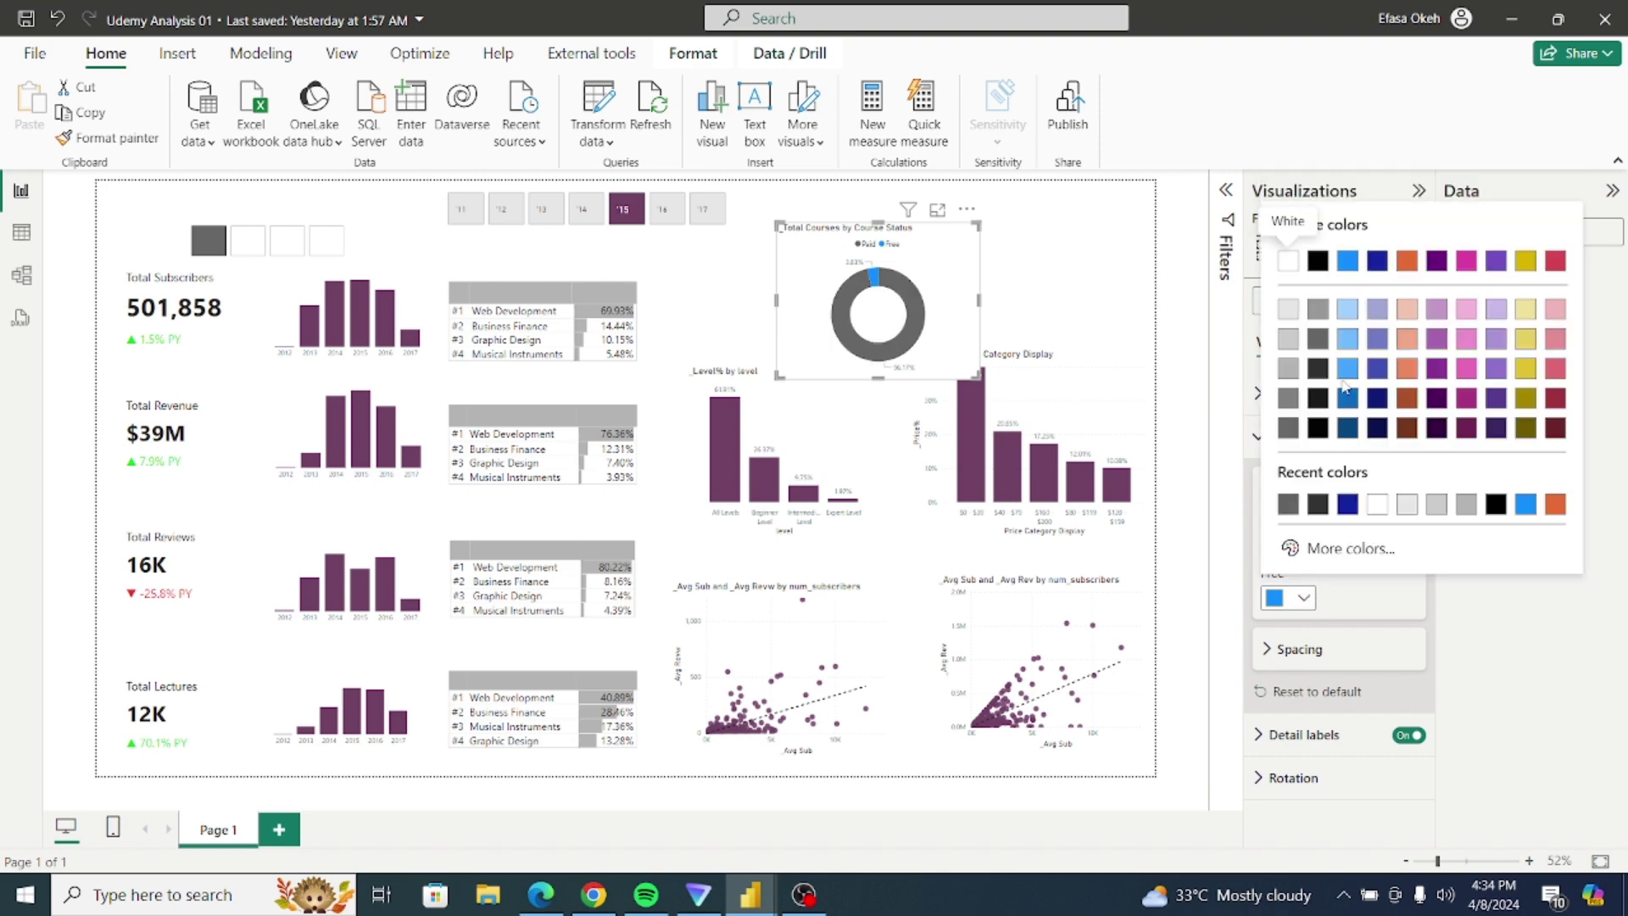
left_click(1317, 310)
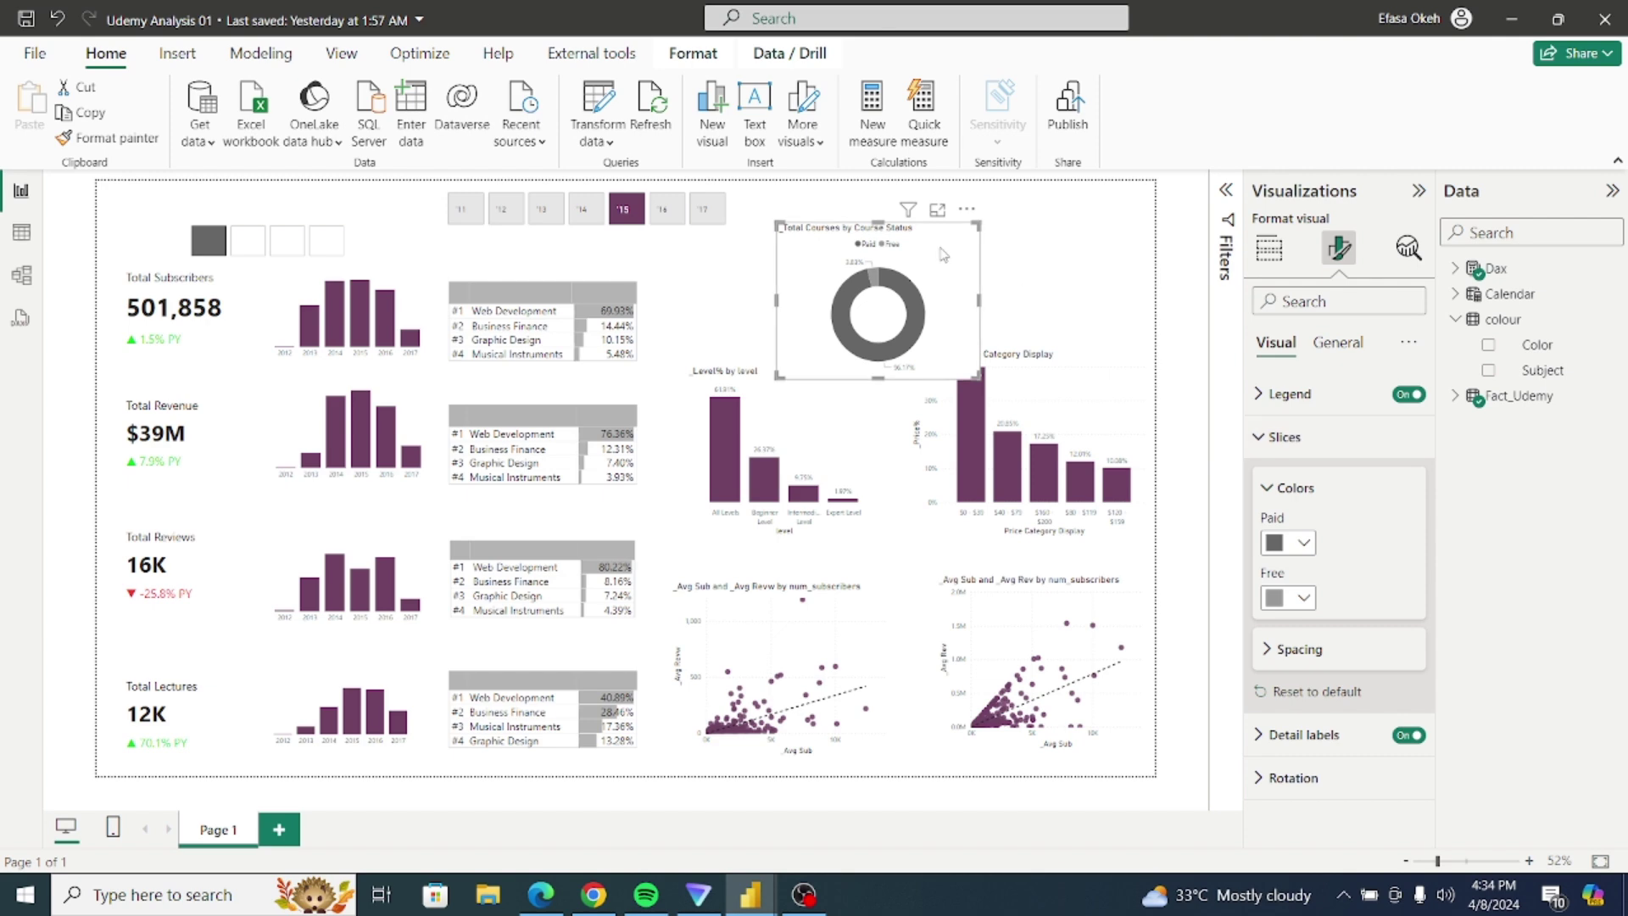
left_click_drag(941, 254, 1005, 229)
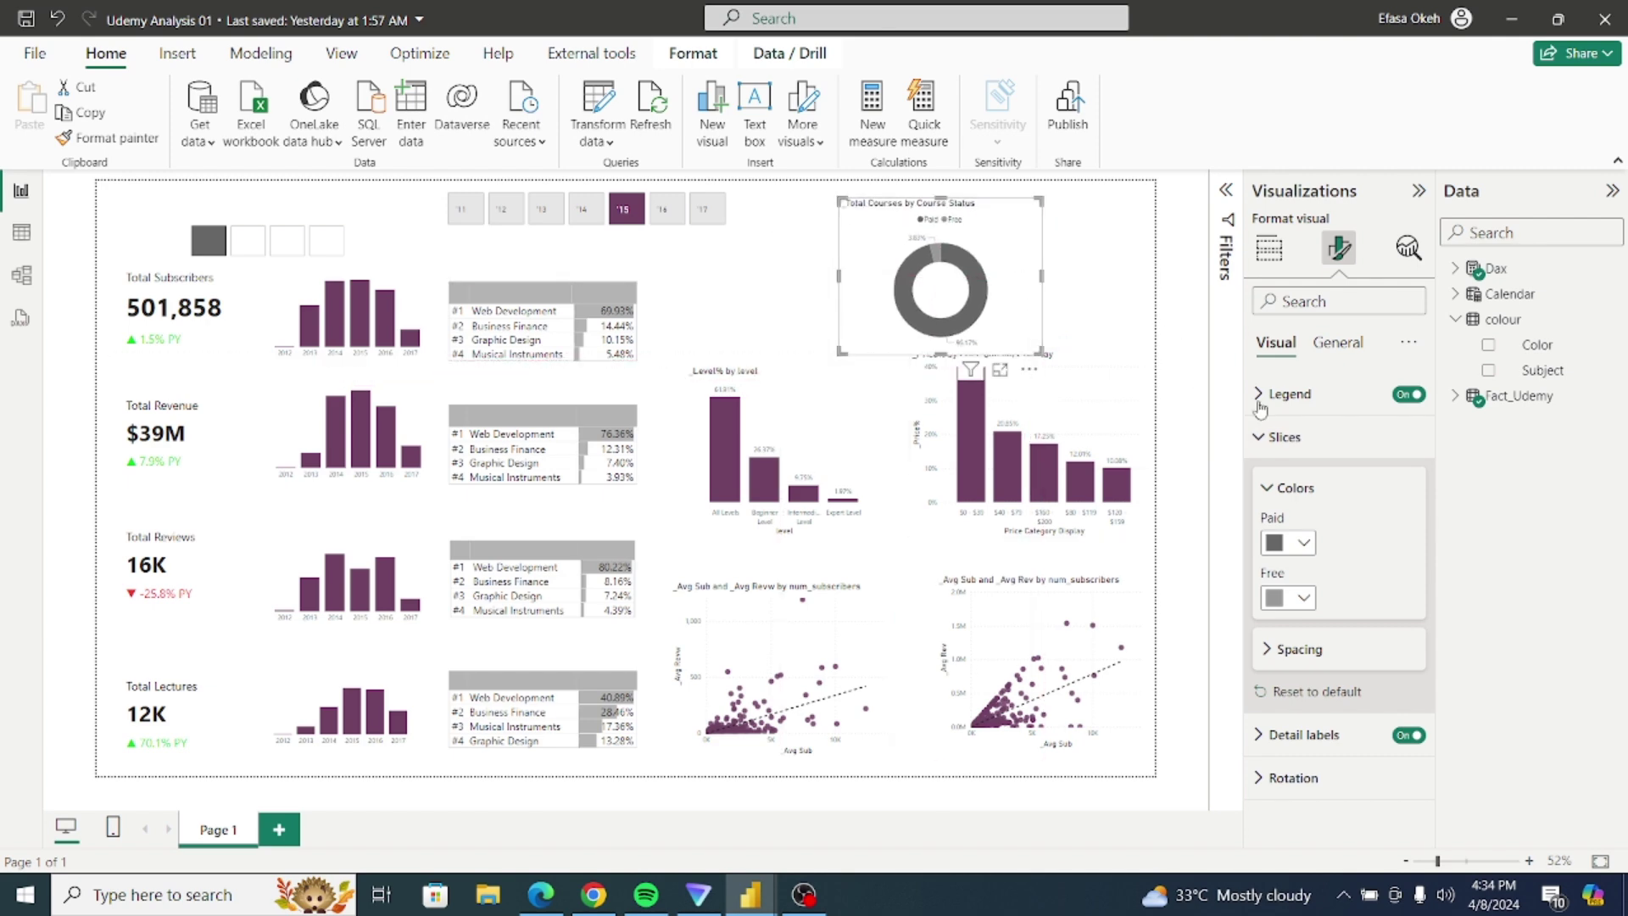
Step: Base the donut's detail label color on the colour table's Color field using Field value formatting, and test it on the third and fourth subjects
left_click(1265, 437)
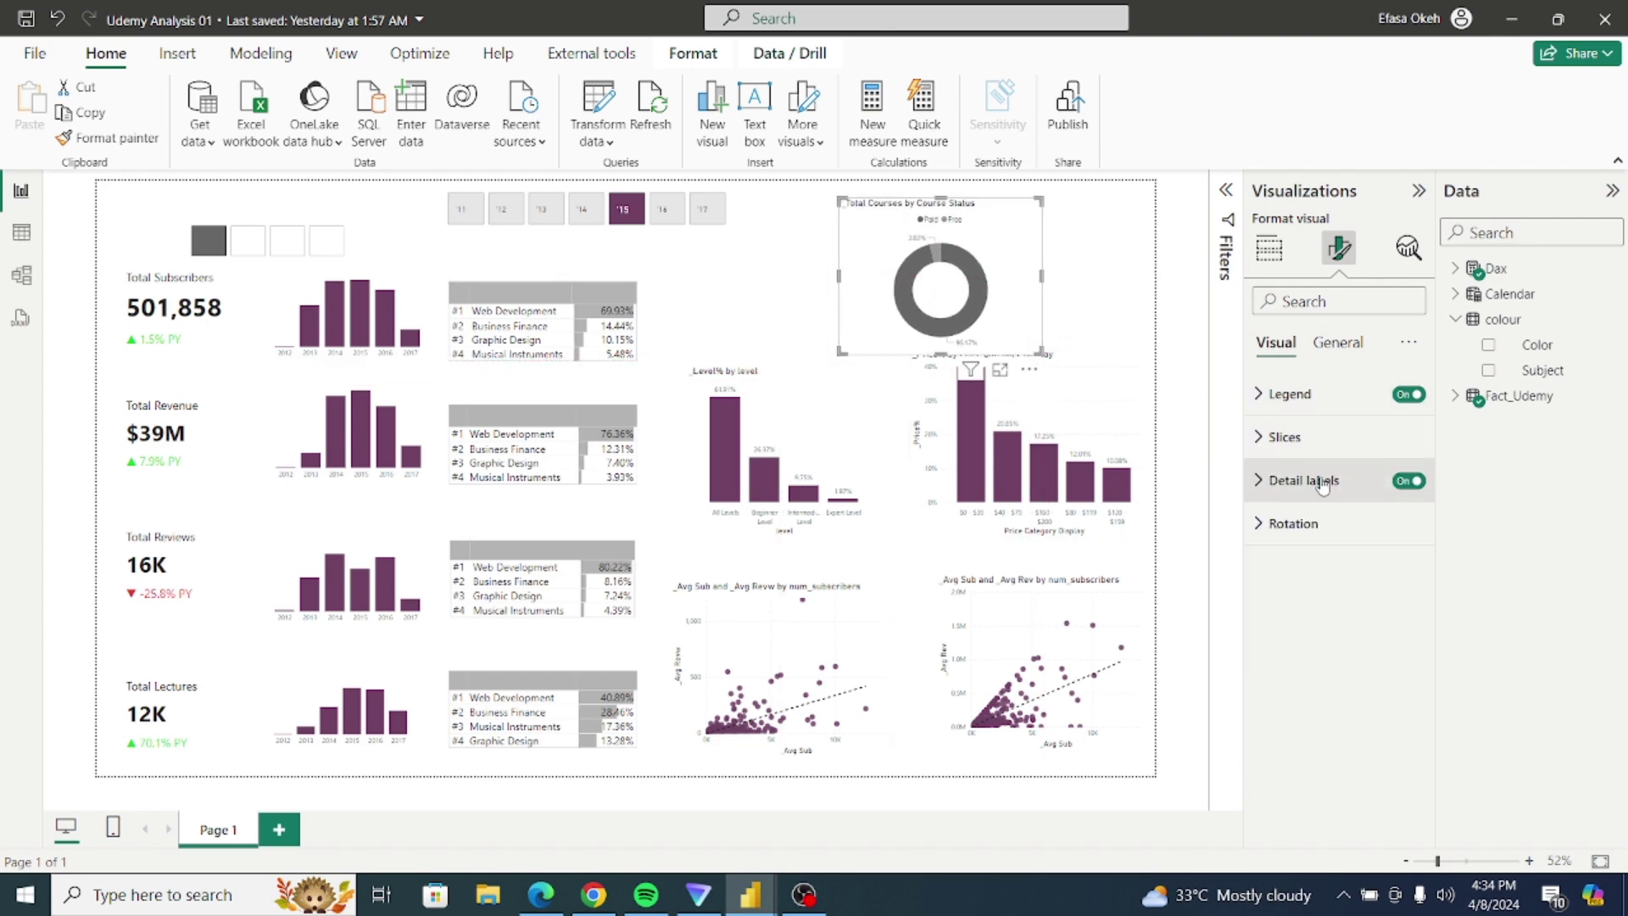
left_click(1267, 481)
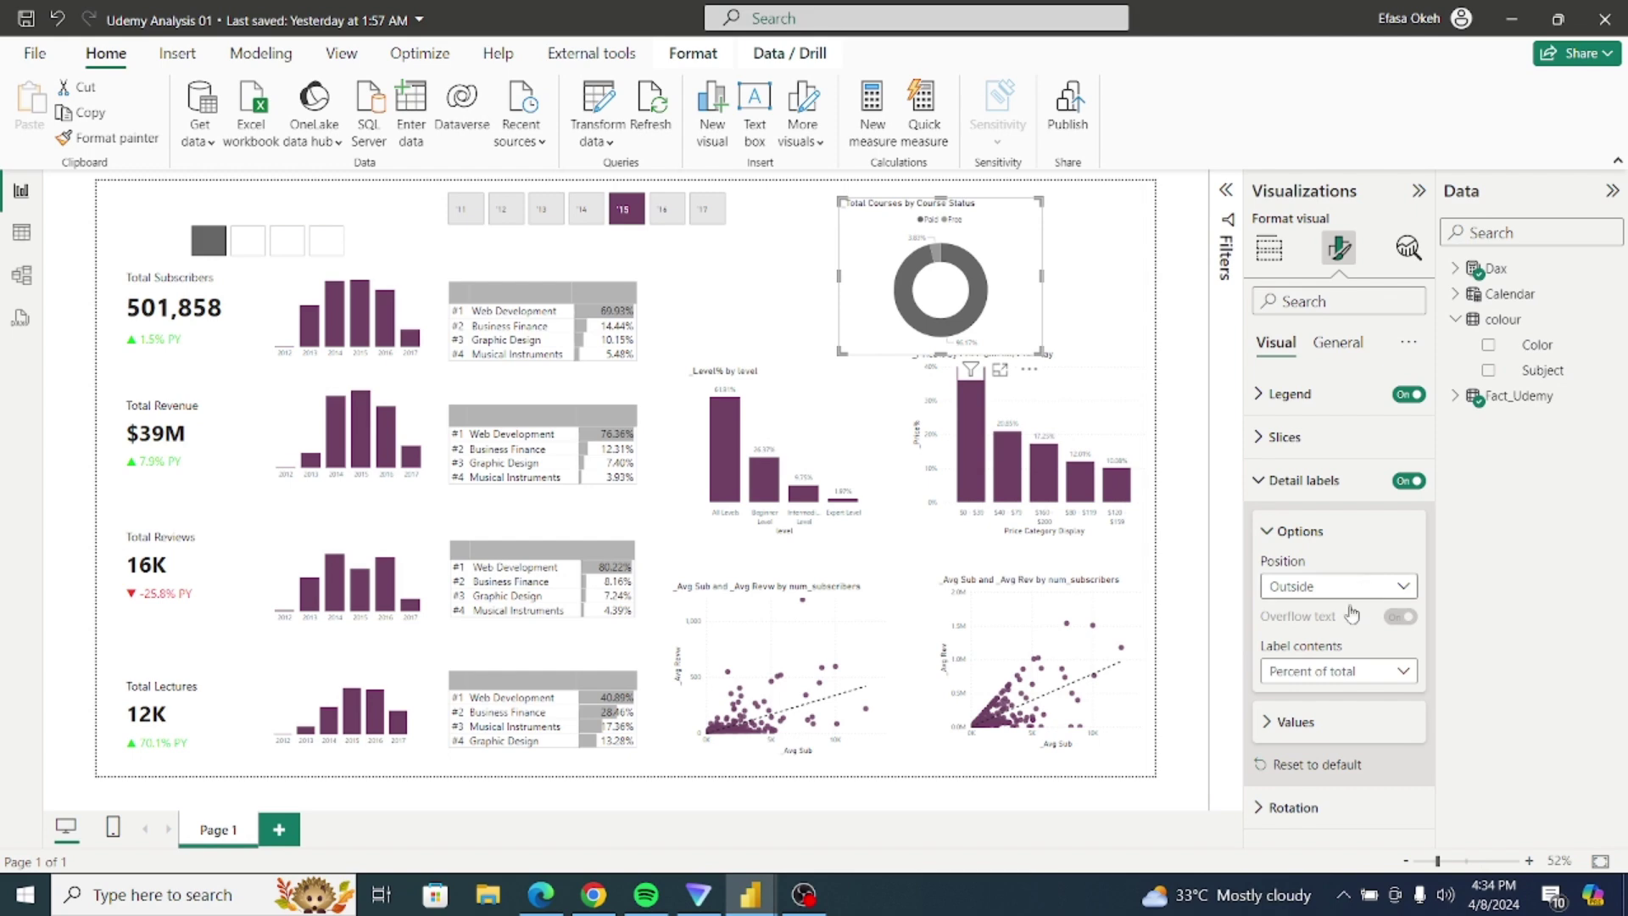
left_click(1266, 722)
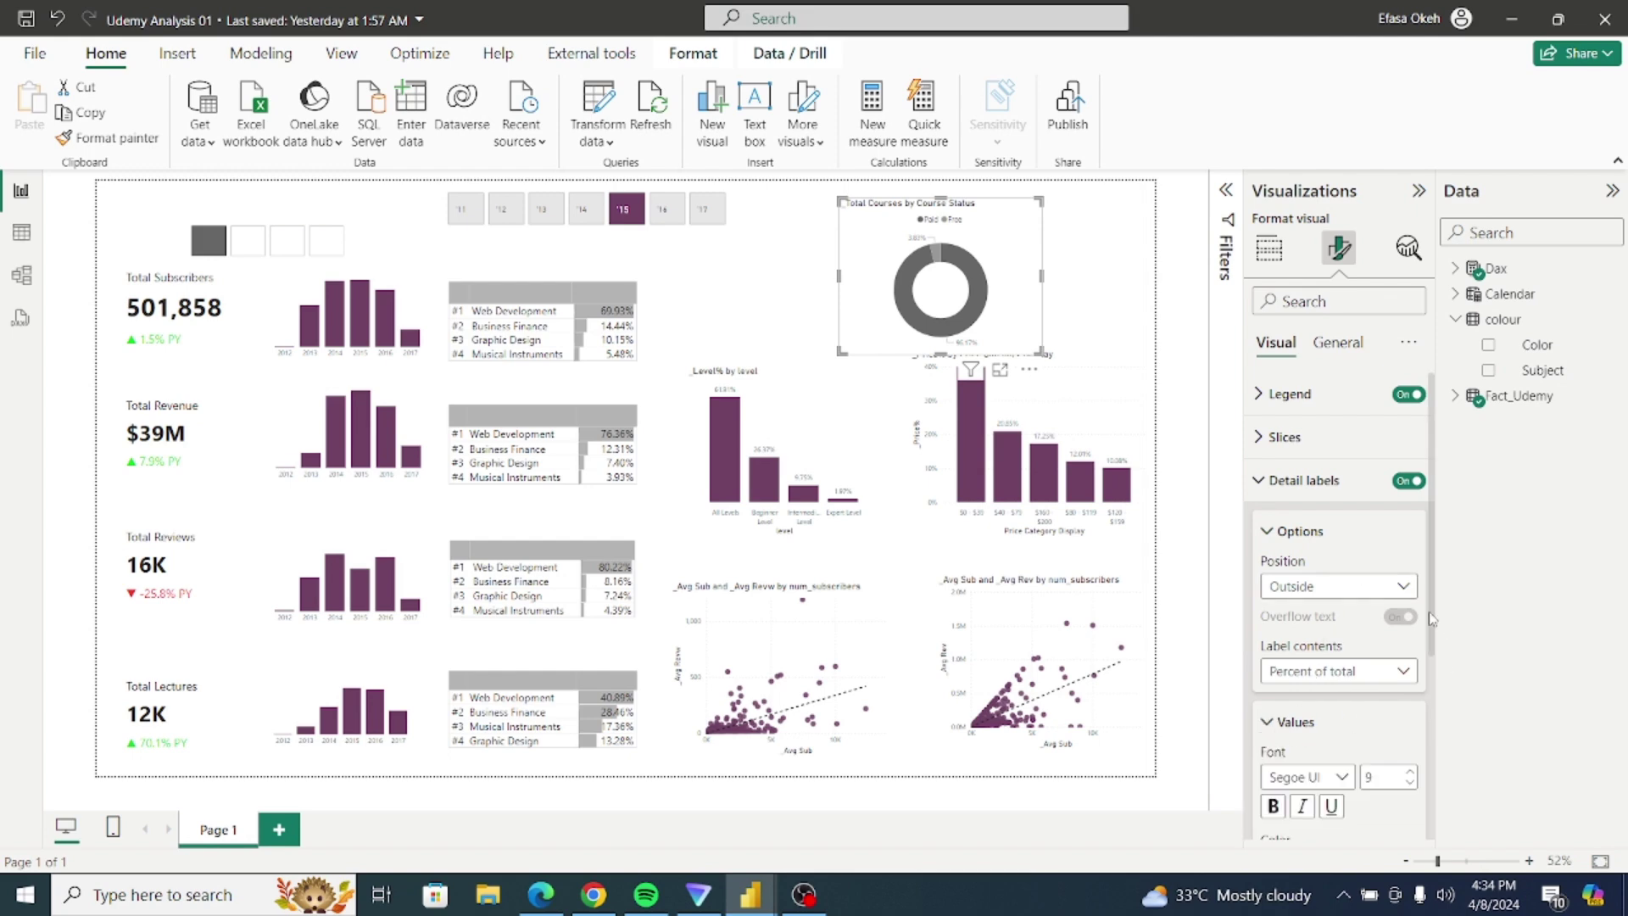
left_click_drag(1431, 628, 1432, 788)
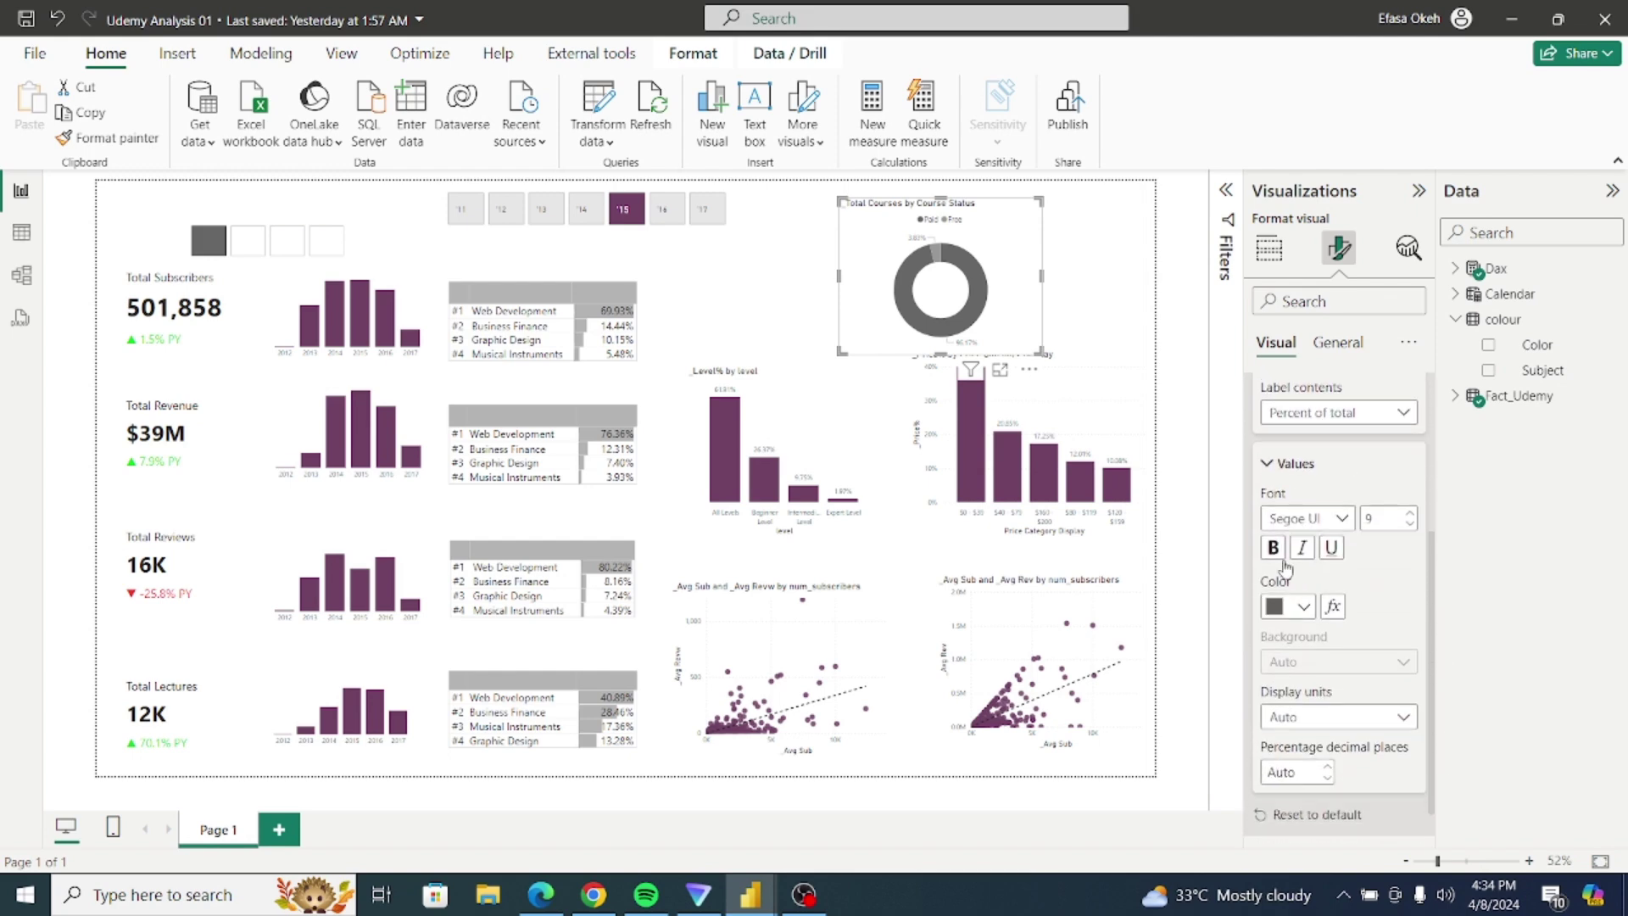
left_click(1333, 609)
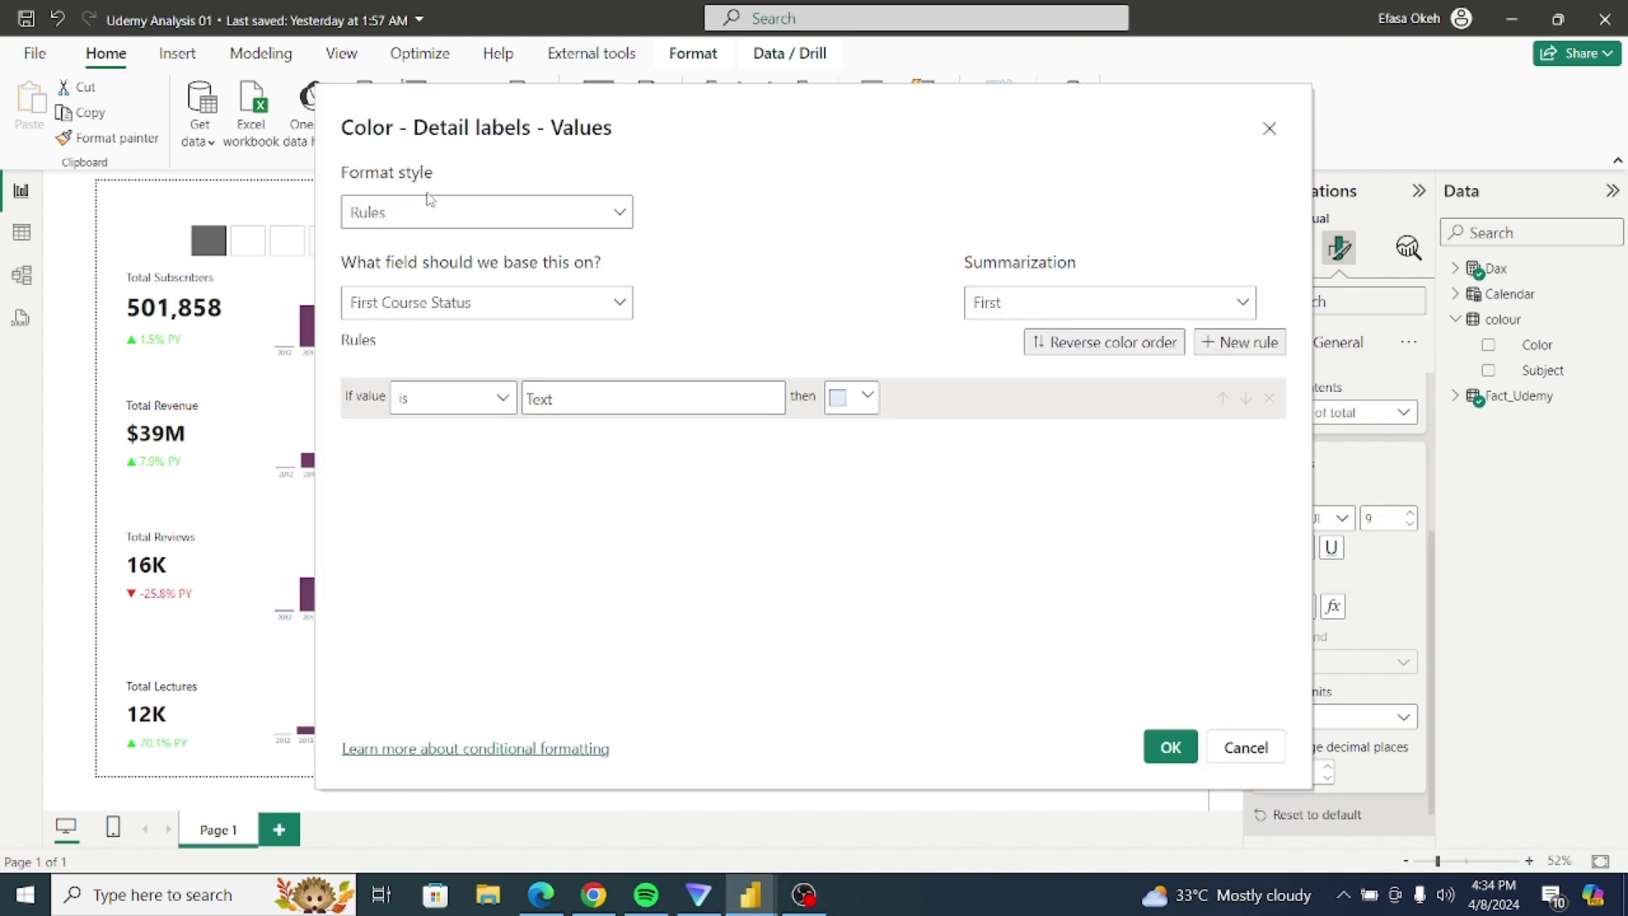
left_click(417, 224)
left_click(410, 313)
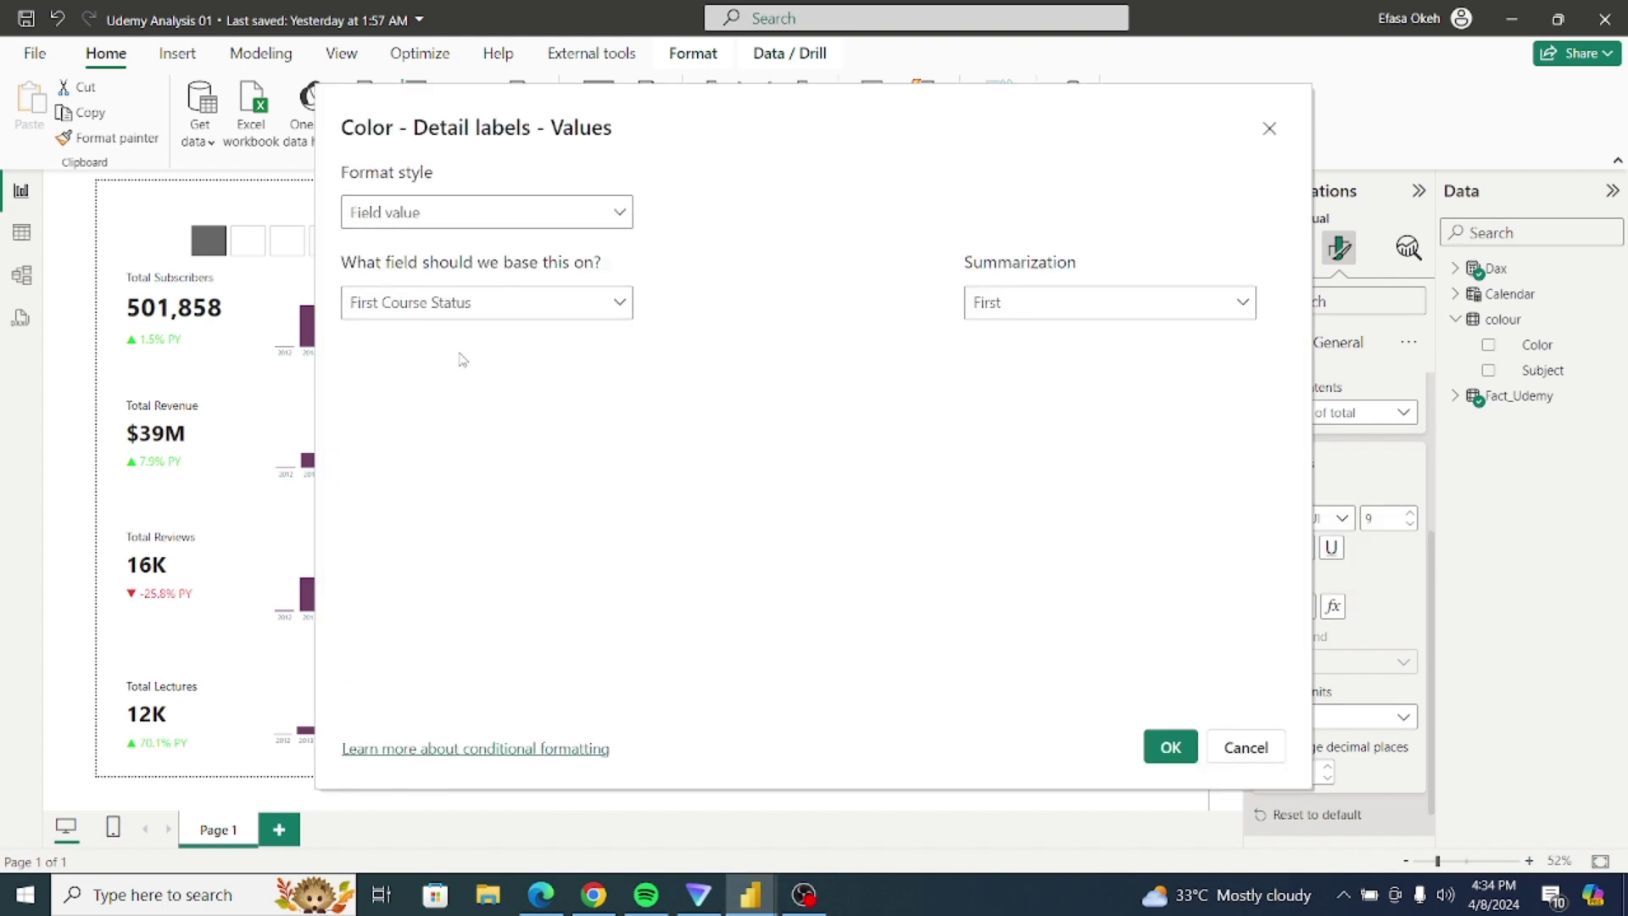
left_click(431, 322)
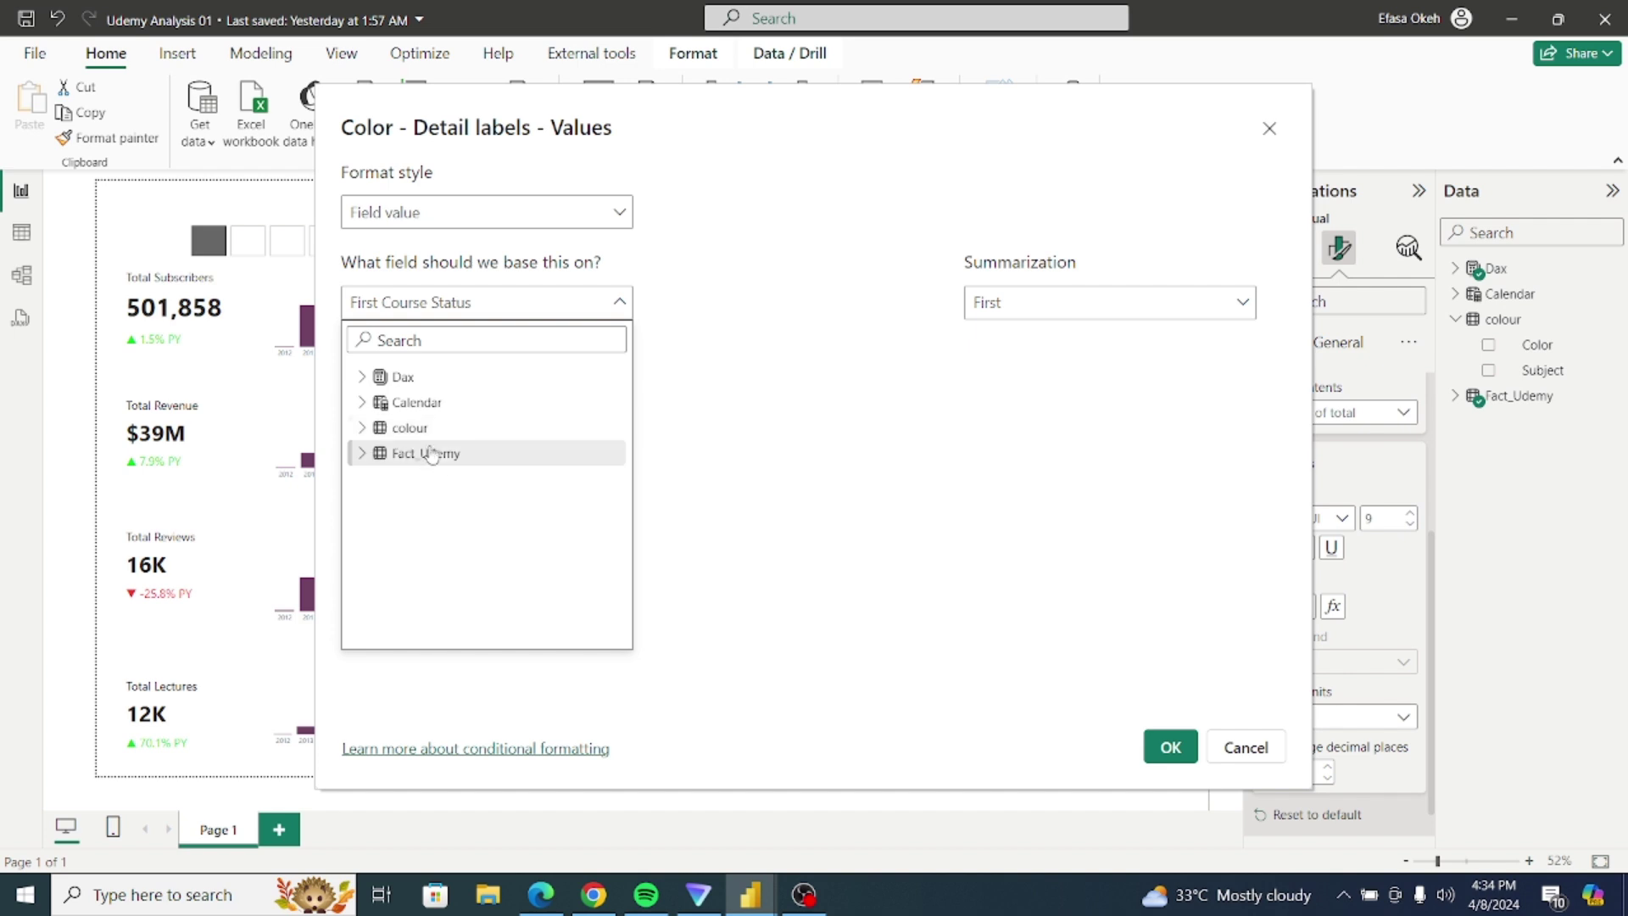
left_click(363, 427)
left_click(427, 457)
left_click(1170, 746)
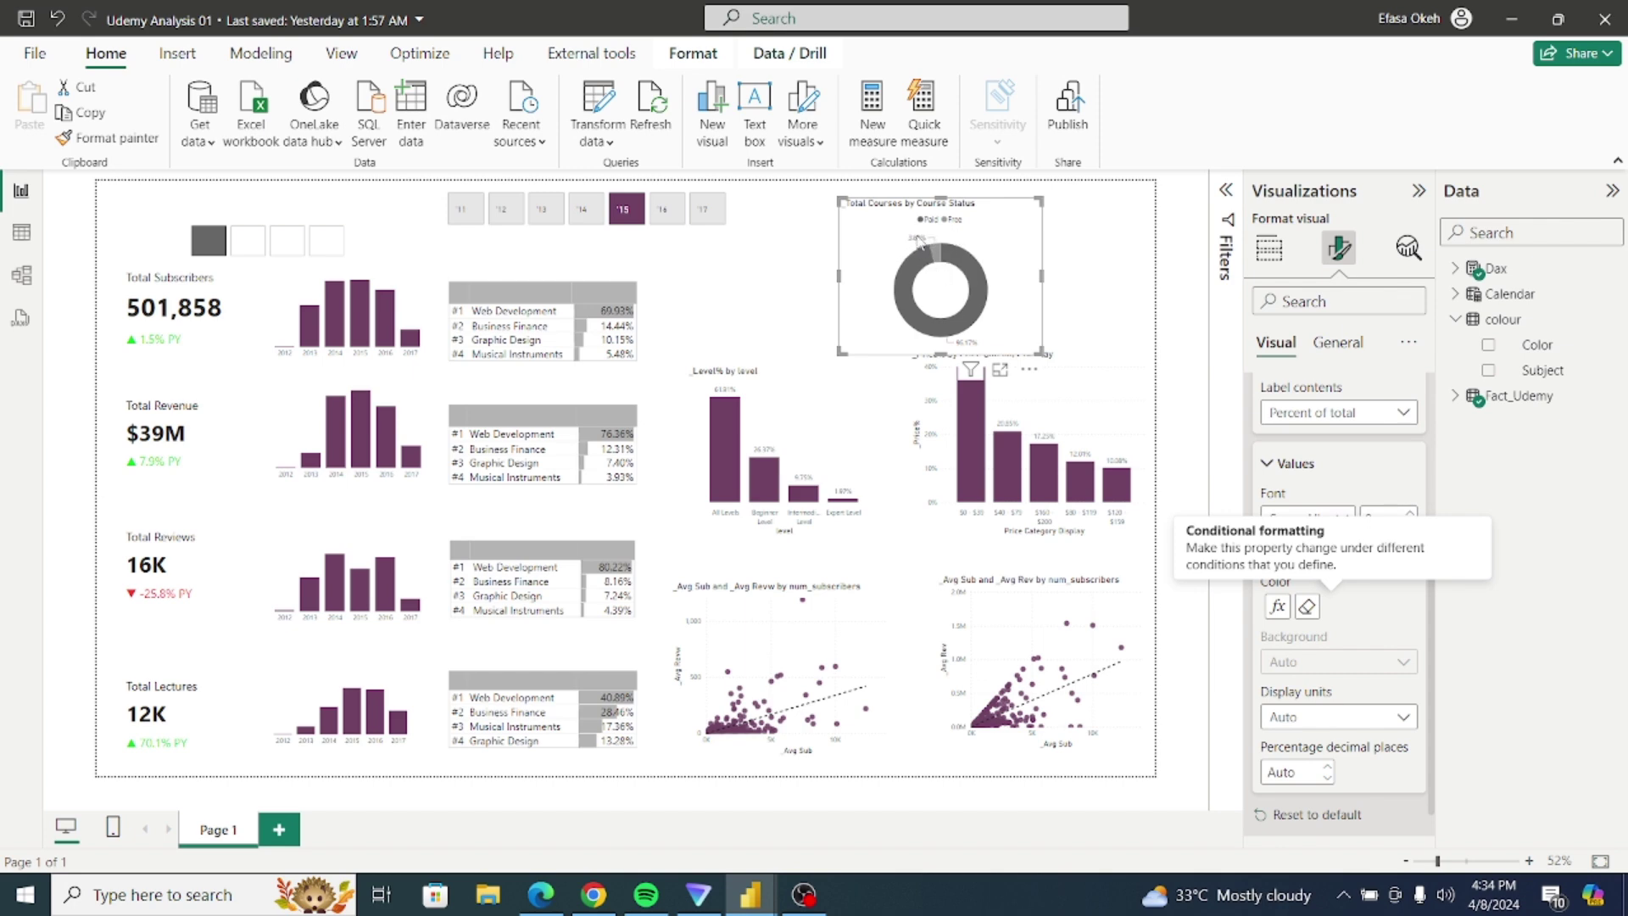
left_click(295, 256)
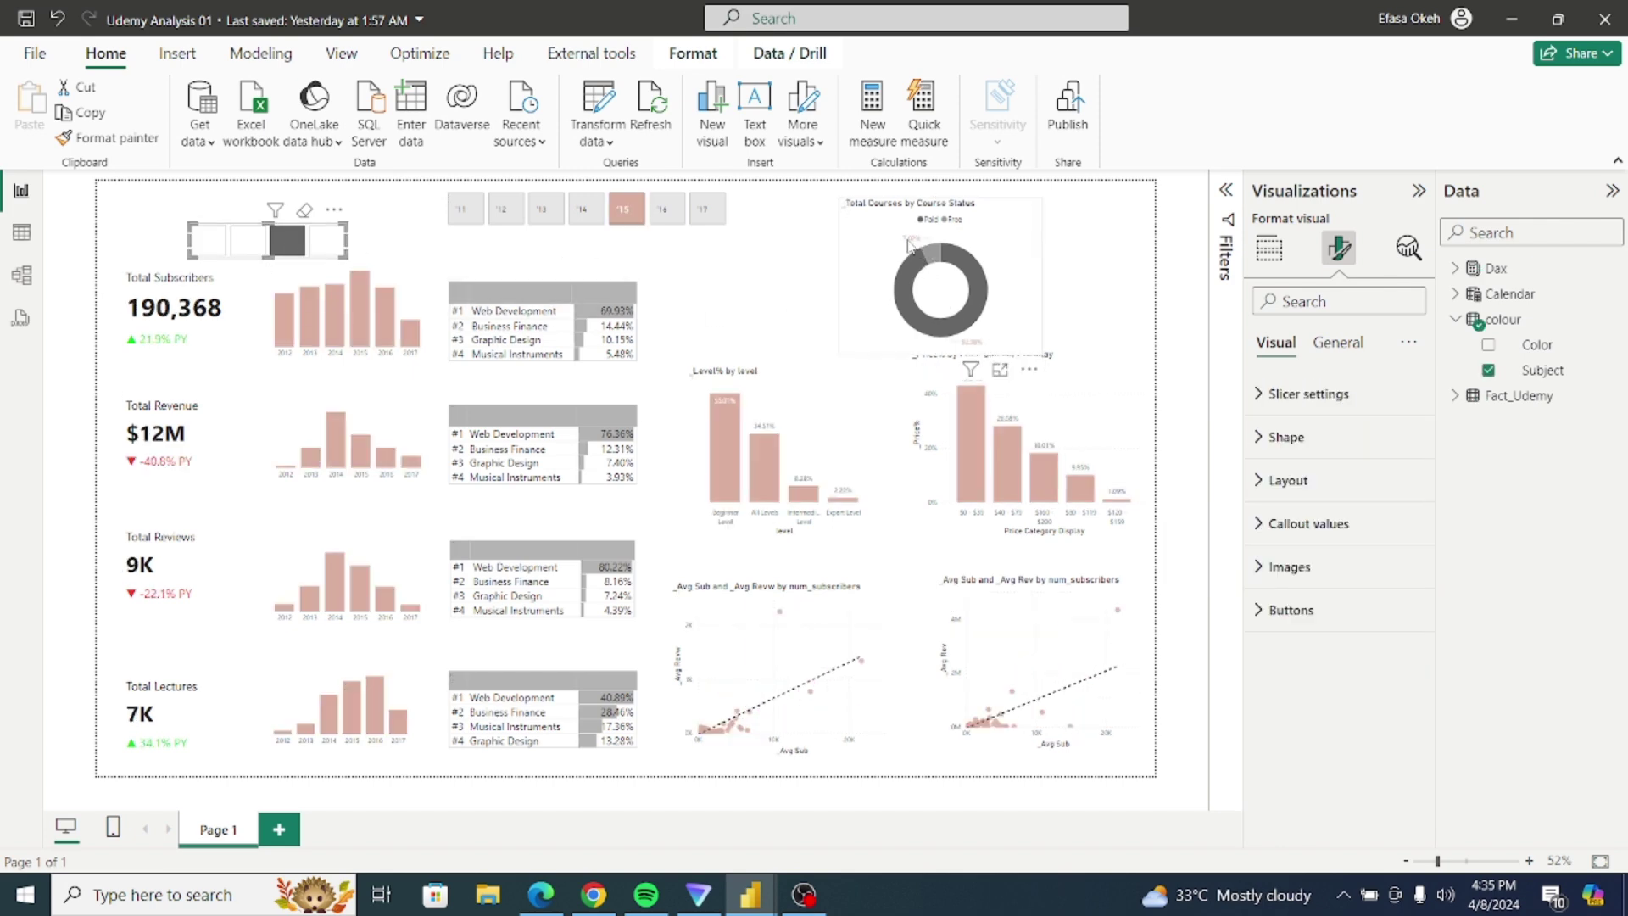
left_click(336, 245)
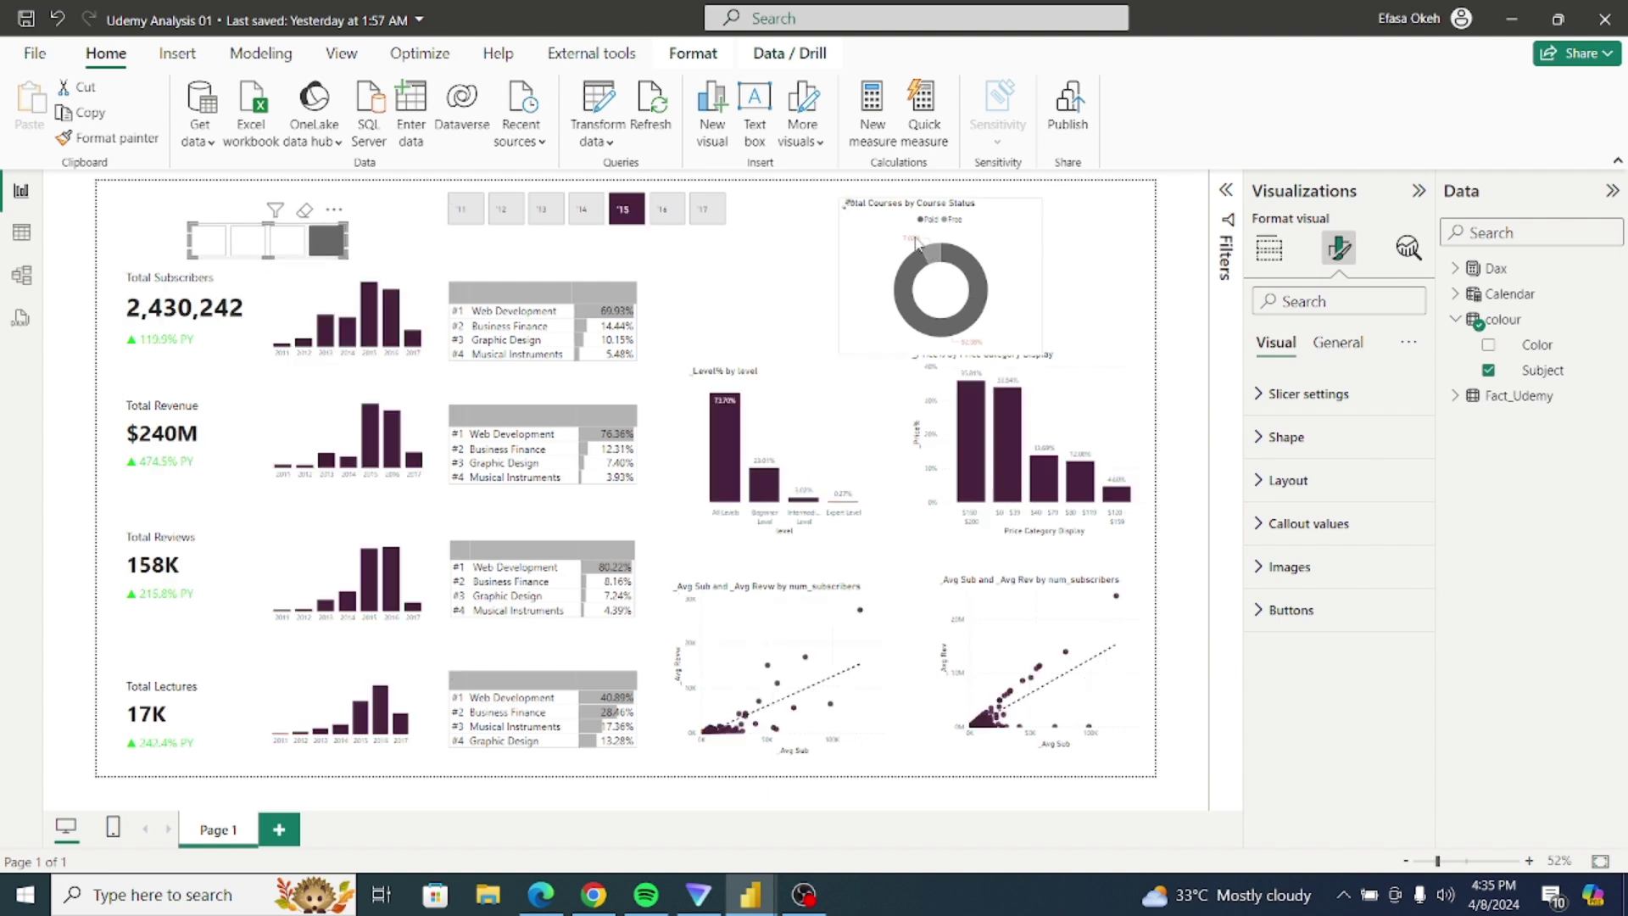
Step: Shrink the donut chart and place it above the Price% by Price Category Display chart without overlapping it
left_click(1032, 328)
left_click_drag(1042, 356, 1028, 289)
left_click(1117, 287)
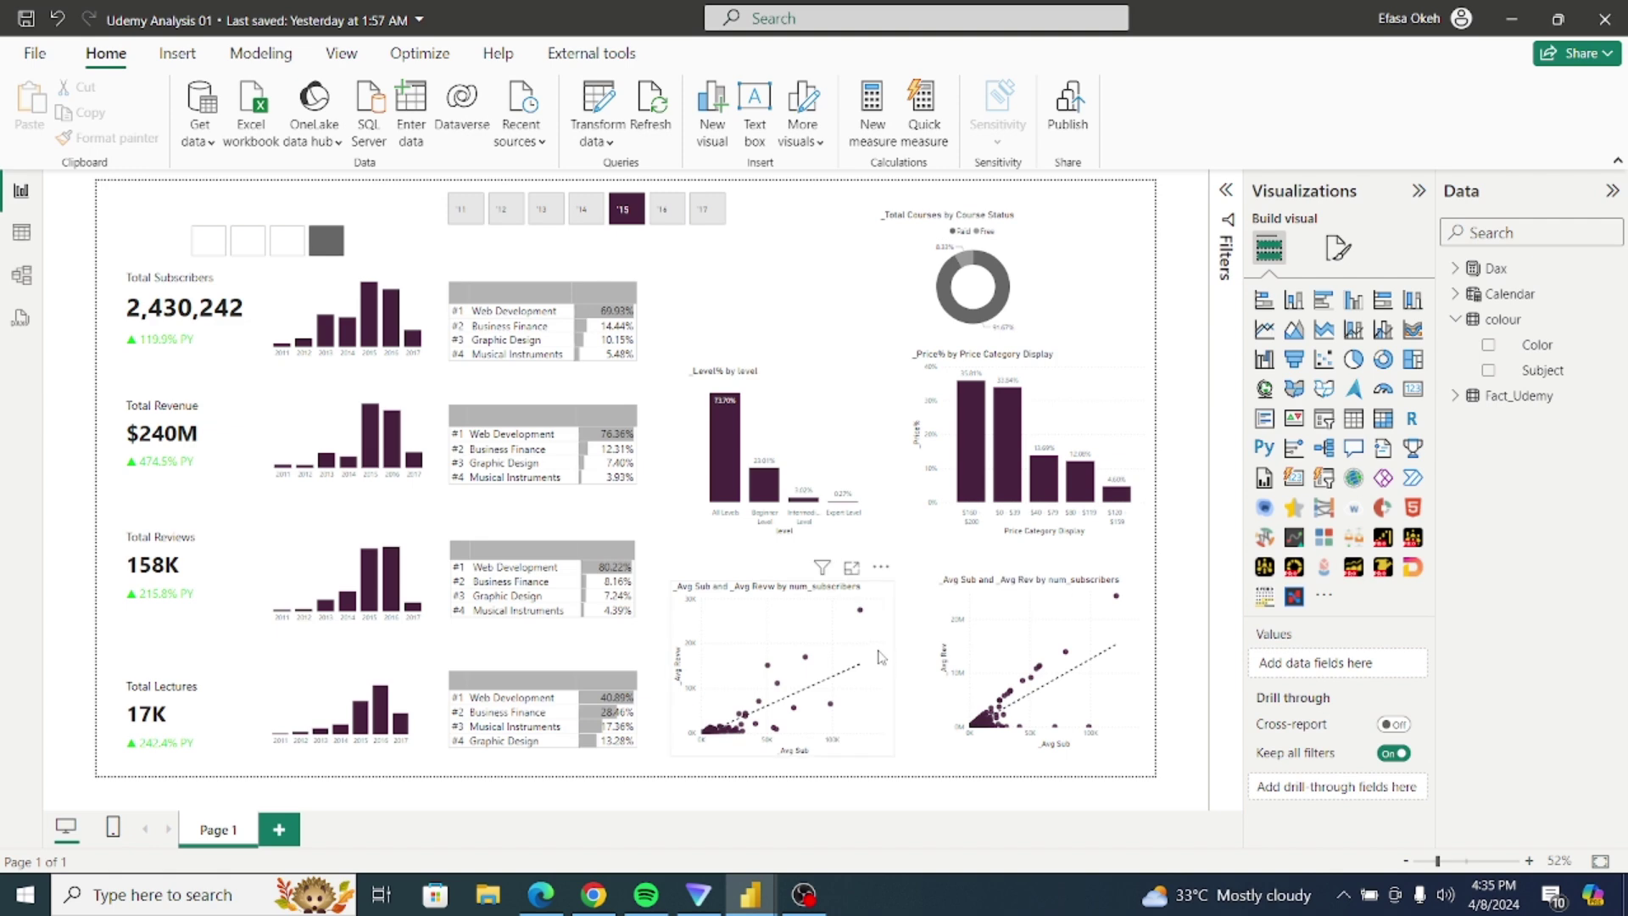
Step: Set the data label position of the Level% by level column chart to Outside end
left_click(797, 411)
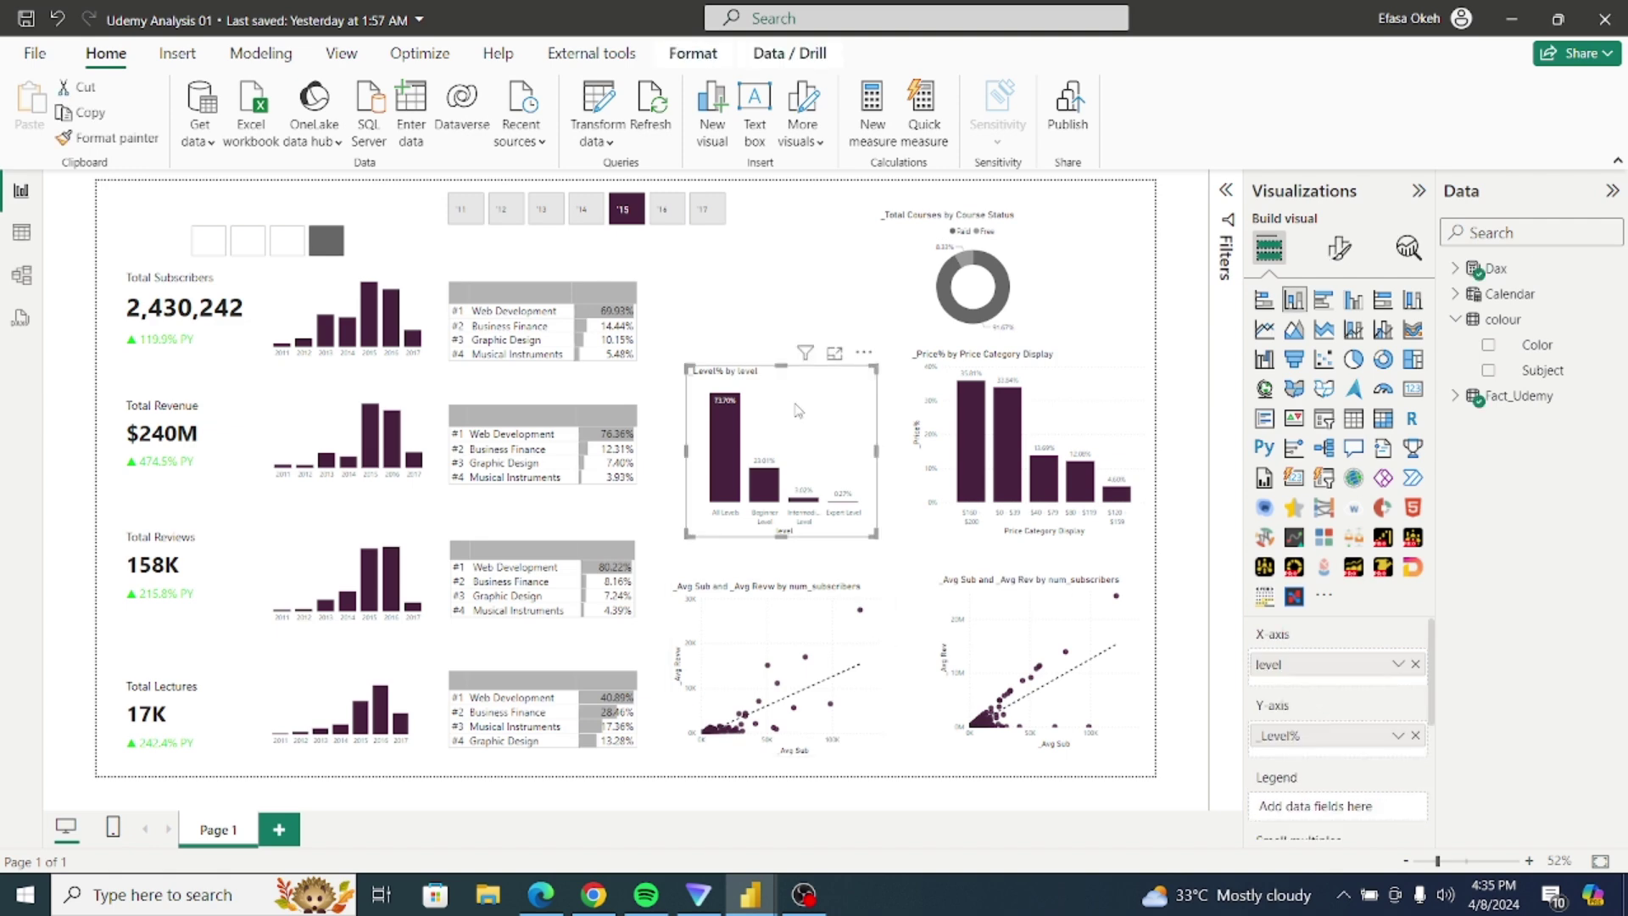
left_click(1352, 245)
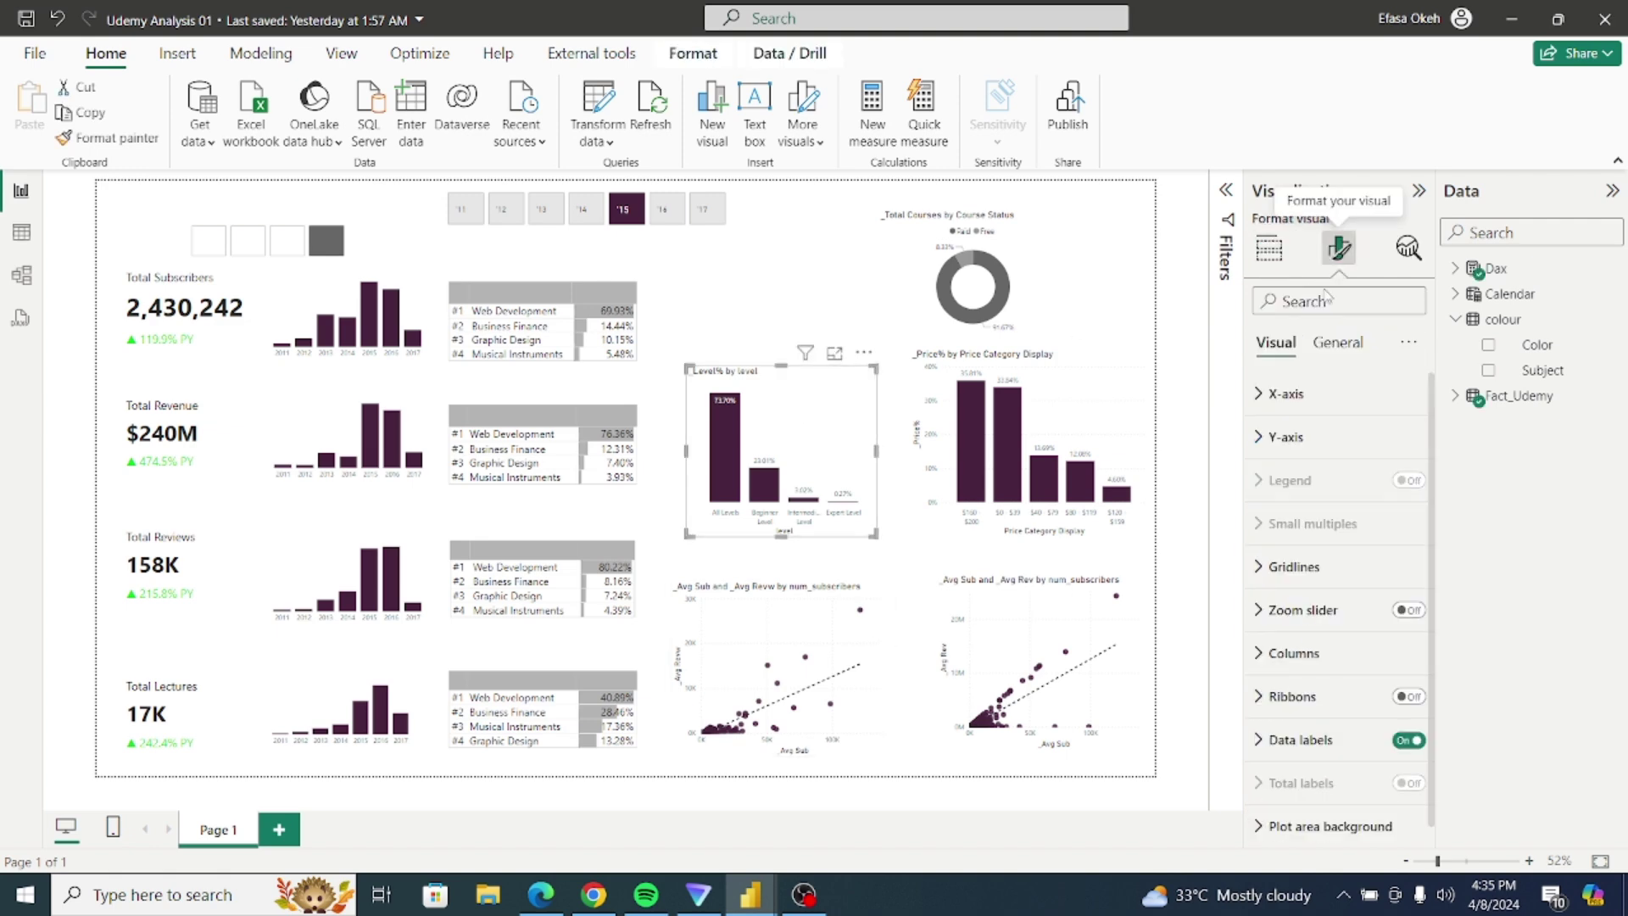
left_click(1263, 731)
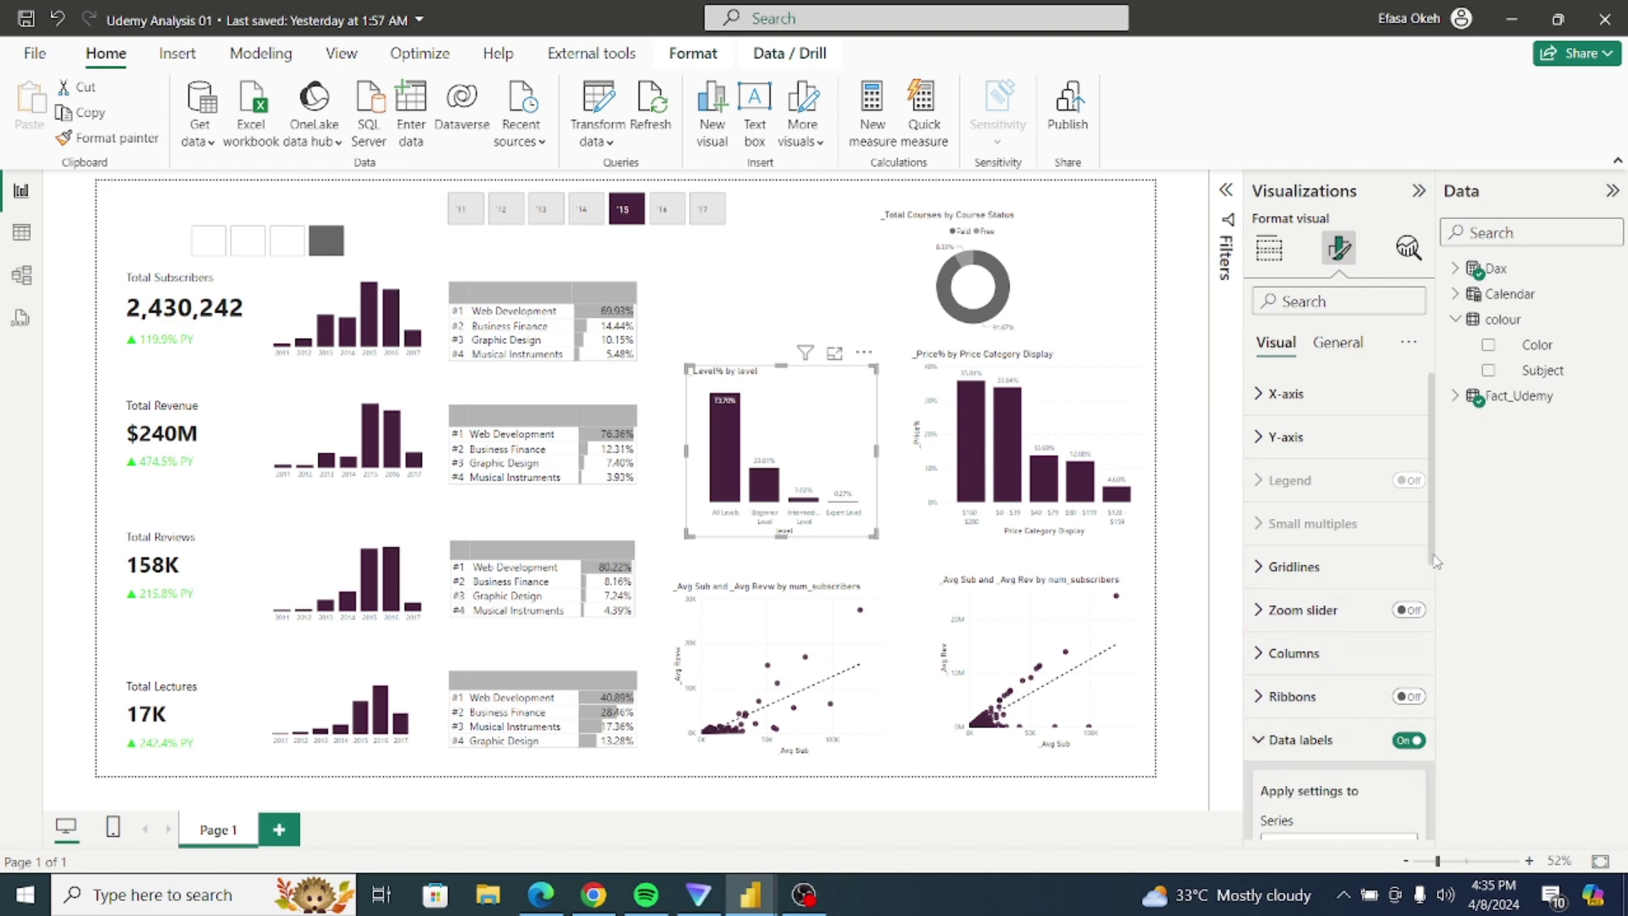
scroll(1347, 599, "down", 3)
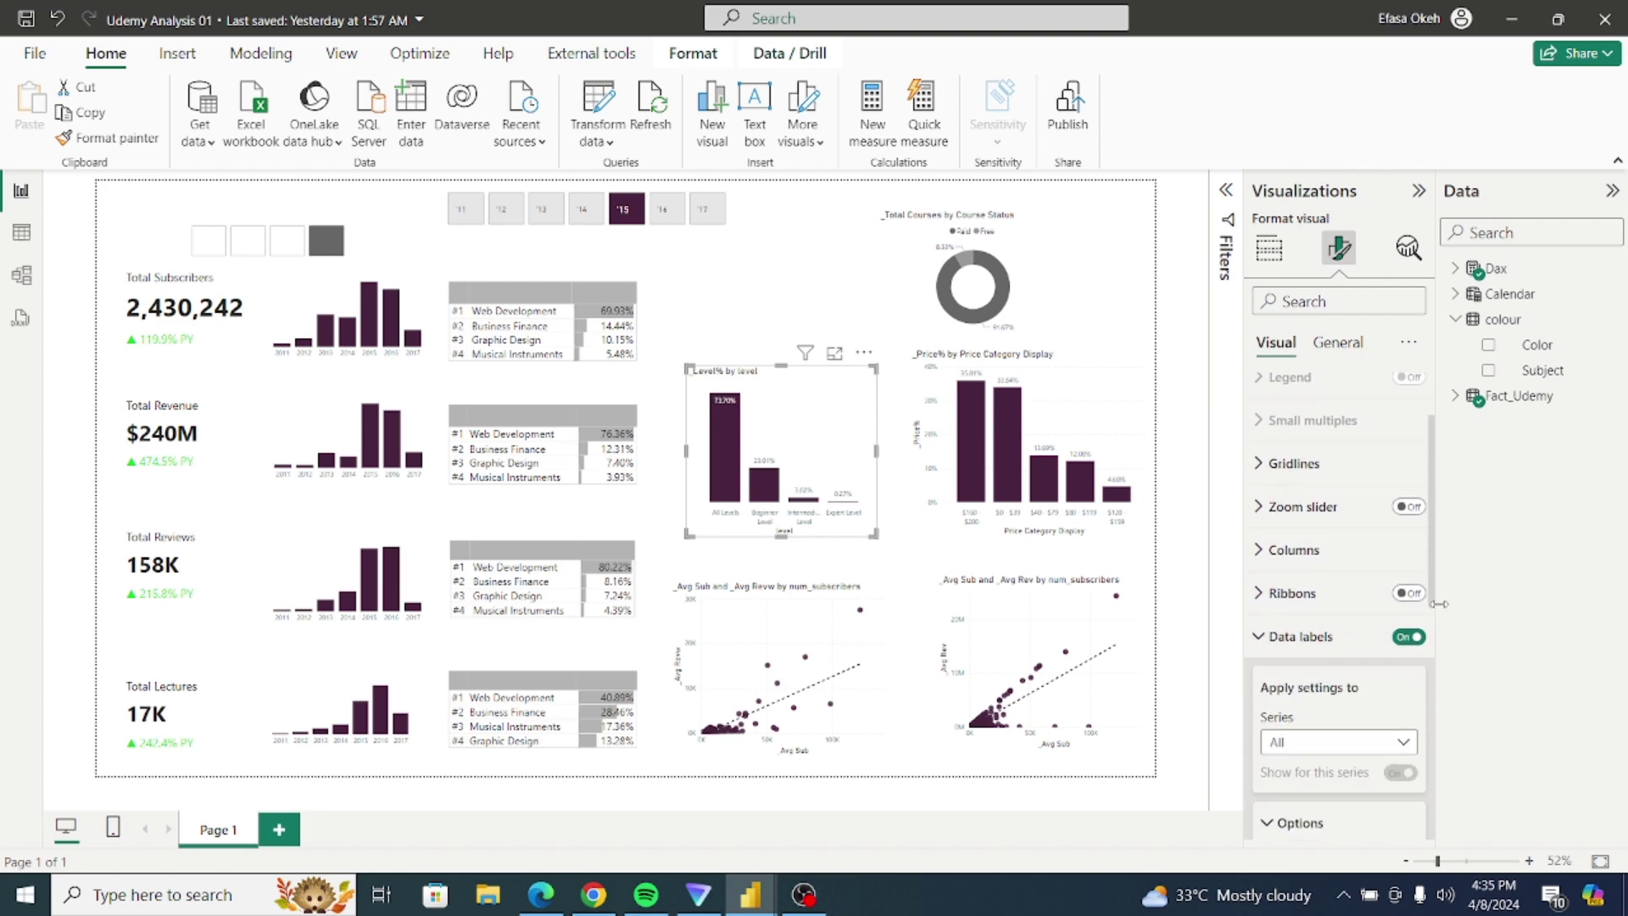
left_click(1346, 598)
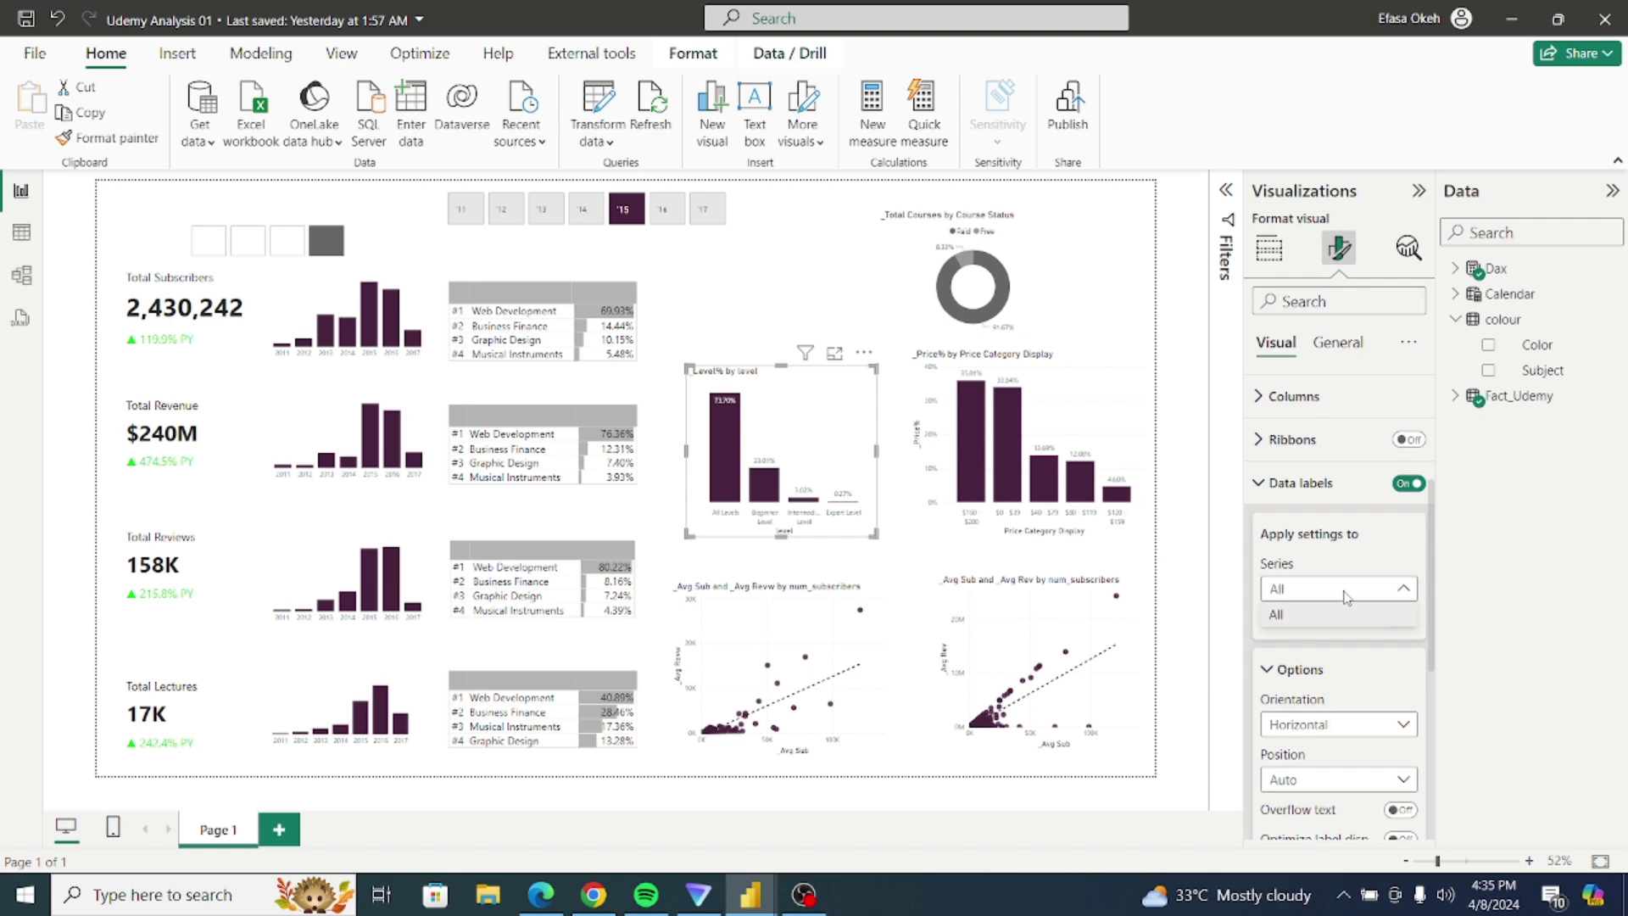
left_click(1347, 598)
scroll(1434, 606, "down", 2)
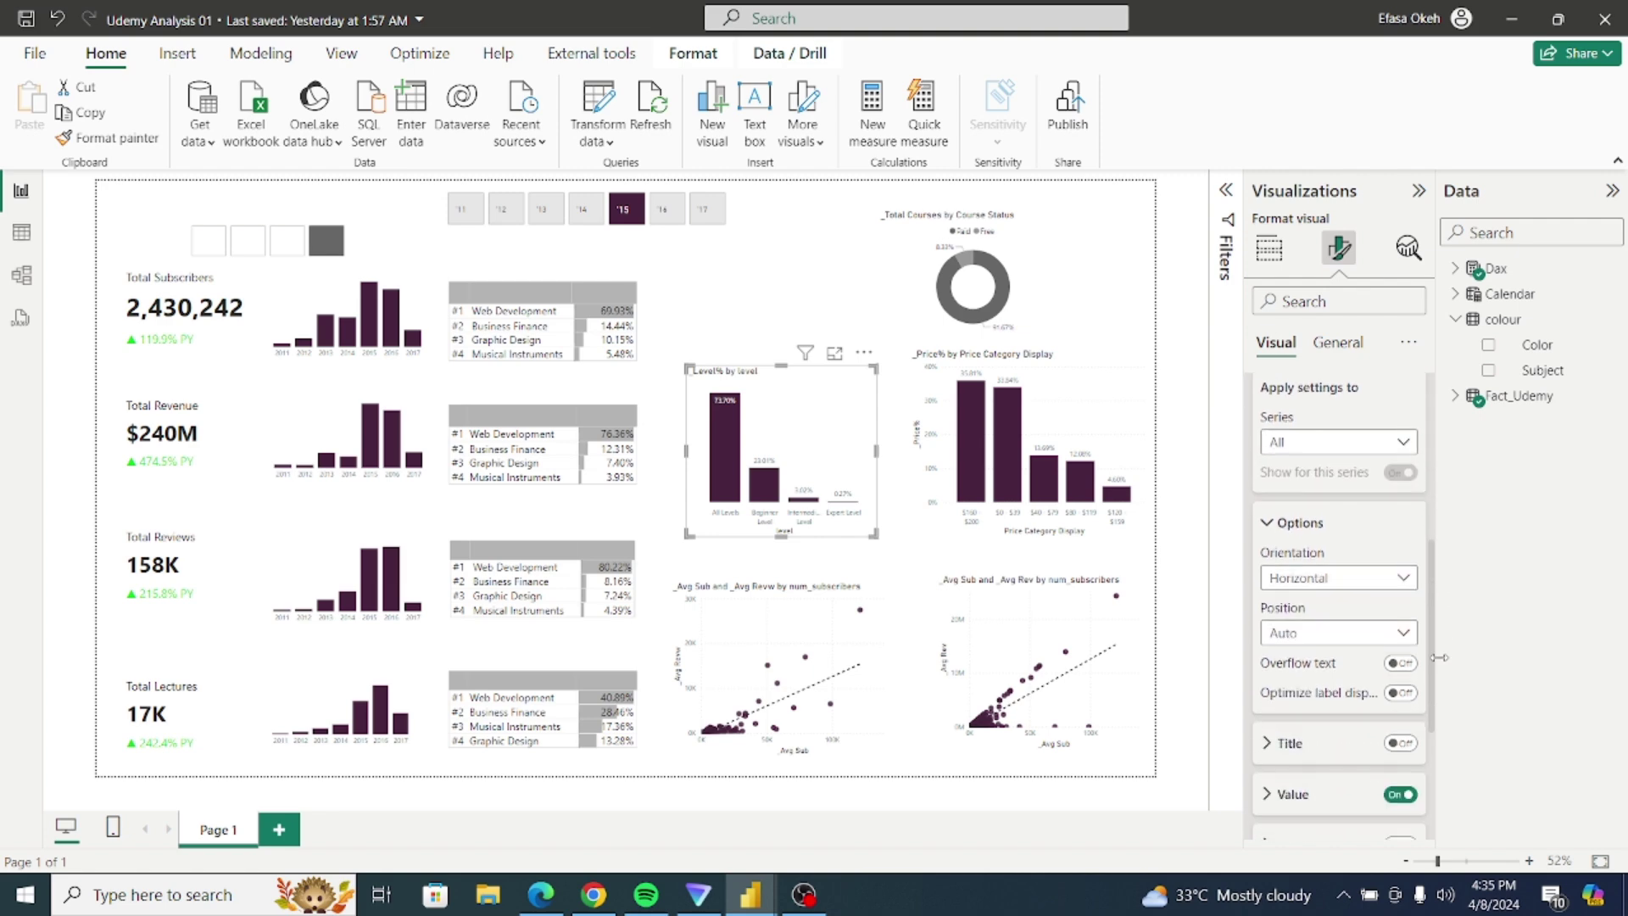
left_click(1317, 634)
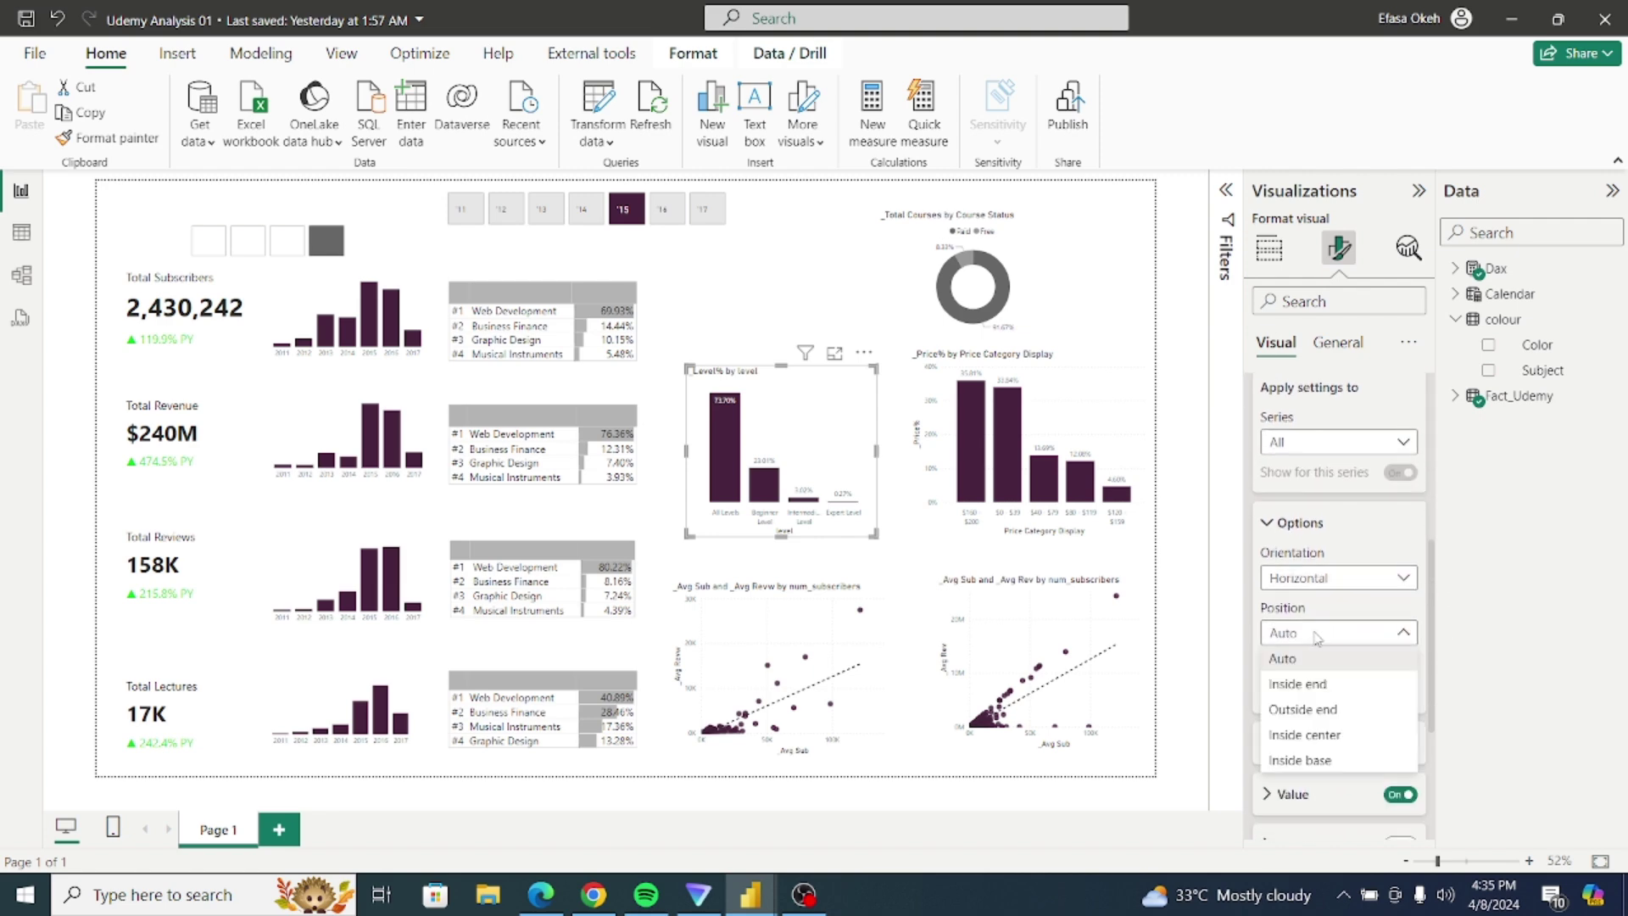
left_click(1297, 720)
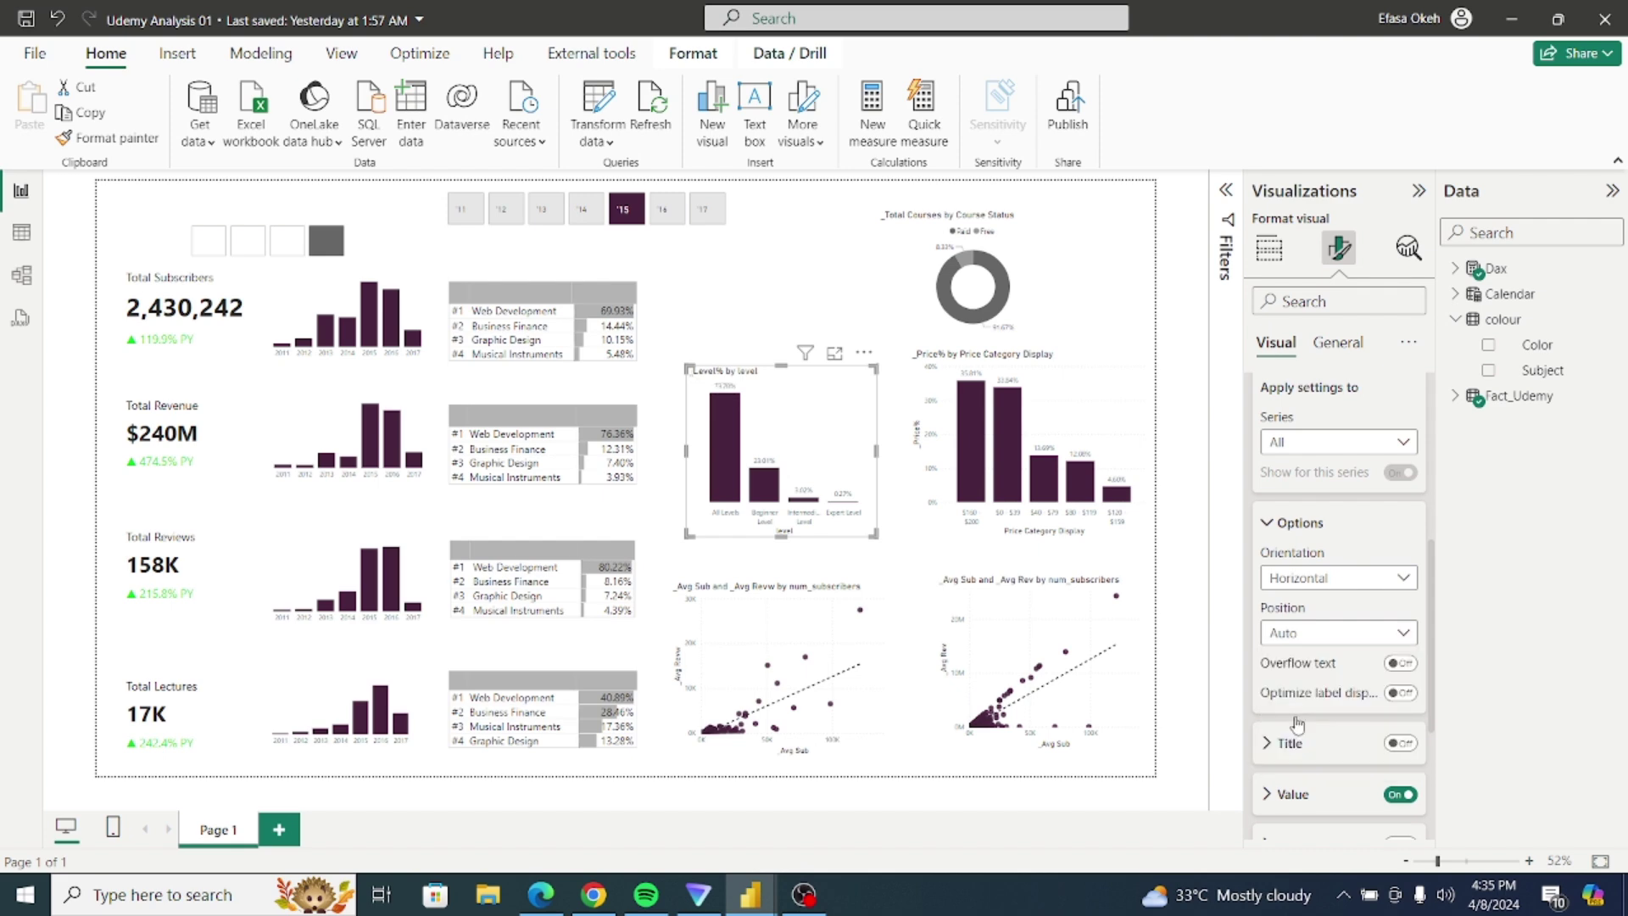
Step: Turn off the Y-axis values, Y-axis title and X-axis title on the Price% by Price Category Display chart
left_click(1088, 399)
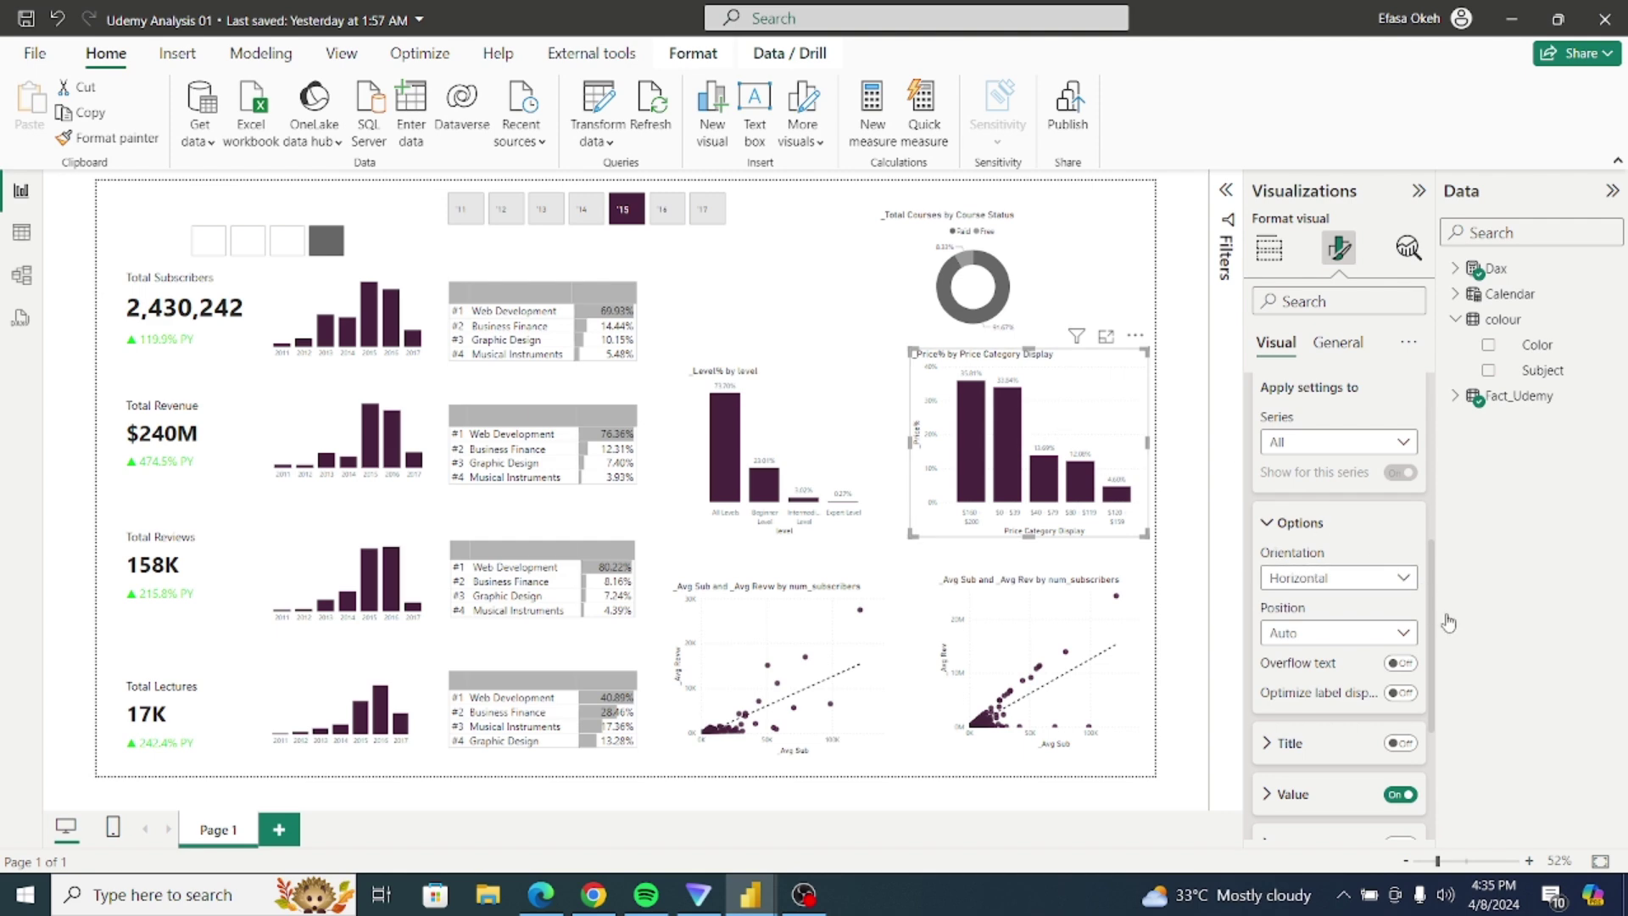
scroll(1374, 464, "up", 5)
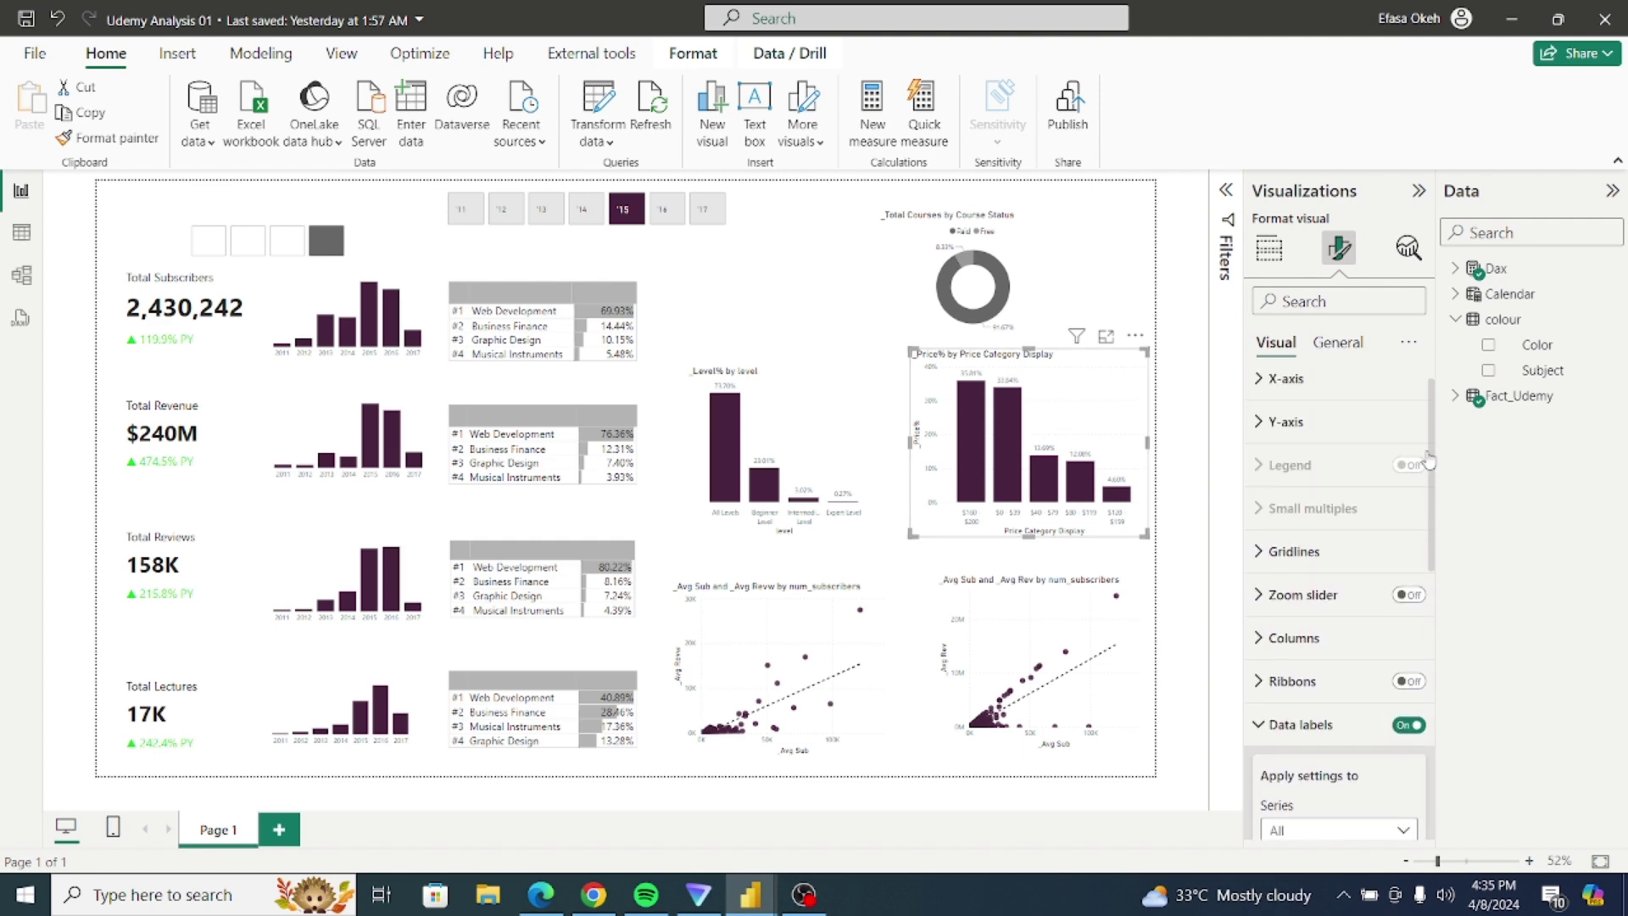
left_click(1270, 440)
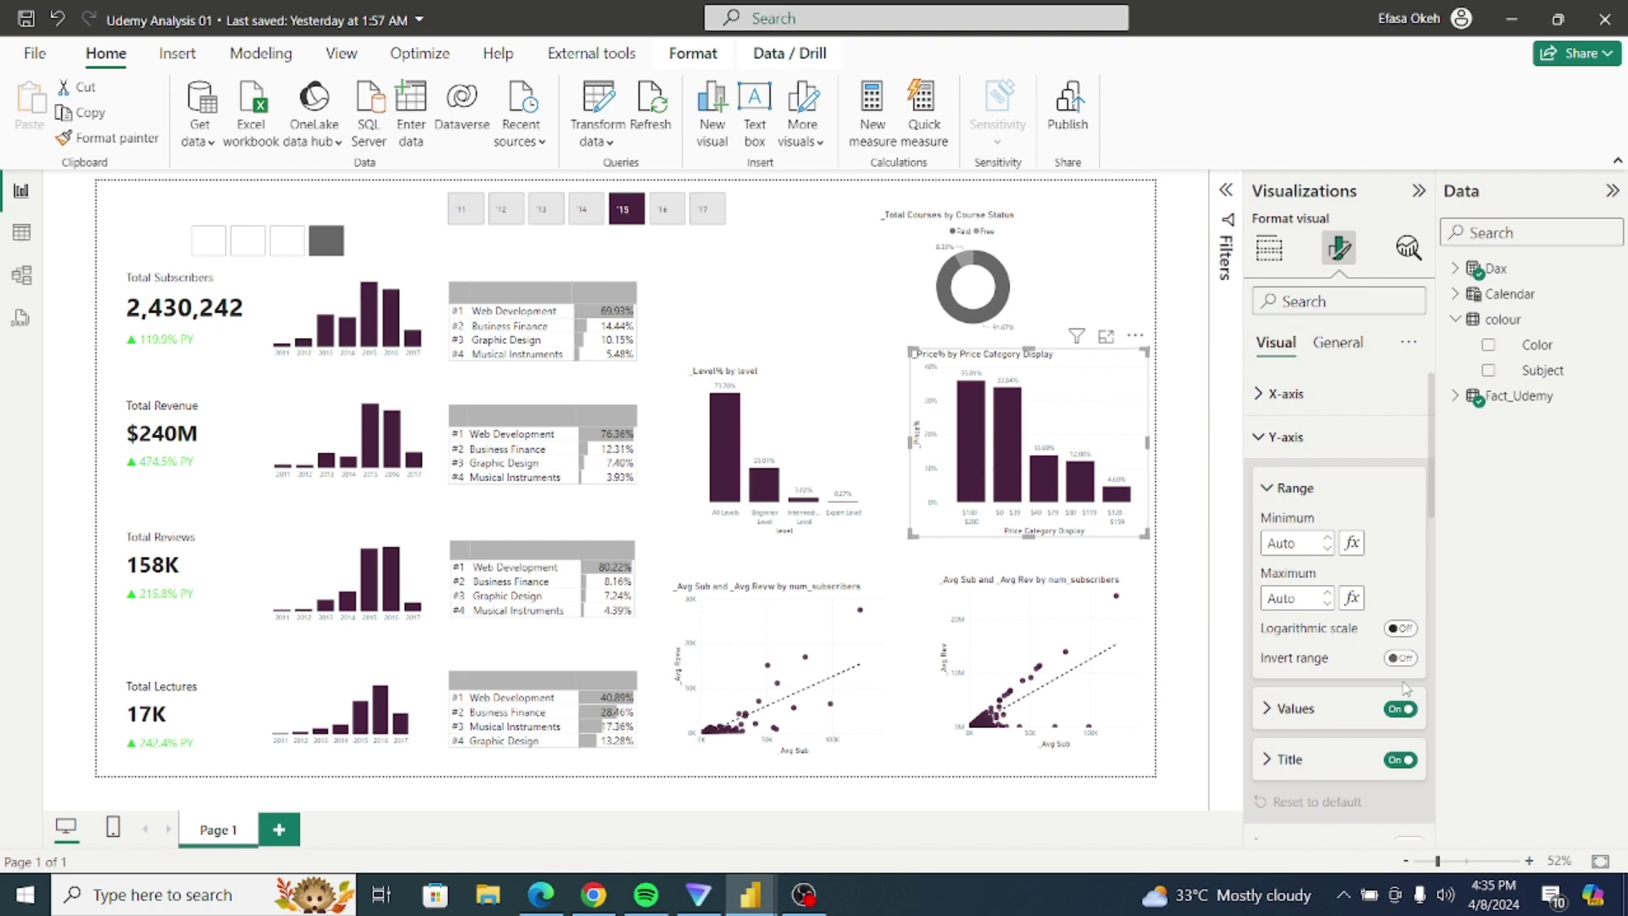
left_click(1392, 715)
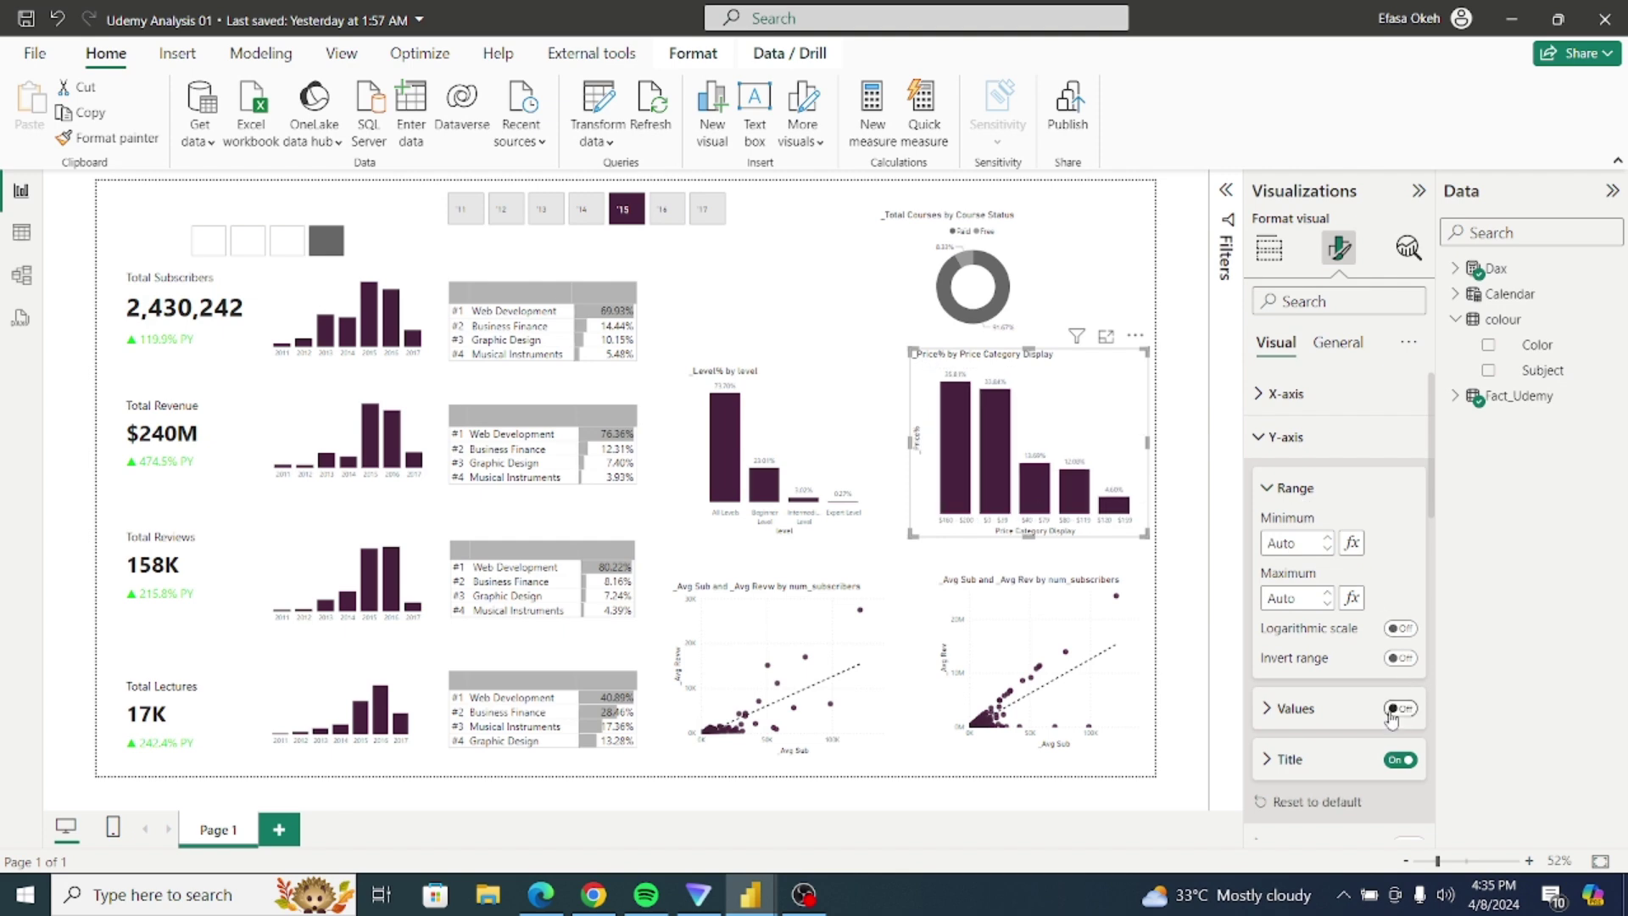
left_click(1393, 761)
left_click(1255, 439)
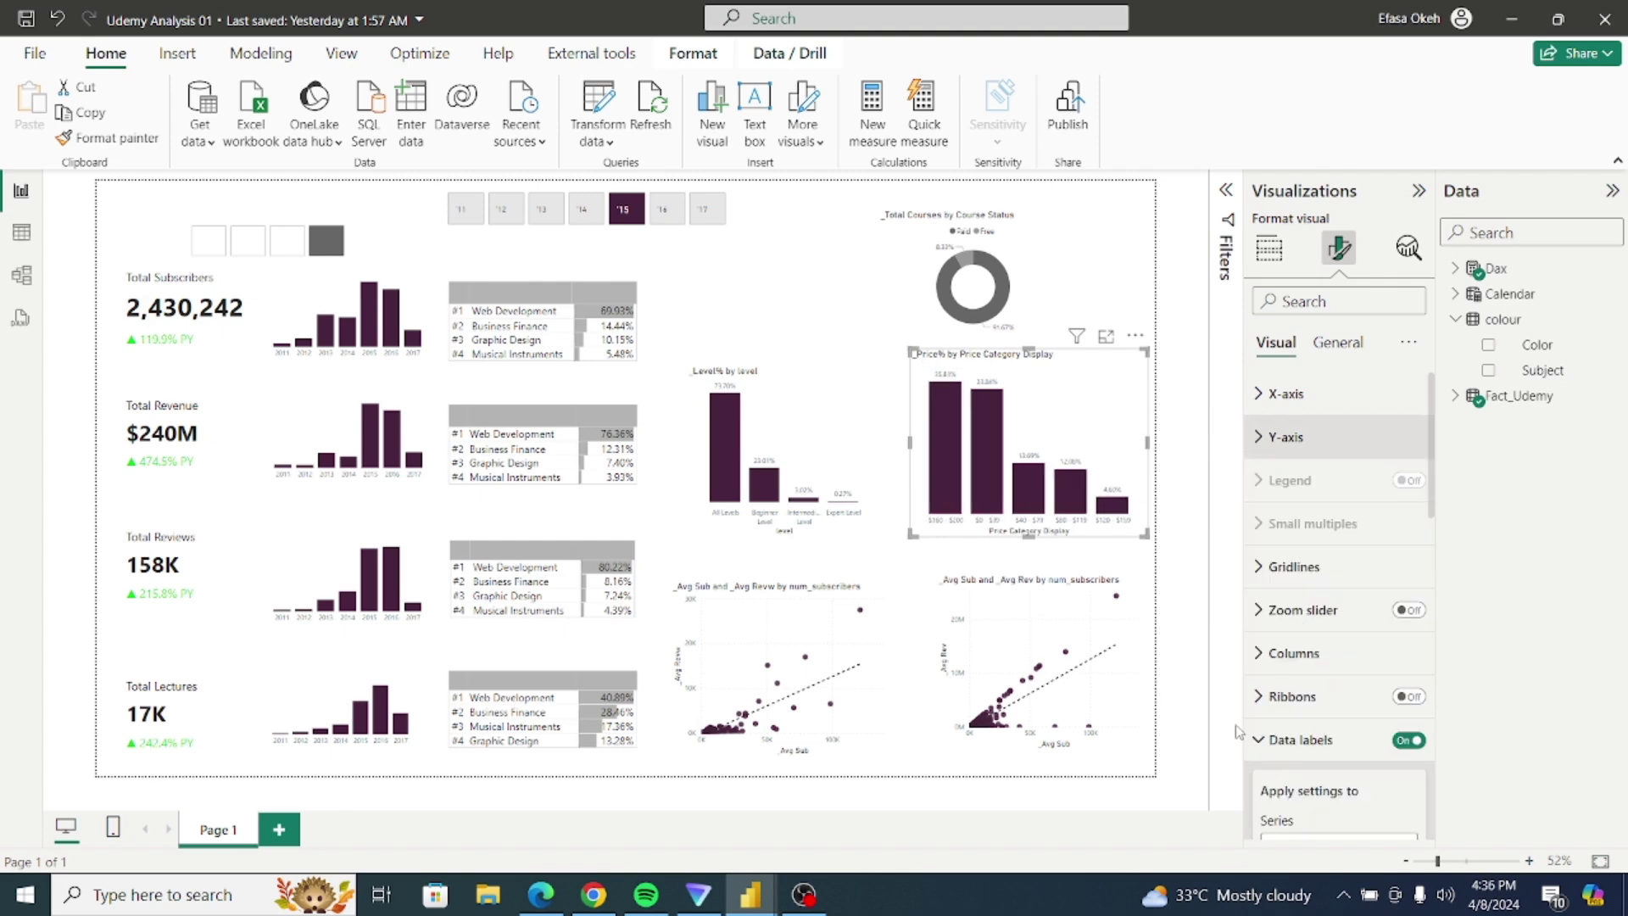
left_click(1263, 393)
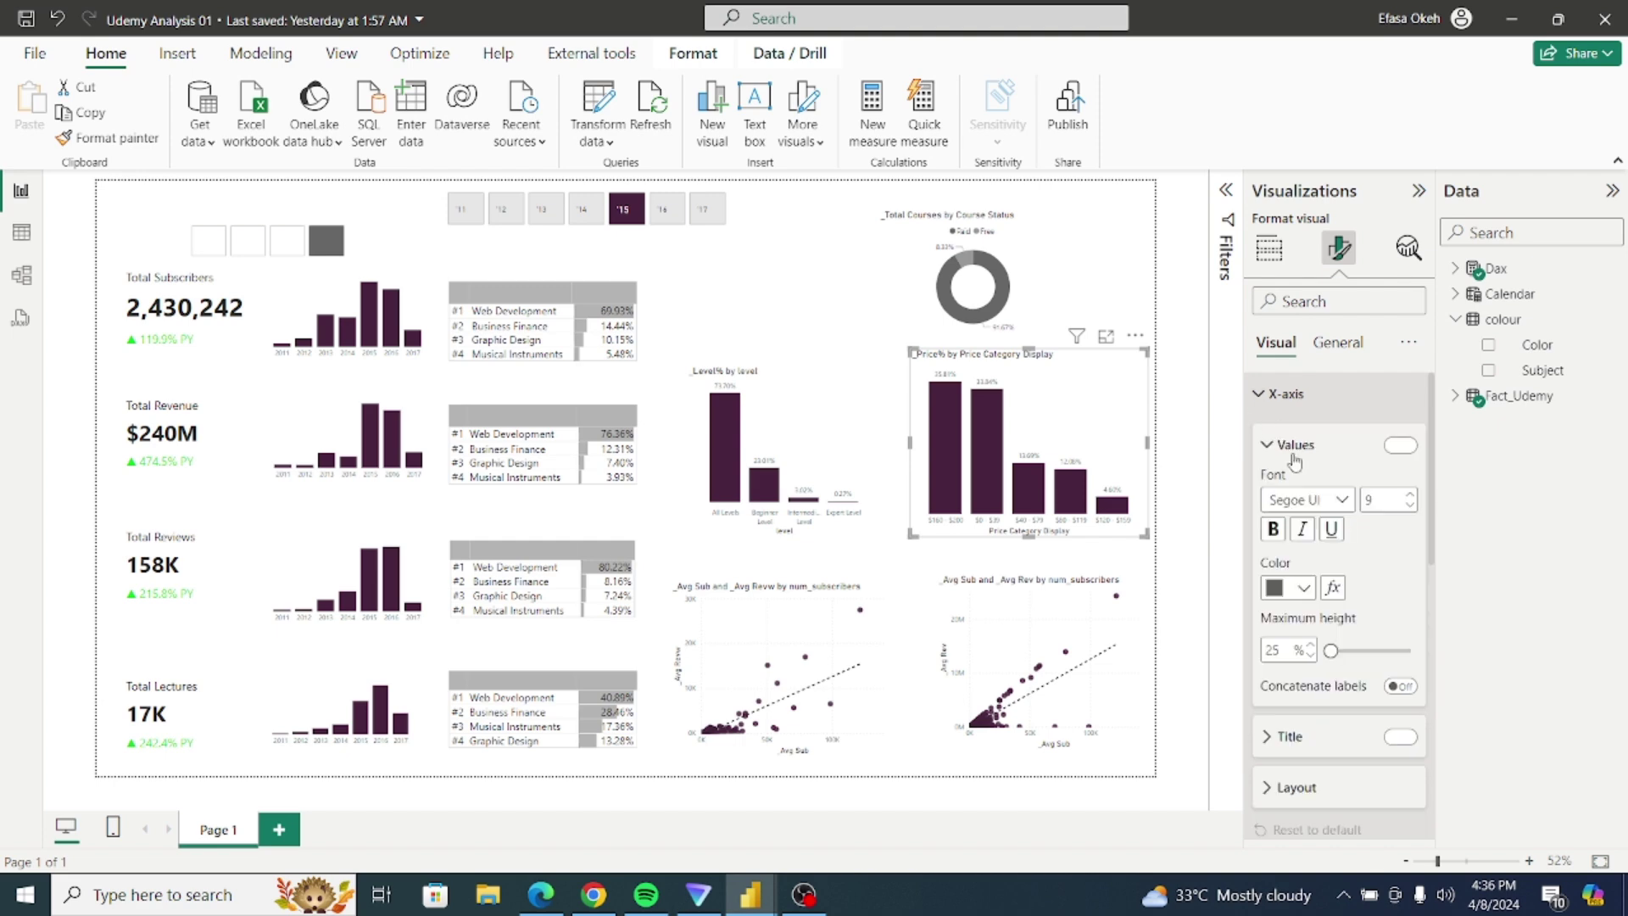
left_click(1400, 737)
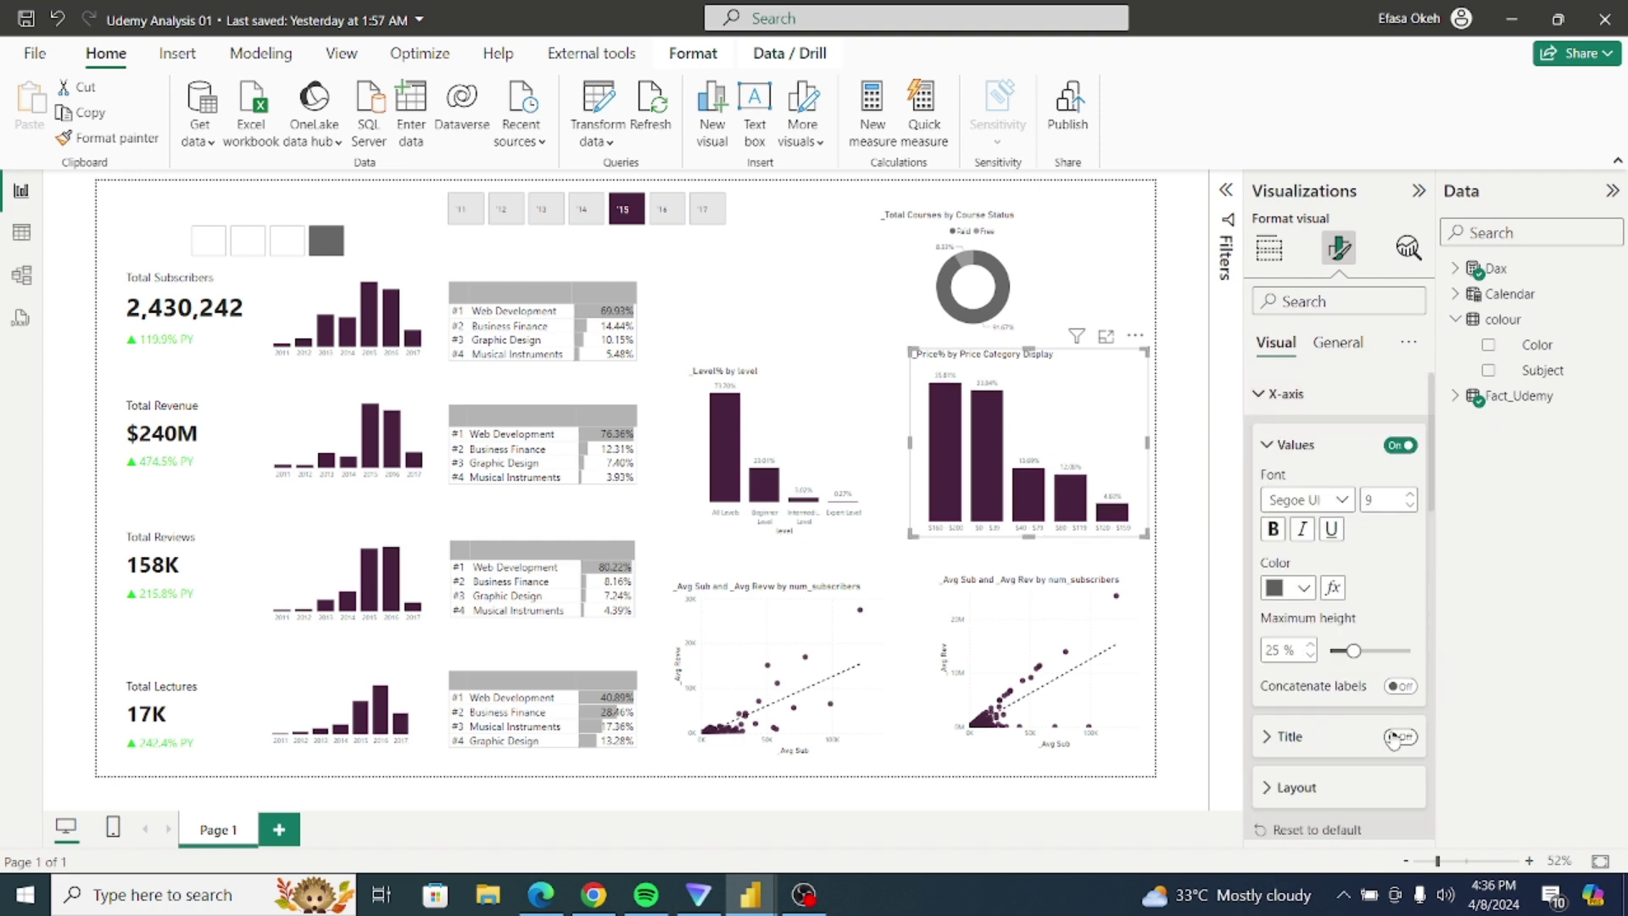
left_click(1263, 393)
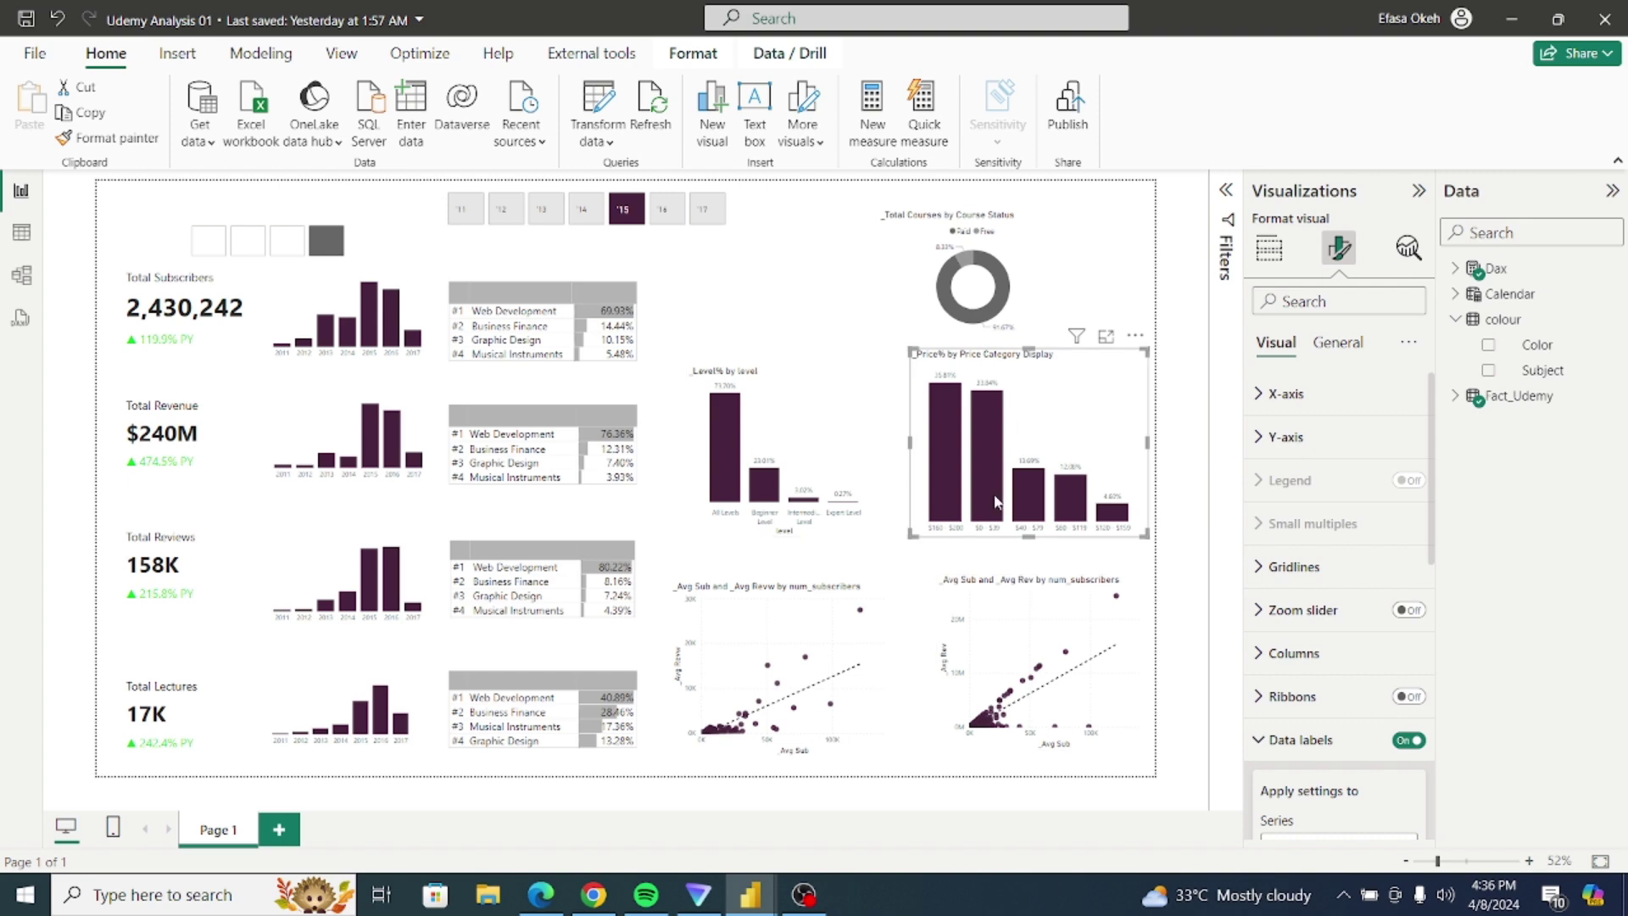
left_click(878, 595)
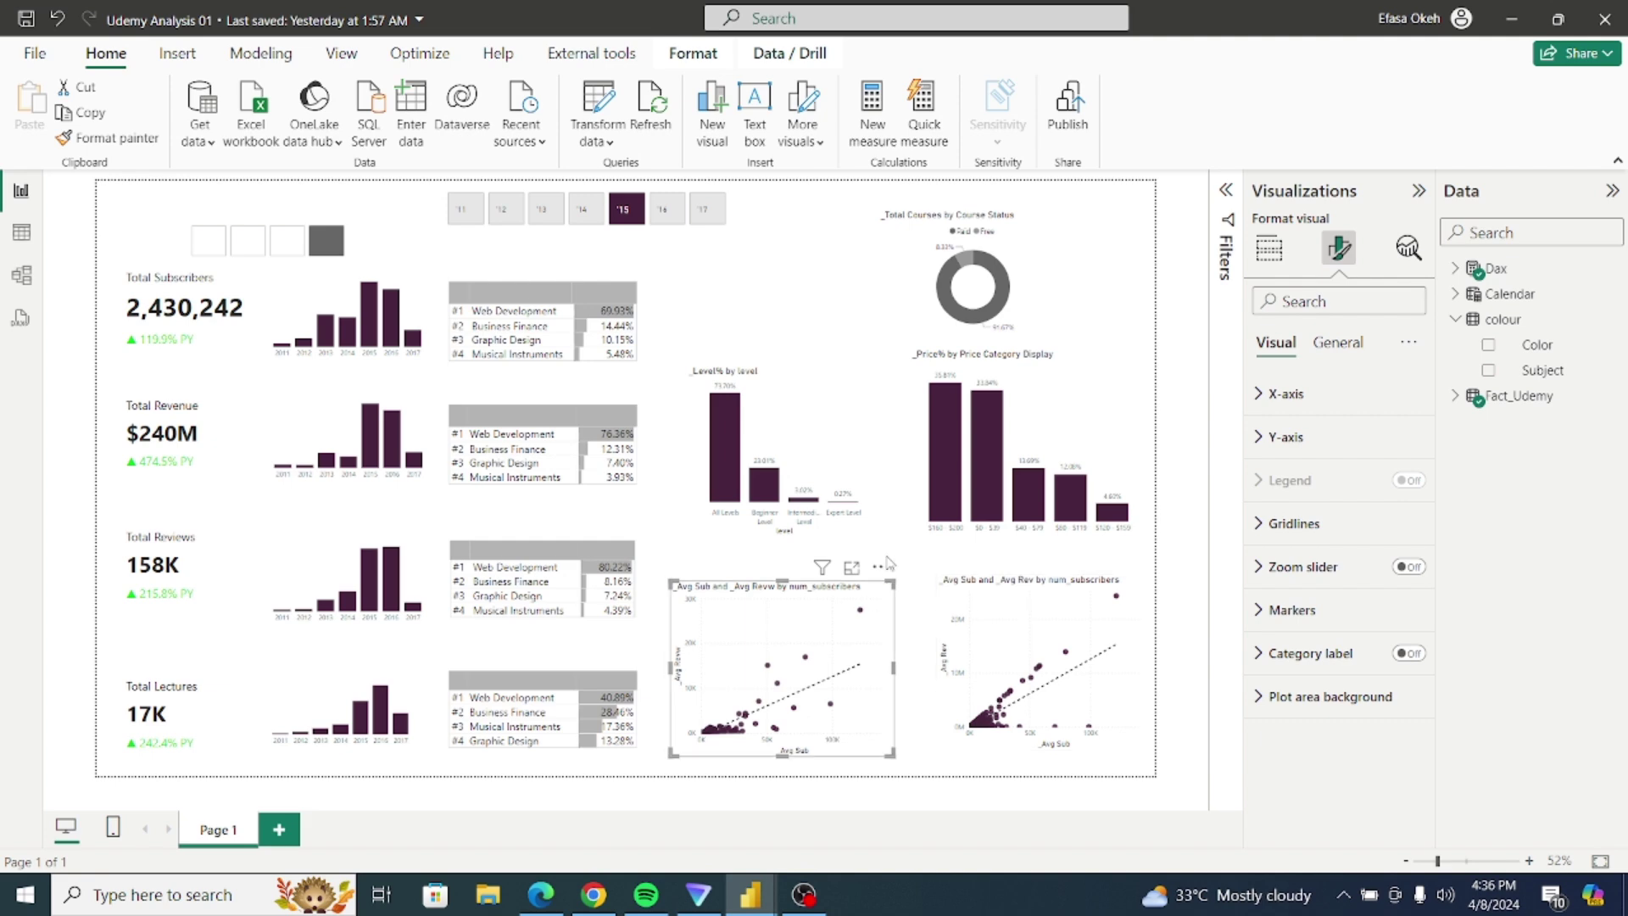
left_click(801, 334)
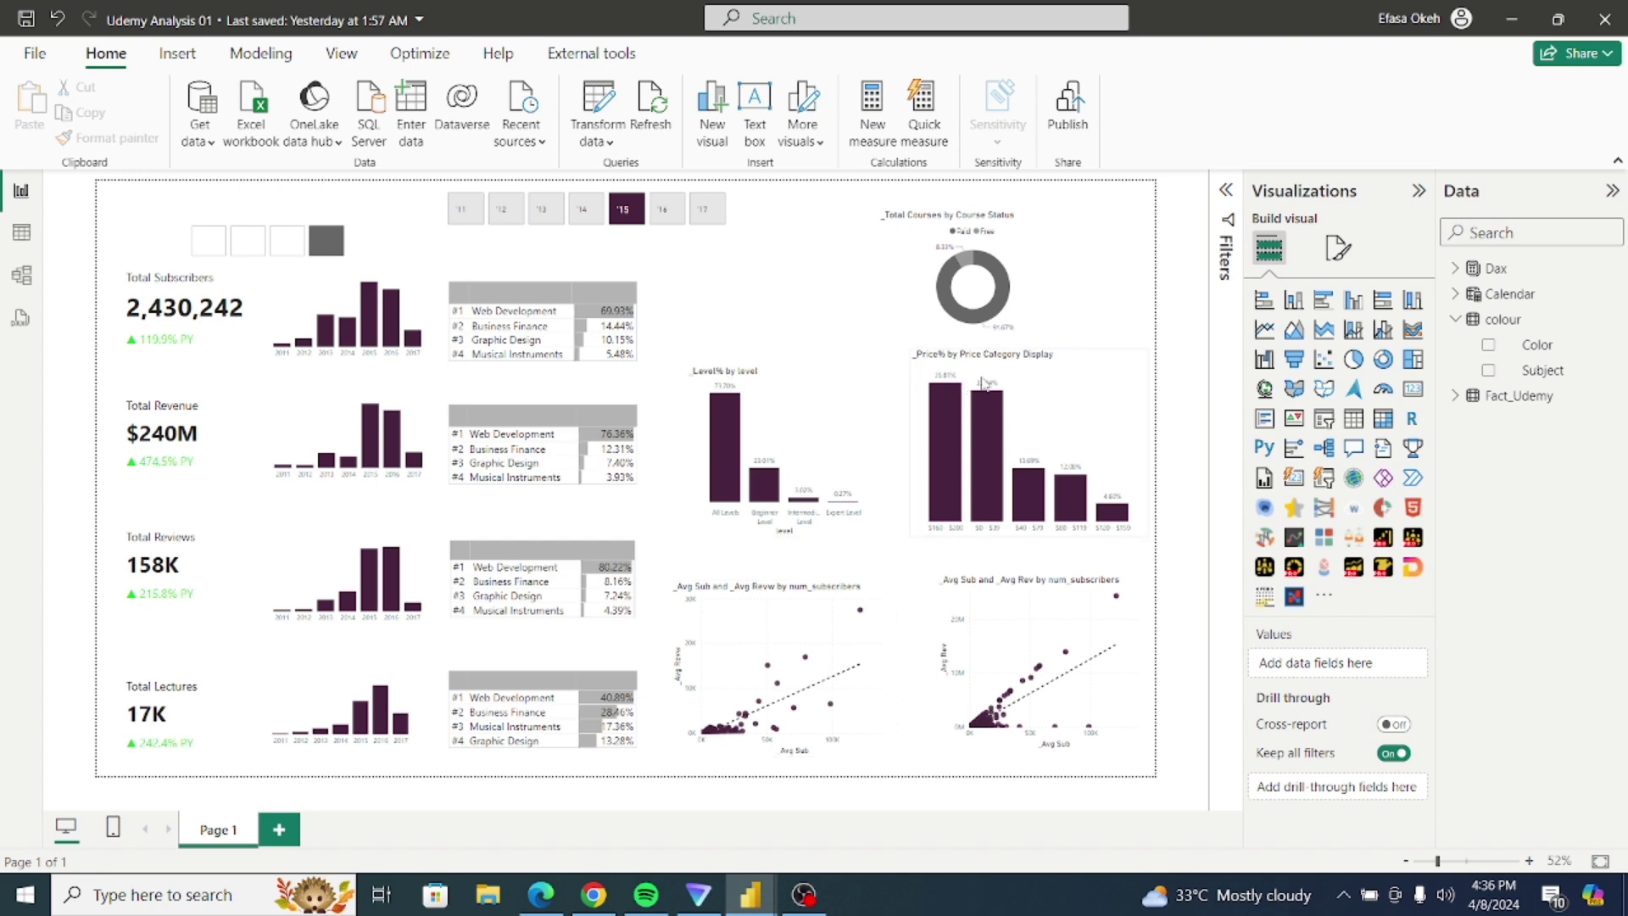
Step: In the finished Udemy Analysis report, examine how the title text of the subscribers by course levels chart is set up
mouse_move(753, 904)
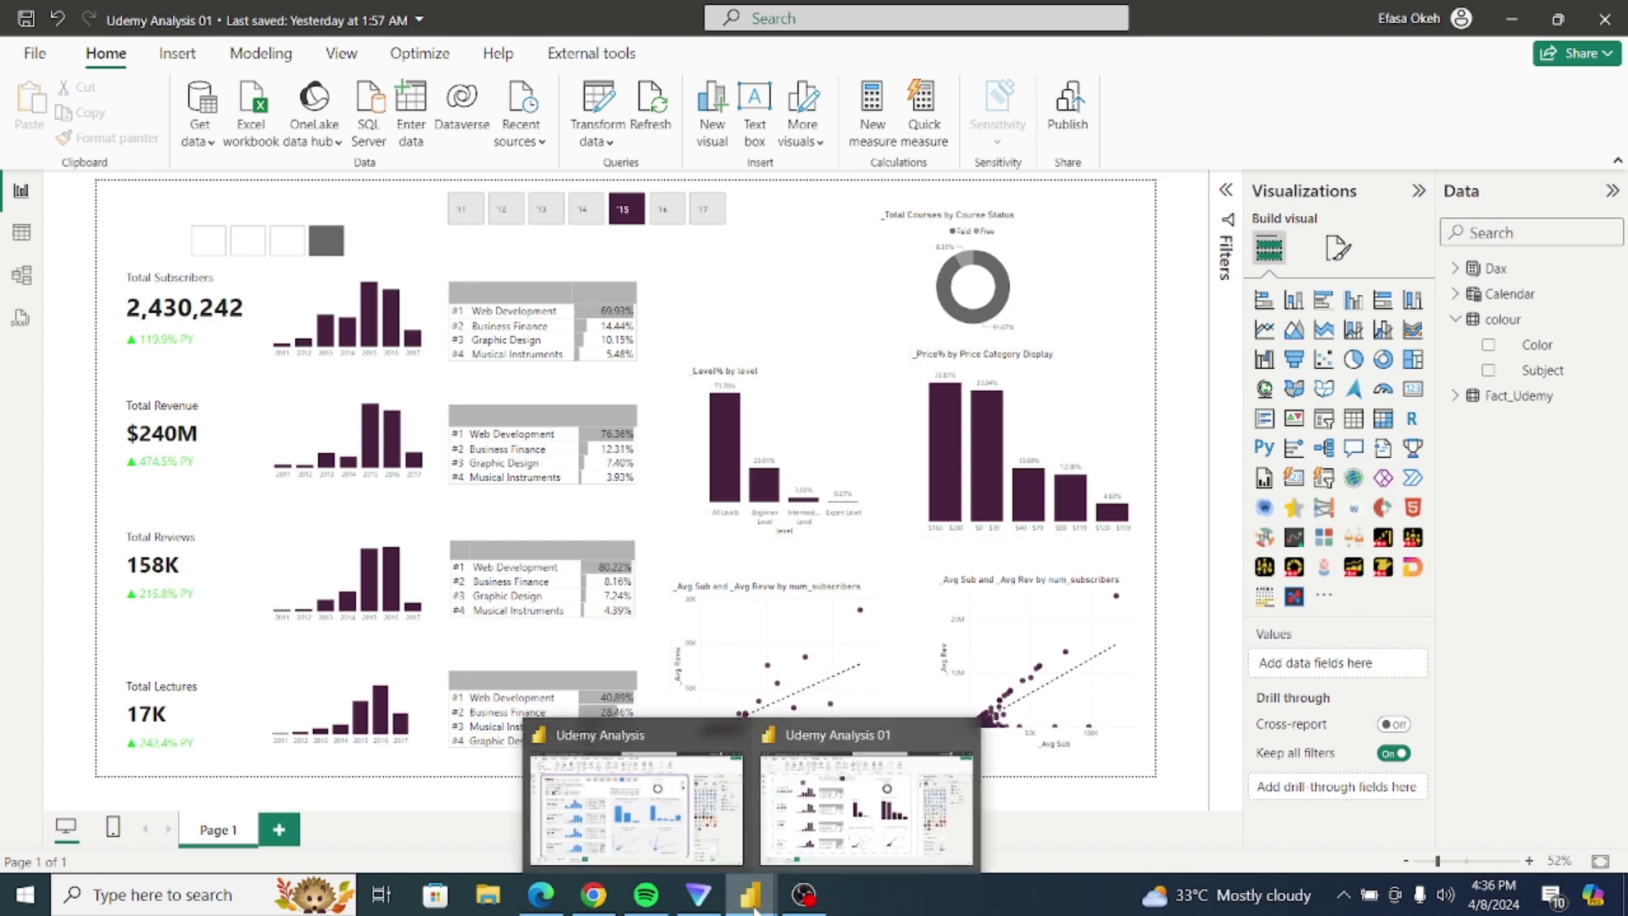
left_click(660, 822)
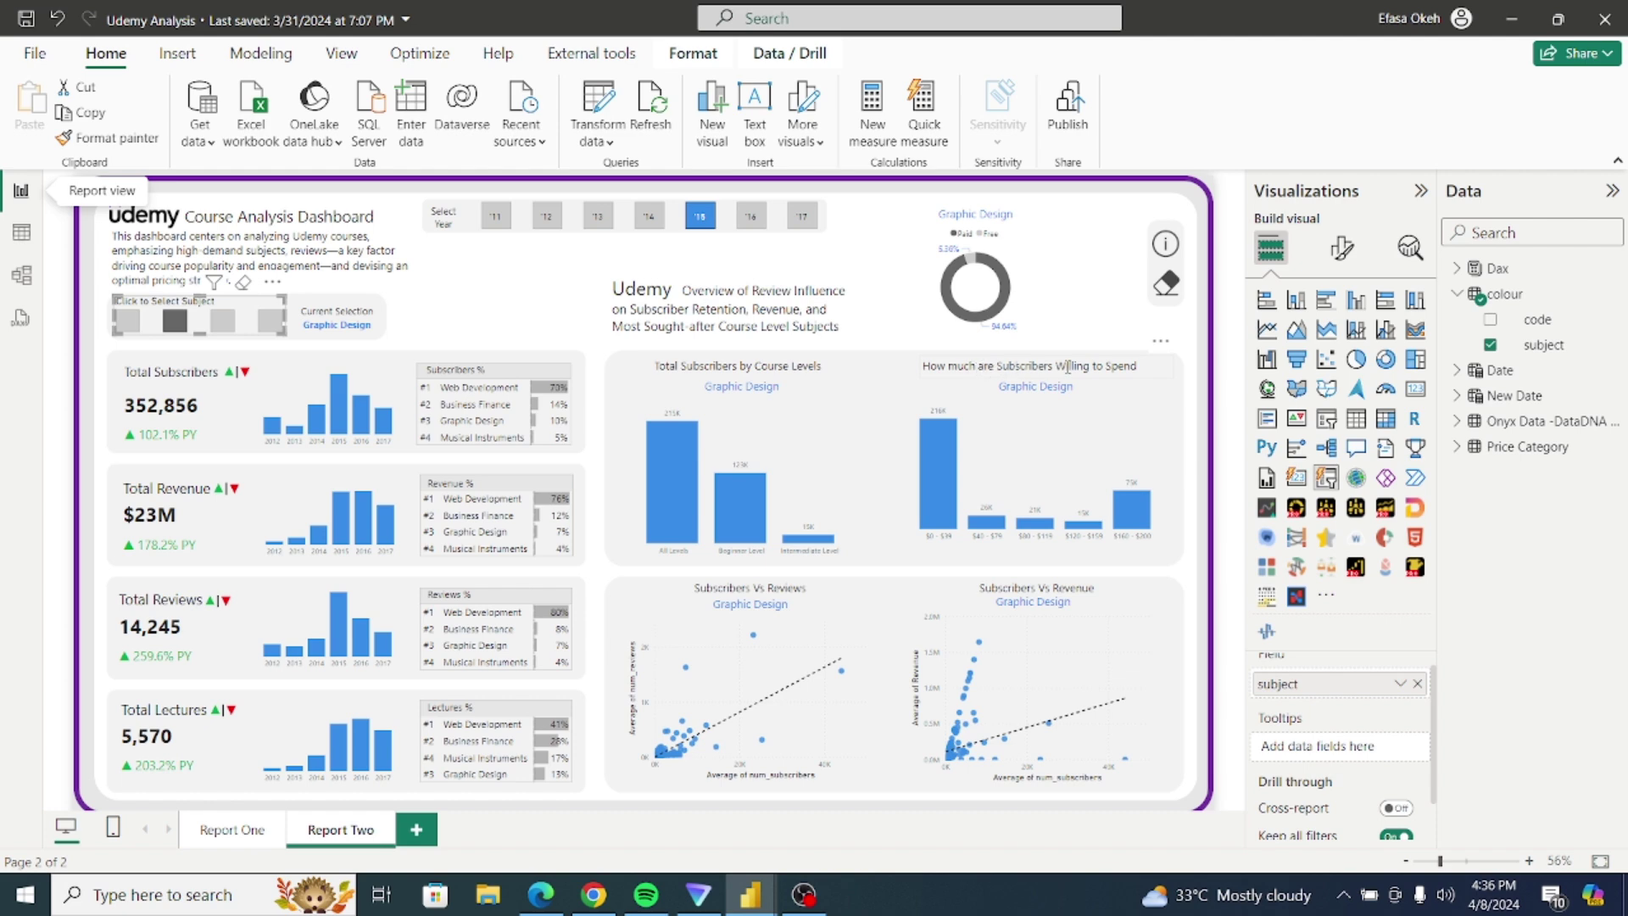
left_click(743, 388)
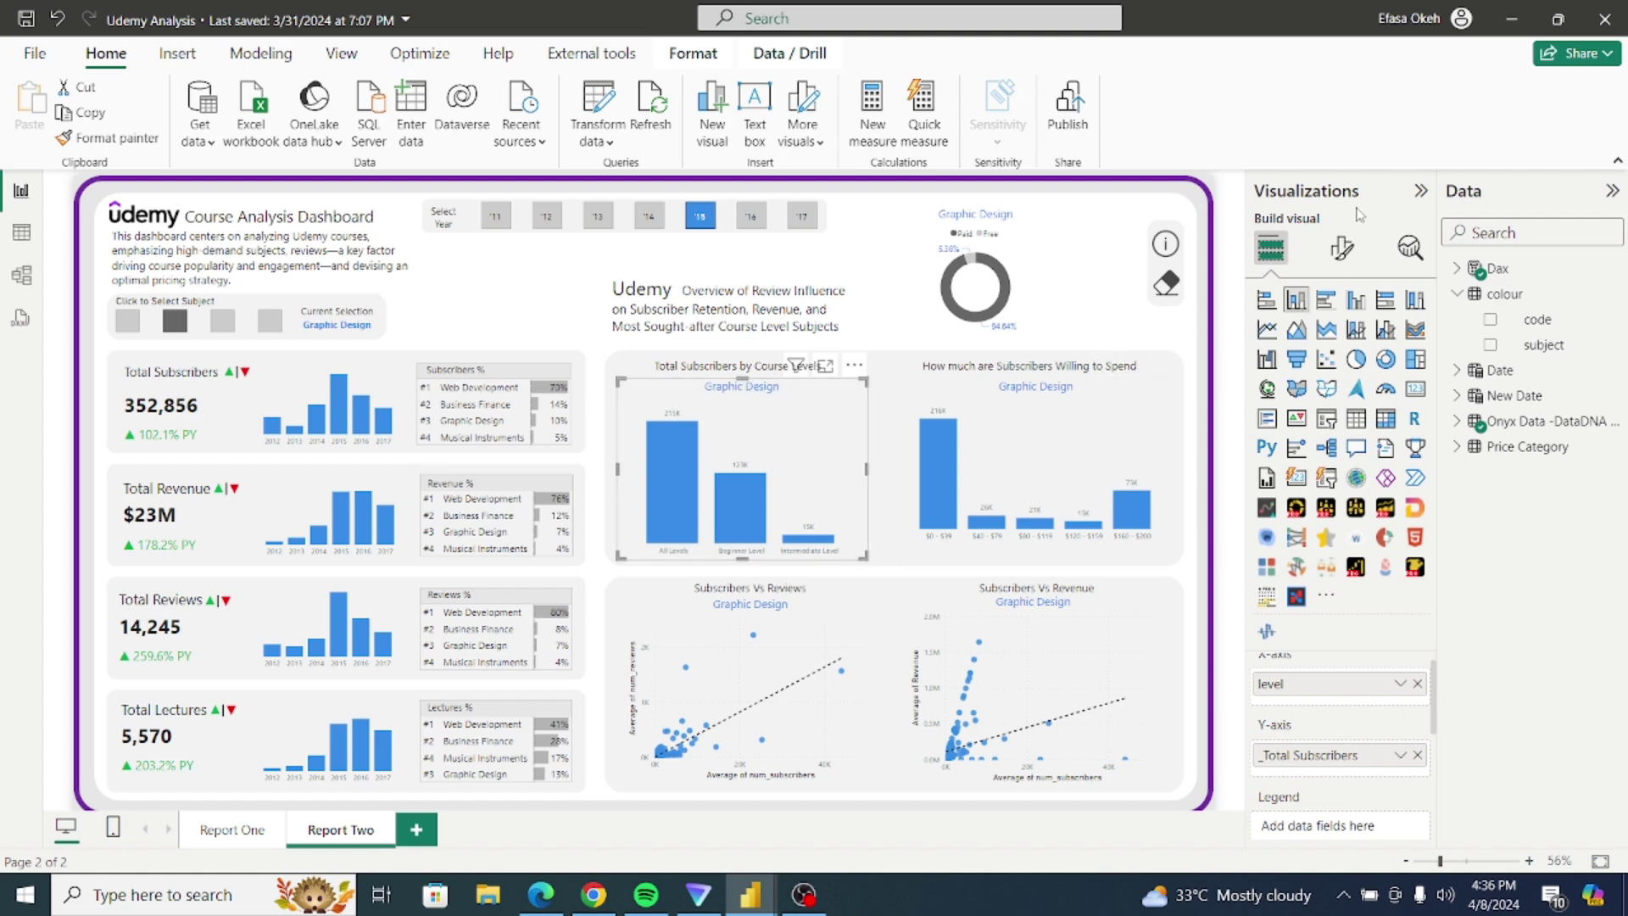
left_click(1339, 251)
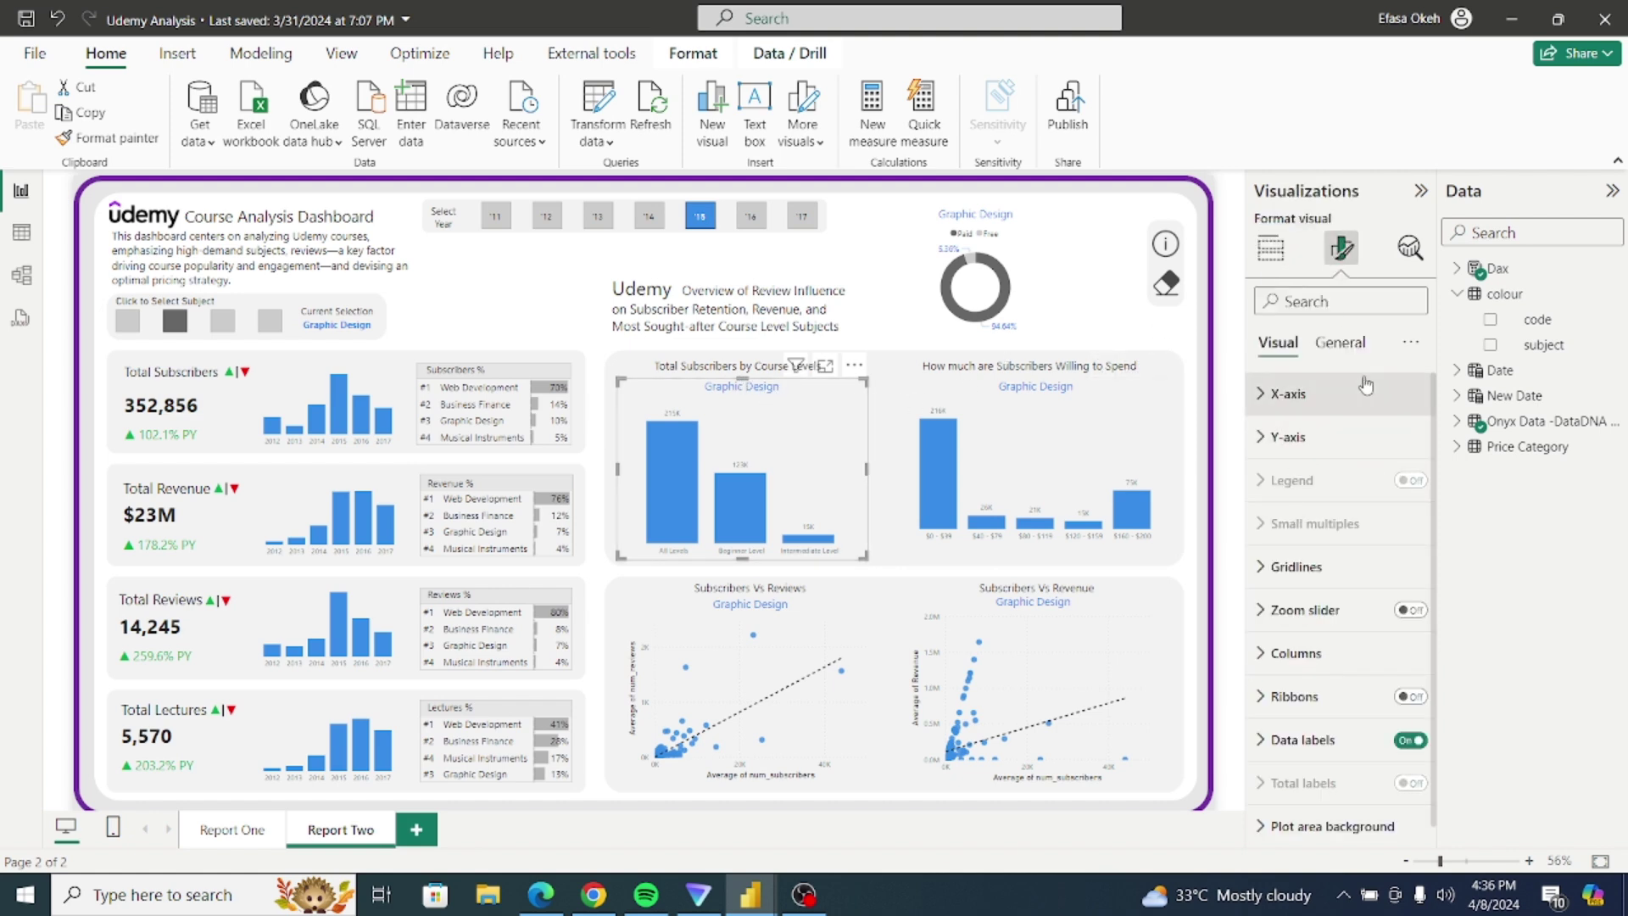
left_click(1340, 342)
left_click(1276, 438)
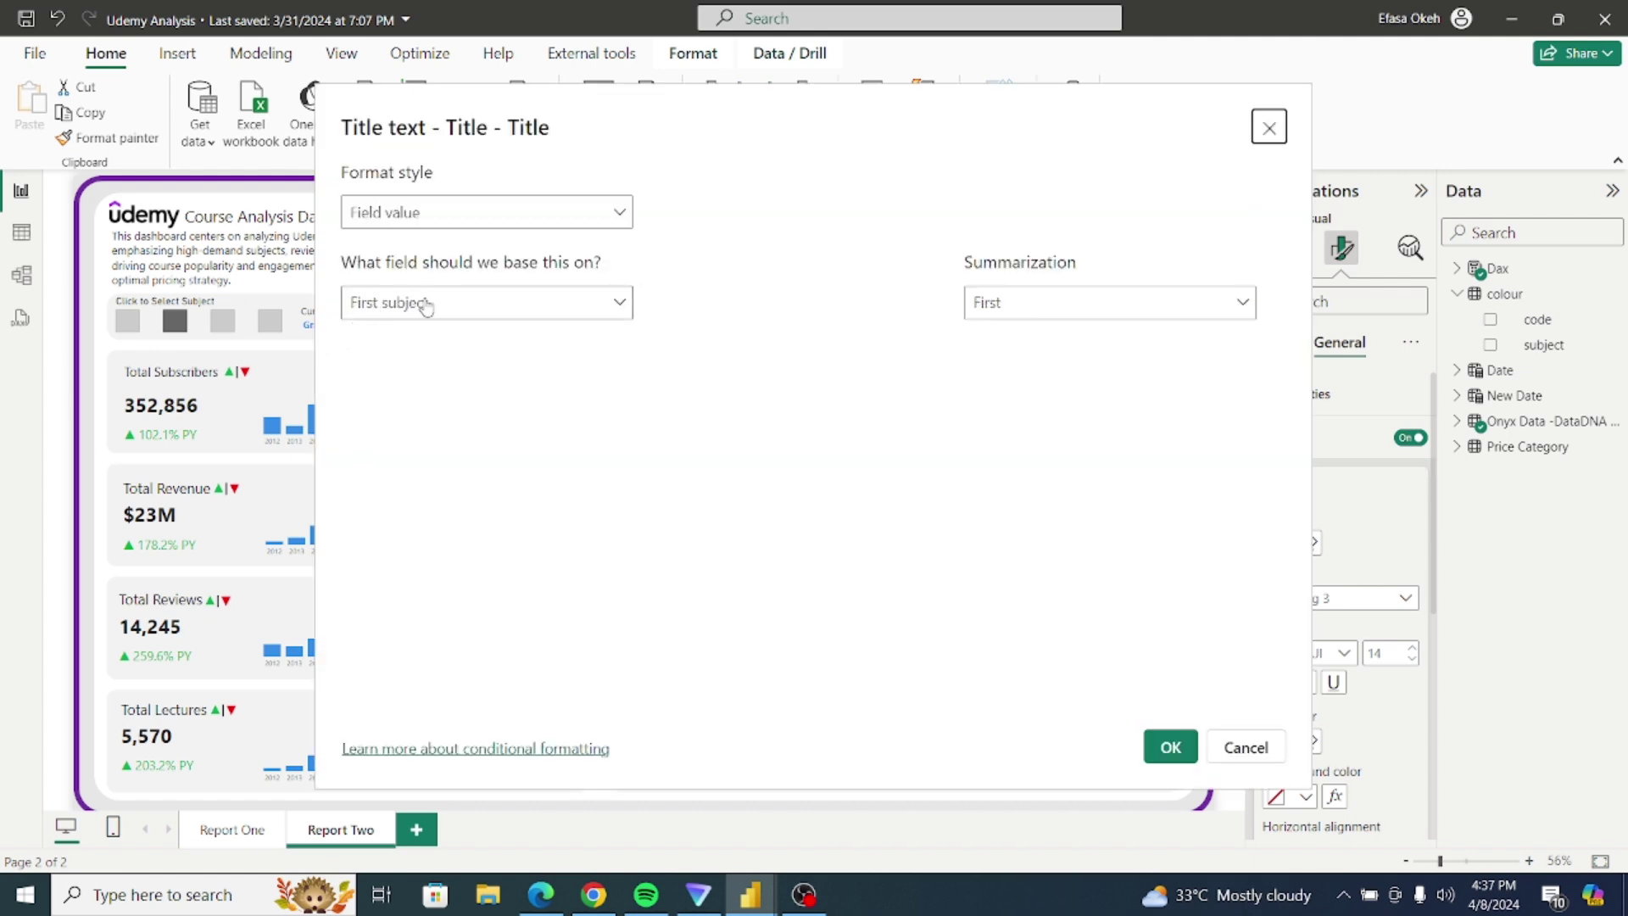
left_click(1247, 744)
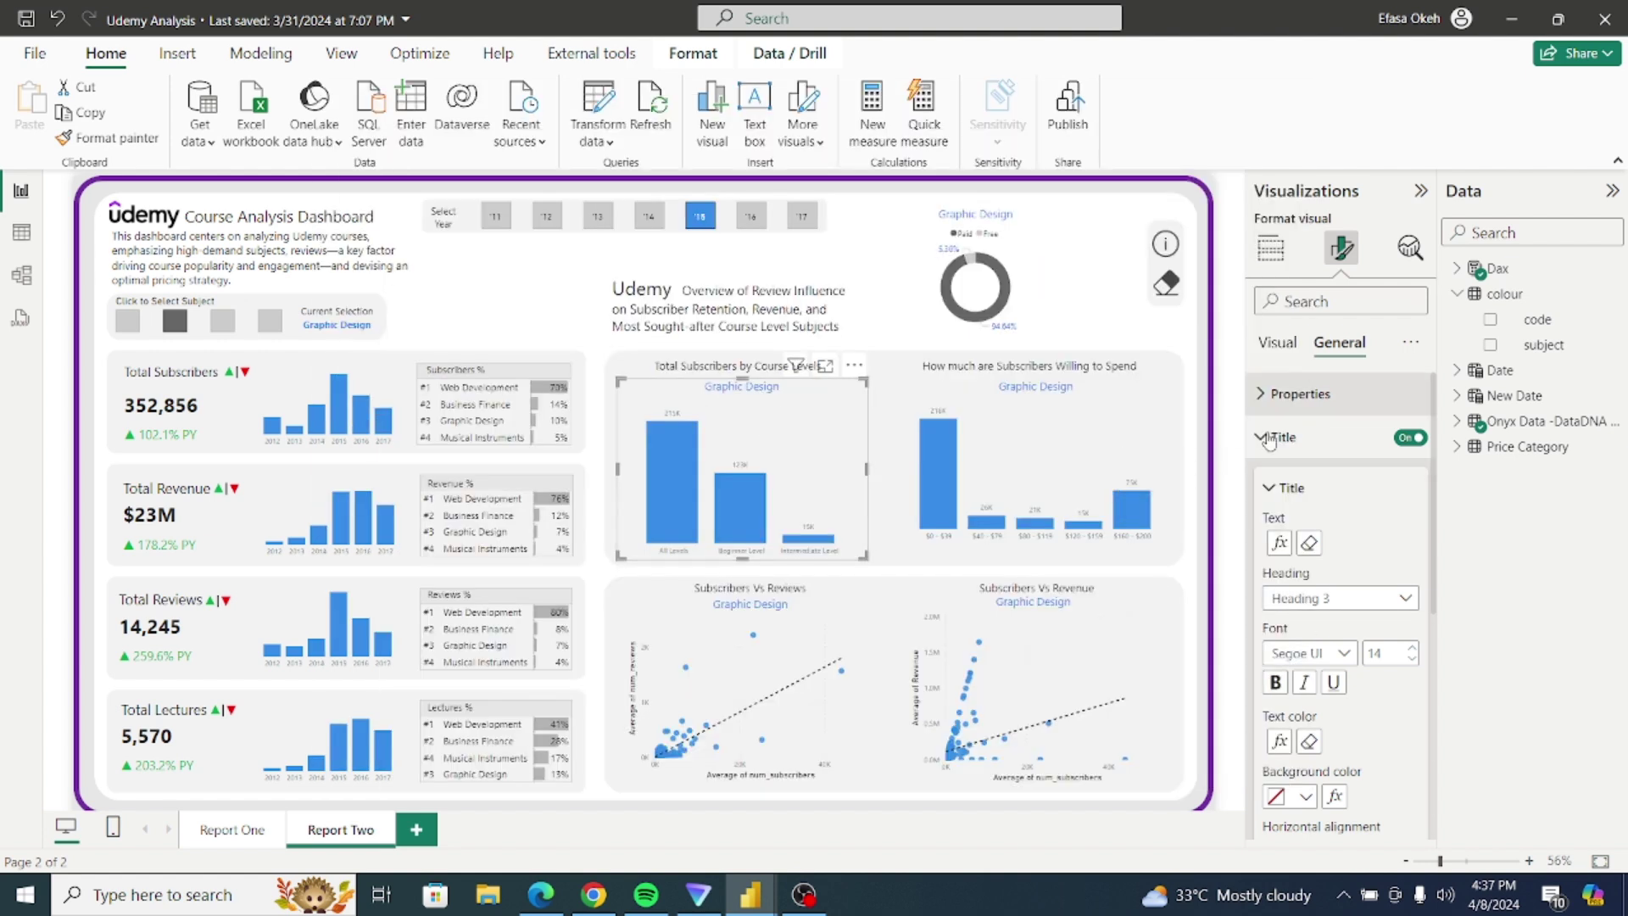
left_click_drag(1441, 509, 1427, 479)
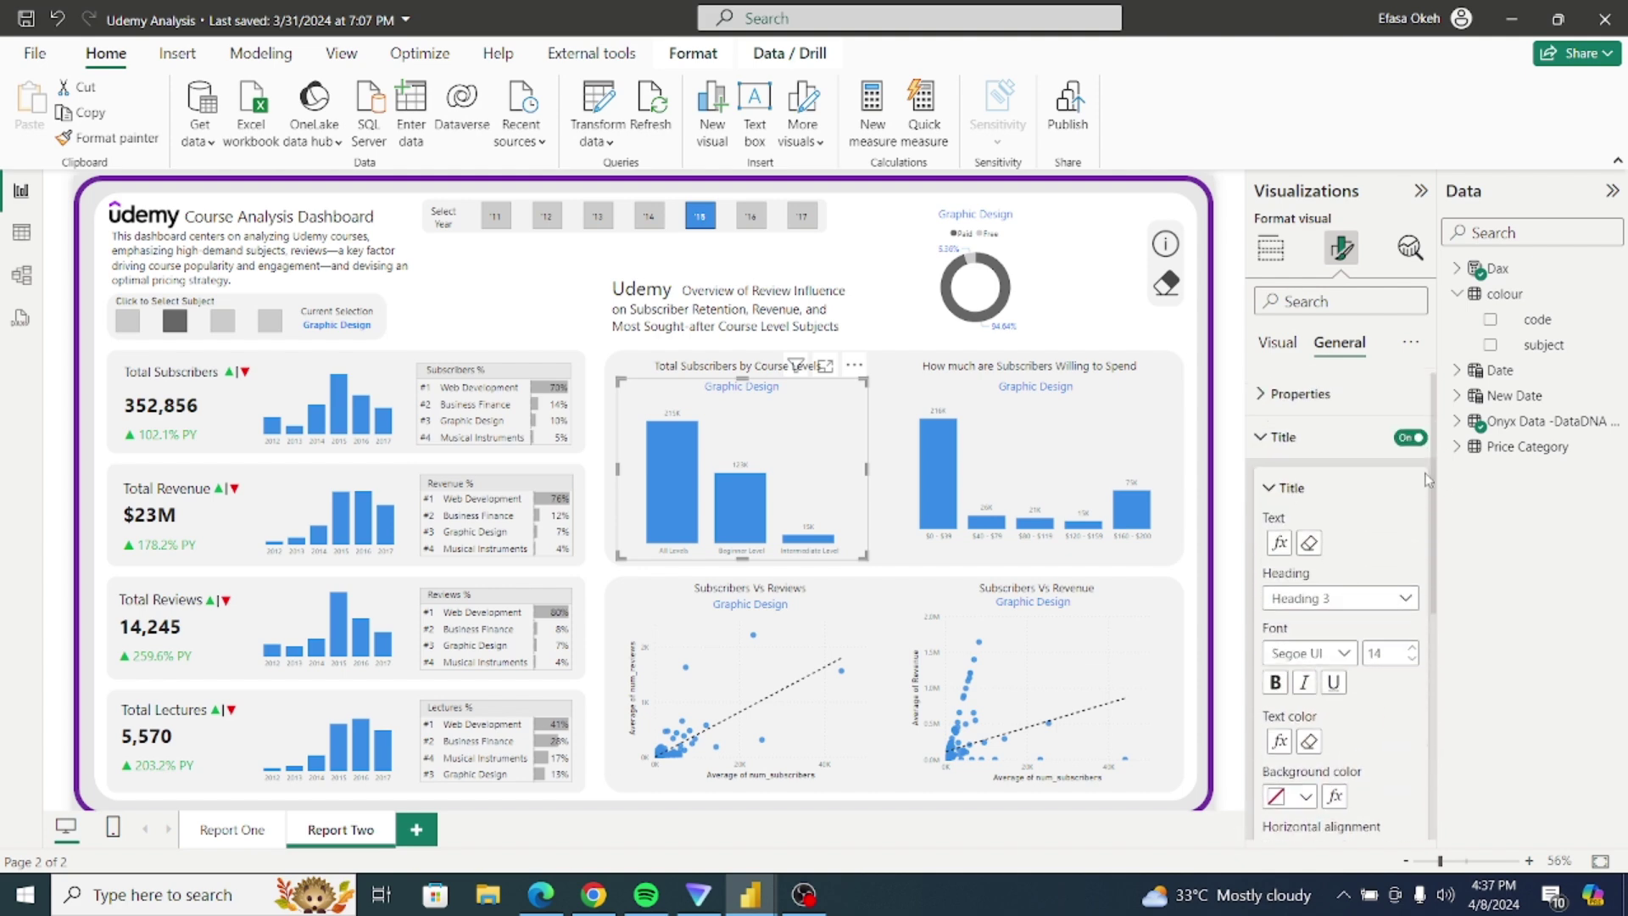
left_click(1283, 437)
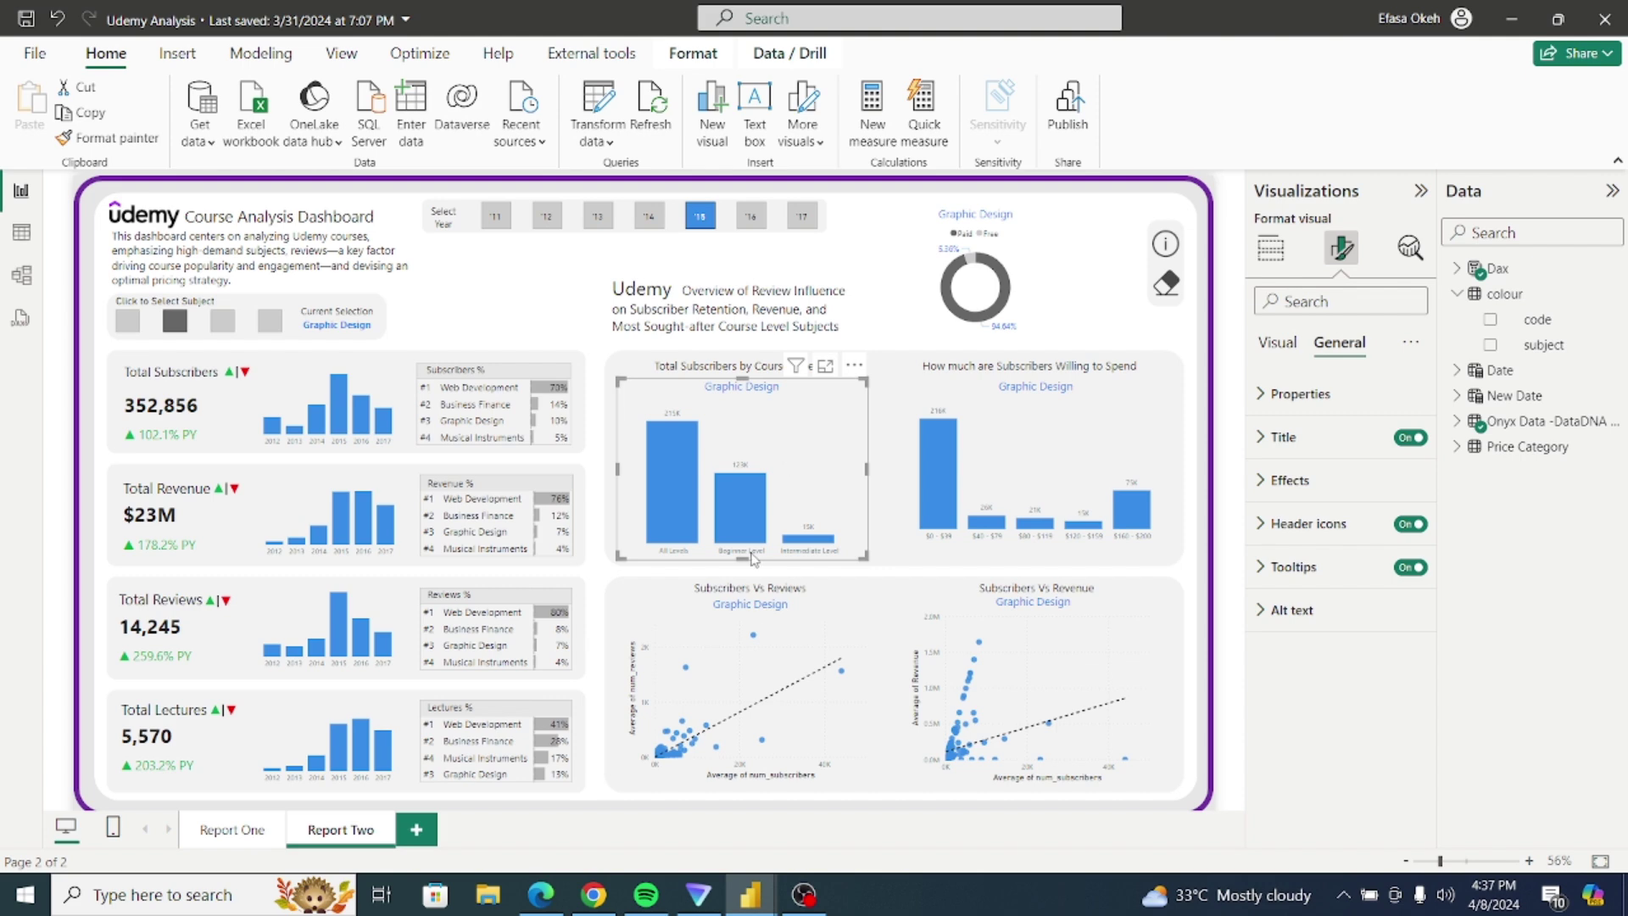
Step: Return to the Udemy Analysis 01 report and open the title text settings of the Level% by level chart
mouse_move(751, 894)
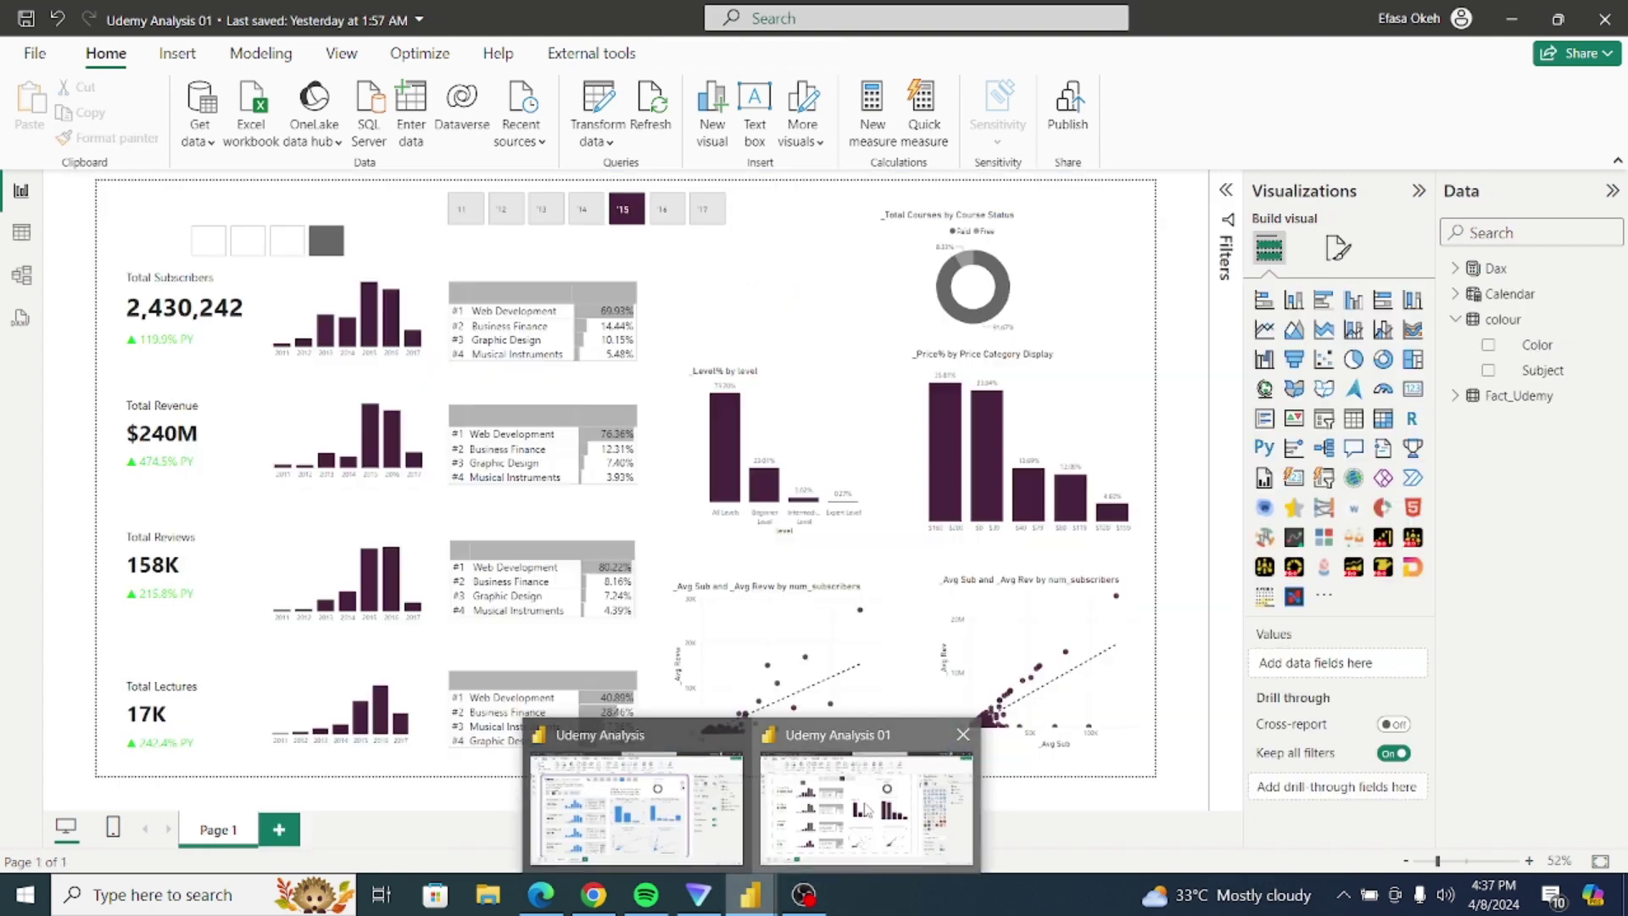
left_click(865, 809)
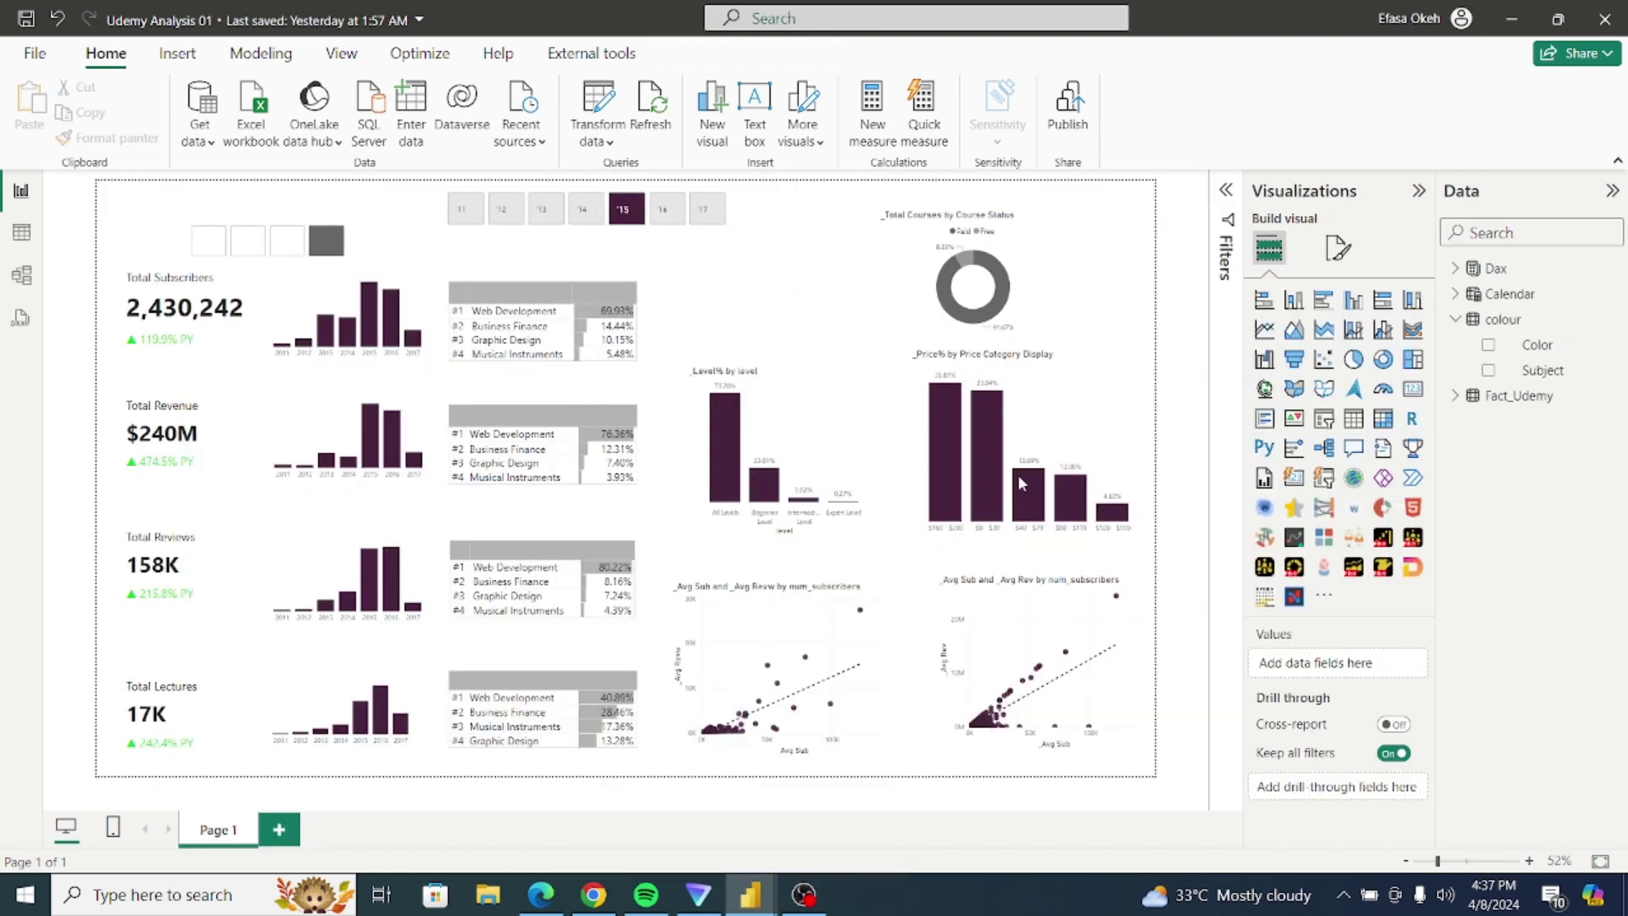
left_click(827, 419)
left_click(1339, 248)
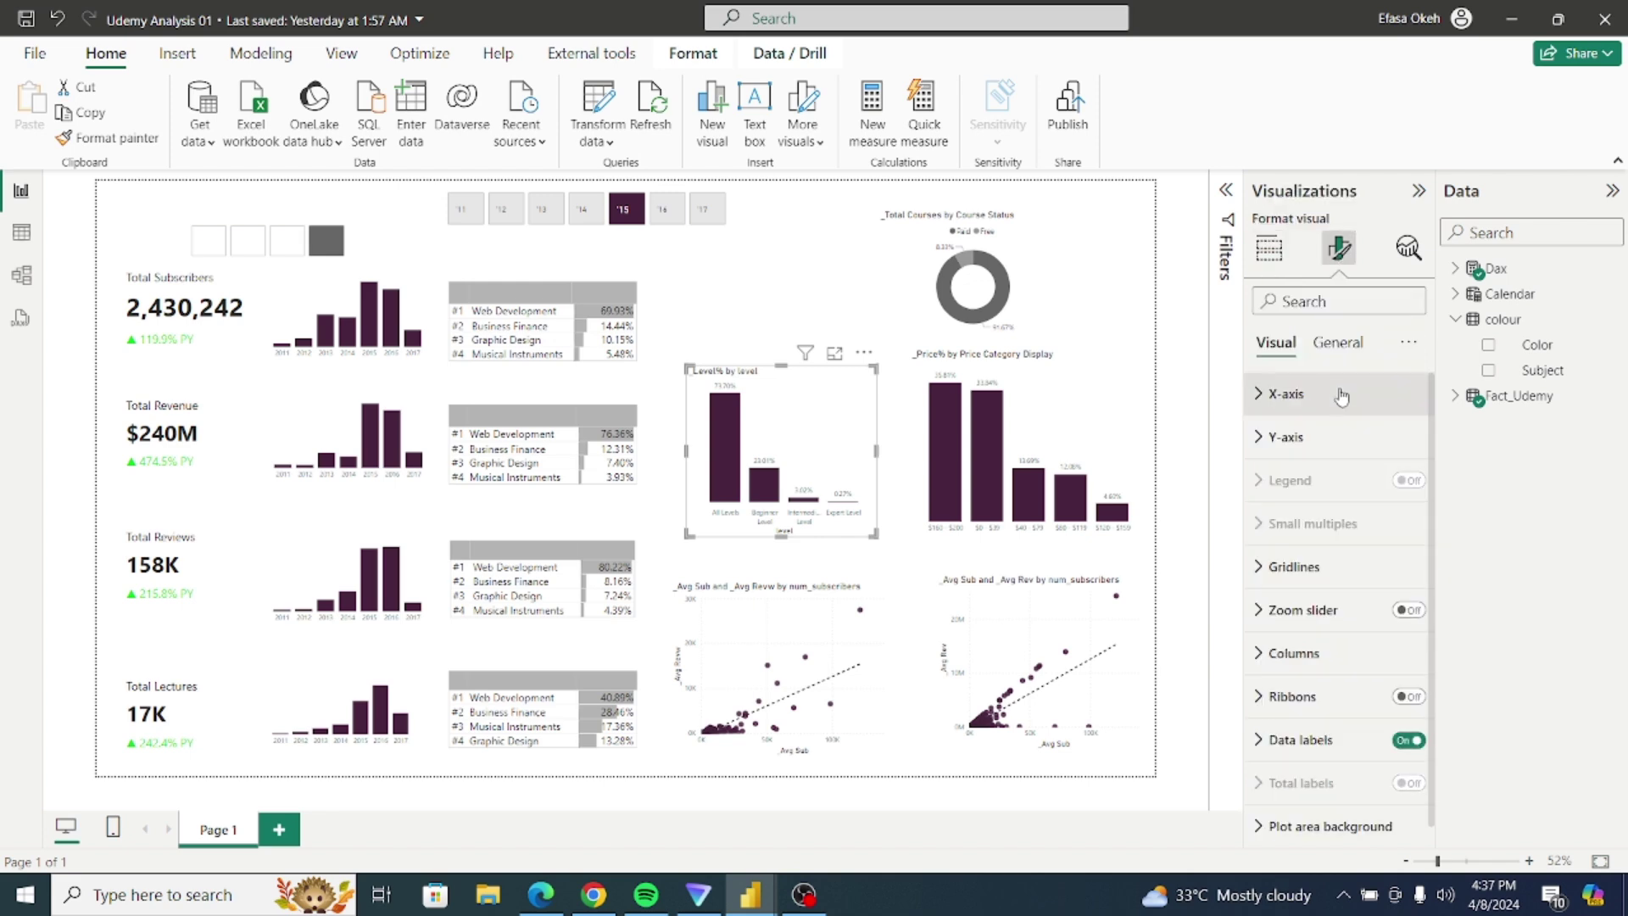
left_click(1338, 342)
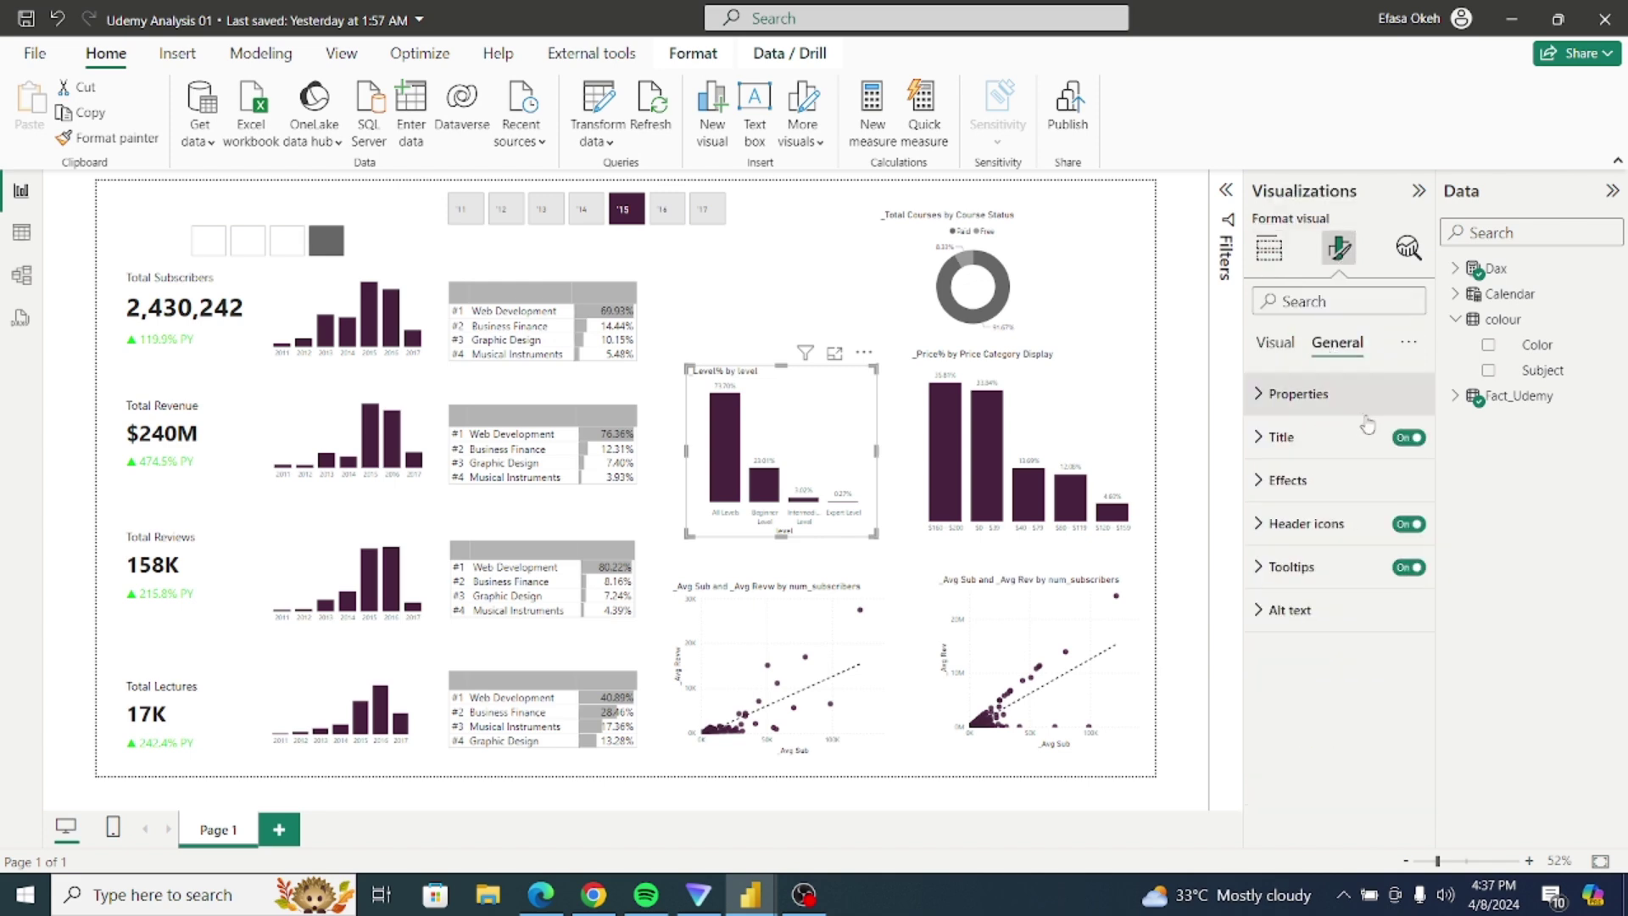
left_click(1308, 449)
left_click_drag(1374, 549, 1243, 553)
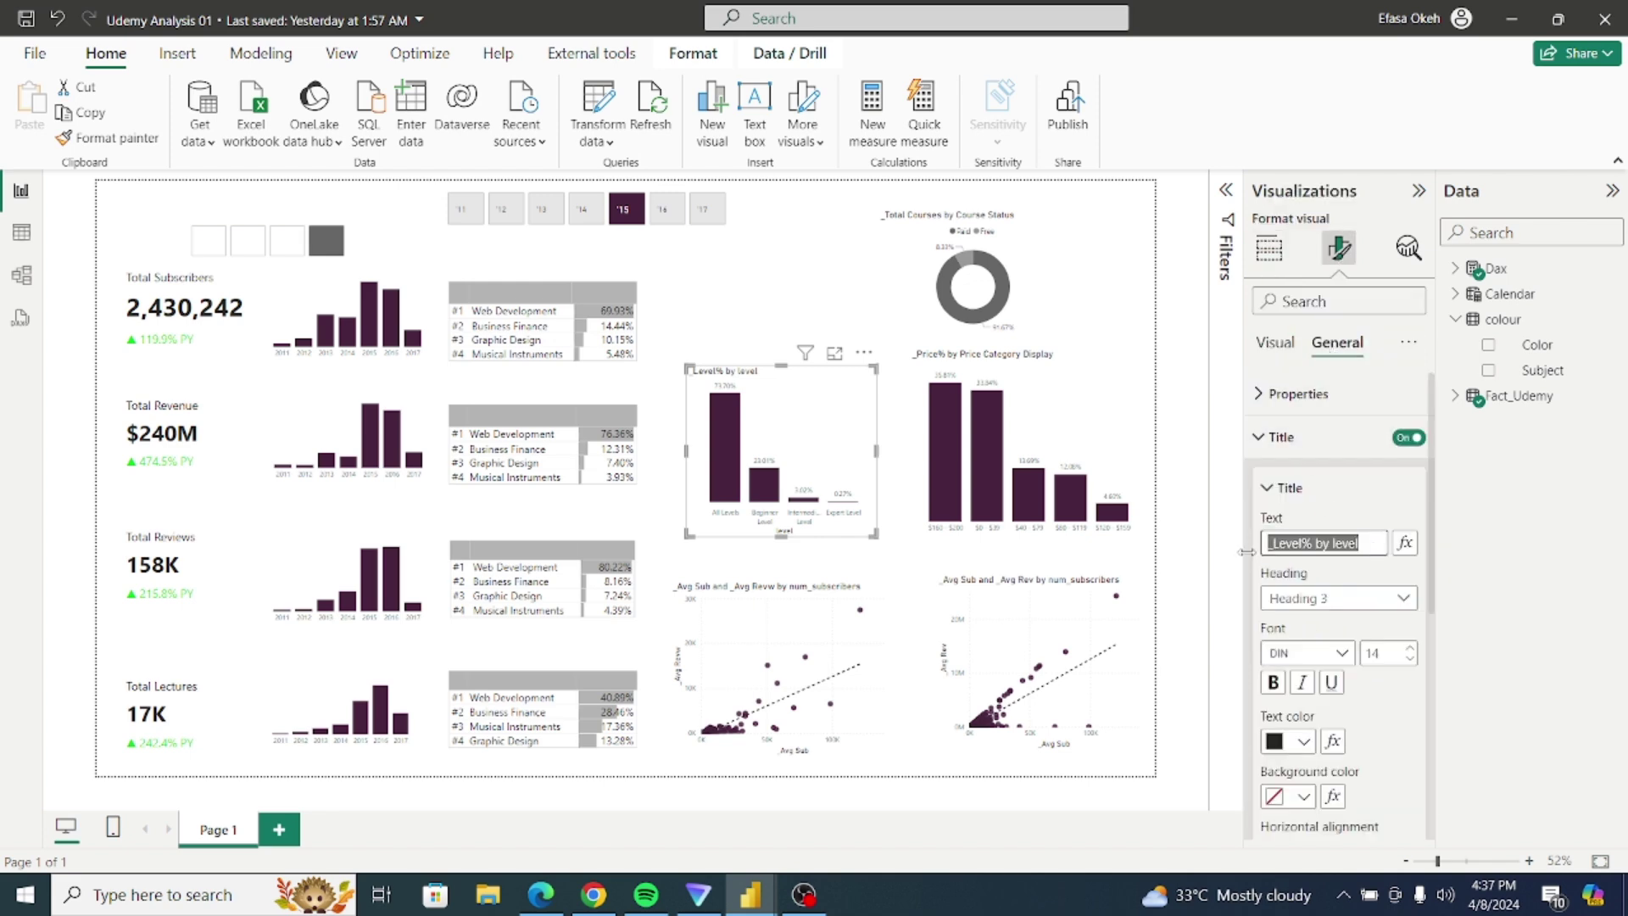
Step: Base the title text of the Level% by level chart on the Subject field of the colour table and center the title
left_click(1407, 544)
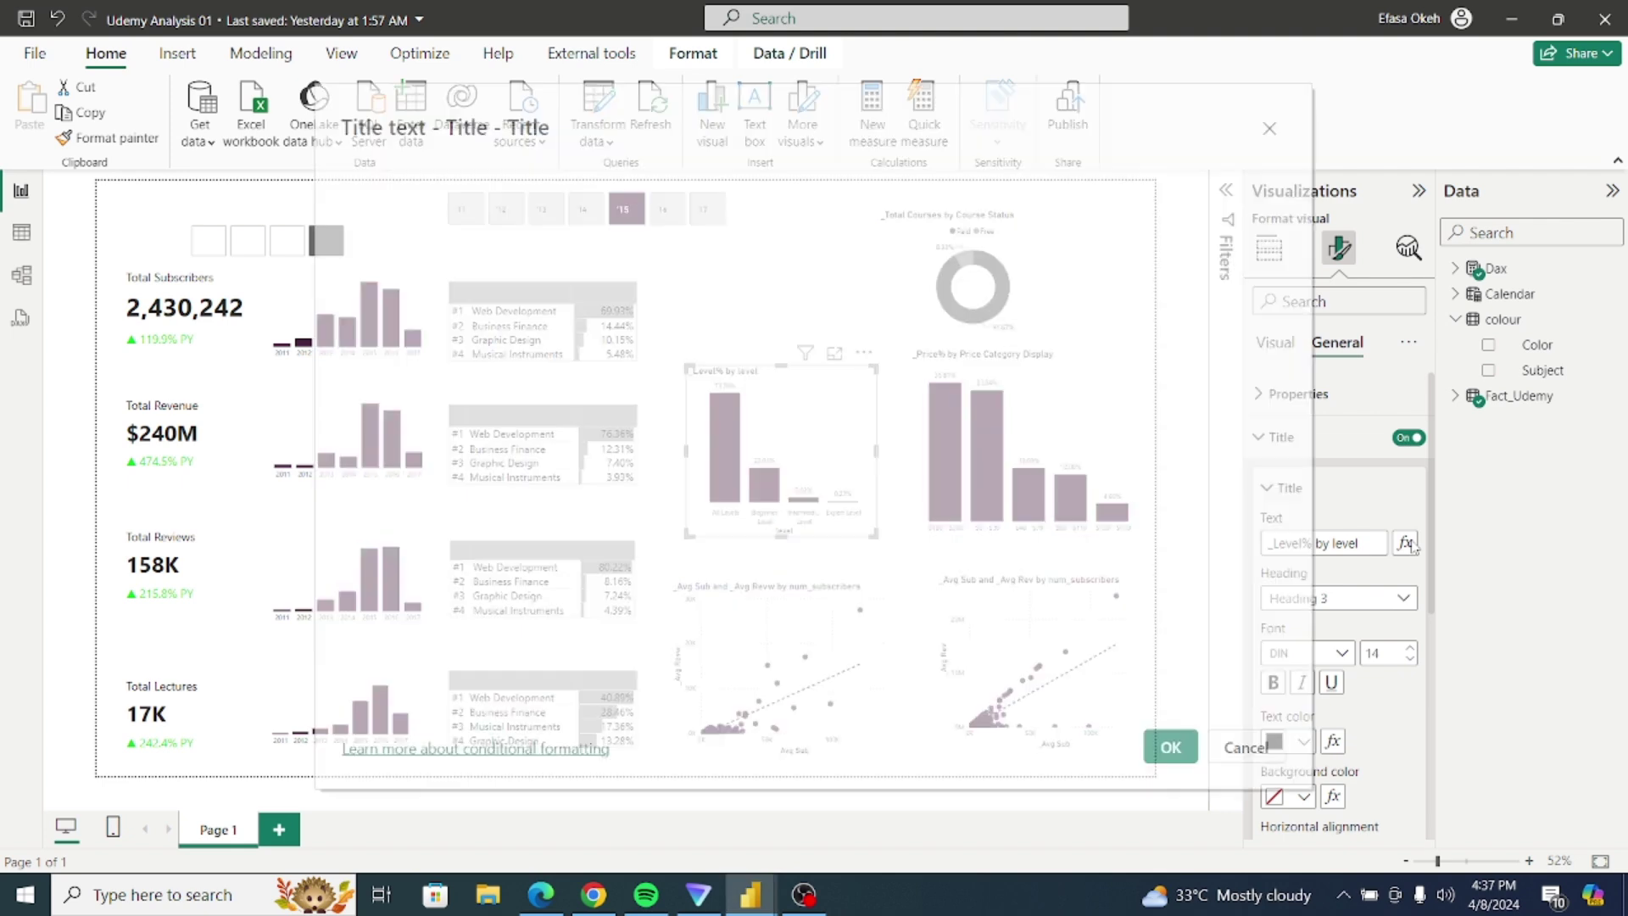
left_click(532, 305)
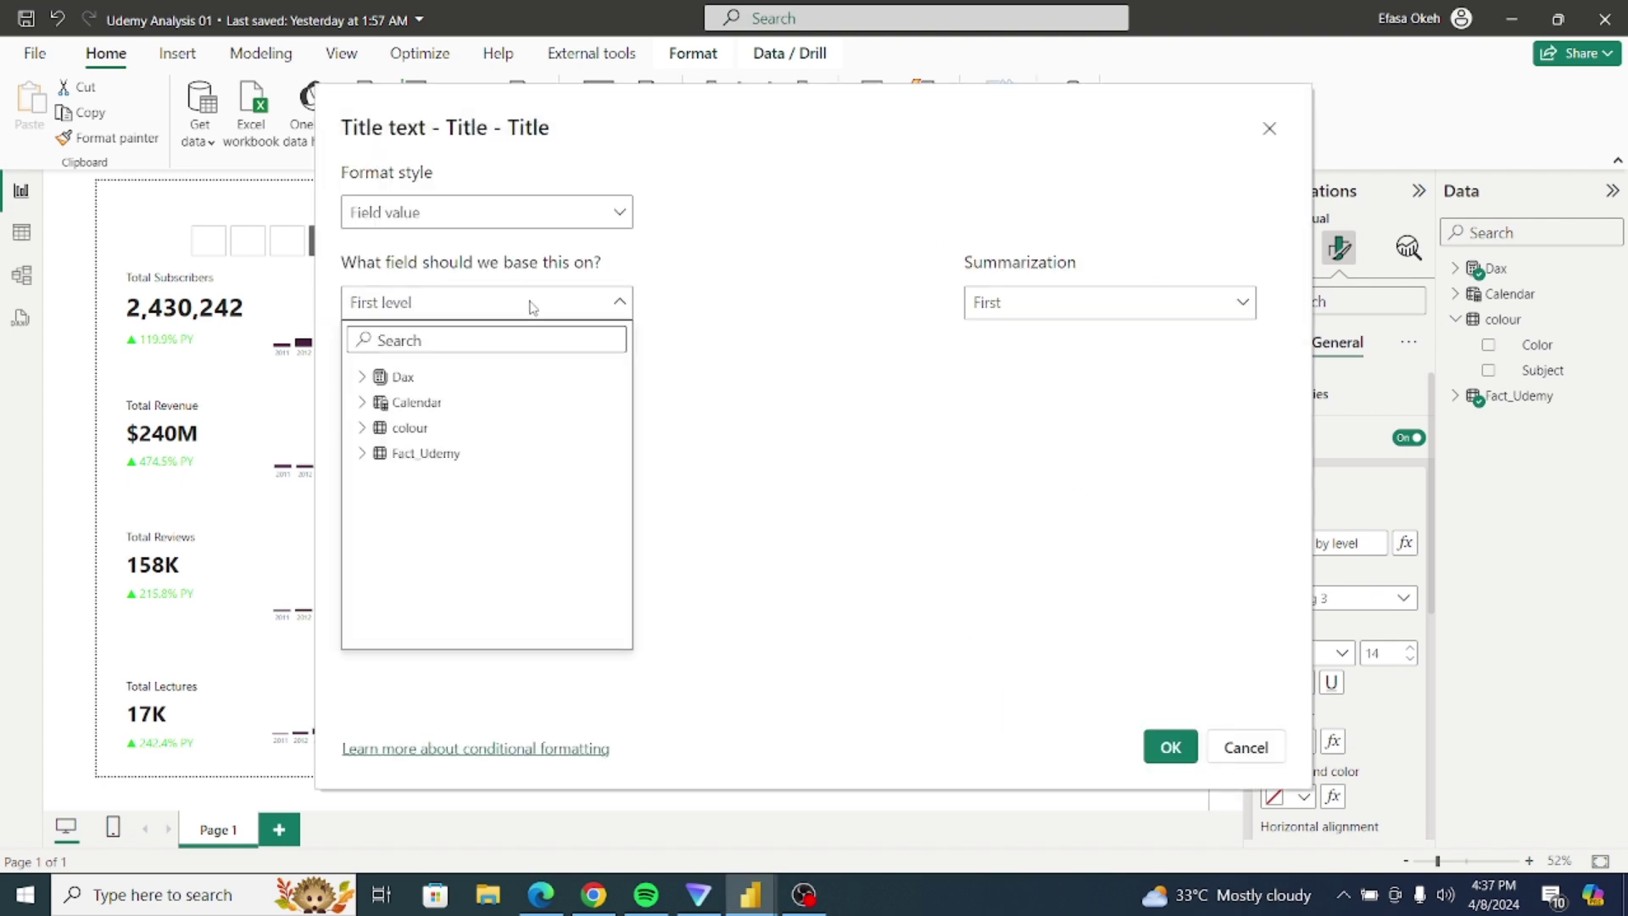
left_click(359, 402)
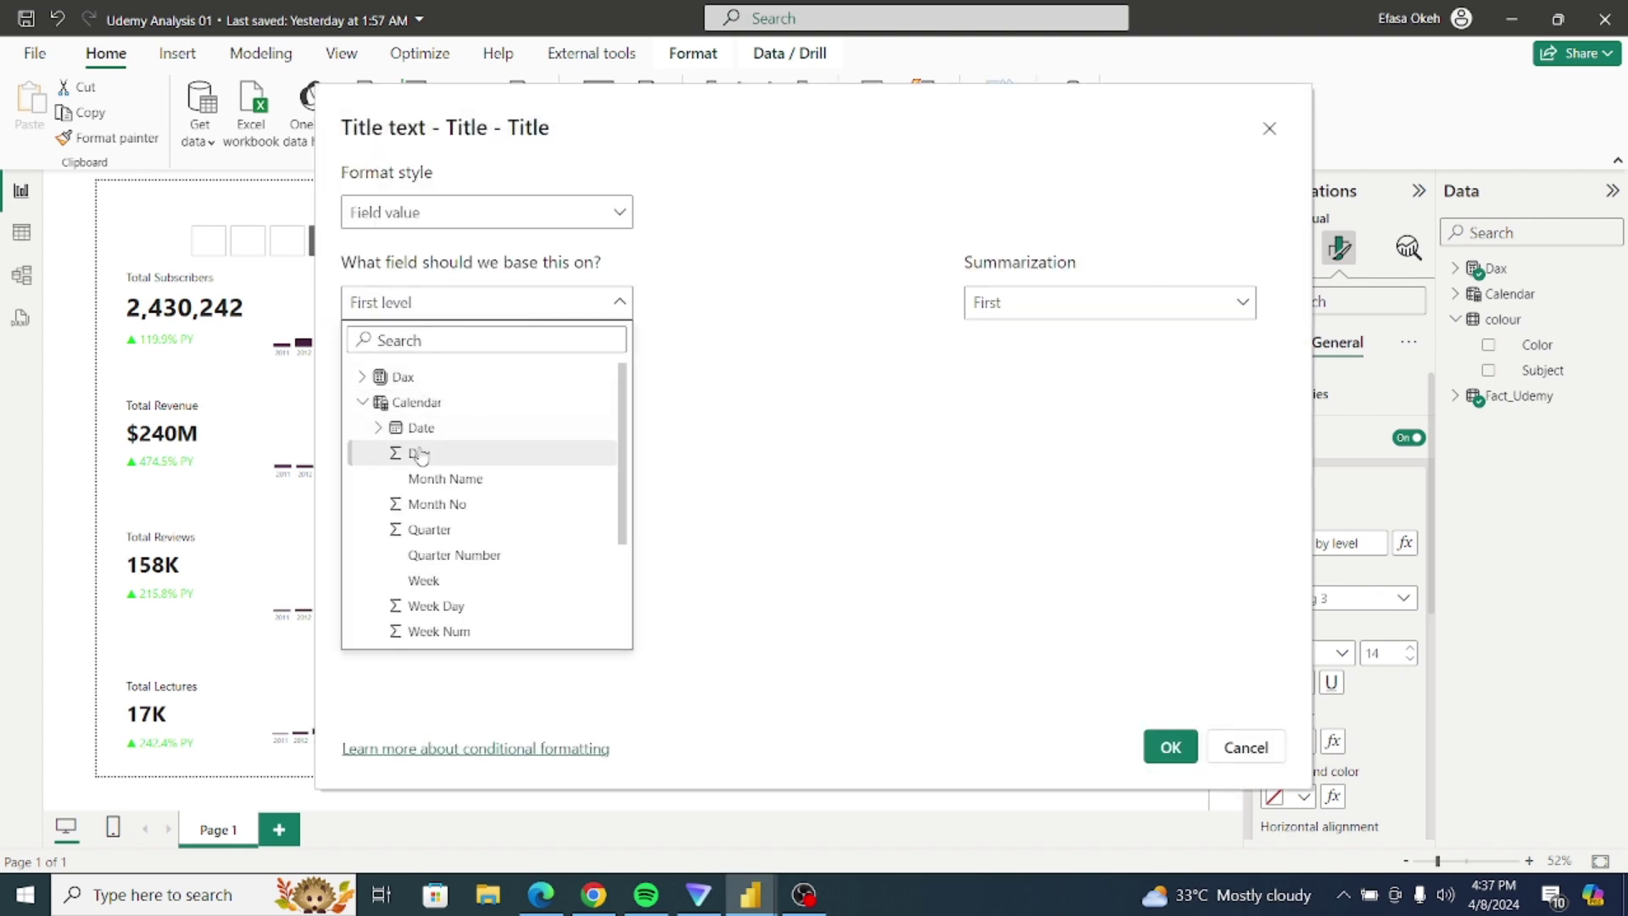
left_click(363, 401)
left_click(361, 377)
left_click(361, 376)
left_click(360, 402)
left_click(361, 402)
left_click(361, 428)
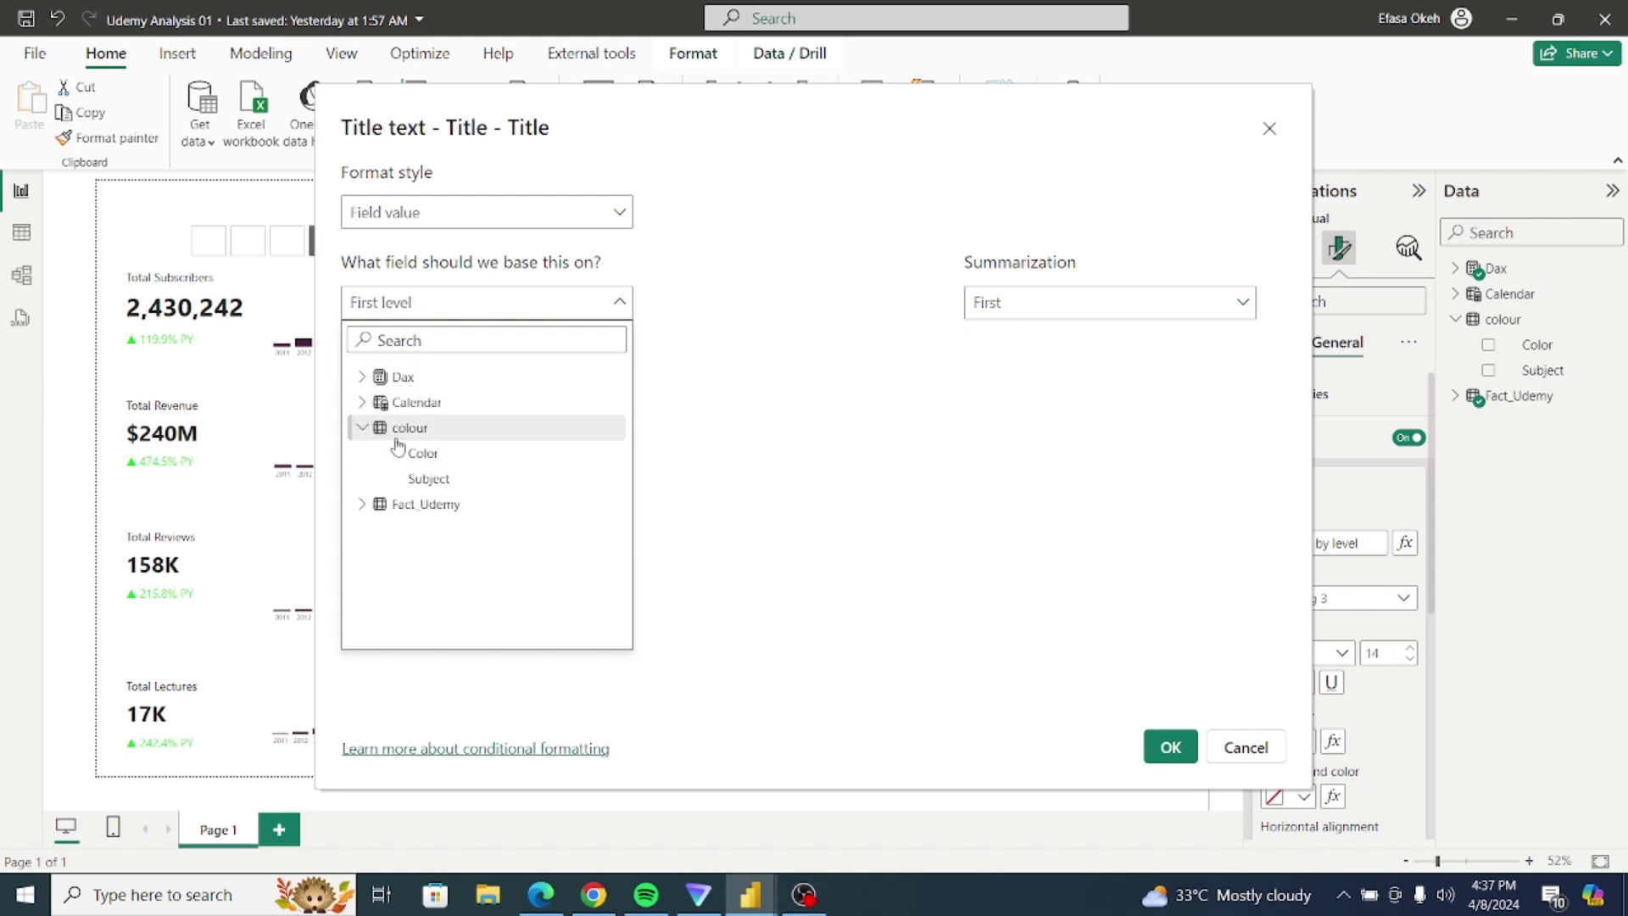
left_click(443, 476)
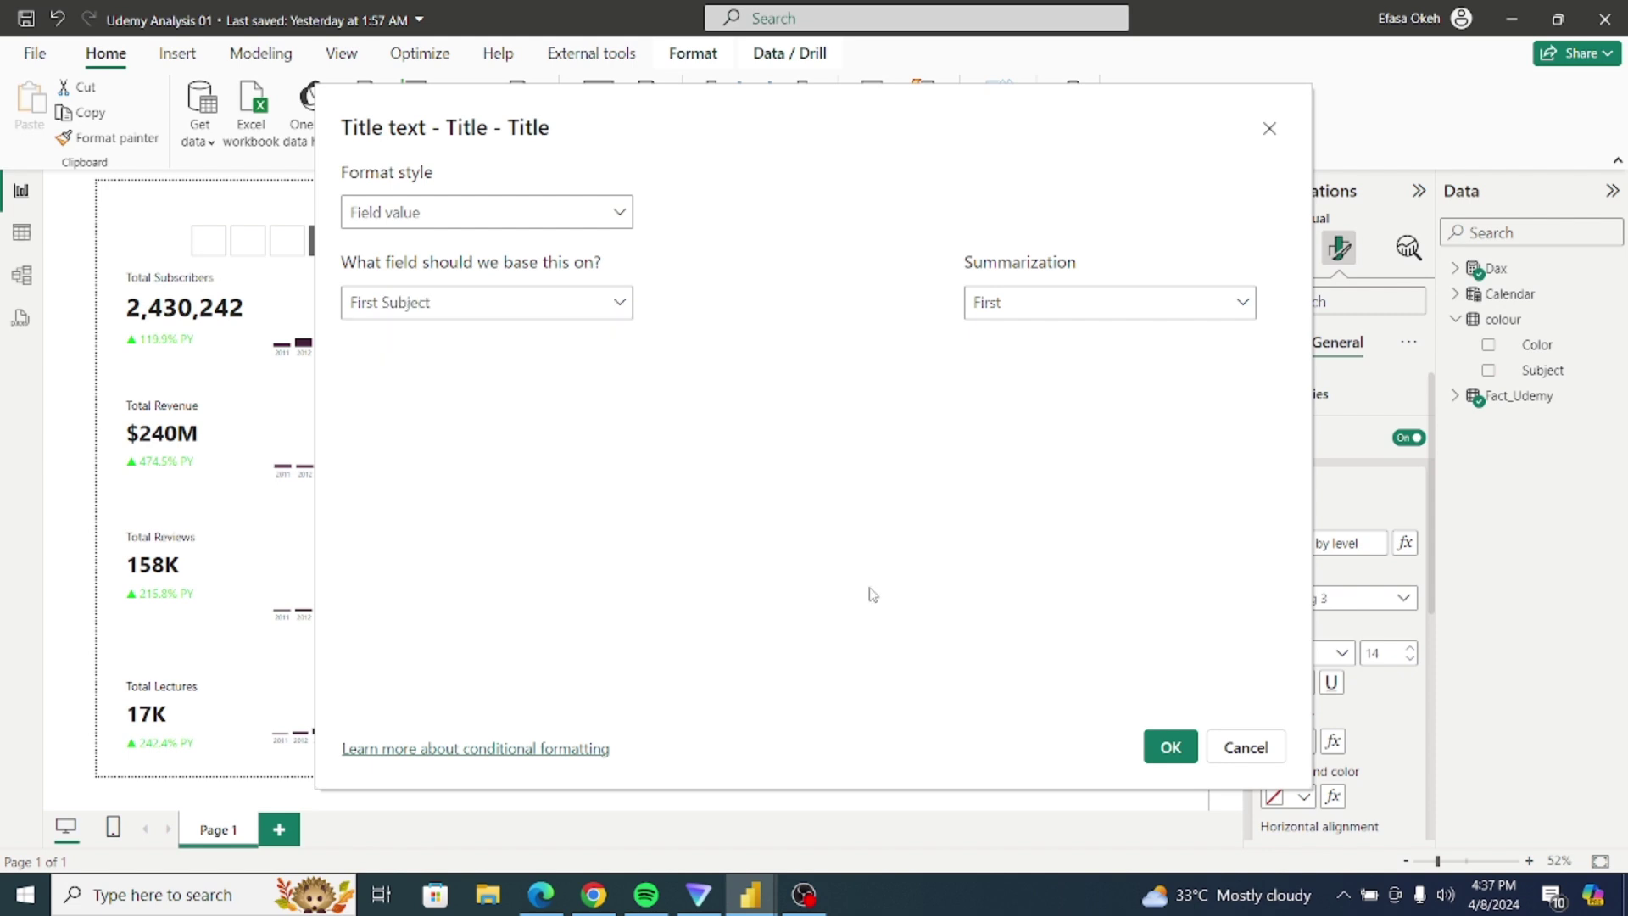
left_click(1168, 745)
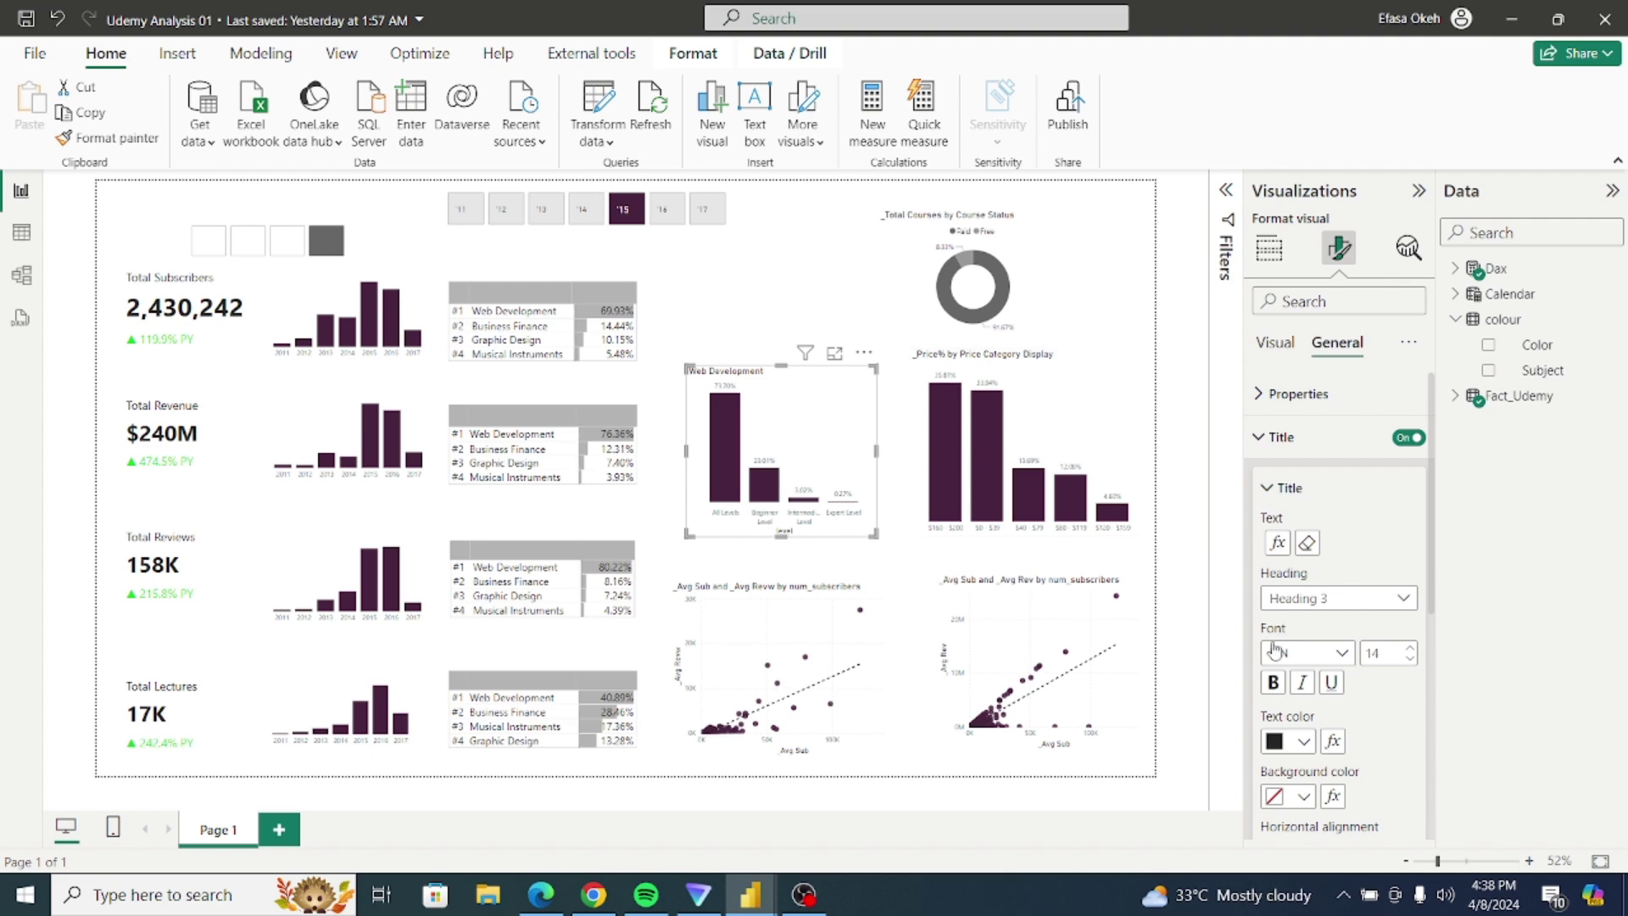
left_click_drag(1433, 612, 1434, 657)
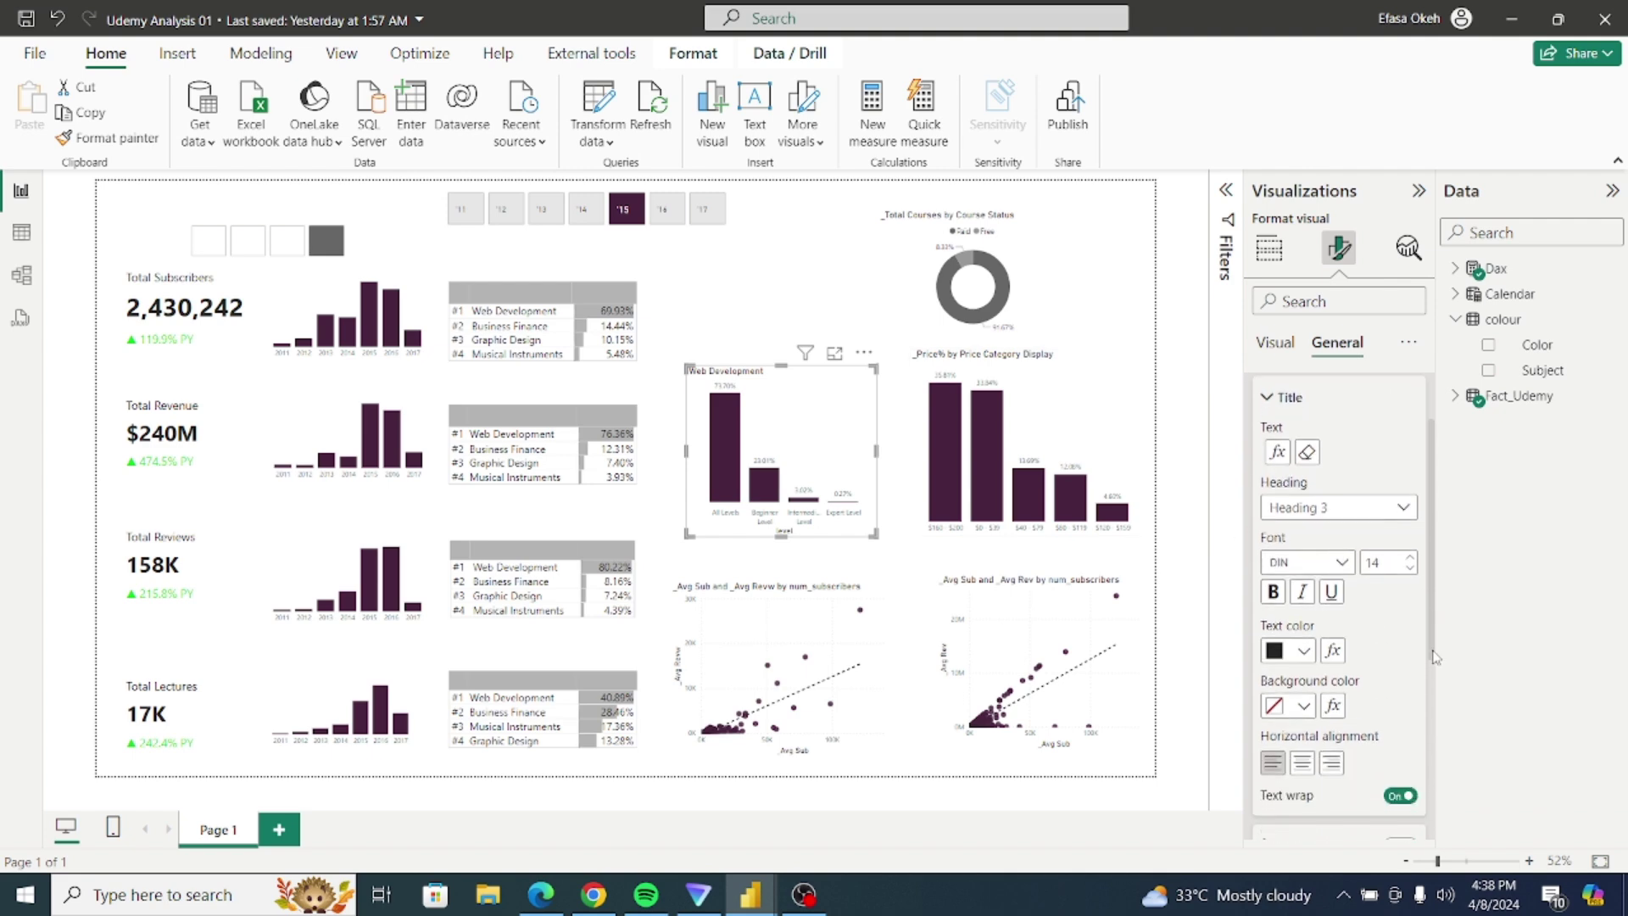
left_click(1313, 762)
Step: Base the title of the Price% by Price Category Display chart on the colour table's Subject field and center it
left_click(1090, 429)
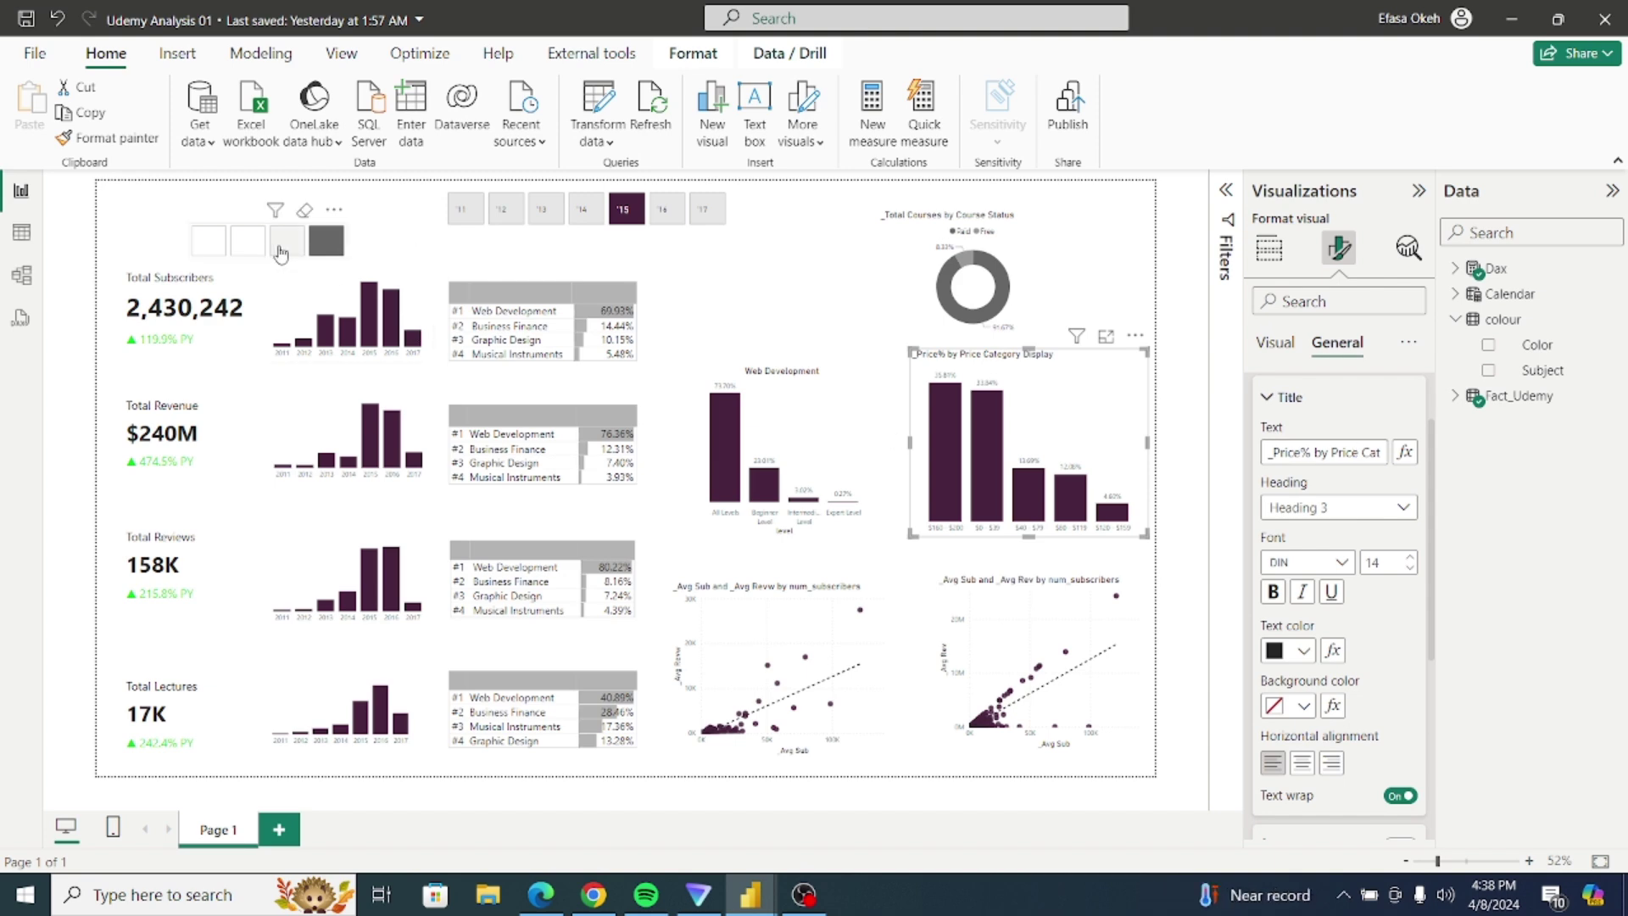
left_click(1405, 452)
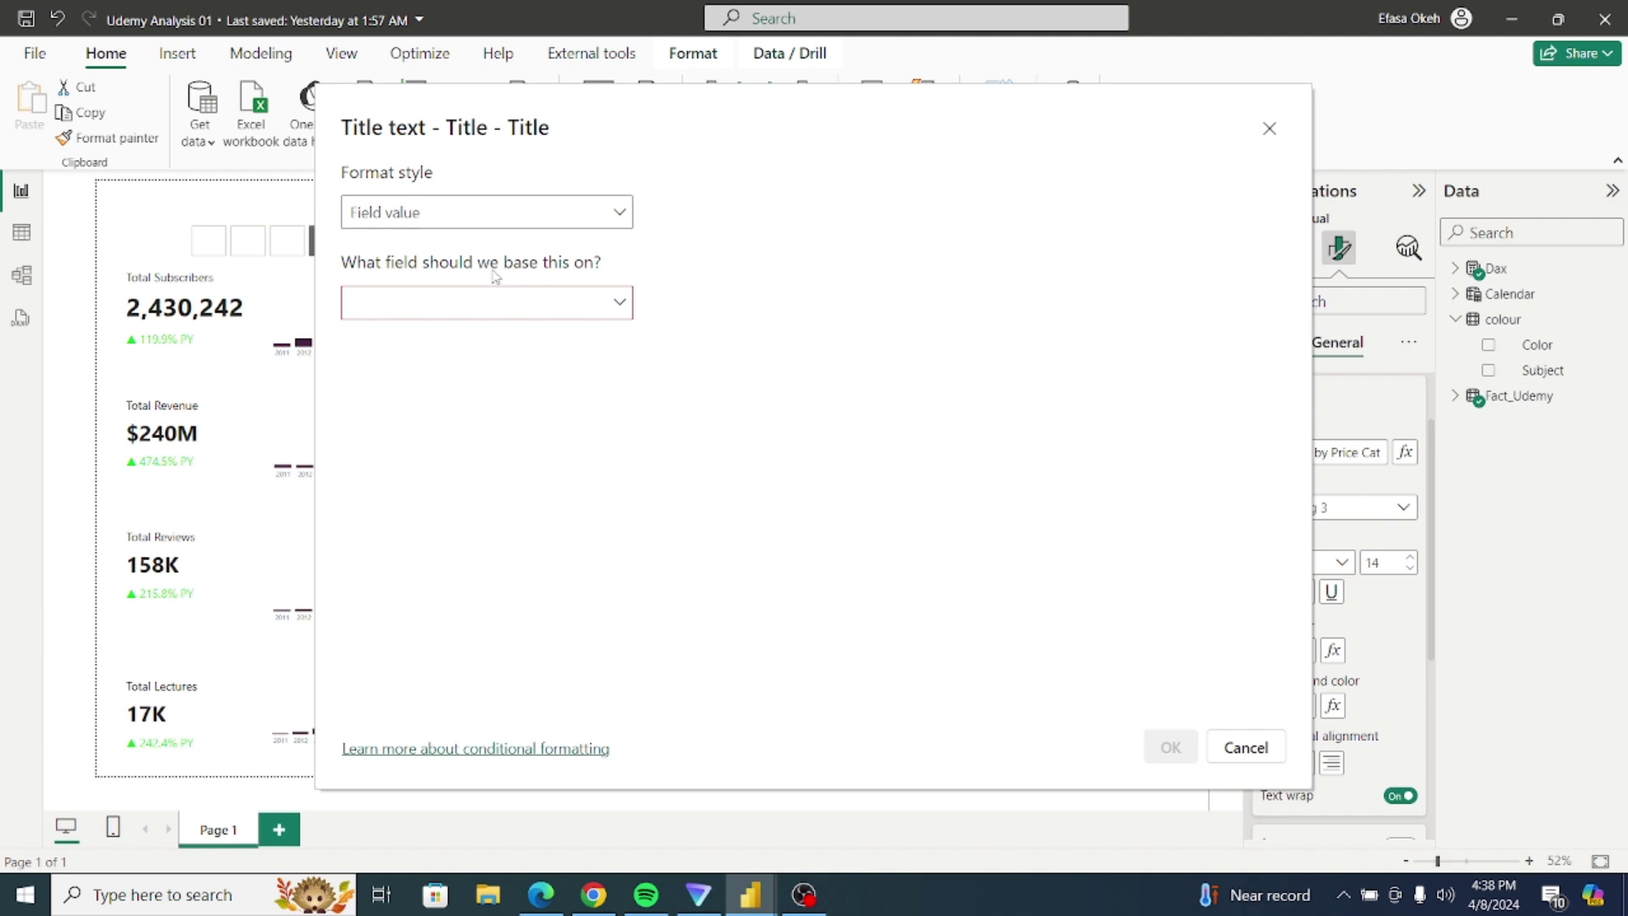
left_click(489, 301)
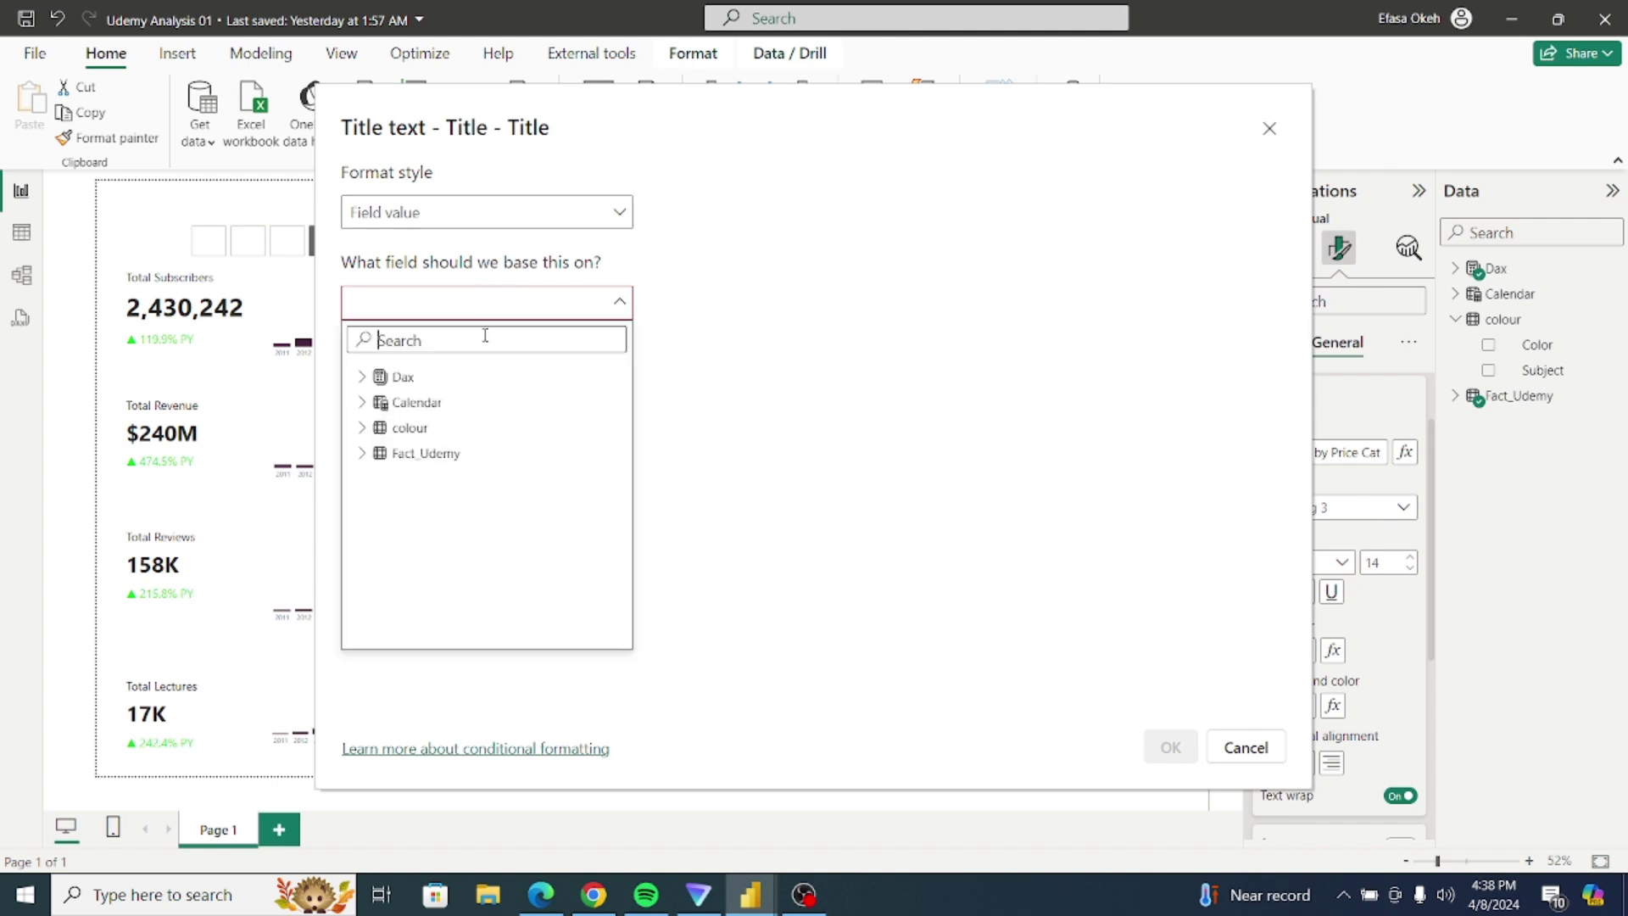
left_click(363, 427)
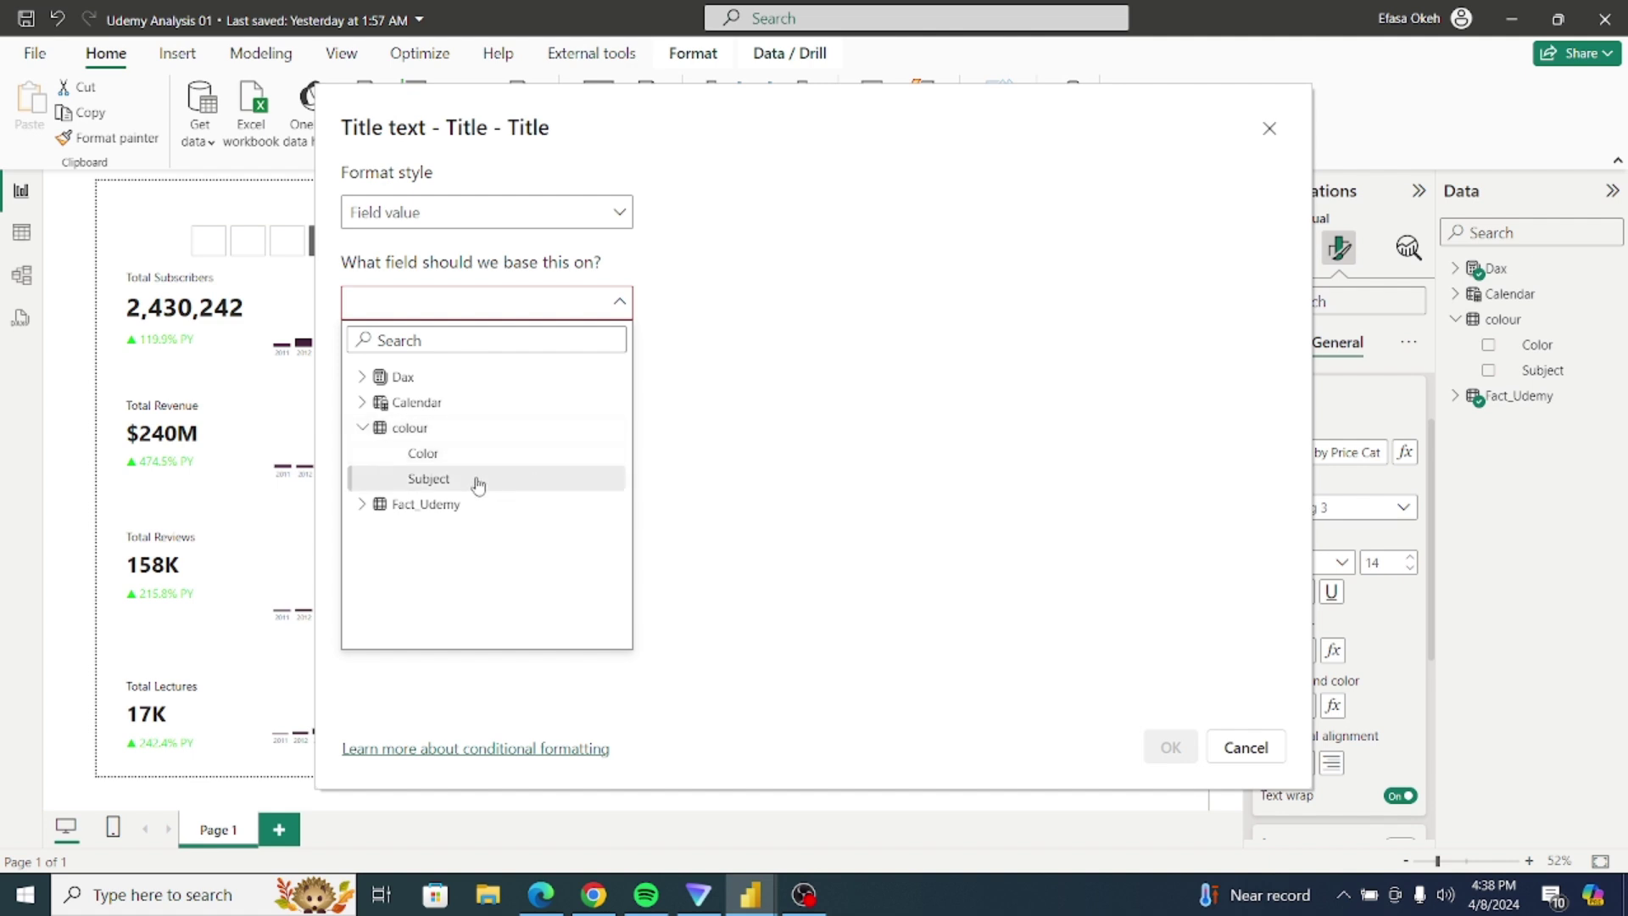
left_click(424, 480)
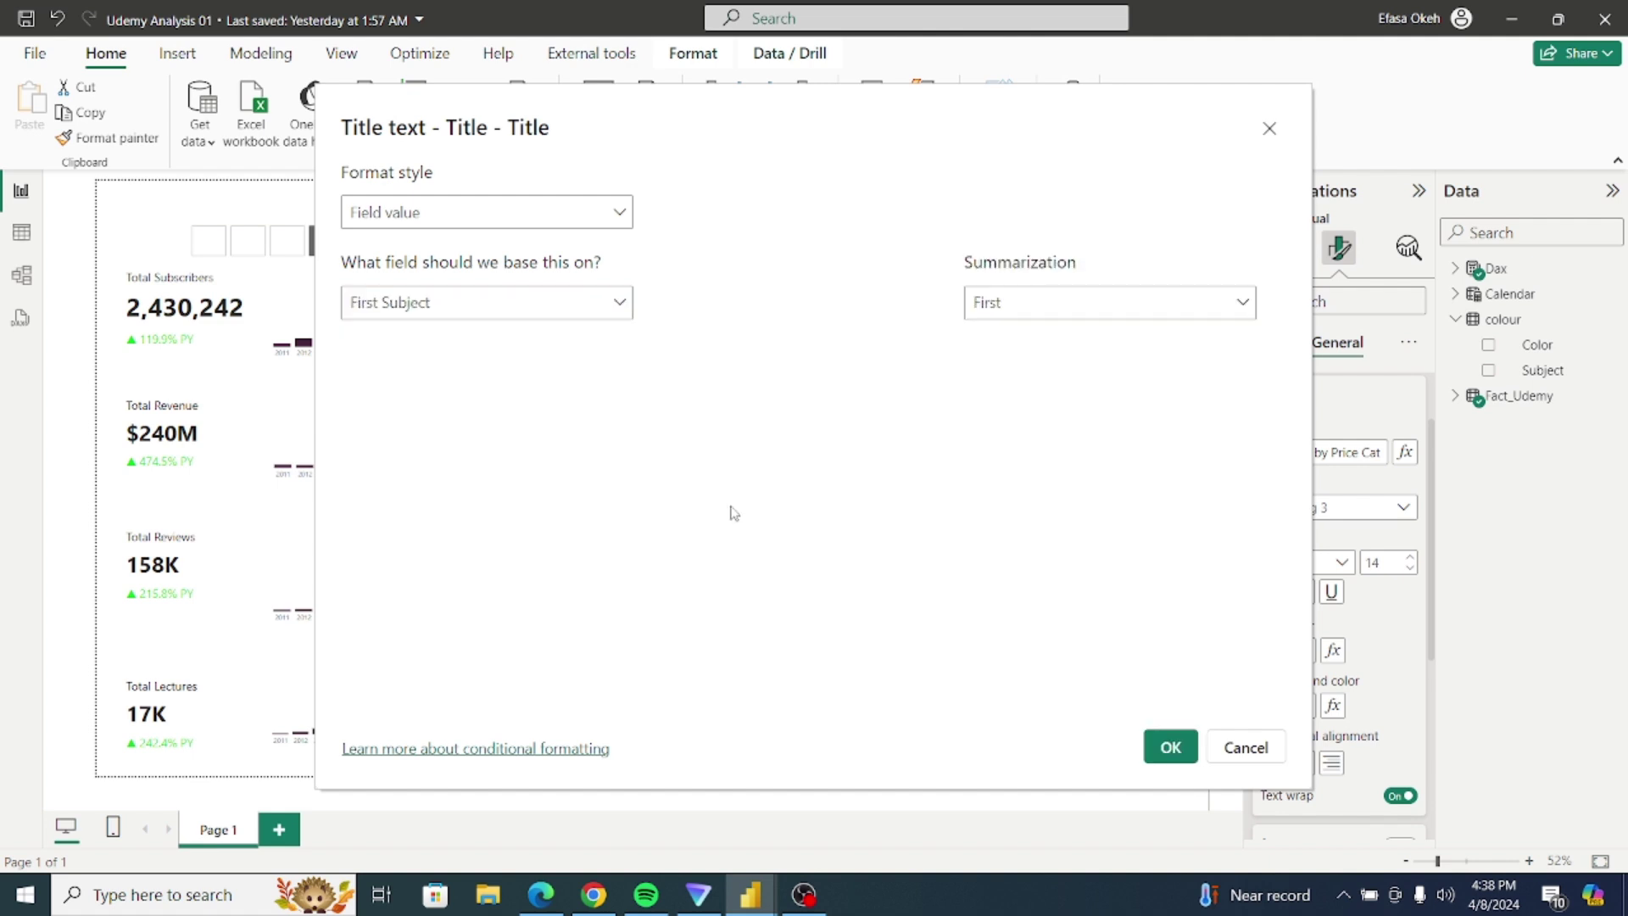
left_click(1170, 746)
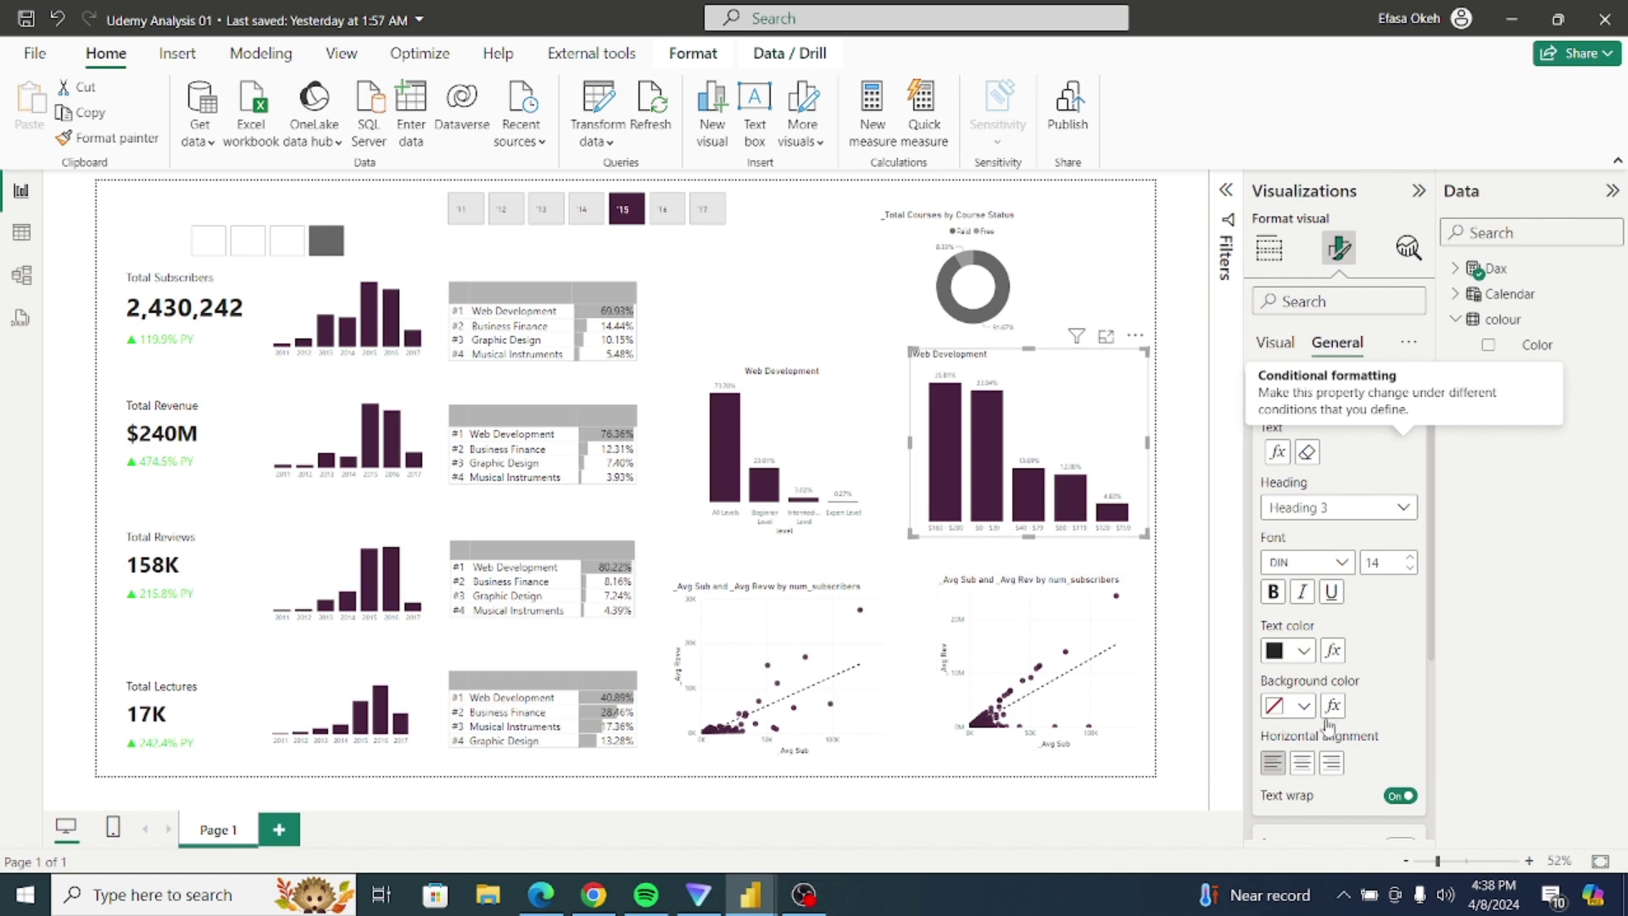
left_click(1304, 763)
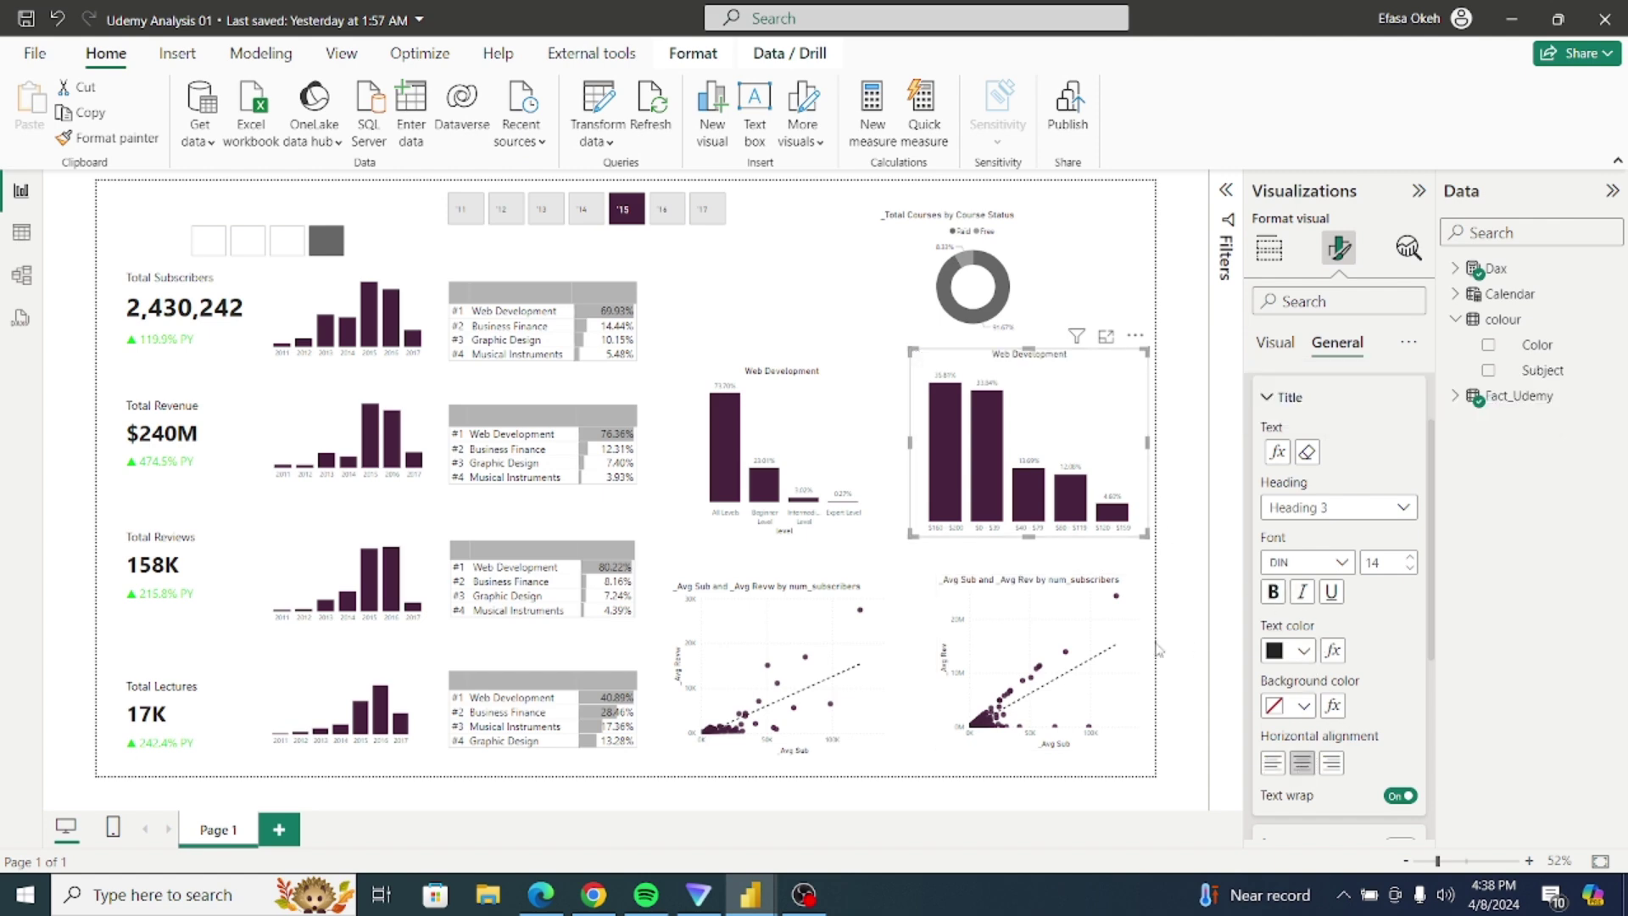
Step: Base the title of the _Avg Sub and _Avg Rev scatter chart on the colour table's Subject field
left_click(1058, 626)
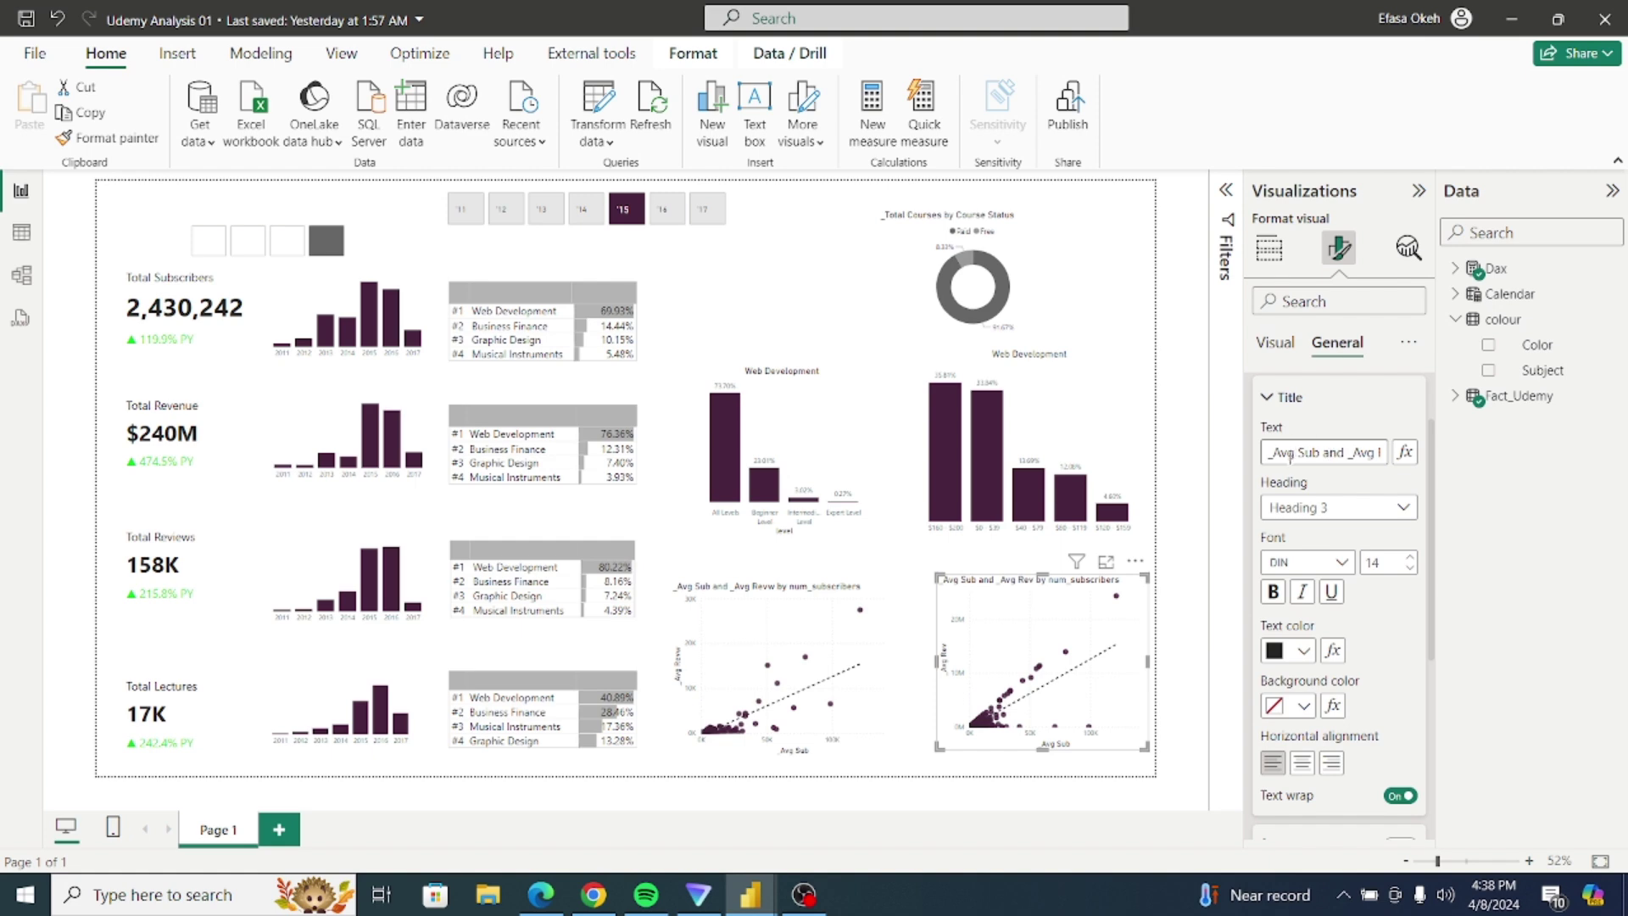
left_click(1406, 453)
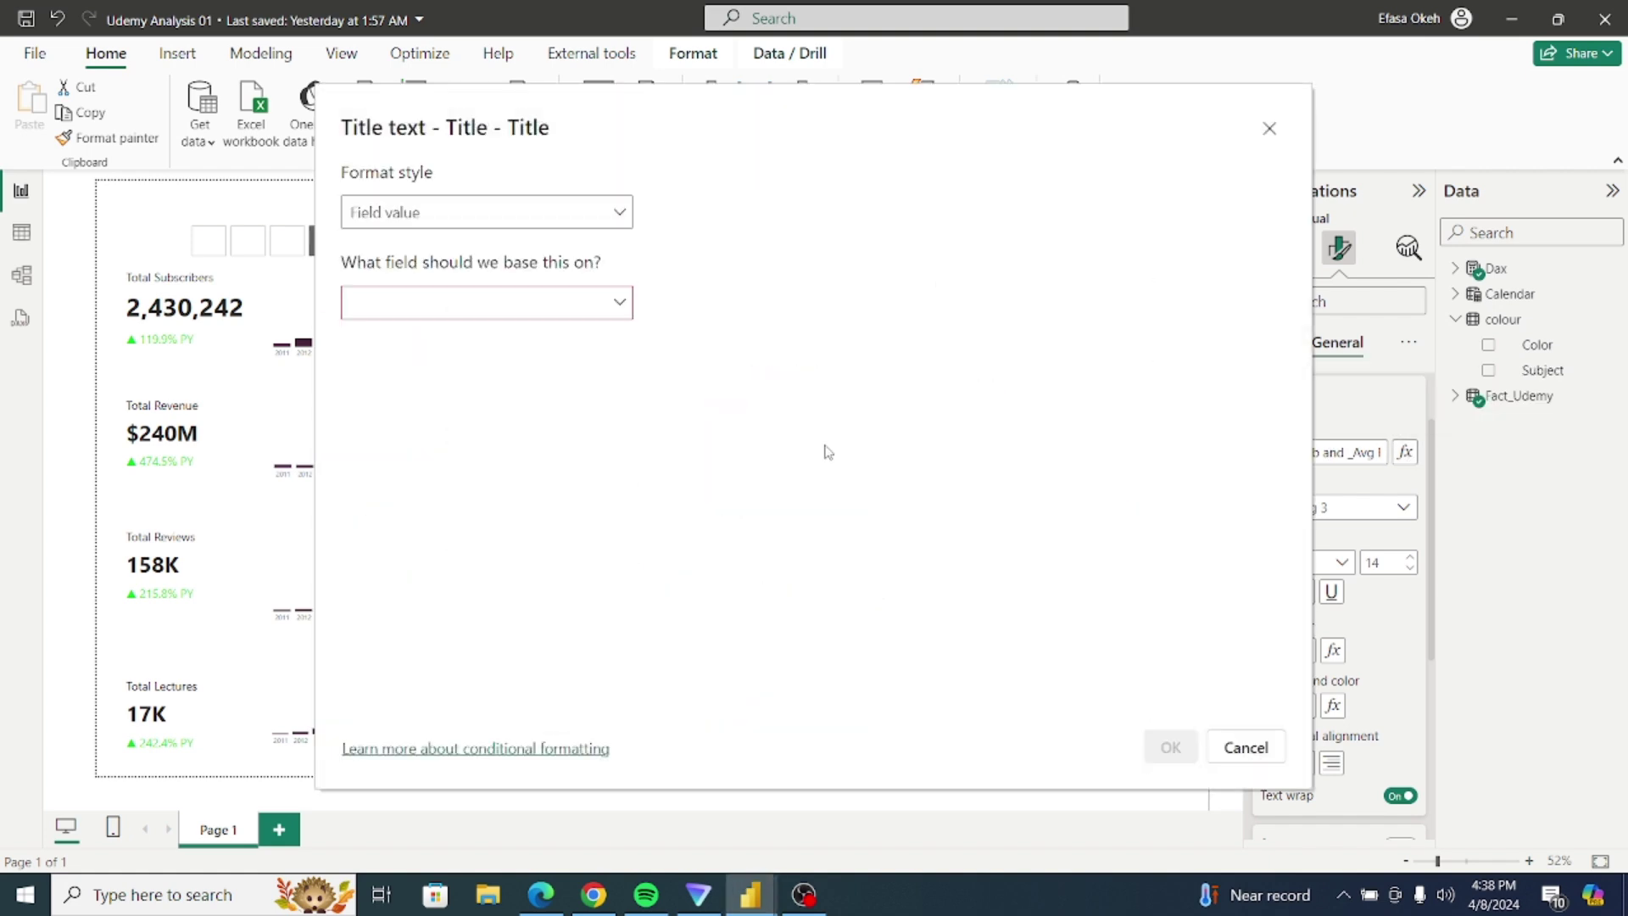
left_click(502, 314)
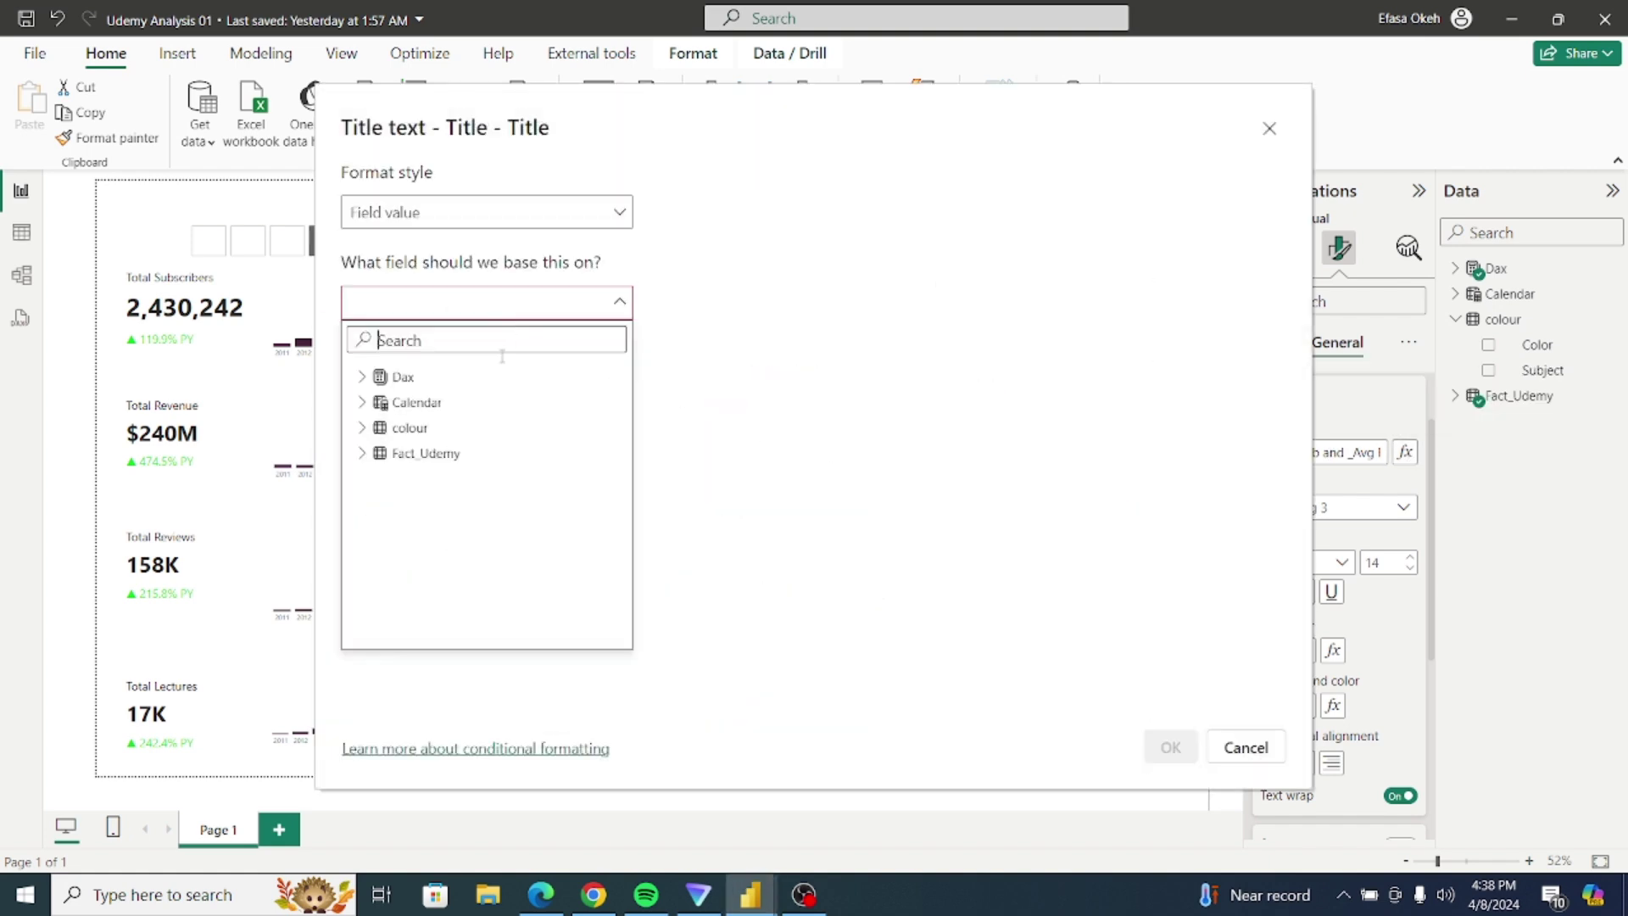
left_click(362, 428)
left_click(449, 479)
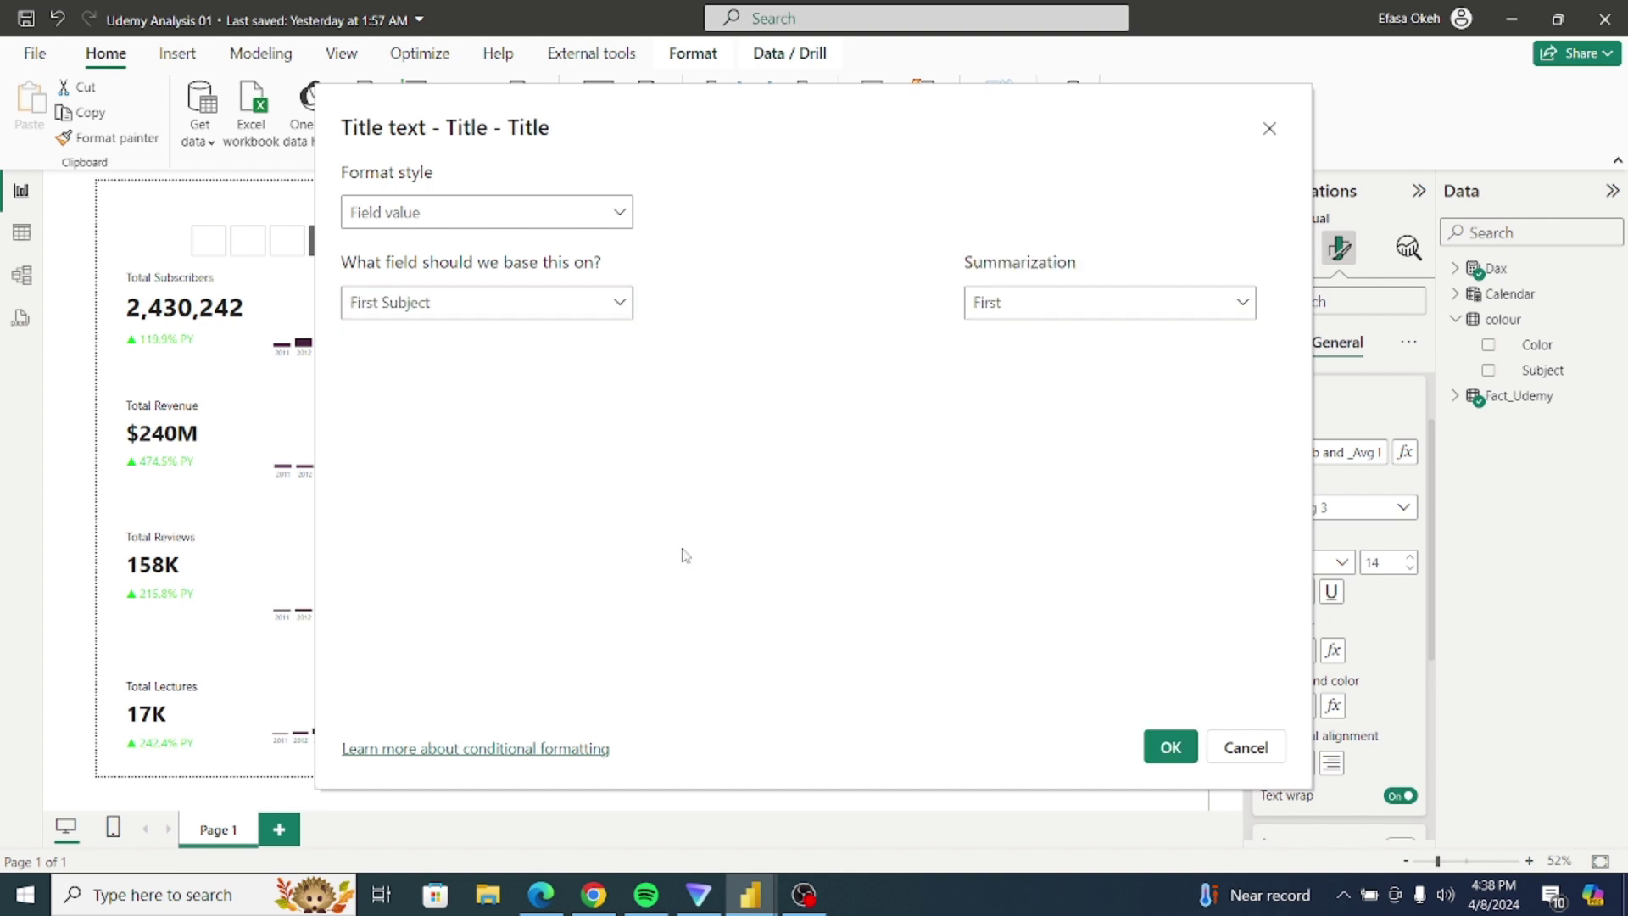
left_click(1170, 746)
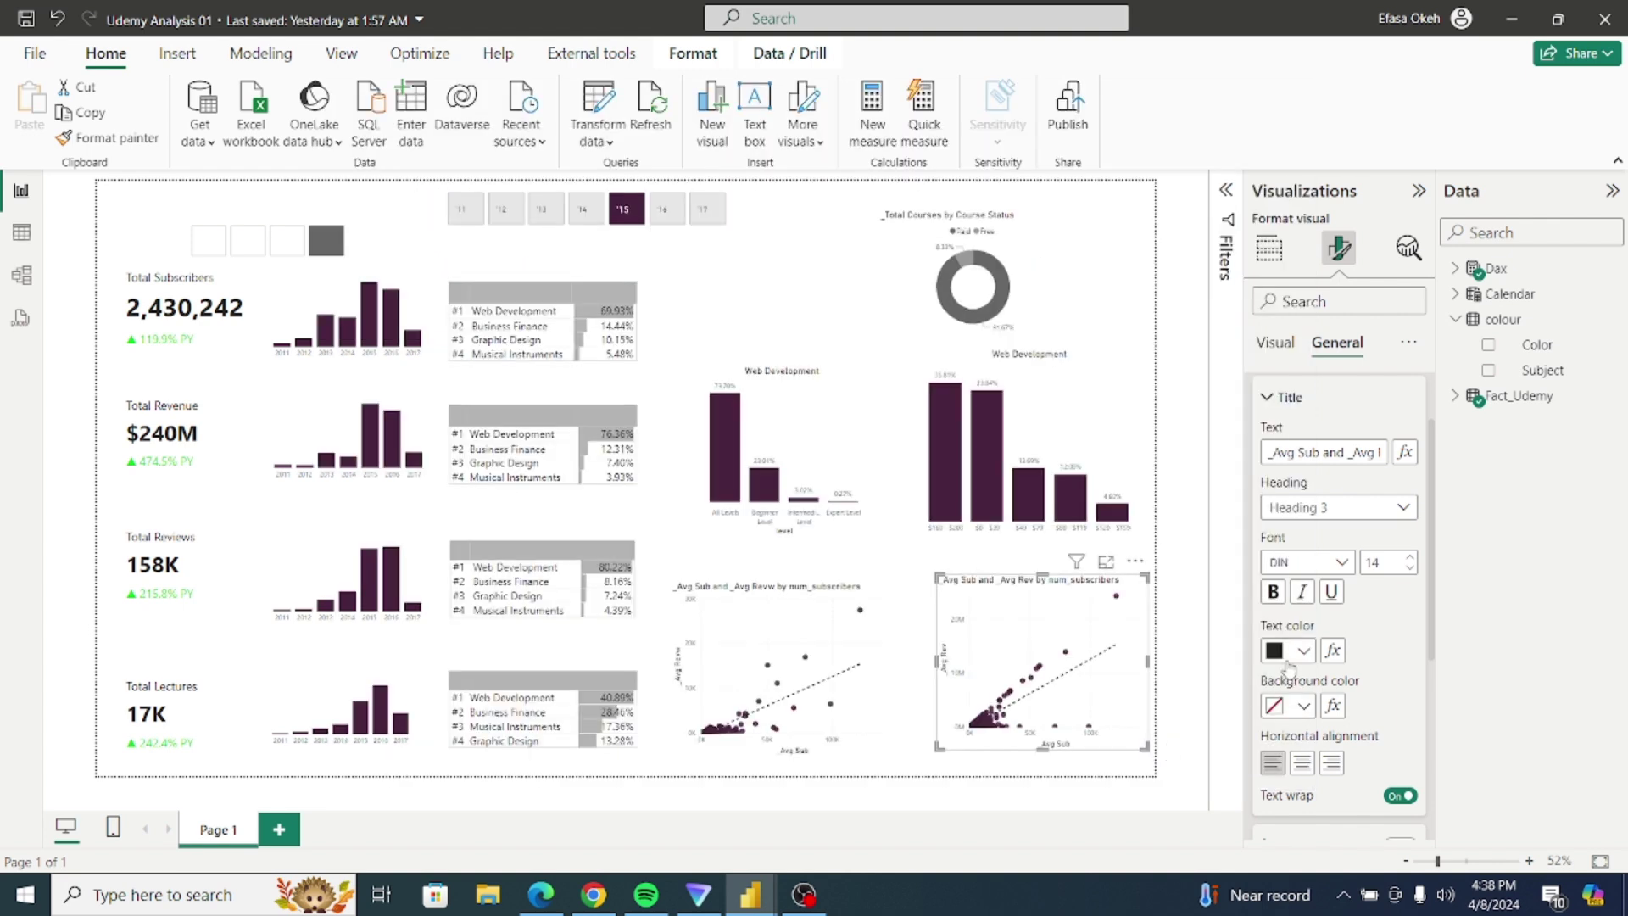
Step: Base the title of the _Avg Sub and _Avg Revw scatter chart on the colour table's Subject field, and center both scatter chart titles
left_click(881, 627)
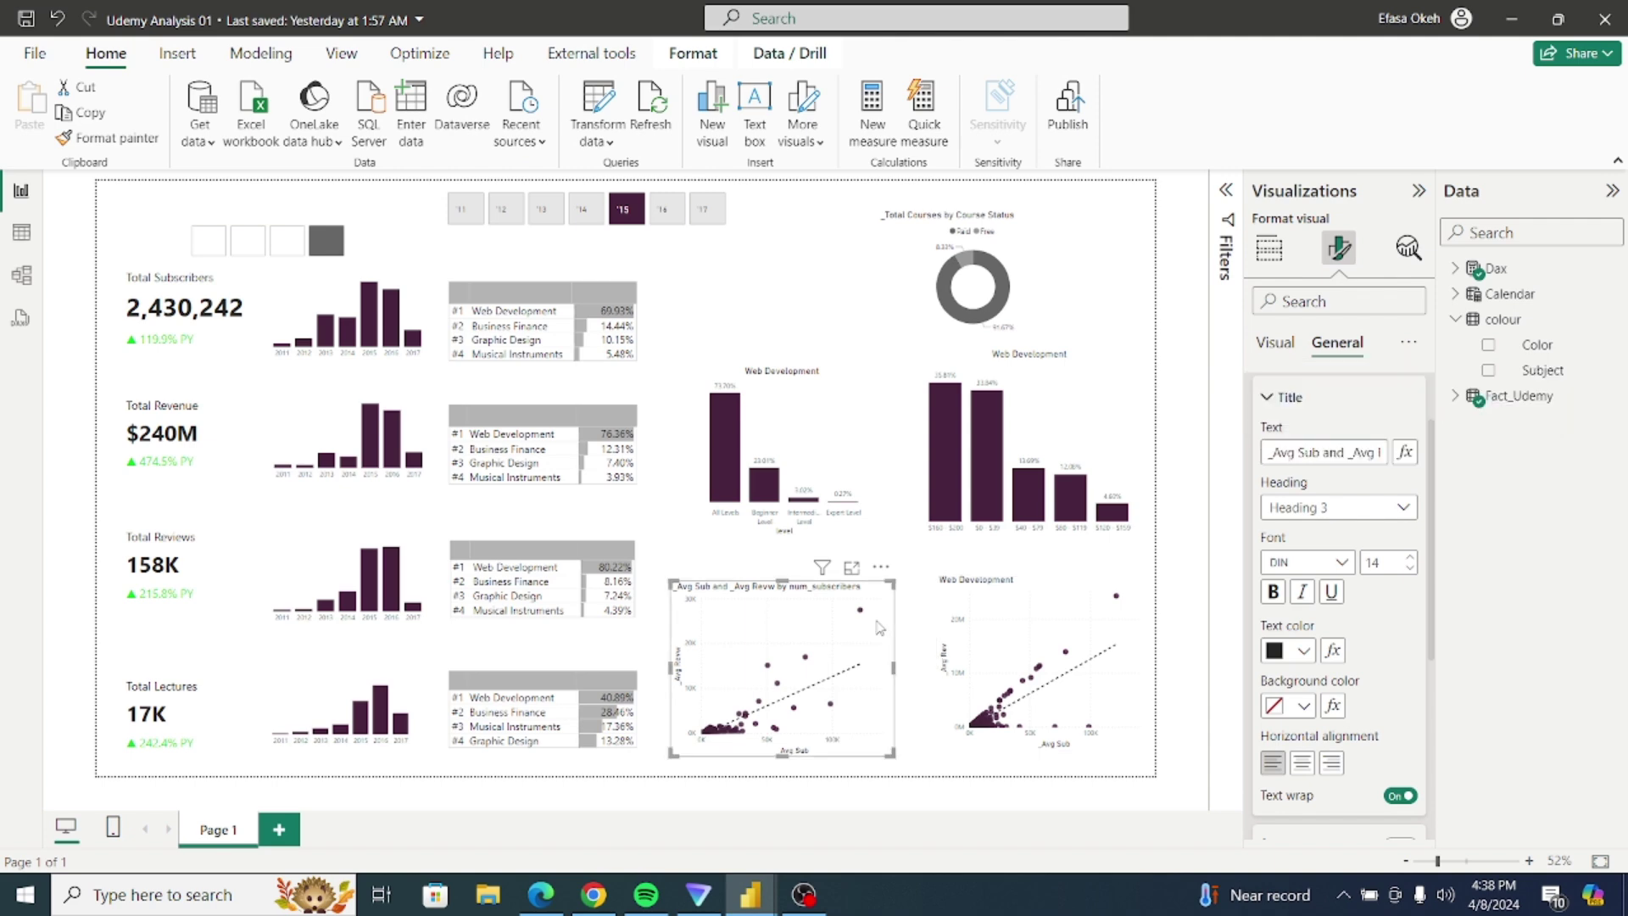
left_click(1405, 454)
left_click(538, 311)
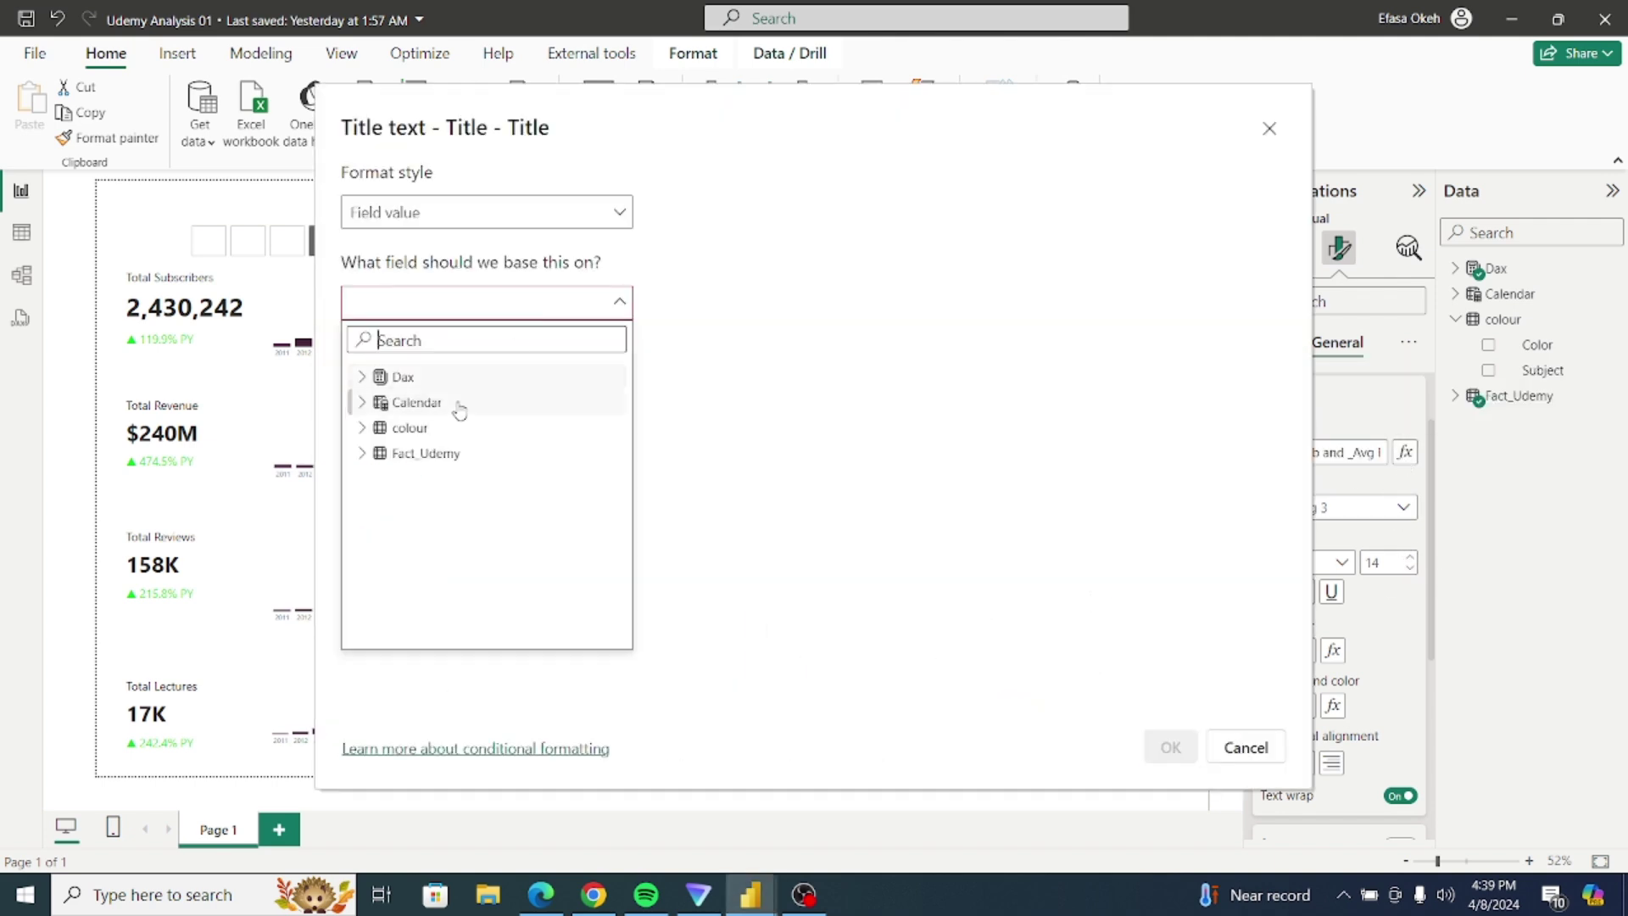
left_click(363, 436)
left_click(429, 478)
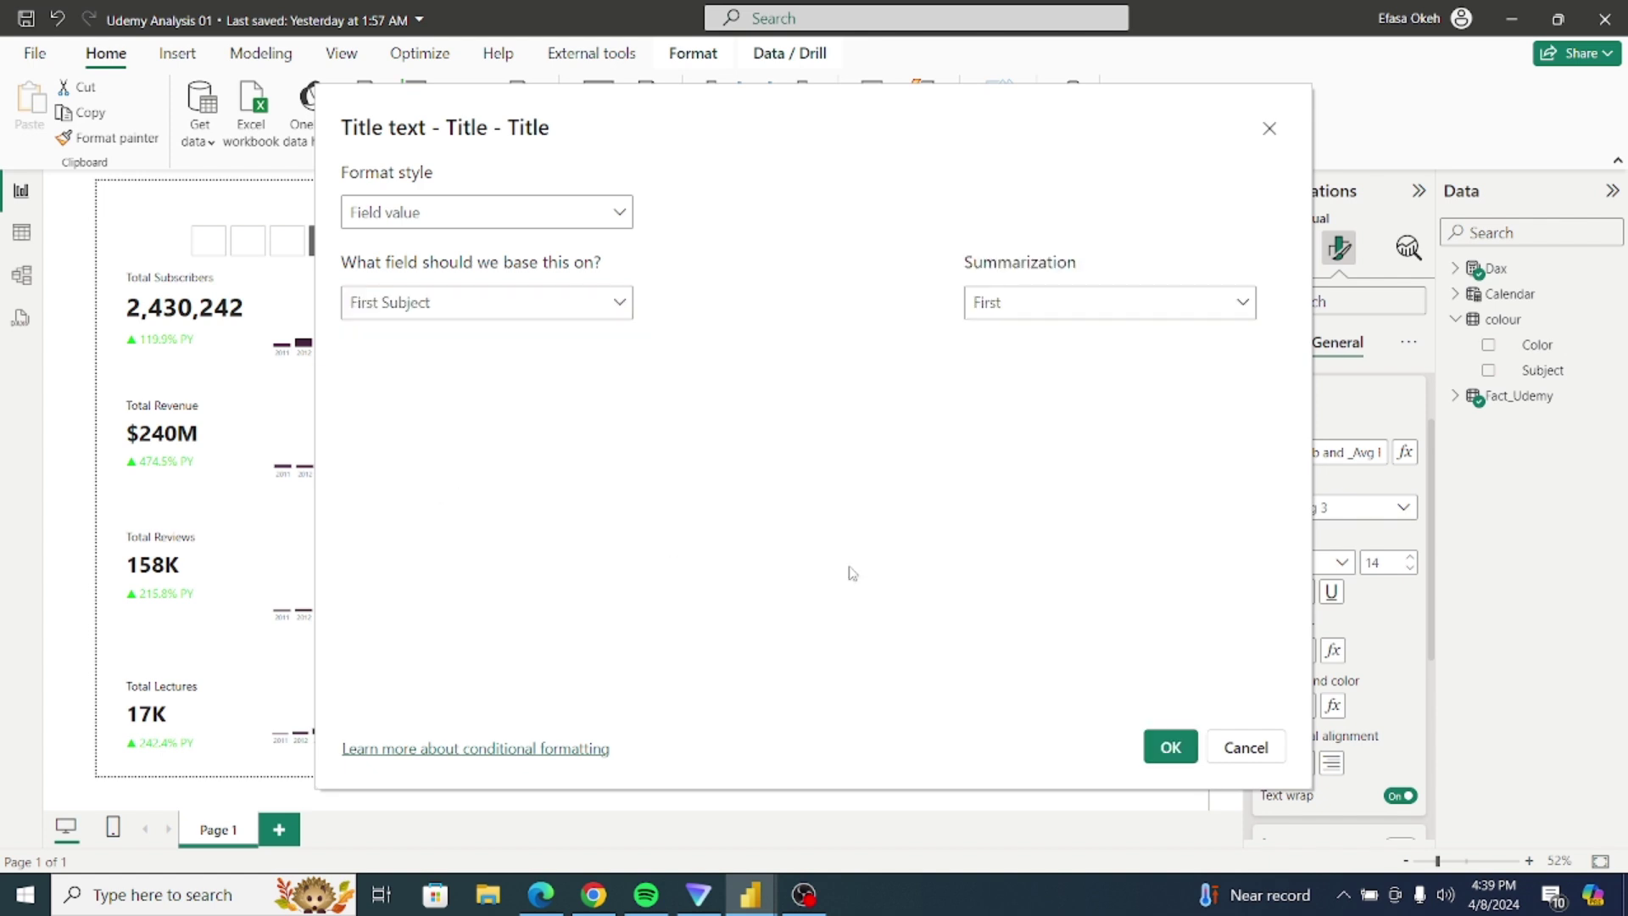
left_click(1170, 746)
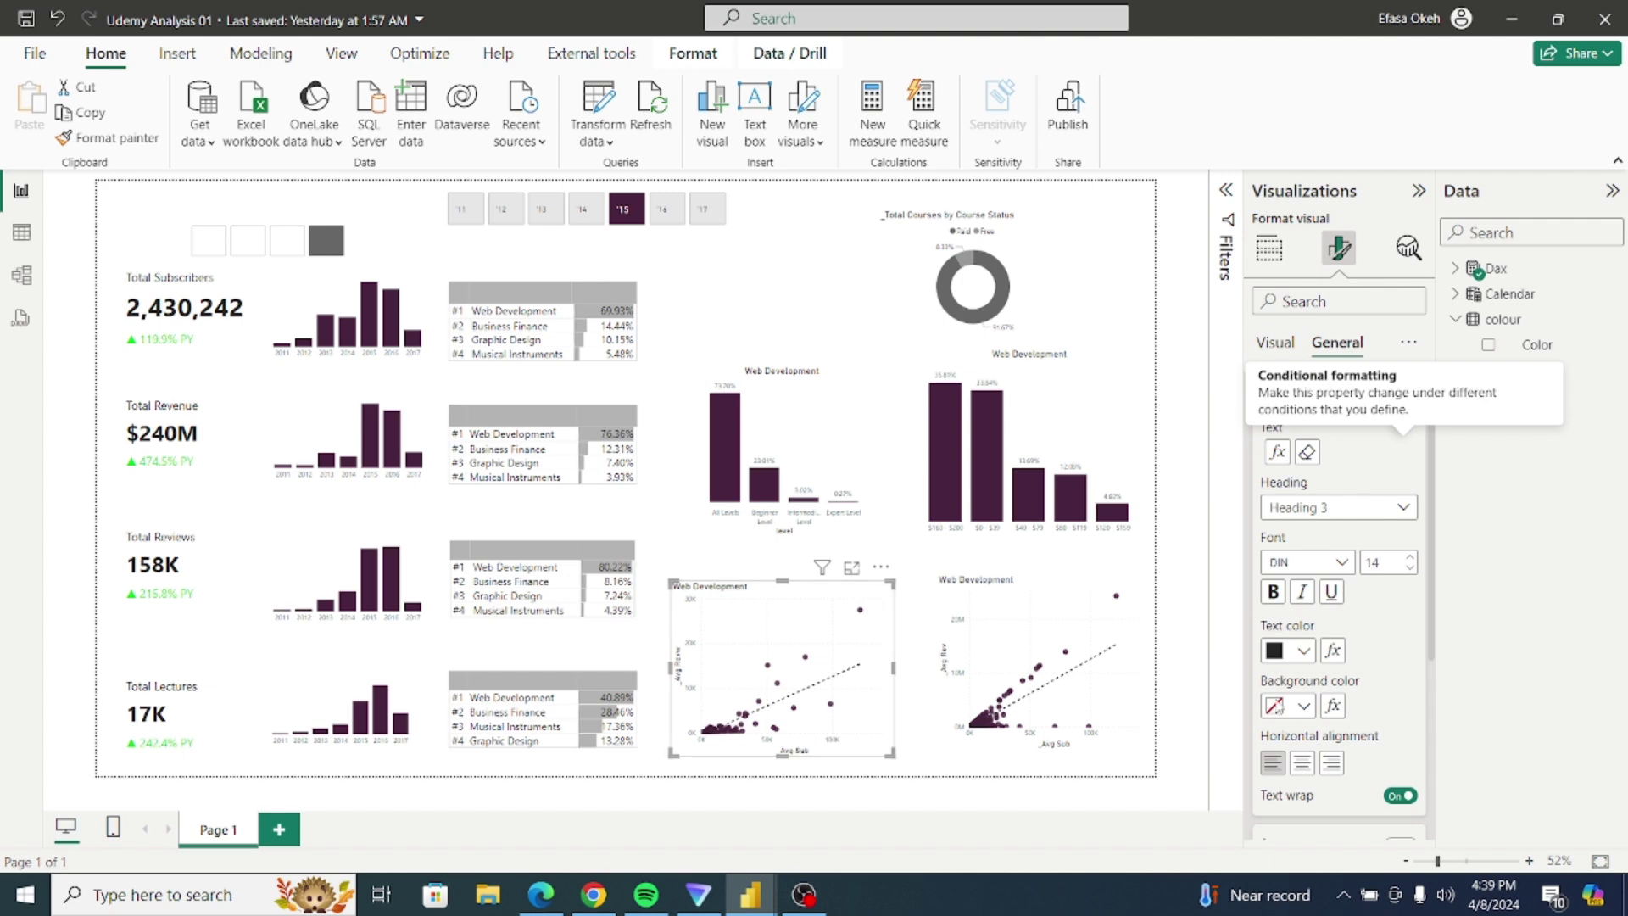
left_click(1301, 762)
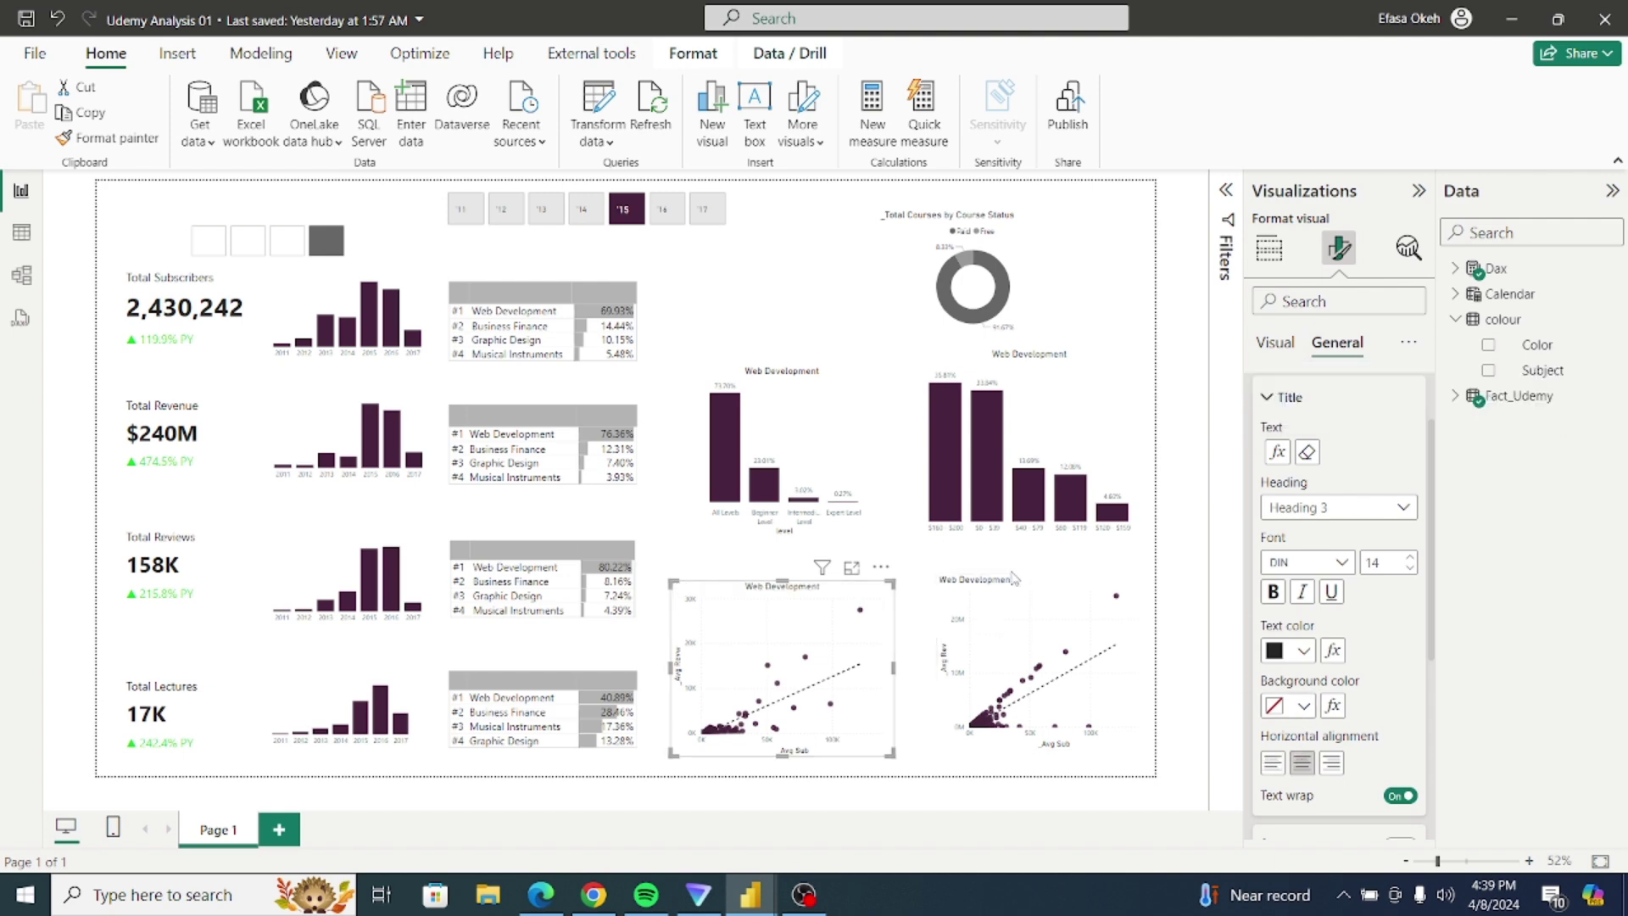
left_click(1058, 599)
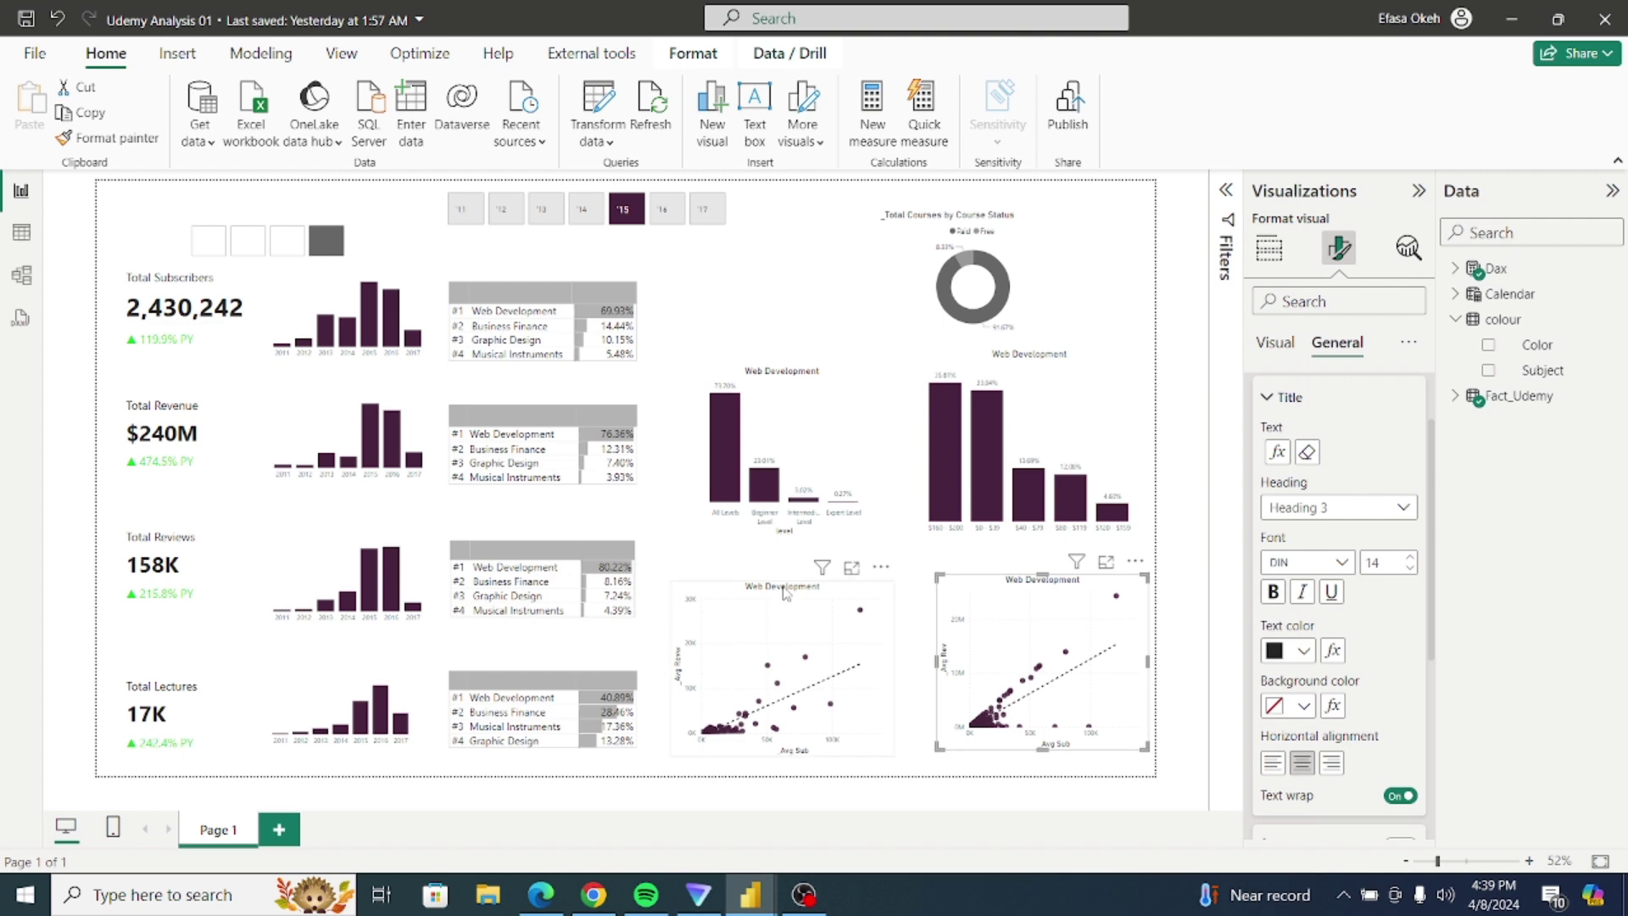
Step: Switch the subject slicer to Musical Instruments and to Graphic Design to check the chart titles and colors
left_click(287, 245)
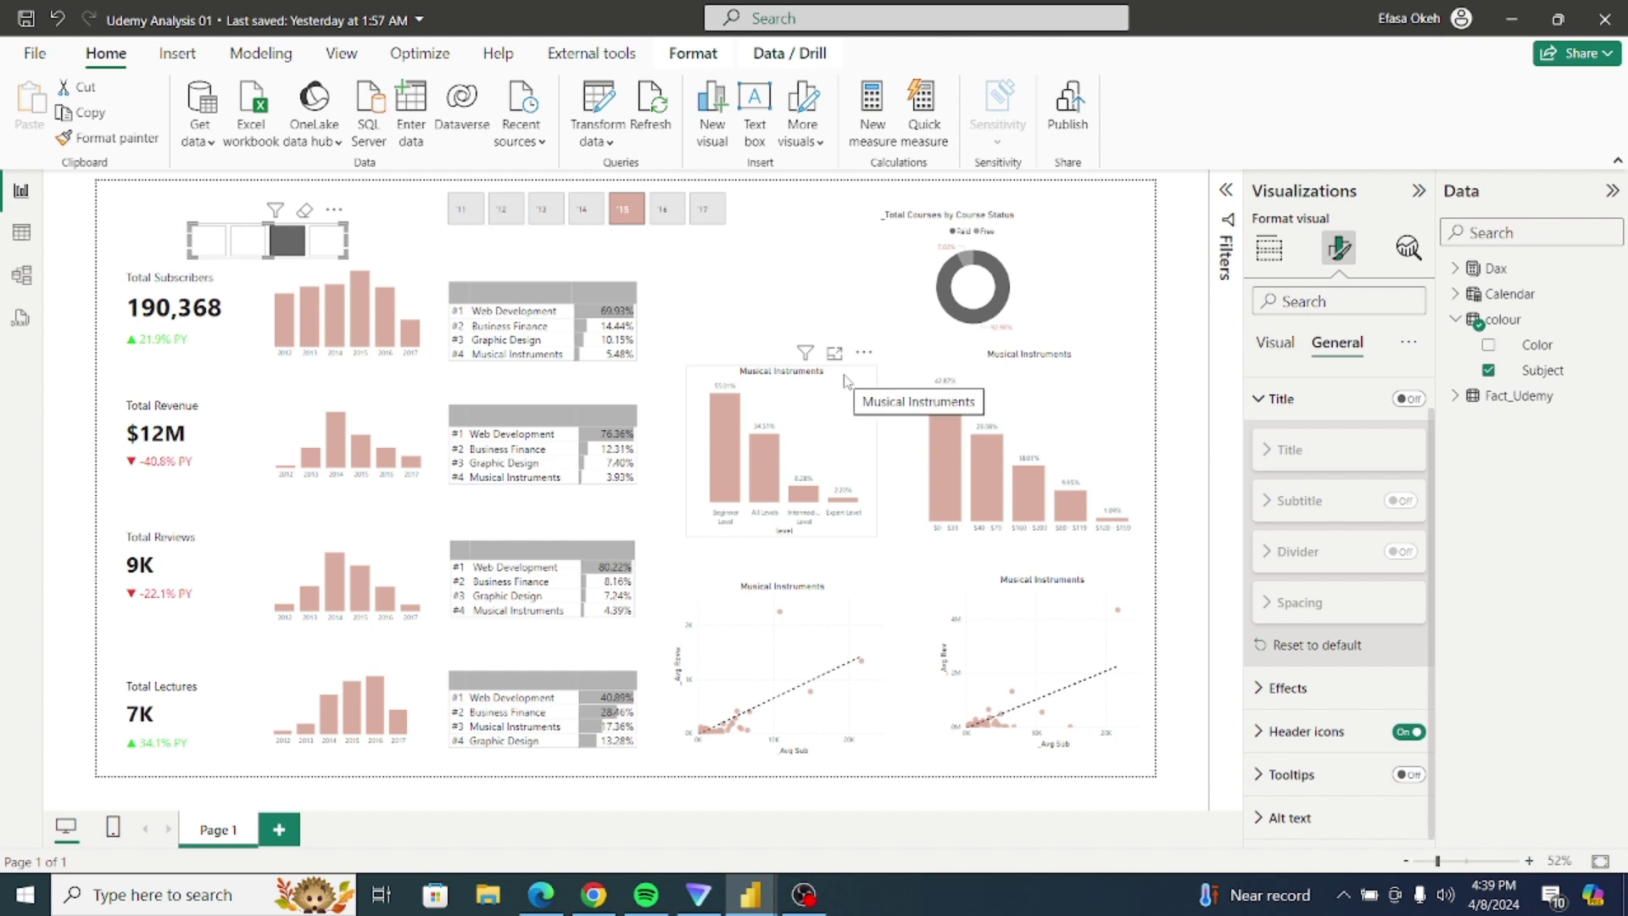
left_click(248, 243)
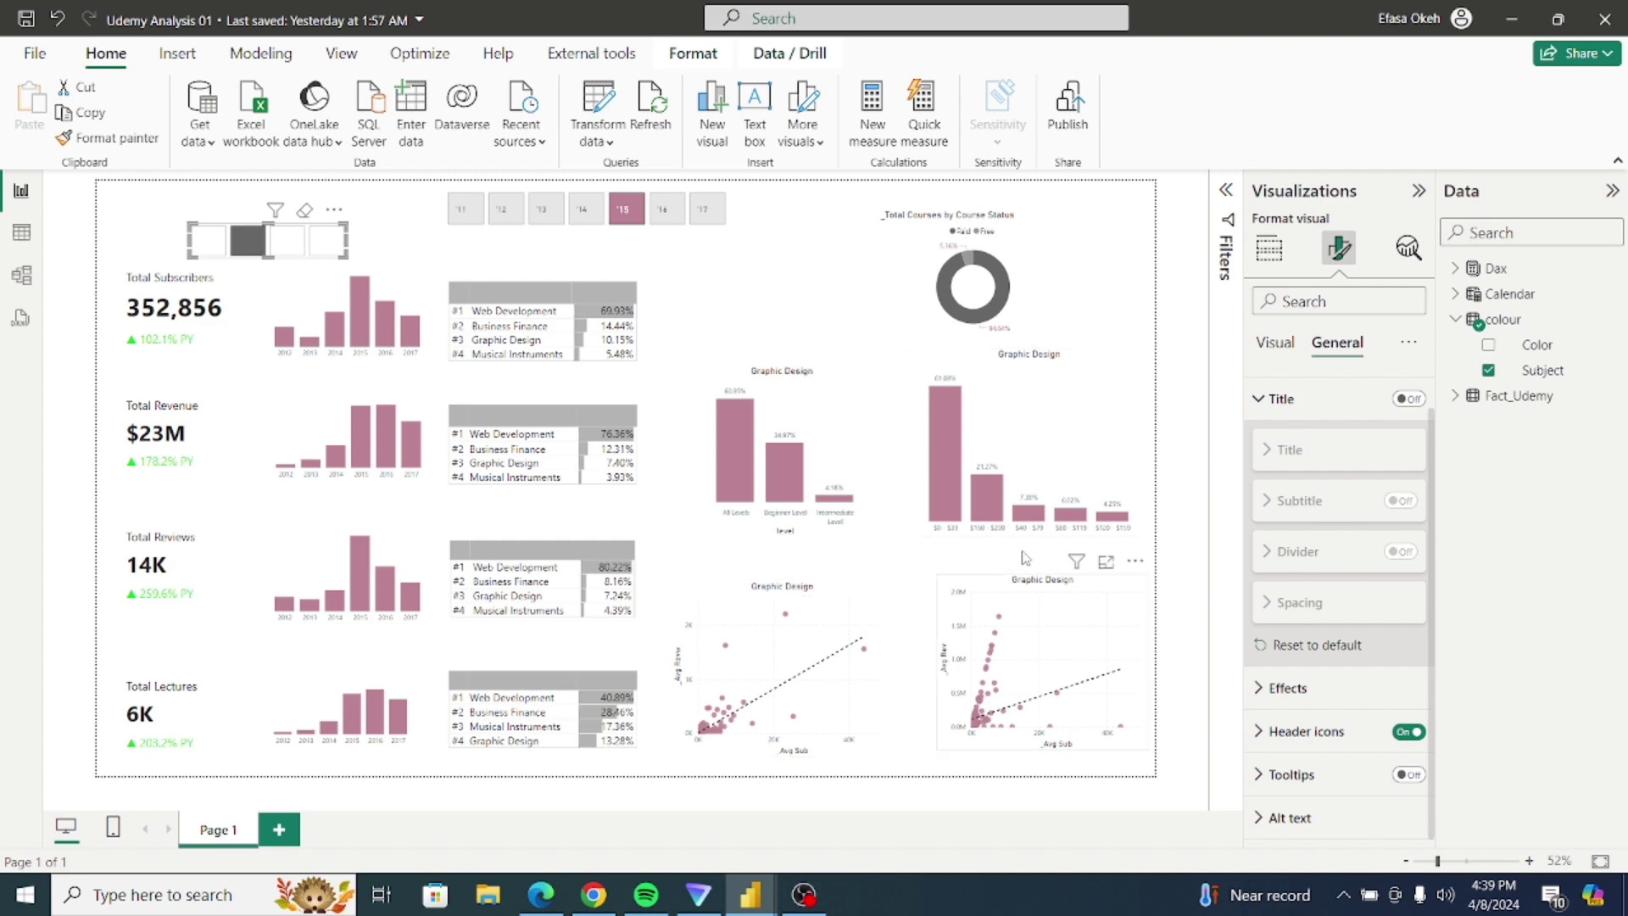
Step: Base the title of the Total Courses by Course Status donut chart on the colour table's Subject field and center it
left_click(1052, 251)
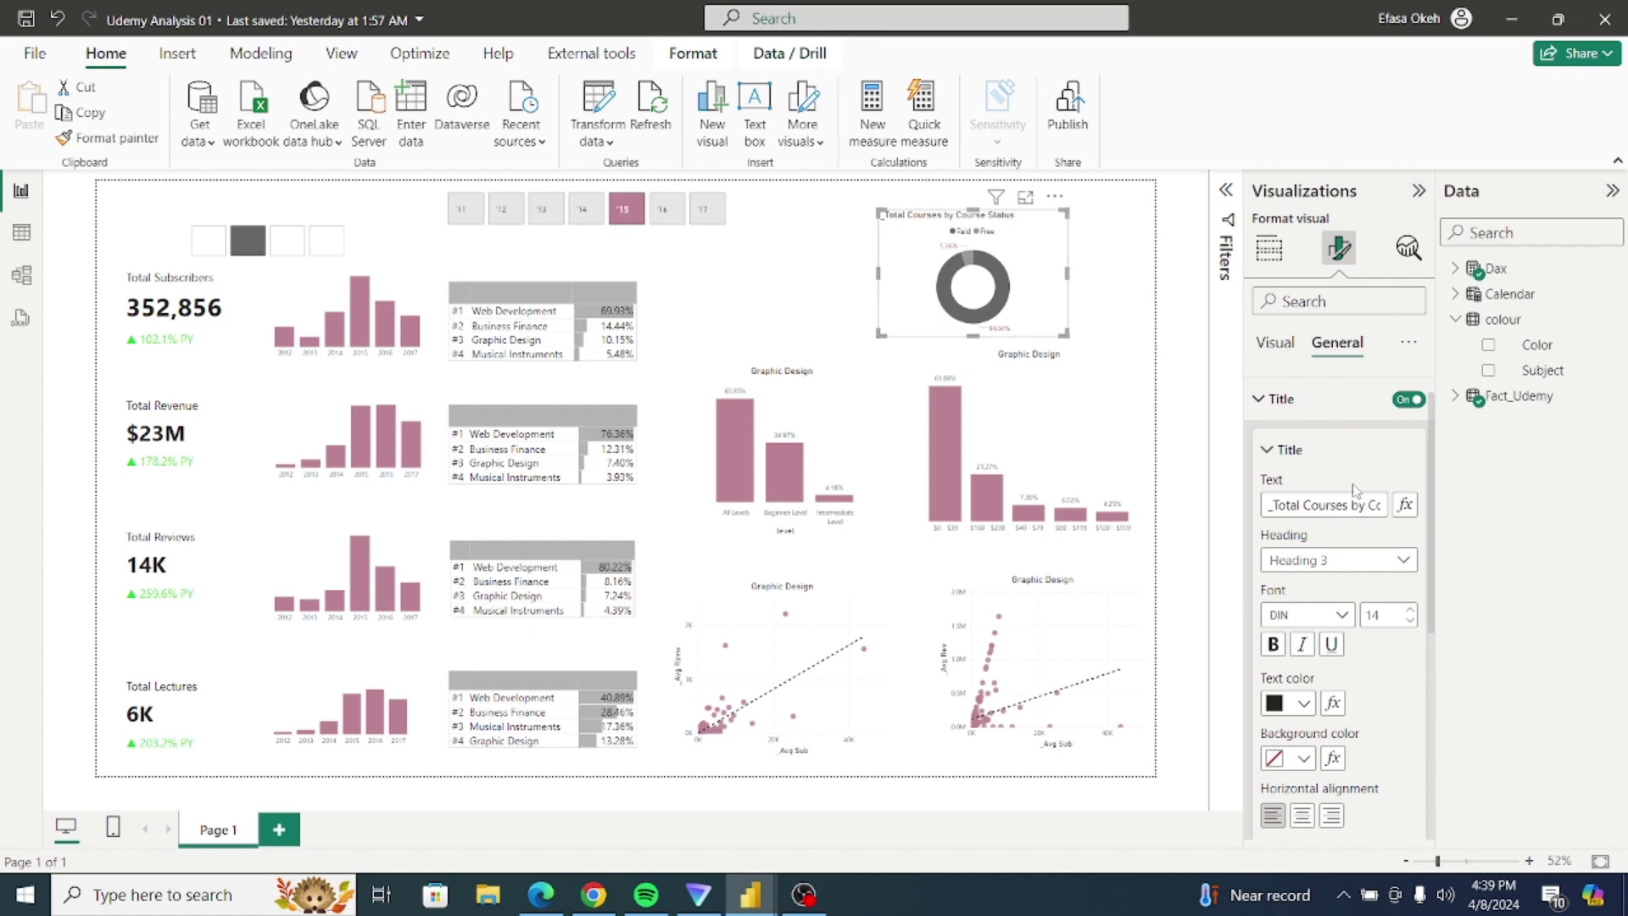
left_click(1405, 504)
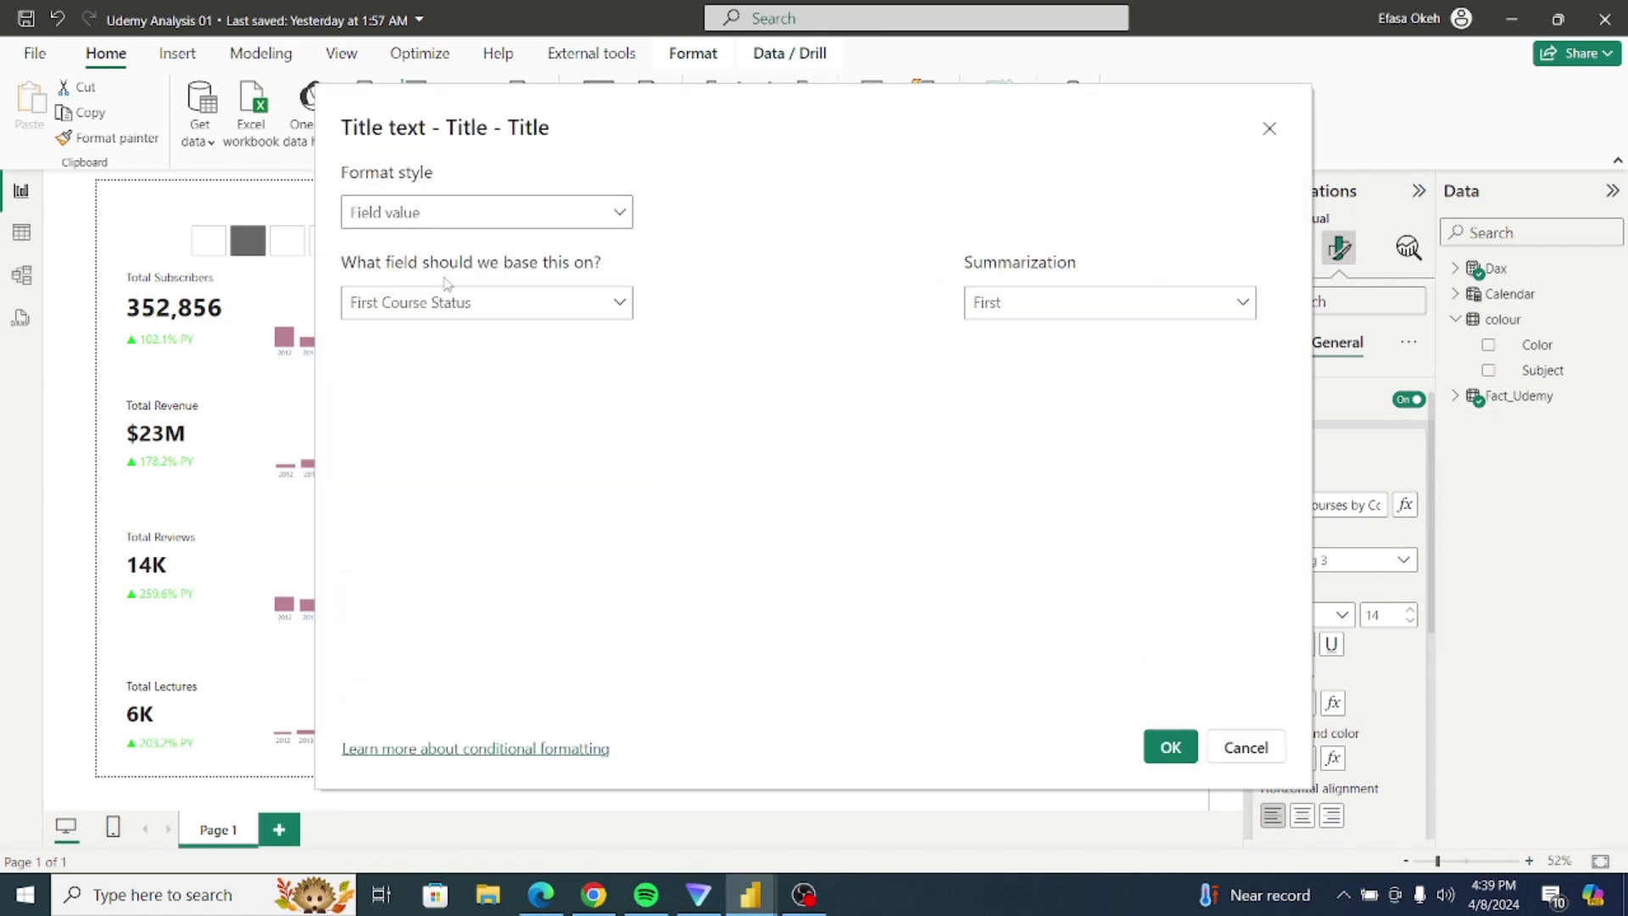
left_click(435, 312)
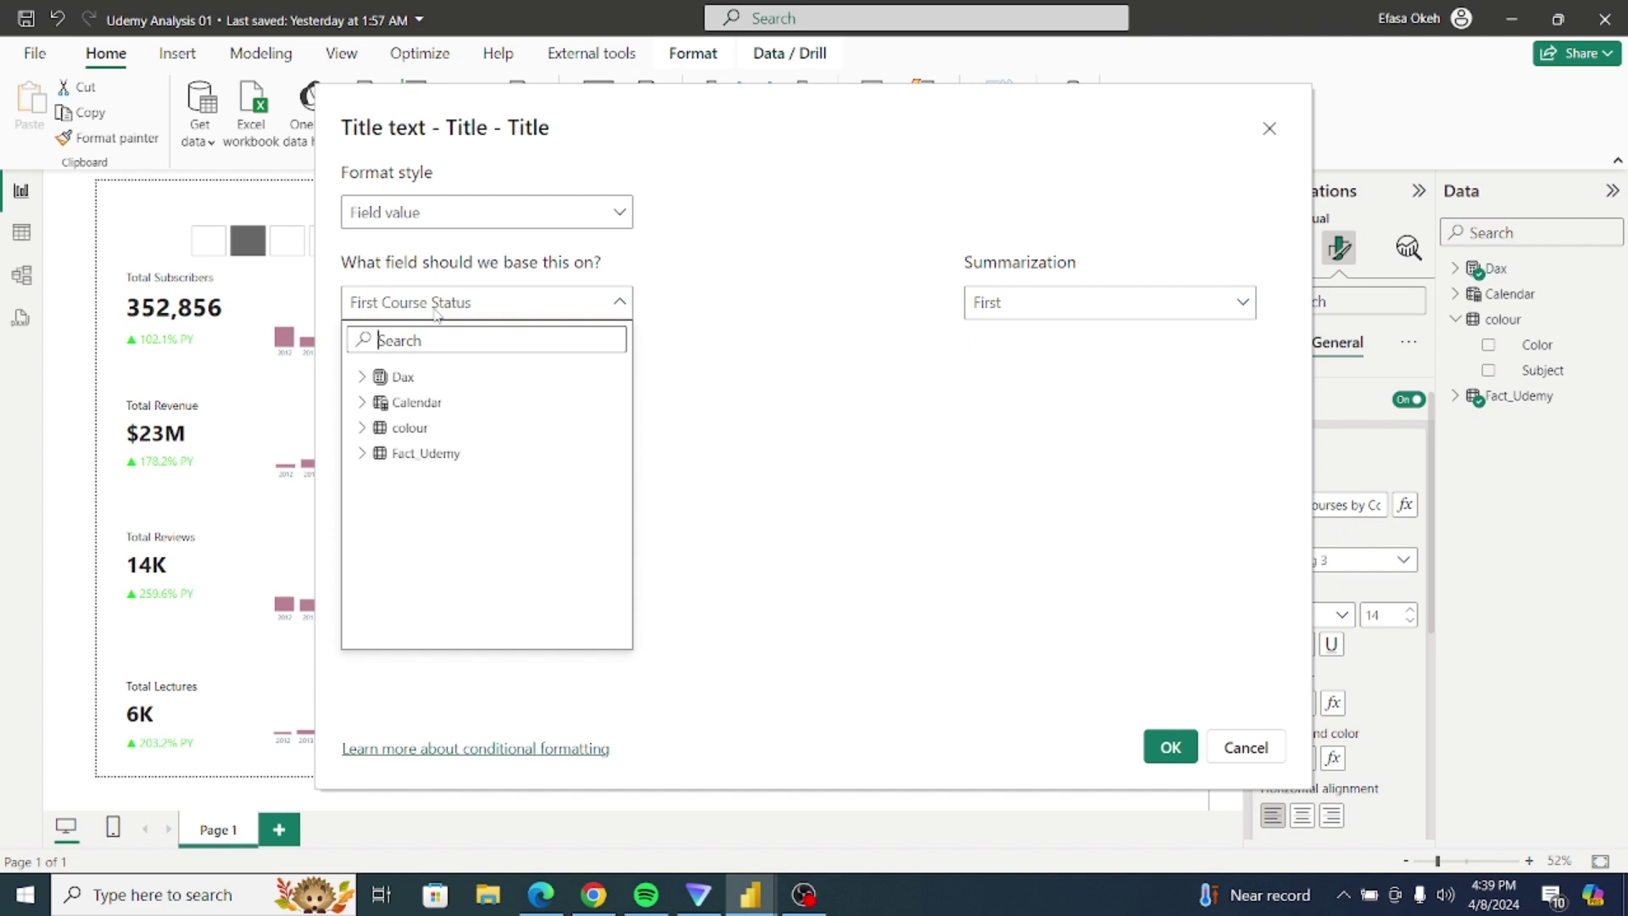
left_click(362, 427)
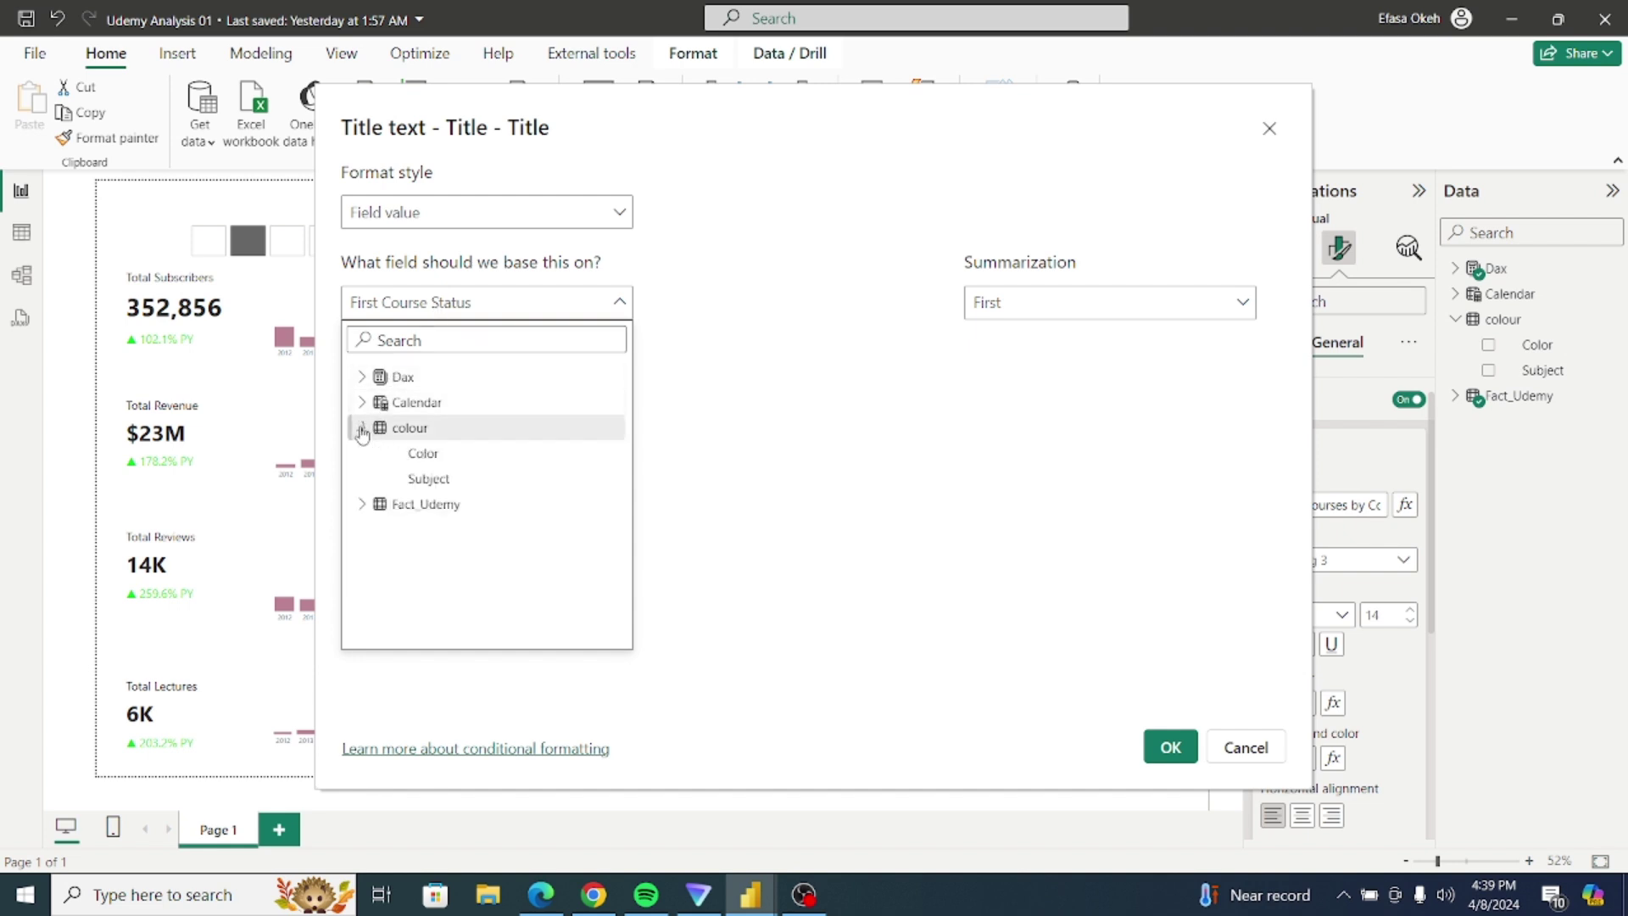
left_click(434, 475)
left_click(1179, 750)
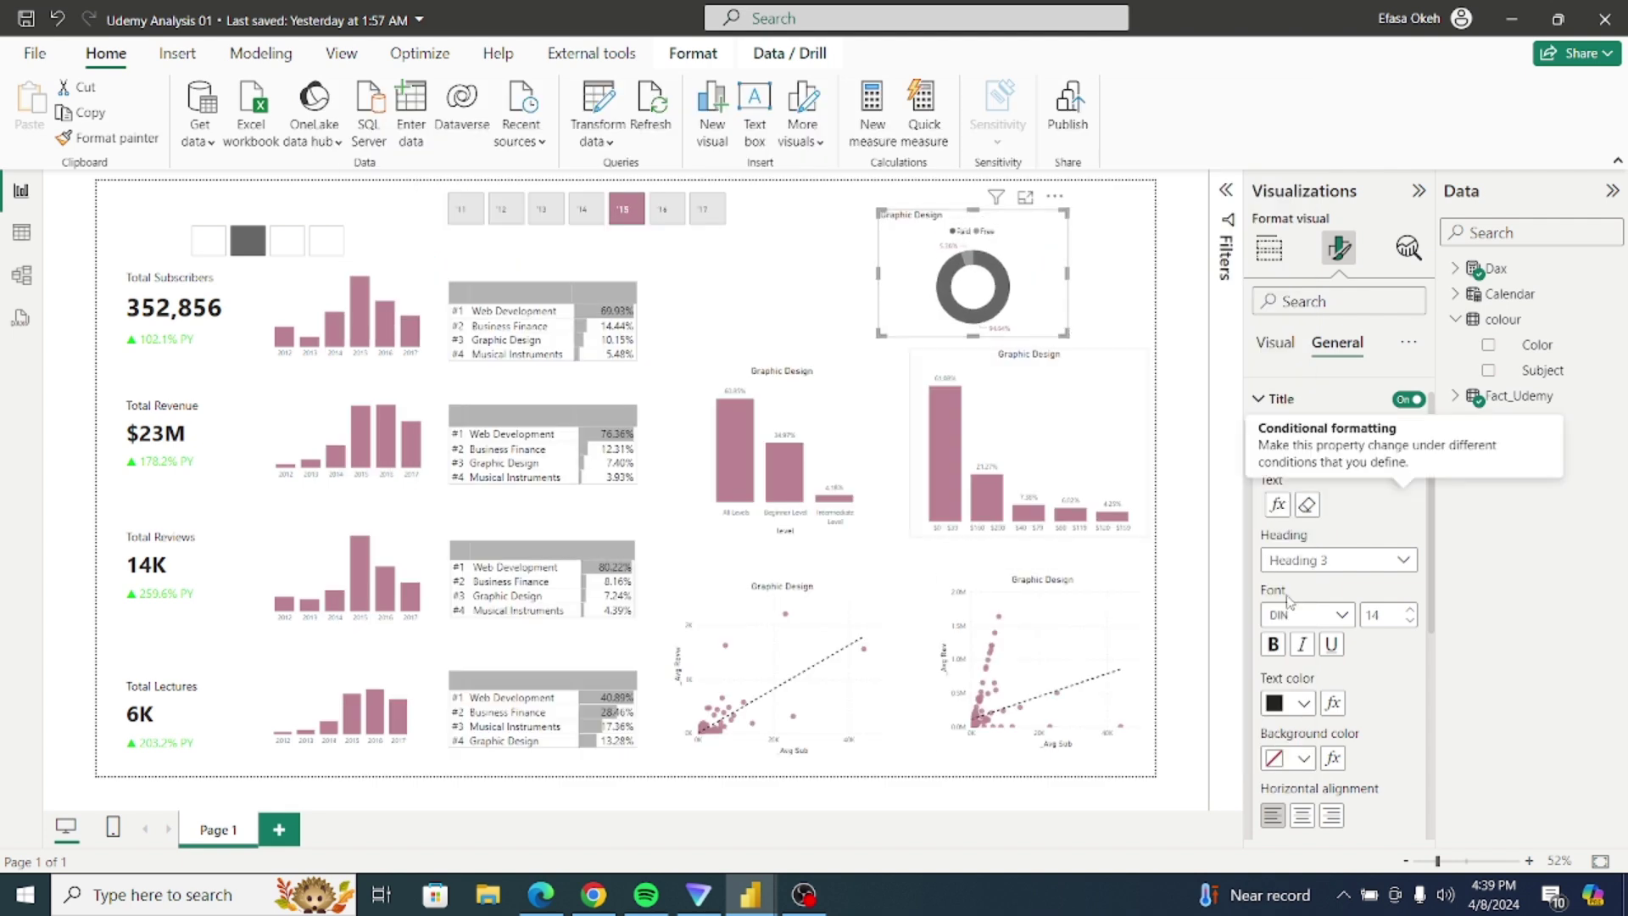
left_click(1303, 818)
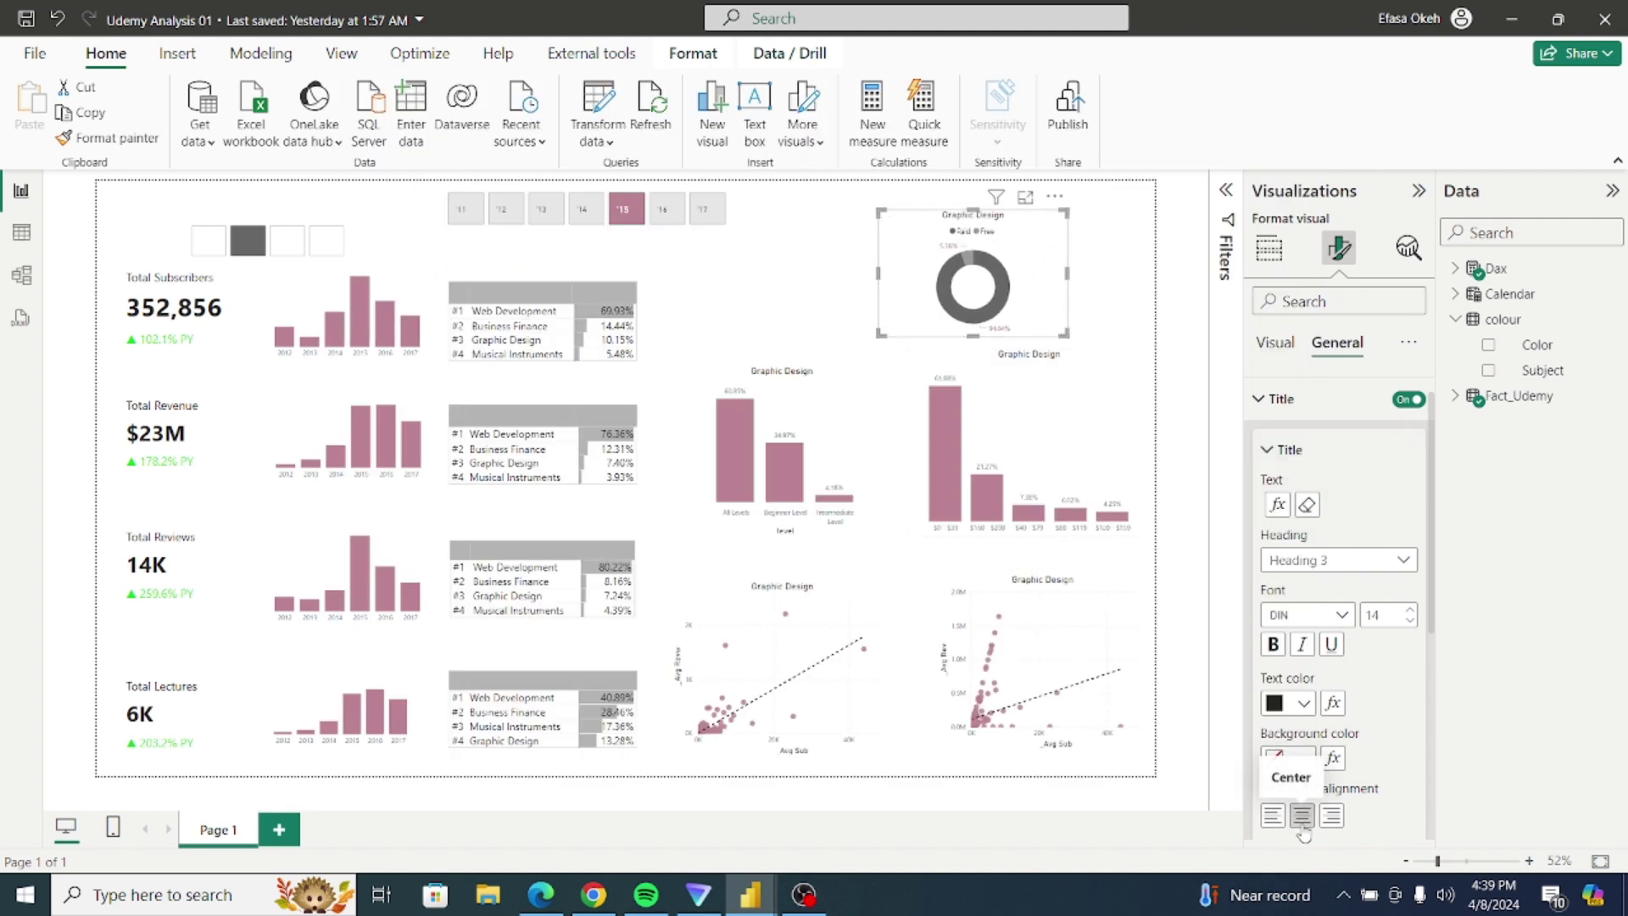
Step: Filter the report by Musical Instruments to check the donut chart's dynamic title
left_click(826, 309)
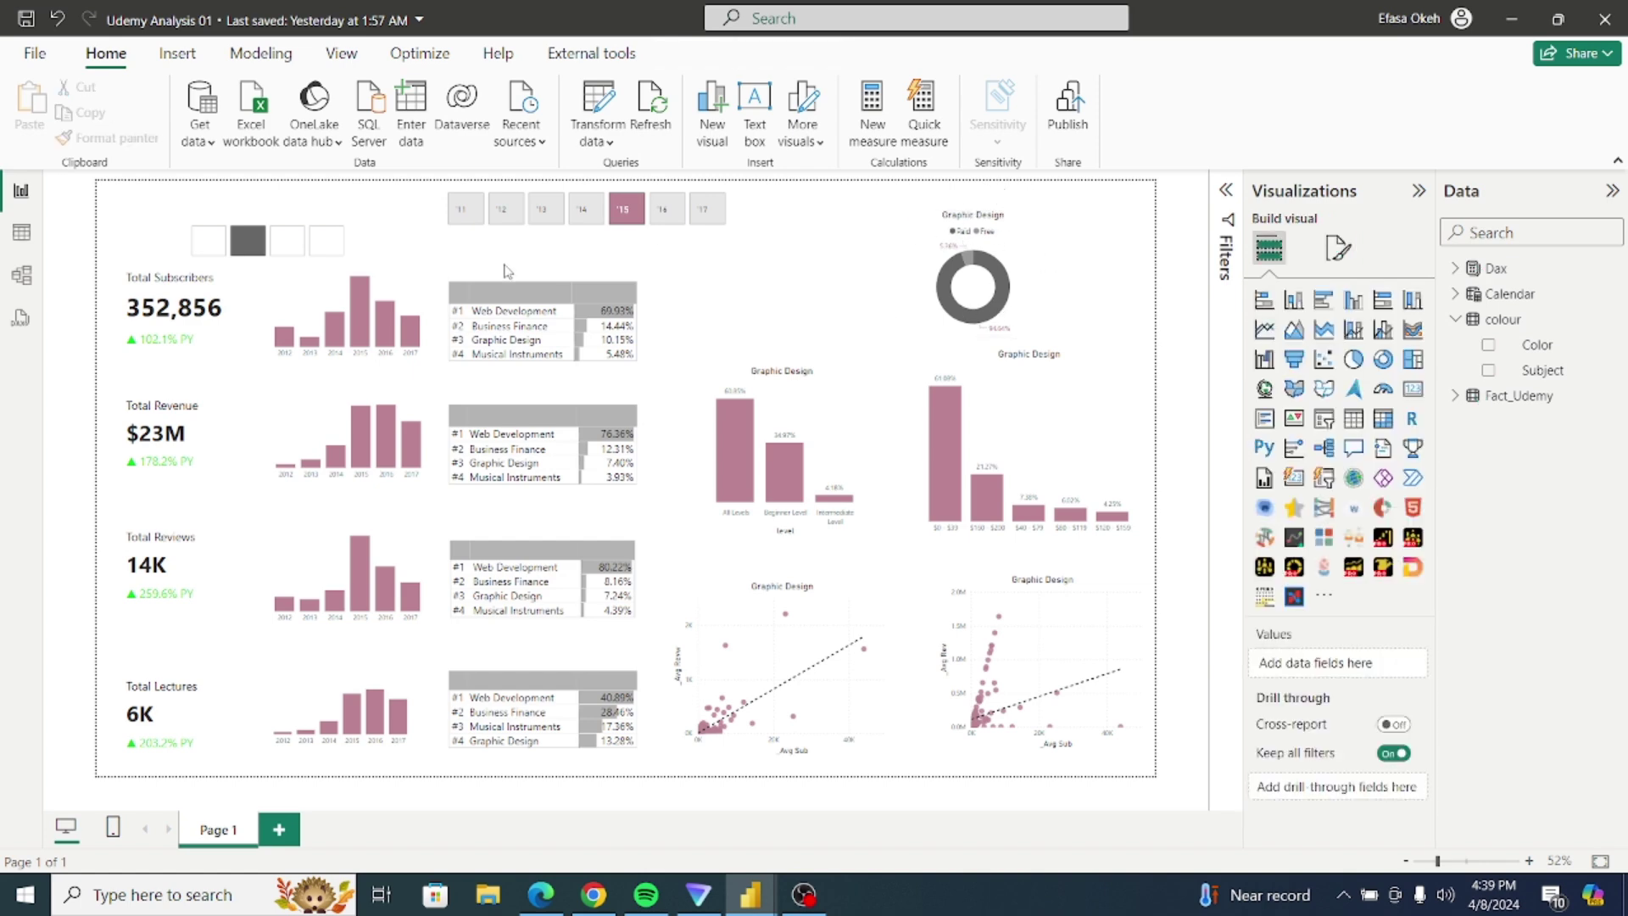
left_click(289, 249)
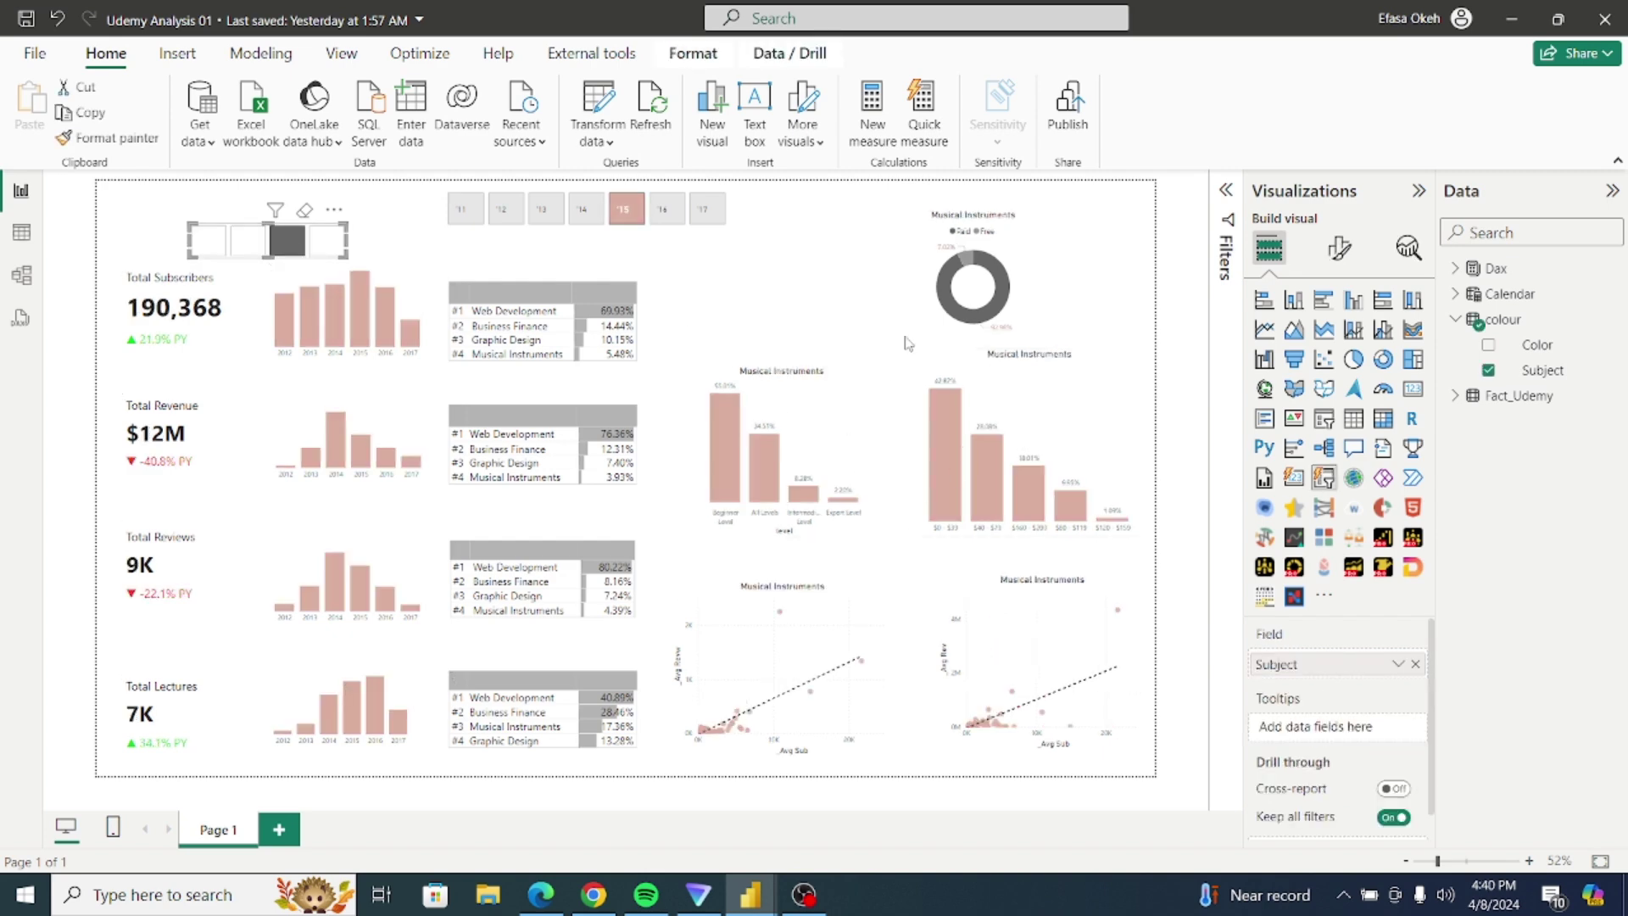
Step: Color the title text of the _Level% by level column chart by field value, using the colour table's Color field
left_click(831, 400)
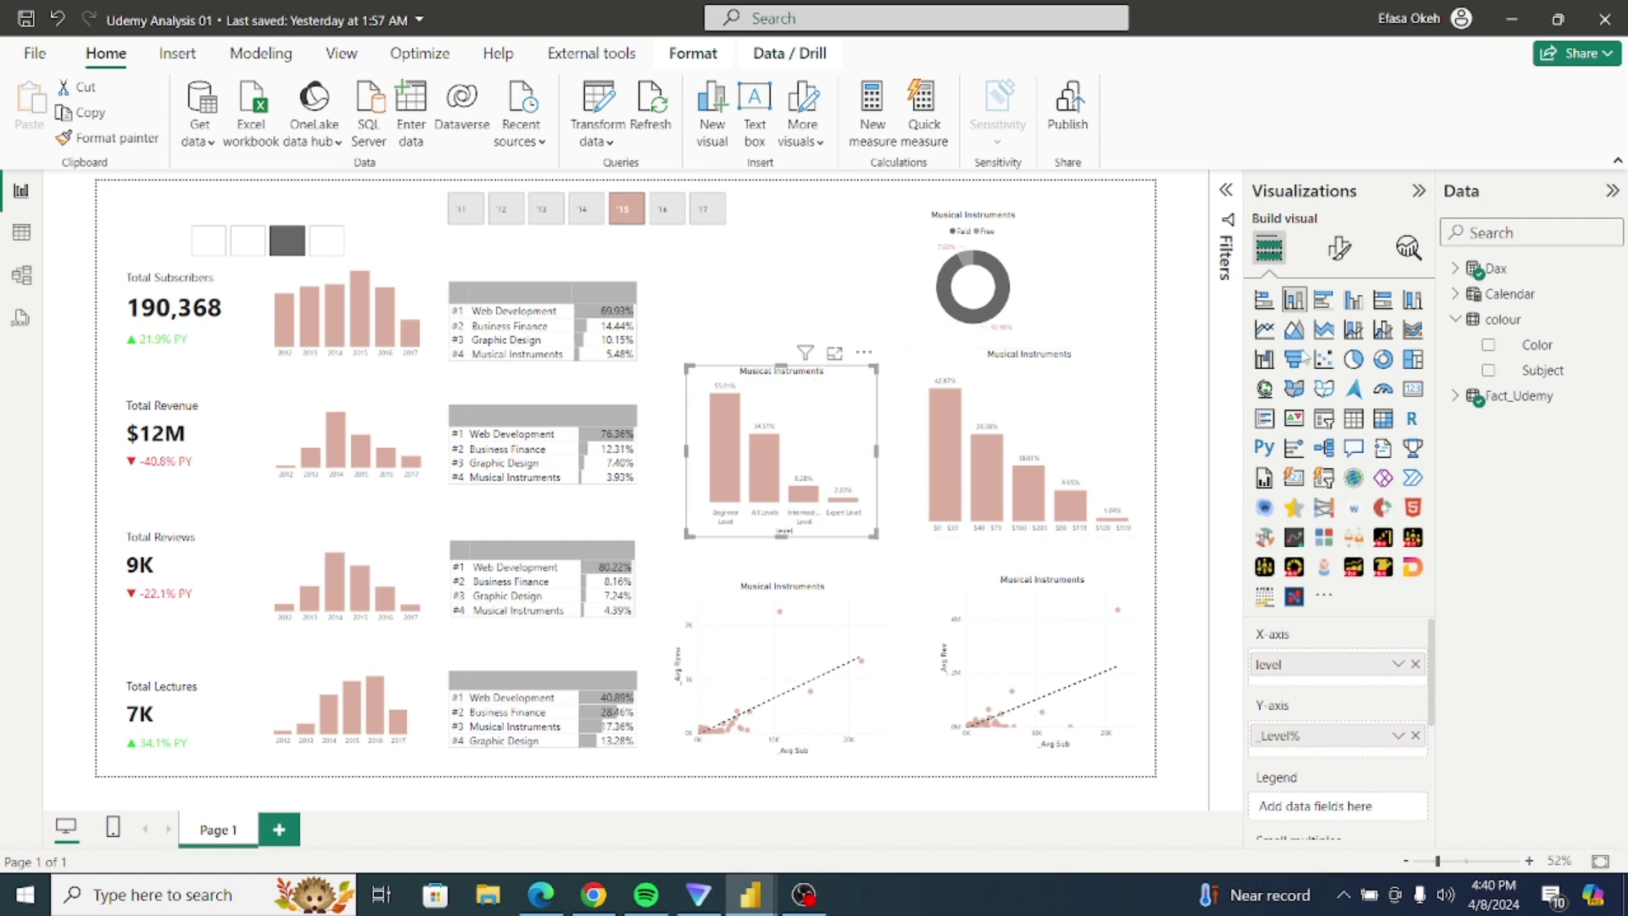
left_click(1338, 248)
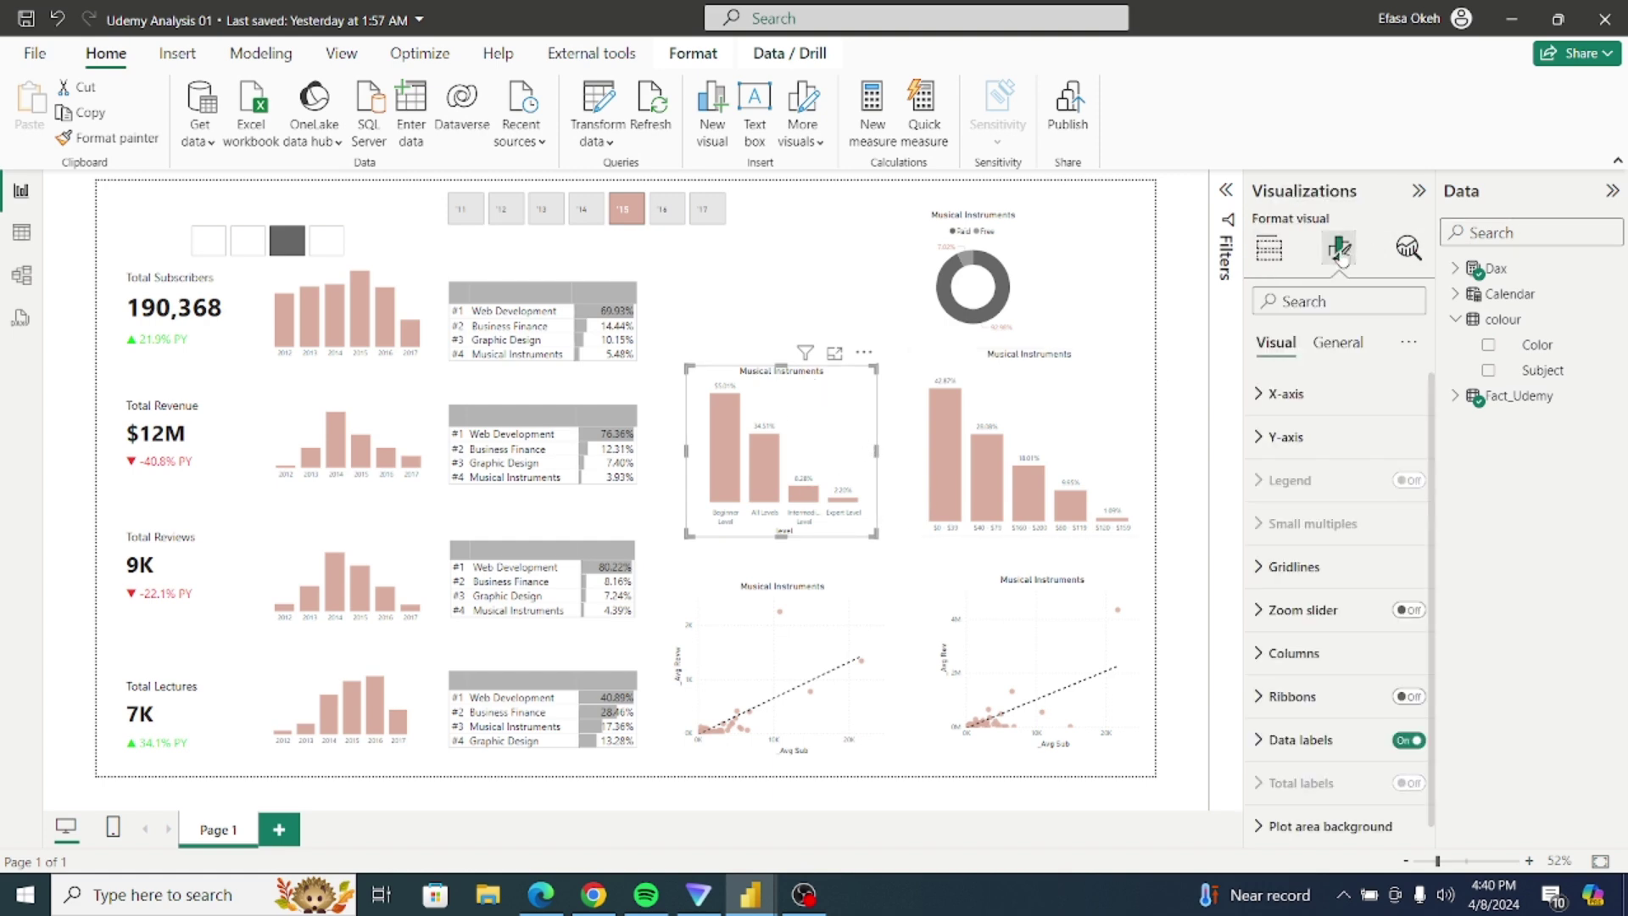
left_click(1339, 343)
left_click(1281, 437)
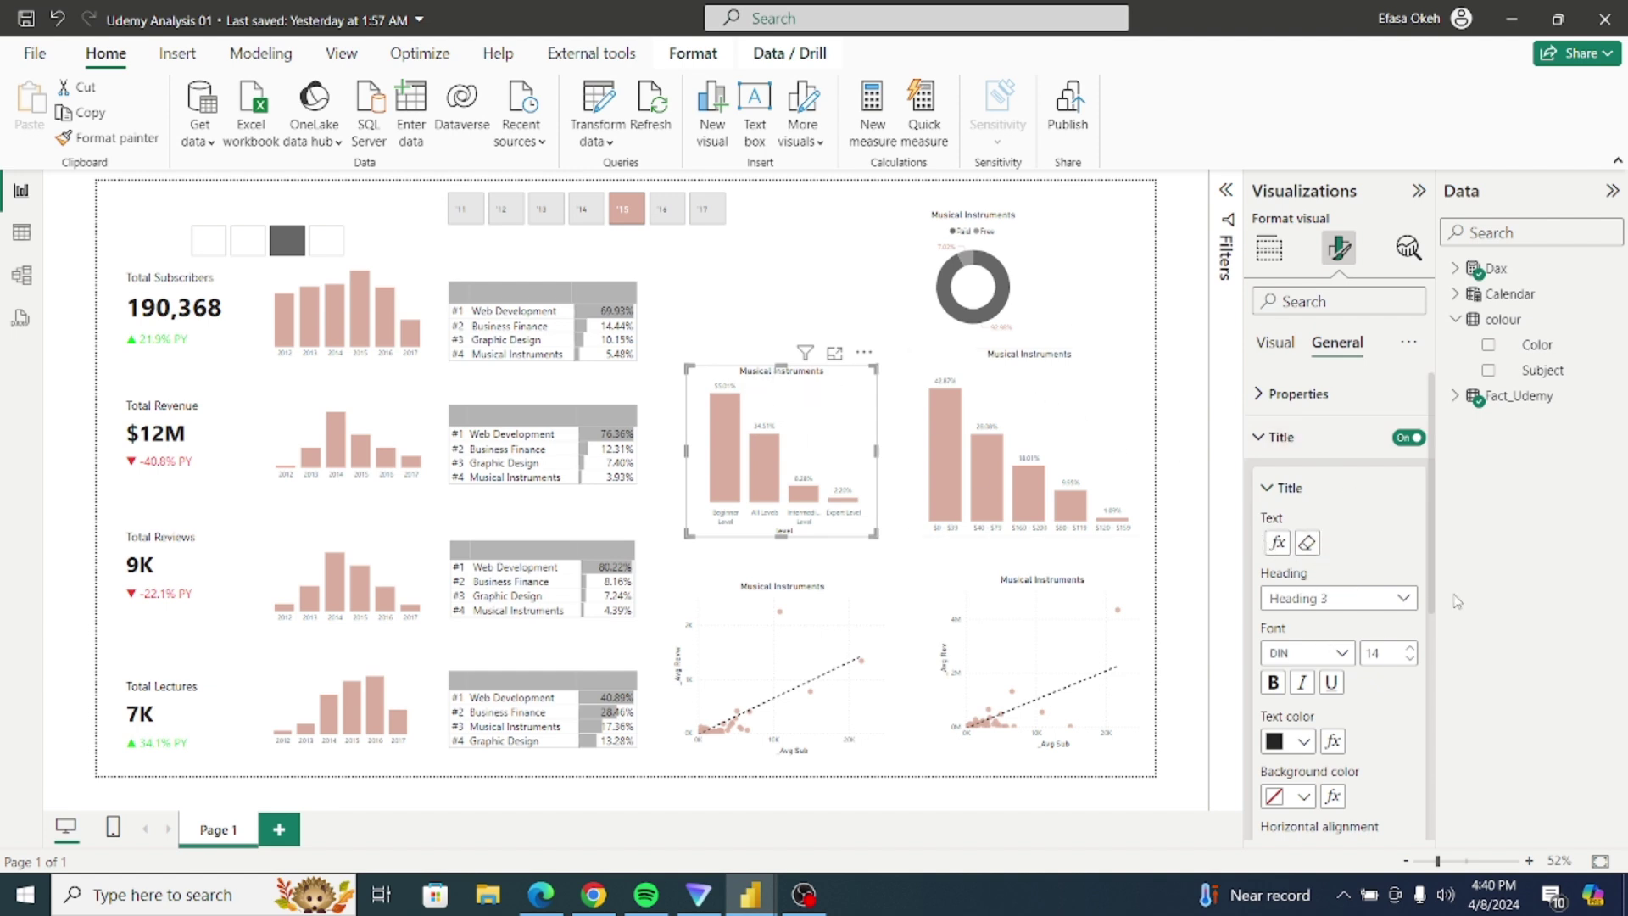
scroll(1373, 576, "down", 3)
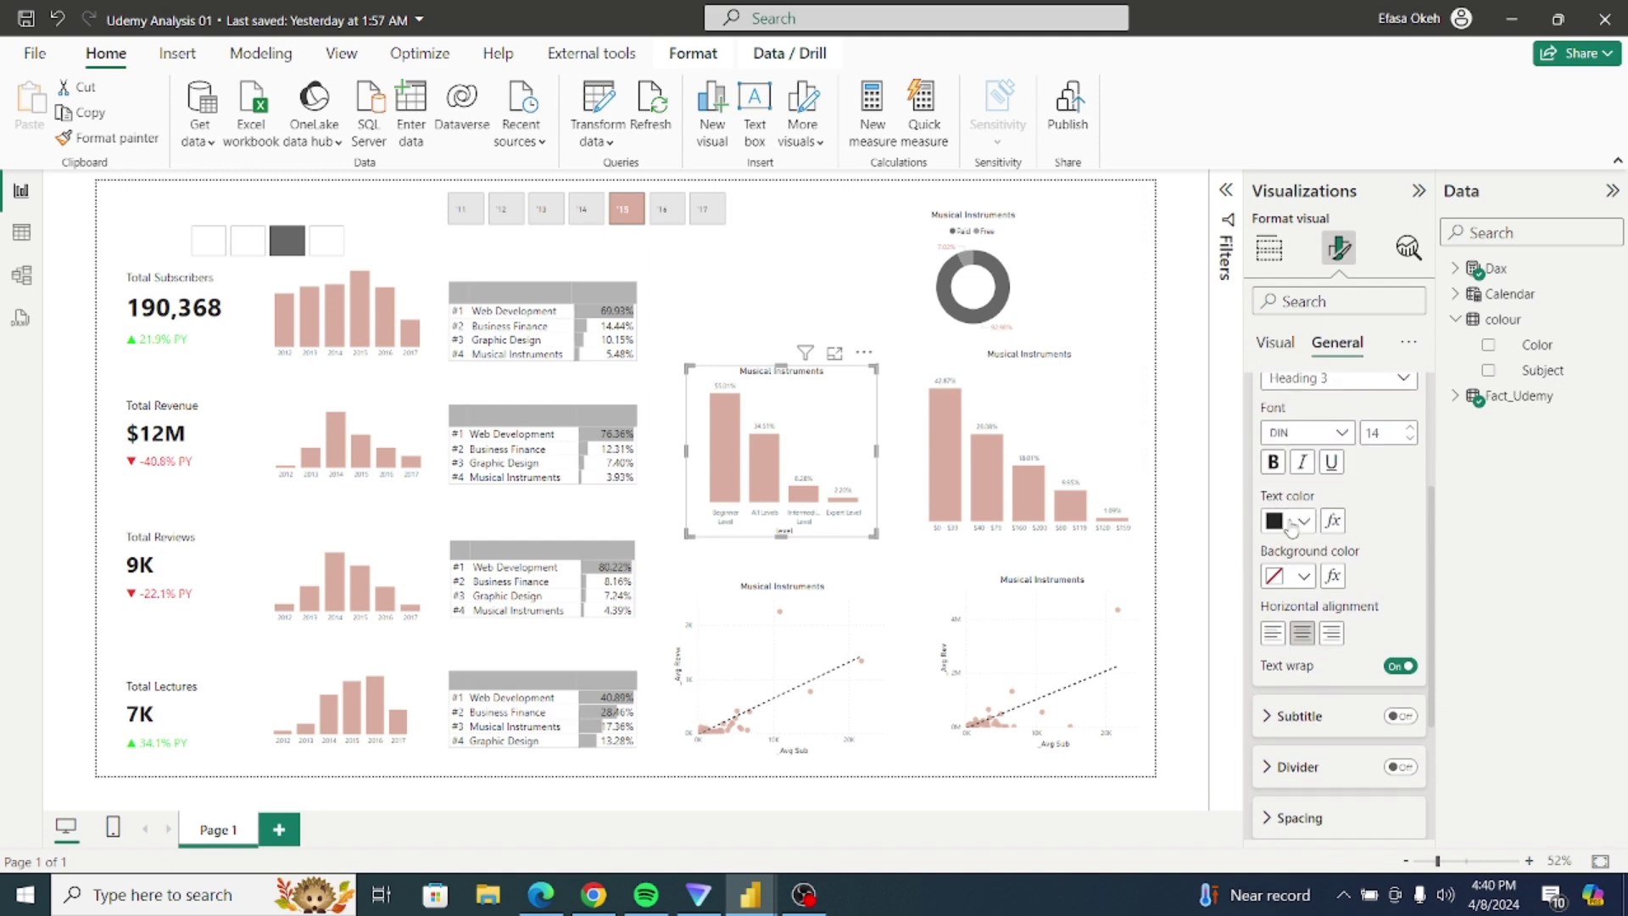
left_click(1333, 522)
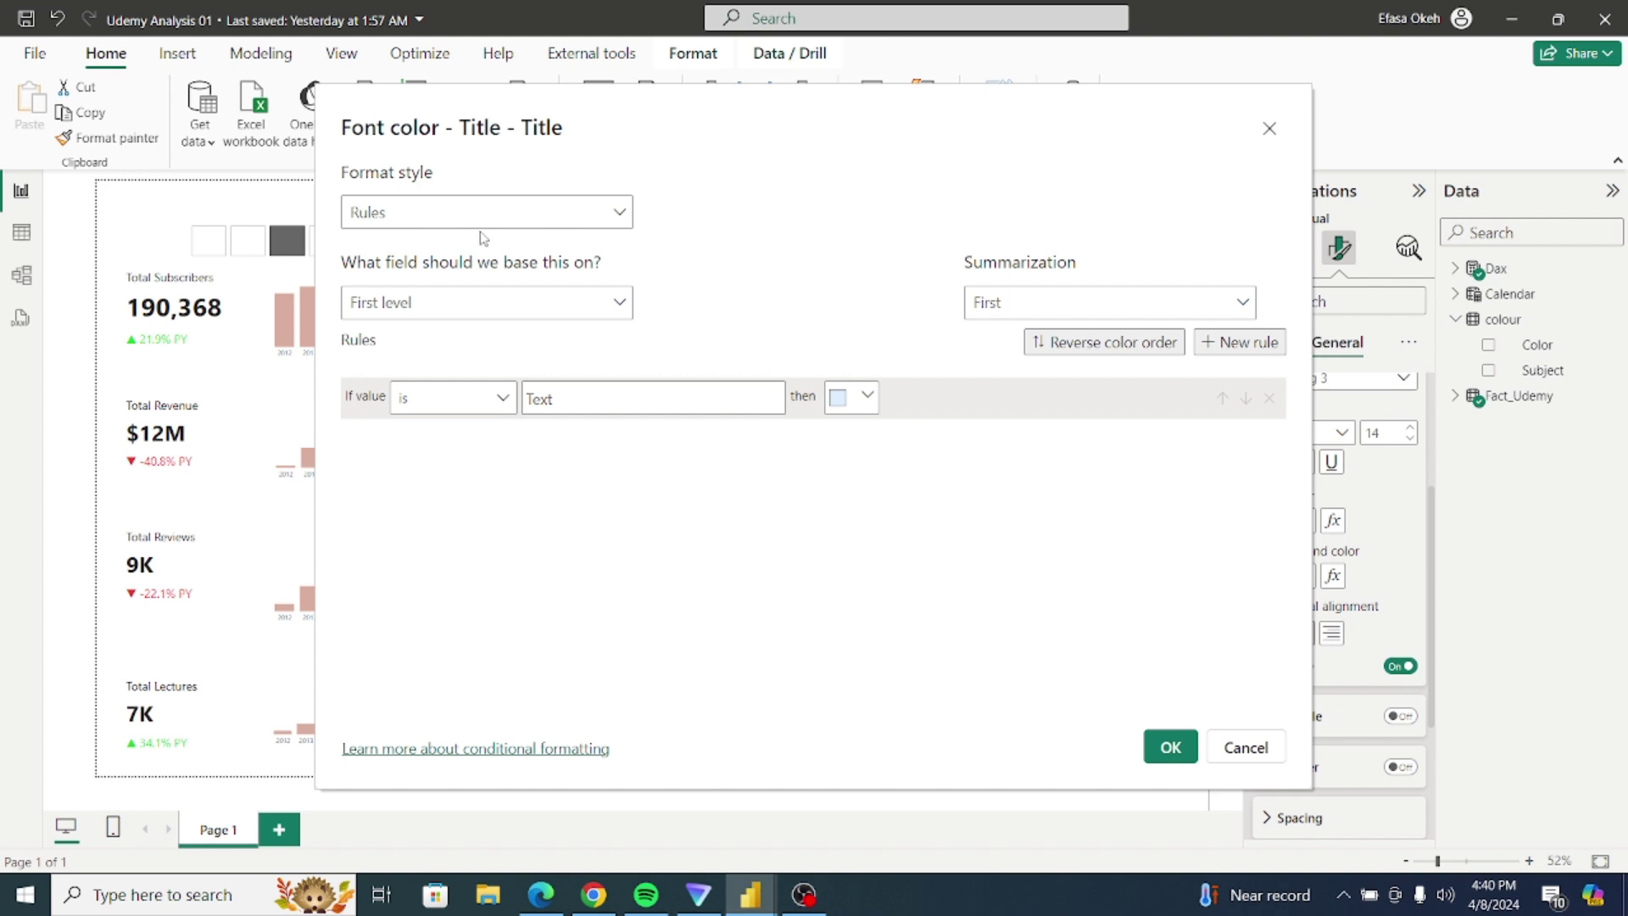
left_click(416, 222)
left_click(407, 313)
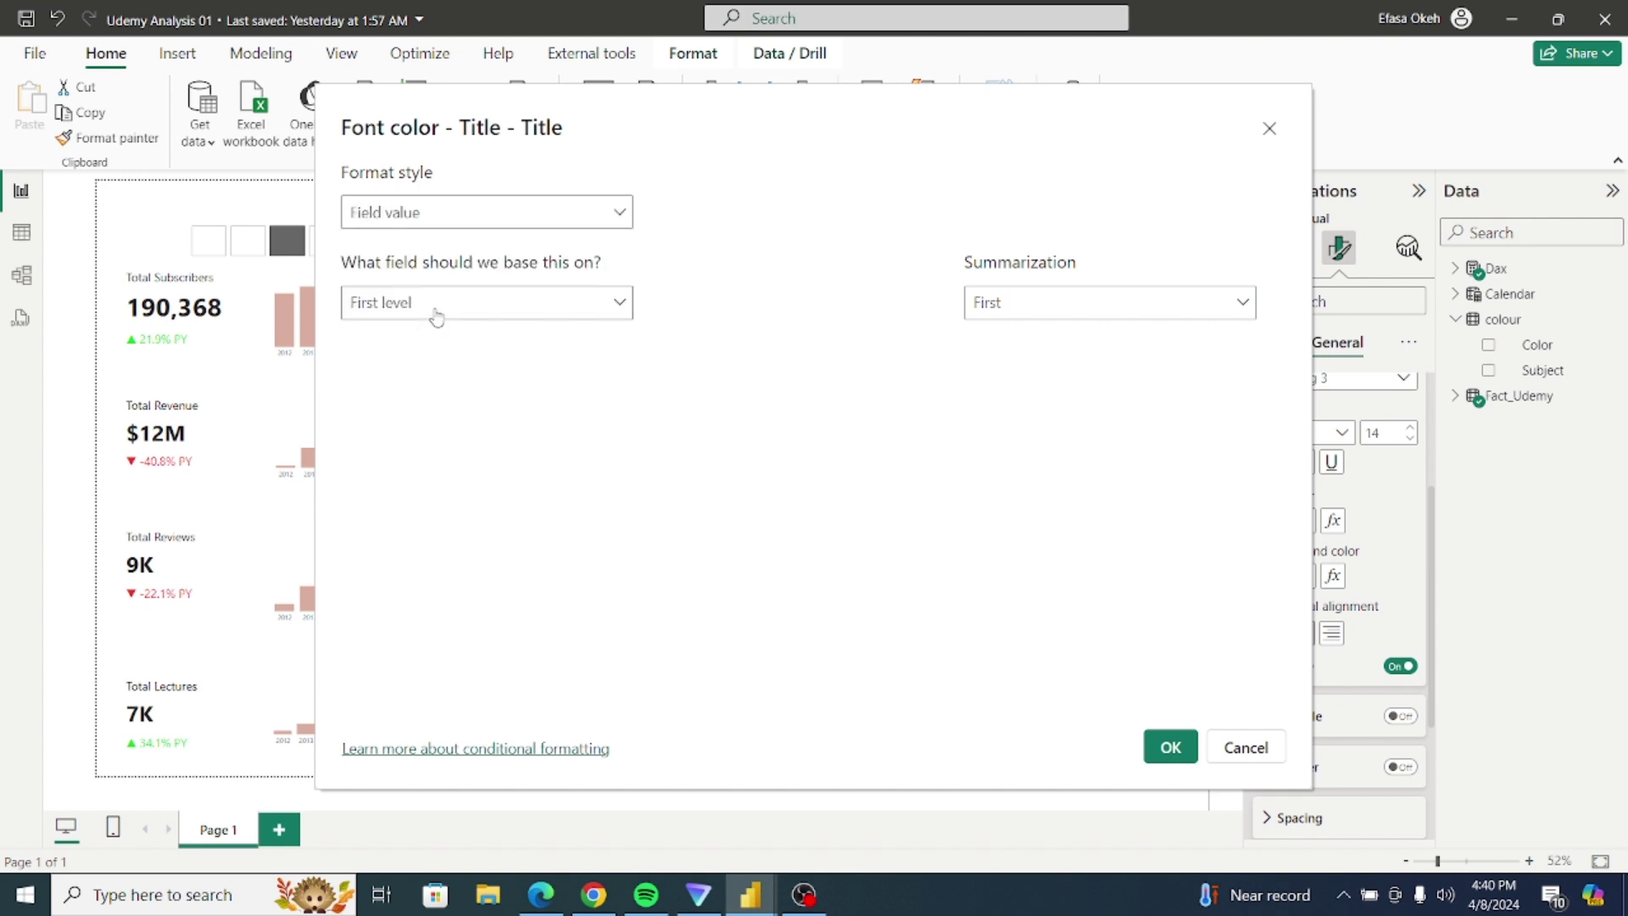
left_click(436, 316)
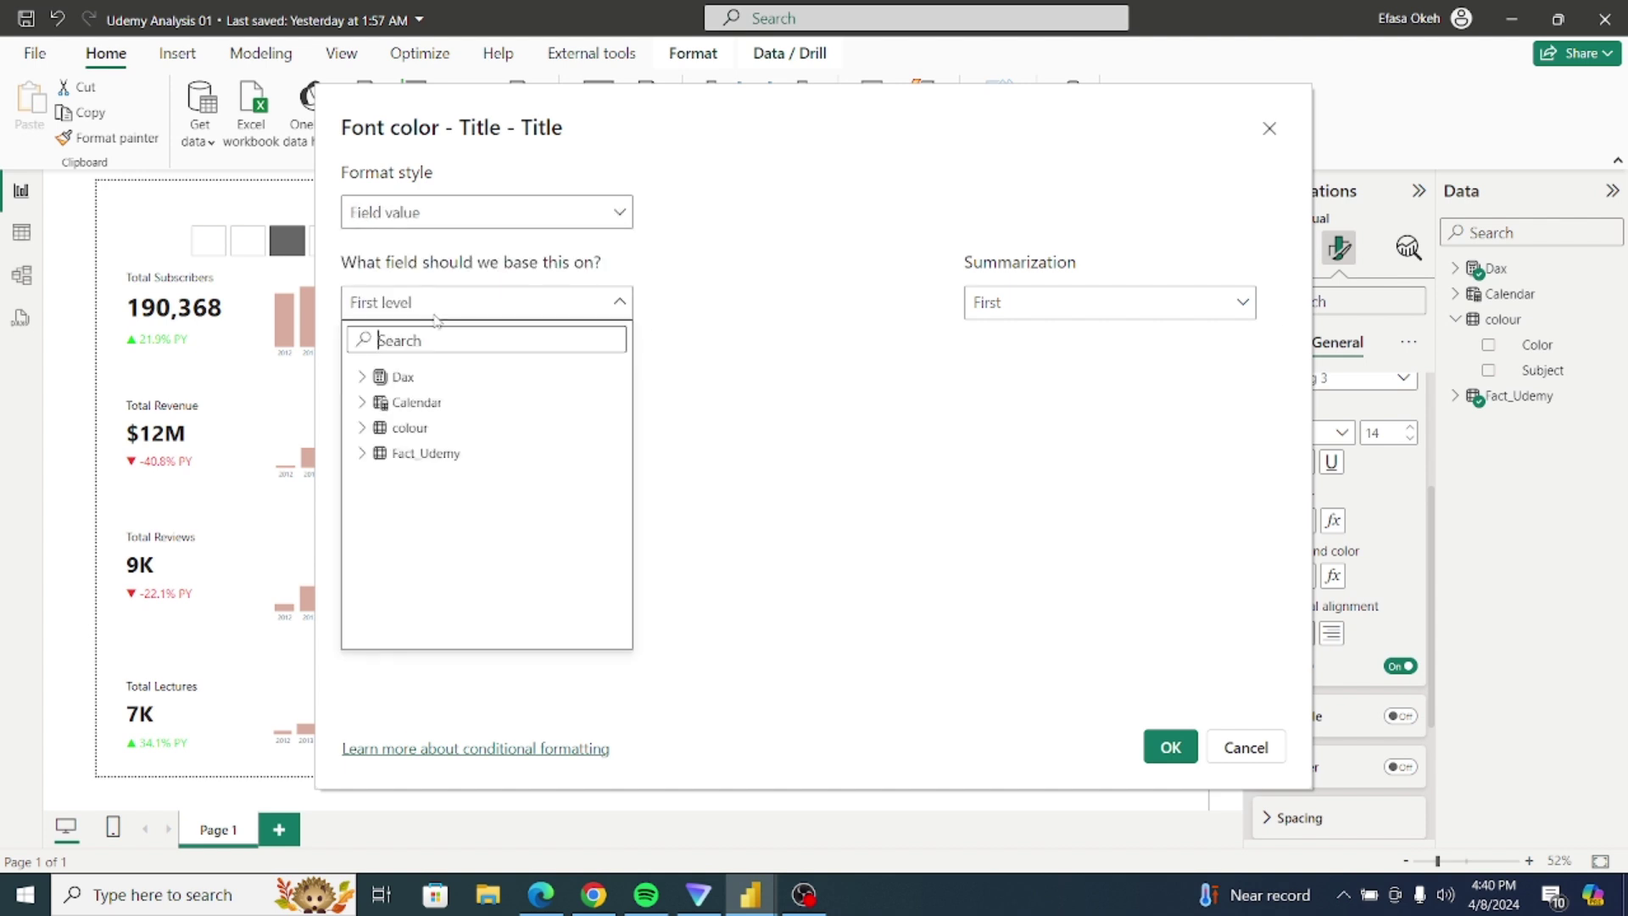
left_click(363, 428)
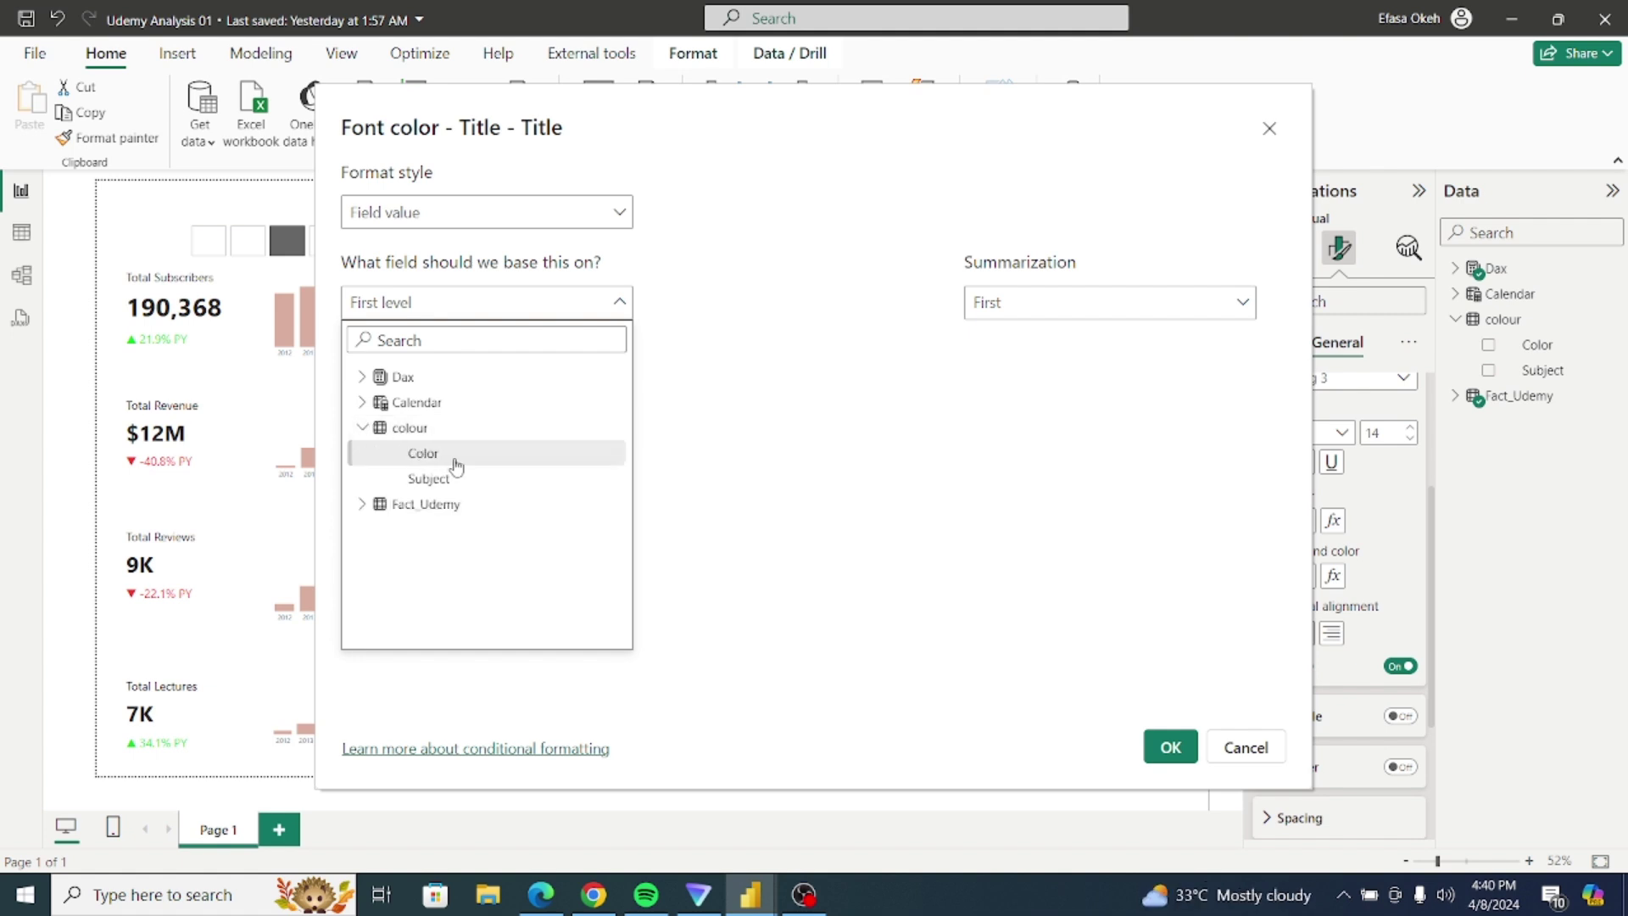
left_click(424, 454)
left_click(1170, 746)
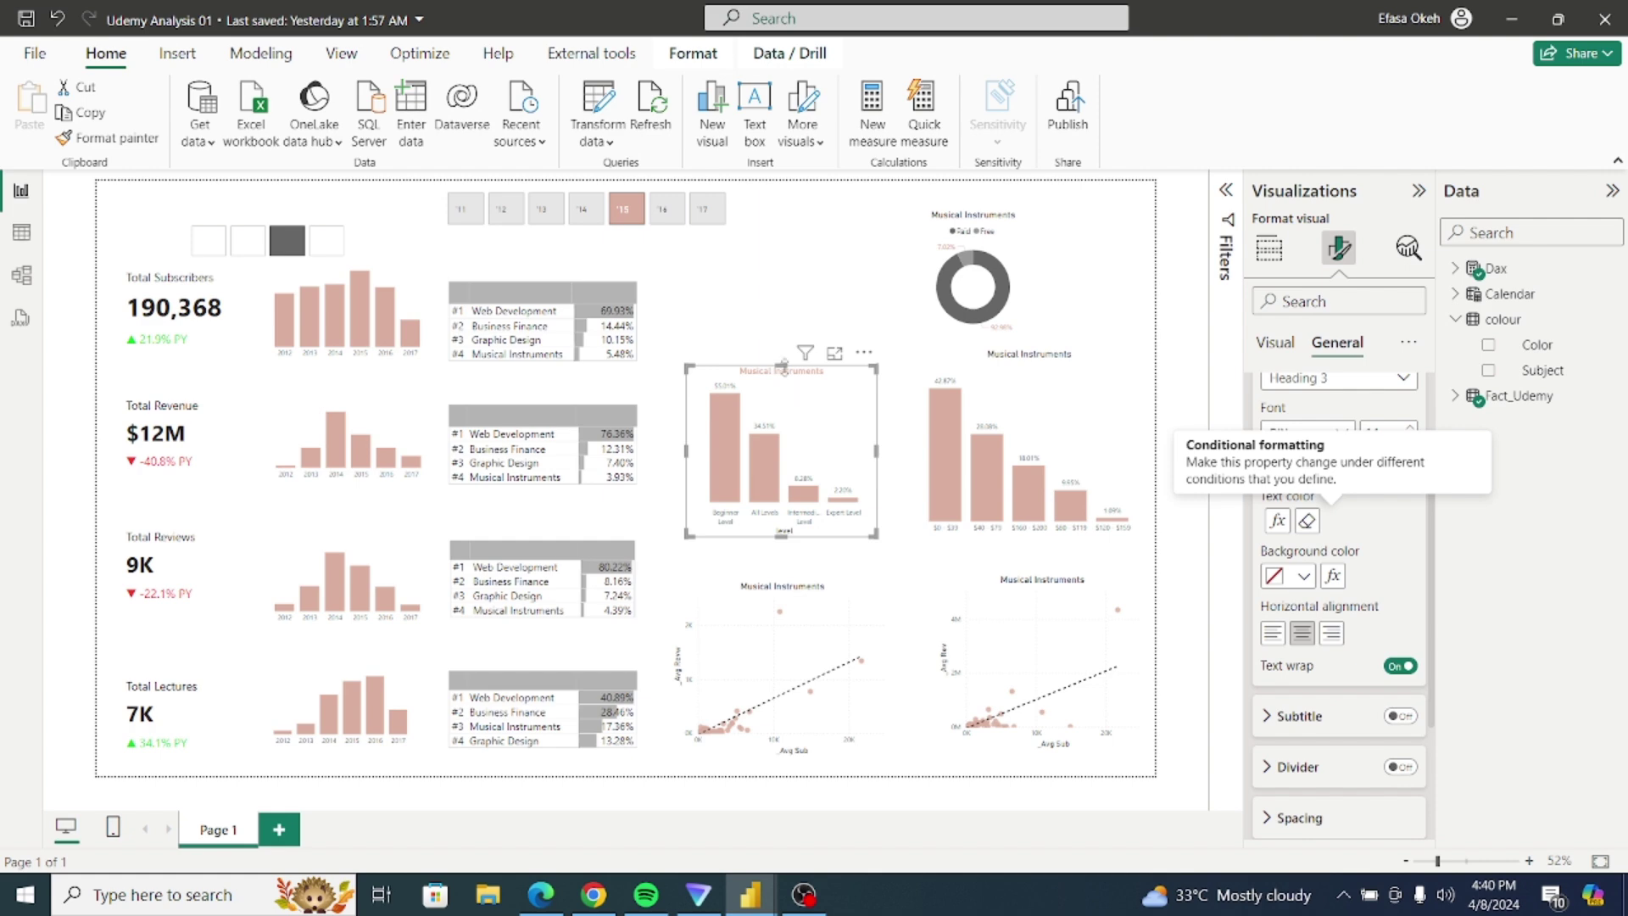
Step: Color the title text of the price-range column chart by field value, using the colour table's Color field
left_click(1077, 406)
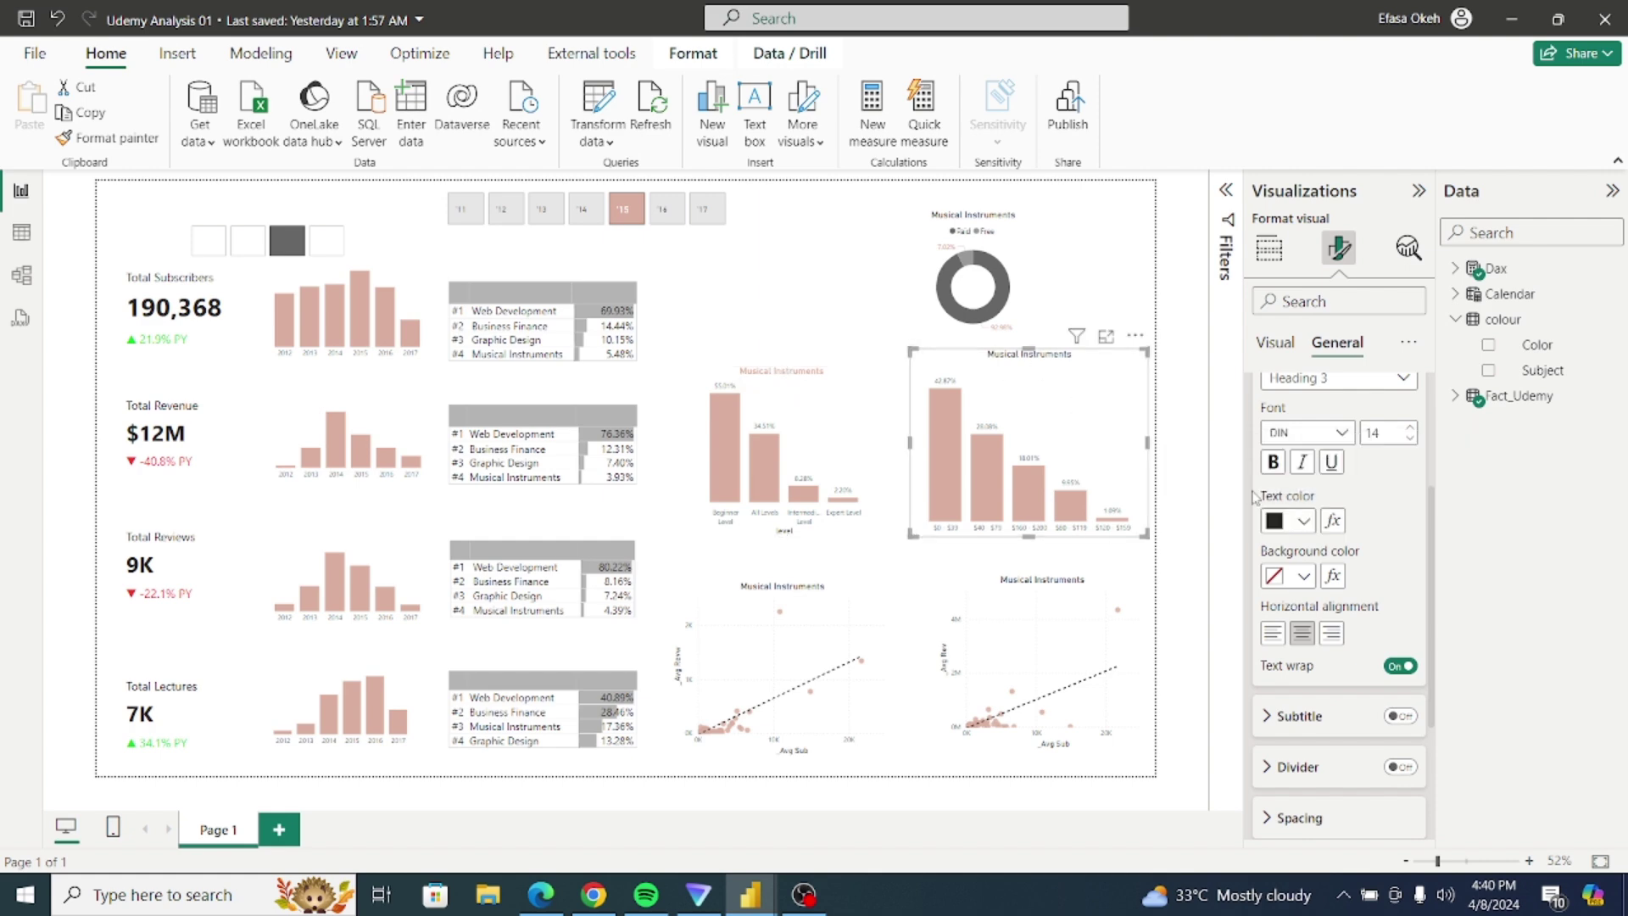
left_click(1333, 523)
left_click(416, 210)
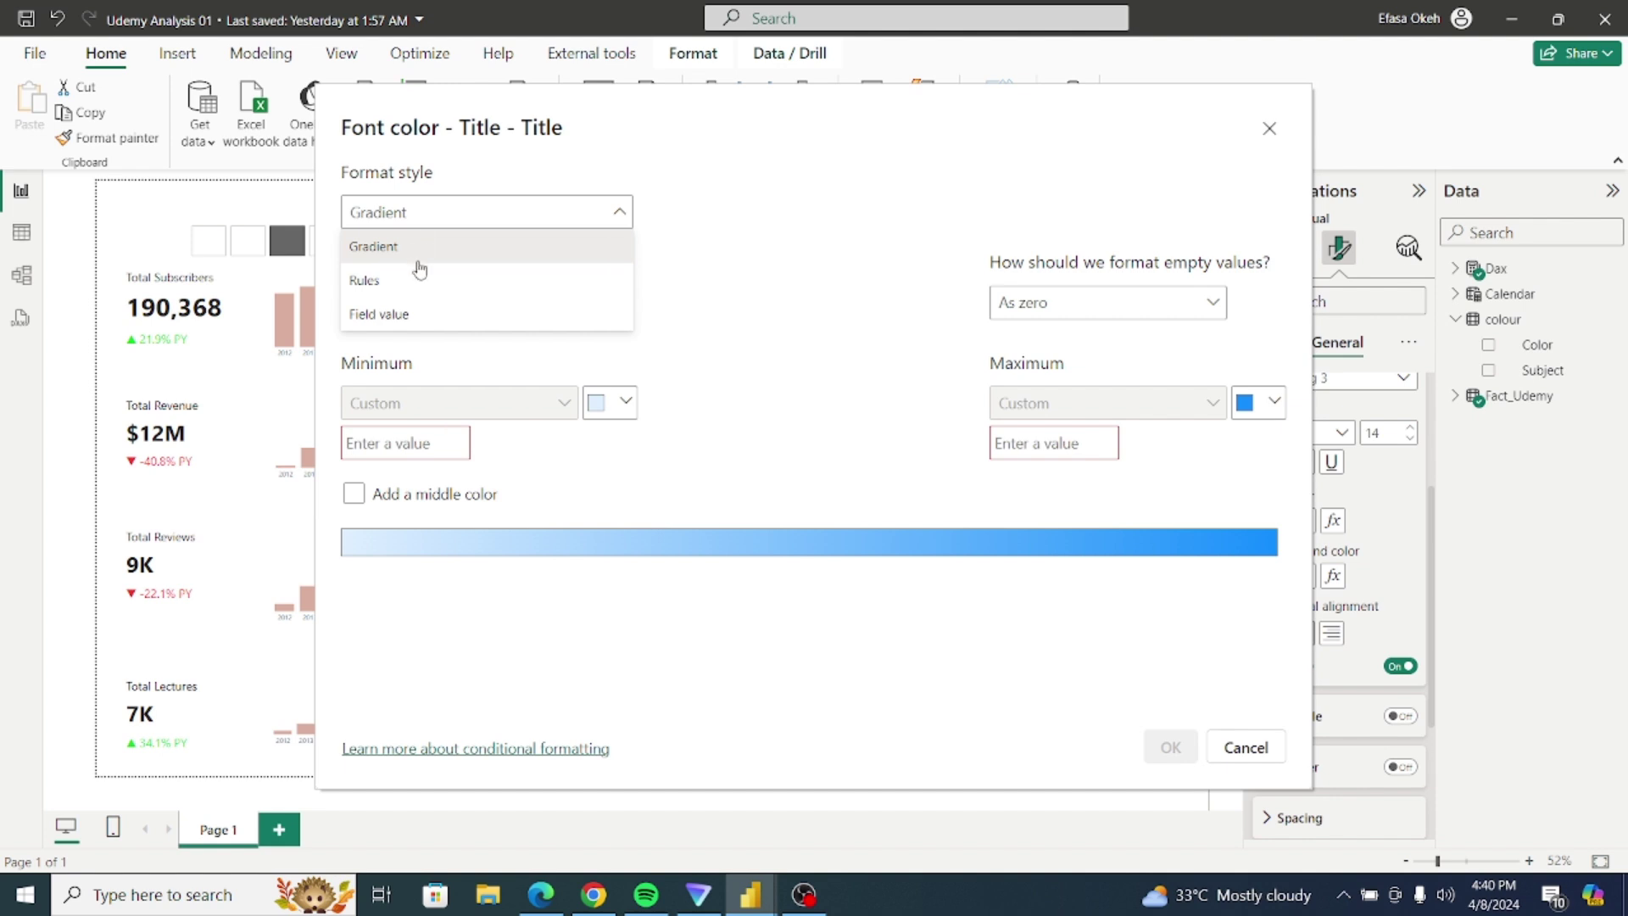
left_click(401, 314)
left_click(423, 317)
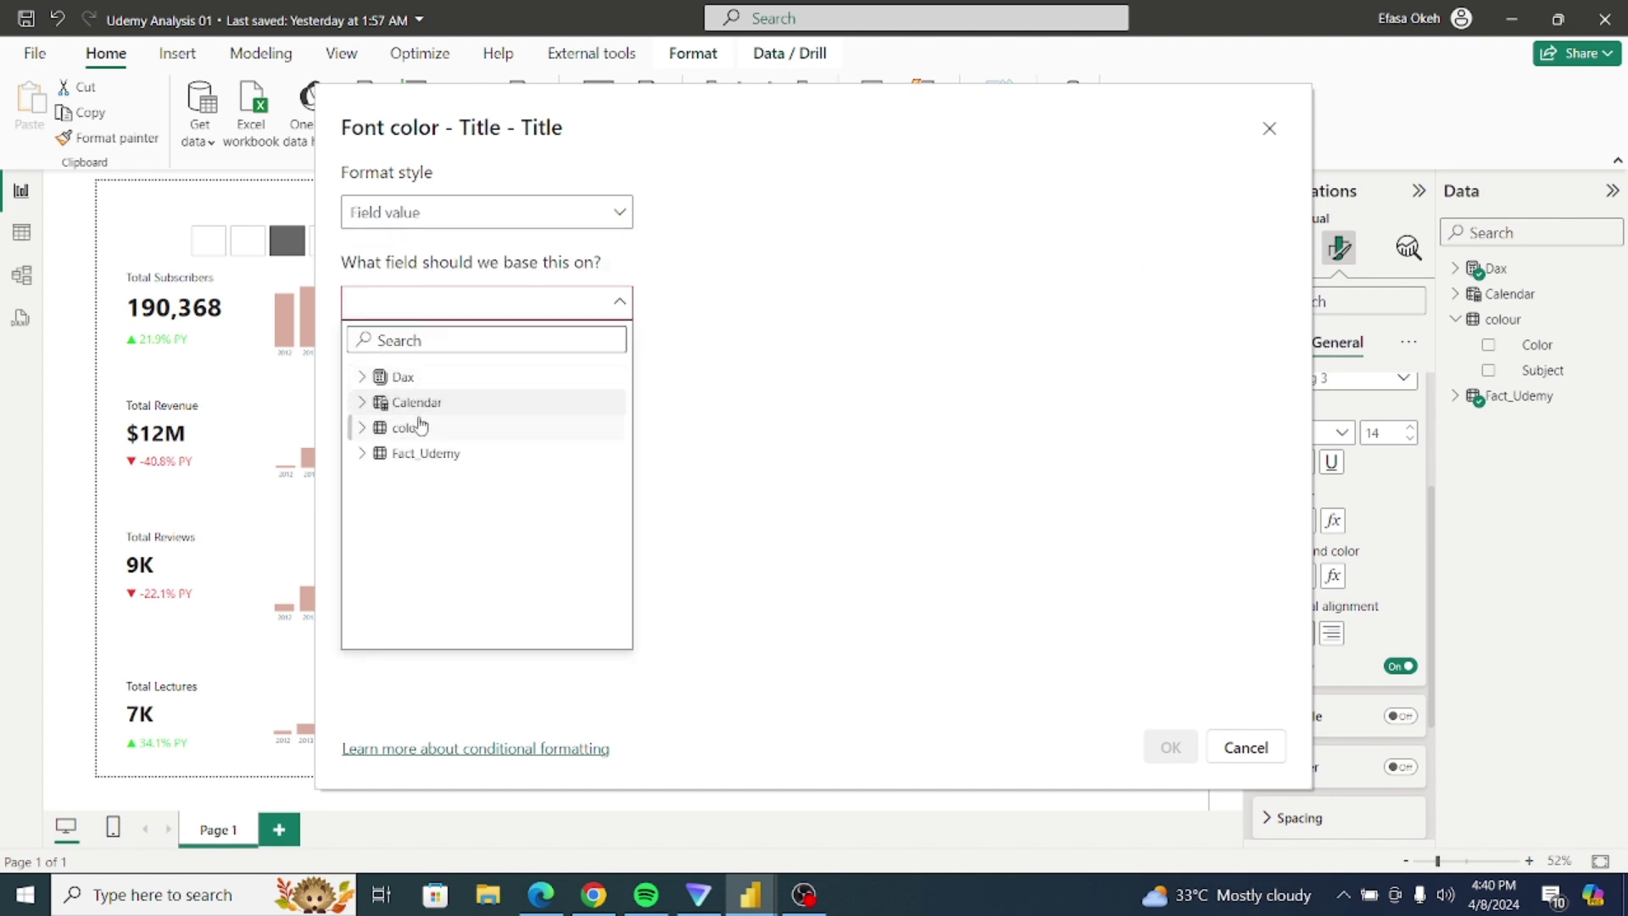
left_click(389, 430)
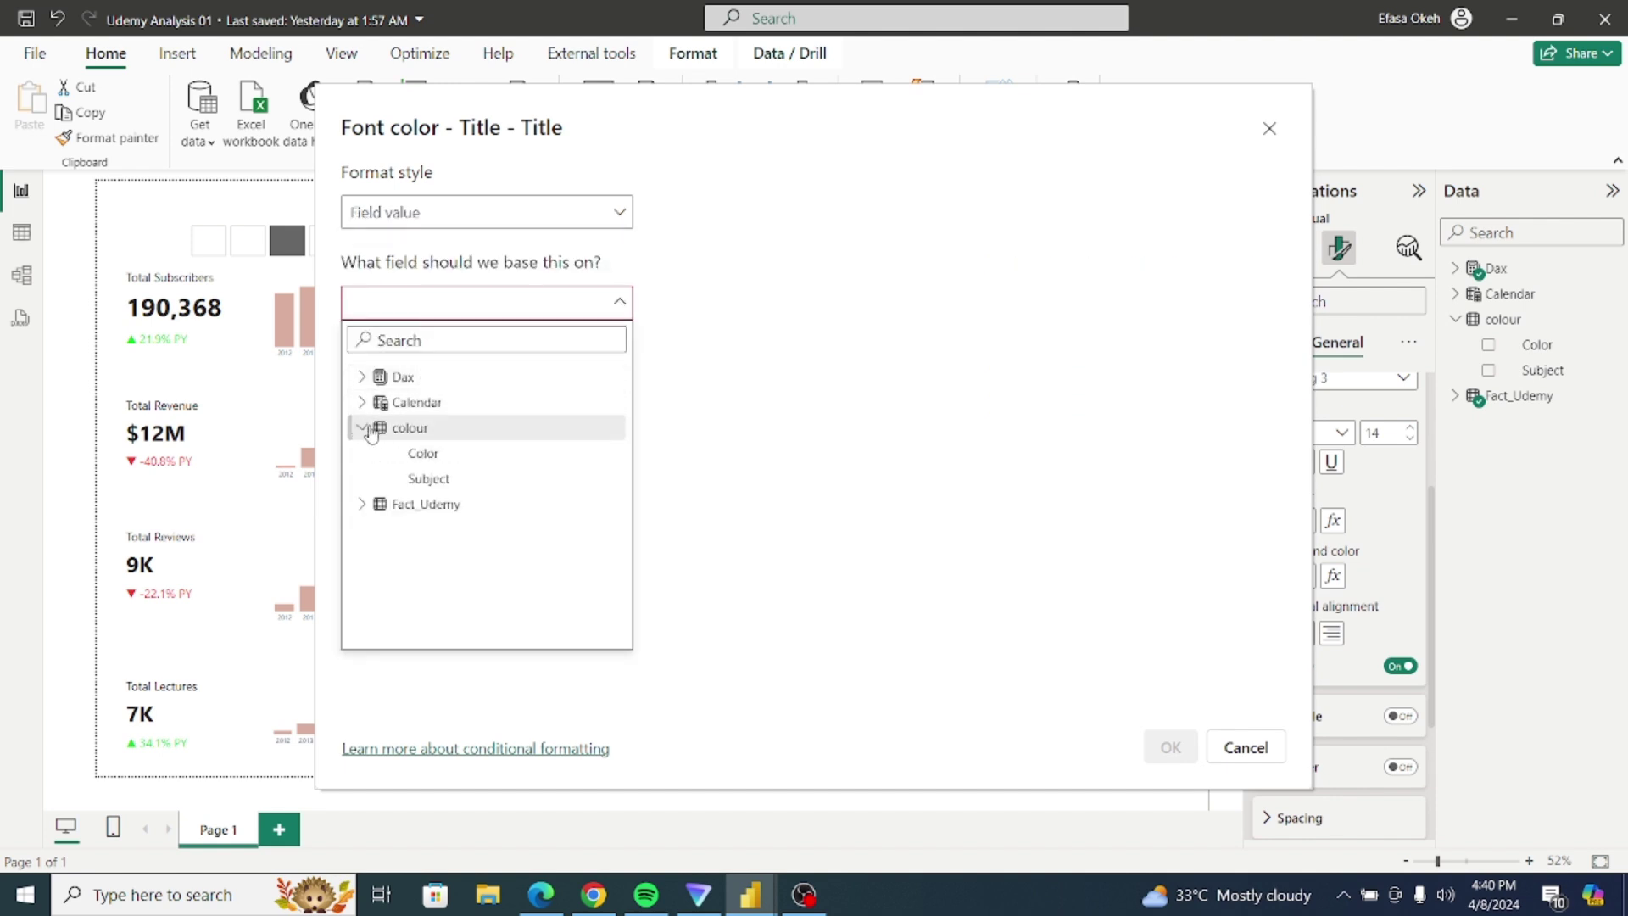
left_click(424, 455)
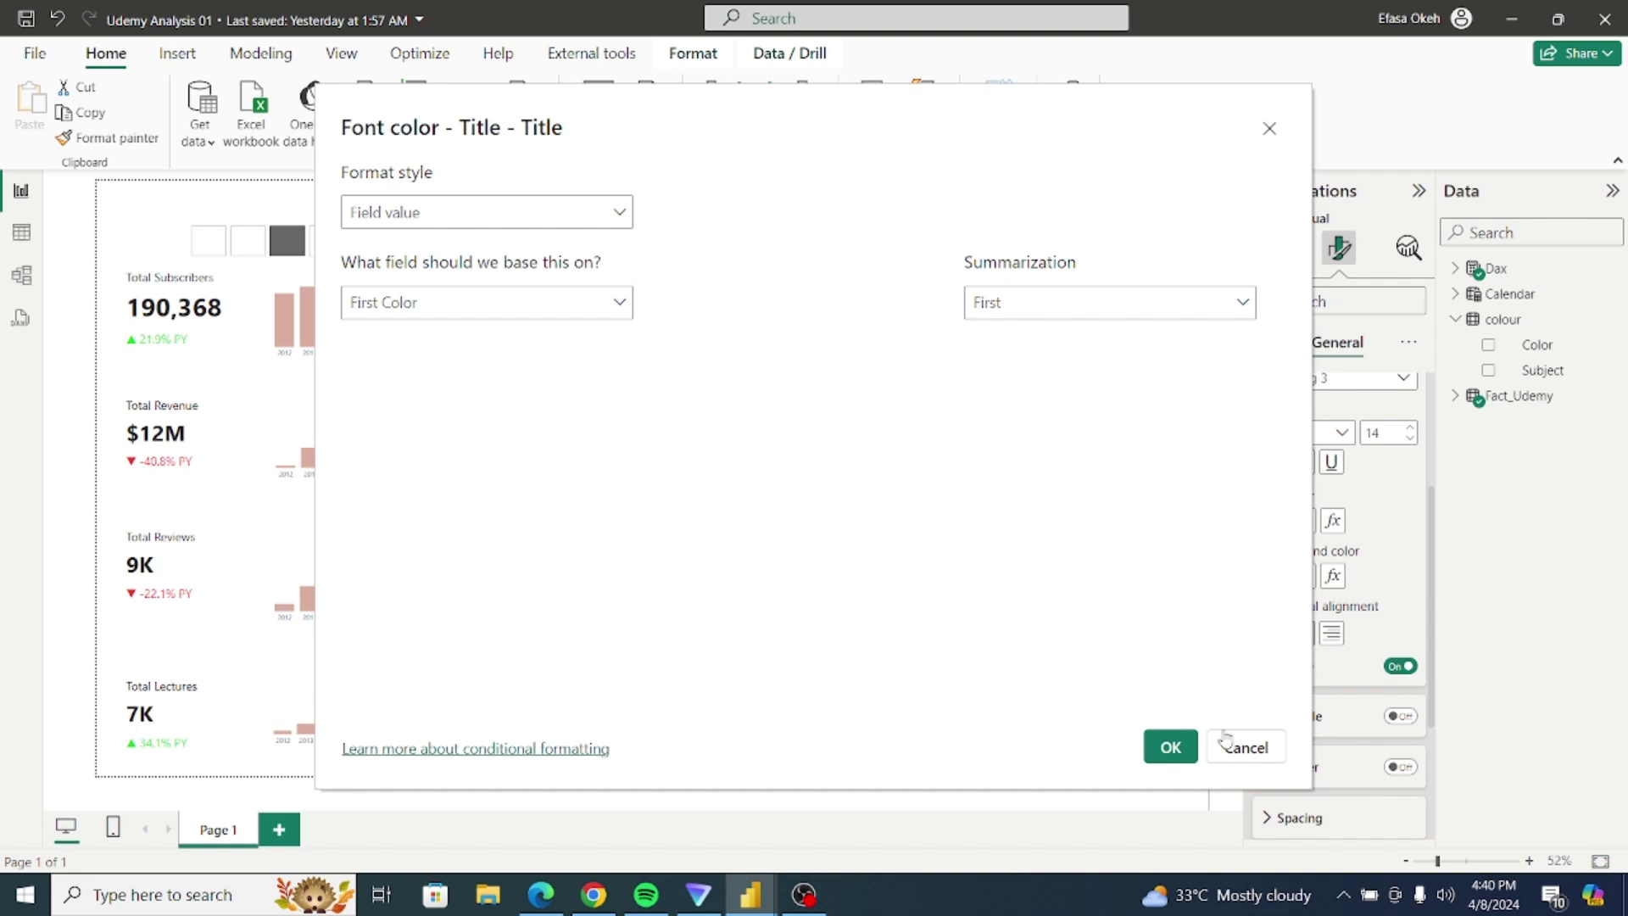
left_click(1169, 746)
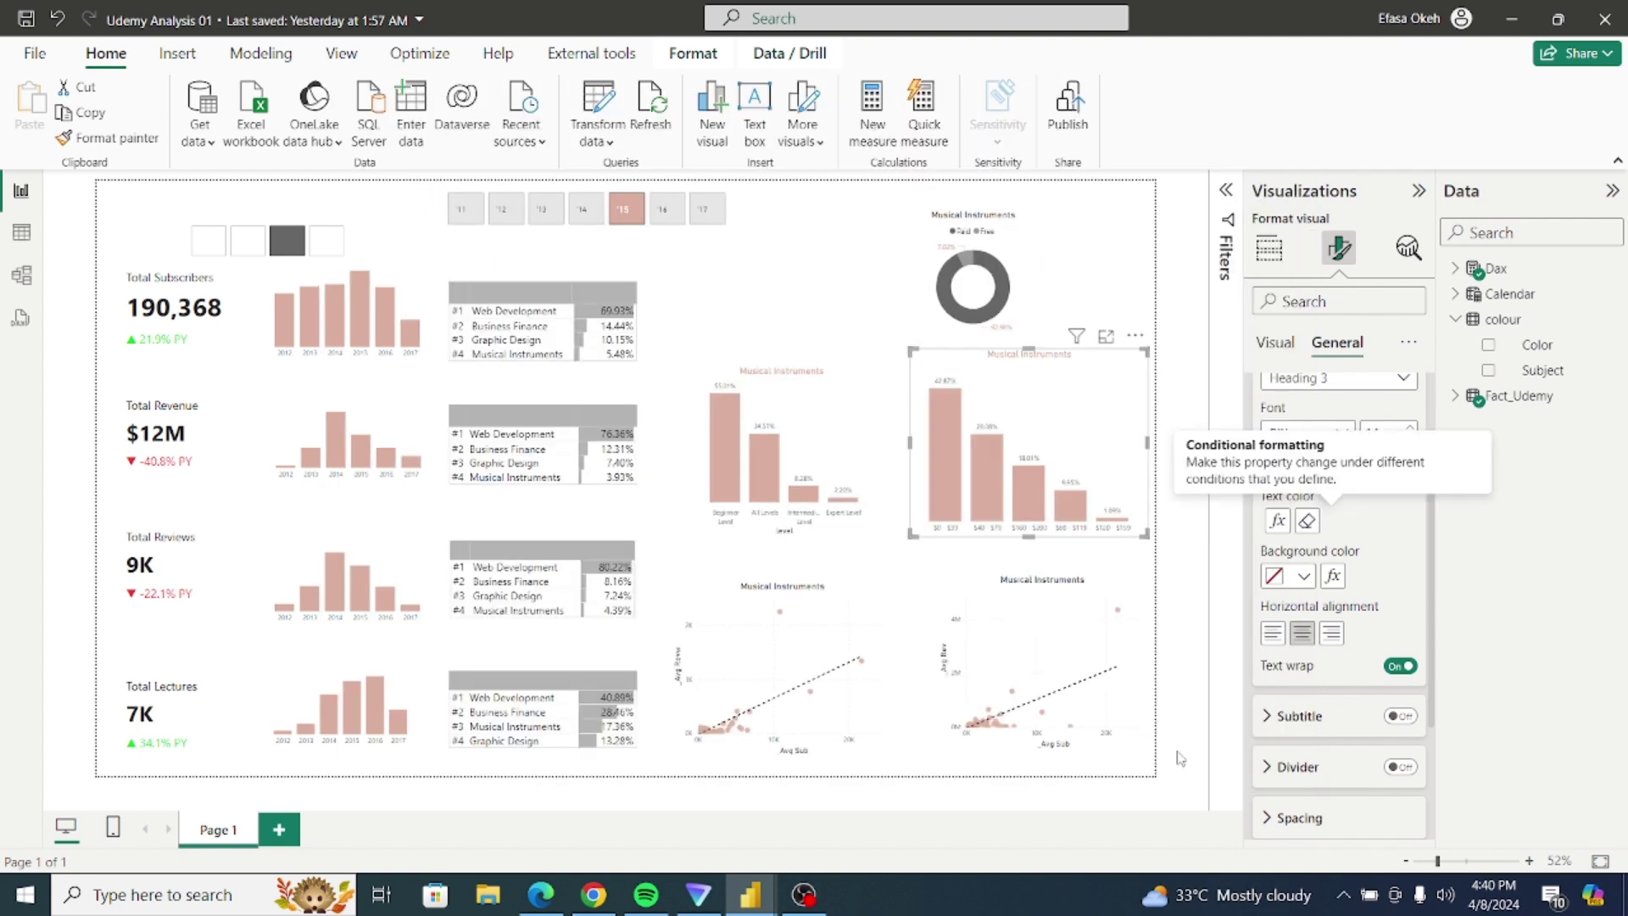
Step: Color the title text of the _Avg Sub and _Avg Rev scatter chart by field value, using the colour table's Color field
left_click(1024, 625)
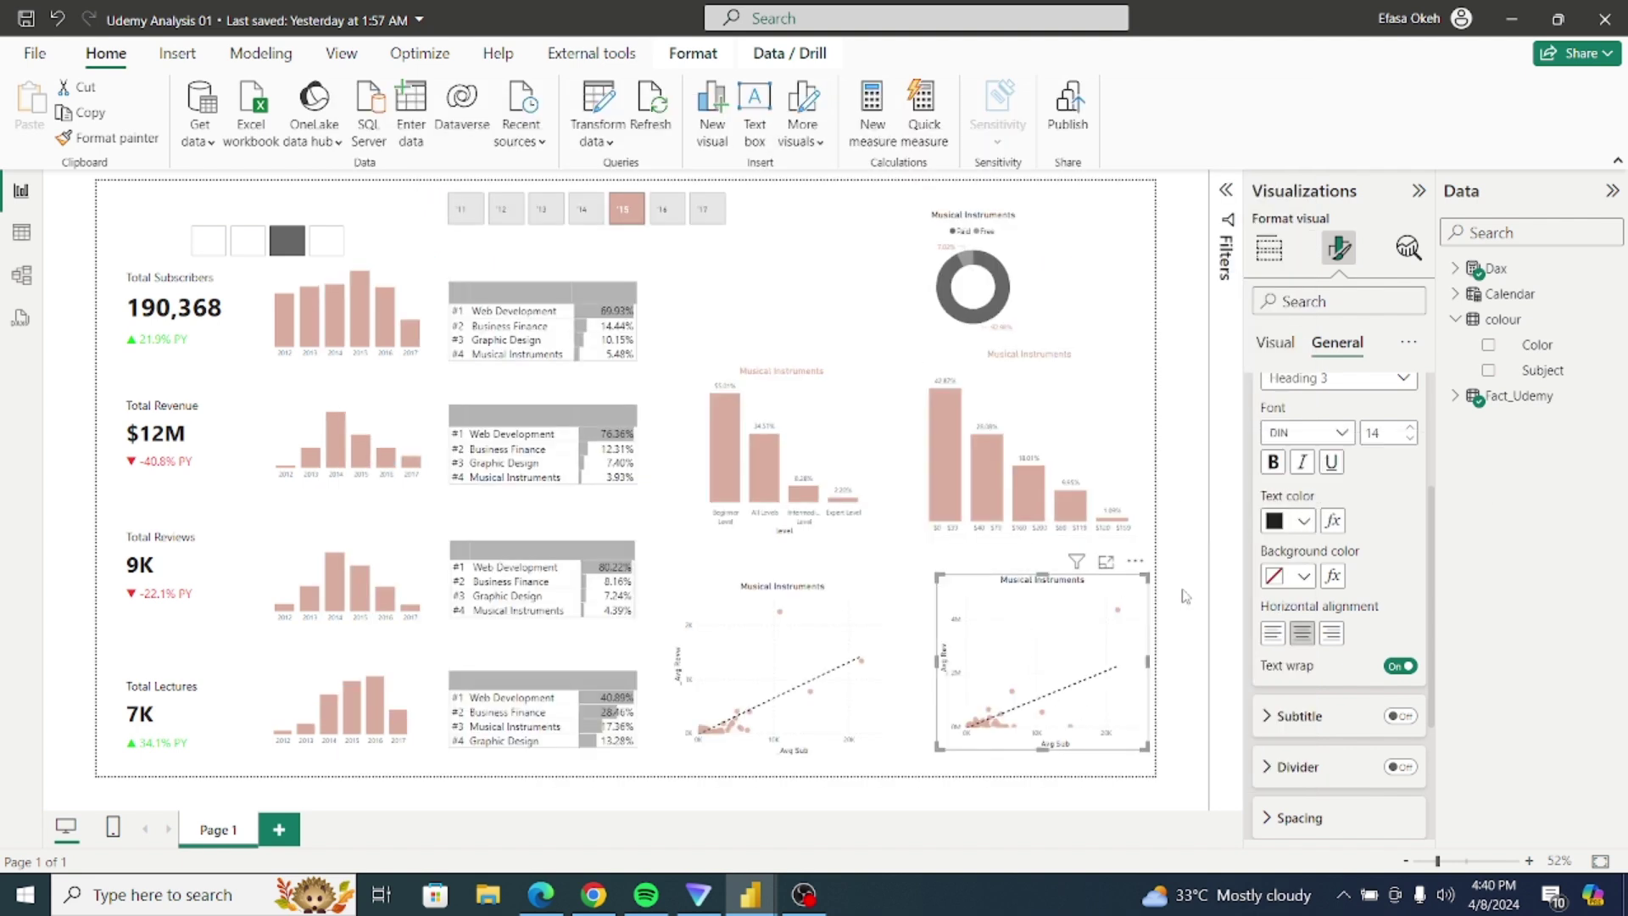
left_click(1333, 520)
left_click(526, 314)
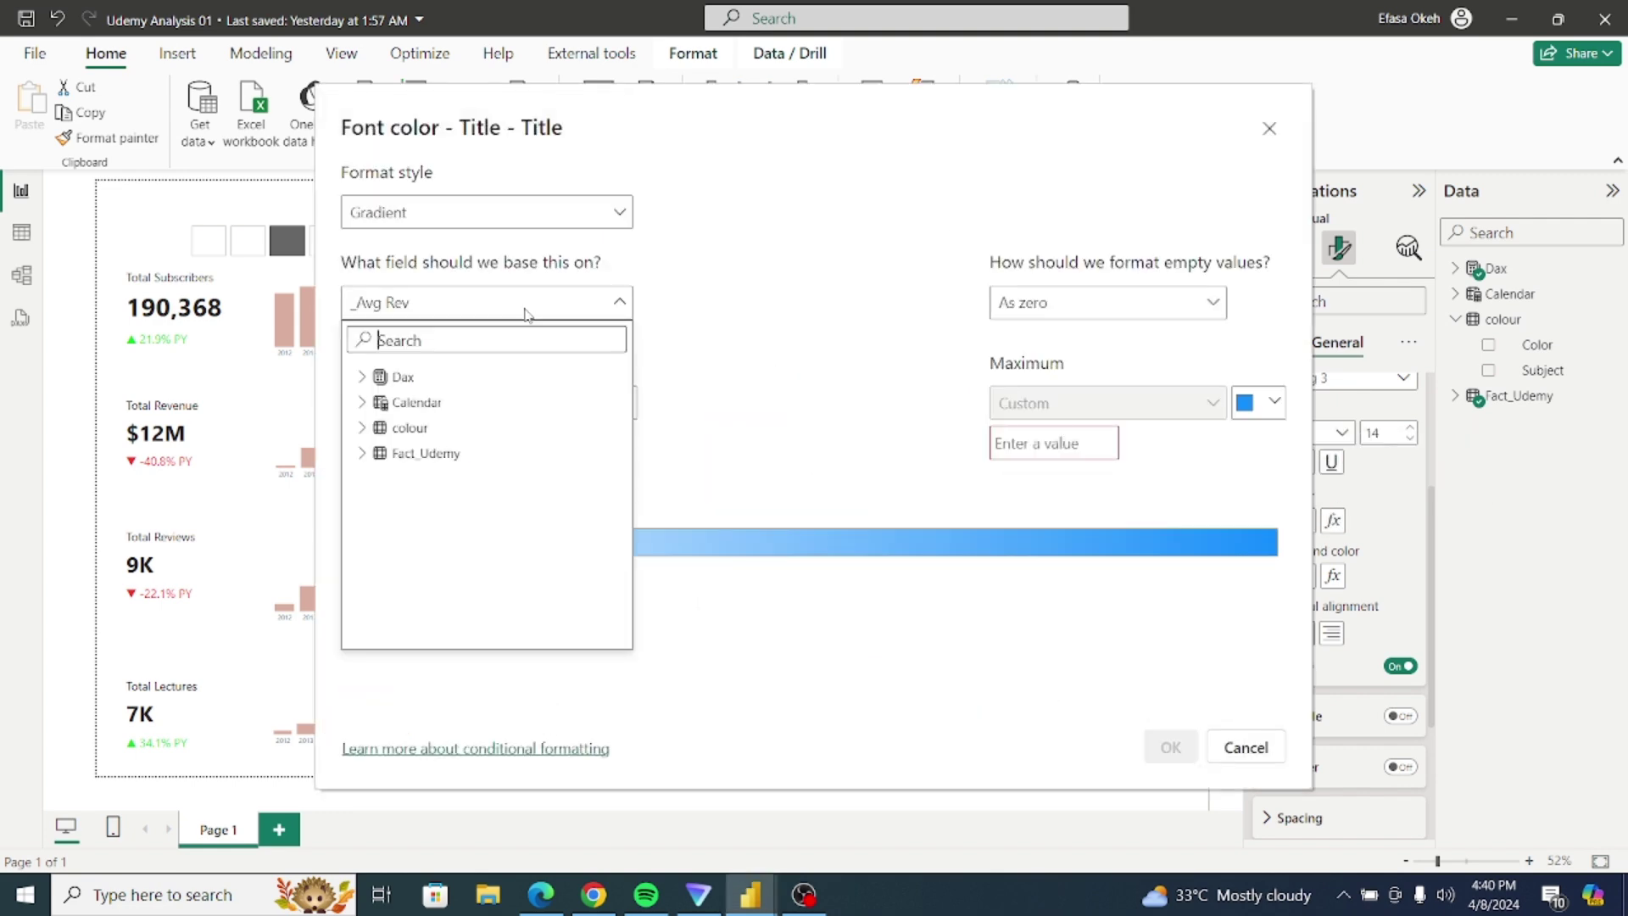
left_click(457, 218)
left_click(457, 218)
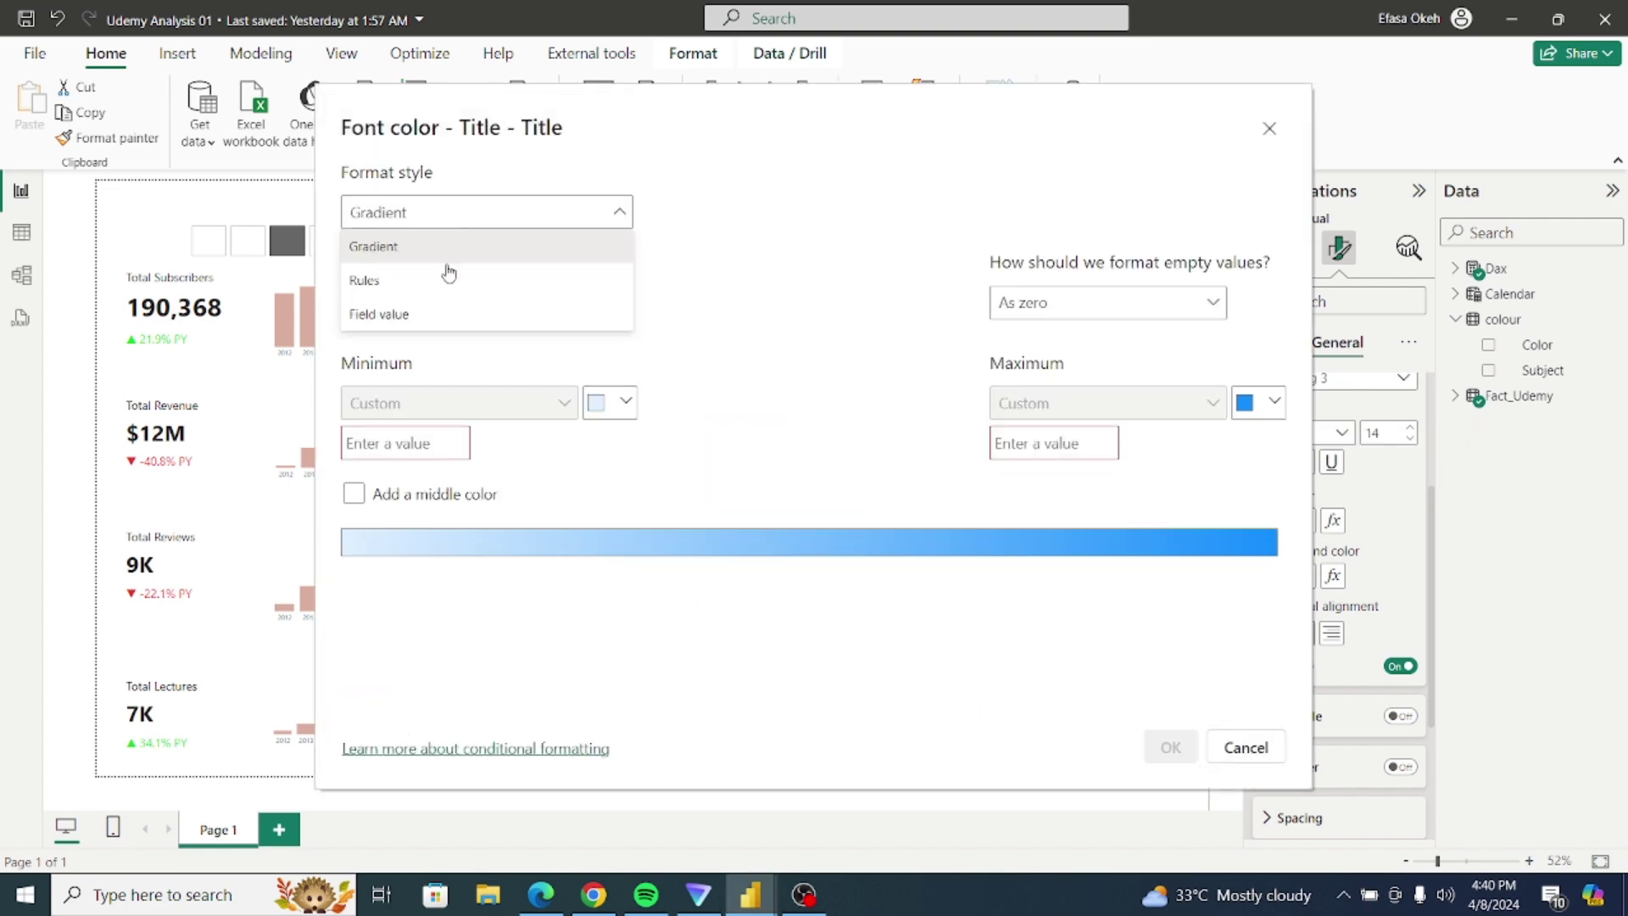
left_click(418, 318)
left_click(429, 311)
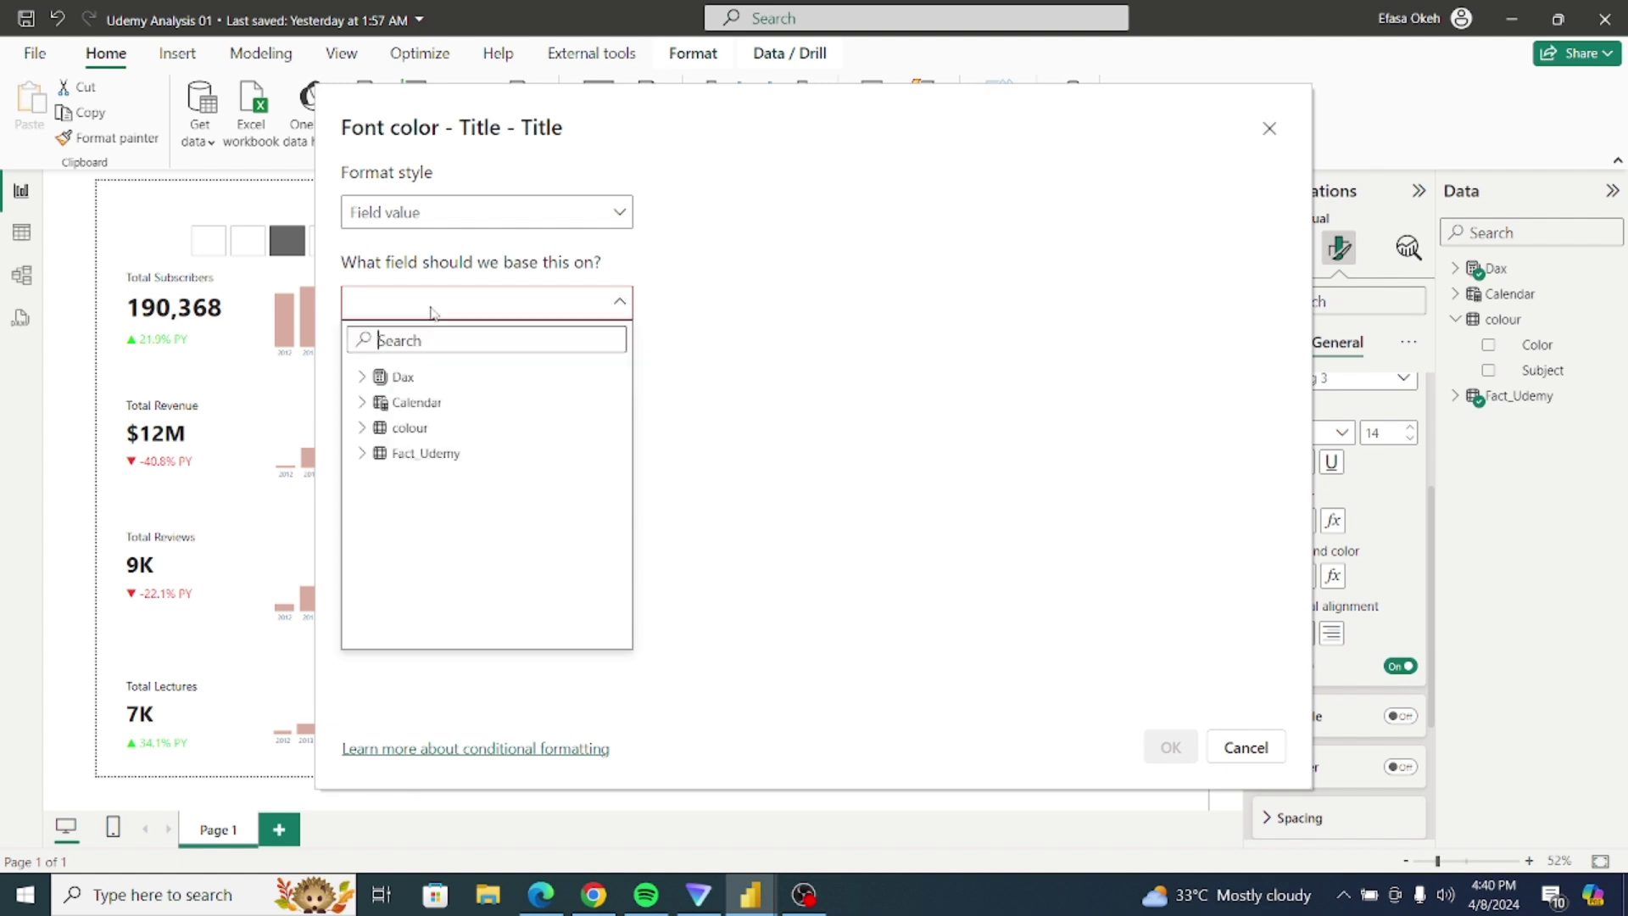
left_click(365, 428)
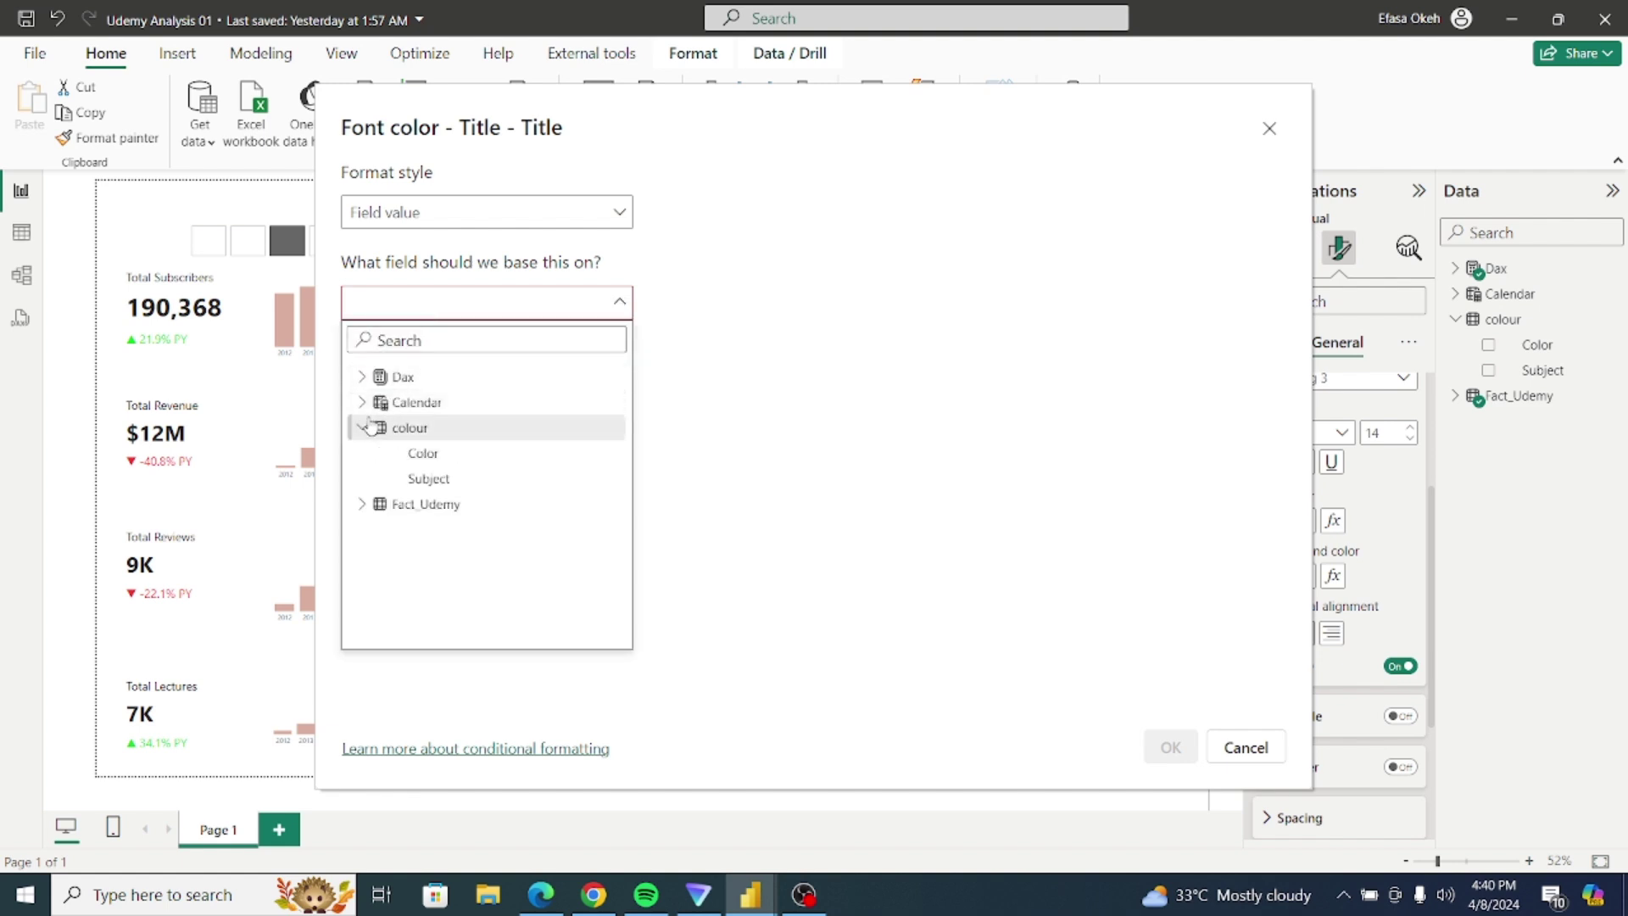
left_click(447, 476)
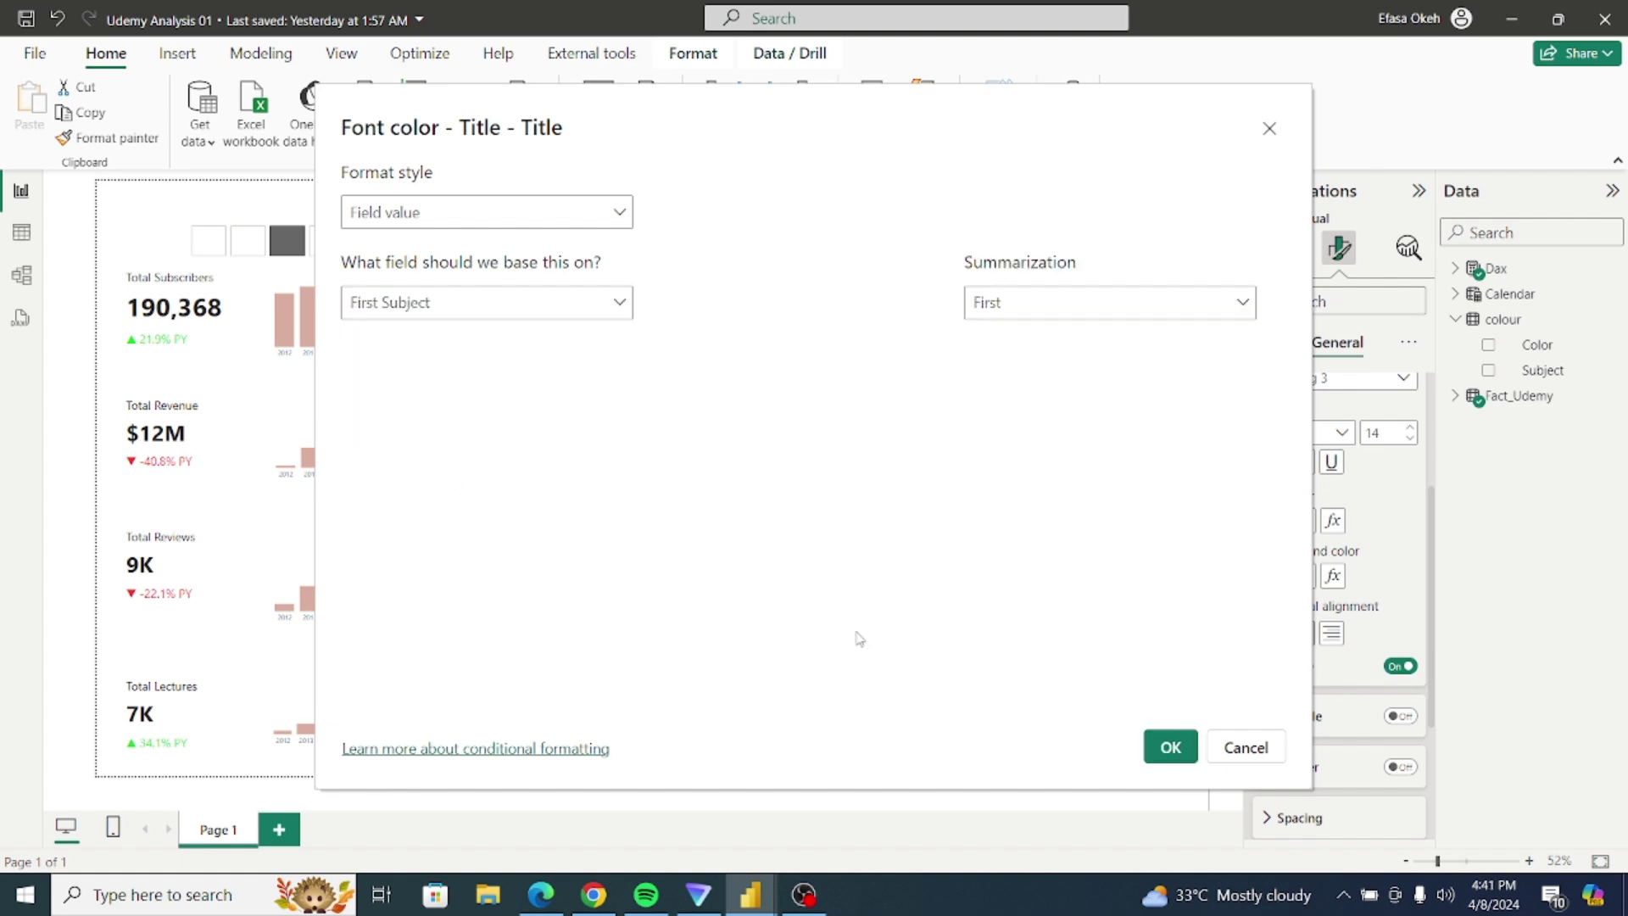
left_click(512, 315)
left_click(429, 451)
left_click(1169, 746)
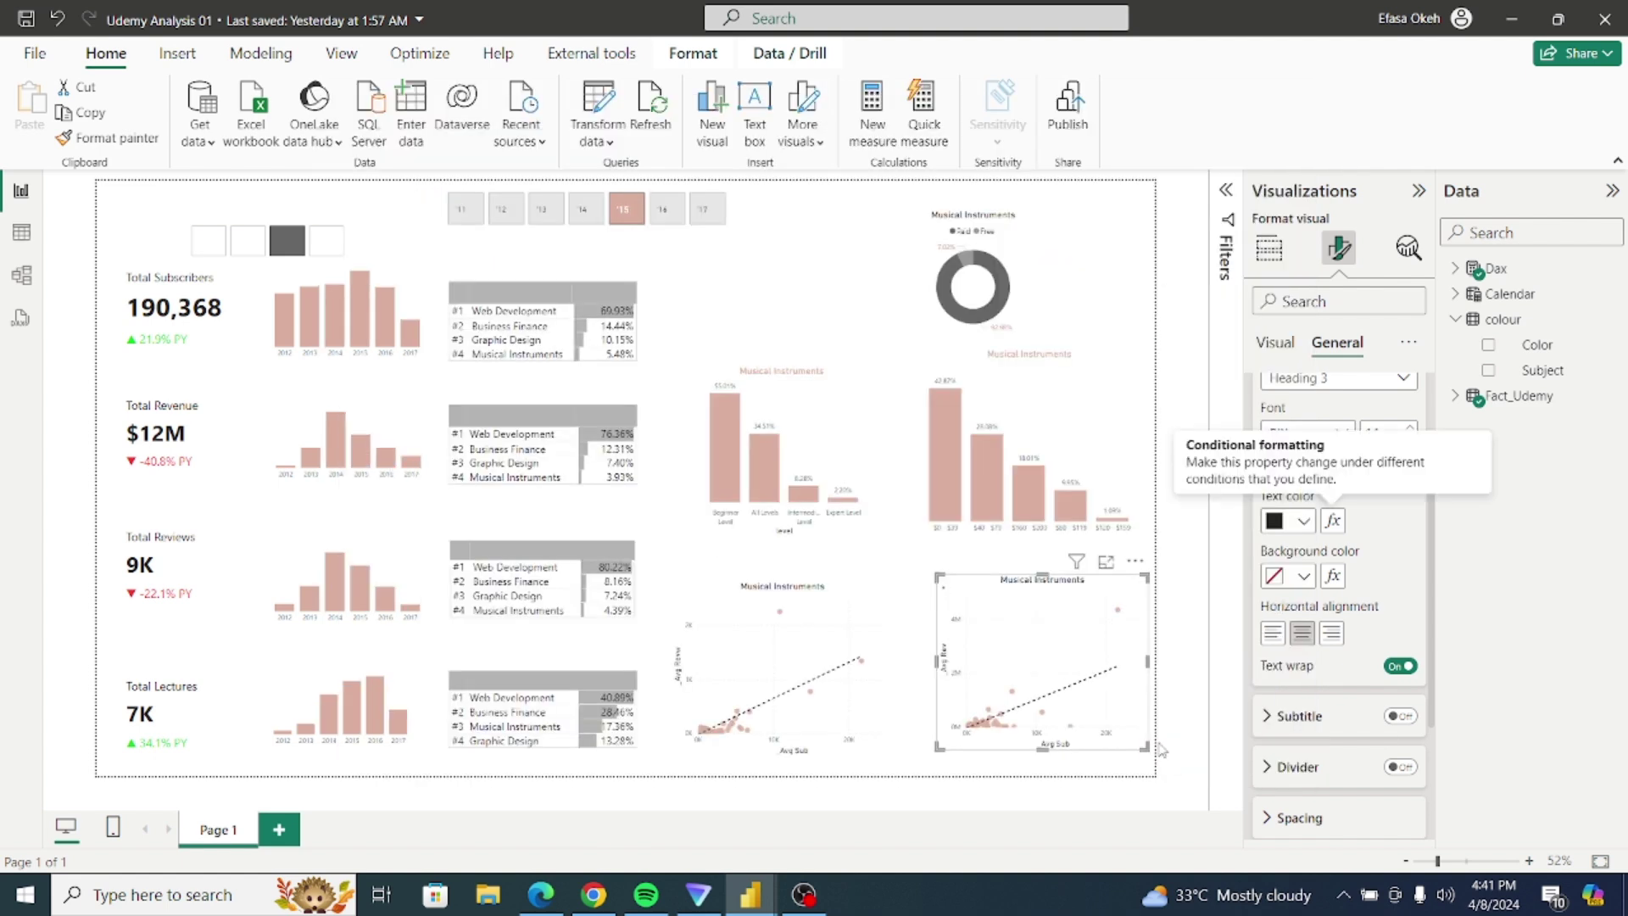
Step: Color the title text of the _Avg Sub and _Avg Revw scatter chart by field value, using the colour table's Color field
left_click(845, 588)
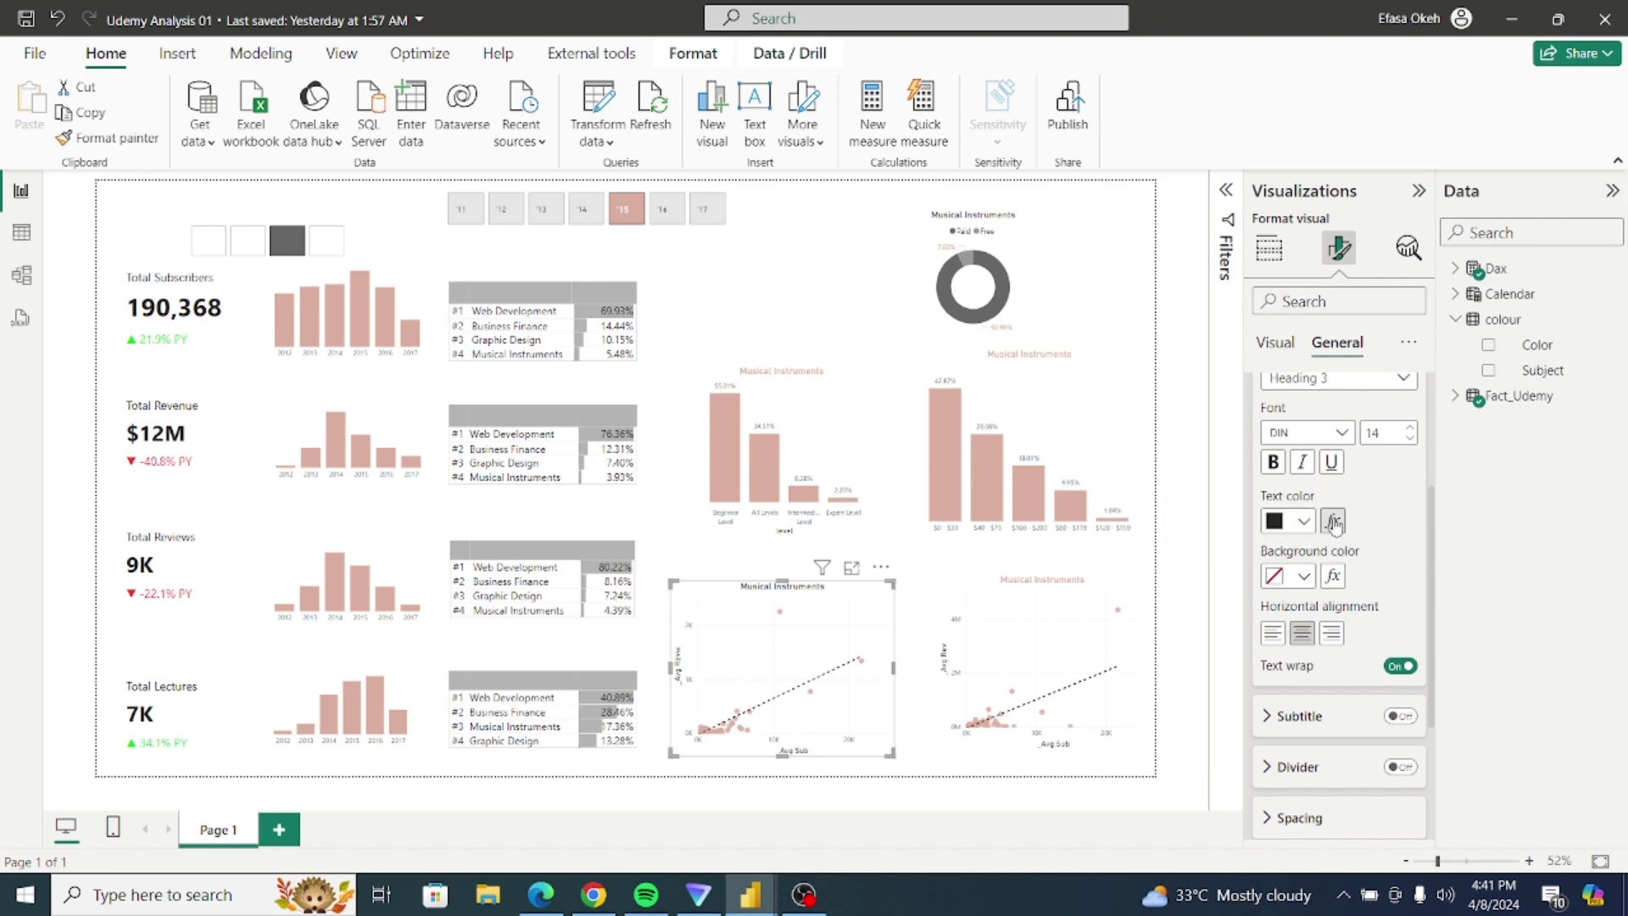
left_click(1333, 520)
left_click(476, 219)
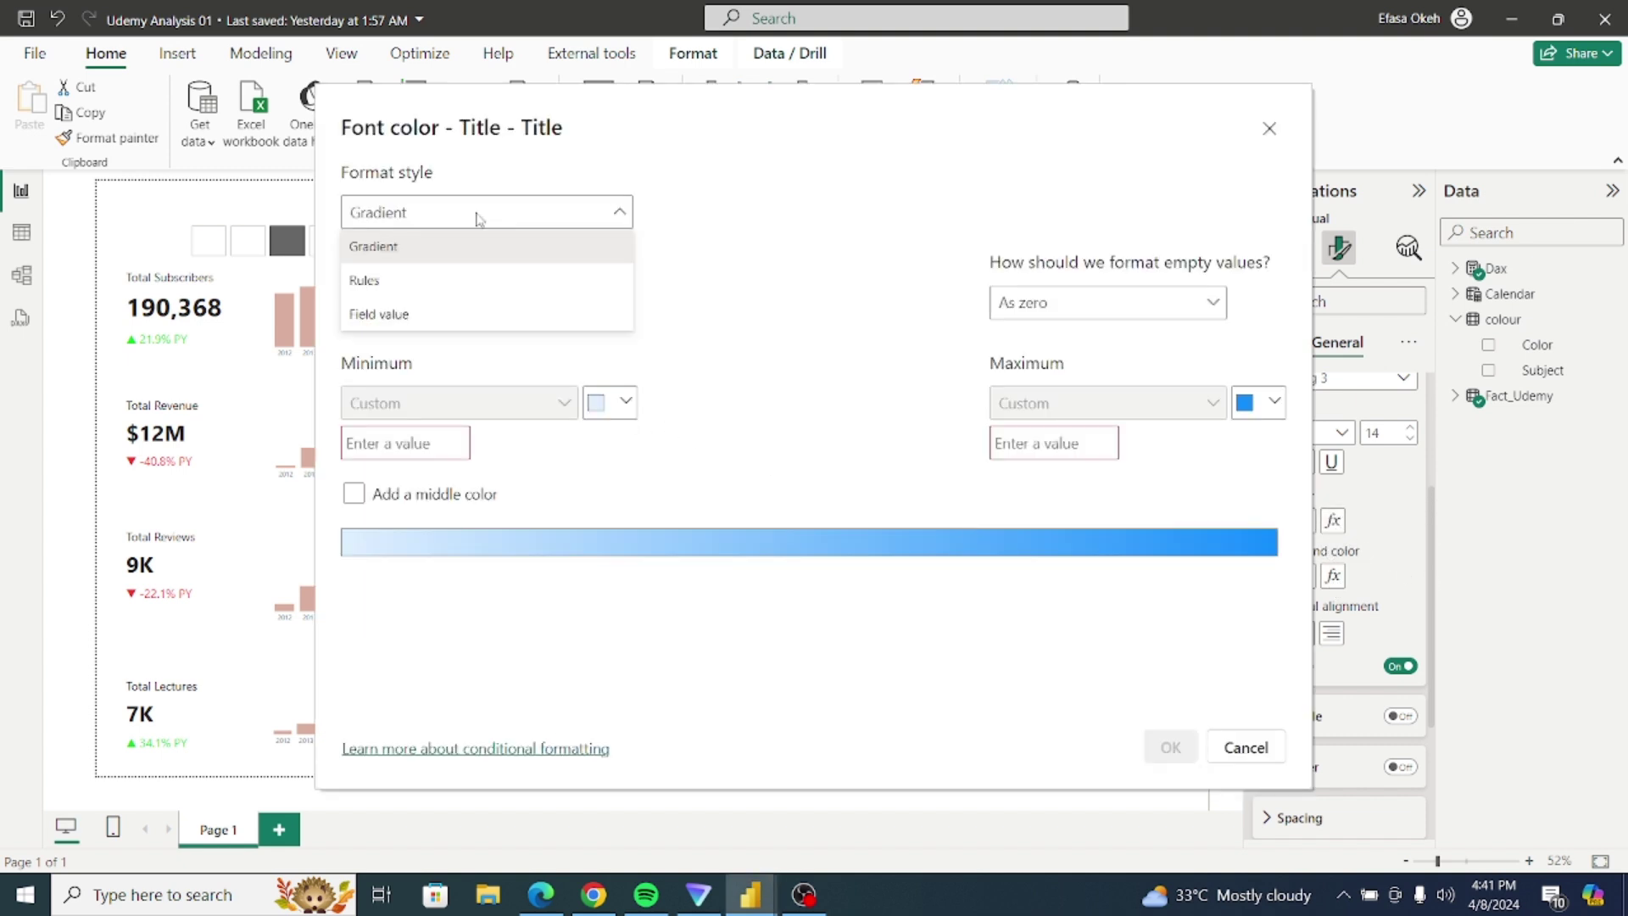
left_click(451, 324)
left_click(438, 321)
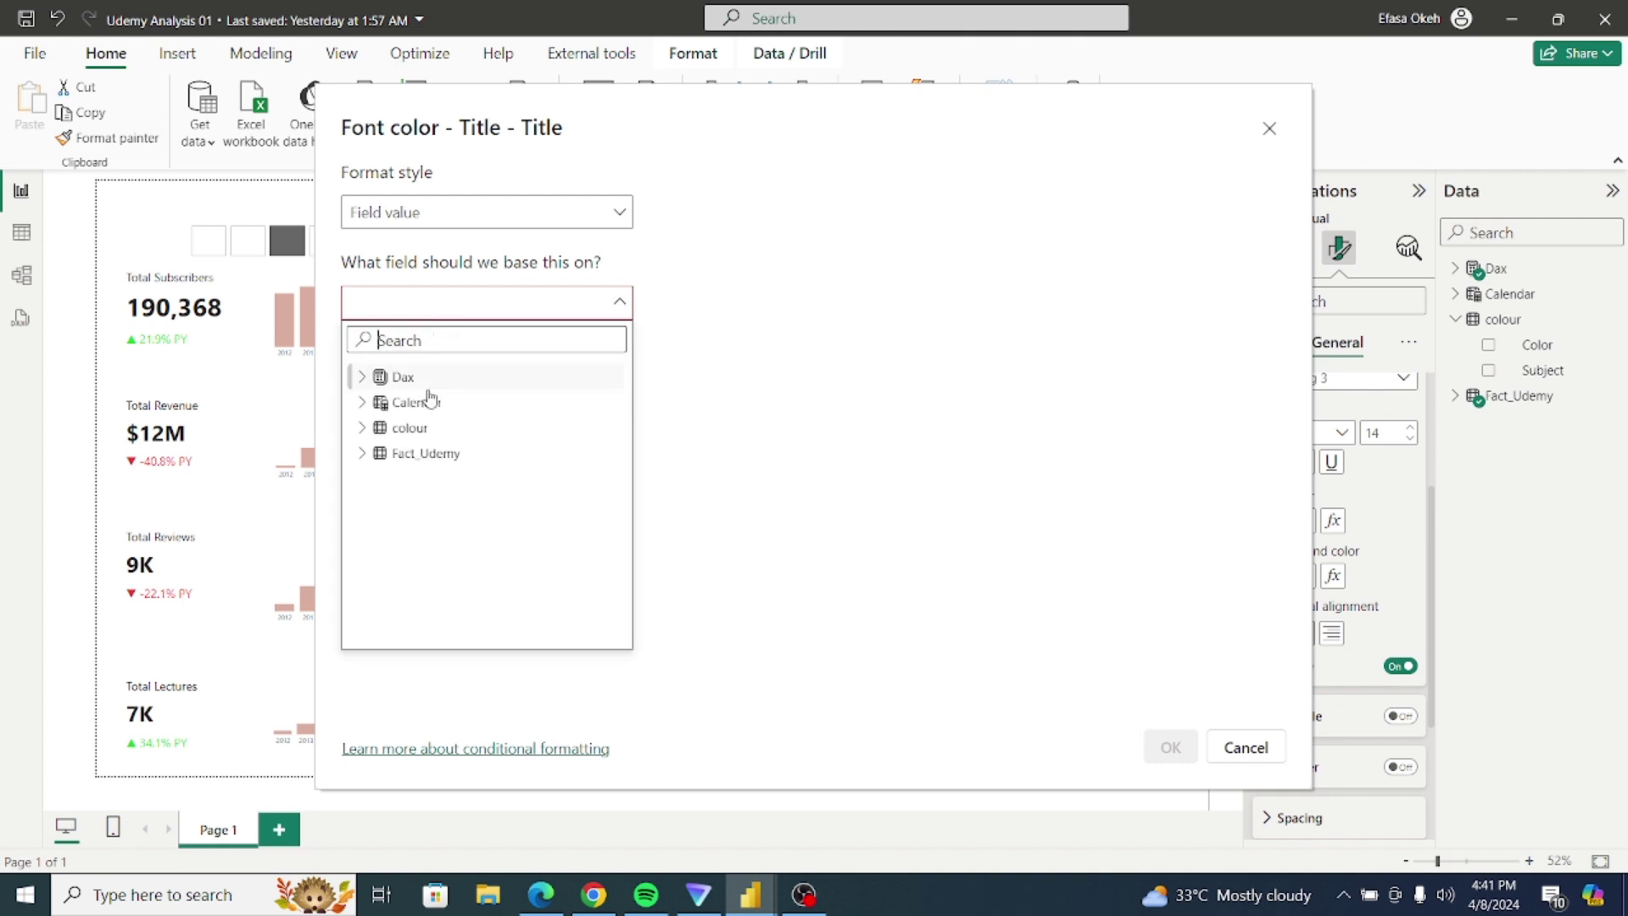
left_click(362, 429)
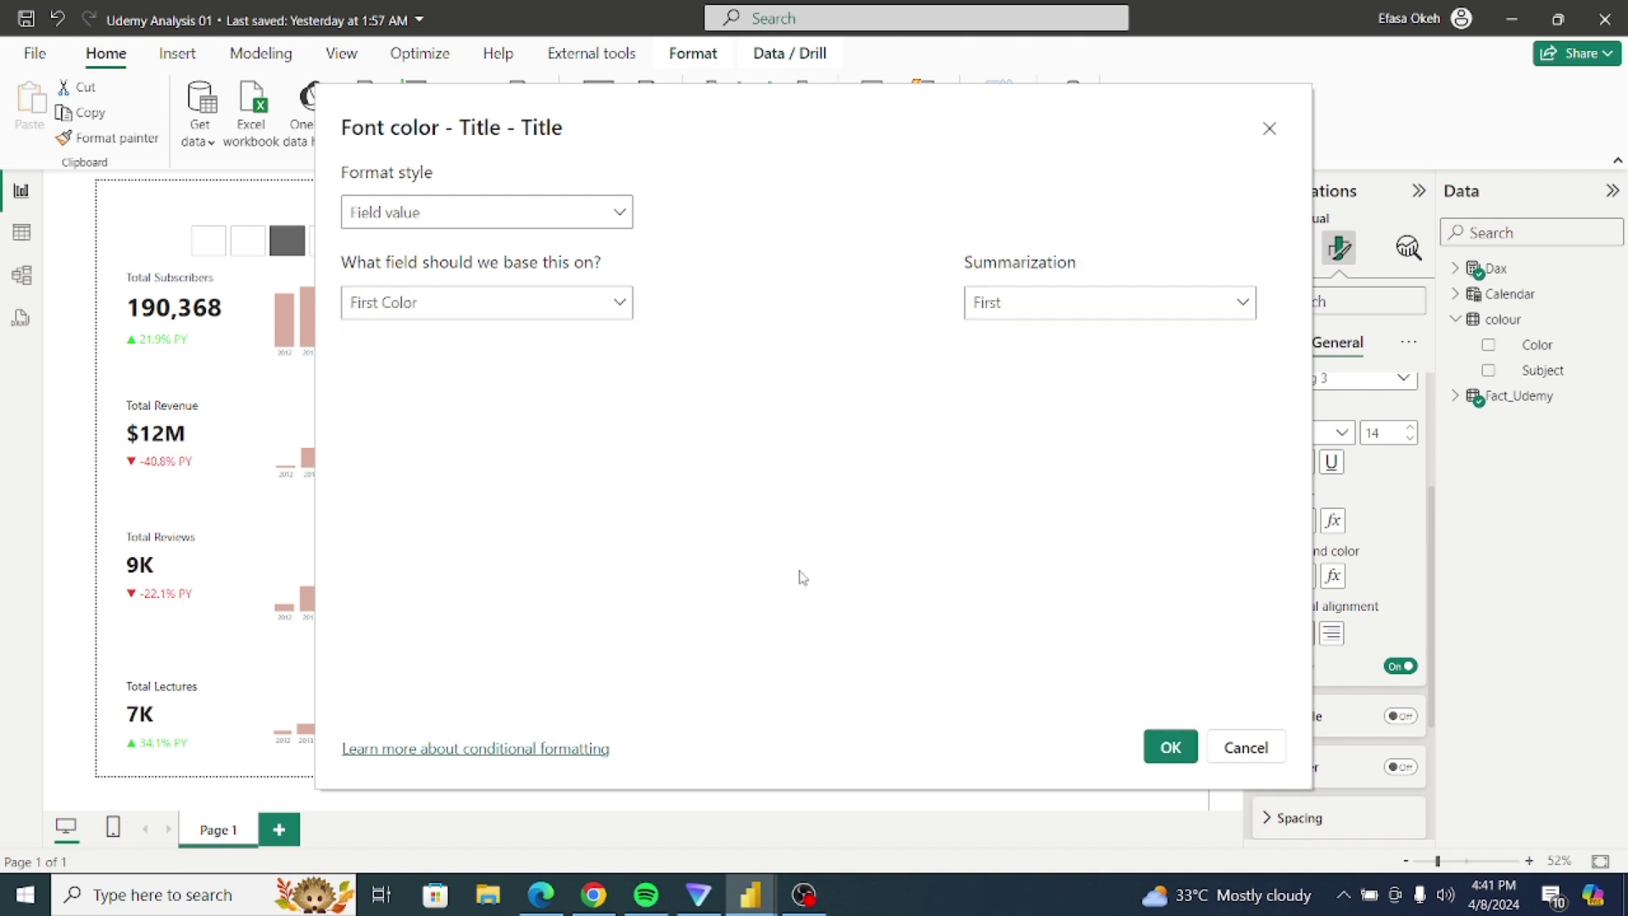
left_click(1168, 746)
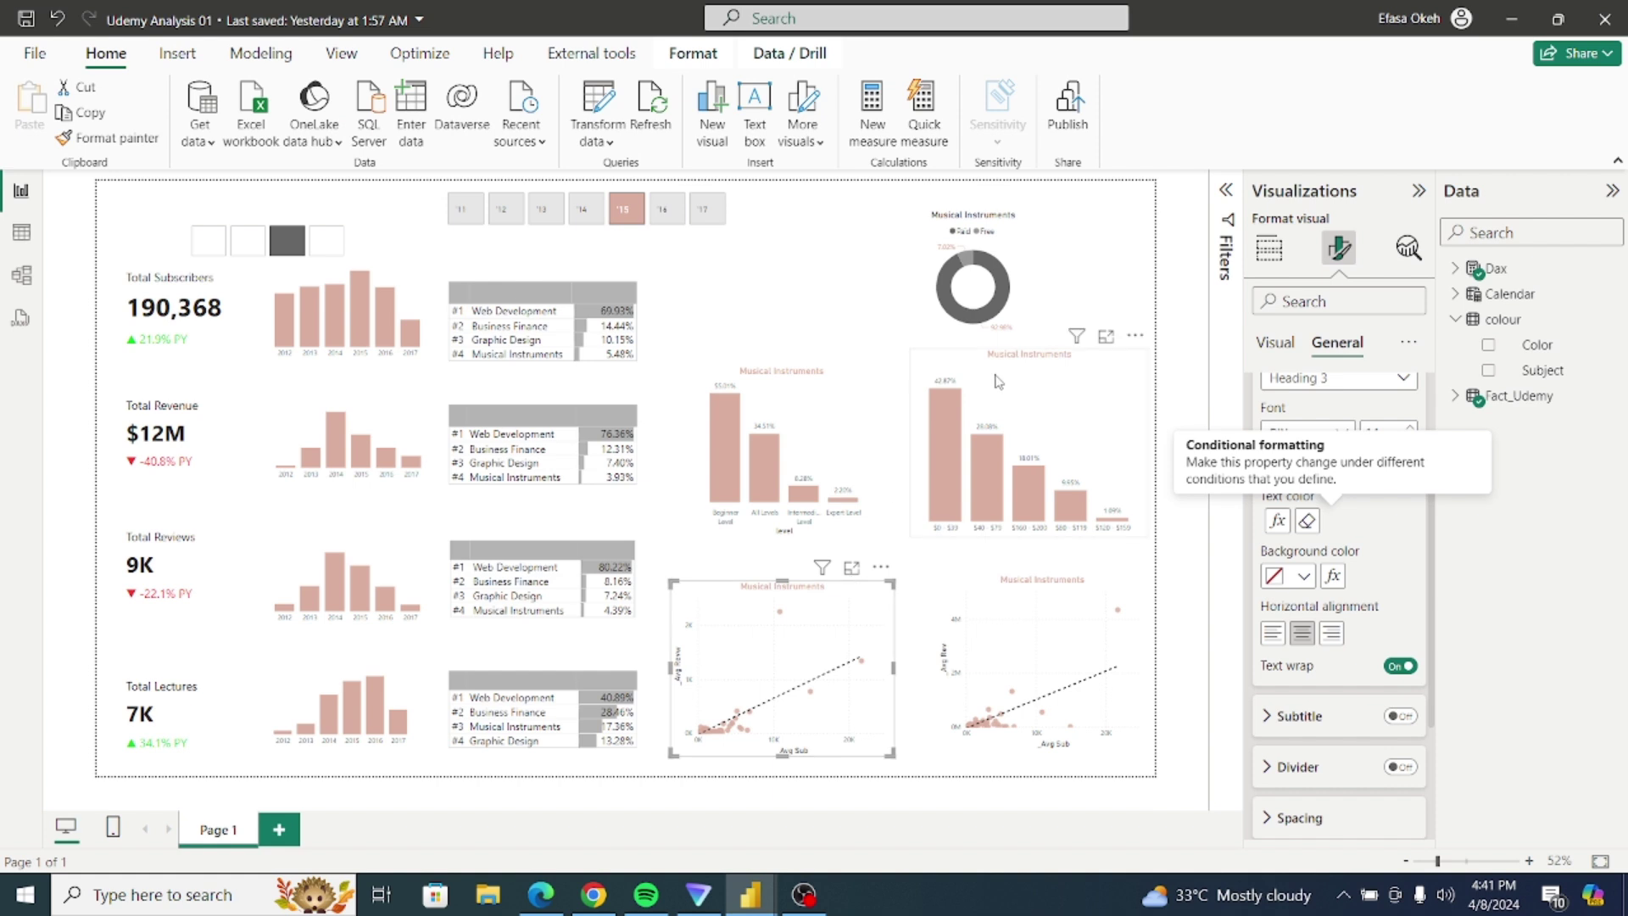
Step: Color the title text of the Course Status donut chart by field value, using the colour table's Color field
left_click(1033, 254)
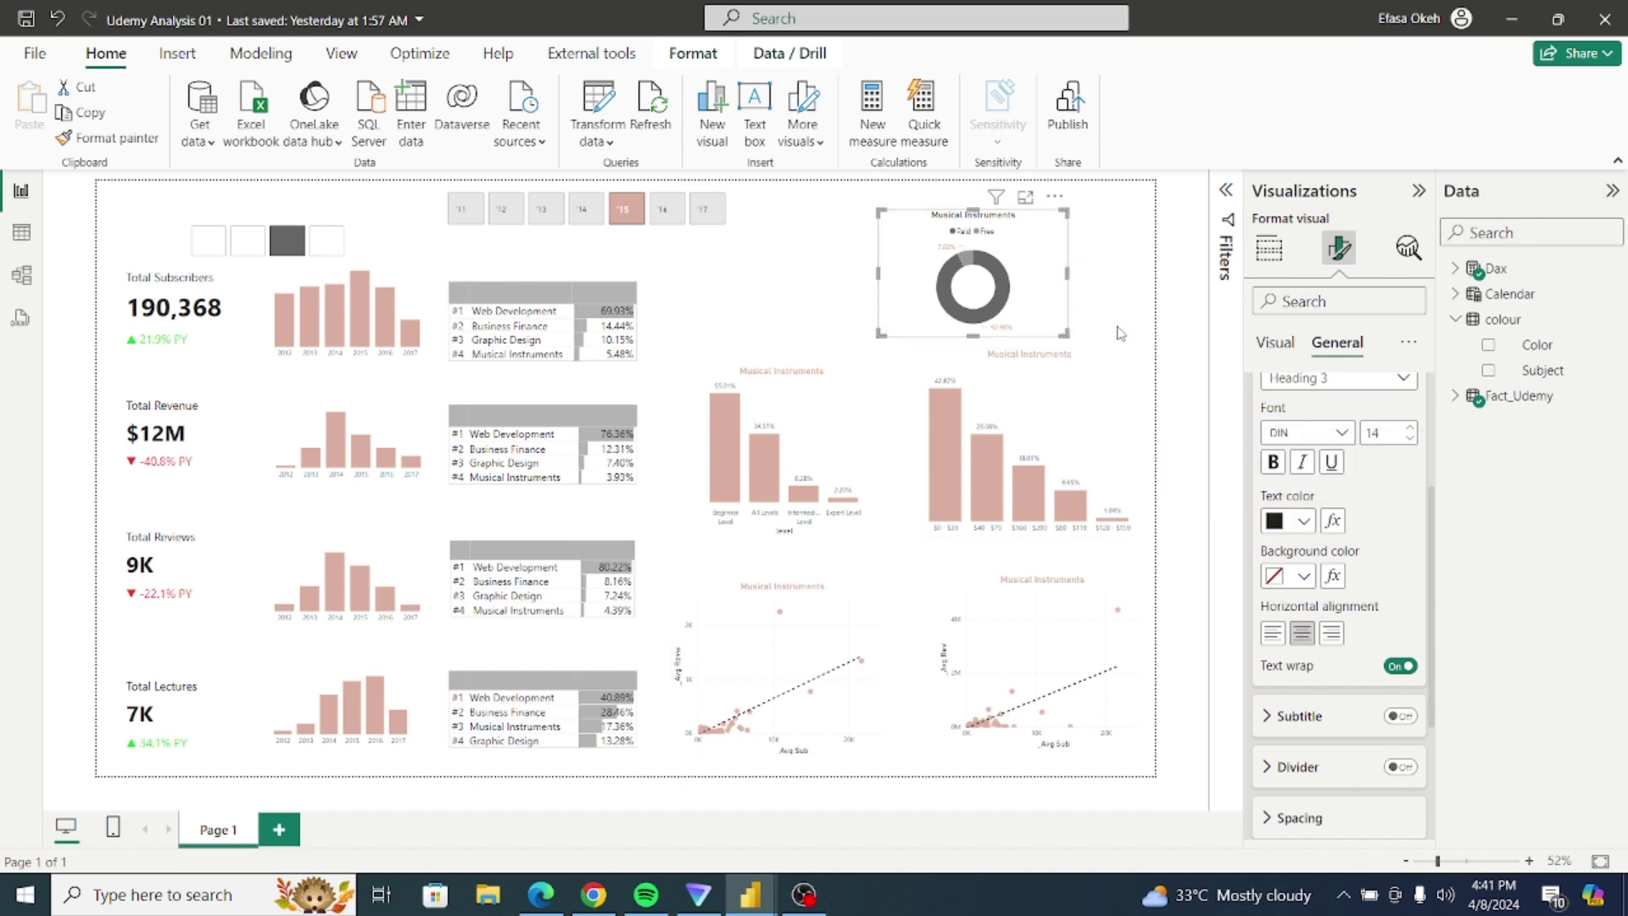
left_click(1334, 522)
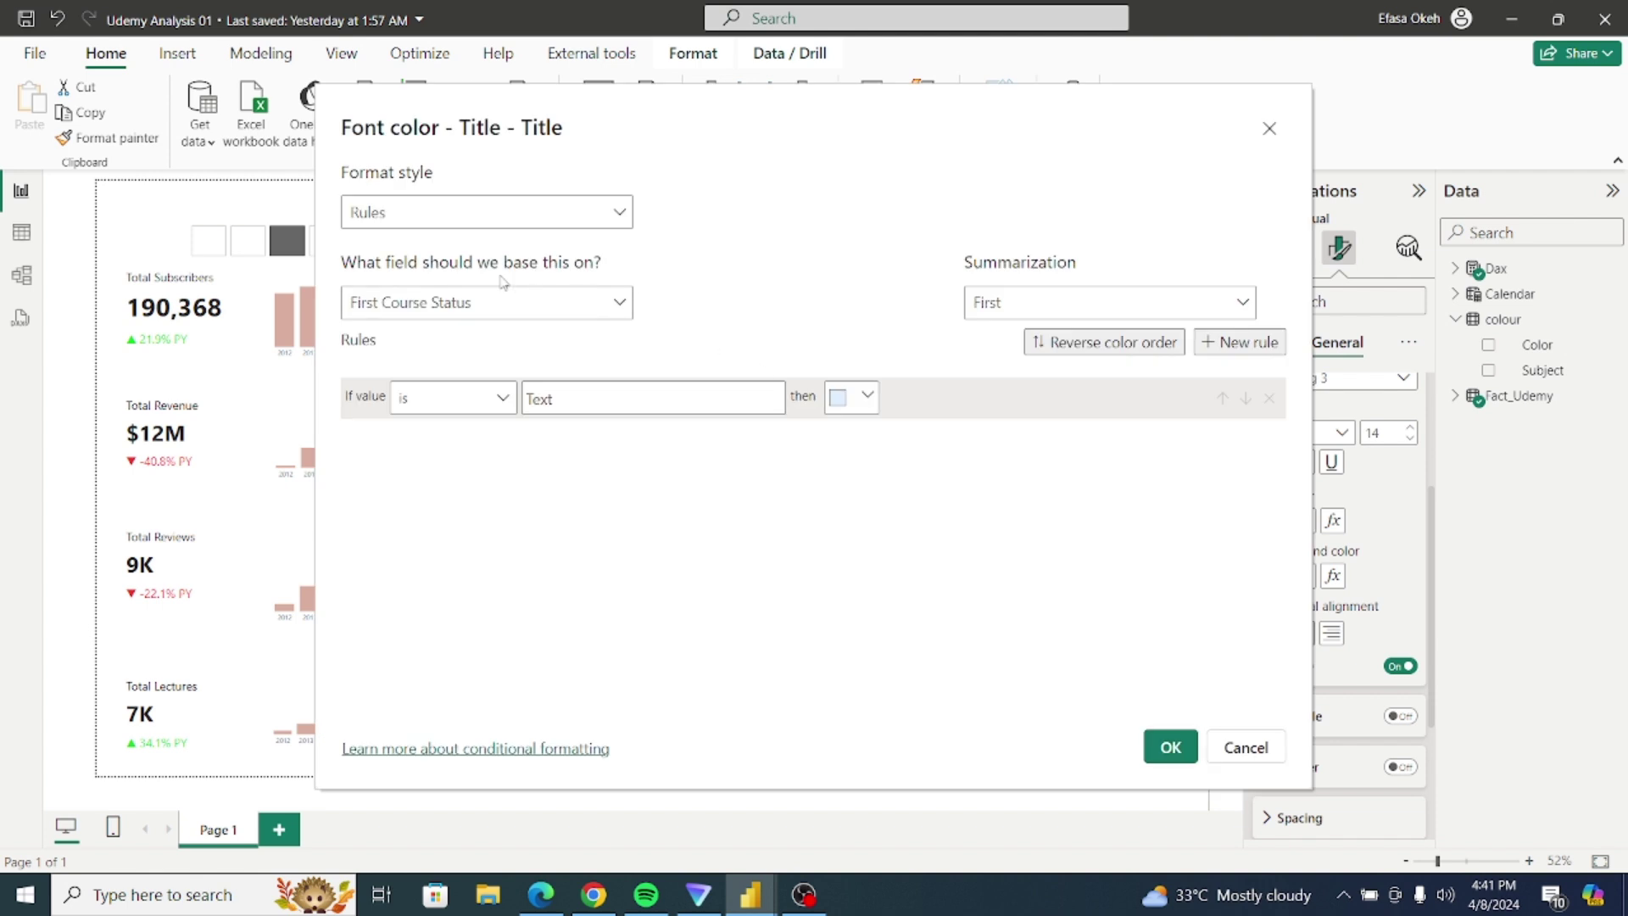
left_click(394, 222)
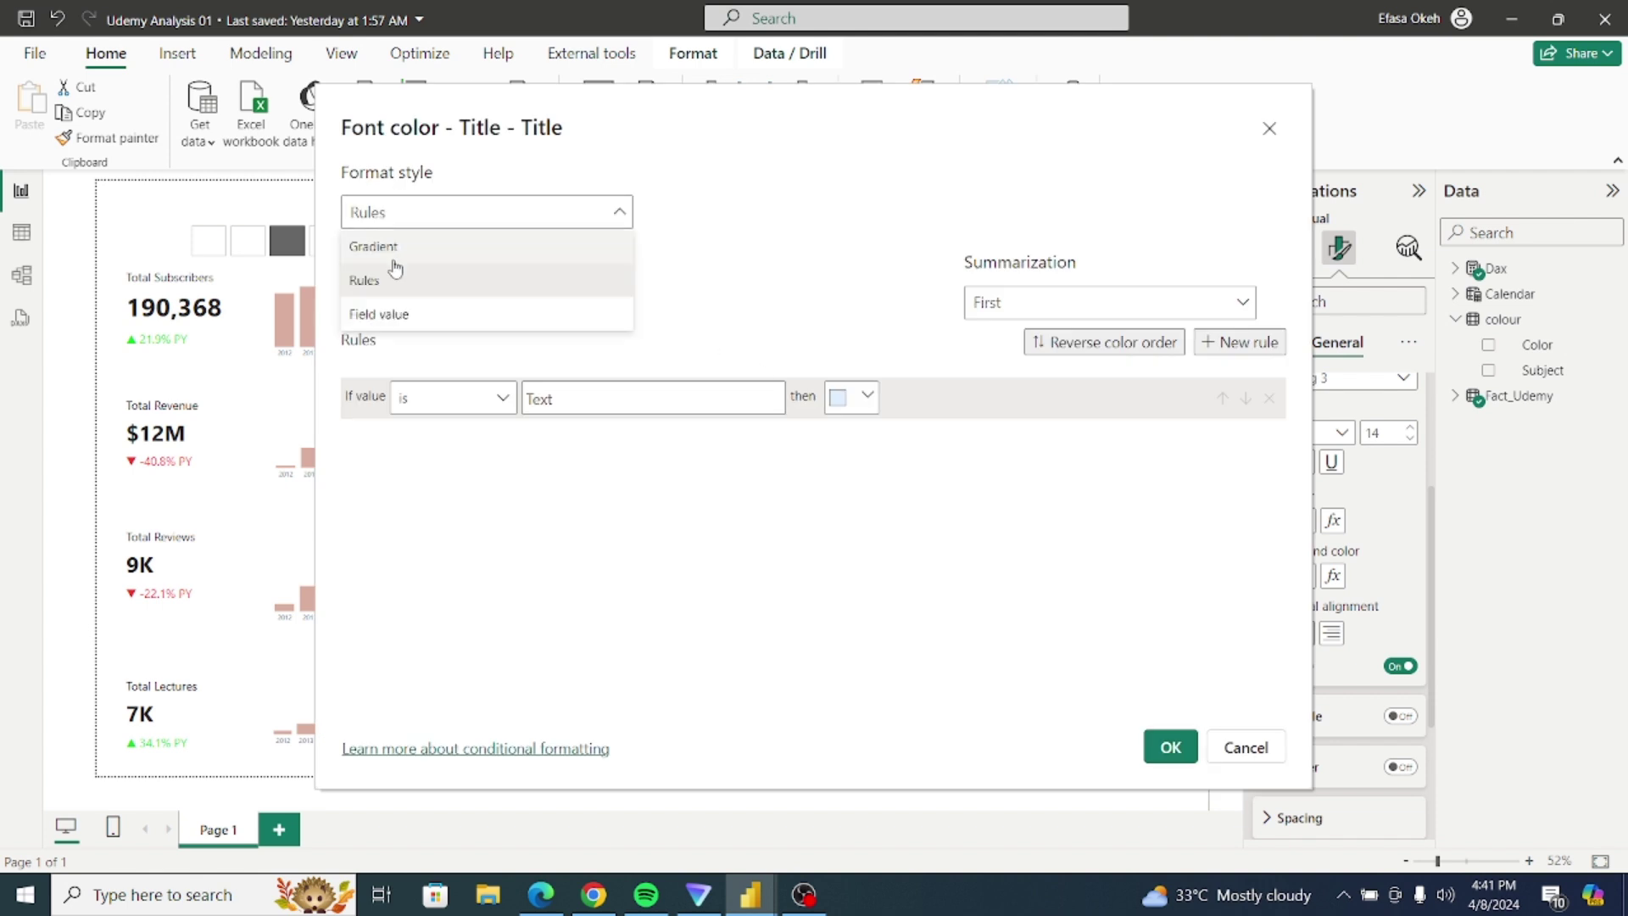
left_click(396, 316)
left_click(396, 302)
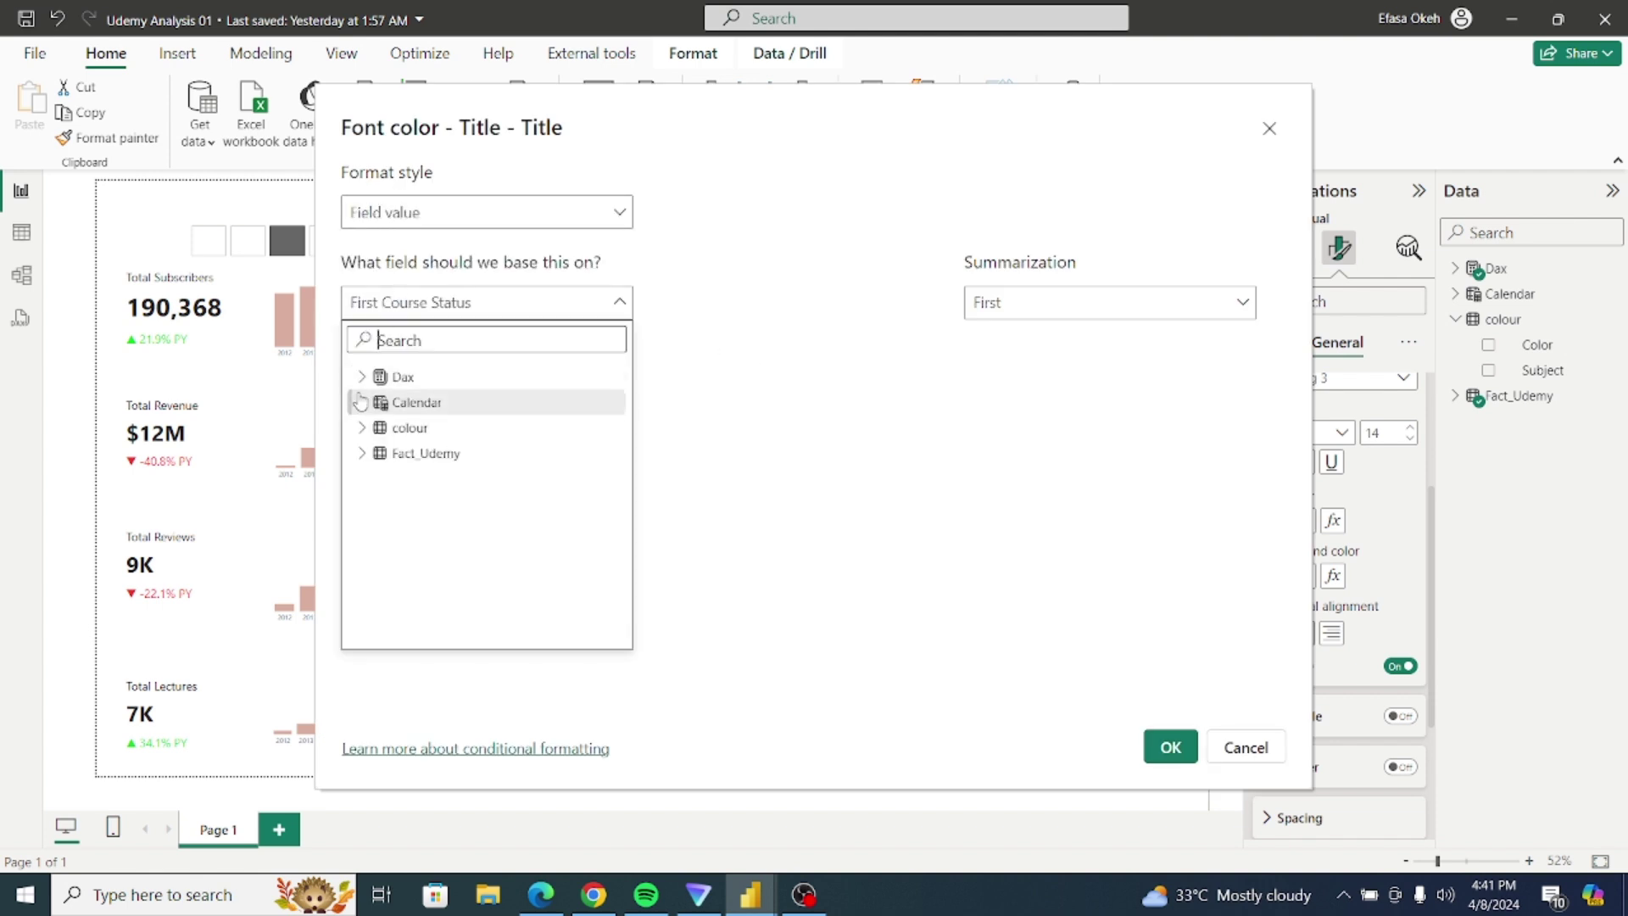
left_click(362, 427)
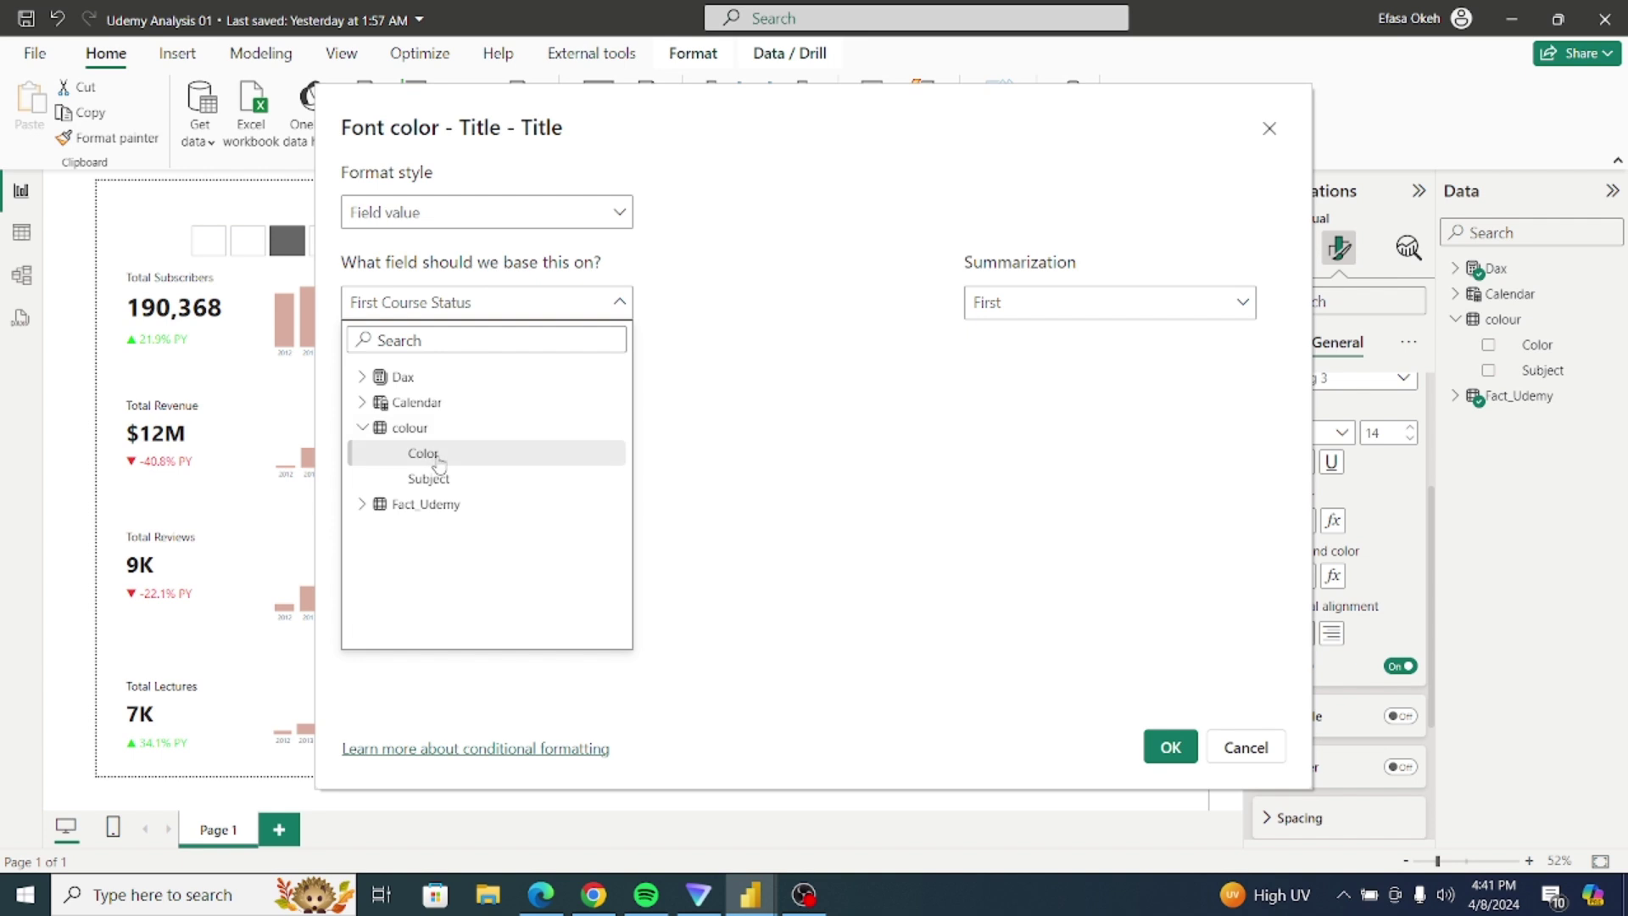
left_click(423, 453)
left_click(1166, 746)
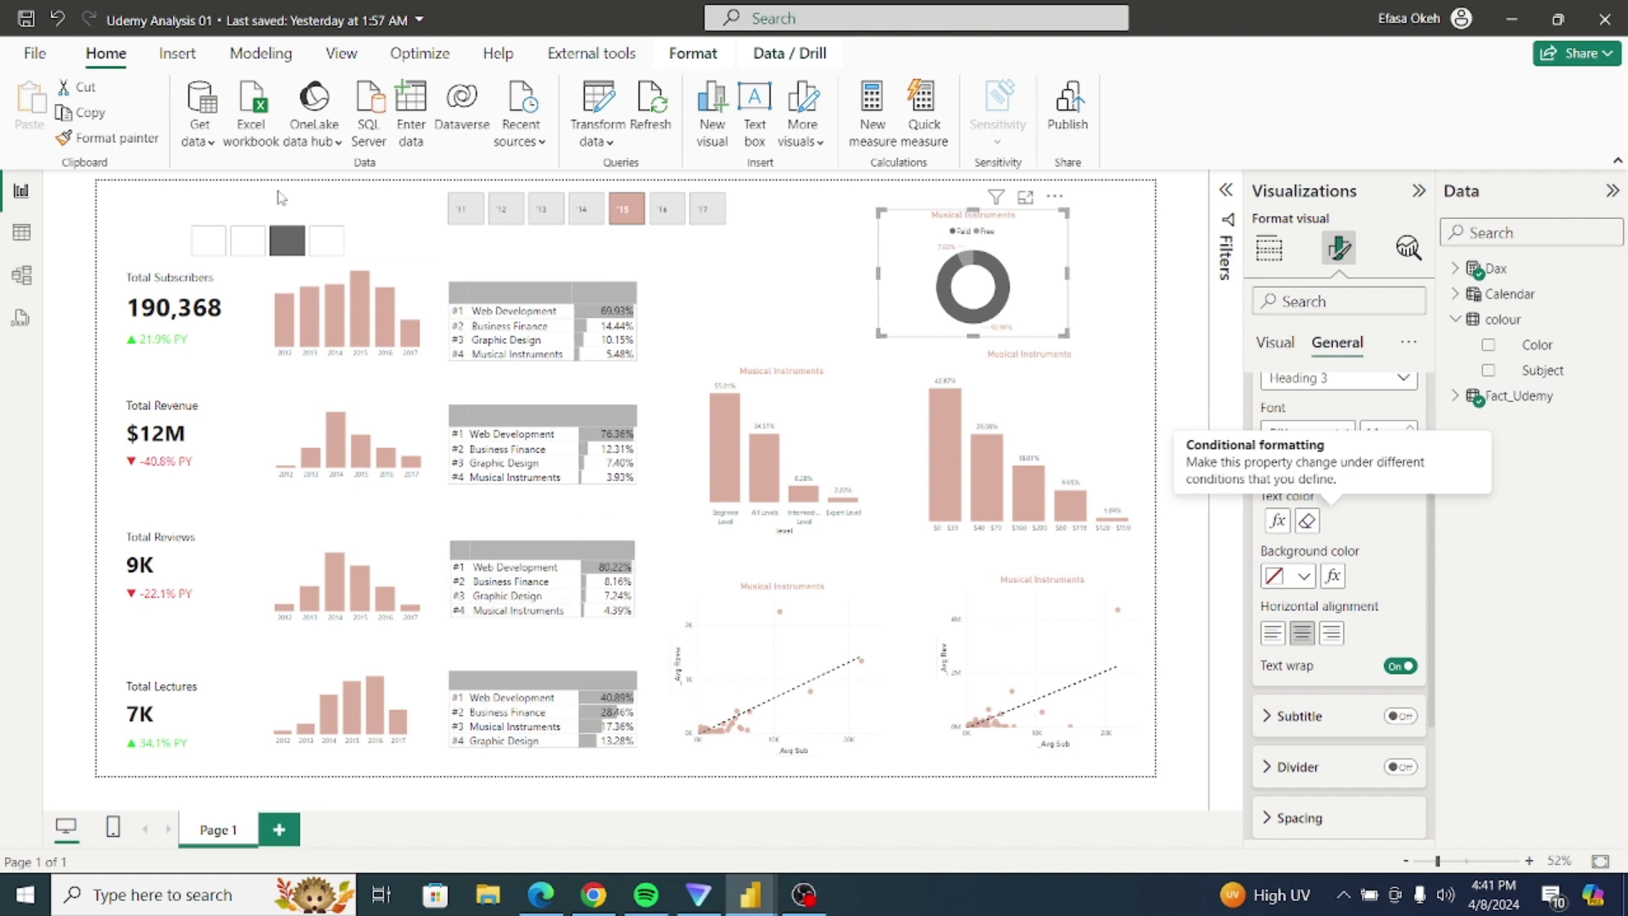
Step: Filter the report by Web Development and by Graphic Design to check the dynamic chart colours and titles
left_click(327, 247)
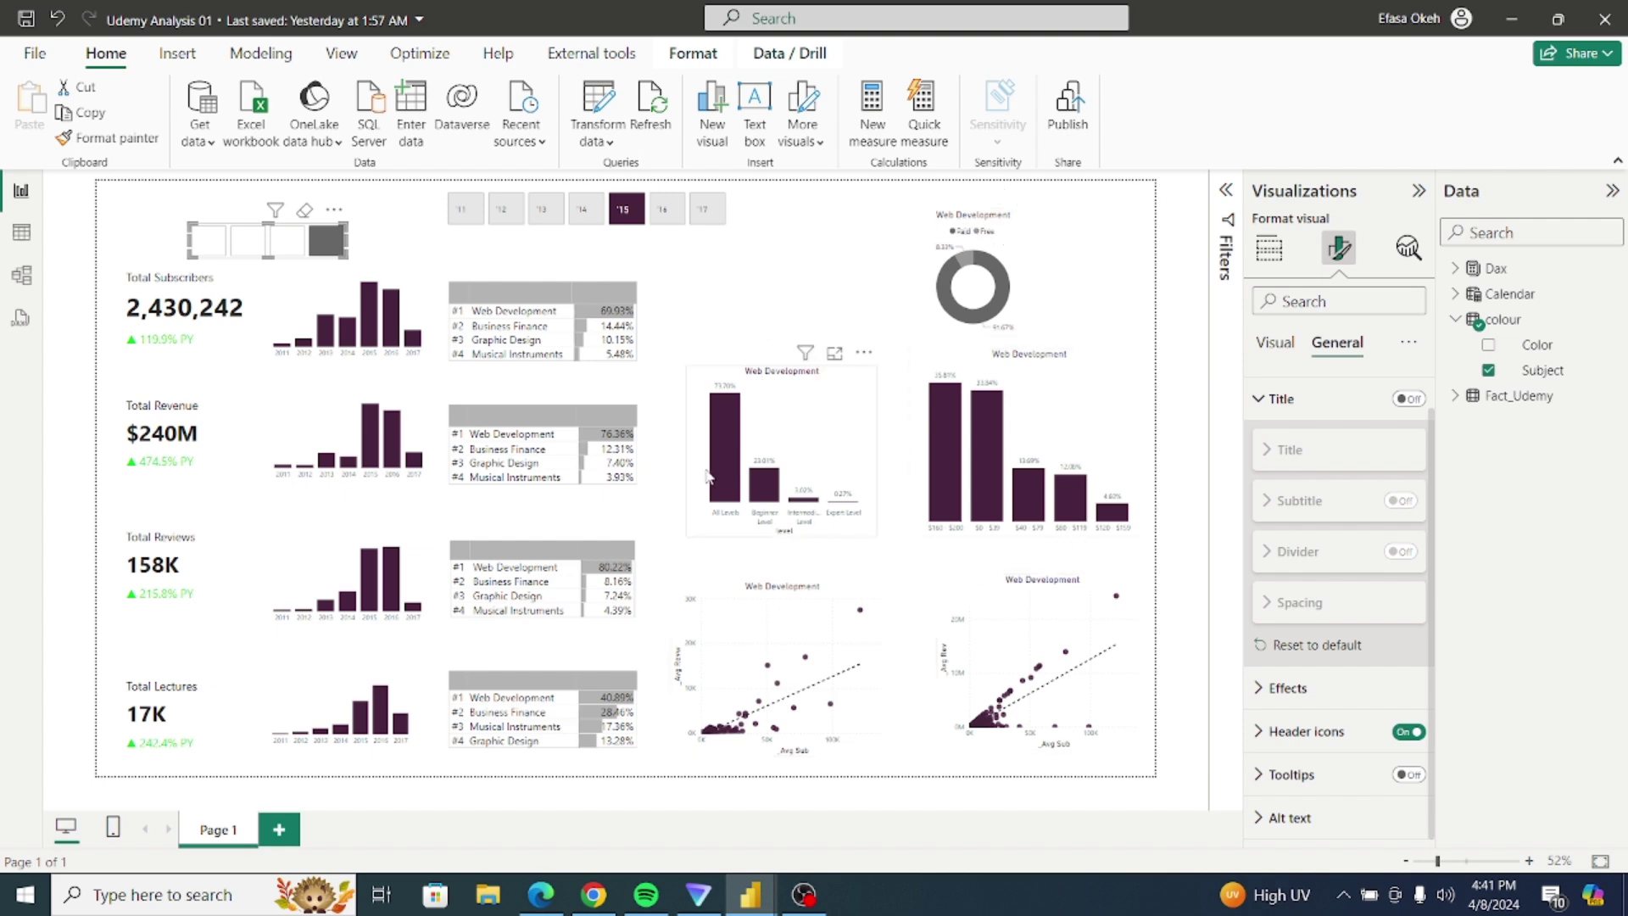
left_click(247, 245)
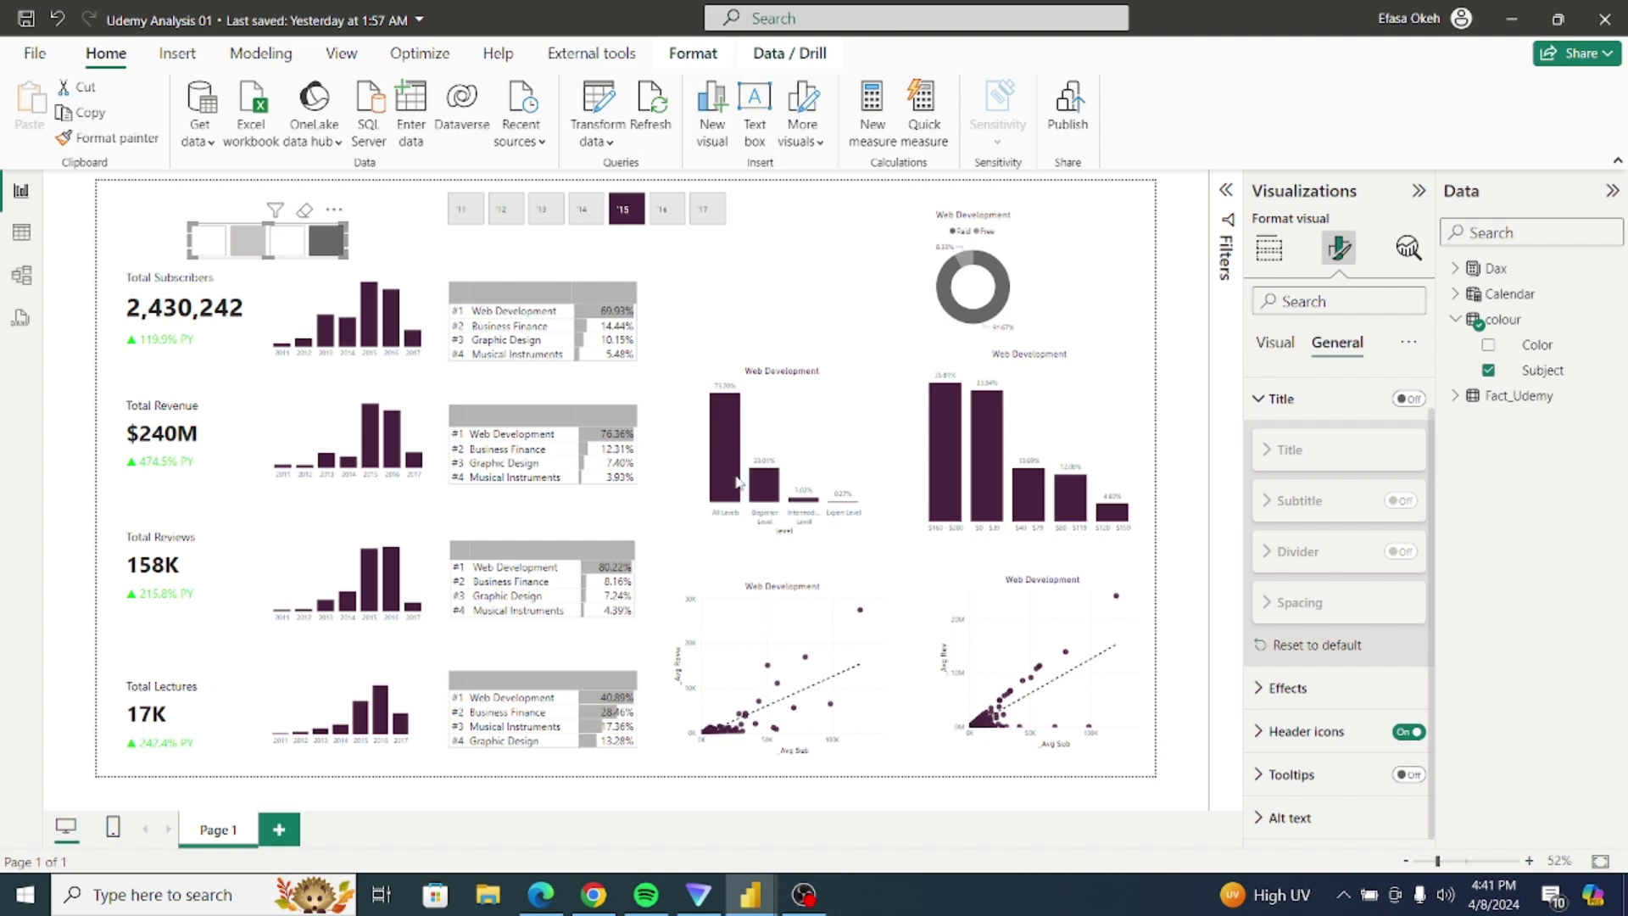
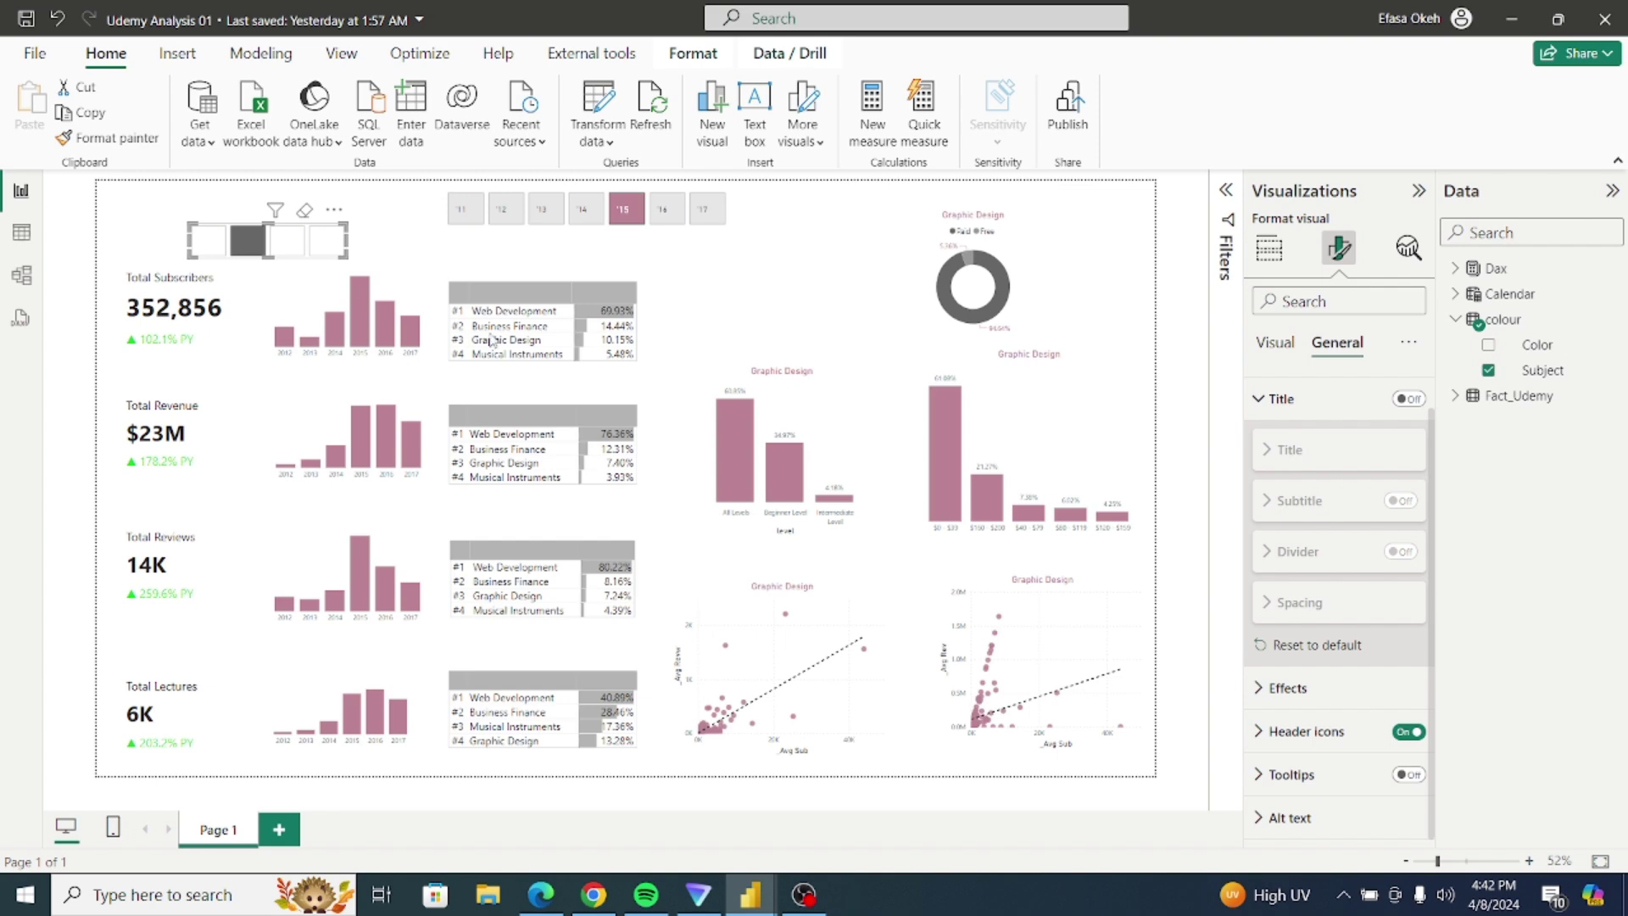
Step: Switch to the Udemy Analysis report and examine which field the Current Selection card on Report Two uses
mouse_move(750, 894)
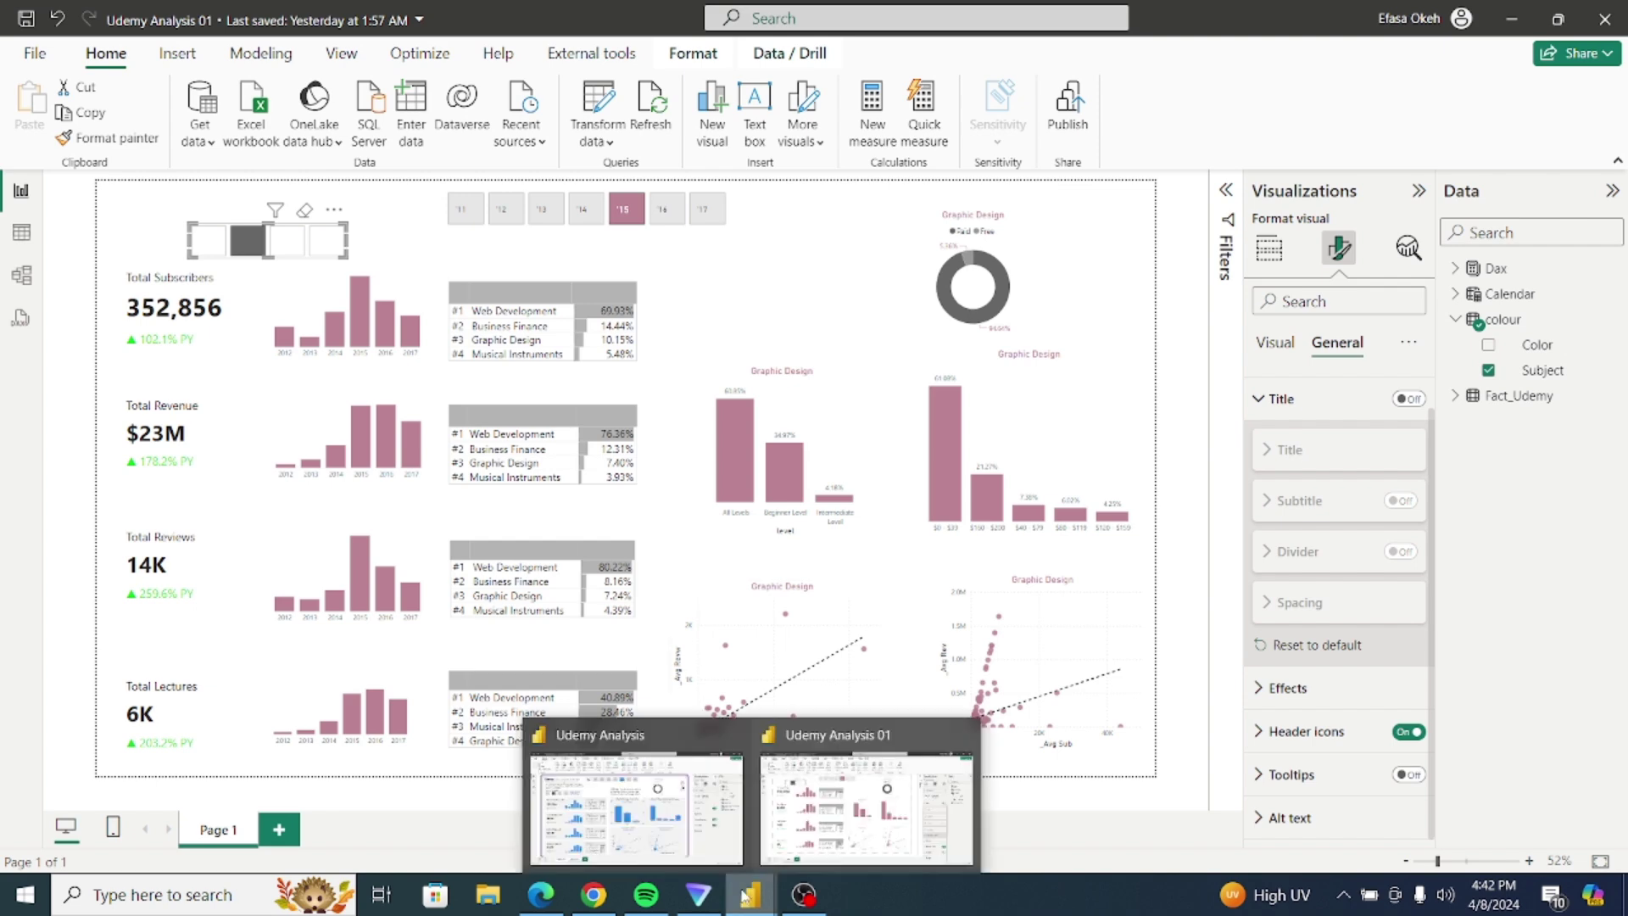
left_click(662, 800)
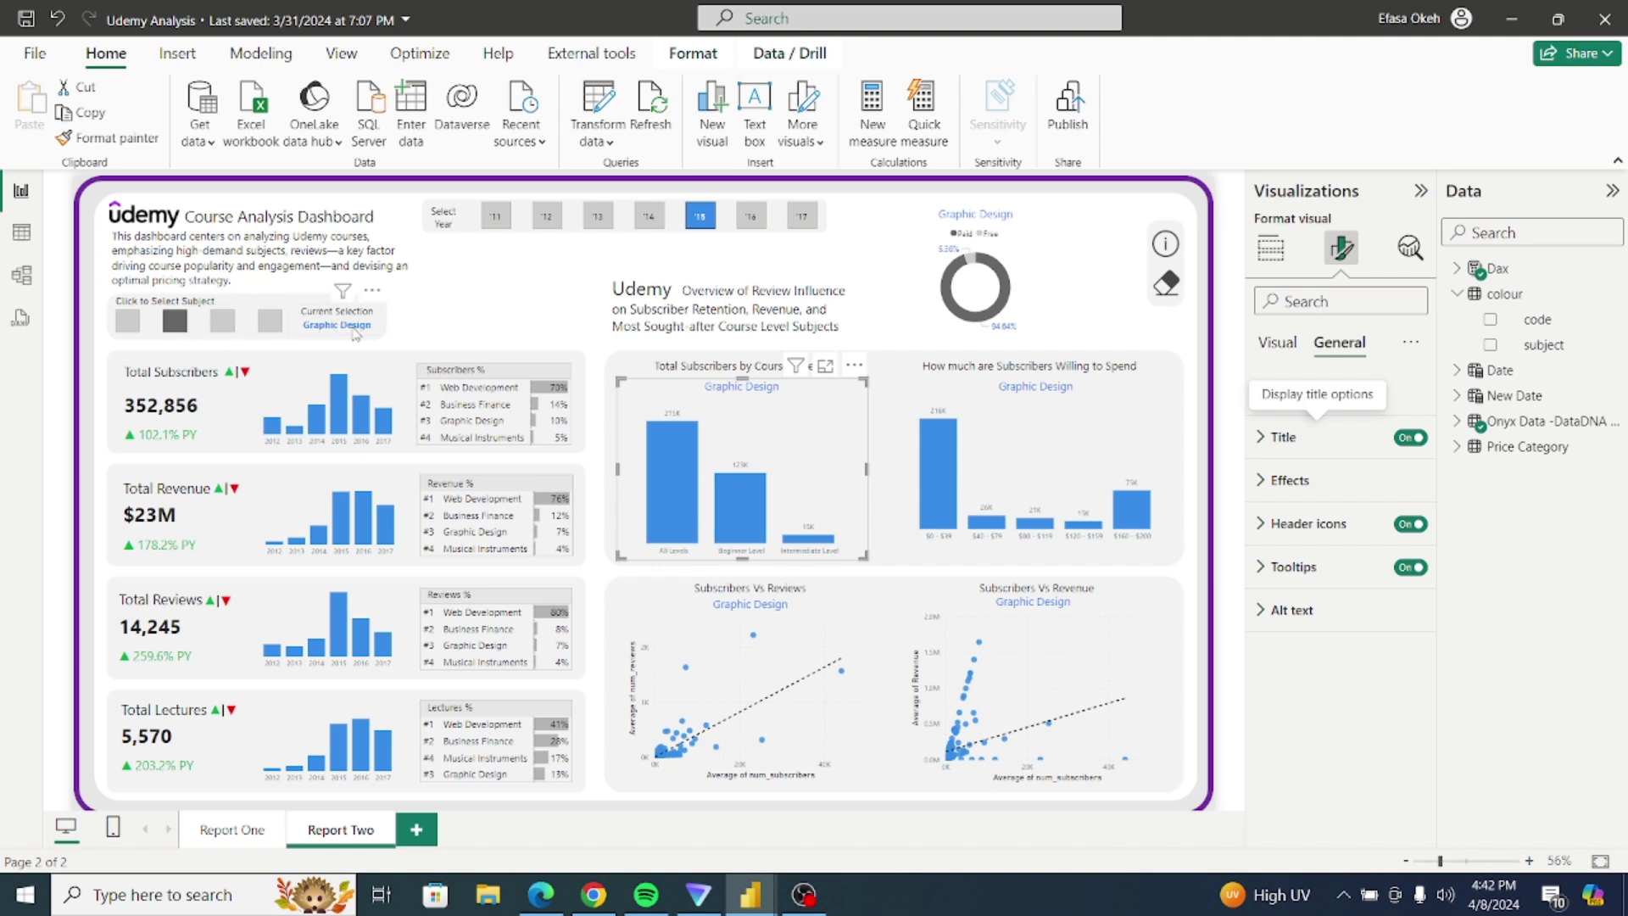
left_click(379, 329)
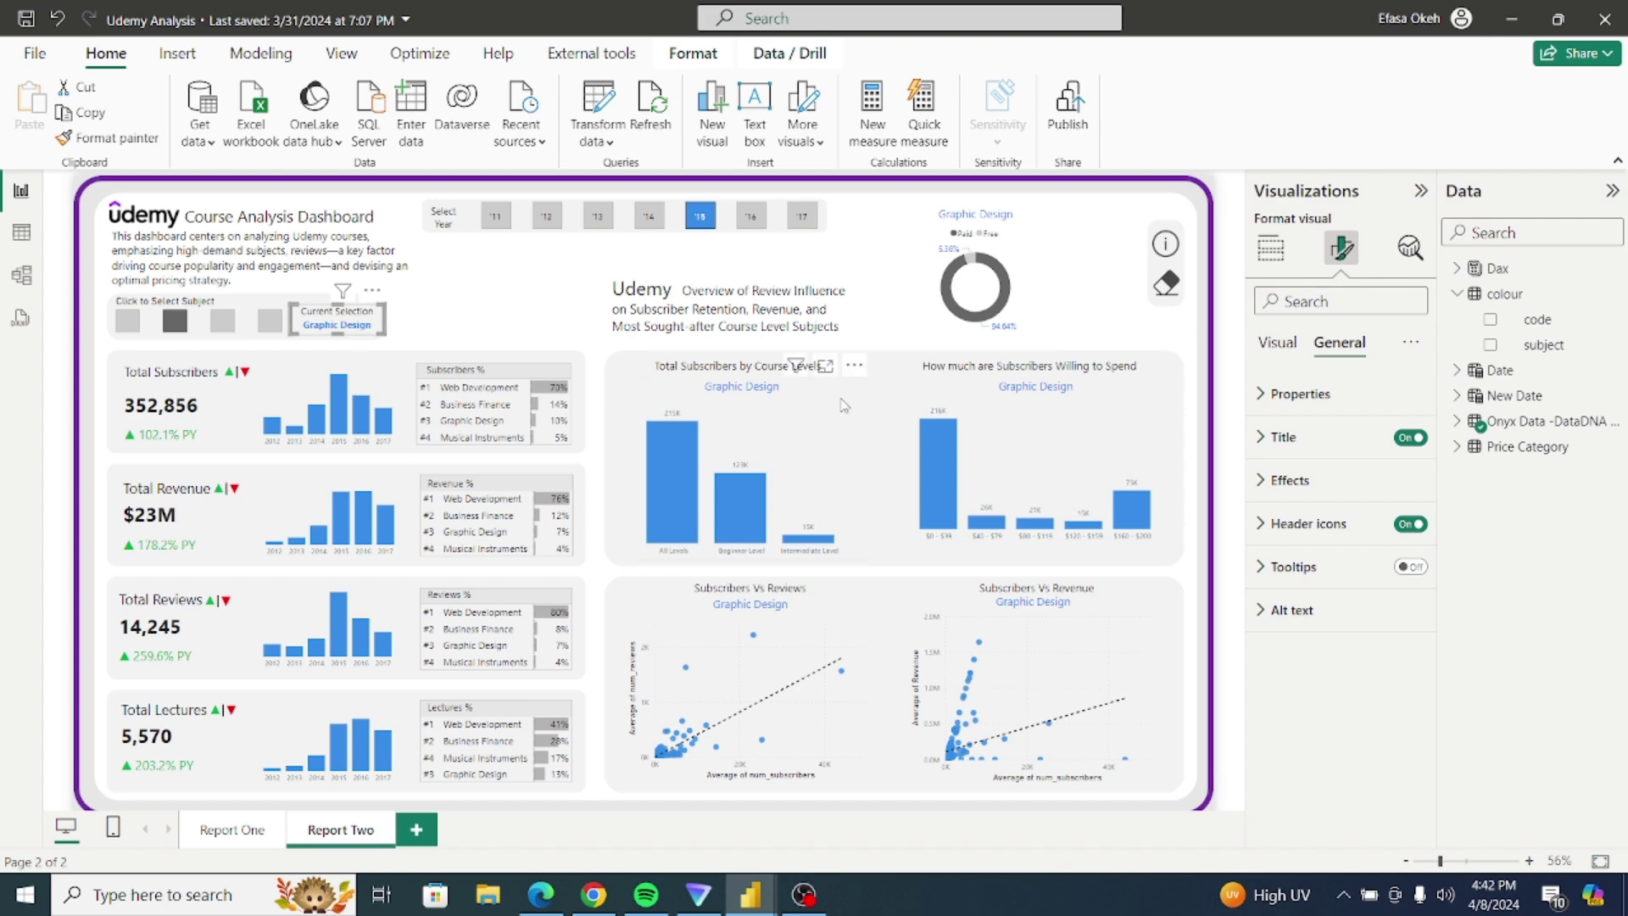
left_click(1455, 422)
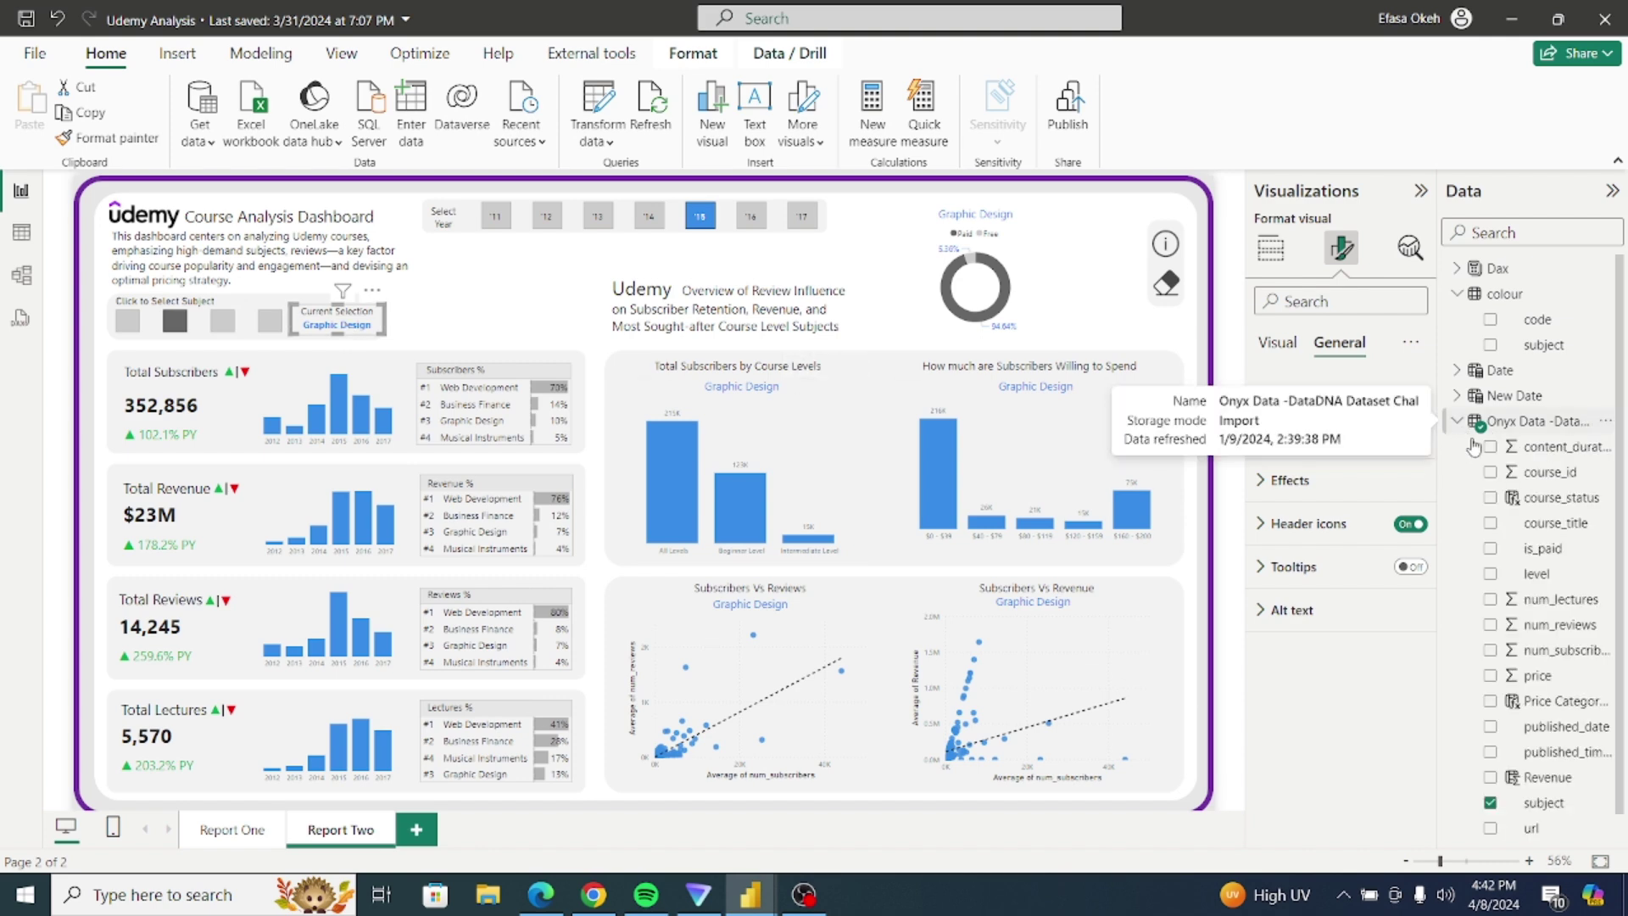
left_click(1491, 803)
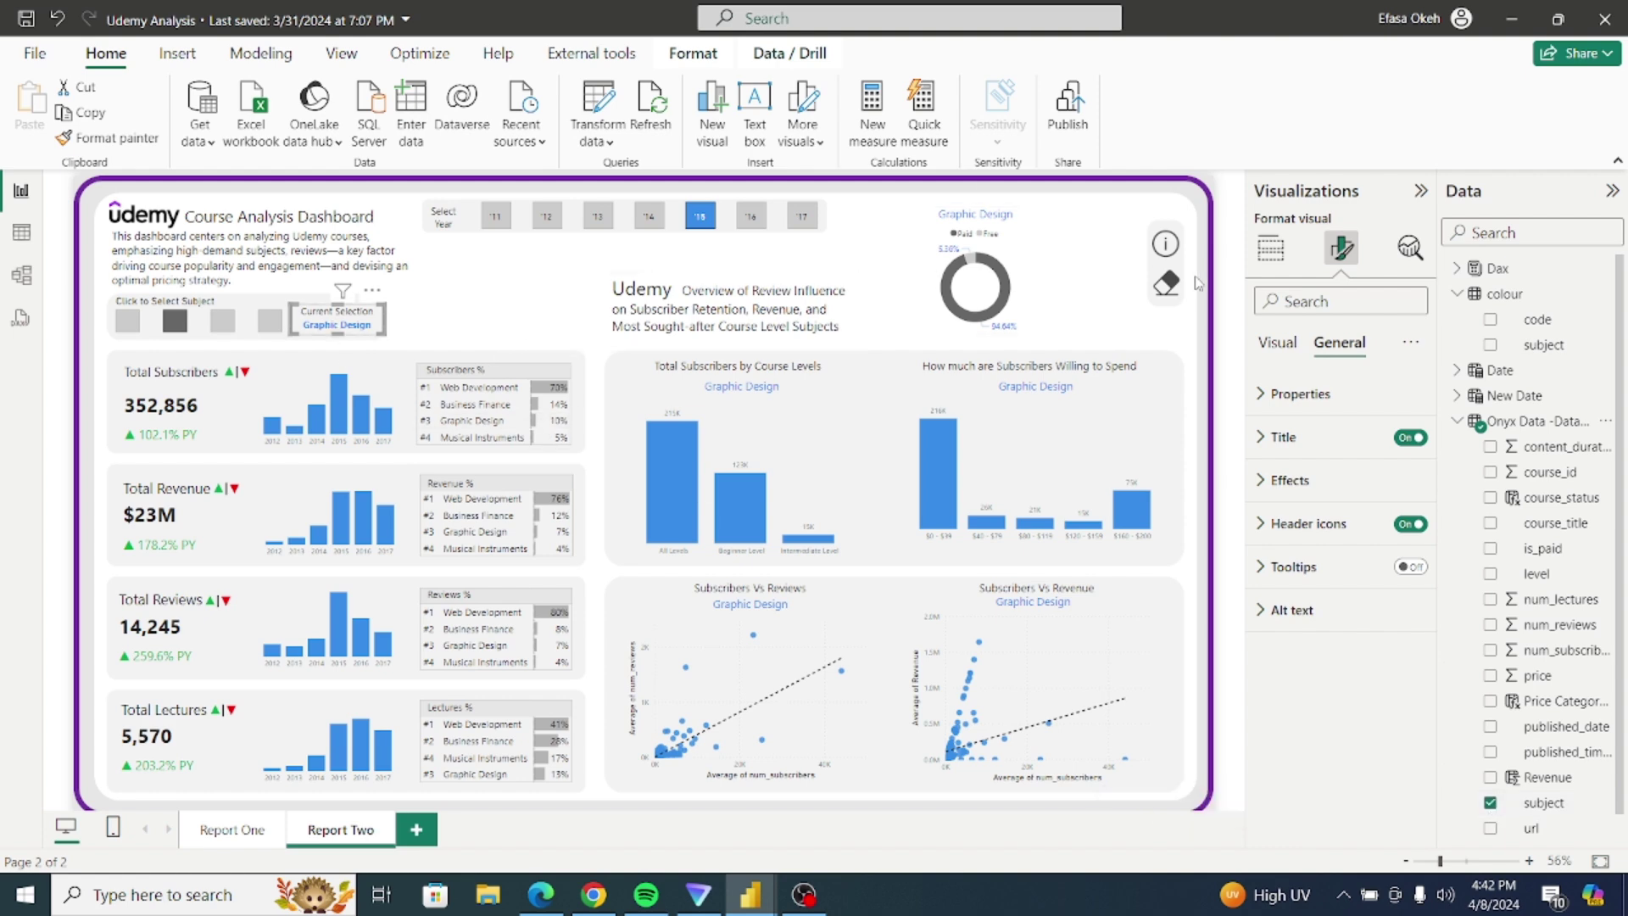
left_click(1270, 248)
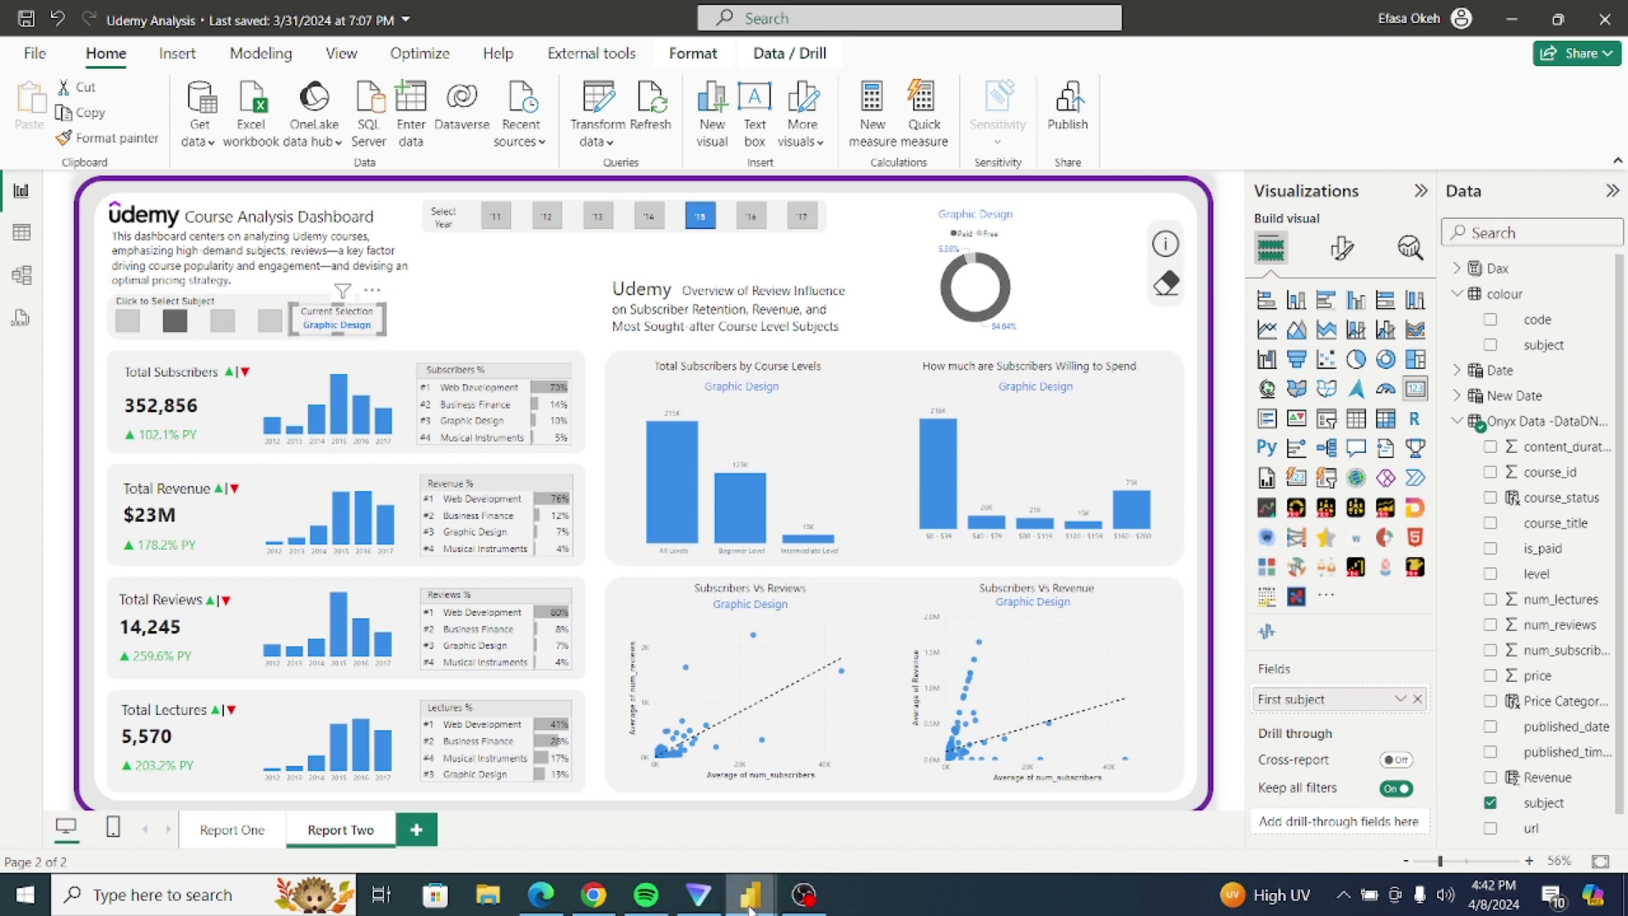
Step: Switch back to the Udemy Analysis 01 report, add a card showing the colour table's Subject field, and widen it to fit the full name
mouse_move(751, 895)
left_click(858, 839)
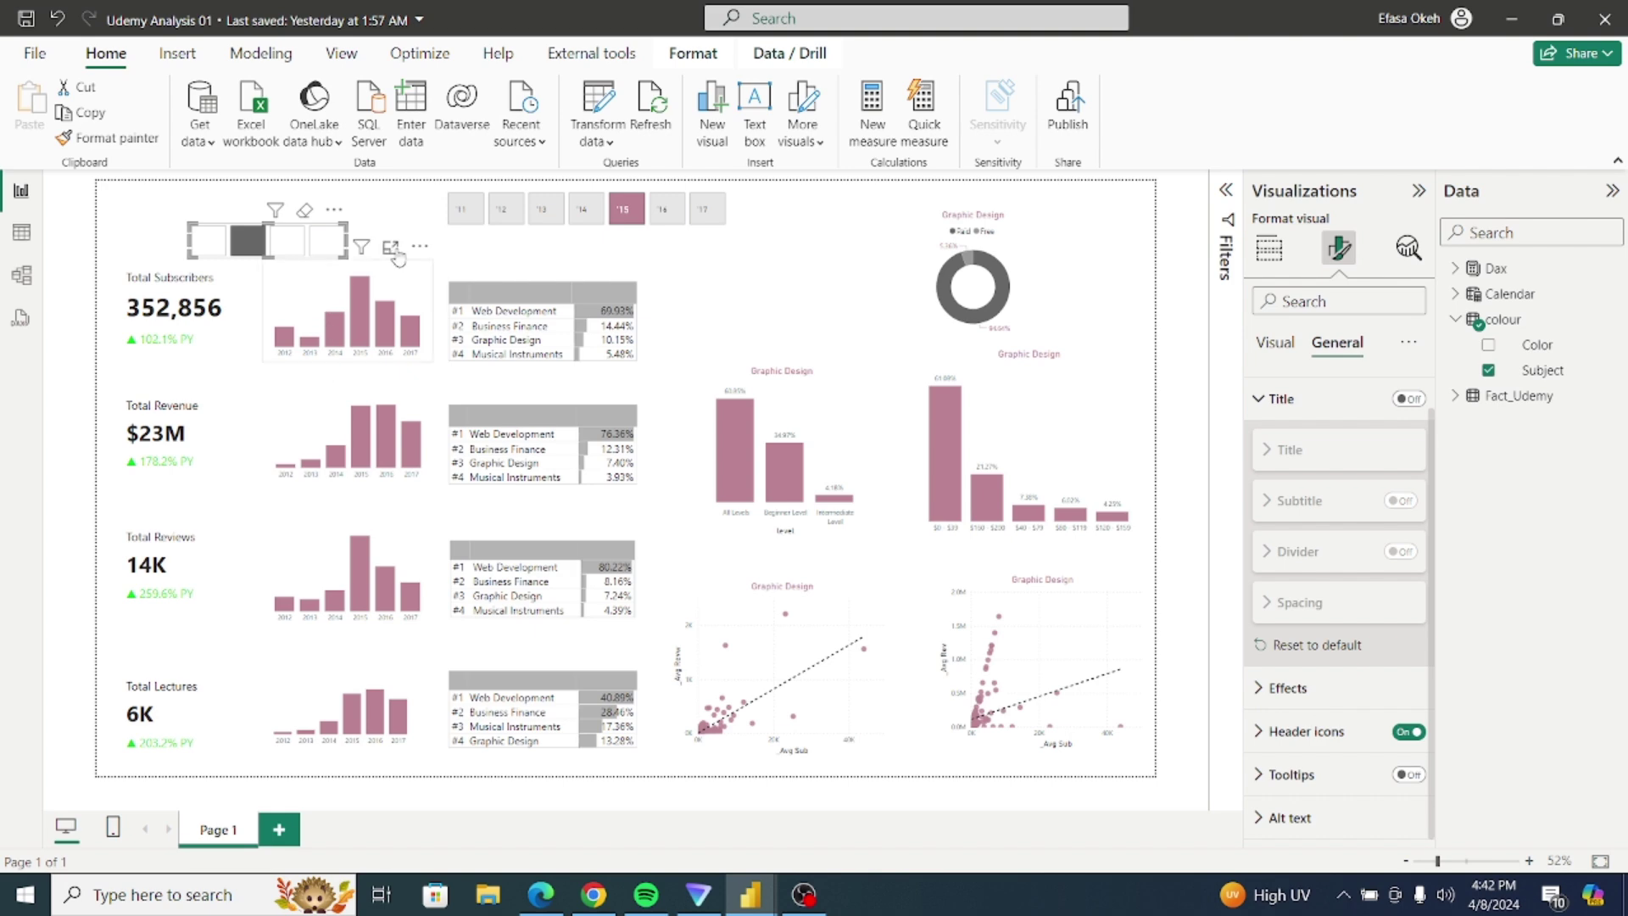
left_click(702, 377)
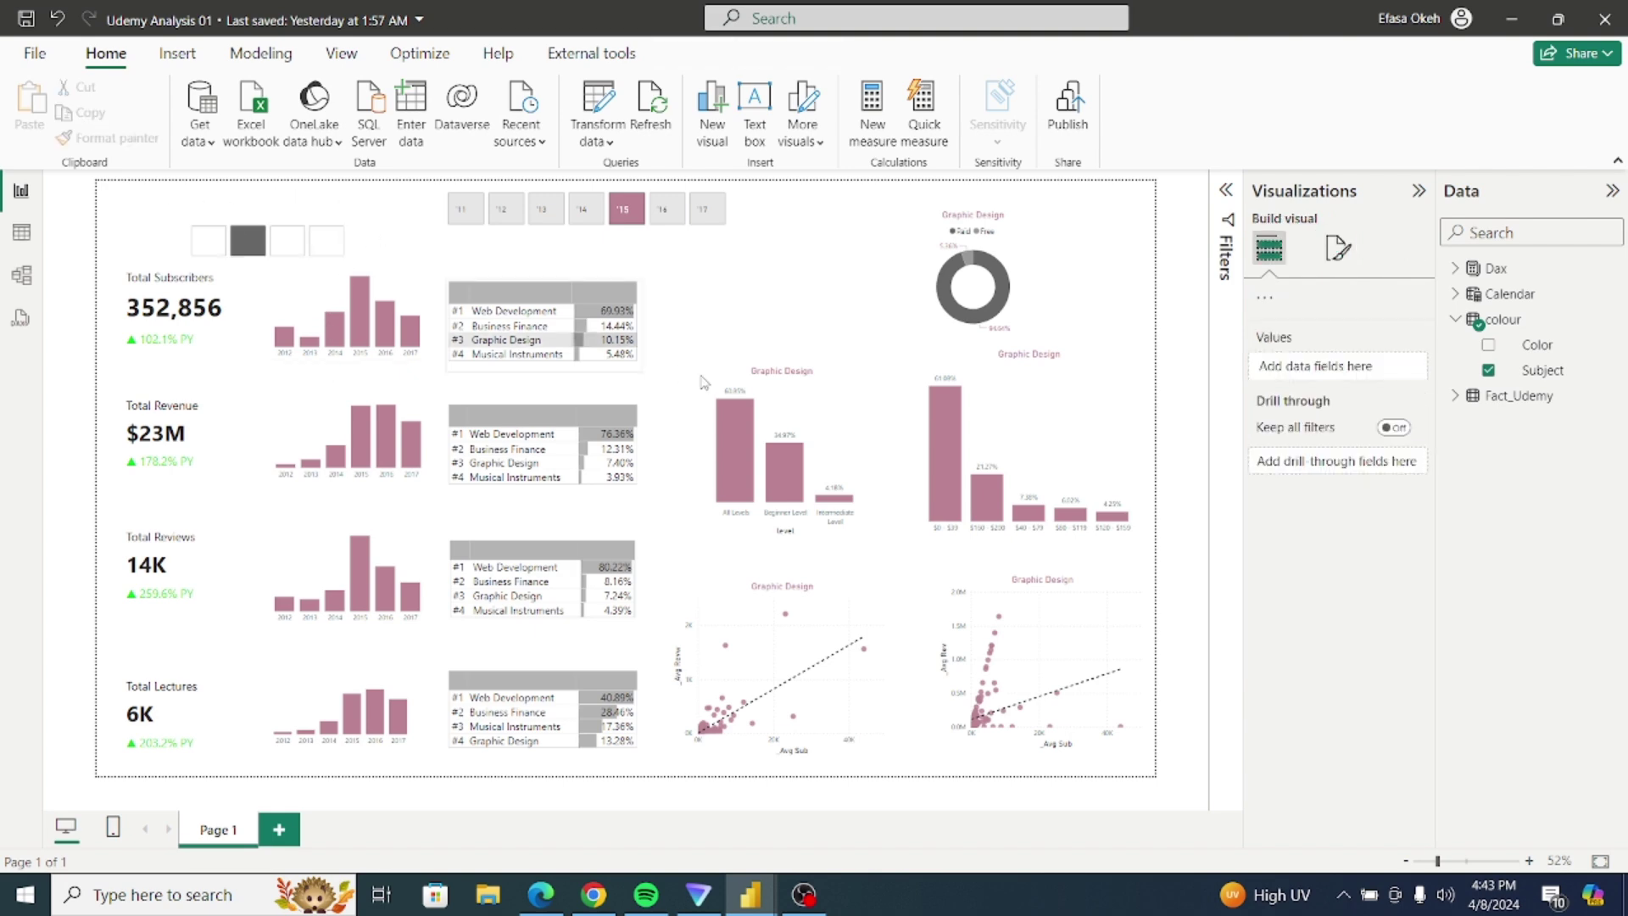
left_click(1413, 389)
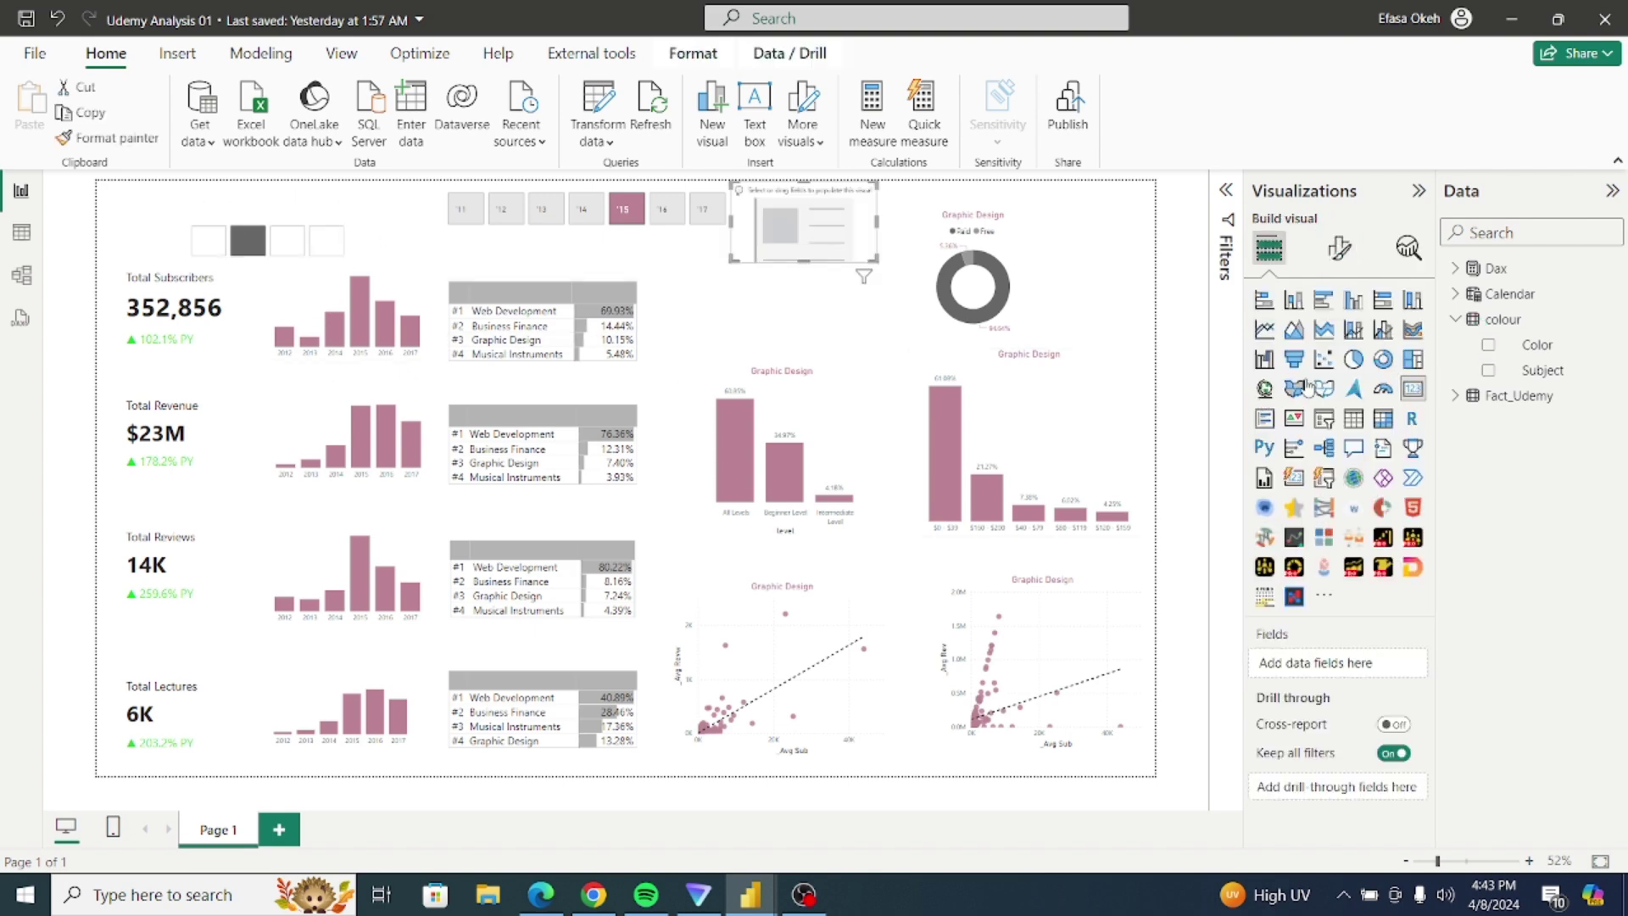
left_click_drag(804, 227, 794, 254)
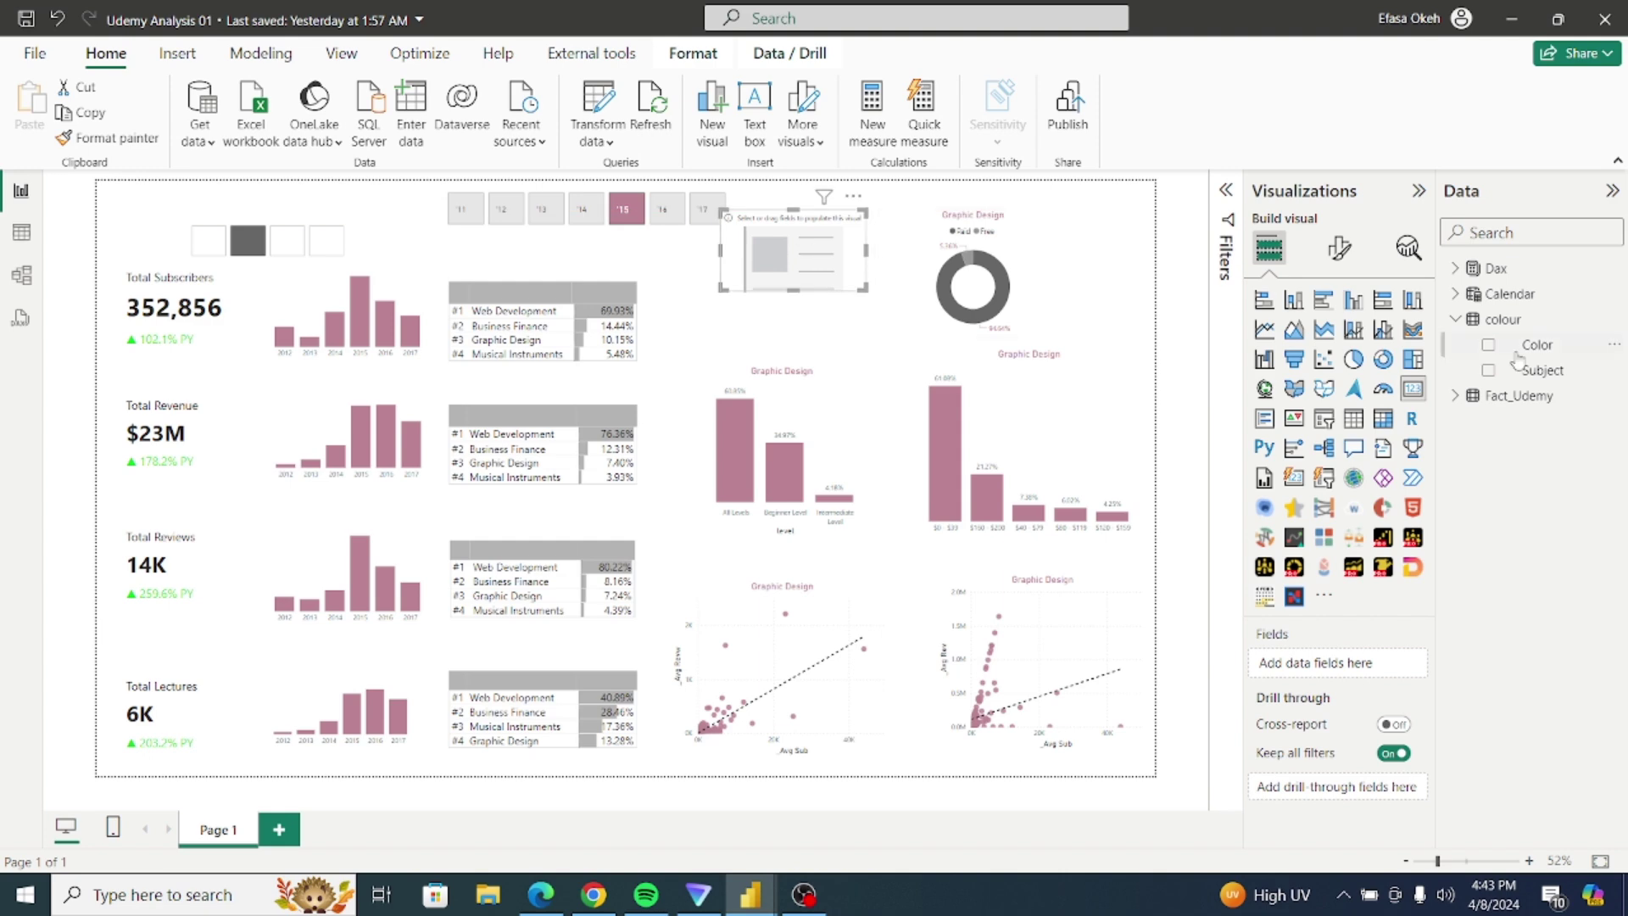
left_click(1489, 371)
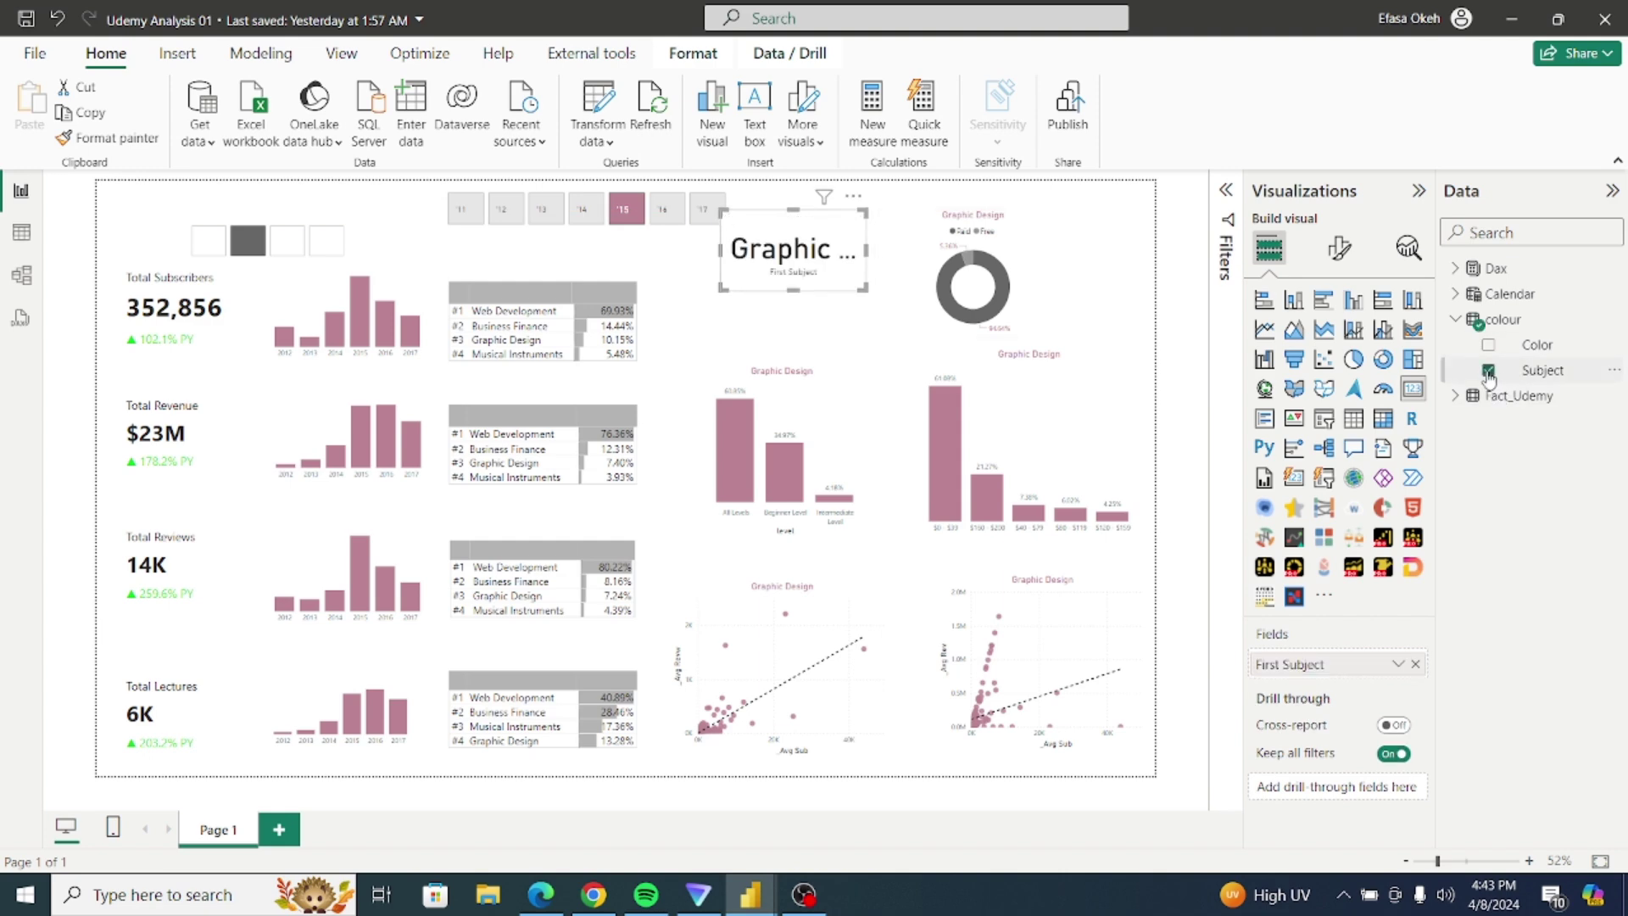
left_click_drag(864, 289, 971, 305)
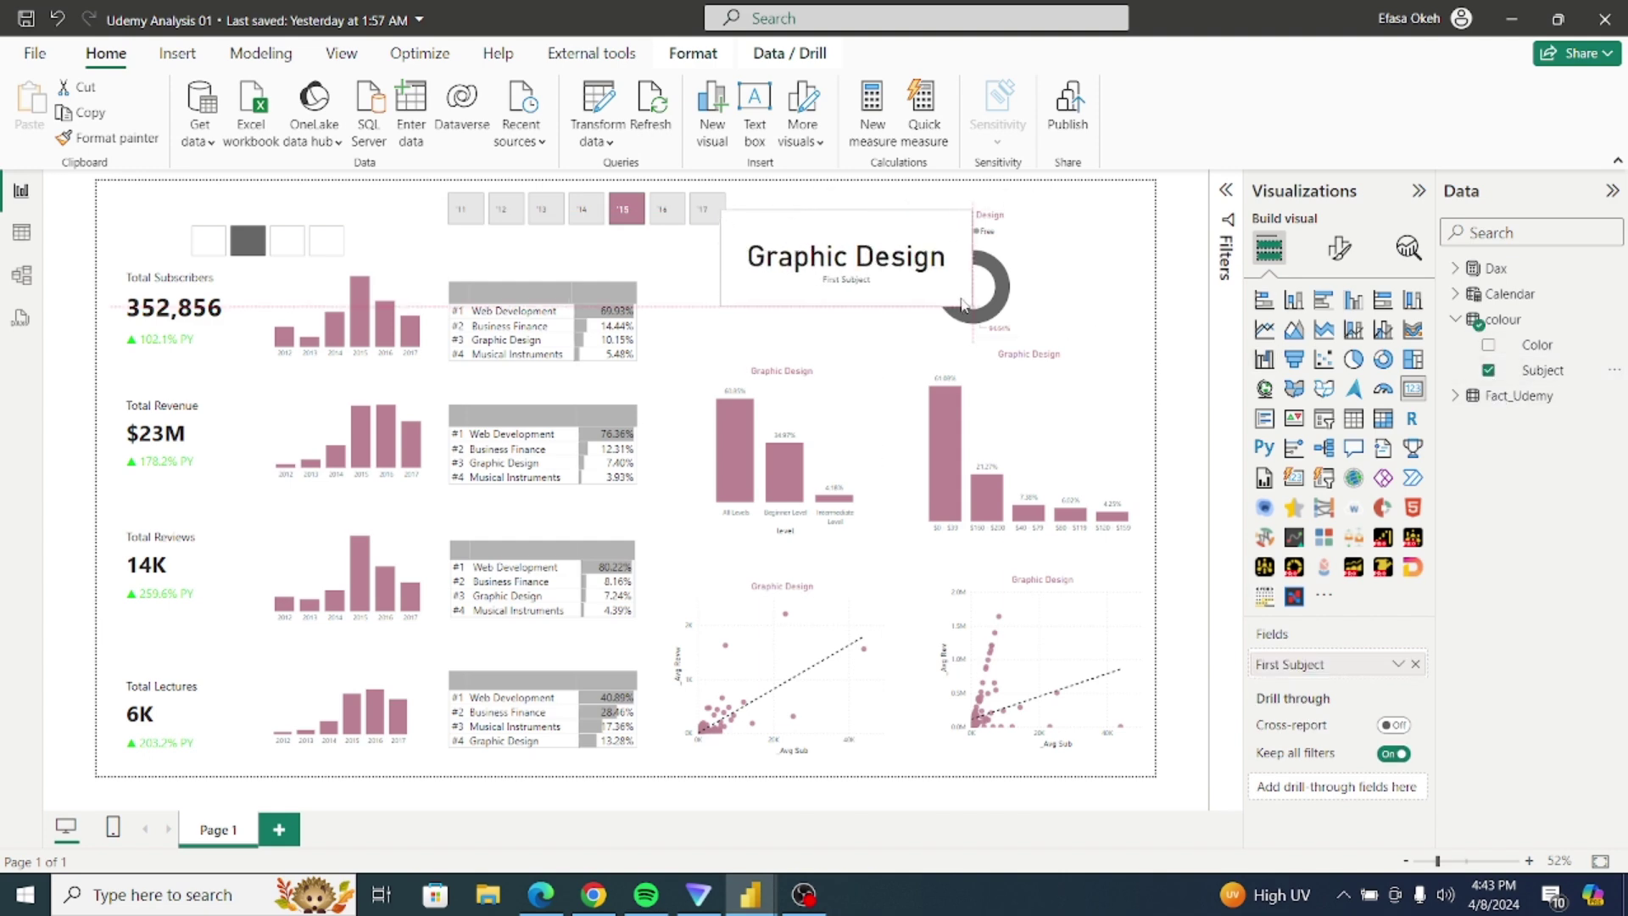
left_click_drag(883, 247, 708, 273)
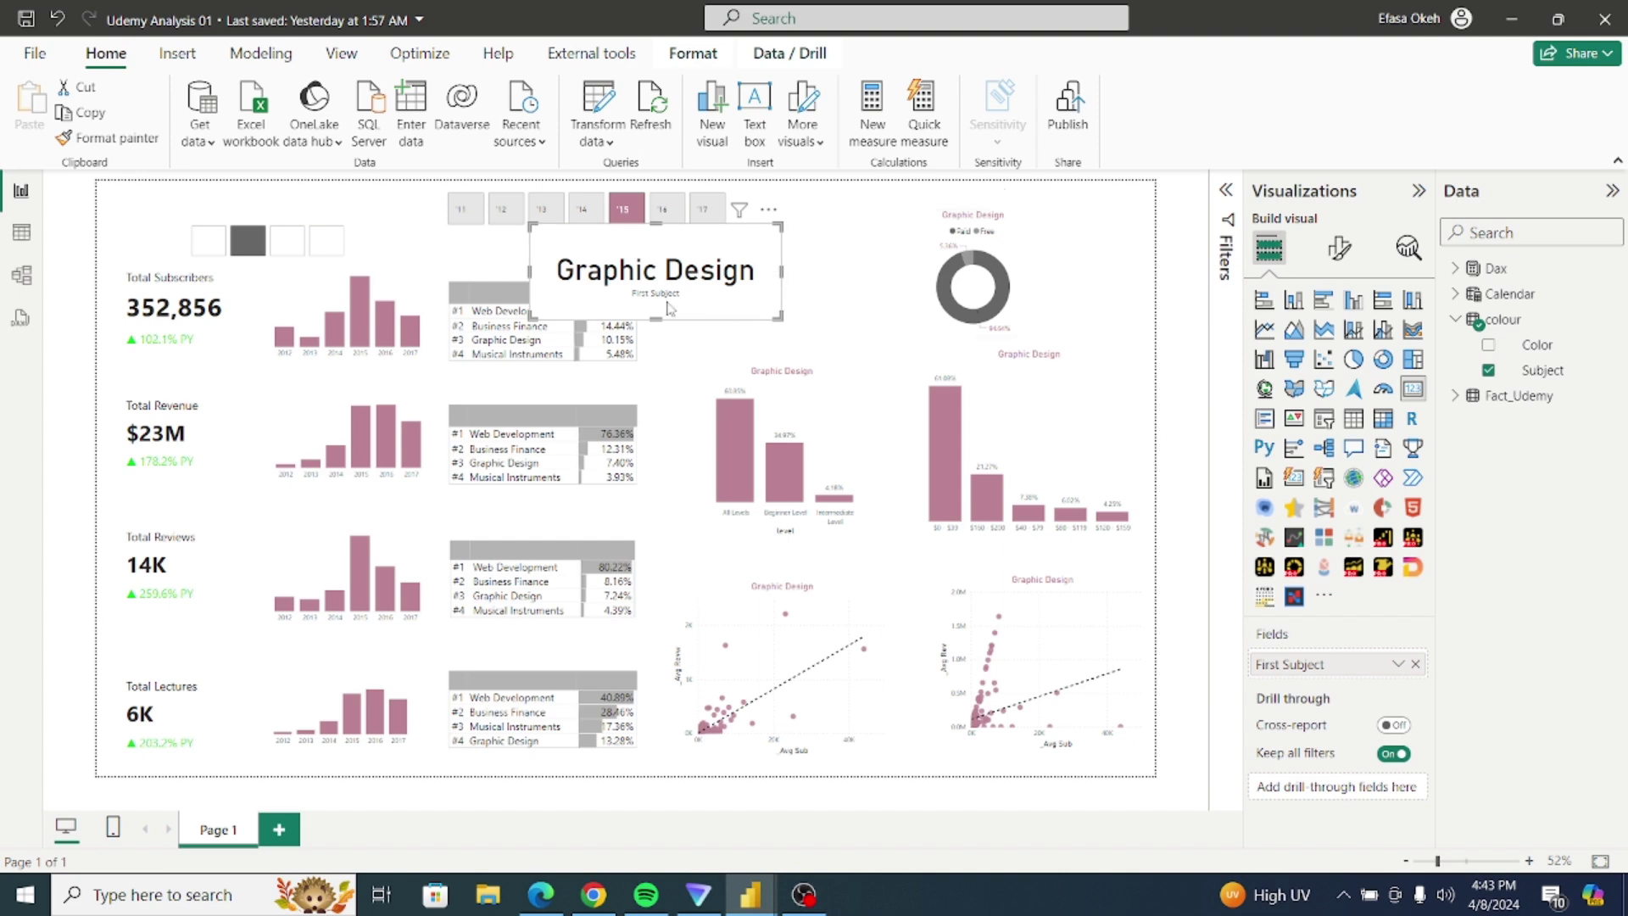
Step: Turn off the subject card's category label and set its callout value font size to 16
left_click(1340, 250)
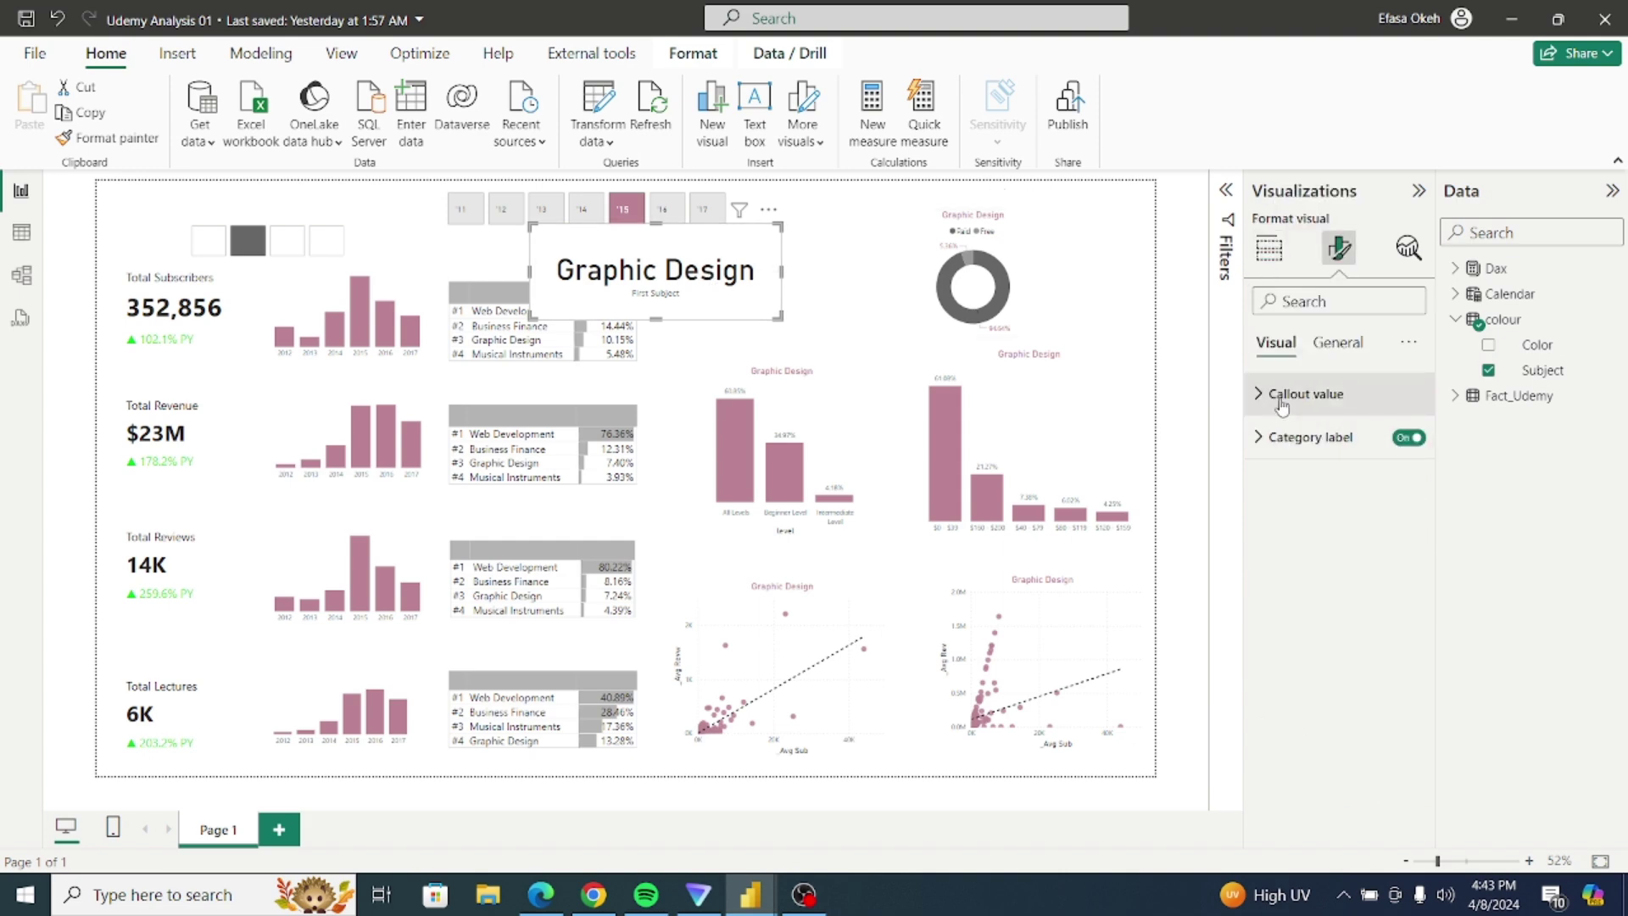
left_click(1281, 438)
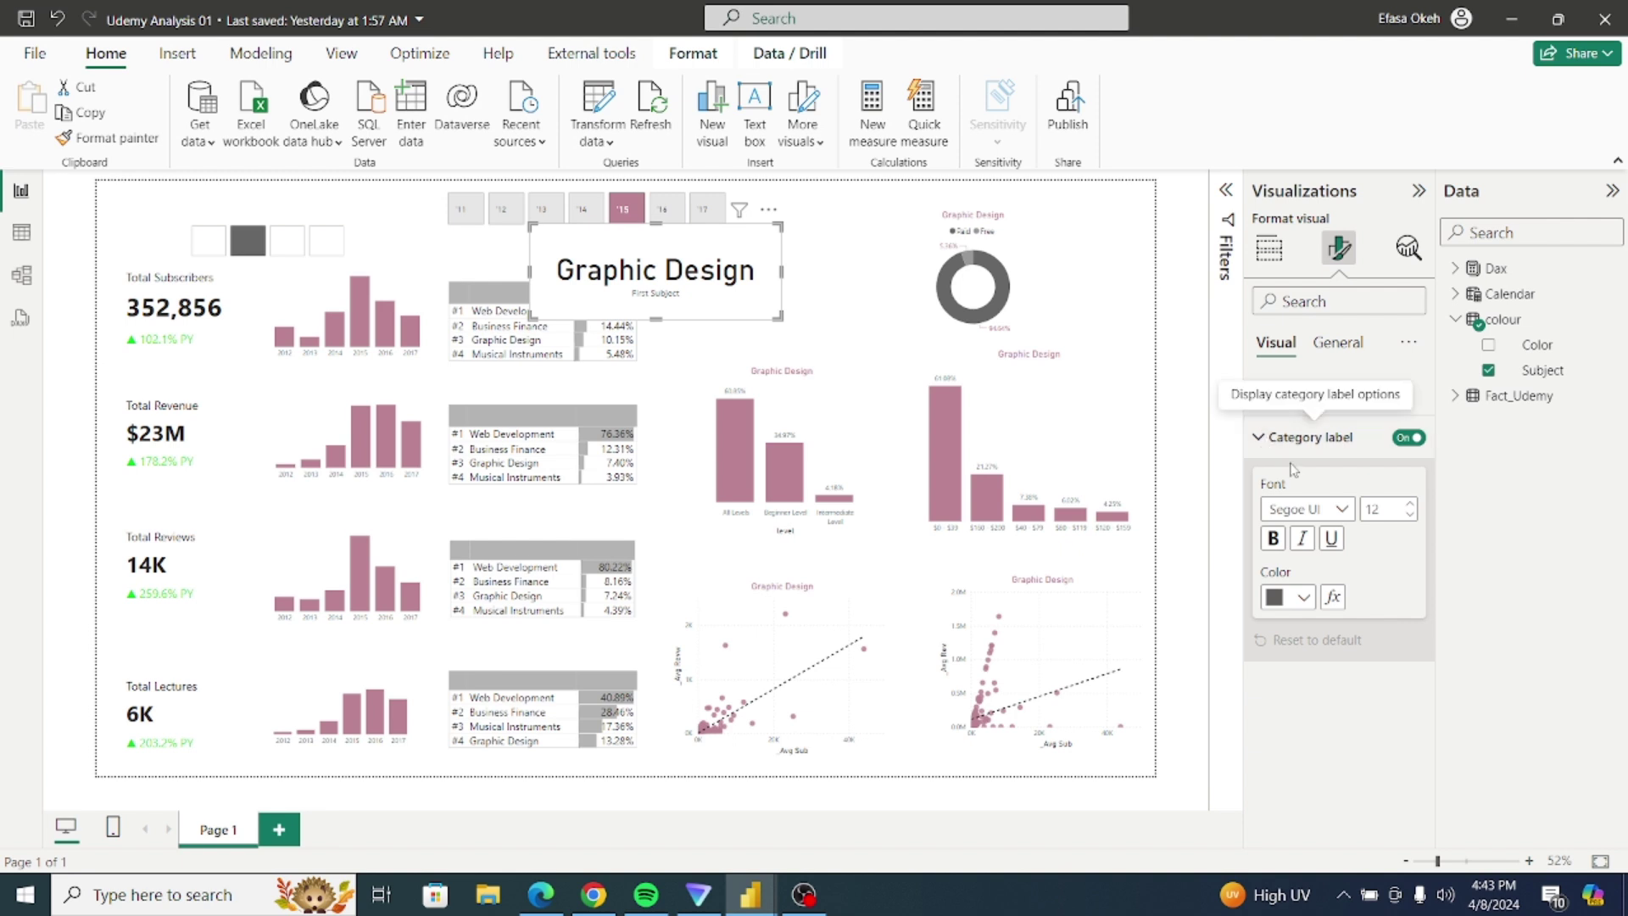
left_click(1405, 441)
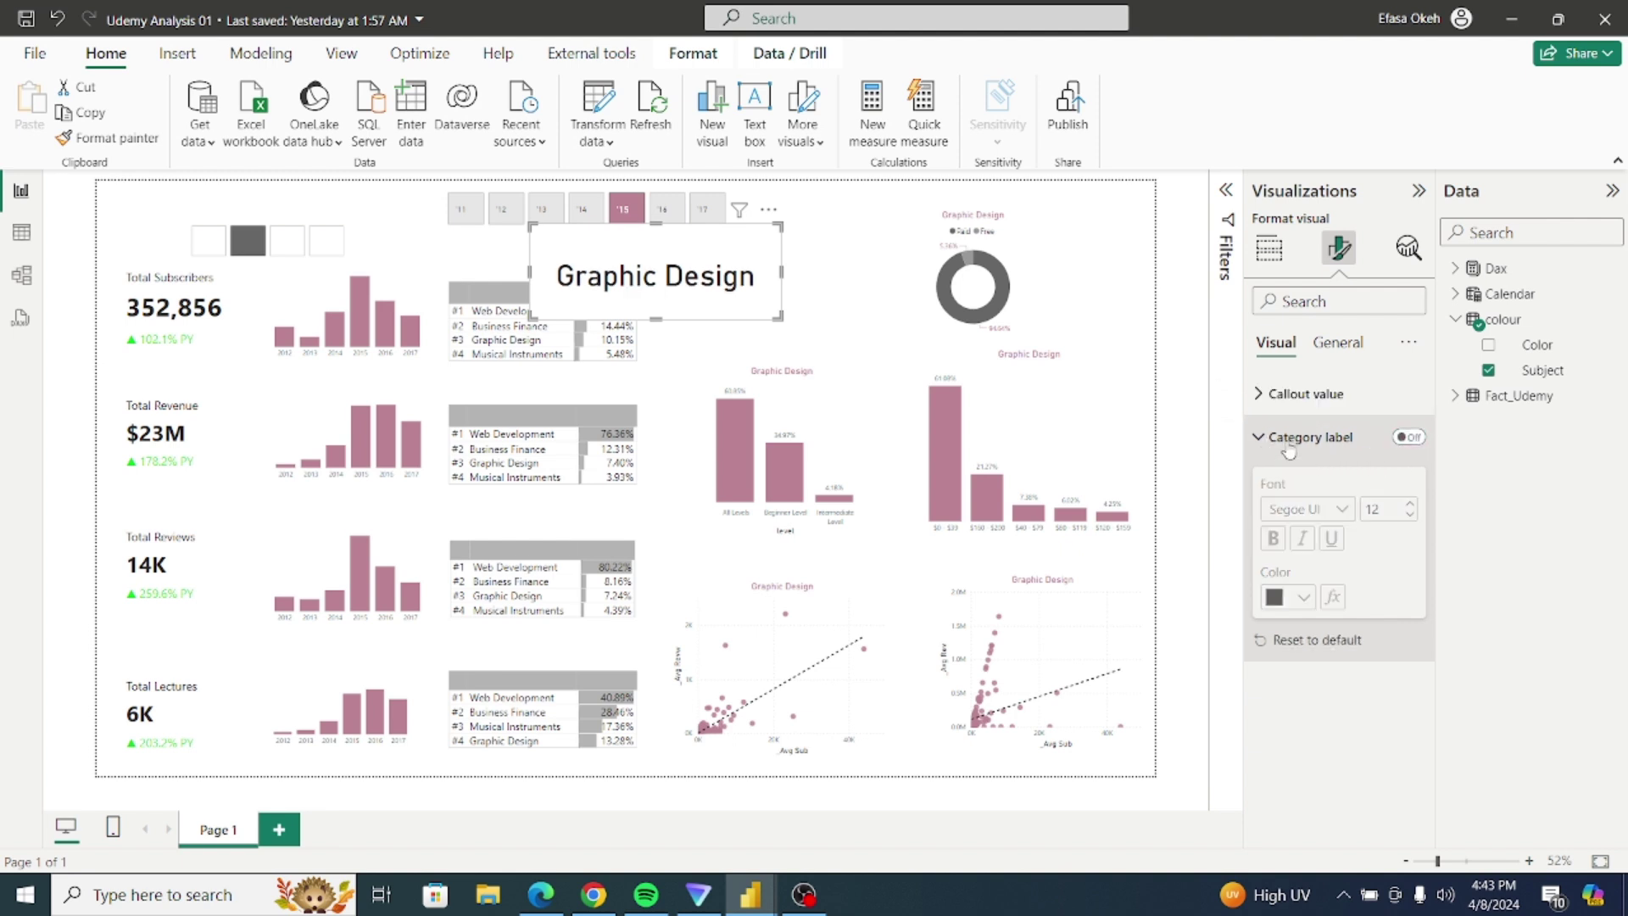
left_click(1291, 441)
left_click(1268, 406)
left_click(1387, 468)
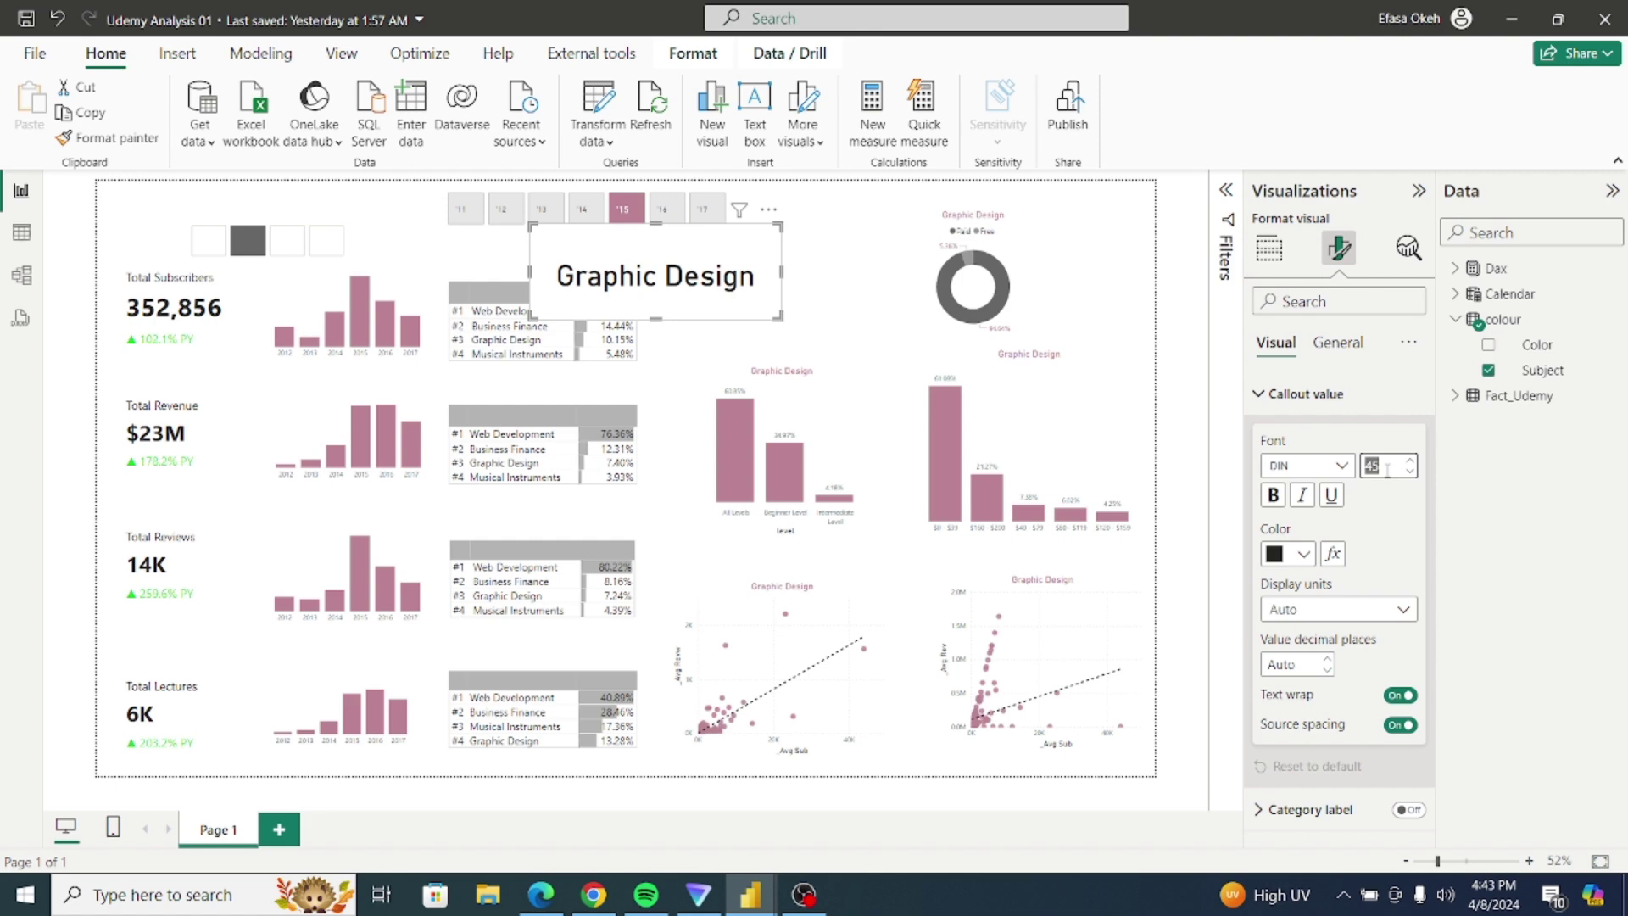
type("16")
key("Return")
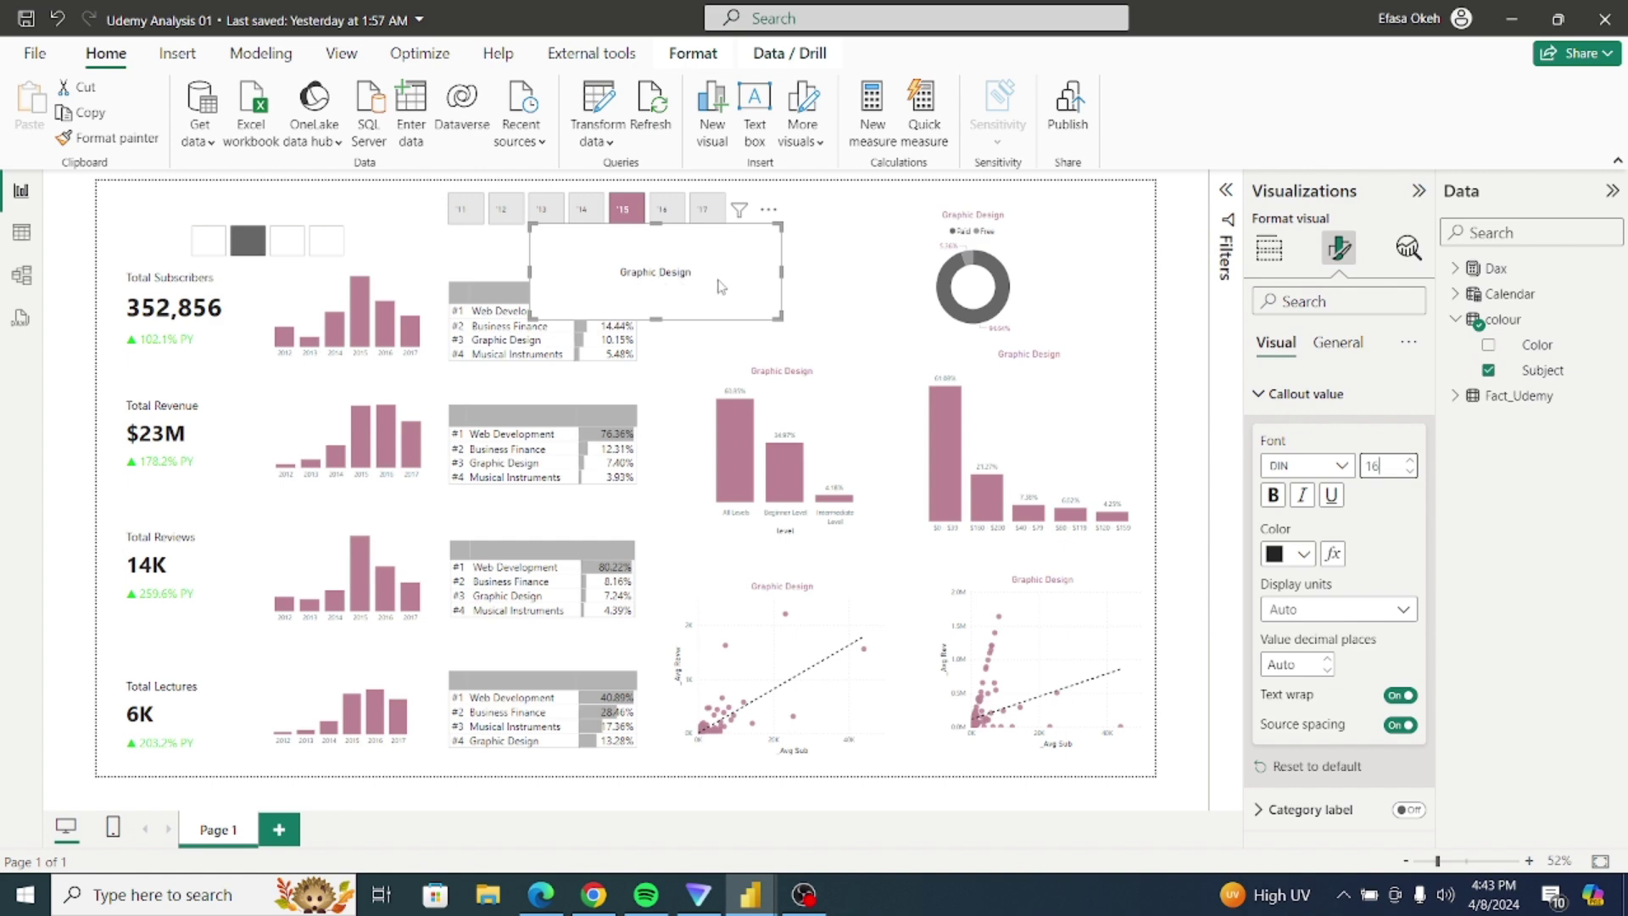
Step: Color the subject card's callout value by field value, using the colour table's Color field
left_click(1333, 555)
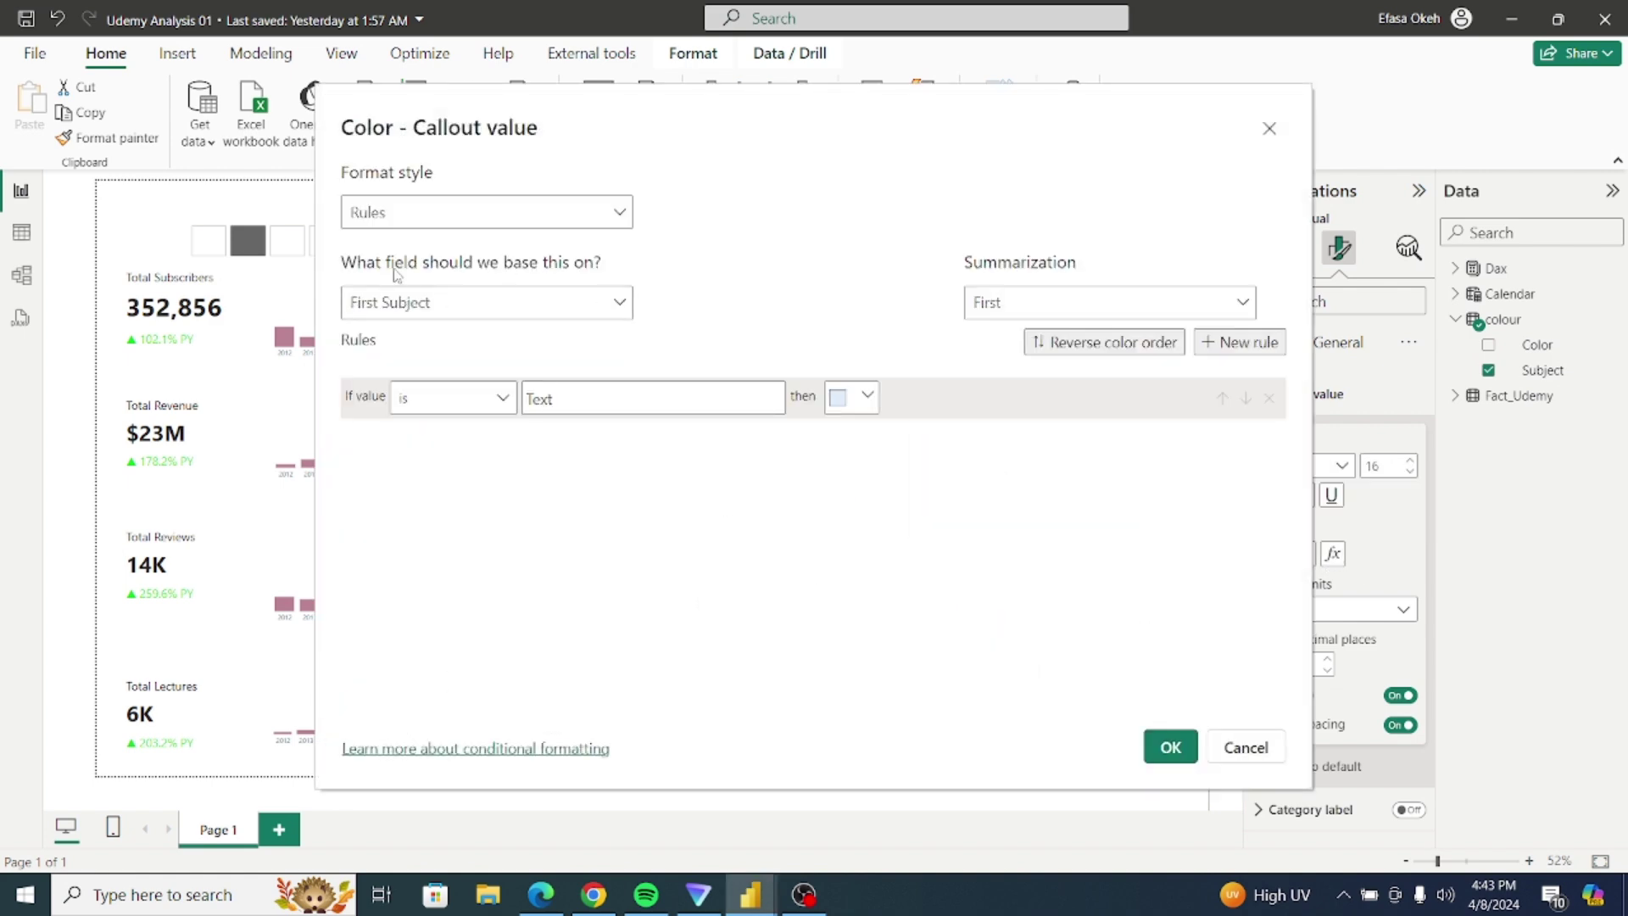
left_click(383, 210)
left_click(379, 312)
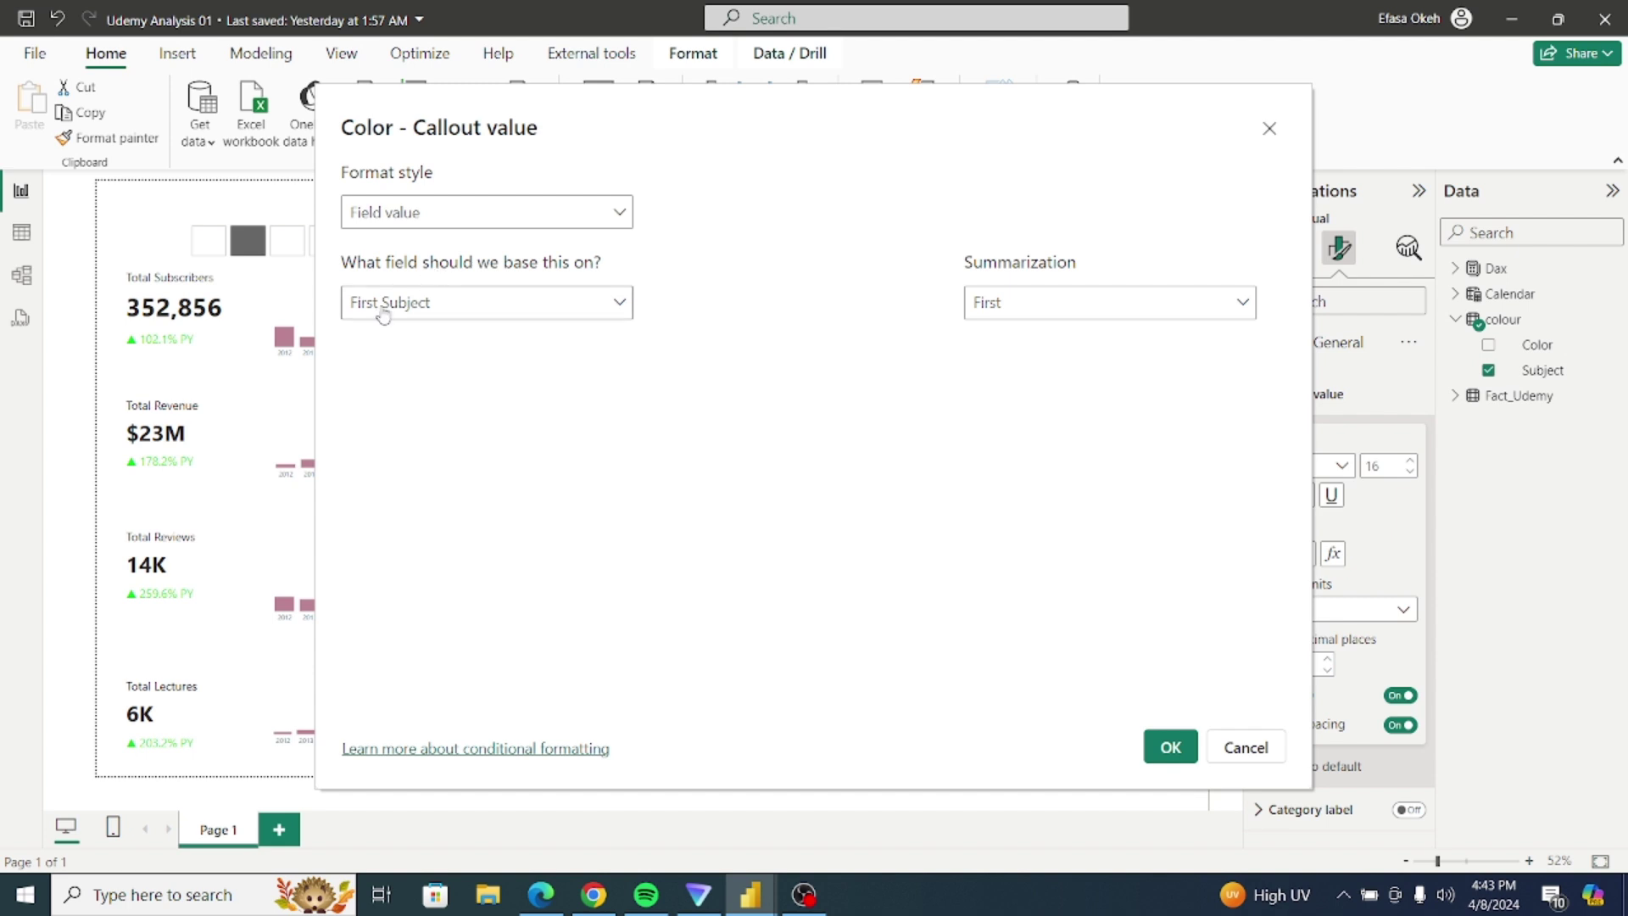
left_click(378, 310)
left_click(363, 427)
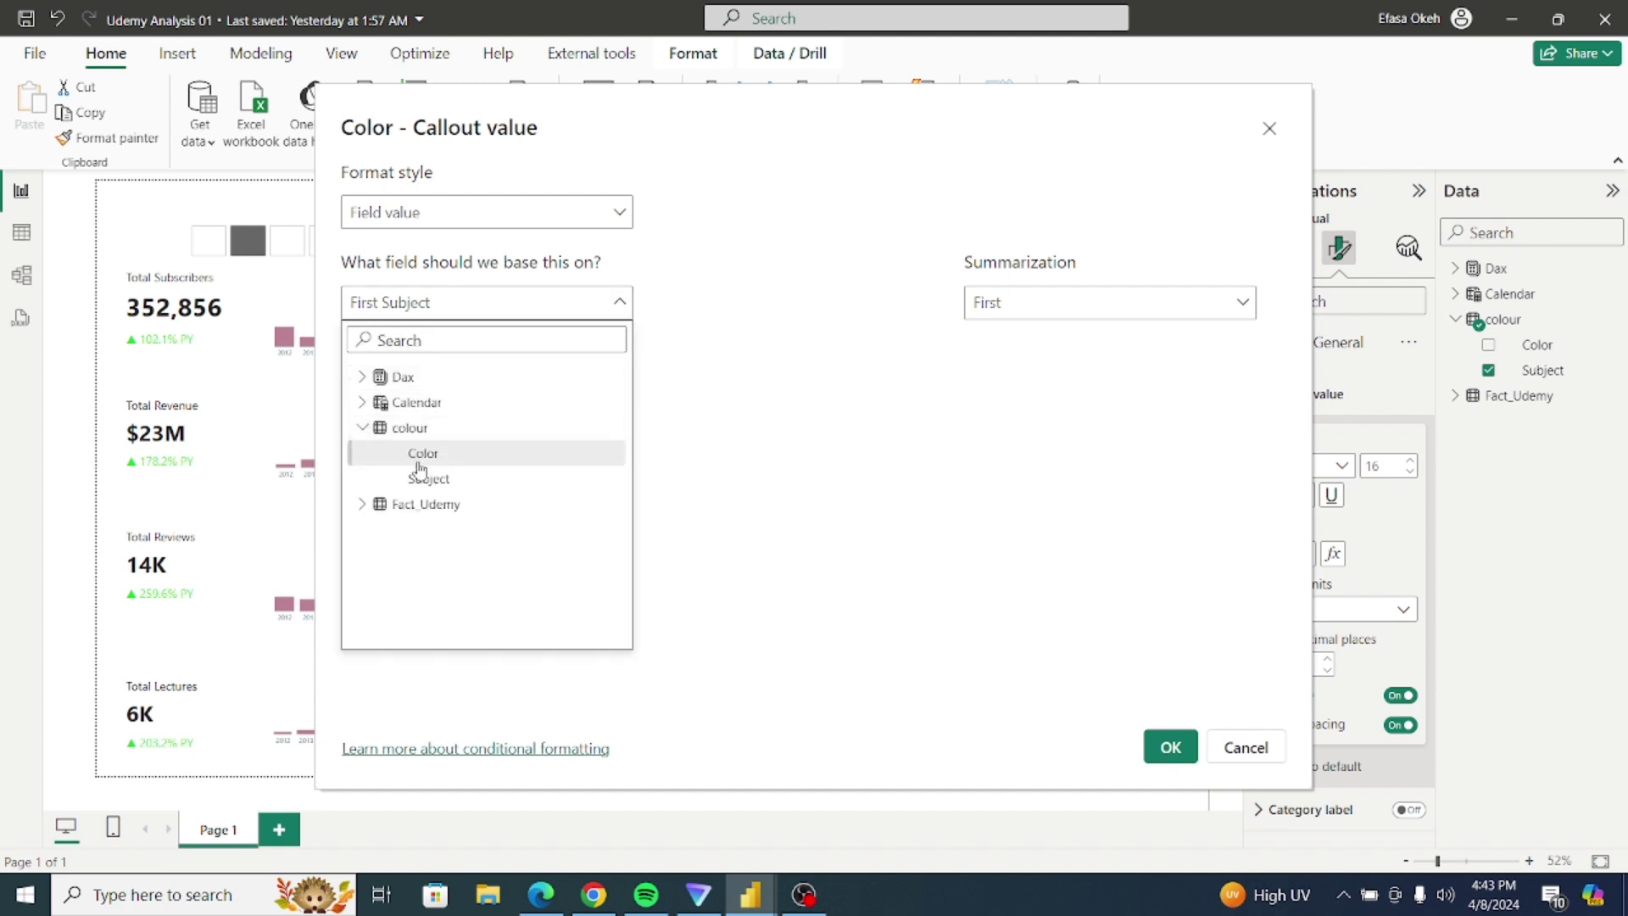
left_click(429, 453)
left_click(1170, 748)
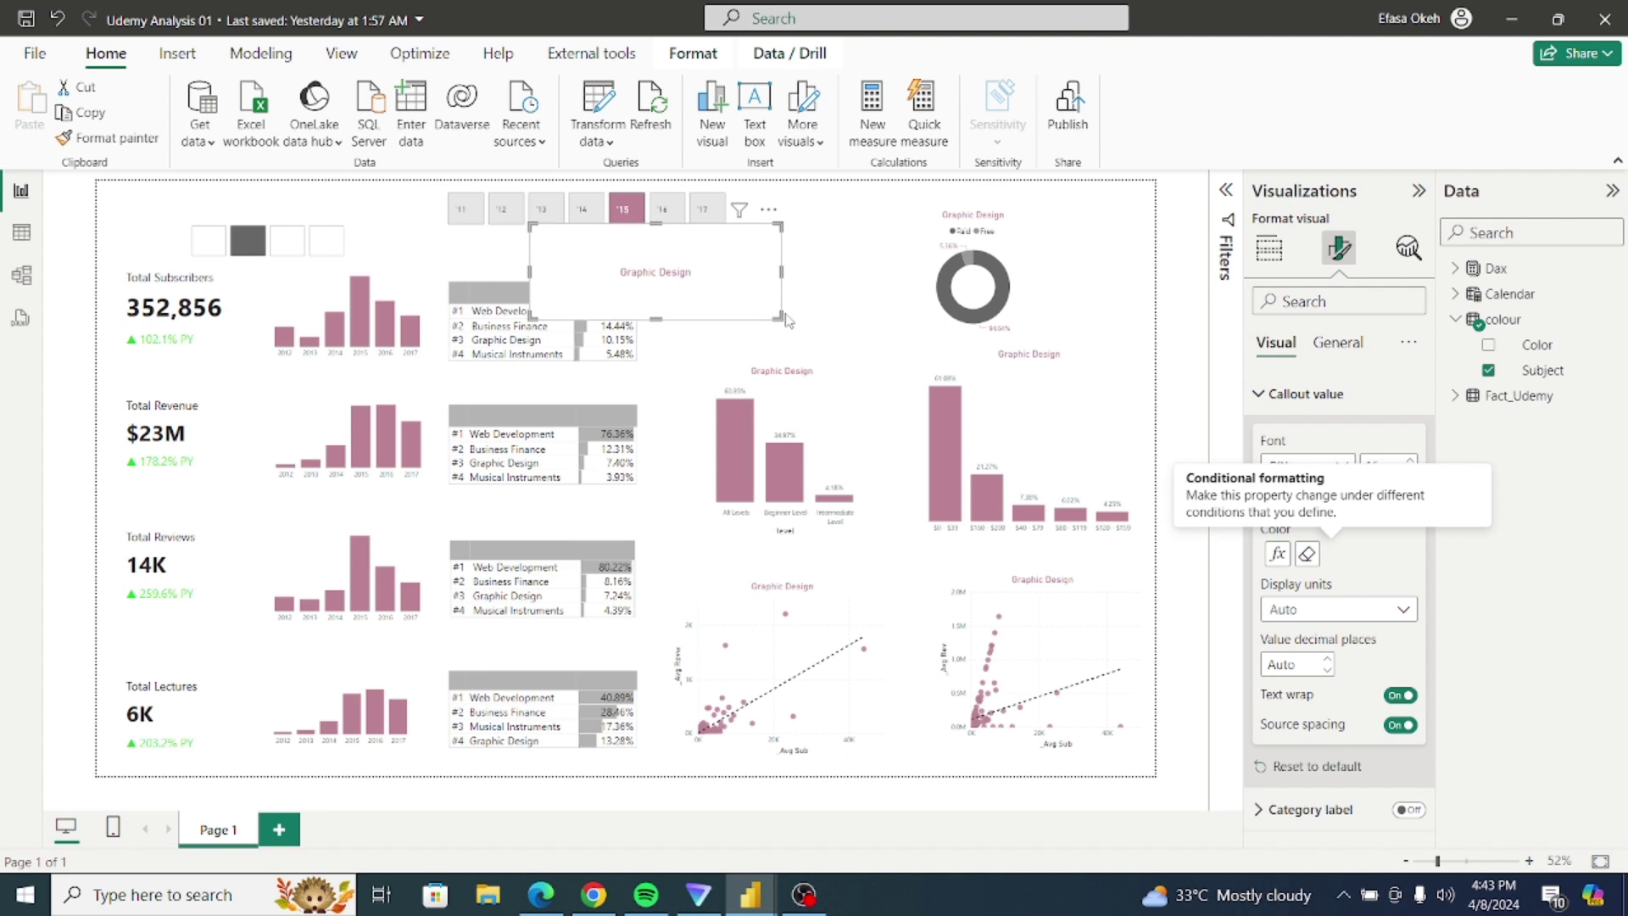
Step: Shrink and reposition the subject card above the course-level column chart, and give it the title Current Selection
left_click_drag(773, 316, 839, 305)
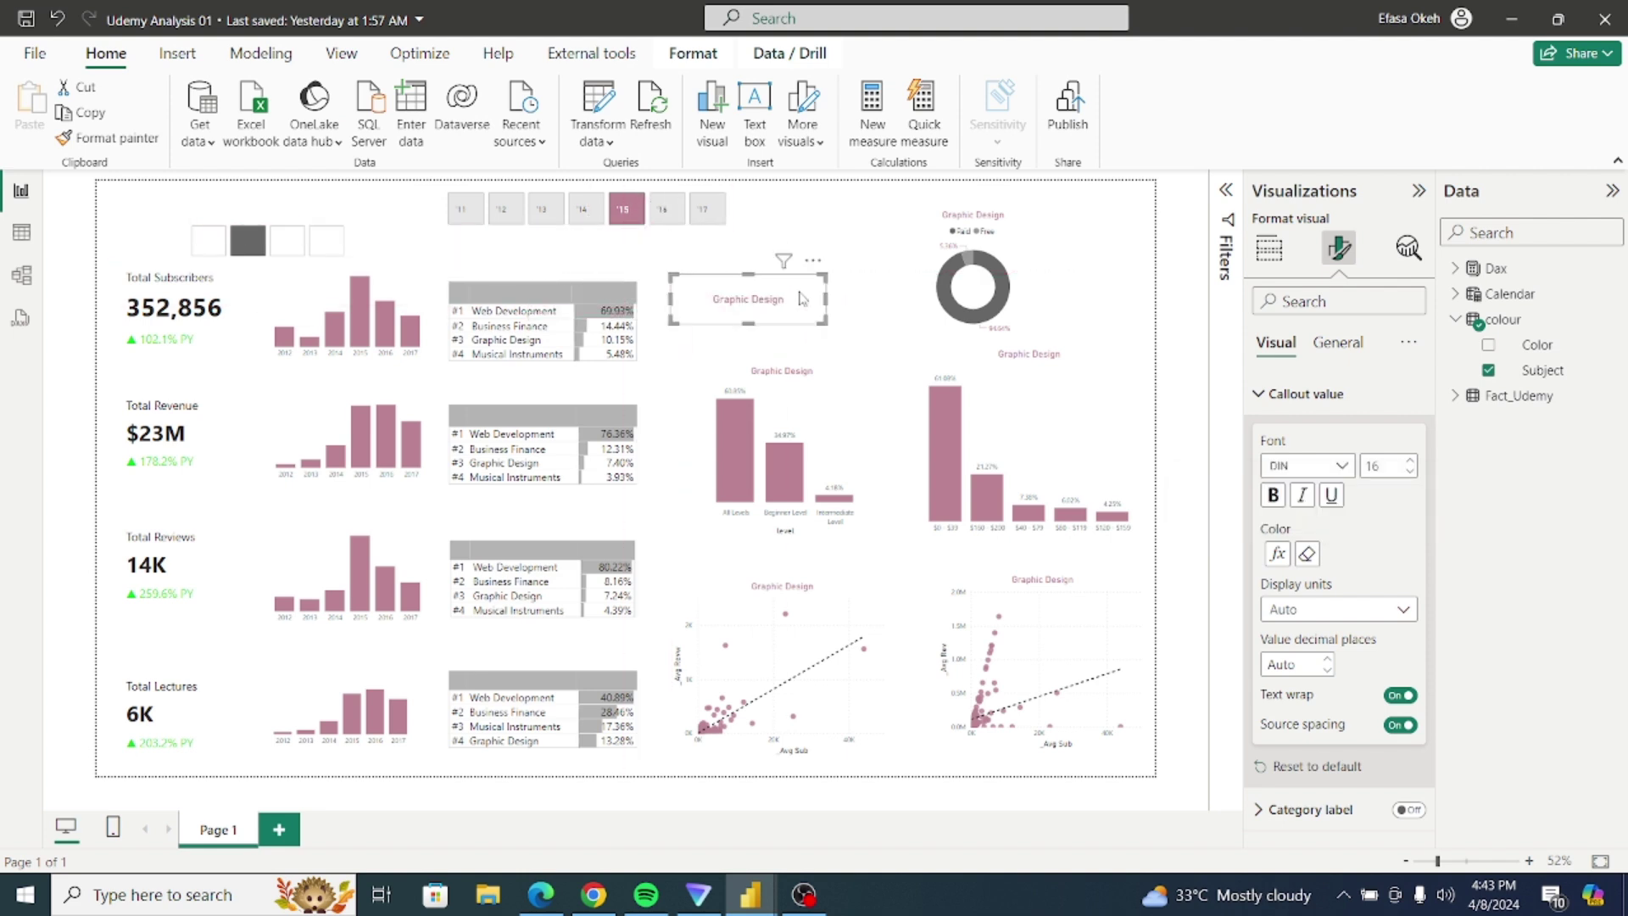
left_click(1338, 343)
left_click(1408, 437)
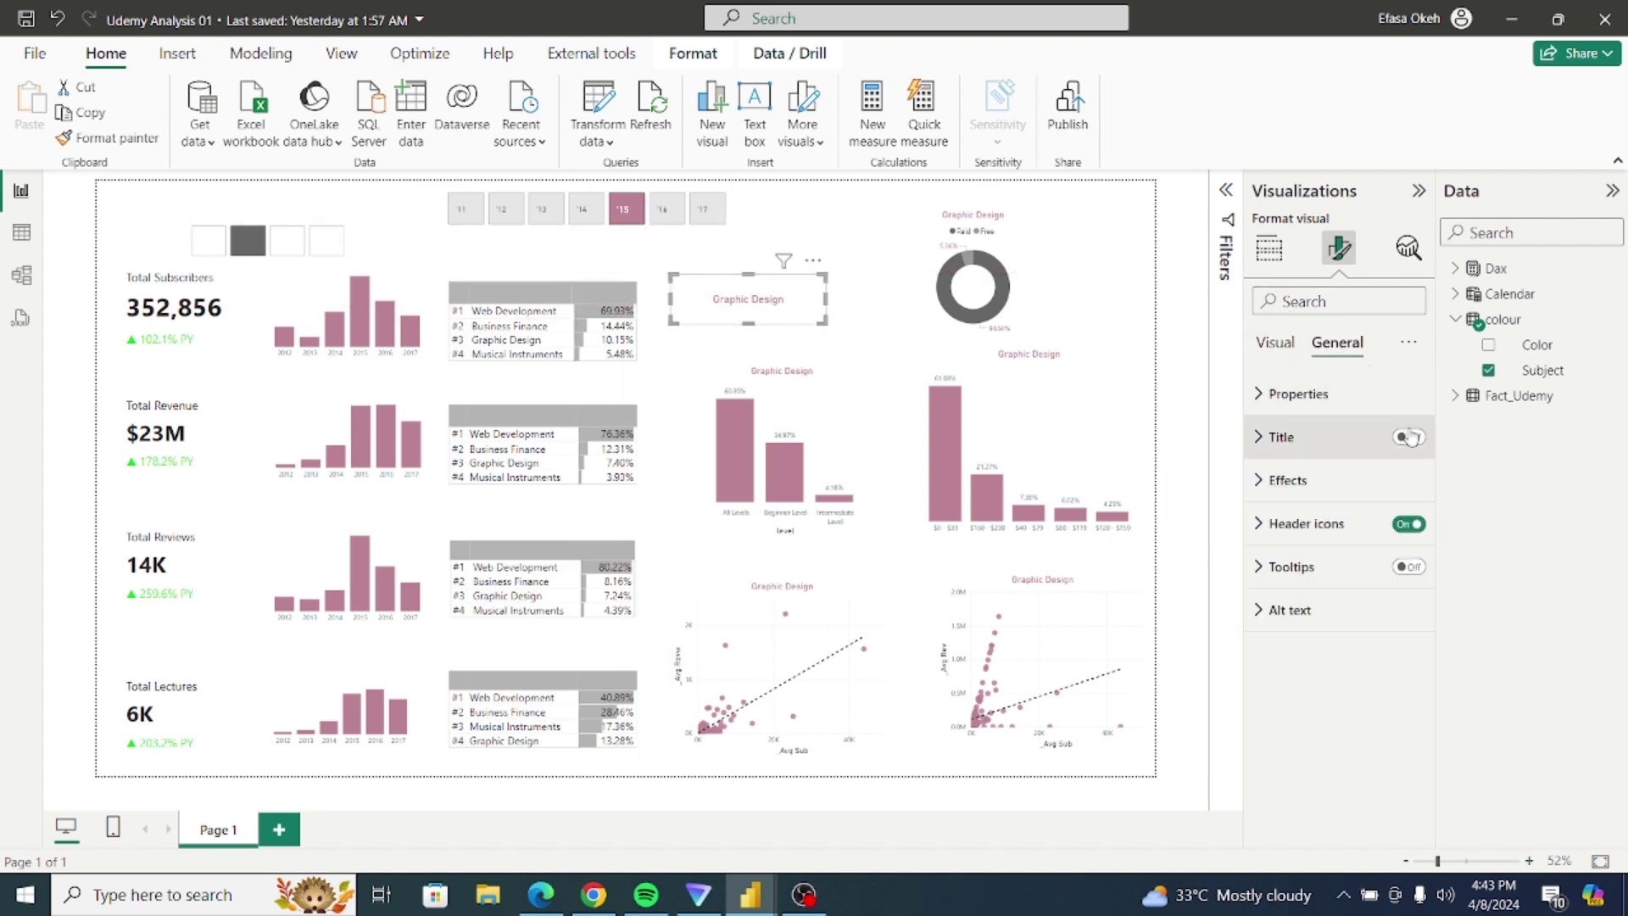
left_click(1278, 443)
left_click(1297, 541)
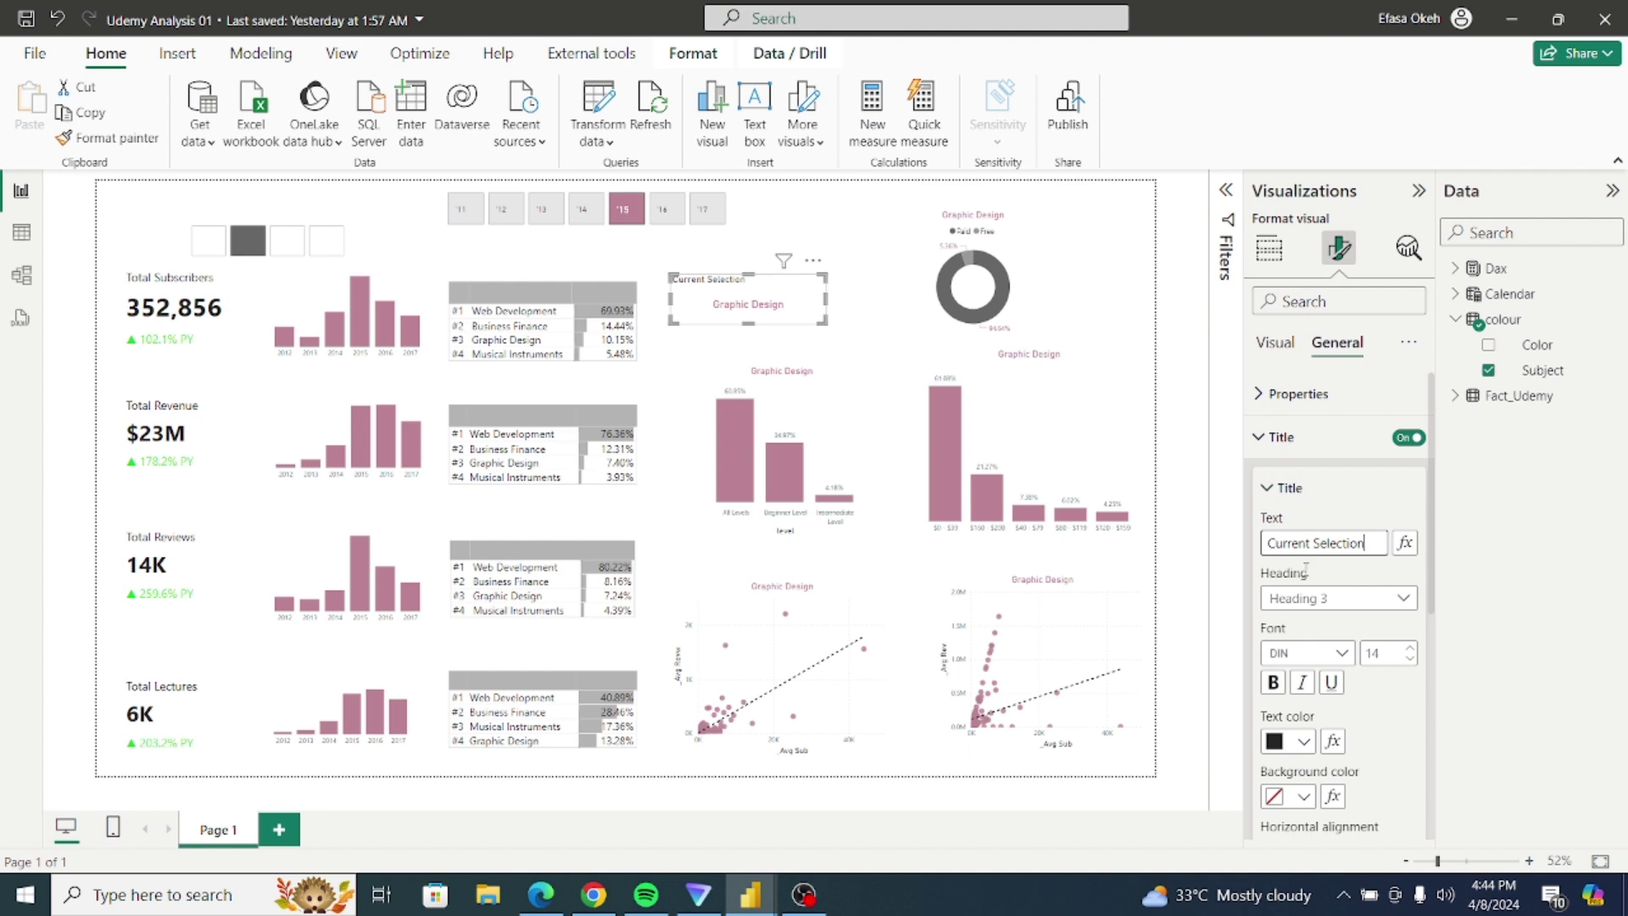
Step: Set the card title's font size to 14 and center the title horizontally
scroll(1433, 578, "down", 1)
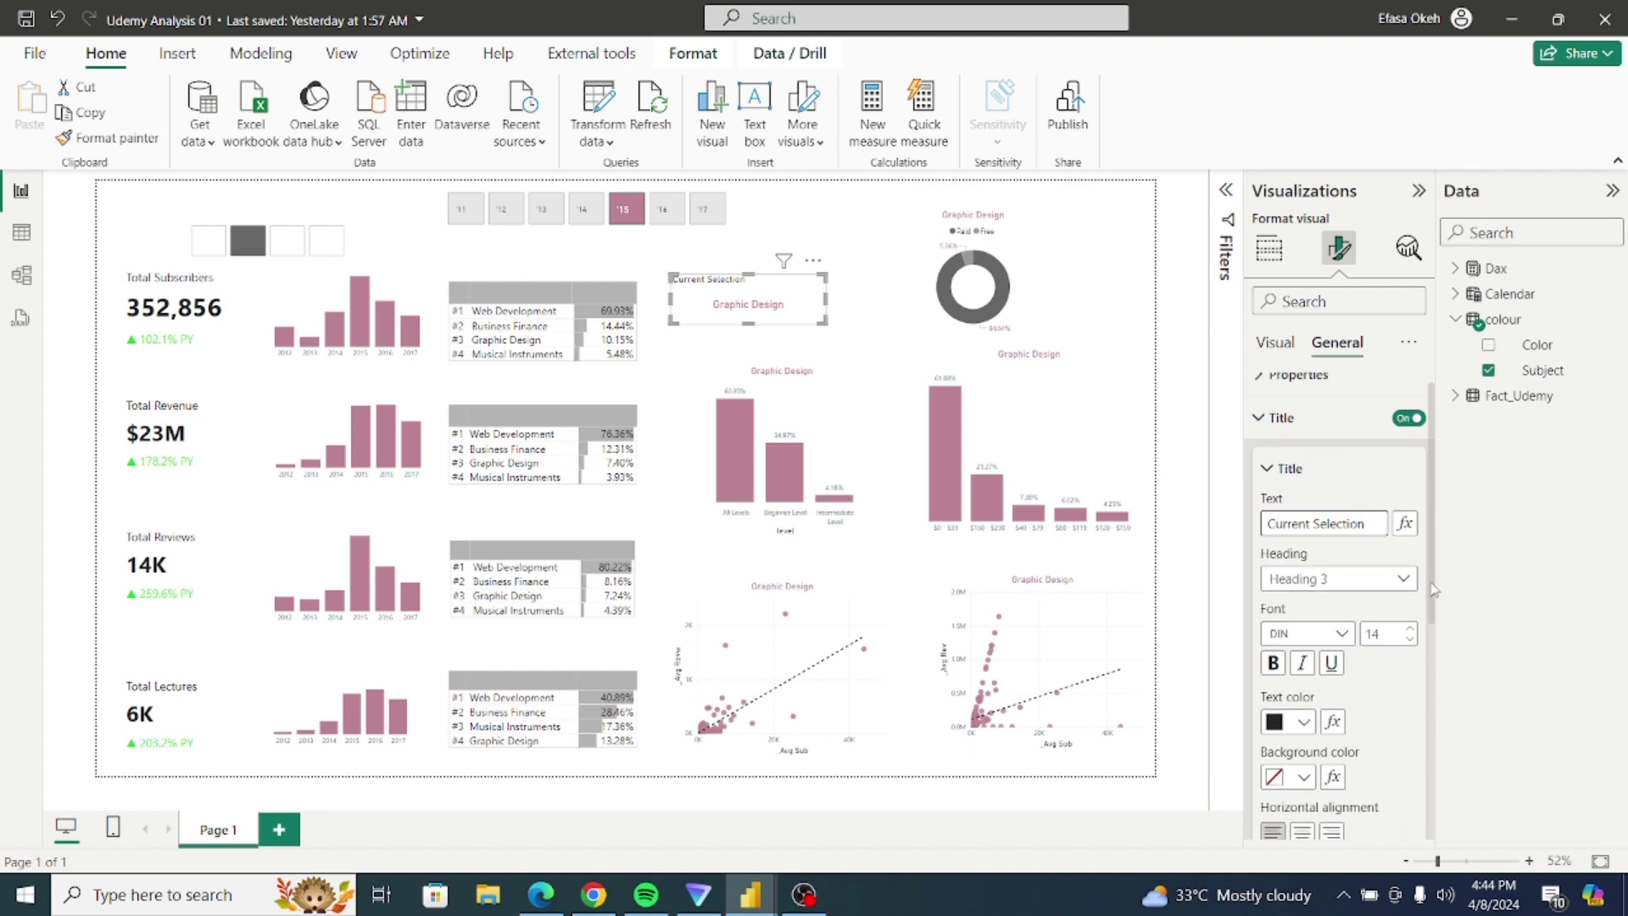
double_click(1387, 639)
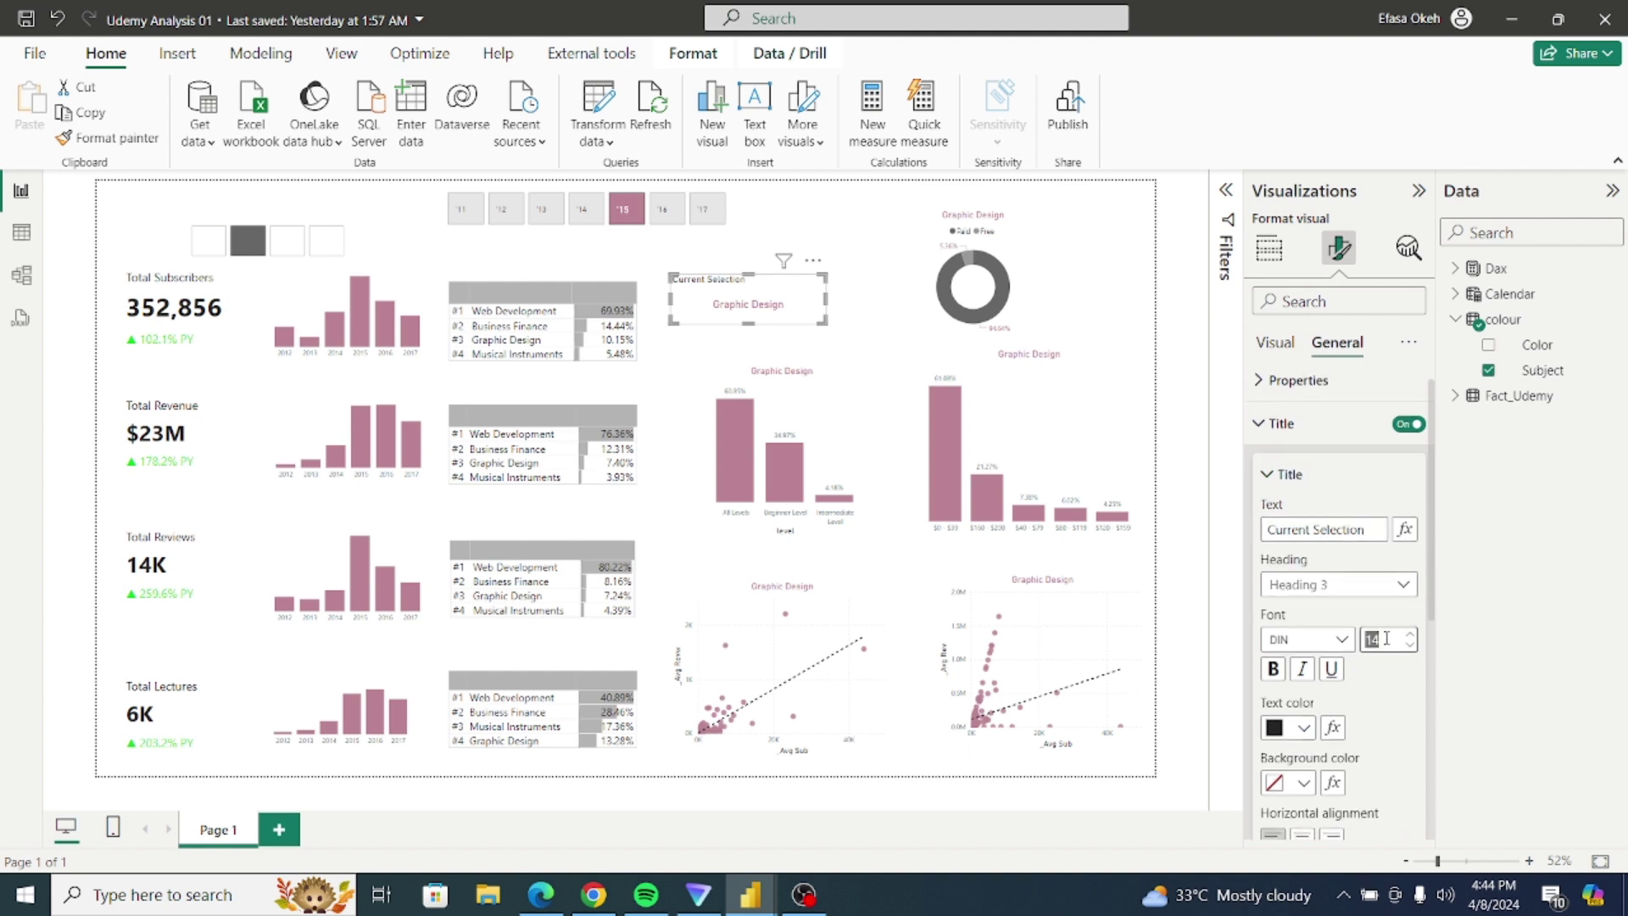
type("1")
left_click_drag(1437, 616, 1431, 662)
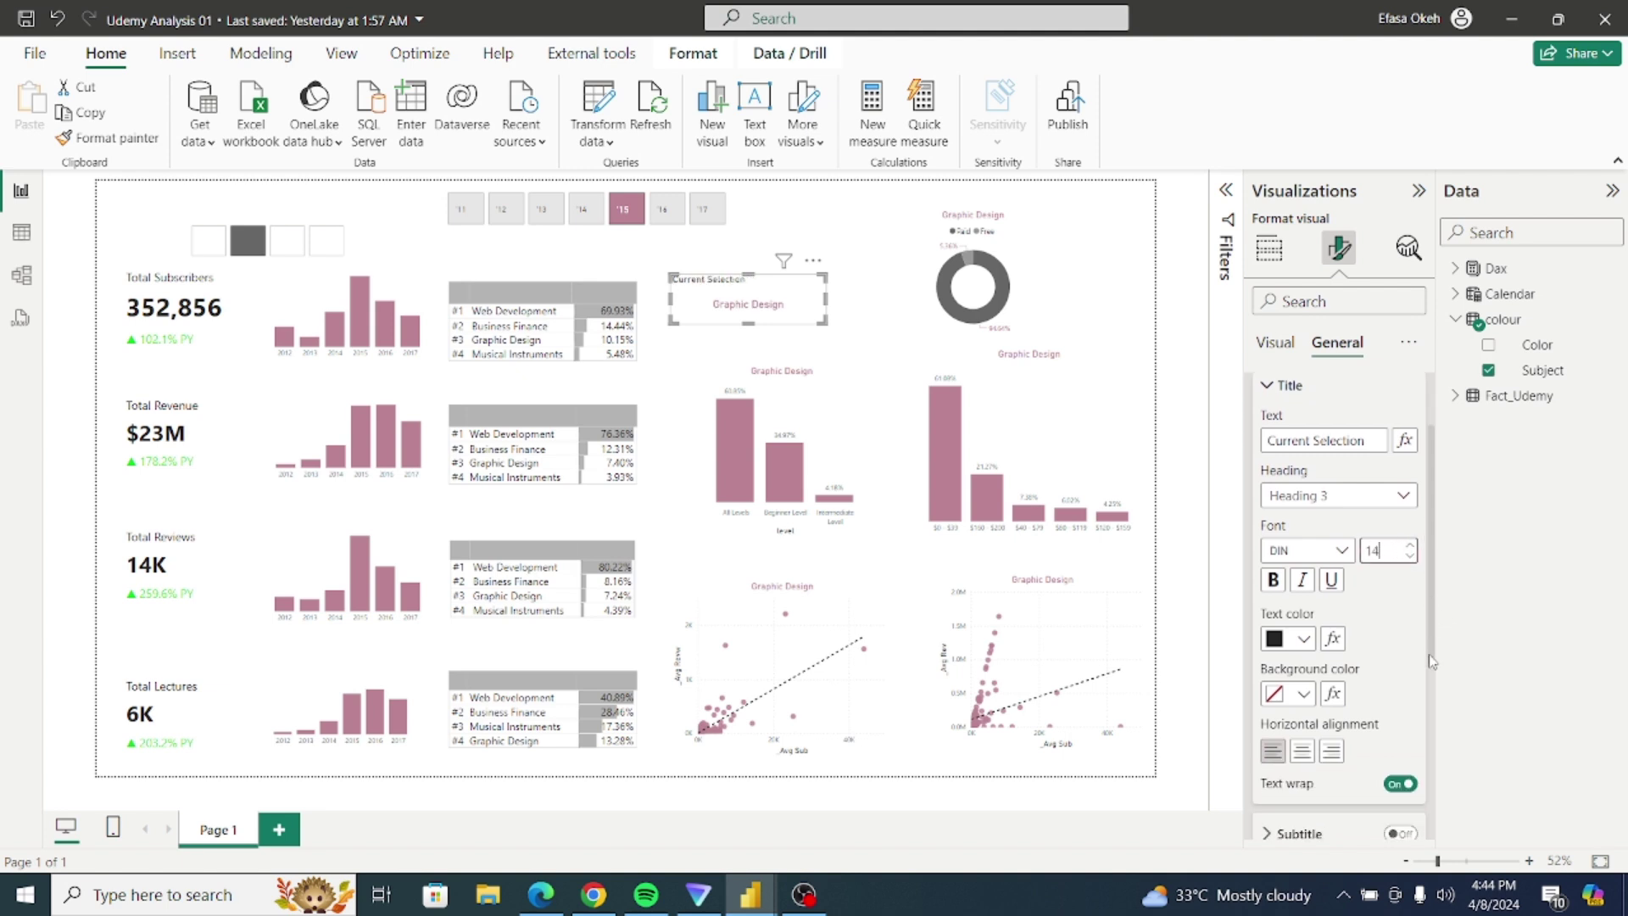
left_click(1304, 752)
Step: Shrink the Current Selection card to fit its text and place it directly beside the subject slicer
left_click_drag(822, 320, 777, 303)
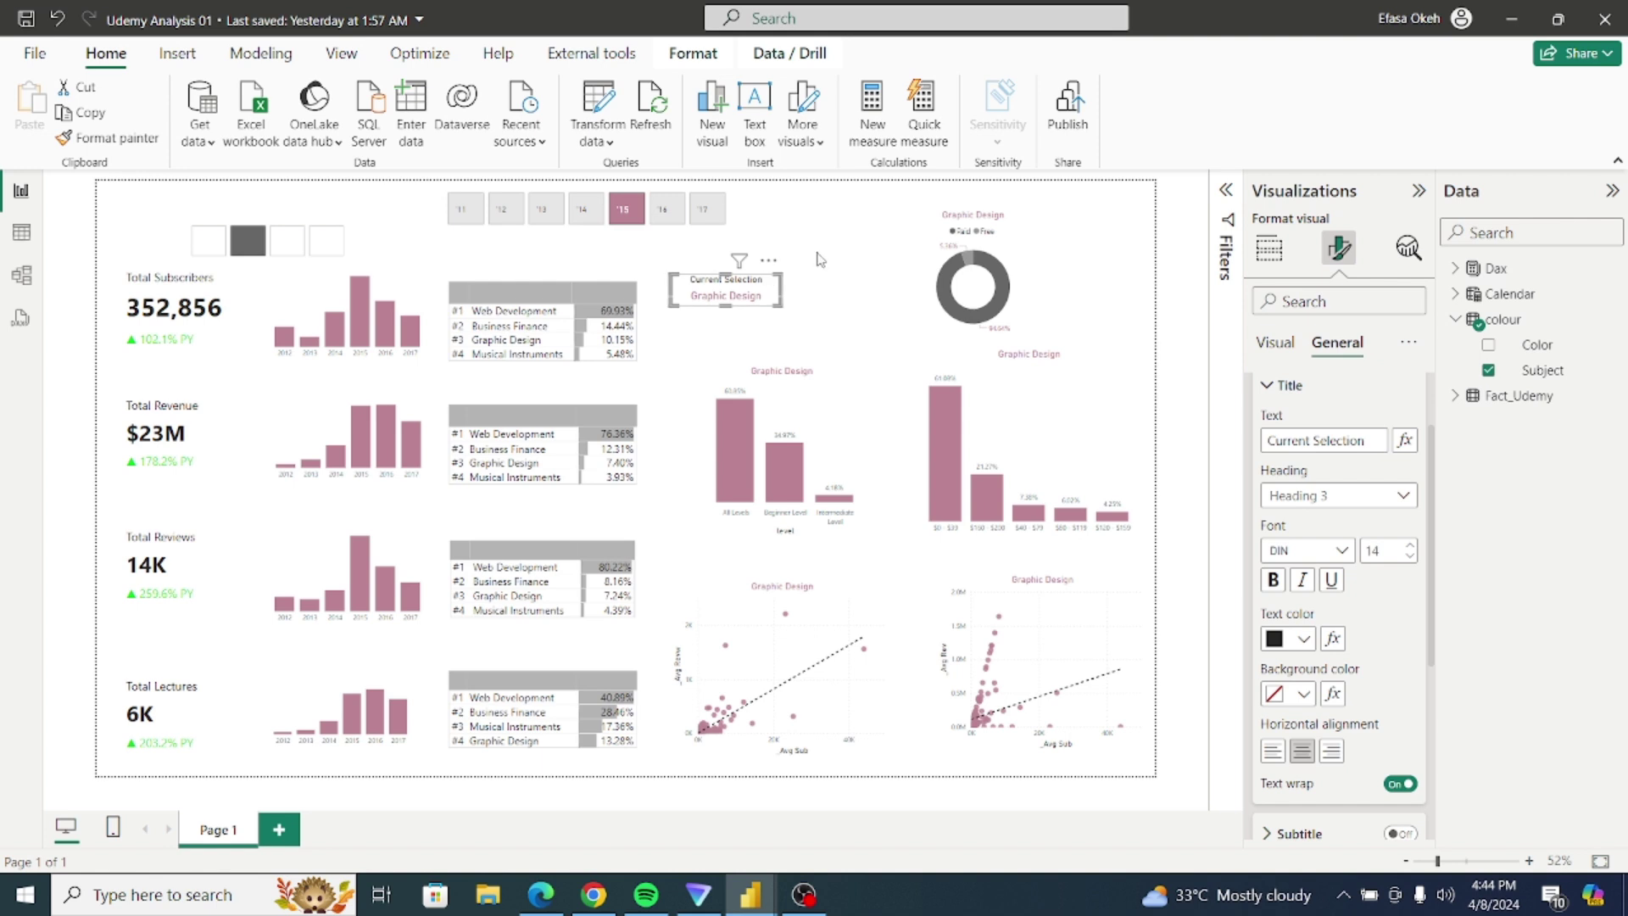
left_click(797, 318)
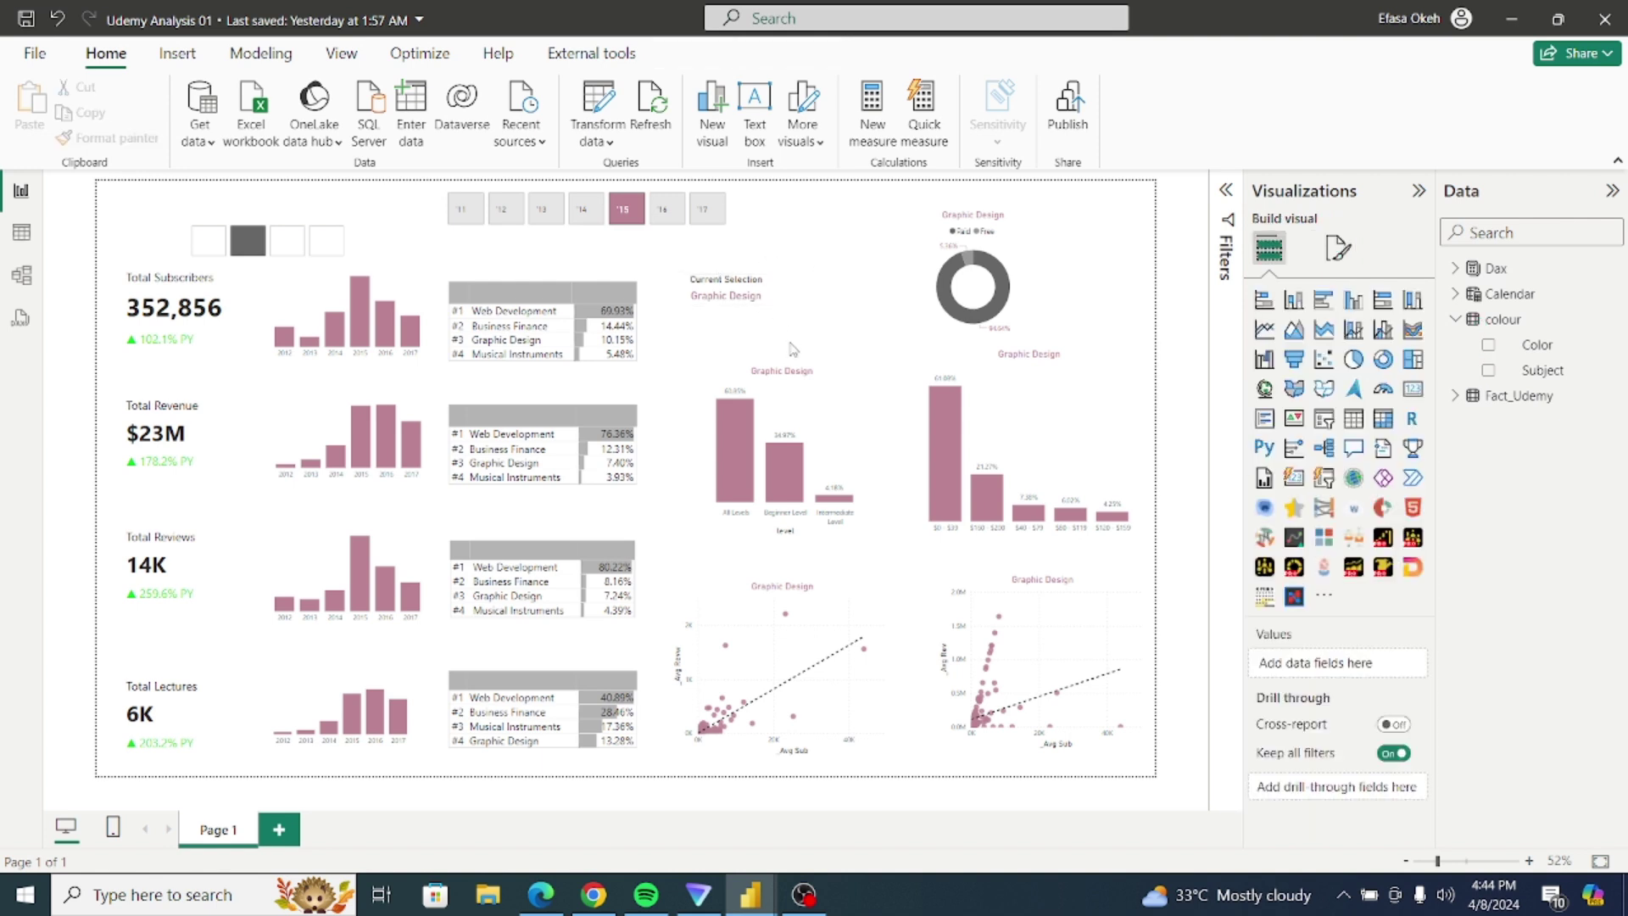
left_click_drag(760, 257, 441, 225)
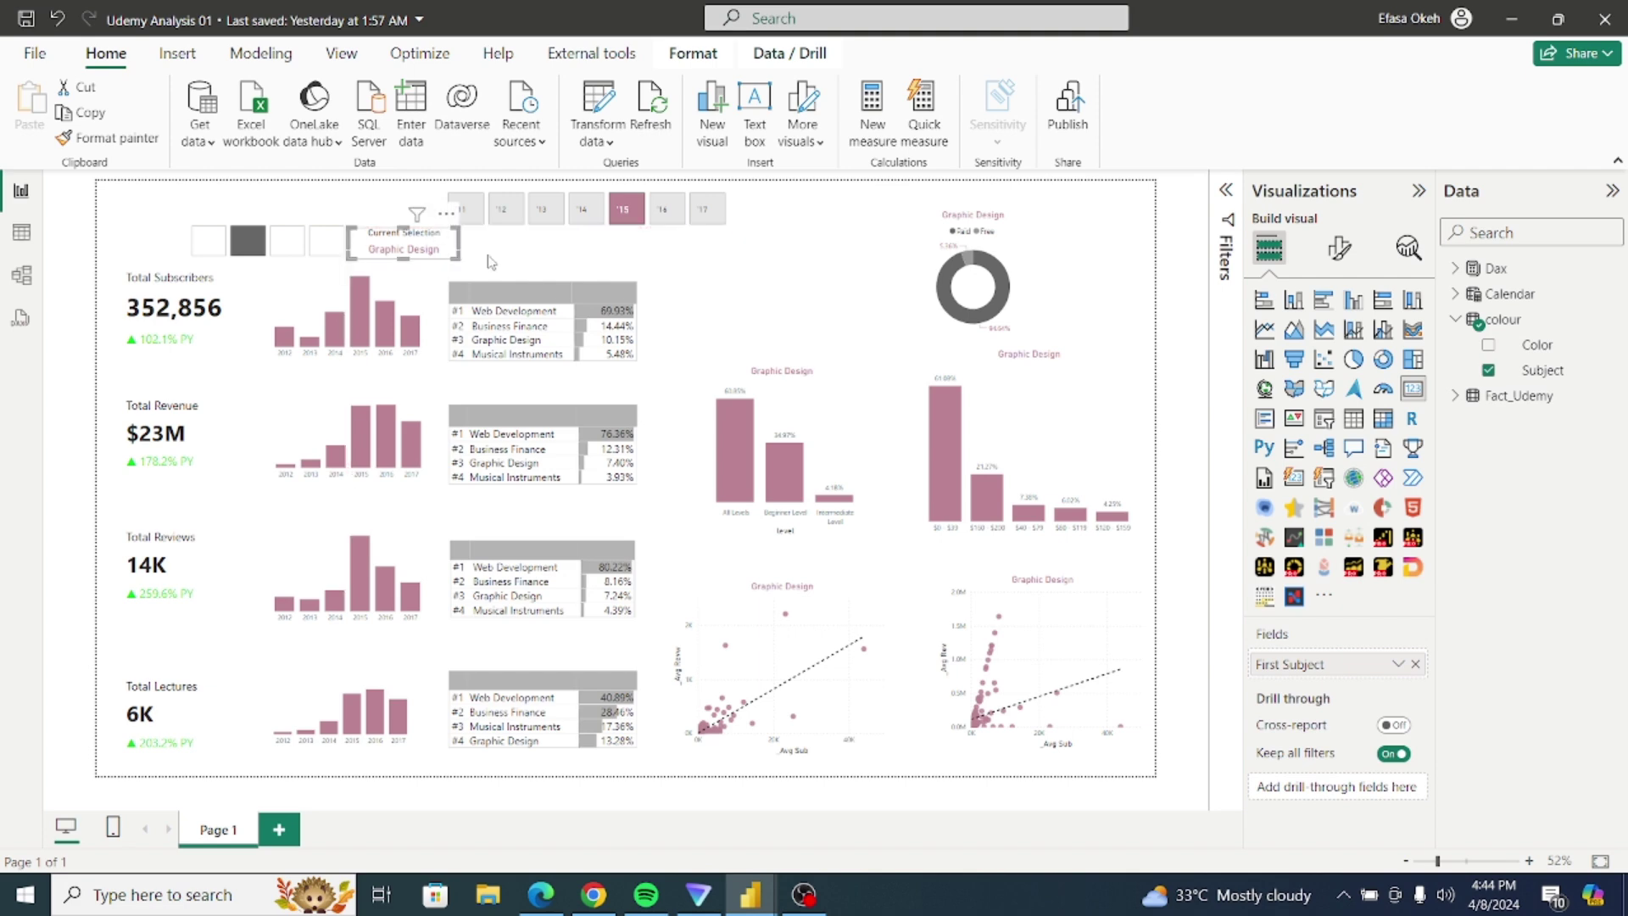
Step: Check the dynamic colours and titles by switching the subject slicer through Musical Instruments, Web Development and Business Finance
left_click(295, 245)
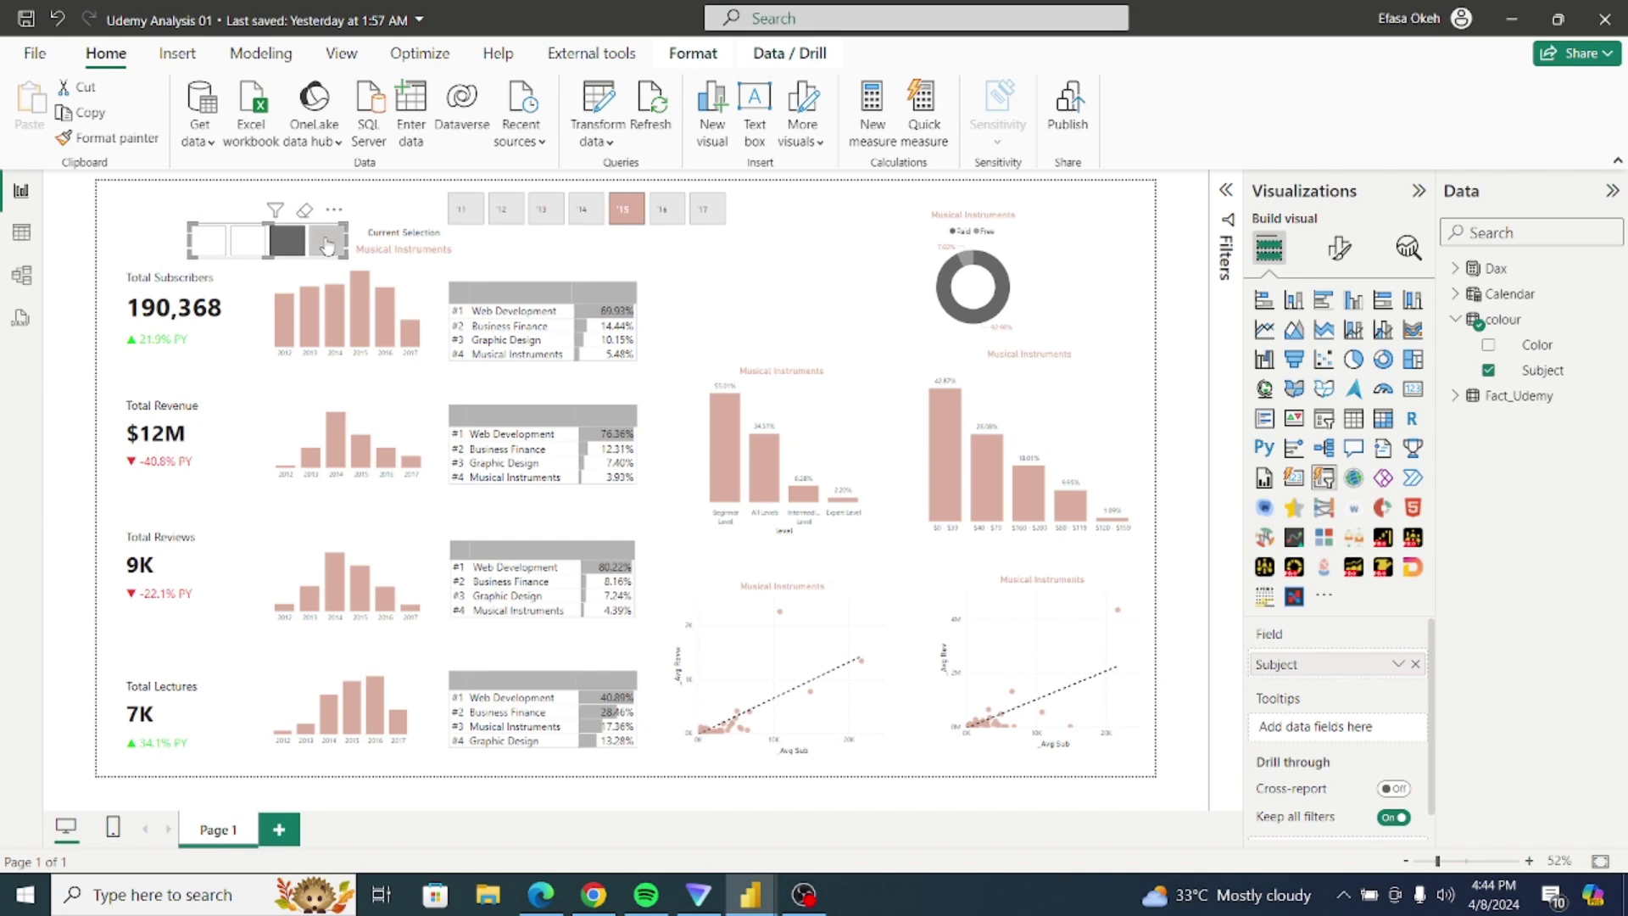
left_click(326, 245)
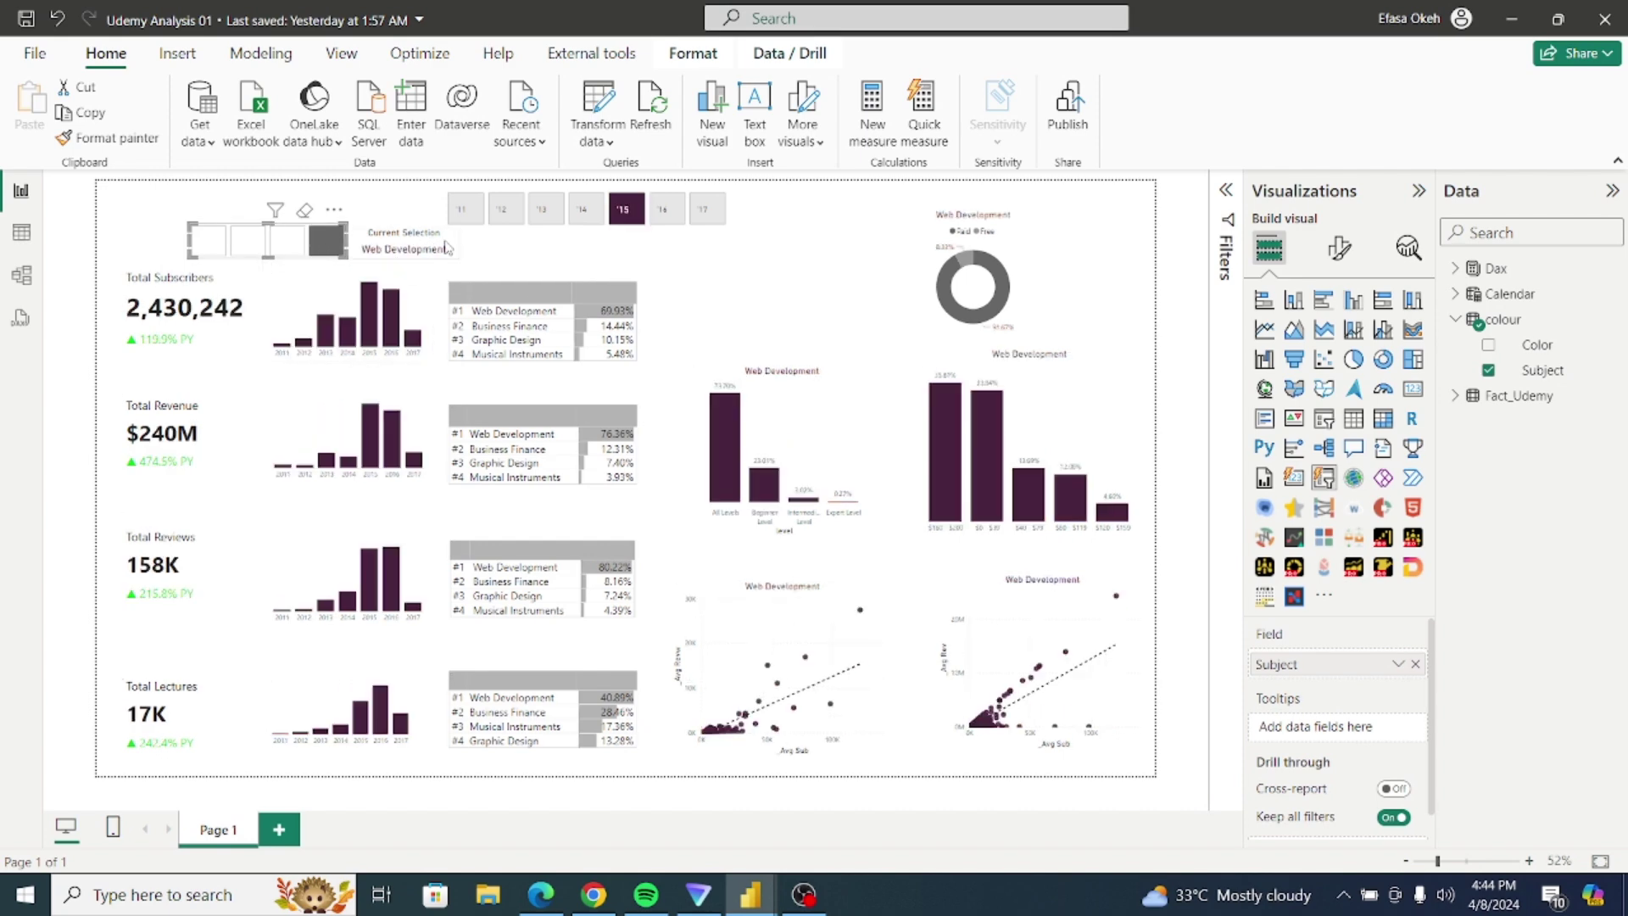
left_click(208, 242)
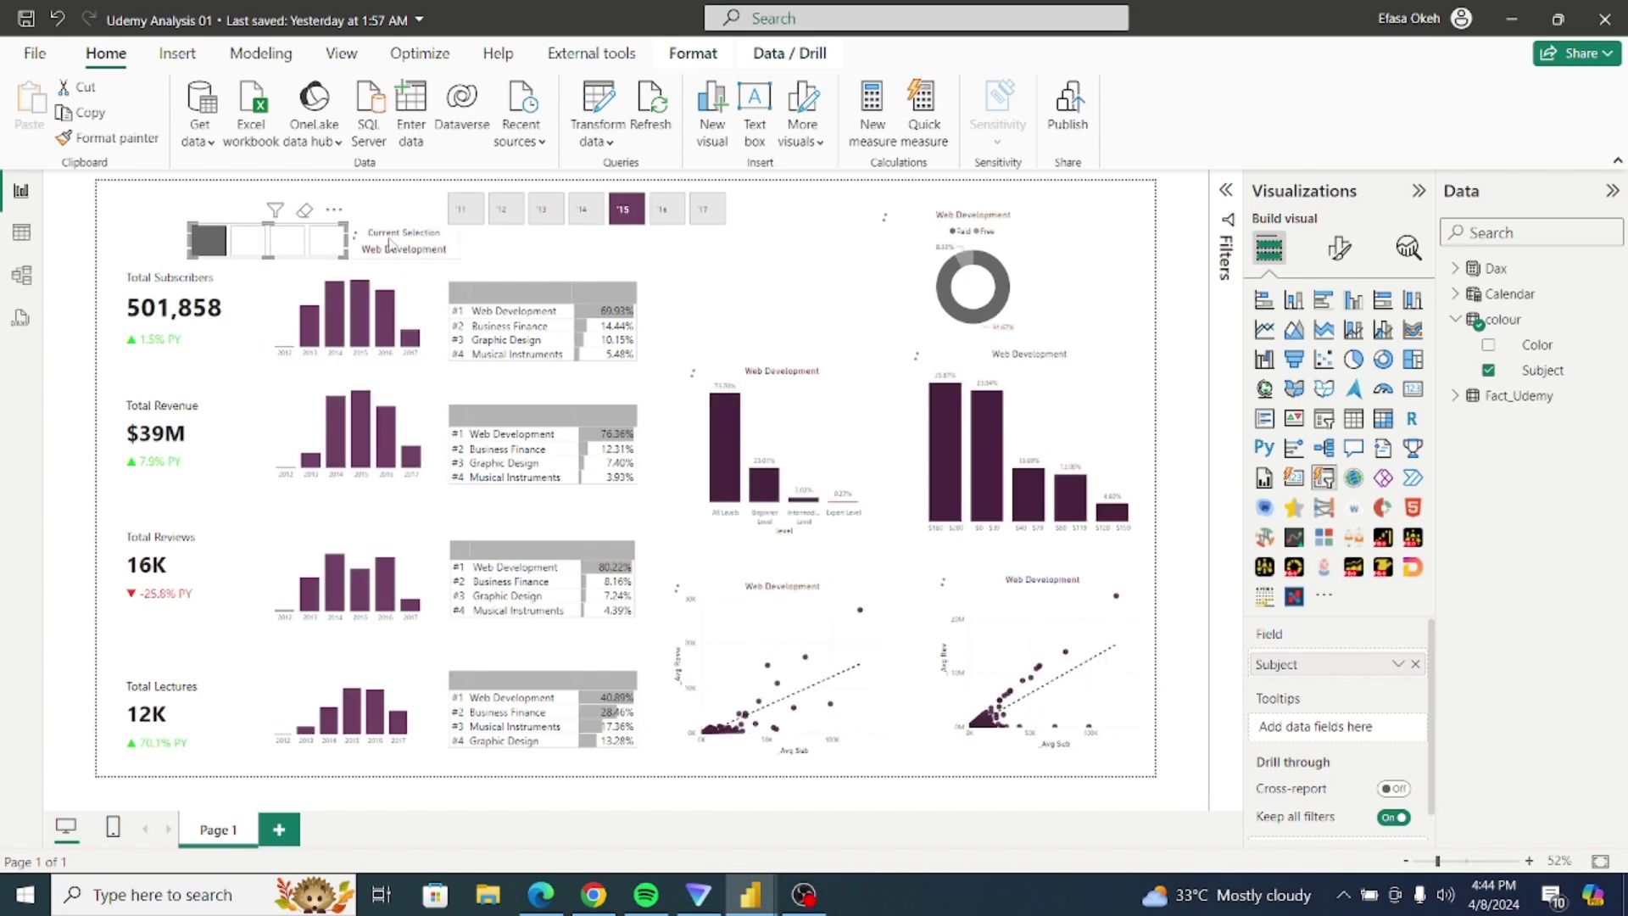
left_click(550, 260)
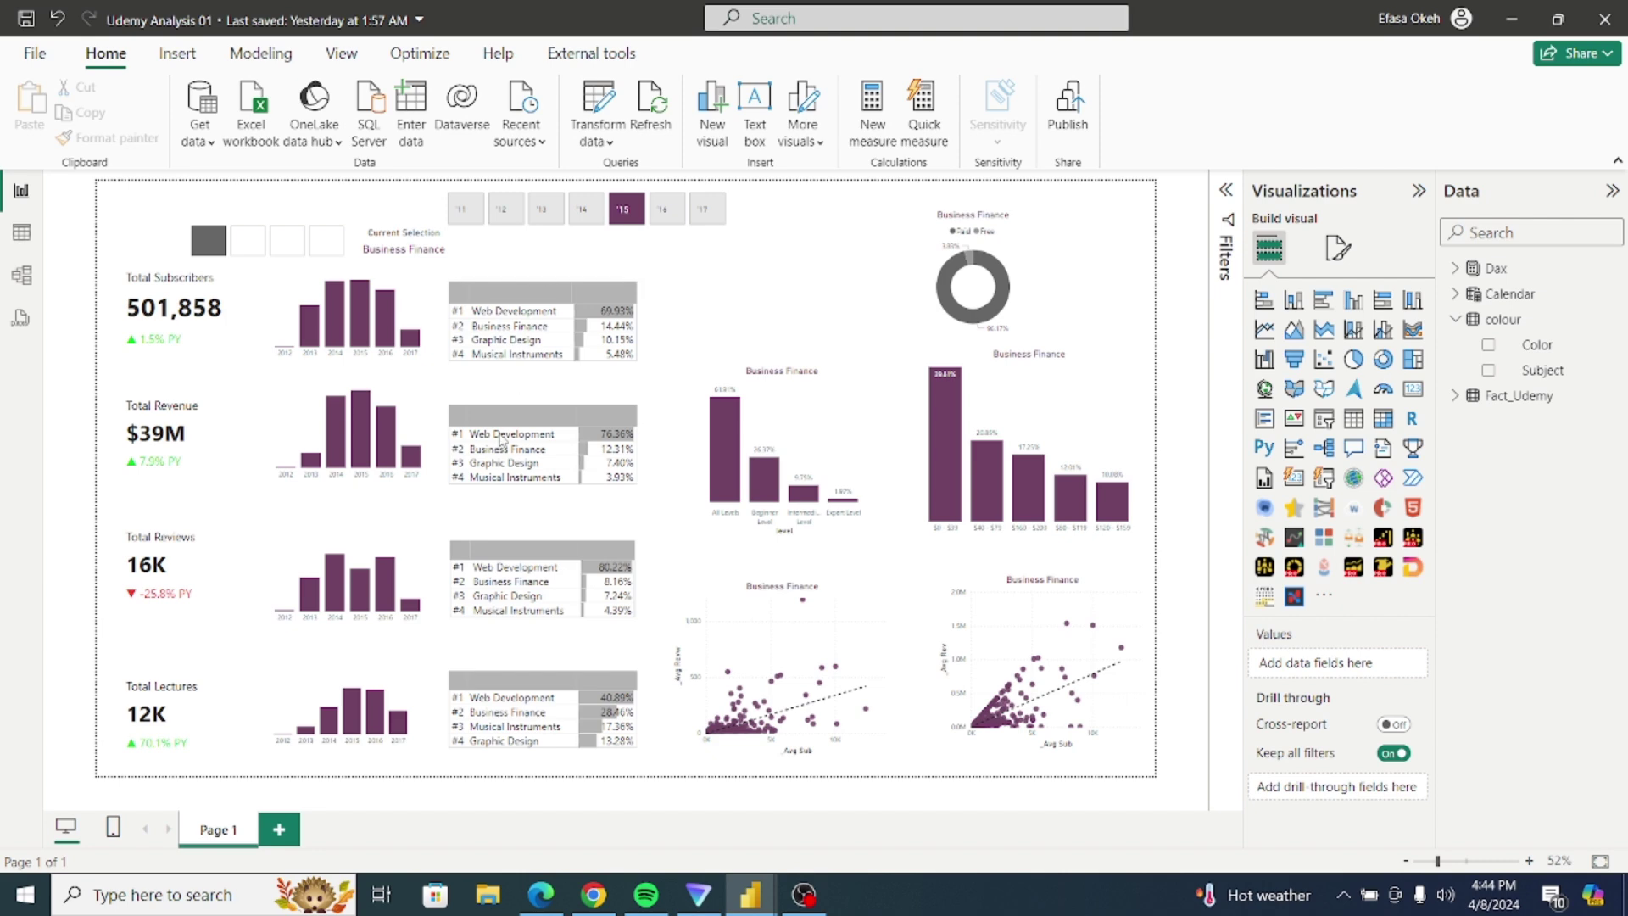
Step: Switch to the finished Udemy Analysis report
mouse_move(748, 898)
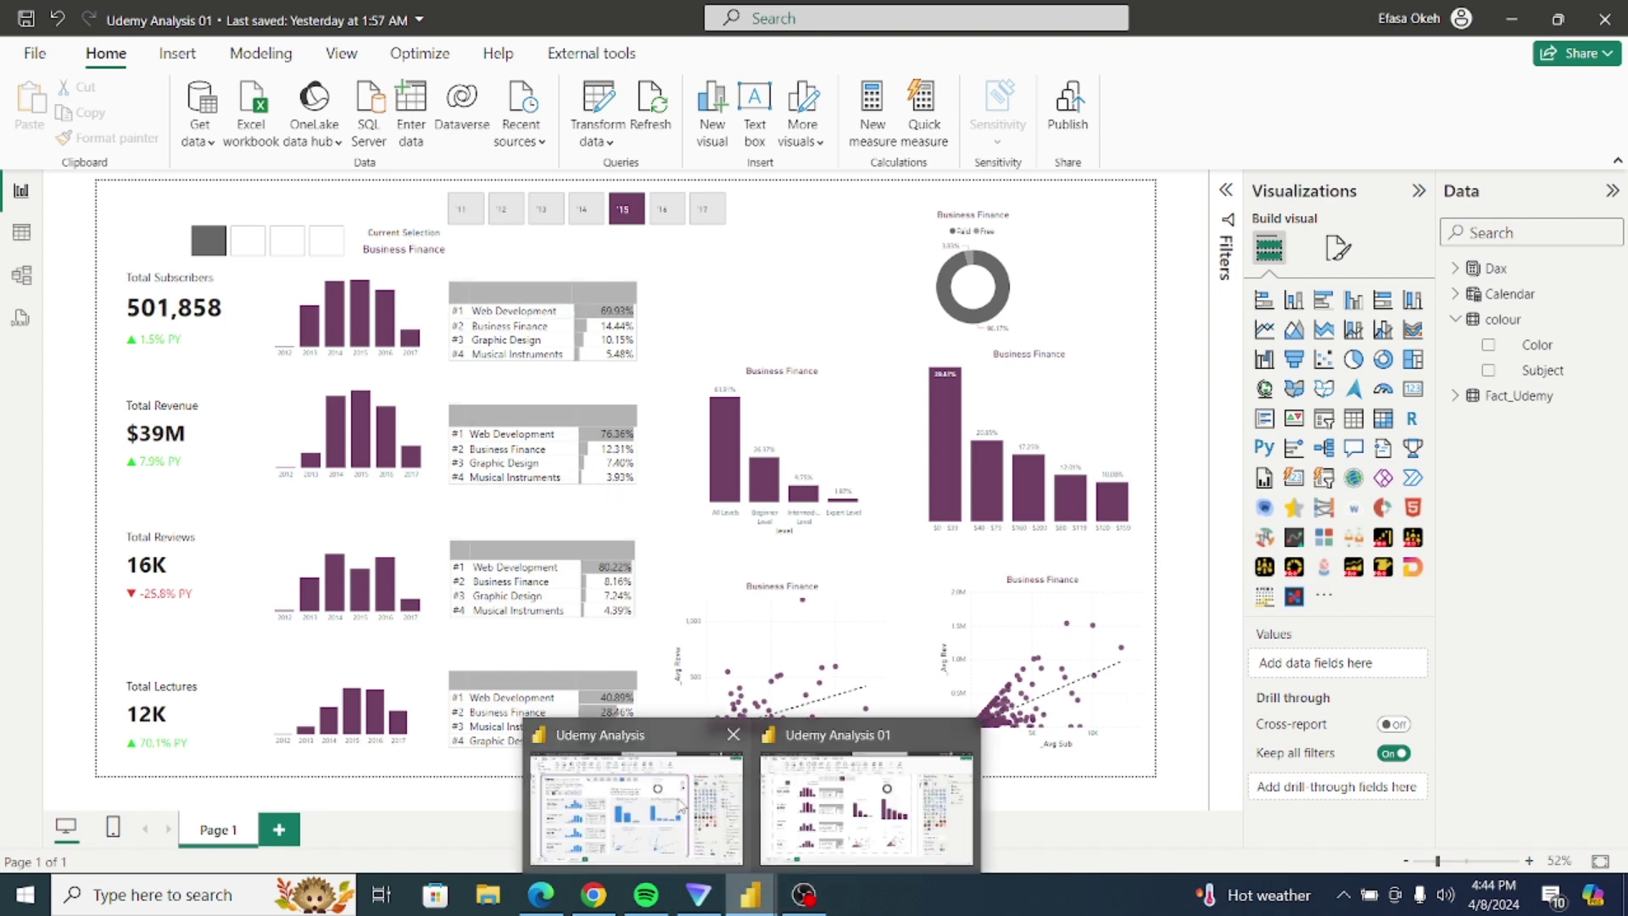
left_click(663, 801)
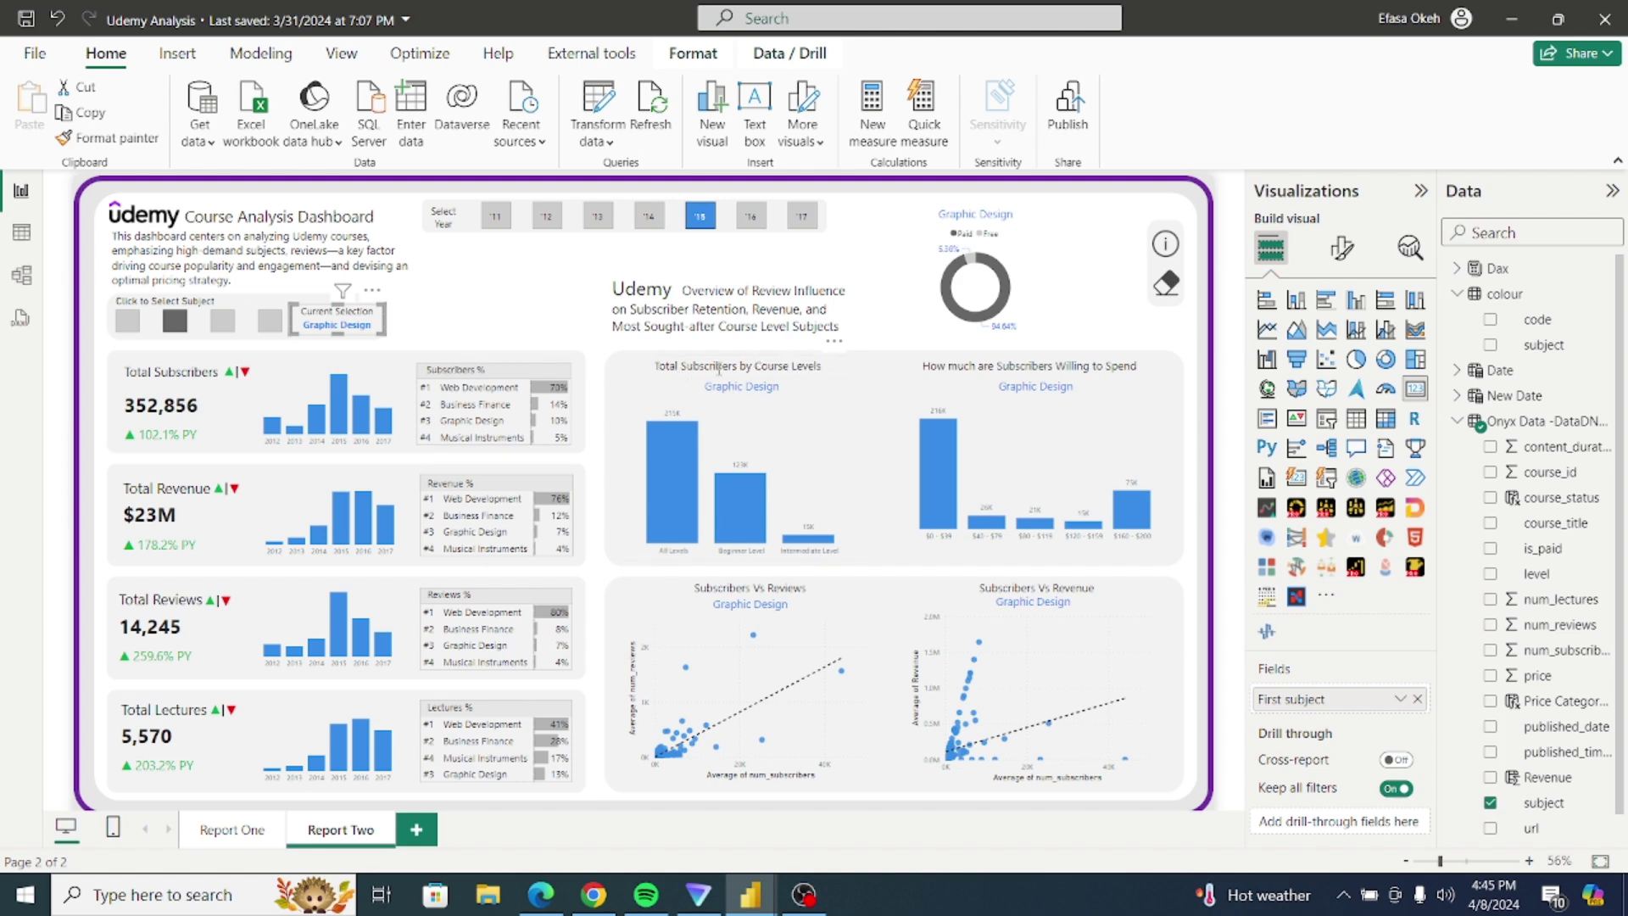
left_click_drag(826, 365, 658, 372)
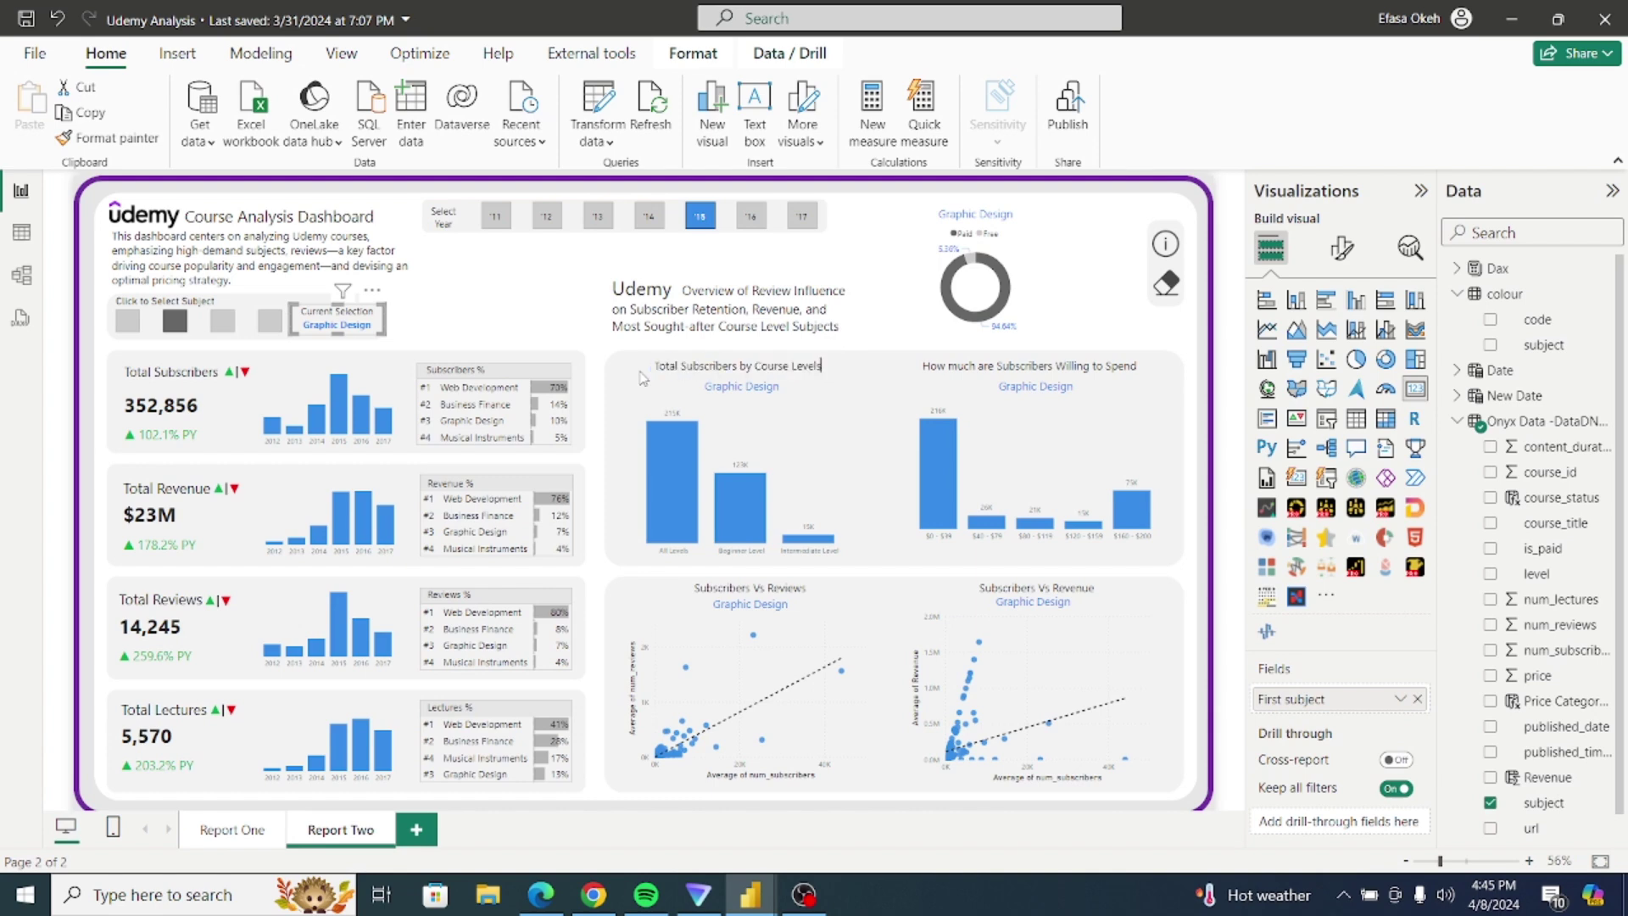
left_click(844, 370)
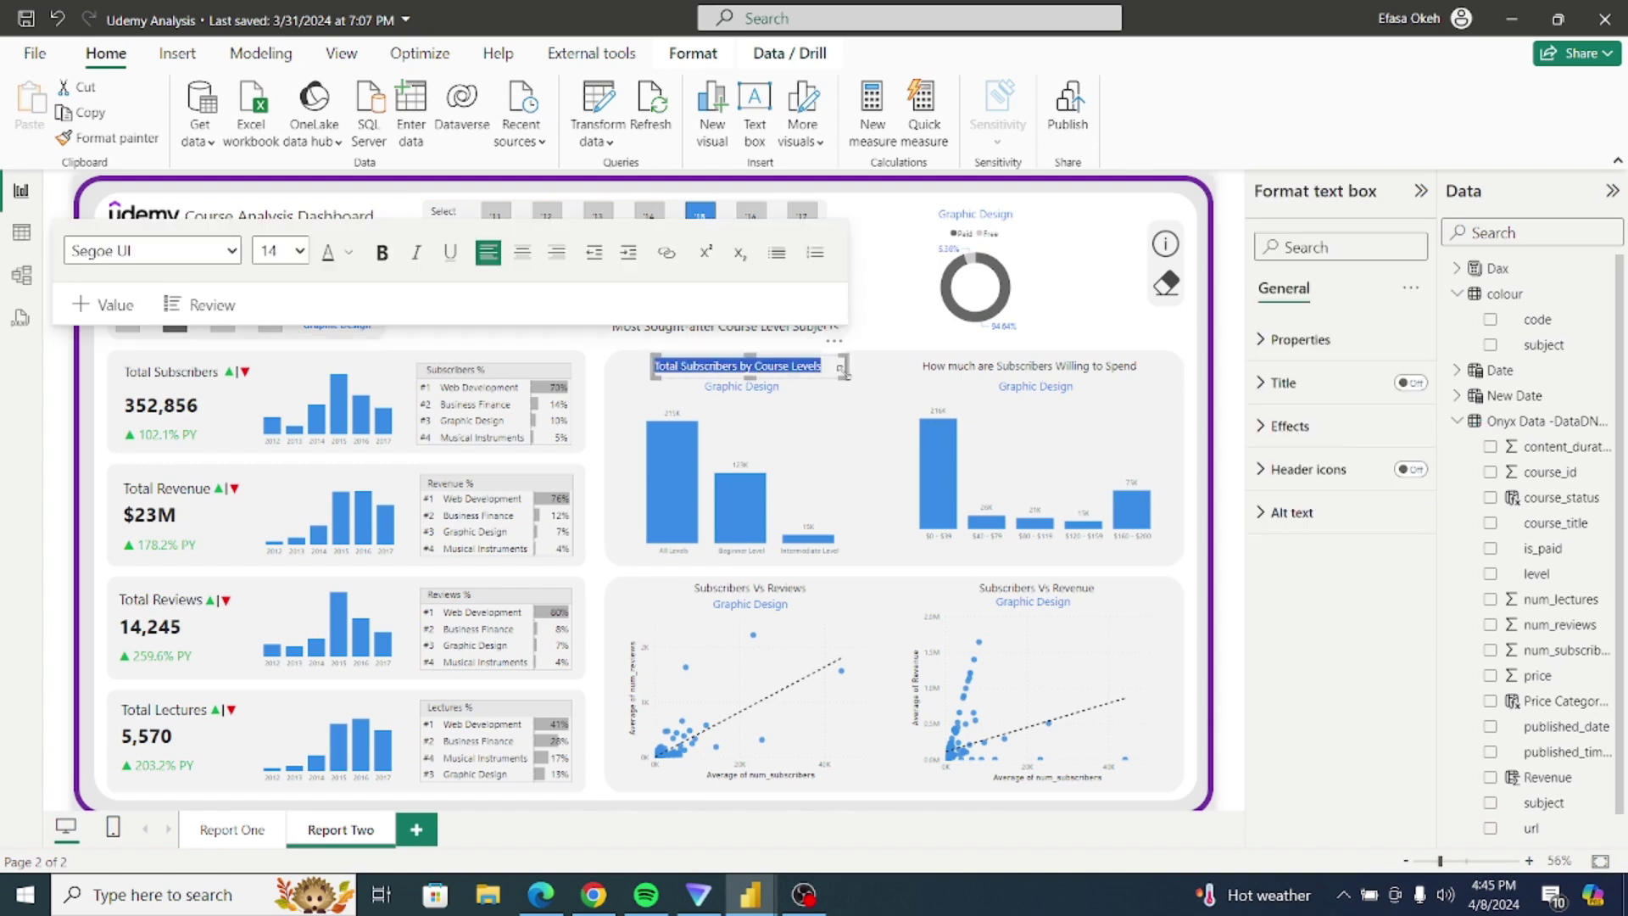
left_click(959, 381)
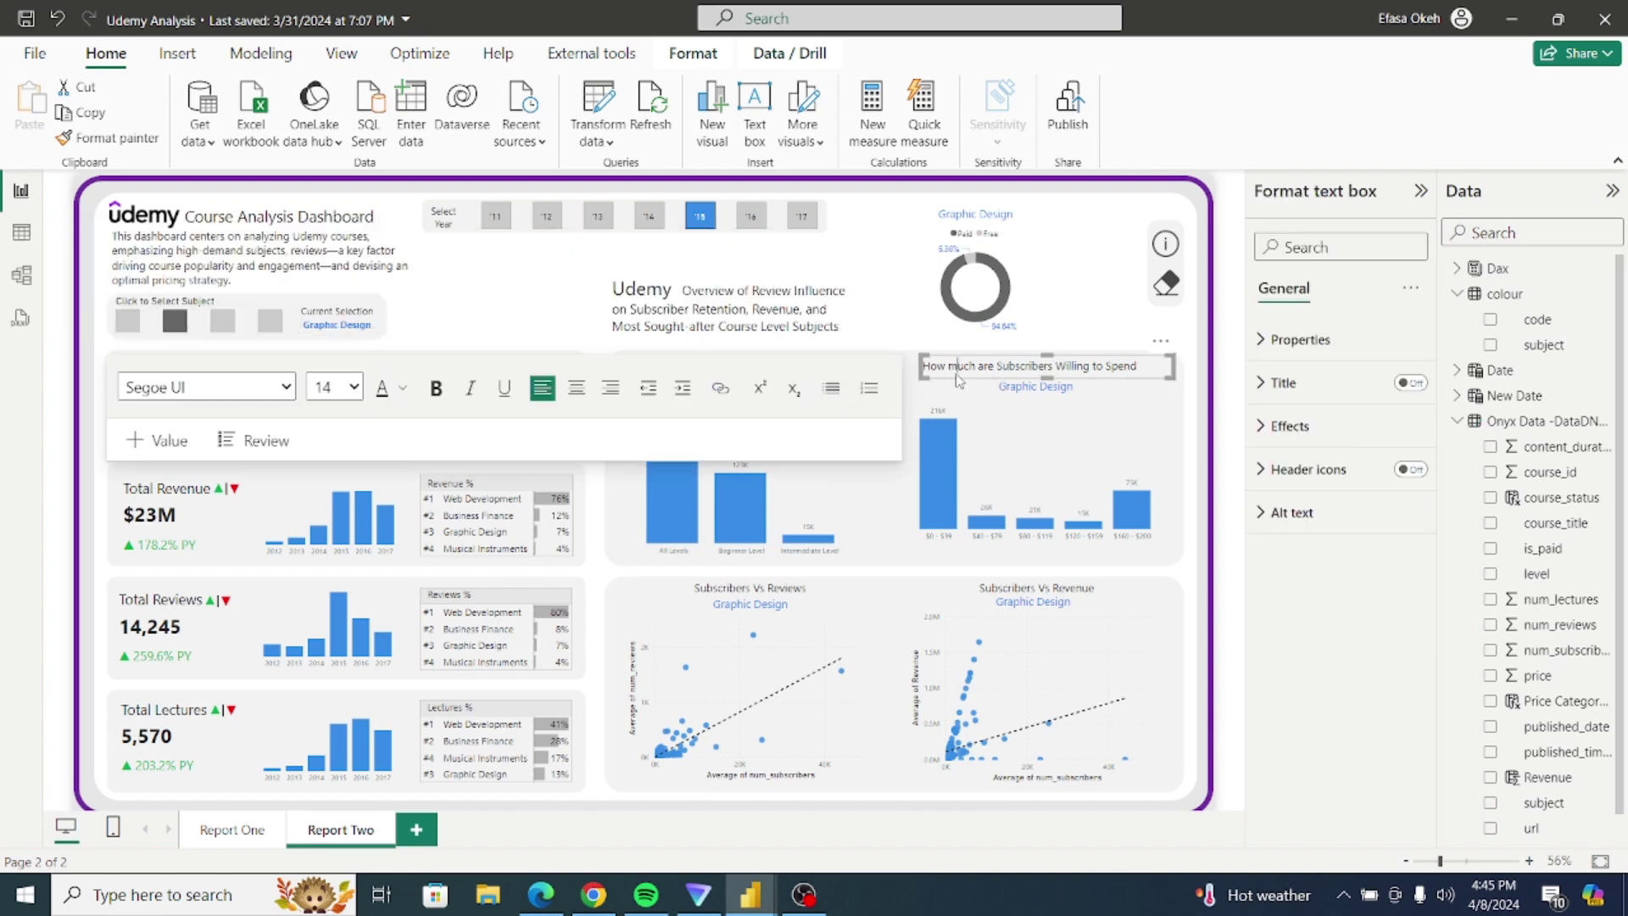
left_click(875, 344)
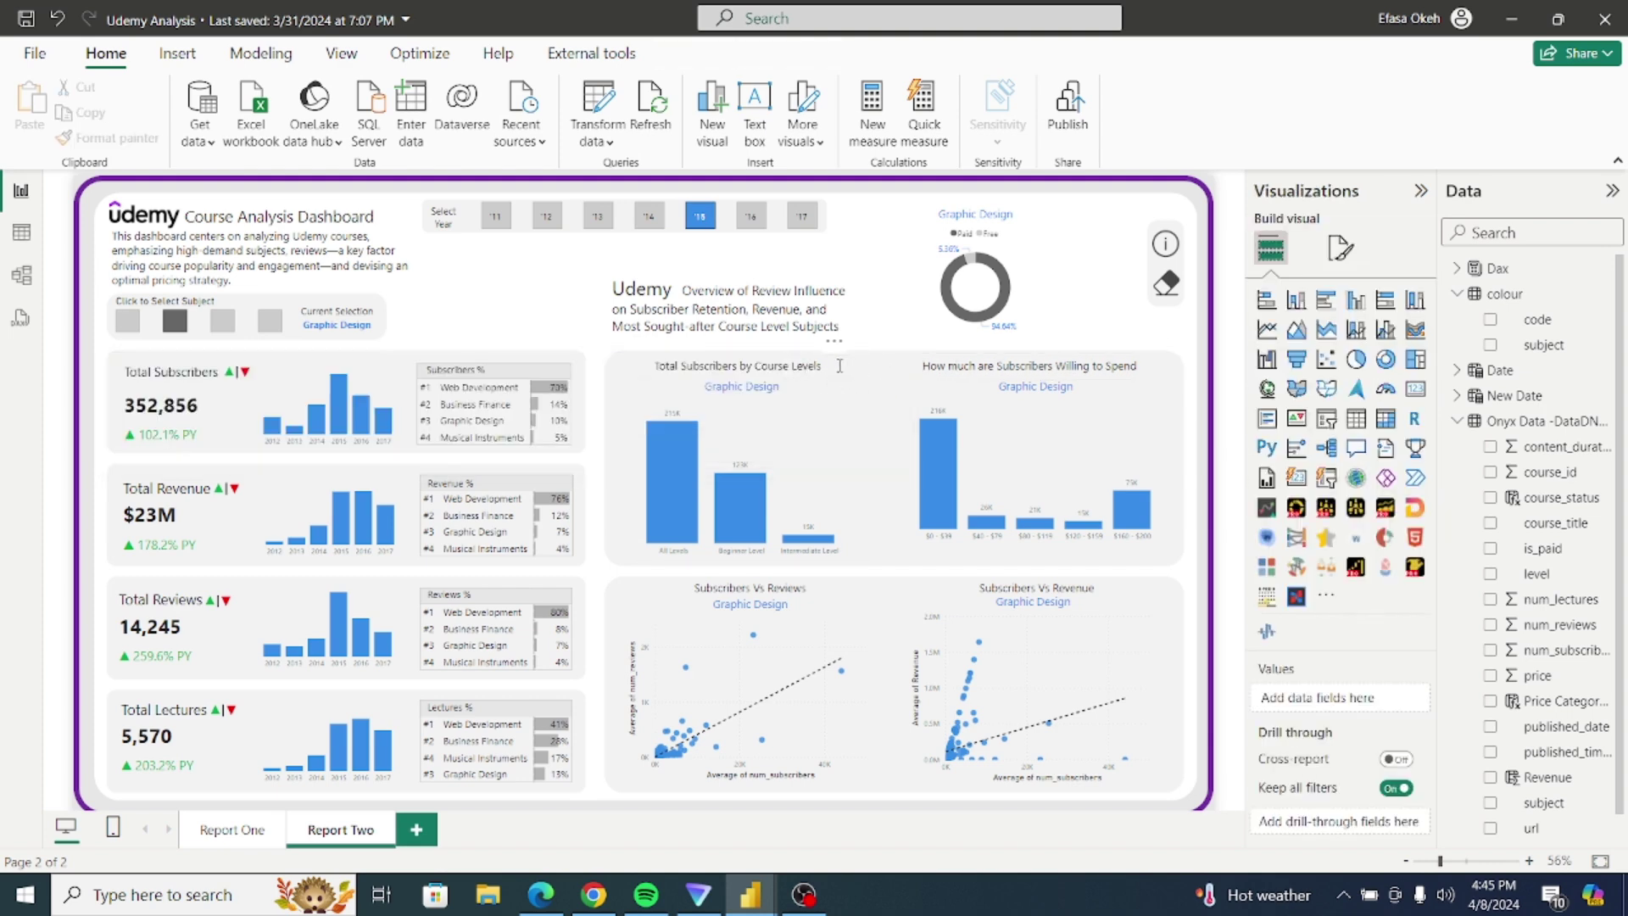
Step: Copy the four heading text boxes above the two column charts and the two scatter charts together
left_click(848, 371)
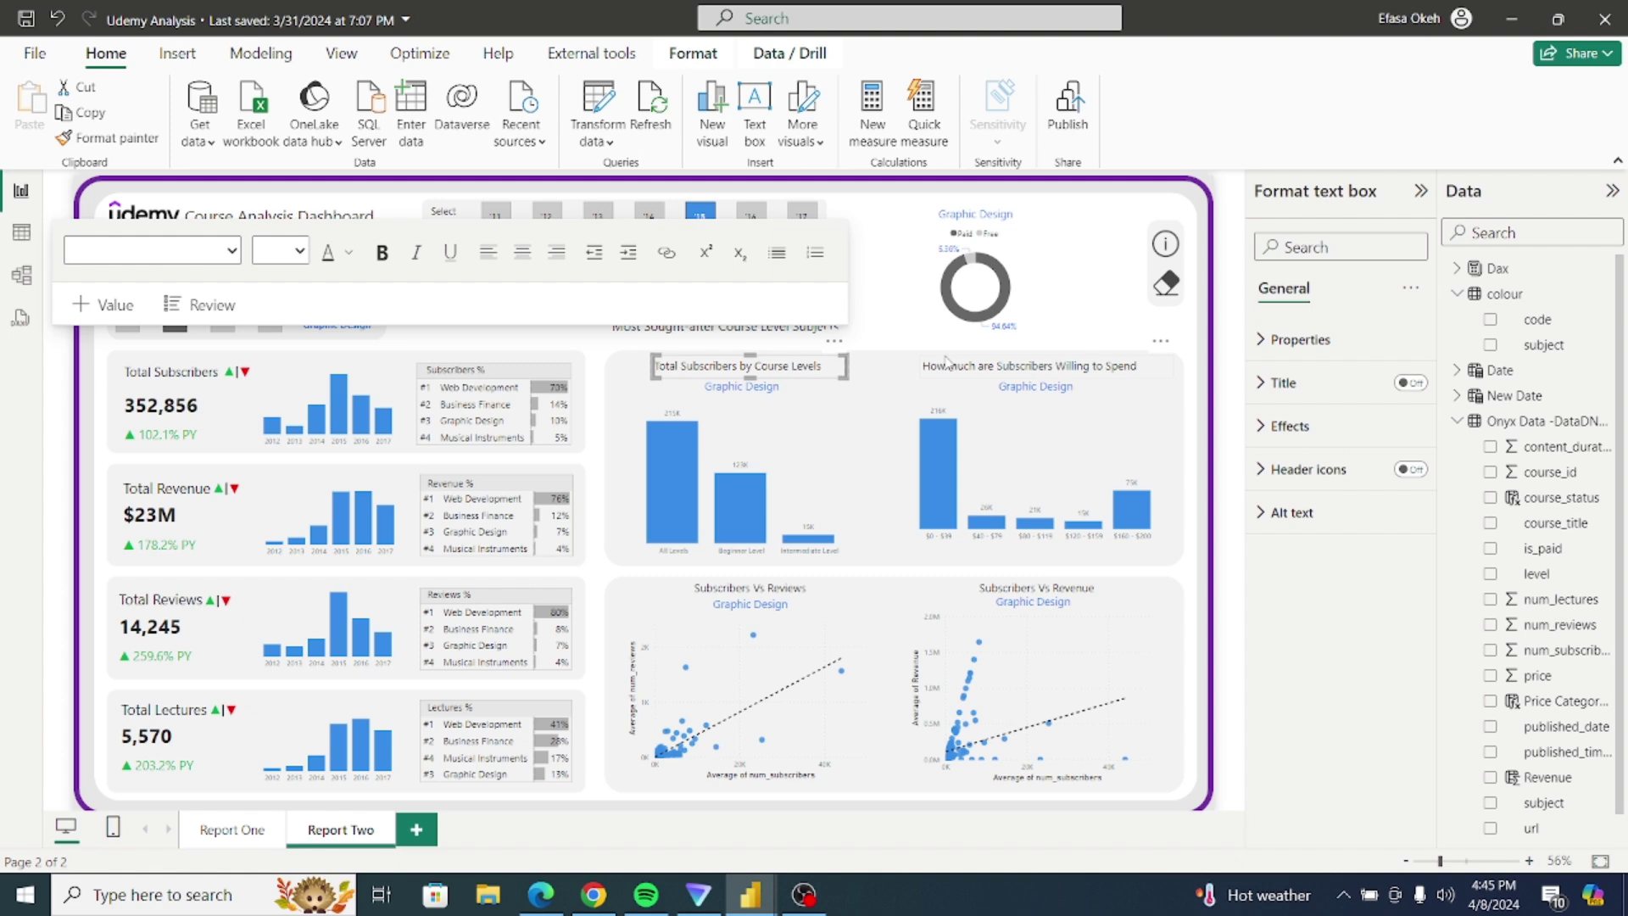
left_click(947, 360)
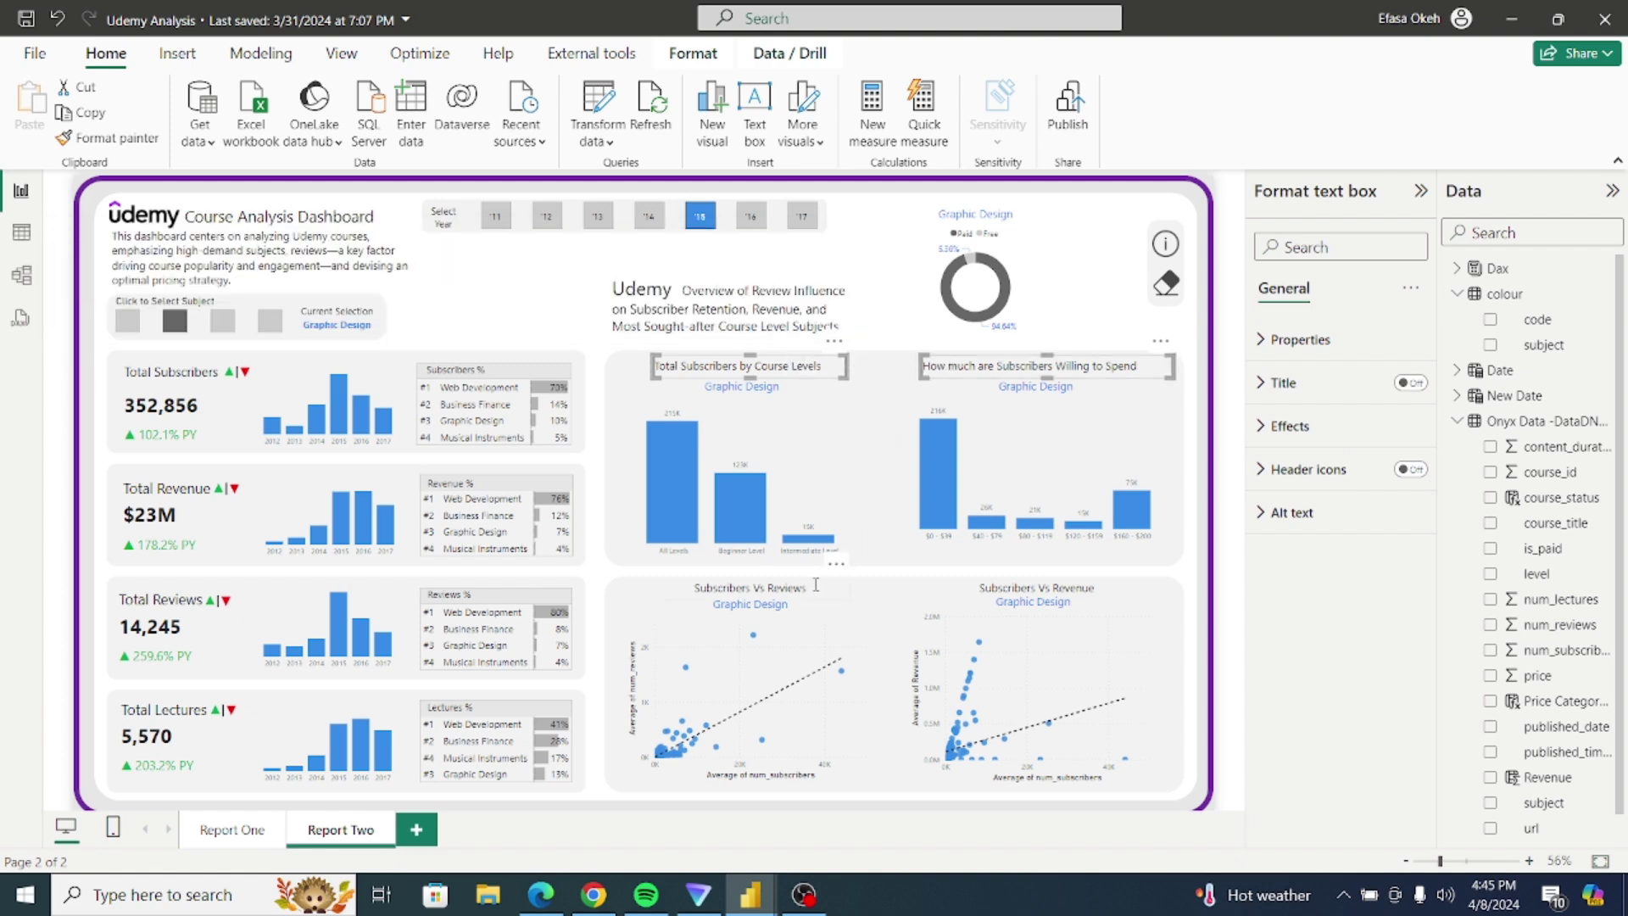
left_click(849, 590)
left_click(1136, 595, "ctrl")
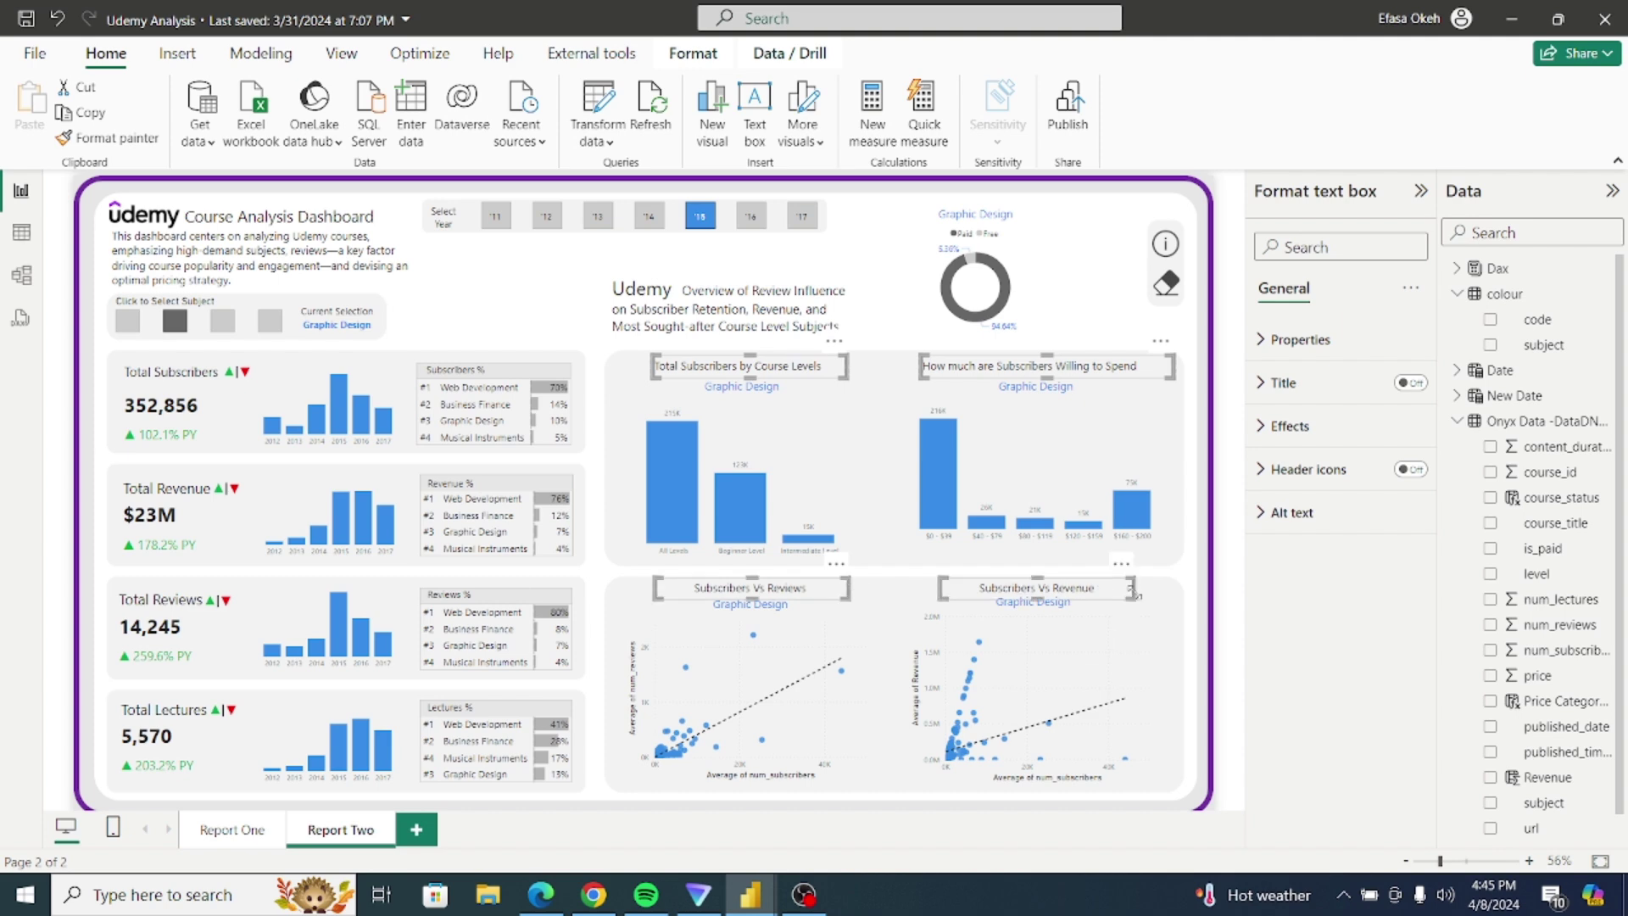
left_click(75, 111)
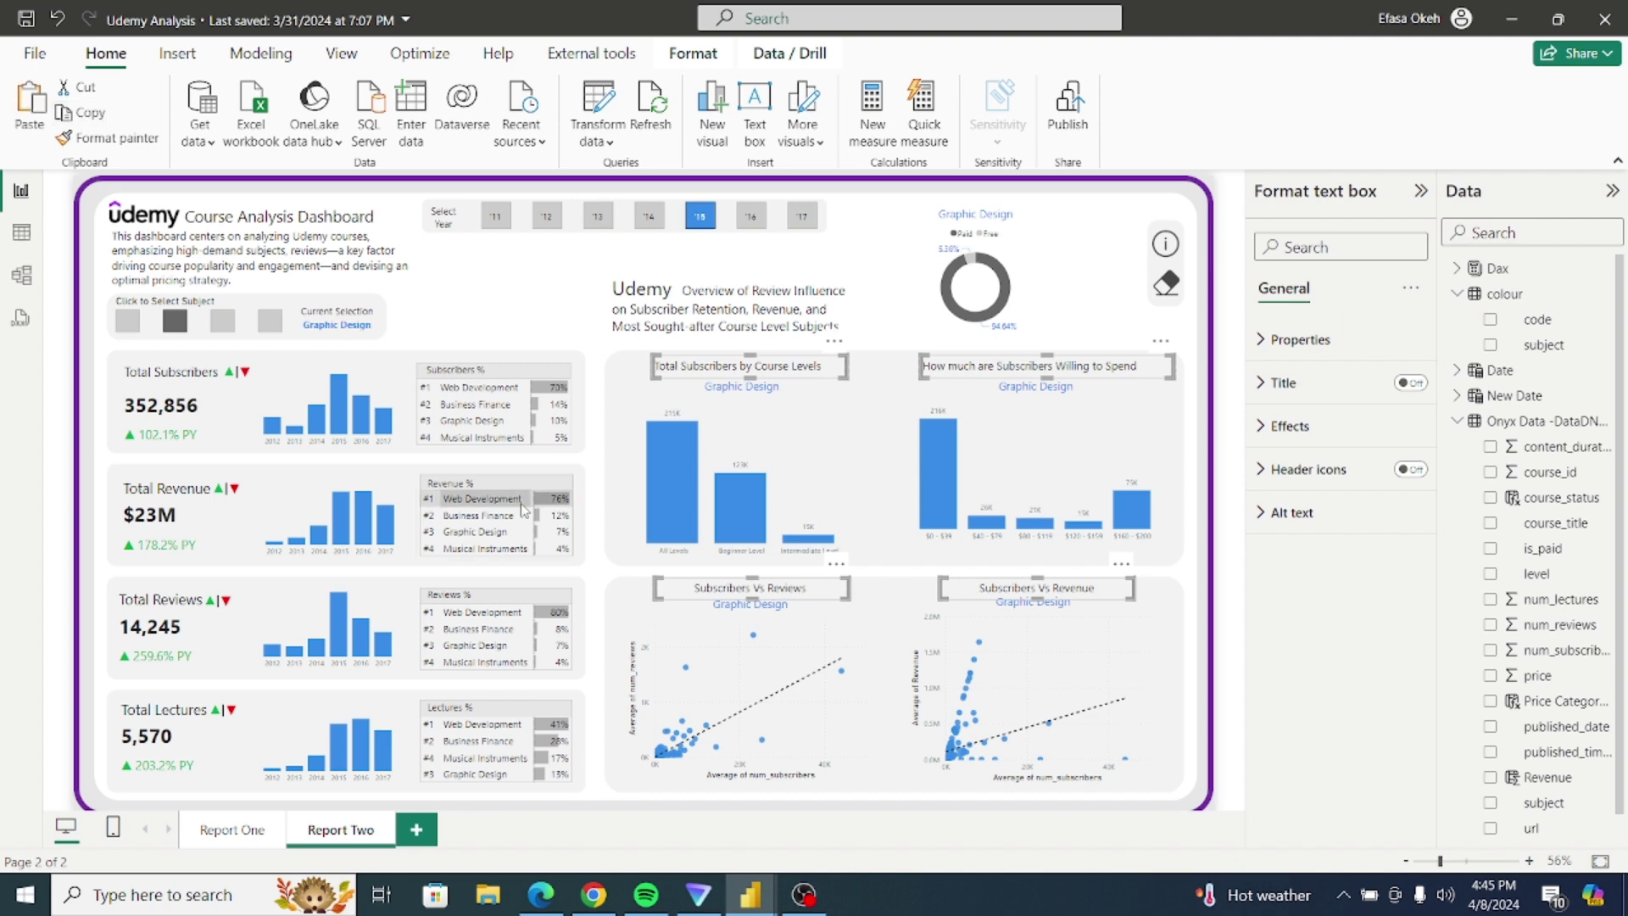
Step: Switch to the Udemy Analysis 01 report and paste the four copied heading text boxes onto Page 1
mouse_move(750, 895)
left_click(882, 847)
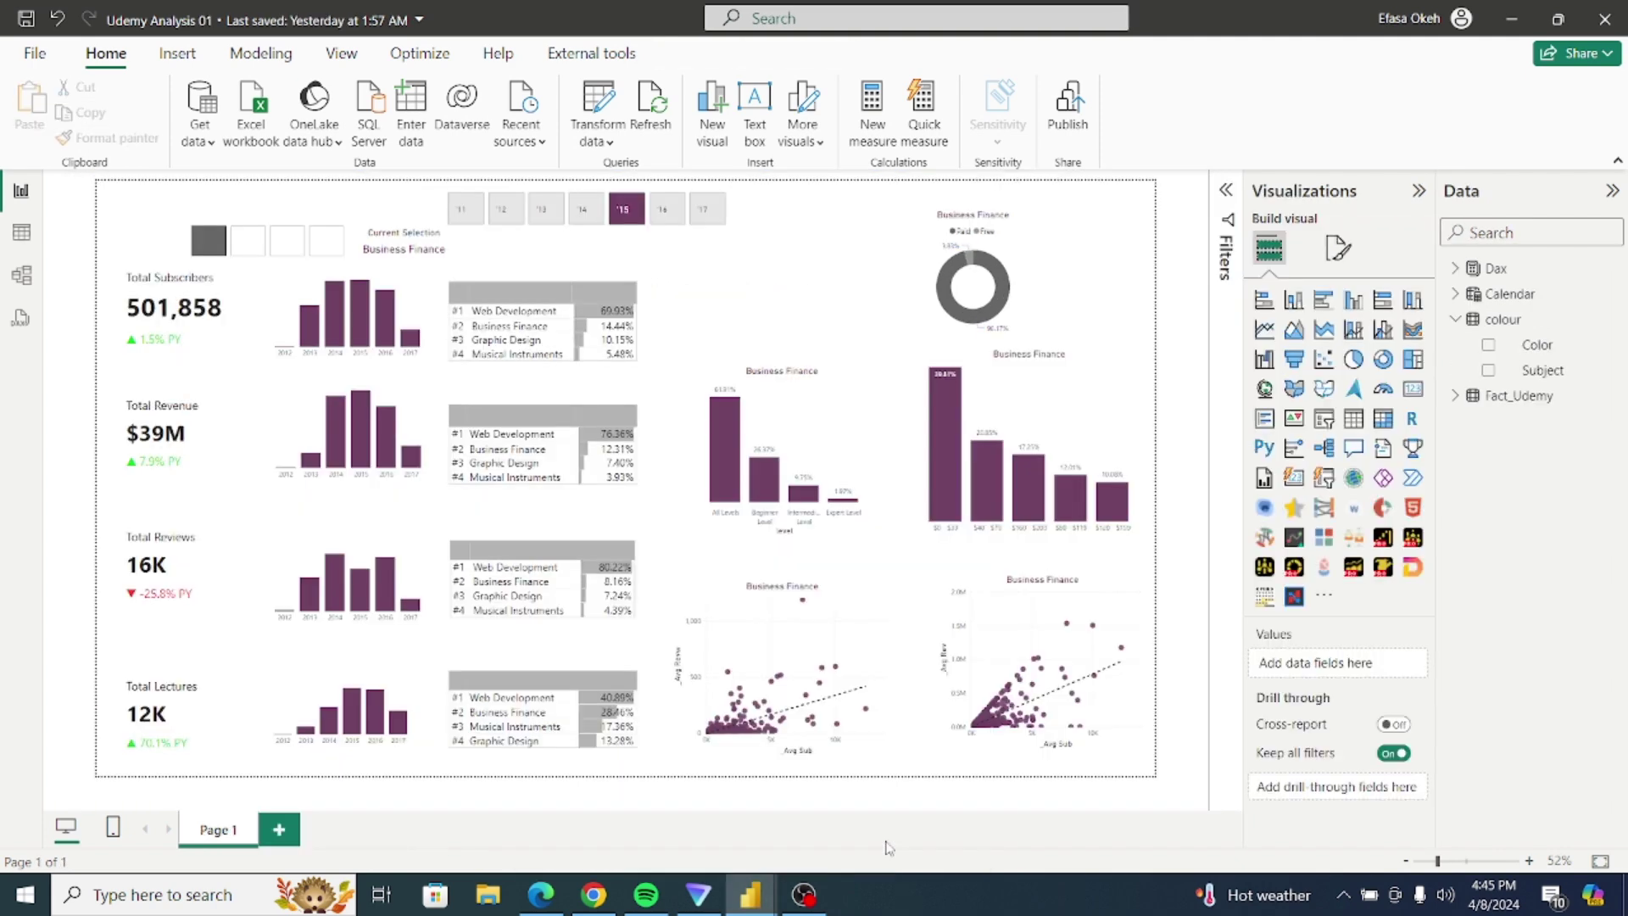
key("ctrl+v")
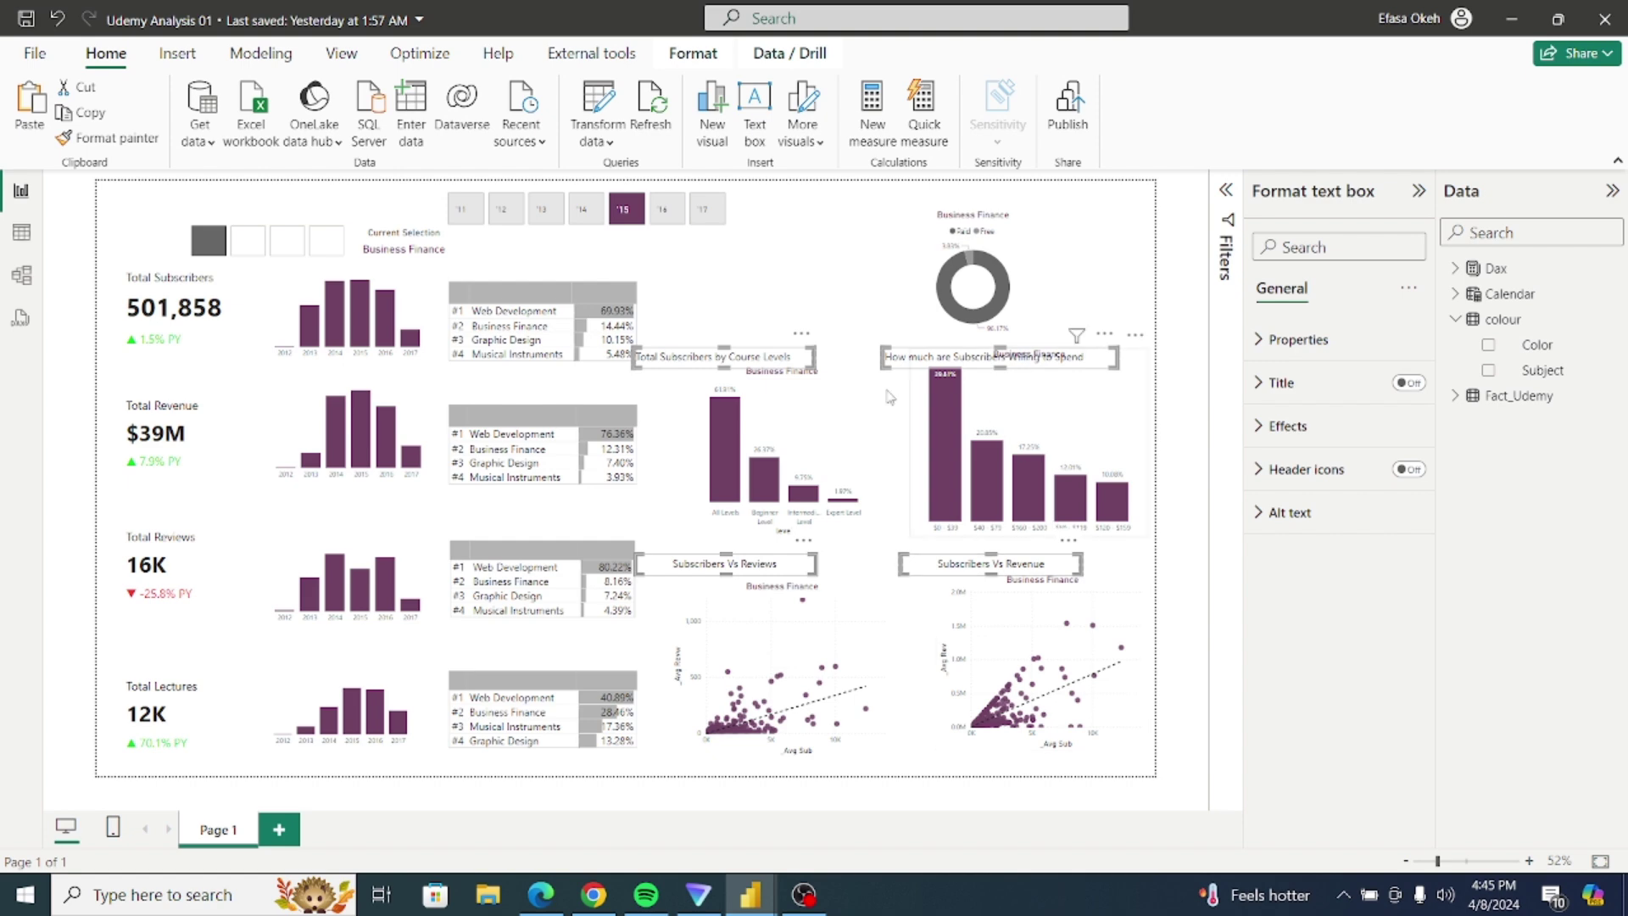
left_click(781, 309)
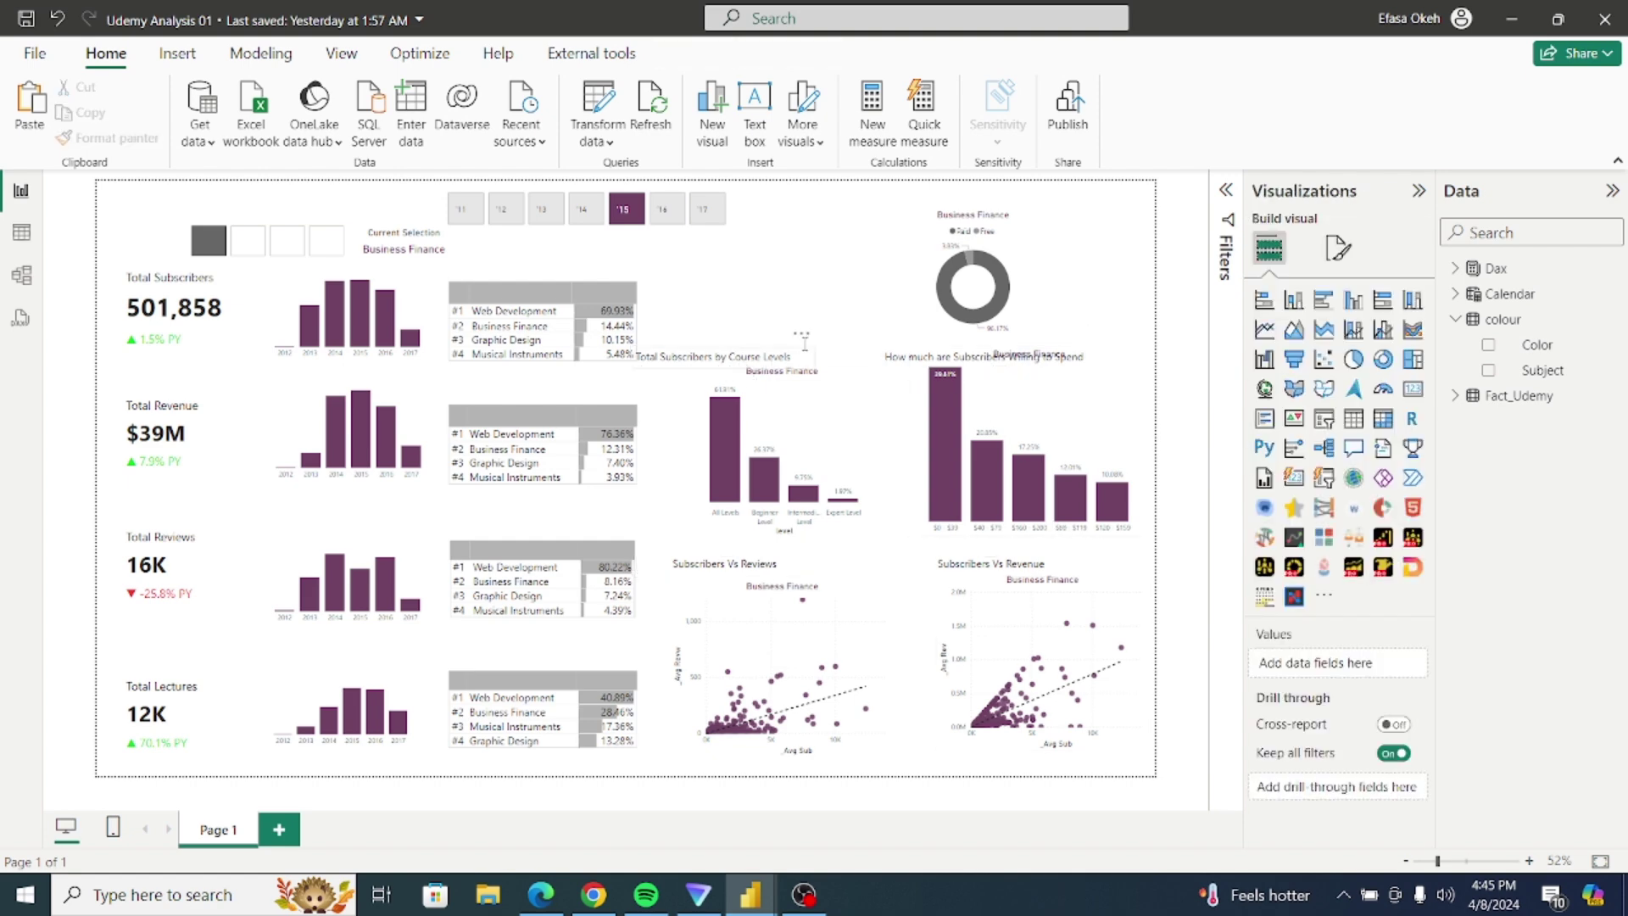
Step: Move the Total Subscribers by Course Levels and How much are Subscribers Willing to Spend headings above their column charts' subject titles
left_click(848, 333)
left_click_drag(852, 329, 852, 331)
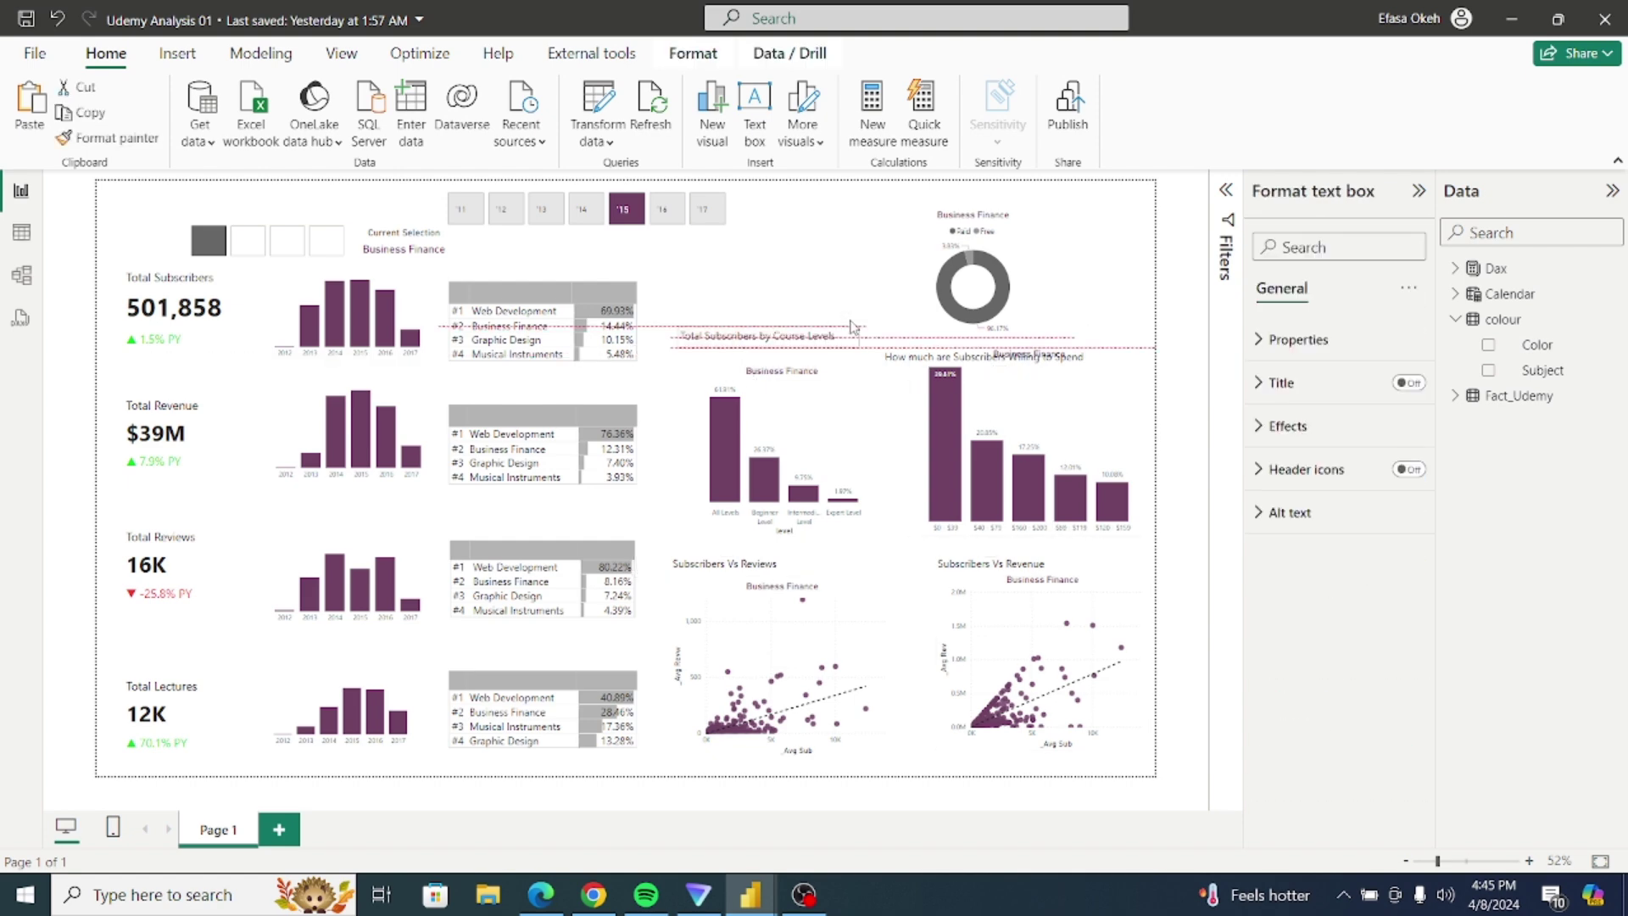
left_click_drag(1102, 343, 1105, 328)
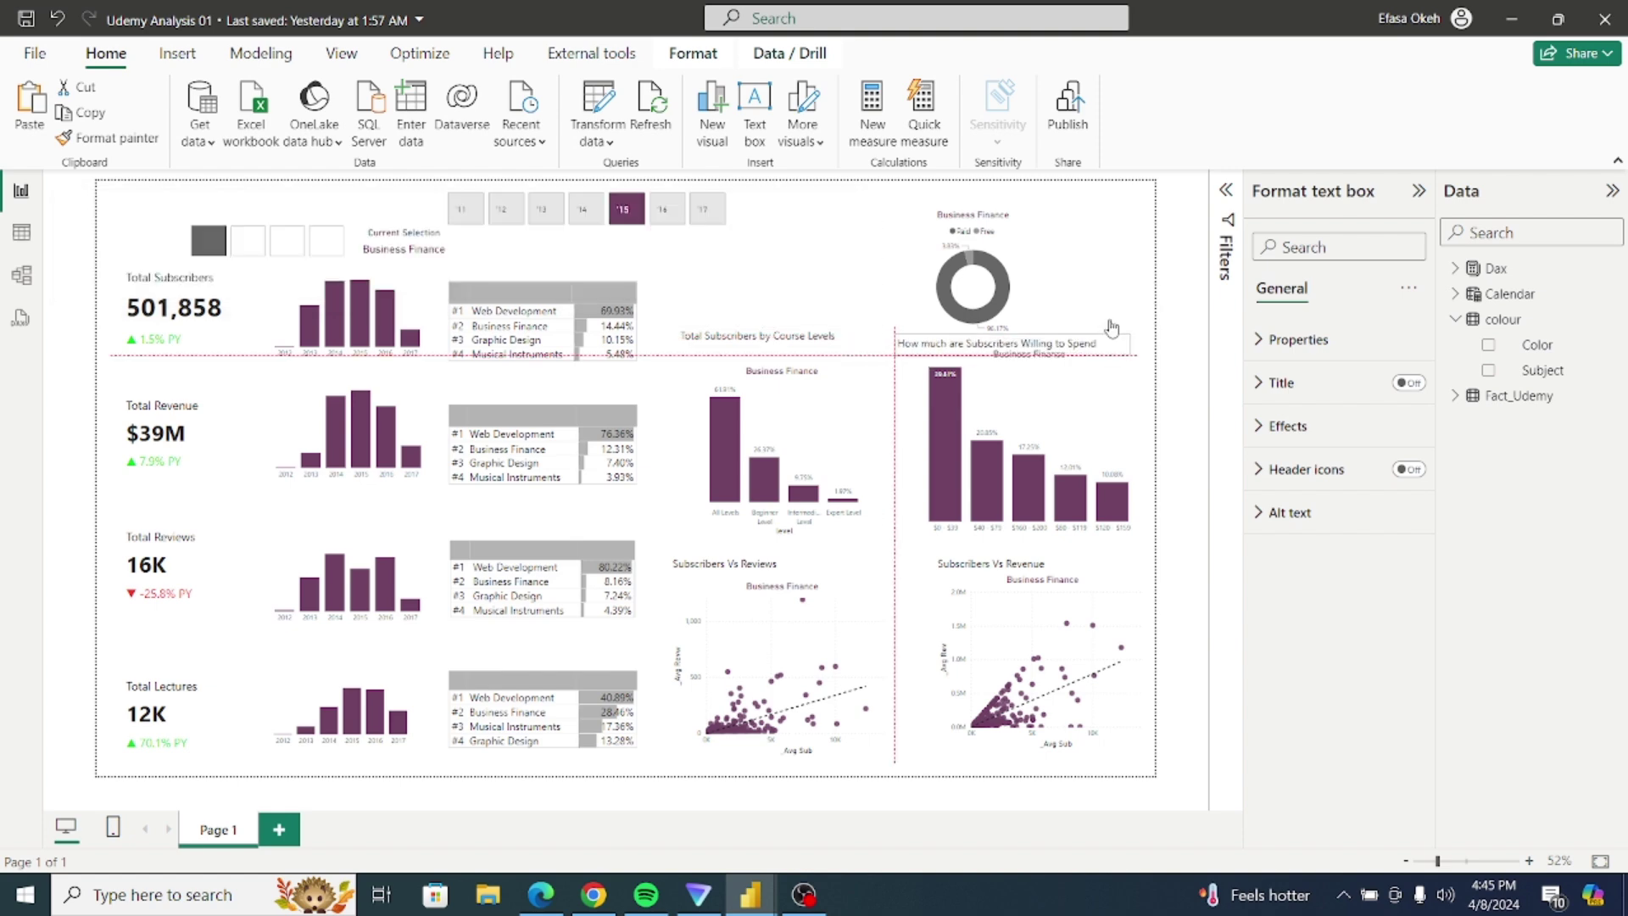
left_click(873, 570)
double_click(873, 571)
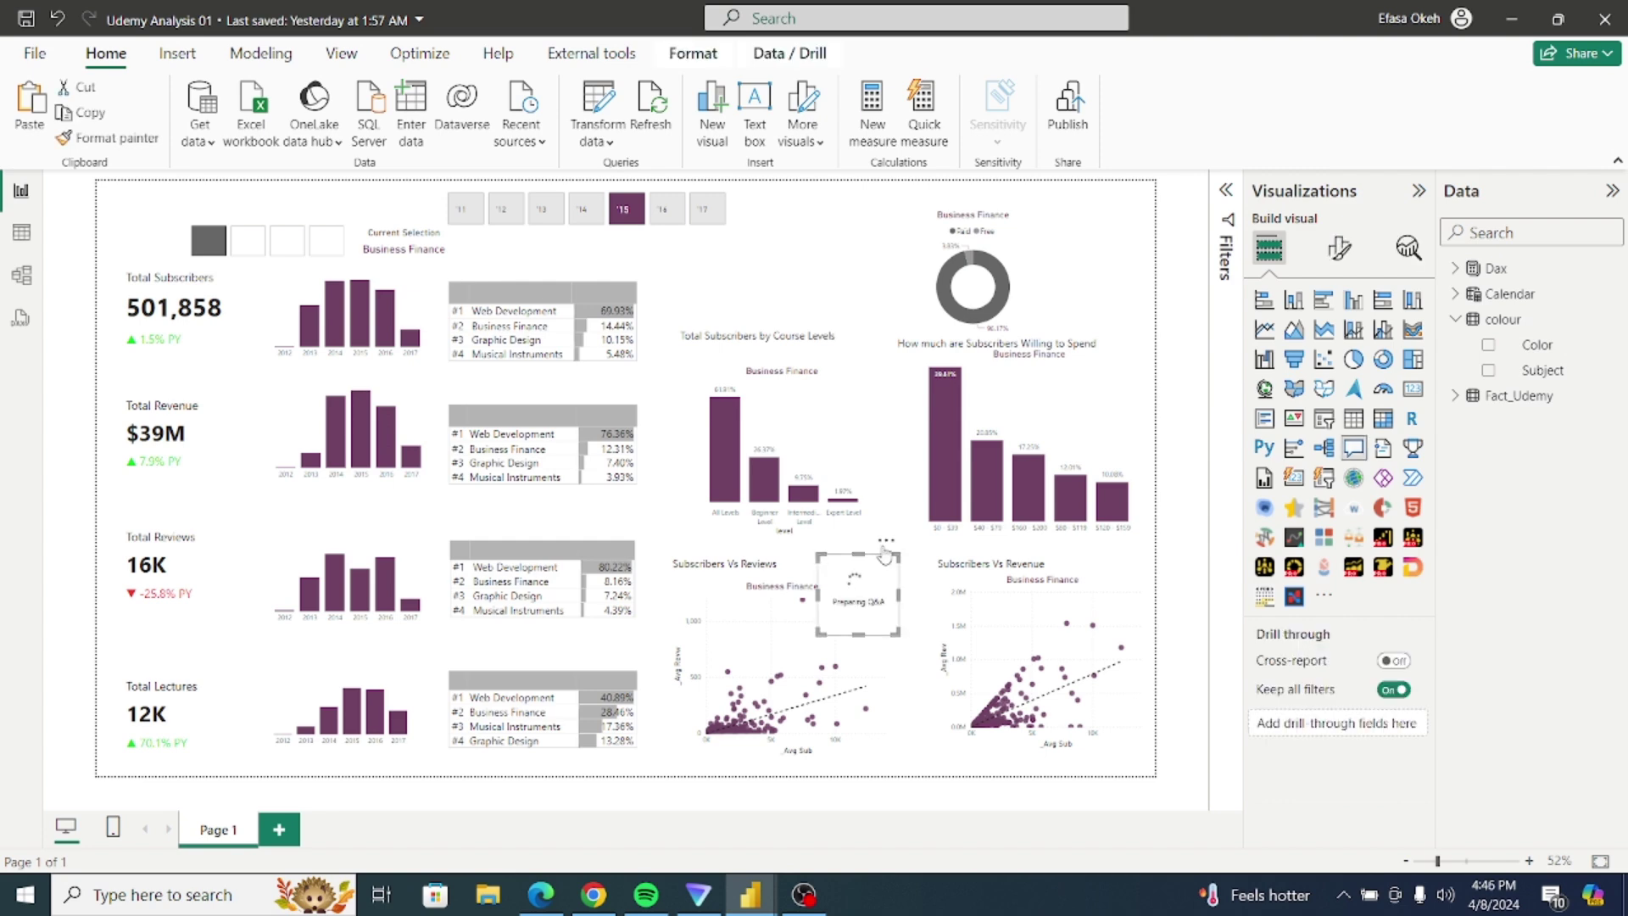
left_click(886, 540)
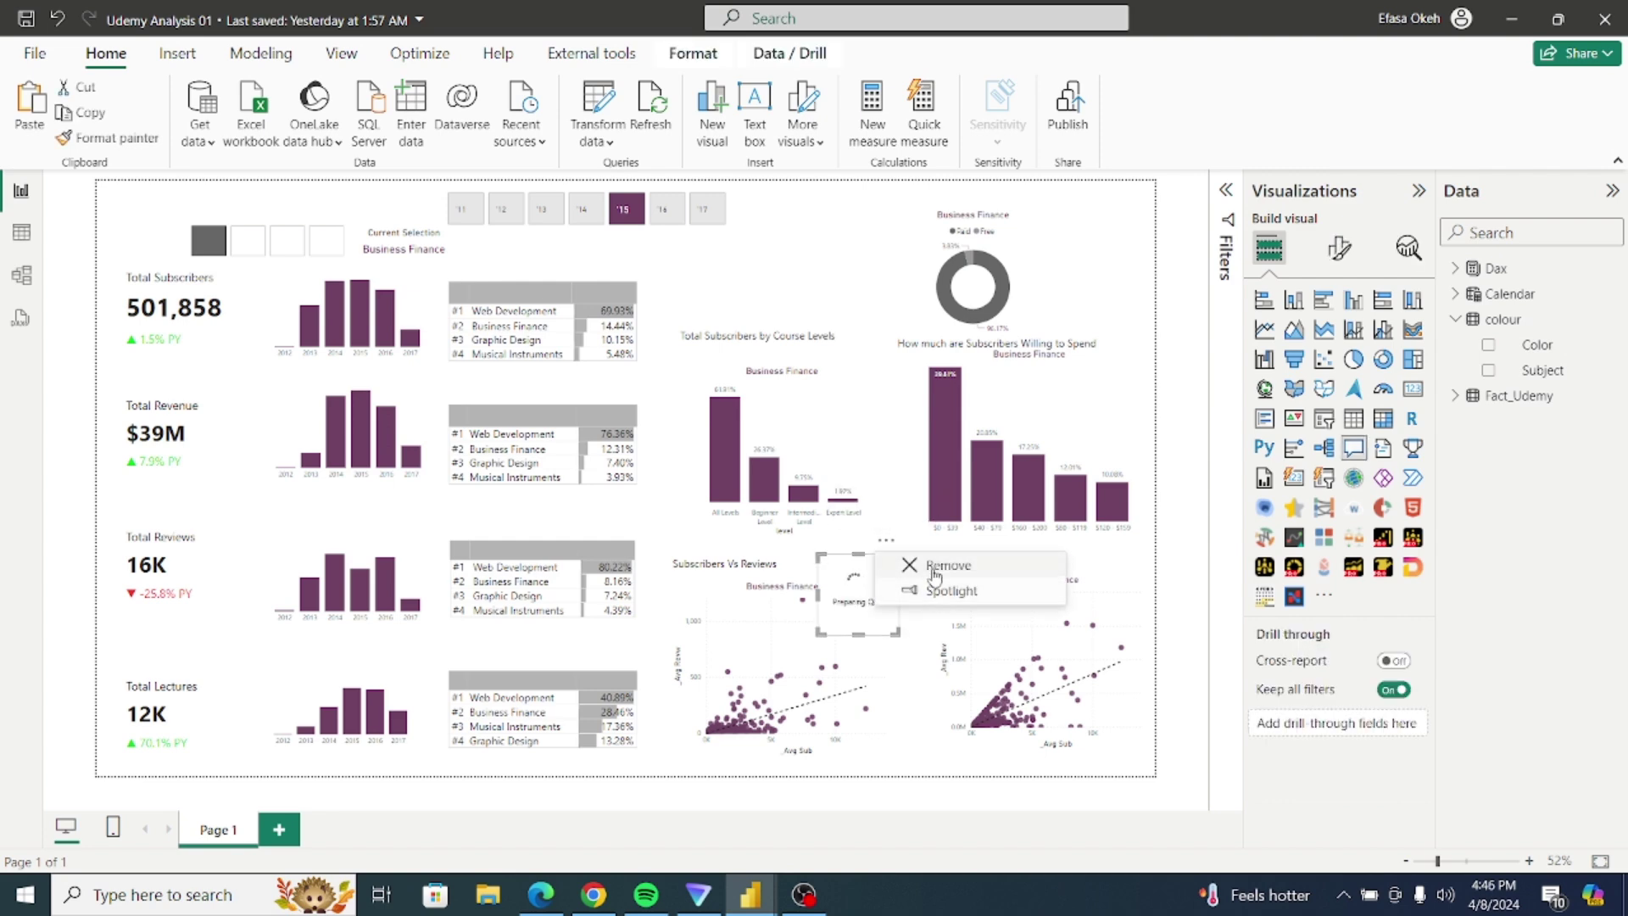
key("Delete")
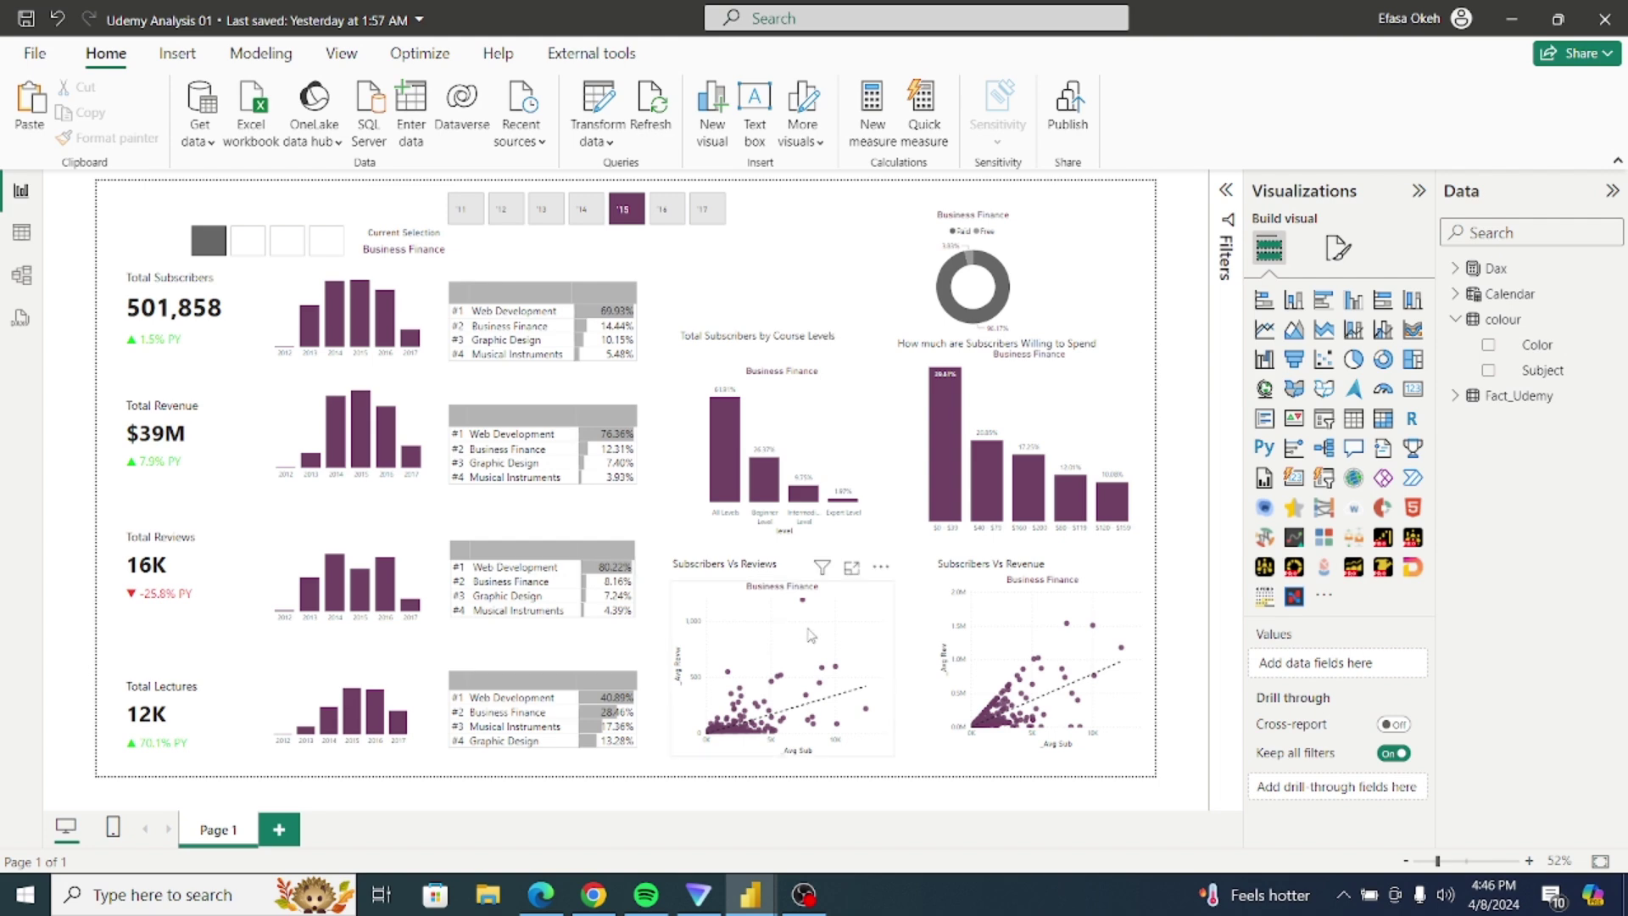
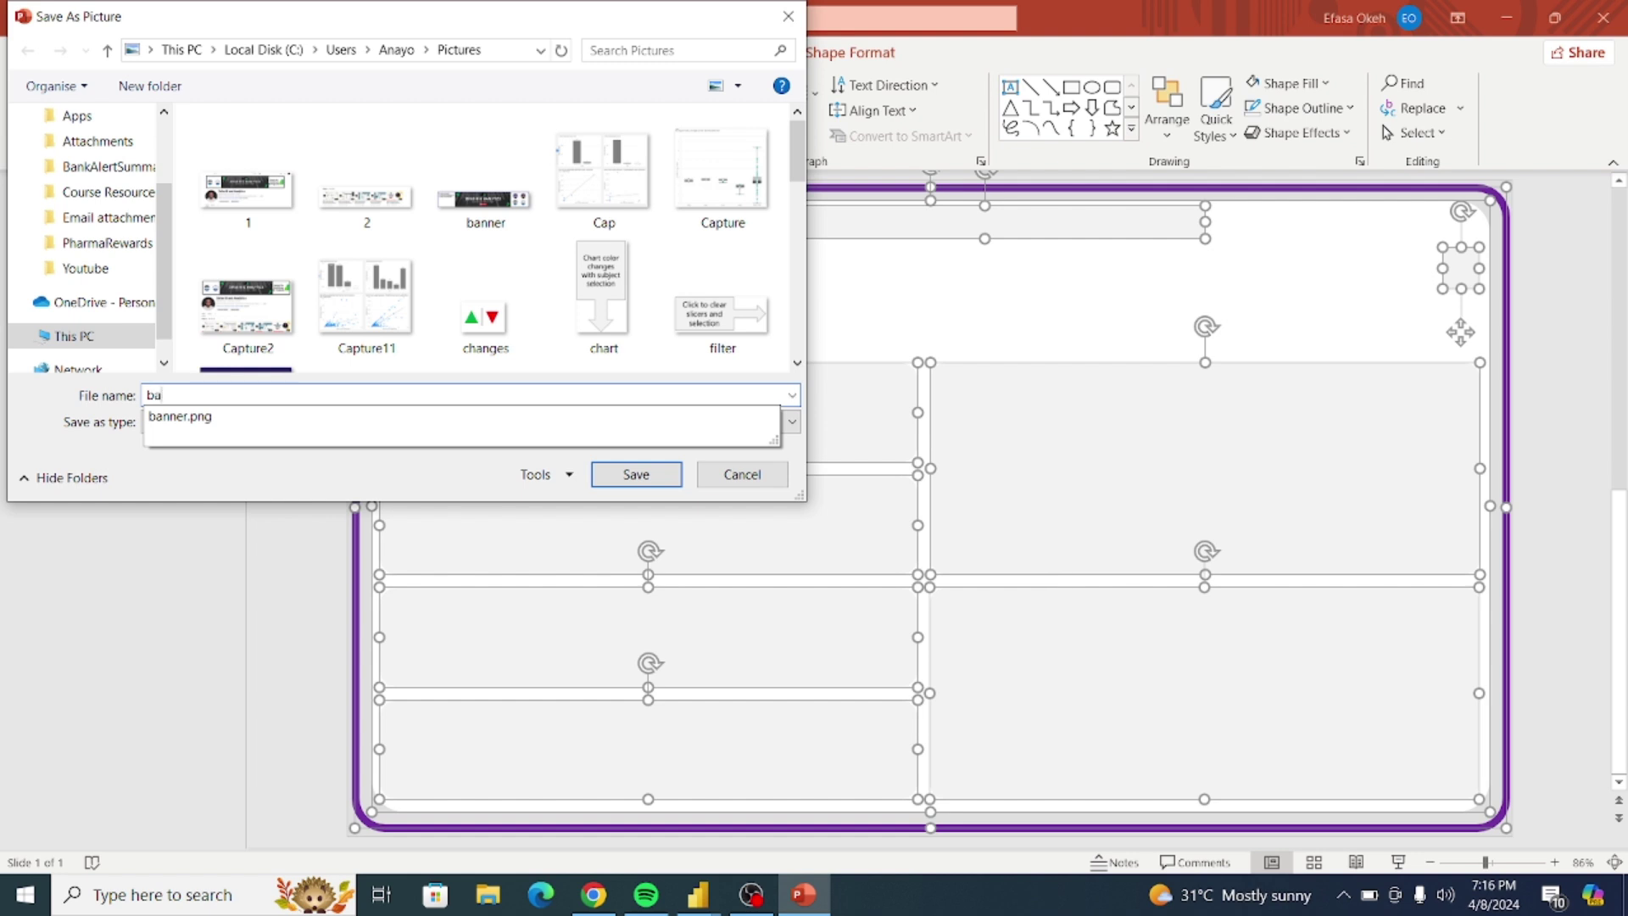
Step: Save the selected PowerPoint layout shapes as a PNG picture named background in the Pictures folder
type("b")
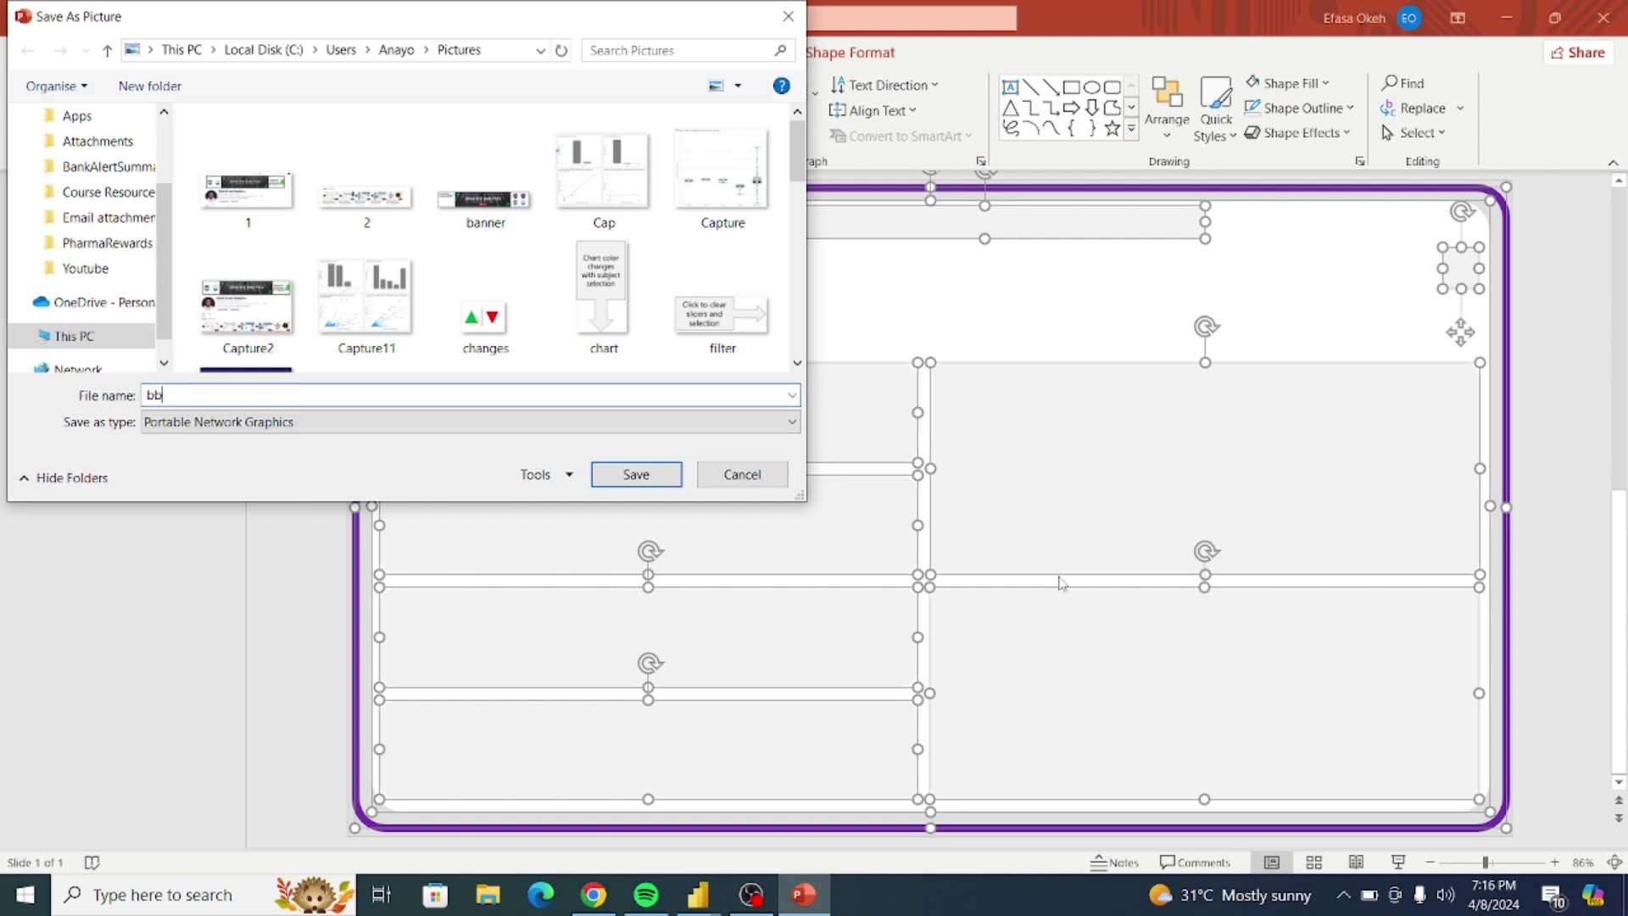
key("BackSpace")
key("BackSpace")
type("a")
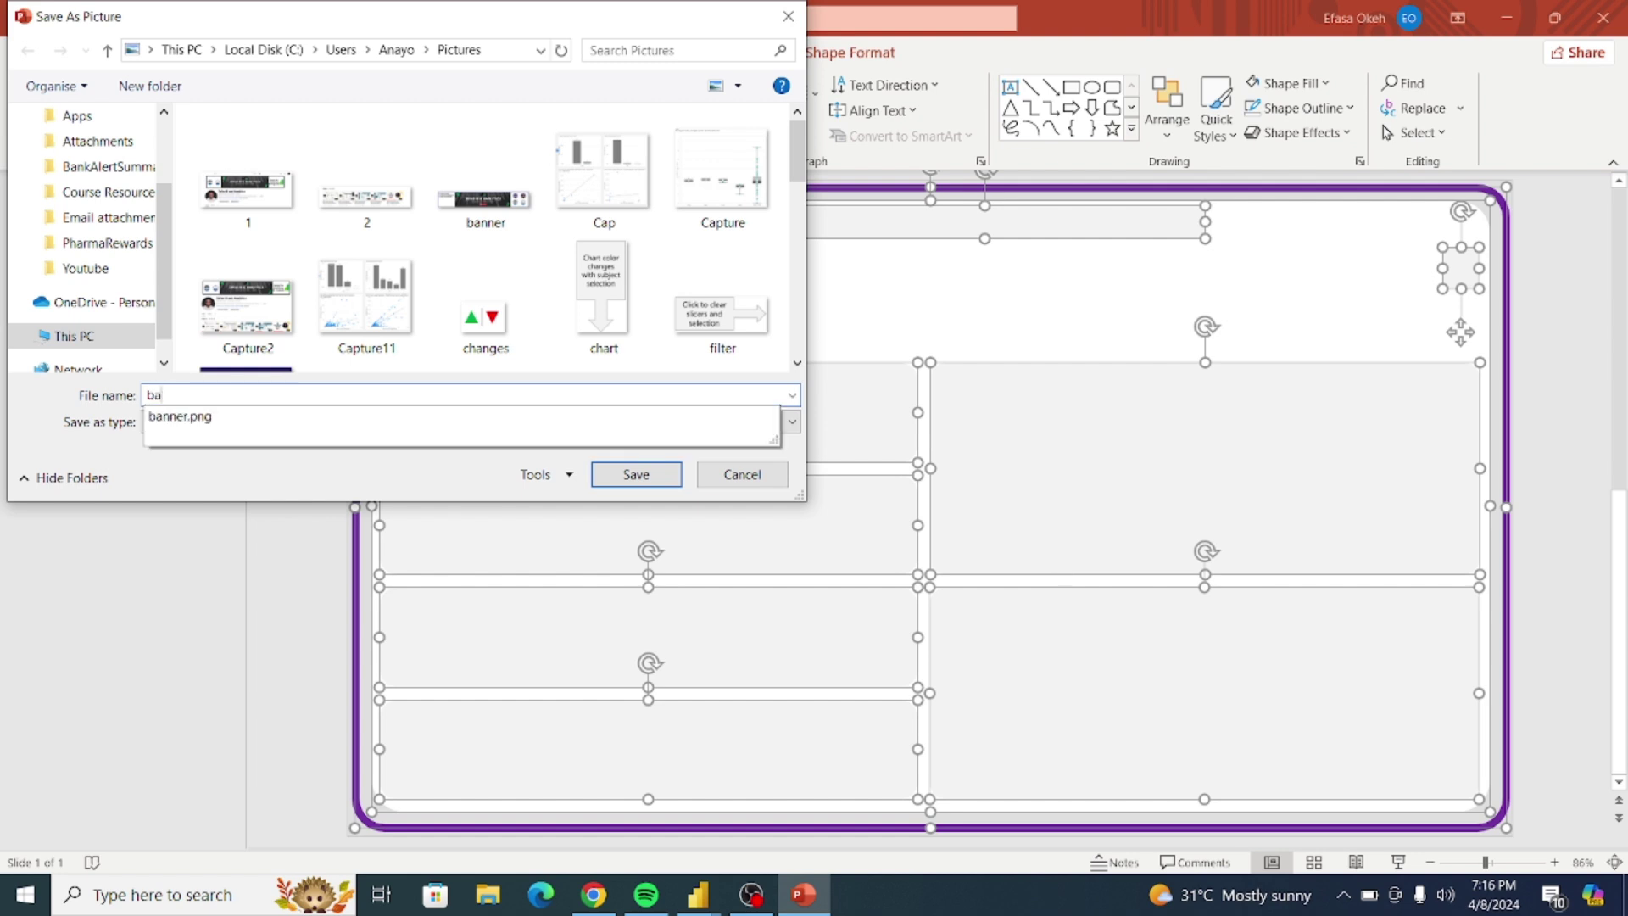
type("ckground")
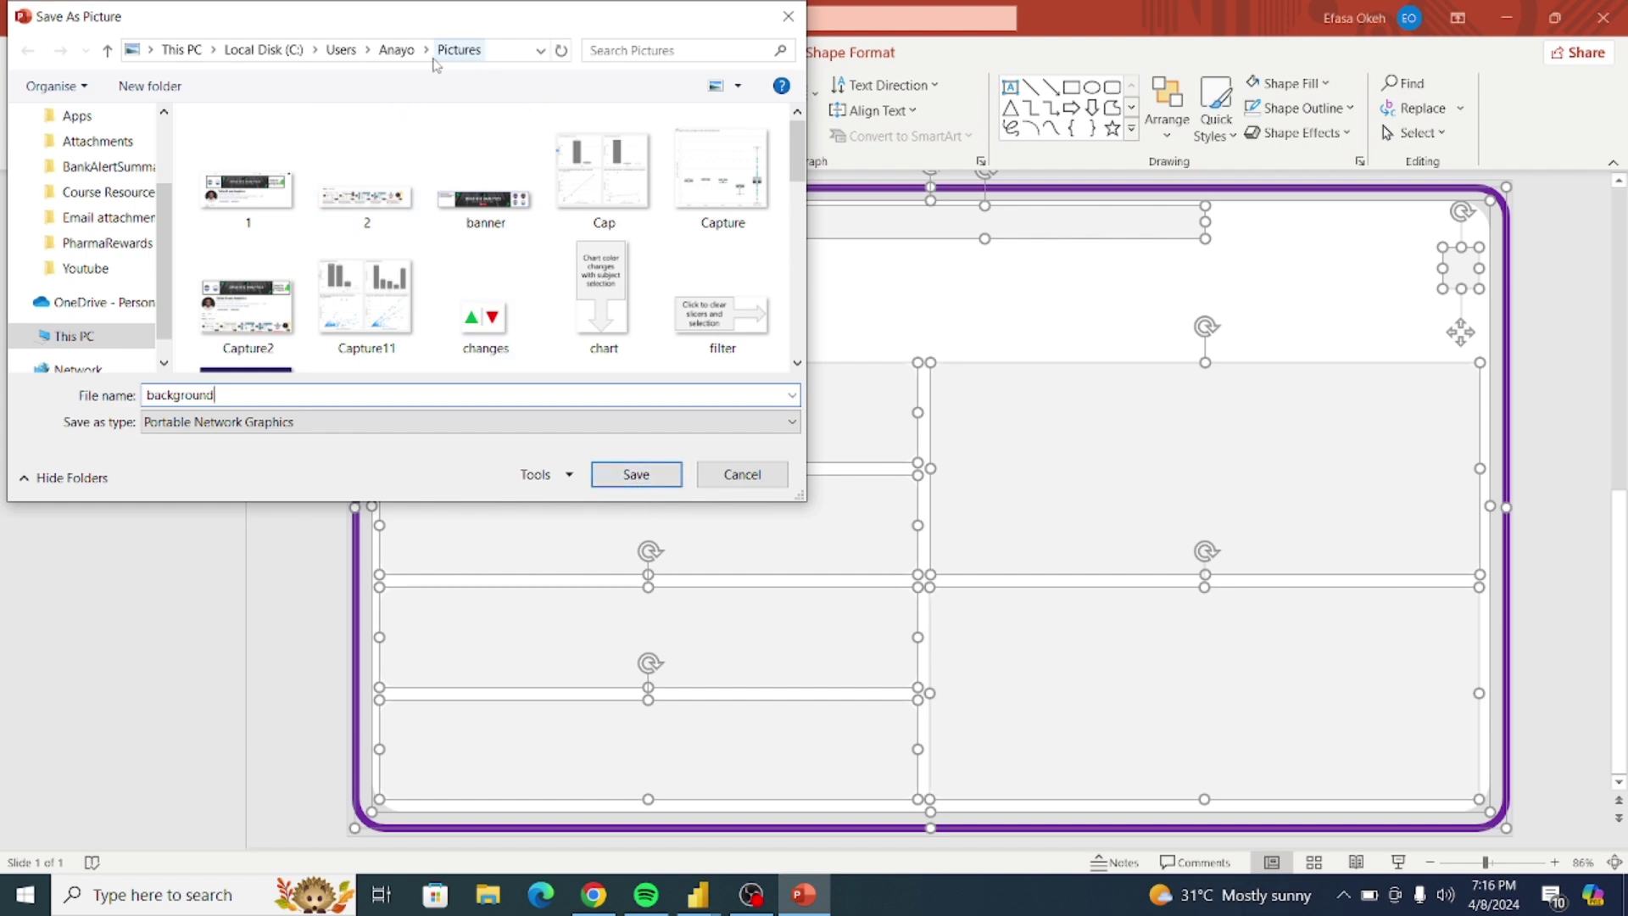
left_click(636, 473)
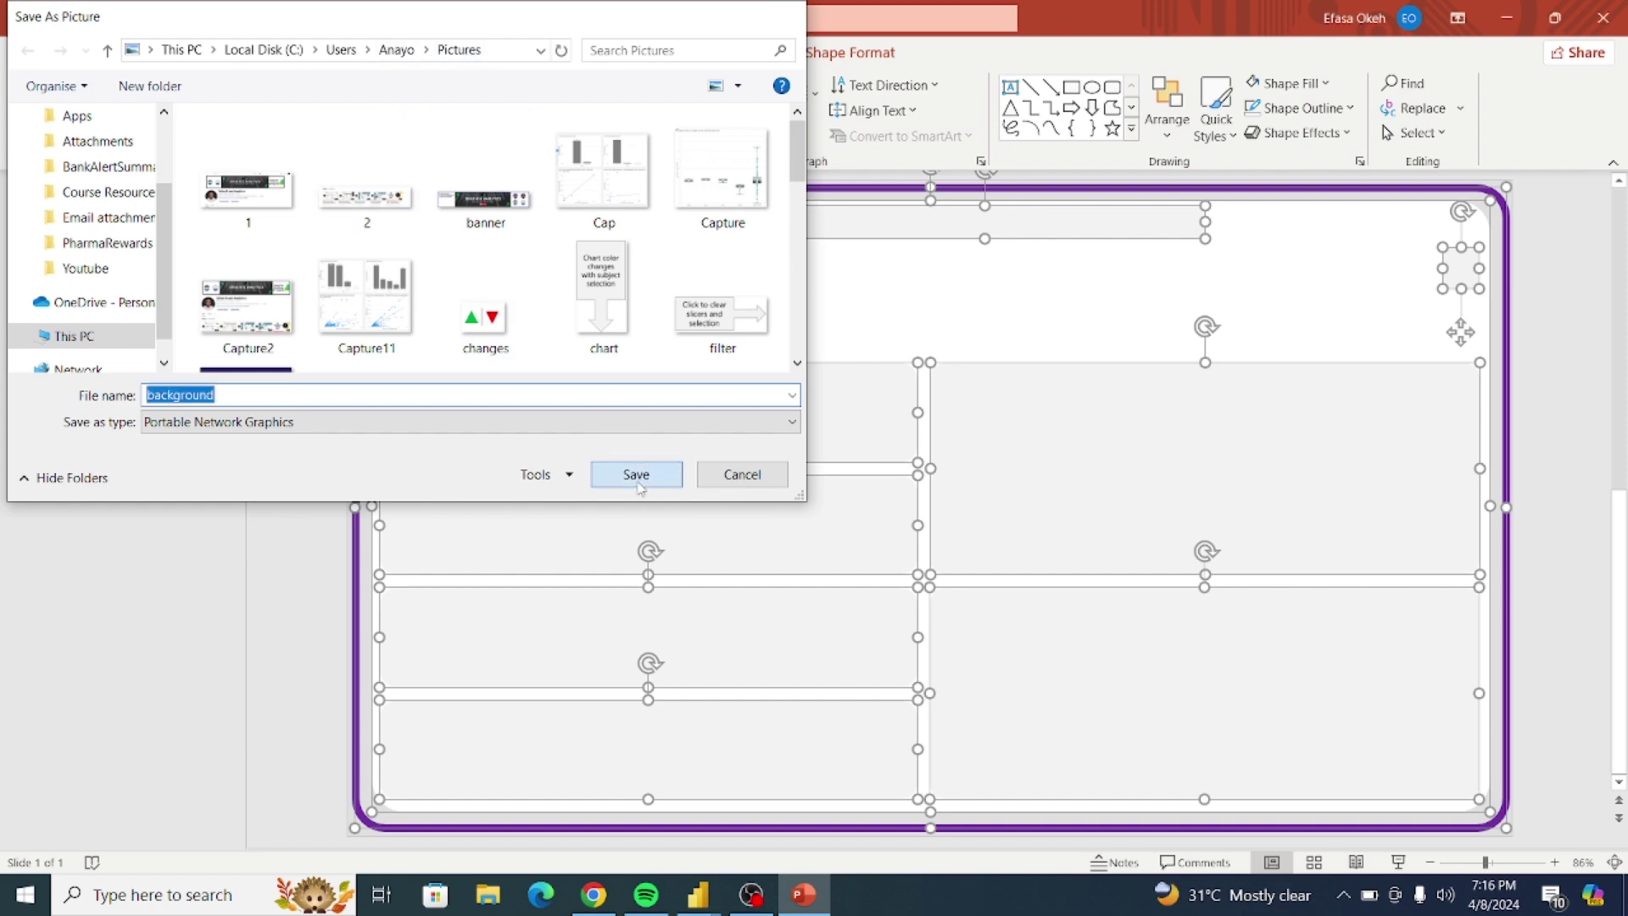
left_click(296, 478)
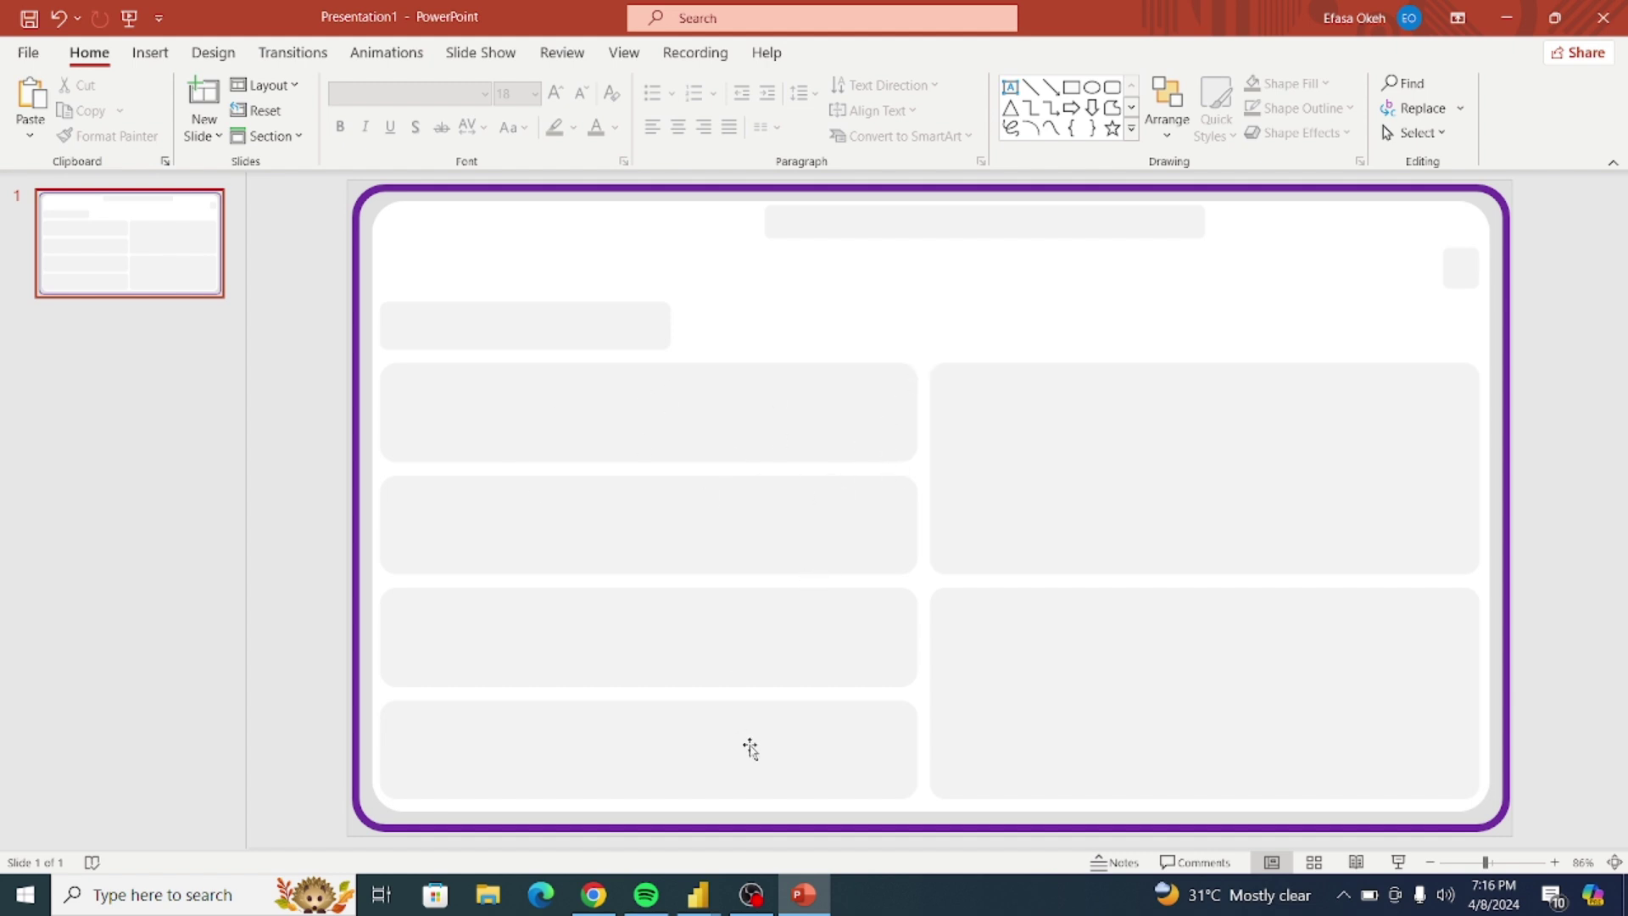
Step: Switch to the Udemy Analysis 01 report in Power BI and load background.png from Pictures as the page's canvas background image
left_click(696, 903)
left_click(773, 798)
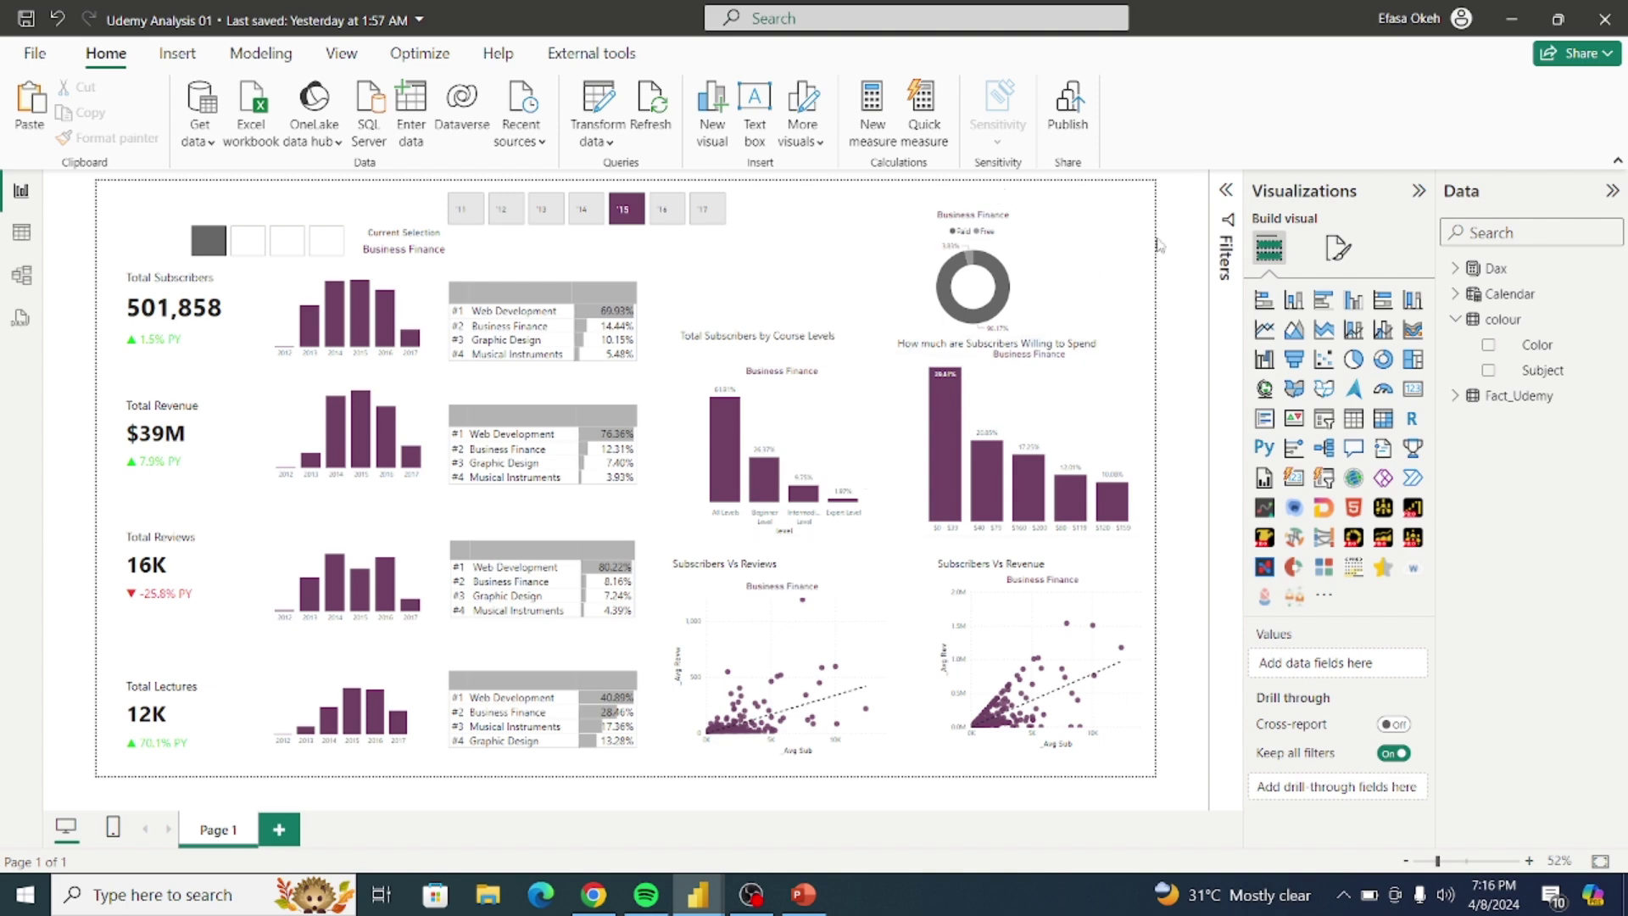
left_click(1337, 250)
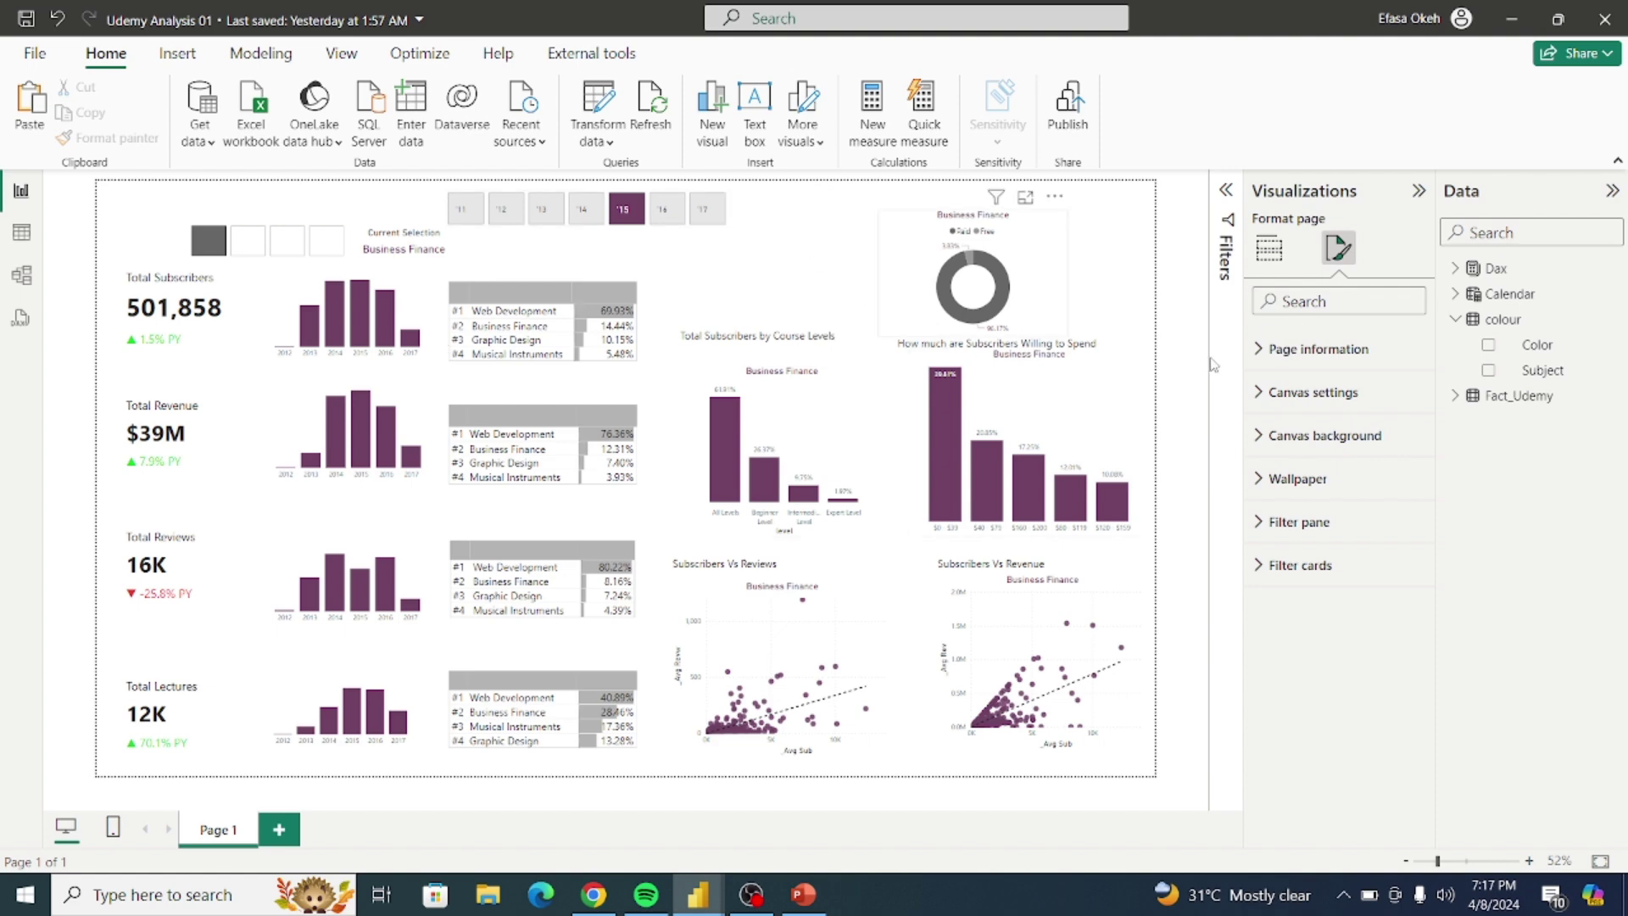
left_click(1272, 435)
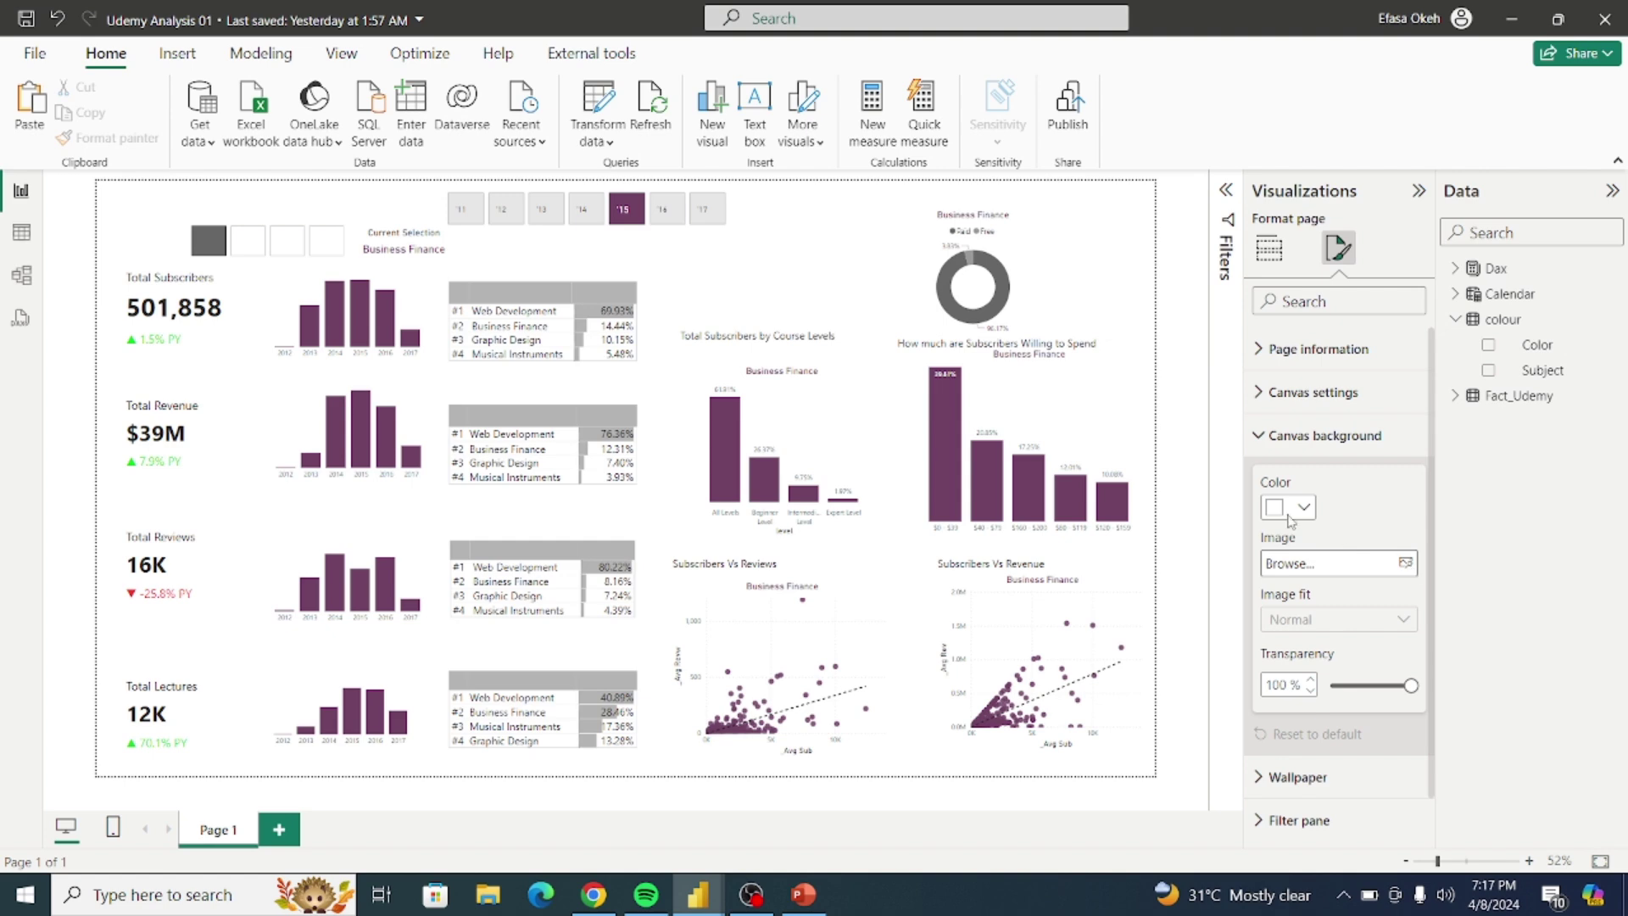
left_click(1293, 563)
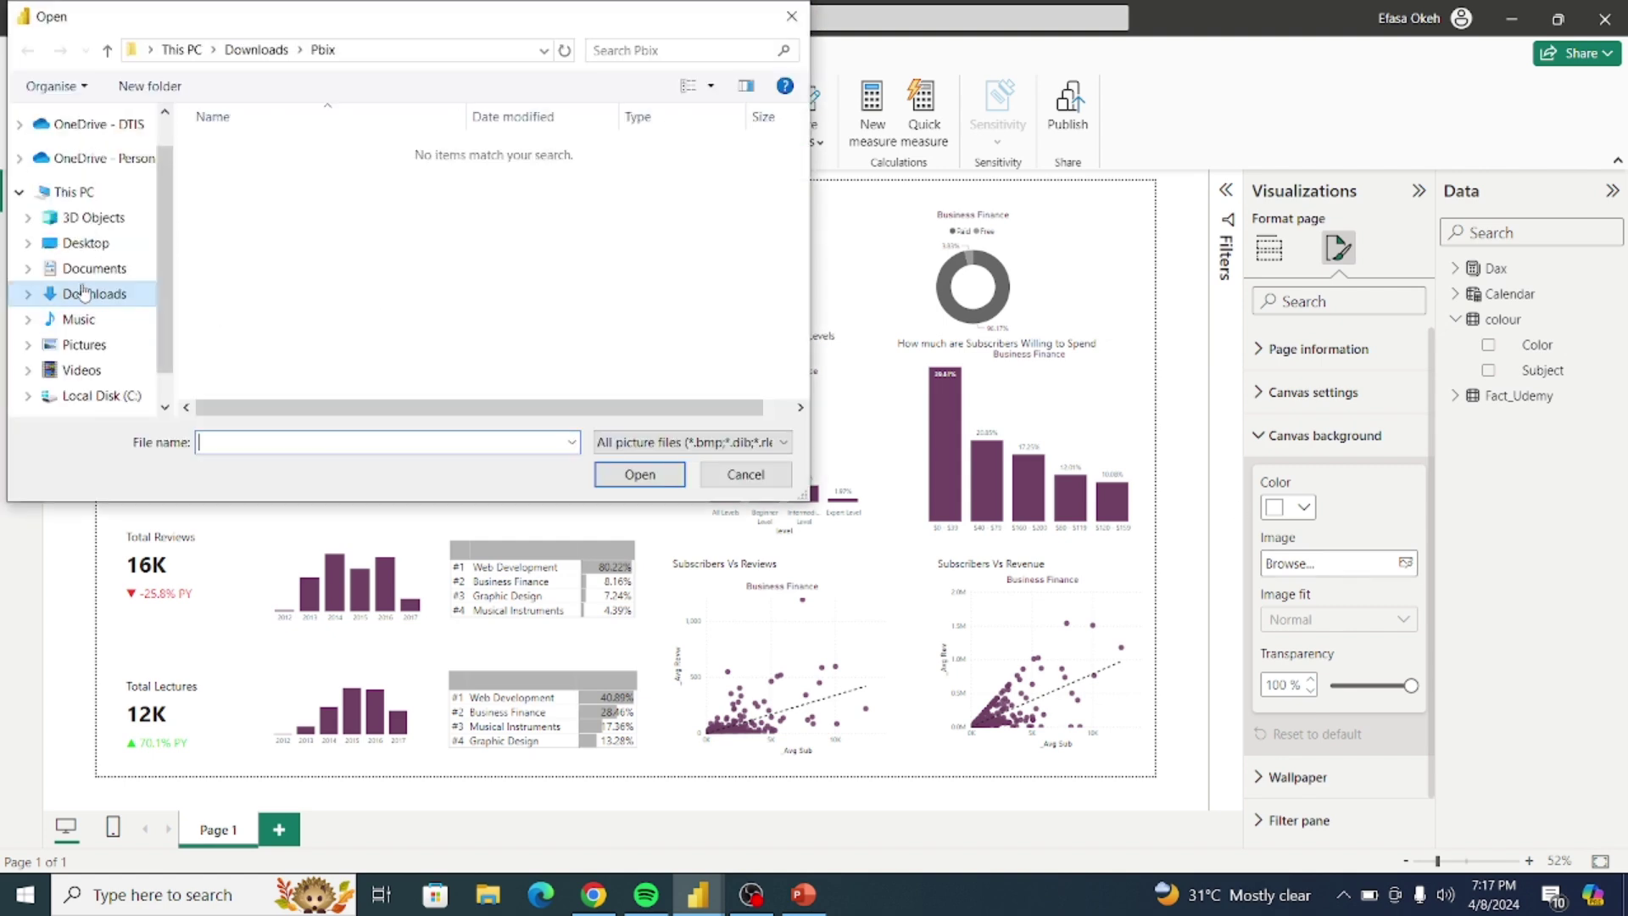
left_click(84, 344)
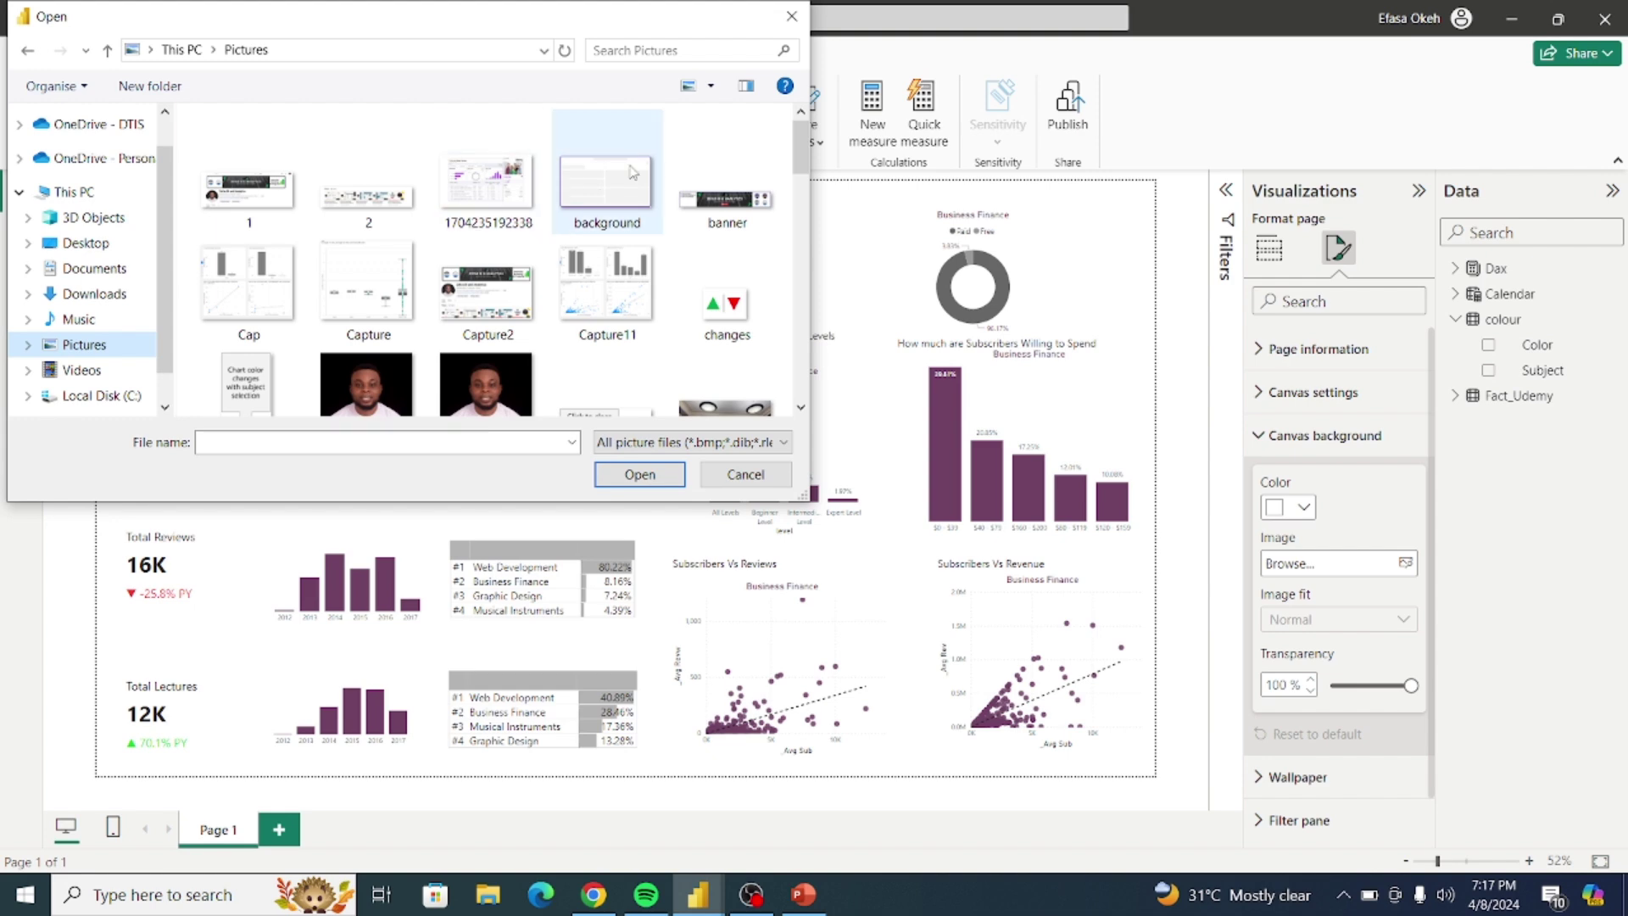
left_click(612, 185)
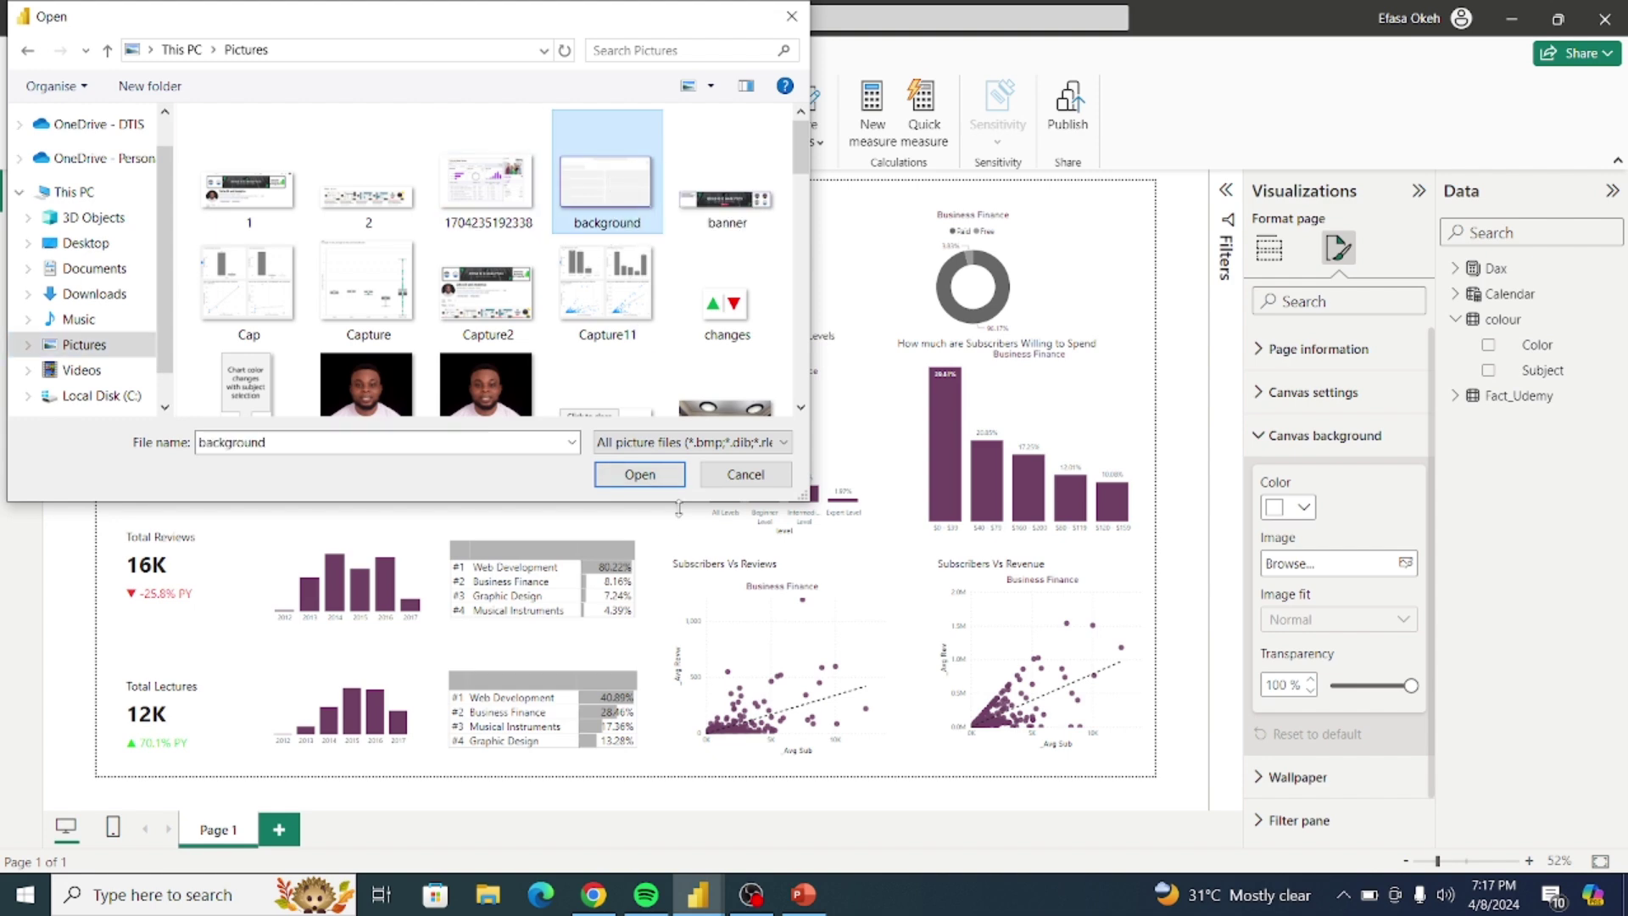
left_click(642, 476)
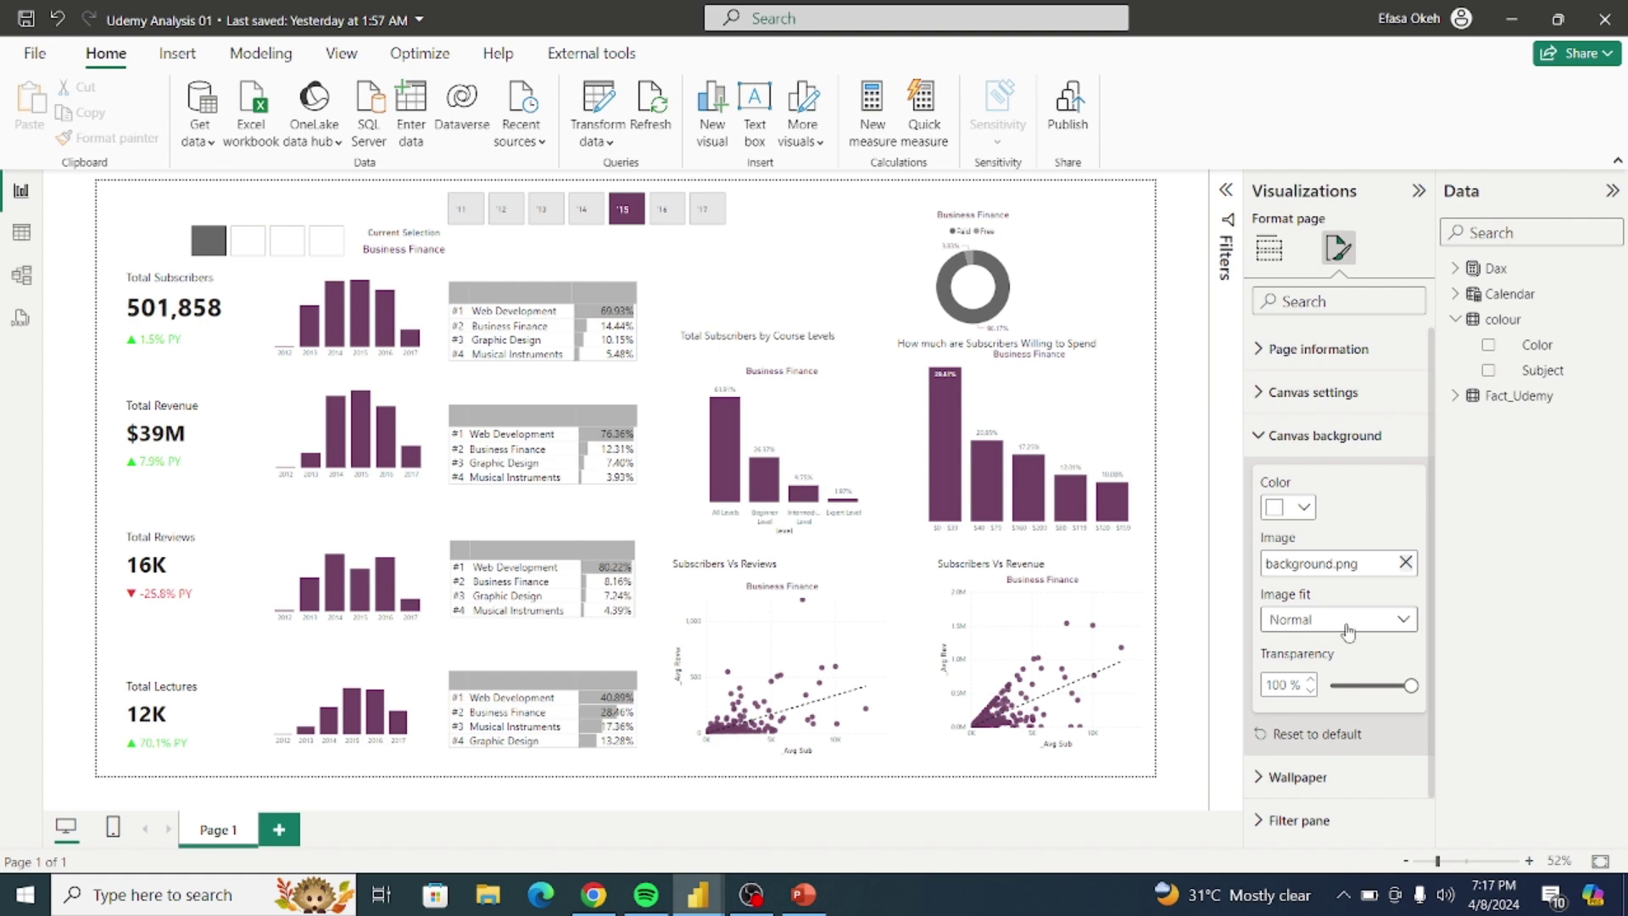
Step: Set the canvas background image fit to Fit and its transparency to 0%
left_click(1348, 632)
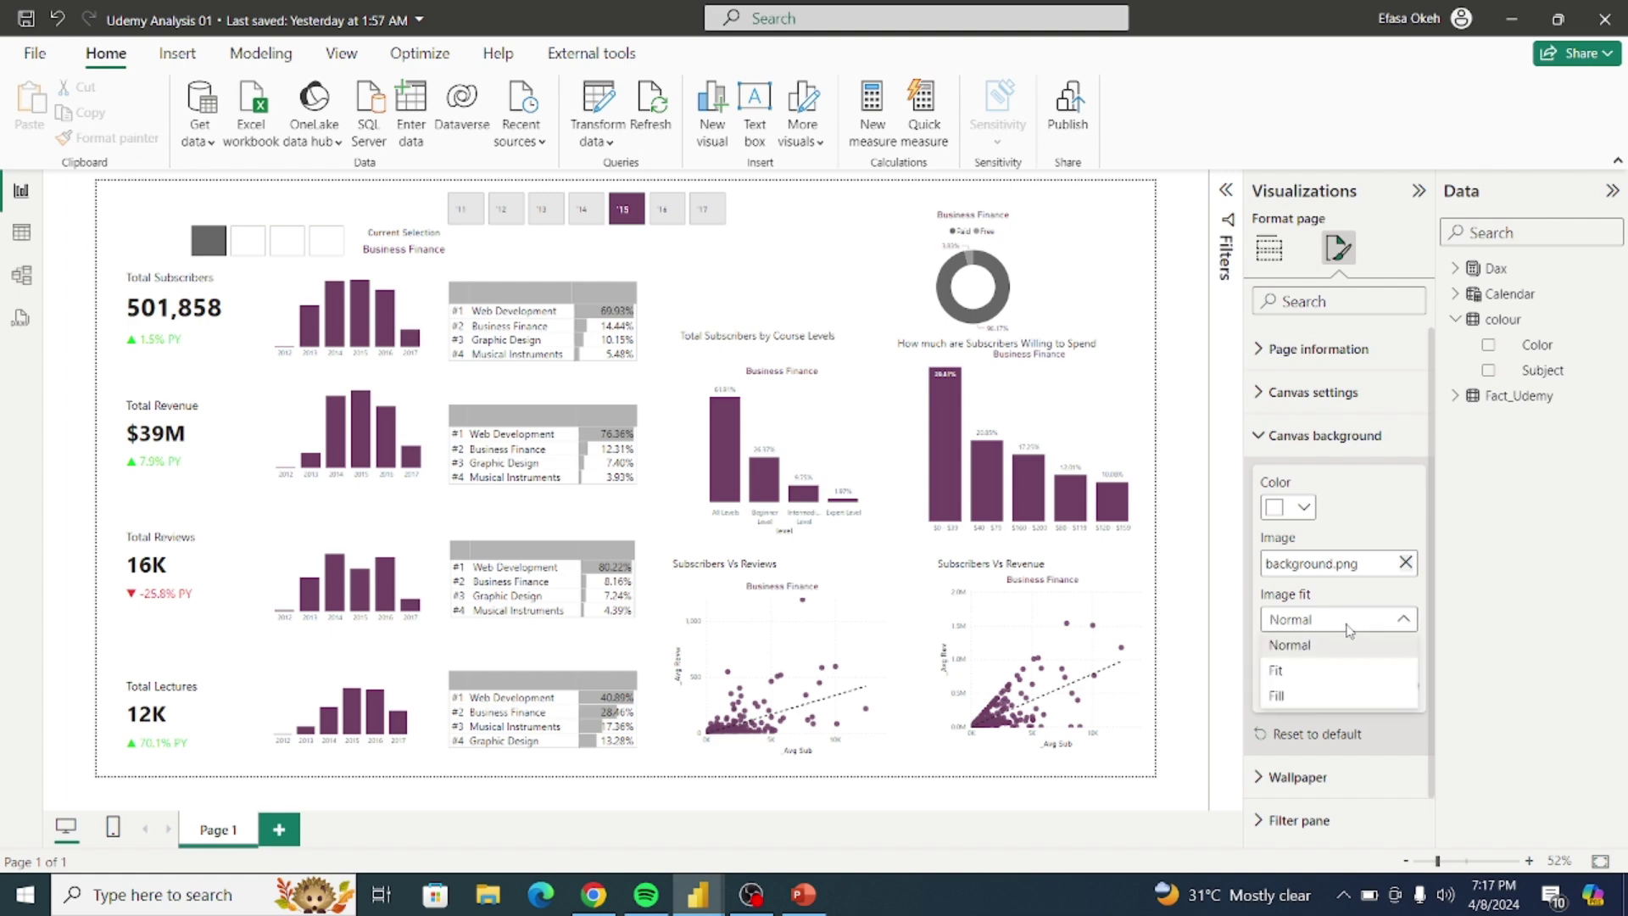
left_click(1323, 673)
left_click_drag(1401, 688, 1330, 689)
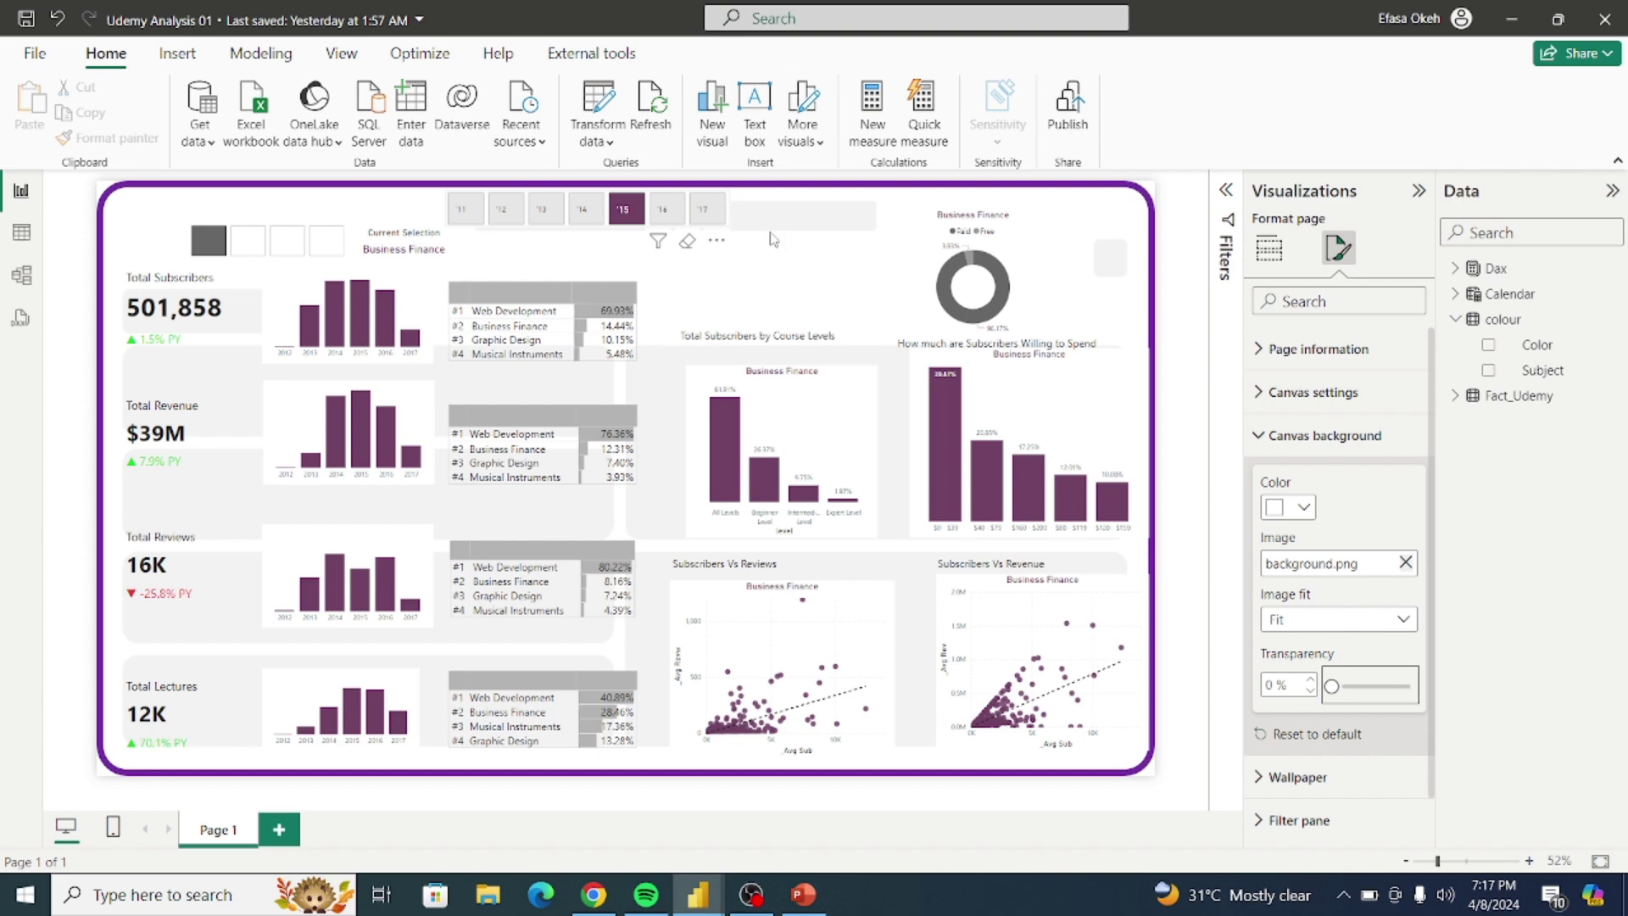
Step: Move the year slicer, the subscribers column chart and the revenue column chart out of the way toward the middle of the page
left_click_drag(771, 238, 760, 189)
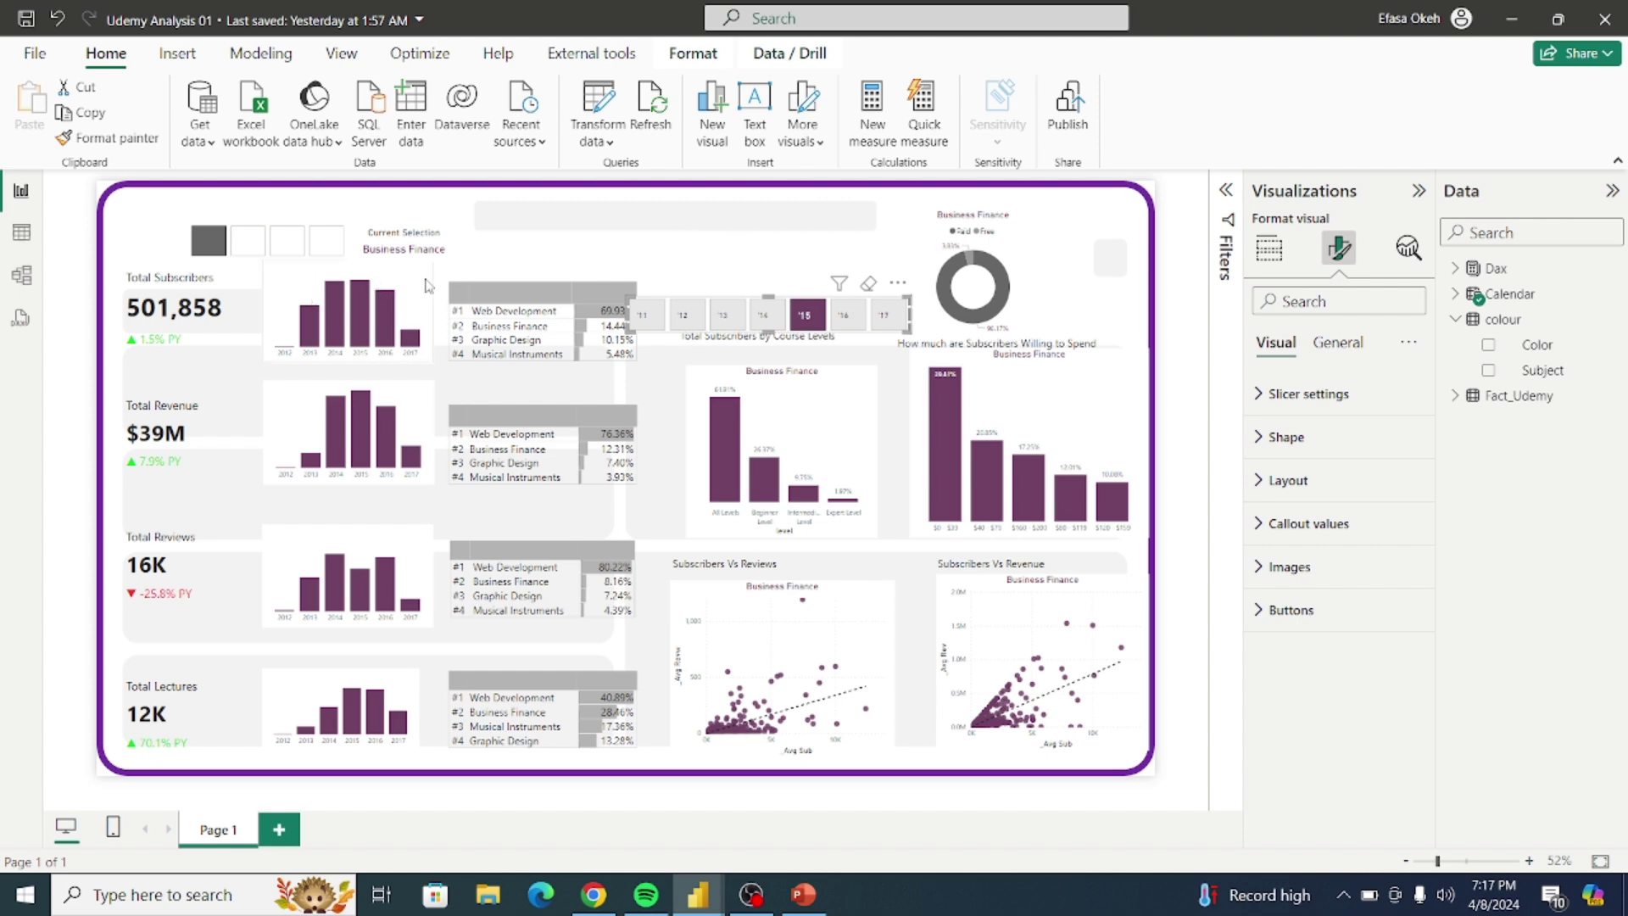
left_click_drag(425, 290, 709, 297)
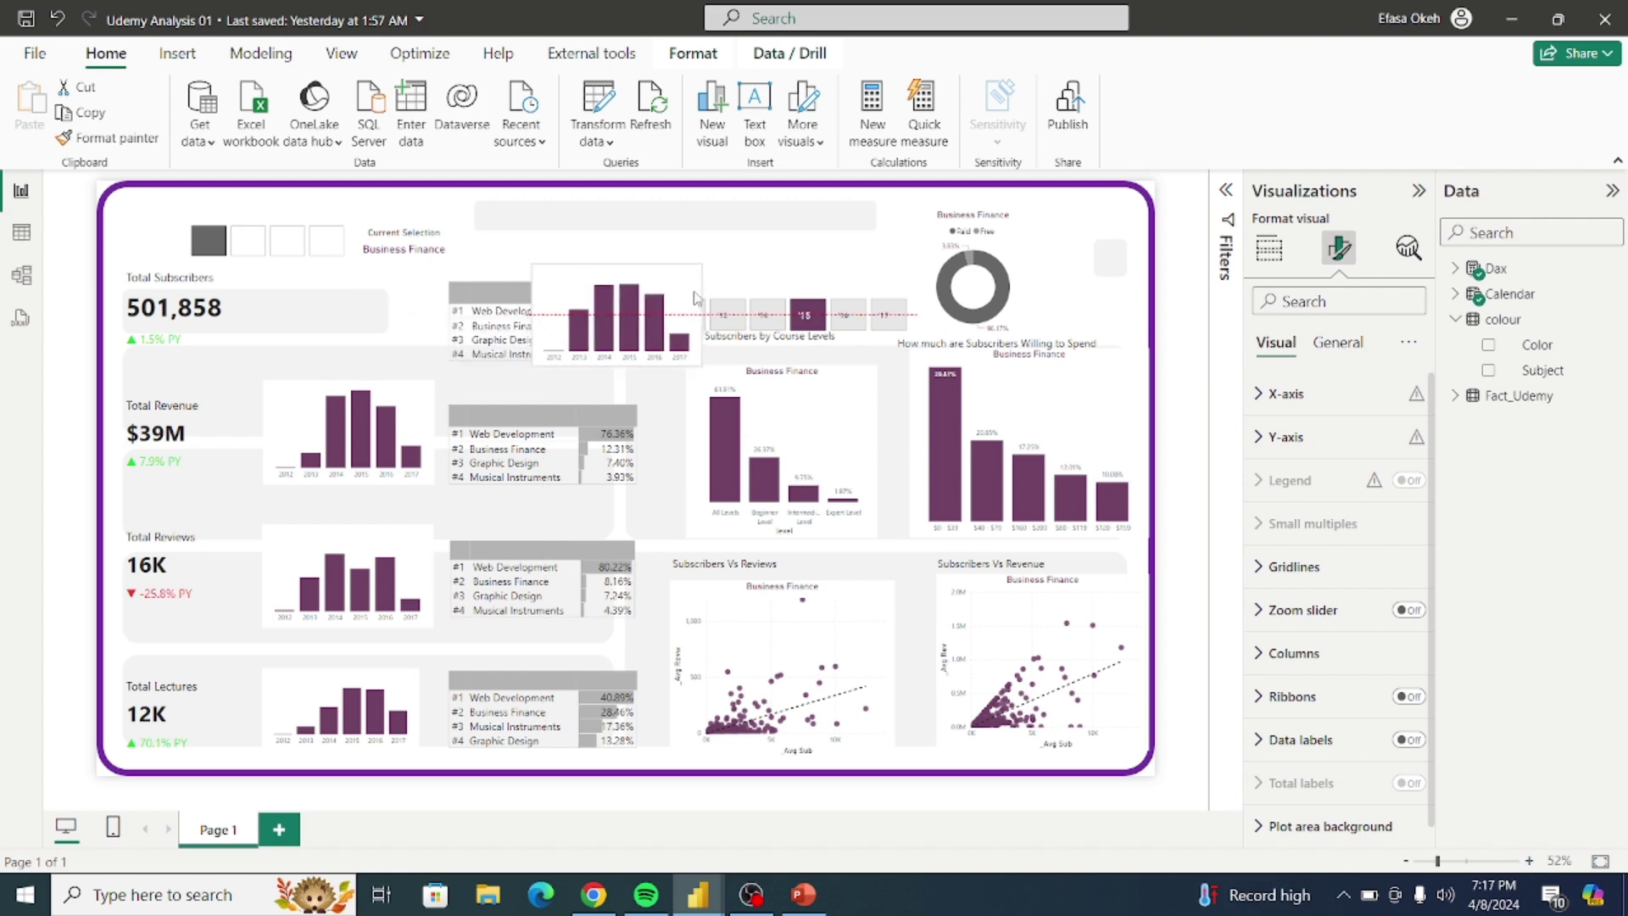
left_click_drag(408, 405, 709, 410)
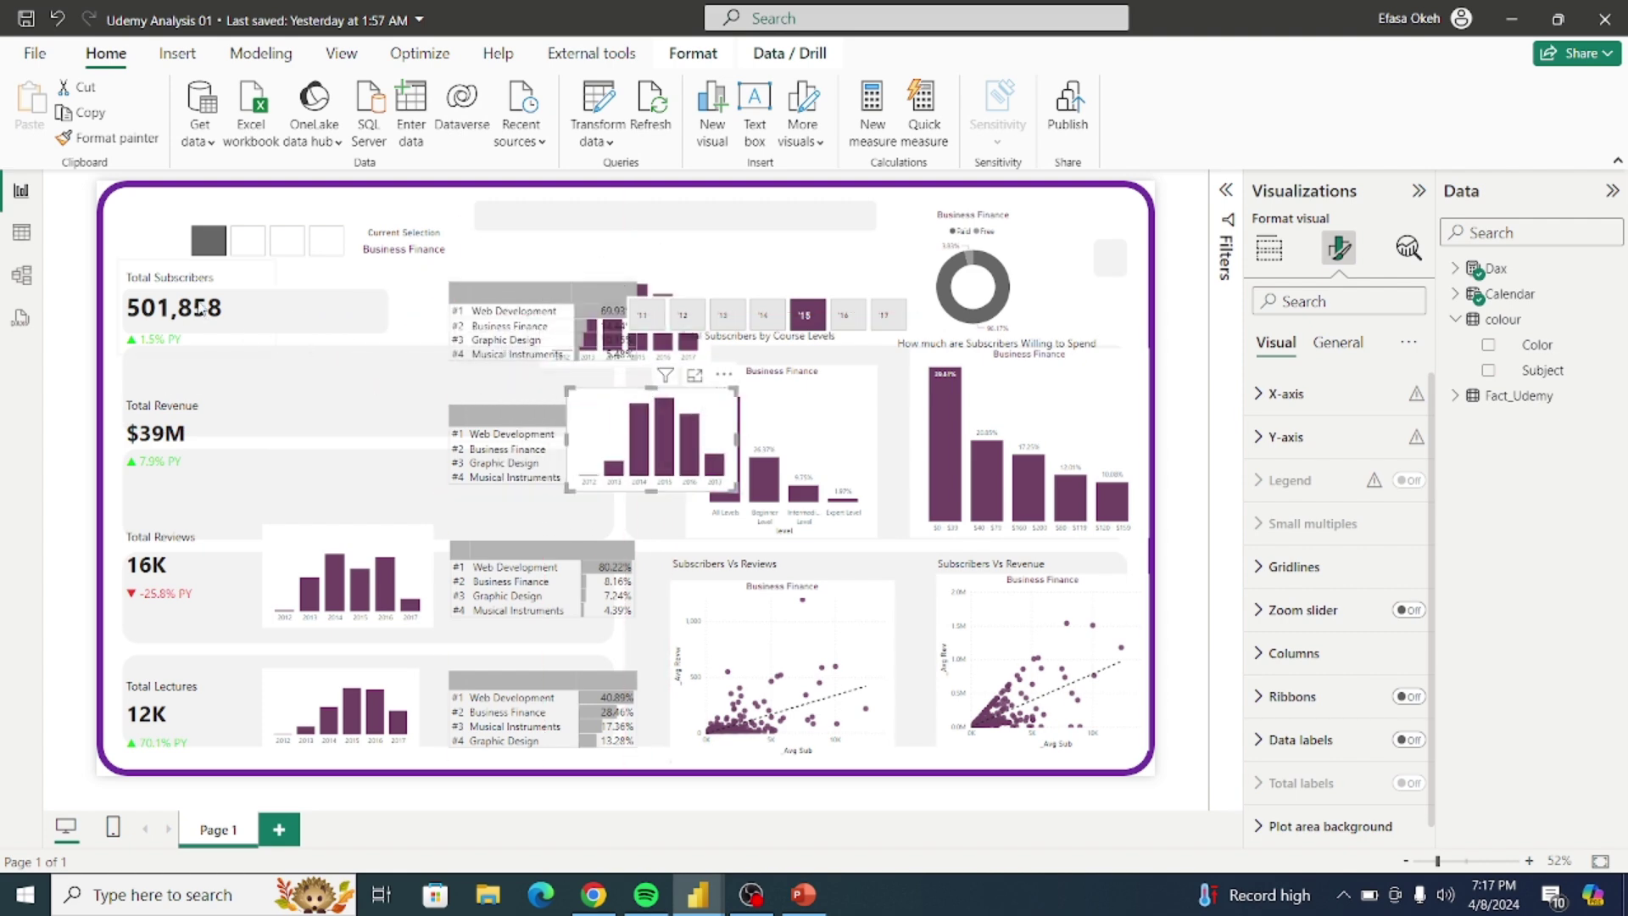
Step: Move the Total Subscribers and Total Revenue cards down onto their grey background panels and narrow the Total Subscribers card
left_click_drag(258, 376, 303, 462)
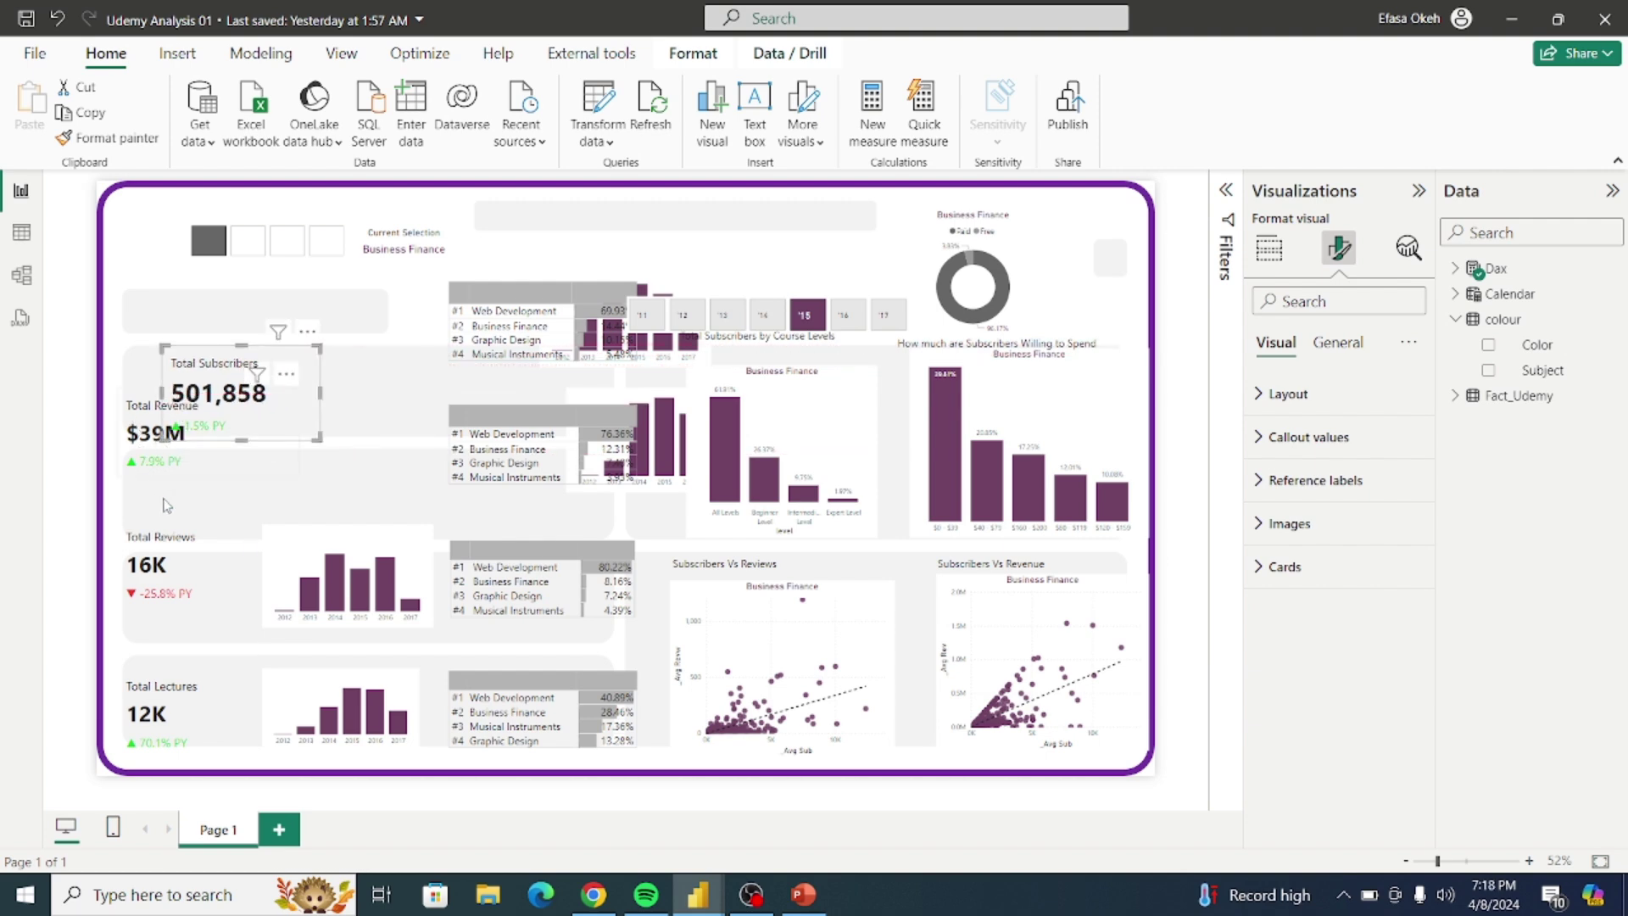
left_click_drag(157, 458, 191, 534)
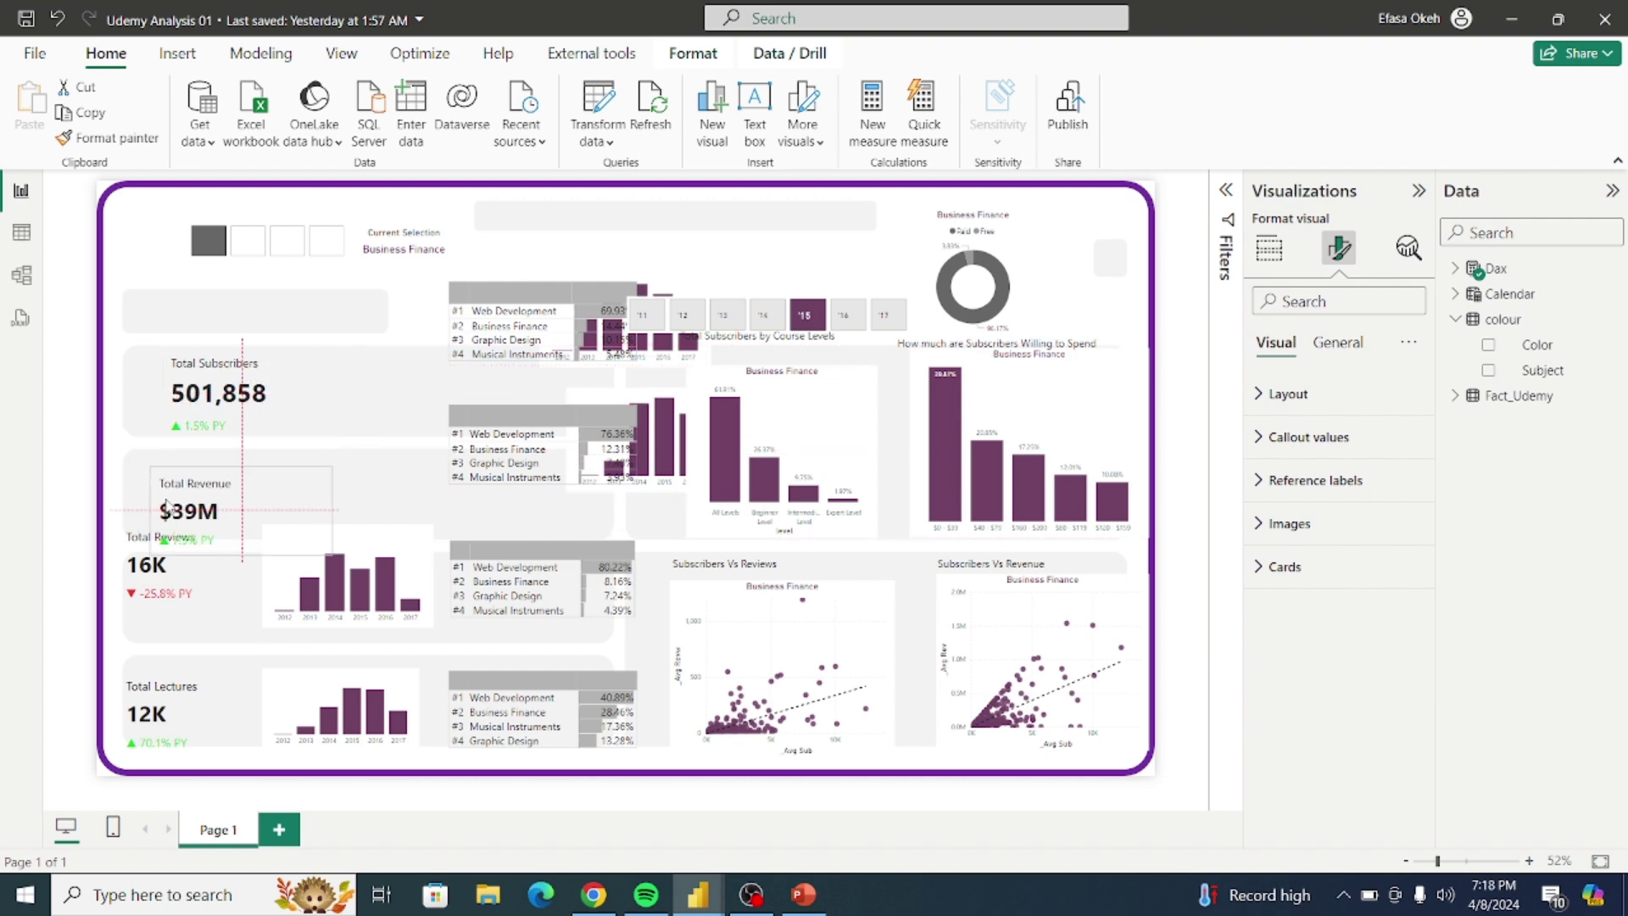
left_click(266, 403)
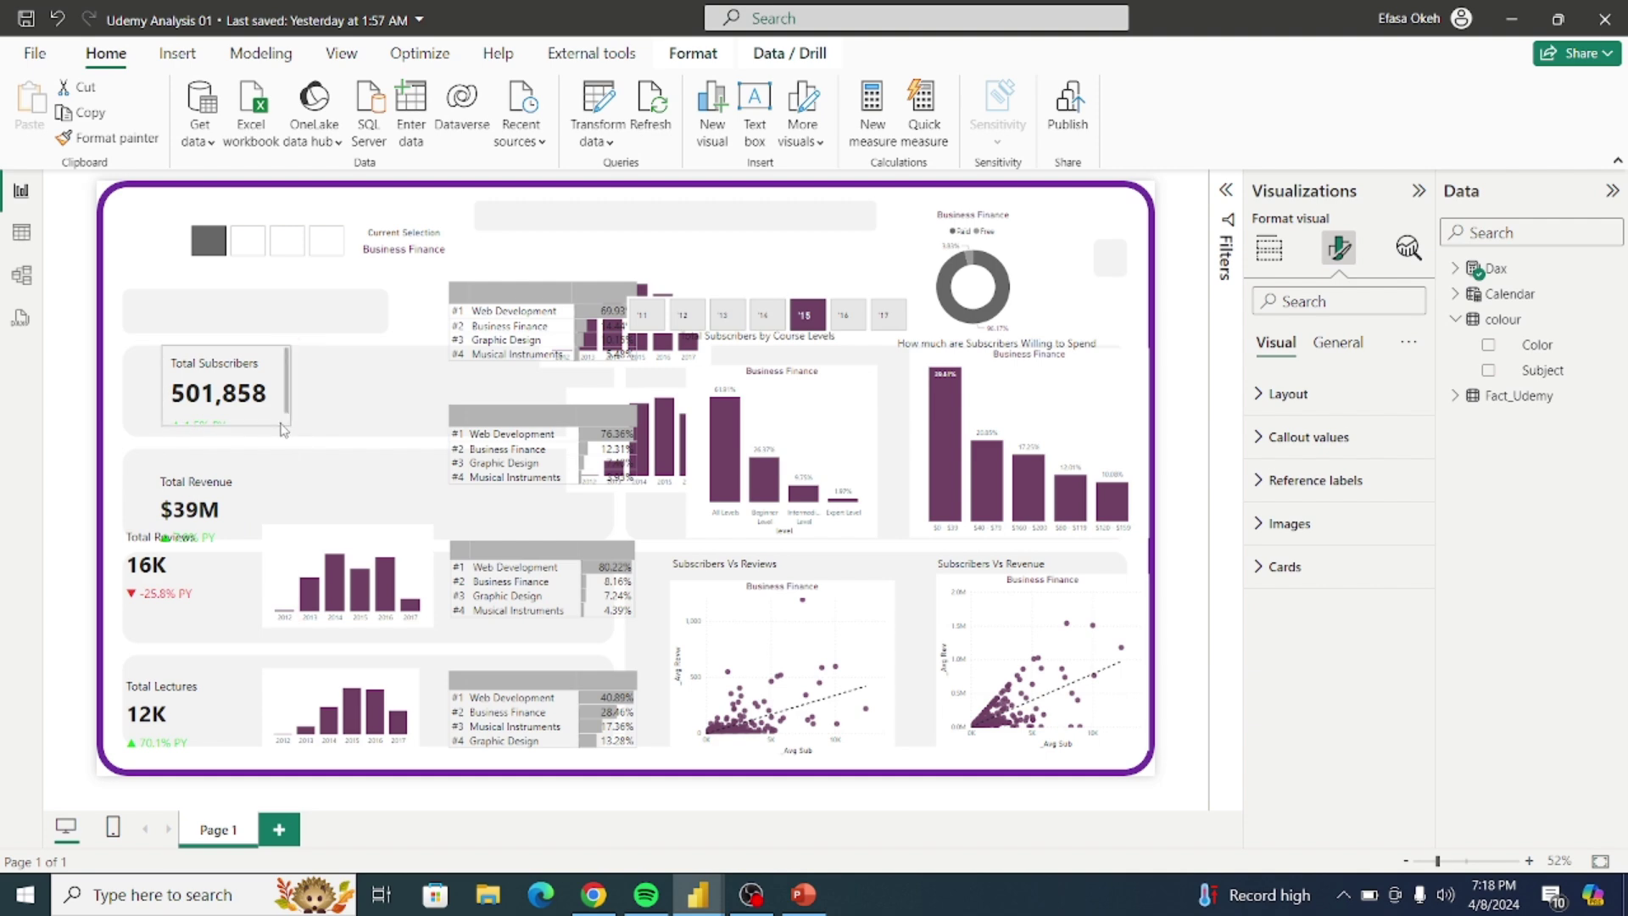
left_click_drag(306, 430, 235, 418)
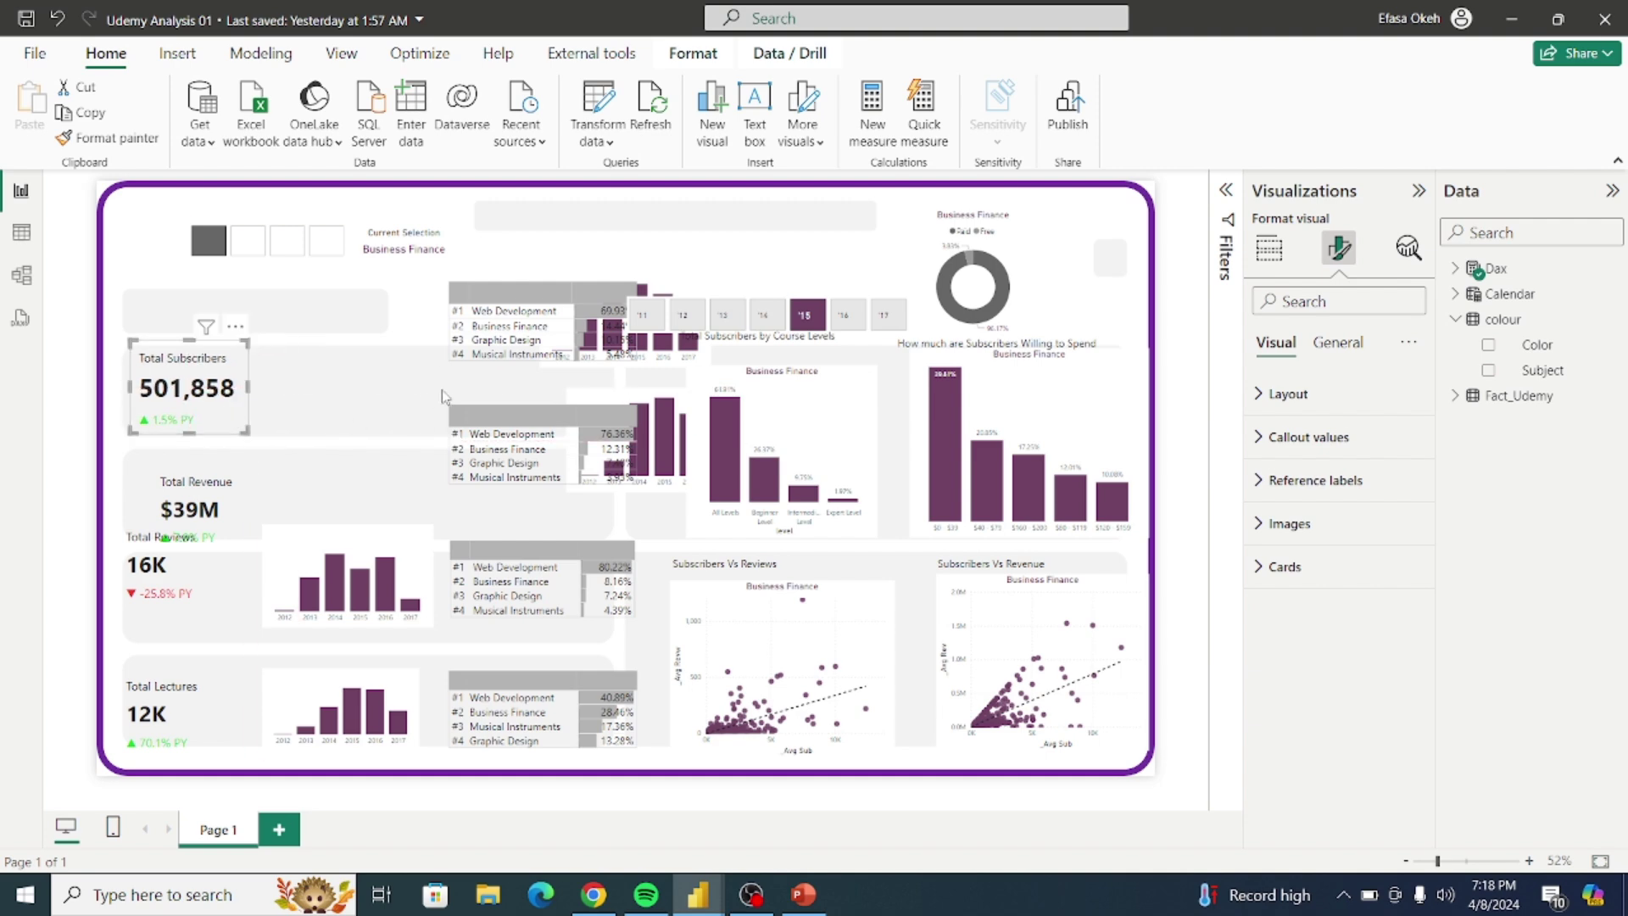
Step: Place the subscribers column chart beside the Total Subscribers card and open the chart's background effect settings
left_click(685, 294)
left_click_drag(530, 320, 375, 379)
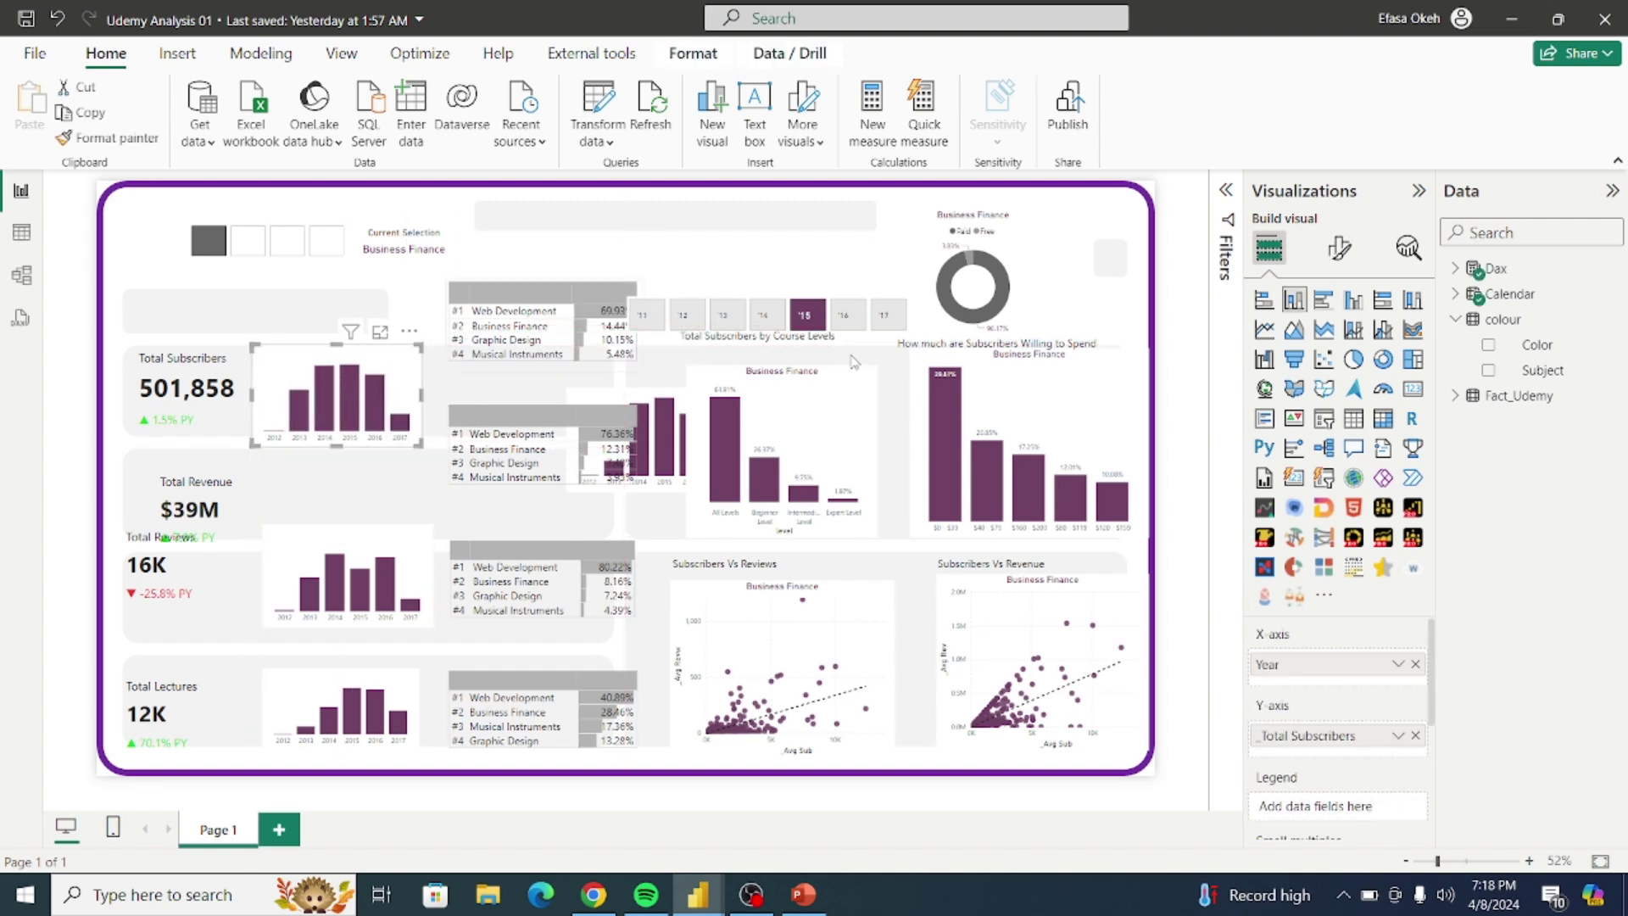
left_click(1340, 255)
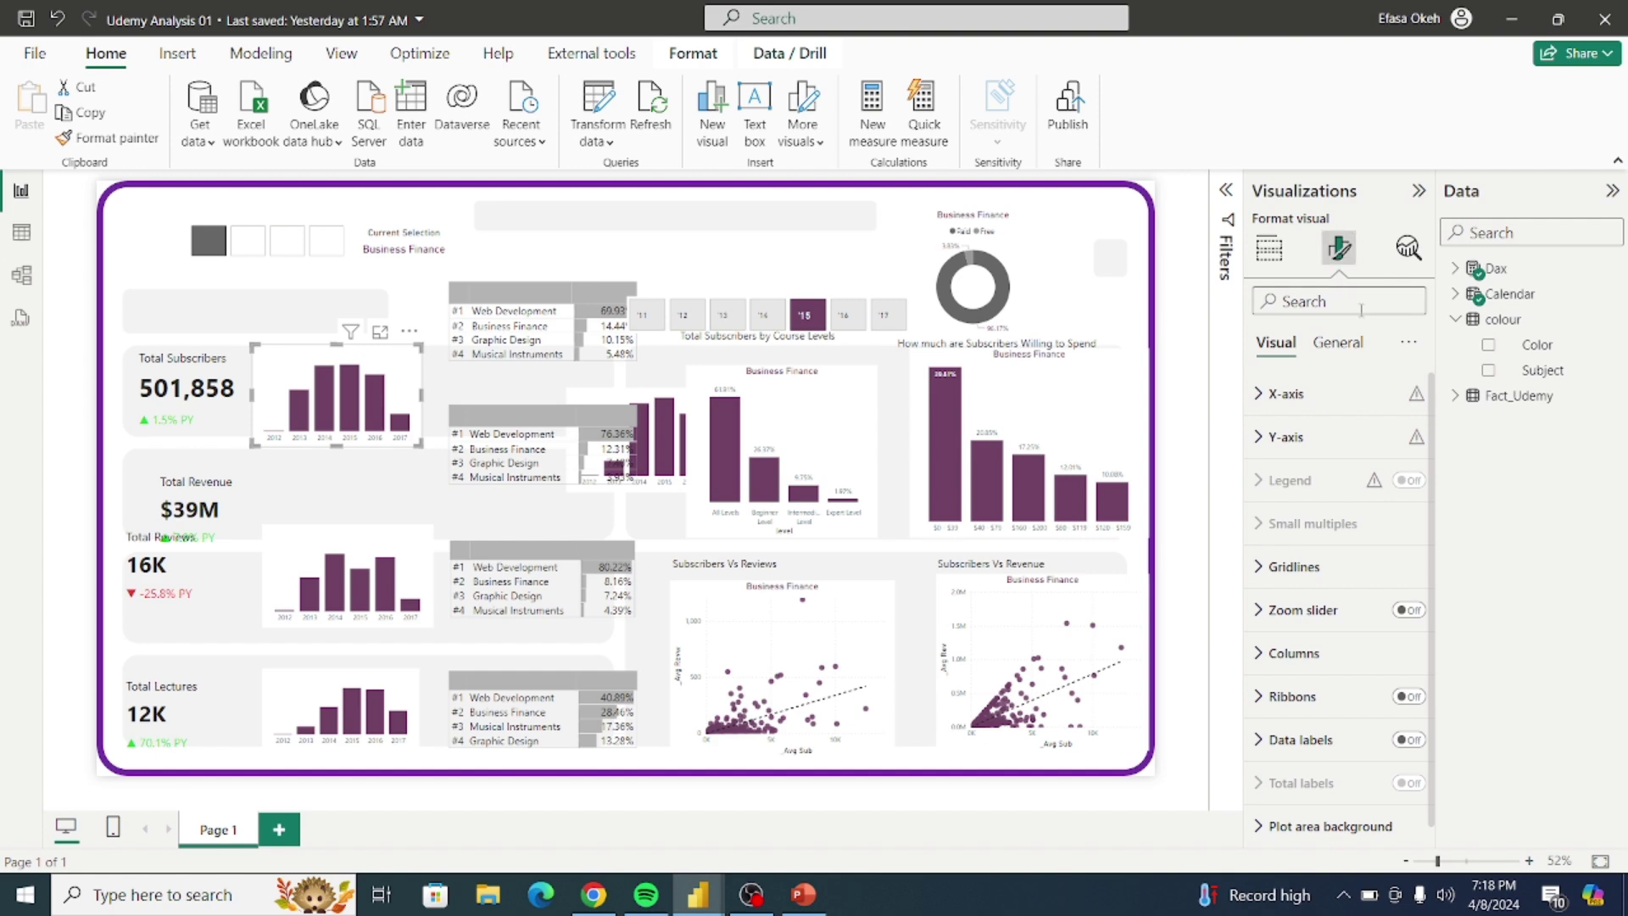
left_click(1344, 344)
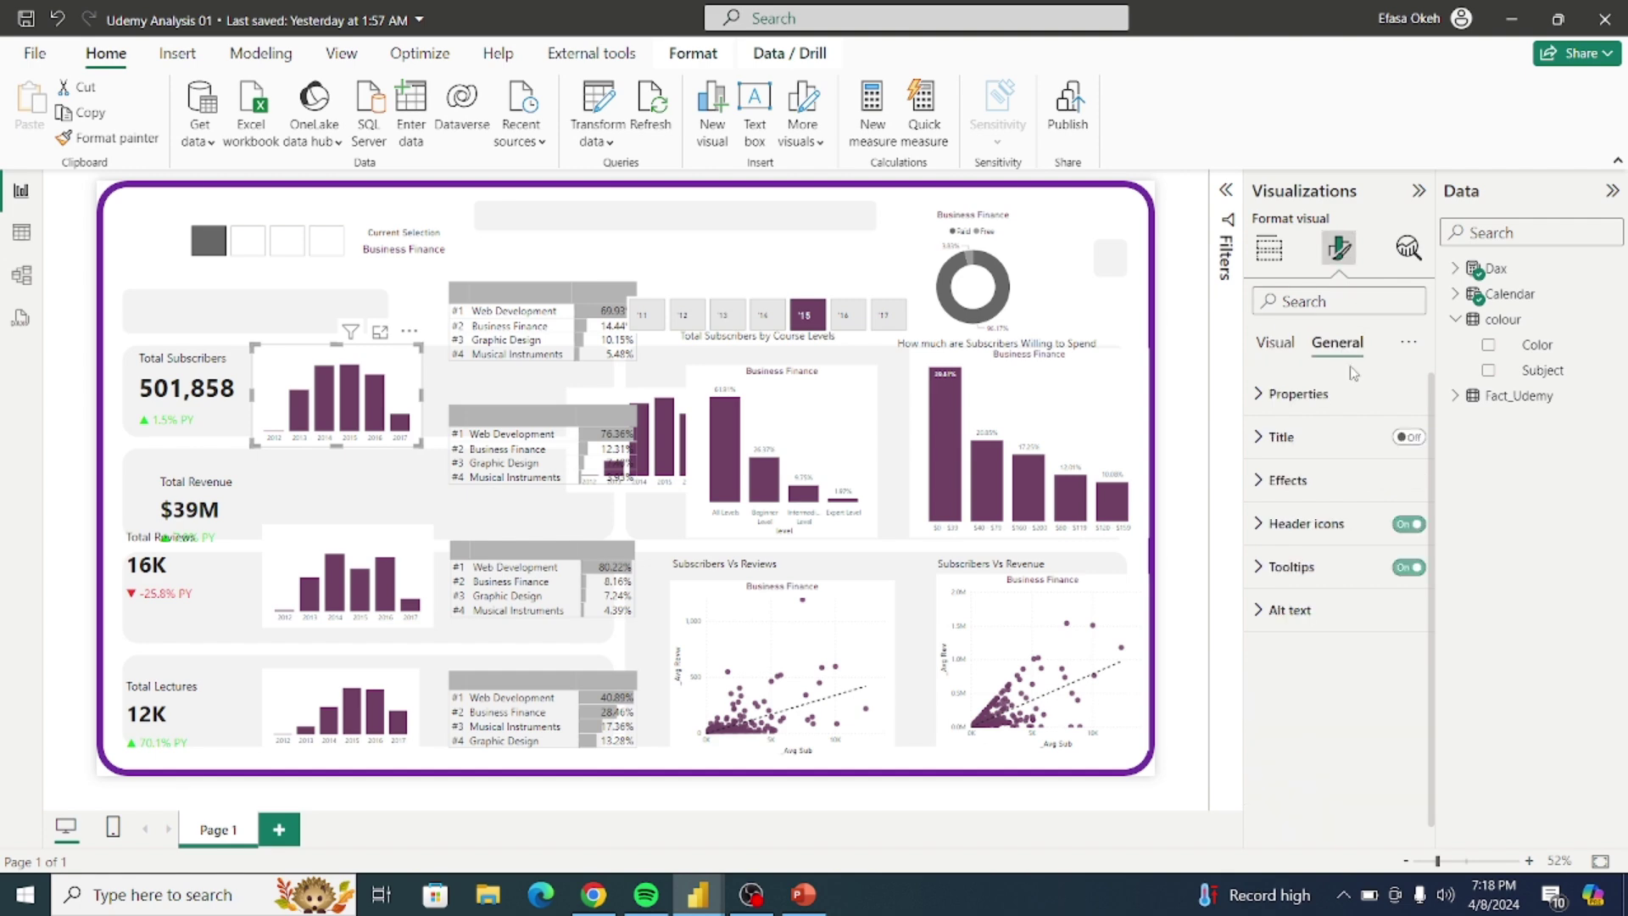
left_click(1351, 481)
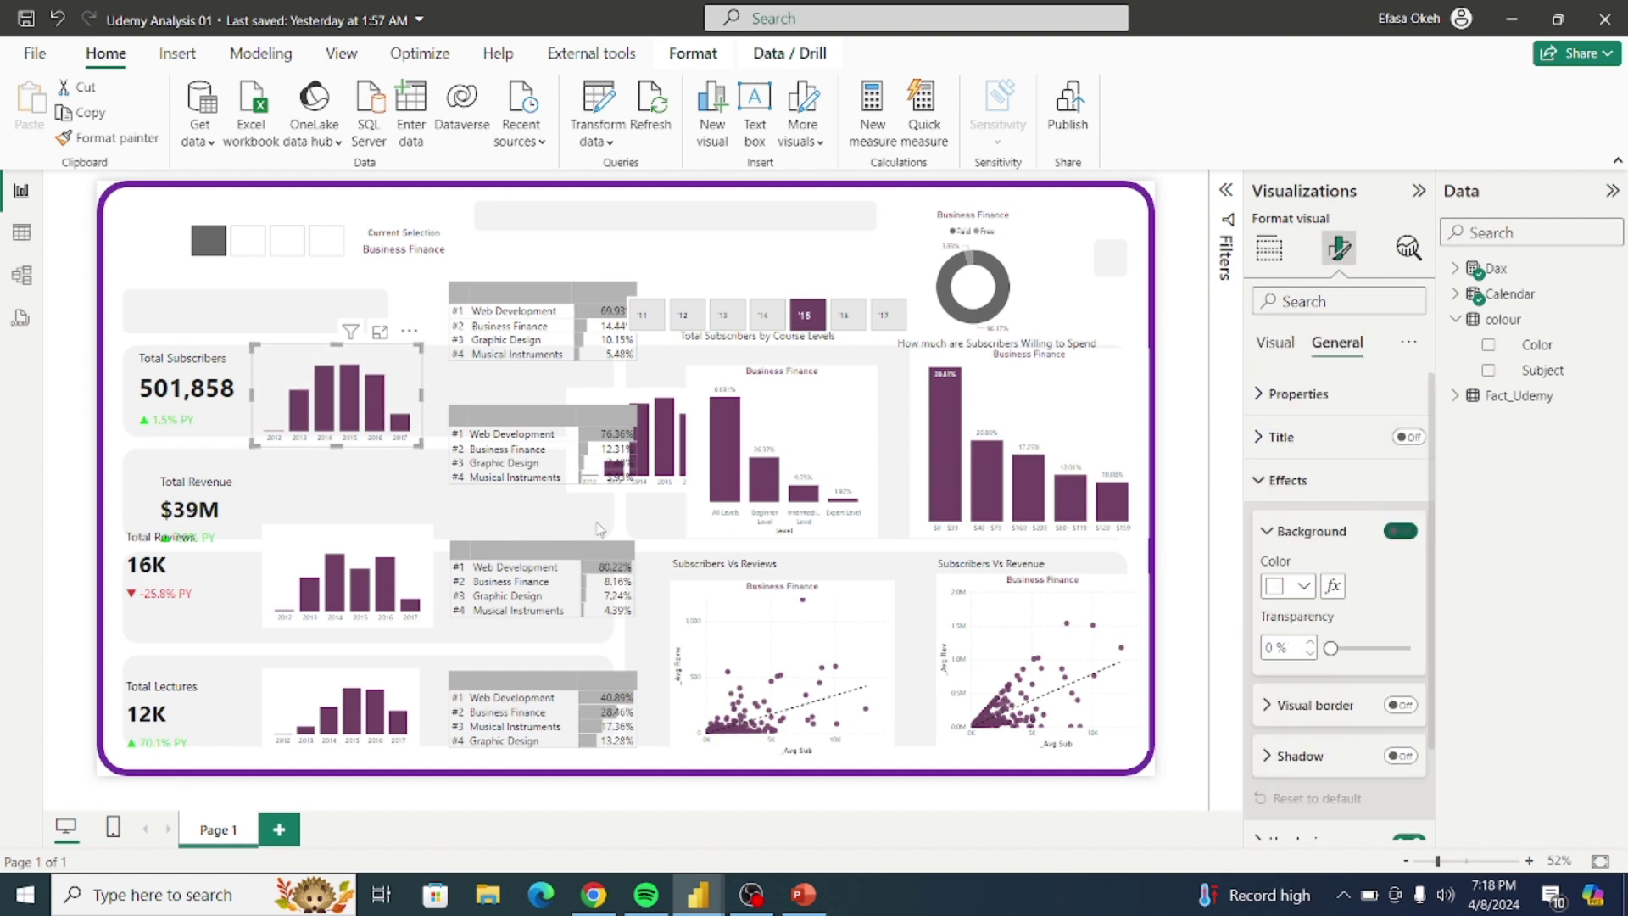
Step: Turn off the background of the Total Subscribers column chart and shrink it to fit inside its card
left_click(1400, 533)
left_click_drag(417, 445, 363, 399)
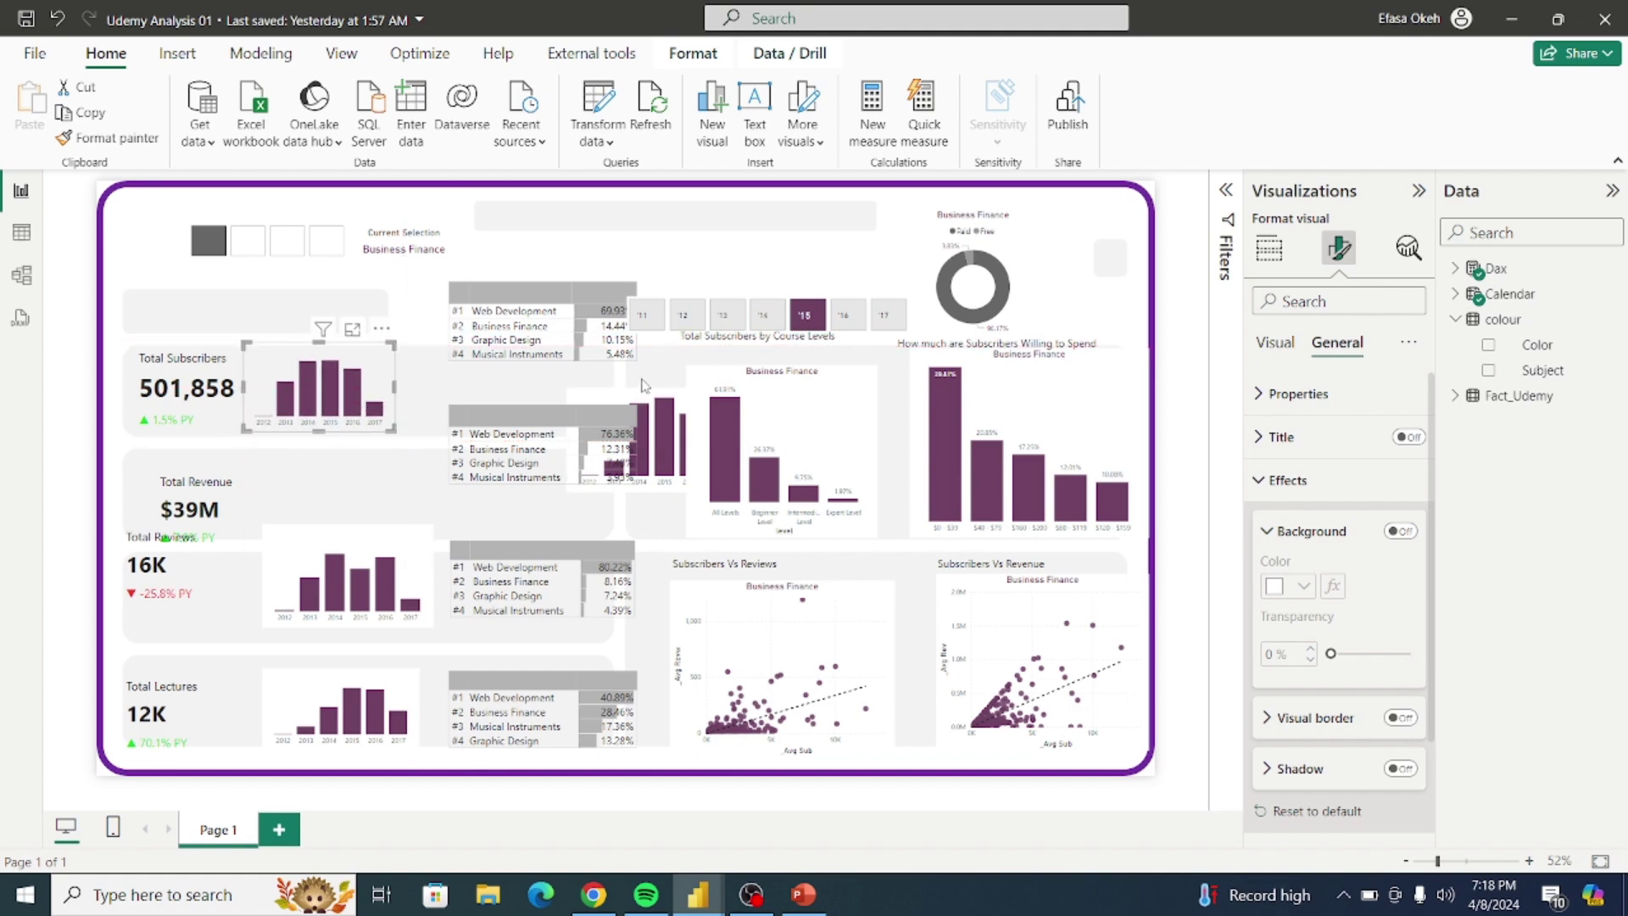
Step: Move the overlapping revenue ranking table and revenue column chart aside, and fit the subscribers ranking table into the Total Subscribers card
left_click_drag(542, 441, 746, 532)
left_click_drag(649, 425, 630, 507)
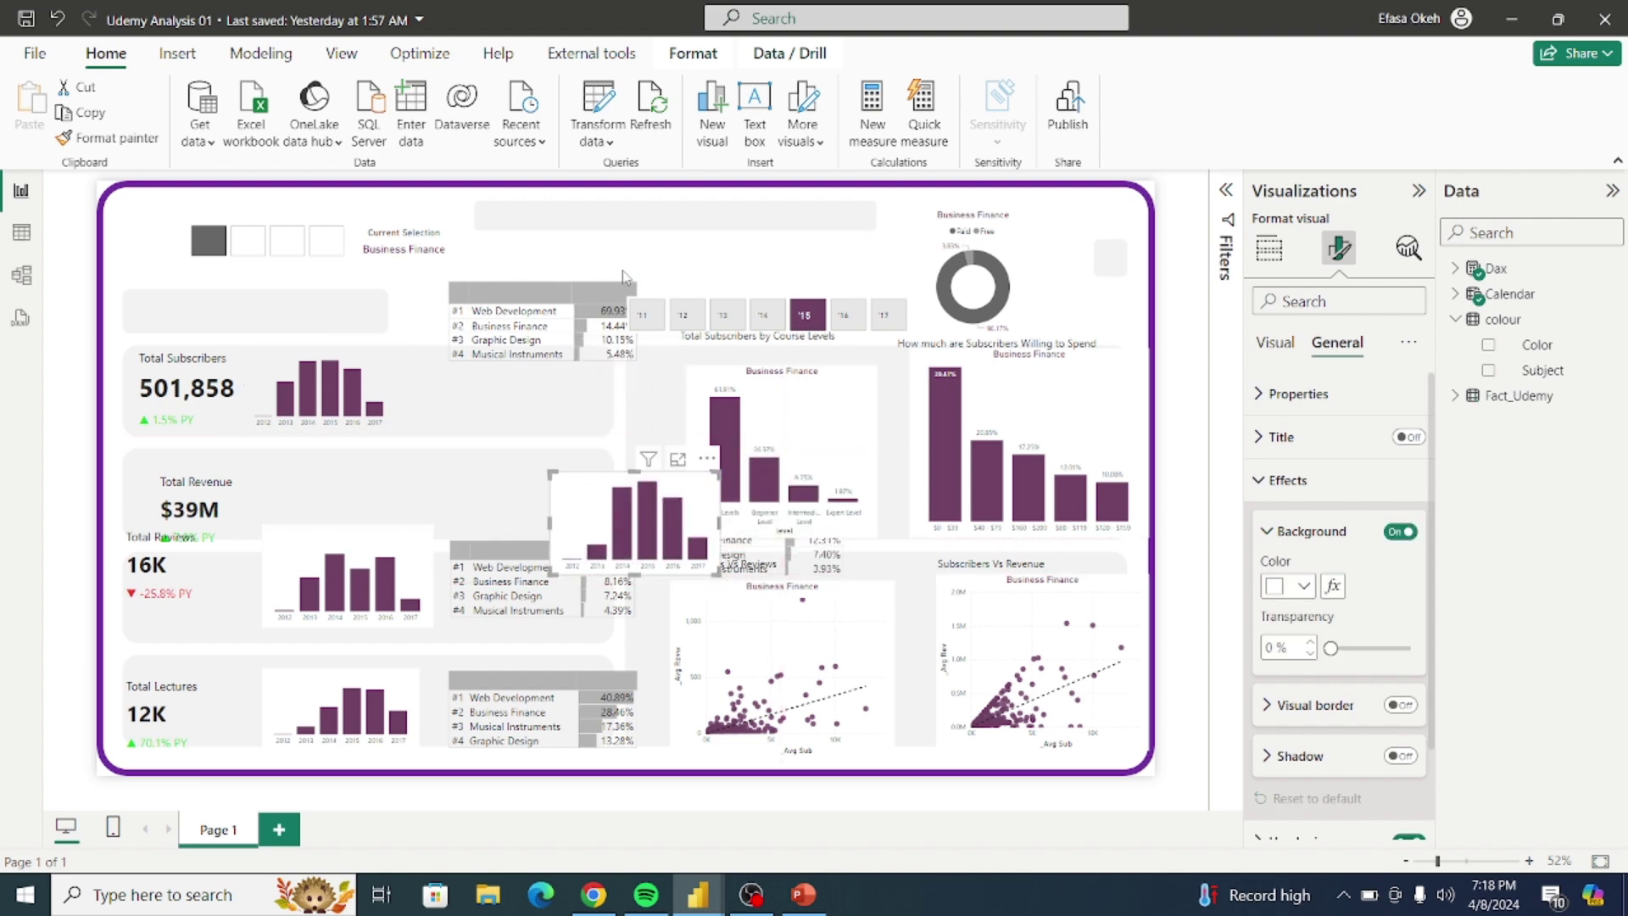
left_click_drag(624, 276, 585, 349)
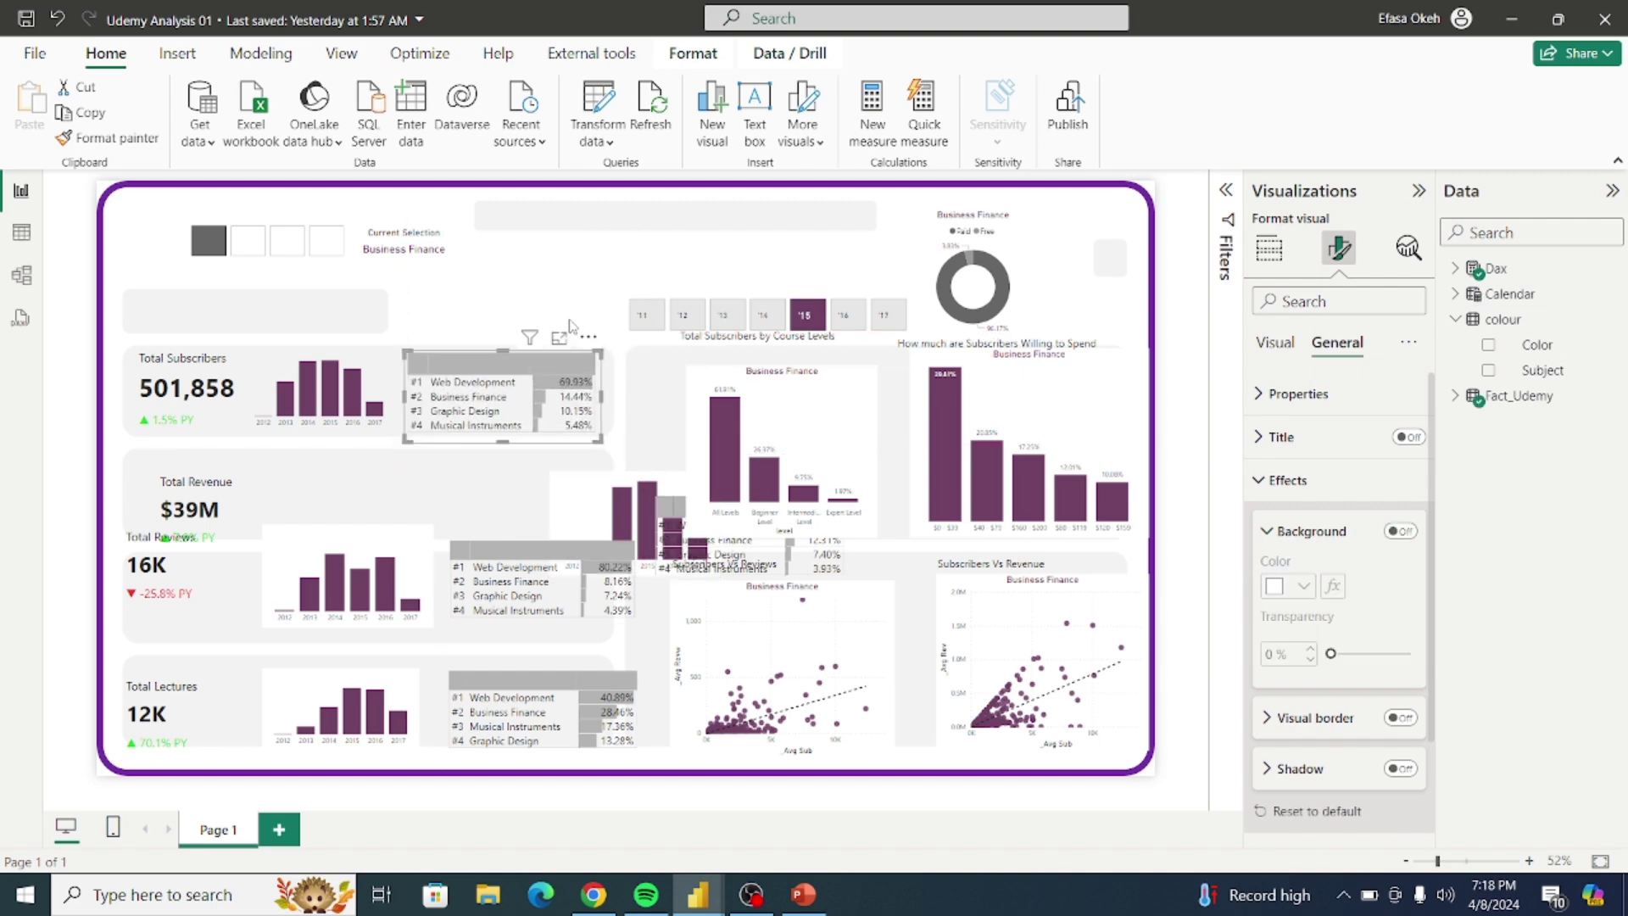
left_click(550, 490)
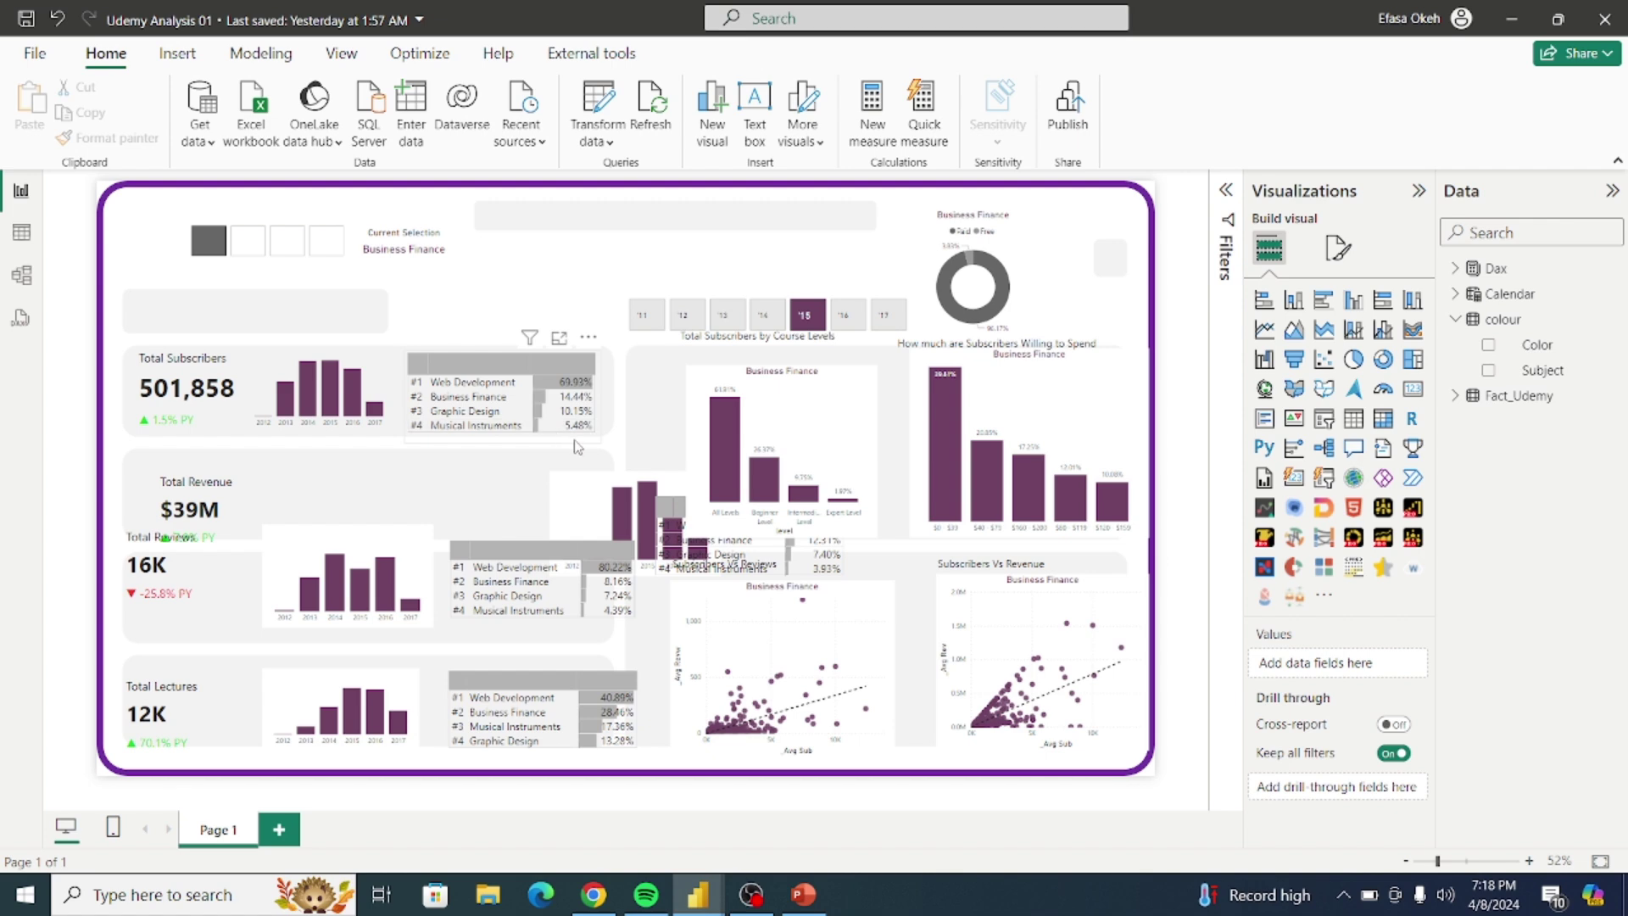
left_click(517, 447)
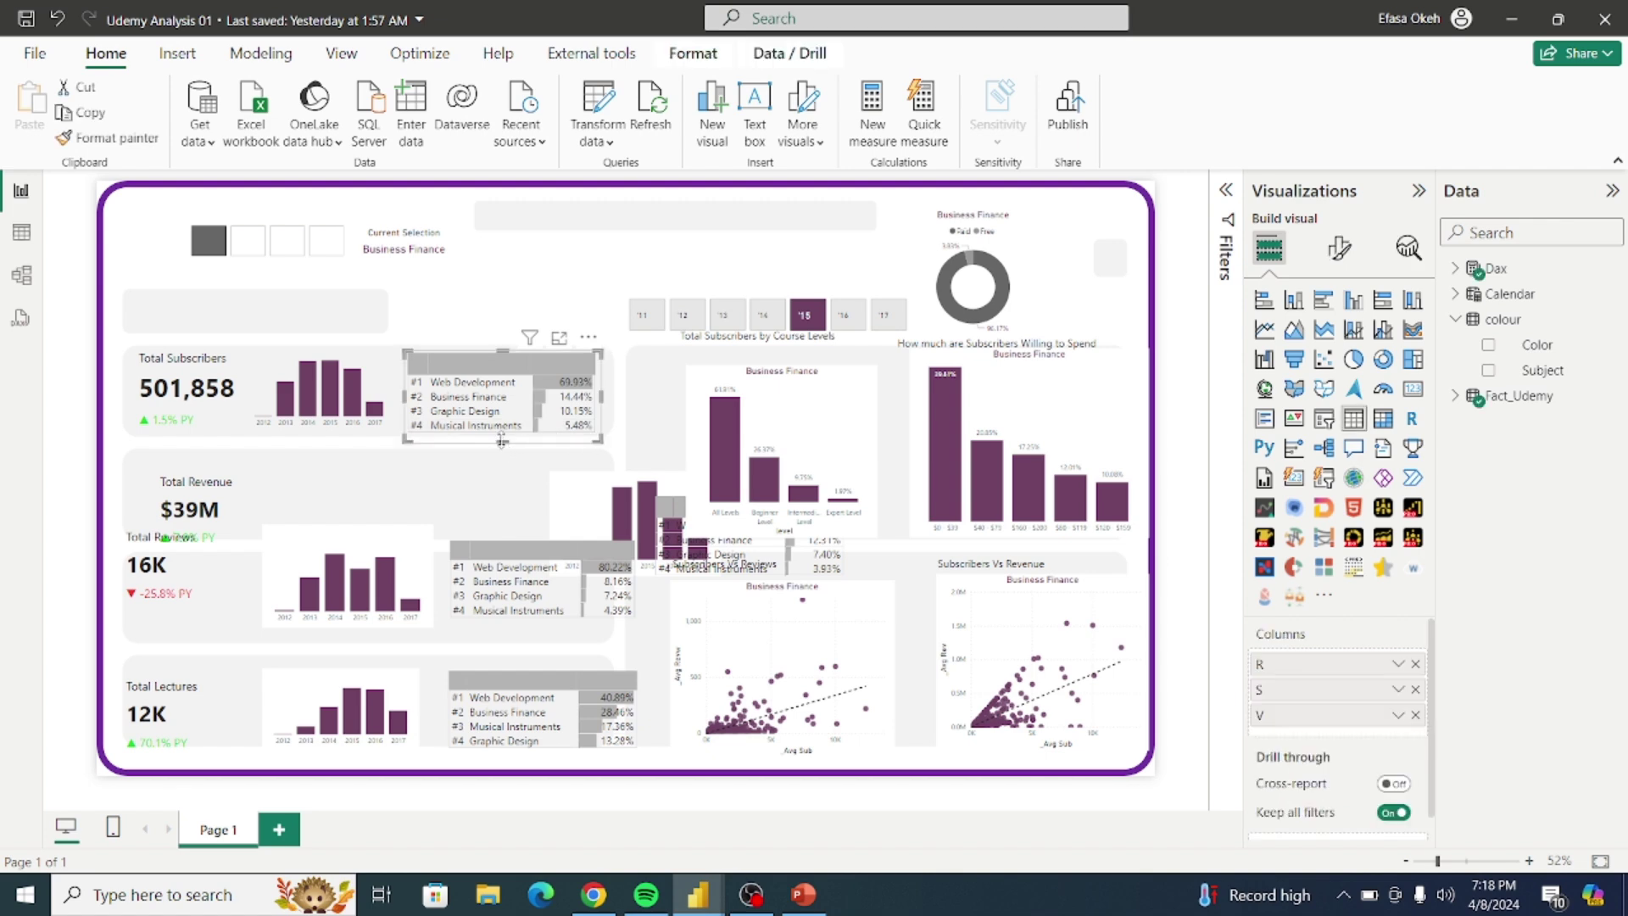
left_click_drag(502, 438, 513, 440)
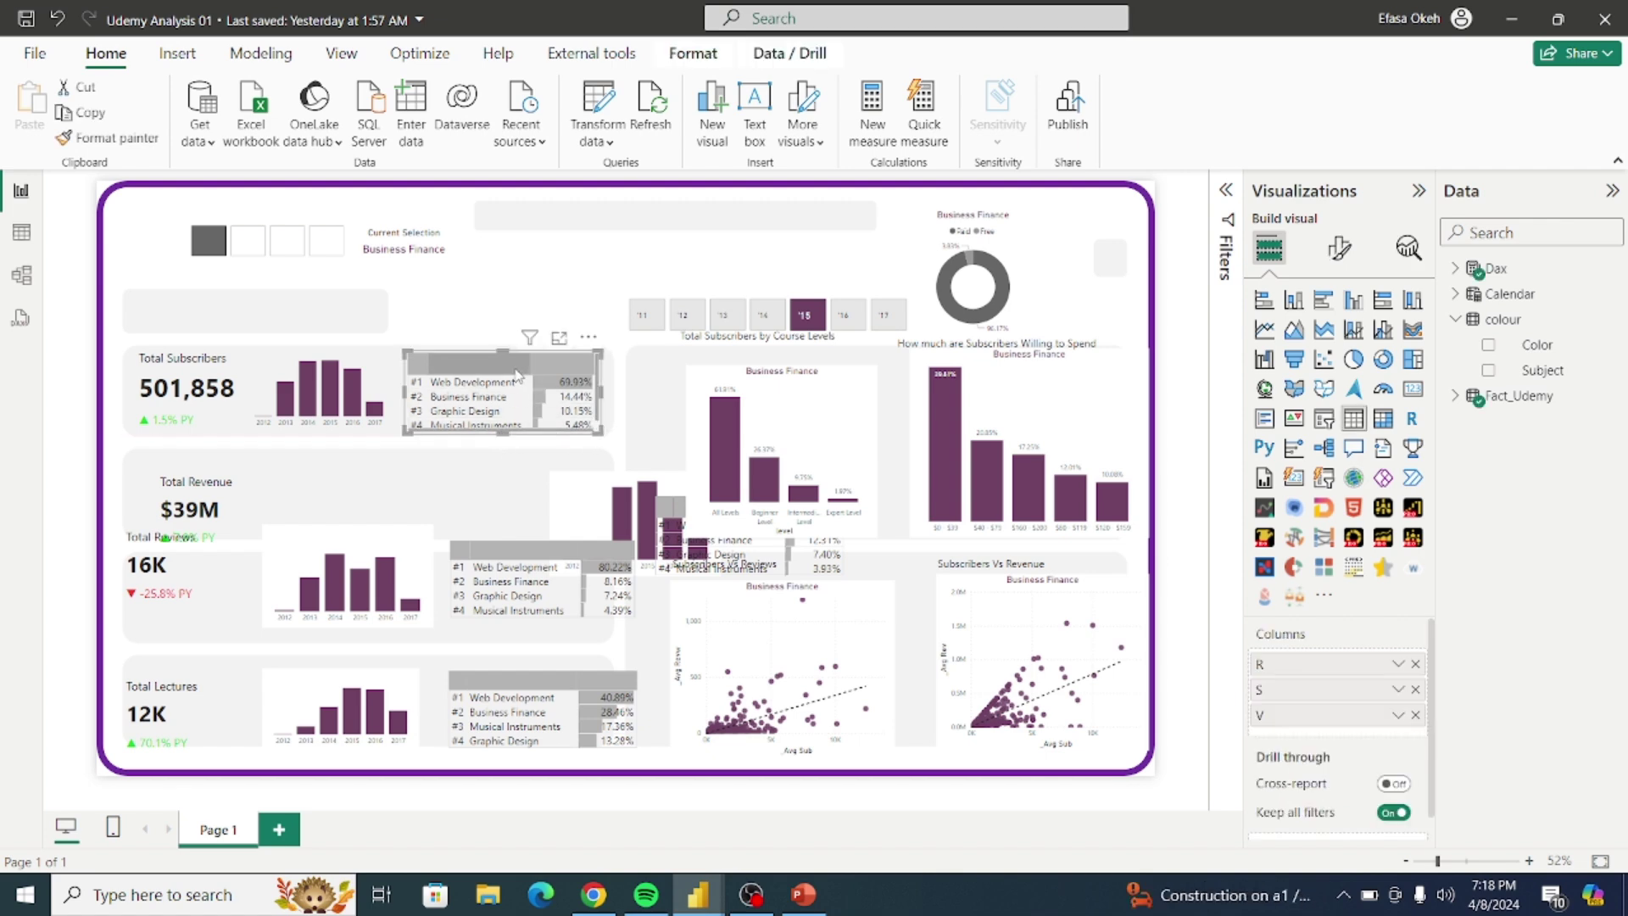
Step: Set the column header font size of the subscribers ranking table to 12
left_click(1341, 247)
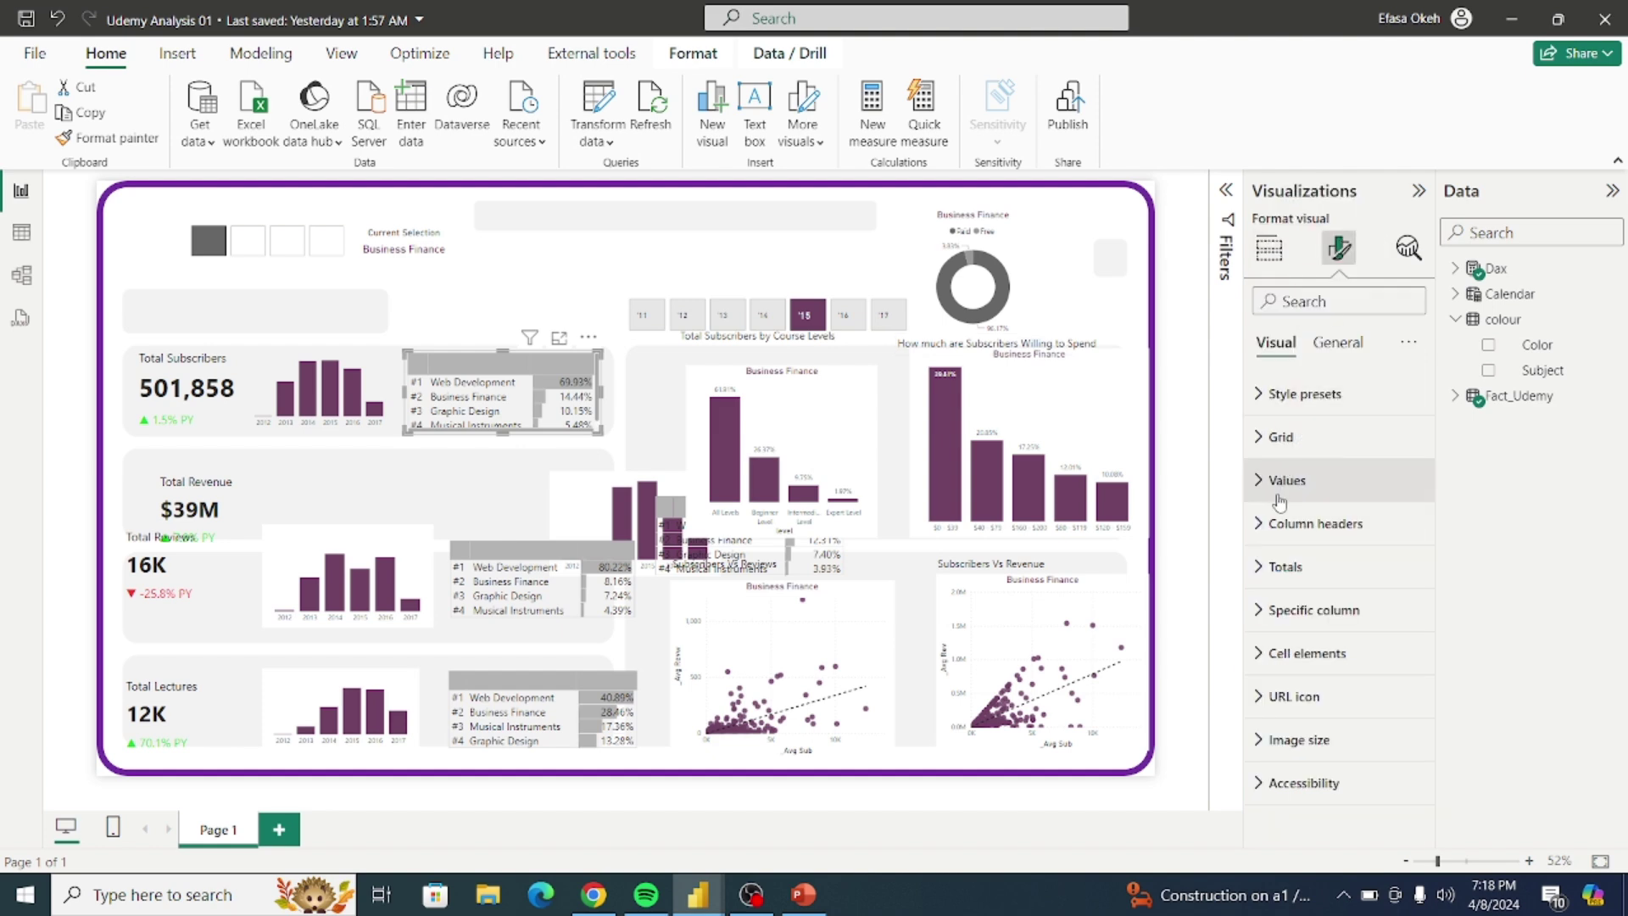
left_click(1285, 523)
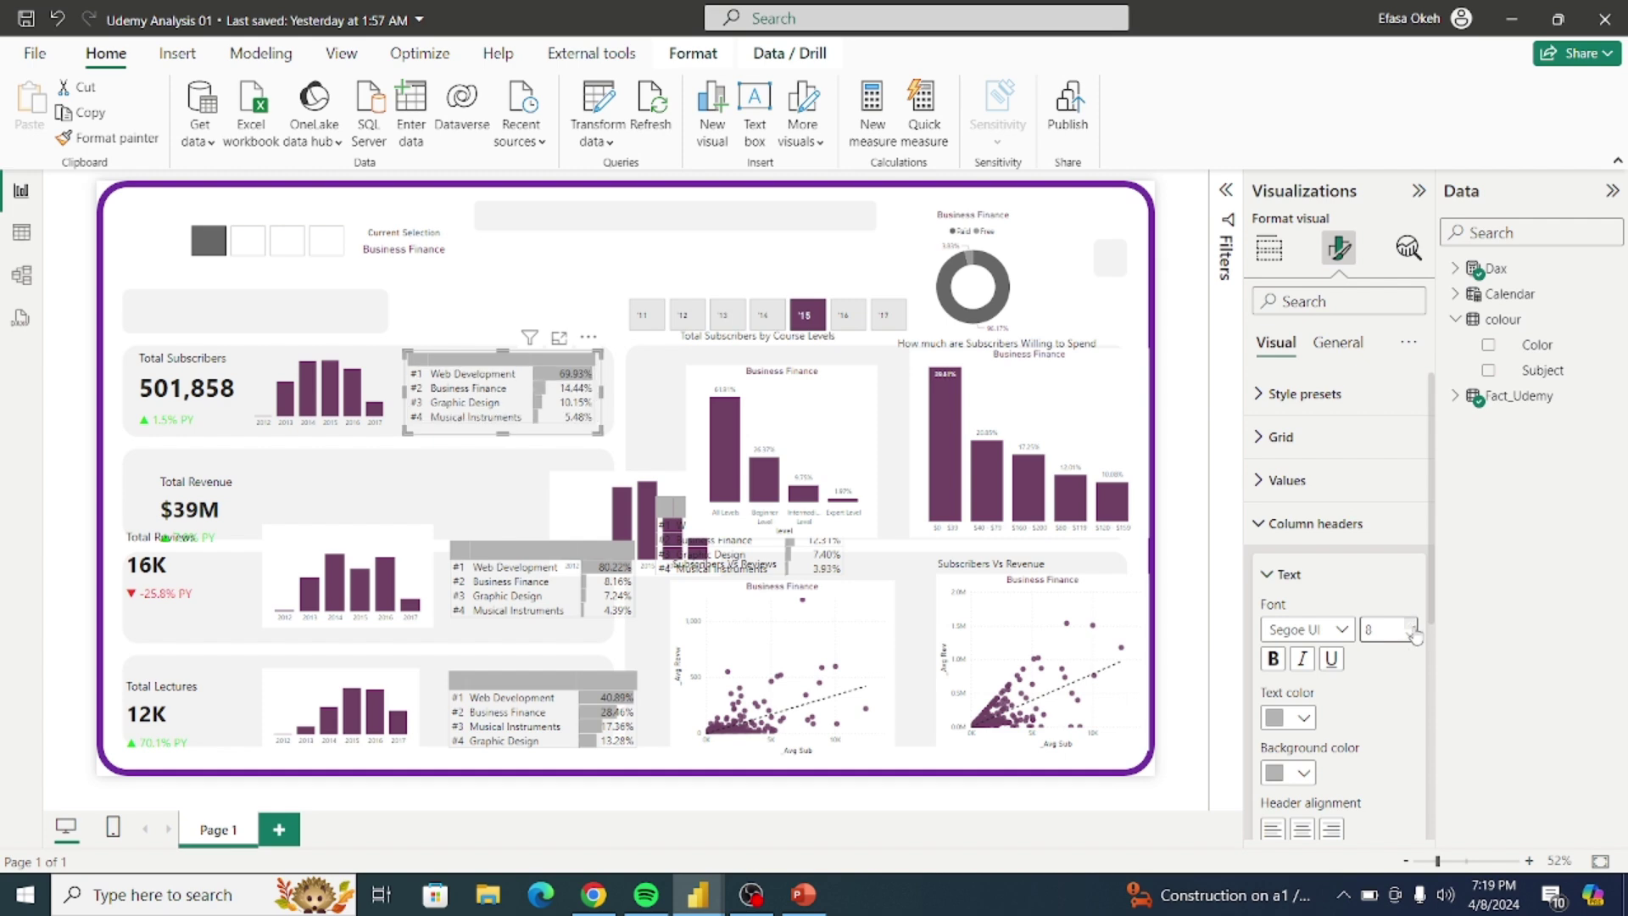
left_click(1412, 627)
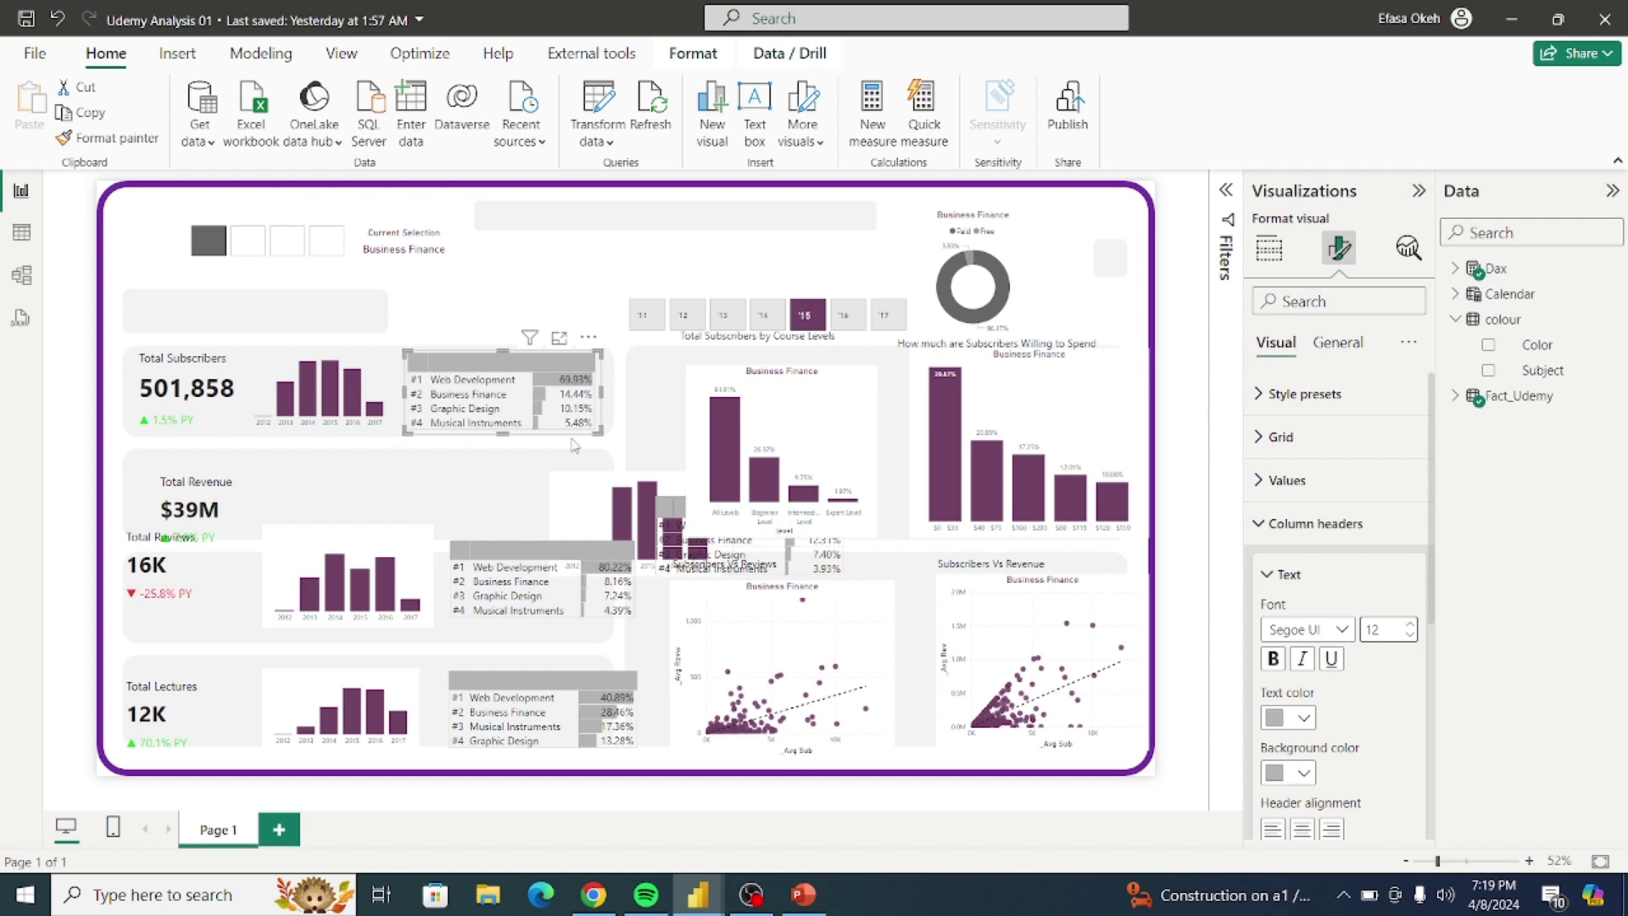
left_click(613, 437)
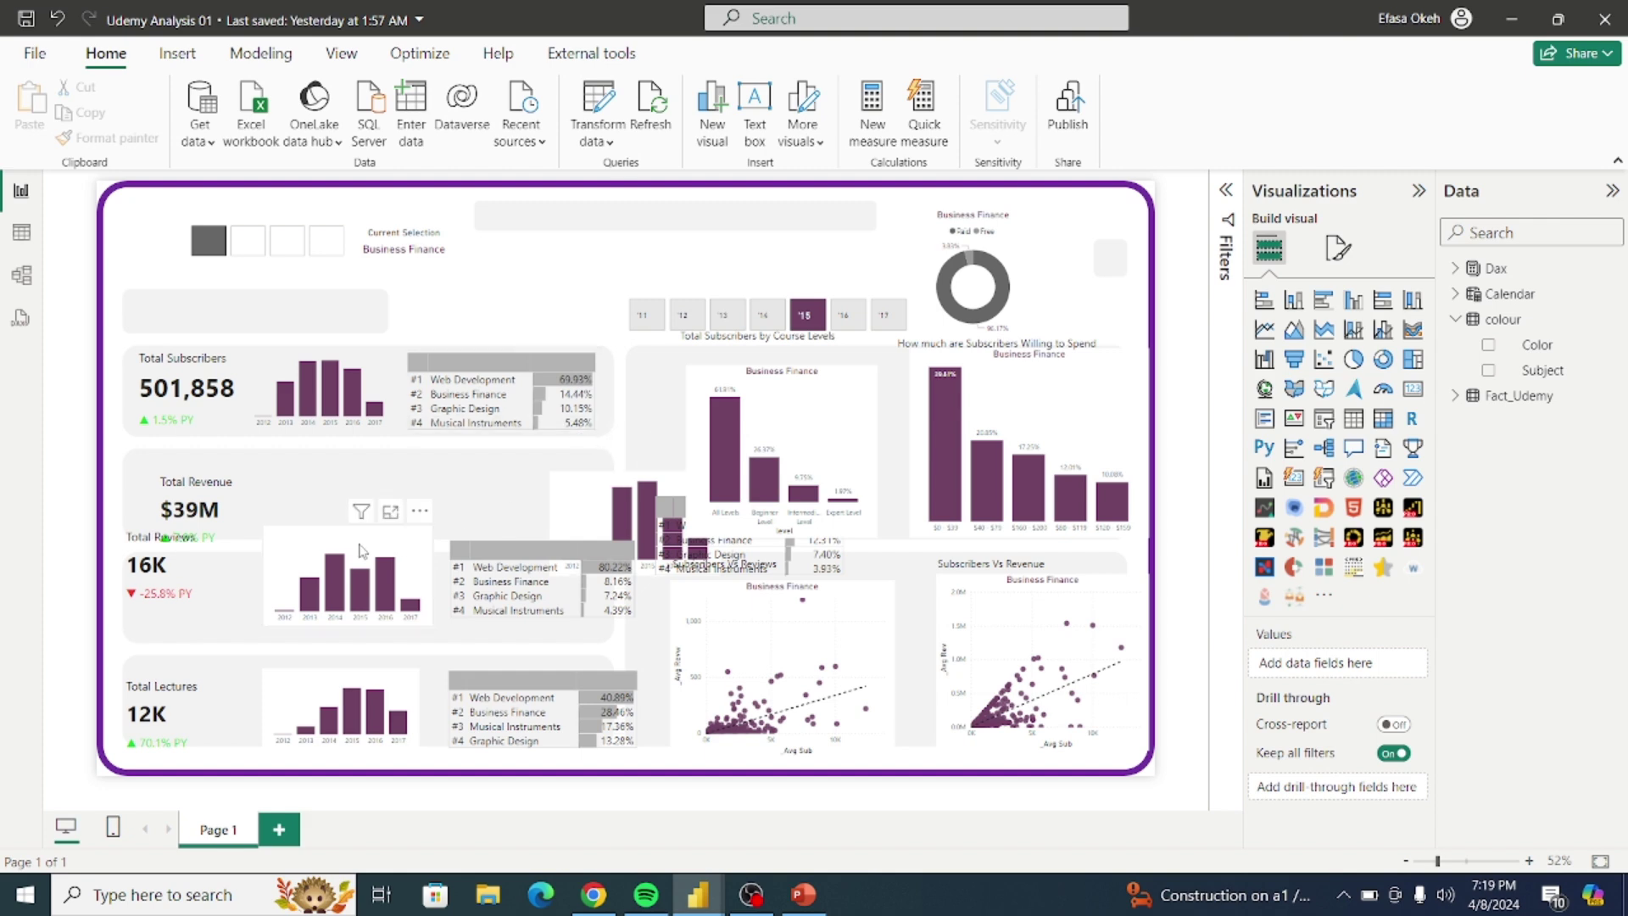
Step: Move the Total Reviews card visual clear, then align the Total Revenue visual under Total Subscribers and narrow it
left_click(228, 549)
left_click_drag(280, 609, 334, 679)
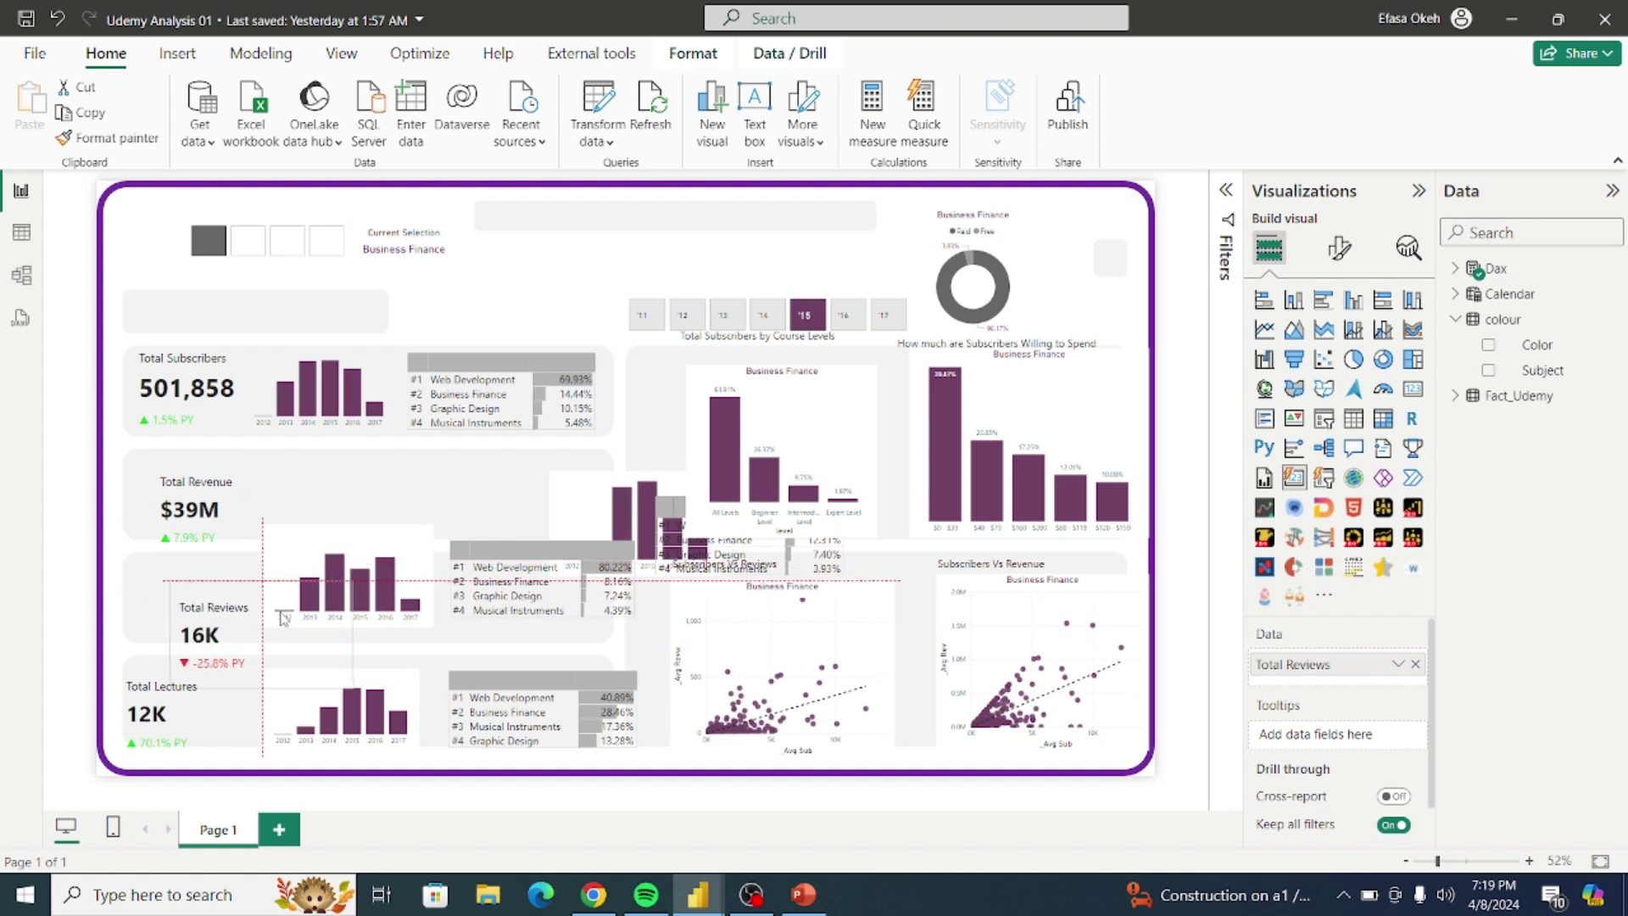
left_click_drag(220, 472, 209, 481)
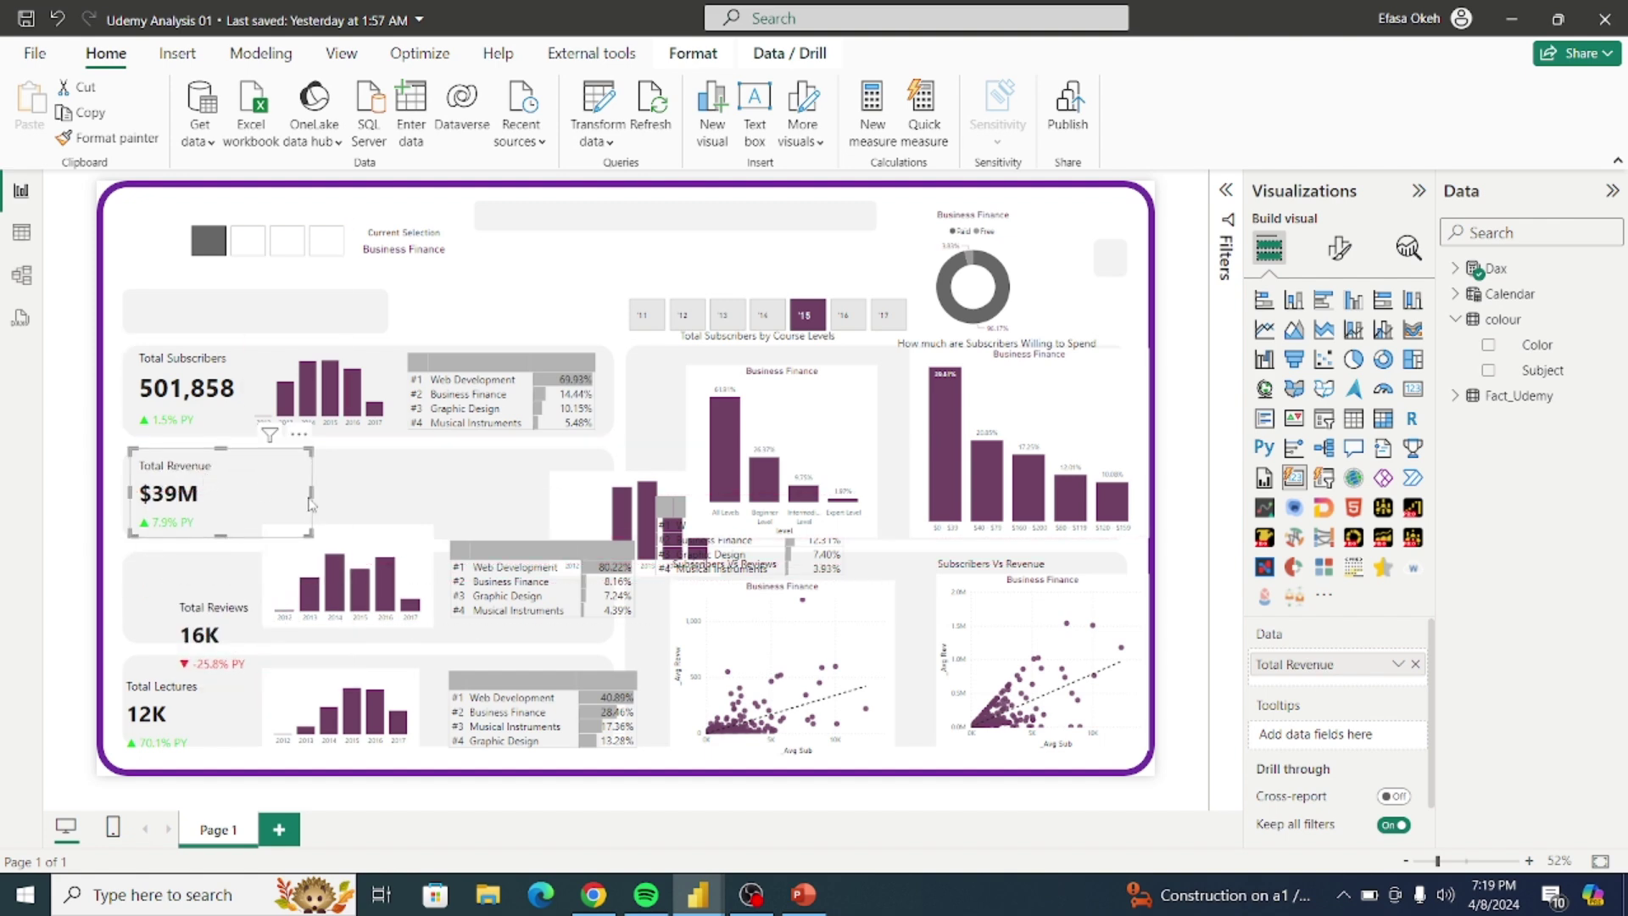
left_click_drag(312, 495, 225, 494)
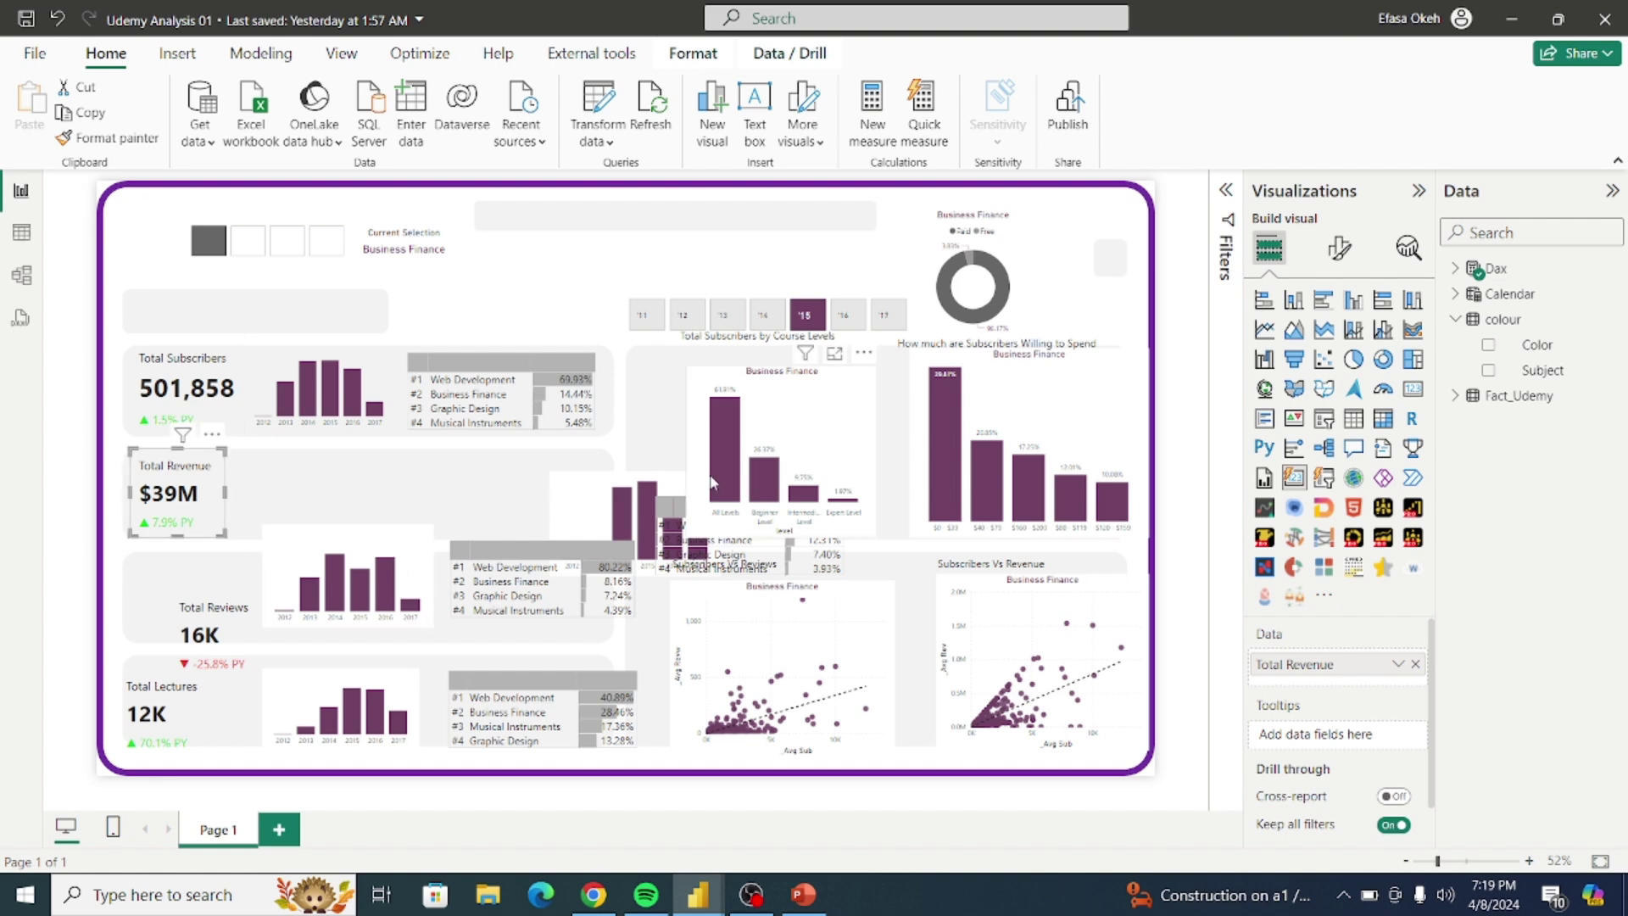
Step: Move the revenue column chart beside the Total Revenue figure and turn off its background
left_click_drag(585, 508, 287, 477)
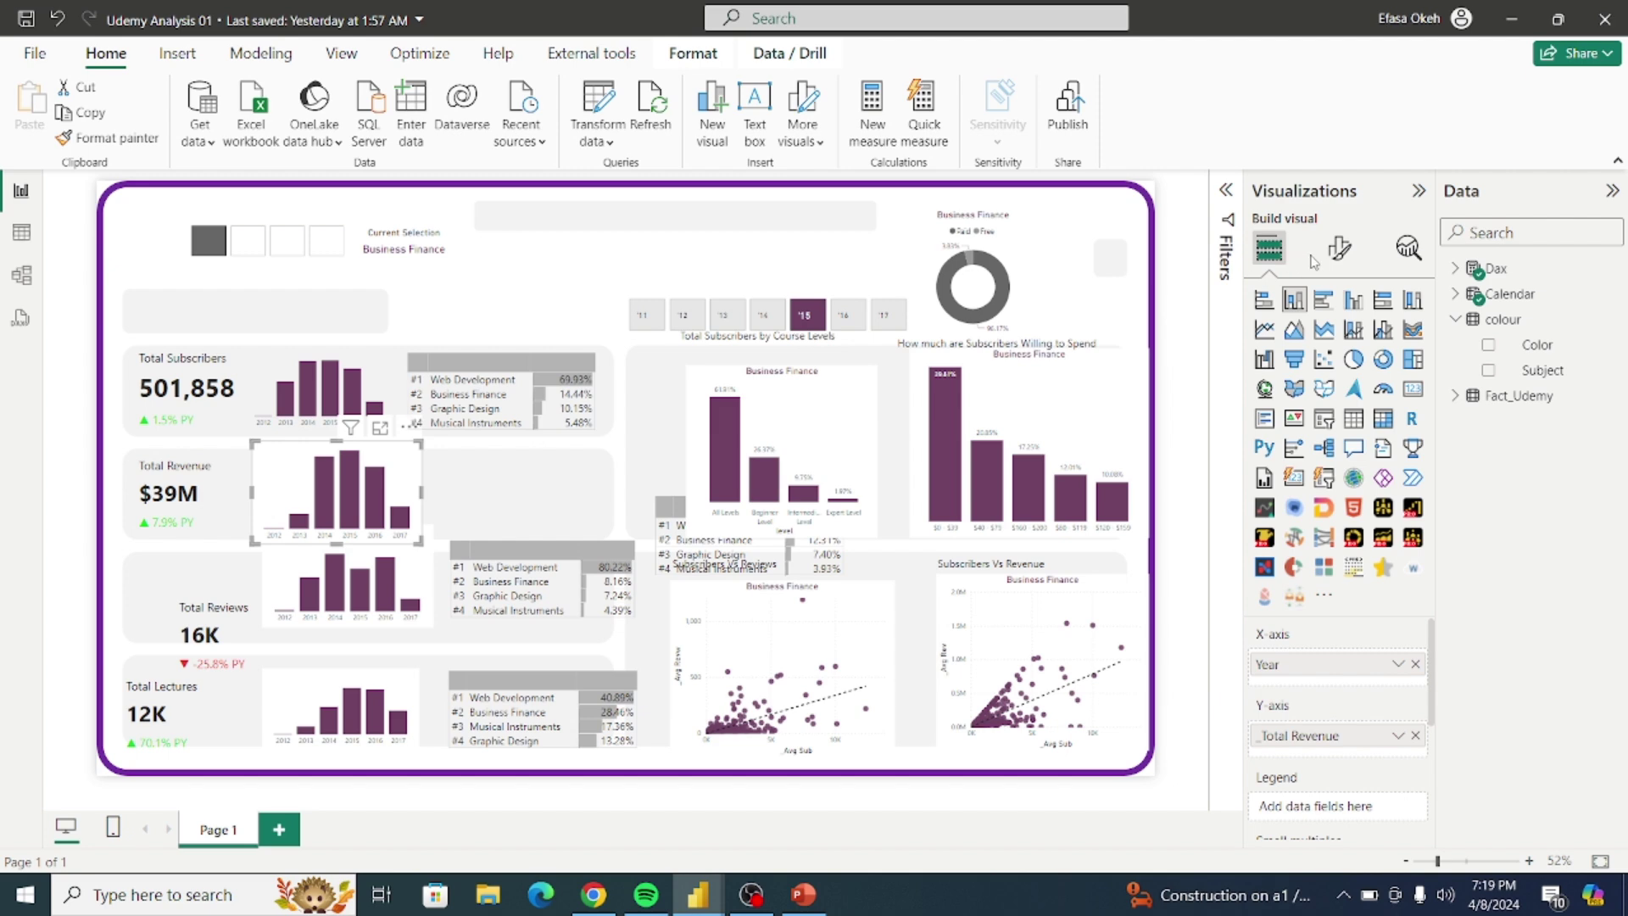
left_click(1339, 247)
left_click(1352, 348)
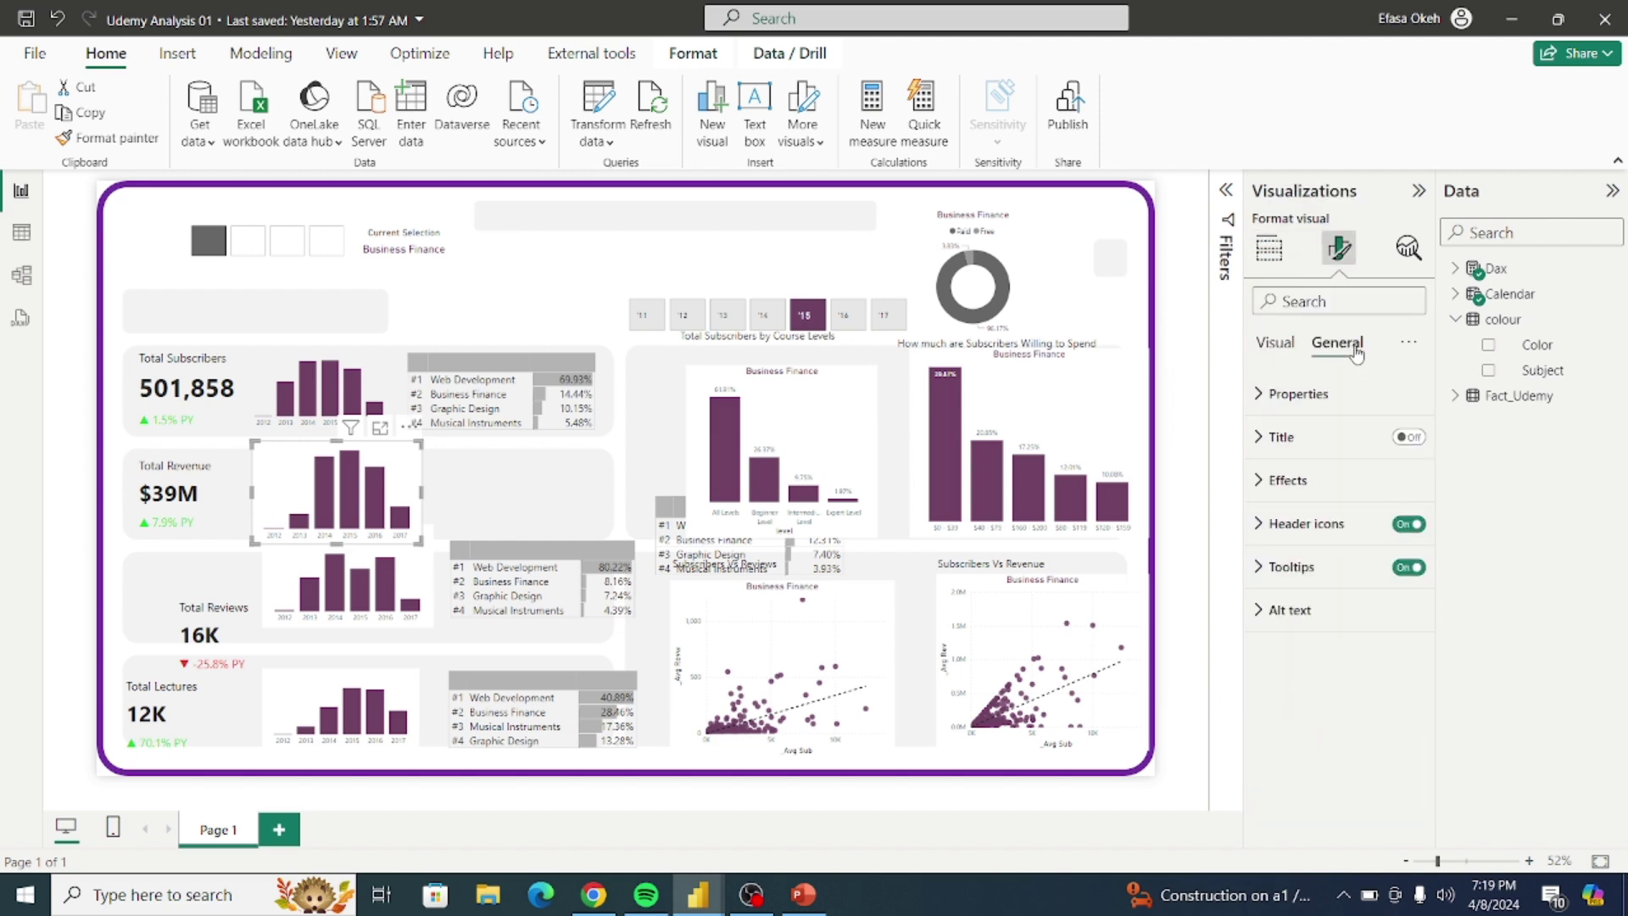
left_click(1361, 479)
left_click(1401, 532)
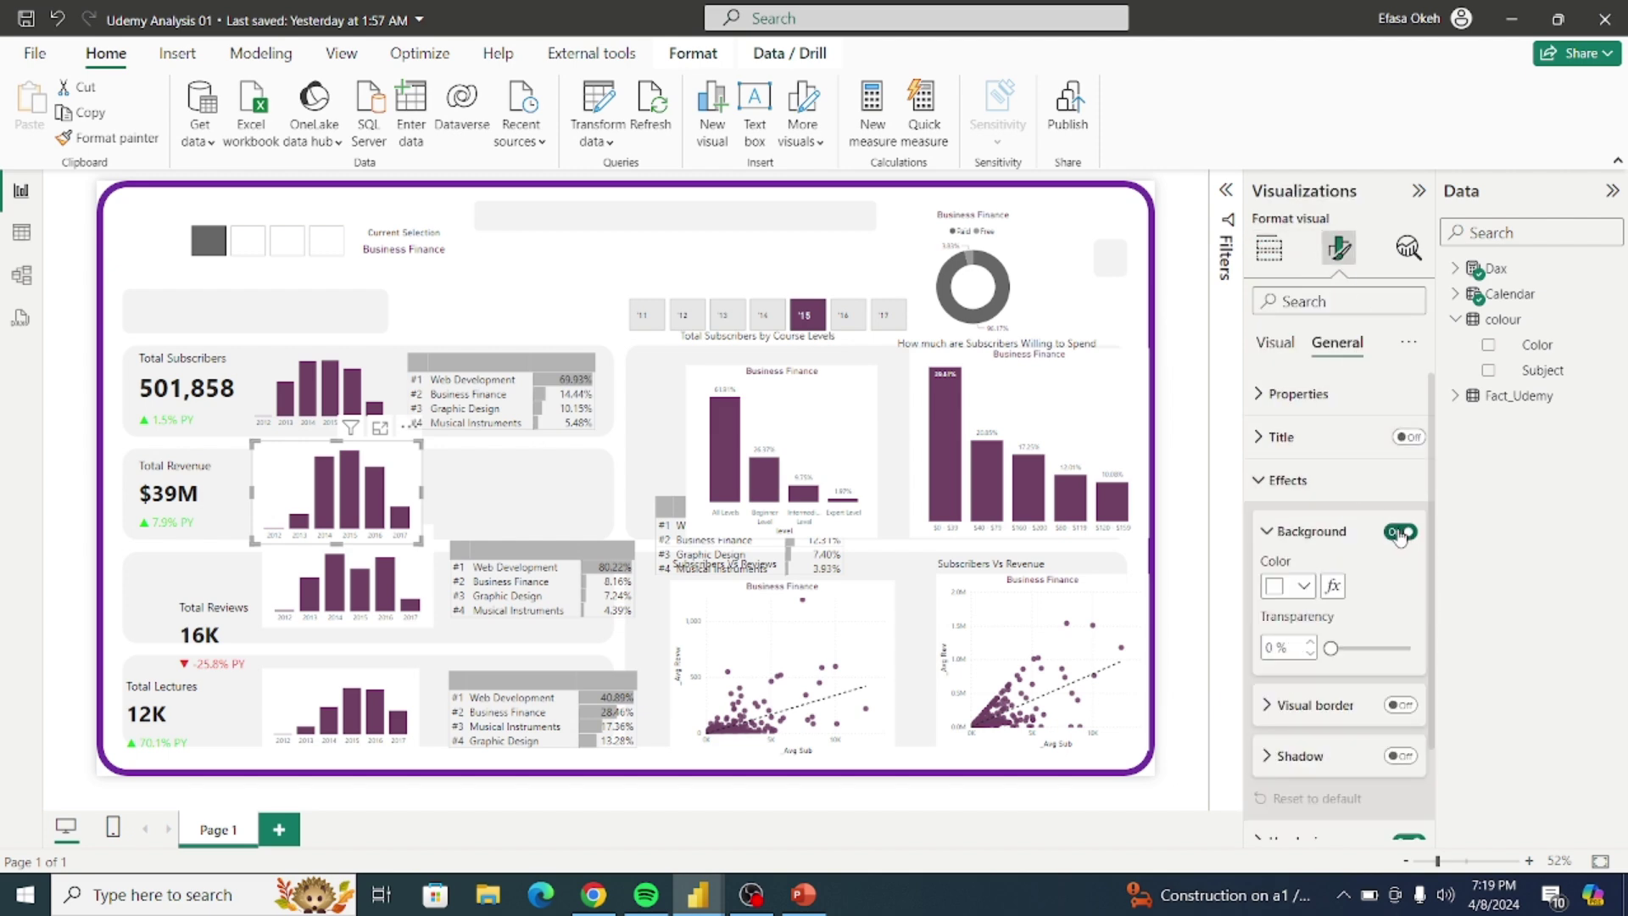
left_click(1401, 532)
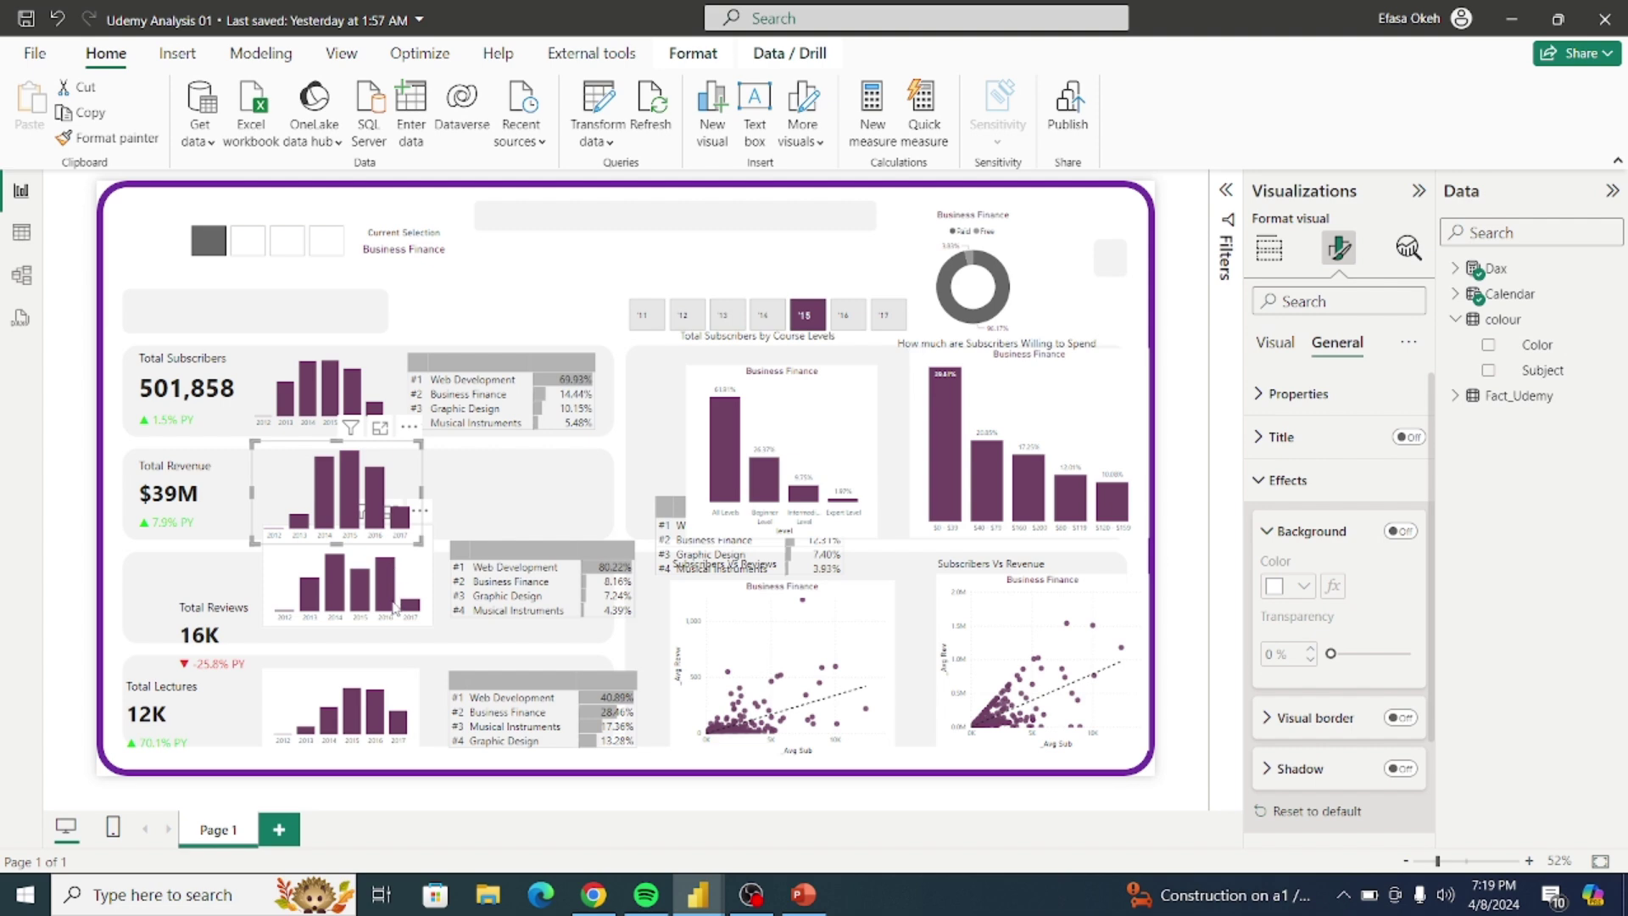
Step: Move the reviews column chart down out of the way, and reposition and shrink the revenue column chart to fit its card
key("ctrl+z")
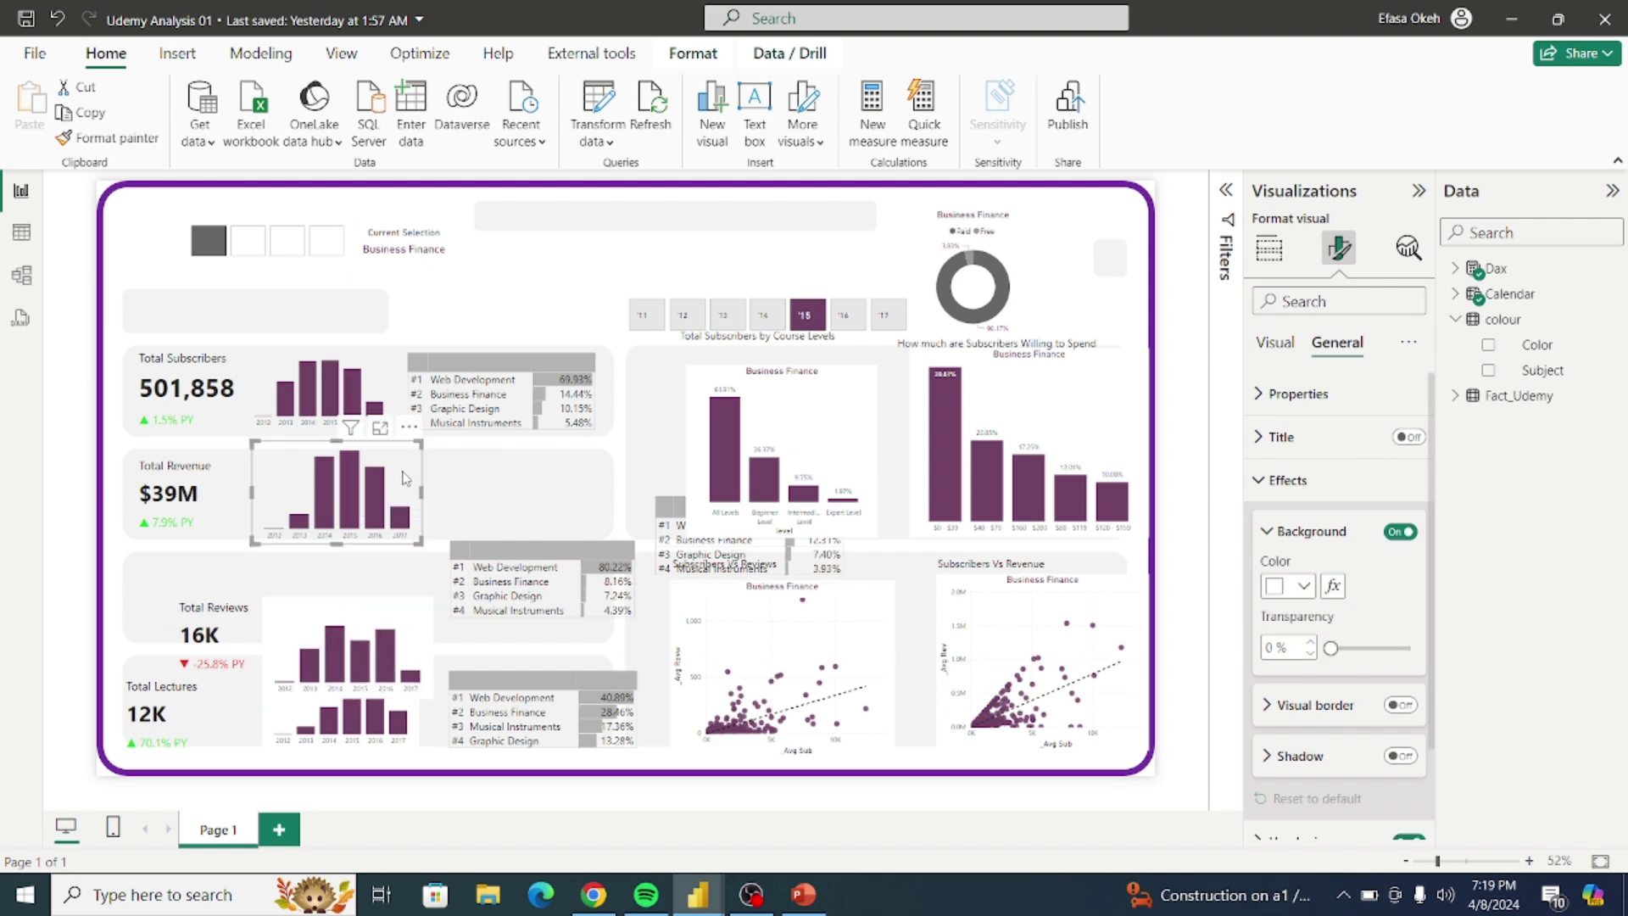
left_click_drag(404, 477, 386, 478)
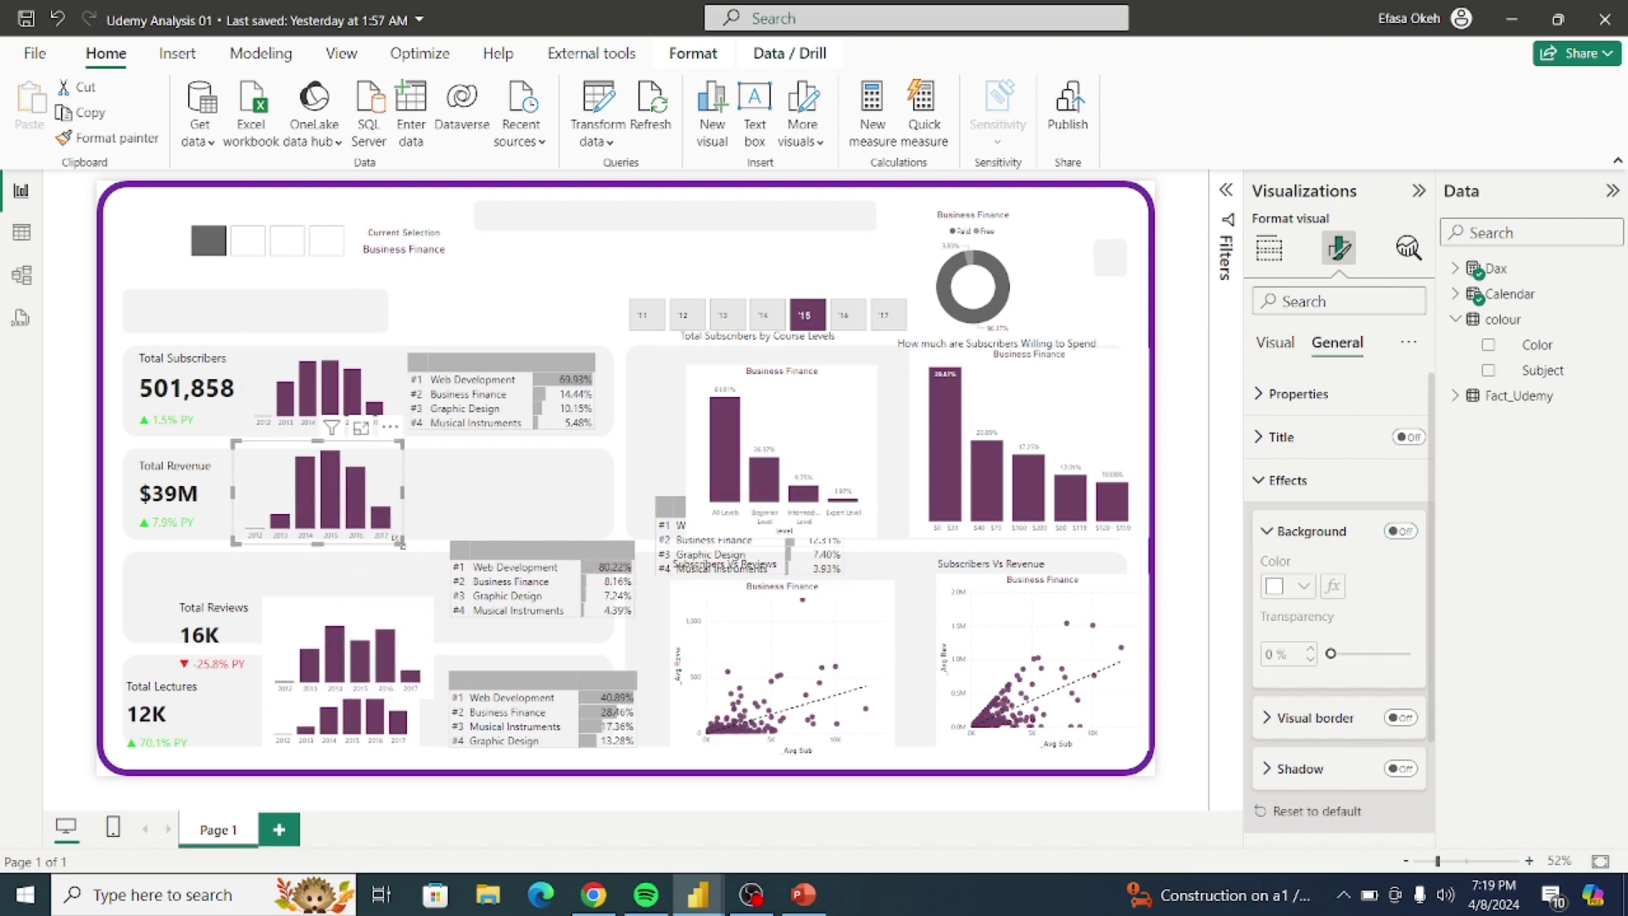
left_click_drag(399, 539, 393, 536)
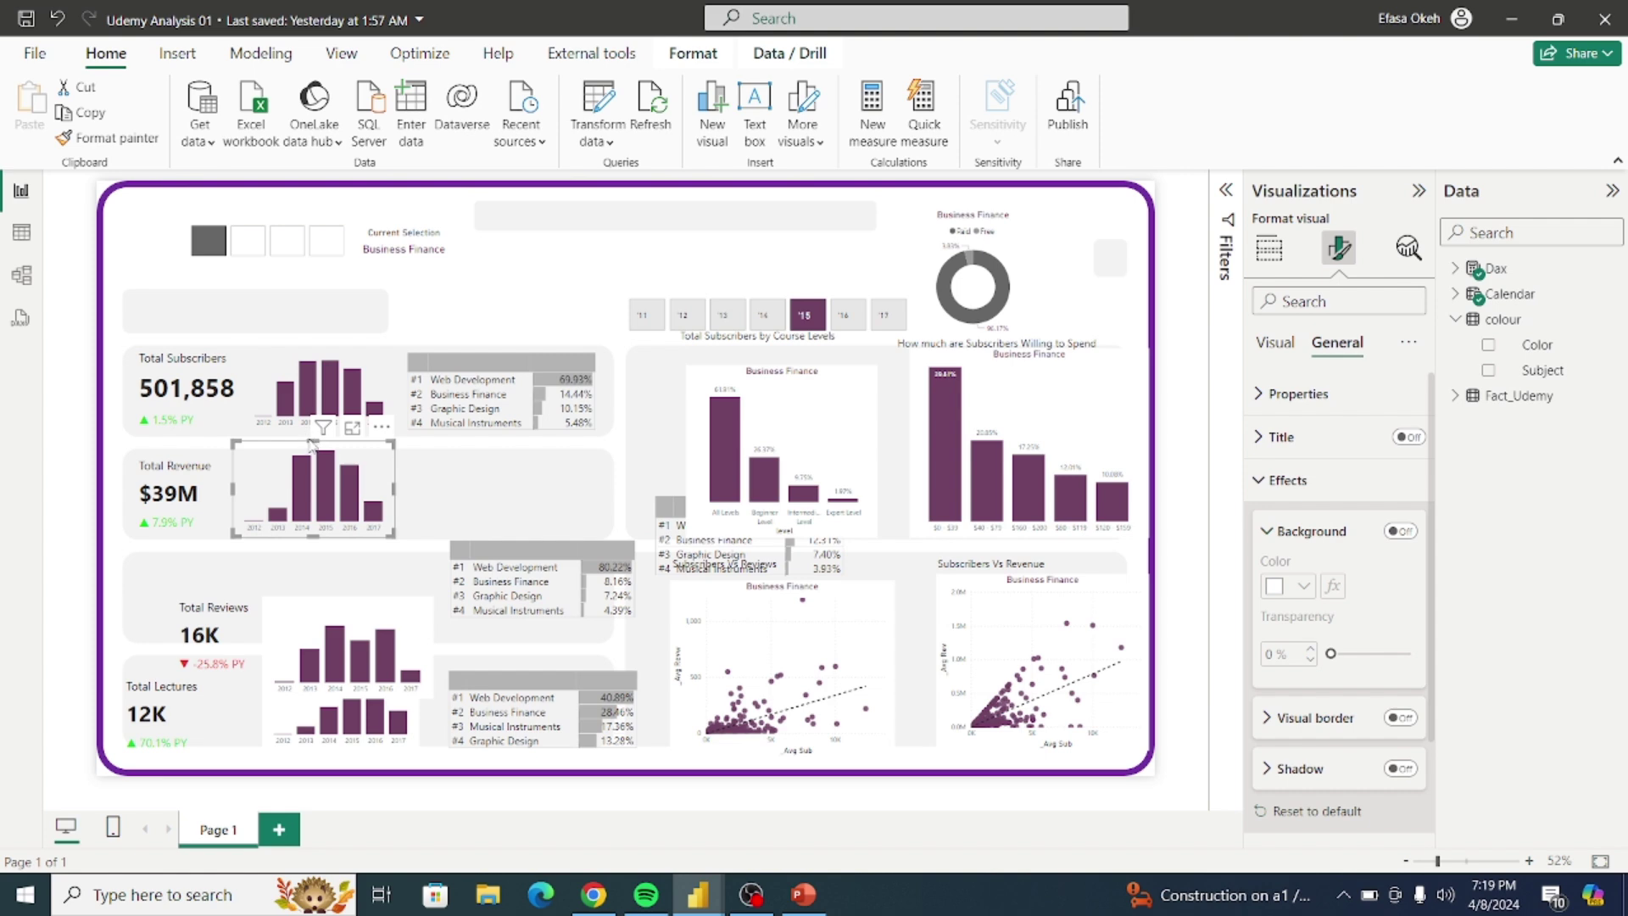
left_click_drag(313, 444, 317, 451)
left_click_drag(315, 452, 316, 453)
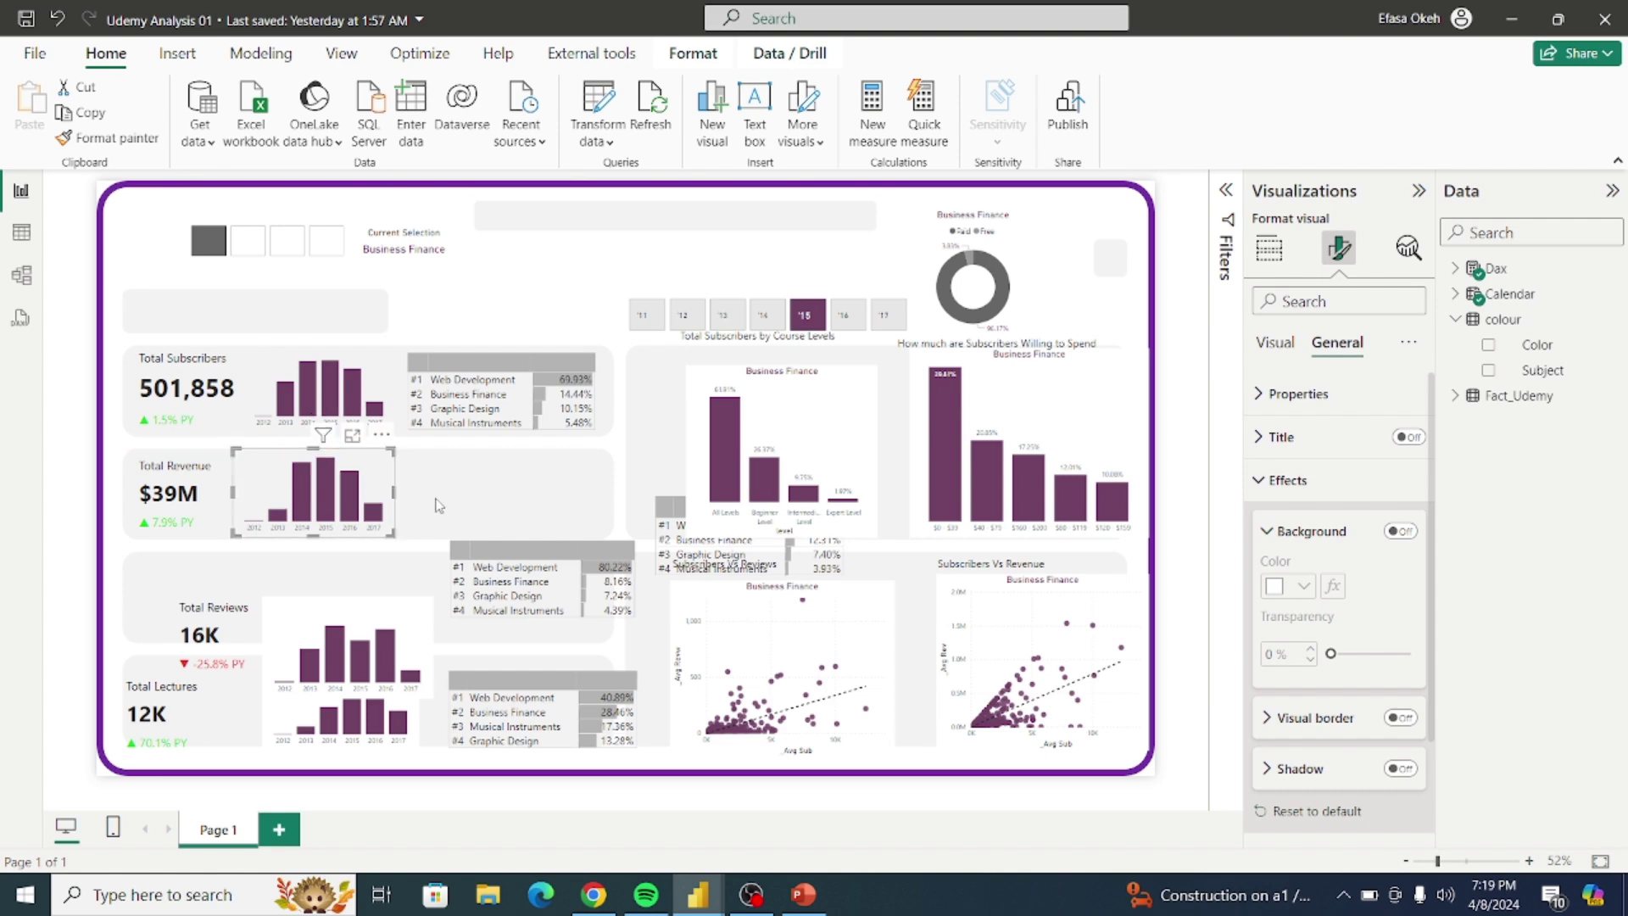
left_click(596, 497)
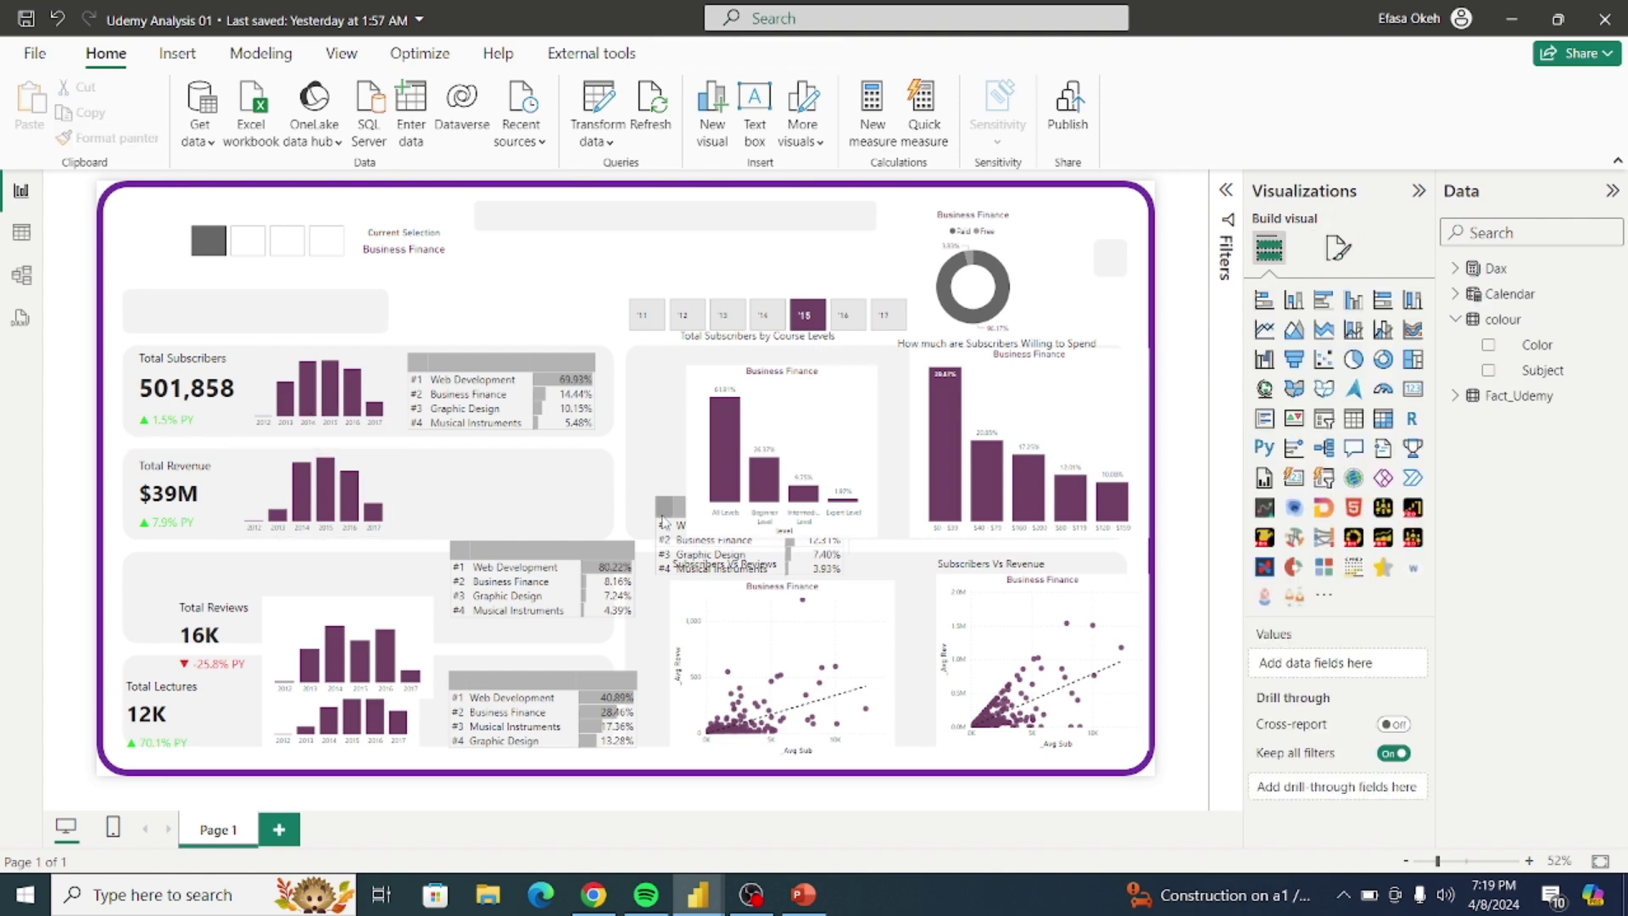
Step: Move the course-levels chart and the reviews ranking table aside, and place the revenue ranking table in the Total Revenue card
left_click_drag(848, 424, 1013, 525)
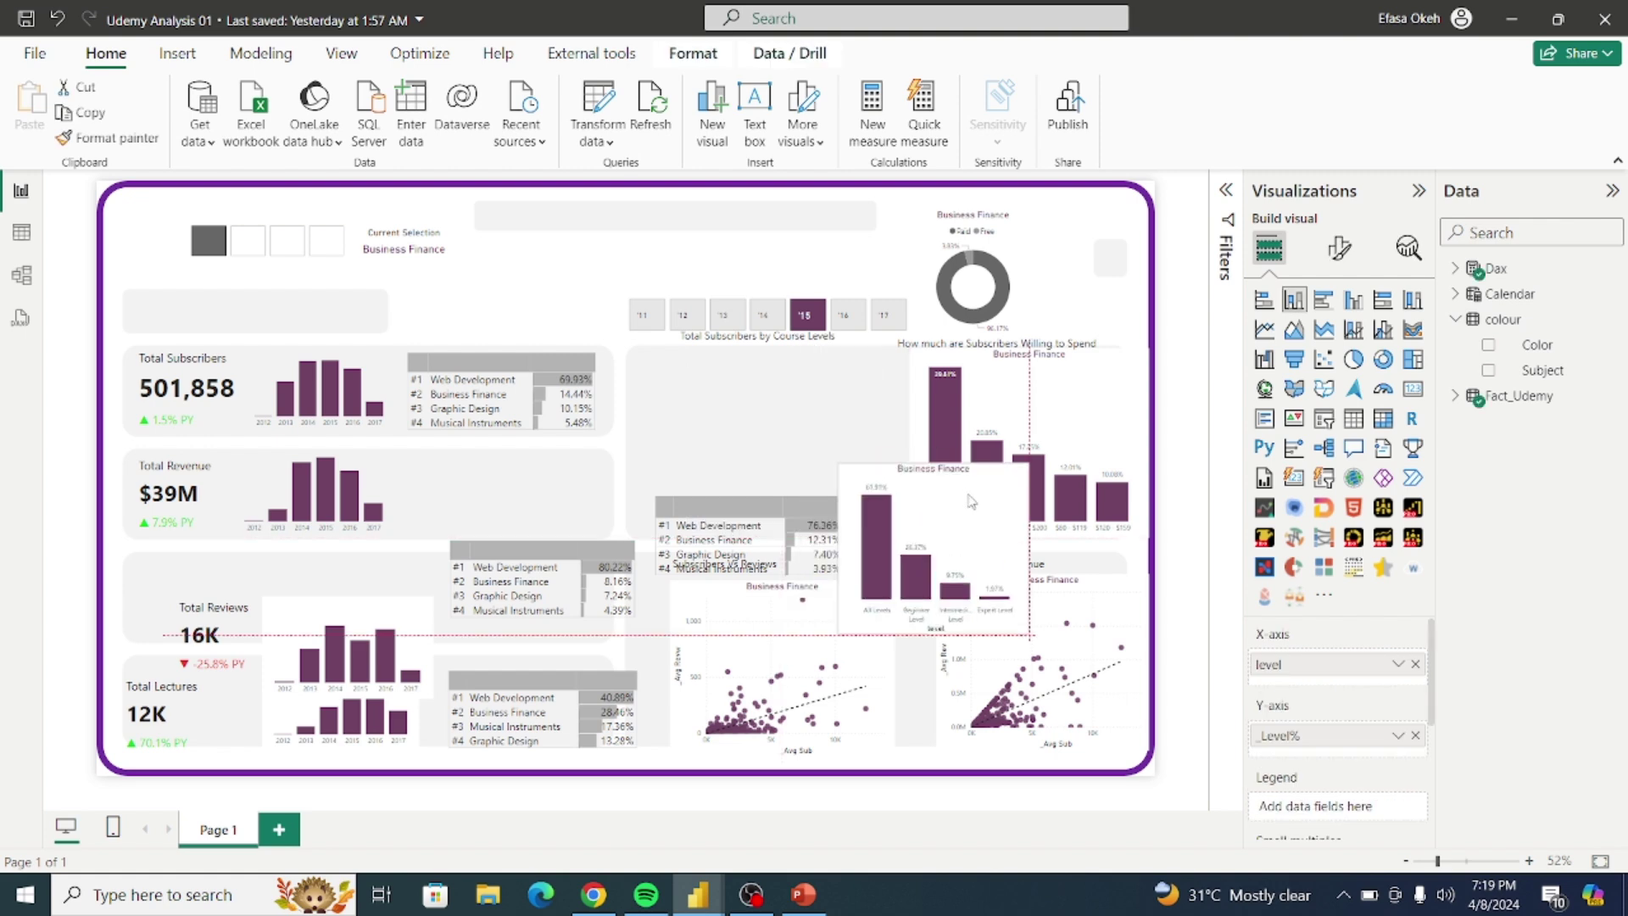
left_click_drag(838, 496, 586, 450)
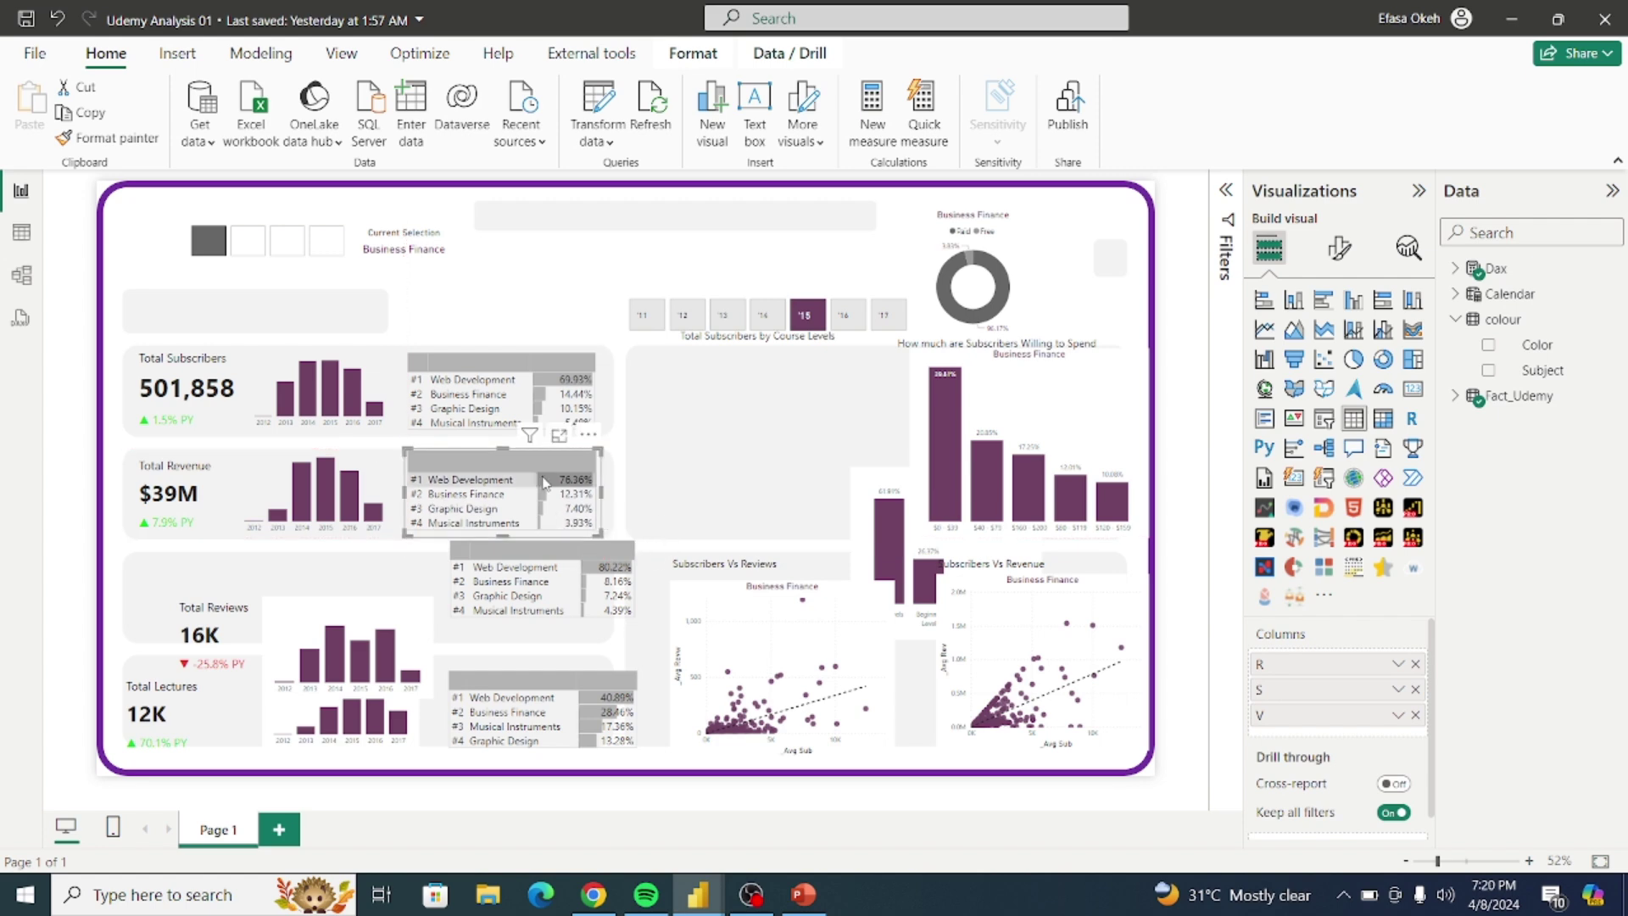
left_click_drag(627, 545, 715, 586)
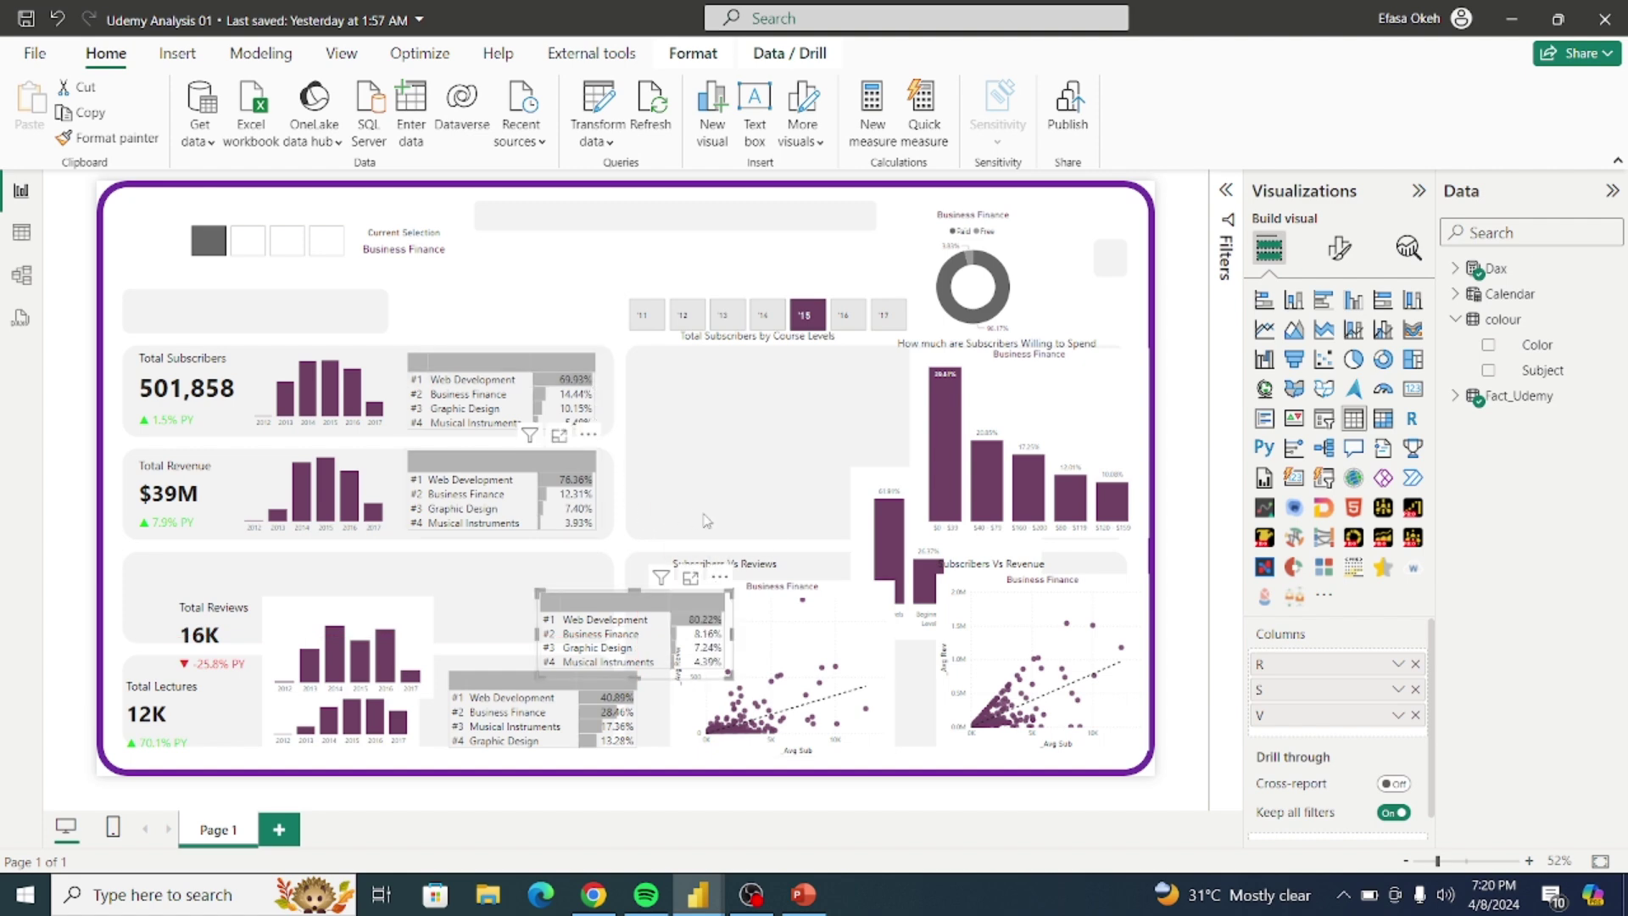
Step: Set the column header font size of the revenue ranking table to 12
left_click(1339, 248)
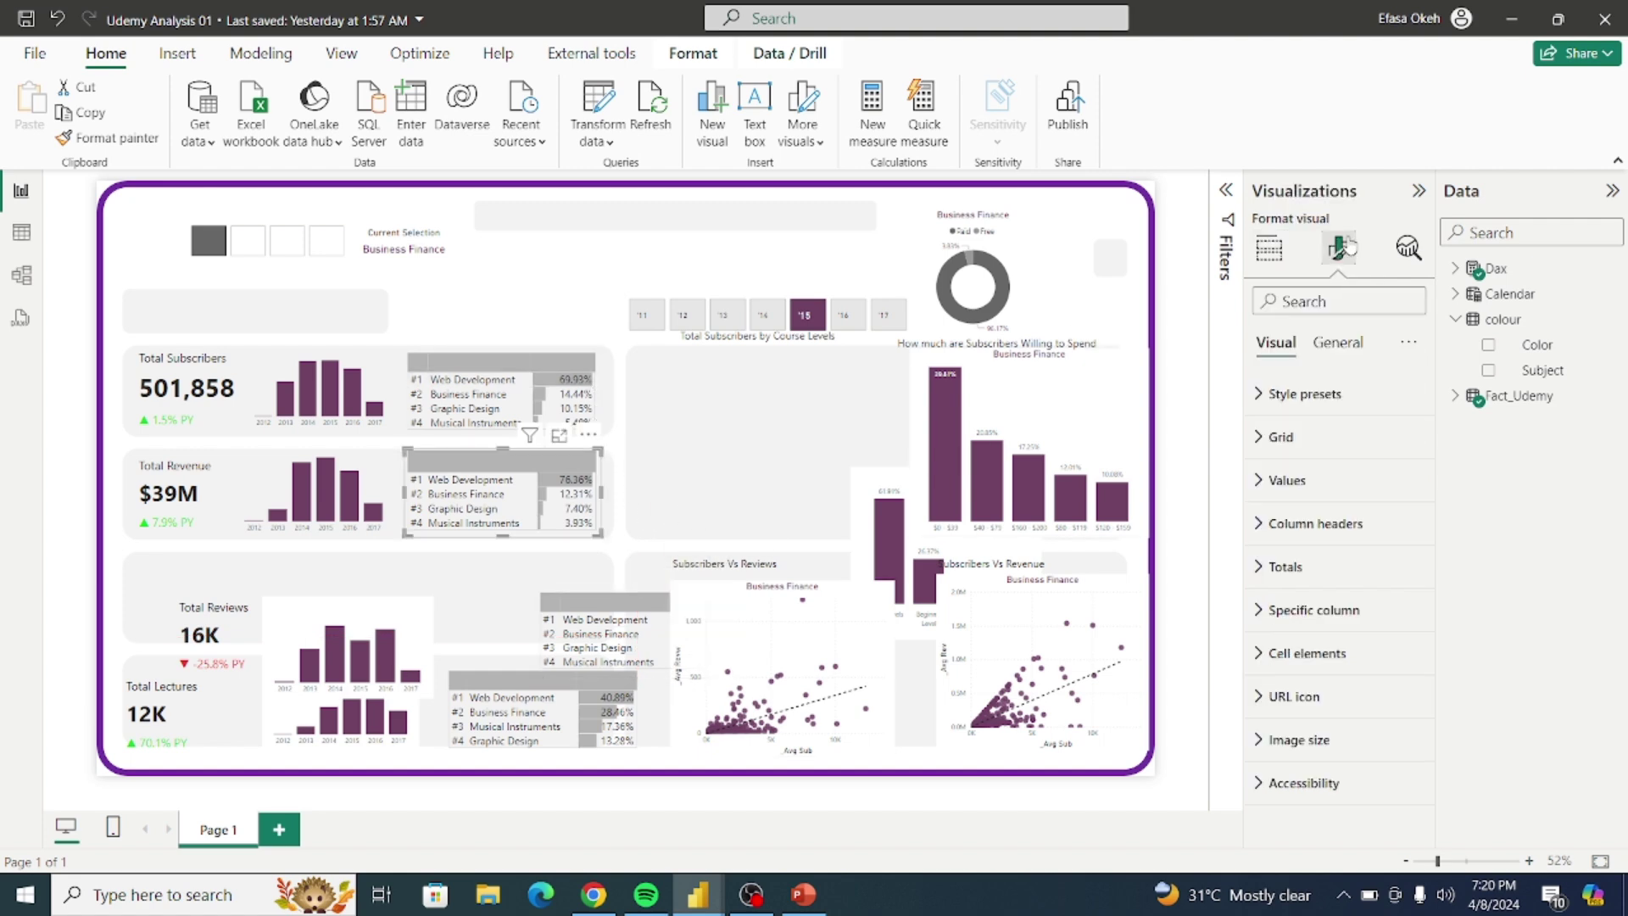
left_click(1297, 524)
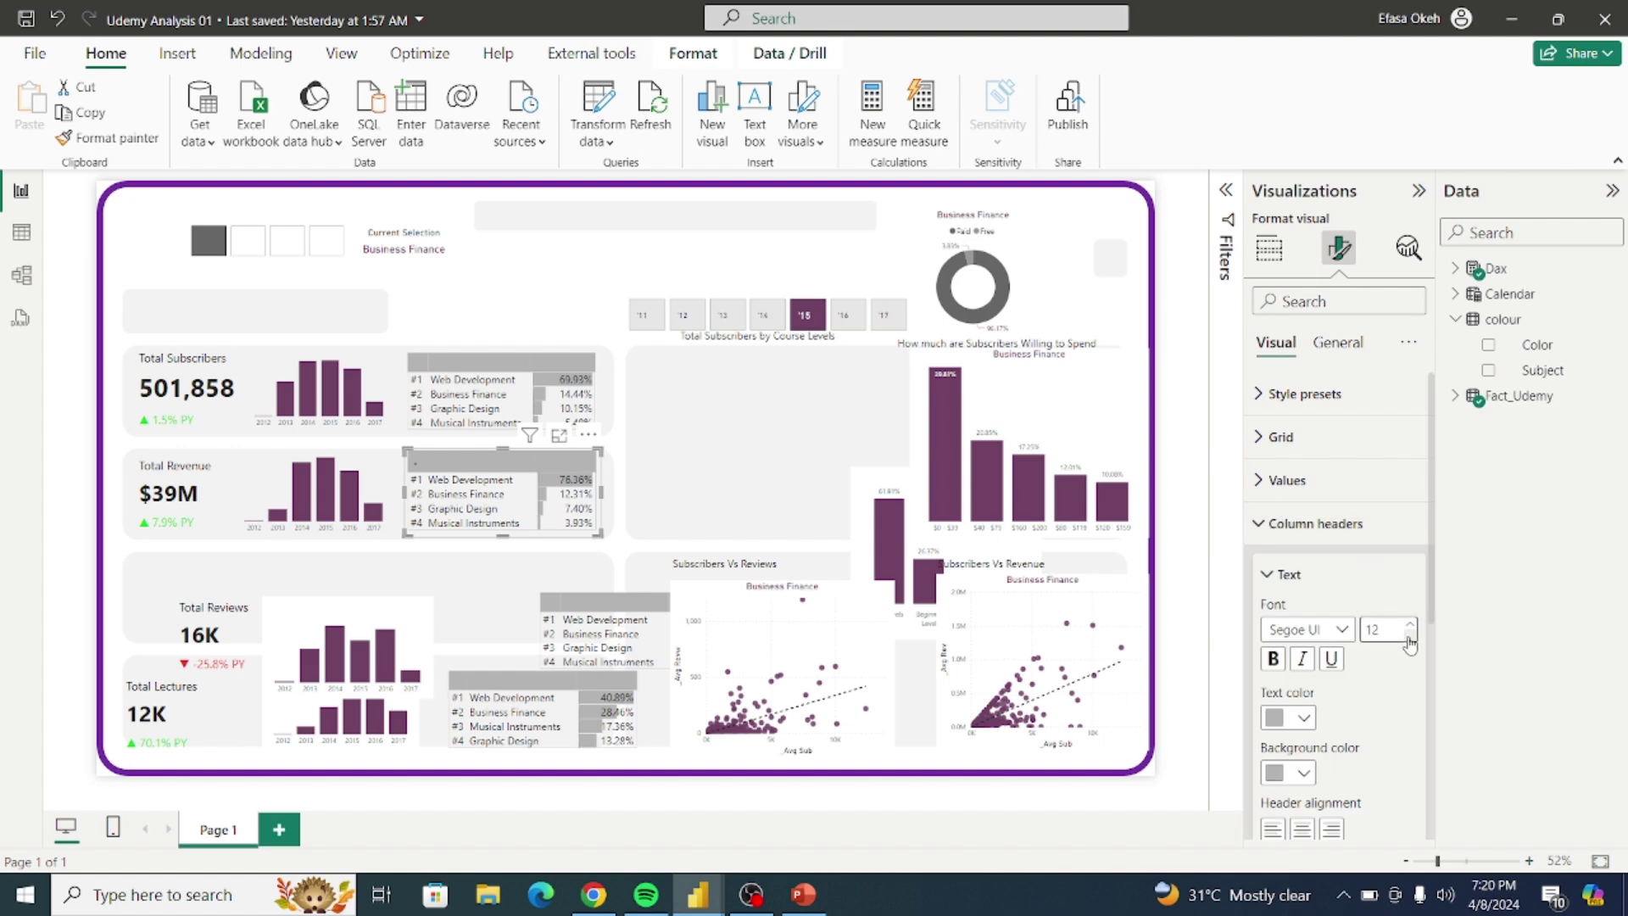
left_click(548, 556)
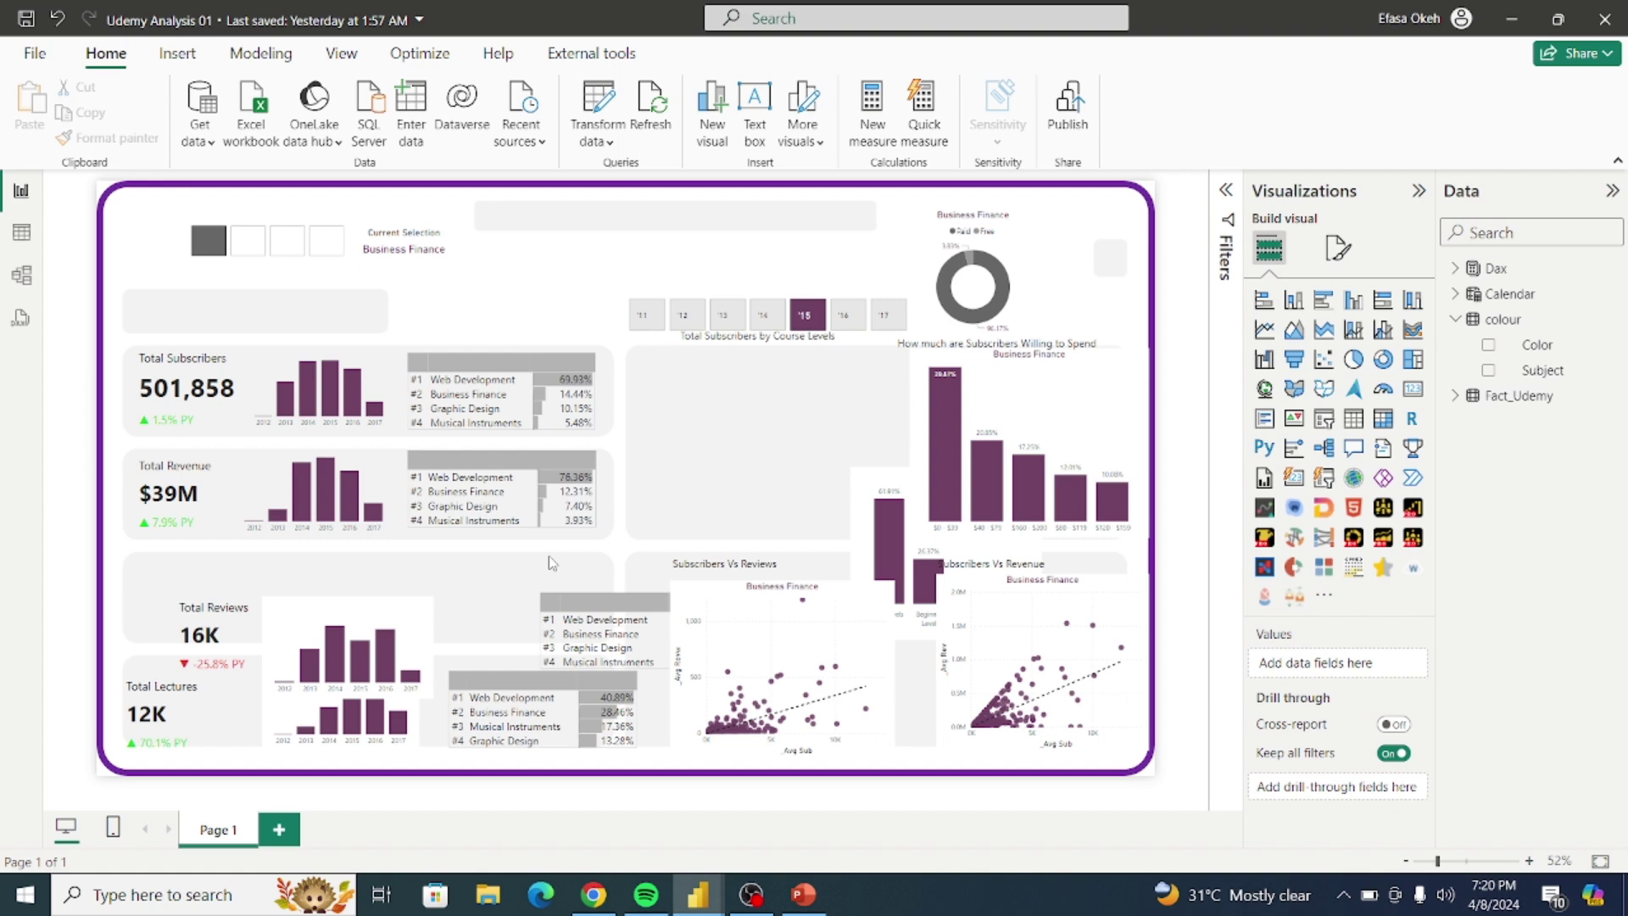
Step: Adjust the position and height of the revenue ranking table so it sits within the Total Revenue card
left_click(585, 461)
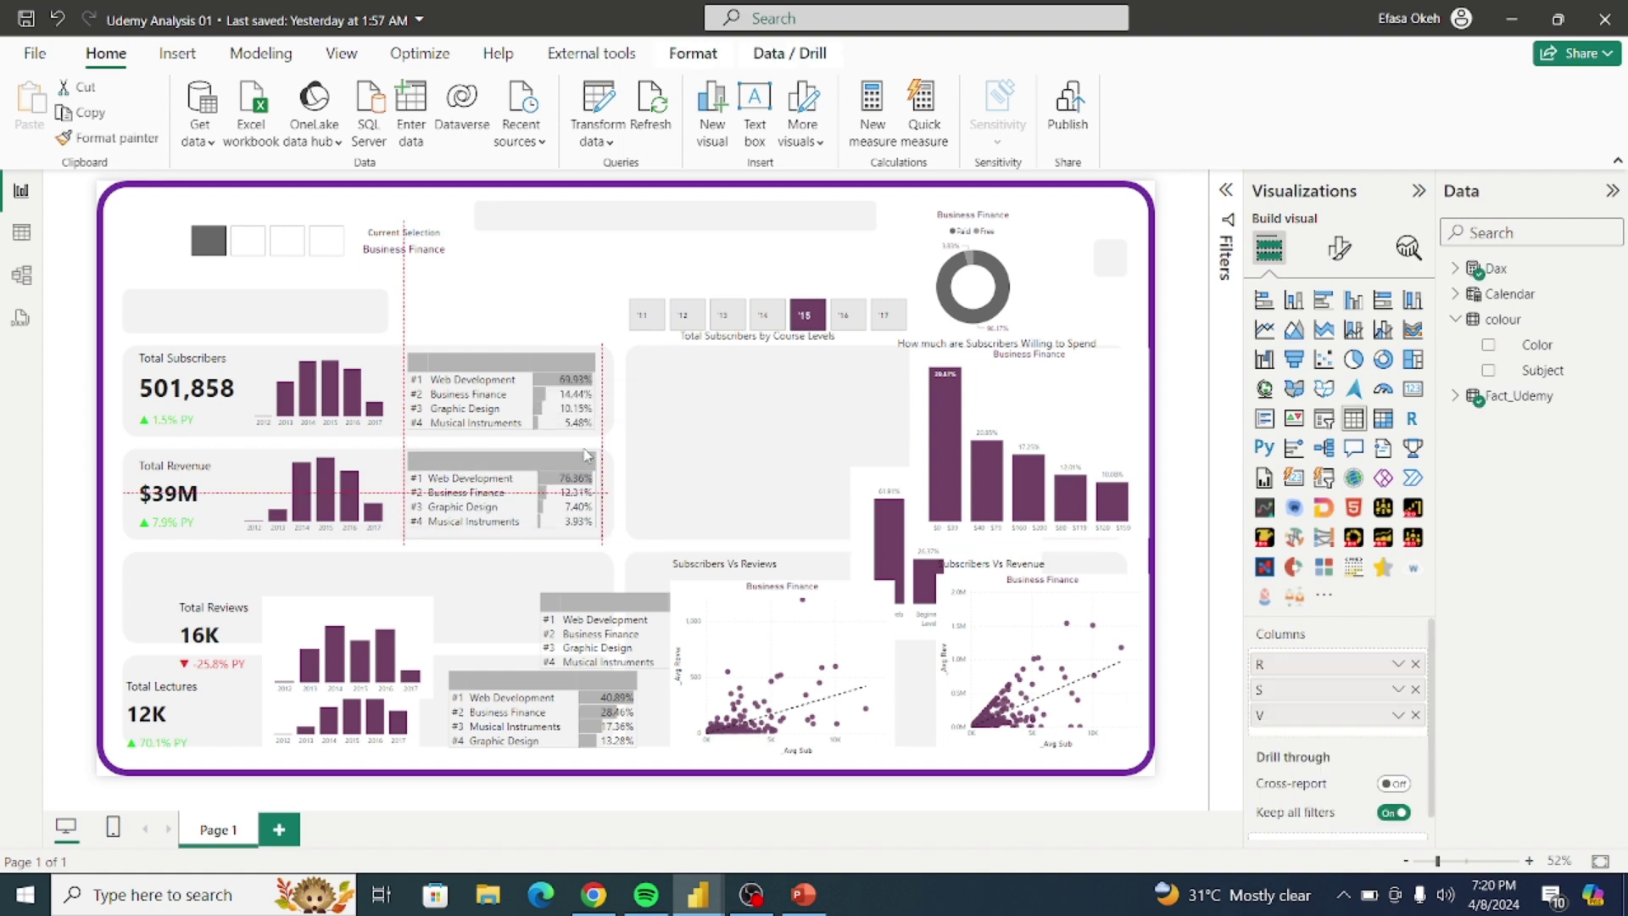
left_click_drag(585, 459, 585, 457)
left_click_drag(561, 515, 500, 533)
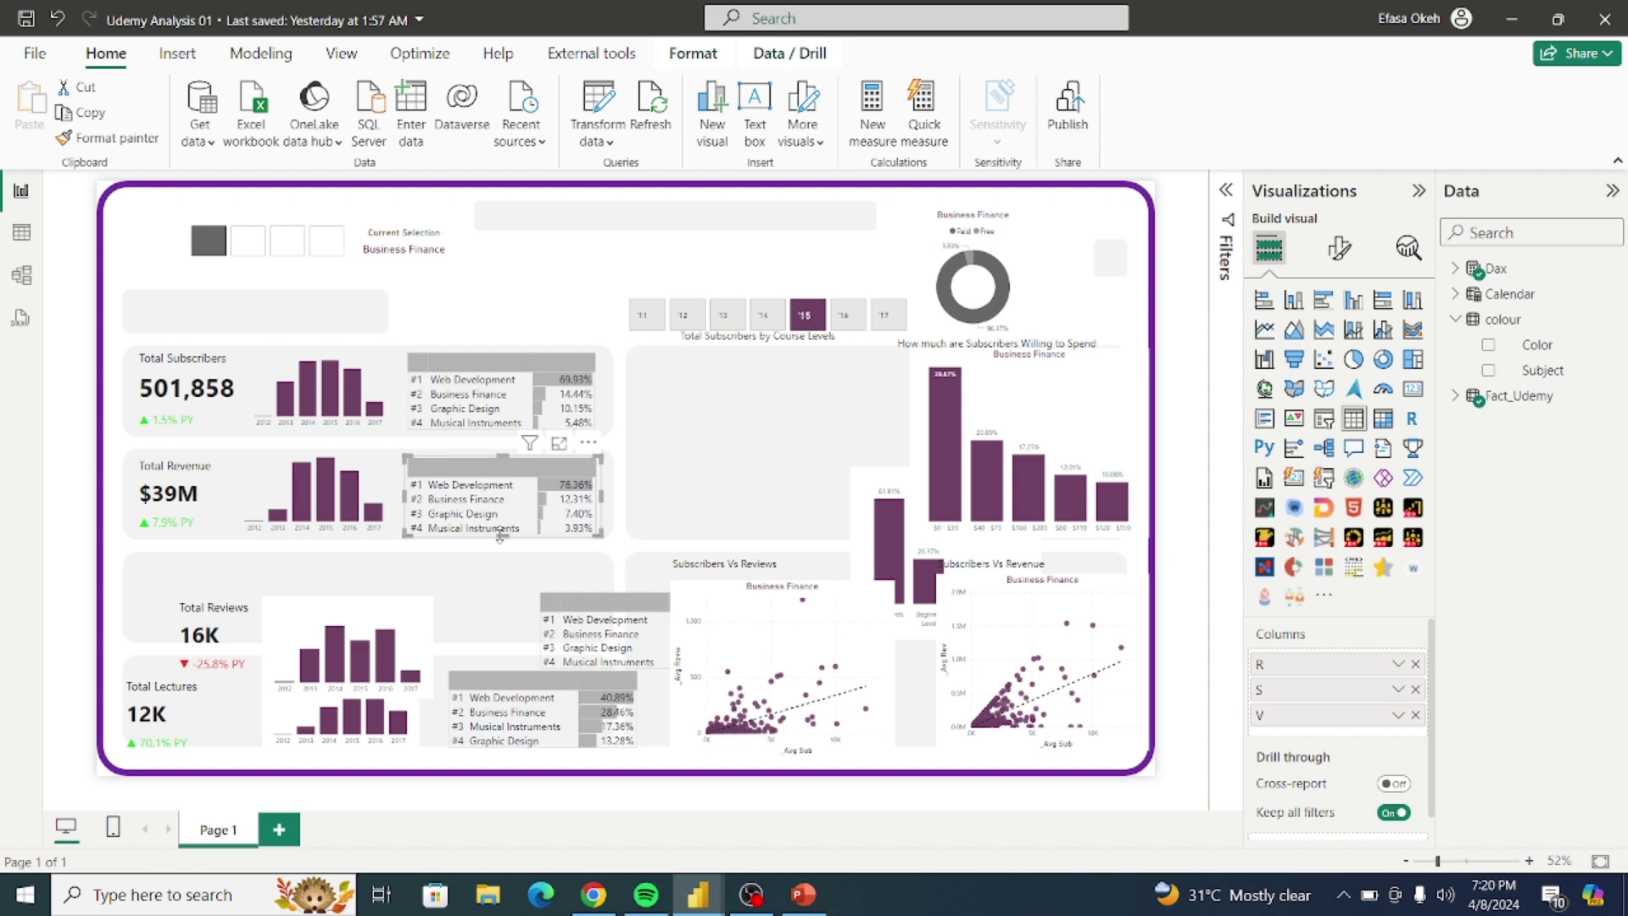
left_click(631, 526)
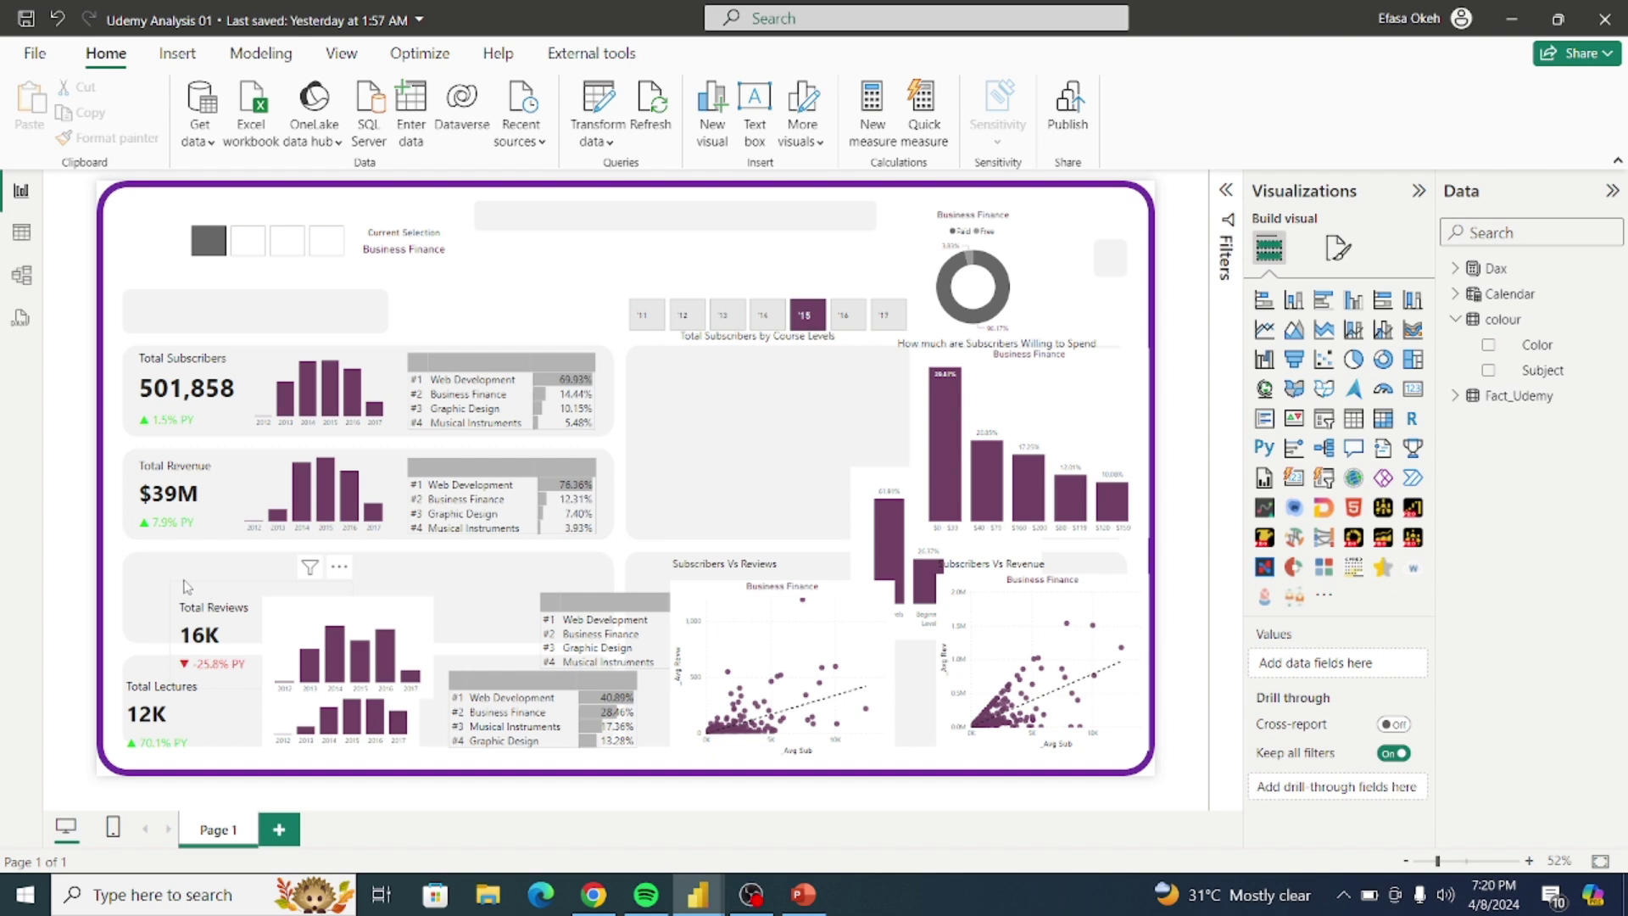
Step: Move the Total Reviews visual into the third panel, aligned under Total Revenue, and reduce its height to fit
left_click_drag(231, 633, 248, 599)
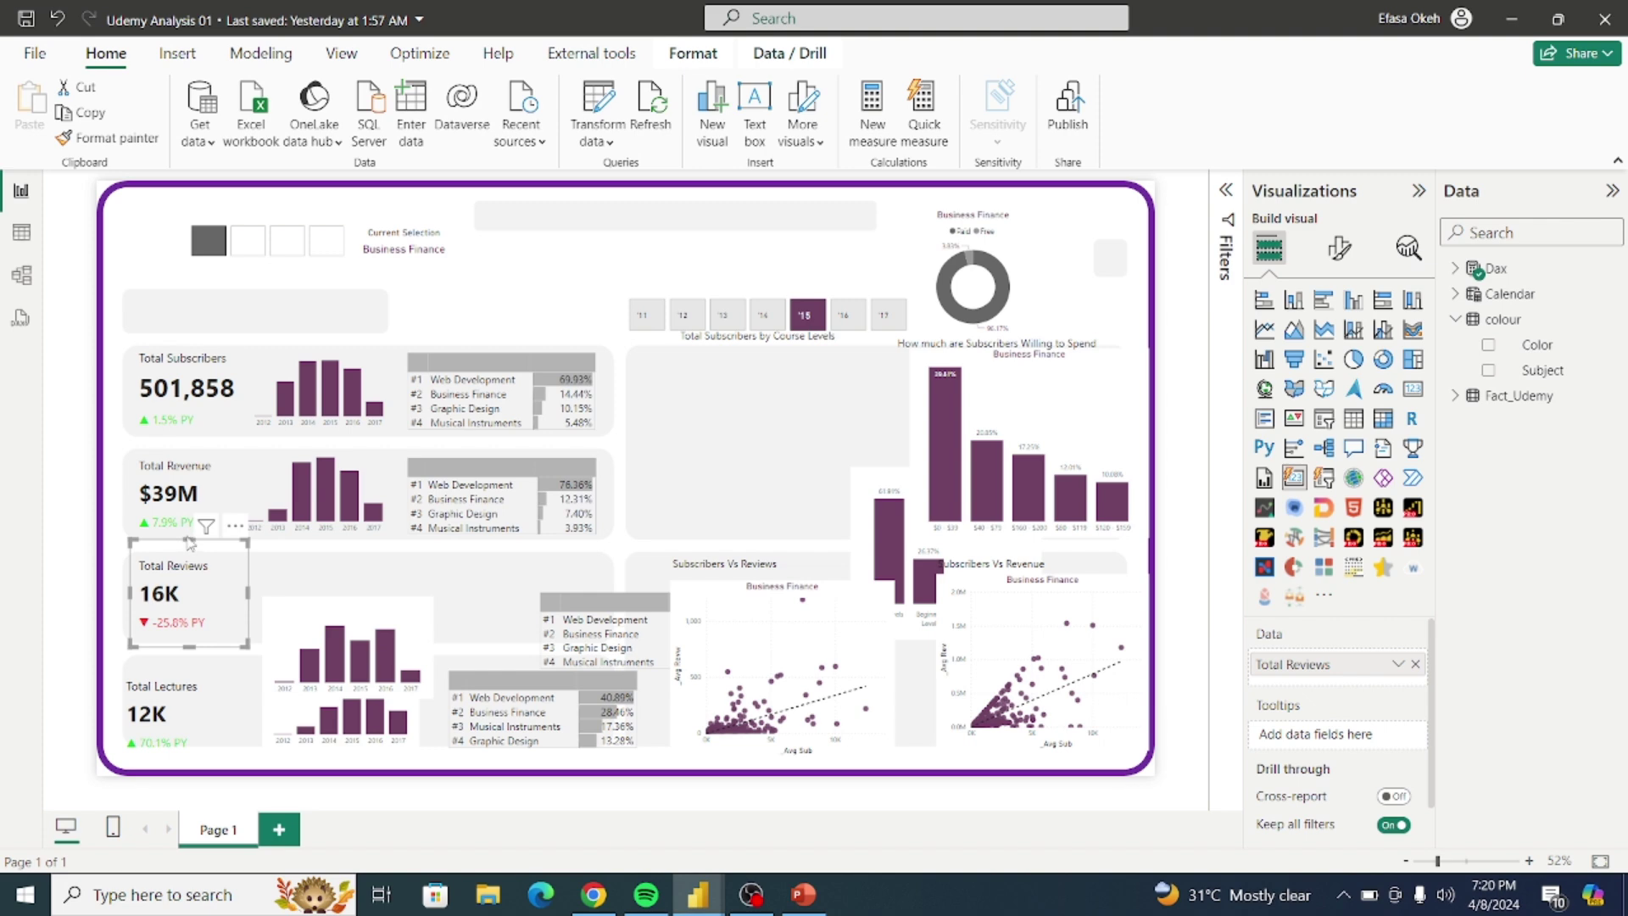
left_click_drag(190, 543, 189, 556)
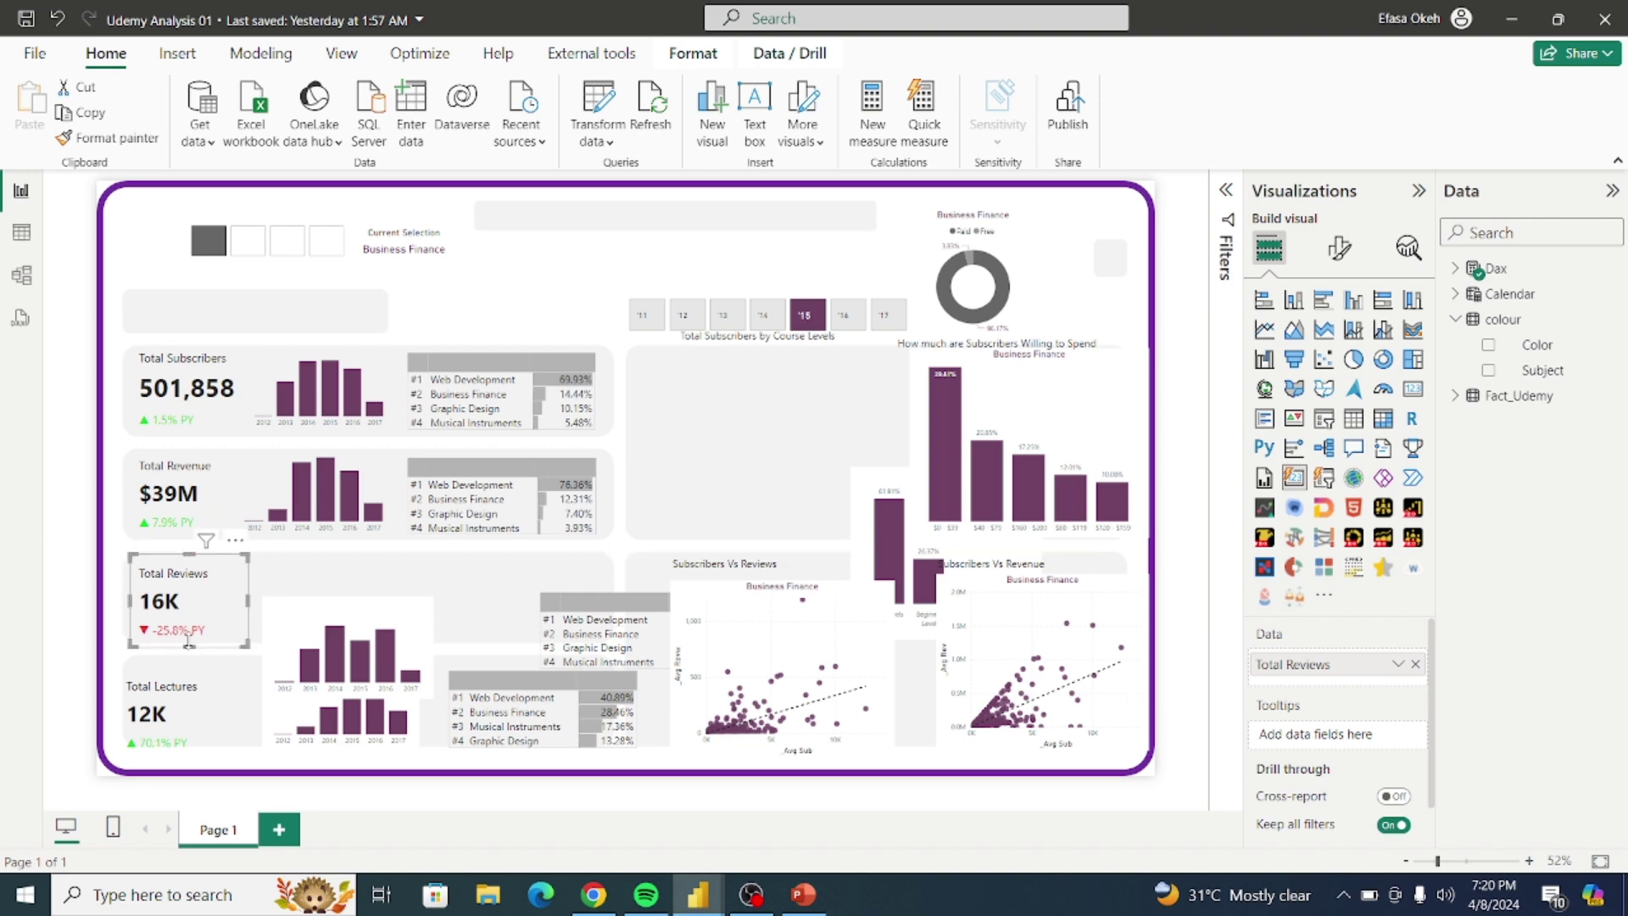
left_click_drag(188, 641, 192, 646)
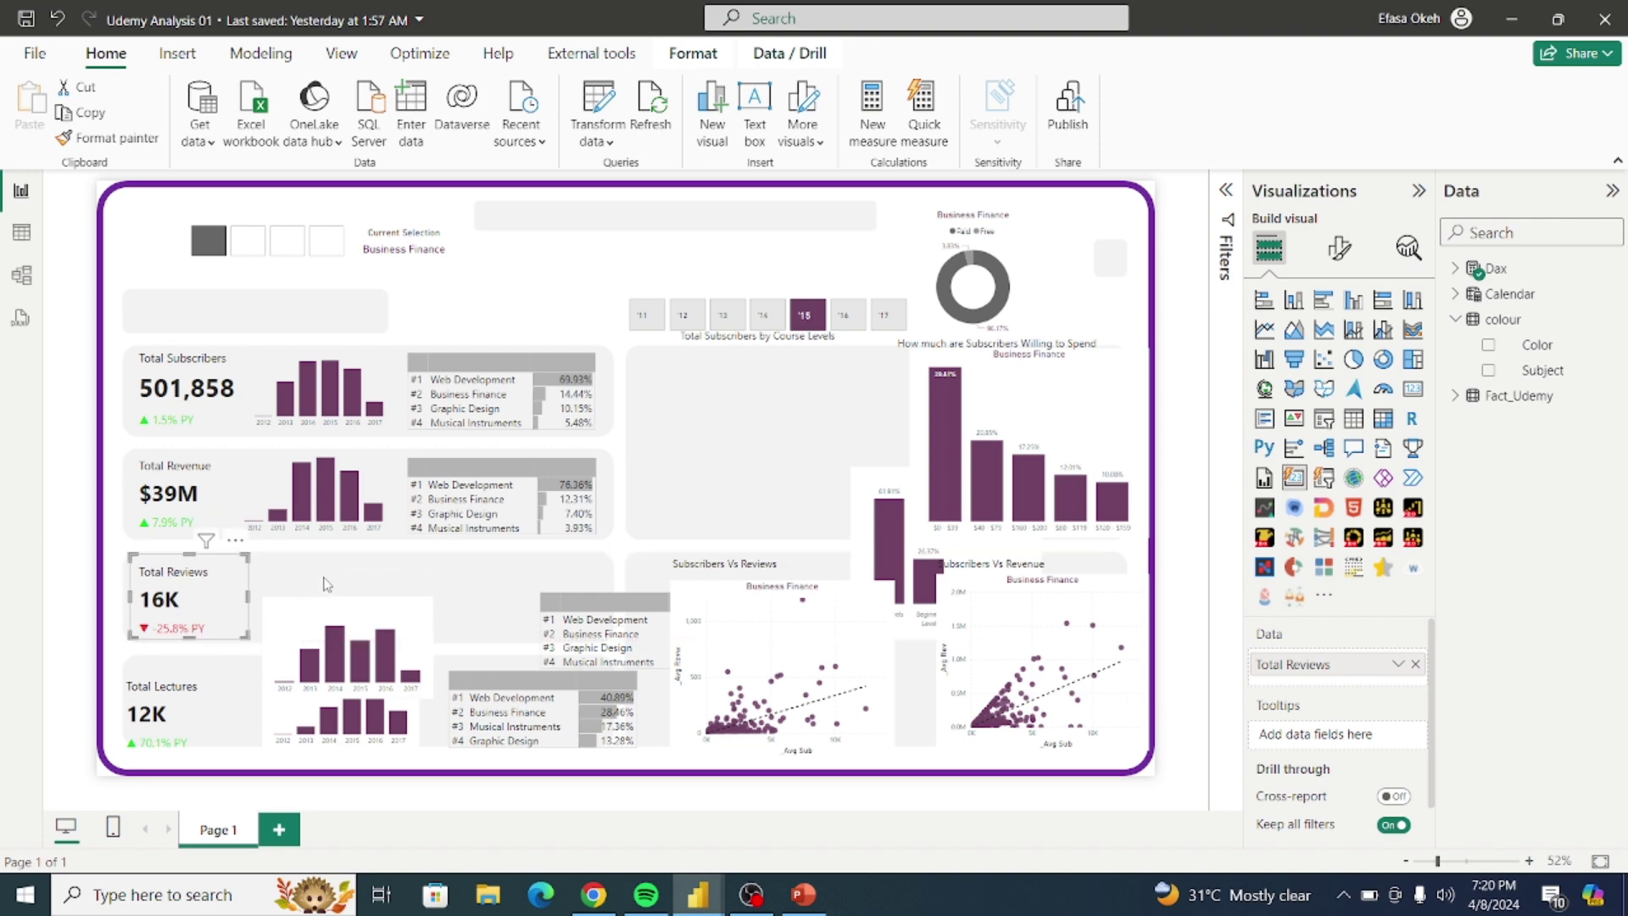
left_click(337, 577)
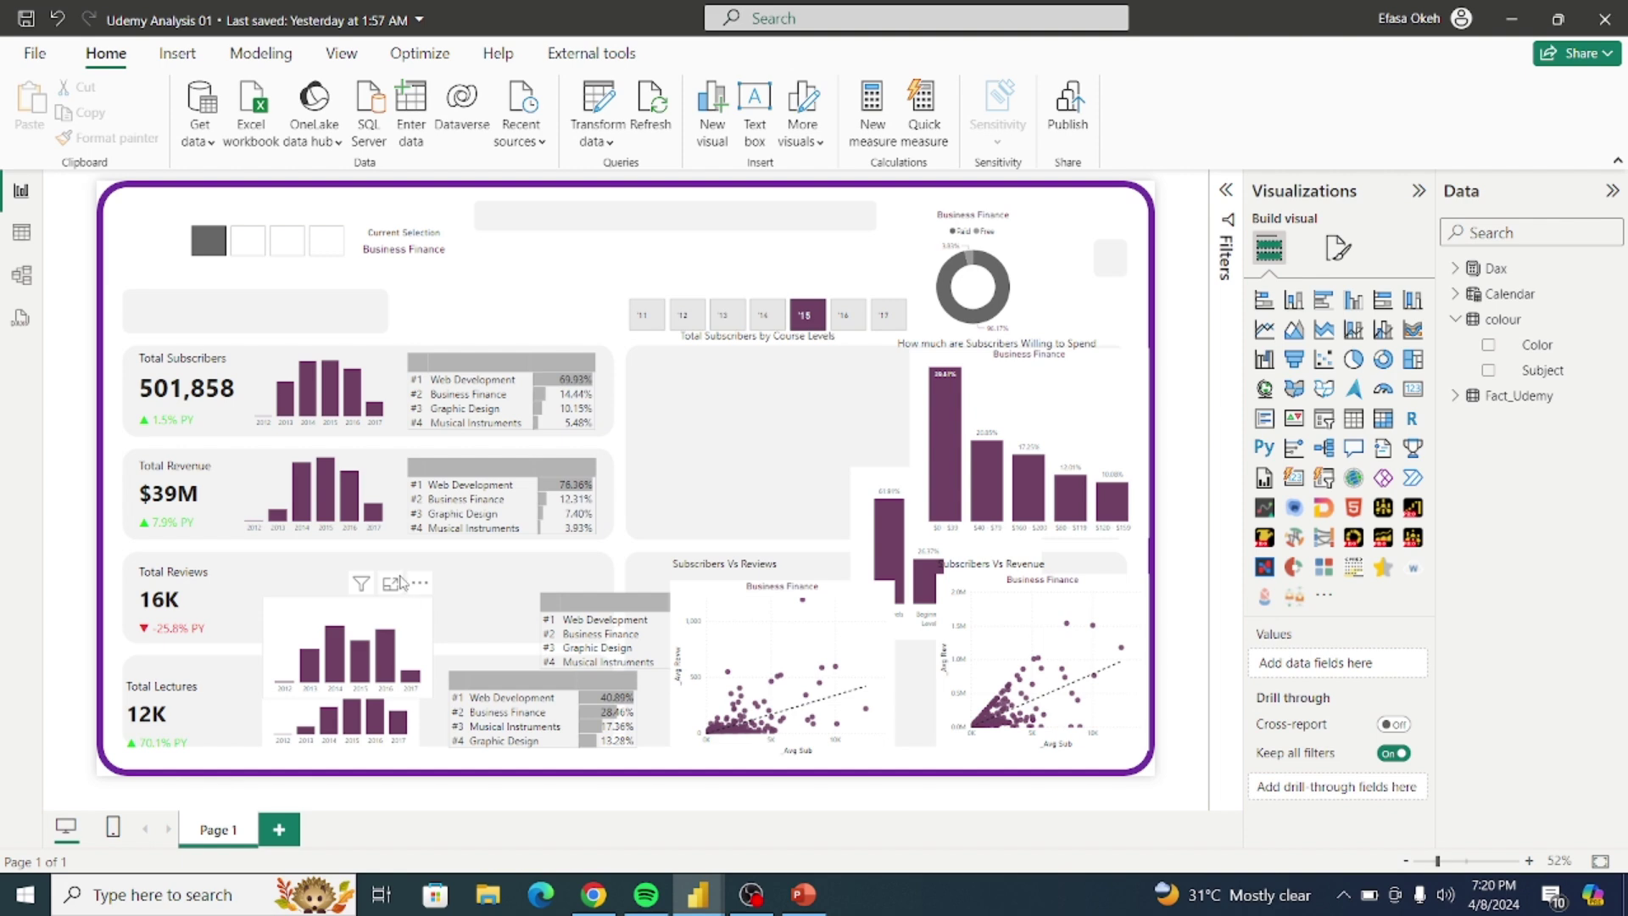
Step: Place the reviews column chart inside the Total Reviews card and turn off its background
left_click_drag(402, 582, 386, 568)
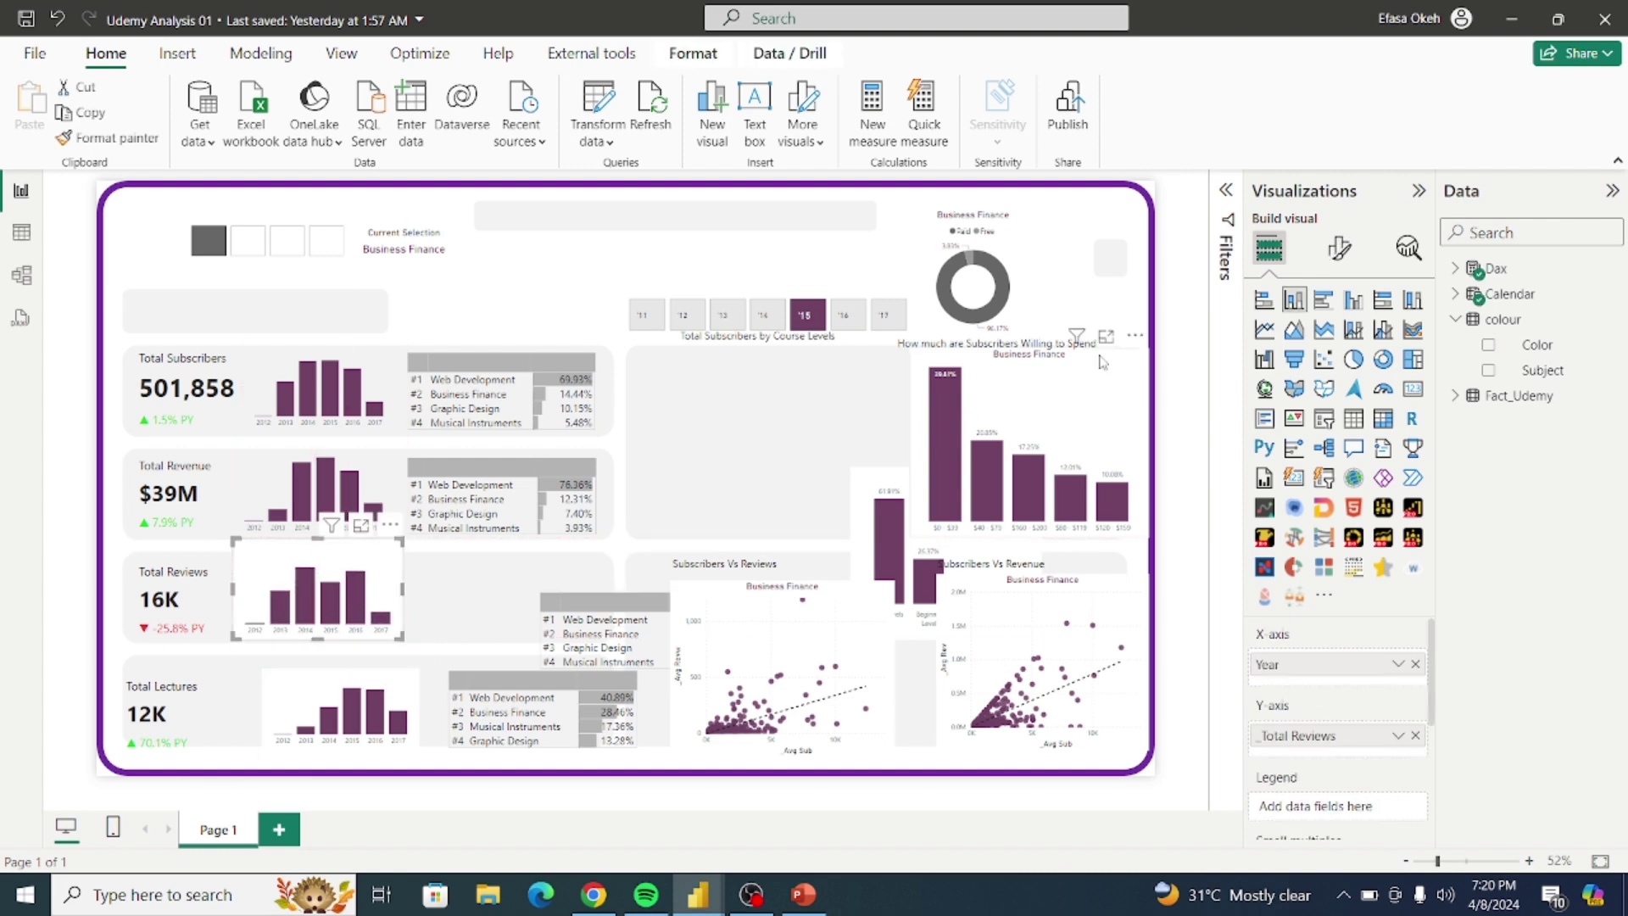
left_click(1345, 252)
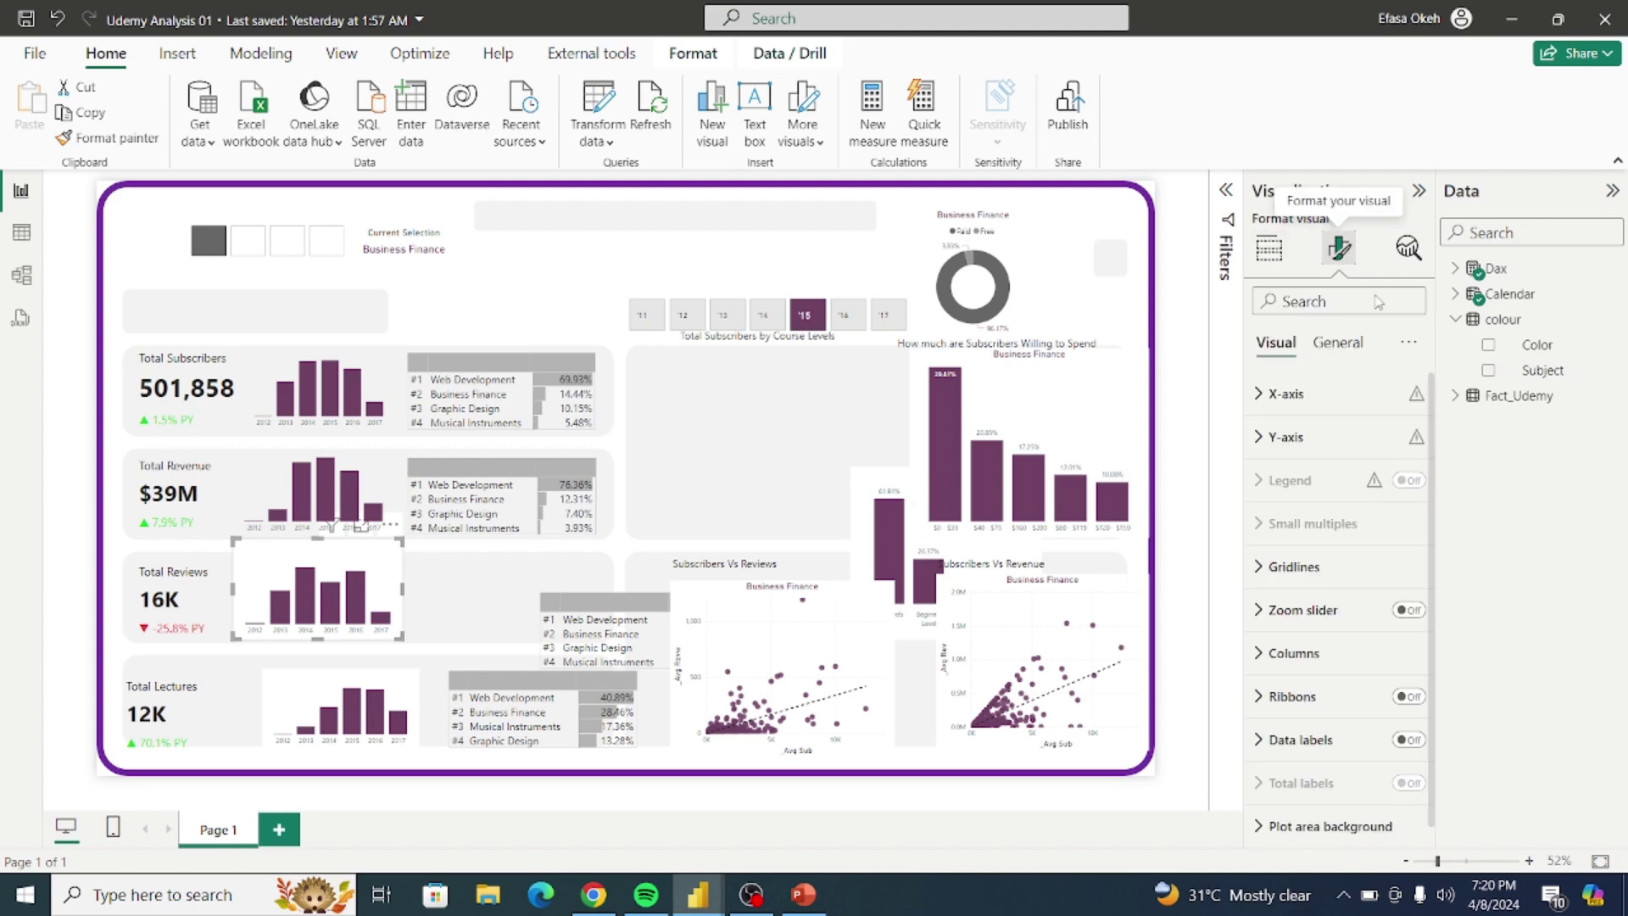
left_click(1340, 342)
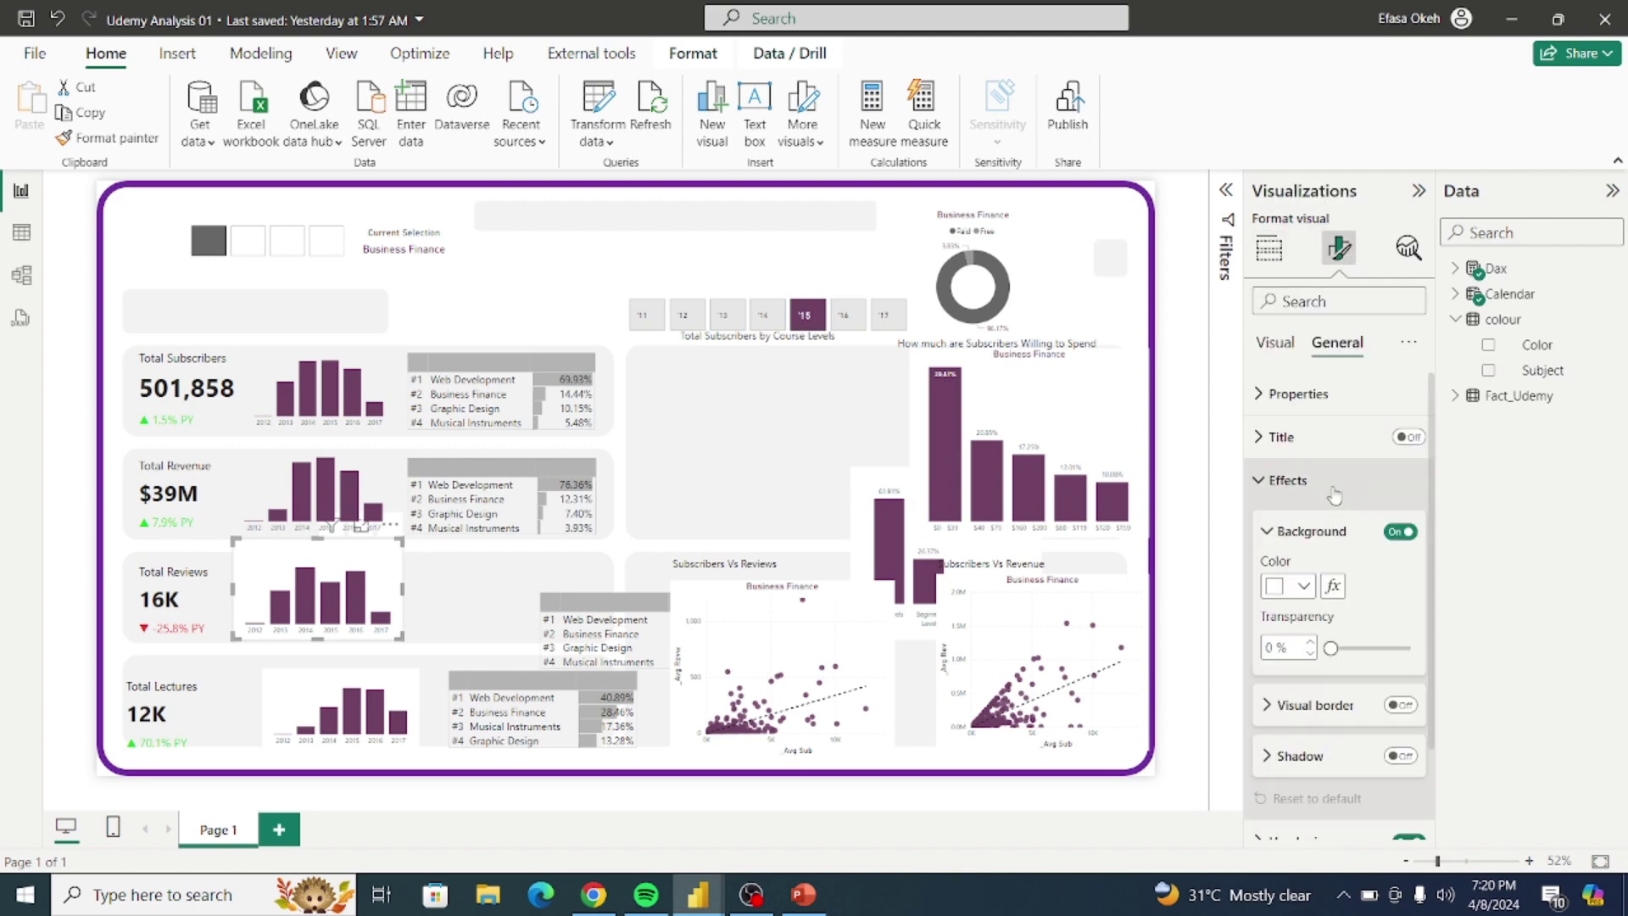
left_click(1336, 495)
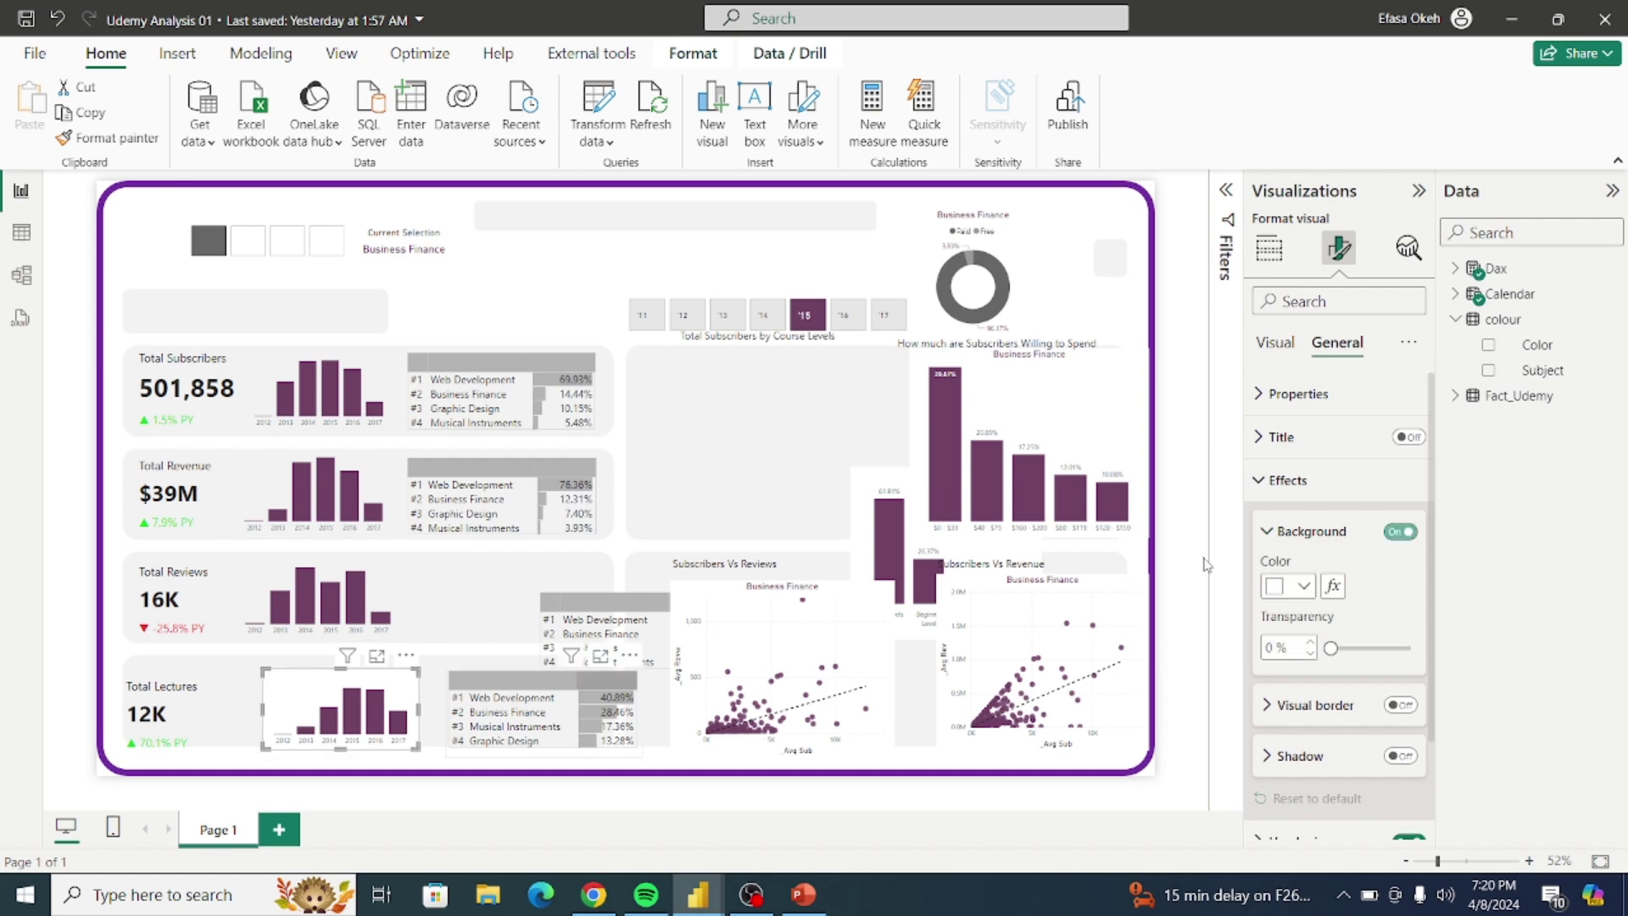
Step: Turn off the background of the lectures column chart and align it within the Total Lectures card
left_click(1400, 531)
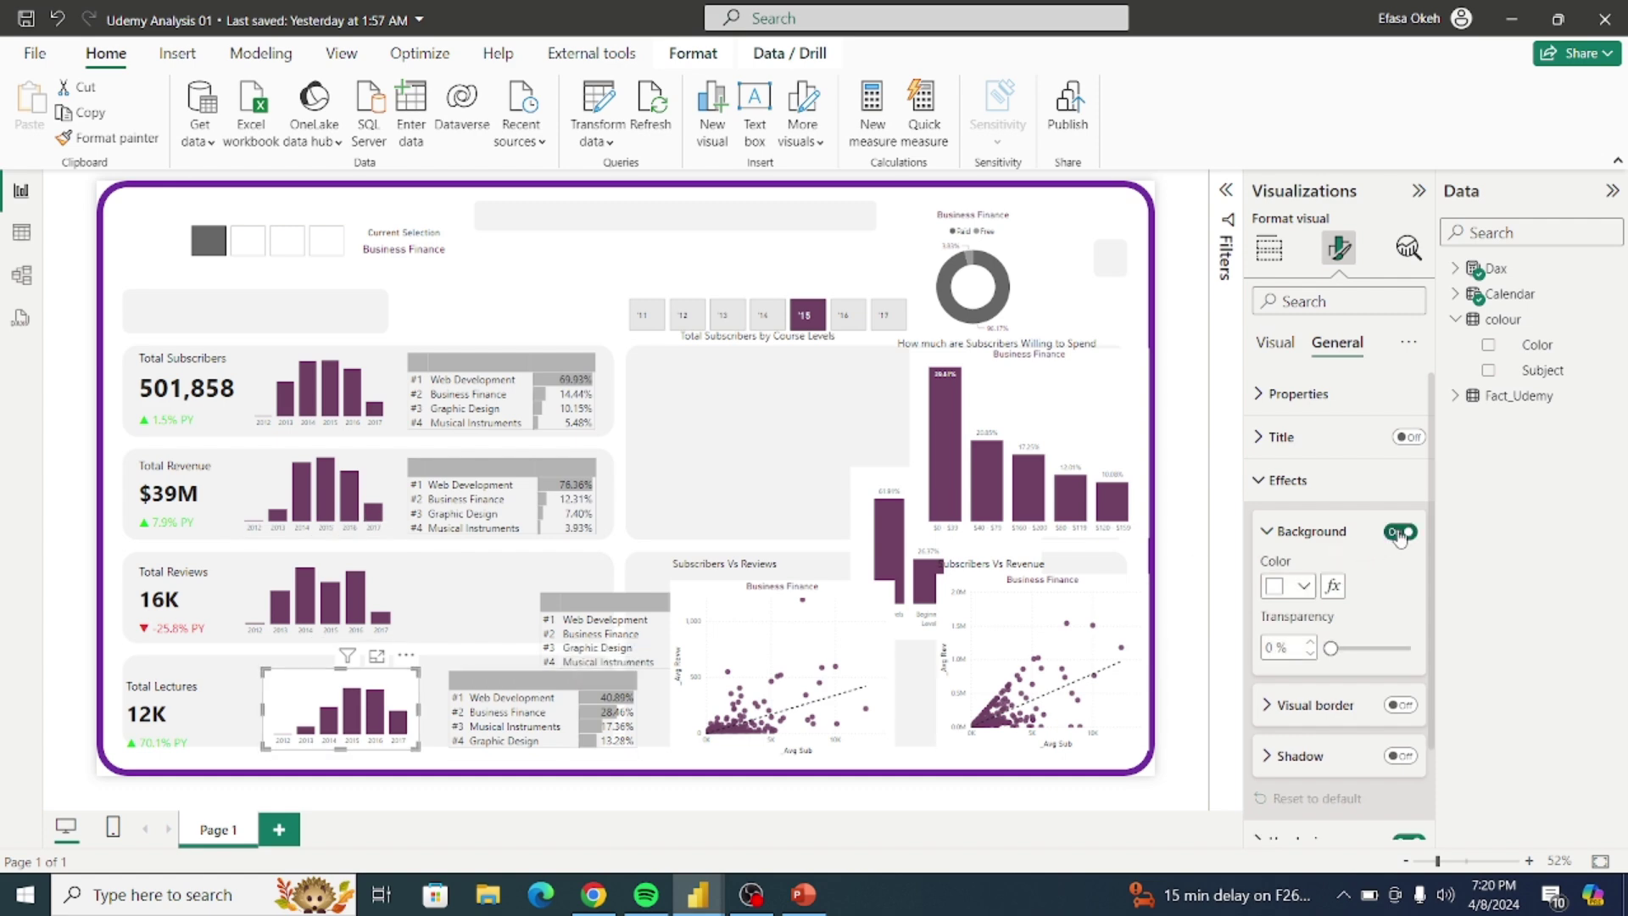
left_click(1280, 480)
left_click_drag(369, 683, 365, 684)
Step: Move the Total Lectures KPI into the fourth card, aligned under Total Reviews
left_click_drag(211, 704, 218, 700)
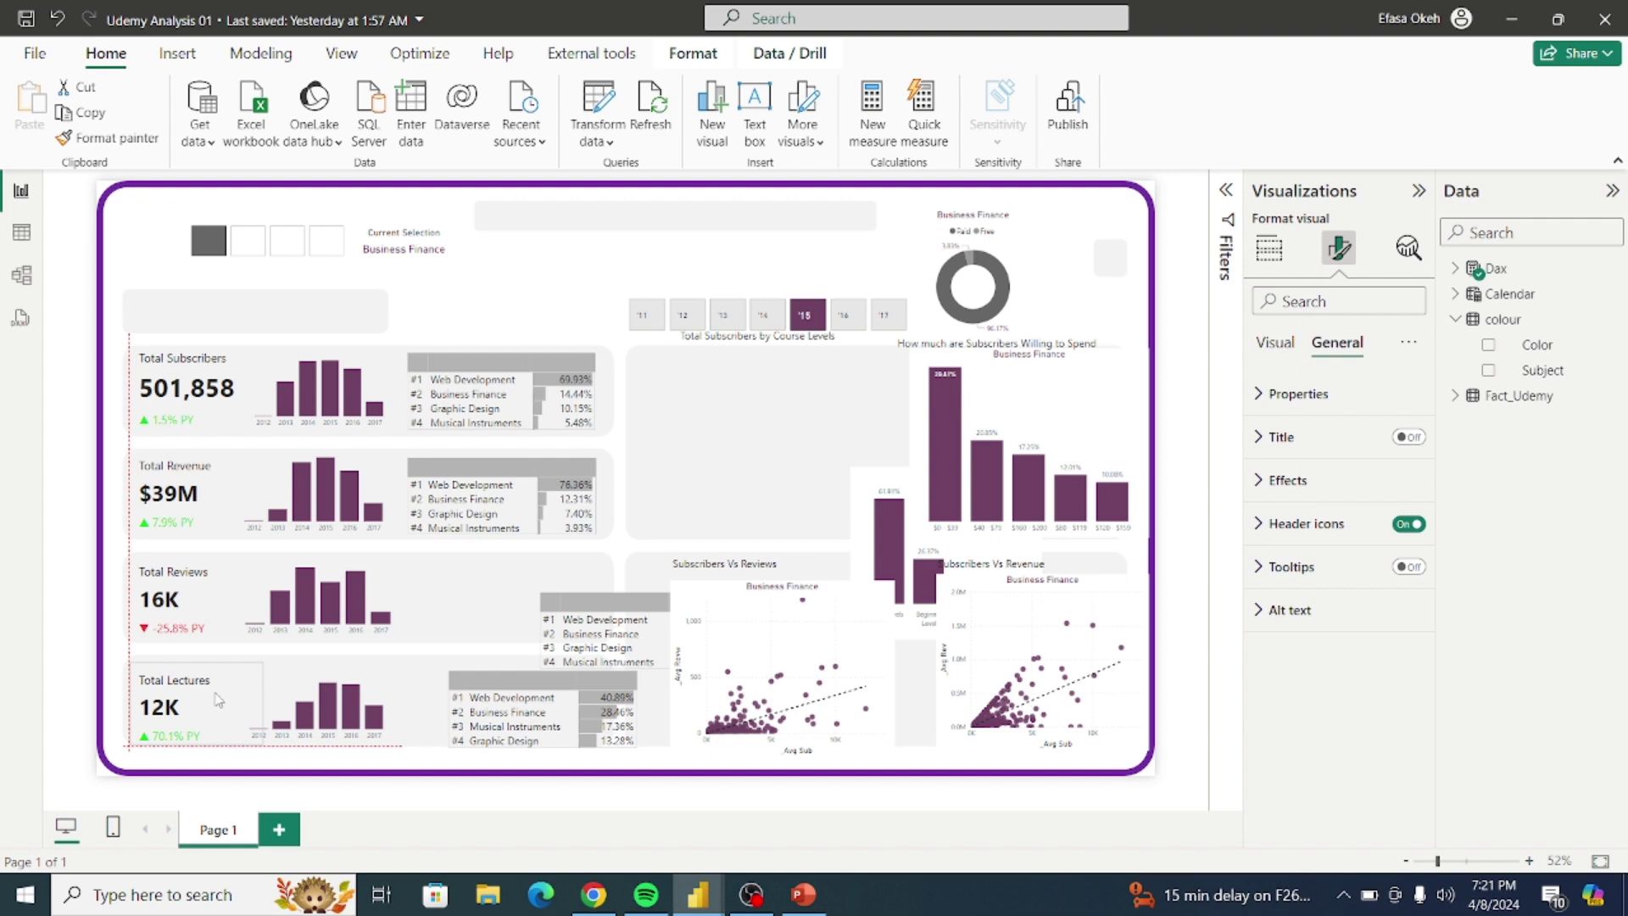
left_click_drag(219, 699, 219, 698)
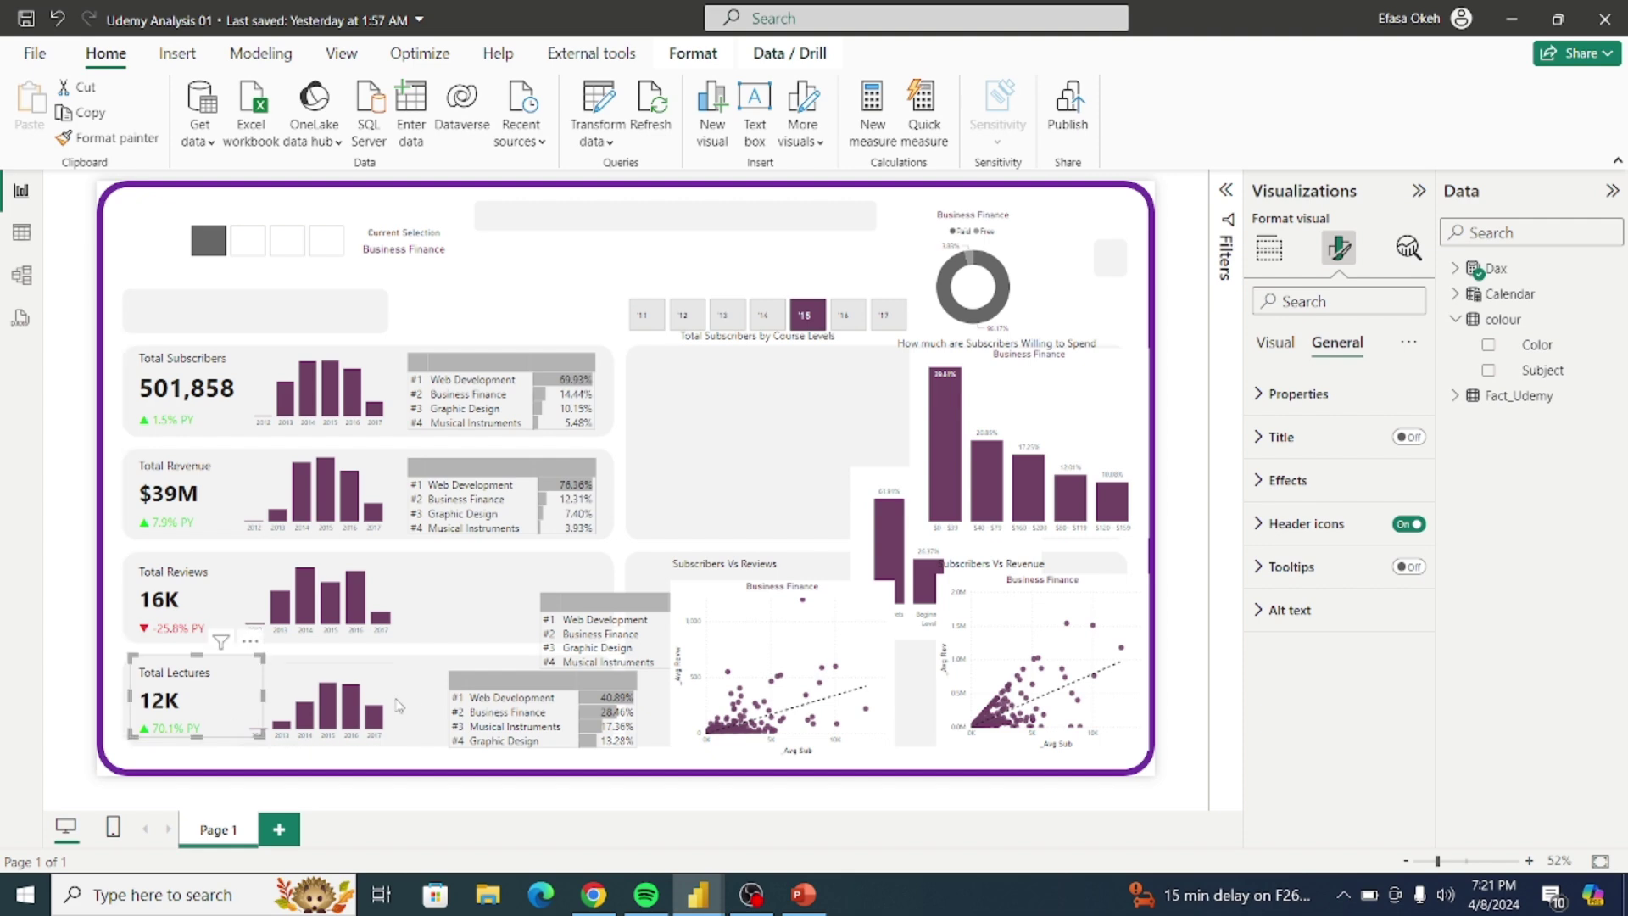
Step: Move the Subscribers Vs Reviews scatter chart aside and place the reviews ranking table in the Total Reviews card
left_click(607, 591)
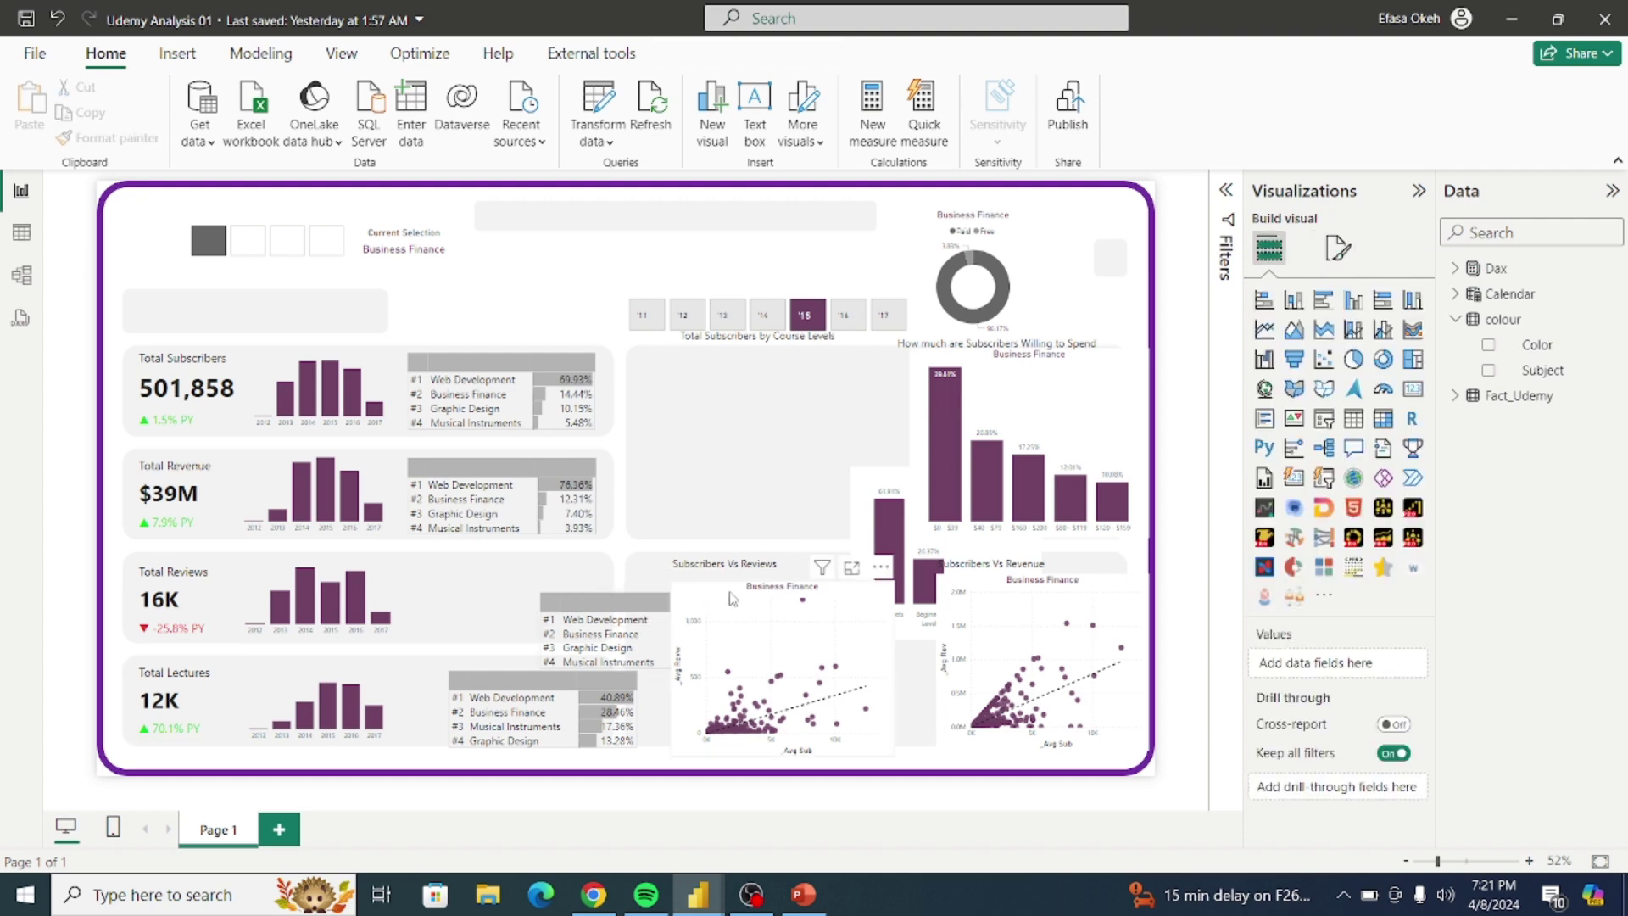
left_click_drag(812, 606, 923, 606)
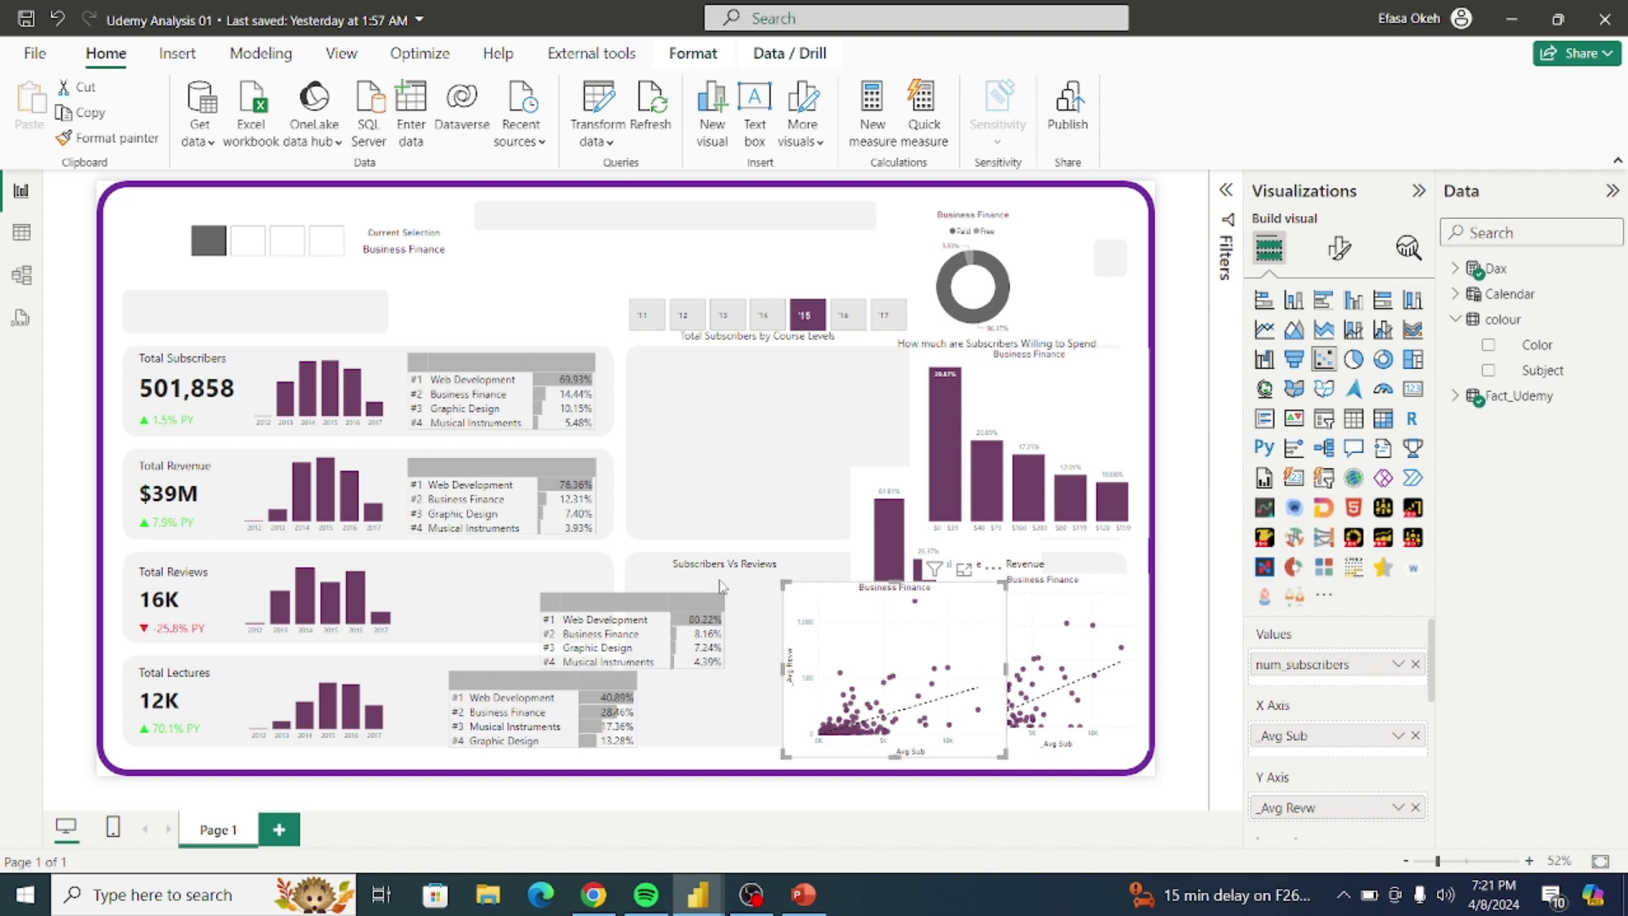
left_click_drag(708, 584, 591, 556)
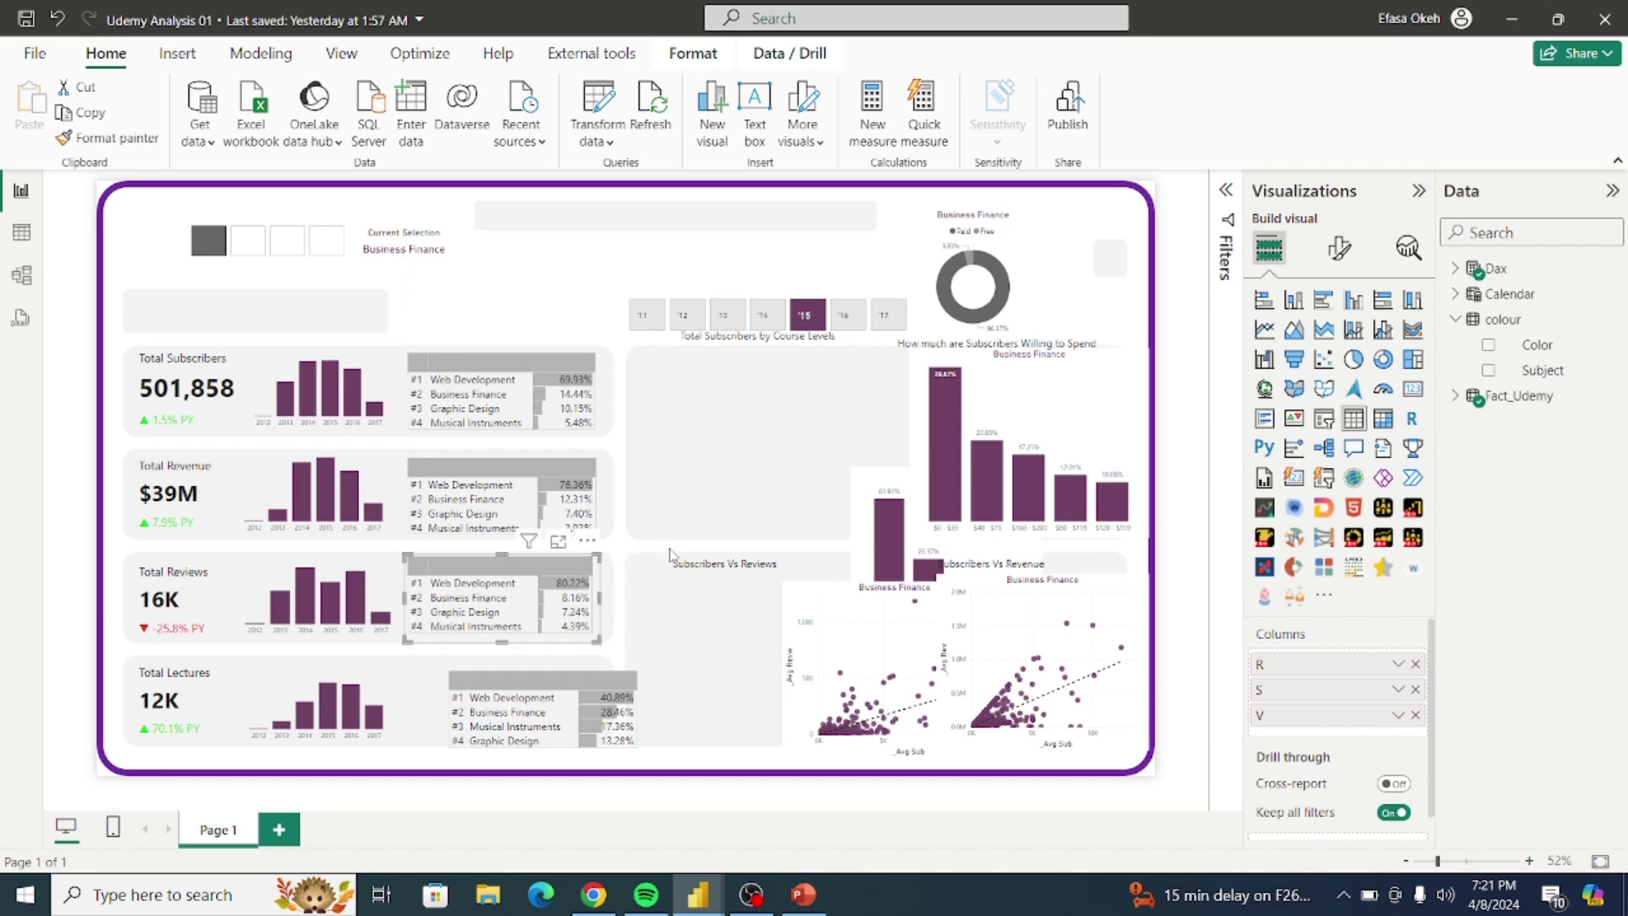
Step: Check the column header text settings of the reviews ranking table against those of the revenue ranking table
left_click(1339, 251)
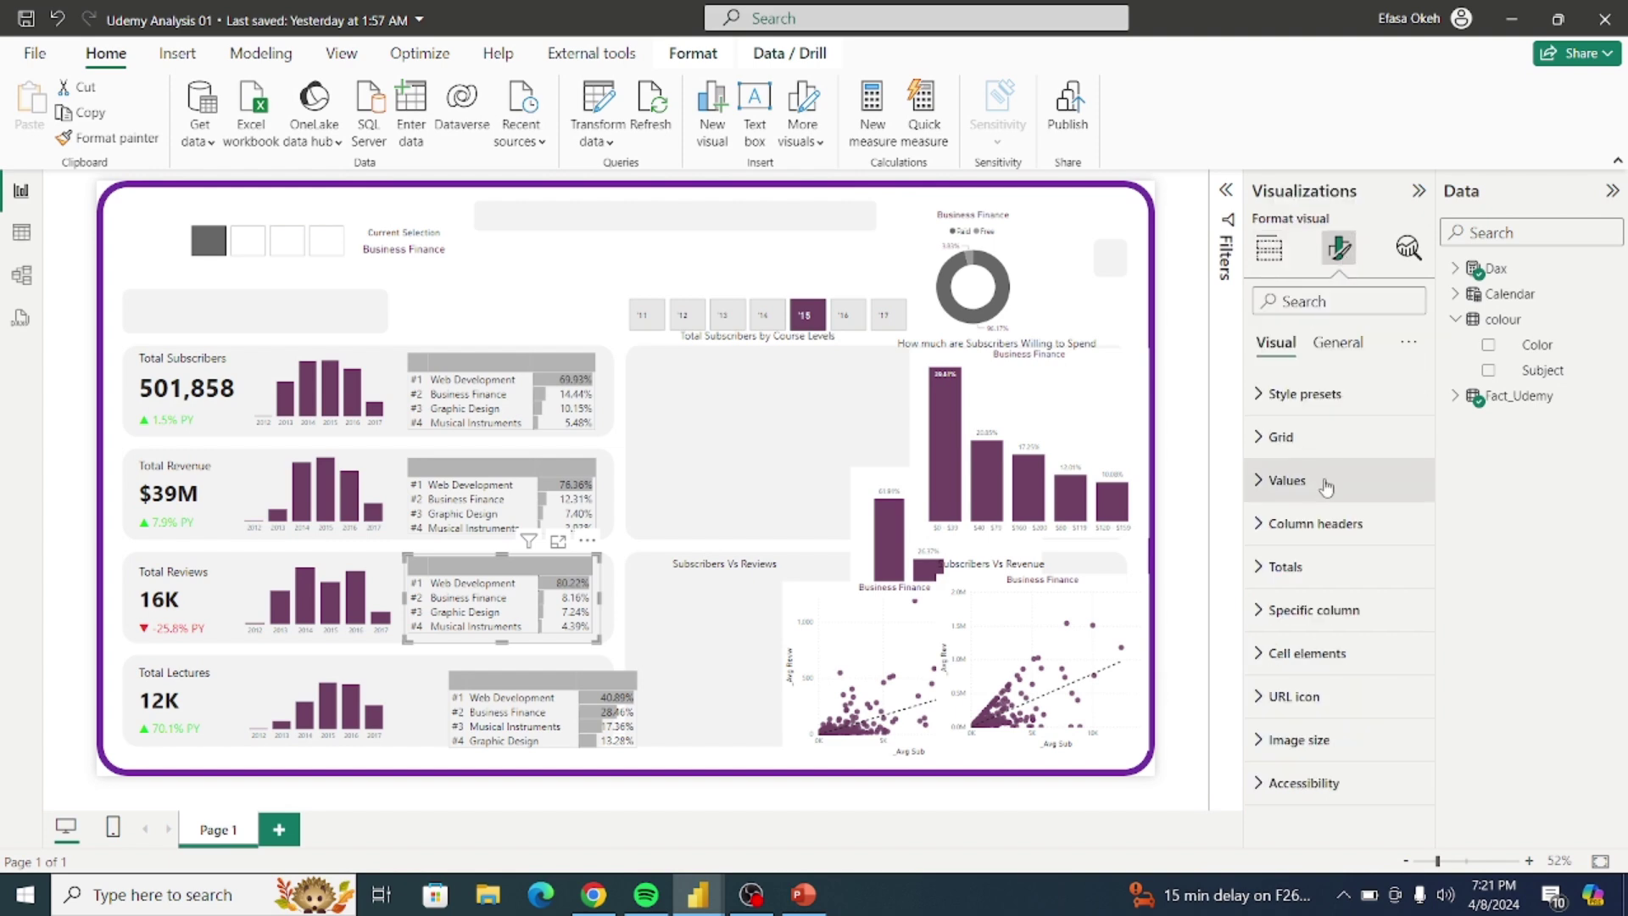
left_click(1280, 524)
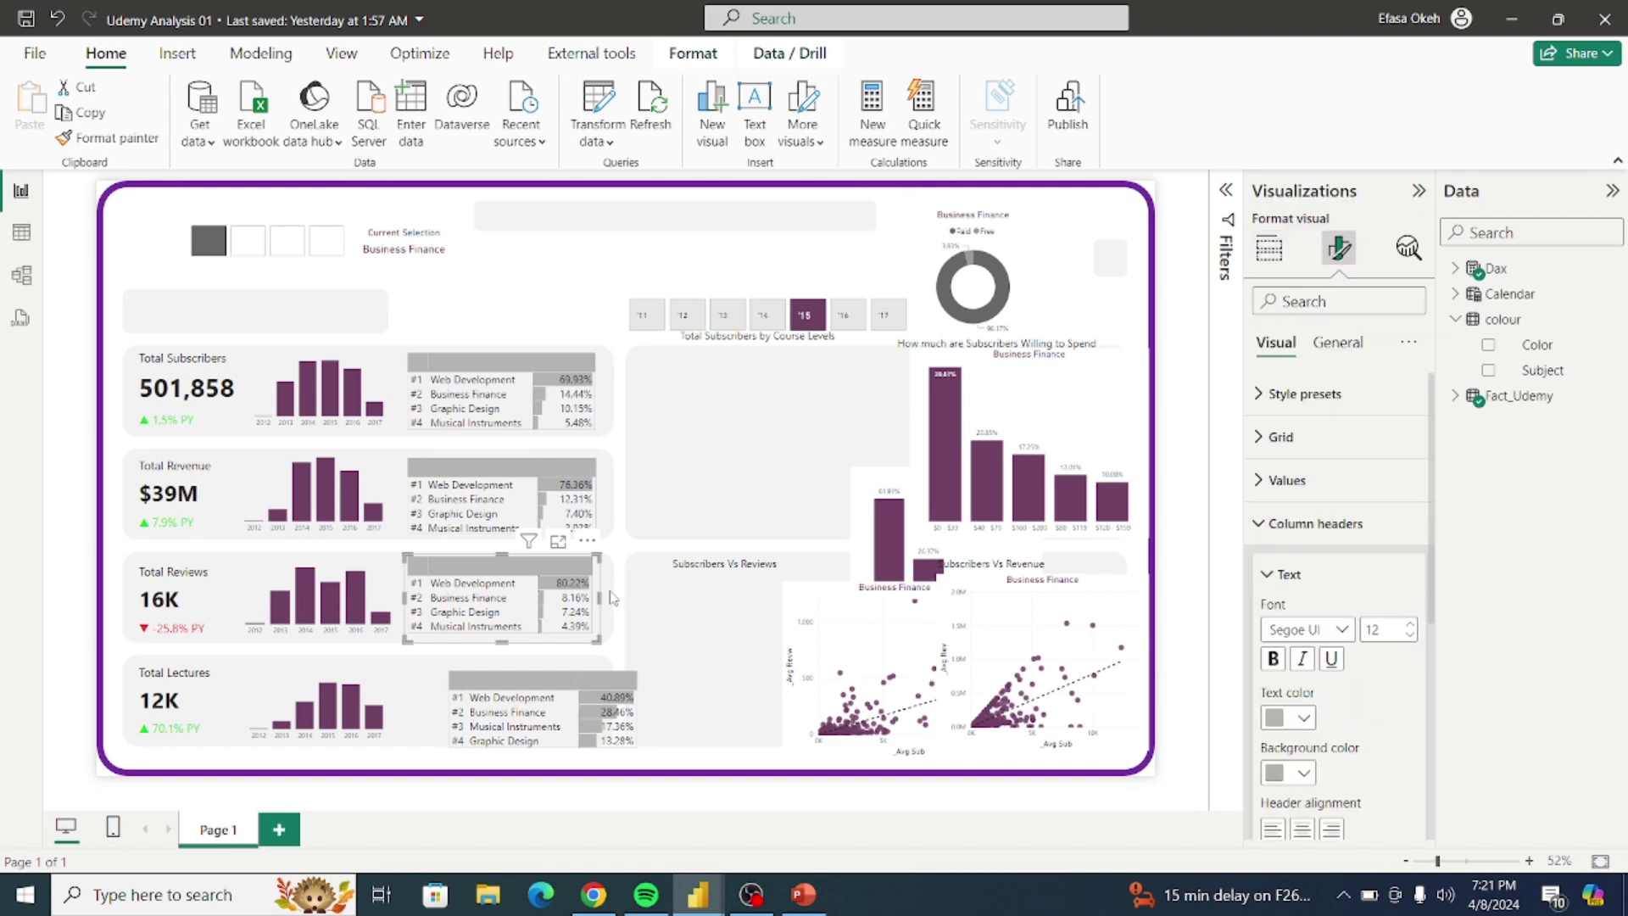
left_click(600, 503)
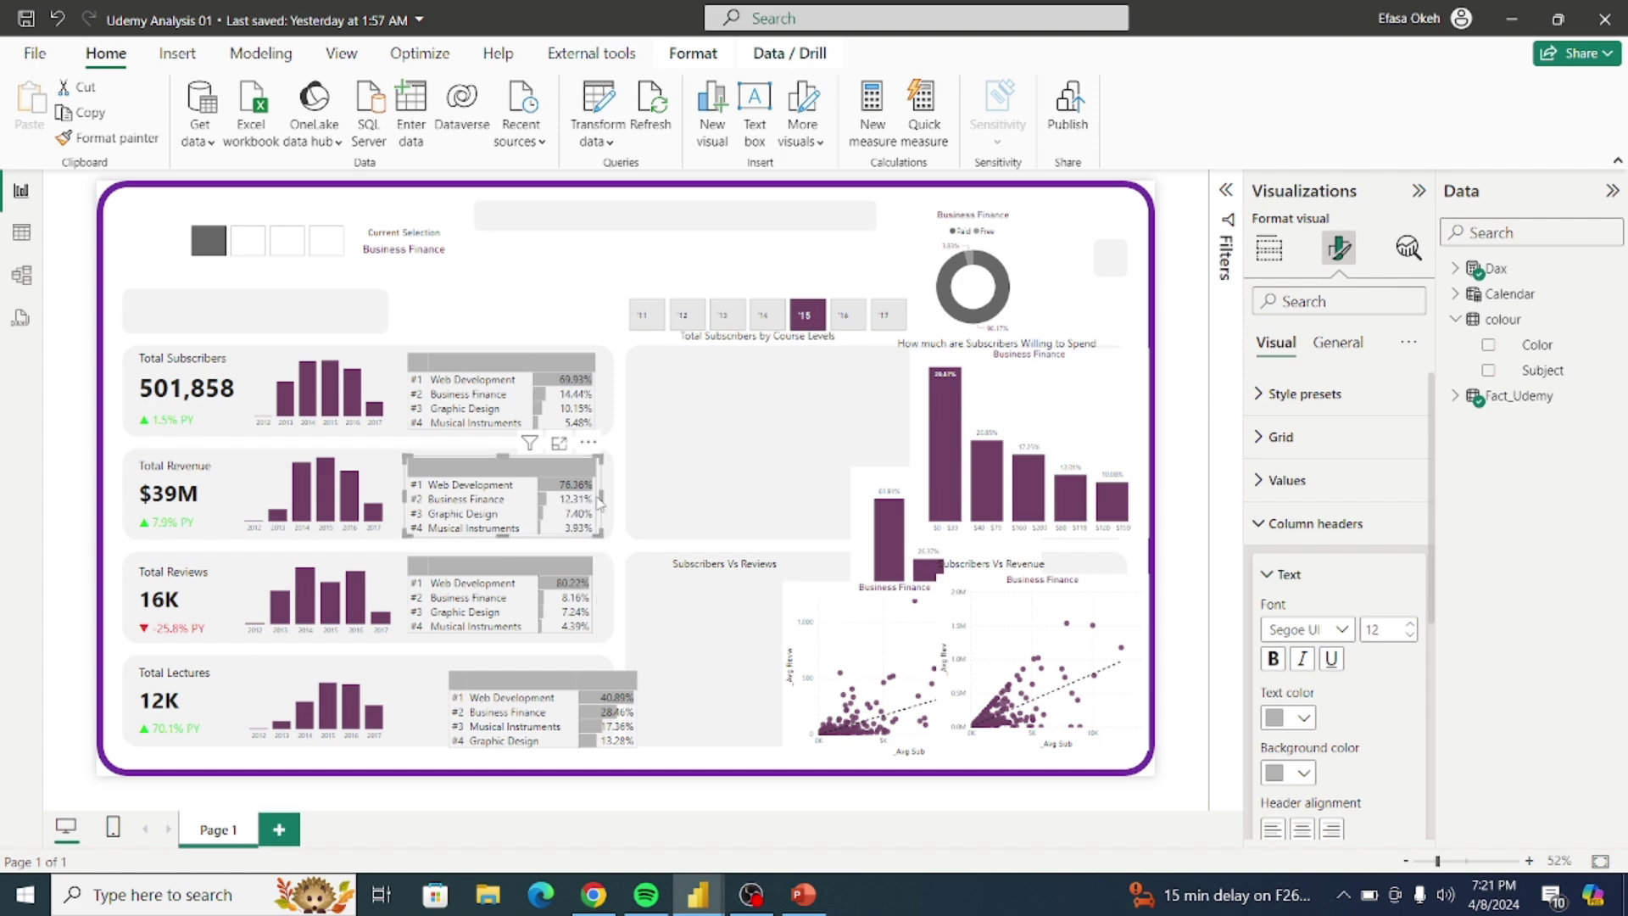
left_click(597, 593)
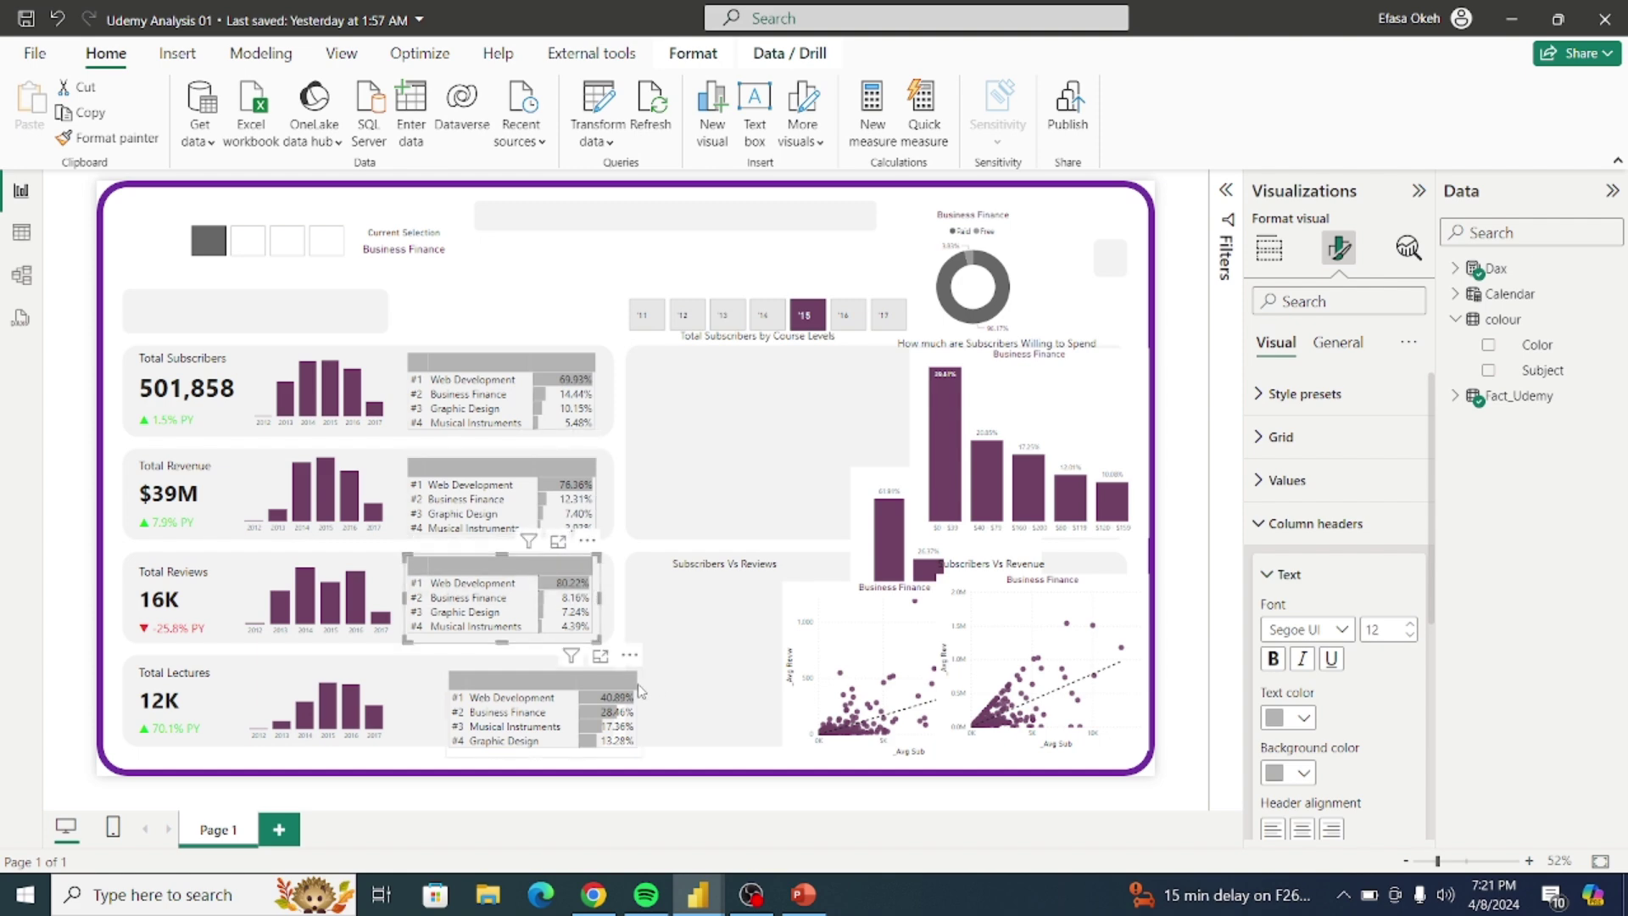
Step: Place the lectures ranking table in the Total Lectures card, aligned under the reviews ranking table
left_click_drag(637, 662, 585, 652)
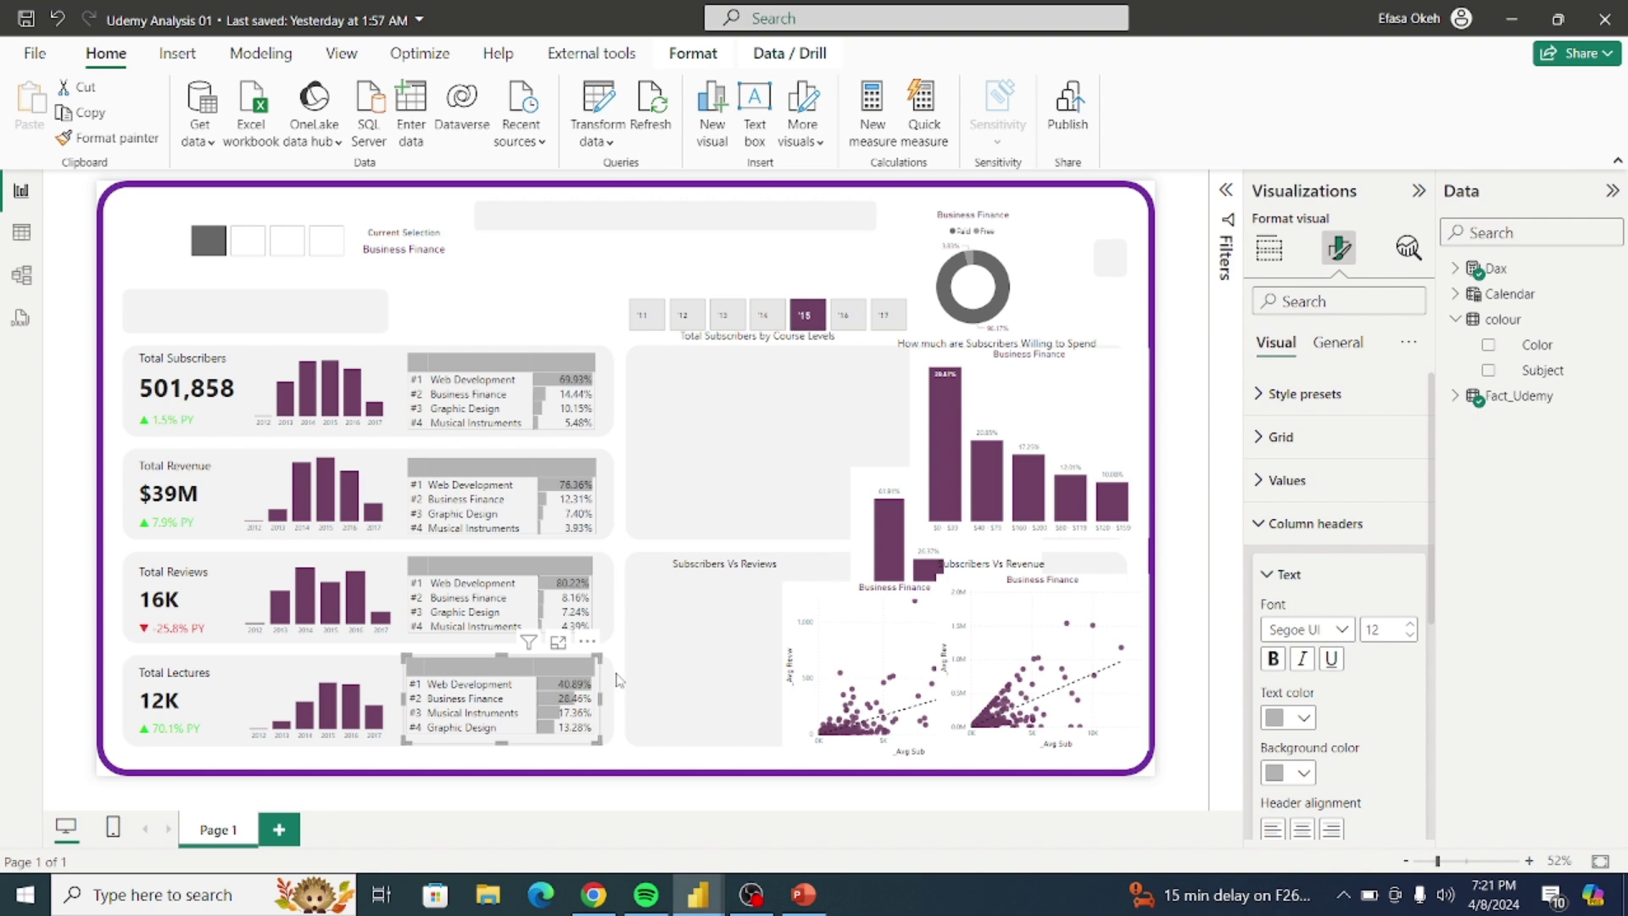
left_click(616, 678)
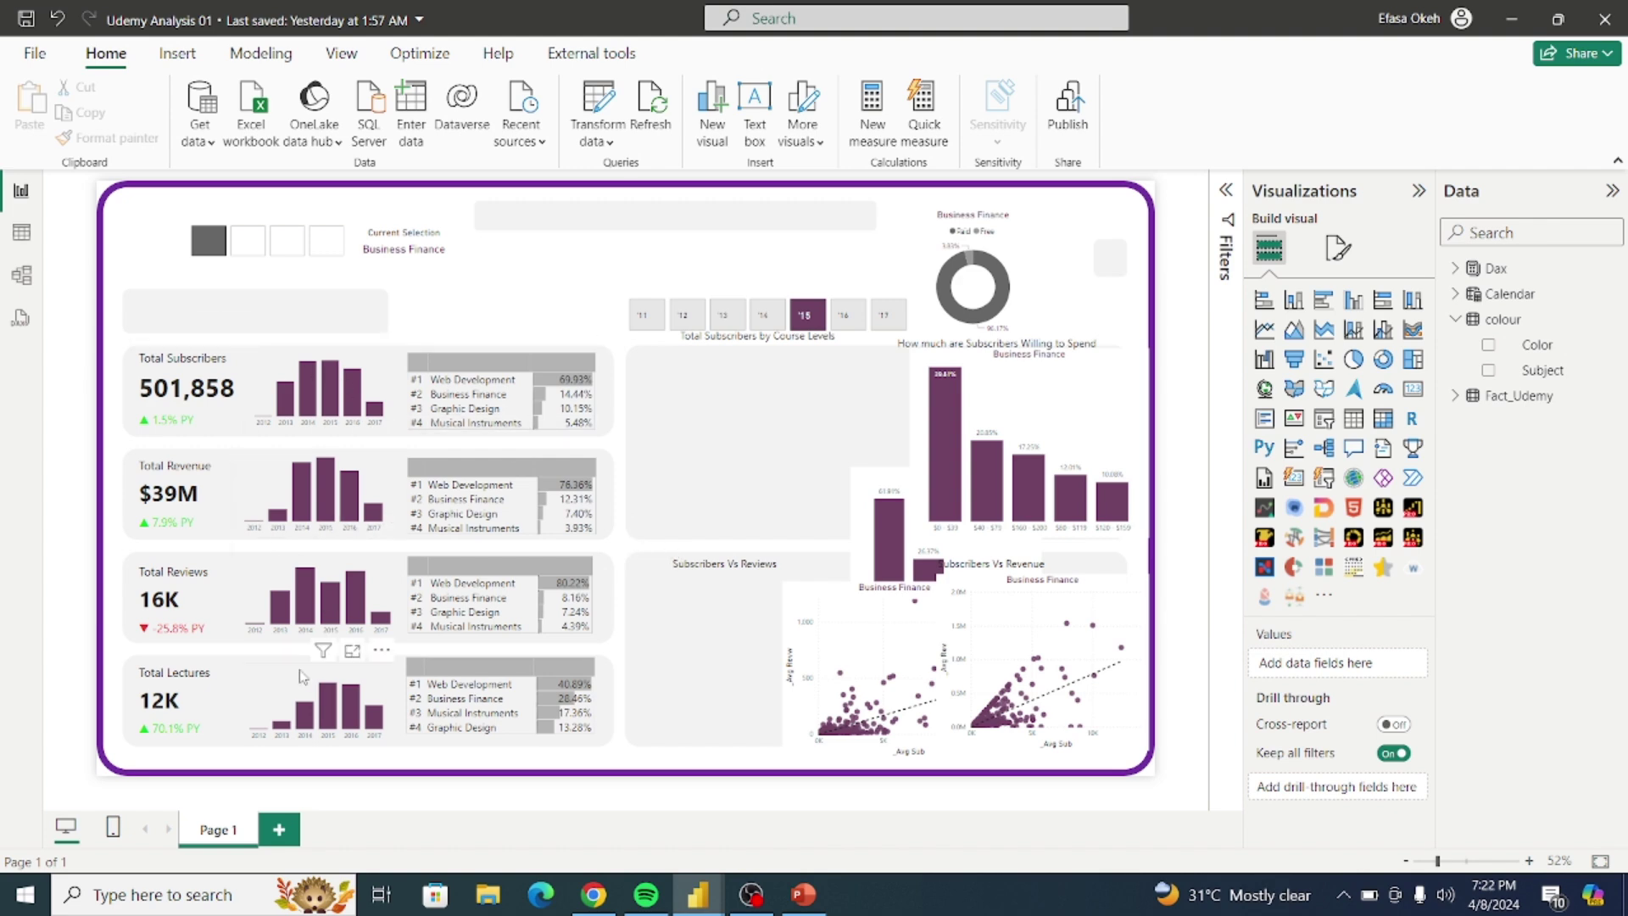
Step: Lower the upper edge of the Total Subscribers KPI to make it about 163 high, and open its size properties
left_click(238, 407)
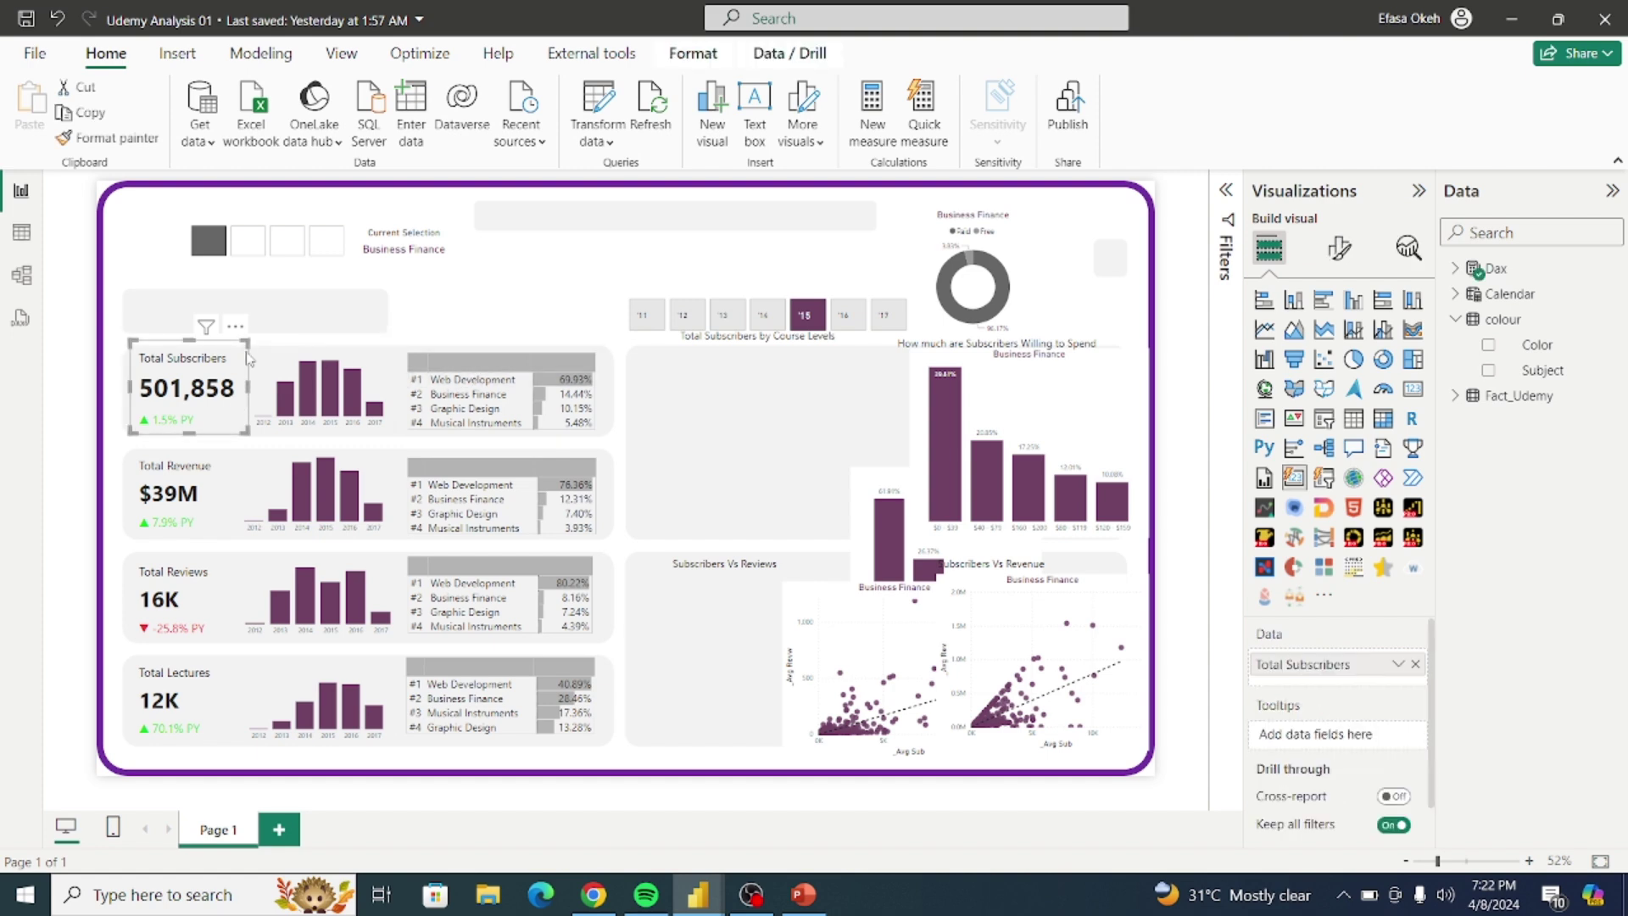
left_click_drag(188, 341, 189, 355)
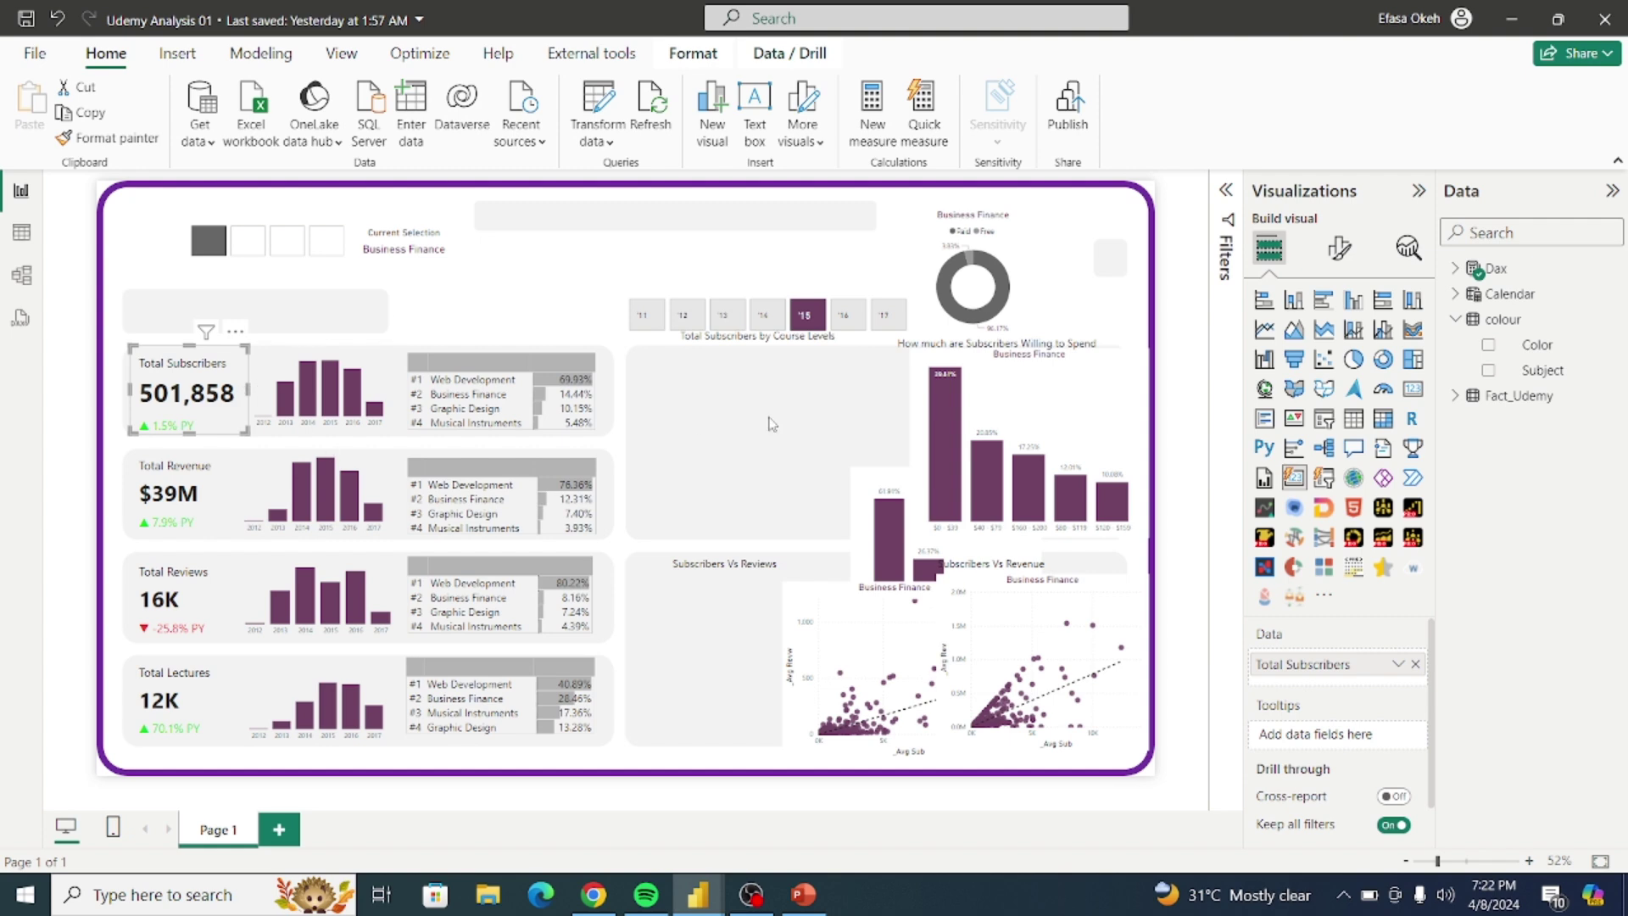
left_click(1342, 249)
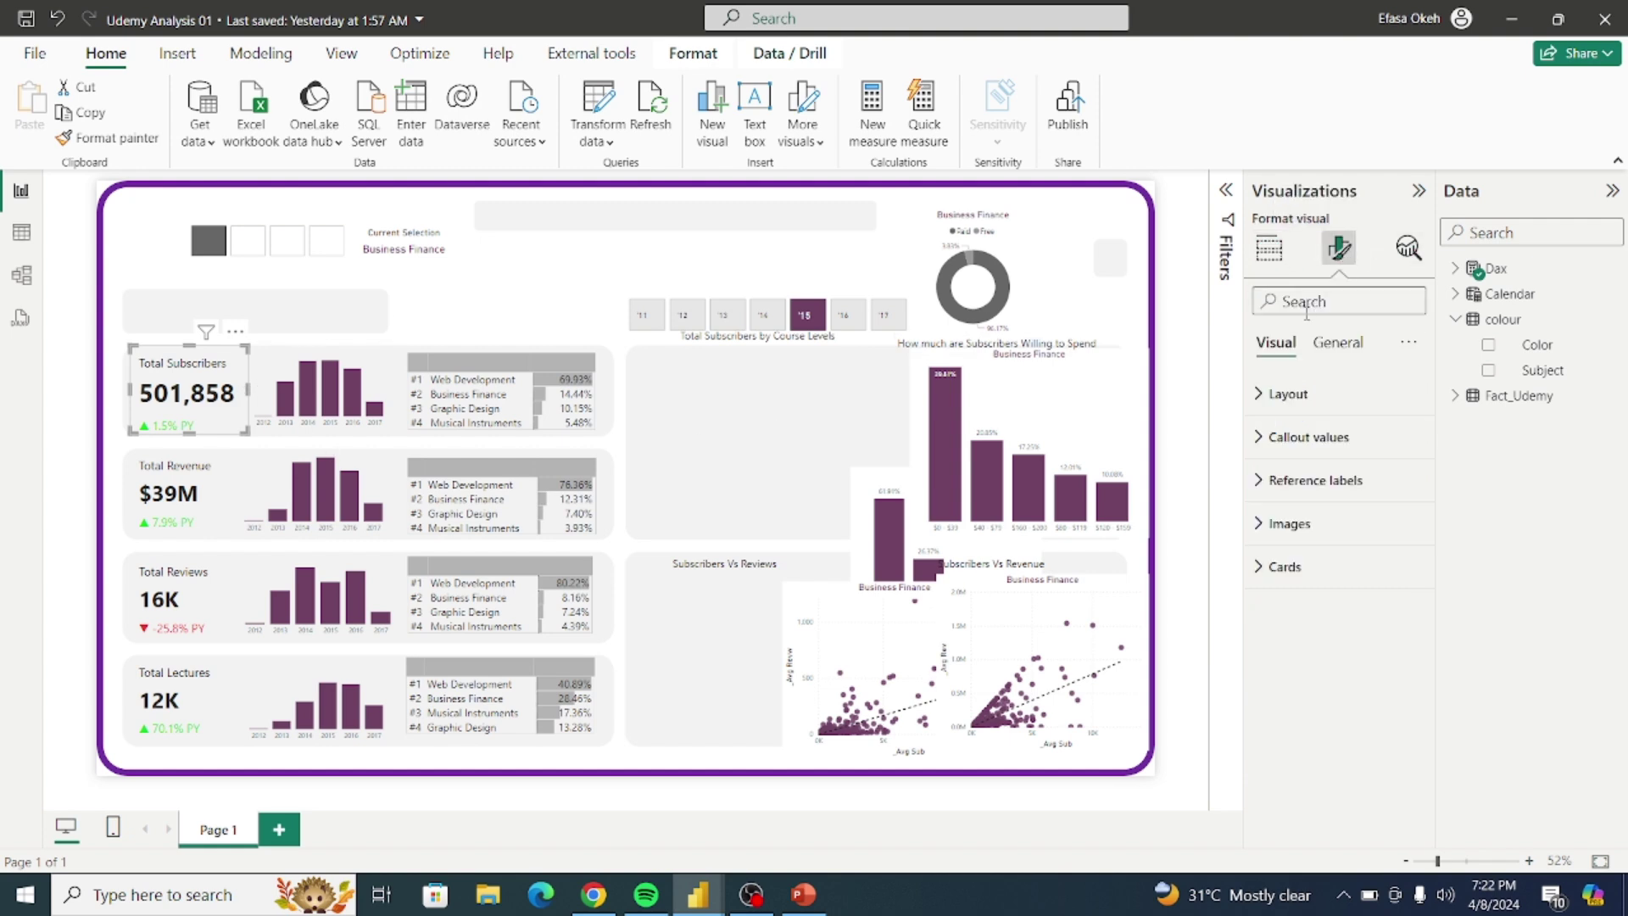
left_click(1339, 342)
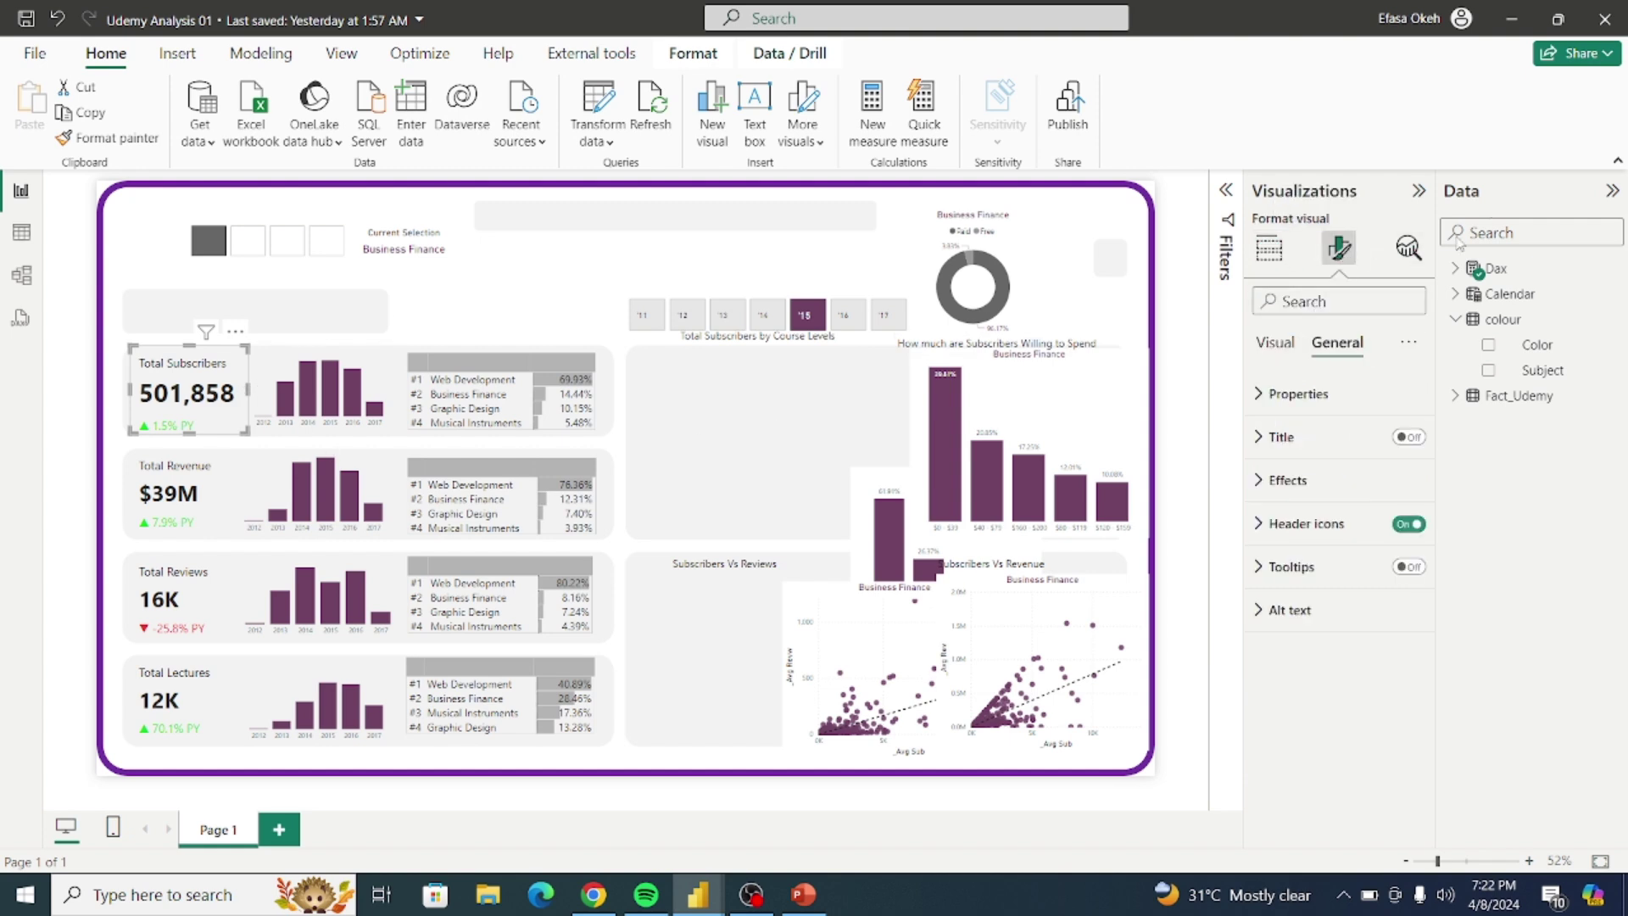
left_click(1316, 395)
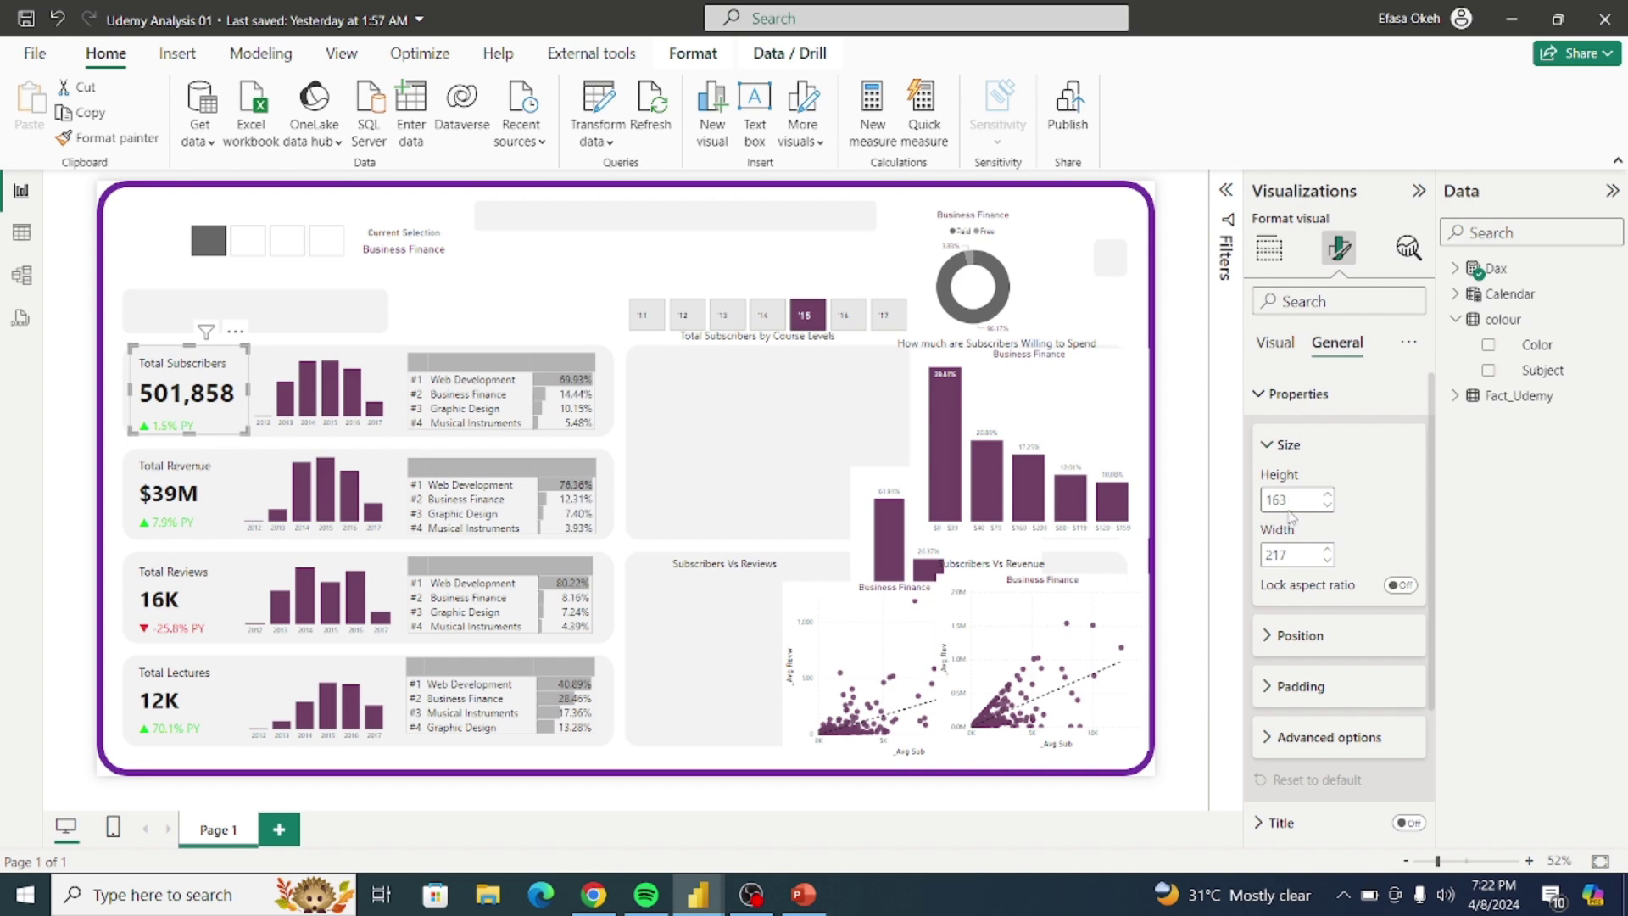
Step: Set the width of the Total Revenue, Total Reviews and Total Lectures KPIs together to 217
left_click(214, 508)
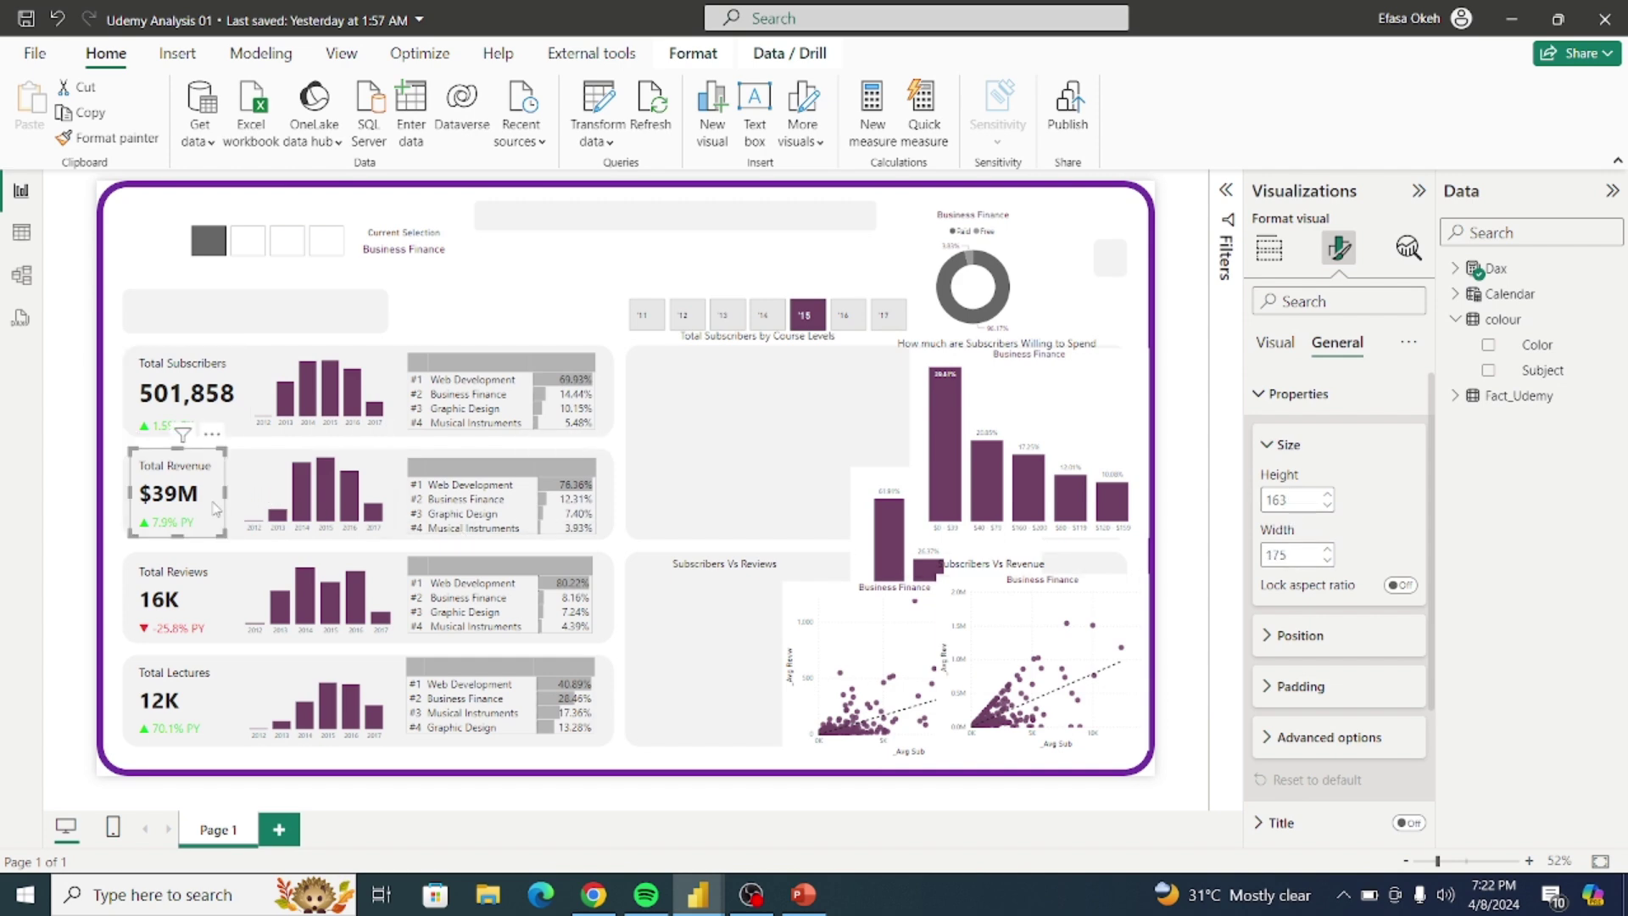
left_click(213, 604, "ctrl")
left_click(214, 697, "ctrl")
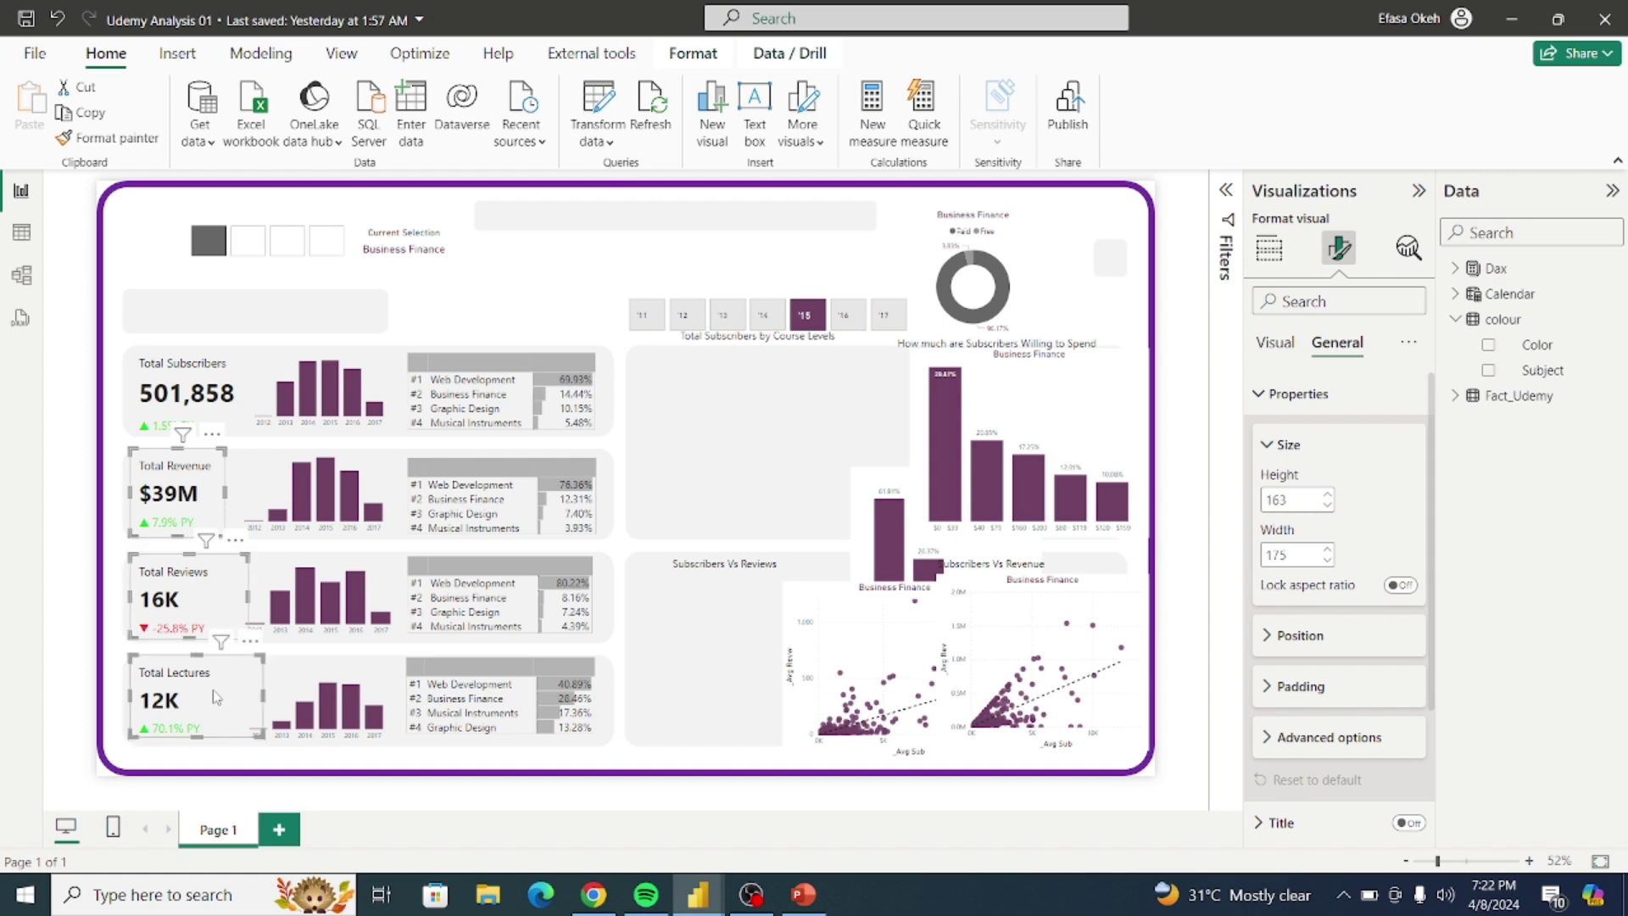
double_click(1296, 553)
type("217")
key("Return")
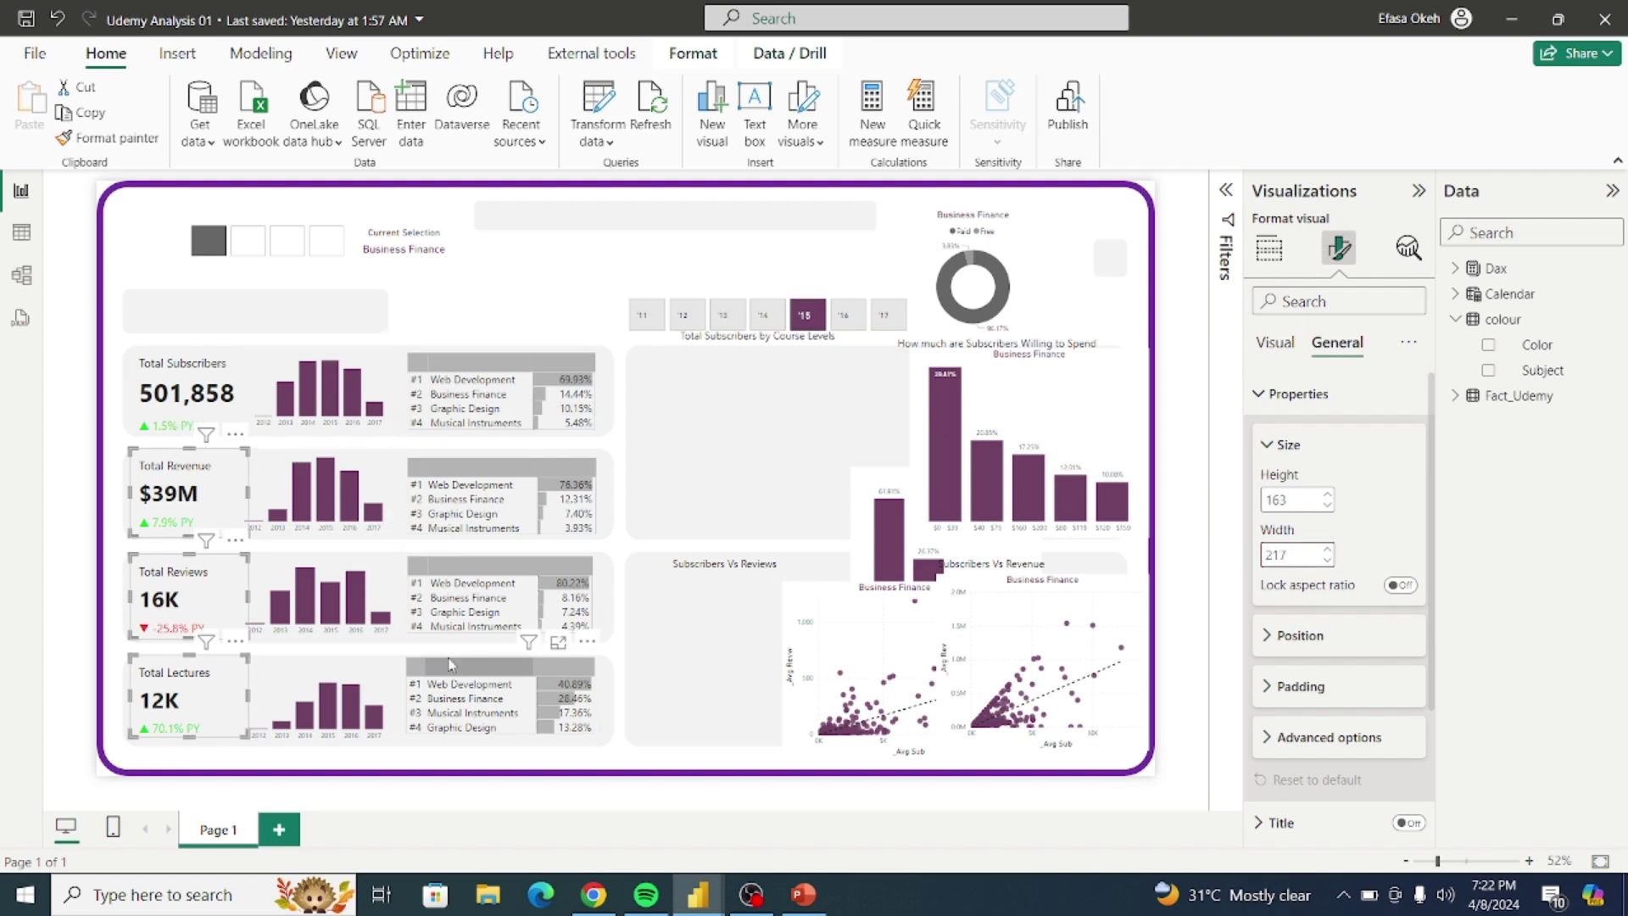
left_click(367, 759)
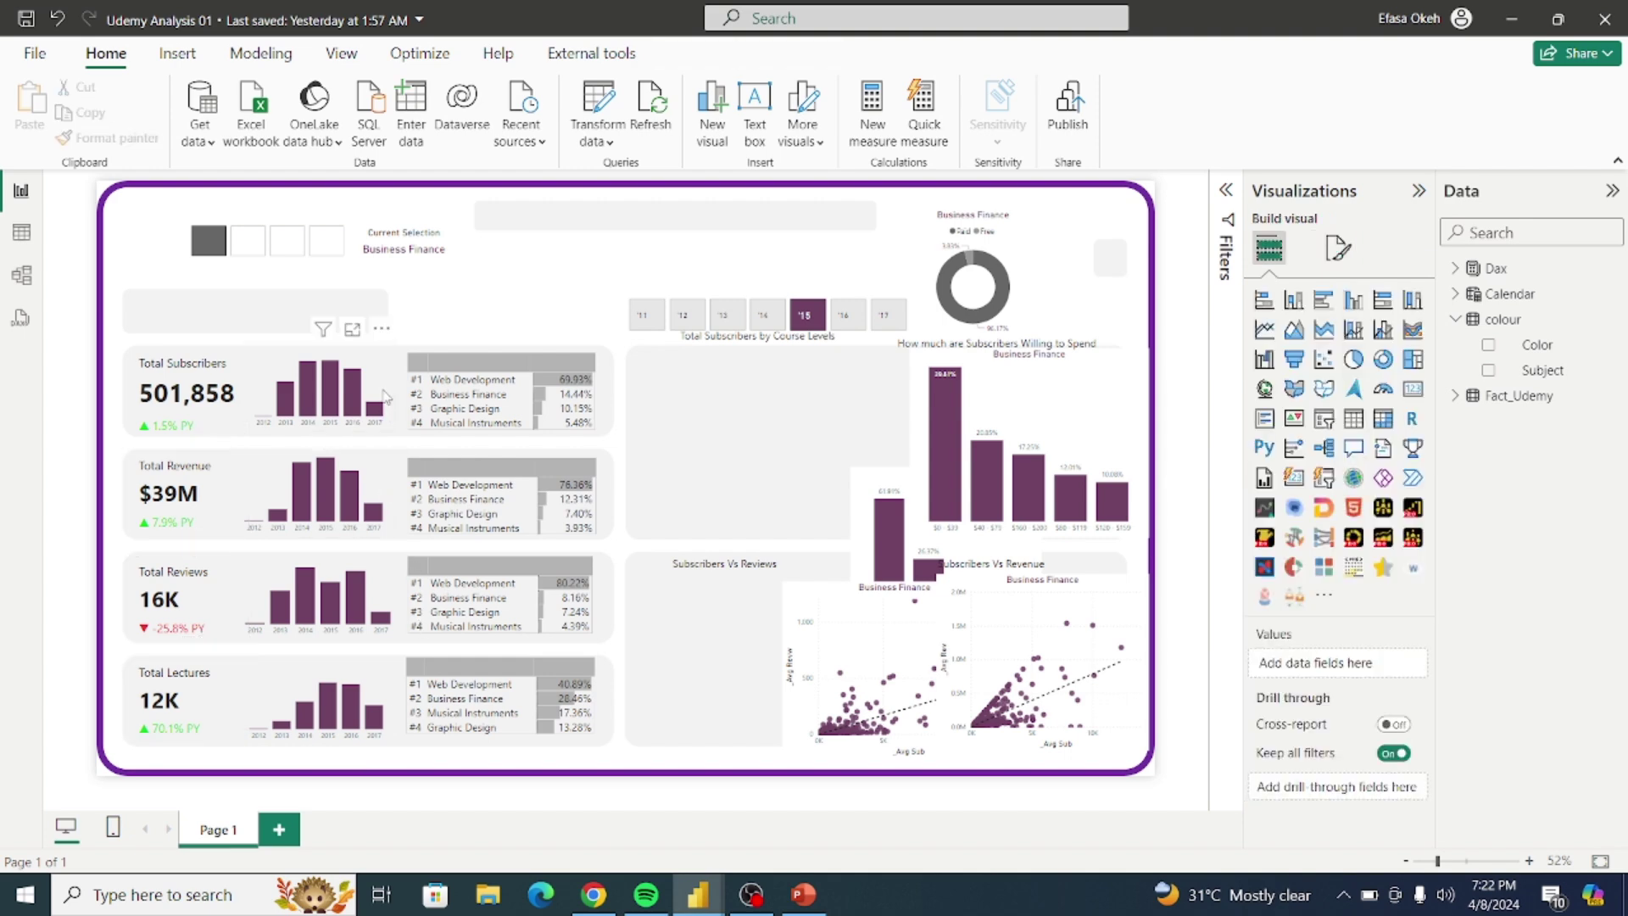
Step: Lower the upper edge of the subscribers column chart to make it about 153 high, and open its size properties
left_click(386, 395)
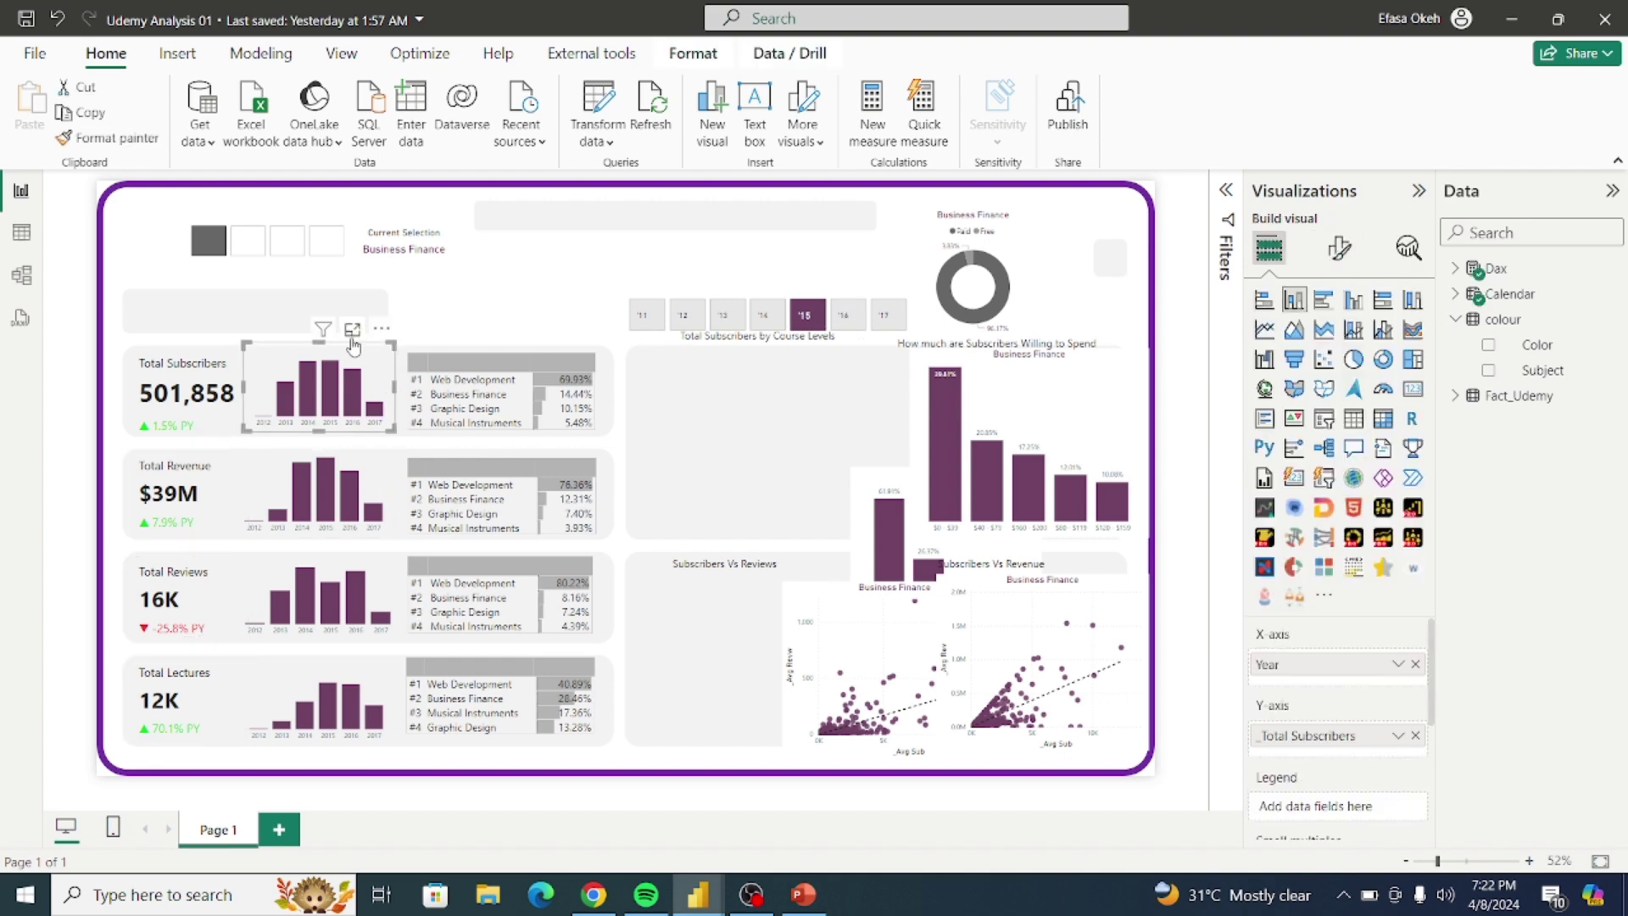
left_click_drag(323, 341, 324, 357)
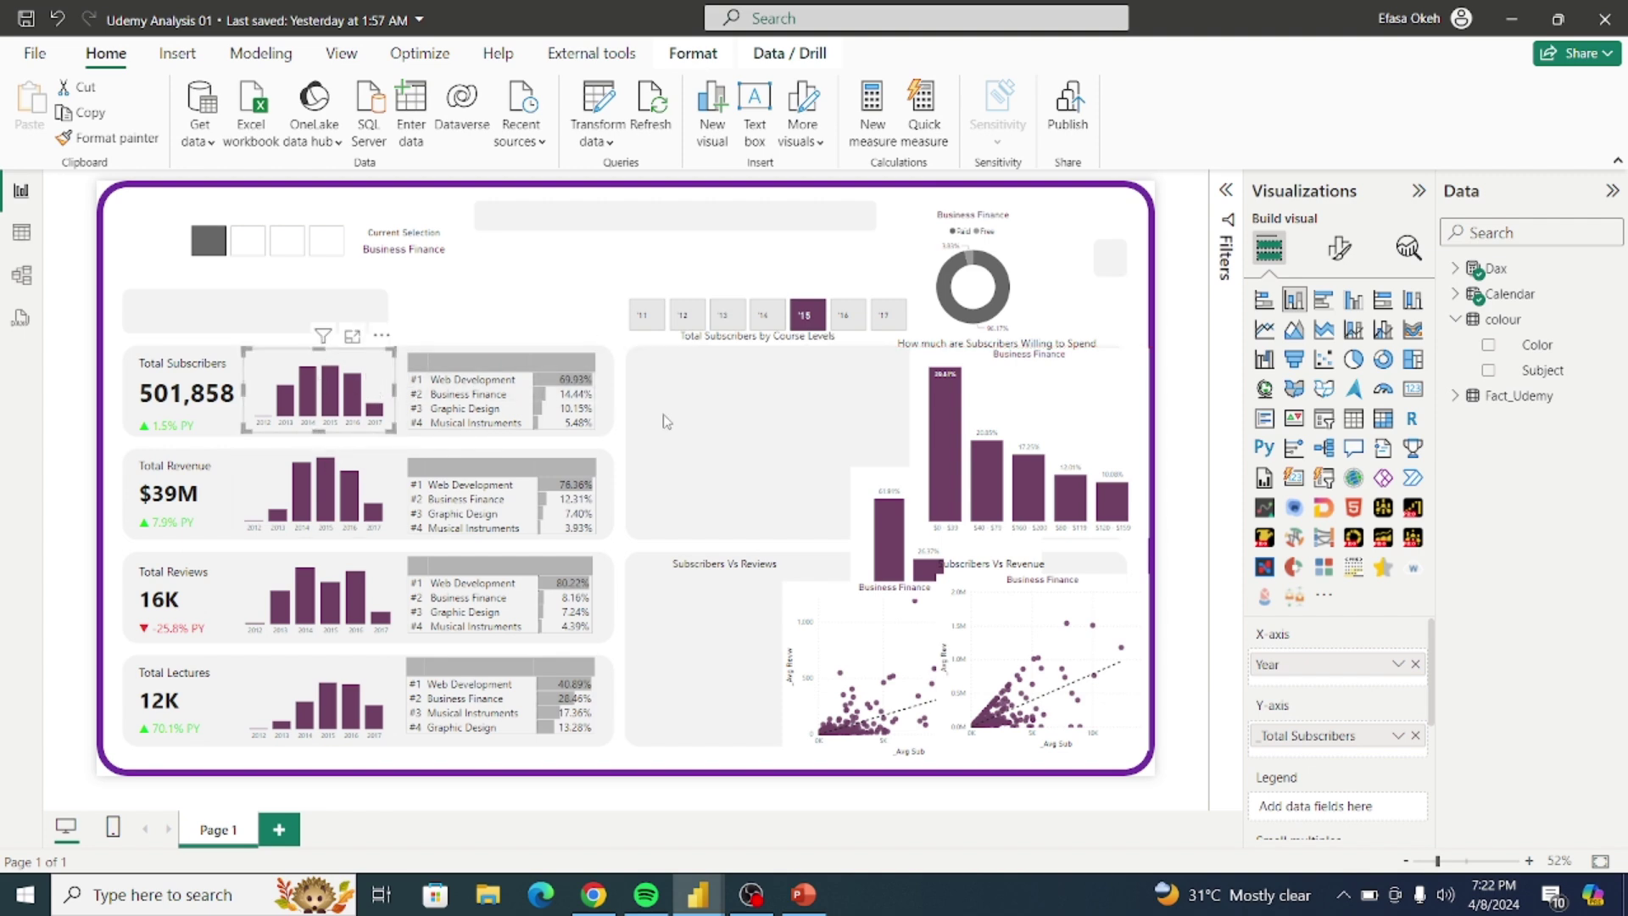
left_click(1339, 247)
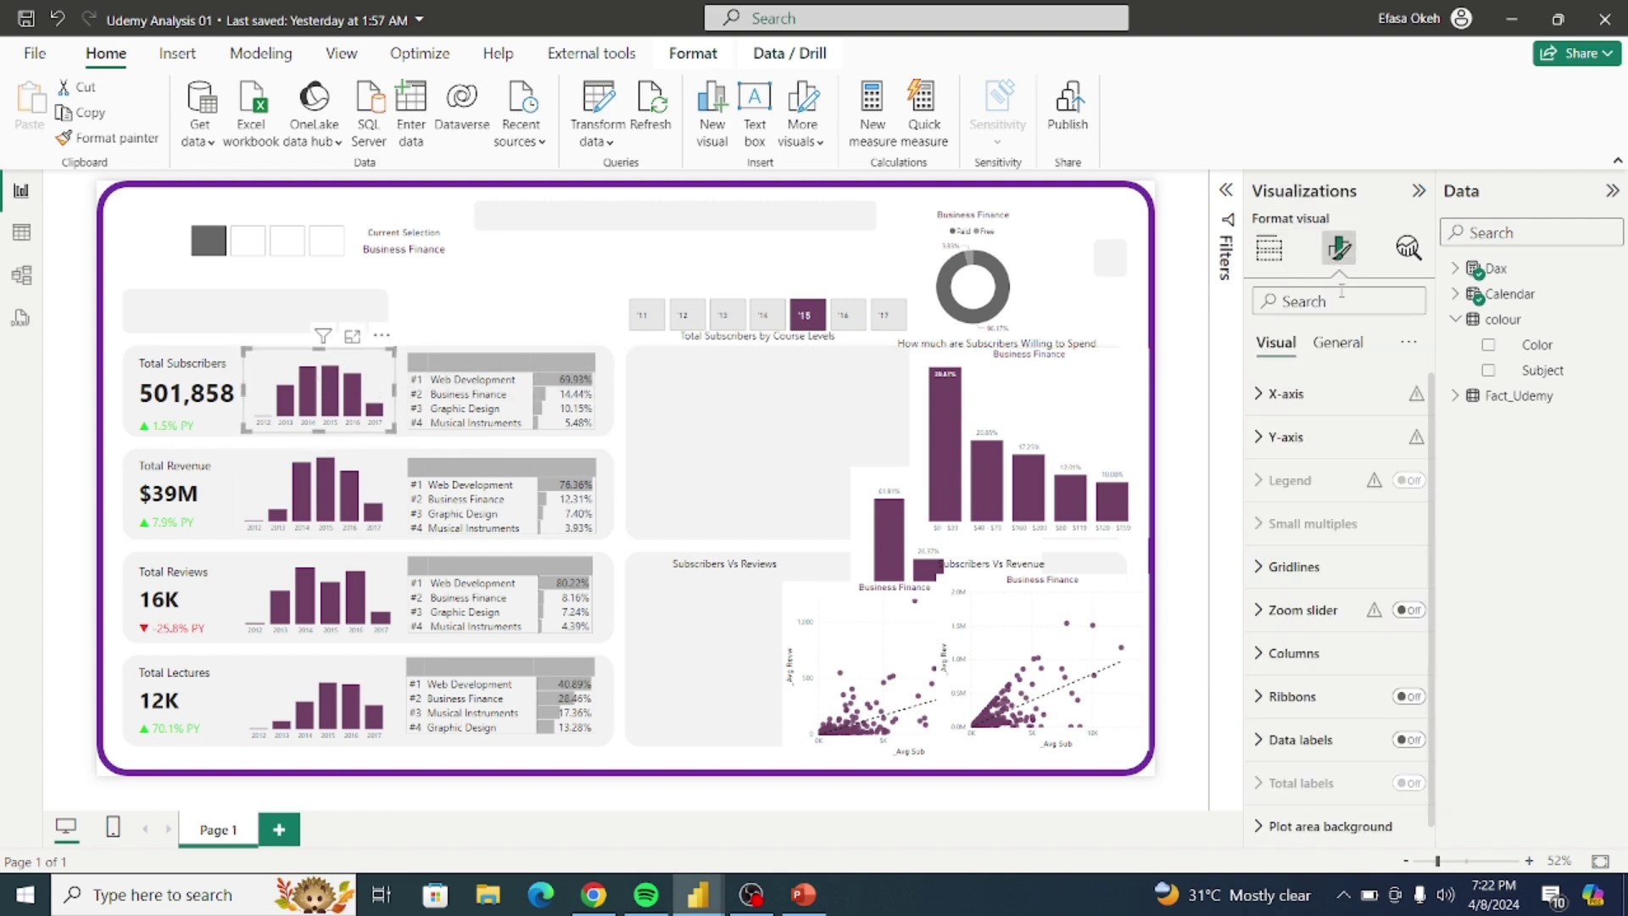
left_click(1336, 342)
left_click(1294, 394)
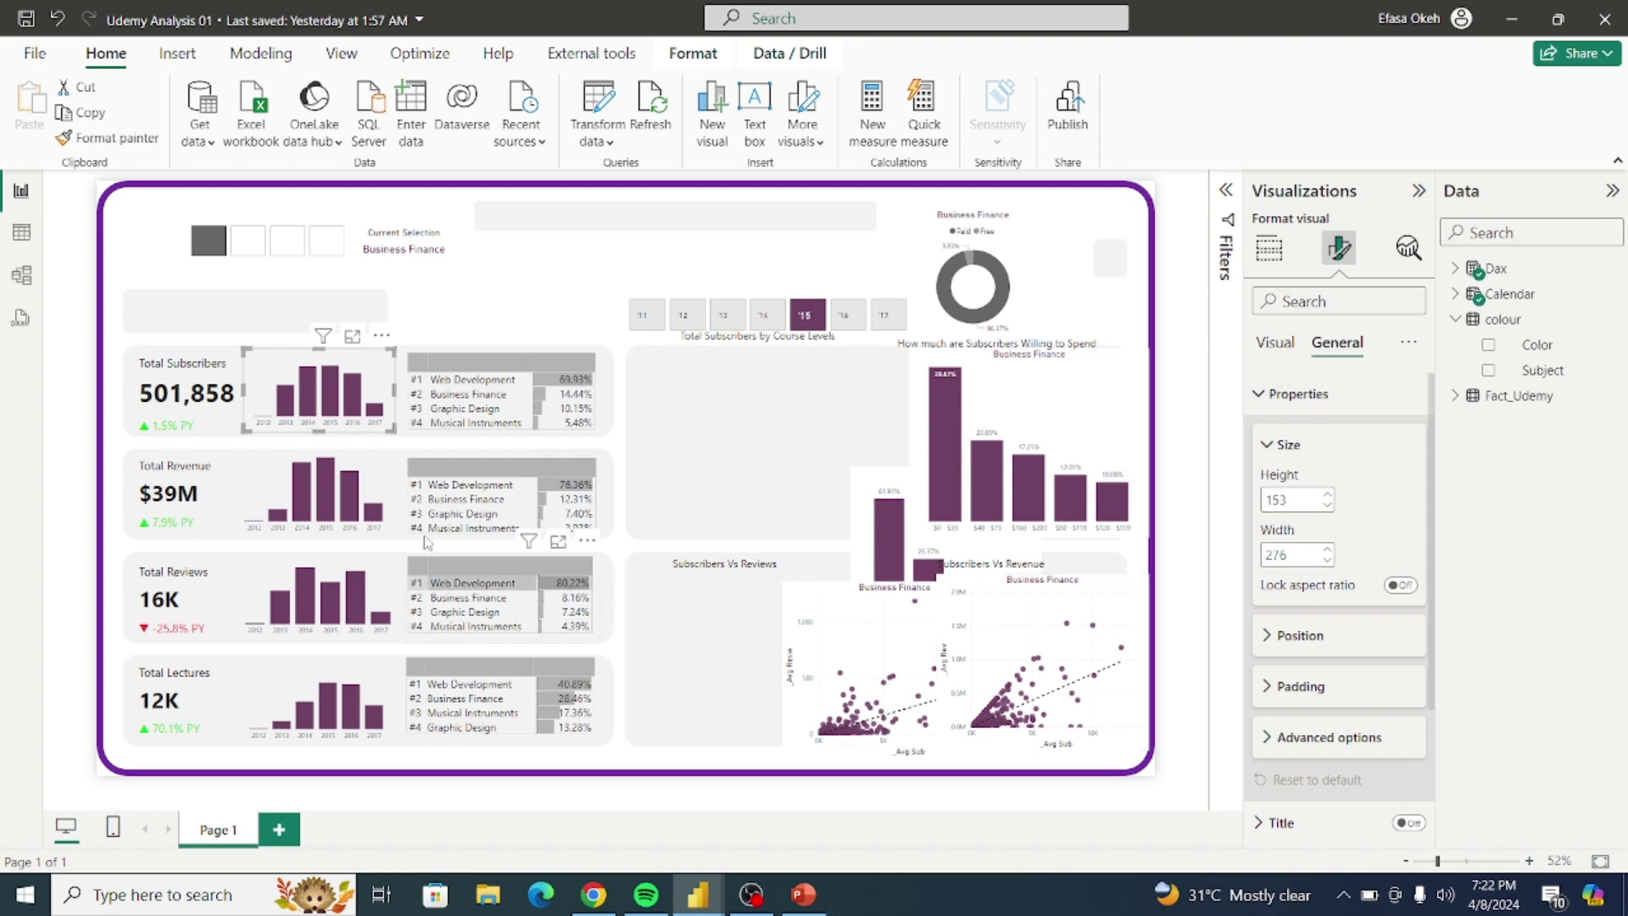
Step: Set the height of the revenue, reviews and lectures column charts together to 145
left_click(367, 490)
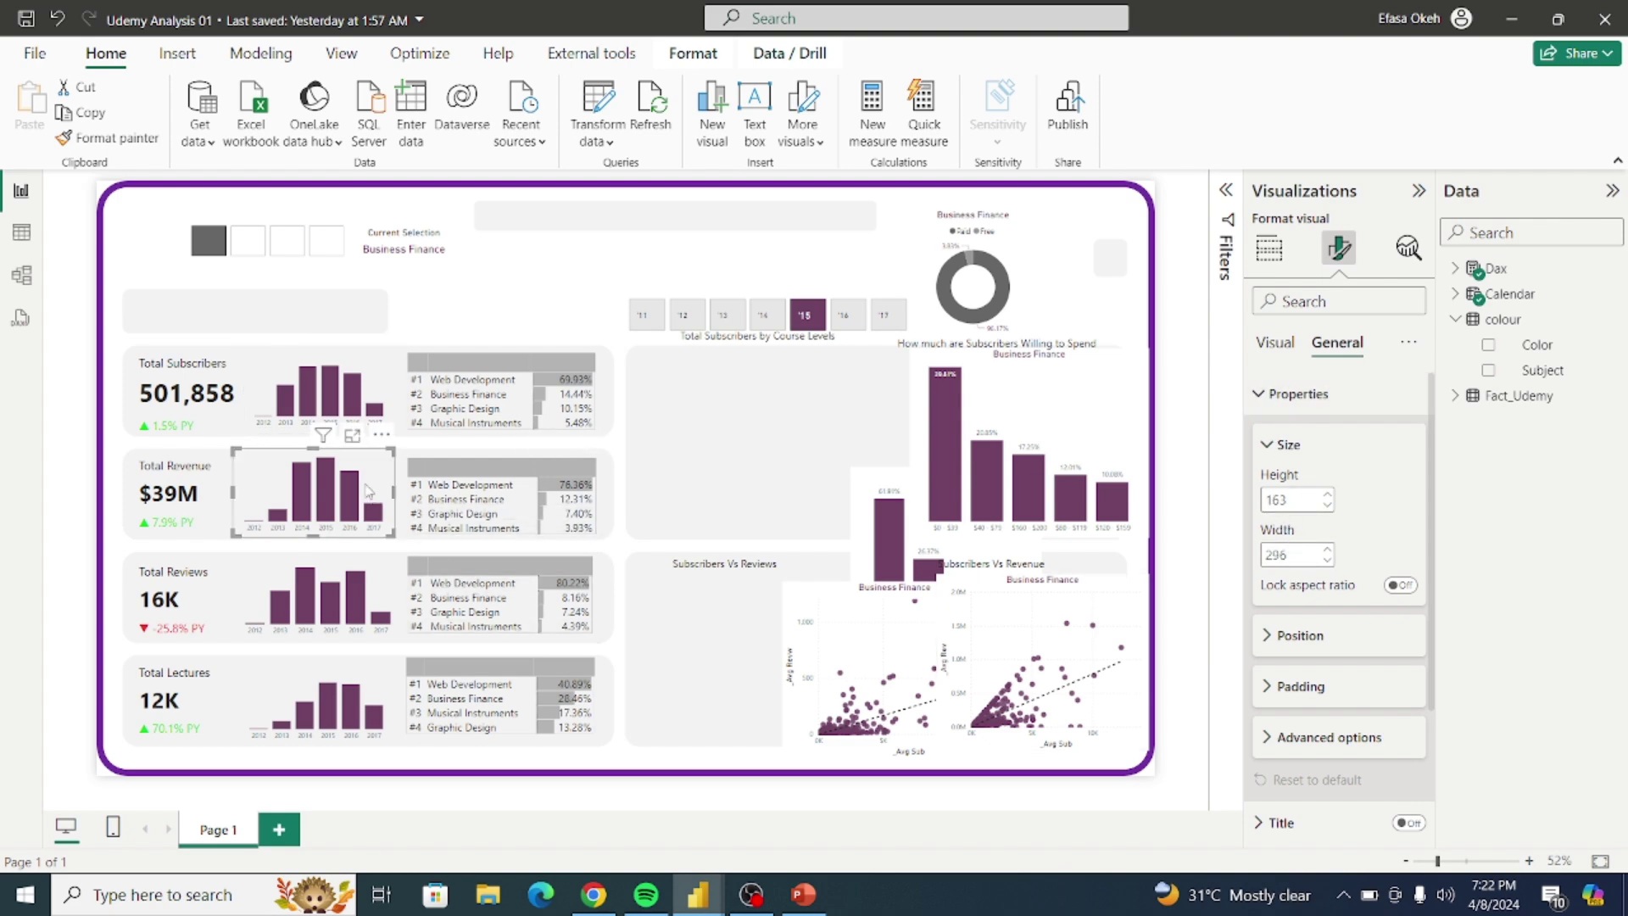
left_click(378, 594)
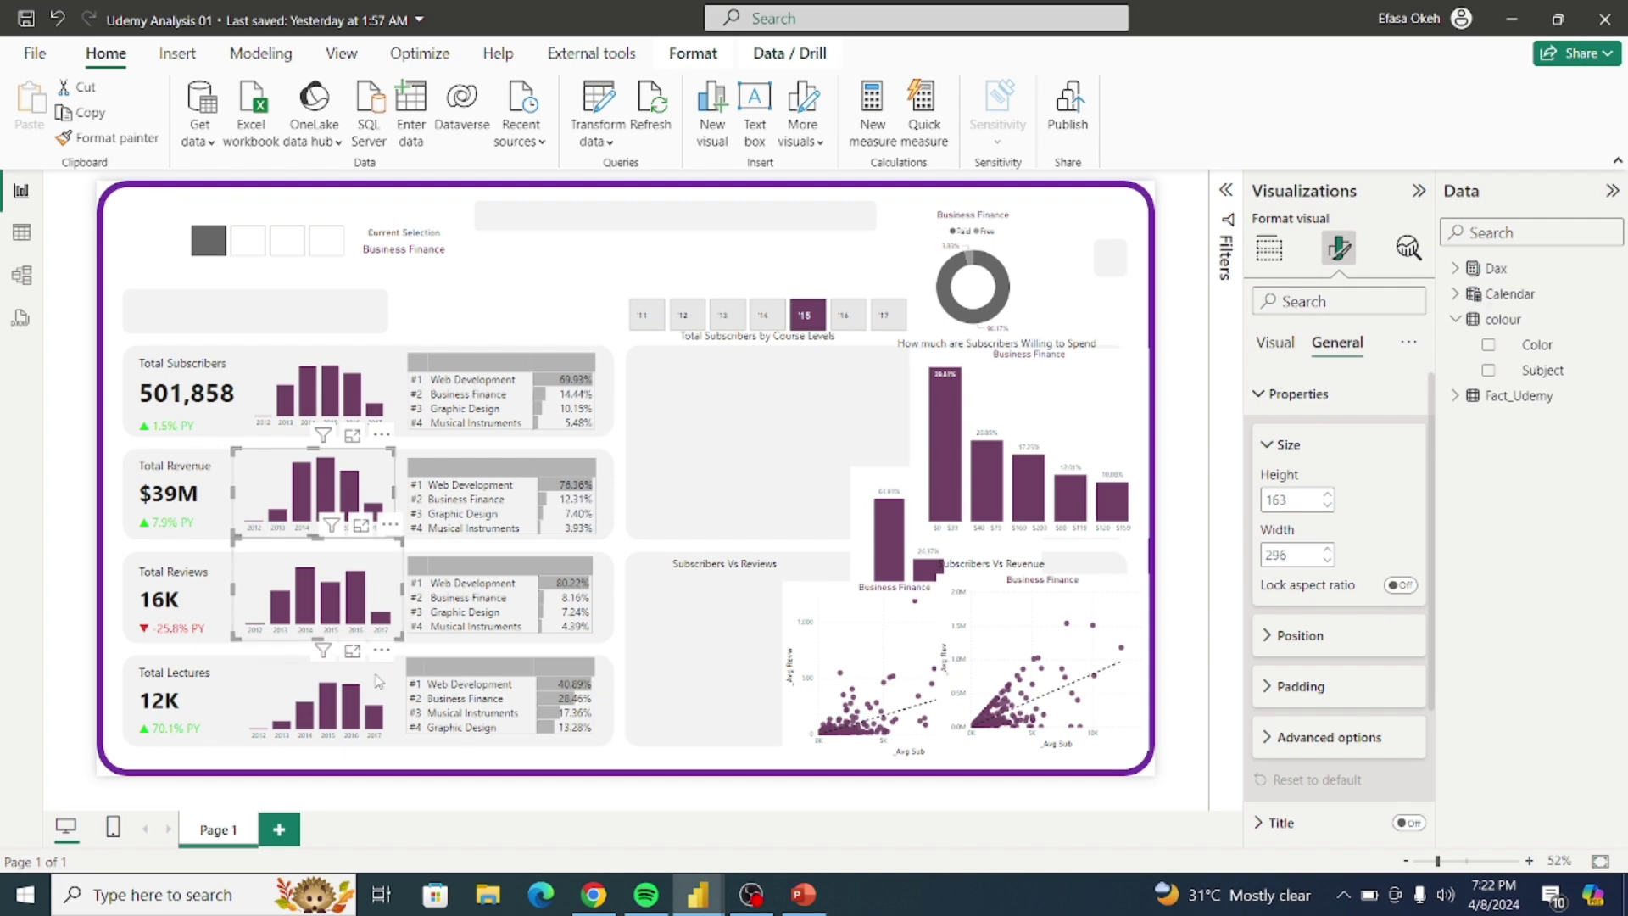
left_click(378, 681, "ctrl")
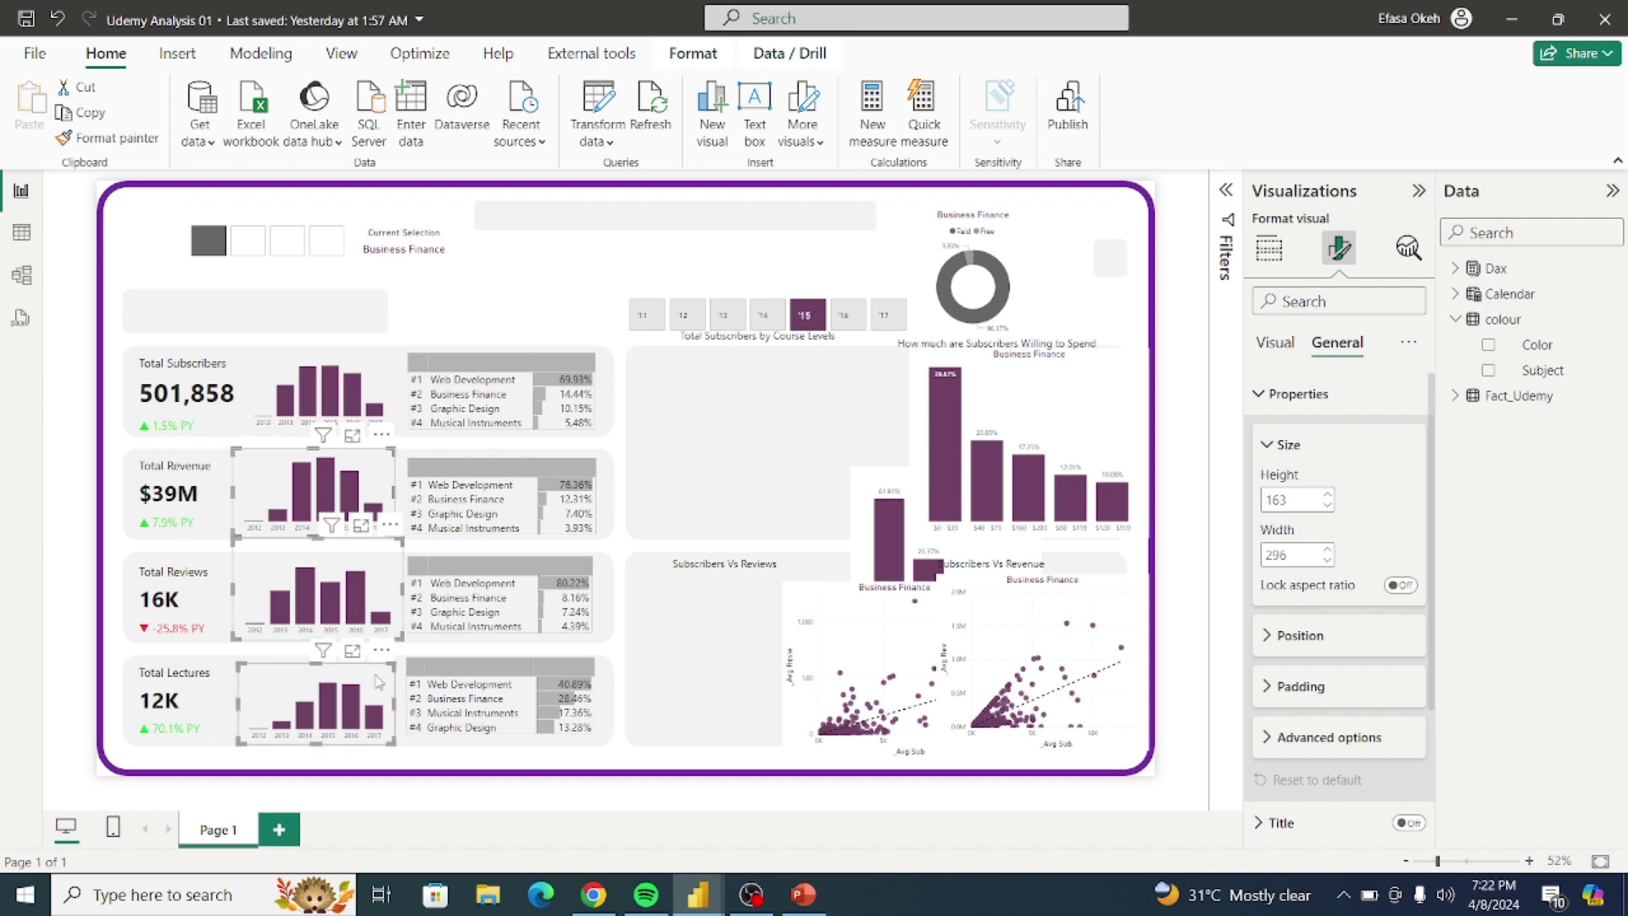
left_click(1289, 501)
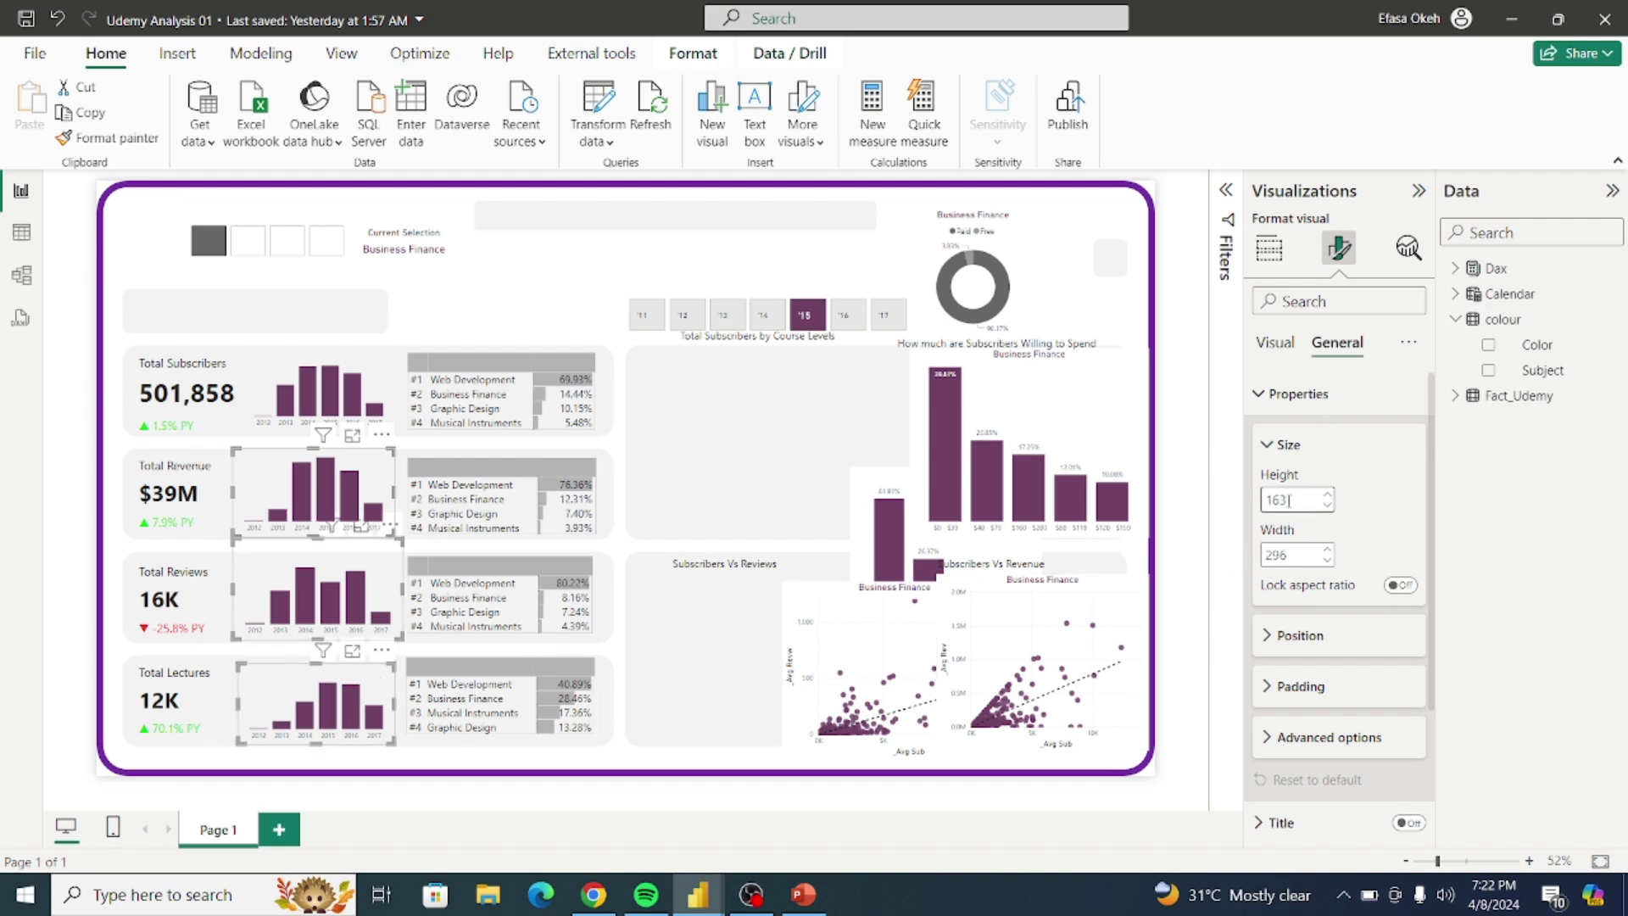
type("1")
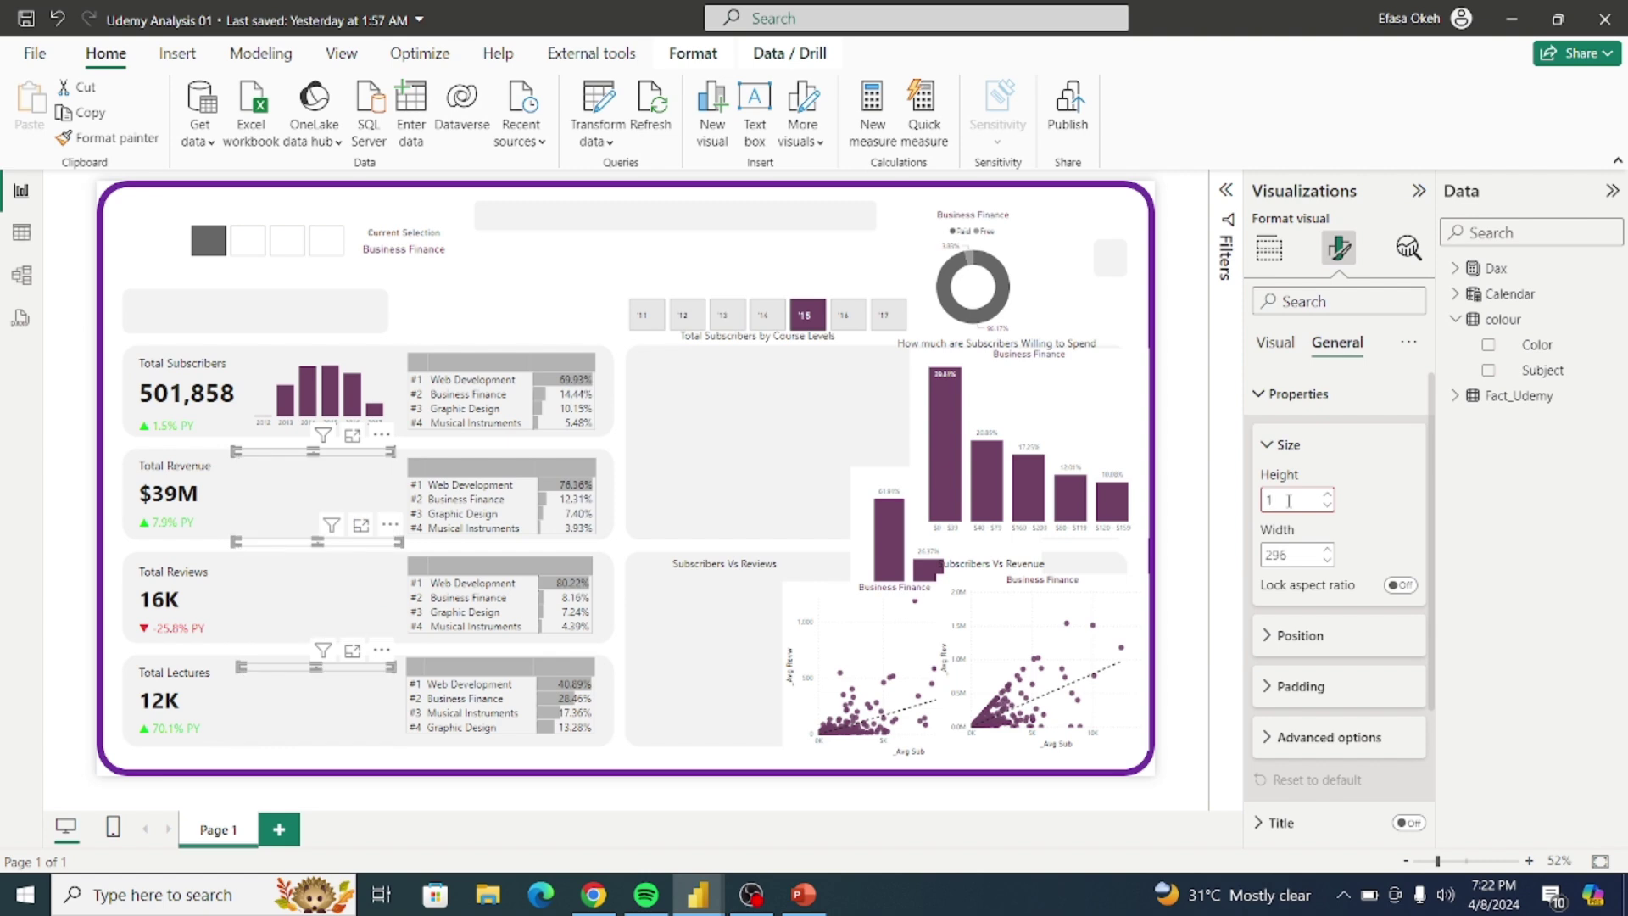
type("45")
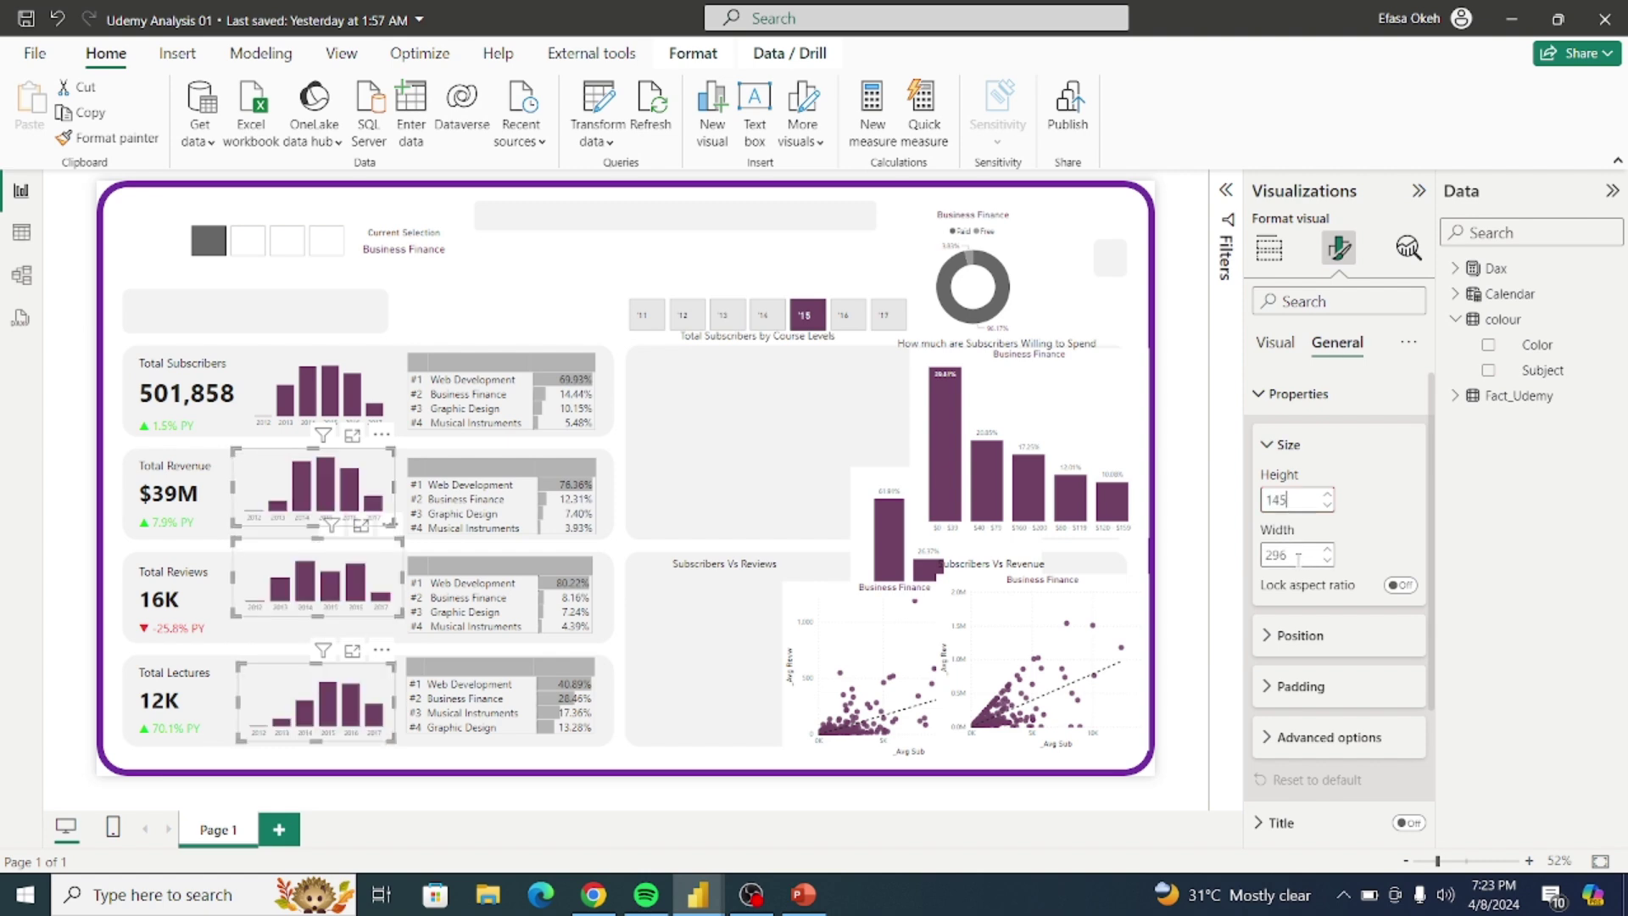
Step: Set the revenue, reviews and lectures column charts together to a width of 276 and a height of 153
double_click(1296, 556)
type("2")
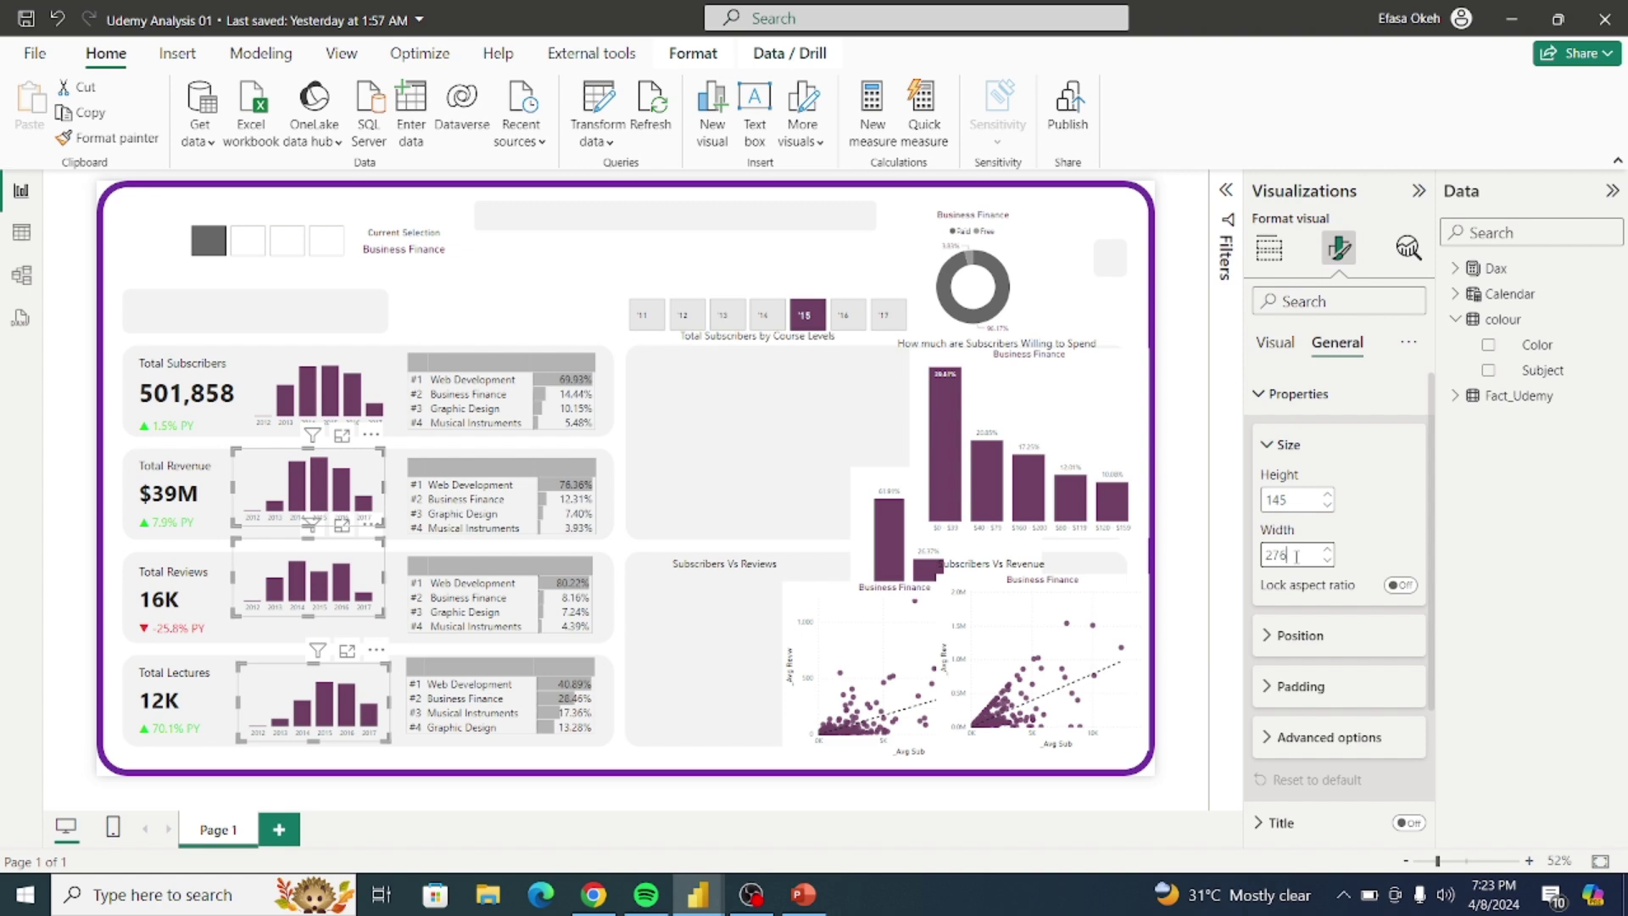
double_click(1295, 502)
type("15")
key("BackSpace")
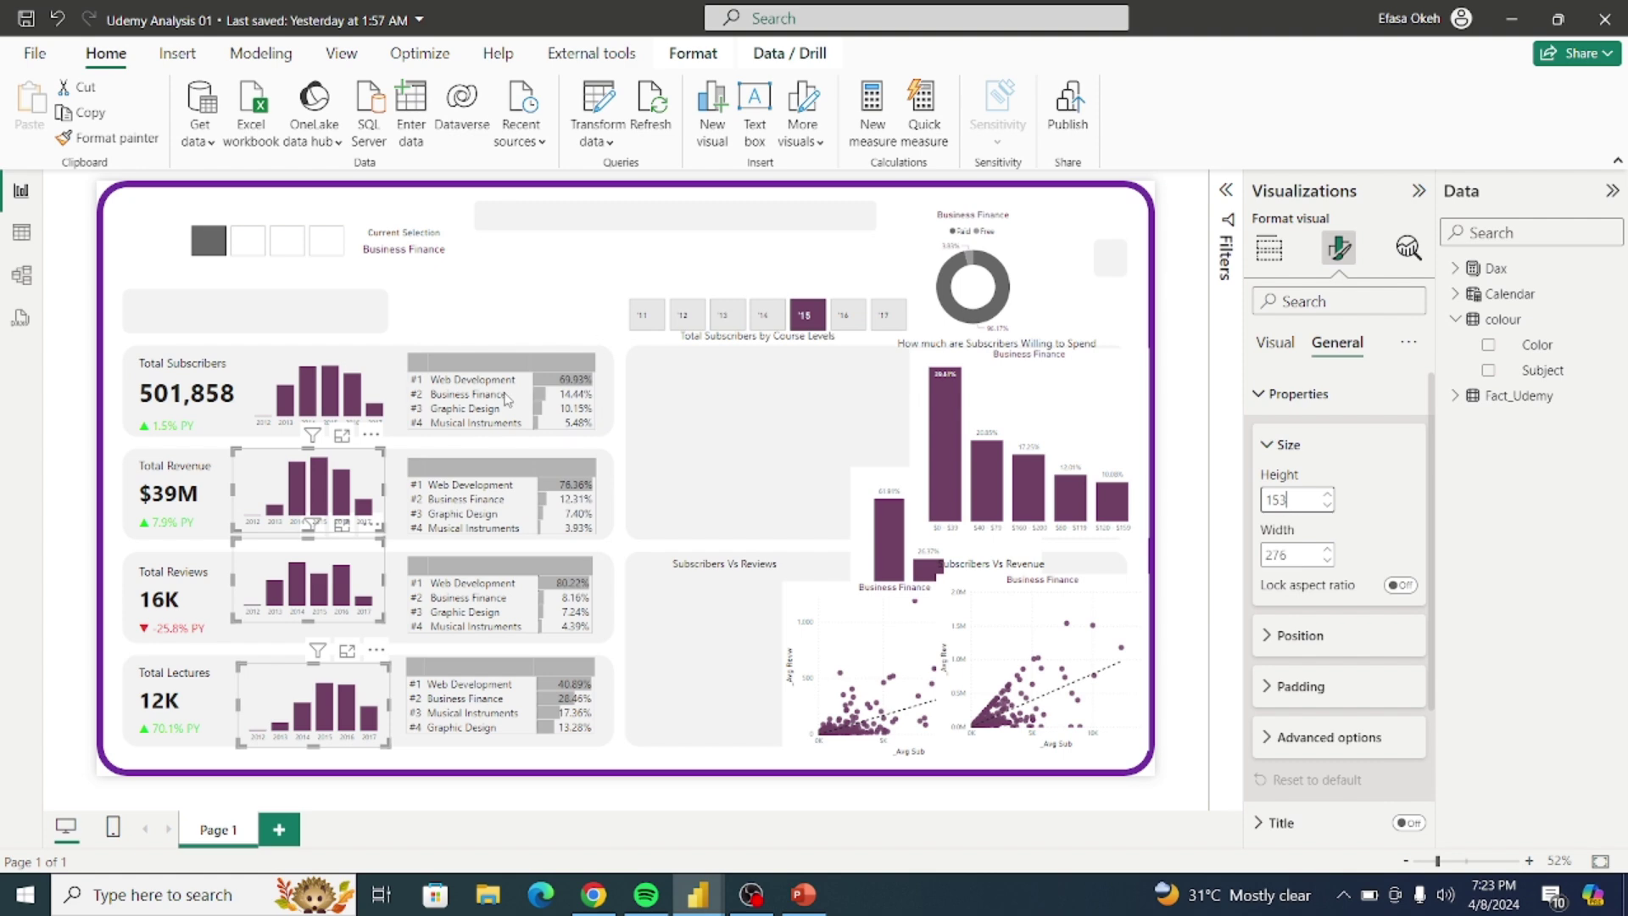
left_click(441, 541)
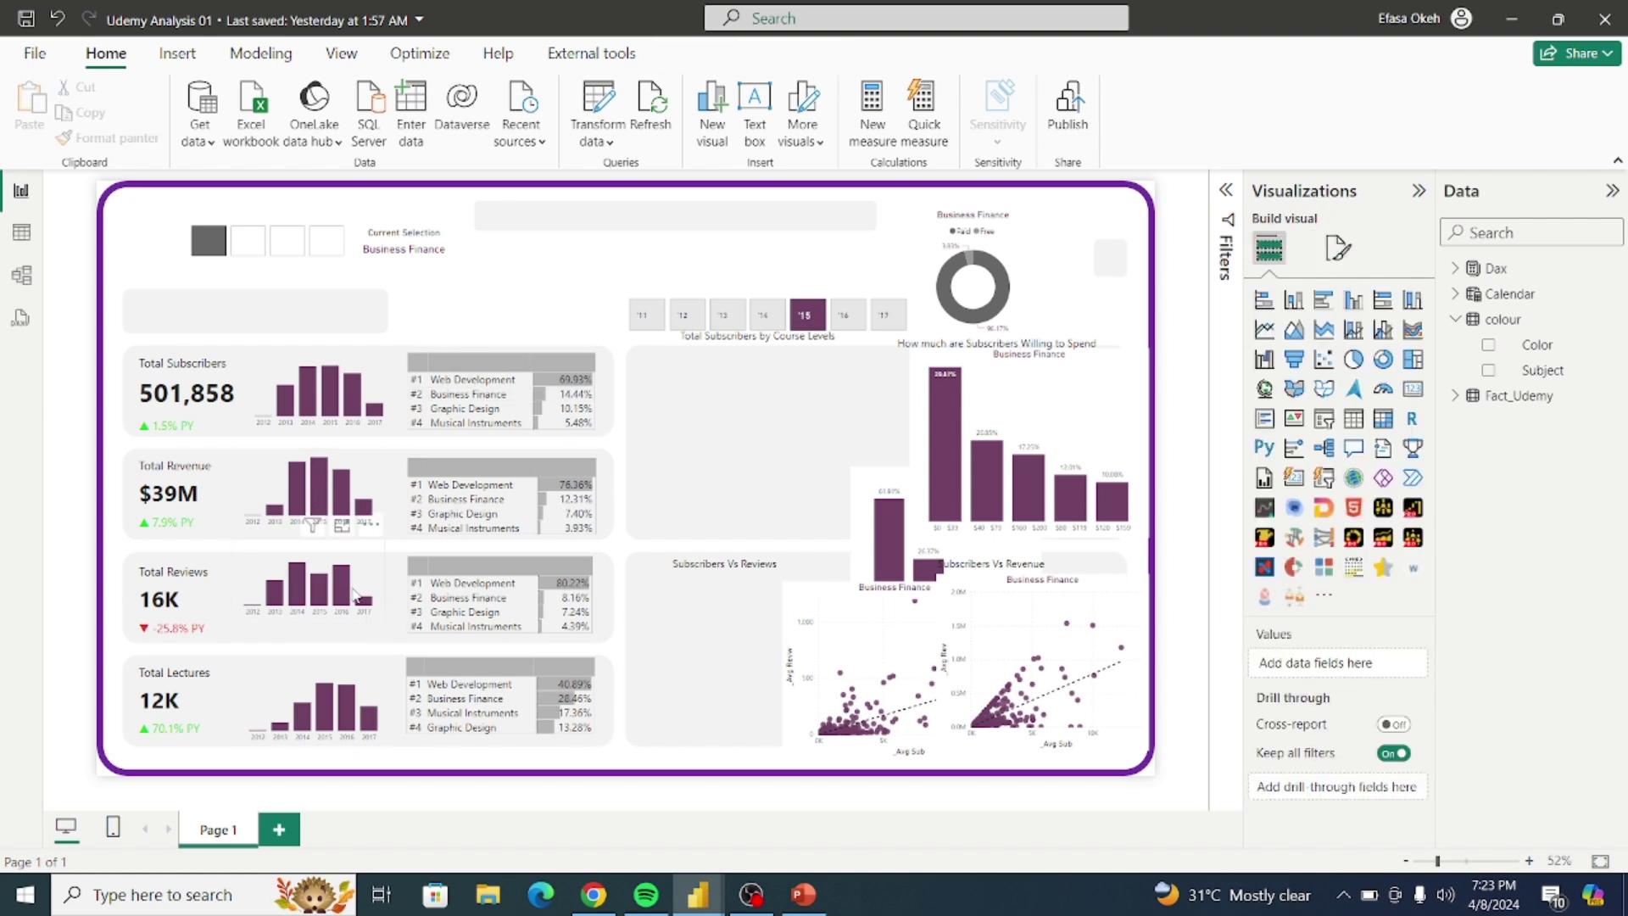
Step: Align the reviews, lectures and subscribers column charts with the revenue column chart, each within its own KPI background card
left_click(355, 593)
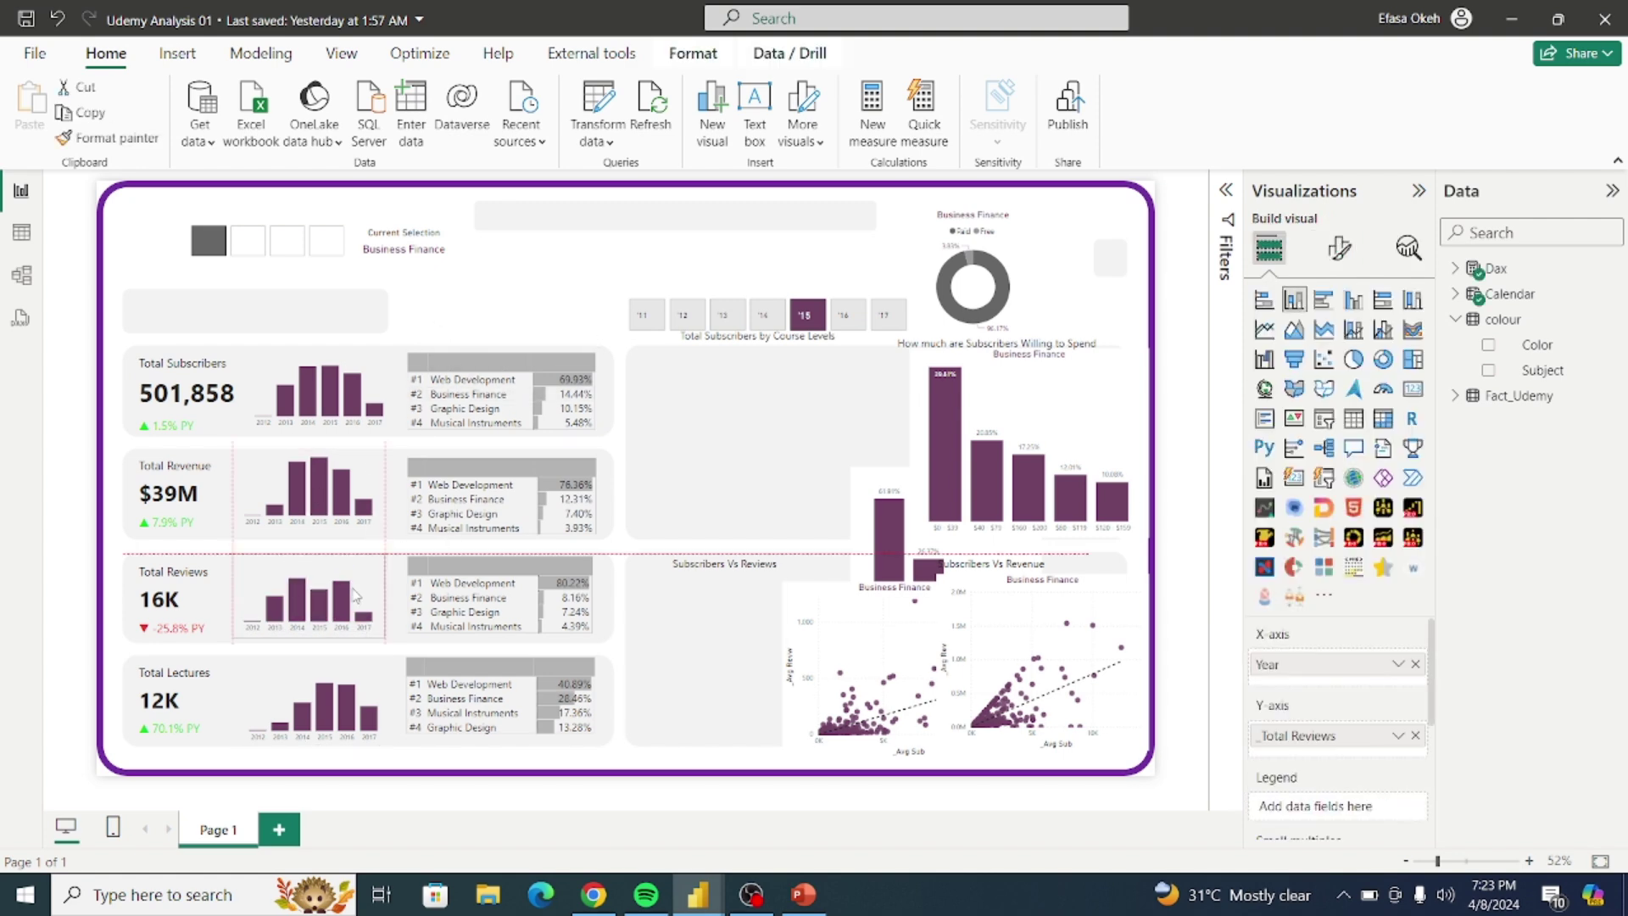
left_click(355, 686)
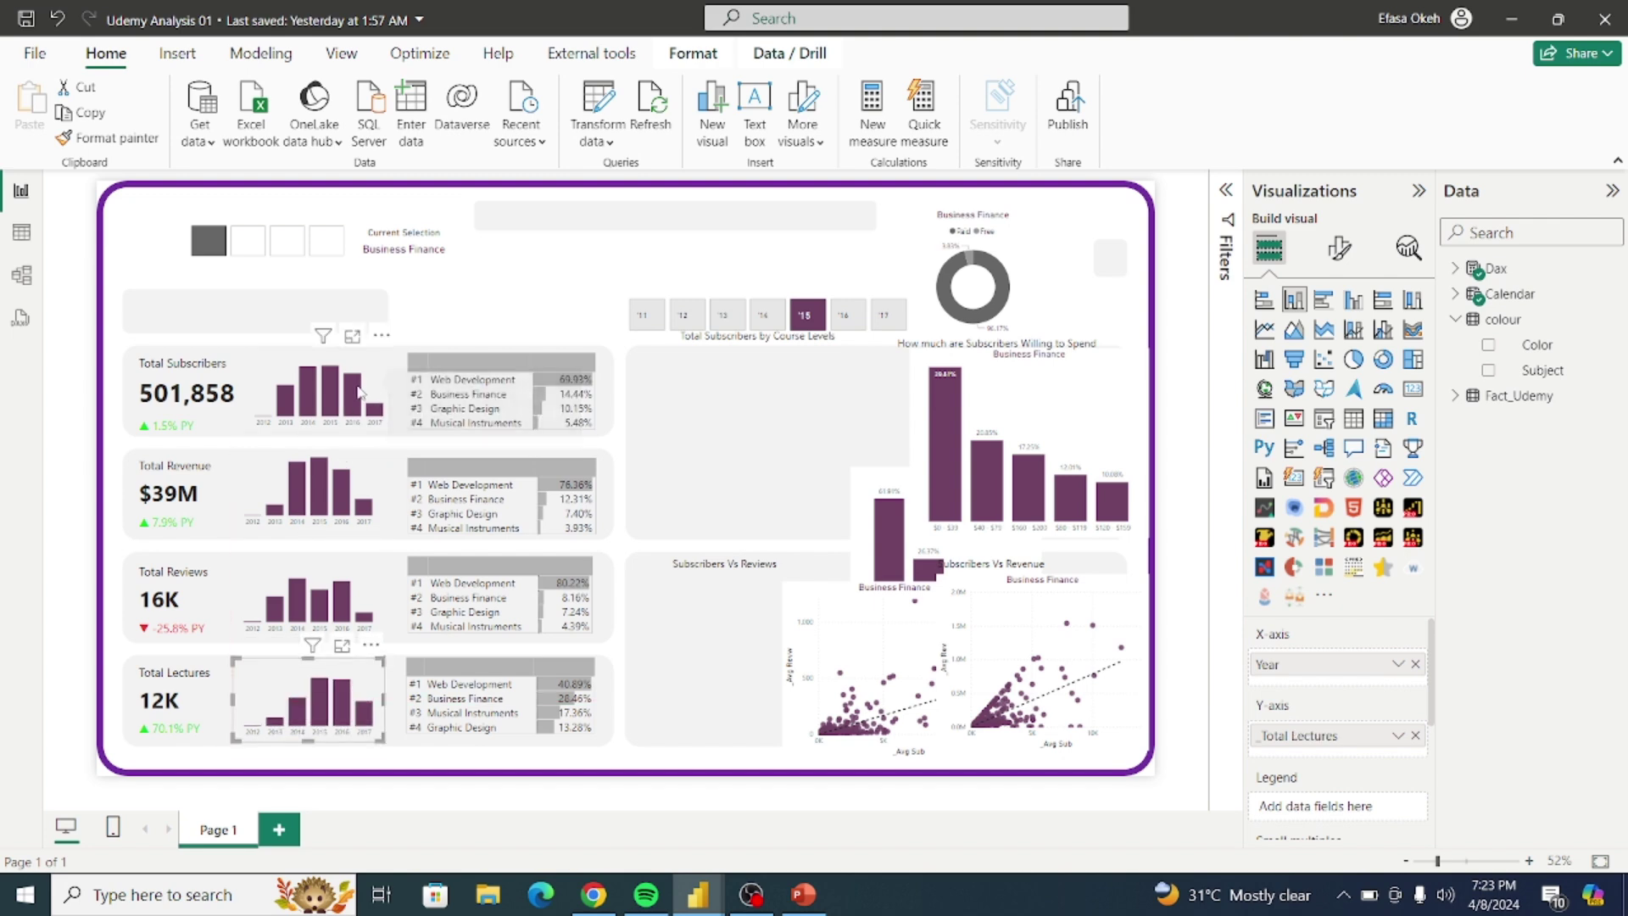
left_click(358, 393)
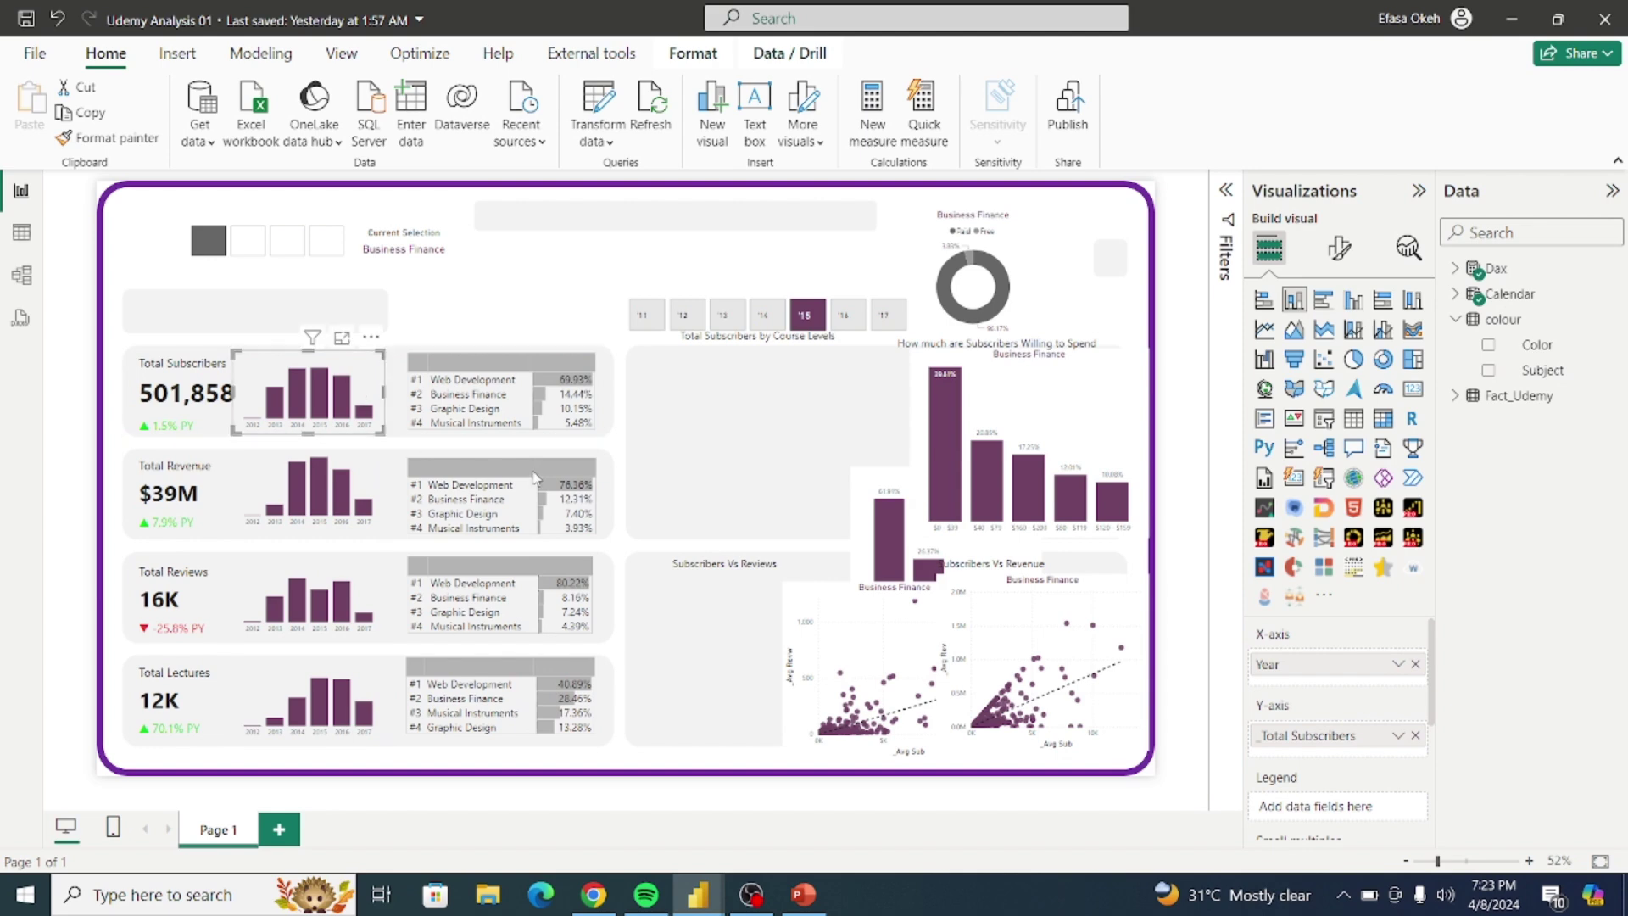
left_click(627, 583)
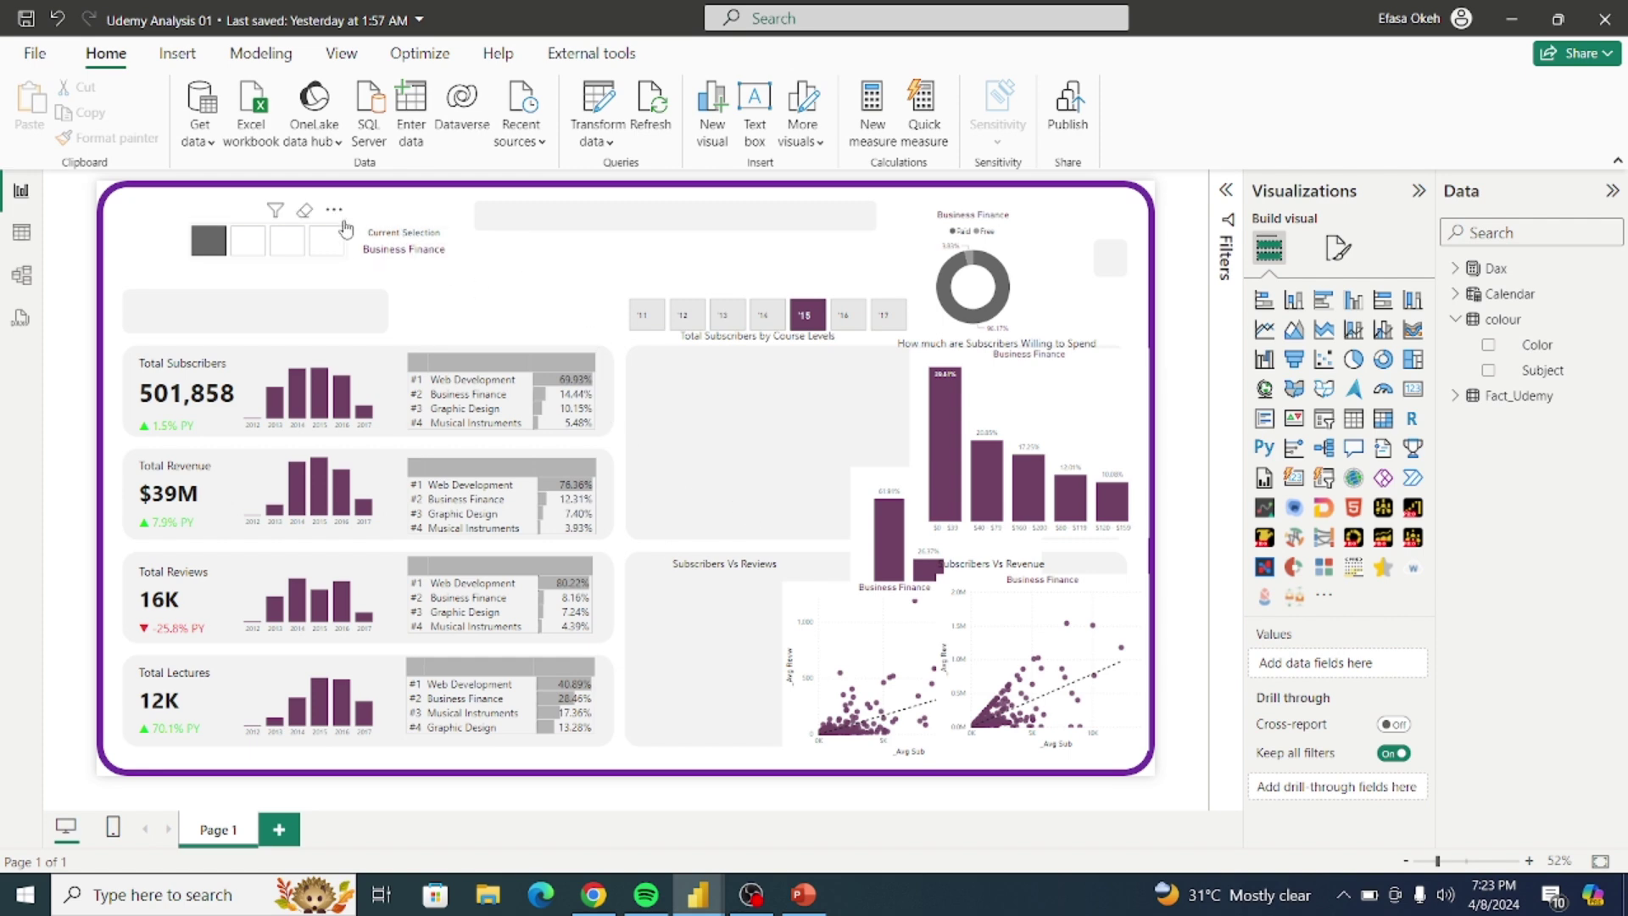
Step: Move the subject slicer onto the empty card above the Total Subscribers KPI and turn off its background
left_click_drag(335, 218, 320, 292)
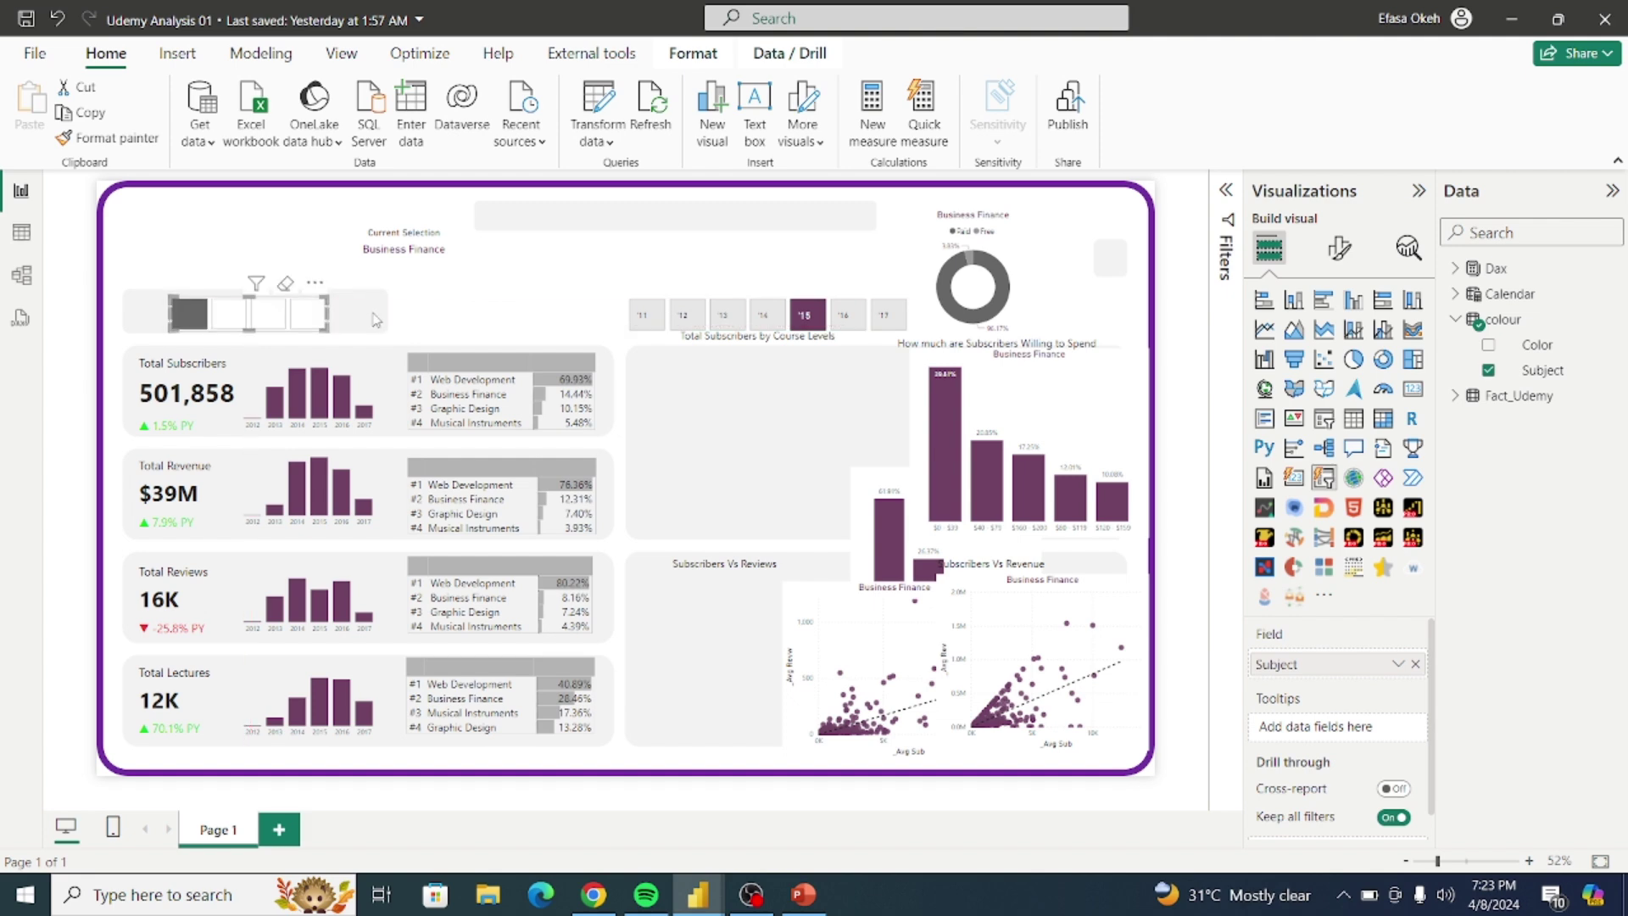
left_click(1339, 247)
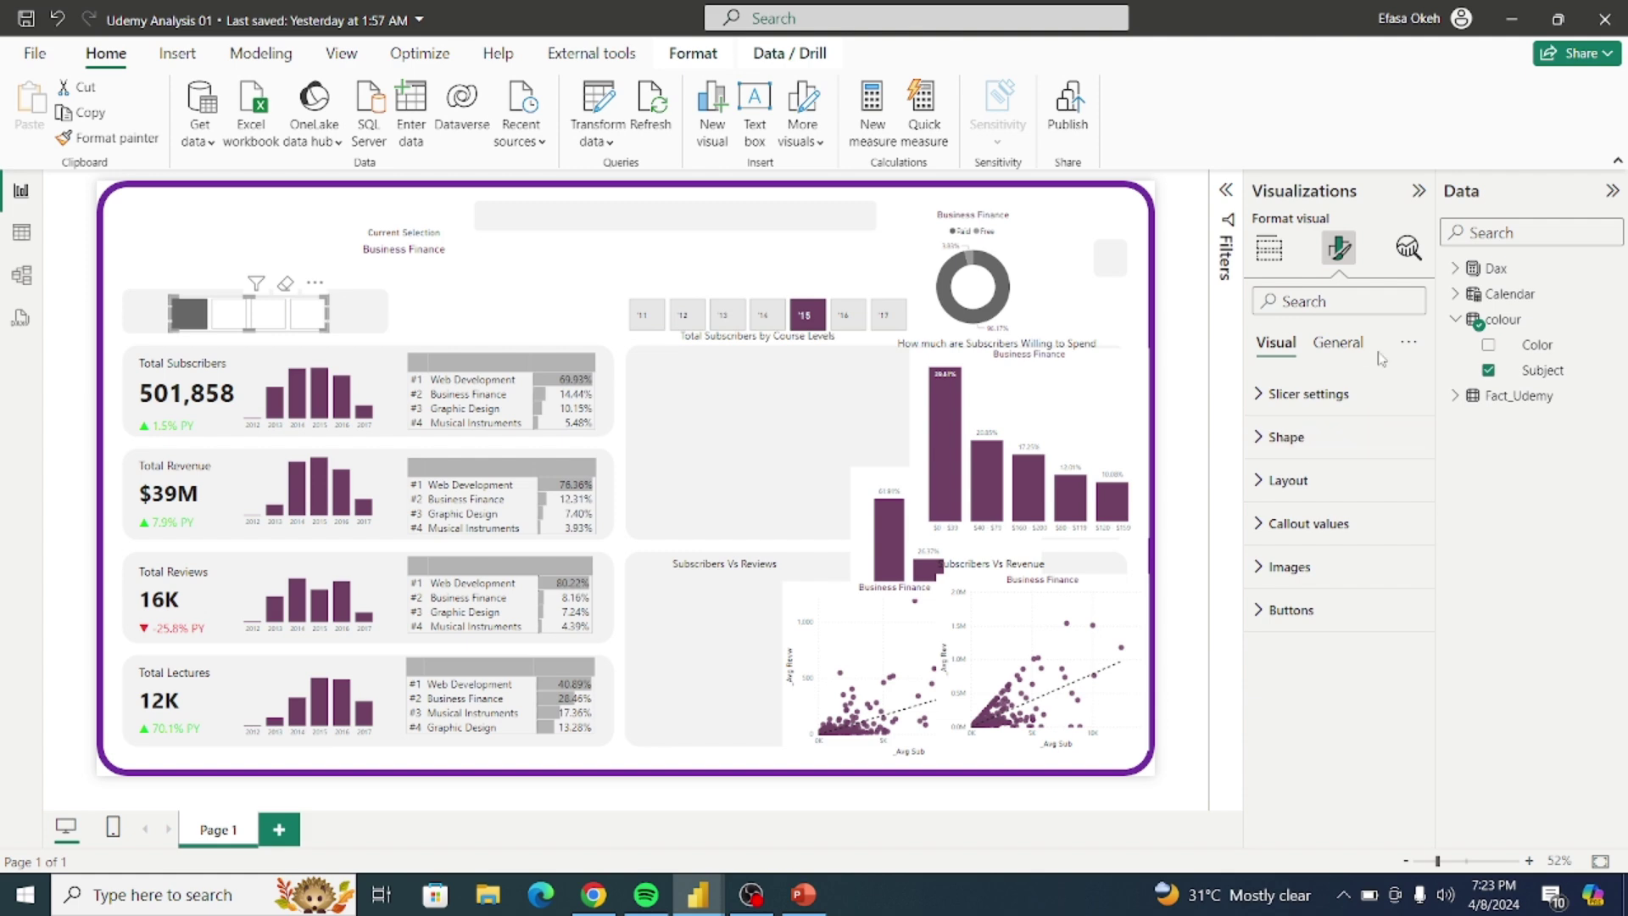
left_click(1337, 343)
left_click(1281, 482)
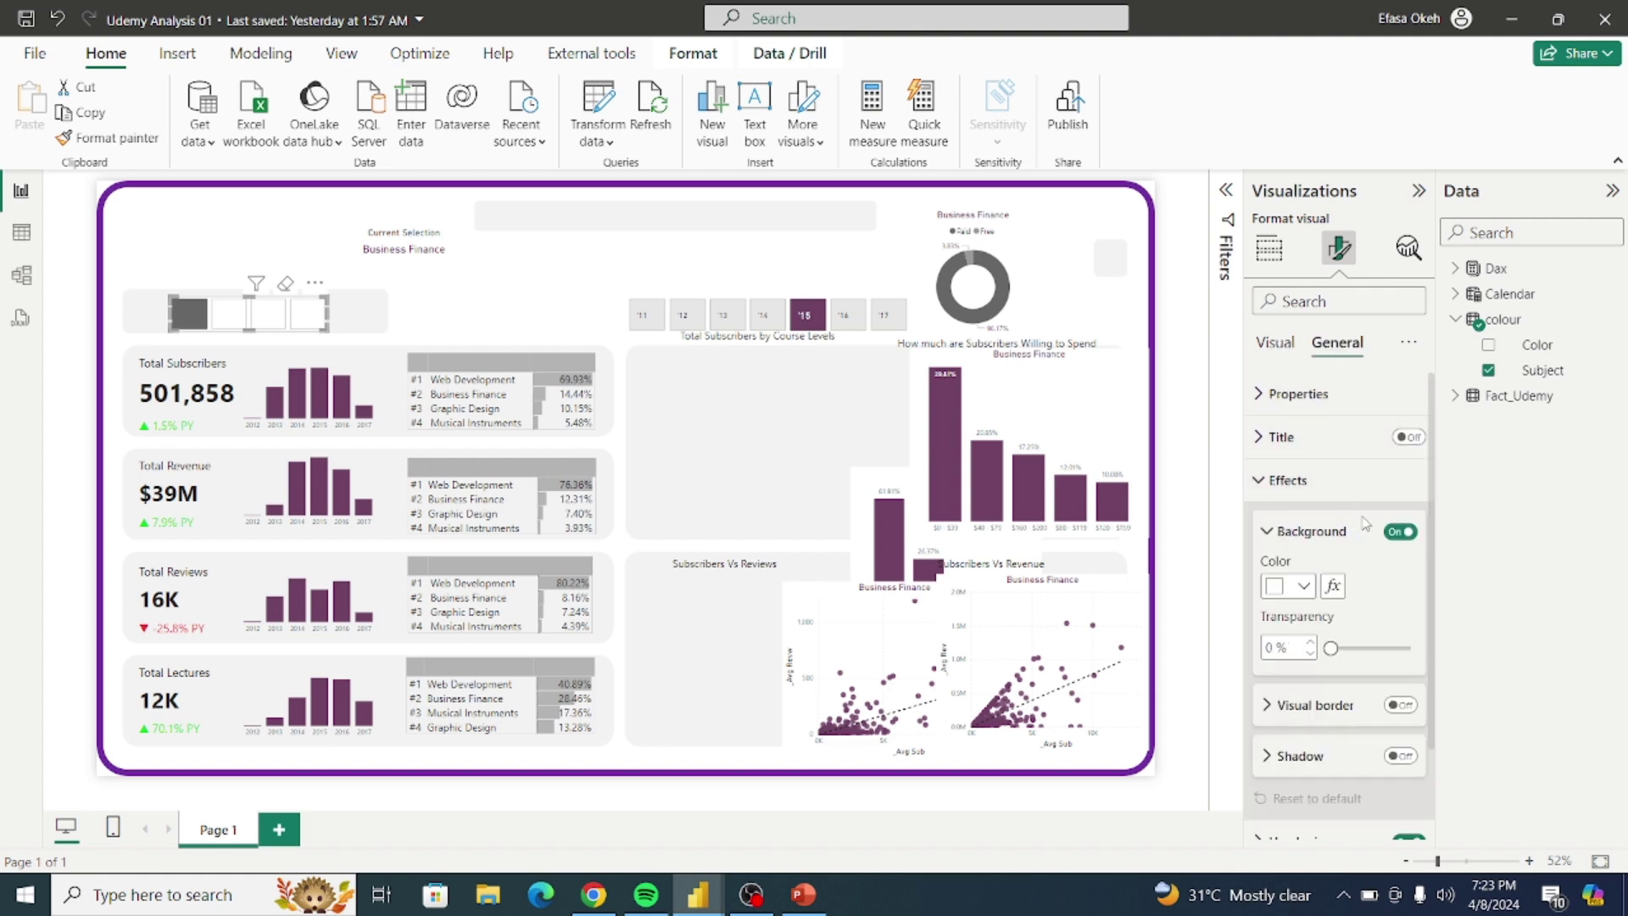
left_click(1395, 534)
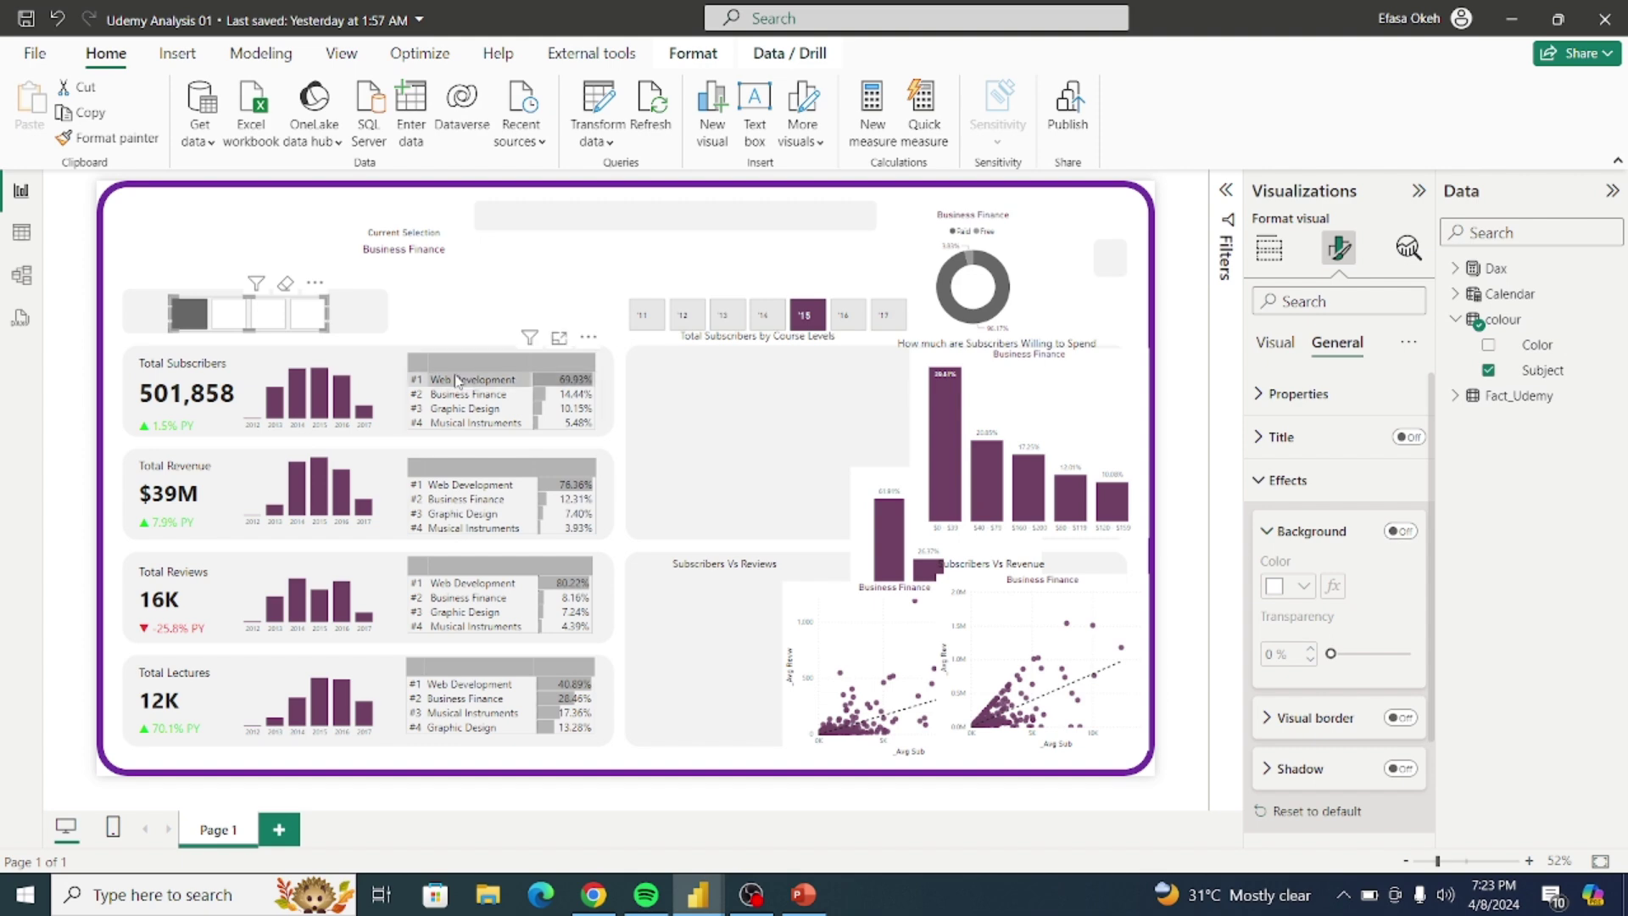
left_click(415, 308)
Step: Move the Current Selection card beside the subject slicer's background card and turn off its background
left_click(403, 239)
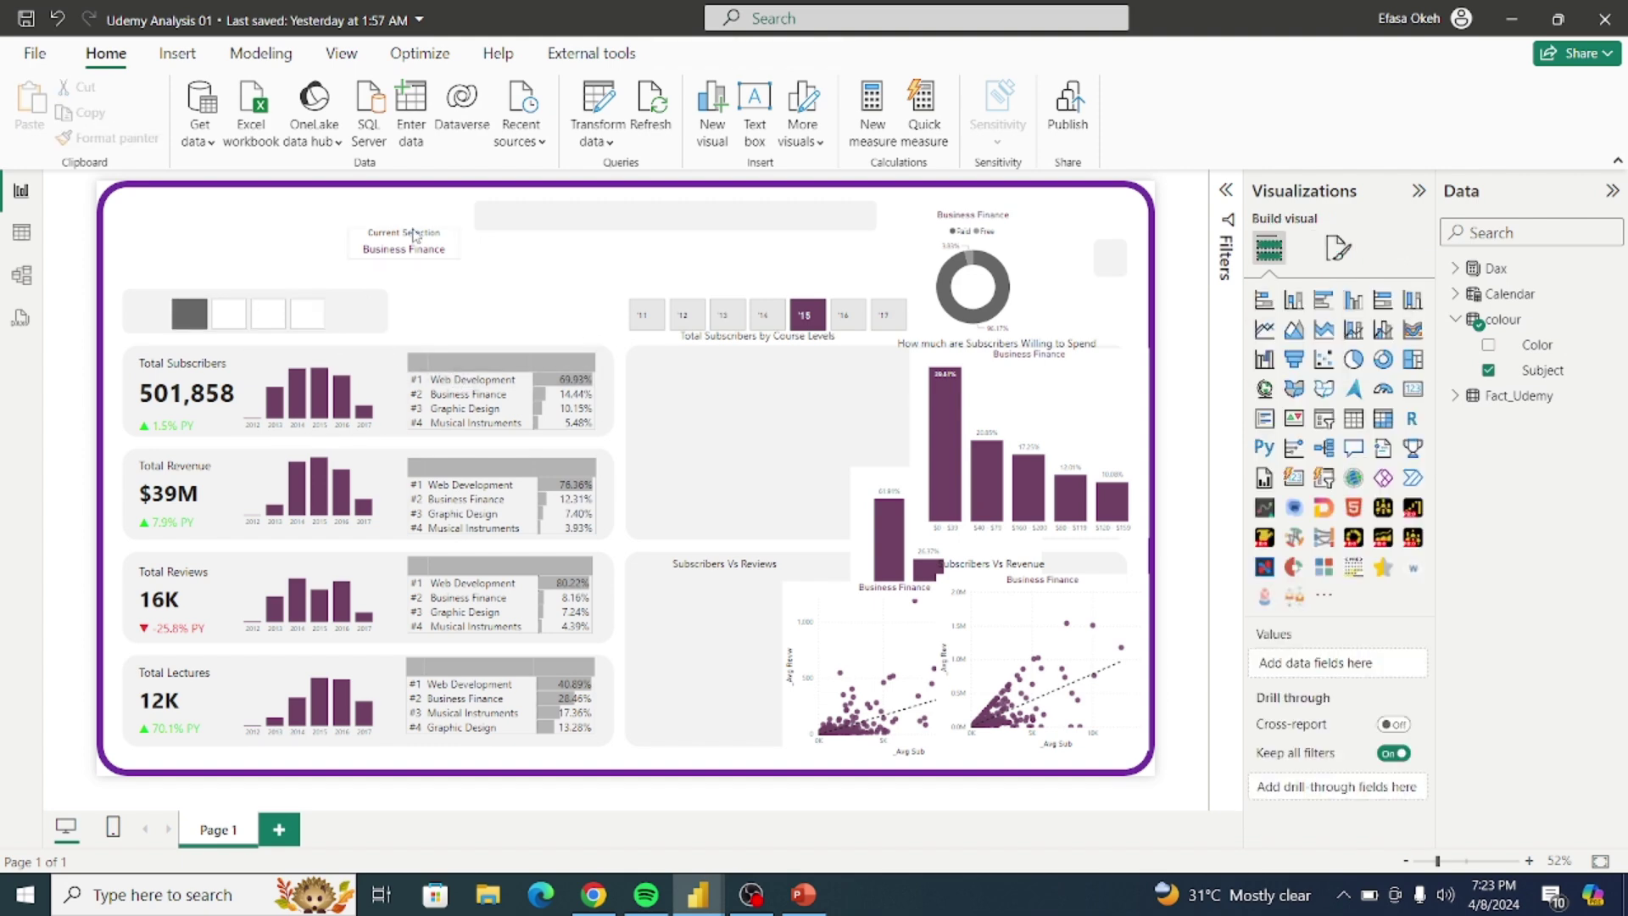
left_click_drag(452, 225, 491, 290)
left_click(1338, 247)
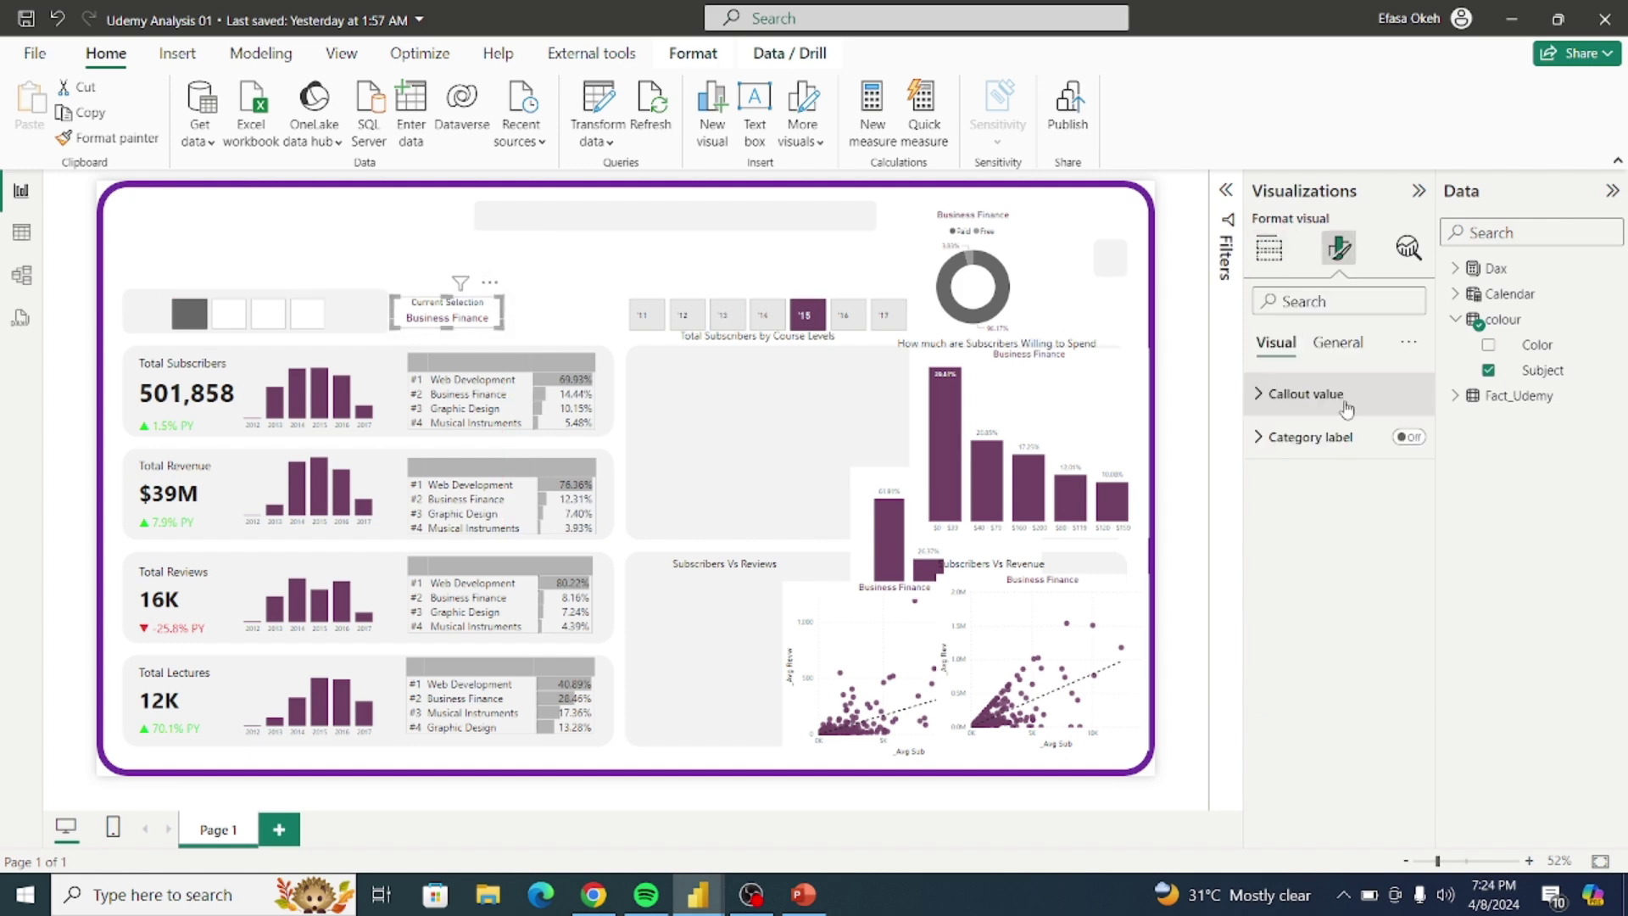
left_click(1337, 343)
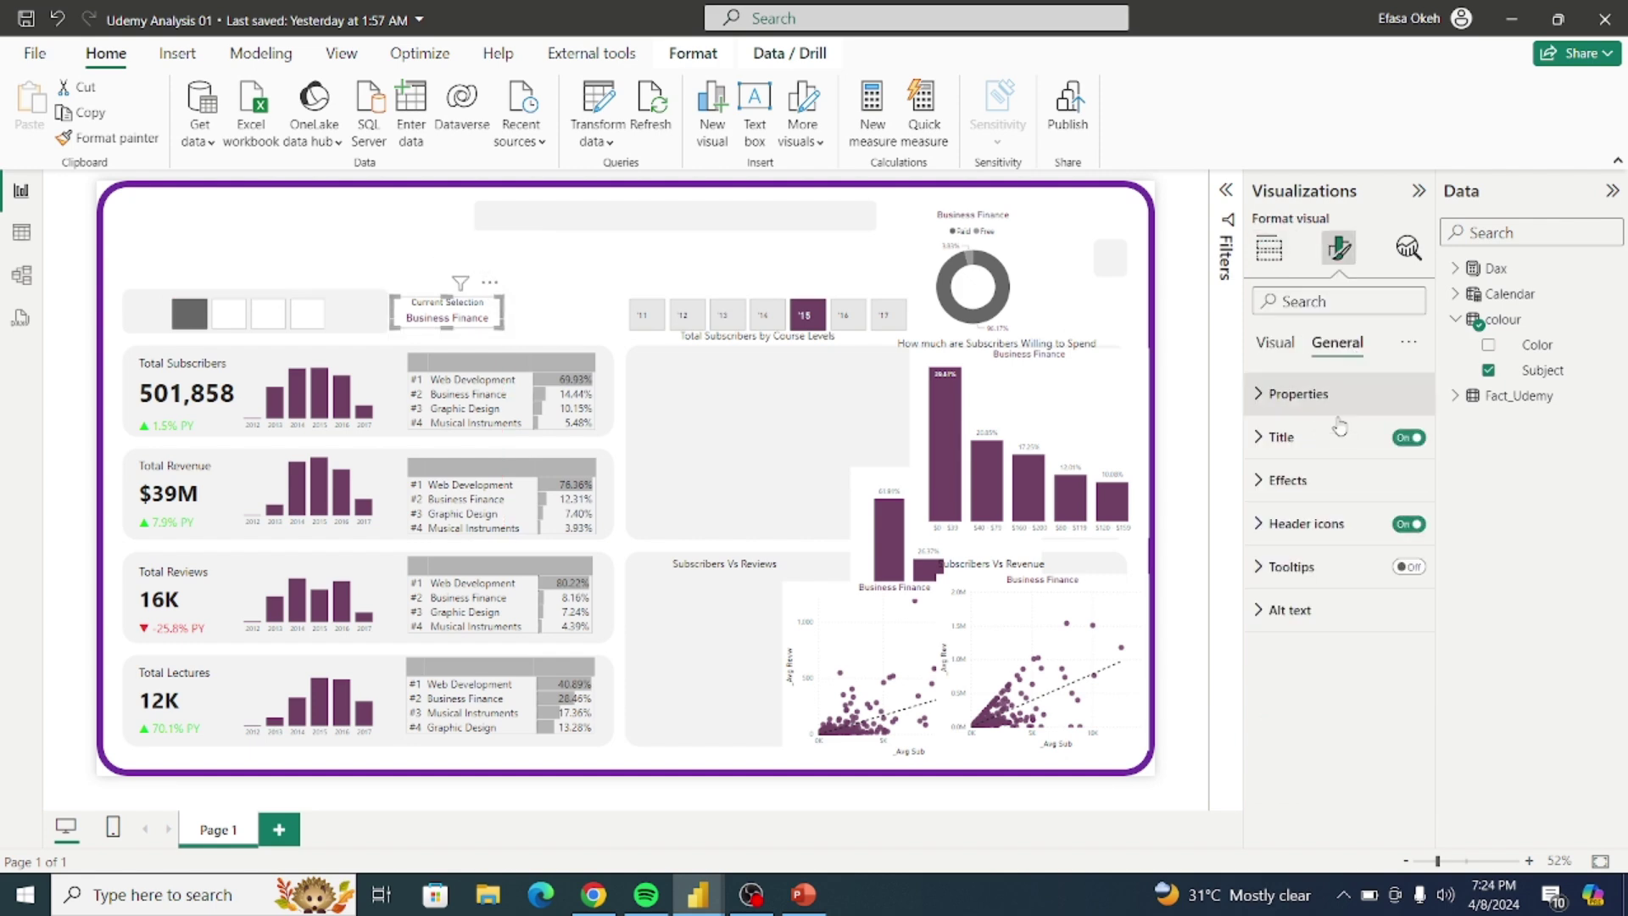
left_click(1304, 481)
left_click(1399, 531)
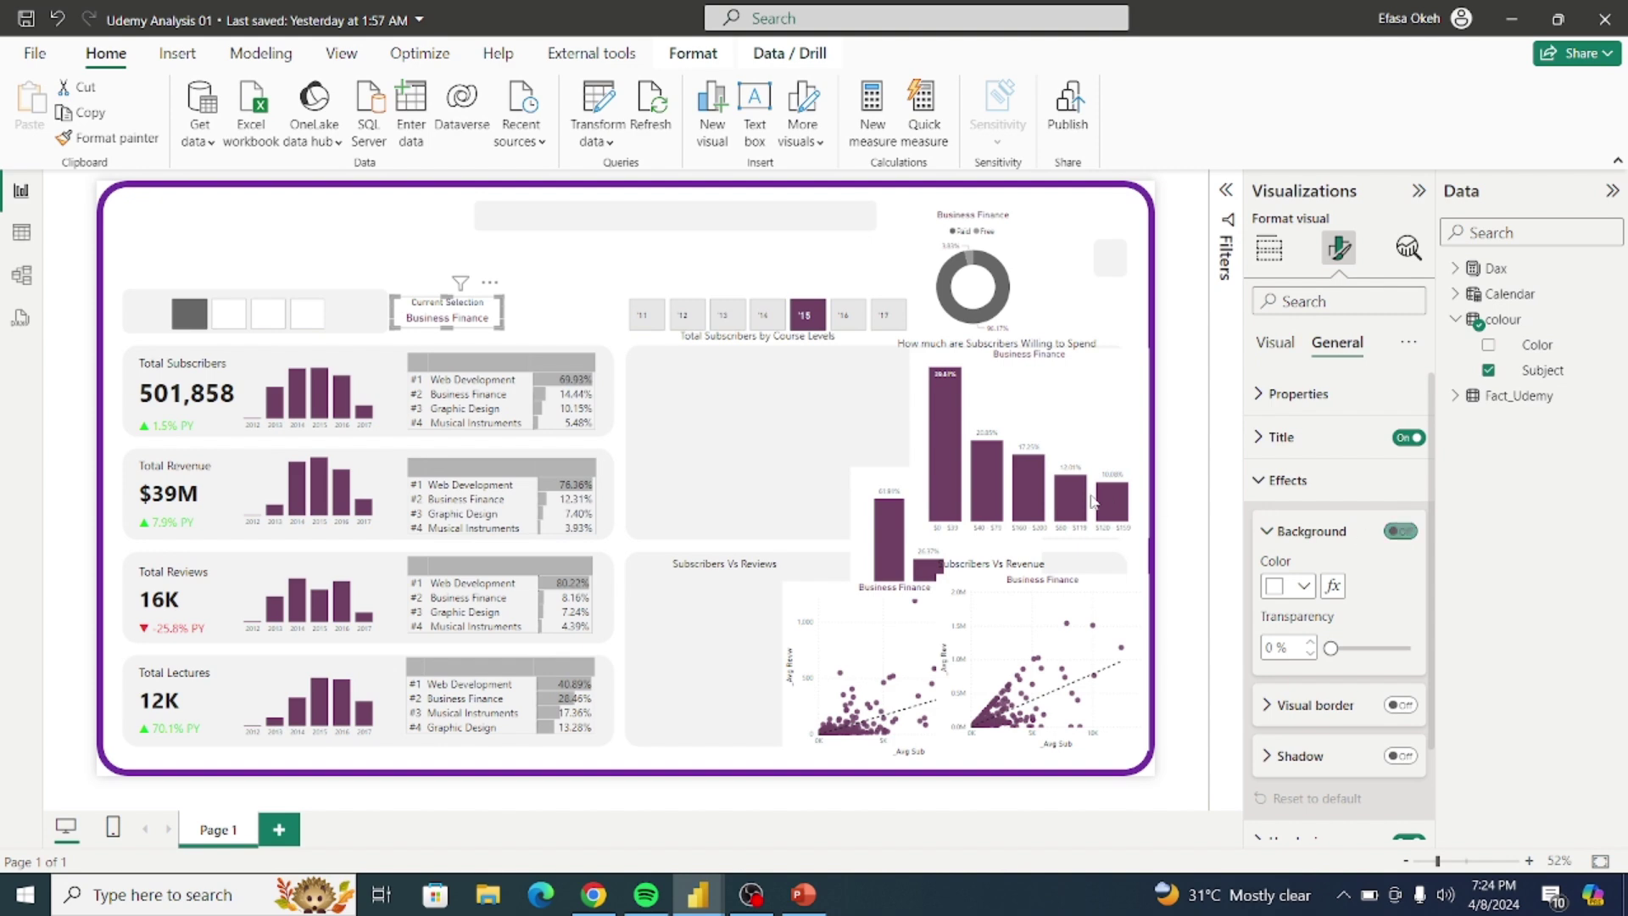
left_click(578, 316)
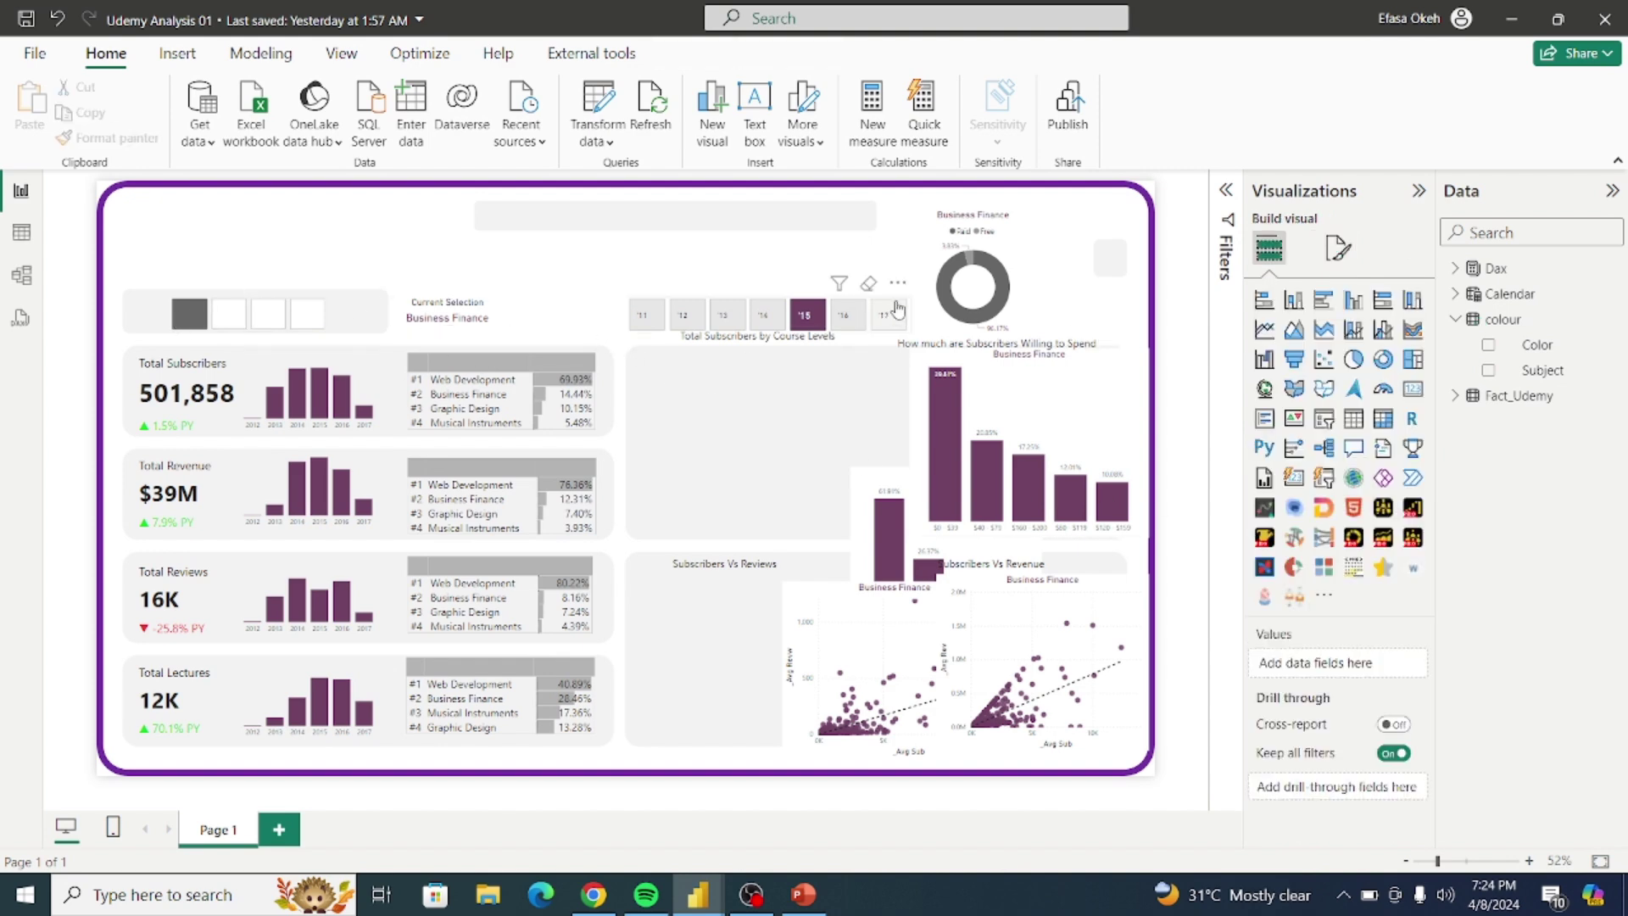
Step: Move the year slicer onto the header card and place the course levels and willingness-to-spend column charts side by side on their background card
mouse_move(903, 293)
left_mouse_down()
mouse_move(779, 188)
mouse_move(762, 196)
mouse_move(792, 195)
left_mouse_up()
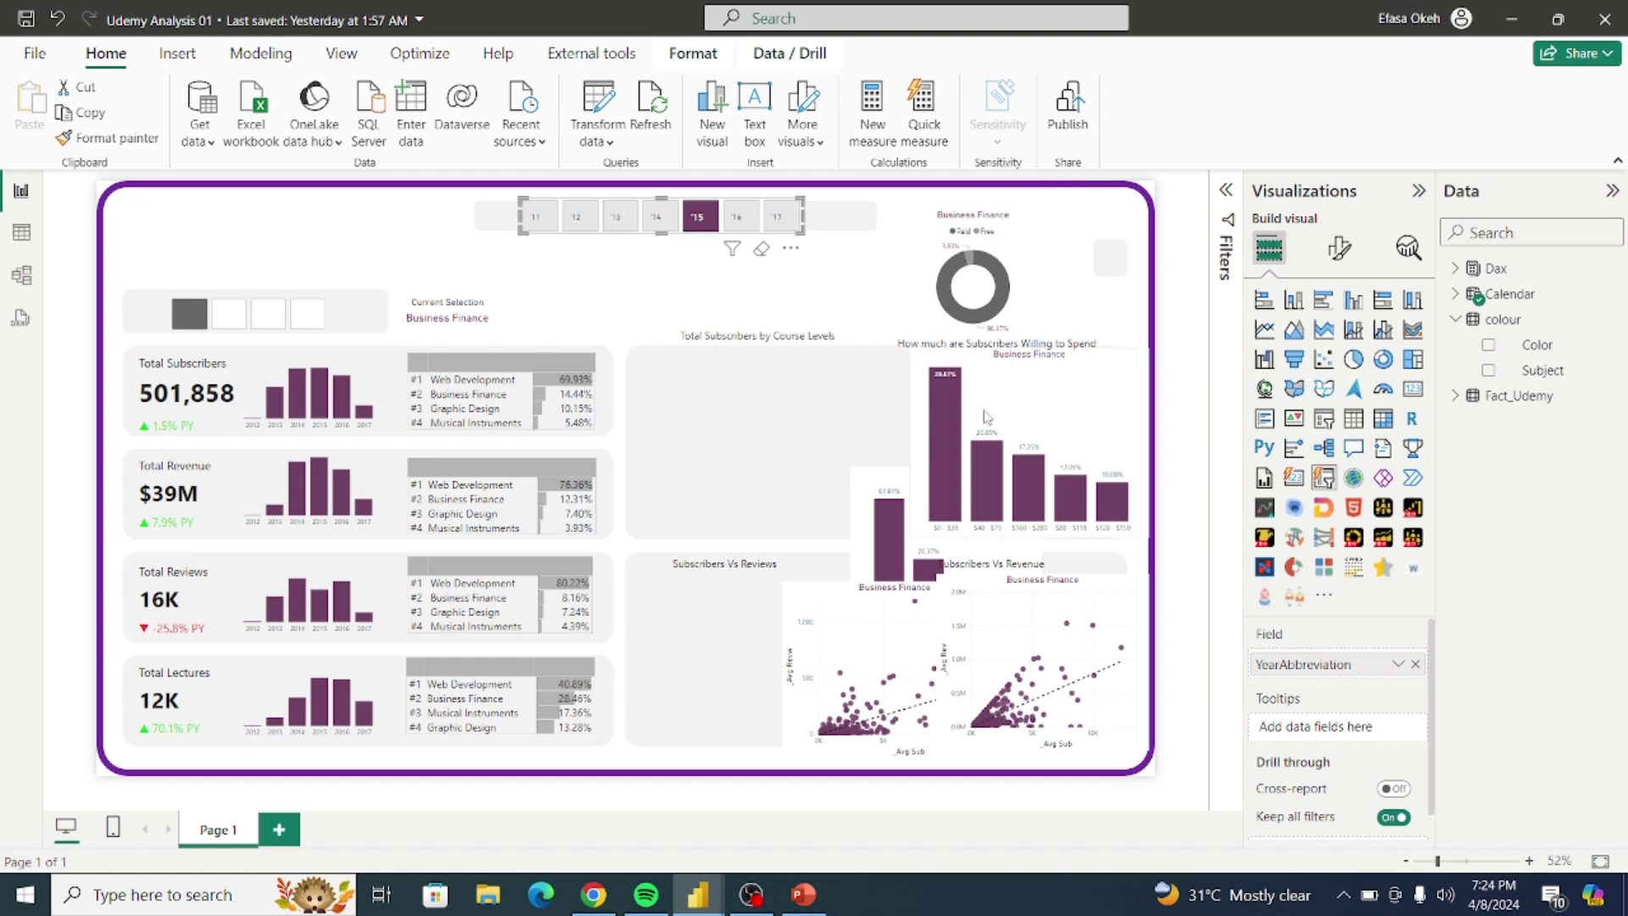
mouse_move(1061, 413)
left_mouse_down()
mouse_move(793, 438)
mouse_move(1029, 413)
left_mouse_up()
left_click_drag(909, 560, 873, 447)
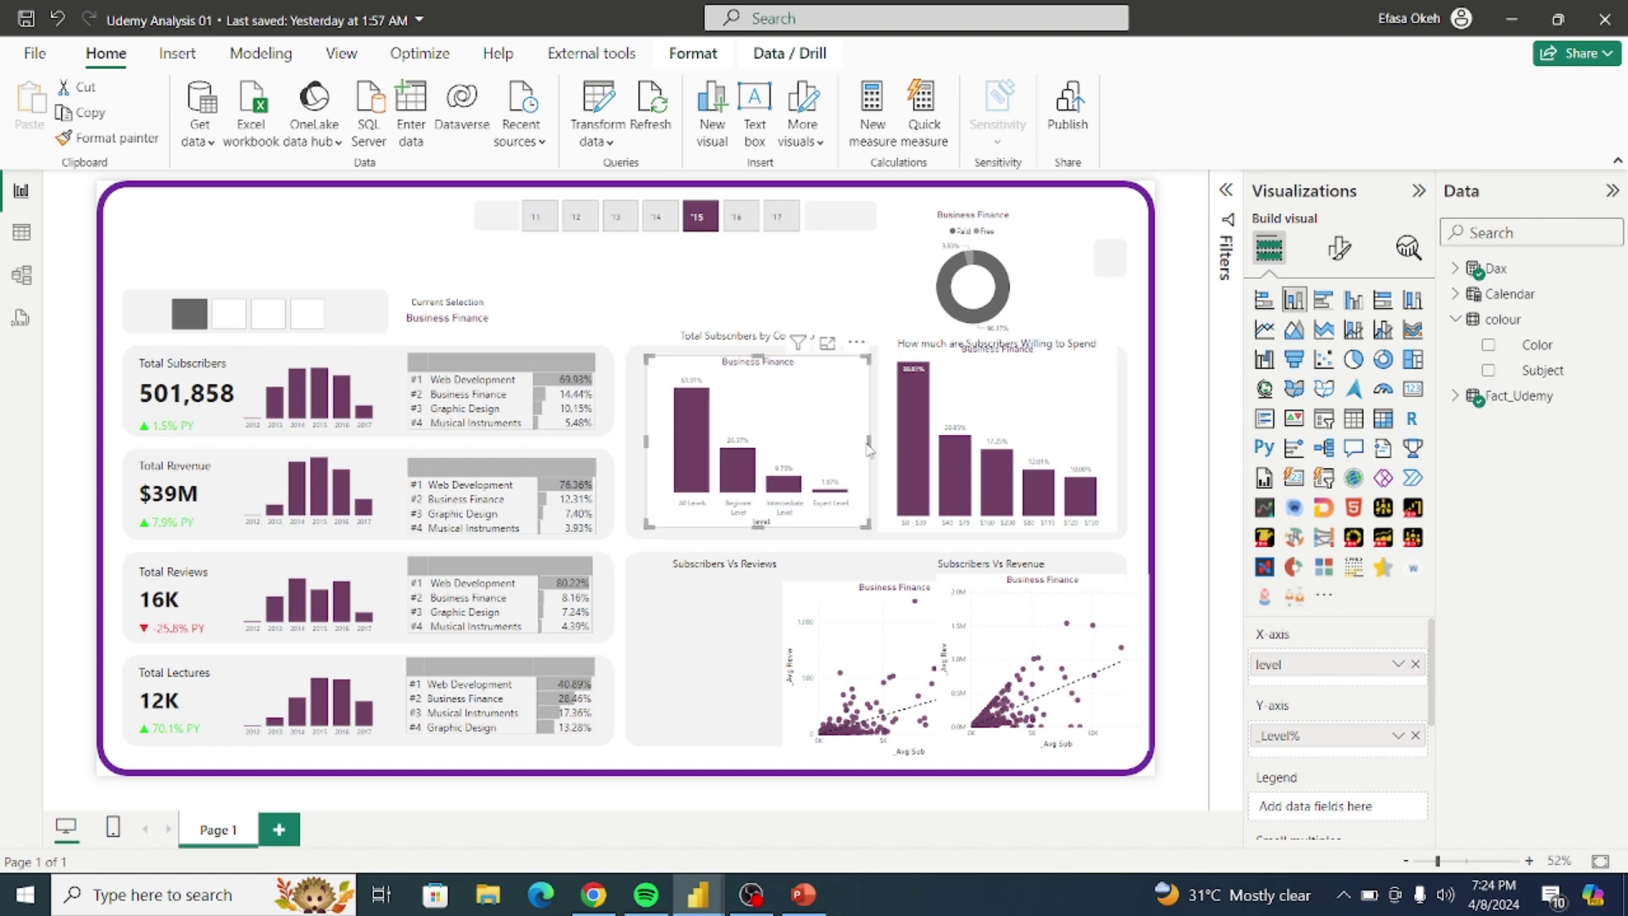
Step: Turn off the background of the course levels column chart and of the willingness-to-spend column chart
left_click(1338, 248)
left_click(1340, 342)
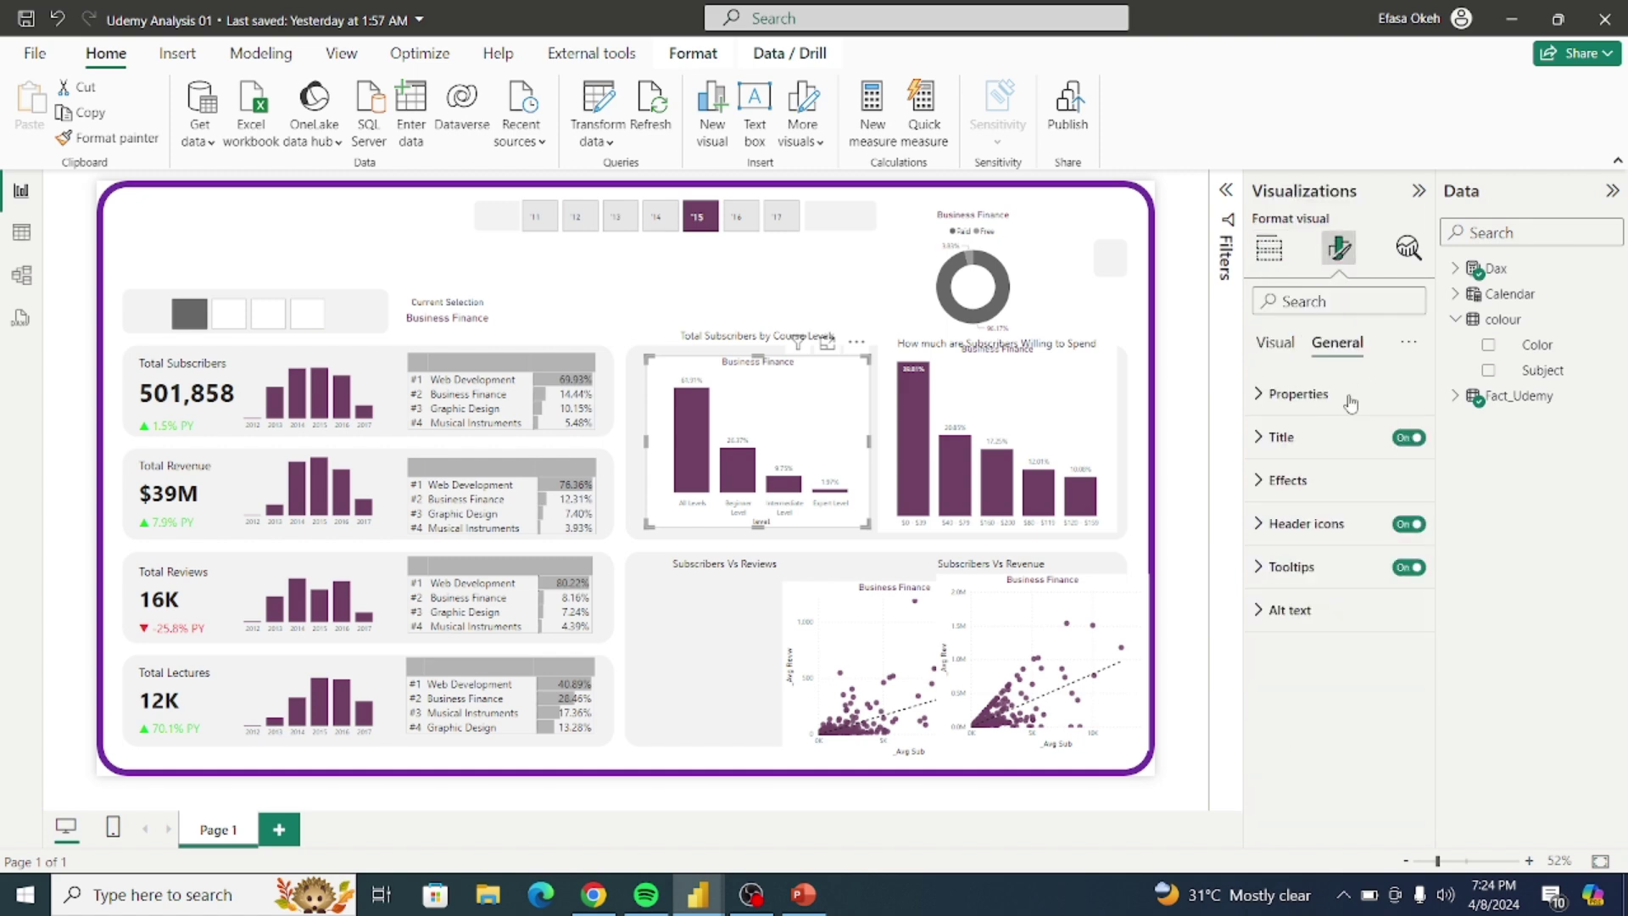
left_click(1315, 489)
left_click(1400, 531)
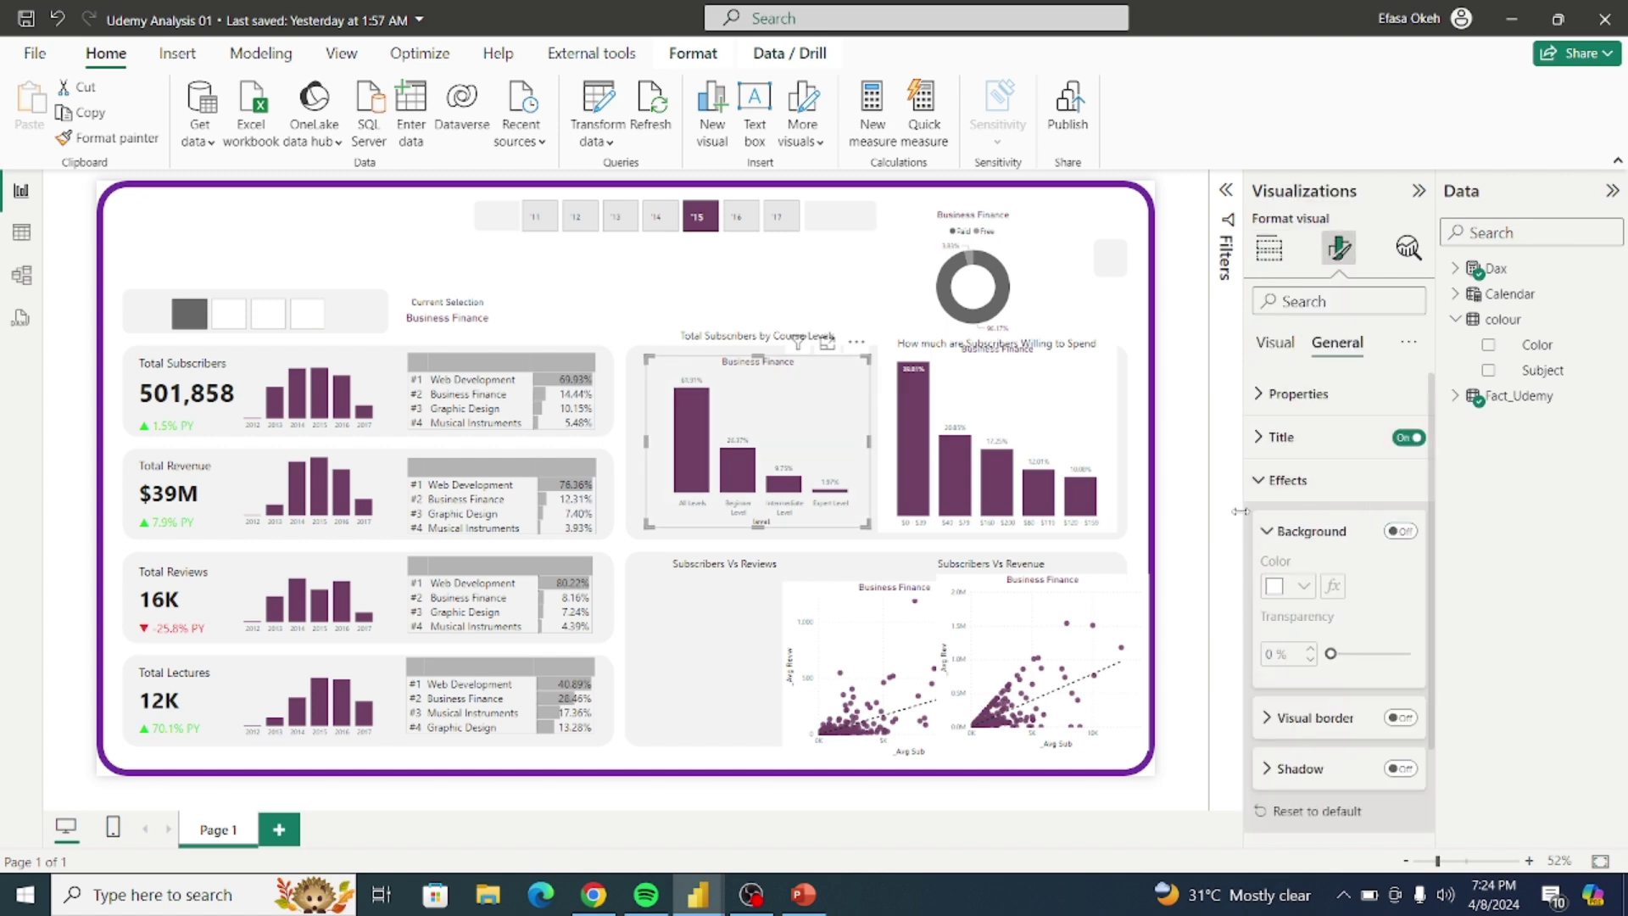
left_click(1102, 440)
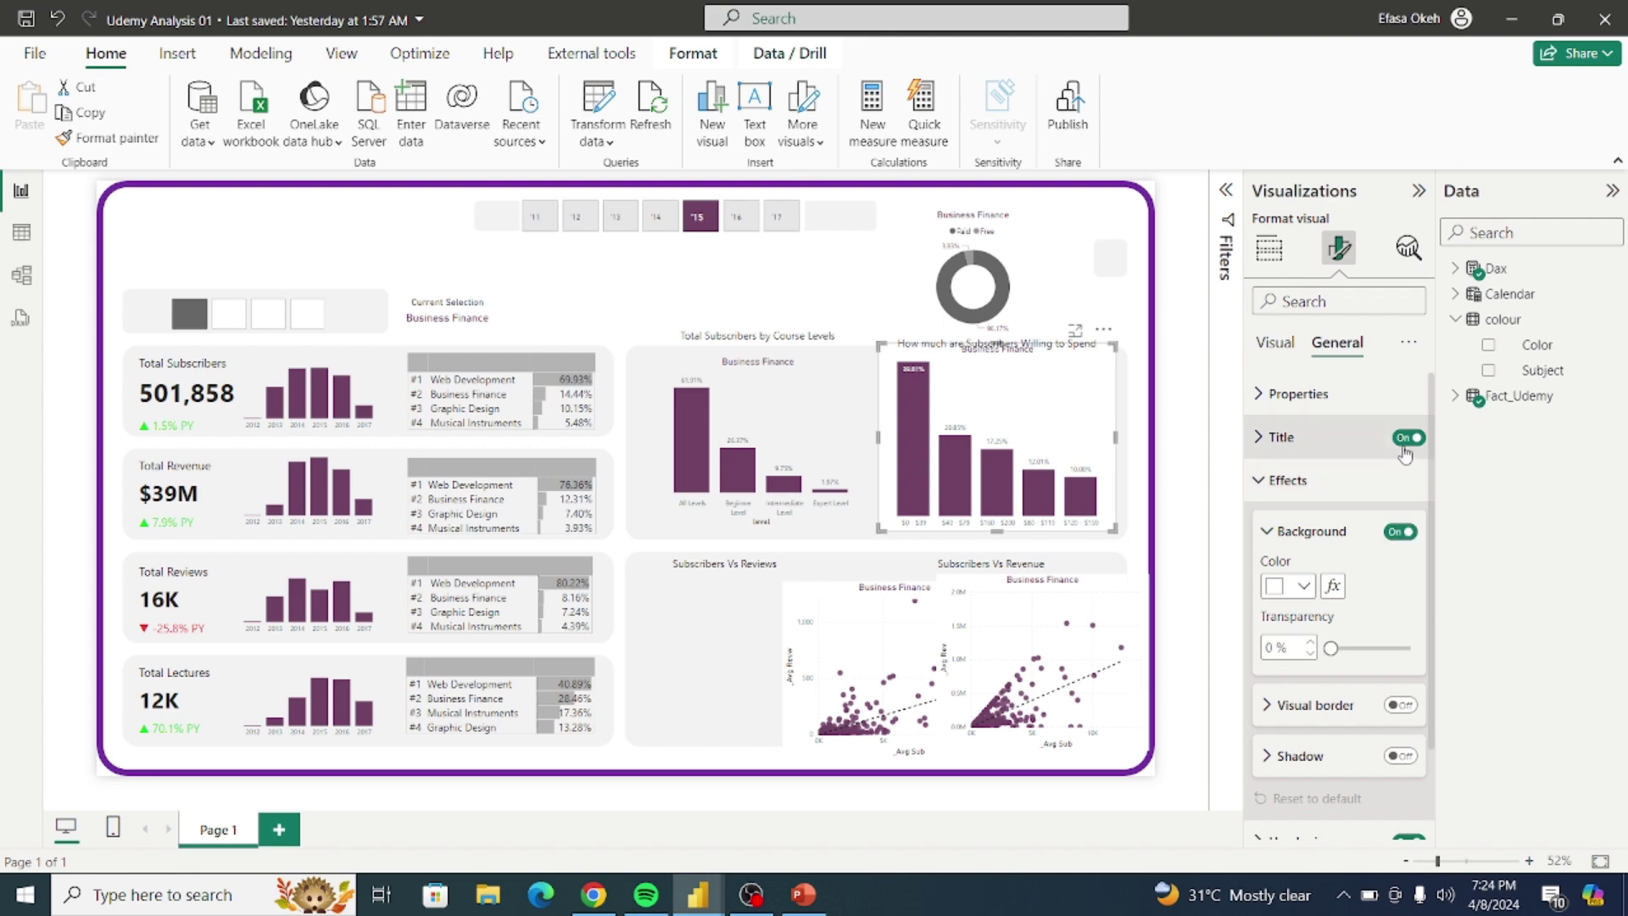
left_click(1399, 532)
left_click(1399, 531)
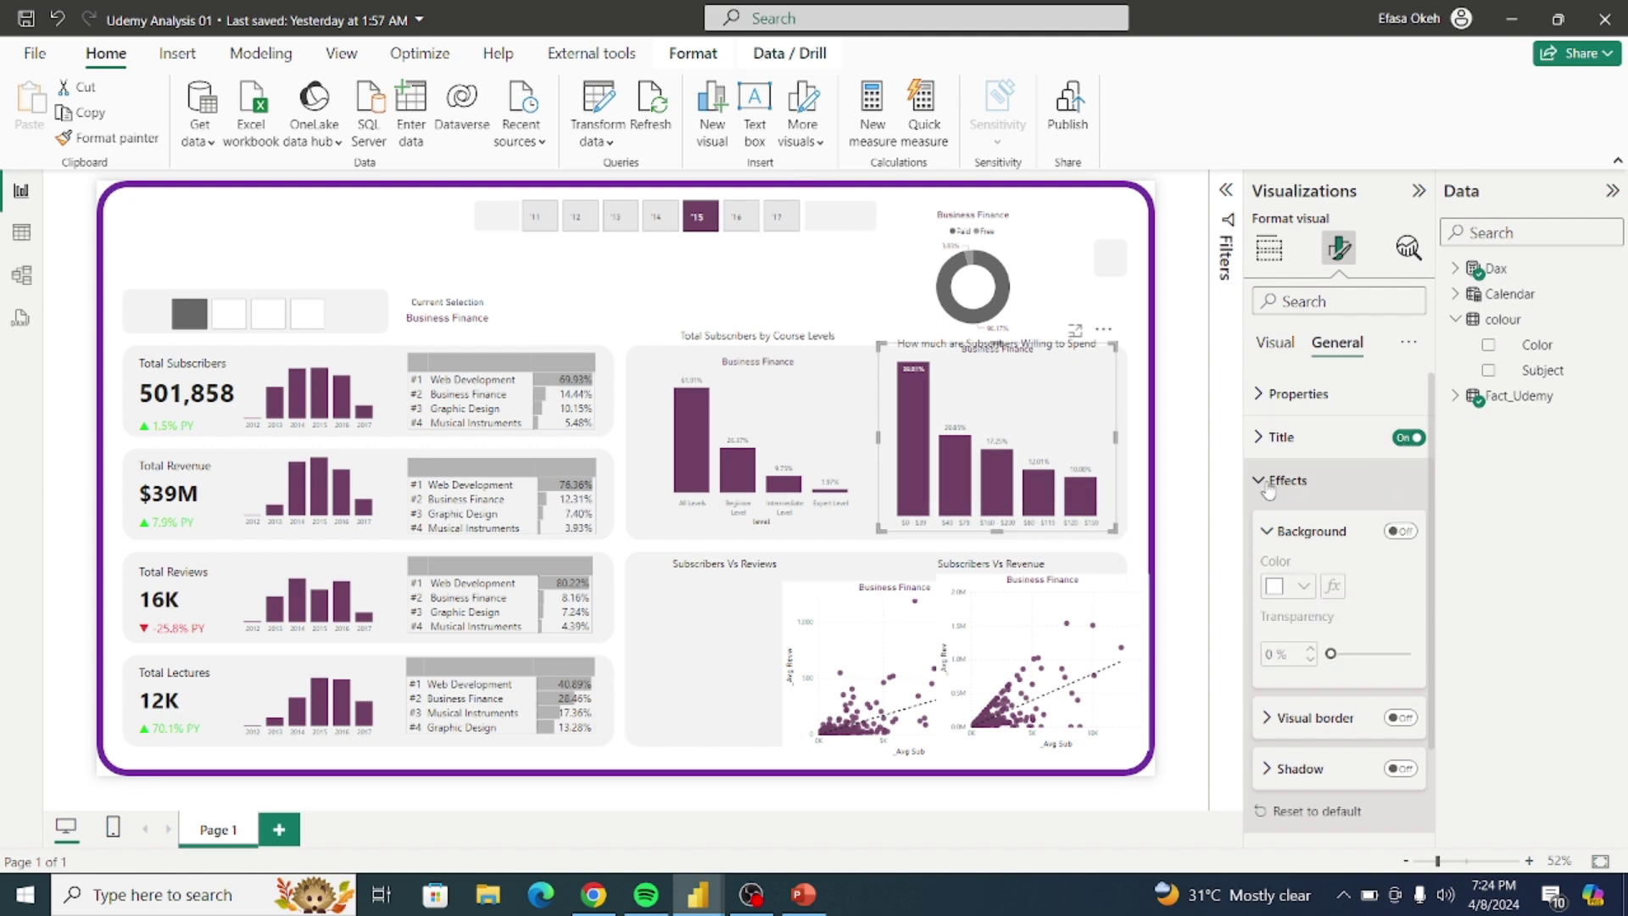
left_click(1260, 480)
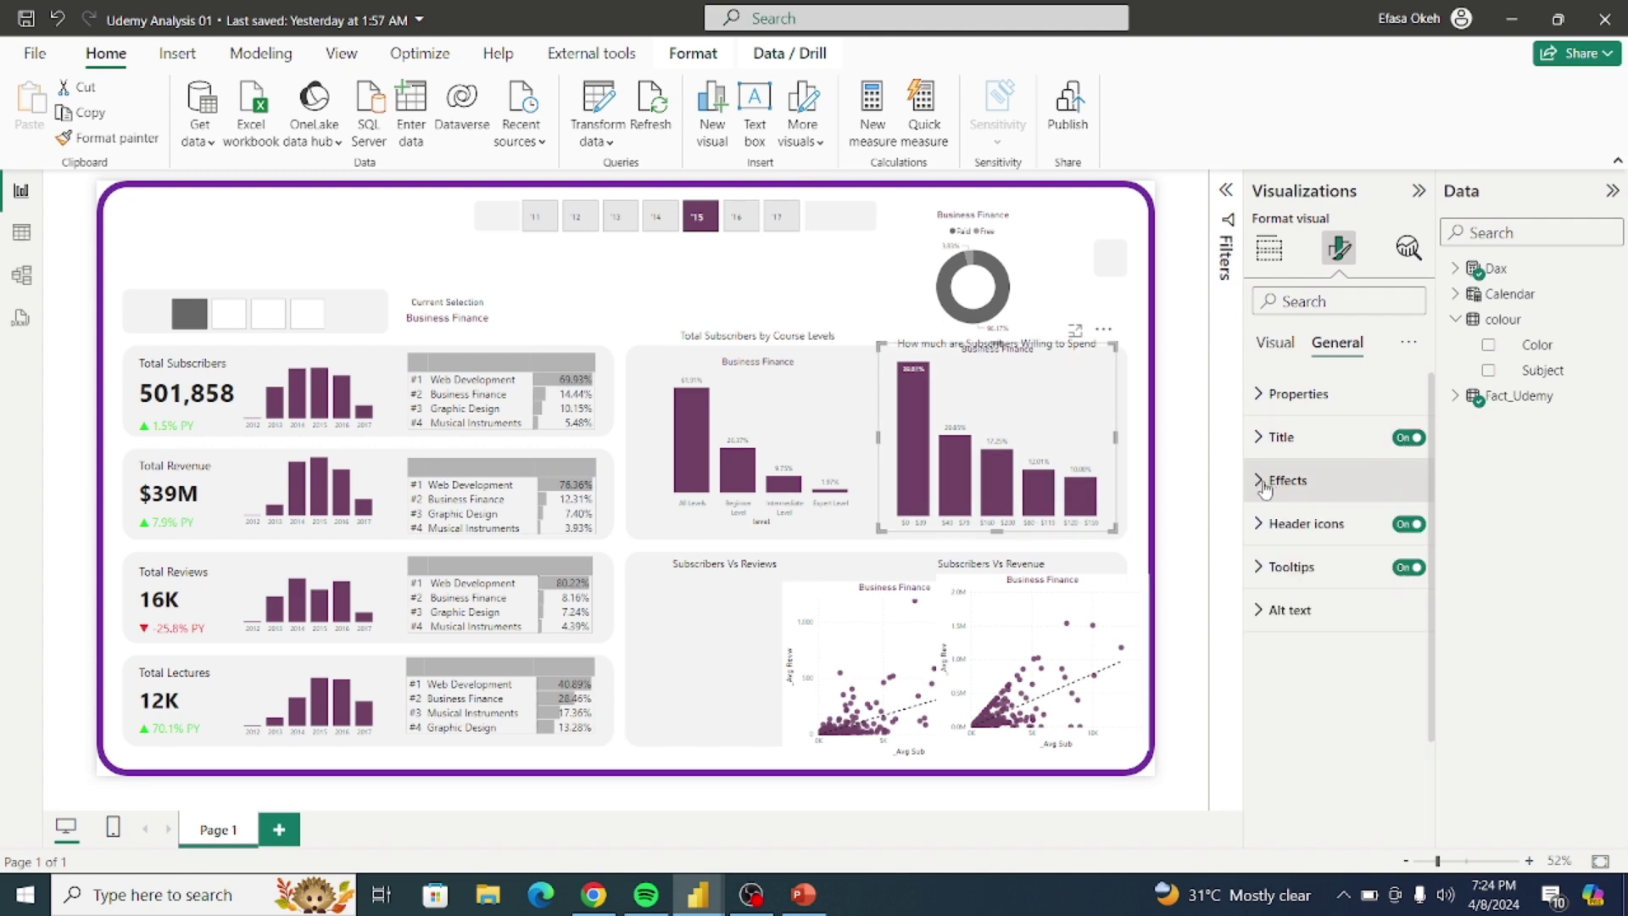
Step: Shift the course levels column chart slightly down and turn off its X-axis title
left_click(828, 438)
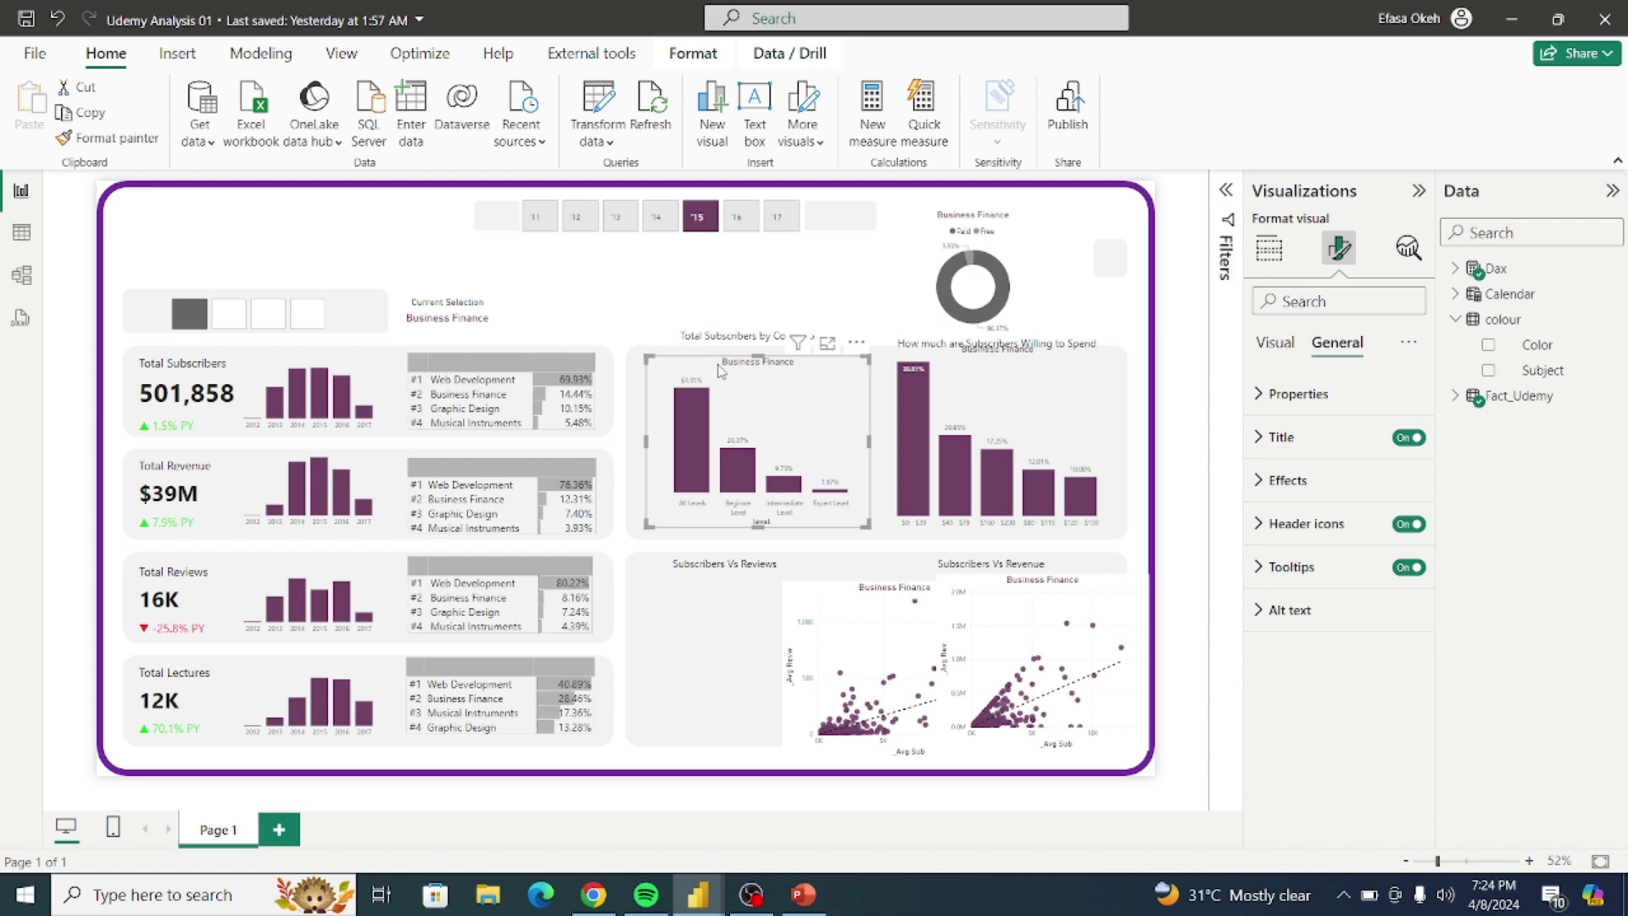
left_click_drag(780, 395, 780, 400)
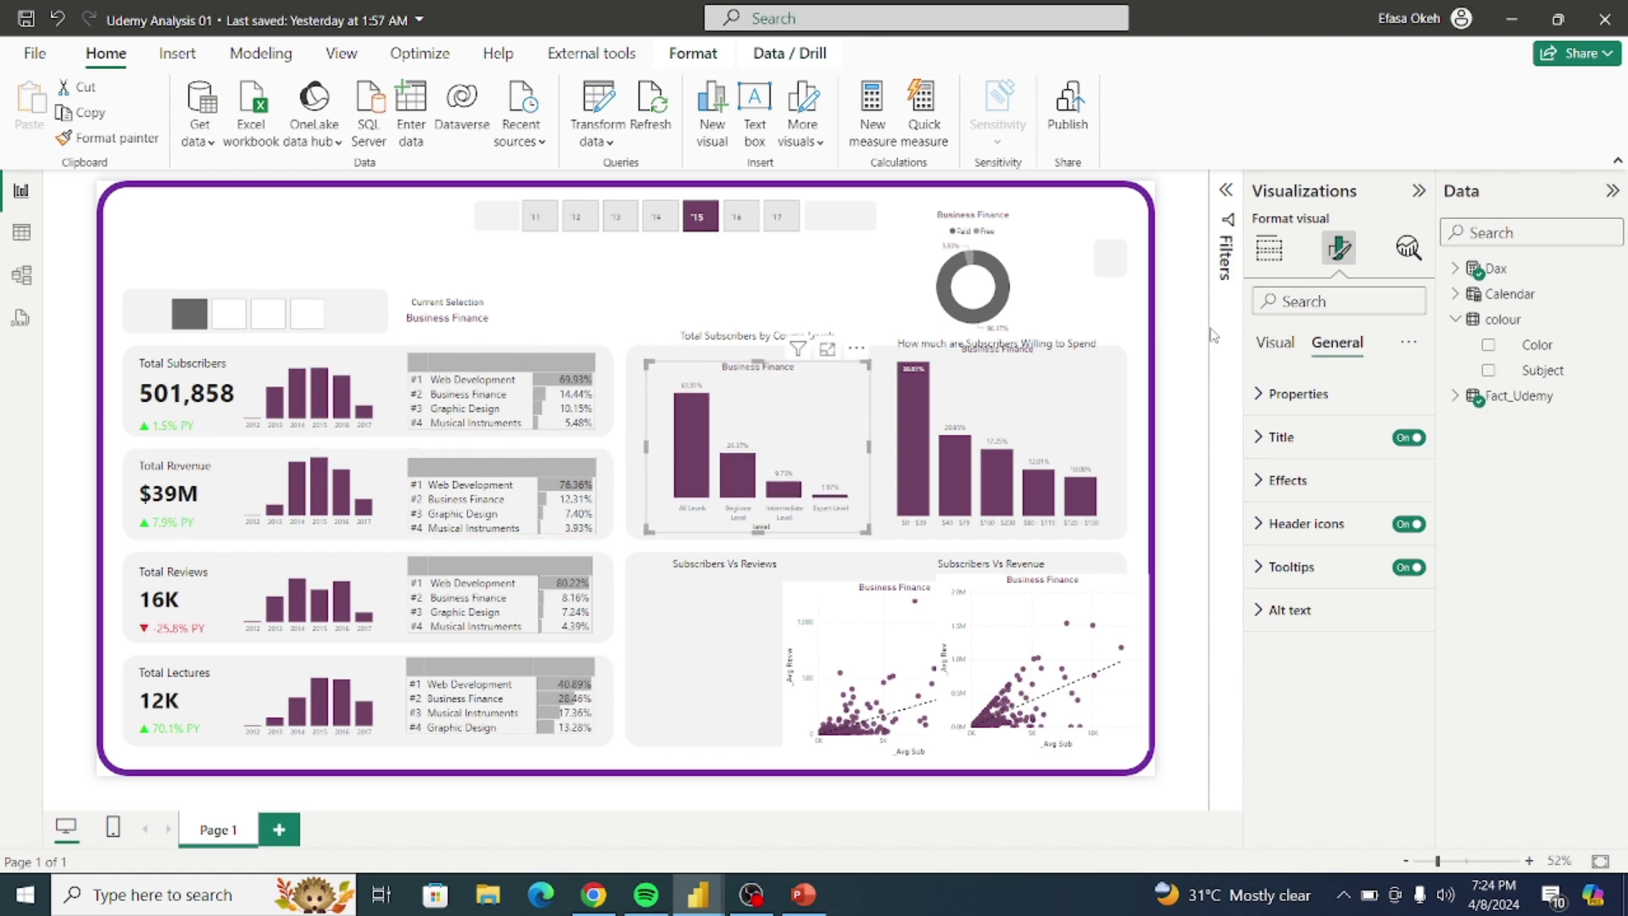
left_click(1269, 248)
left_click(1340, 248)
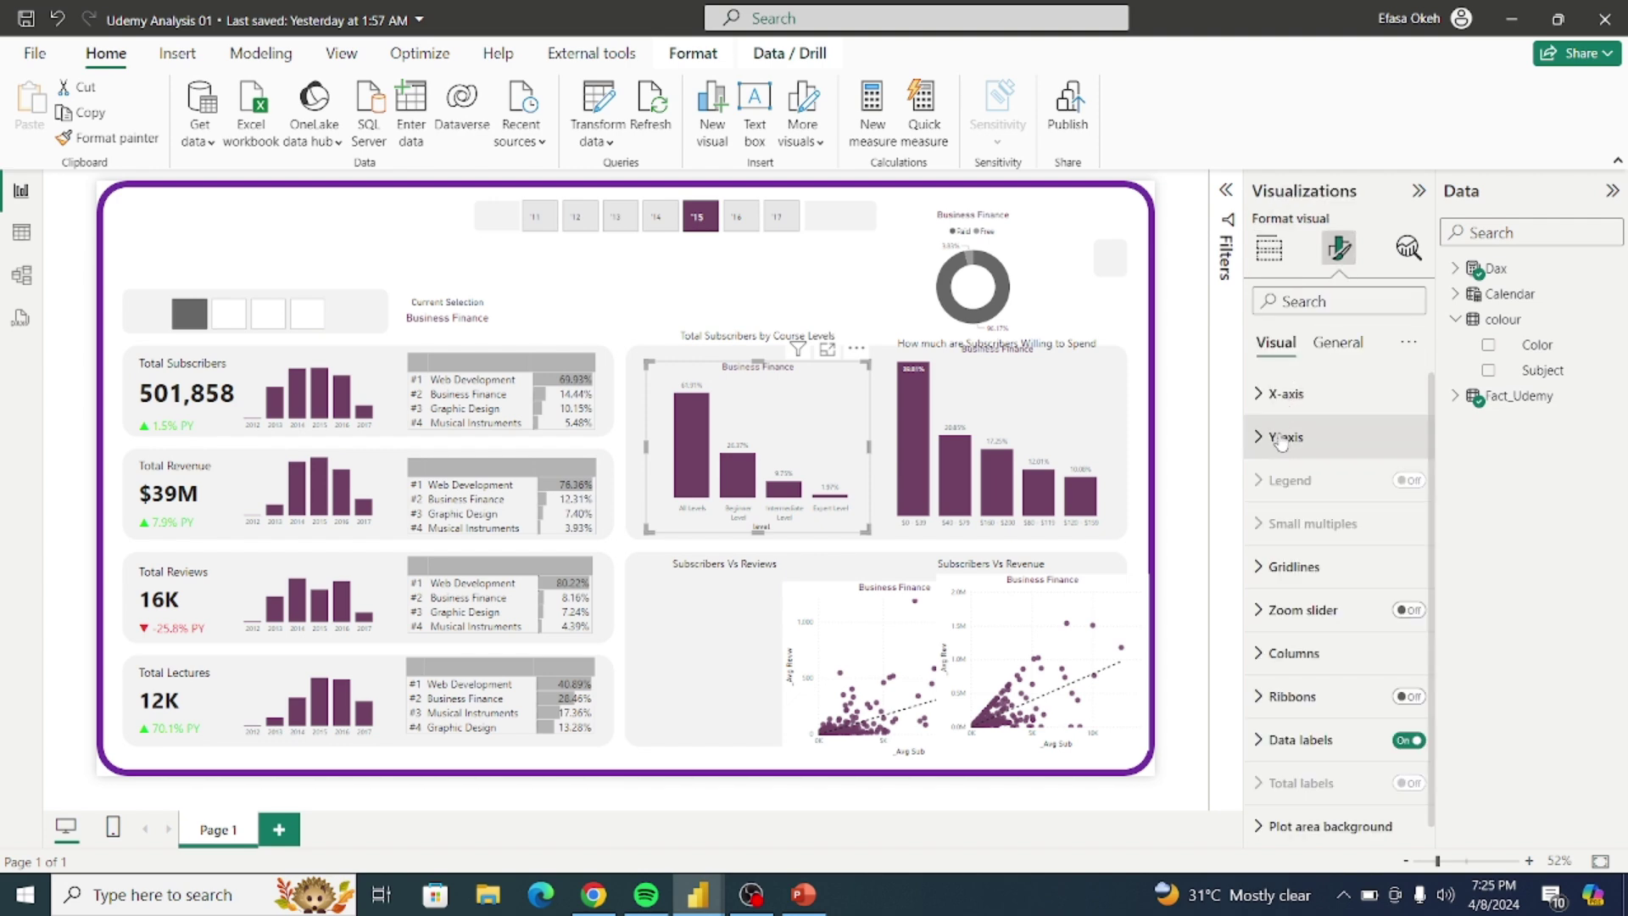
left_click(1279, 407)
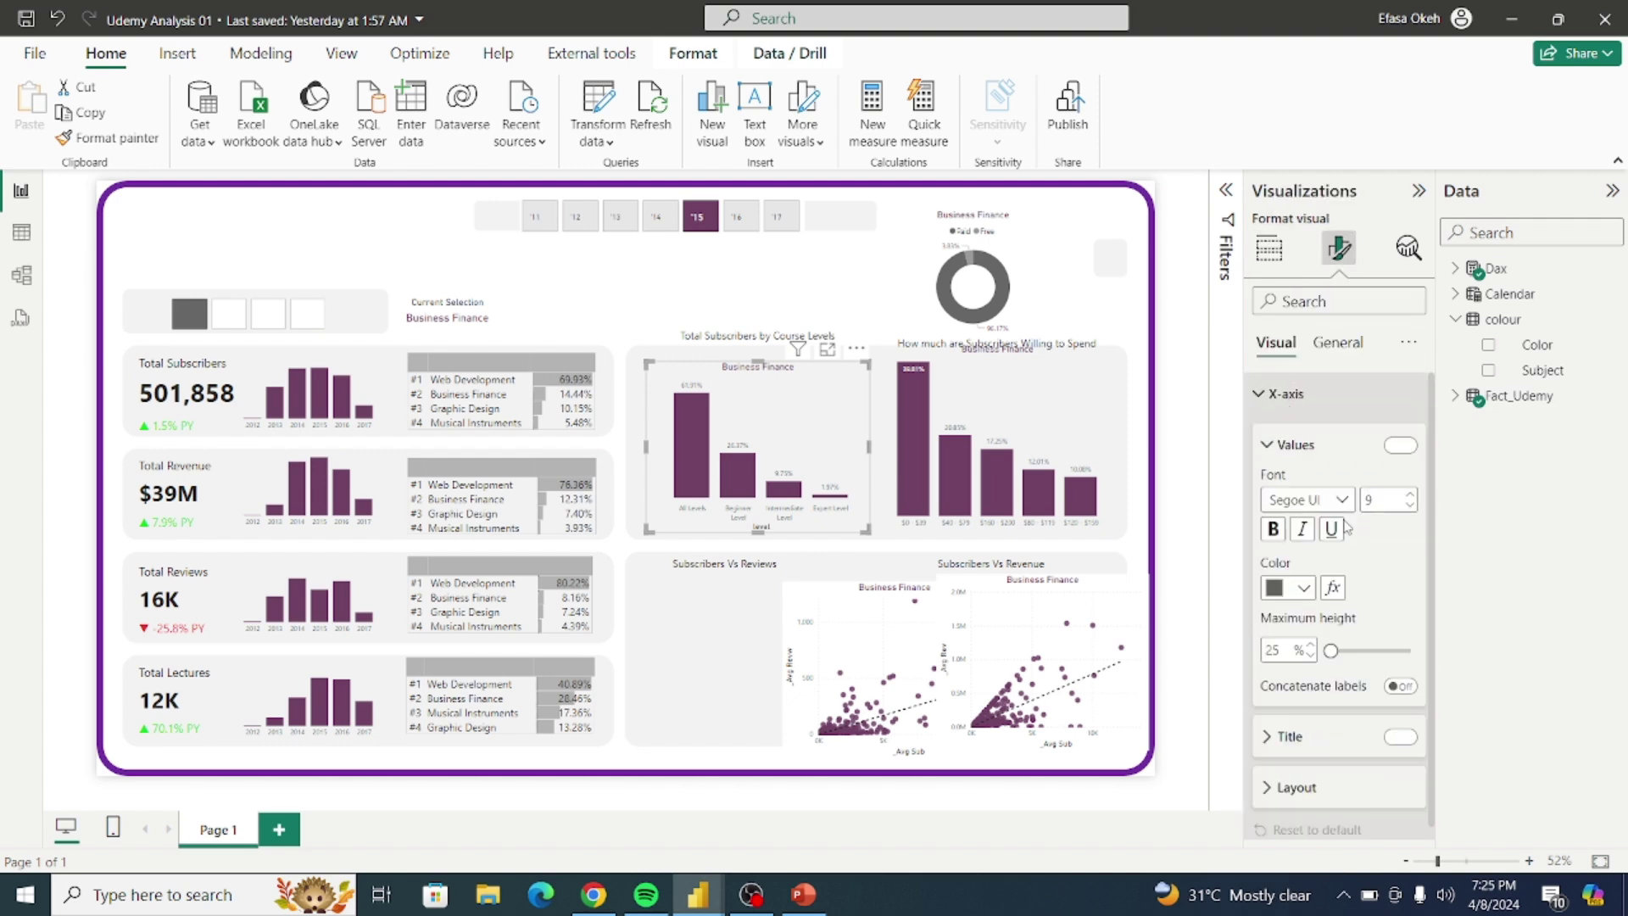
left_click(1399, 736)
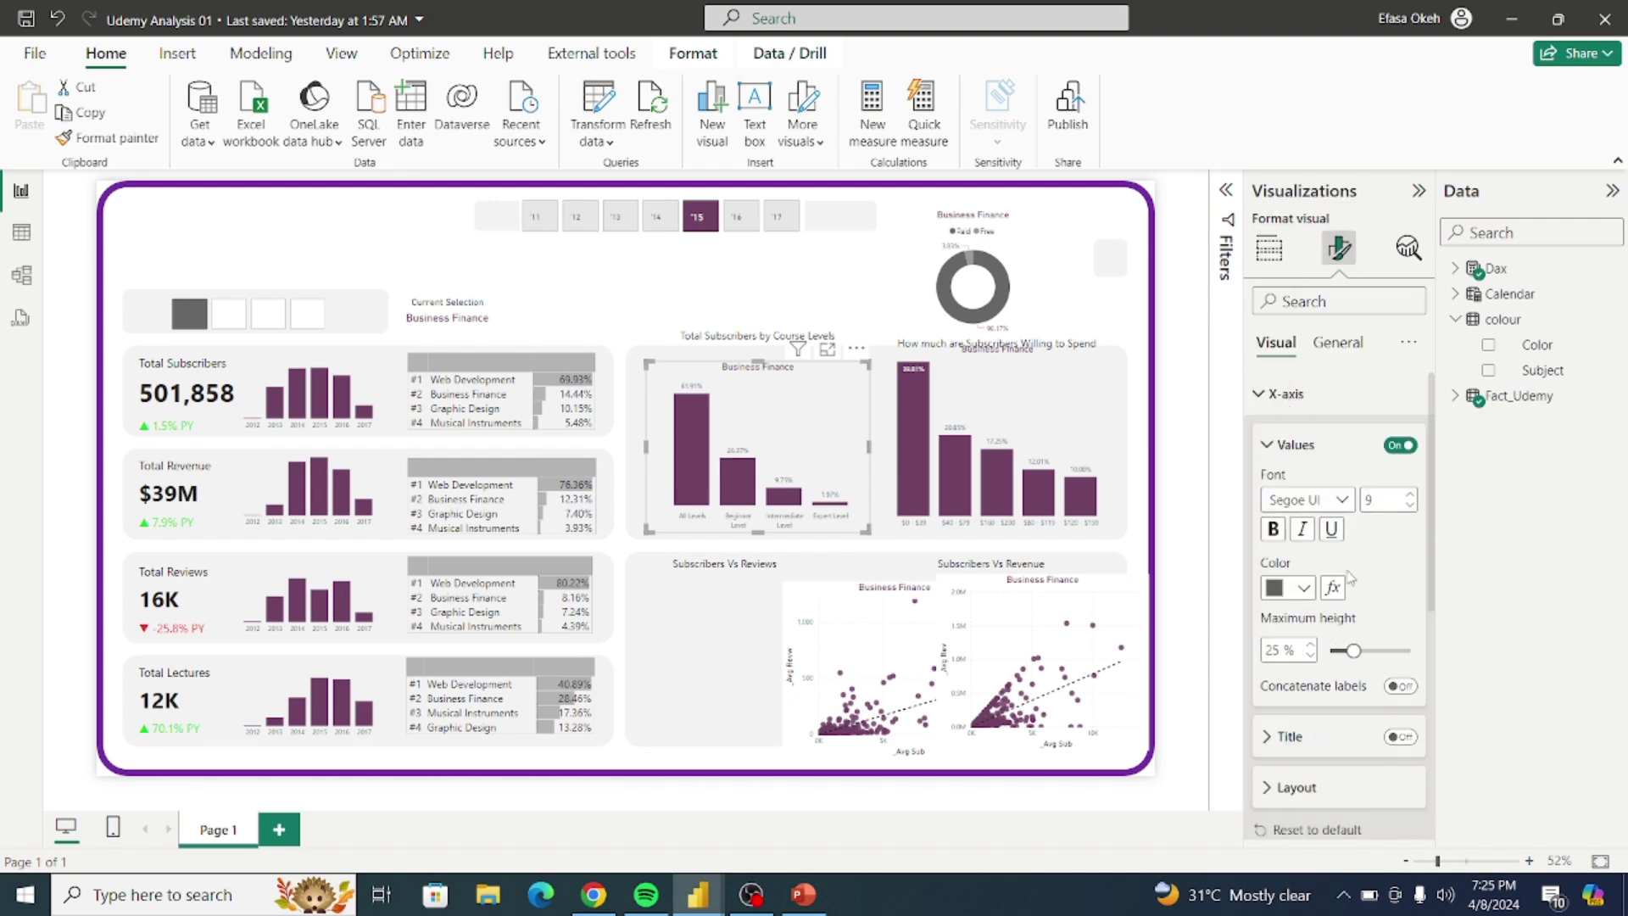
left_click(1280, 395)
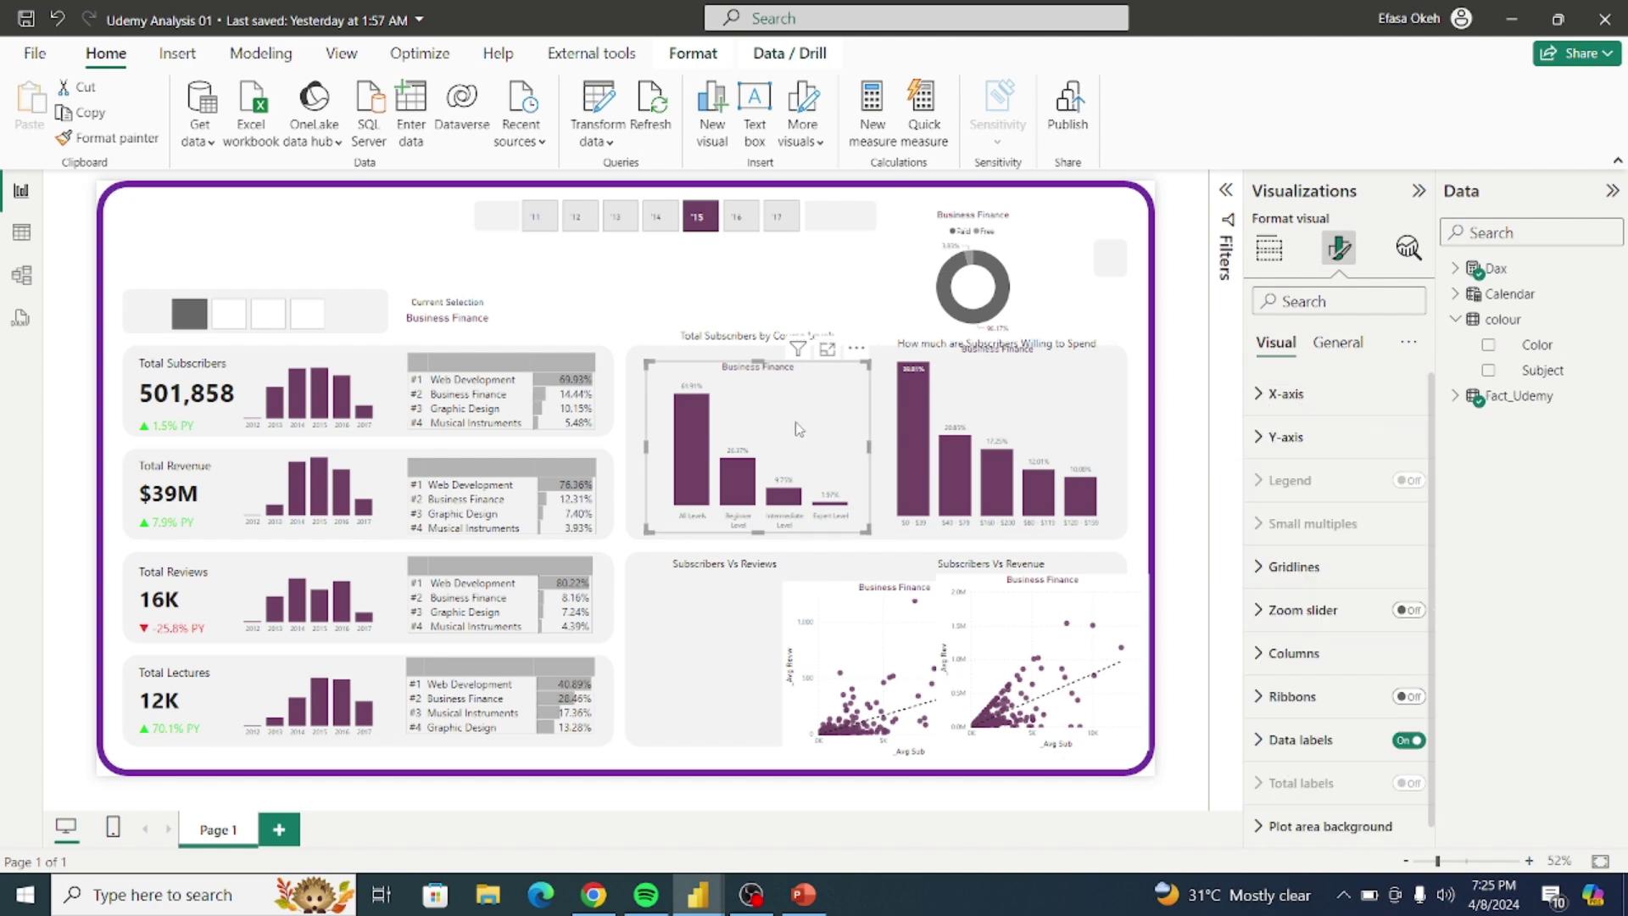
Step: Nudge the course levels chart slightly left and the willingness-to-spend chart slightly down on their background card
left_click_drag(797, 428, 798, 428)
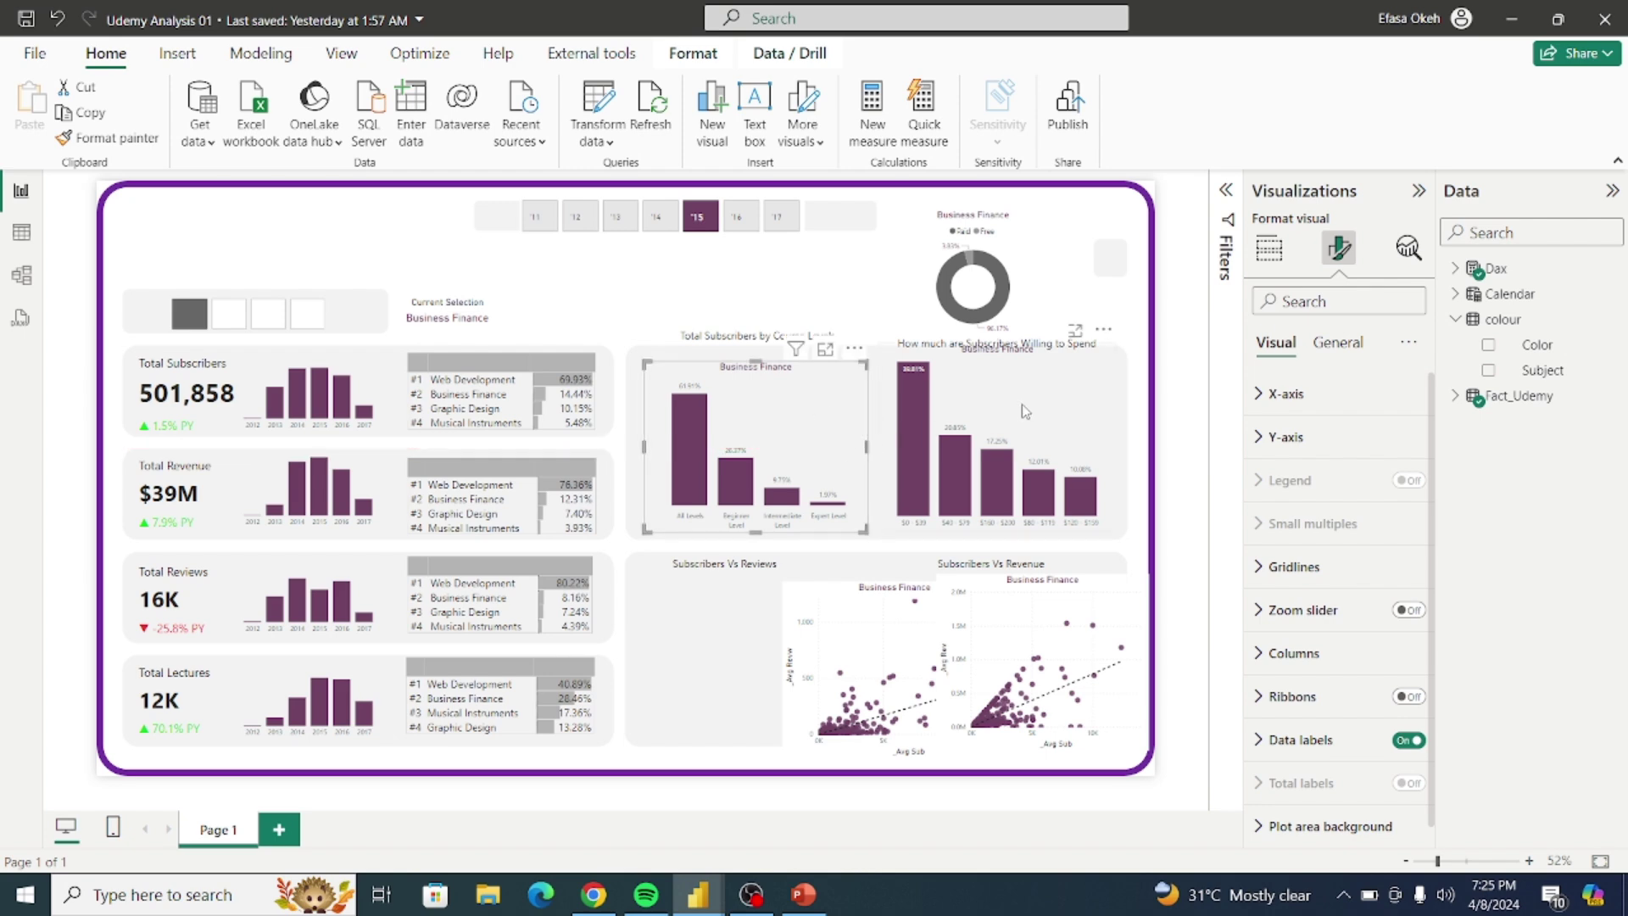
left_click_drag(1024, 418, 1024, 418)
Step: Resize the willingness-to-spend column chart to a height of 313 and a width of 407, matching the course levels chart
left_click(754, 441)
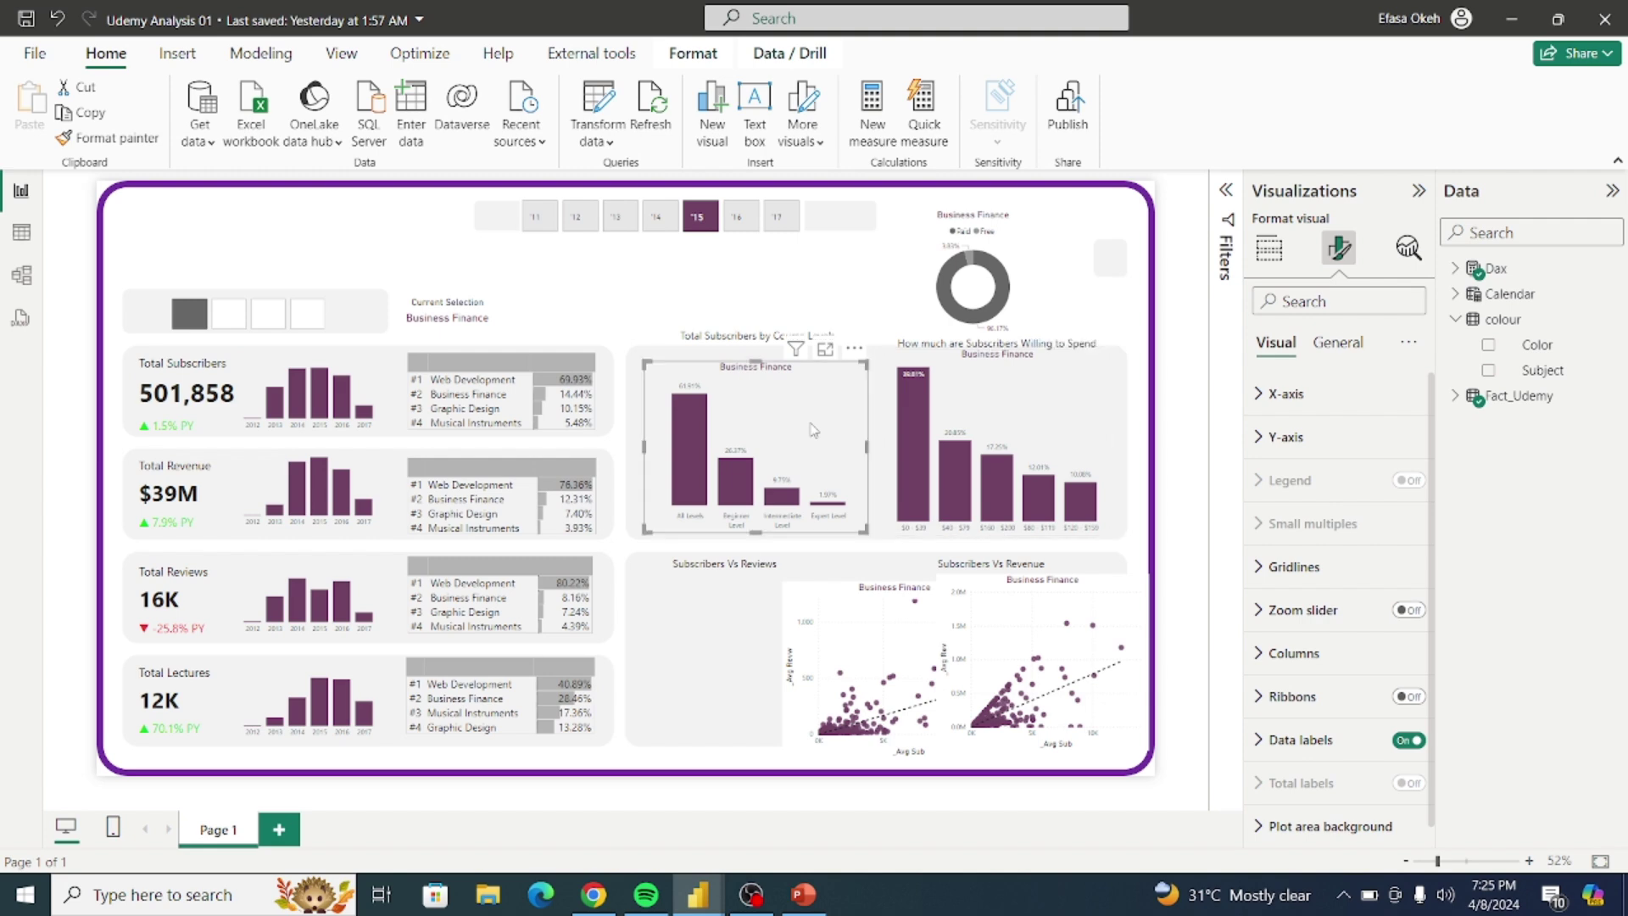
left_click(1337, 341)
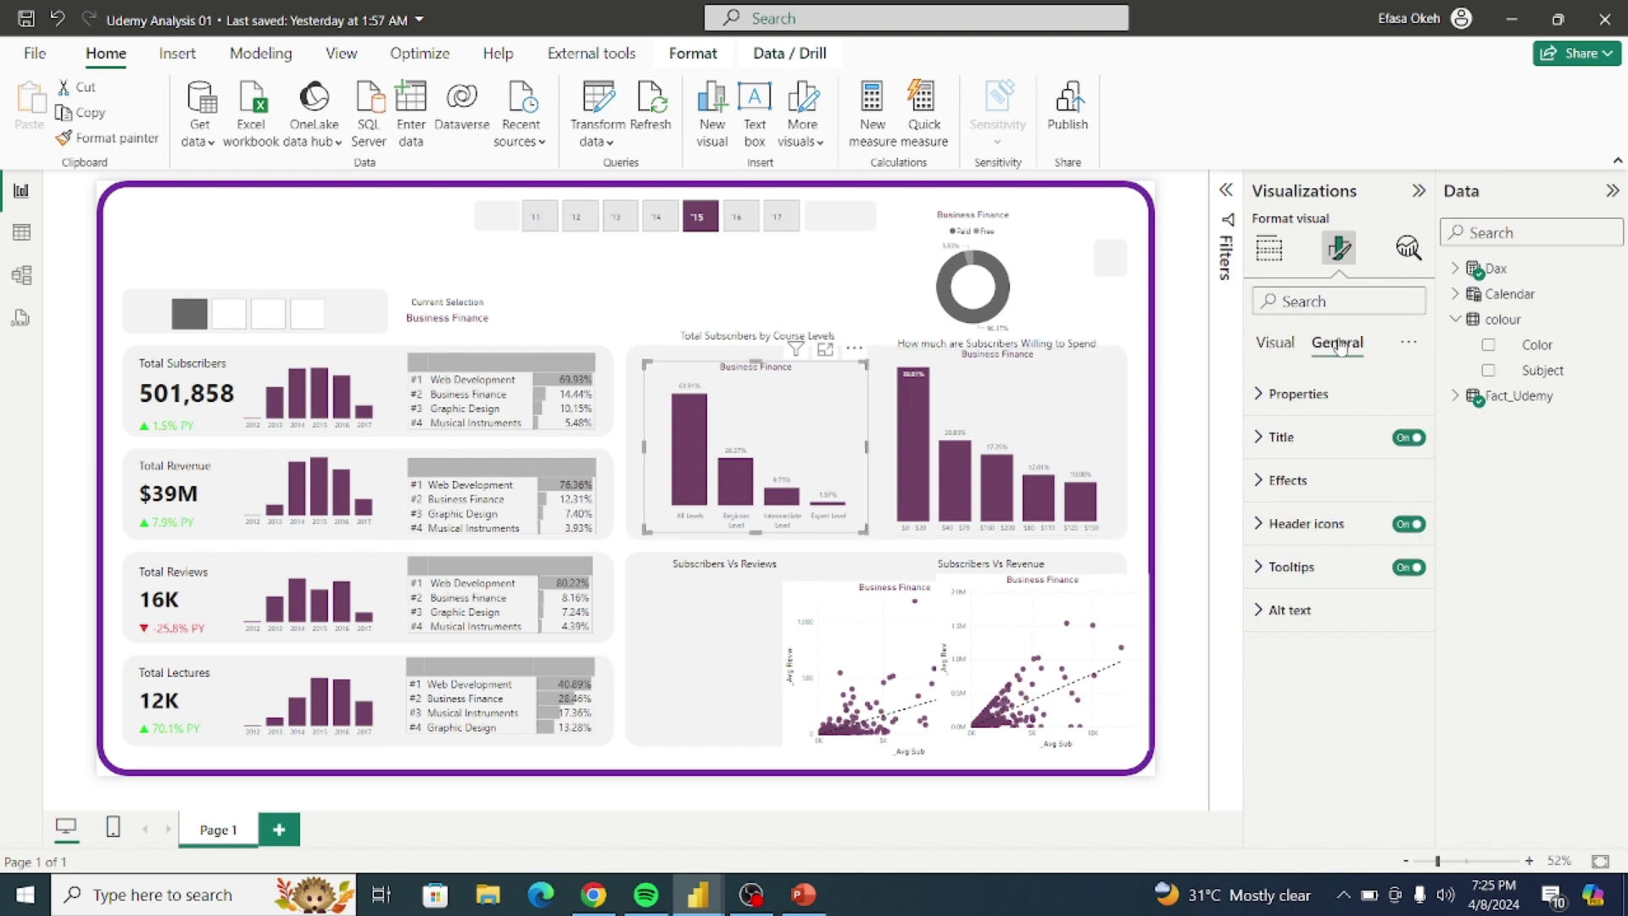
left_click(1291, 393)
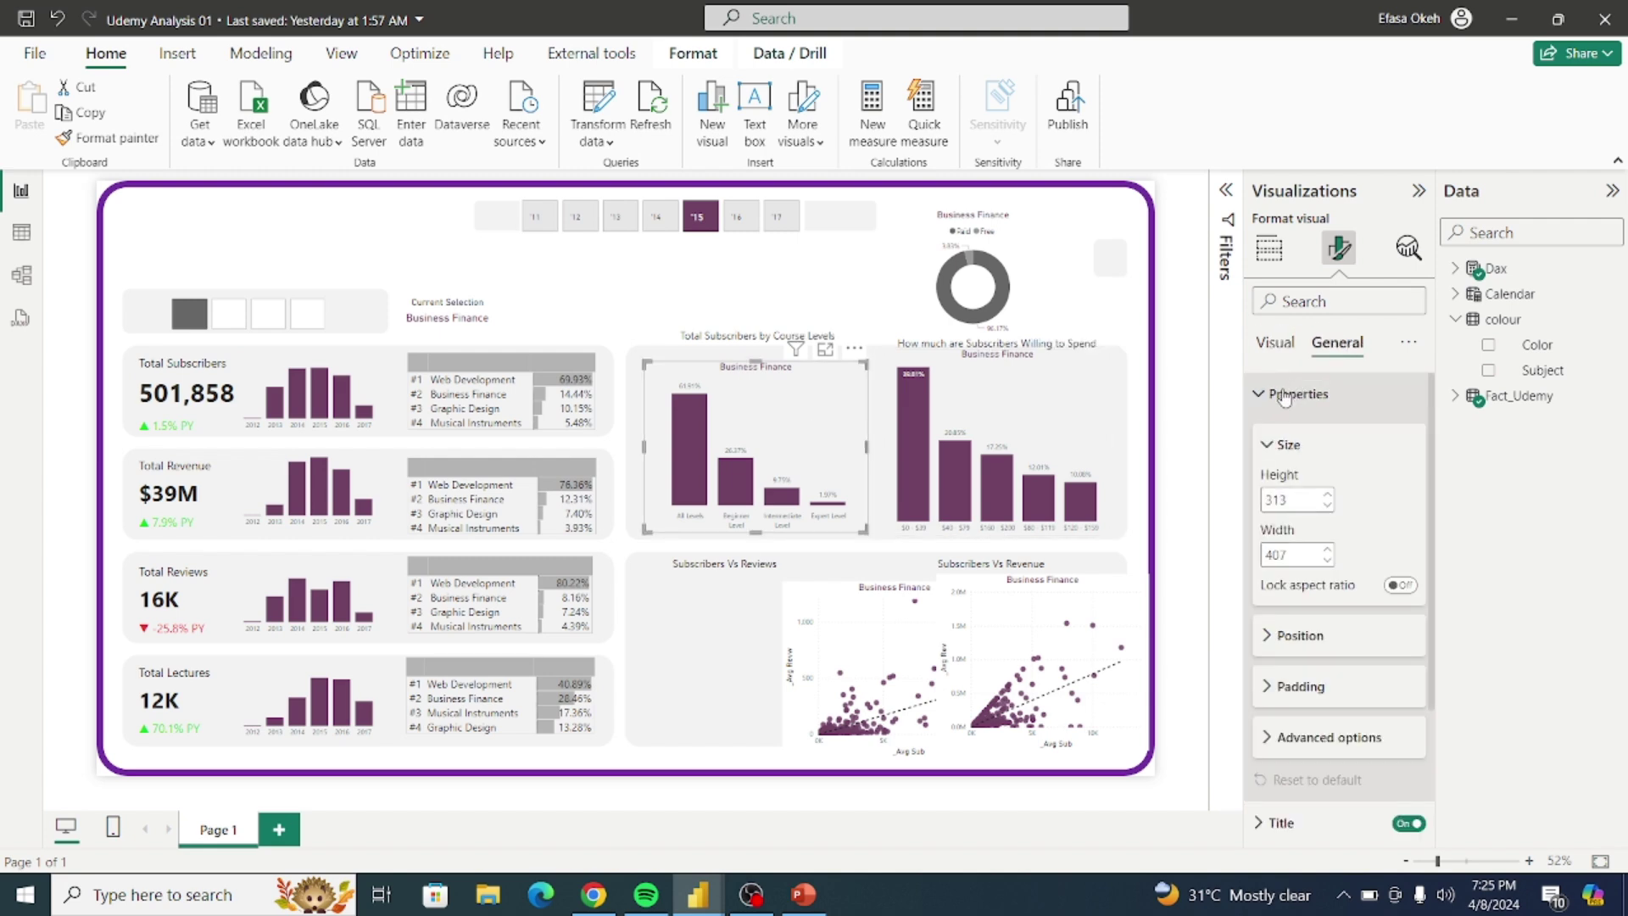
left_click(1065, 438)
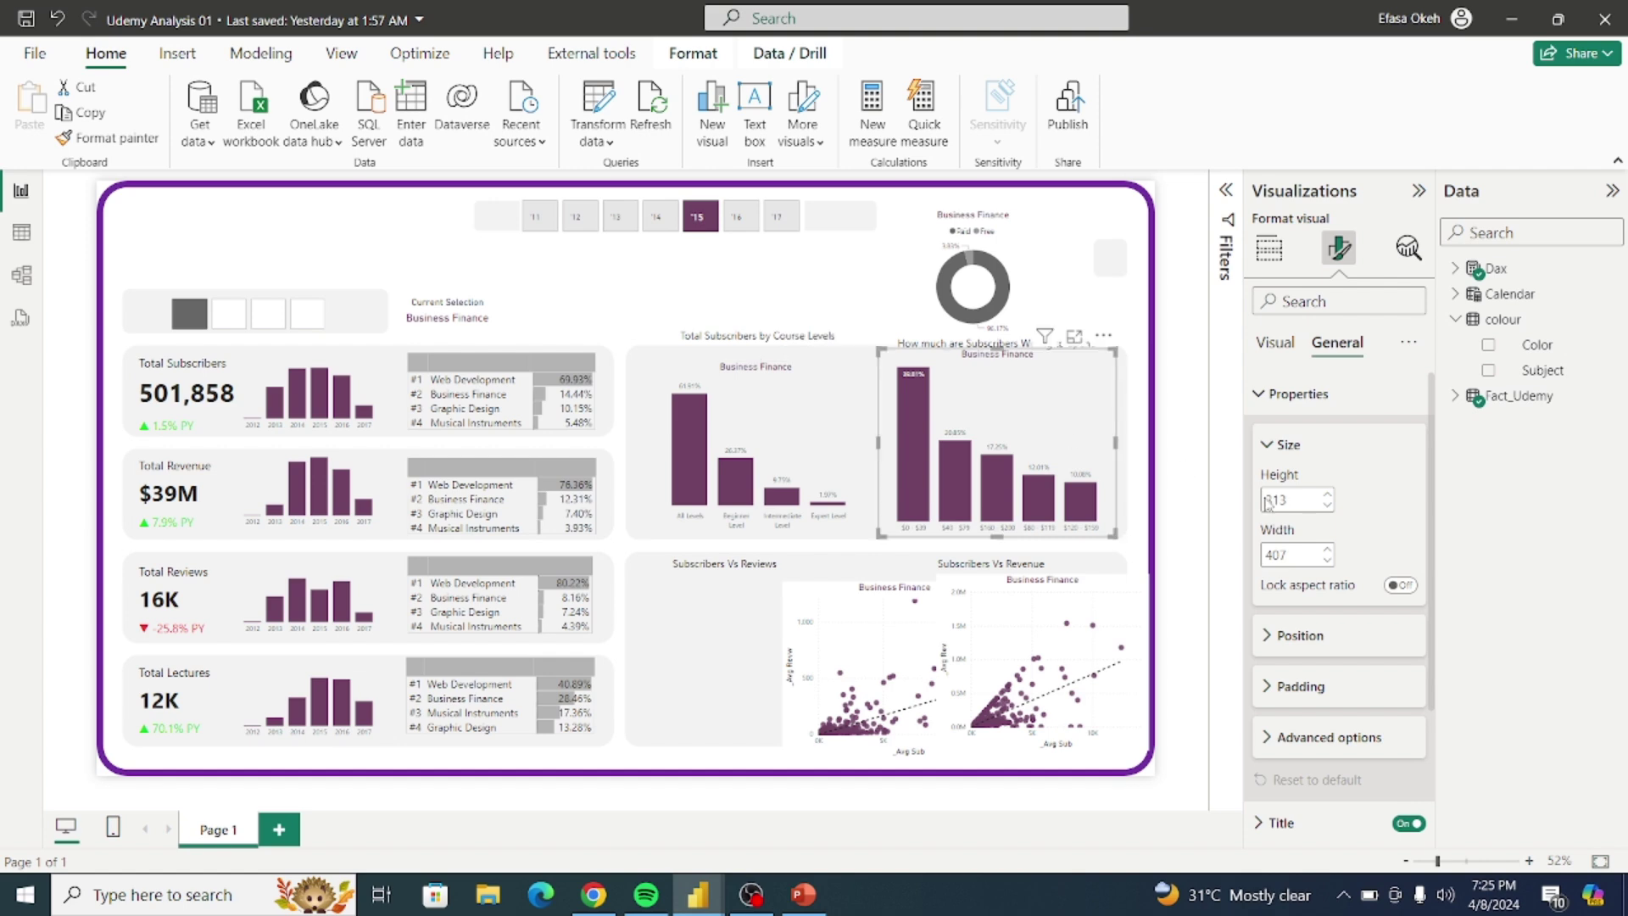
double_click(1297, 502)
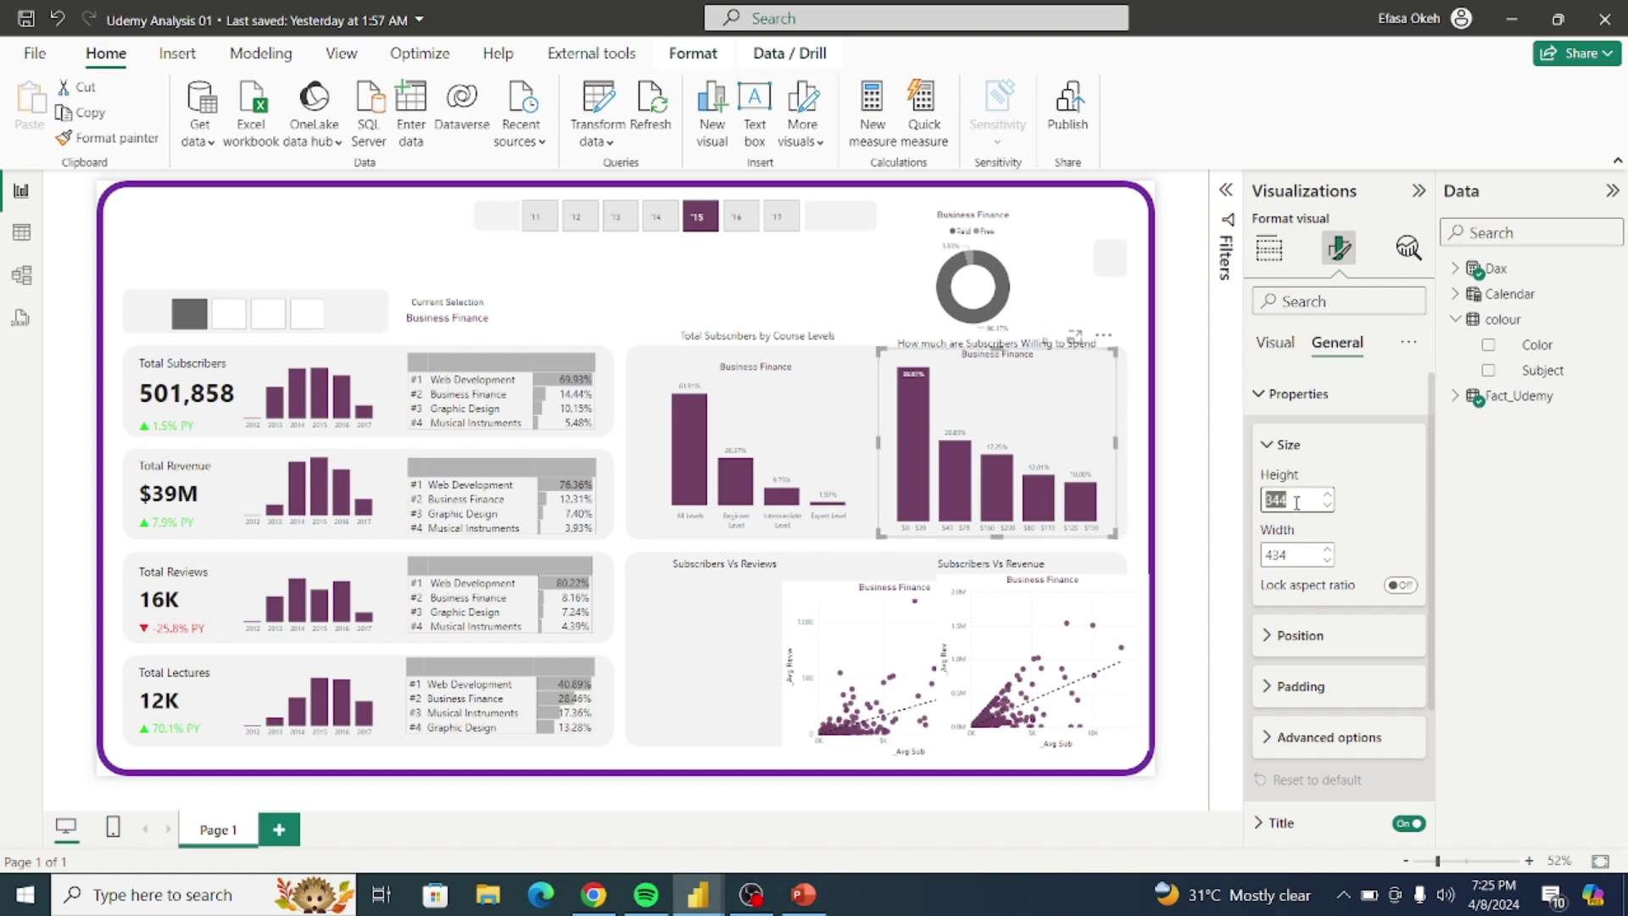
type("313")
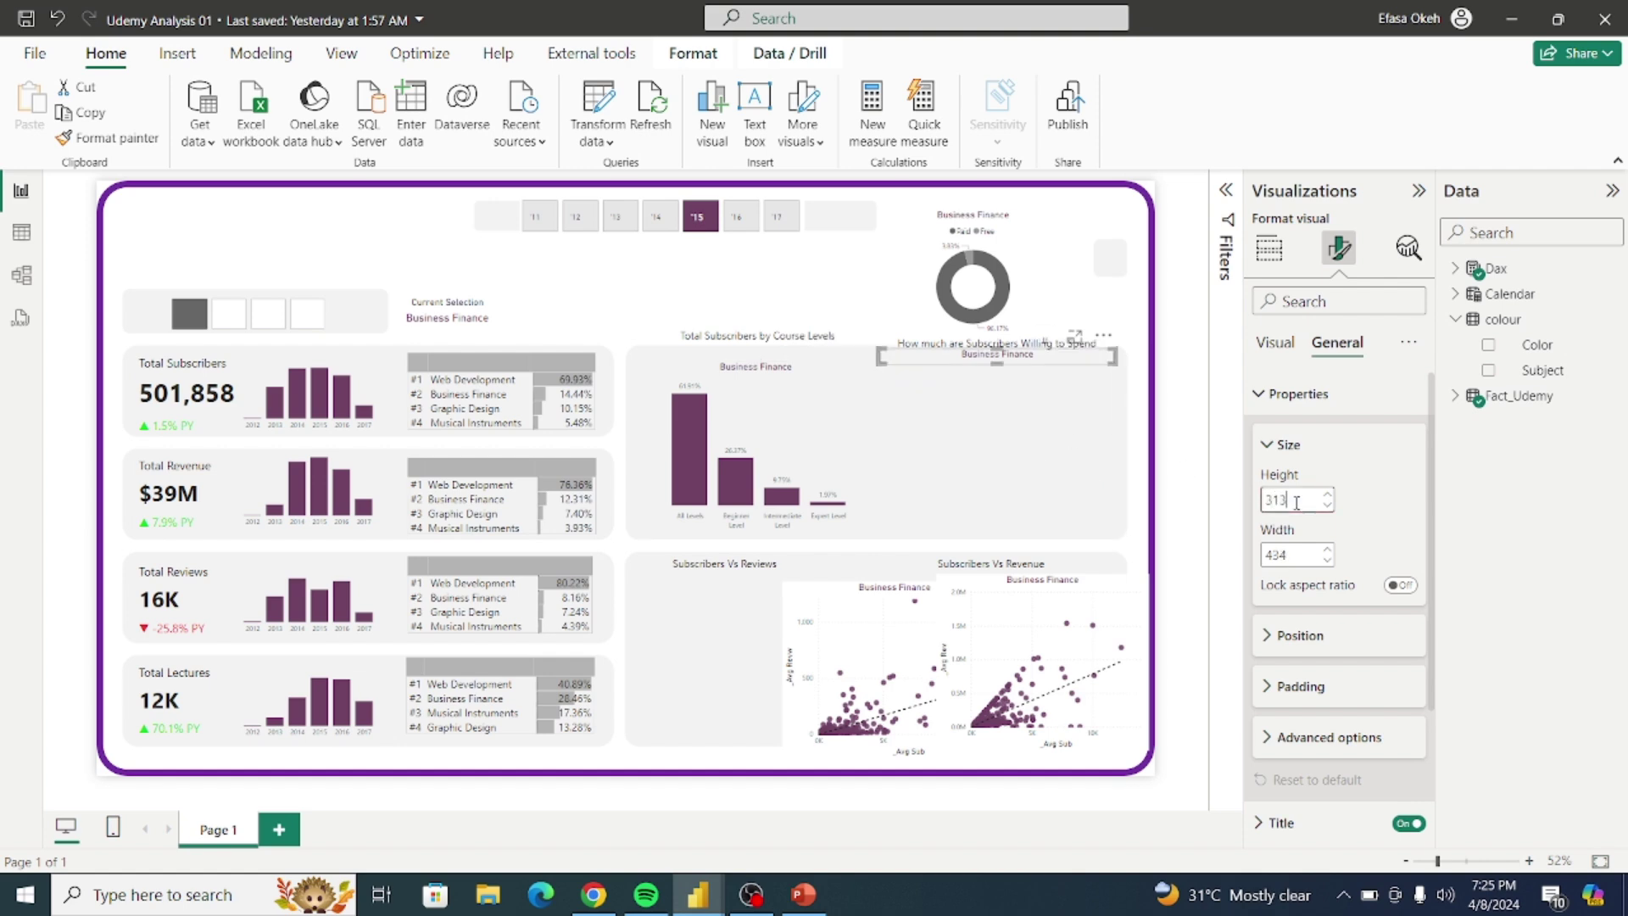
double_click(1290, 554)
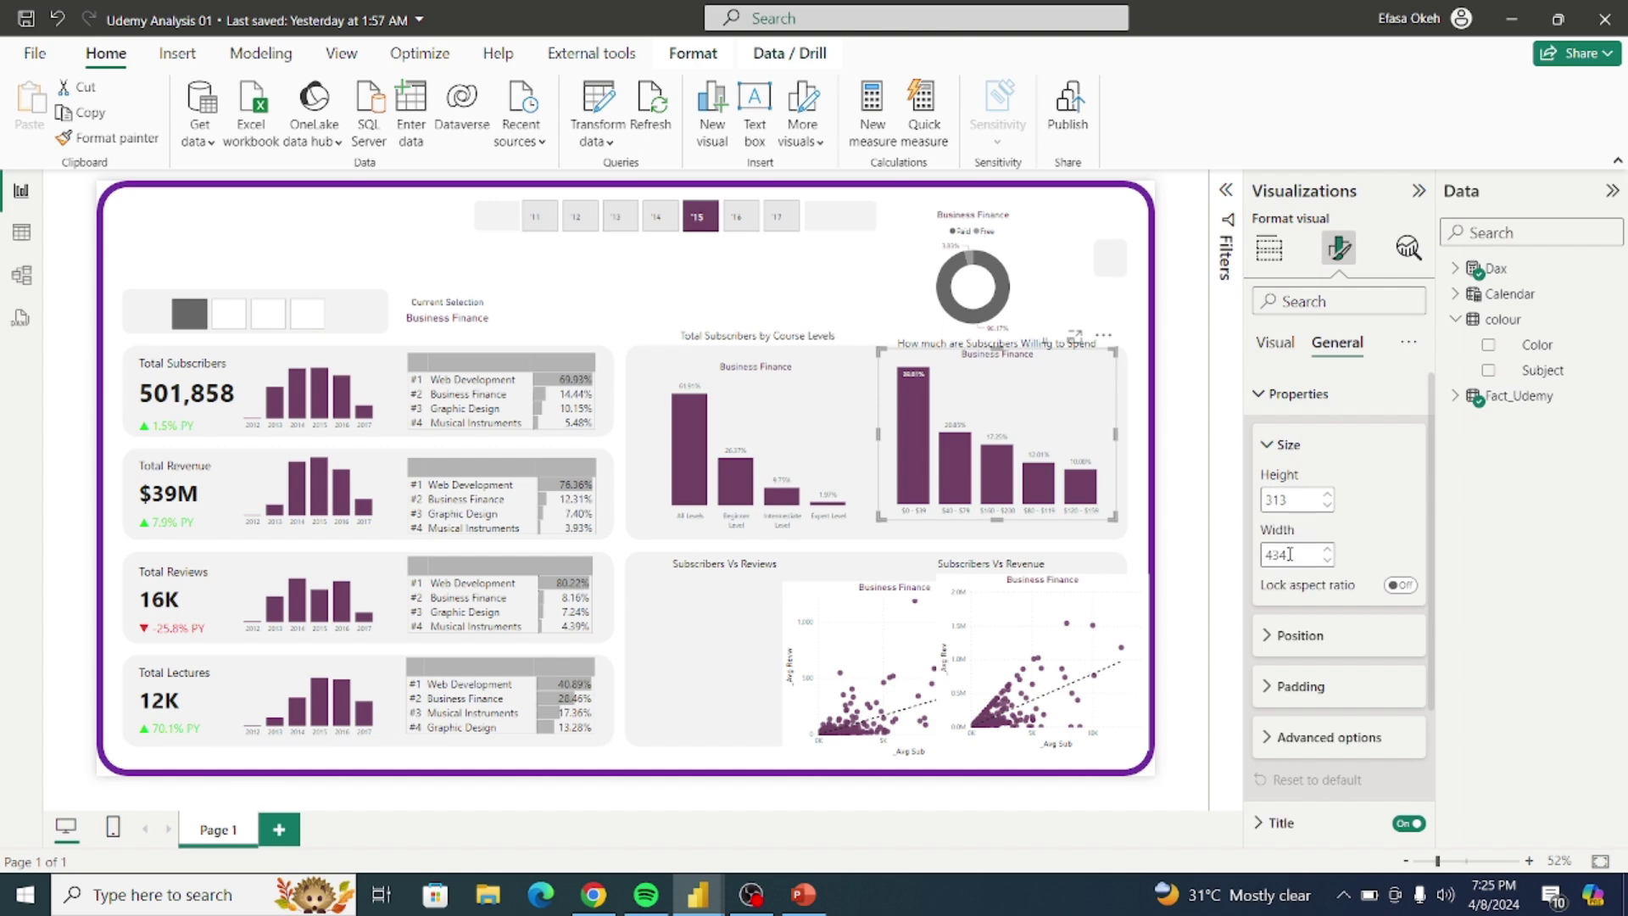
type("407")
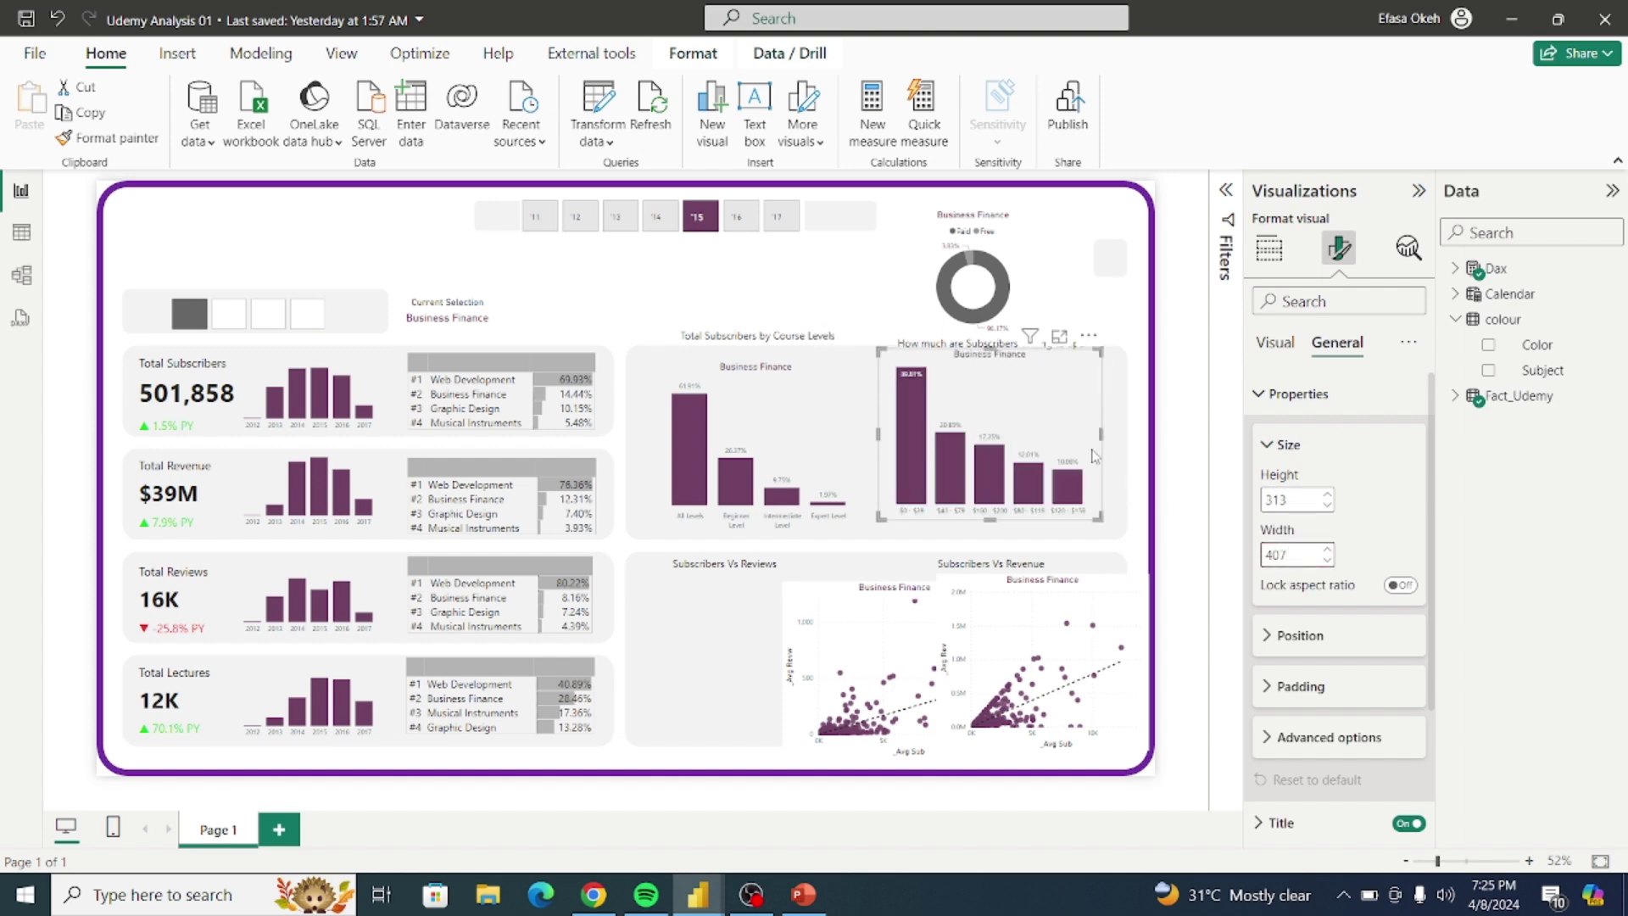
Step: Shift the willingness-to-spend chart right and slightly down on its background card, level with the course levels chart
left_click_drag(1065, 419, 1073, 424)
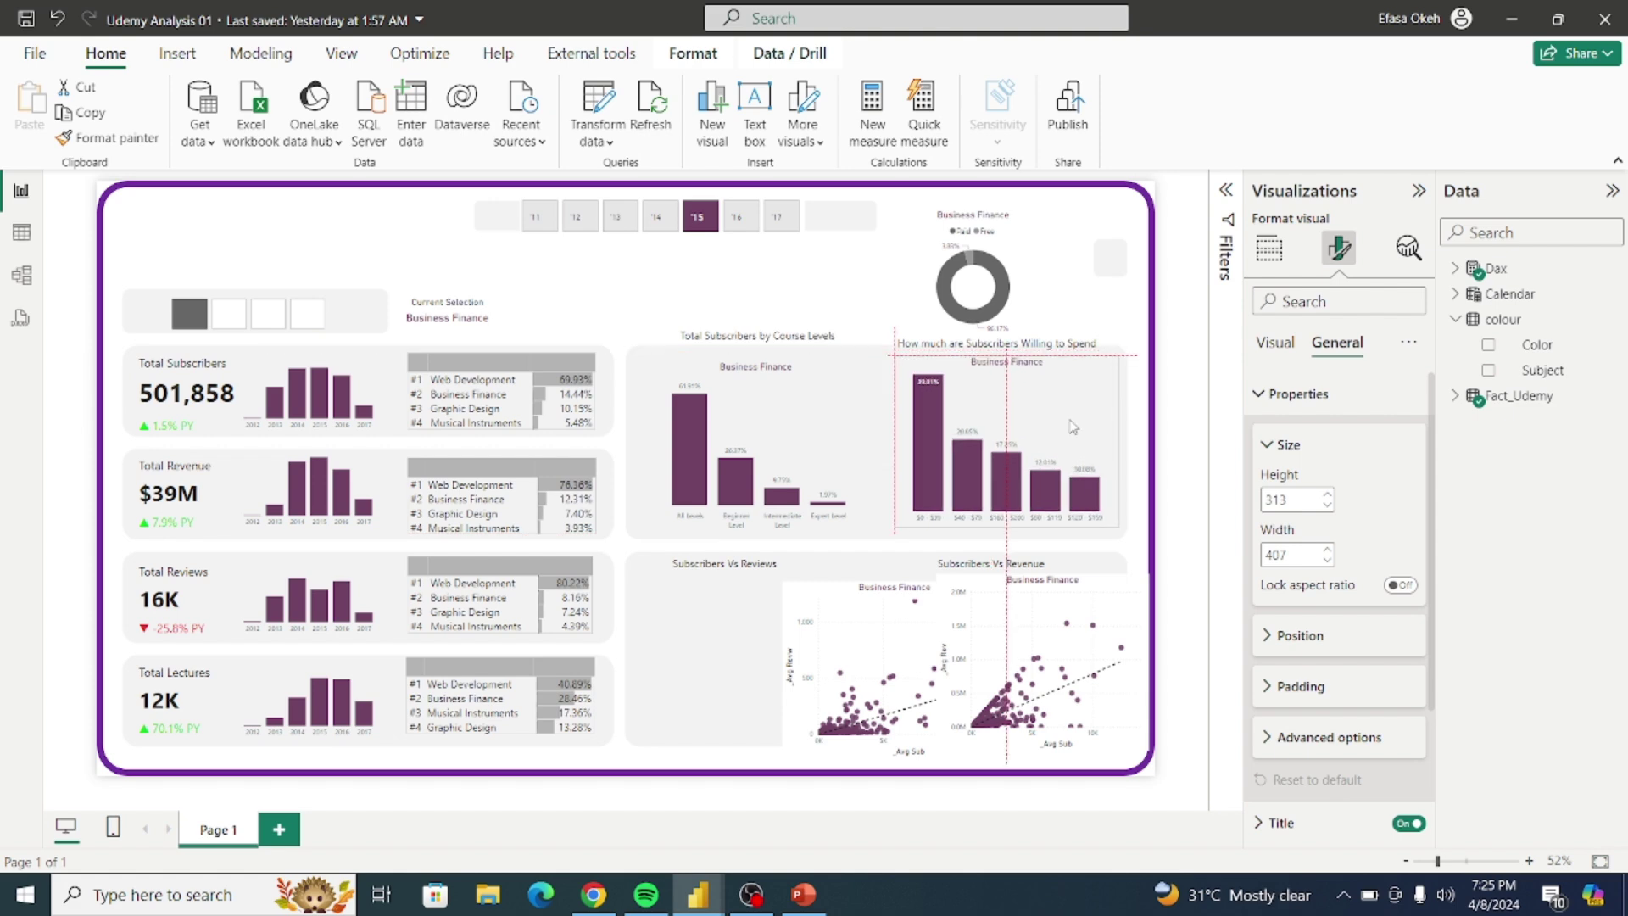
left_click_drag(1072, 427, 1074, 430)
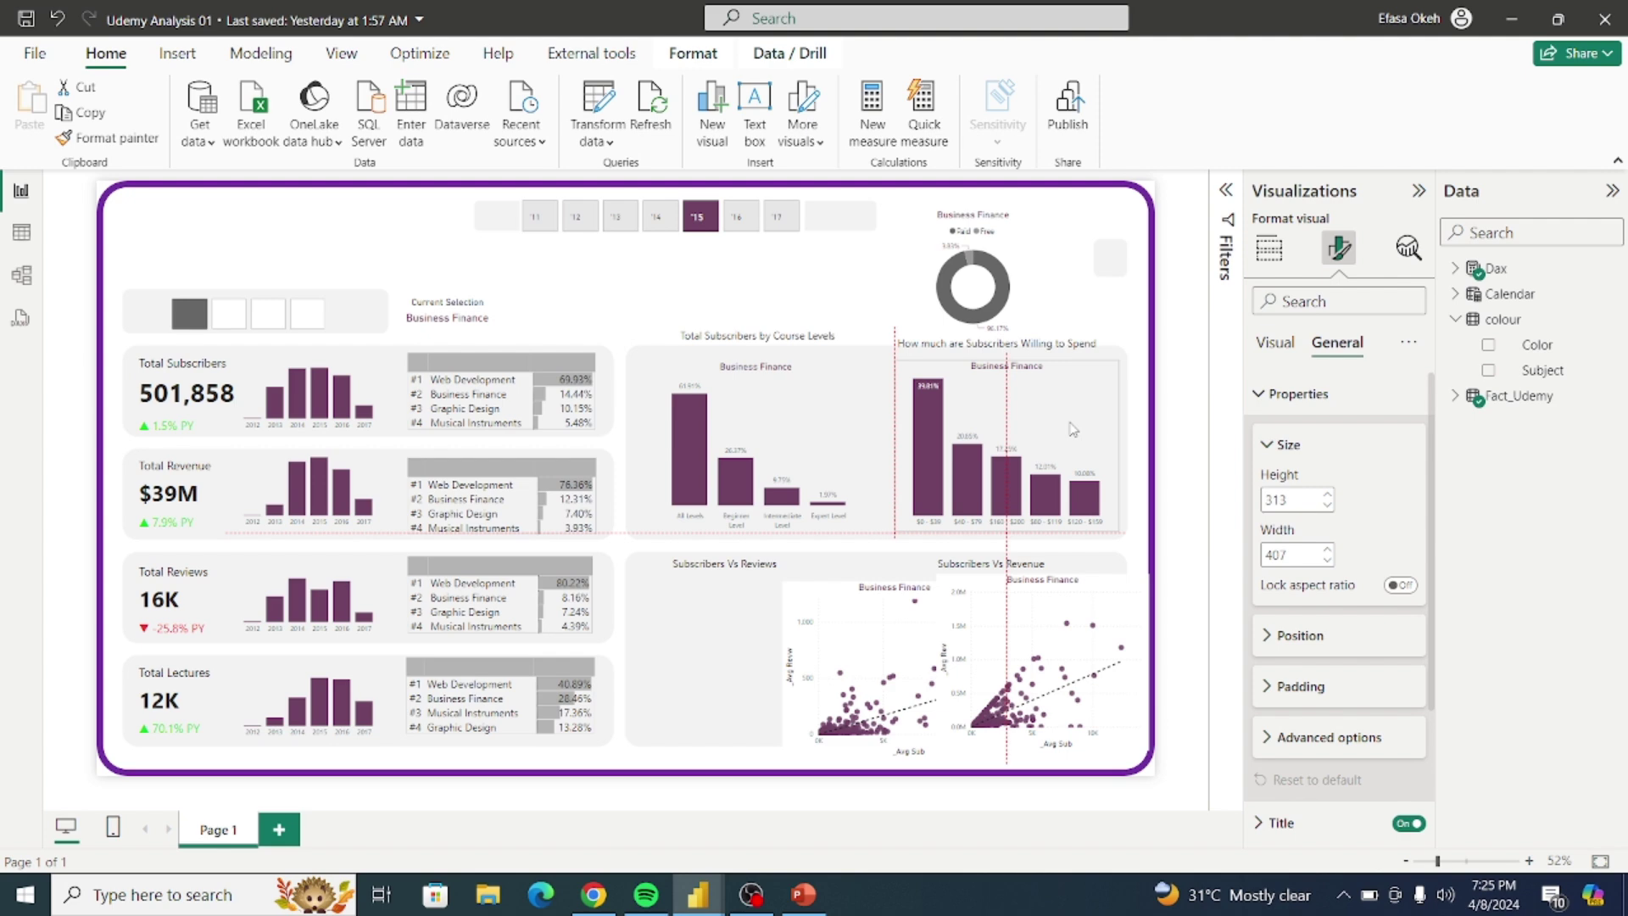
left_click_drag(1074, 430, 1072, 420)
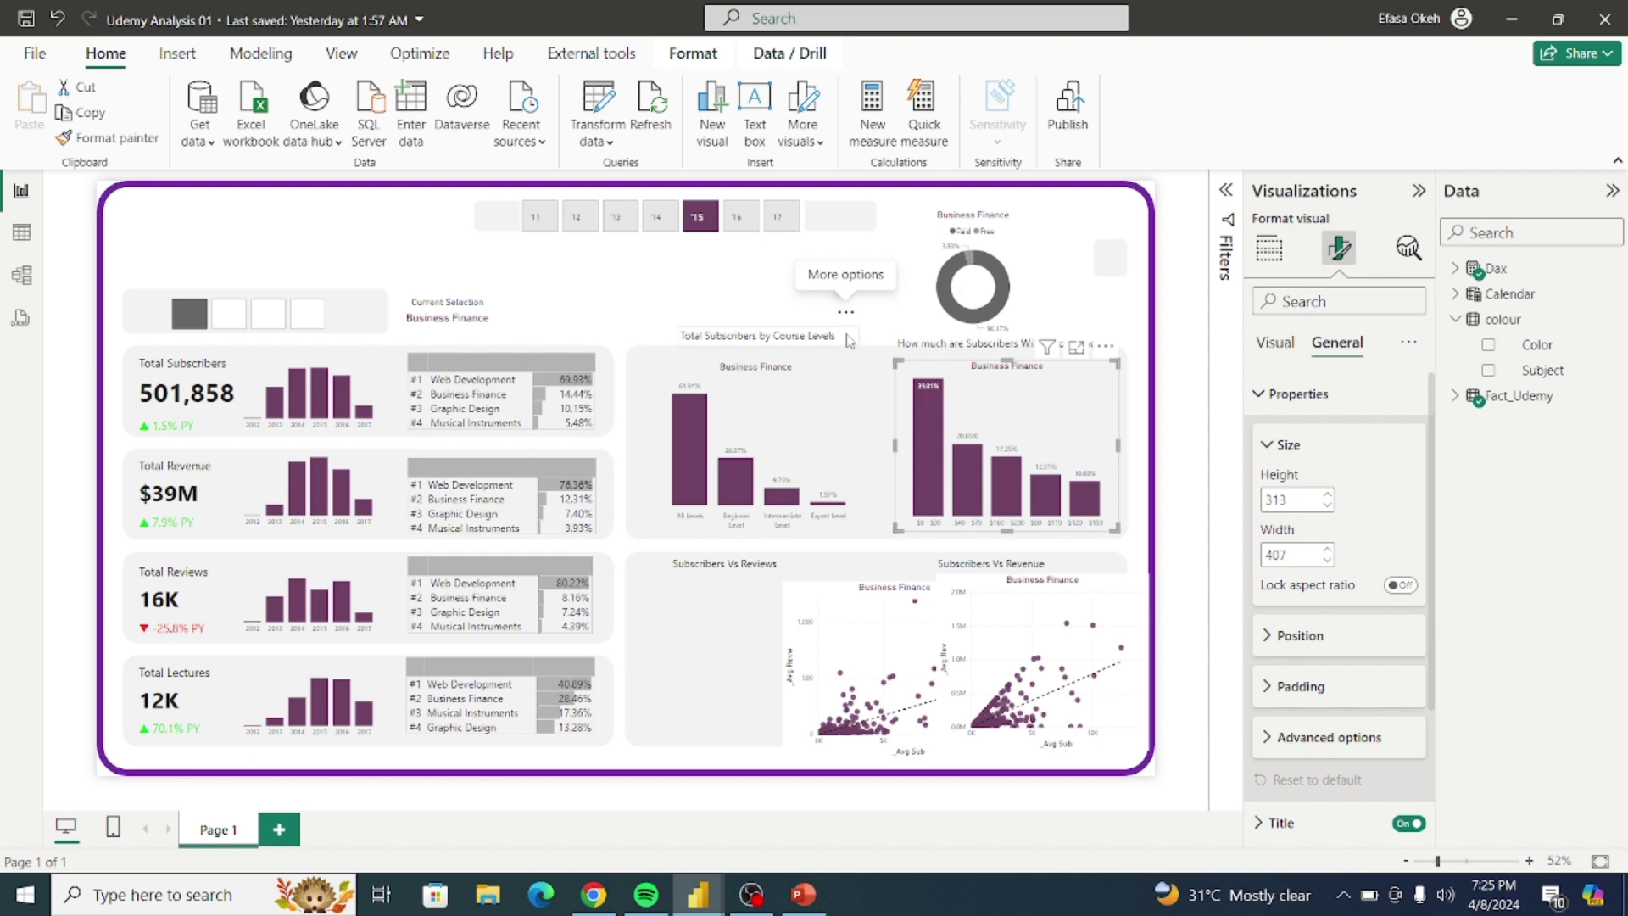
Step: Lower the "Total Subscribers by Course Levels" and "How much are Subscribers Willing to Spend" titles onto the card, above their charts
left_click_drag(848, 338, 846, 329)
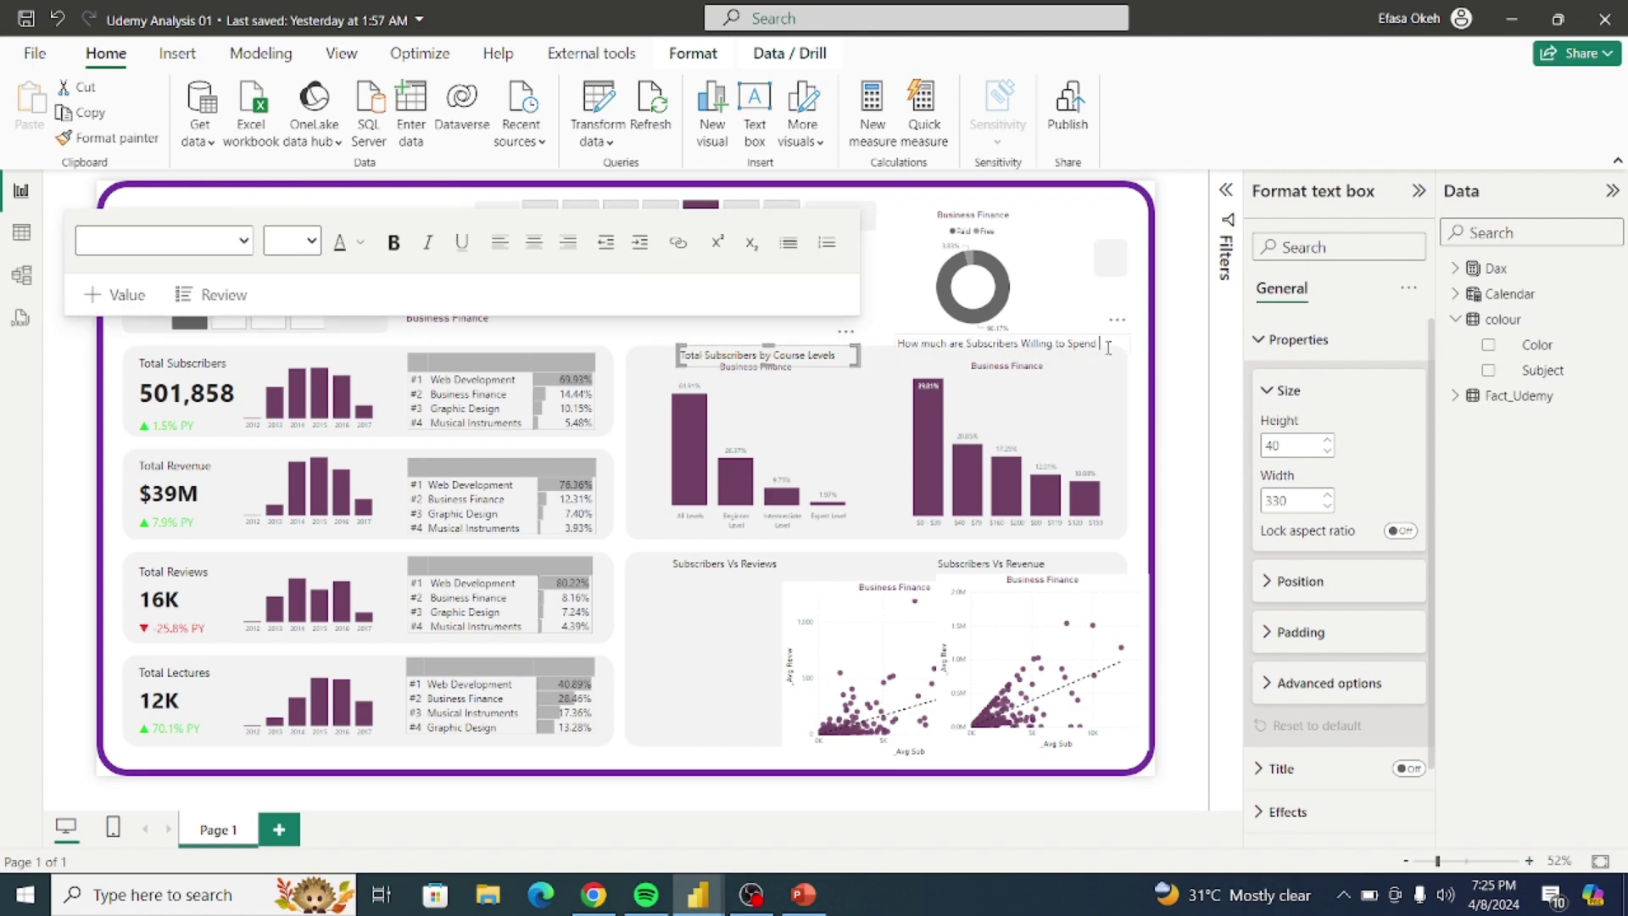
left_click_drag(1121, 326, 1119, 339)
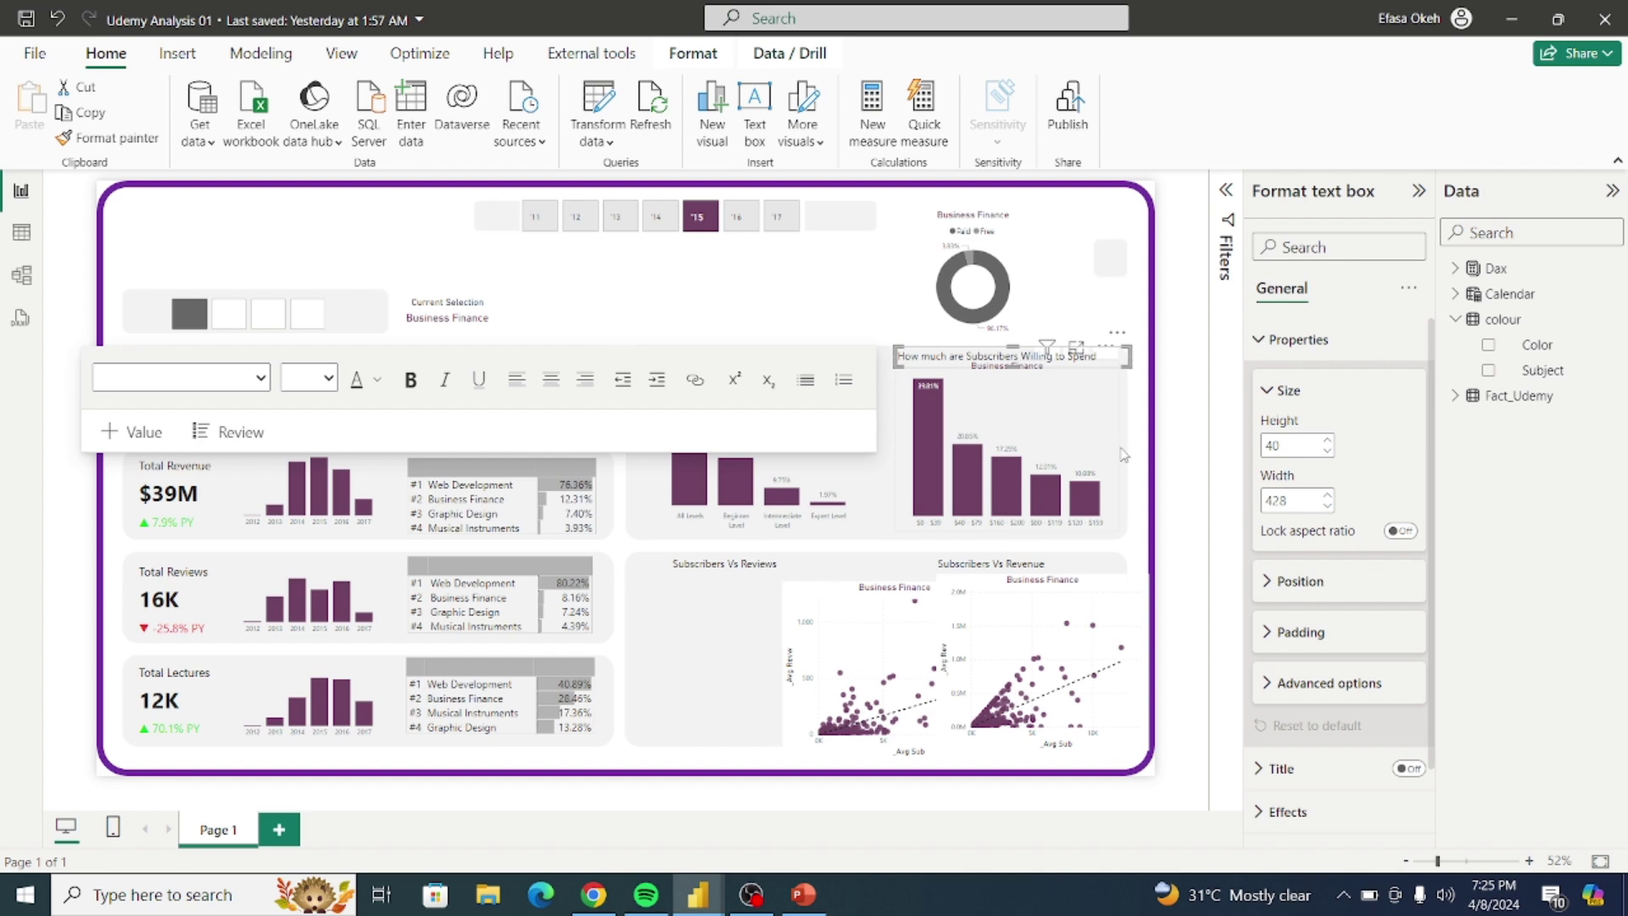
left_click(1143, 469)
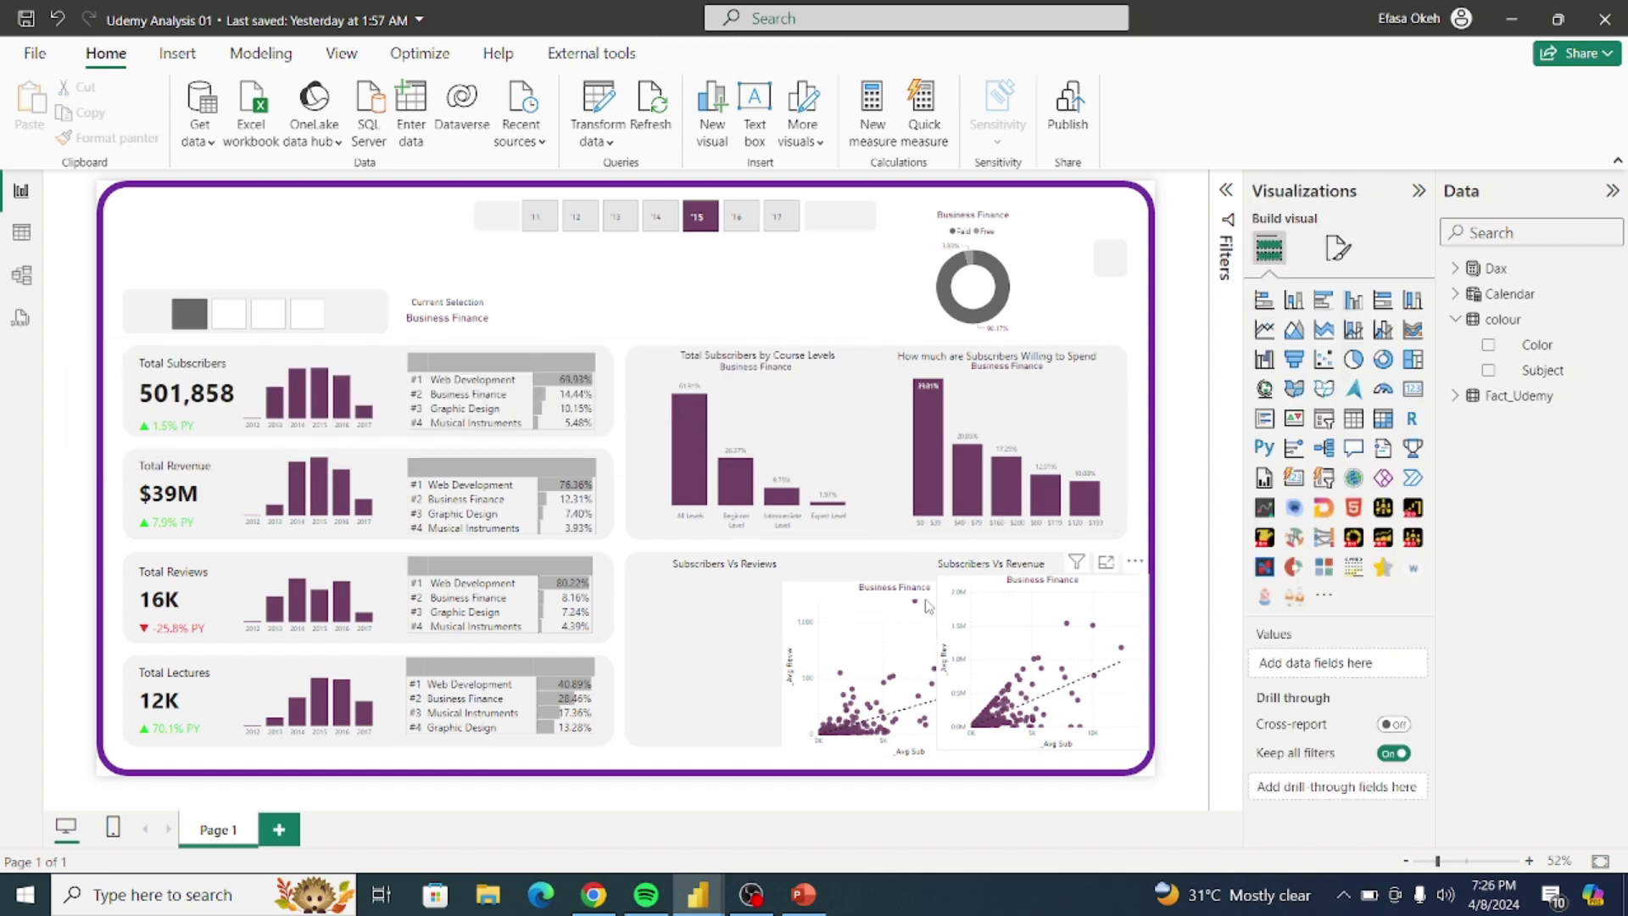
Step: Place the reviews and revenue scatter charts side by side on their background card and turn off both charts' backgrounds
left_click_drag(928, 605, 804, 587)
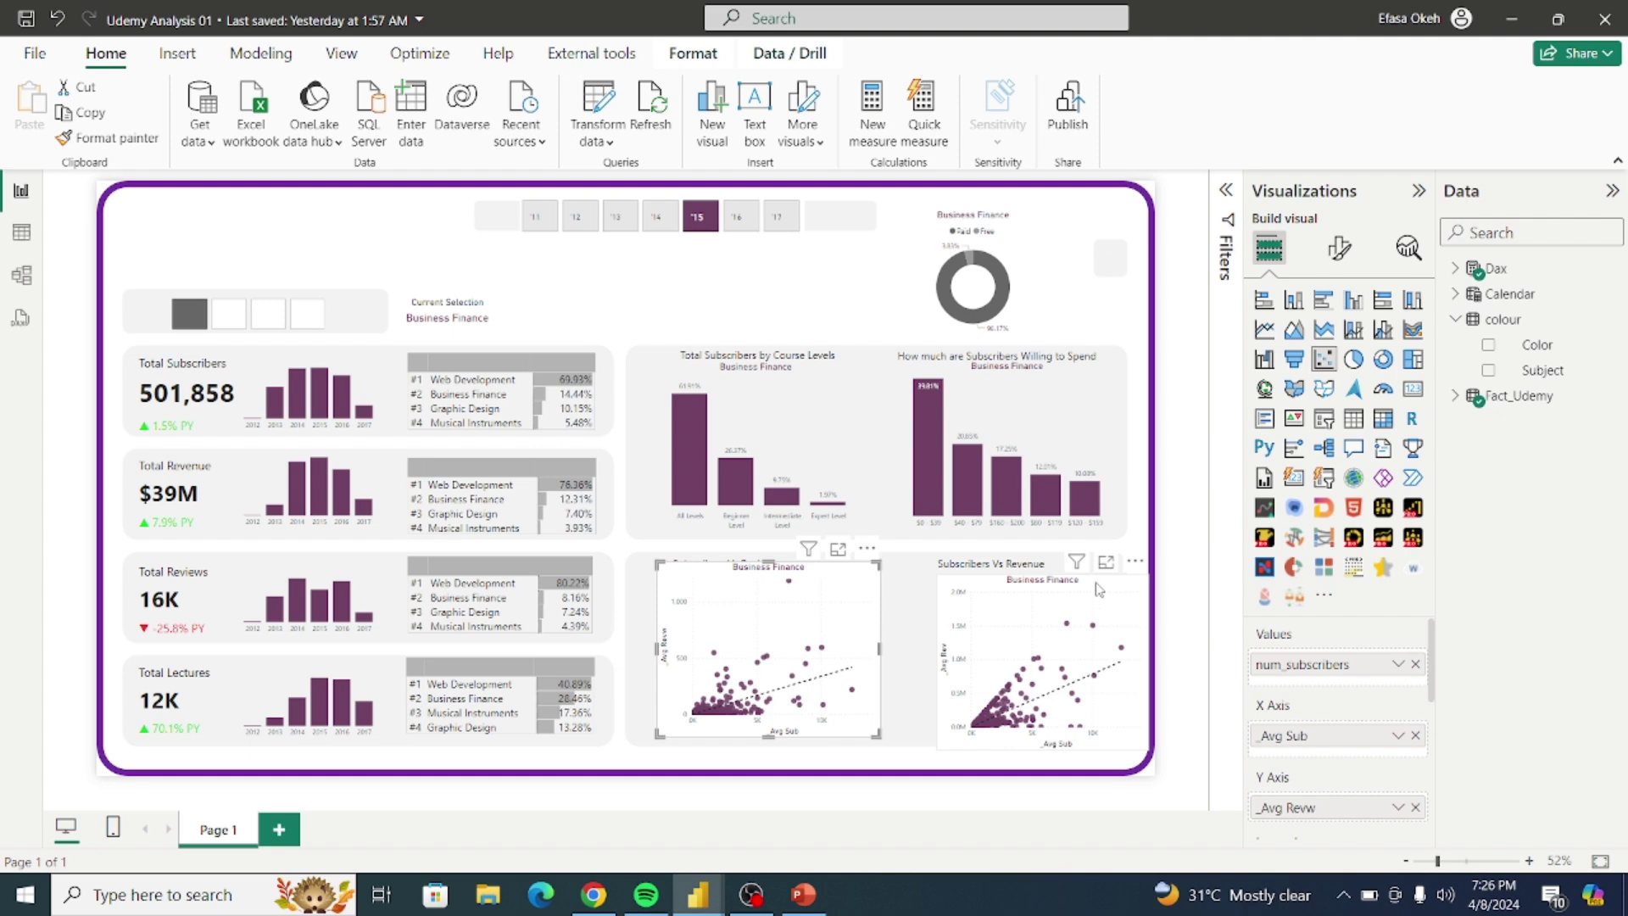
mouse_move(1073, 580)
left_mouse_down()
mouse_move(1052, 584)
mouse_move(1082, 582)
left_mouse_up()
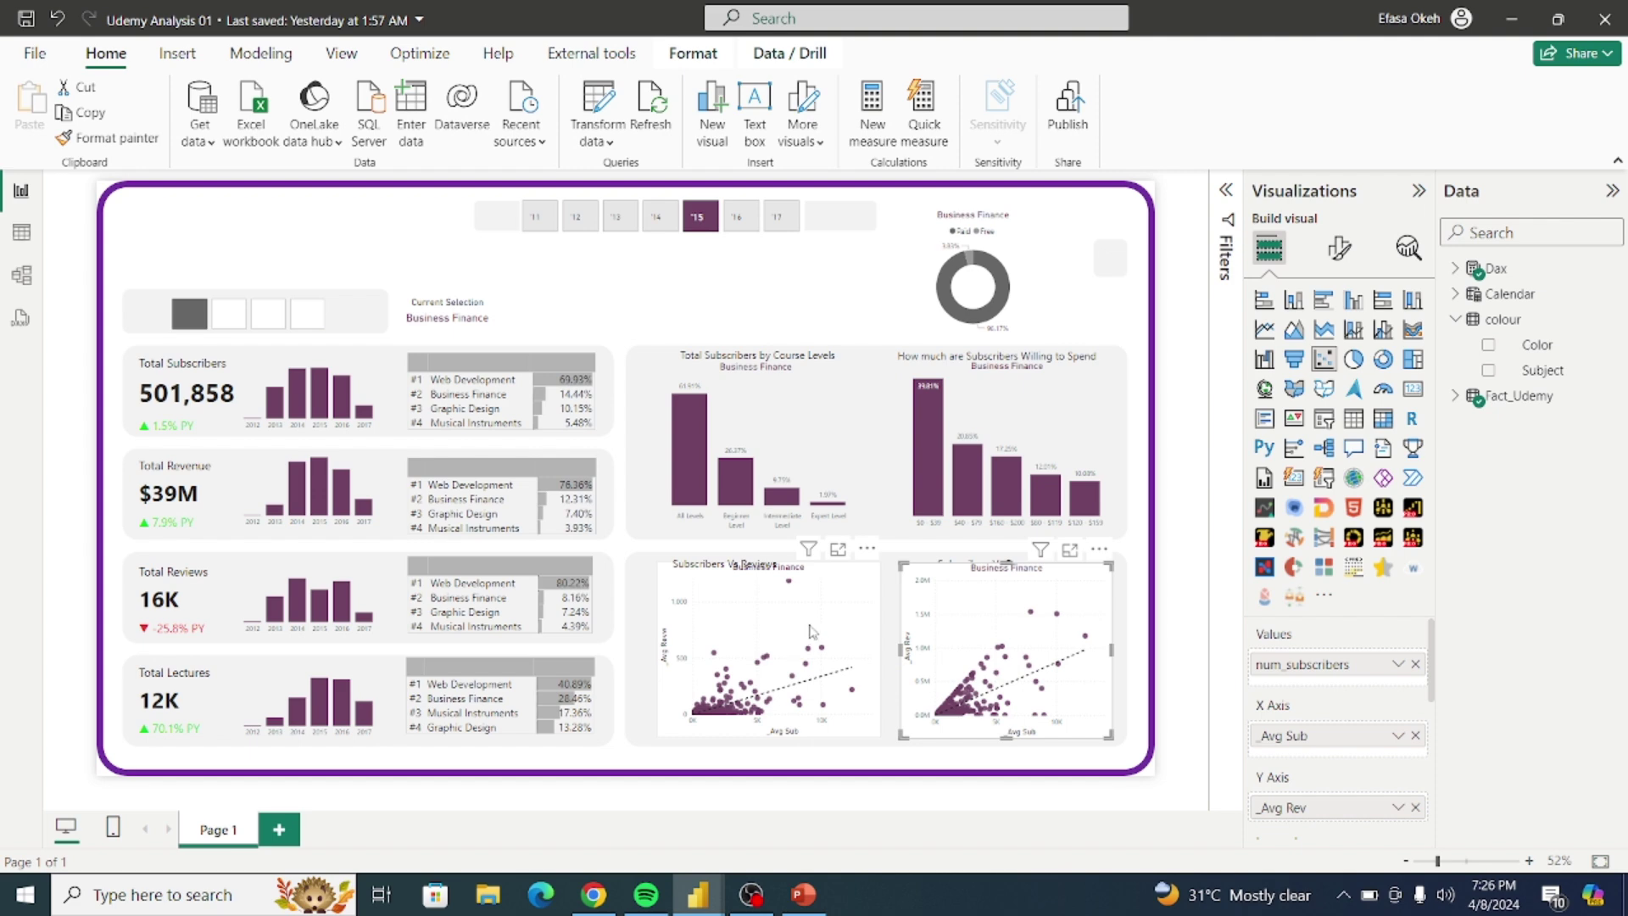
left_click(1338, 253)
left_click(1337, 343)
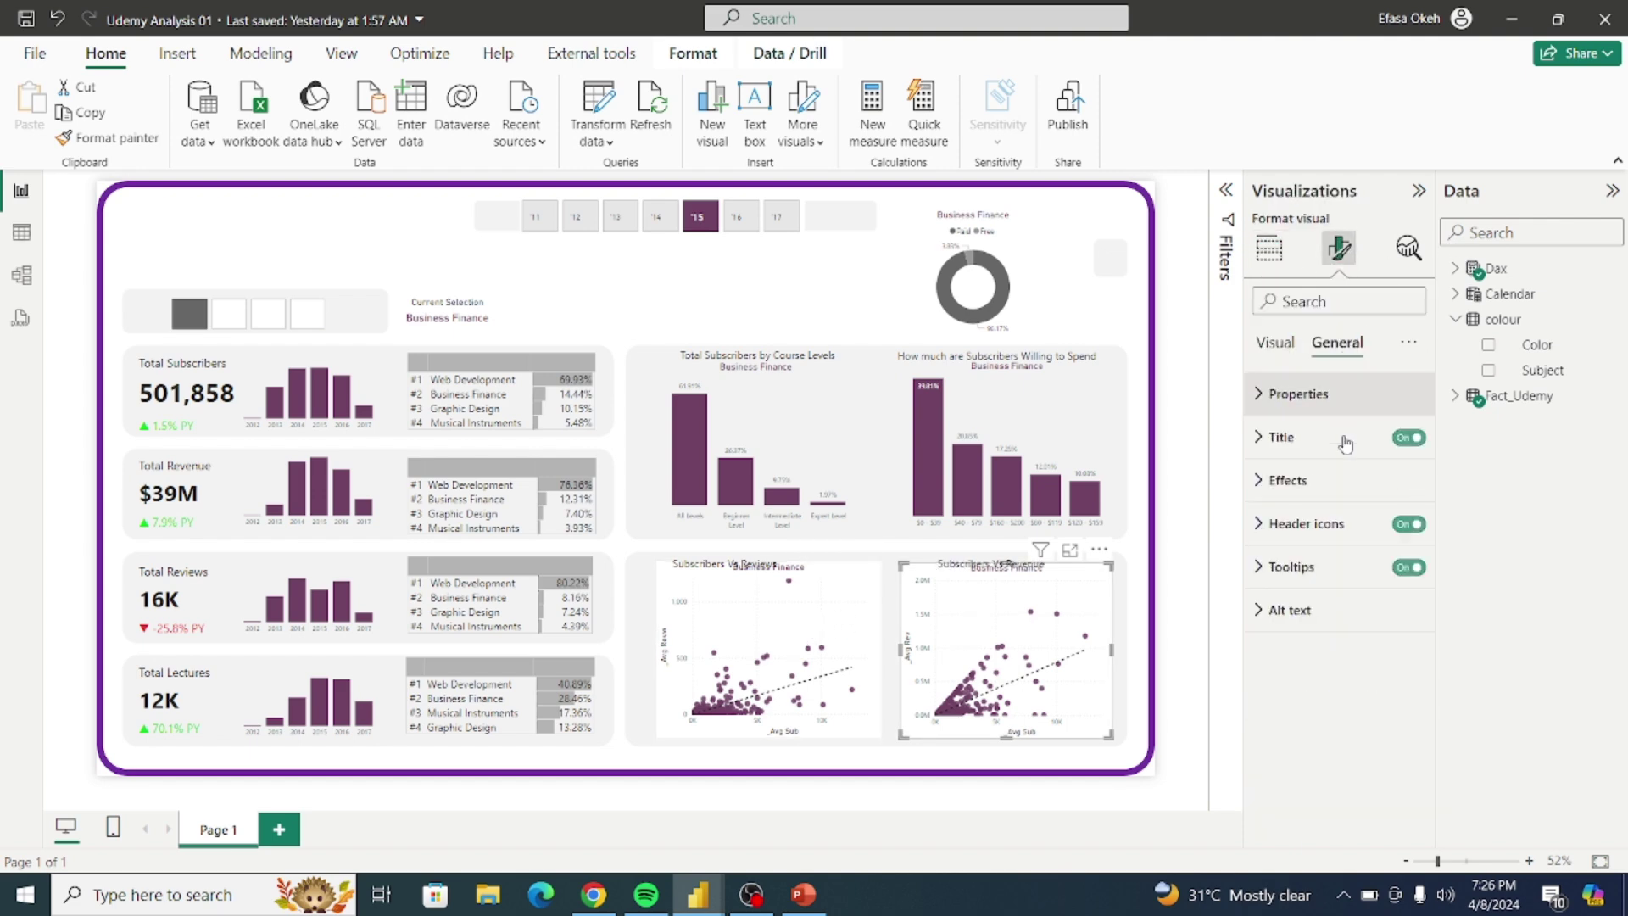
left_click(1342, 482)
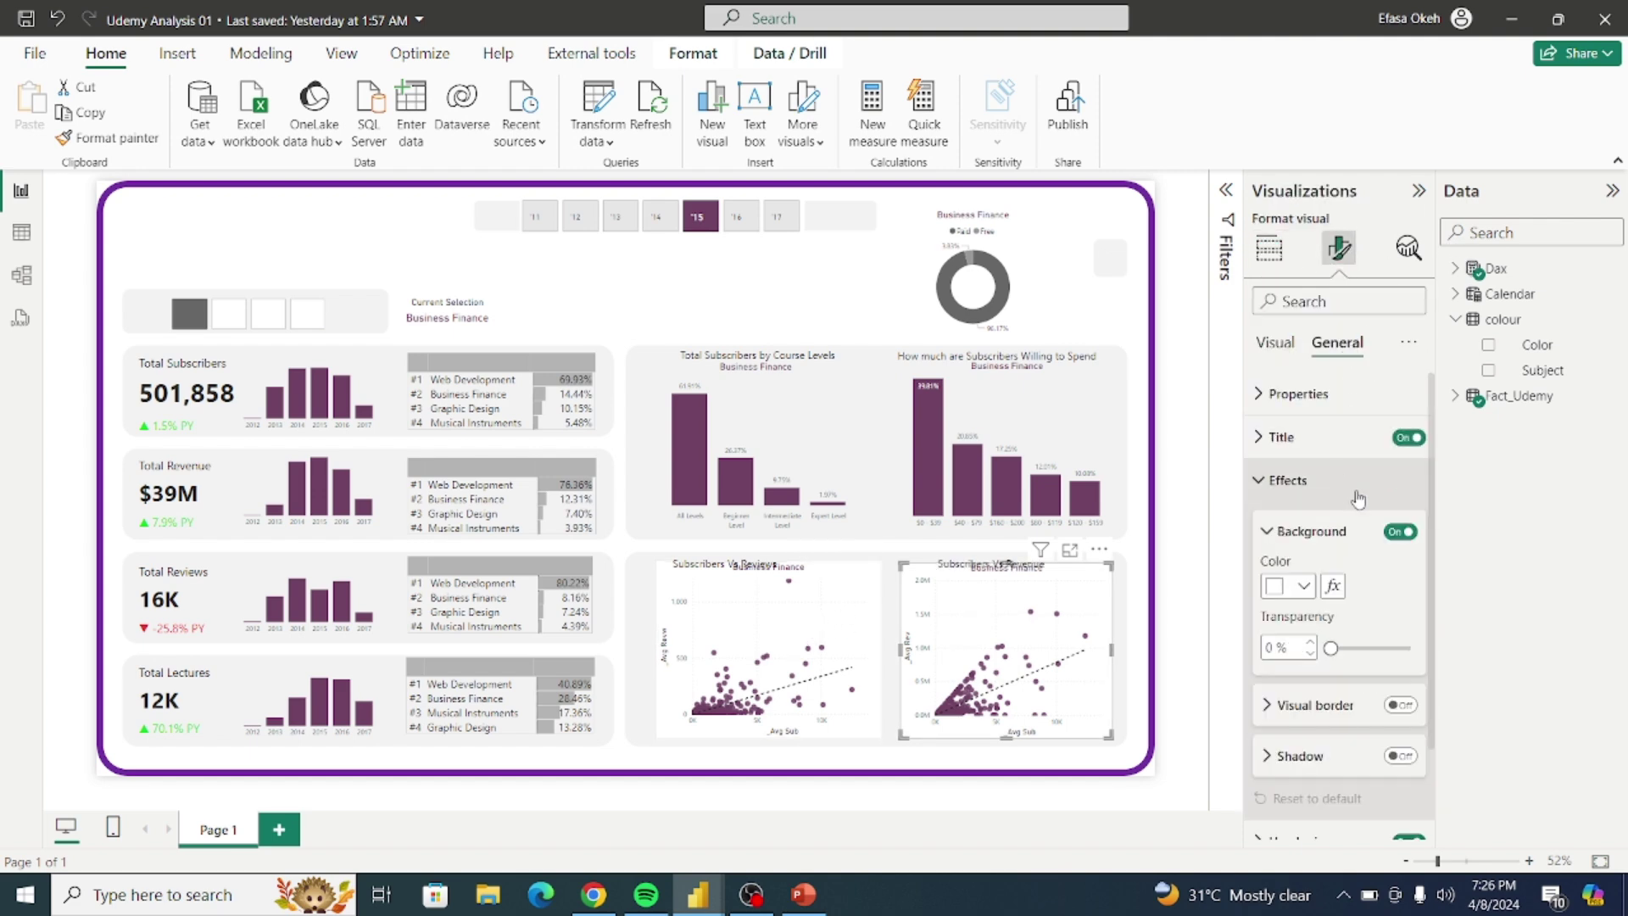
left_click(1399, 534)
left_click(856, 628)
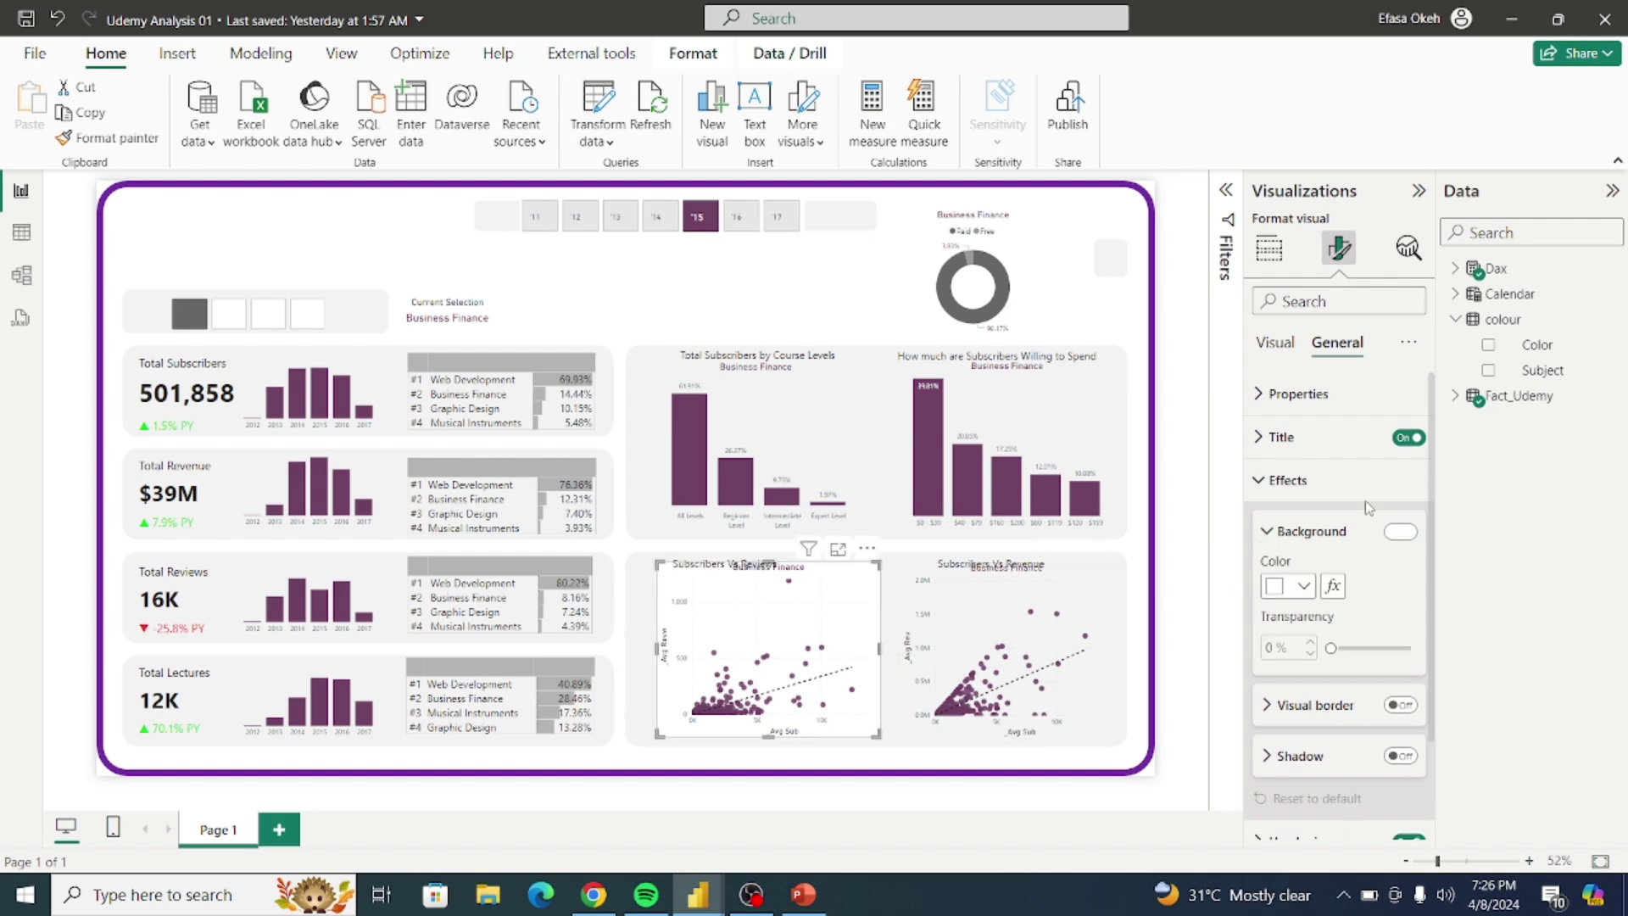
left_click(1399, 531)
left_click(1397, 534)
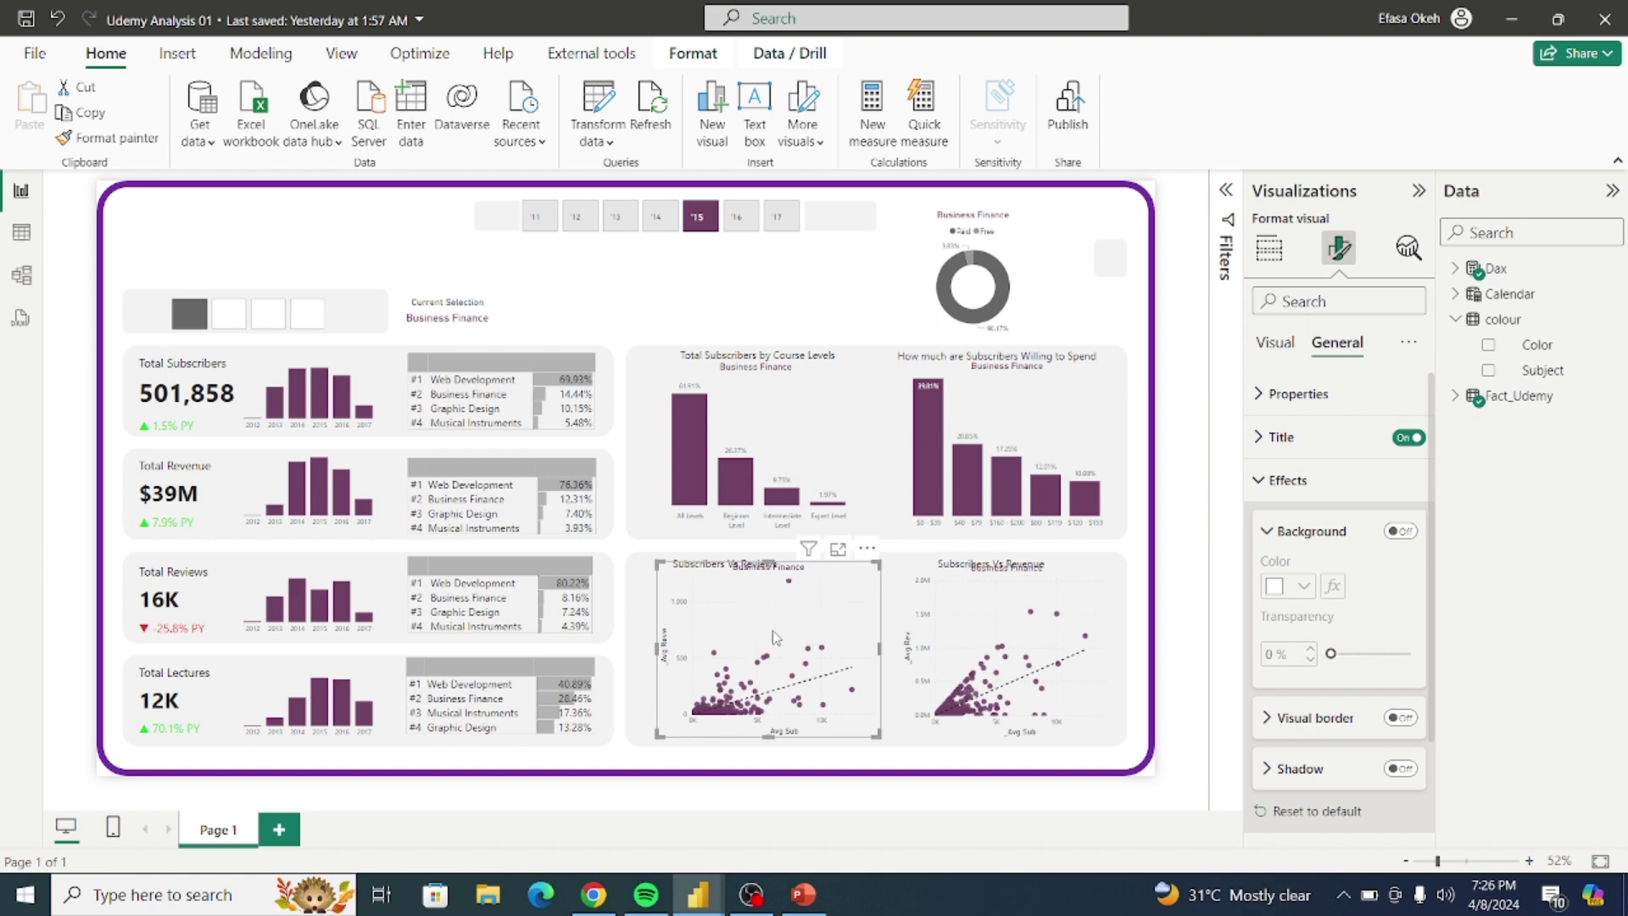
Step: Set the width of the Subscribers Vs Revenue scatter chart to 407, matching the Subscribers Vs Reviews chart
left_click(1289, 344)
left_click(1340, 344)
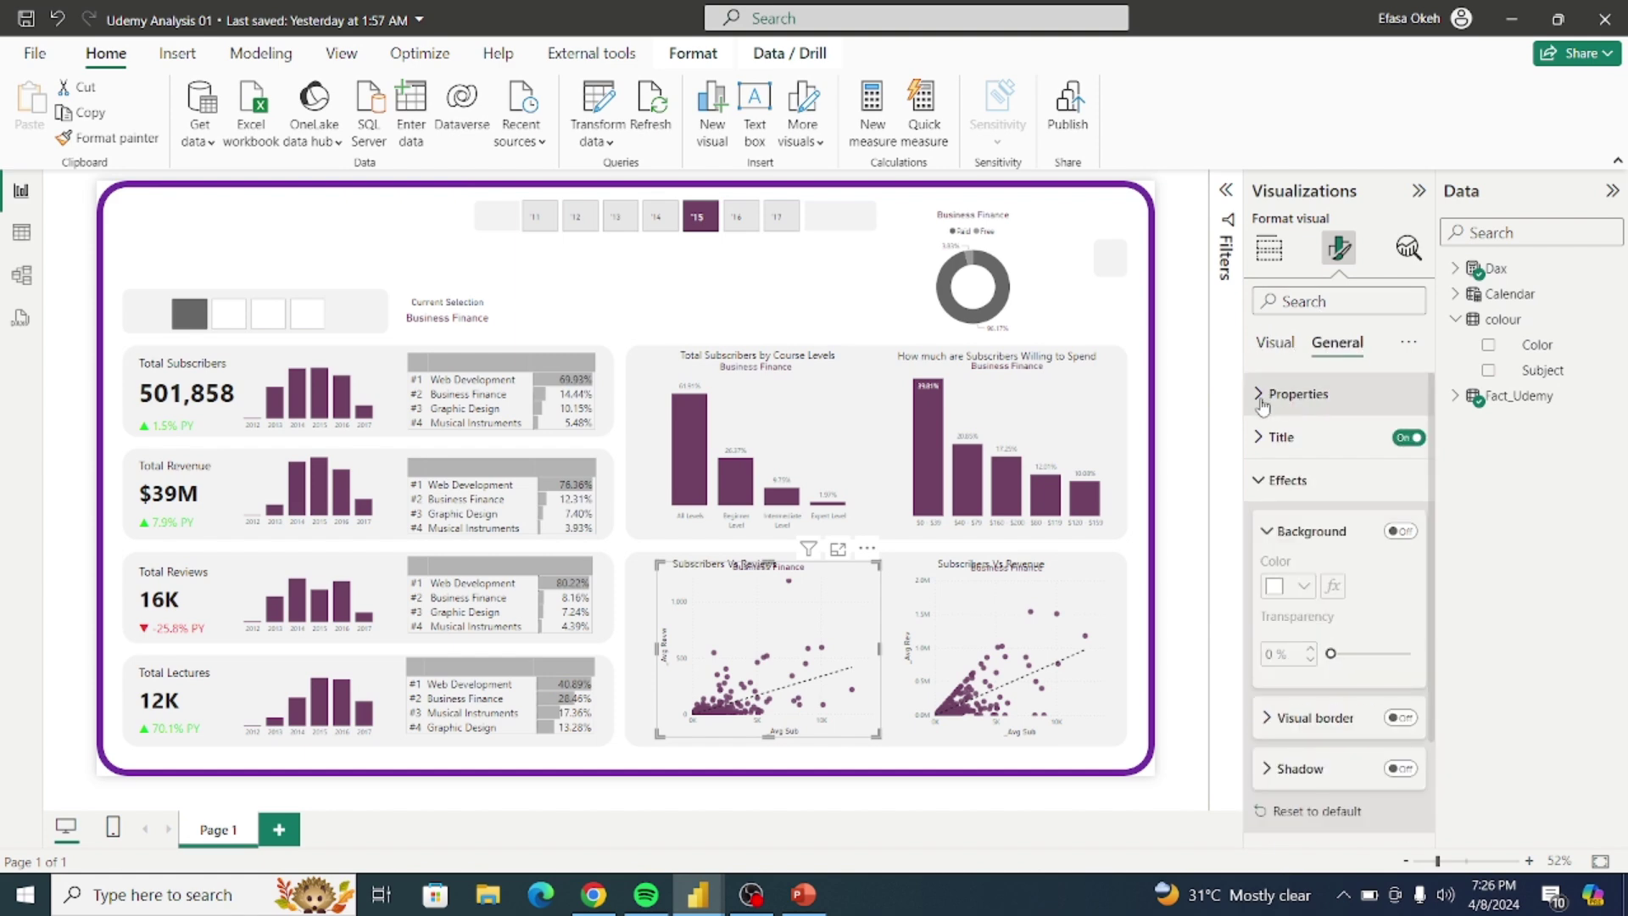
left_click(1263, 395)
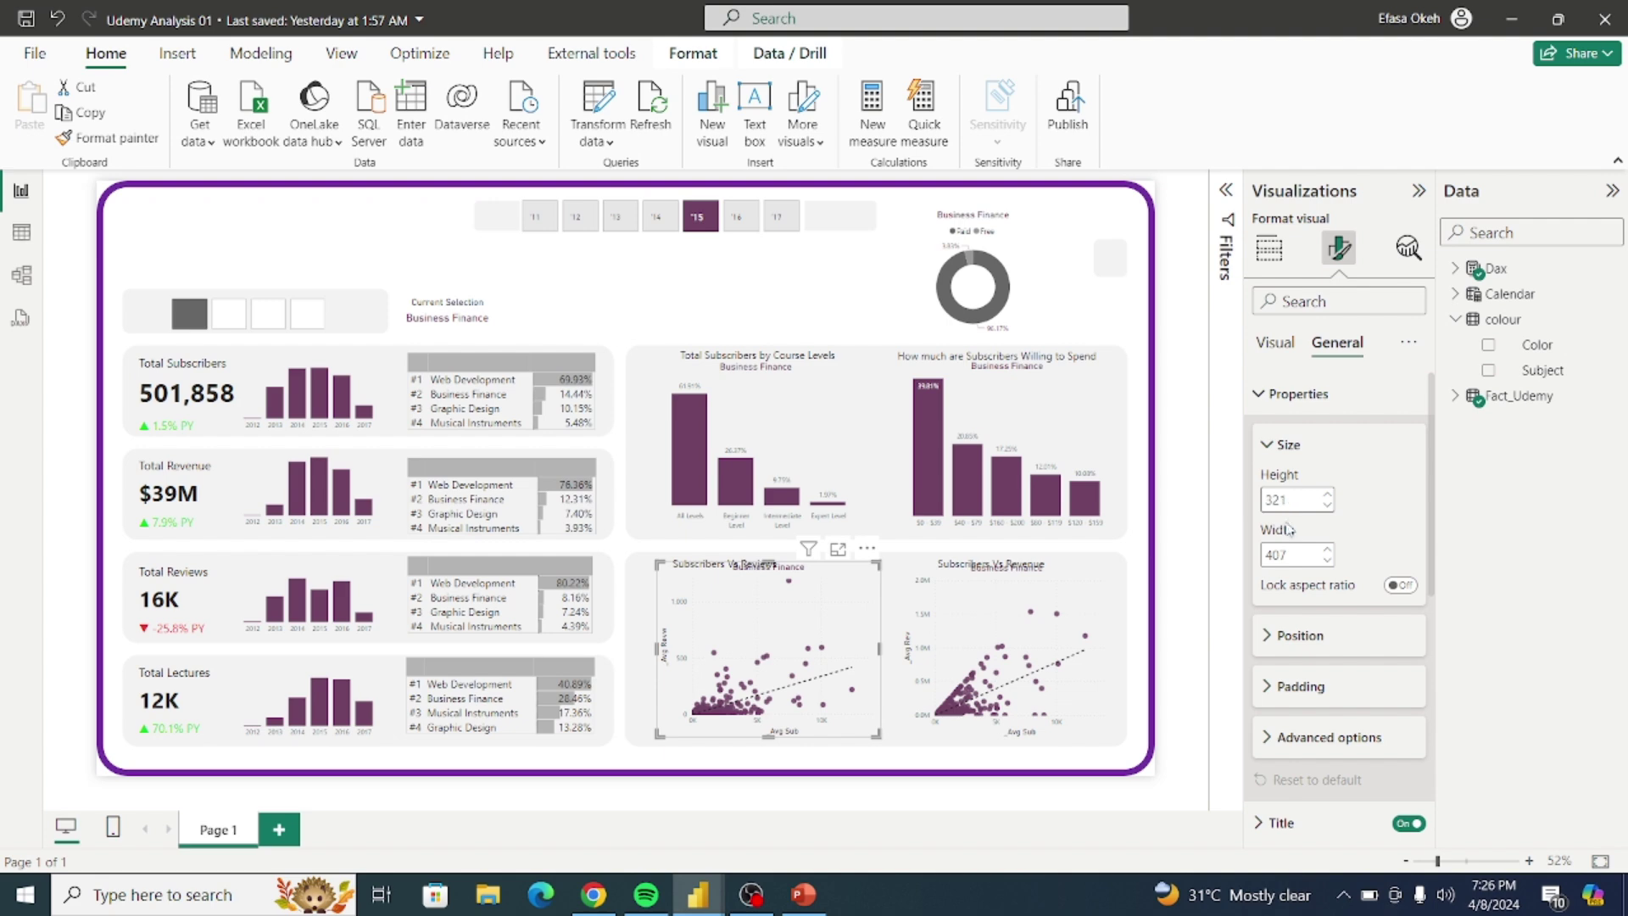
left_click(1088, 603)
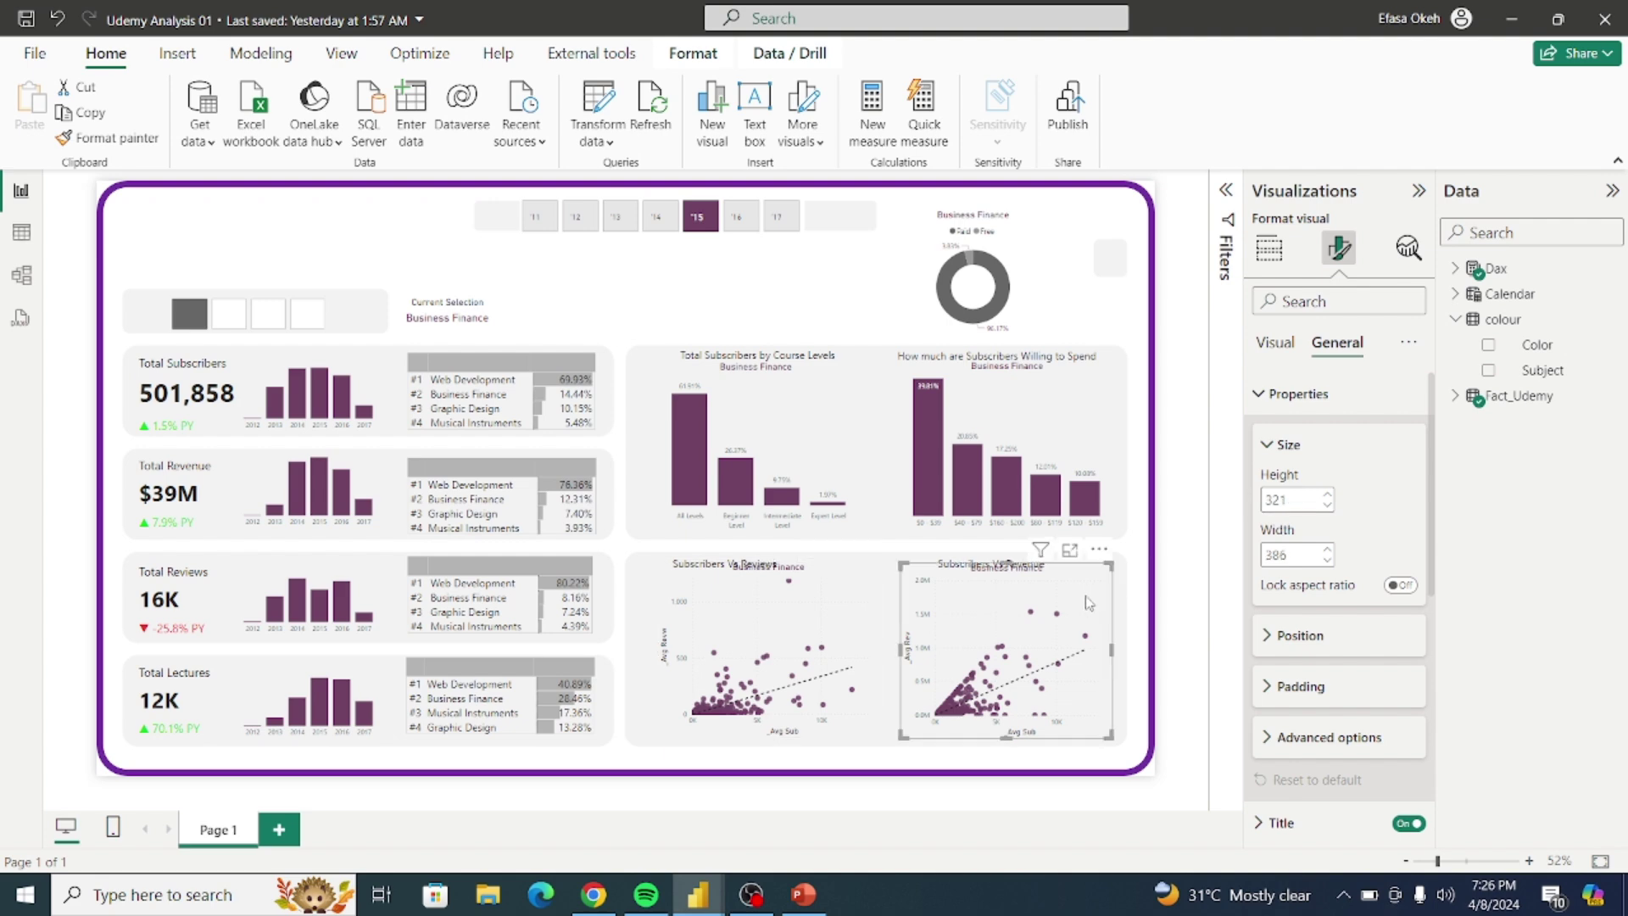
double_click(1300, 555)
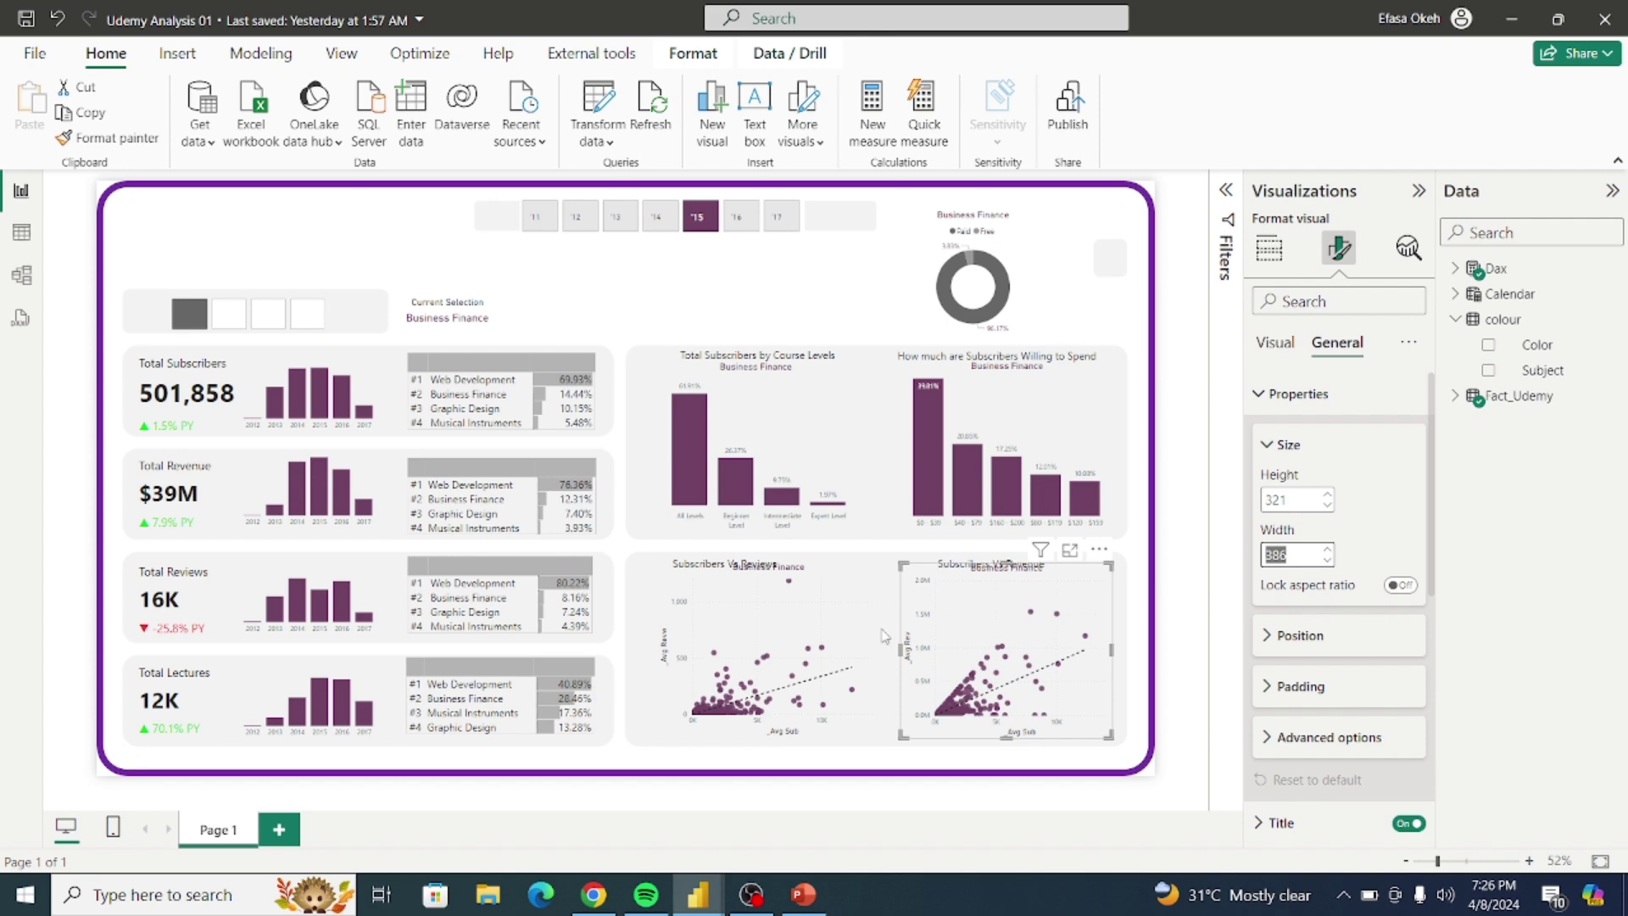
left_click(863, 634)
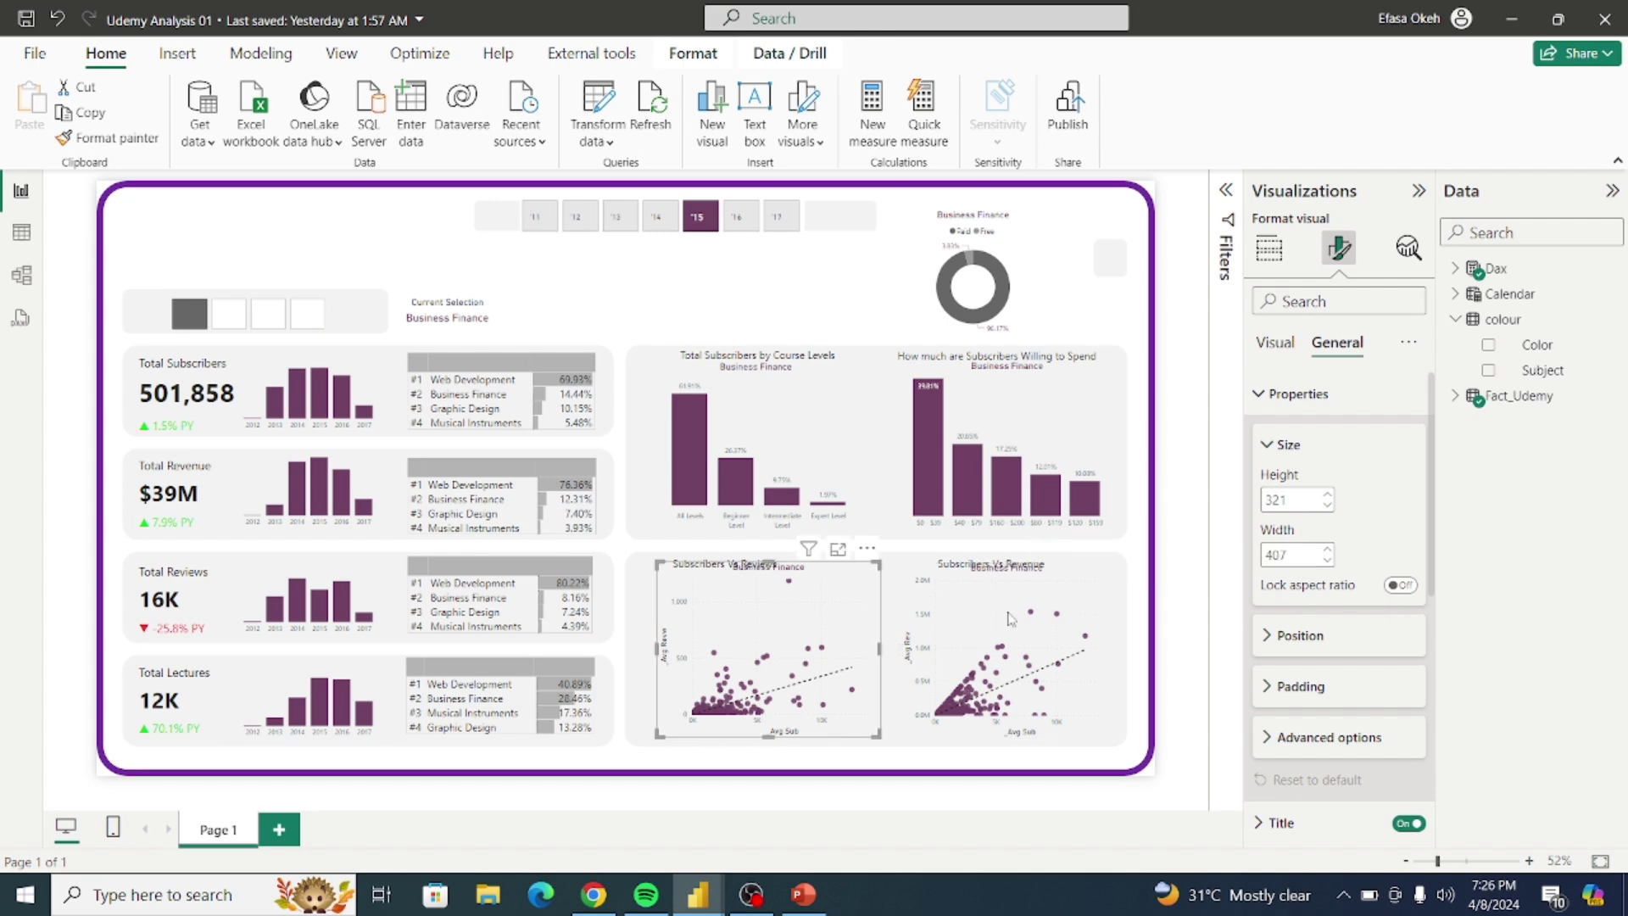
left_click(1066, 606)
double_click(1295, 554)
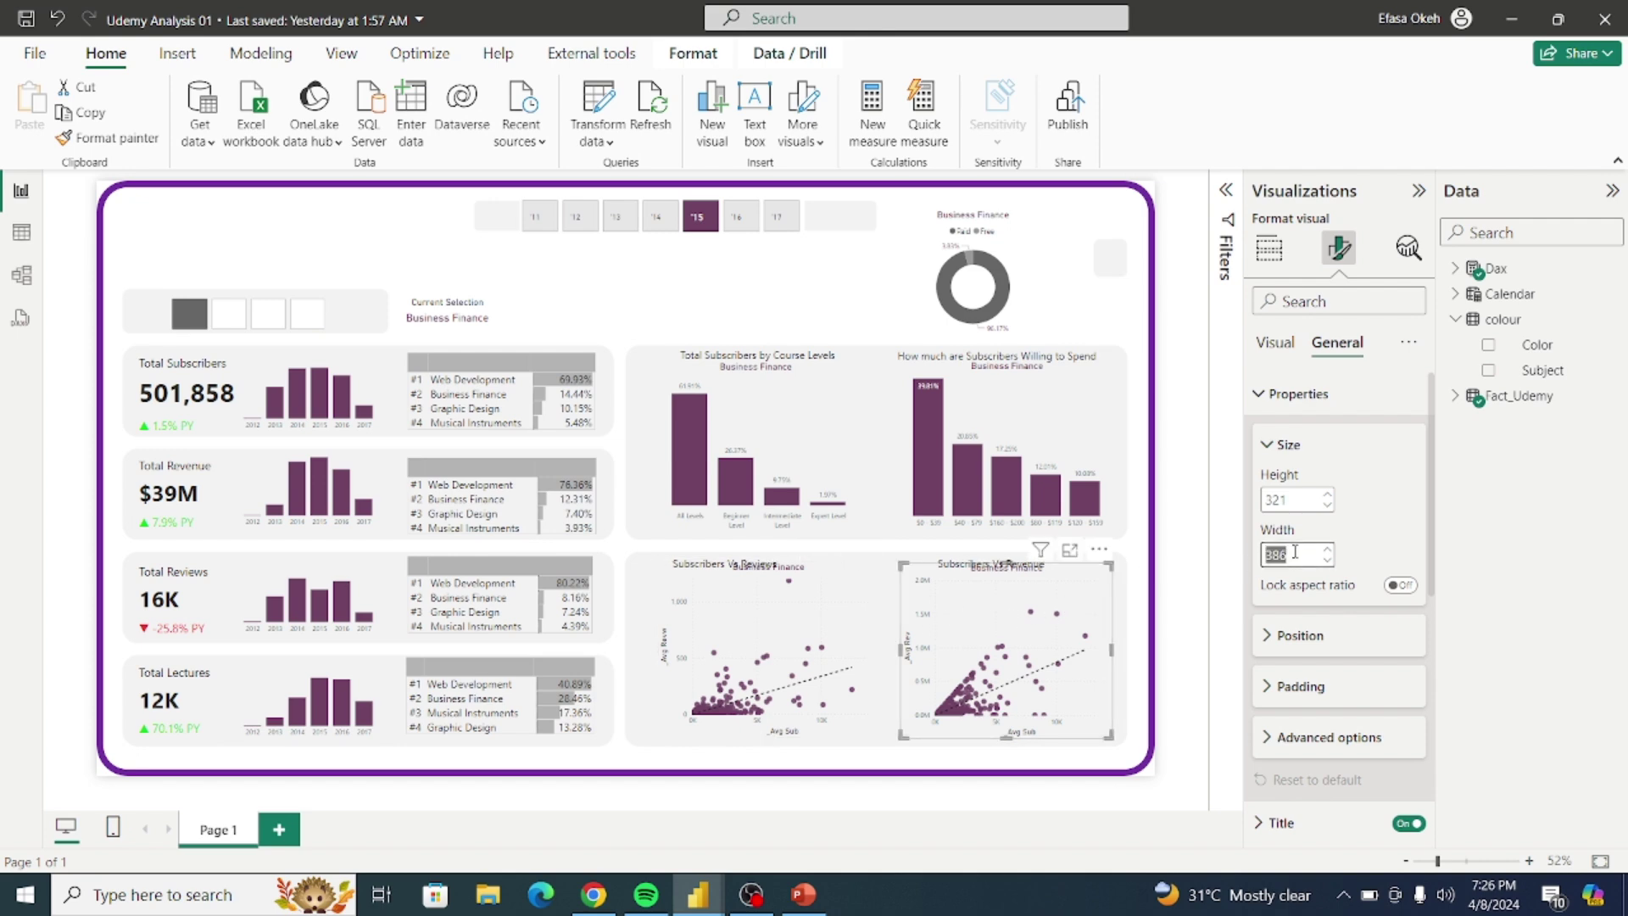
type("407")
key("Return")
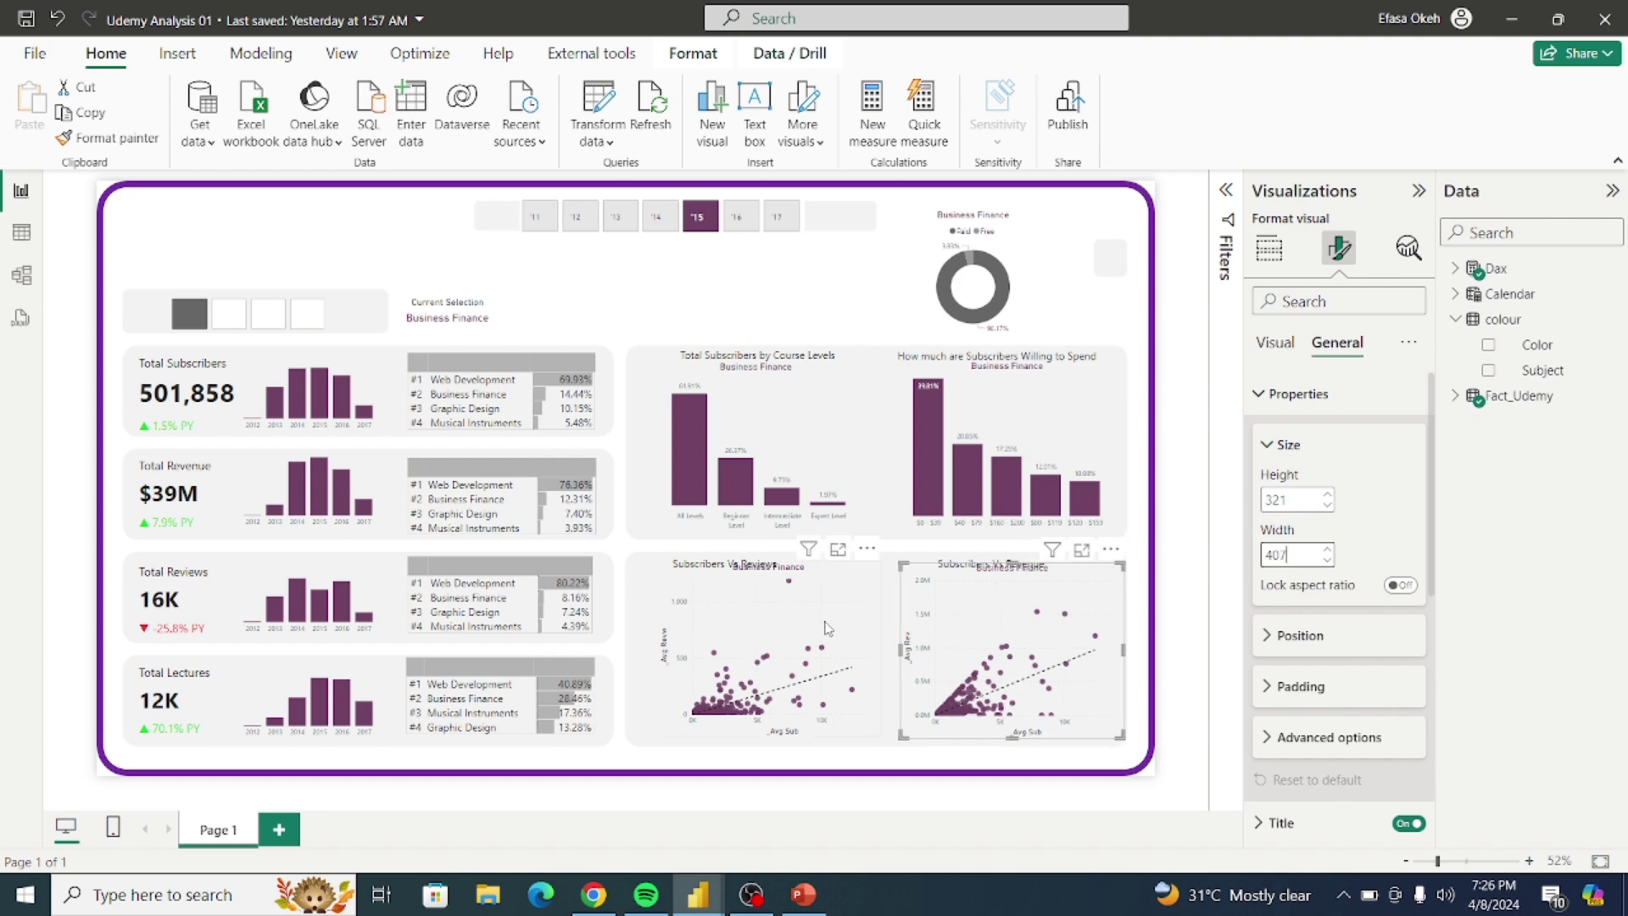
Step: Shift the reviews scatter chart left, lower its top edge, and center the "Subscribers Vs Reviews" title above it
left_click_drag(817, 631, 804, 631)
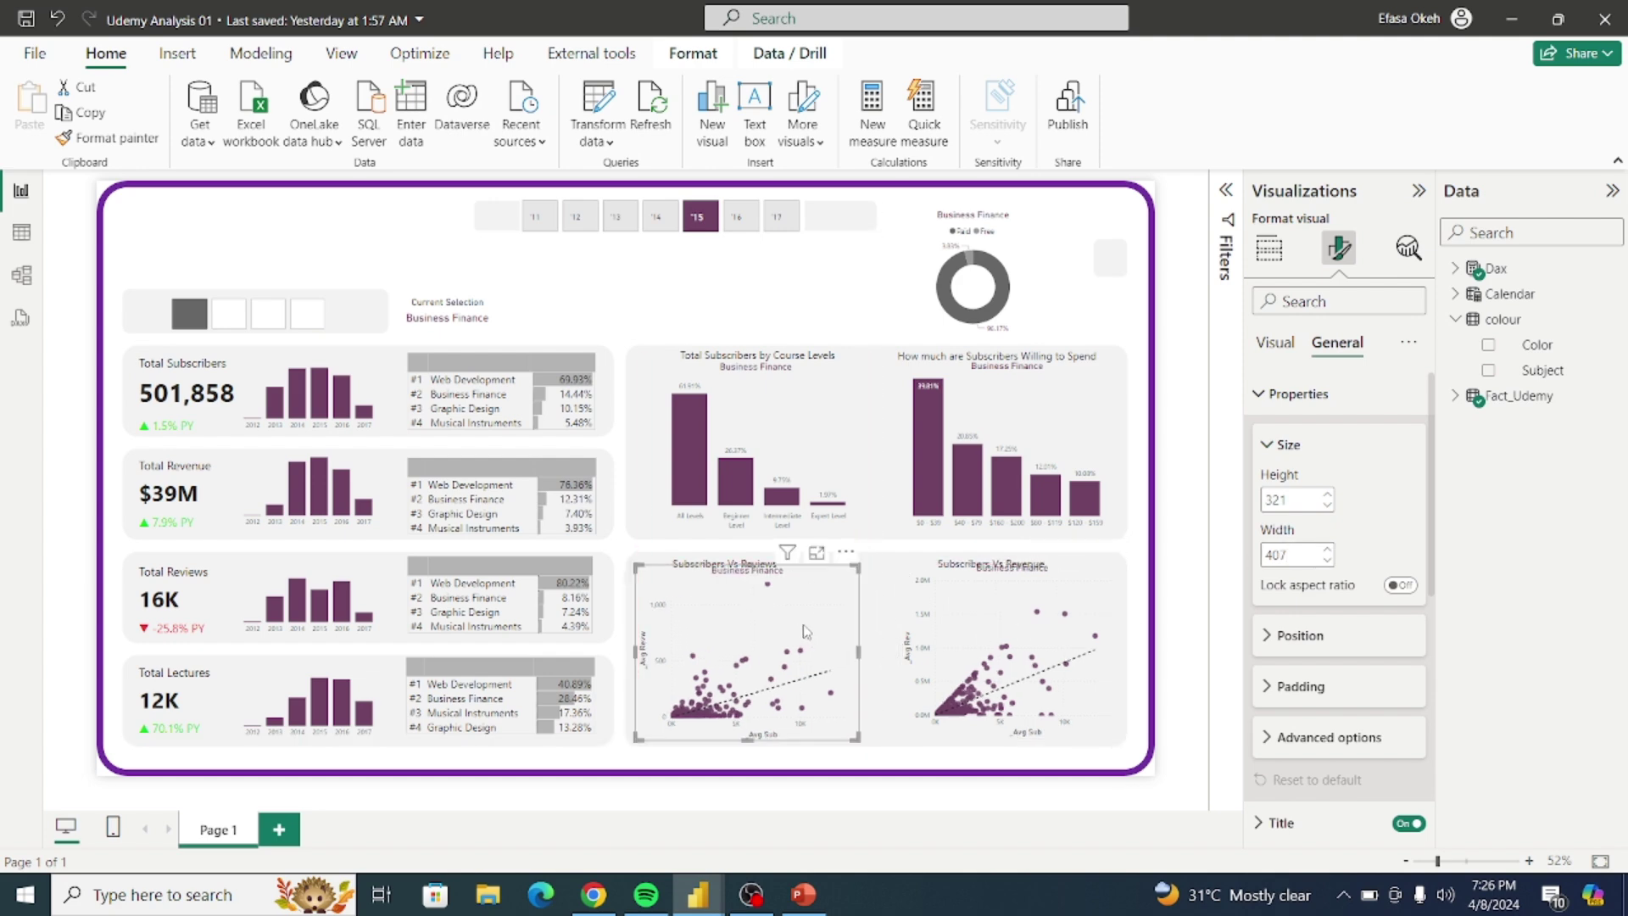
left_click_drag(751, 579, 824, 552)
left_click(751, 565)
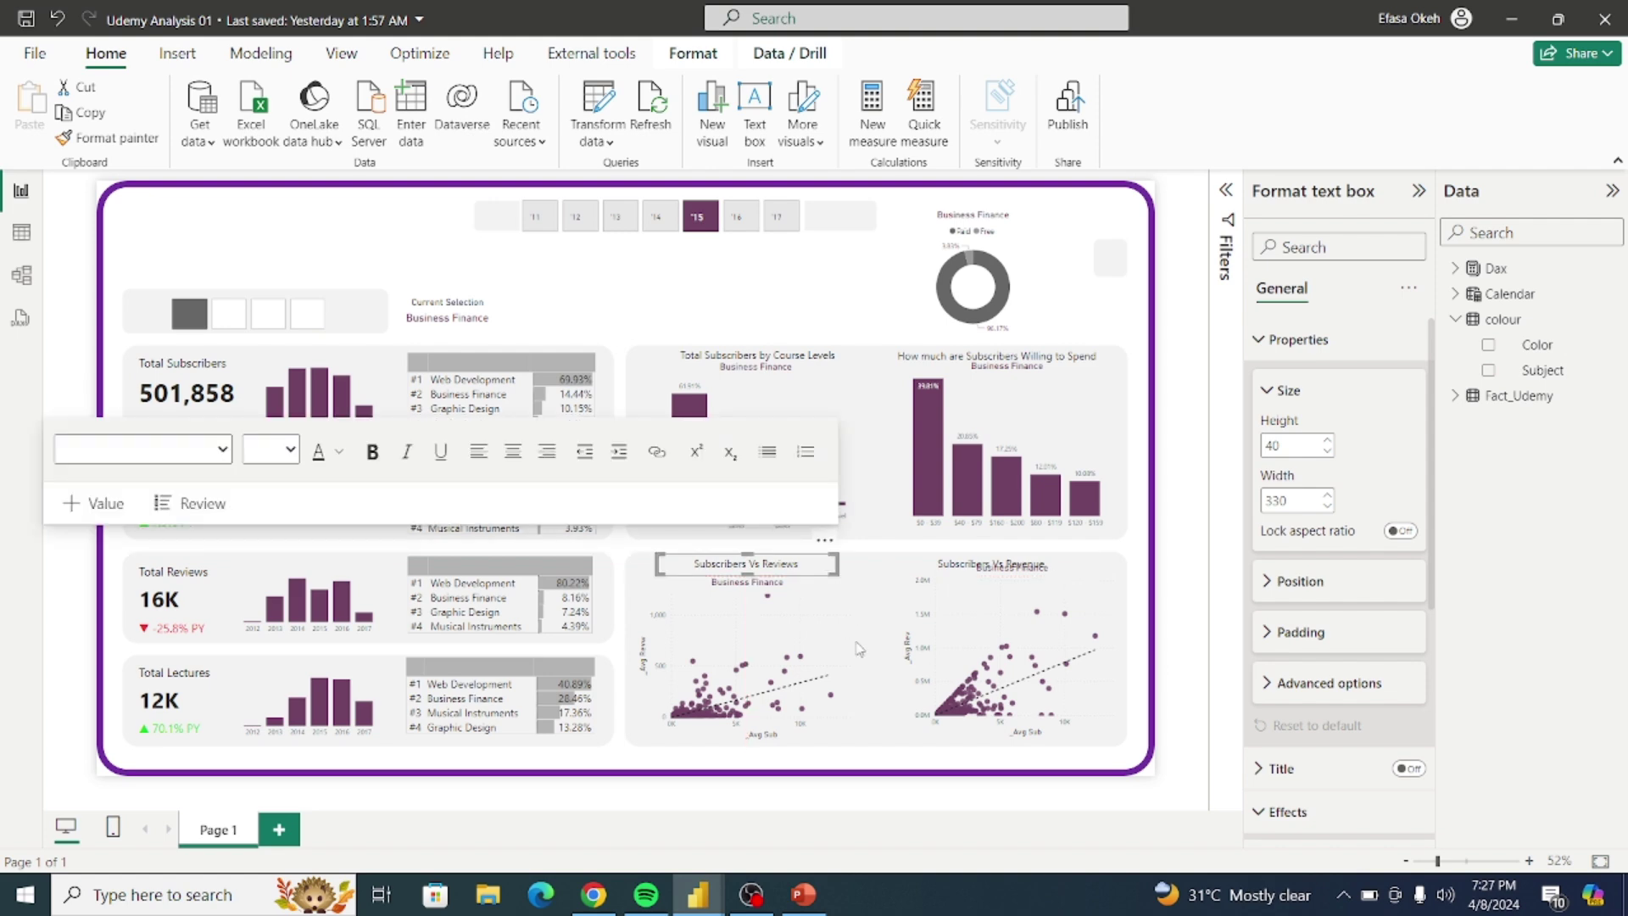
Step: Shorten the revenue scatter chart from its top edge to a height of 296 and shift it and its title slightly left
left_click(1036, 620)
left_click_drag(1011, 558, 1014, 578)
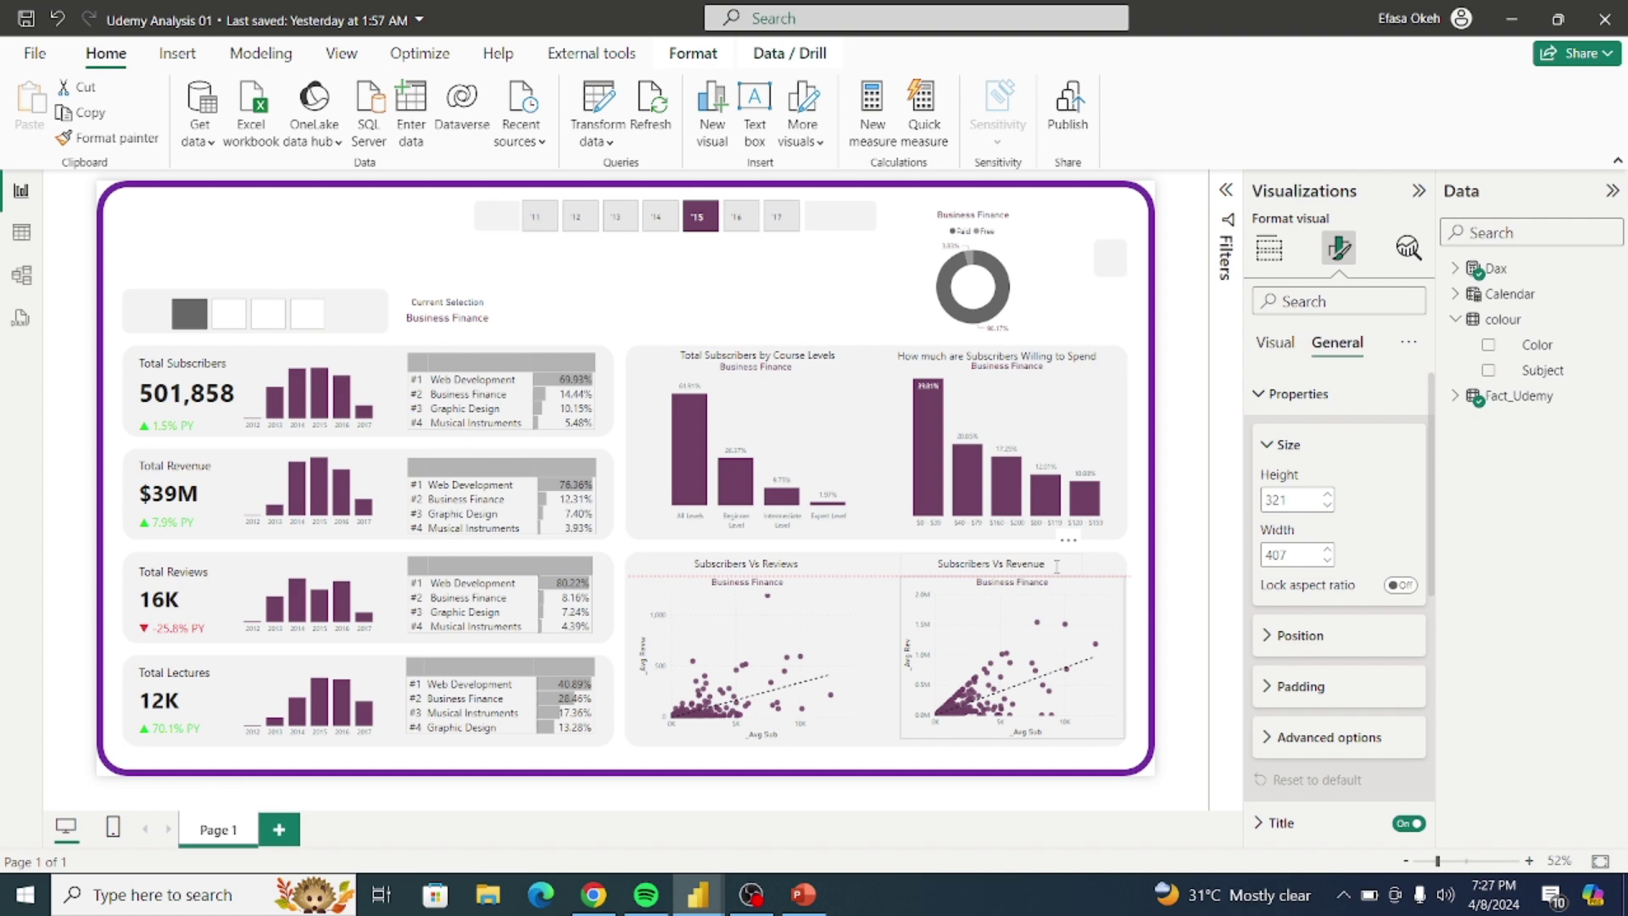
left_click(1103, 632)
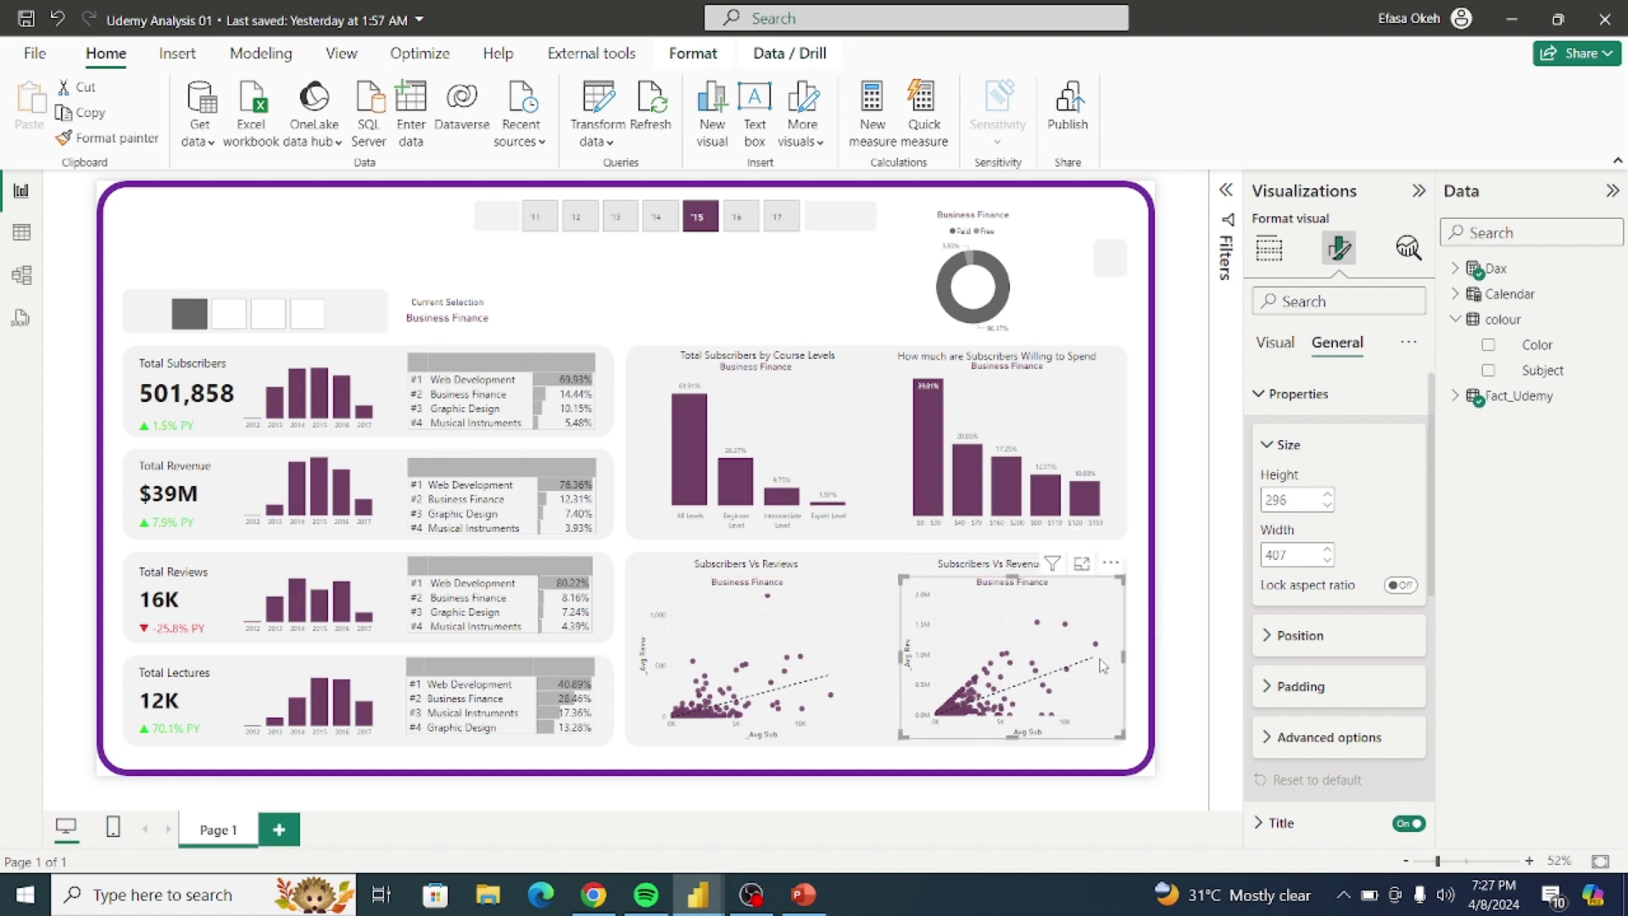
left_click_drag(1102, 665, 1085, 637)
left_click(1007, 563)
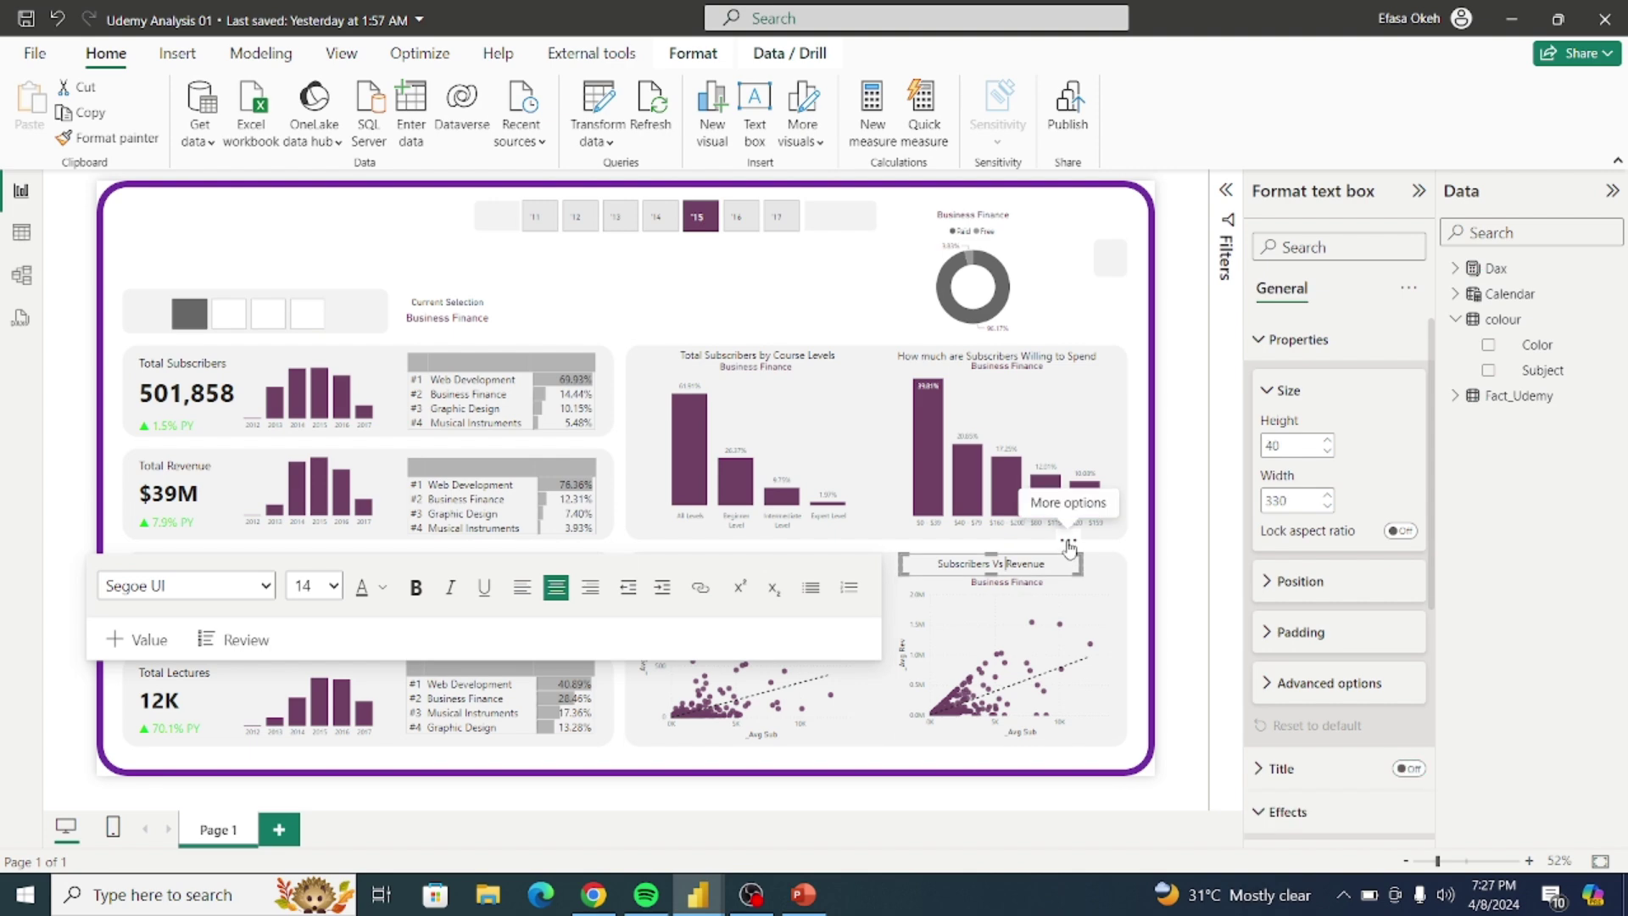
left_click_drag(1070, 547, 1065, 548)
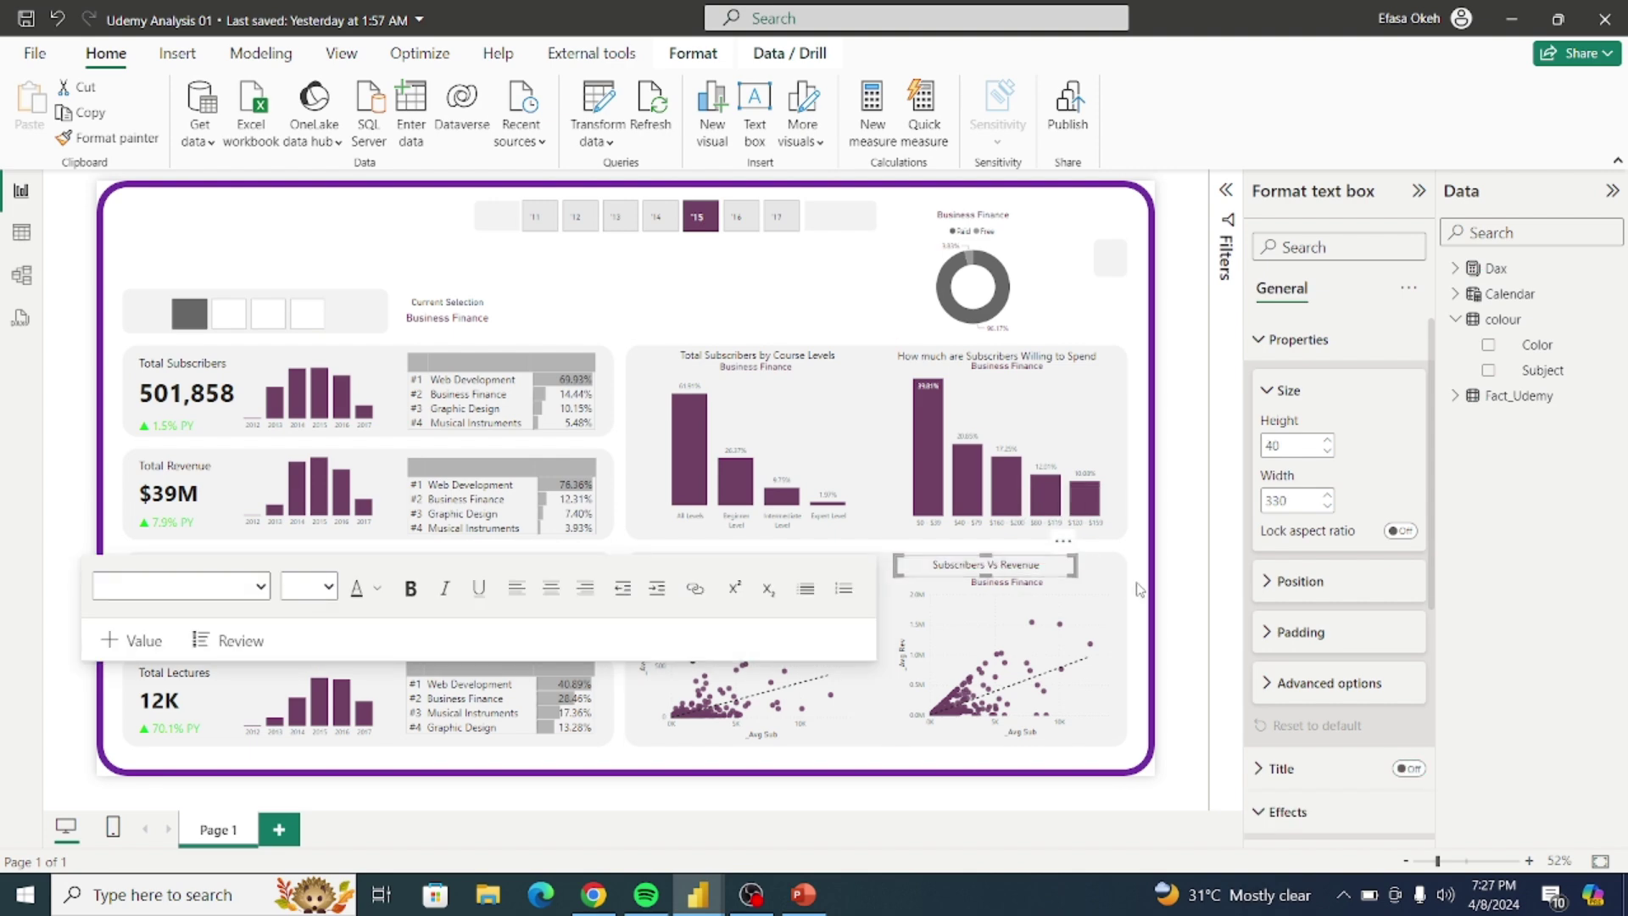
left_click(1140, 590)
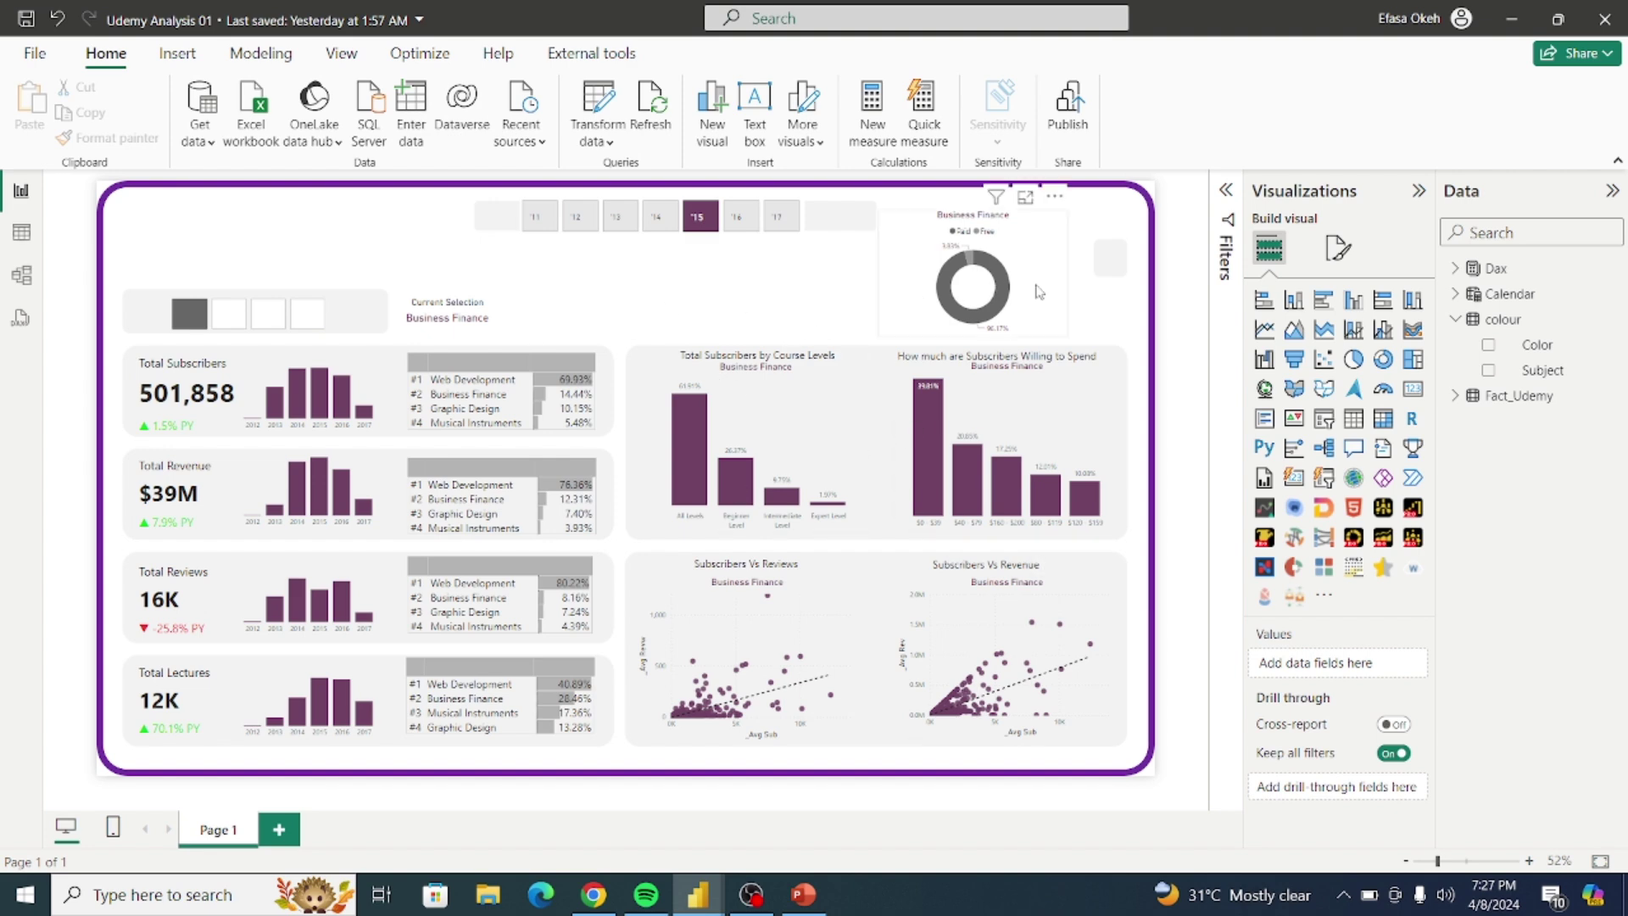
Step: Move the Paid/Free donut chart slightly right above the column charts
left_click_drag(1042, 288, 1058, 281)
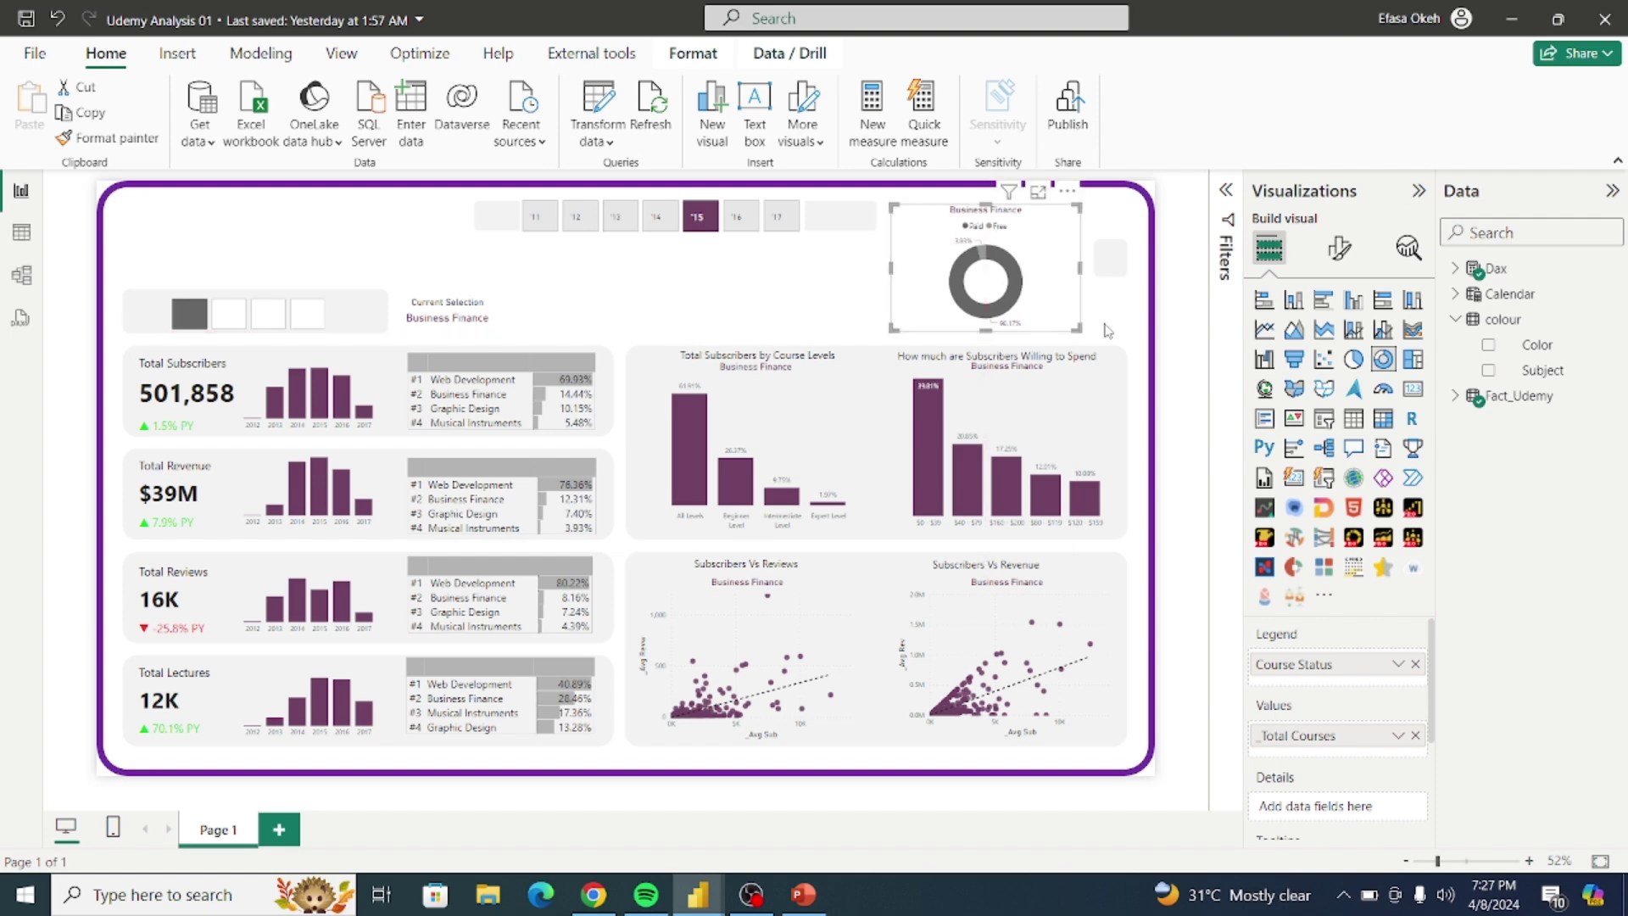
left_click(1106, 330)
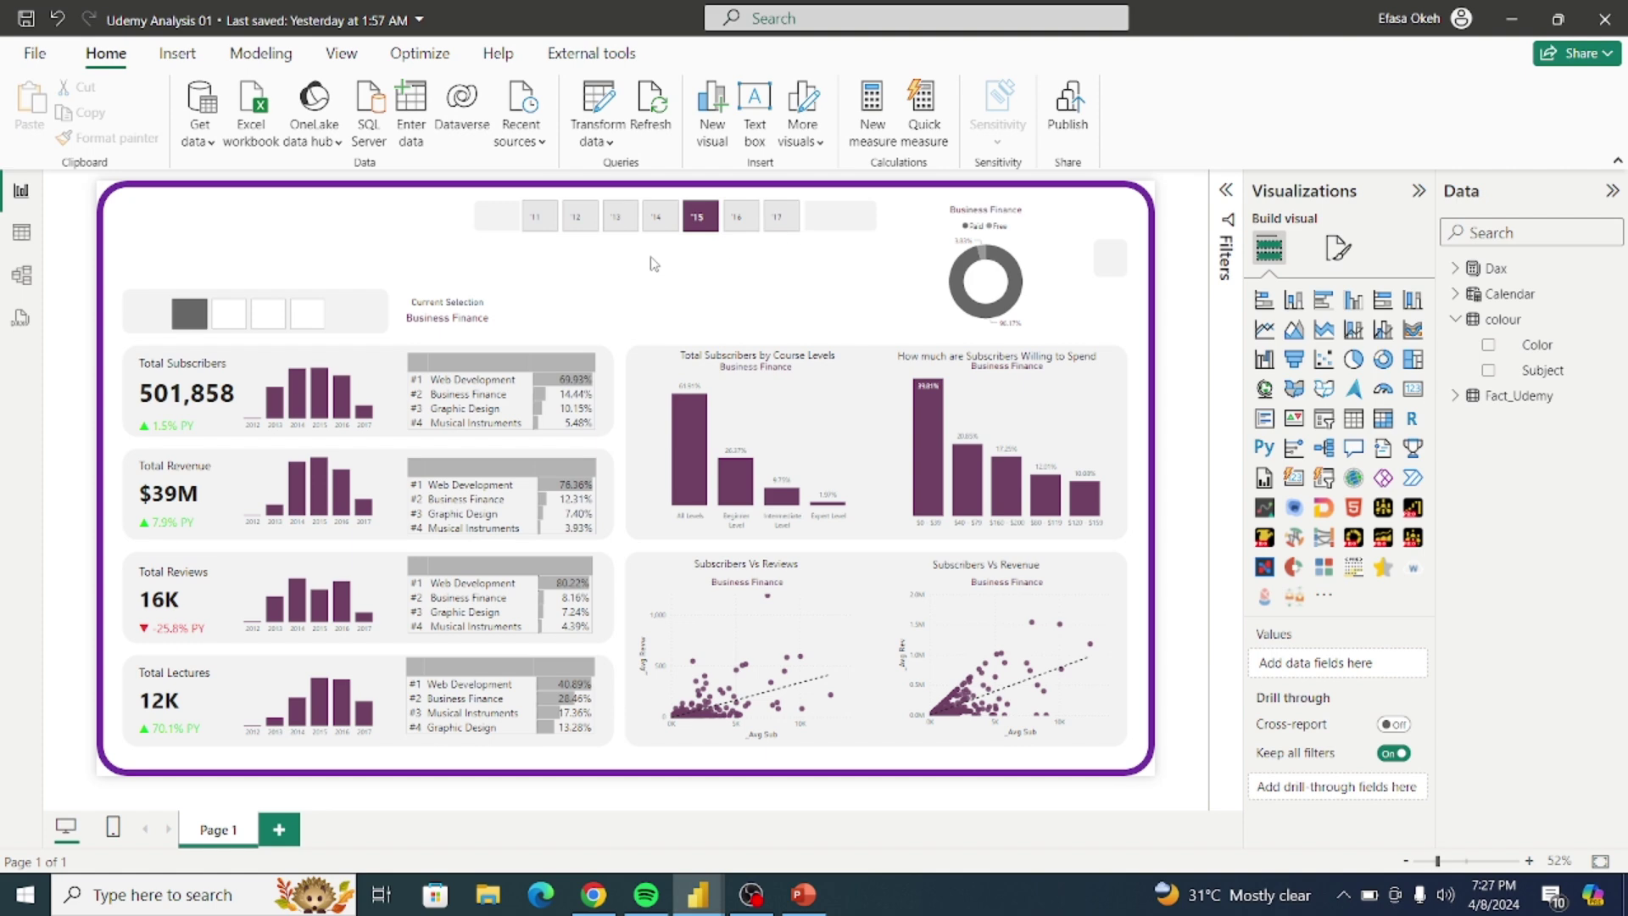
Step: Switch to PowerPoint, extend the year slicer's background card downward and shorten it from its right edge
left_click(813, 898)
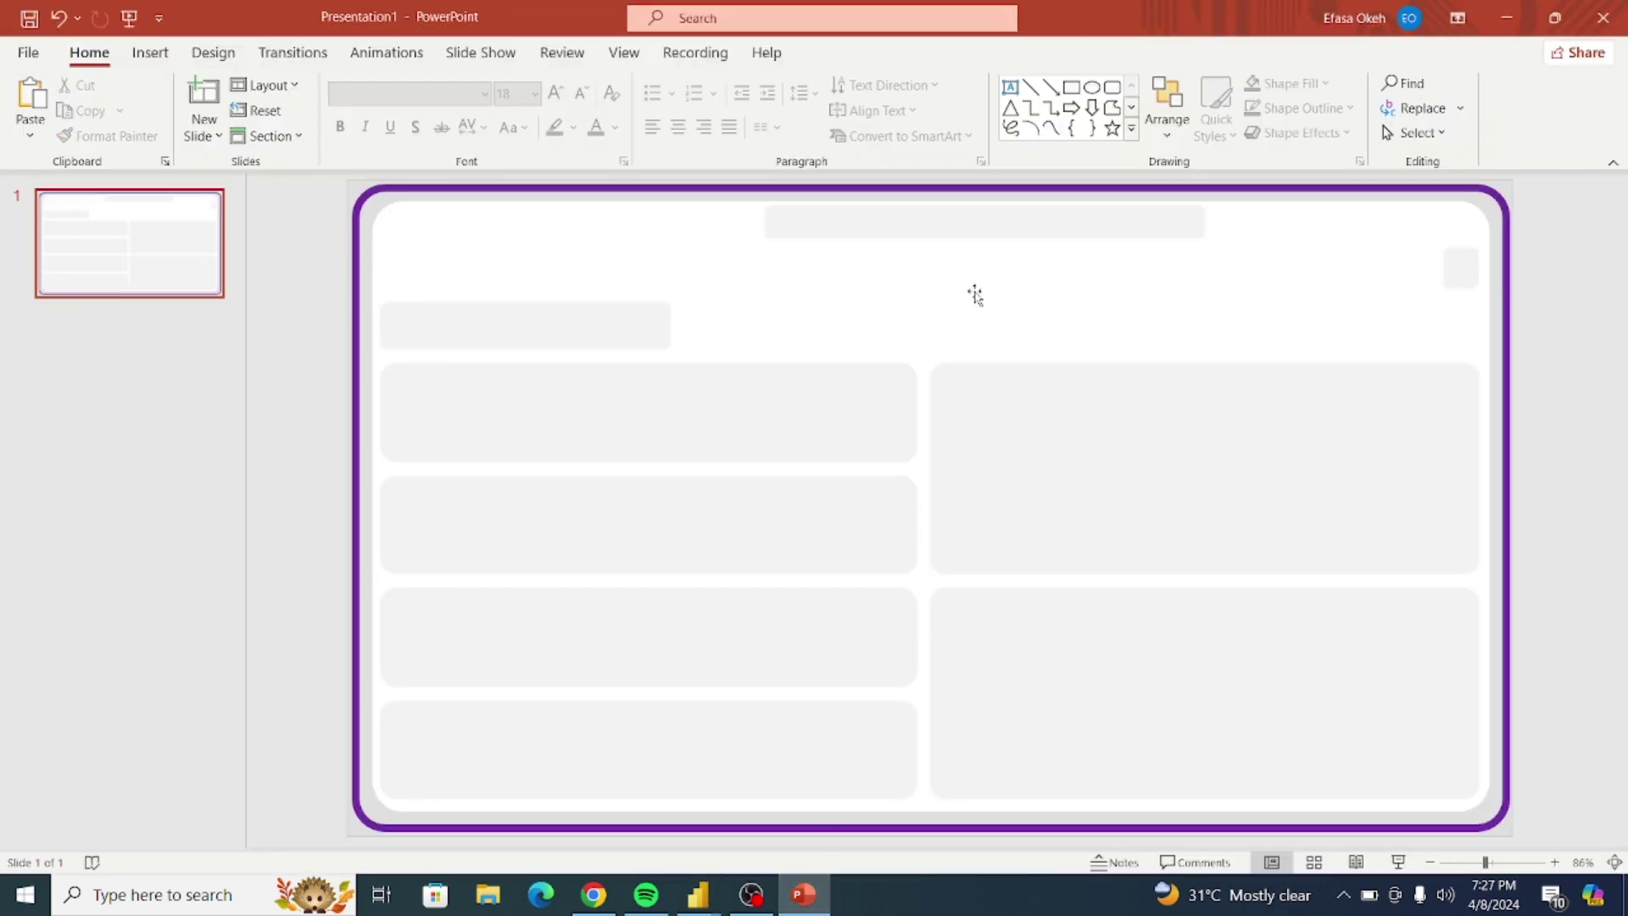
left_click(953, 231)
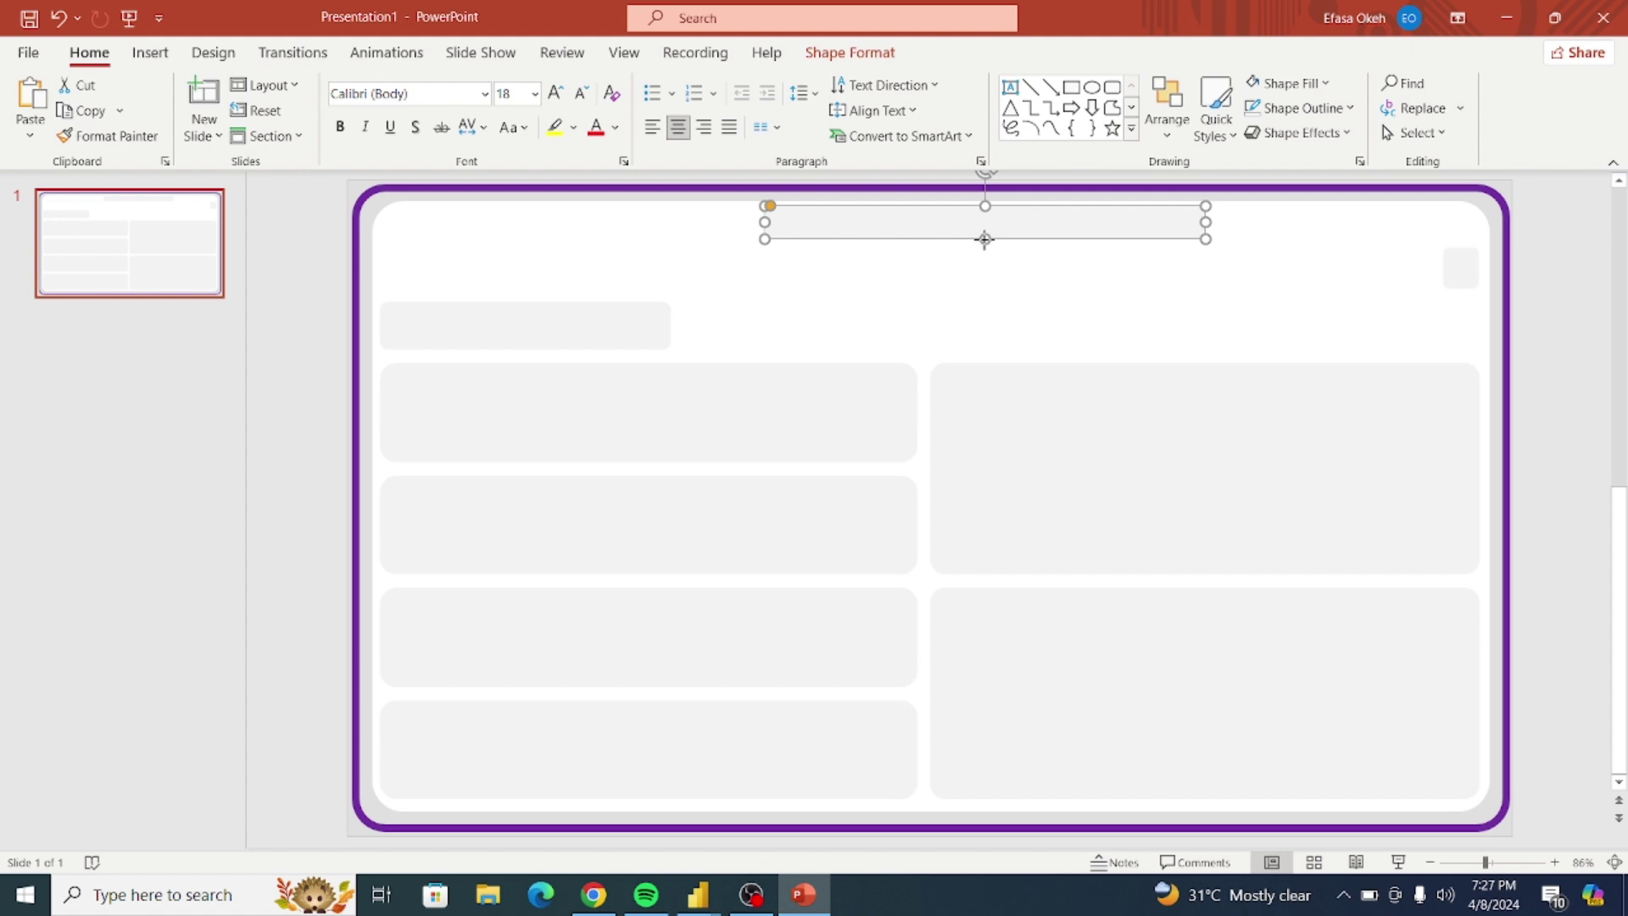
left_click_drag(984, 239, 983, 248)
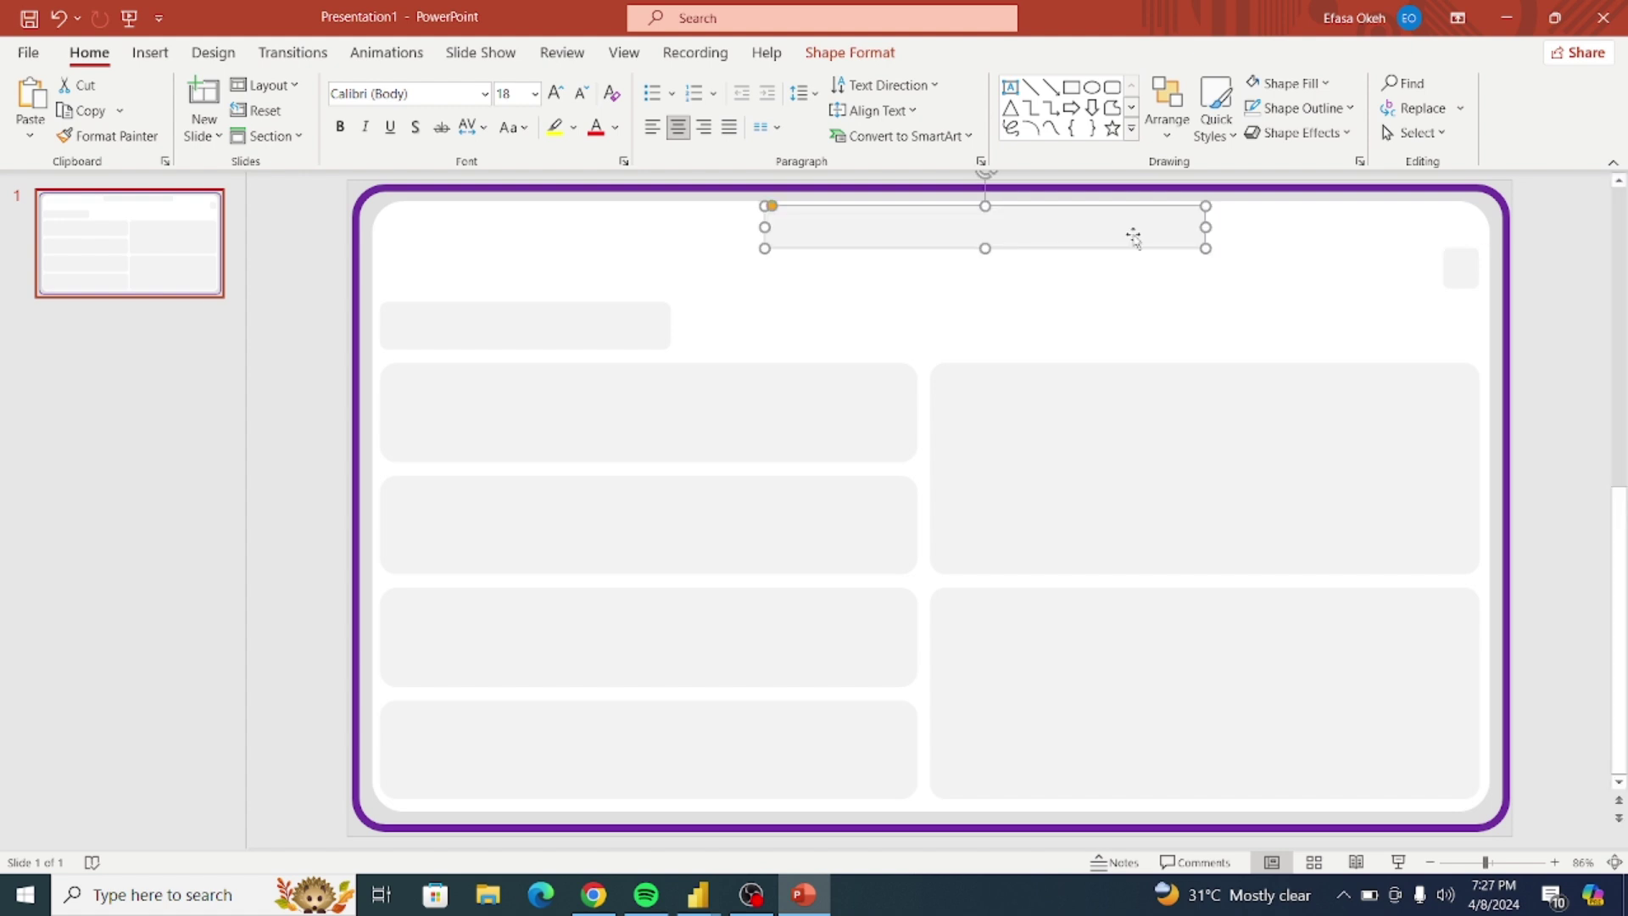
left_click_drag(1204, 226, 1153, 227)
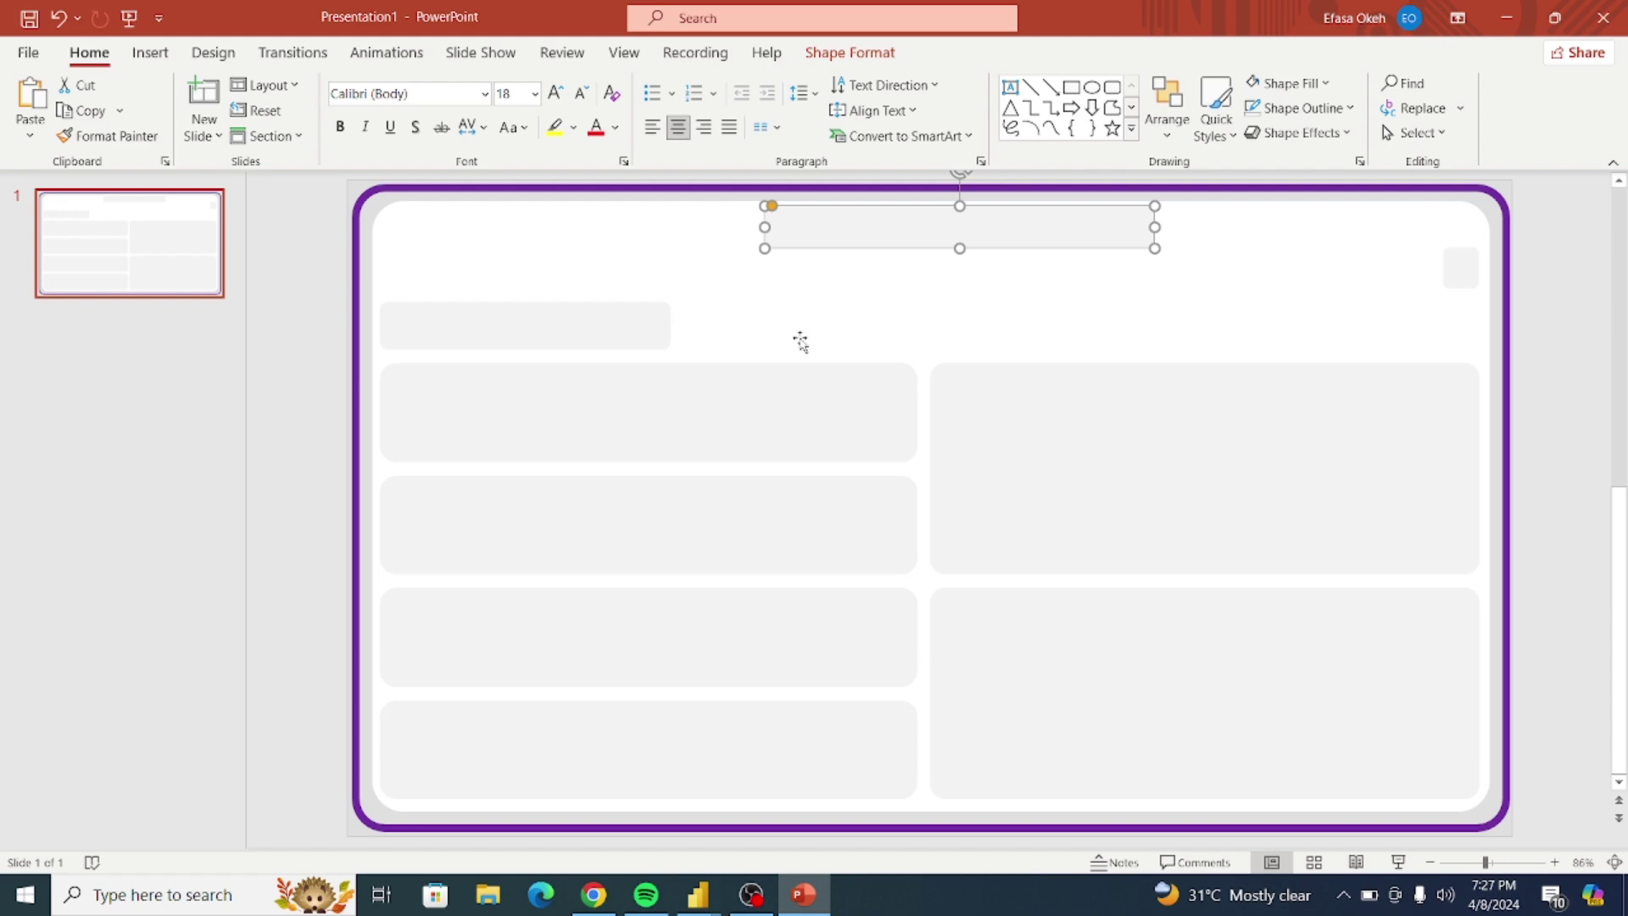
Step: Return to the Power BI report and shift the subject slicer right on its background card
left_click(794, 901)
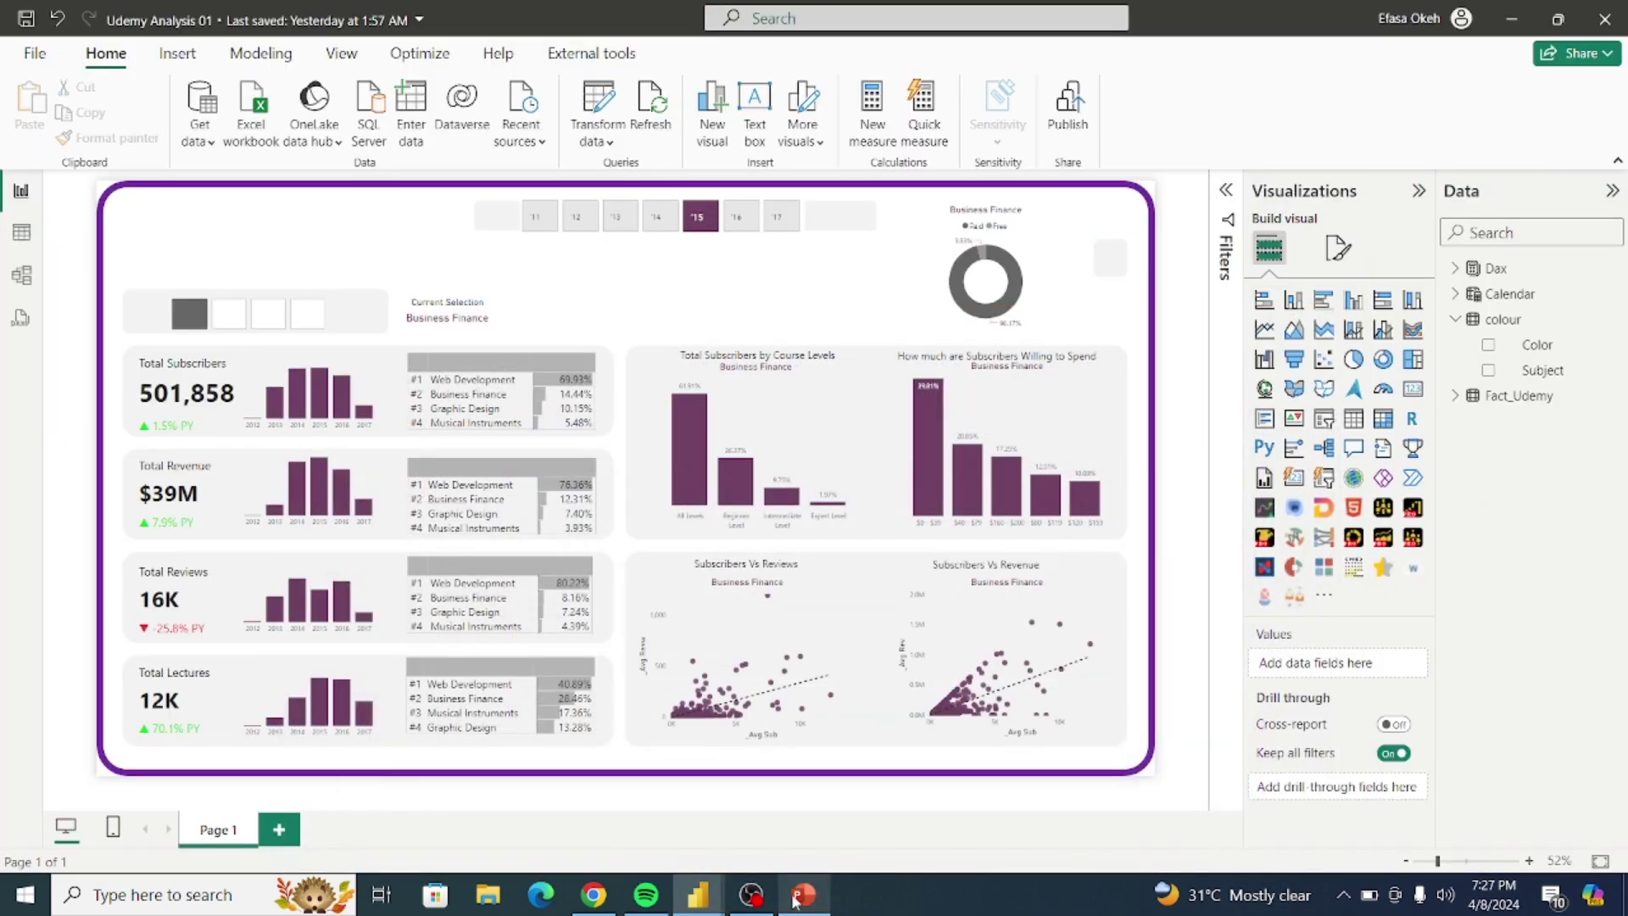
mouse_move(301, 307)
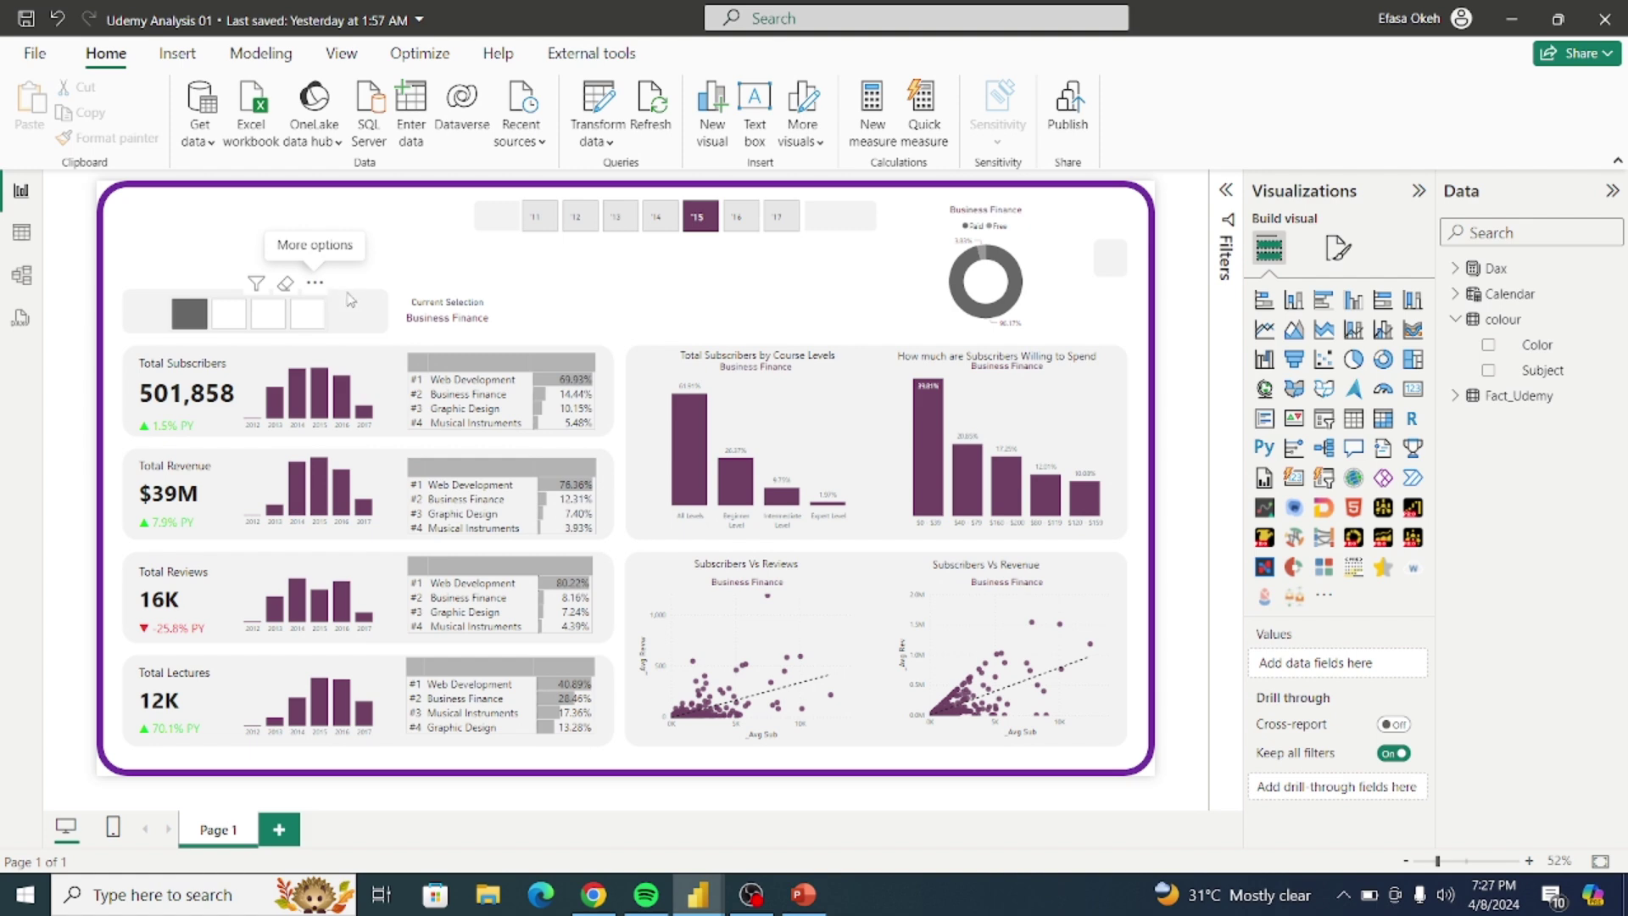
left_click(354, 299)
left_click_drag(357, 299, 361, 297)
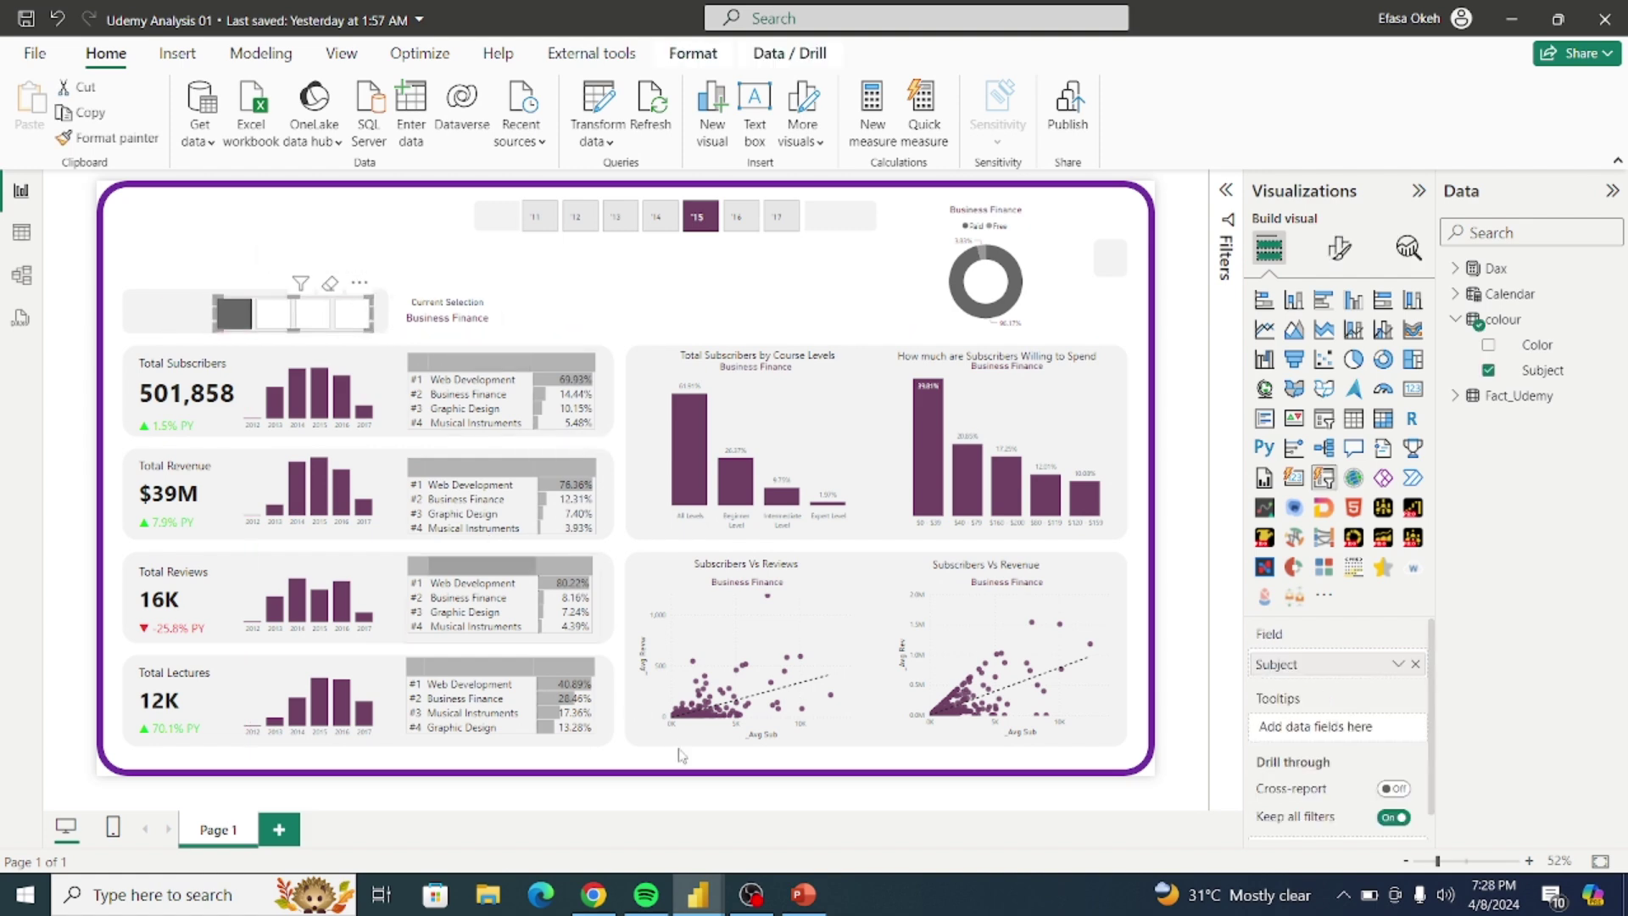
Step: View the finished Udemy Analysis report for reference, and in PowerPoint raise the top edge of the subject slicer's background card
mouse_move(693, 892)
left_click(603, 812)
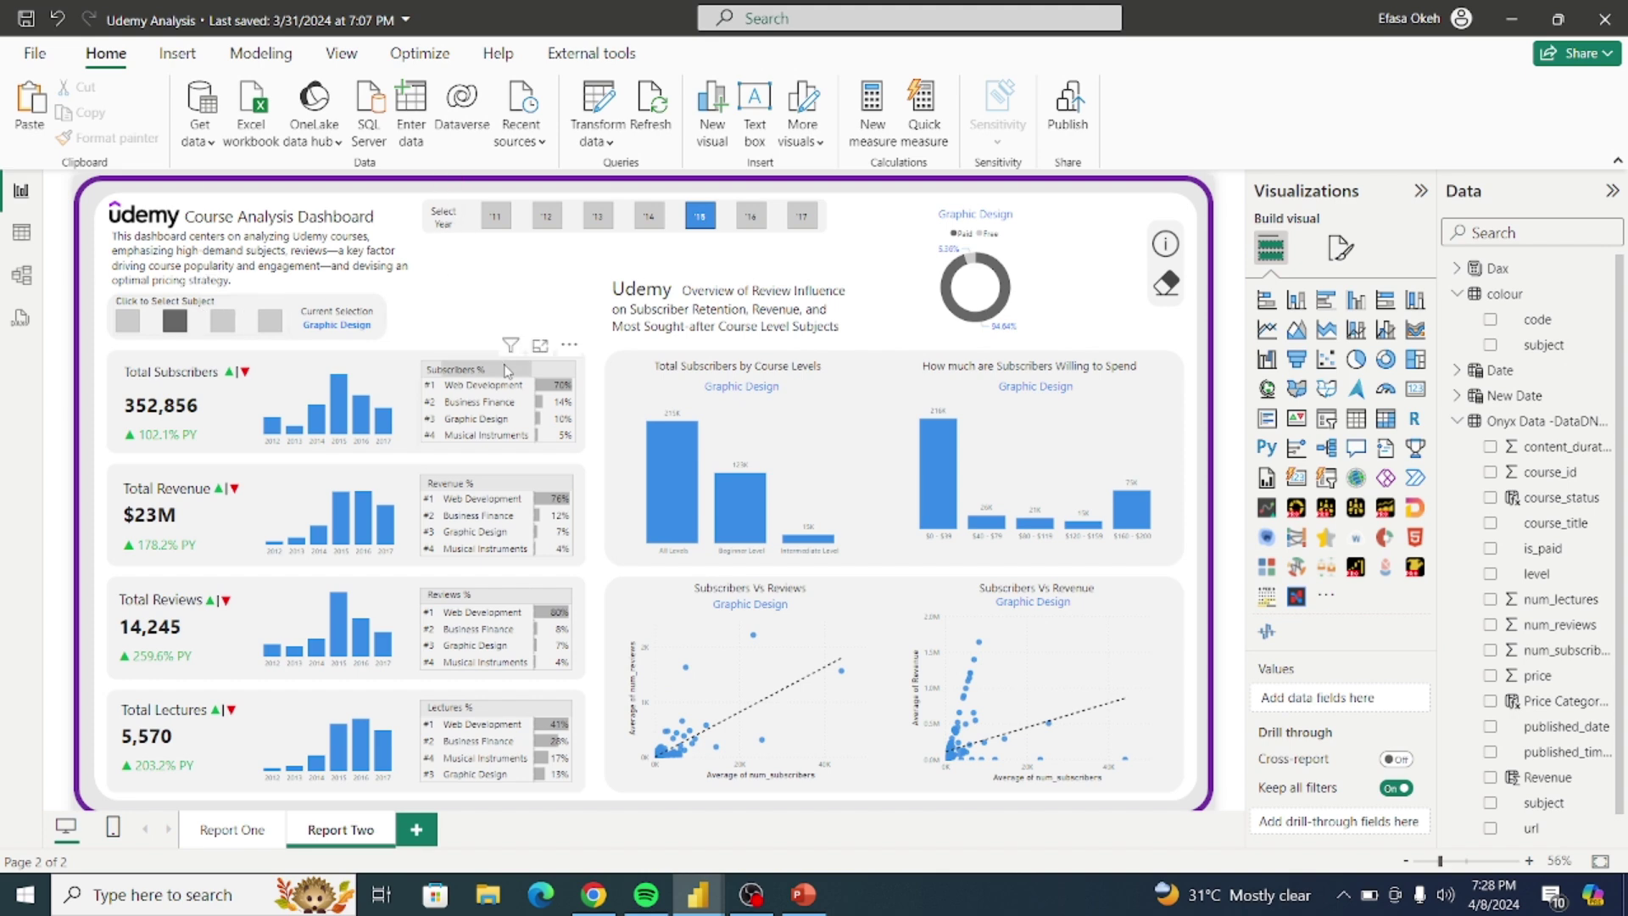
left_click(814, 905)
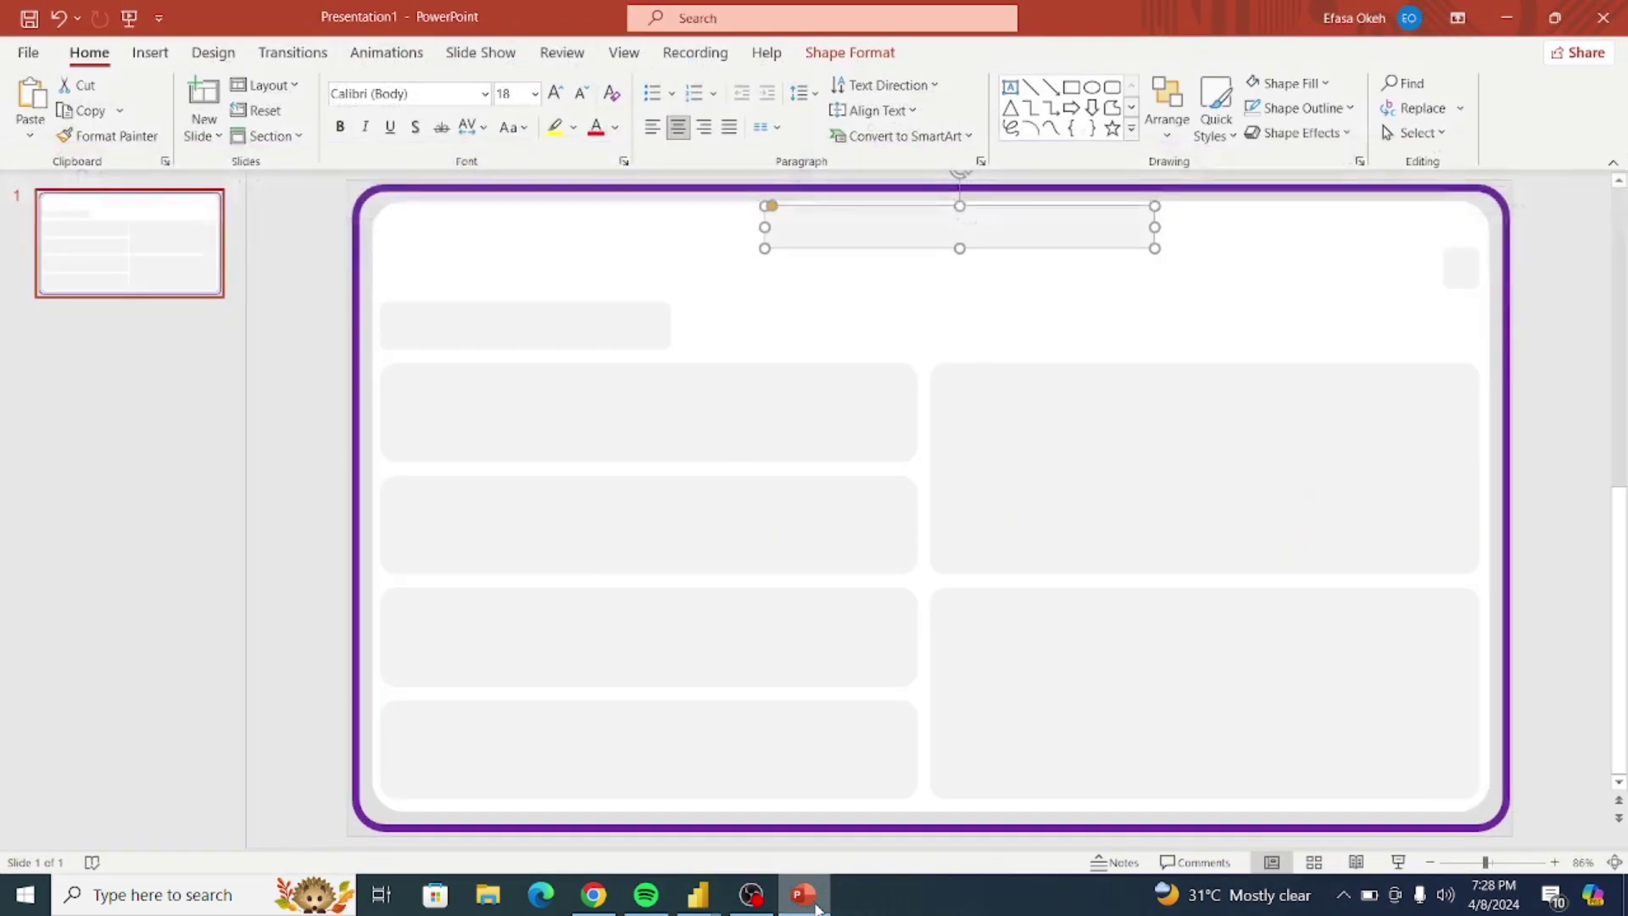
left_click(619, 331)
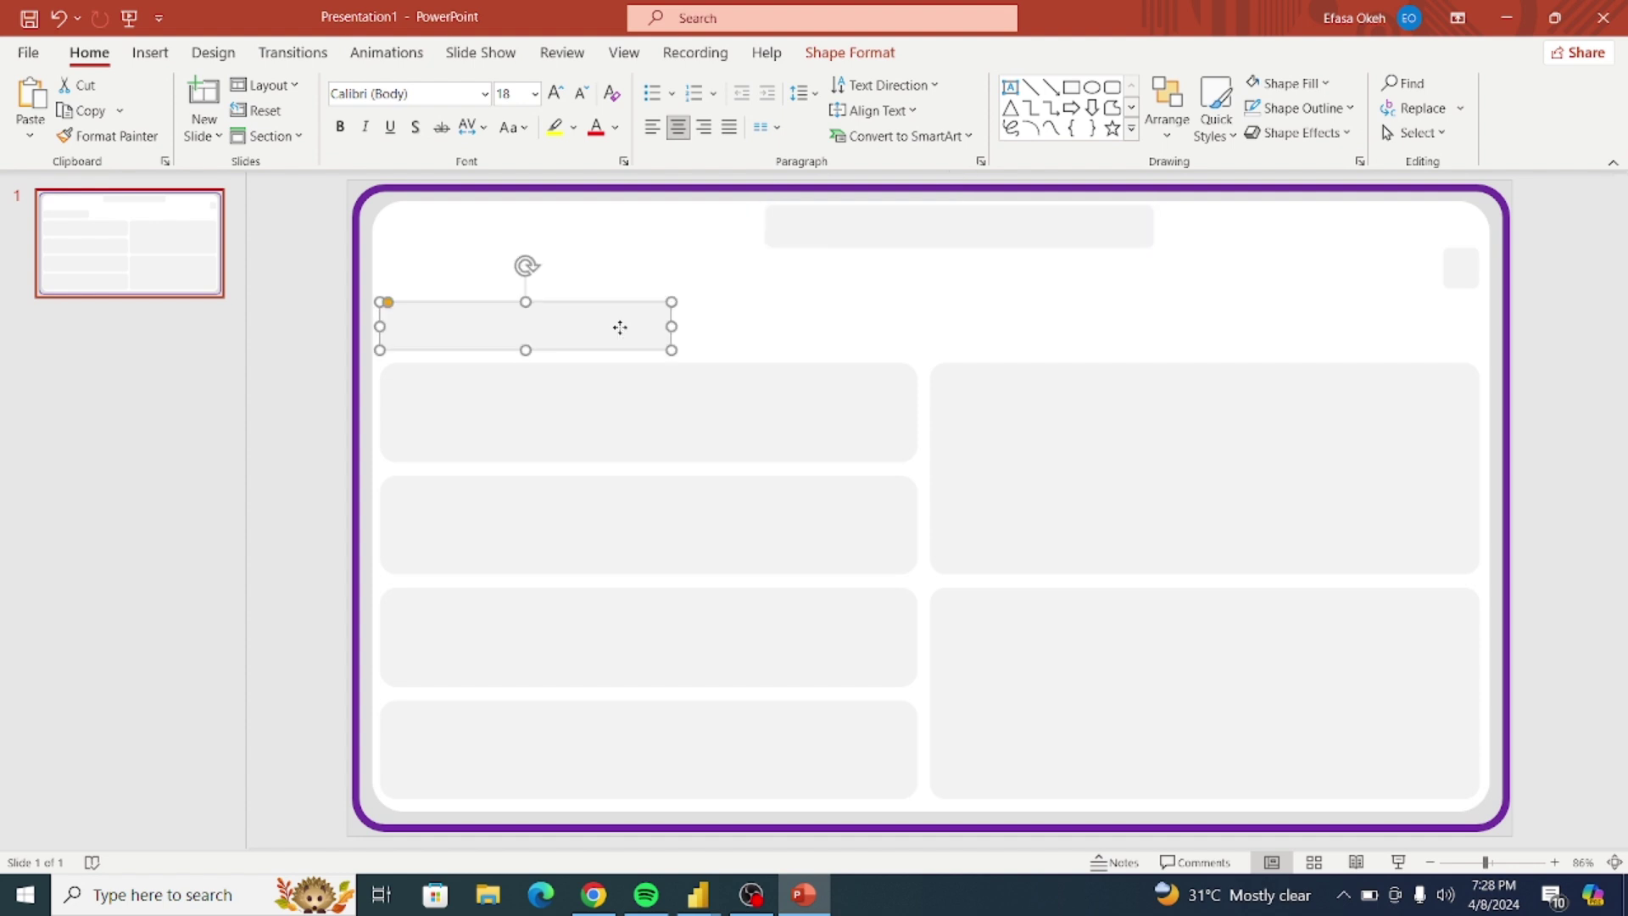
left_click_drag(526, 301, 525, 293)
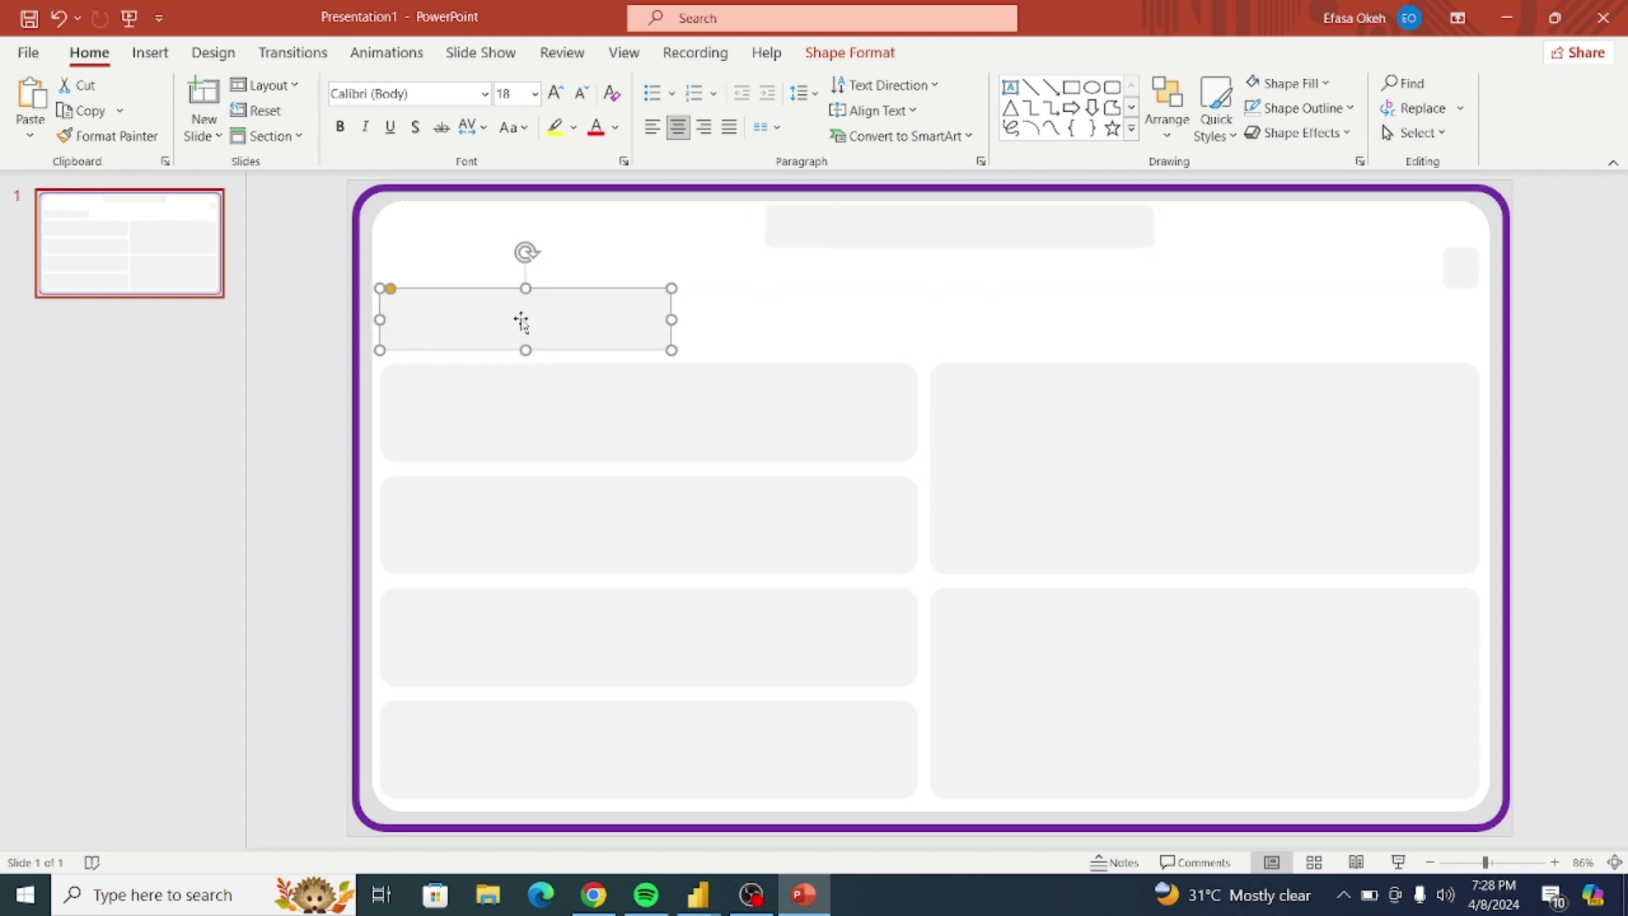
left_click(737, 331)
Step: Extend the year slicer's background card slightly further down from its bottom edge
left_click(944, 224)
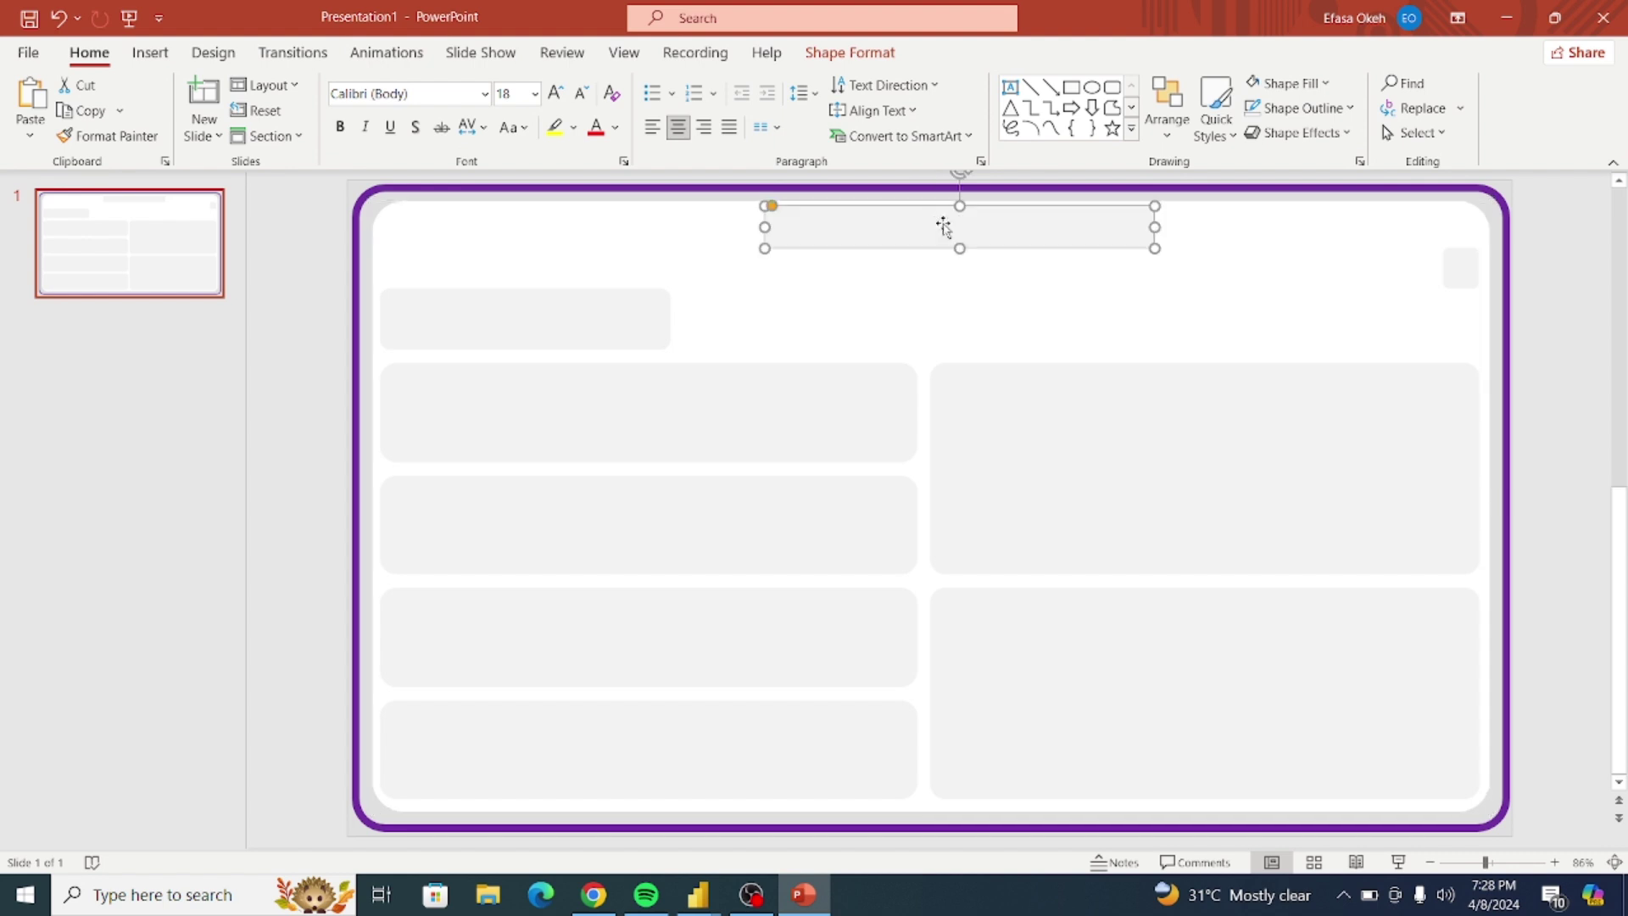
left_click_drag(959, 247, 958, 255)
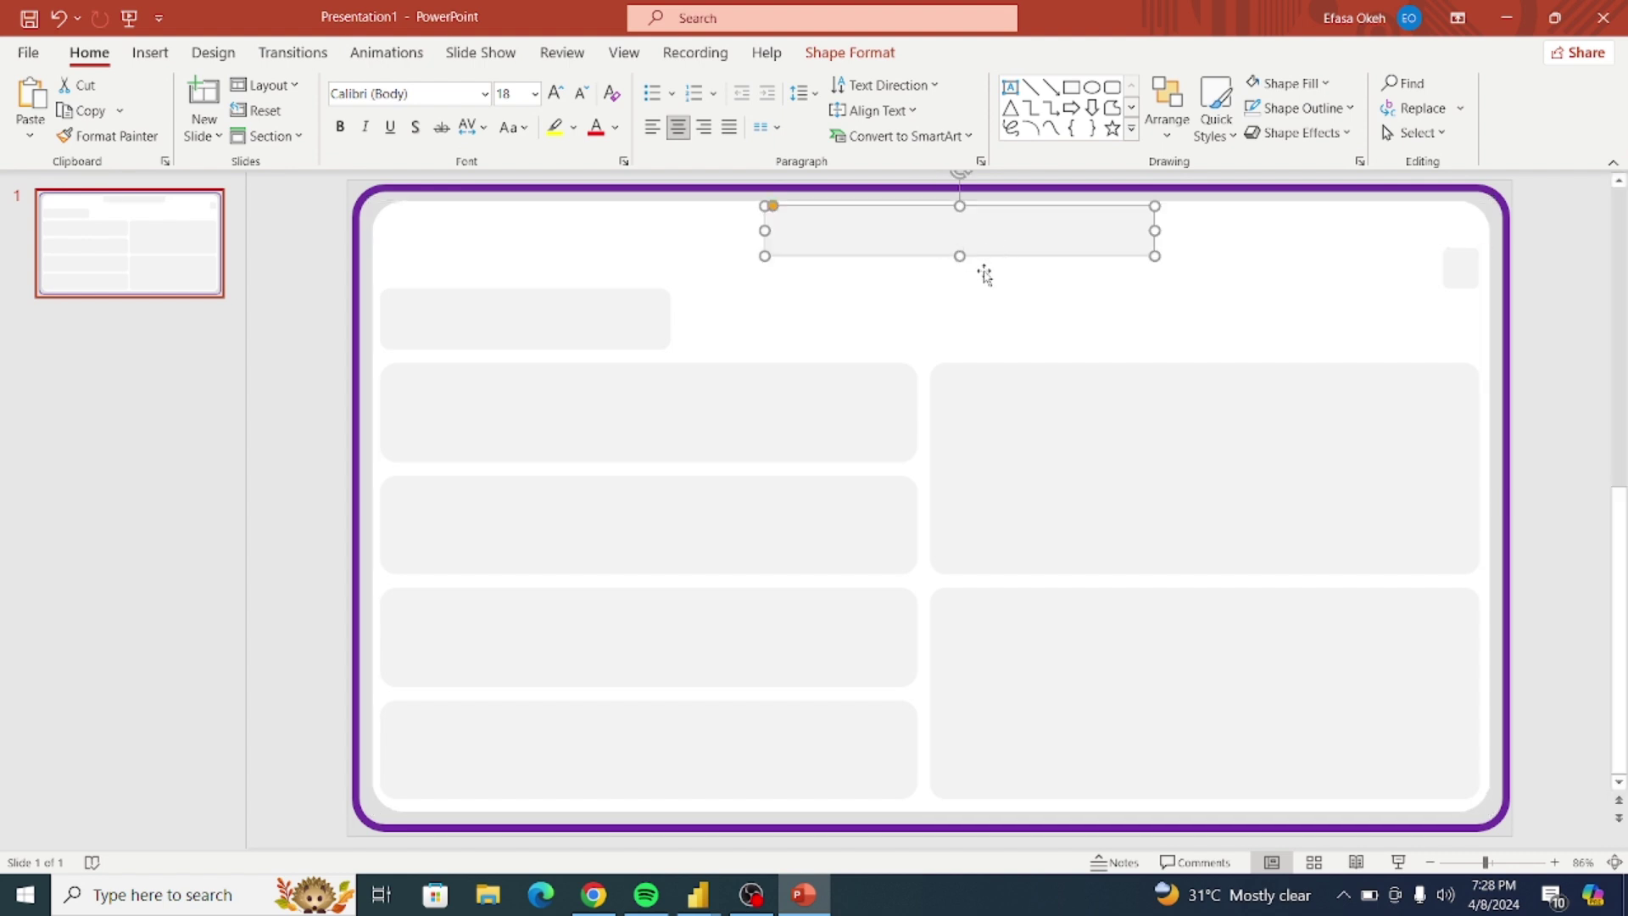
left_click(981, 272)
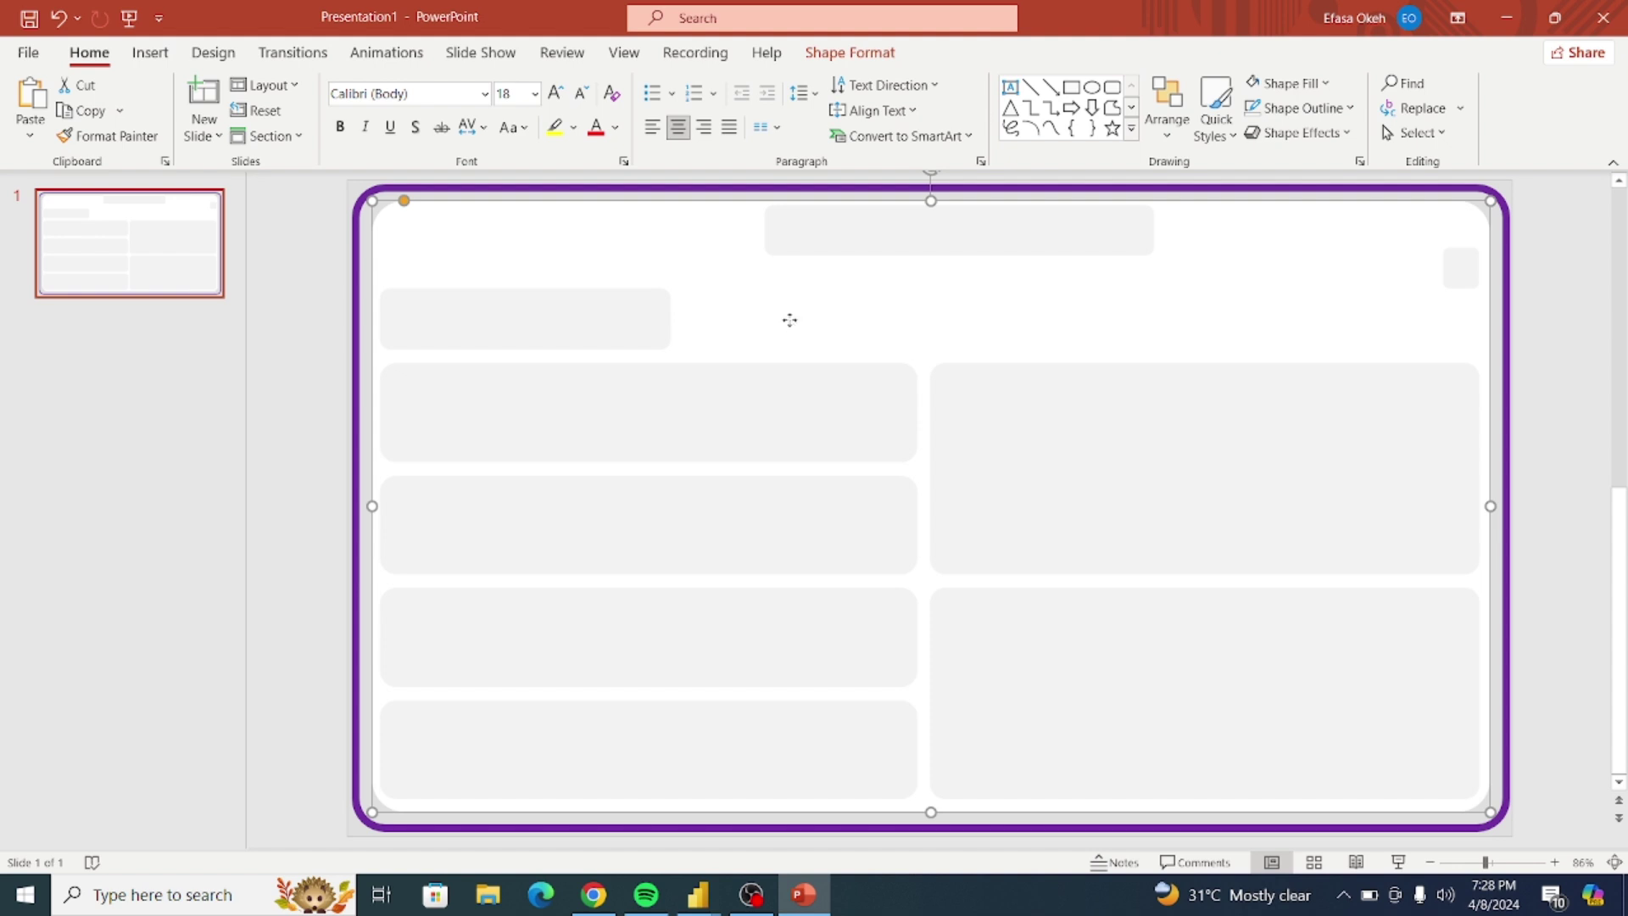
Step: Save all the slide's shapes together as a PNG picture, replacing background.png in the Pictures folder
key("ctrl+a")
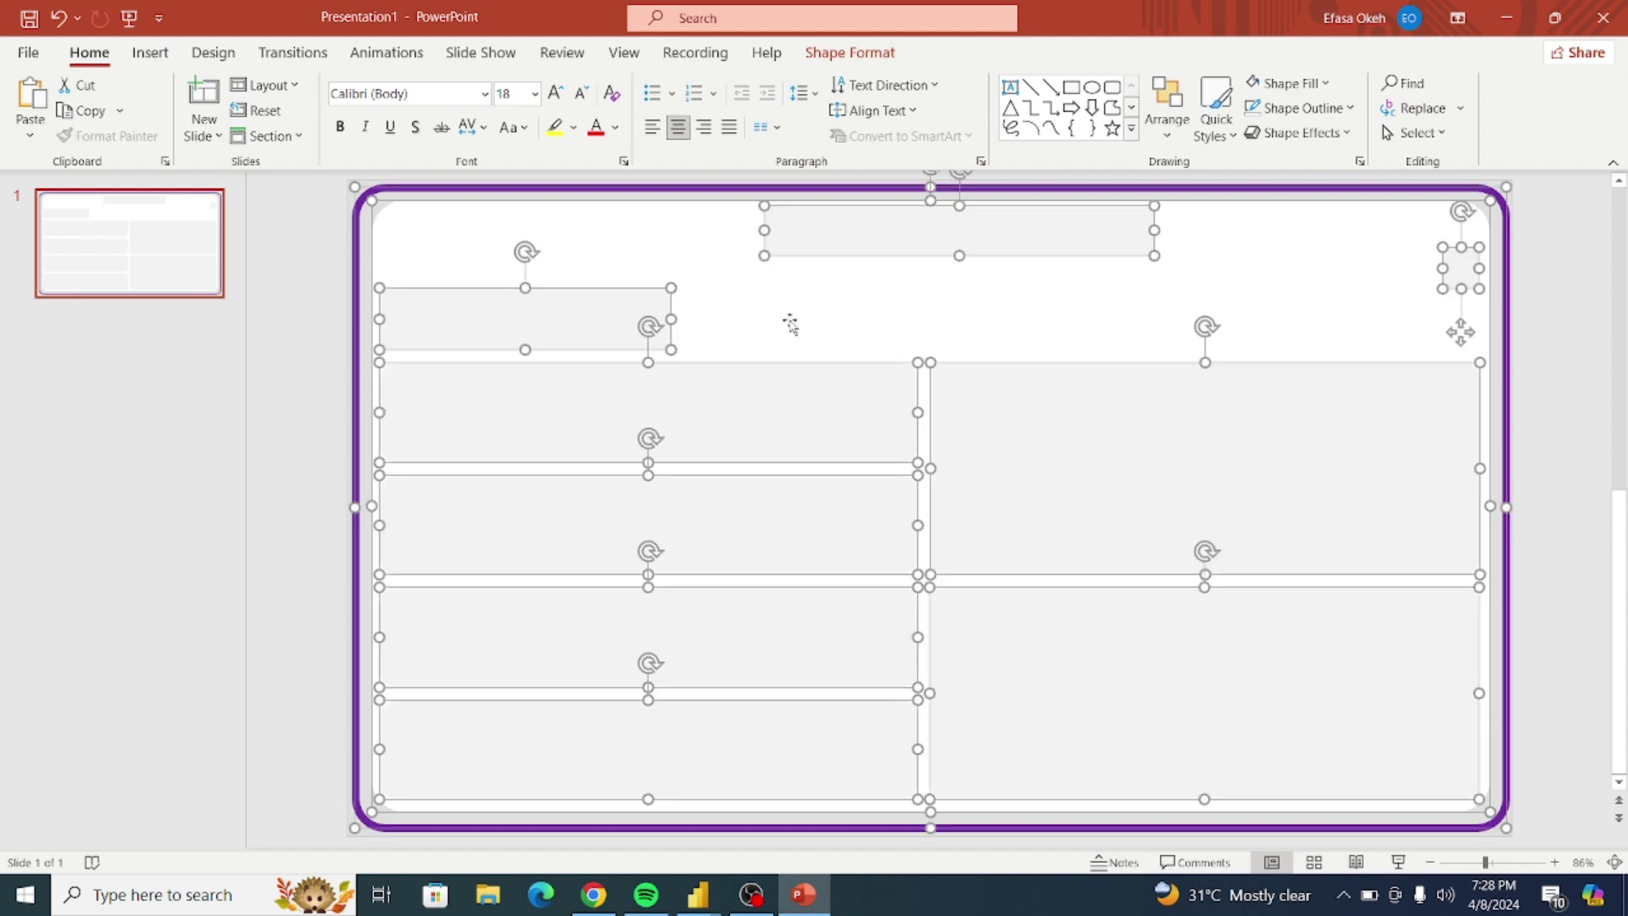
right_click(791, 323)
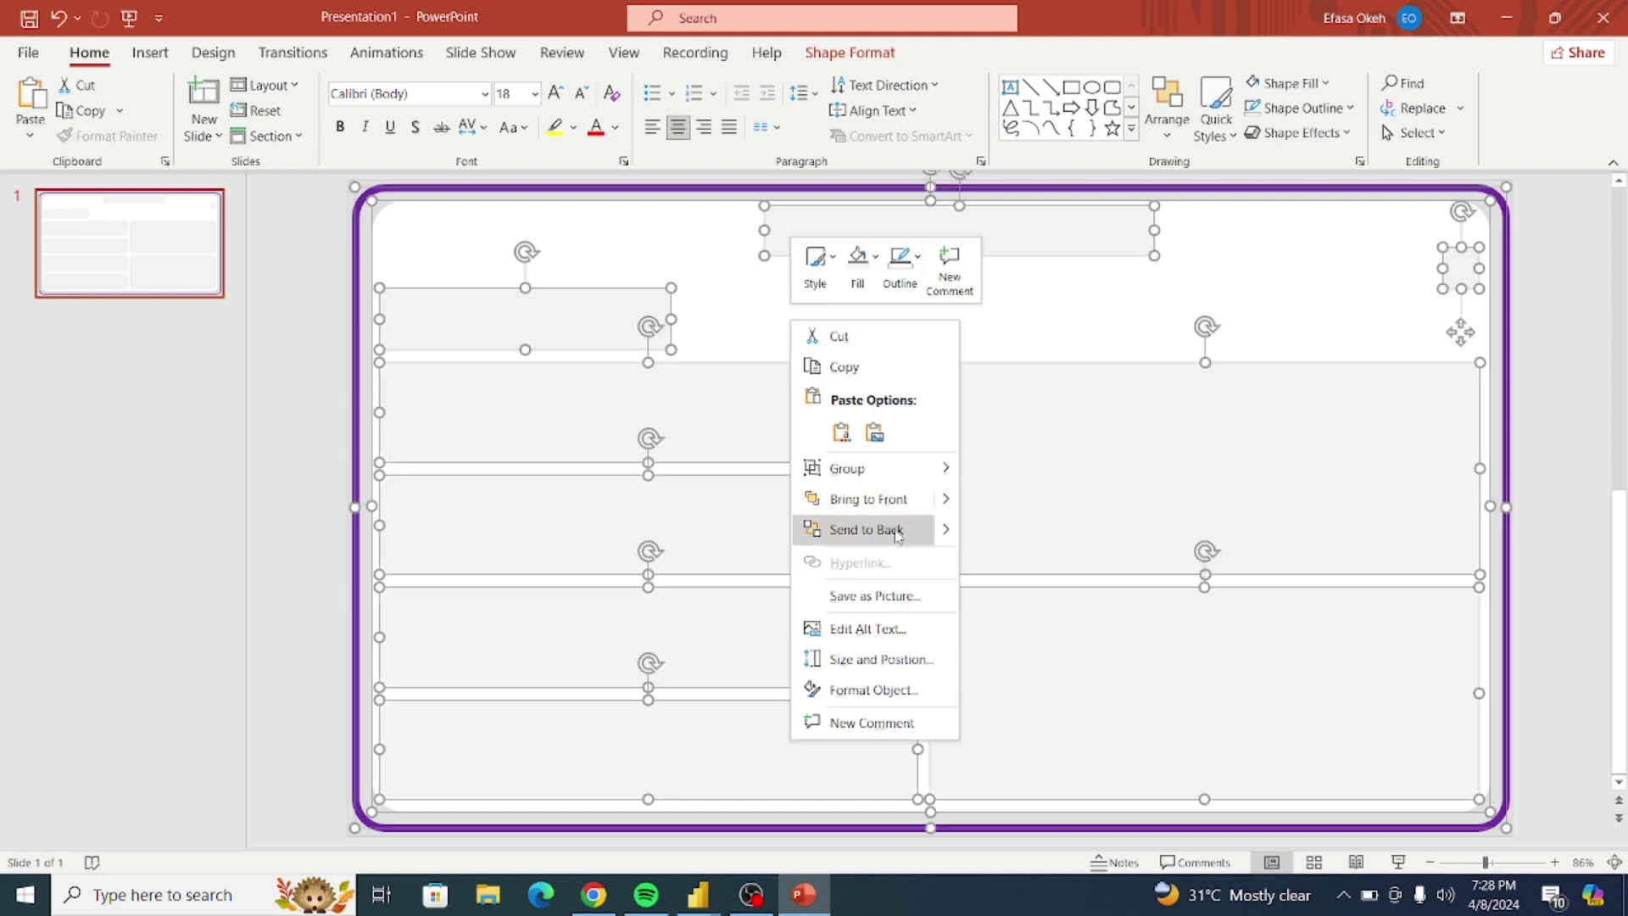
left_click(875, 595)
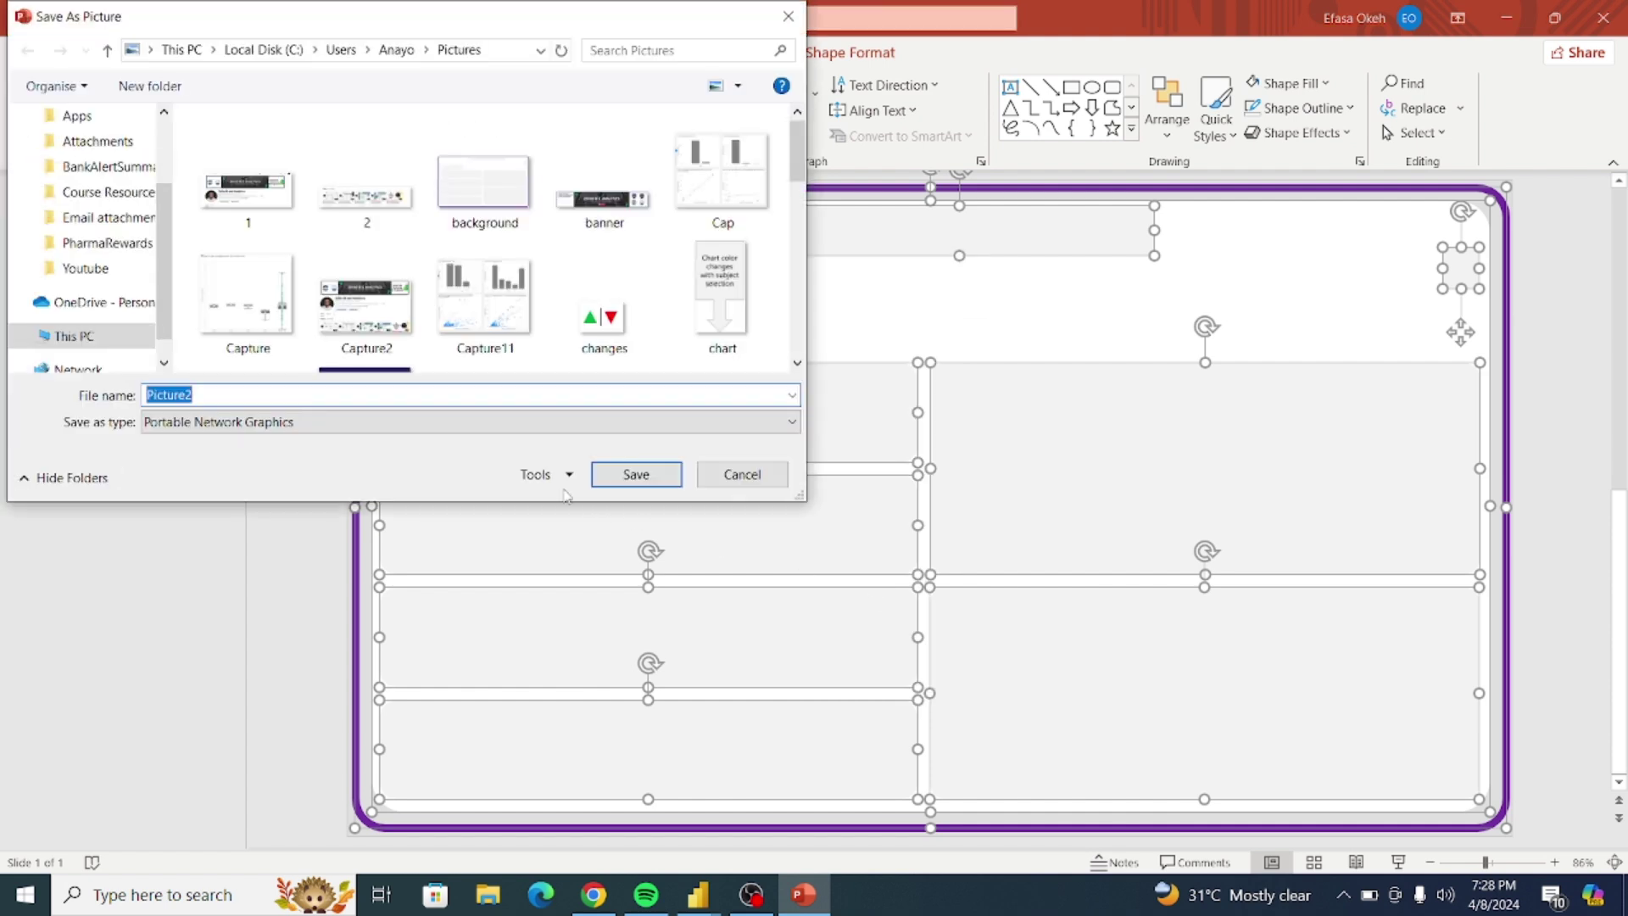
type("bac")
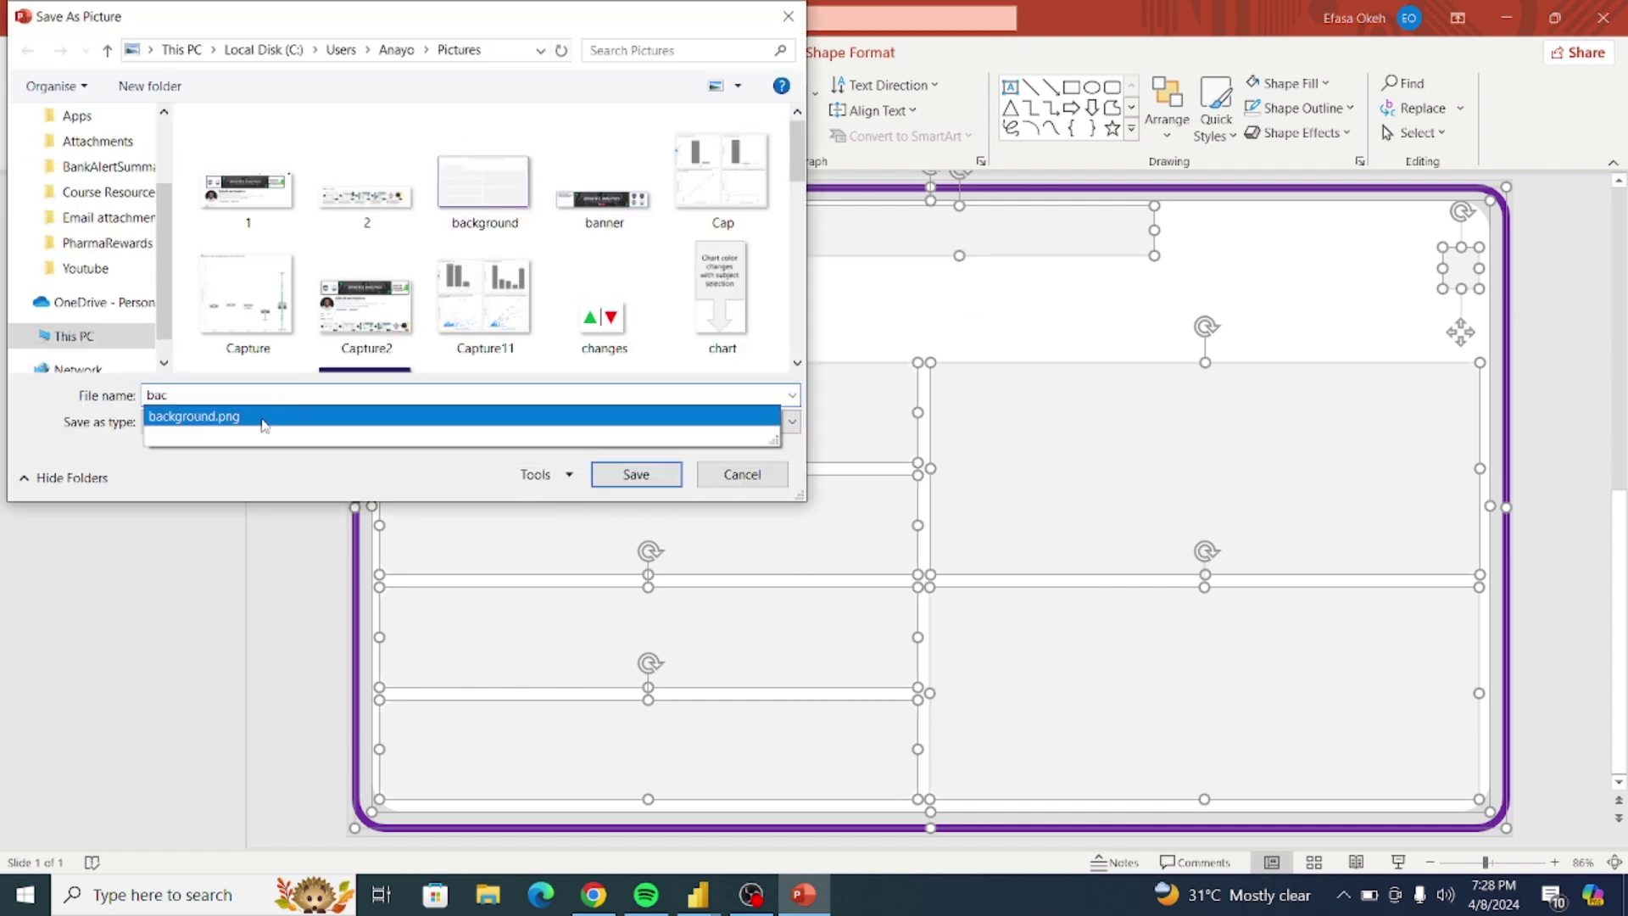
left_click(272, 416)
left_click(635, 480)
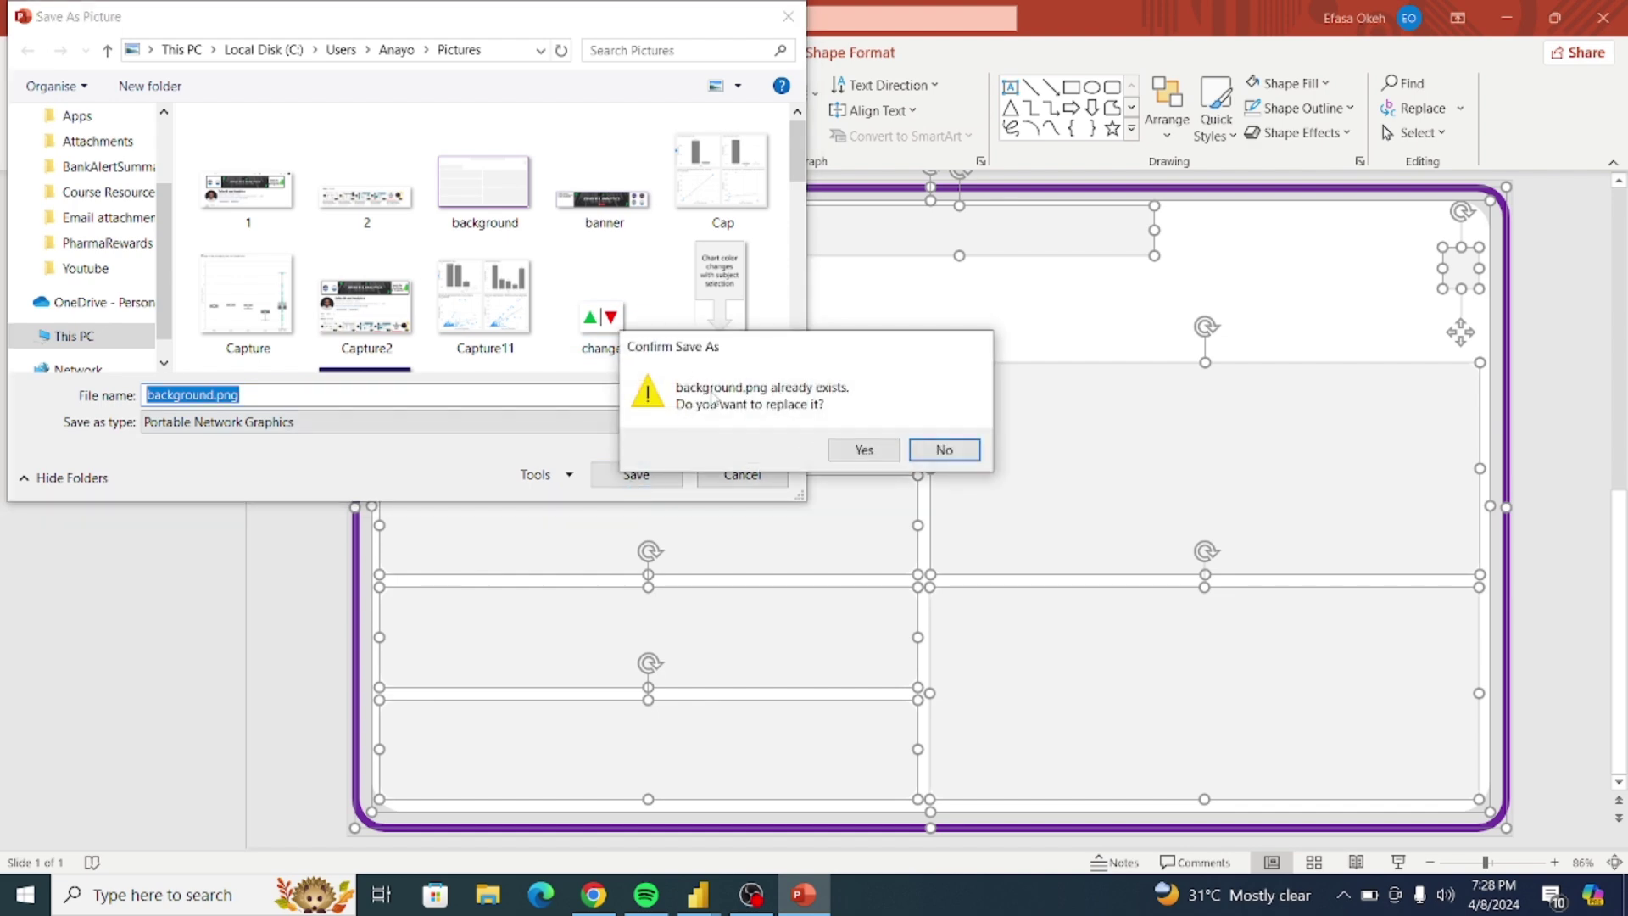
left_click(862, 451)
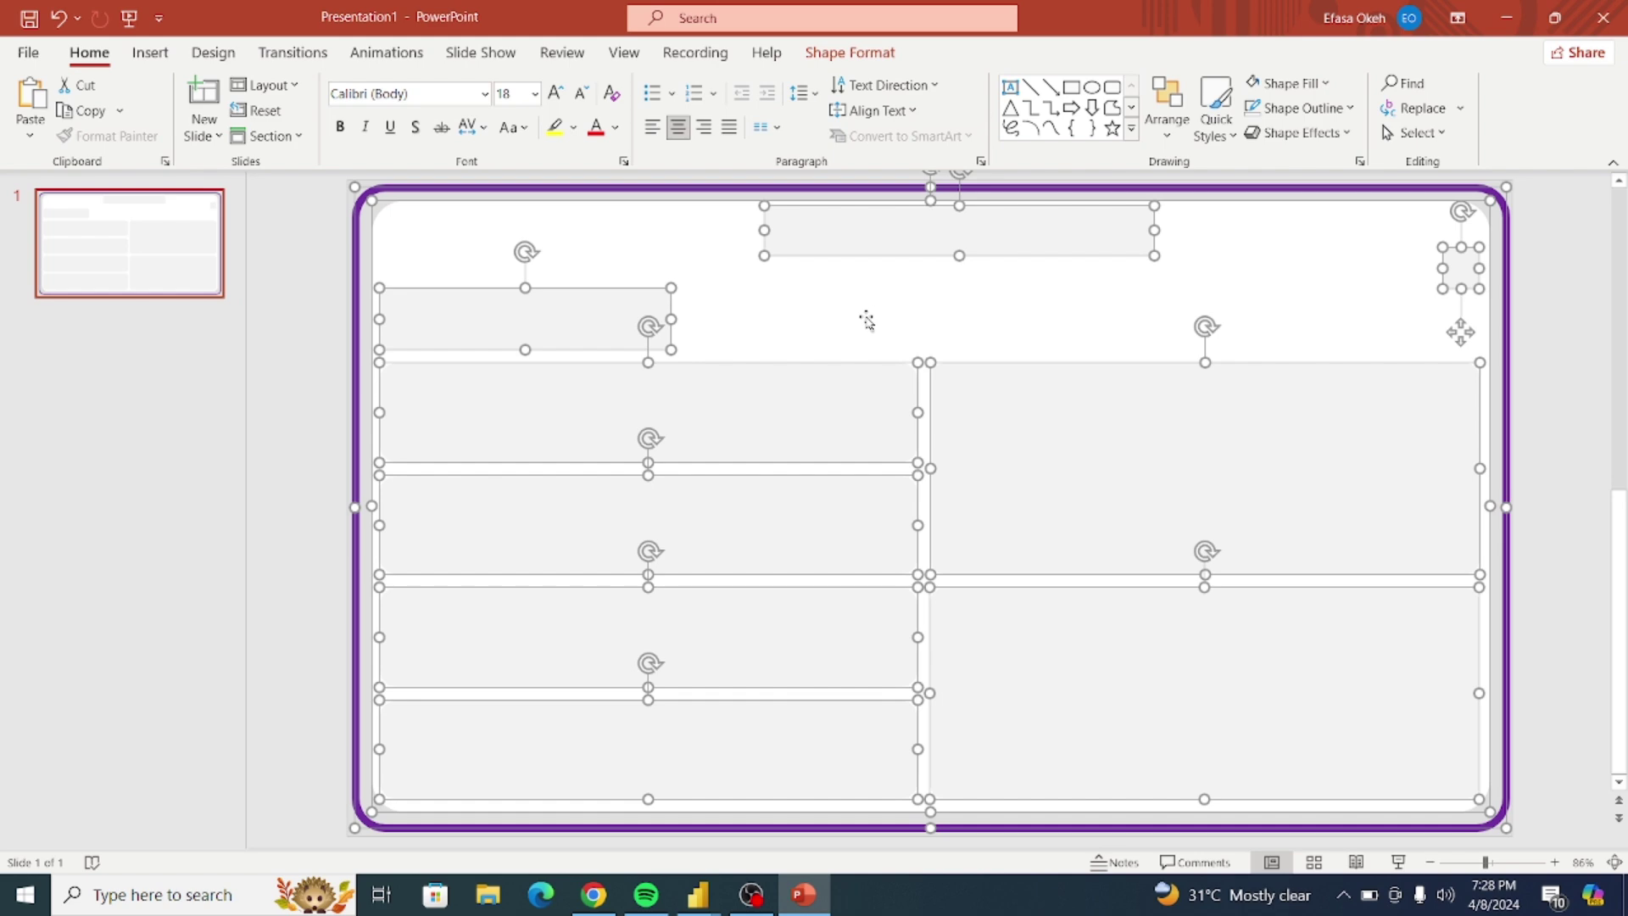
left_click(325, 782)
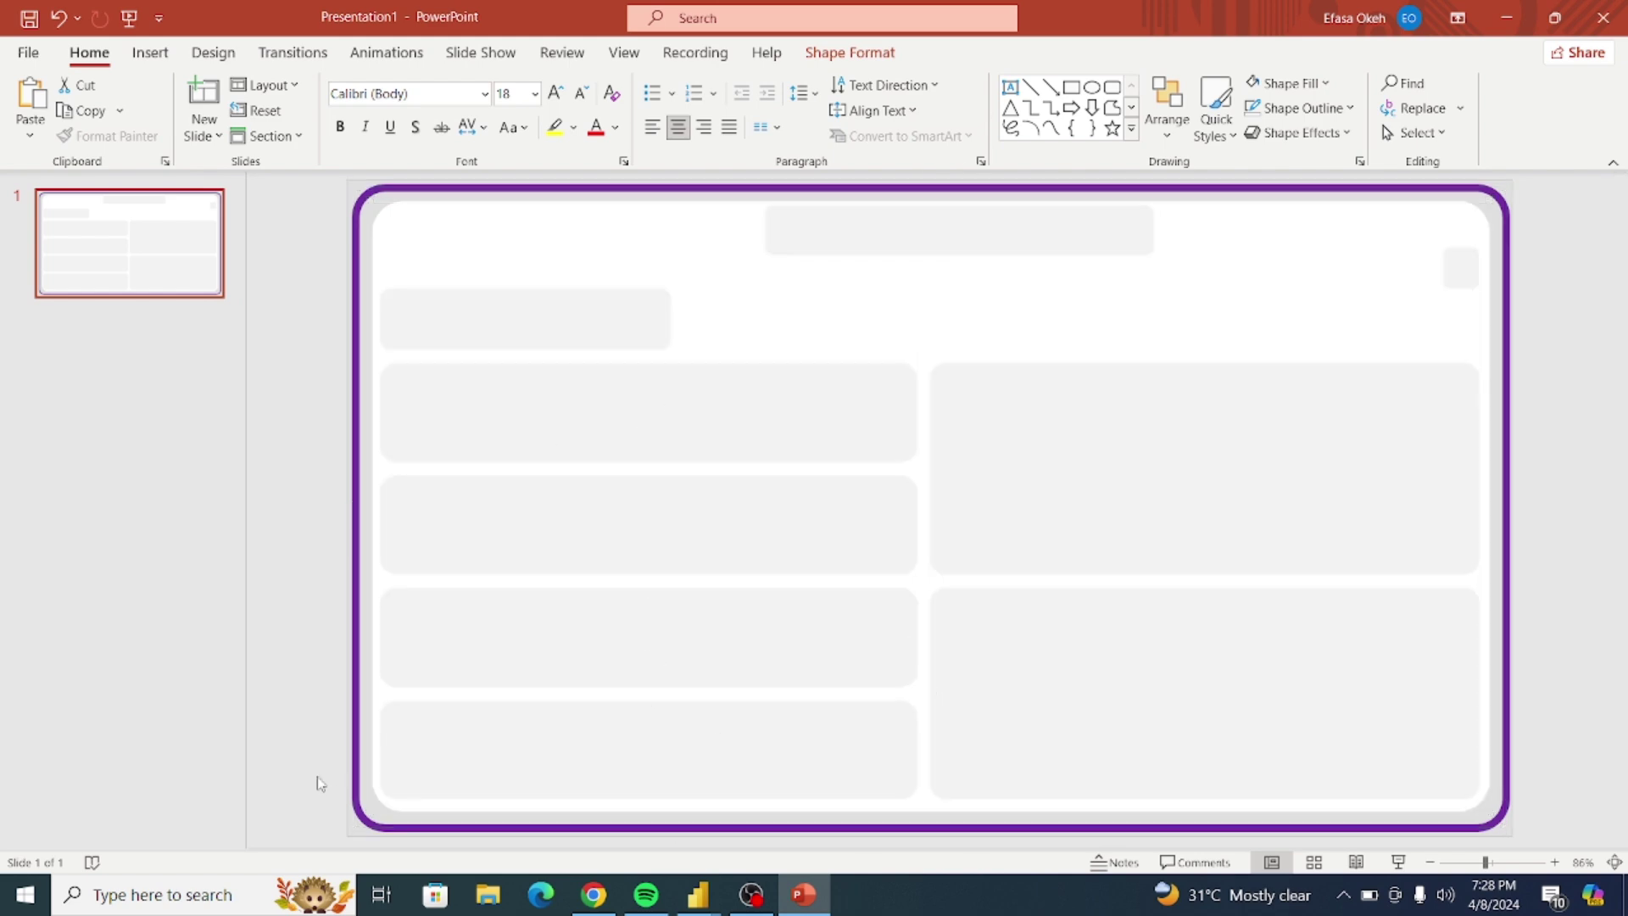
Step: Switch to the Power BI report and remove the current image from the page's canvas background
left_click(774, 846)
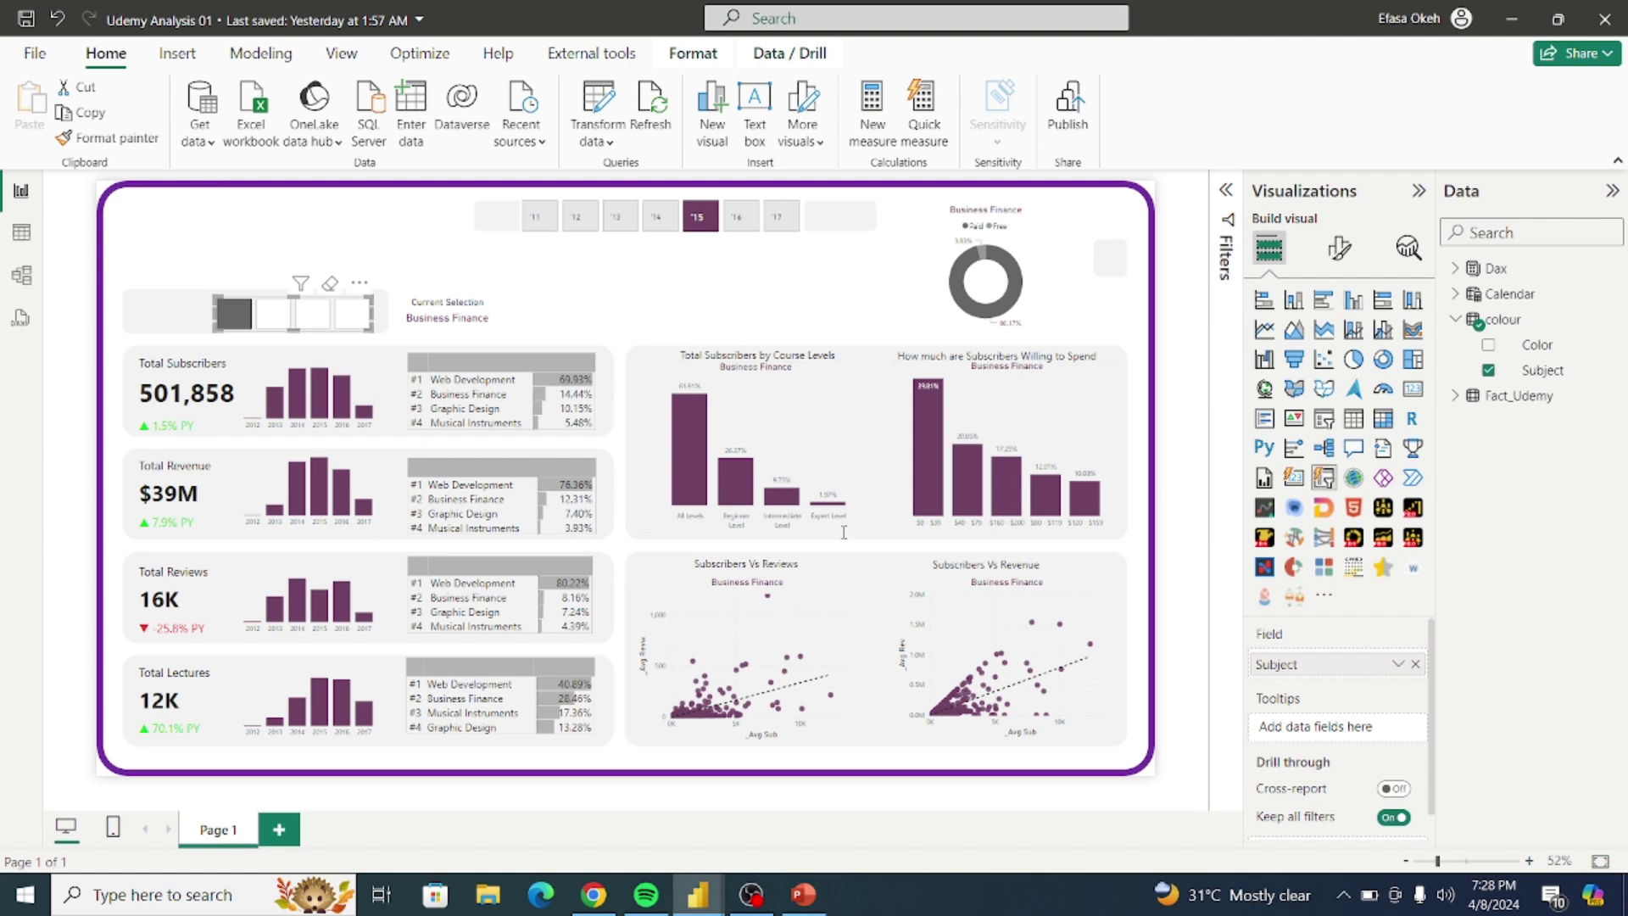
left_click(1341, 250)
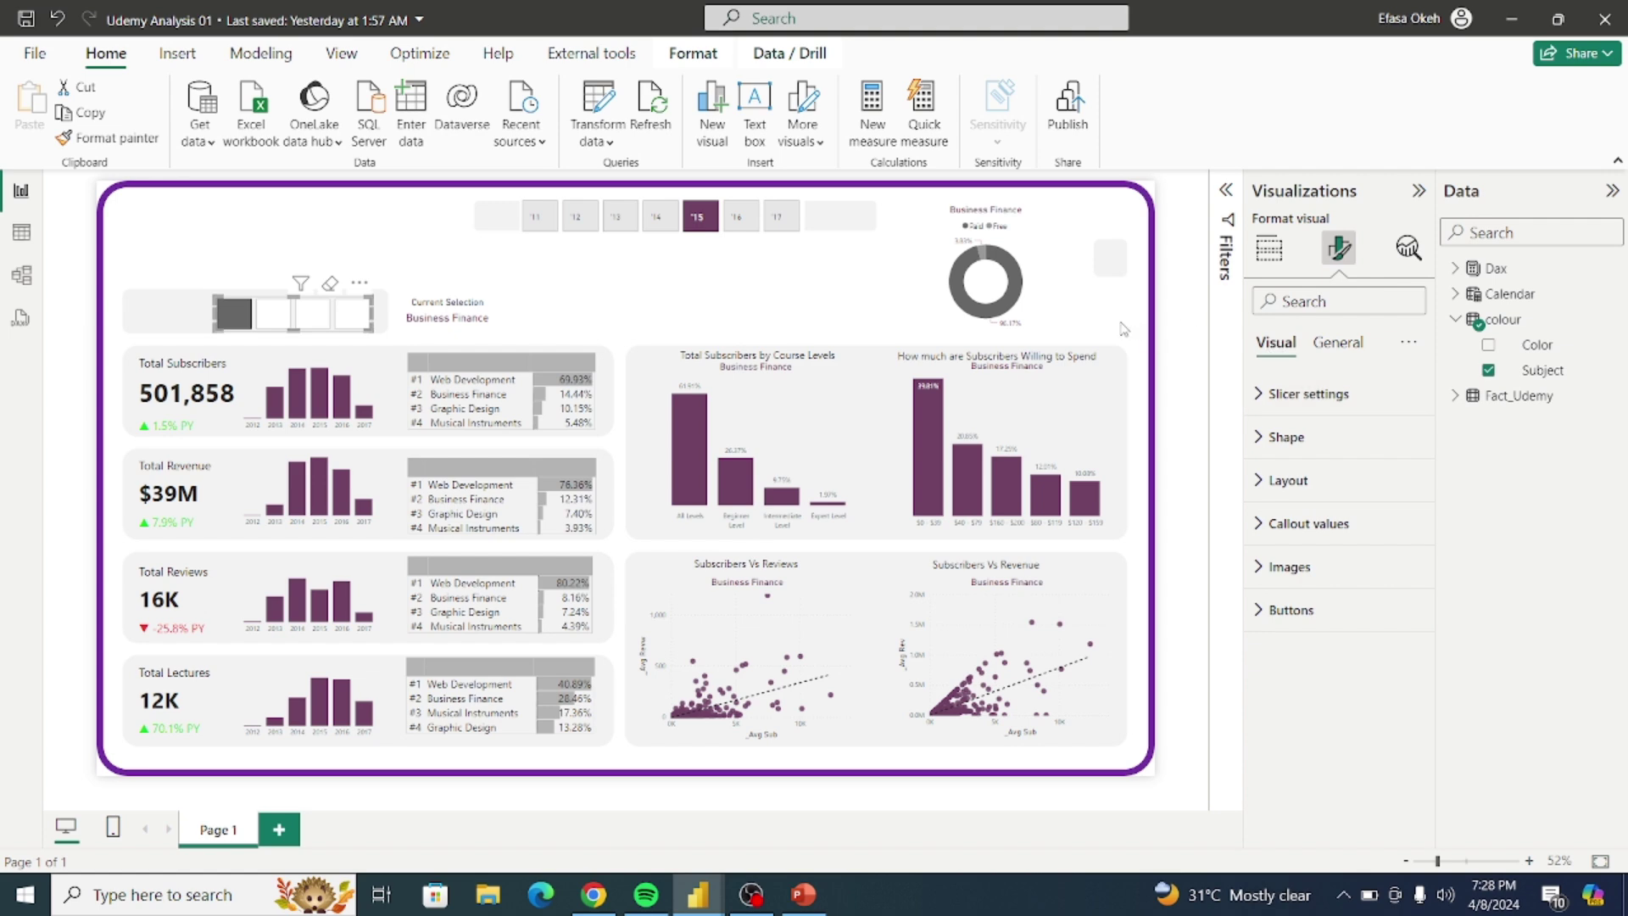
left_click(584, 307)
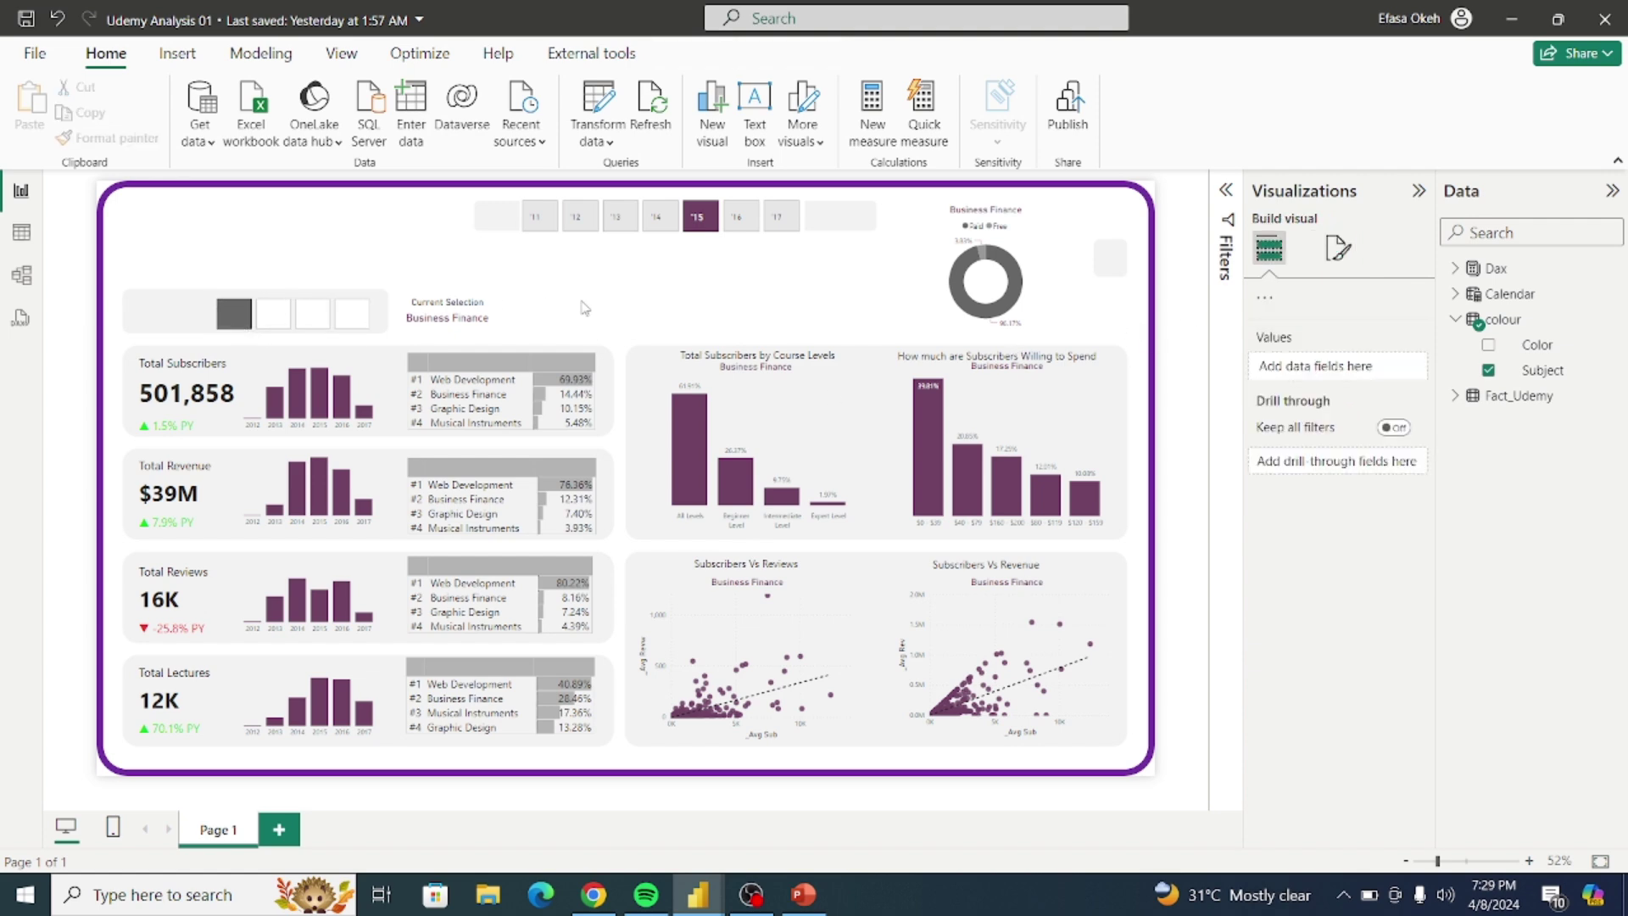
left_click(1339, 252)
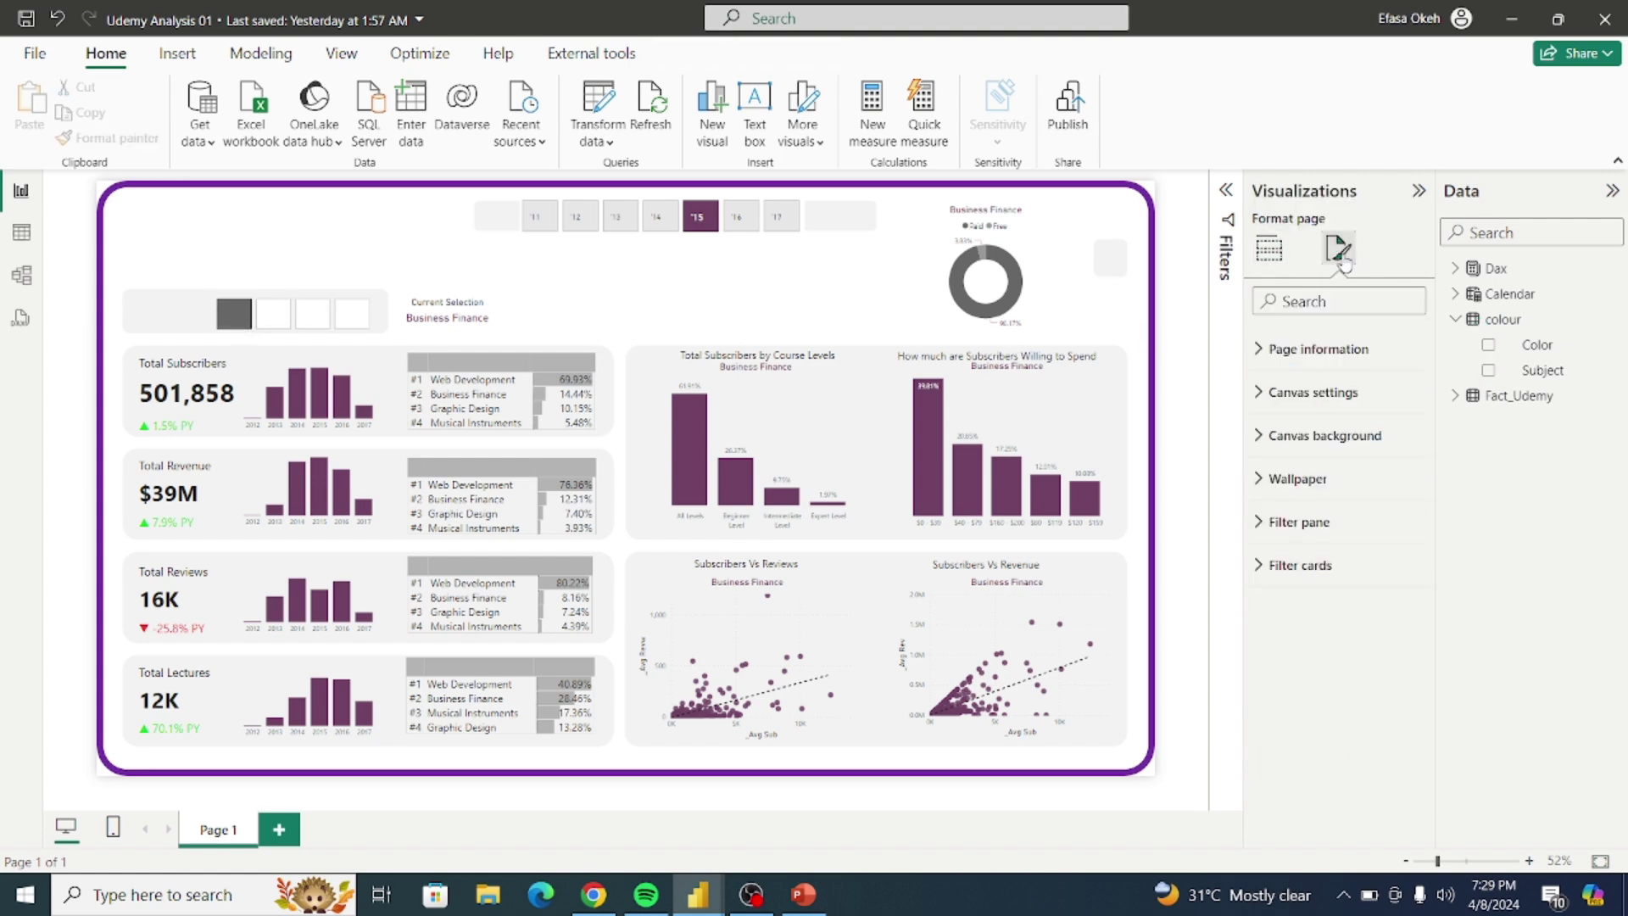
left_click(1263, 436)
left_click(1404, 565)
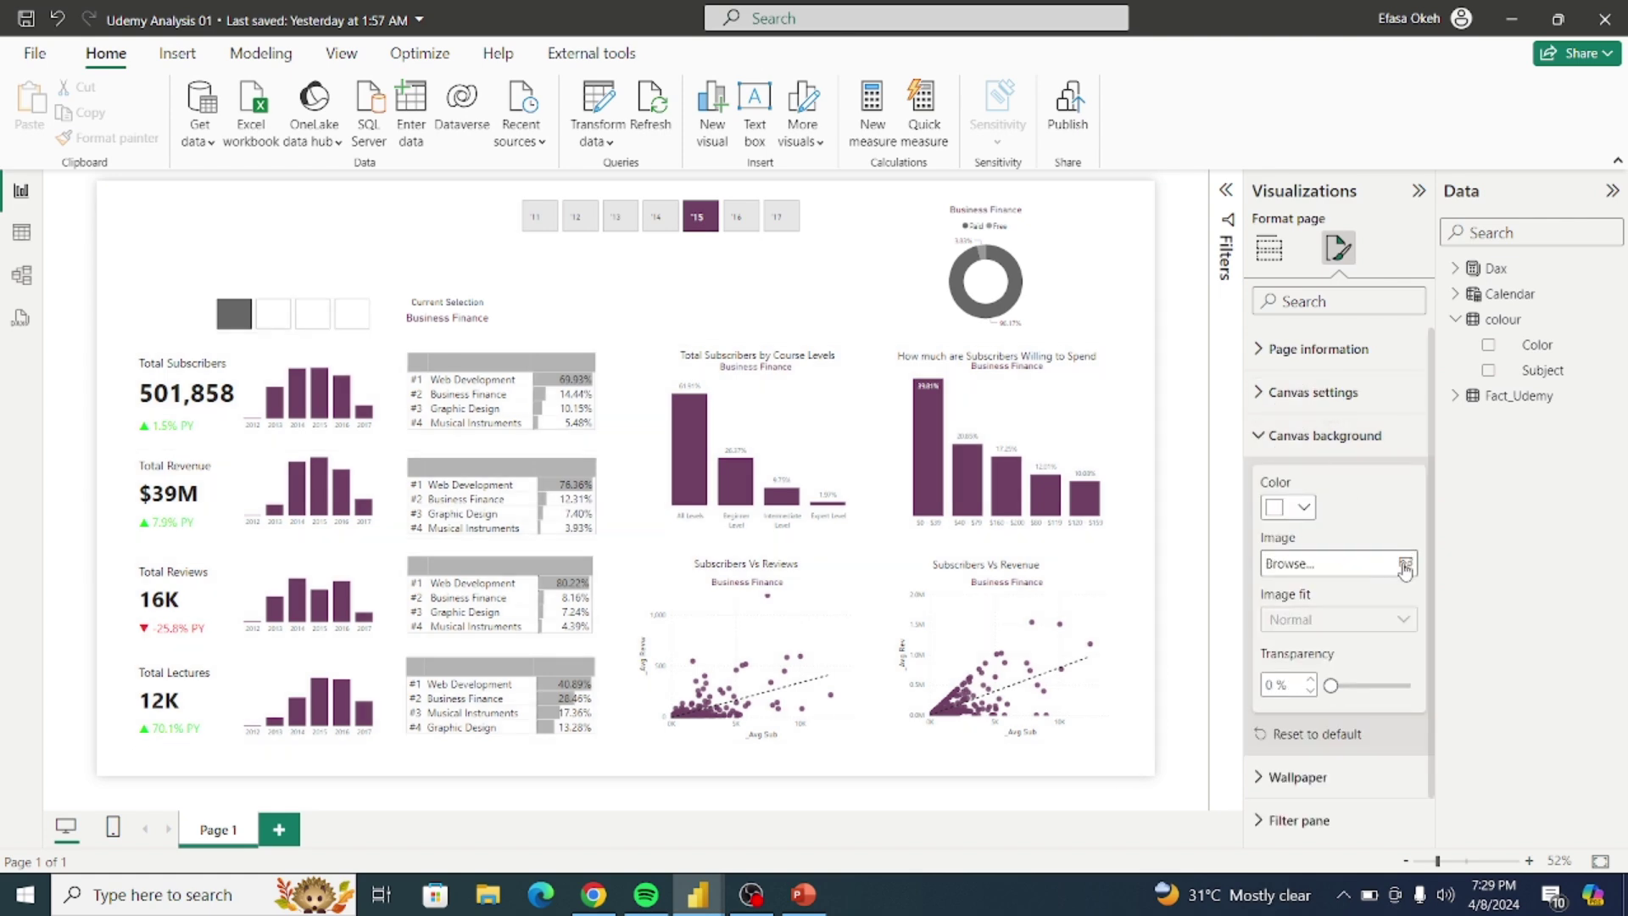
Step: Load background.png from the Pictures folder as the canvas background and set its image fit to Fit
left_click(1404, 565)
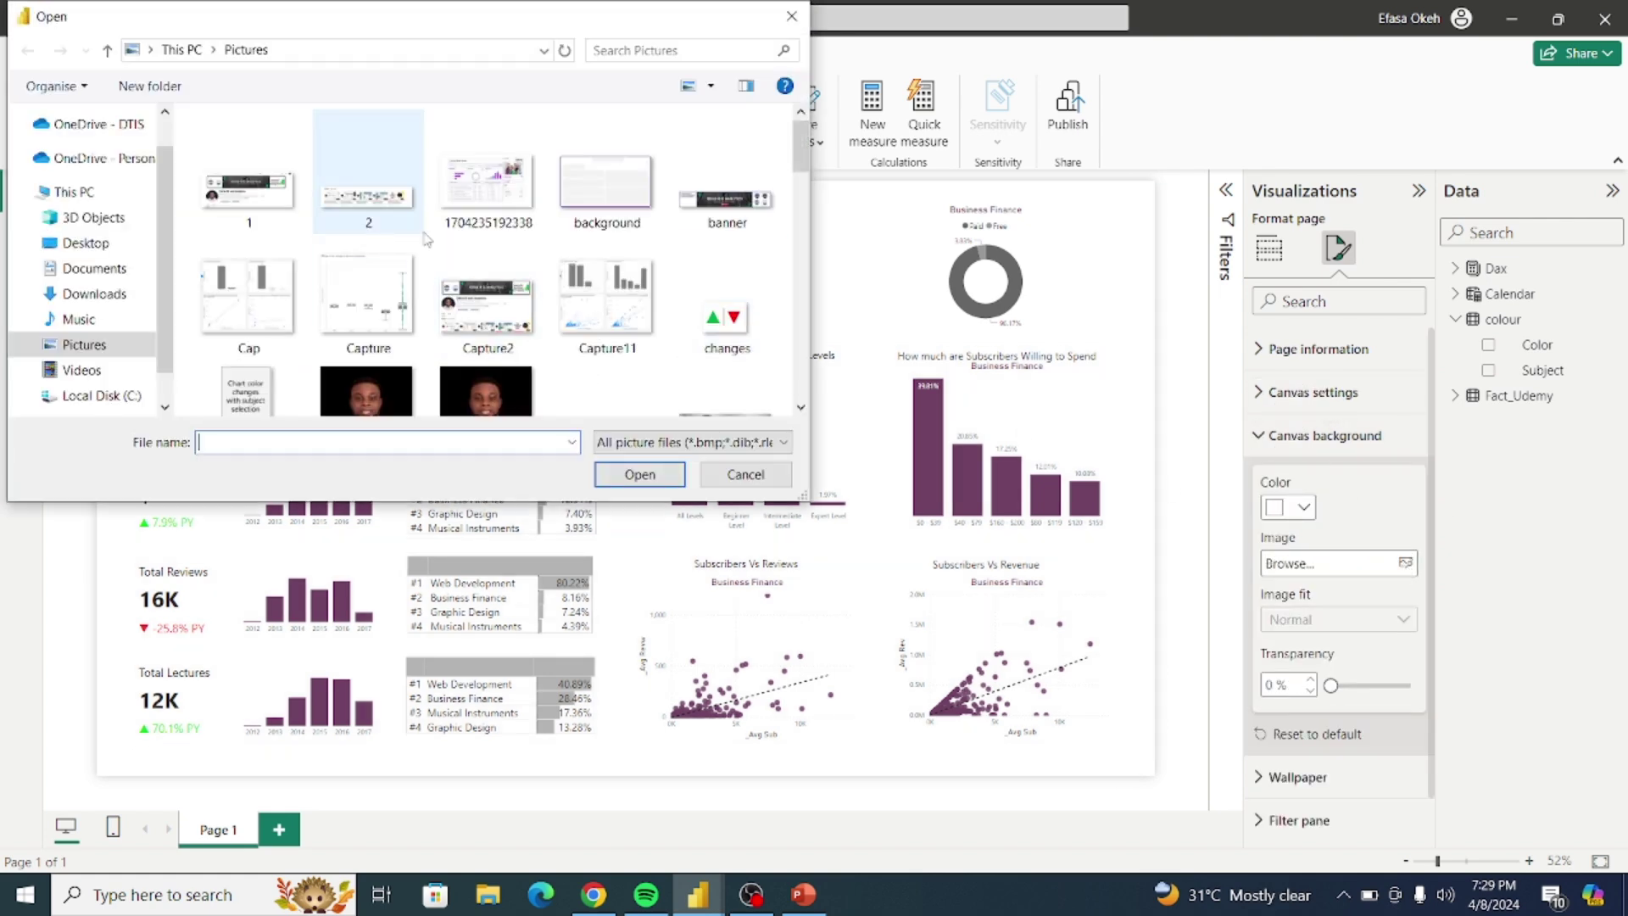
left_click(570, 183)
left_click(640, 474)
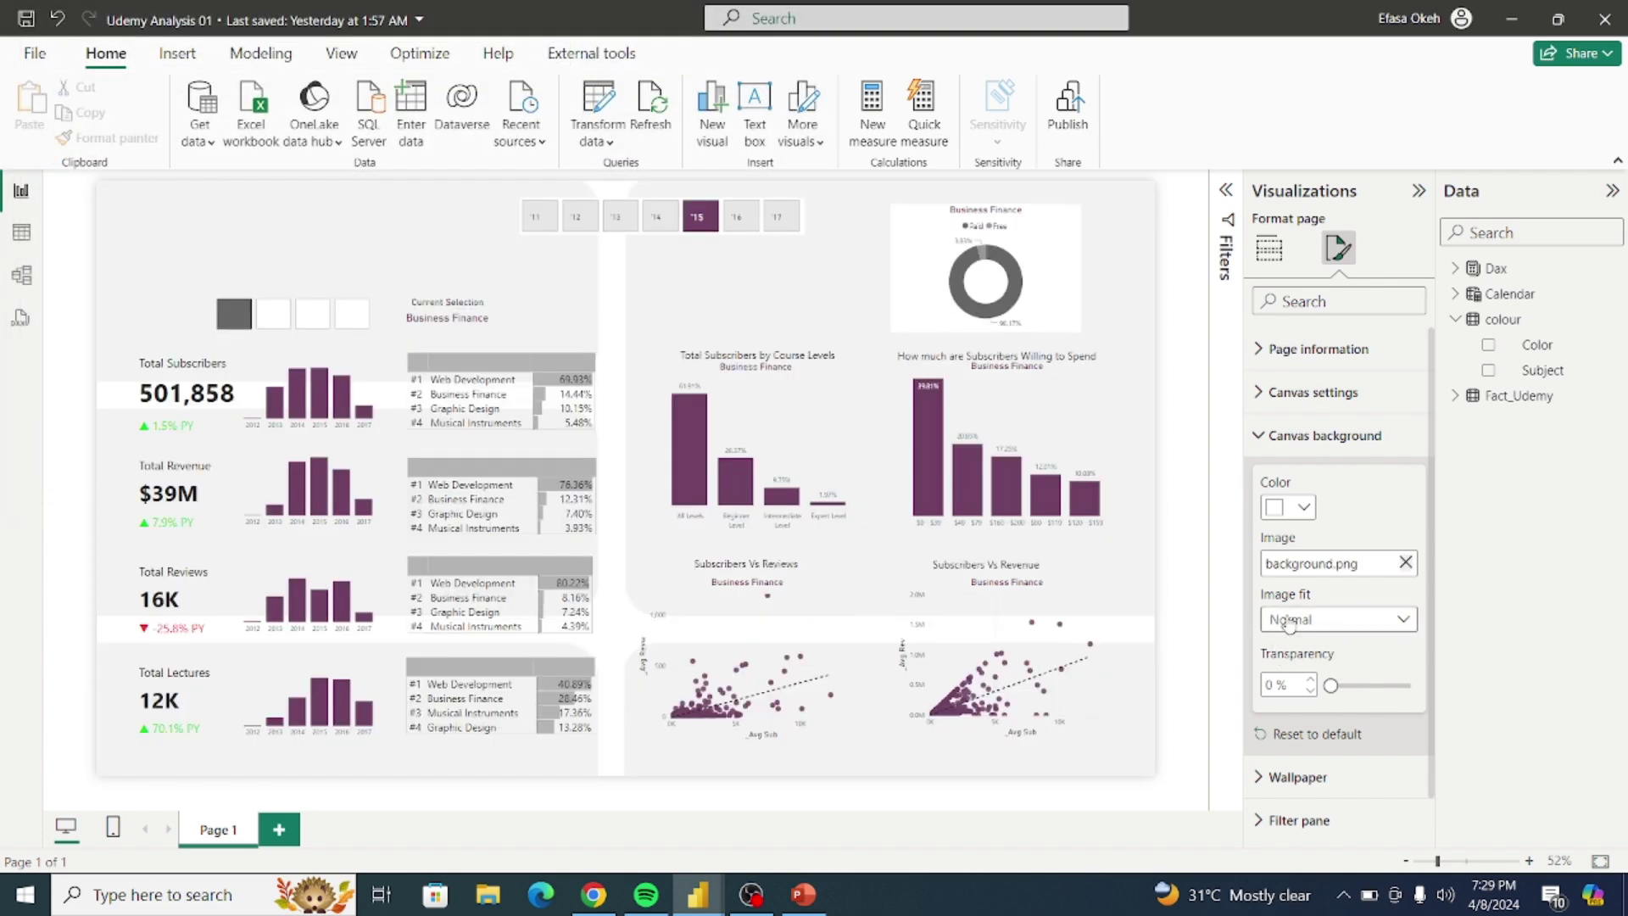
left_click(1316, 622)
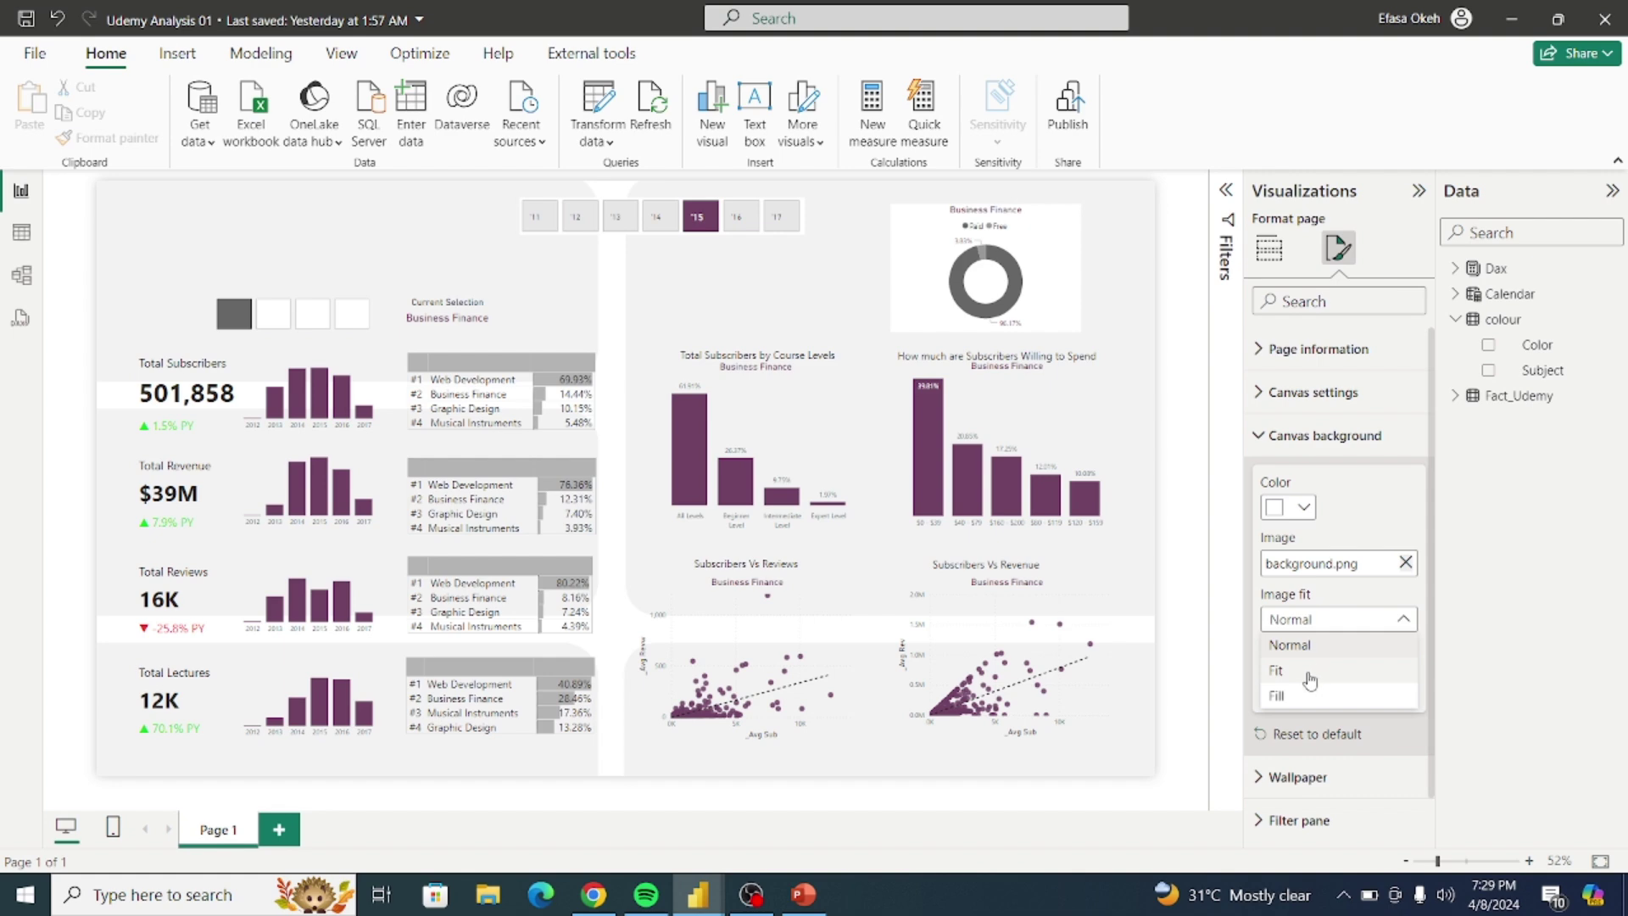
left_click(1315, 671)
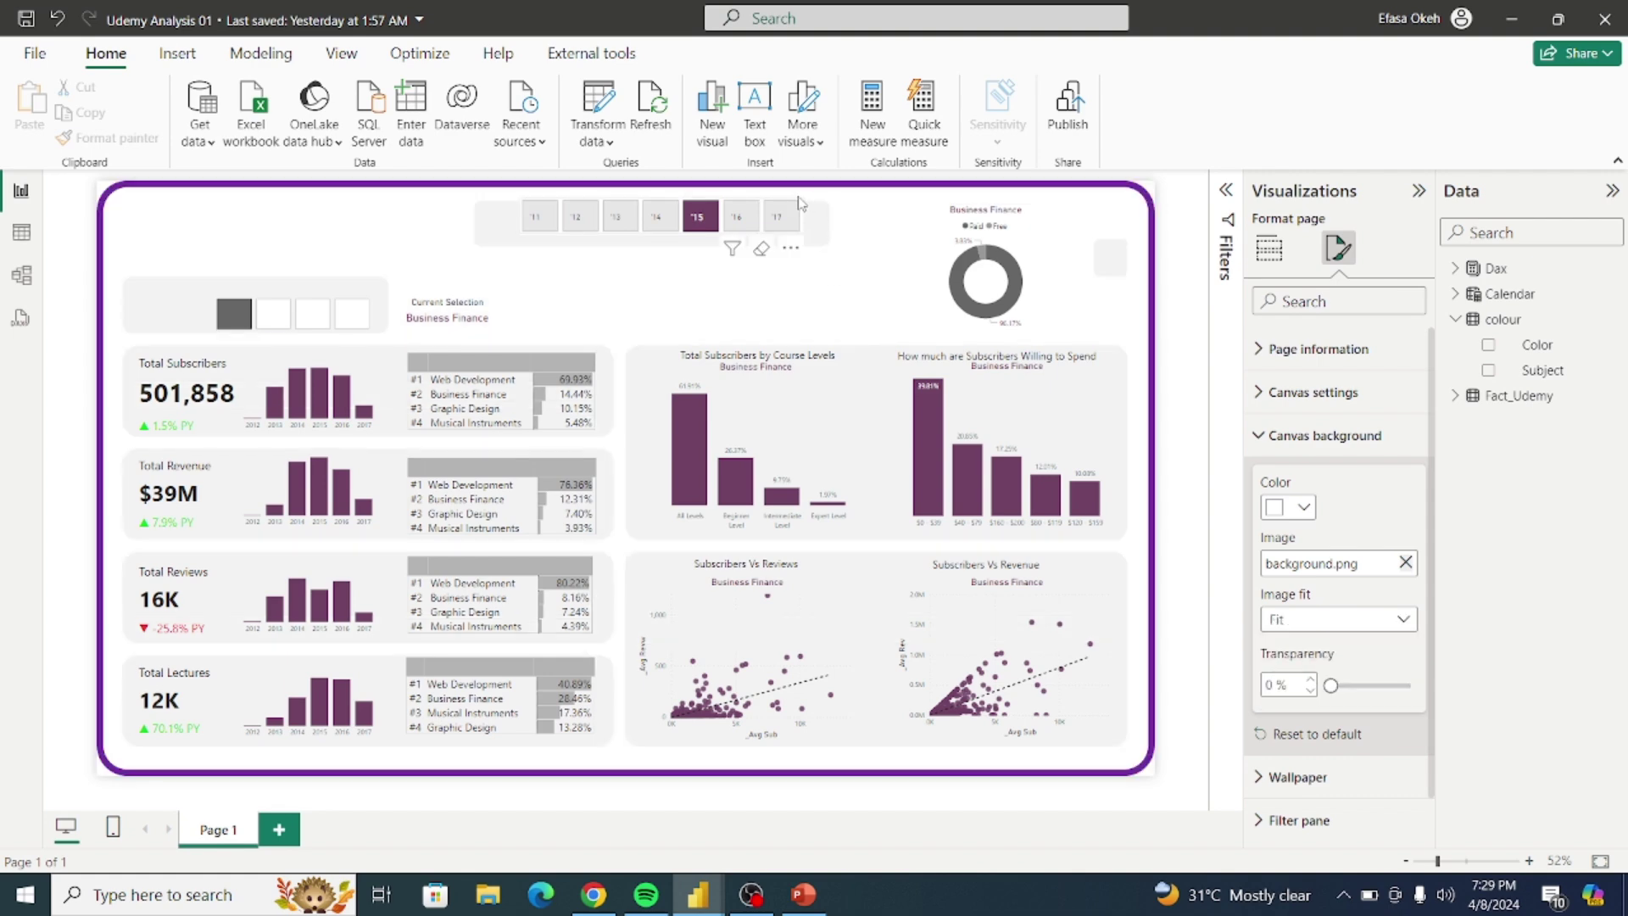
Step: Shift the year slicer right and slightly down on its background card and turn off its background
mouse_move(798, 241)
left_click_drag(802, 250, 810, 253)
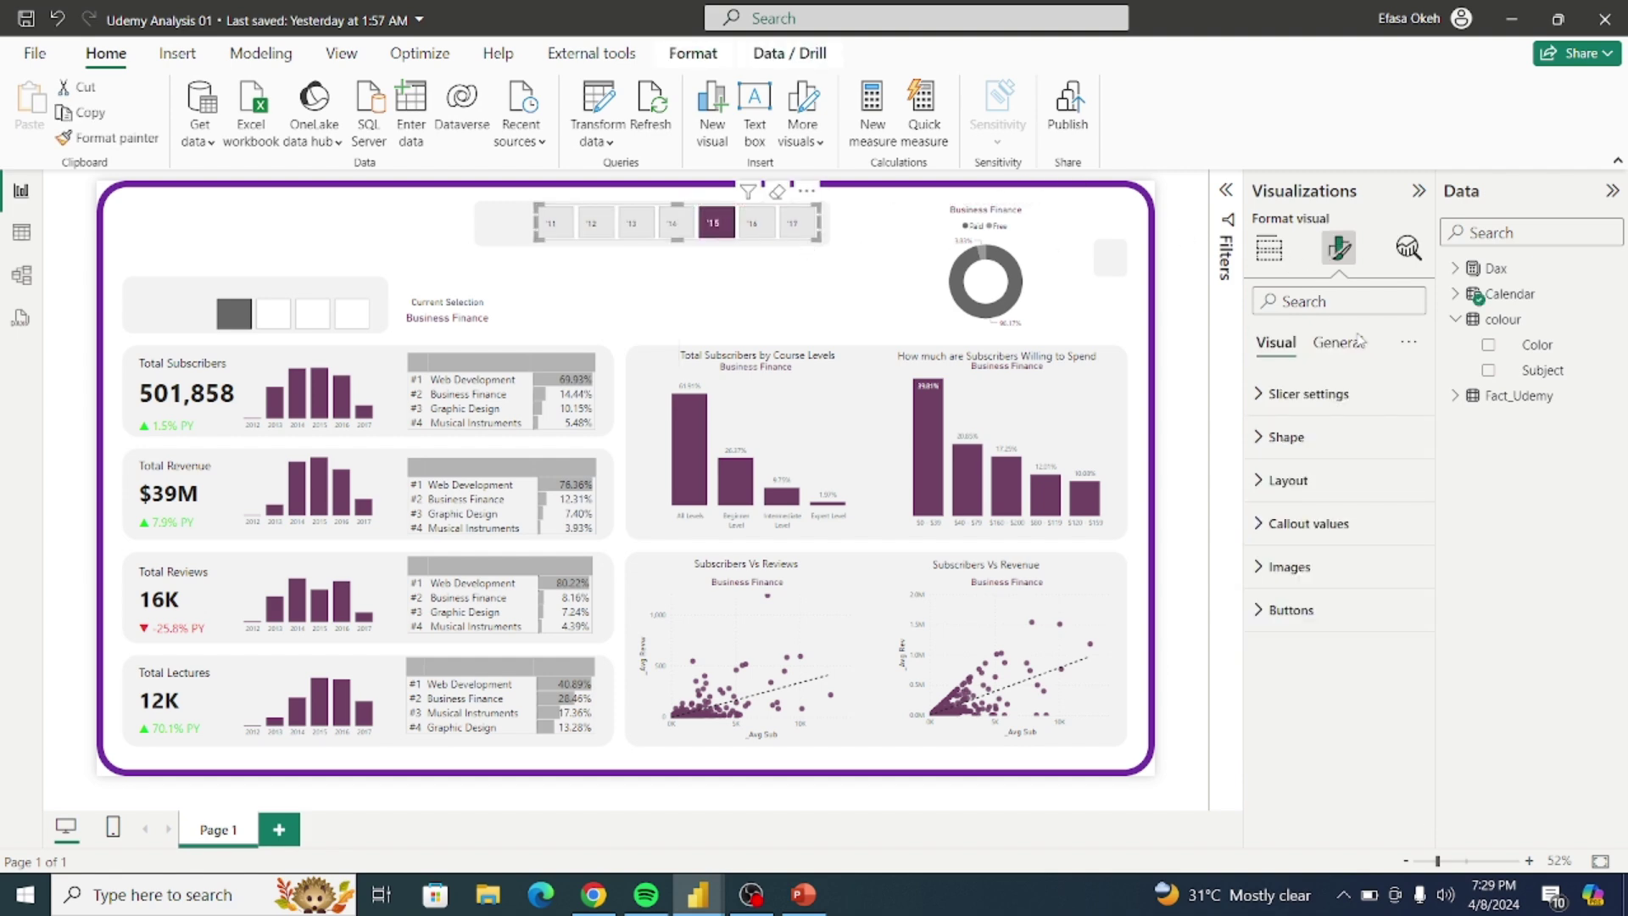
left_click(1331, 343)
left_click(1319, 479)
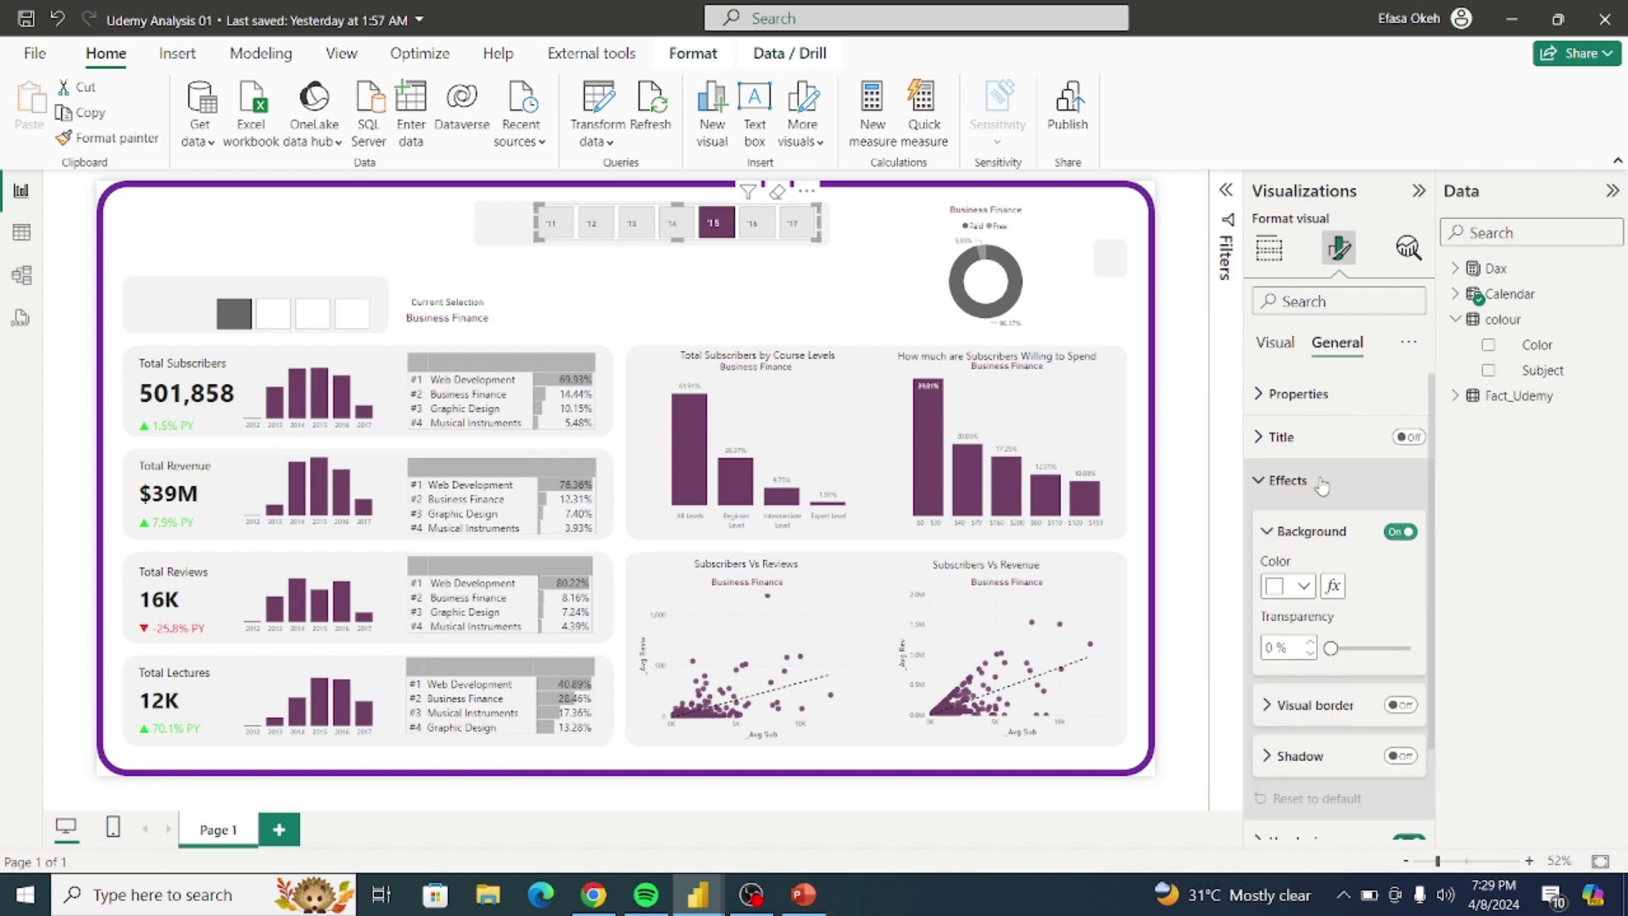
left_click(1400, 533)
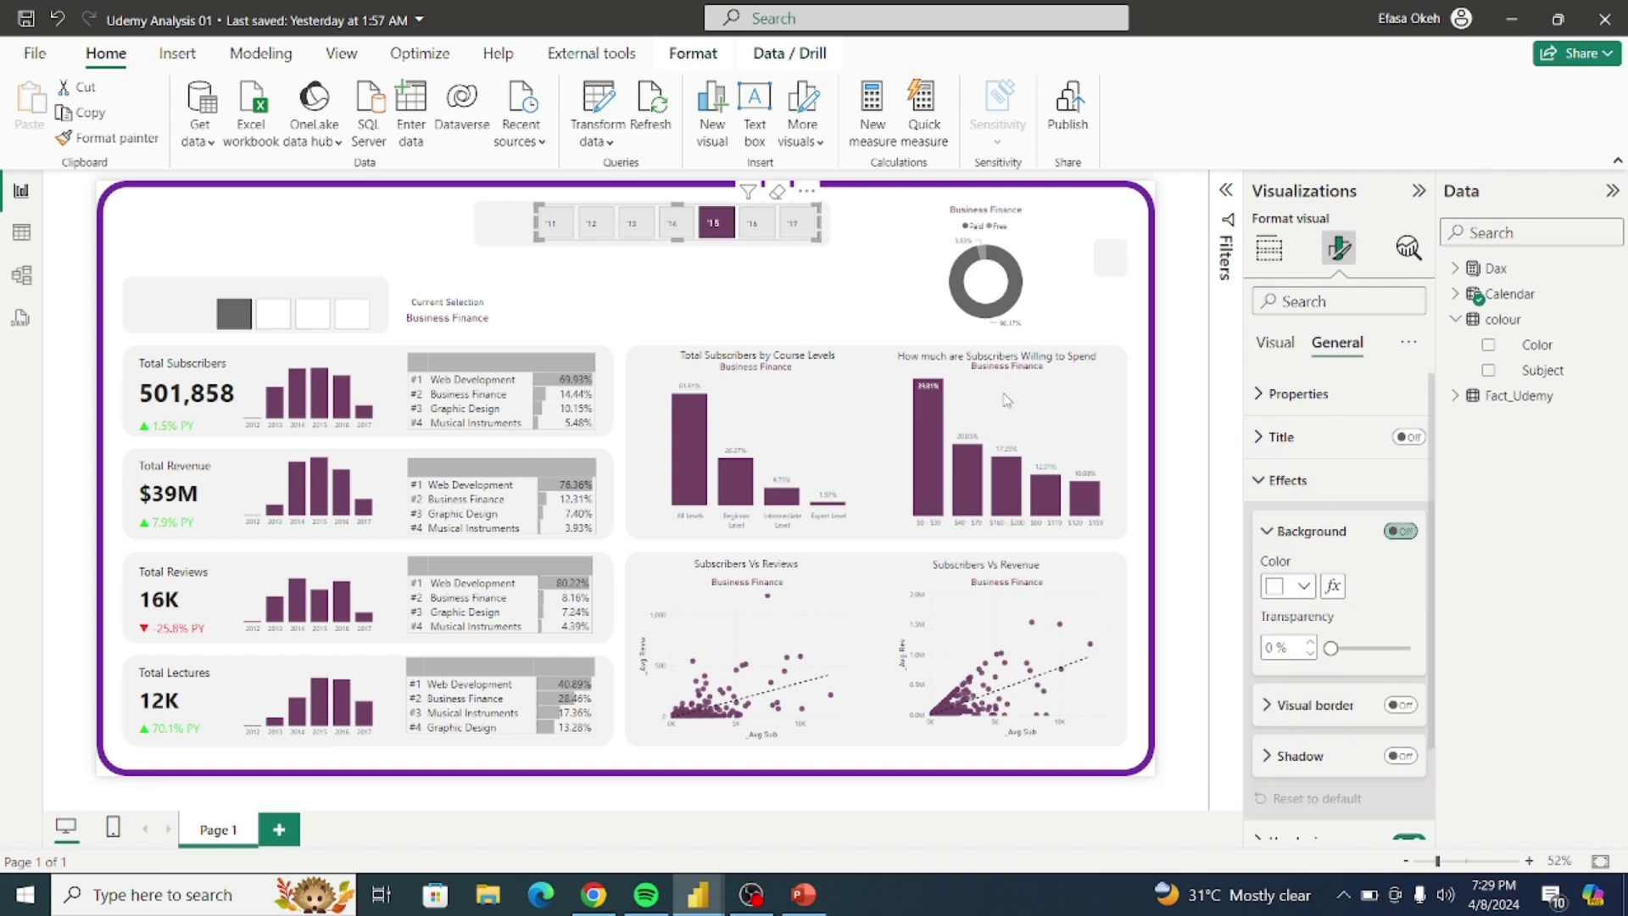
Step: Move the subject slicer to the left end of its background card above the KPI cards
left_click(718, 311)
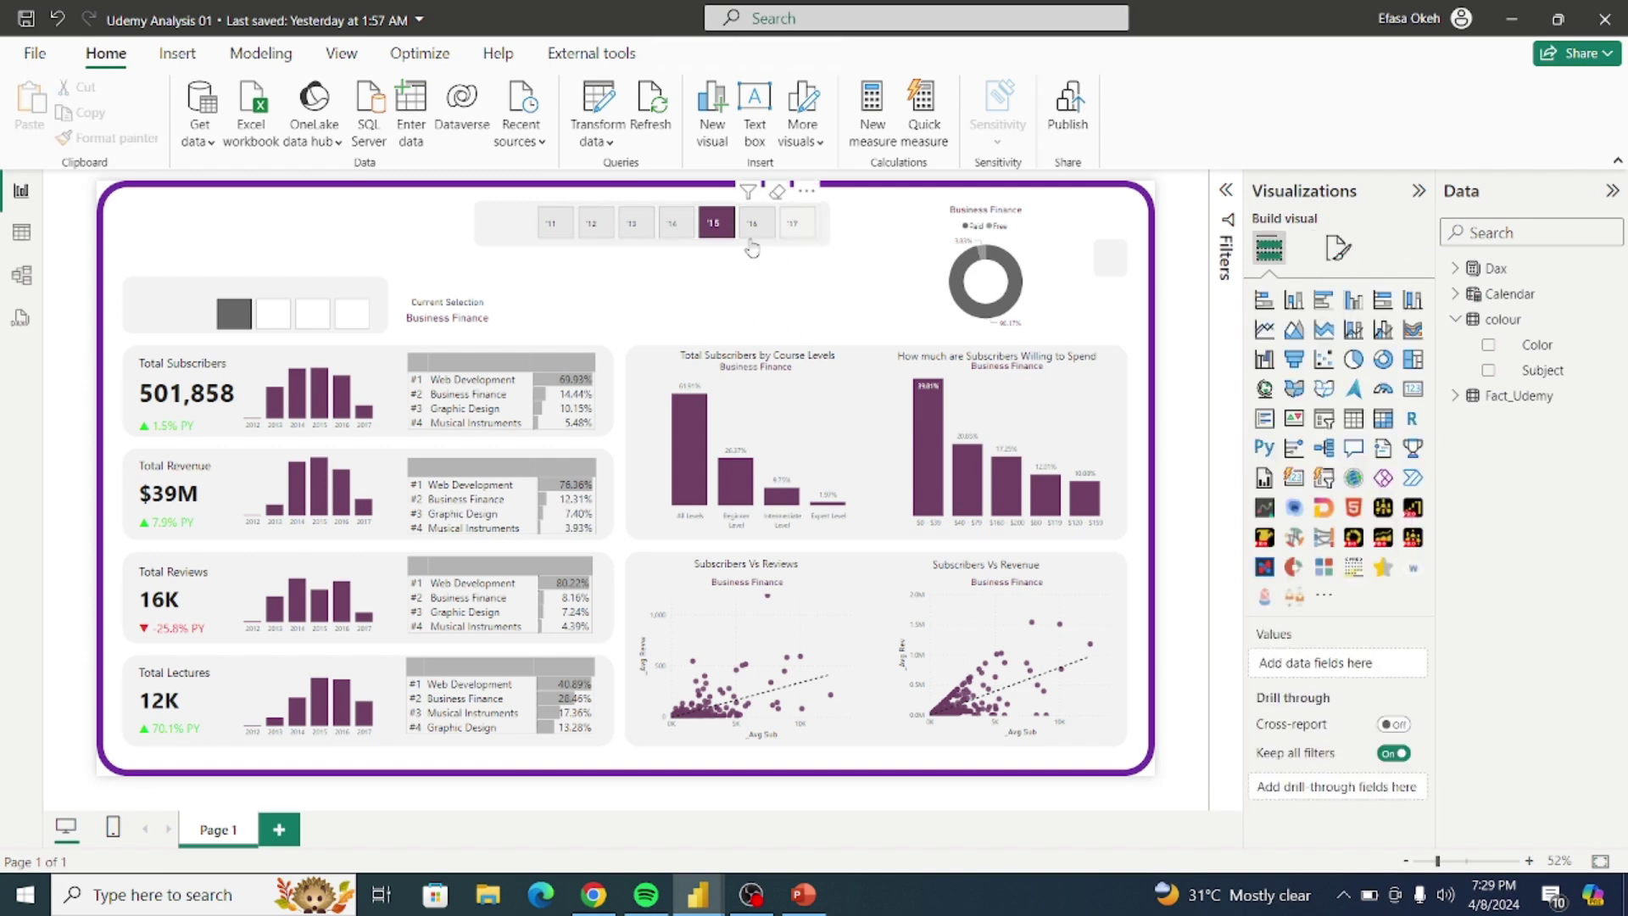
mouse_move(321, 298)
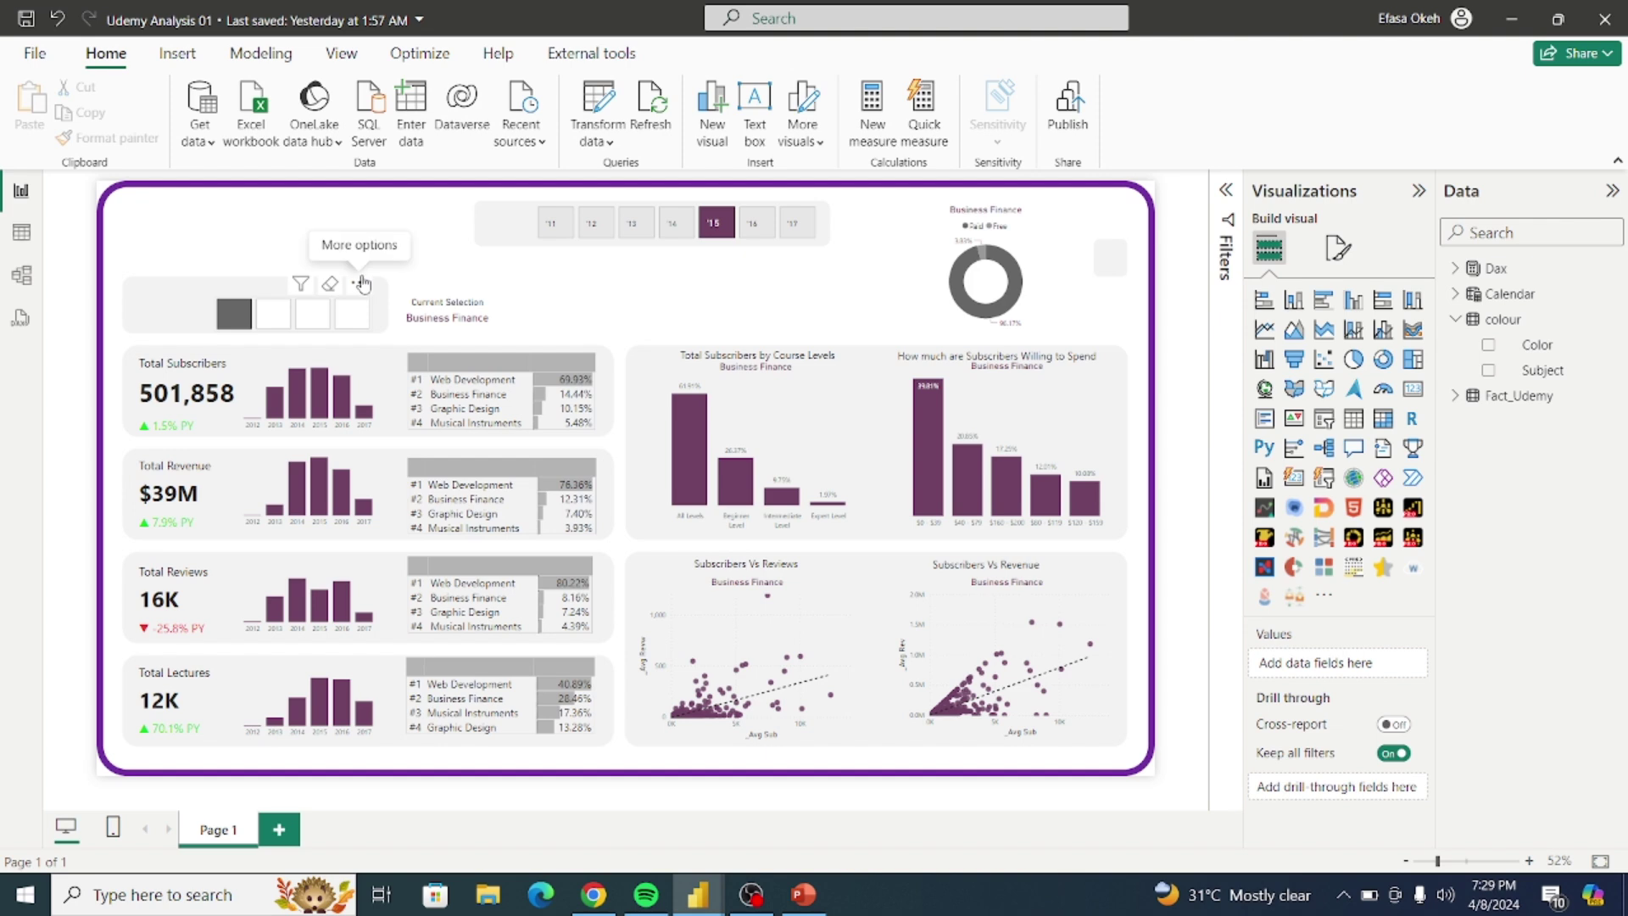
left_click(346, 288)
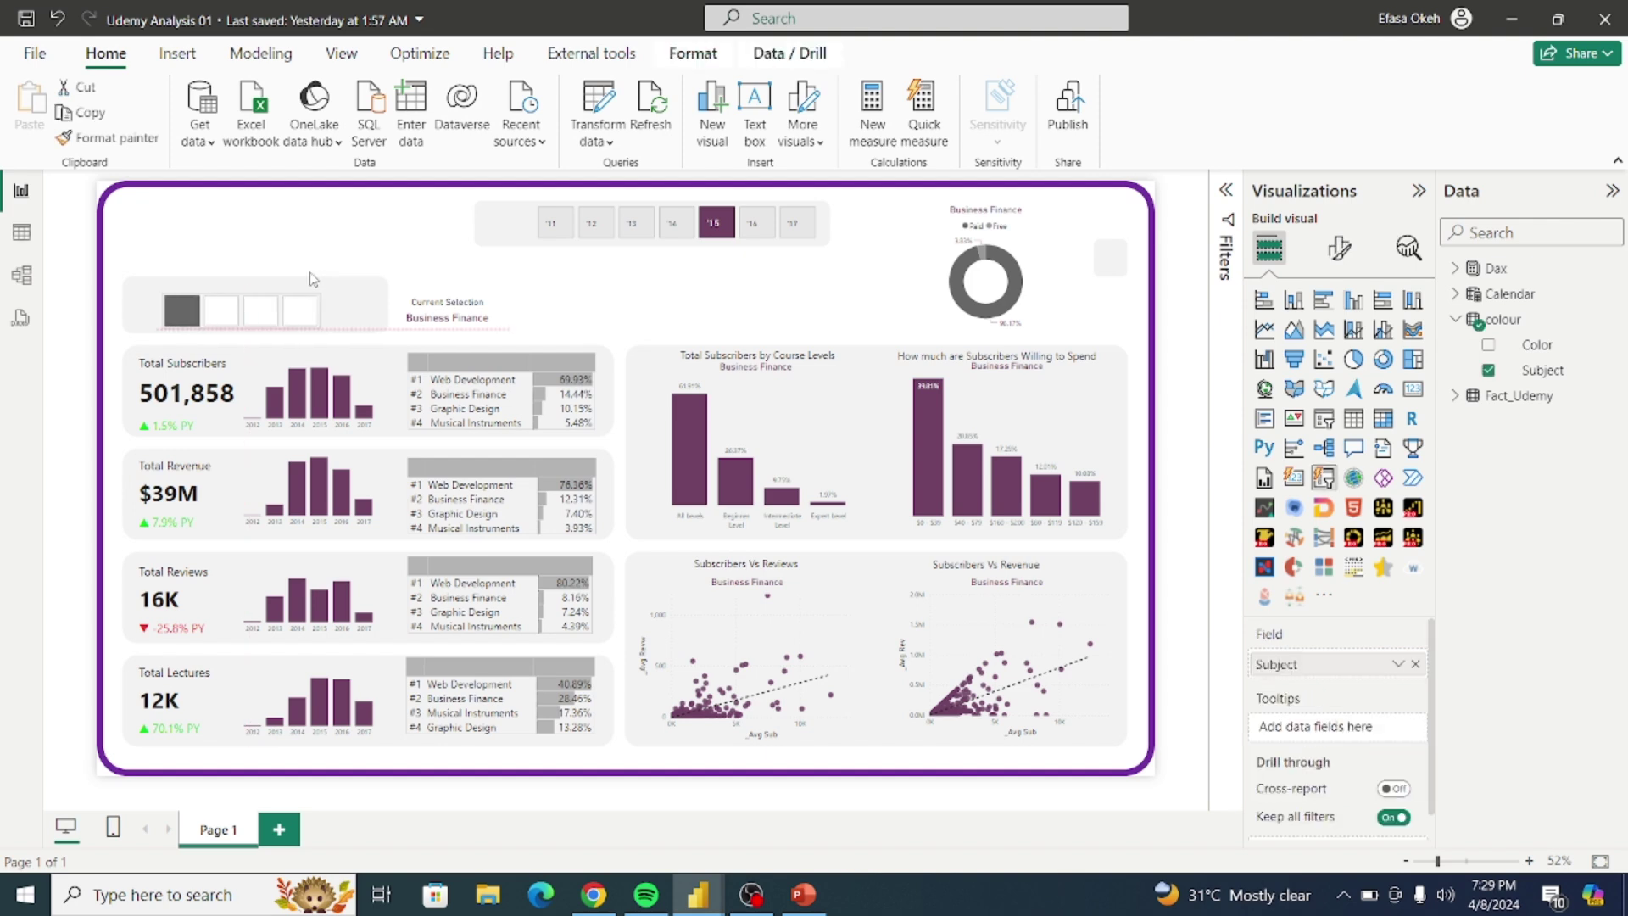
left_click_drag(310, 278, 280, 279)
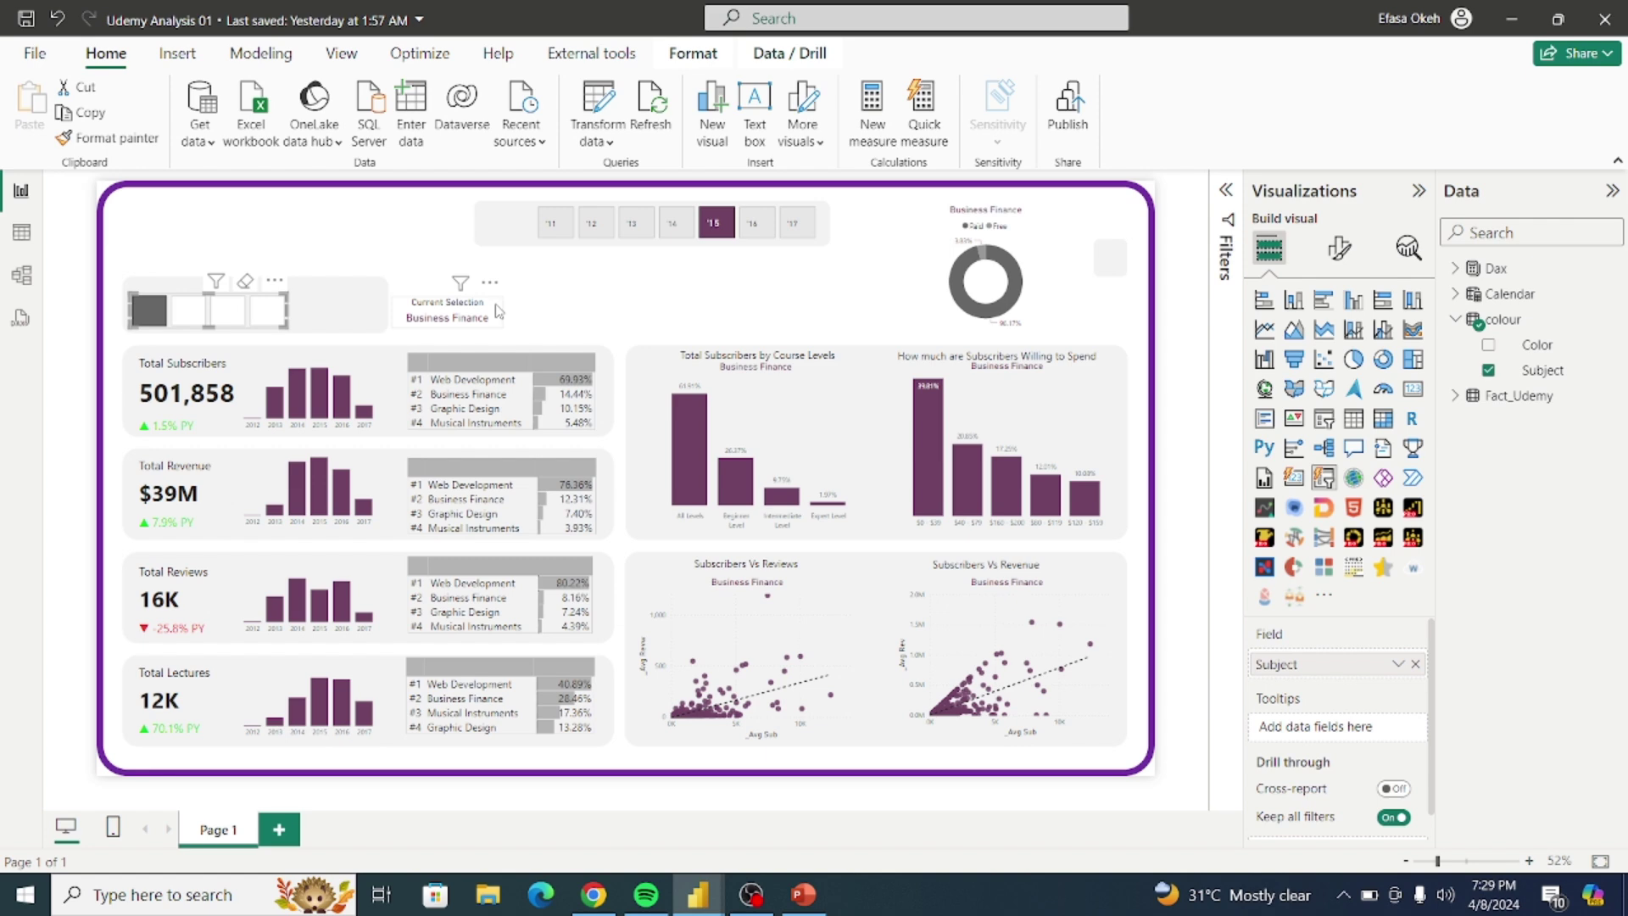
Step: Move the Current Selection card onto the background card, directly right of the subject slicer, and open its callout value formatting
left_click(497, 311)
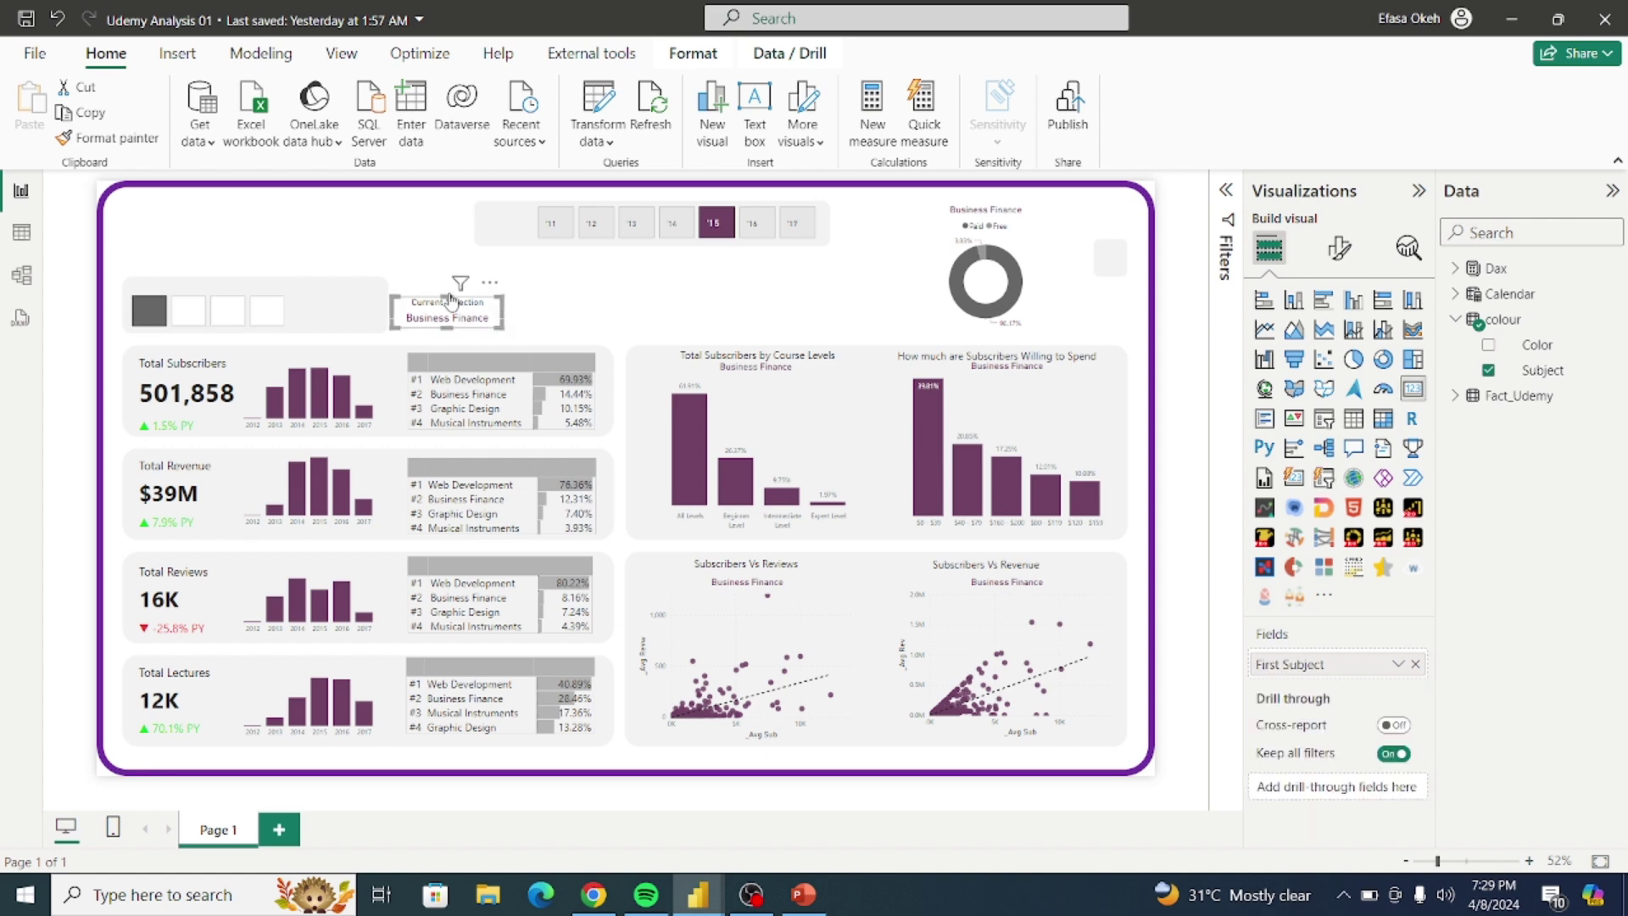
mouse_move(460, 282)
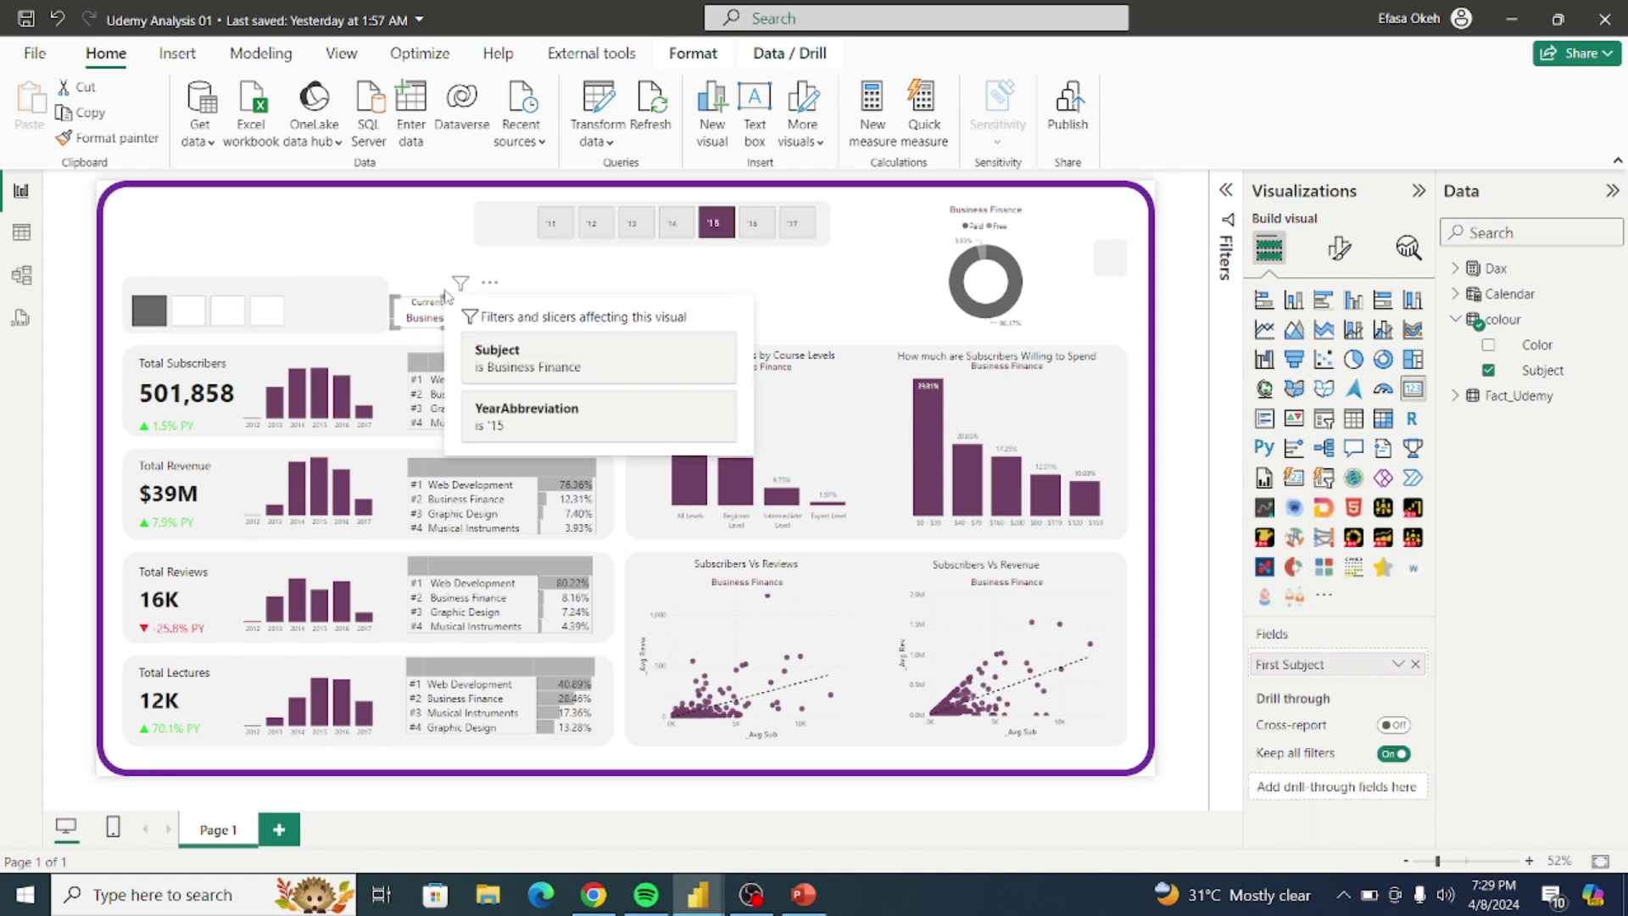
left_click(526, 284)
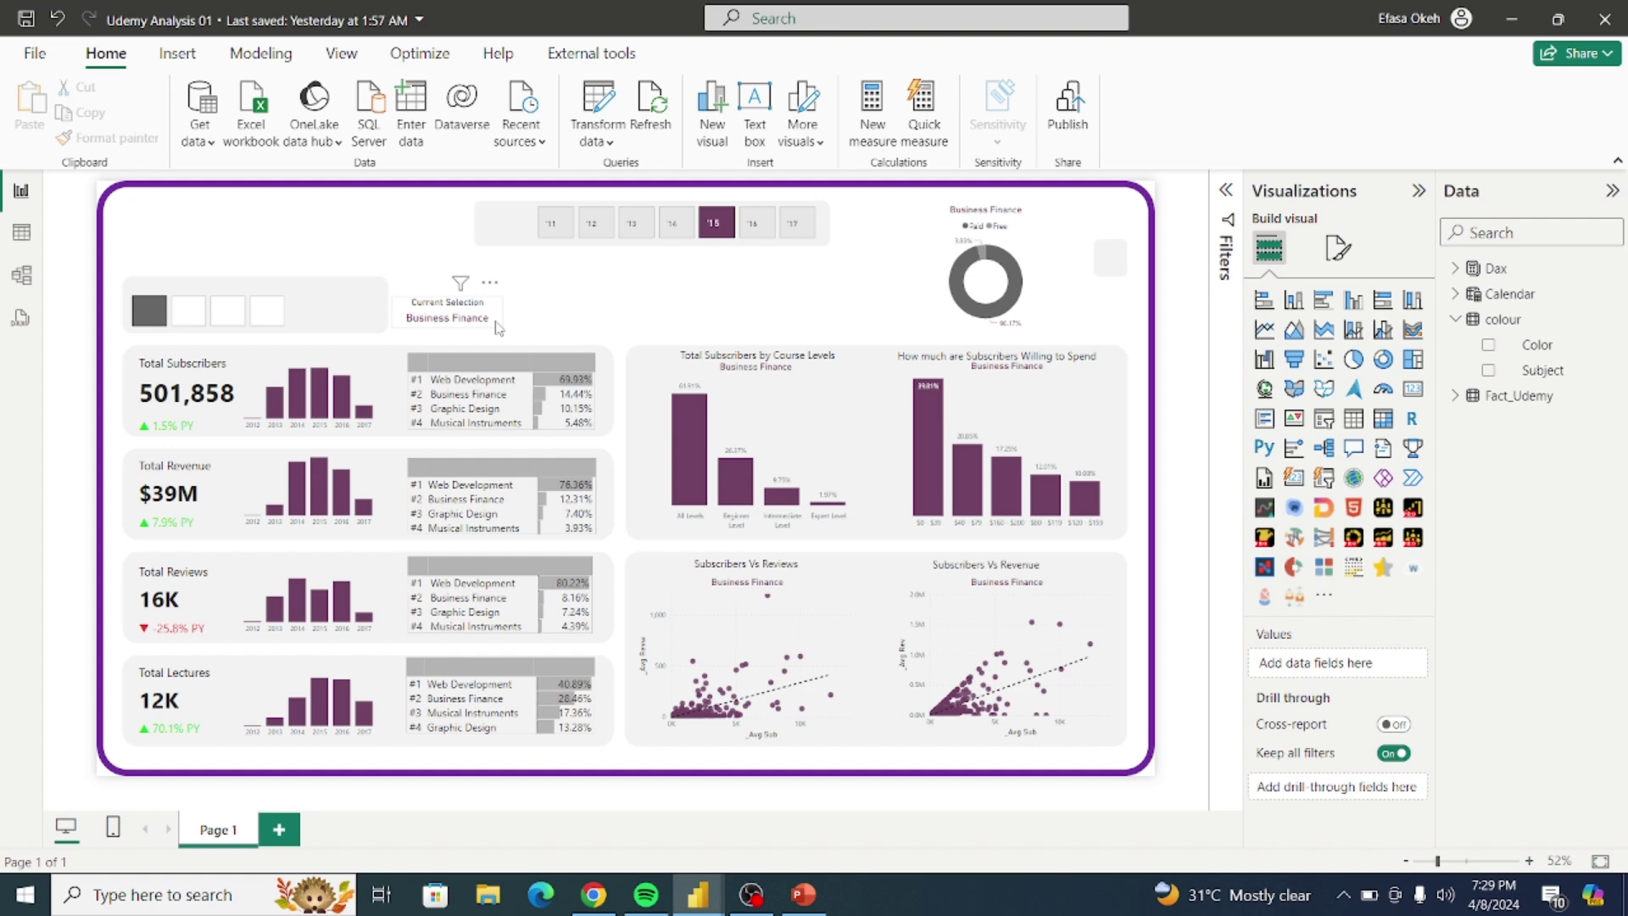
left_click(468, 315)
left_click_drag(443, 296, 444, 293)
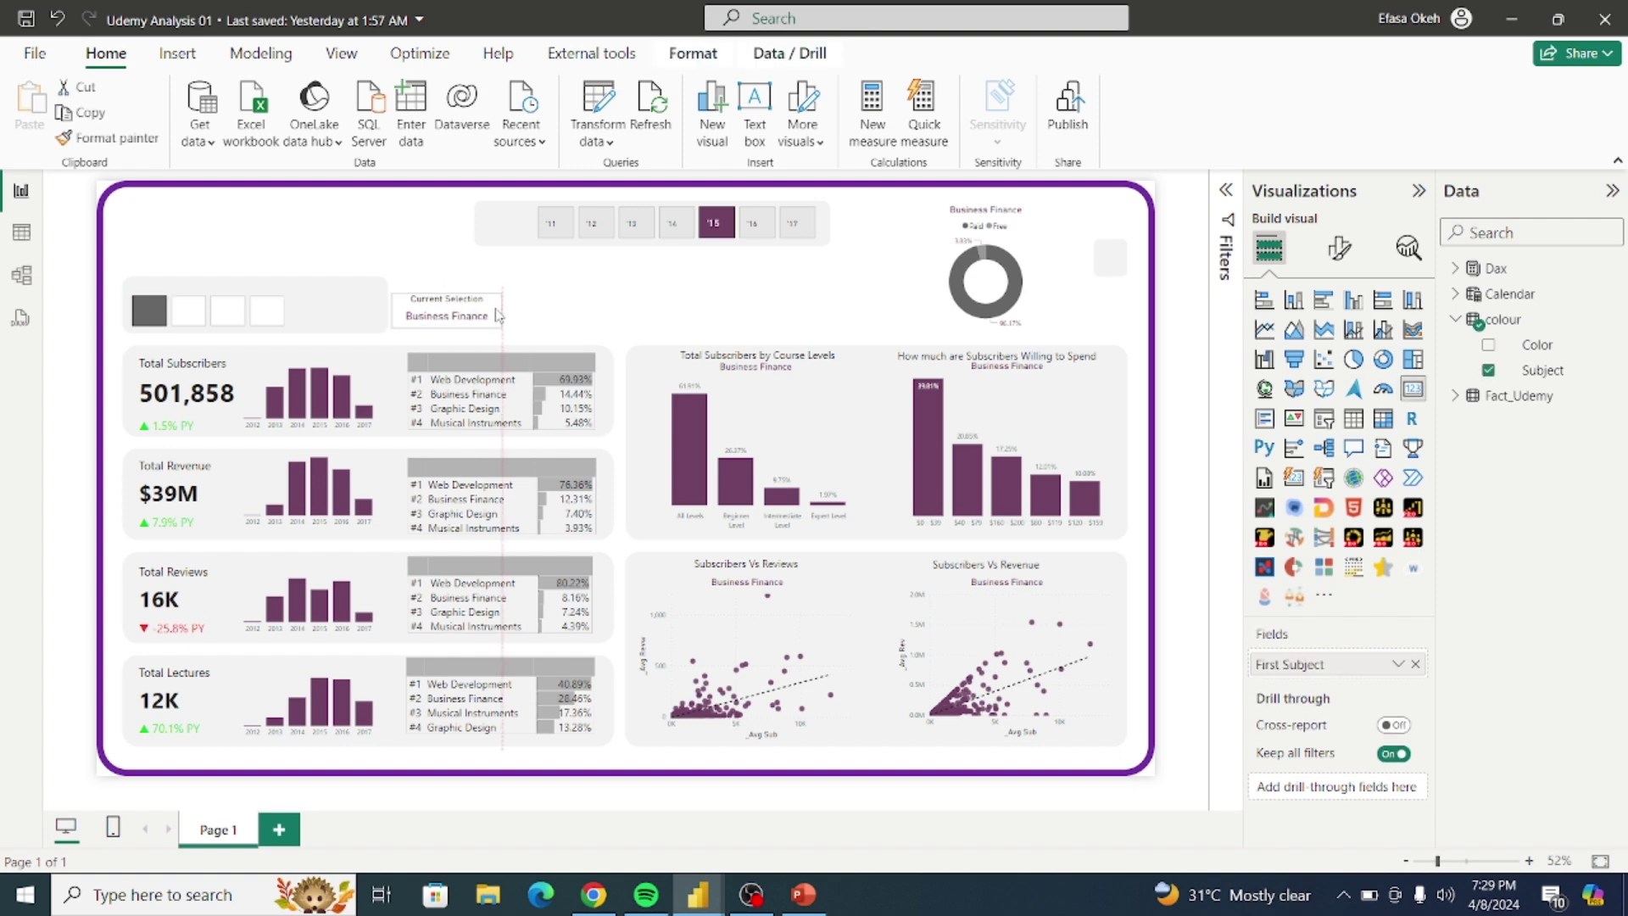
left_click_drag(467, 288, 391, 316)
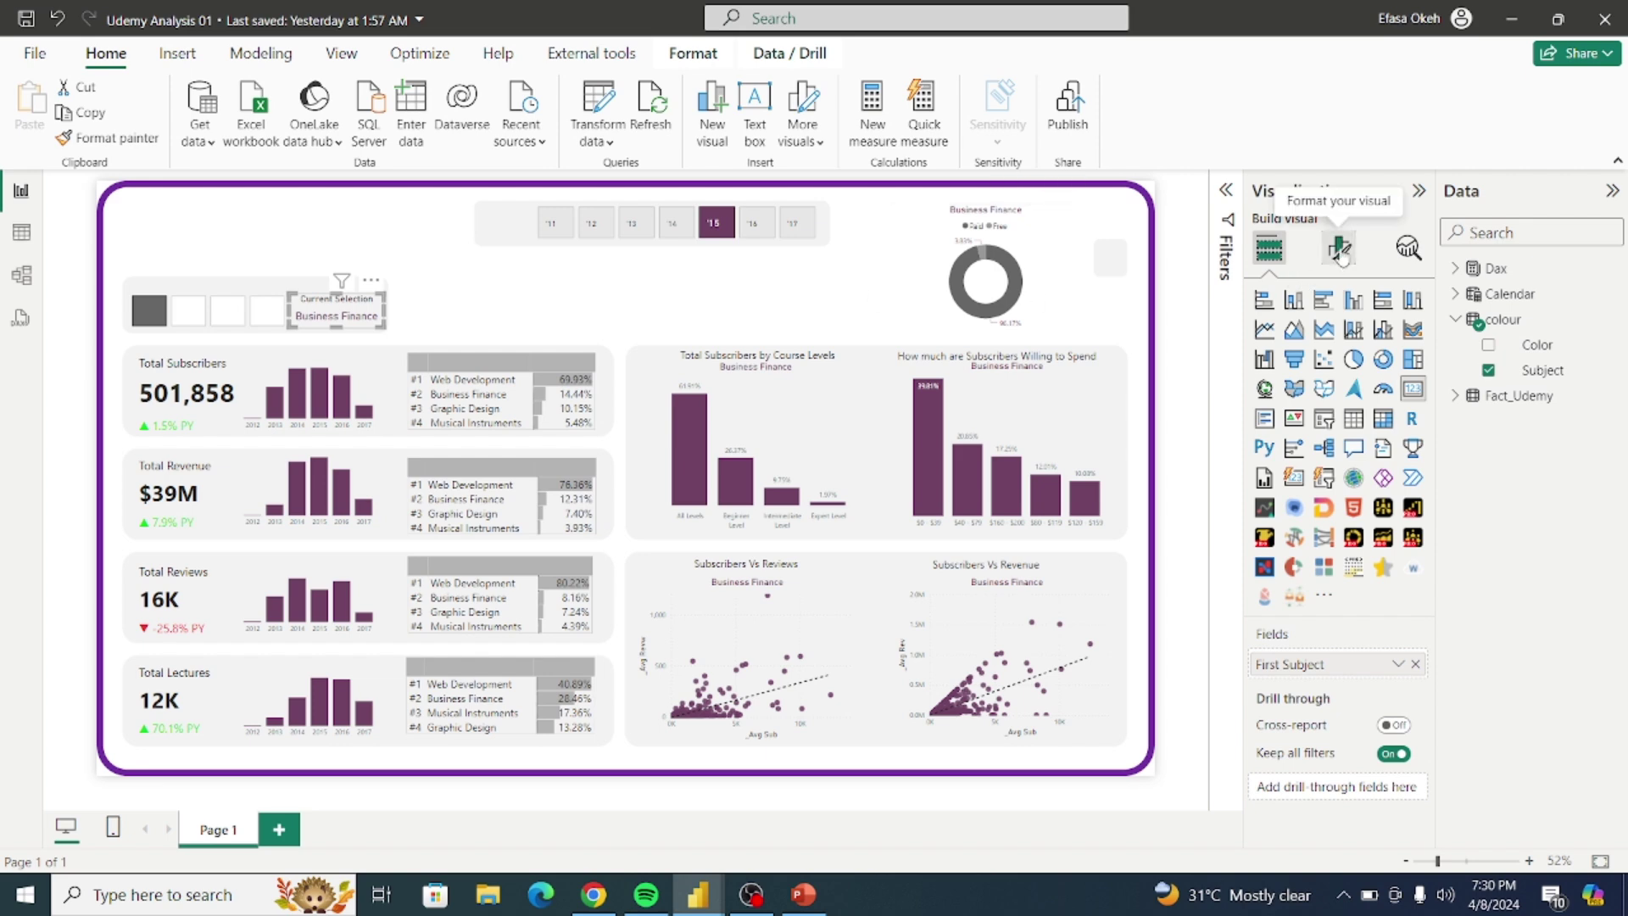
left_click(1340, 251)
left_click(1312, 396)
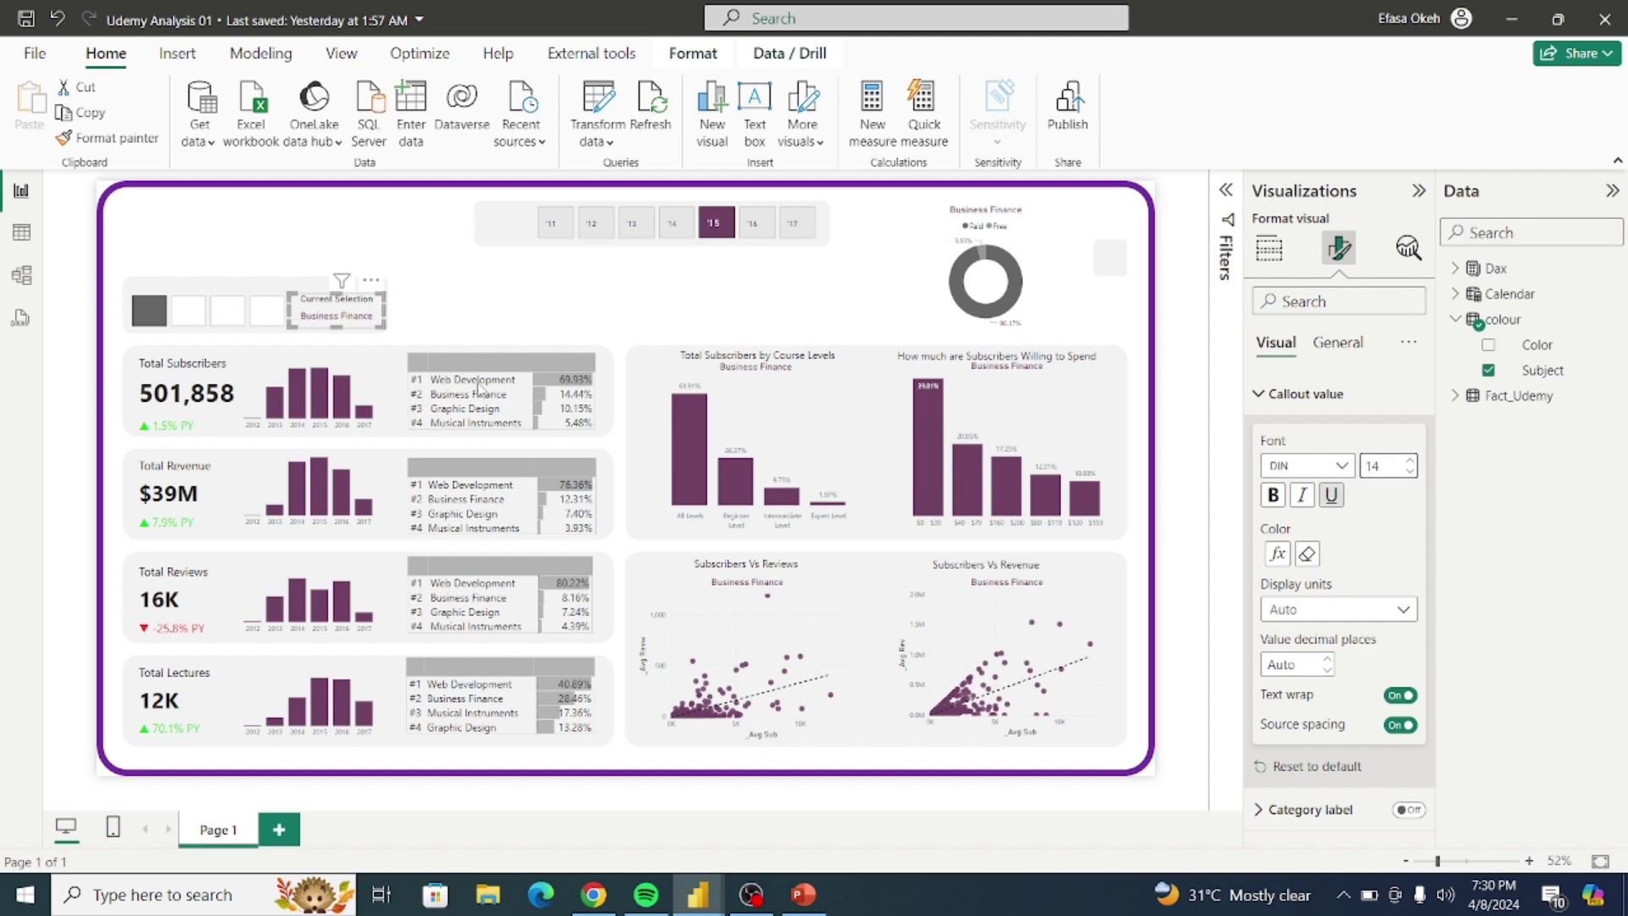
Step: Switch the subject slicer through Graphic Design and Musical Instruments, leaving Web Development selected
left_click(198, 320)
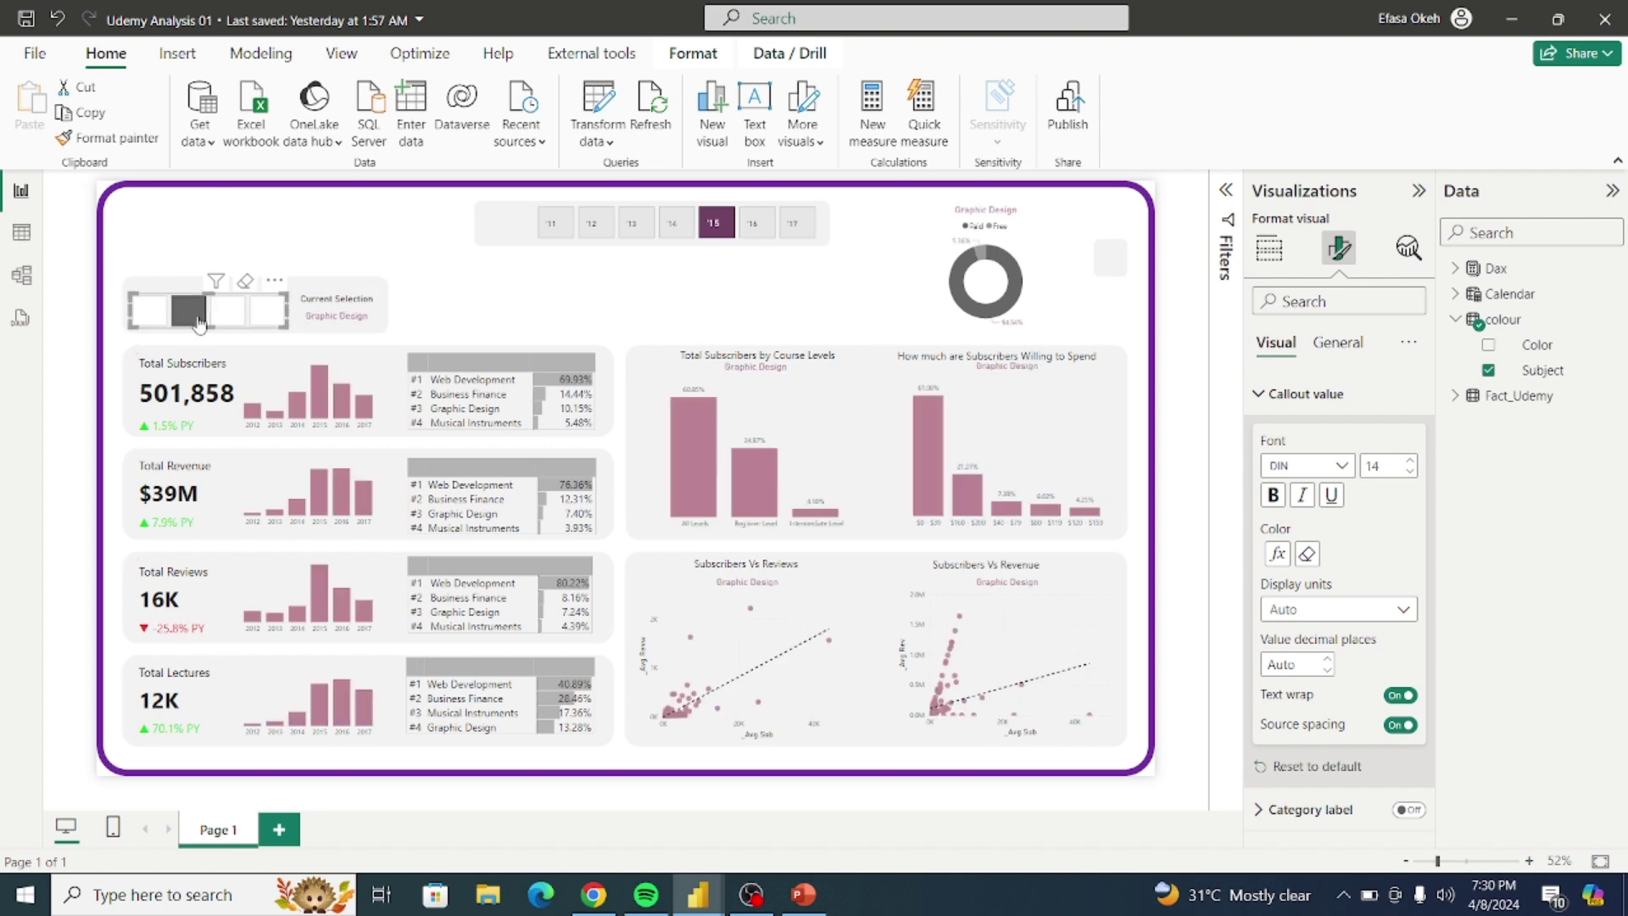
left_click(228, 316)
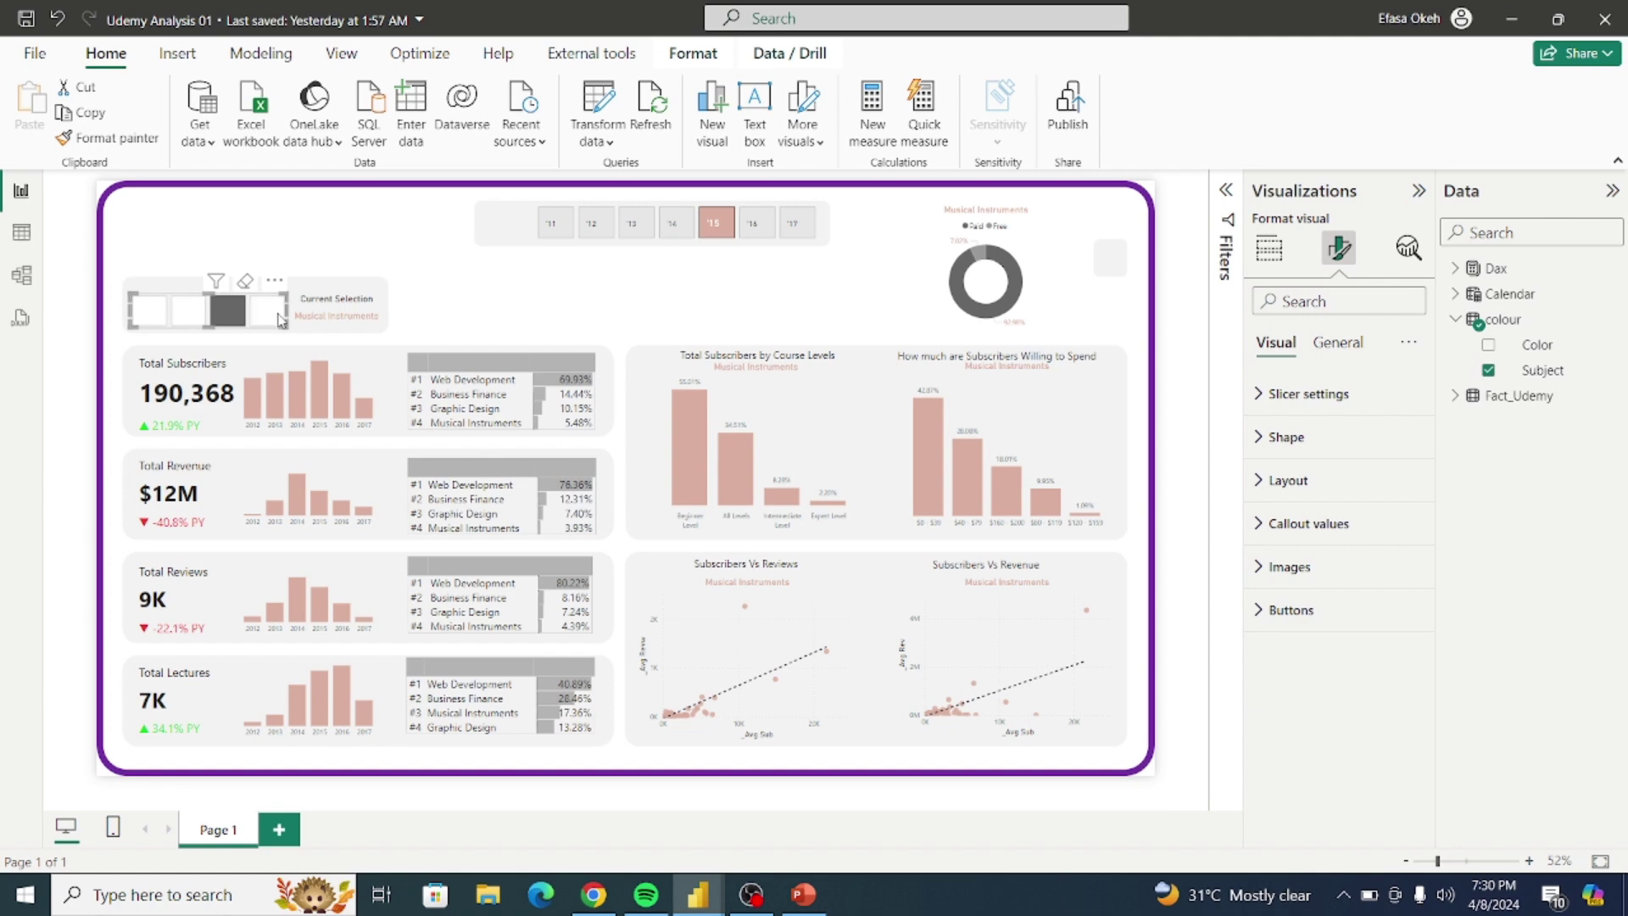
left_click(270, 320)
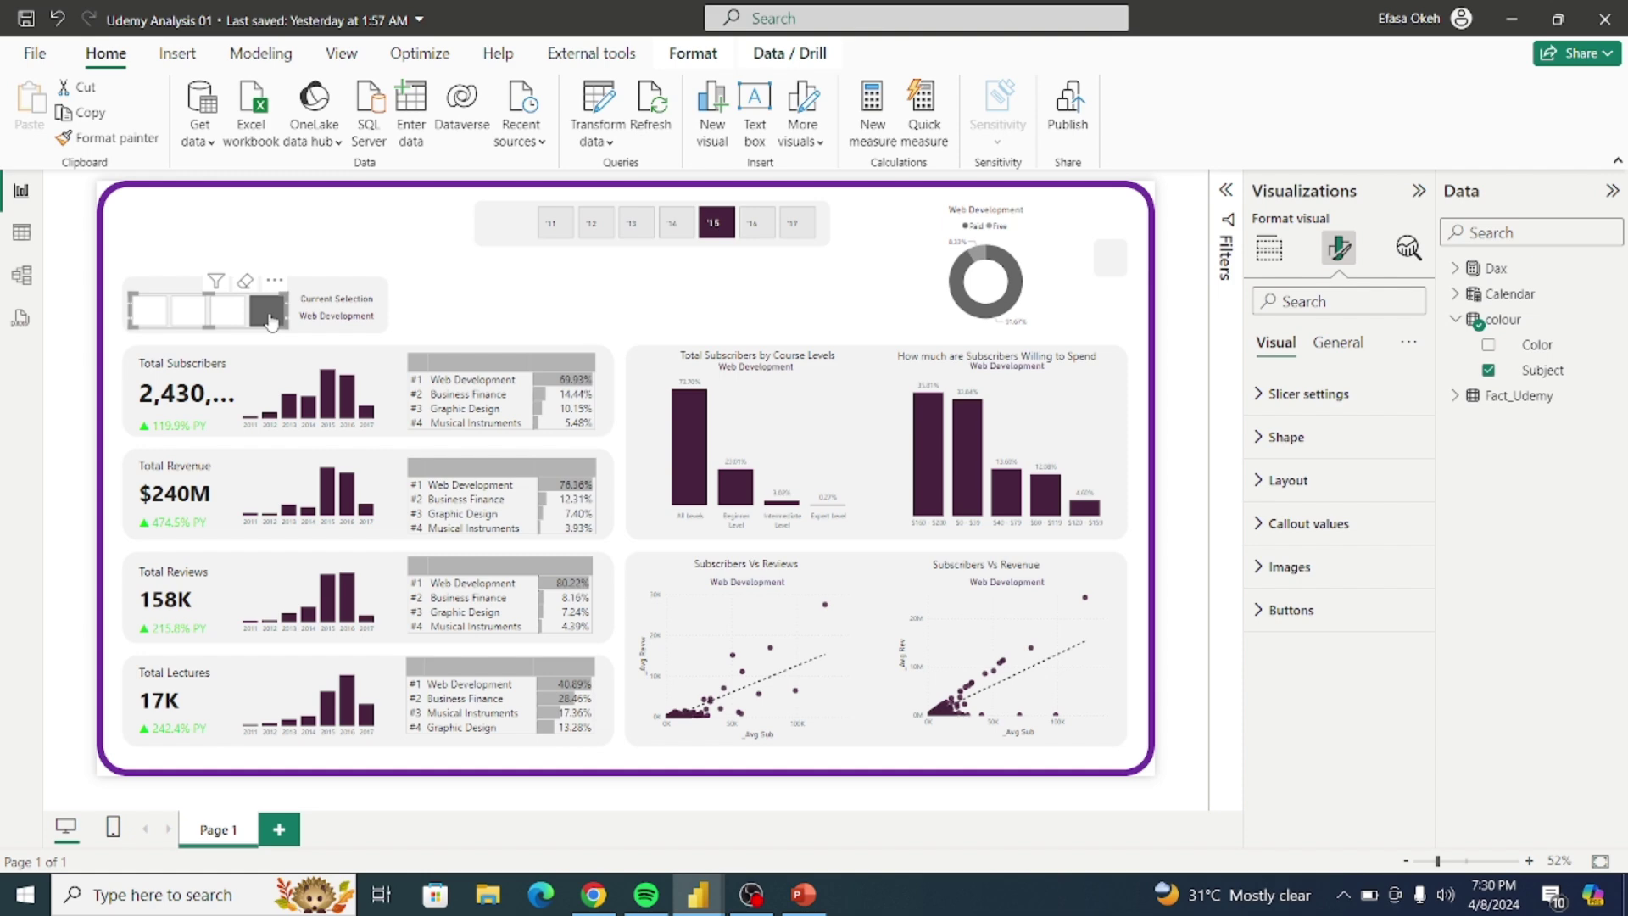
Step: Nudge the subject ranking table on the Total Lectures card slightly downward
left_click(462, 318)
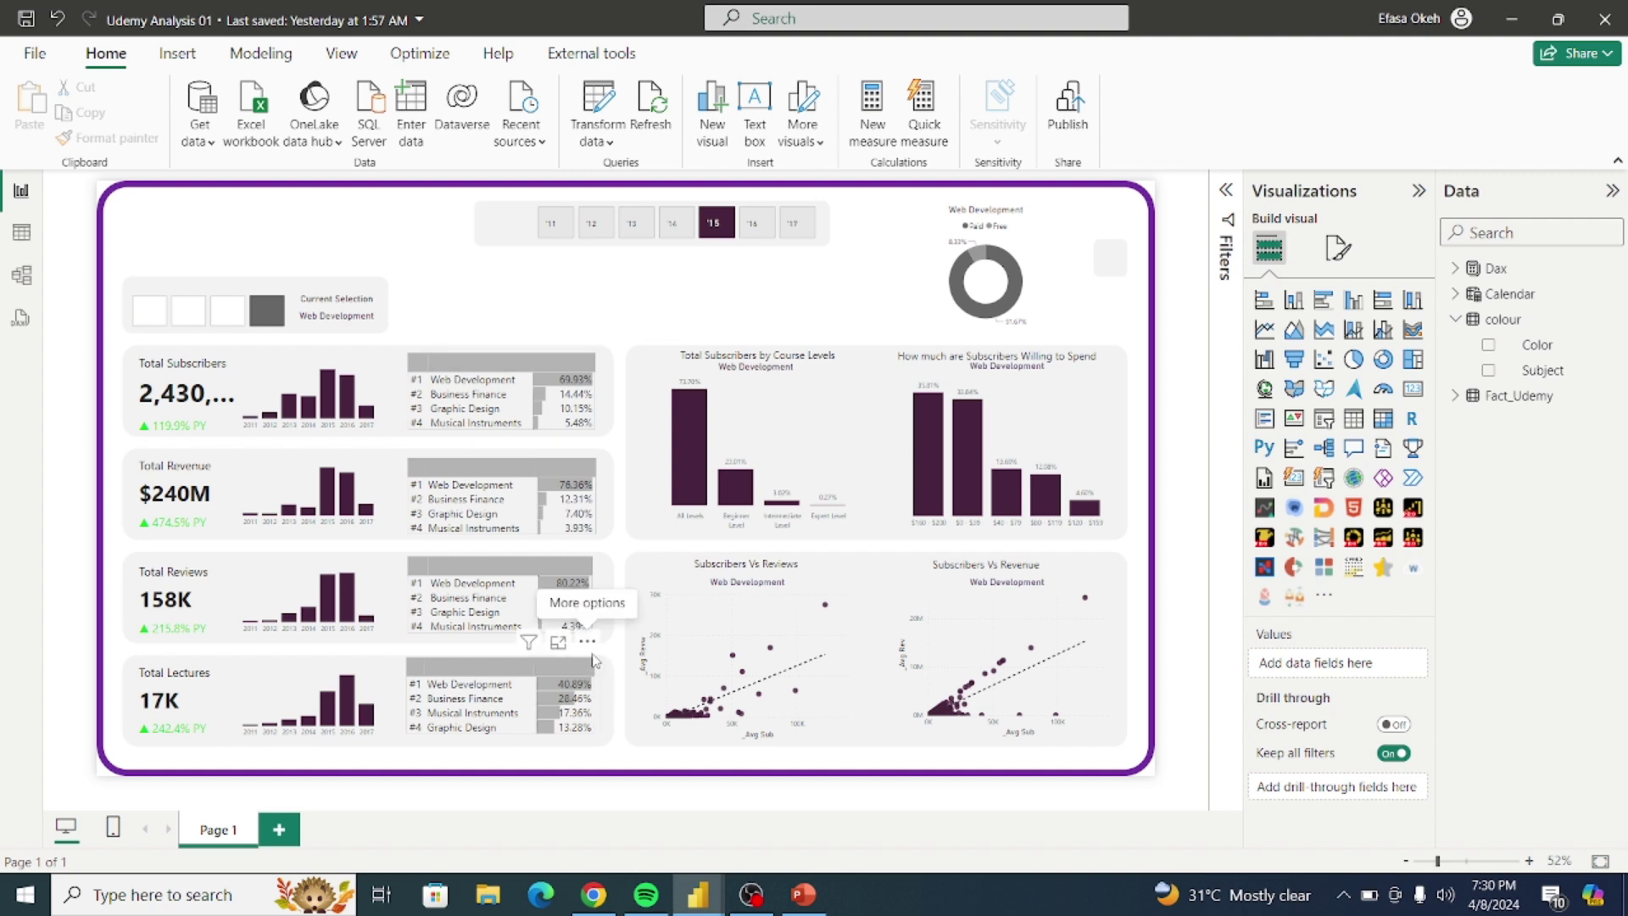
left_click_drag(592, 660, 594, 666)
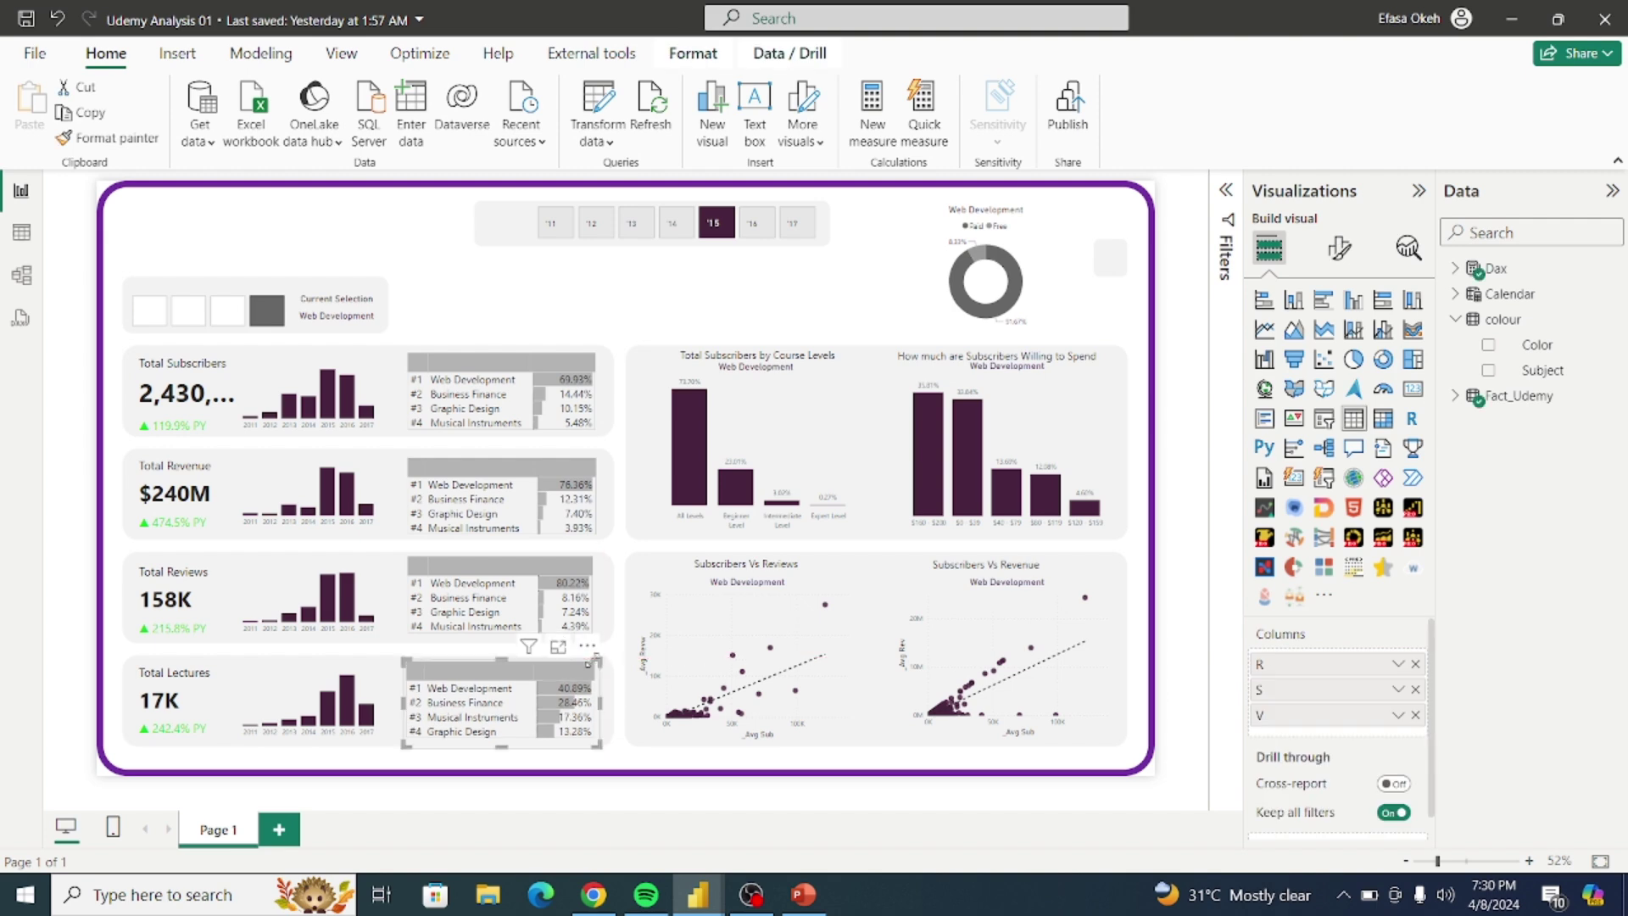
left_click(623, 664)
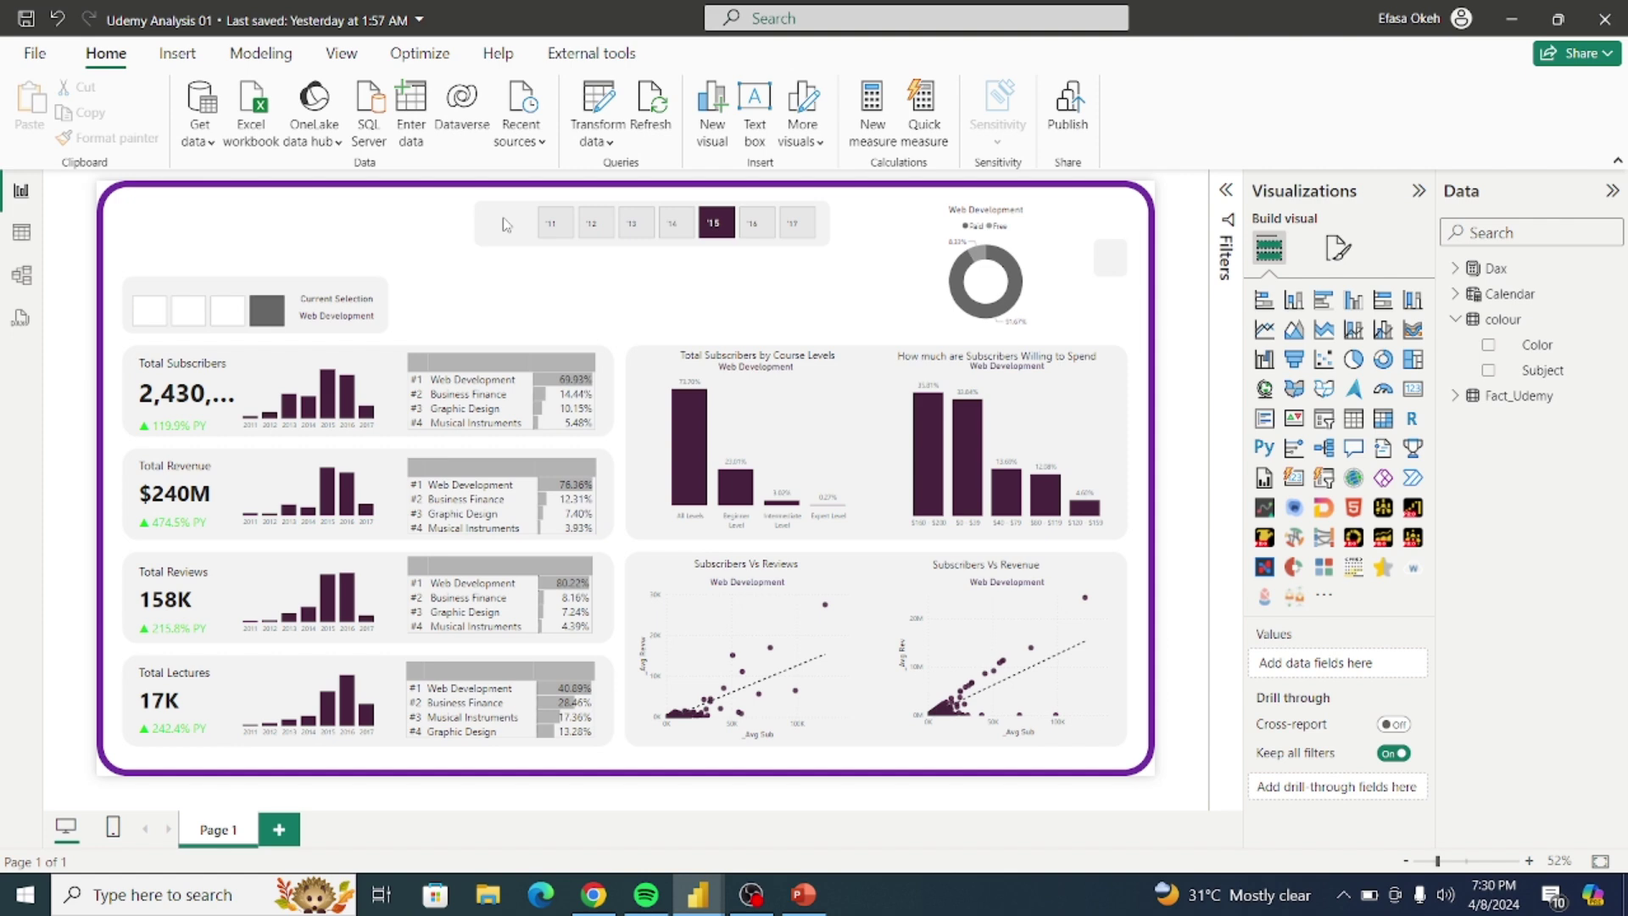
Step: Insert a text box reading "Select Year" on two lines, centred at font size 14, and shrink it around the text
left_click(755, 106)
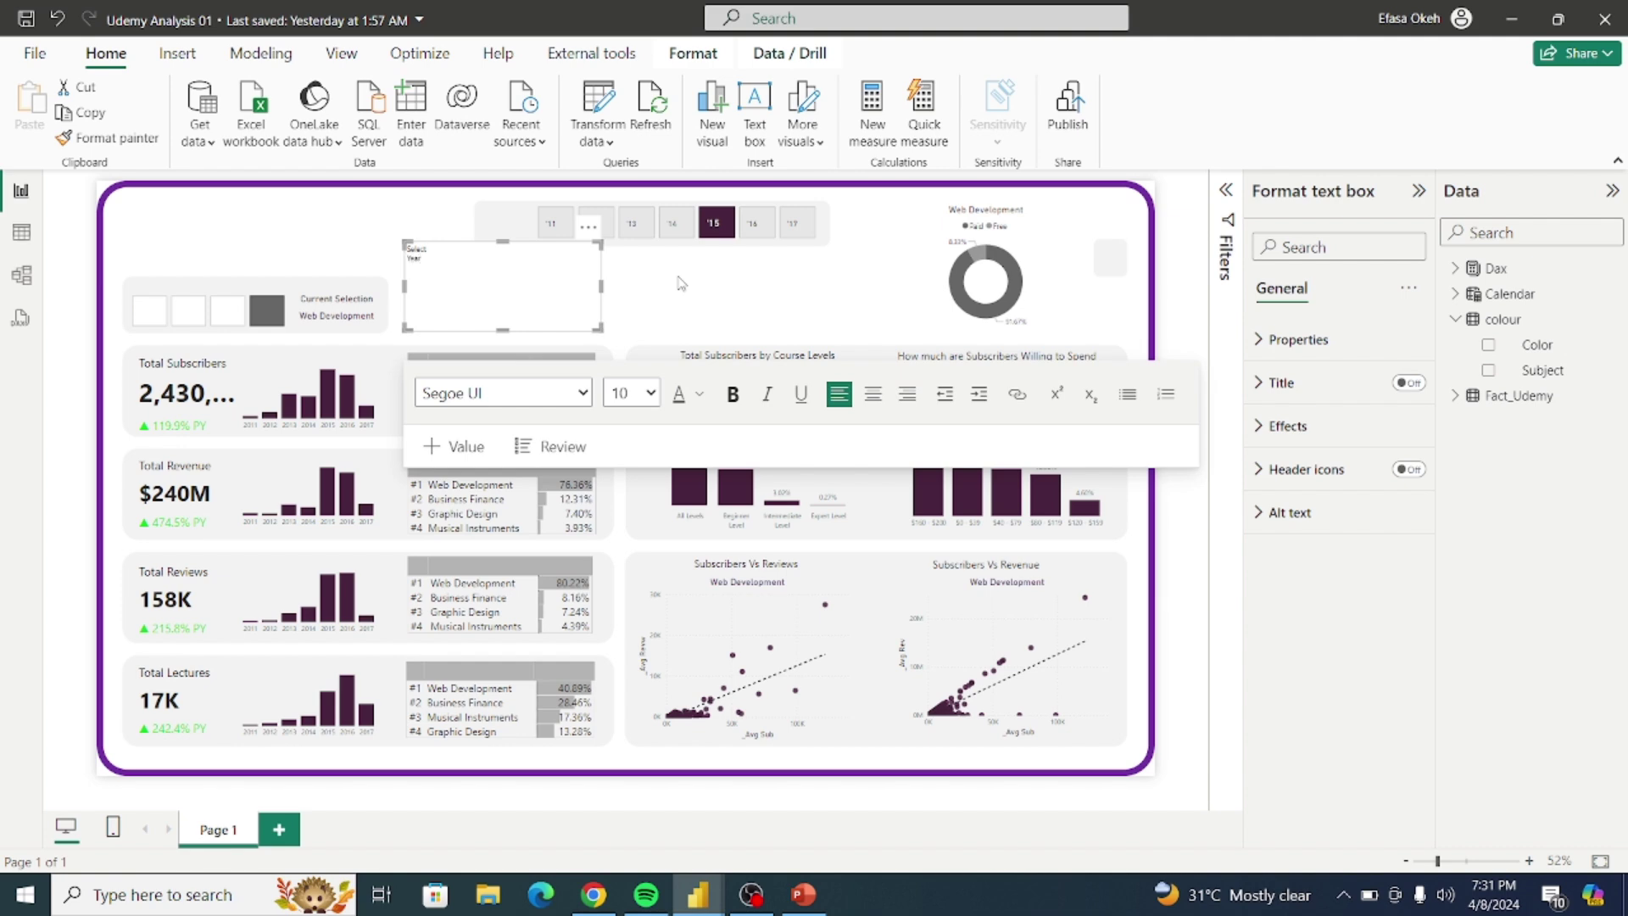
left_click(653, 395)
left_click(641, 553)
key("ctrl+a")
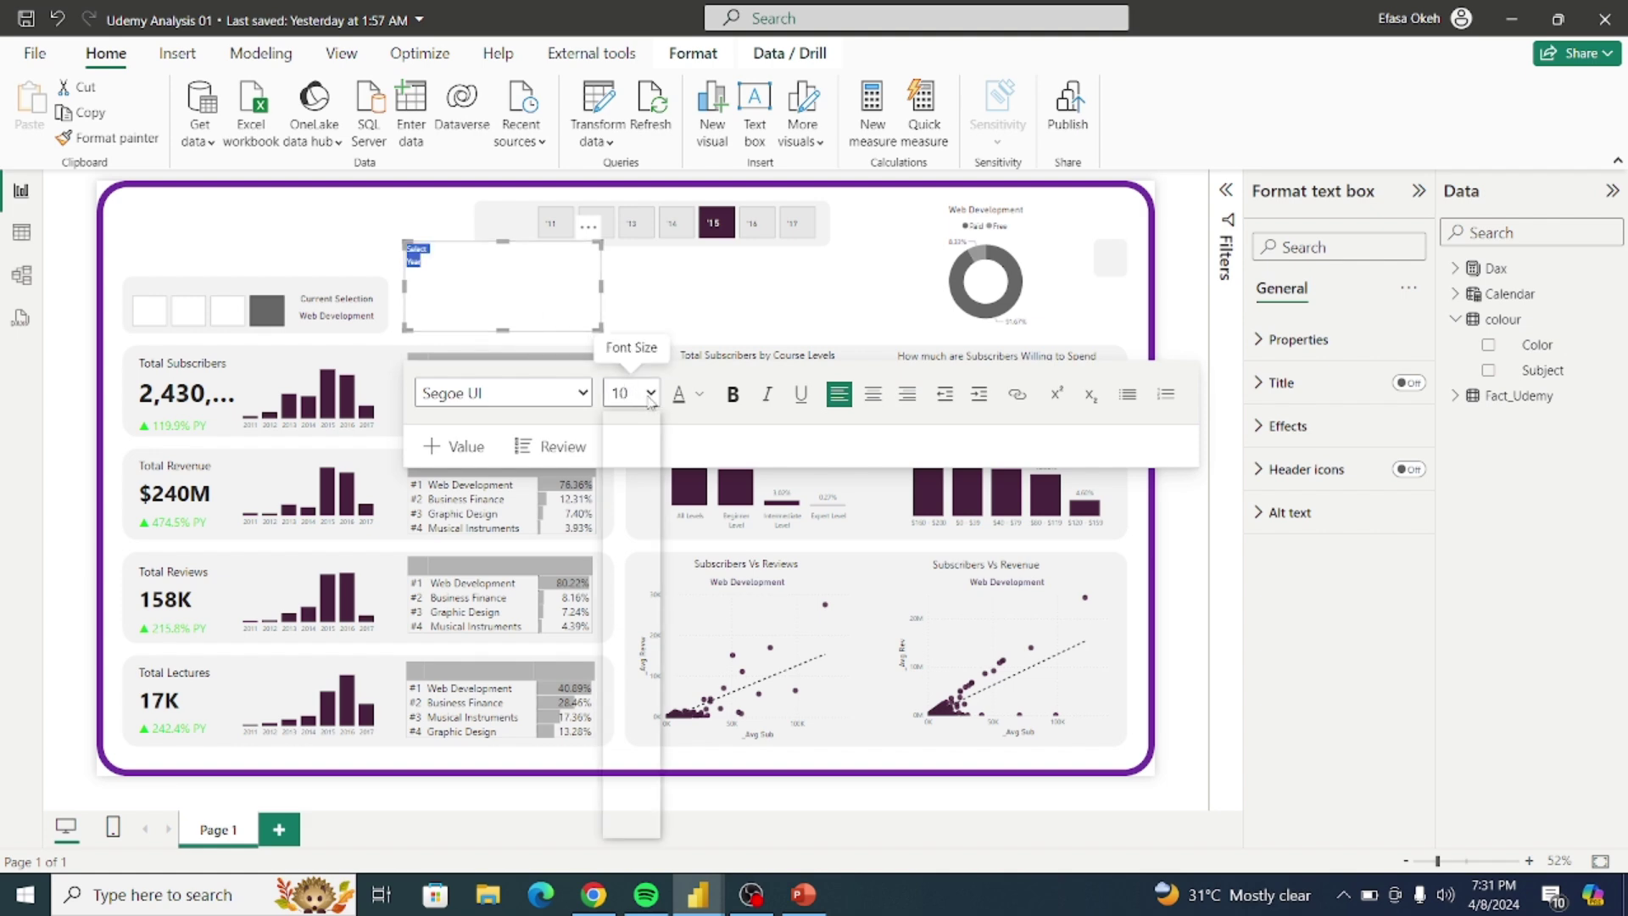
left_click(632, 392)
left_click(623, 550)
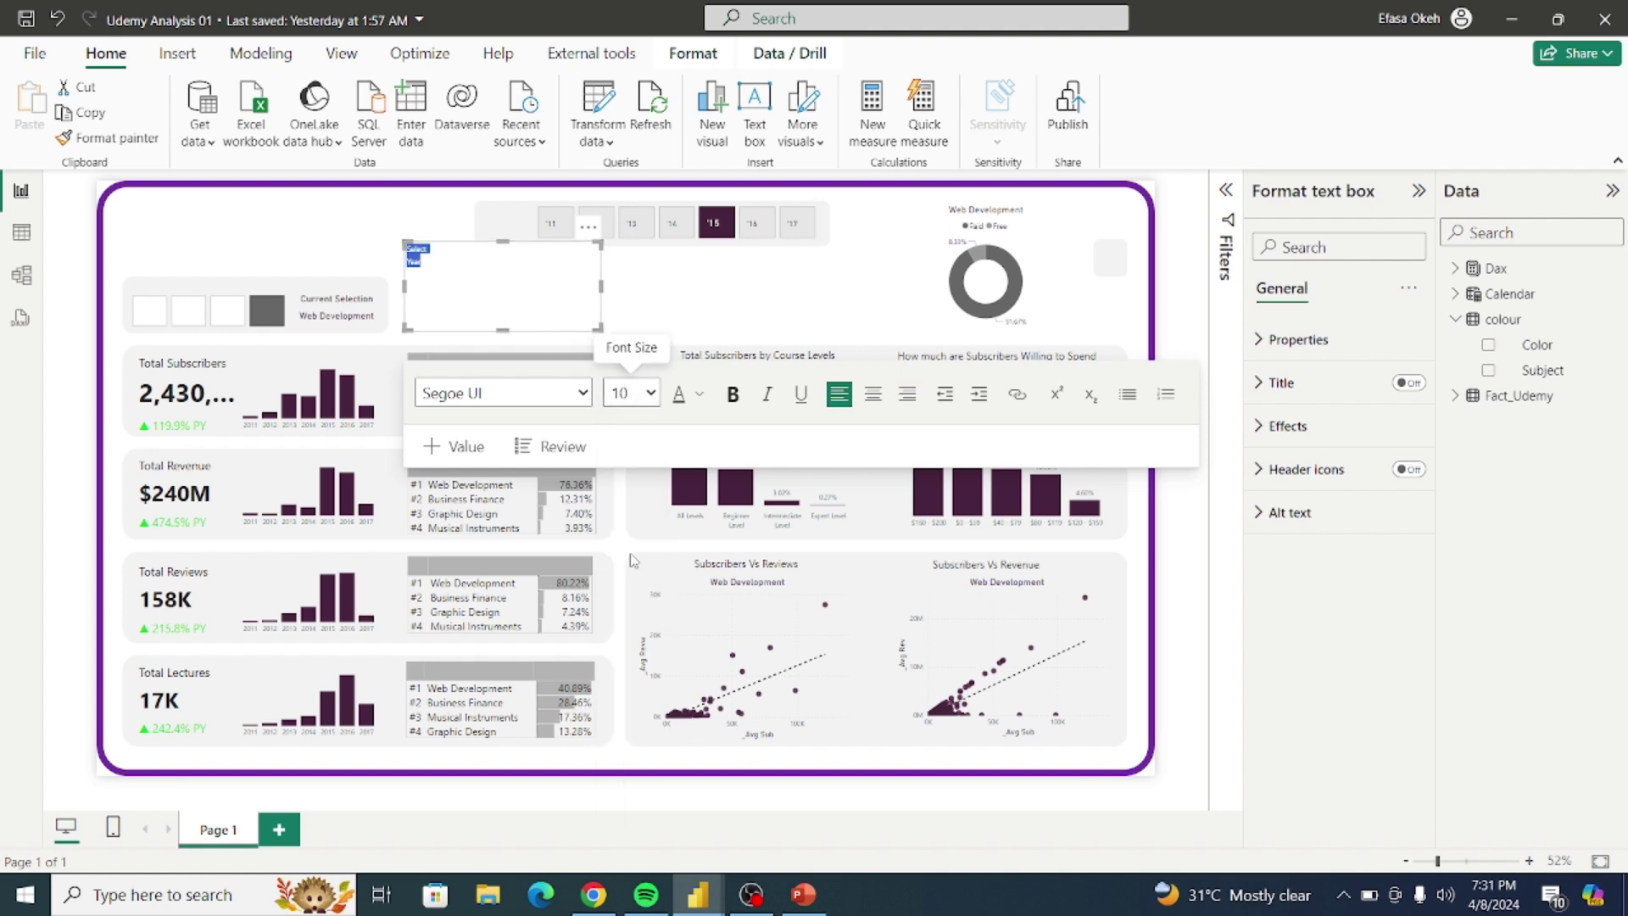
left_click(879, 398)
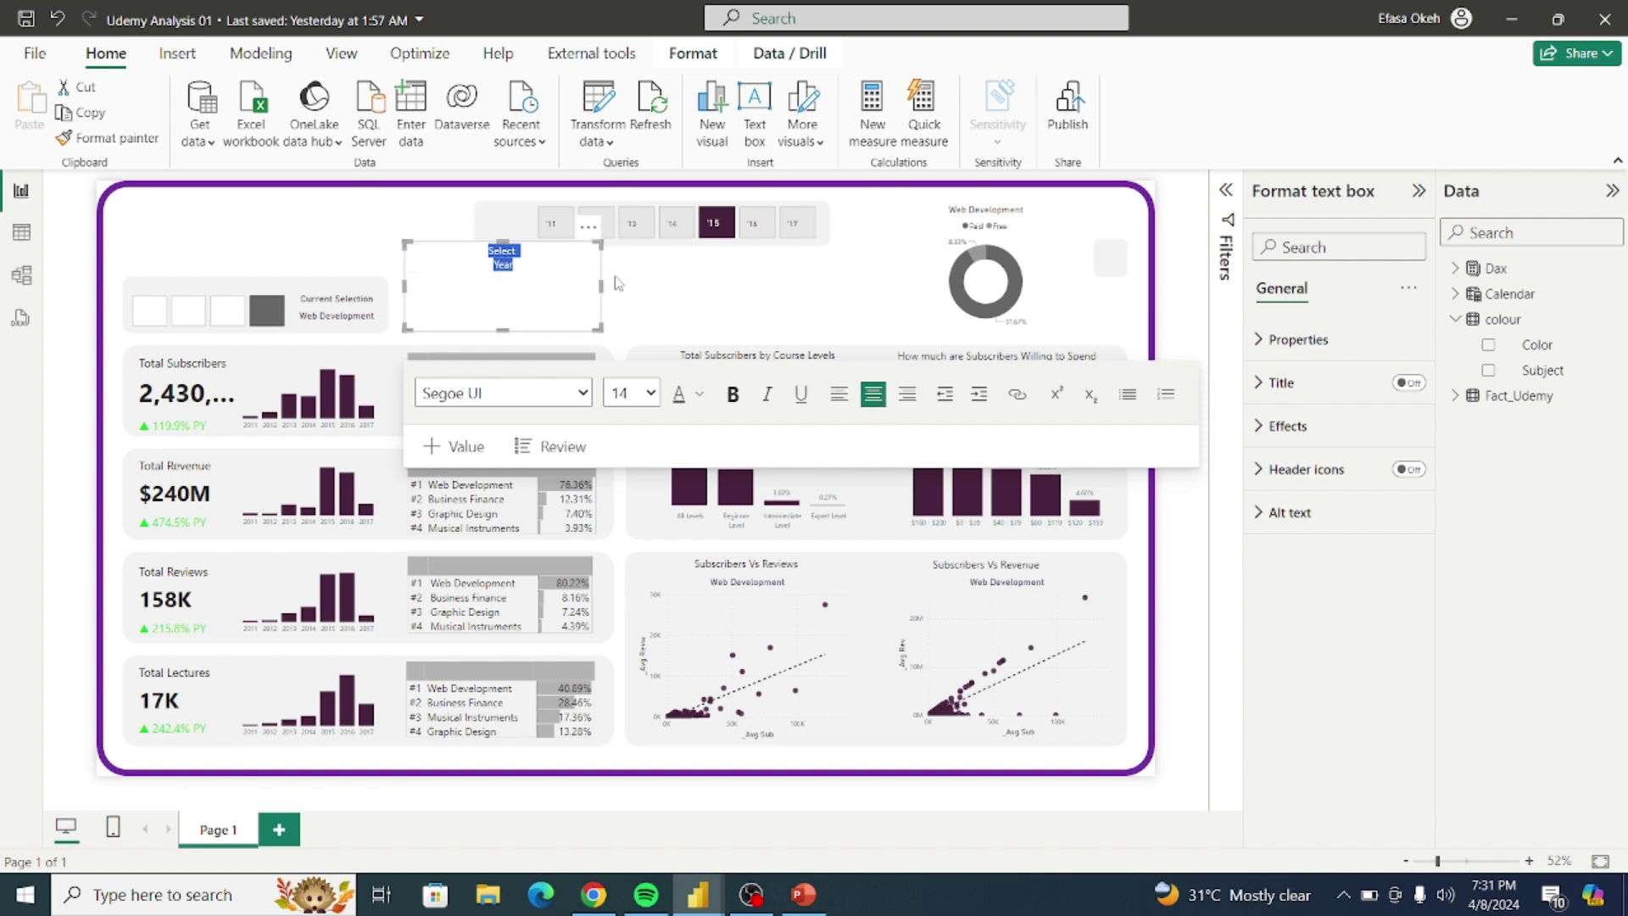
left_click_drag(592, 322, 458, 272)
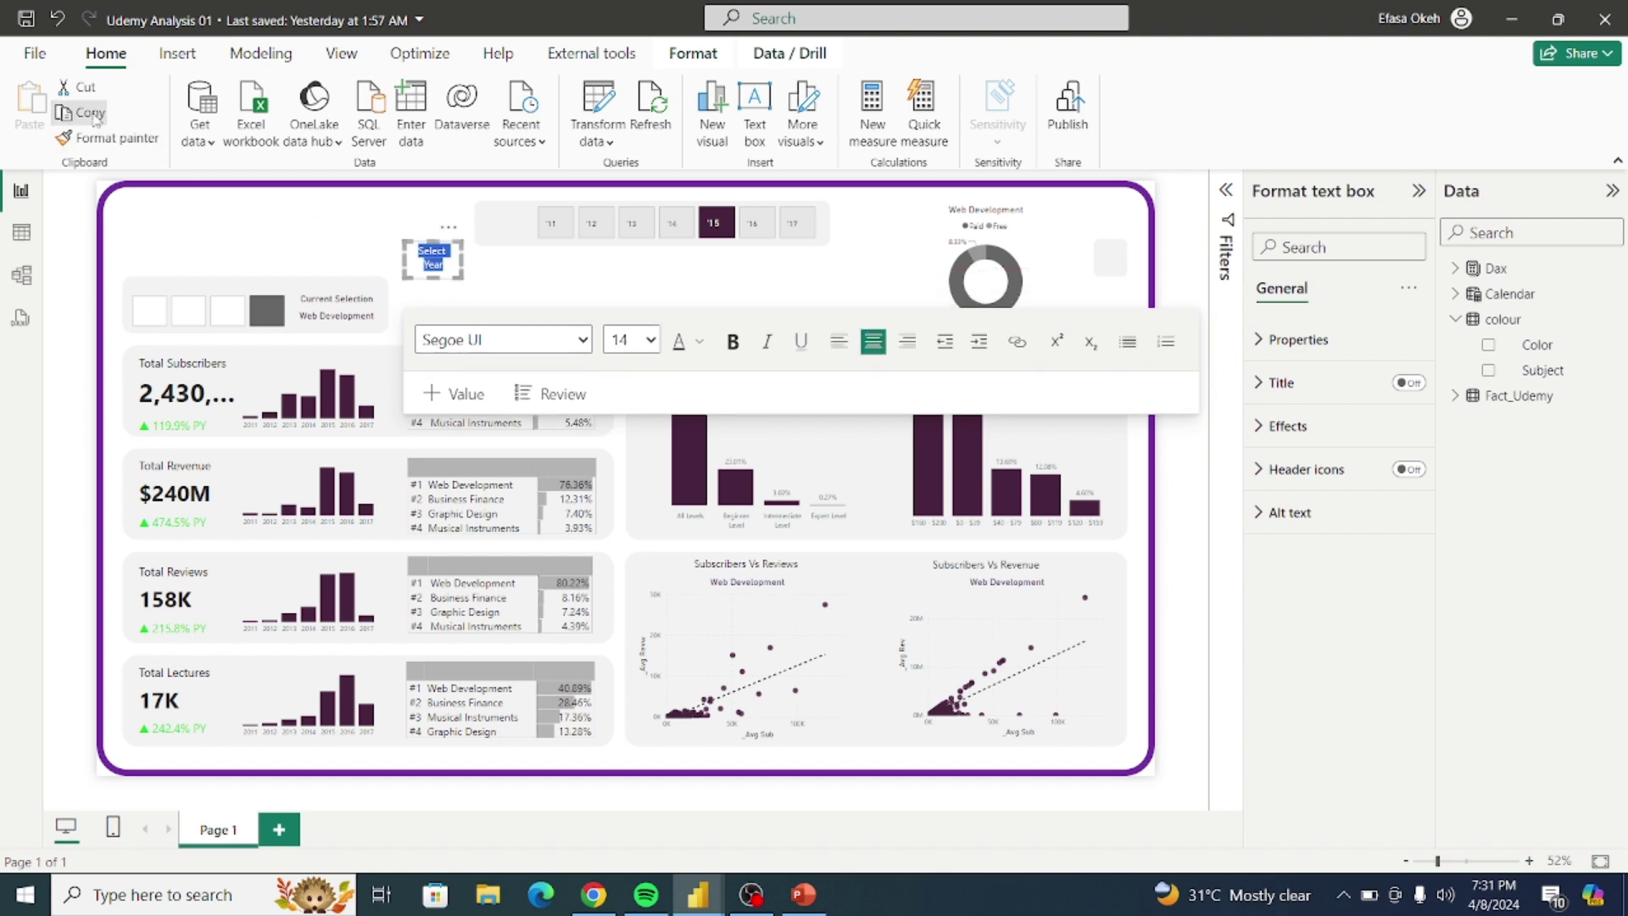
Step: Place the "Select Year" text box at the left end of the year slicer's background card and turn off its background
key("Delete")
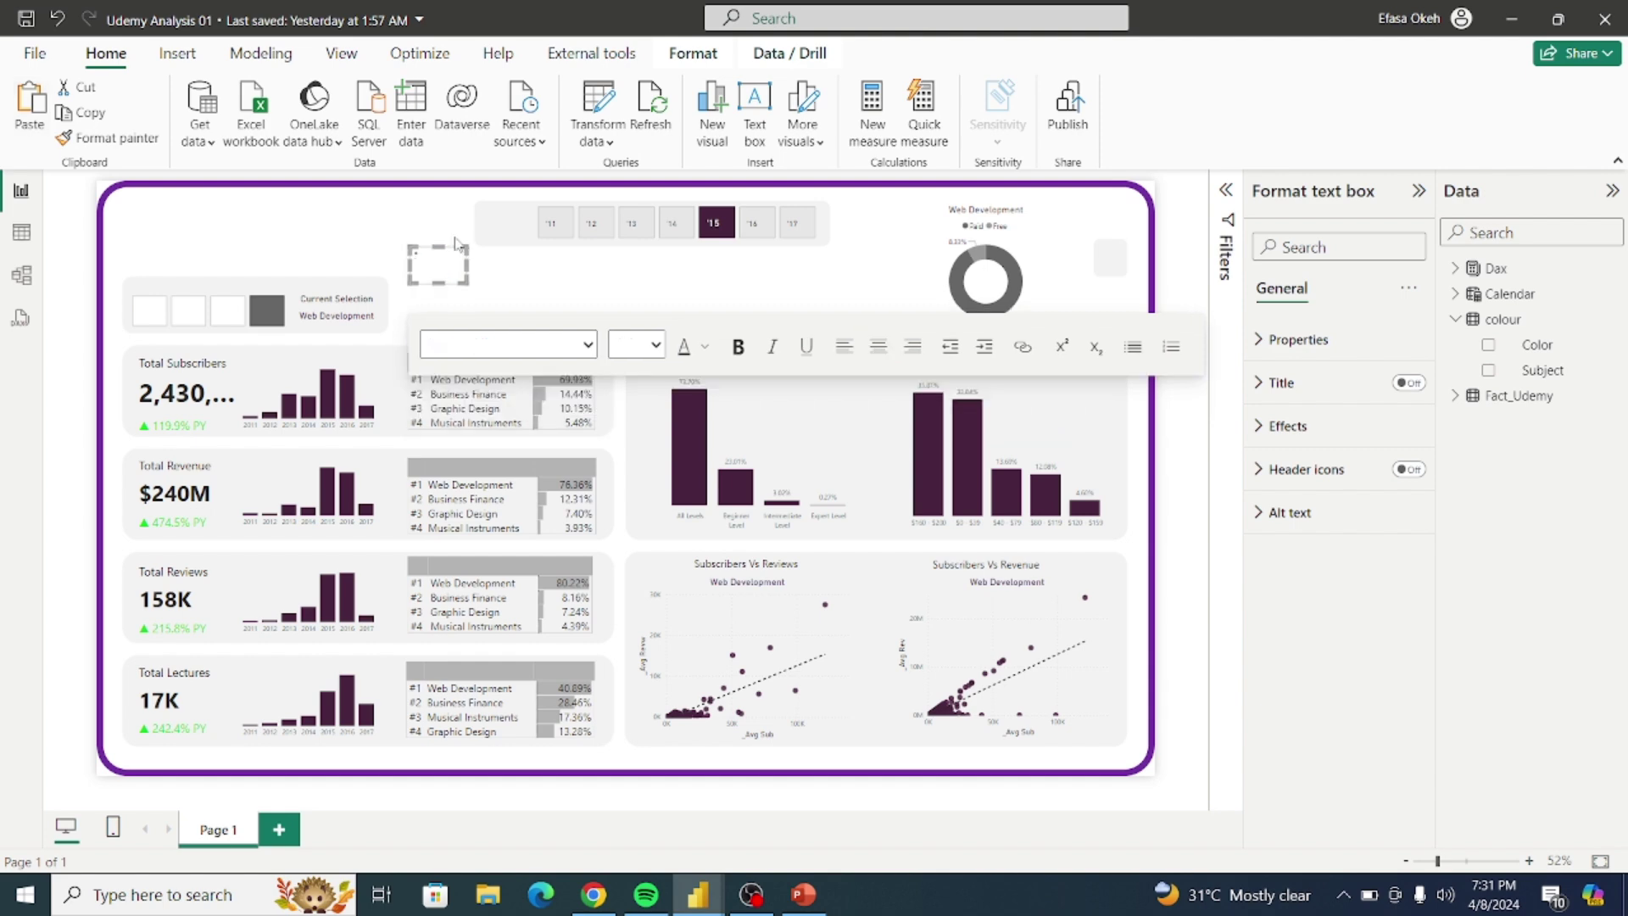
left_click_drag(513, 248, 527, 204)
left_click(440, 247)
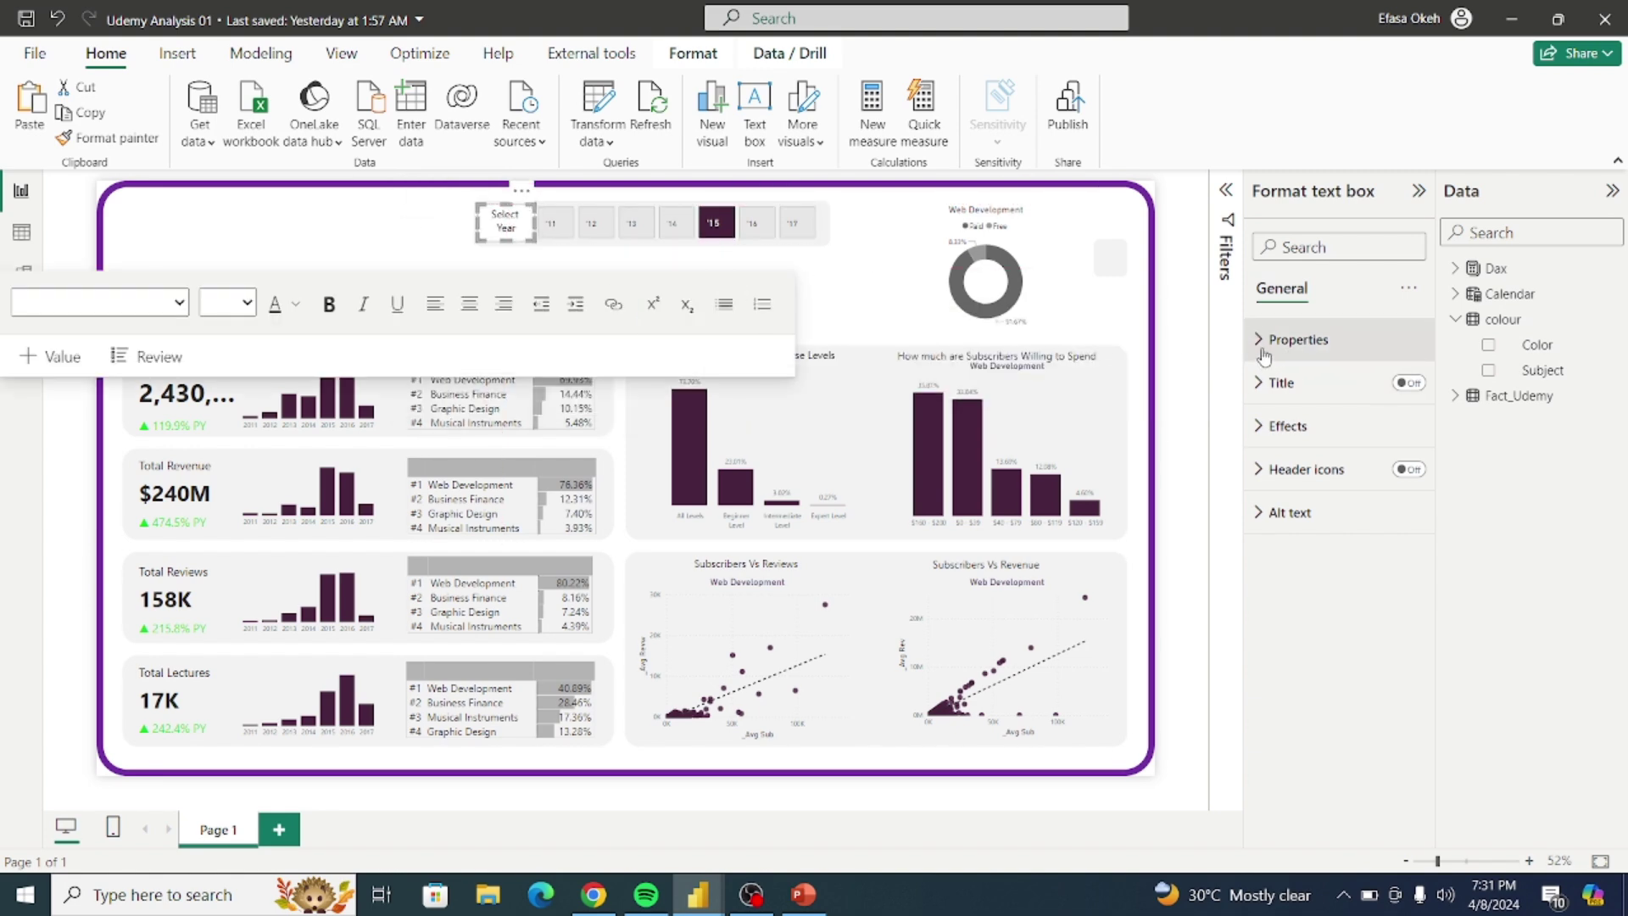
left_click(1287, 426)
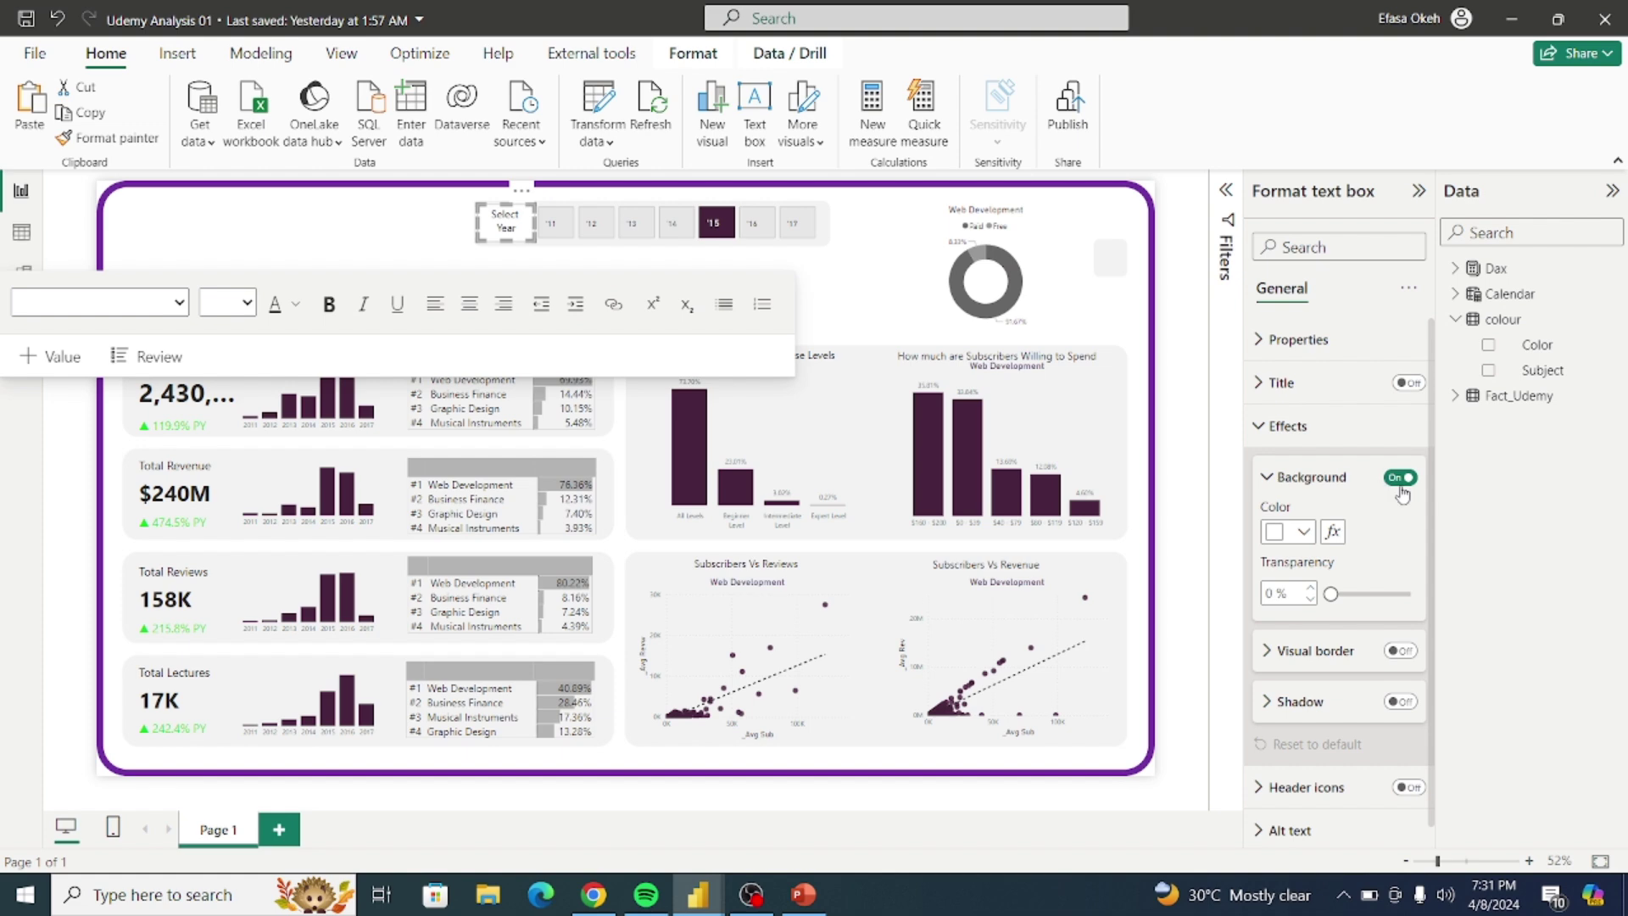
left_click(1398, 480)
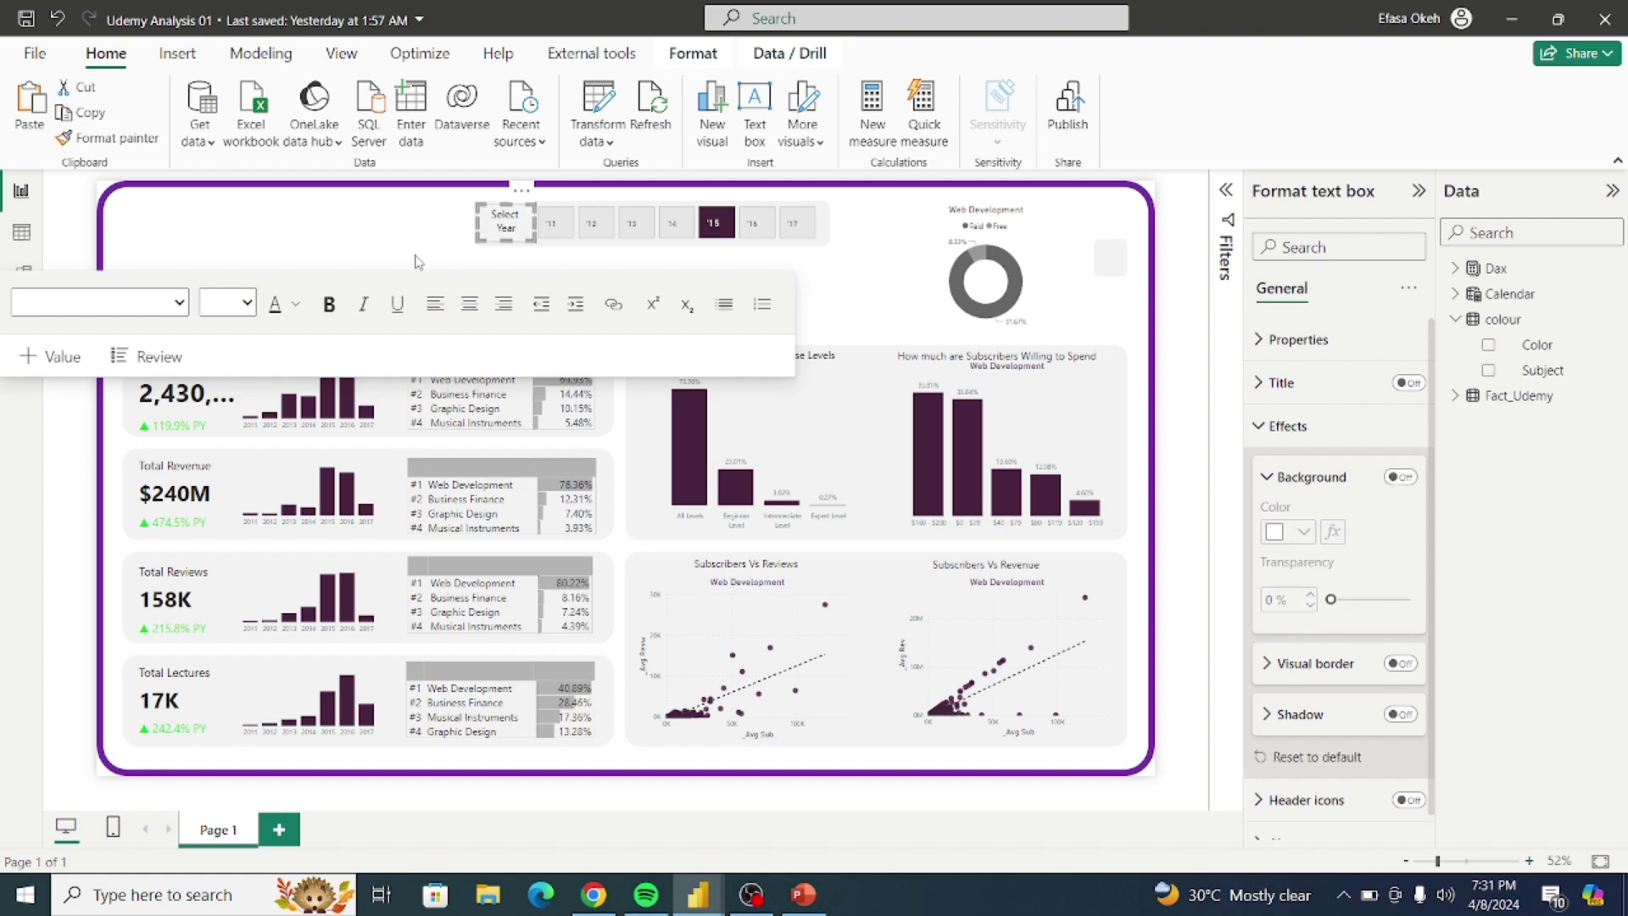
left_click(396, 246)
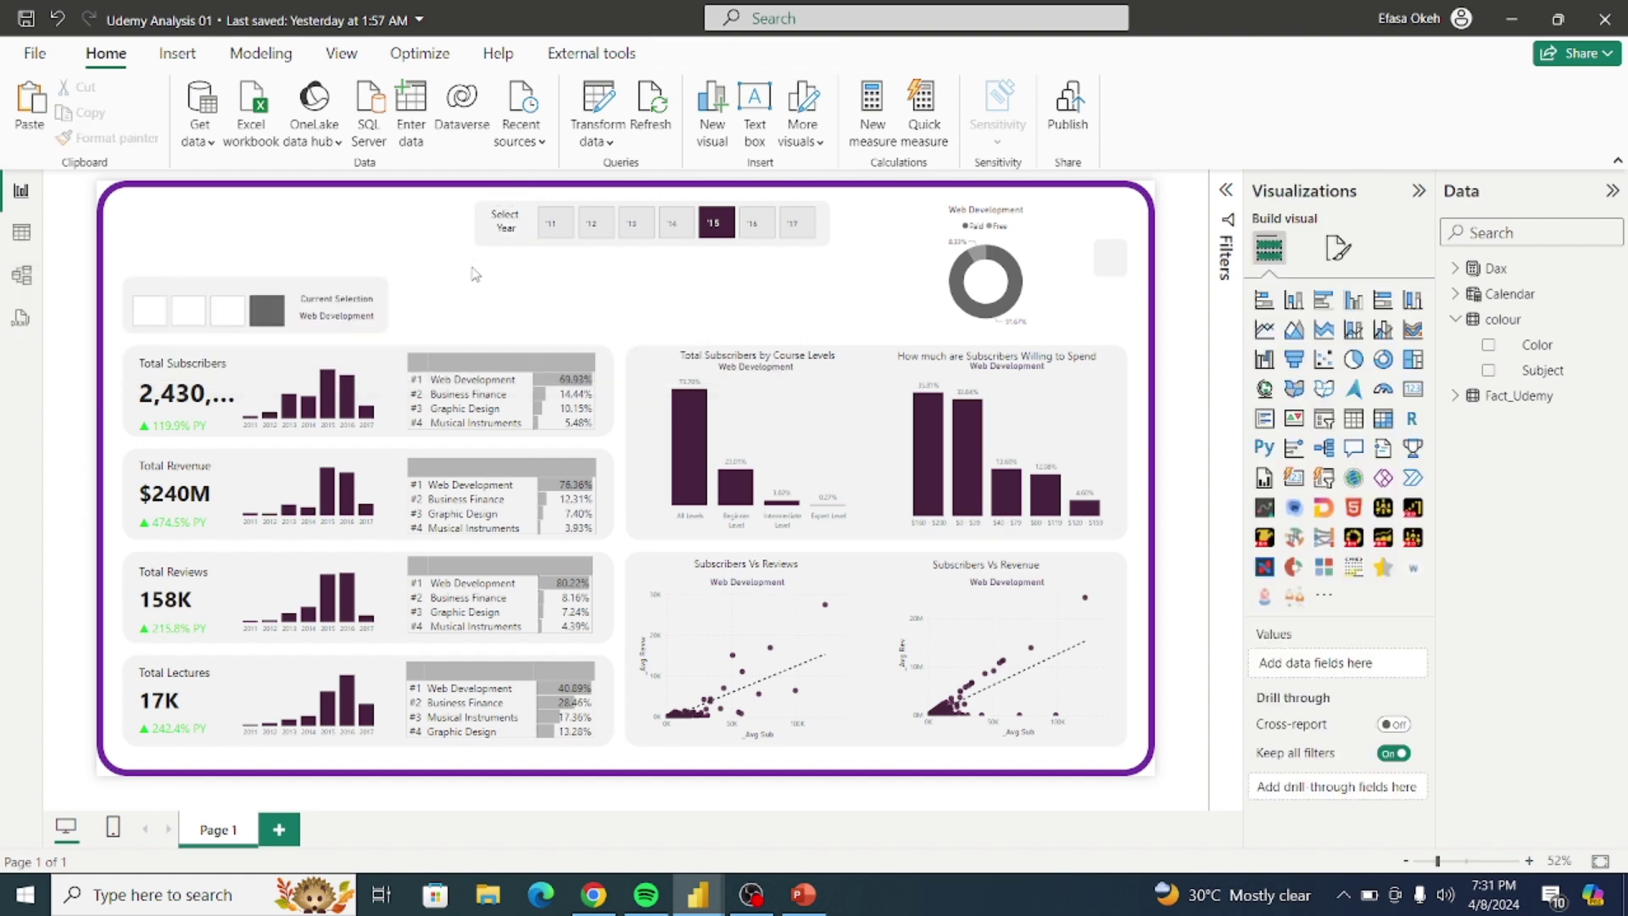
Step: Duplicate the "Select Year" text box as a wider copy below the year slicer and start left-aligning its text
left_click(524, 242)
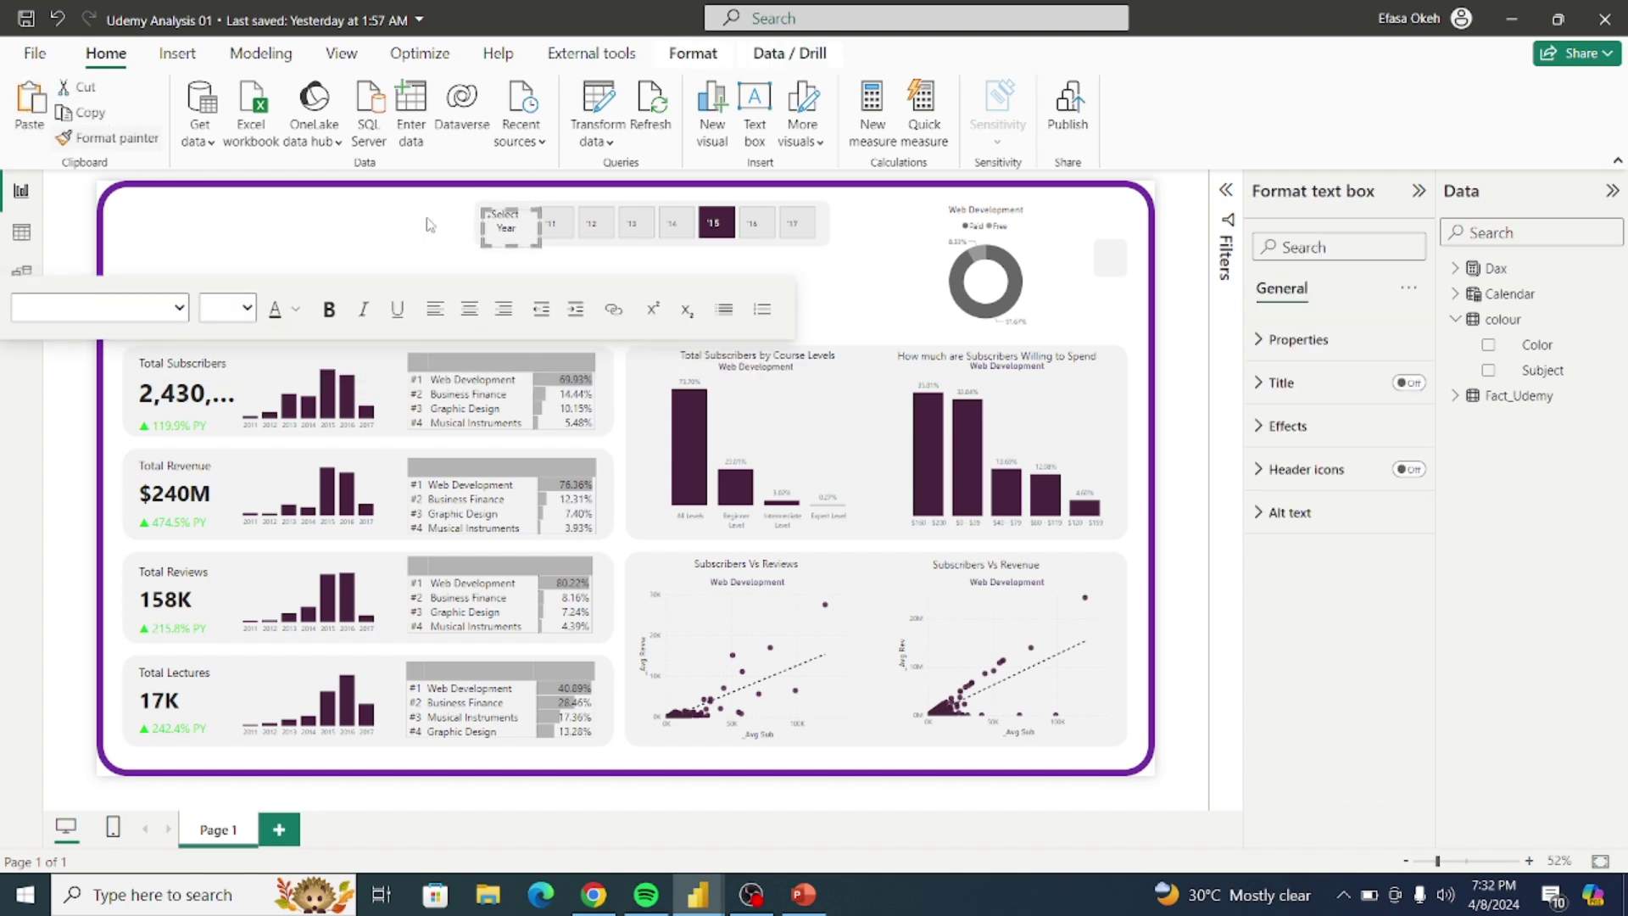
left_click_drag(527, 202, 368, 259)
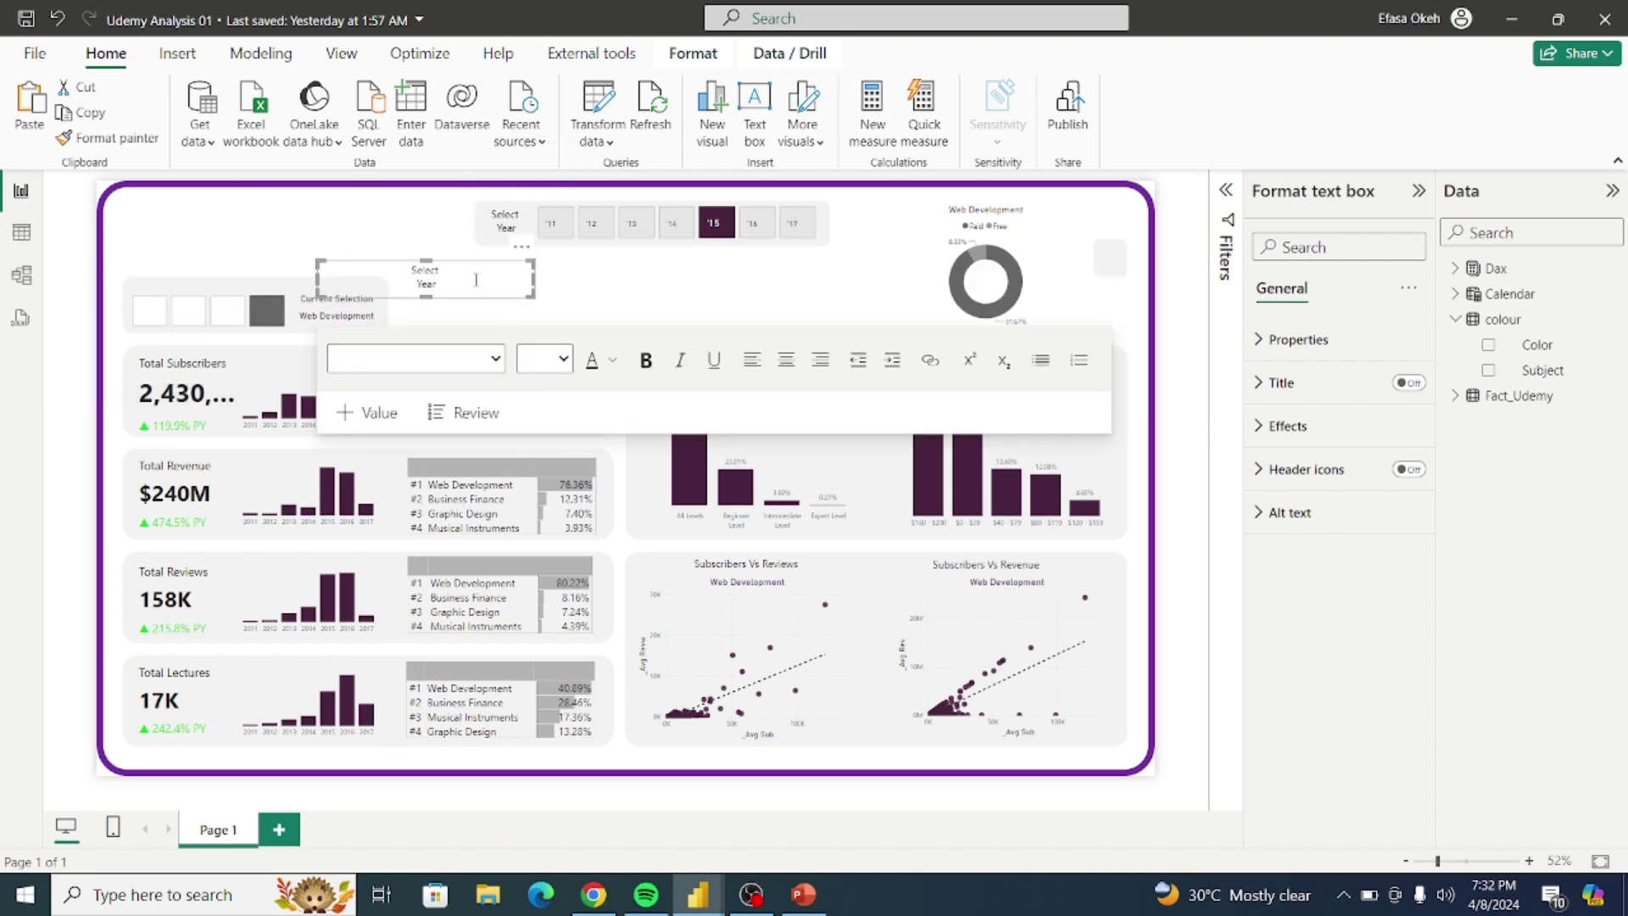
left_click(470, 282)
left_click(751, 359)
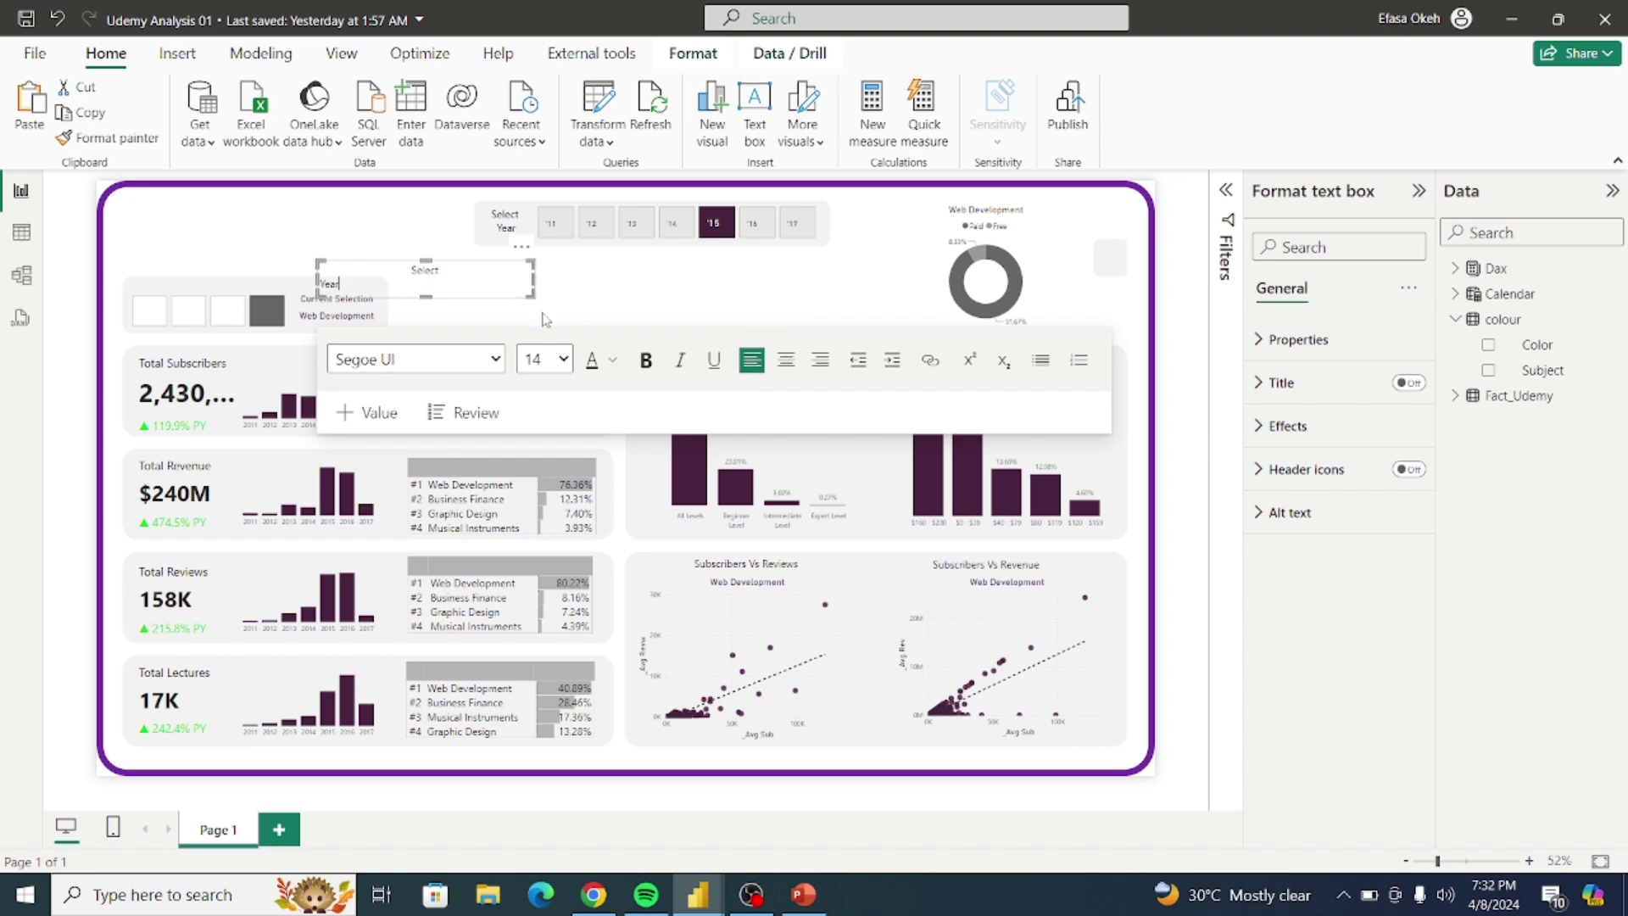
Step: Replace the copy's text with left-aligned "Click to Select Subject" and fit the text box just above the subject slicer's tiles
left_click(416, 274)
key("BackSpace")
key("BackSpace")
key("BackSpace")
key("BackSpace")
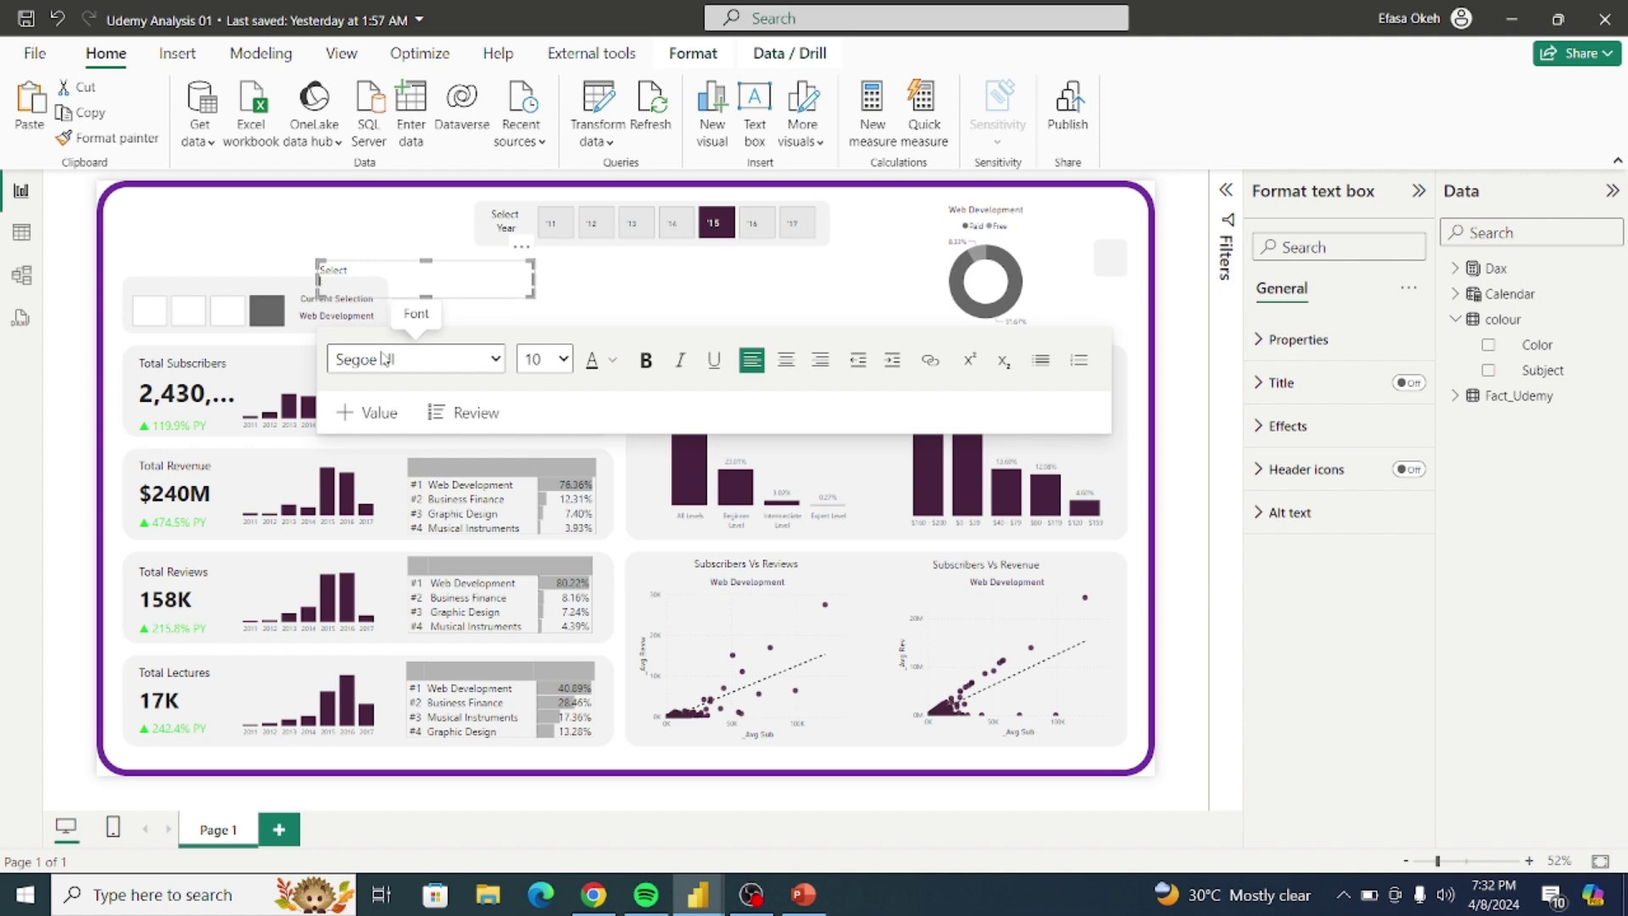
key("BackSpace")
key("BackSpace")
key("BackSpace")
key("BackSpace")
type("Click to Se")
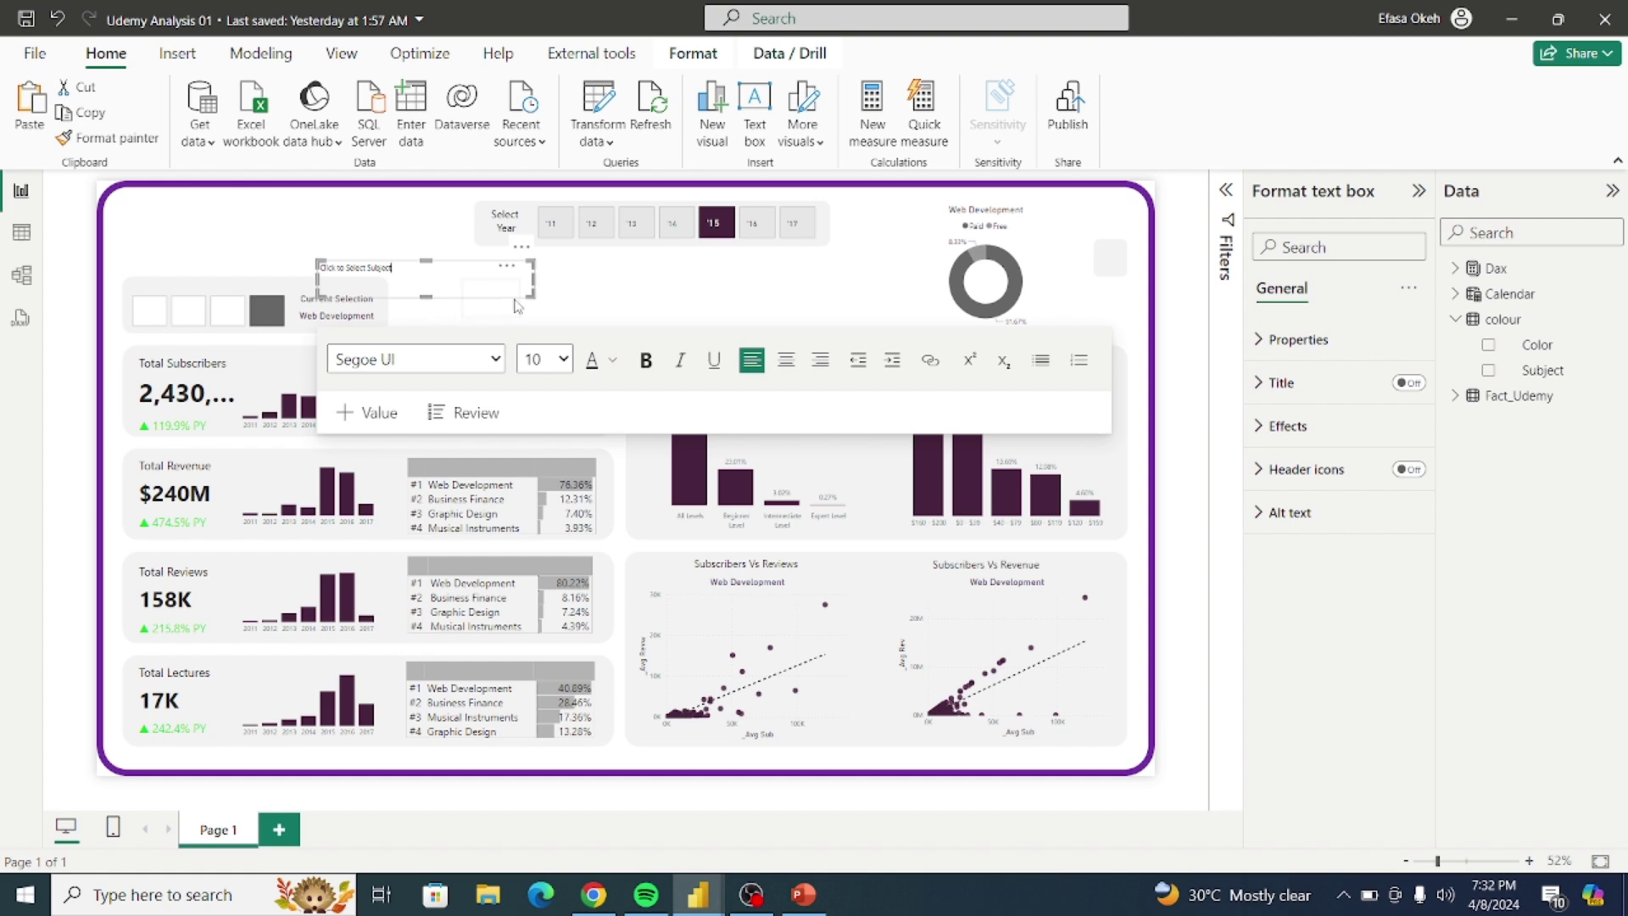
left_click_drag(511, 296, 249, 271)
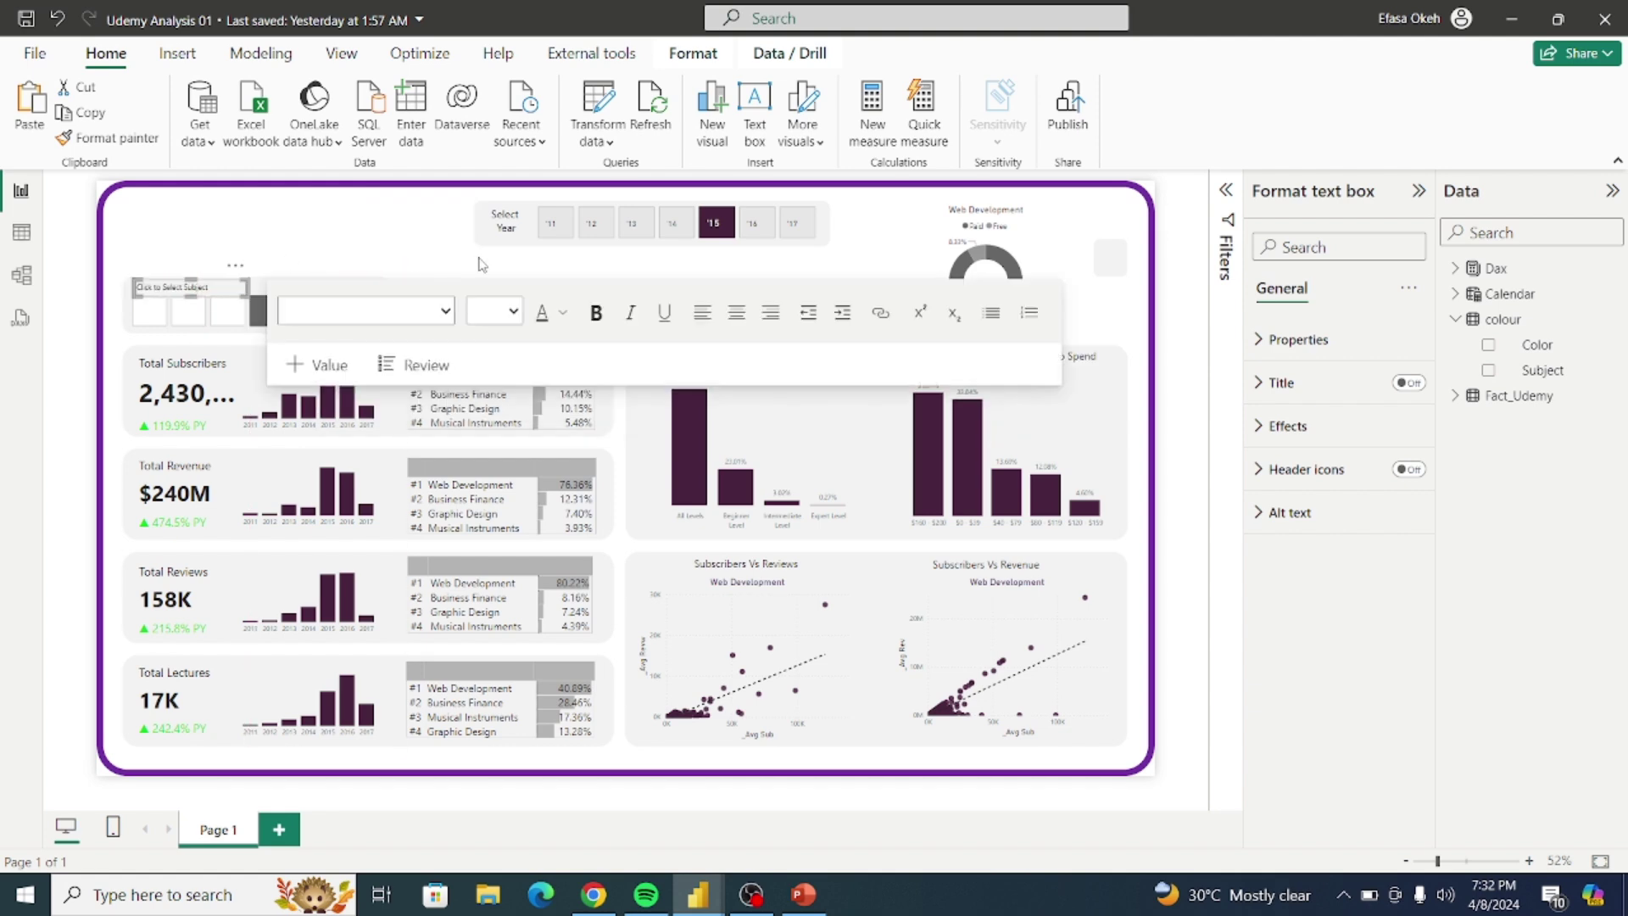
left_click(448, 282)
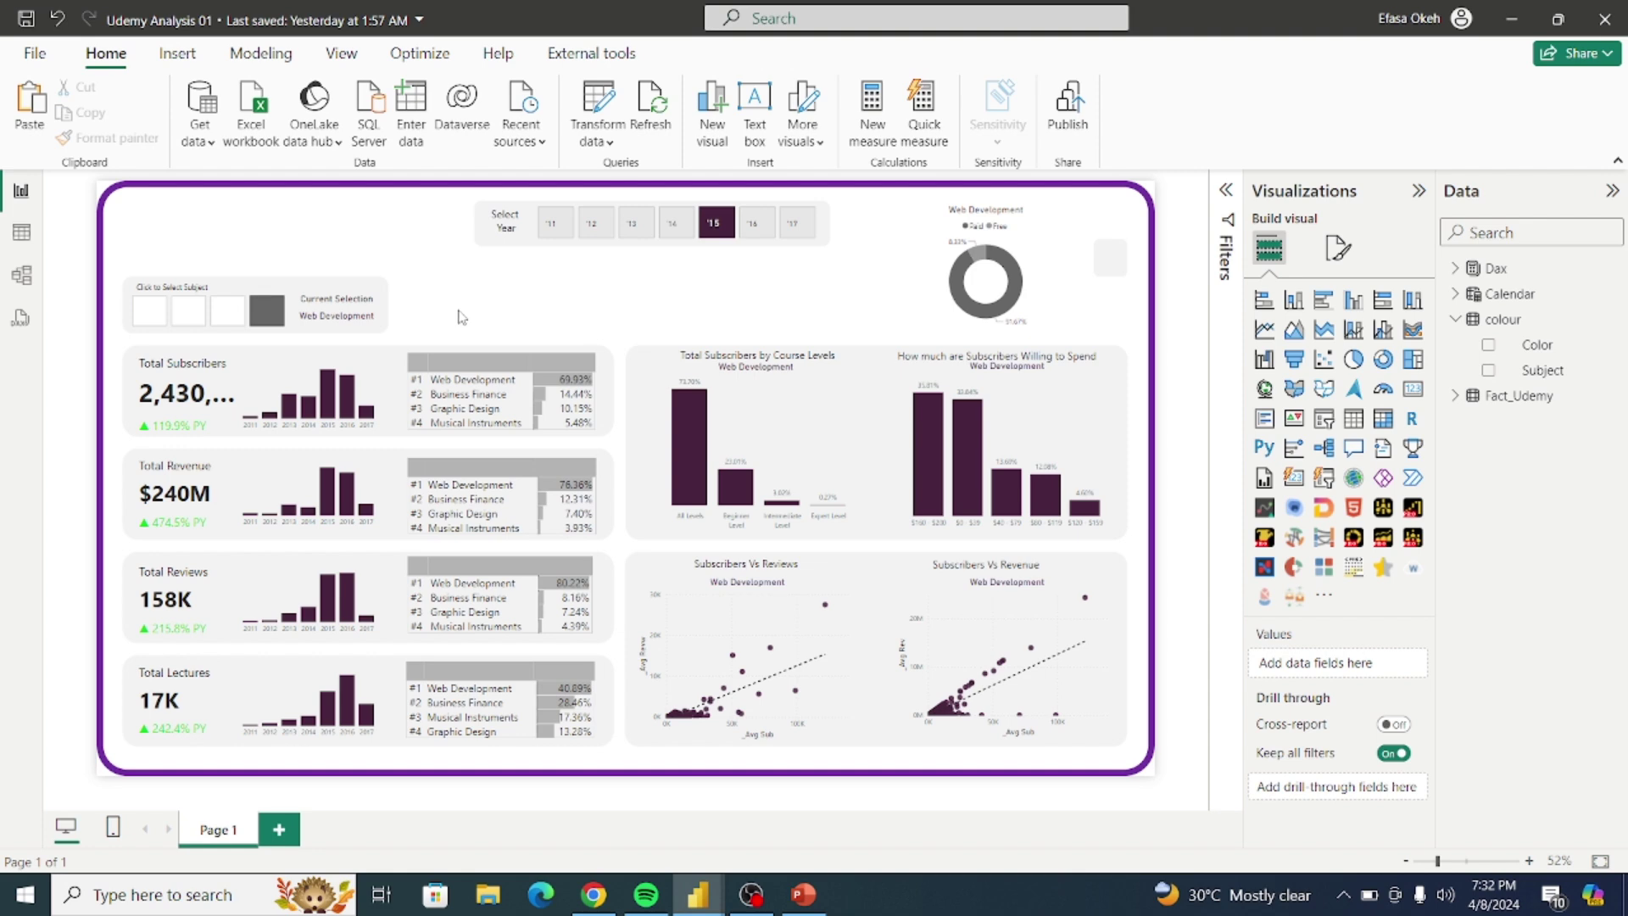
Step: Position the new text box above the subscribers ranking table and widen the Total Subscribers card to fit its full number
left_click(491, 303)
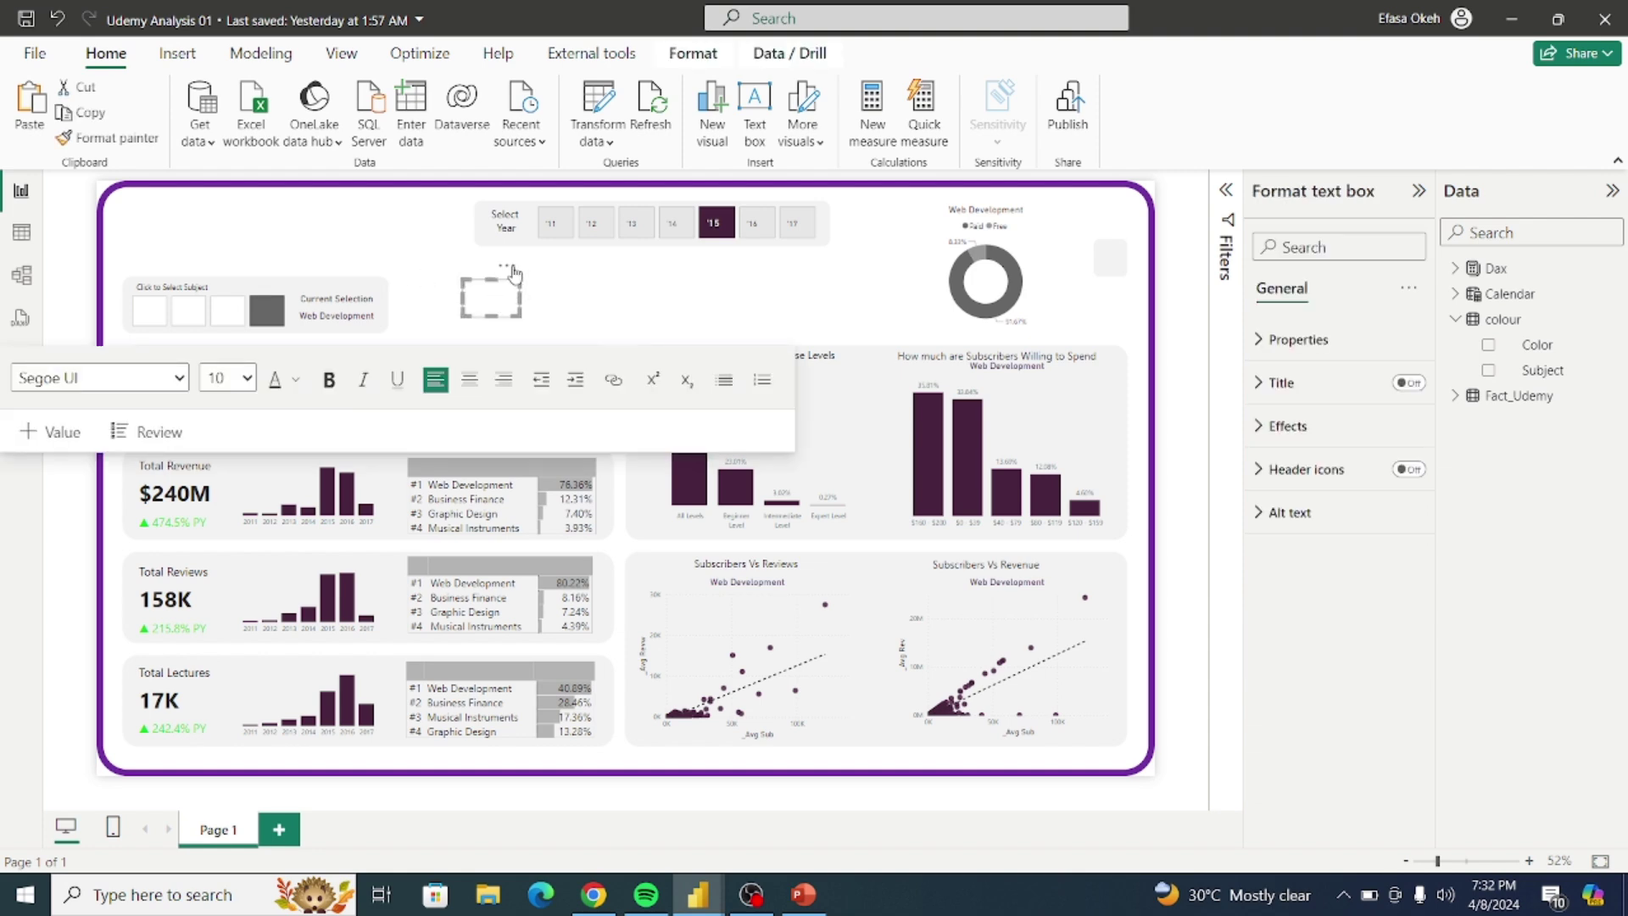
mouse_move(509, 272)
left_mouse_down()
mouse_move(497, 303)
mouse_move(490, 291)
left_mouse_up()
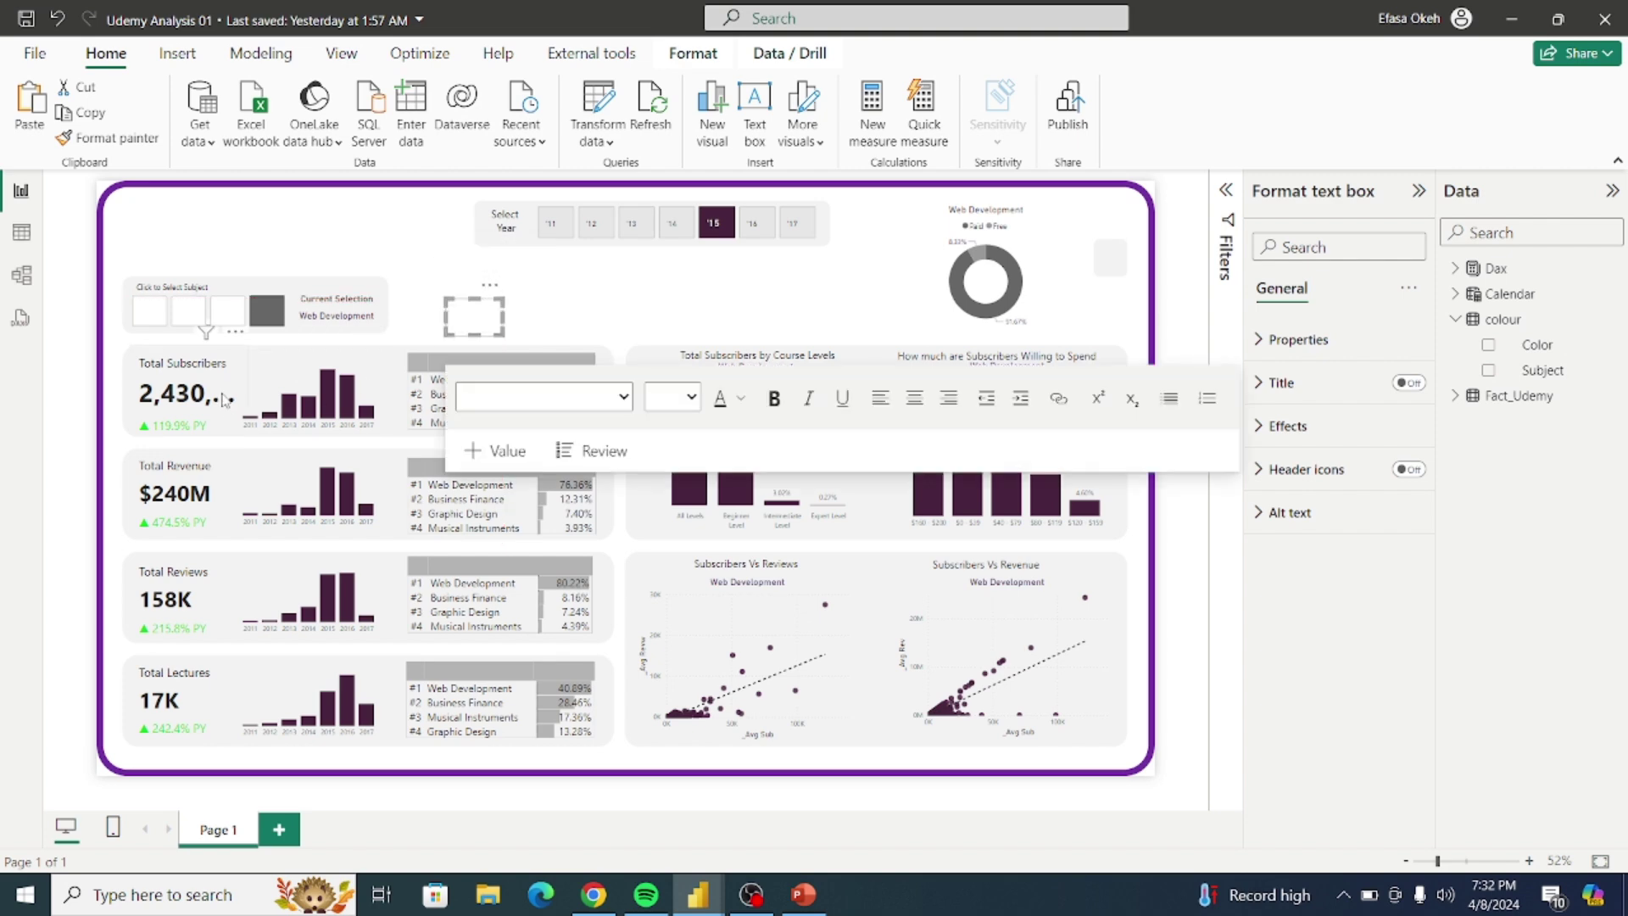
left_click(247, 390)
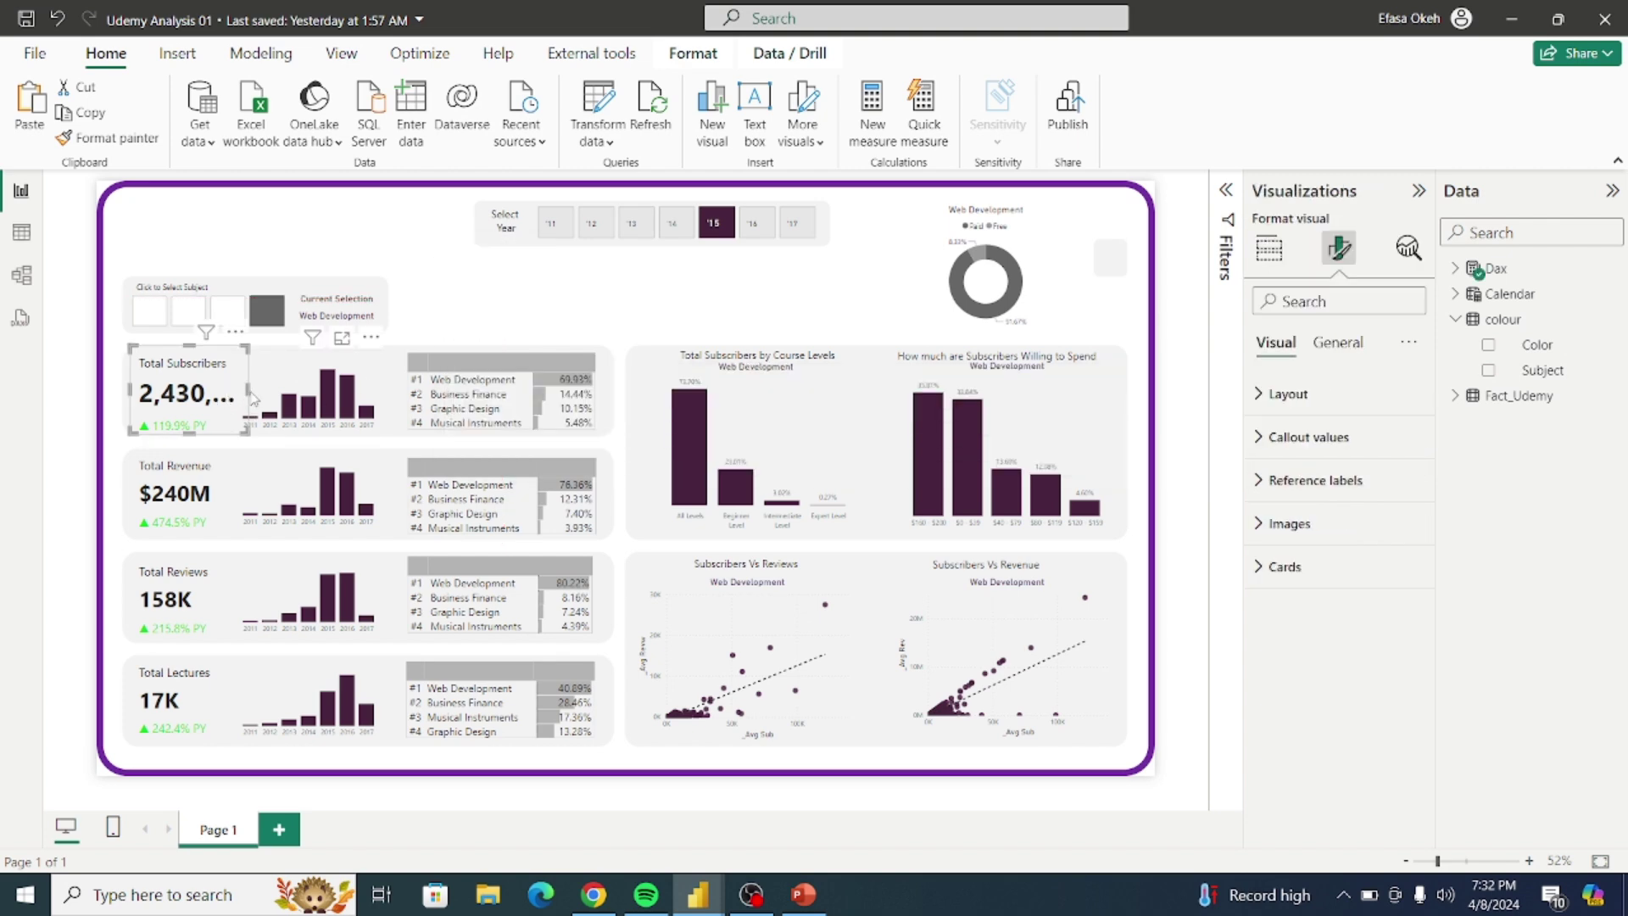
left_click_drag(248, 390, 271, 399)
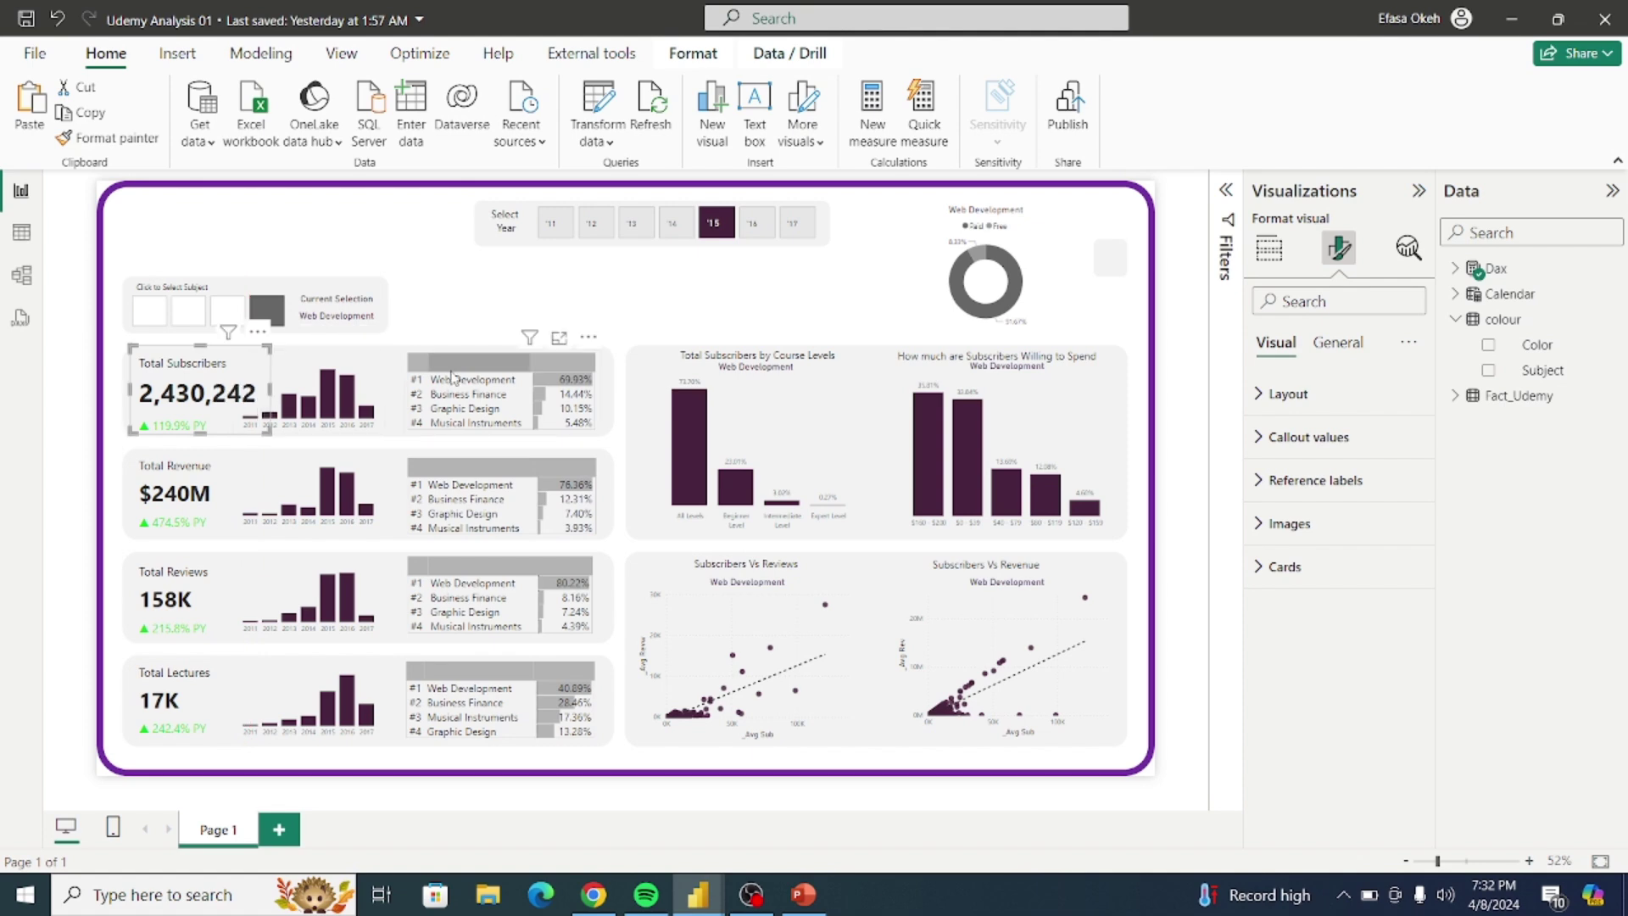
Step: Enter "% Subscribers" in the text box, widen the box to fit, and set the text to font size 14
left_click(500, 319)
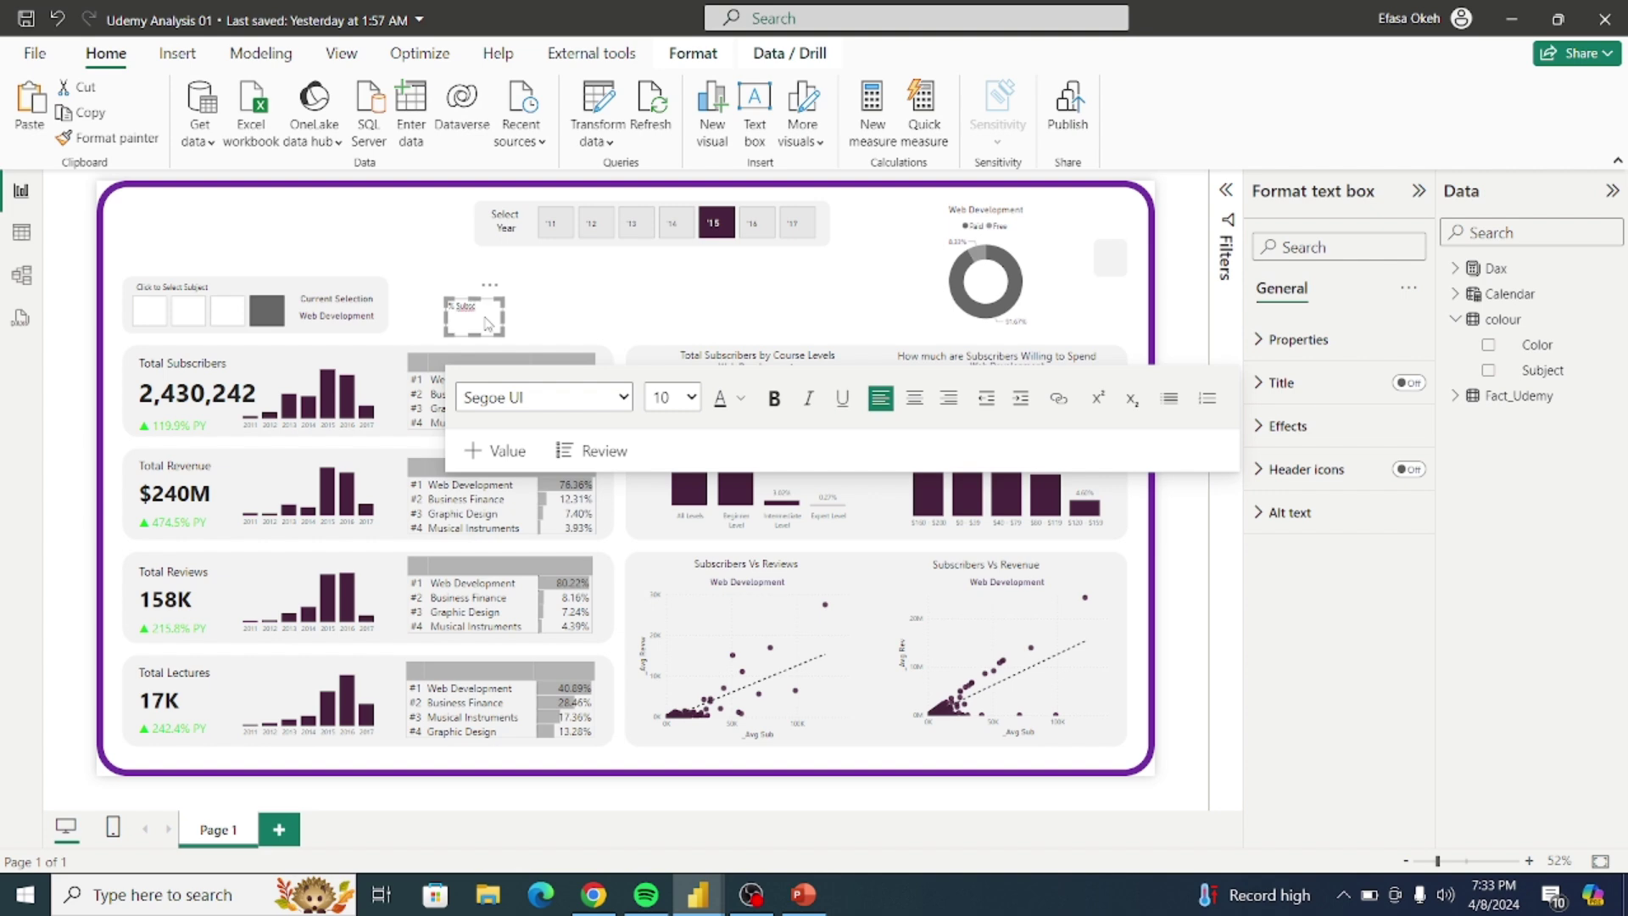
type("r")
key("BackSpace")
type("ribers")
left_click_drag(505, 336, 519, 329)
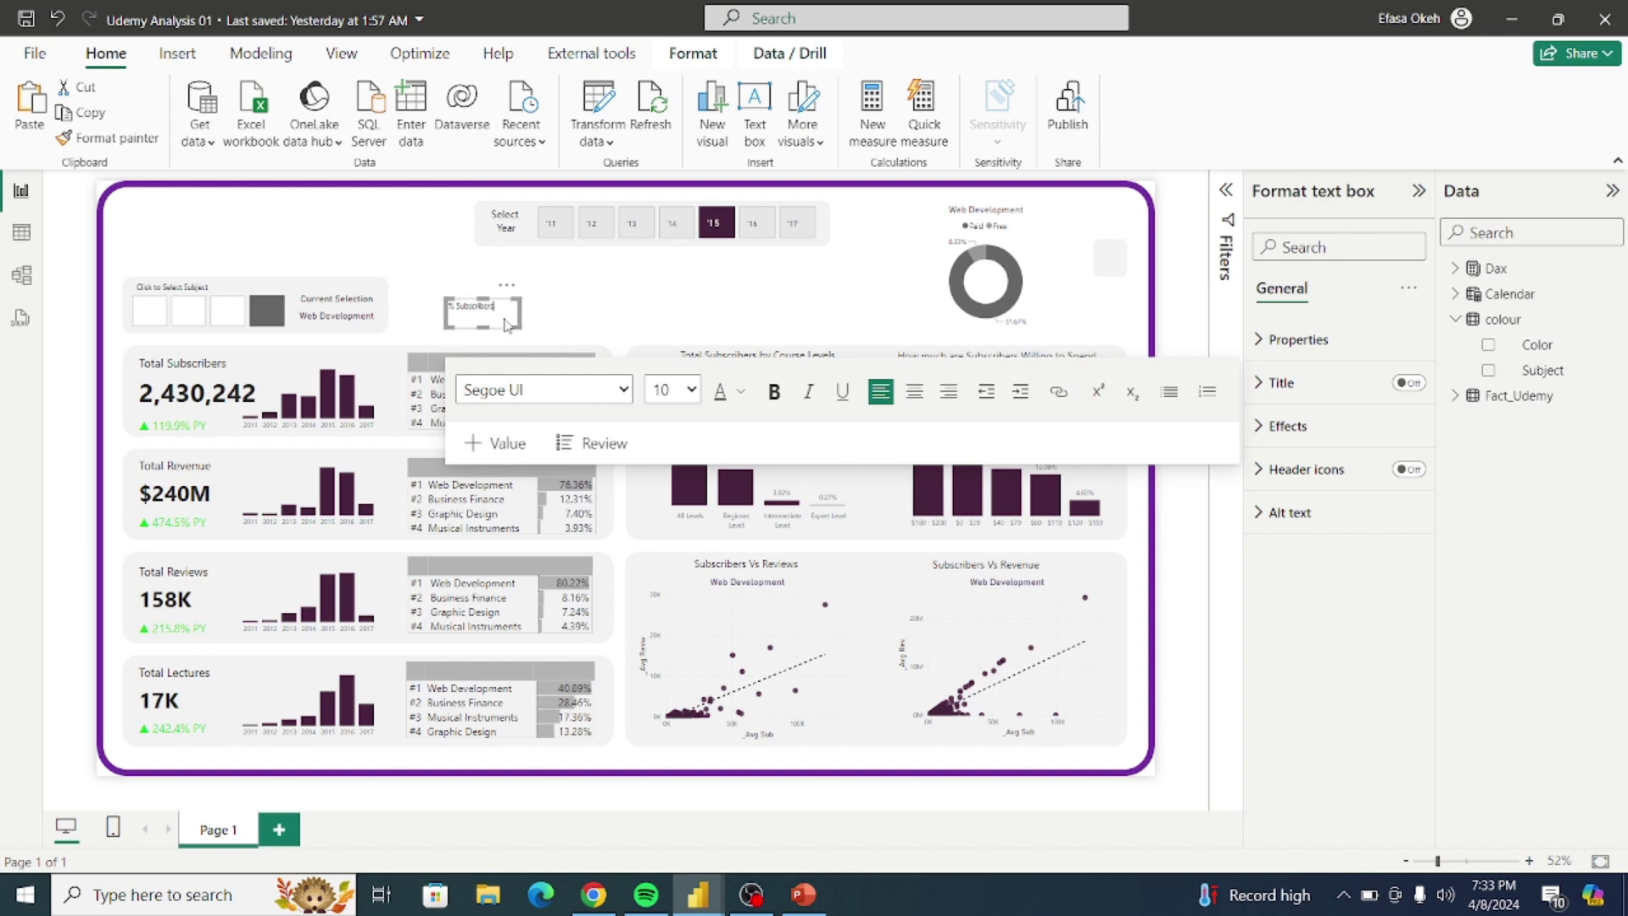
key("ctrl+a")
left_click(691, 390)
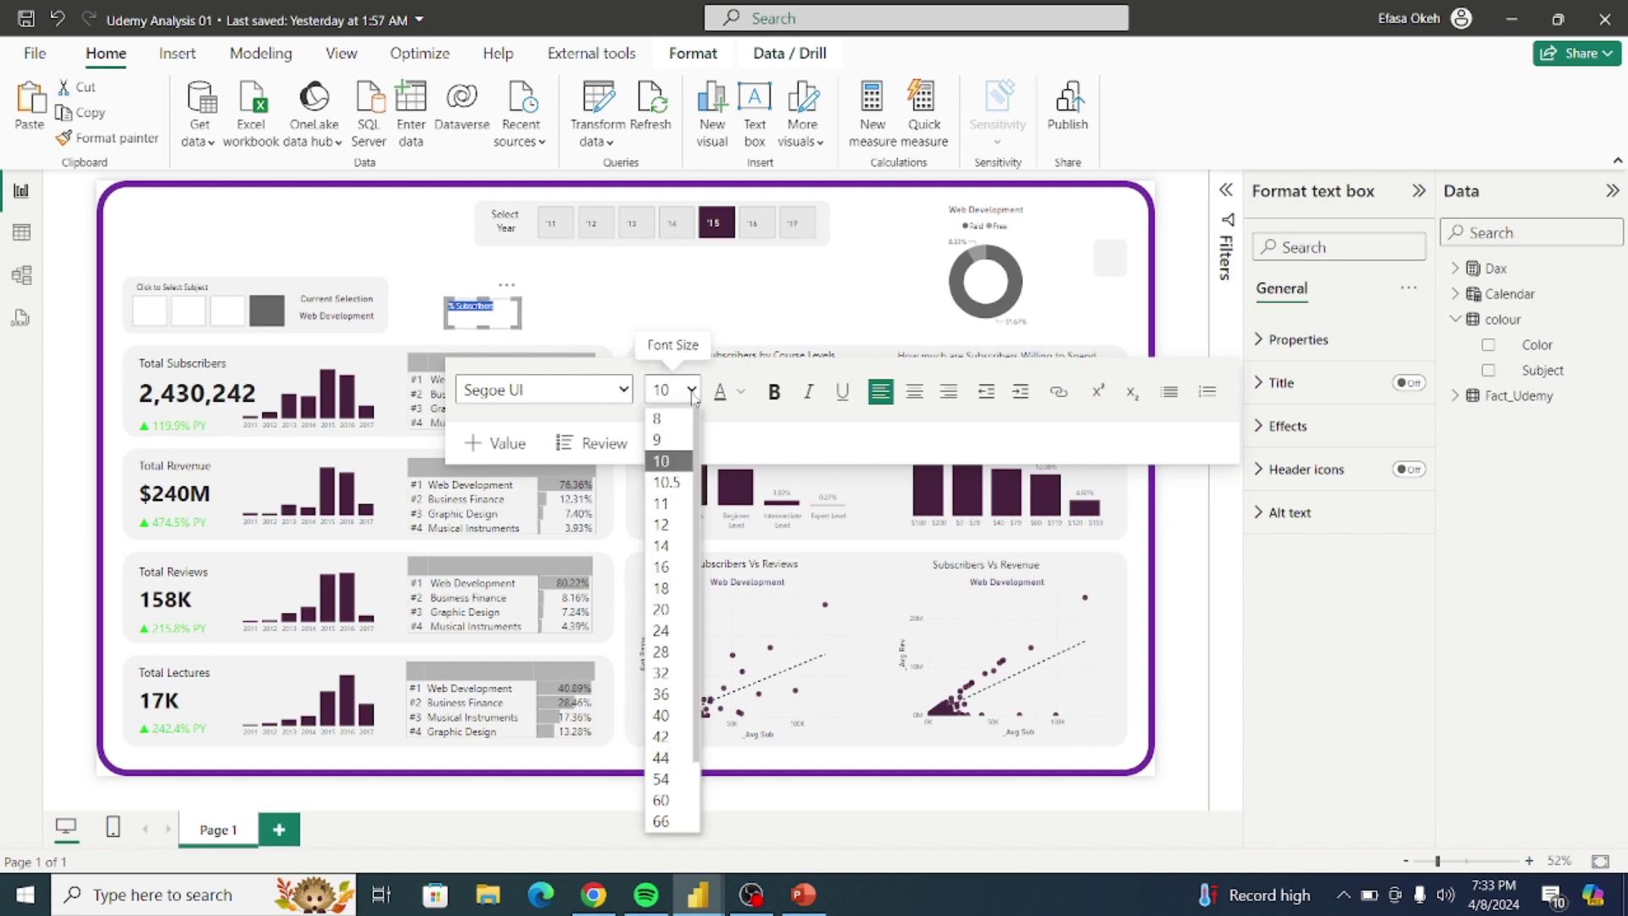
left_click(662, 545)
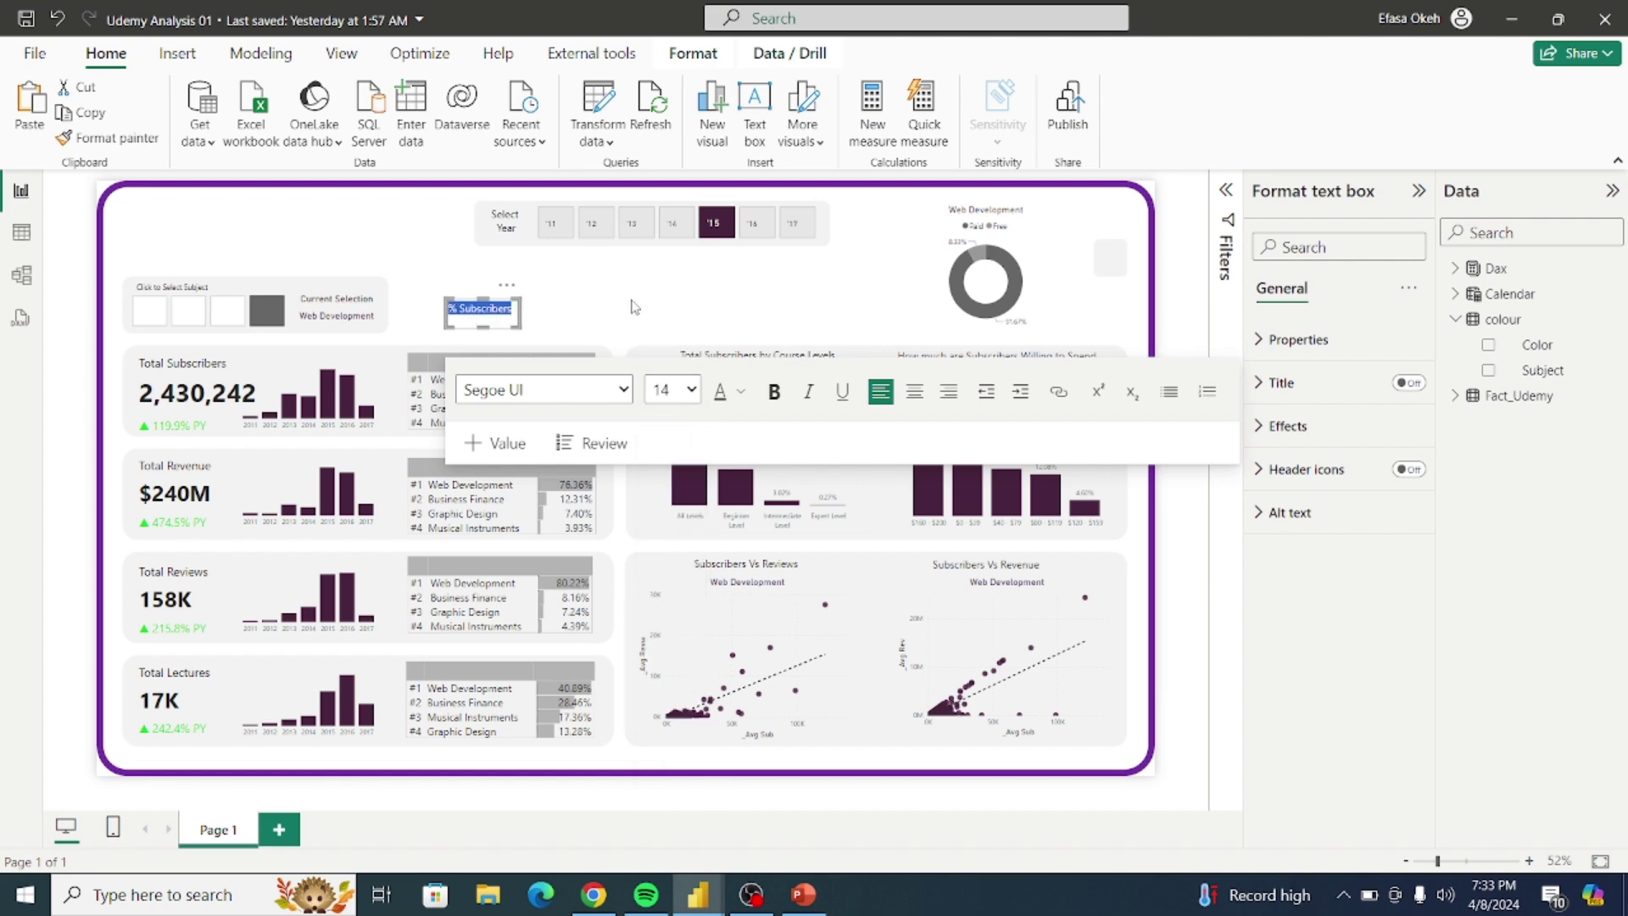
left_click(544, 312)
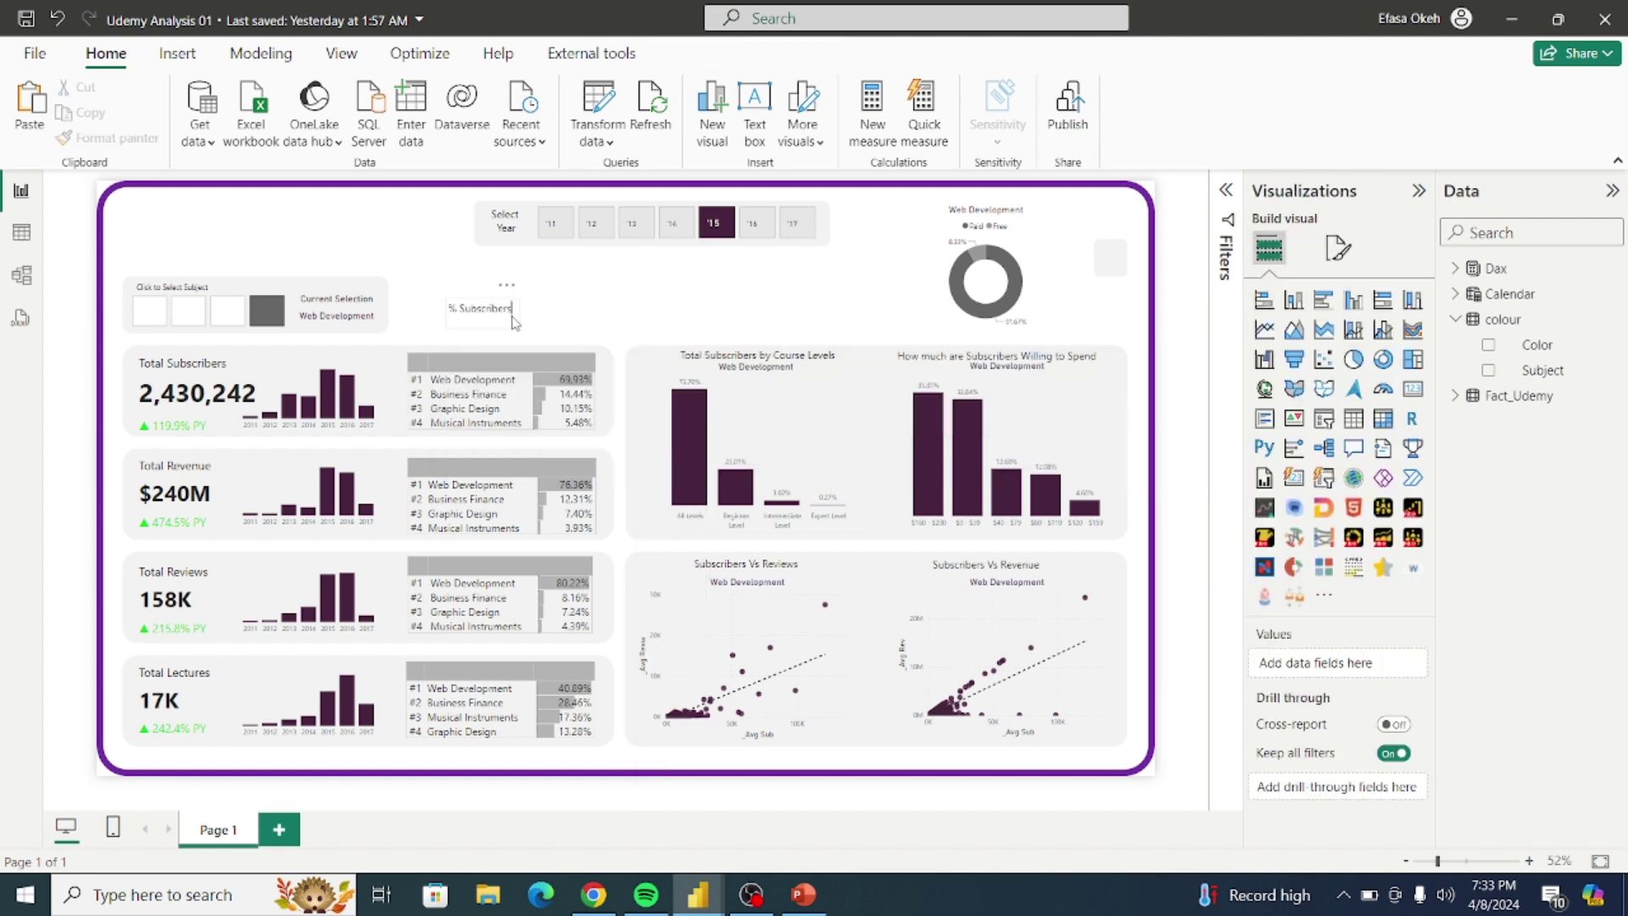
Step: Move the "% Subscribers" label onto the header strip of the subscribers ranking table and turn off its background
left_click(509, 295)
left_click_drag(508, 295, 492, 337)
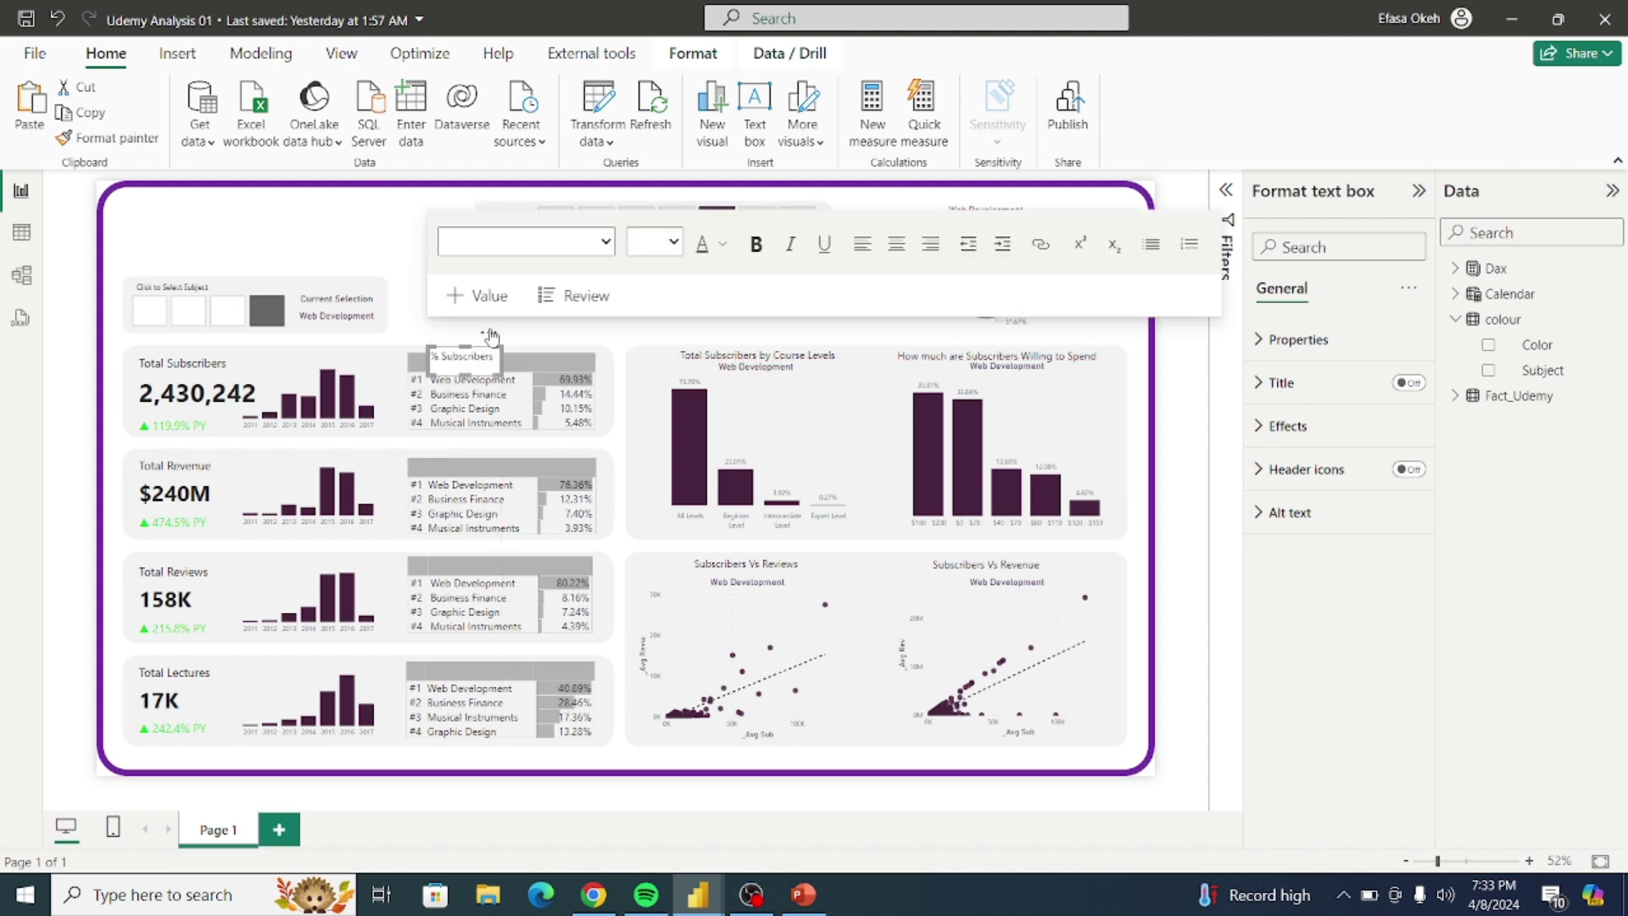
left_click(1306, 427)
left_click(1400, 477)
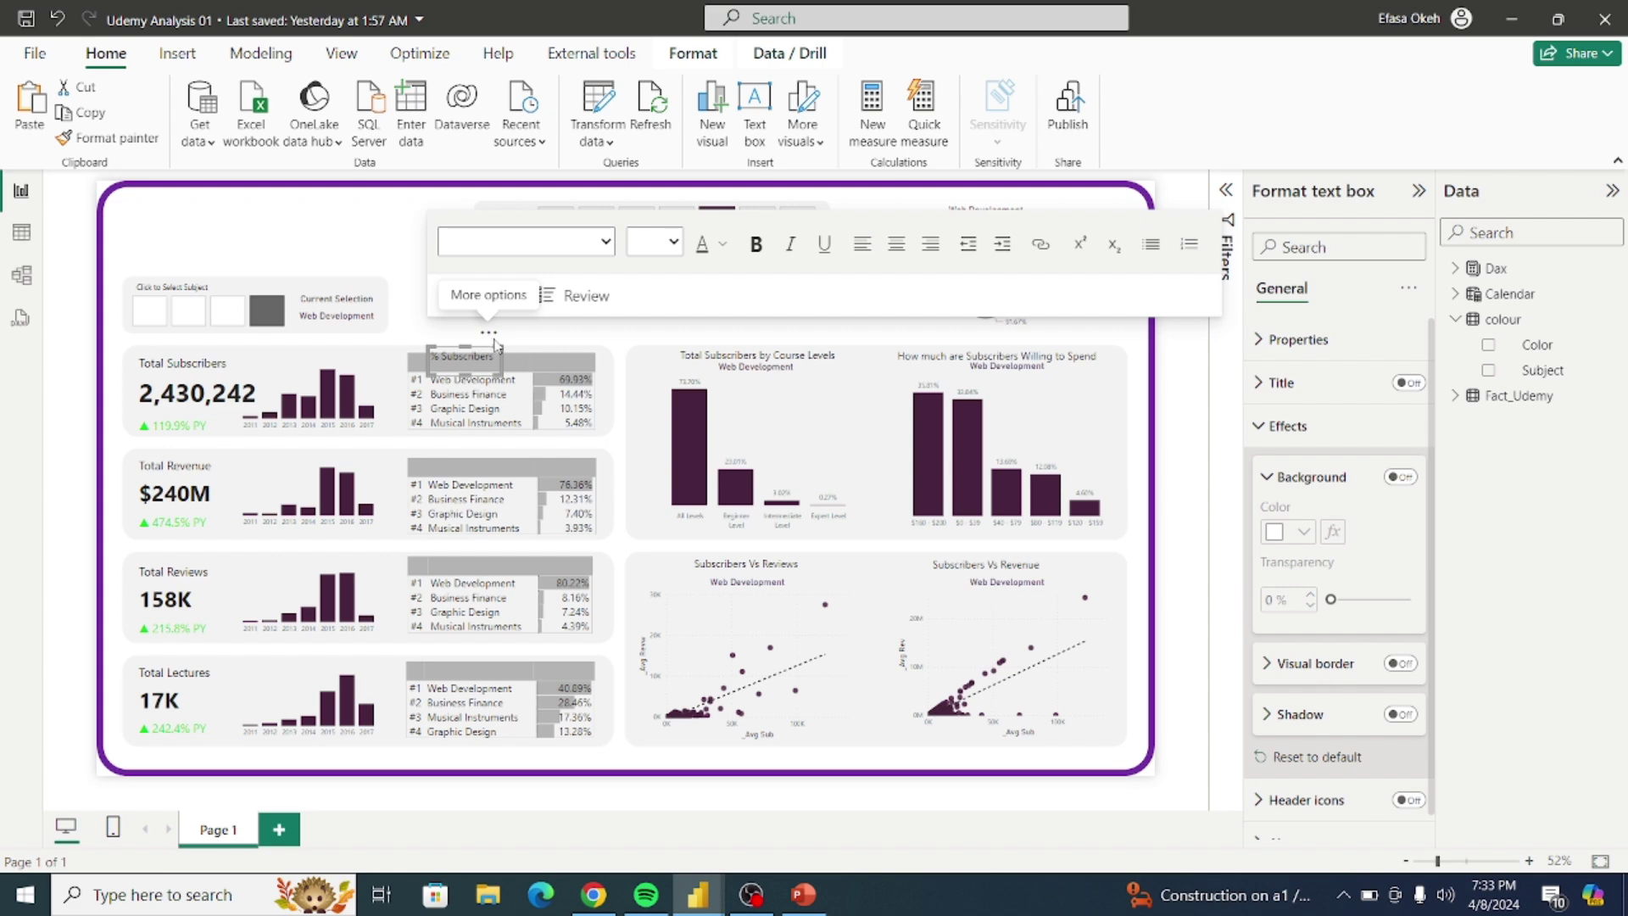
left_click_drag(488, 336, 491, 343)
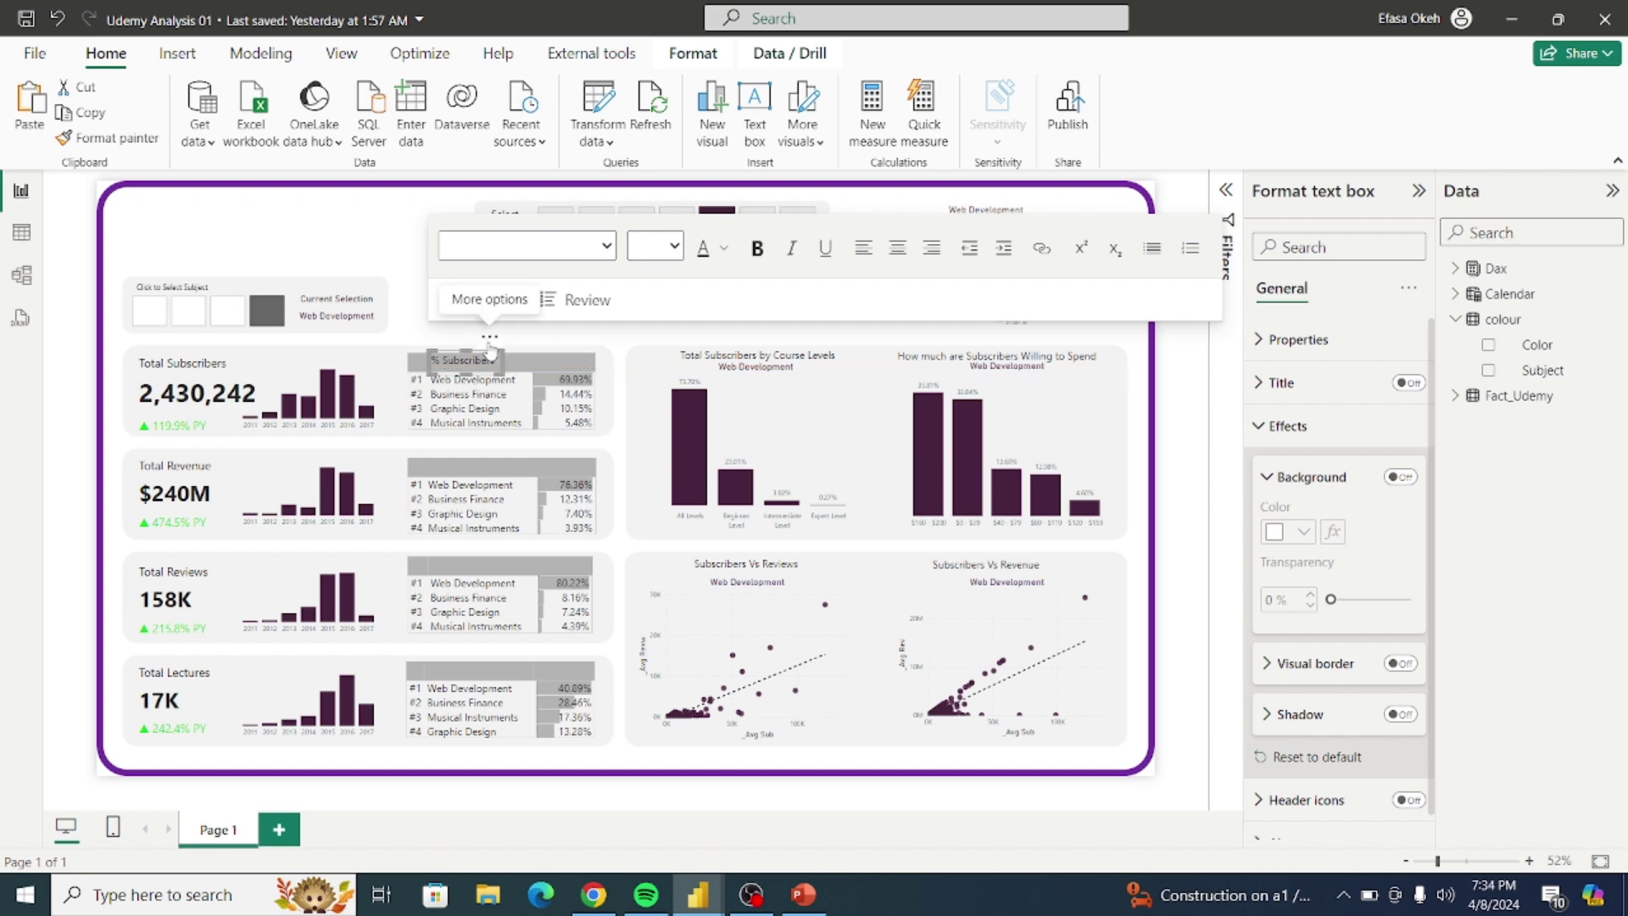
left_click_drag(489, 343, 477, 341)
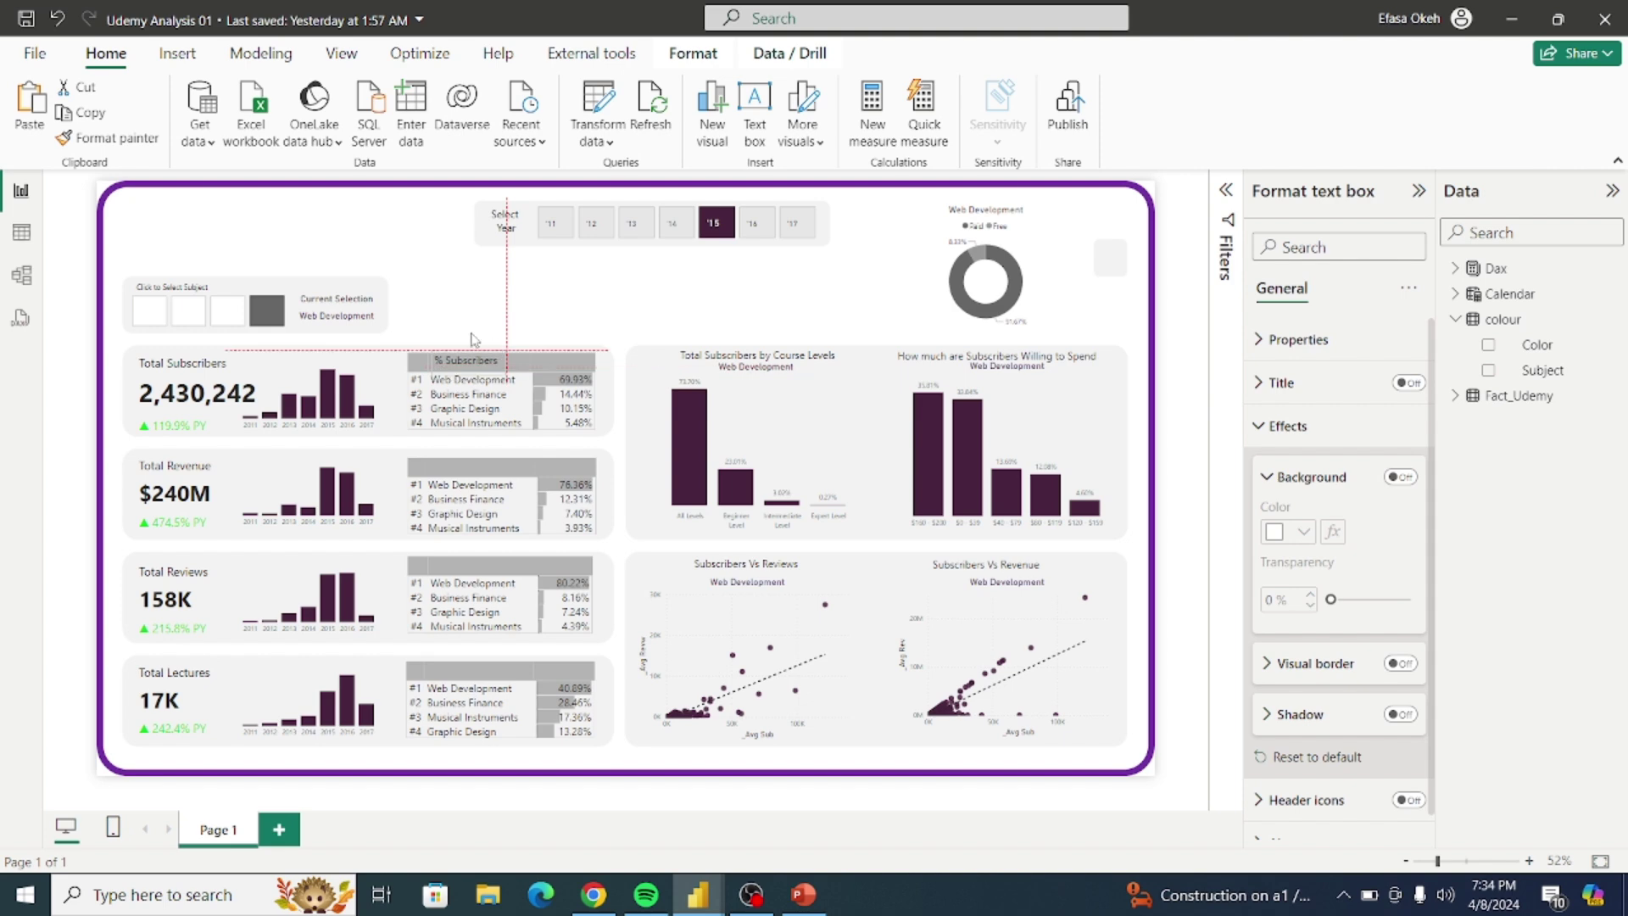
left_click(462, 301)
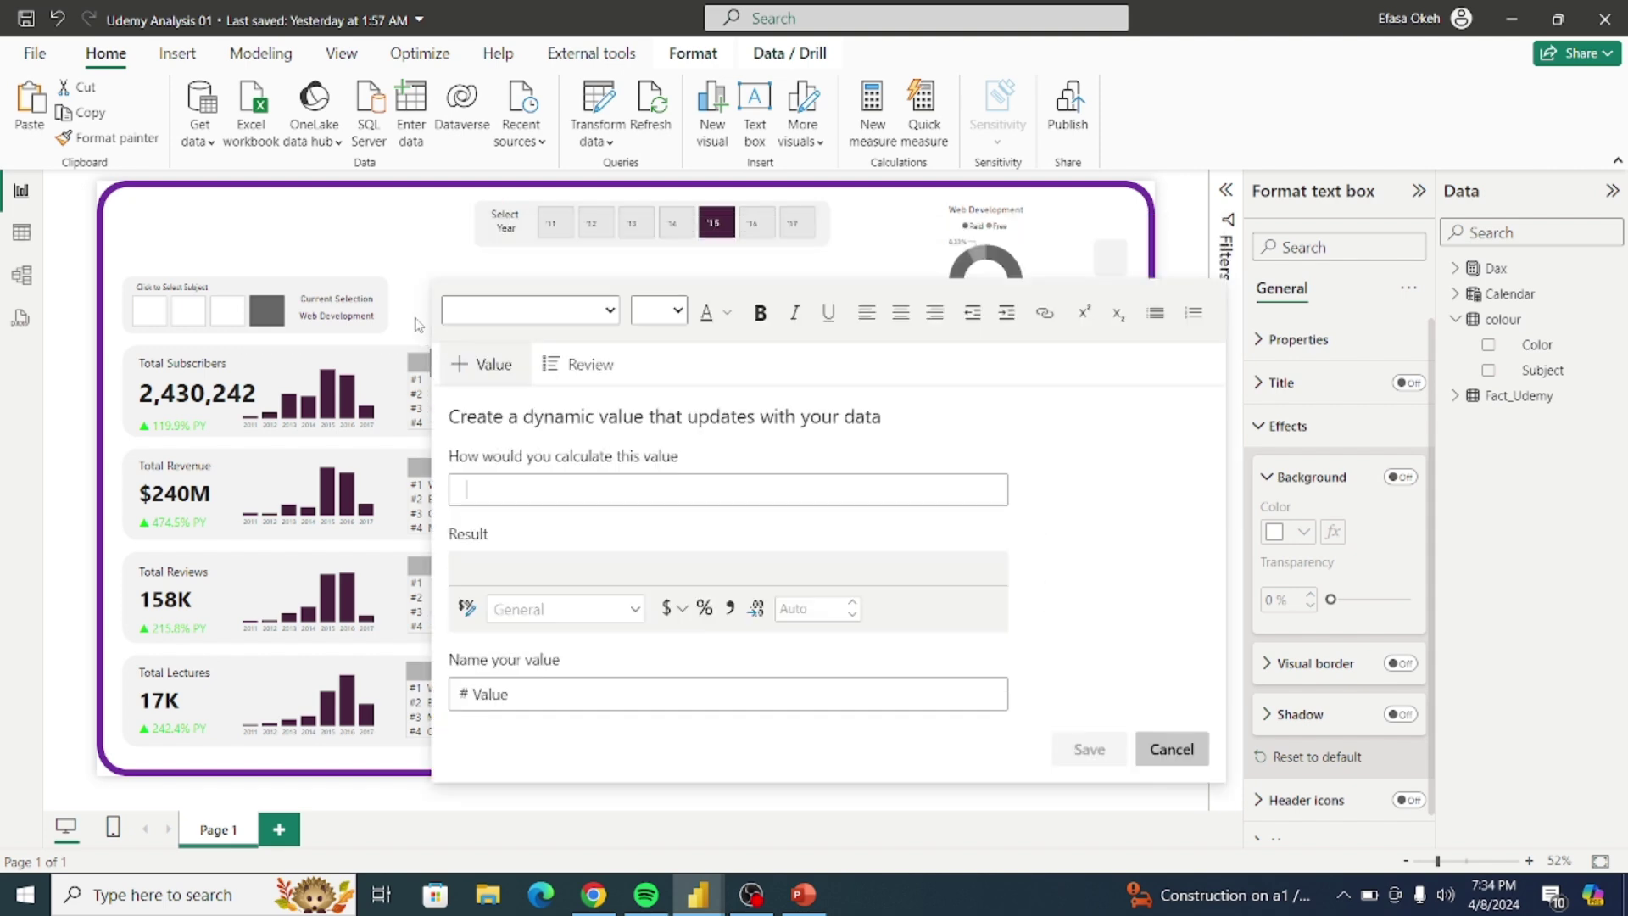
left_click(416, 320)
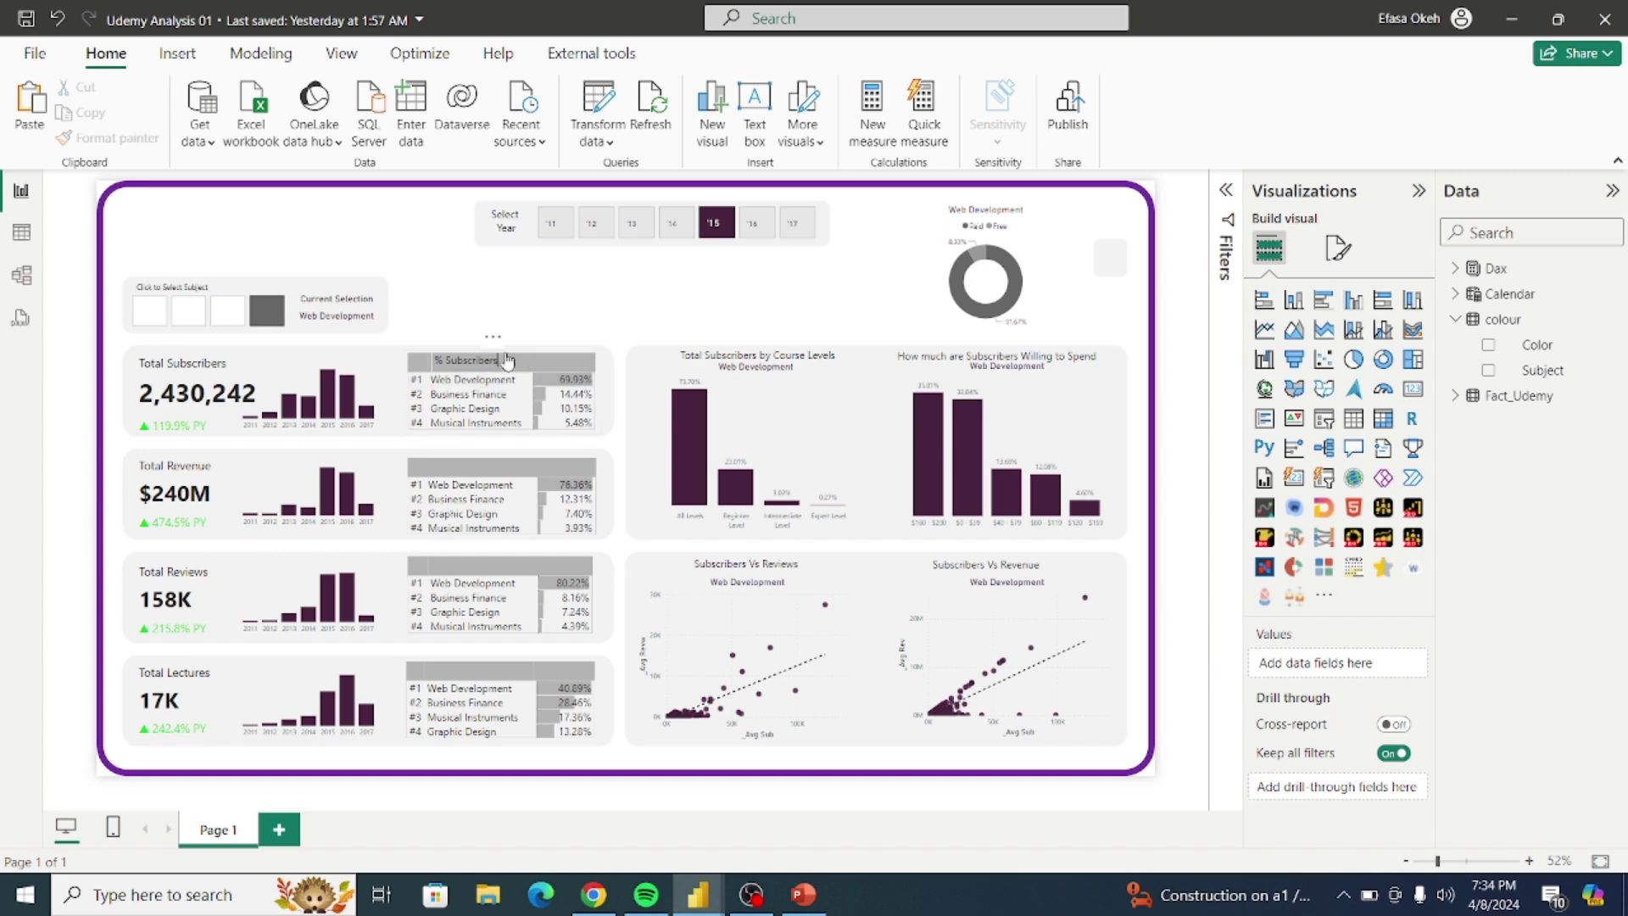
left_click(507, 362)
key("Escape")
left_click(436, 373)
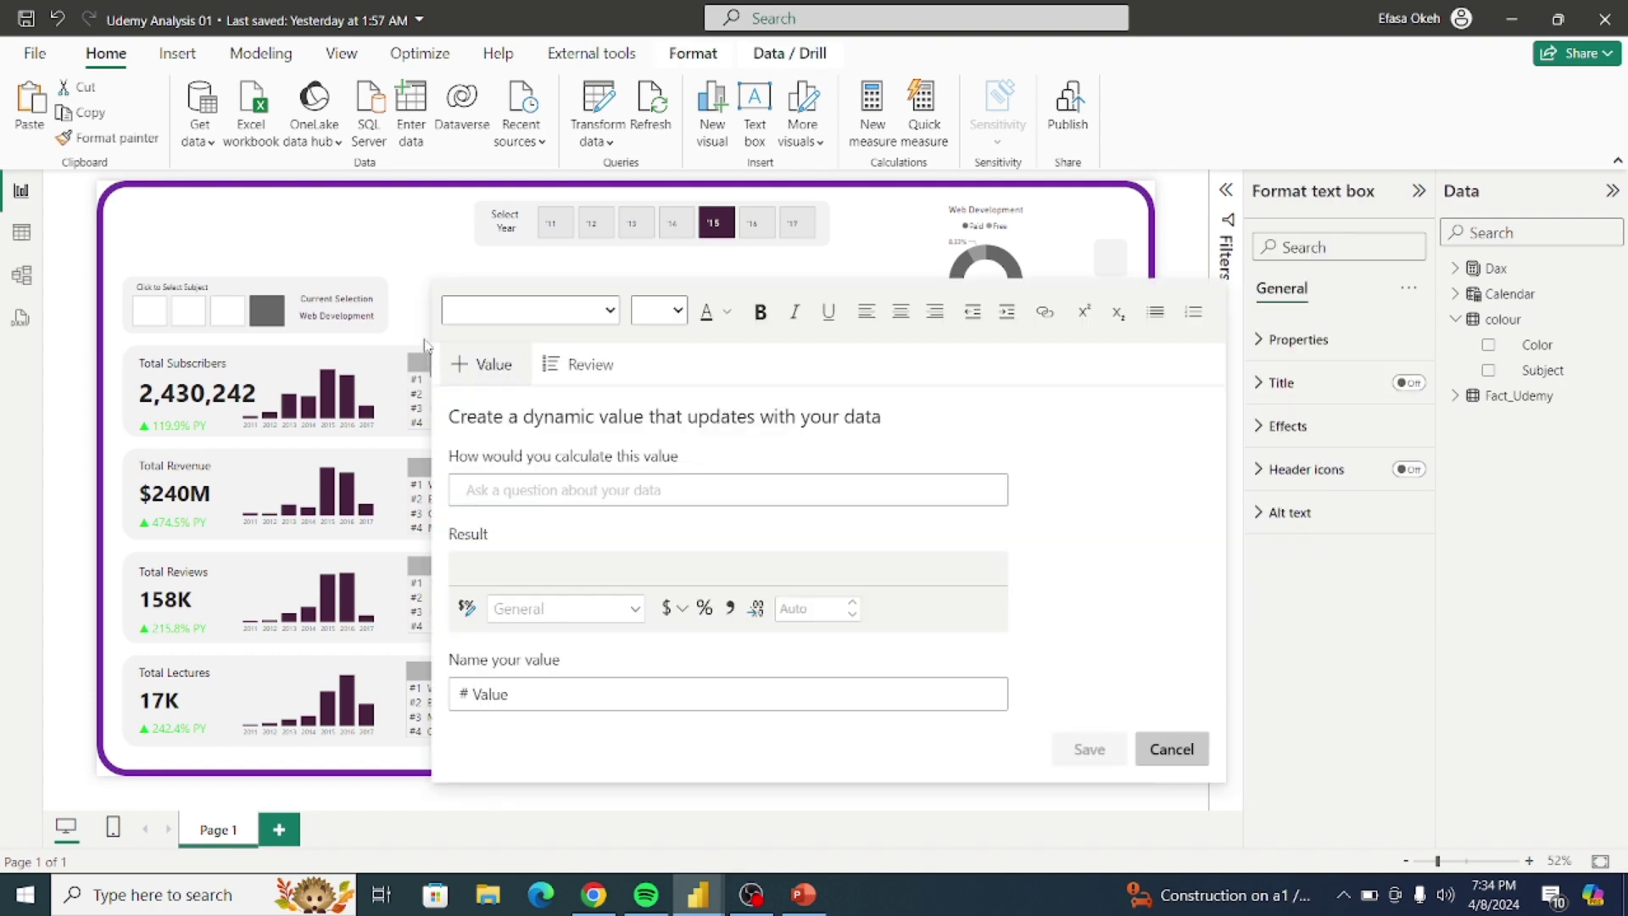
key("Escape")
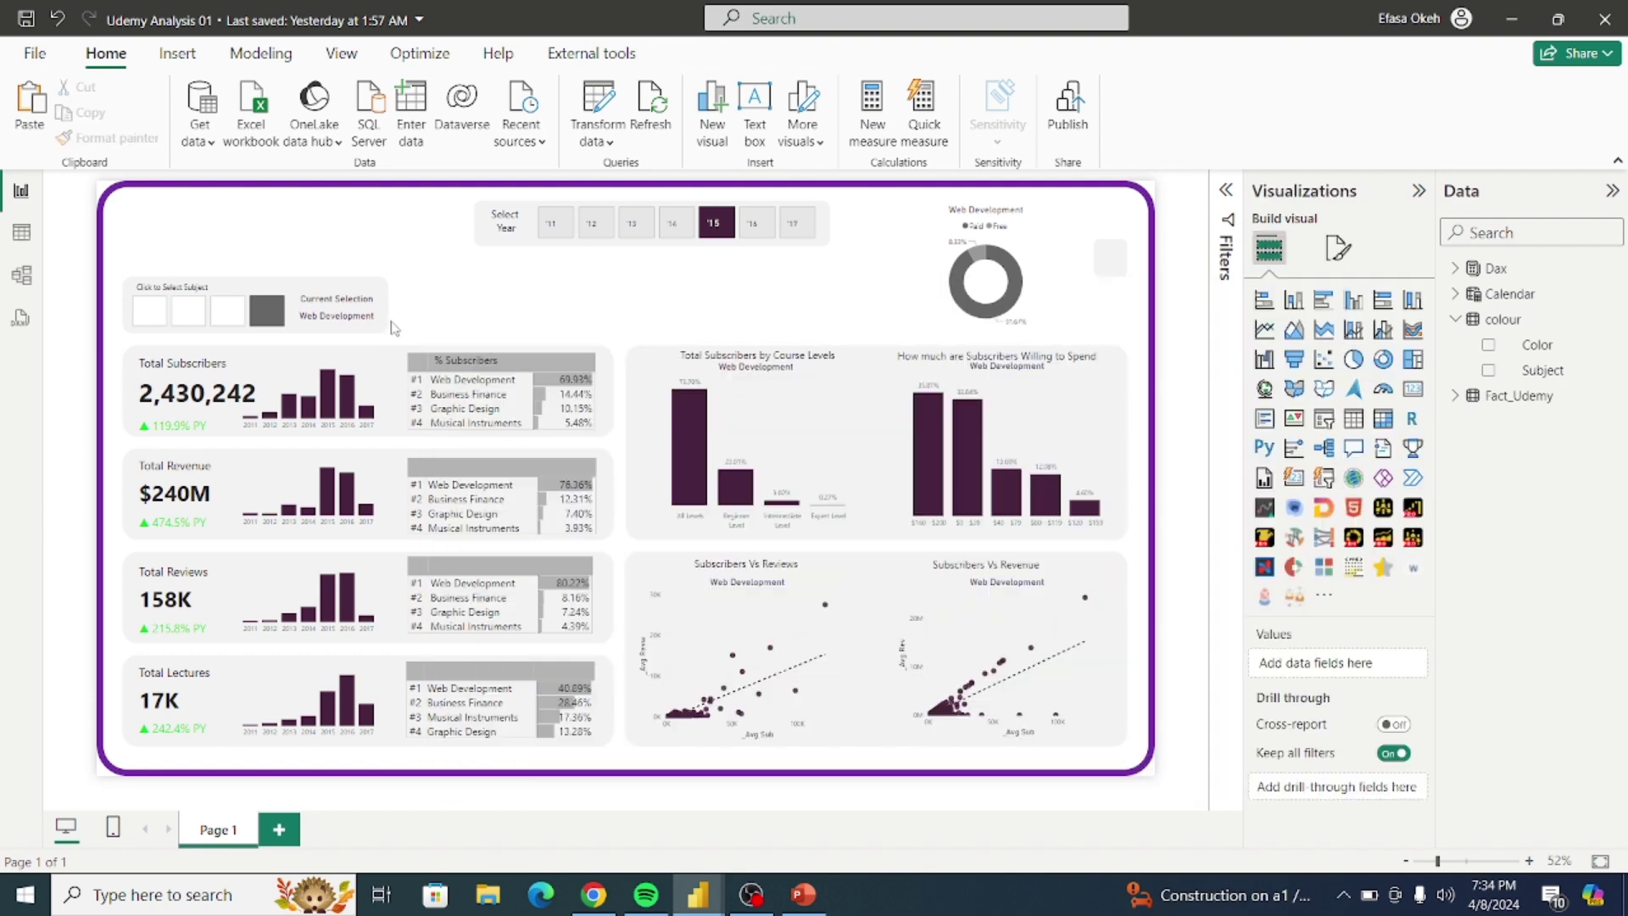
left_click(505, 358)
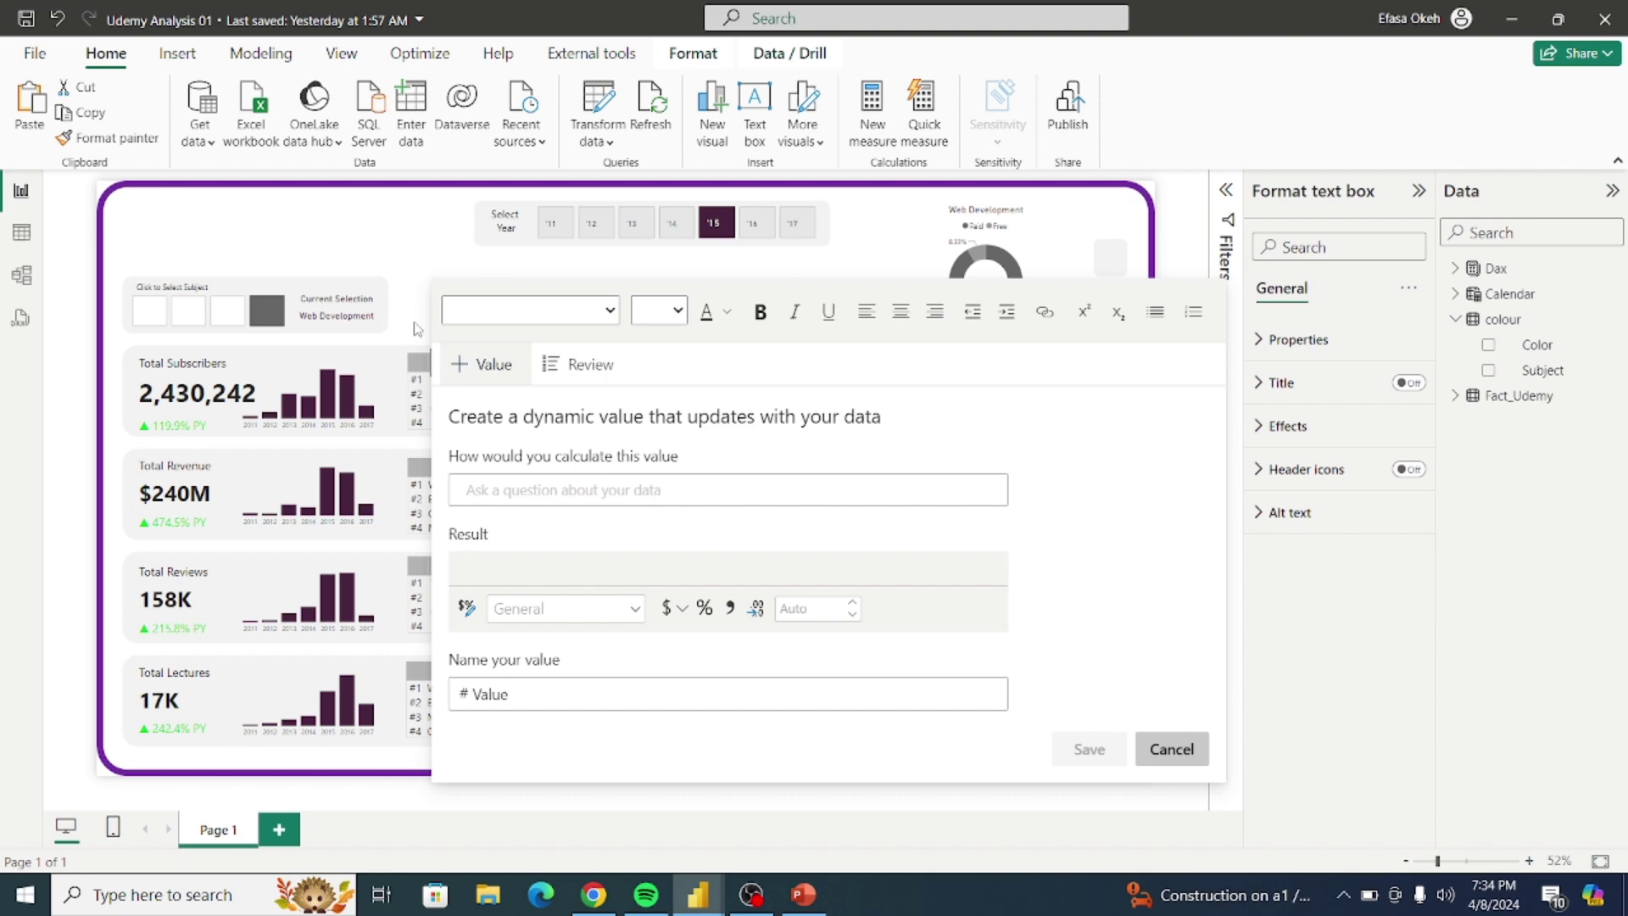
key("Escape")
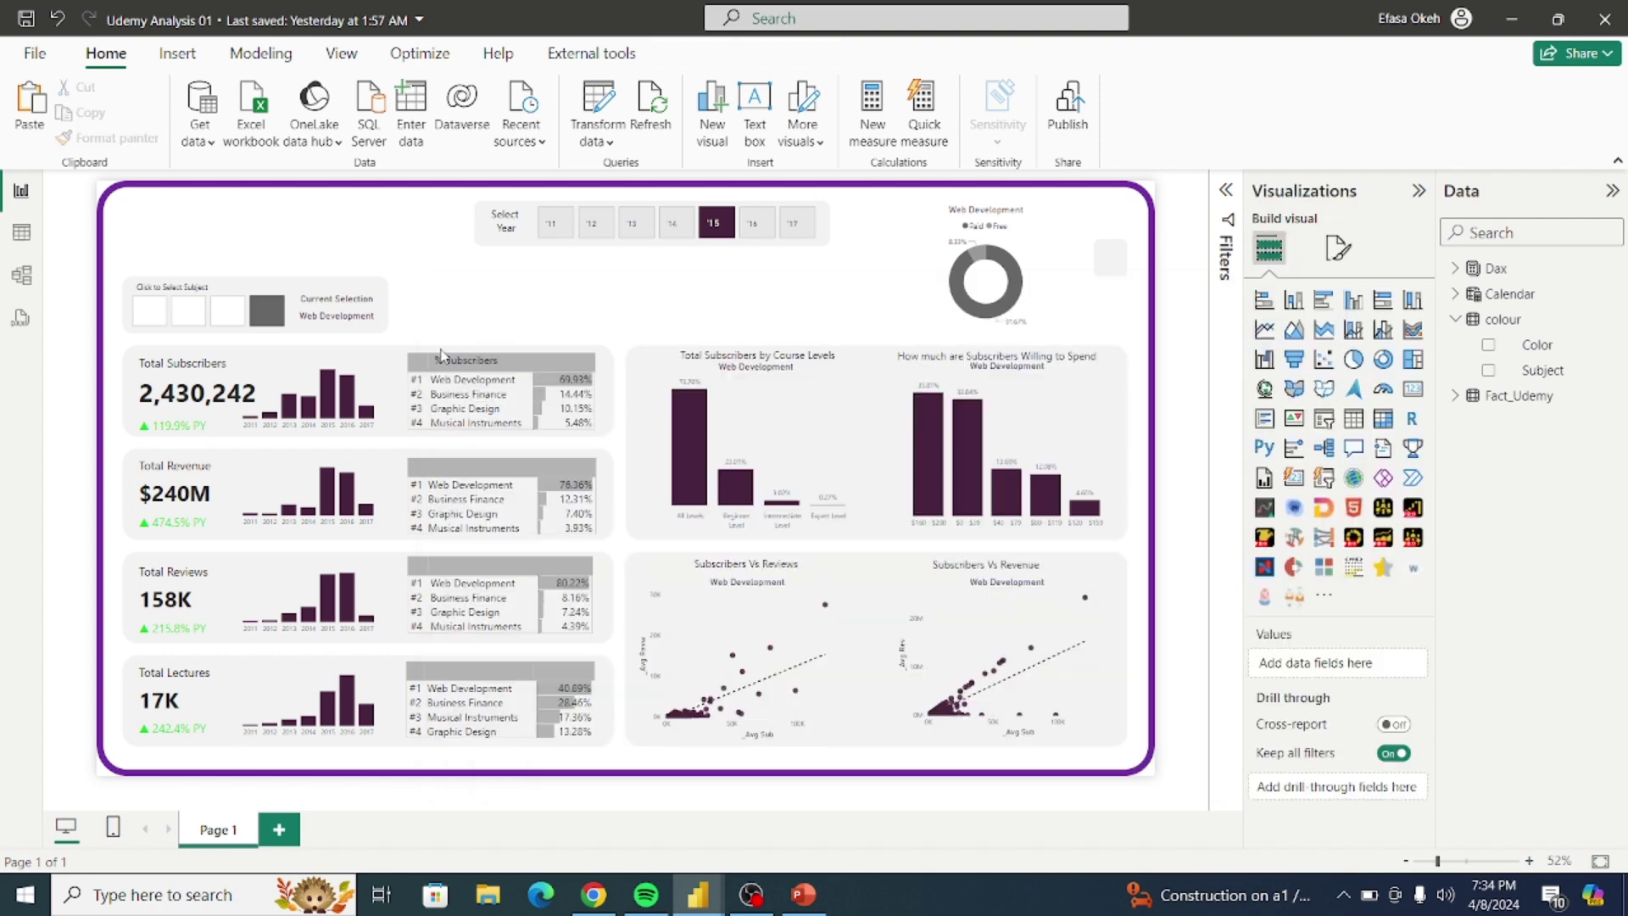
left_click(507, 375)
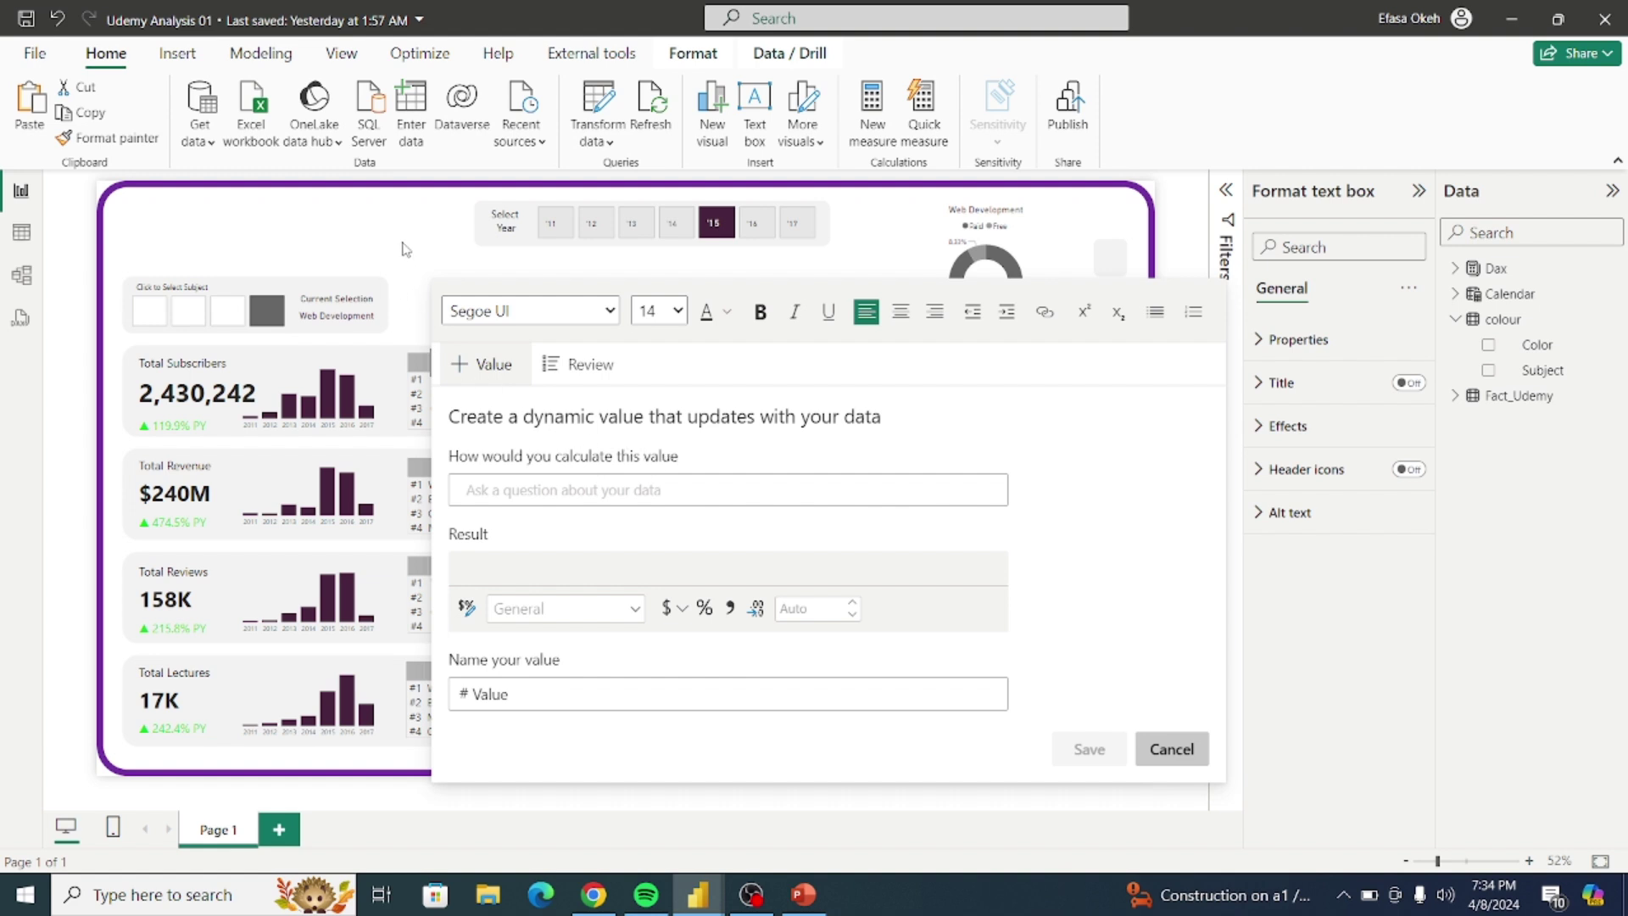
left_click(411, 293)
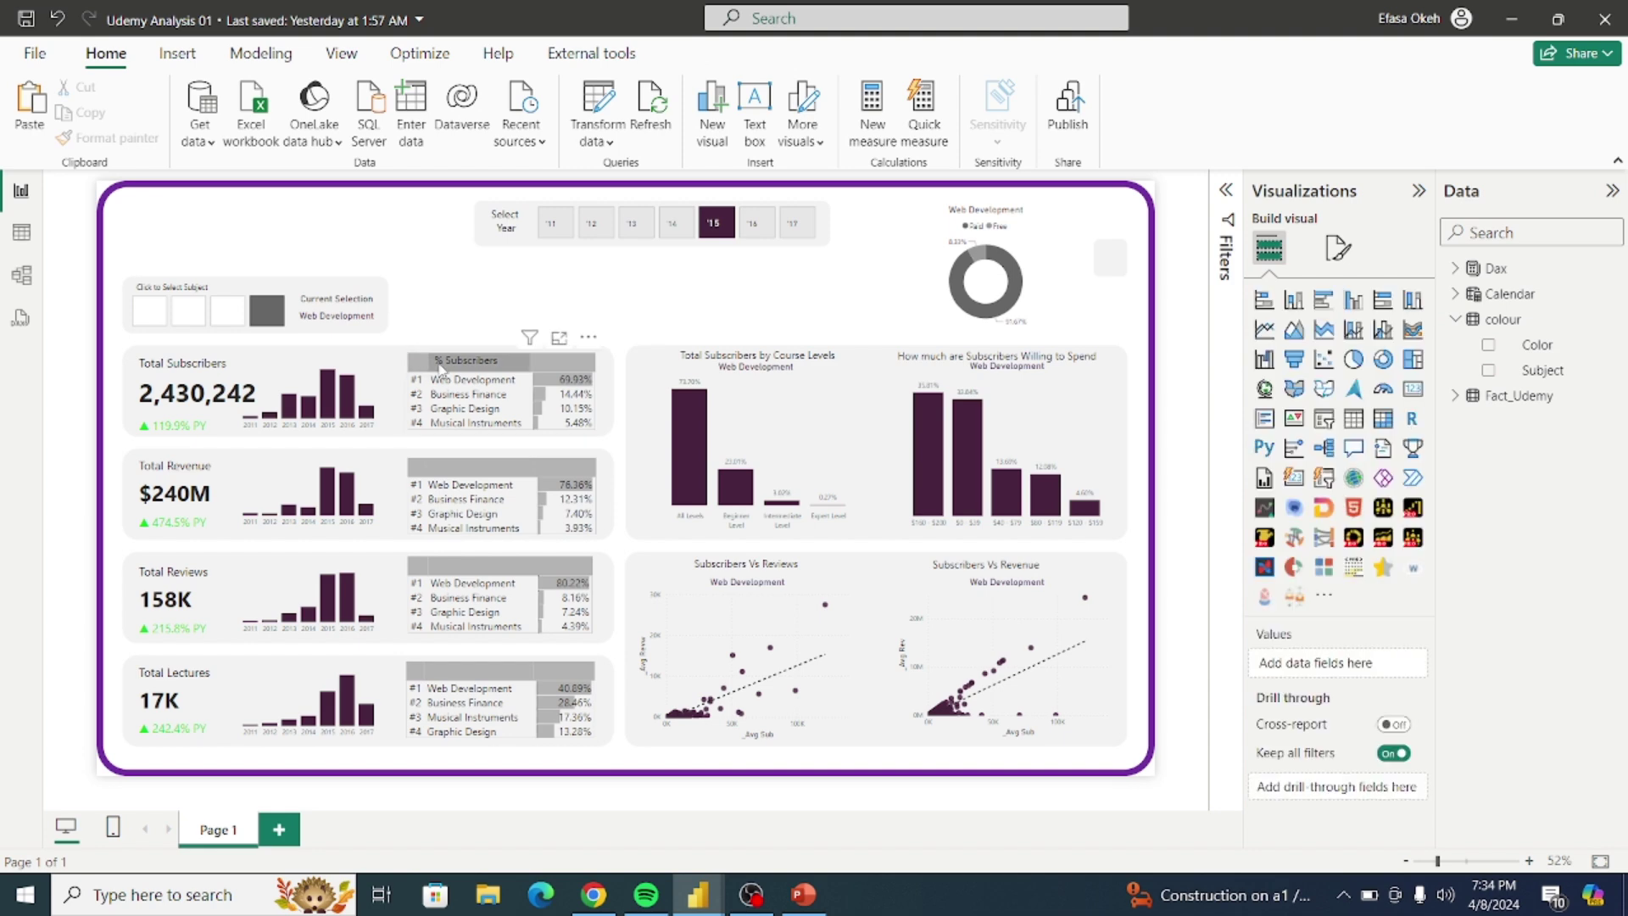
left_click(507, 369)
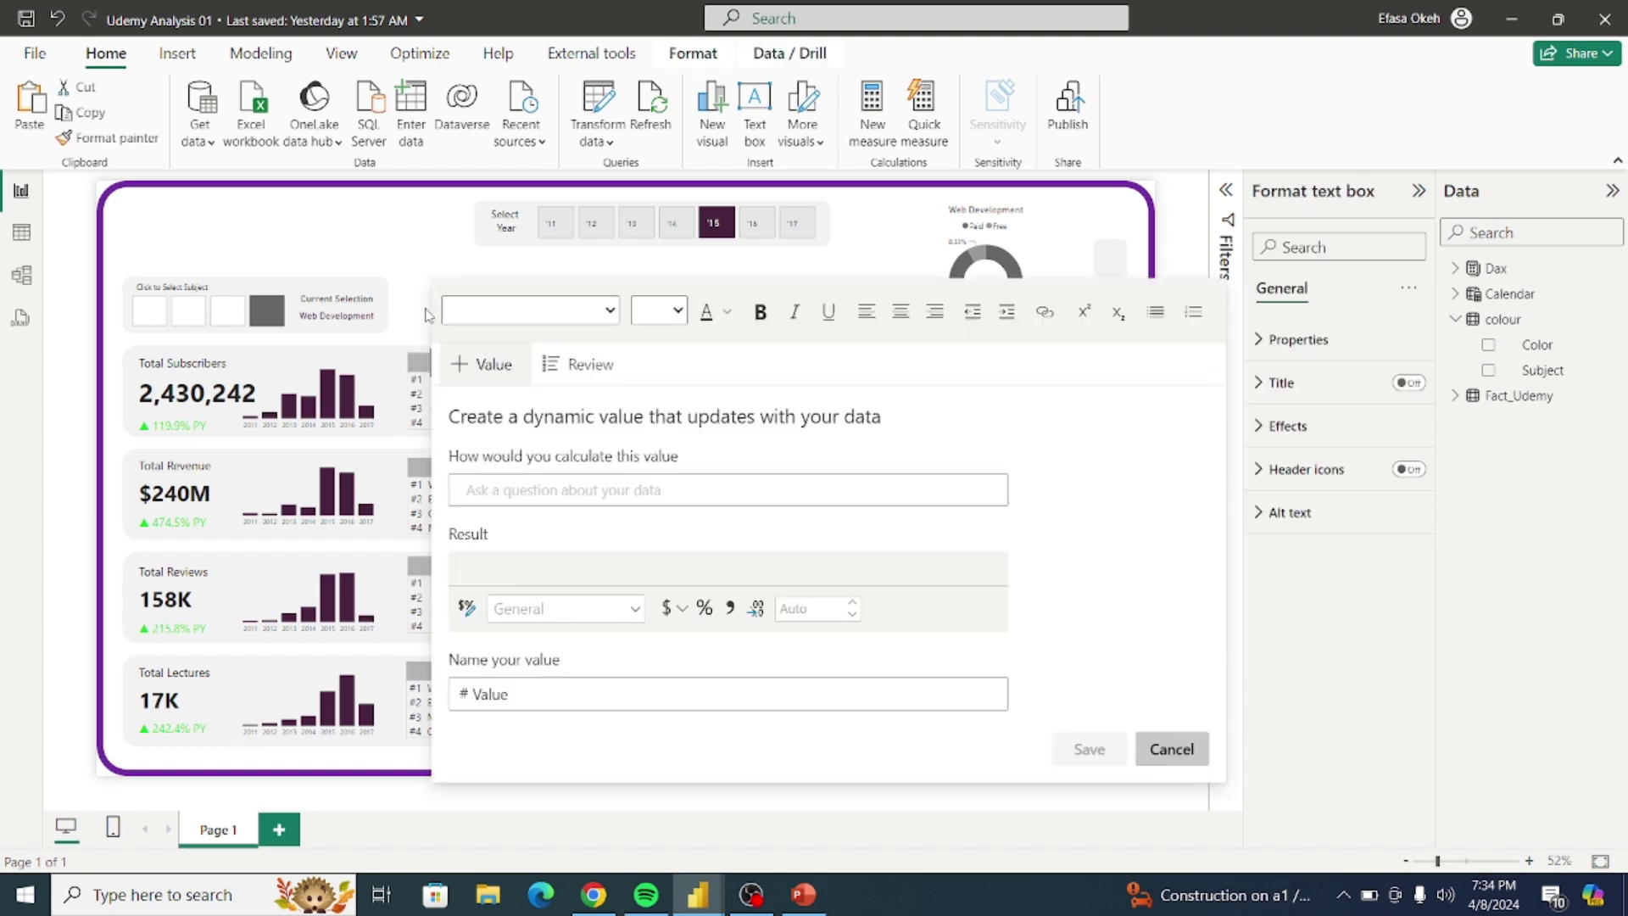
left_click(414, 308)
left_click_drag(409, 310, 524, 412)
left_click(499, 378)
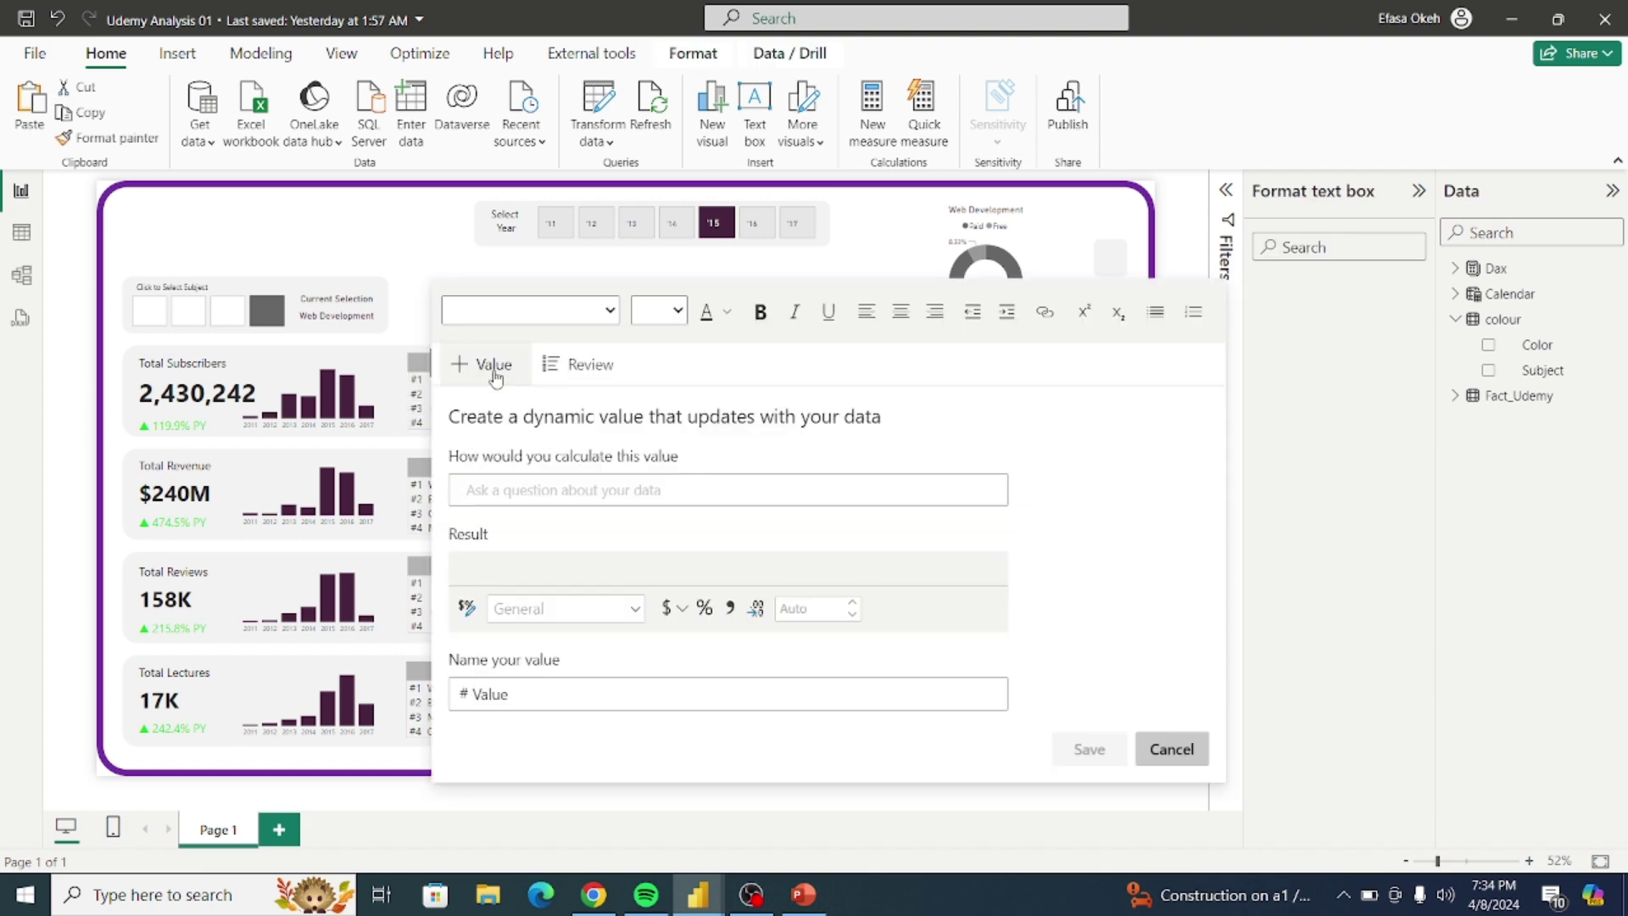
left_click(412, 320)
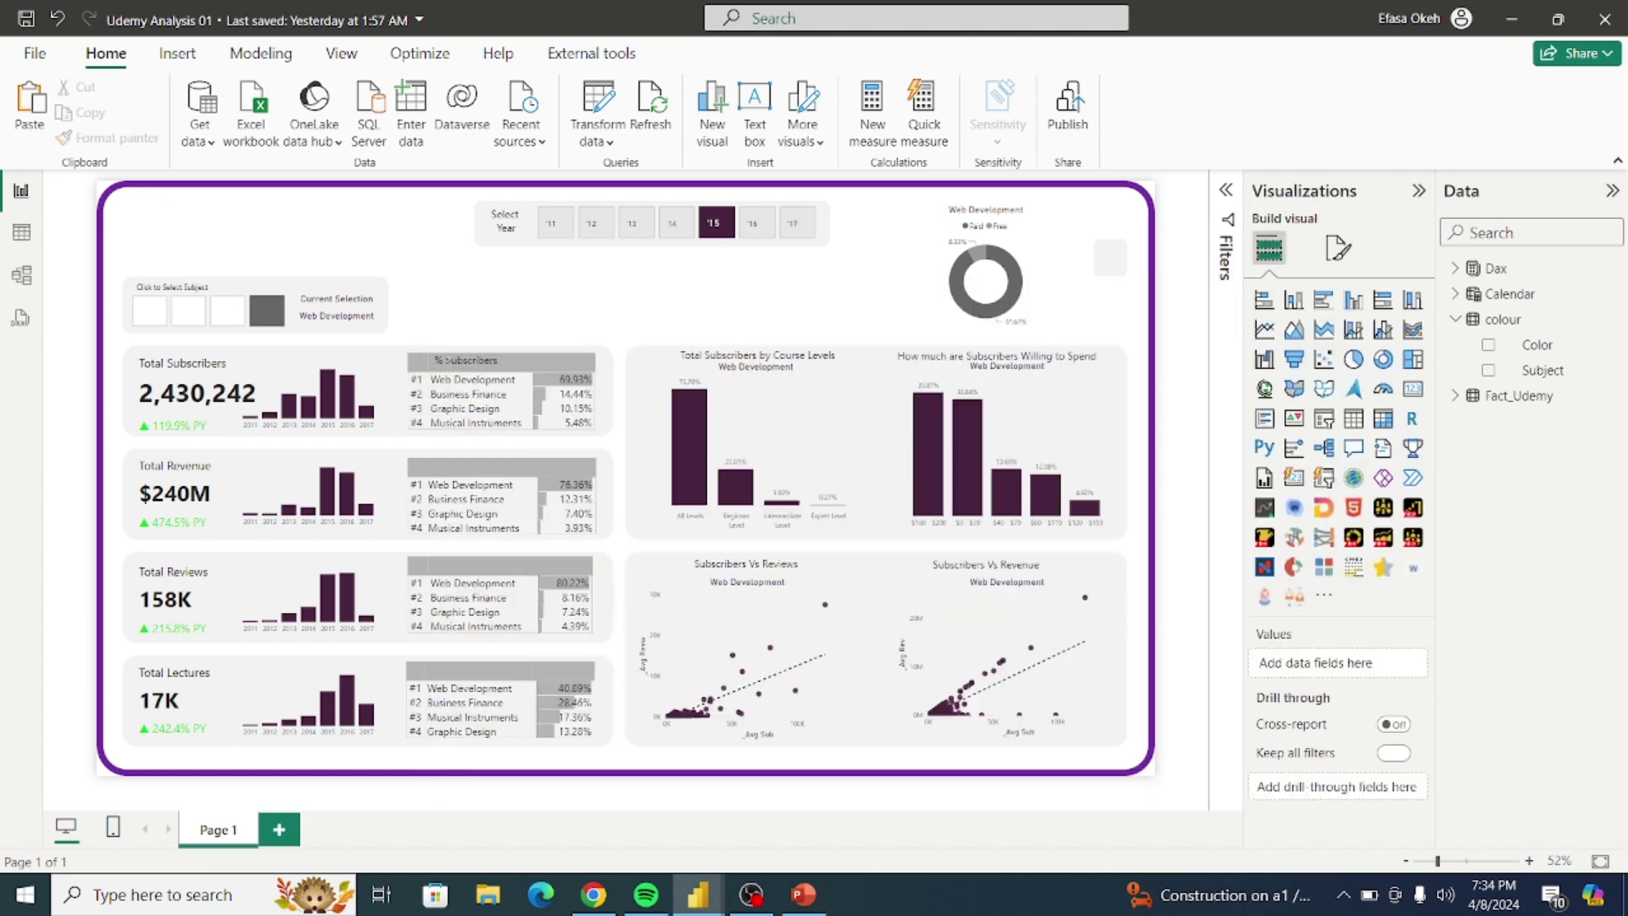
left_click(433, 375)
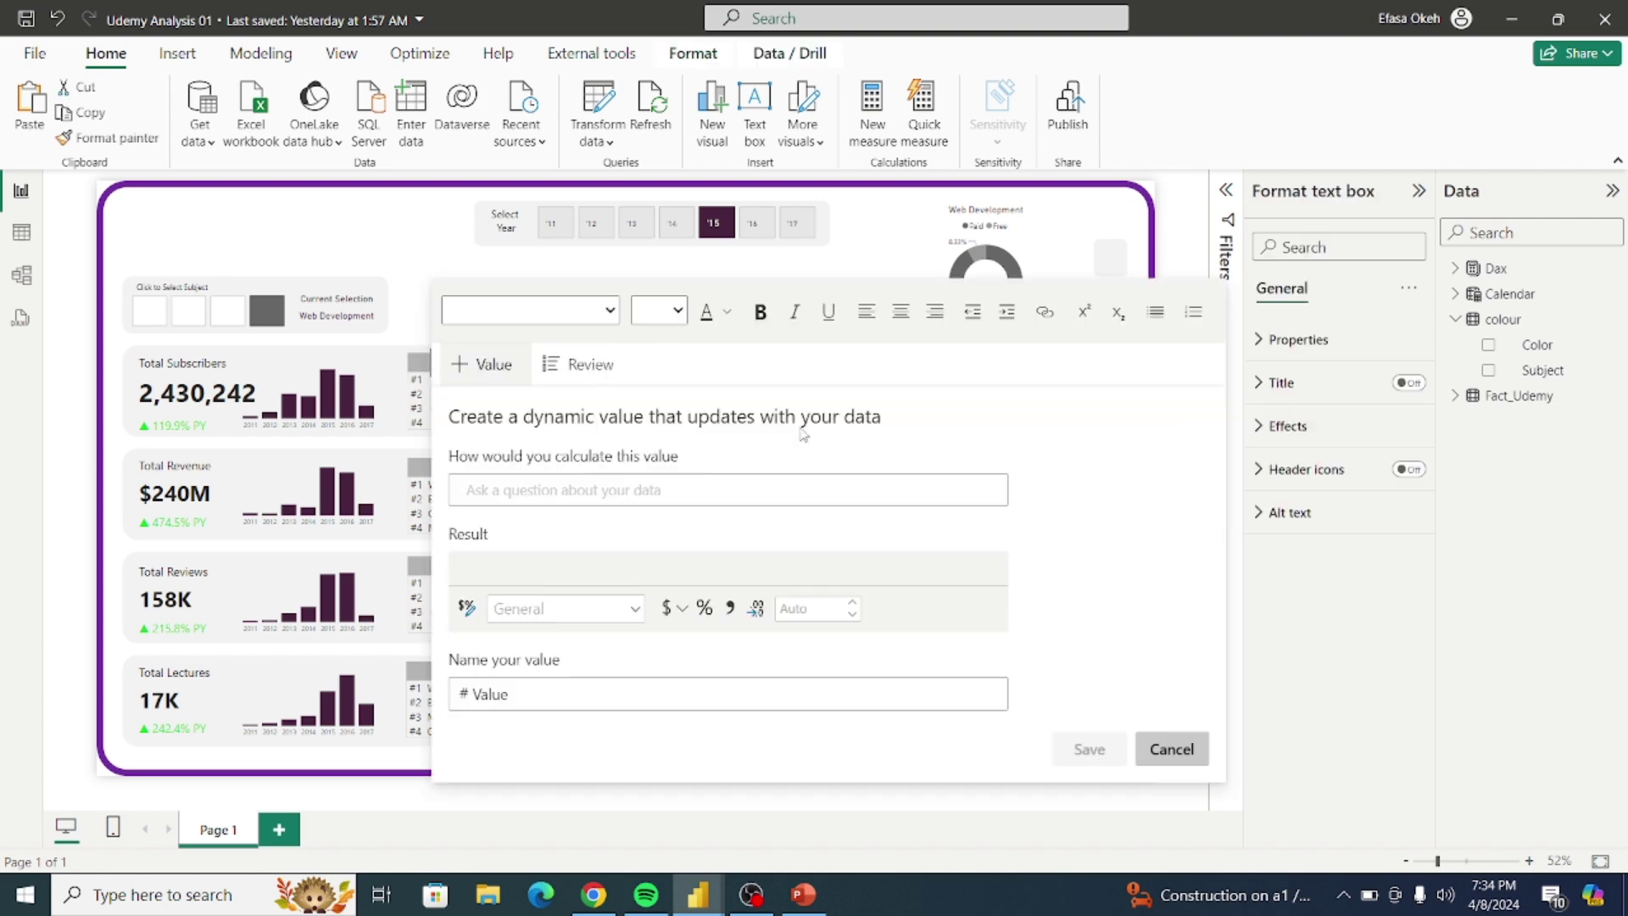
left_click(1166, 750)
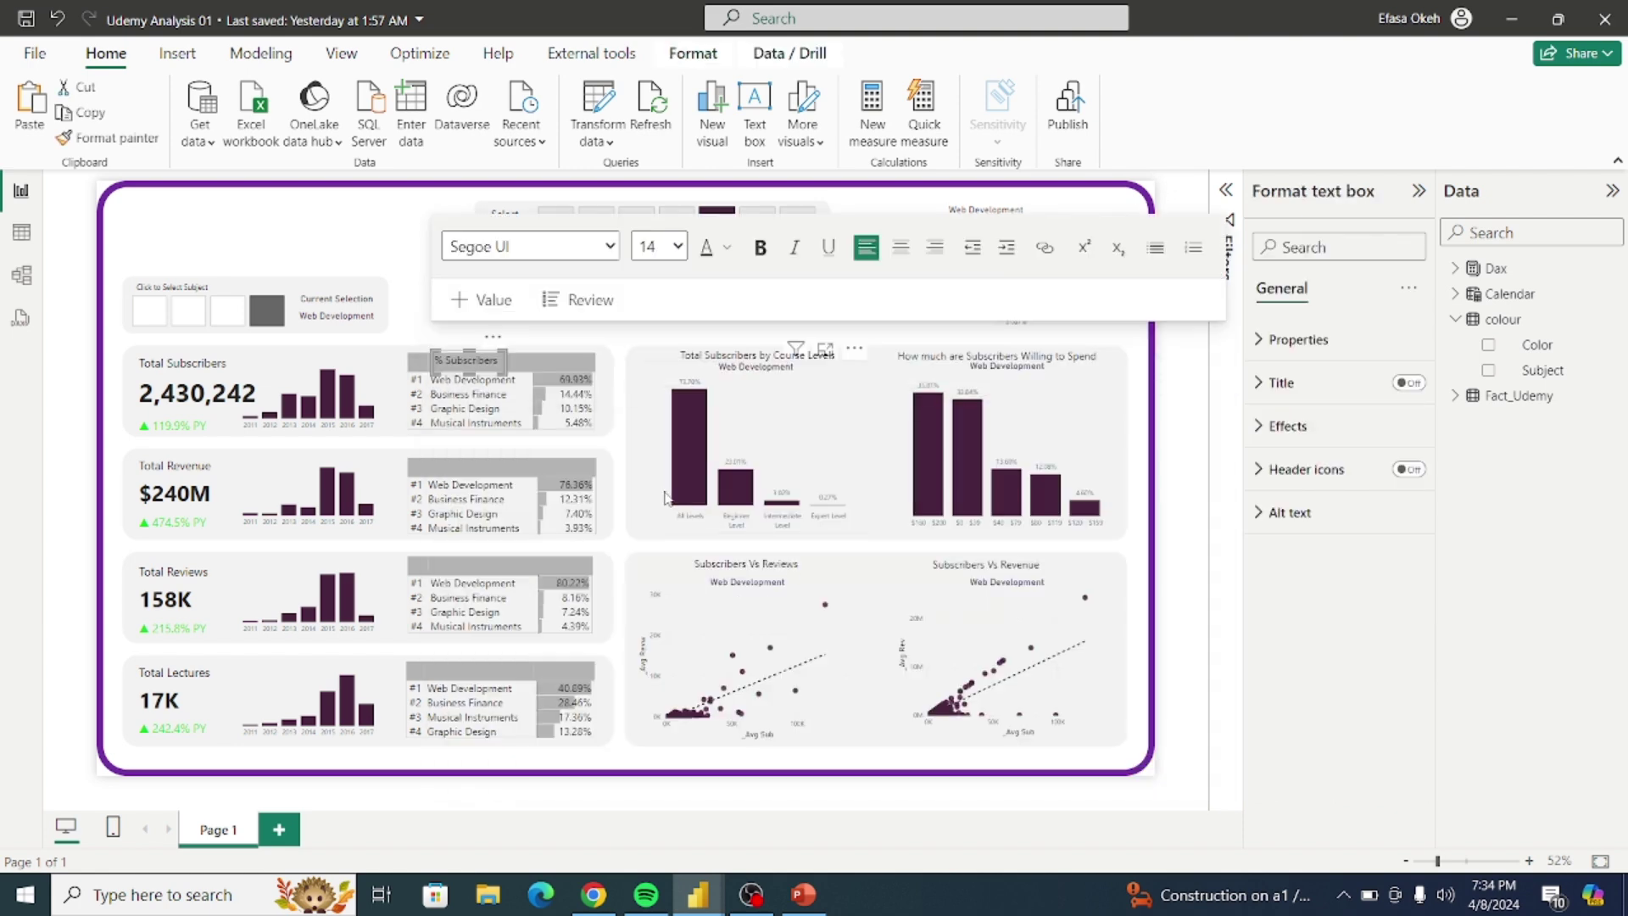
Step: Nudge the "% Subscribers" label slightly to the right and down within the subscribers table's header strip
left_click(493, 342)
left_click_drag(493, 342, 497, 341)
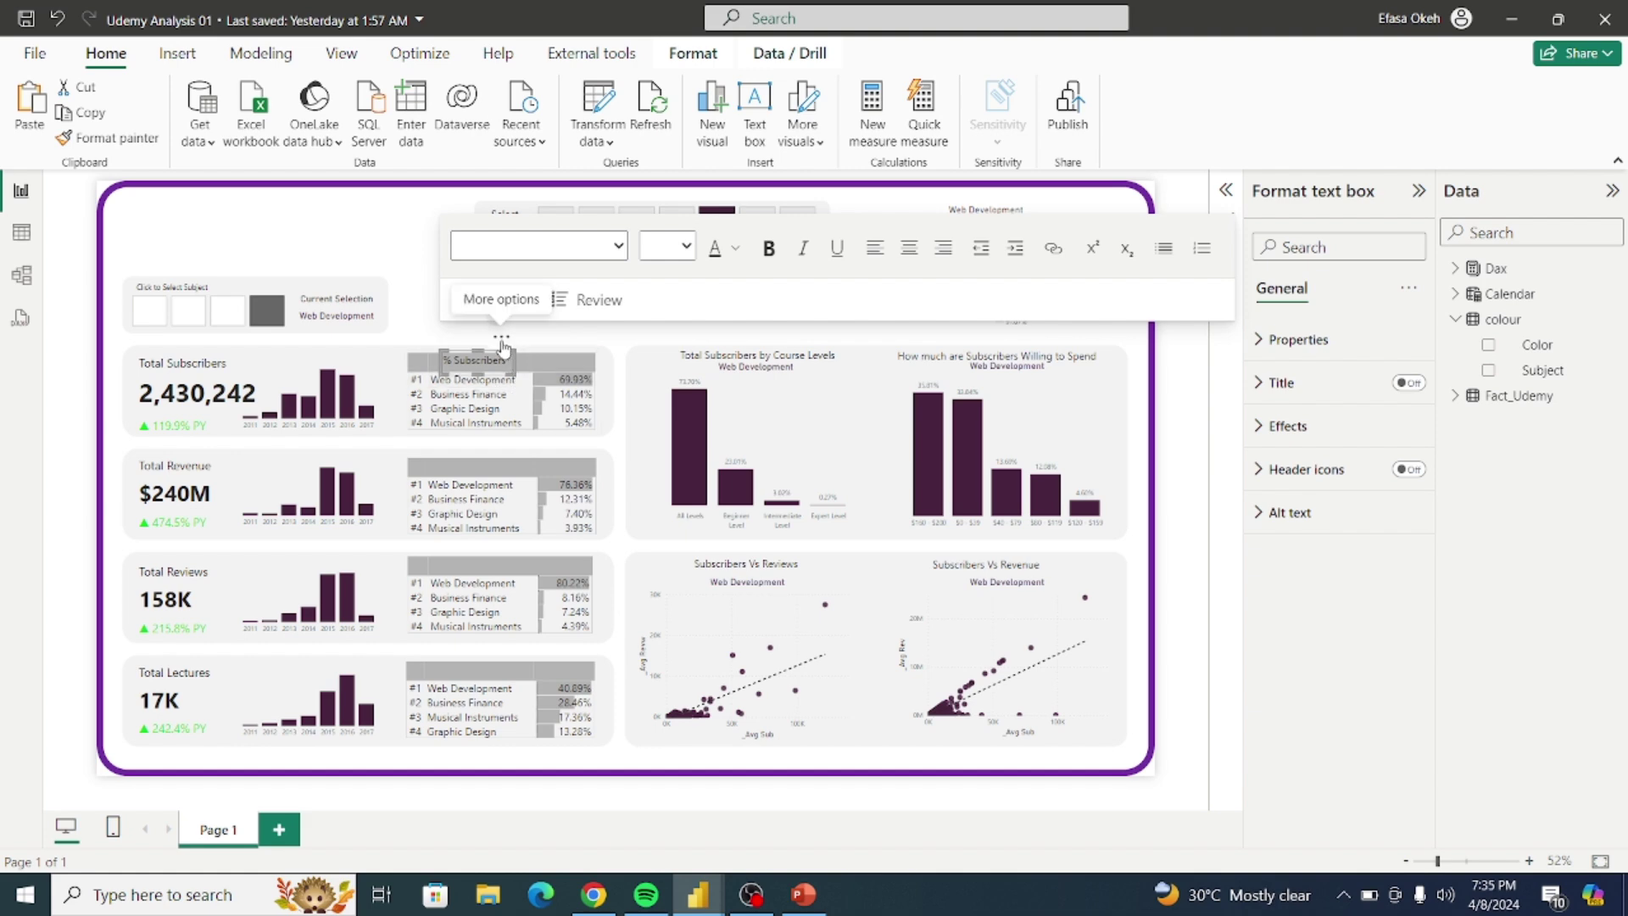
left_click_drag(502, 347, 503, 351)
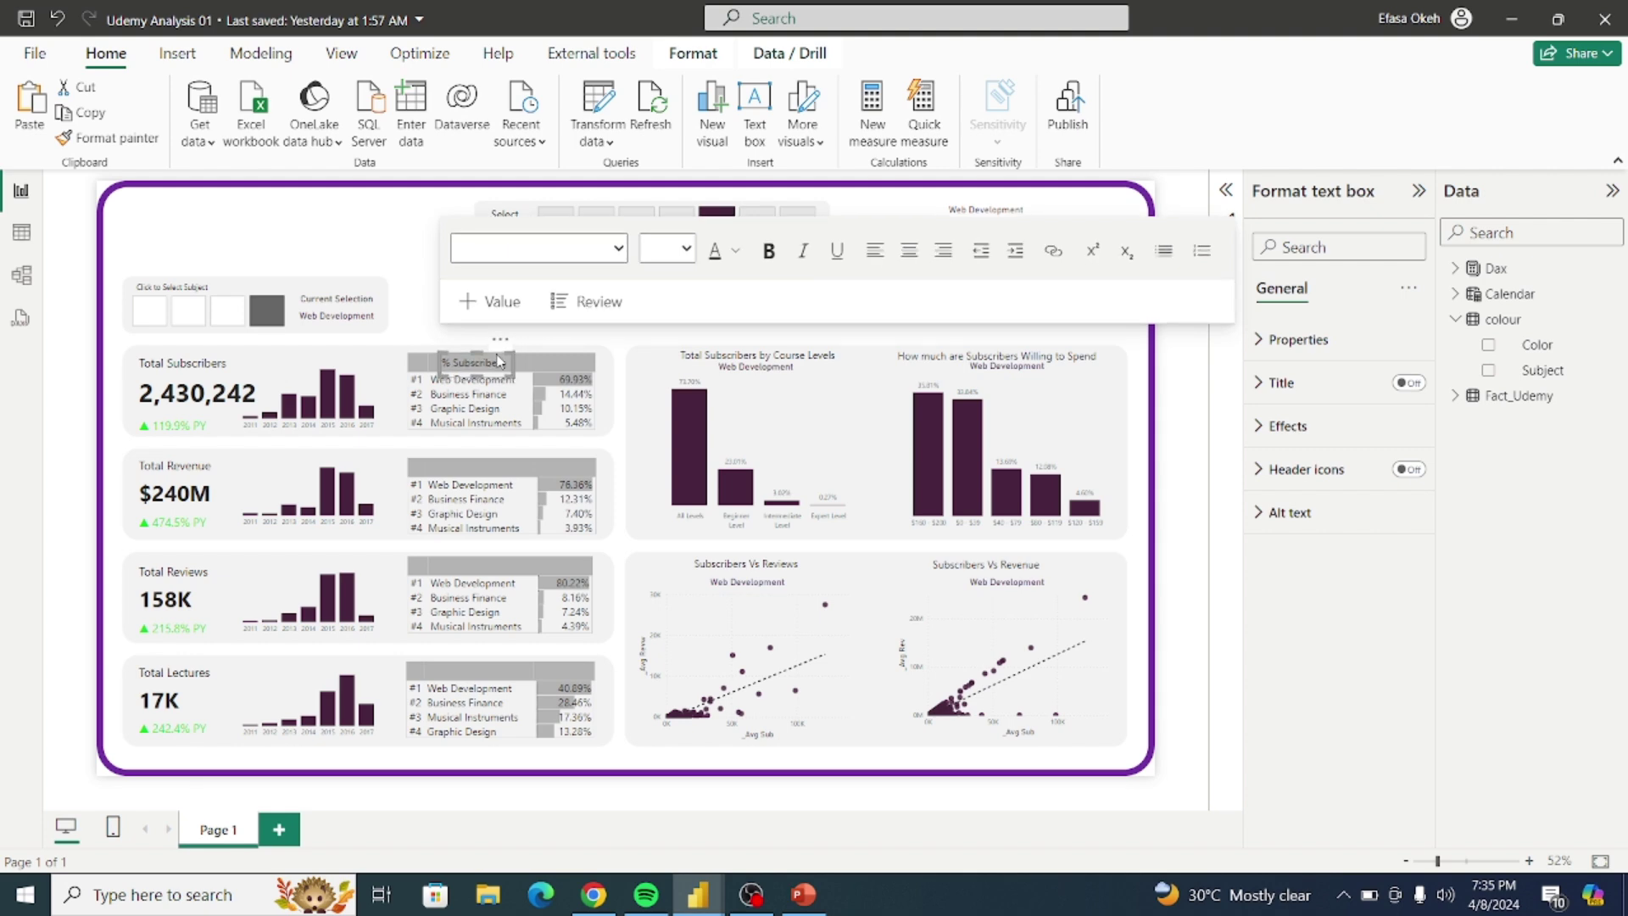
Step: Duplicate the "% Subscribers" label and place the copy on the header strip of the revenue ranking table
left_click(81, 118)
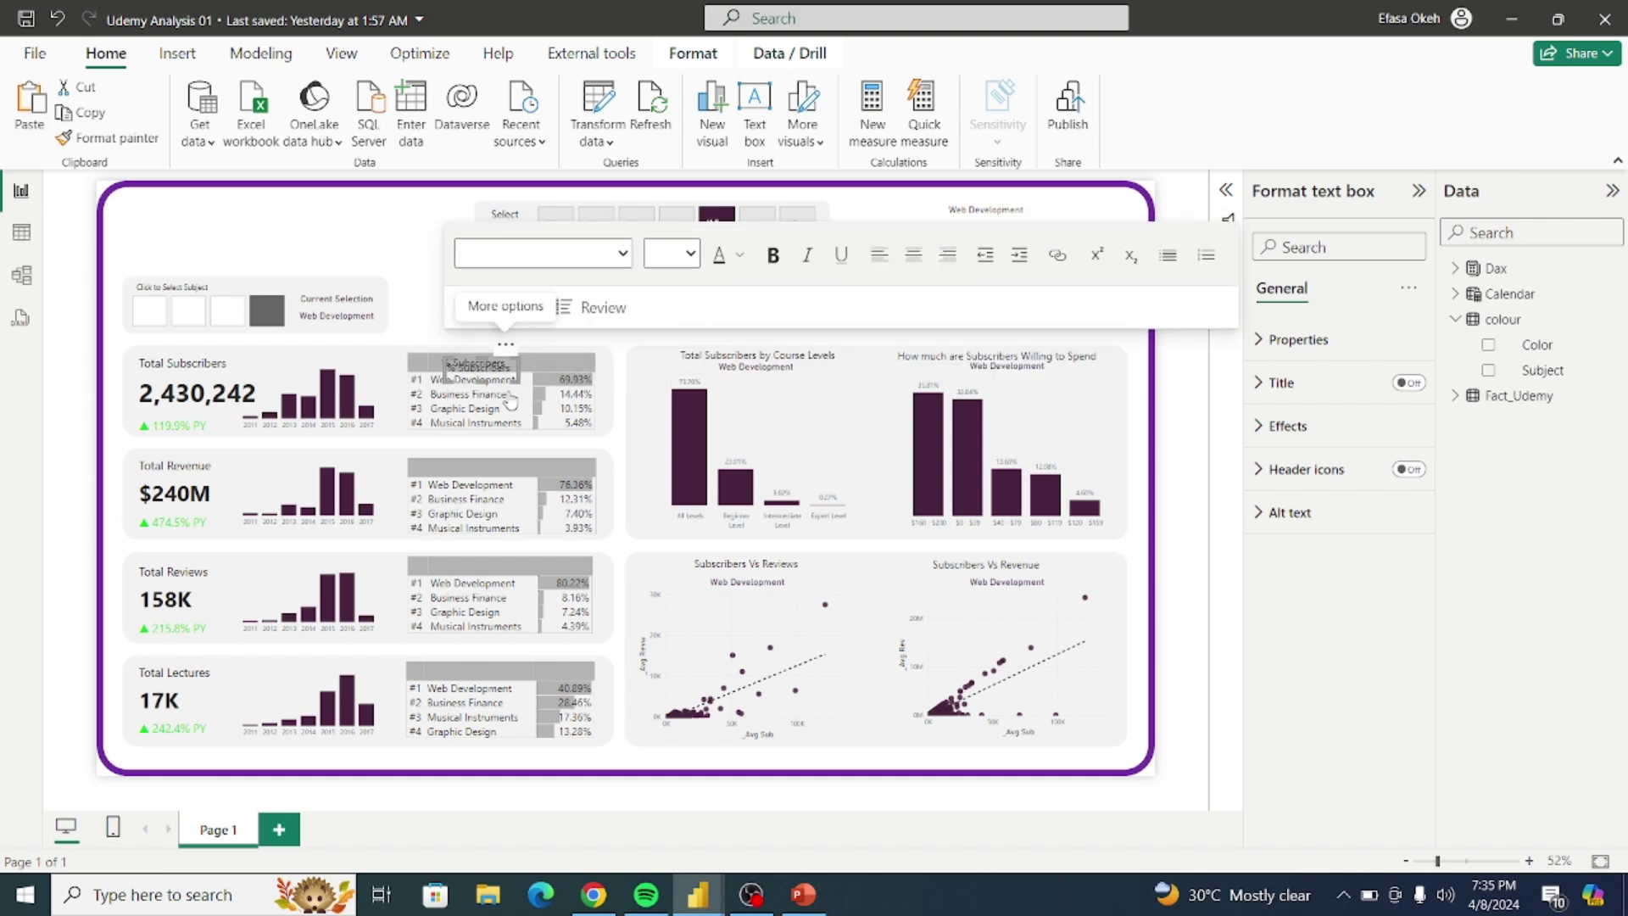
key("ctrl+v")
left_click_drag(507, 350, 507, 455)
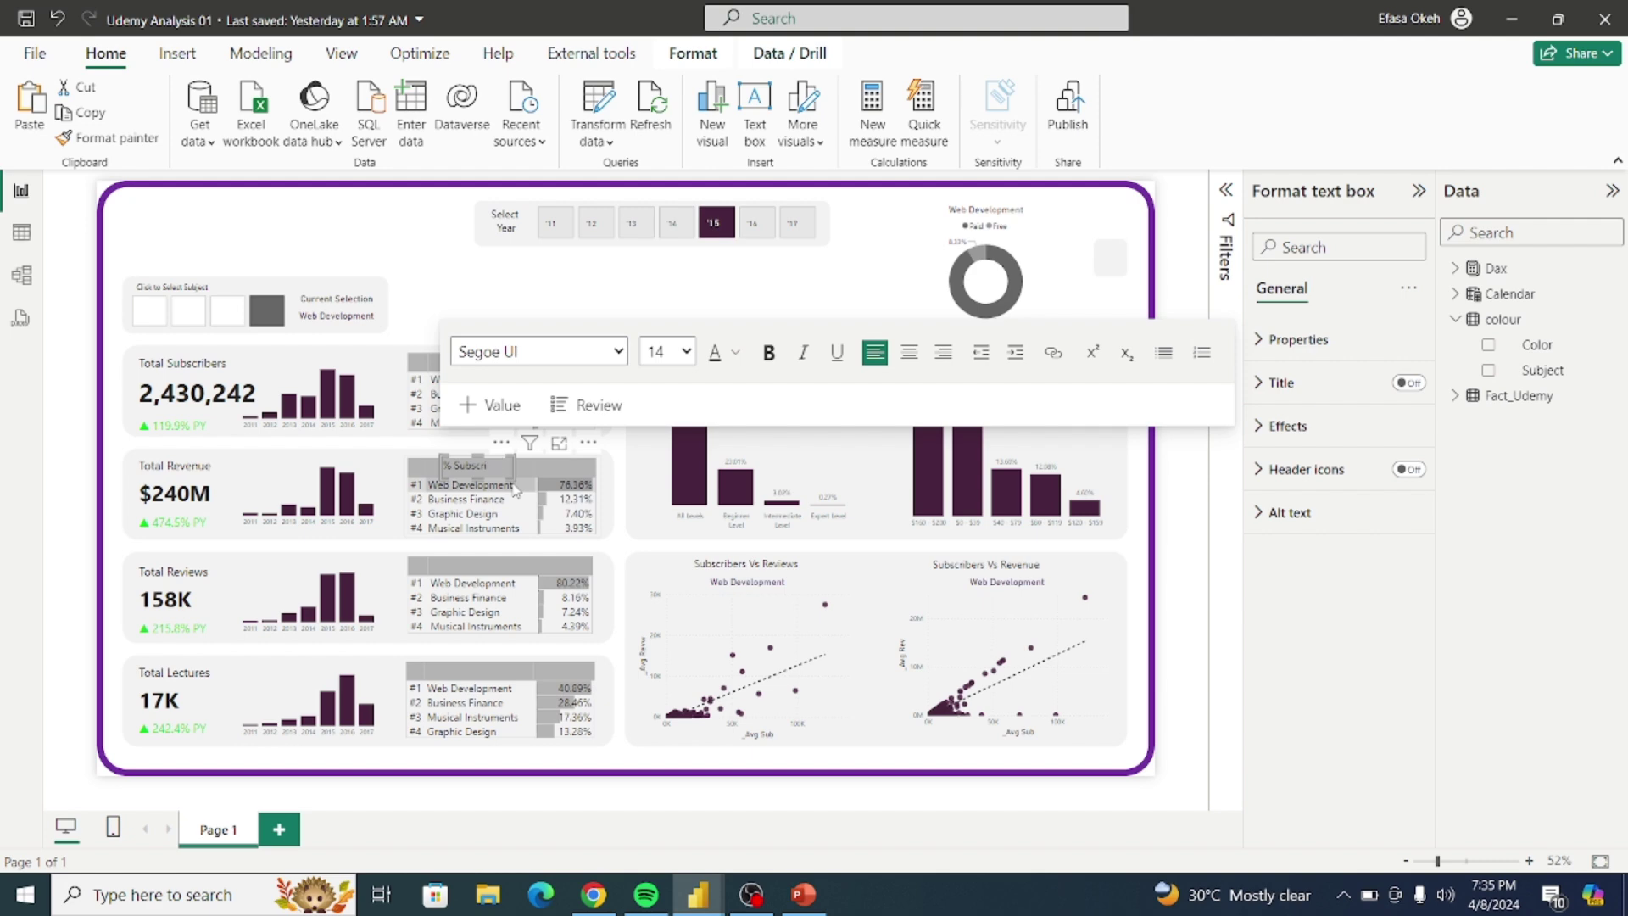
Step: Change the copied label to "% Revenue" and fine-tune its position within the revenue table's header strip
key("BackSpace")
key("BackSpace")
key("BackSpace")
key("BackSpace")
key("BackSpace")
key("BackSpace")
key("BackSpace")
key("BackSpace")
type("Revenue")
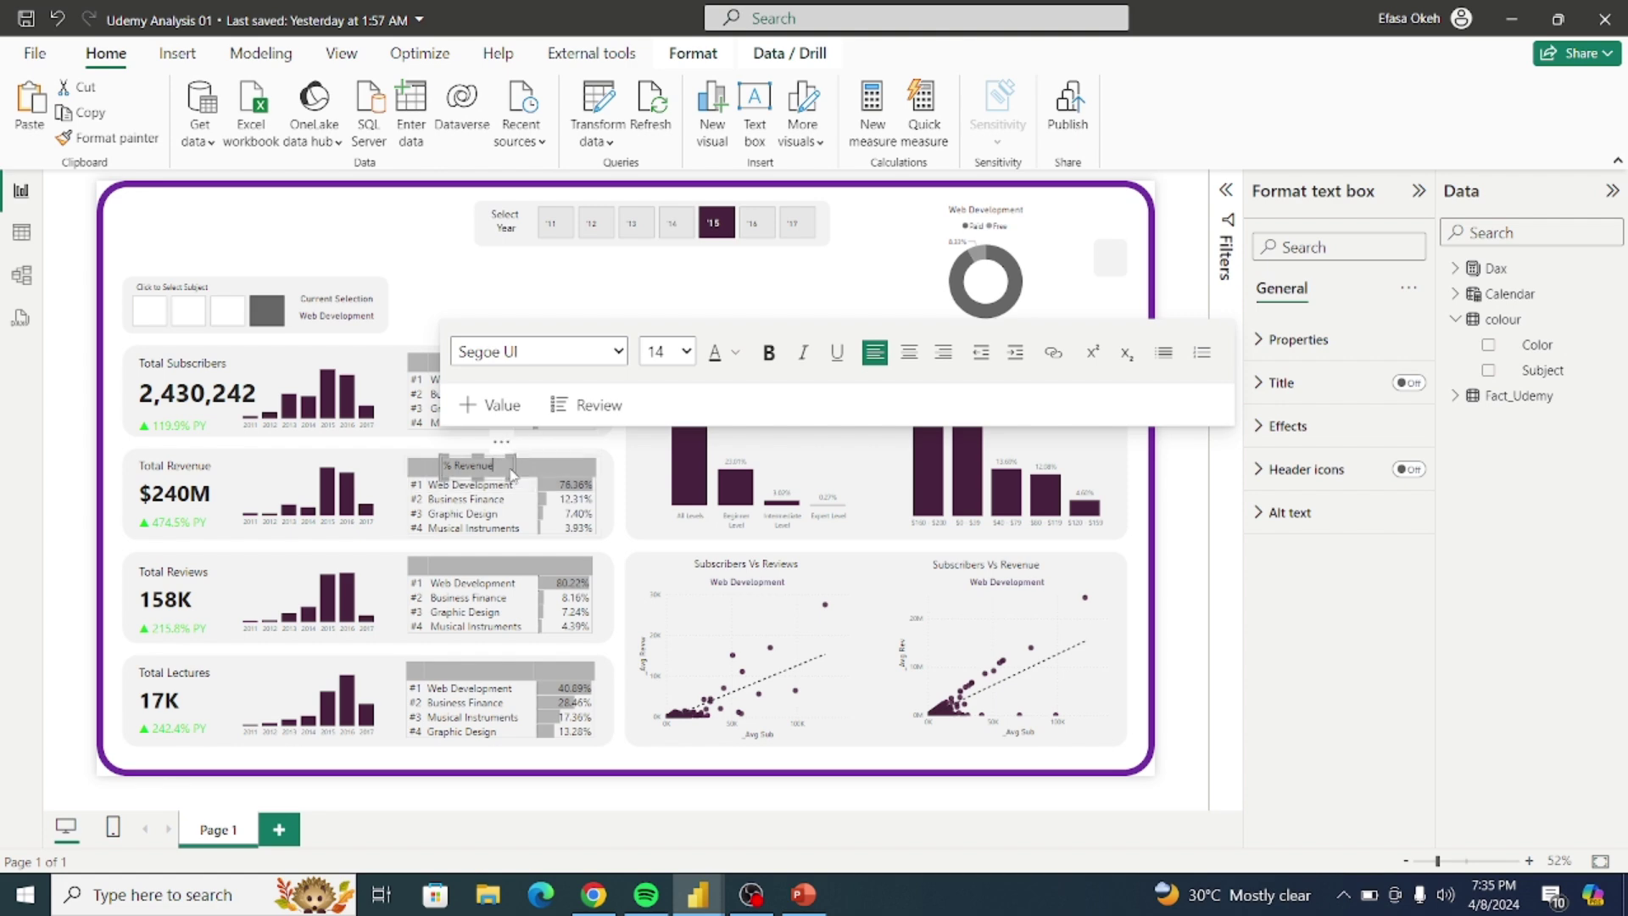
left_click_drag(501, 449, 509, 472)
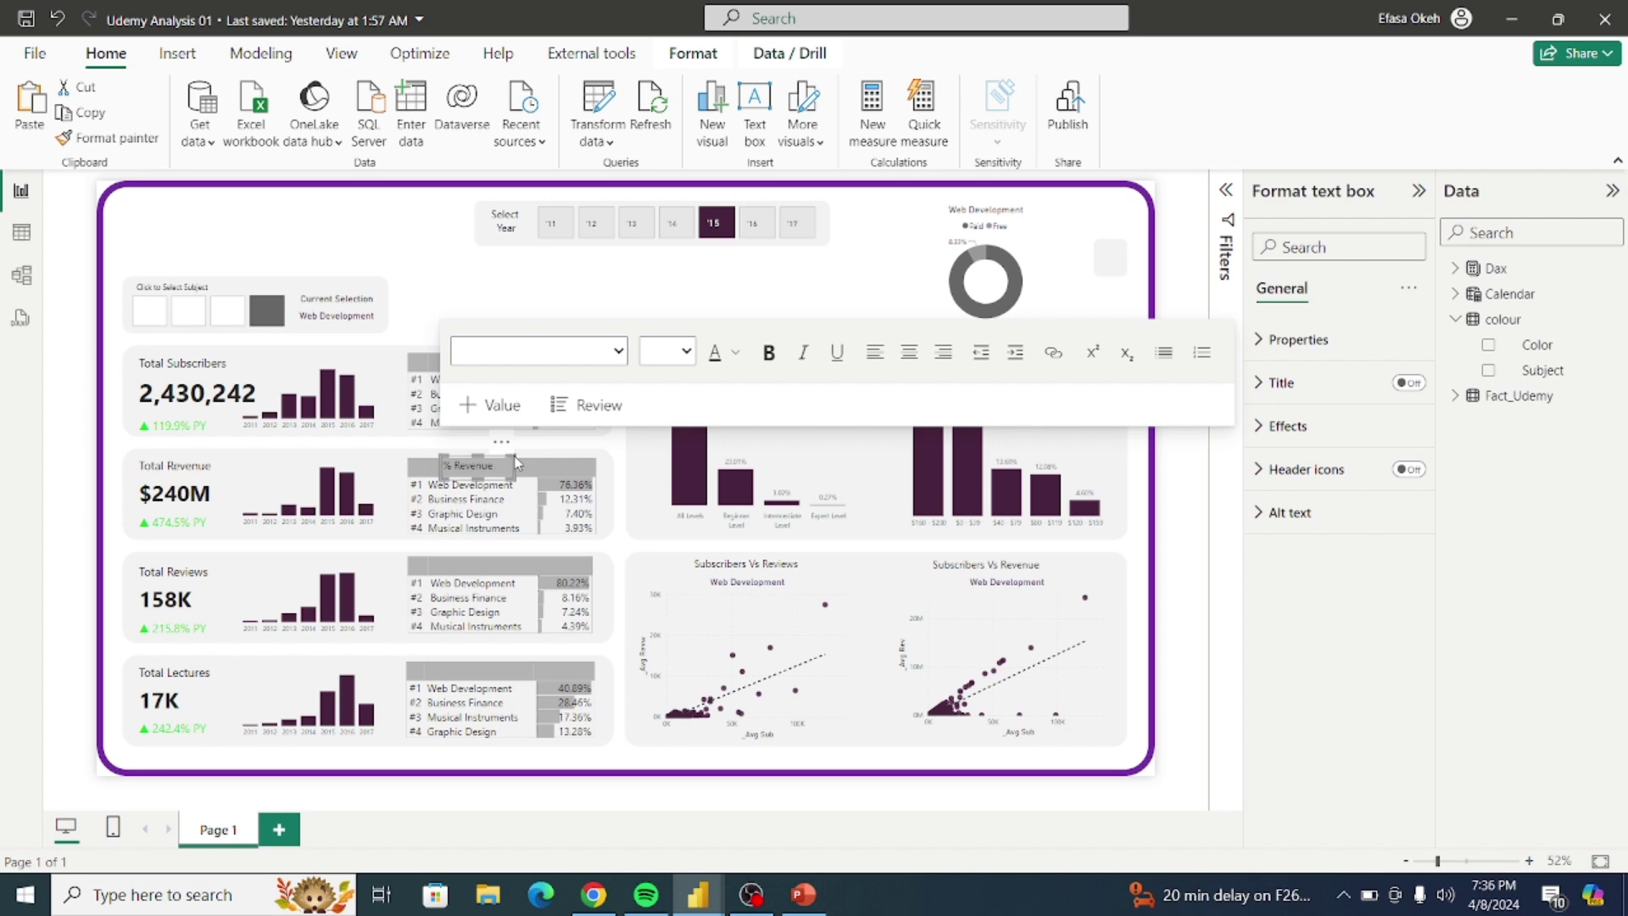
left_click_drag(513, 453, 515, 459)
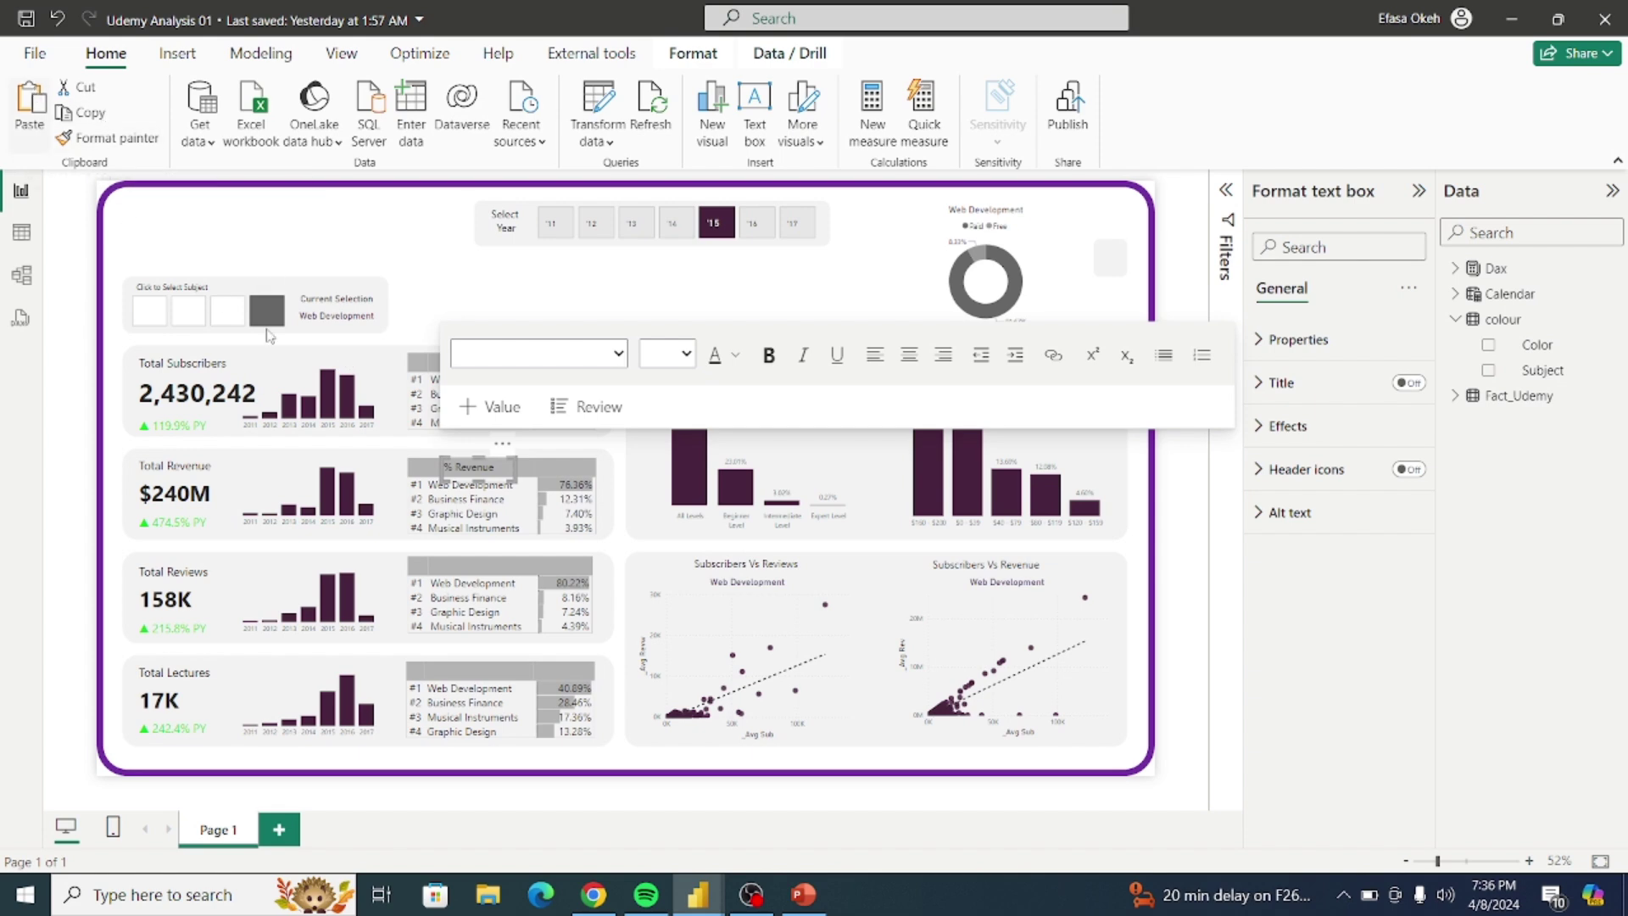
Step: Duplicate the "% Revenue" label onto the reviews ranking table's header strip and change the copy's text to "% Reviews"
key("ctrl+v")
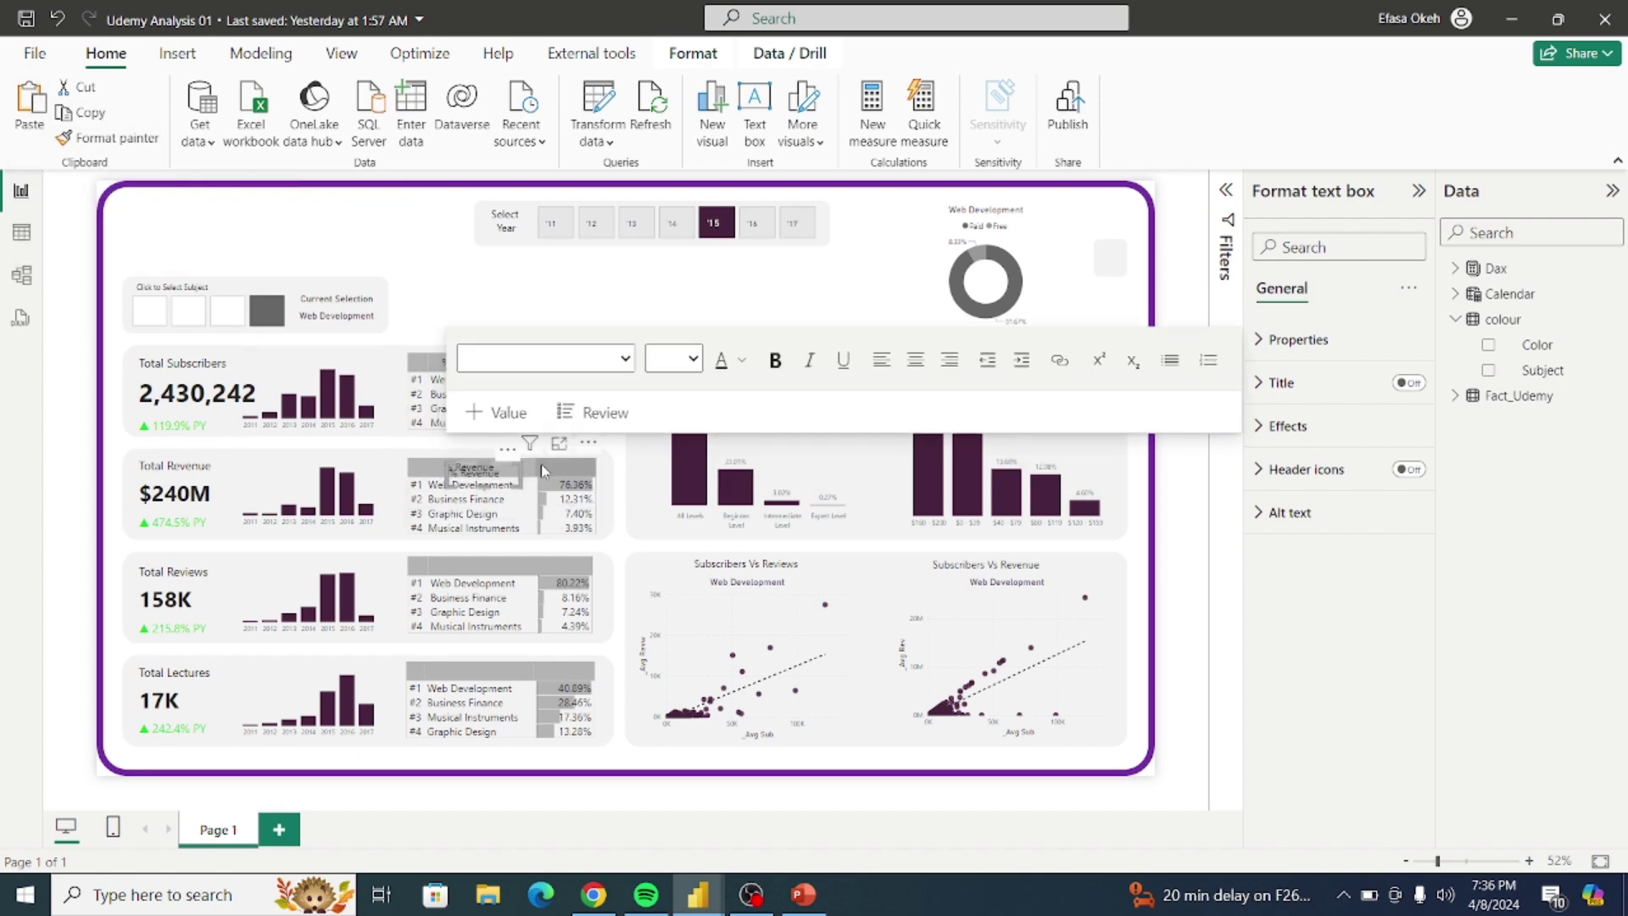
left_click_drag(508, 458, 510, 556)
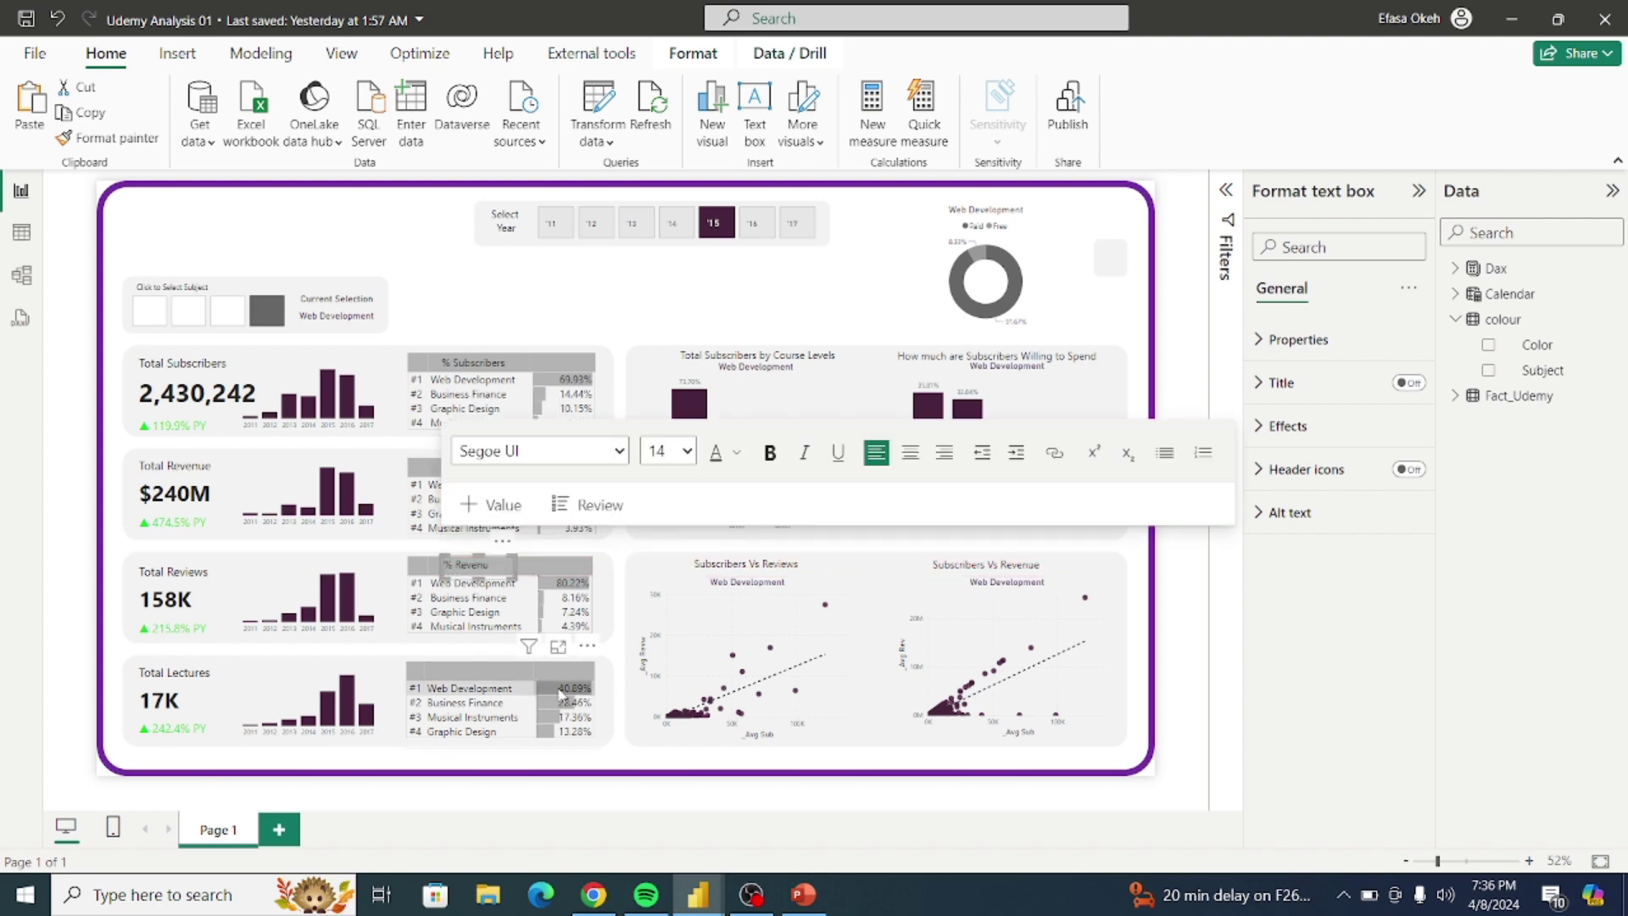
key("BackSpace")
key("BackSpace")
key("BackSpace")
key("BackSpace")
type("iews")
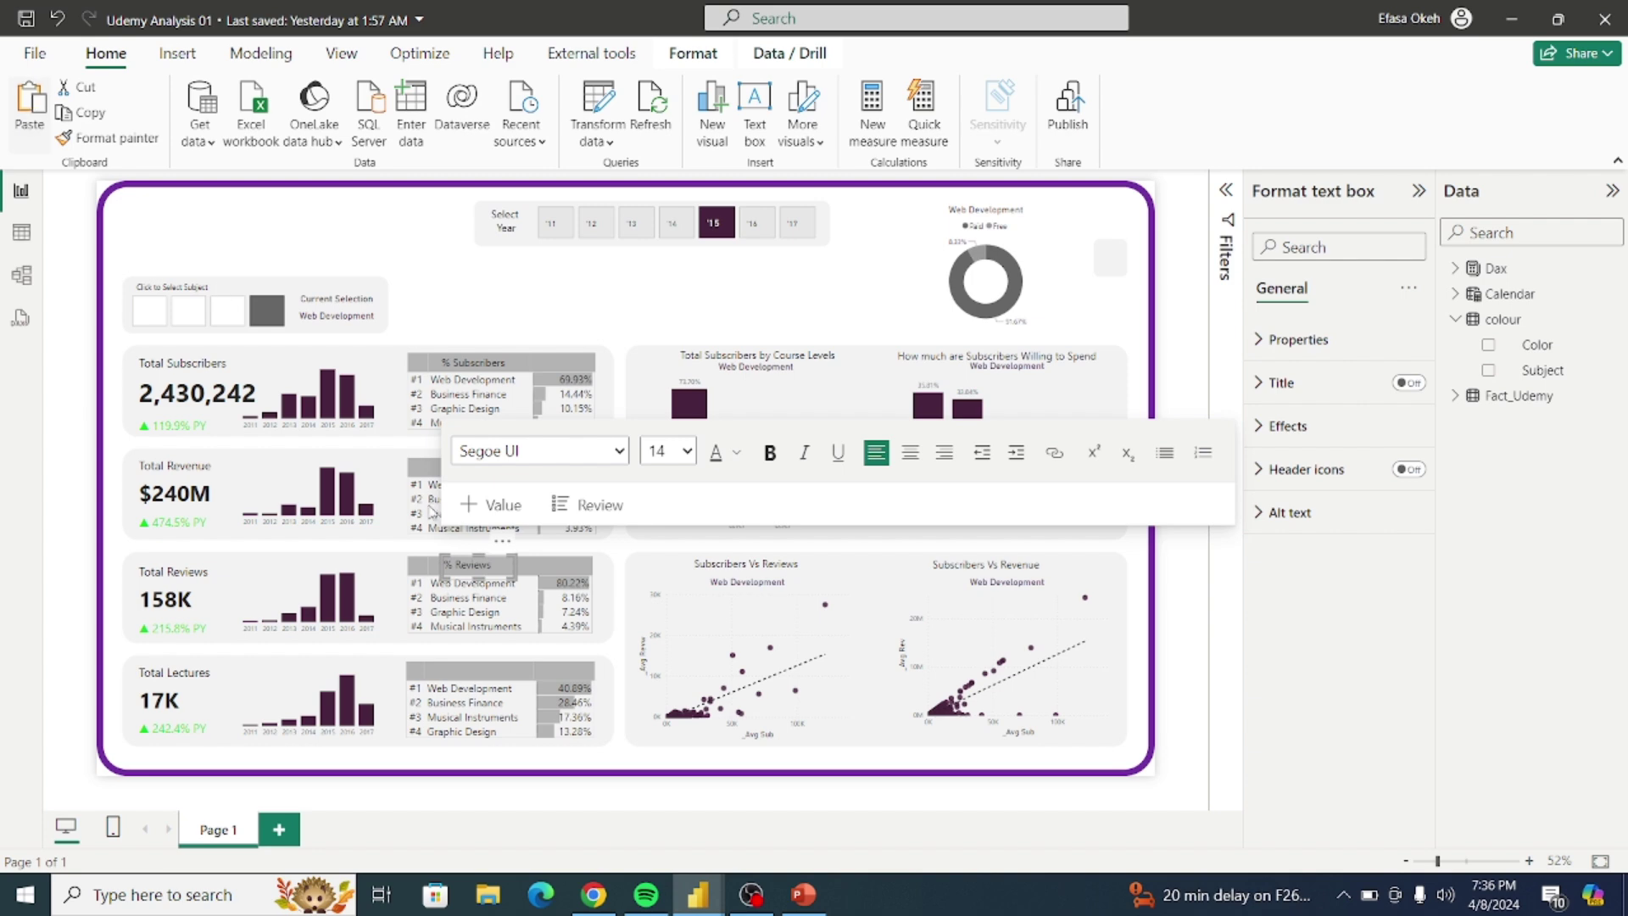
Step: Place another copy of the "% Revenue" label on the lectures ranking table's header strip and change its text to "% Lectures"
left_click(475, 547)
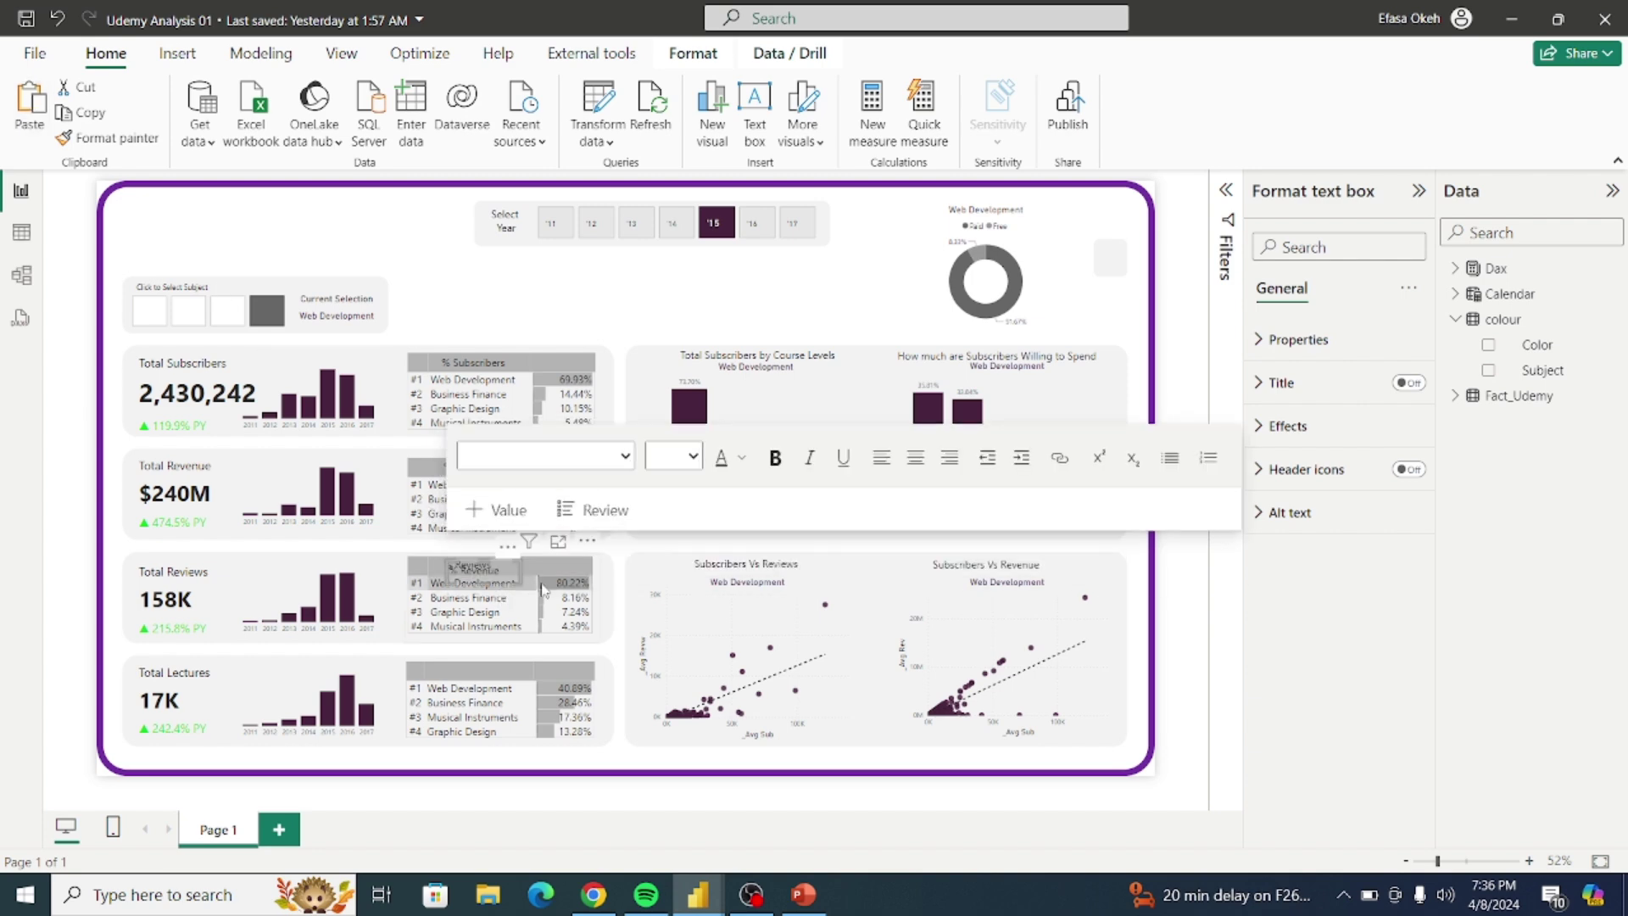
left_click_drag(512, 551, 507, 649)
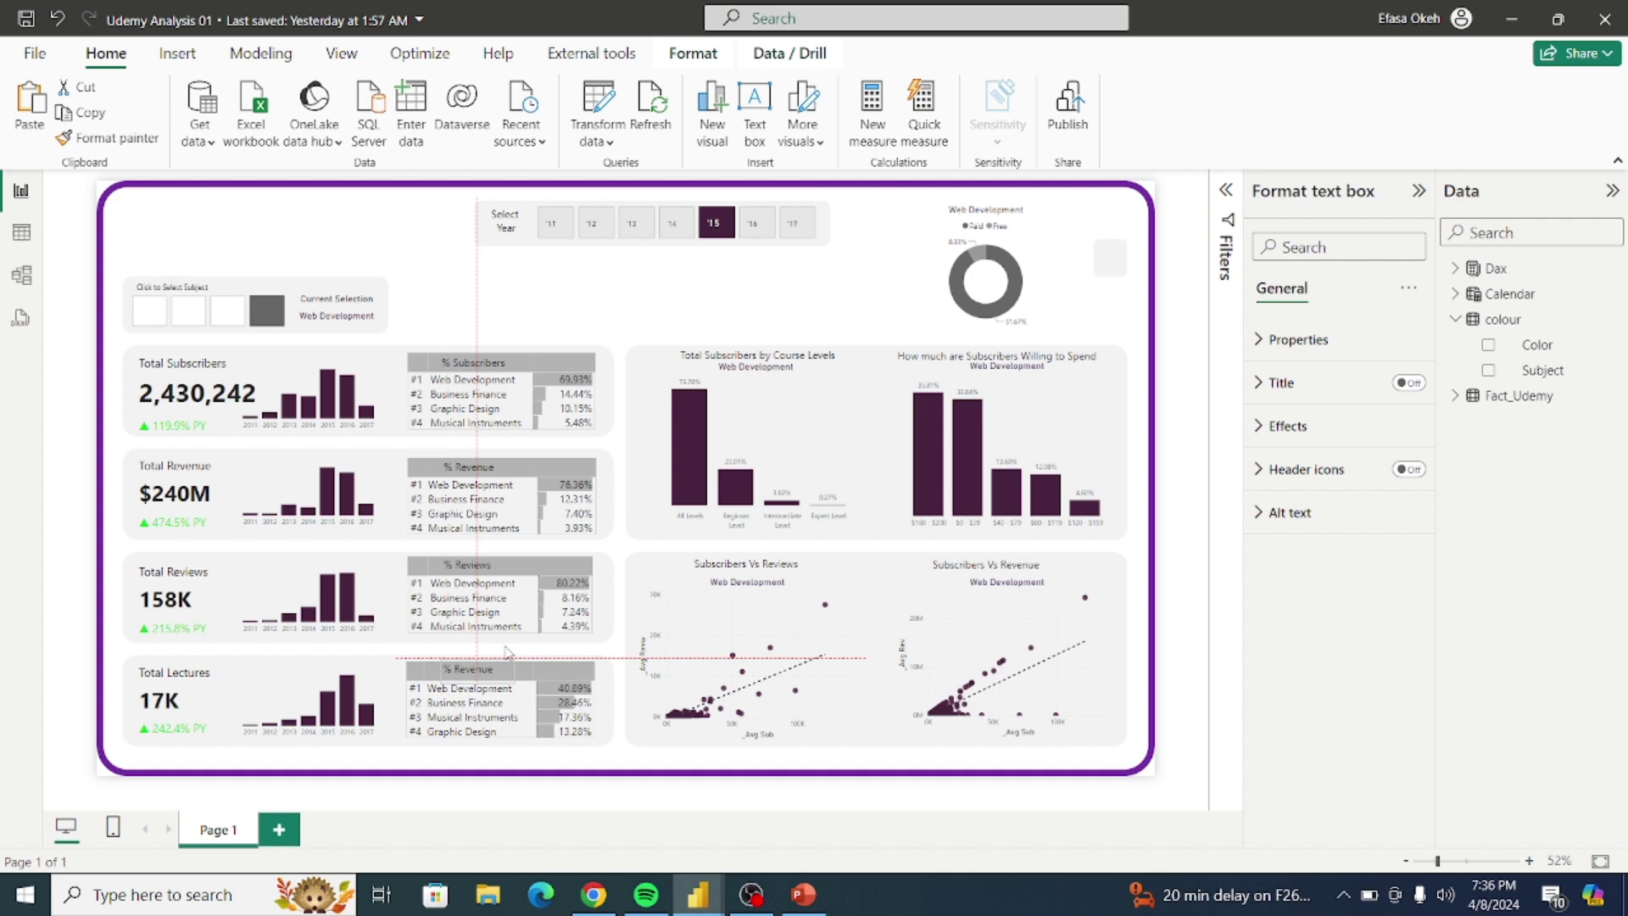
left_click_drag(507, 653, 507, 654)
left_click(508, 654)
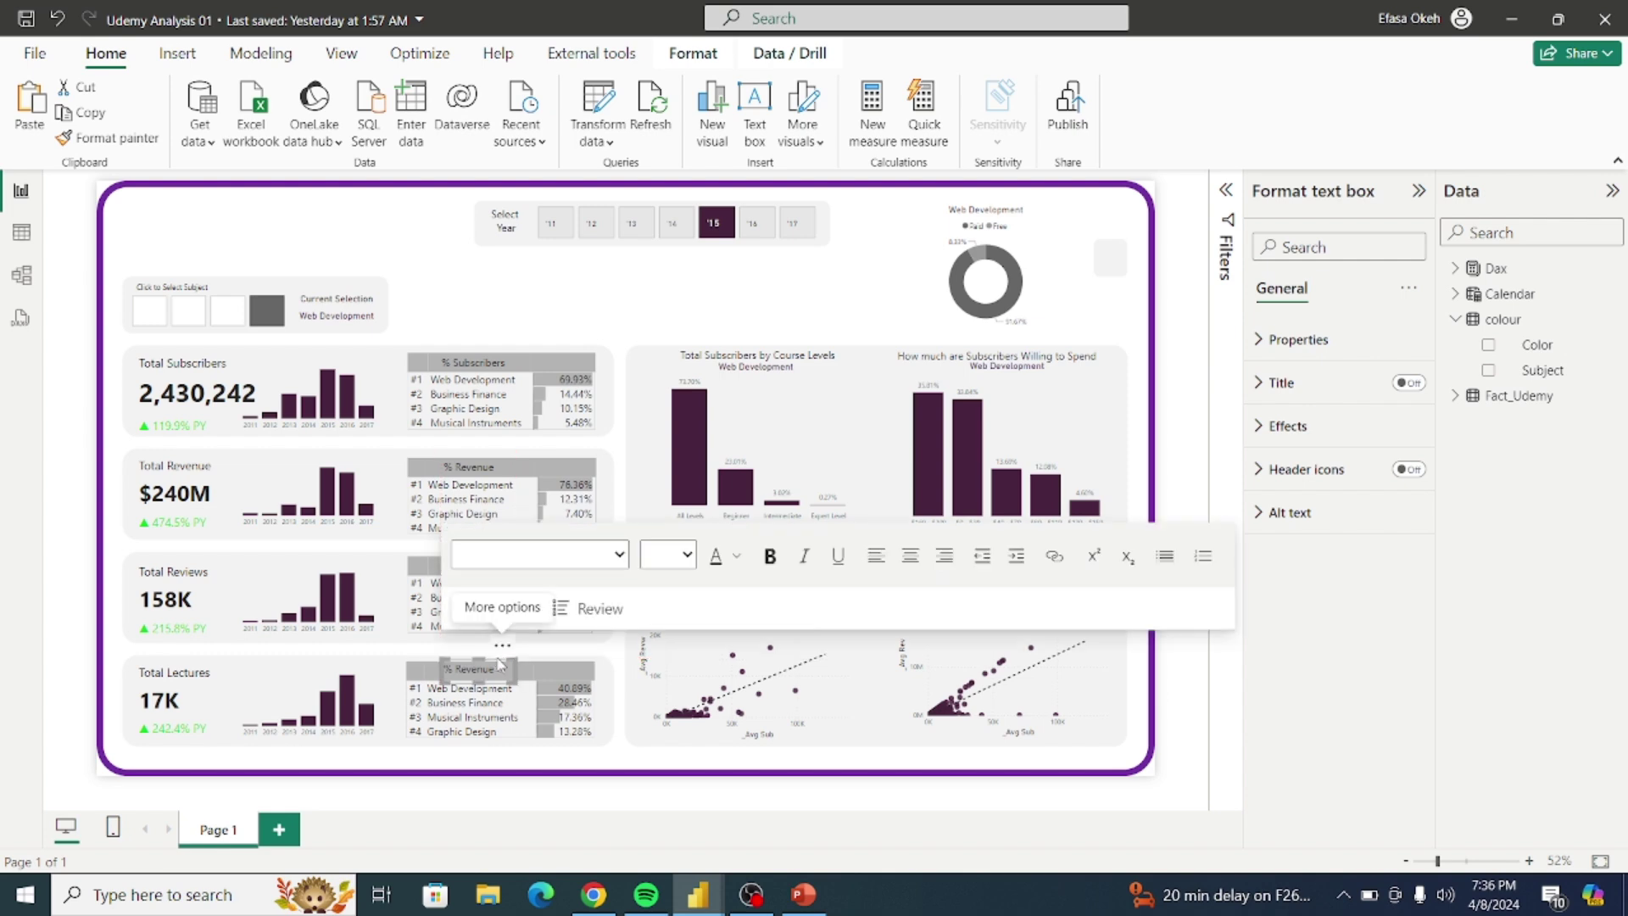
key("BackSpace")
key("BackSpace")
key("BackSpace")
key("BackSpace")
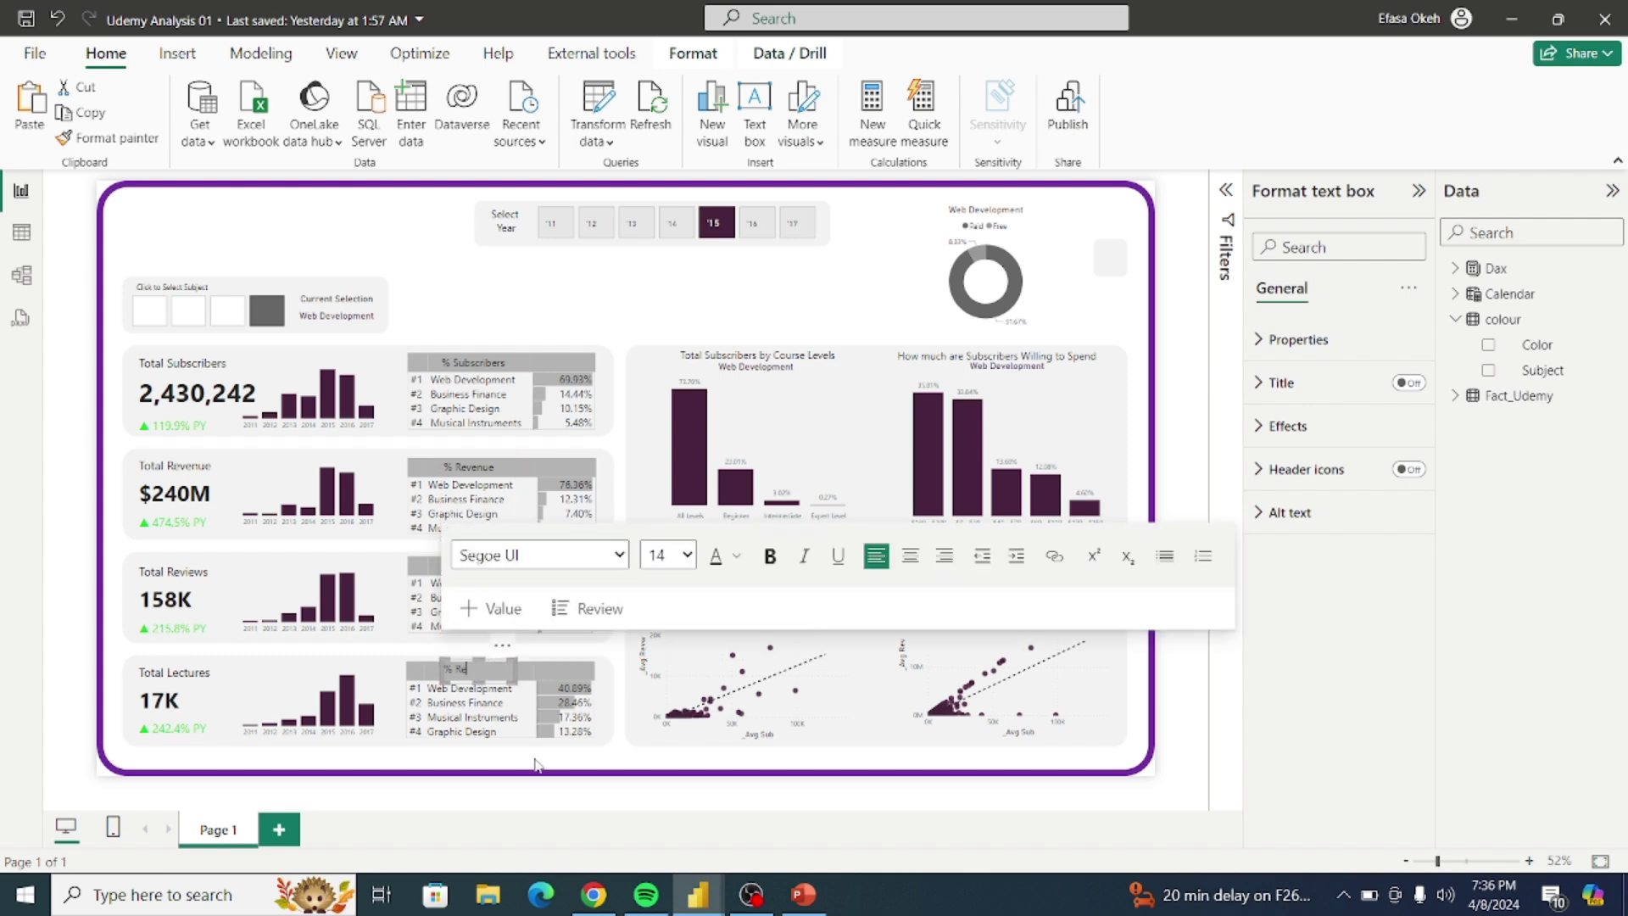
key("BackSpace")
type("Lectures")
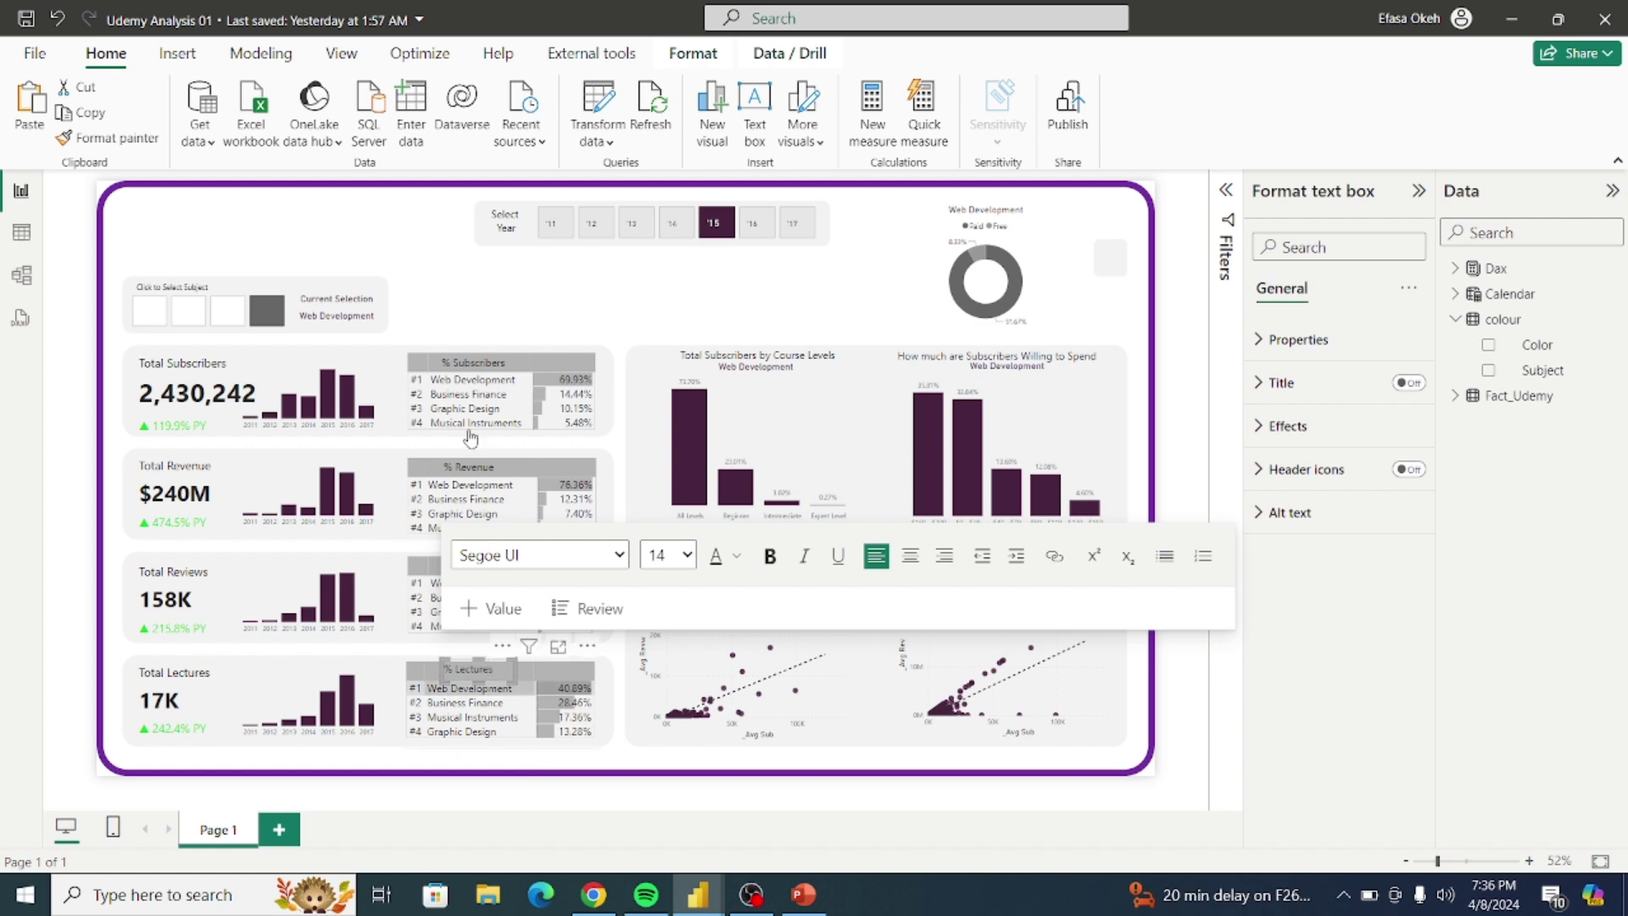
Step: Fine-tune the vertical position of the "% Lectures" label within the lectures table's header strip
left_click(456, 292)
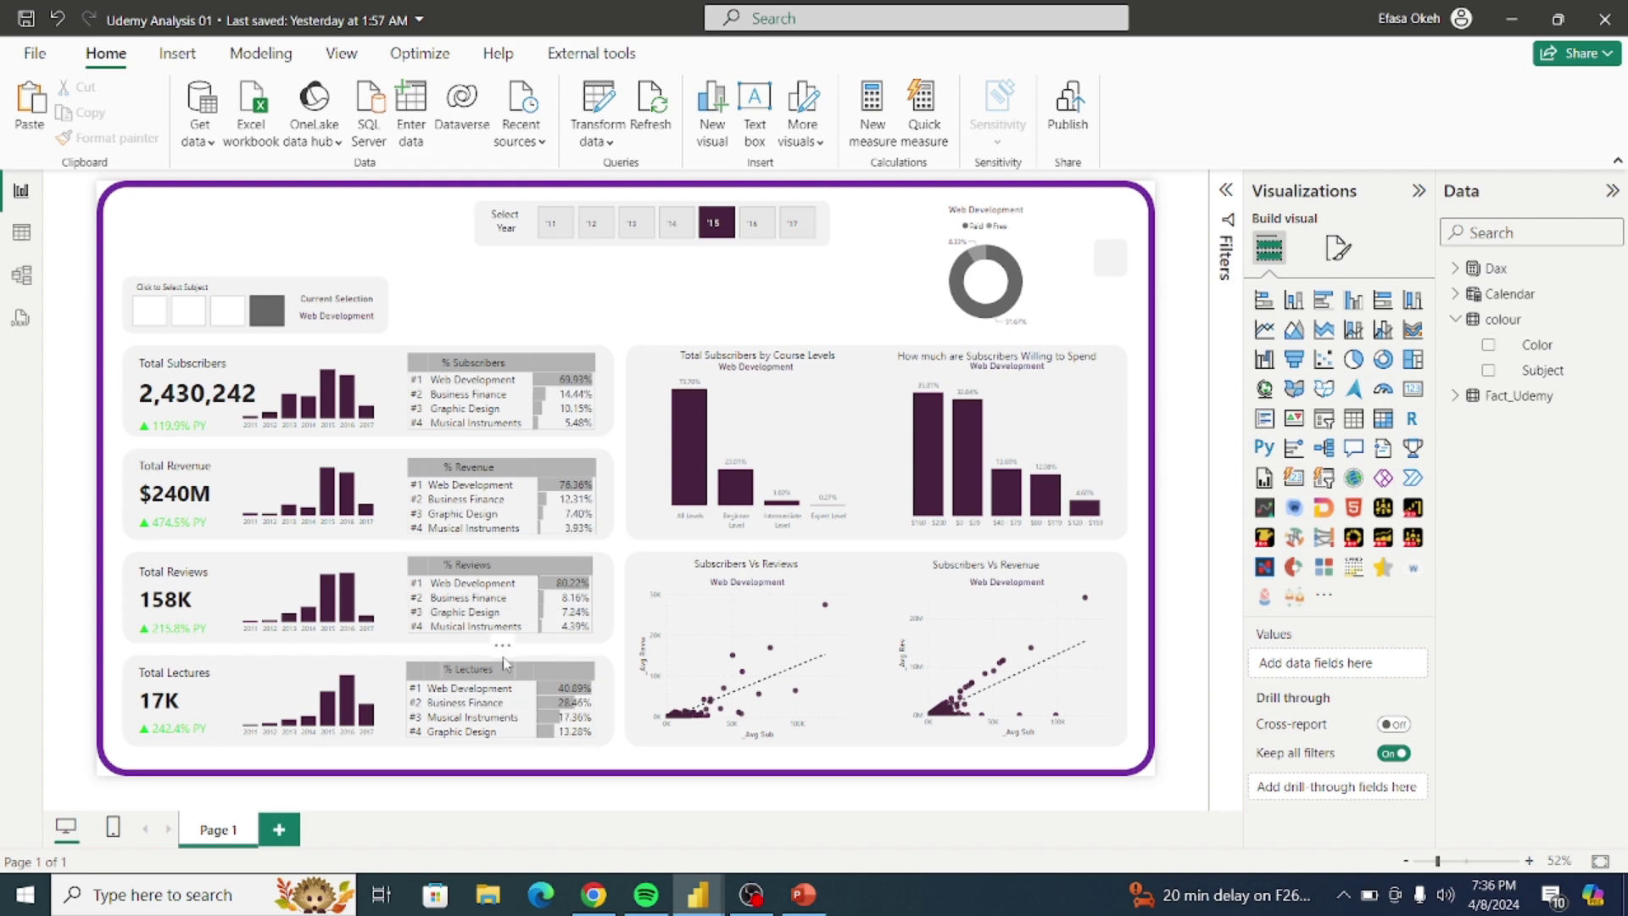
left_click(474, 658)
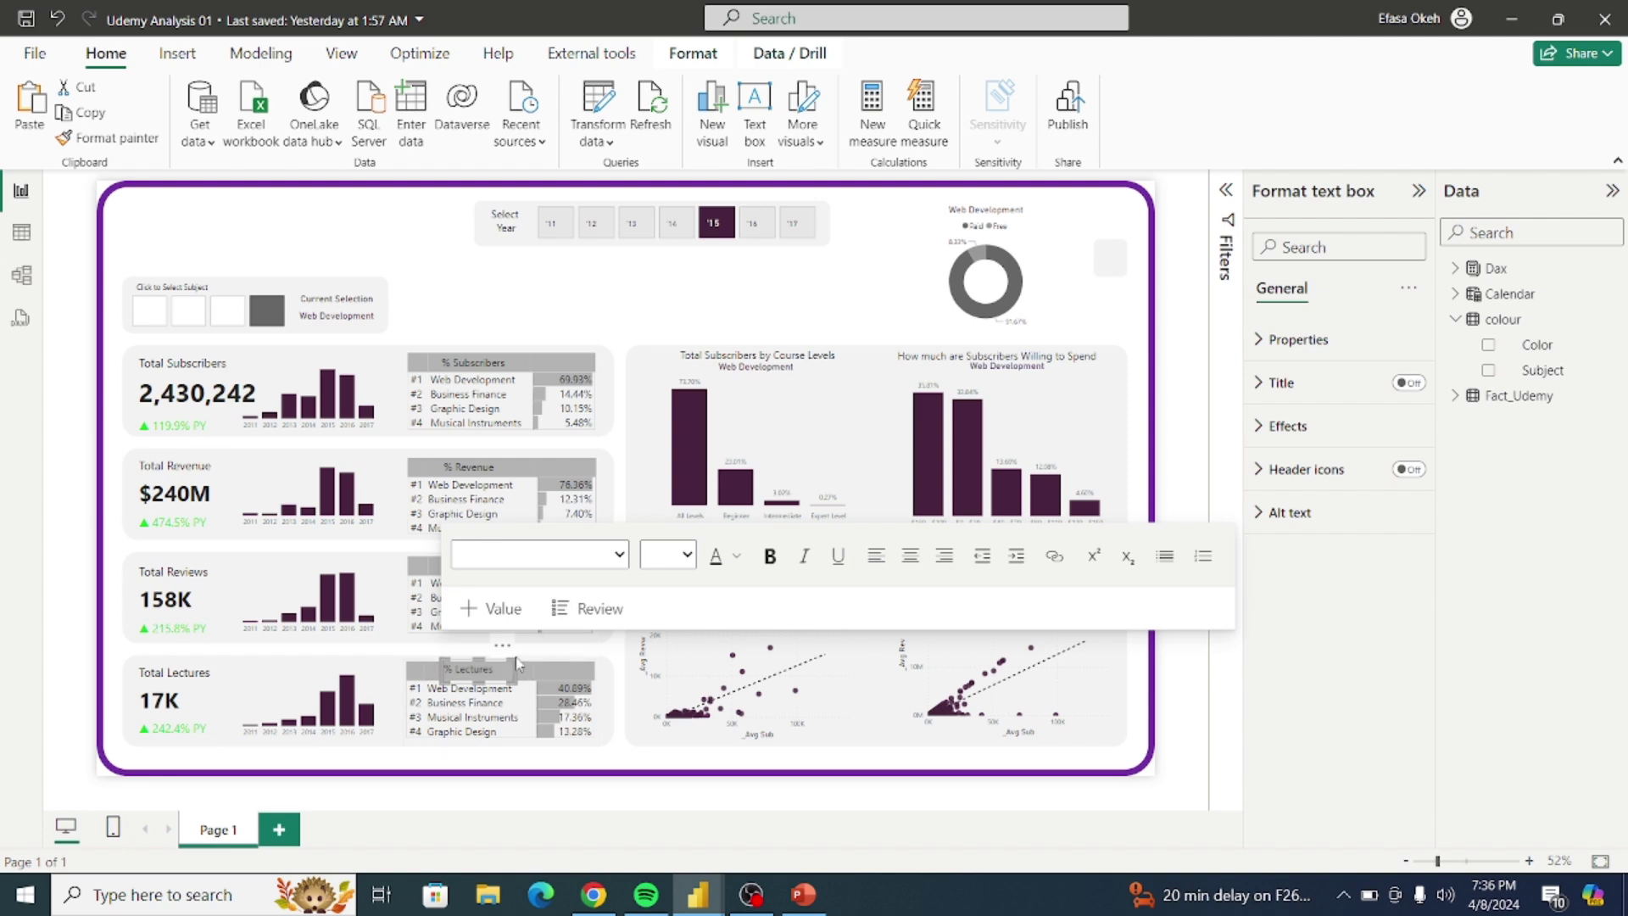
left_click(516, 658)
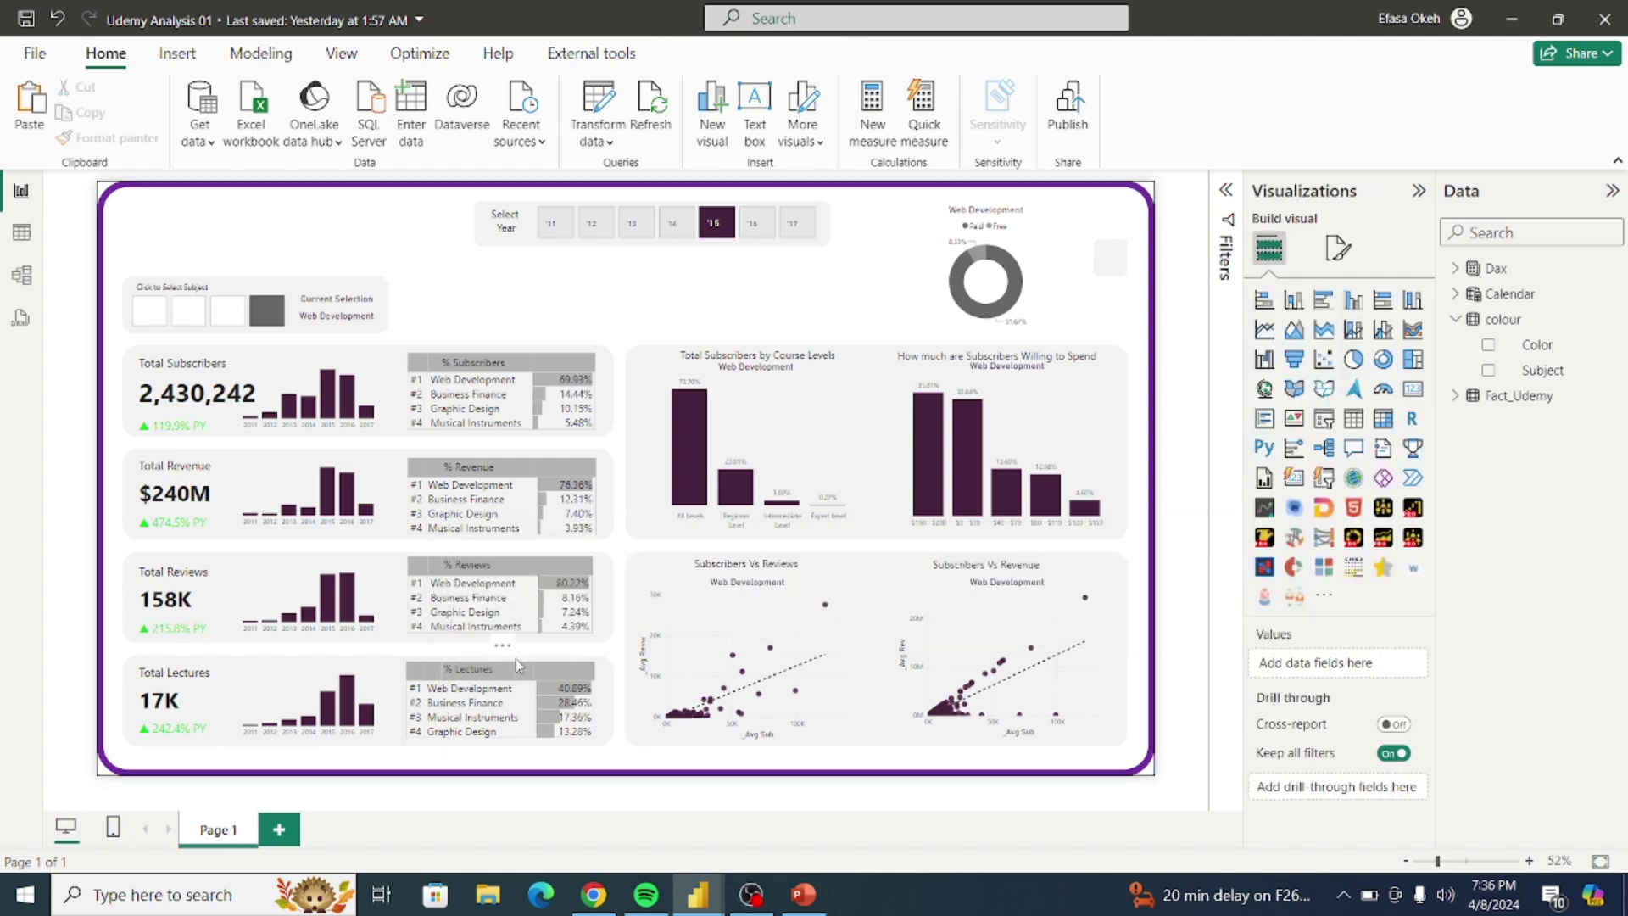
left_click(512, 665)
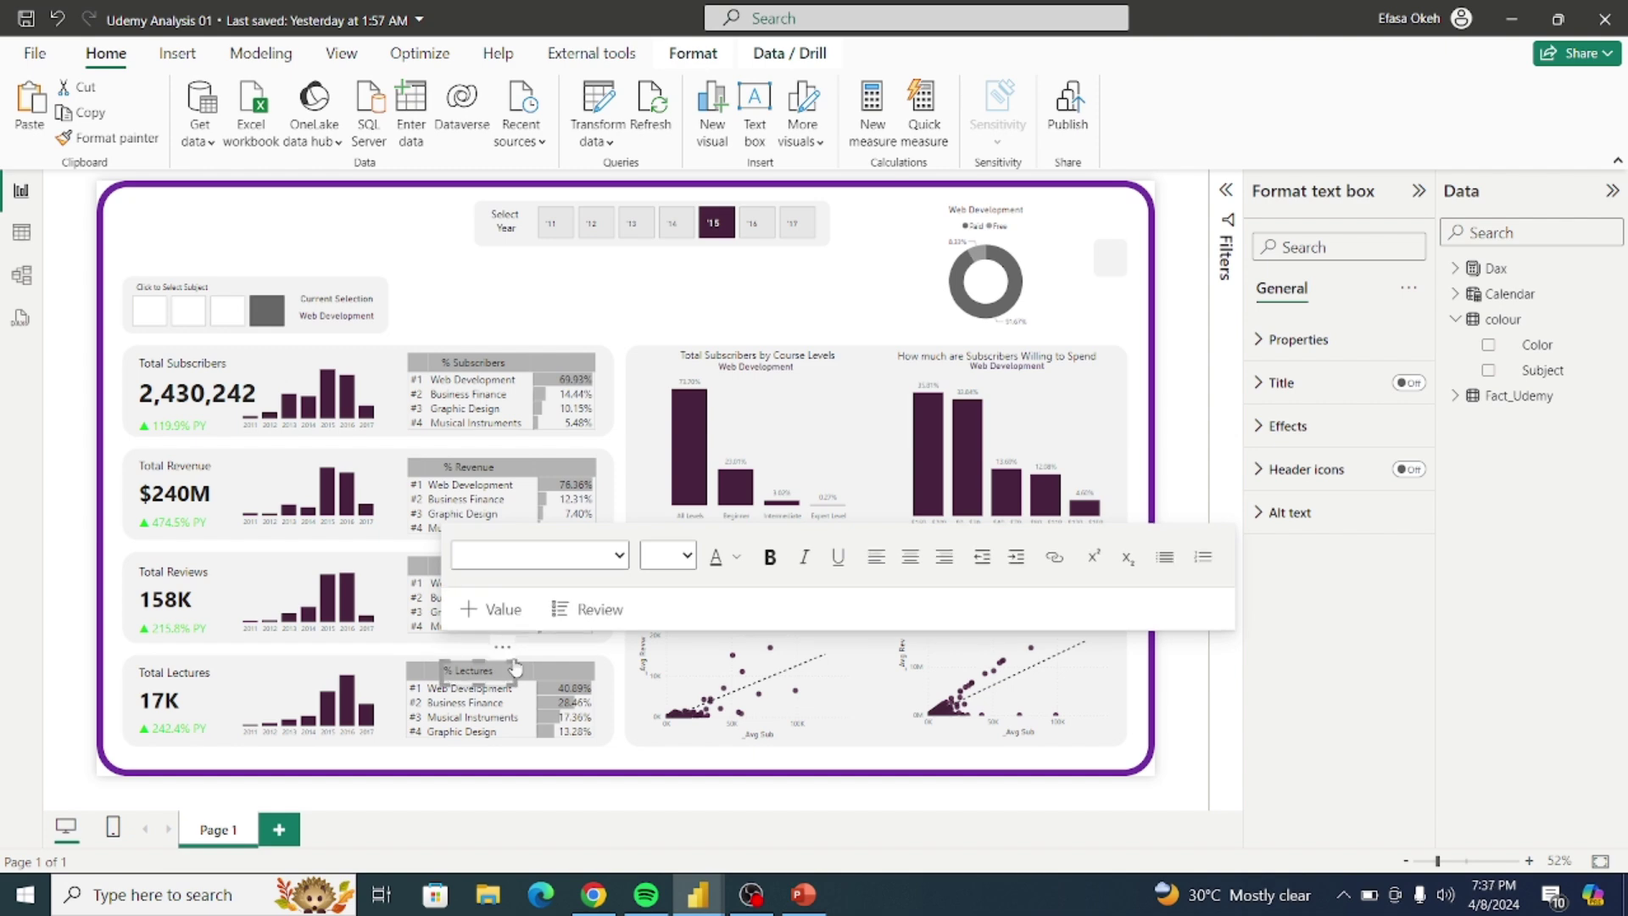
left_click(418, 264)
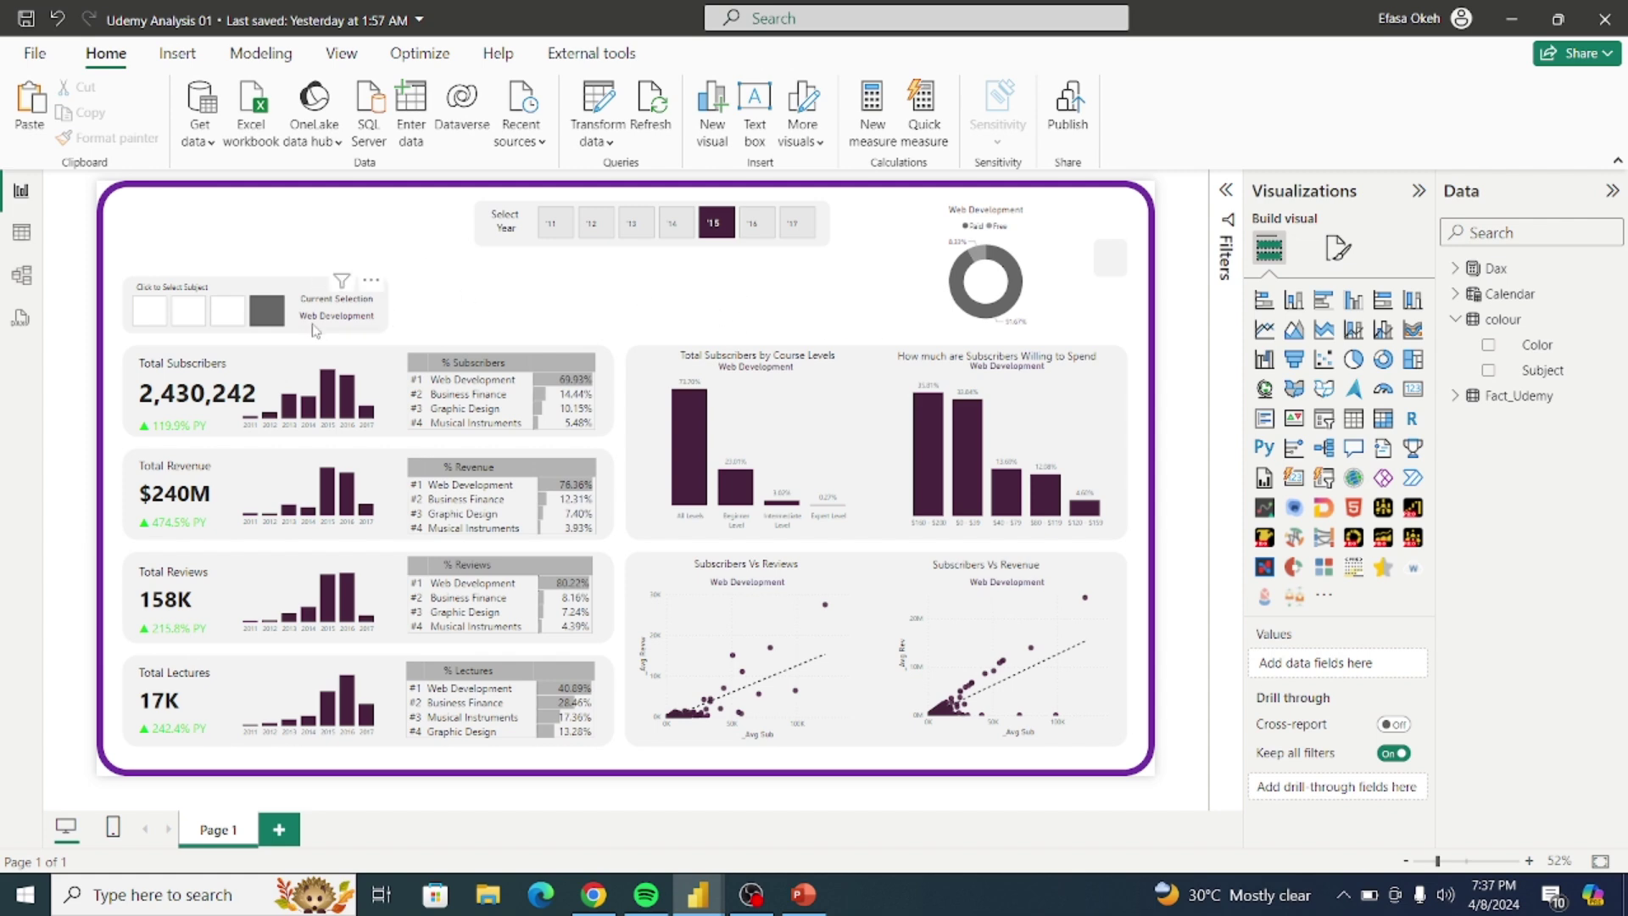
Step: Filter the dashboard to Business Finance and shift the four yearly column charts slightly right, clear of the totals beside them
left_click(151, 314)
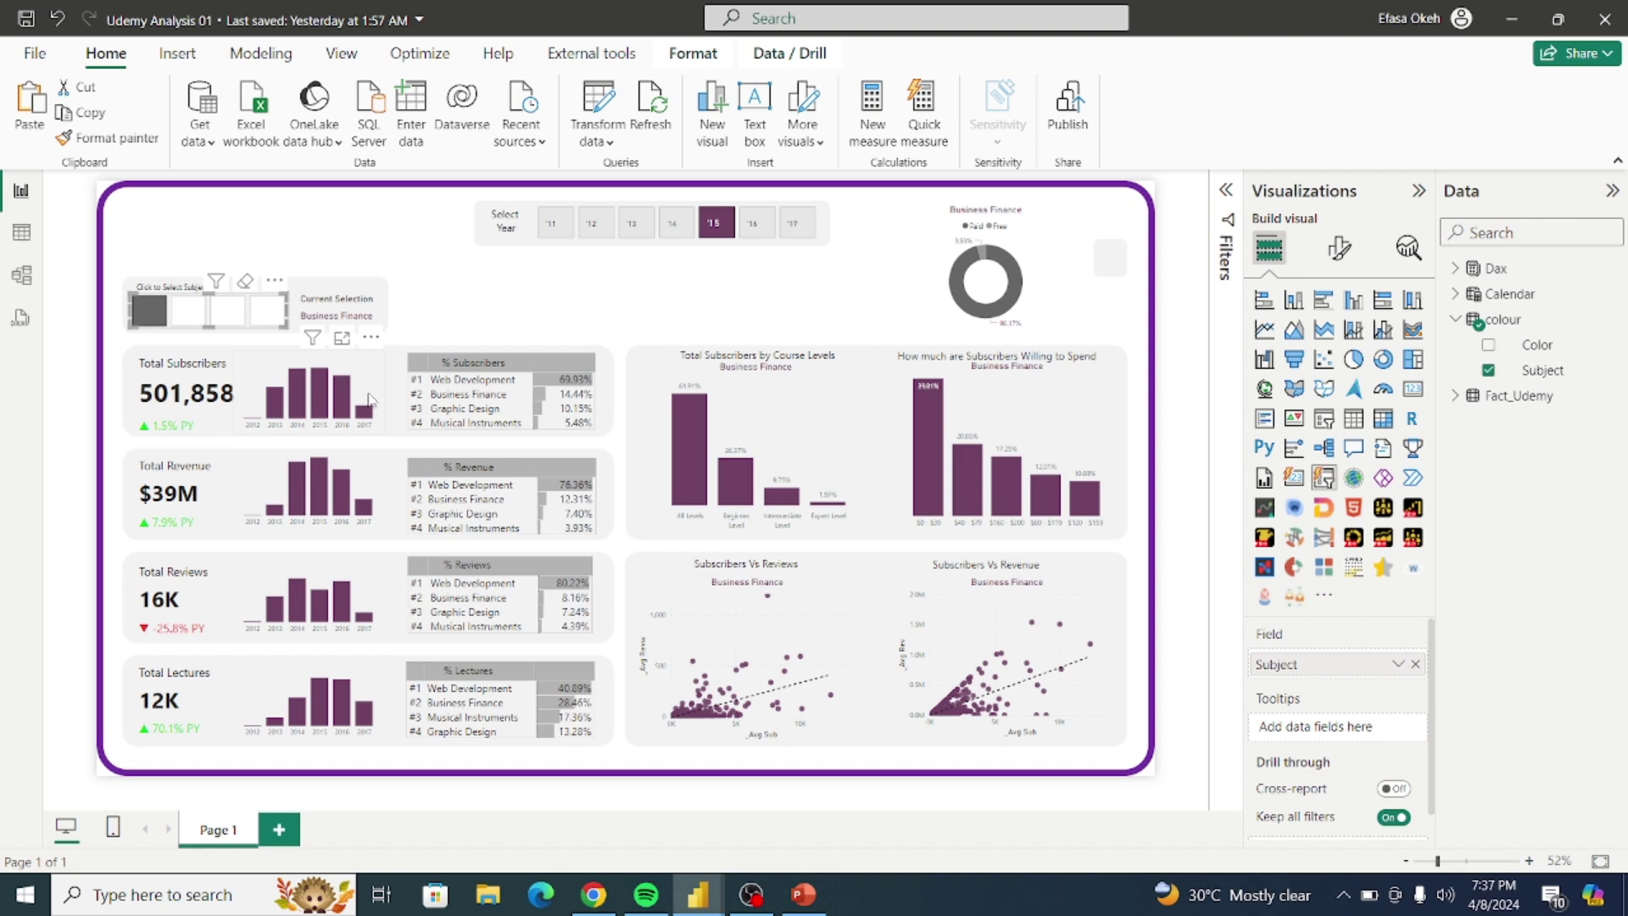
left_click(372, 400)
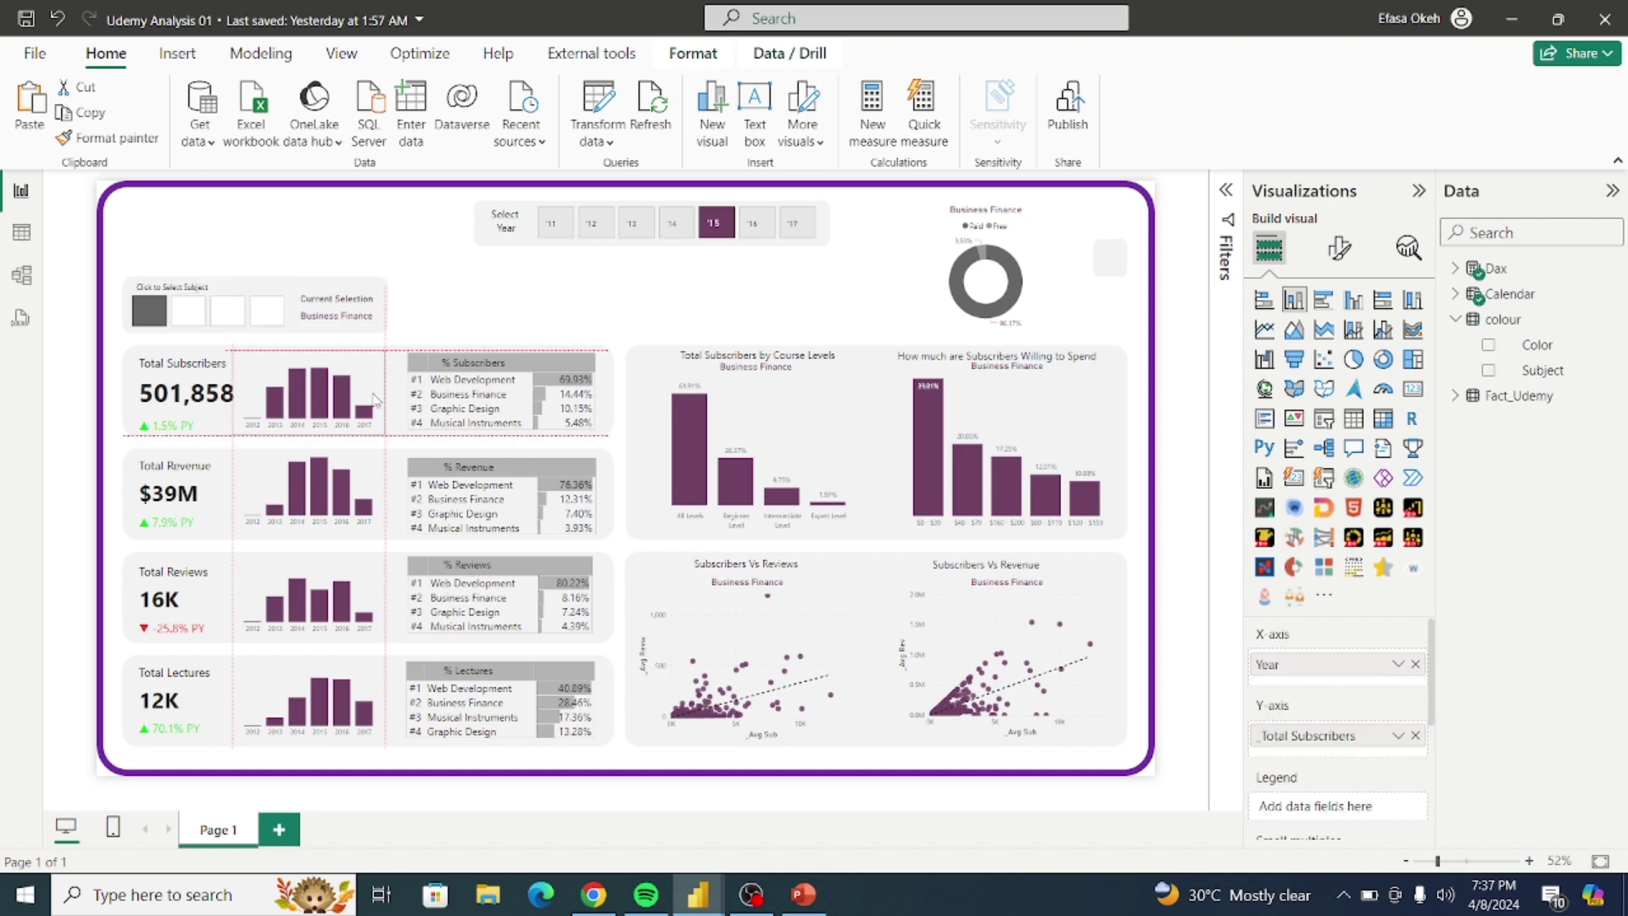
left_click_drag(374, 398, 376, 401)
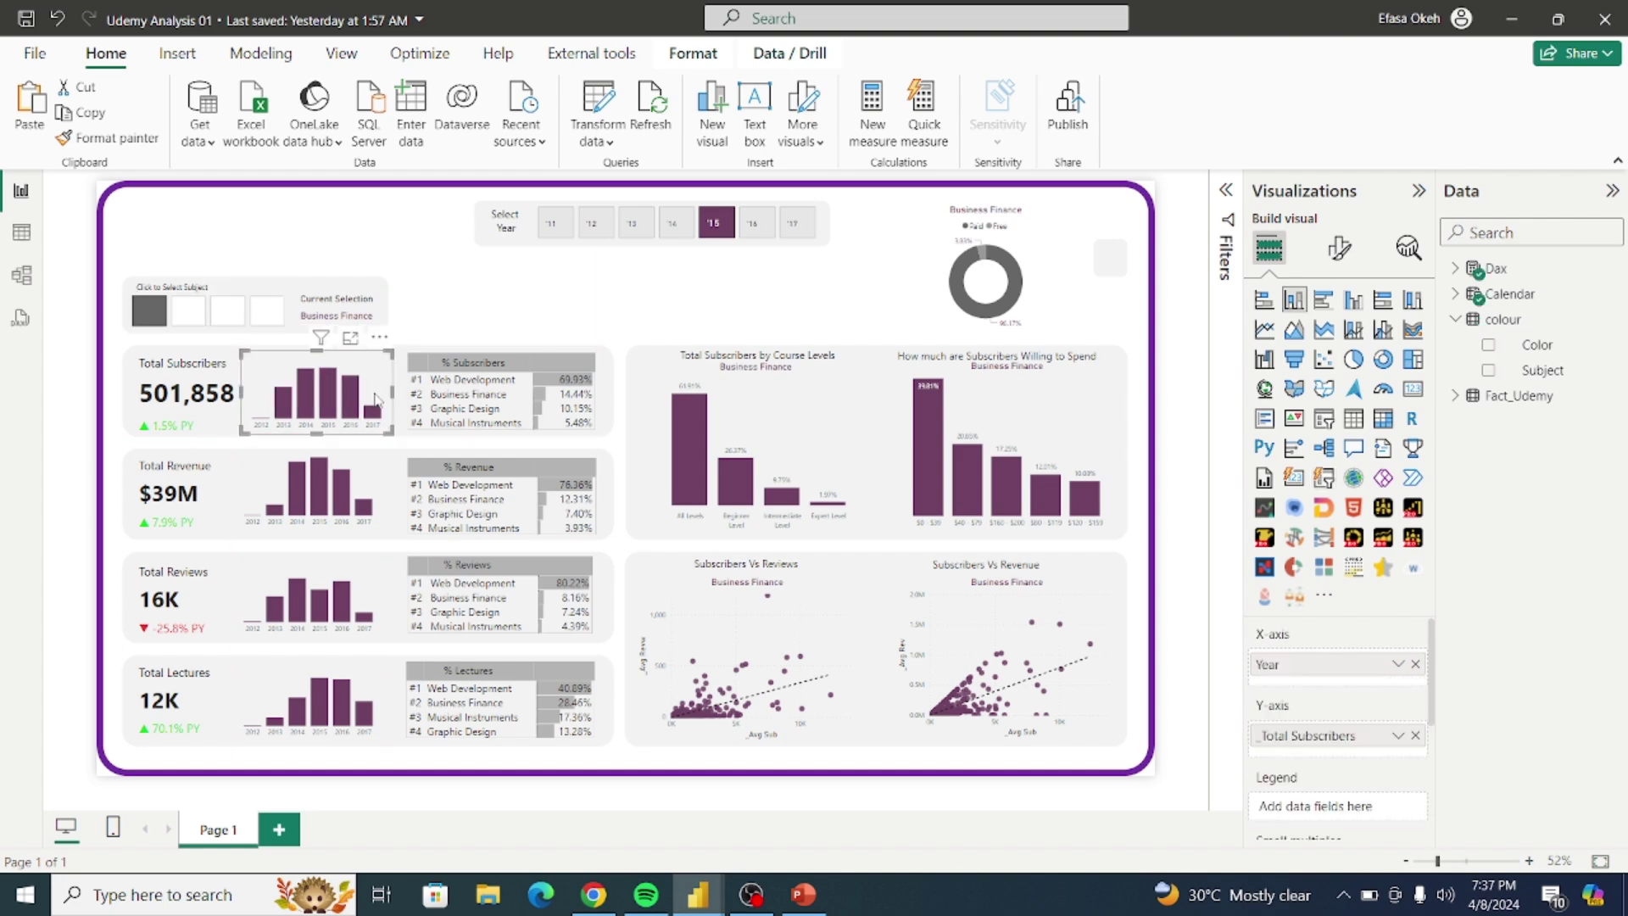
left_click_drag(371, 490, 373, 494)
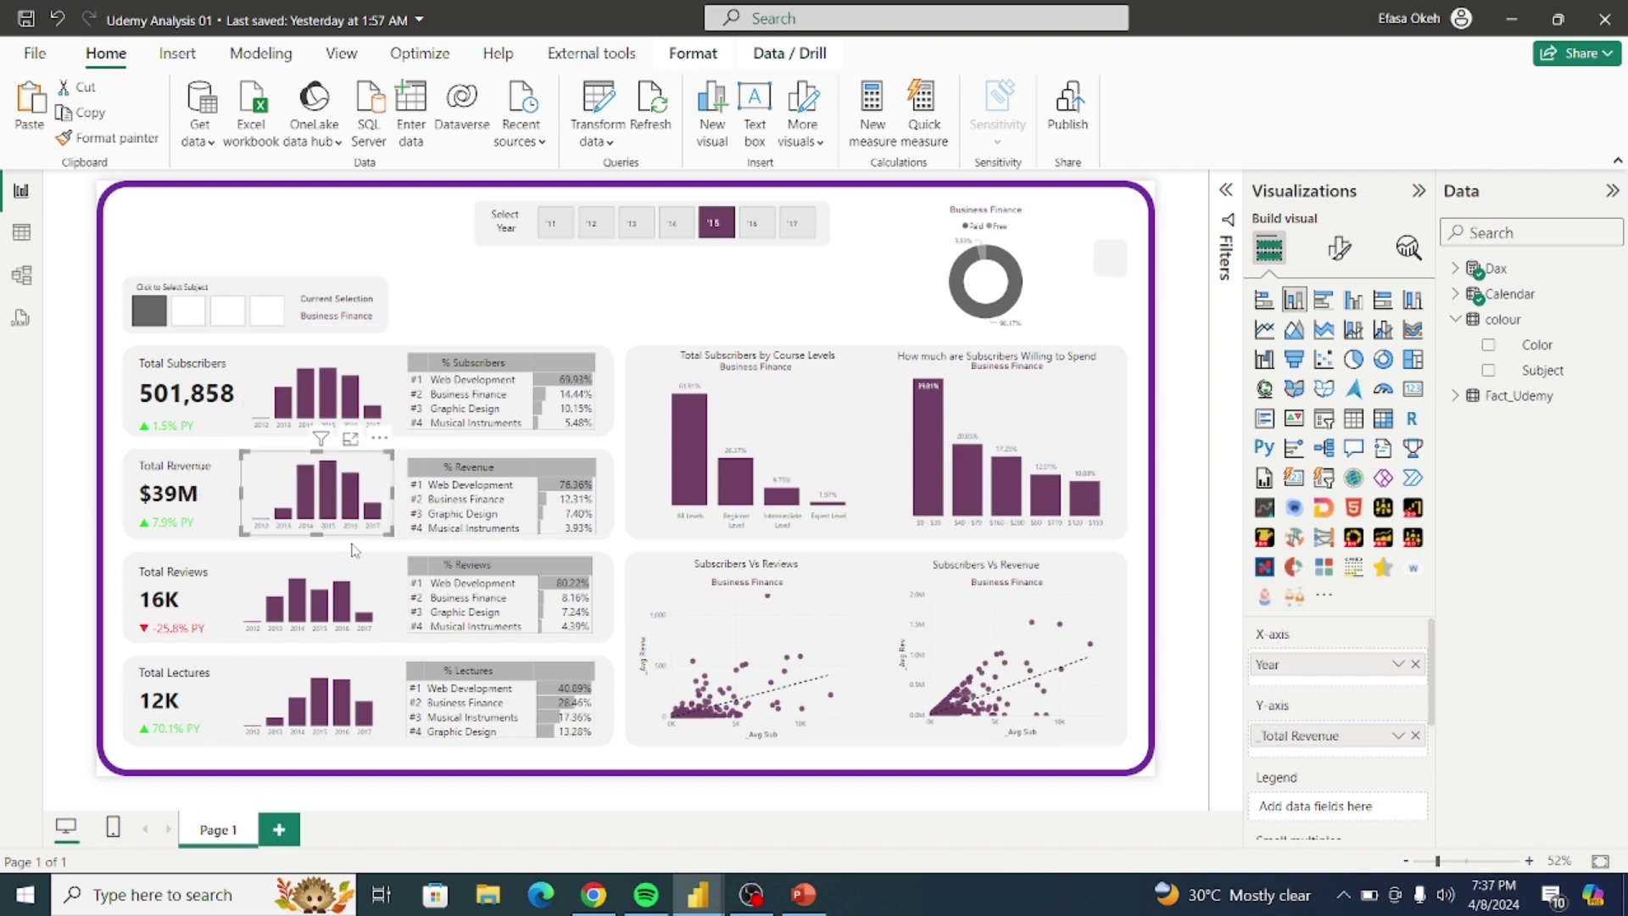
left_click_drag(348, 583, 353, 585)
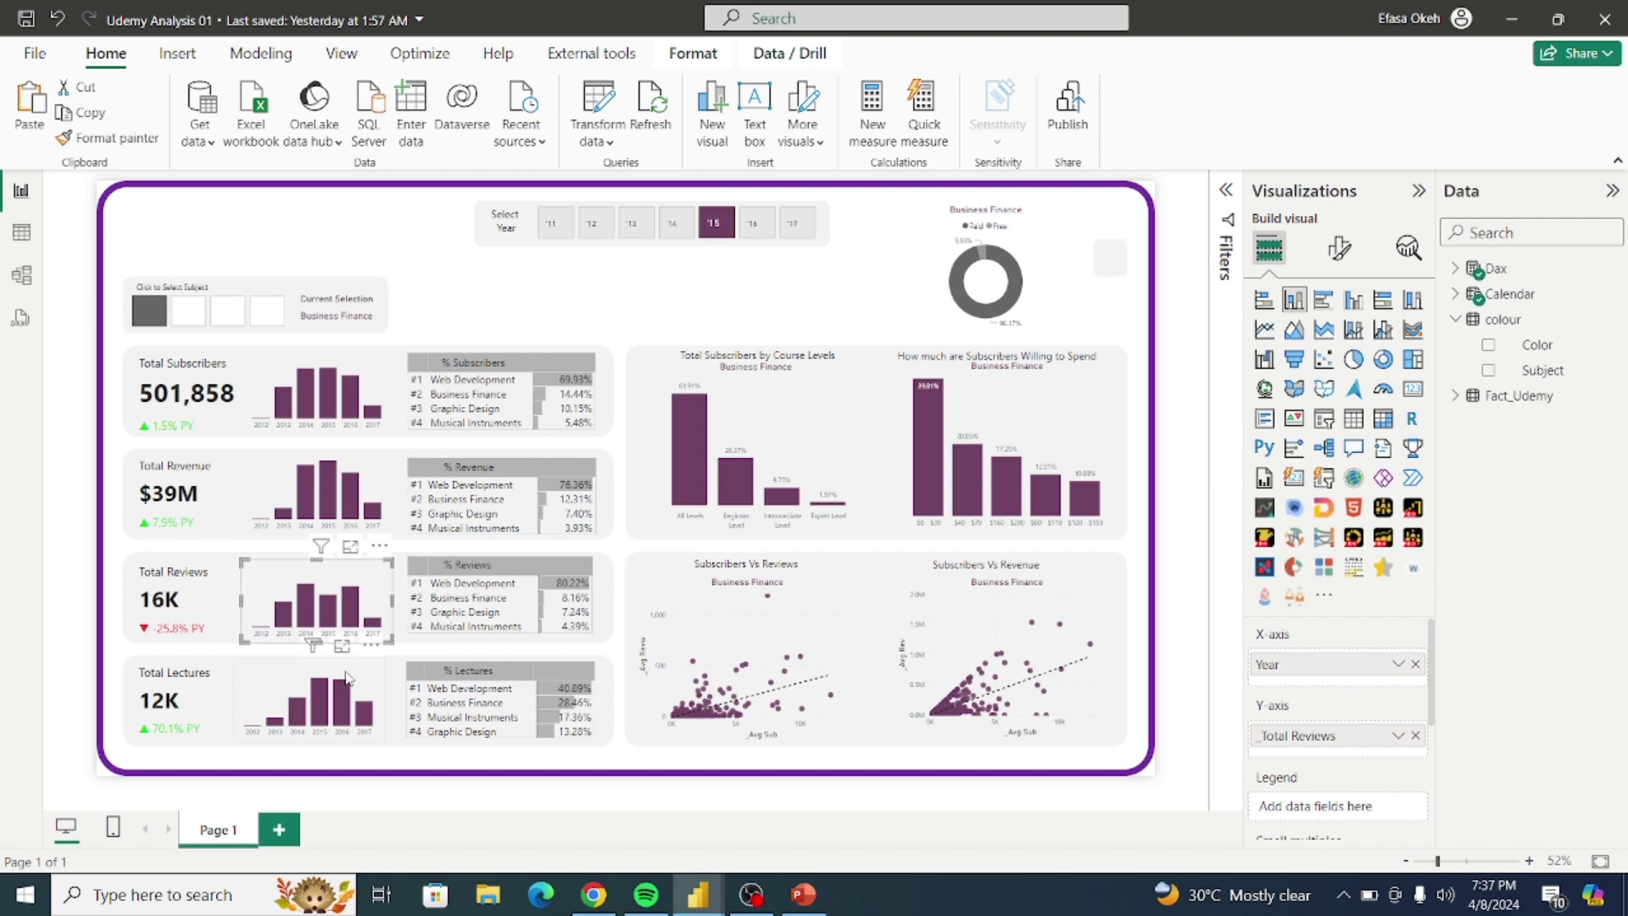
left_click_drag(363, 687, 357, 685)
left_click(462, 290)
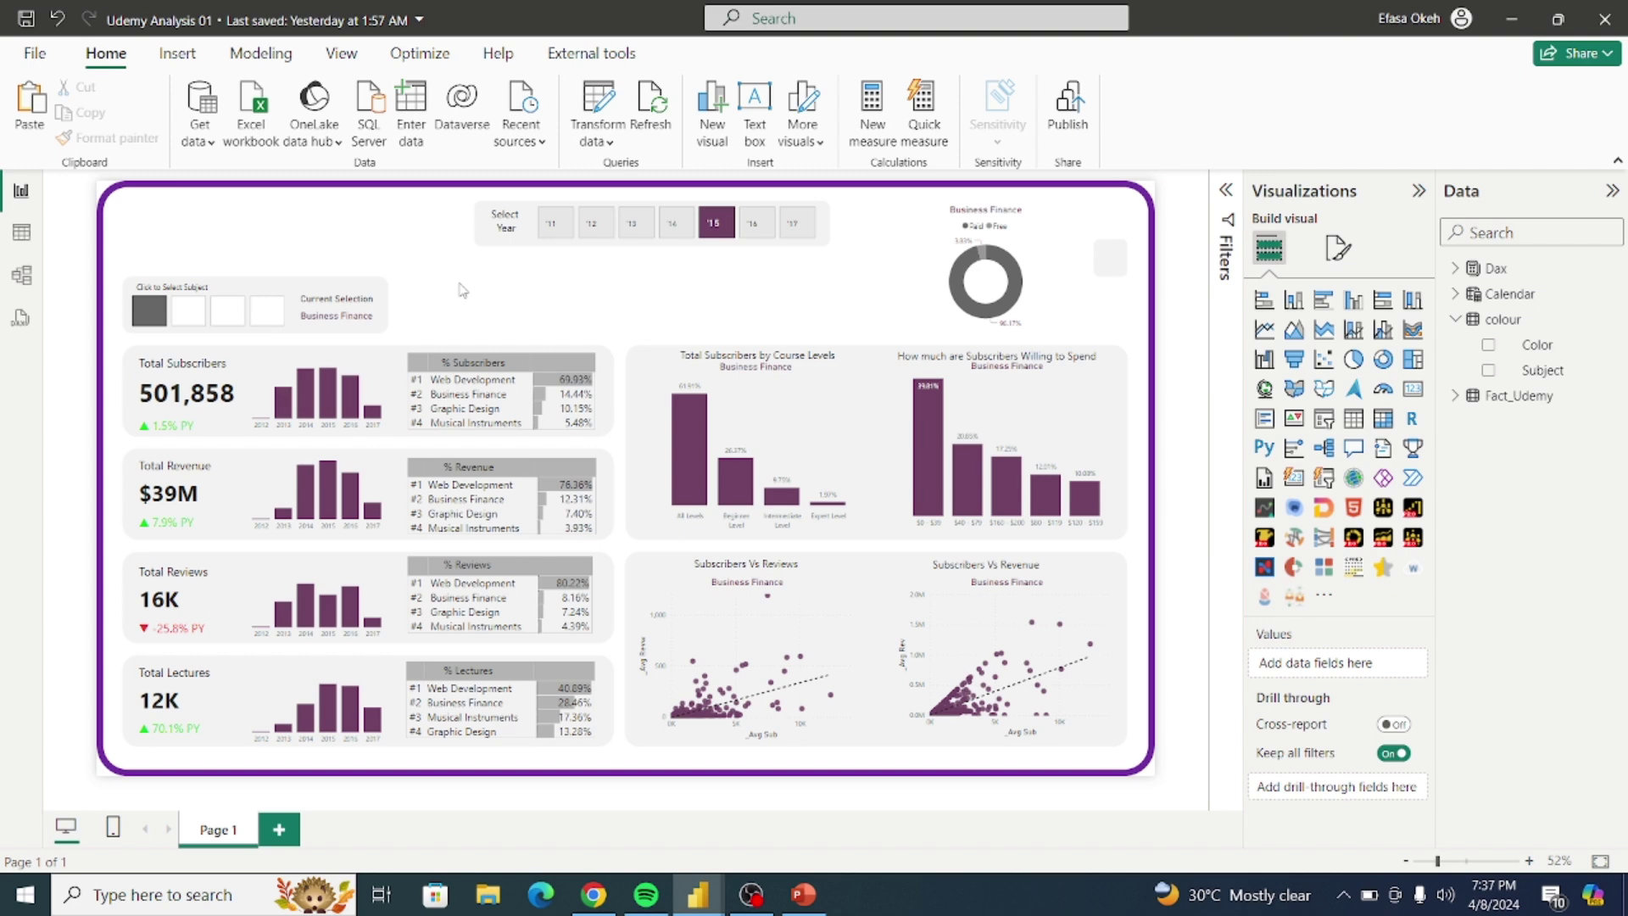
Step: Clear the subject and year slicer selections and save this state as a bookmark named "Clear"
left_click(147, 326)
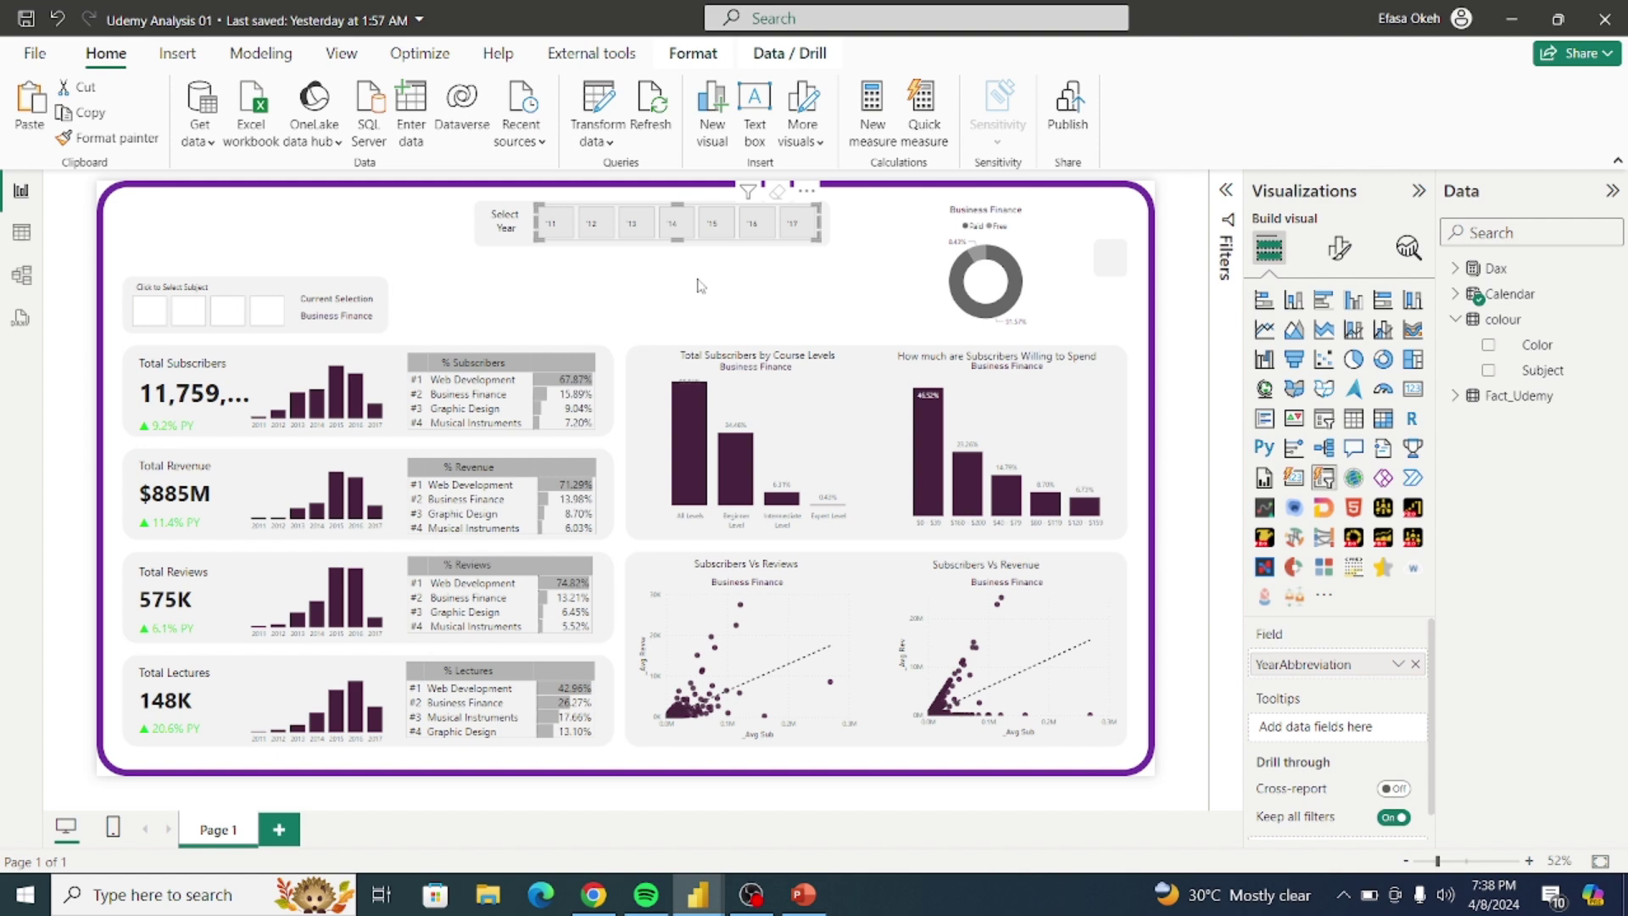
left_click(701, 286)
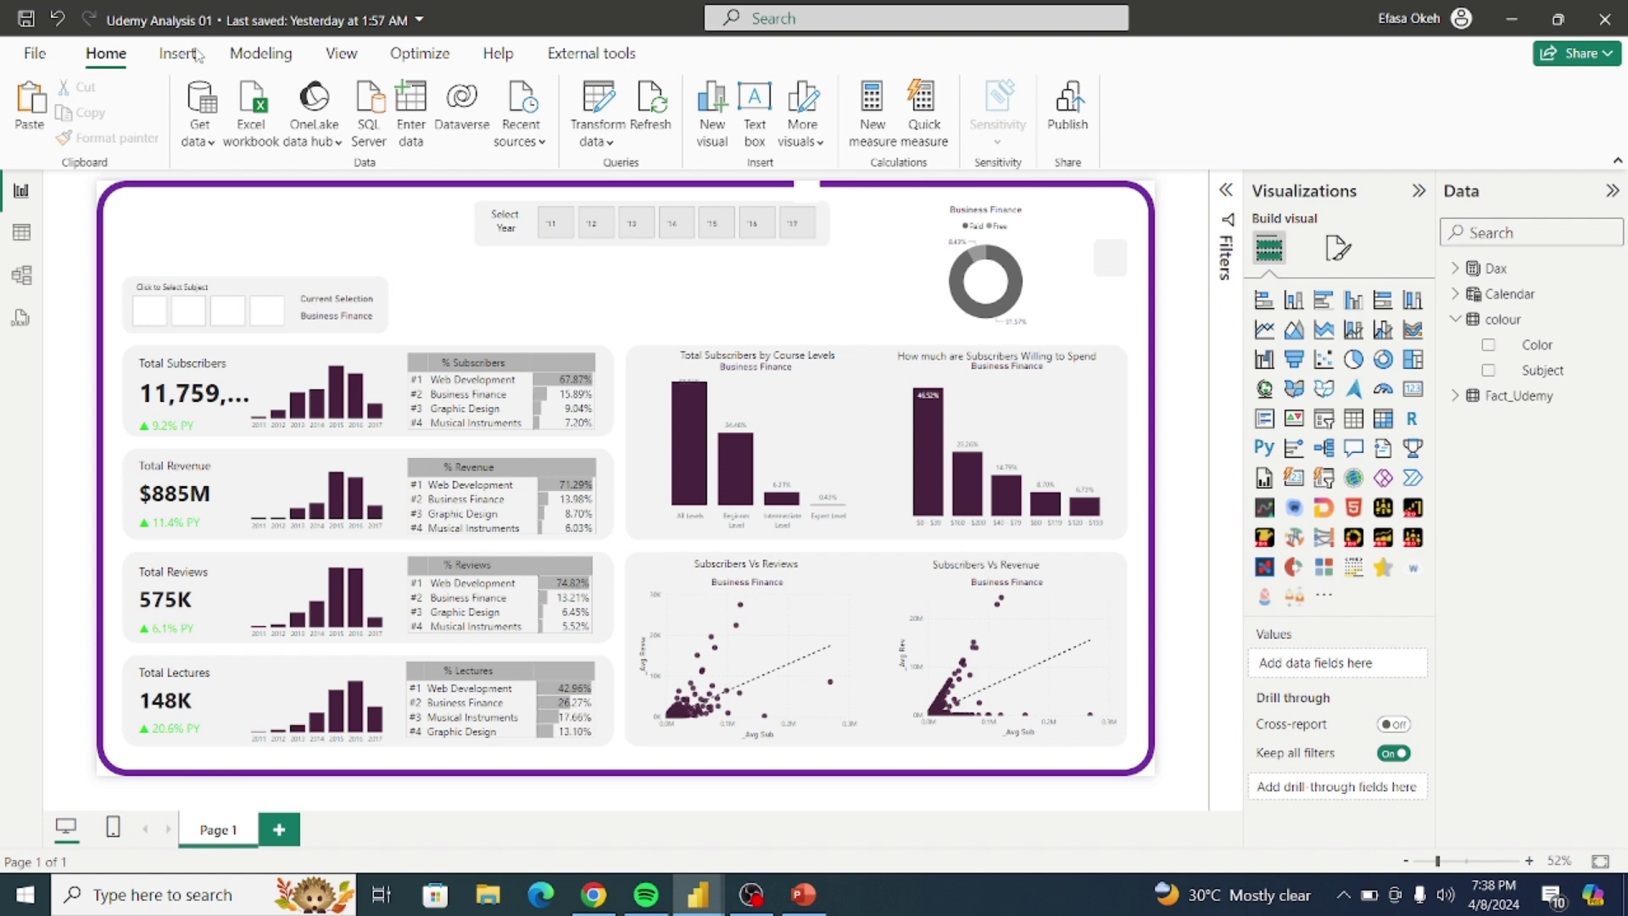
left_click(342, 54)
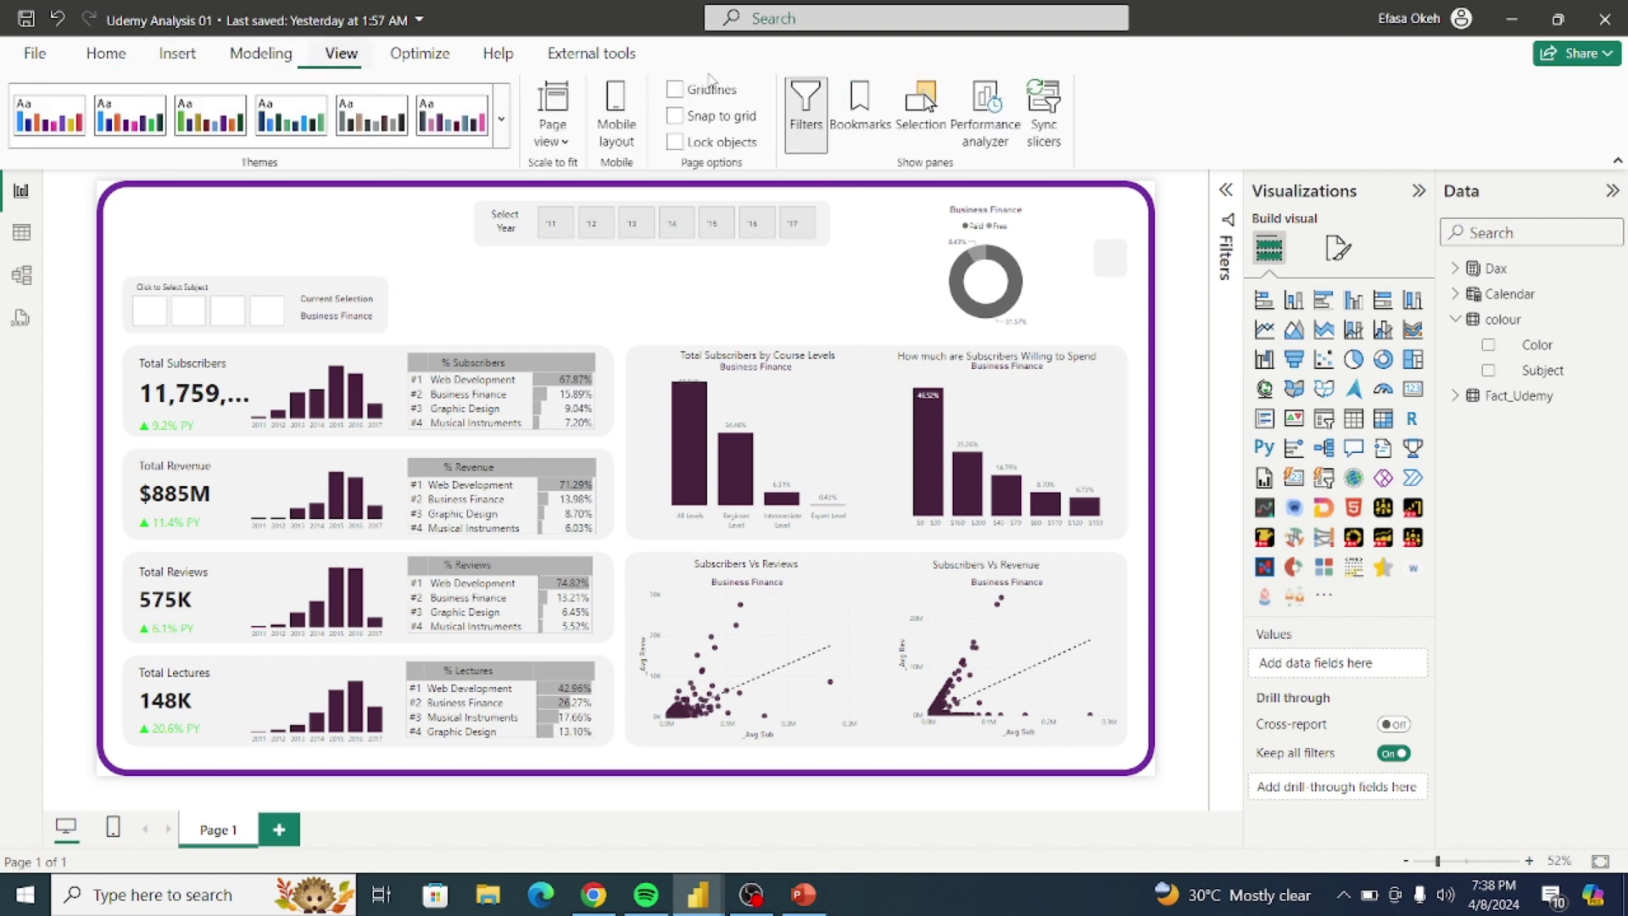
left_click(859, 108)
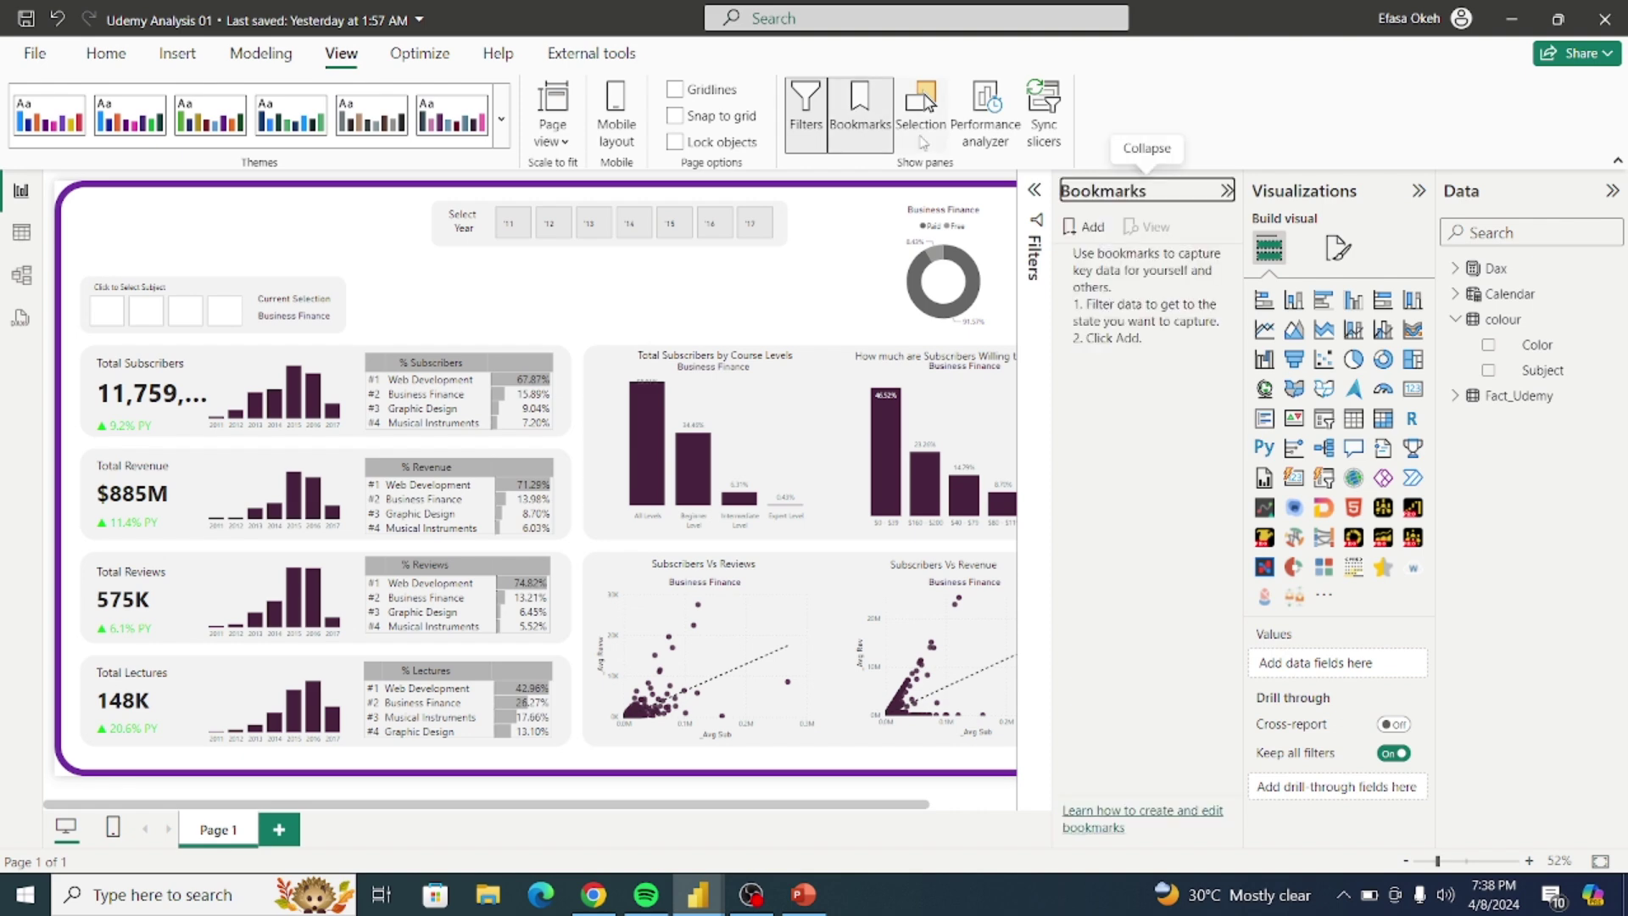
left_click(1086, 228)
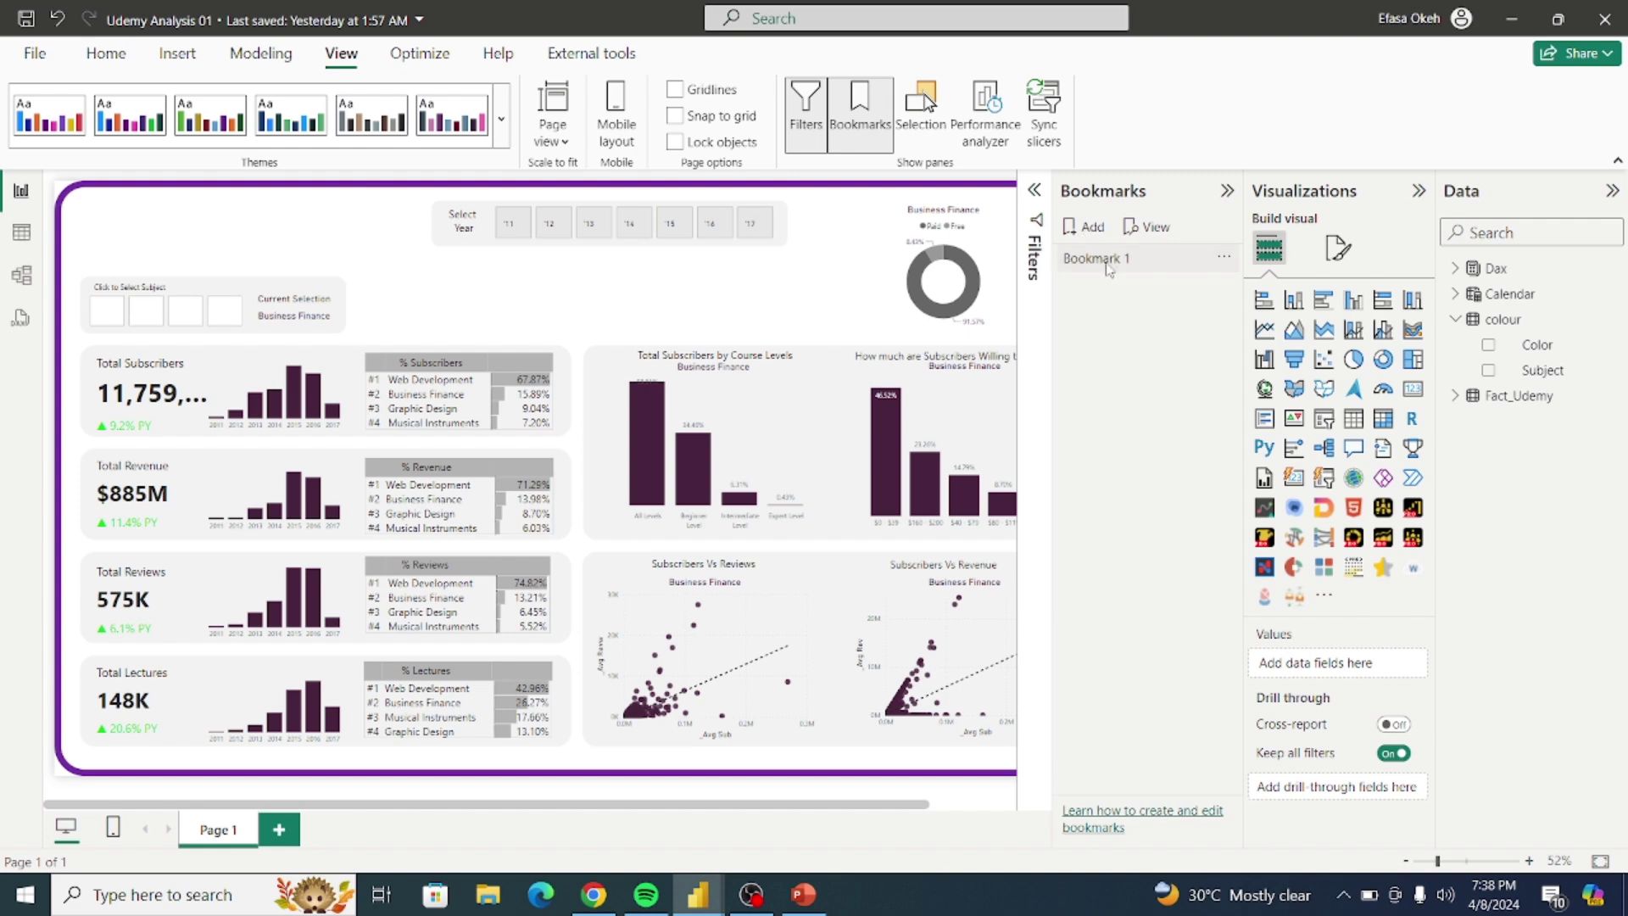
double_click(1101, 265)
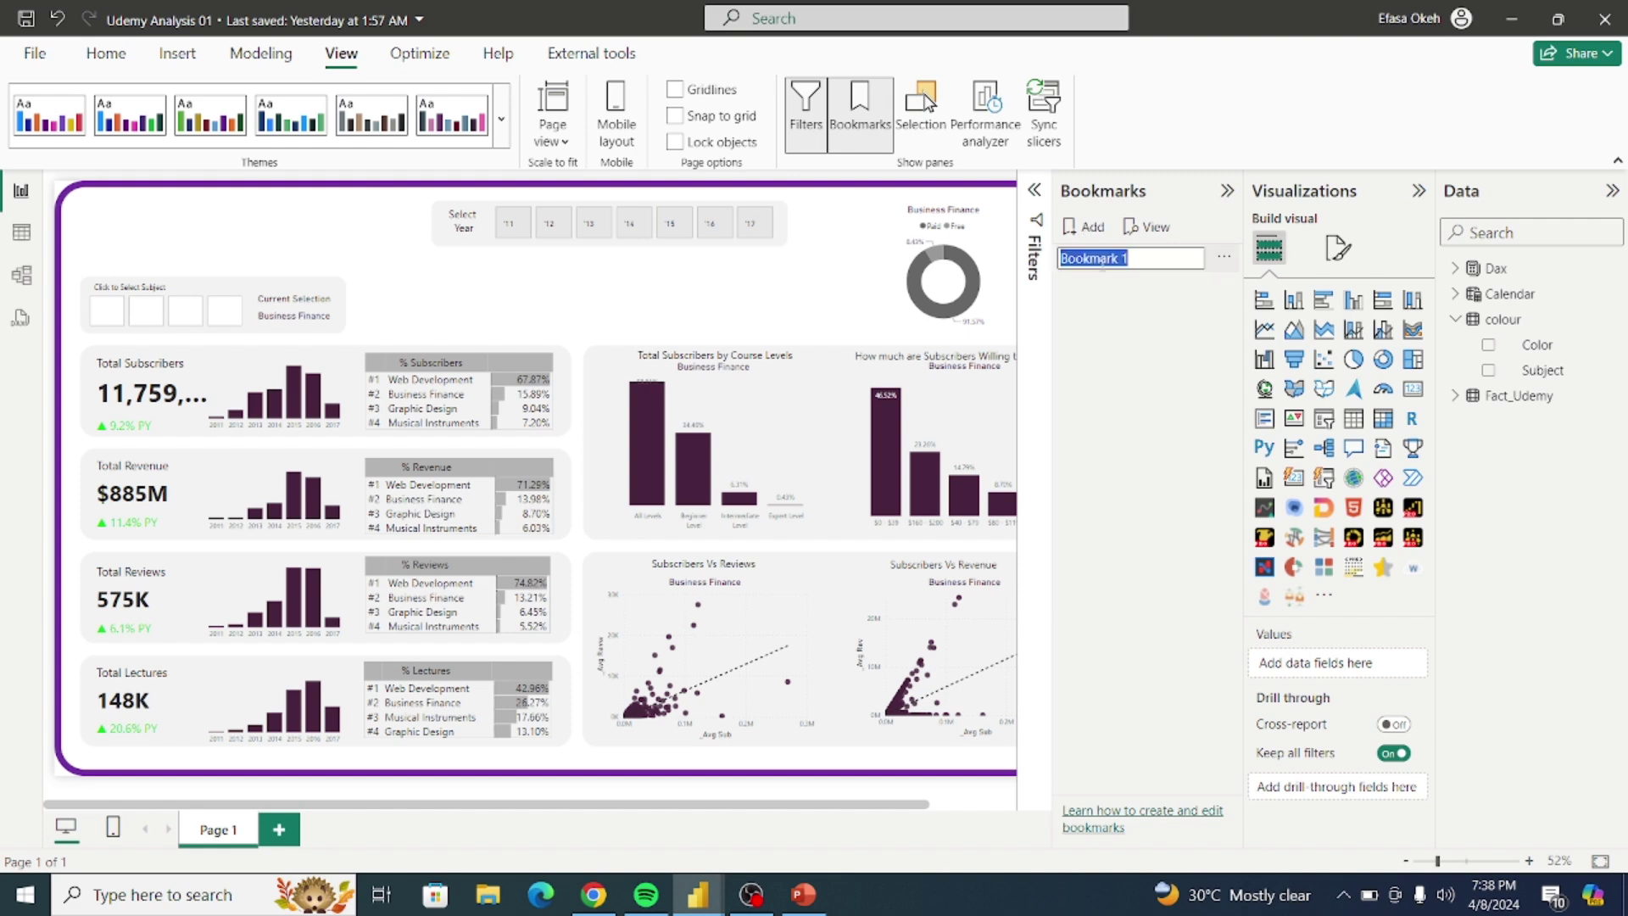
type("Clear")
key("Return")
left_click(1101, 263)
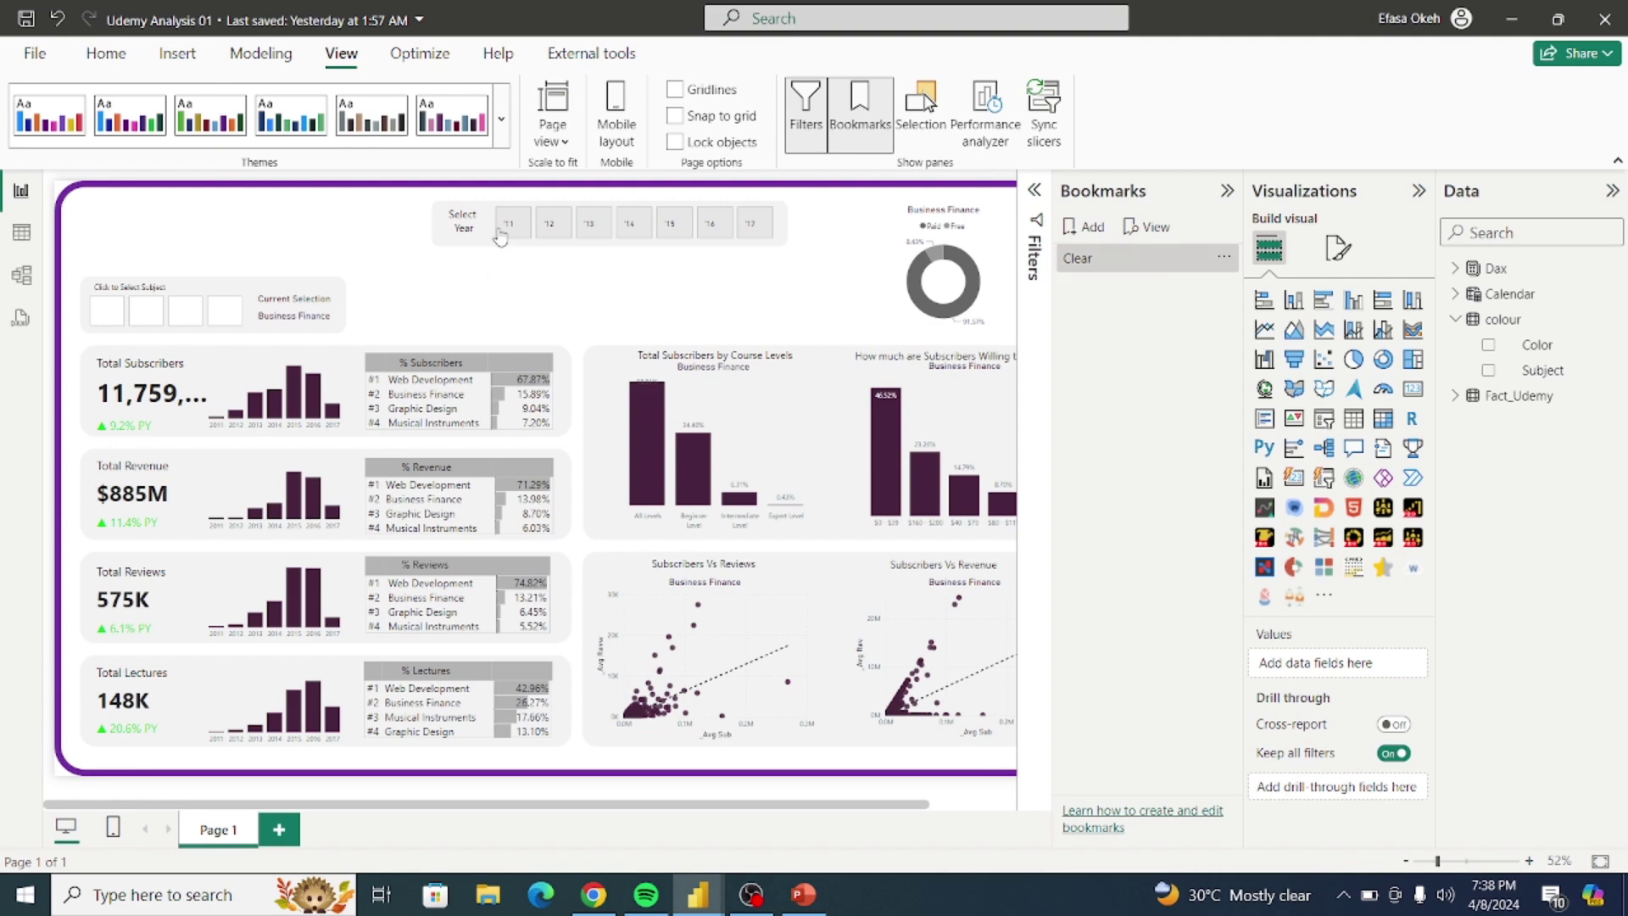
Step: Test the "Clear" bookmark by selecting year '13 and the Musical Instruments subject, then applying the bookmark
left_click(596, 227)
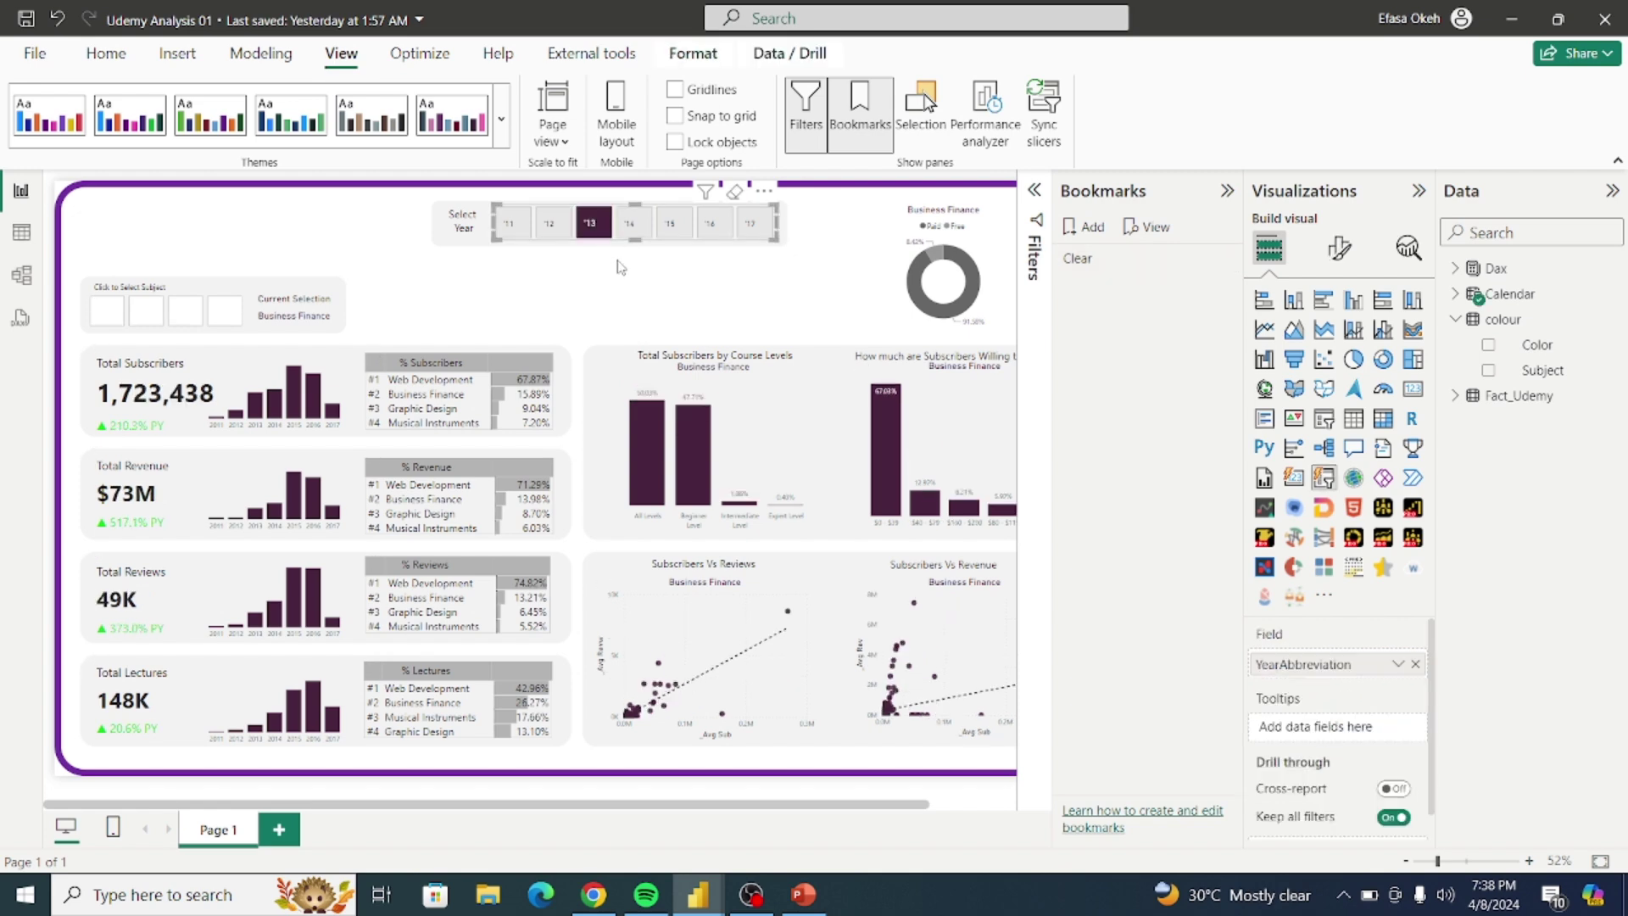
left_click(192, 319)
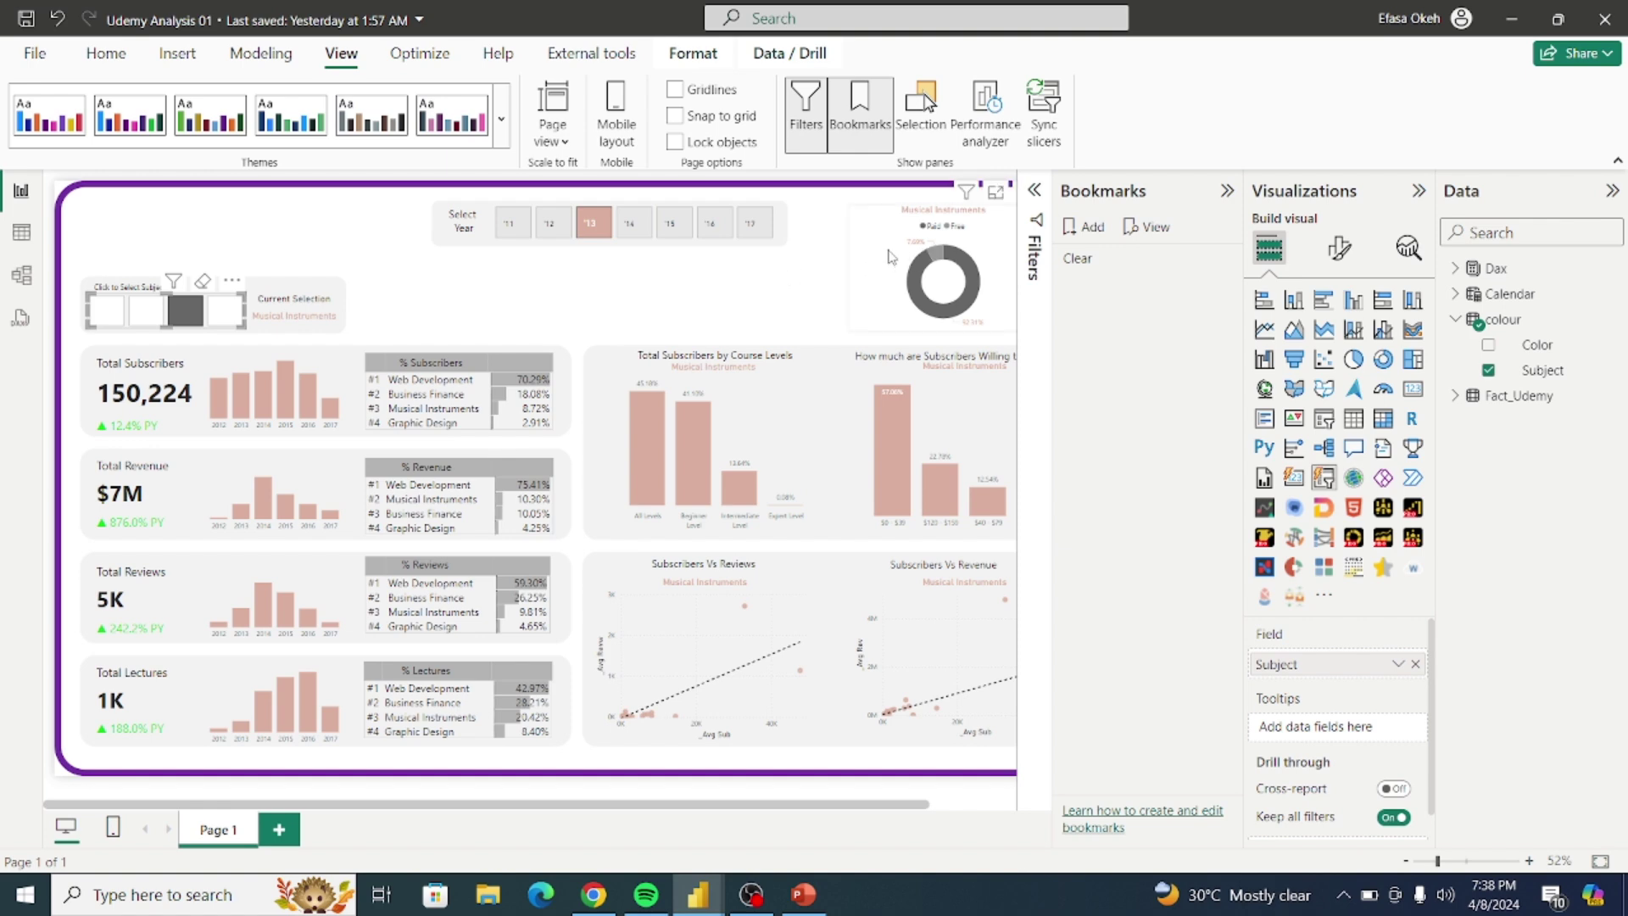
left_click(1079, 261)
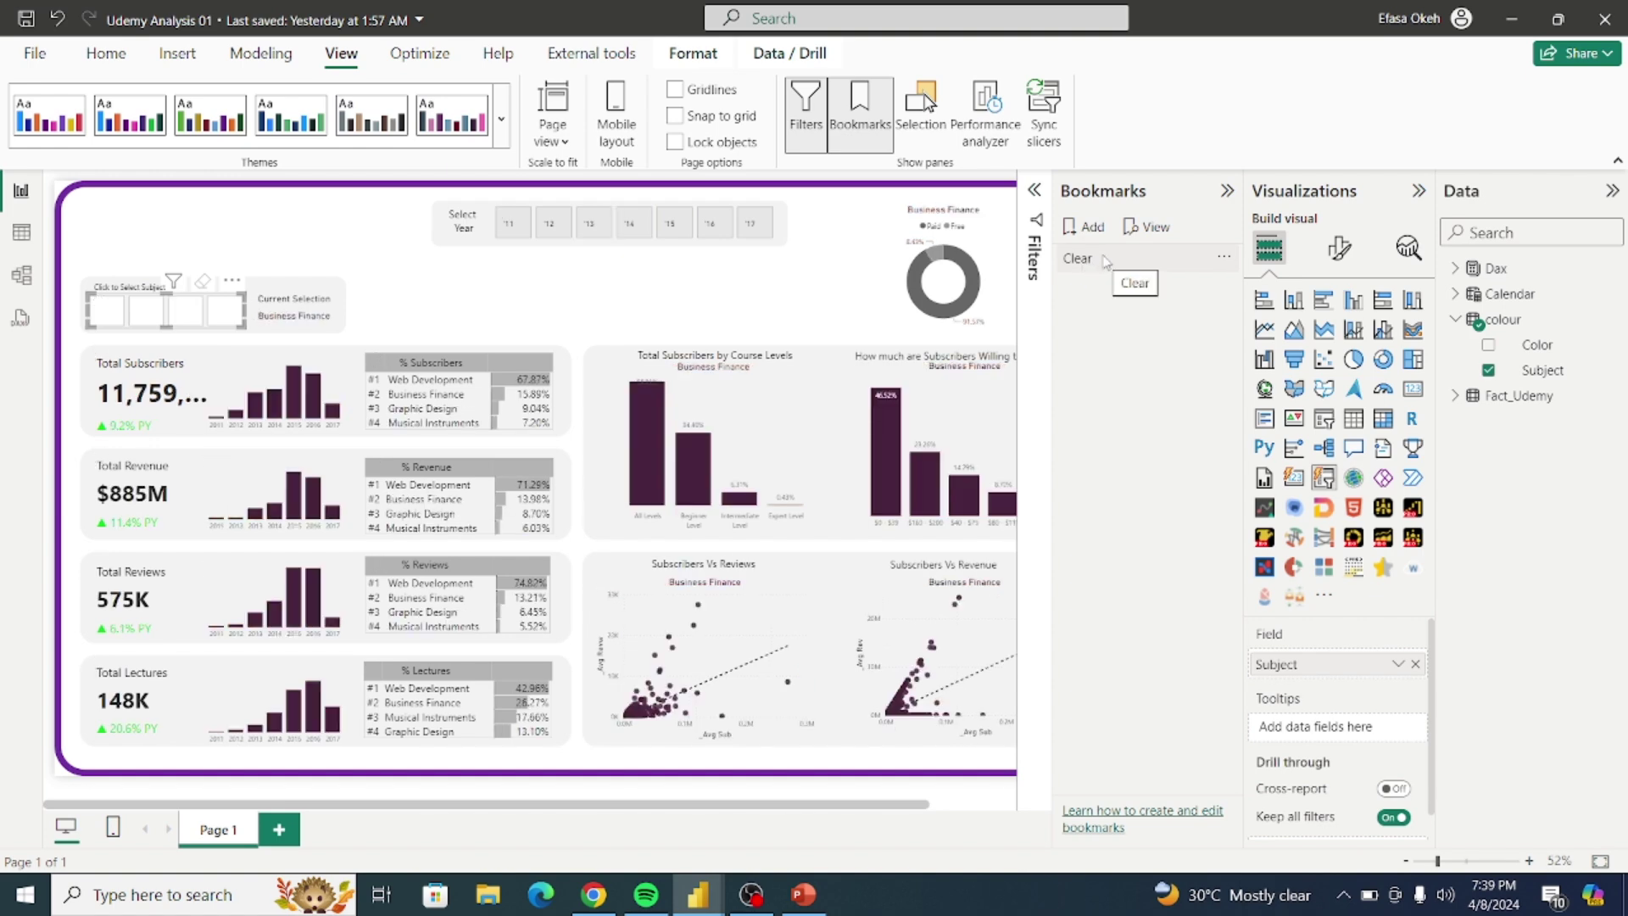
left_click(1107, 260)
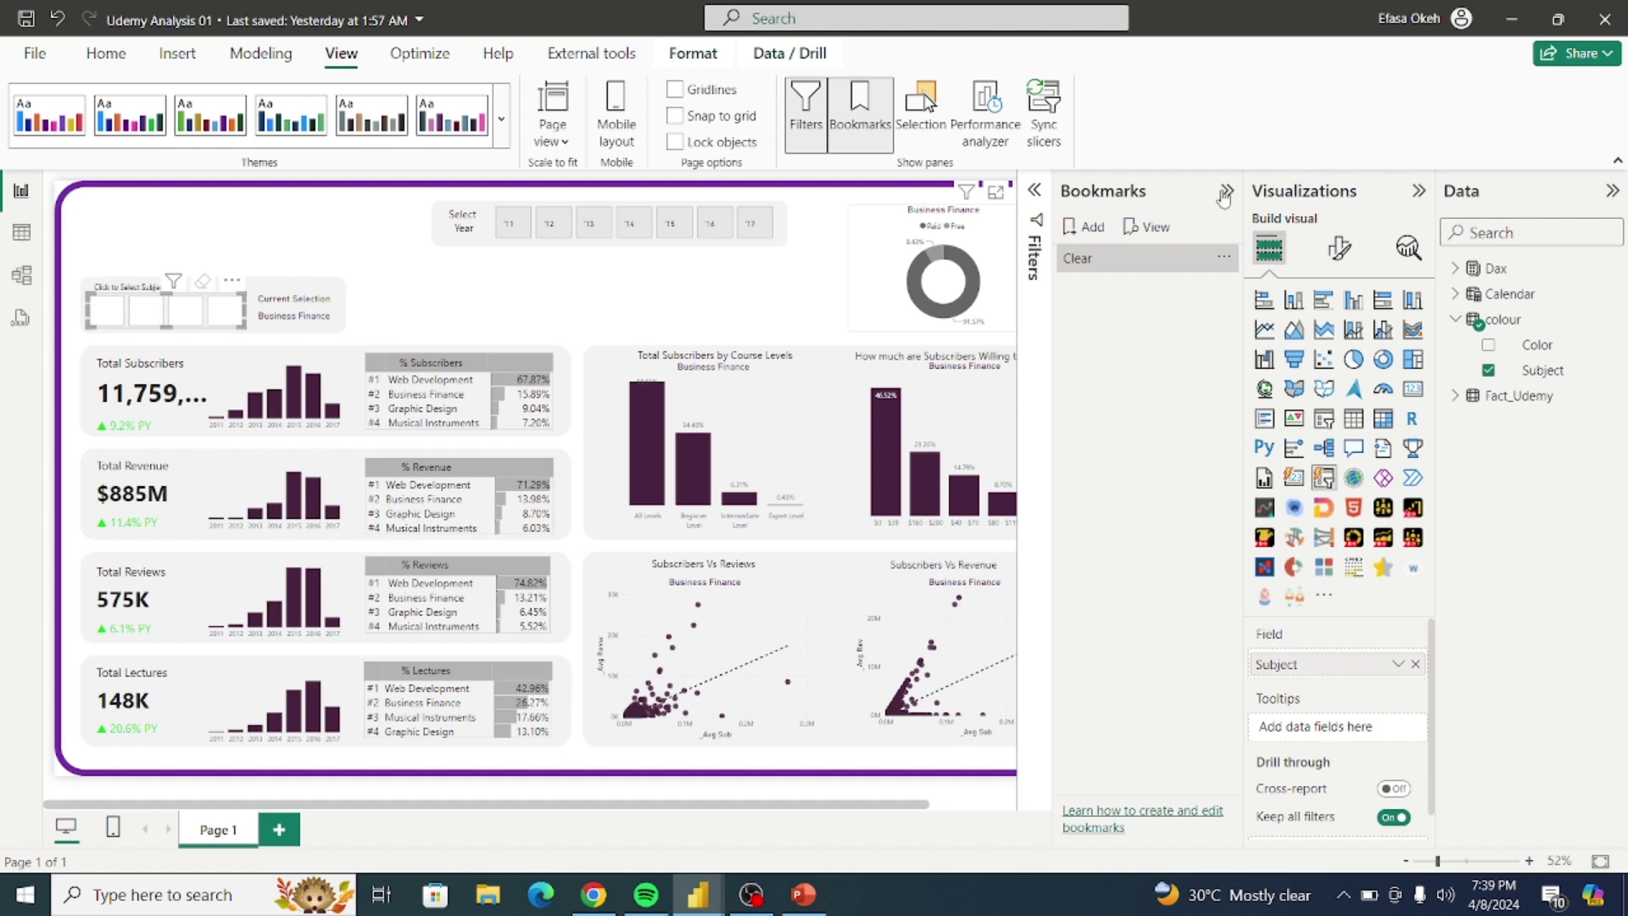
Step: Close the bookmark list to give the report page its full width back
left_click(1226, 192)
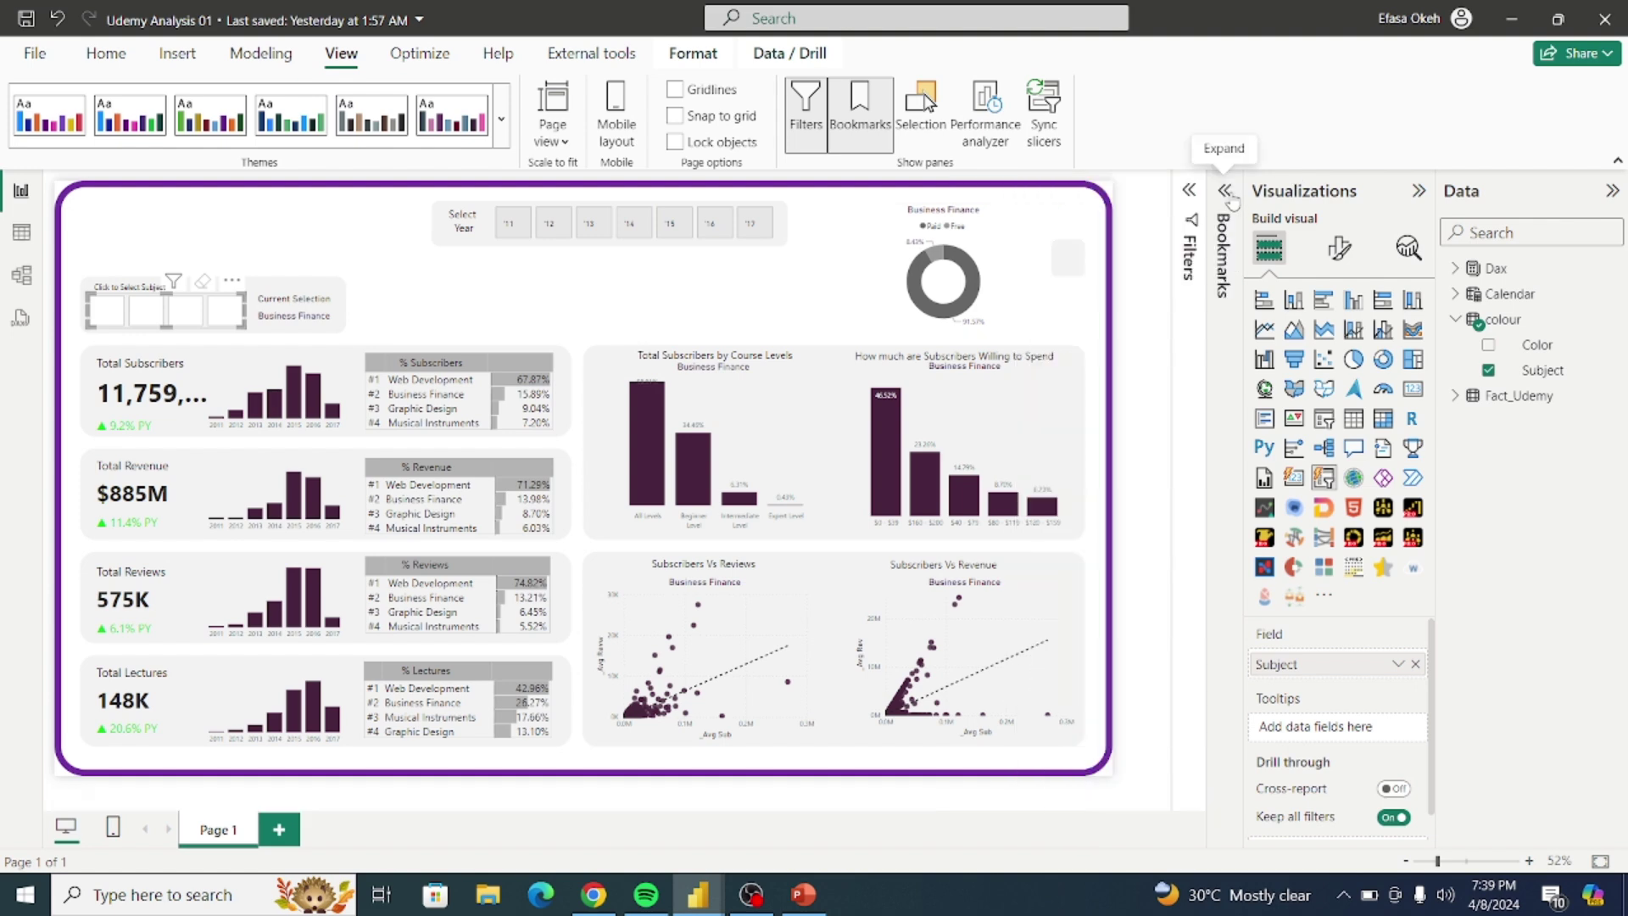
left_click(1221, 204)
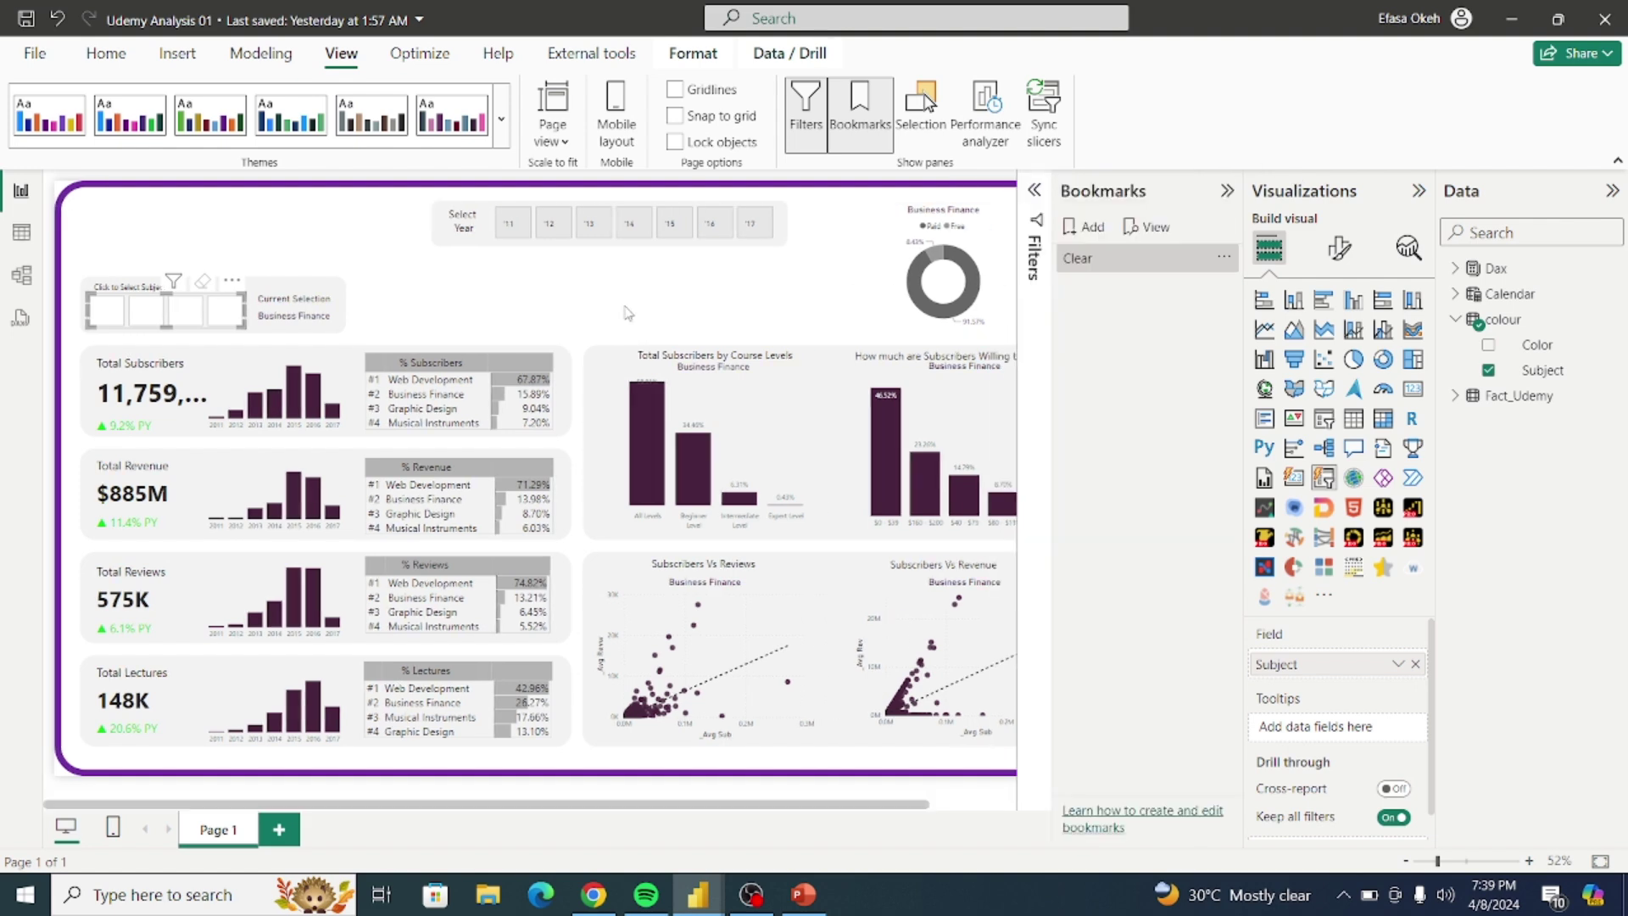
left_click(691, 303)
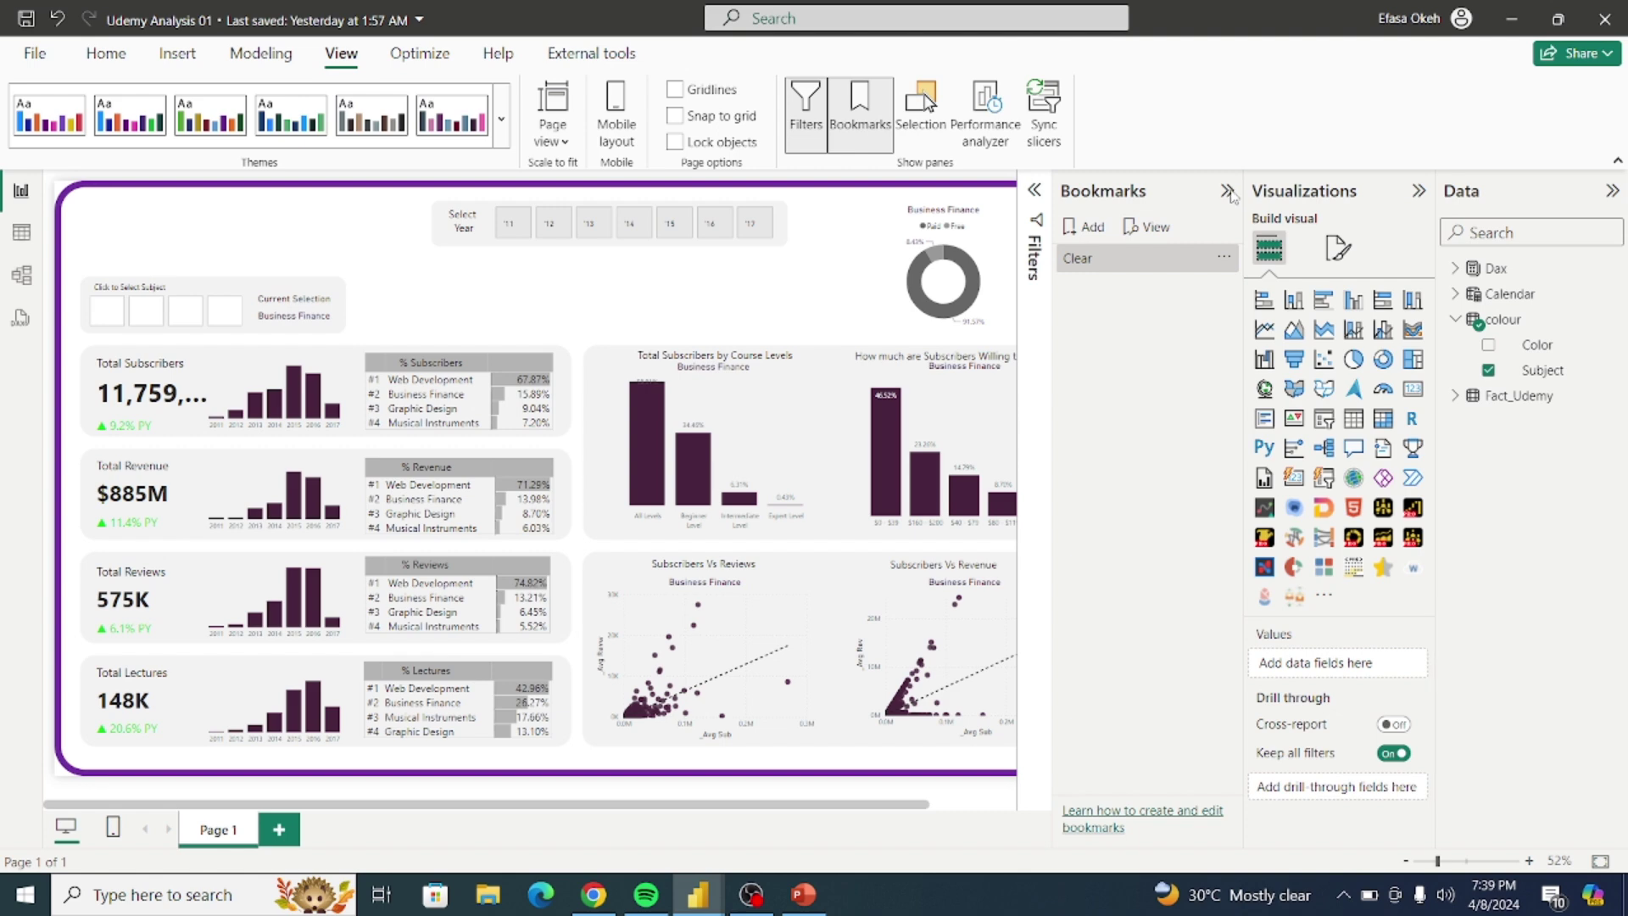
left_click(860, 108)
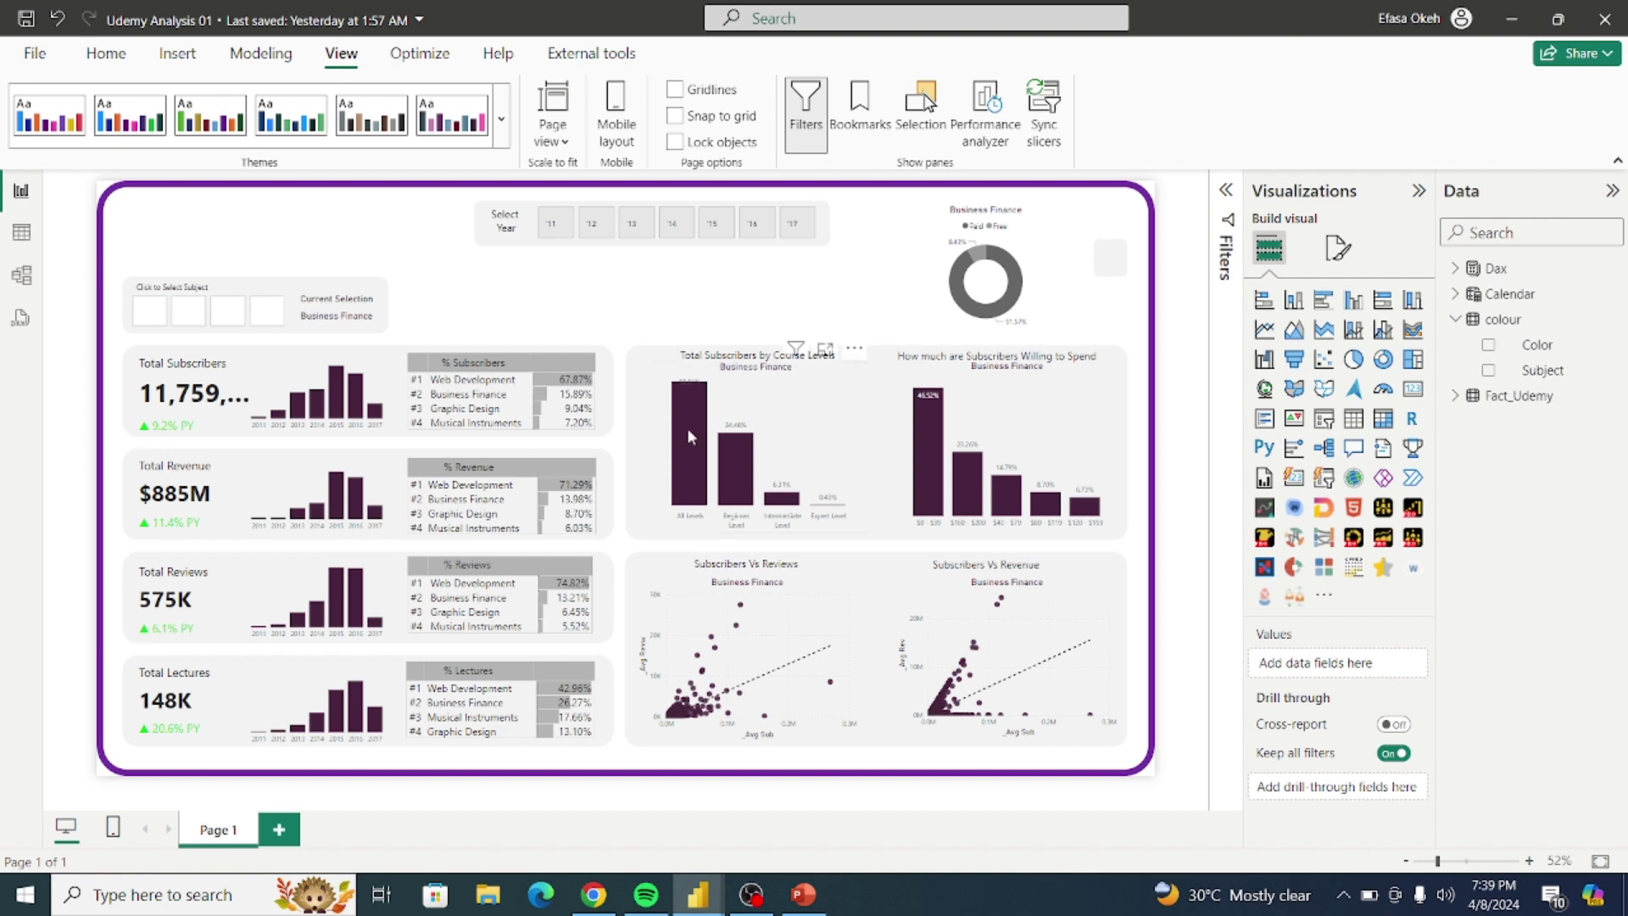
Step: Set the data label position to Auto on the Total Subscribers by Course Levels chart
mouse_move(727, 441)
left_click(829, 438)
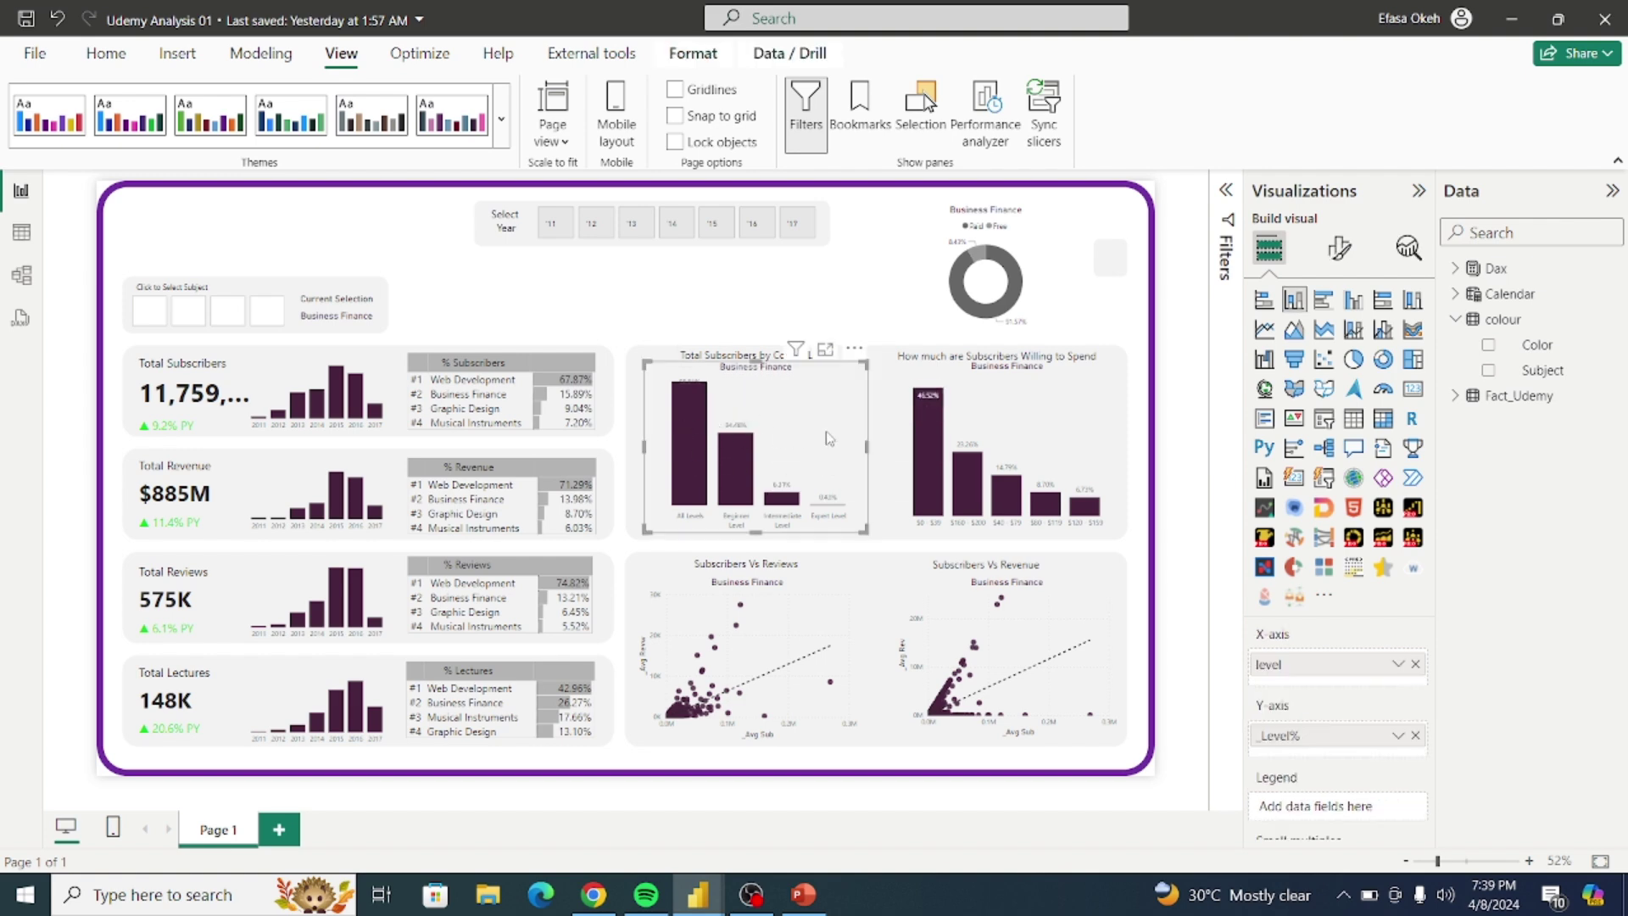
left_click(1337, 250)
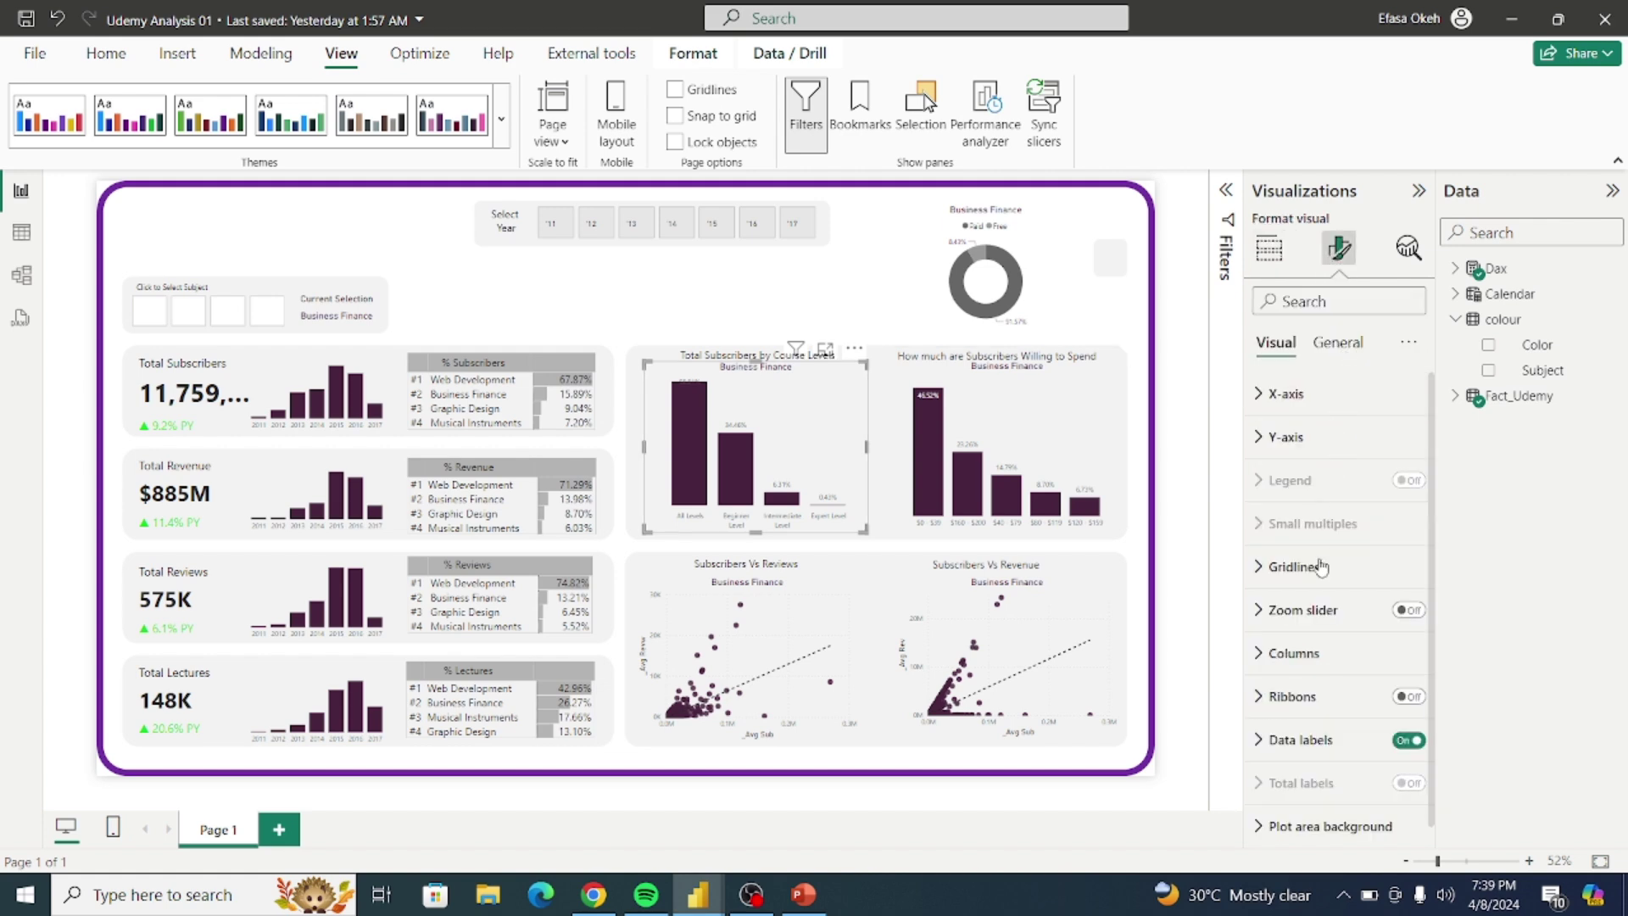
left_click(1300, 740)
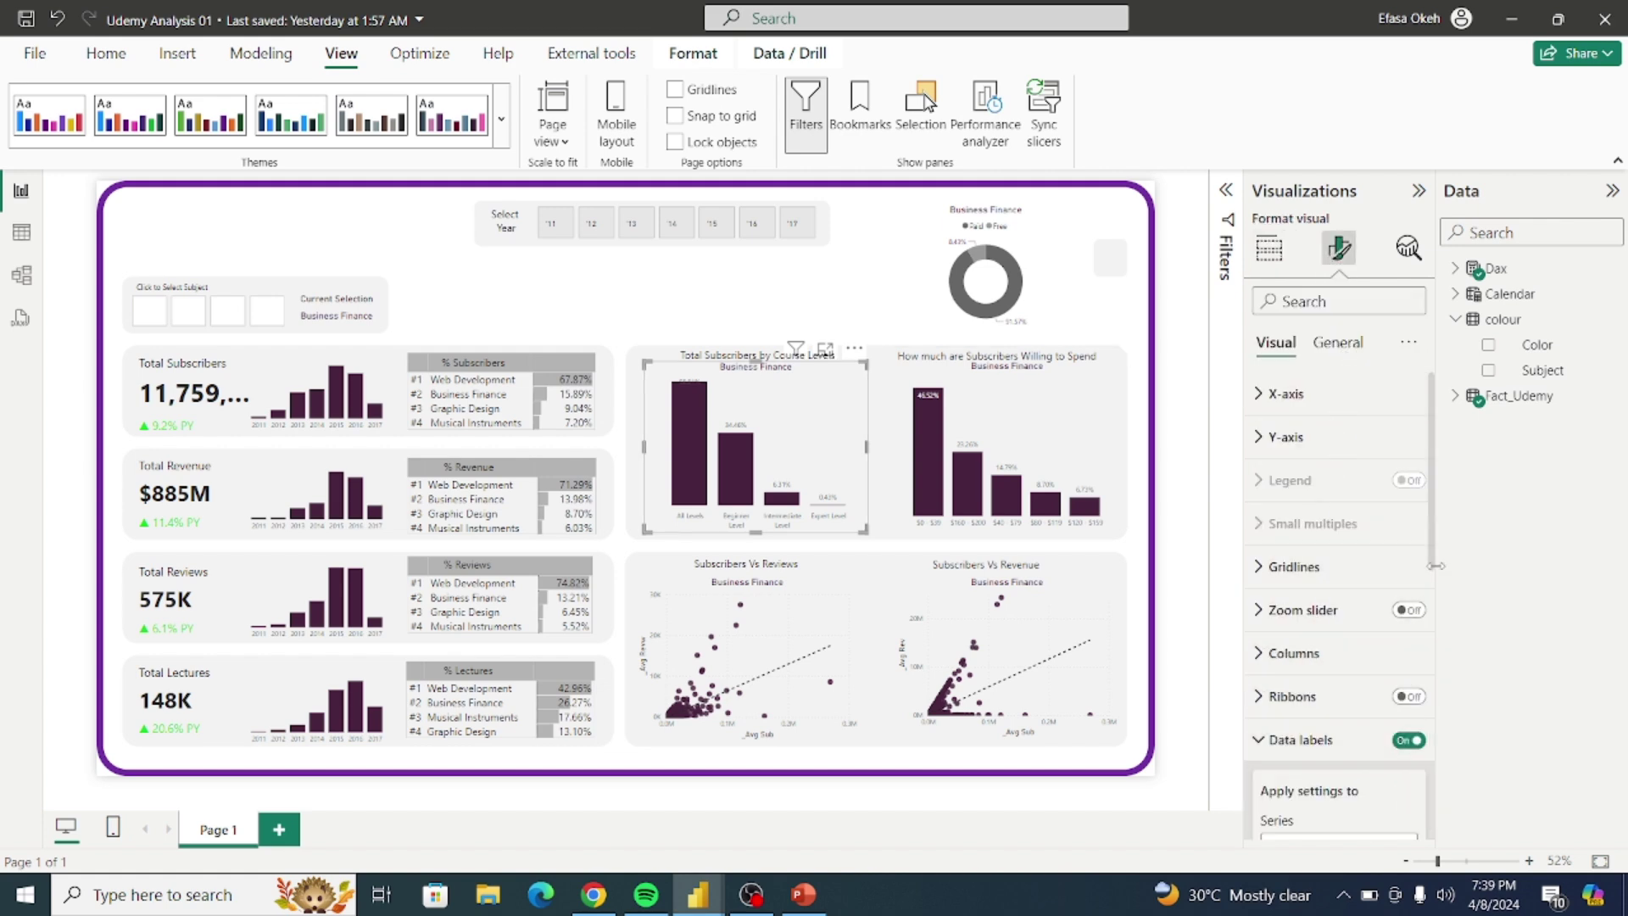
scroll(1313, 628, "down", 5)
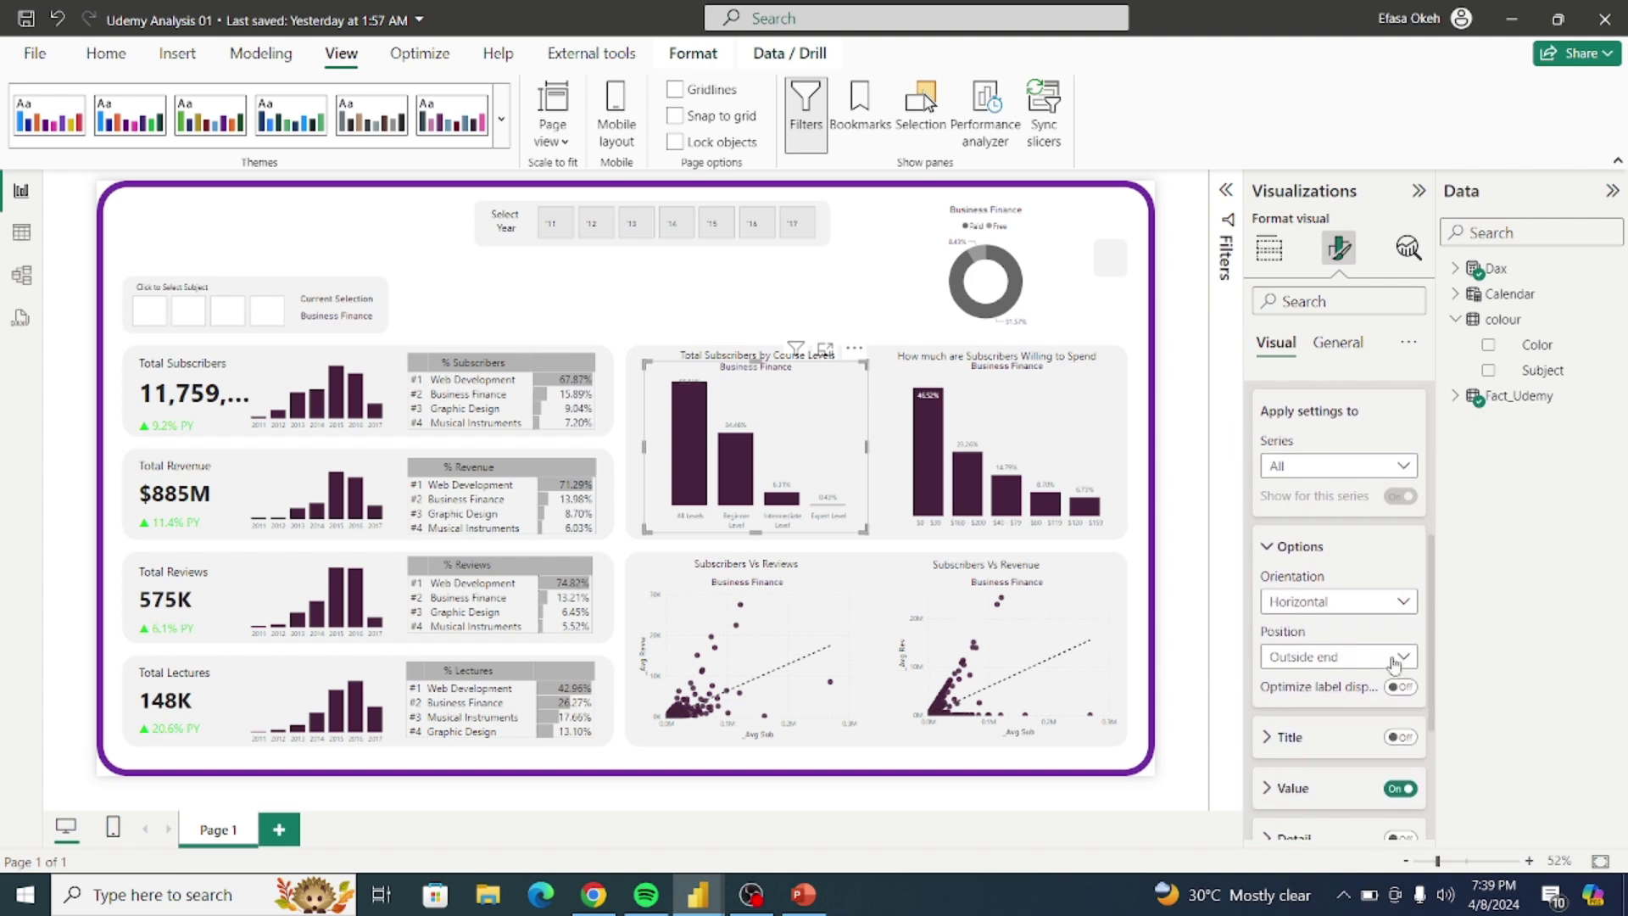
left_click(1303, 657)
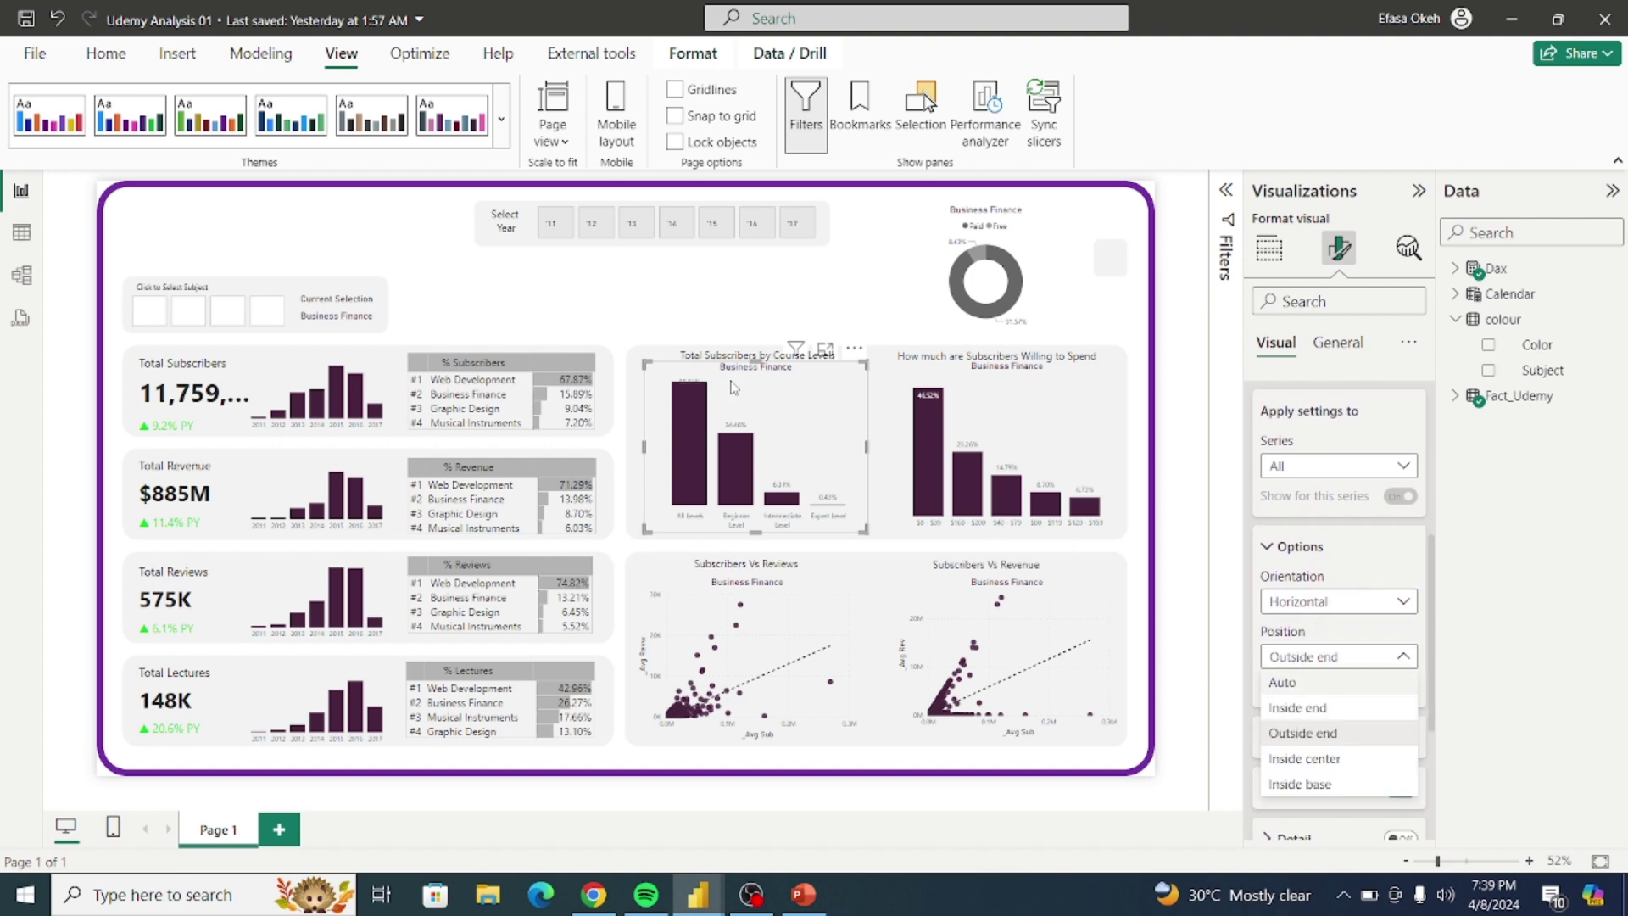
left_click(628, 336)
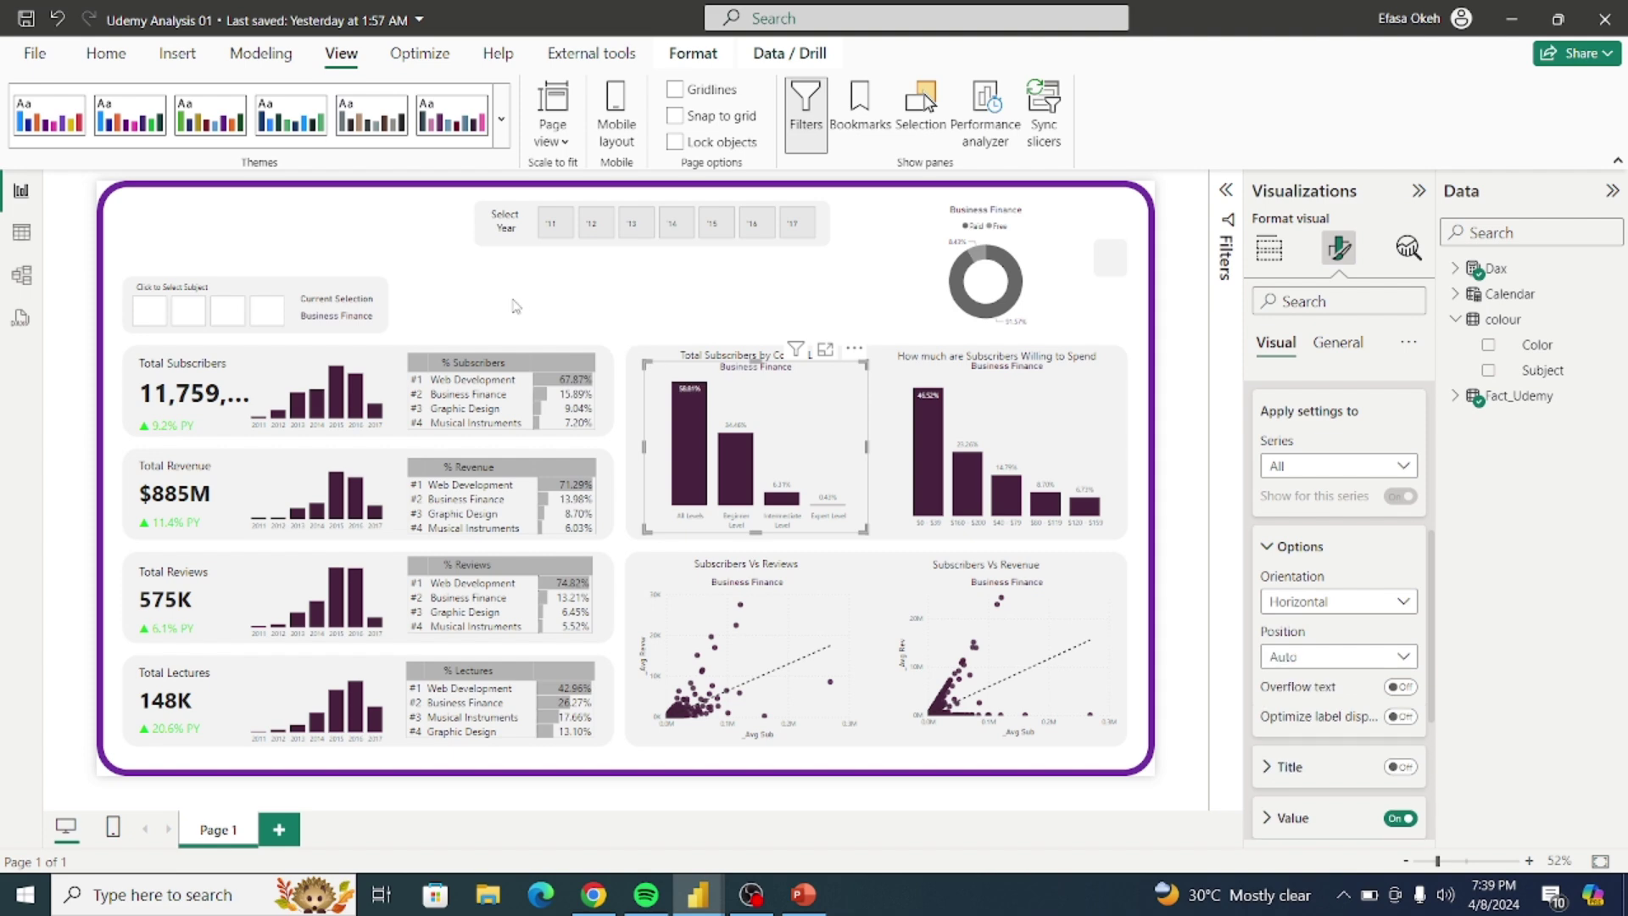
left_click(745, 301)
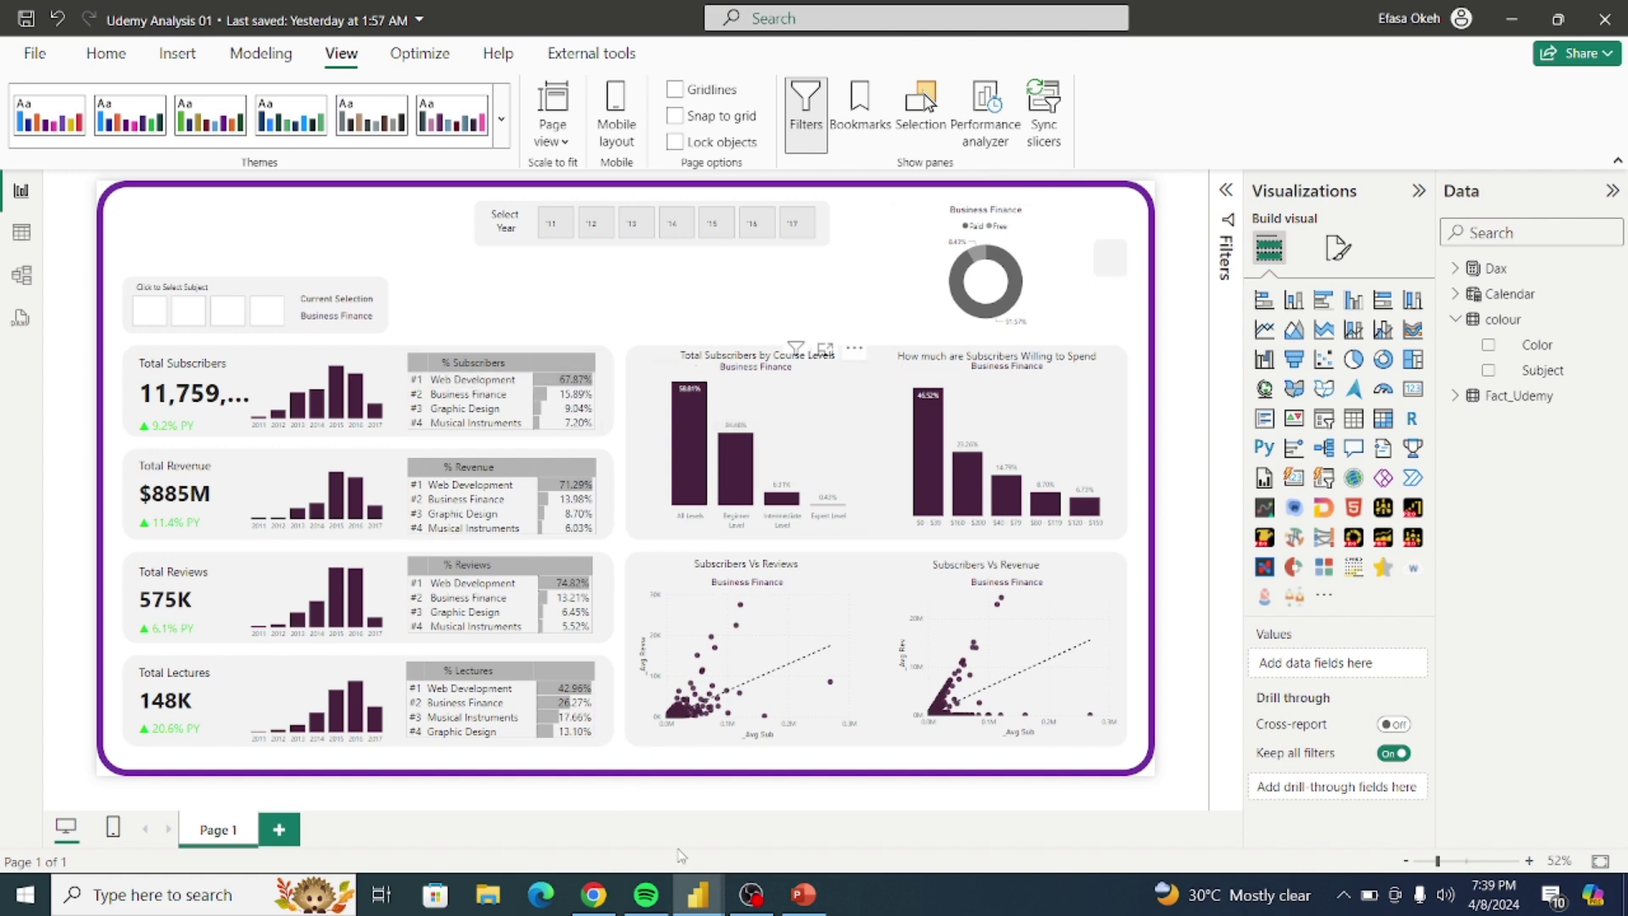
Step: Copy the eraser image from the Udemy Analysis report and paste it into the Udemy Analysis 01 report page
mouse_move(689, 890)
left_click(594, 830)
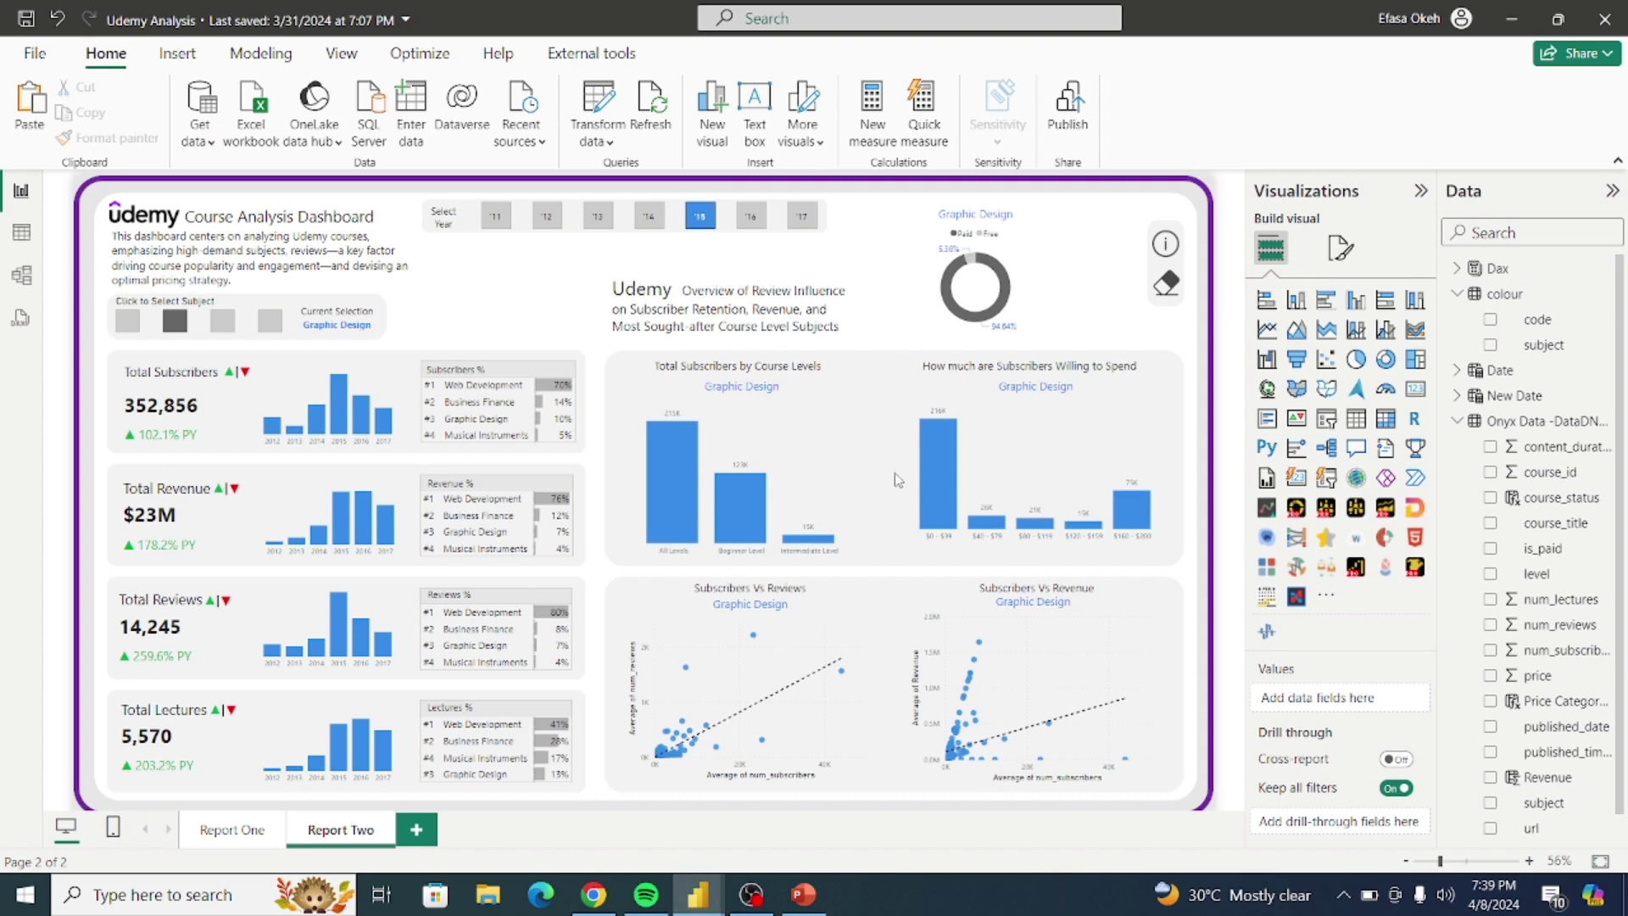
left_click(1169, 290)
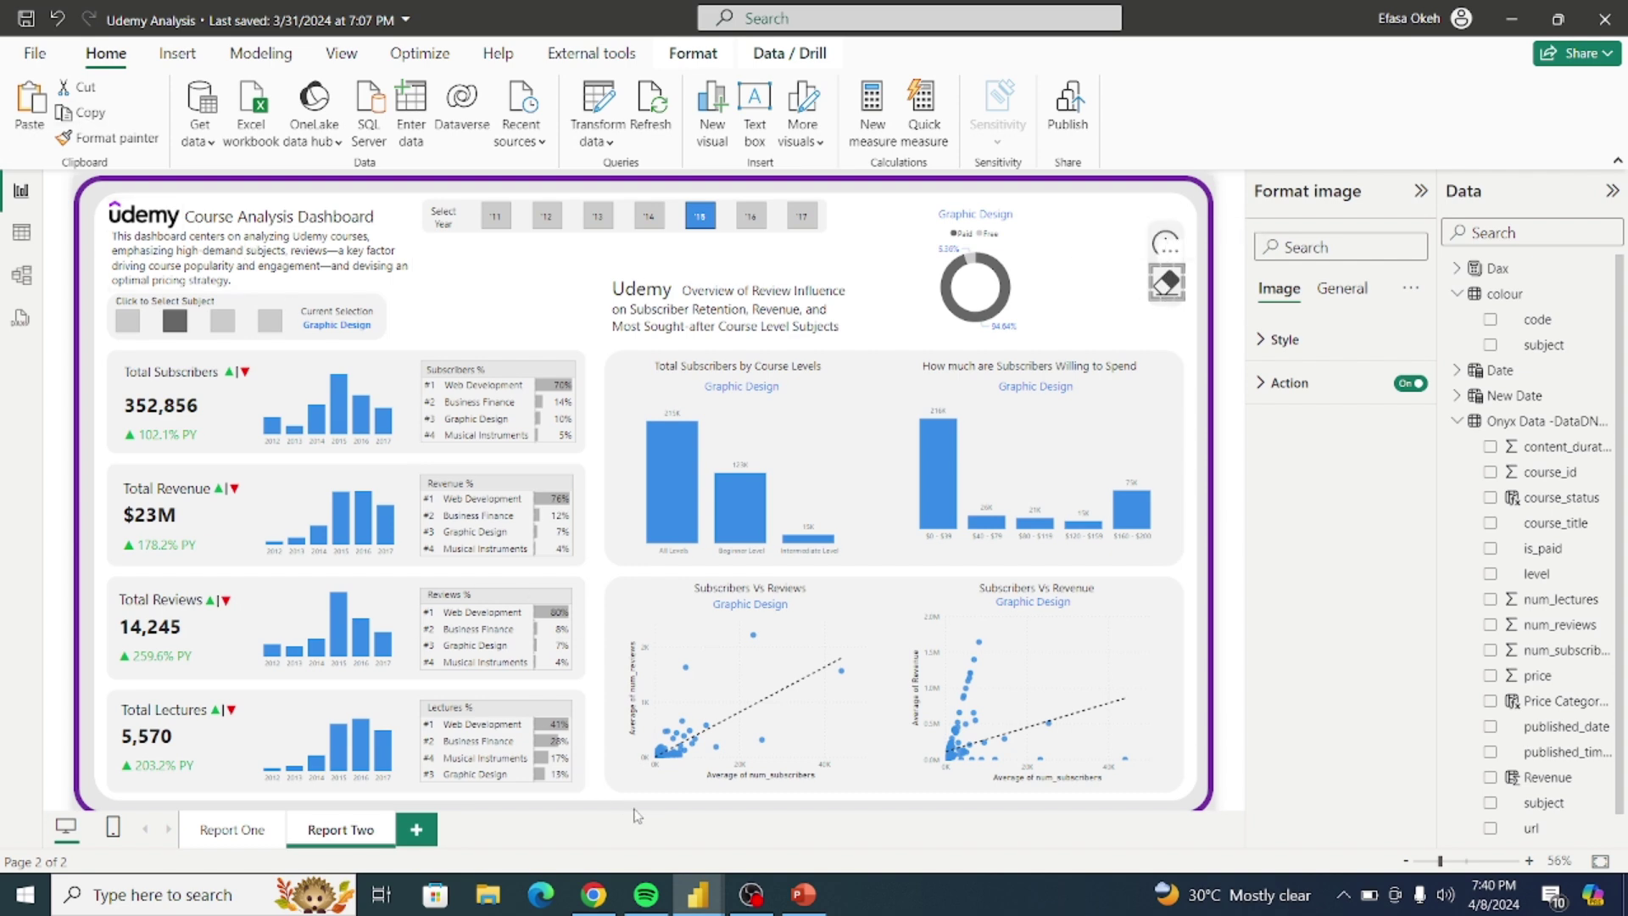
mouse_move(691, 901)
left_click(792, 838)
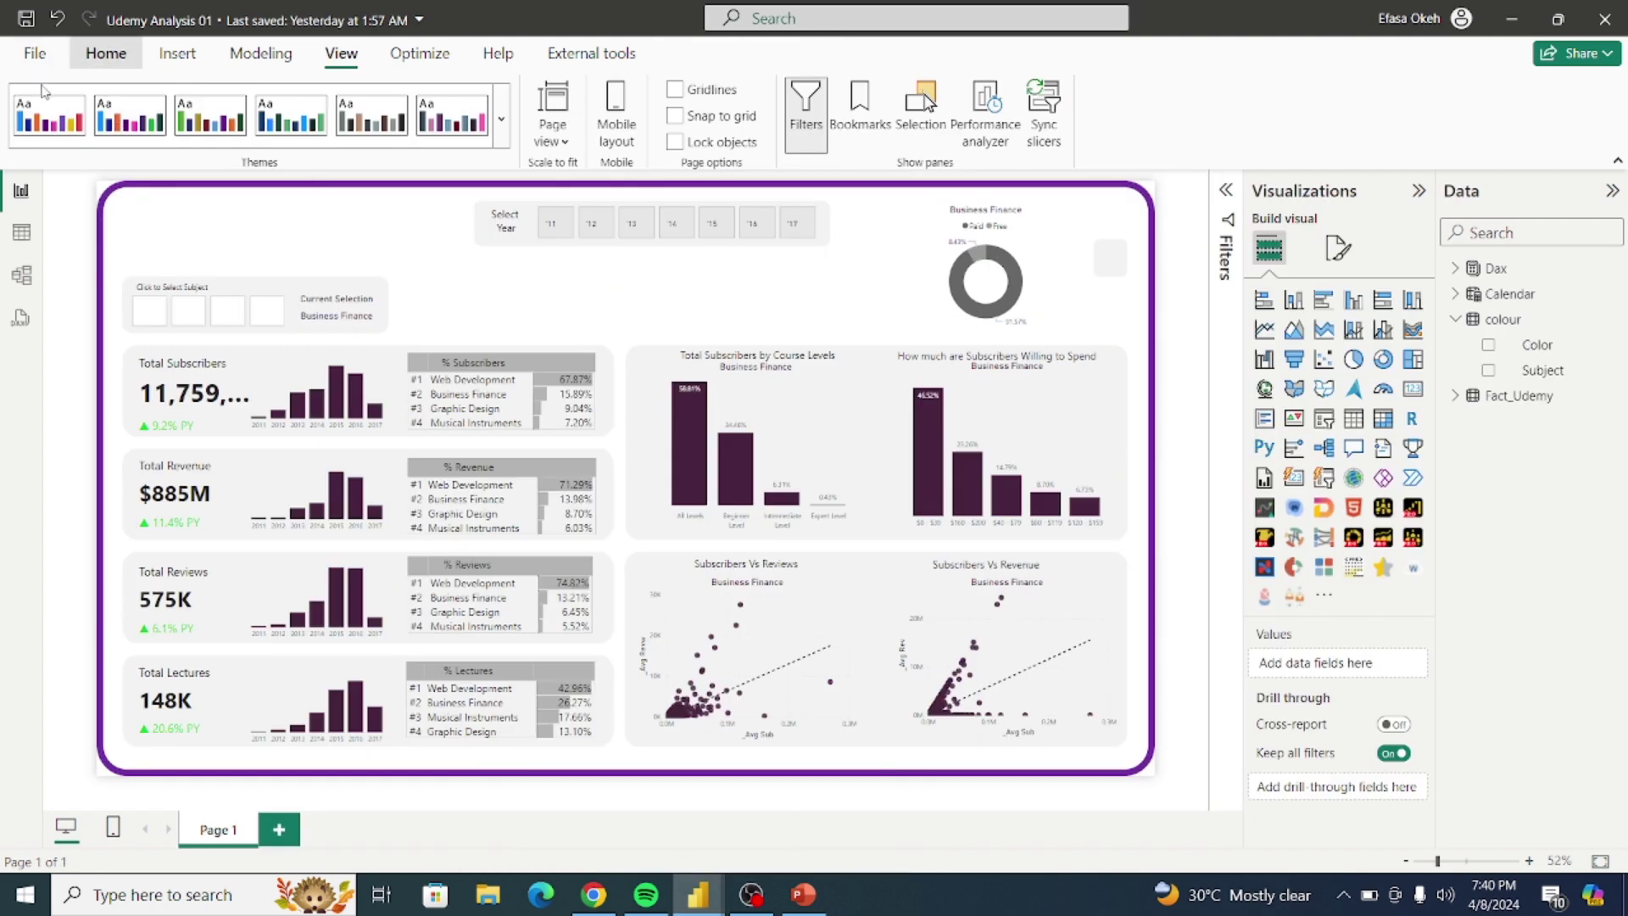
left_click(105, 55)
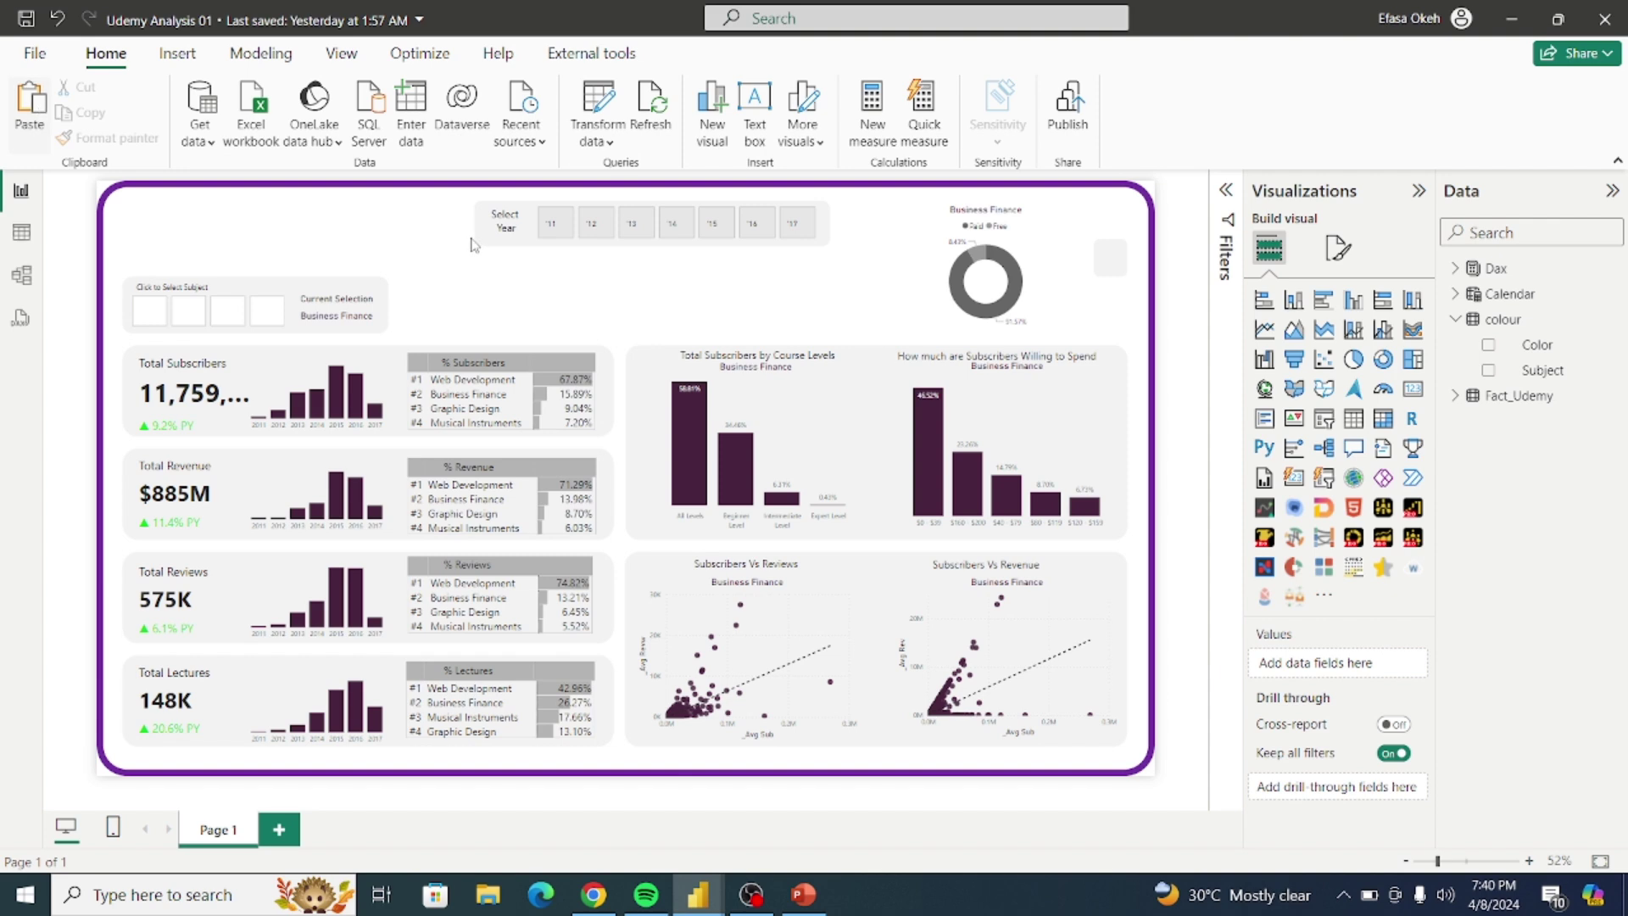
key("ctrl+v")
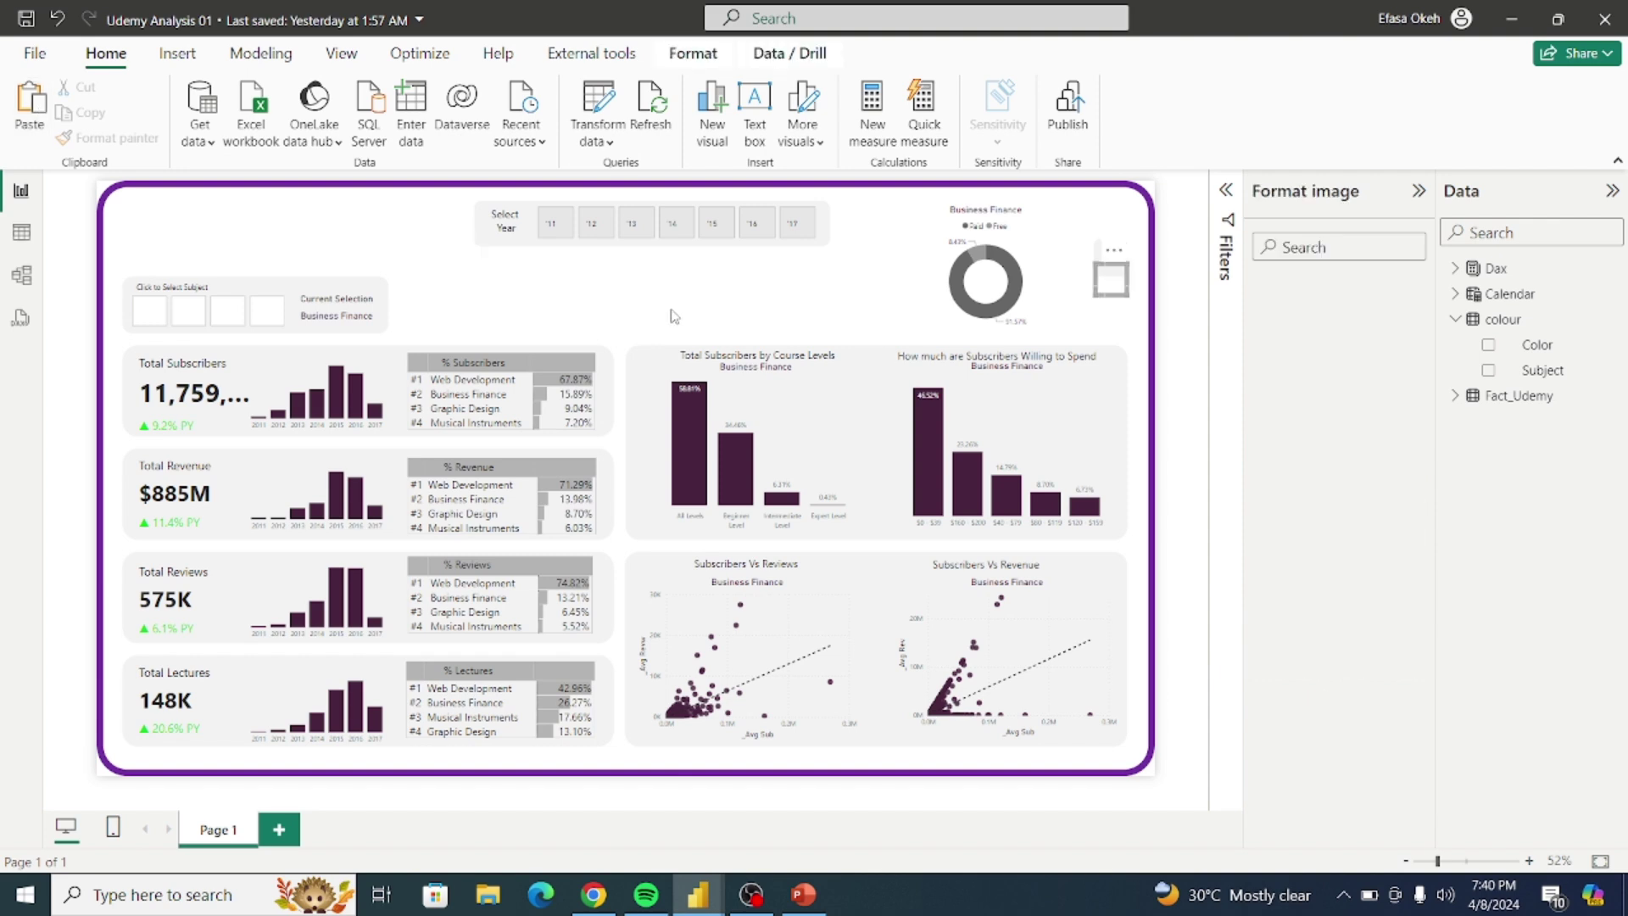
Step: Position the eraser image over the light grey square beside the donut chart, nudging it slightly left to centre it
mouse_move(1118, 271)
left_mouse_down()
mouse_move(1115, 240)
mouse_move(1117, 257)
left_mouse_up()
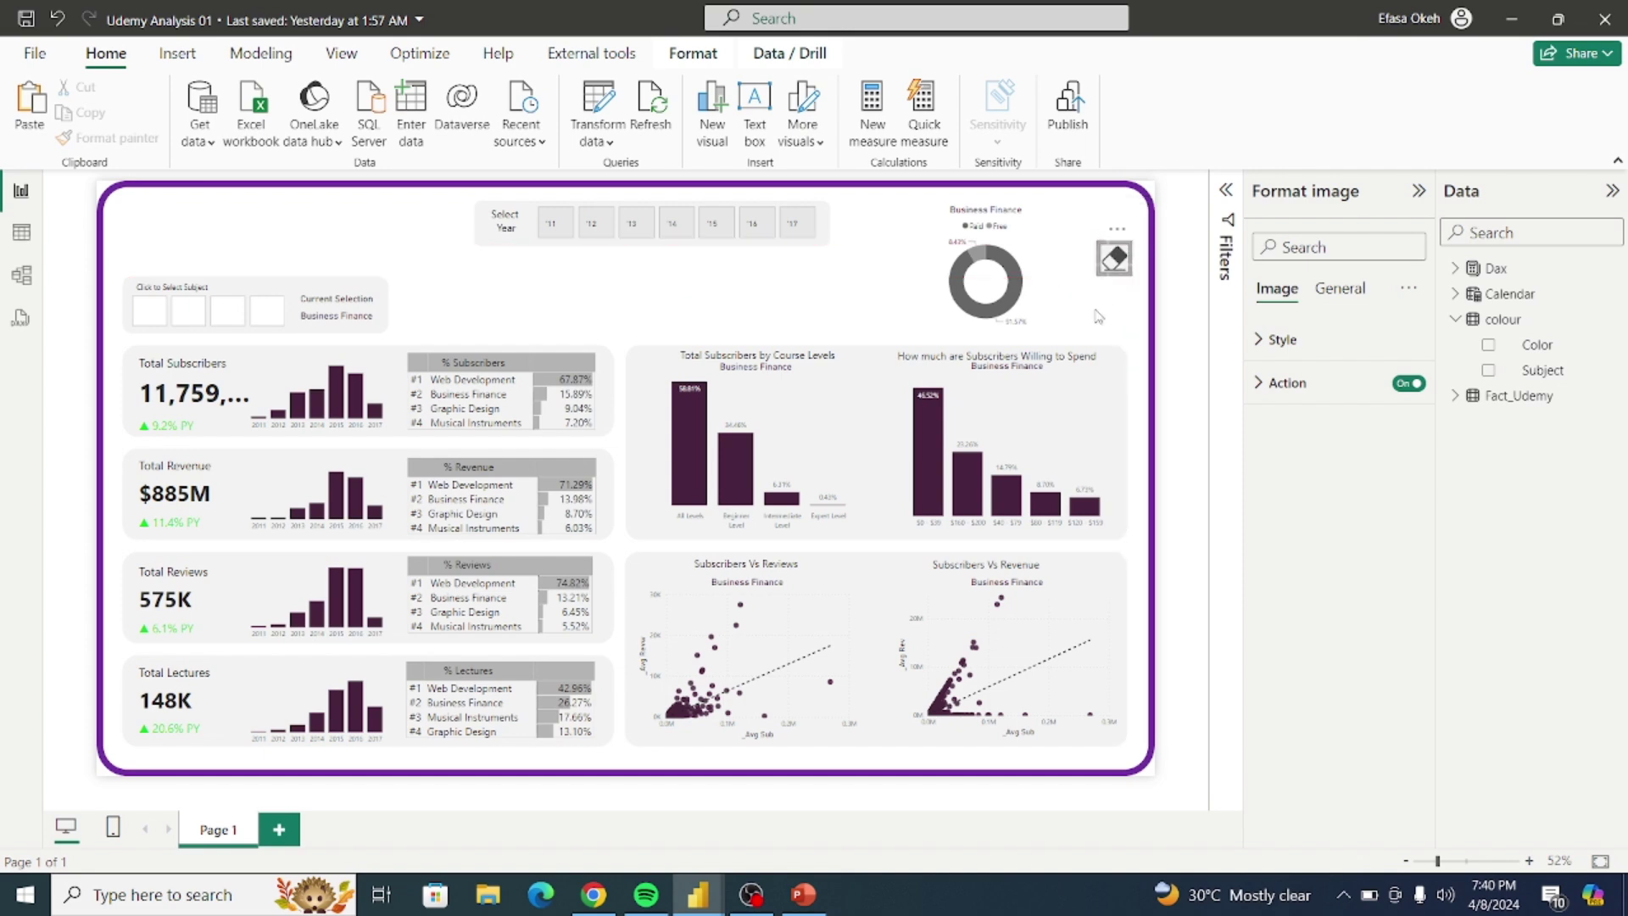
left_click(1099, 316)
left_click(1125, 271)
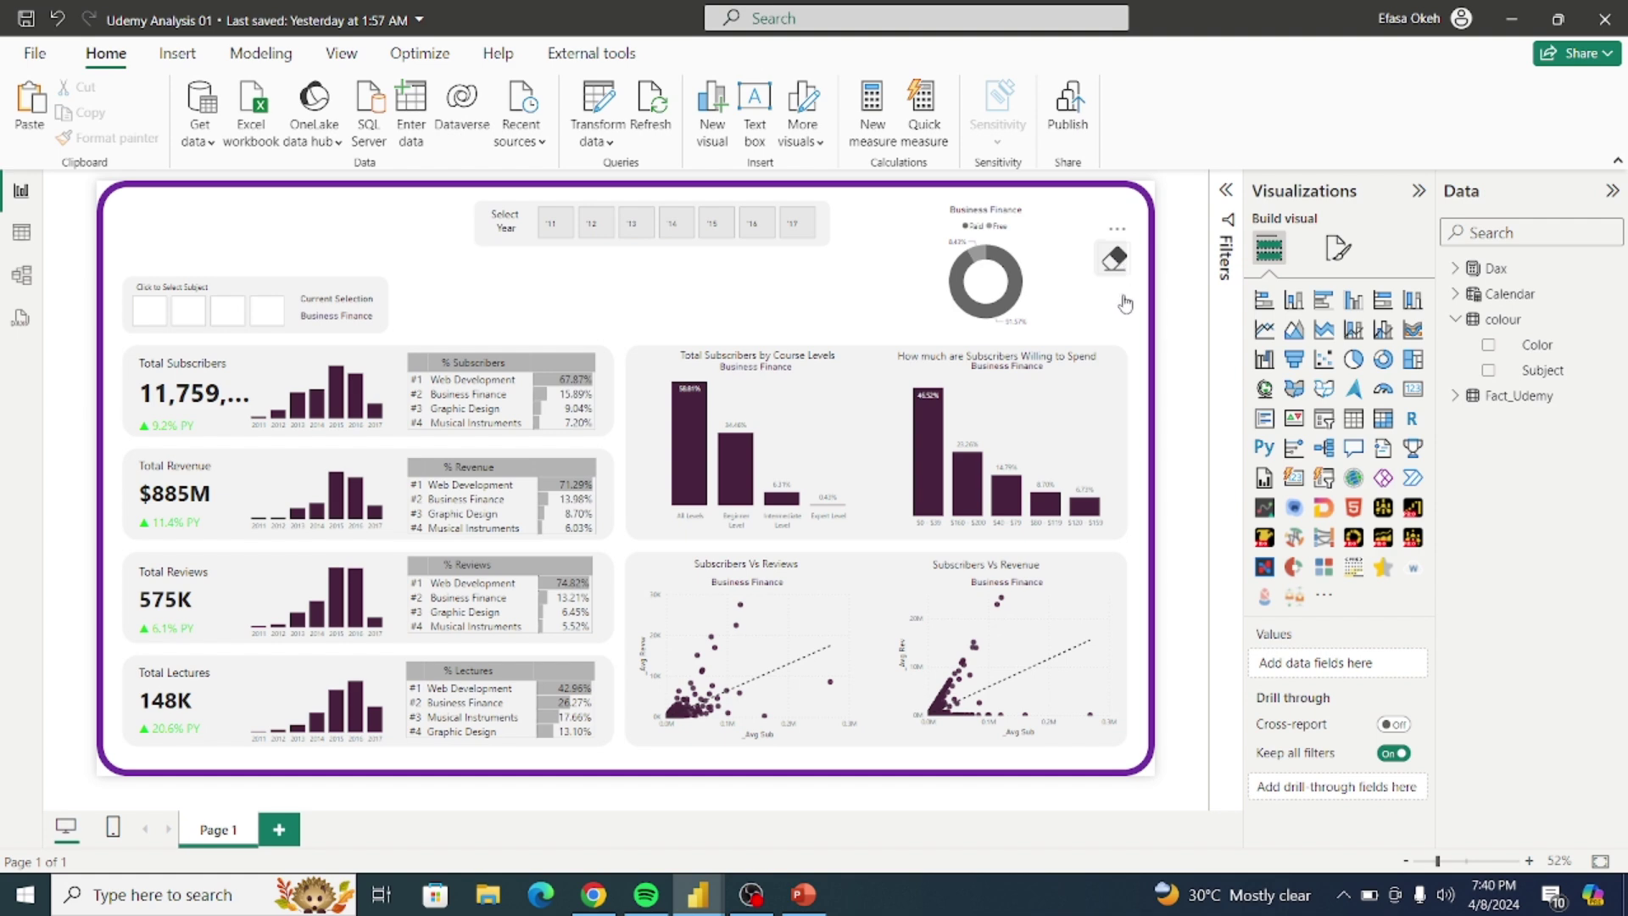
key("Left")
key("Left")
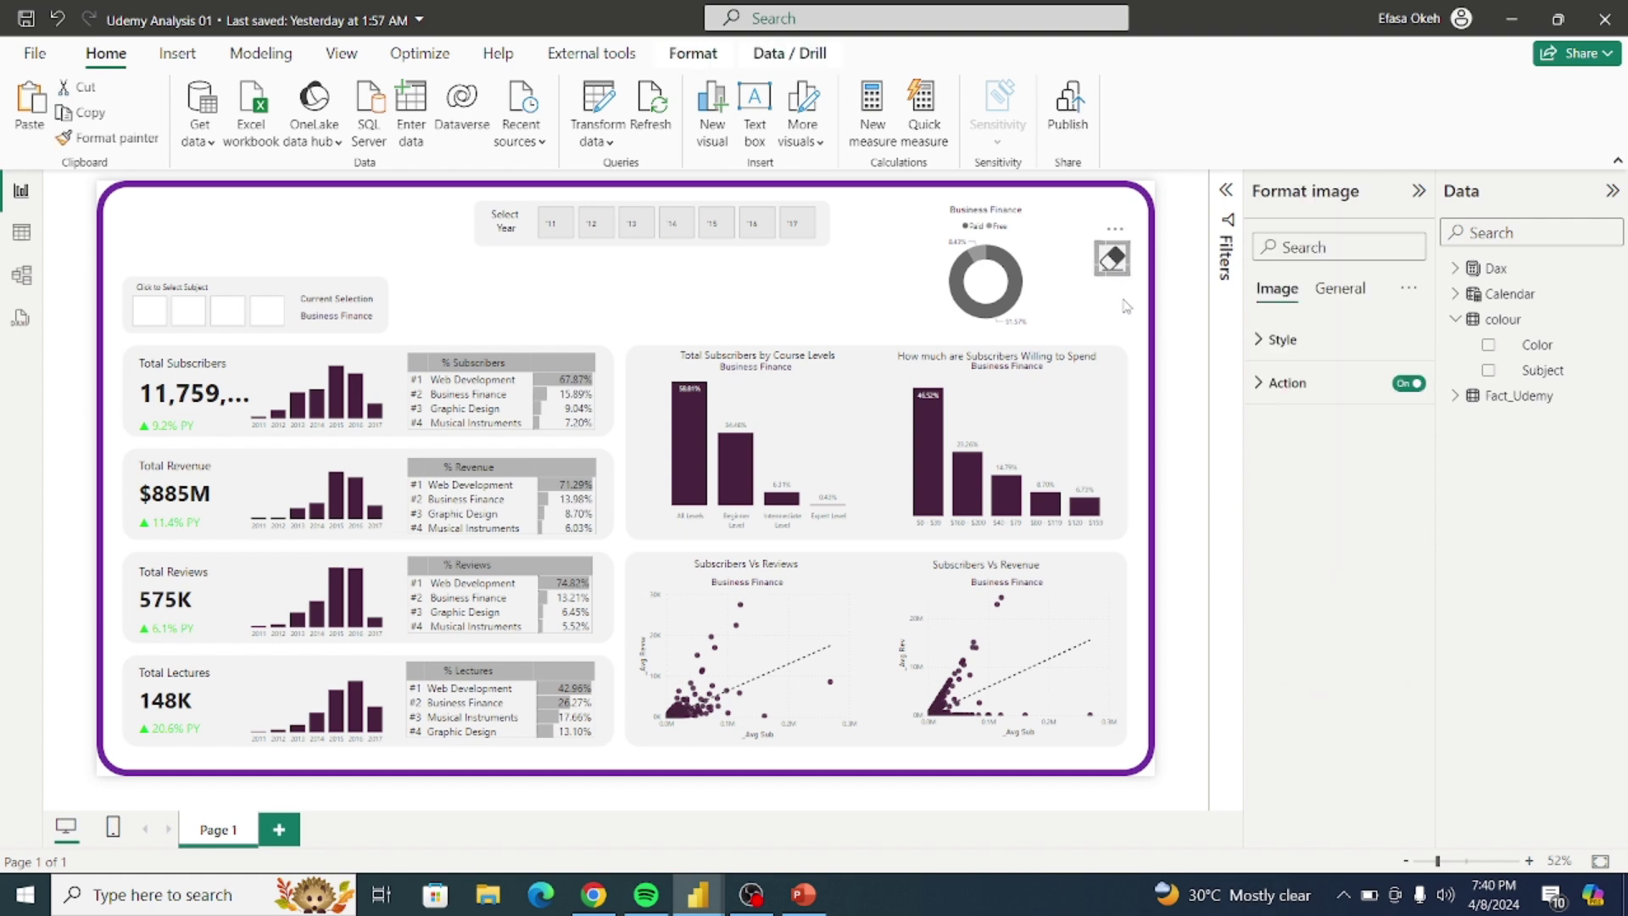
left_click(1091, 318)
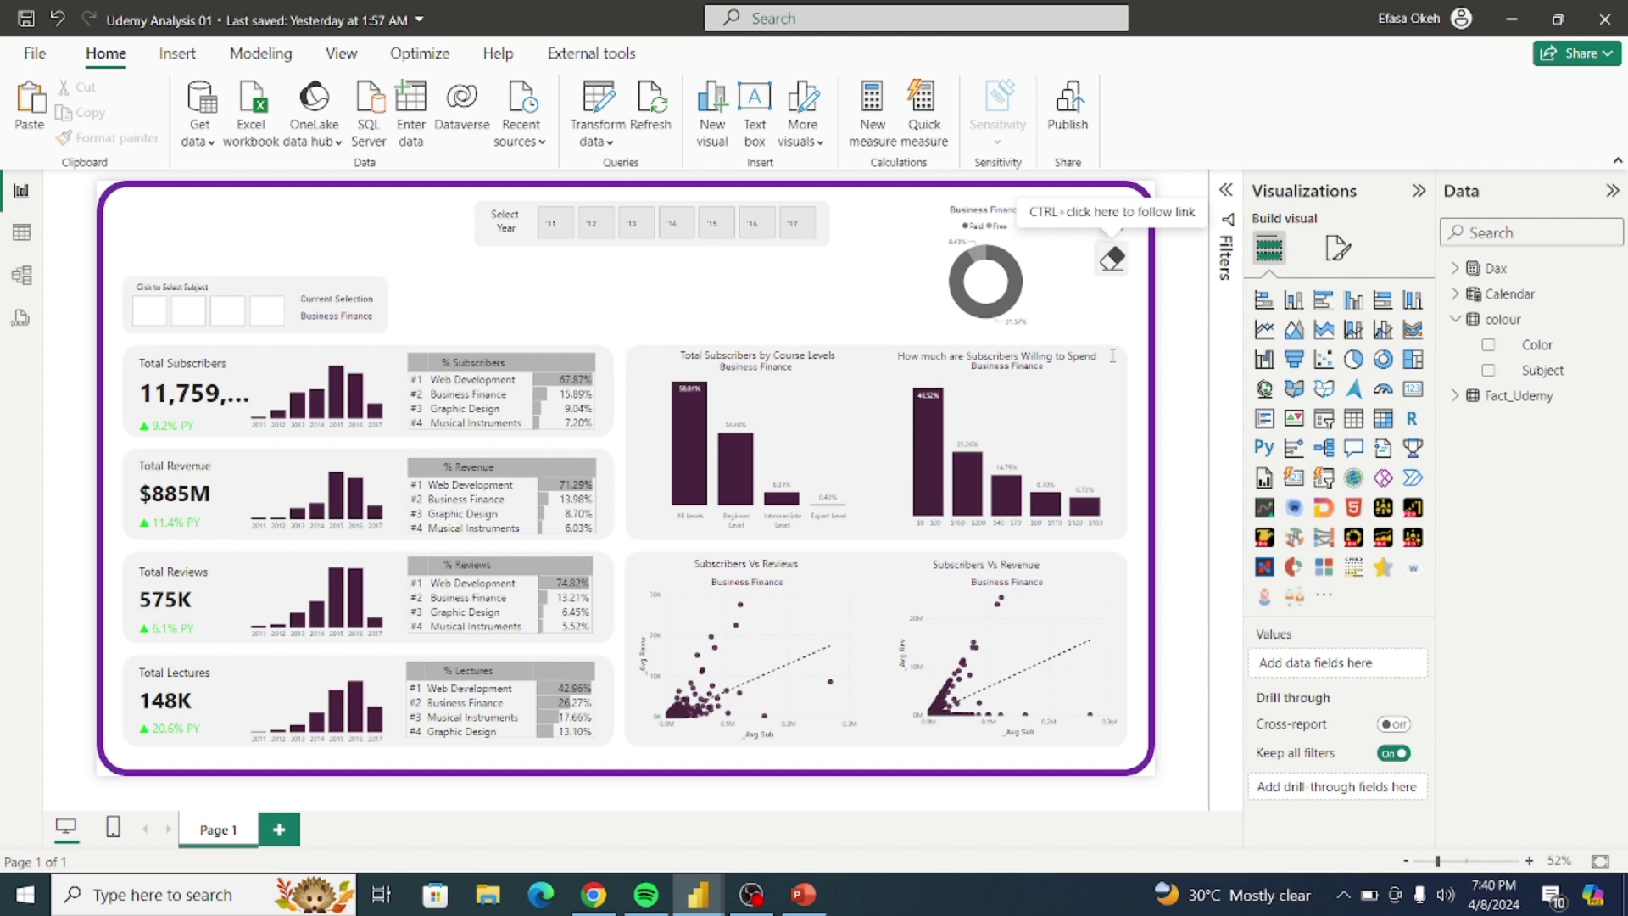
Step: Set the eraser image's action to the Bookmark type and link it to the "Clear" bookmark
left_click(1124, 267)
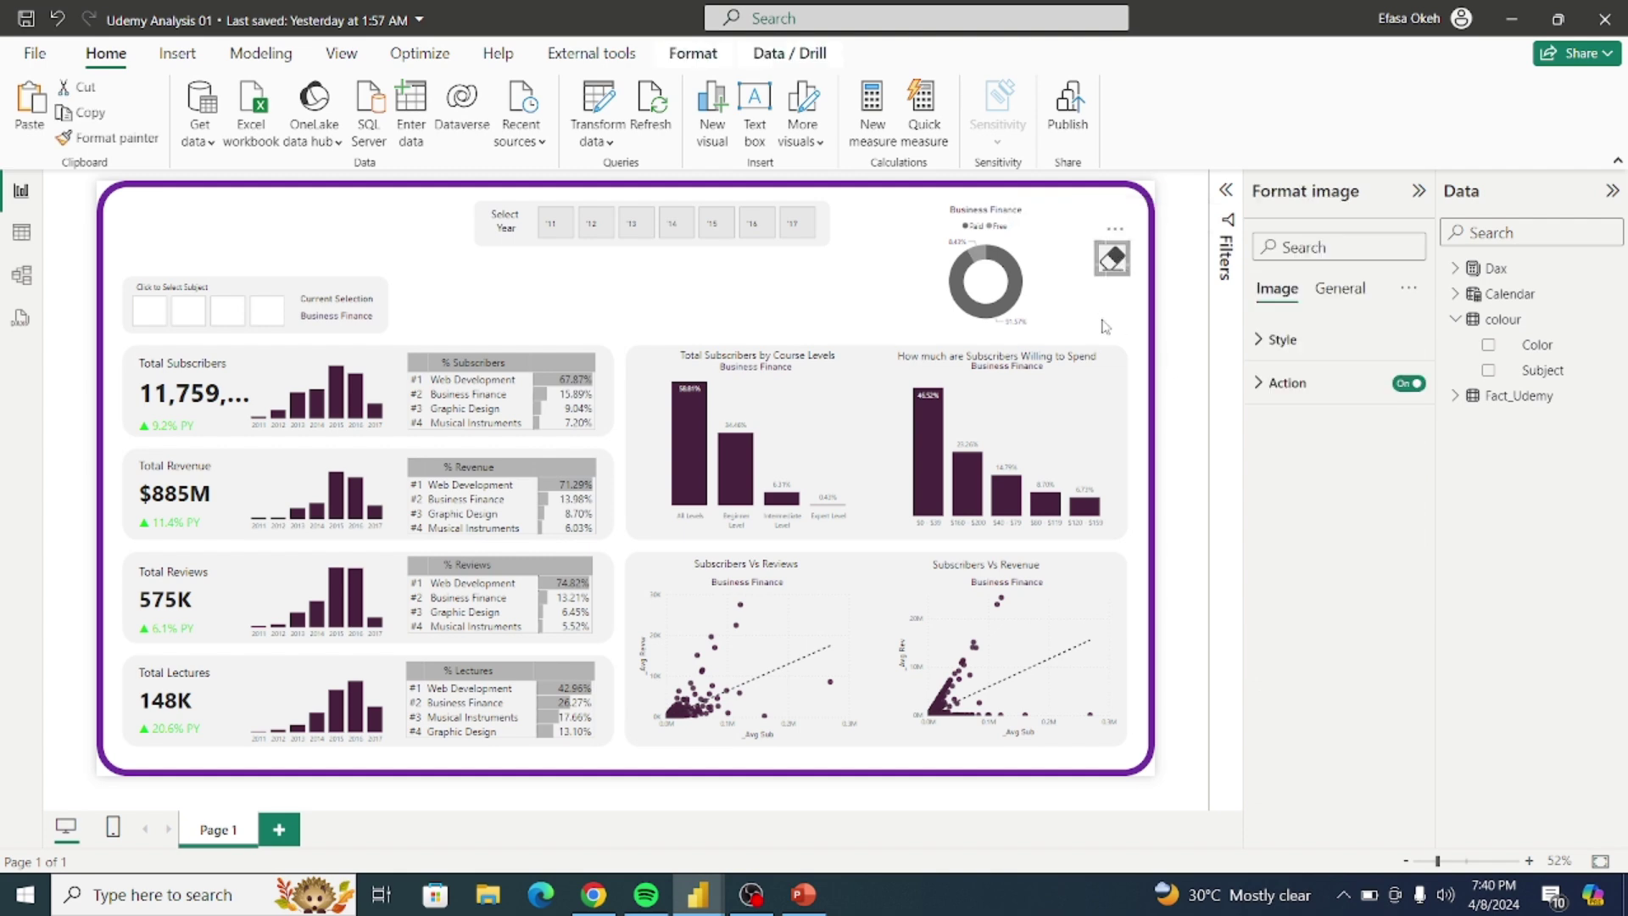
left_click(1408, 384)
left_click(1419, 386)
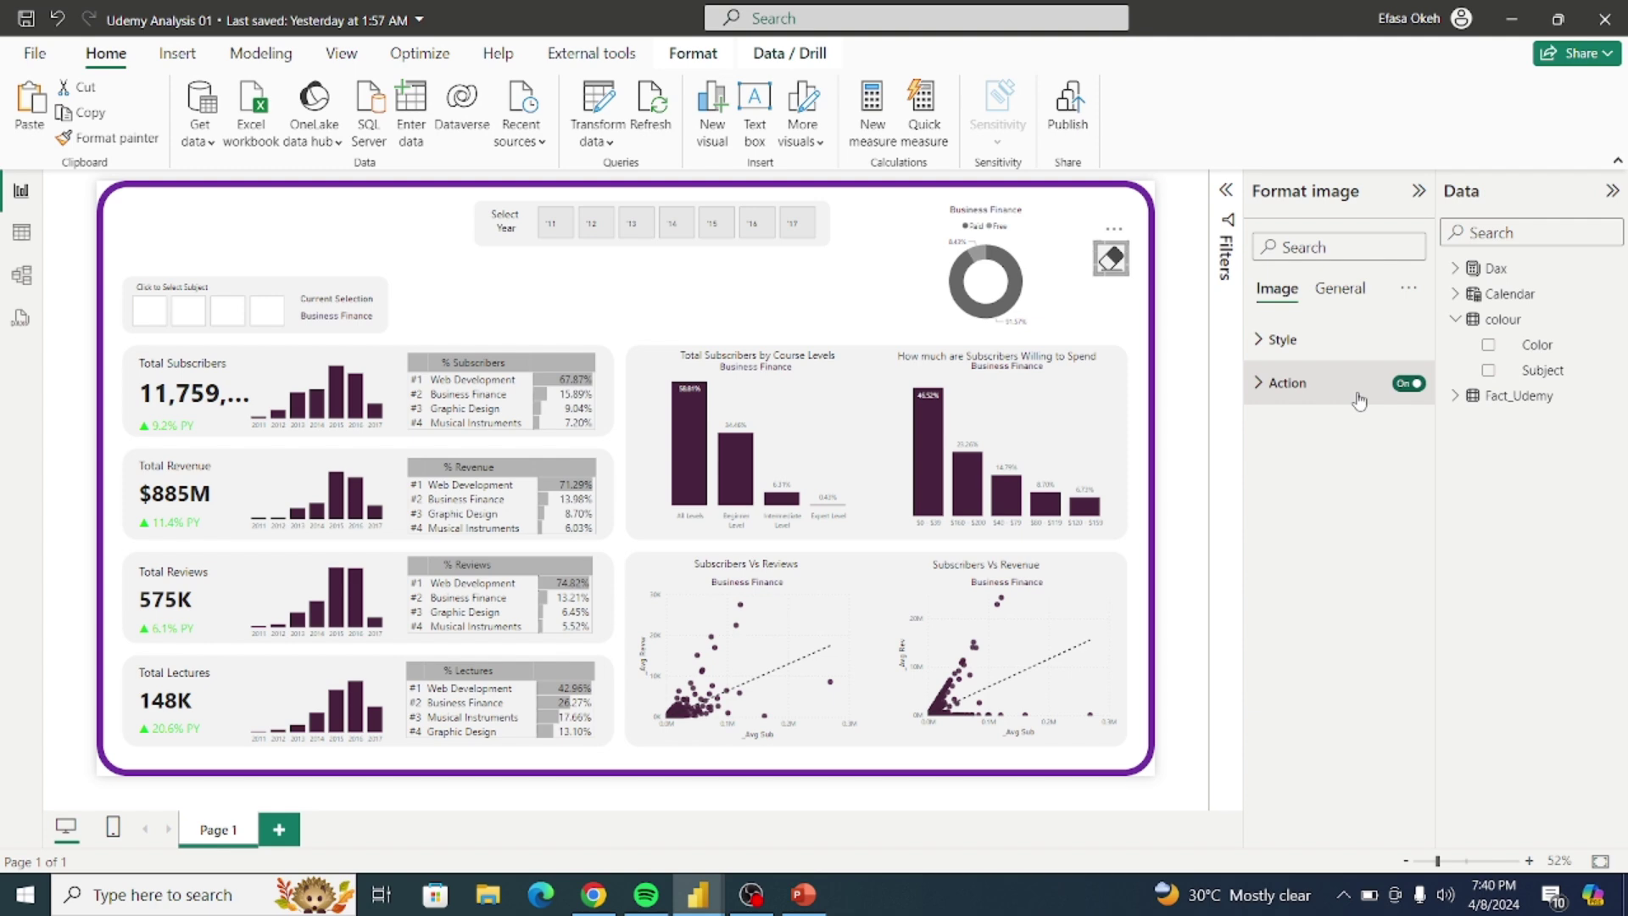
left_click(1287, 400)
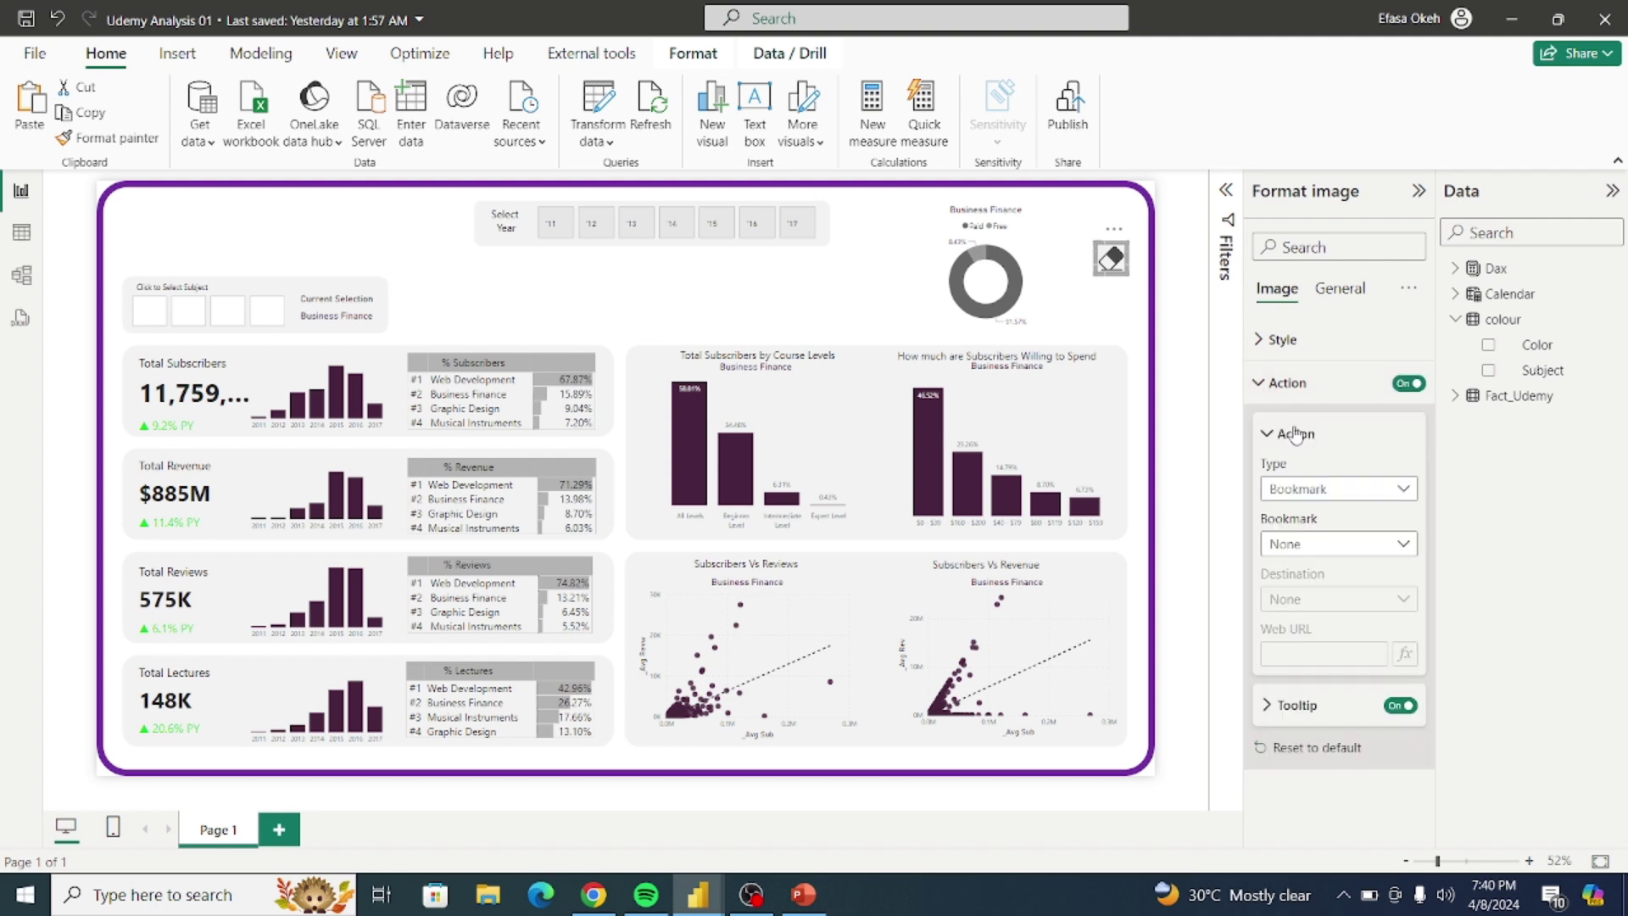
left_click(1308, 492)
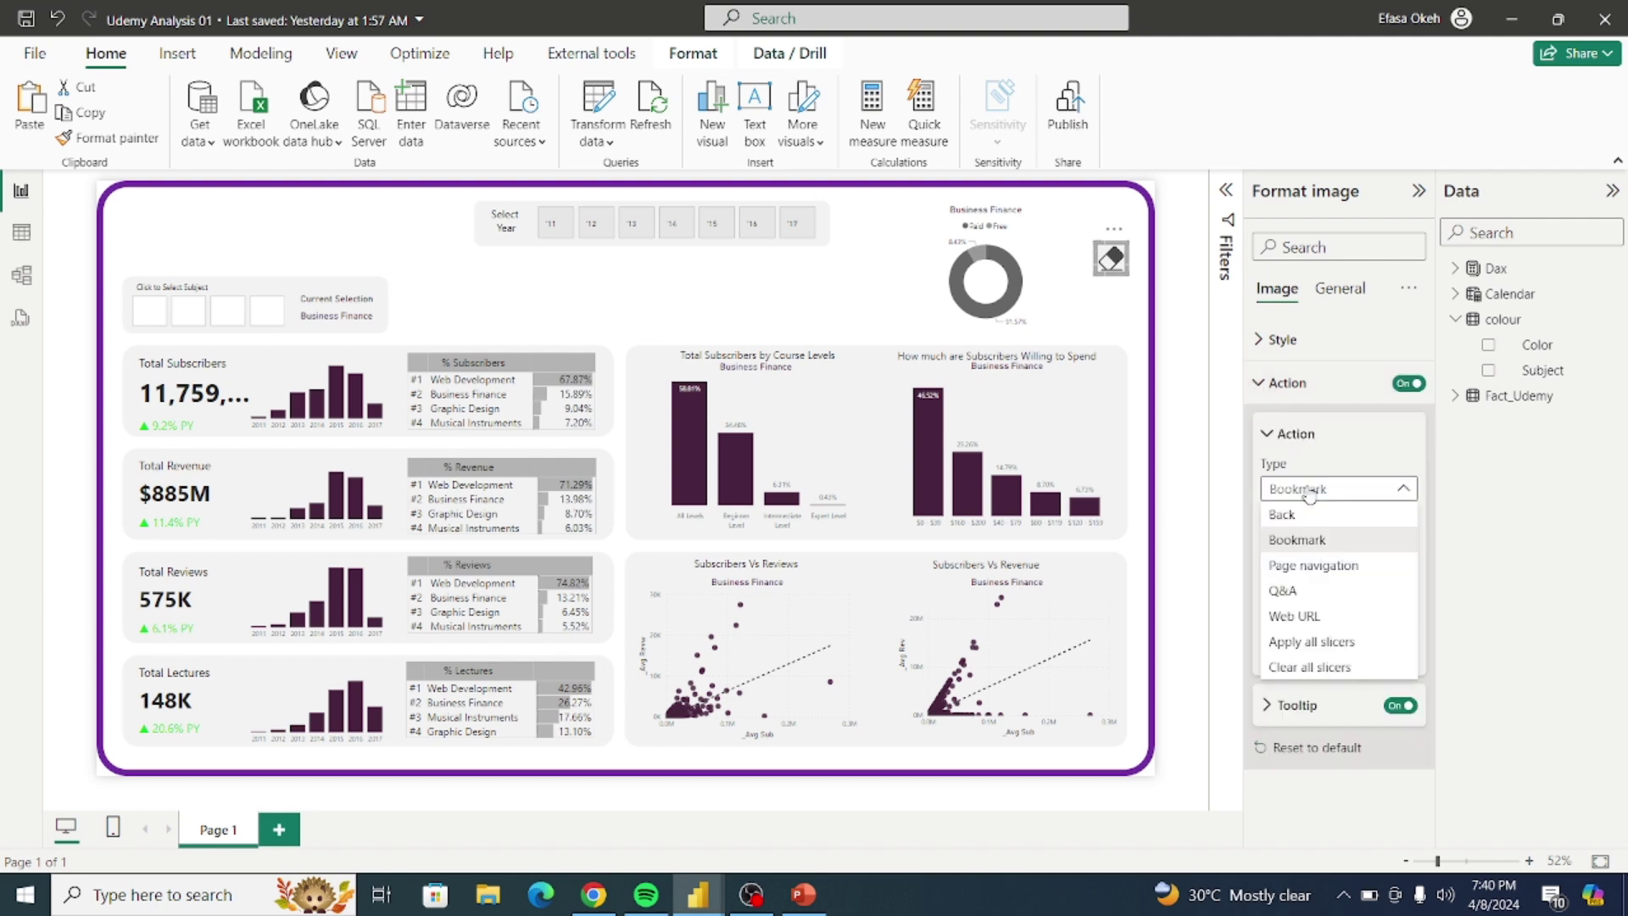
left_click(1304, 549)
left_click(1304, 547)
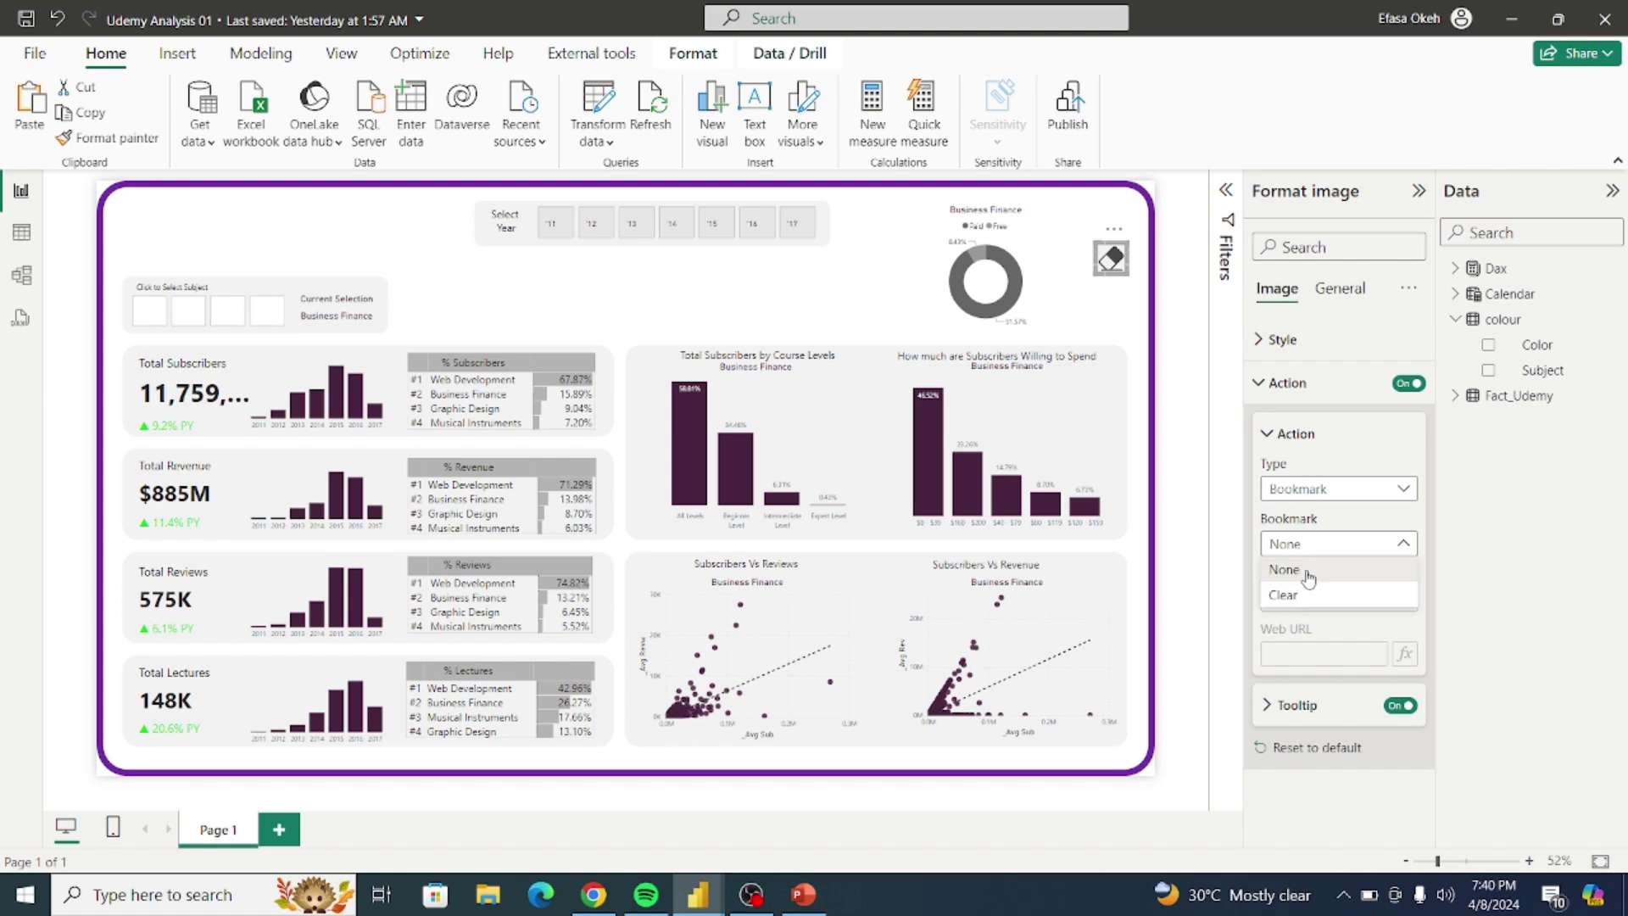
left_click(1337, 545)
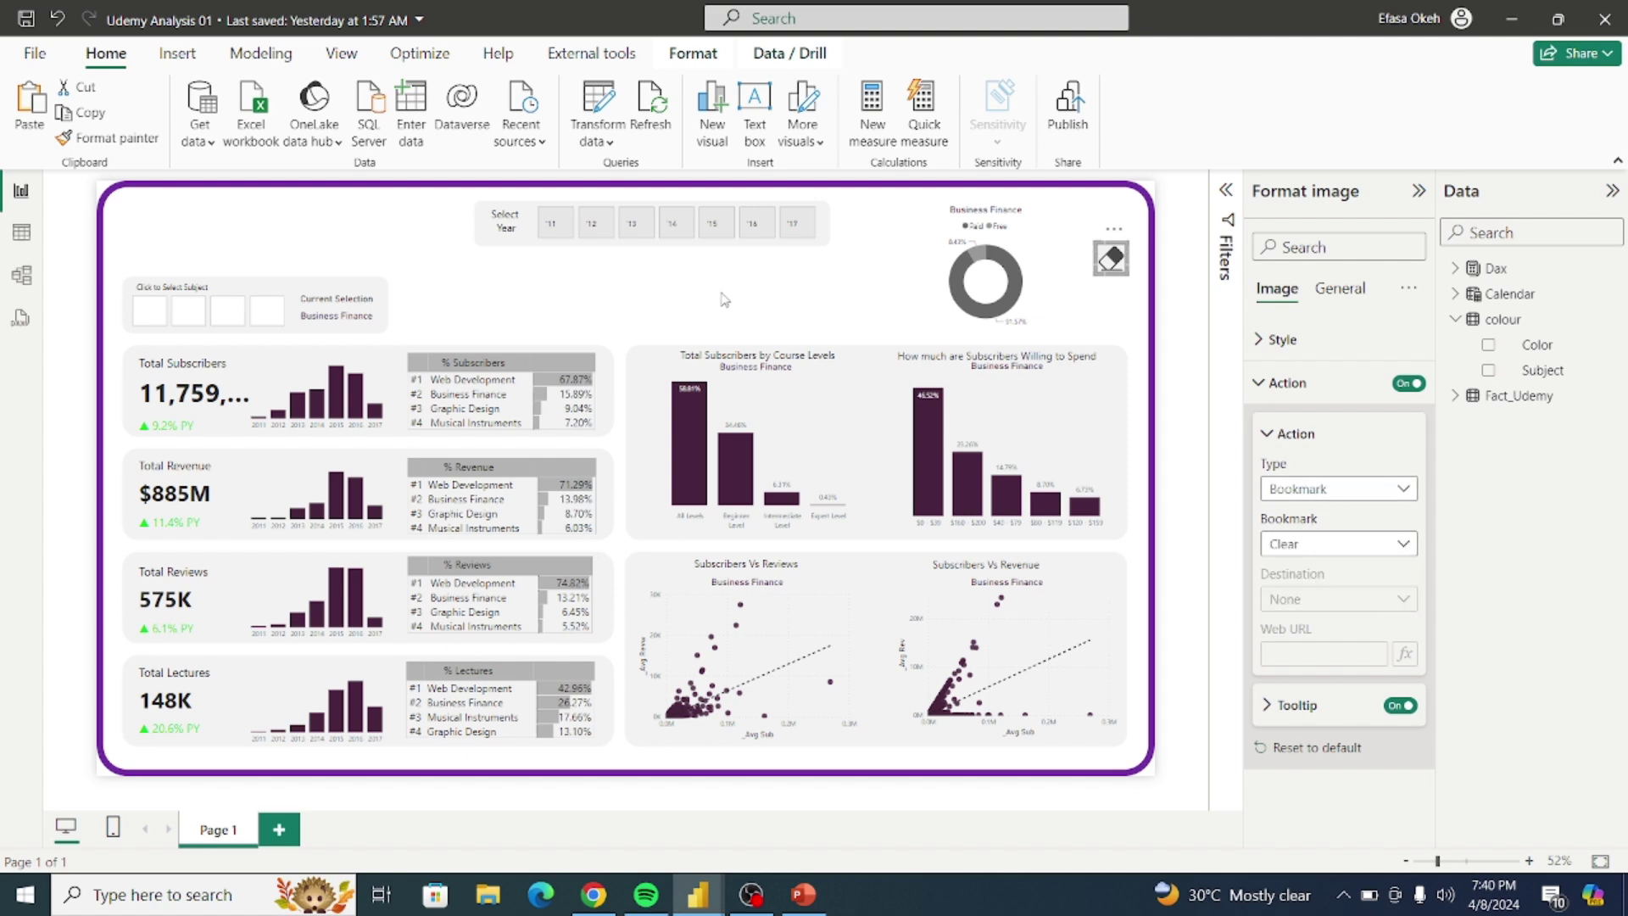
Step: Test the eraser by cross-filtering the page with the All Levels column and following the image's bookmark link
left_click(691, 447)
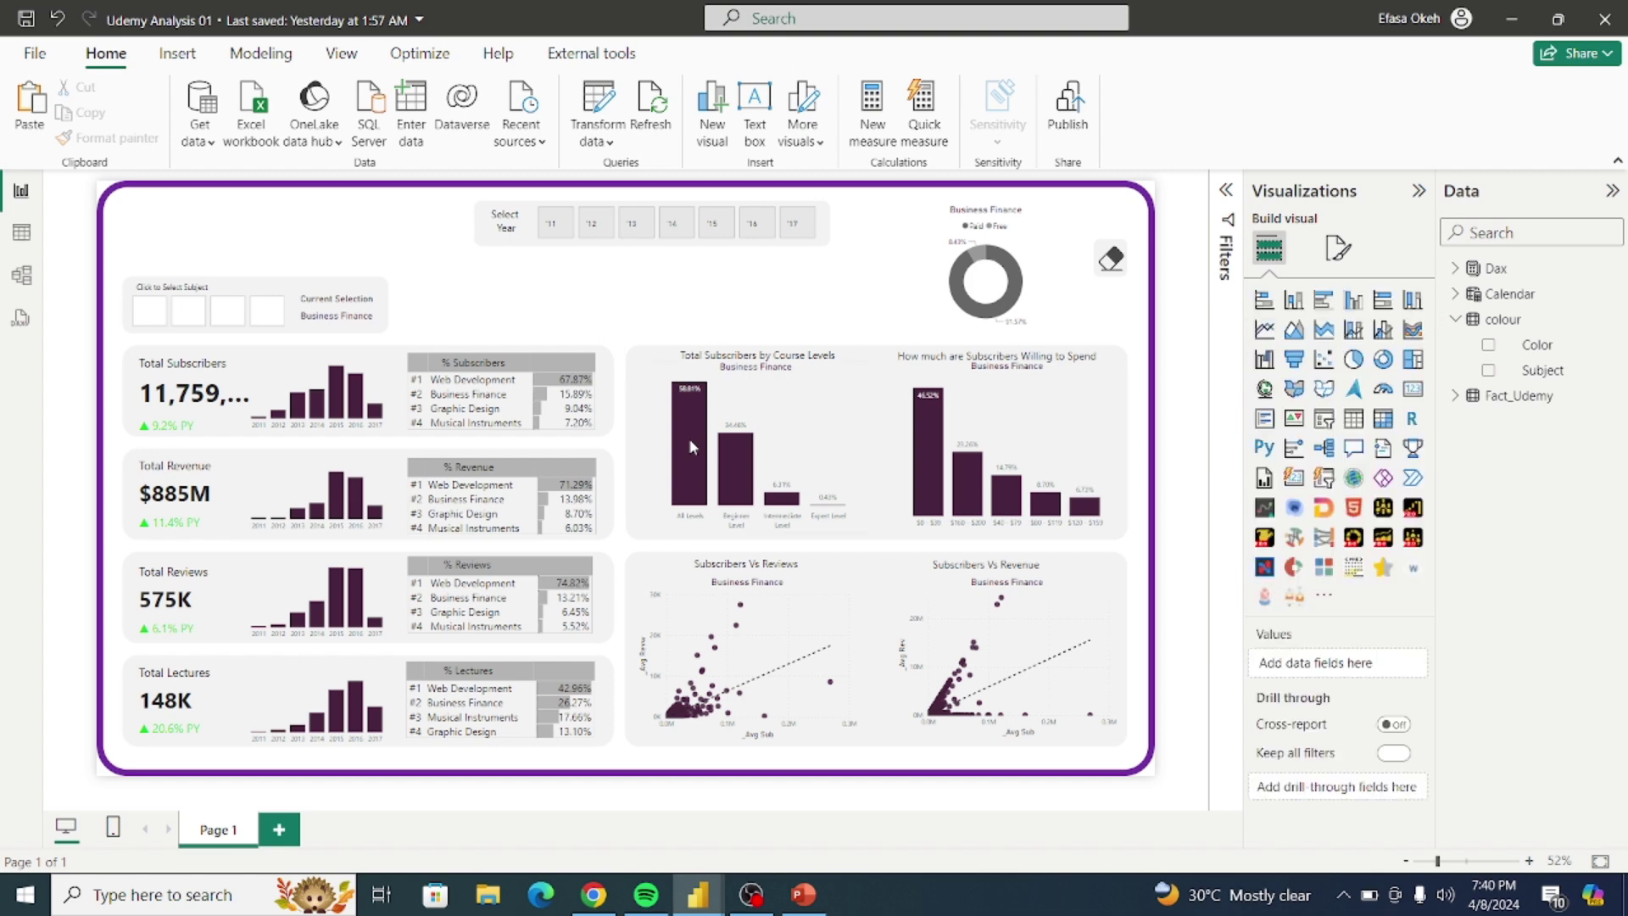
left_click(693, 439)
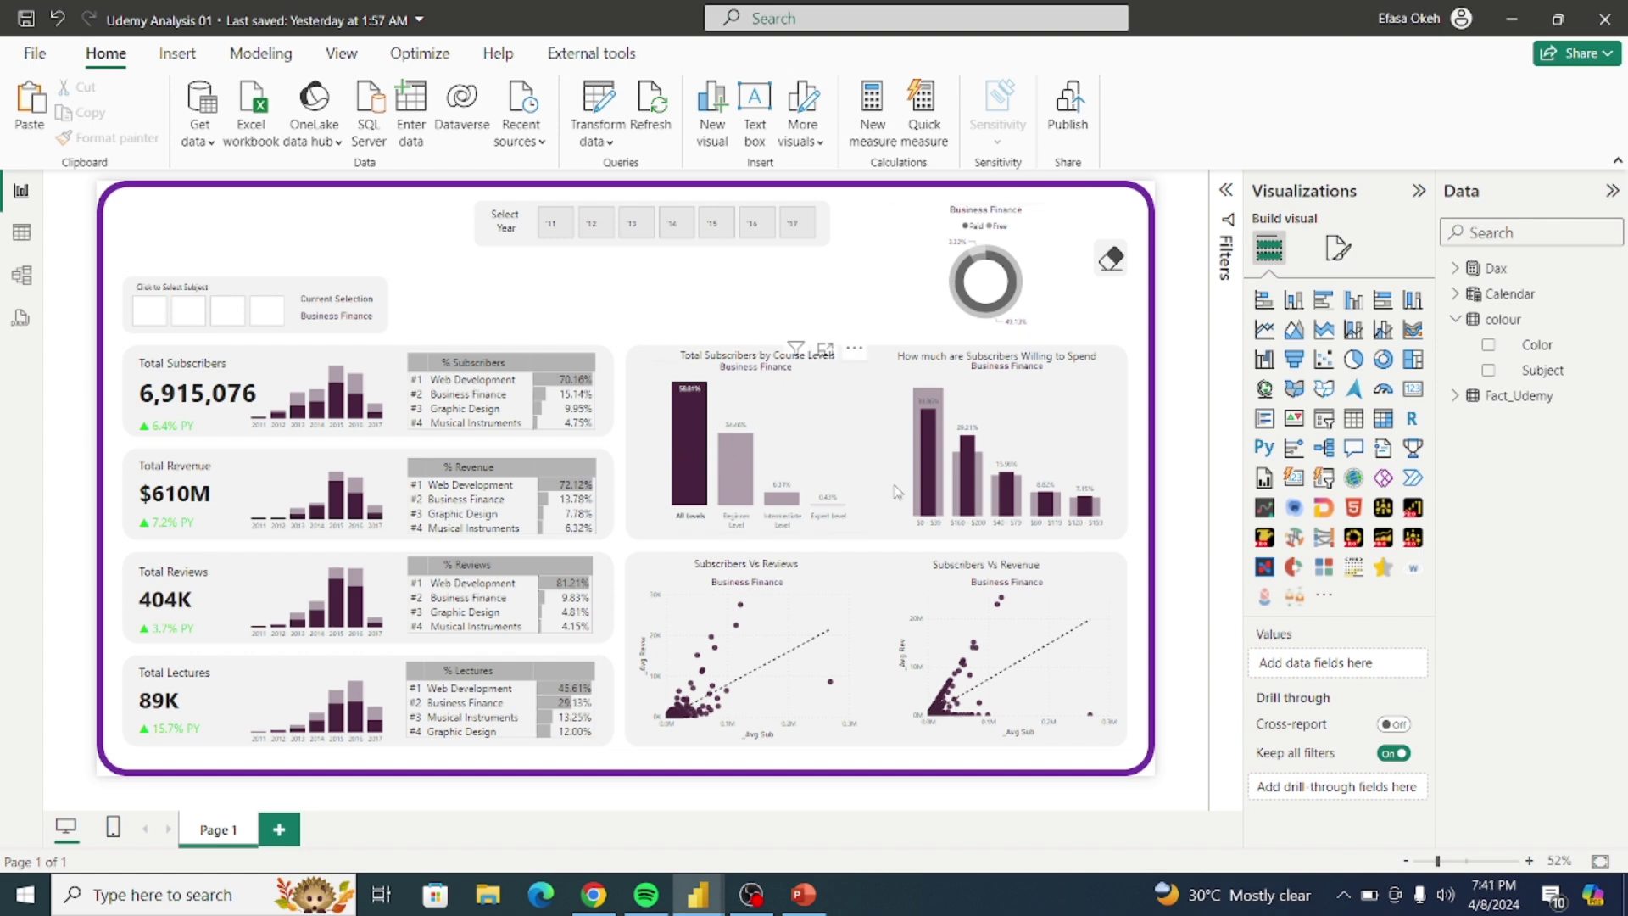
left_click(1111, 258, "ctrl")
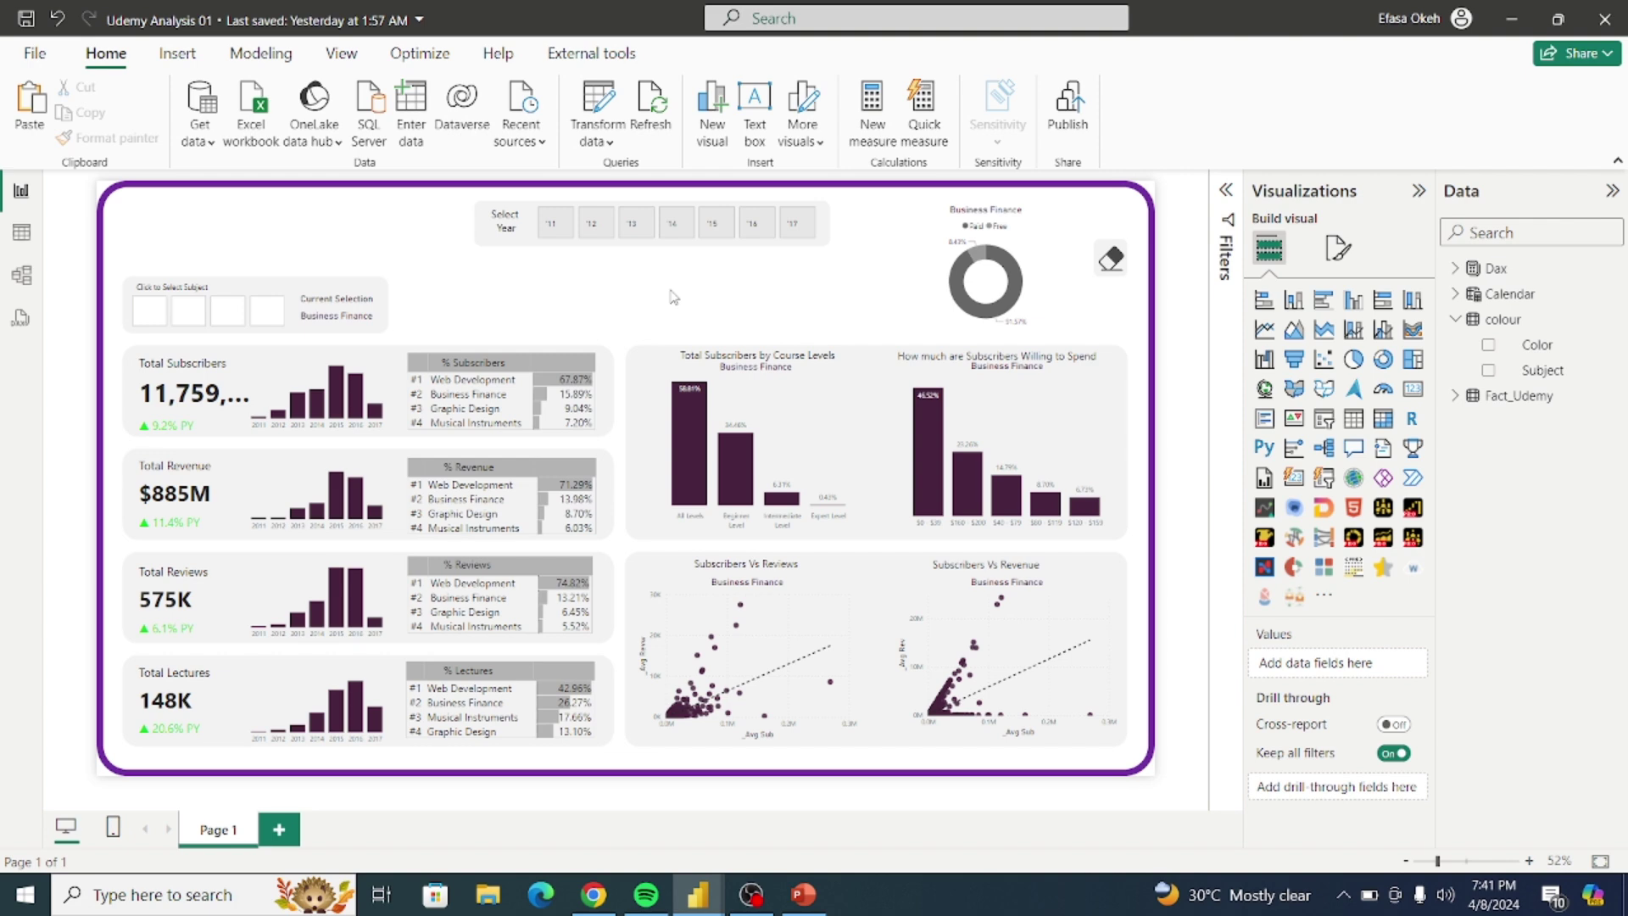
Step: Switch to the Udemy Analysis report to examine the arrows beside the totals' titles, and return to Udemy Analysis 01
mouse_move(697, 894)
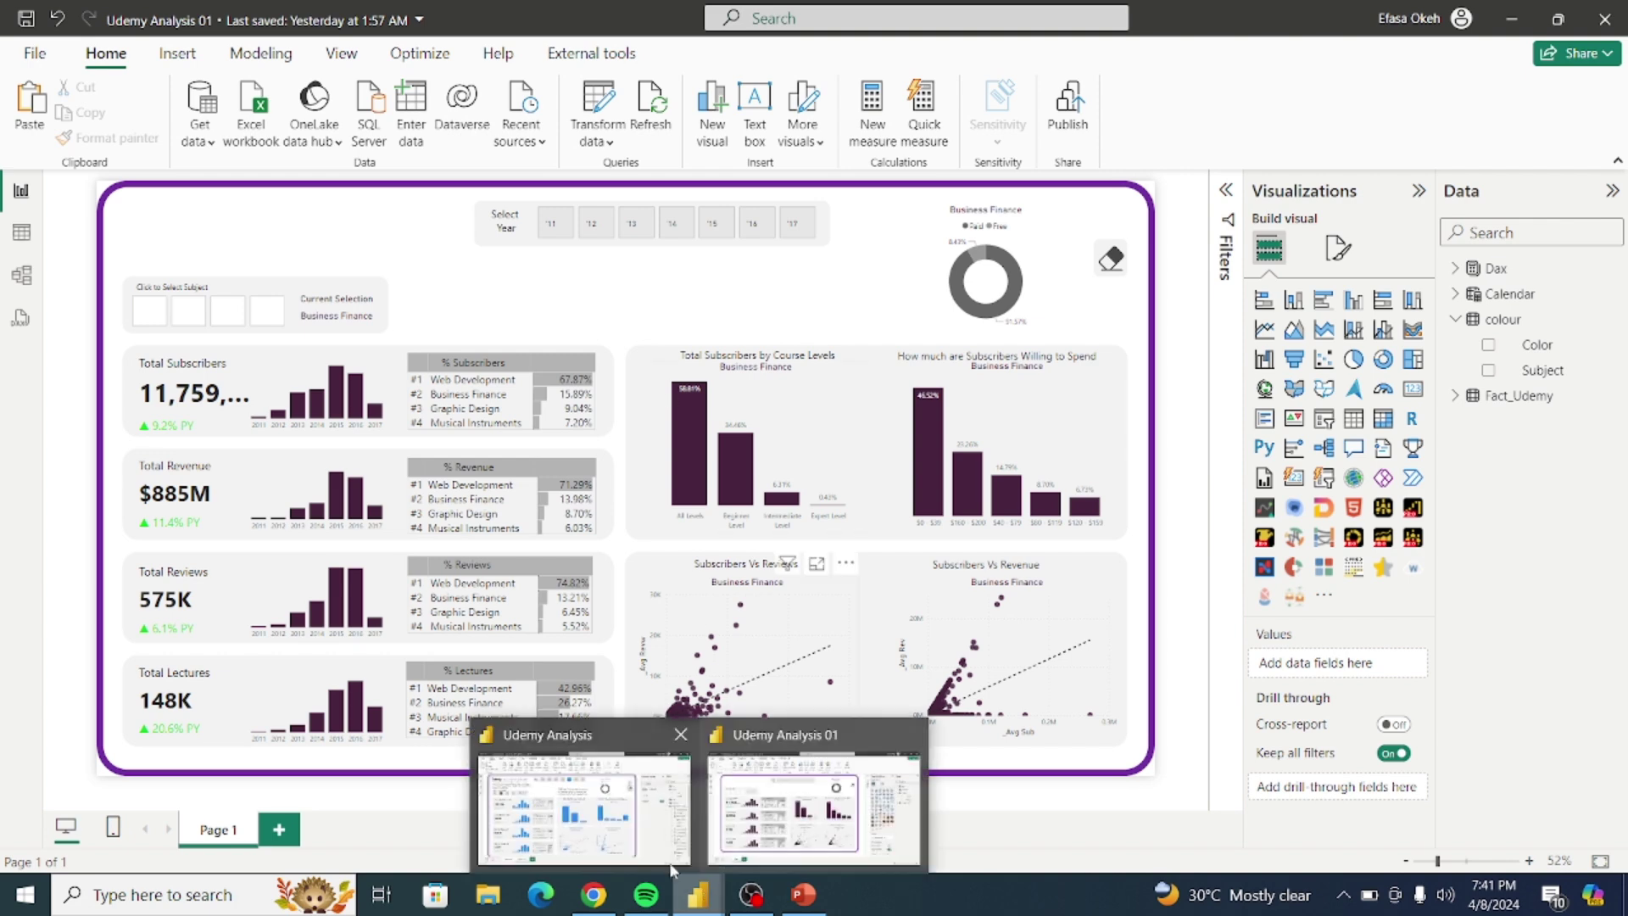
left_click(628, 838)
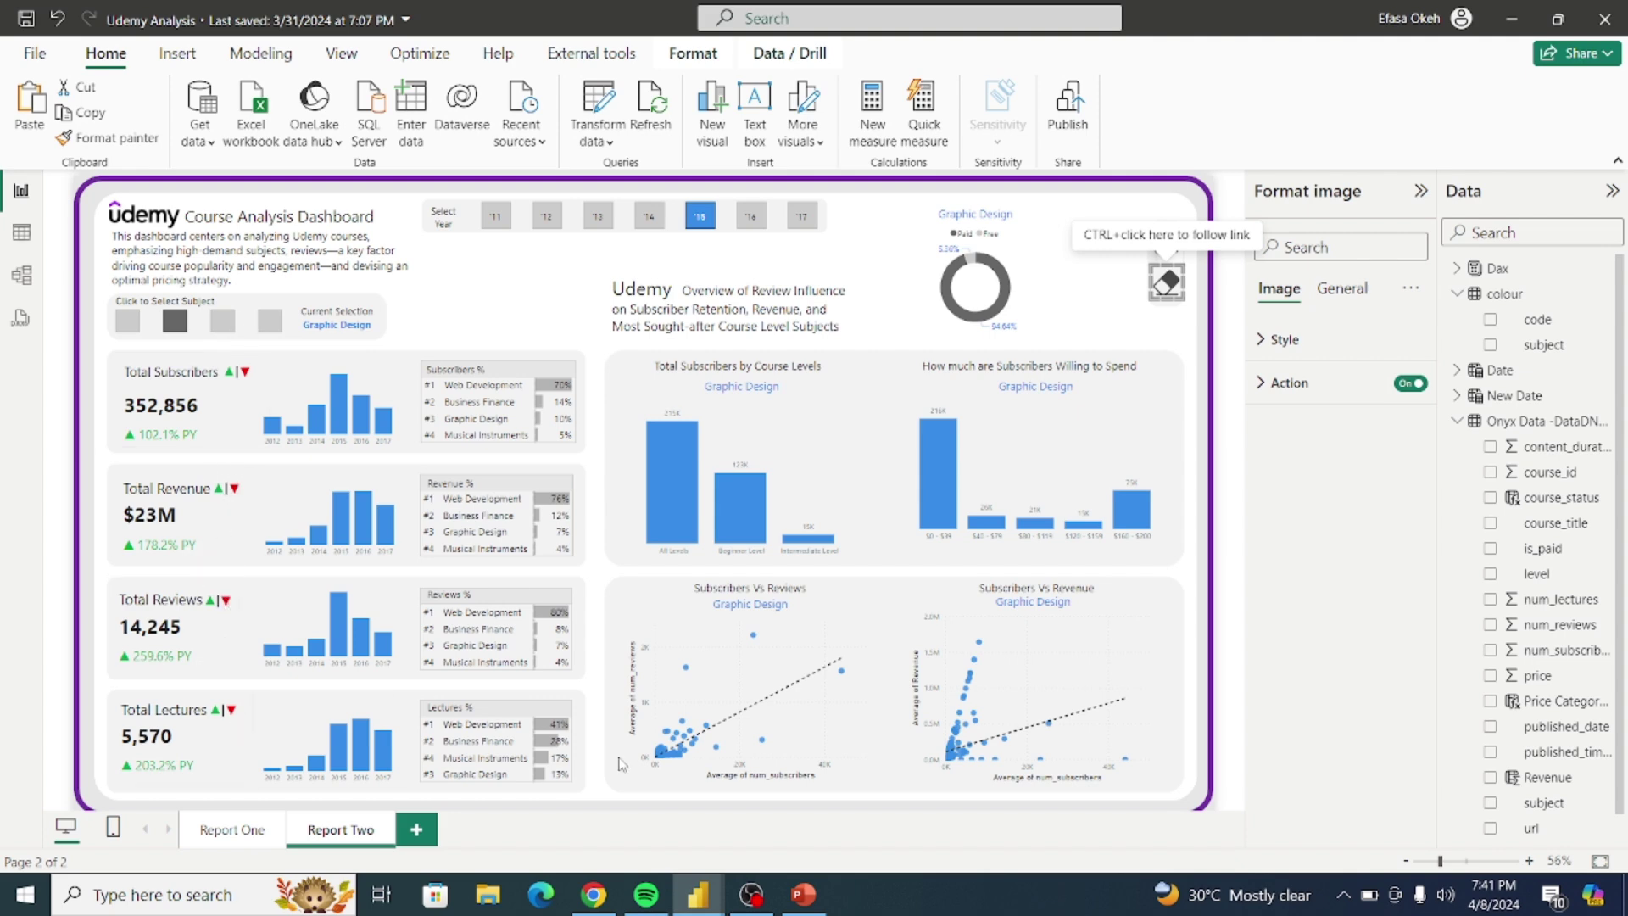
mouse_move(695, 900)
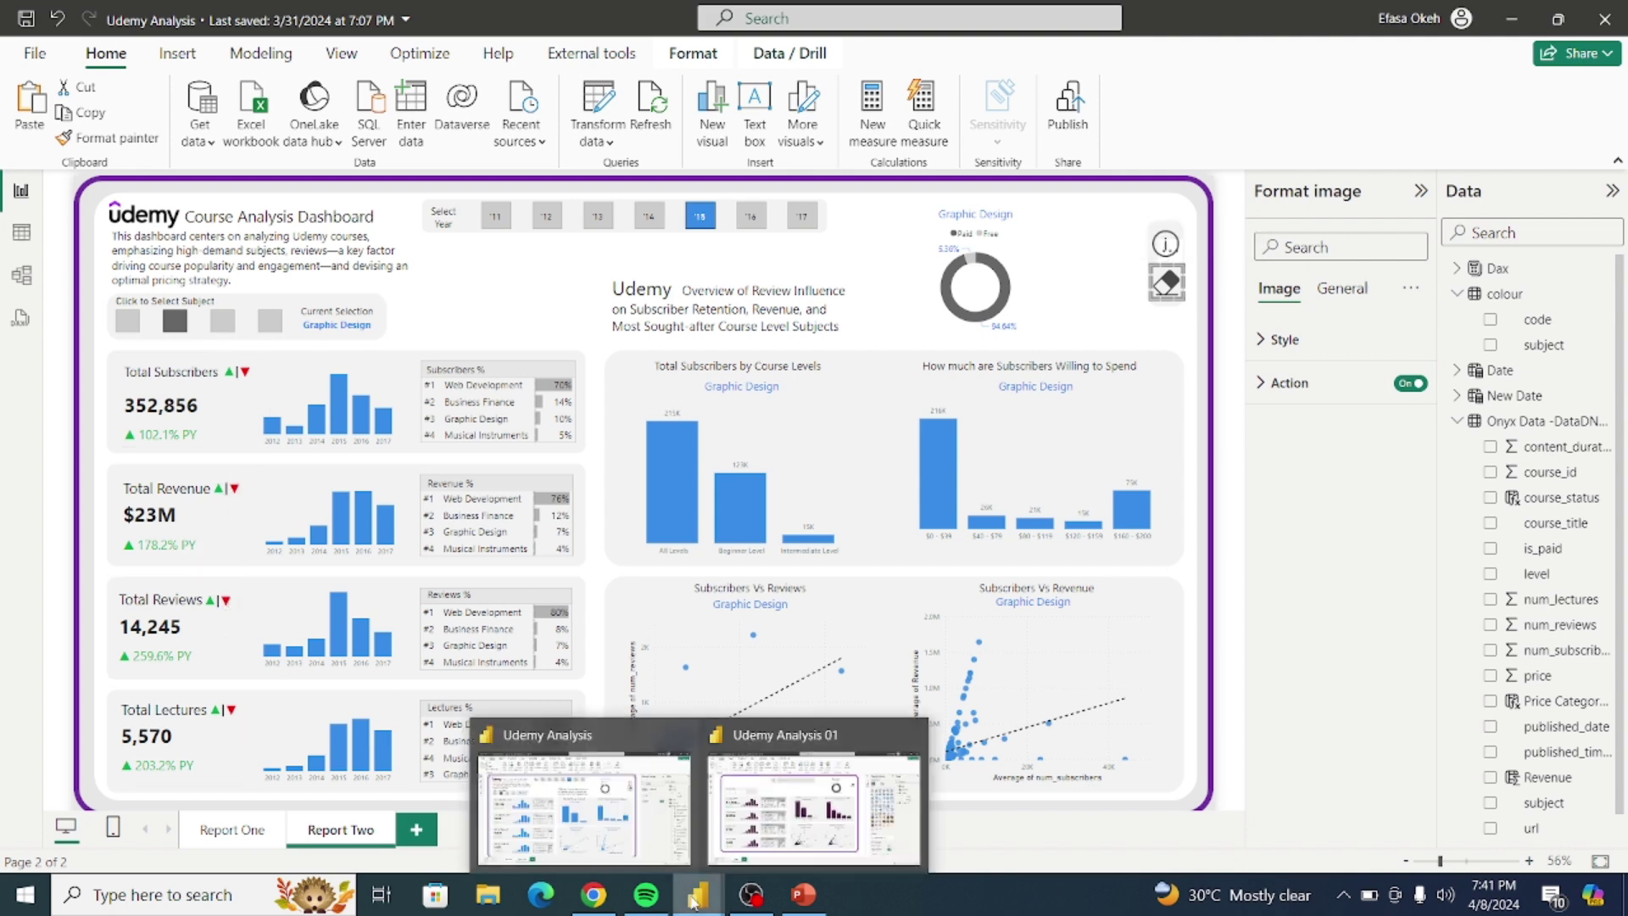
left_click(757, 829)
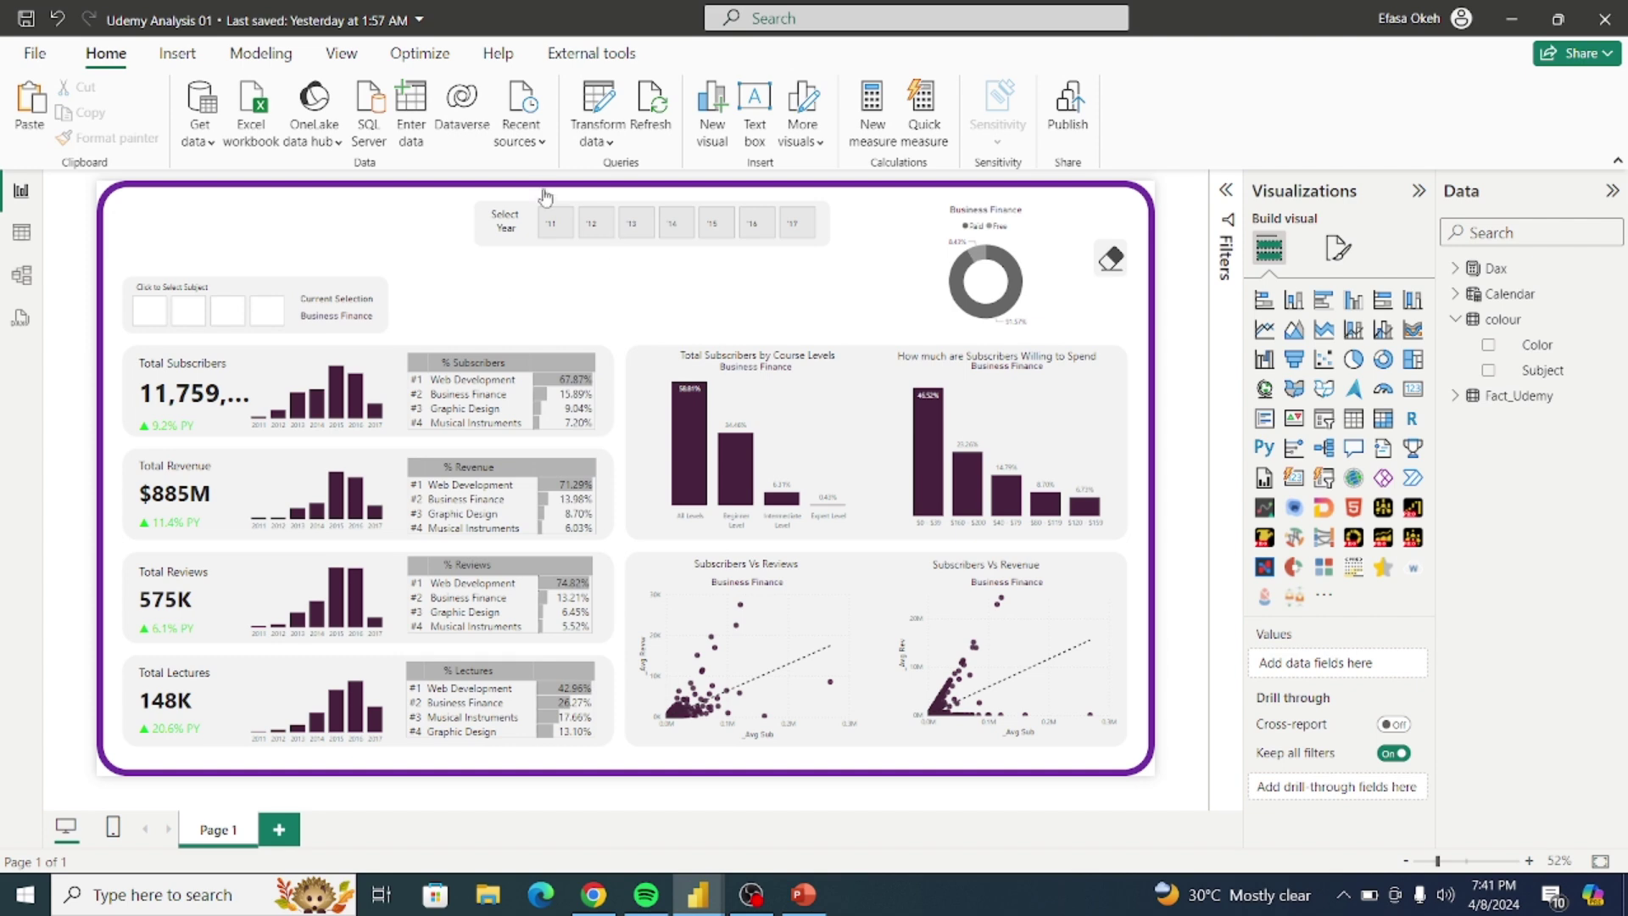
Step: Insert a triangle shape, shrink it to about 38 high by 28 wide, and place it below the year slicer
left_click(178, 56)
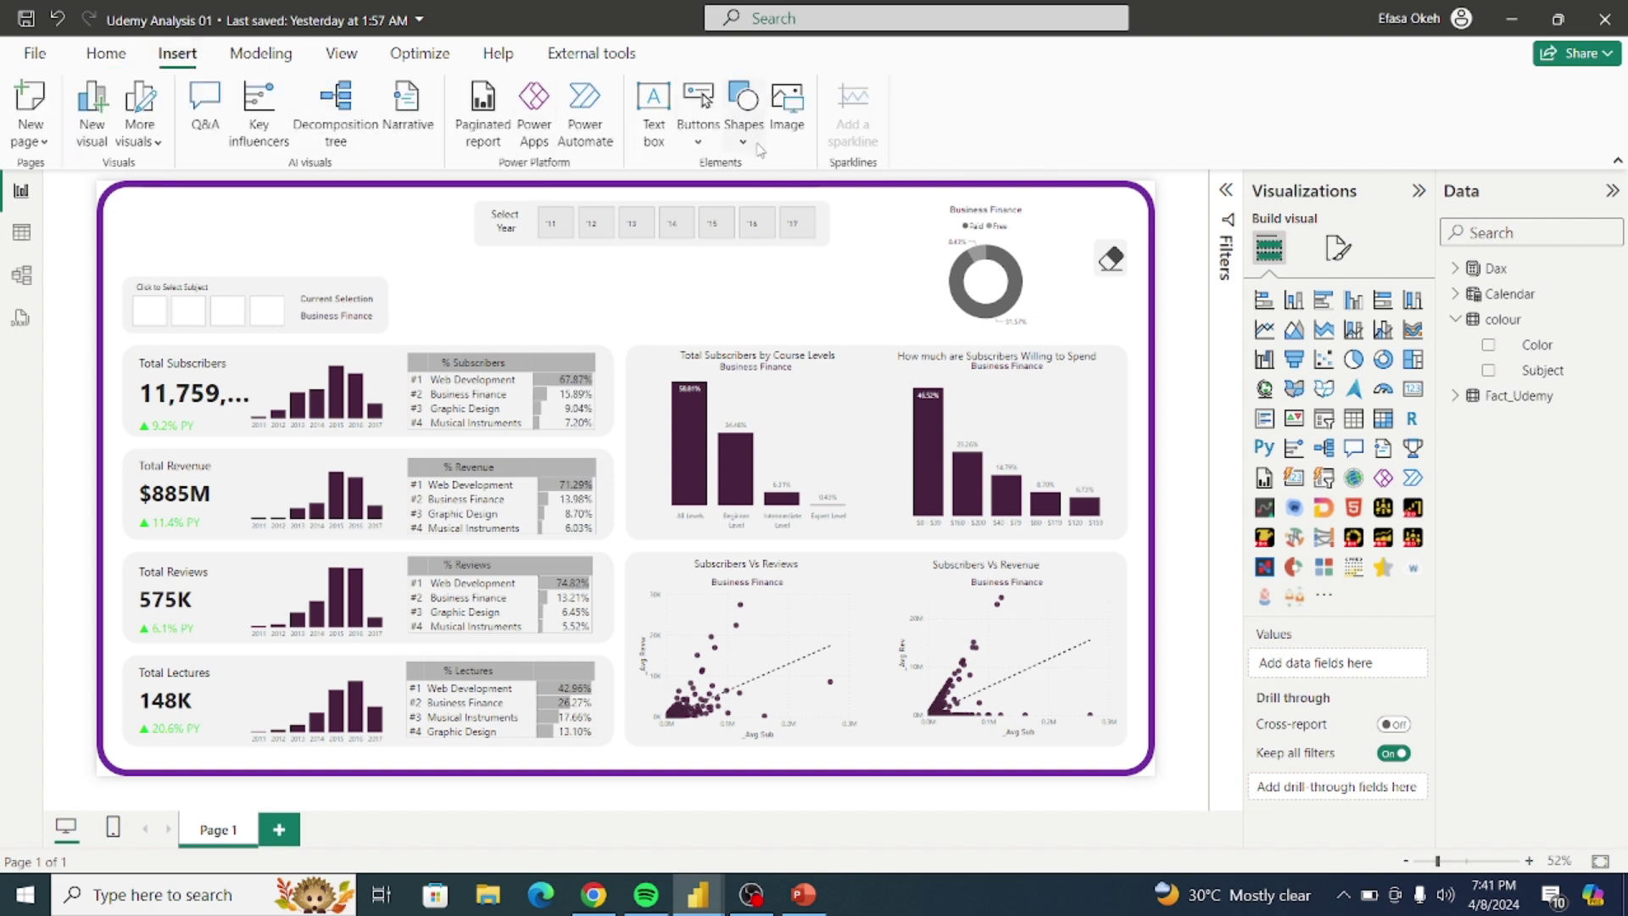
left_click(742, 151)
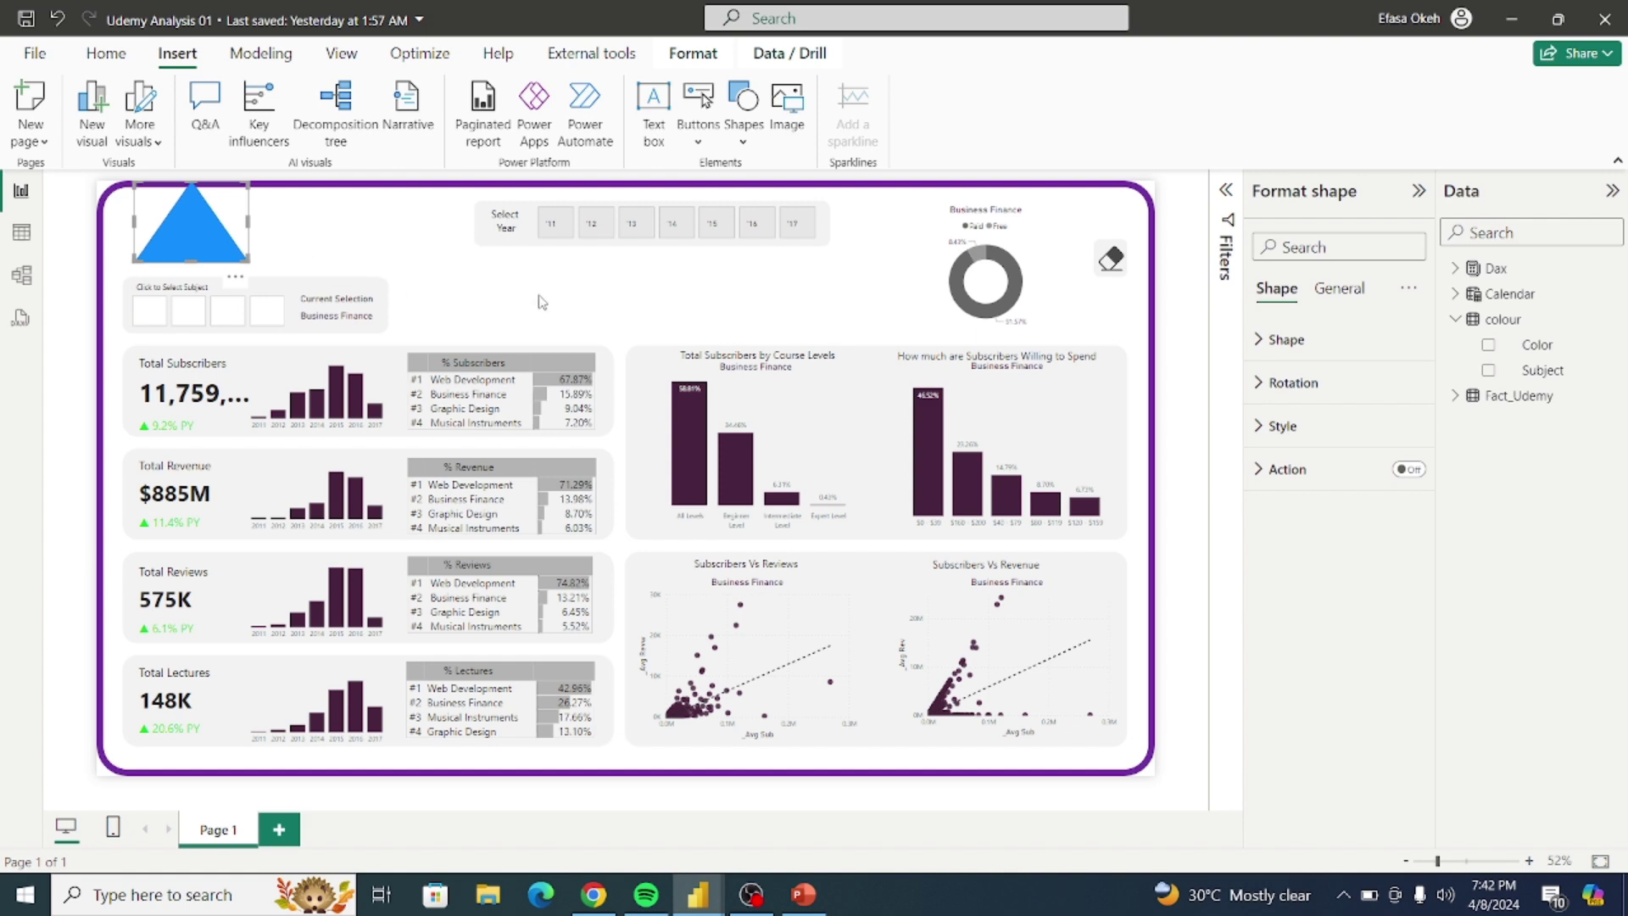
left_click_drag(220, 248, 555, 275)
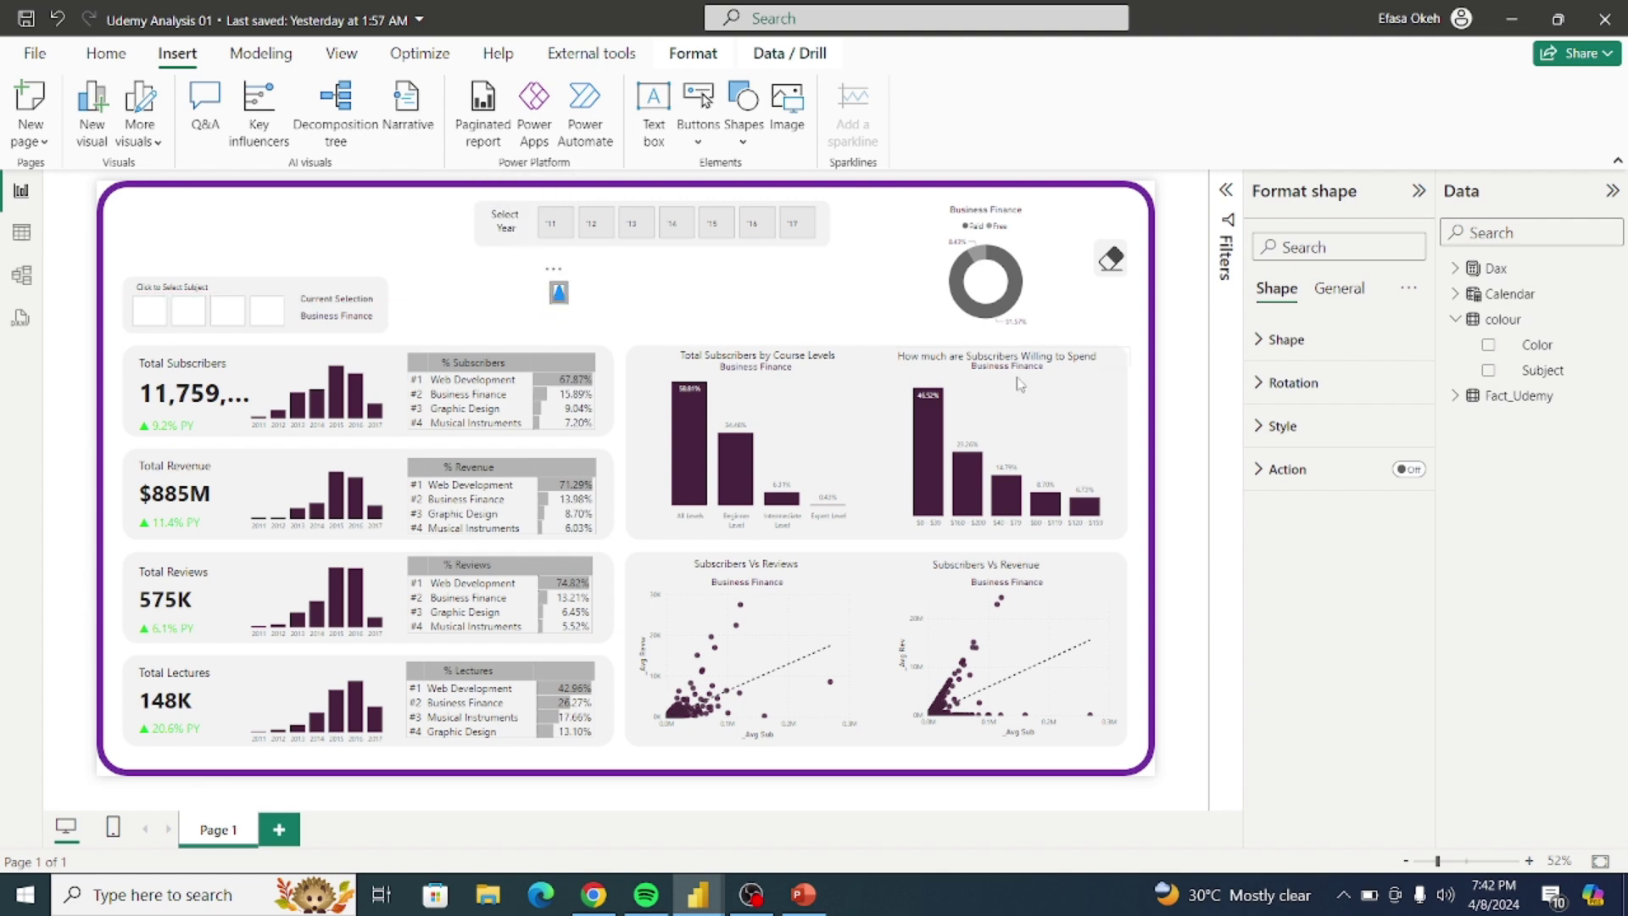
Step: Set the triangle's height to 30 and its width to 25
left_click(1352, 285)
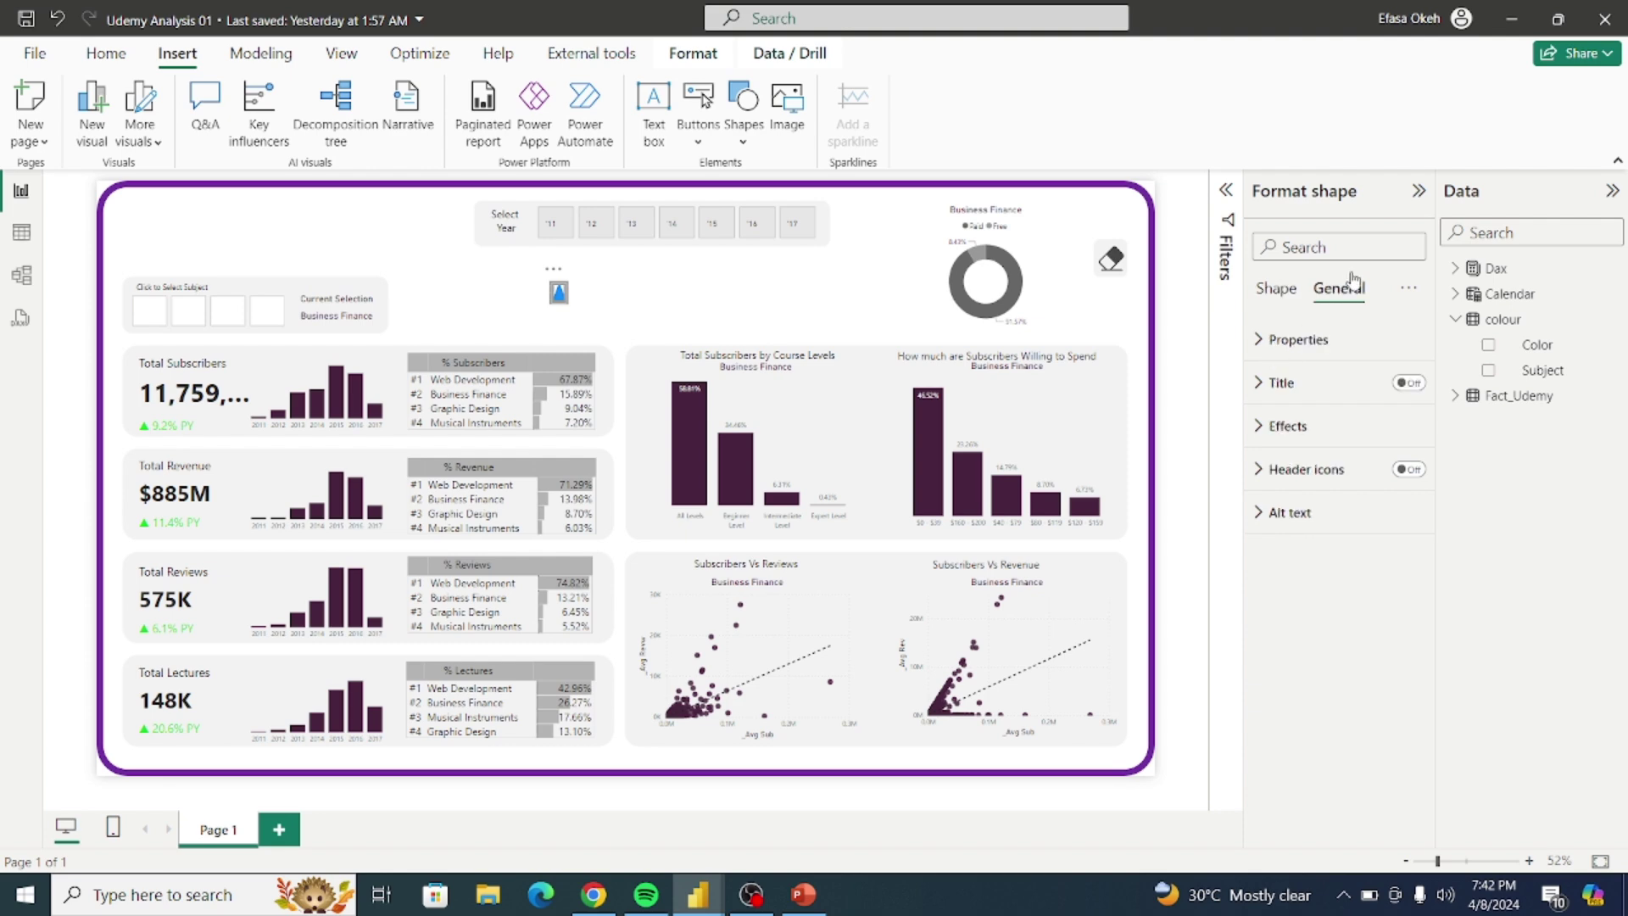
left_click(1272, 340)
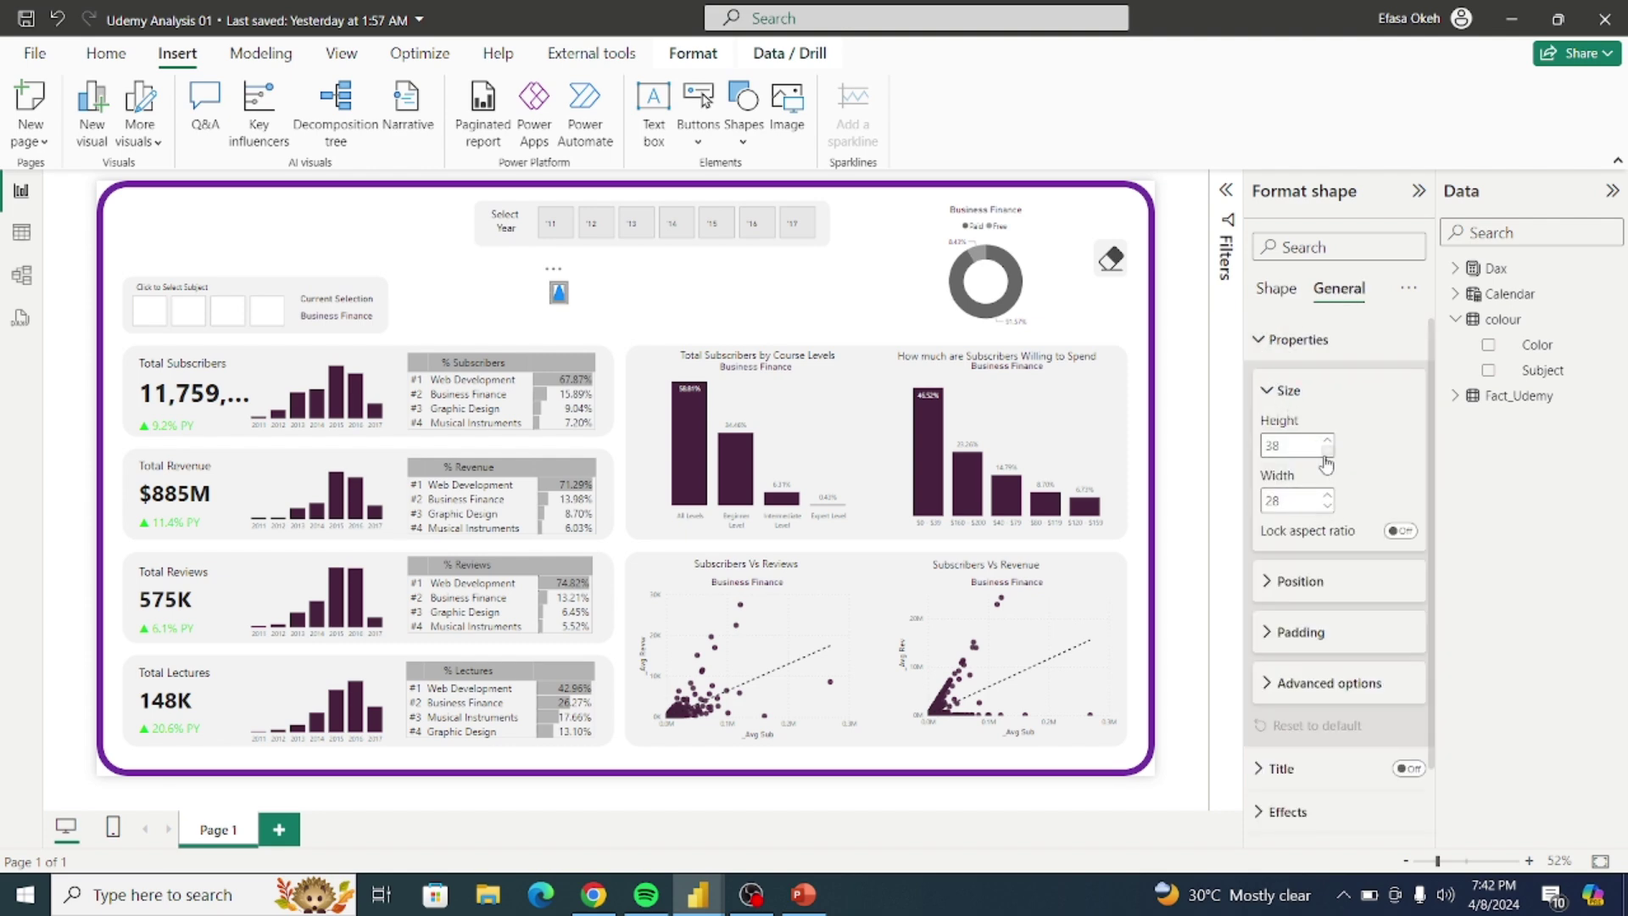
left_click(1327, 451)
left_click(1327, 440)
left_click(1328, 506)
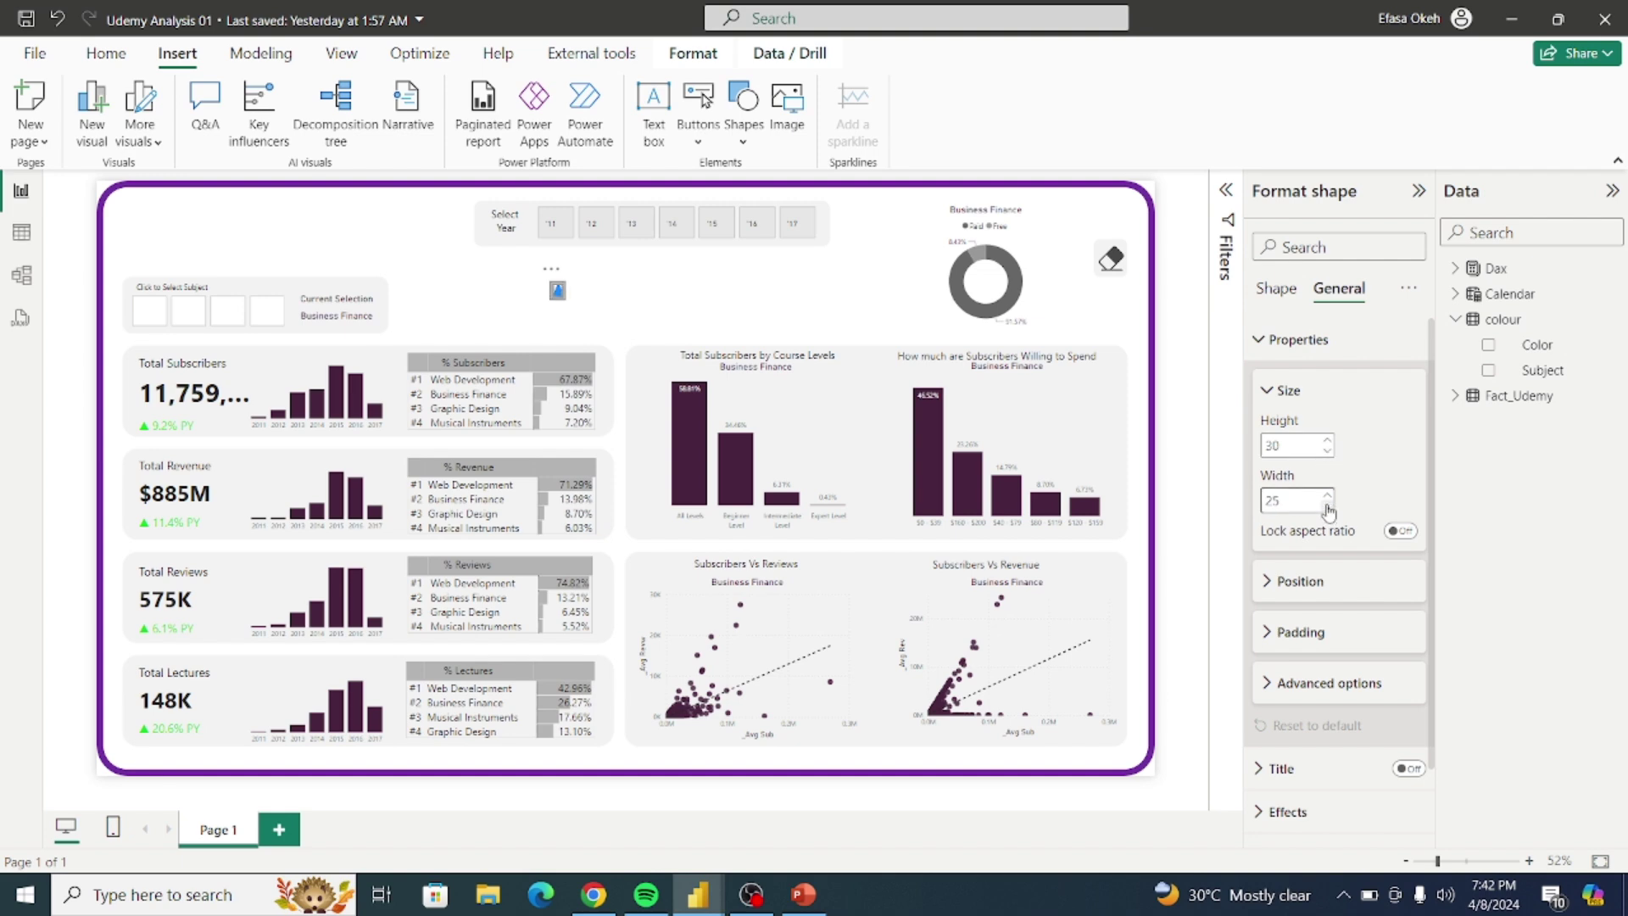
Step: Set the blue triangle's height to 25 so it matches the width
left_click(674, 317)
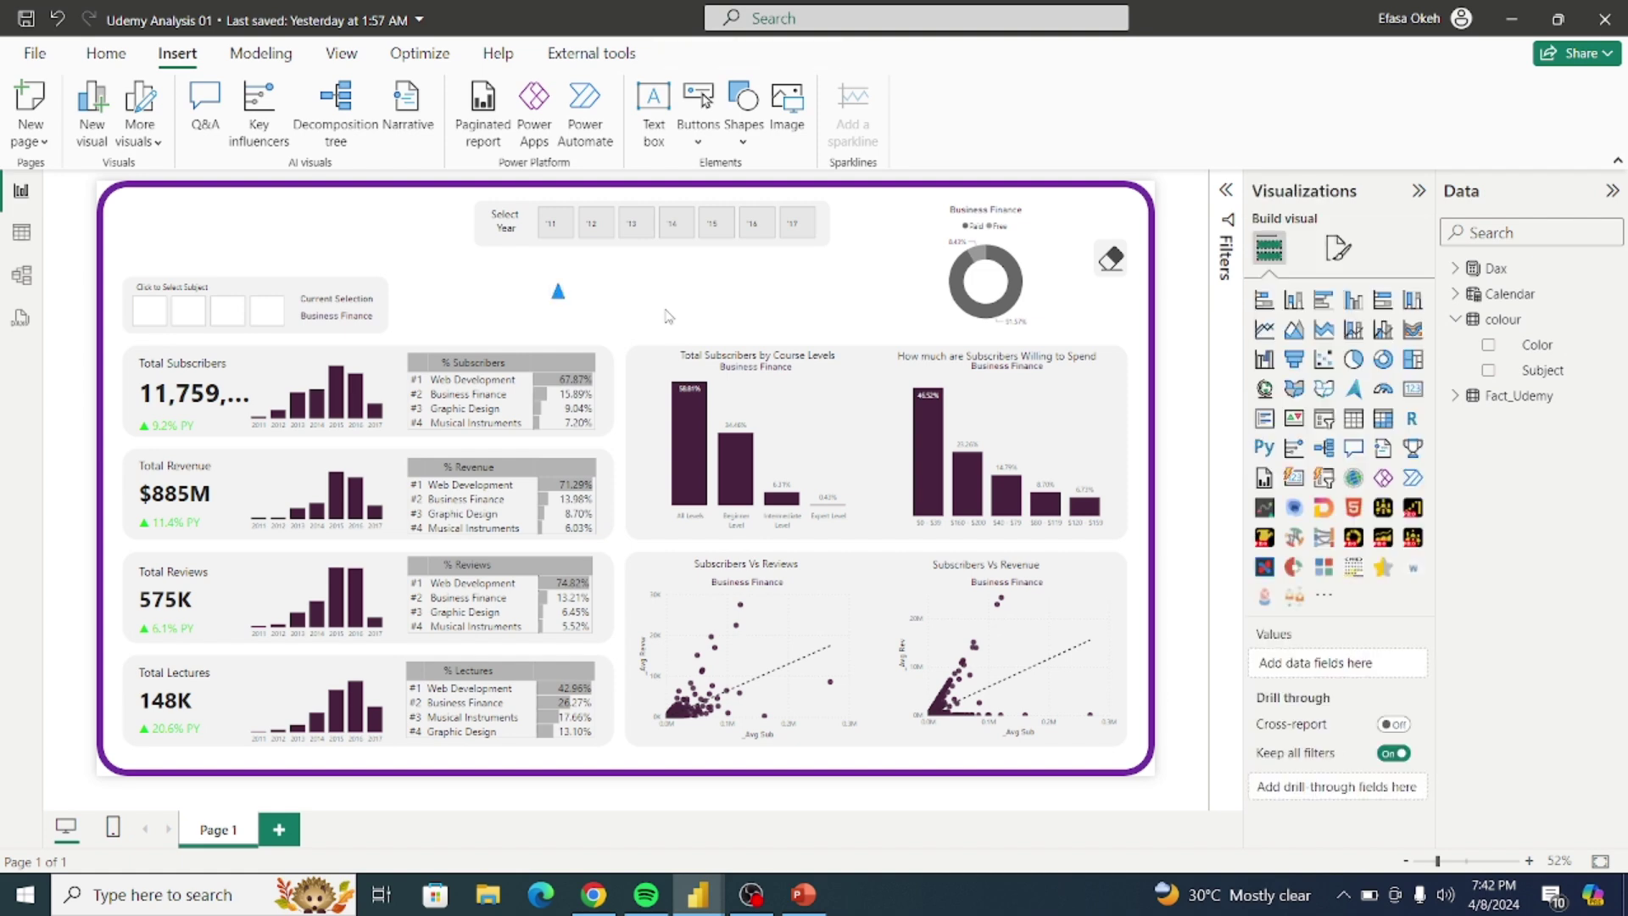
left_click(559, 293)
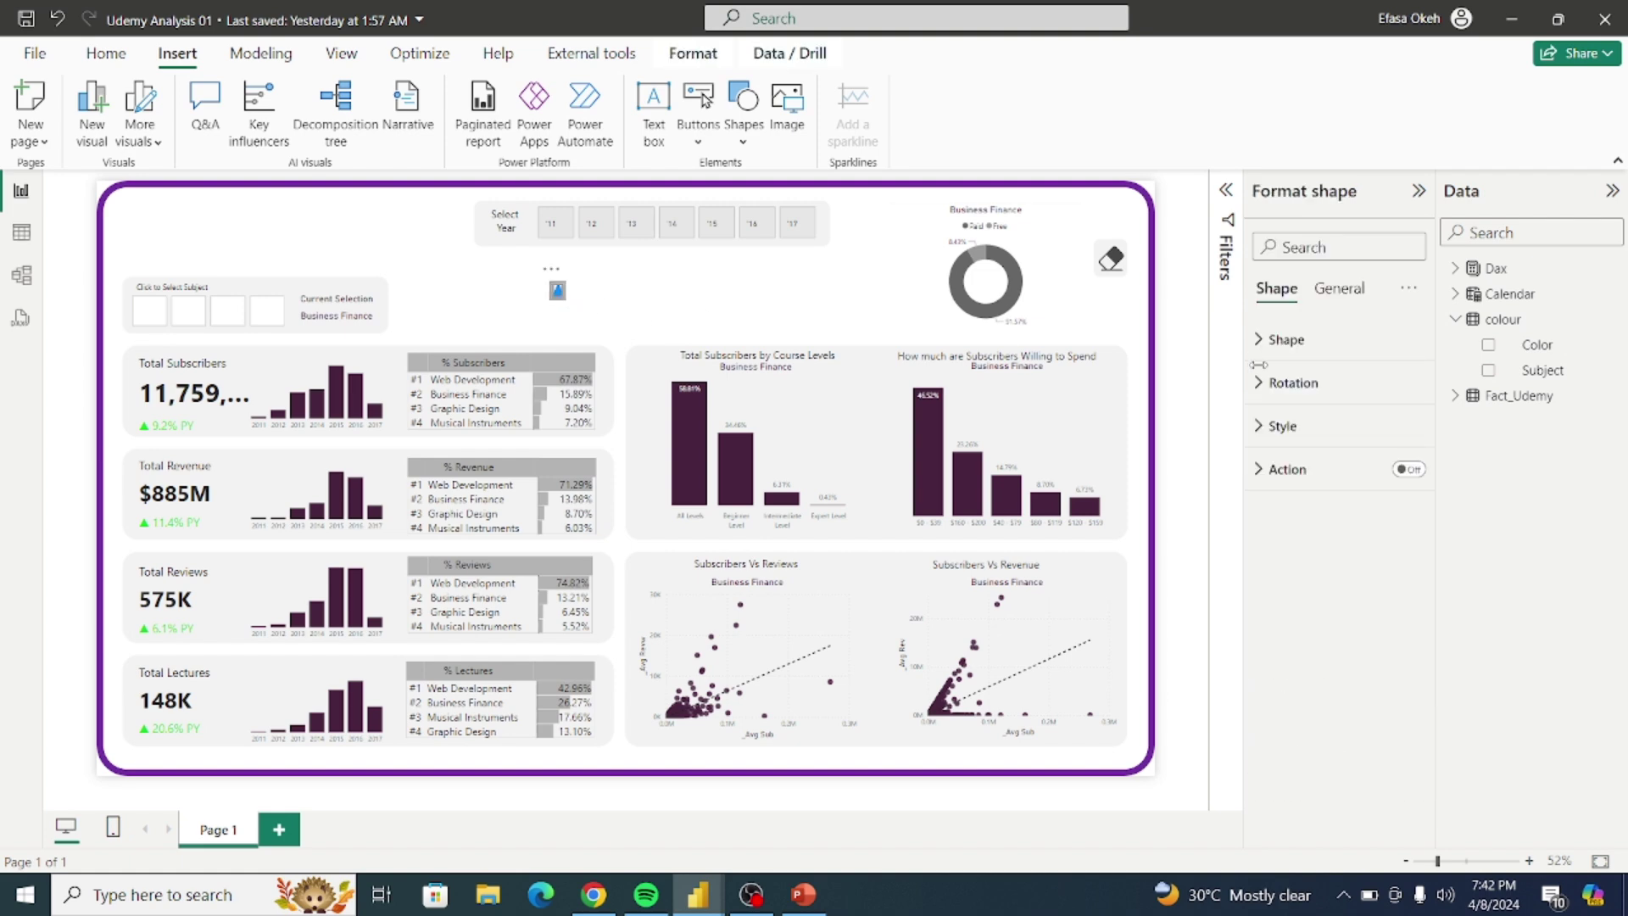
left_click(1335, 288)
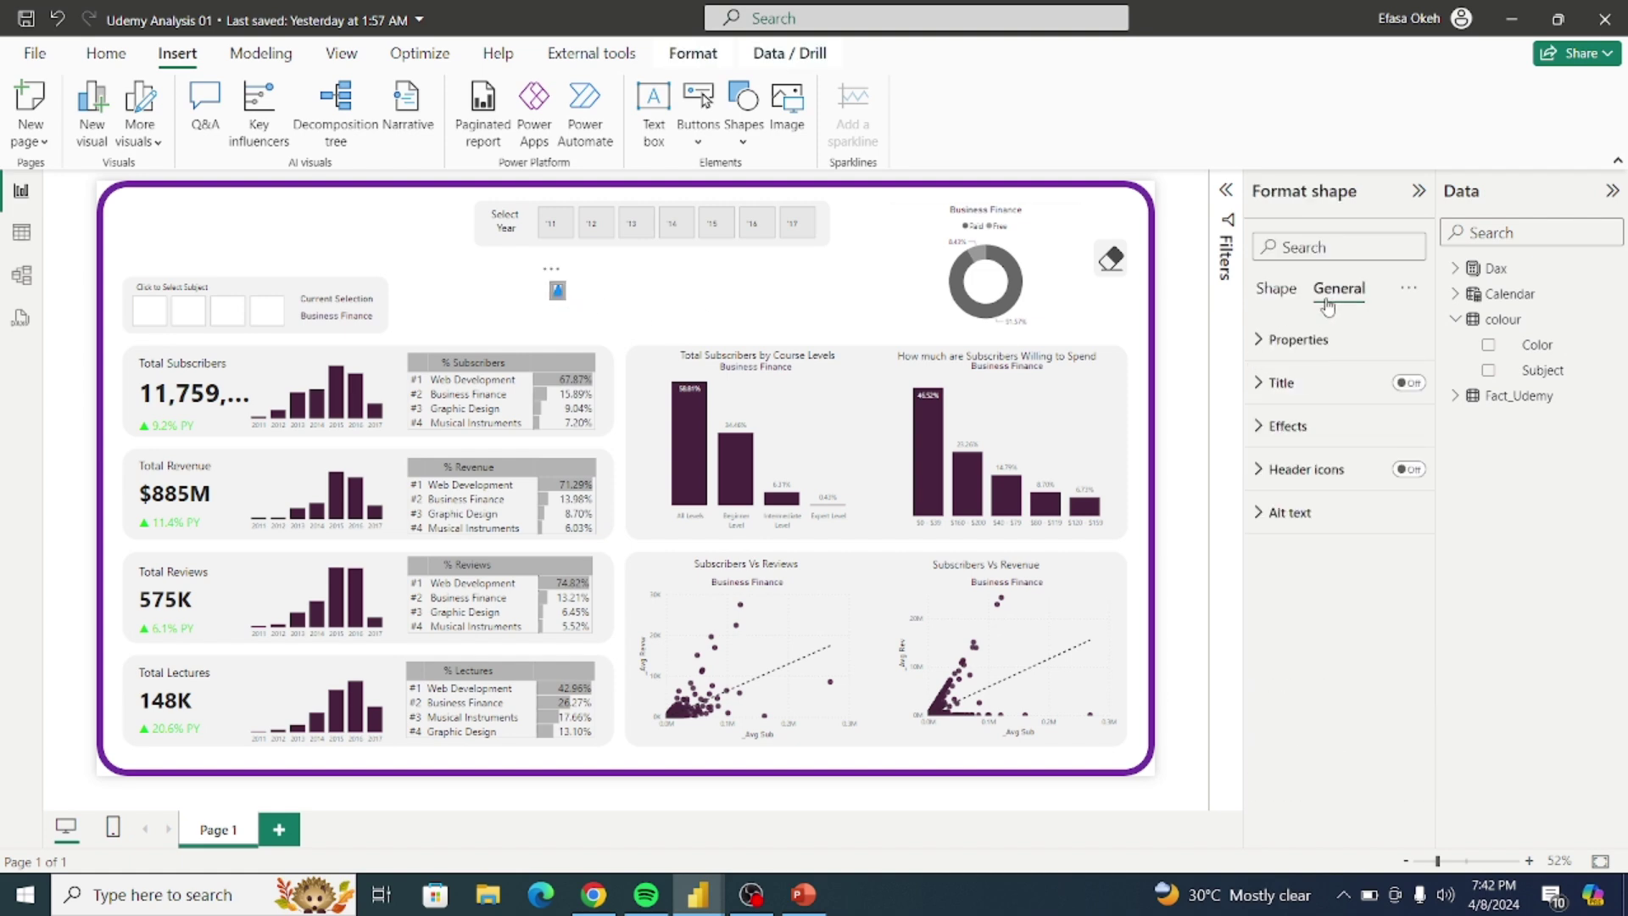
left_click(1262, 343)
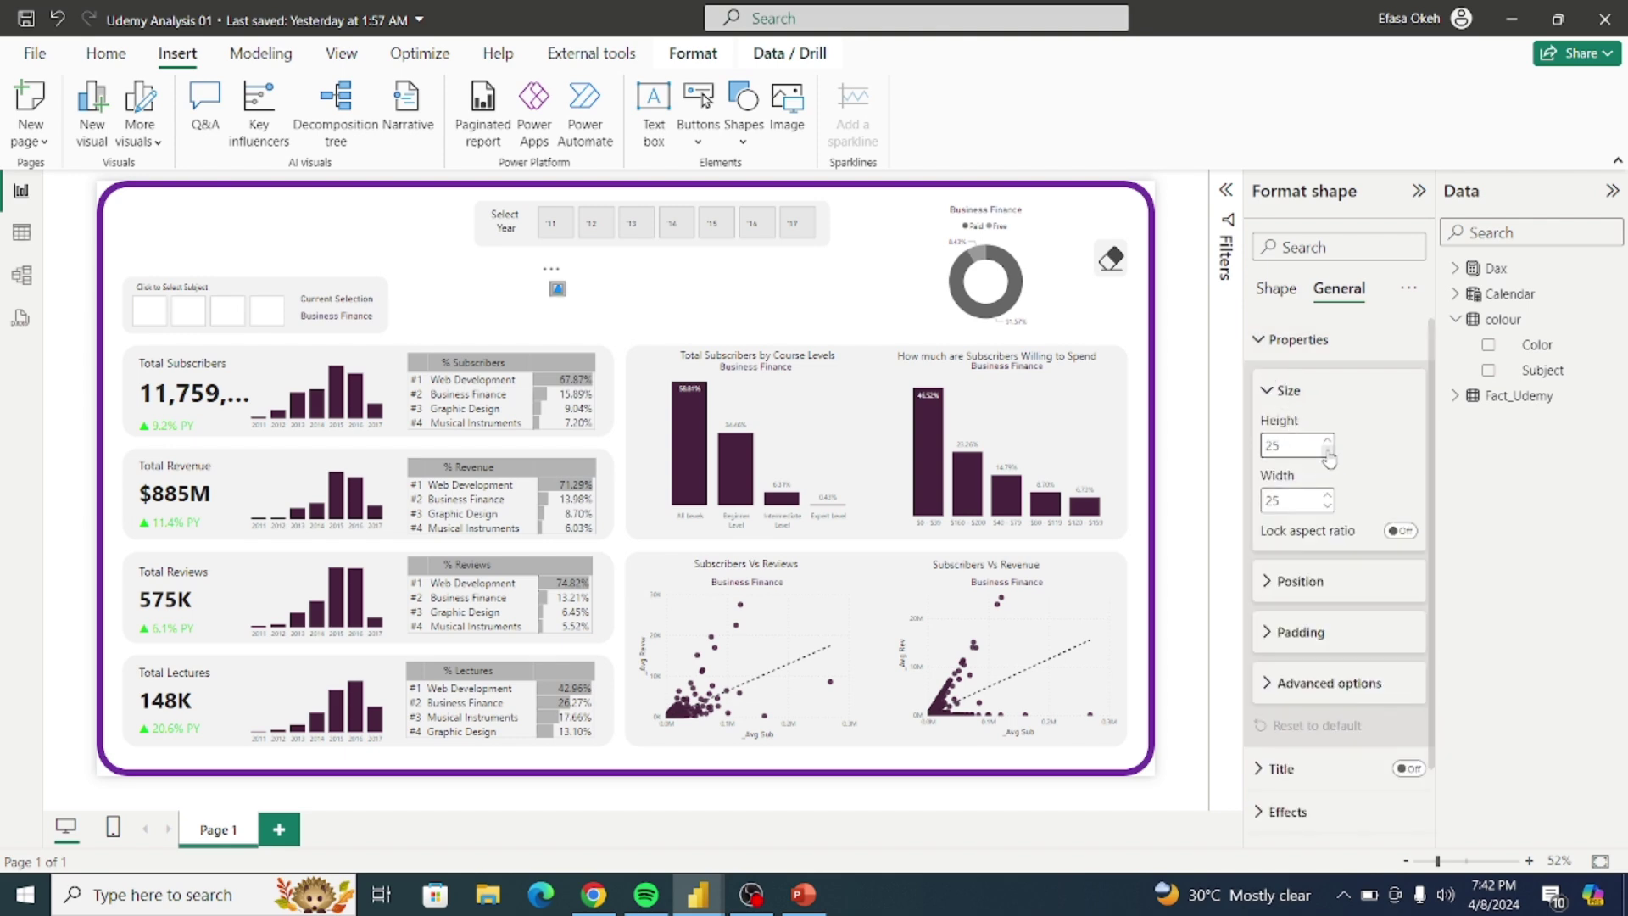
left_click(674, 293)
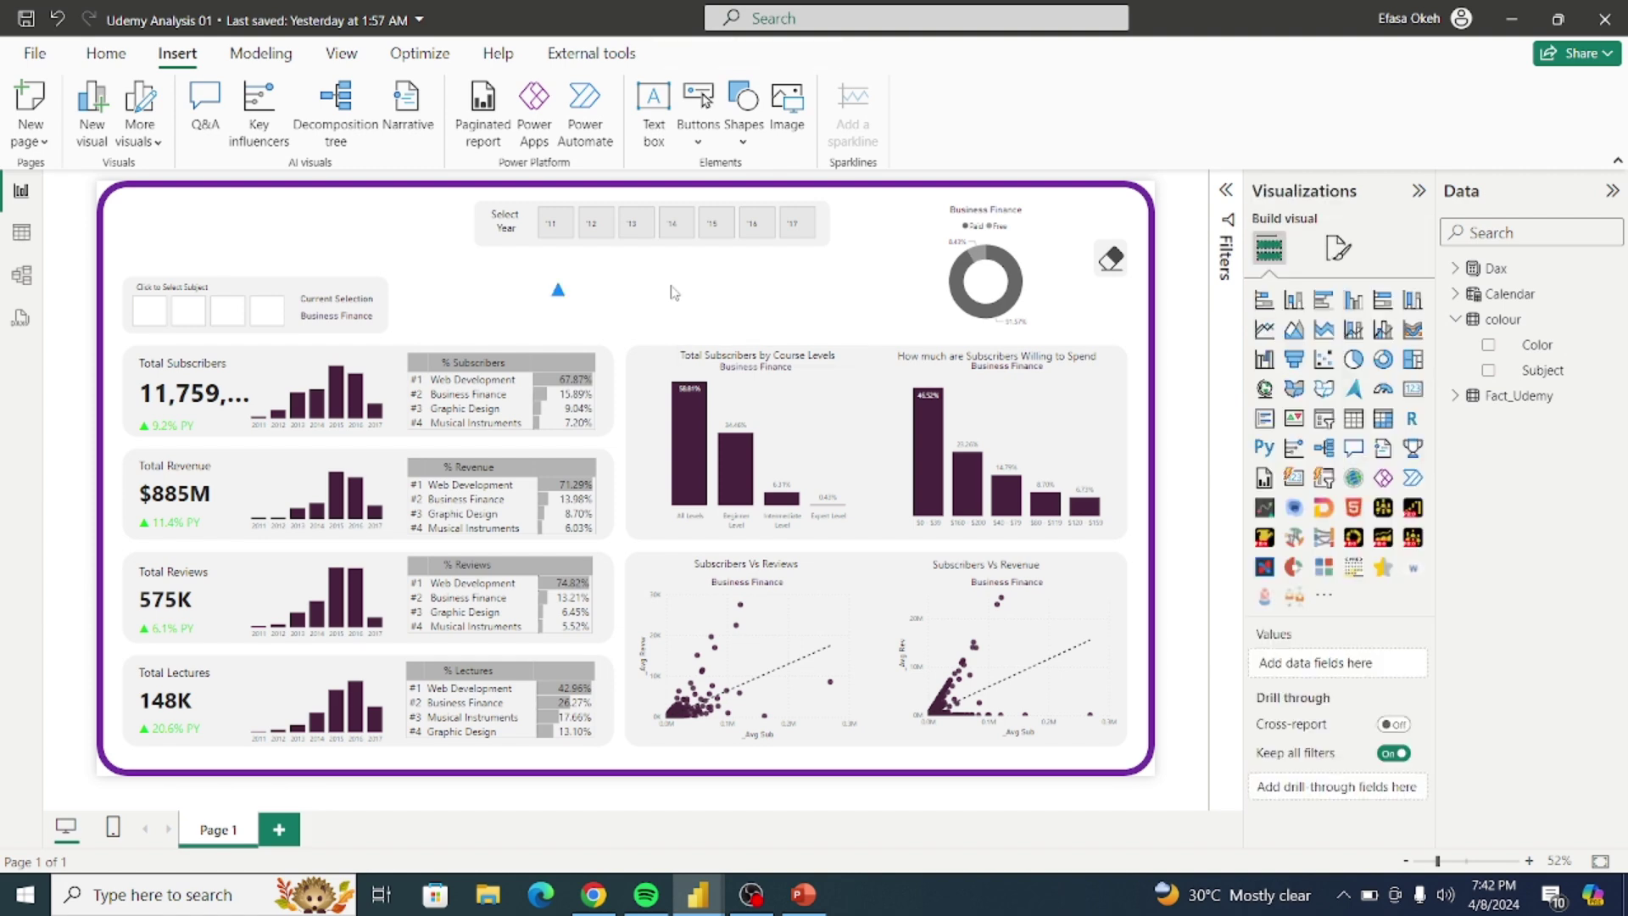
Step: Fill the triangle with green #25CB3E and turn off its border
left_click(557, 290)
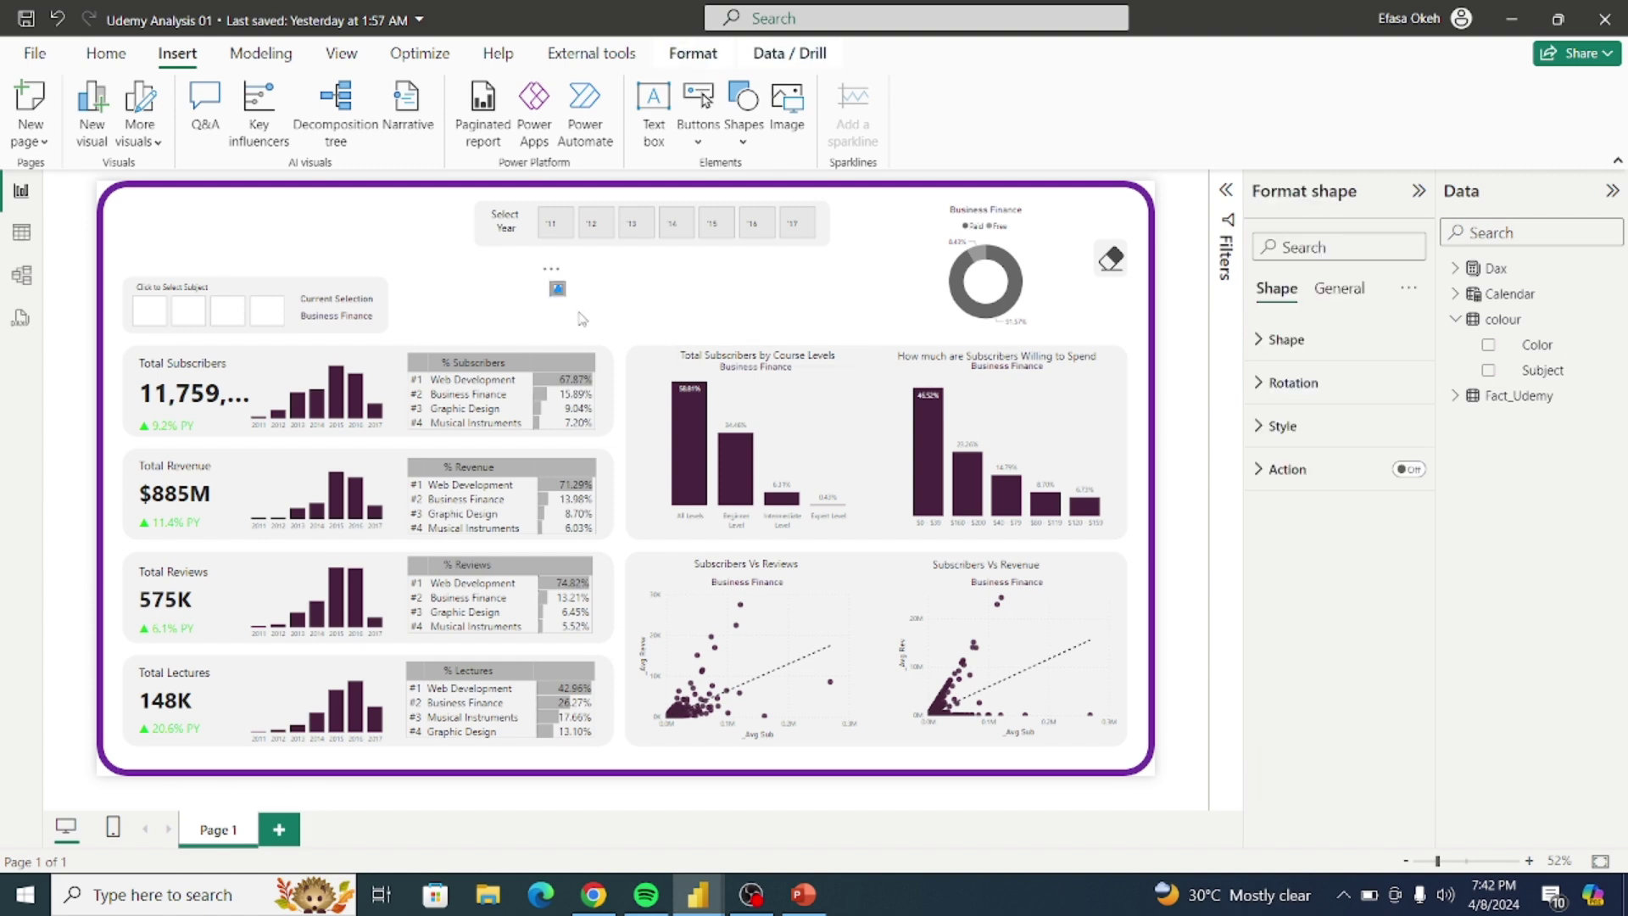
left_click(1281, 425)
left_click(1303, 532)
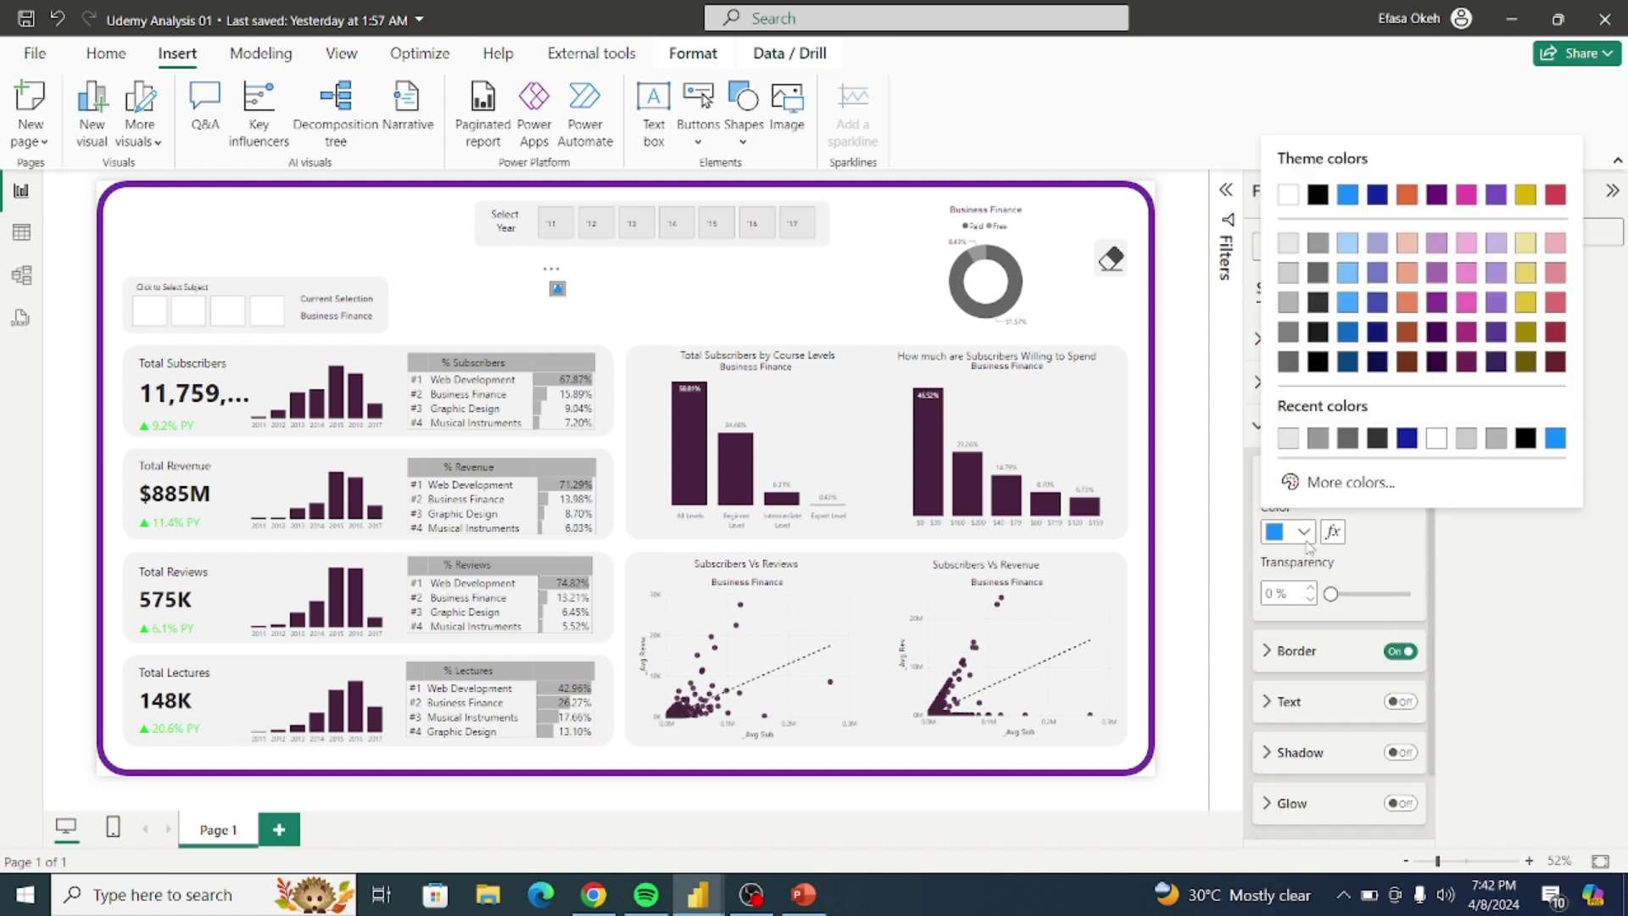
left_click(1378, 480)
left_click(1381, 413)
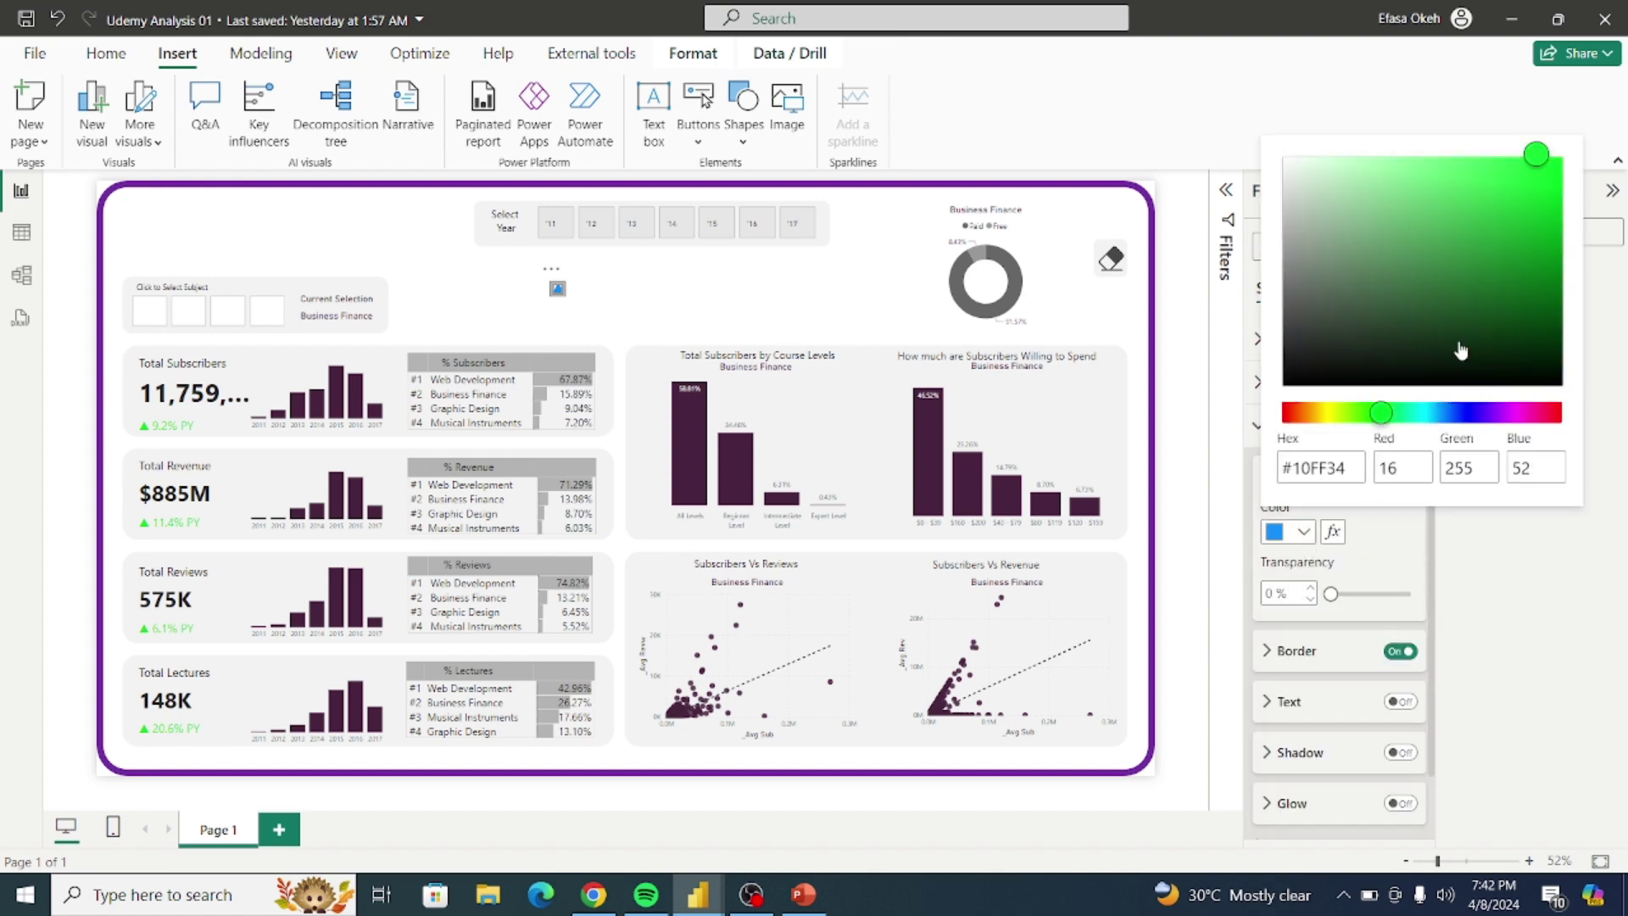
left_click(1502, 175)
left_click_drag(1512, 212, 1516, 227)
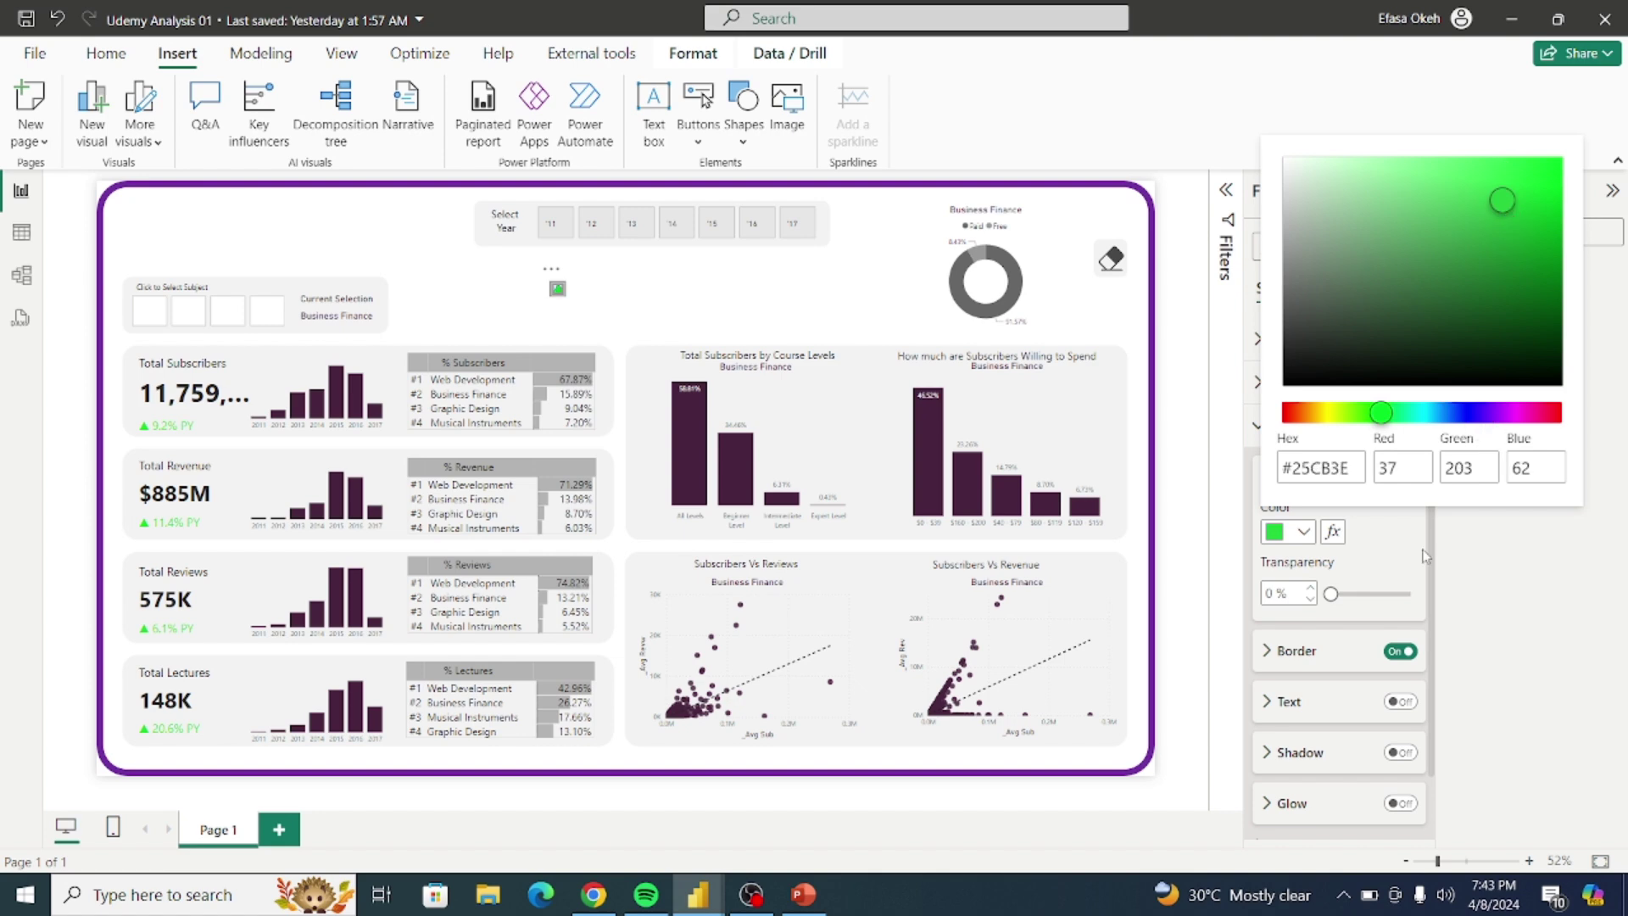
left_click(1395, 661)
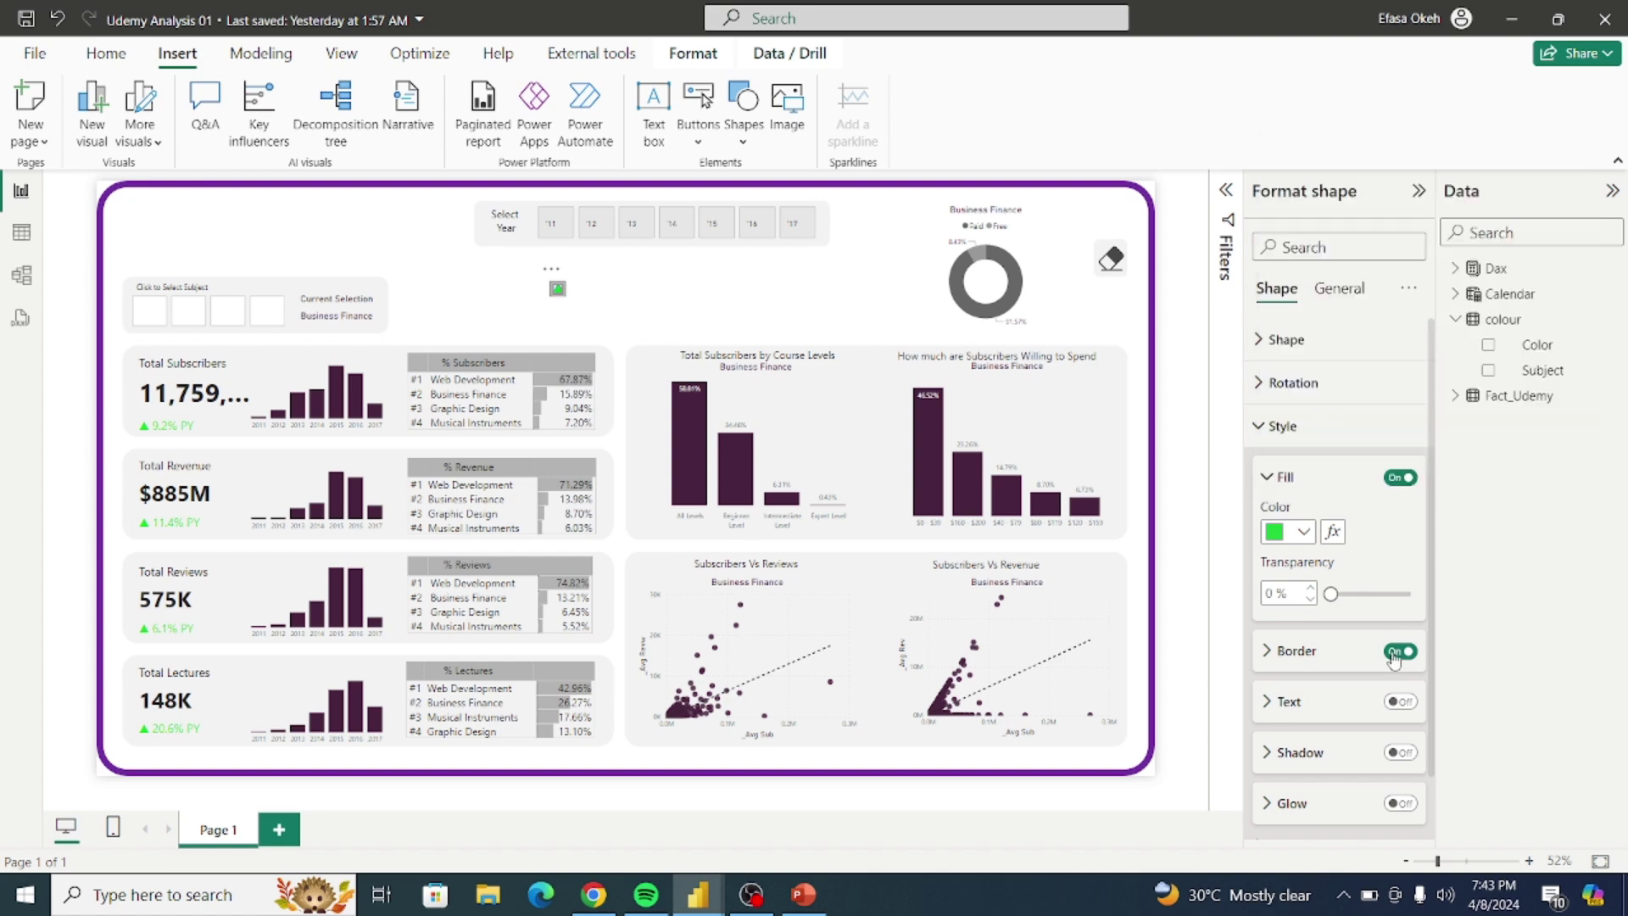
left_click(600, 310)
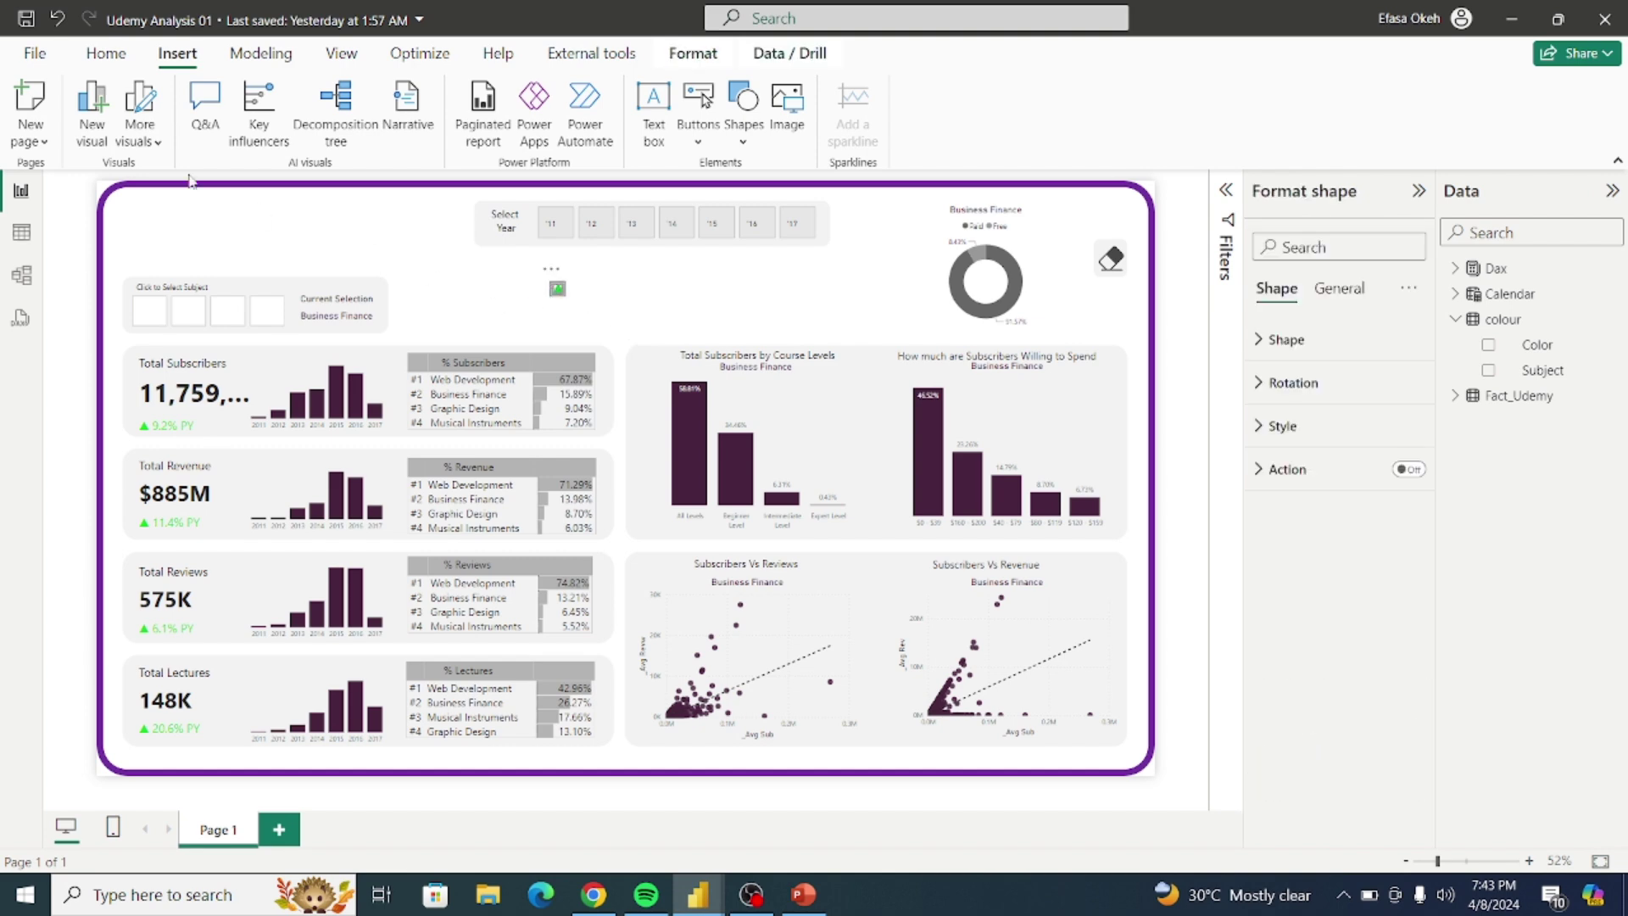
Step: Duplicate the green triangle and rotate the copy's shape by 180° so it points down
left_click(102, 56)
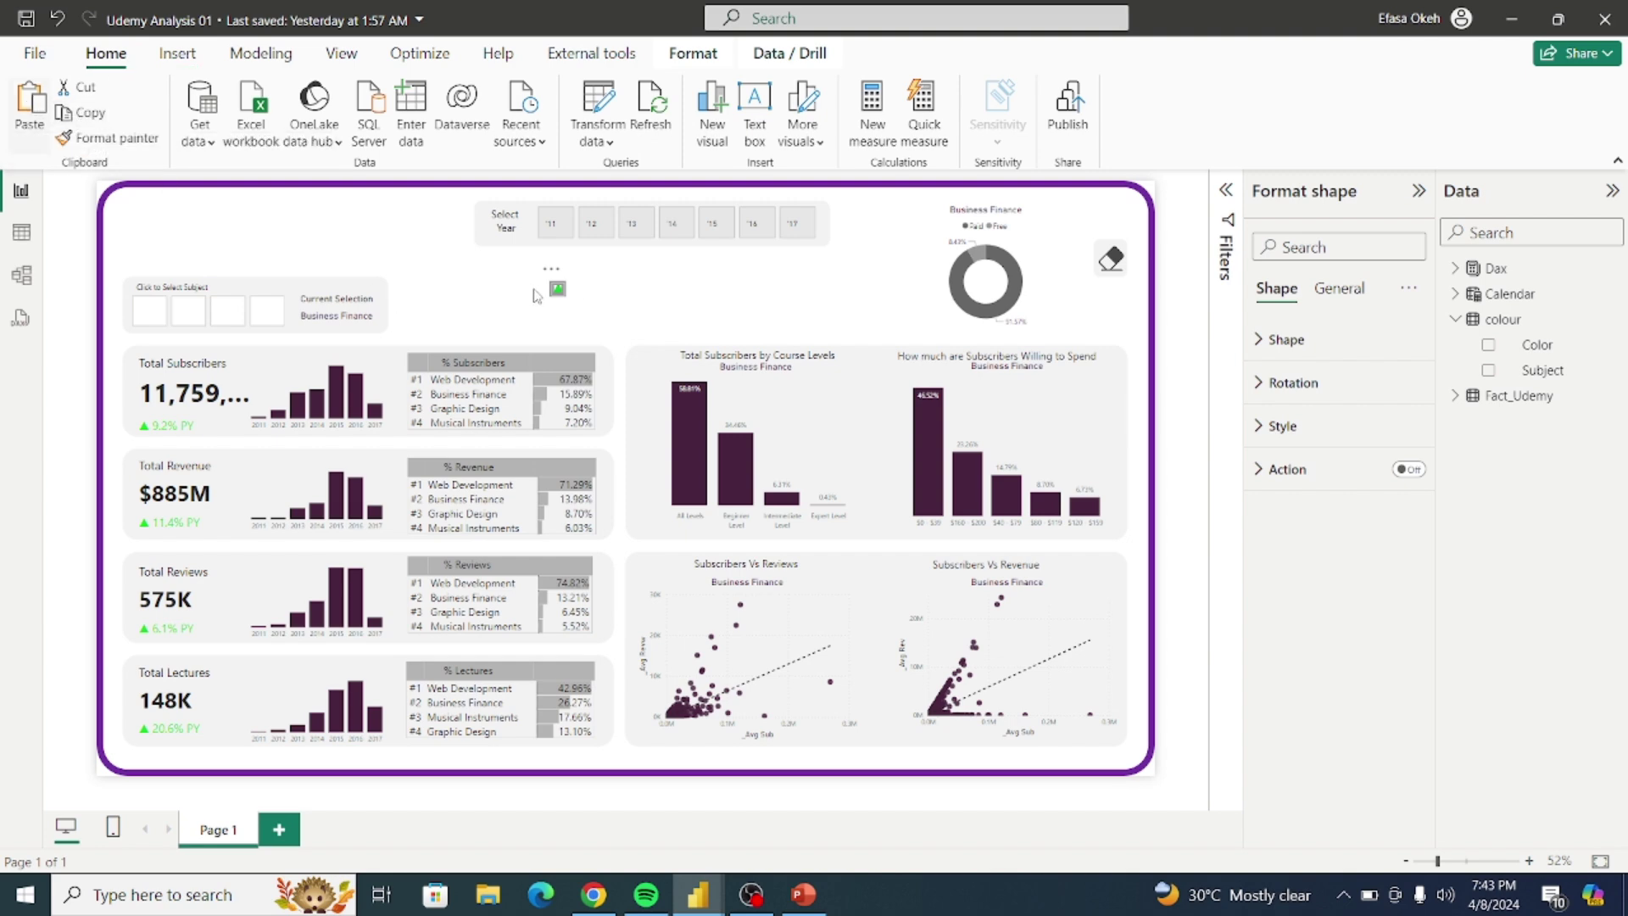
left_click_drag(570, 289, 574, 295)
left_click(1293, 382)
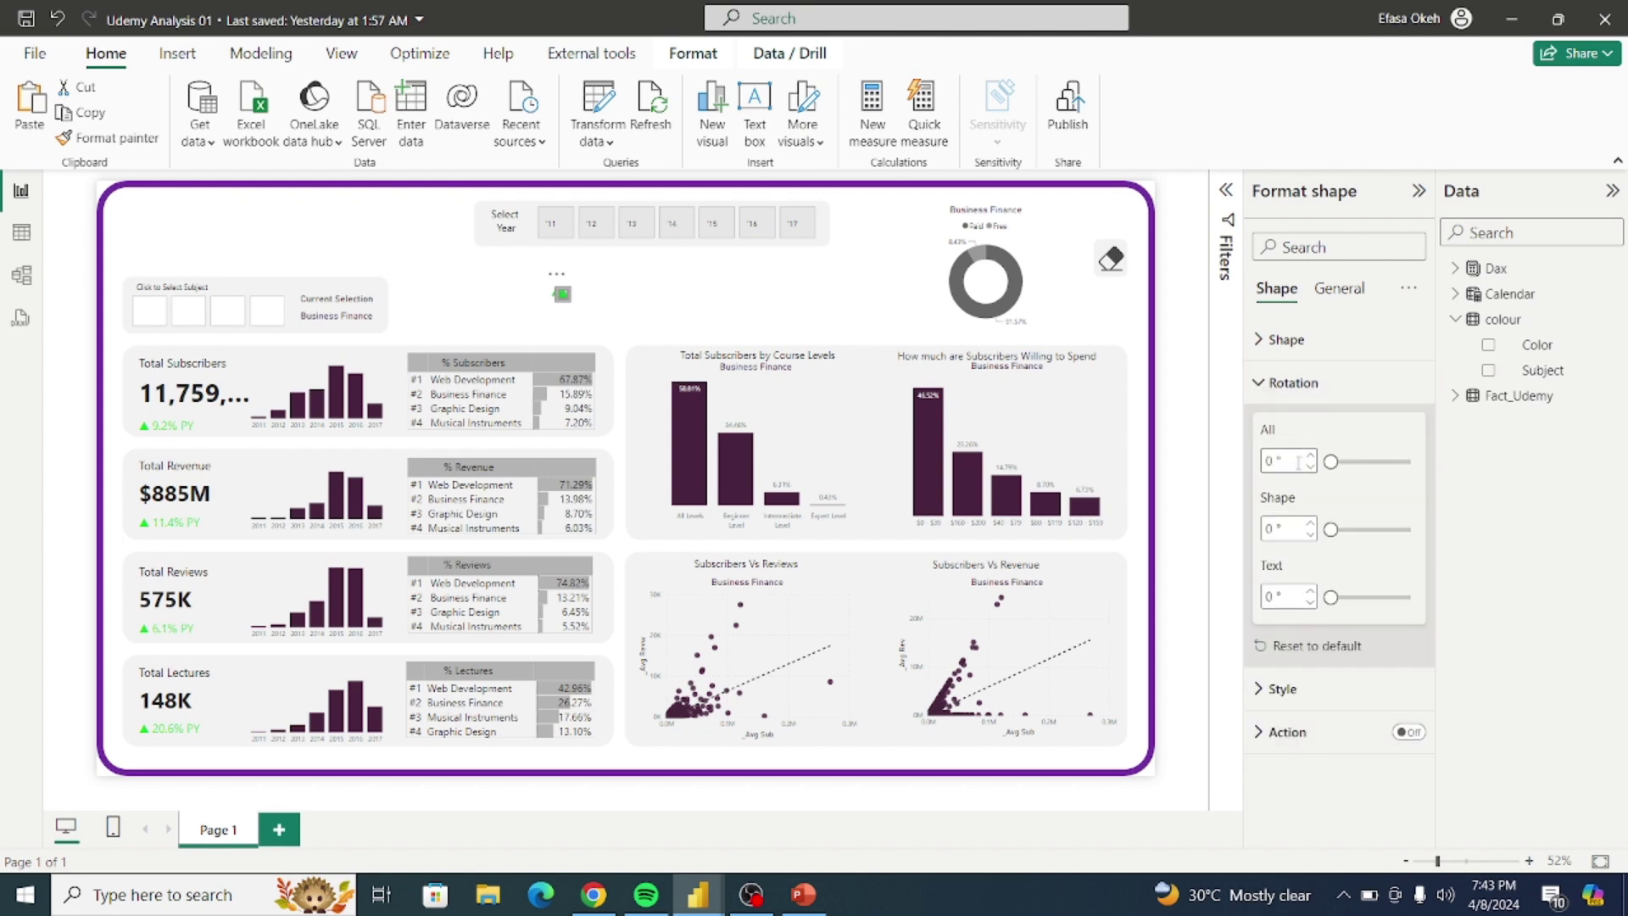
left_click(1275, 532)
type("90")
key("BackSpace")
key("BackSpace")
type("180")
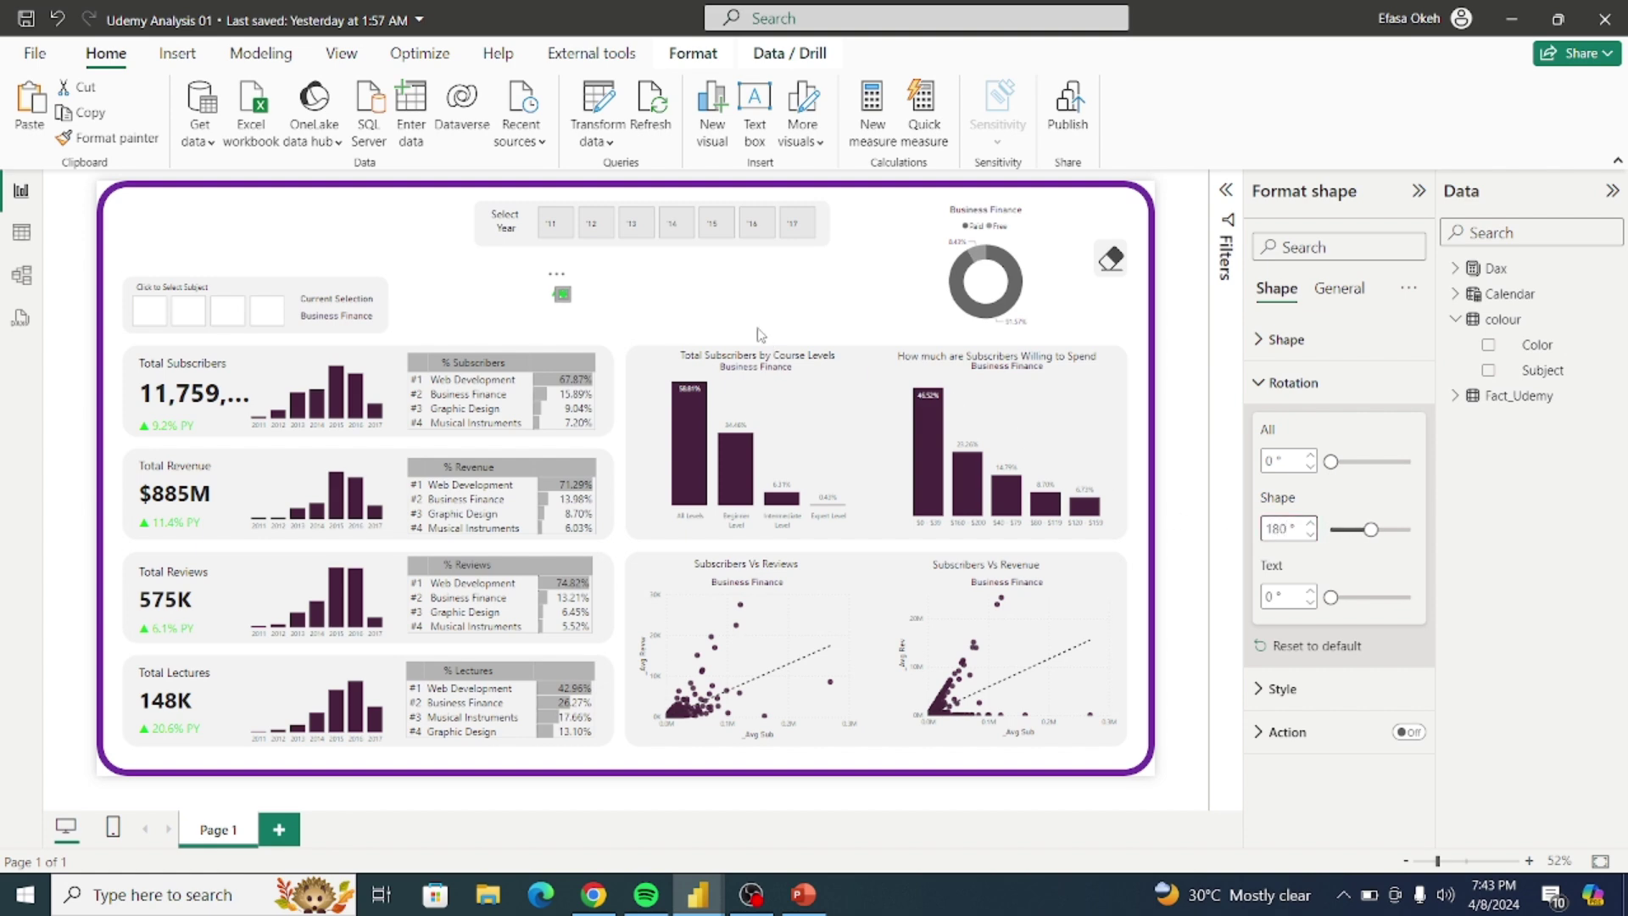
Step: Place the inverted green triangle directly beside the upright one, aligned on the same row
left_click(718, 302)
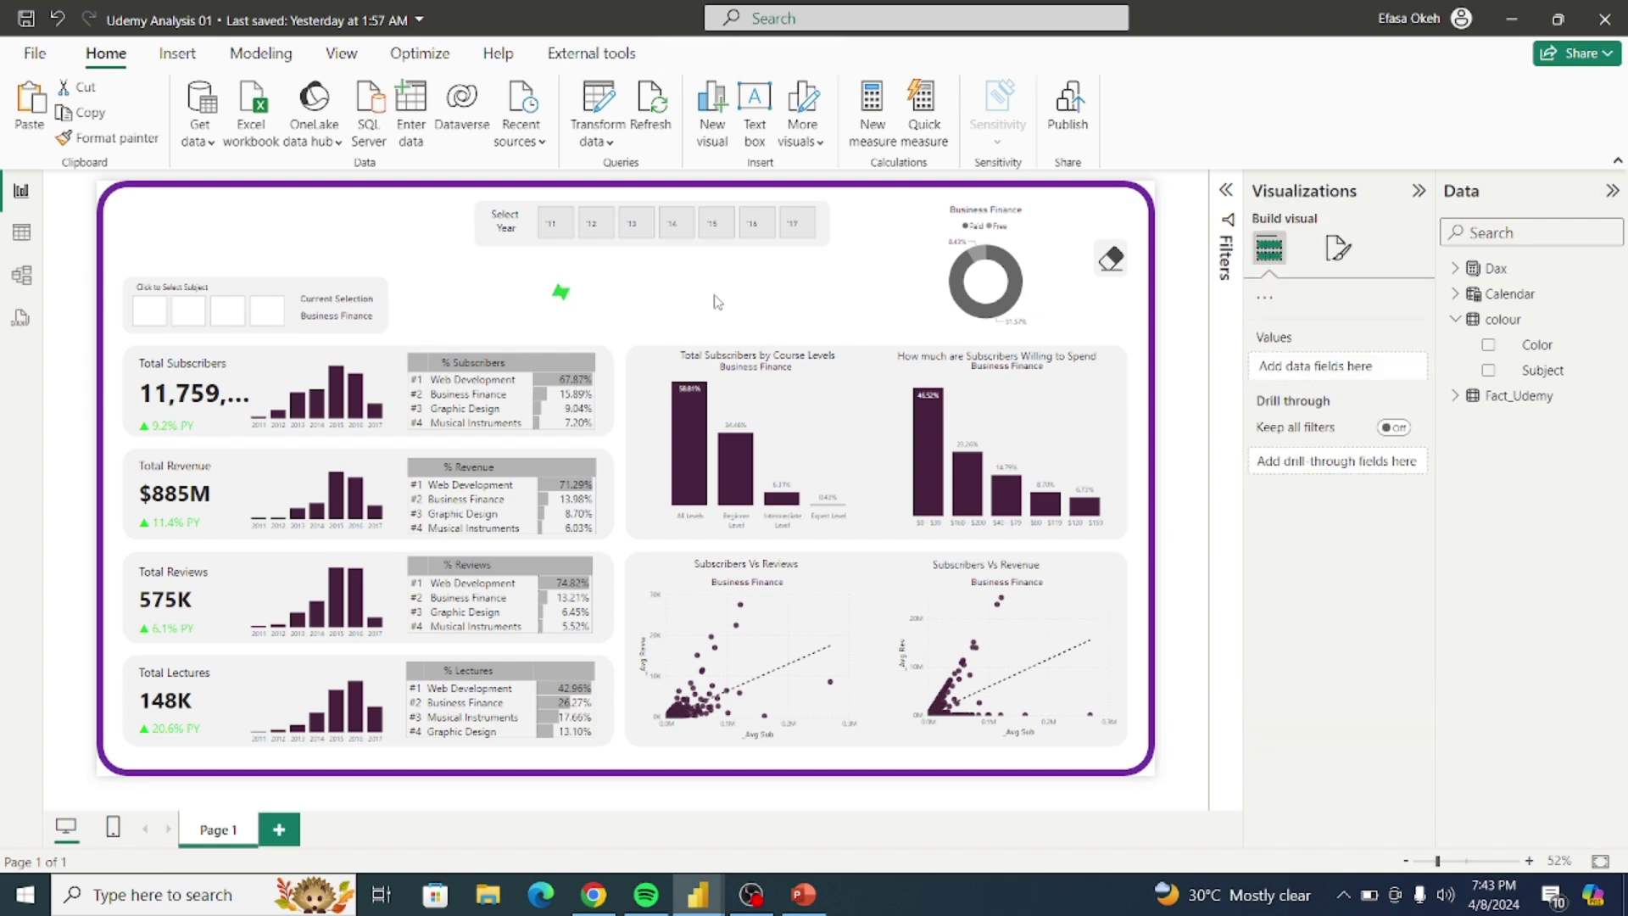
left_click(576, 296)
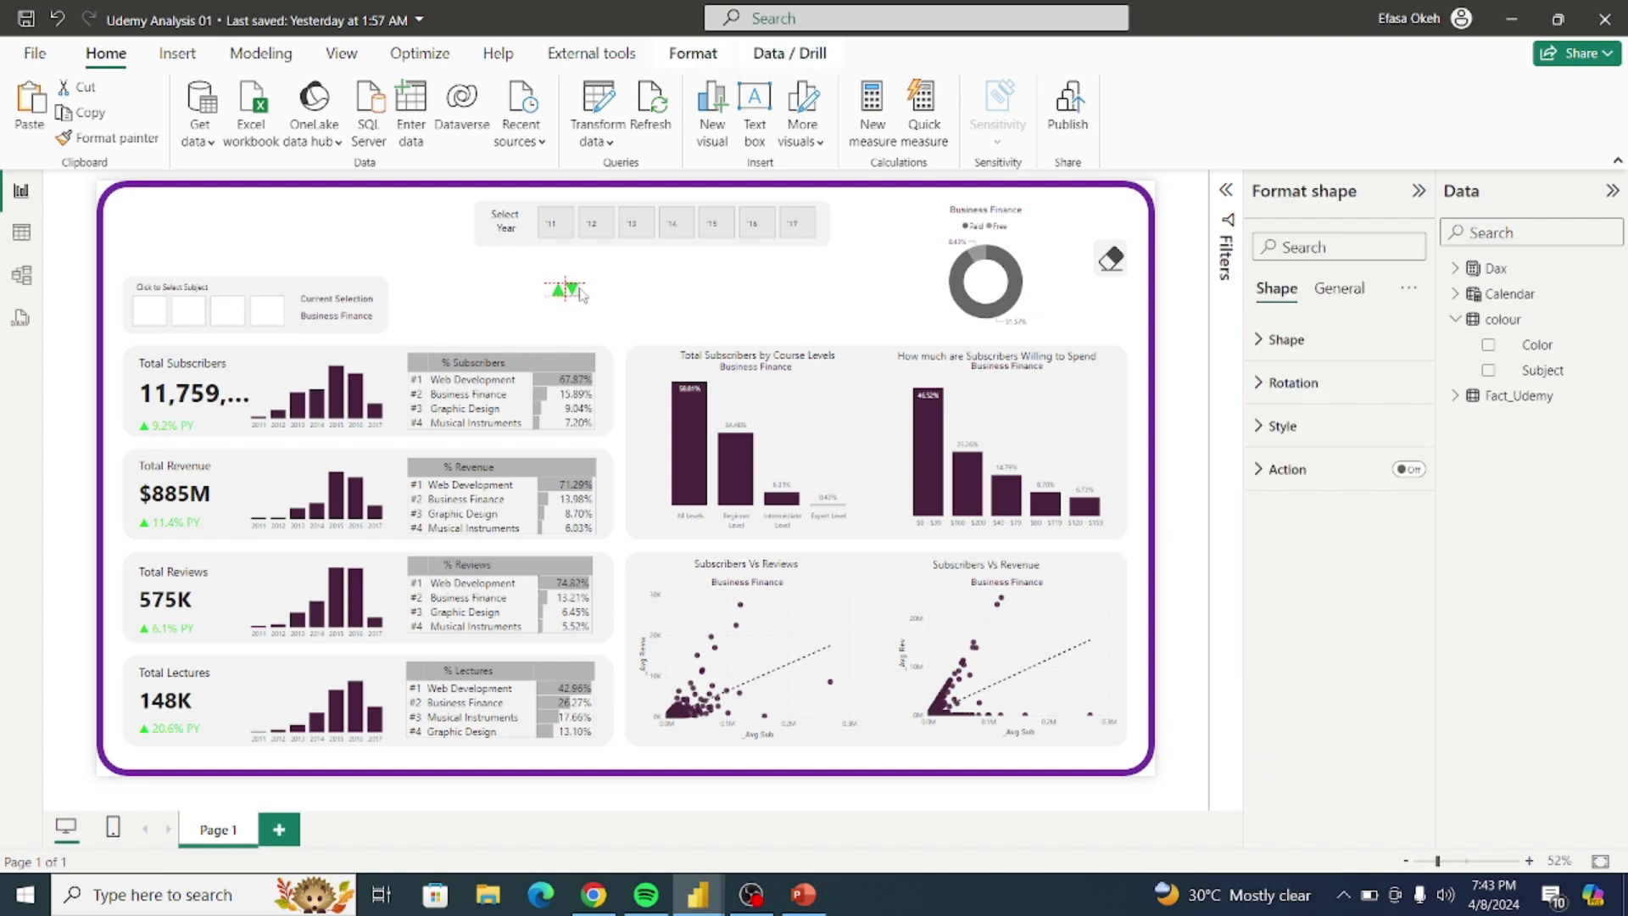
left_click_drag(581, 295, 580, 293)
left_click(615, 316)
Step: Change the inverted triangle's fill to the custom red #EB4628
left_click(579, 292)
left_click(1262, 431)
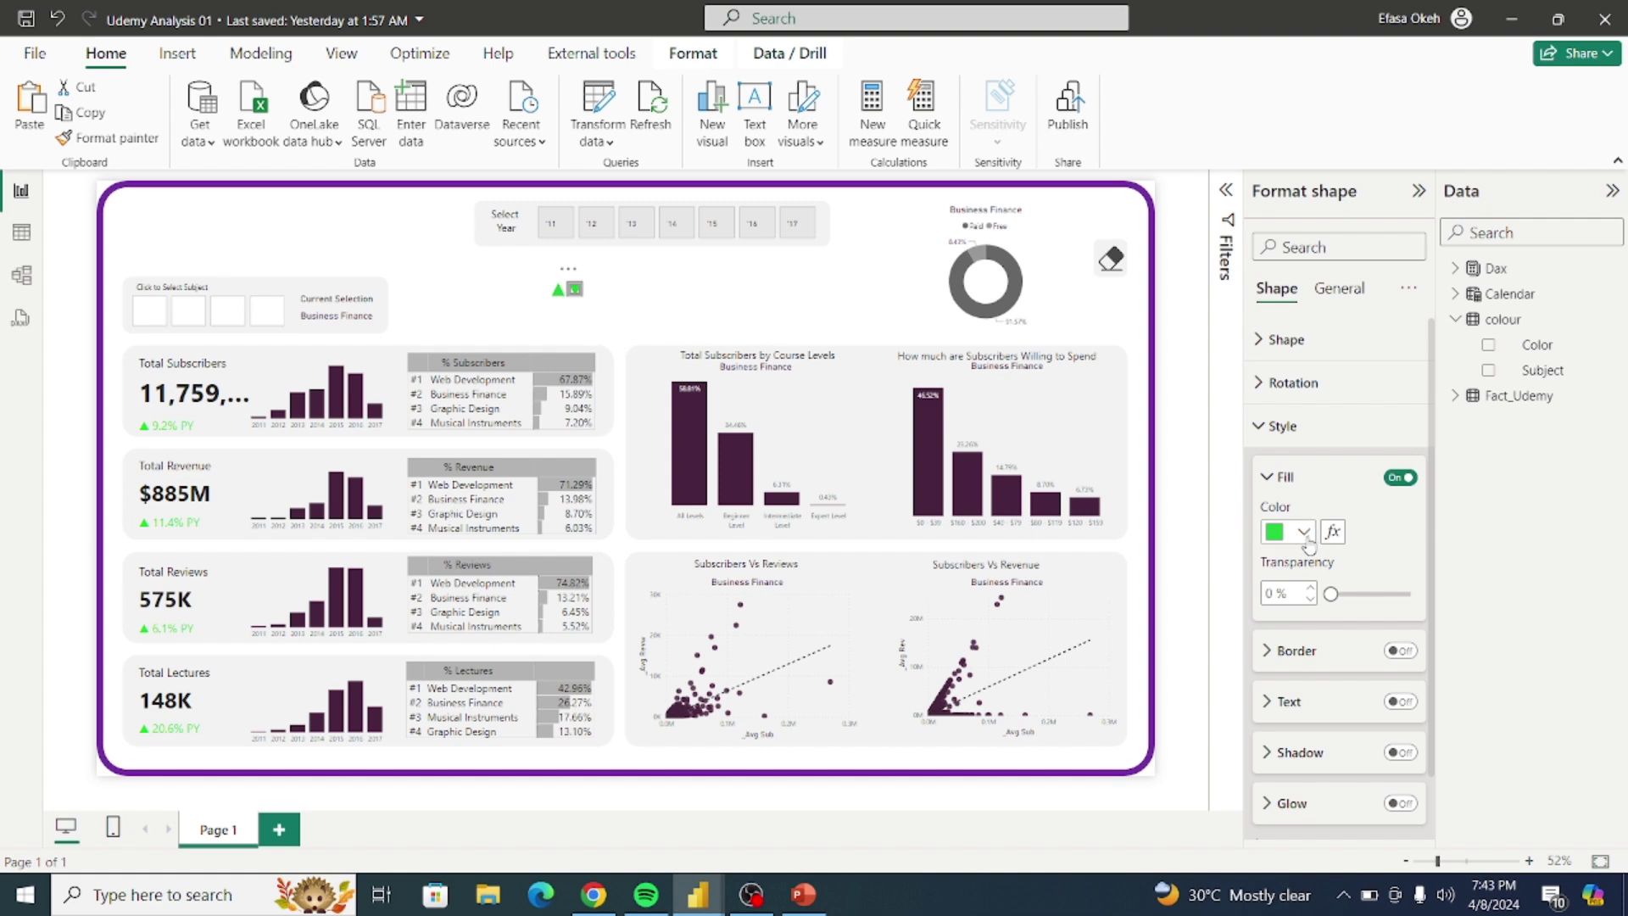
left_click(1304, 532)
left_click(1359, 481)
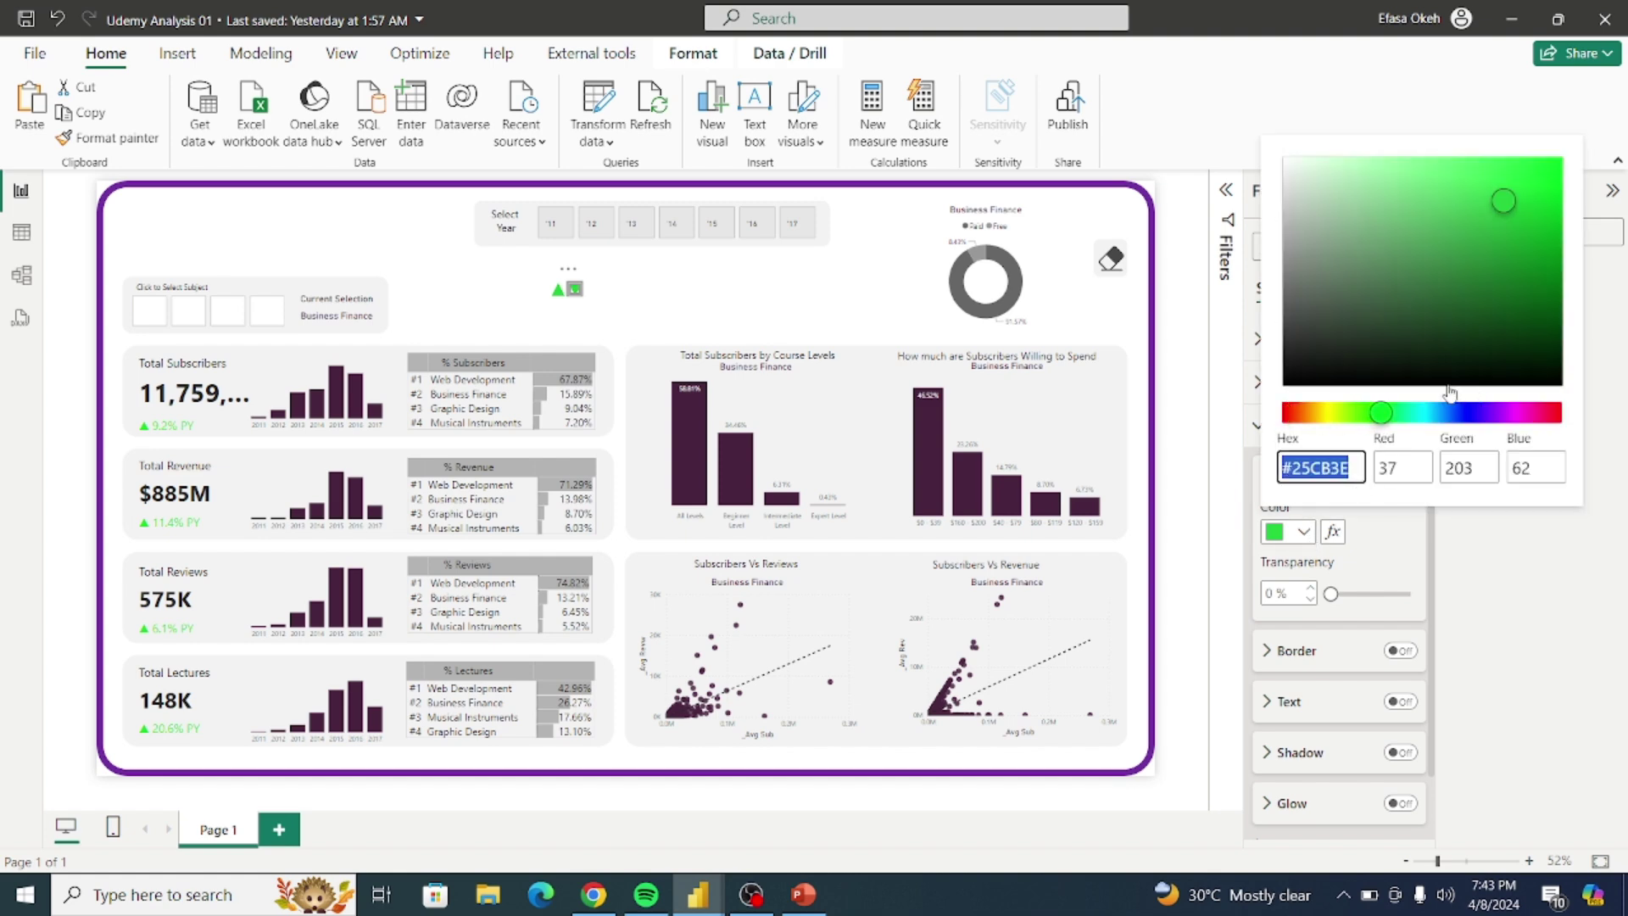
left_click(1550, 412)
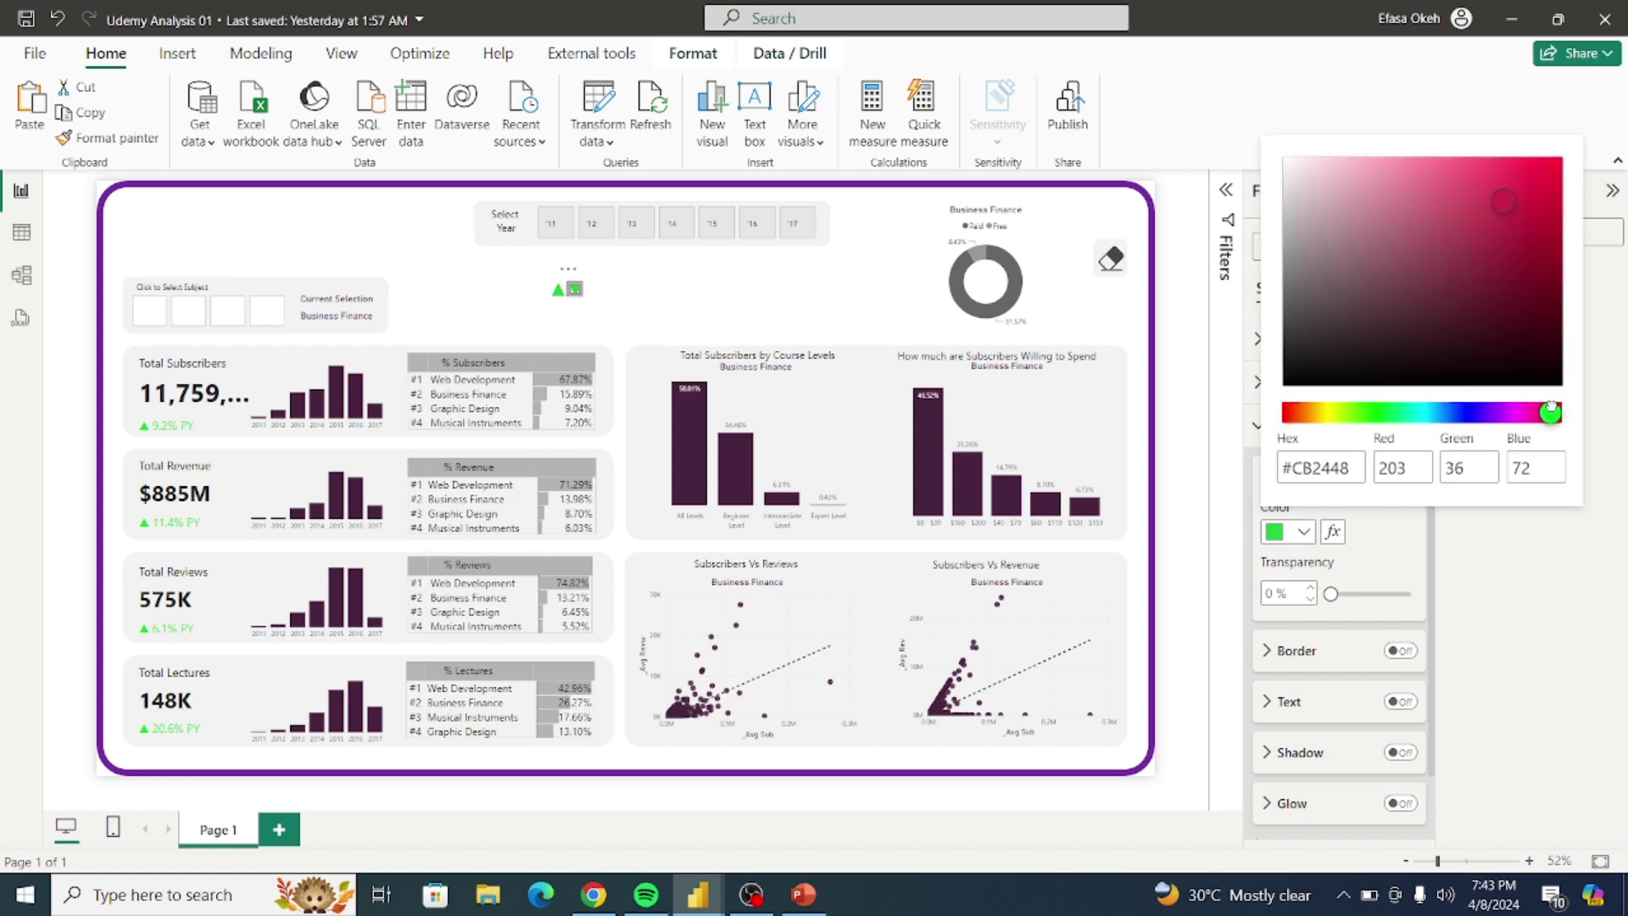
left_click(1288, 412)
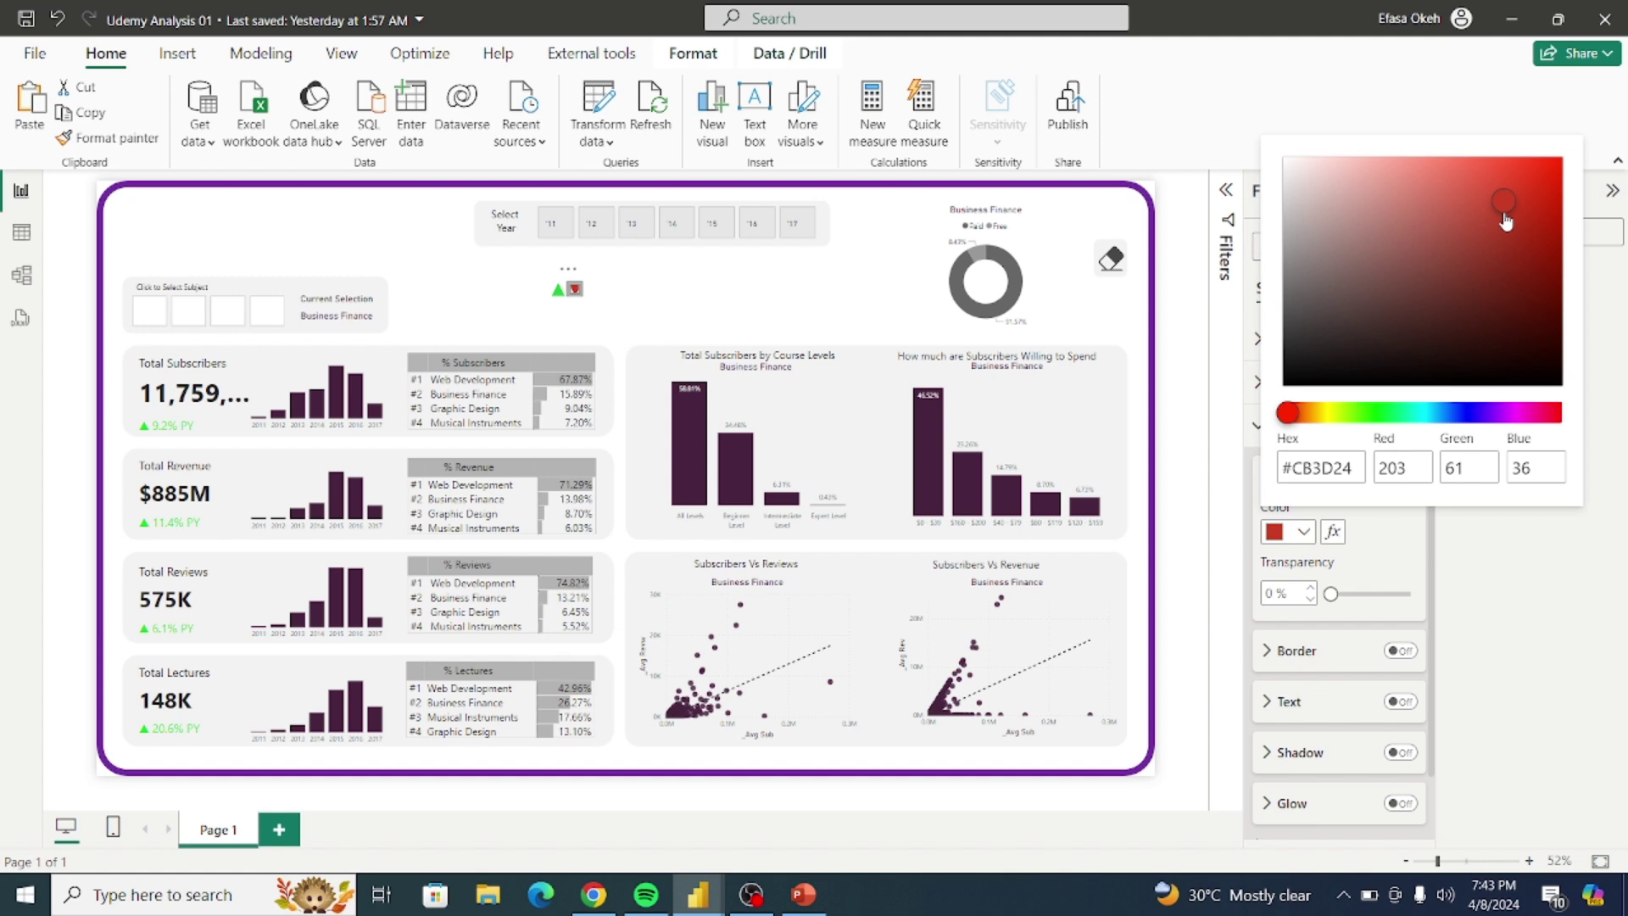
mouse_move(1506, 219)
left_mouse_down()
mouse_move(1520, 193)
mouse_move(1506, 173)
left_mouse_up()
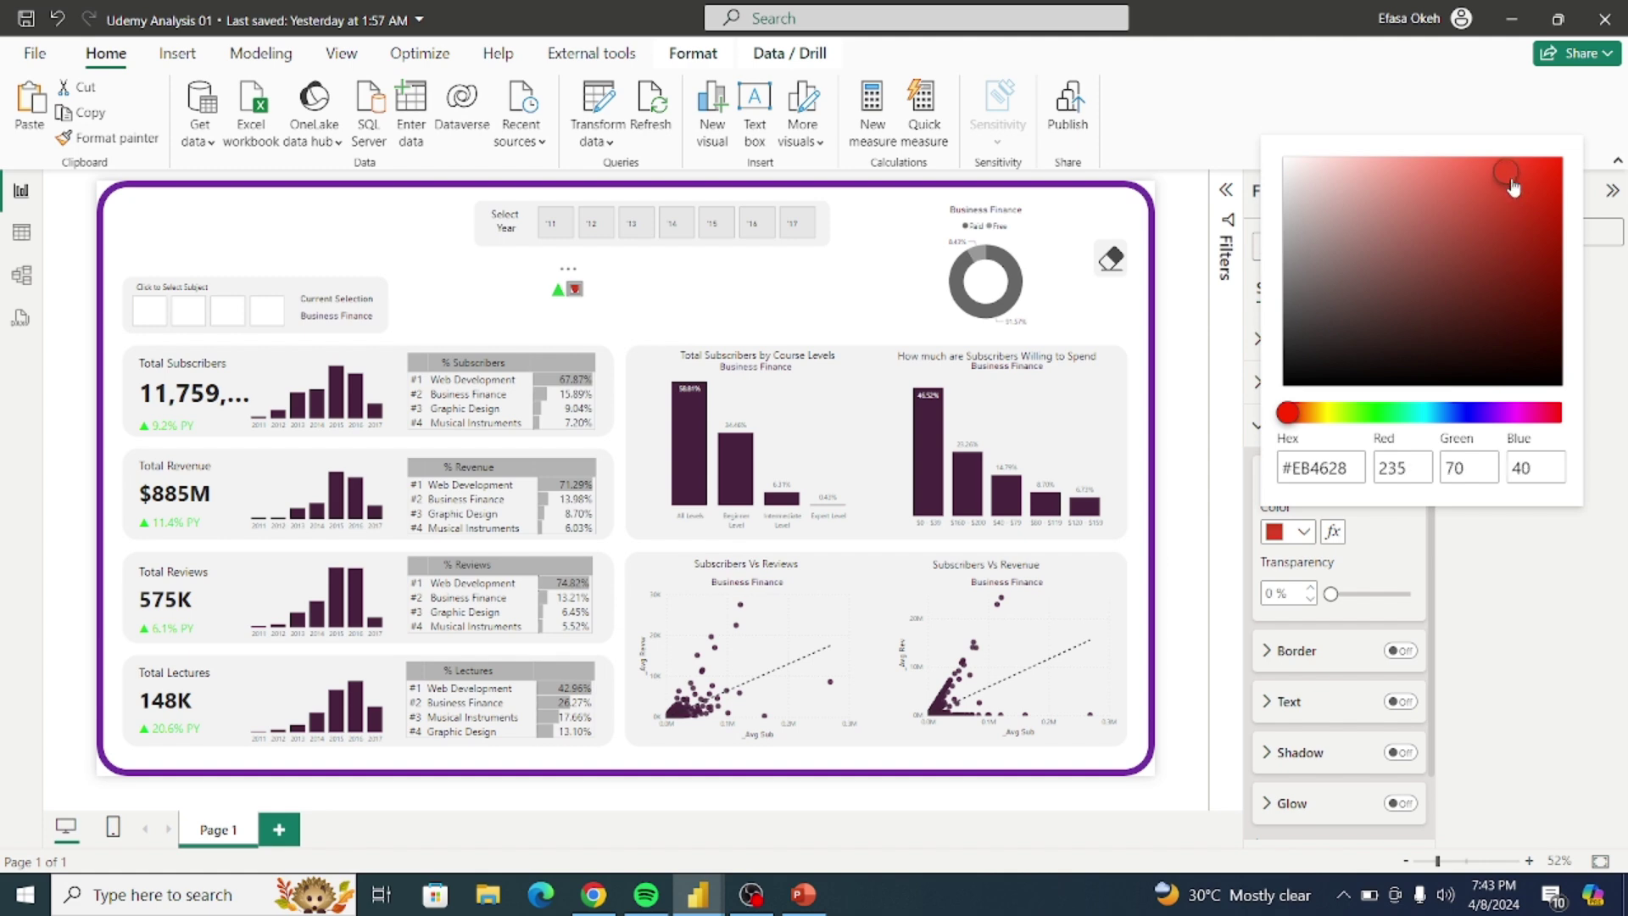
left_click(678, 299)
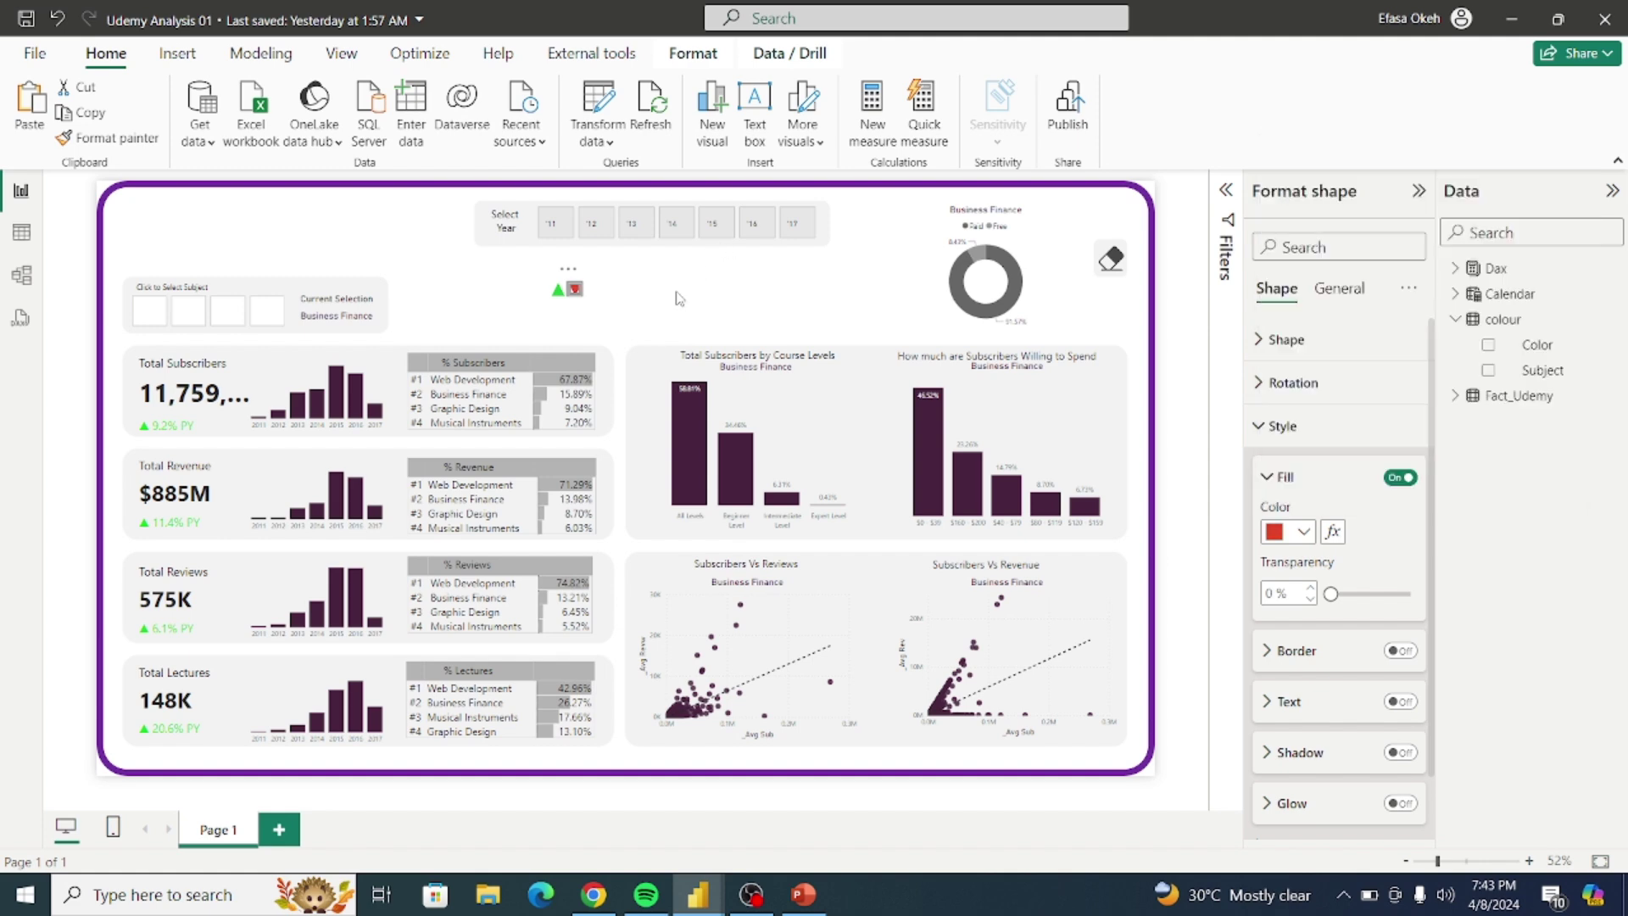
left_click(638, 316)
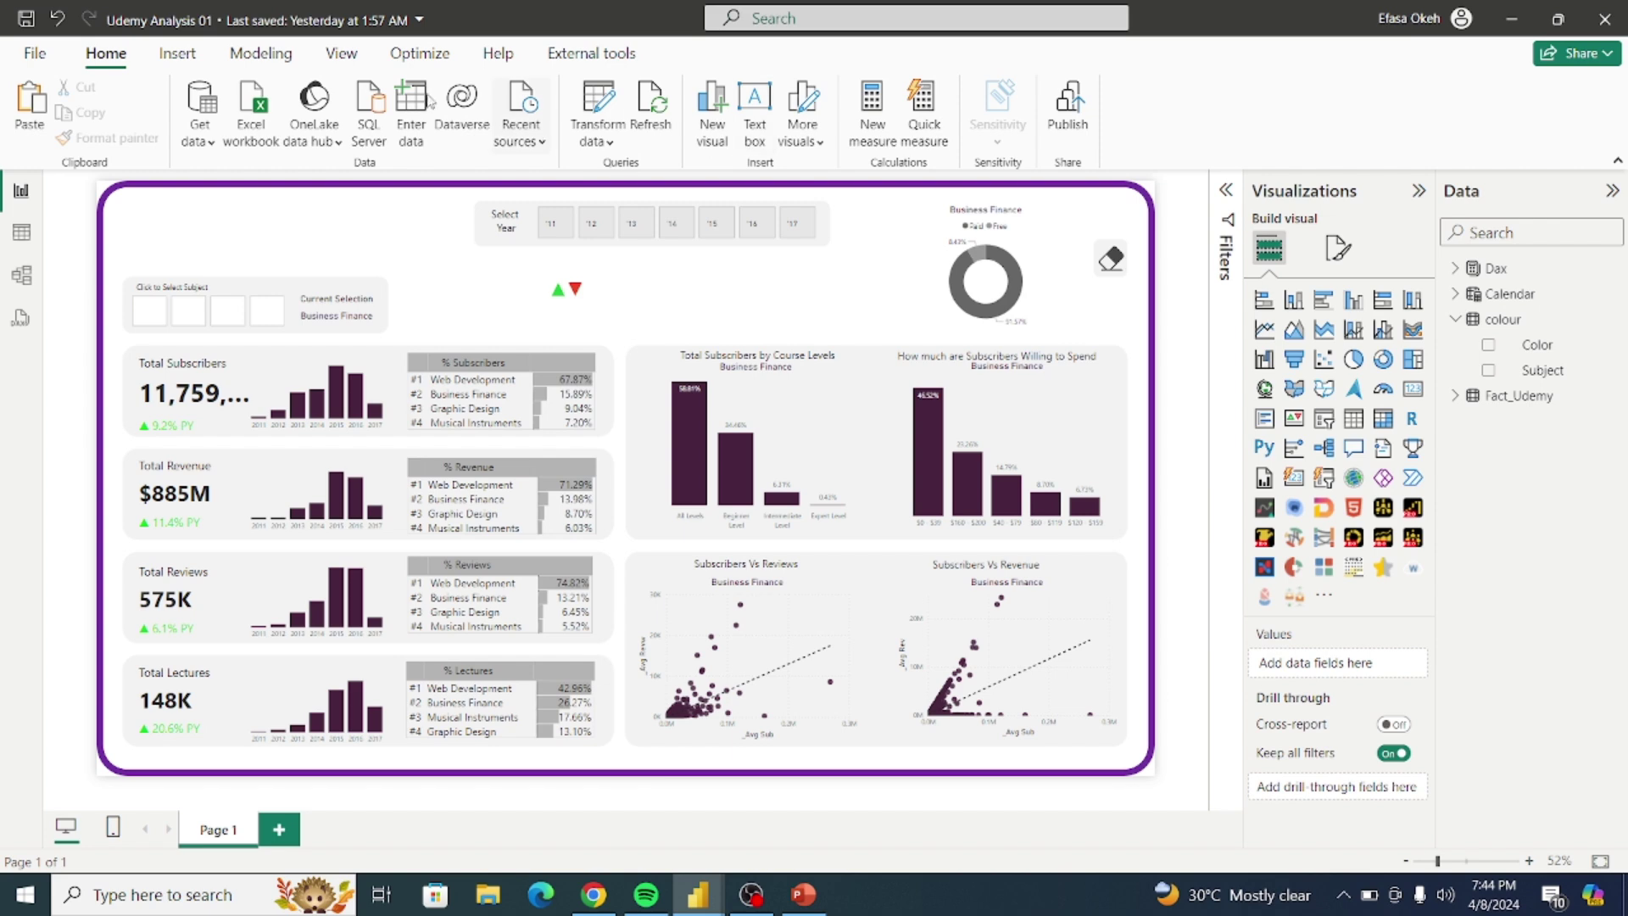
Step: Insert a line shape rotated by 90° and shrink it to a short vertical line beside the red triangle
left_click(177, 53)
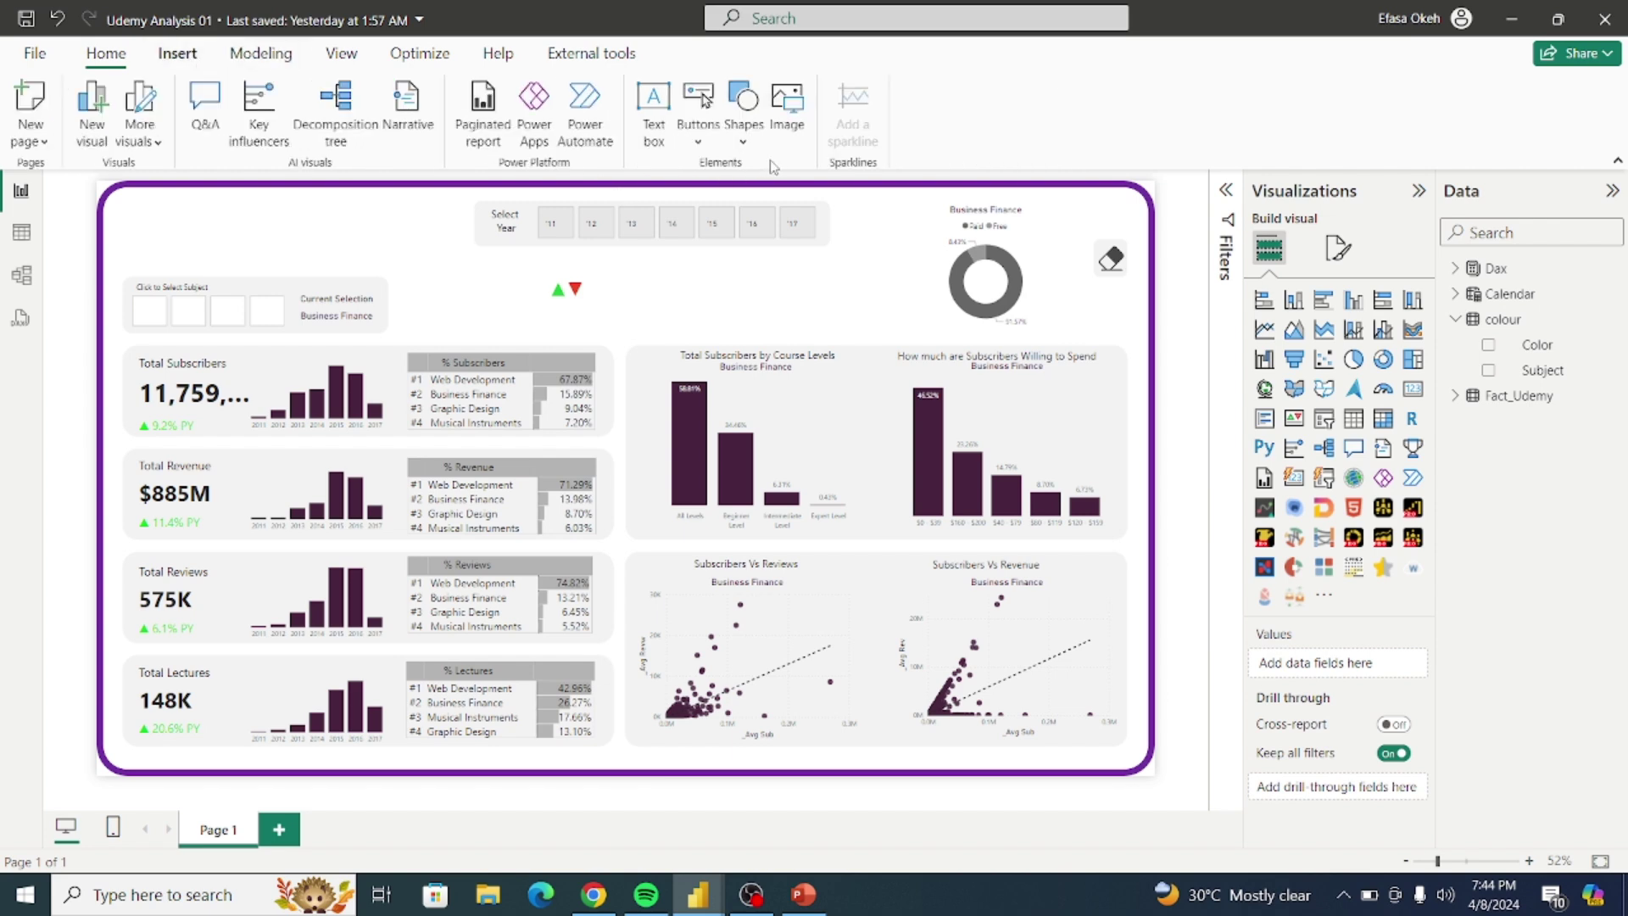
left_click(743, 136)
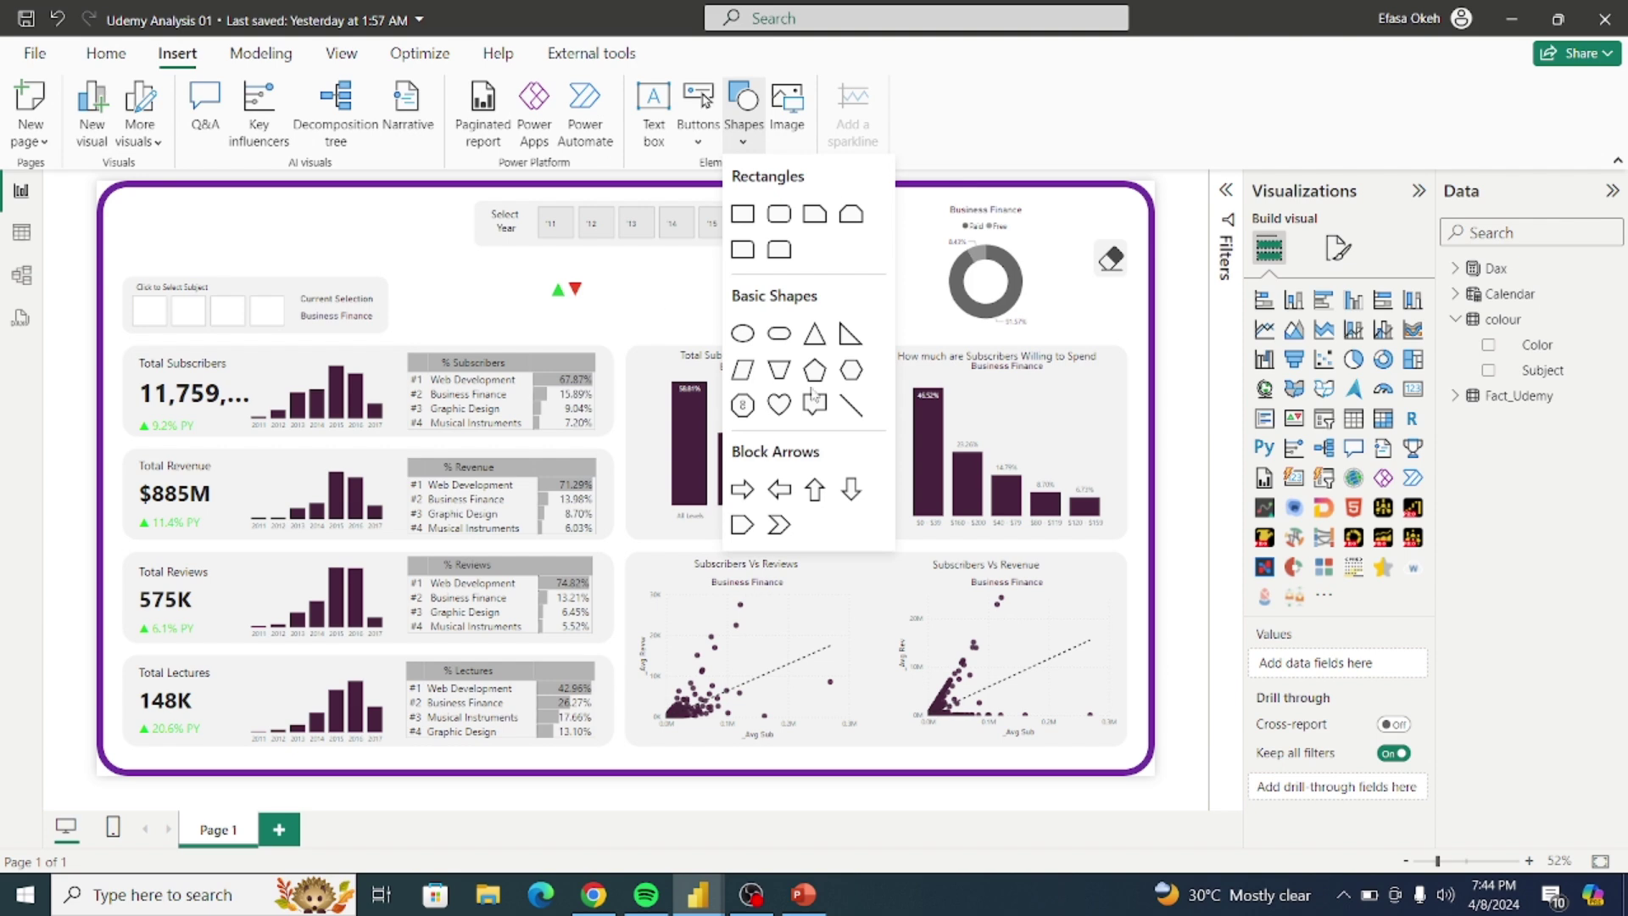
left_click(849, 408)
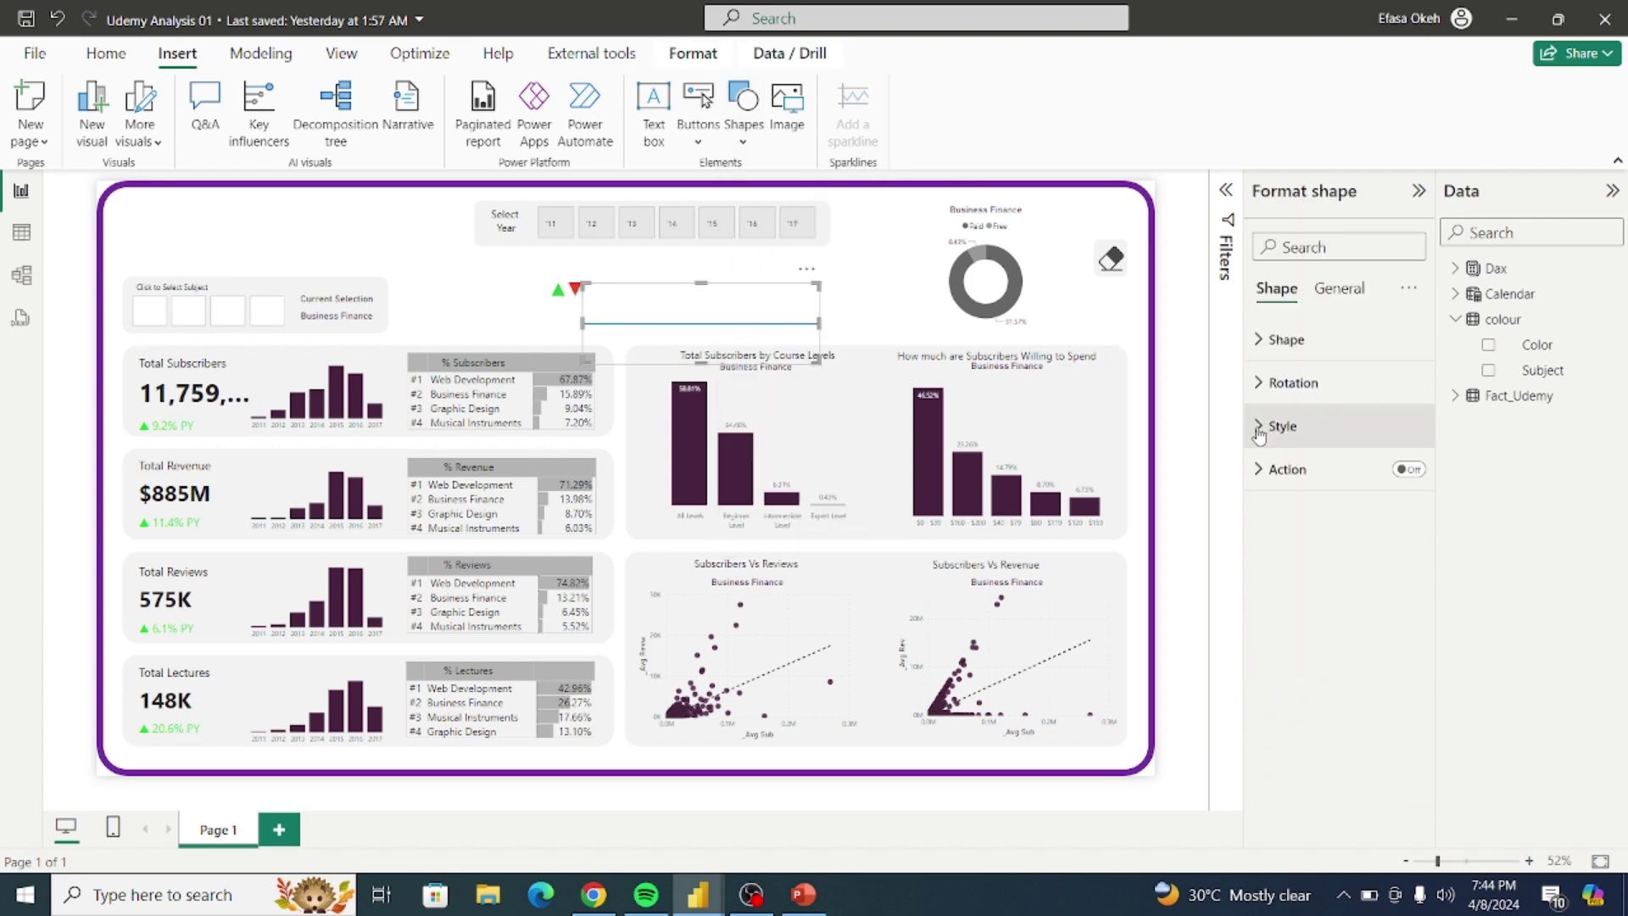
left_click(1263, 385)
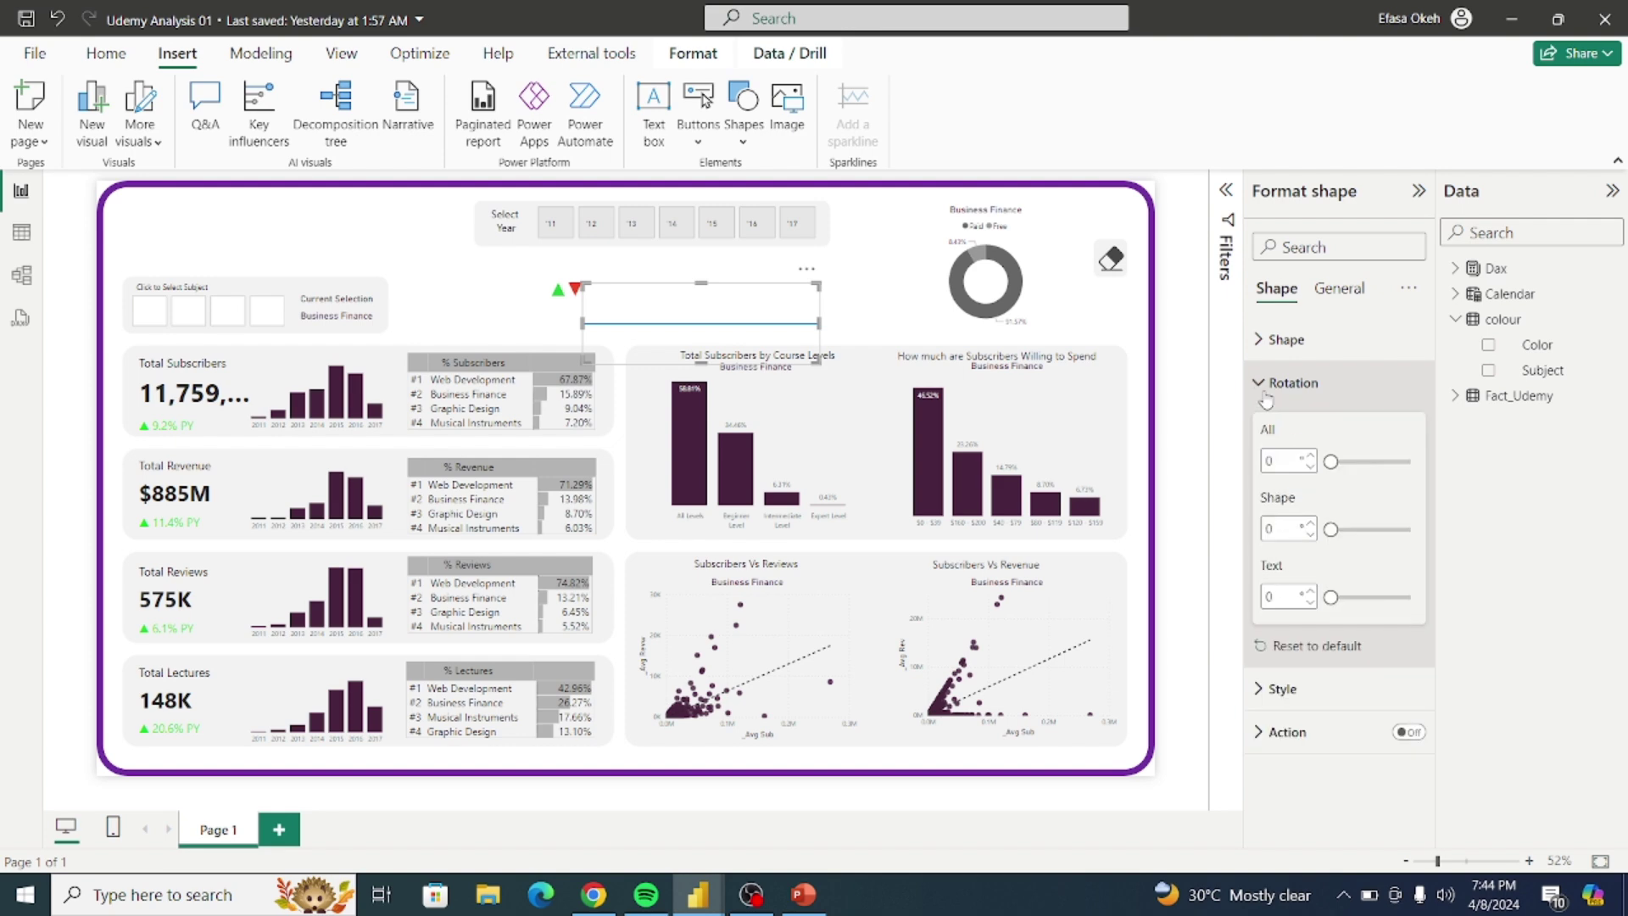
left_click(1277, 535)
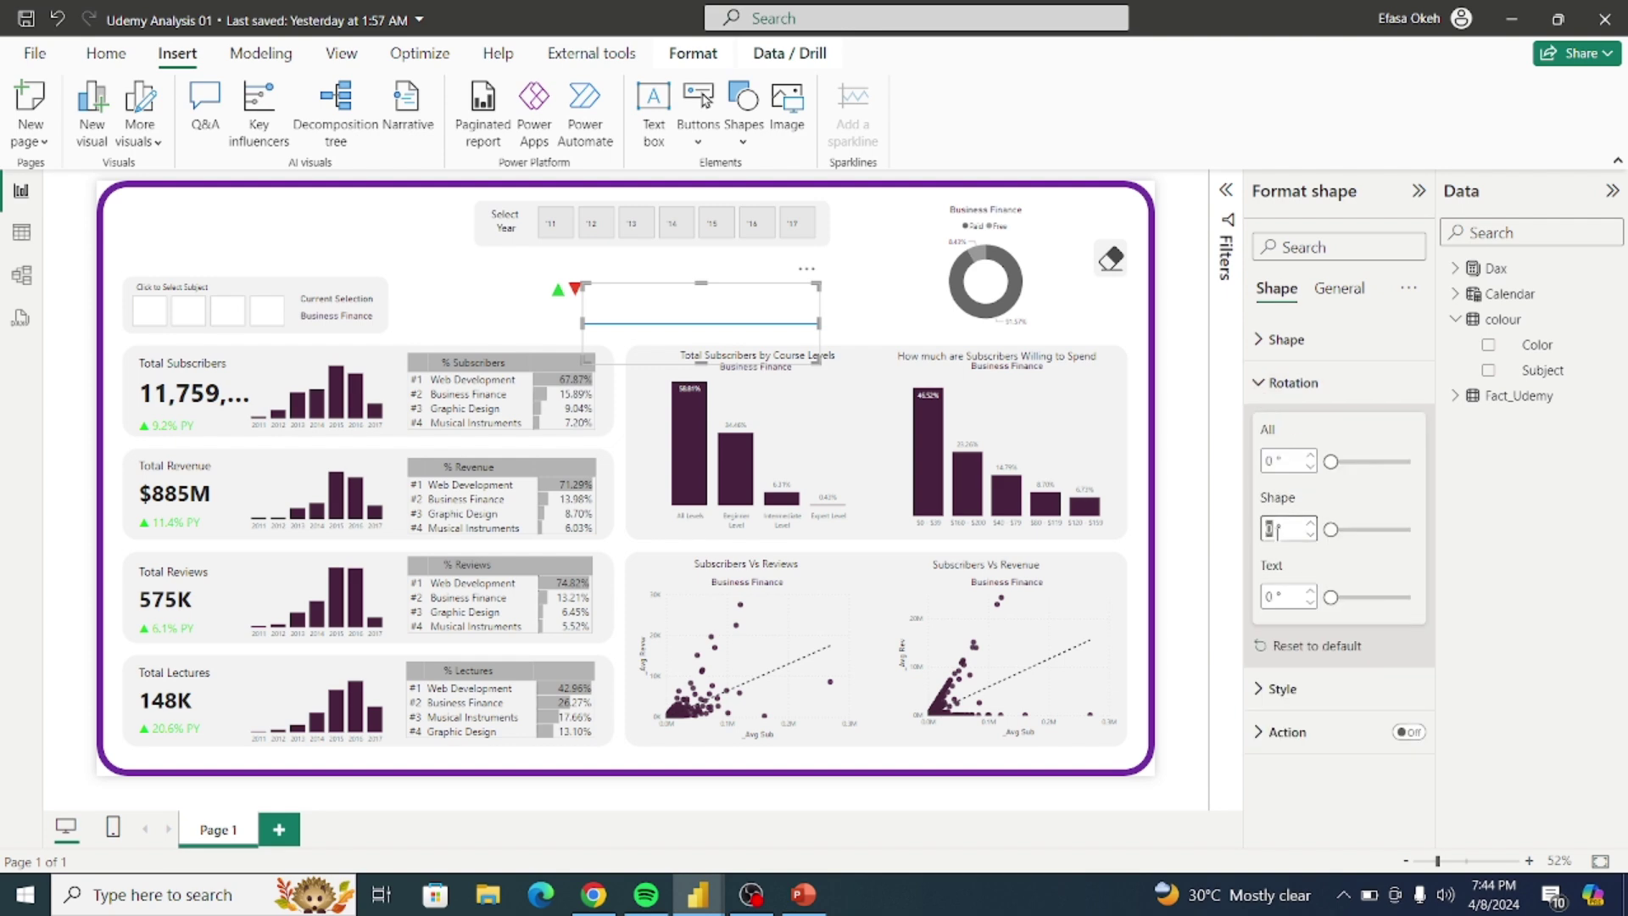
type("90")
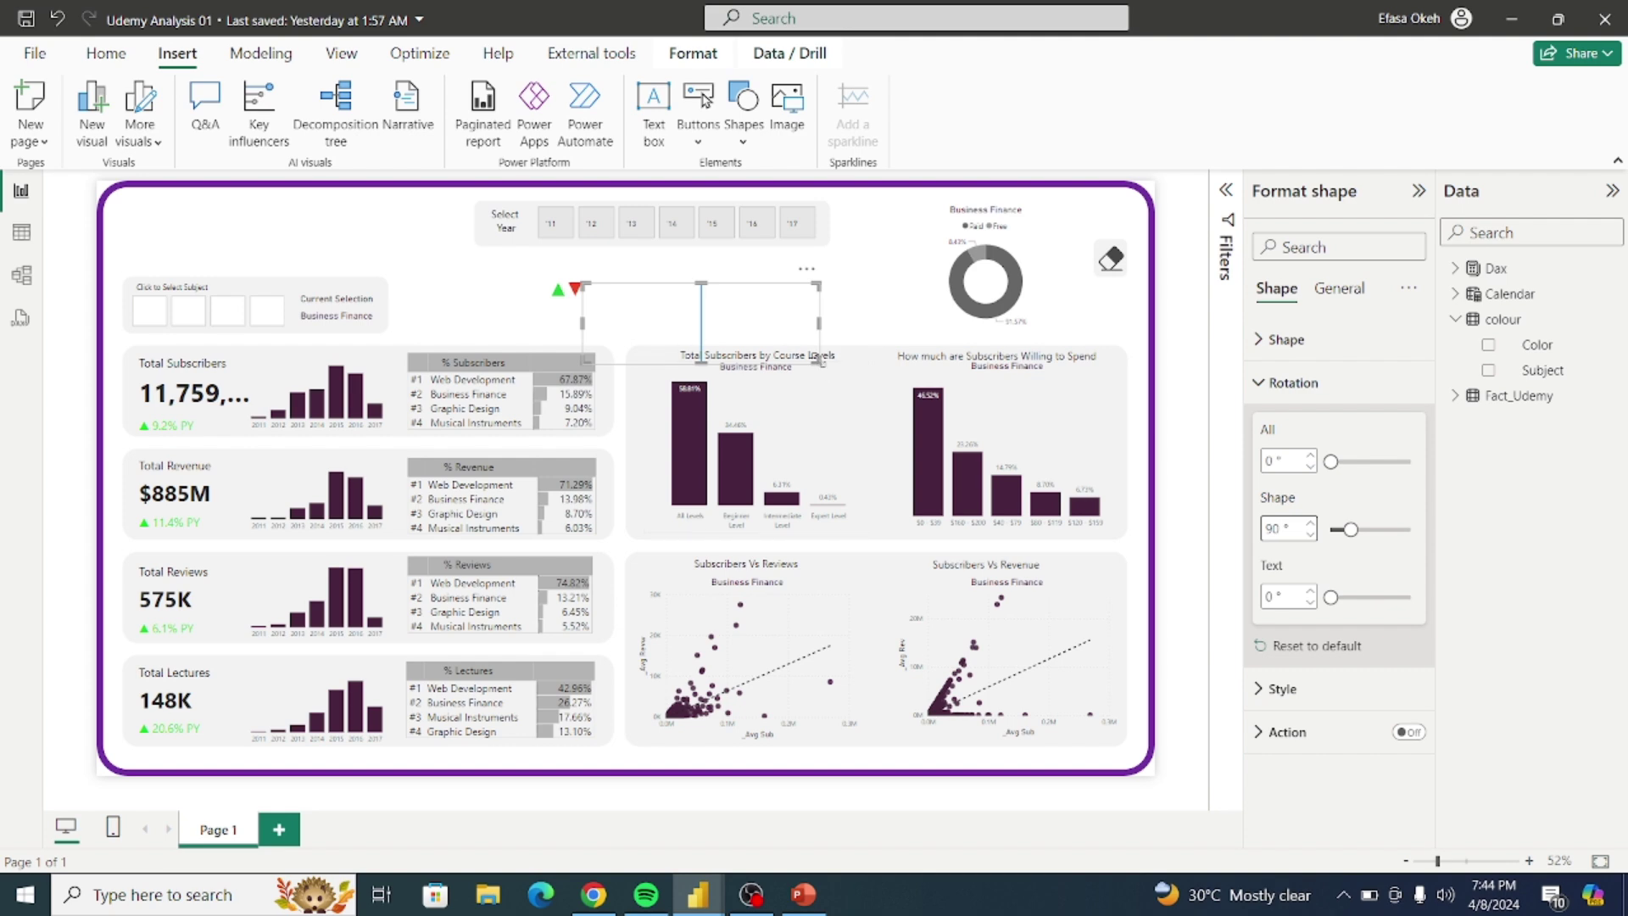
left_click_drag(818, 362, 599, 310)
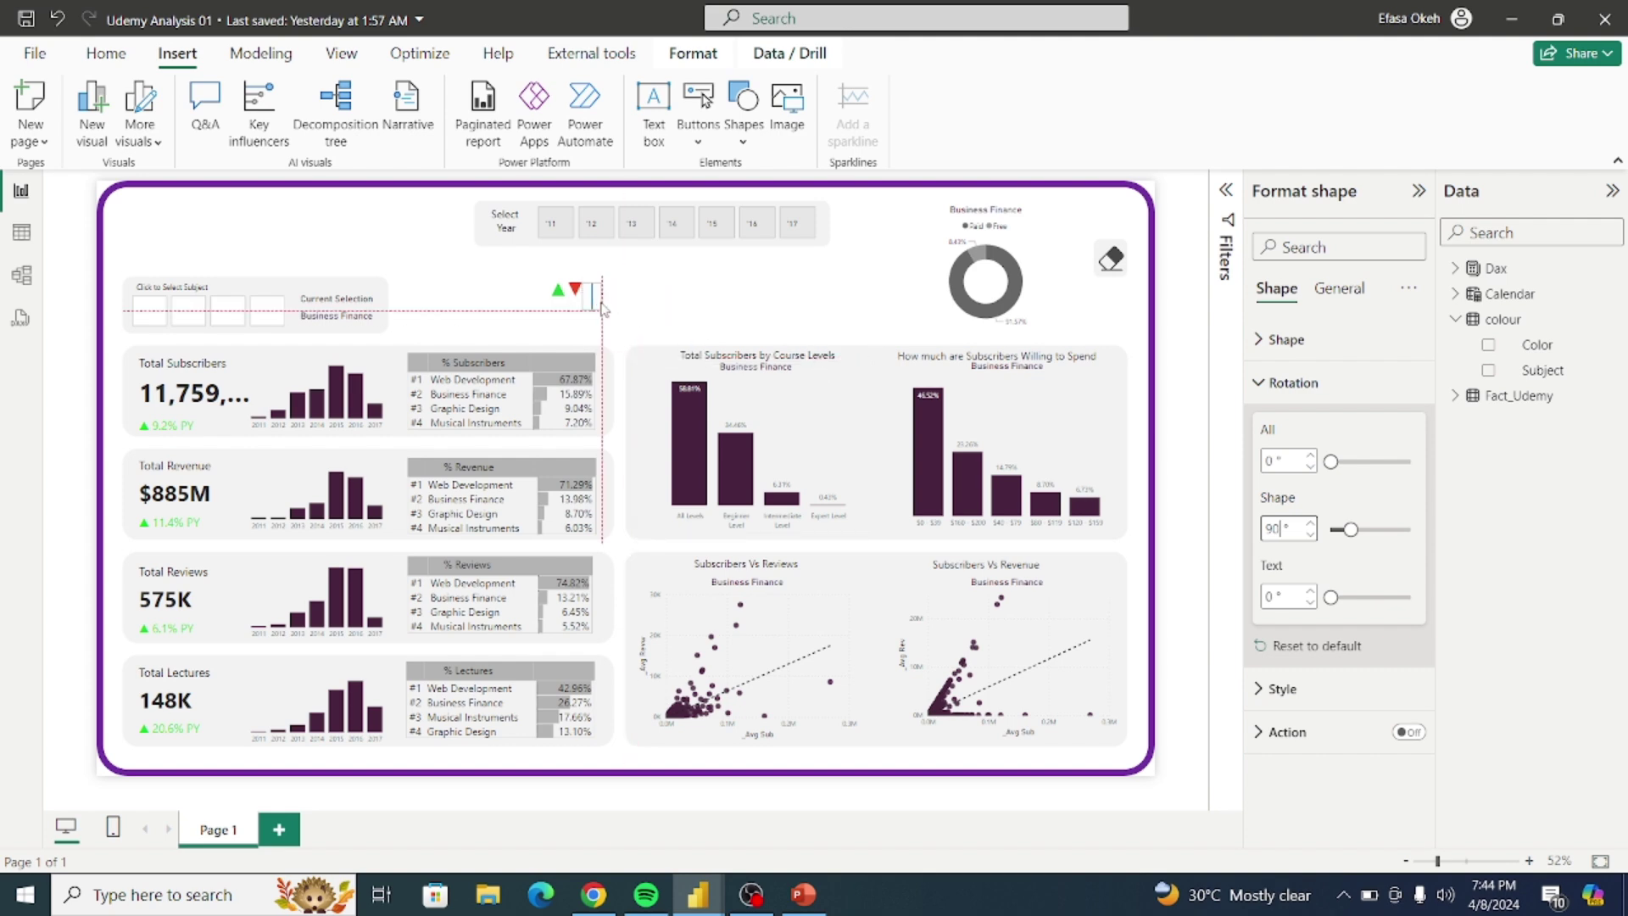
Step: Set the border color of the vertical line beside the red triangle to a dark grey theme color
left_click(1272, 383)
left_click(1338, 289)
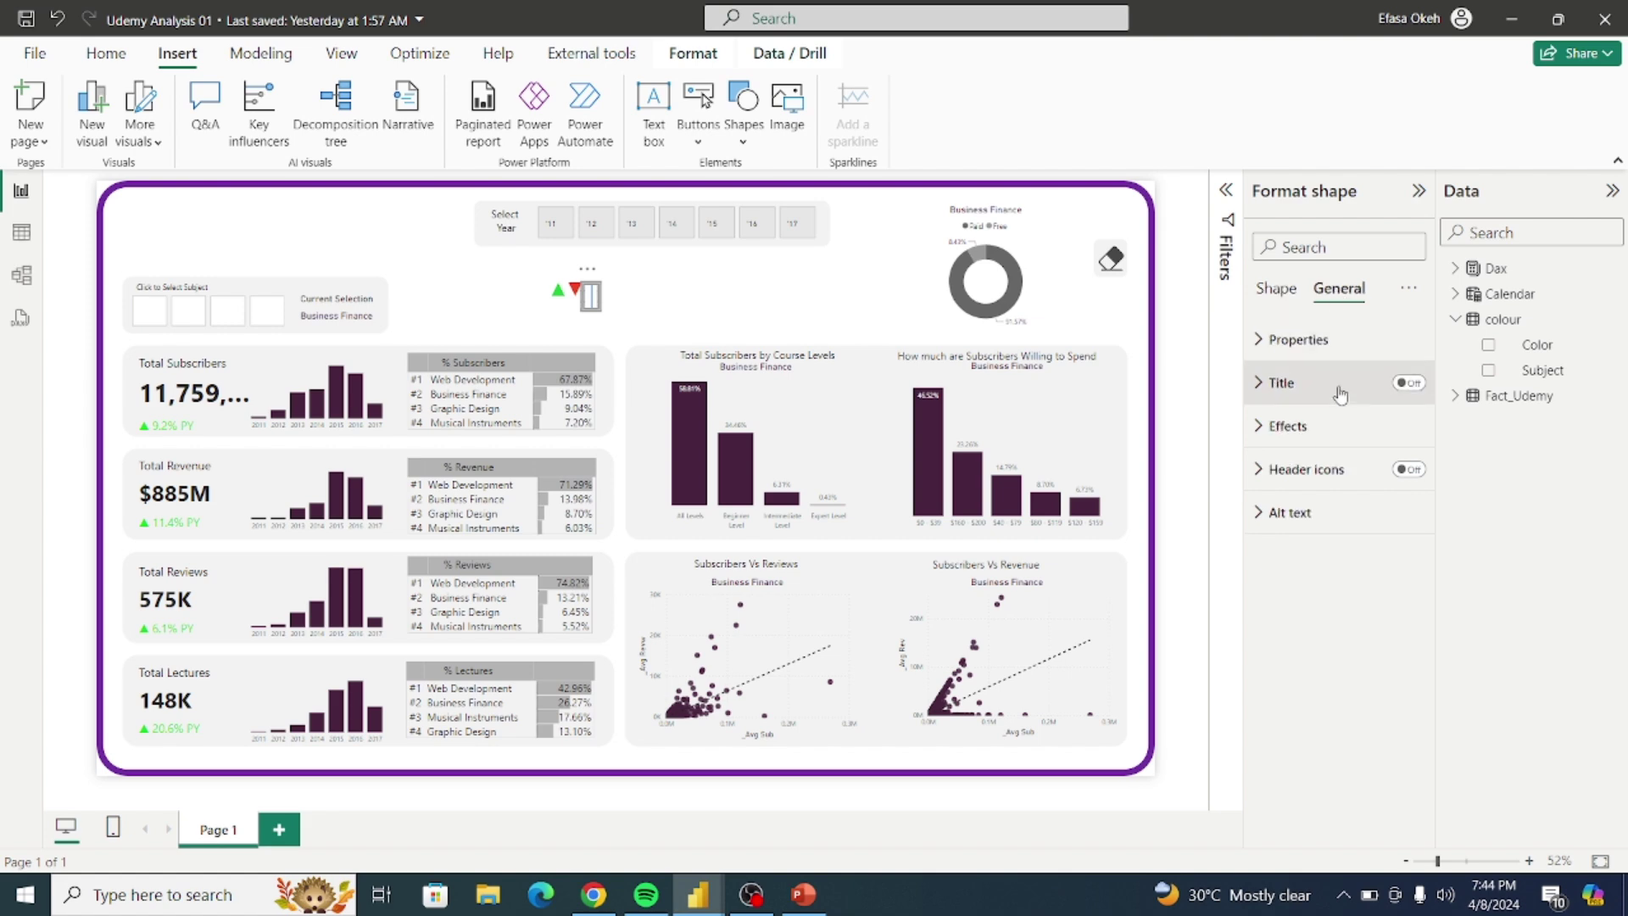
left_click(1310, 430)
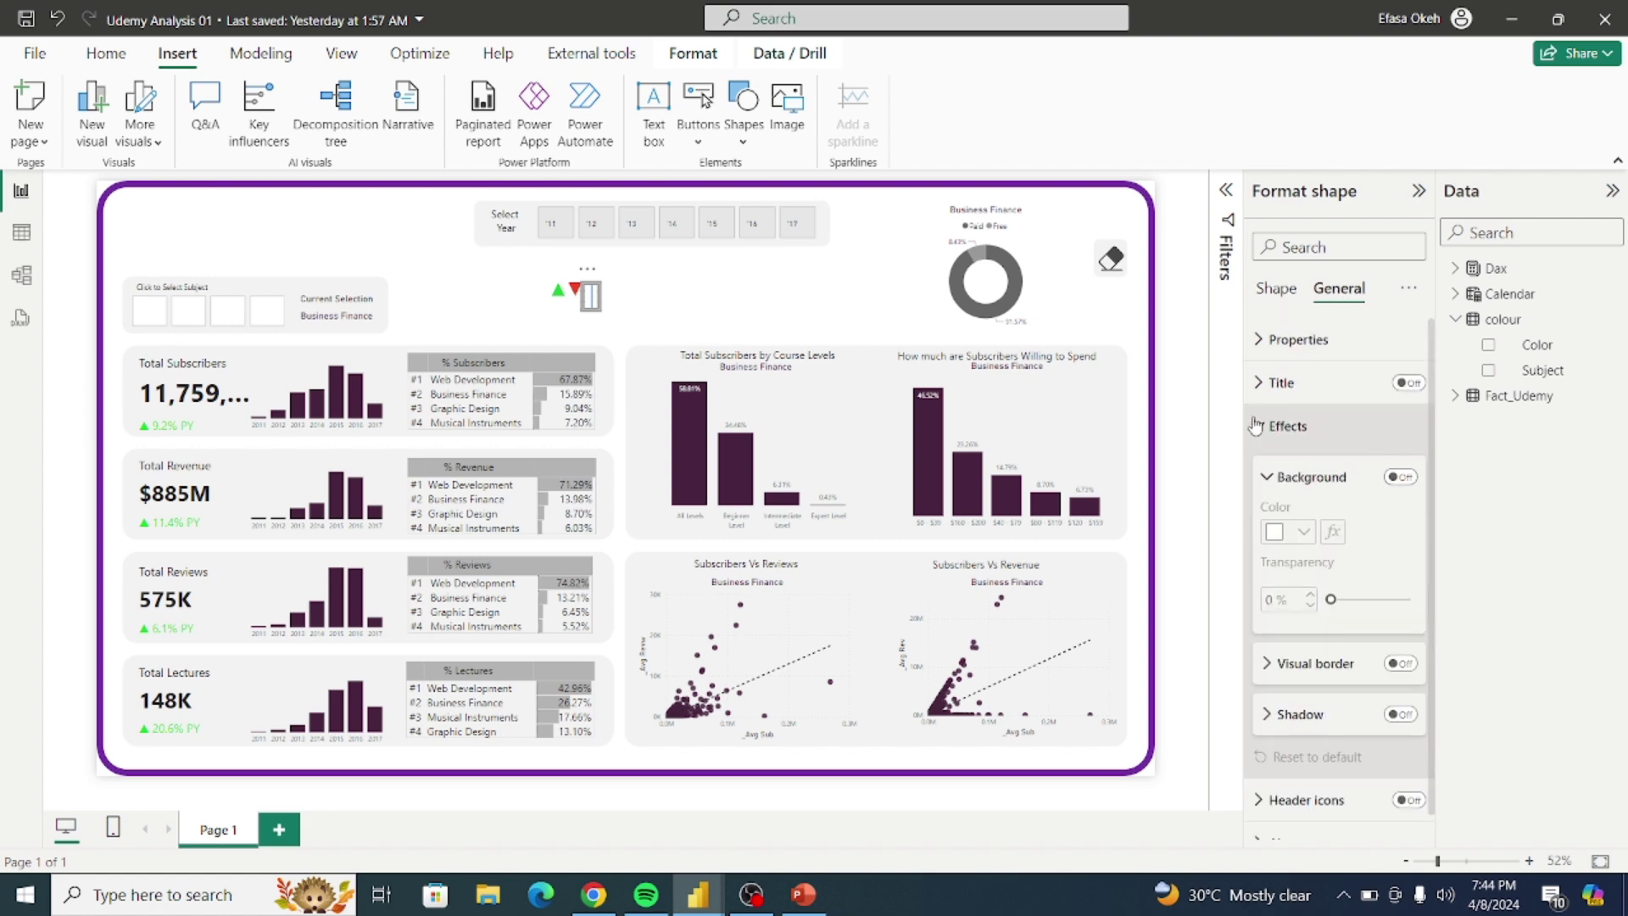
left_click(1297, 431)
left_click(1271, 291)
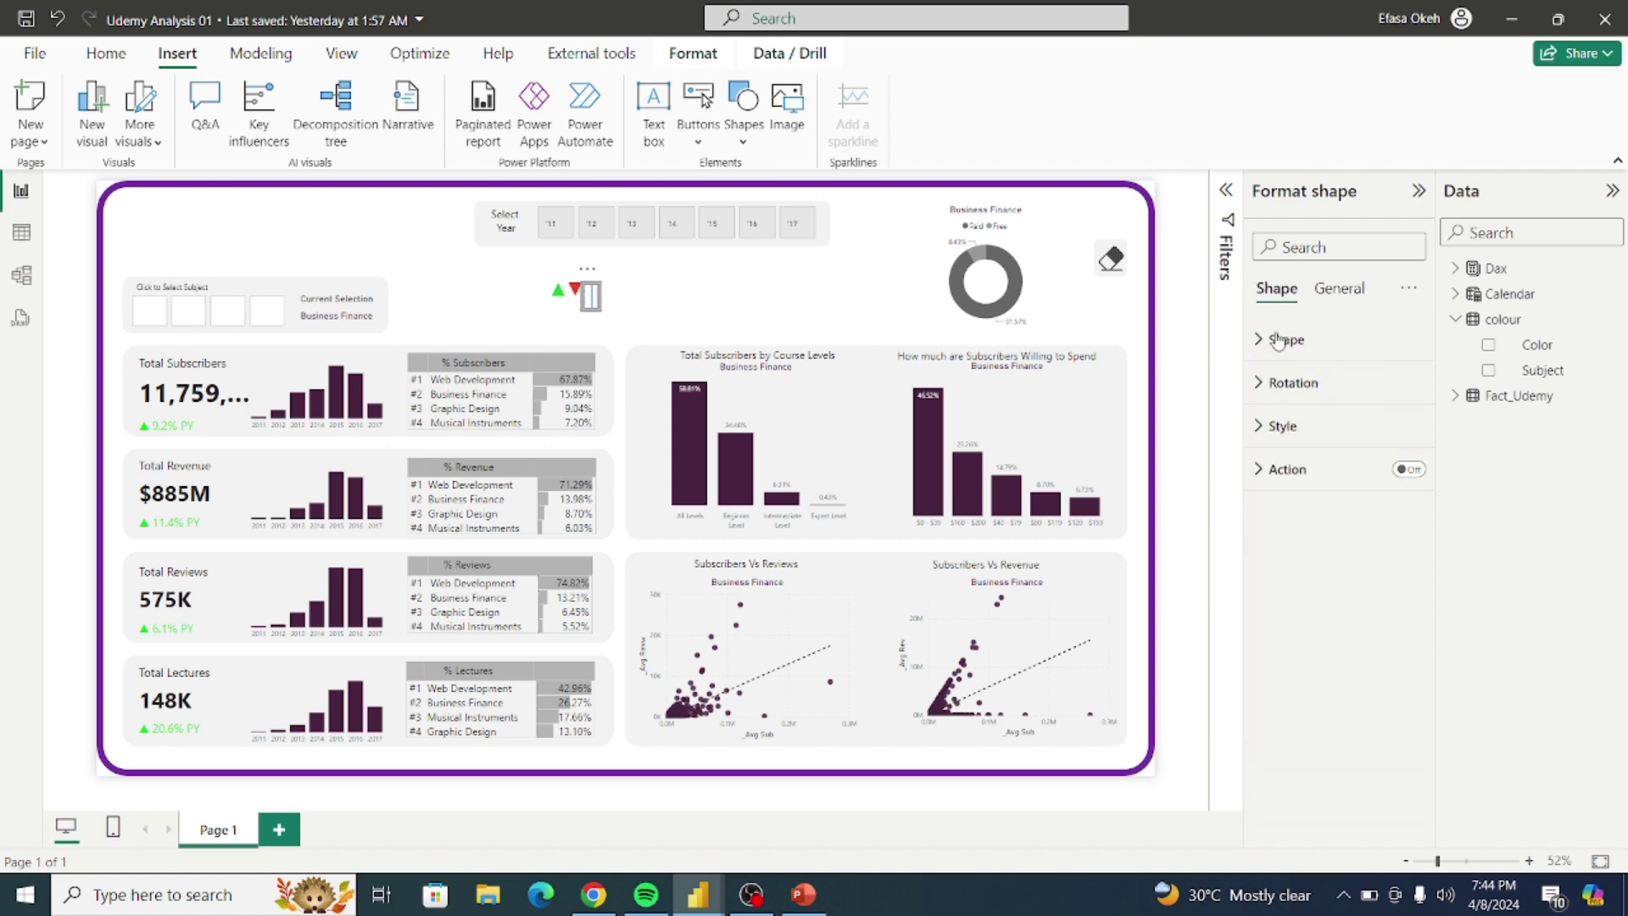
left_click(1269, 428)
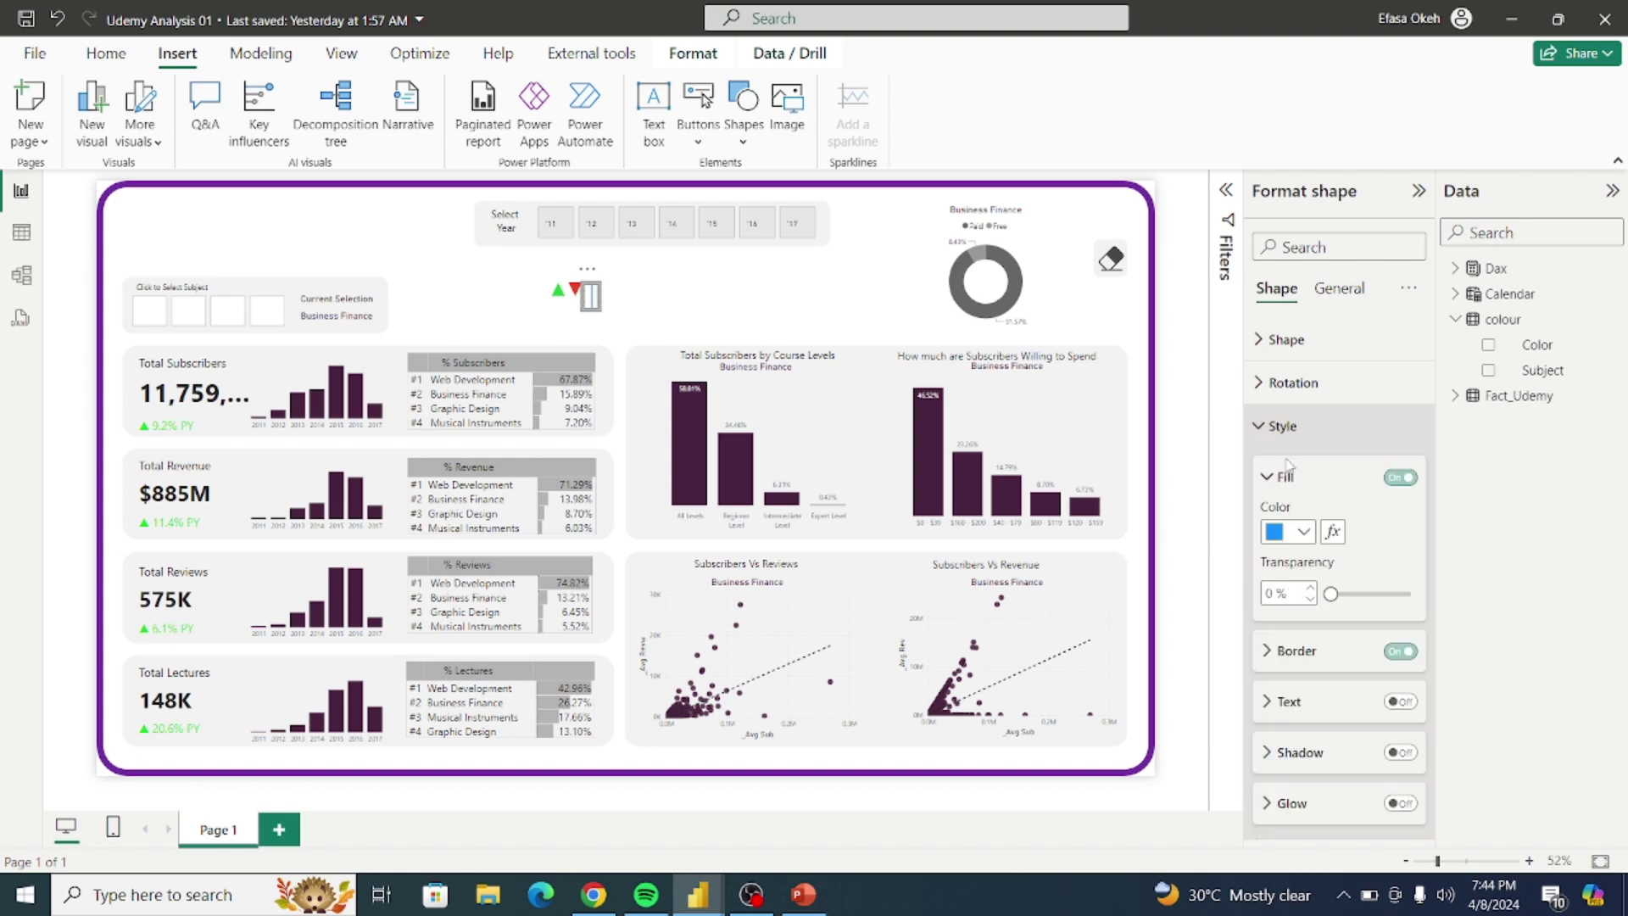
left_click(1283, 651)
left_click(1303, 706)
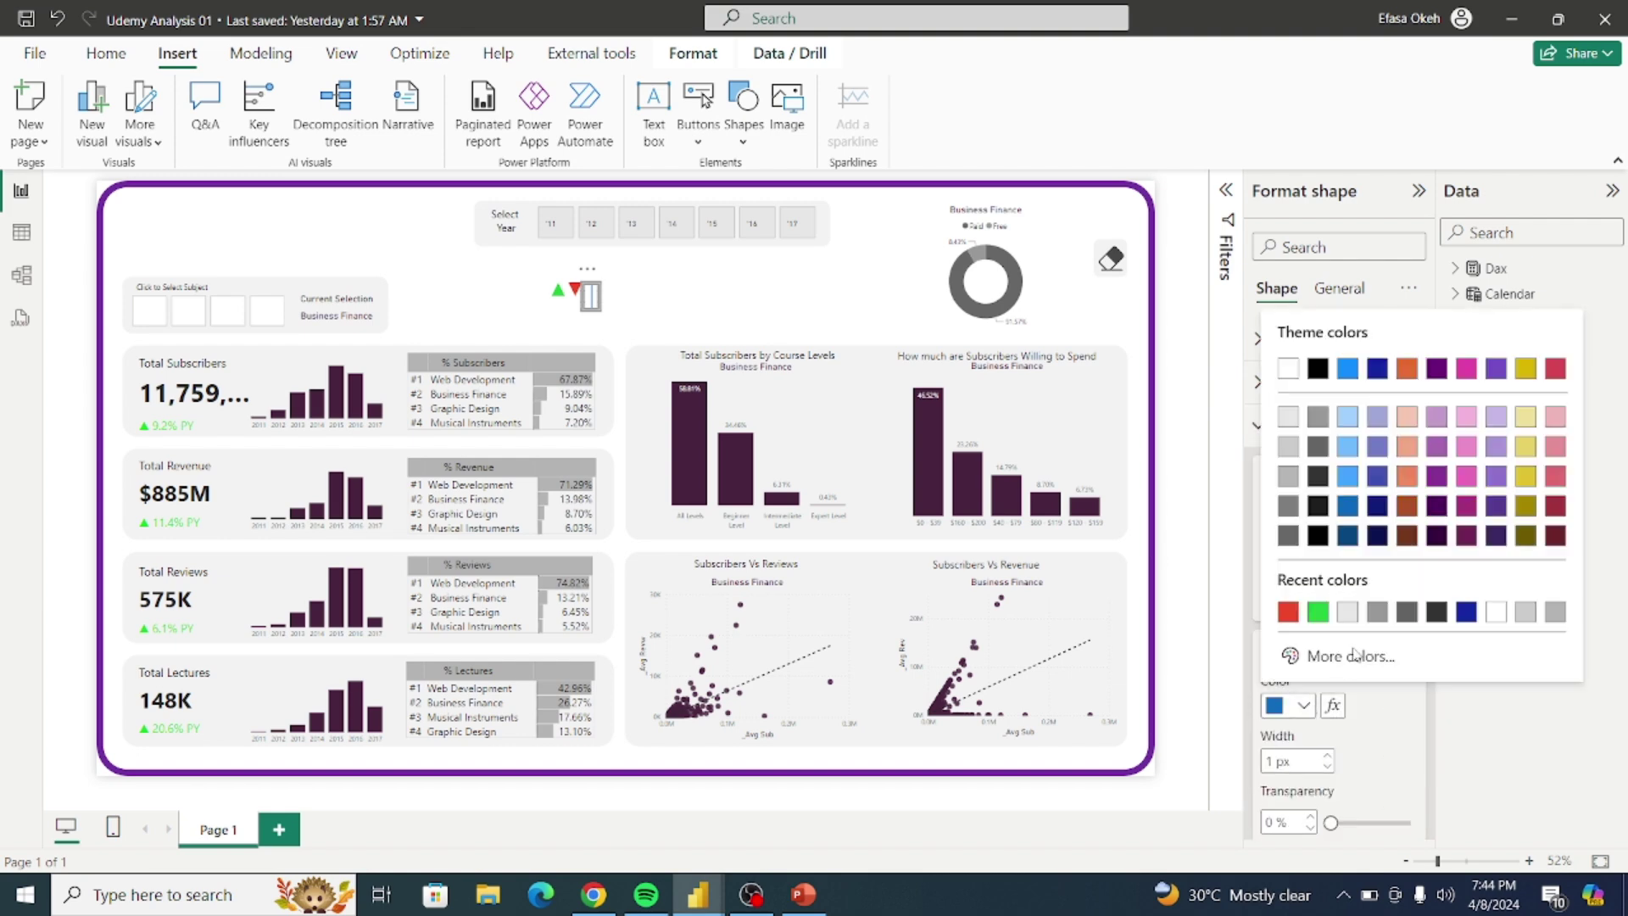
left_click(1319, 477)
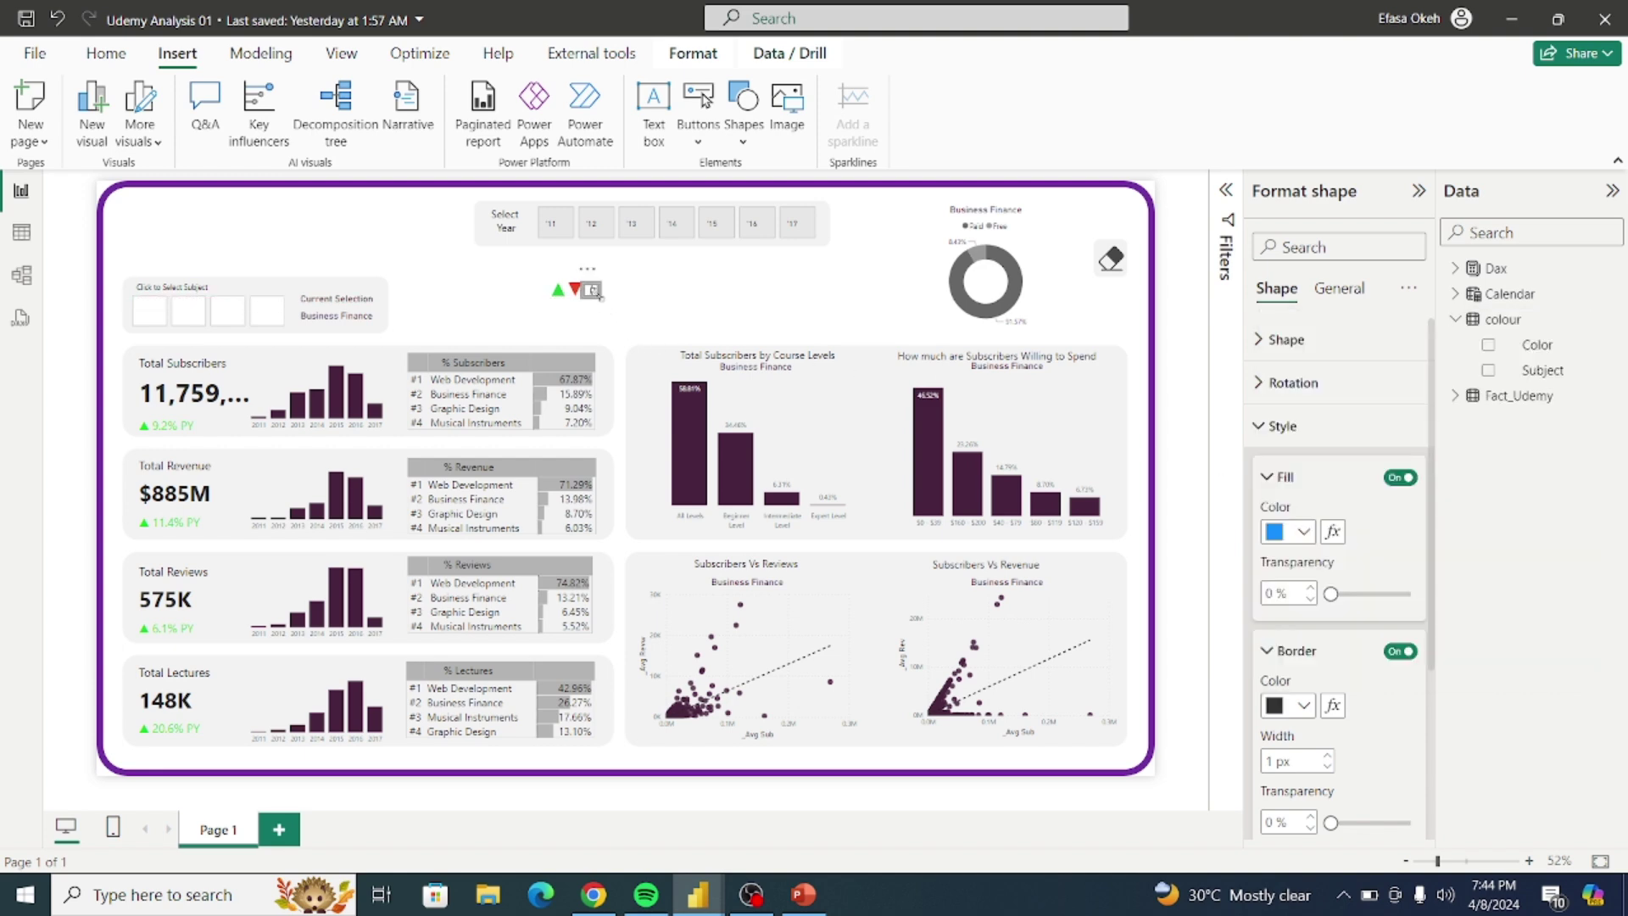
Step: Move the vertical line into the gap between the green and red triangles
left_click_drag(585, 274, 565, 273)
left_click(596, 300)
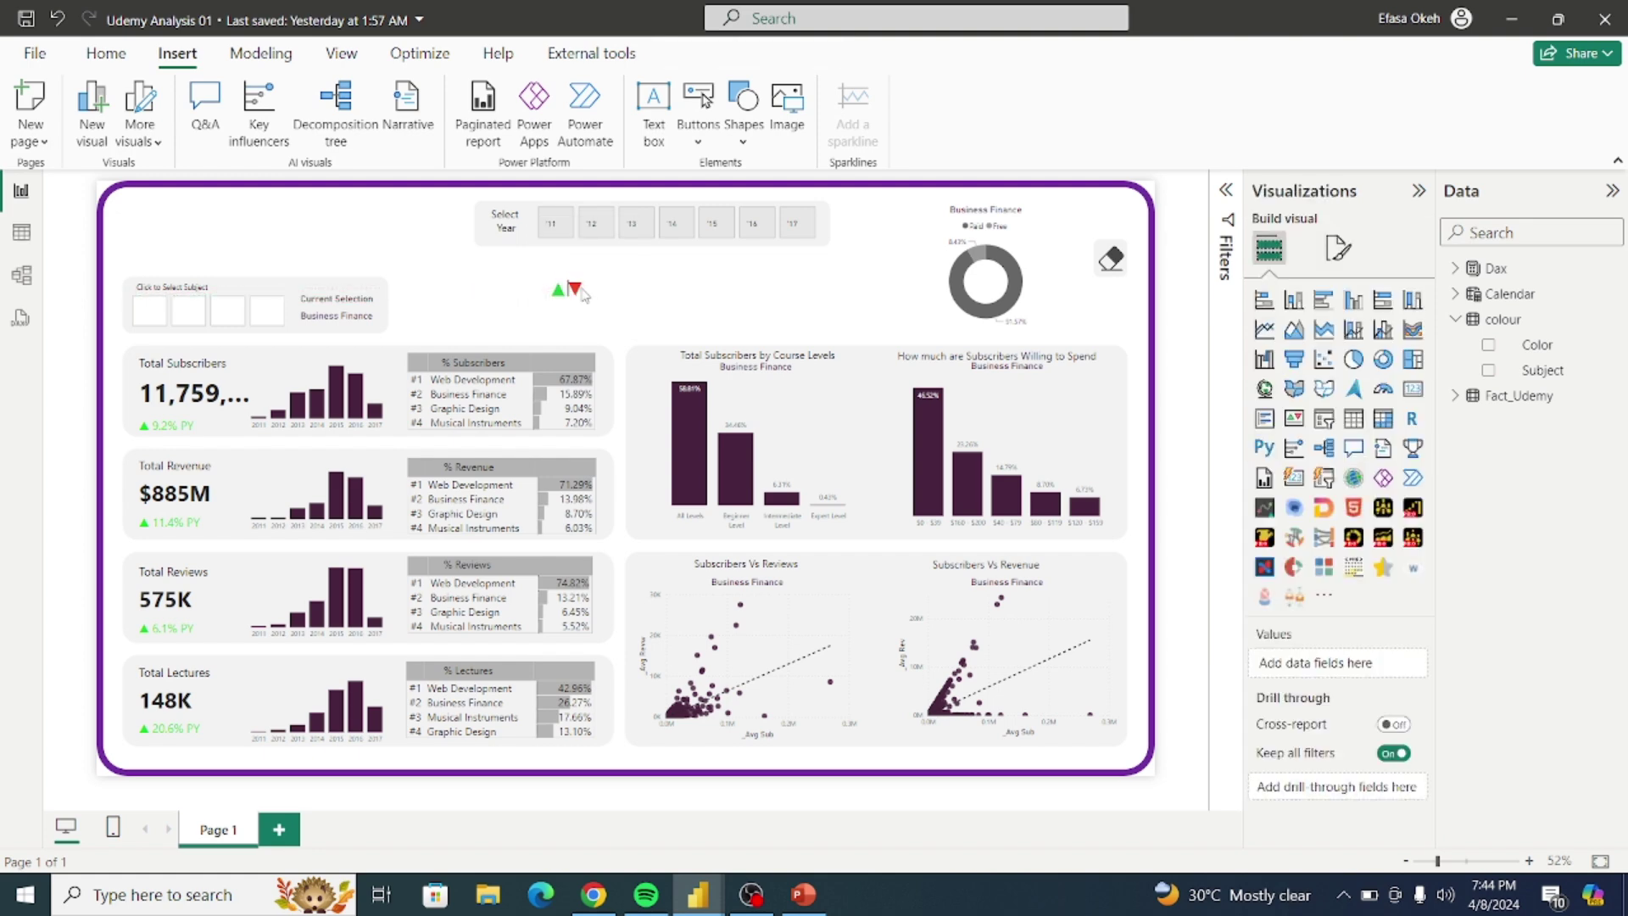
left_click(590, 300)
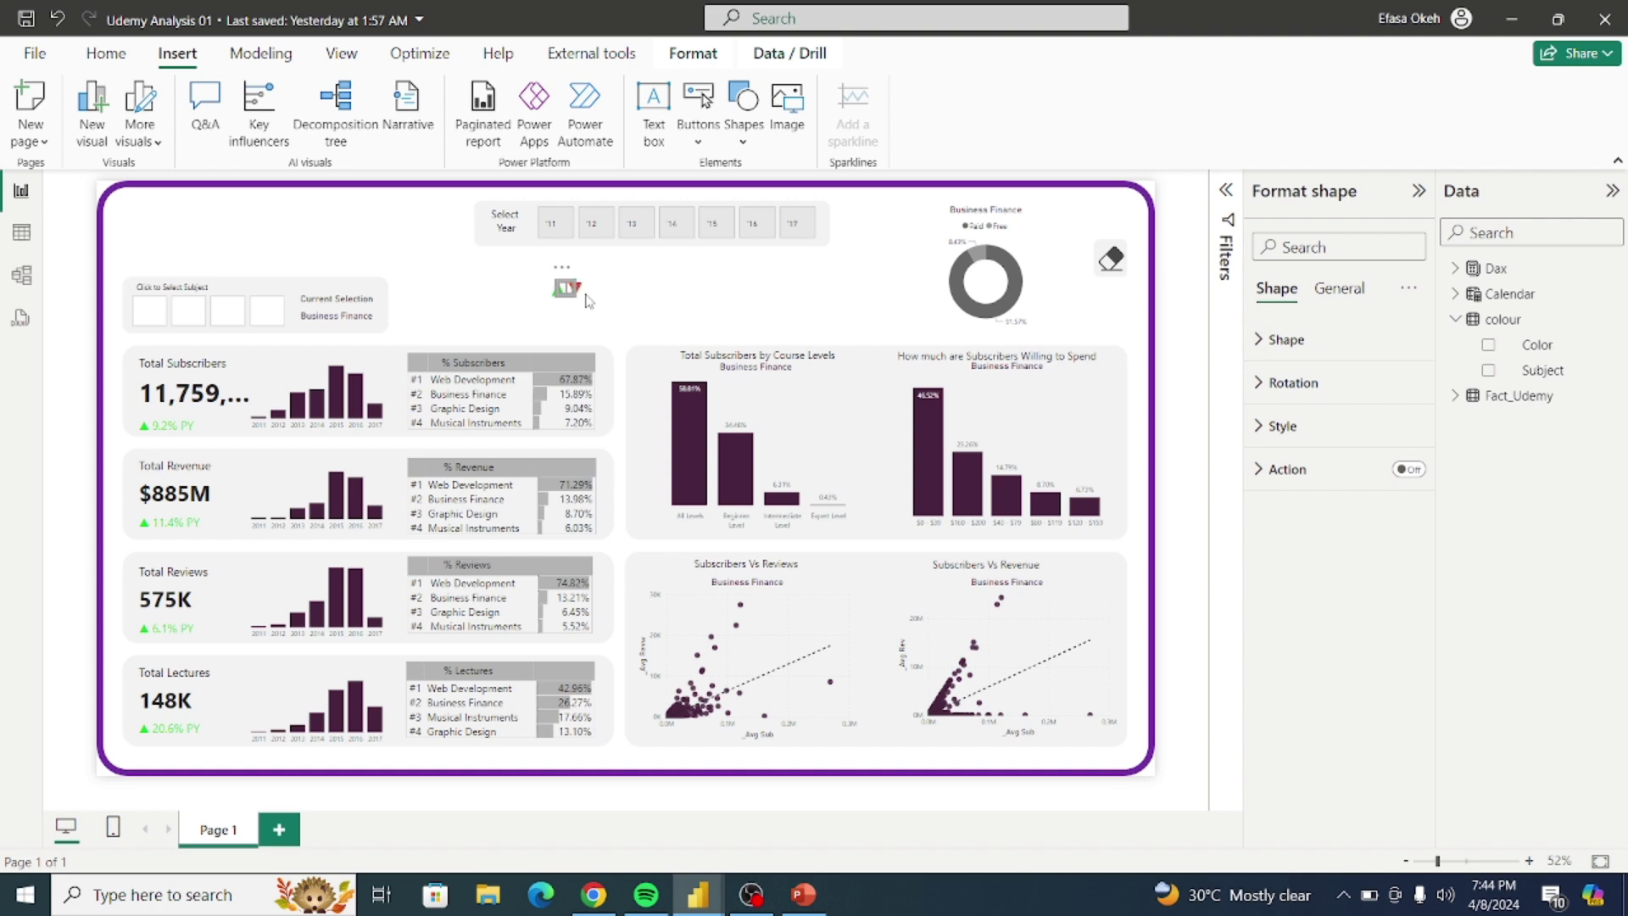
left_click(585, 314)
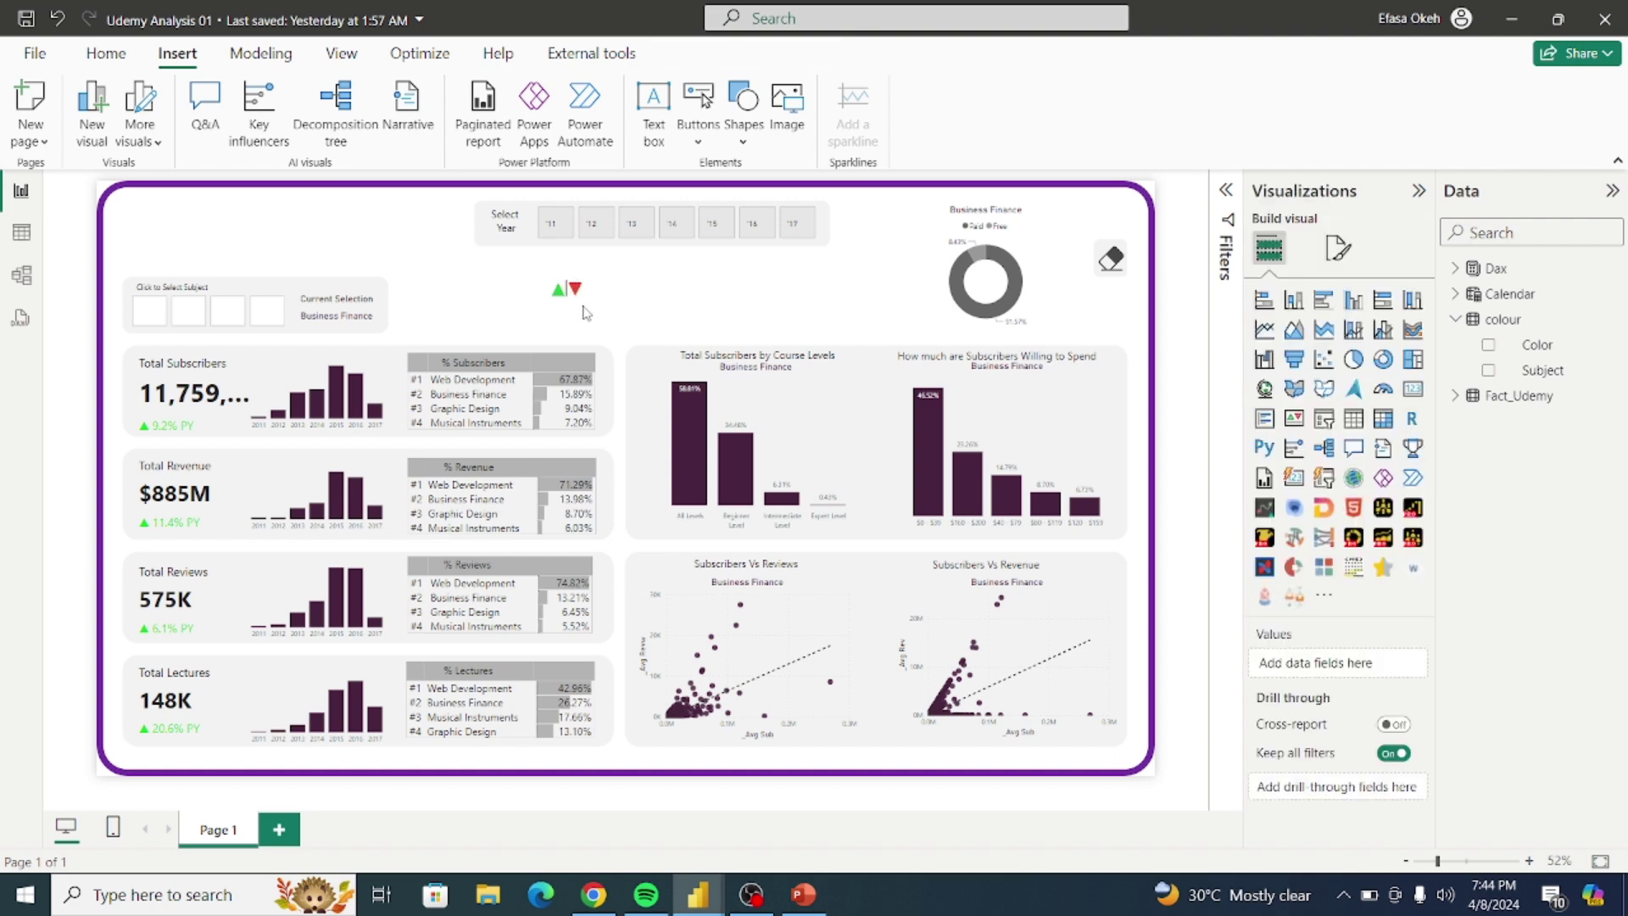
Step: Reduce the height of the divider line between the triangles slightly
left_click(569, 293)
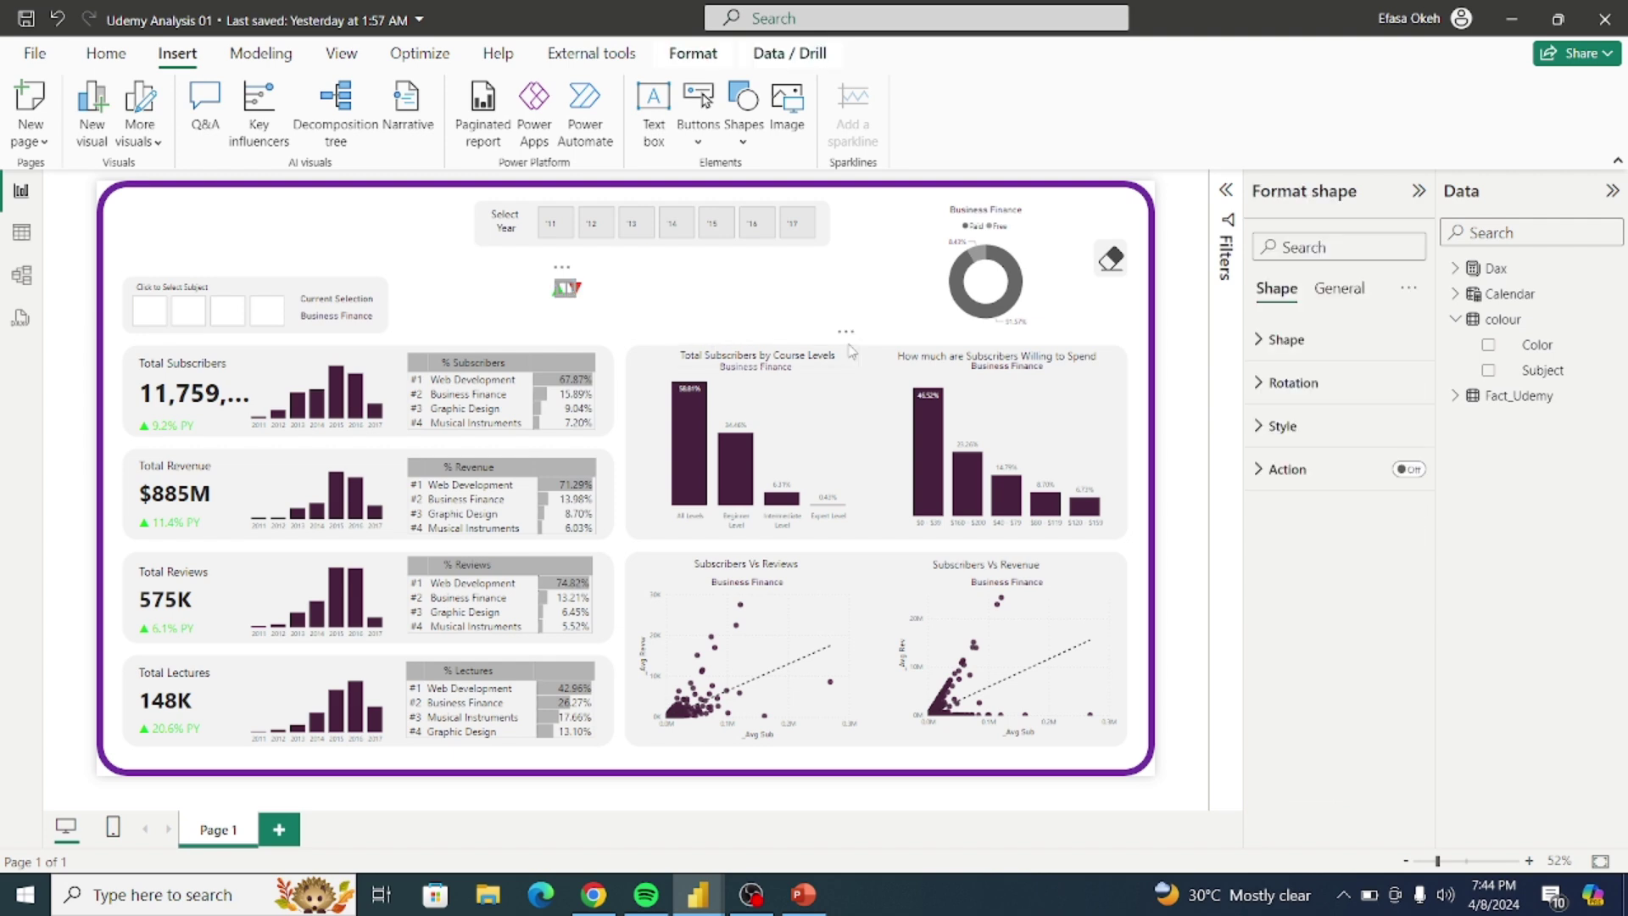
left_click(1283, 339)
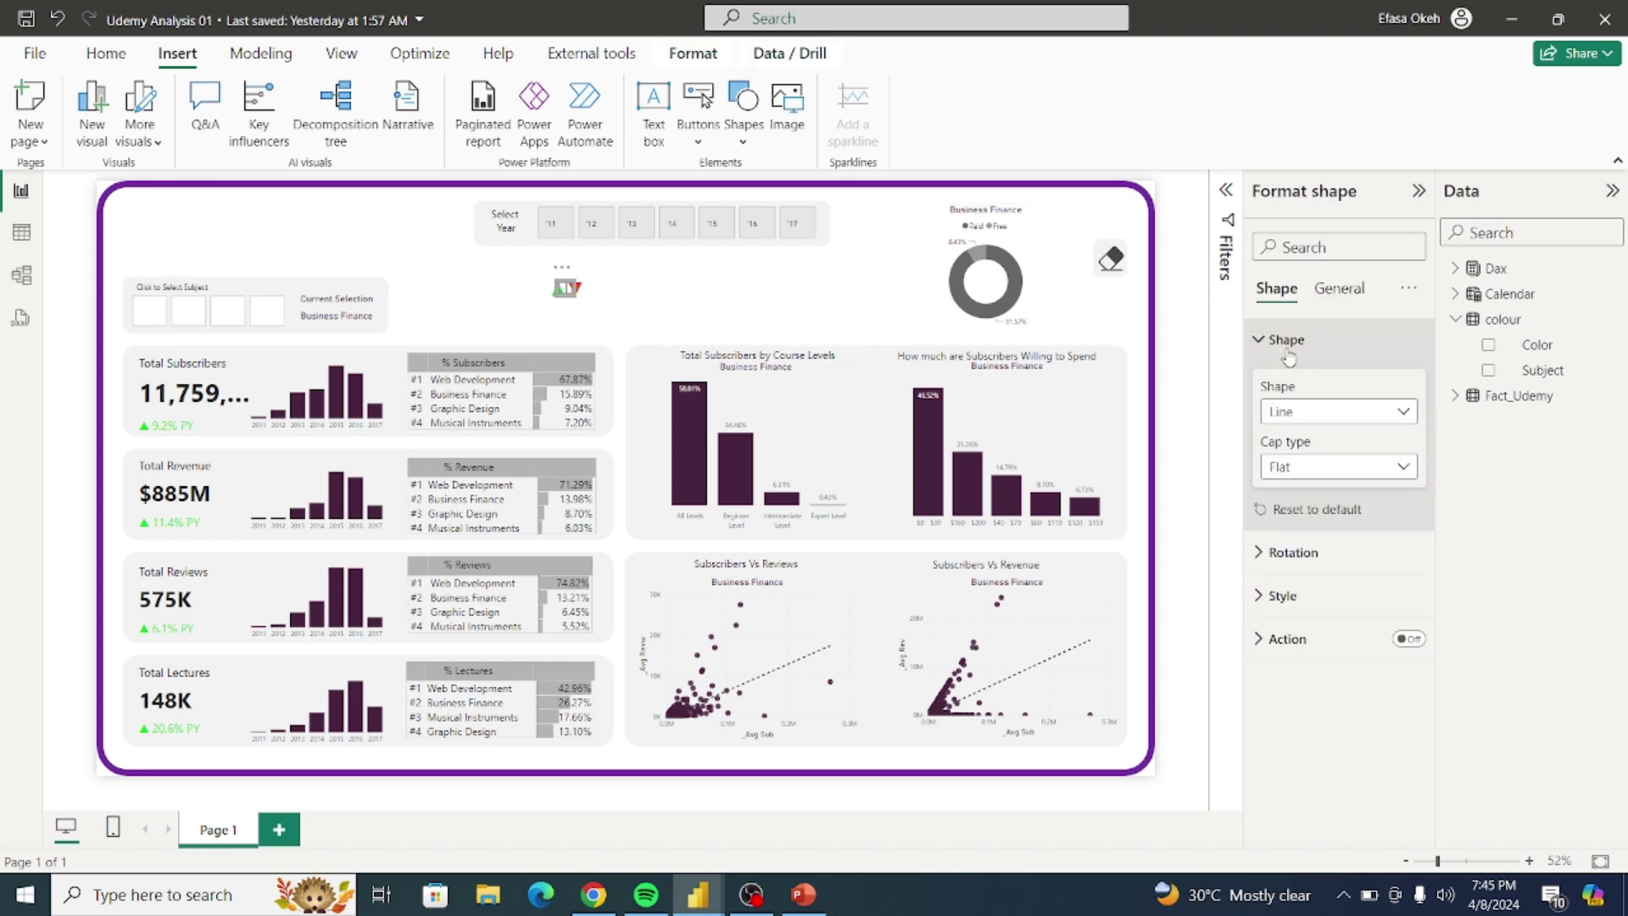
left_click(1284, 341)
left_click(1336, 306)
left_click(1290, 339)
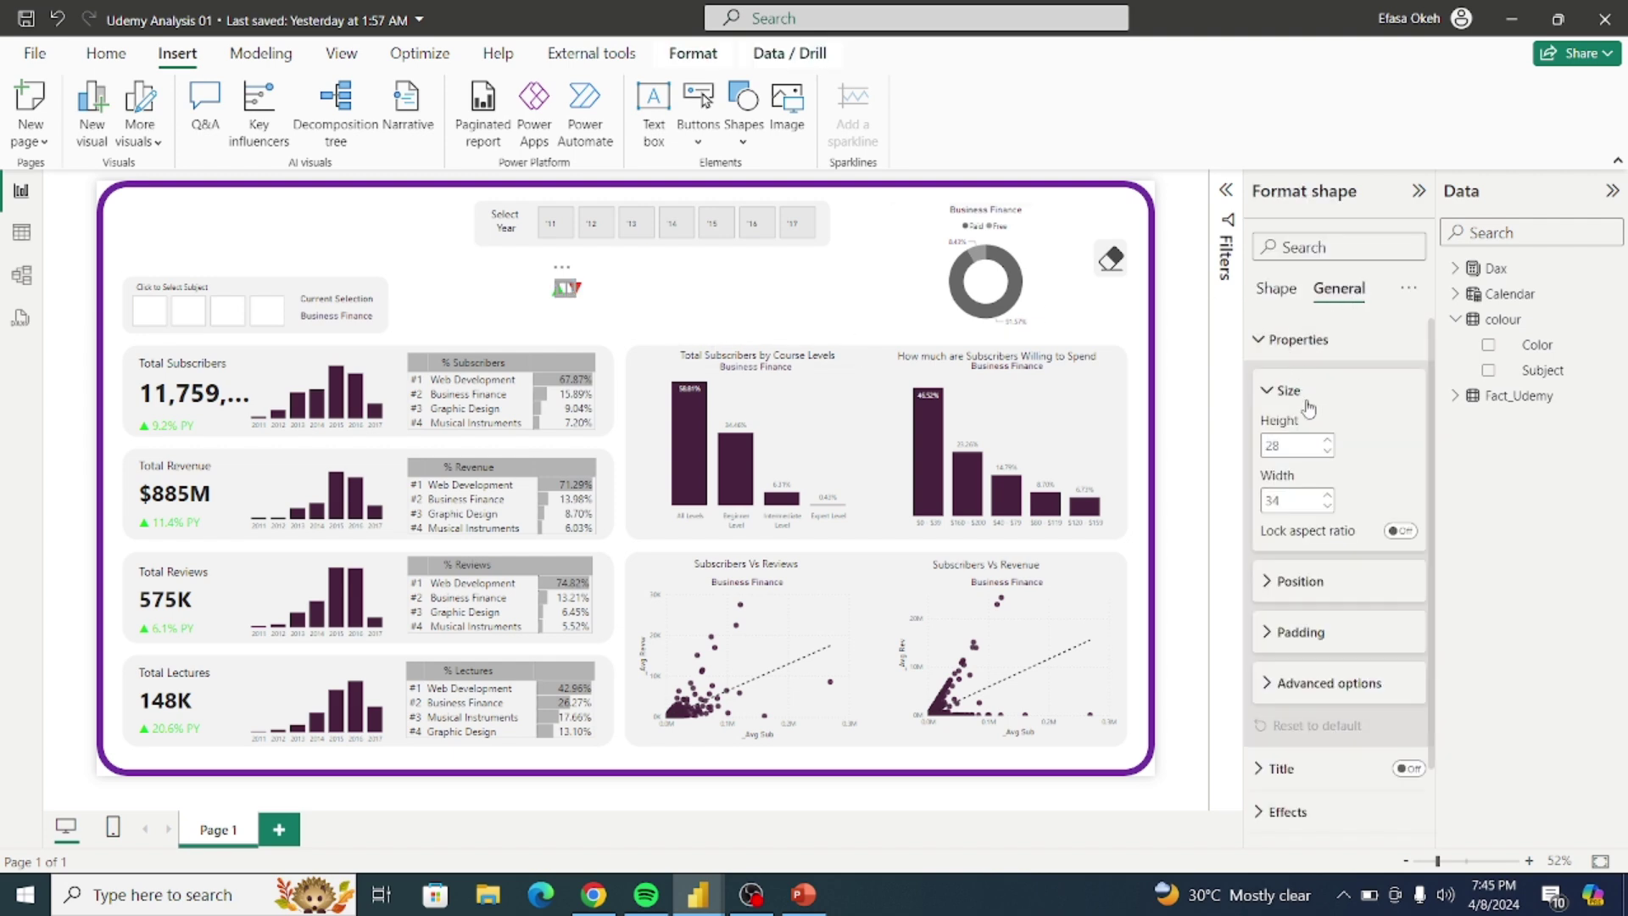
left_click(1328, 452)
left_click(1328, 453)
left_click(1327, 440)
left_click(711, 333)
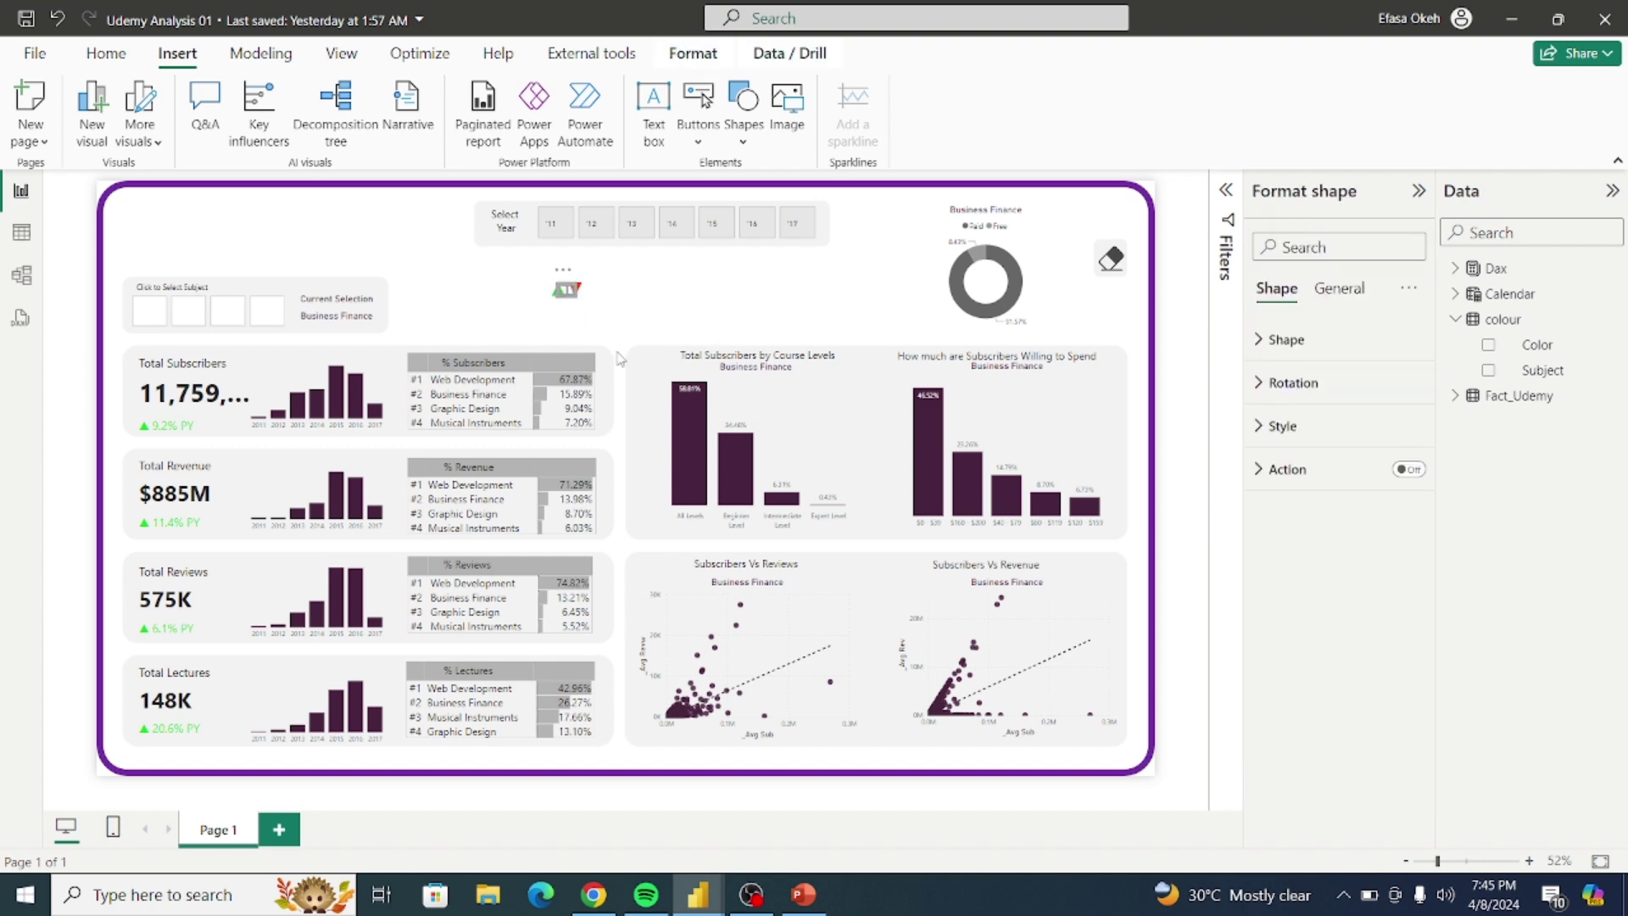
Step: Nudge the red triangle and the divider line so the line sits evenly between the two triangles
left_click(594, 332)
left_click(602, 315)
left_click(582, 291)
left_click(578, 289)
left_click(564, 339)
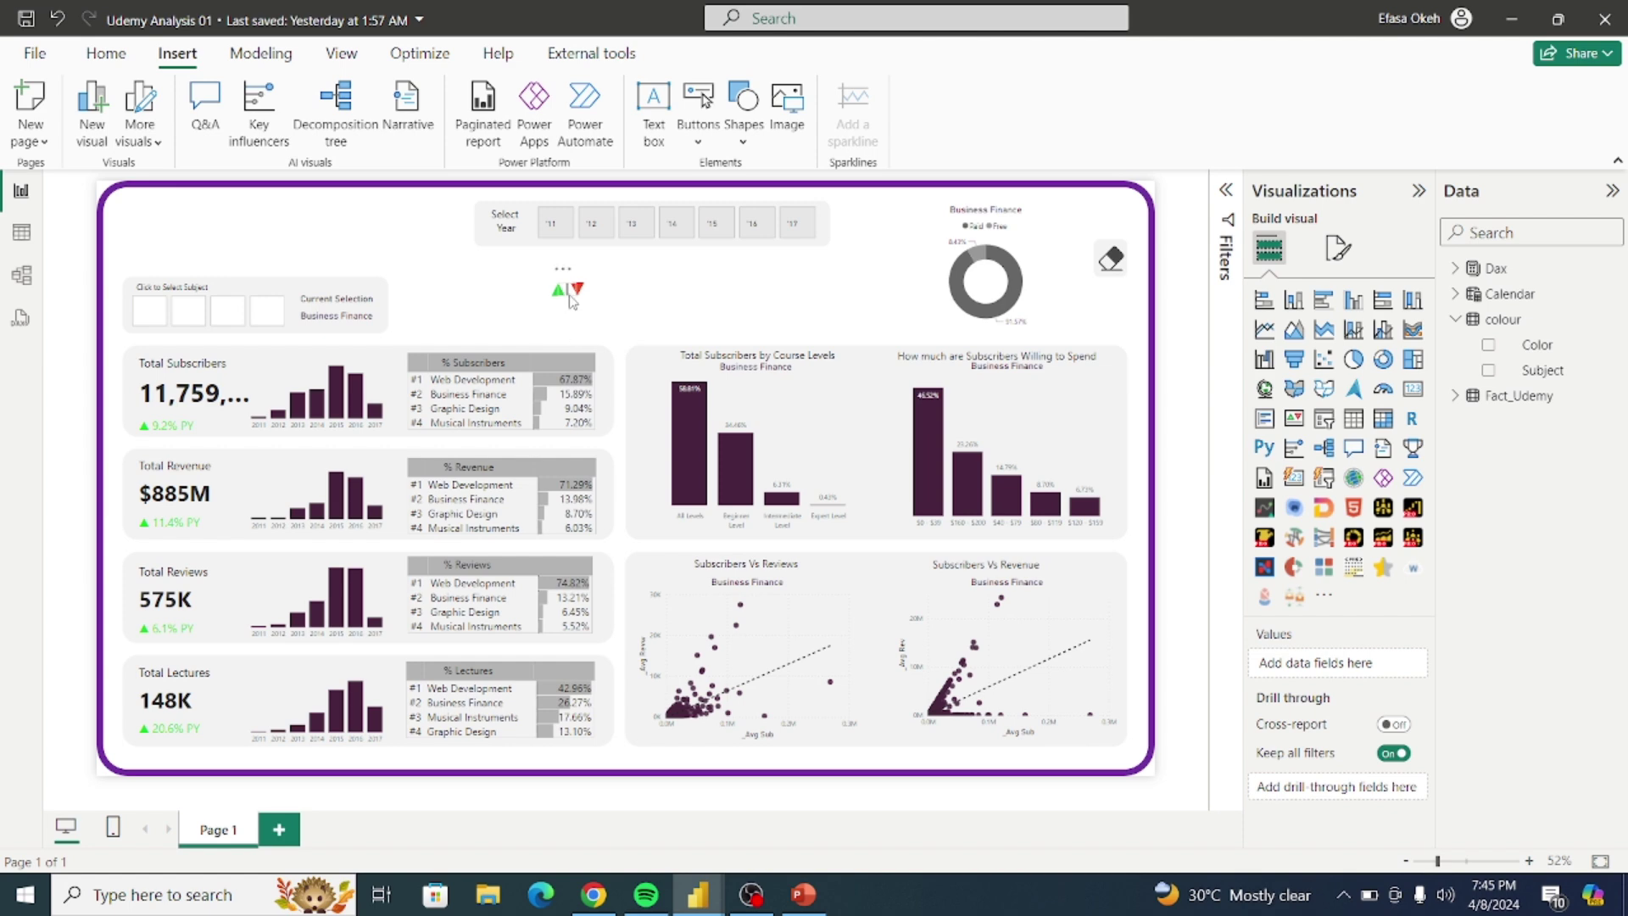
left_click(590, 333)
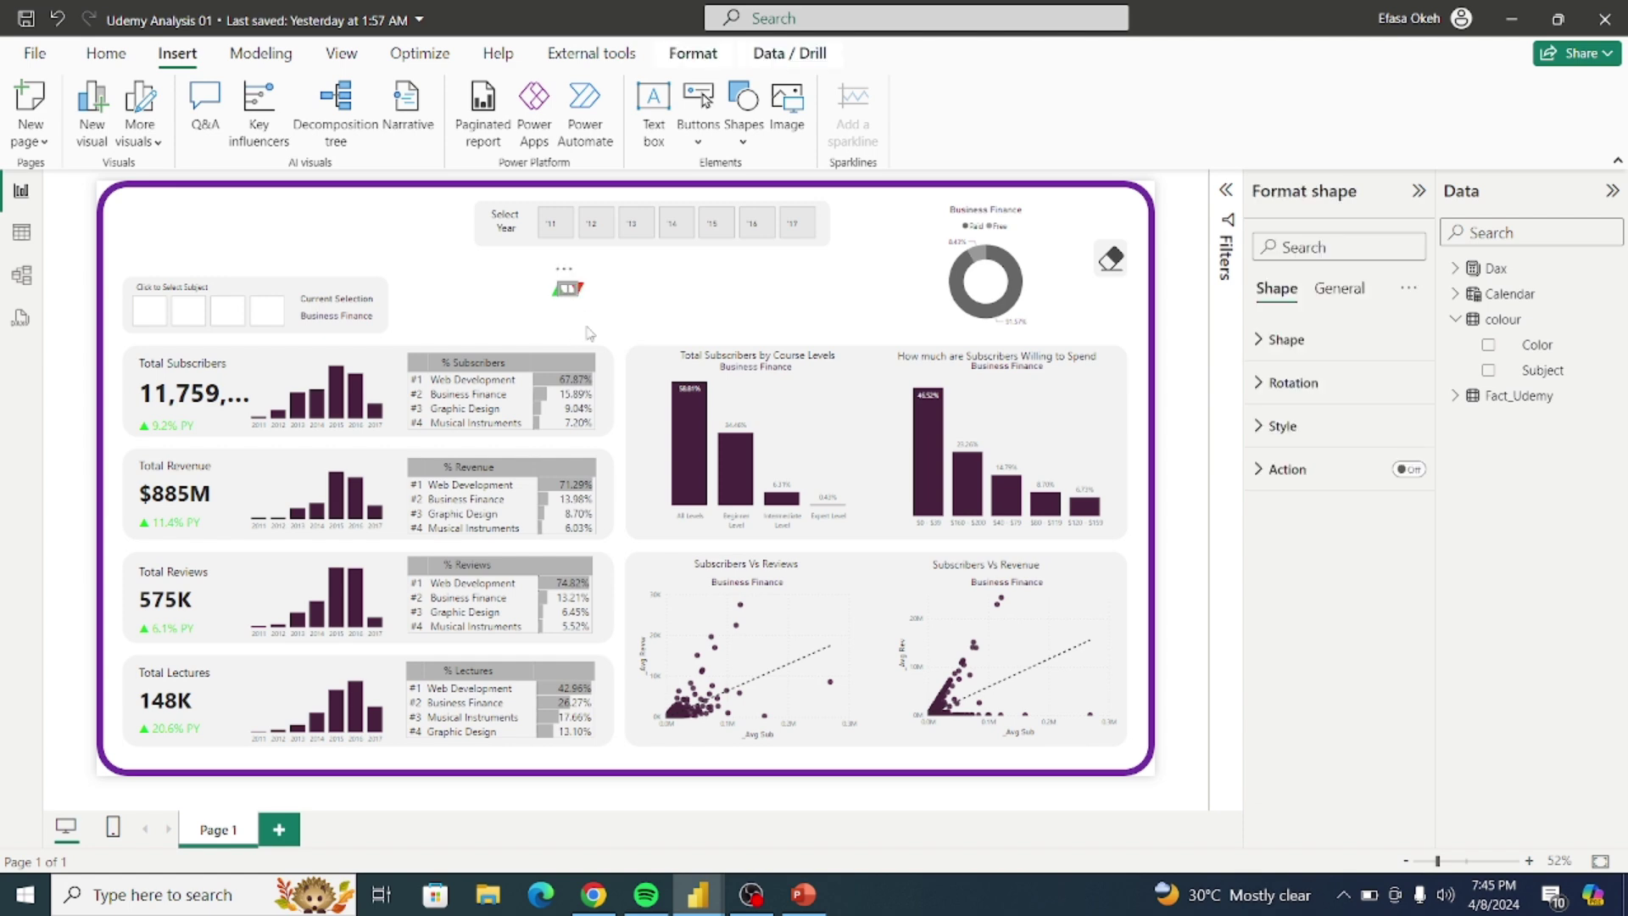
left_click(590, 333)
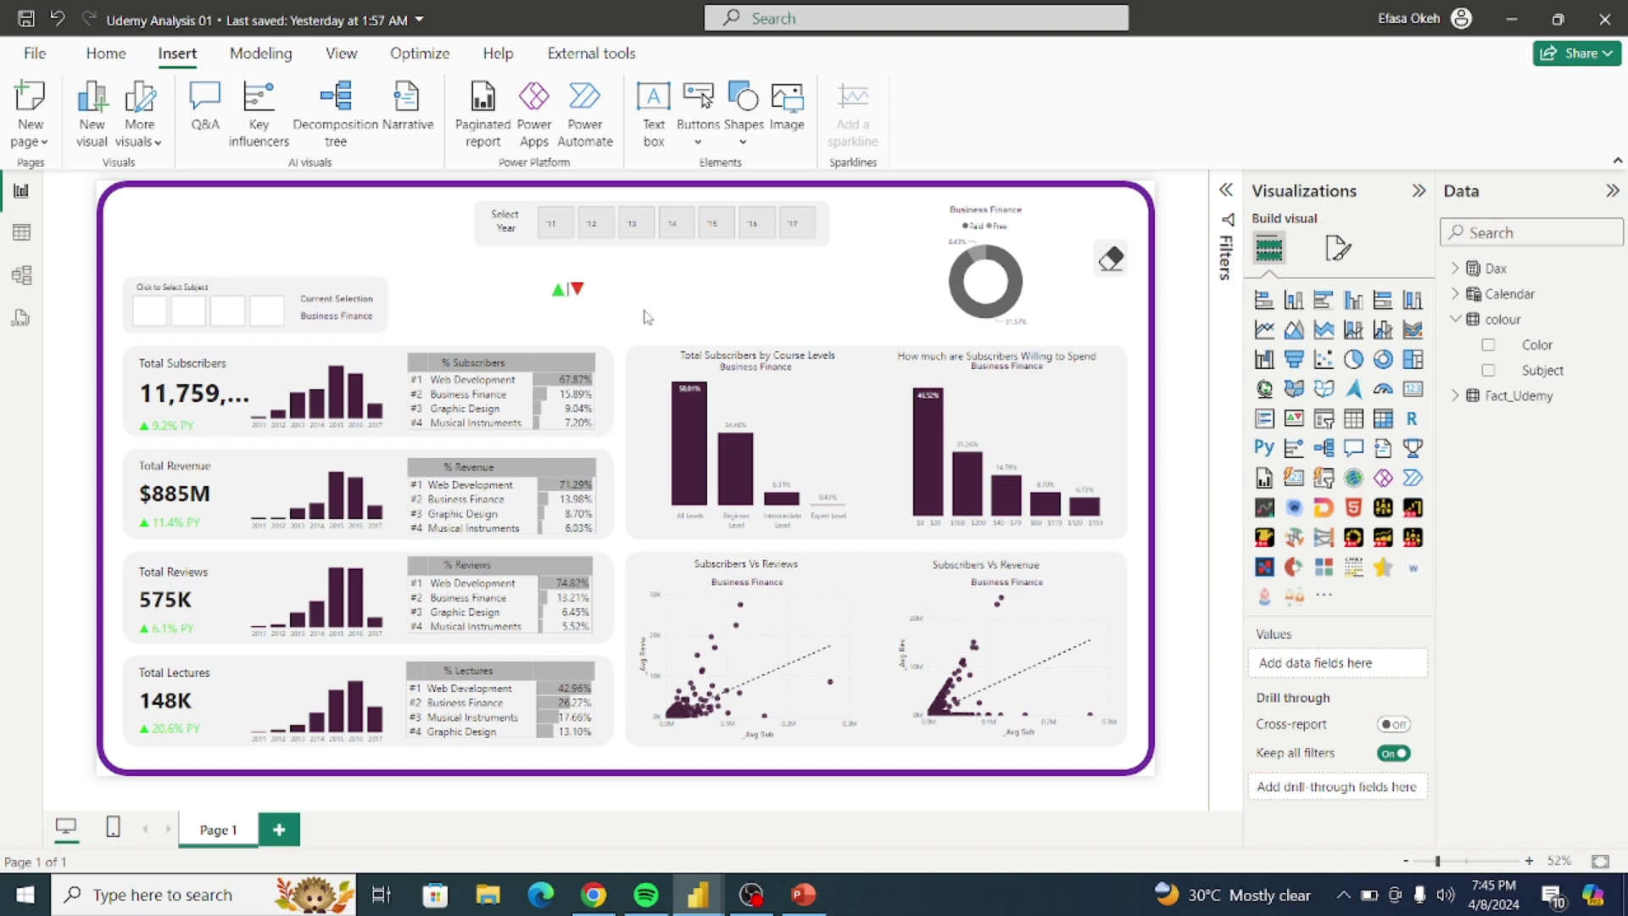
Step: Group the green triangle, divider line and red triangle into one object
mouse_move(507, 263)
left_mouse_down()
mouse_move(629, 321)
mouse_move(615, 309)
left_mouse_up()
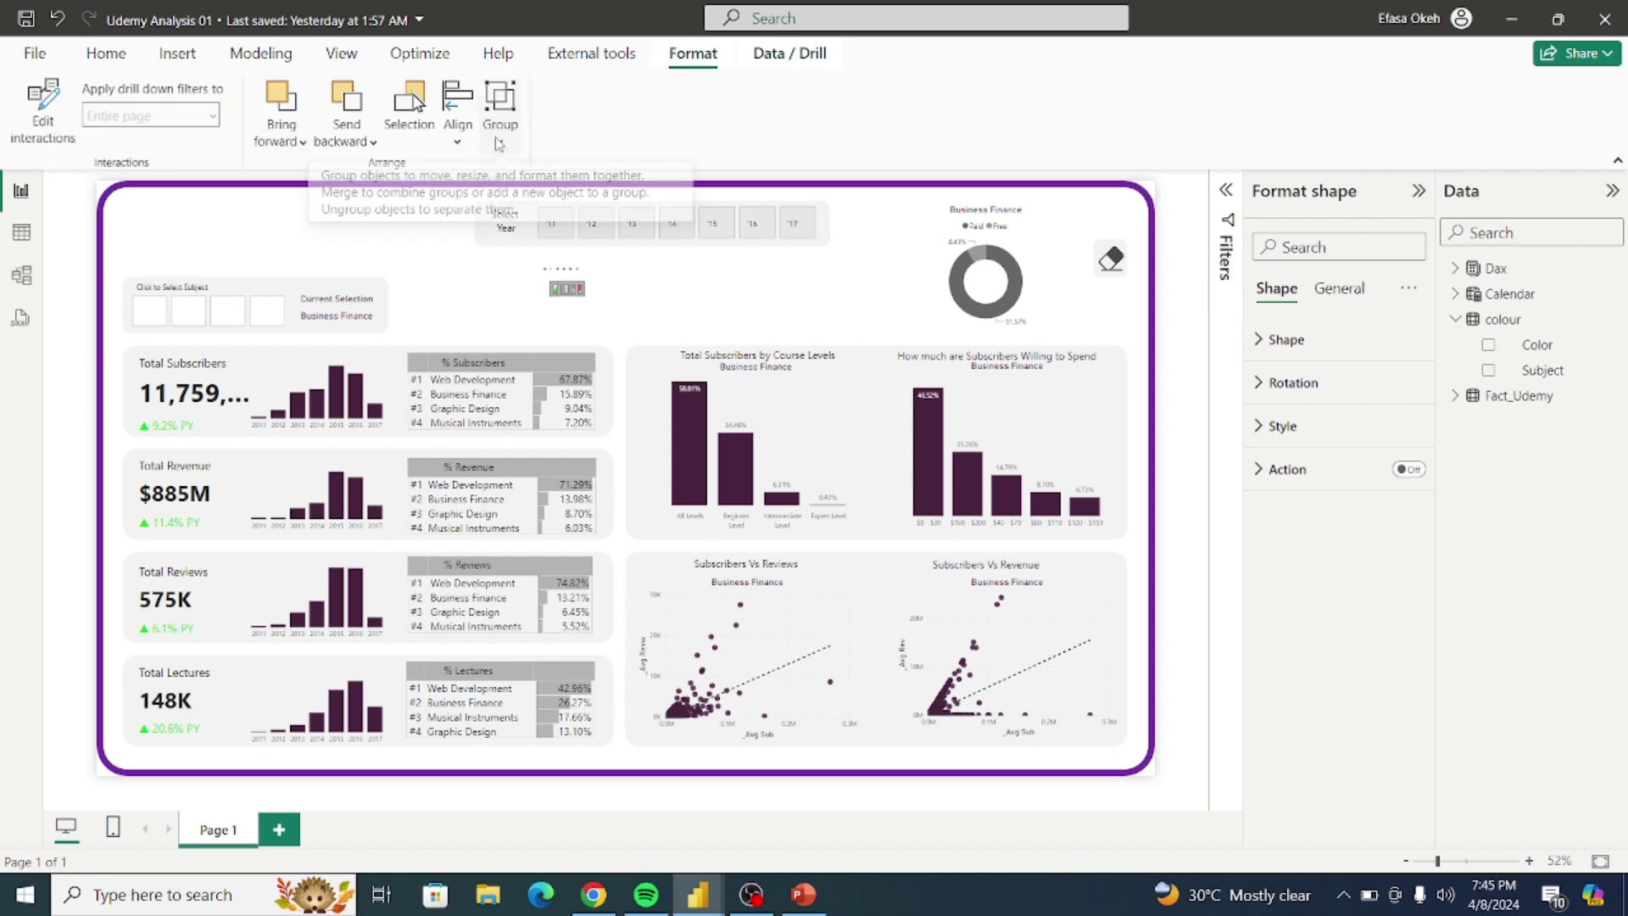
left_click(500, 140)
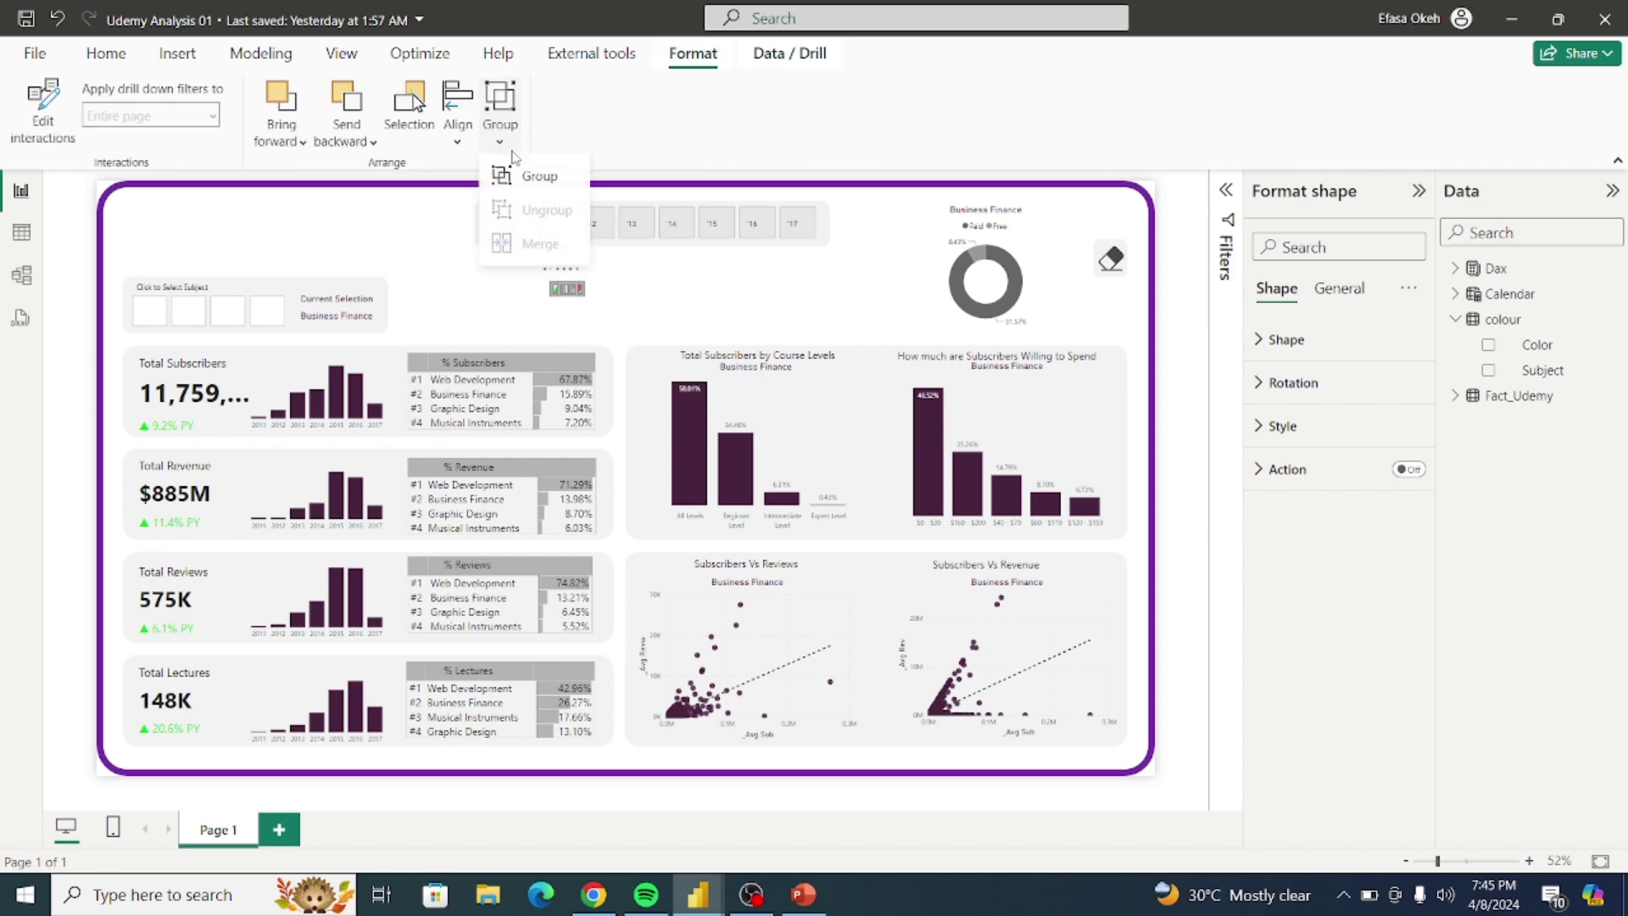
left_click(660, 314)
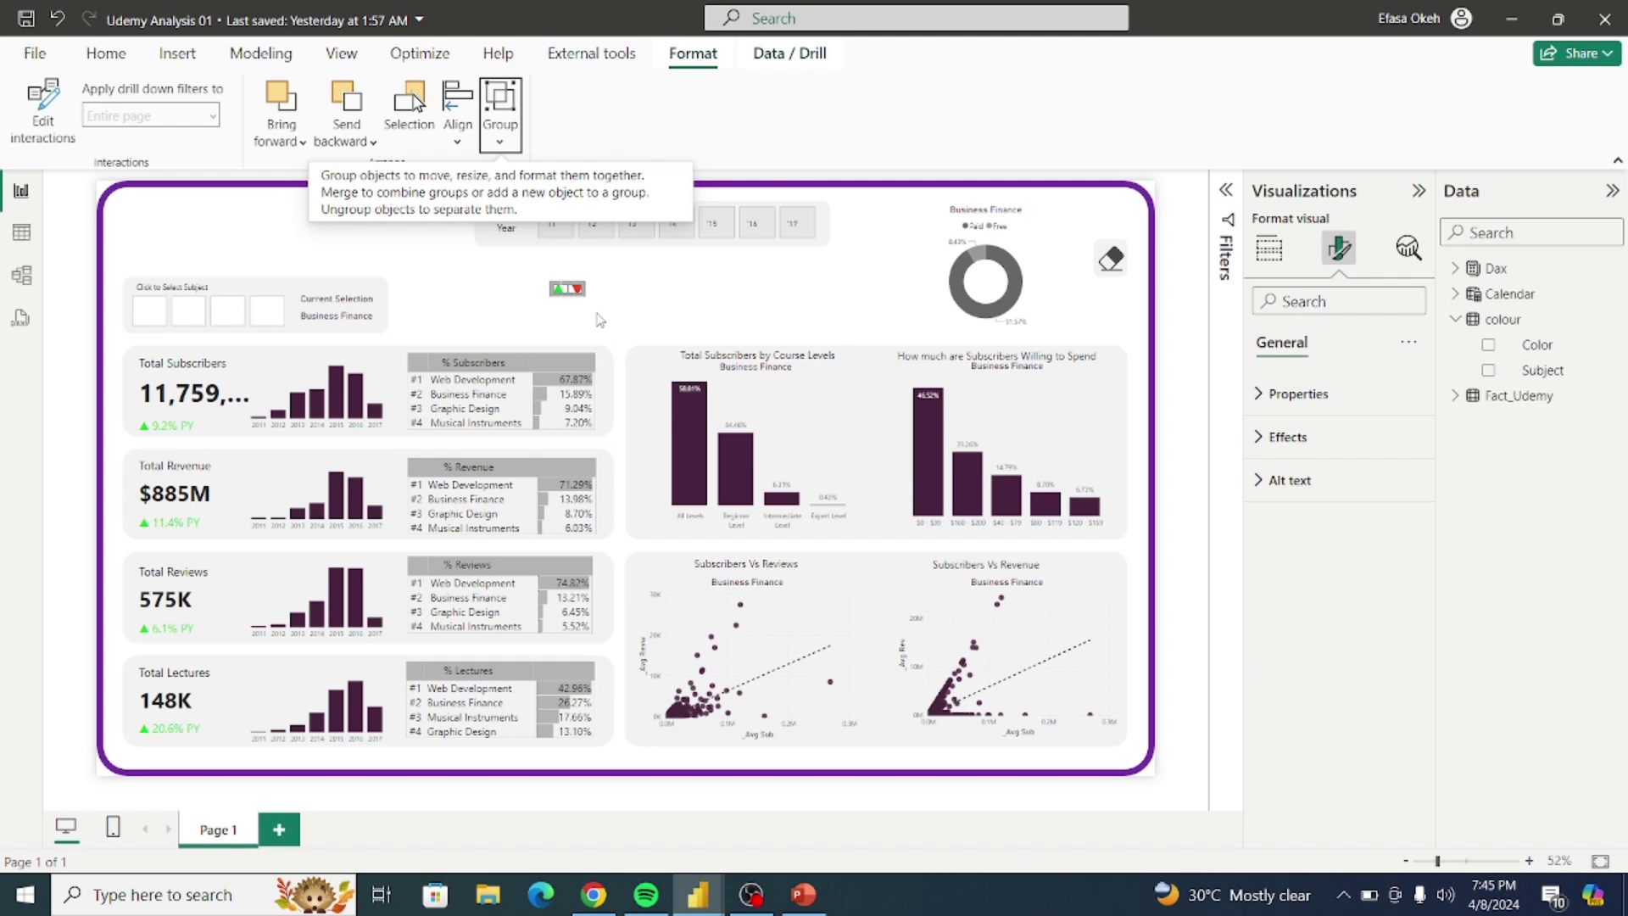
Step: Duplicate the triangle group and place the copy beside the Total Subscribers heading
left_click(116, 73)
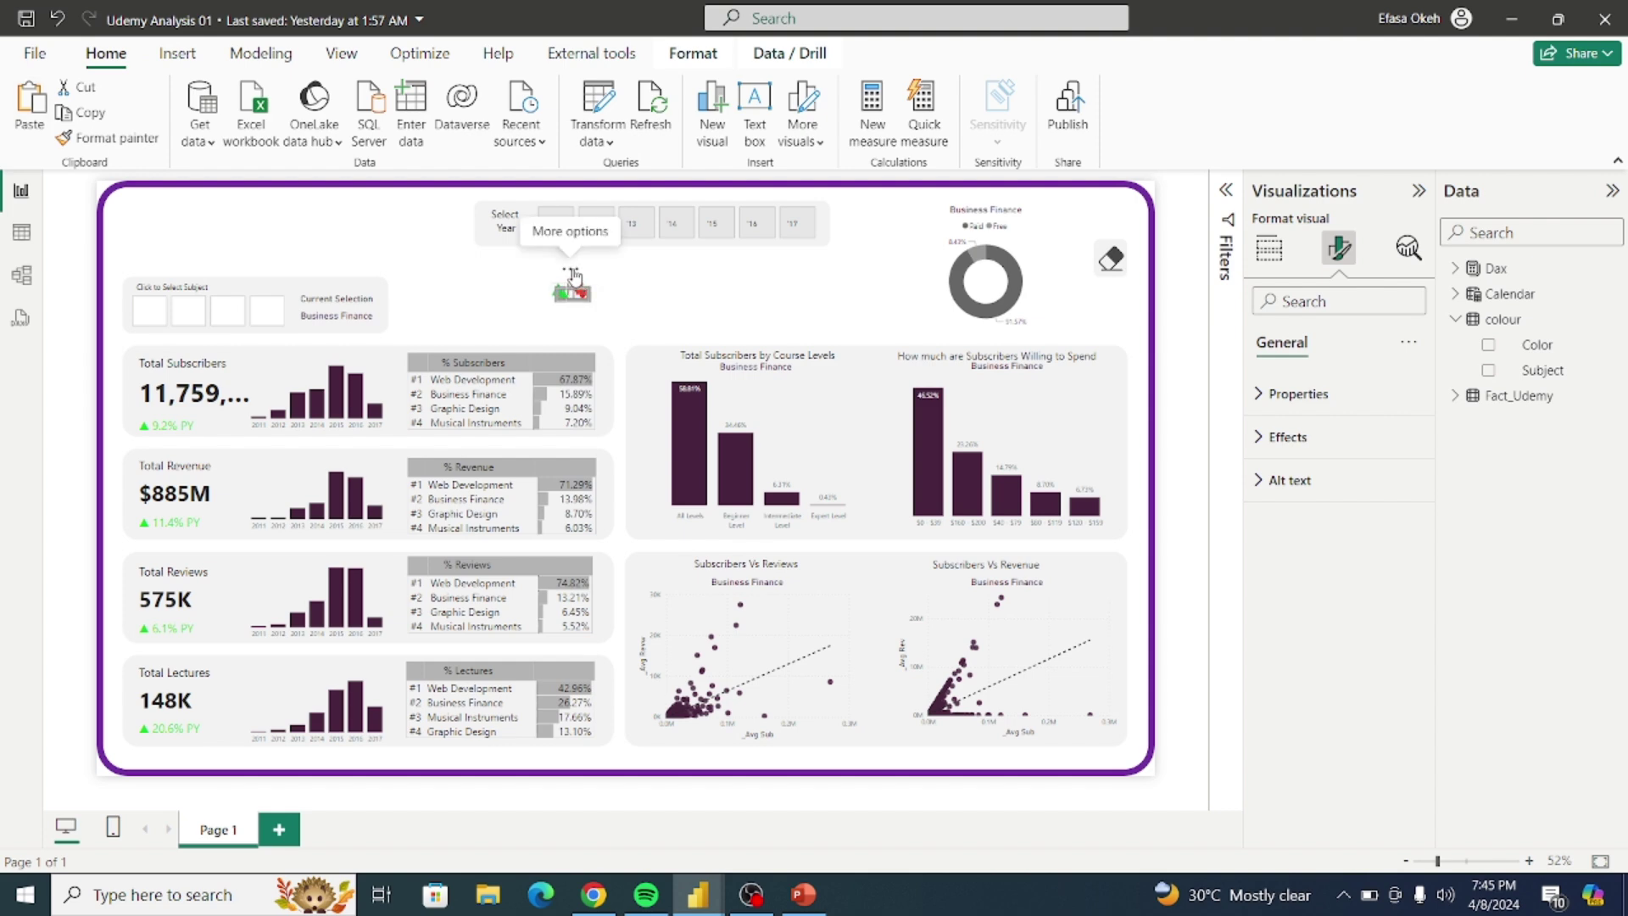
left_click_drag(577, 280, 253, 347)
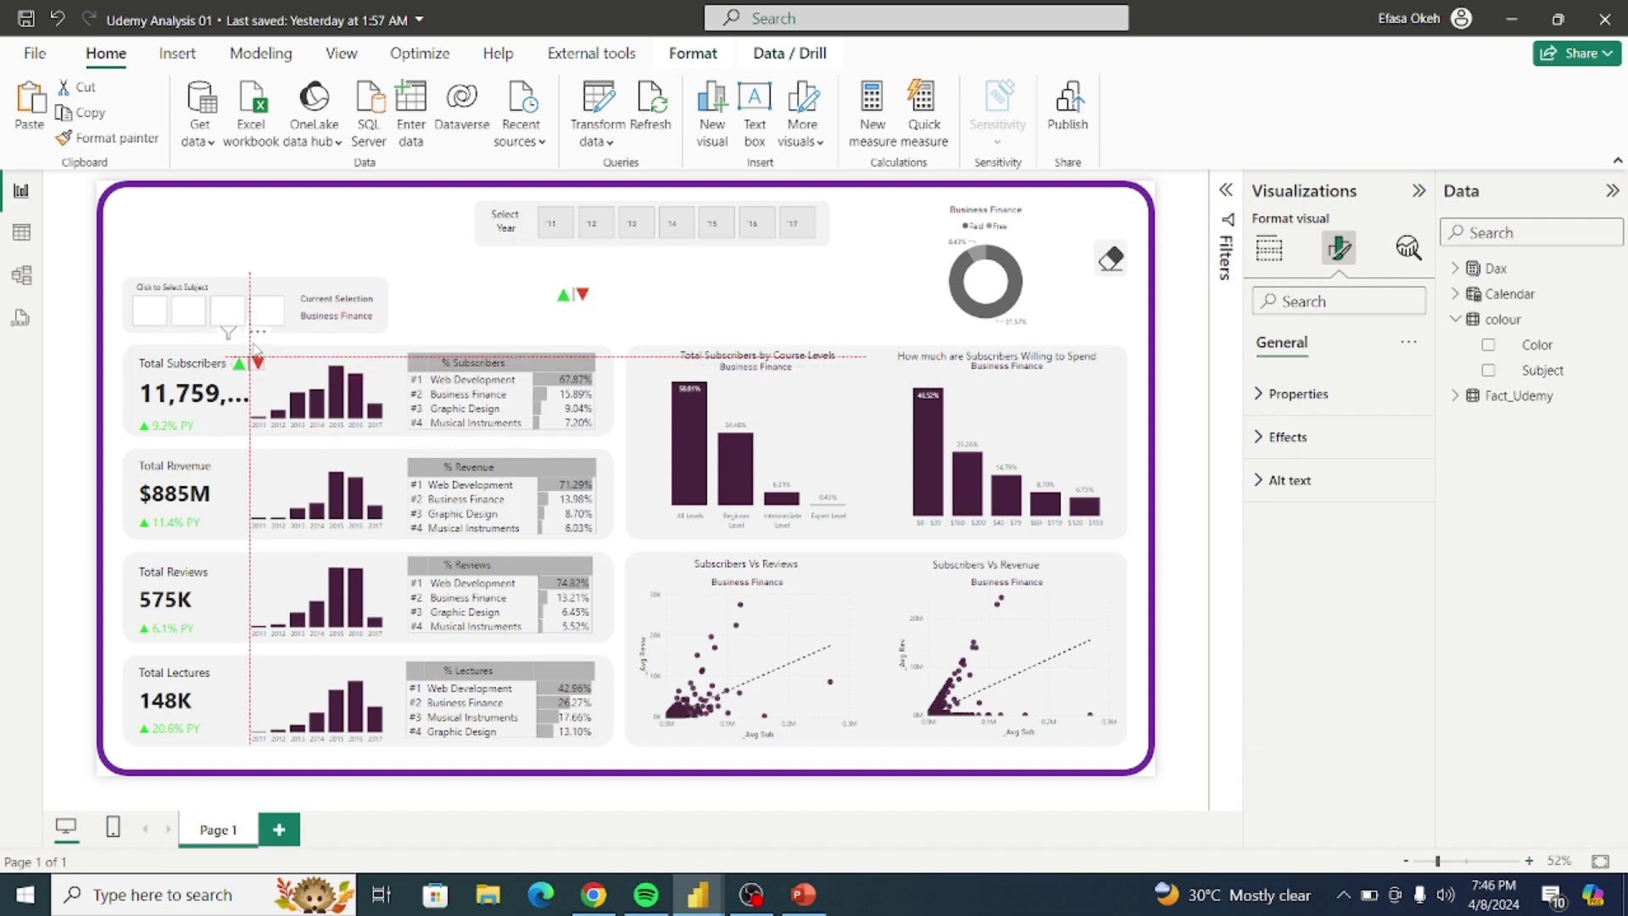
left_click_drag(254, 347, 256, 347)
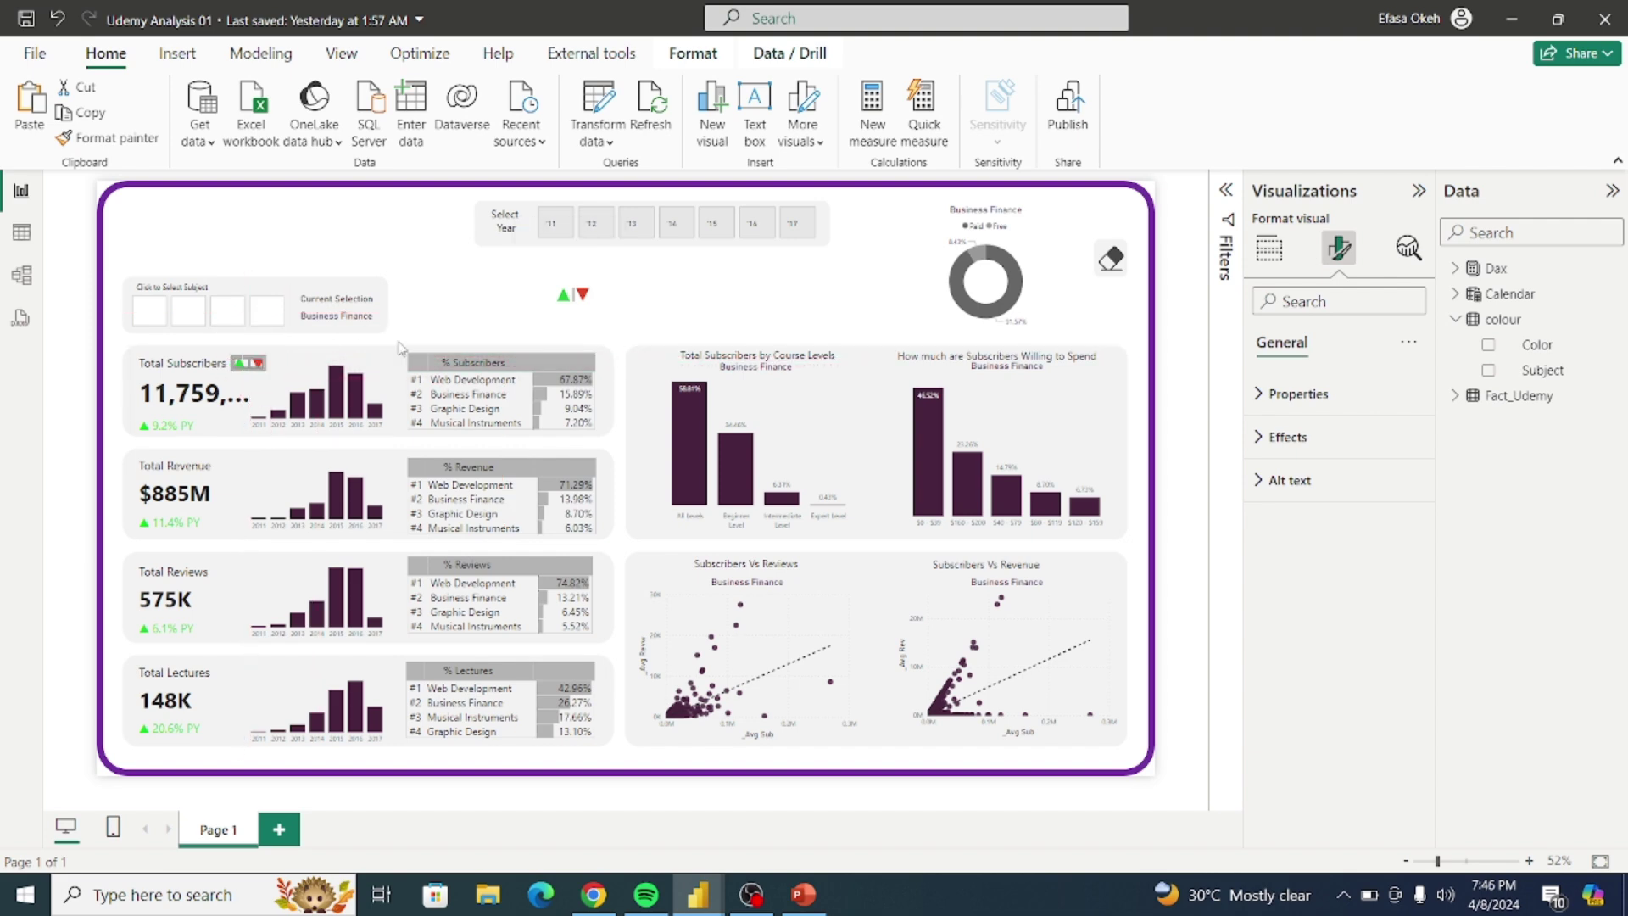
Step: Place copies of the triangle group beside the Total Revenue and Total Reviews headings
left_click(591, 303)
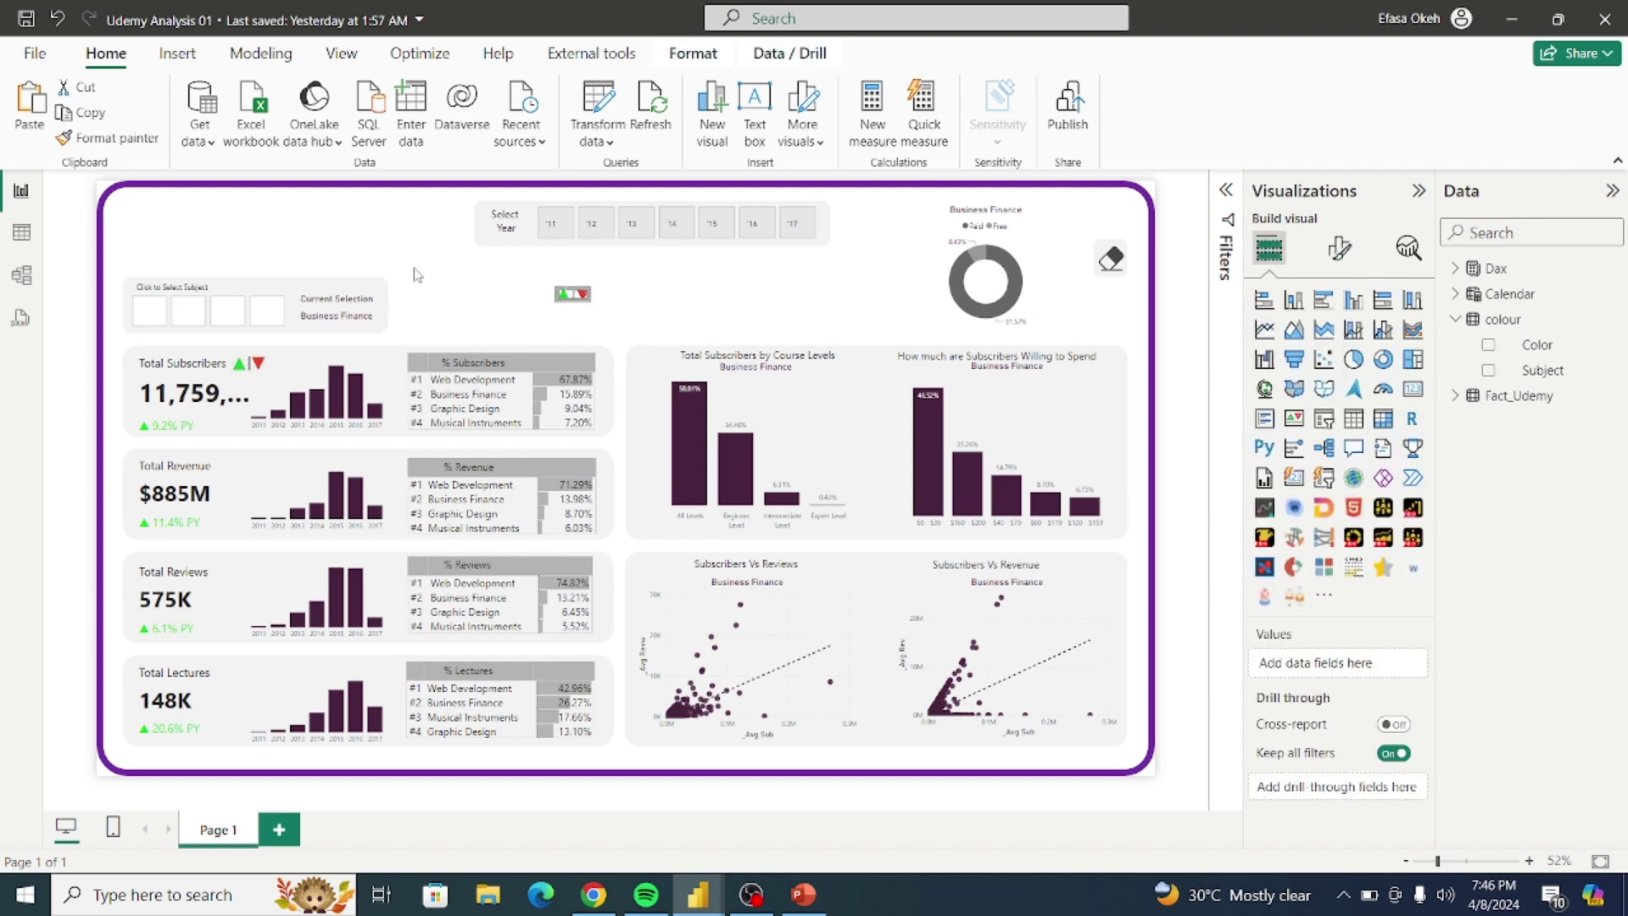
left_click(36, 104)
left_click_drag(303, 467, 234, 447)
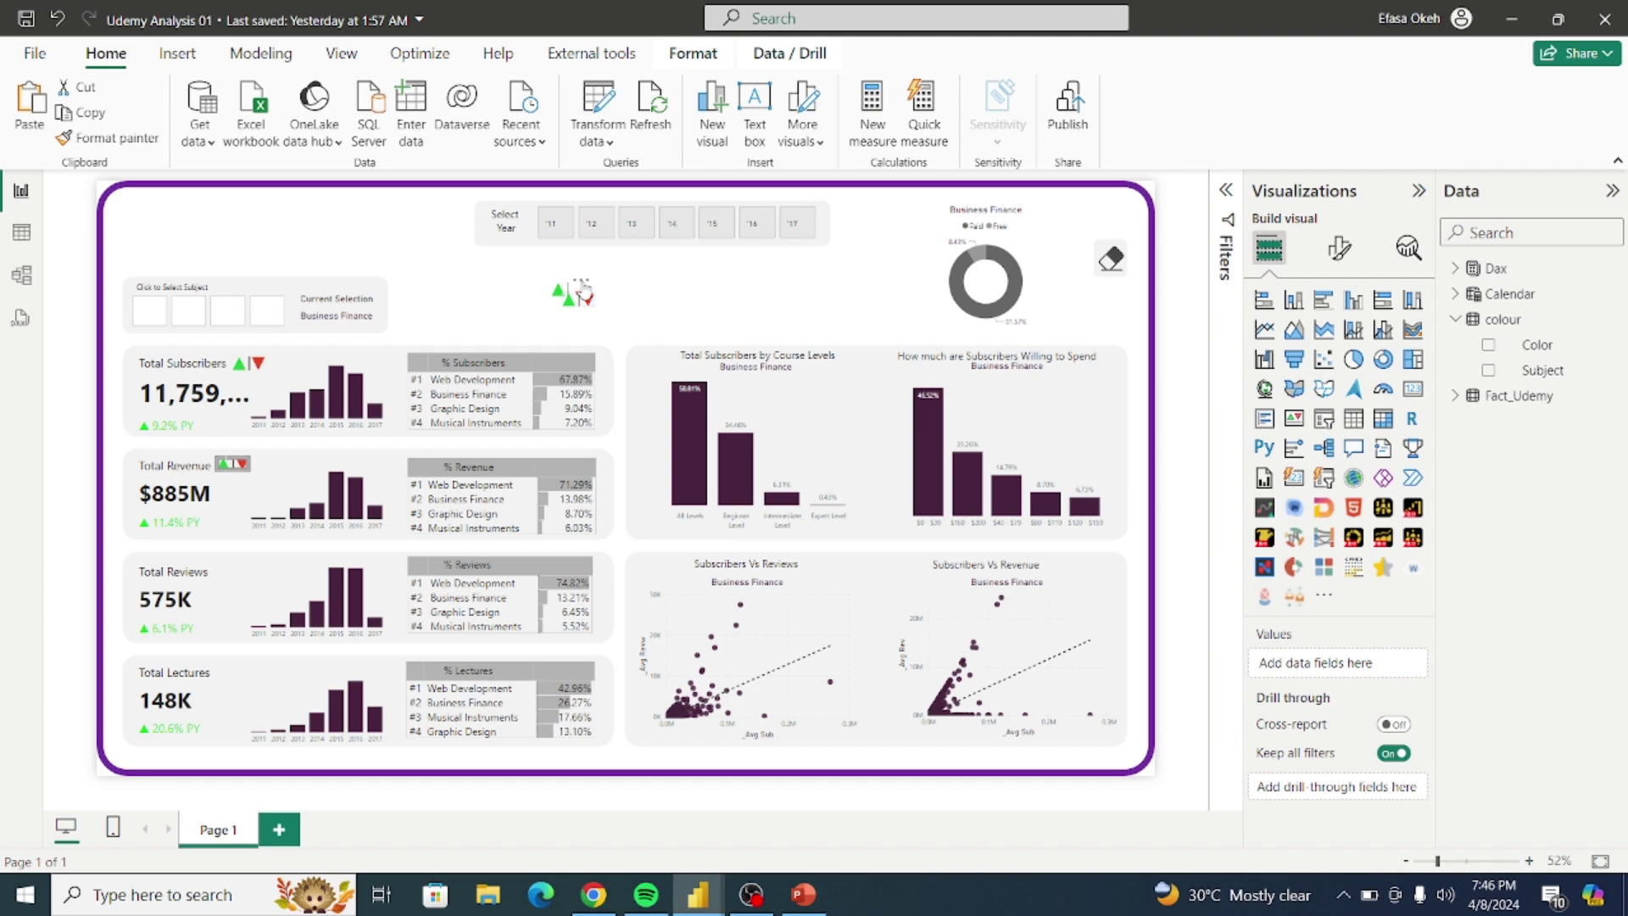
left_click_drag(583, 293, 472, 373)
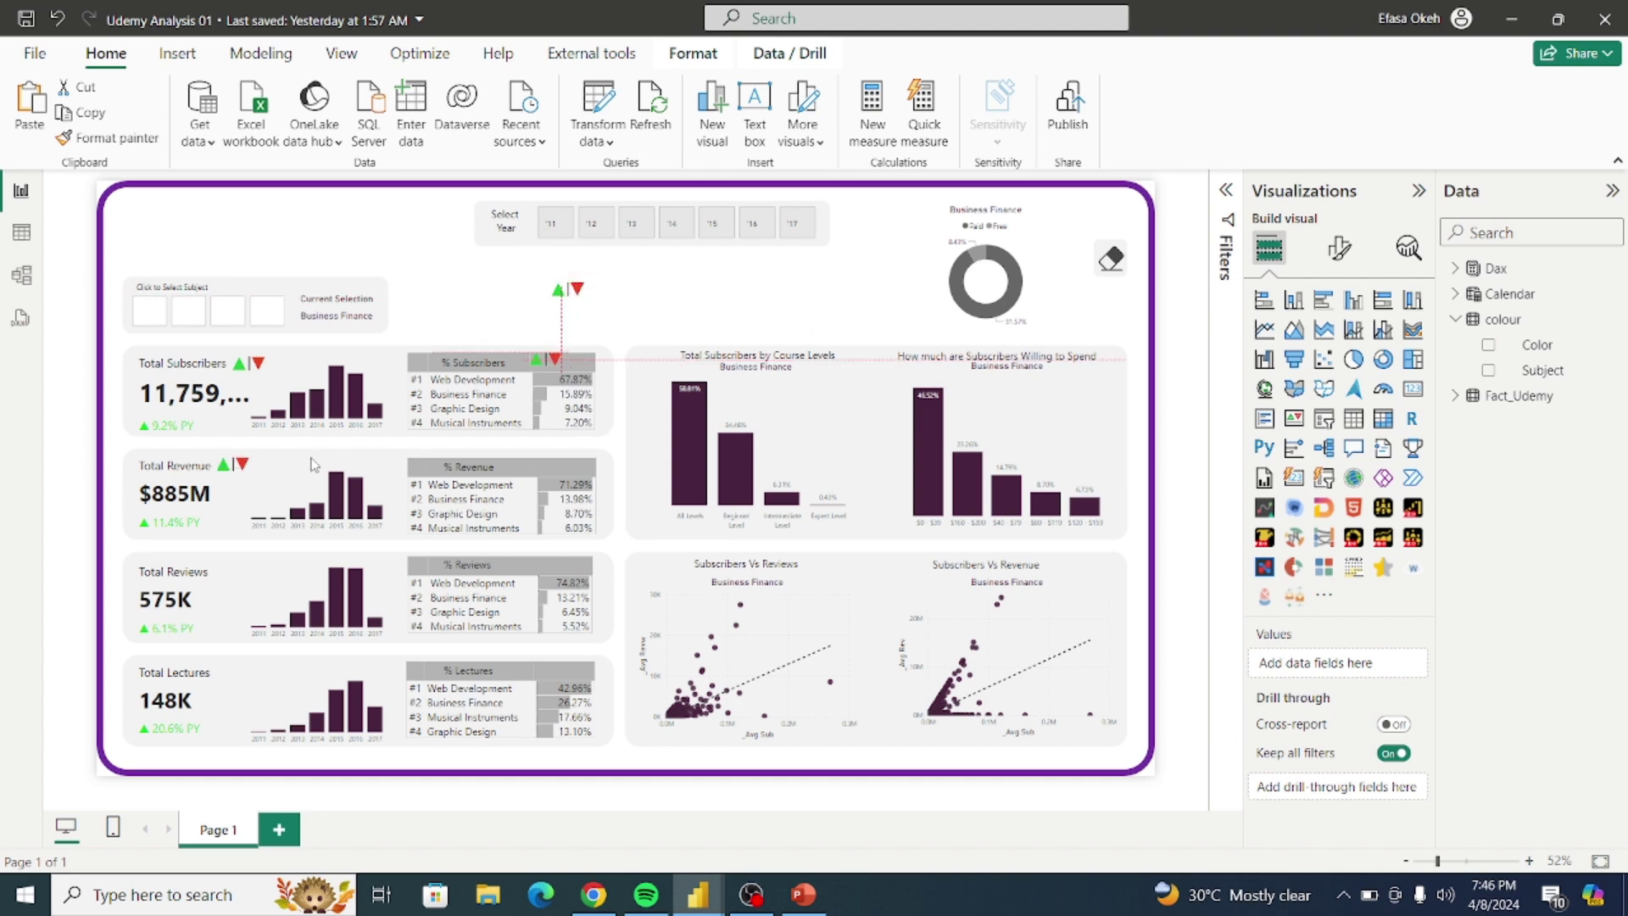
left_click_drag(252, 516, 228, 559)
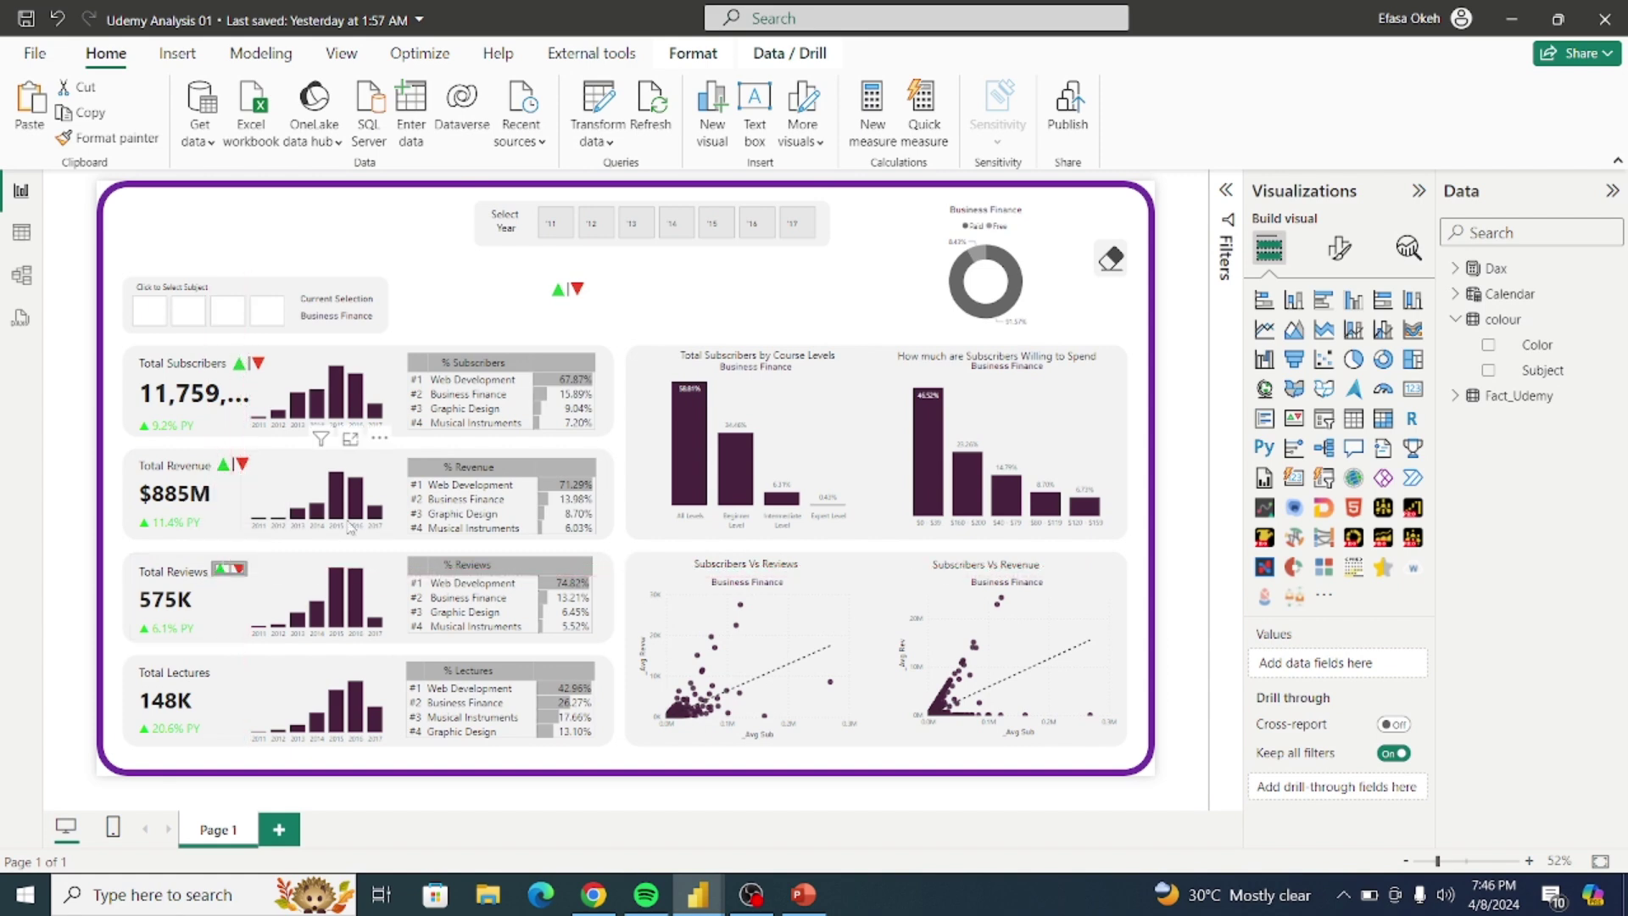
Step: Duplicate the remaining triangle group and place the copy beside the Total Lectures heading
left_click(598, 307)
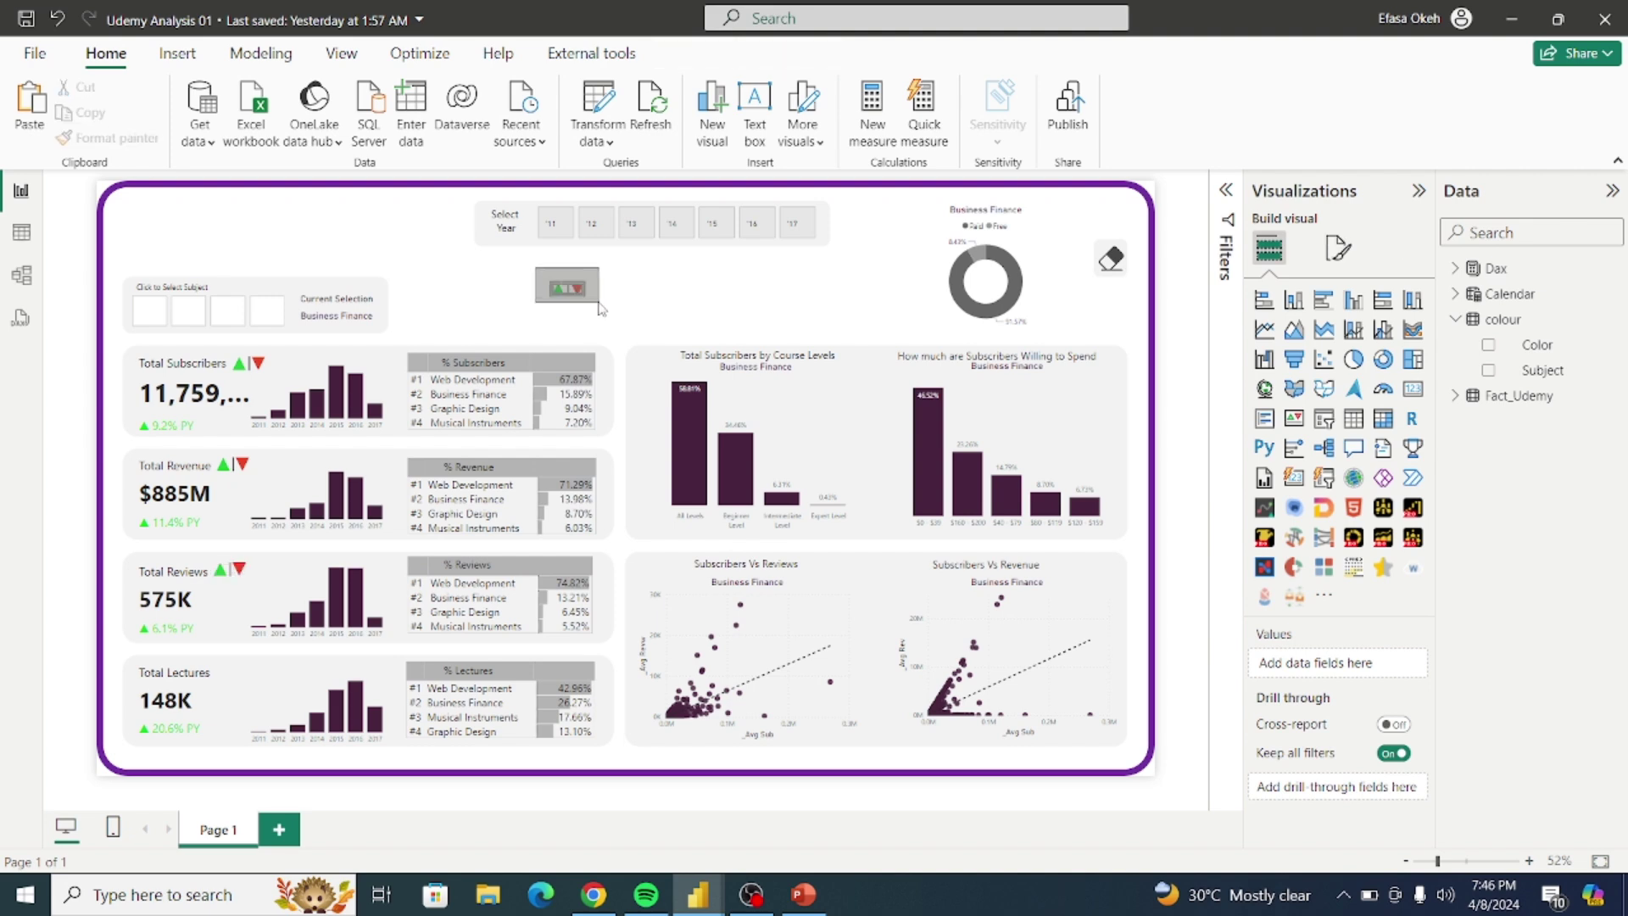
left_click(591, 297)
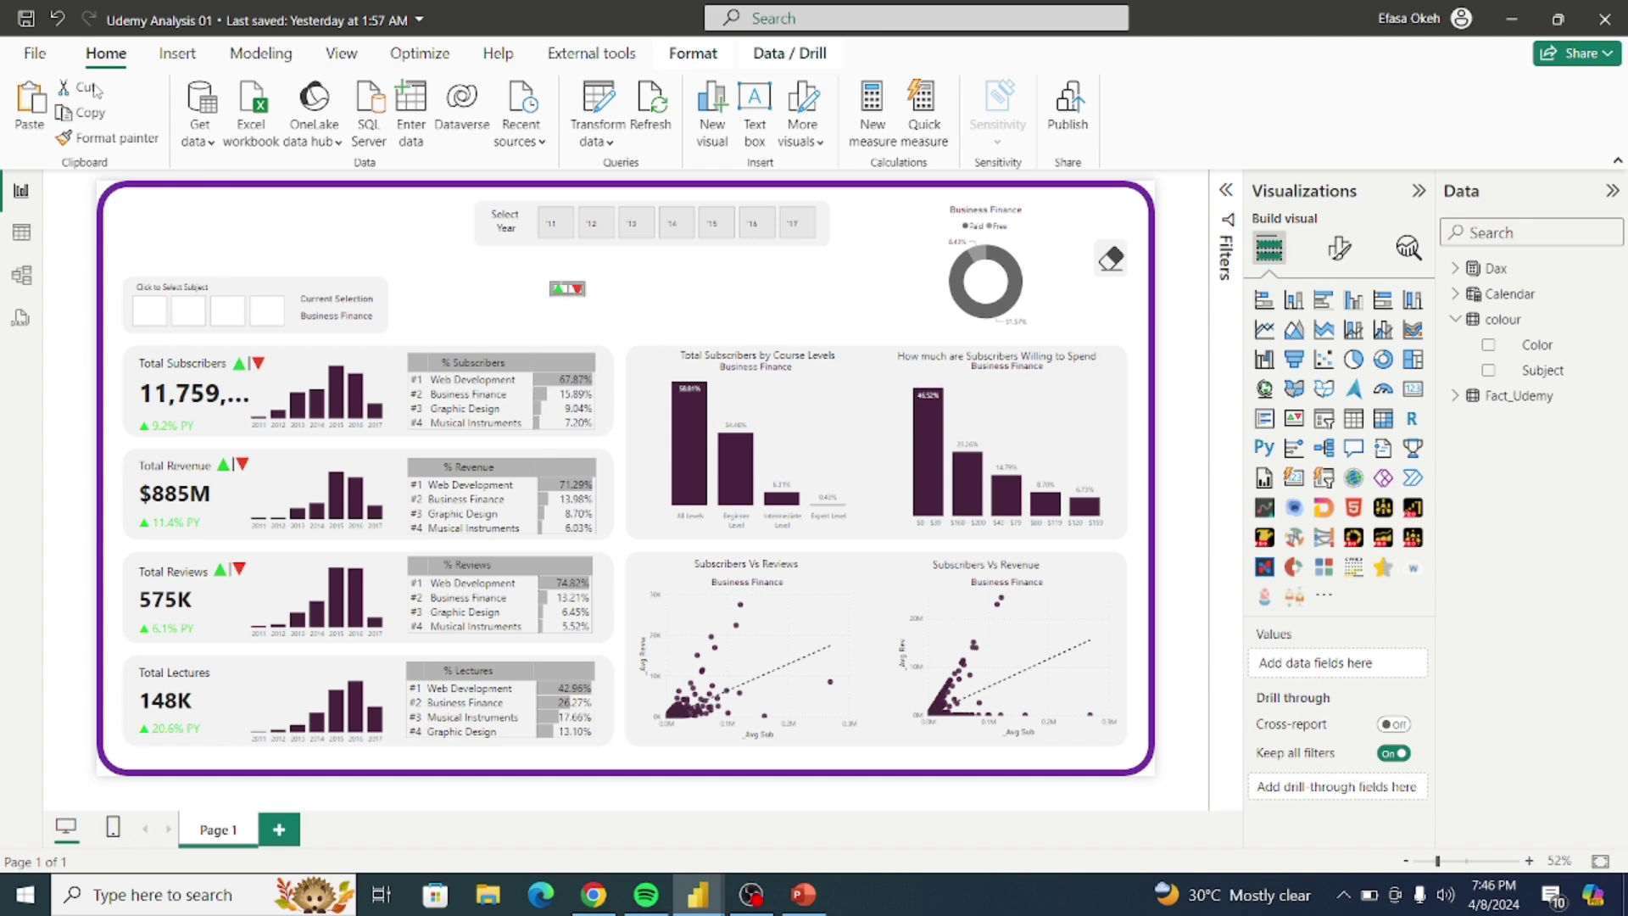
left_click(57, 17)
left_click(29, 102)
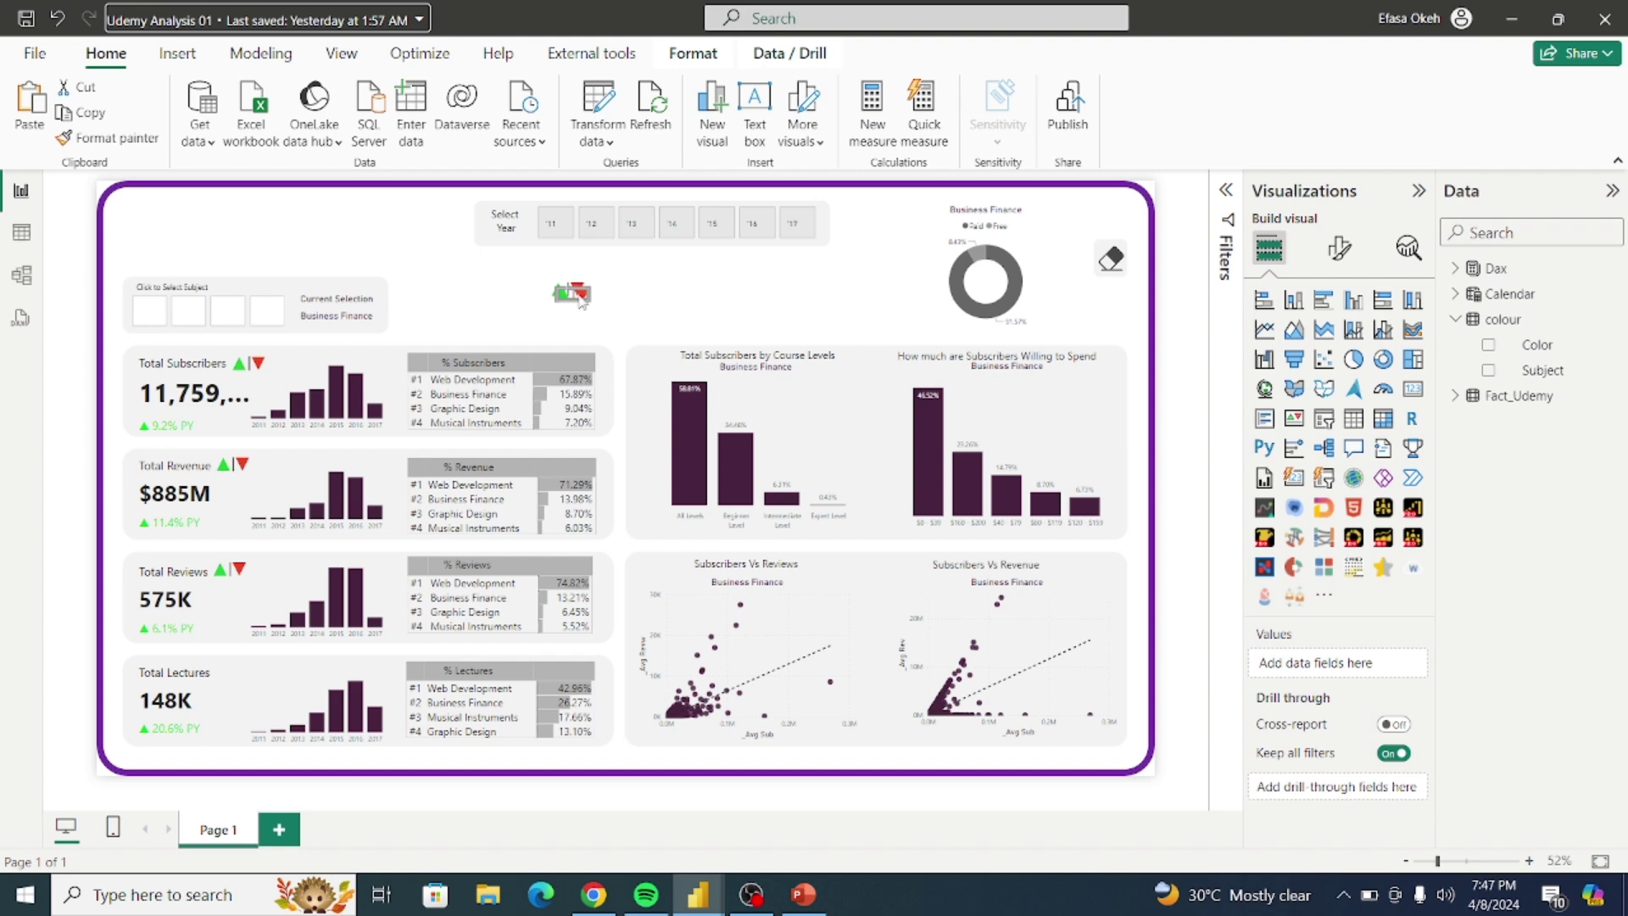
left_click(551, 288)
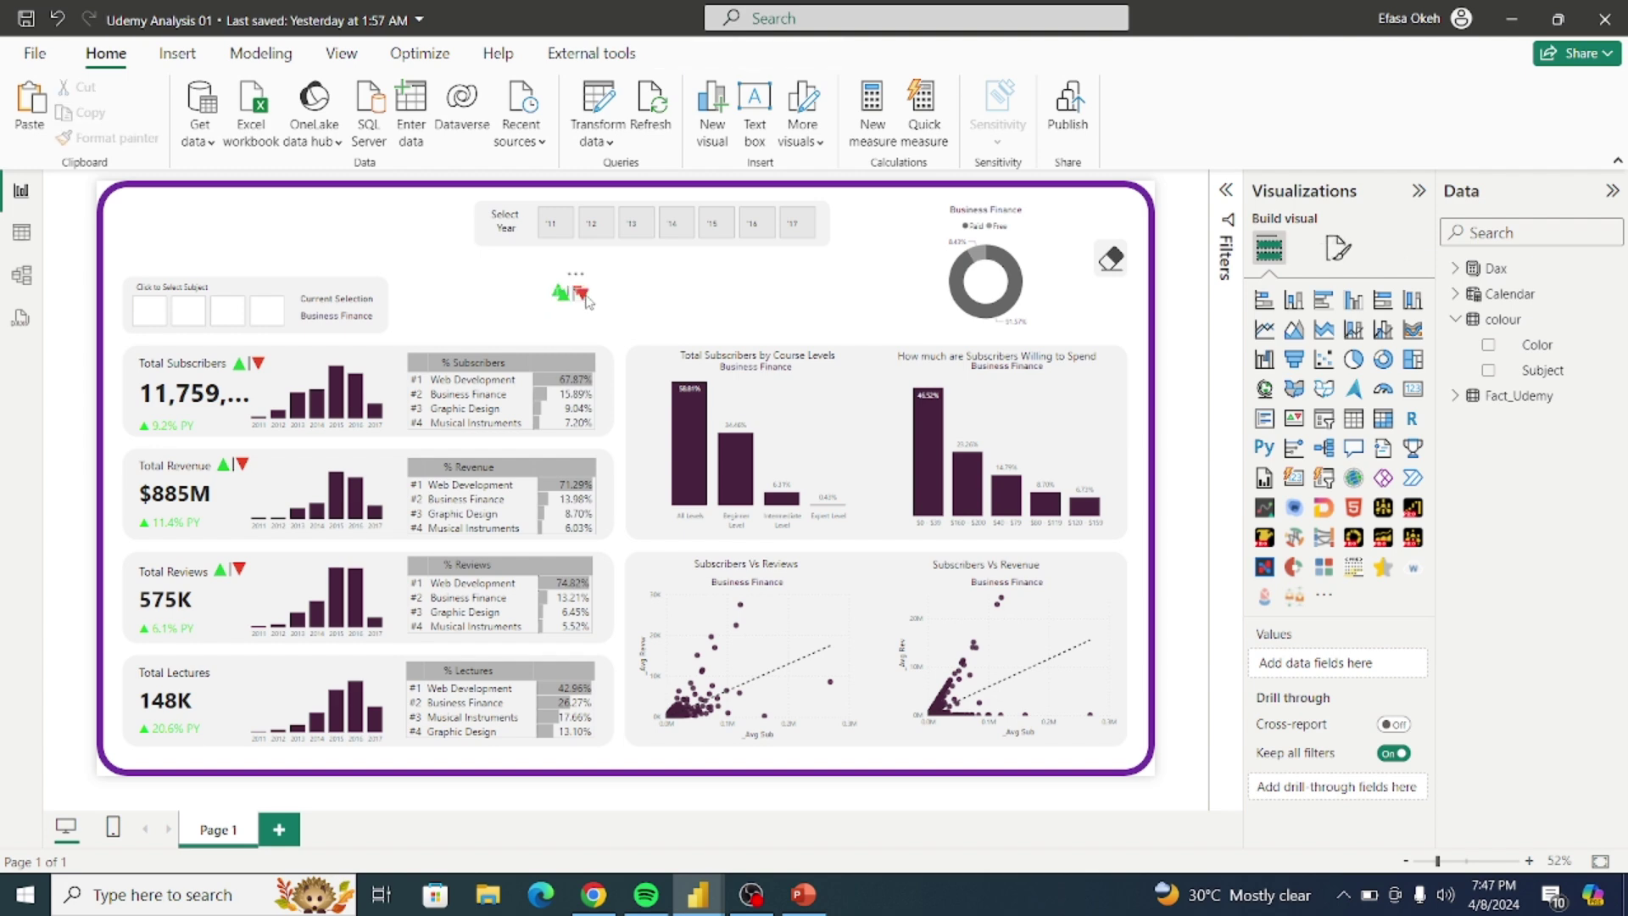
left_click_drag(583, 292, 238, 659)
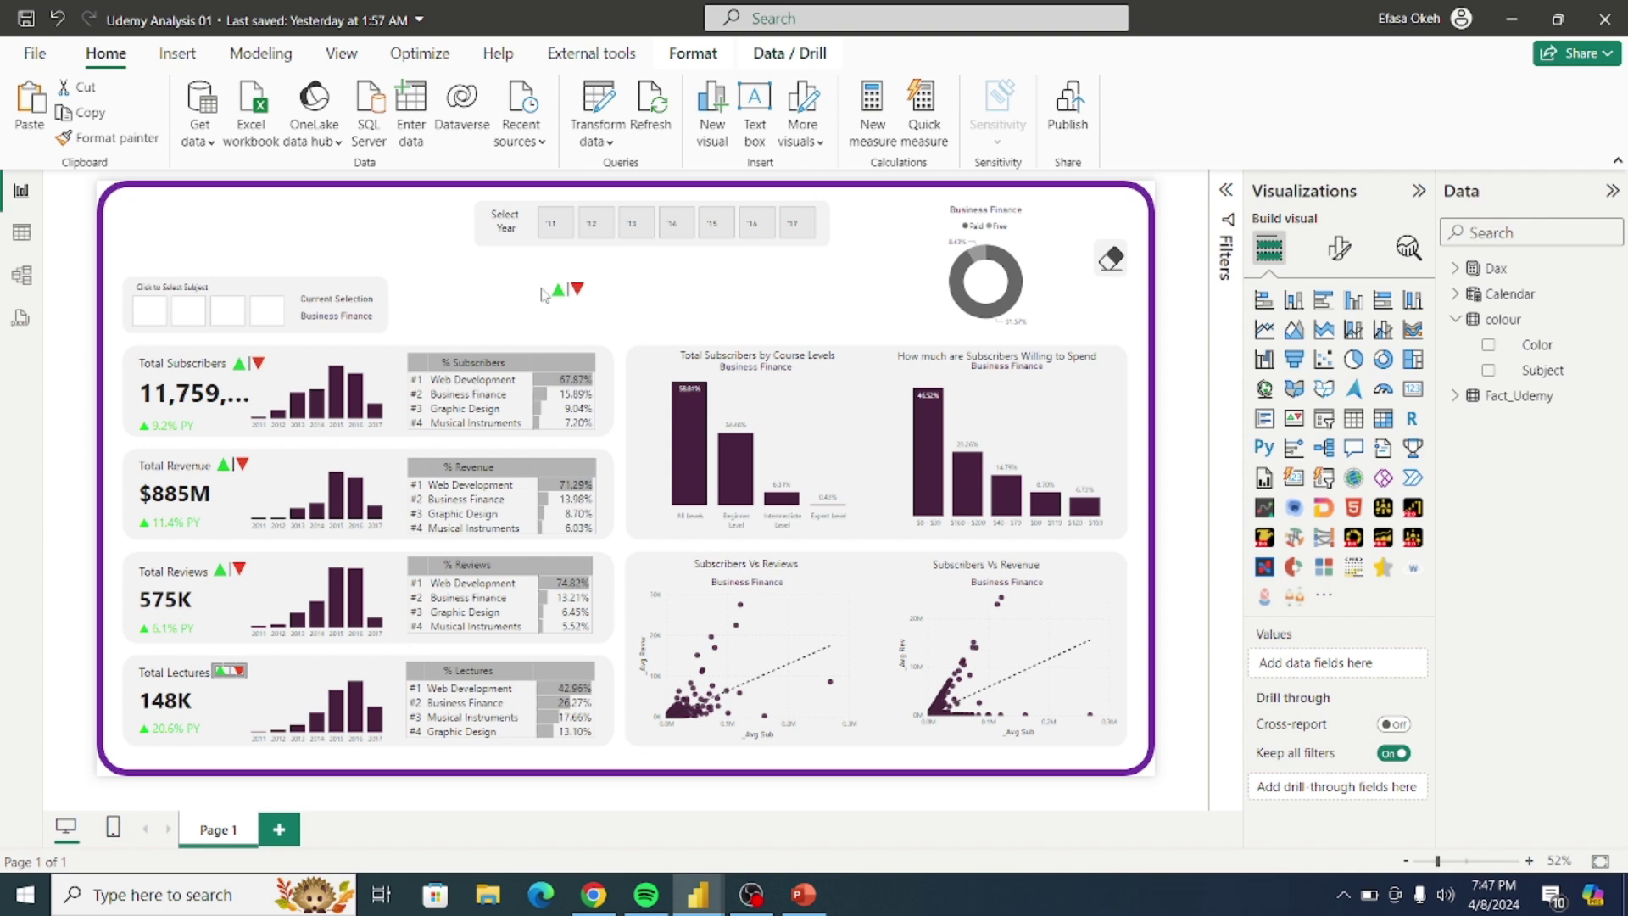
Step: Delete the leftover triangle group above the % Subscribers table
left_click_drag(525, 267, 607, 315)
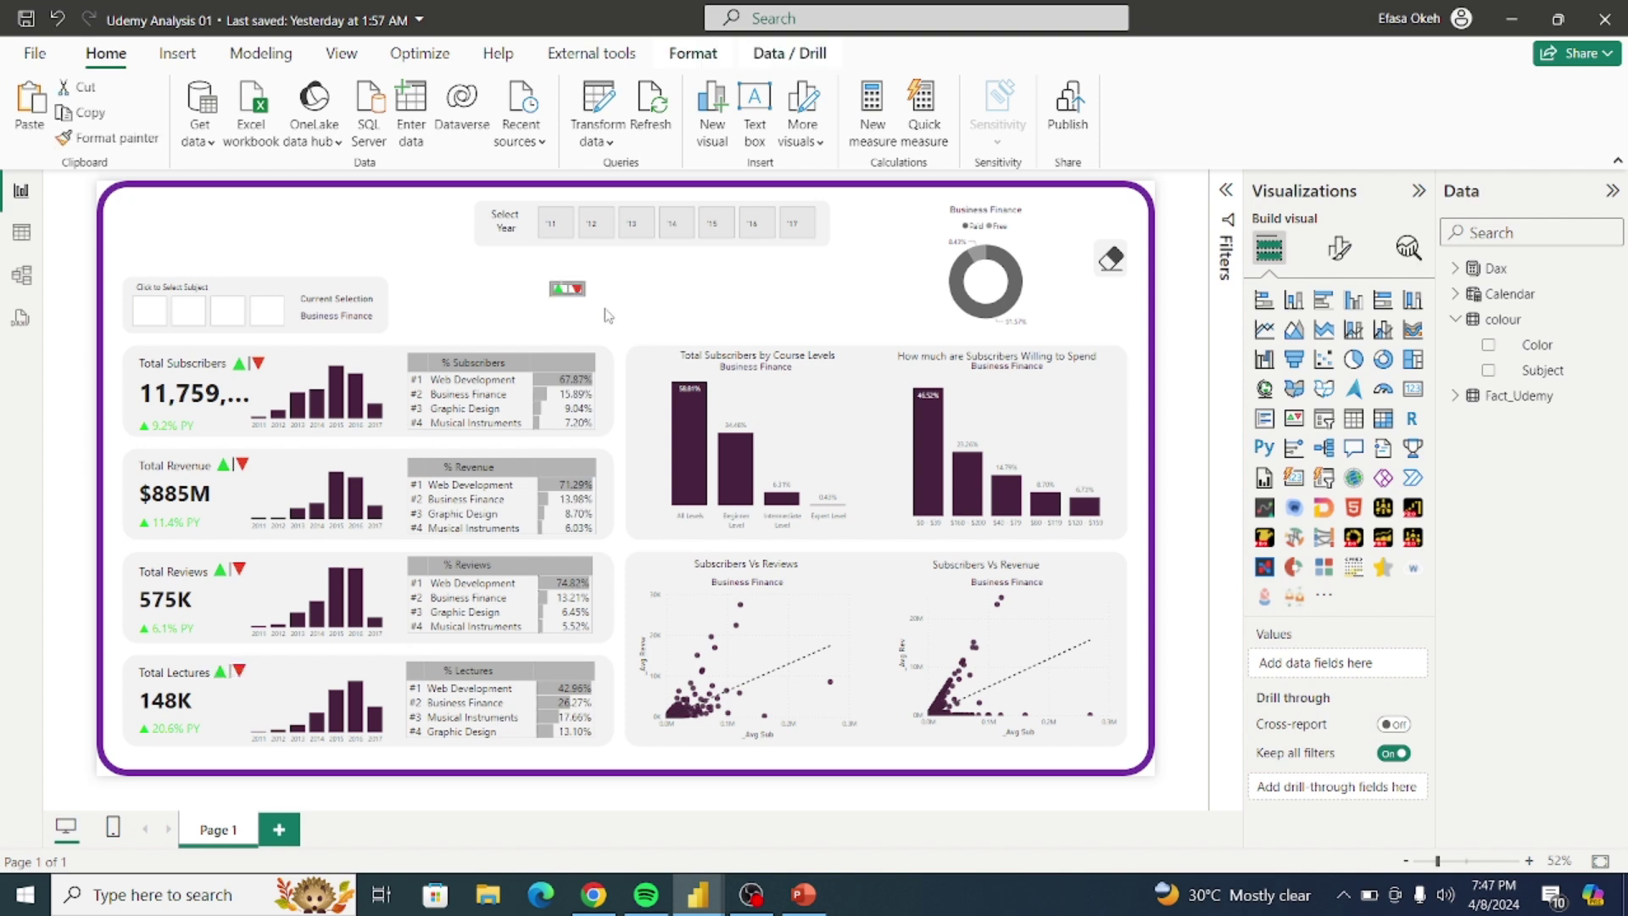
key("Delete")
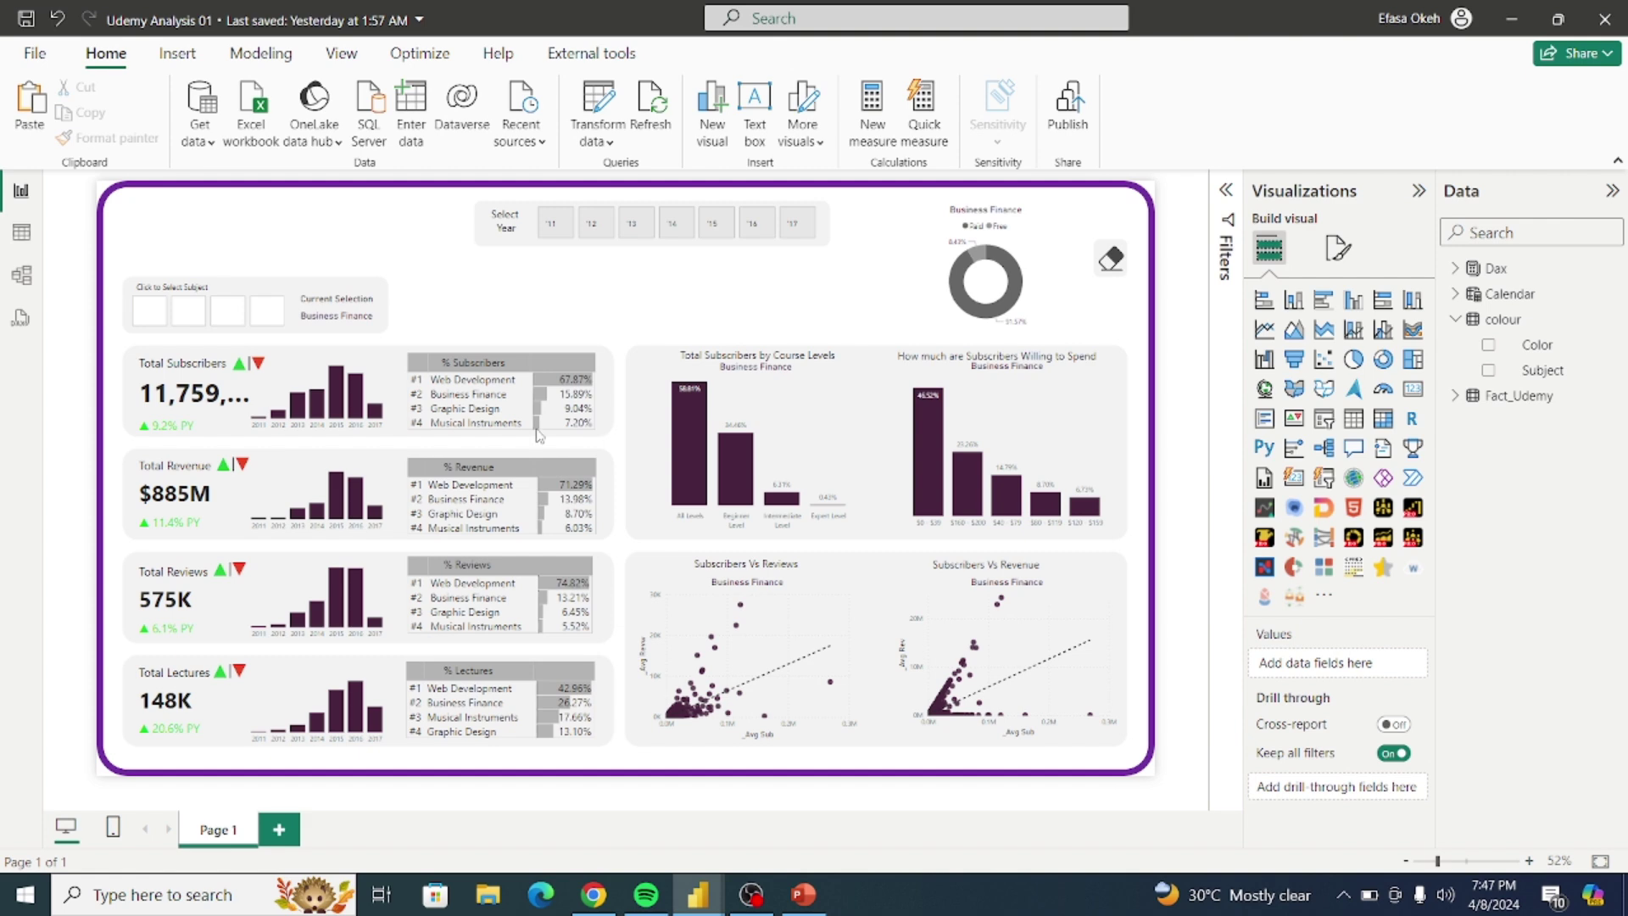
mouse_move(697, 900)
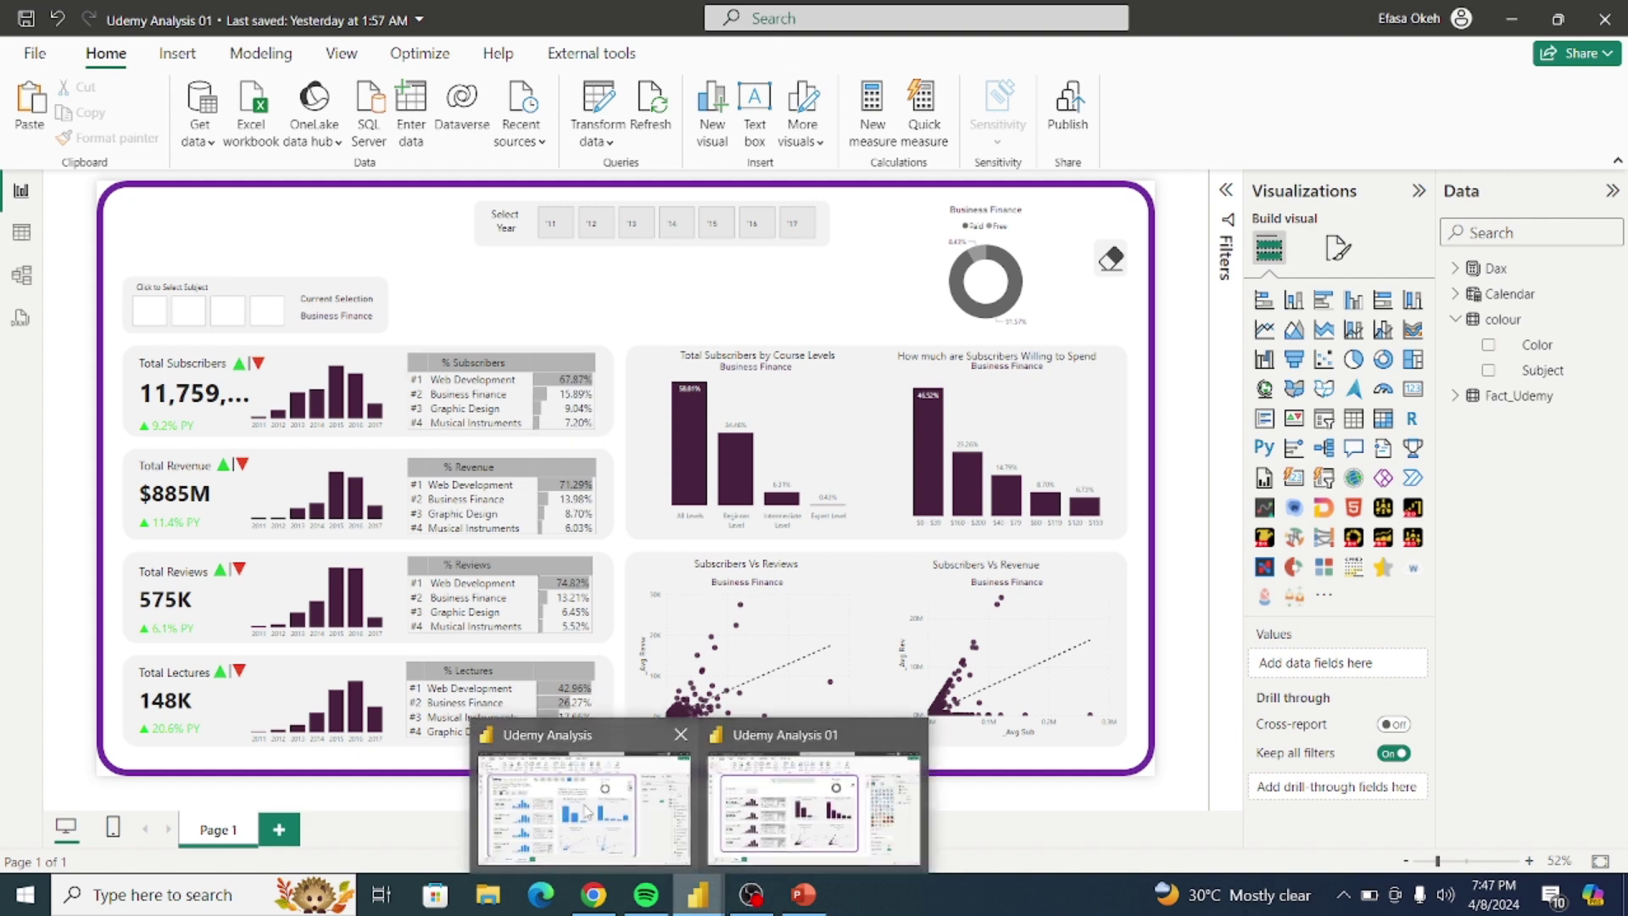
mouse_move(579, 811)
mouse_move(759, 808)
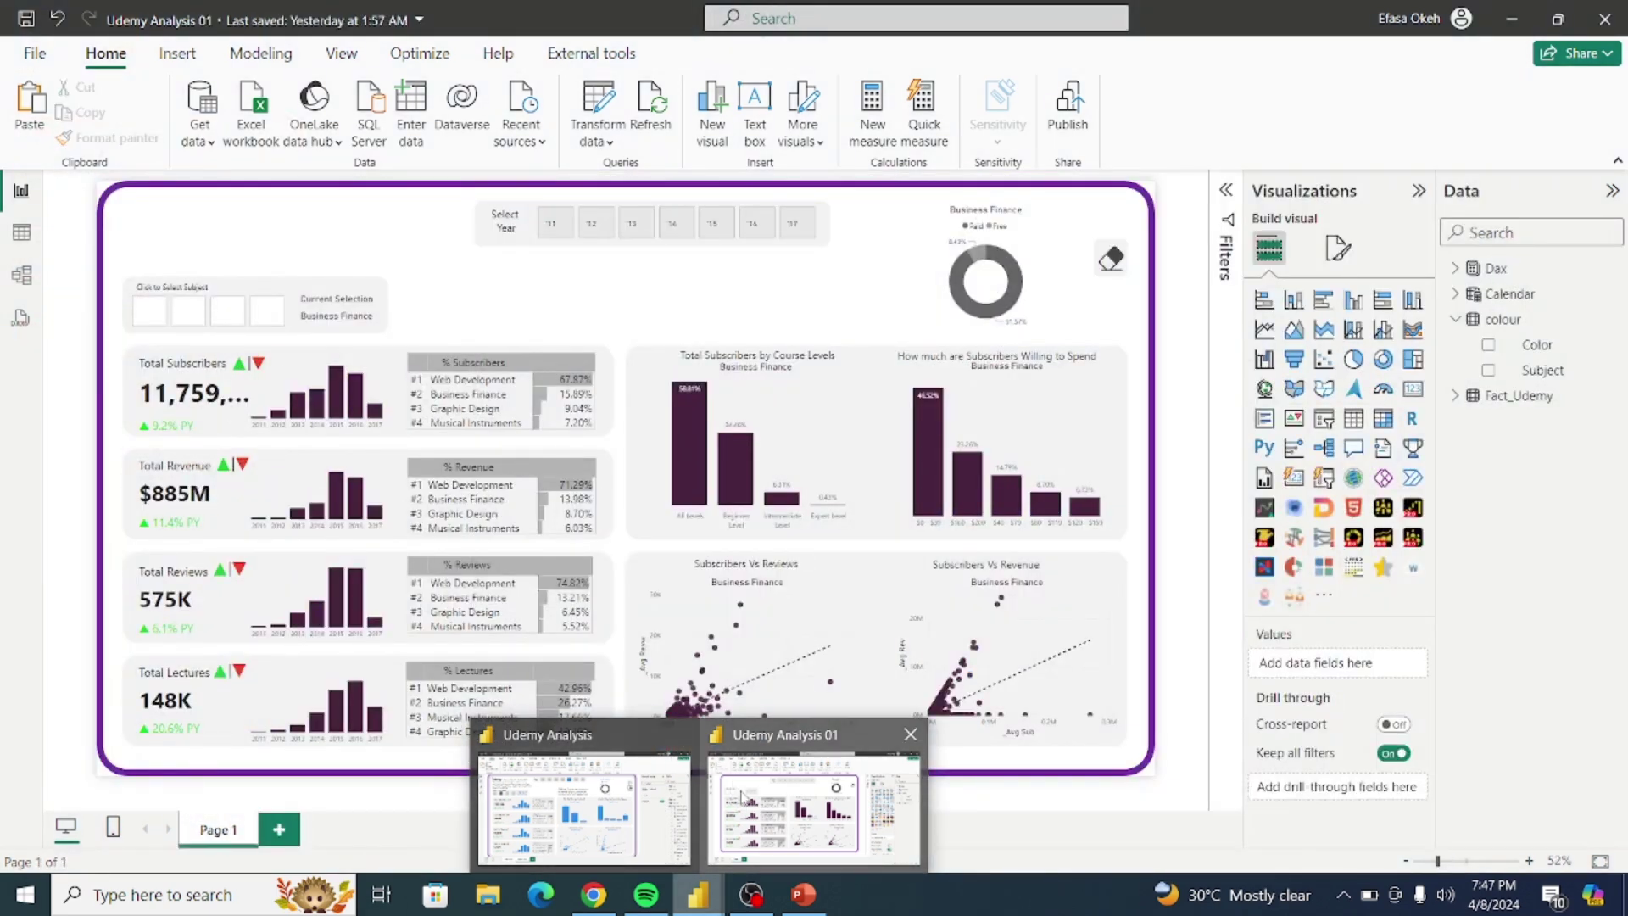
left_click(240, 364)
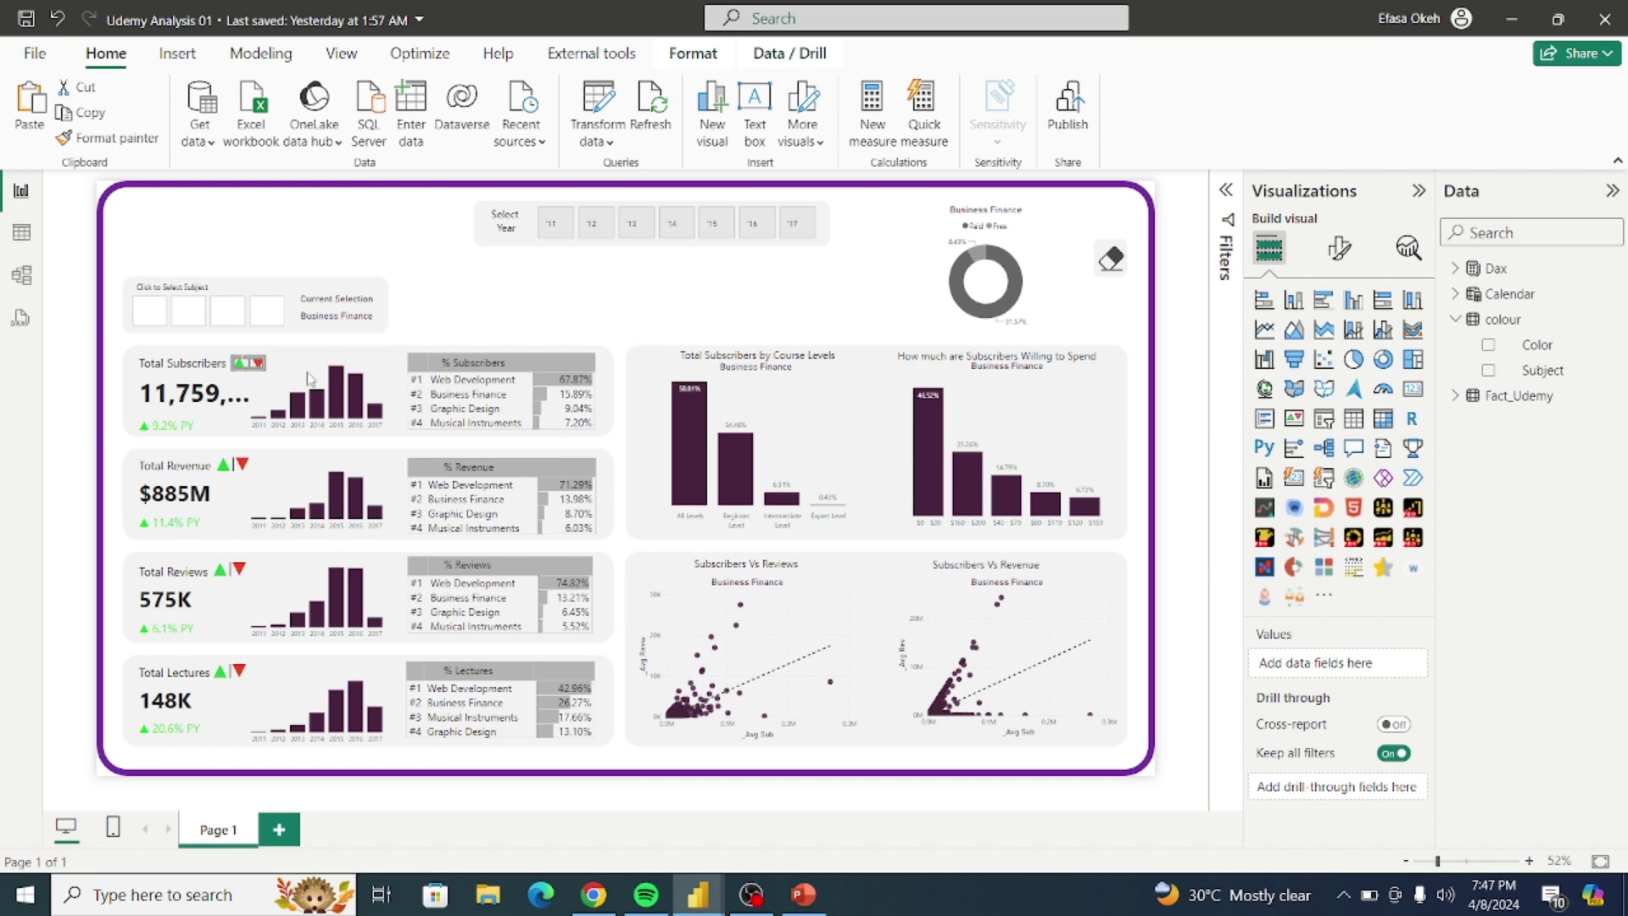
left_click(579, 311)
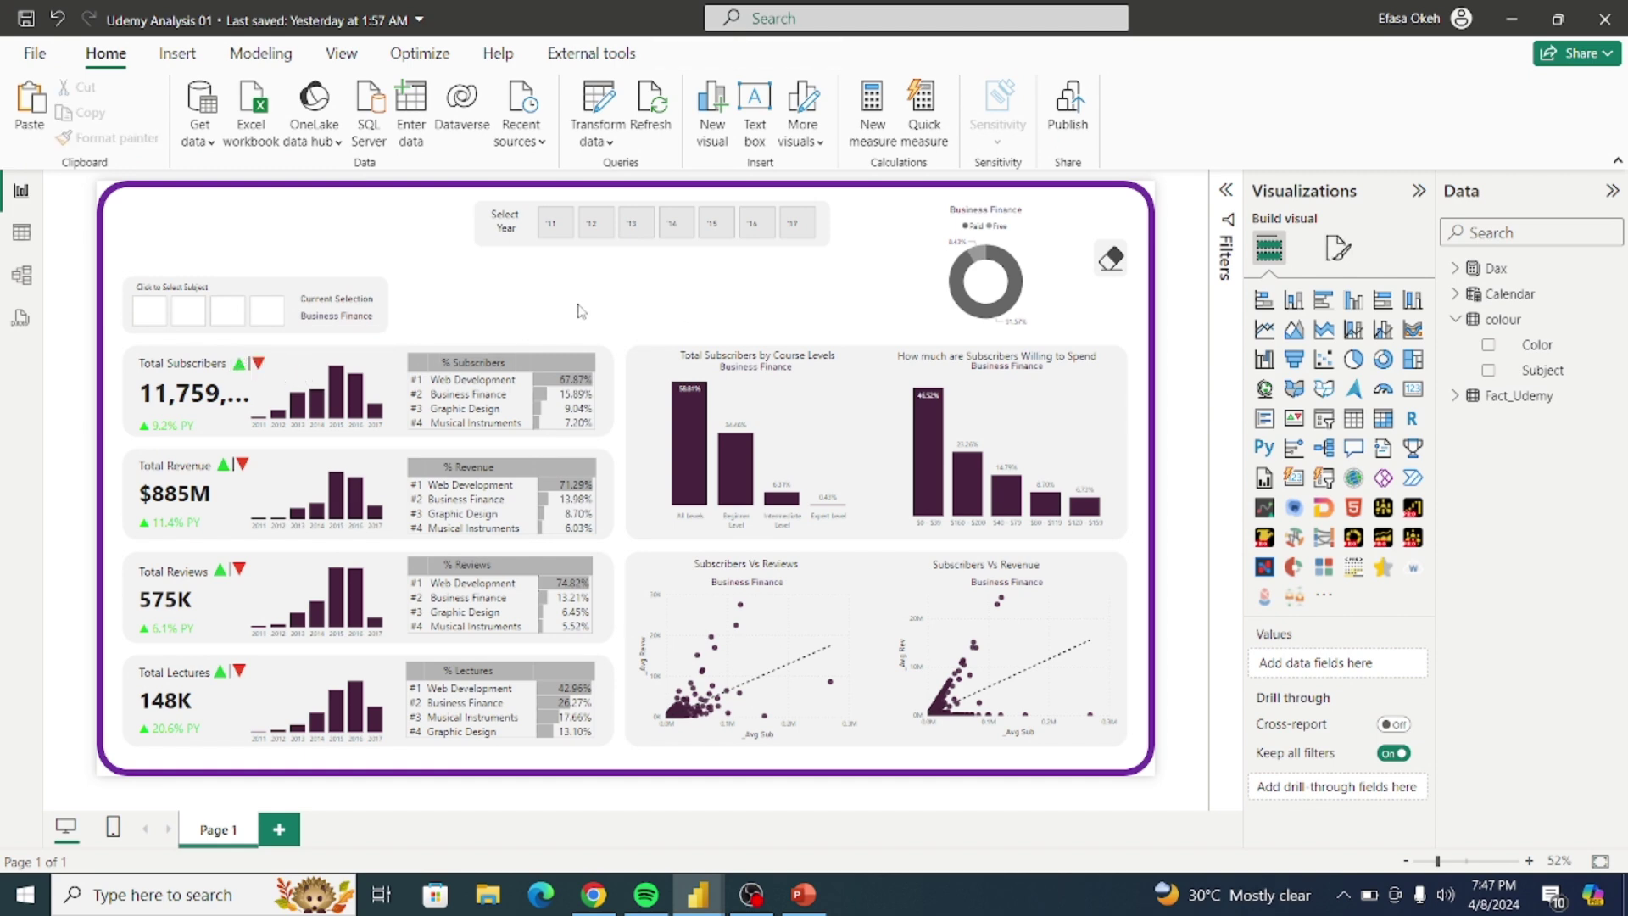
Step: Widen the Total Subscribers card until its full number fits without being cut off
left_click(219, 405)
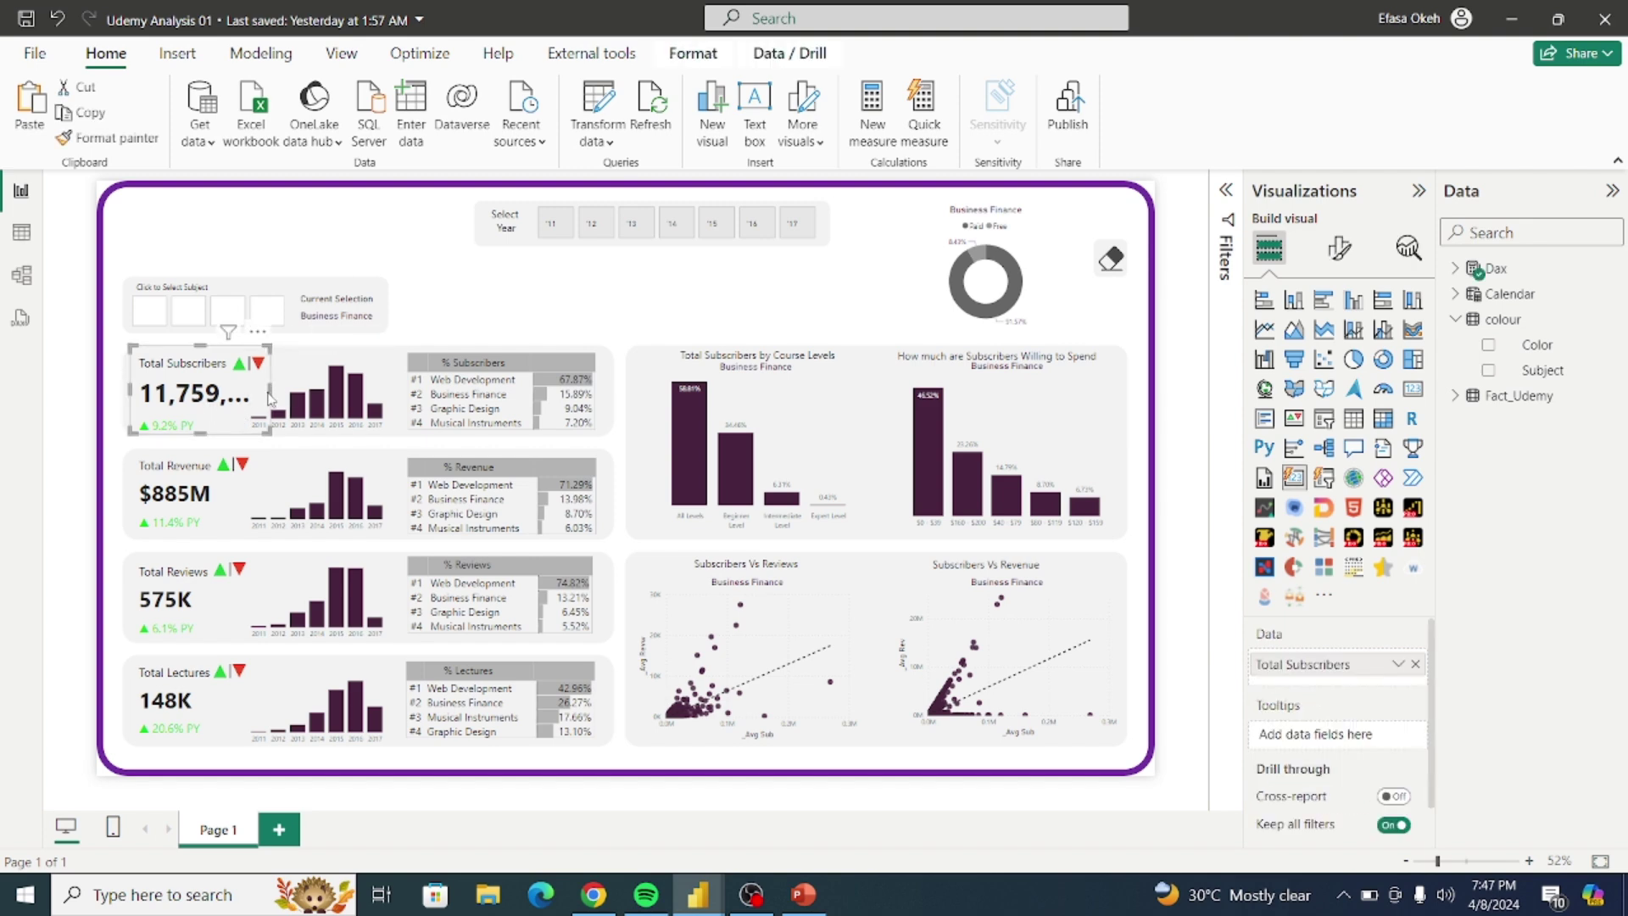
left_click_drag(269, 391, 287, 399)
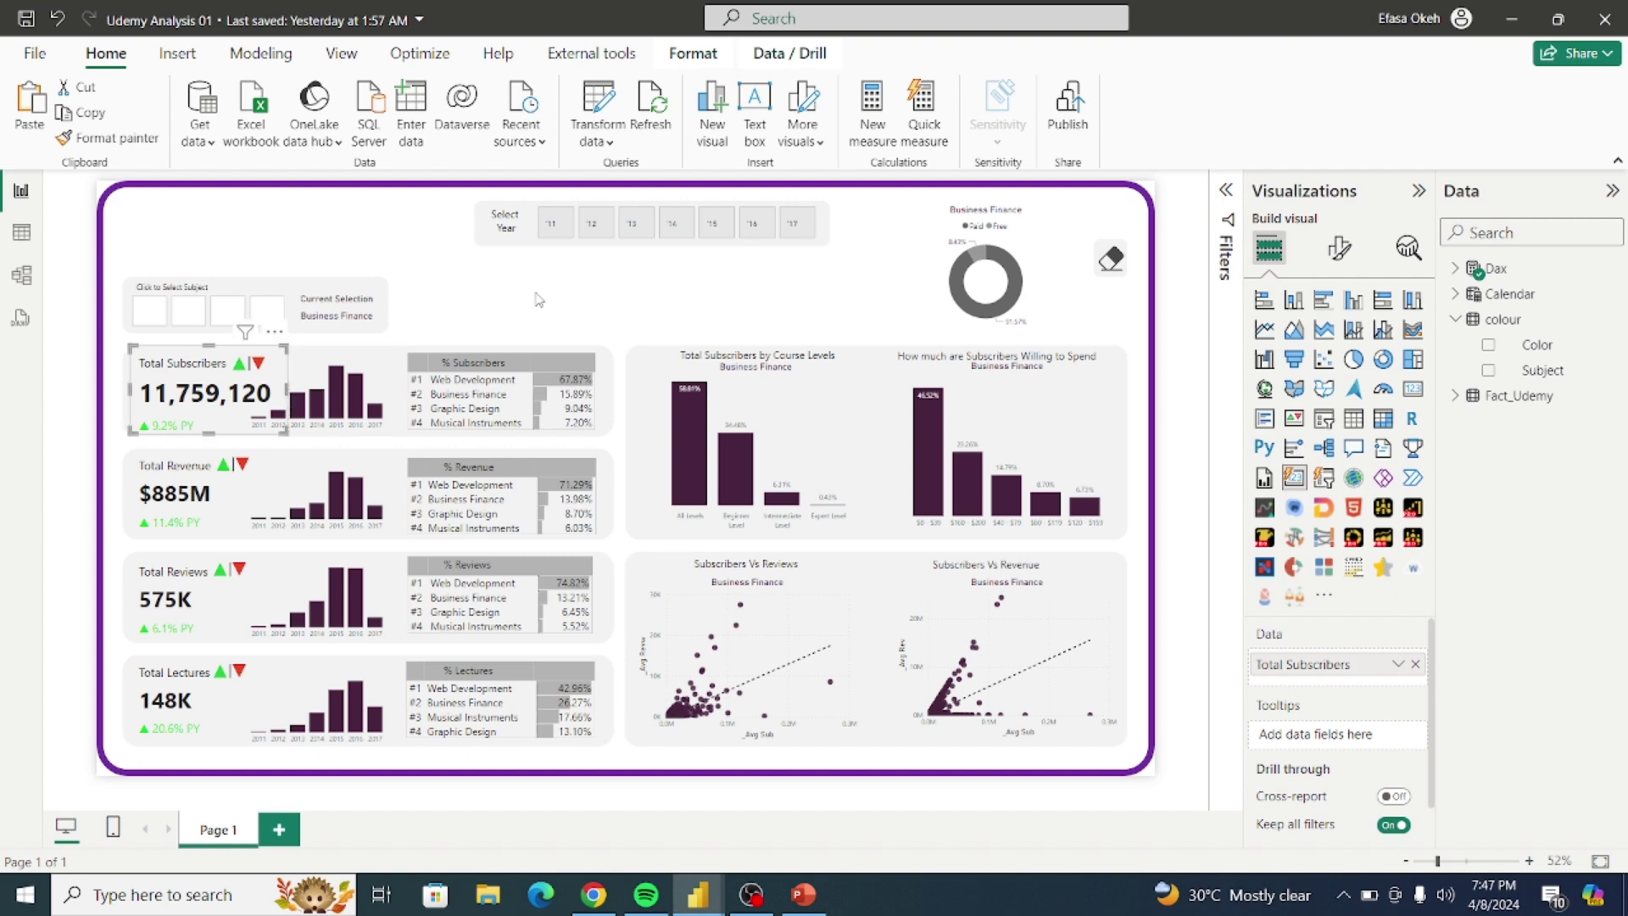
left_click(538, 299)
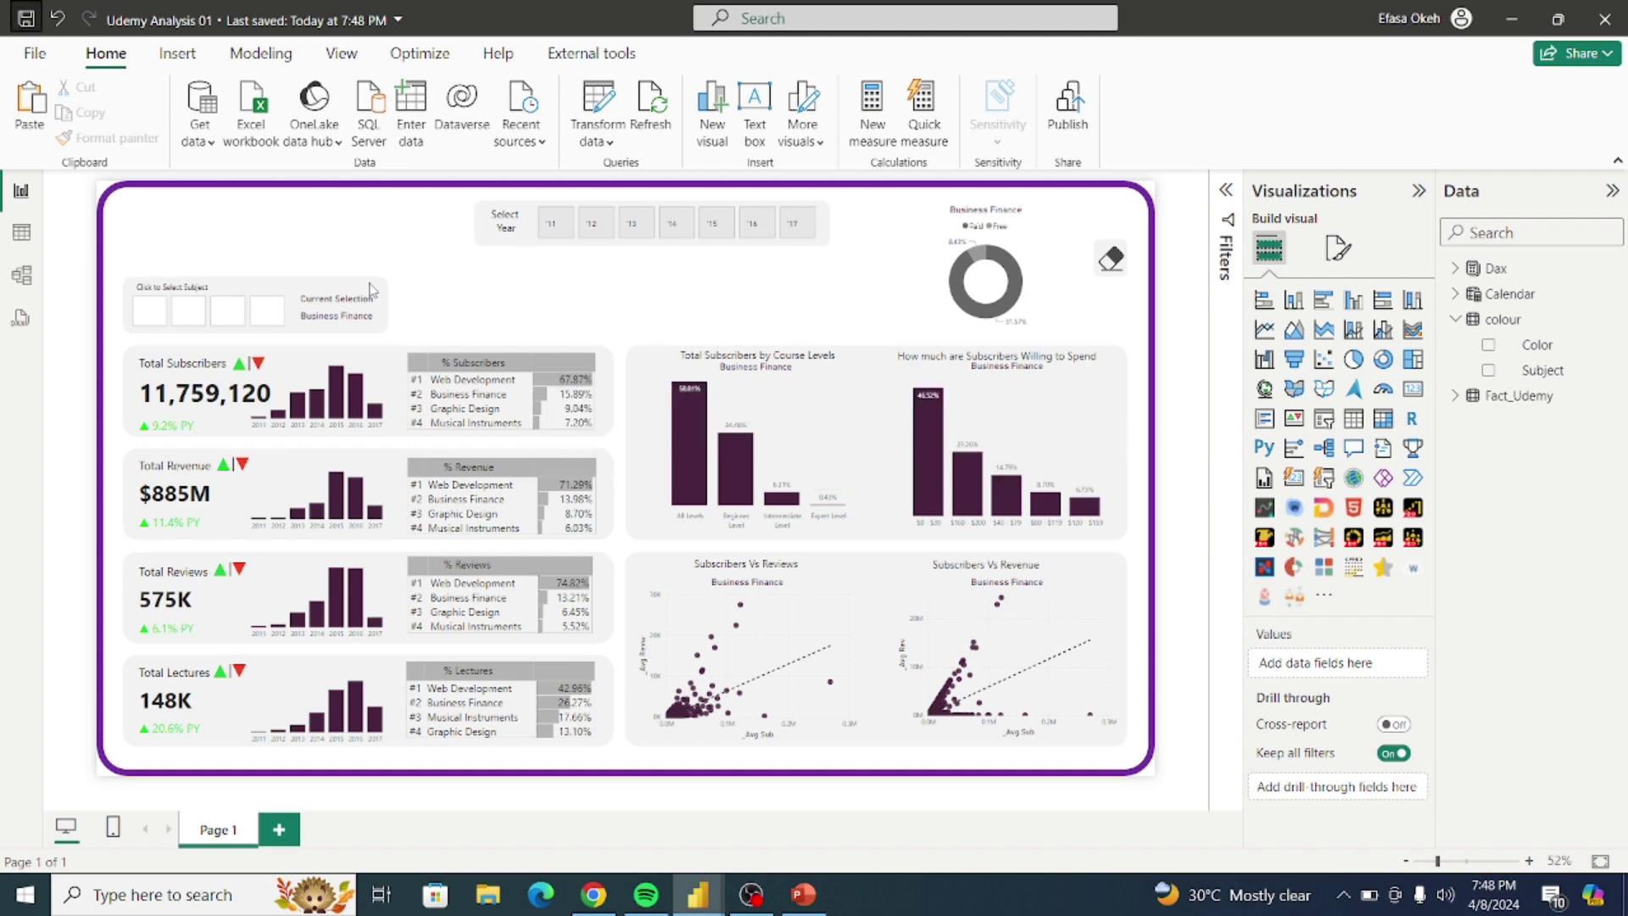
Step: Filter the report to Musical Instruments and shift both side edges of the Total Subscribers column chart outward from the card toward the % Subscribers table
left_click(416, 316)
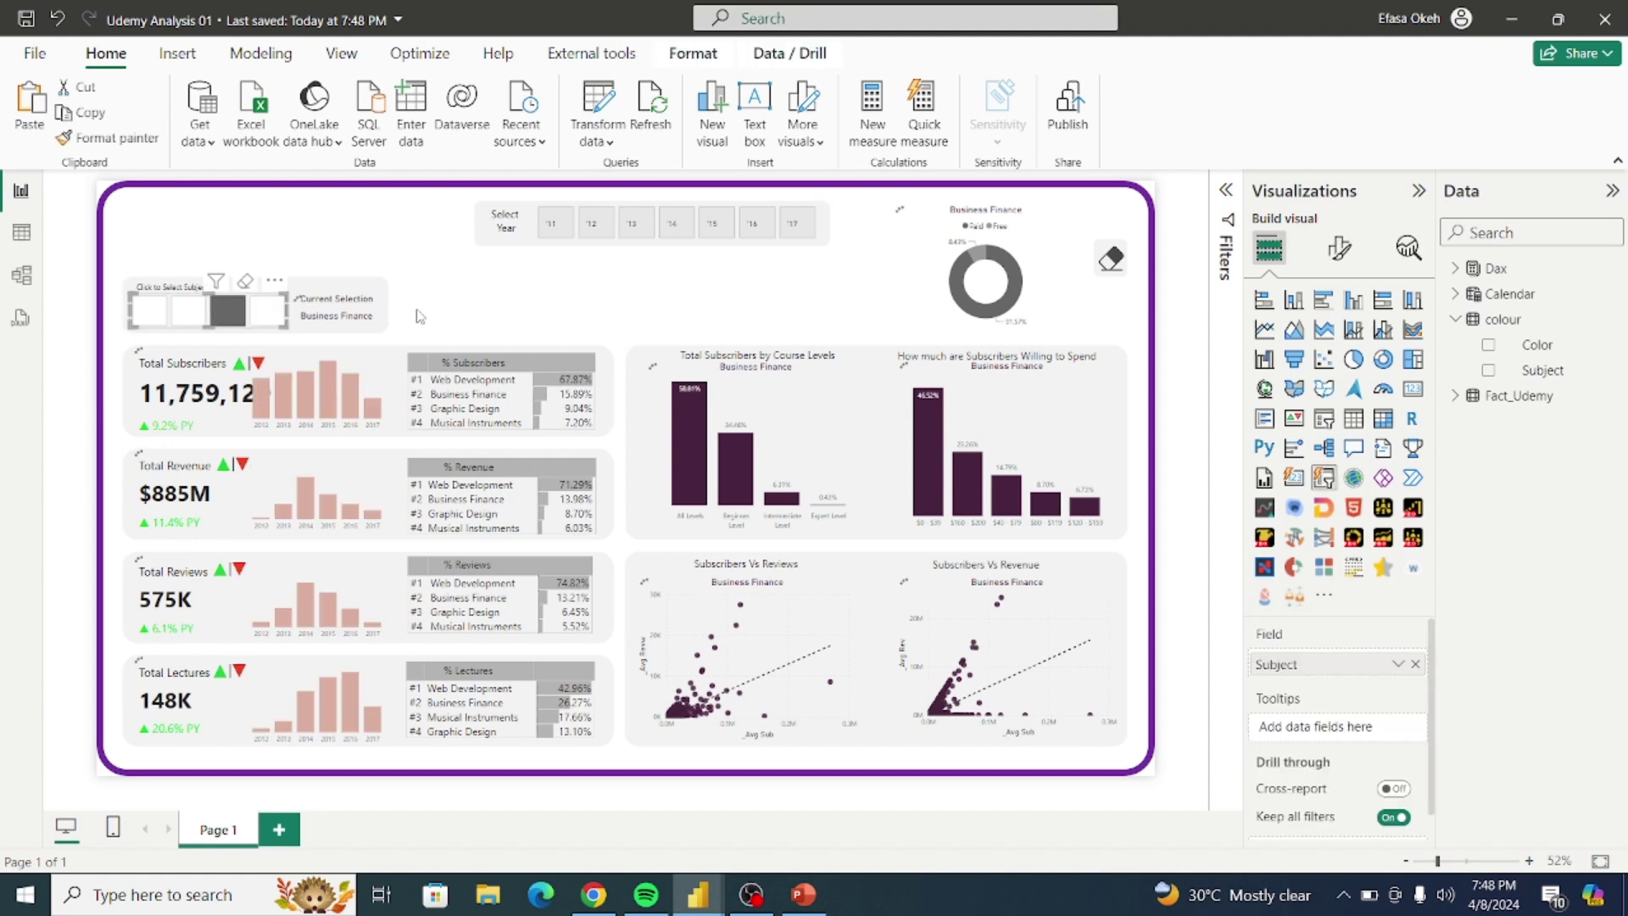
left_click(377, 387)
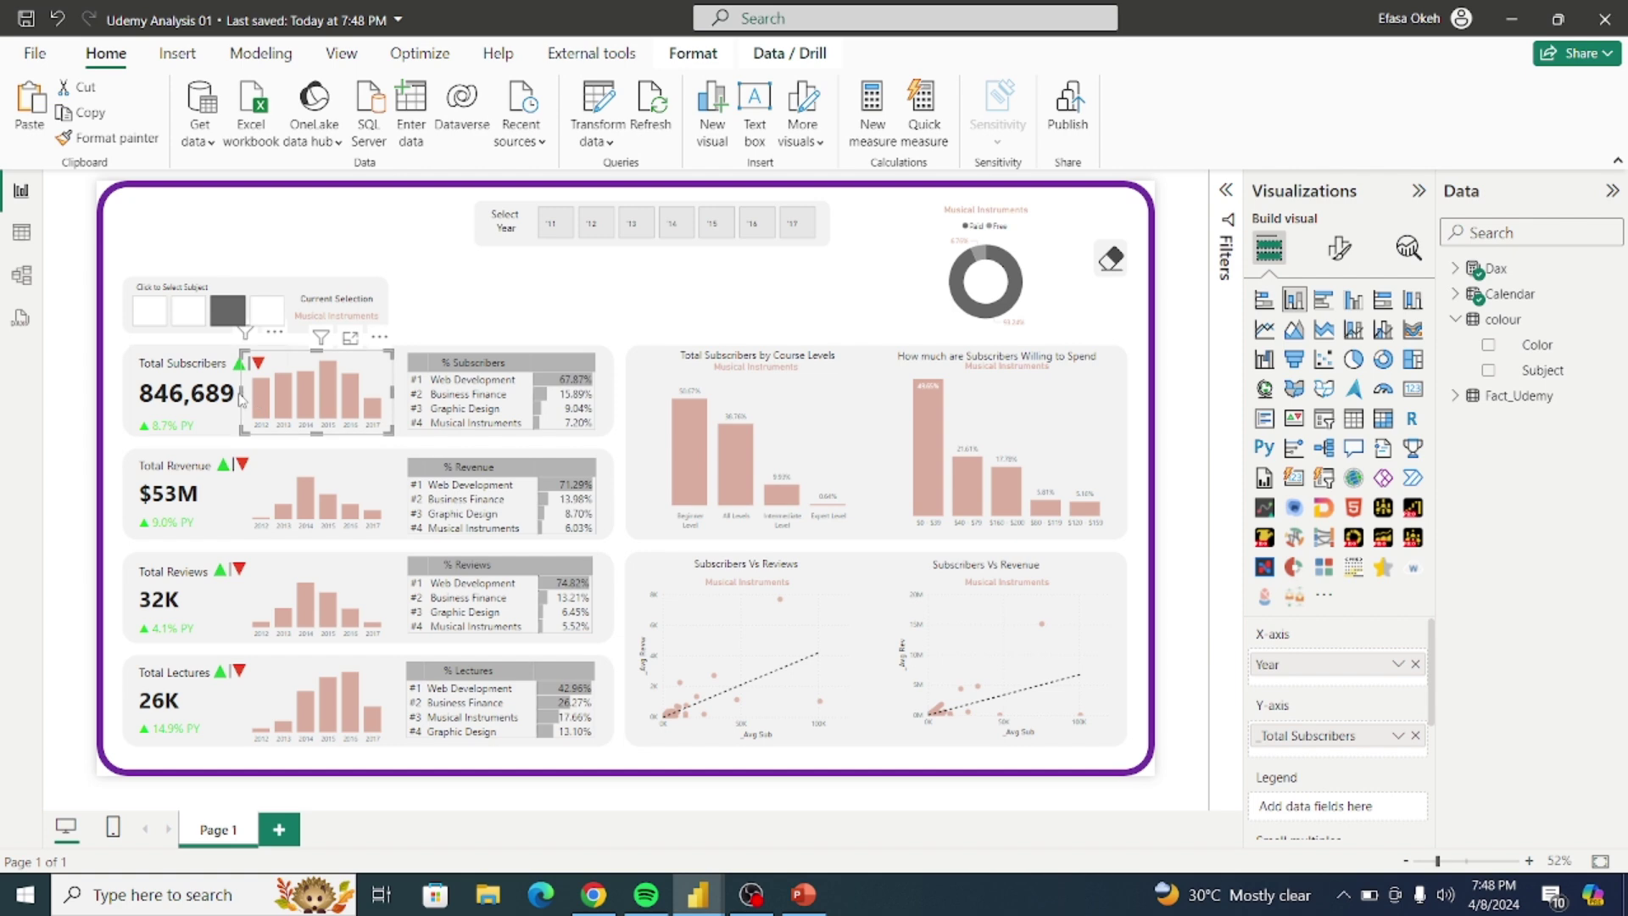
left_click_drag(244, 392, 258, 398)
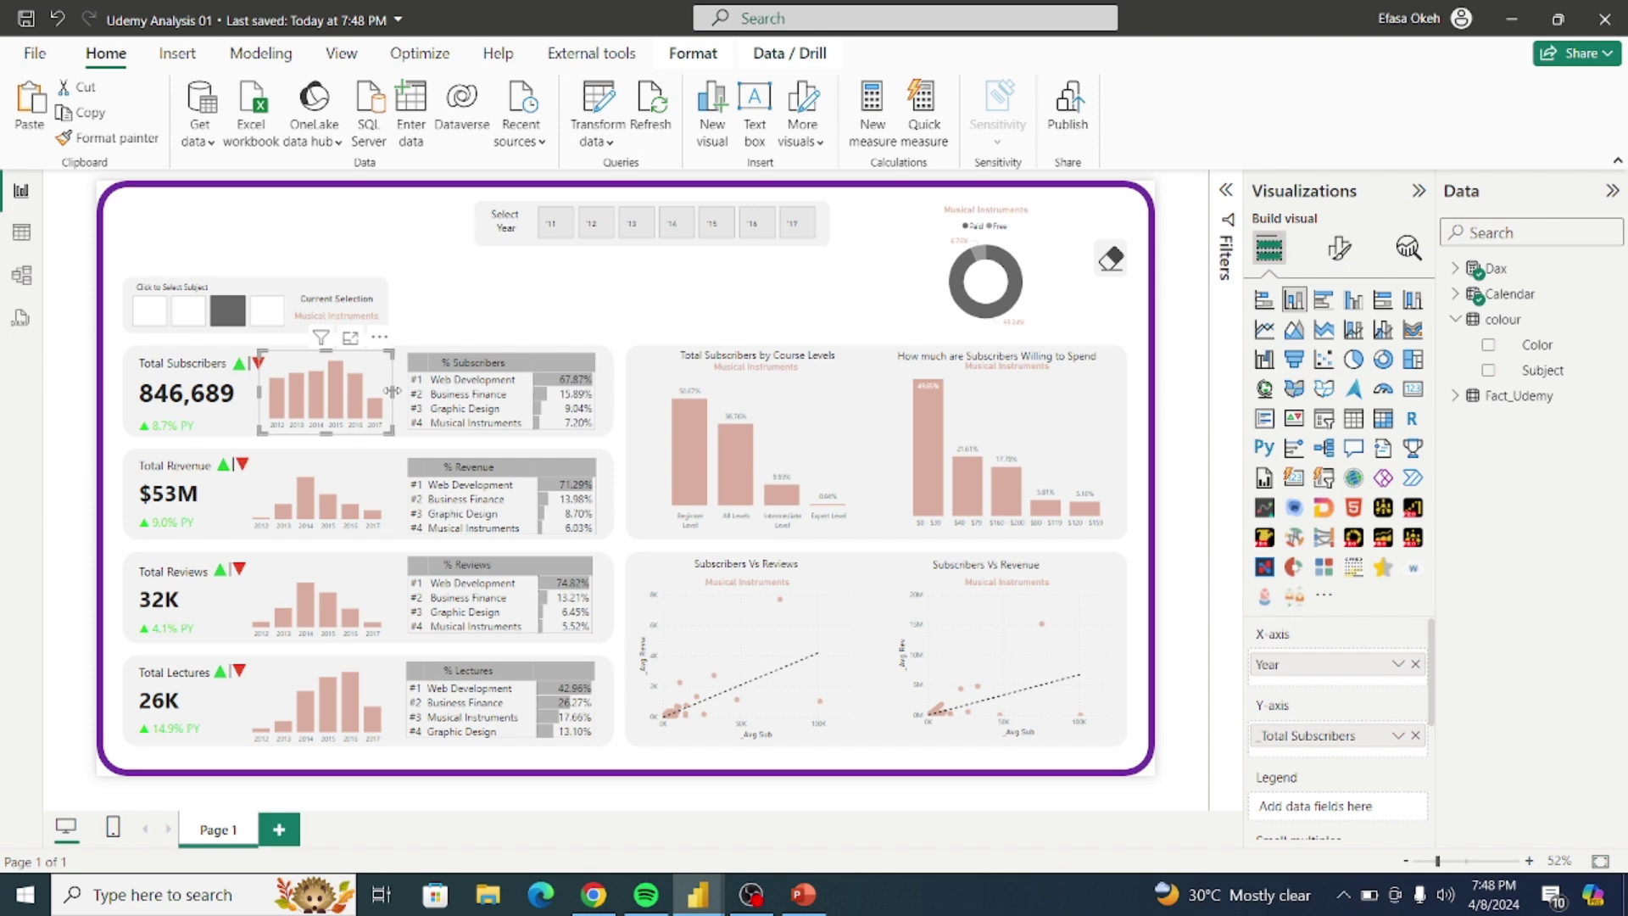
left_click_drag(392, 396, 405, 396)
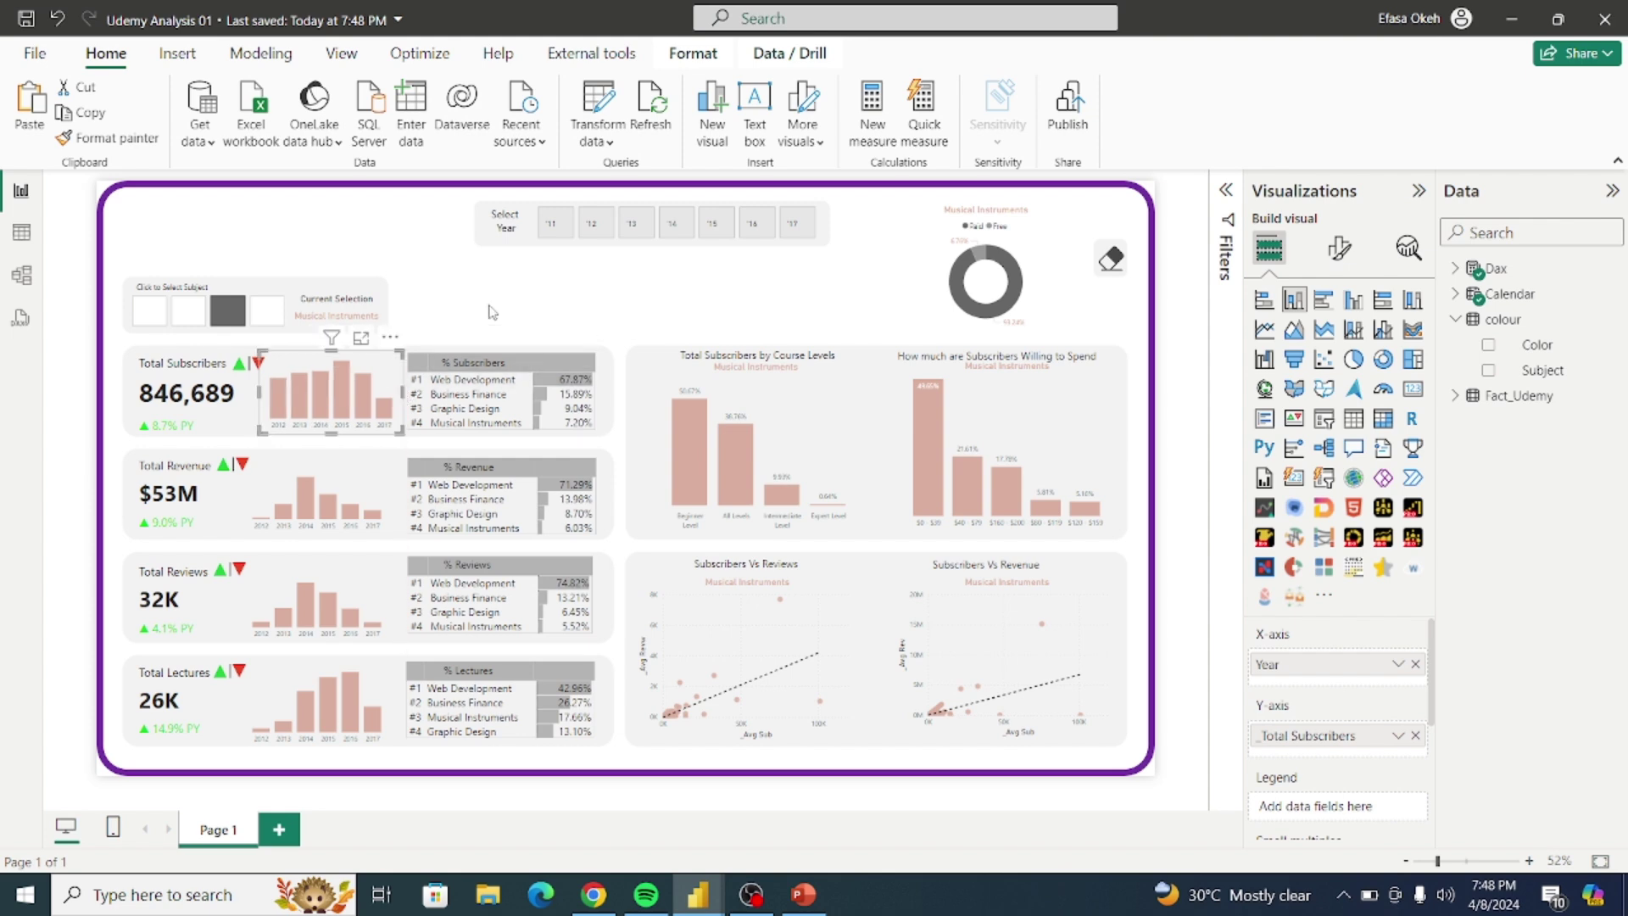
left_click(482, 316)
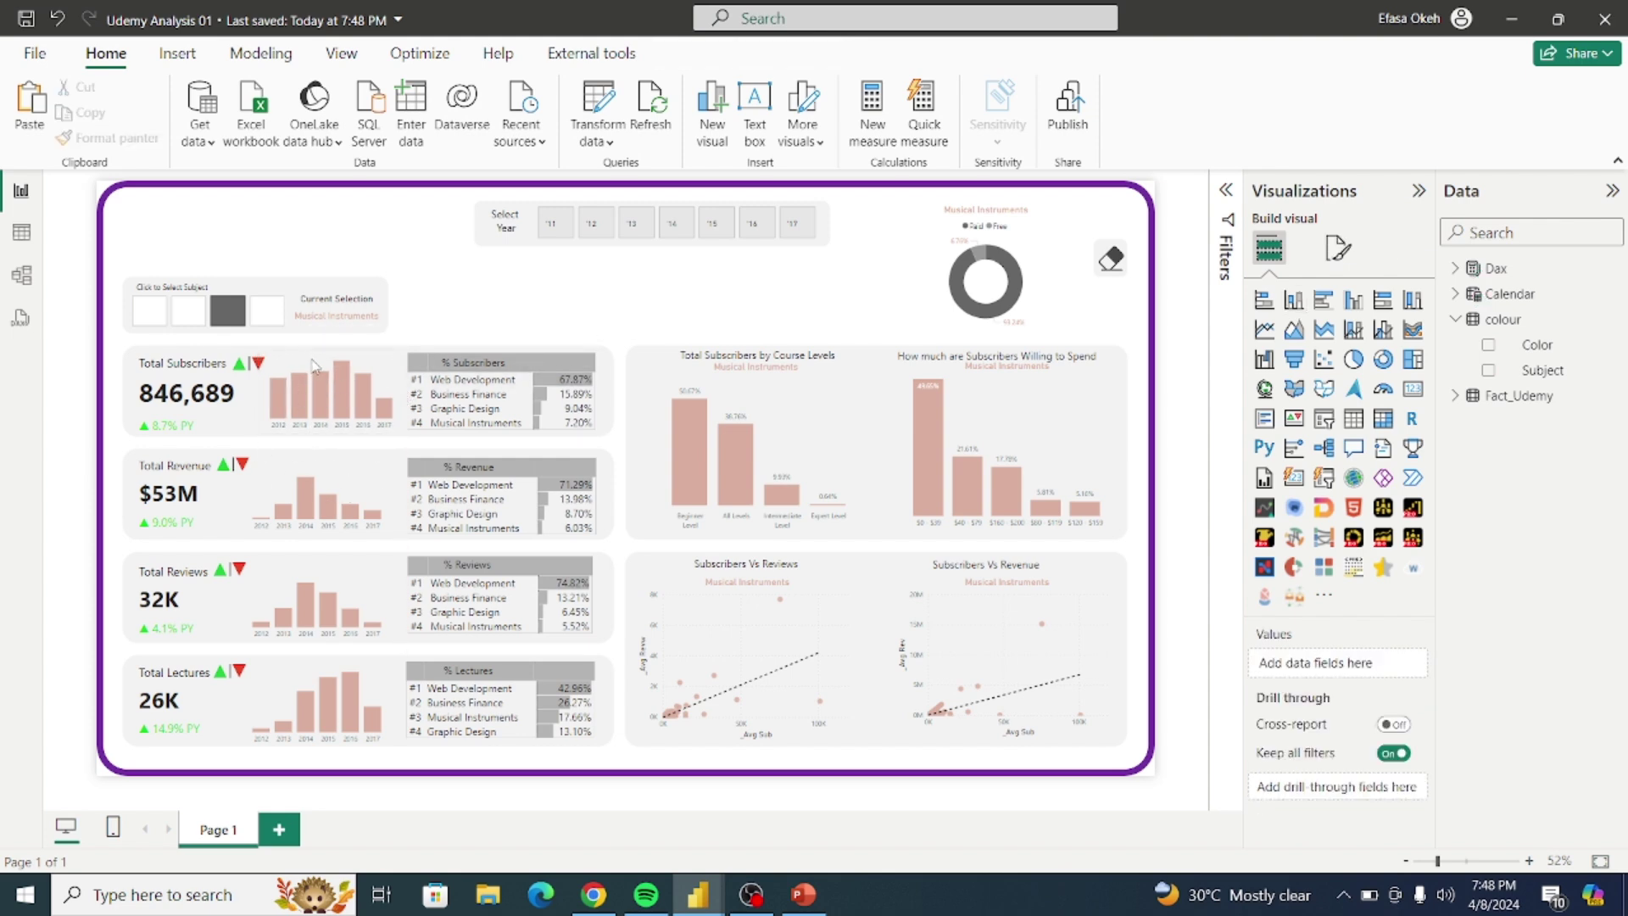
Step: Narrow the Total Revenue, Total Reviews and Total Lectures column charts so their left edges line up with the Total Subscribers chart
left_click(243, 502)
left_click_drag(241, 493, 263, 502)
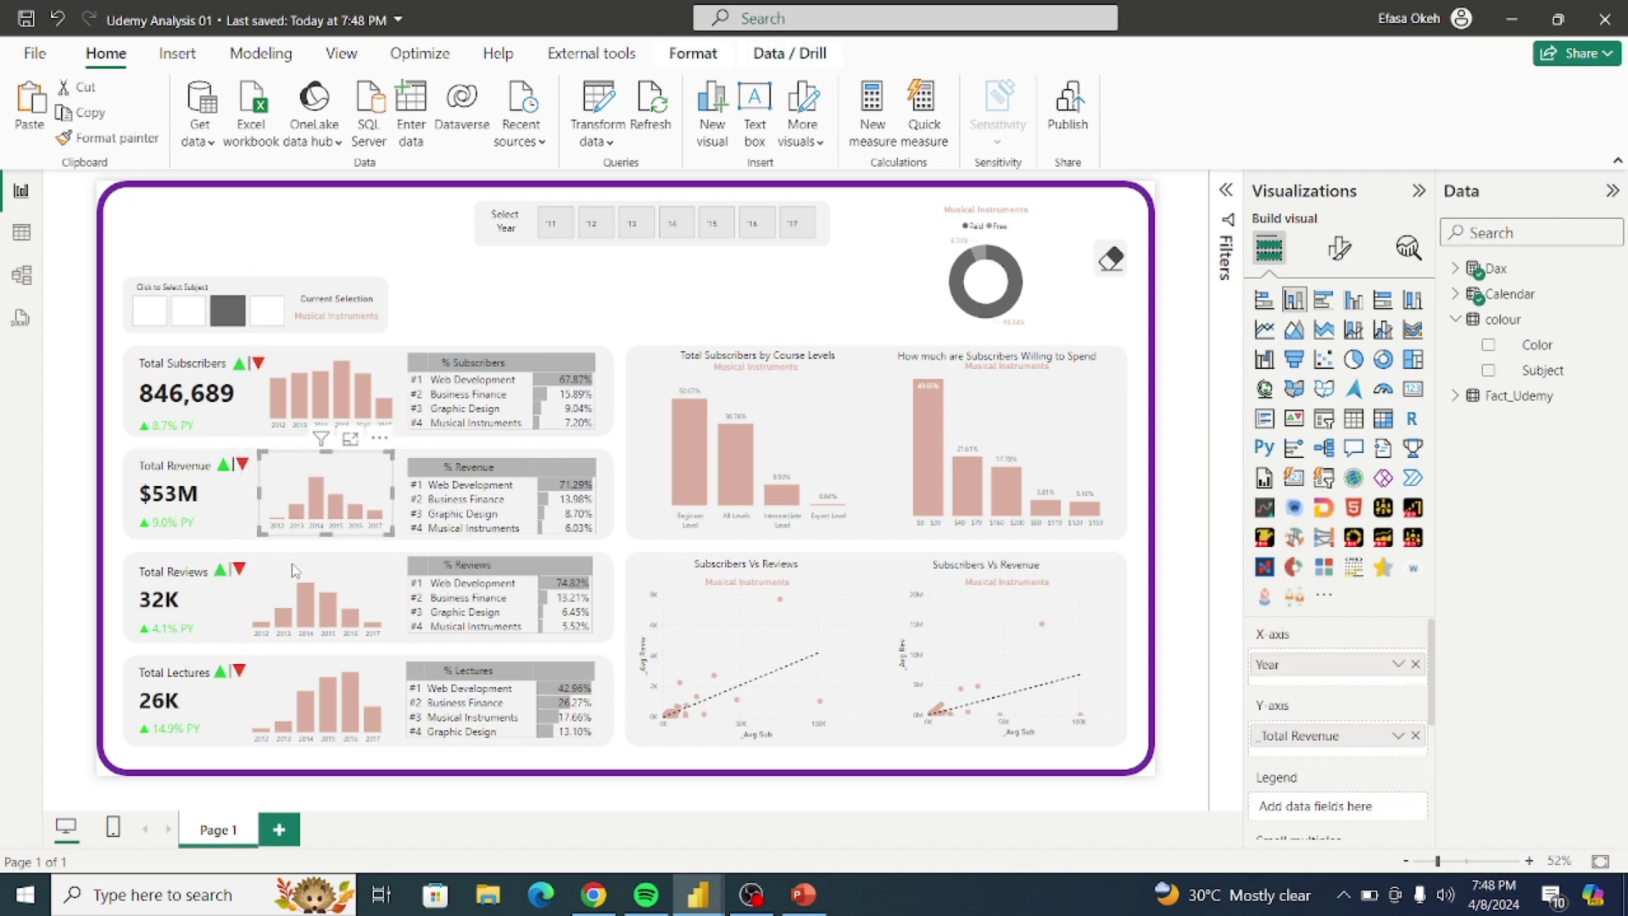
left_click(245, 603)
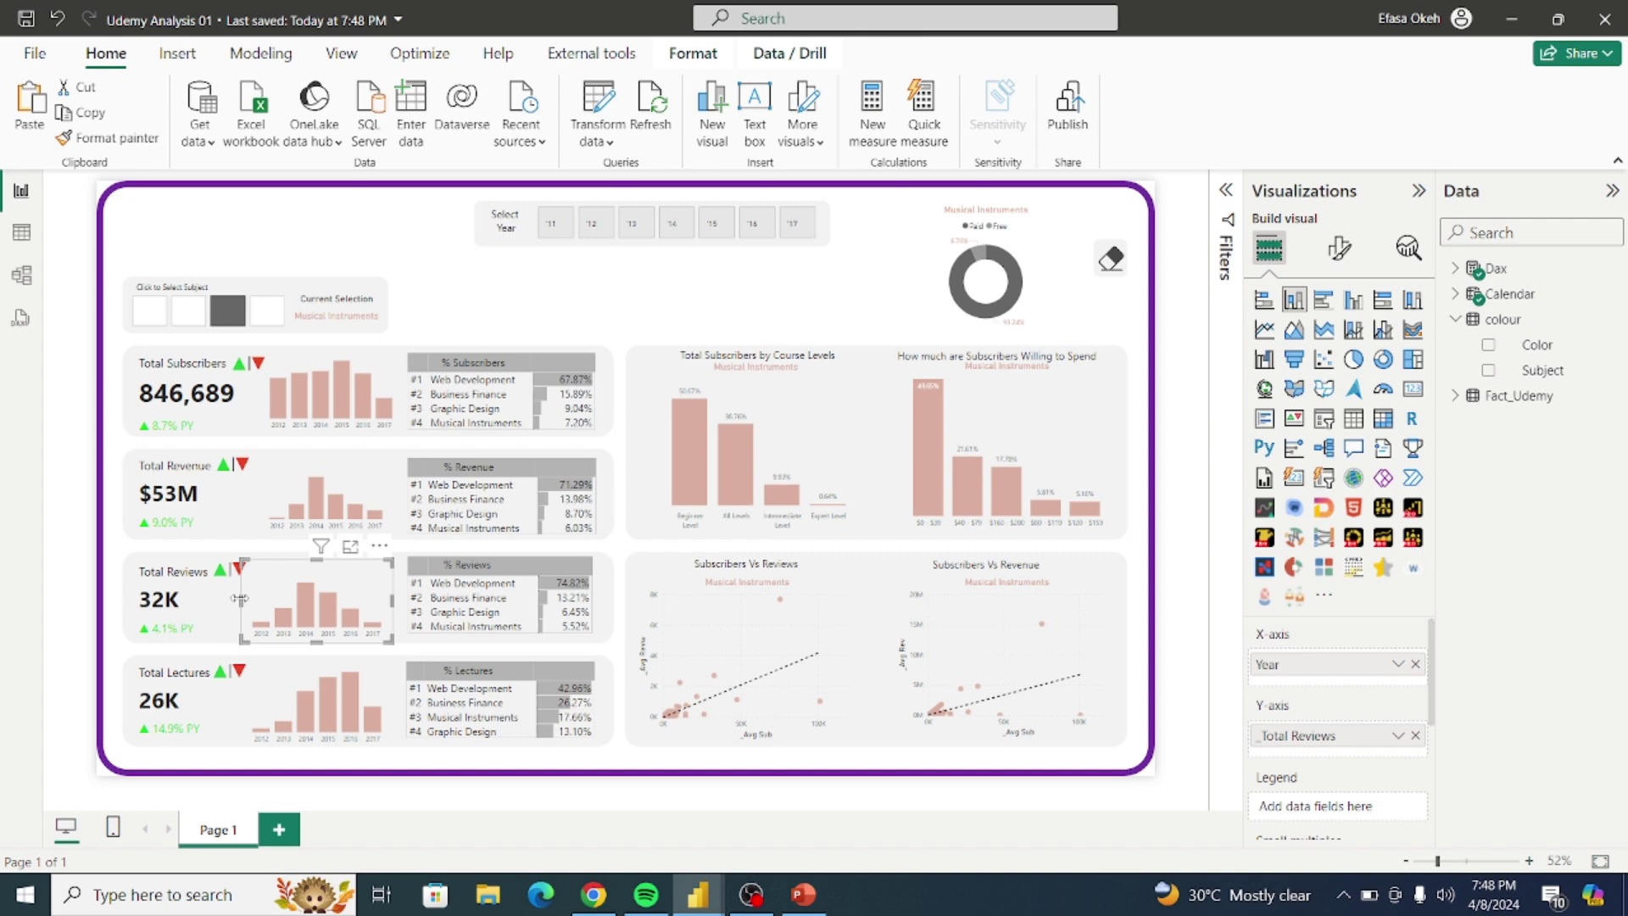
left_click_drag(246, 602, 258, 605)
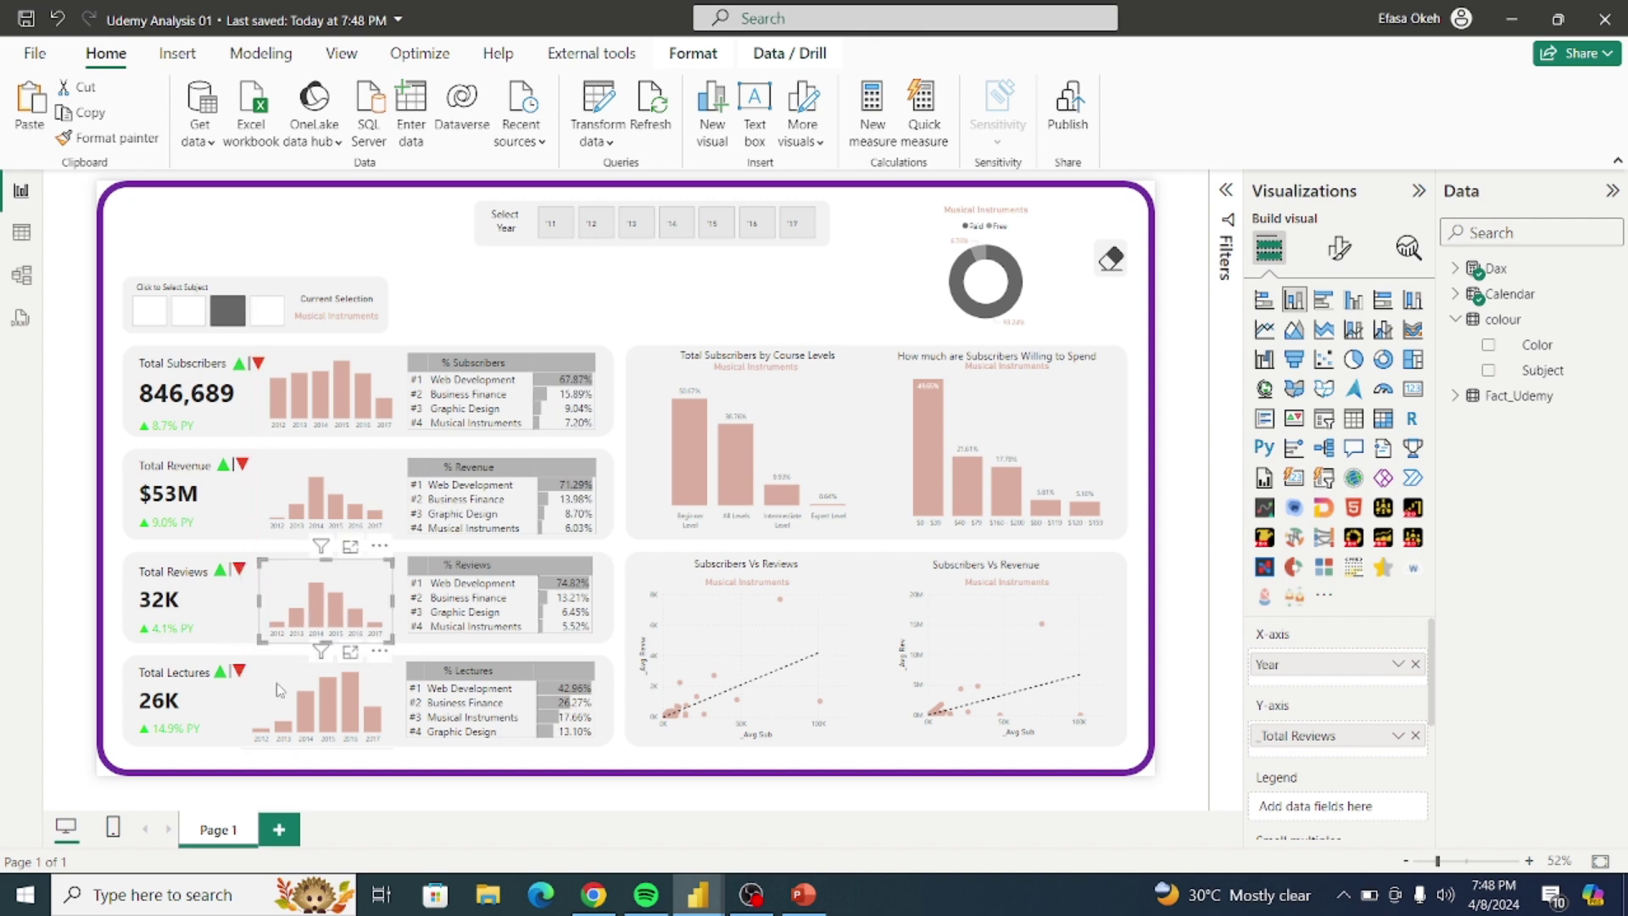
left_click(254, 703)
left_click_drag(240, 709, 260, 712)
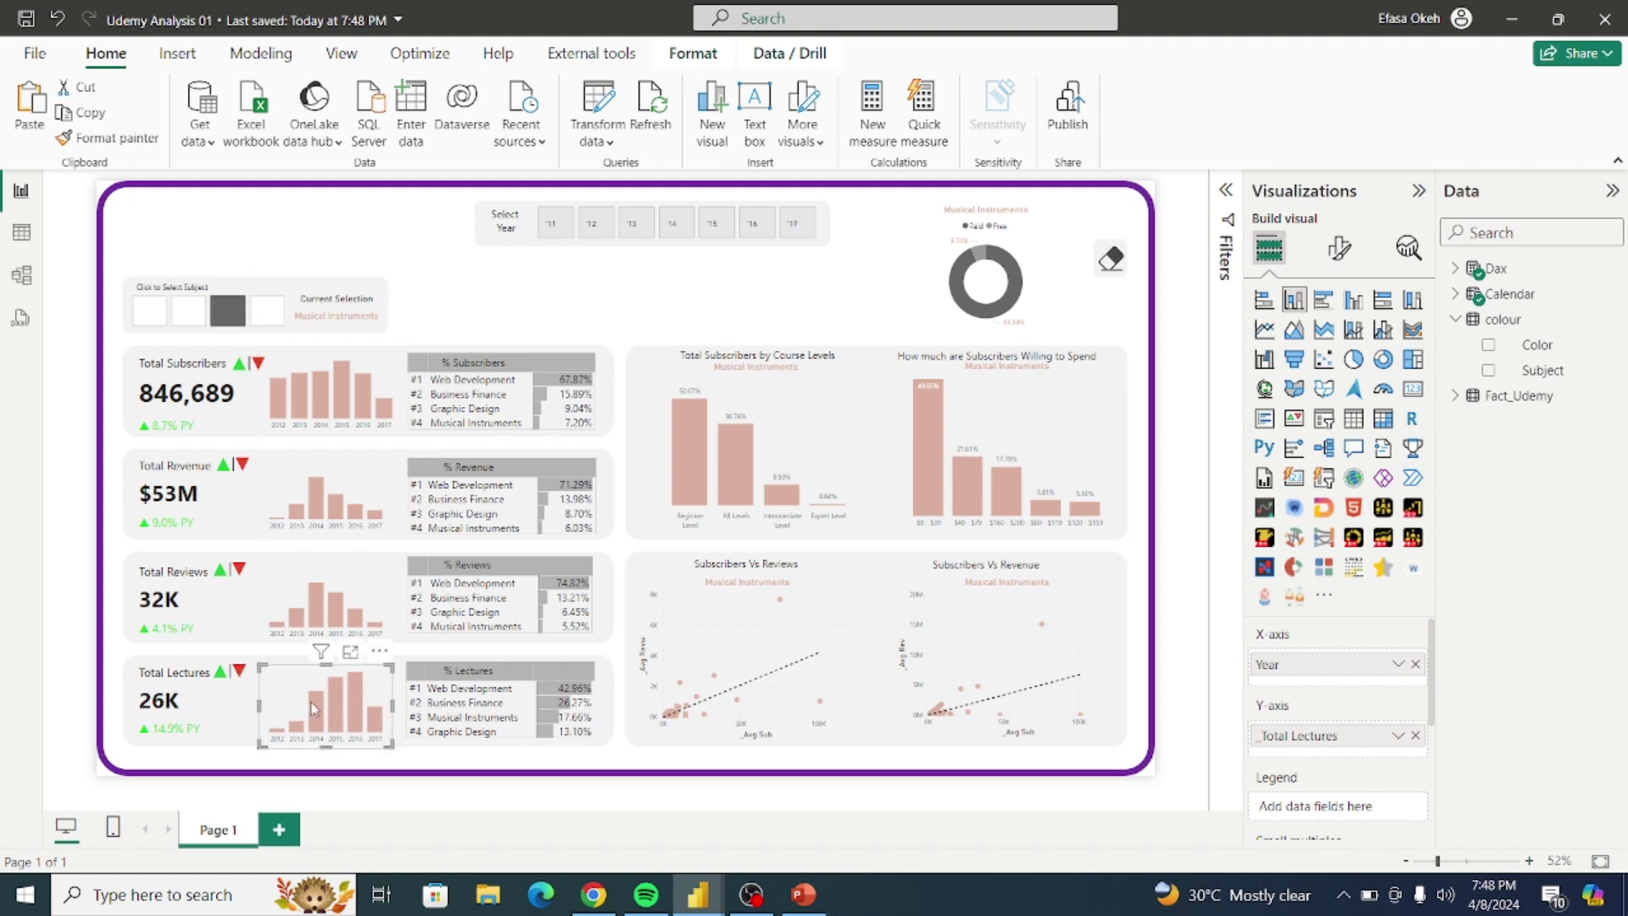
left_click(591, 295)
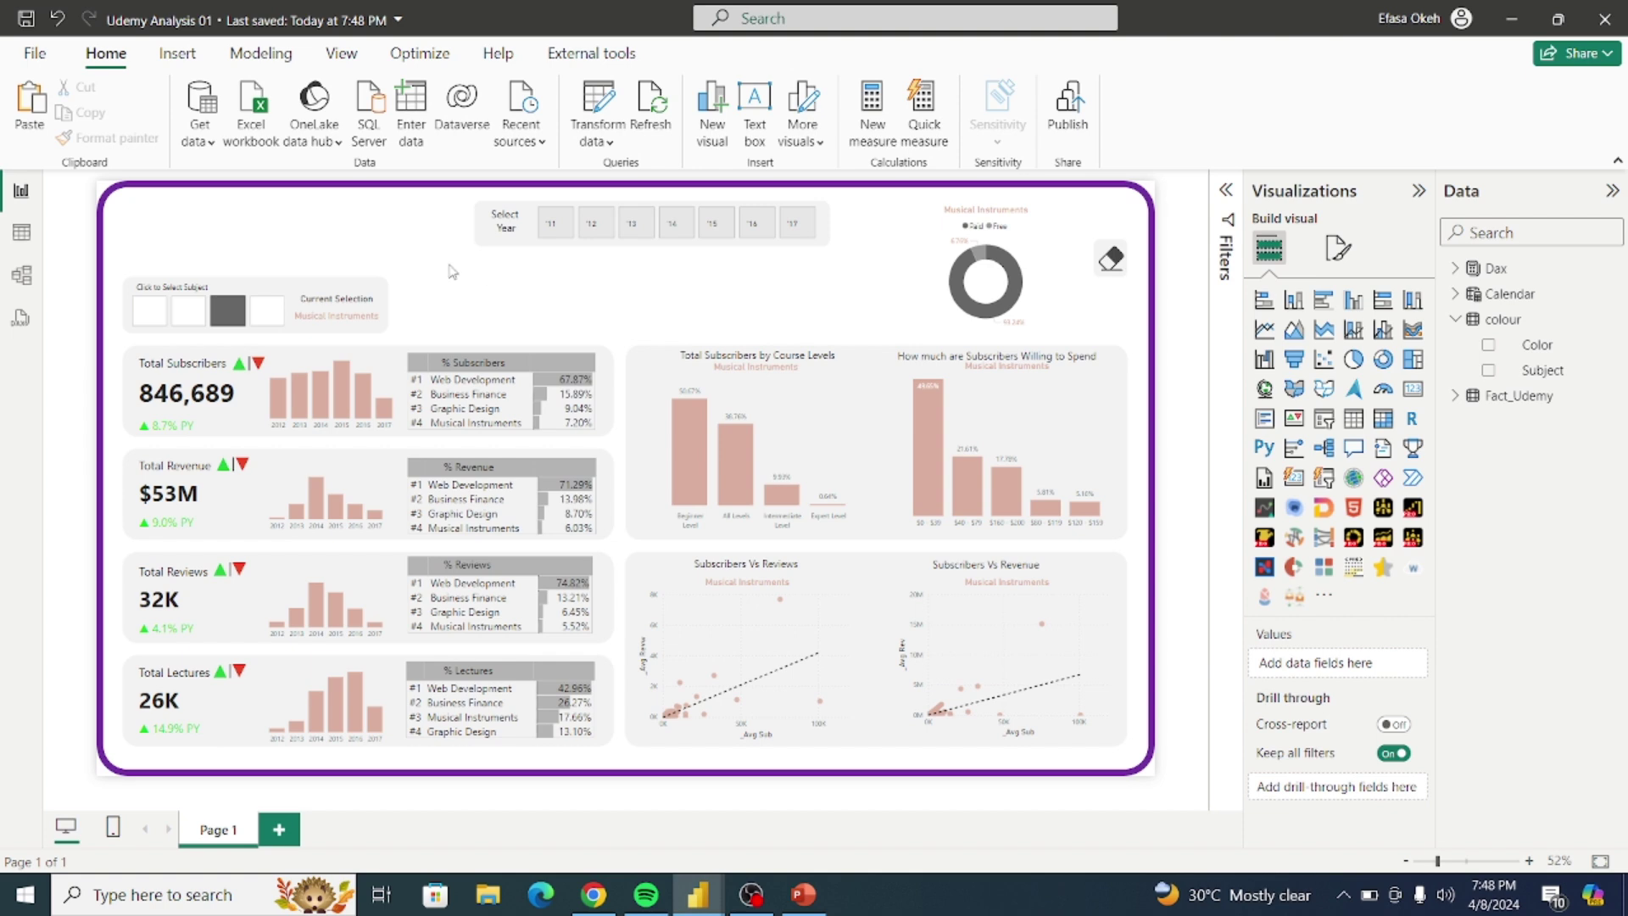
Step: Test the slicers with years '12, '13 and '16 and with the subjects Web Development and Business Finance
left_click(594, 227)
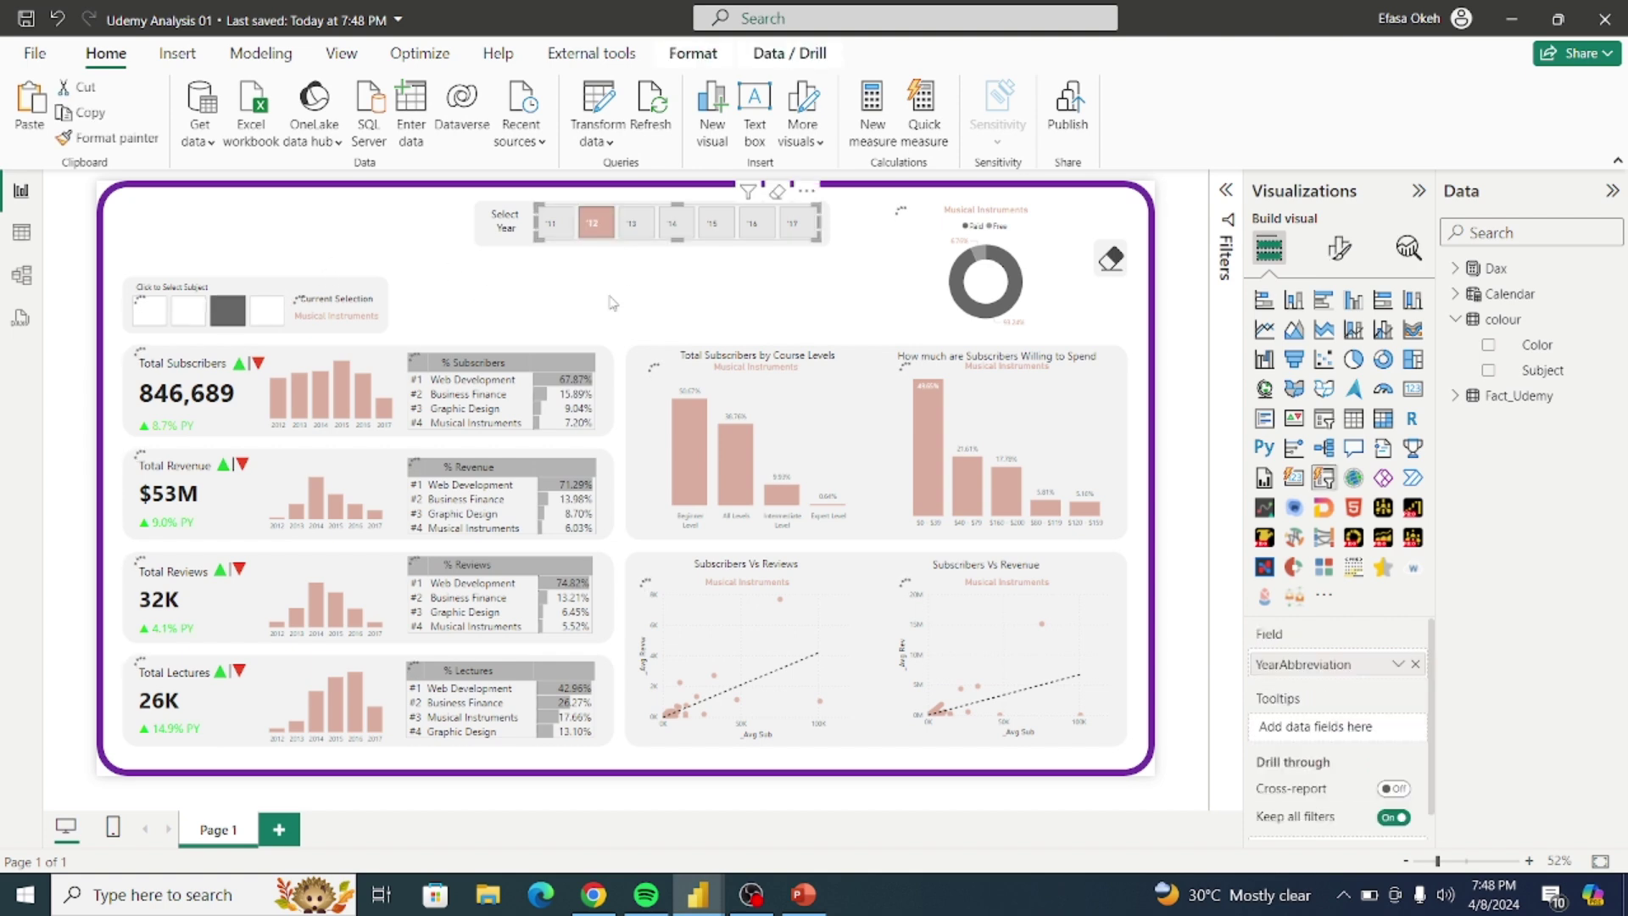
left_click(637, 229)
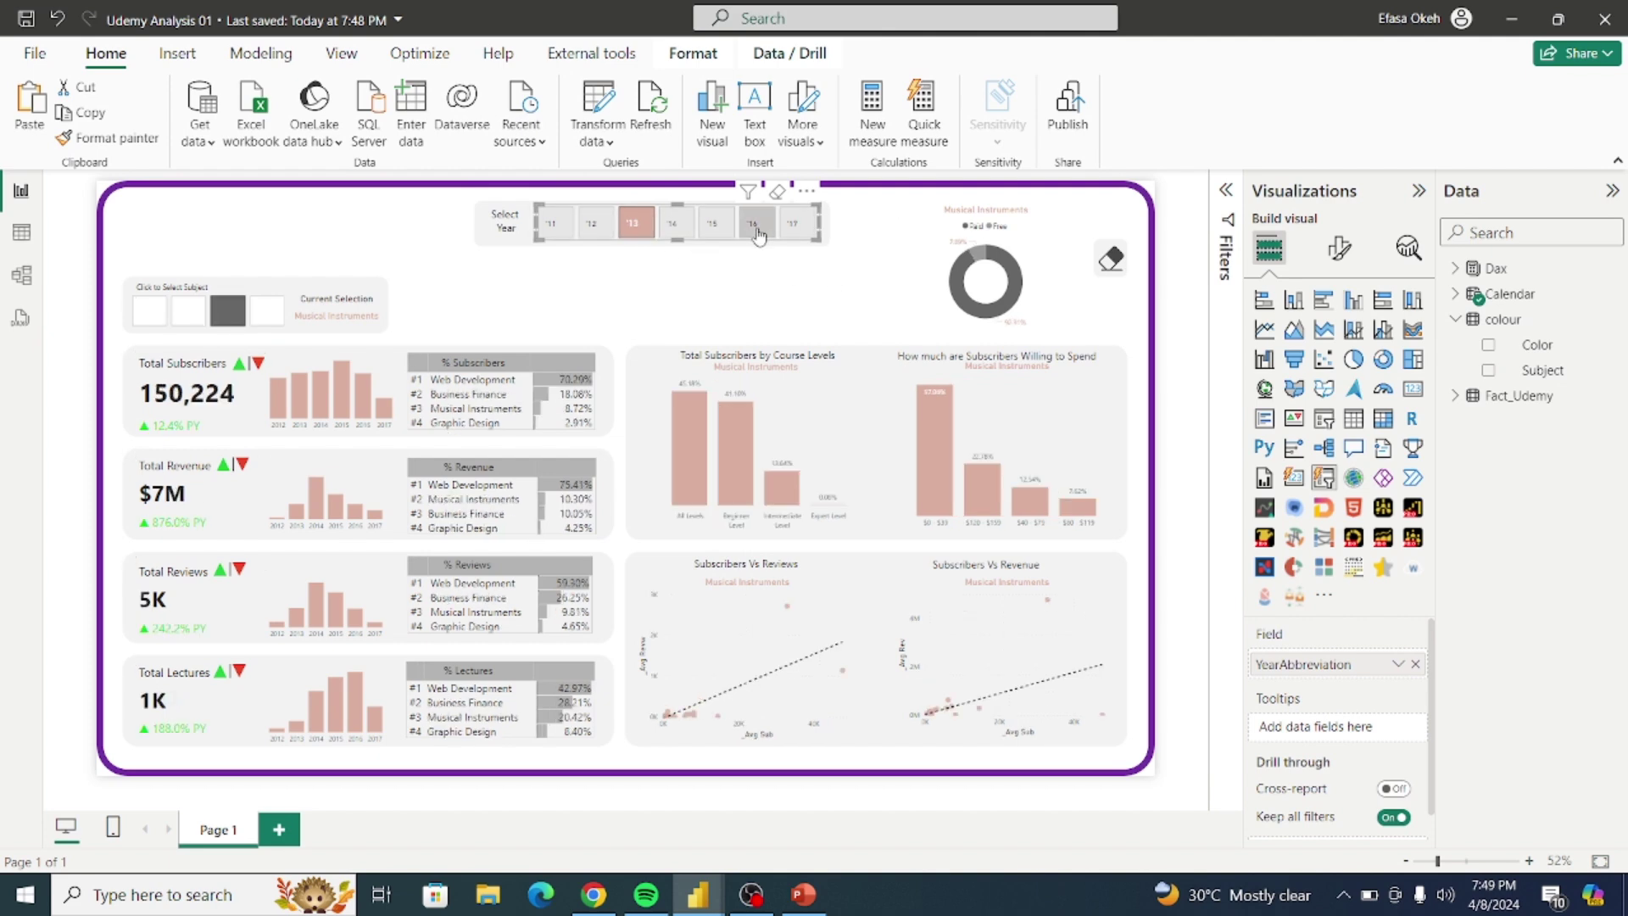
left_click(757, 235)
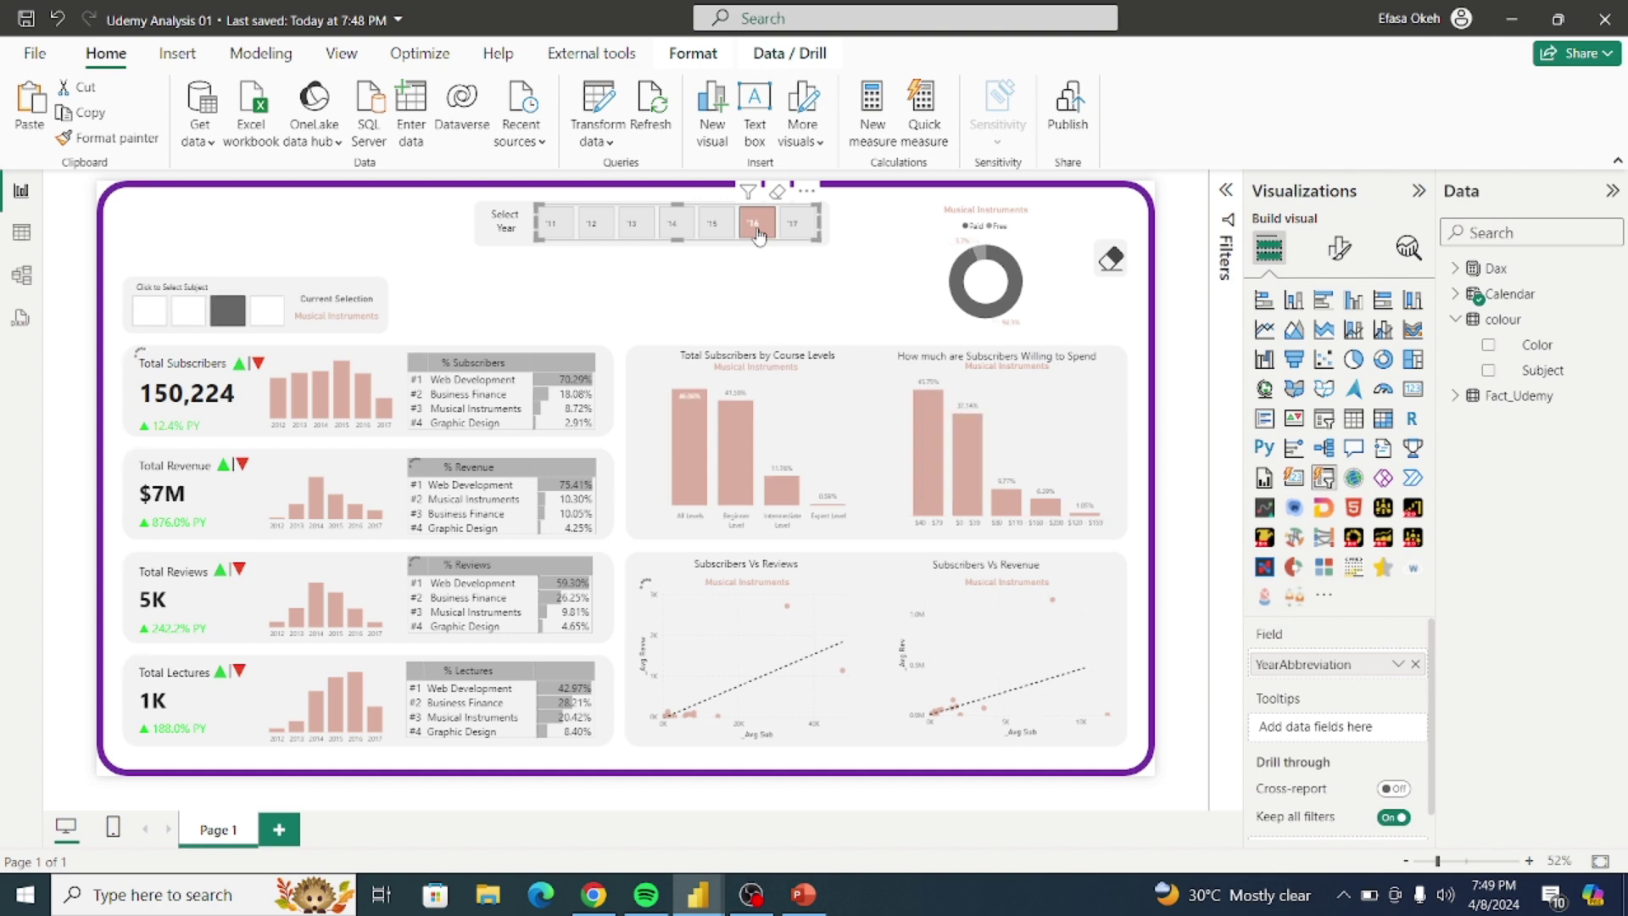
left_click(272, 318)
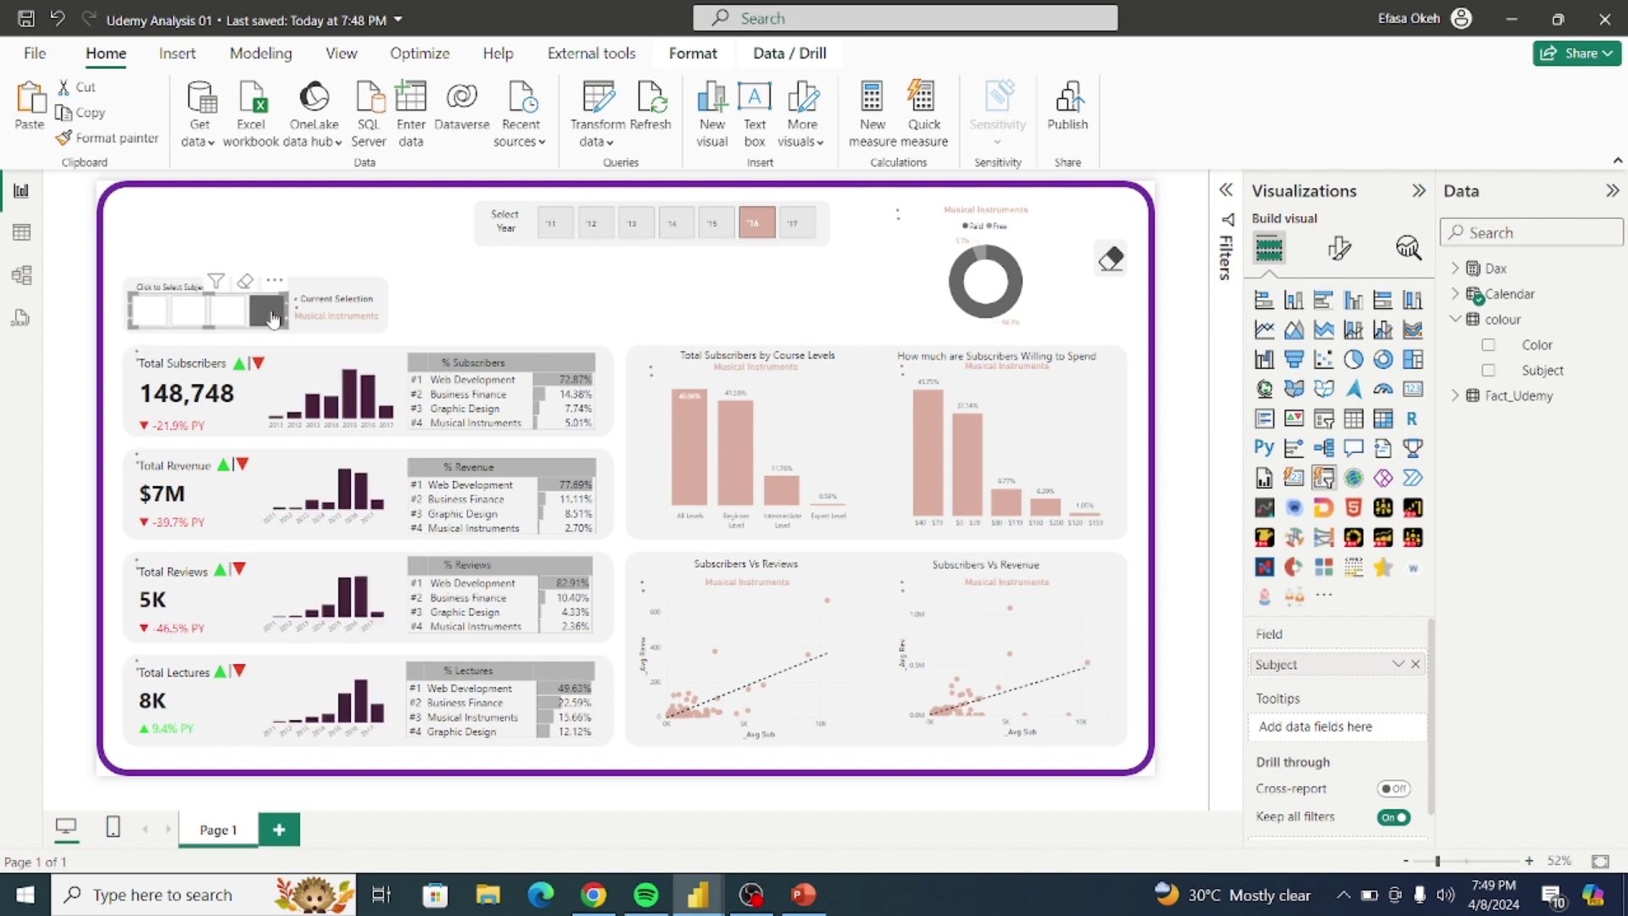
left_click(166, 319)
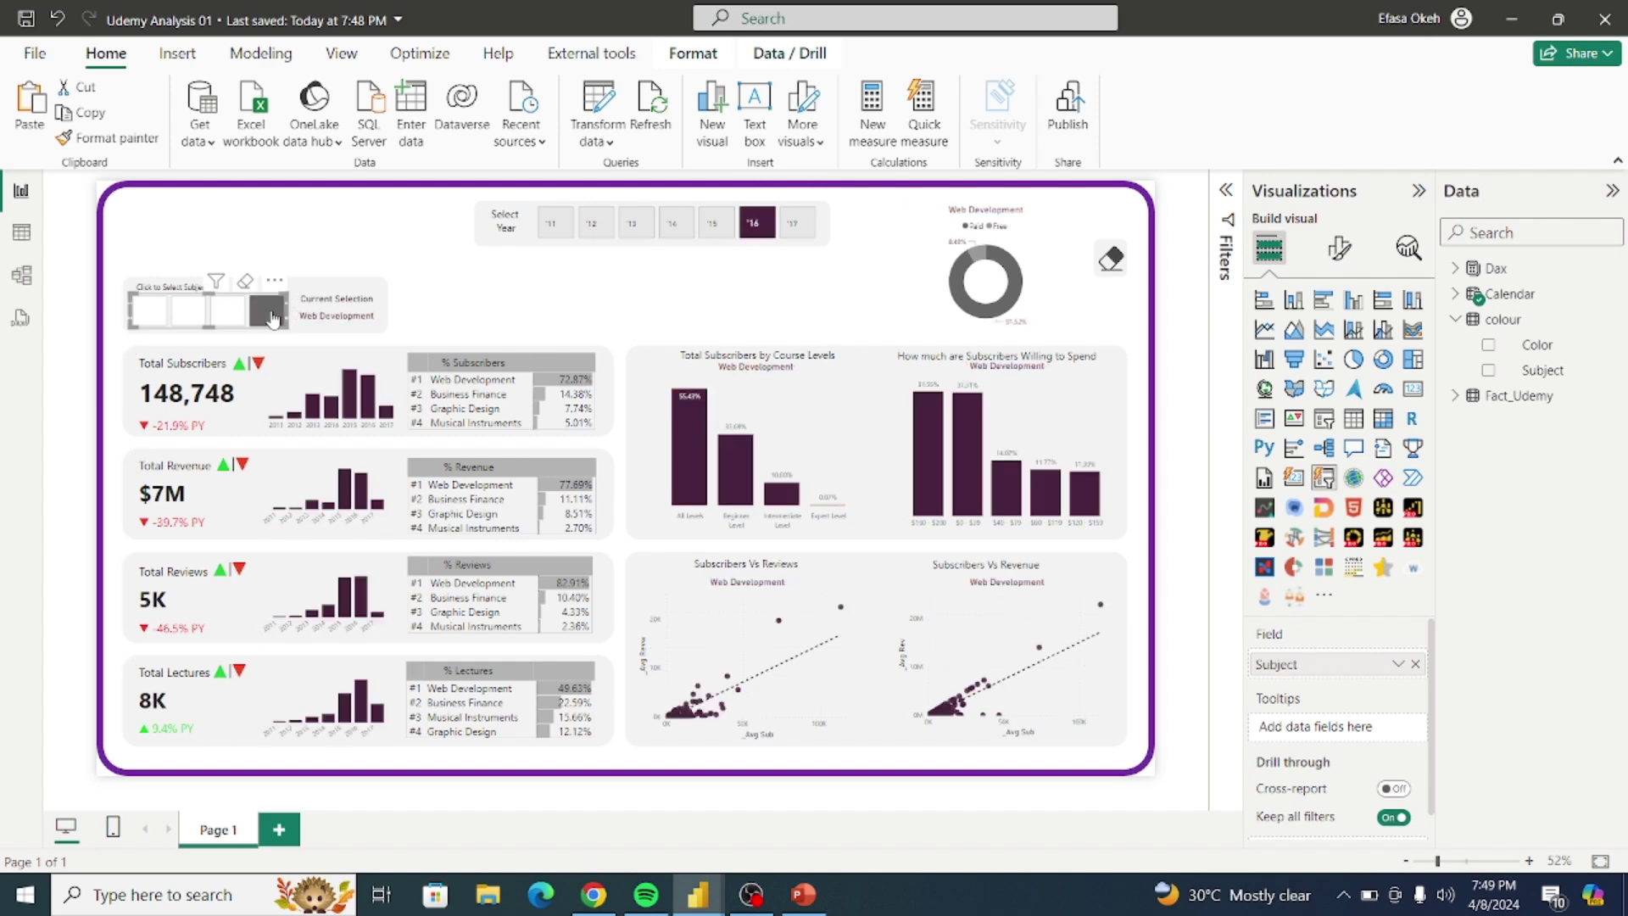
left_click(152, 320)
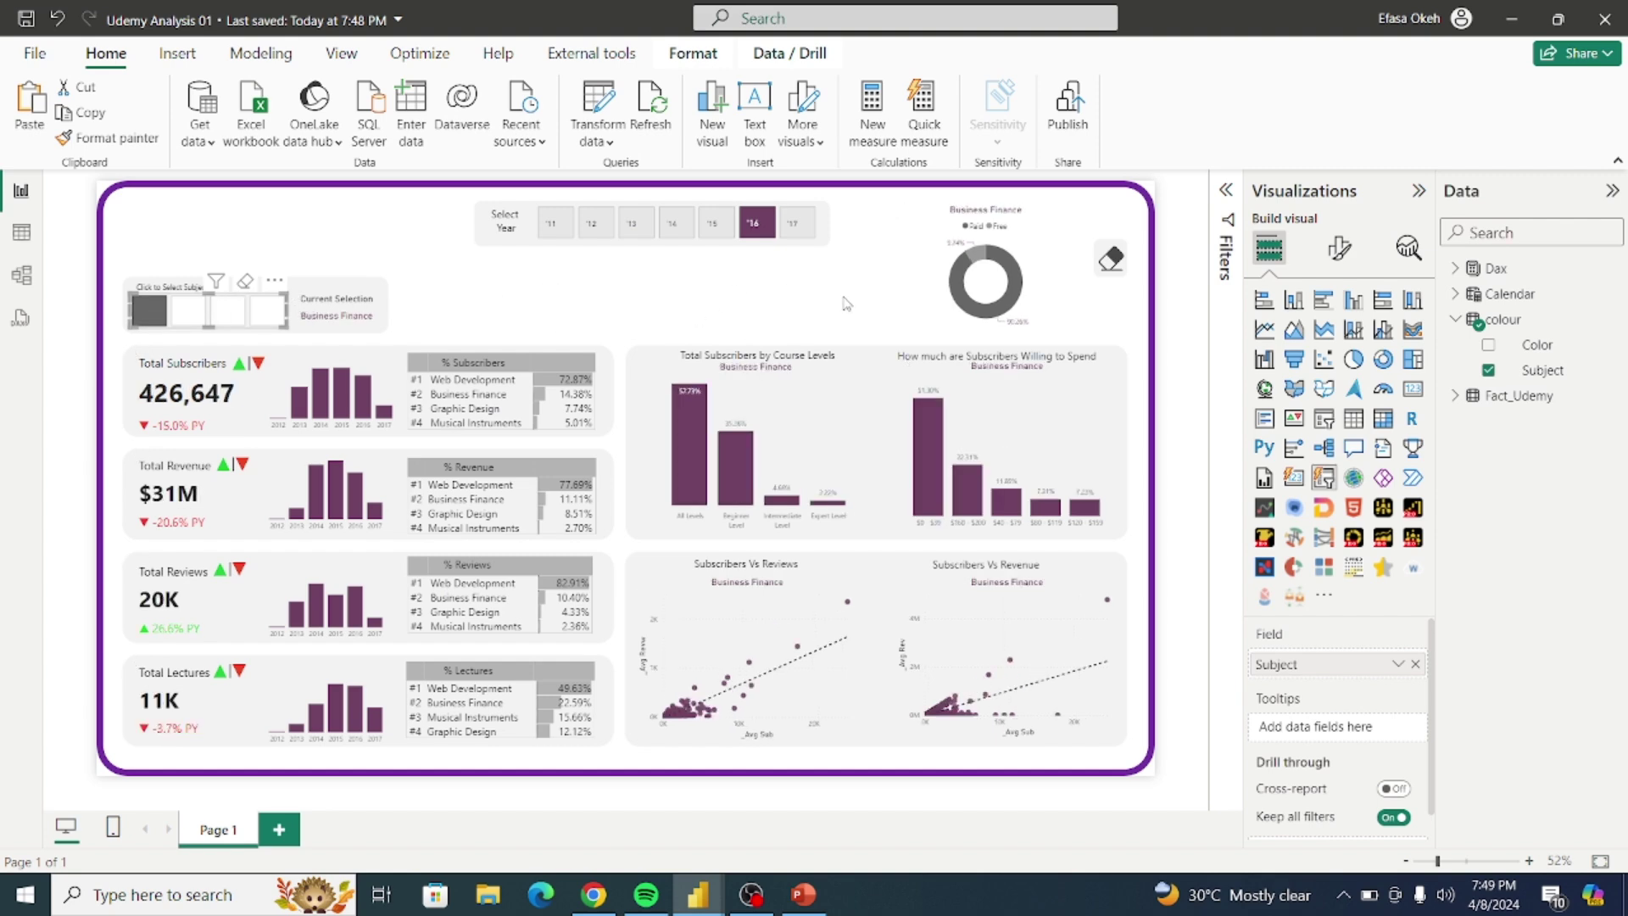
Step: Clear all slicer selections with the report's eraser button and save the report
left_click(1116, 271, "ctrl")
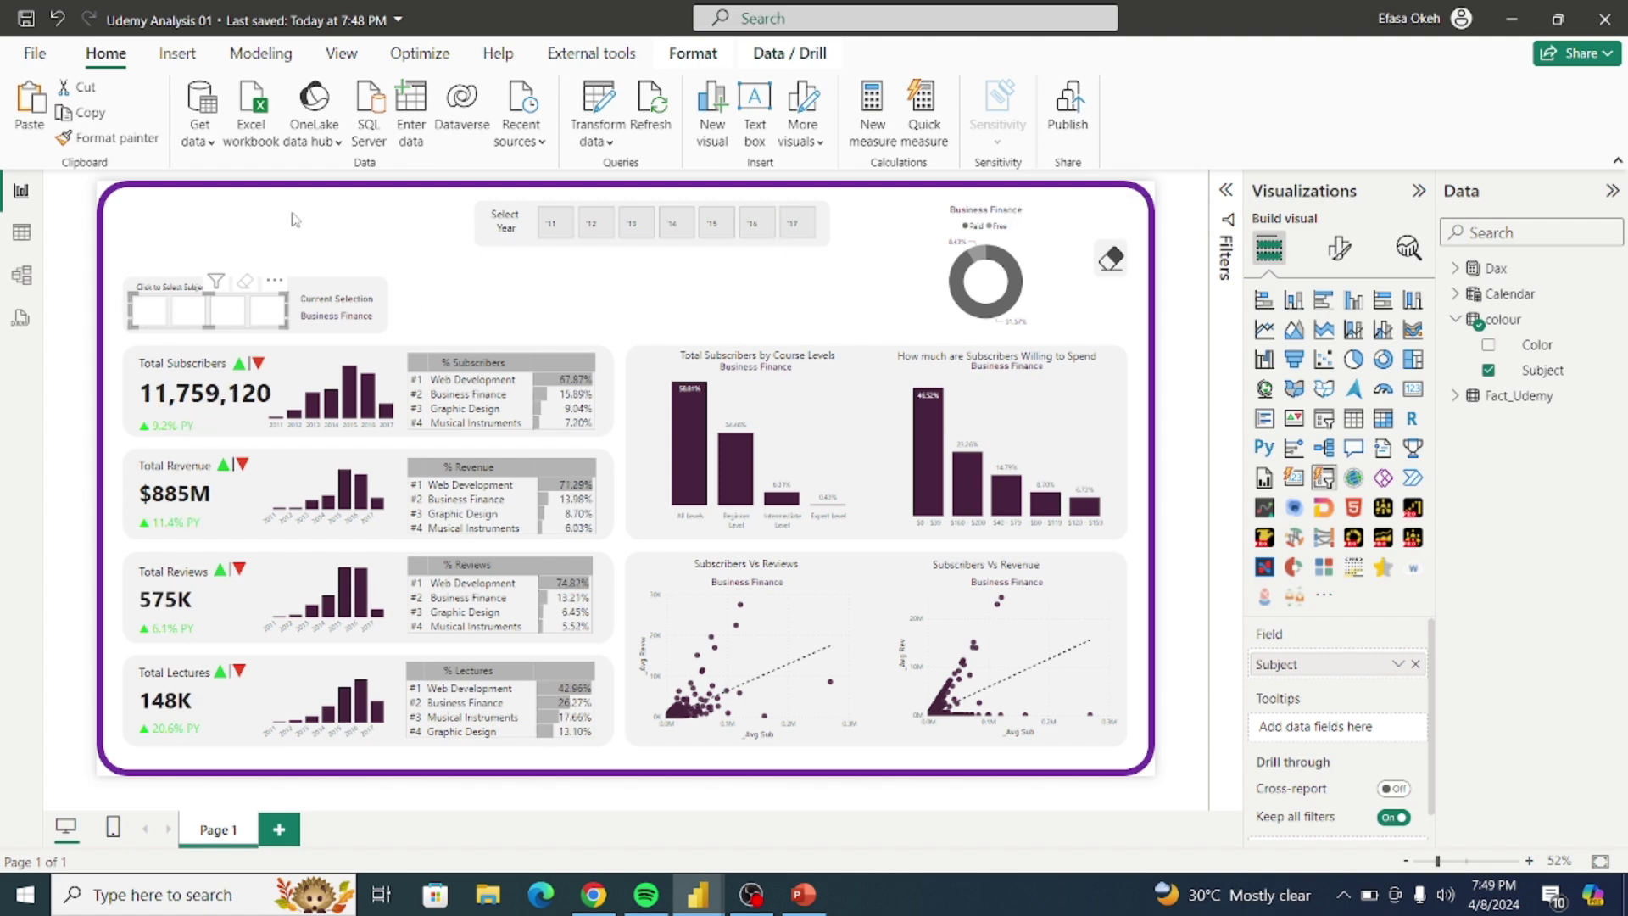
left_click(28, 23)
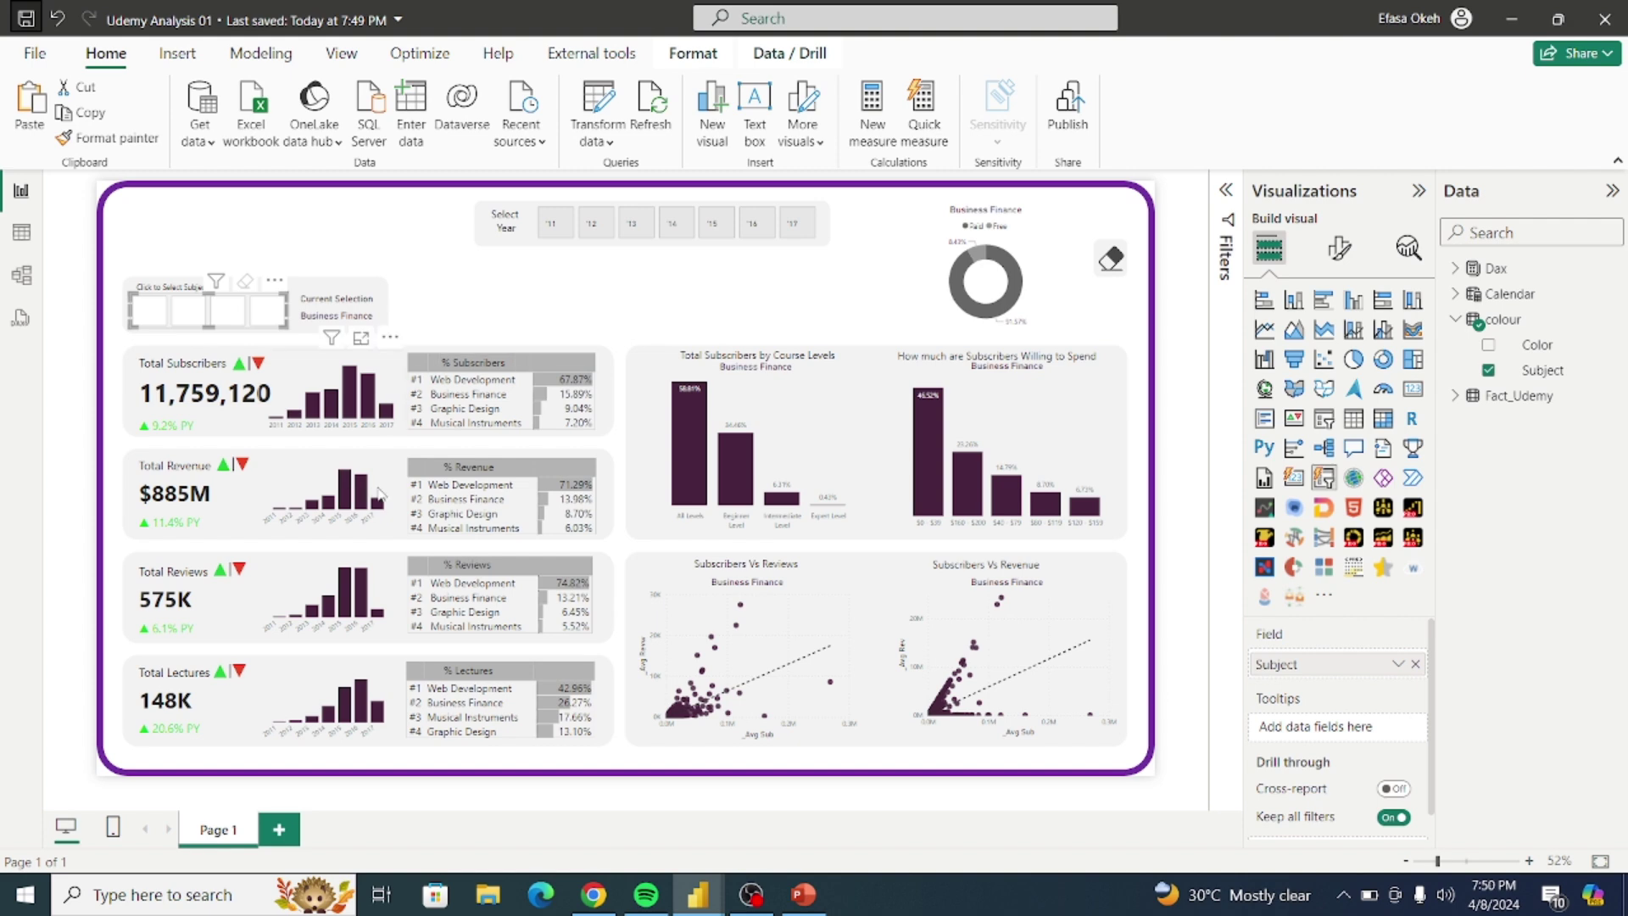
Step: Extend the right edges of the Total Revenue, Total Reviews and Total Lectures column charts to match the Total Subscribers chart, so year labels lie horizontally
mouse_move(379, 492)
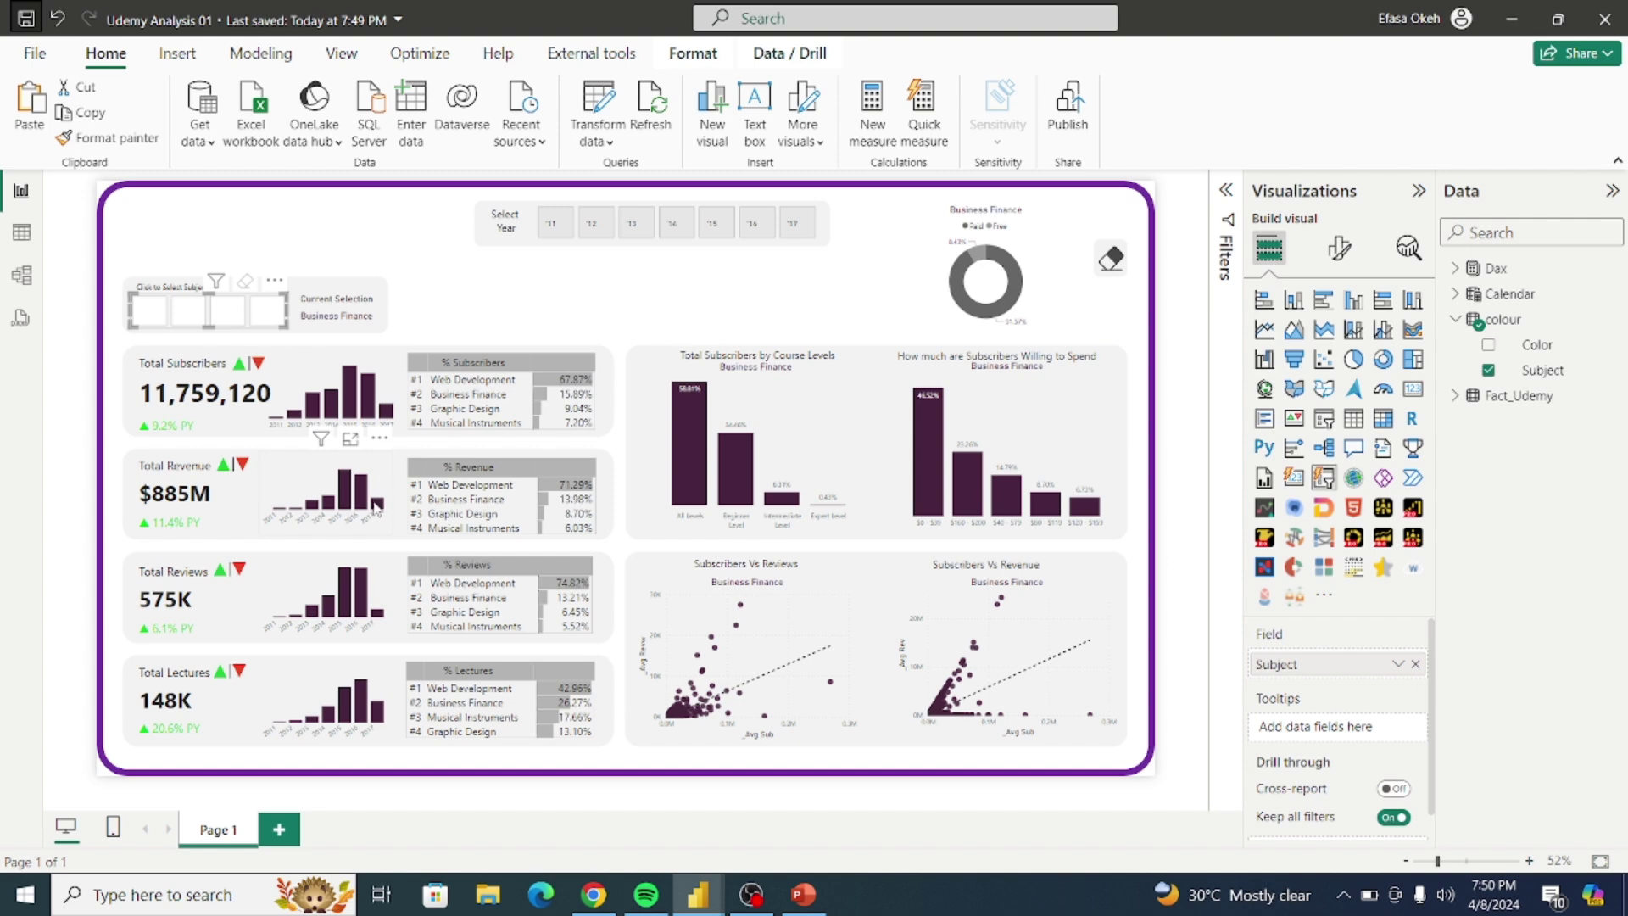
left_click(267, 534)
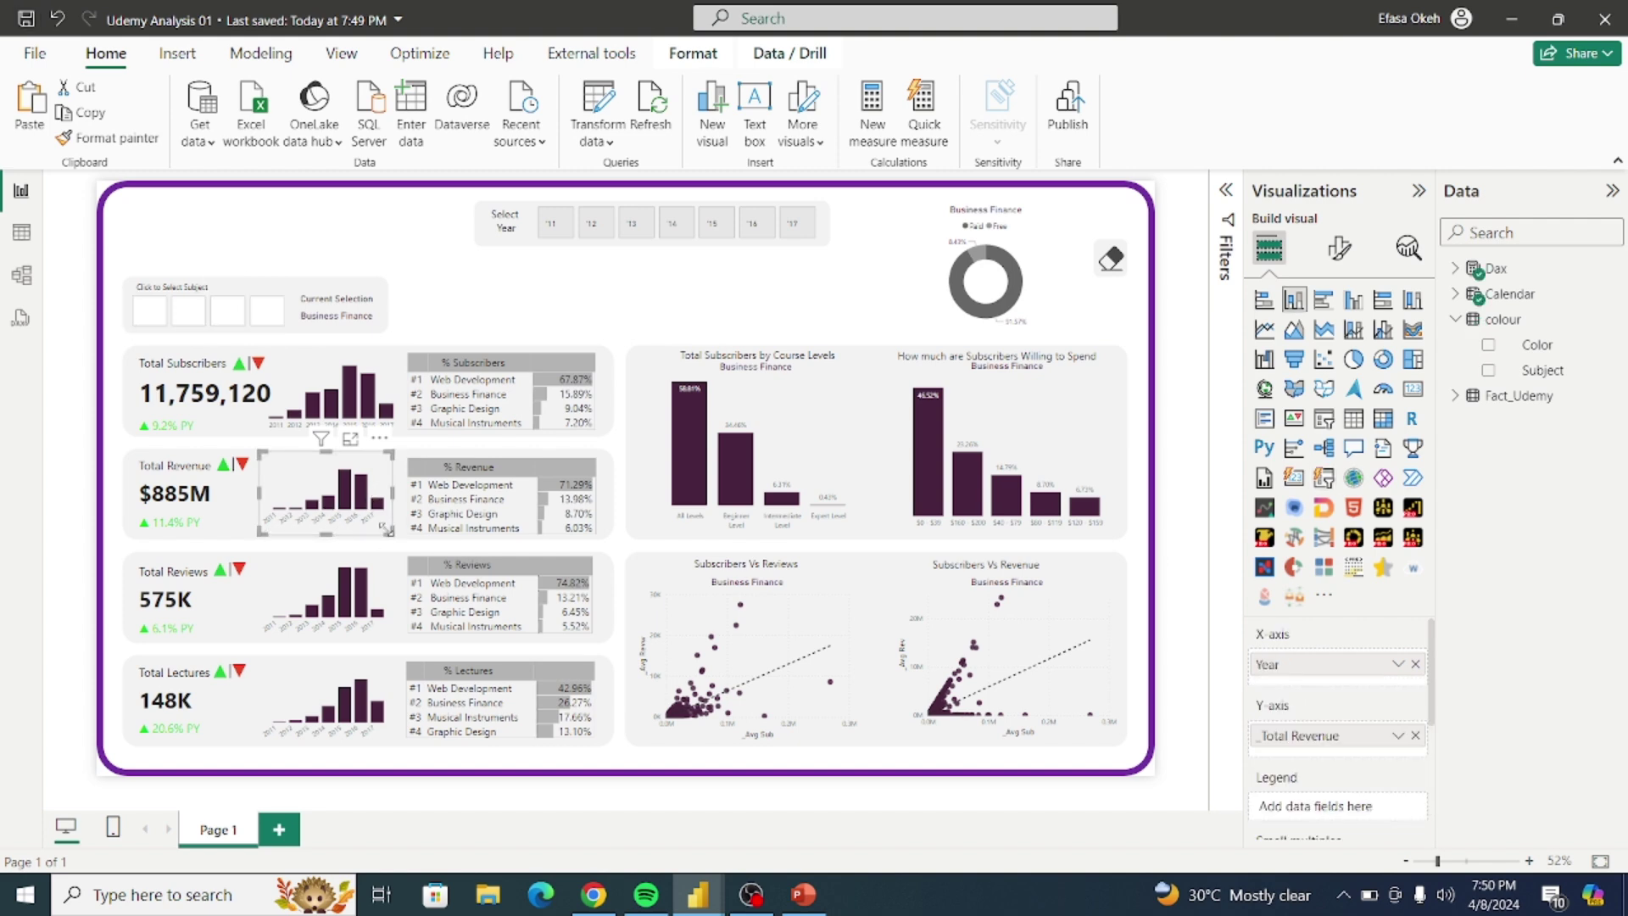
left_click_drag(392, 532, 403, 535)
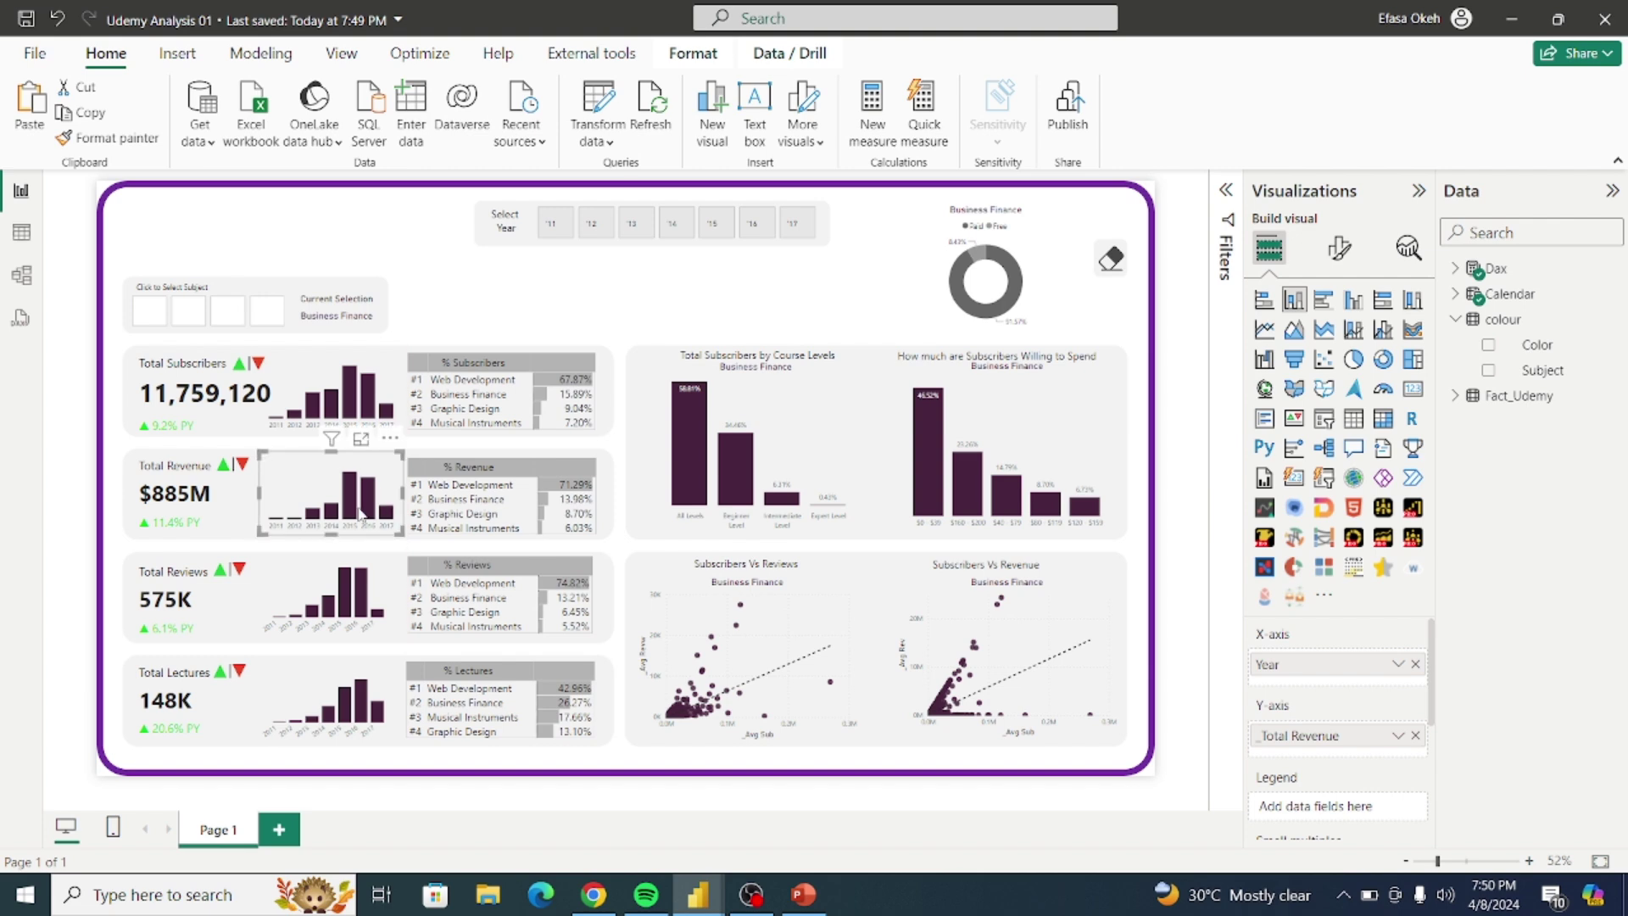
left_click(390, 645)
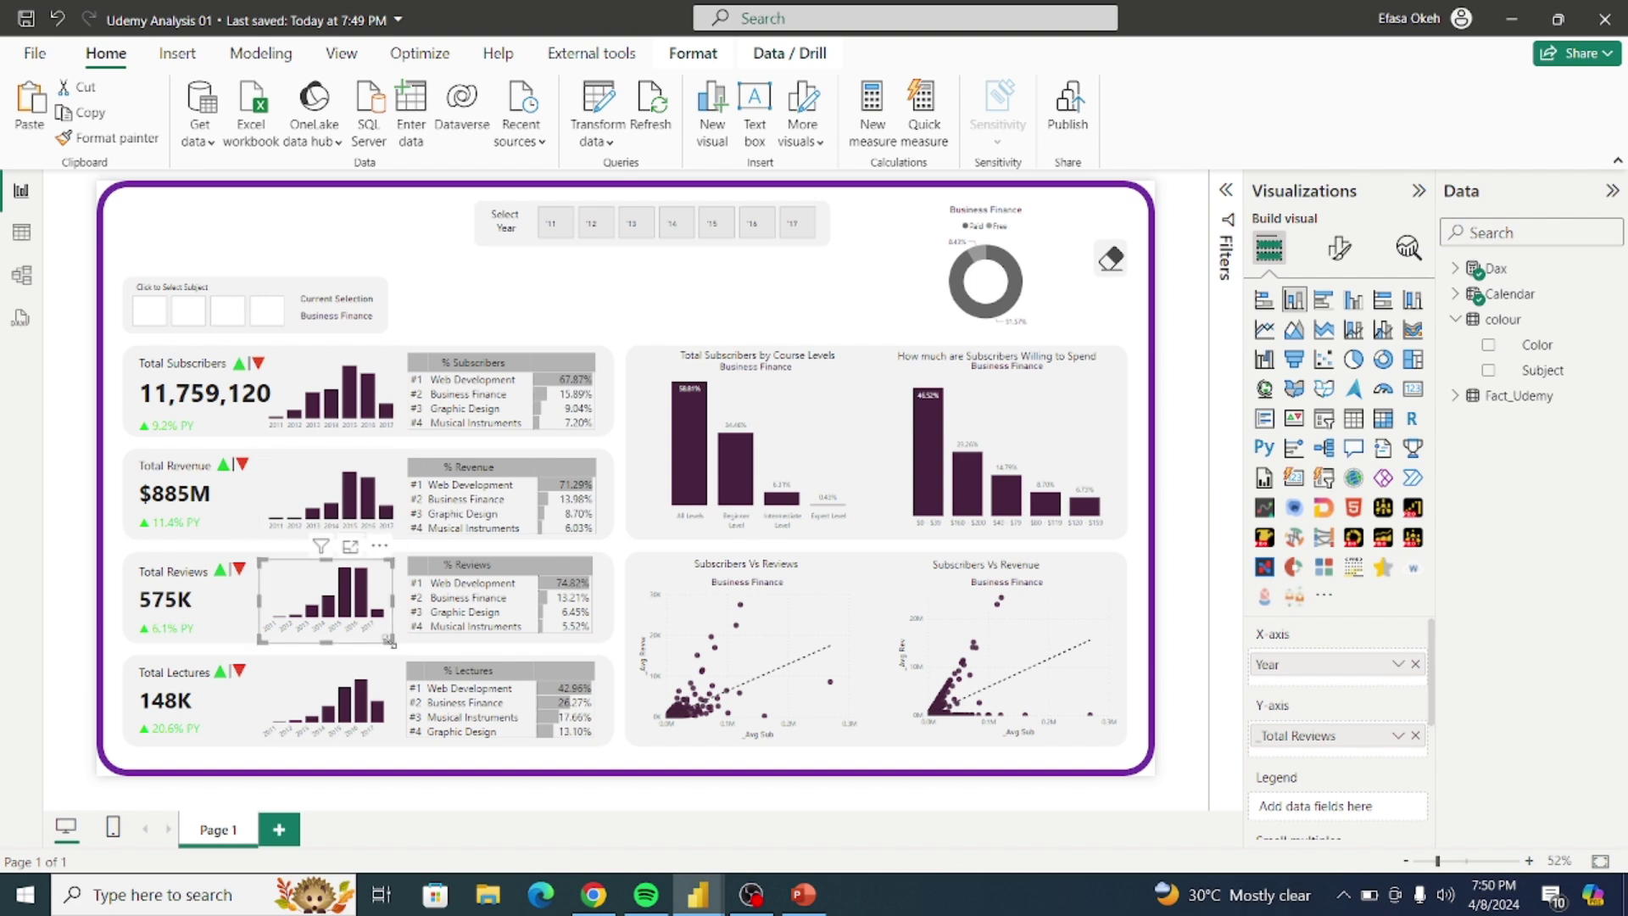
left_click_drag(393, 643, 399, 644)
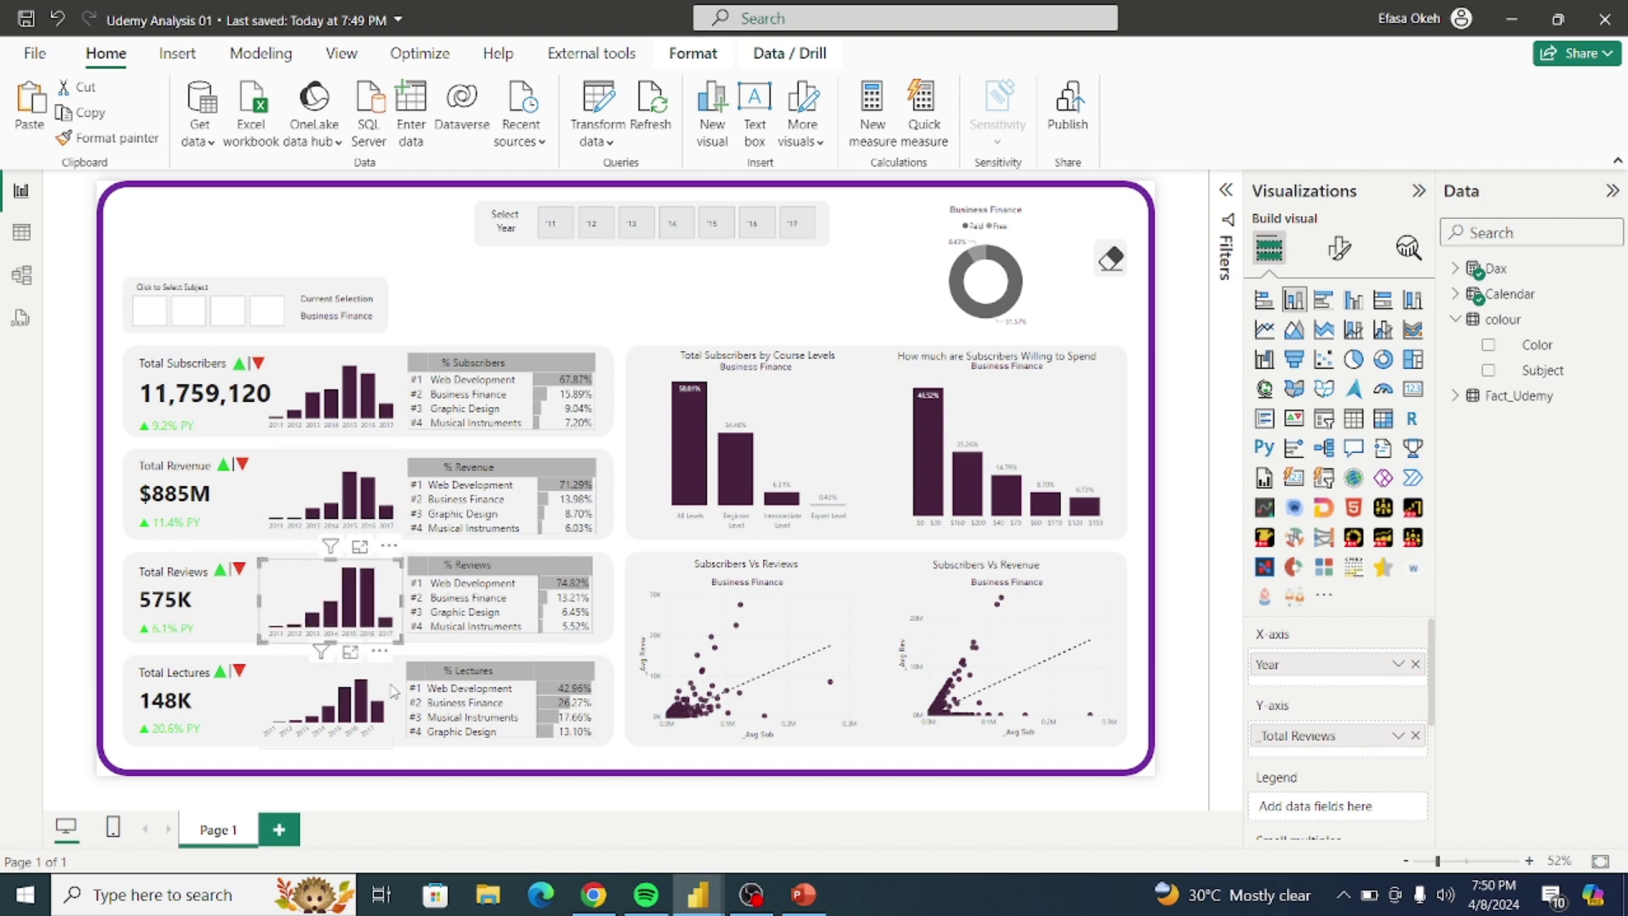
left_click(390, 744)
left_click_drag(390, 744, 402, 746)
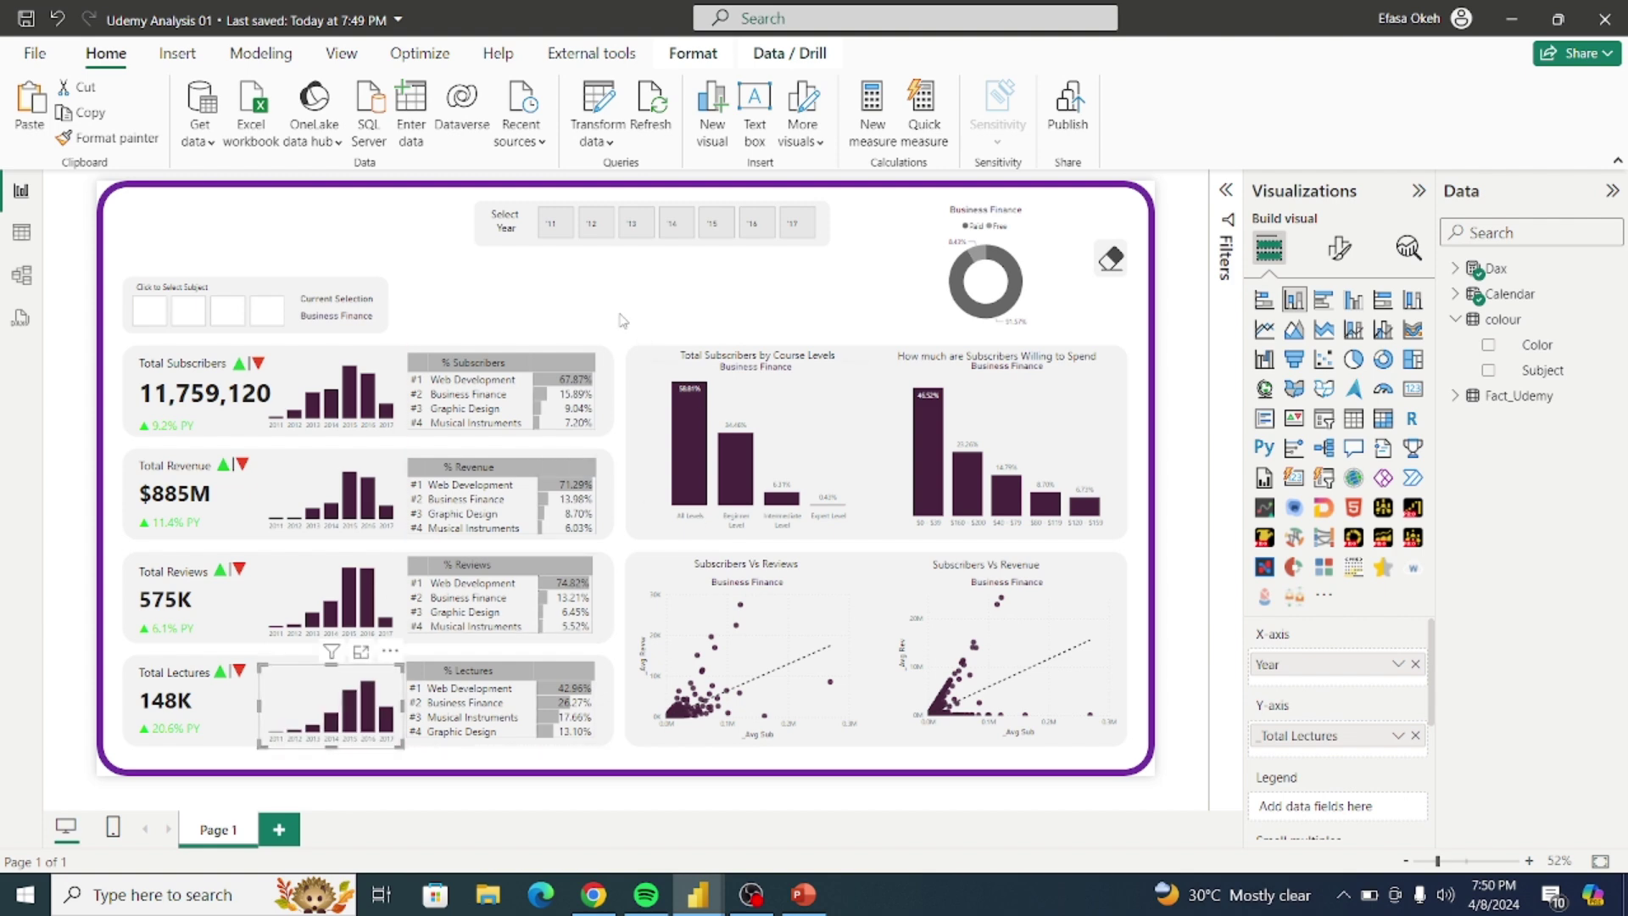